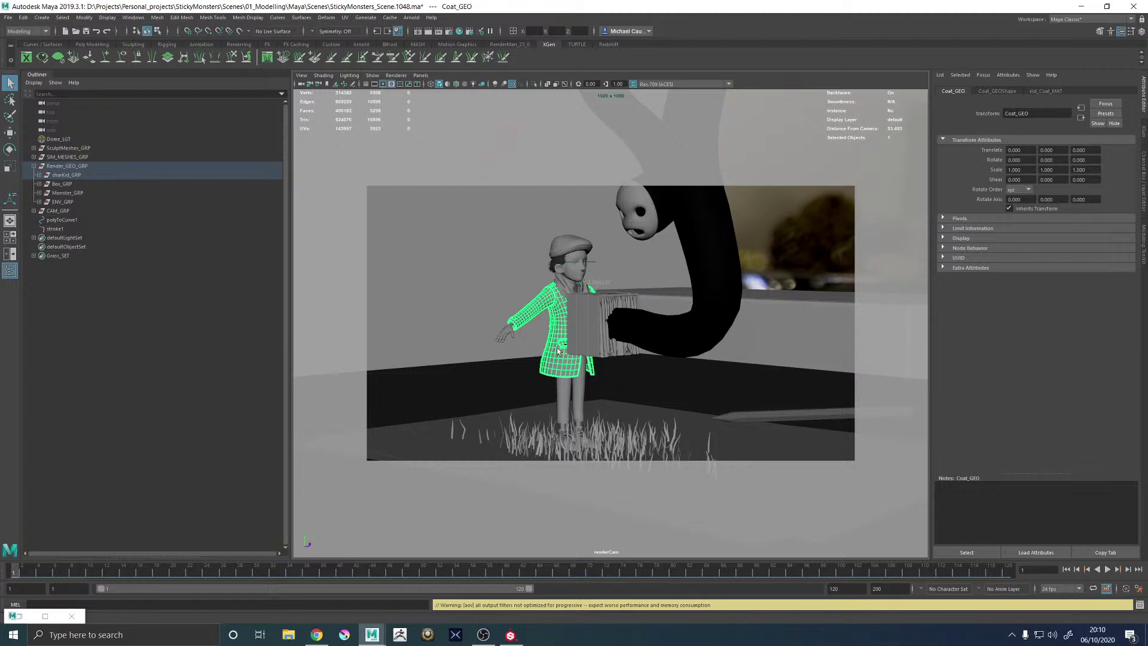
Open the Arnold RenderView and examine the character's coat, trousers, shoes and surrounding grass in the render
{"action": "left_click", "coordinate": [510, 635]}
{"action": "left_click", "coordinate": [21, 617]}
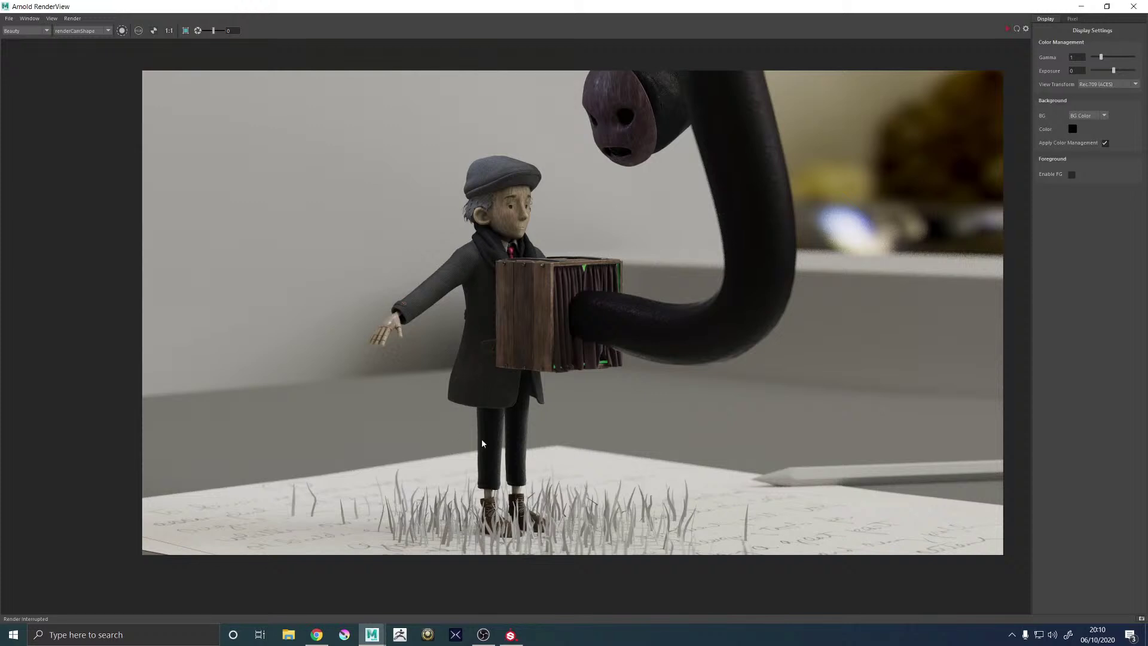
{"action": "scroll", "coordinate": [482, 440], "scroll_direction": "up", "scroll_amount": 5}
{"action": "middle_click_drag", "start_coordinate": [574, 423], "coordinate": [579, 248]}
{"action": "middle_click_drag", "start_coordinate": [476, 282], "coordinate": [464, 397]}
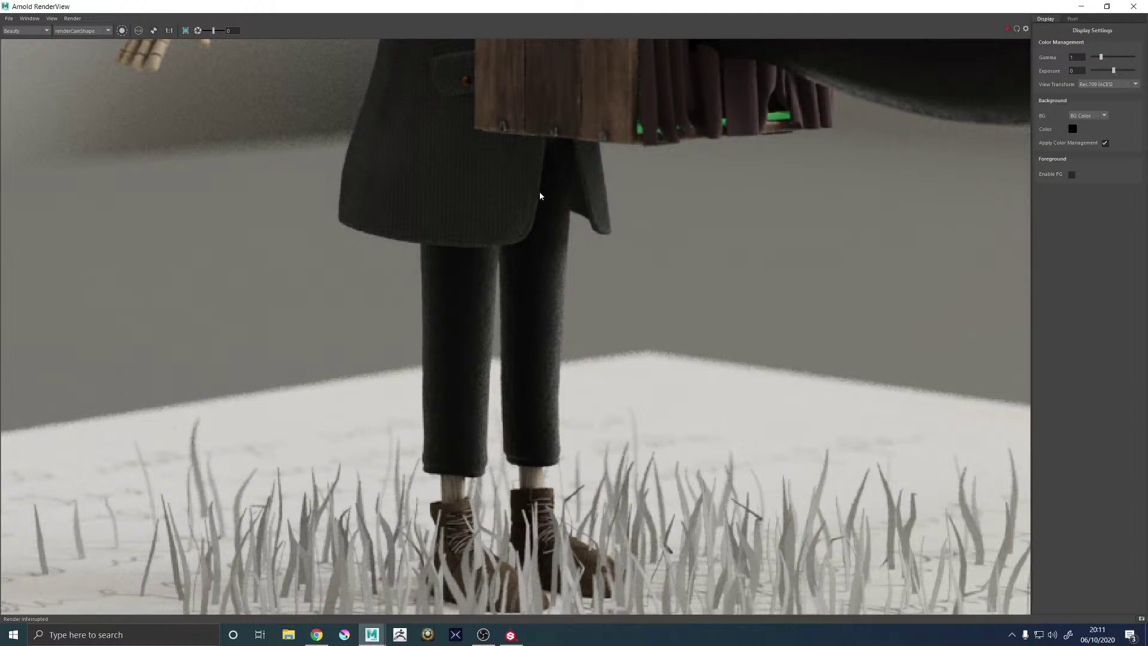
{"action": "middle_click_drag", "start_coordinate": [541, 271], "coordinate": [520, 272]}
{"action": "scroll", "coordinate": [562, 471], "scroll_direction": "up", "scroll_amount": 5}
{"action": "scroll", "coordinate": [511, 483], "scroll_direction": "down", "scroll_amount": 2}
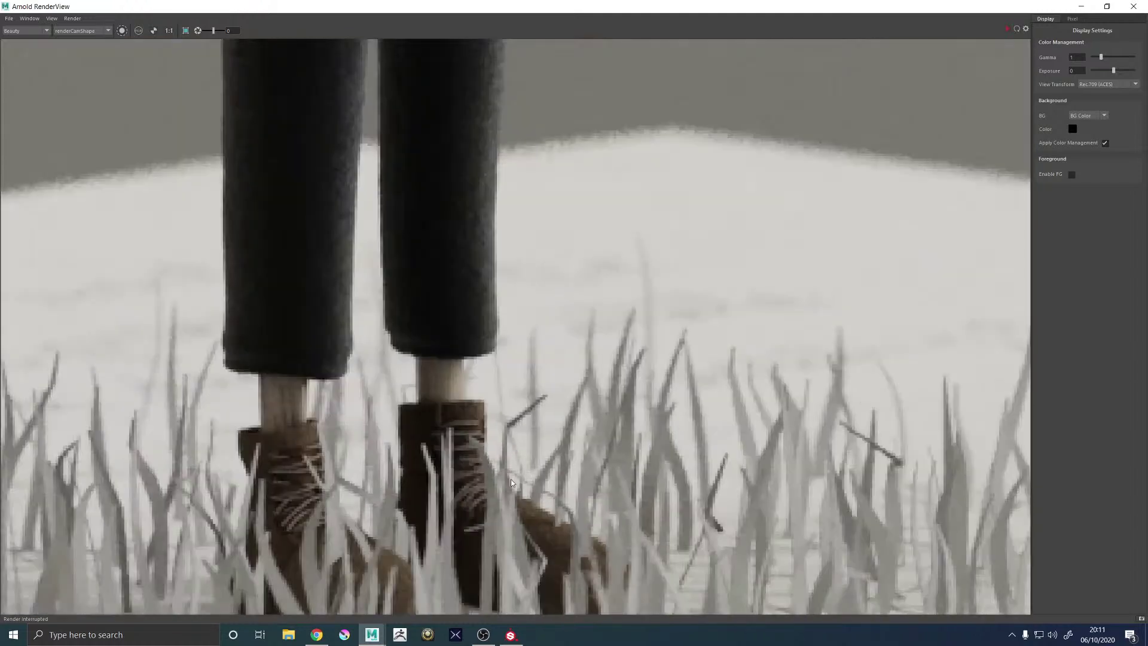
{"action": "scroll", "coordinate": [511, 483], "scroll_direction": "down", "scroll_amount": 4}
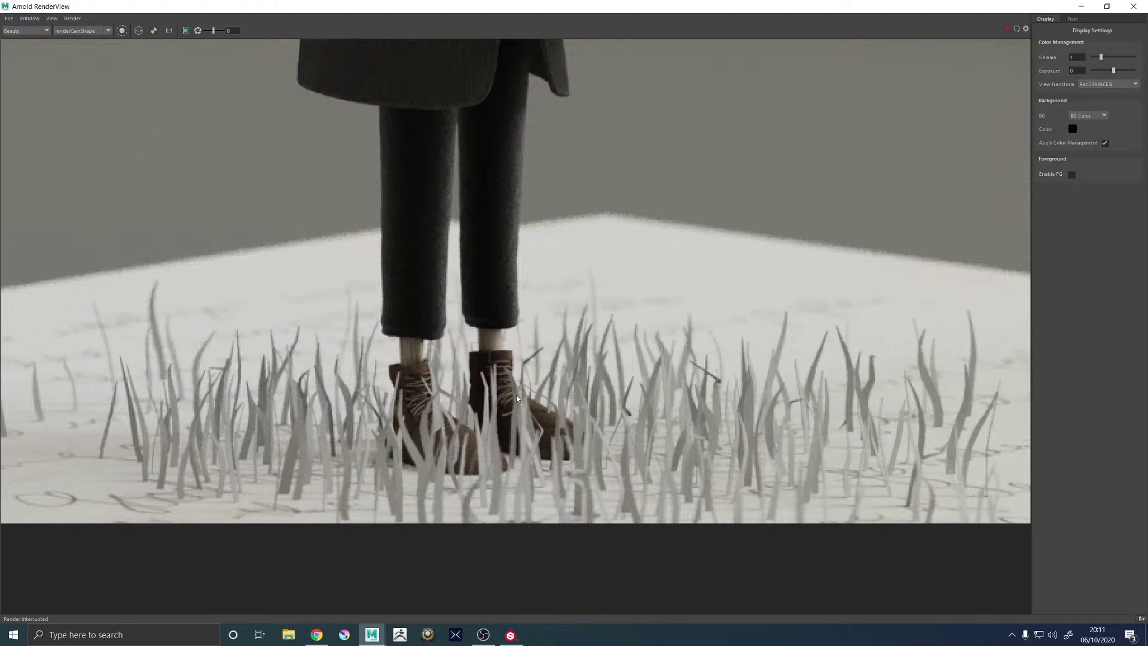
Examine the character's head, the monster and the overall composition in the render, then minimise the render window
{"action": "middle_click_drag", "start_coordinate": [514, 186], "coordinate": [512, 325]}
{"action": "scroll", "coordinate": [510, 254], "scroll_direction": "down", "scroll_amount": 2}
{"action": "scroll", "coordinate": [532, 323], "scroll_direction": "down", "scroll_amount": 5}
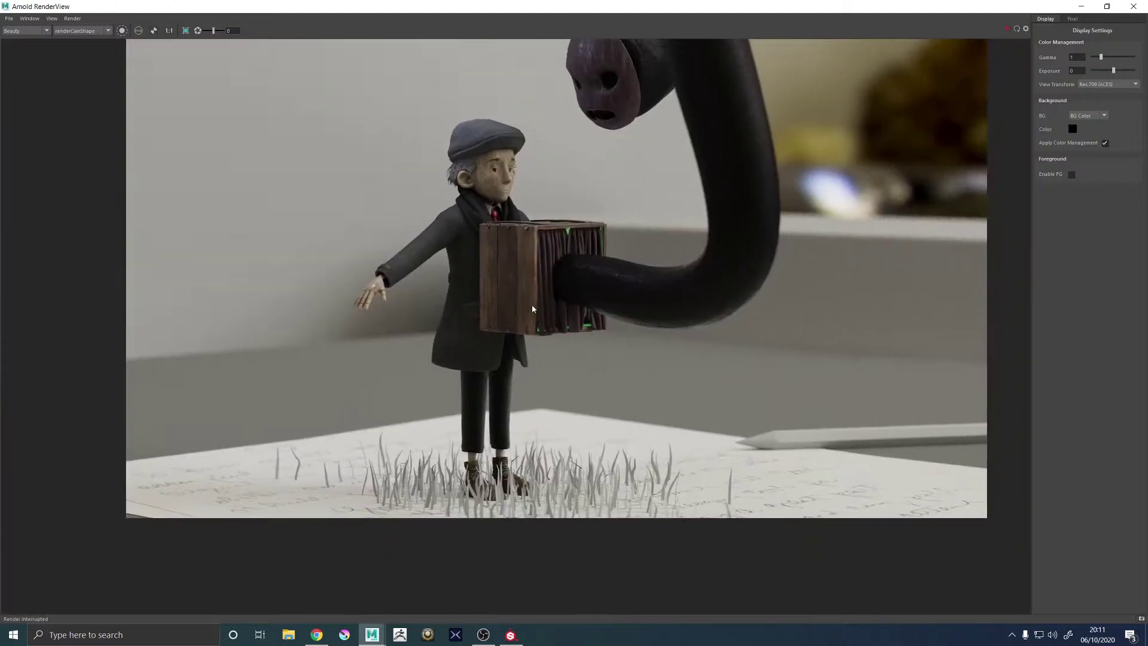
{"action": "middle_click_drag", "start_coordinate": [505, 258], "coordinate": [505, 262]}
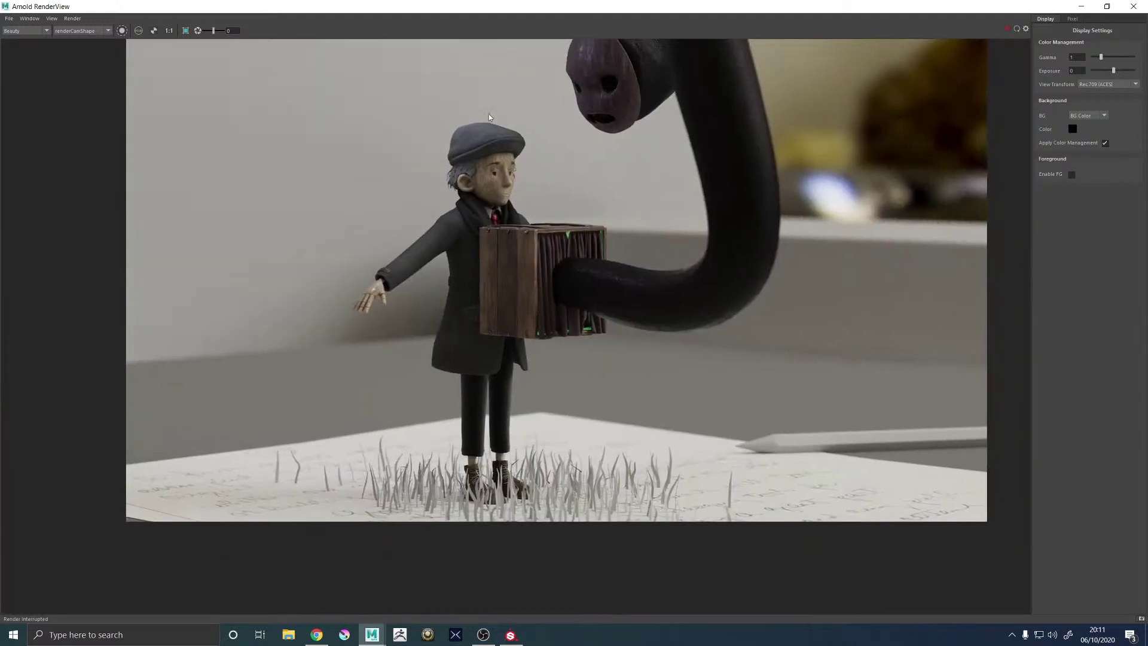
{"action": "scroll", "coordinate": [489, 116], "scroll_direction": "up", "scroll_amount": 5}
{"action": "scroll", "coordinate": [479, 298], "scroll_direction": "down", "scroll_amount": 3}
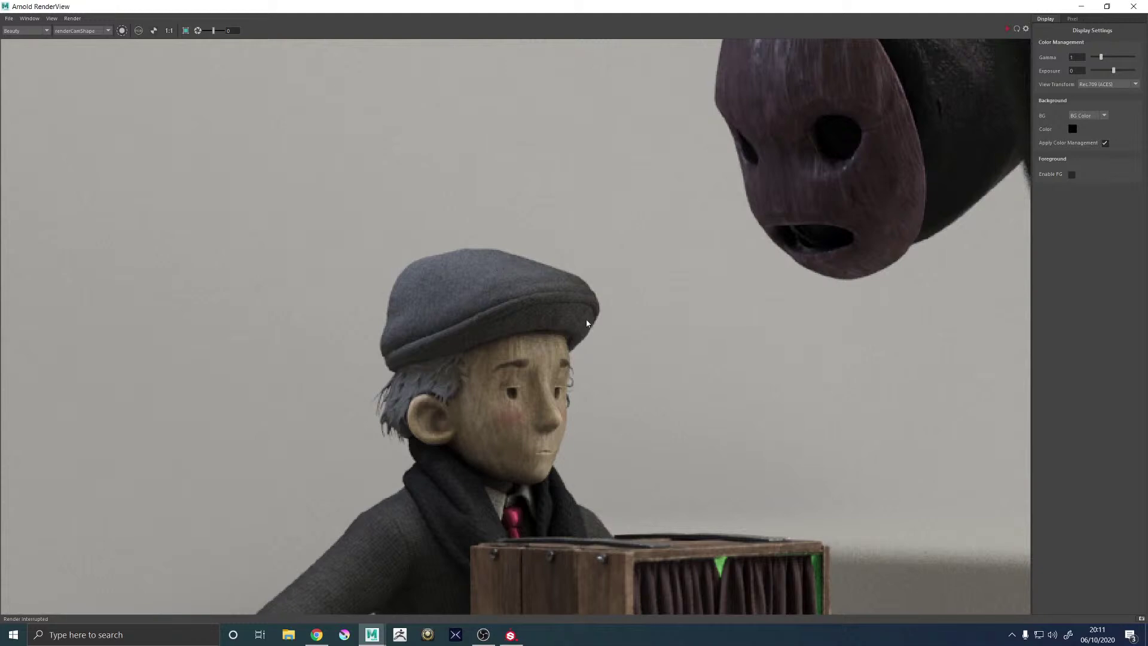
{"action": "scroll", "coordinate": [587, 323], "scroll_direction": "down", "scroll_amount": 6}
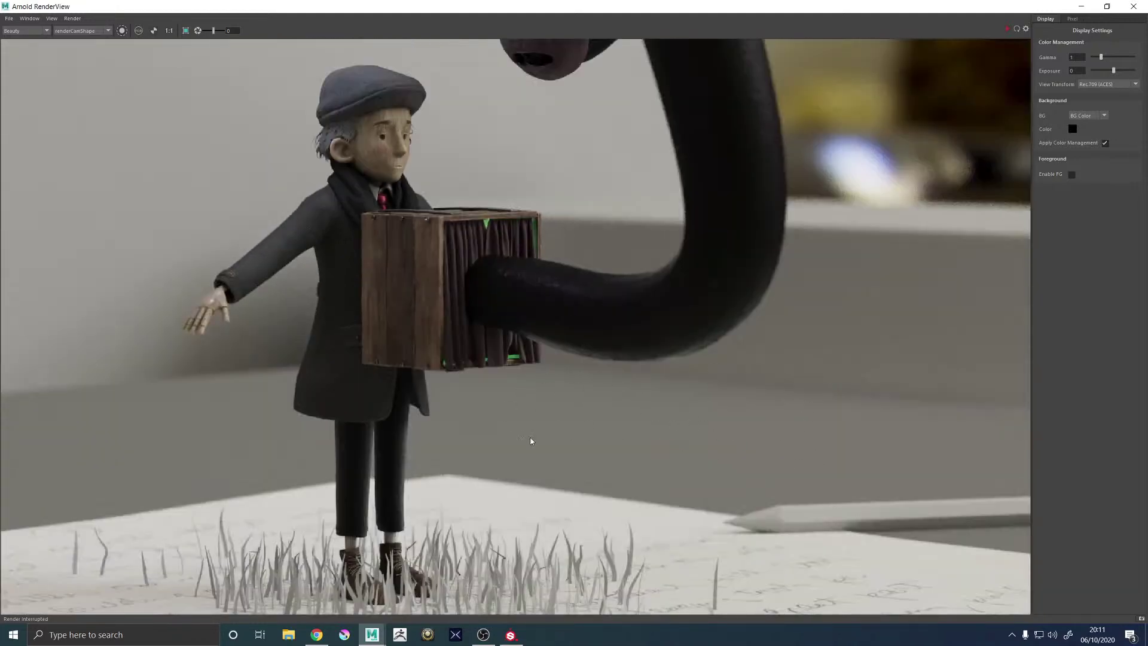
{"action": "scroll", "coordinate": [445, 393], "scroll_direction": "down", "scroll_amount": 2}
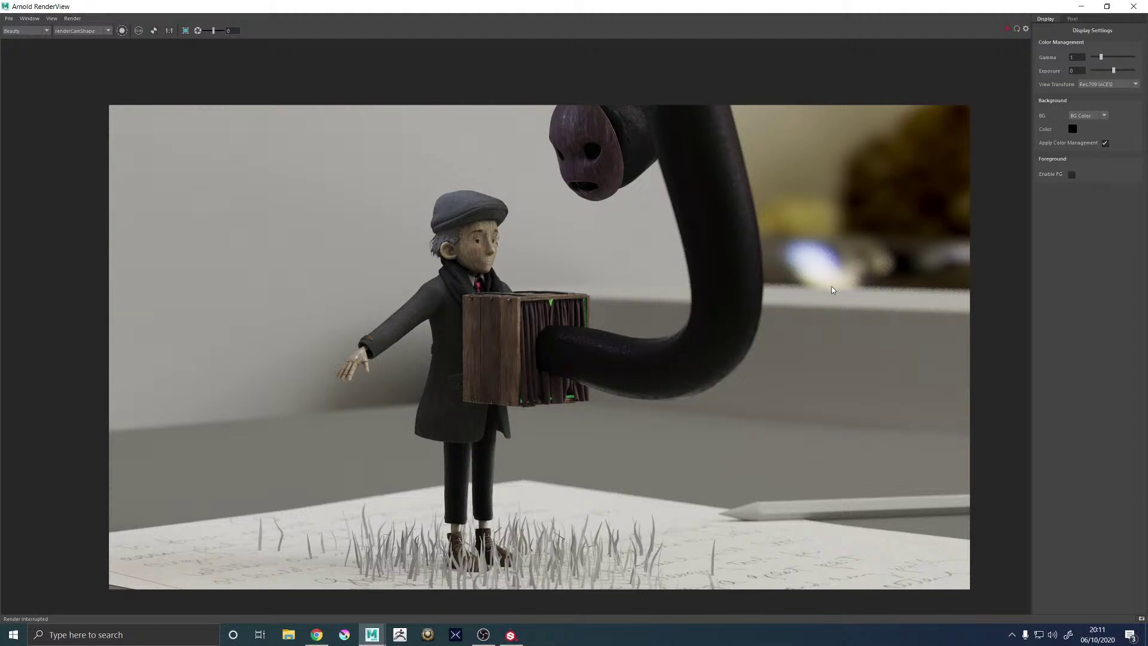
{"action": "left_click", "coordinate": [1081, 6]}
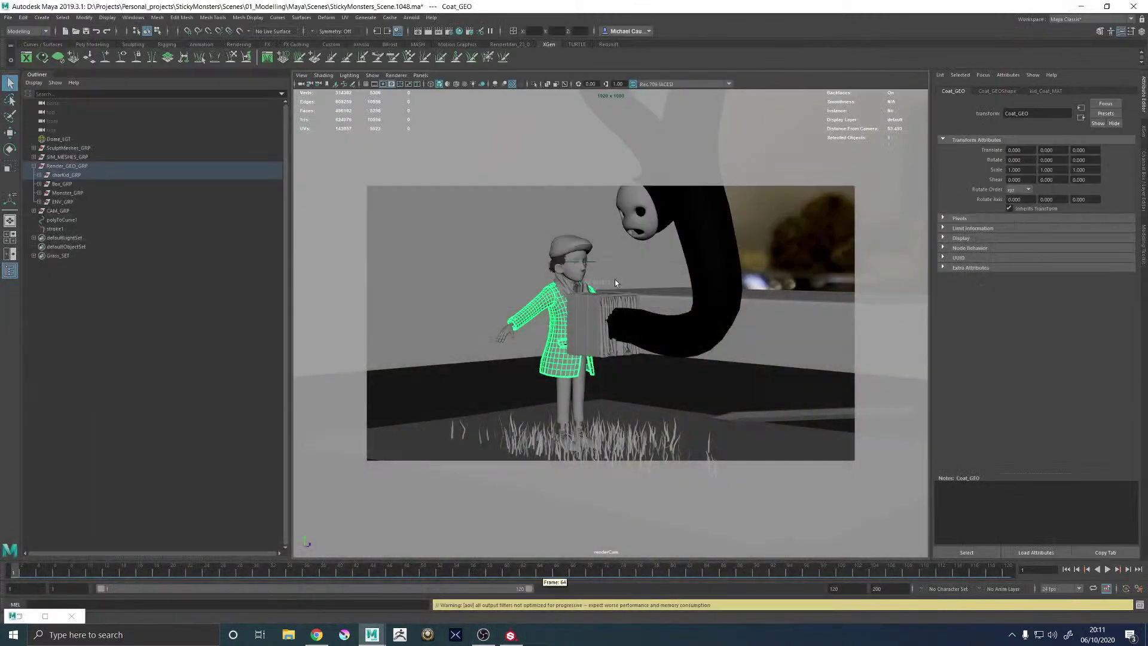
Switch to Substance Painter and examine the textured shoes up close
{"action": "left_click", "coordinate": [510, 632]}
{"action": "right_click_drag", "start_coordinate": [512, 431], "coordinate": [353, 366], "text": "alt"}
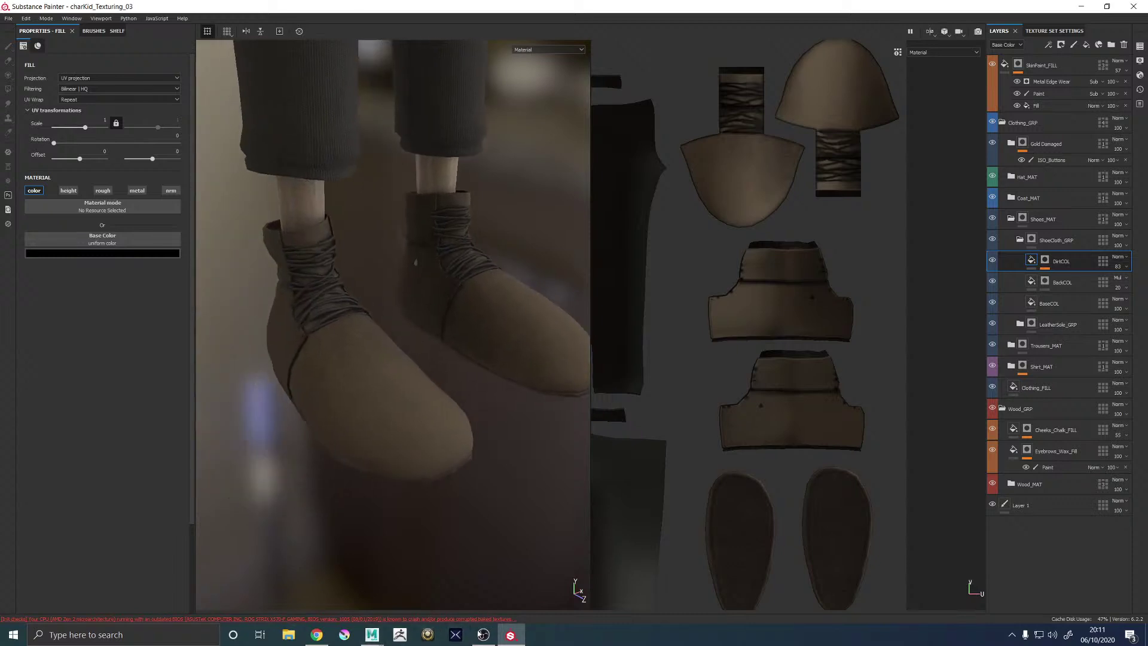
Switch back to Maya and hide the grass geometry around the character's feet
{"action": "mouse_move", "coordinate": [373, 636]}
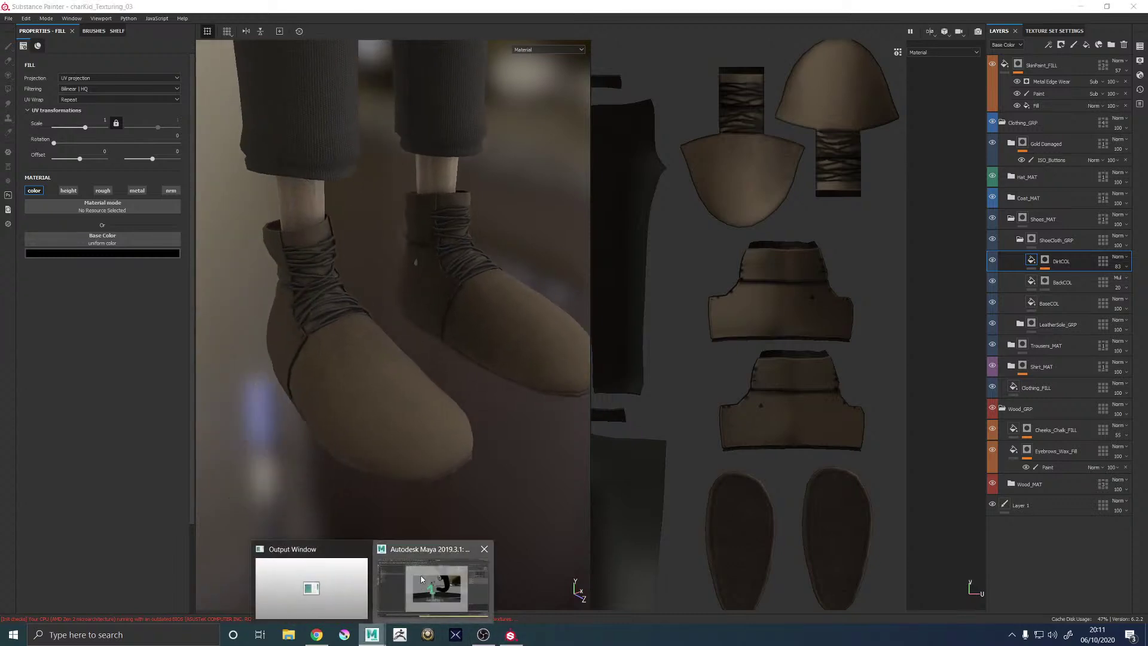
{"action": "left_click", "coordinate": [437, 588]}
{"action": "left_click", "coordinate": [616, 437]}
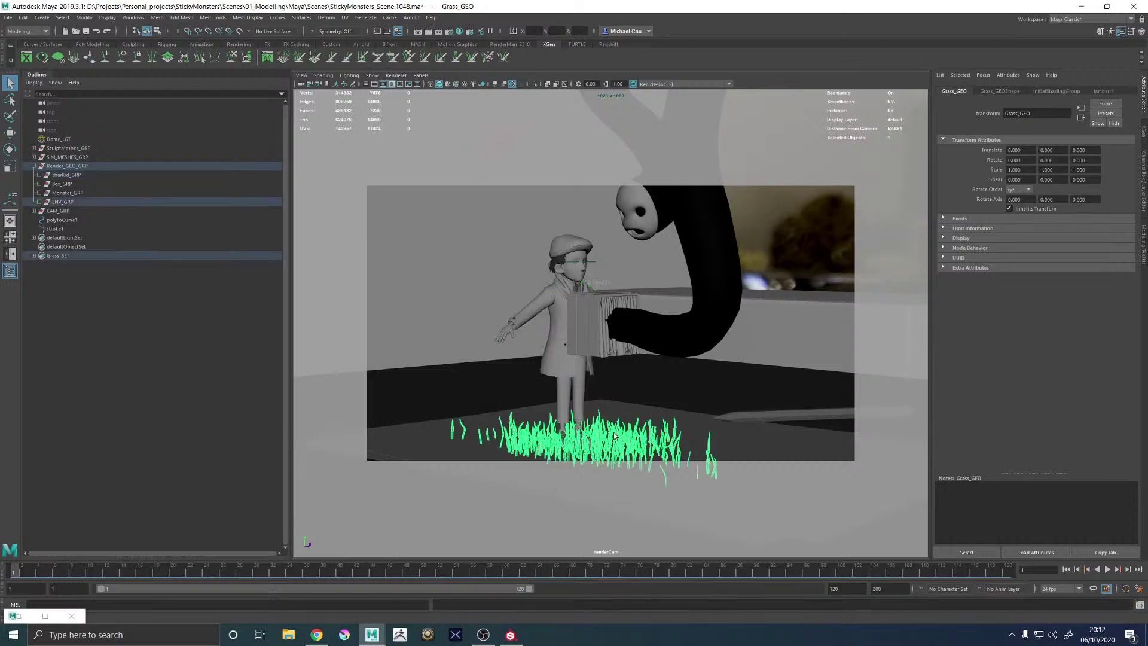
{"action": "key", "text": "h"}
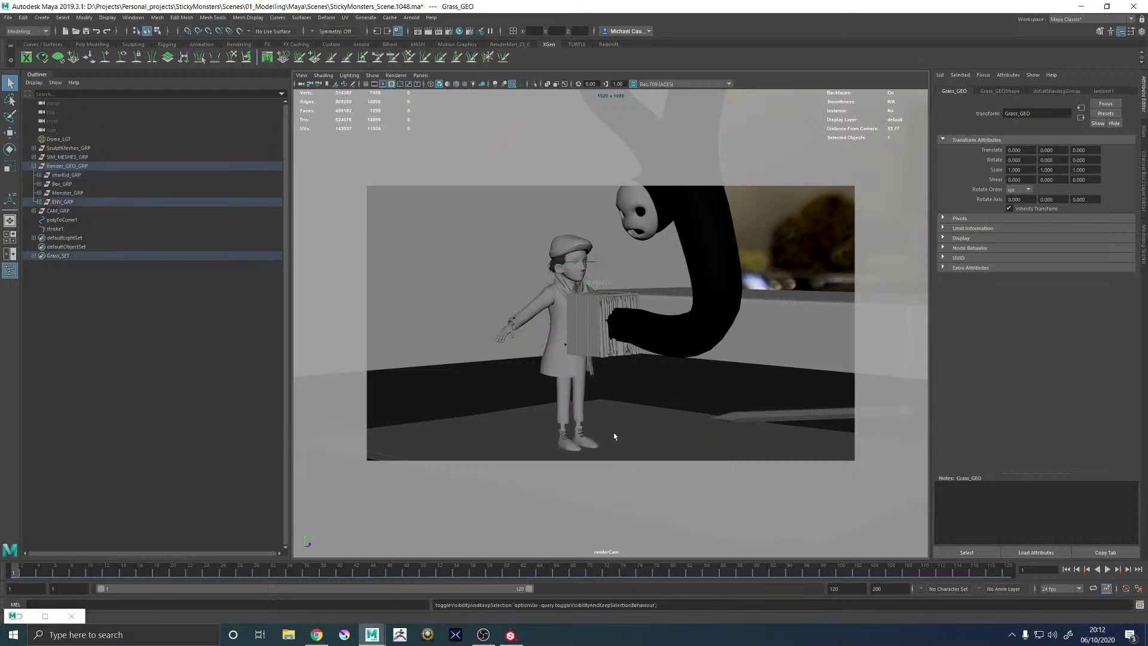
Switch the viewport from the render camera to the perspective camera
{"action": "left_click", "coordinate": [420, 75]}
{"action": "mouse_move", "coordinate": [452, 86]}
{"action": "left_click", "coordinate": [523, 93]}
{"action": "scroll", "coordinate": [544, 246], "scroll_direction": "up", "scroll_amount": 3}
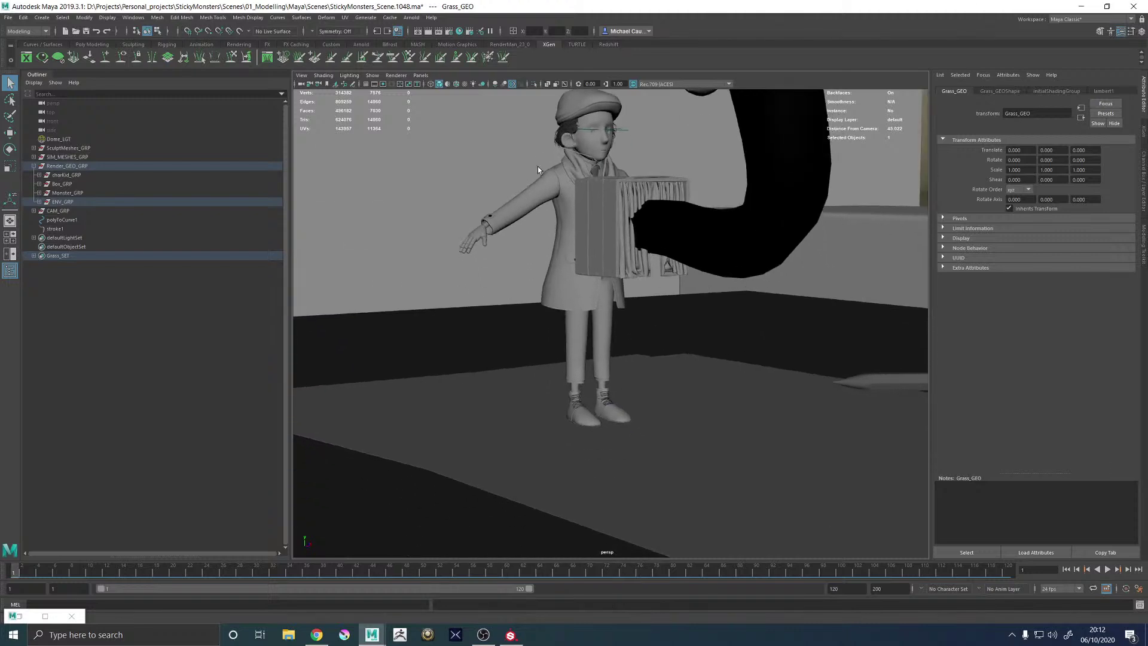
{"action": "scroll", "coordinate": [623, 287], "scroll_direction": "up", "scroll_amount": 3}
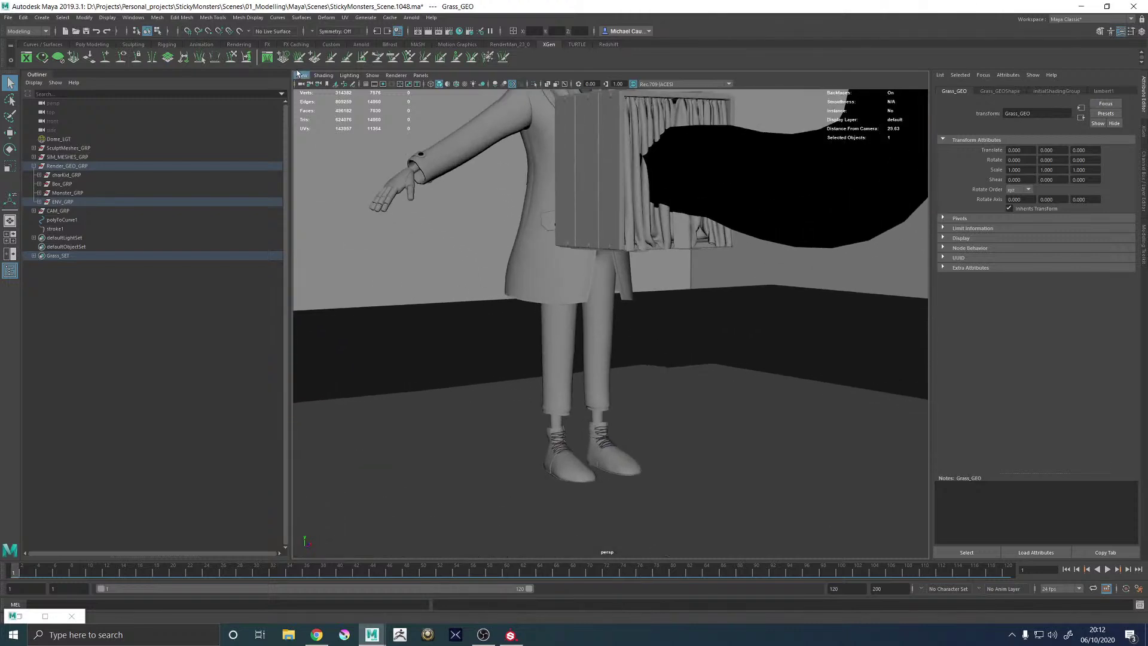
Turn on the resolution gate and gate mask, with the character's shoes framed inside
{"action": "left_click", "coordinate": [383, 86]}
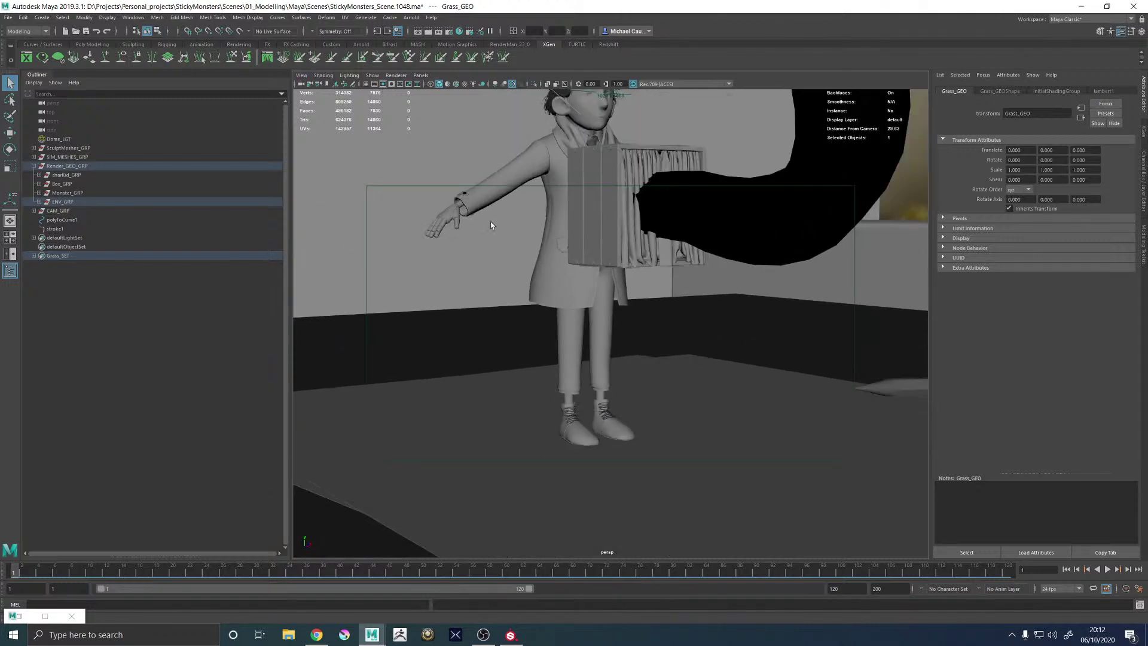
{"action": "left_click", "coordinate": [391, 85]}
{"action": "scroll", "coordinate": [630, 300], "scroll_direction": "up", "scroll_amount": 5}
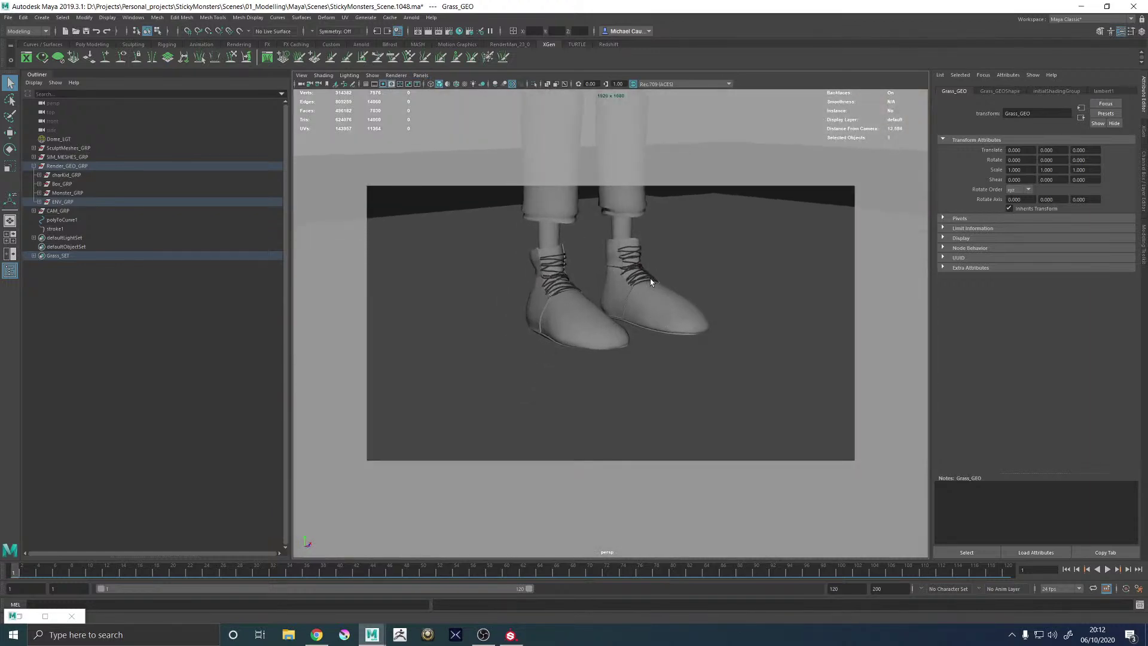
Restore the Arnold RenderView and start an interactive render of the shoes from the perspShape camera
{"action": "left_click", "coordinate": [26, 617]}
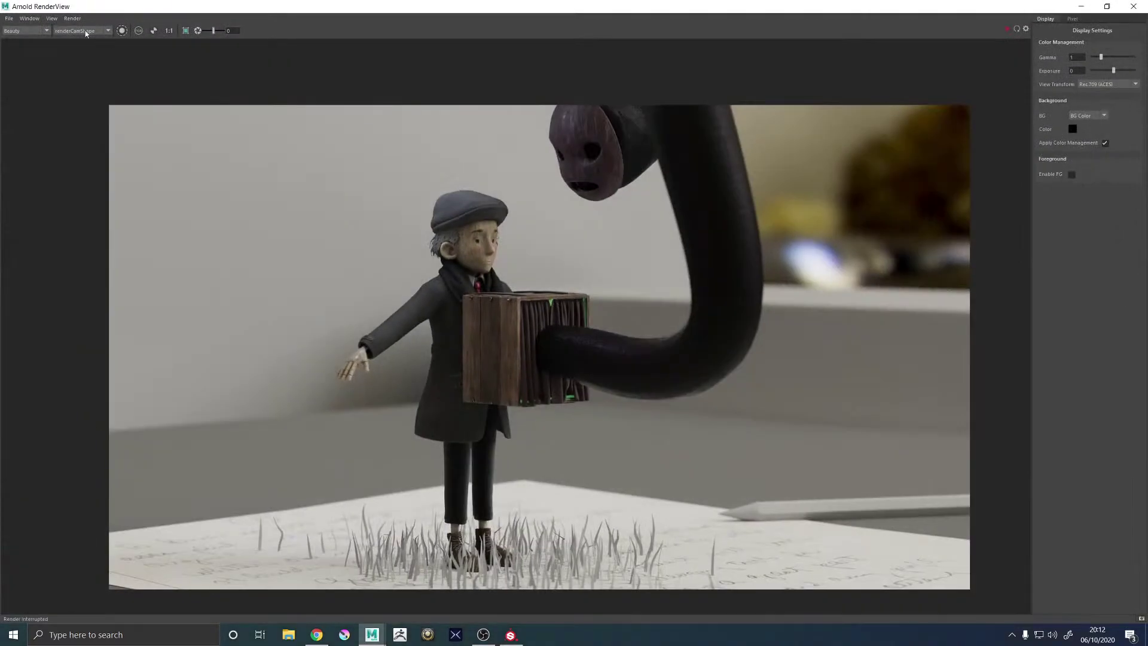
{"action": "left_click", "coordinate": [1008, 29]}
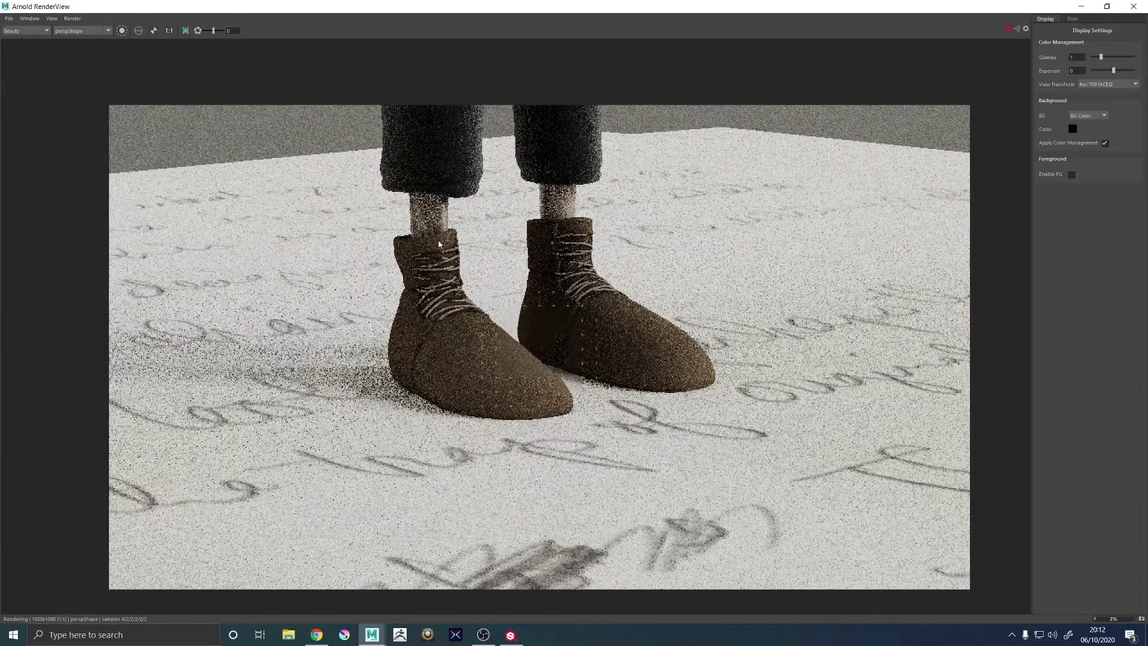
{"action": "scroll", "coordinate": [439, 244], "scroll_direction": "up", "scroll_amount": 3}
{"action": "scroll", "coordinate": [562, 303], "scroll_direction": "down", "scroll_amount": 1}
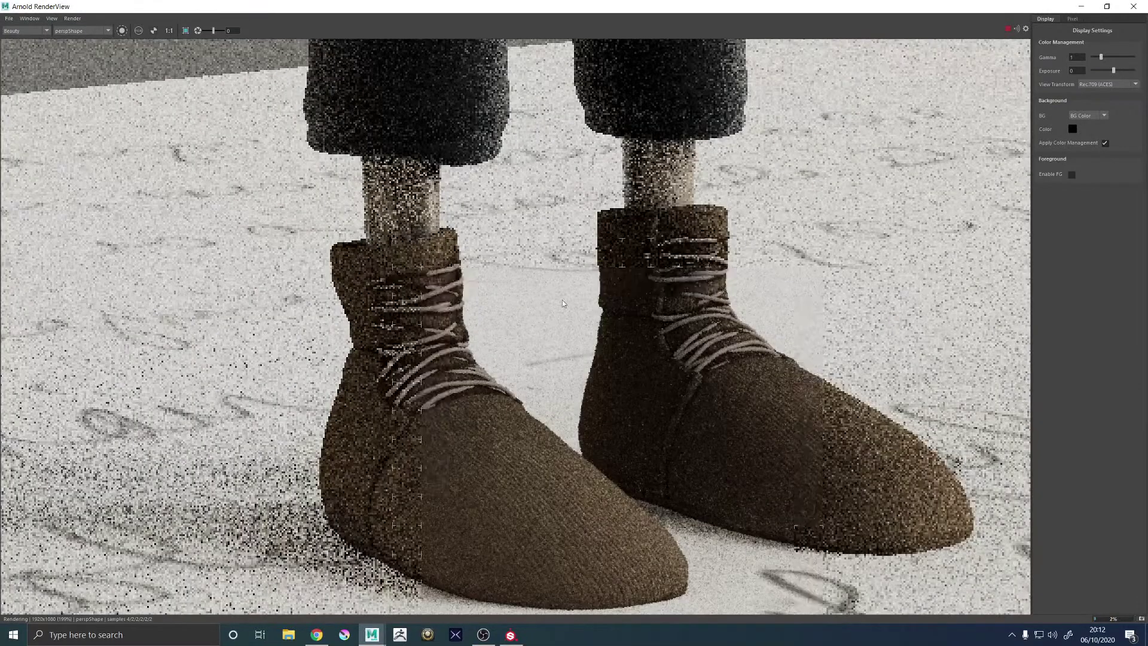
{"action": "scroll", "coordinate": [566, 302], "scroll_direction": "down", "scroll_amount": 1}
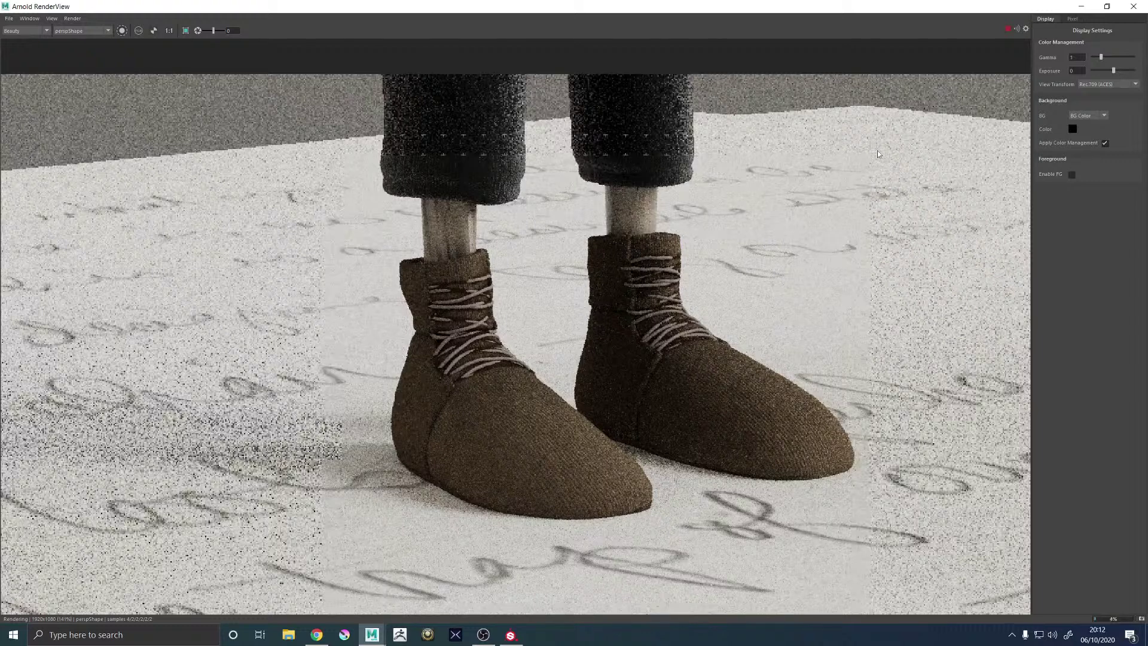
Move the render window off the viewport, select the character's right shoe and show its Shoe_MAT material attributes
{"action": "double_click", "coordinate": [990, 12]}
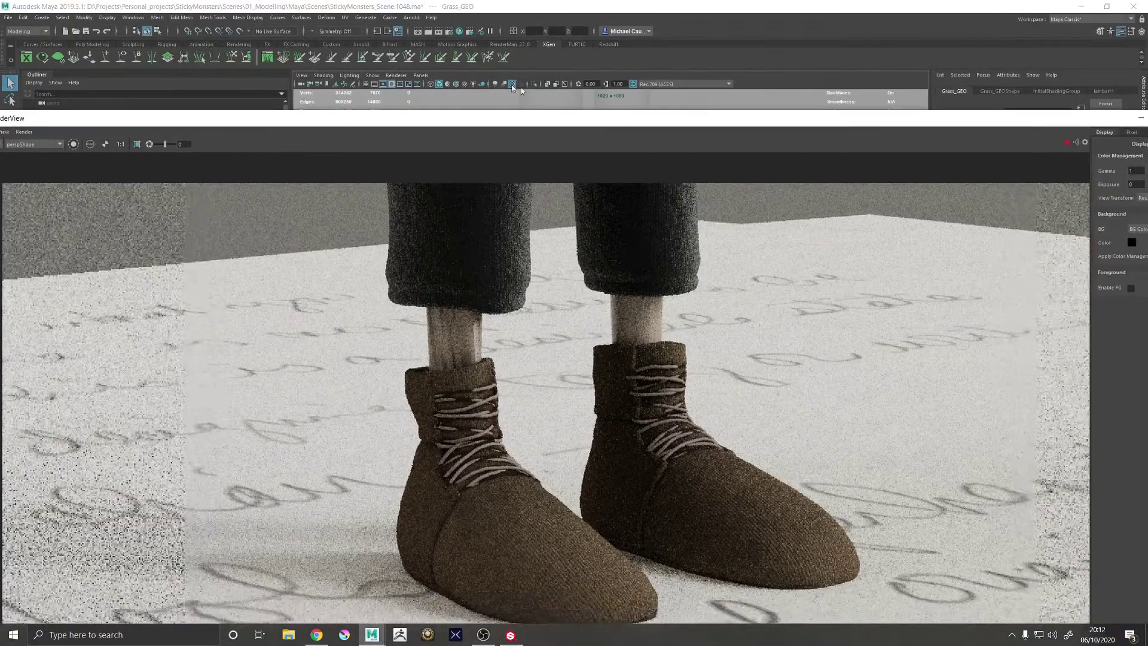
{"action": "left_click_drag", "start_coordinate": [1038, 121], "coordinate": [709, 78]}
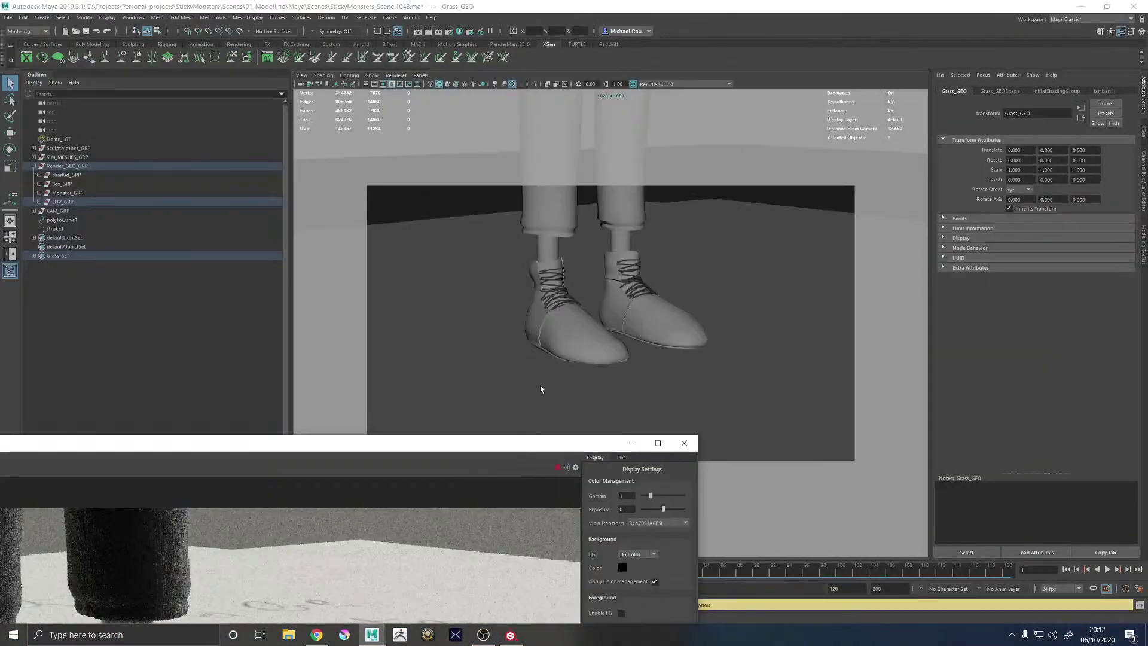
{"action": "left_click", "coordinate": [576, 333]}
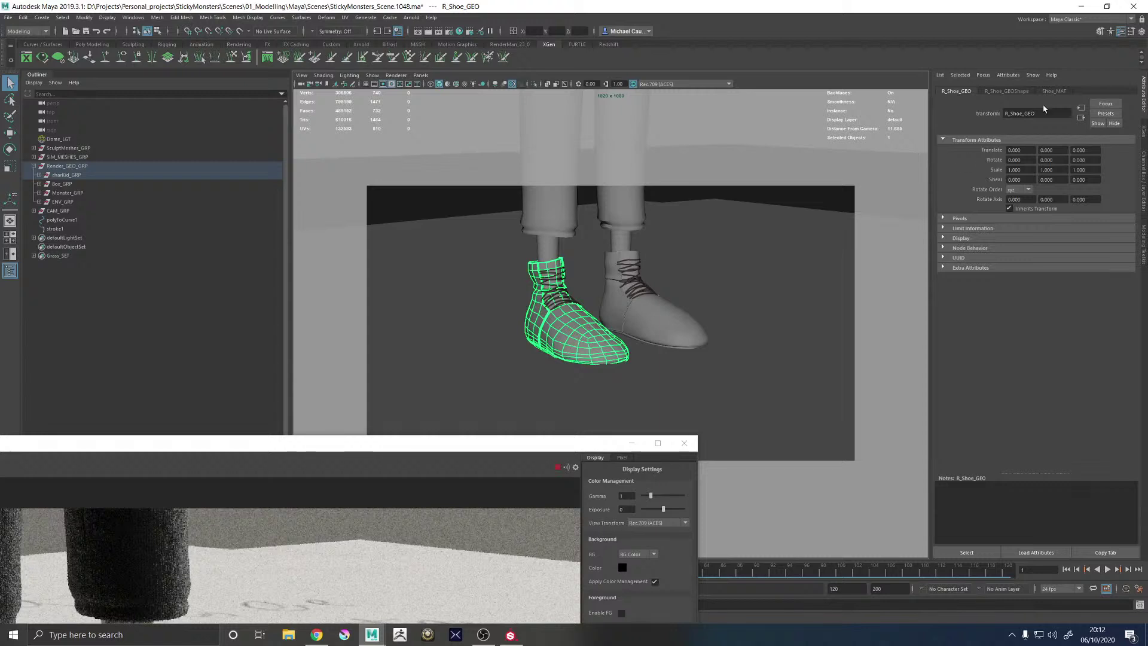
{"action": "left_click", "coordinate": [1051, 91]}
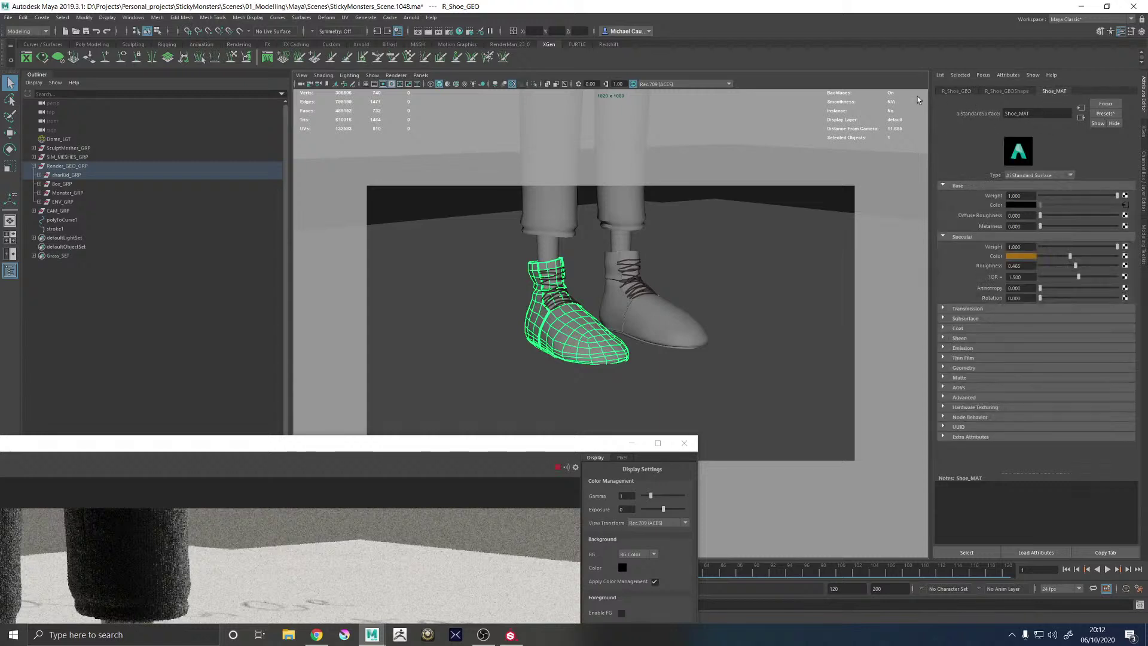
{"action": "left_click", "coordinate": [940, 74]}
{"action": "left_click", "coordinate": [959, 85]}
Dock the Arnold RenderView between the Outliner and the viewport
{"action": "left_click_drag", "start_coordinate": [419, 443], "coordinate": [598, 195]}
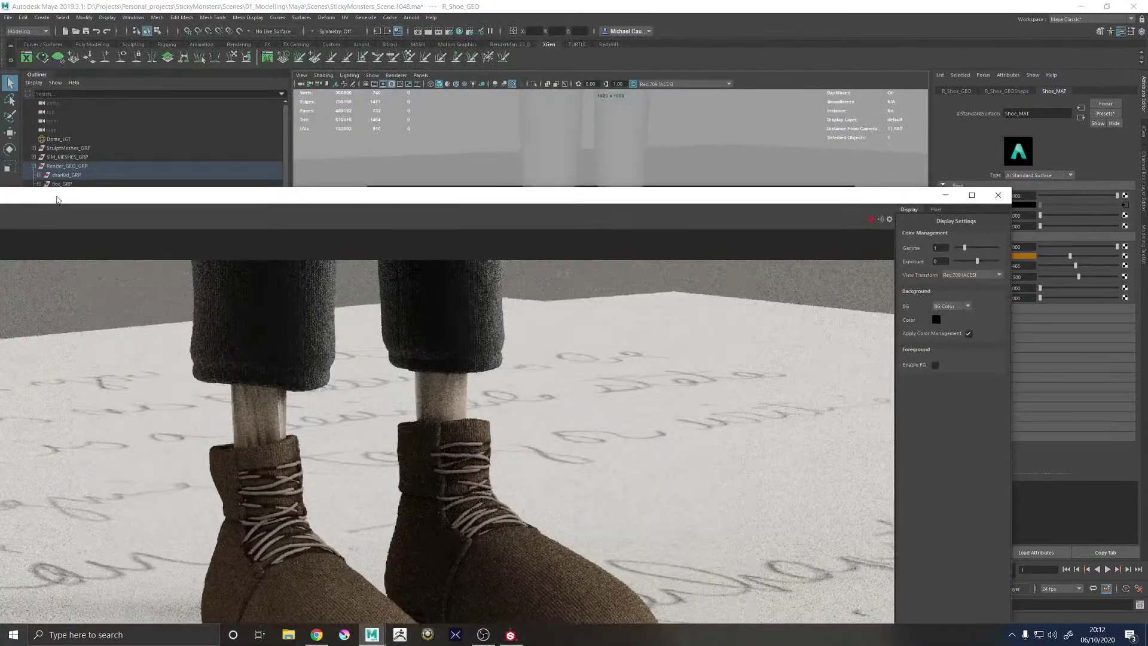
{"action": "left_click_drag", "start_coordinate": [57, 199], "coordinate": [291, 163]}
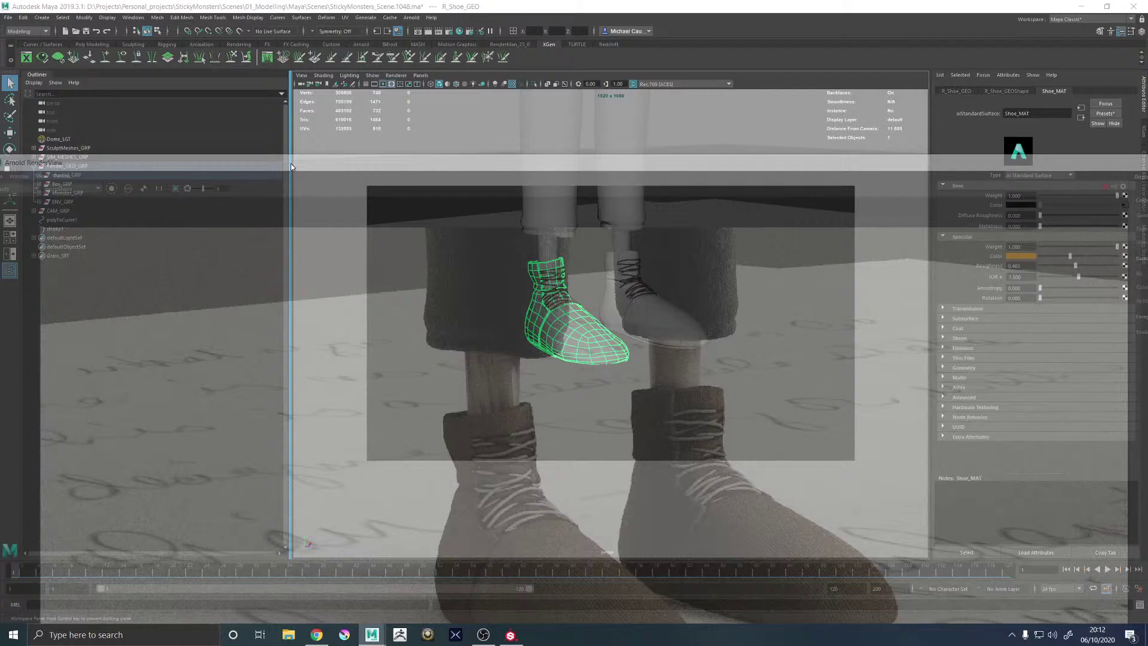
{"action": "left_click_drag", "start_coordinate": [295, 232], "coordinate": [143, 274]}
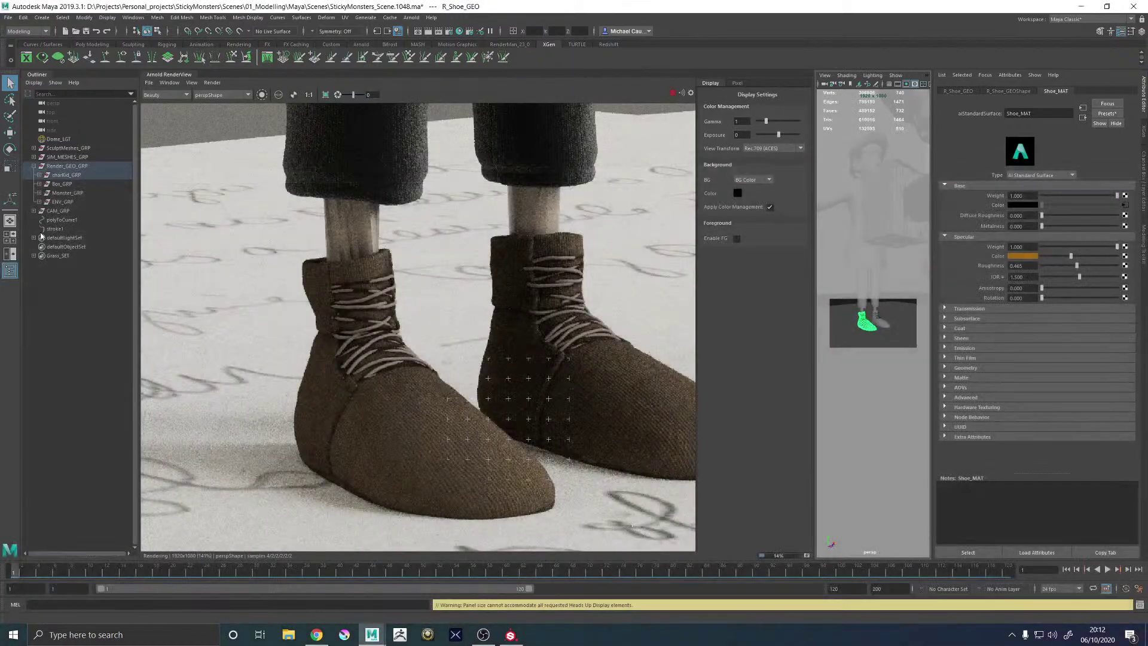
Hide the Outliner and the RenderView's display settings, and widen the viewport so it shares the space with the render
{"action": "left_click", "coordinate": [10, 270]}
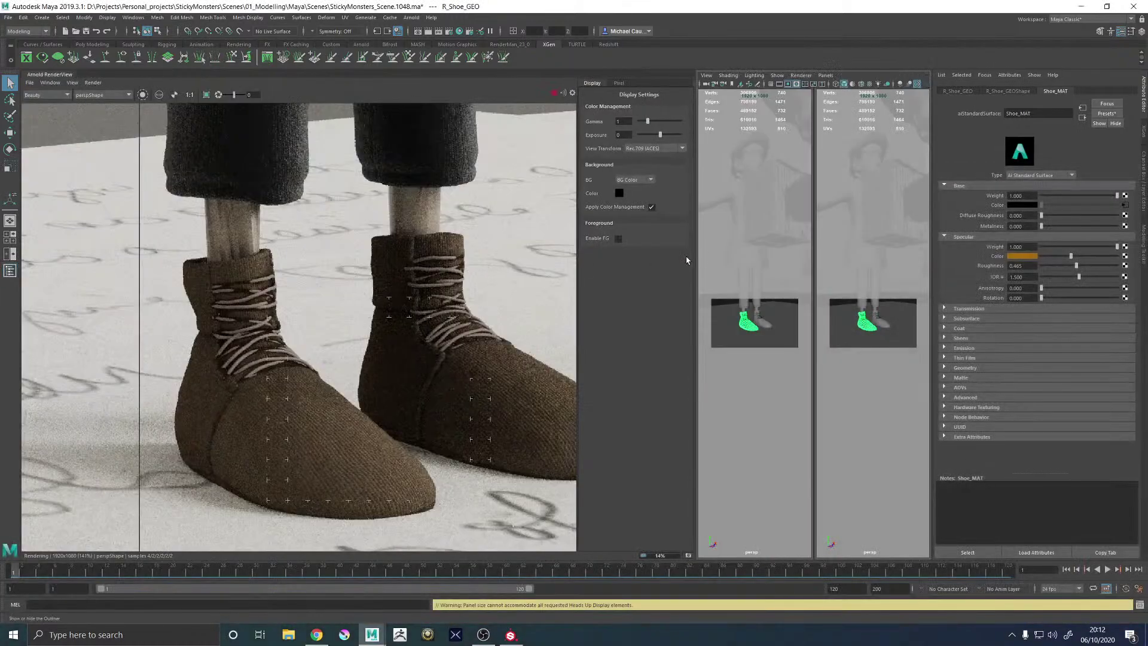
{"action": "left_click", "coordinate": [50, 82]}
{"action": "left_click", "coordinate": [60, 97]}
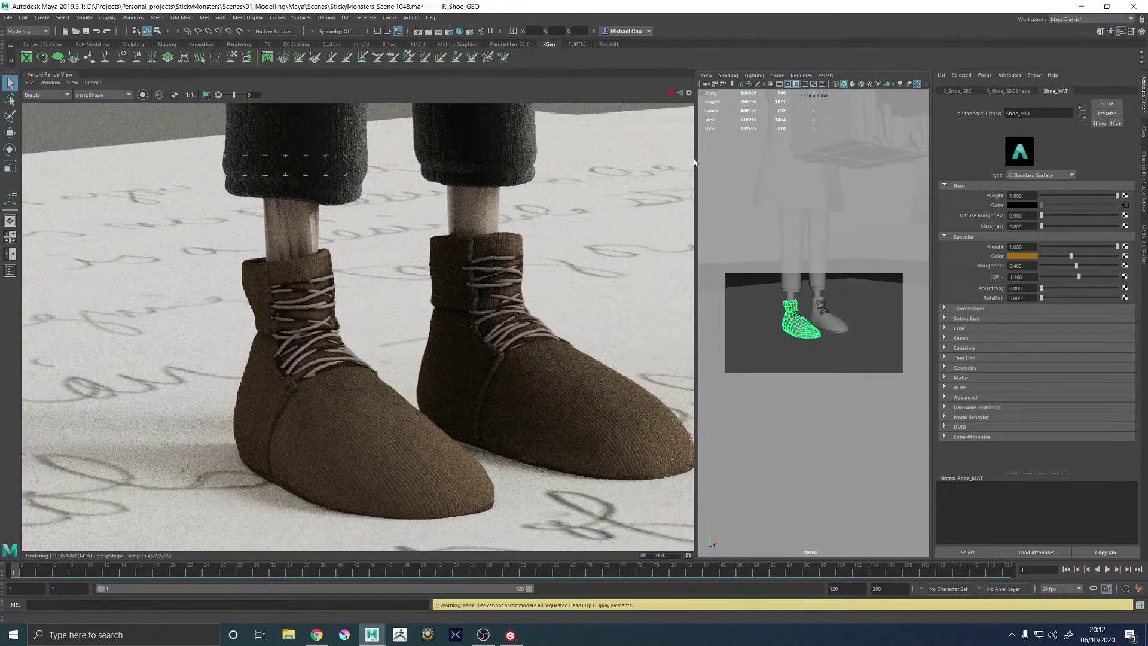
{"action": "left_click_drag", "start_coordinate": [697, 159], "coordinate": [490, 179]}
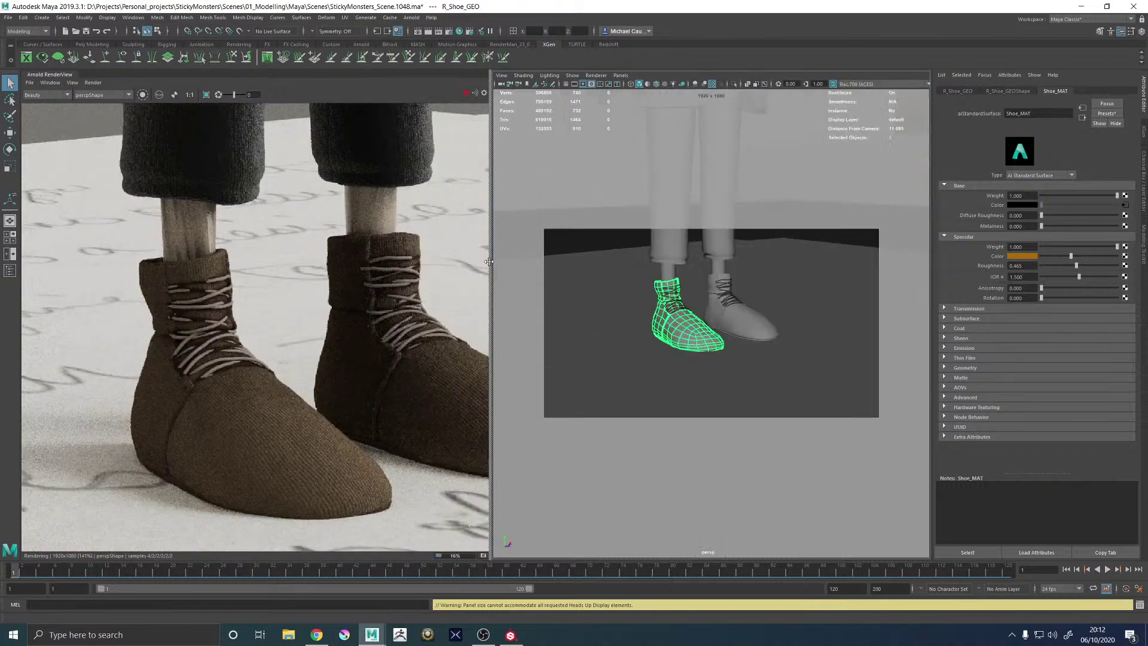
Examine the fabric weave, seams and laces of both shoes in the docked render
{"action": "scroll", "coordinate": [426, 367], "scroll_direction": "down", "scroll_amount": 3}
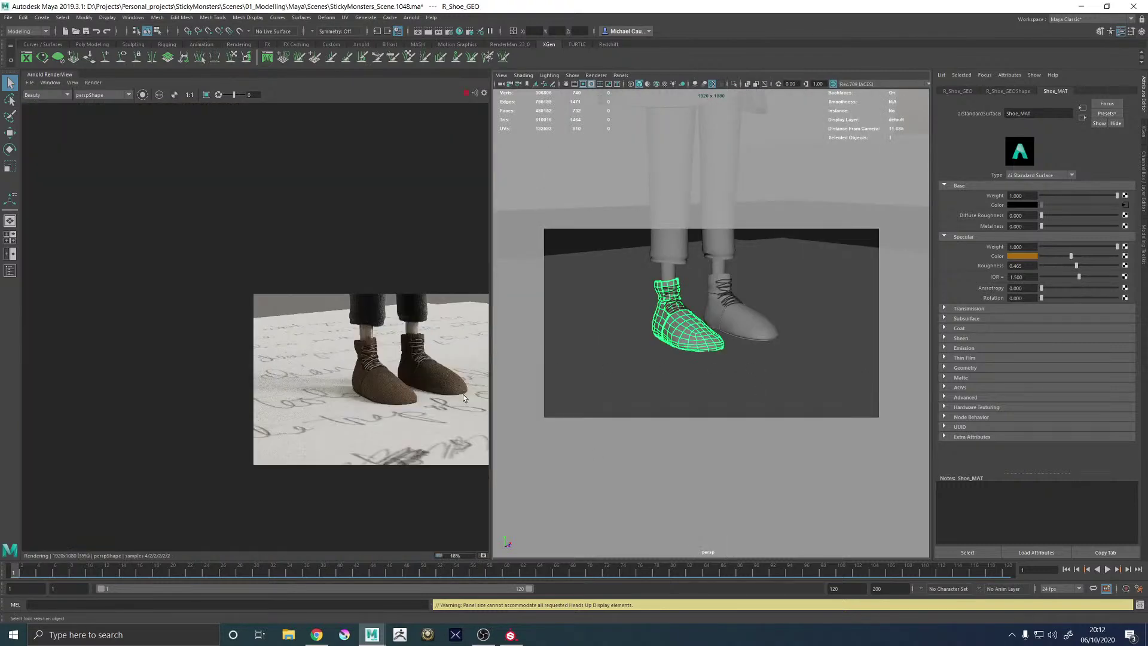
{"action": "scroll", "coordinate": [435, 377], "scroll_direction": "up", "scroll_amount": 5}
{"action": "scroll", "coordinate": [246, 325], "scroll_direction": "down", "scroll_amount": 2}
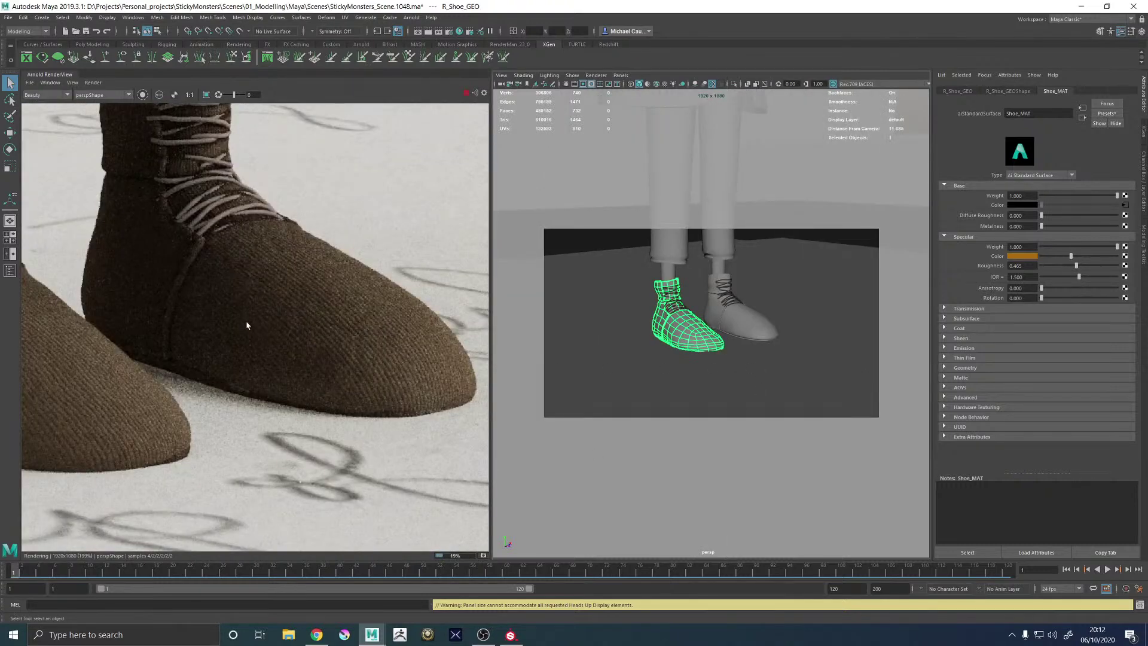
{"action": "scroll", "coordinate": [201, 291], "scroll_direction": "down", "scroll_amount": 2}
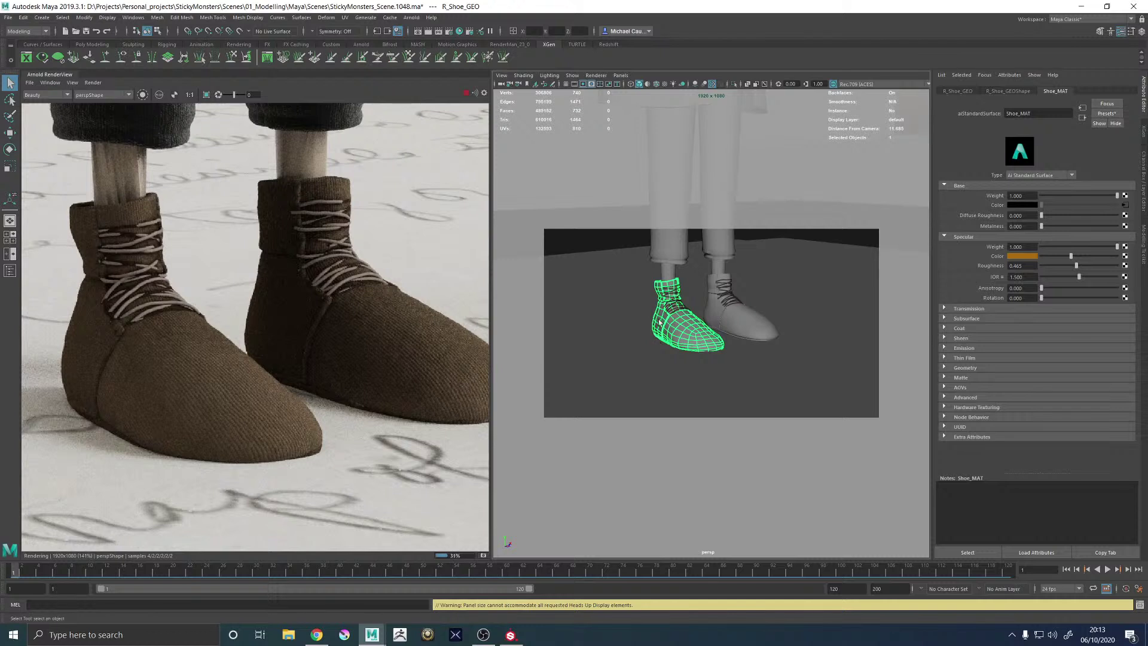
Select the character's left shoe and try Shoe_MAT's specular IOR at 3.000
{"action": "left_click", "coordinate": [753, 324]}
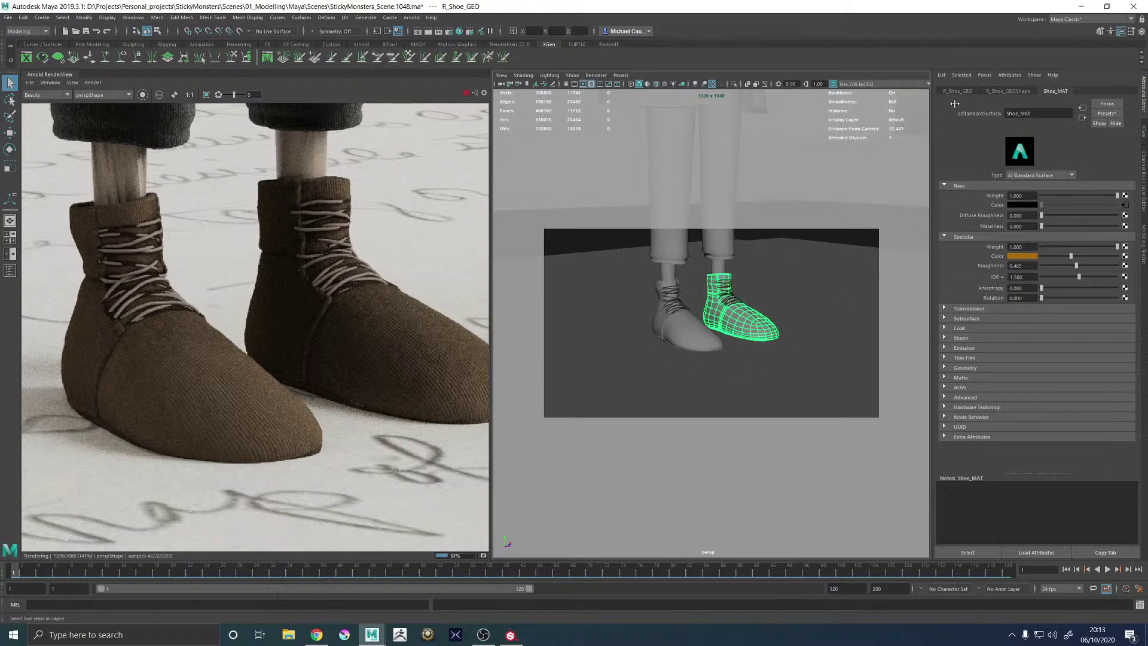
{"action": "left_click", "coordinate": [942, 76]}
{"action": "left_click", "coordinate": [959, 91]}
{"action": "left_click", "coordinate": [1074, 277]}
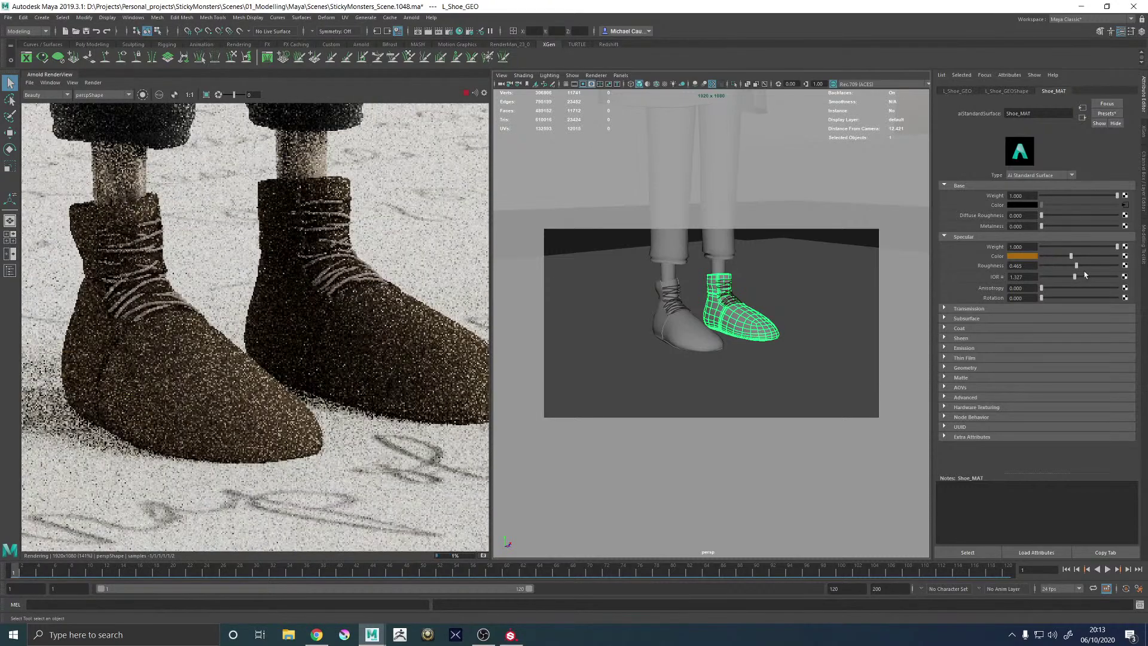
{"action": "left_click", "coordinate": [1116, 277]}
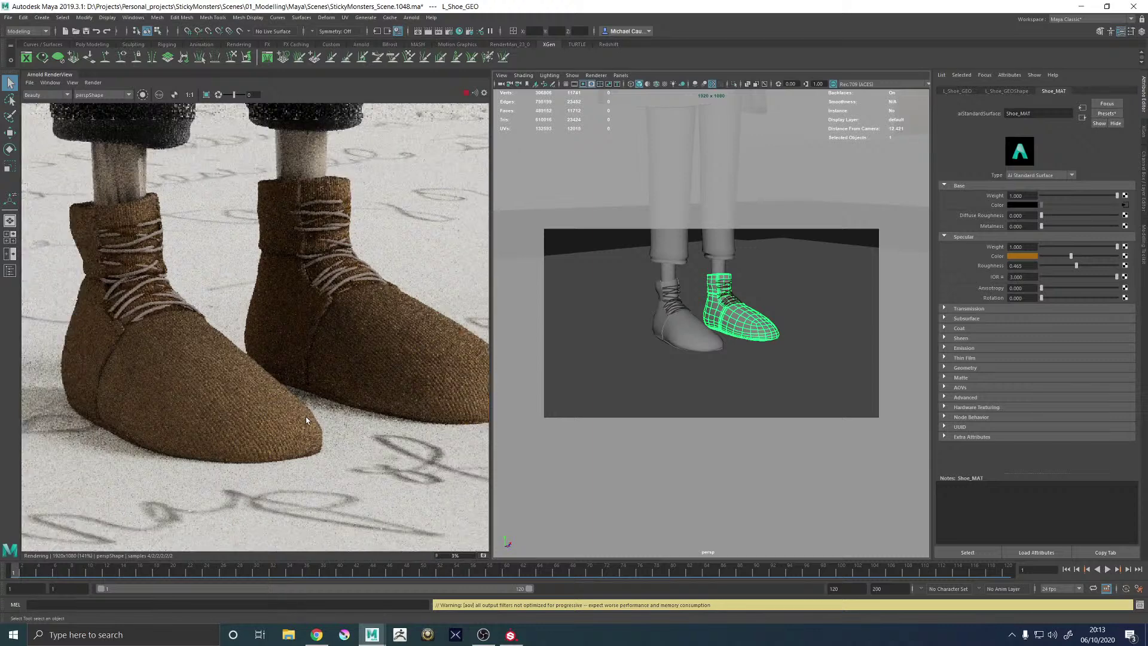
Limit the live render to a region around the left shoe's toe and inspect its fabric weave up close
{"action": "scroll", "coordinate": [299, 389], "scroll_direction": "down", "scroll_amount": 5}
{"action": "scroll", "coordinate": [276, 312], "scroll_direction": "up", "scroll_amount": 5}
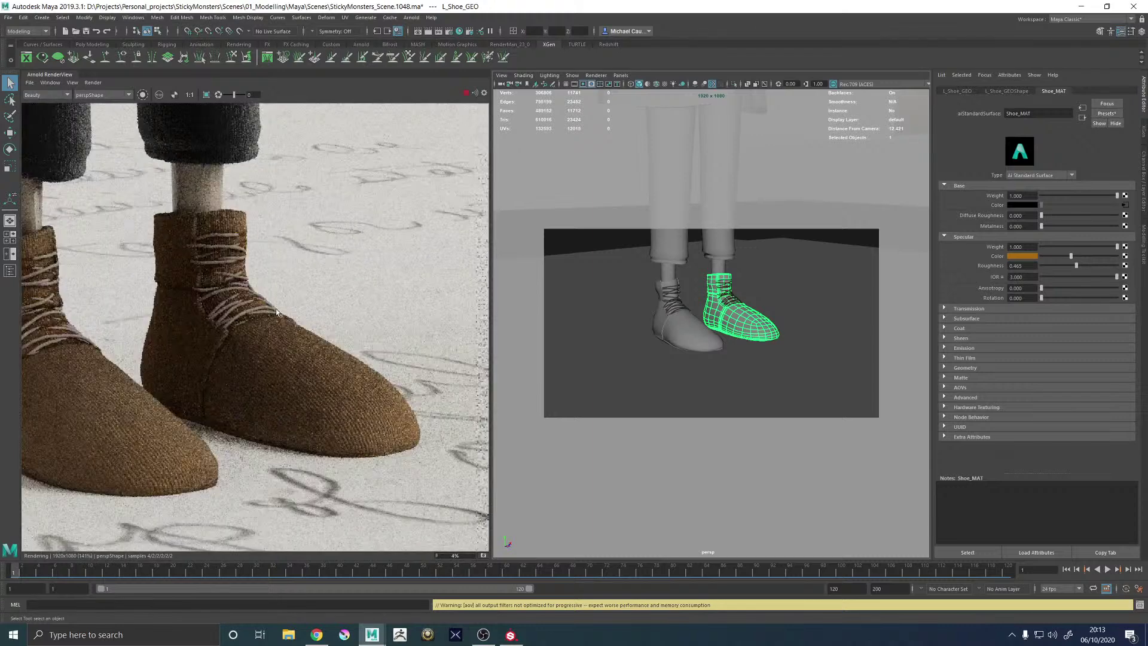
{"action": "left_click_drag", "start_coordinate": [276, 312], "coordinate": [473, 498]}
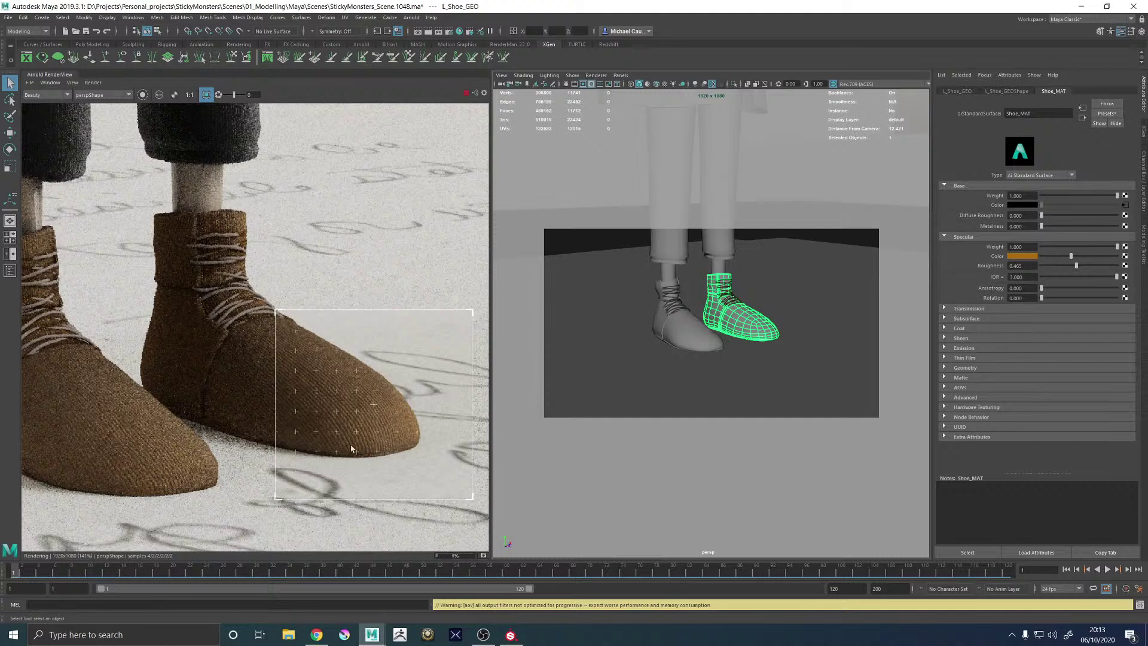
{"action": "scroll", "coordinate": [351, 448], "scroll_direction": "down", "scroll_amount": 3}
{"action": "scroll", "coordinate": [359, 432], "scroll_direction": "up", "scroll_amount": 5}
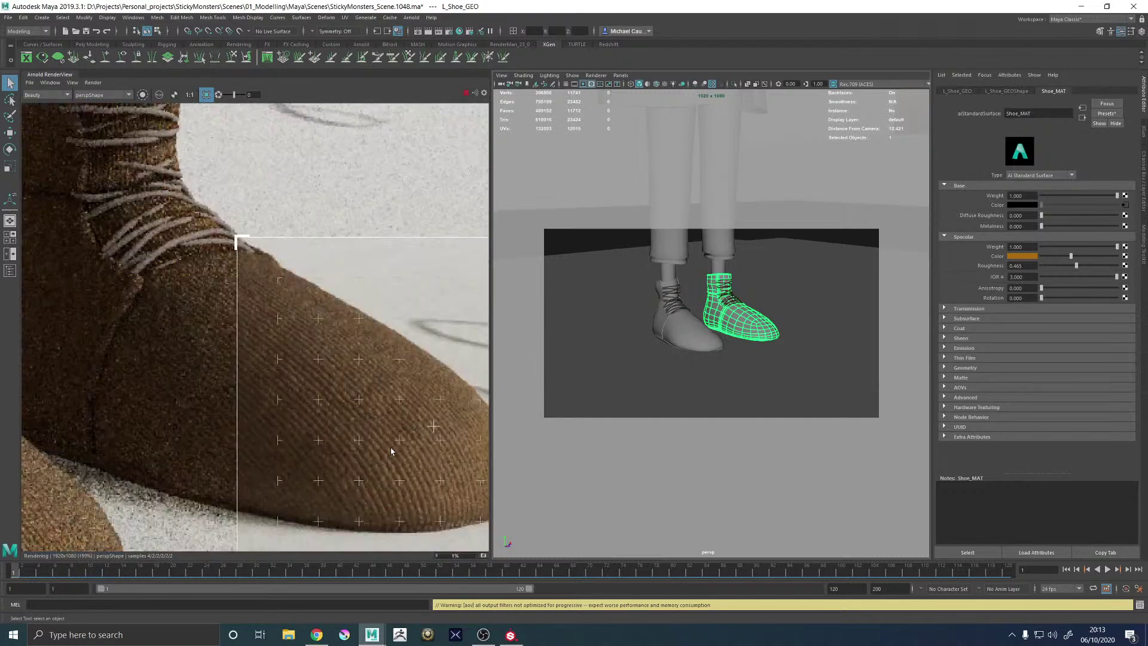
{"action": "scroll", "coordinate": [451, 472], "scroll_direction": "down", "scroll_amount": 2}
{"action": "scroll", "coordinate": [438, 458], "scroll_direction": "up", "scroll_amount": 4}
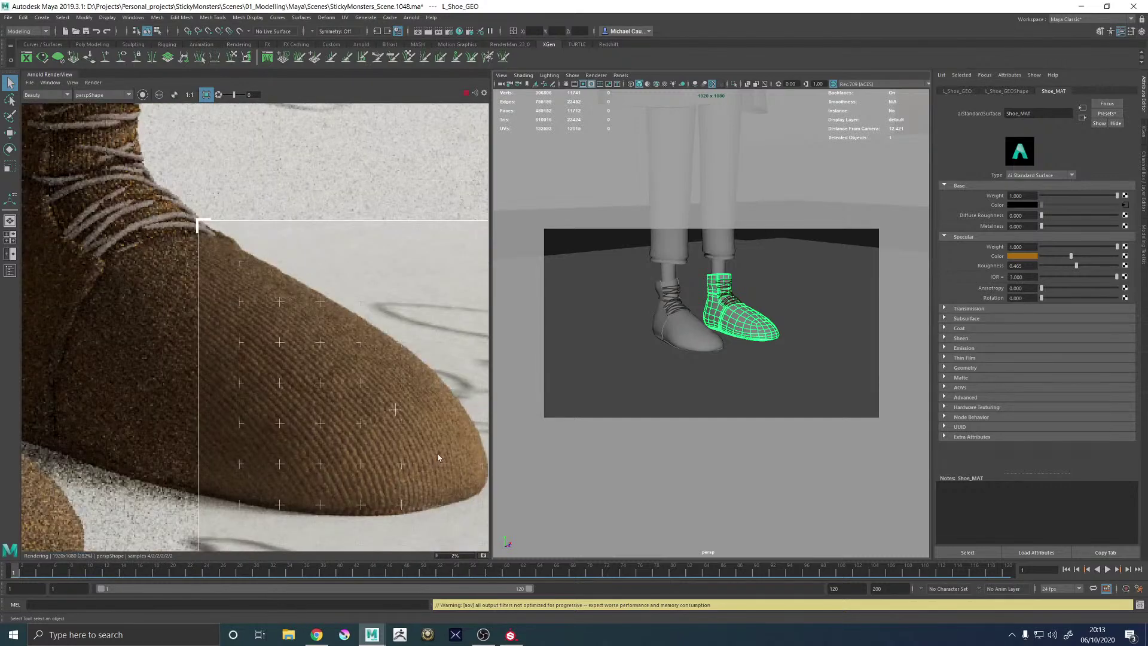
Set Shoe_MAT's specular IOR to 1.745 and compare the toe region with the rest of the shoes
{"action": "left_click", "coordinate": [1085, 278]}
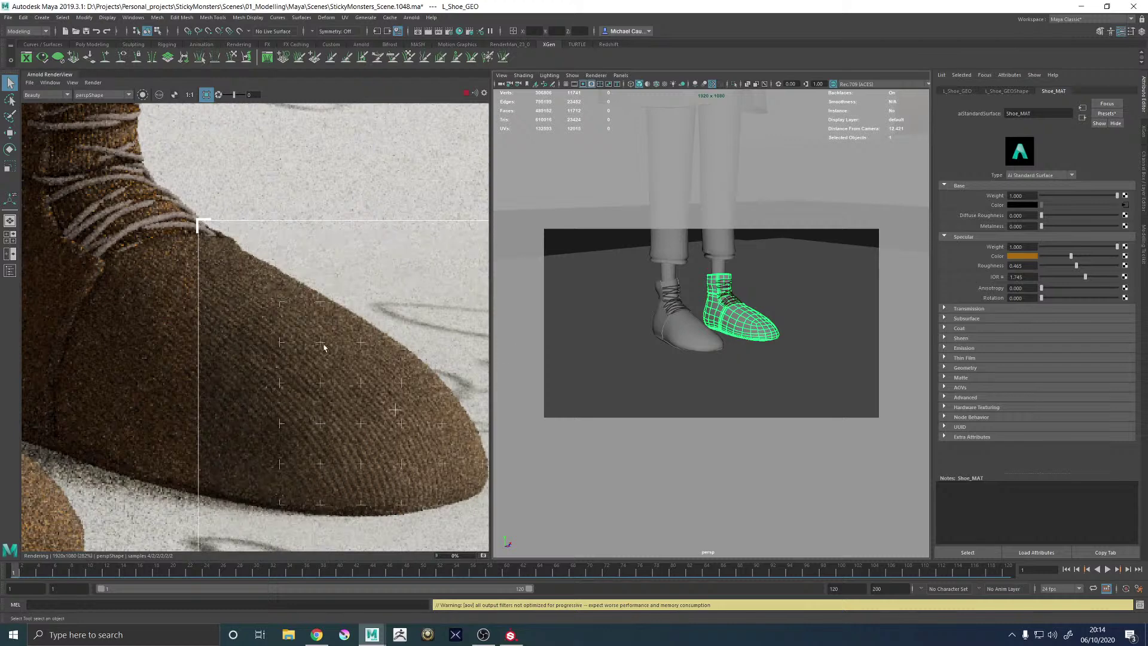
{"action": "scroll", "coordinate": [318, 366], "scroll_direction": "down", "scroll_amount": 3}
{"action": "scroll", "coordinate": [320, 363], "scroll_direction": "down", "scroll_amount": 2}
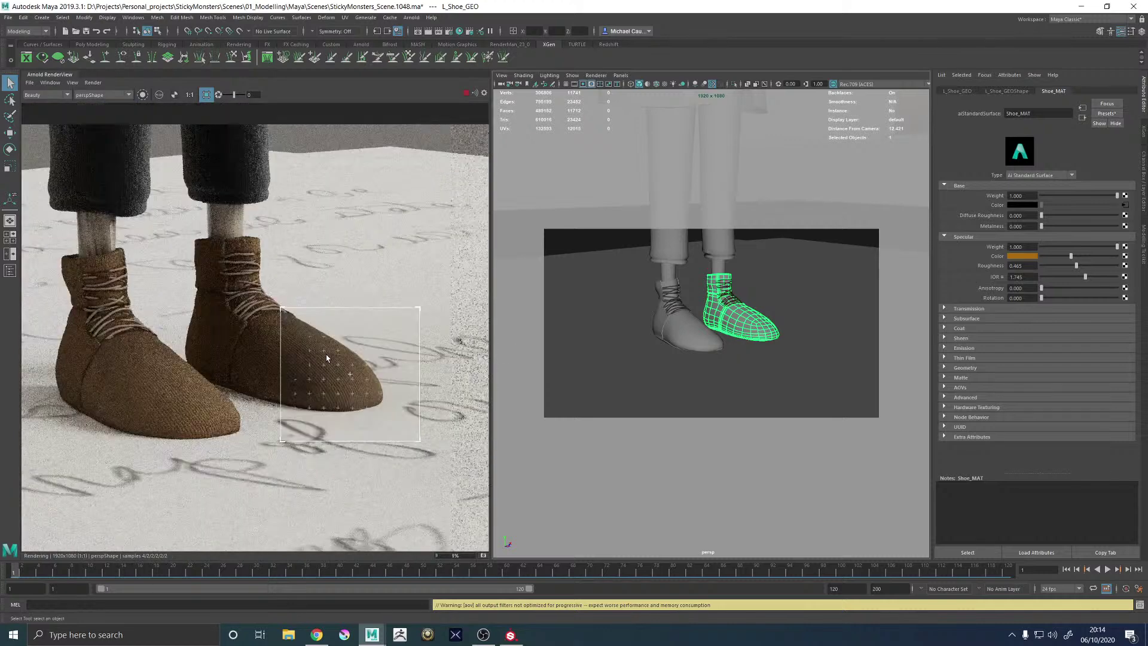
{"action": "scroll", "coordinate": [315, 360], "scroll_direction": "up", "scroll_amount": 2}
{"action": "scroll", "coordinate": [231, 304], "scroll_direction": "down", "scroll_amount": 2}
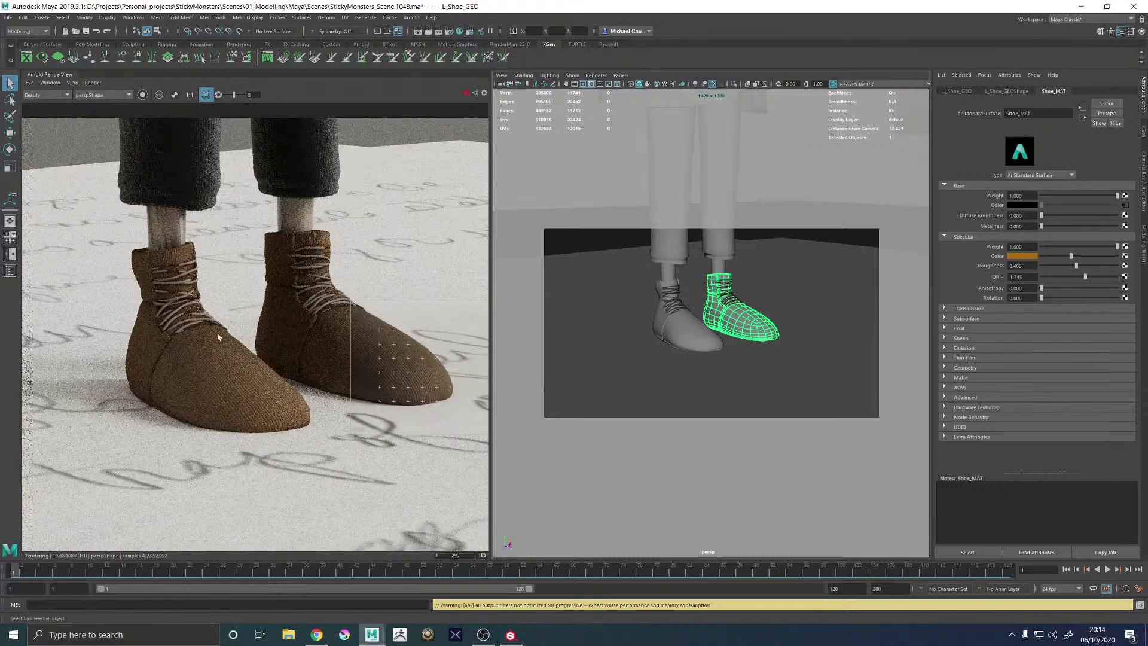
Redraw the render region around the right shoe and inspect its weave, seam and laces
{"action": "mouse_move", "coordinate": [116, 236]}
{"action": "left_mouse_down"}
{"action": "mouse_move", "coordinate": [329, 427]}
{"action": "mouse_move", "coordinate": [324, 437]}
{"action": "left_mouse_up"}
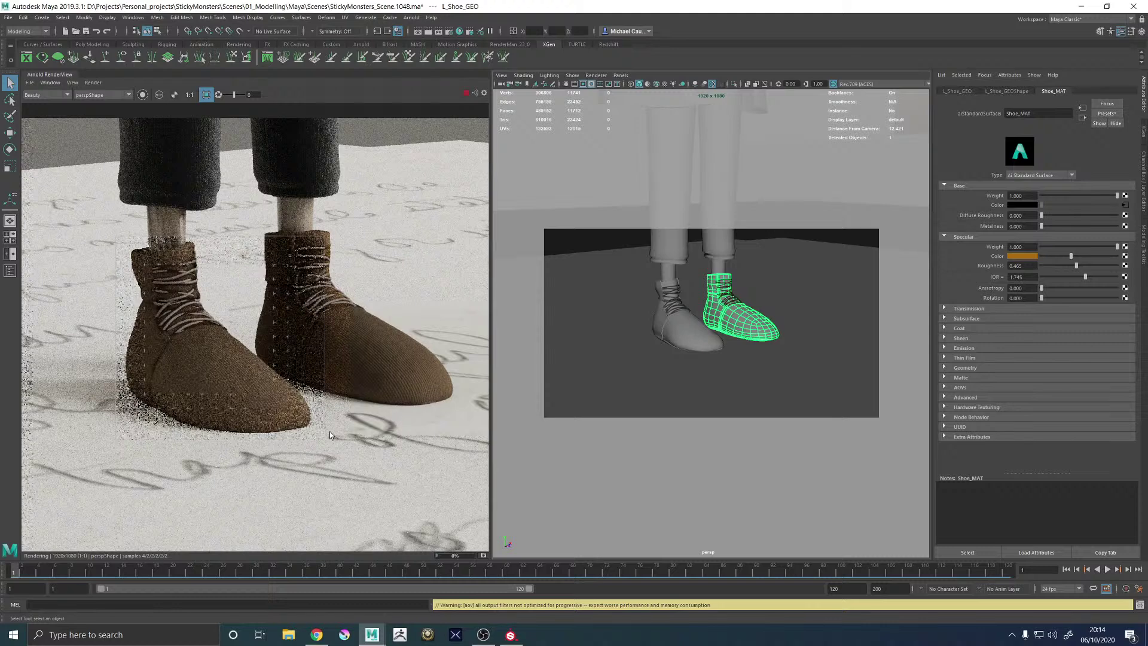
{"action": "scroll", "coordinate": [221, 373], "scroll_direction": "up", "scroll_amount": 5}
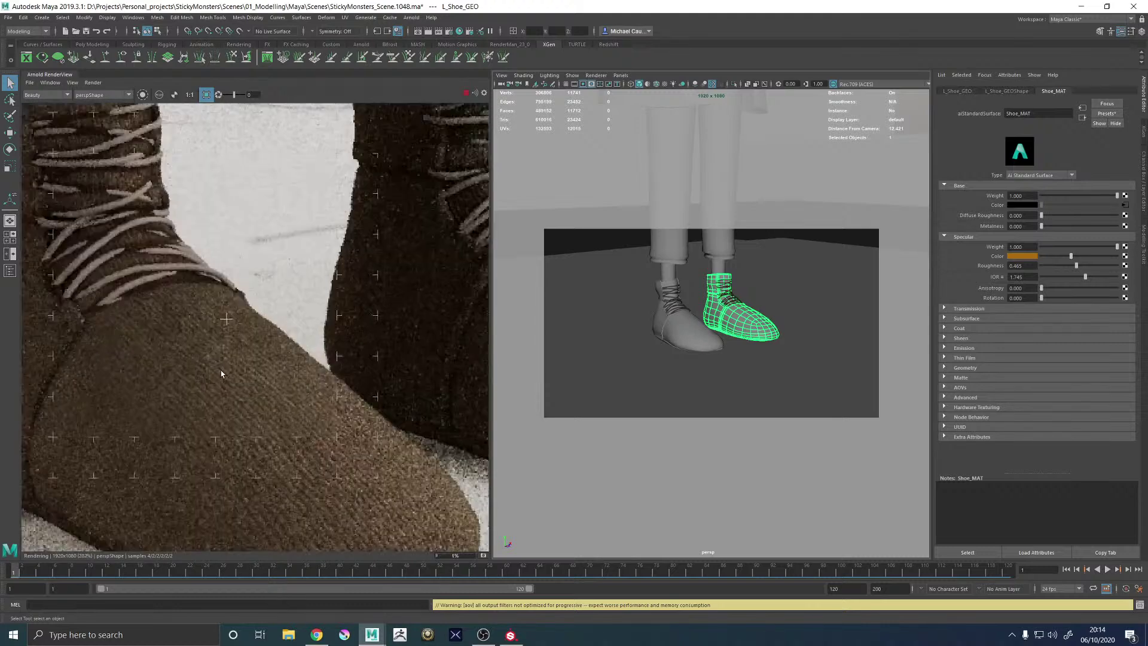
{"action": "scroll", "coordinate": [218, 377], "scroll_direction": "down", "scroll_amount": 4}
{"action": "scroll", "coordinate": [380, 371], "scroll_direction": "up", "scroll_amount": 6}
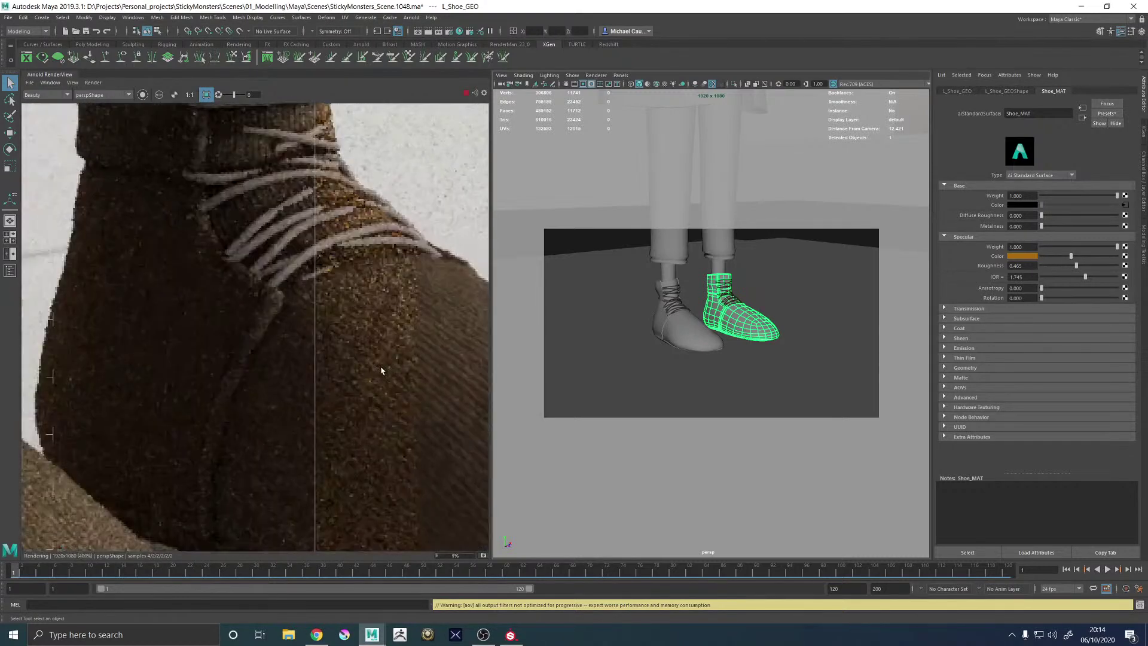
{"action": "scroll", "coordinate": [335, 364], "scroll_direction": "down", "scroll_amount": 5}
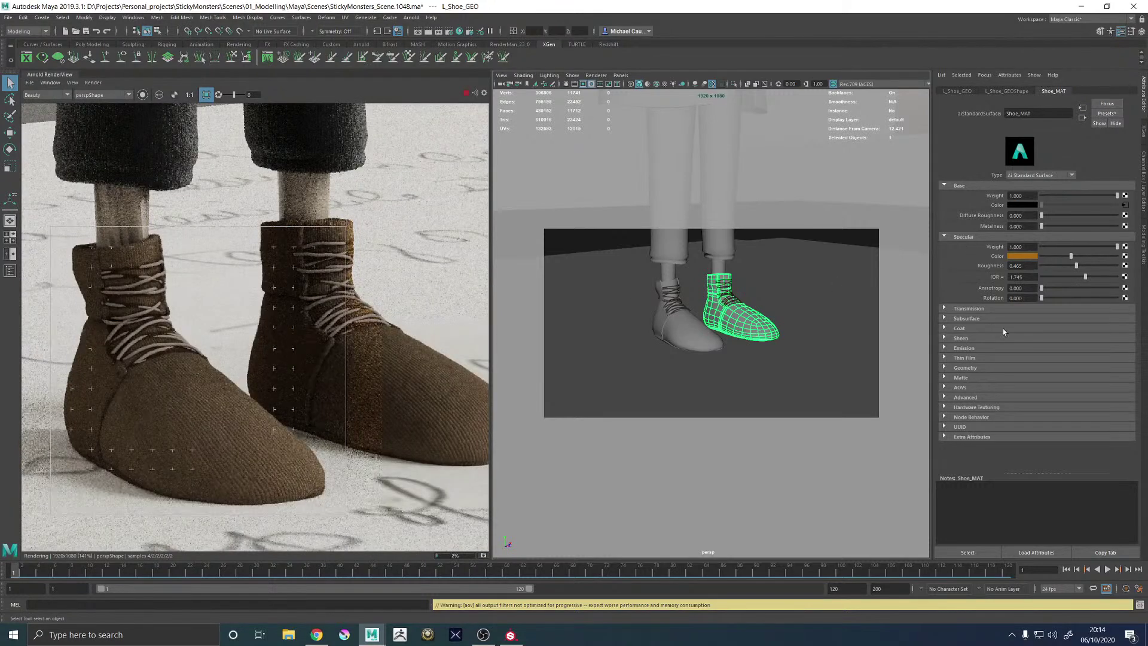
Open the layered texture feeding Shoe_MAT's base color and toggle its Add layer off and on to compare the render
{"action": "left_click", "coordinate": [1125, 207]}
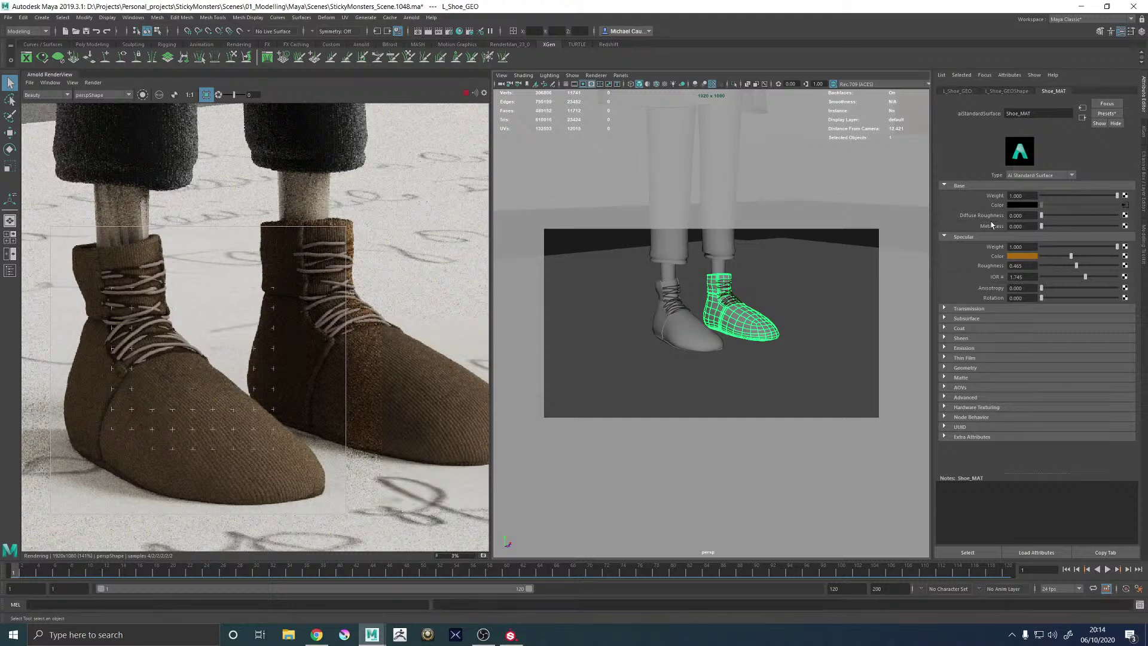
{"action": "left_click", "coordinate": [973, 201]}
{"action": "left_click", "coordinate": [951, 204]}
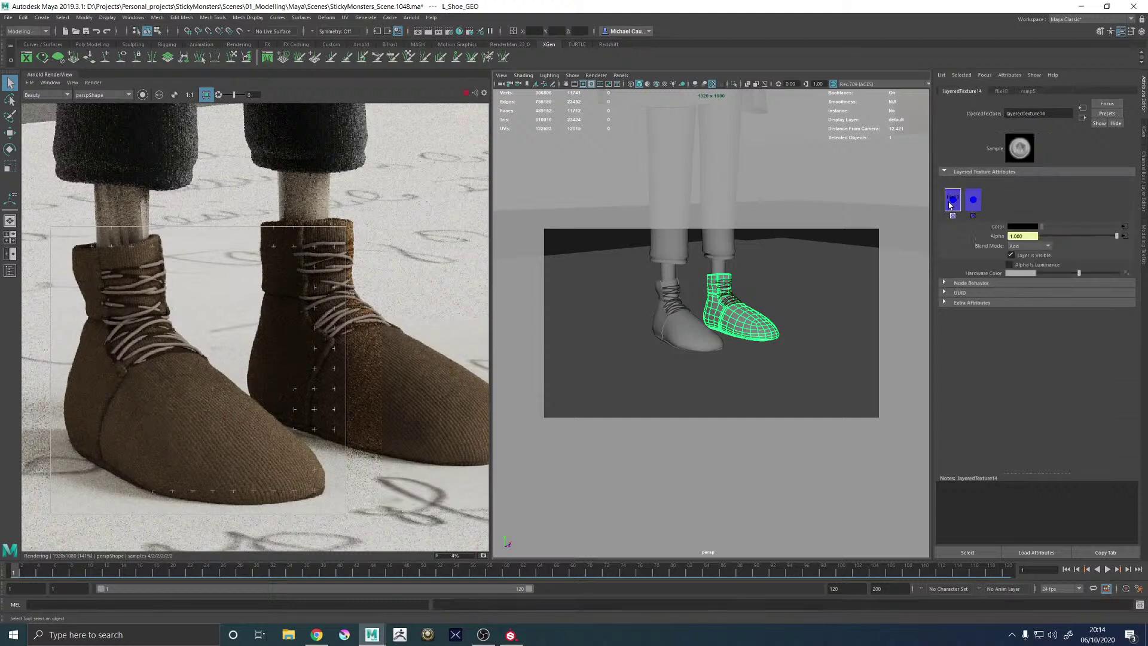
{"action": "left_click", "coordinate": [974, 202]}
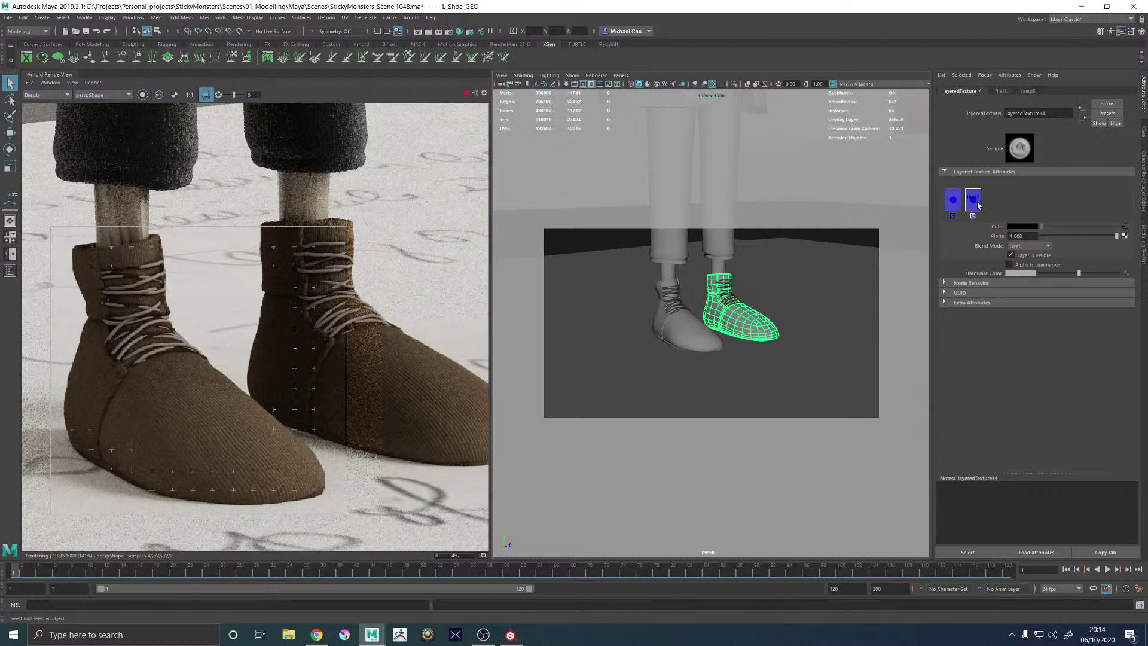
{"action": "left_click", "coordinate": [954, 202]}
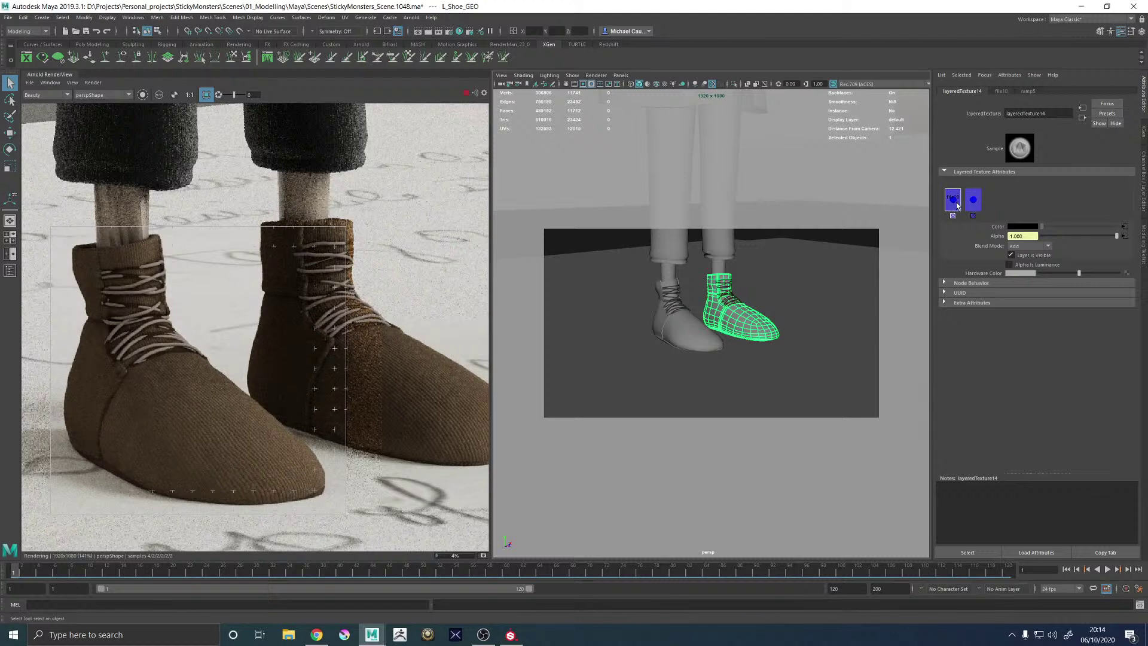
{"action": "left_click", "coordinate": [1010, 255]}
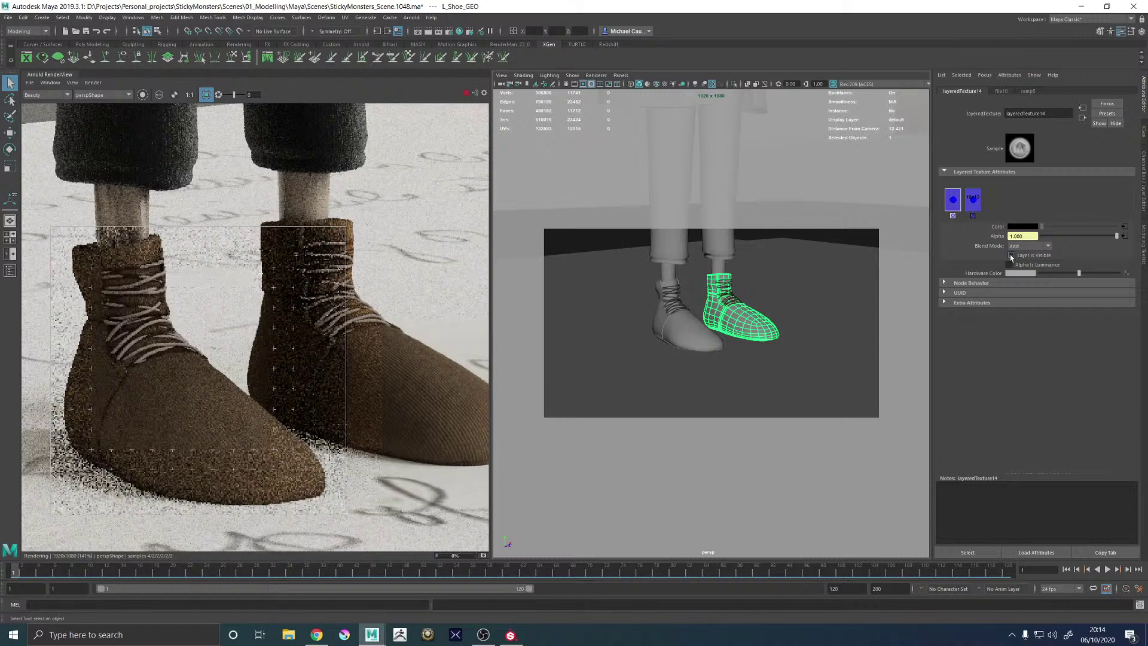
{"action": "left_click", "coordinate": [1010, 255]}
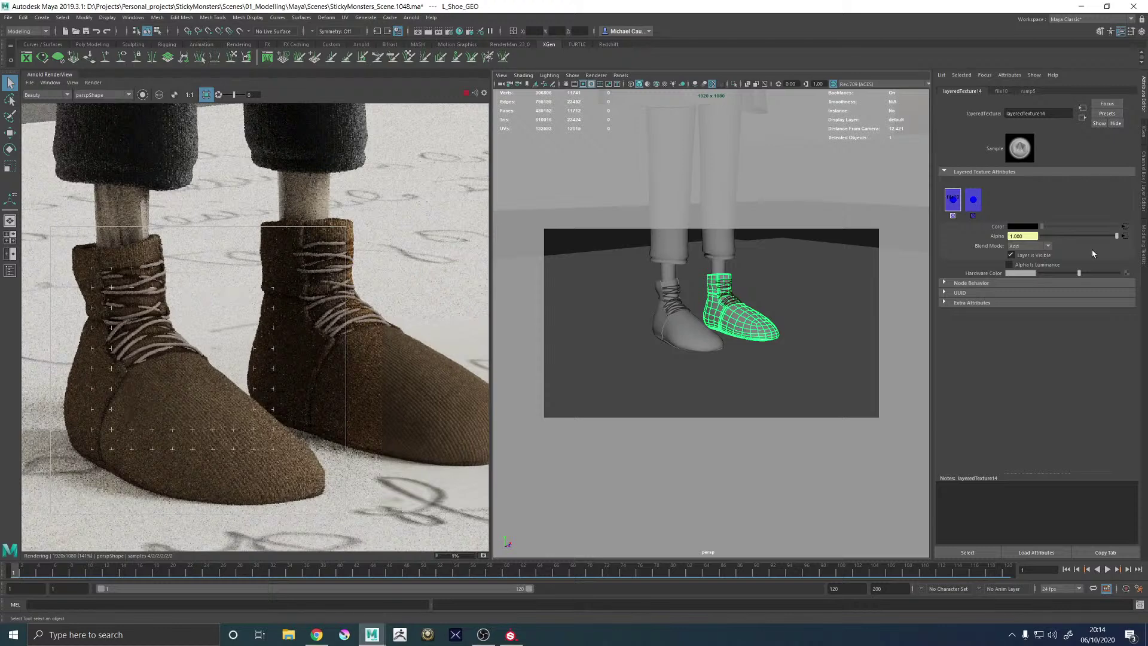
Open the ramp driving the Add layer's alpha and move its black marker to position 0.513
{"action": "left_click", "coordinate": [1125, 227]}
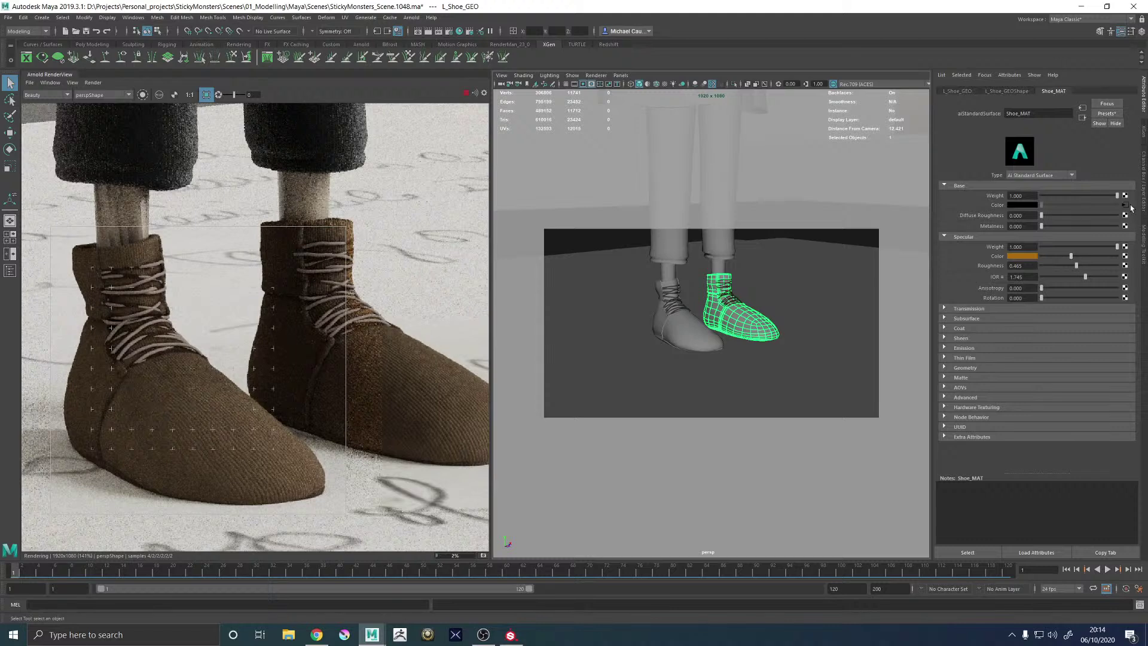
{"action": "left_click", "coordinate": [1125, 205]}
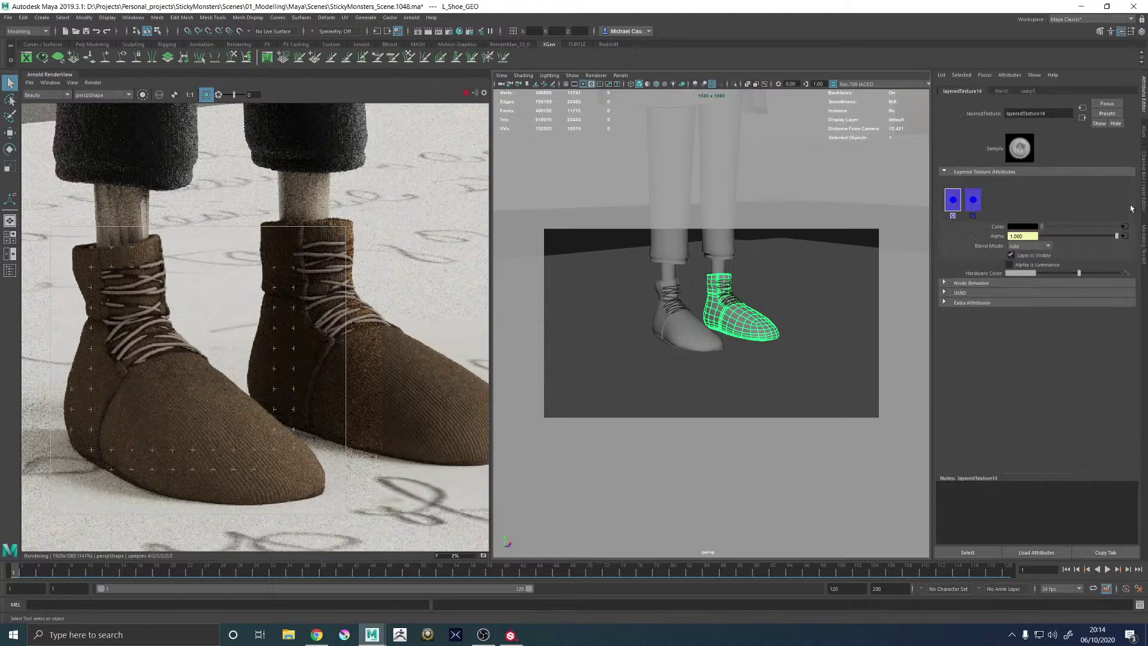
{"action": "left_click", "coordinate": [970, 201]}
{"action": "left_click", "coordinate": [953, 200]}
{"action": "left_click", "coordinate": [1124, 236]}
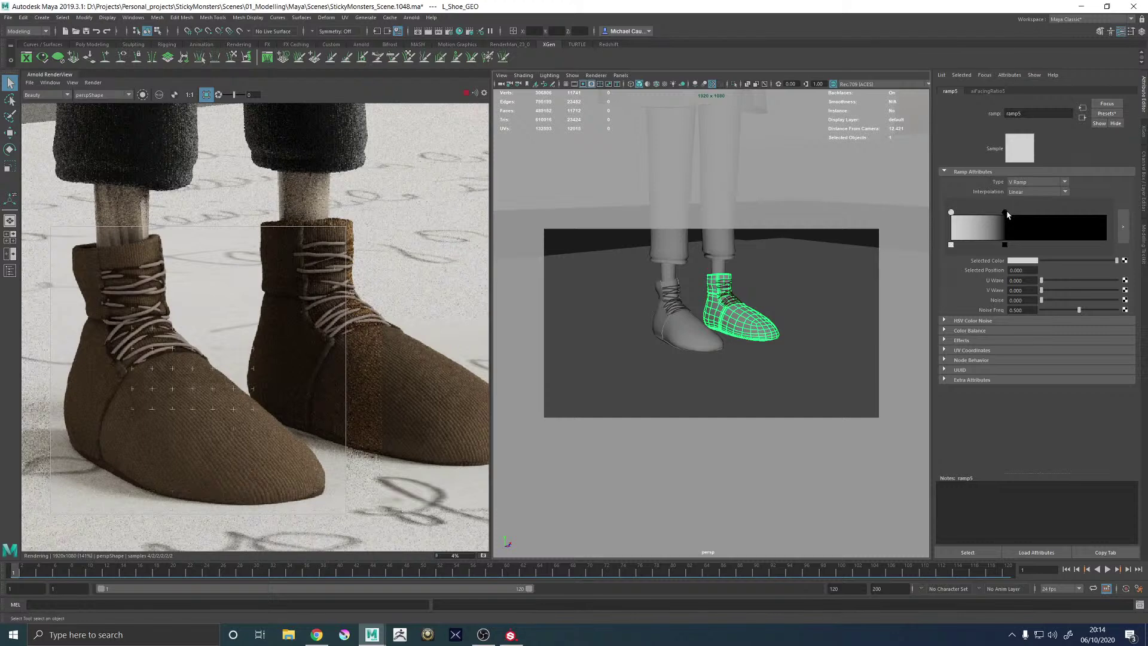
{"action": "left_click_drag", "start_coordinate": [1004, 213], "coordinate": [1029, 213]}
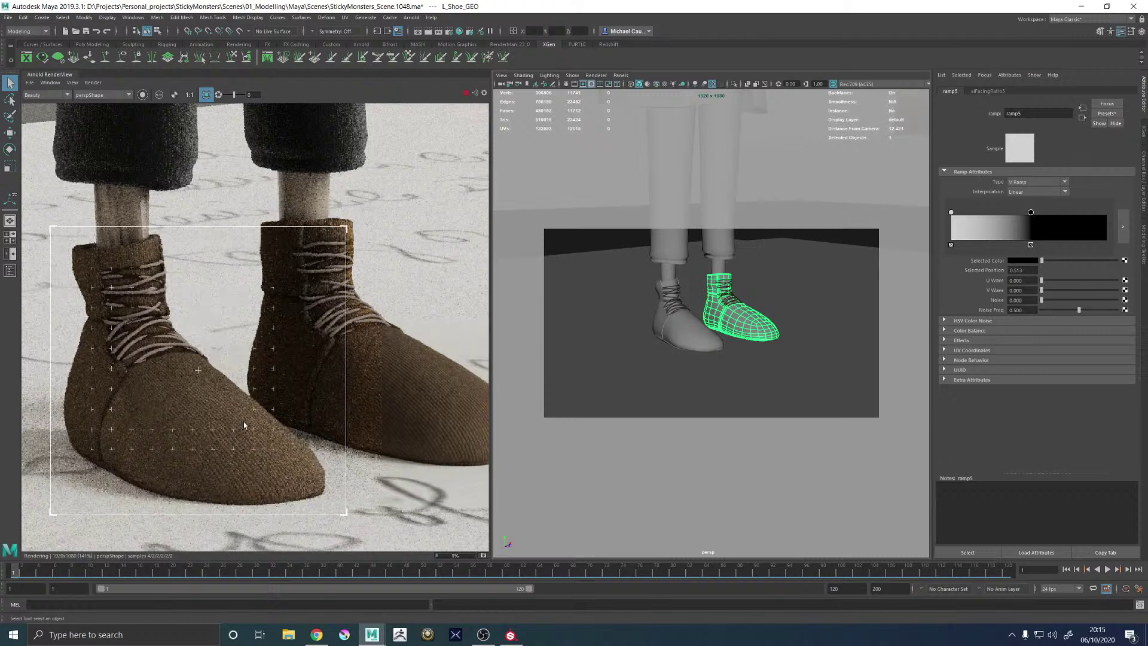
Redraw the render region around each ankle in turn and examine the shoes' fabric in the render
{"action": "scroll", "coordinate": [210, 443], "scroll_direction": "up", "scroll_amount": 2}
{"action": "scroll", "coordinate": [209, 437], "scroll_direction": "down", "scroll_amount": 3}
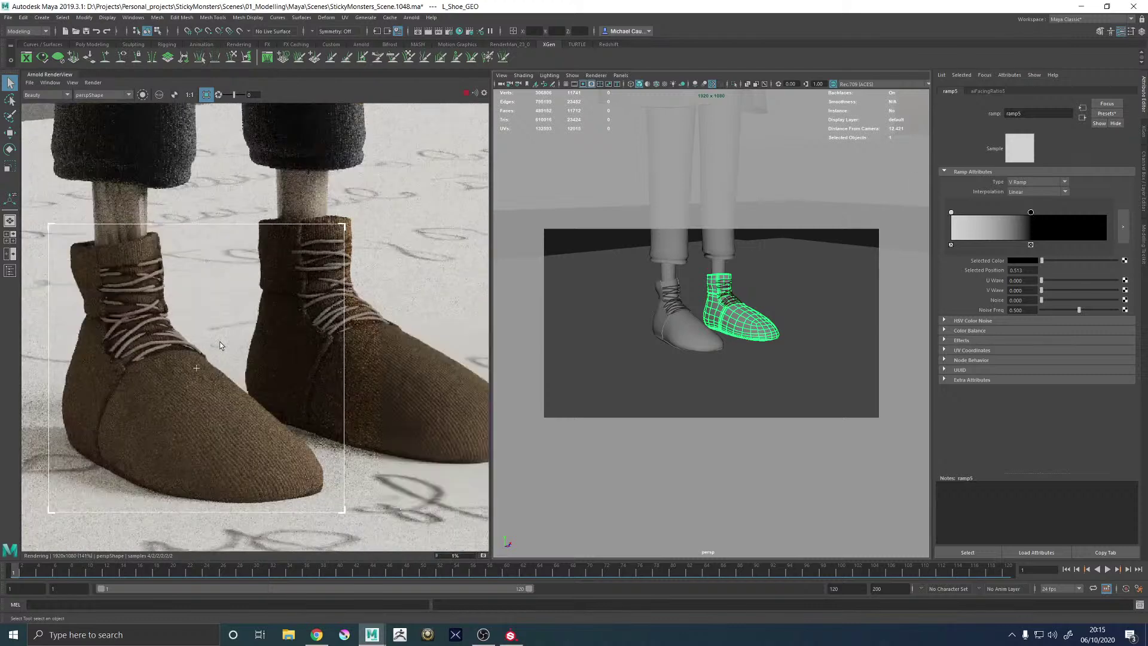
{"action": "scroll", "coordinate": [120, 197], "scroll_direction": "up", "scroll_amount": 2}
{"action": "left_click_drag", "start_coordinate": [87, 180], "coordinate": [213, 290]}
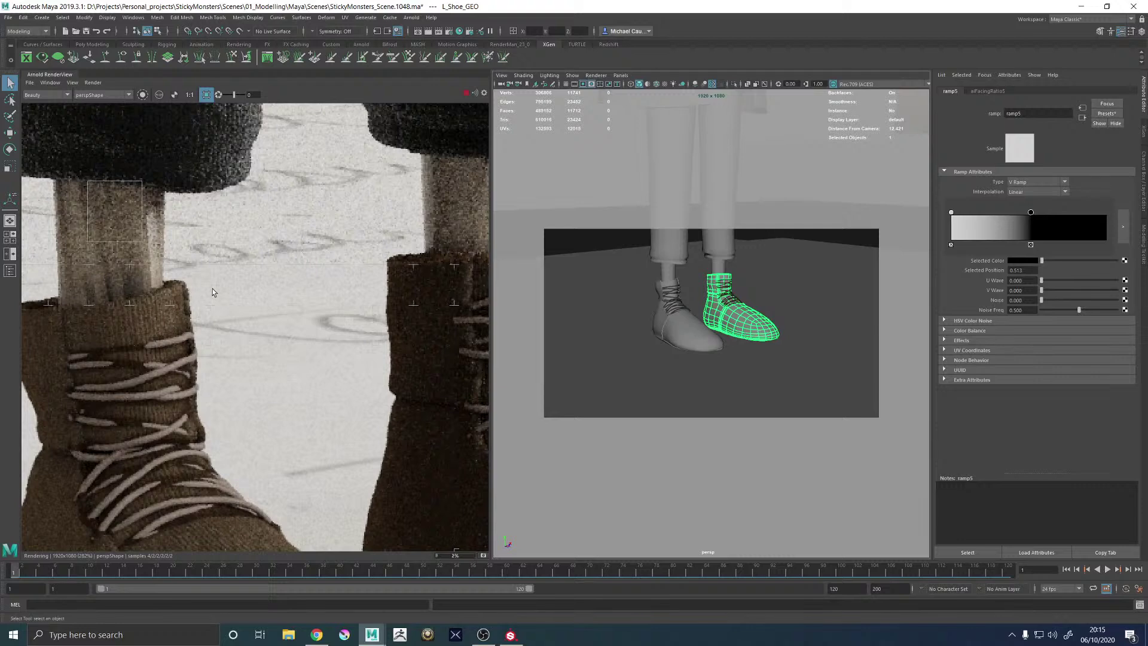
{"action": "scroll", "coordinate": [180, 256], "scroll_direction": "down", "scroll_amount": 2}
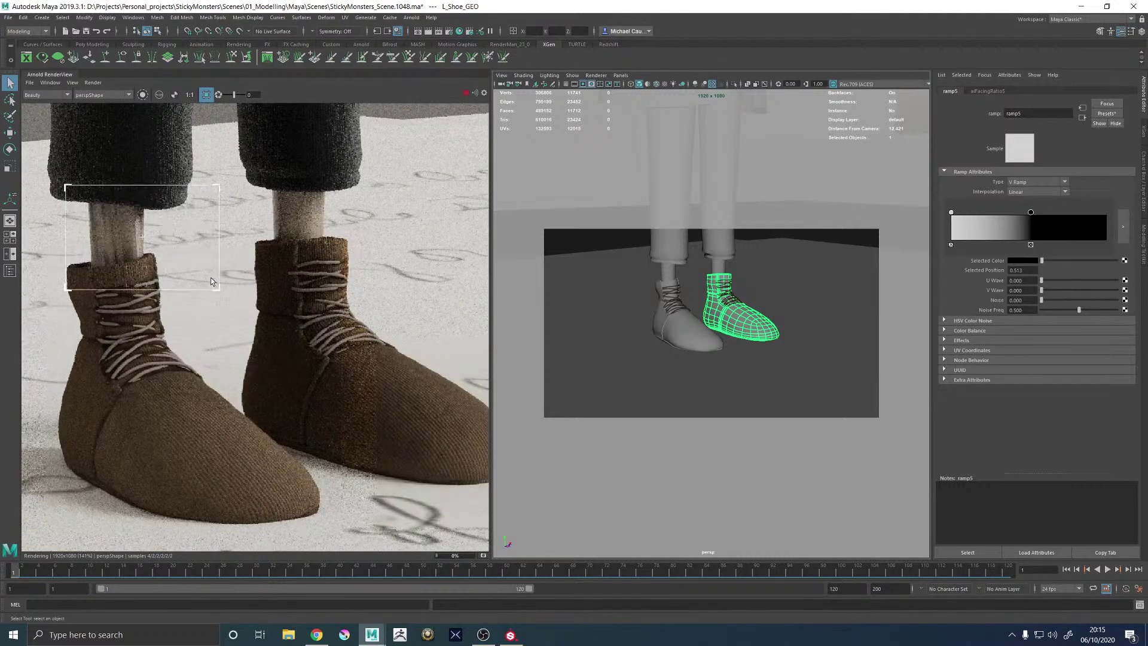
{"action": "left_click_drag", "start_coordinate": [242, 170], "coordinate": [368, 251]}
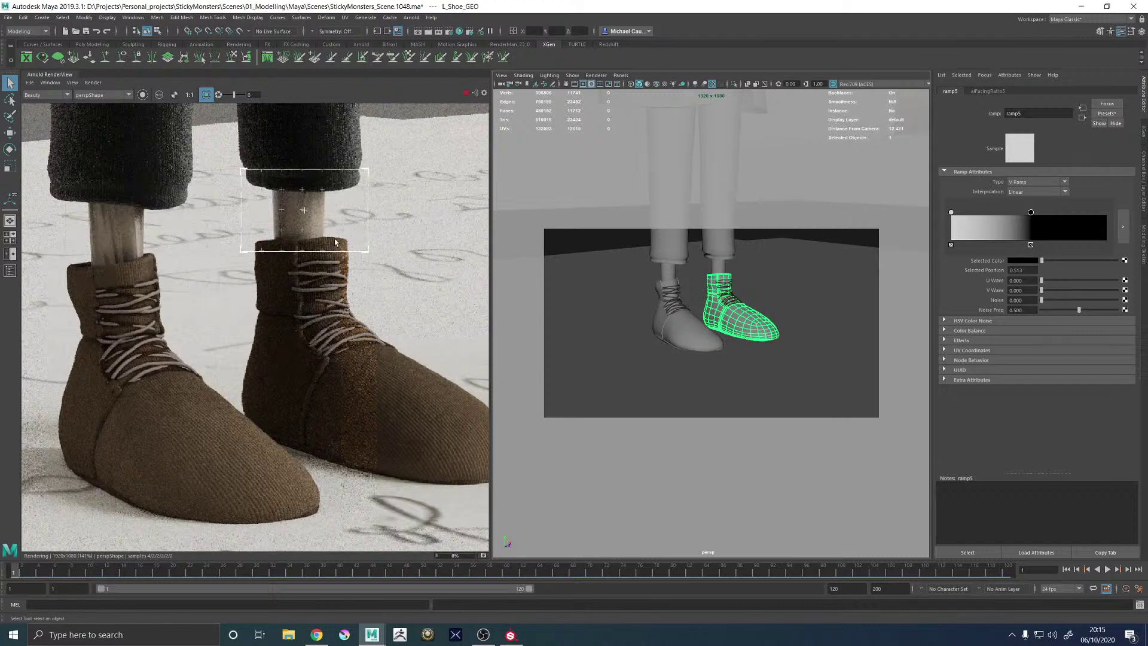
{"action": "scroll", "coordinate": [259, 364], "scroll_direction": "up", "scroll_amount": 3}
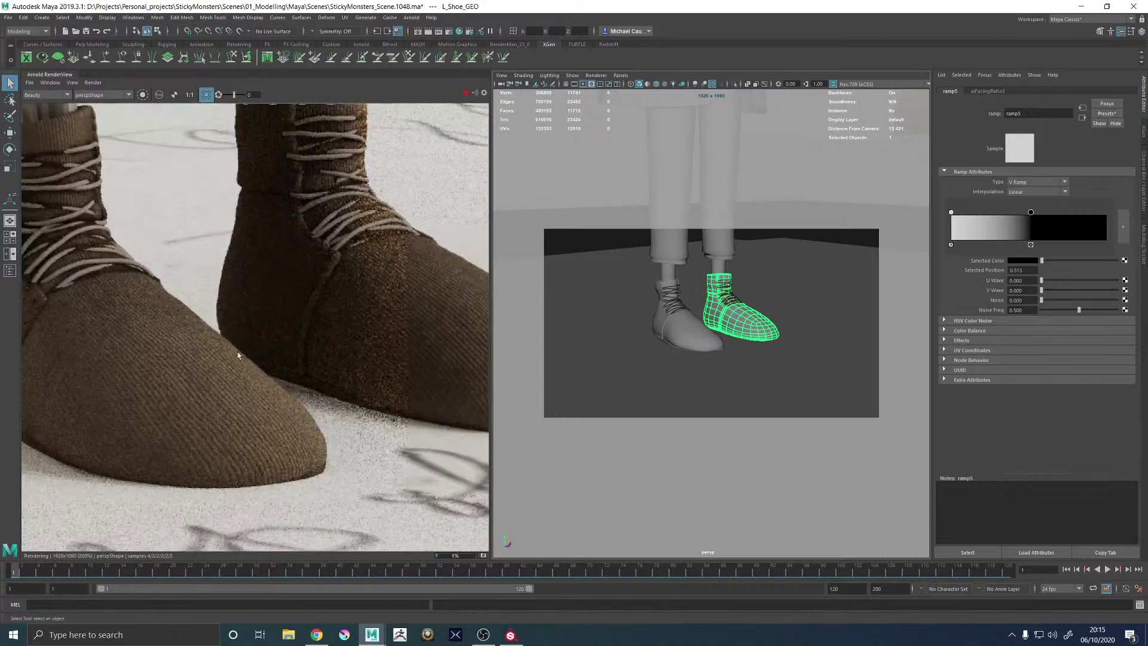
{"action": "middle_click_drag", "start_coordinate": [237, 355], "coordinate": [282, 365]}
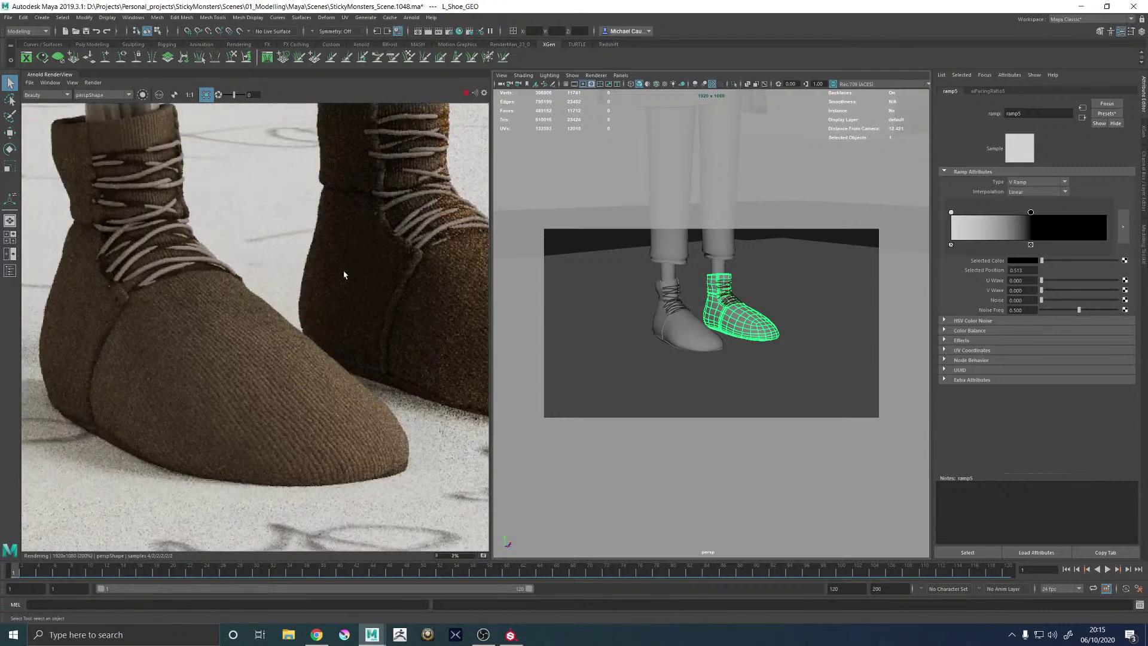
Select the right shoe with the Move tool and redraw the render region around that shoe
{"action": "key", "text": "w"}
{"action": "left_click", "coordinate": [693, 330]}
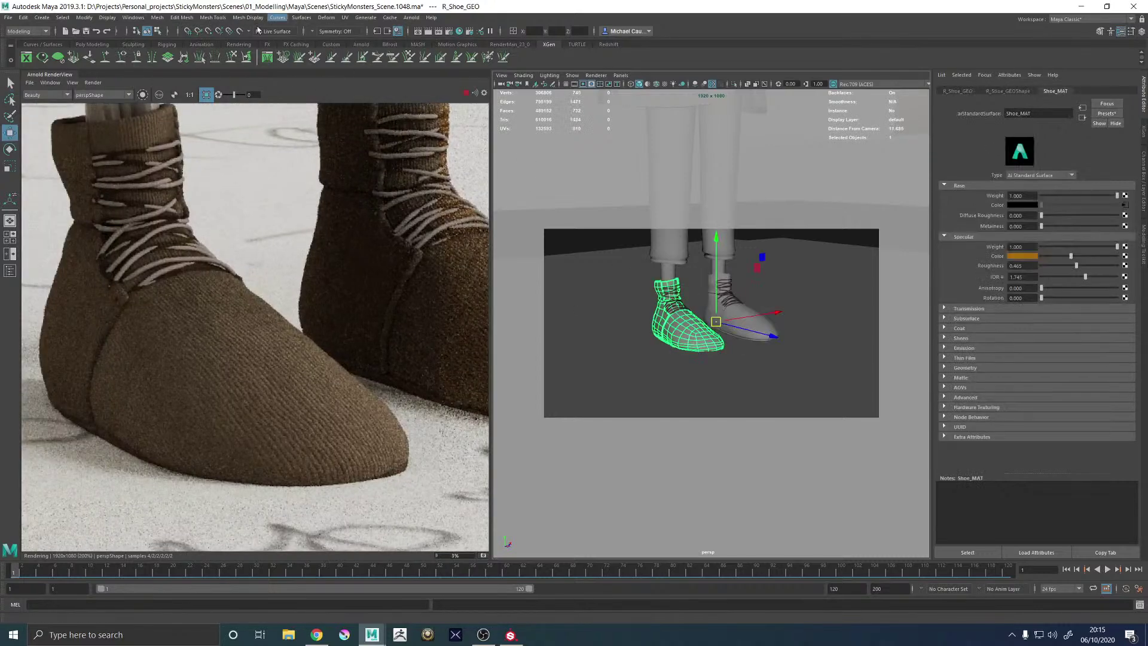
{"action": "scroll", "coordinate": [212, 222], "scroll_direction": "down", "scroll_amount": 2}
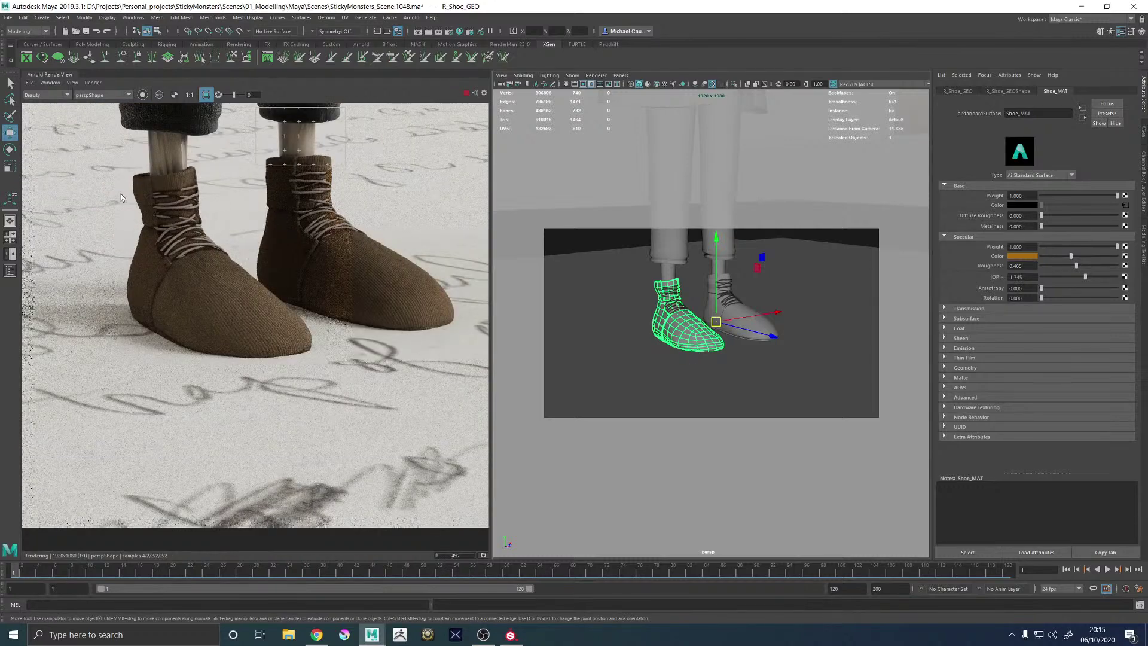
{"action": "left_click_drag", "start_coordinate": [105, 159], "coordinate": [341, 365]}
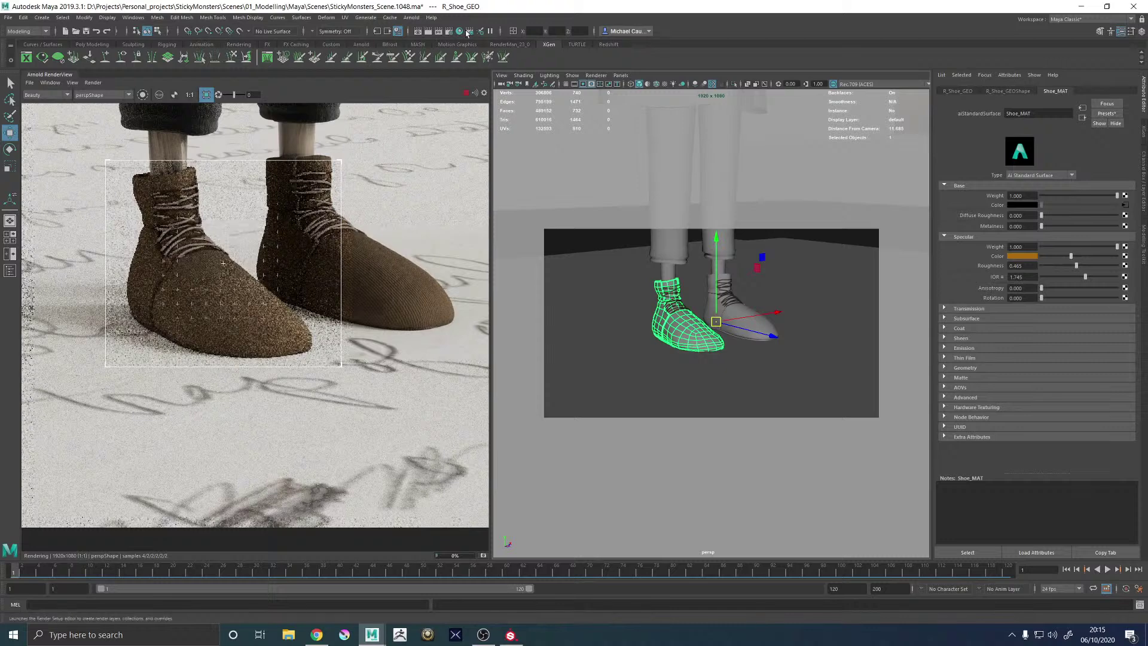
View Shoe_MAT's shading network in the Hypershade and close it
{"action": "left_click", "coordinate": [459, 33]}
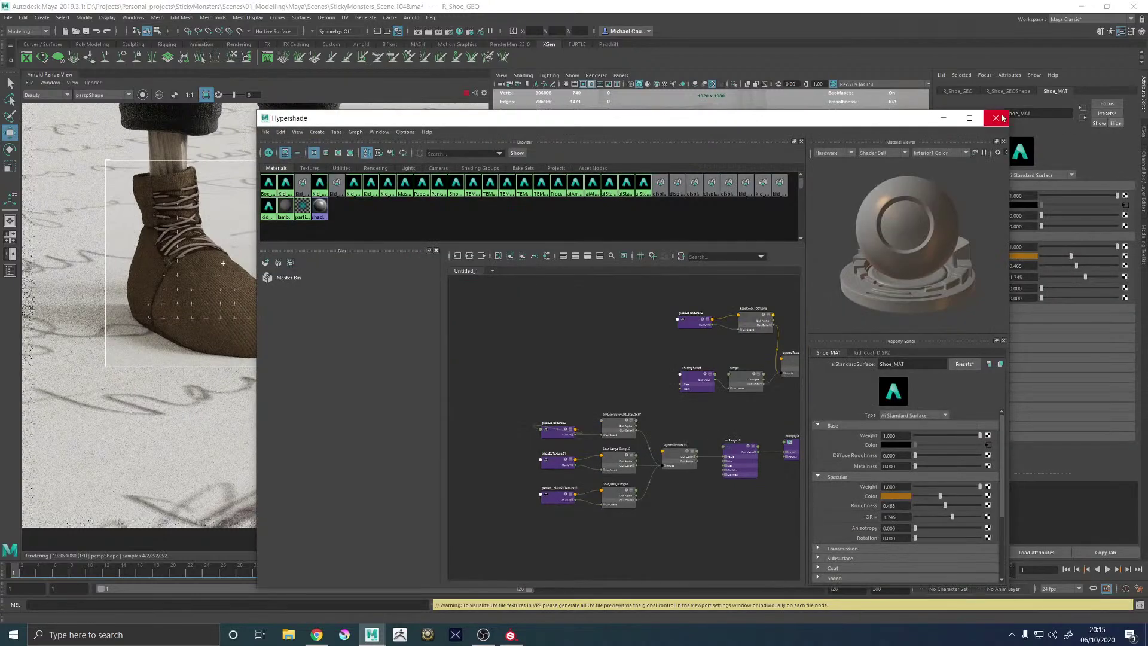
{"action": "left_click", "coordinate": [996, 118]}
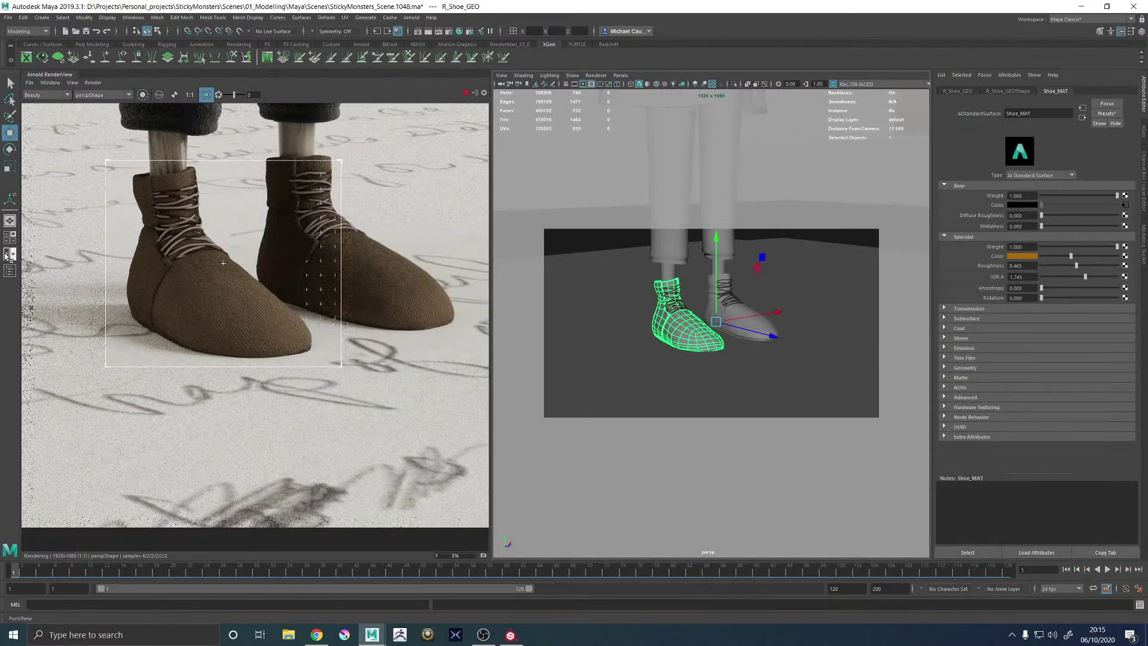
Split the viewport into two side-by-side views and show the Hypershade in place of the front view
{"action": "left_click", "coordinate": [9, 254]}
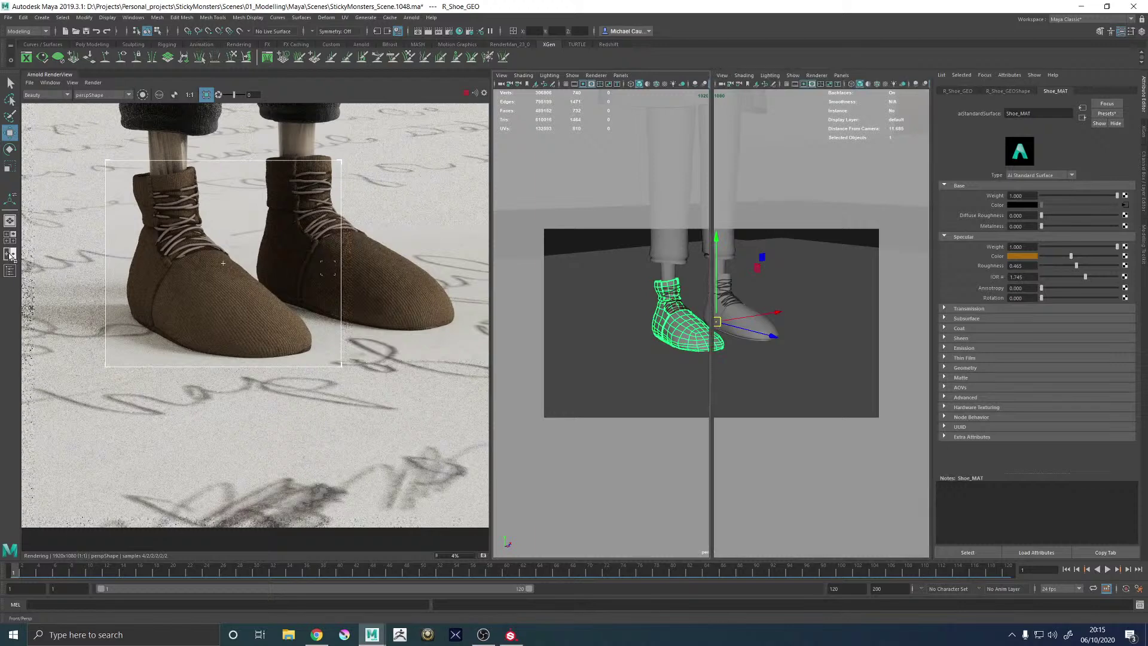
{"action": "left_click", "coordinate": [620, 75]}
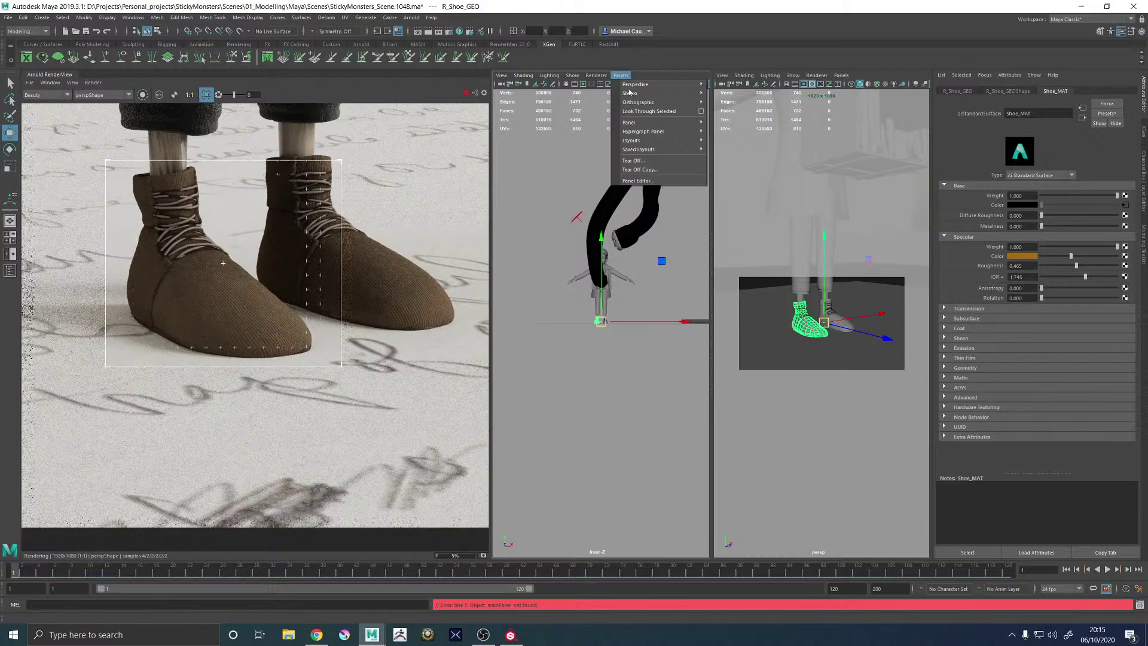
{"action": "mouse_move", "coordinate": [652, 124]}
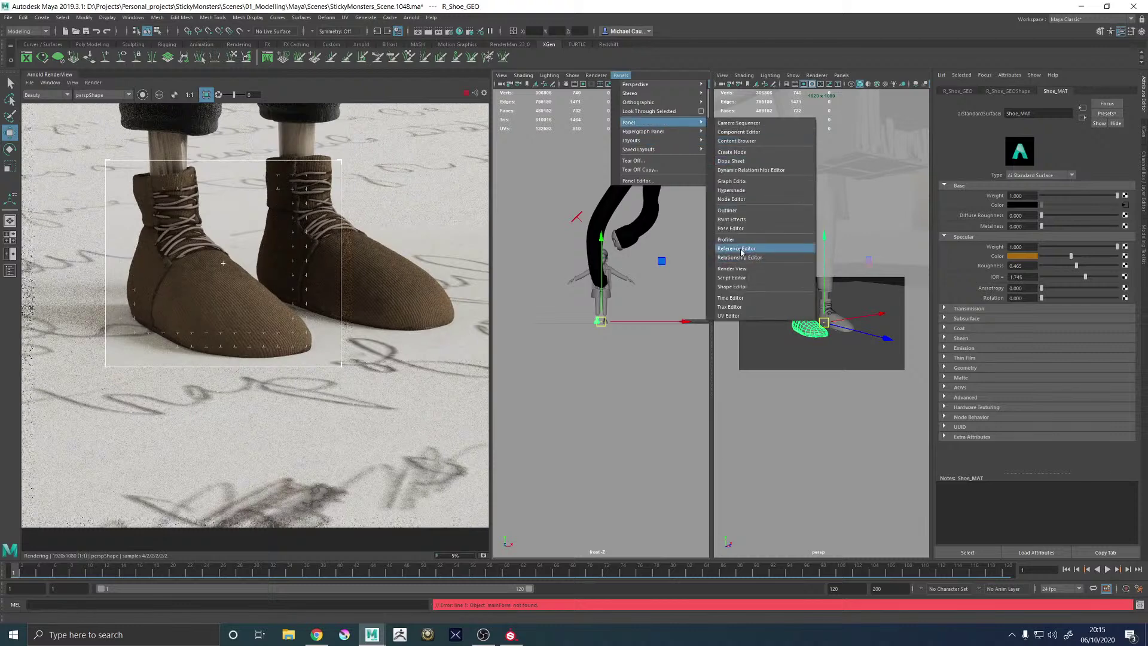
{"action": "left_click", "coordinate": [731, 190]}
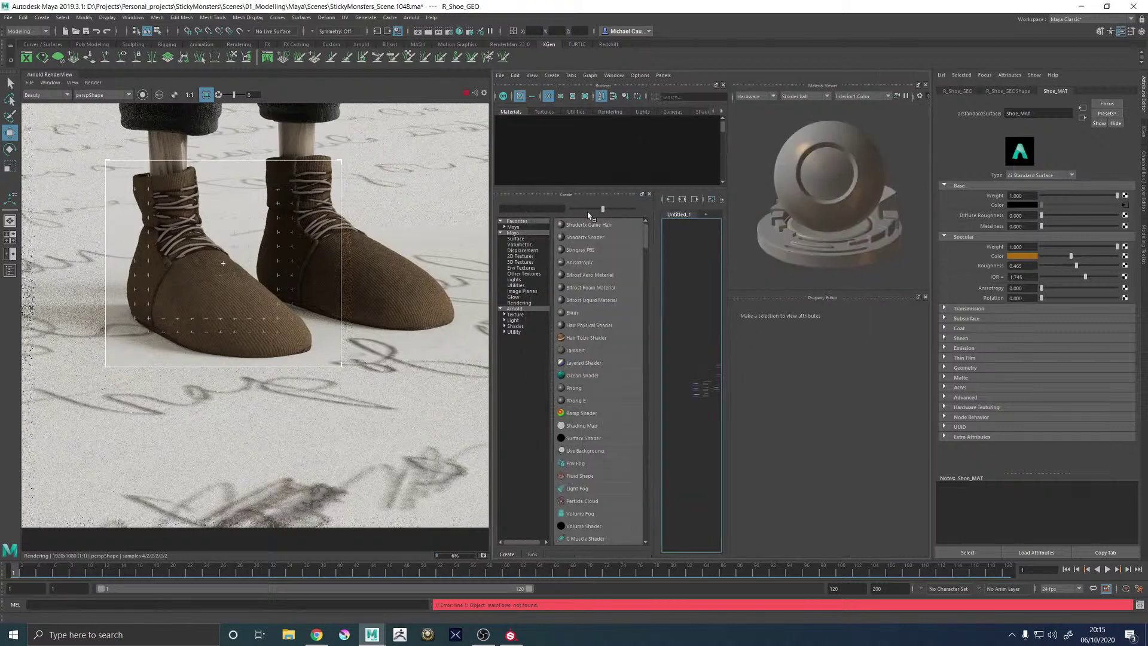
Close the Hypershade's Browser, Create, Material Viewer and Property Editor panes and maximize the remaining node graph
{"action": "left_click", "coordinate": [649, 194]}
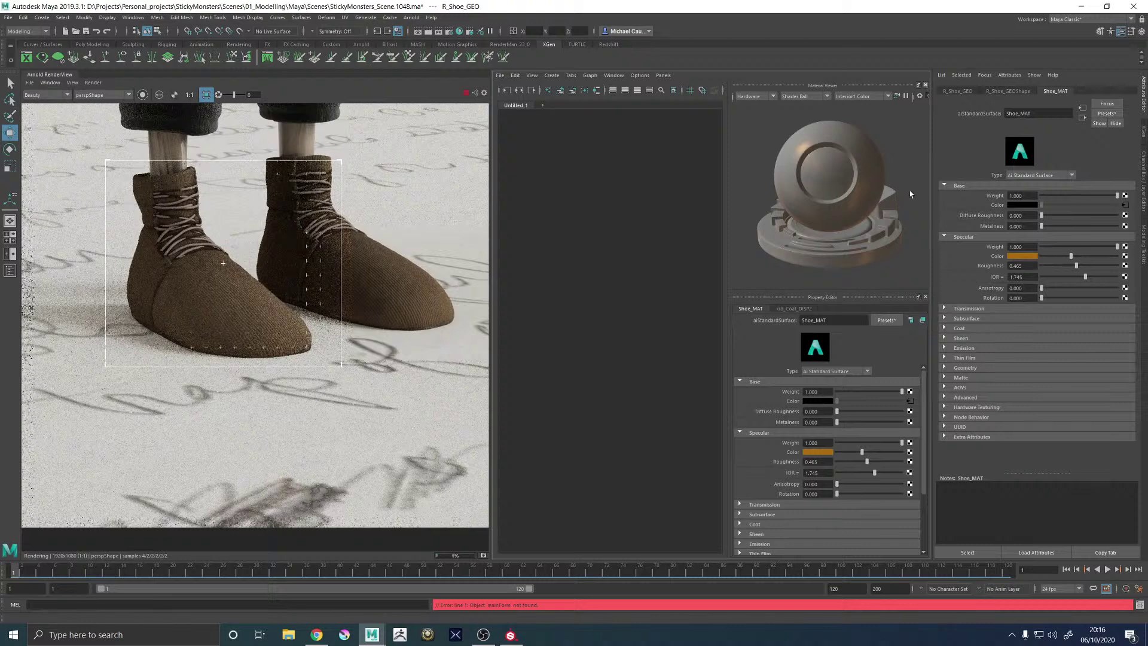
{"action": "left_click", "coordinate": [925, 85]}
{"action": "left_click", "coordinate": [926, 85]}
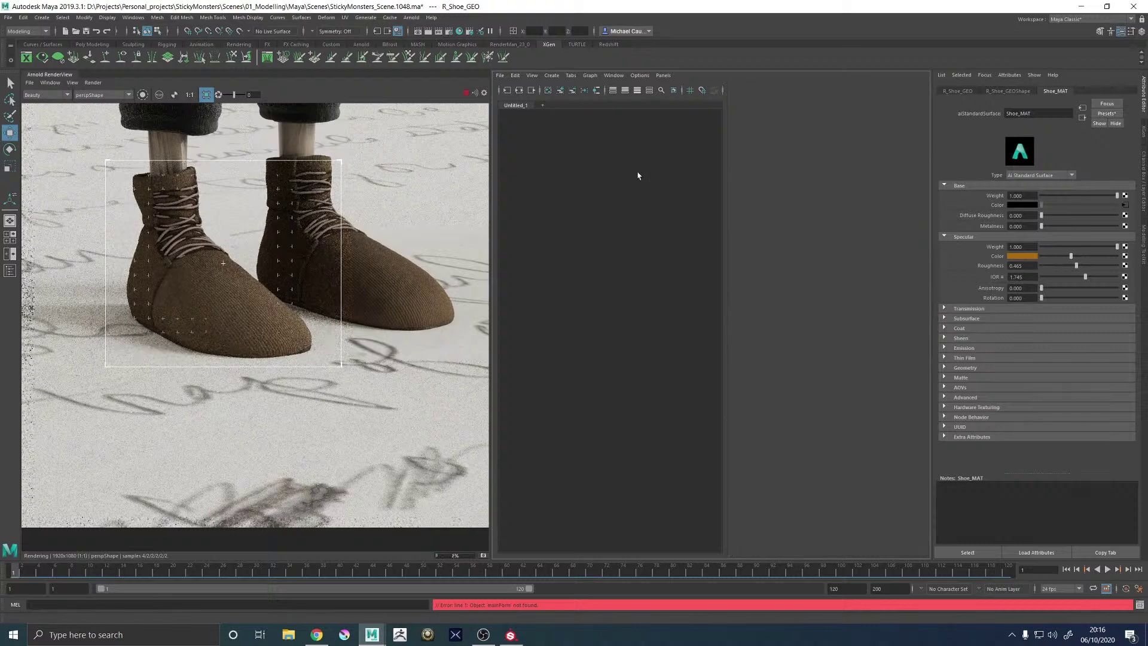
{"action": "key", "text": "space"}
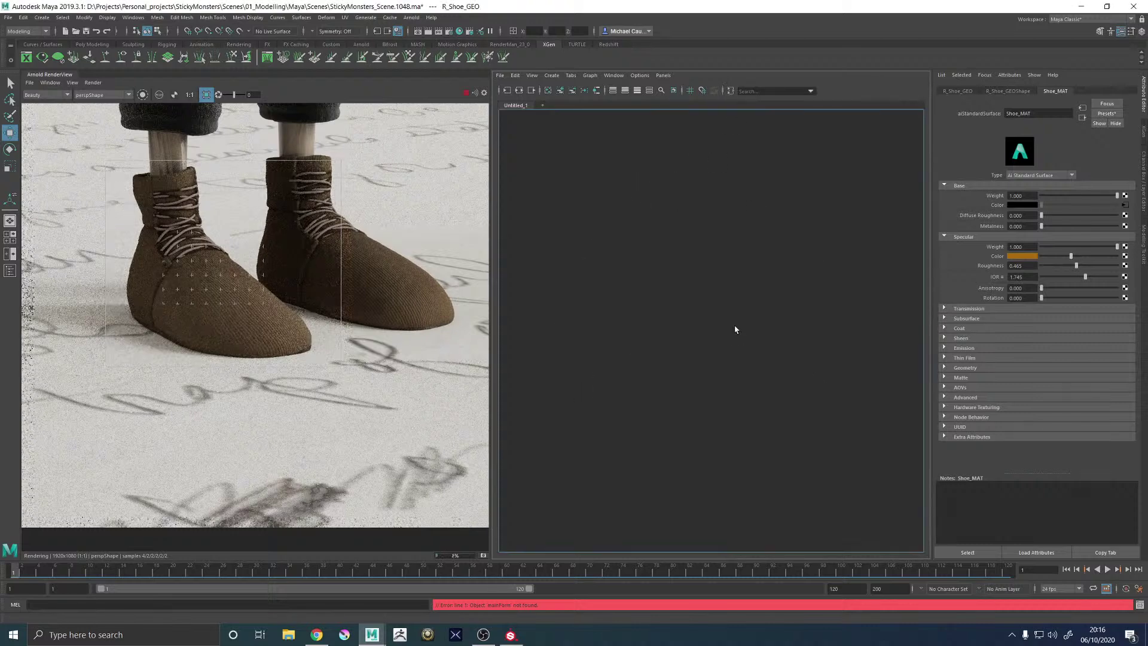
Graph the right shoe's full shading network from Shoe_MATSG and open the attributes of the layeredTexture14 node feeding Base Color
{"action": "left_click", "coordinate": [519, 91]}
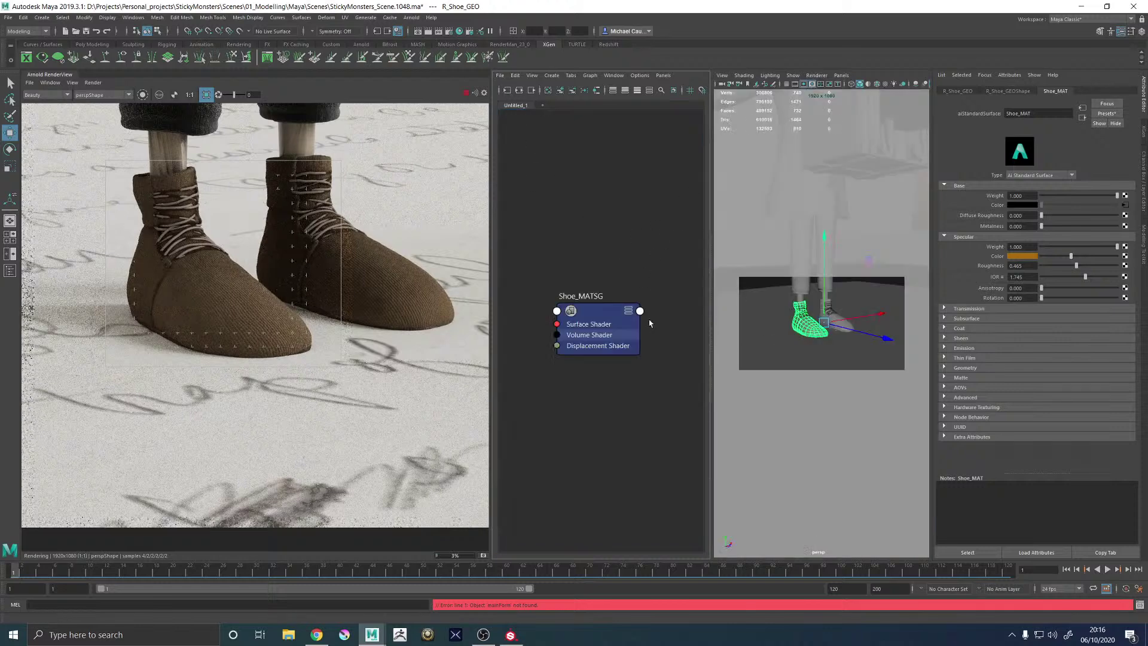
{"action": "left_click", "coordinate": [604, 315]}
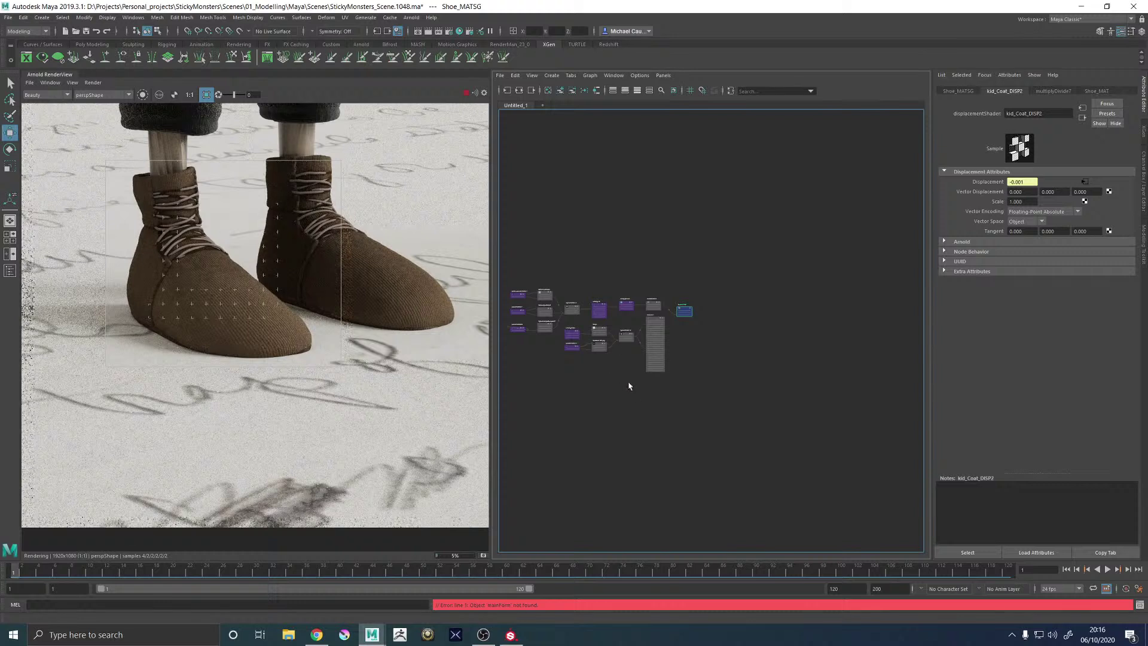
{"action": "scroll", "coordinate": [619, 368], "scroll_direction": "up", "scroll_amount": 5}
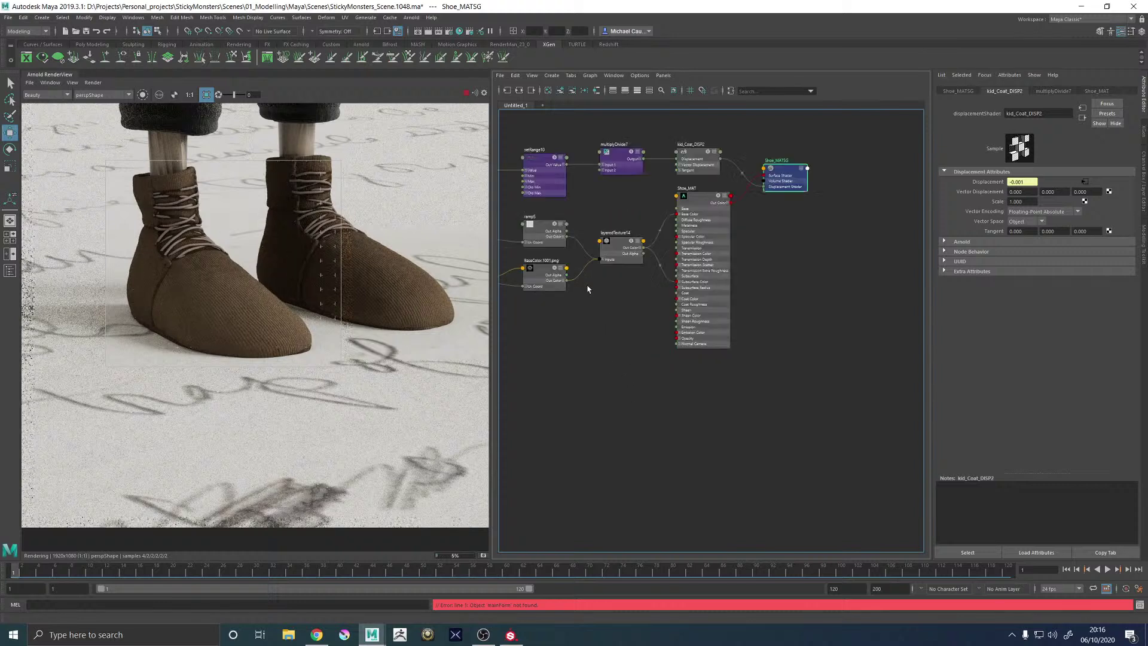
{"action": "middle_click_drag", "start_coordinate": [587, 289], "coordinate": [615, 324], "text": "alt"}
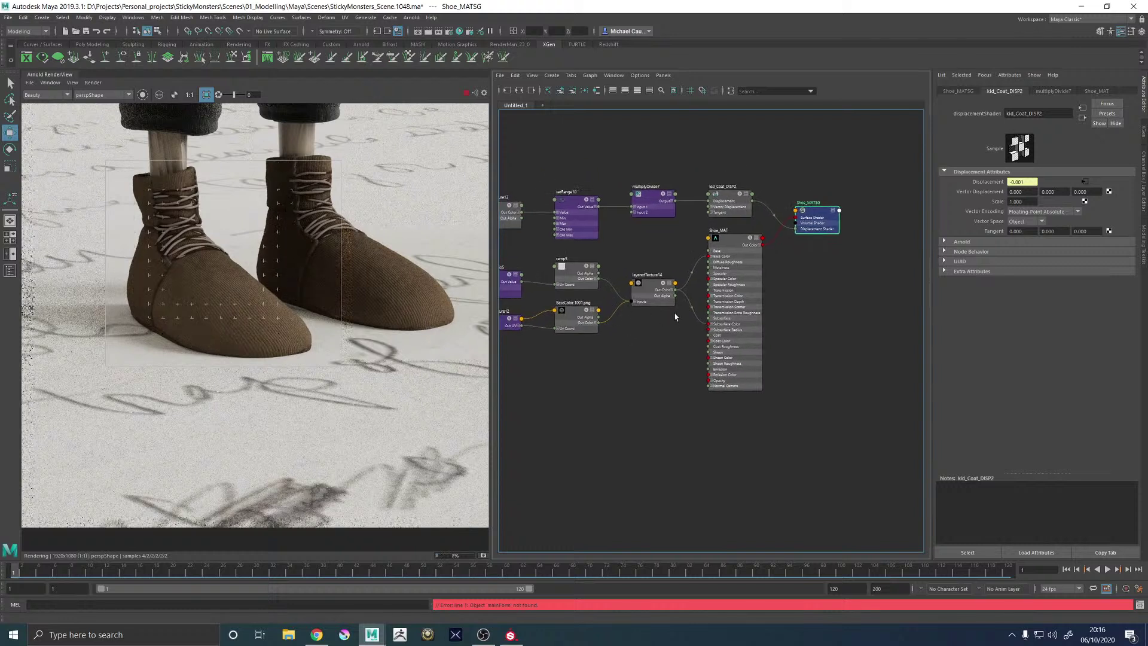
{"action": "scroll", "coordinate": [653, 284], "scroll_direction": "up", "scroll_amount": 3}
{"action": "left_click", "coordinate": [653, 286]}
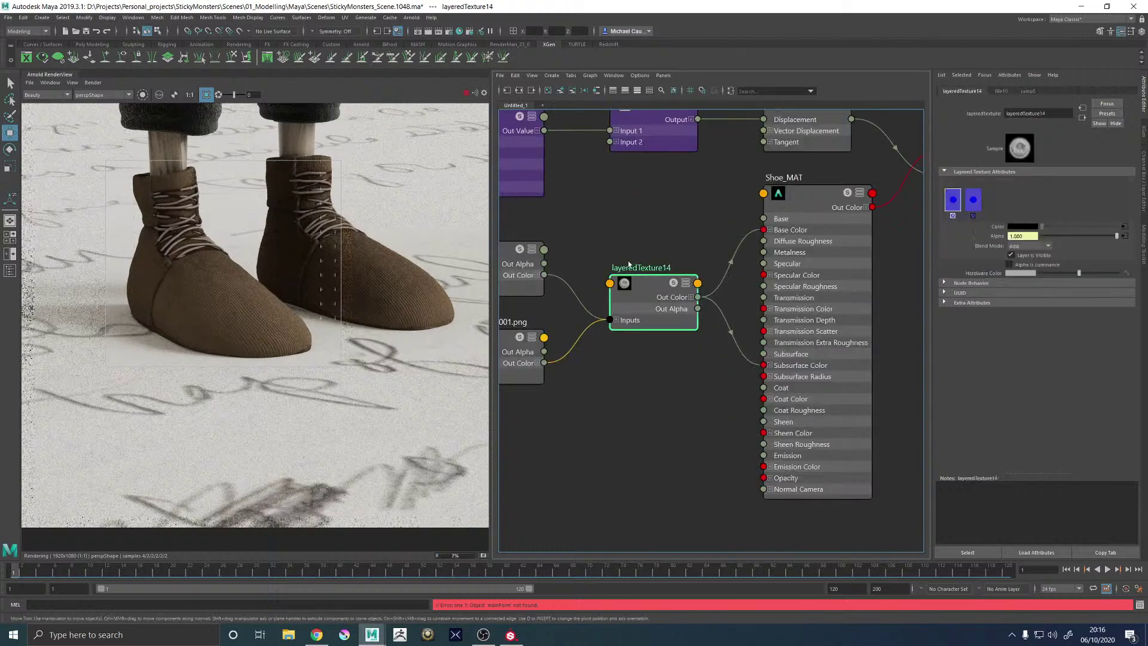
Select the kid_Coat_DISP2 displacement node and set its Scale to 0 to check the shoe without displacement
{"action": "middle_click_drag", "start_coordinate": [592, 231], "coordinate": [802, 357], "text": "alt"}
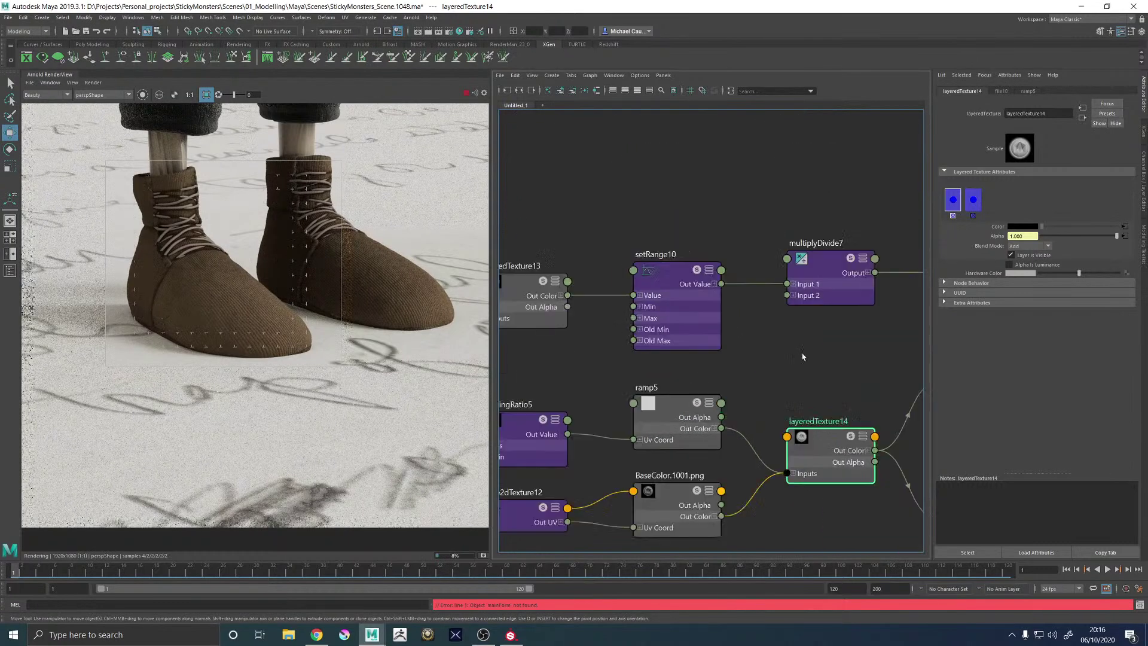
{"action": "left_click", "coordinate": [813, 266]}
{"action": "middle_click_drag", "start_coordinate": [813, 187], "coordinate": [763, 241], "text": "alt"}
{"action": "left_click", "coordinate": [790, 256]}
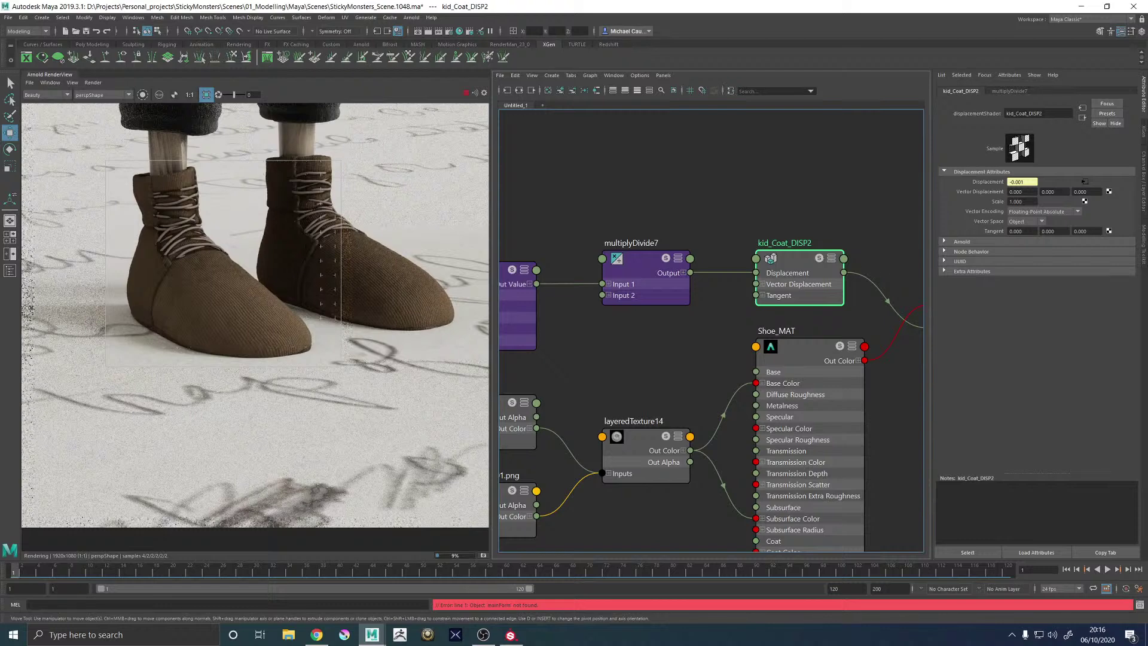
{"action": "left_click", "coordinate": [1019, 201]}
{"action": "type", "text": "0"}
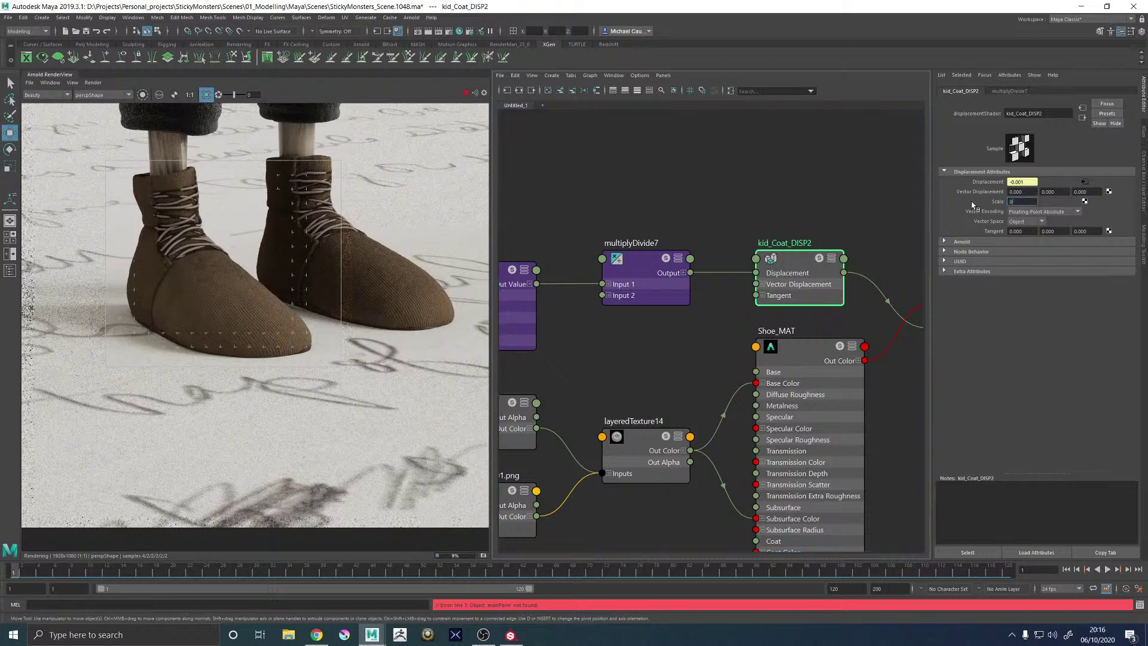
{"action": "key", "text": "Return"}
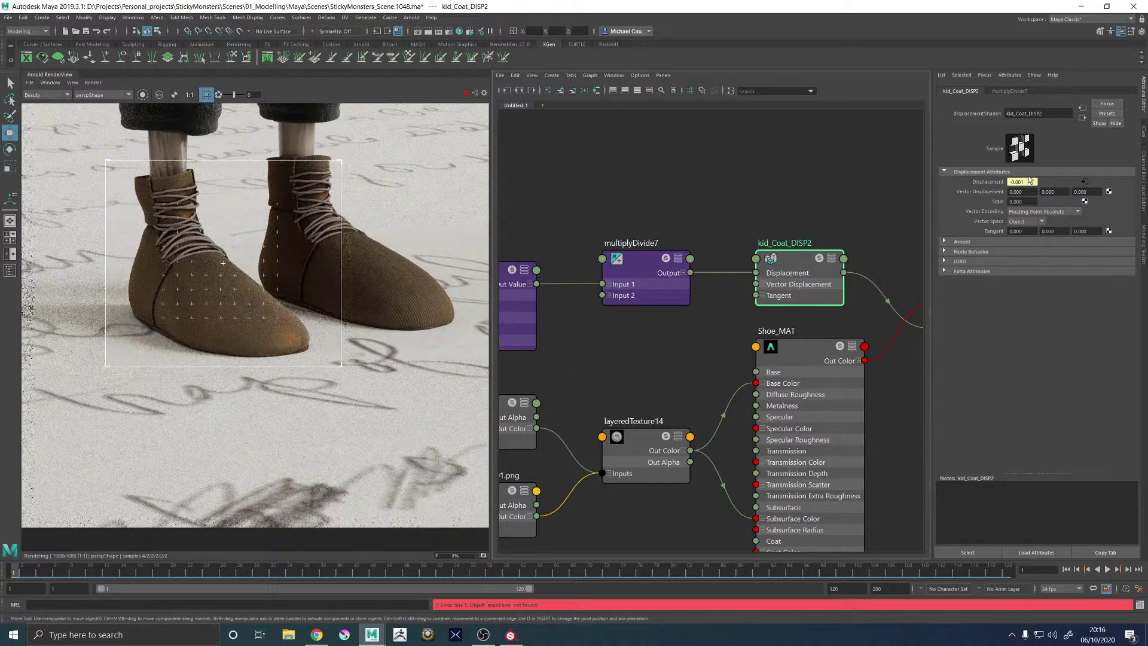
Set the Scale of kid_Coat_DISP2 back to 1
{"action": "left_click", "coordinate": [1031, 202]}
{"action": "type", "text": "1"}
{"action": "key", "text": "Return"}
Select setRange10 and expand the individual output channels of layeredTexture13 and setRange10 to inspect their connections
{"action": "middle_click_drag", "start_coordinate": [584, 174], "coordinate": [784, 159]}
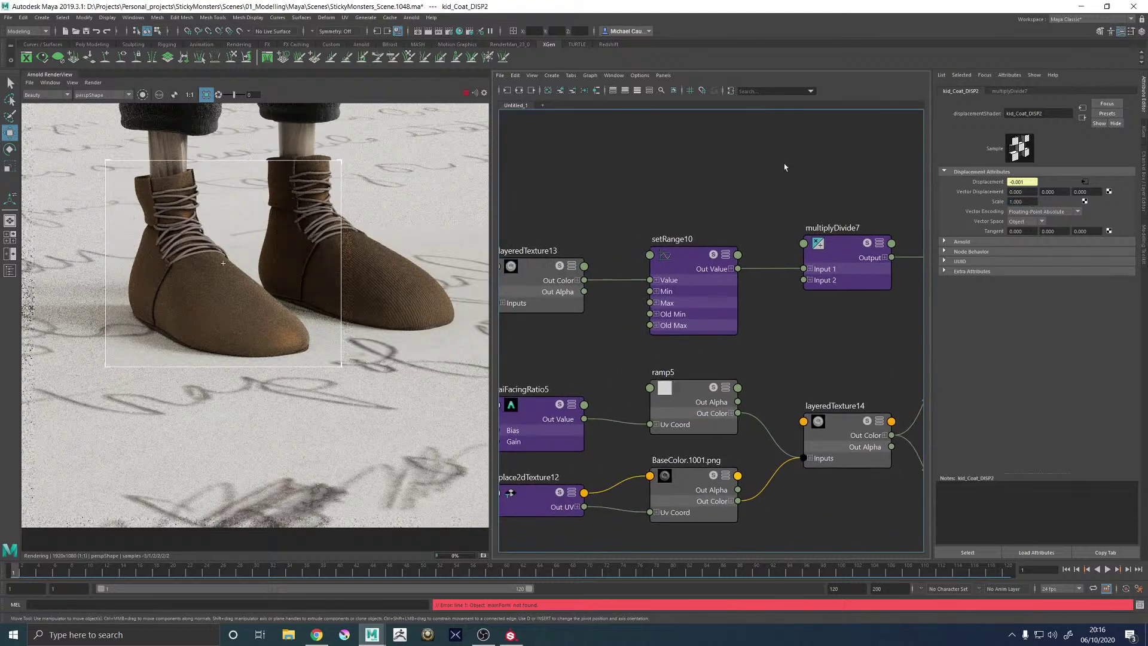
{"action": "left_click", "coordinate": [681, 254]}
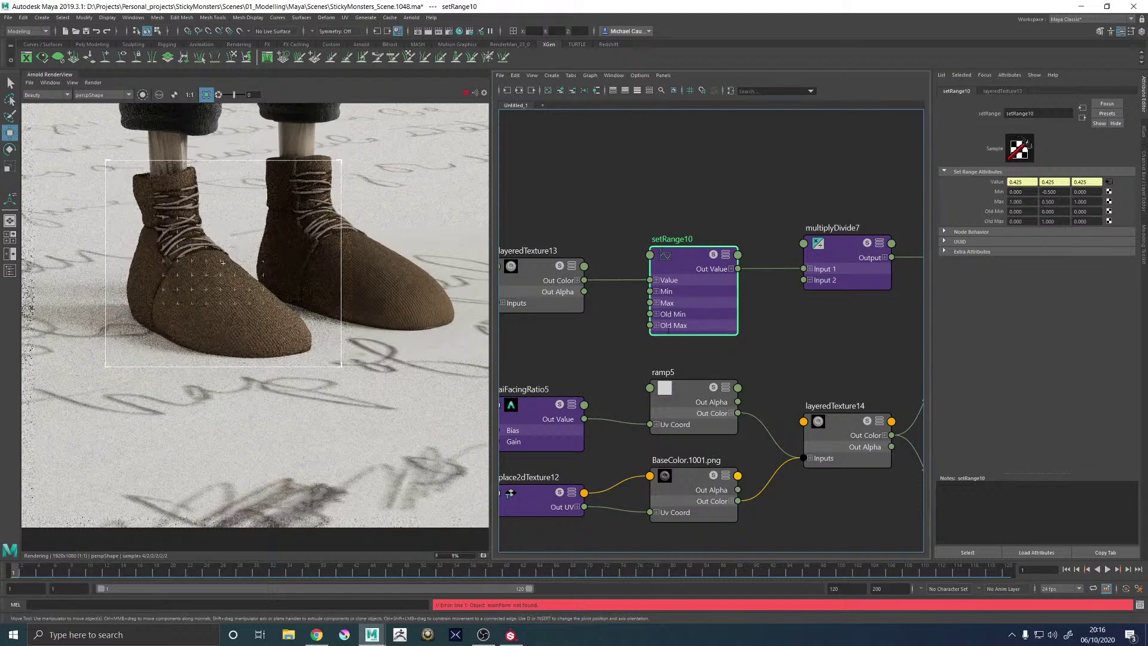
{"action": "left_click", "coordinate": [578, 280]}
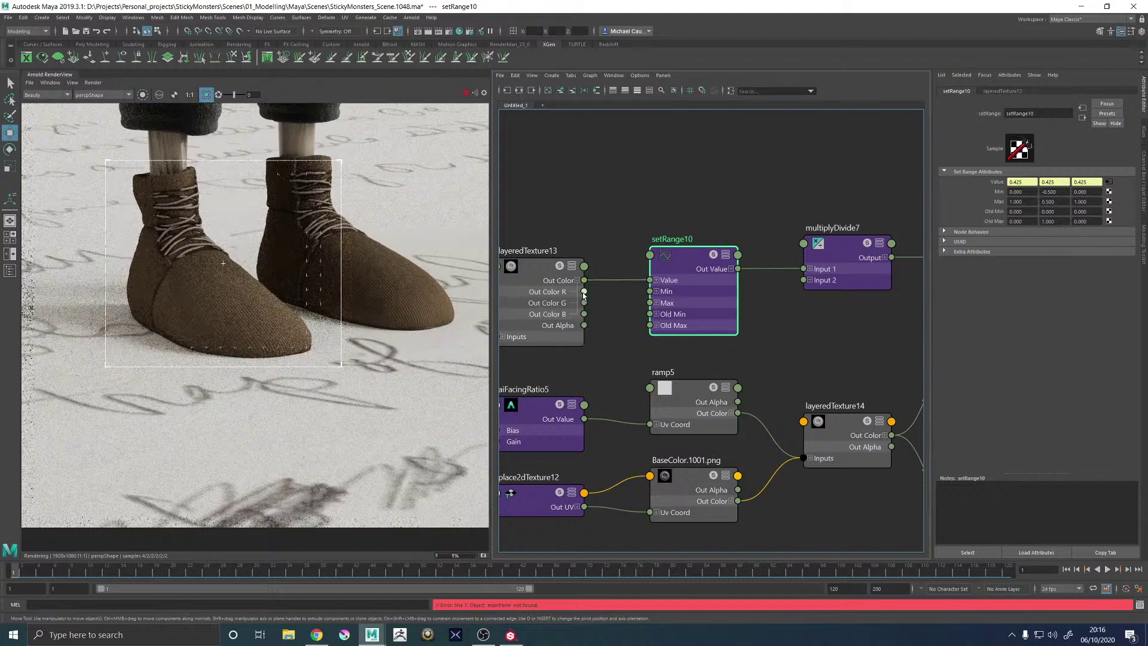
{"action": "left_click", "coordinate": [730, 268]}
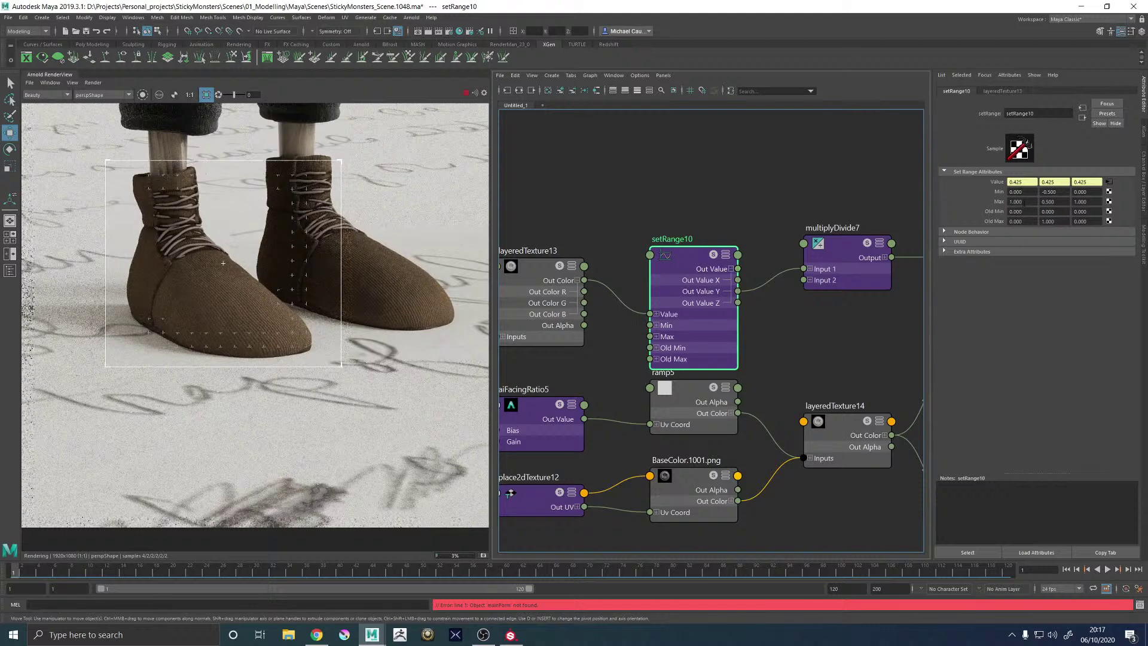
Set the first and third Max values of setRange10 to 0.5
{"action": "left_click_drag", "start_coordinate": [1022, 204], "coordinate": [985, 207]}
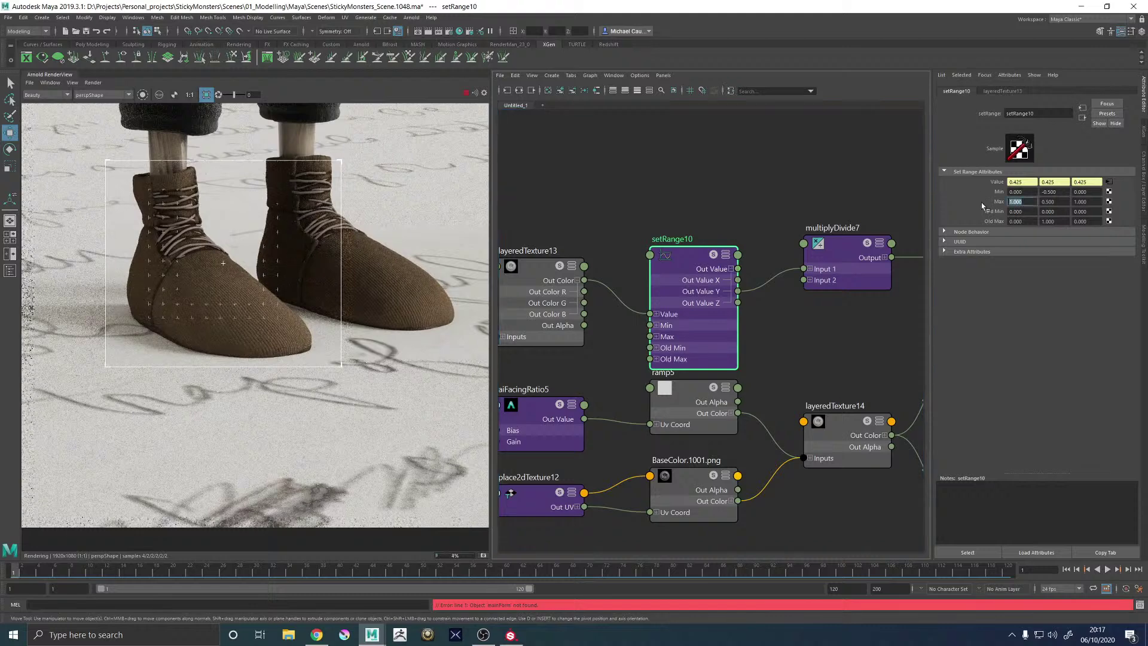
{"action": "type", "text": ".5"}
{"action": "key", "text": "Return"}
{"action": "type", "text": ".5"}
{"action": "left_click_drag", "start_coordinate": [1099, 202], "coordinate": [982, 192]}
{"action": "key", "text": "Return"}
Set the first and third Min values of setRange10 to -0.5 and the matching Old Max values to 1
{"action": "key", "text": "ctrl+c"}
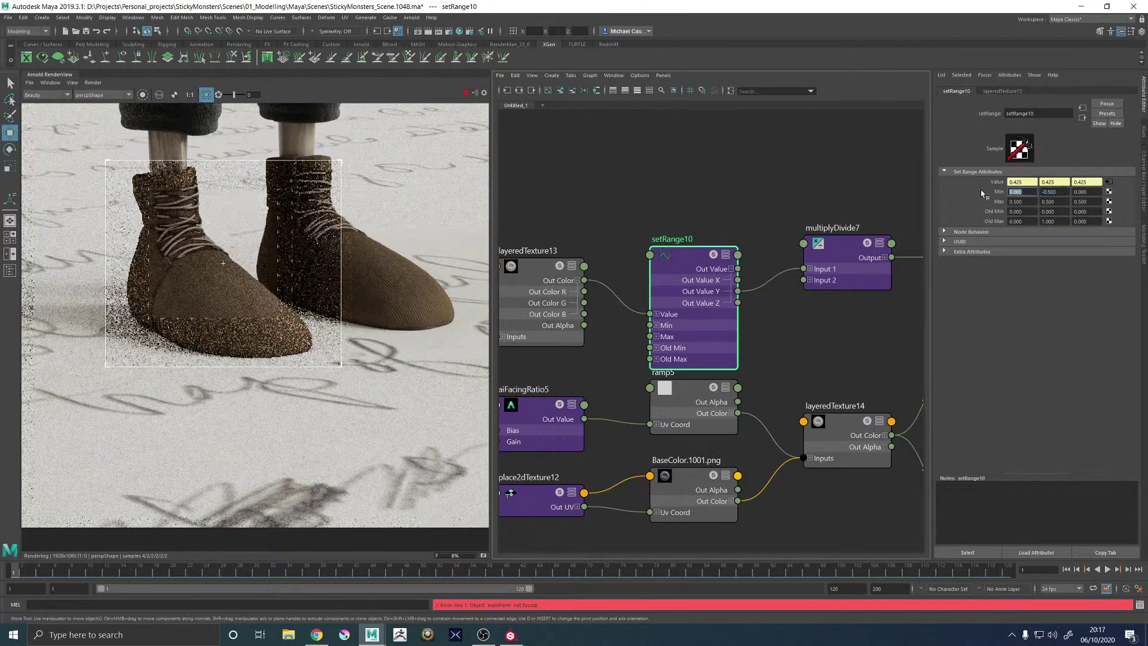
{"action": "key", "text": "ctrl+v"}
{"action": "left_click_drag", "start_coordinate": [1095, 192], "coordinate": [1001, 221]}
{"action": "key", "text": "ctrl+v"}
{"action": "left_click", "coordinate": [1054, 192]}
{"action": "type", "text": "1"}
{"action": "left_click_drag", "start_coordinate": [1092, 221], "coordinate": [1066, 222]}
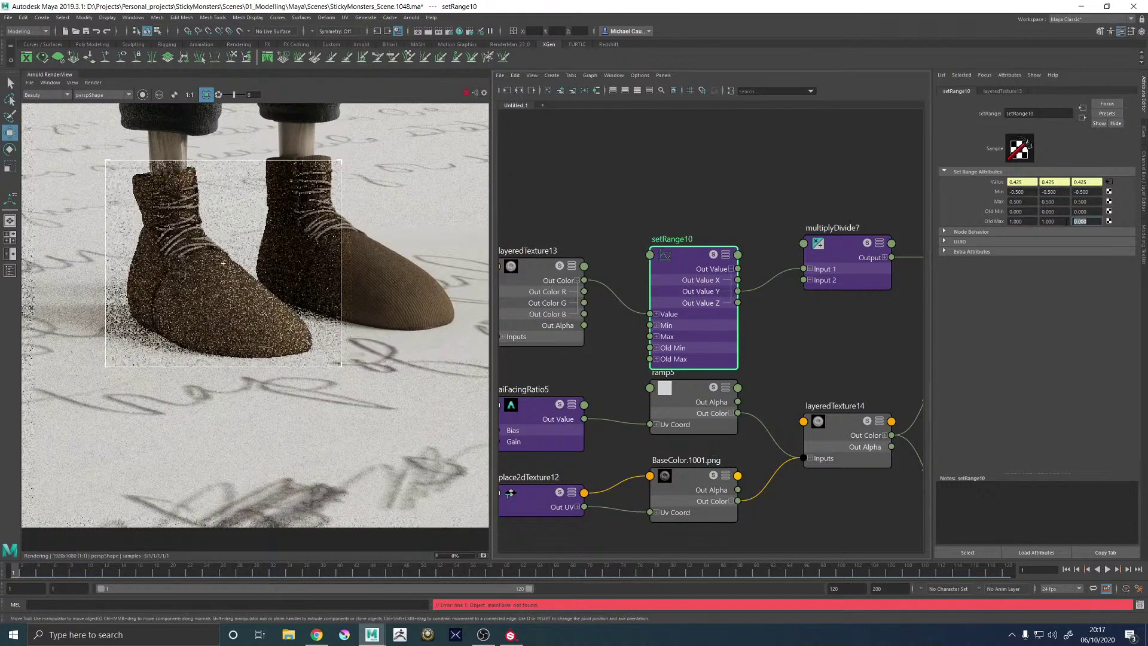
{"action": "type", "text": "1"}
{"action": "left_click", "coordinate": [1060, 222]}
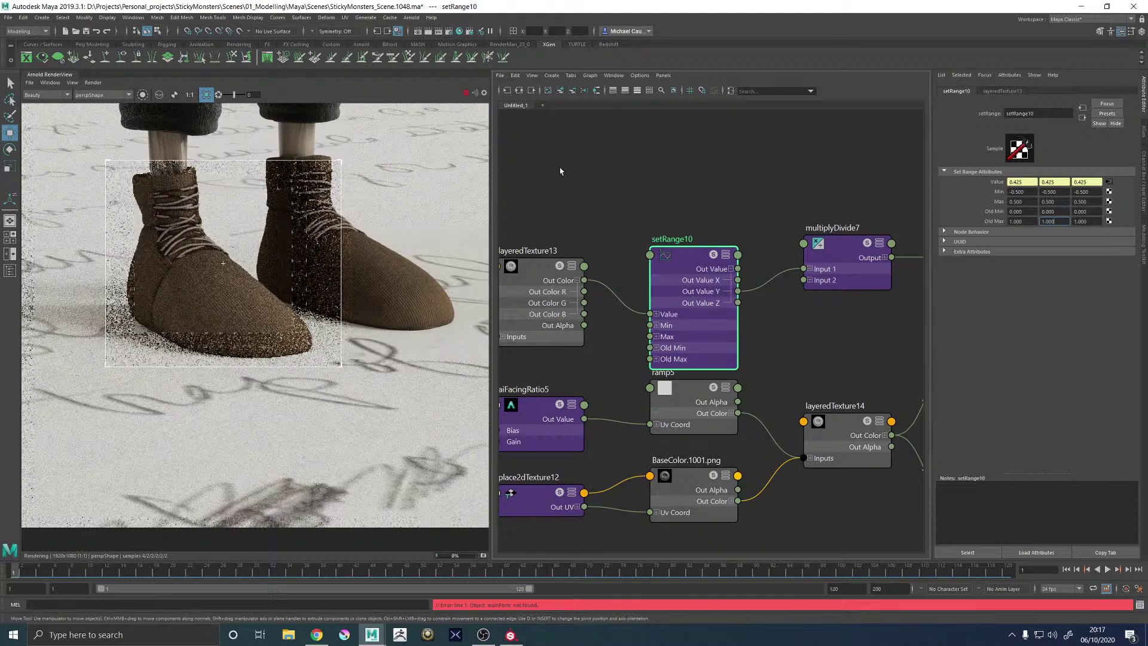
Hide the first and second layers of layeredTexture13 and examine the shoes' fabric in the render with only the third layer
{"action": "middle_click_drag", "start_coordinate": [560, 171], "coordinate": [674, 177], "text": "alt"}
{"action": "left_click", "coordinate": [653, 279]}
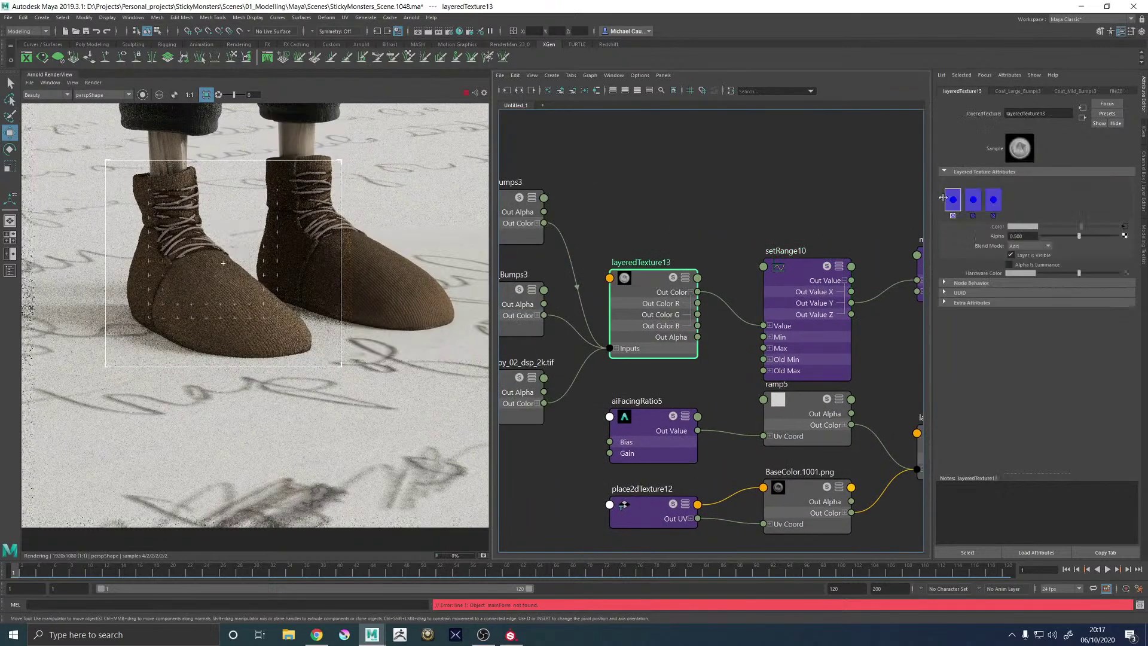
{"action": "left_click", "coordinate": [973, 199]}
{"action": "left_click", "coordinate": [1011, 255]}
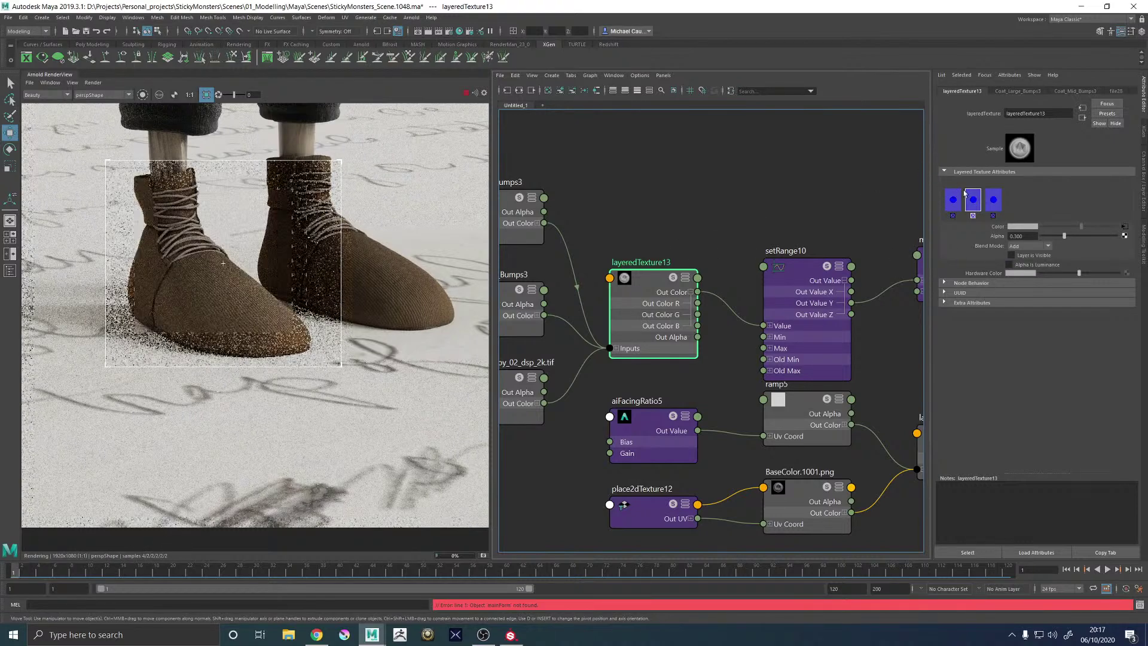
{"action": "left_click", "coordinate": [993, 199]}
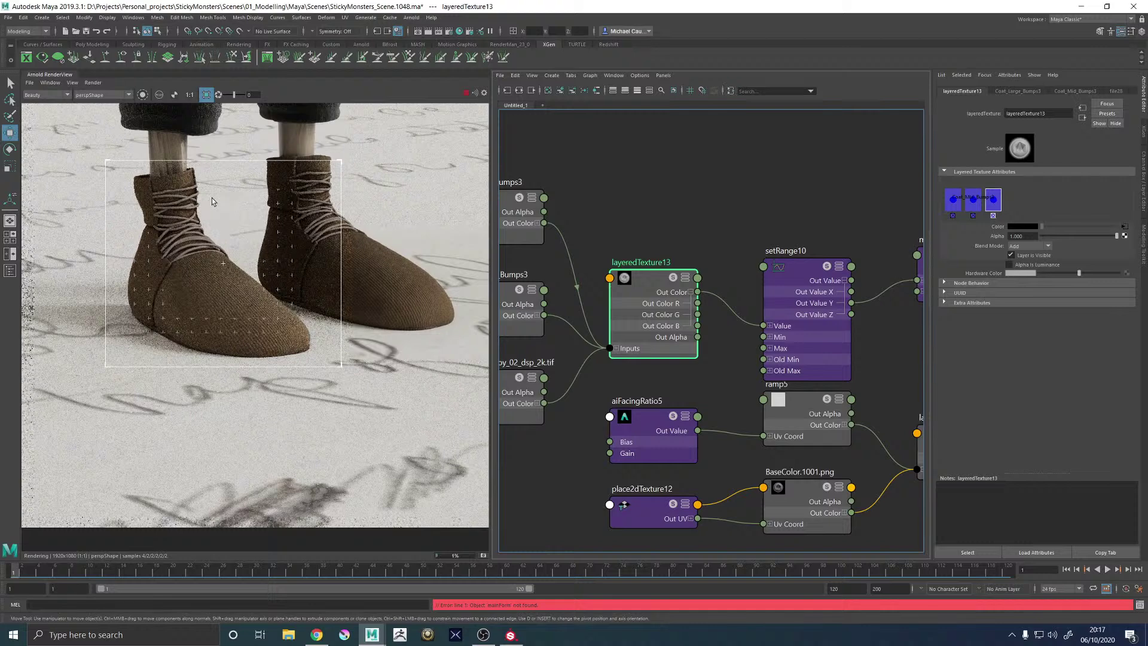
{"action": "scroll", "coordinate": [168, 187], "scroll_direction": "up", "scroll_amount": 3}
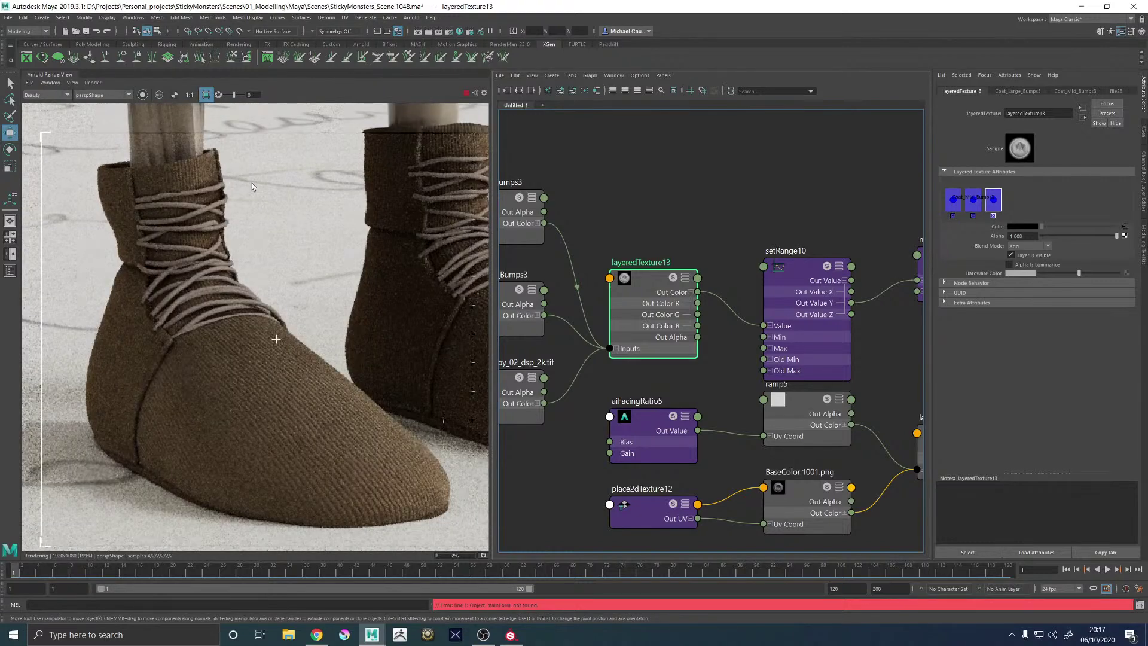
{"action": "scroll", "coordinate": [257, 186], "scroll_direction": "down", "scroll_amount": 1}
{"action": "middle_click_drag", "start_coordinate": [300, 200], "coordinate": [199, 214]}
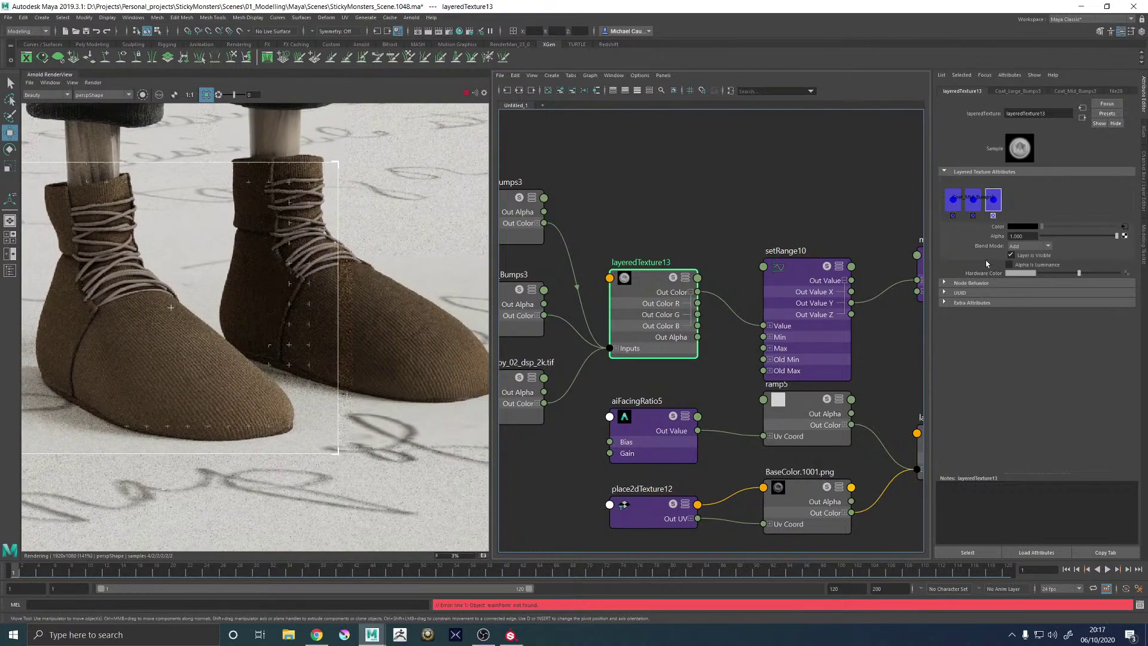
View the attributes of the Coat_Mid_Bumps3 fractal and of the setRange10 node
{"action": "middle_click_drag", "start_coordinate": [521, 232], "coordinate": [626, 234]}
{"action": "left_click", "coordinate": [603, 202]}
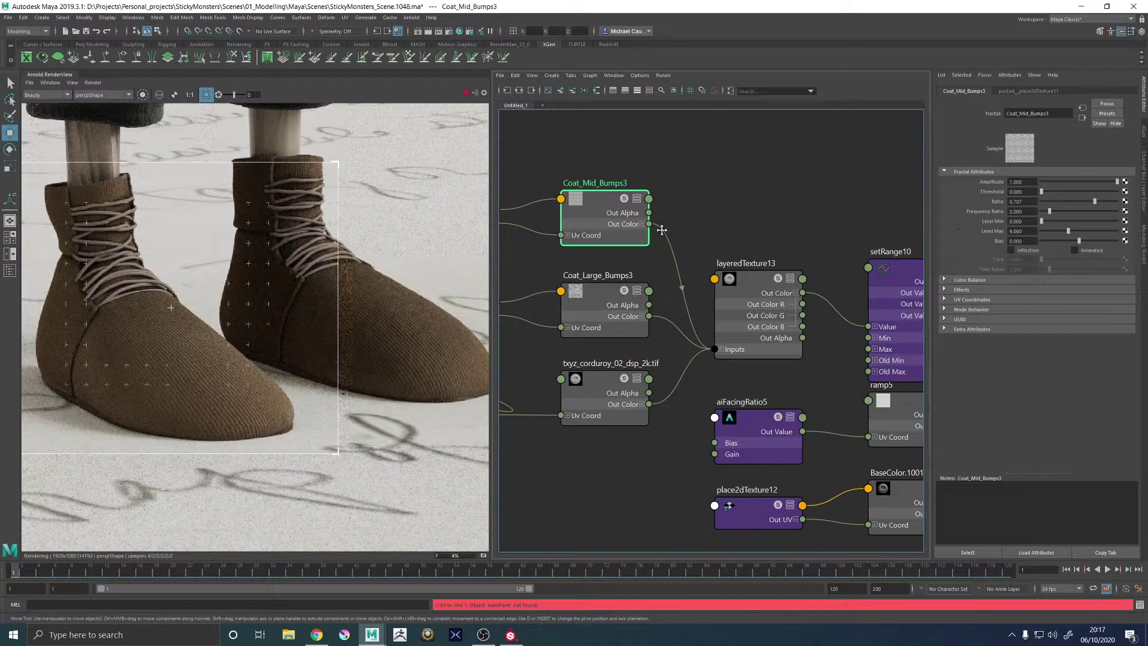
{"action": "middle_click_drag", "start_coordinate": [702, 360], "coordinate": [590, 346], "text": "alt"}
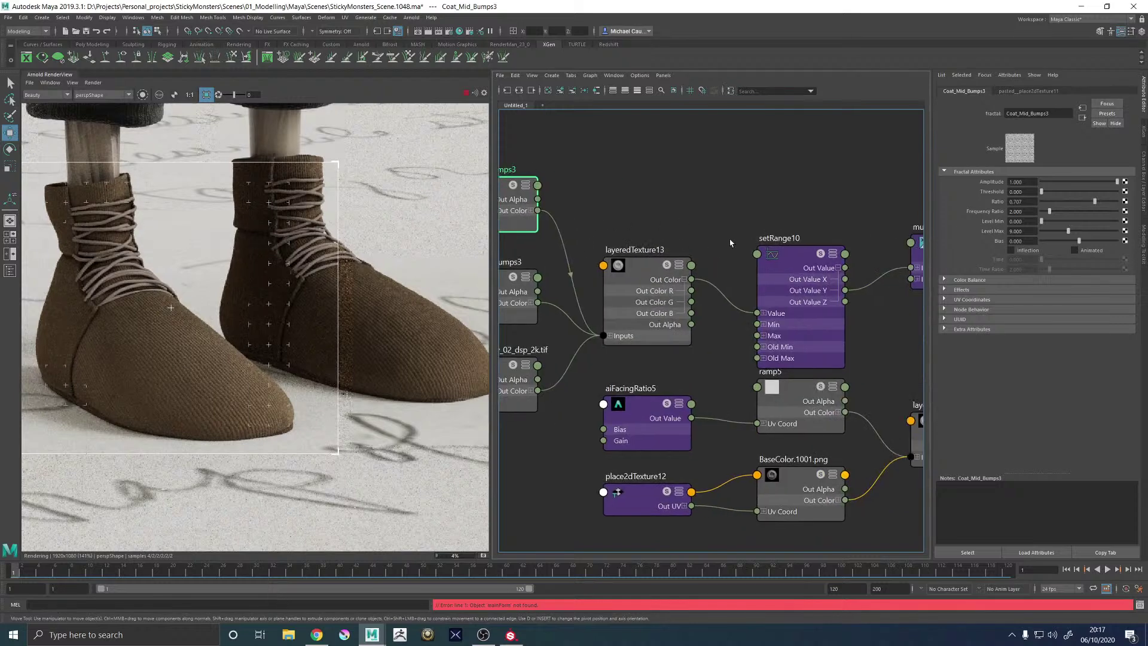
{"action": "left_click", "coordinate": [782, 255]}
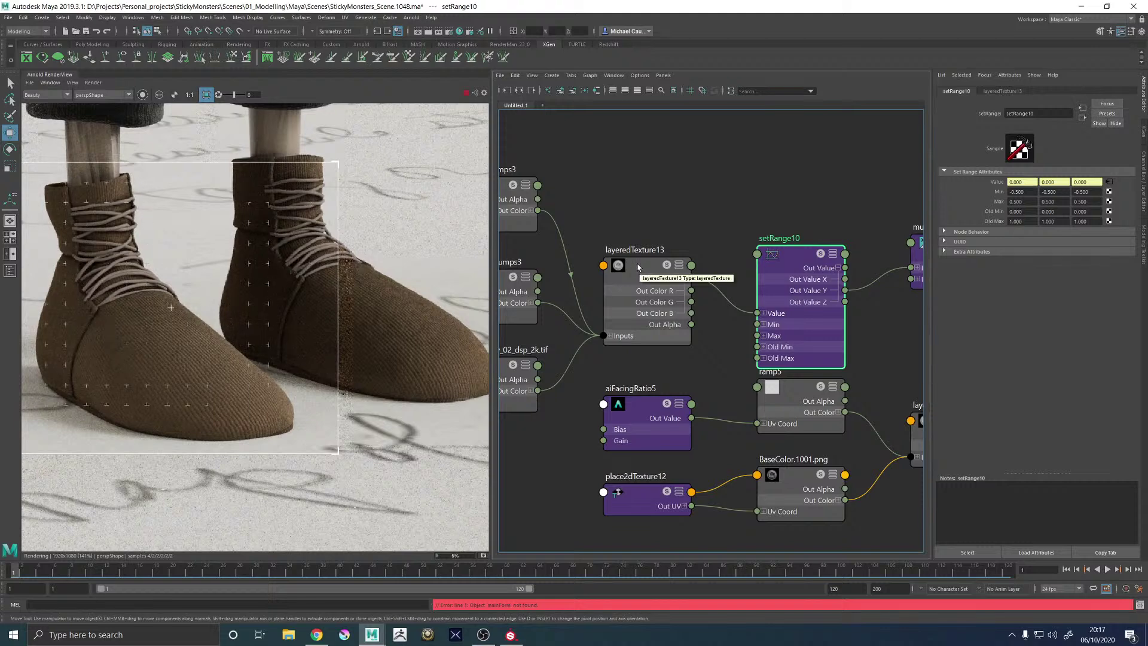
Reposition setRange10 higher in the graph and layeredTexture13 farther from the bump textures to make room between them
{"action": "left_click_drag", "start_coordinate": [791, 261], "coordinate": [785, 234]}
{"action": "left_click_drag", "start_coordinate": [623, 271], "coordinate": [654, 269]}
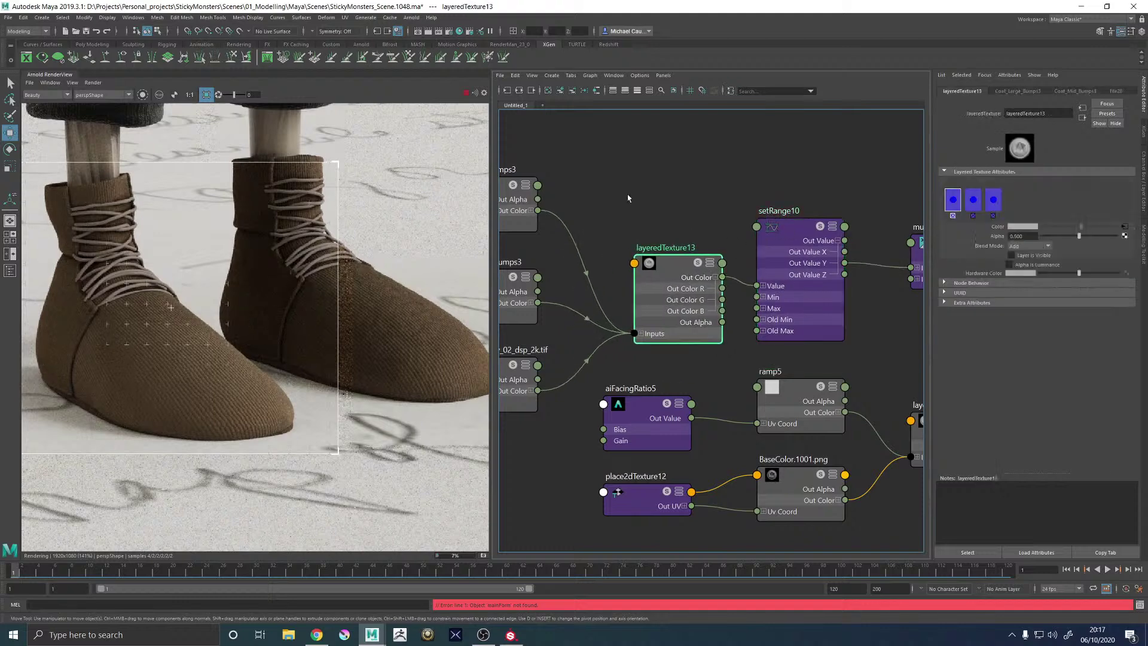
{"action": "middle_click_drag", "start_coordinate": [592, 179], "coordinate": [664, 191], "text": "alt"}
Try to add a setRange node in the free space between Coat_Mid_Bumps3 and layeredTexture13
{"action": "left_click", "coordinate": [664, 191]}
{"action": "key", "text": "Tab"}
{"action": "type", "text": "setr"}
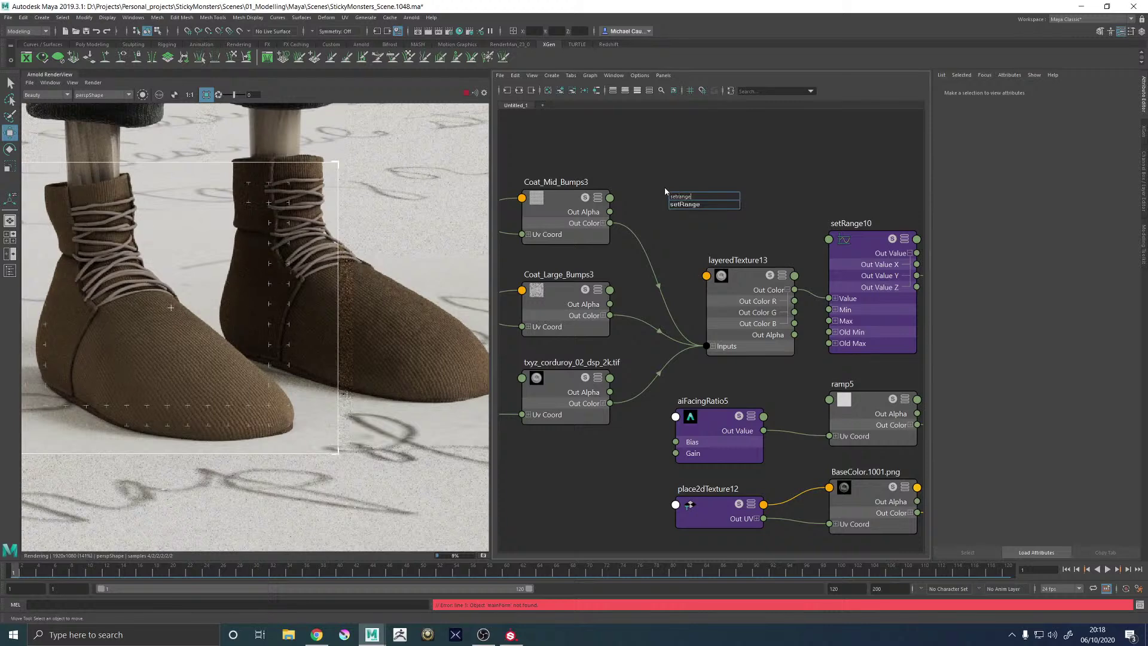
{"action": "key", "text": "Return"}
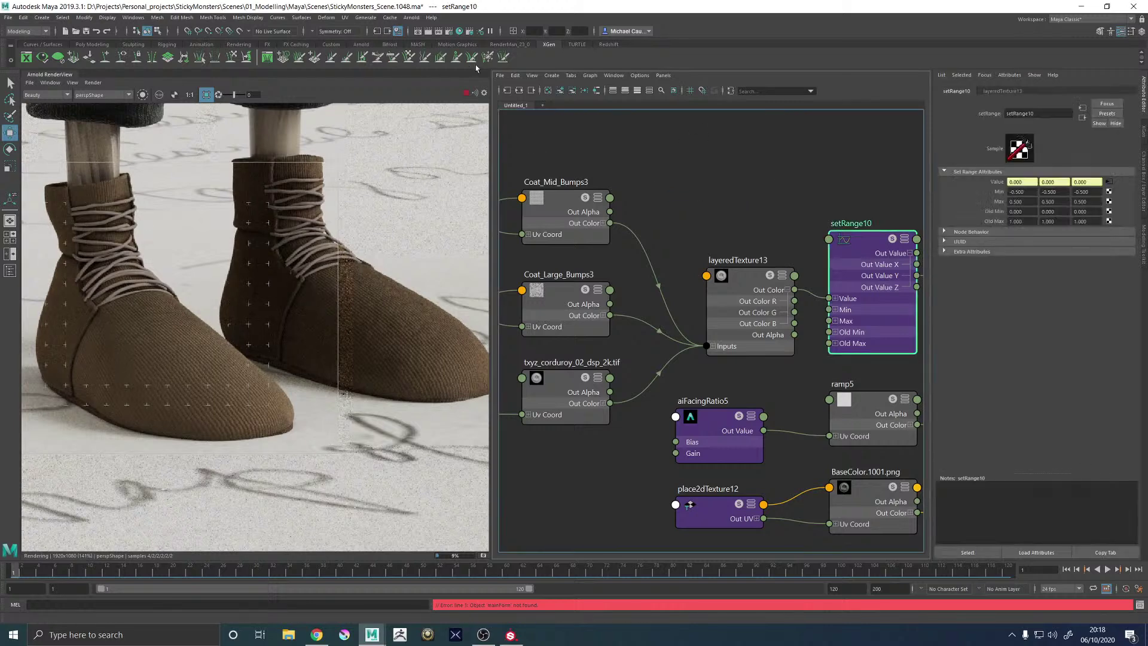
Duplicate setRange10 and route Coat_Mid_Bumps3's color through the copy into the color of layeredTexture13's first input layer
{"action": "left_click", "coordinate": [515, 75]}
{"action": "mouse_move", "coordinate": [597, 170]}
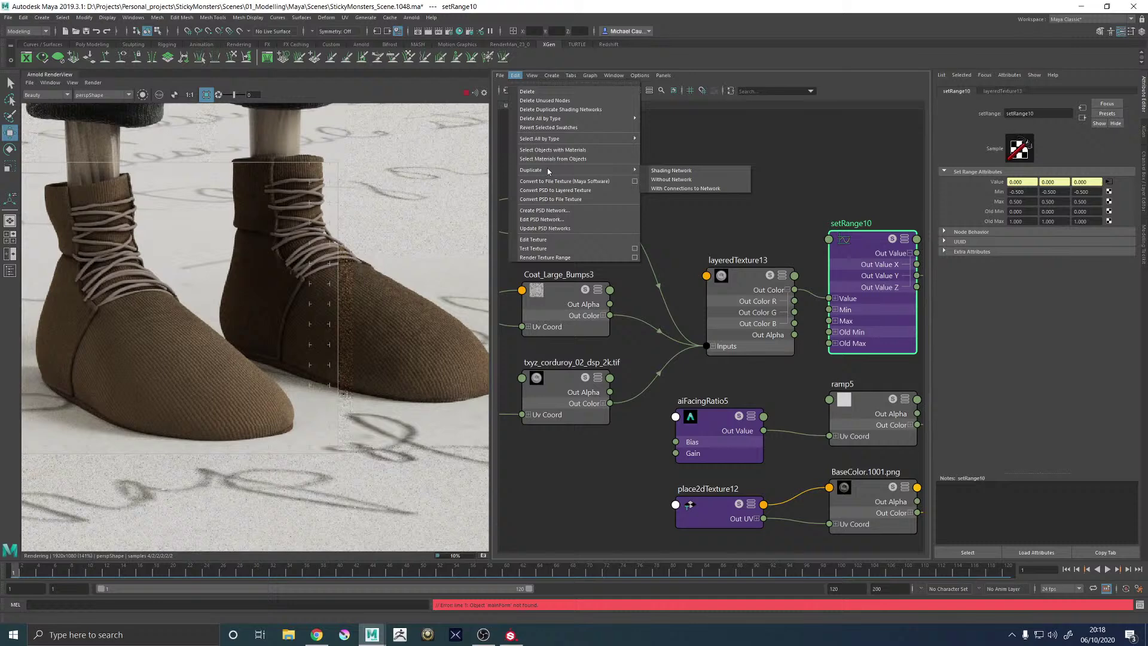
{"action": "left_click", "coordinate": [660, 170]}
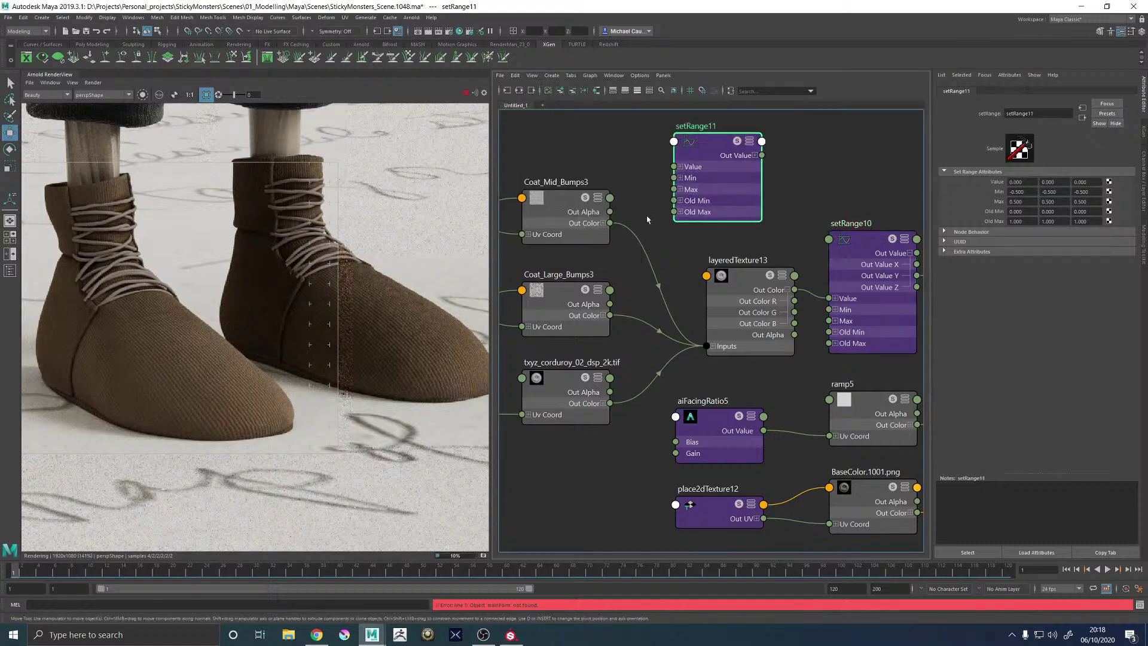
{"action": "left_click_drag", "start_coordinate": [609, 223], "coordinate": [672, 167]}
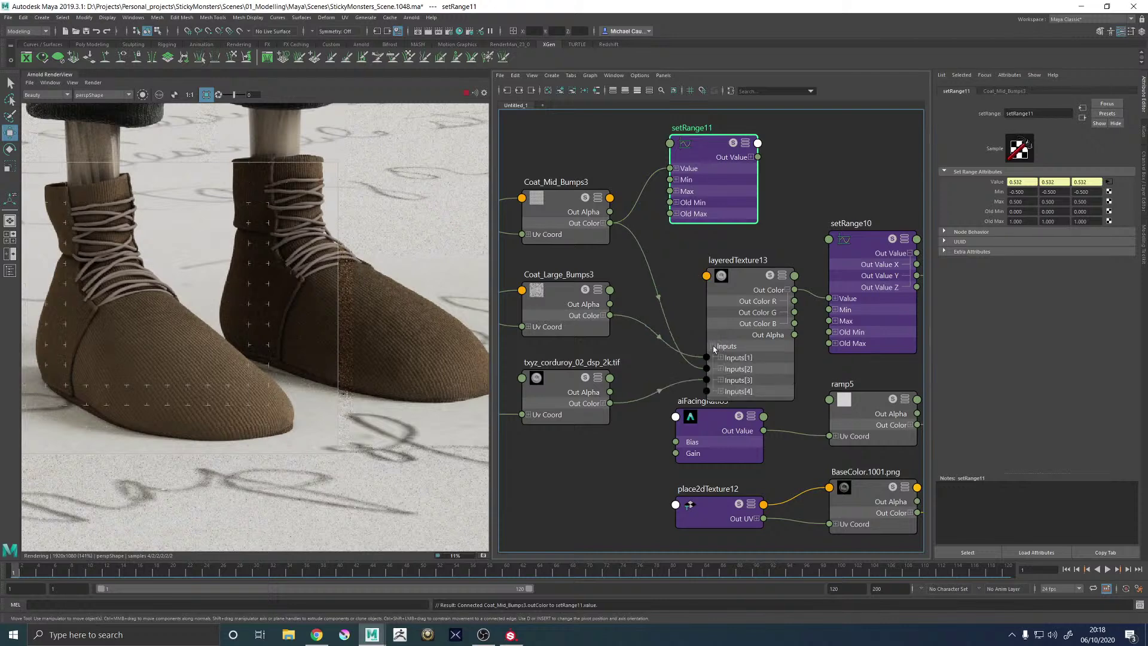
{"action": "left_click", "coordinate": [713, 346]}
{"action": "left_click_drag", "start_coordinate": [757, 157], "coordinate": [707, 368]}
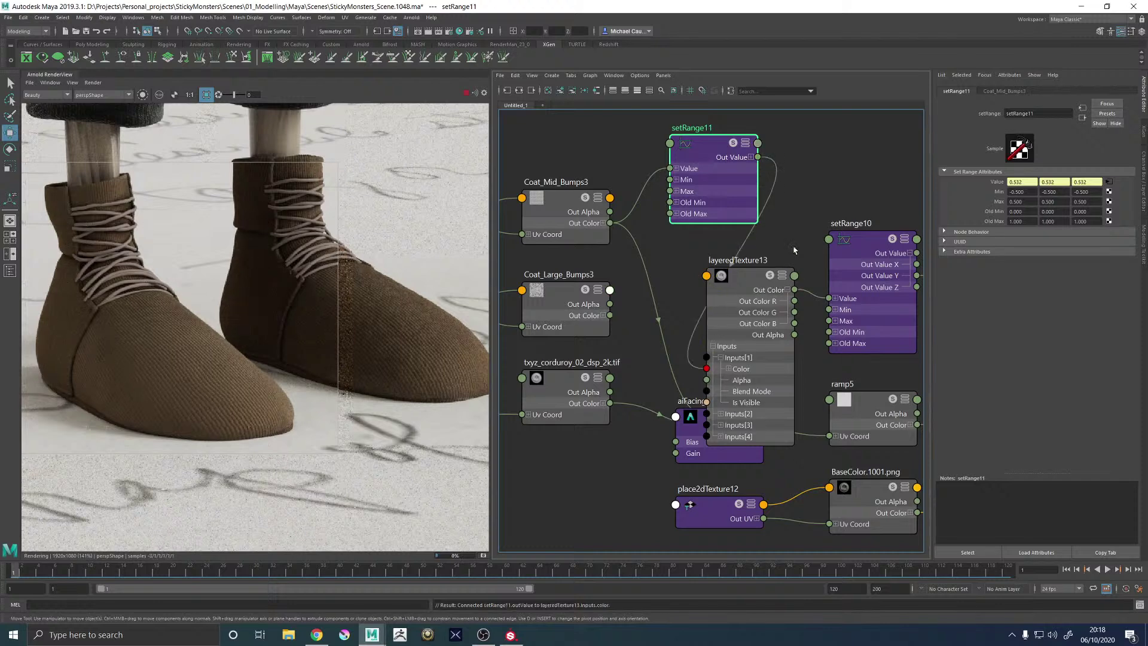
{"action": "middle_click_drag", "start_coordinate": [794, 250], "coordinate": [800, 225], "text": "alt"}
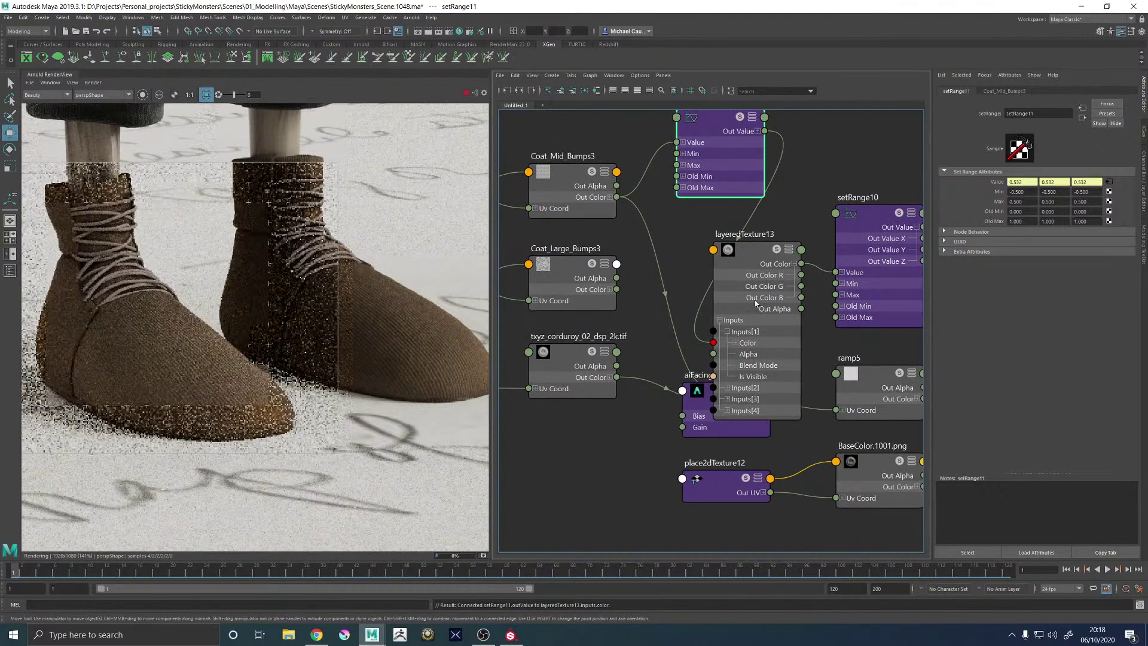
Rearrange the bump nodes, setRange11 and layeredTexture13 so that layeredTexture13 stands clear between the bump textures and setRange10
{"action": "left_click", "coordinate": [751, 249]}
{"action": "scroll", "coordinate": [619, 225], "scroll_direction": "down", "scroll_amount": 2}
{"action": "middle_click_drag", "start_coordinate": [625, 159], "coordinate": [723, 196], "text": "alt"}
{"action": "left_click_drag", "start_coordinate": [803, 251], "coordinate": [804, 274]}
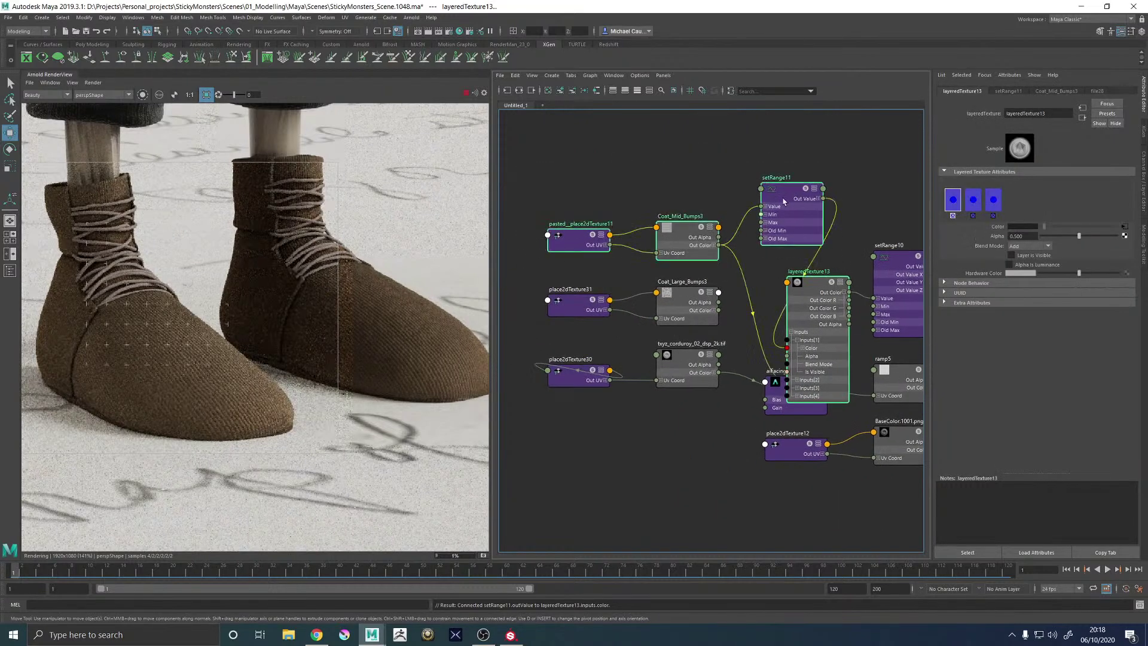
{"action": "left_click_drag", "start_coordinate": [804, 211], "coordinate": [691, 212]}
{"action": "middle_click_drag", "start_coordinate": [812, 225], "coordinate": [771, 211], "text": "alt"}
{"action": "left_click", "coordinate": [702, 222]}
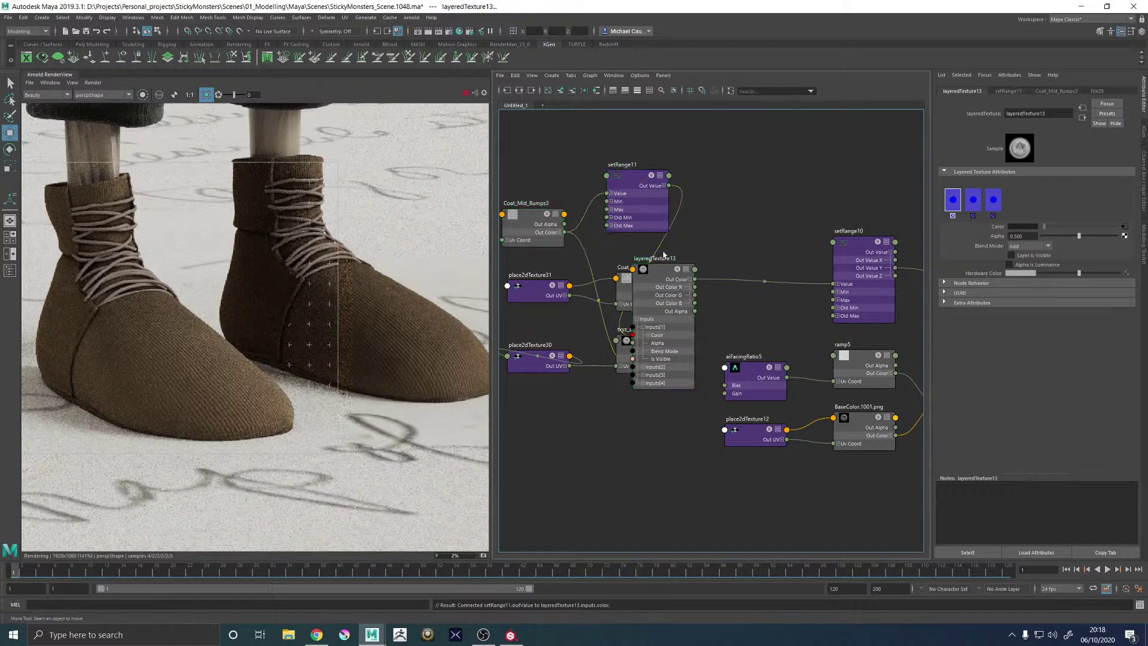
{"action": "left_click_drag", "start_coordinate": [661, 271], "coordinate": [747, 231]}
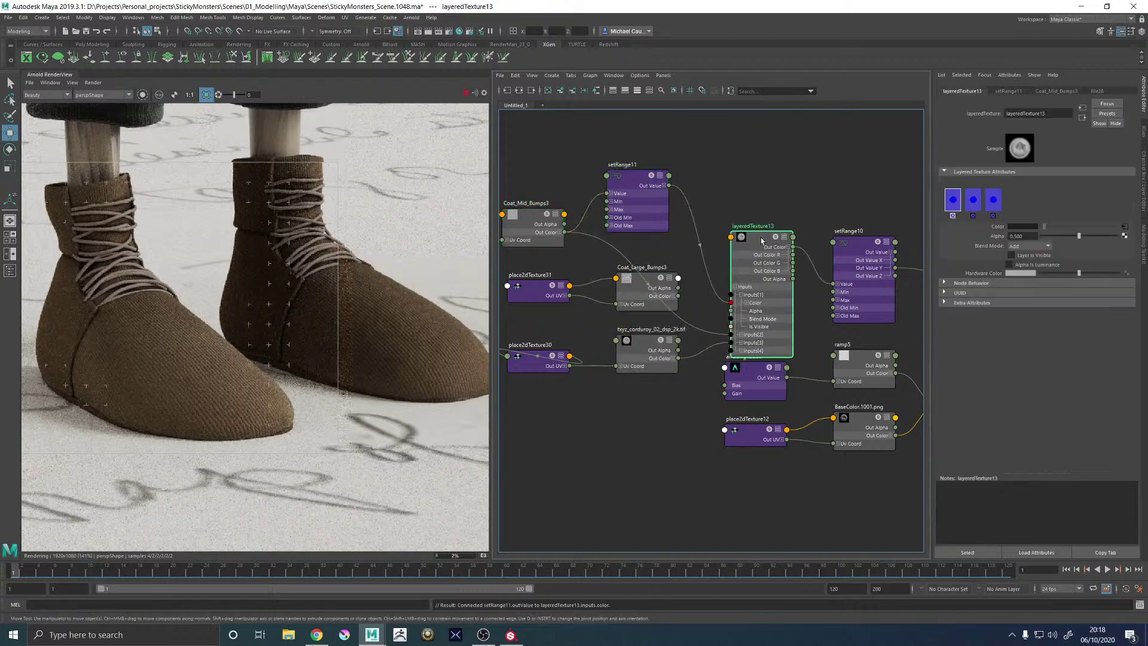
Duplicate setRange11 to get a separate set-range node for the large bumps
{"action": "left_click", "coordinate": [636, 187]}
{"action": "left_click", "coordinate": [514, 75]}
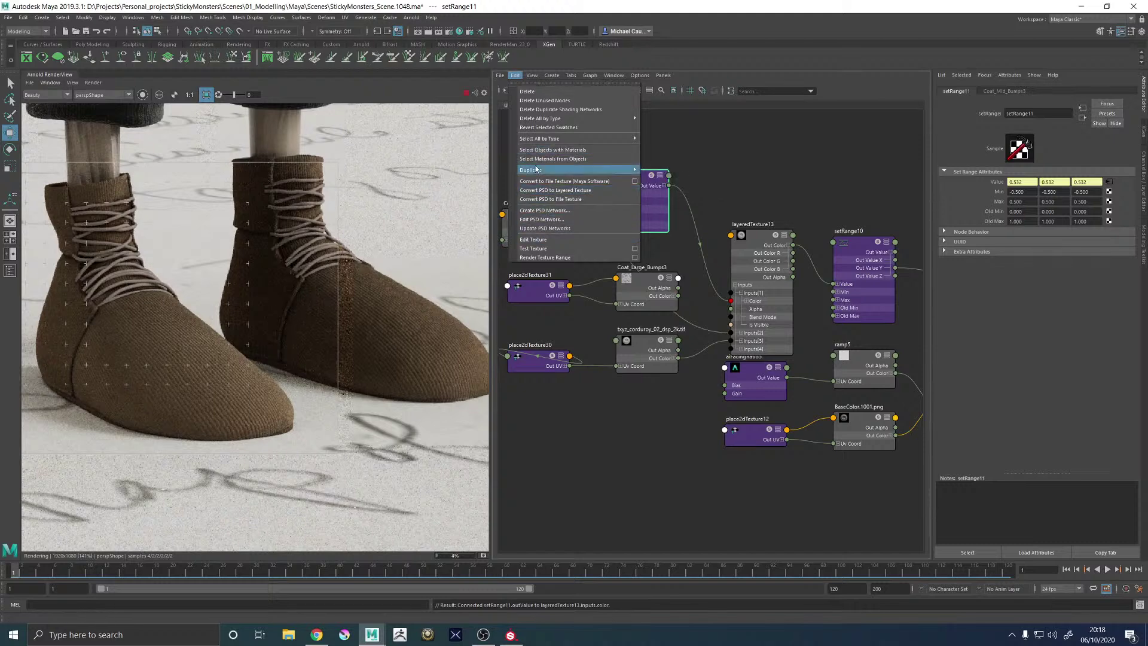
{"action": "mouse_move", "coordinate": [598, 169]}
{"action": "left_click", "coordinate": [671, 171]}
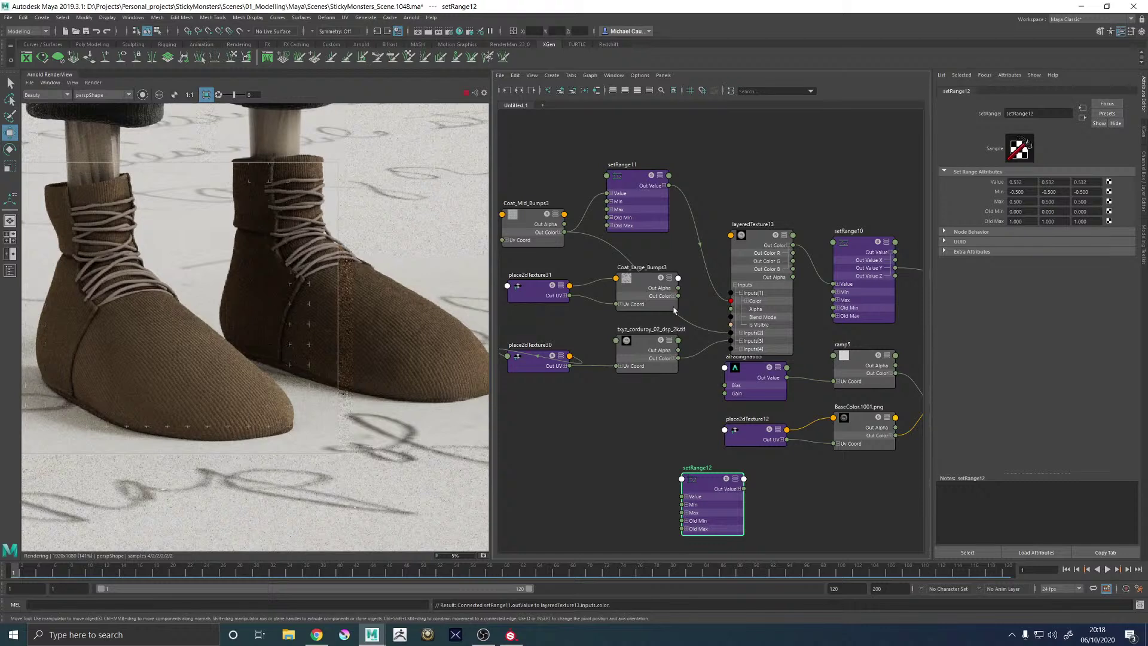
Reposition Coat_Large_Bumps3, connect its color directly to layeredTexture13's first input color, and expand the second input
{"action": "left_click_drag", "start_coordinate": [674, 311], "coordinate": [636, 315]}
{"action": "middle_click_drag", "start_coordinate": [640, 247], "coordinate": [658, 251], "text": "alt"}
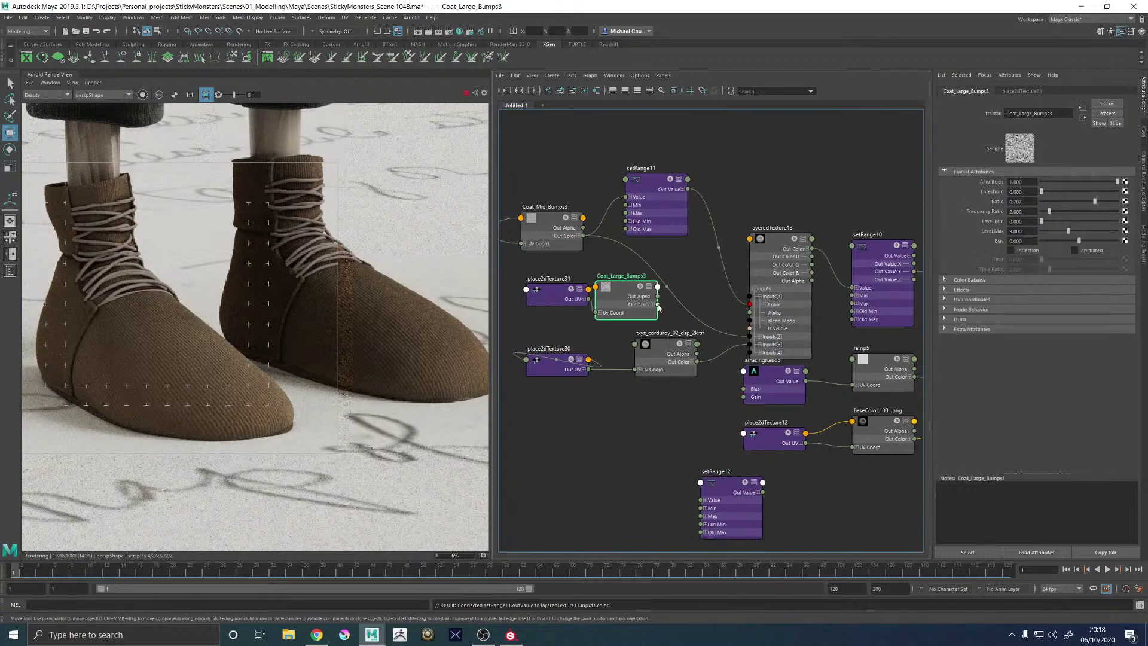
{"action": "left_click_drag", "start_coordinate": [659, 307], "coordinate": [750, 307]}
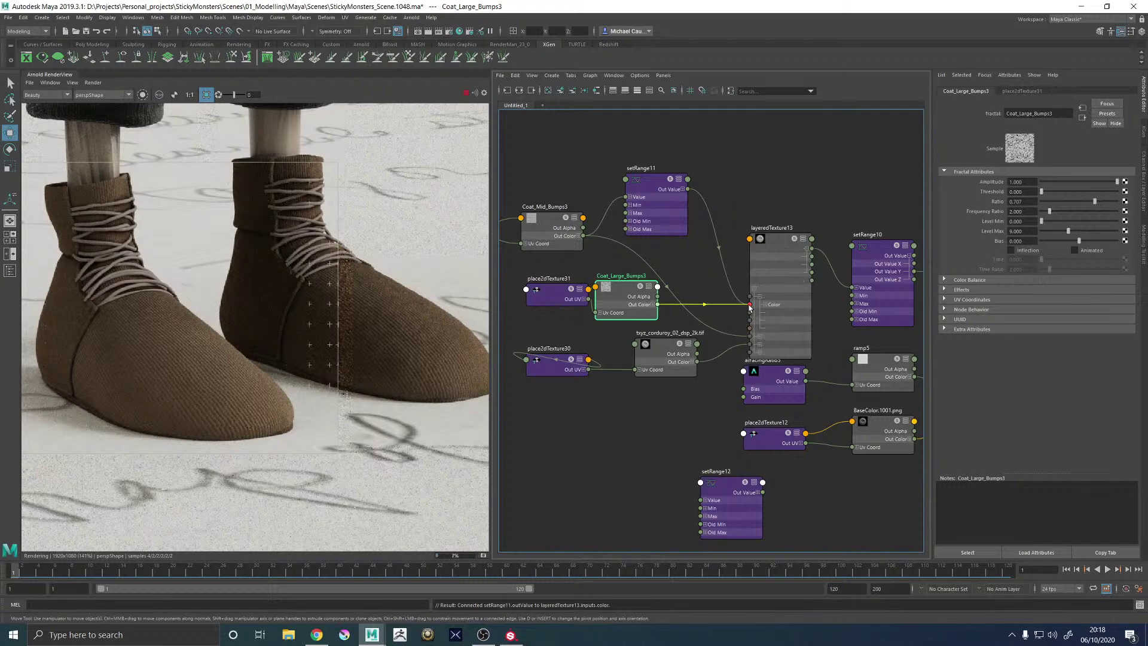
{"action": "left_click", "coordinate": [759, 337]}
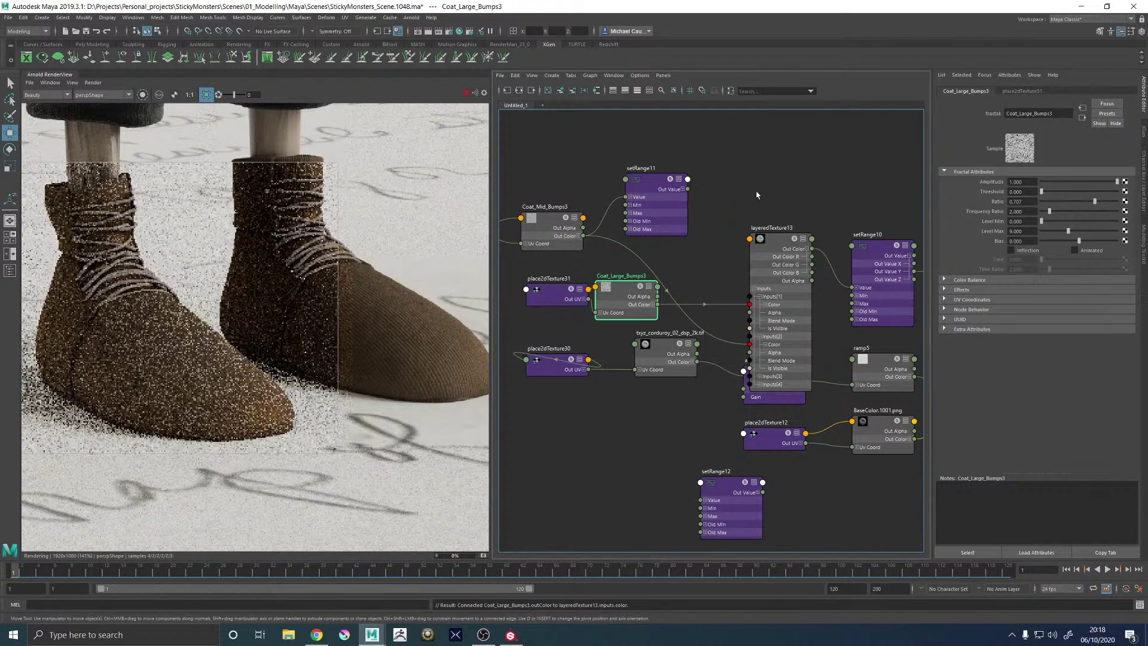
Move layeredTexture13 higher in the graph and connect setRange11's output value to its second input color
{"action": "left_click_drag", "start_coordinate": [771, 239], "coordinate": [756, 162]}
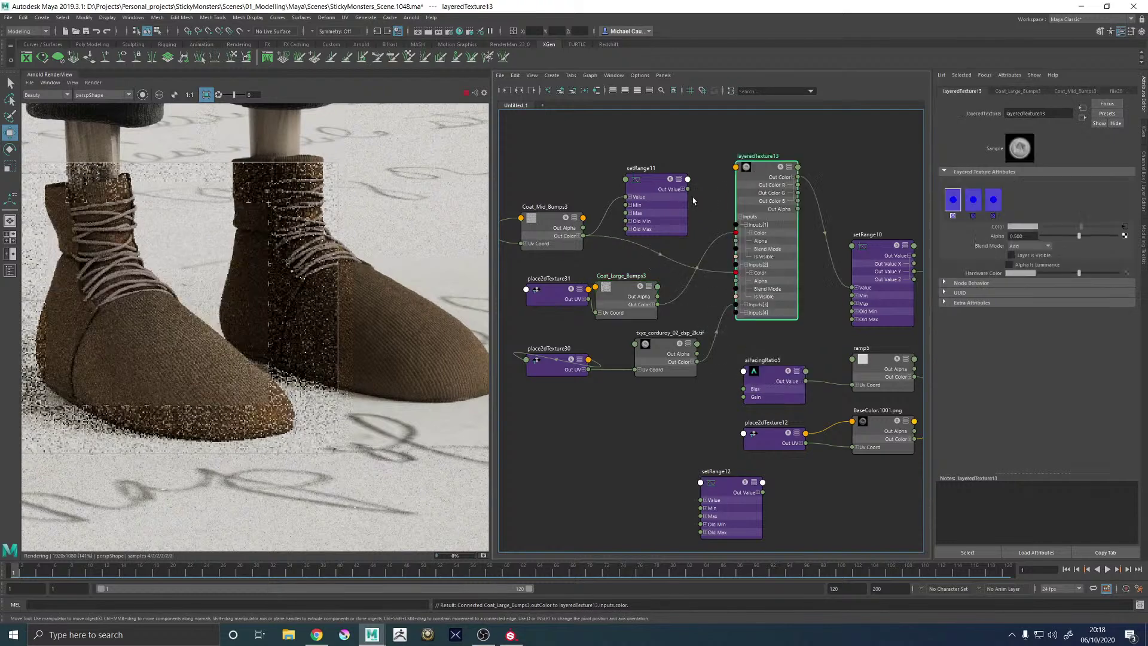
{"action": "left_click", "coordinate": [735, 273]}
{"action": "middle_click_drag", "start_coordinate": [647, 272], "coordinate": [674, 273], "text": "alt"}
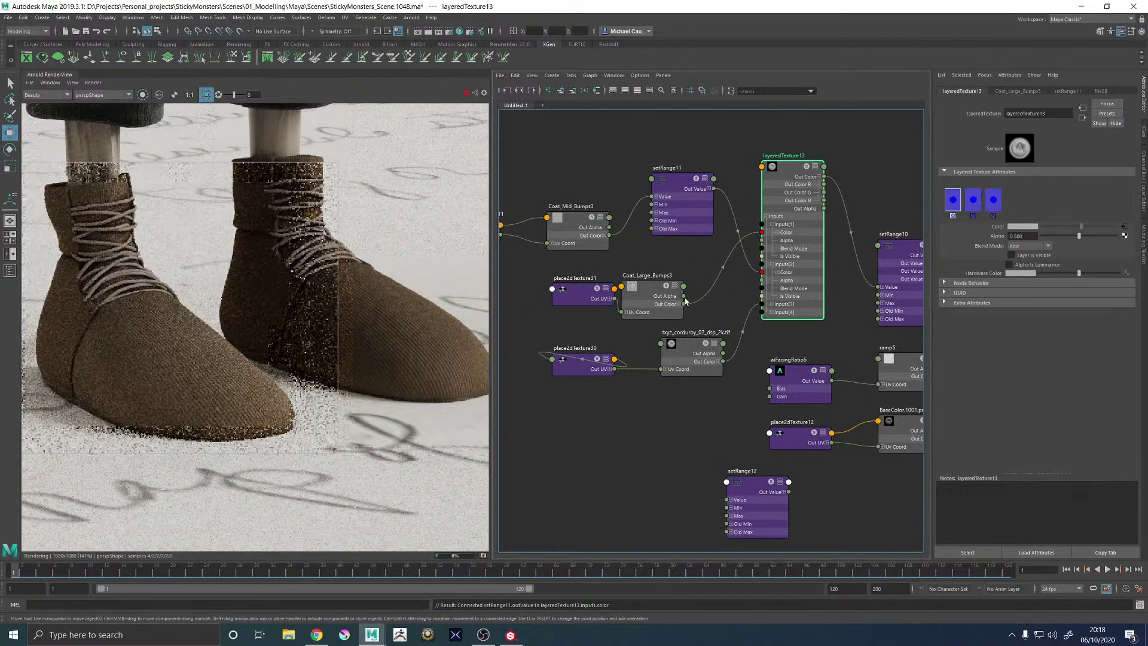
Route Coat_Large_Bumps3 through setRange12 into layeredTexture13's first input color and arrange the large-bump and corduroy nodes in separate rows
{"action": "left_click_drag", "start_coordinate": [683, 304], "coordinate": [761, 233]}
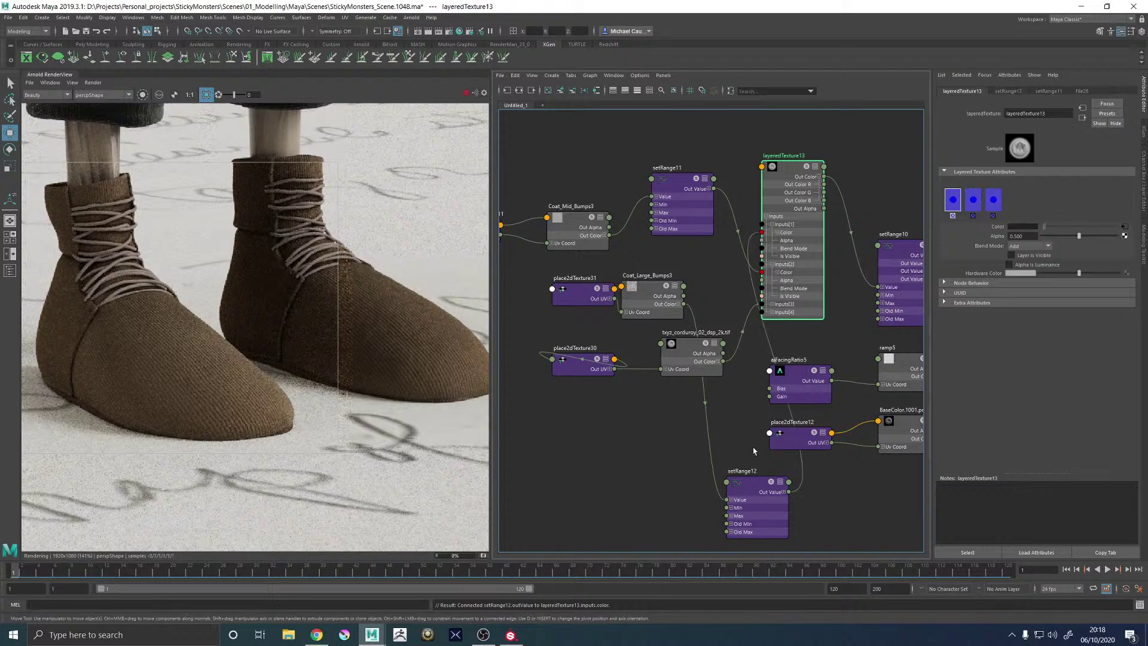
{"action": "left_click_drag", "start_coordinate": [757, 481], "coordinate": [727, 276]}
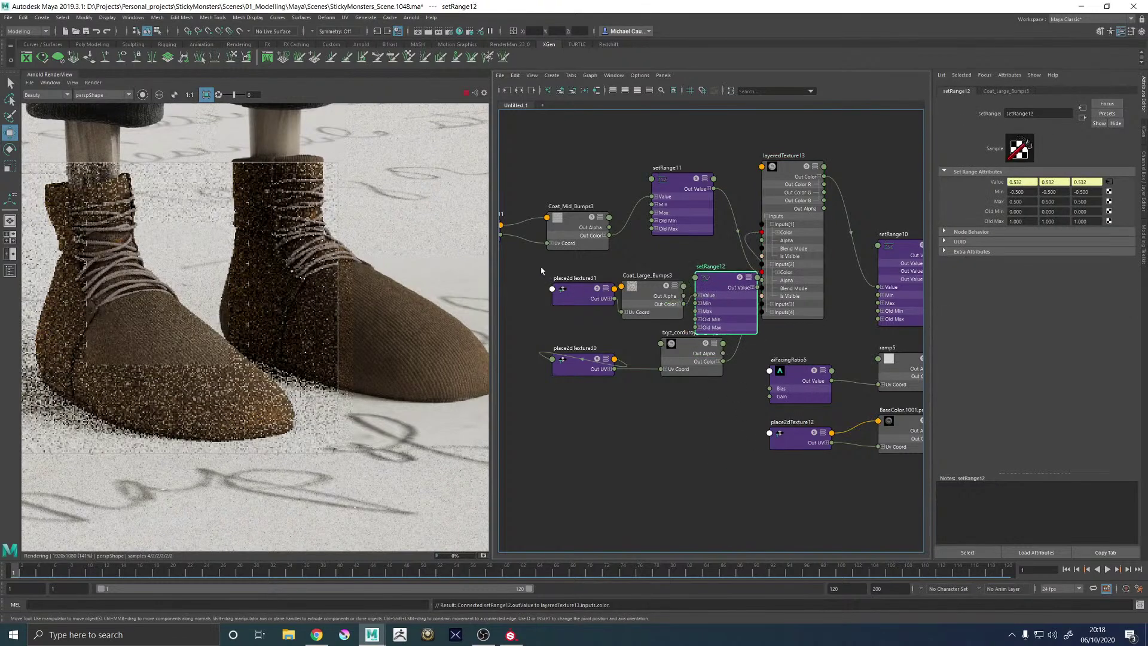
{"action": "left_click", "coordinate": [642, 280]}
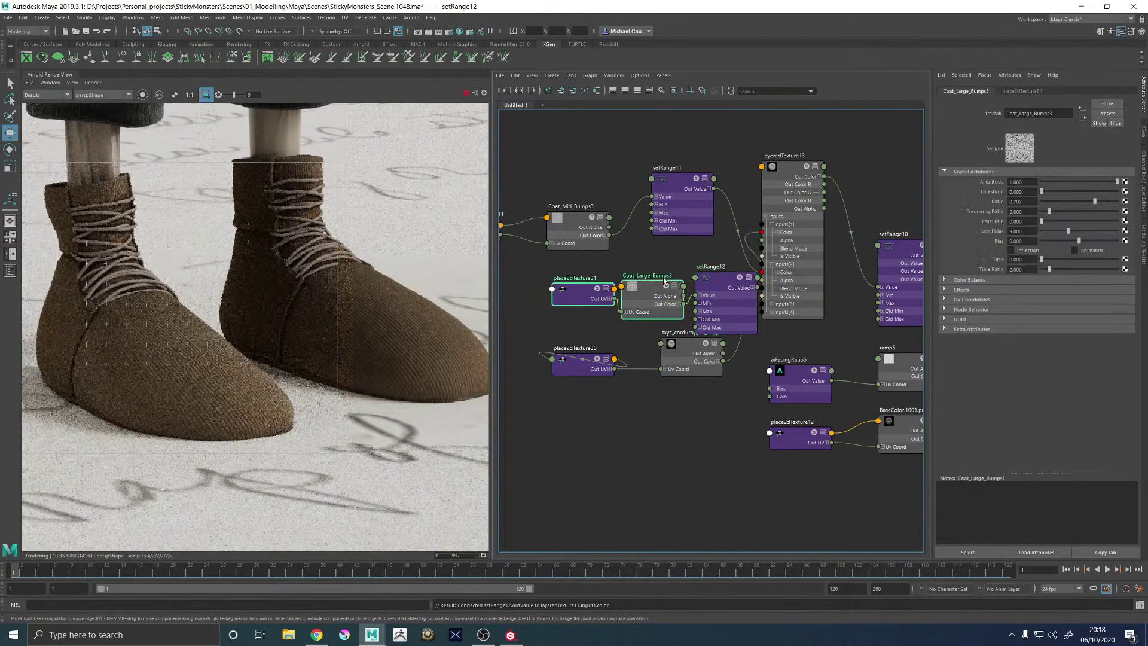
{"action": "left_click_drag", "start_coordinate": [636, 279], "coordinate": [524, 271]}
{"action": "left_click_drag", "start_coordinate": [720, 313], "coordinate": [659, 310]}
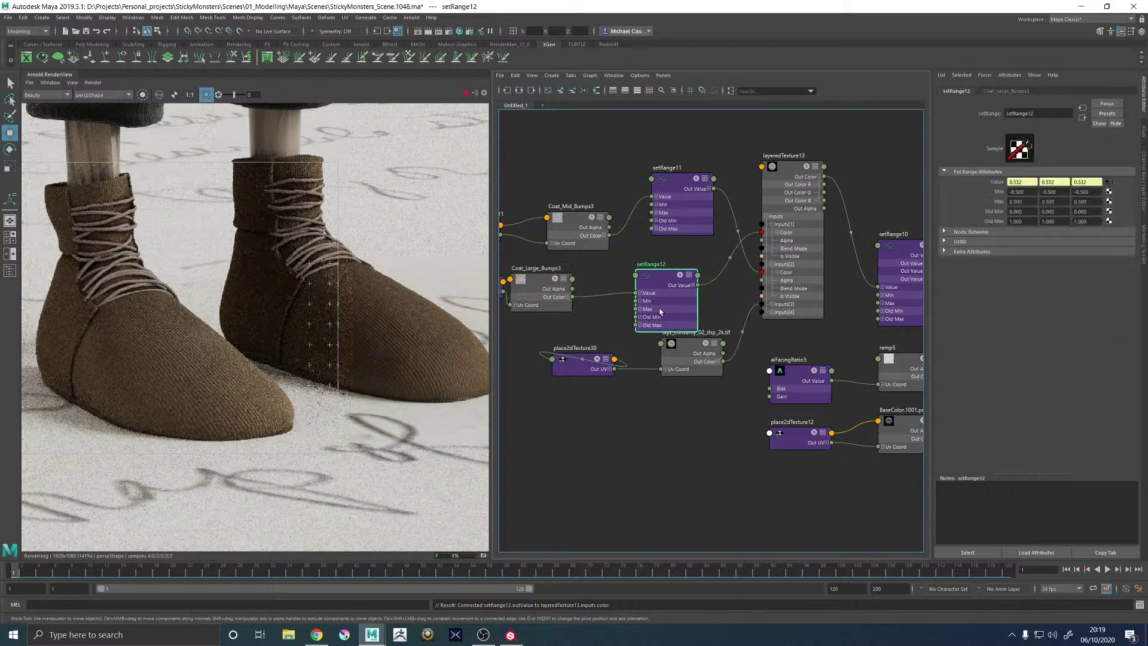
{"action": "left_click_drag", "start_coordinate": [687, 359], "coordinate": [490, 398]}
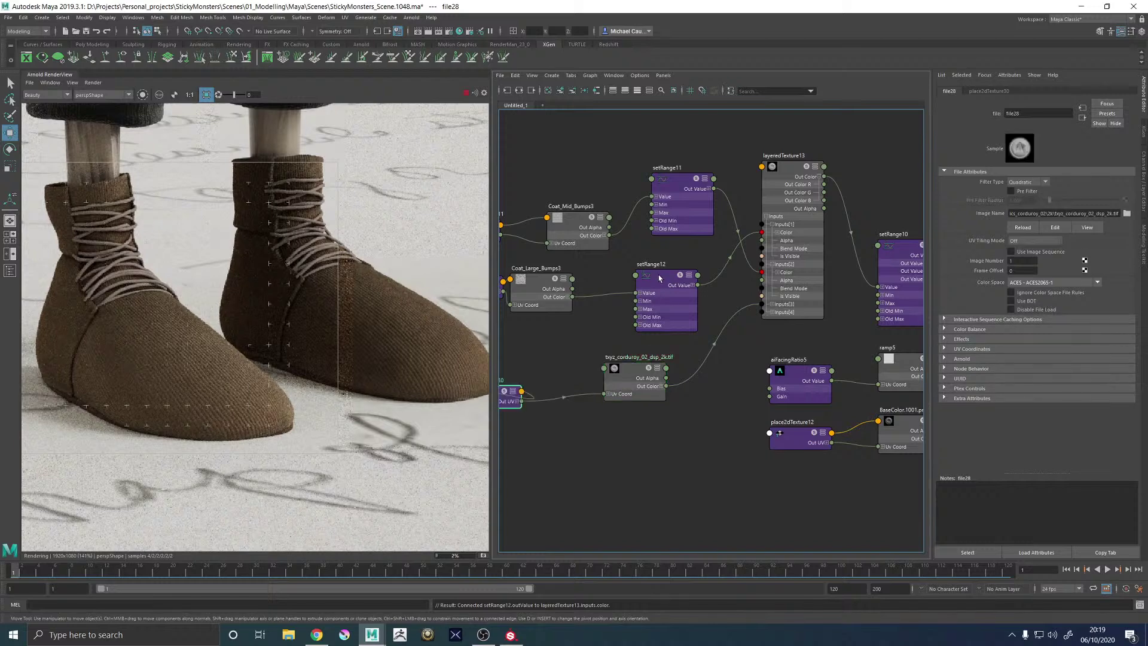
Duplicate setRange12 and route the corduroy file texture's color through the copy into layeredTexture13's third input color
{"action": "left_click", "coordinate": [666, 299]}
{"action": "left_click", "coordinate": [515, 75]}
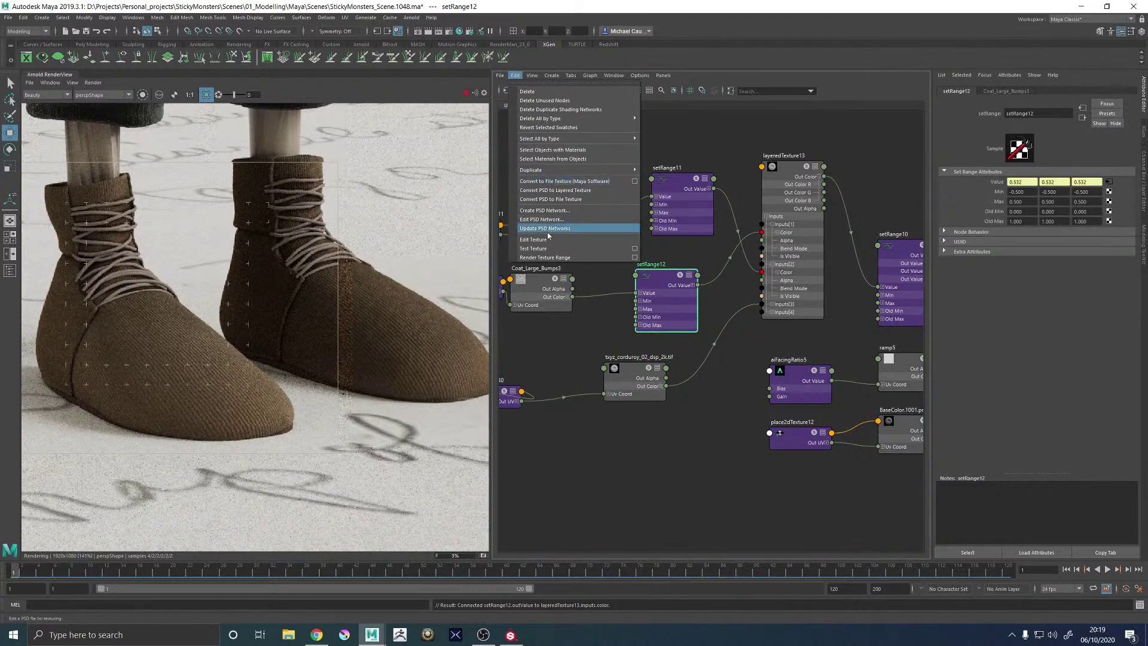
{"action": "mouse_move", "coordinate": [539, 173]}
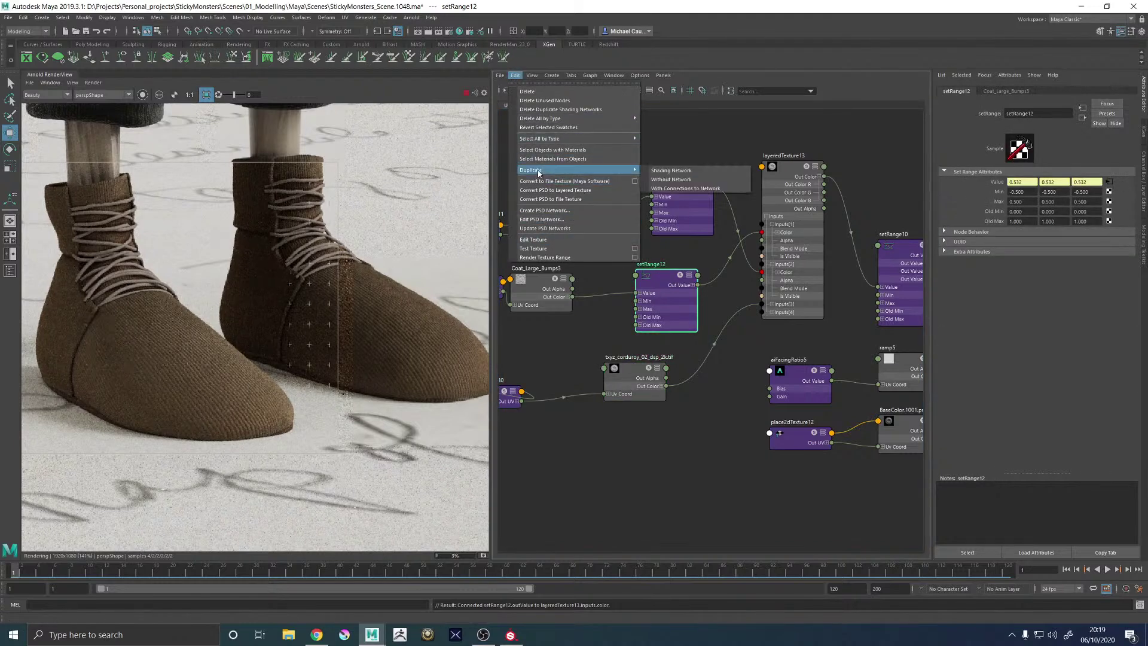
{"action": "left_click", "coordinate": [664, 171]}
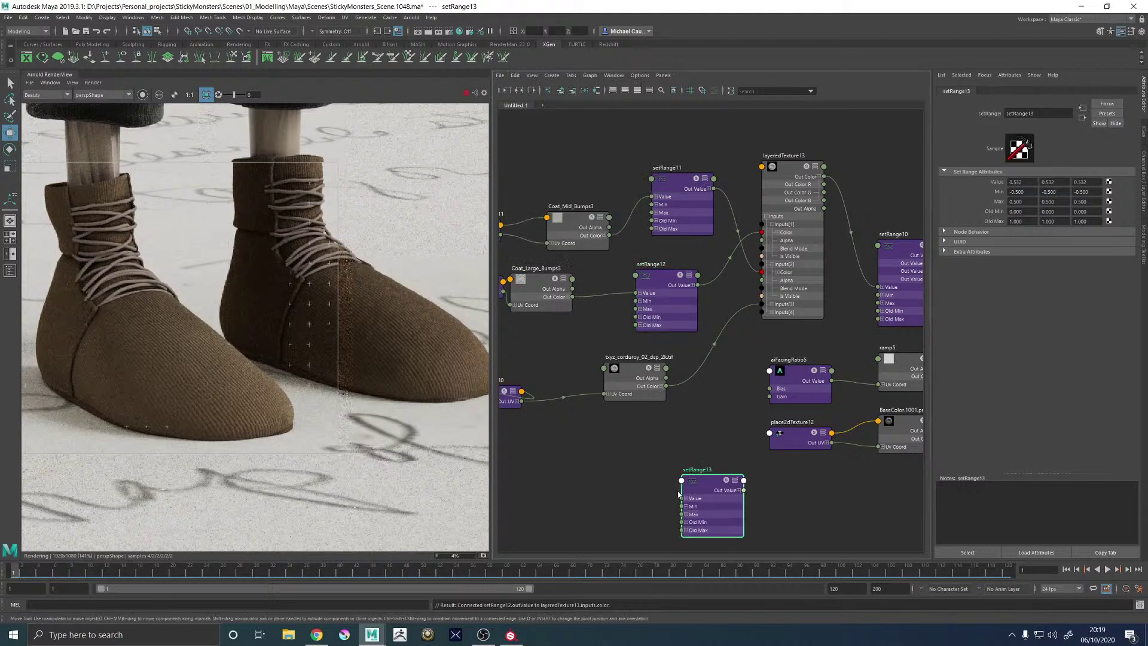
{"action": "left_click_drag", "start_coordinate": [684, 501], "coordinate": [665, 385]}
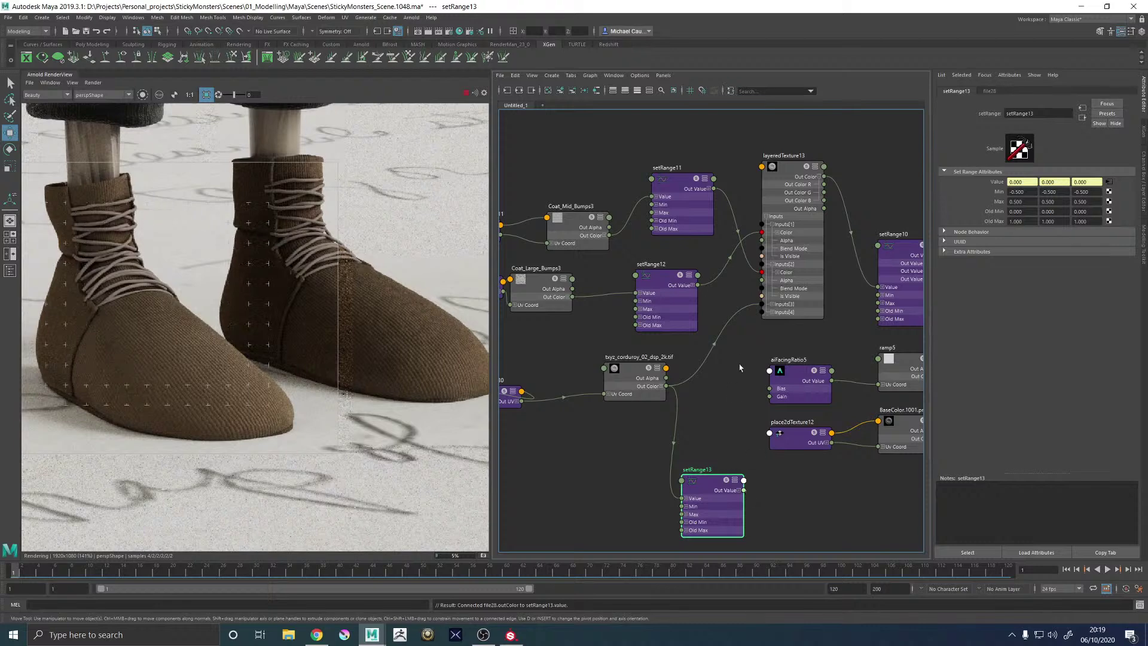
{"action": "left_click_drag", "start_coordinate": [743, 490], "coordinate": [770, 312]}
{"action": "left_click", "coordinate": [770, 305]}
{"action": "left_click_drag", "start_coordinate": [744, 490], "coordinate": [761, 312]}
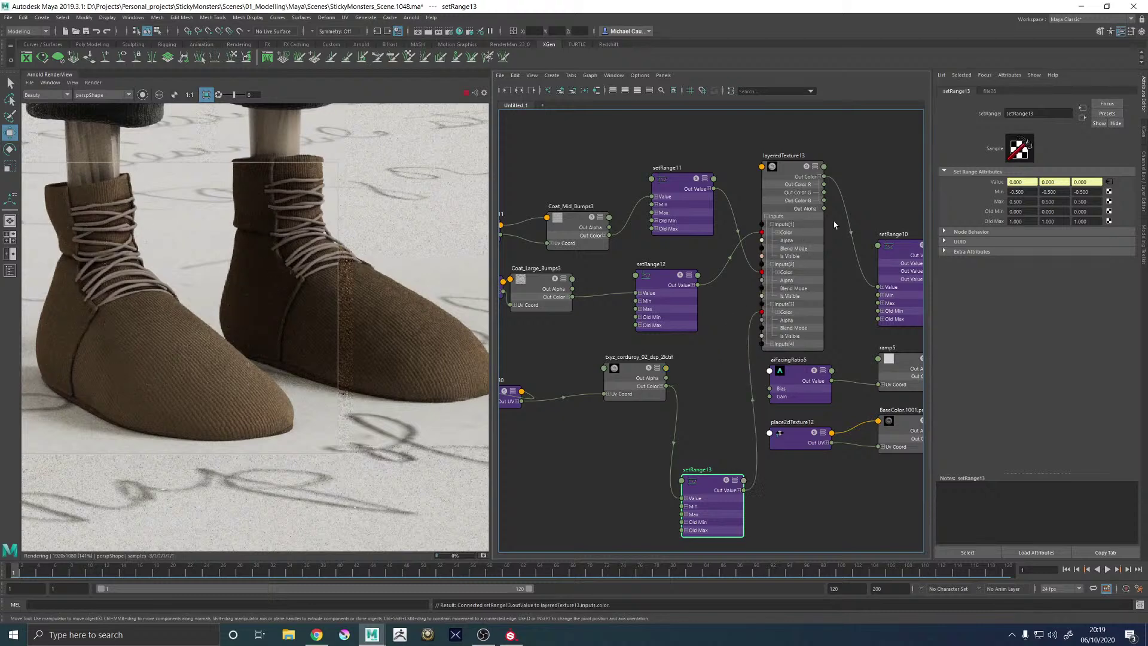
Connect layeredTexture13's output color directly to Input 1 of multiplyDivide7 and delete setRange10
{"action": "middle_click_drag", "start_coordinate": [835, 225], "coordinate": [682, 253], "text": "alt"}
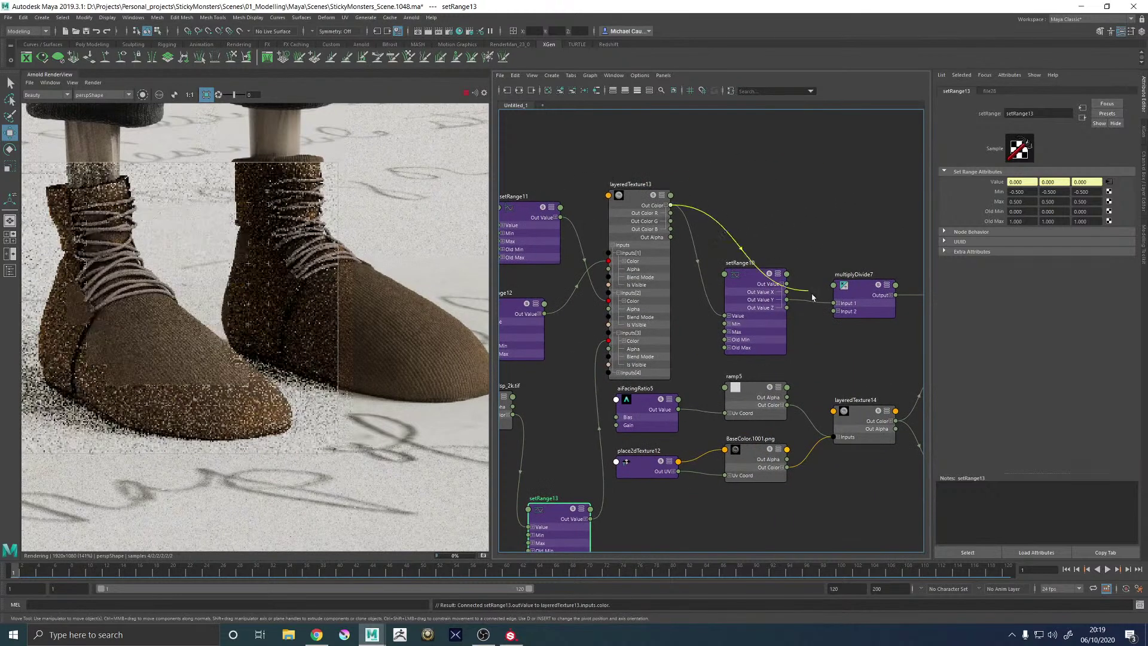
{"action": "left_click_drag", "start_coordinate": [811, 297], "coordinate": [836, 303]}
{"action": "left_click", "coordinate": [754, 277]}
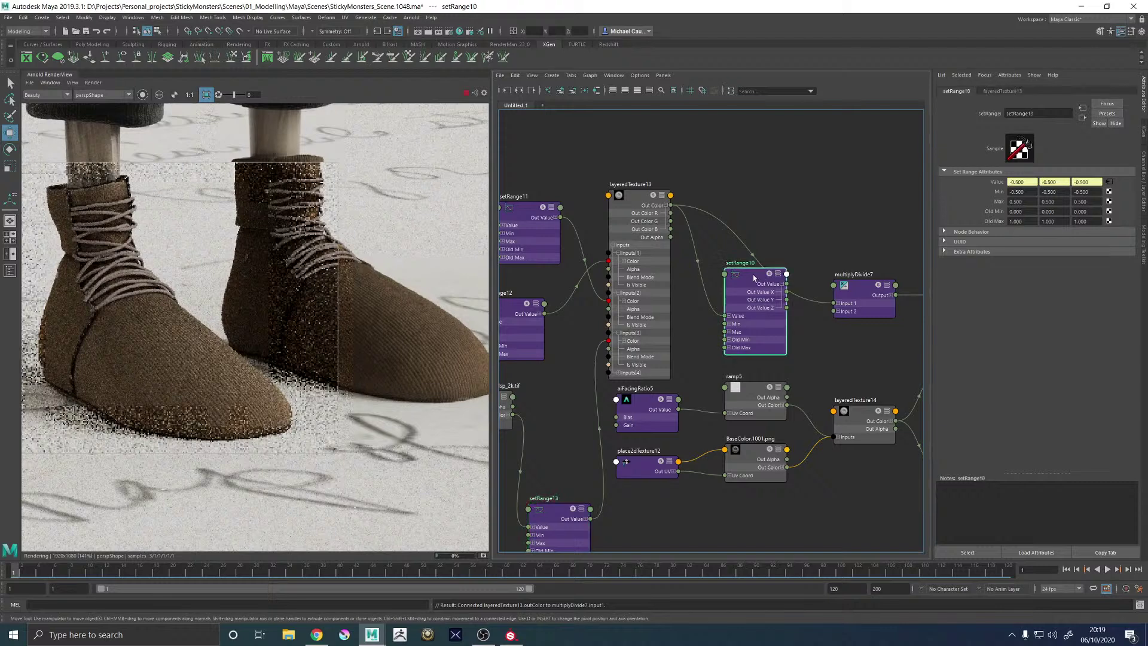
{"action": "key", "text": "Delete"}
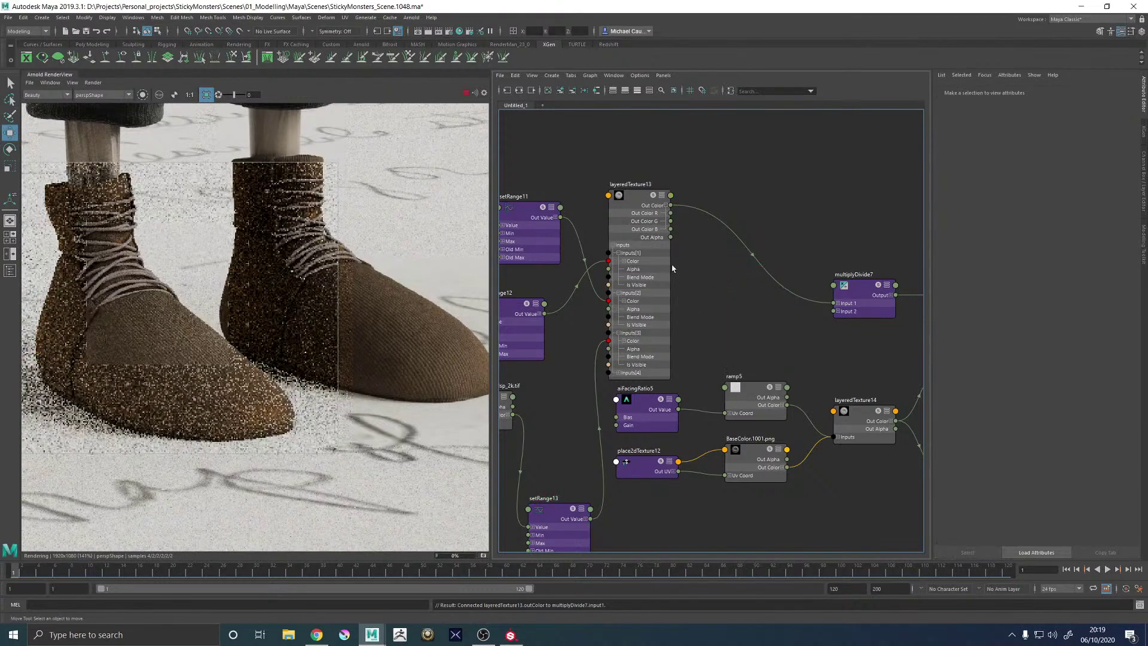
View the settings of layeredTexture13's second layer and check which nodes feed it
{"action": "left_click", "coordinate": [633, 199]}
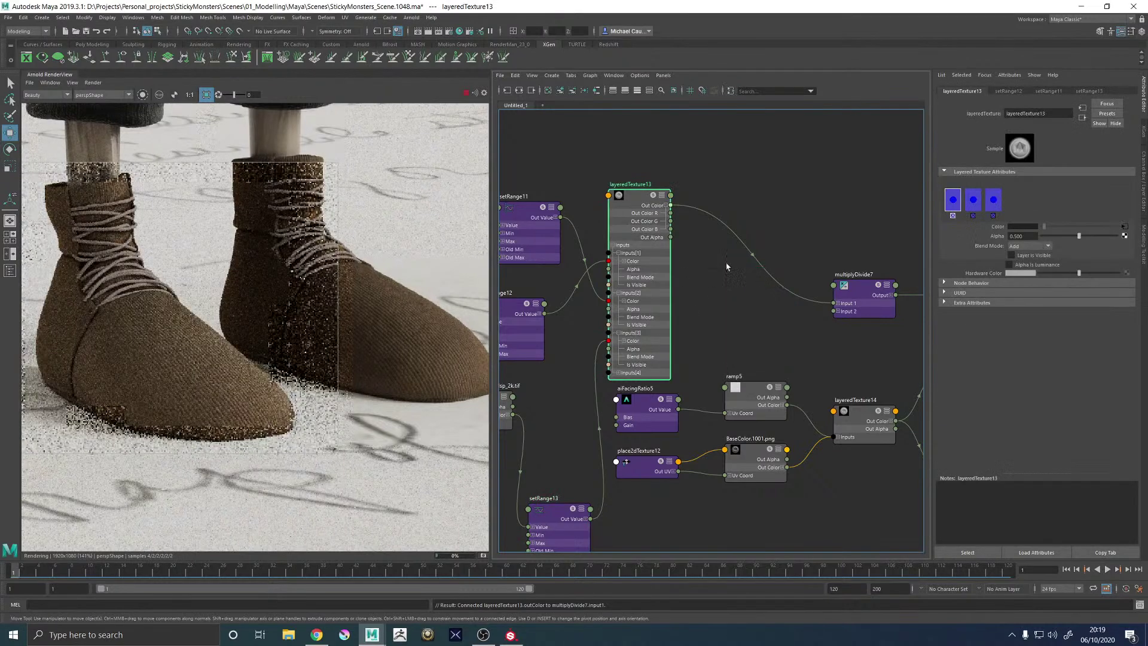
{"action": "left_click", "coordinate": [972, 201]}
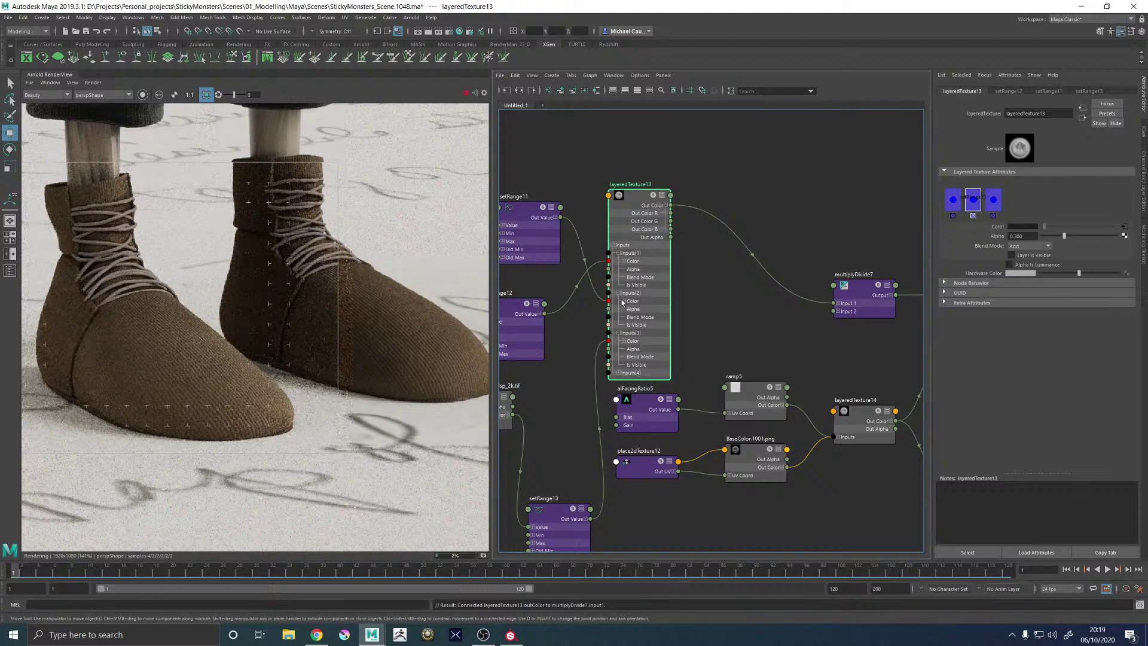
{"action": "middle_click_drag", "start_coordinate": [551, 283], "coordinate": [700, 312], "text": "alt"}
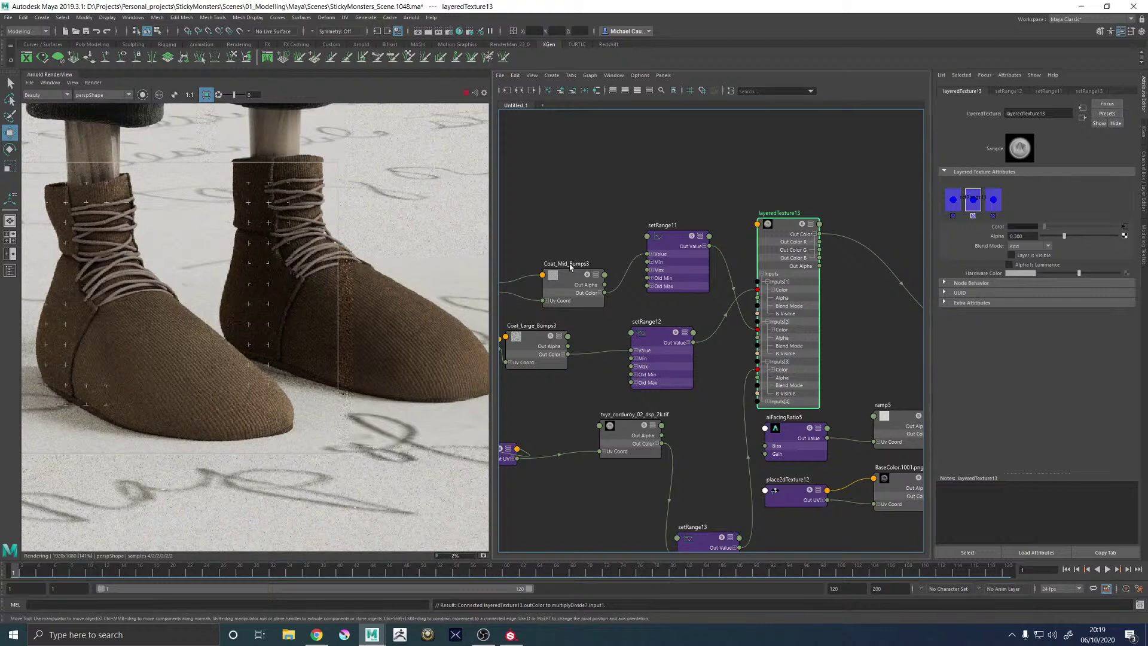
Rename the Coat_Mid_Bumps3 fractal as Shoe_Mid_Bumps and reuse that name for the set-range node connected to it
{"action": "double_click", "coordinate": [570, 265]}
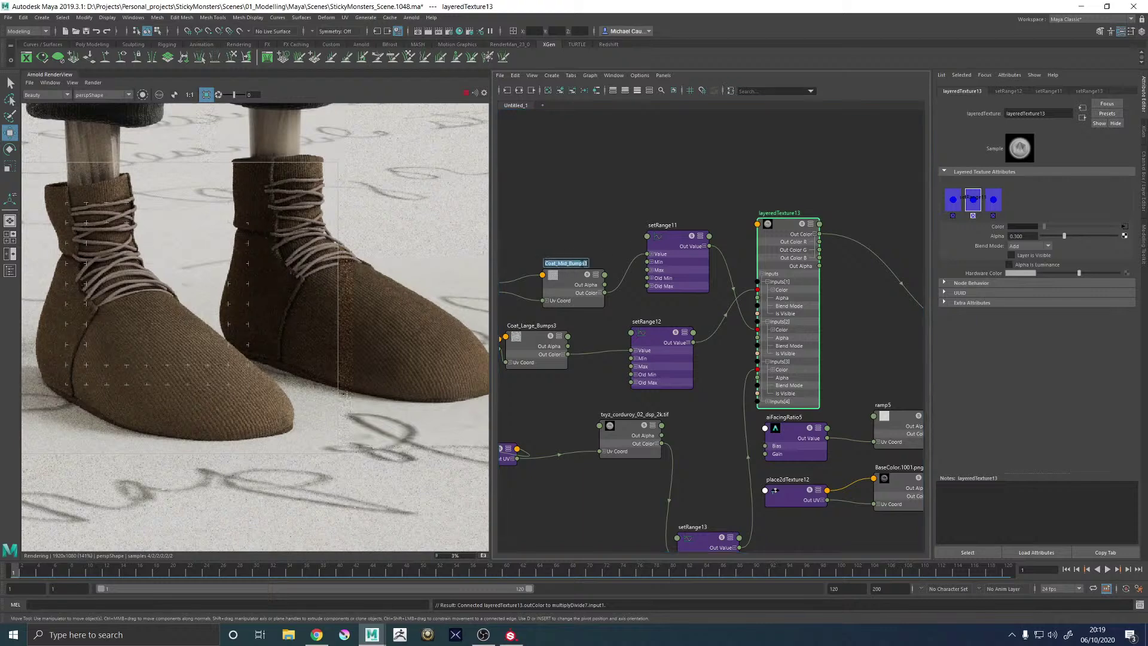
{"action": "left_click", "coordinate": [556, 264]}
{"action": "type", "text": "Shoe"}
{"action": "key", "text": "ctrl+a"}
{"action": "key", "text": "ctrl+c"}
{"action": "key", "text": "Return"}
{"action": "double_click", "coordinate": [658, 227]}
{"action": "key", "text": "ctrl+v"}
{"action": "key", "text": "Return"}
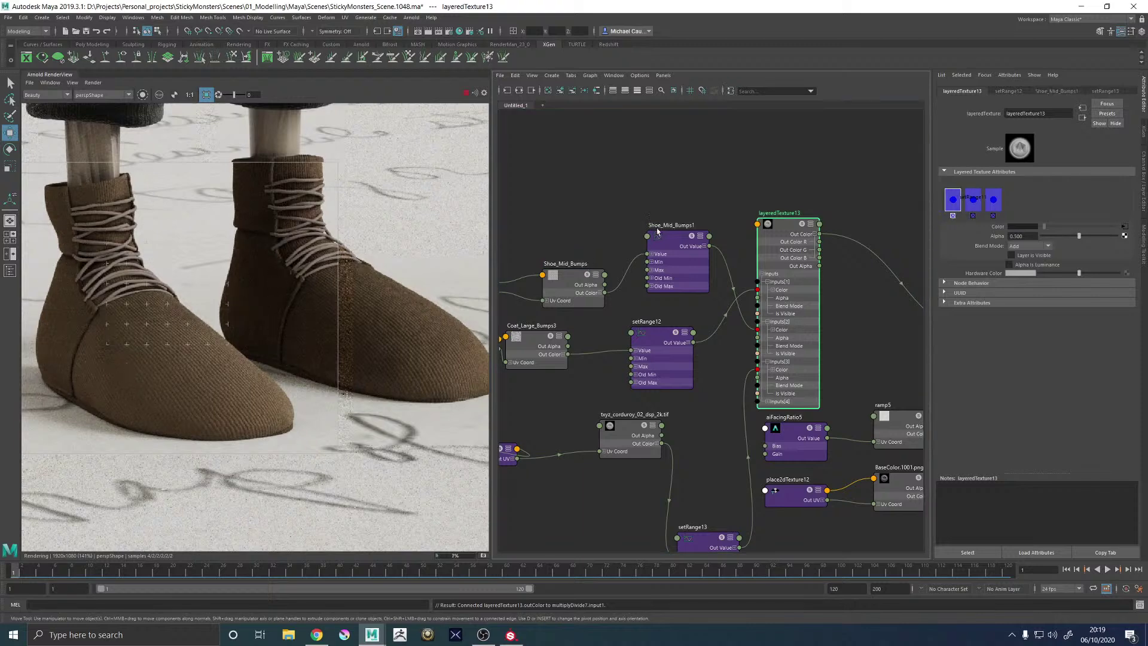
Make layeredTexture13's second layer visible and examine its effect on the shoes' fabric in the render
{"action": "left_click", "coordinate": [973, 199]}
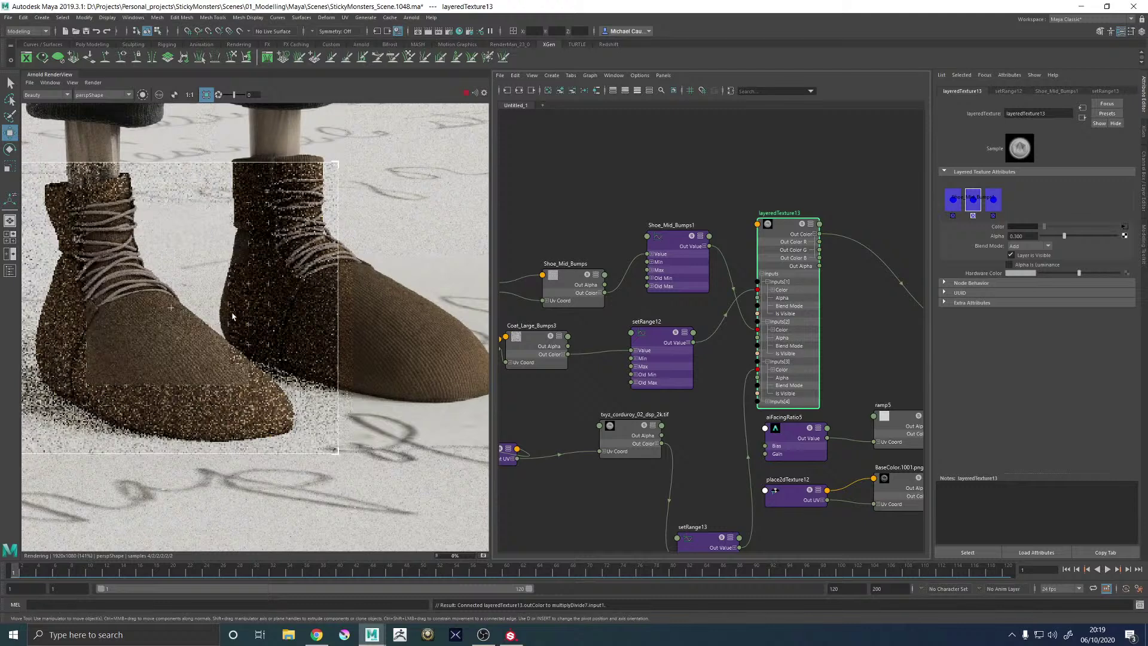
{"action": "middle_click_drag", "start_coordinate": [191, 250], "coordinate": [299, 251]}
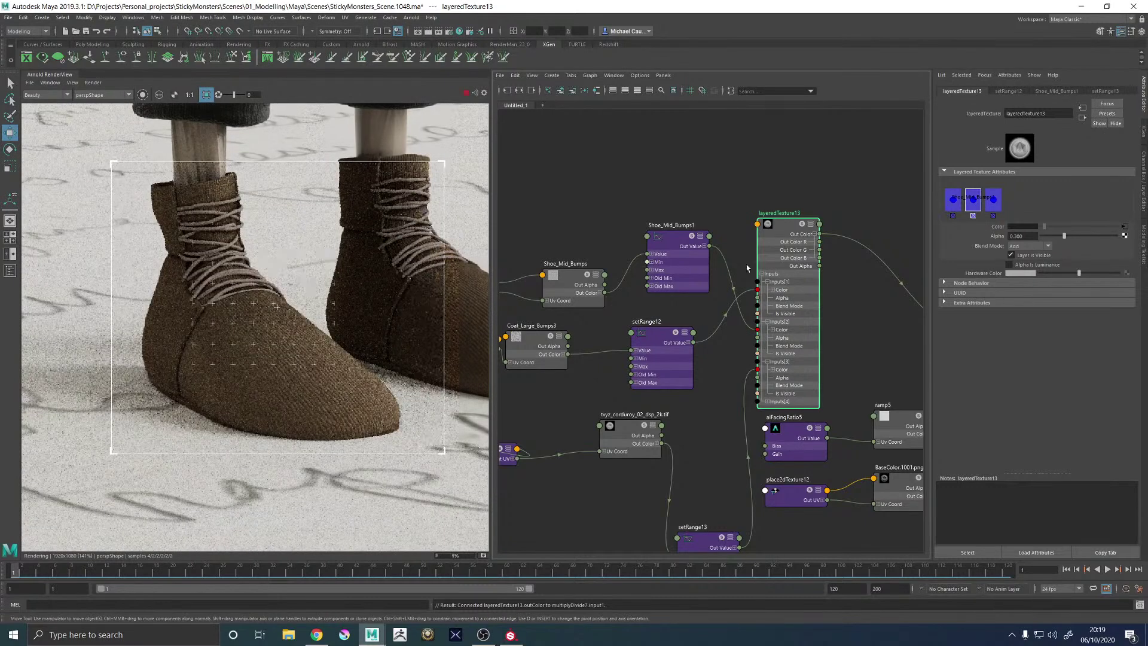
Raise the second layer's alpha in layeredTexture13 to 1 and set the render's debug shading to Basic
{"action": "left_click_drag", "start_coordinate": [1099, 239], "coordinate": [1119, 237]}
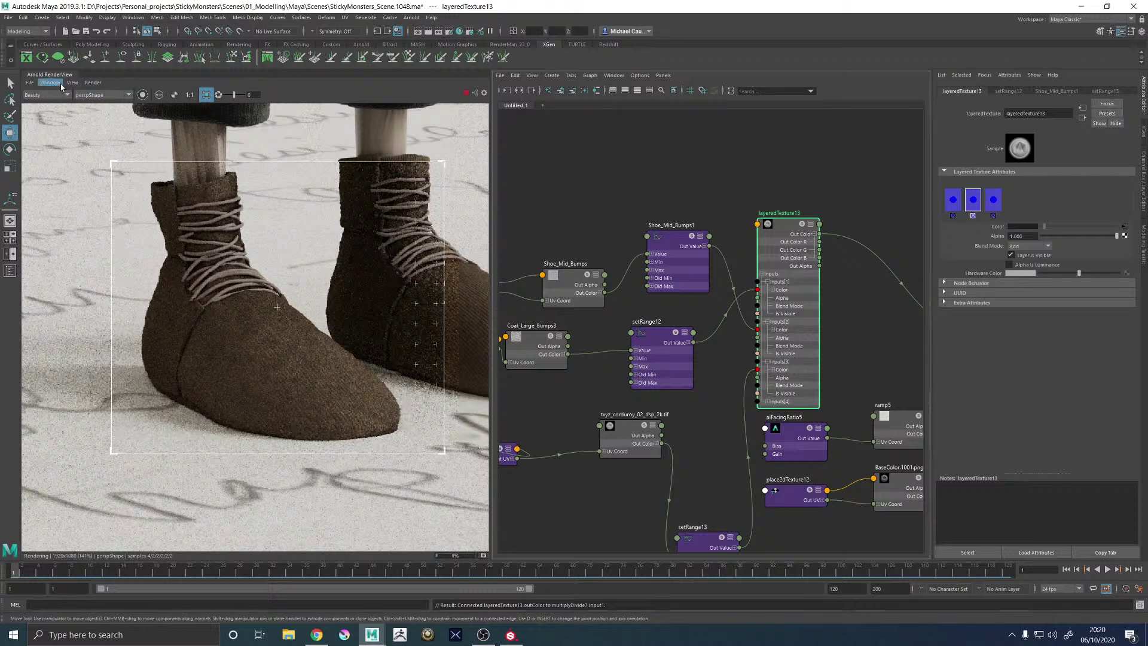
{"action": "left_click", "coordinate": [96, 83]}
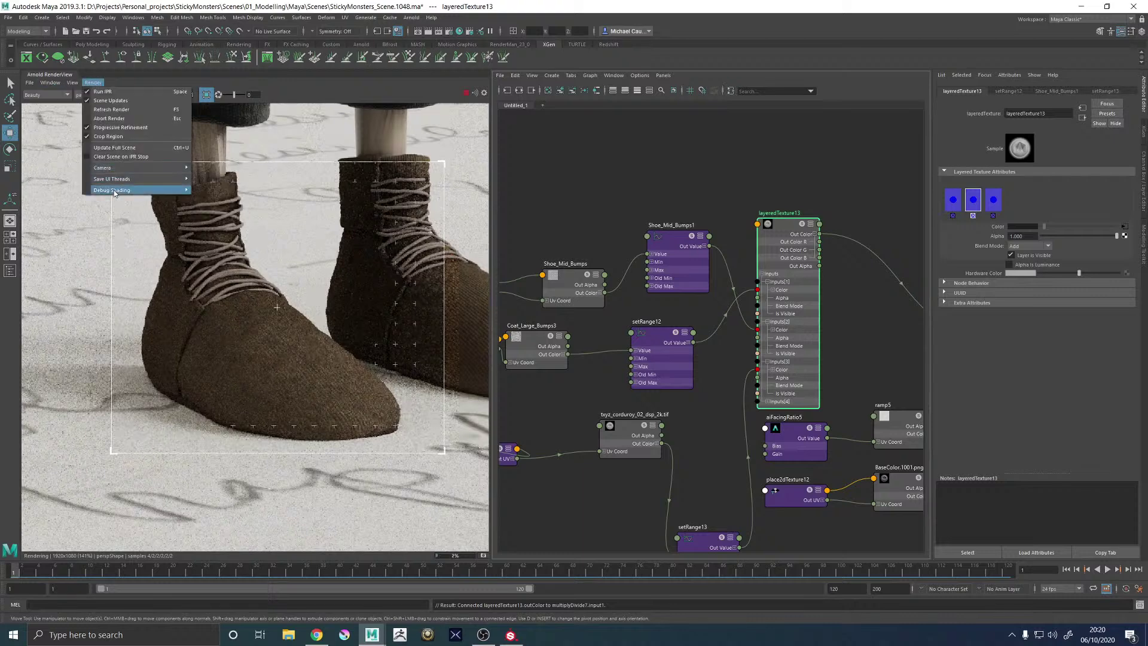
{"action": "mouse_move", "coordinate": [161, 190]}
{"action": "left_click", "coordinate": [219, 209]}
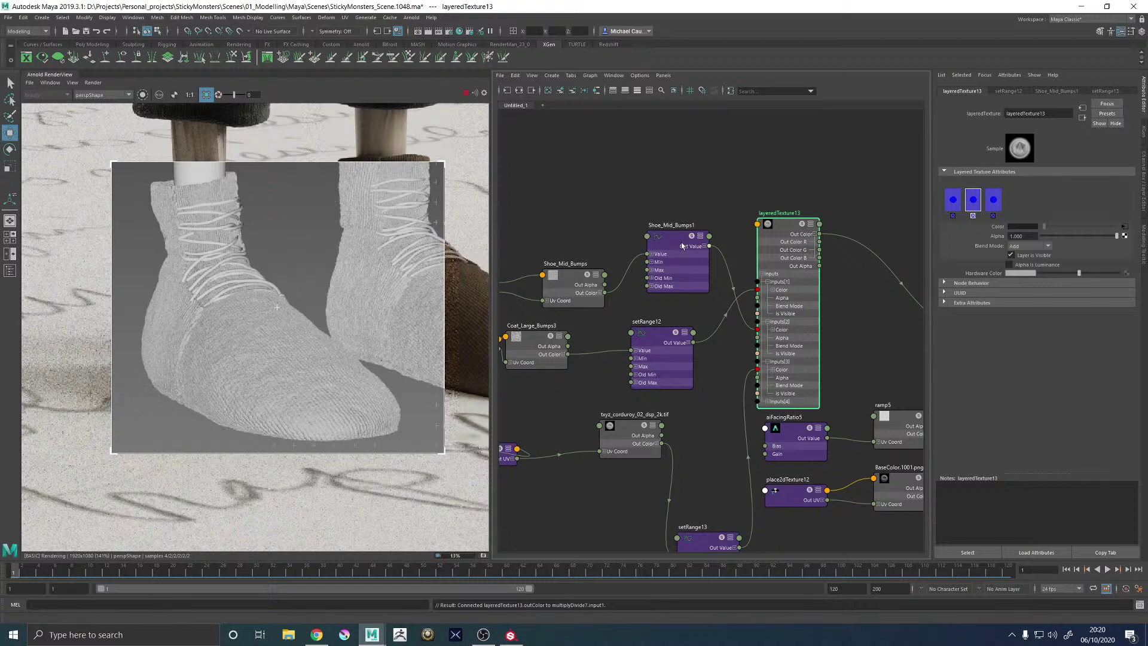
Set the alpha of layeredTexture13's second layer to 0.4
{"action": "left_click", "coordinate": [1013, 236]}
{"action": "type", "text": ".4"}
{"action": "key", "text": "Return"}
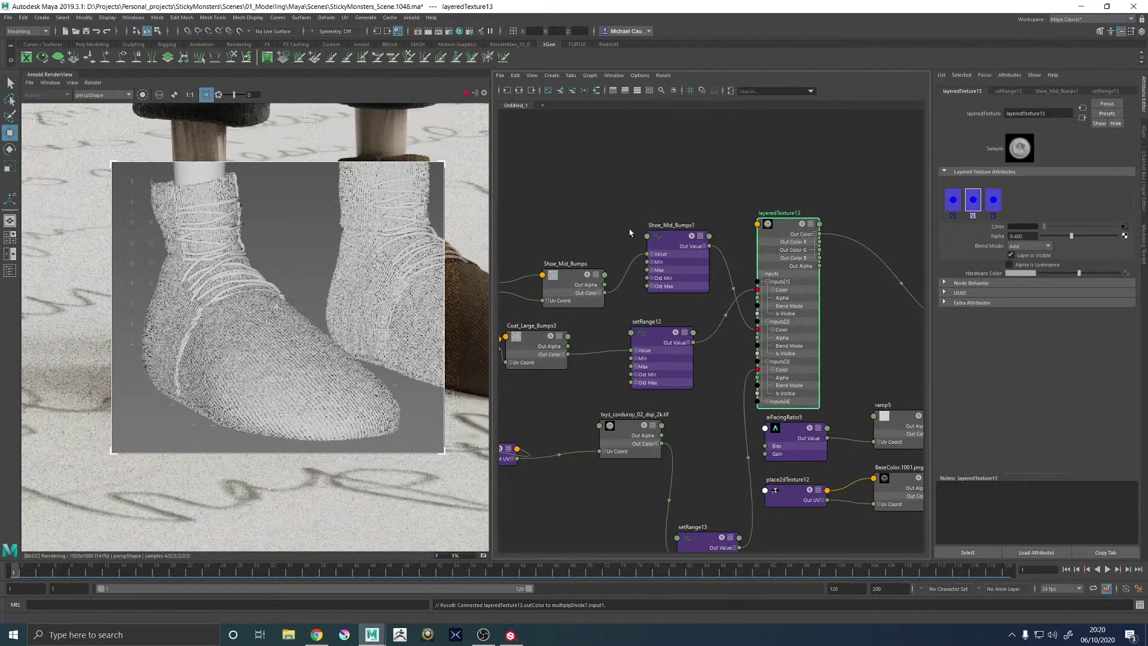
Make layeredTexture13's first layer visible with an alpha of 1 and check the settings of its other layers
{"action": "middle_click_drag", "start_coordinate": [648, 174], "coordinate": [685, 157], "text": "alt"}
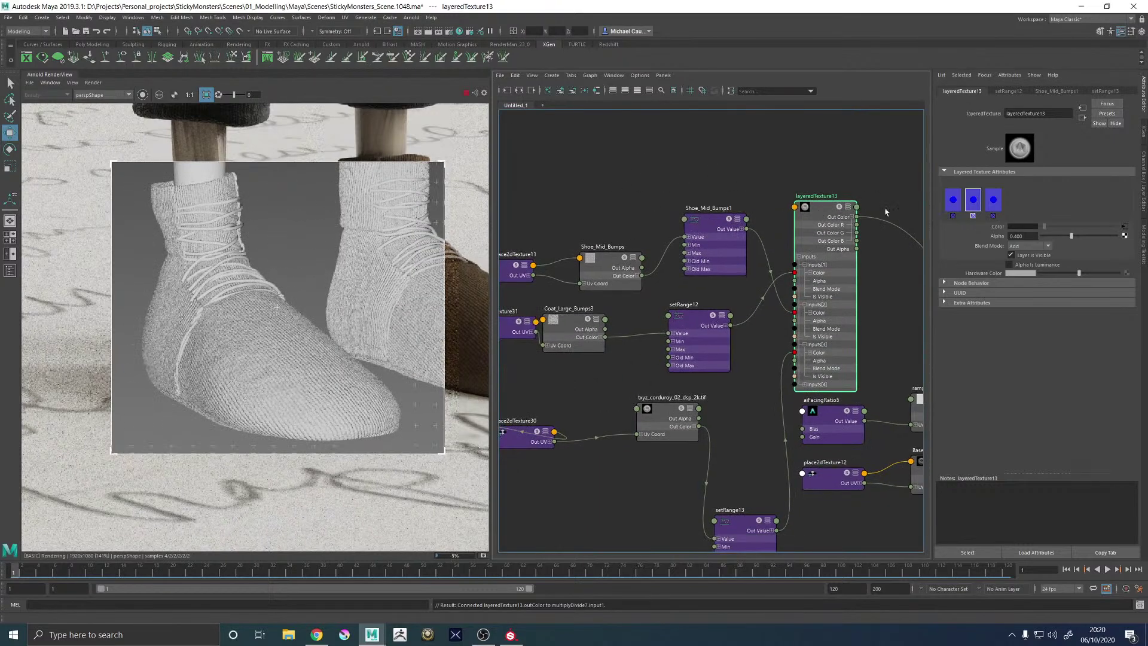
{"action": "left_click", "coordinate": [954, 197]}
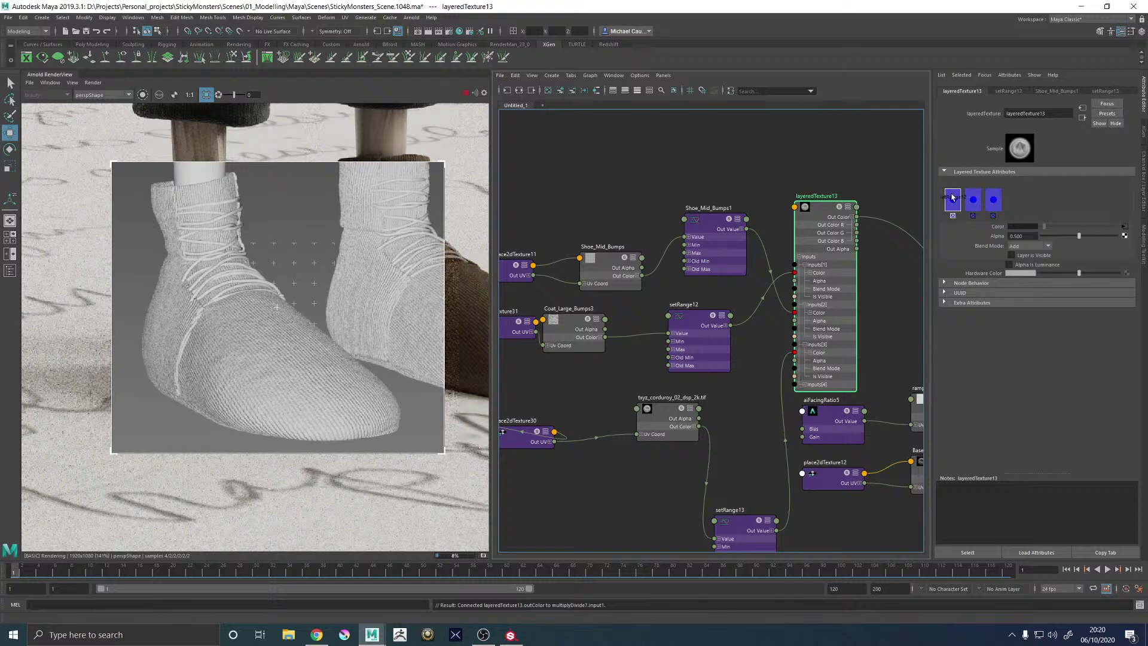
{"action": "left_click", "coordinate": [1011, 255]}
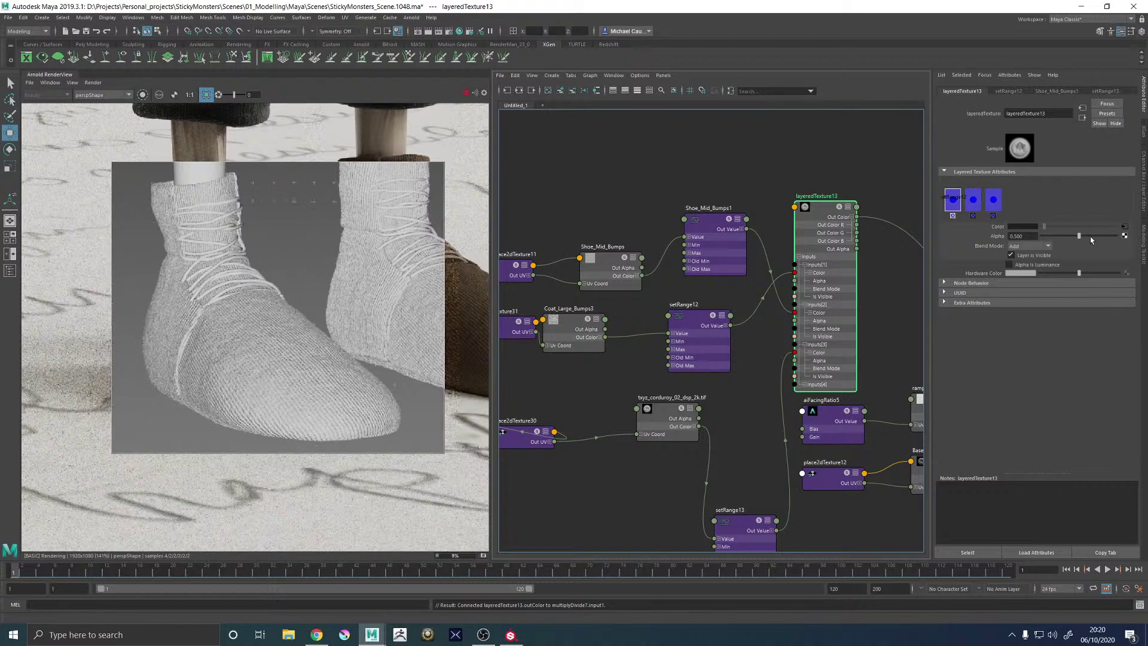
{"action": "left_click_drag", "start_coordinate": [1089, 236], "coordinate": [1119, 235]}
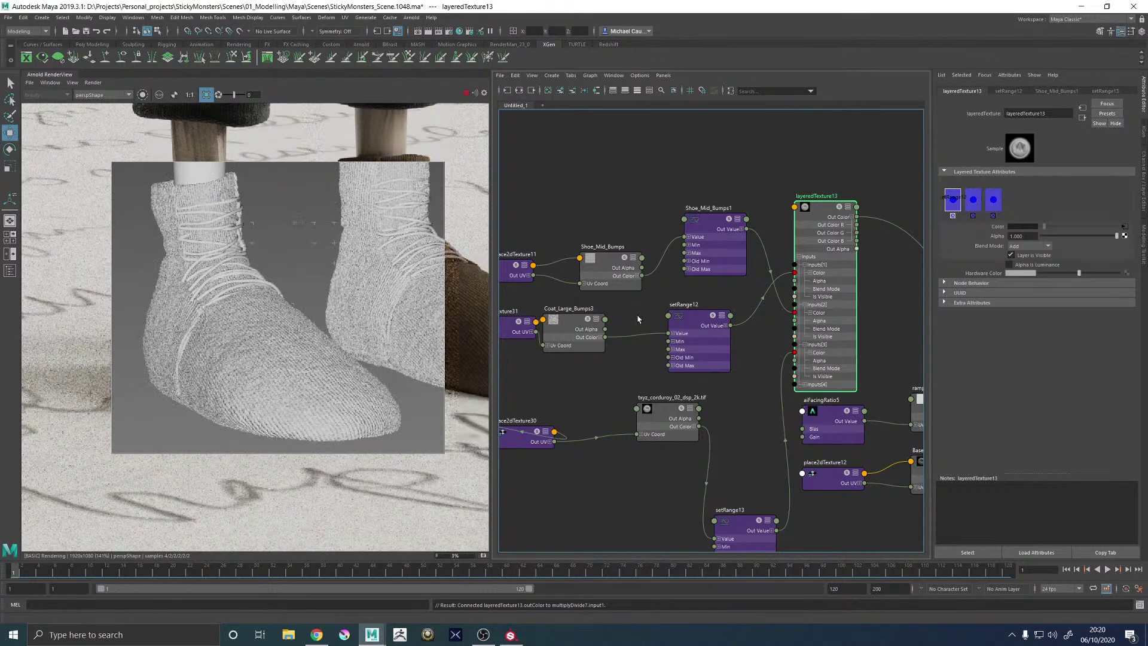
{"action": "left_click", "coordinate": [1007, 199]}
{"action": "left_click", "coordinate": [1013, 216]}
{"action": "left_click", "coordinate": [967, 199]}
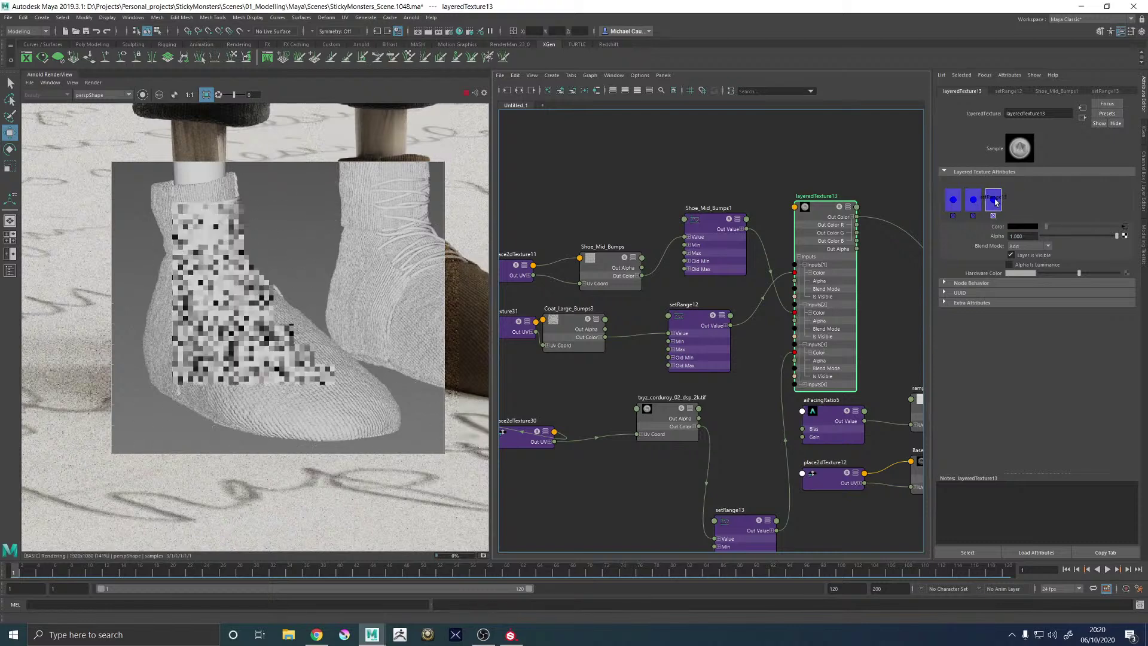
{"action": "left_click", "coordinate": [954, 199]}
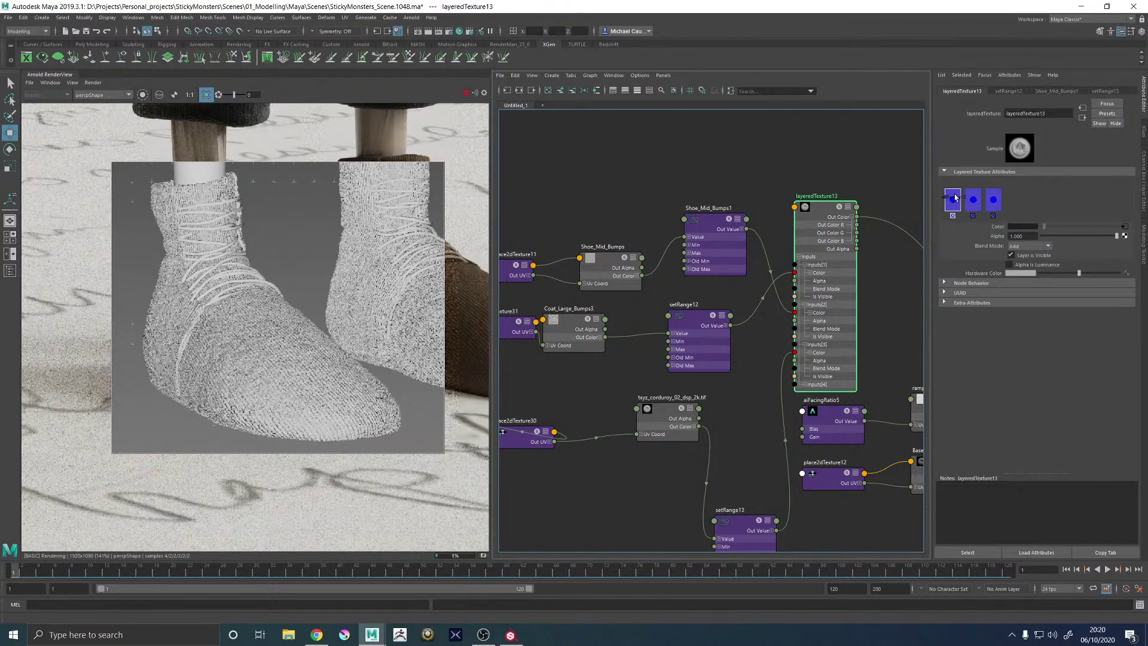
Disable the debug shading so the render shows the full shoe material
{"action": "left_click", "coordinate": [93, 83]}
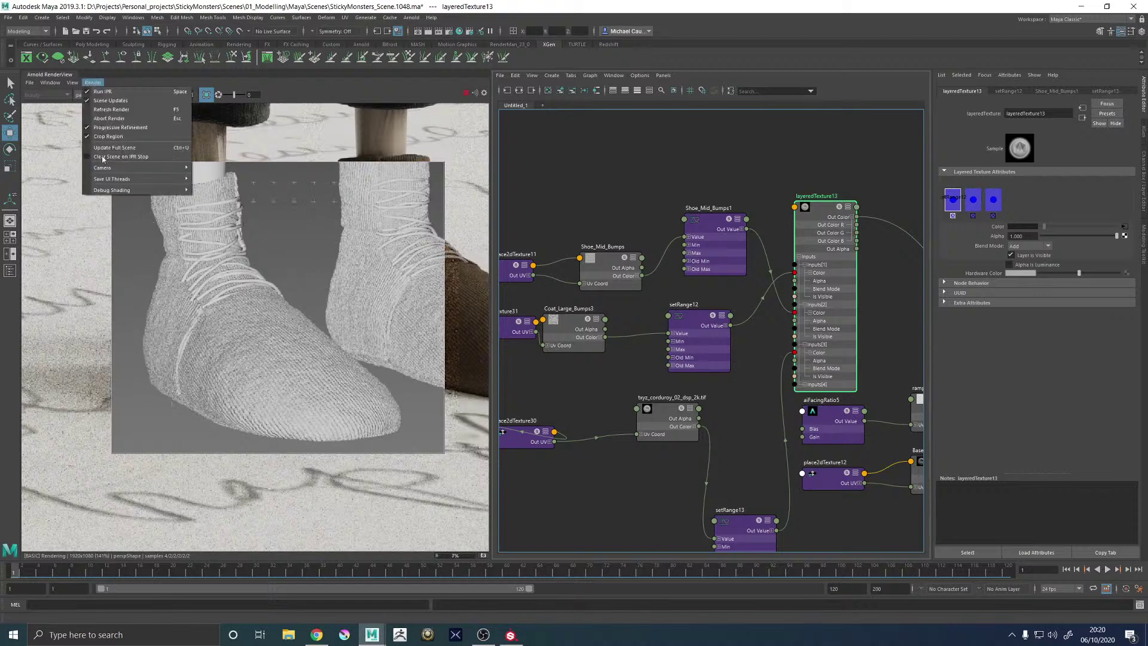
{"action": "mouse_move", "coordinate": [179, 191]}
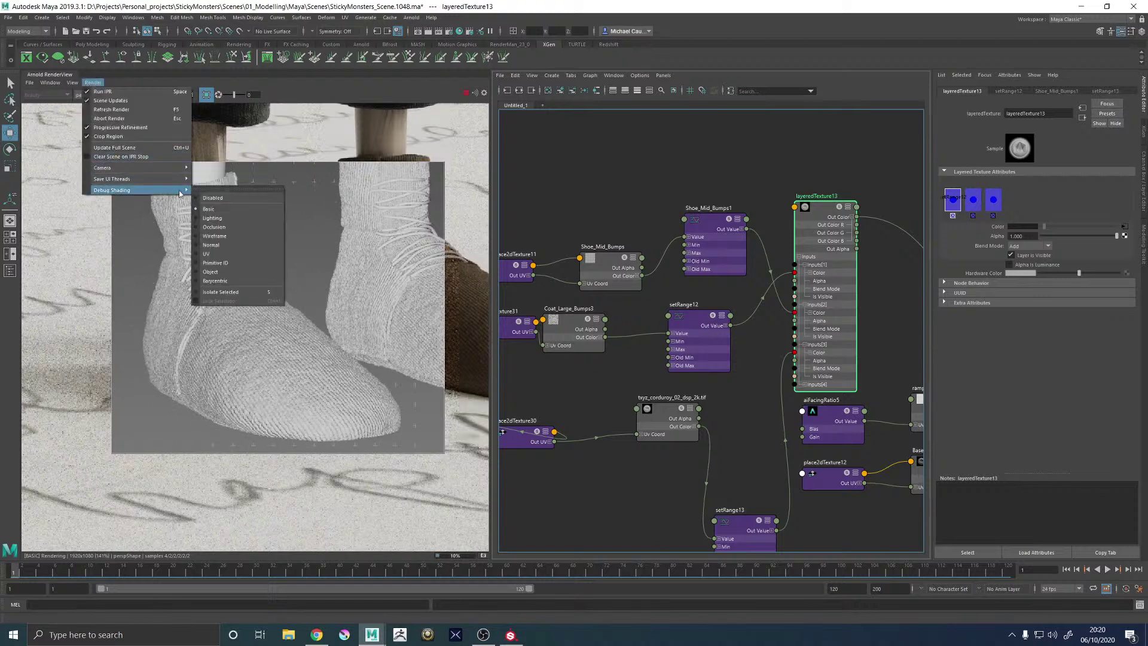
{"action": "left_click", "coordinate": [213, 198]}
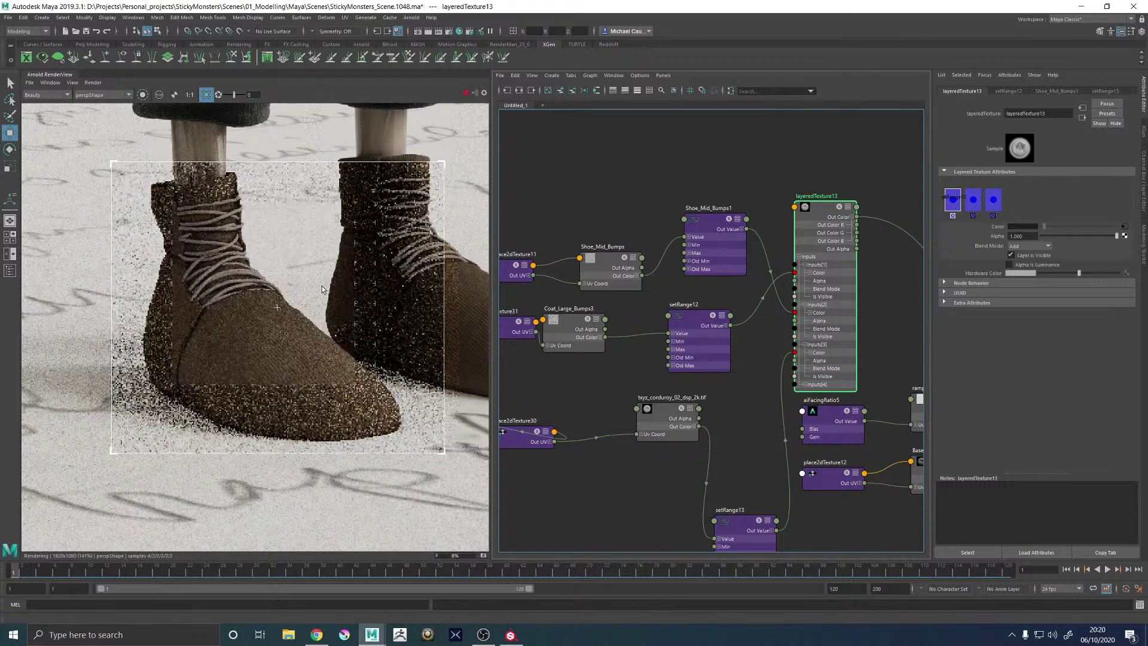
Extend the render's crop region to cover both shoes and examine their fabric up close
{"action": "scroll", "coordinate": [322, 285], "scroll_direction": "down", "scroll_amount": 1}
{"action": "middle_click_drag", "start_coordinate": [384, 282], "coordinate": [320, 289]}
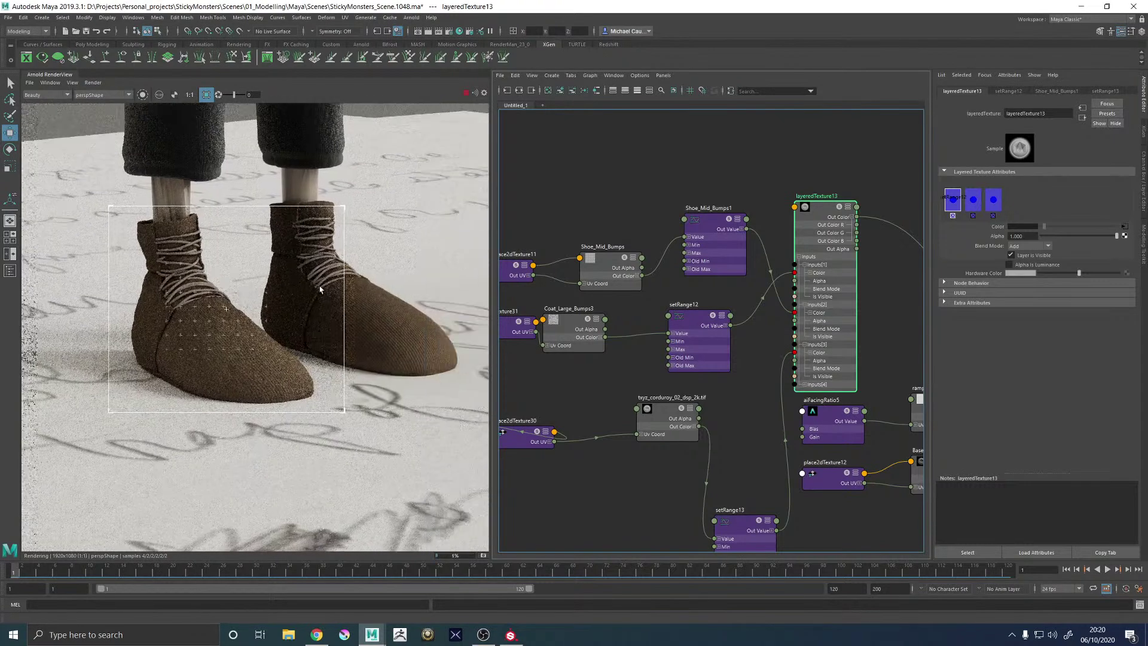
{"action": "left_click", "coordinate": [351, 291]}
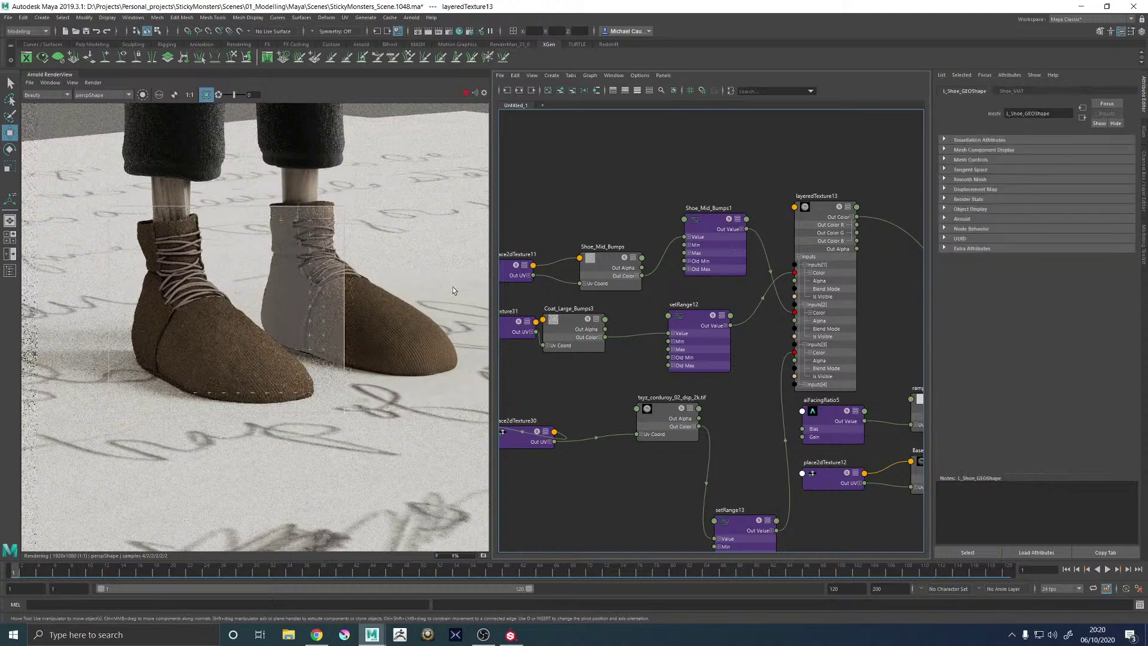
{"action": "left_click_drag", "start_coordinate": [344, 206], "coordinate": [463, 194]}
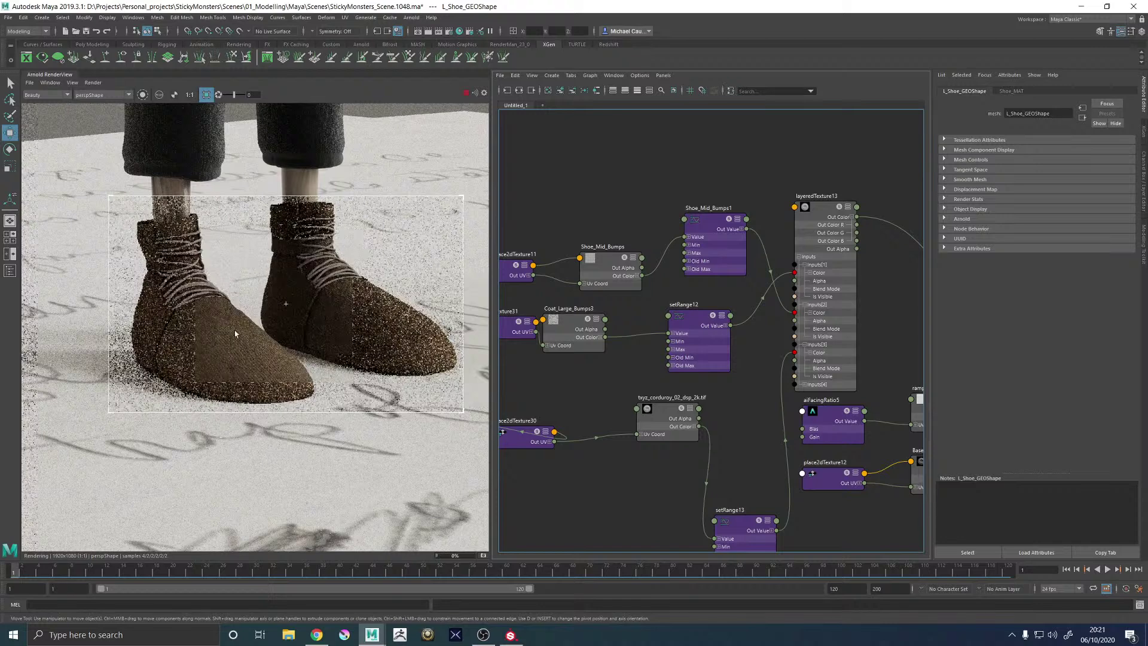
{"action": "scroll", "coordinate": [238, 334], "scroll_direction": "up", "scroll_amount": 3}
{"action": "scroll", "coordinate": [239, 336], "scroll_direction": "down", "scroll_amount": 2}
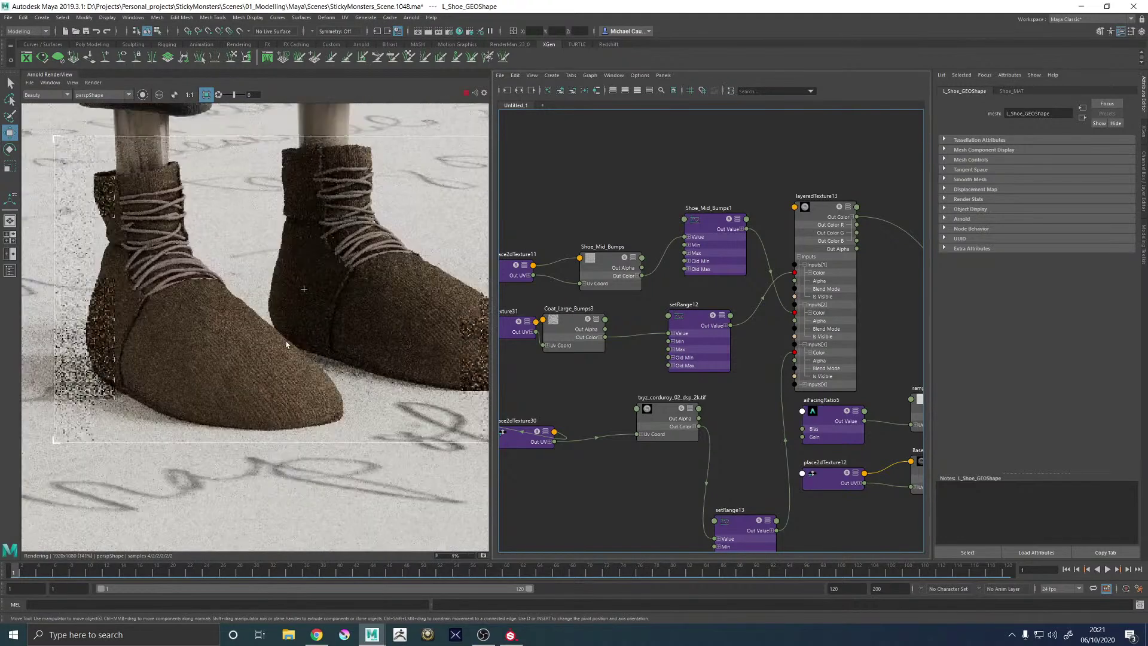
Isolate the Coat_Large_Bumps3 fractal in the render and connect its output color to Shoe_MATSG's surface shader
{"action": "left_click", "coordinate": [589, 321]}
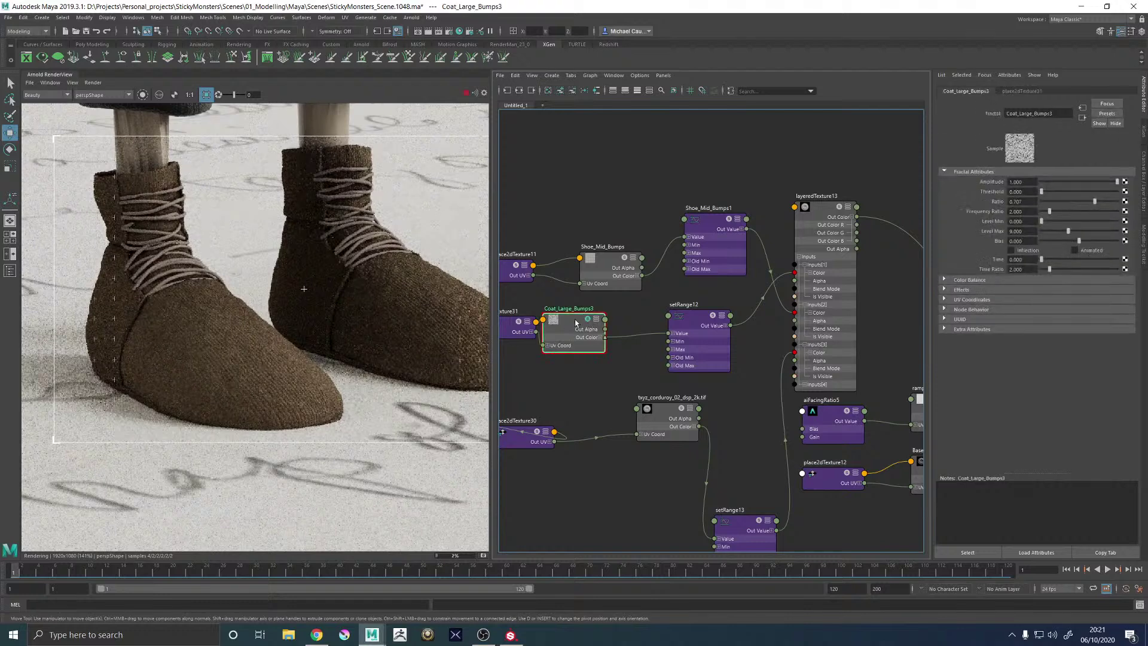
{"action": "left_click", "coordinate": [142, 95]}
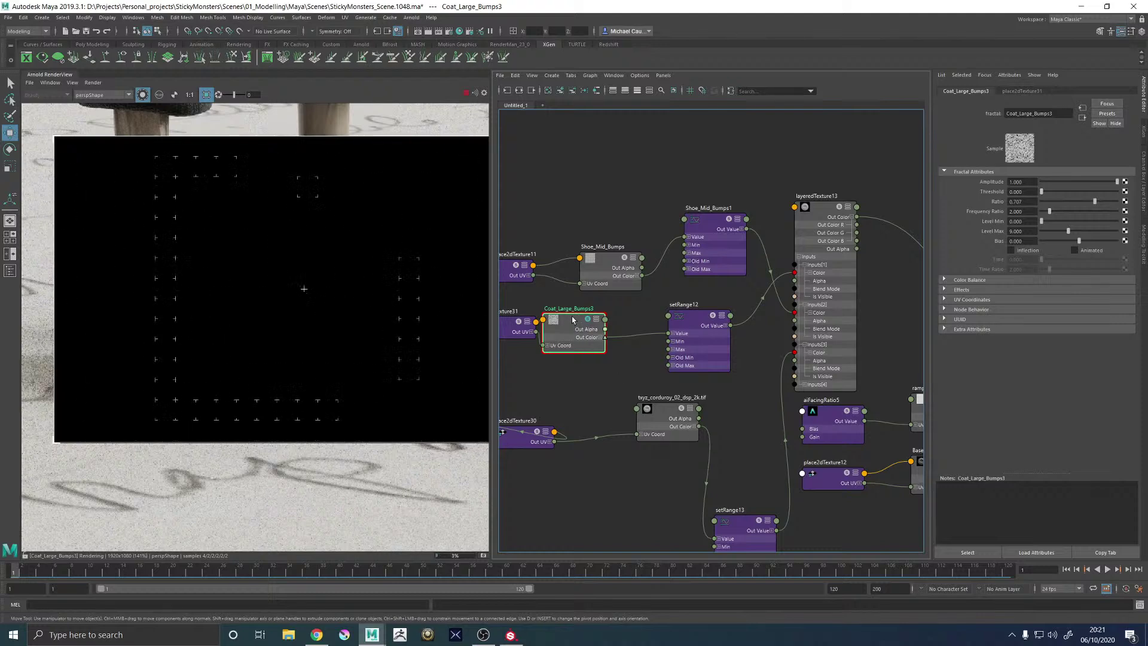
{"action": "scroll", "coordinate": [595, 322], "scroll_direction": "down", "scroll_amount": 6}
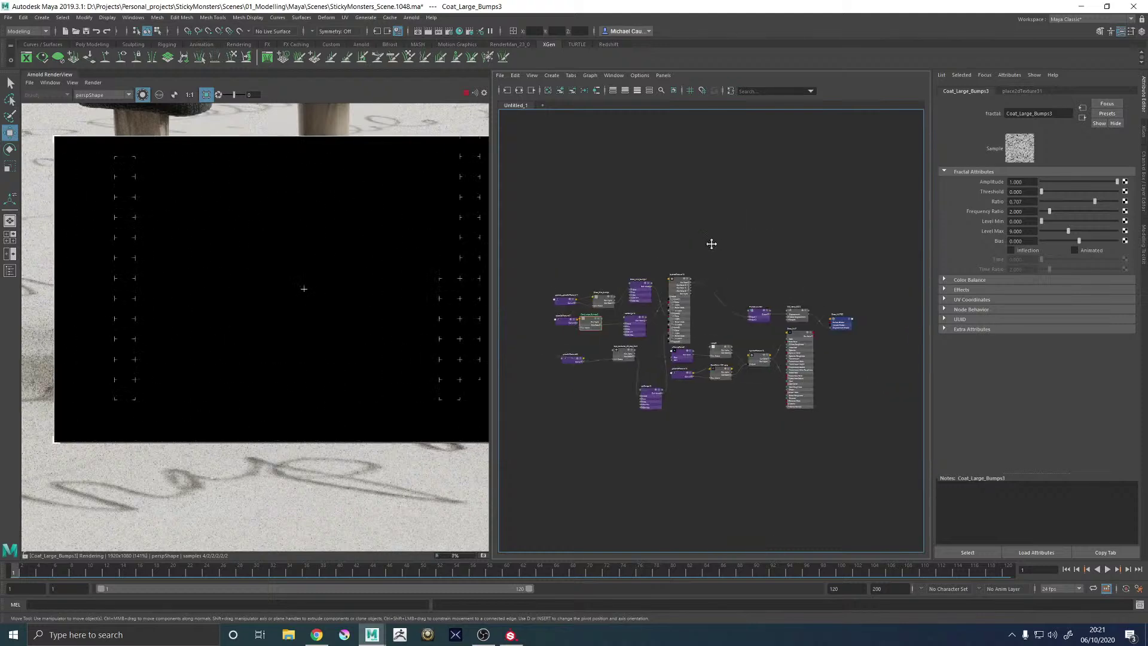
{"action": "scroll", "coordinate": [580, 322], "scroll_direction": "up", "scroll_amount": 4}
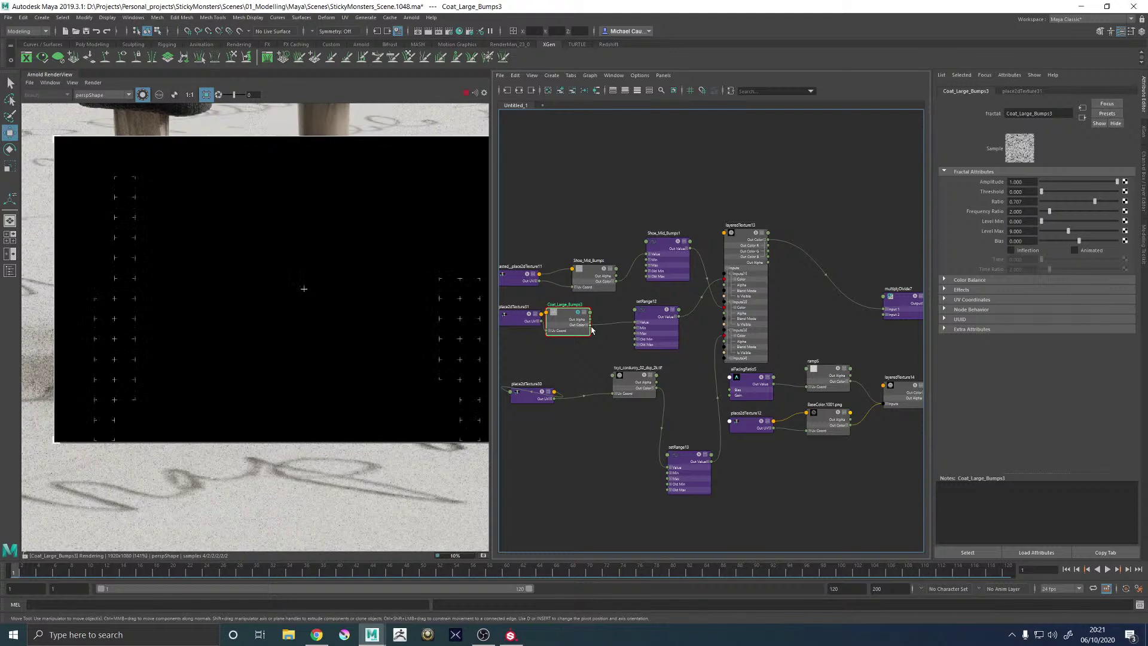
{"action": "left_click", "coordinate": [590, 328]}
{"action": "middle_click_drag", "start_coordinate": [863, 342], "coordinate": [710, 351], "text": "alt"}
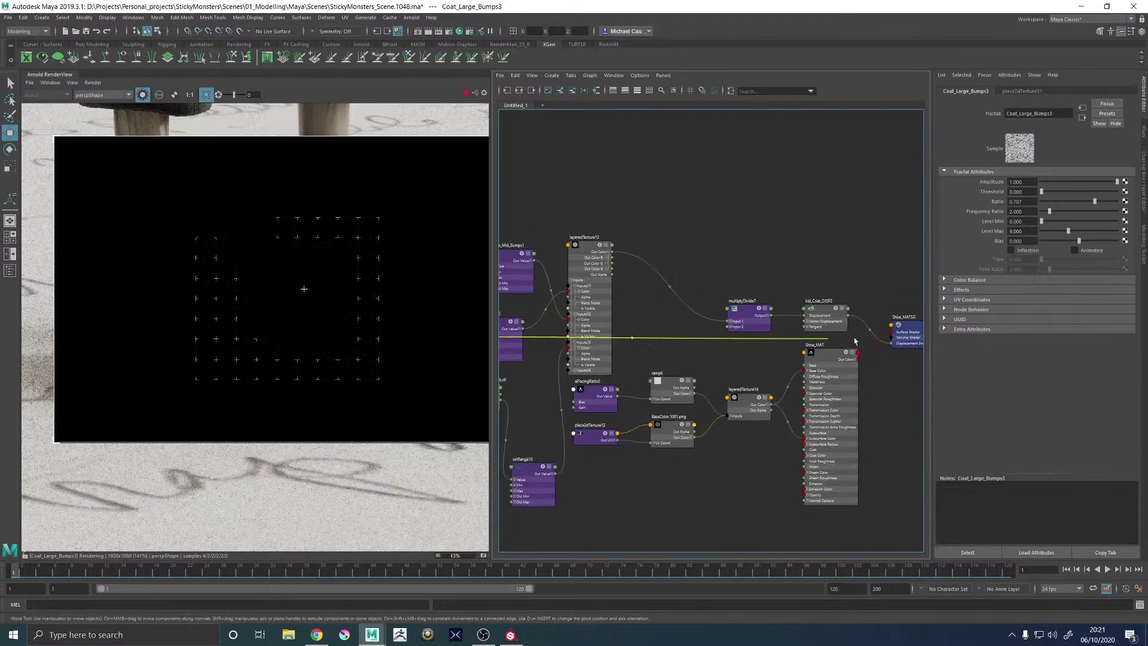
{"action": "left_click", "coordinate": [891, 332]}
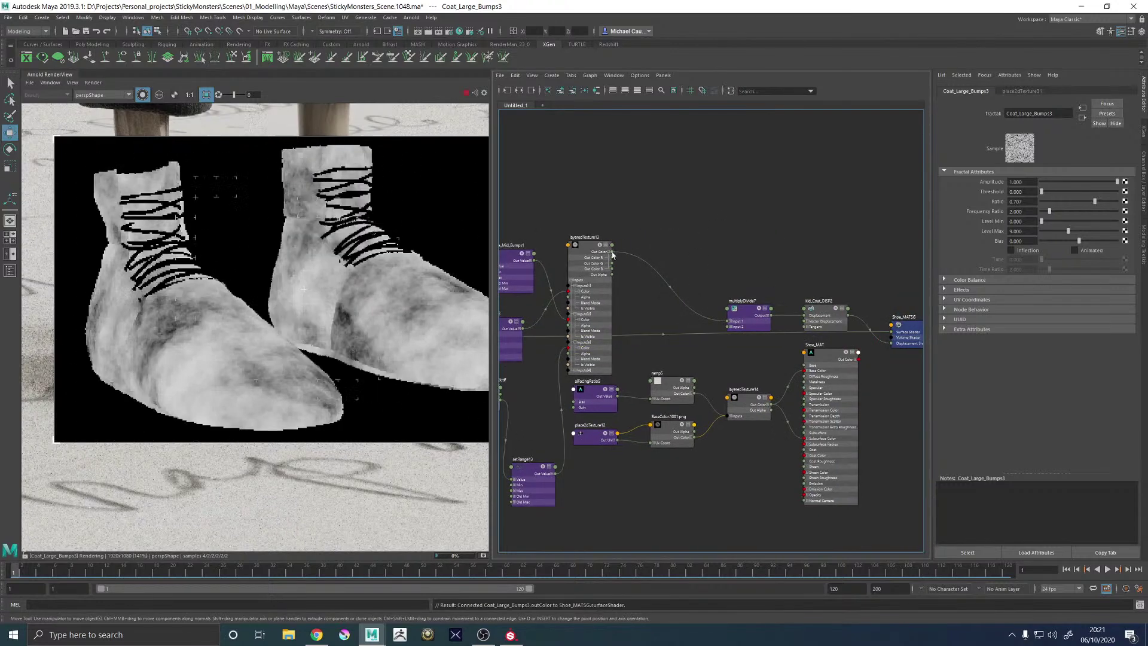
Connect the Shoe_Mid_Bumps fractal's output color to Shoe_MATSG's surface shader
{"action": "middle_click_drag", "start_coordinate": [520, 313], "coordinate": [601, 297], "text": "alt"}
{"action": "left_click", "coordinate": [599, 298]}
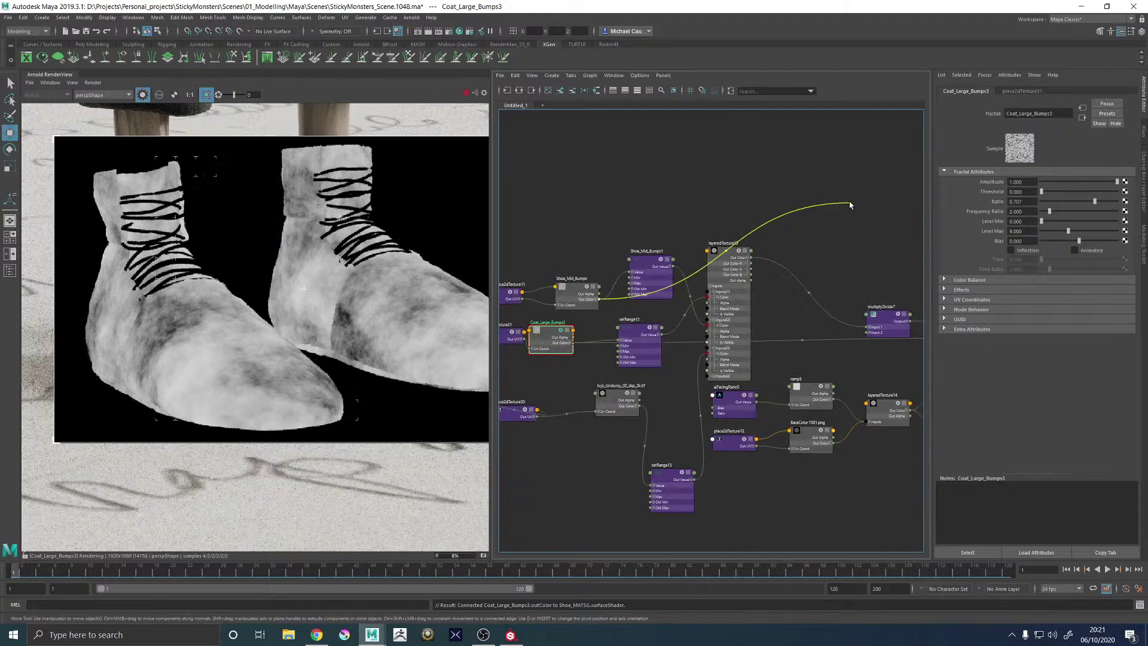
{"action": "middle_click_drag", "start_coordinate": [856, 203], "coordinate": [500, 199], "text": "alt"}
{"action": "left_click", "coordinate": [677, 333]}
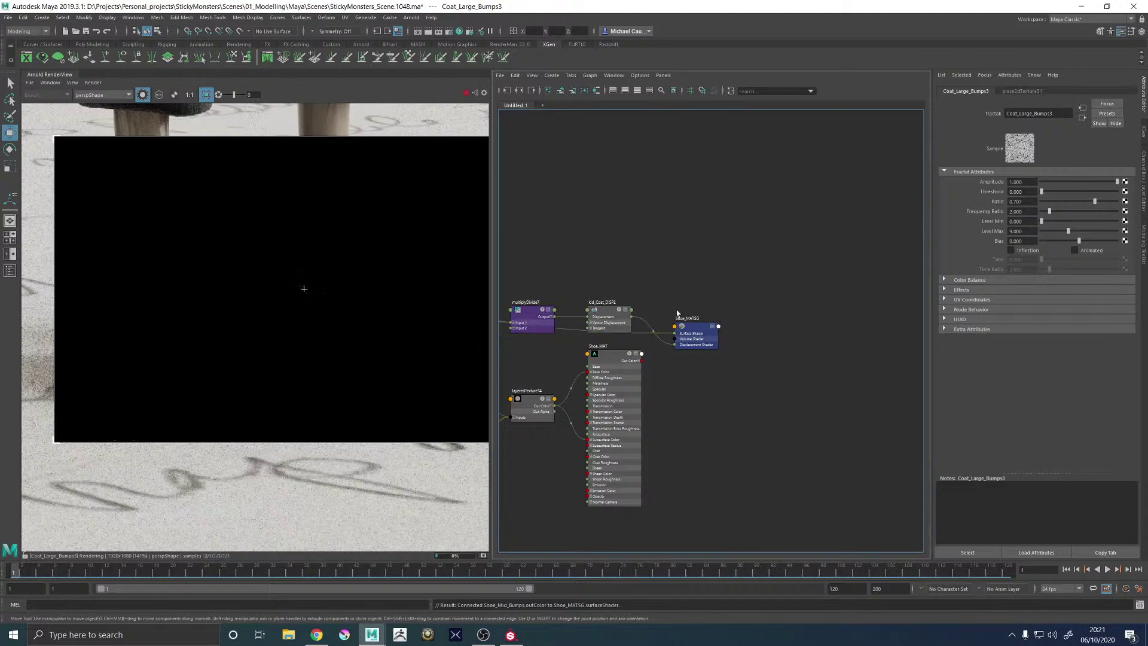
Compare the isolated Shoe_Mid_Bumps and Coat_Large_Bumps3 fractals on the shoes, along with the repeat settings of their placement nodes
{"action": "middle_click_drag", "start_coordinate": [572, 229], "coordinate": [888, 231], "text": "alt"}
{"action": "middle_click_drag", "start_coordinate": [592, 282], "coordinate": [661, 285], "text": "alt"}
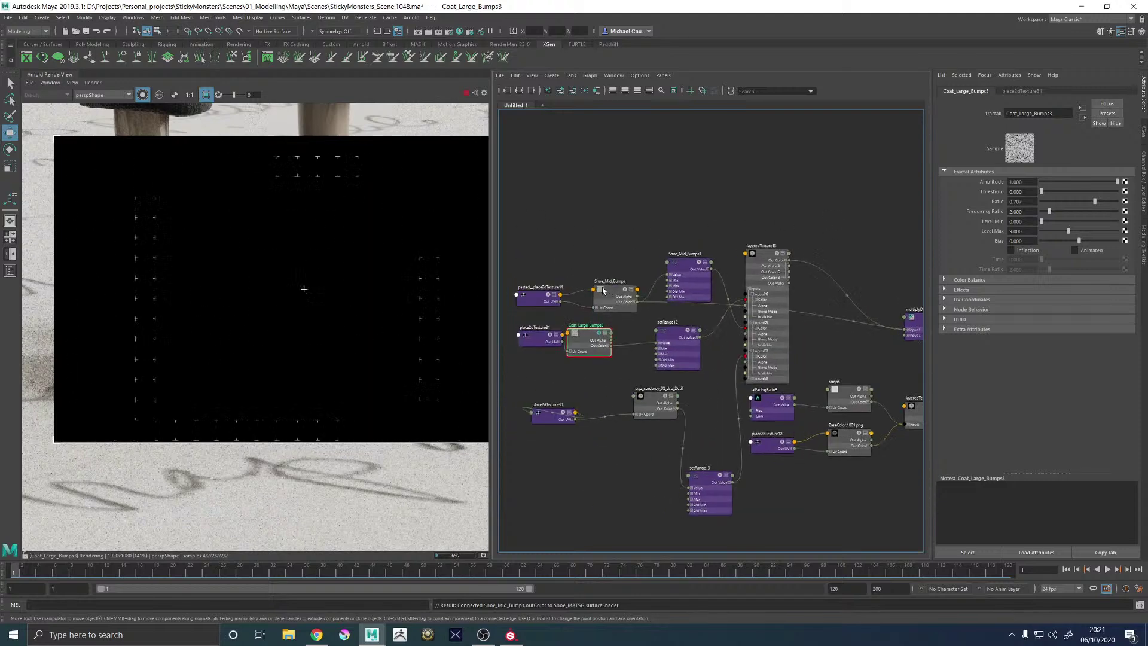
{"action": "left_click", "coordinate": [602, 291]}
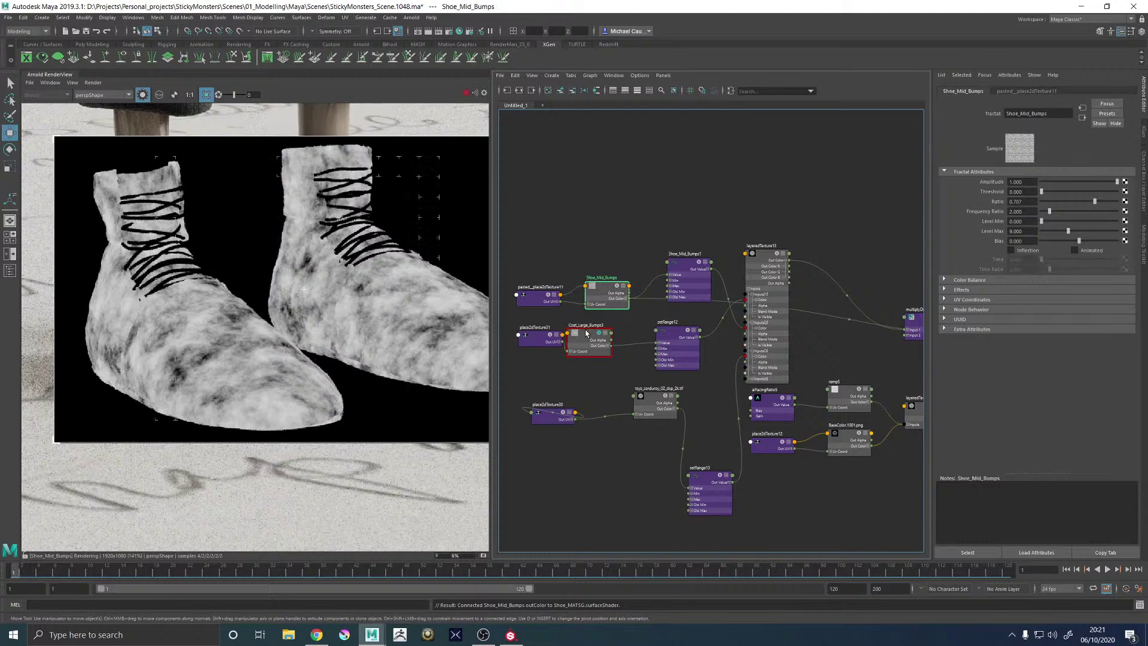
{"action": "left_click", "coordinate": [537, 296]}
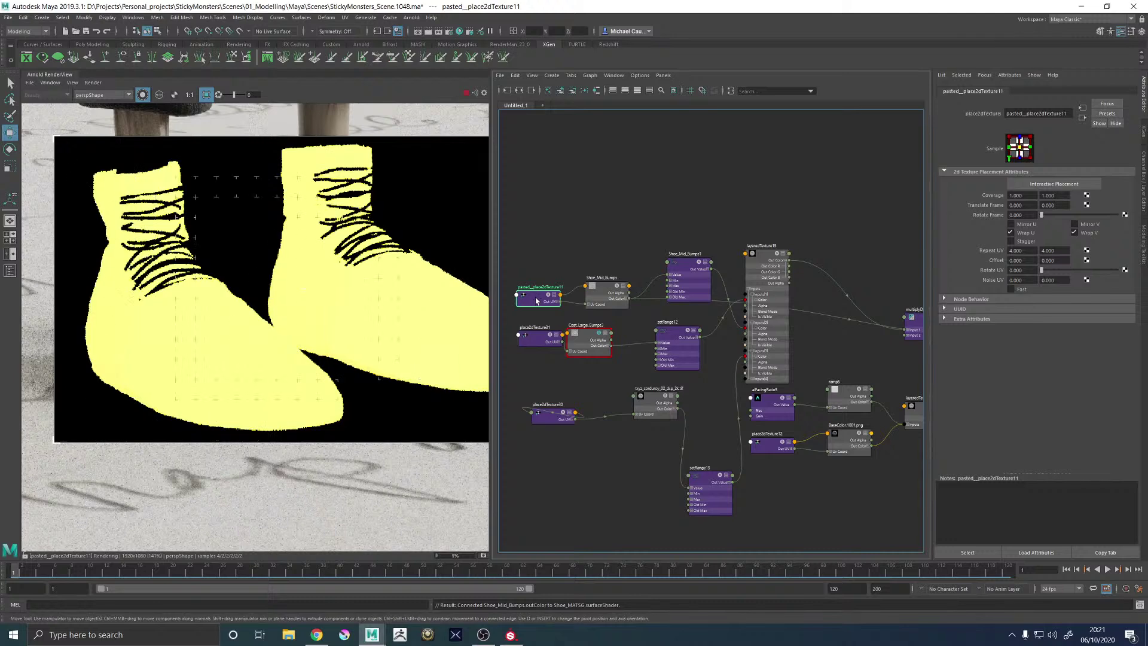
{"action": "left_click", "coordinate": [539, 339]}
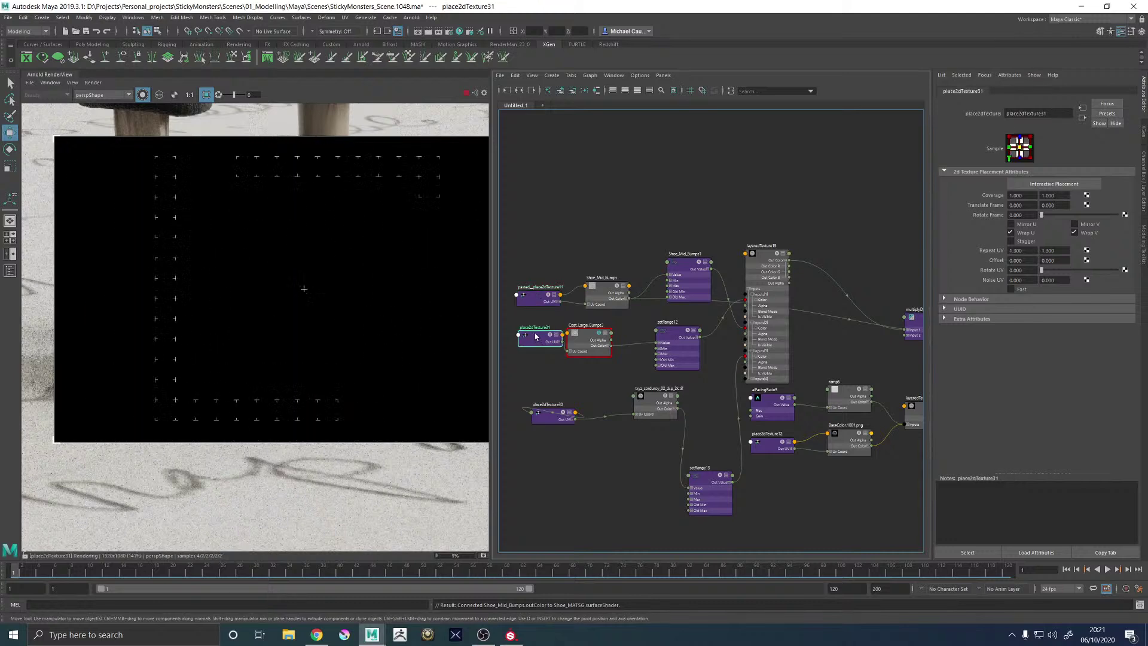
{"action": "left_click", "coordinate": [537, 300]}
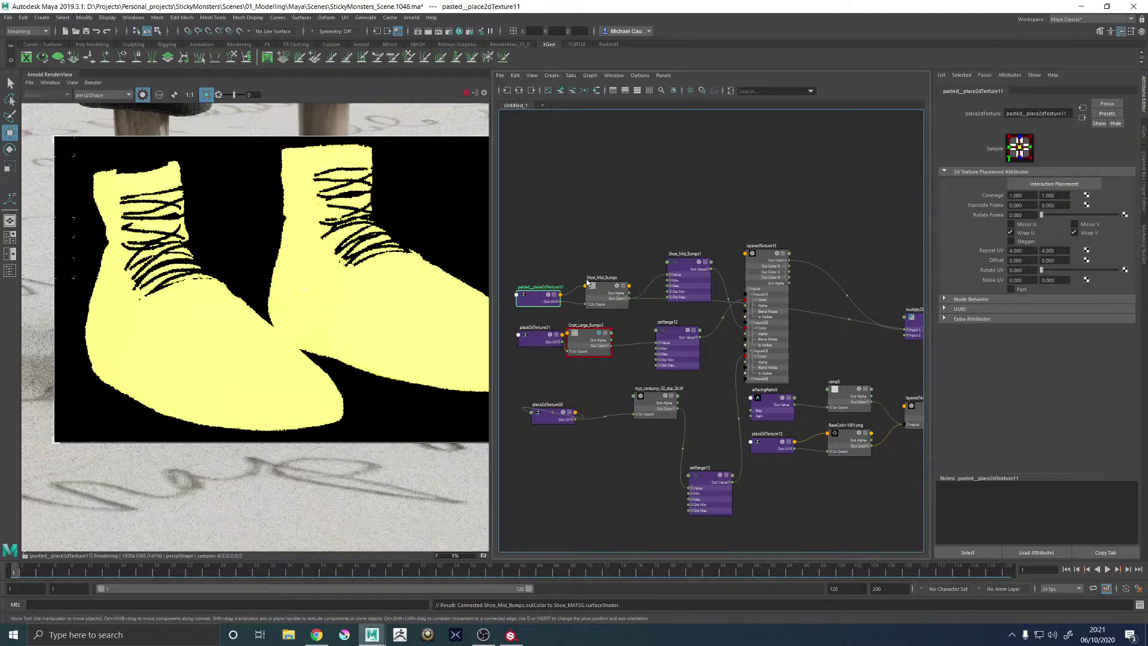
{"action": "left_click", "coordinate": [602, 302]}
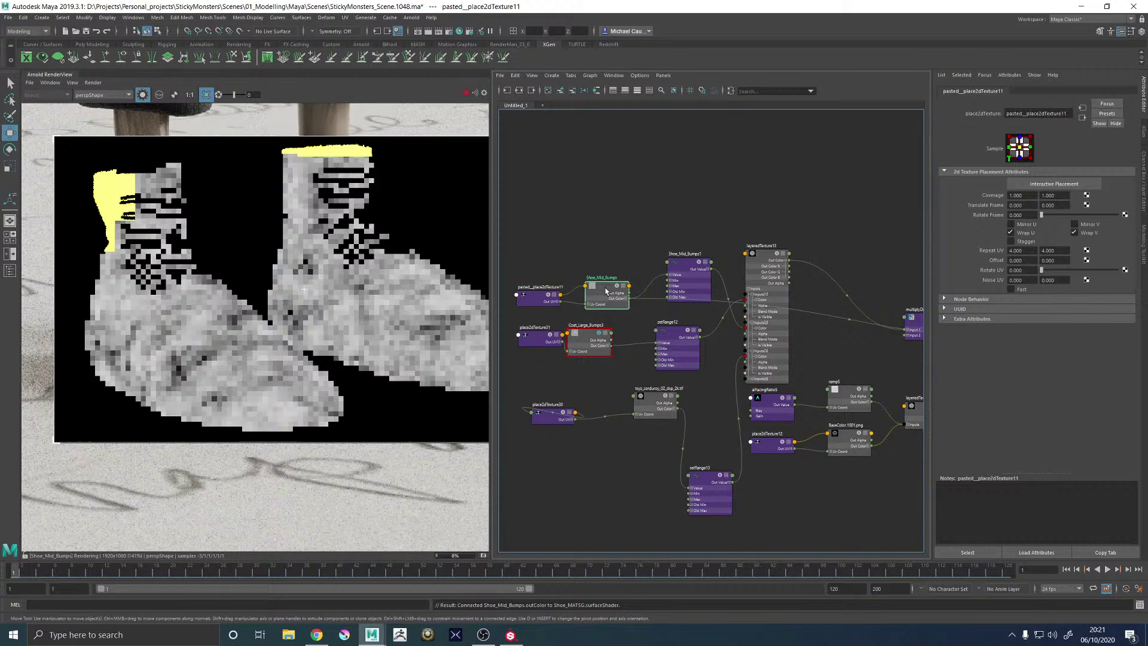
{"action": "left_click", "coordinate": [602, 336]}
{"action": "left_click", "coordinate": [606, 288]}
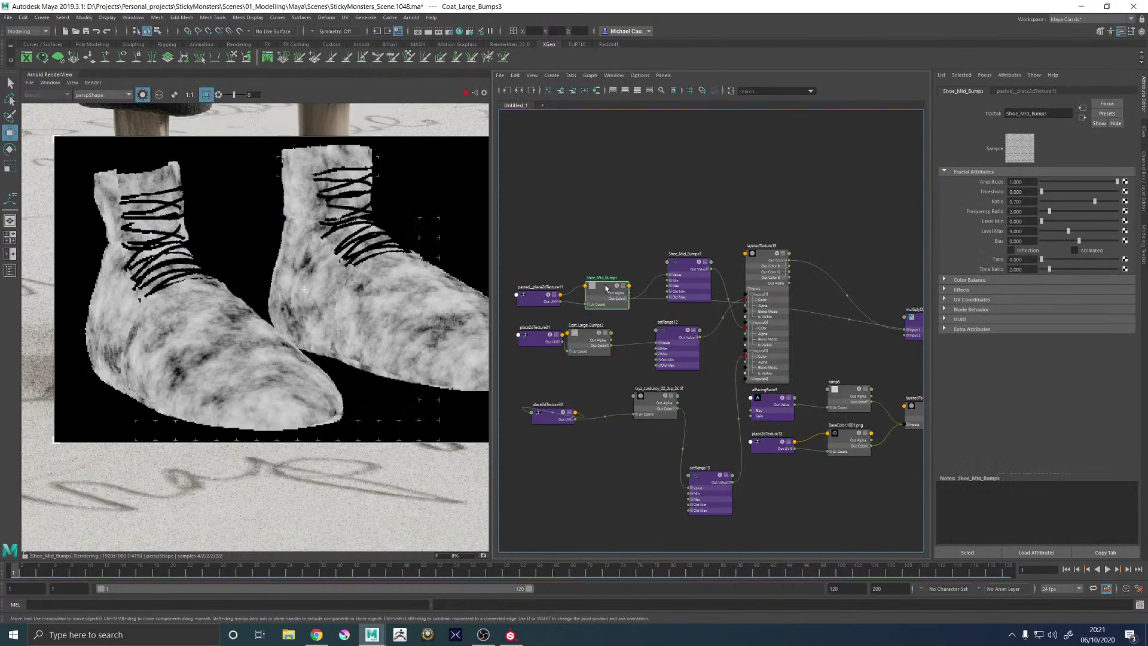
{"action": "left_click", "coordinate": [583, 335]}
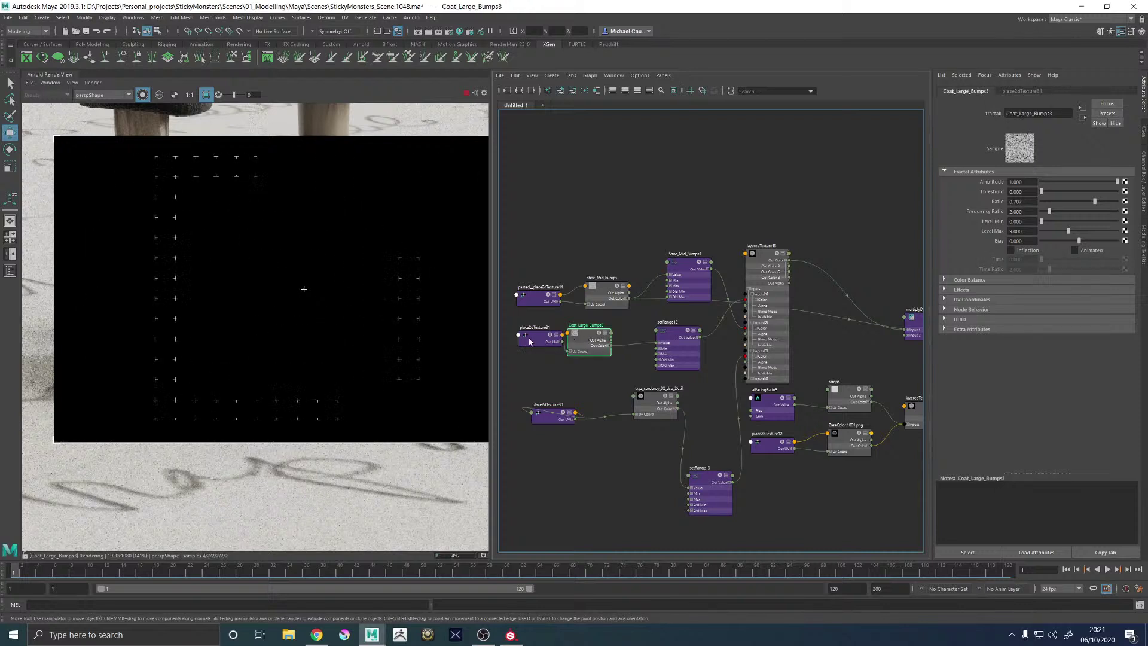
{"action": "left_click_drag", "start_coordinate": [532, 339], "coordinate": [508, 339]}
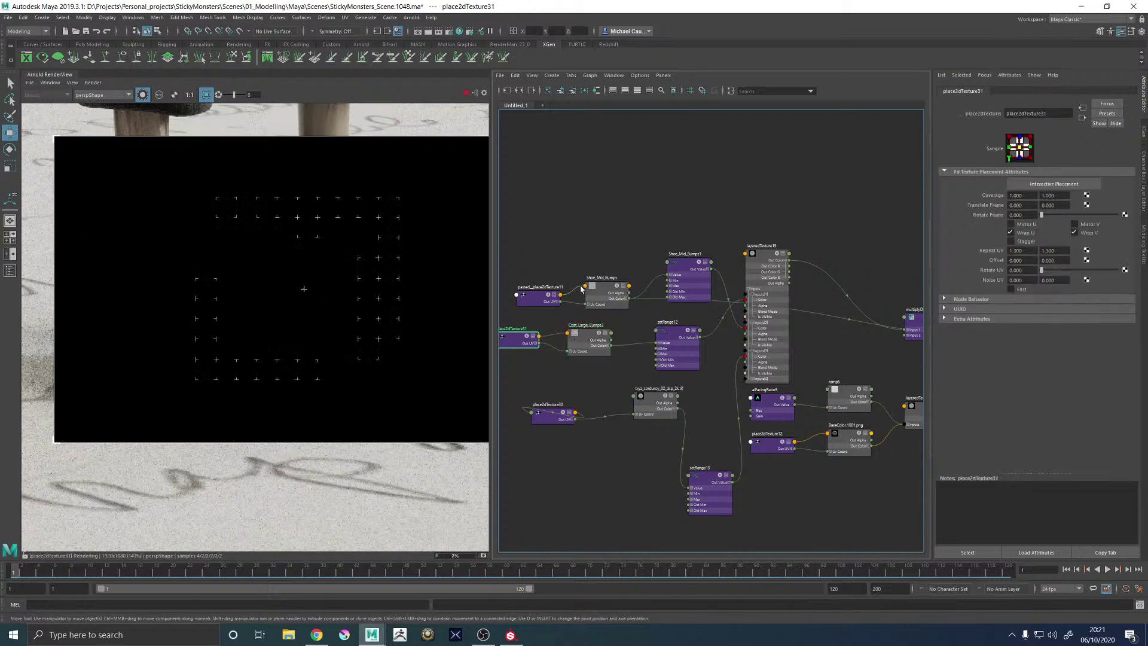
{"action": "left_click", "coordinate": [598, 335]}
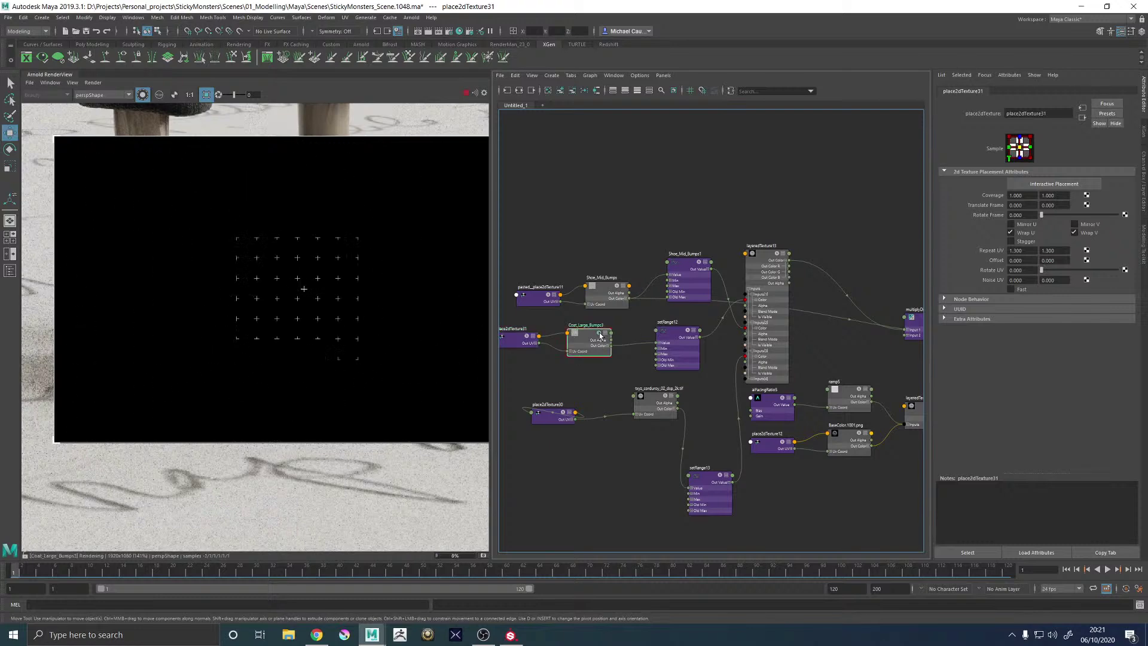
Connect the Coat_Large_Bumps3 fractal's output color to Shoe_MATSG's surface shader and isolate that fractal in the render
{"action": "left_click", "coordinate": [603, 286]}
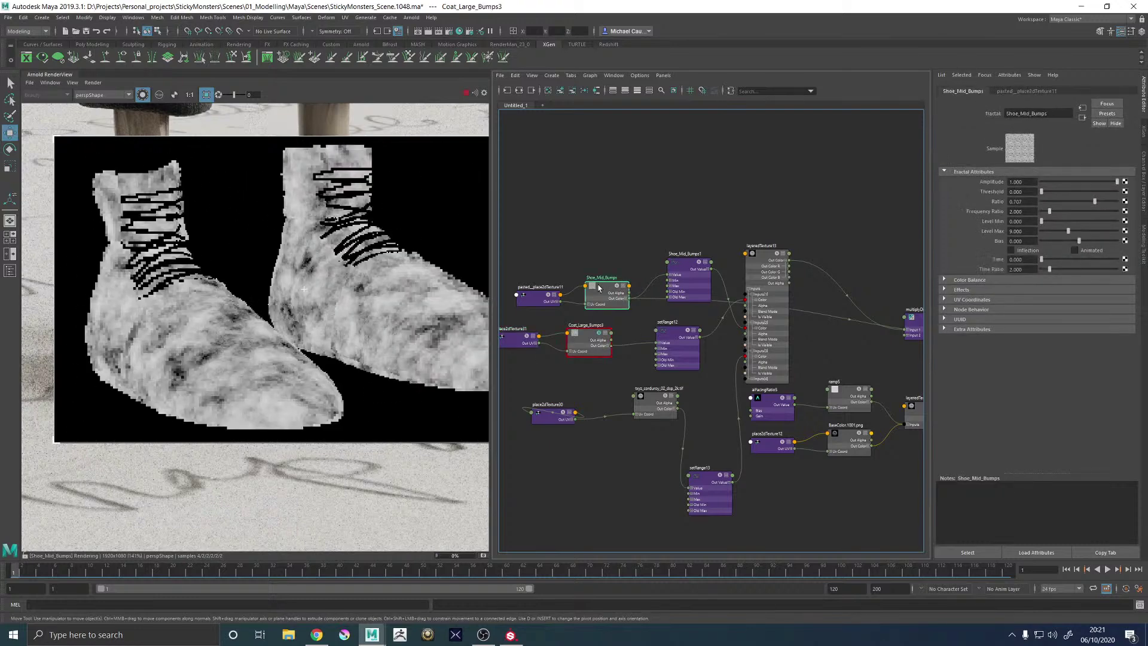
{"action": "left_click", "coordinate": [612, 346]}
{"action": "mouse_move", "coordinate": [825, 207]}
{"action": "middle_mouse_down", "text": "alt"}
{"action": "mouse_move", "coordinate": [707, 202]}
{"action": "mouse_move", "coordinate": [830, 199]}
{"action": "middle_mouse_up", "text": "alt"}
{"action": "left_click_drag", "start_coordinate": [592, 346], "coordinate": [756, 229]}
{"action": "left_click", "coordinate": [615, 339]}
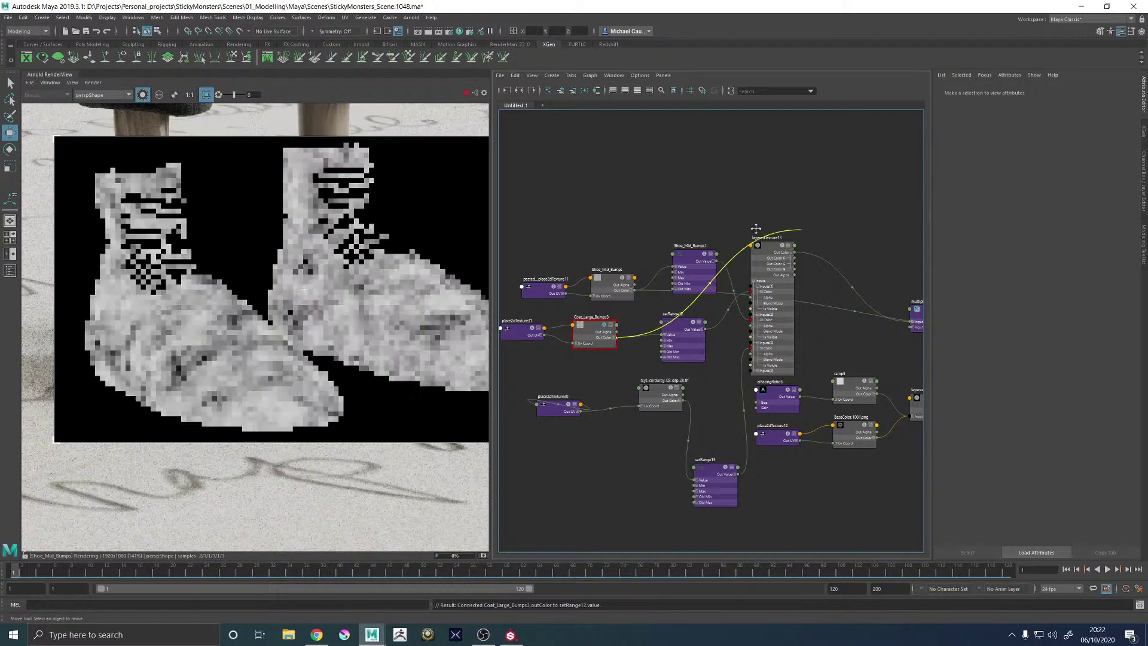
{"action": "middle_click_drag", "start_coordinate": [756, 229], "coordinate": [504, 201], "text": "alt"}
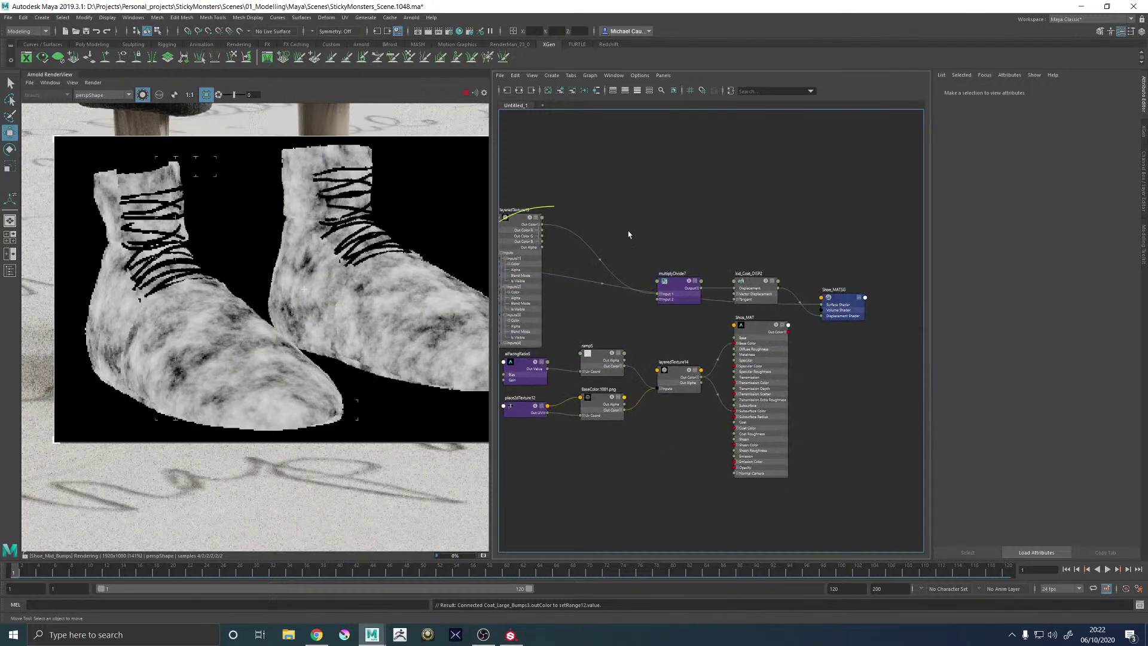
{"action": "left_click", "coordinate": [821, 305]}
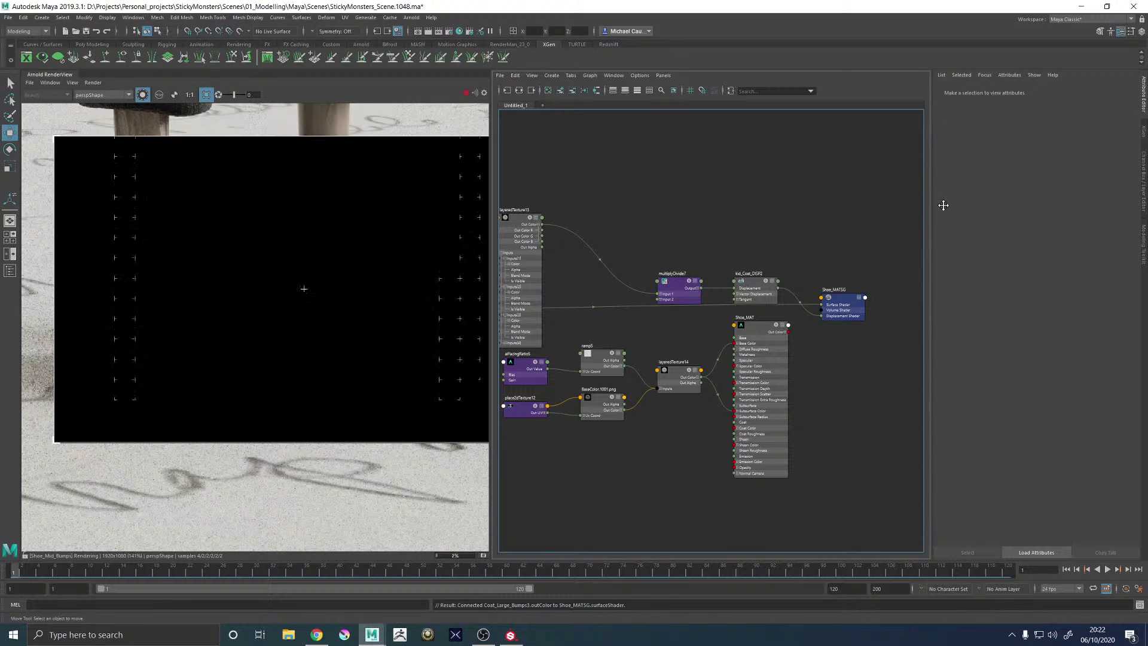
{"action": "middle_click_drag", "start_coordinate": [944, 205], "coordinate": [970, 204], "text": "alt"}
{"action": "middle_click_drag", "start_coordinate": [627, 299], "coordinate": [916, 298], "text": "alt"}
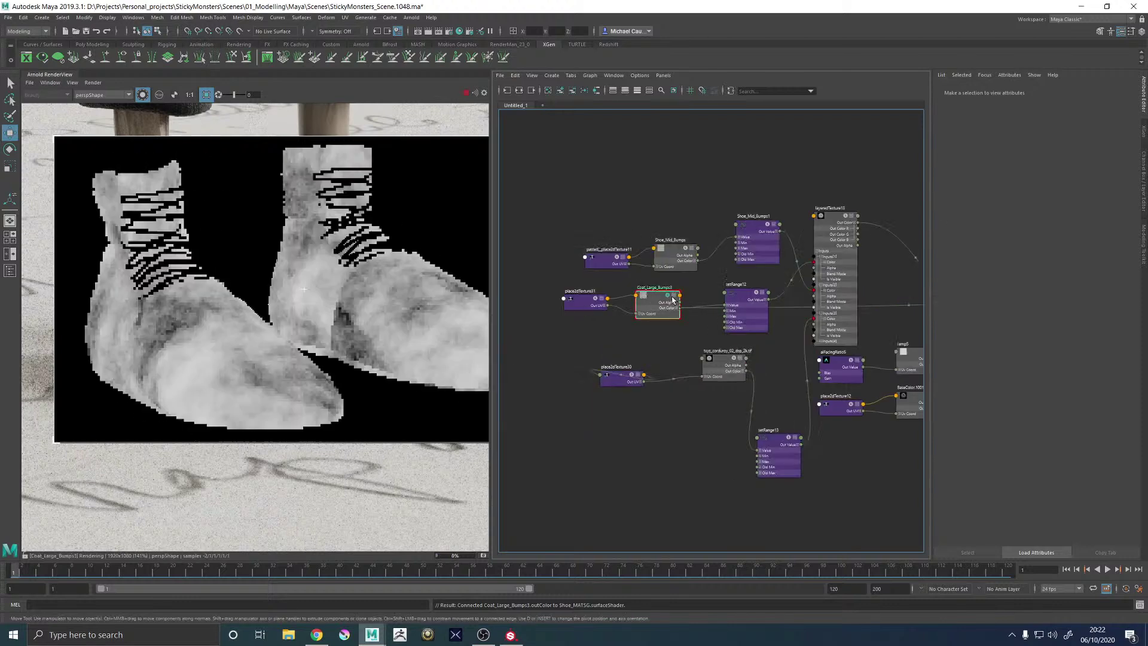
{"action": "left_click", "coordinate": [668, 297]}
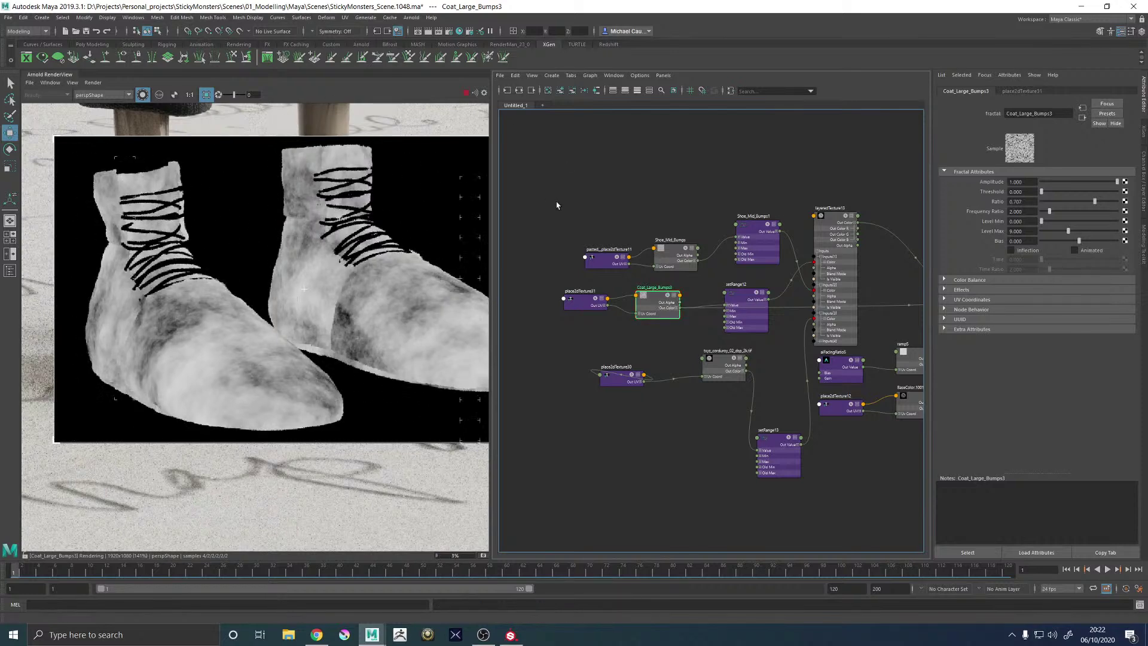
Reconnect Shoe_MAT's output color to Shoe_MATSG's surface shader and return the live render to the full beauty result
{"action": "middle_click_drag", "start_coordinate": [528, 218], "coordinate": [116, 218], "text": "alt"}
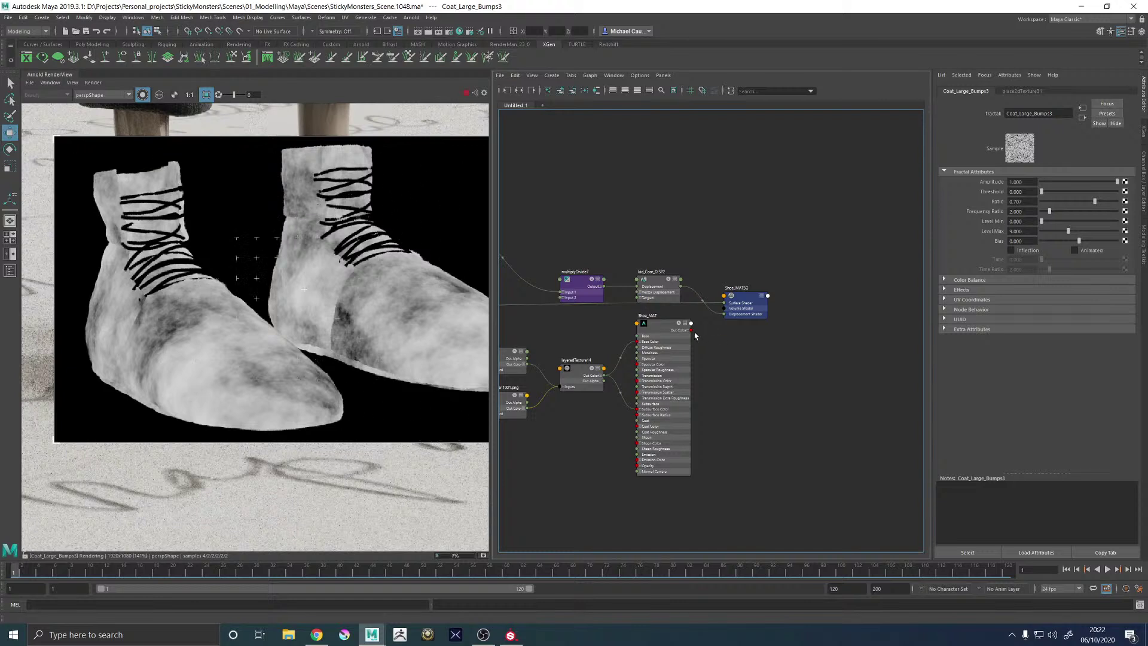
{"action": "left_click_drag", "start_coordinate": [691, 329], "coordinate": [725, 301]}
{"action": "left_click_drag", "start_coordinate": [691, 330], "coordinate": [725, 303]}
{"action": "middle_click_drag", "start_coordinate": [732, 213], "coordinate": [863, 213], "text": "alt"}
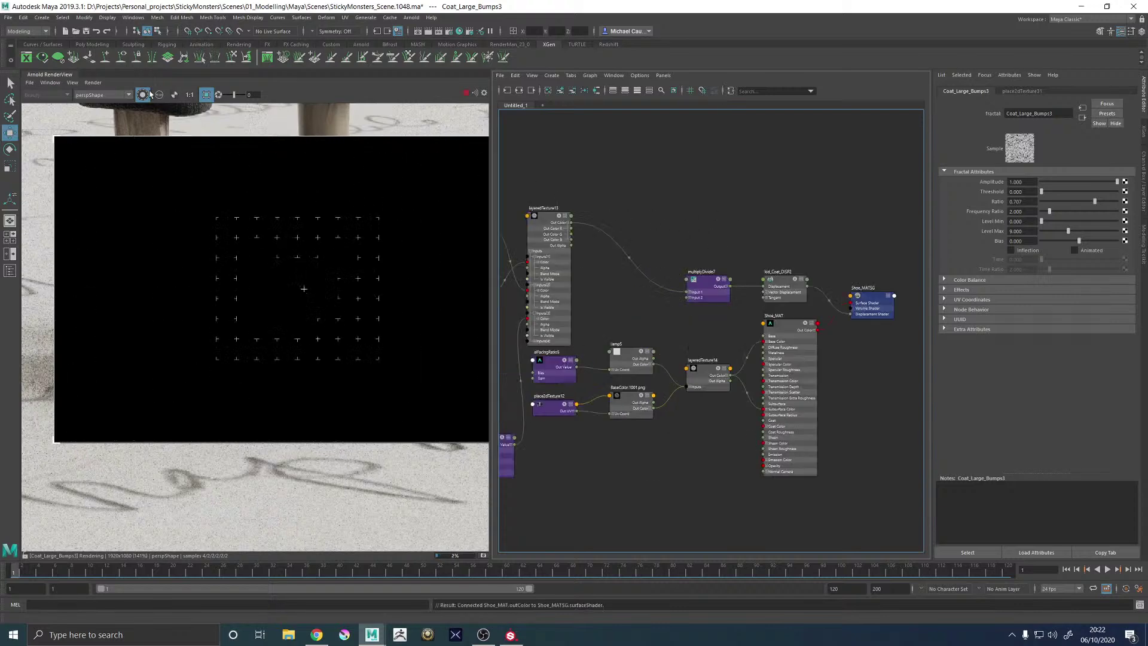
Review the first two layers of layeredTexture13 and examine the shoe fabric up close in the render
{"action": "middle_click_drag", "start_coordinate": [700, 212], "coordinate": [893, 212], "text": "alt"}
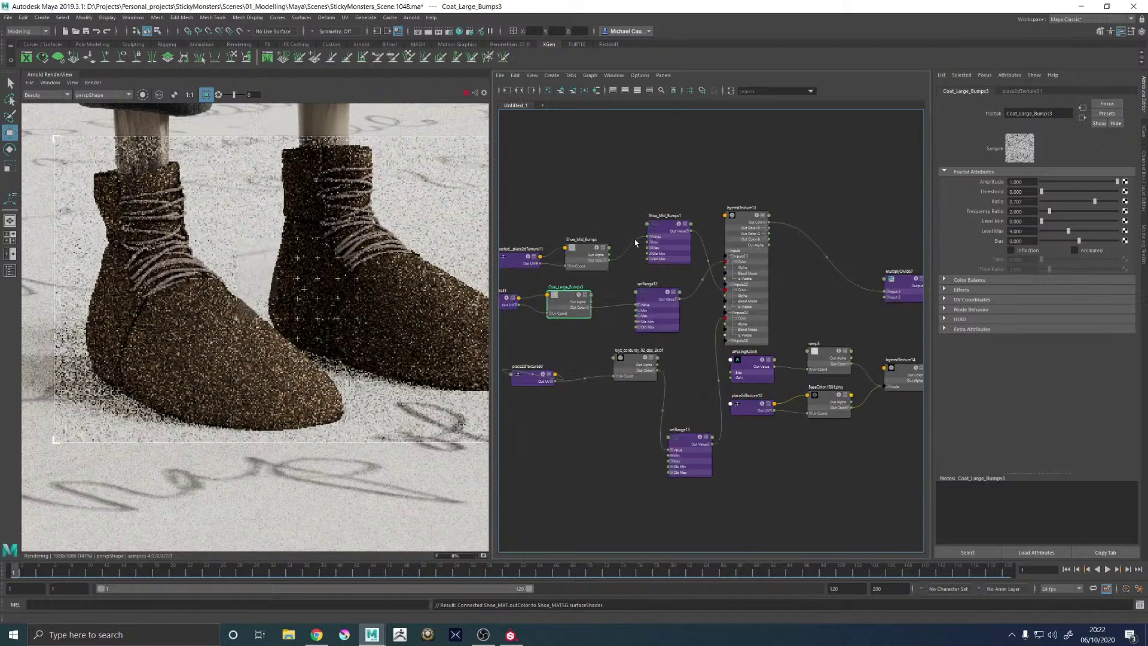
{"action": "left_click", "coordinate": [742, 222]}
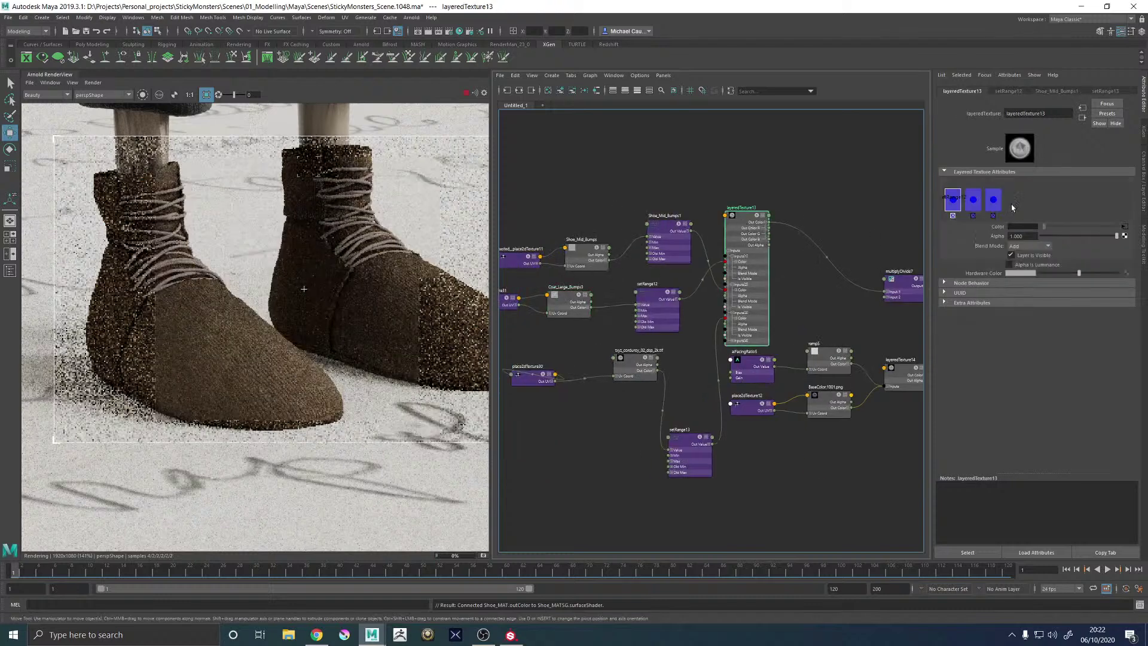
{"action": "left_click", "coordinate": [972, 198]}
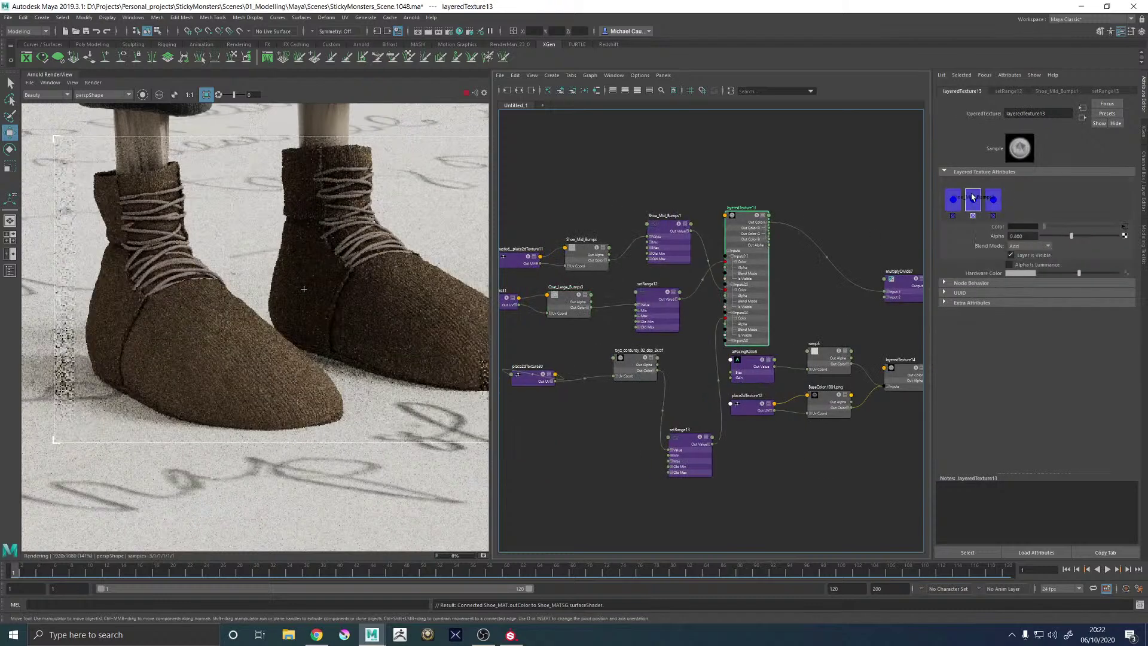
{"action": "left_click", "coordinate": [952, 198]}
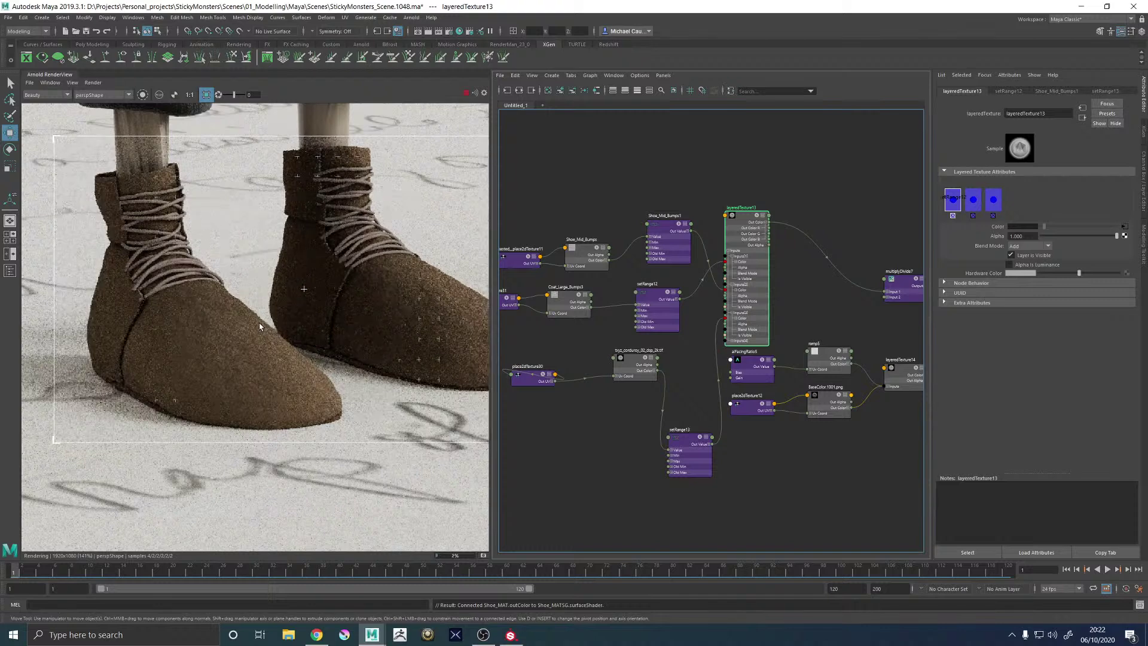
{"action": "scroll", "coordinate": [260, 323], "scroll_direction": "down", "scroll_amount": 2}
{"action": "scroll", "coordinate": [357, 323], "scroll_direction": "up", "scroll_amount": 5}
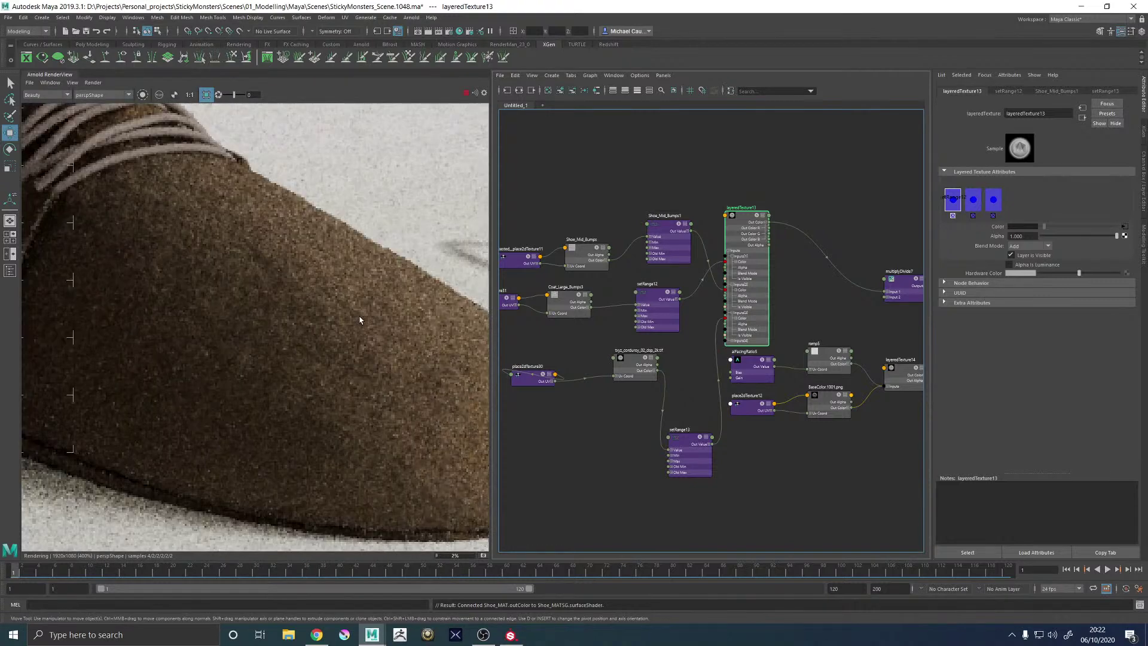
{"action": "scroll", "coordinate": [360, 320], "scroll_direction": "down", "scroll_amount": 3}
{"action": "scroll", "coordinate": [353, 302], "scroll_direction": "up", "scroll_amount": 2}
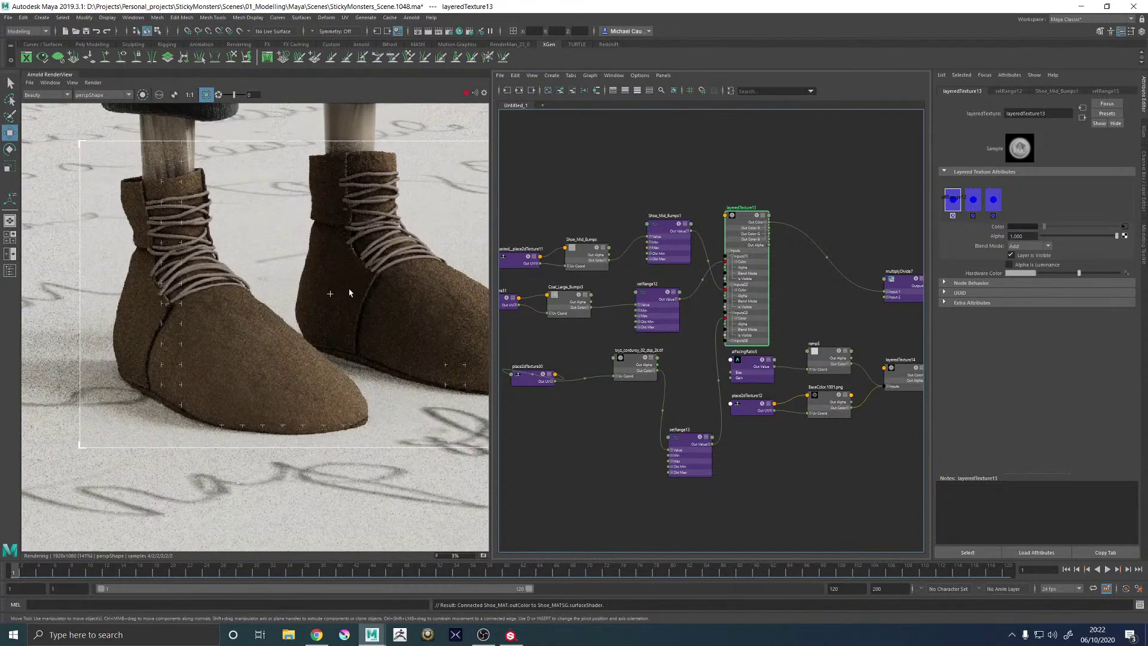
Set both Repeat UV values of place2dTexture31, which feeds Coat_Large_Bumps3, to 0.5
{"action": "middle_click_drag", "start_coordinate": [546, 270], "coordinate": [609, 265], "text": "alt"}
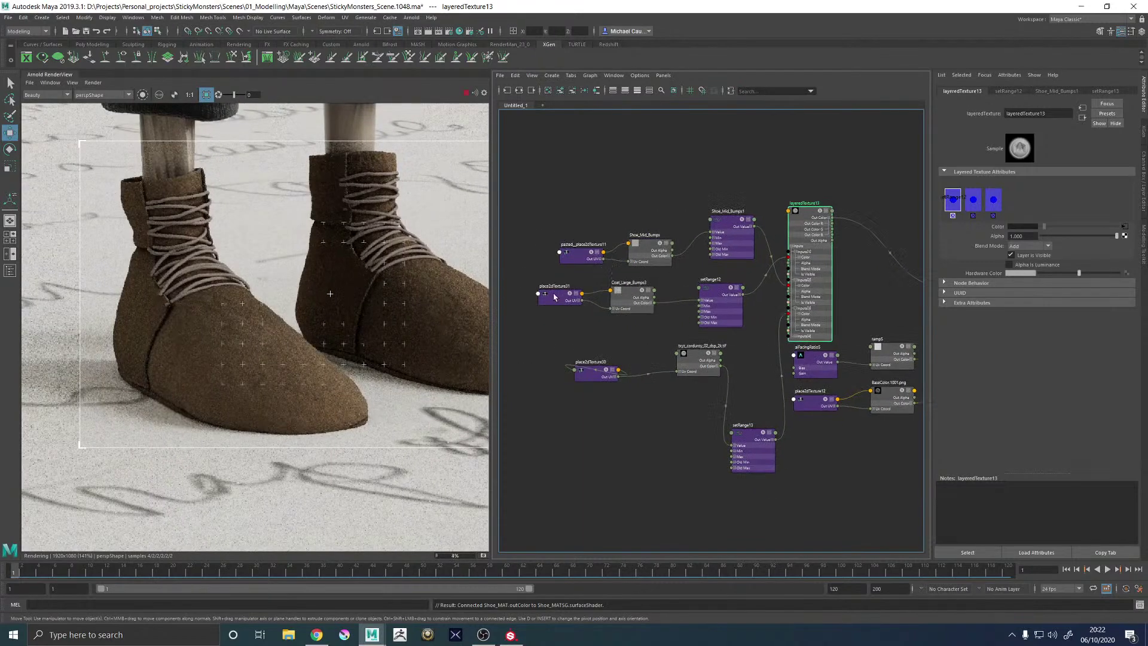
{"action": "left_click", "coordinate": [554, 297]}
{"action": "left_click", "coordinate": [1026, 250]}
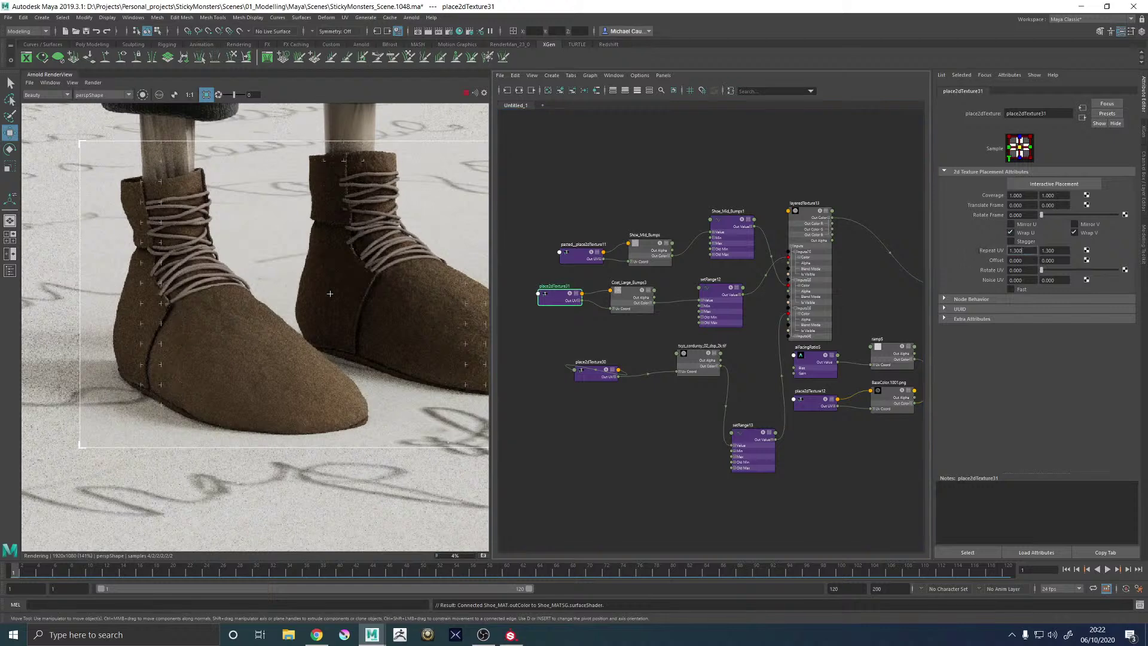
{"action": "type", "text": "0.5"}
{"action": "key", "text": "Tab"}
{"action": "type", "text": "0.5"}
{"action": "key", "text": "Return"}
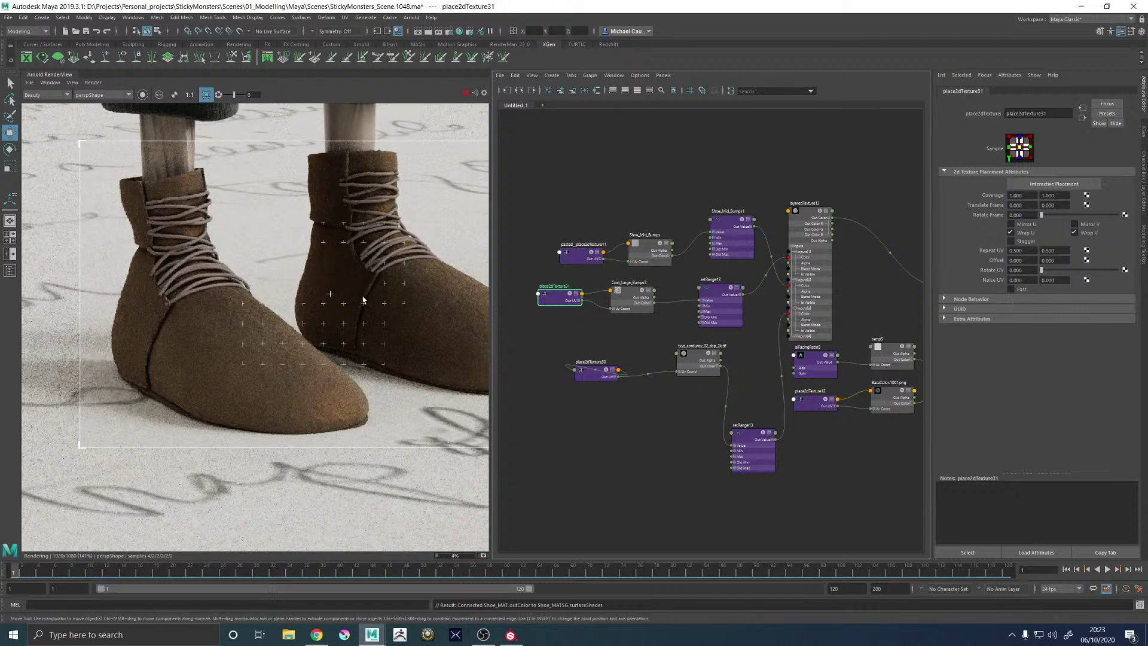
Set multiplyDivide7's second Input 2 value to 0.040 and check both shoes in the render
{"action": "middle_click_drag", "start_coordinate": [389, 241], "coordinate": [263, 220]}
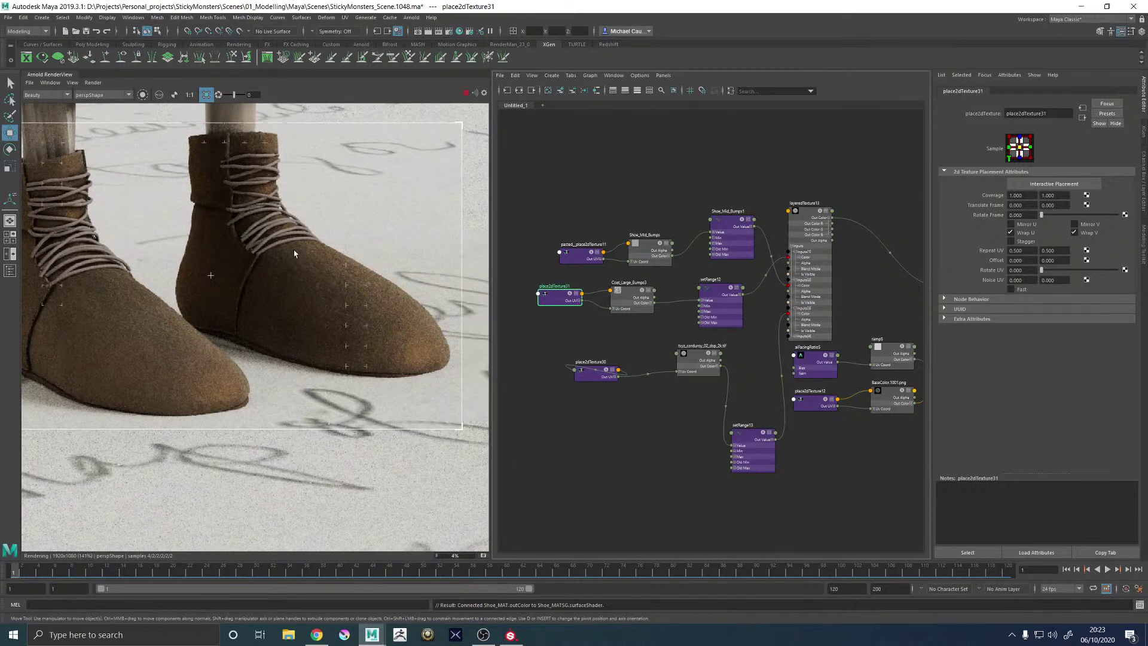
{"action": "middle_click_drag", "start_coordinate": [922, 192], "coordinate": [703, 263]}
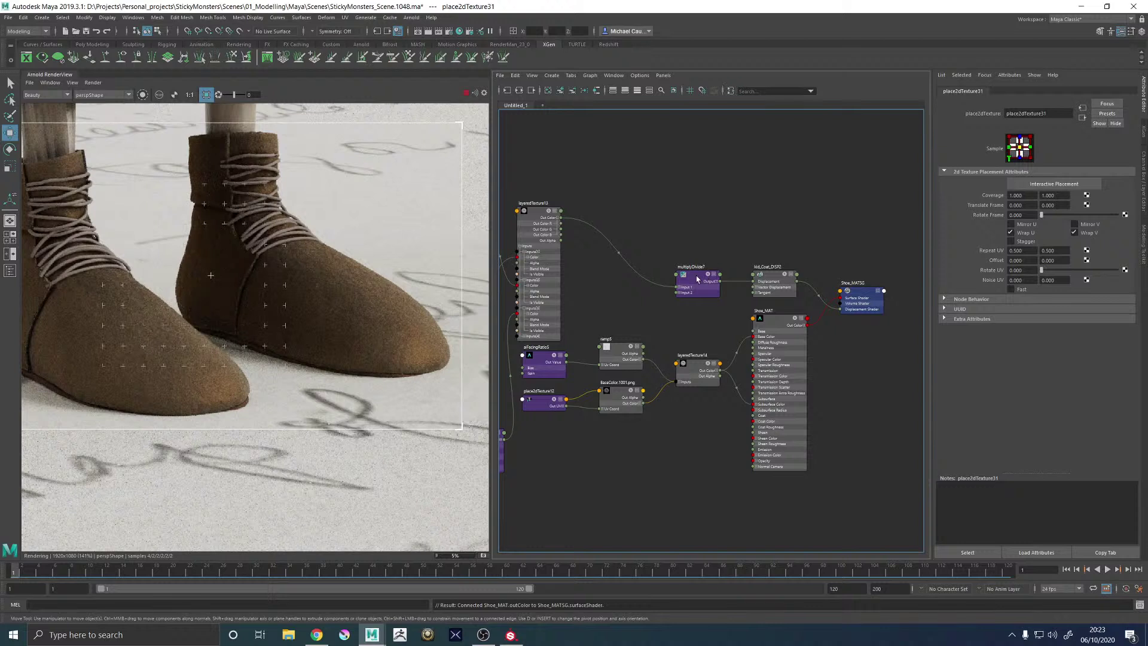
{"action": "left_click", "coordinate": [697, 279]}
{"action": "left_click", "coordinate": [1049, 202]}
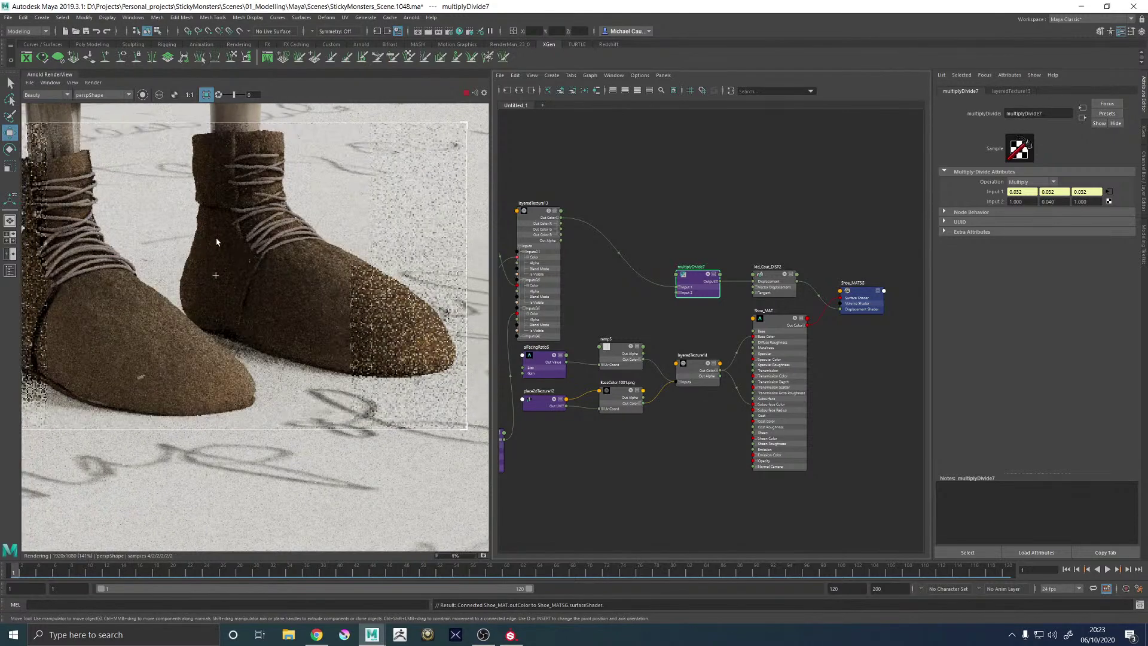
{"action": "middle_click_drag", "start_coordinate": [178, 237], "coordinate": [253, 238], "text": "alt"}
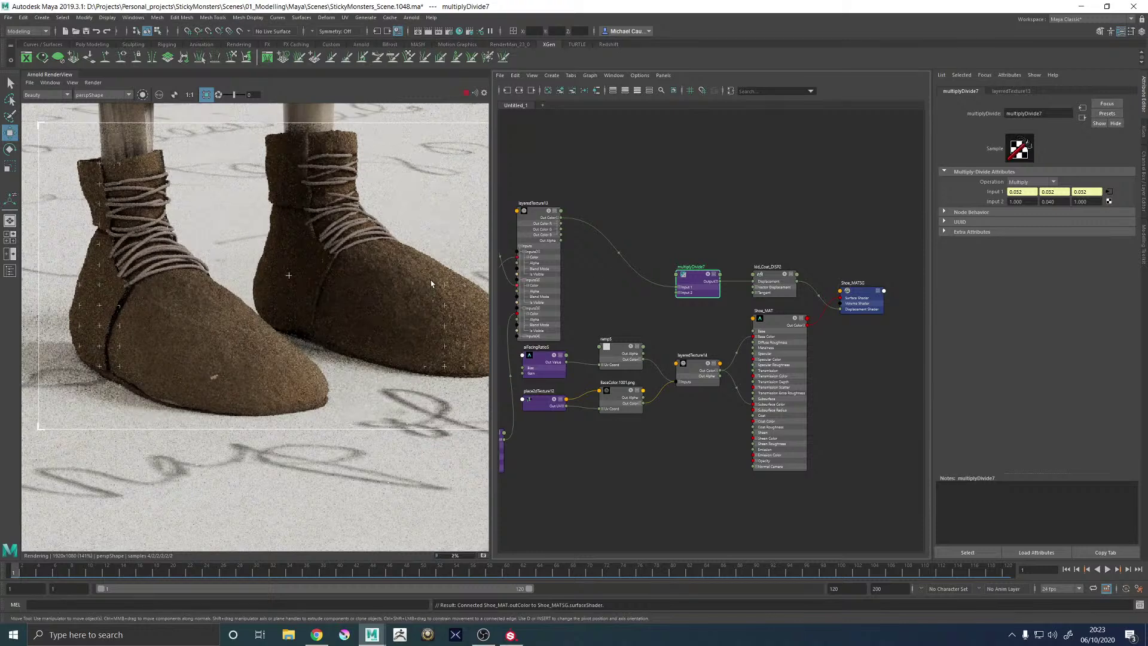
Set the Coat_Large_Bumps3 fractal's Frequency Ratio to 1
{"action": "middle_click_drag", "start_coordinate": [622, 177], "coordinate": [897, 174], "text": "alt"}
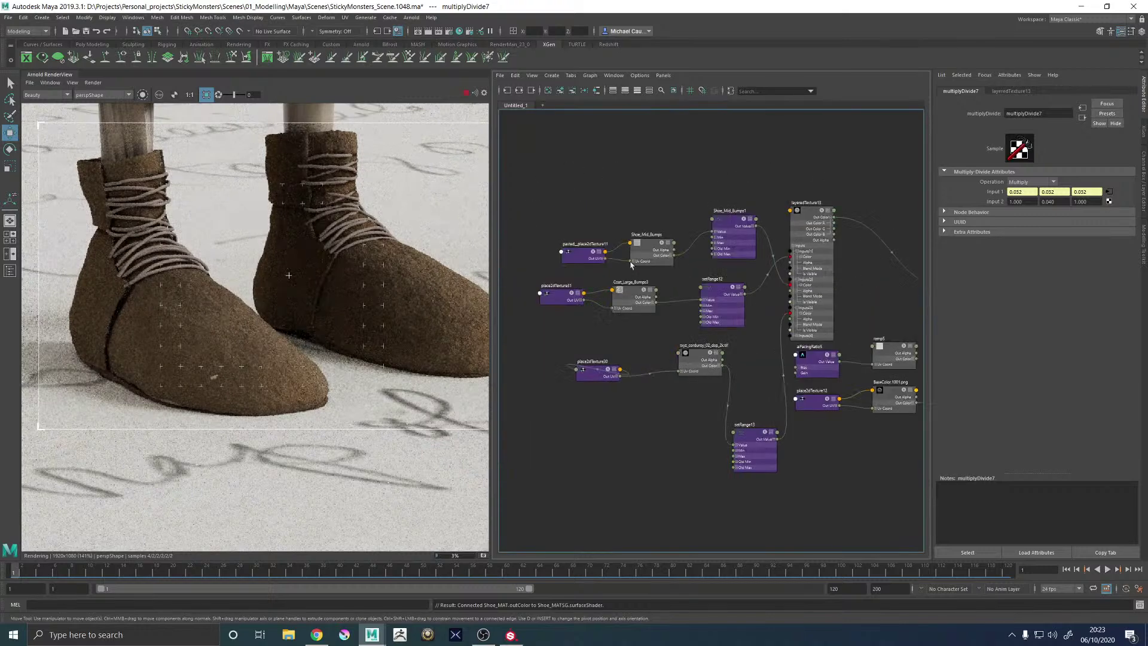
{"action": "left_click", "coordinate": [633, 297]}
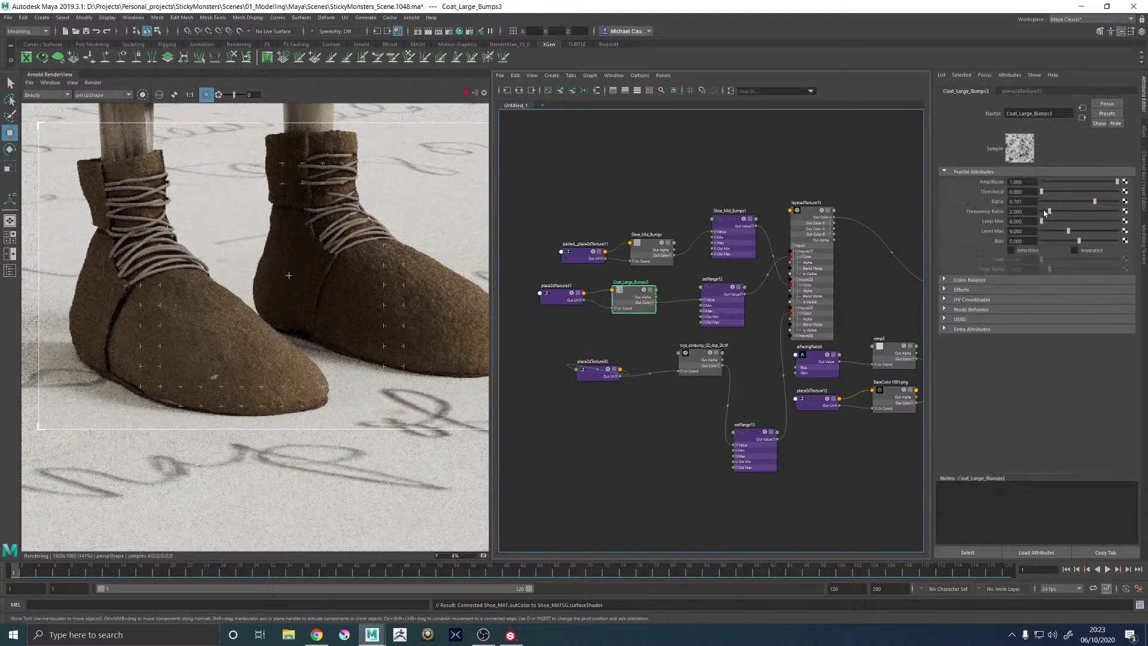
{"action": "left_click_drag", "start_coordinate": [1045, 212], "coordinate": [1044, 213]}
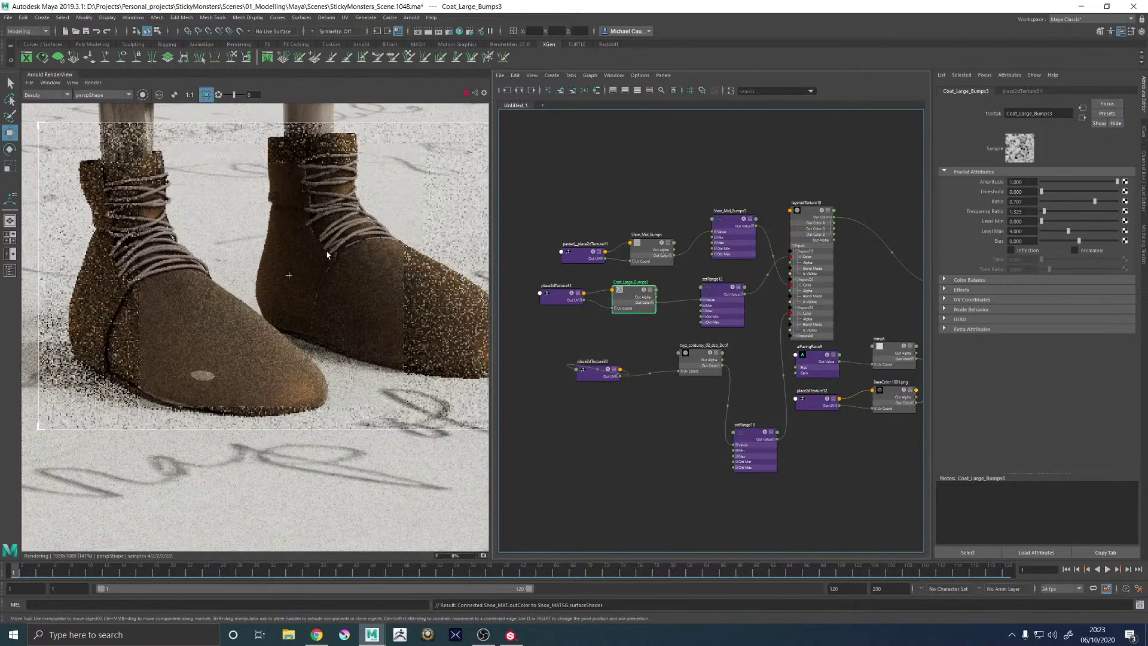
{"action": "left_click", "coordinate": [1022, 211]}
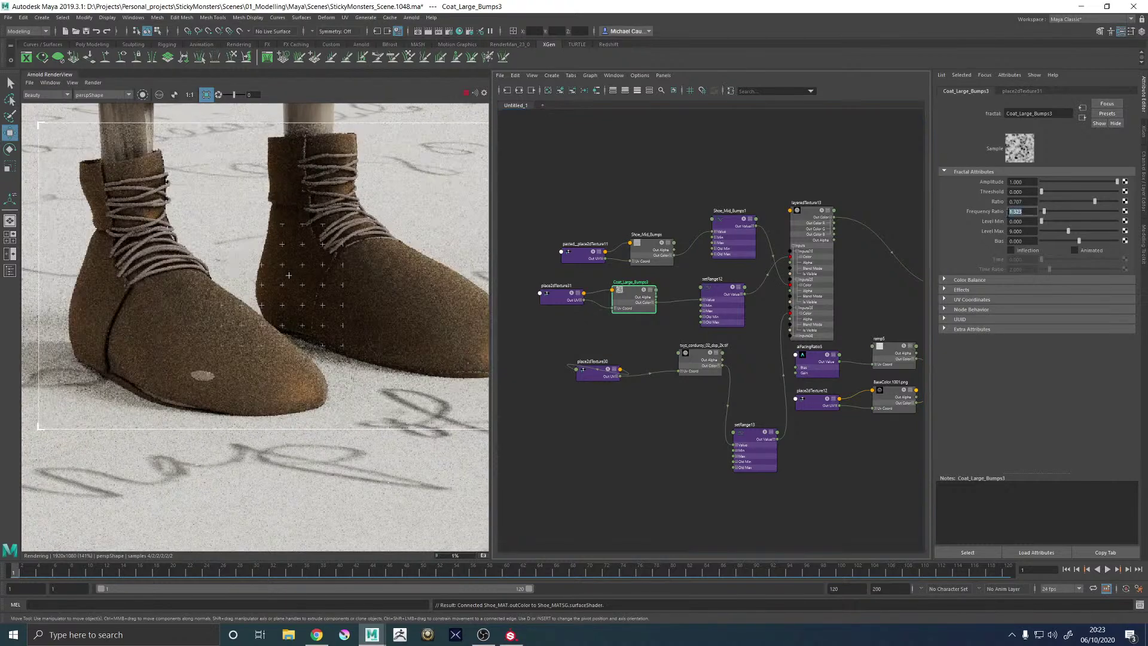
{"action": "type", "text": "1"}
{"action": "key", "text": "Return"}
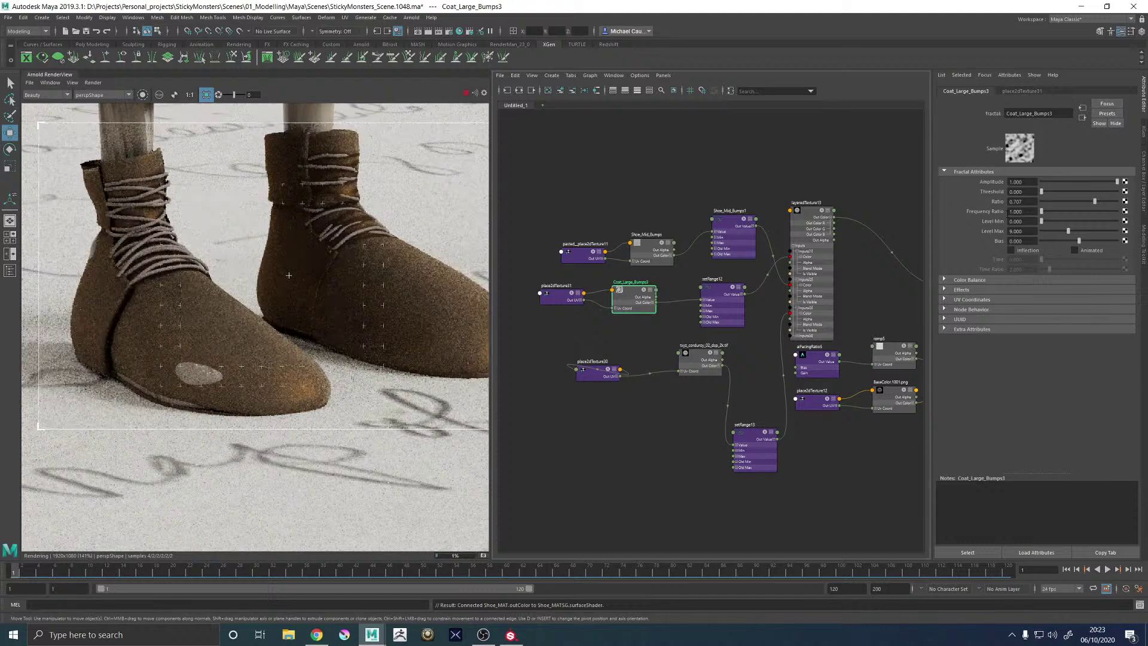
Set both Repeat UV values of place2dTexture31 to 1.4
{"action": "left_click", "coordinate": [558, 299]}
{"action": "left_click", "coordinate": [1020, 250]}
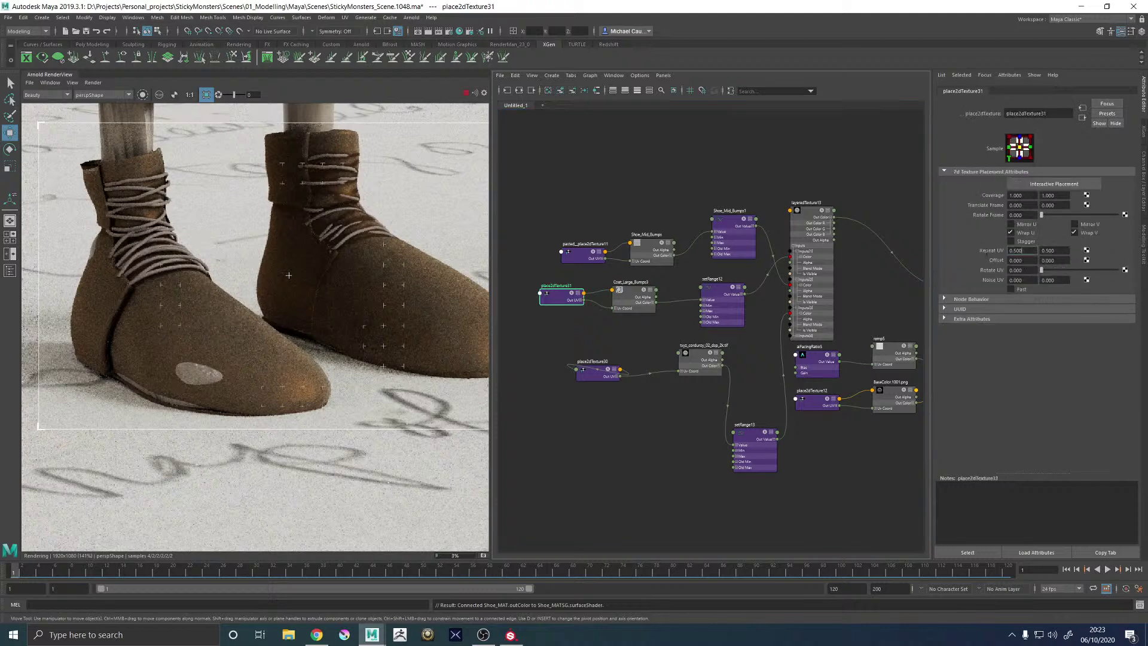
{"action": "double_click", "coordinate": [1019, 250]}
{"action": "type", "text": "1.4"}
{"action": "key", "text": "Tab"}
{"action": "type", "text": "1.4"}
{"action": "key", "text": "Return"}
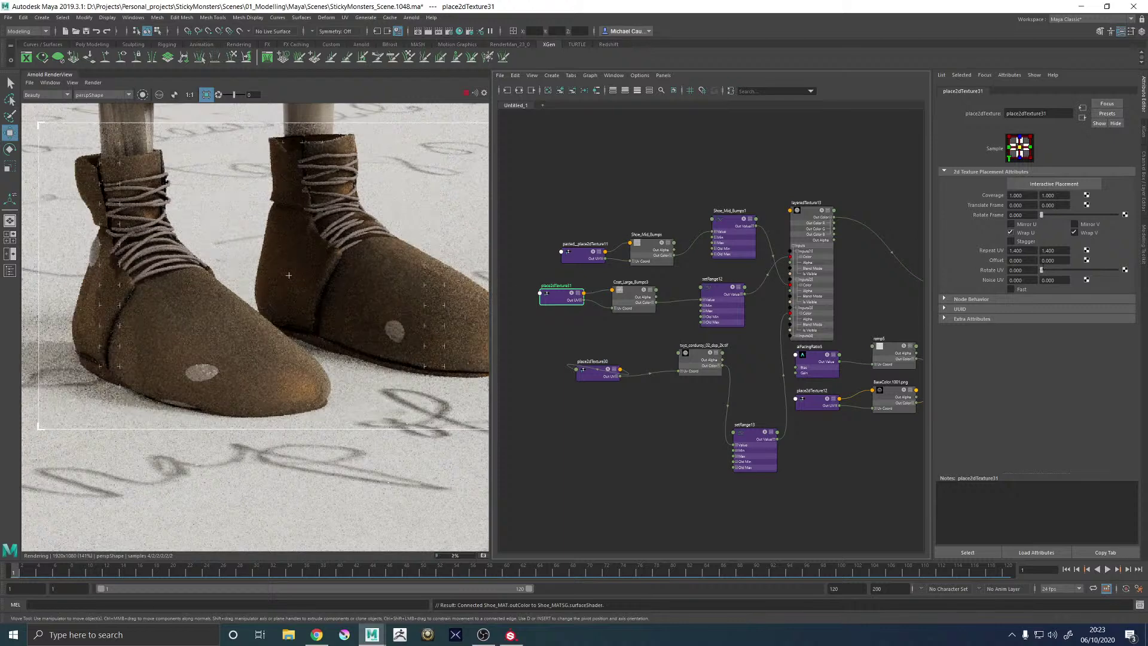
Raise both Repeat UV values of place2dTexture31 to 2.4 and inspect the shoes' large bumps in the render
{"action": "left_click", "coordinate": [1016, 250]}
{"action": "type", "text": "2.4"}
{"action": "key", "text": "Tab"}
{"action": "type", "text": "2.4"}
{"action": "key", "text": "Return"}
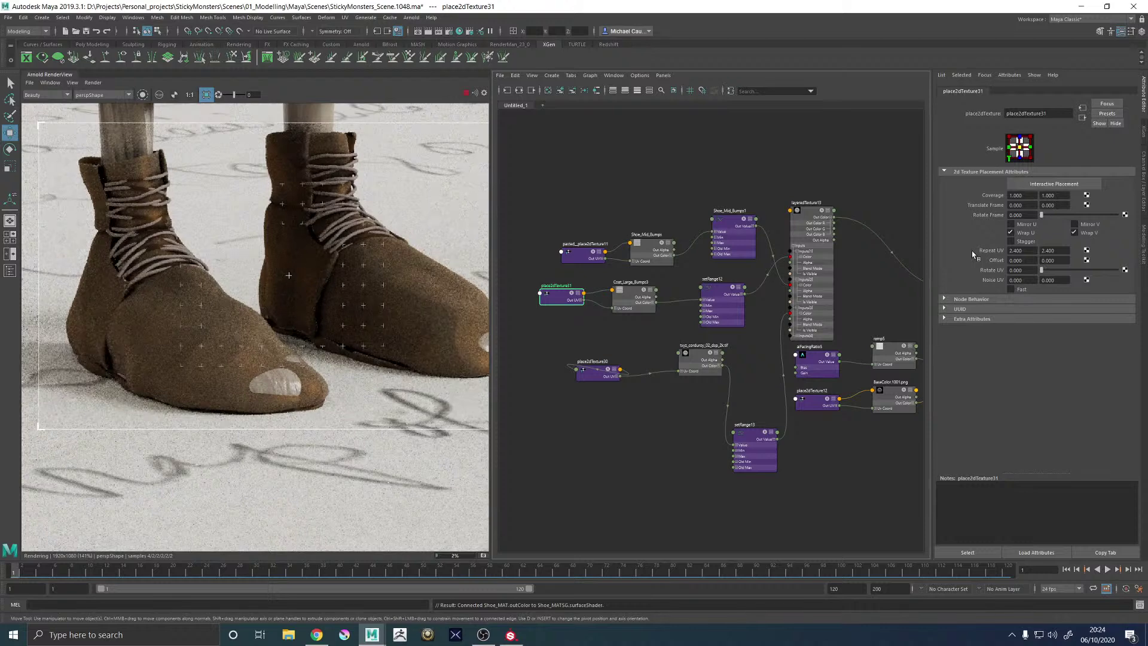
{"action": "scroll", "coordinate": [280, 304], "scroll_direction": "down", "scroll_amount": 3}
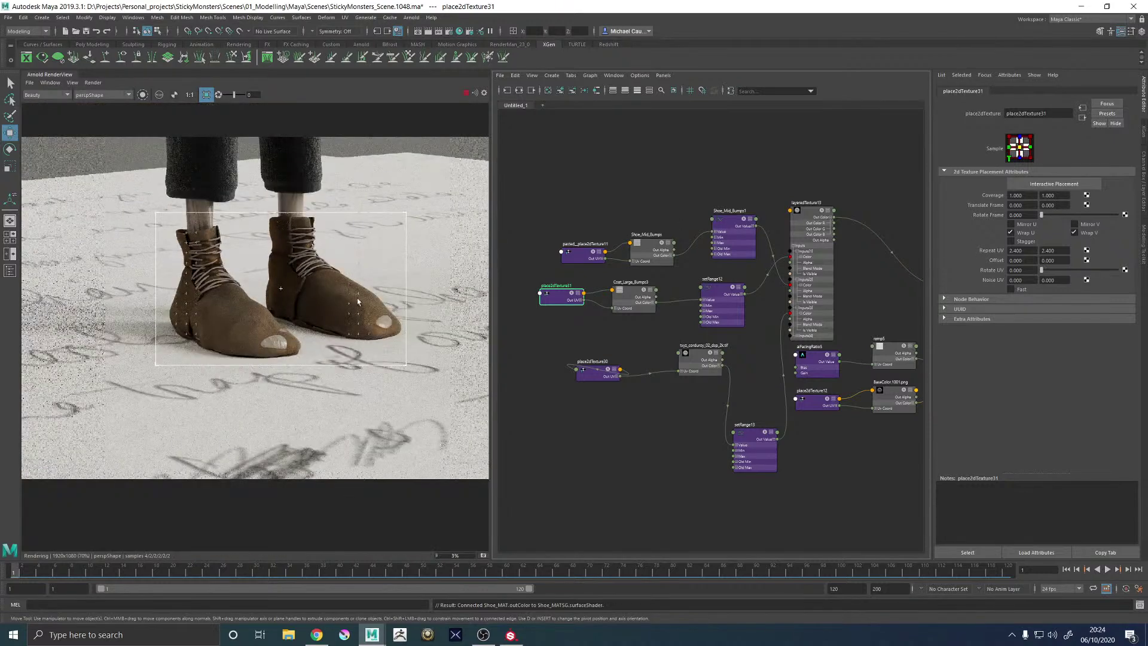
{"action": "scroll", "coordinate": [357, 298], "scroll_direction": "up", "scroll_amount": 3}
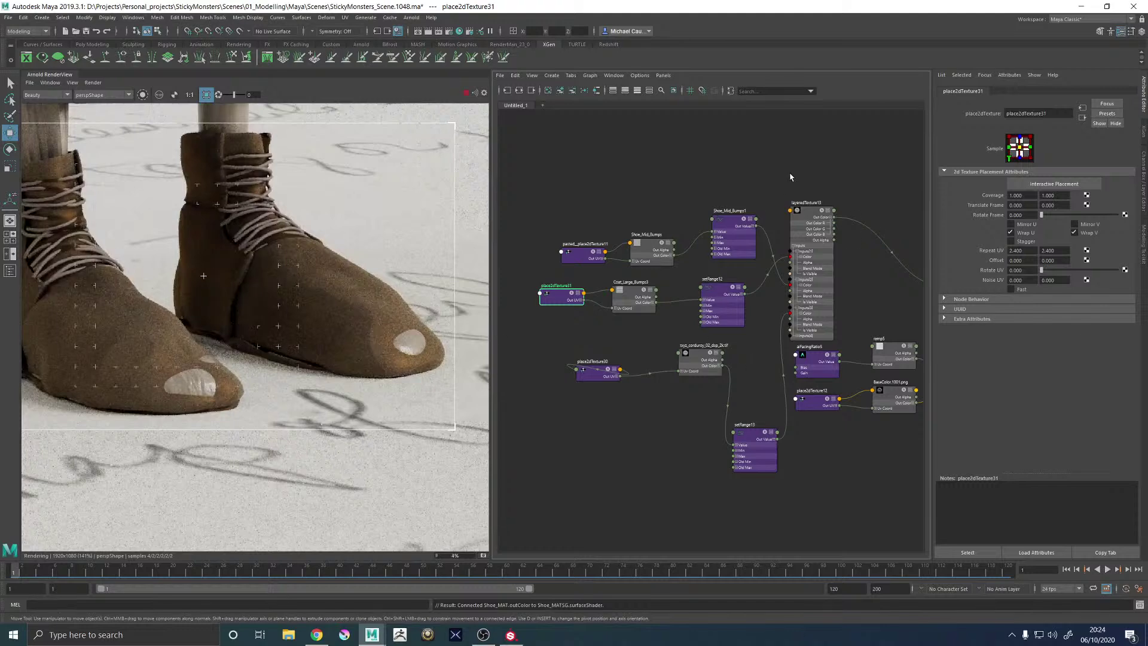
Lower multiplyDivide7's second Input 2 value to reduce the displacement on the shoes
{"action": "middle_click_drag", "start_coordinate": [789, 176], "coordinate": [710, 207]}
{"action": "middle_click_drag", "start_coordinate": [798, 195], "coordinate": [592, 203]}
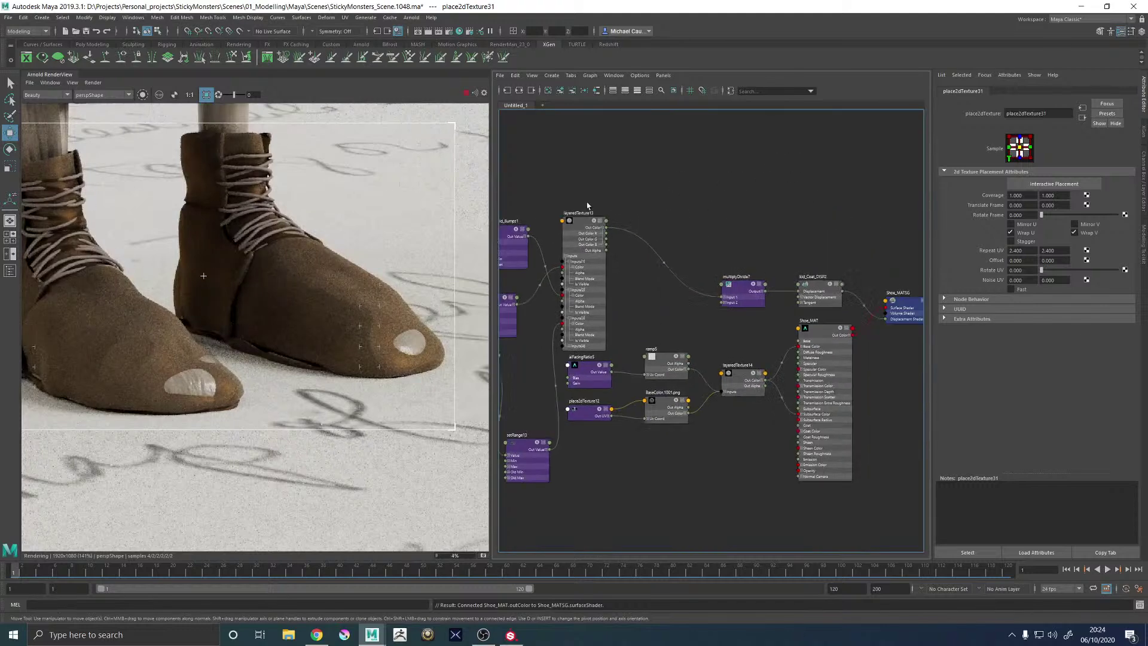
{"action": "left_click", "coordinate": [678, 289]}
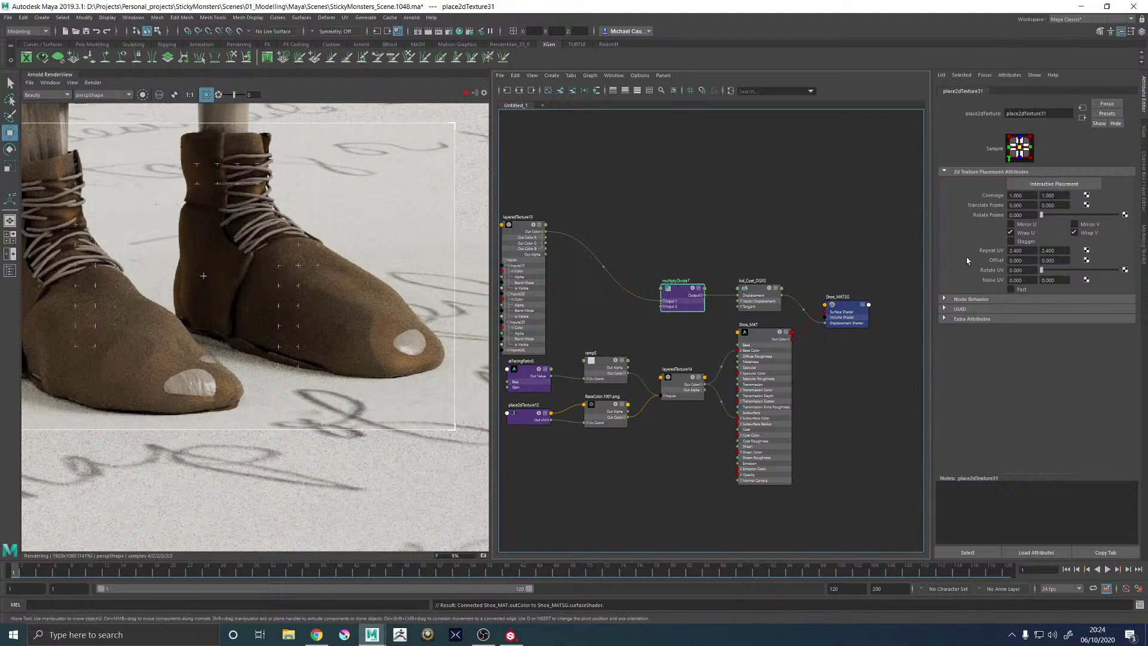
{"action": "double_click", "coordinate": [1050, 201]}
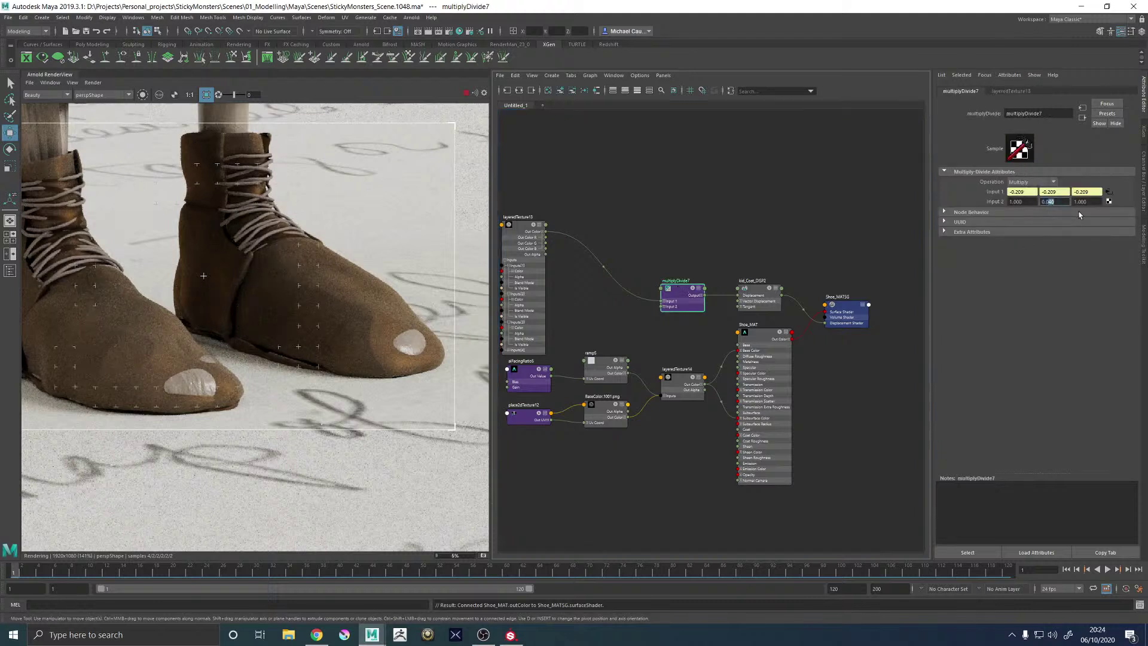
{"action": "key", "text": "Return"}
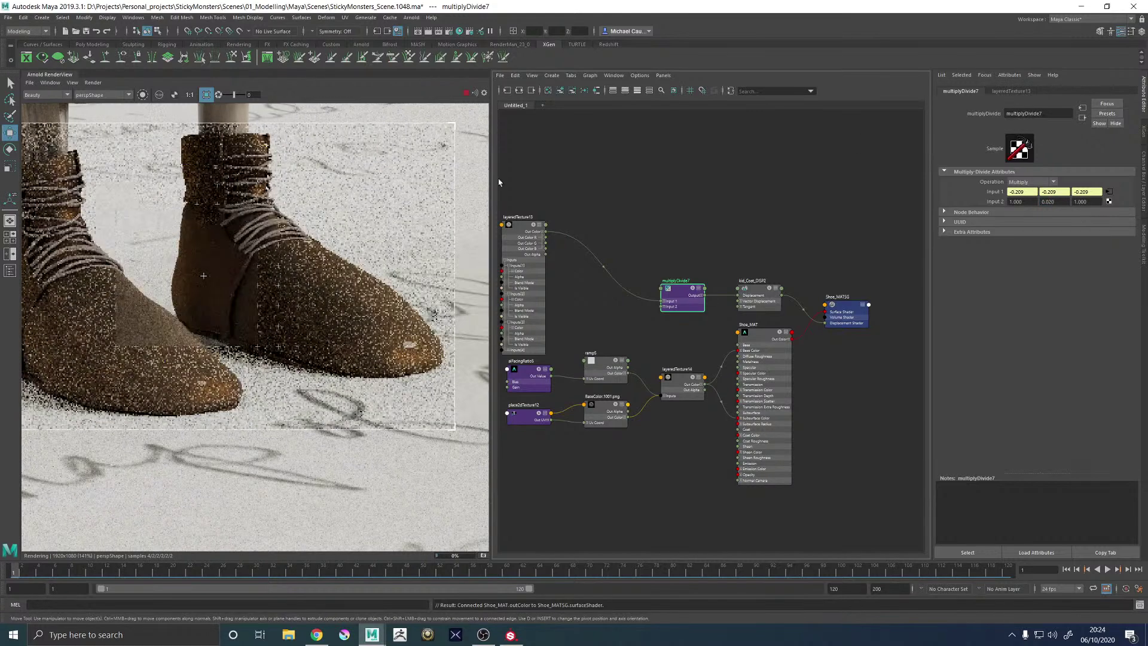
Lower the Alpha of layeredTexture13's first layer to about 0.556
{"action": "middle_click_drag", "start_coordinate": [600, 212], "coordinate": [899, 217], "text": "alt"}
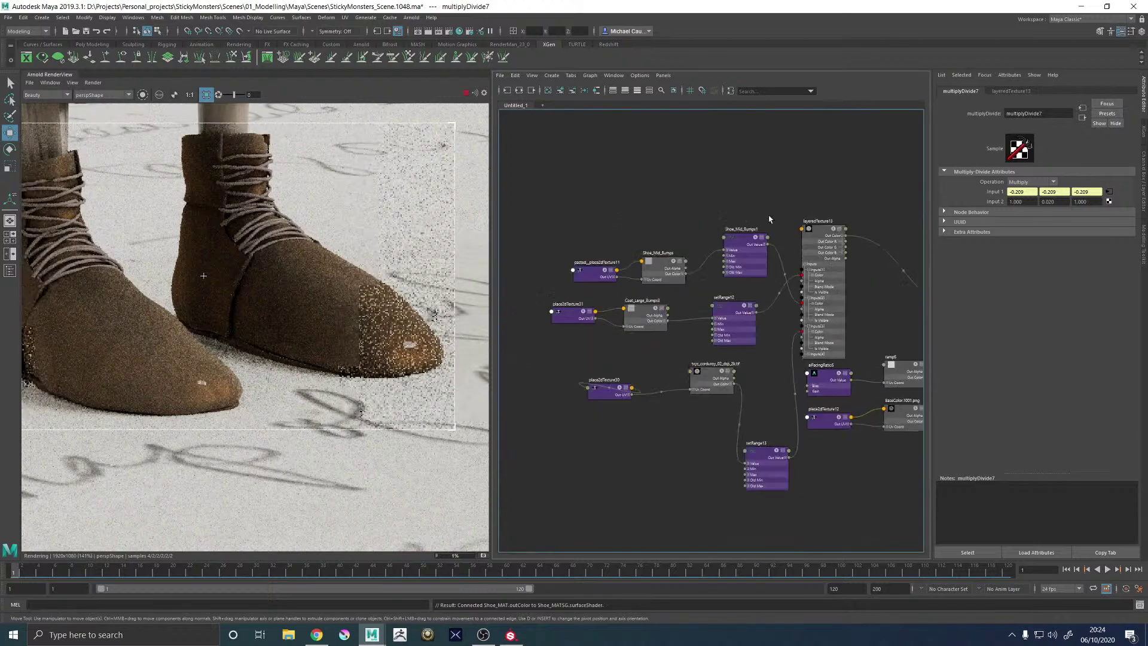
{"action": "left_click", "coordinate": [643, 313]}
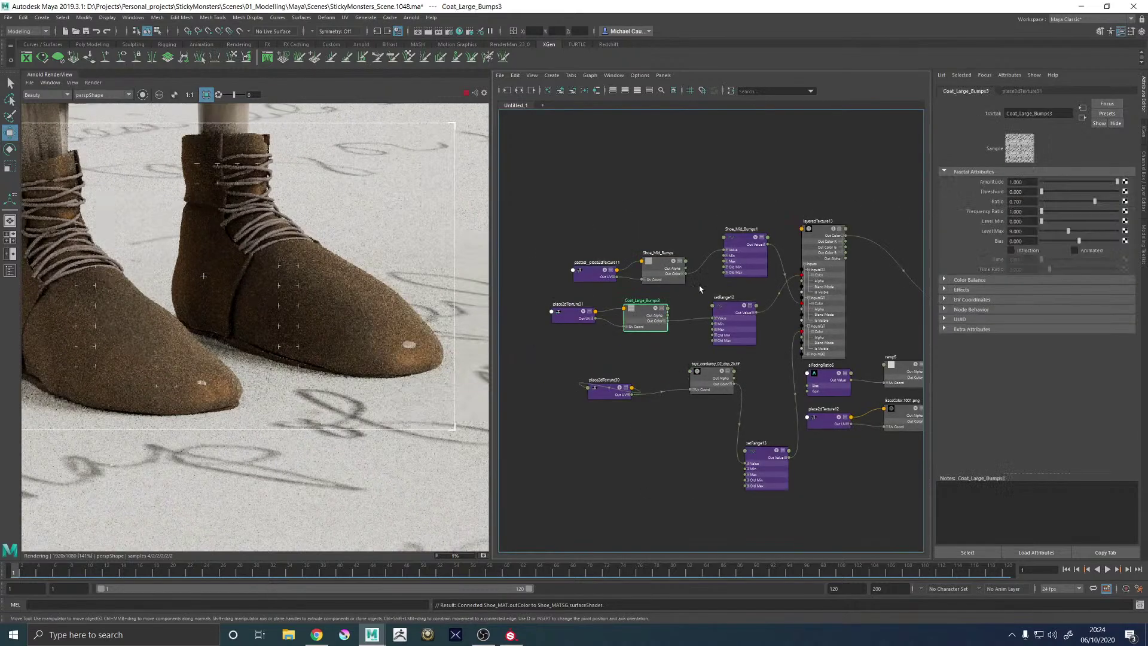
{"action": "left_click", "coordinate": [815, 229]}
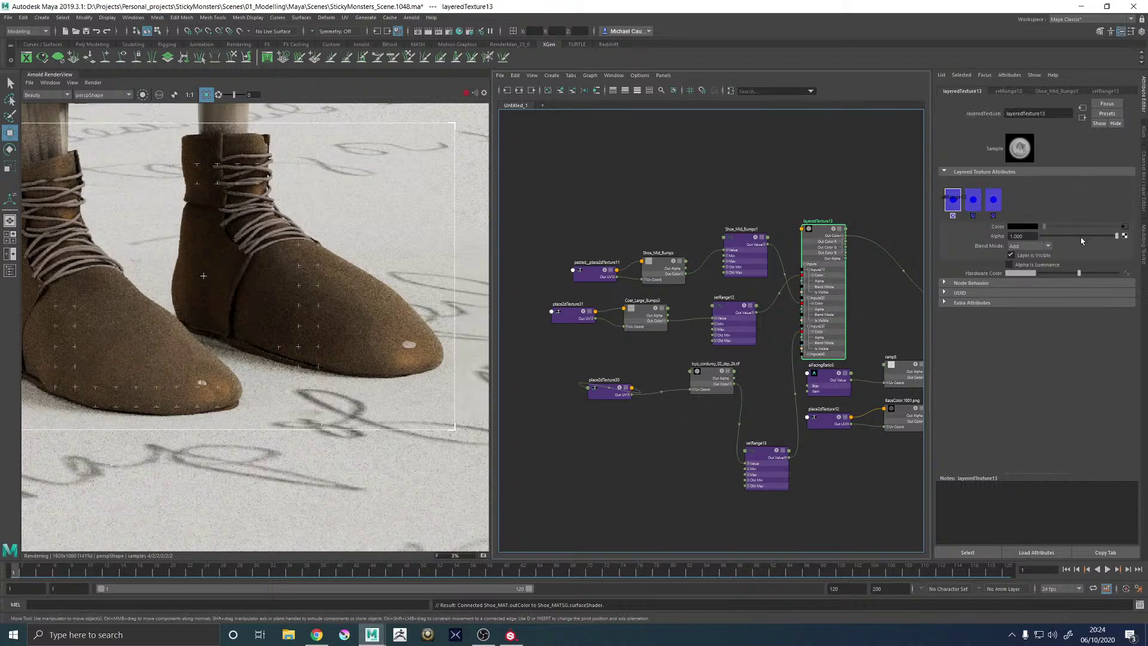
{"action": "left_click", "coordinate": [1110, 237]}
{"action": "left_click", "coordinate": [1083, 236]}
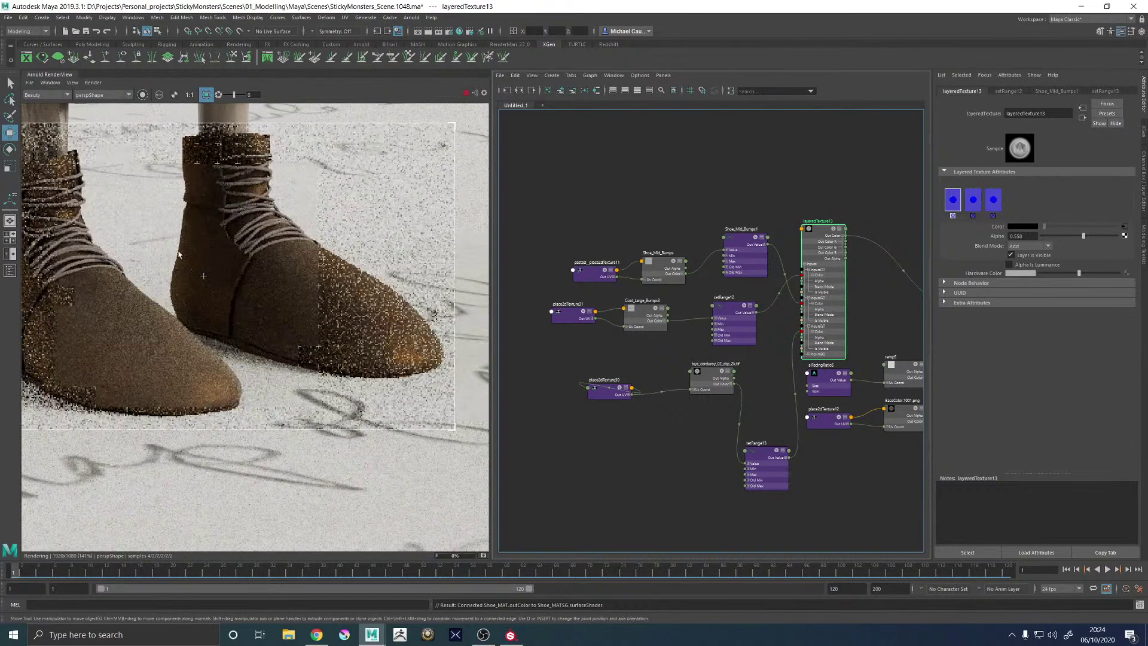
Set the Alpha of both the first and second layers of layeredTexture13 to 0.4 and check the shoes in the render
{"action": "middle_click_drag", "start_coordinate": [223, 367], "coordinate": [320, 356]}
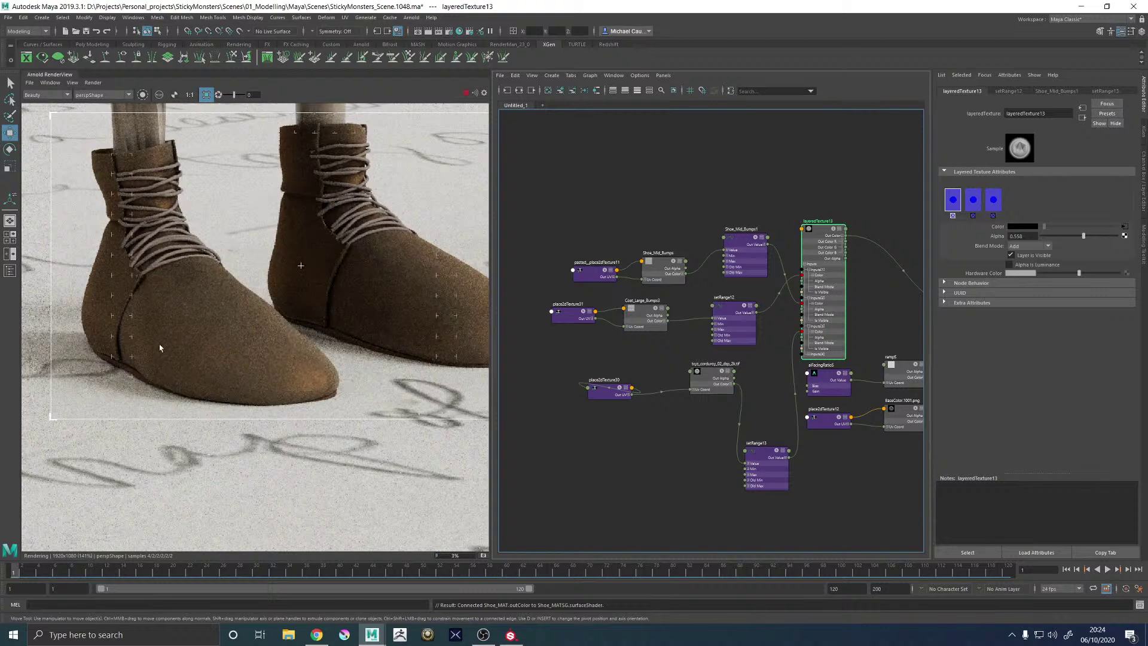
{"action": "scroll", "coordinate": [125, 306], "scroll_direction": "up", "scroll_amount": 3}
{"action": "scroll", "coordinate": [128, 302], "scroll_direction": "down", "scroll_amount": 3}
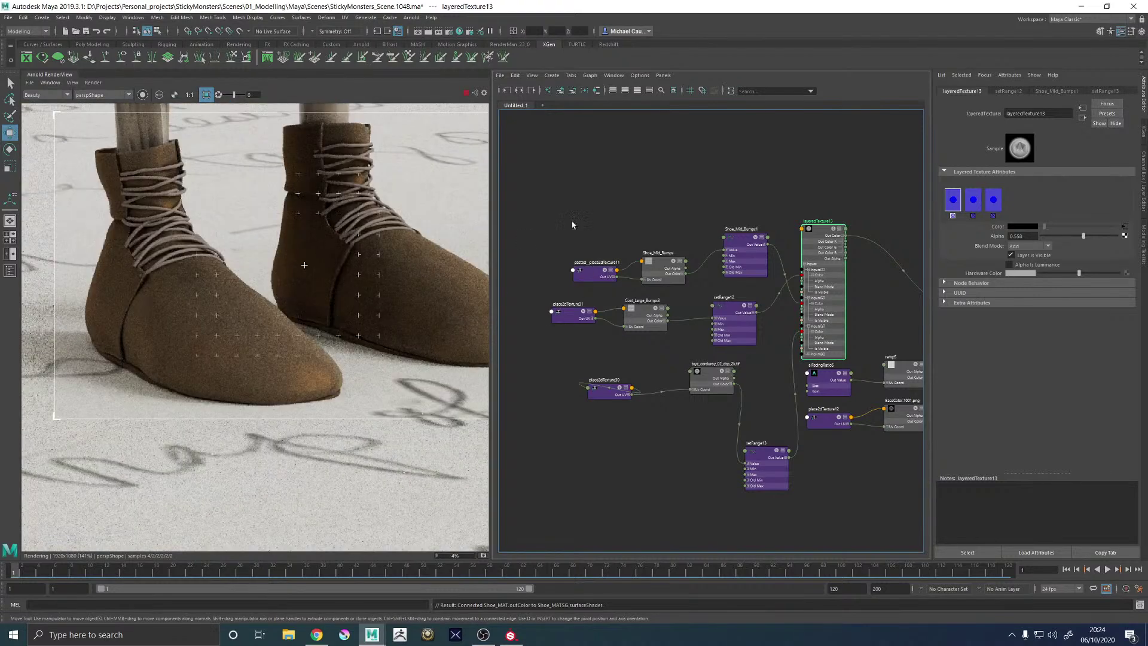
{"action": "middle_click_drag", "start_coordinate": [605, 178], "coordinate": [573, 181], "text": "alt"}
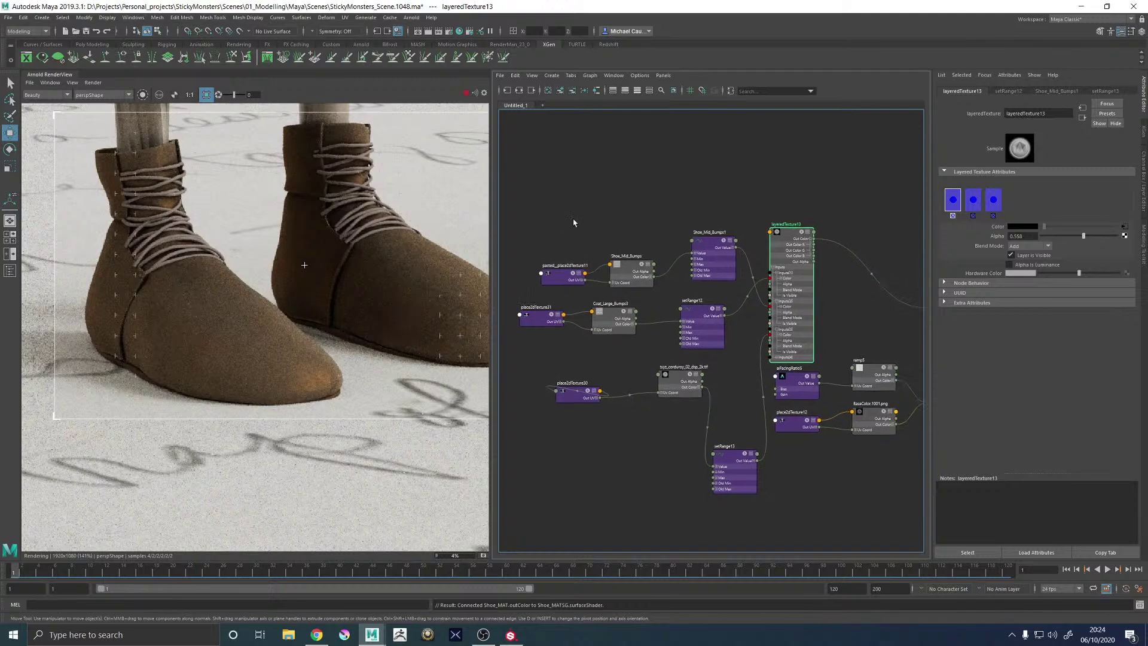
{"action": "left_click", "coordinate": [1016, 235]}
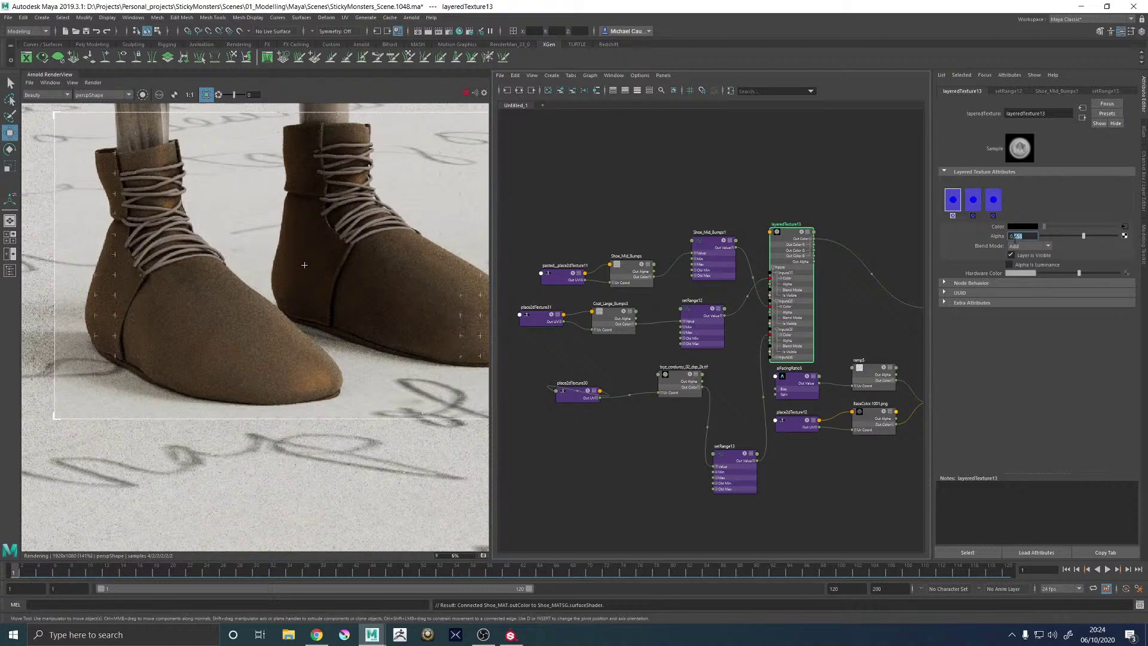
{"action": "type", "text": "0.4"}
{"action": "key", "text": "Return"}
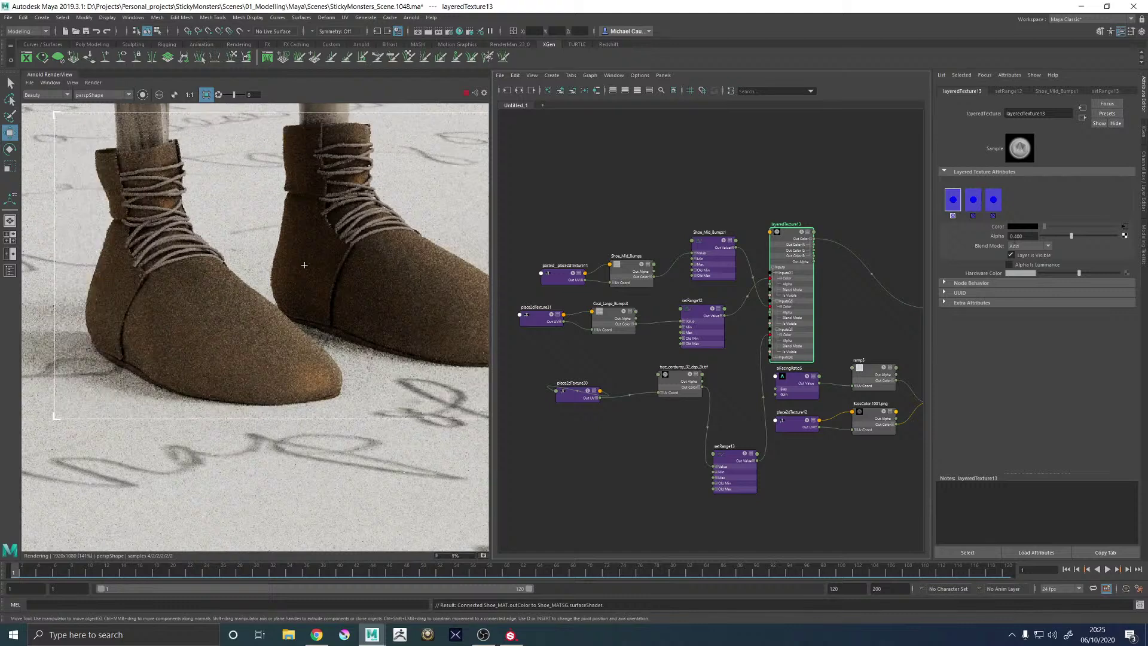
{"action": "left_click", "coordinate": [972, 198]}
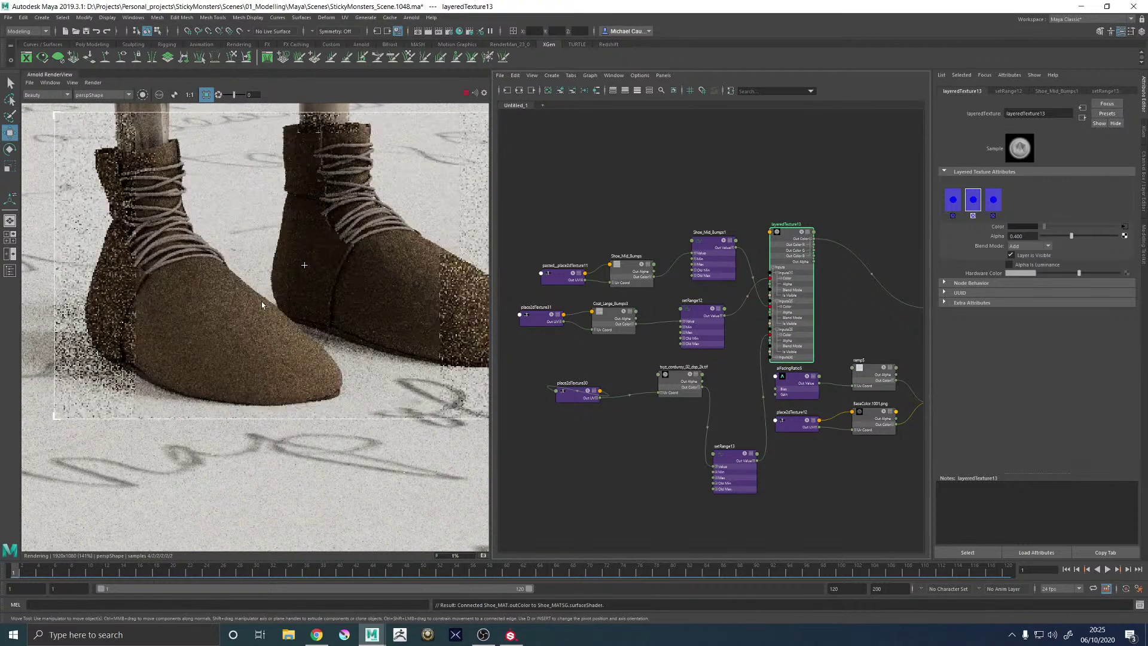
{"action": "scroll", "coordinate": [261, 305], "scroll_direction": "down", "scroll_amount": 2}
{"action": "scroll", "coordinate": [379, 302], "scroll_direction": "up", "scroll_amount": 4}
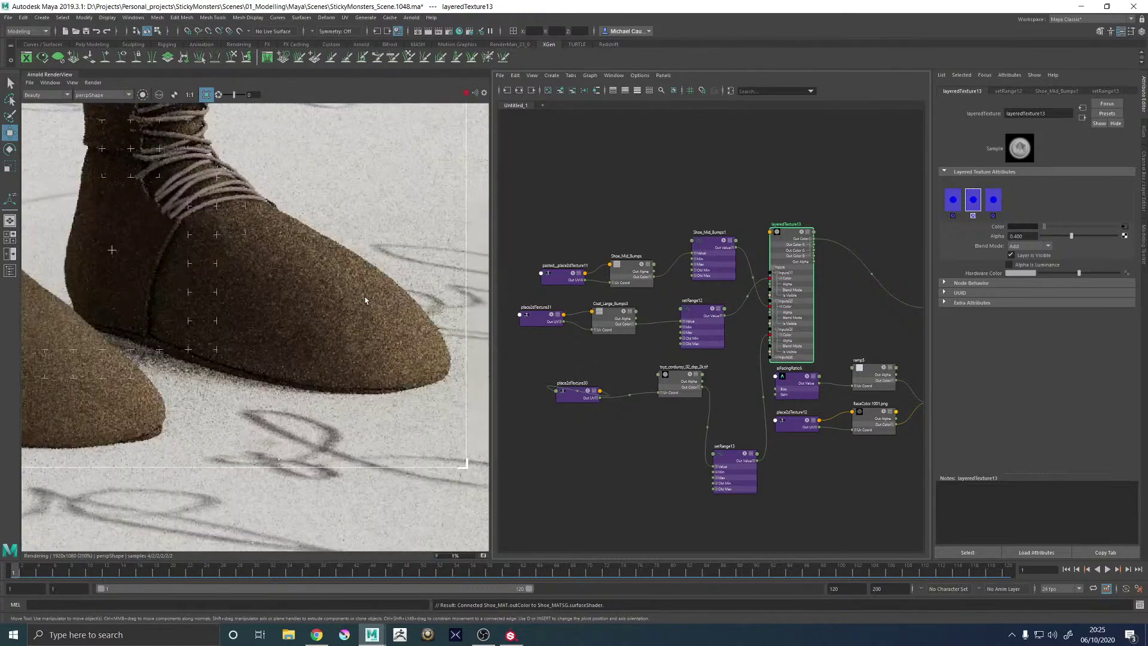
Set the Repeat UV values of pasted__place2dTexture11, feeding the mid bumps fractal, to 6 and 8
{"action": "left_click", "coordinate": [562, 276]}
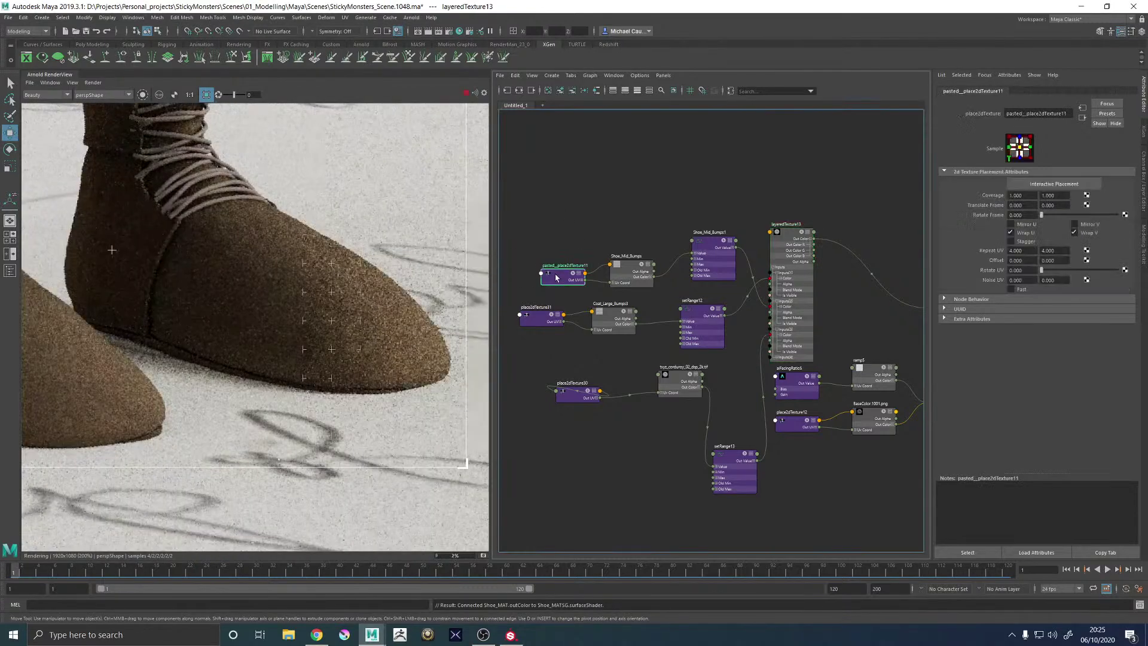
{"action": "double_click", "coordinate": [1014, 250]}
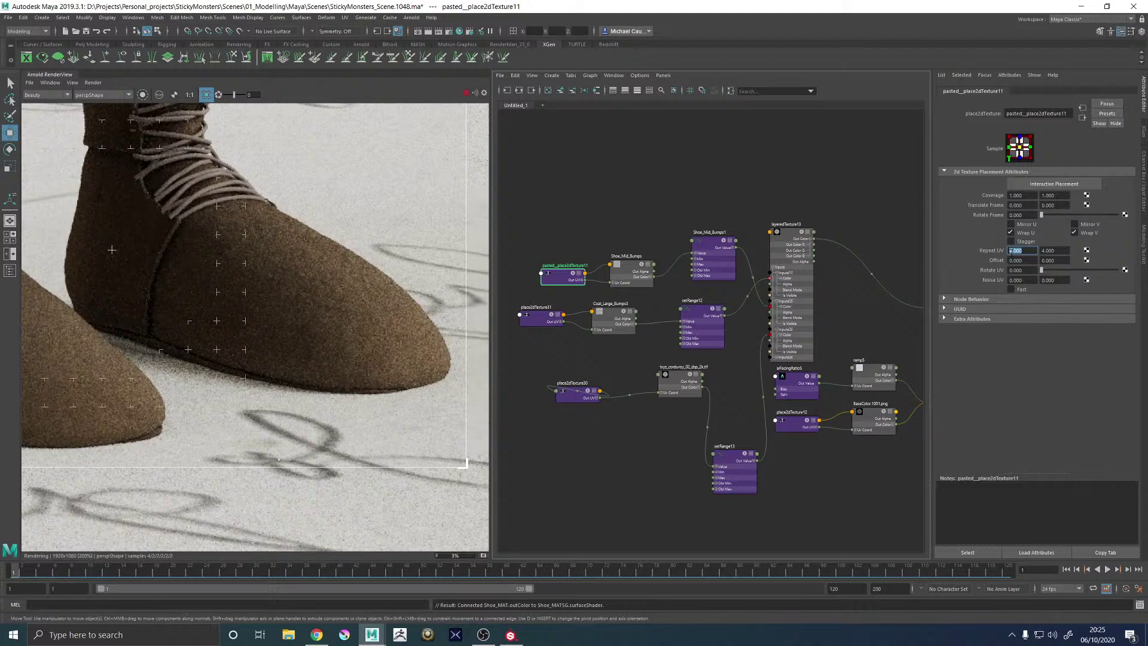
{"action": "type", "text": "6"}
{"action": "key", "text": "Tab"}
{"action": "type", "text": "8"}
{"action": "key", "text": "Return"}
Set the Shoe_Mid_Bumps fractal's Frequency Ratio to 1.2
{"action": "left_click", "coordinate": [629, 270]}
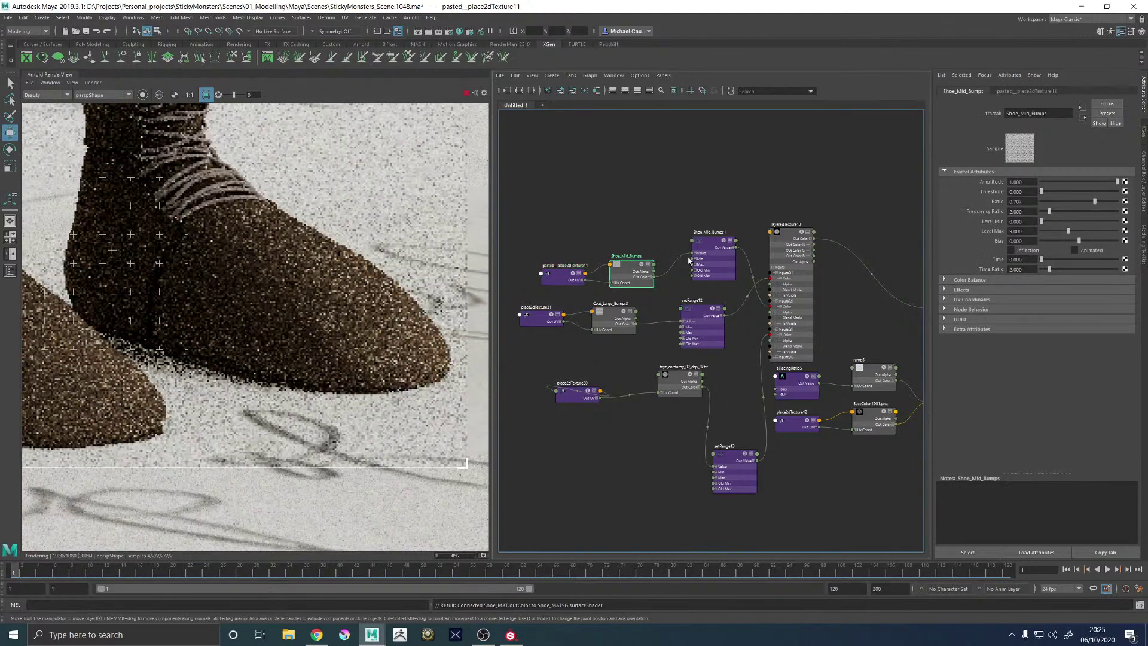
{"action": "left_click", "coordinate": [1019, 211]}
{"action": "type", "text": "1.2"}
{"action": "key", "text": "Return"}
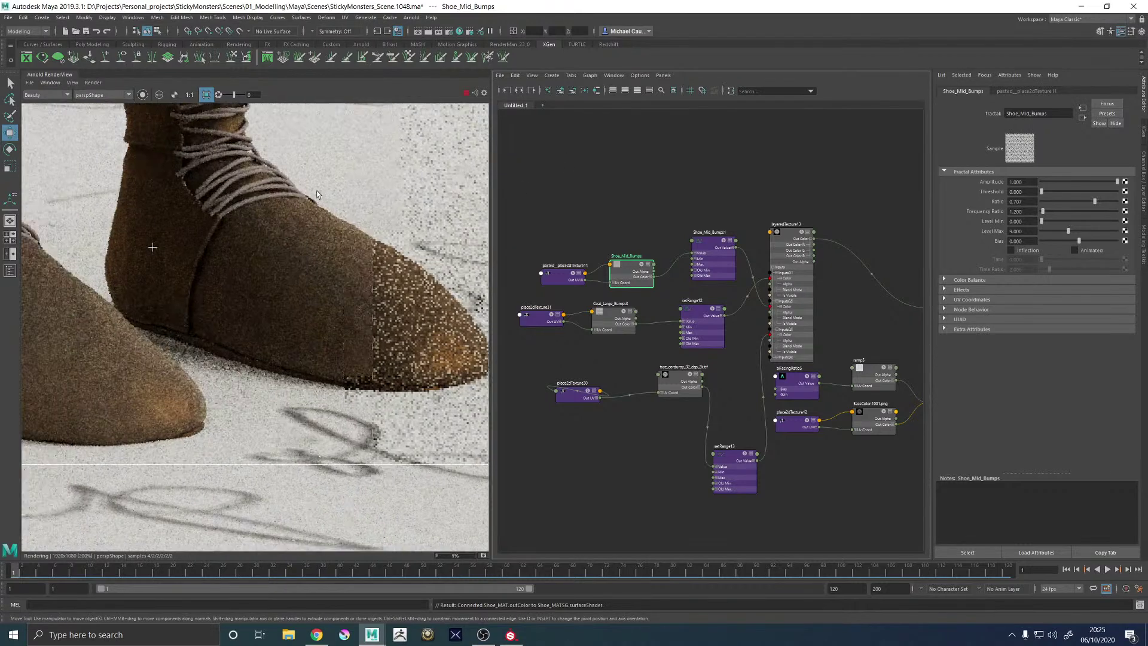
Examine the mid-size bumps on both shoes in the live render, up close and from farther away
{"action": "scroll", "coordinate": [316, 194], "scroll_direction": "down", "scroll_amount": 1}
{"action": "scroll", "coordinate": [406, 224], "scroll_direction": "down", "scroll_amount": 1}
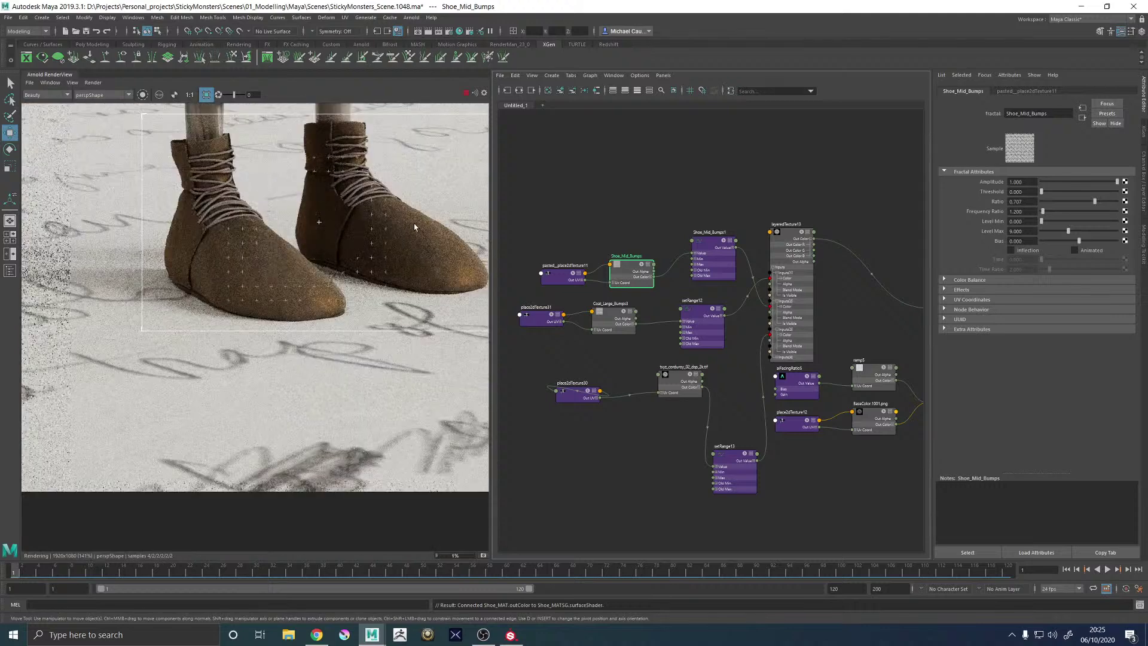
{"action": "scroll", "coordinate": [415, 227], "scroll_direction": "up", "scroll_amount": 1}
{"action": "middle_click_drag", "start_coordinate": [395, 205], "coordinate": [280, 269]}
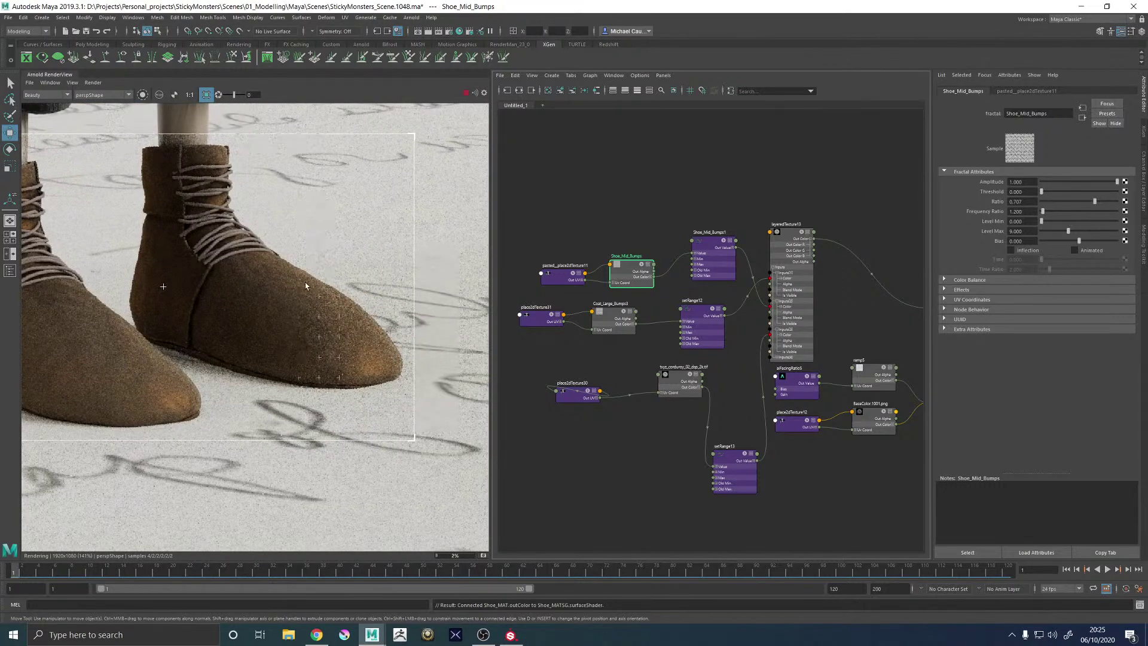
{"action": "scroll", "coordinate": [305, 284], "scroll_direction": "down", "scroll_amount": 1}
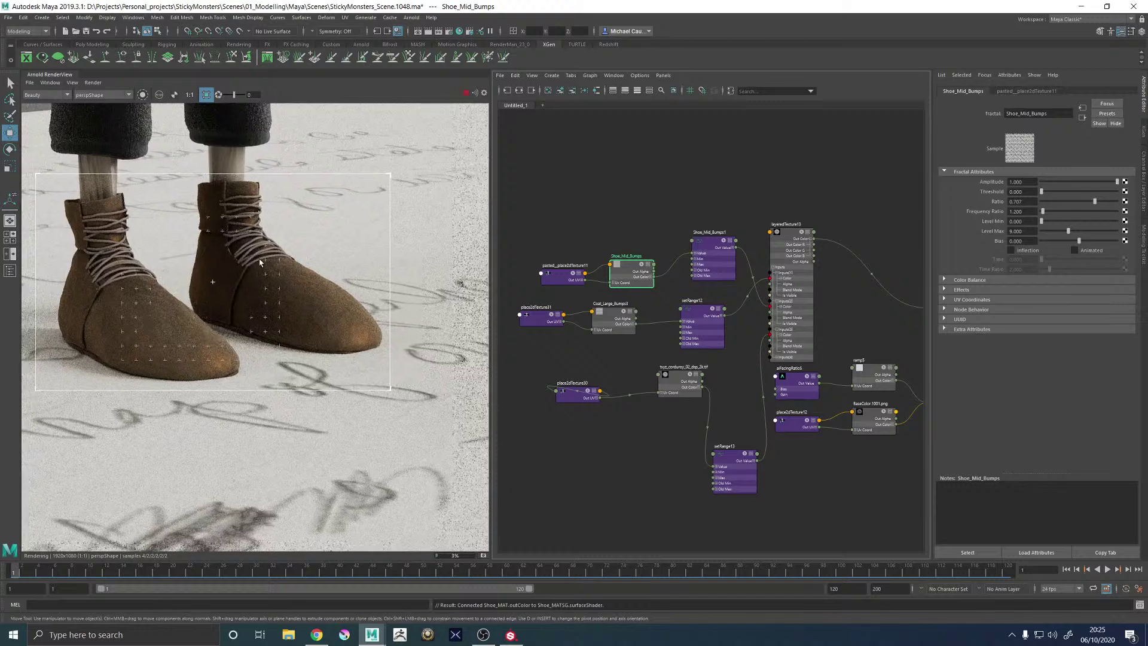
{"action": "scroll", "coordinate": [259, 261], "scroll_direction": "up", "scroll_amount": 1}
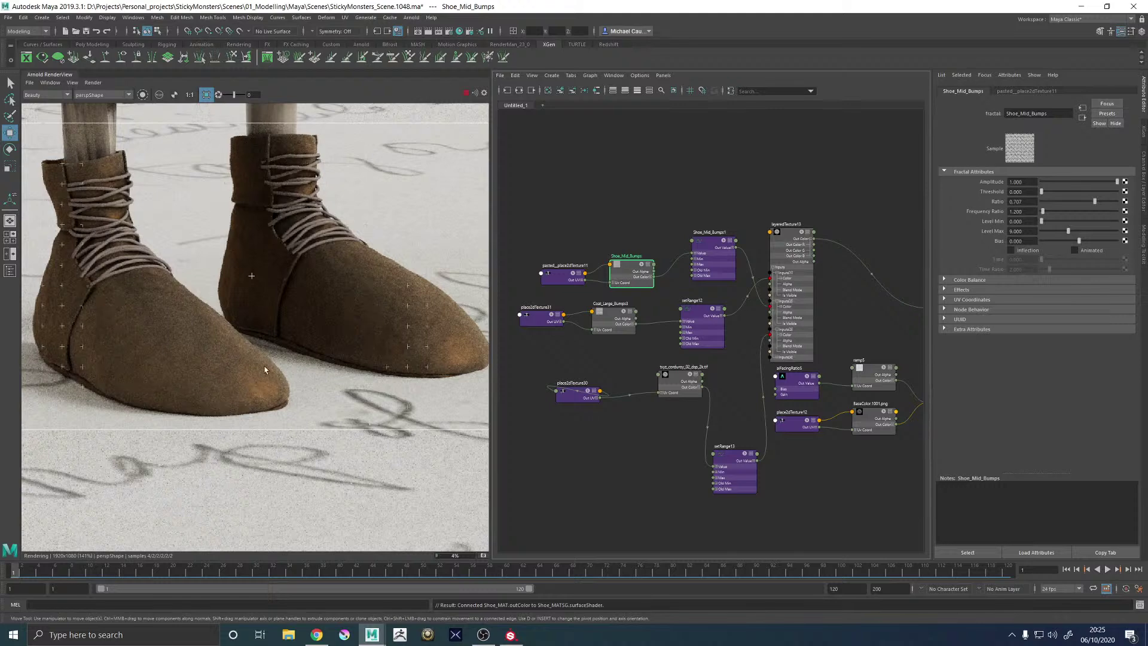
{"action": "scroll", "coordinate": [387, 325], "scroll_direction": "up", "scroll_amount": 1}
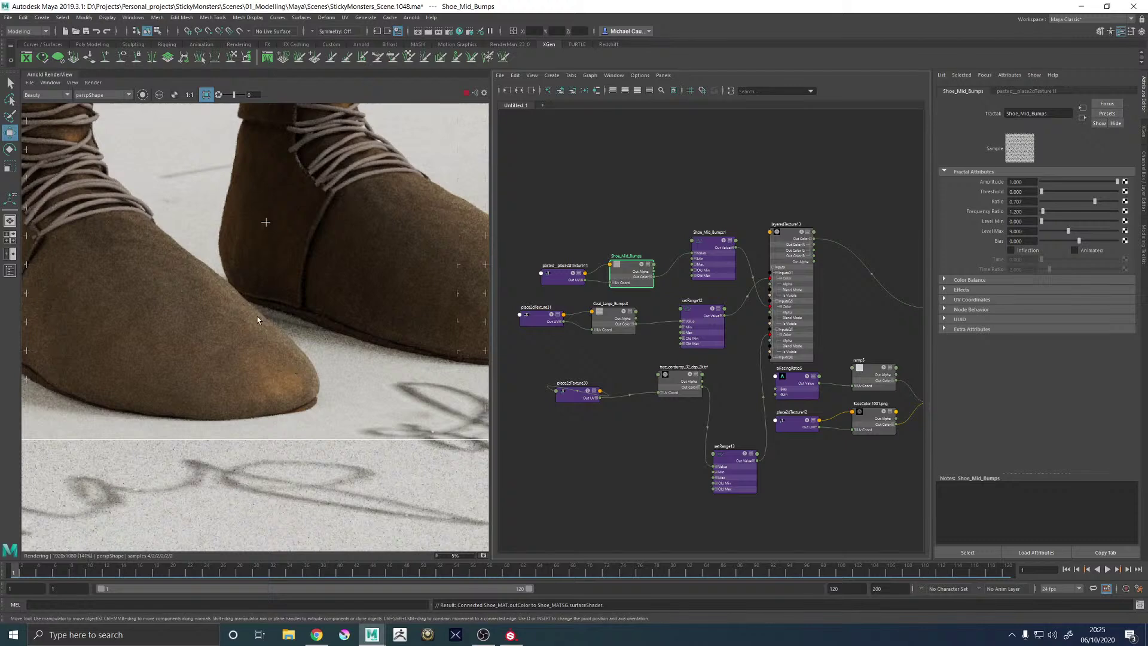
{"action": "scroll", "coordinate": [257, 320], "scroll_direction": "down", "scroll_amount": 1}
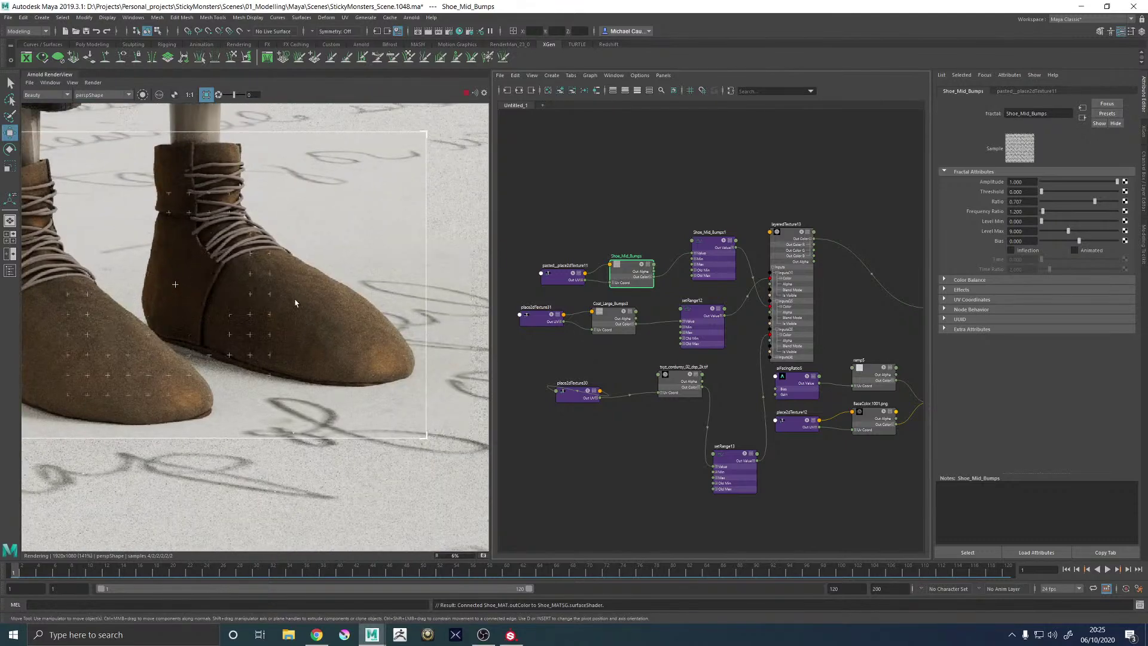
{"action": "scroll", "coordinate": [294, 303], "scroll_direction": "up", "scroll_amount": 1}
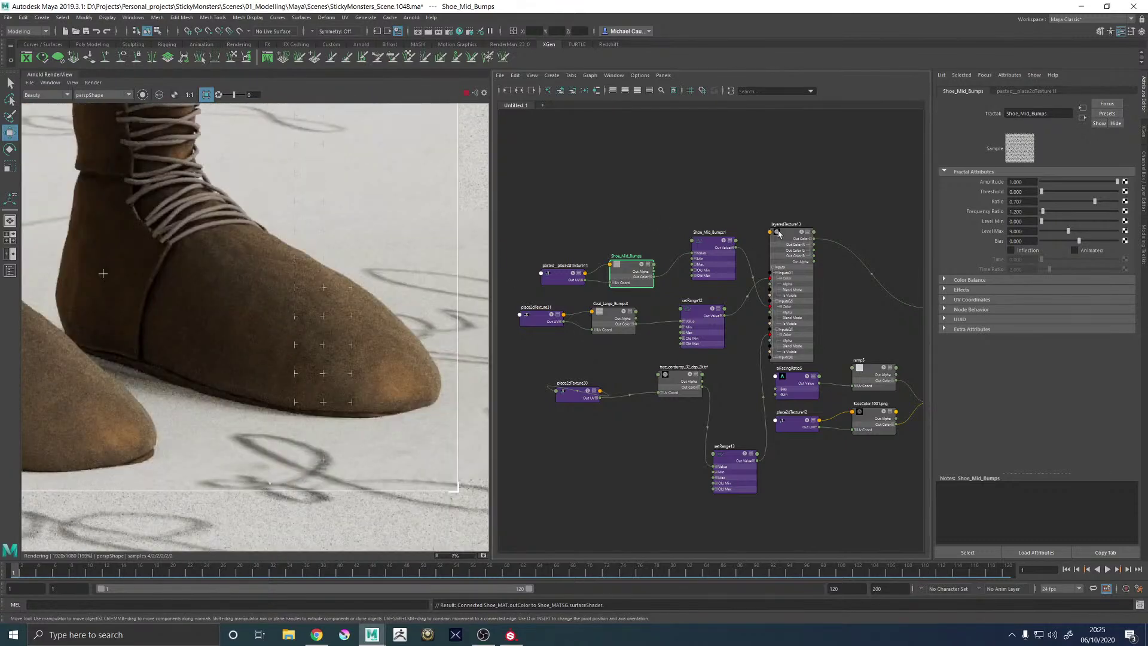
Set the Alpha of layeredTexture13's third layer, the corduroy displacement, to 1
{"action": "left_click", "coordinate": [778, 233]}
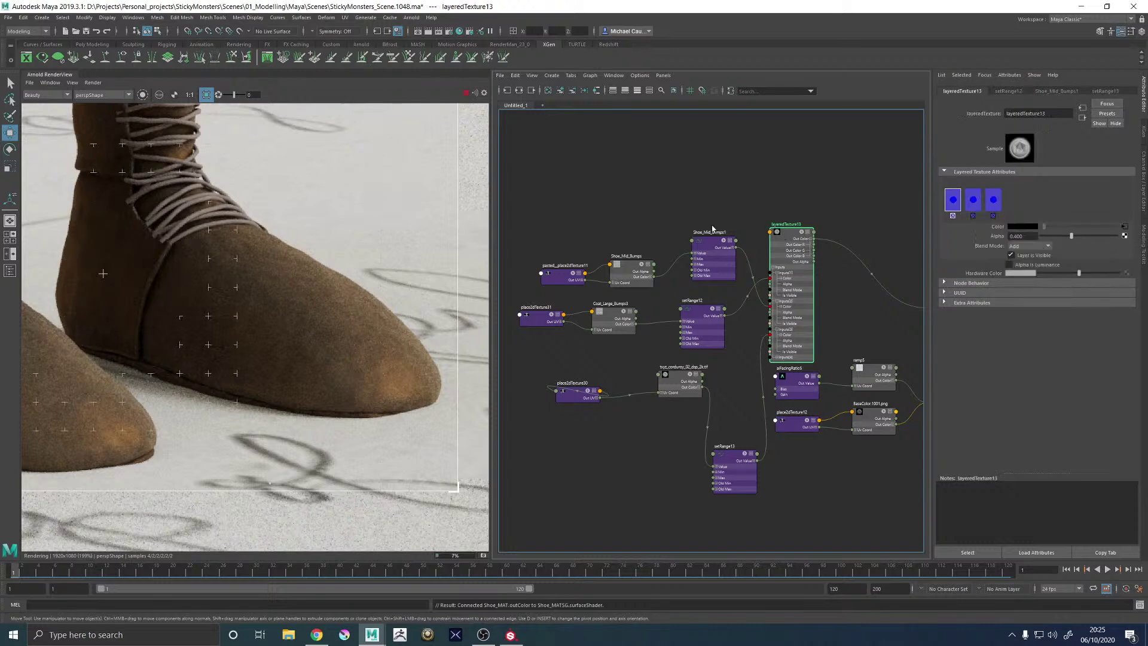
{"action": "middle_click_drag", "start_coordinate": [273, 273], "coordinate": [354, 256]}
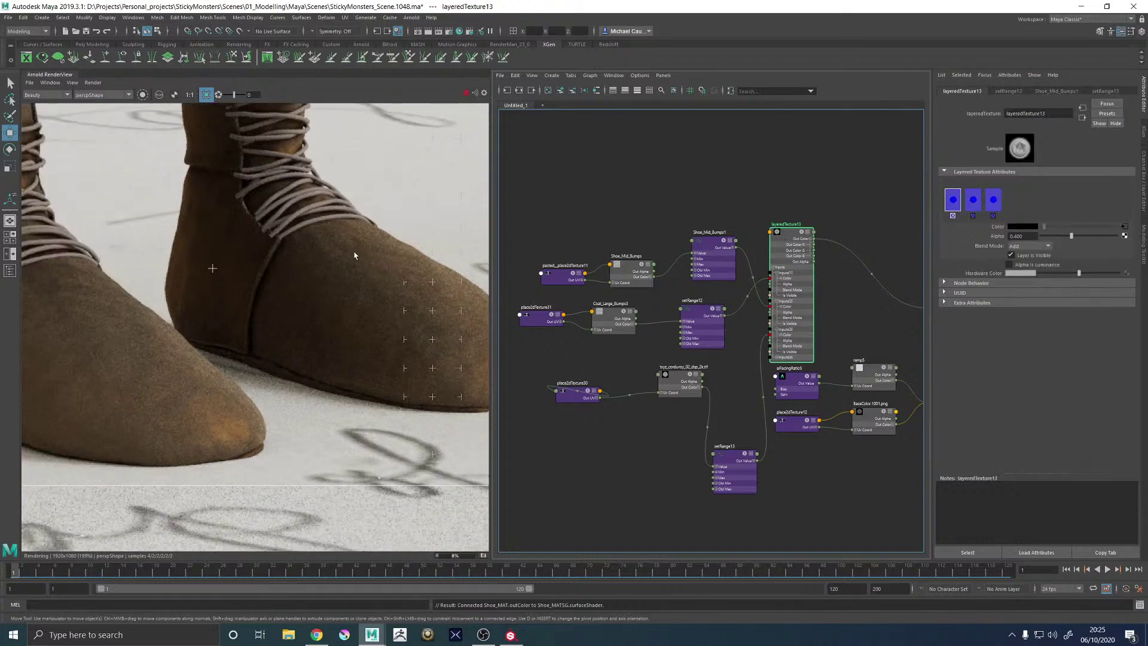
{"action": "scroll", "coordinate": [353, 255], "scroll_direction": "down", "scroll_amount": 1}
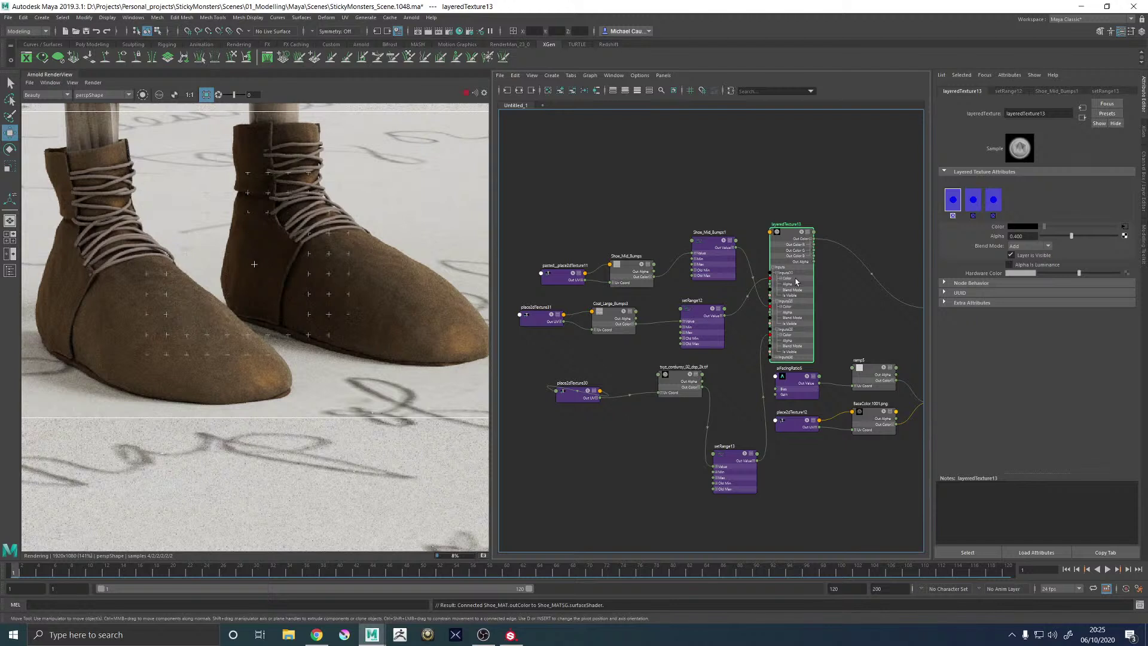
{"action": "left_click", "coordinate": [994, 199]}
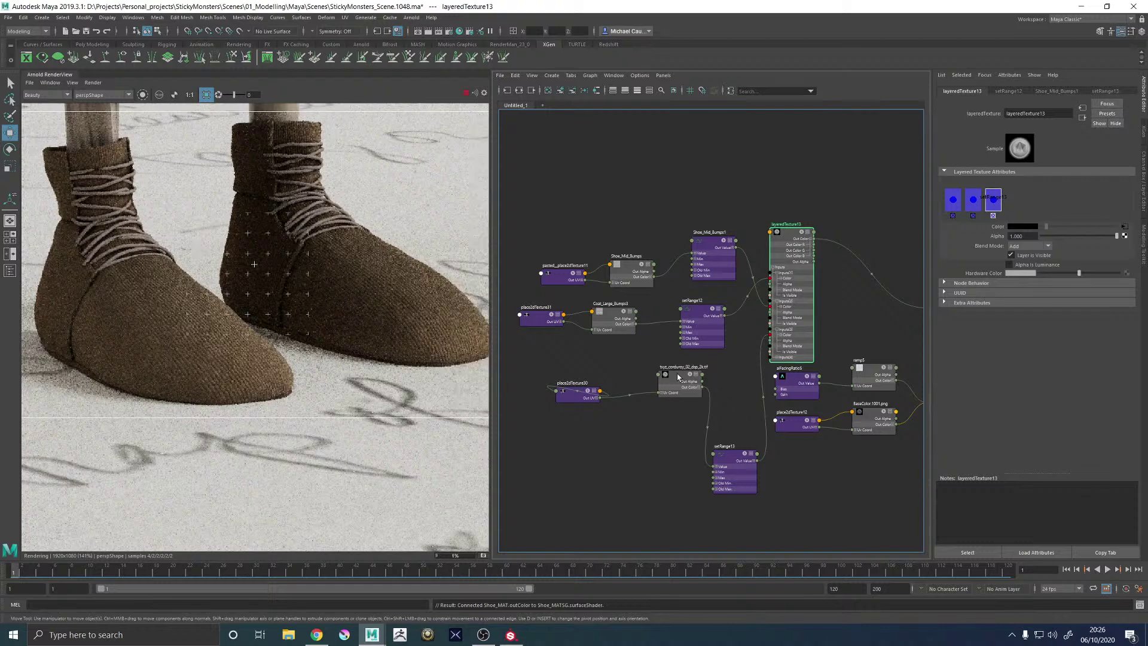
Review setRange13's settings and examine the corduroy ribbing on both shoes and around the laces in the render
{"action": "left_click", "coordinate": [736, 457]}
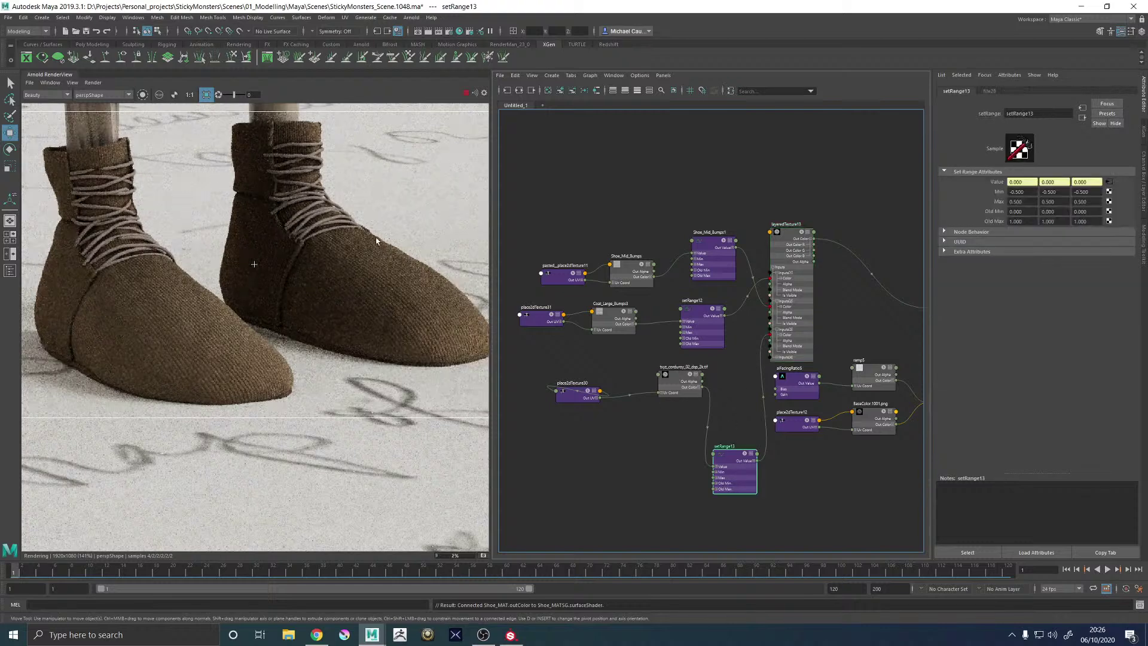
{"action": "scroll", "coordinate": [378, 240], "scroll_direction": "down", "scroll_amount": 1}
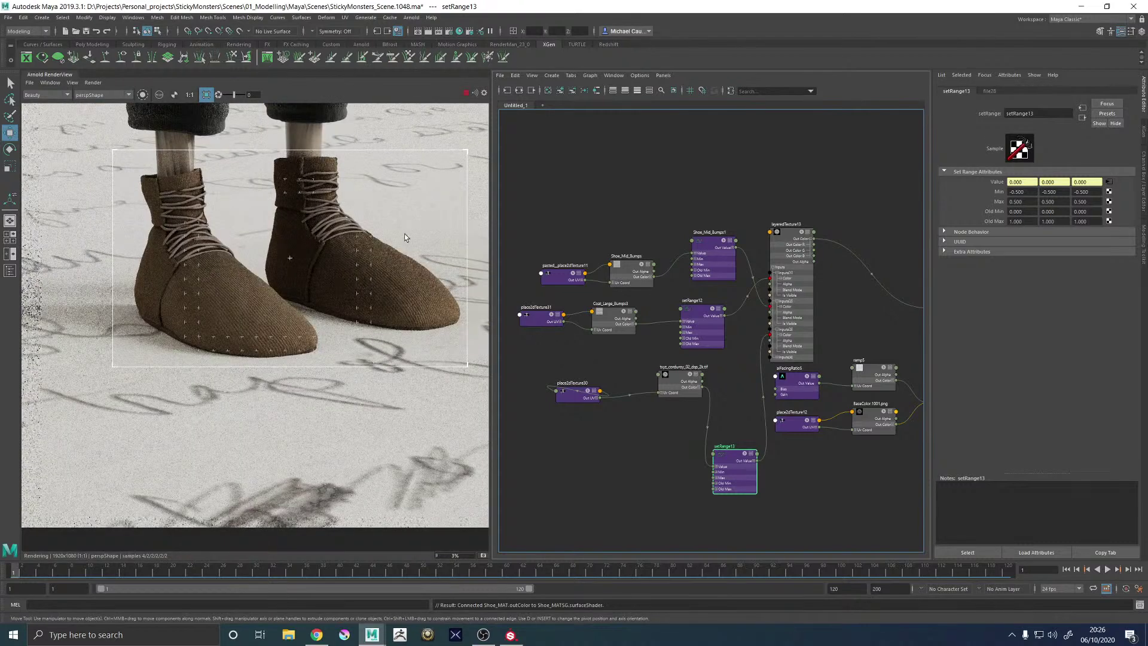
{"action": "scroll", "coordinate": [421, 246], "scroll_direction": "up", "scroll_amount": 2}
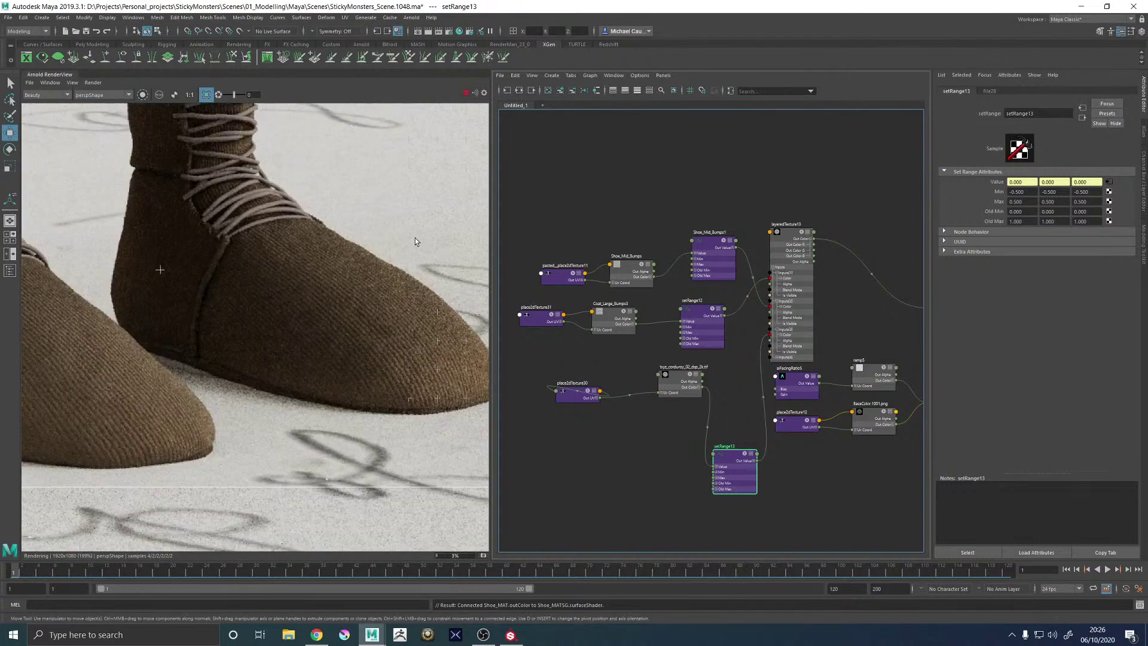
{"action": "scroll", "coordinate": [408, 233], "scroll_direction": "down", "scroll_amount": 1}
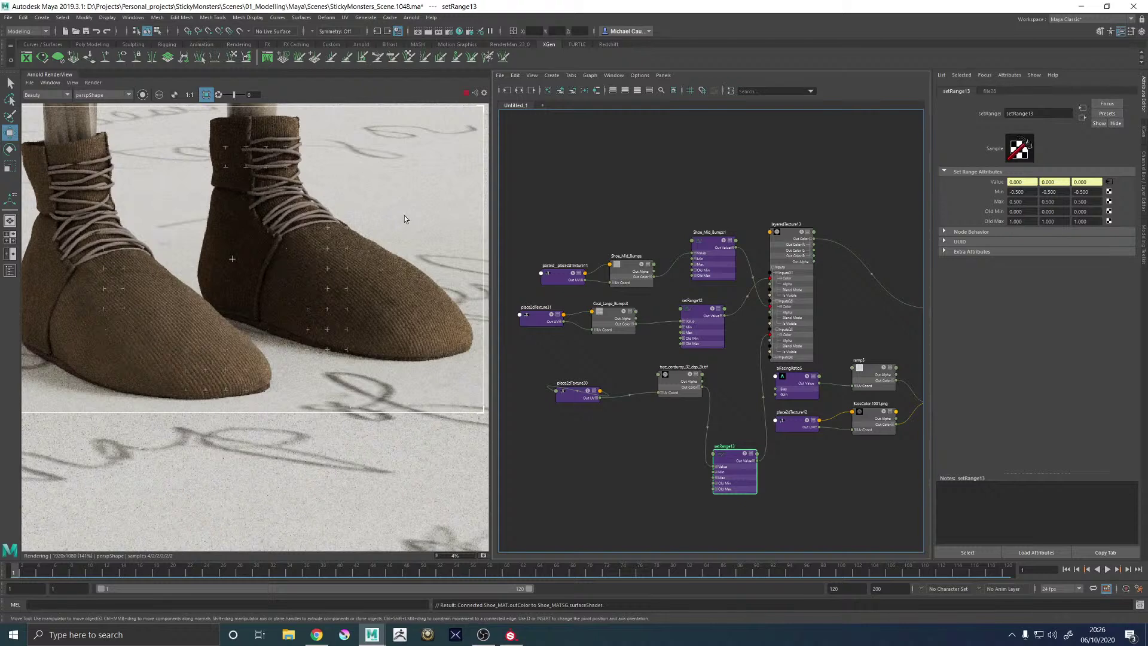
{"action": "scroll", "coordinate": [379, 217], "scroll_direction": "down", "scroll_amount": 2}
{"action": "scroll", "coordinate": [383, 209], "scroll_direction": "up", "scroll_amount": 2}
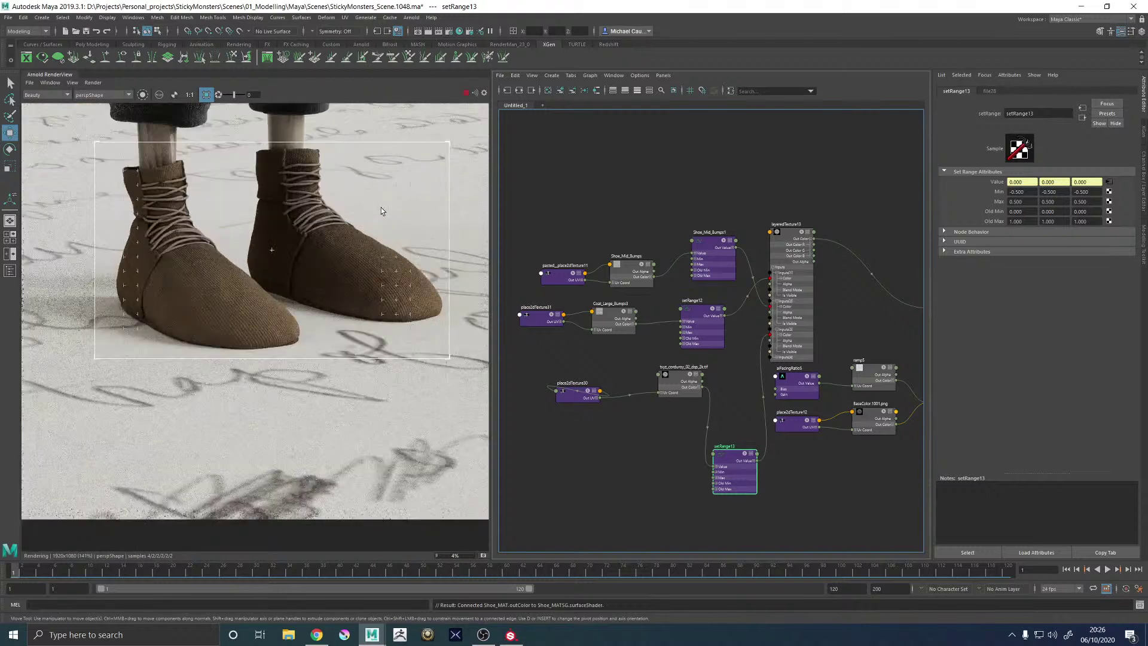
{"action": "middle_click_drag", "start_coordinate": [364, 212], "coordinate": [244, 213]}
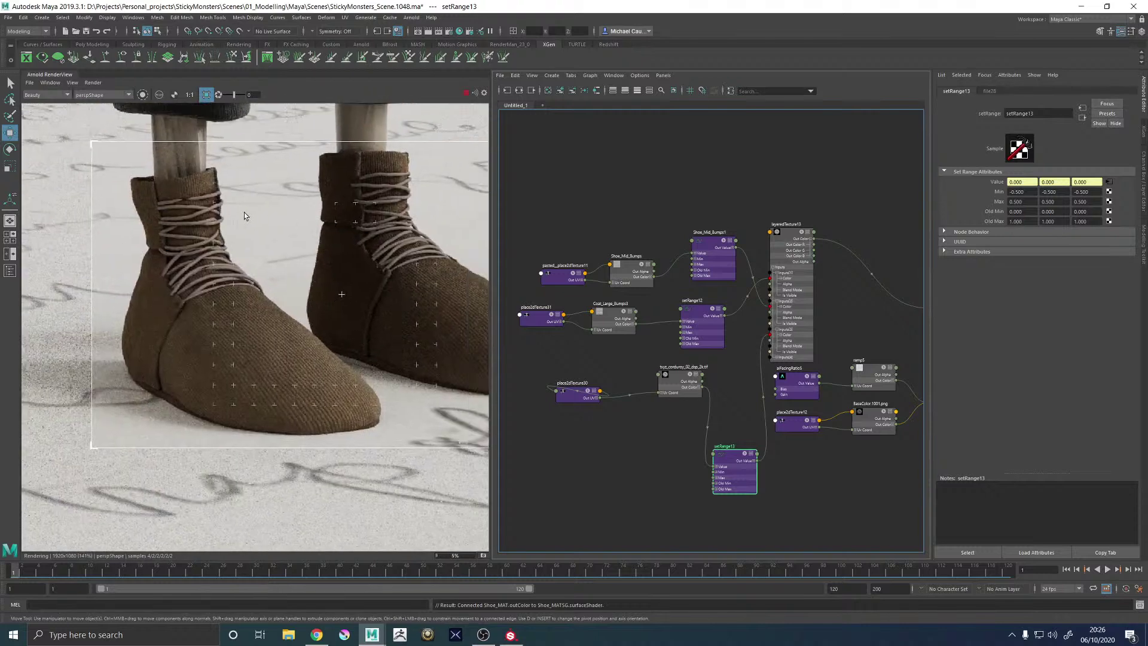
{"action": "scroll", "coordinate": [278, 307], "scroll_direction": "up", "scroll_amount": 2}
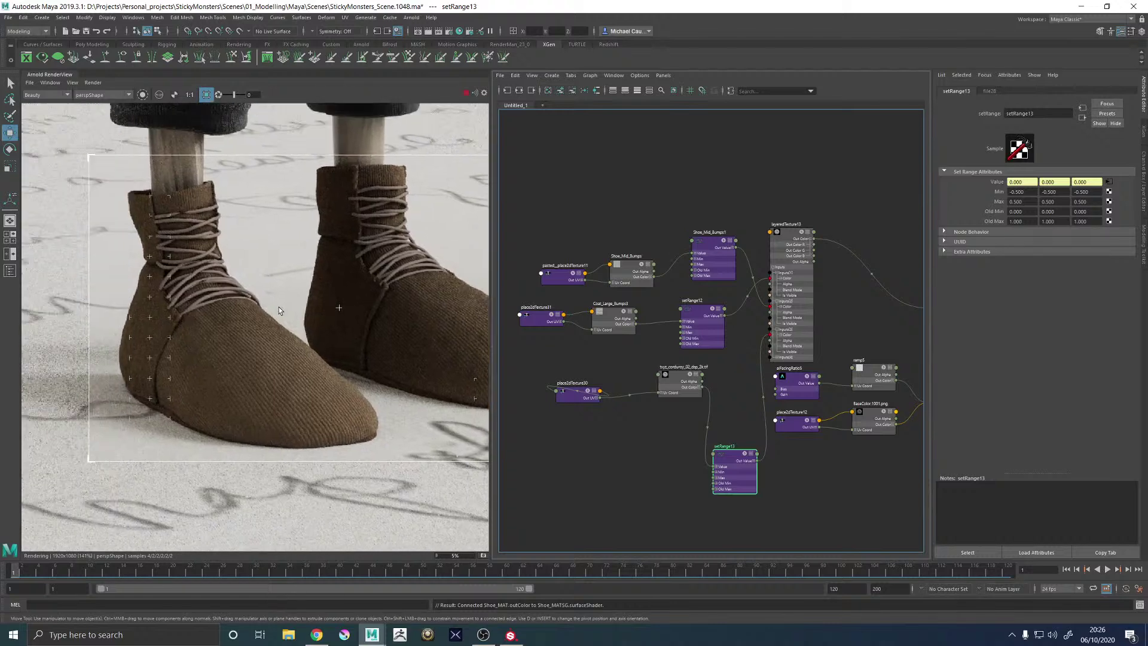
{"action": "scroll", "coordinate": [236, 266], "scroll_direction": "up", "scroll_amount": 1}
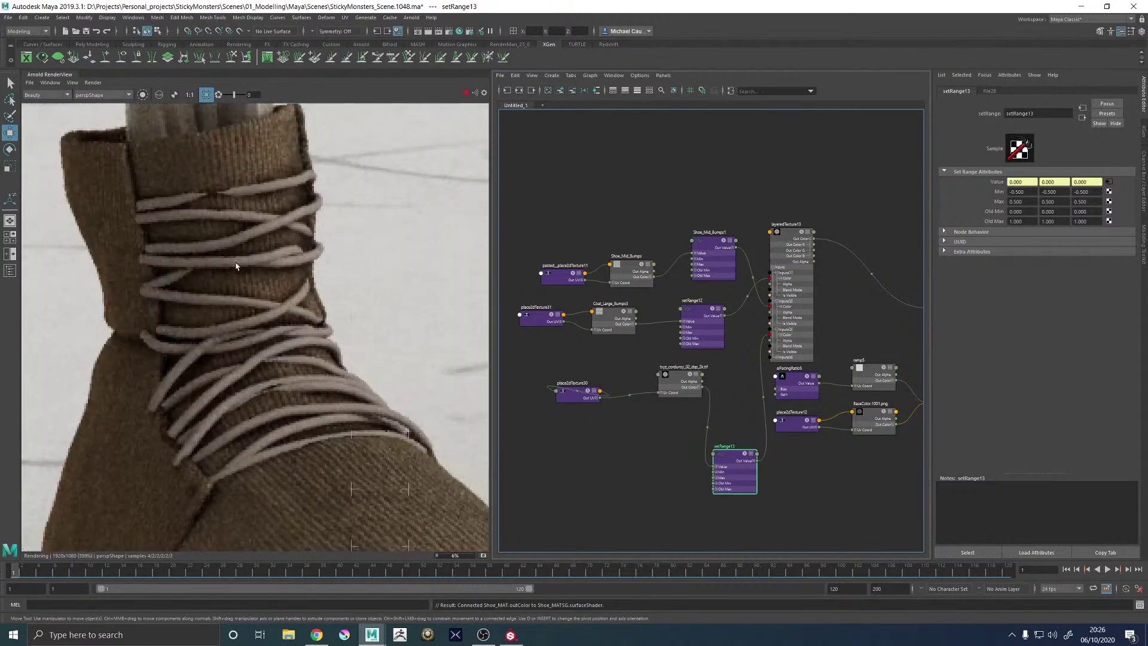
{"action": "scroll", "coordinate": [236, 266], "scroll_direction": "down", "scroll_amount": 2}
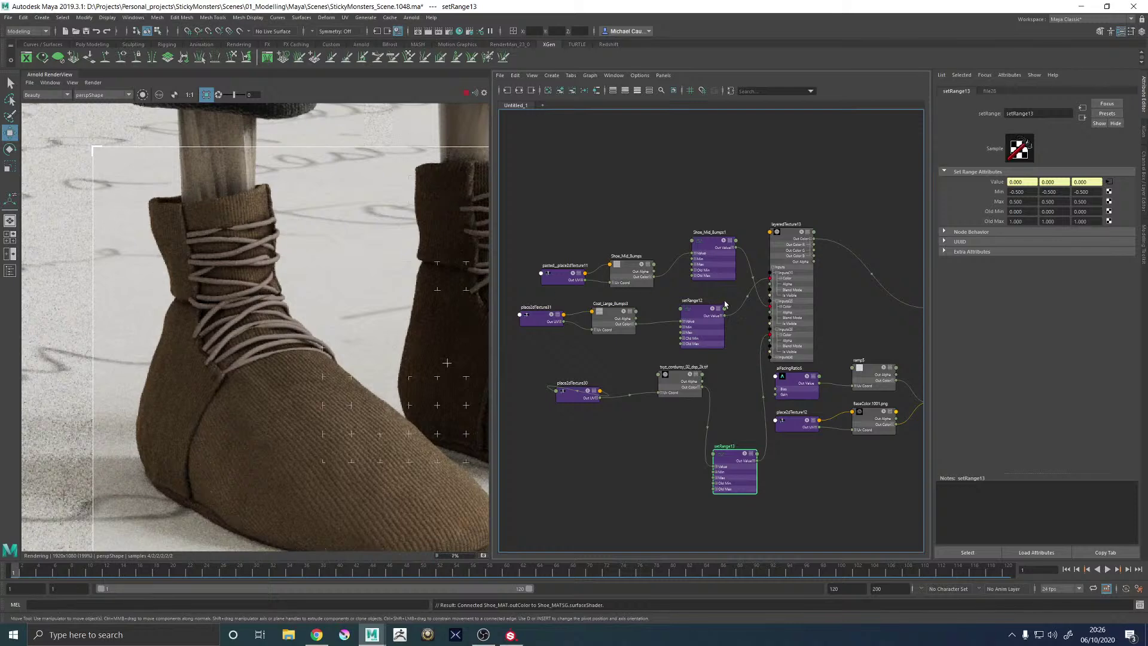
Look over both shoes in the live render, stop the render, and switch to Substance Painter
{"action": "middle_click_drag", "start_coordinate": [353, 302], "coordinate": [251, 264]}
{"action": "scroll", "coordinate": [377, 248], "scroll_direction": "down", "scroll_amount": 1}
{"action": "scroll", "coordinate": [282, 272], "scroll_direction": "down", "scroll_amount": 3}
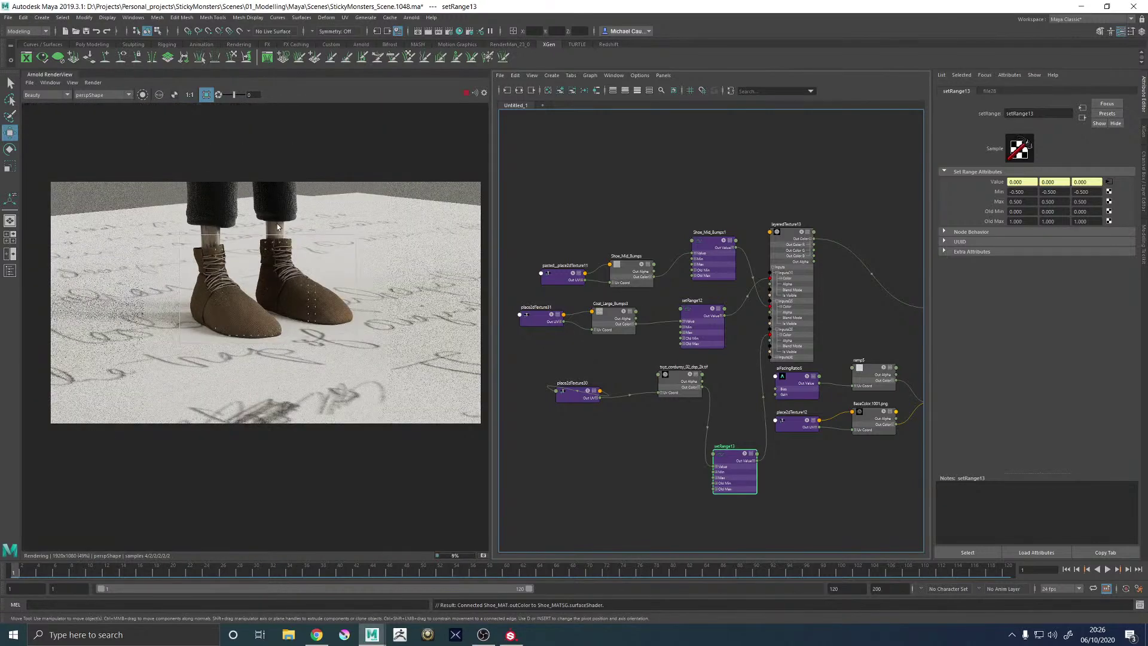
{"action": "left_click", "coordinate": [466, 92]}
{"action": "left_click", "coordinate": [509, 635]}
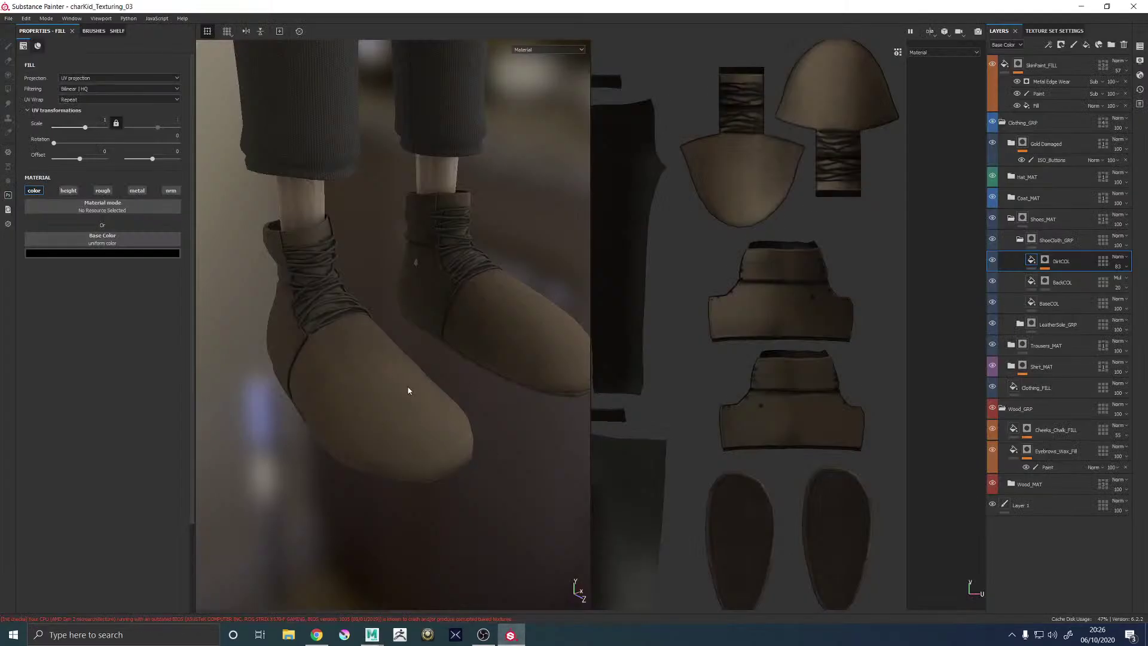
Examine the shoes against the trousers and coat on the textured character, from full figure to the lower body
{"action": "mouse_move", "coordinate": [408, 390]}
{"action": "left_mouse_down", "text": "alt"}
{"action": "mouse_move", "coordinate": [367, 410]}
{"action": "mouse_move", "coordinate": [276, 379]}
{"action": "mouse_move", "coordinate": [395, 381]}
{"action": "left_mouse_up", "text": "alt"}
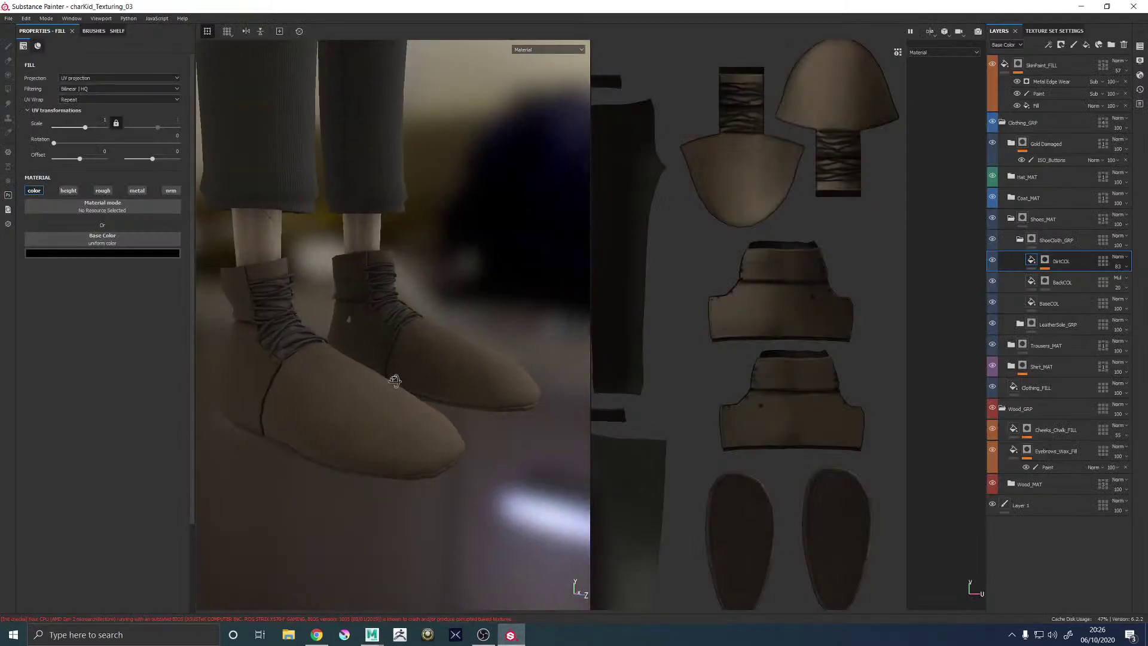
{"action": "right_click_drag", "start_coordinate": [394, 380], "coordinate": [182, 407], "text": "alt"}
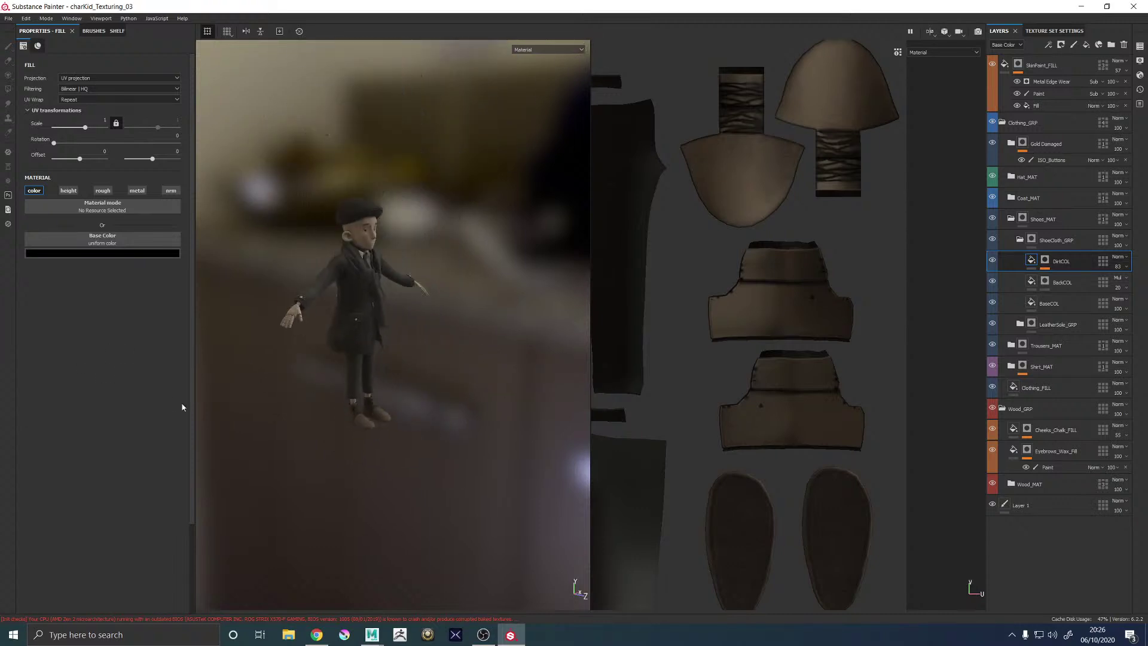
{"action": "left_click_drag", "start_coordinate": [182, 407], "coordinate": [305, 392], "text": "alt"}
{"action": "right_click_drag", "start_coordinate": [299, 379], "coordinate": [417, 318], "text": "alt"}
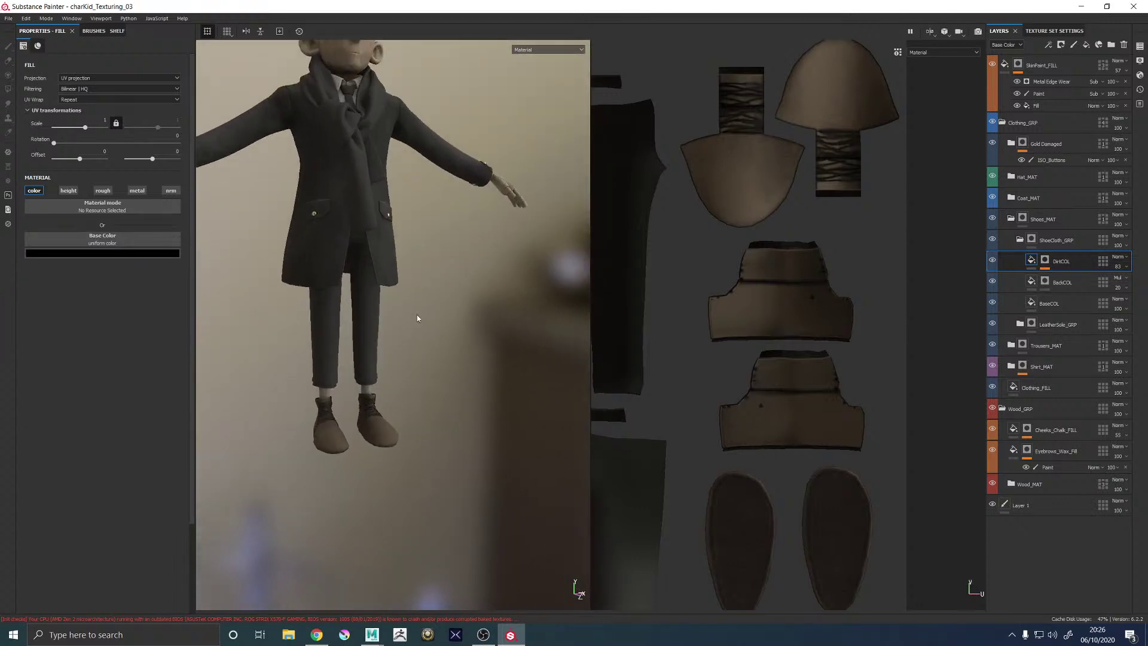
{"action": "middle_click_drag", "start_coordinate": [363, 132], "coordinate": [403, 227], "text": "alt"}
{"action": "middle_click_drag", "start_coordinate": [440, 368], "coordinate": [450, 218], "text": "alt"}
{"action": "right_click_drag", "start_coordinate": [295, 293], "coordinate": [359, 354], "text": "alt"}
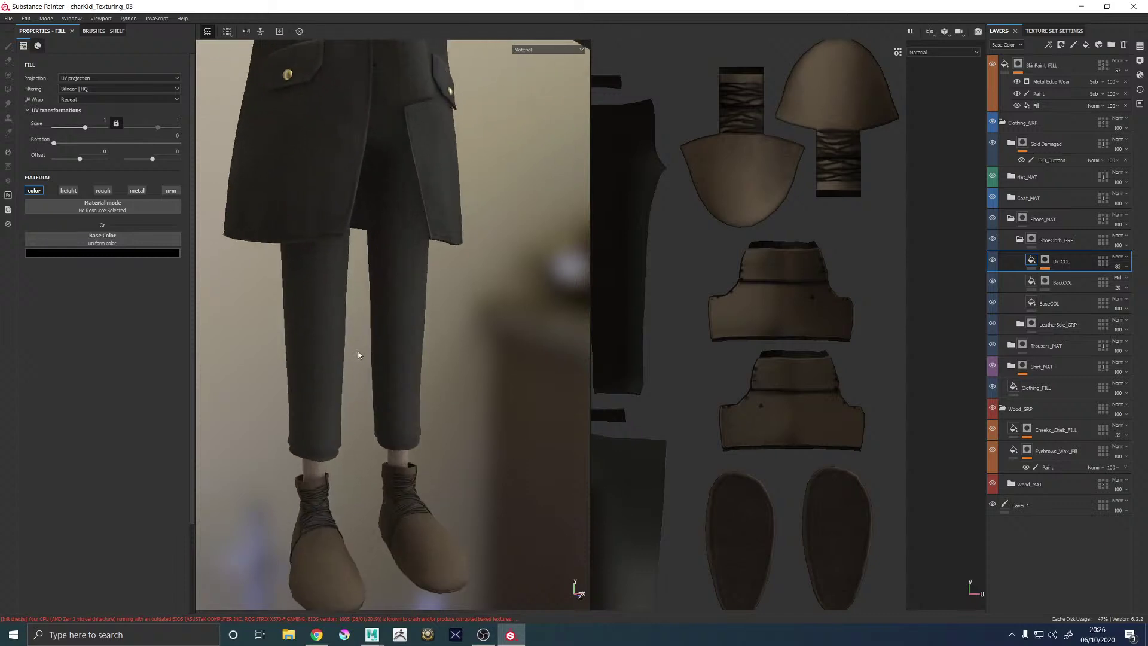
{"action": "middle_click_drag", "start_coordinate": [359, 353], "coordinate": [442, 252], "text": "alt"}
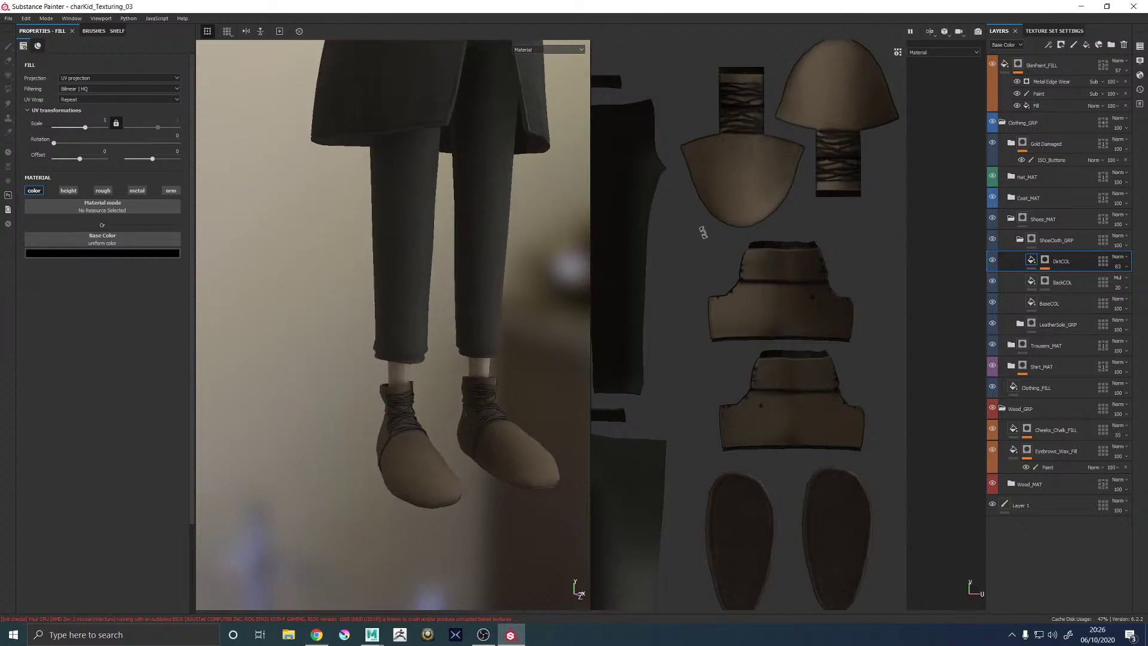
Lighten the ShoeCloth_GRP BaseCOL fill's base color to a greyish beige, about R 0.25, G 0.21, B 0.17
{"action": "left_click", "coordinate": [1048, 303]}
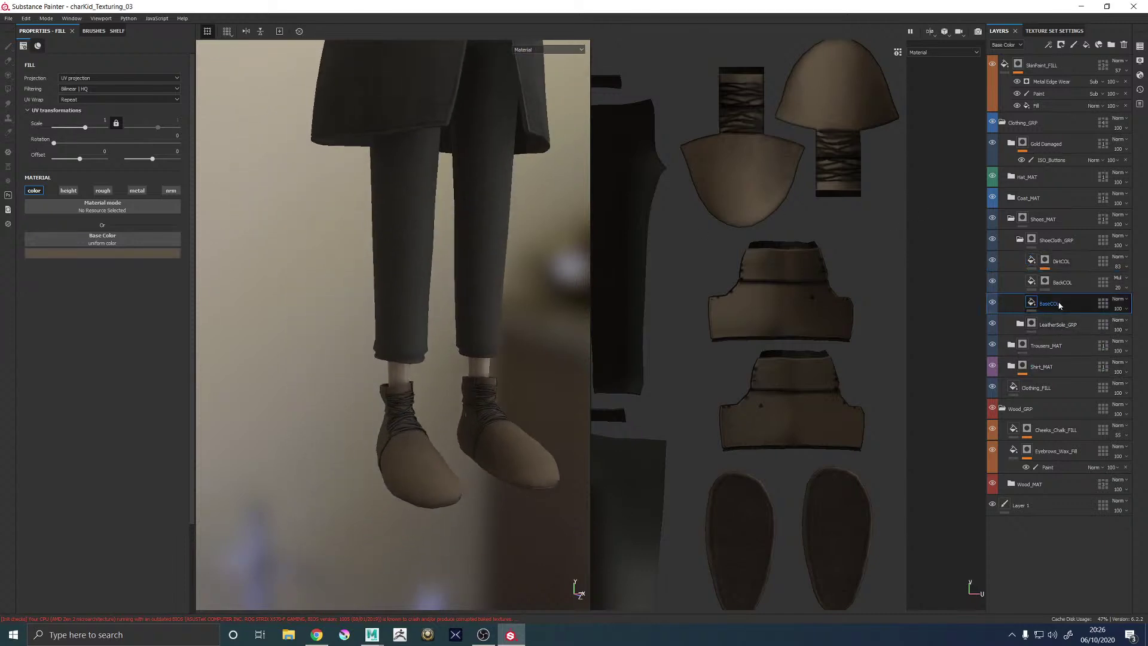
{"action": "left_click", "coordinate": [98, 254]}
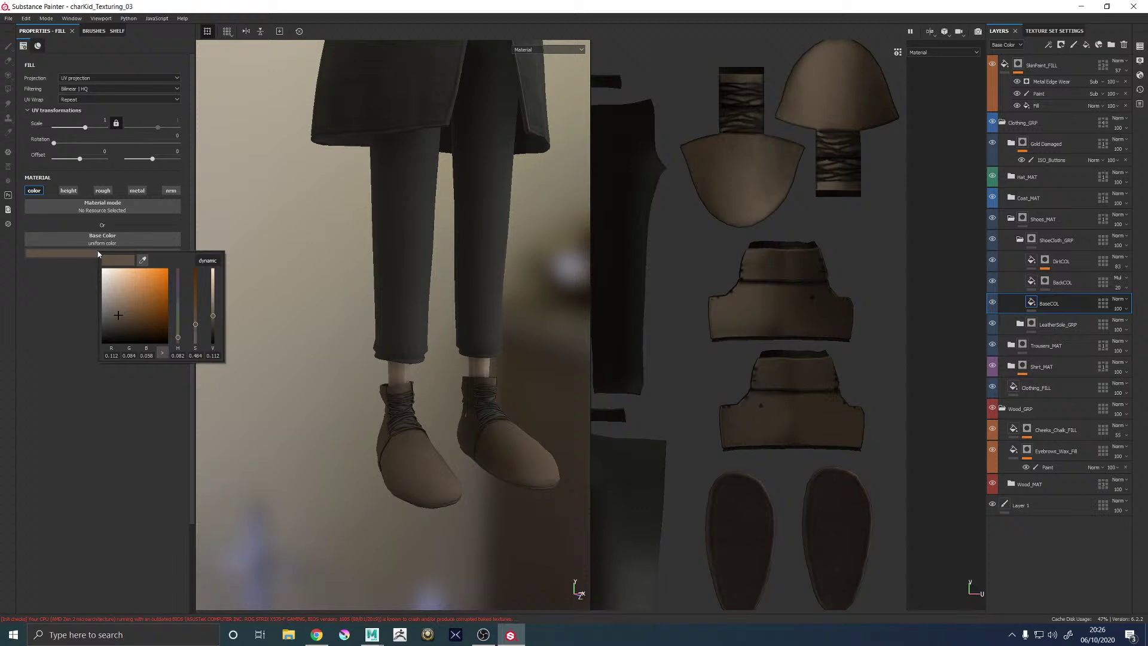
{"action": "left_click", "coordinate": [119, 308]}
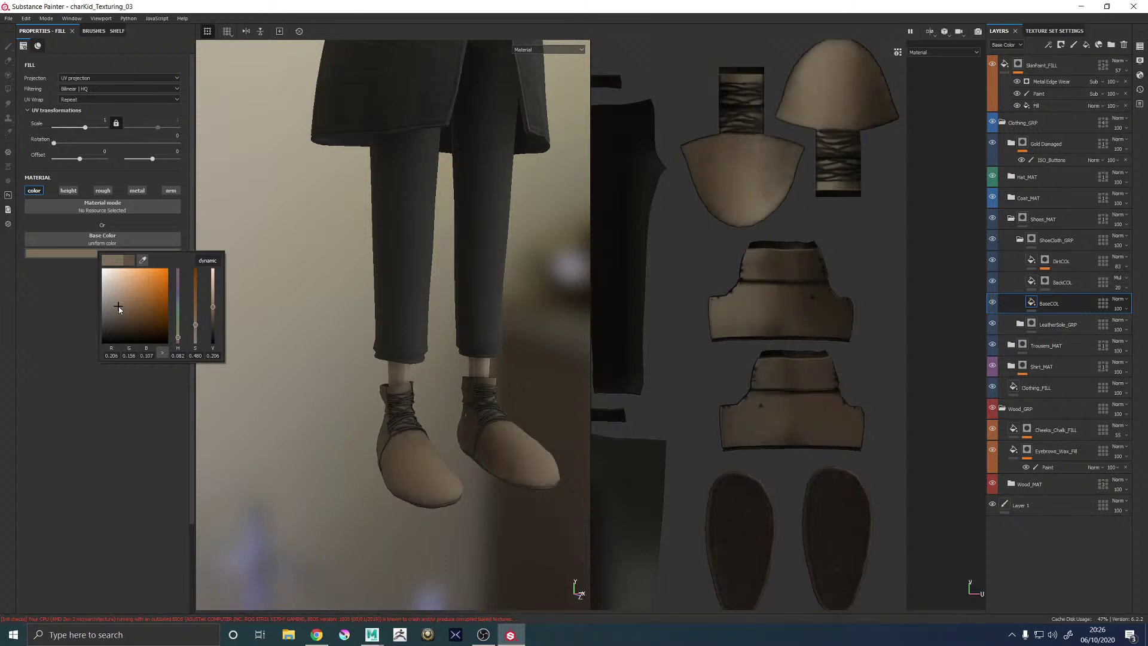
{"action": "left_click", "coordinate": [112, 303]}
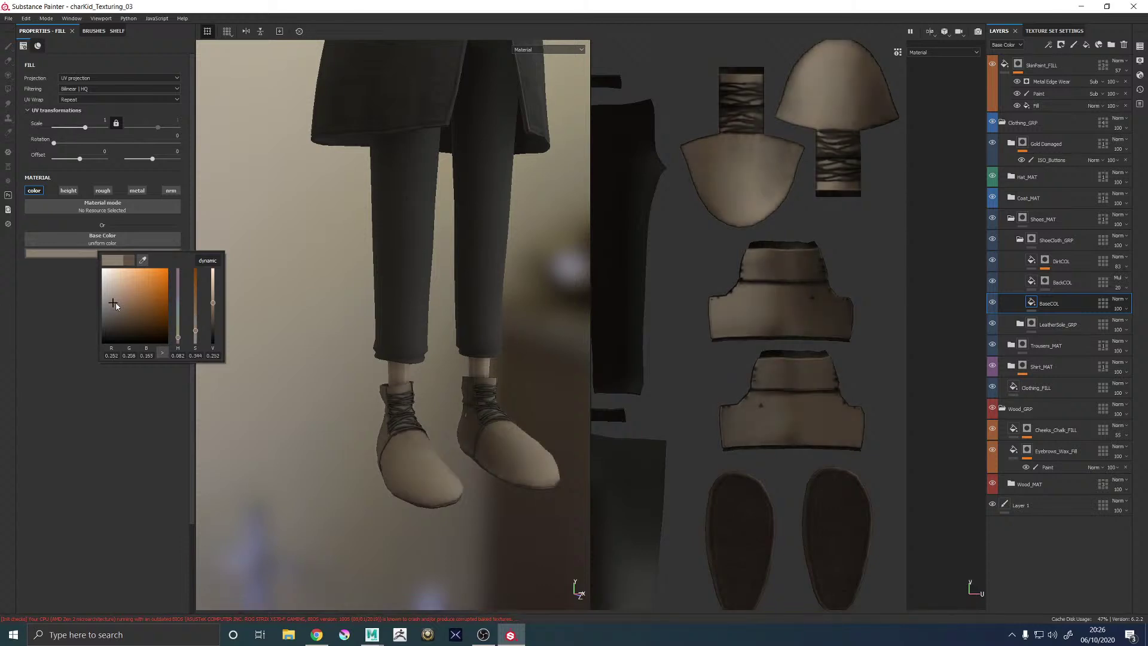
Examine the new shoe color on the whole character from several sides, and inspect the wooden hand and coat cuff
{"action": "right_click_drag", "start_coordinate": [456, 282], "coordinate": [384, 231], "text": "alt"}
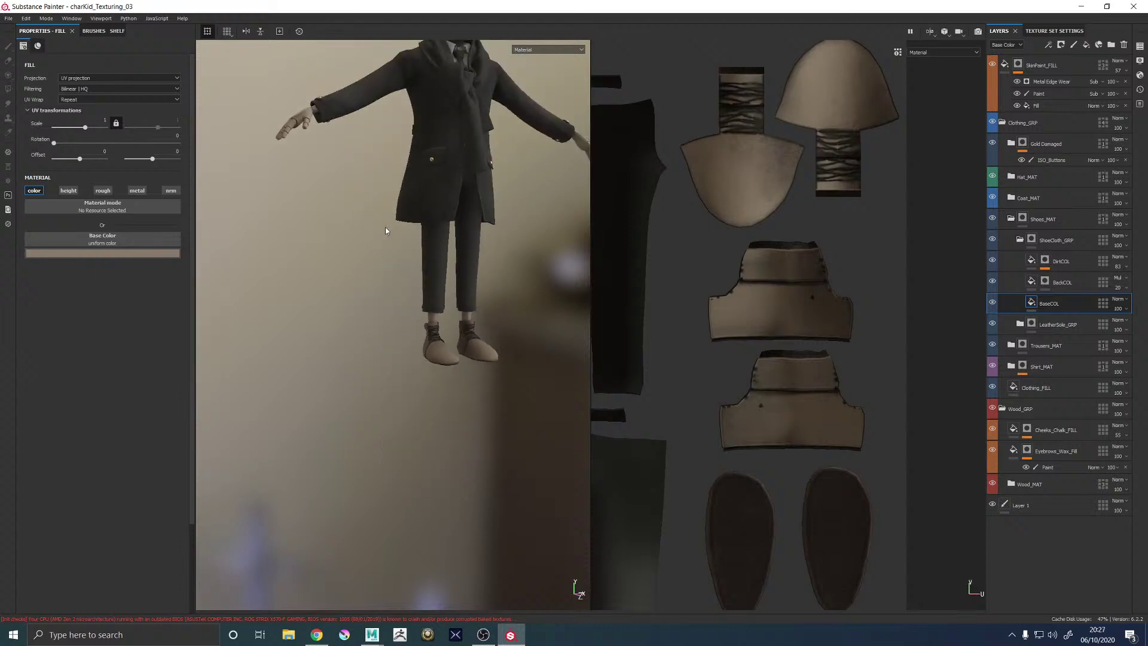
{"action": "middle_click_drag", "start_coordinate": [384, 231], "coordinate": [297, 338], "text": "alt"}
{"action": "left_click_drag", "start_coordinate": [297, 339], "coordinate": [426, 362], "text": "alt"}
{"action": "middle_click_drag", "start_coordinate": [426, 361], "coordinate": [460, 354], "text": "alt"}
{"action": "middle_click_drag", "start_coordinate": [393, 401], "coordinate": [387, 390], "text": "alt"}
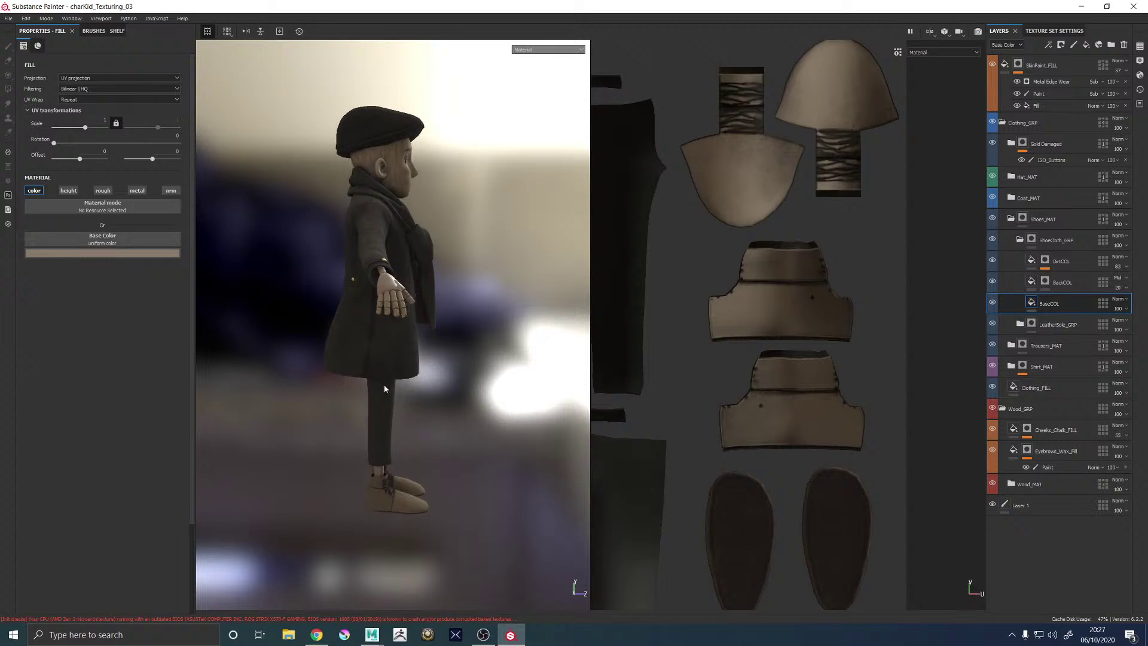
{"action": "left_click_drag", "start_coordinate": [458, 373], "coordinate": [294, 389], "text": "alt"}
{"action": "middle_click_drag", "start_coordinate": [320, 396], "coordinate": [318, 297], "text": "alt"}
{"action": "left_click_drag", "start_coordinate": [317, 297], "coordinate": [243, 325], "text": "alt"}
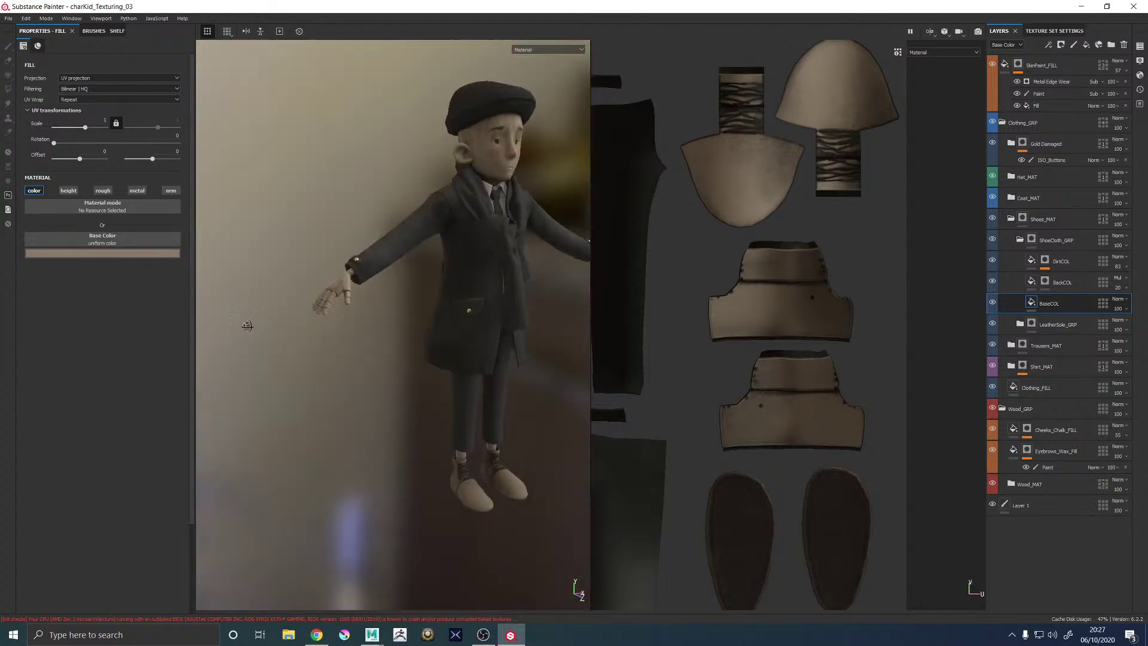
{"action": "right_click_drag", "start_coordinate": [243, 325], "coordinate": [364, 340], "text": "alt"}
{"action": "middle_click_drag", "start_coordinate": [364, 340], "coordinate": [507, 399], "text": "alt"}
{"action": "left_click_drag", "start_coordinate": [508, 400], "coordinate": [495, 432], "text": "alt"}
{"action": "right_click_drag", "start_coordinate": [495, 433], "coordinate": [269, 244], "text": "alt"}
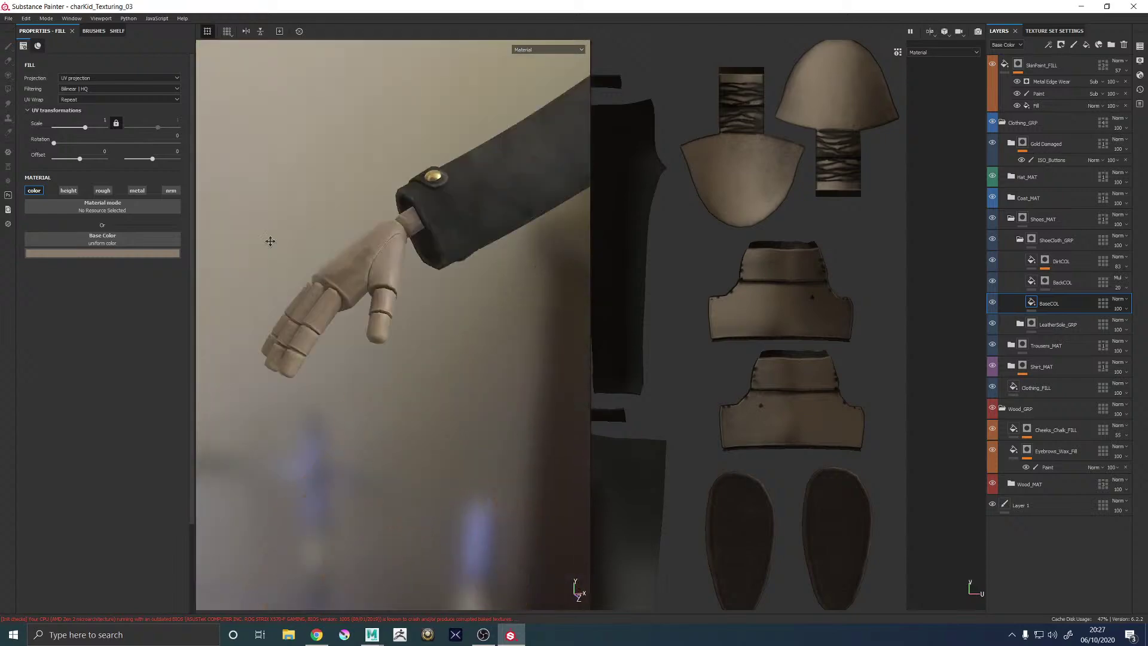
Examine the shoes, laces and exposed wooden ankles up close from the back and the front
{"action": "middle_click_drag", "start_coordinate": [269, 243], "coordinate": [396, 269], "text": "alt"}
{"action": "right_click_drag", "start_coordinate": [396, 269], "coordinate": [426, 269], "text": "alt"}
{"action": "left_click_drag", "start_coordinate": [425, 269], "coordinate": [388, 325], "text": "alt"}
{"action": "right_click_drag", "start_coordinate": [388, 325], "coordinate": [445, 321], "text": "alt"}
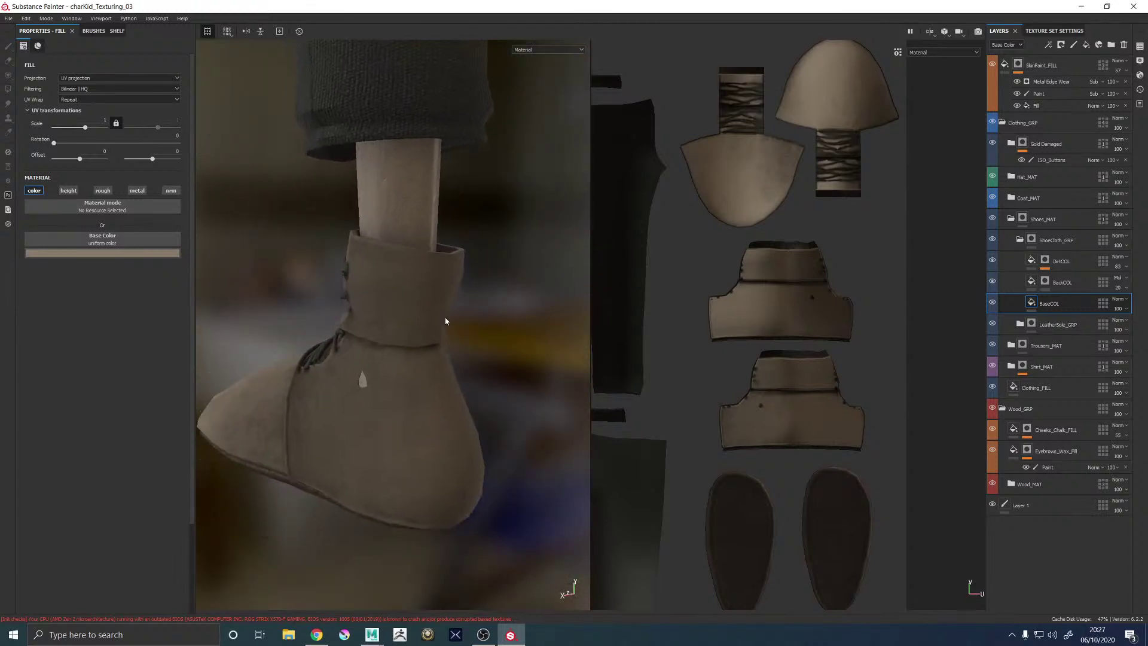
{"action": "right_click_drag", "start_coordinate": [417, 393], "coordinate": [353, 385], "text": "alt"}
{"action": "left_click_drag", "start_coordinate": [353, 385], "coordinate": [531, 370], "text": "alt"}
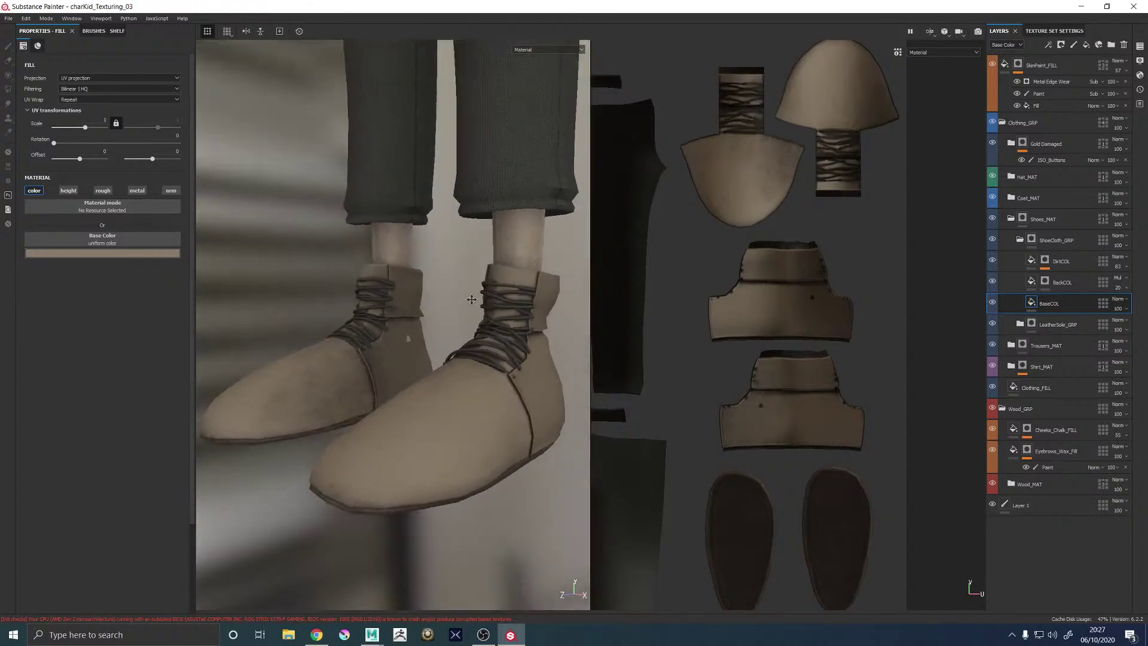
{"action": "middle_click_drag", "start_coordinate": [532, 371], "coordinate": [430, 446], "text": "alt"}
{"action": "right_click_drag", "start_coordinate": [431, 445], "coordinate": [243, 405], "text": "alt"}
{"action": "left_click_drag", "start_coordinate": [244, 404], "coordinate": [307, 402], "text": "alt"}
{"action": "right_click_drag", "start_coordinate": [308, 403], "coordinate": [520, 449], "text": "alt"}
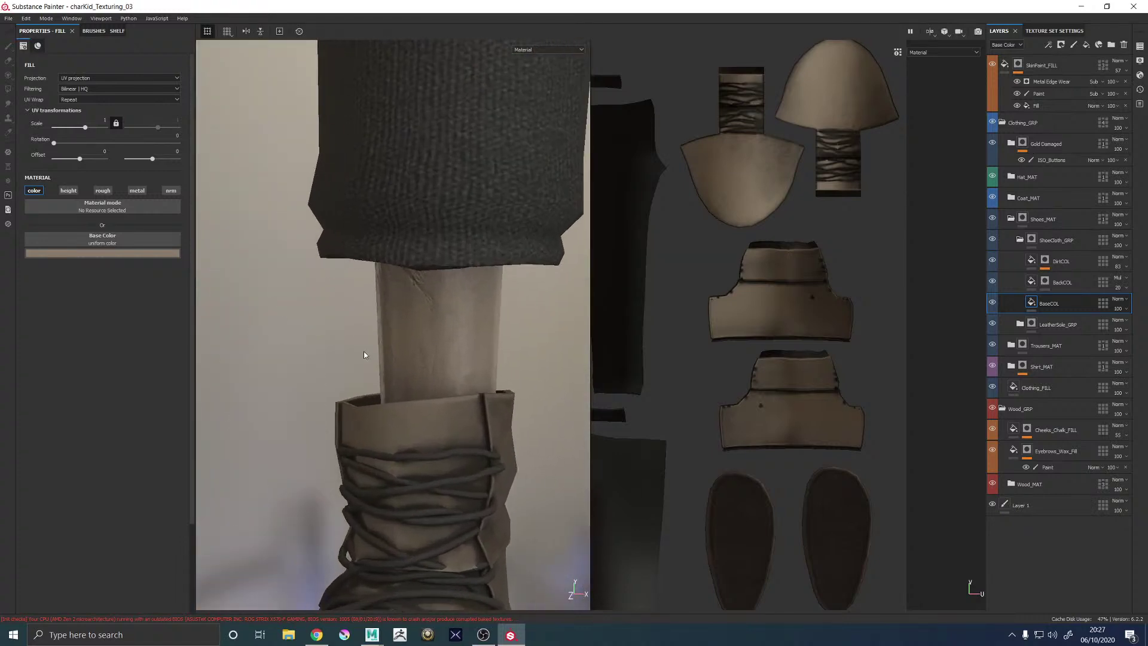
{"action": "right_click_drag", "start_coordinate": [366, 356], "coordinate": [429, 352], "text": "alt"}
{"action": "left_click_drag", "start_coordinate": [430, 352], "coordinate": [428, 342], "text": "alt"}
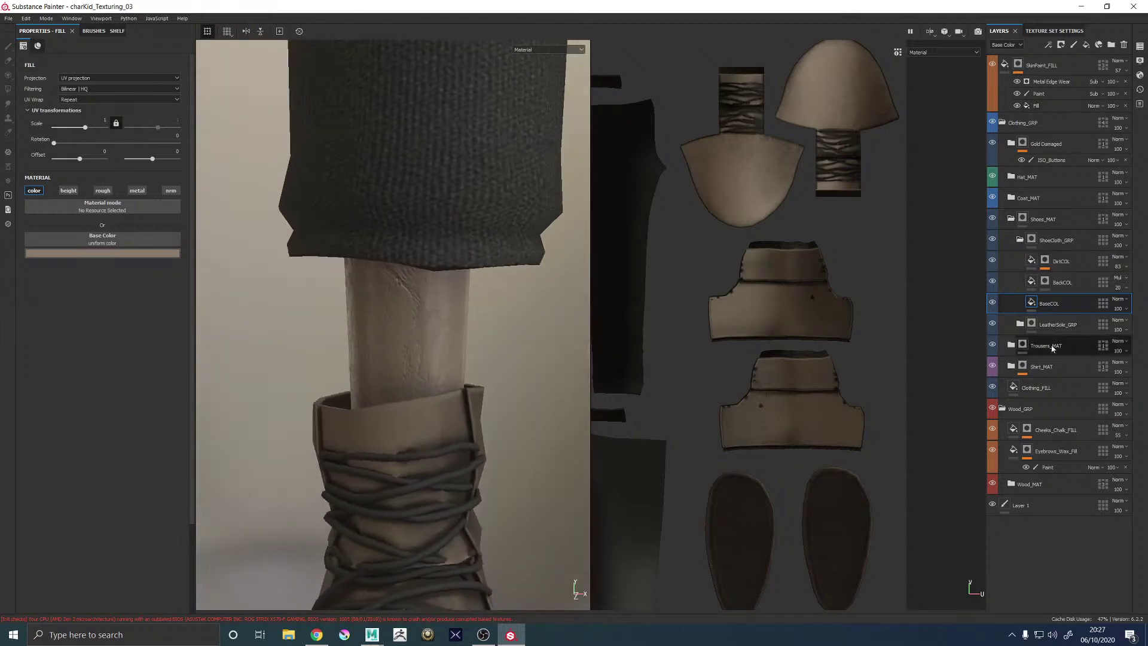
Examine the UV tiles around the lower-leg shells and compare them with the ankles on the model
{"action": "right_click_drag", "start_coordinate": [512, 311], "coordinate": [218, 312], "text": "alt"}
{"action": "mouse_move", "coordinate": [708, 314]}
{"action": "right_mouse_down", "text": "alt"}
{"action": "mouse_move", "coordinate": [687, 313]}
{"action": "mouse_move", "coordinate": [696, 310]}
{"action": "right_mouse_up", "text": "alt"}
{"action": "middle_click_drag", "start_coordinate": [726, 269], "coordinate": [896, 245], "text": "alt"}
{"action": "scroll", "coordinate": [896, 246], "scroll_direction": "up", "scroll_amount": 3}
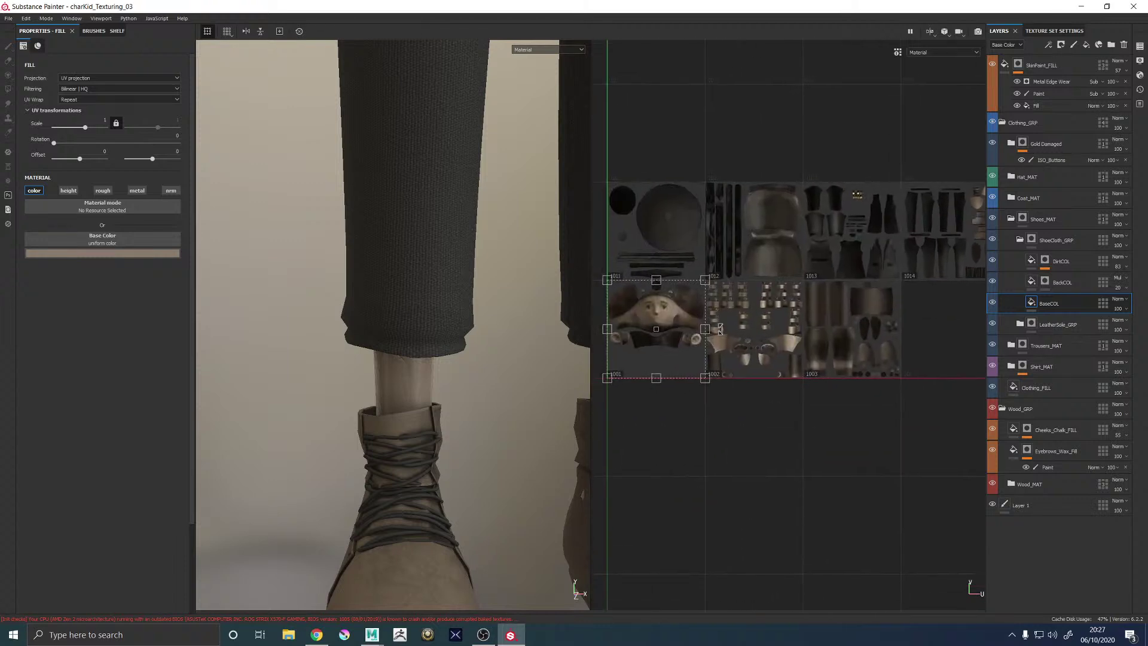
{"action": "middle_click_drag", "start_coordinate": [714, 368], "coordinate": [513, 418], "text": "alt"}
{"action": "middle_click_drag", "start_coordinate": [821, 377], "coordinate": [793, 391], "text": "alt"}
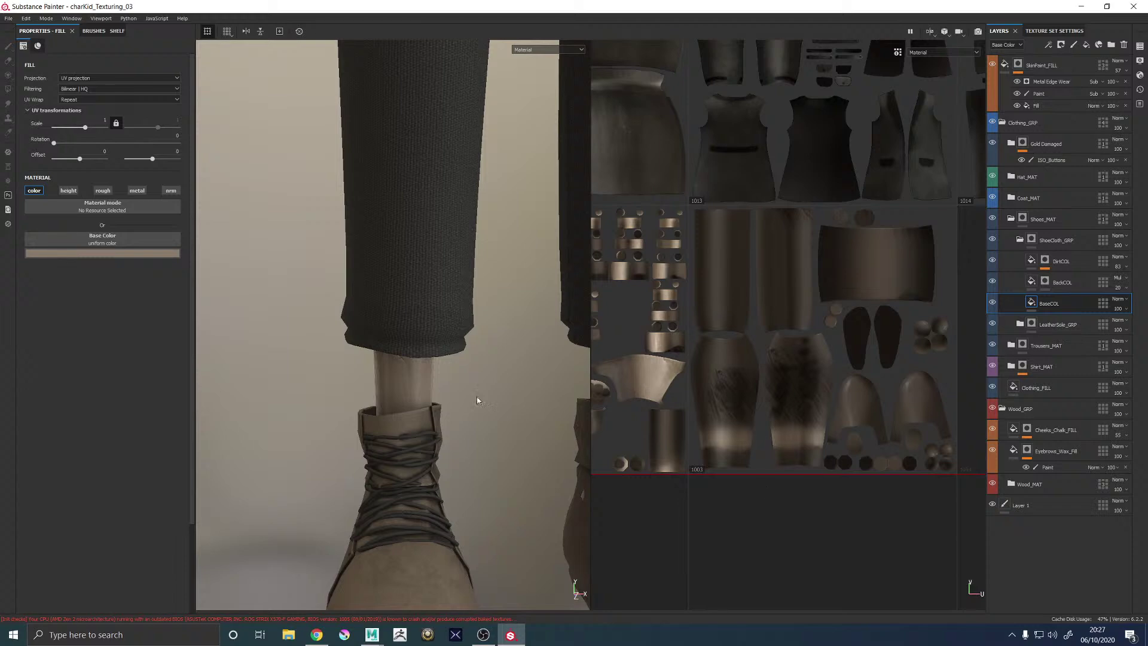
{"action": "left_click_drag", "start_coordinate": [419, 405], "coordinate": [526, 344], "text": "alt"}
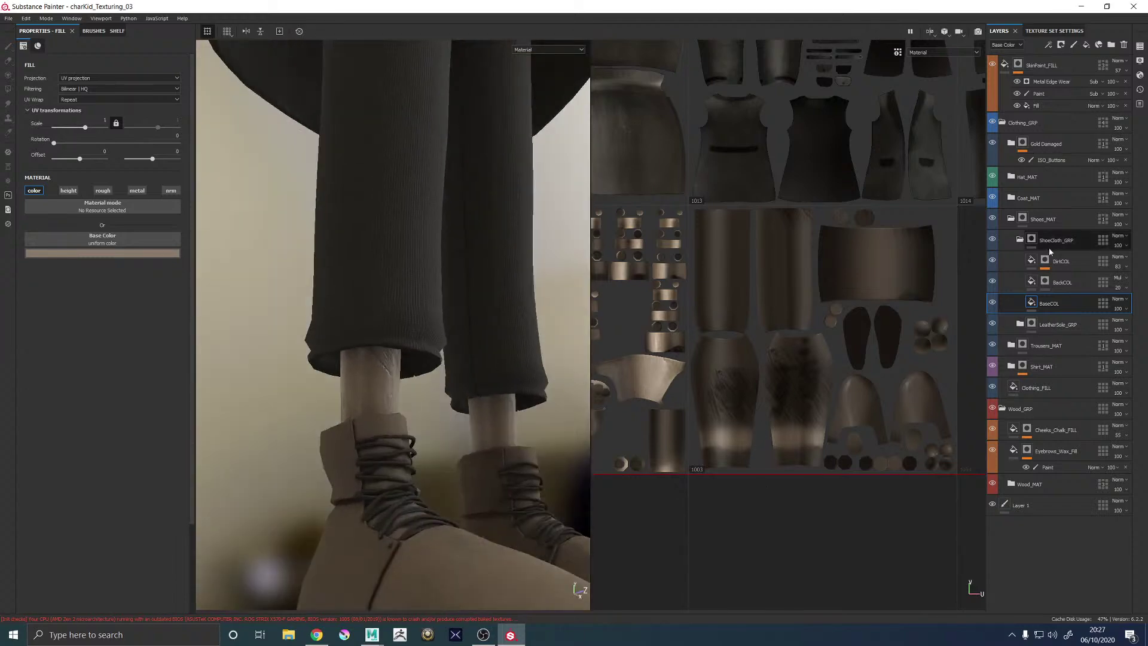
Collapse the Clothing_GRP and Wood_MAT folders in the layer stack, and review the coat, trousers and ankles
{"action": "left_click", "coordinate": [1002, 122]}
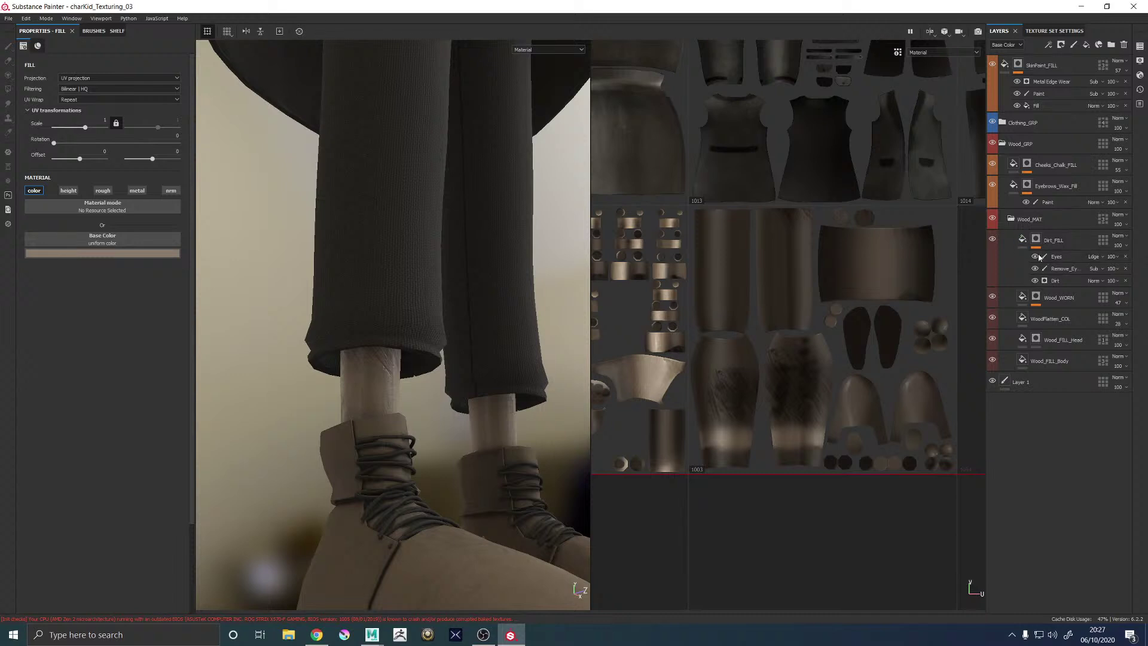
{"action": "left_click", "coordinate": [1010, 220]}
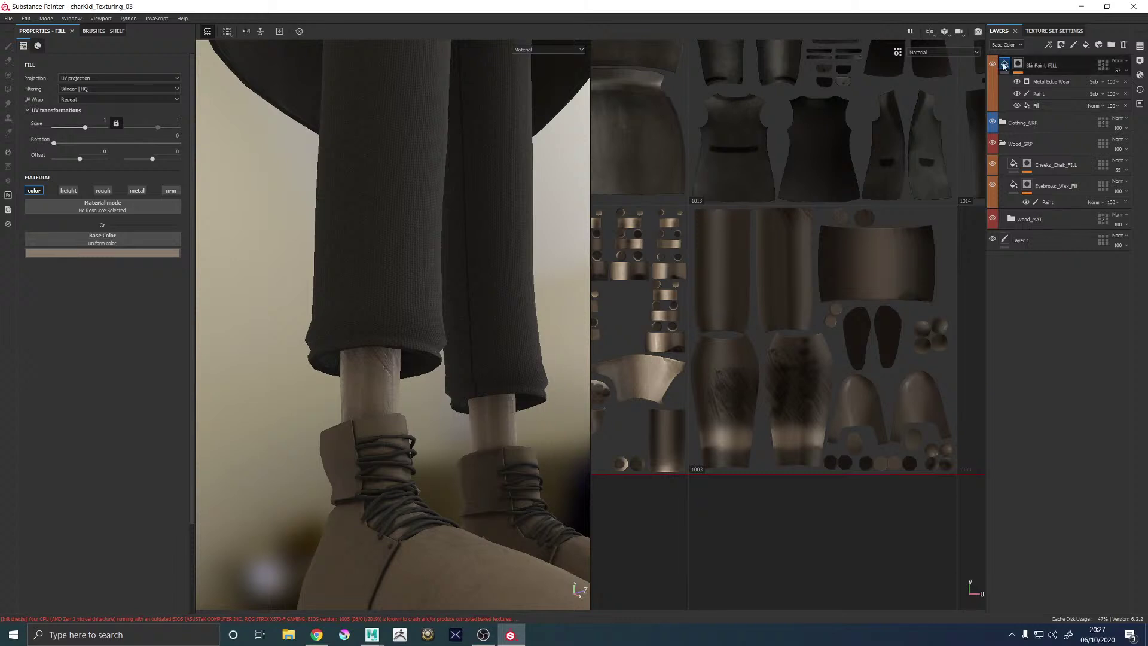
{"action": "left_click_drag", "start_coordinate": [387, 272], "coordinate": [383, 300], "text": "alt"}
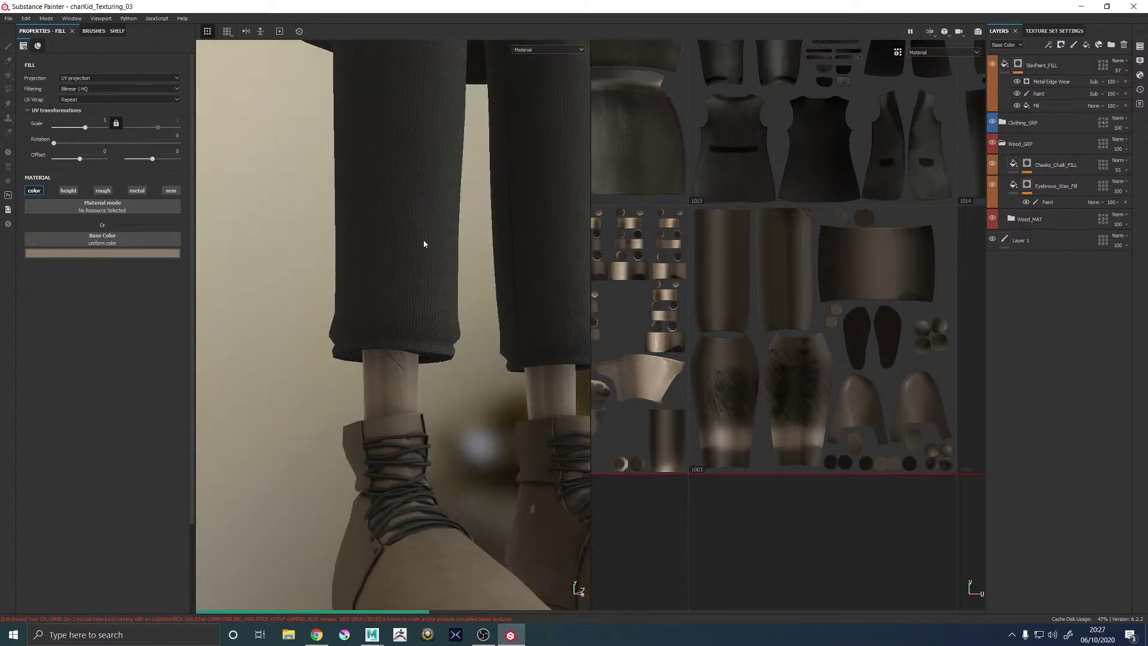
{"action": "middle_click_drag", "start_coordinate": [403, 199], "coordinate": [374, 154], "text": "alt"}
{"action": "right_click_drag", "start_coordinate": [461, 275], "coordinate": [181, 265], "text": "alt"}
{"action": "middle_click_drag", "start_coordinate": [379, 278], "coordinate": [377, 492], "text": "alt"}
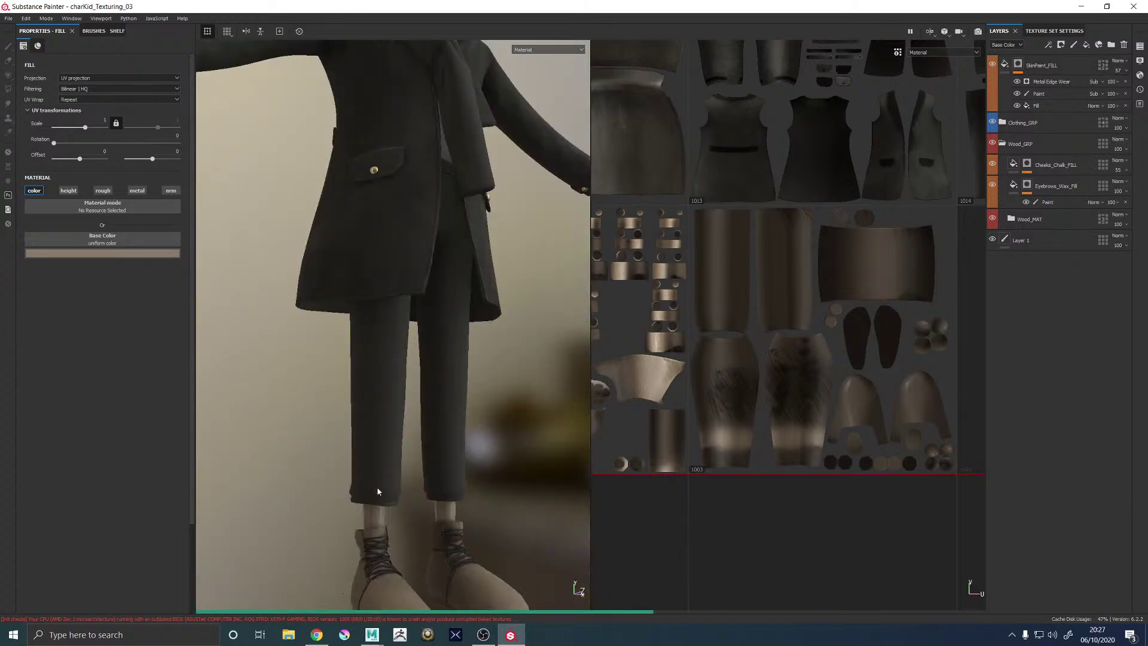
{"action": "middle_click_drag", "start_coordinate": [392, 387], "coordinate": [382, 598], "text": "alt"}
{"action": "left_click_drag", "start_coordinate": [430, 185], "coordinate": [402, 249], "text": "alt"}
{"action": "middle_click_drag", "start_coordinate": [407, 257], "coordinate": [412, 80], "text": "alt"}
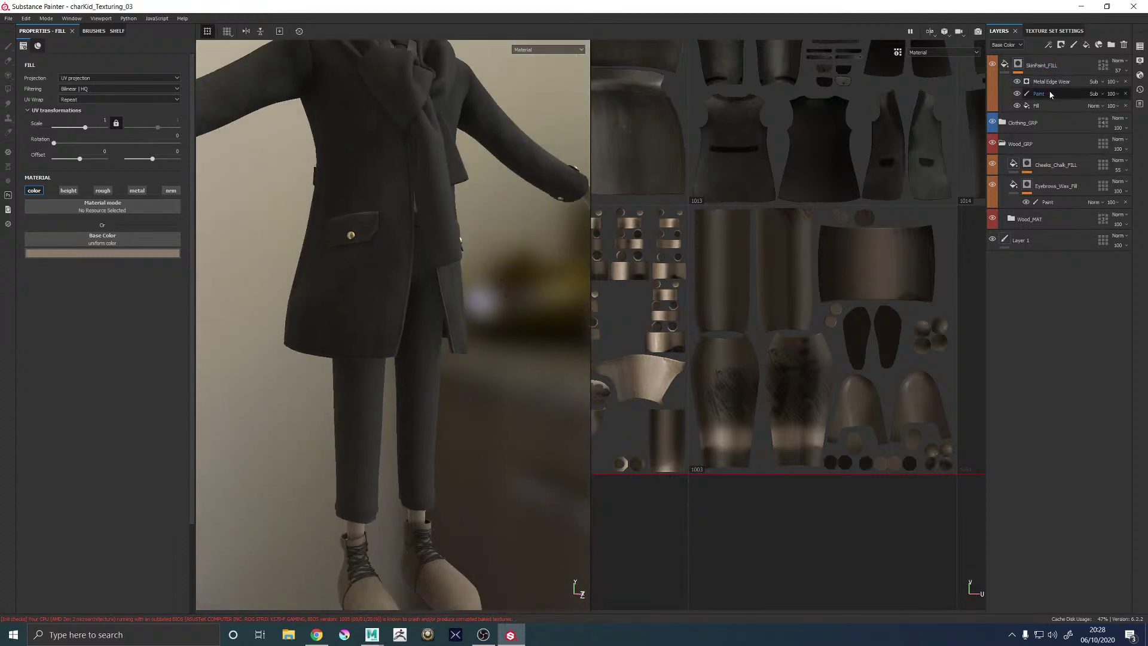
Select the Paint effect in the SkinPaint_FILL mask and choose the Artistic Soft Fingers brush for the ankle area
{"action": "left_click", "coordinate": [1040, 93]}
{"action": "scroll", "coordinate": [491, 457], "scroll_direction": "up", "scroll_amount": 5}
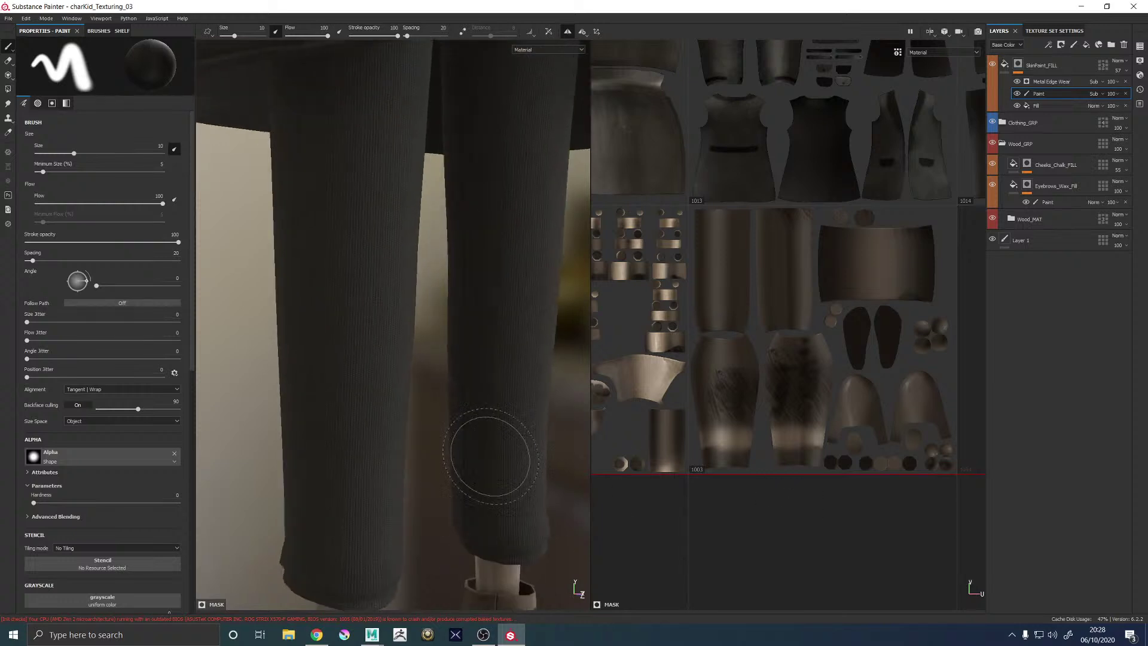
{"action": "middle_click_drag", "start_coordinate": [490, 457], "coordinate": [353, 290], "text": "alt"}
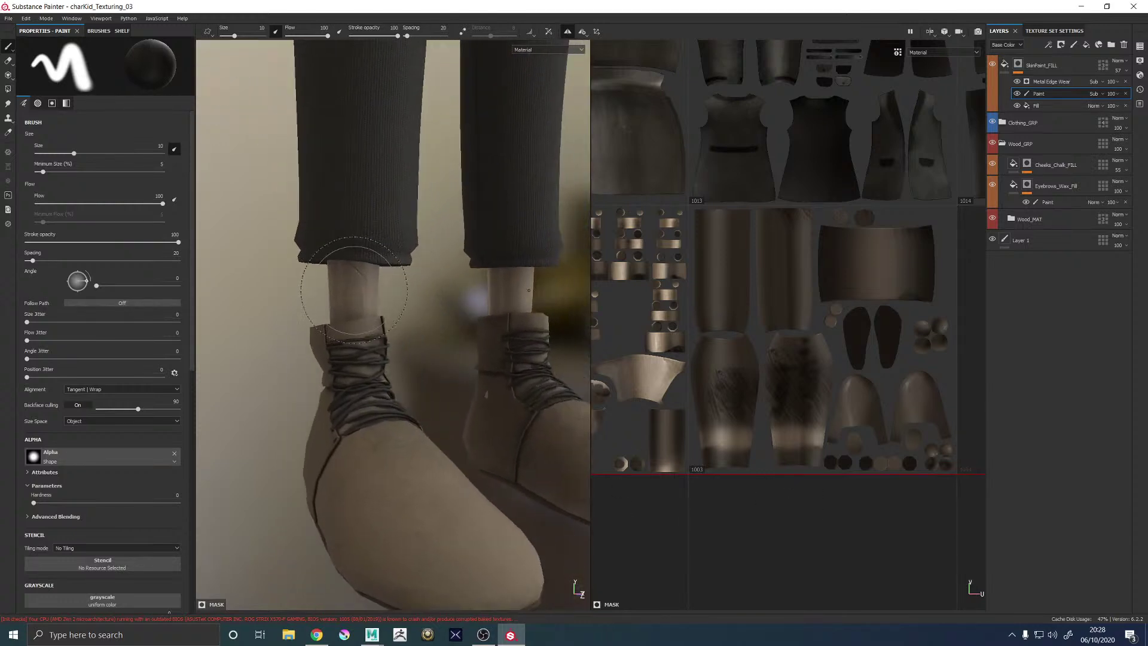
{"action": "scroll", "coordinate": [718, 442], "scroll_direction": "up", "scroll_amount": 6}
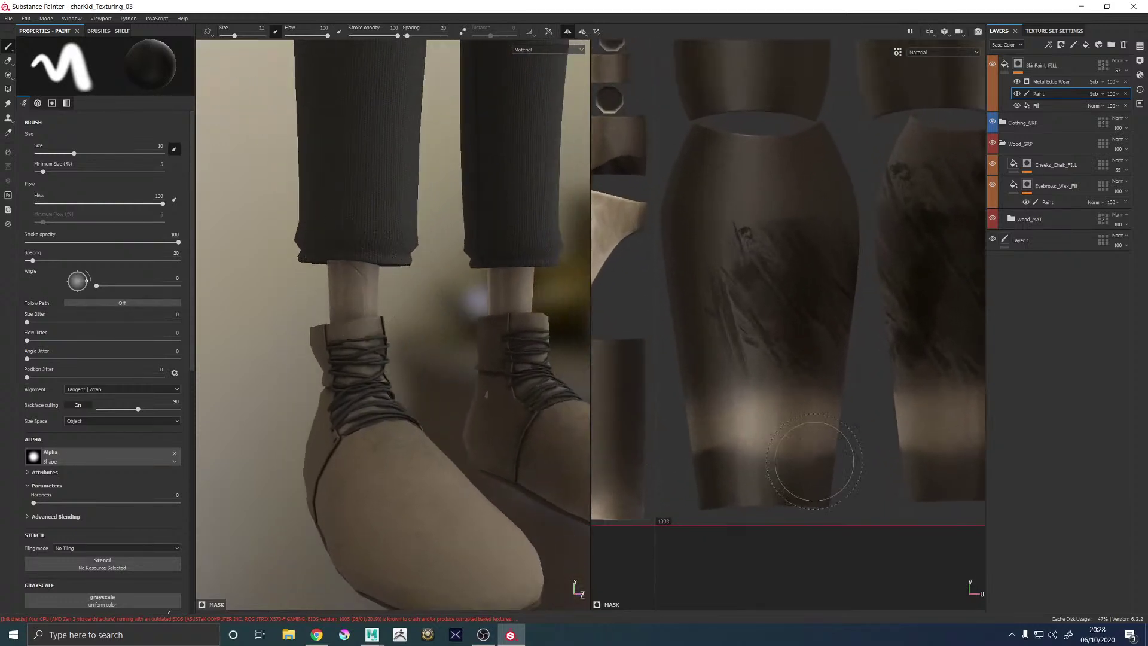
{"action": "left_click", "coordinate": [122, 30]}
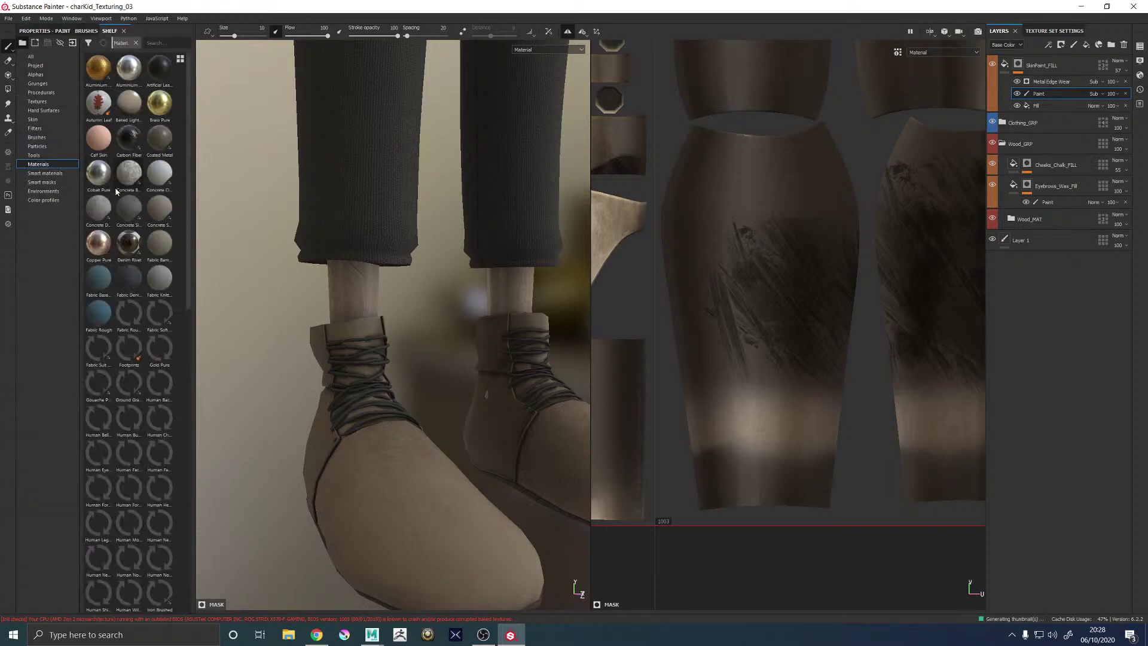
{"action": "left_click", "coordinate": [37, 137]}
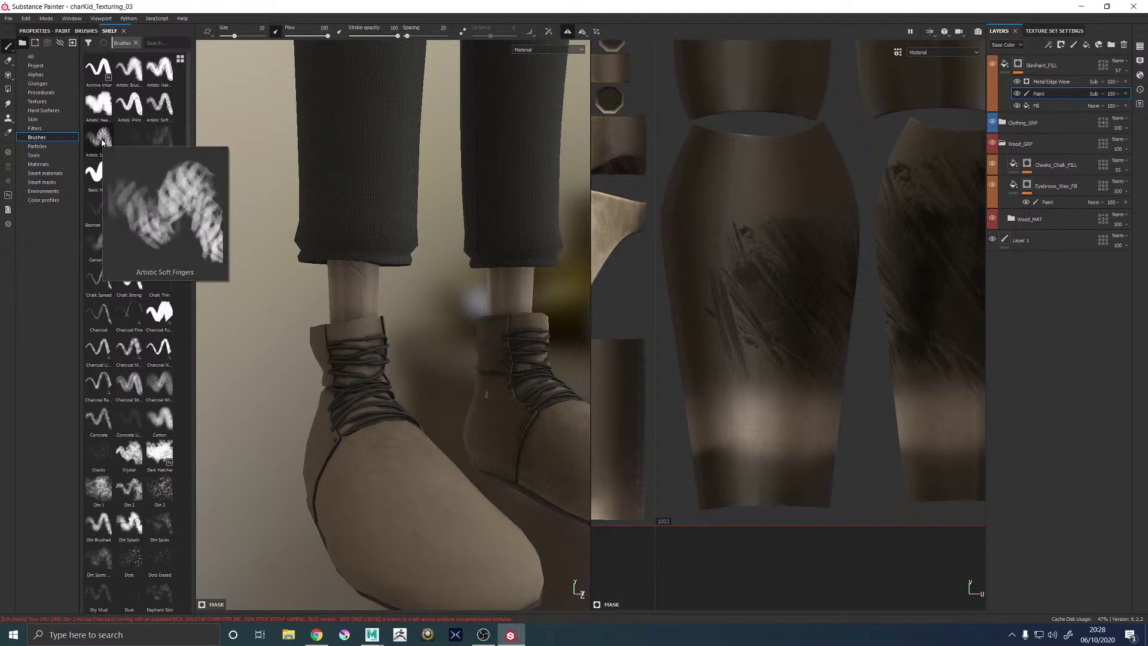
{"action": "left_click", "coordinate": [102, 142]}
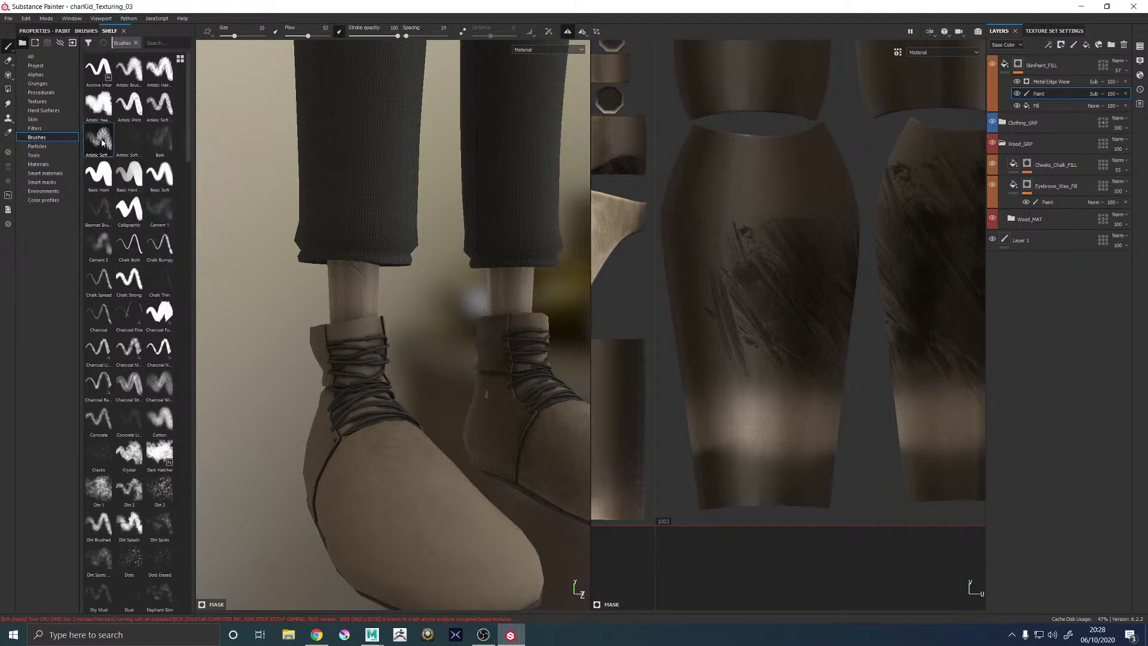
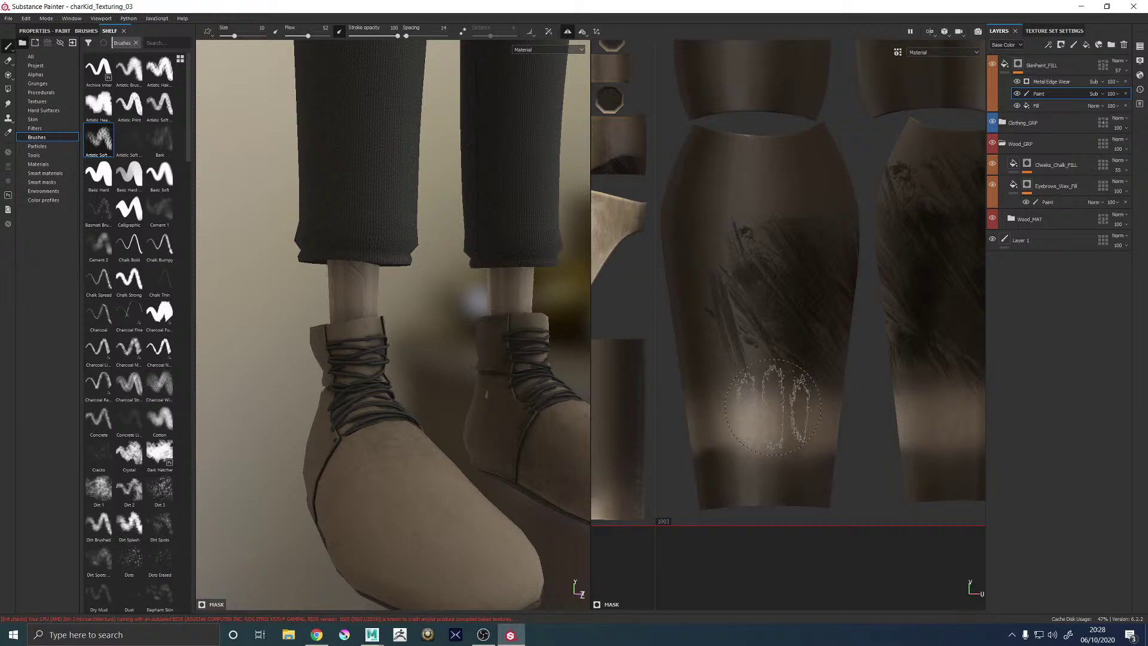
Paint smudgy finger strokes over the pale band and lower end of the lower-leg UV shell
{"action": "mouse_move", "coordinate": [747, 421]}
{"action": "left_mouse_down"}
{"action": "mouse_move", "coordinate": [783, 418]}
{"action": "mouse_move", "coordinate": [757, 413]}
{"action": "mouse_move", "coordinate": [765, 407]}
{"action": "left_mouse_up"}
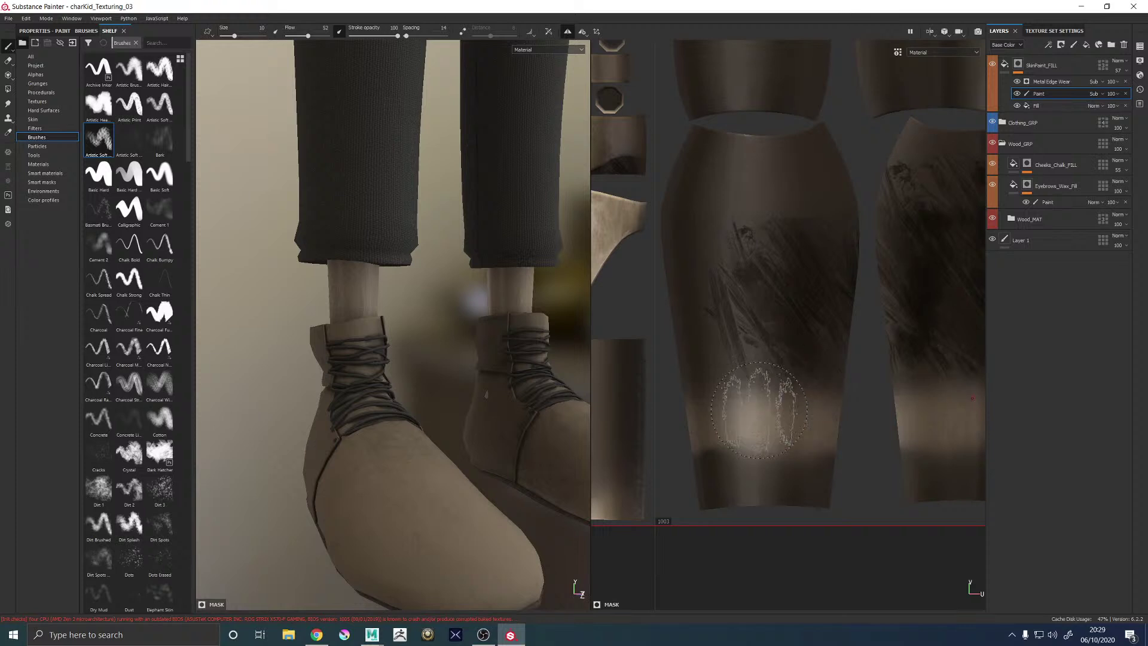
{"action": "mouse_move", "coordinate": [747, 463]}
{"action": "left_mouse_down"}
{"action": "mouse_move", "coordinate": [755, 404]}
{"action": "mouse_move", "coordinate": [808, 427]}
{"action": "mouse_move", "coordinate": [704, 410]}
{"action": "mouse_move", "coordinate": [725, 410]}
{"action": "mouse_move", "coordinate": [697, 418]}
{"action": "mouse_move", "coordinate": [803, 405]}
{"action": "left_mouse_up"}
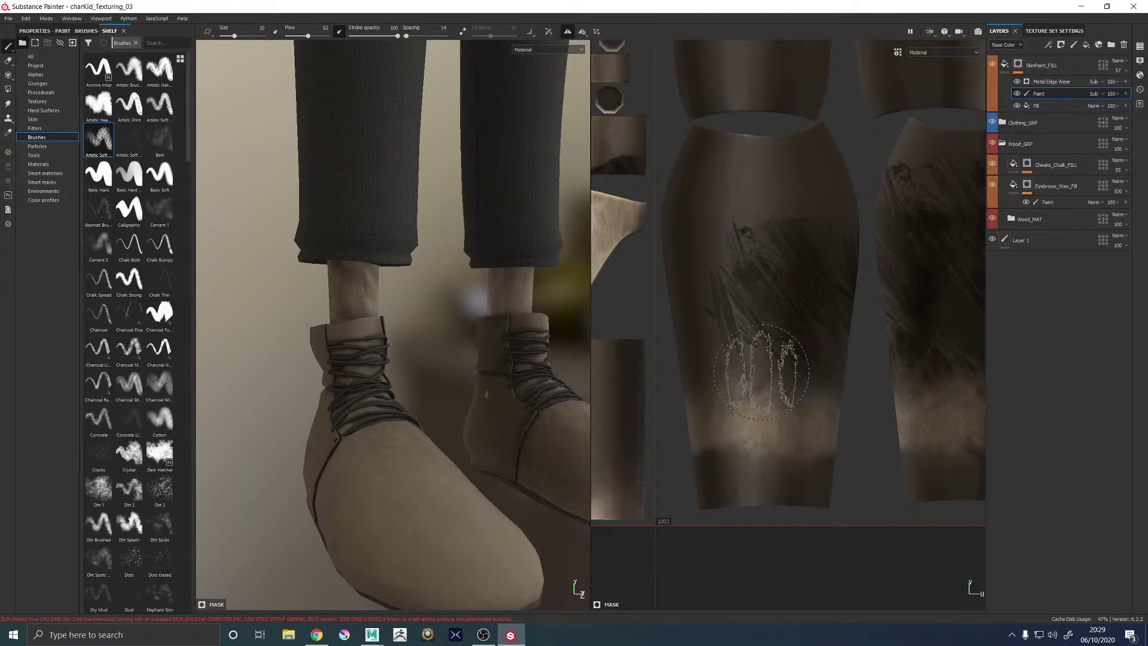
{"action": "mouse_move", "coordinate": [743, 377]}
{"action": "left_mouse_down"}
{"action": "mouse_move", "coordinate": [744, 320]}
{"action": "mouse_move", "coordinate": [768, 466]}
{"action": "mouse_move", "coordinate": [802, 453]}
{"action": "mouse_move", "coordinate": [808, 464]}
{"action": "left_mouse_up"}
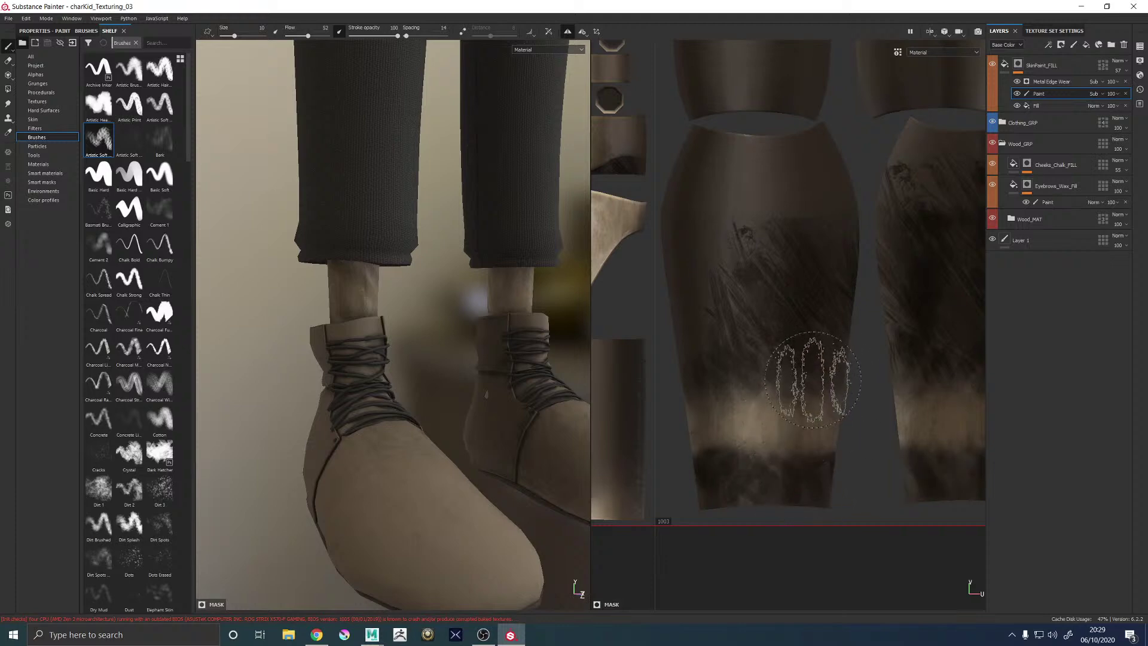
Cycle through the mesh maps and material channels until both views display the mask
{"action": "key", "text": "b"}
{"action": "key", "text": "b"}
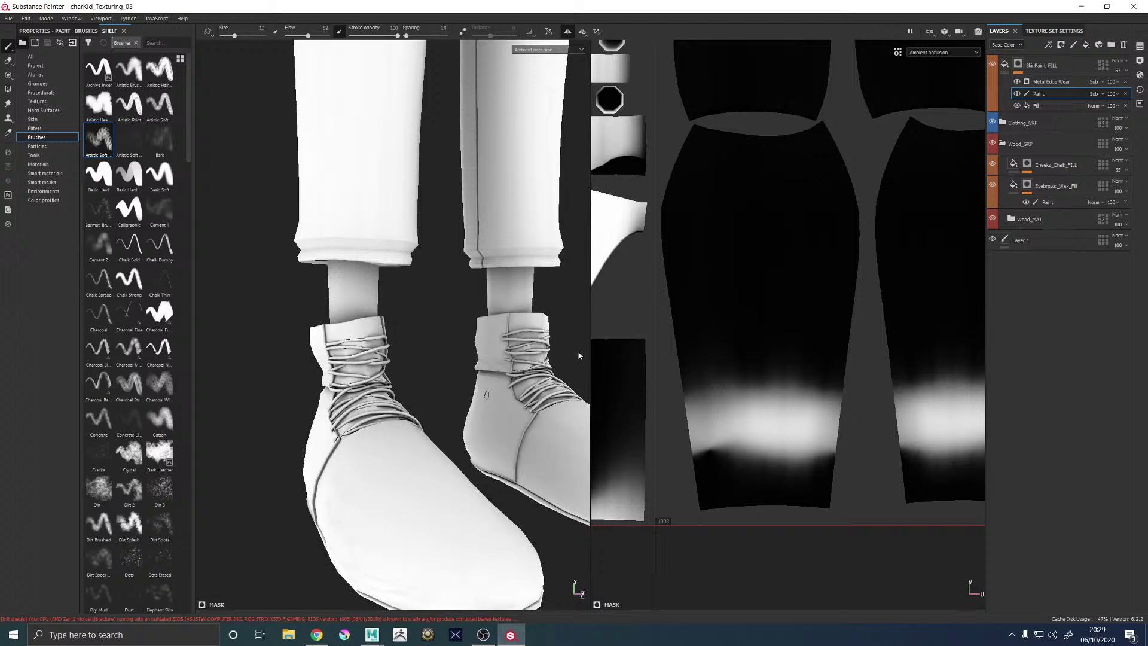
{"action": "key", "text": "c"}
{"action": "key", "text": "c"}
{"action": "key", "text": "c"}
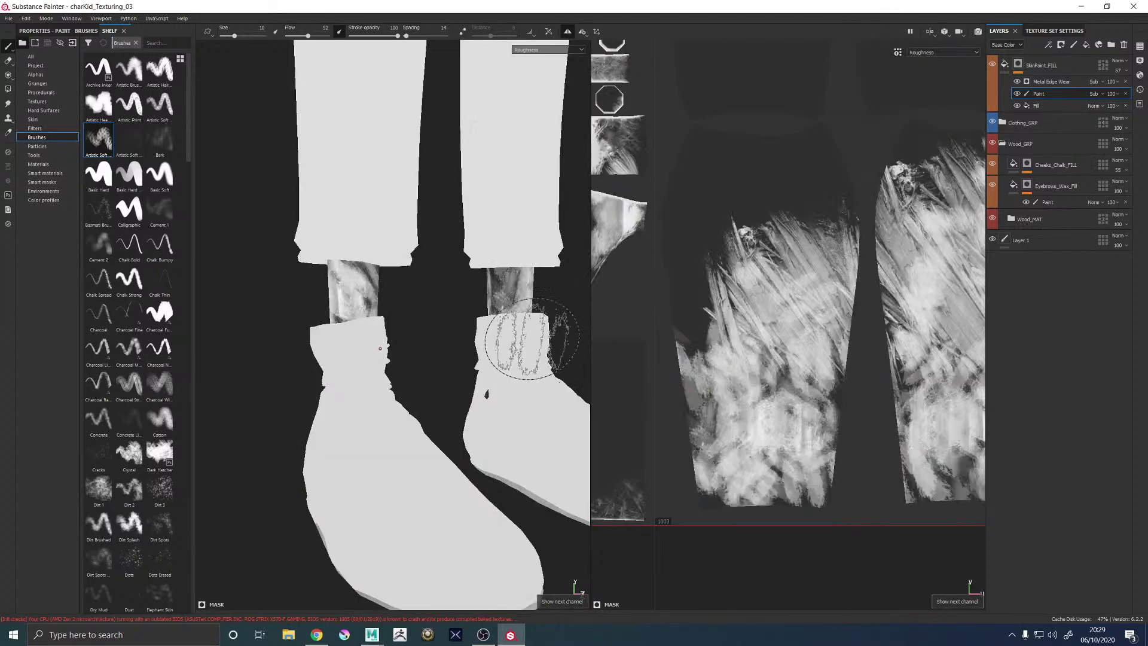
{"action": "key", "text": "c"}
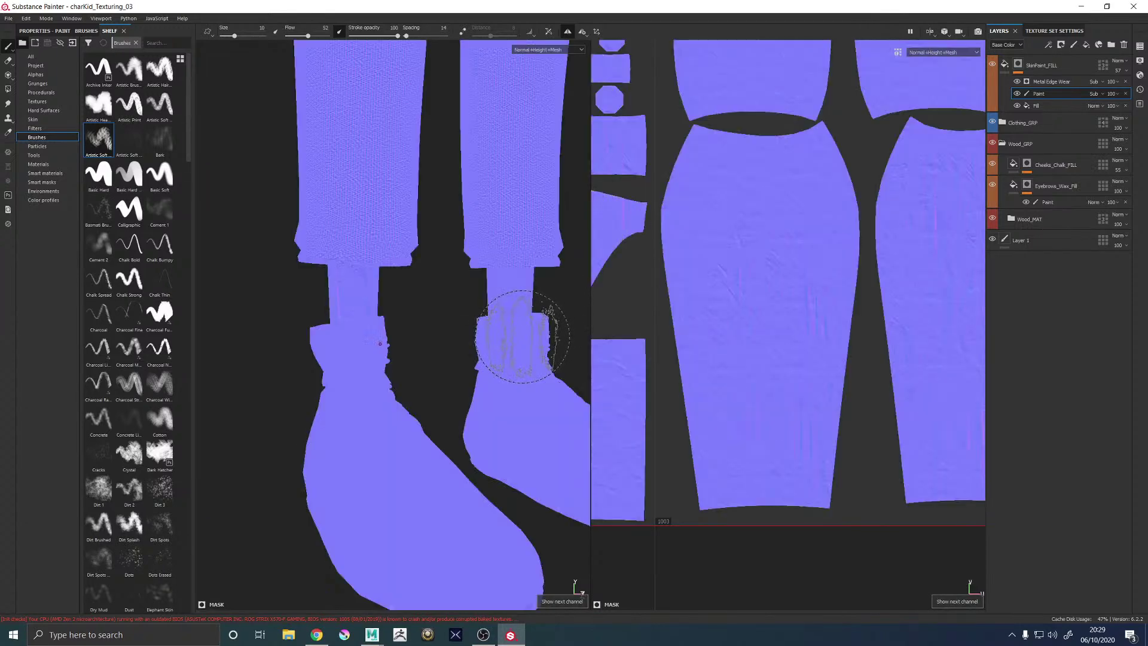
{"action": "key", "text": "c"}
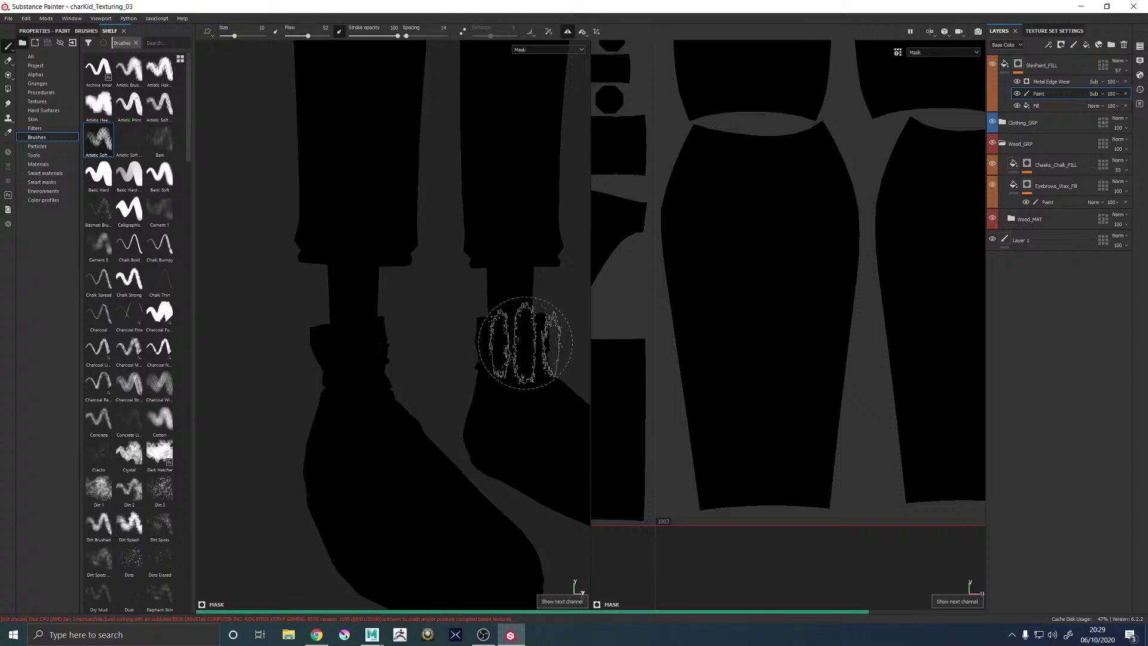
Paint the SkinPaint_FILL mask across the lower-leg shells, enlarging the brush to 17.3 to break up the ankle area
{"action": "mouse_move", "coordinate": [747, 367]}
{"action": "left_mouse_down"}
{"action": "mouse_move", "coordinate": [826, 368]}
{"action": "mouse_move", "coordinate": [681, 323]}
{"action": "mouse_move", "coordinate": [705, 216]}
{"action": "mouse_move", "coordinate": [768, 245]}
{"action": "mouse_move", "coordinate": [822, 209]}
{"action": "mouse_move", "coordinate": [851, 207]}
{"action": "left_mouse_up"}
{"action": "right_click_drag", "start_coordinate": [703, 323], "coordinate": [753, 322], "text": "ctrl"}
{"action": "mouse_move", "coordinate": [703, 323]}
{"action": "left_mouse_down"}
{"action": "mouse_move", "coordinate": [681, 418]}
{"action": "mouse_move", "coordinate": [688, 478]}
{"action": "mouse_move", "coordinate": [801, 475]}
{"action": "left_mouse_up"}
{"action": "scroll", "coordinate": [777, 362], "scroll_direction": "down", "scroll_amount": 6}
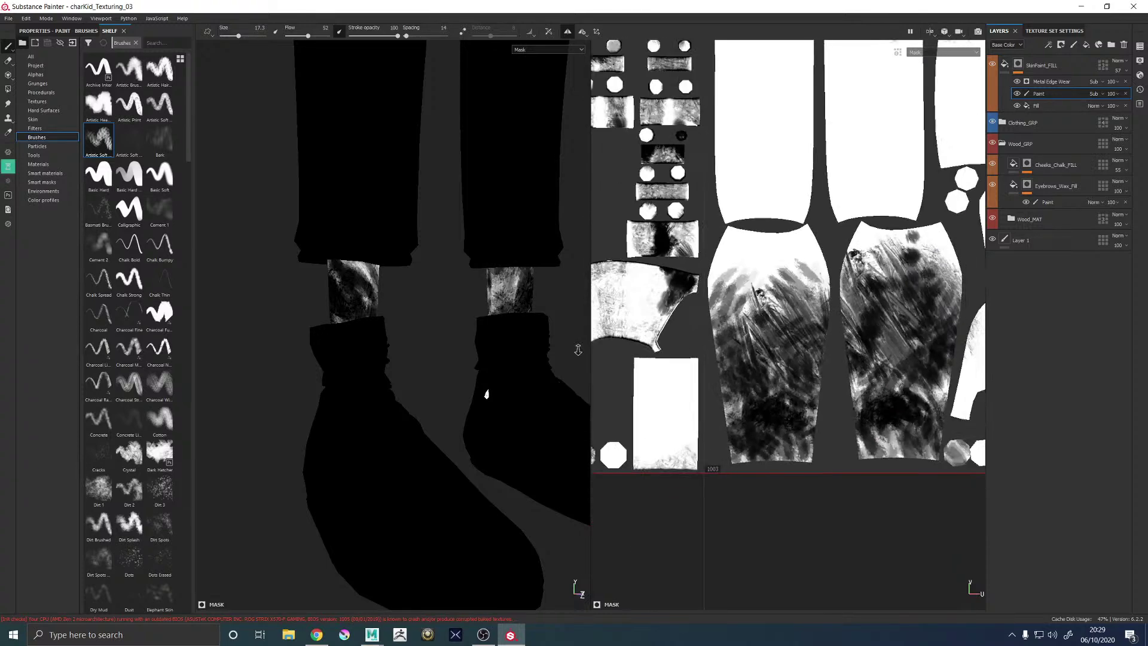
{"action": "mouse_move", "coordinate": [783, 358]}
{"action": "left_mouse_down"}
{"action": "mouse_move", "coordinate": [849, 425]}
{"action": "mouse_move", "coordinate": [855, 412]}
{"action": "mouse_move", "coordinate": [843, 448]}
{"action": "mouse_move", "coordinate": [789, 442]}
{"action": "left_mouse_up"}
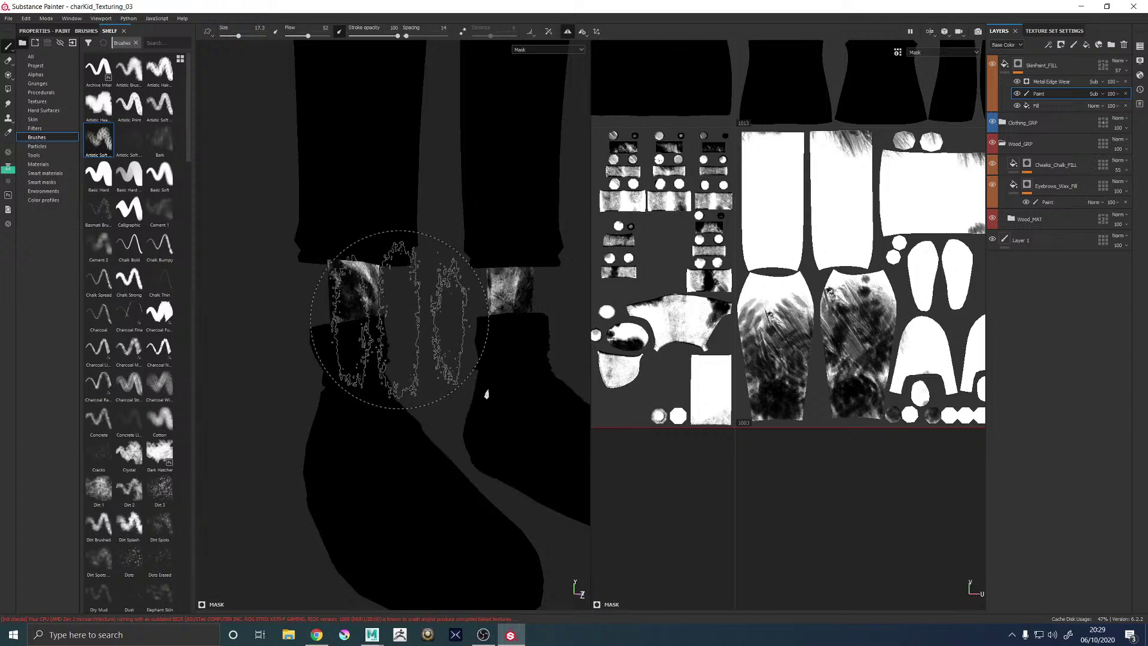
Return both views to the full material display and save the project
{"action": "mouse_move", "coordinate": [418, 317]}
{"action": "left_mouse_down", "text": "alt"}
{"action": "mouse_move", "coordinate": [405, 326]}
{"action": "mouse_move", "coordinate": [424, 321]}
{"action": "mouse_move", "coordinate": [410, 359]}
{"action": "mouse_move", "coordinate": [443, 252]}
{"action": "mouse_move", "coordinate": [386, 251]}
{"action": "mouse_move", "coordinate": [494, 256]}
{"action": "mouse_move", "coordinate": [307, 303]}
{"action": "mouse_move", "coordinate": [538, 302]}
{"action": "mouse_move", "coordinate": [469, 259]}
{"action": "mouse_move", "coordinate": [418, 281]}
{"action": "left_mouse_up", "text": "alt"}
{"action": "key", "text": "m"}
{"action": "key", "text": "ctrl+s"}
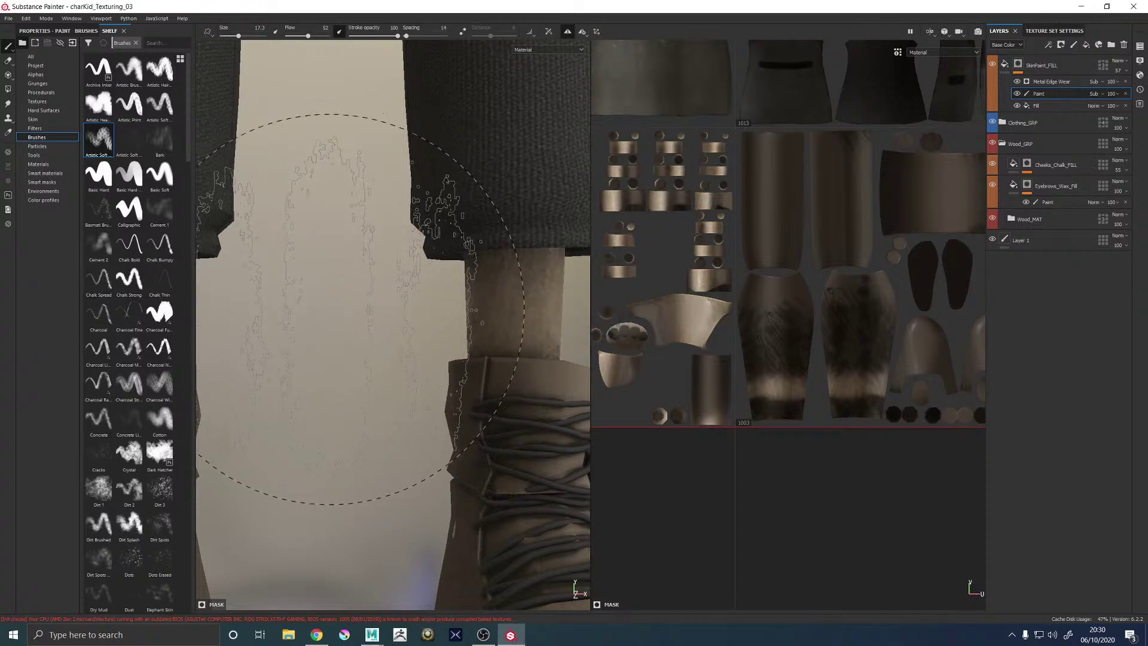
Examine the repainted ankles together with the trousers, coat and shoes from the front and the side
{"action": "left_click_drag", "start_coordinate": [371, 300], "coordinate": [389, 345], "text": "alt"}
{"action": "right_click_drag", "start_coordinate": [362, 346], "coordinate": [421, 257], "text": "alt"}
{"action": "middle_click_drag", "start_coordinate": [421, 256], "coordinate": [444, 413], "text": "alt"}
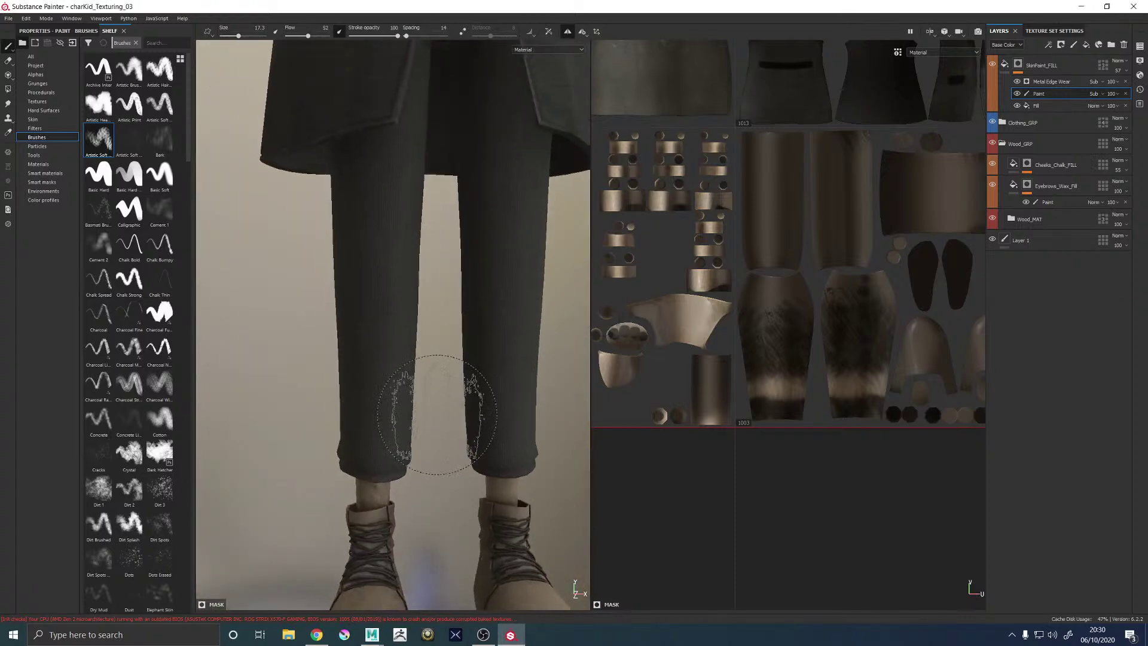
{"action": "right_click_drag", "start_coordinate": [445, 412], "coordinate": [439, 358], "text": "alt"}
{"action": "left_click_drag", "start_coordinate": [438, 358], "coordinate": [433, 328], "text": "alt"}
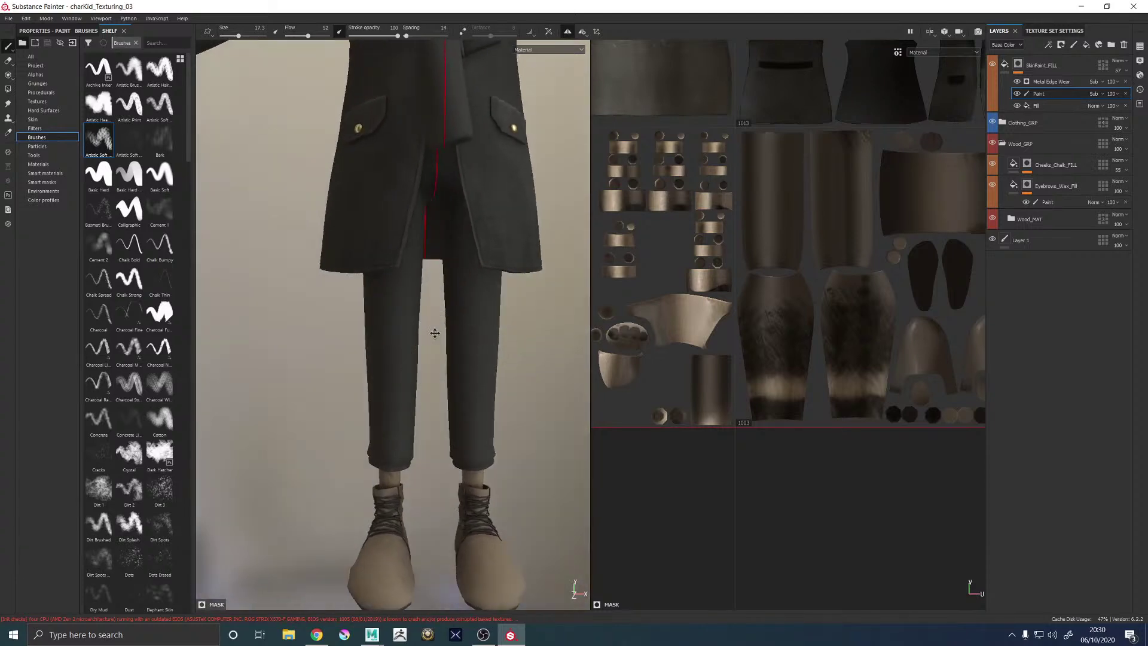
{"action": "right_click_drag", "start_coordinate": [432, 328], "coordinate": [525, 418], "text": "alt"}
{"action": "left_click_drag", "start_coordinate": [525, 418], "coordinate": [441, 402], "text": "alt"}
{"action": "middle_click_drag", "start_coordinate": [440, 403], "coordinate": [356, 323], "text": "alt"}
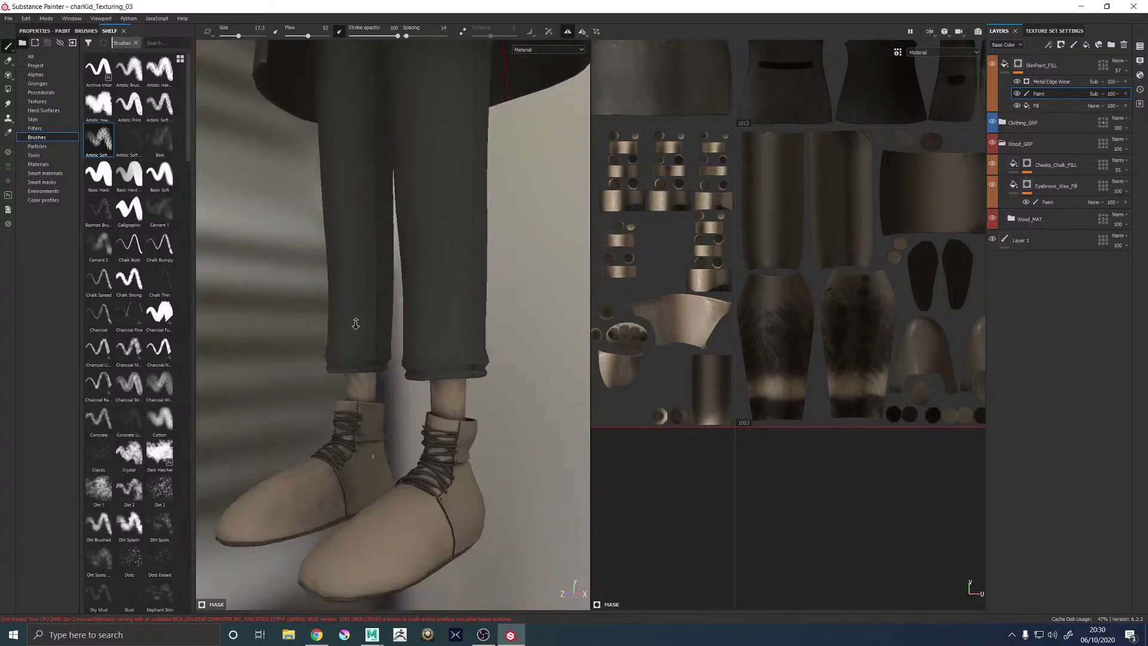
{"action": "right_click_drag", "start_coordinate": [356, 323], "coordinate": [422, 372], "text": "alt"}
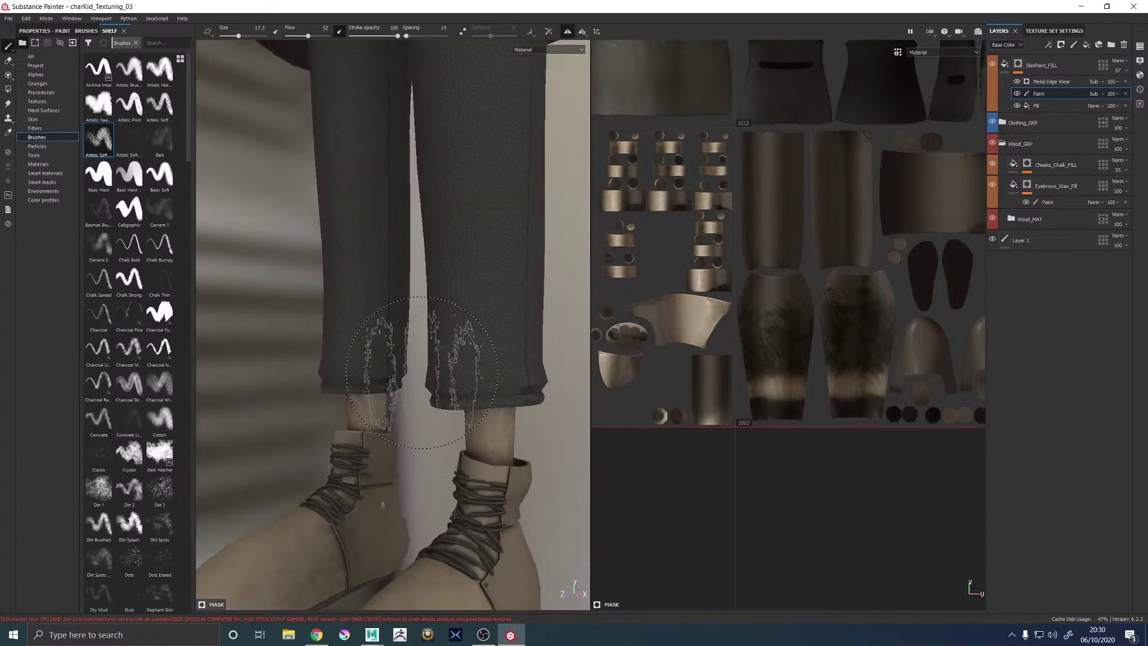
Expand Clothing_GRP and Trousers_MAT, collapse SkinPaint_FILL, Wood_GRP and Shoes_MAT, and select Fill layer 1 of the trousers
{"action": "left_click", "coordinate": [1005, 64]}
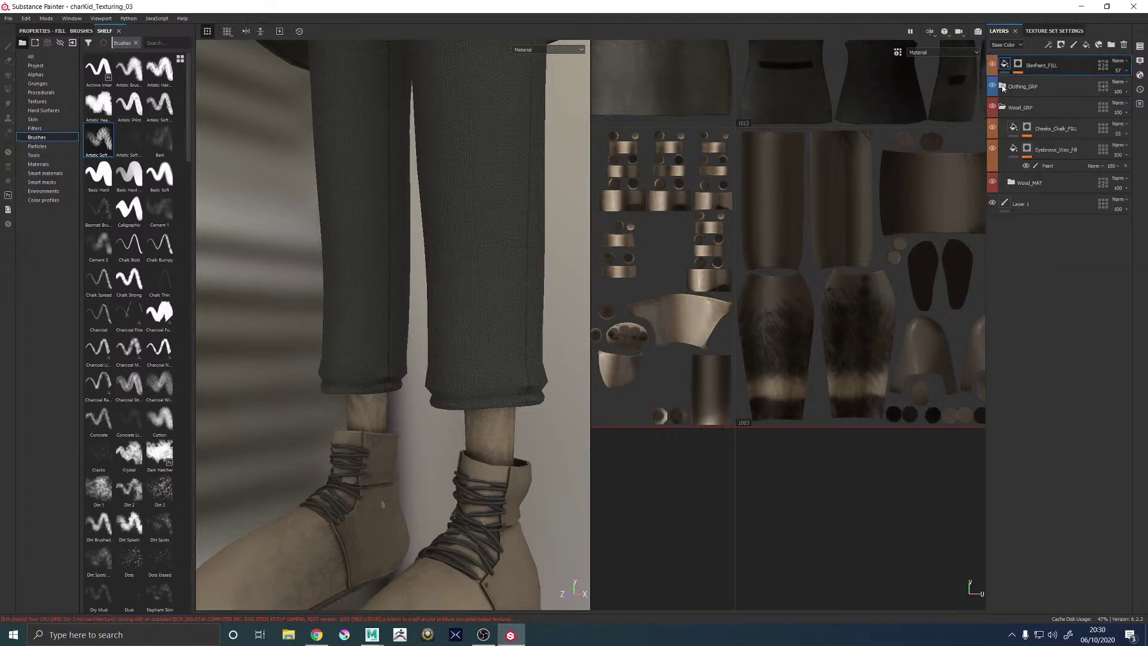
{"action": "left_click", "coordinate": [1002, 86]}
{"action": "left_click", "coordinate": [1002, 372]}
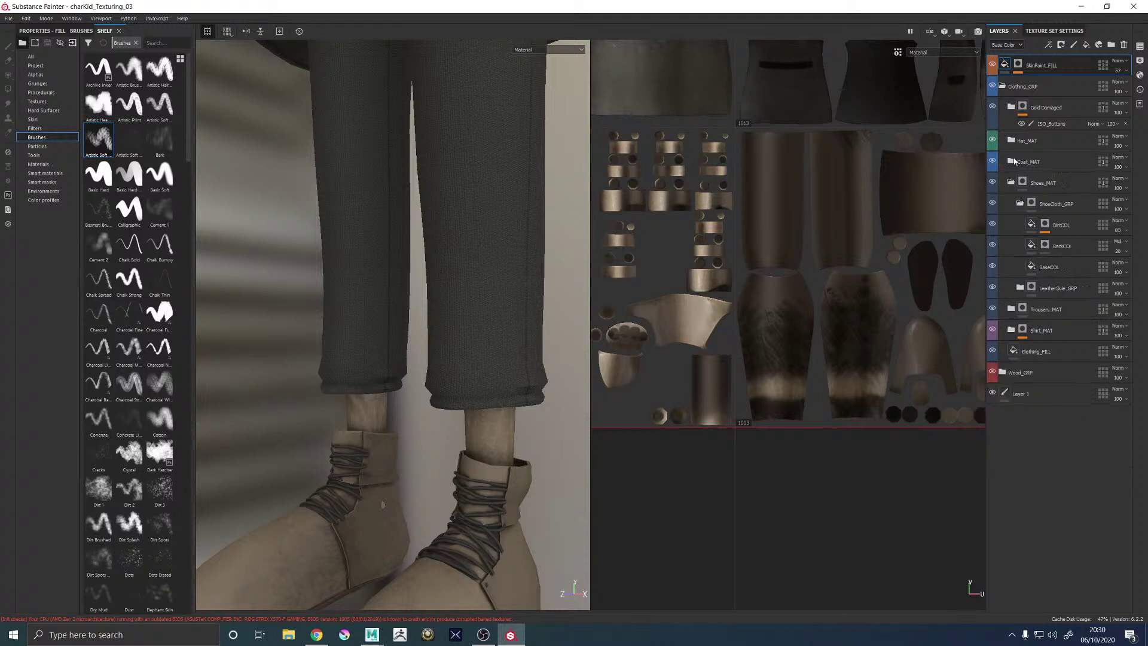
{"action": "left_click", "coordinate": [1011, 183]}
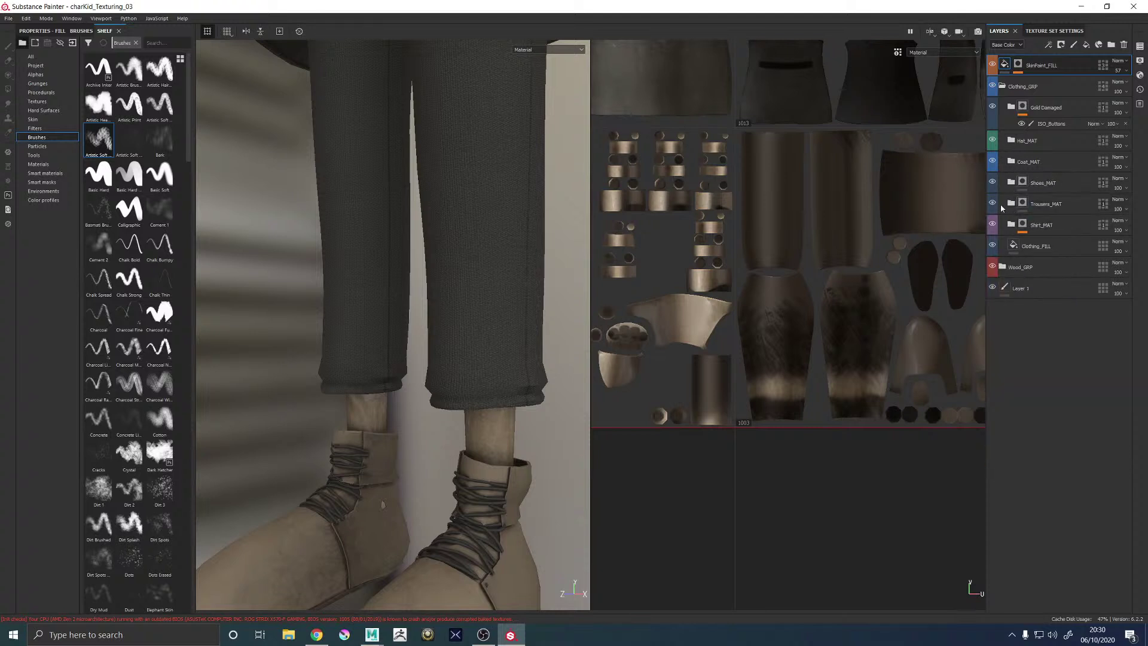
{"action": "left_click", "coordinate": [1010, 204]}
{"action": "left_click", "coordinate": [1043, 228]}
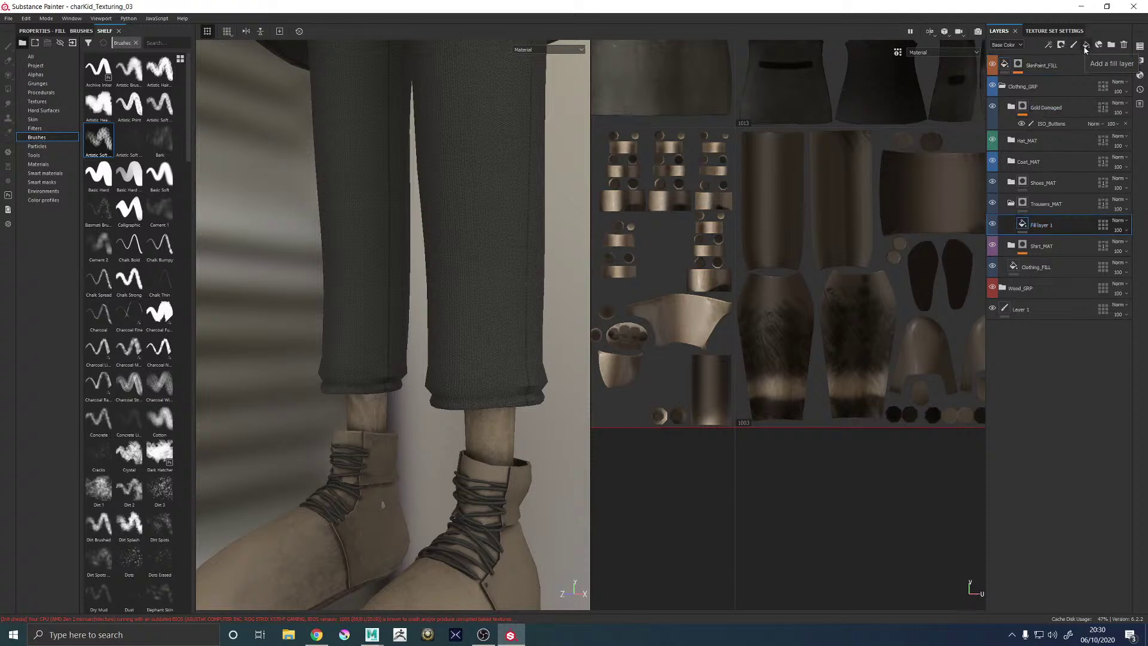
Add a fill layer above Fill layer 1 in Trousers_MAT and disable its height, roughness, metallic and normal channels
{"action": "left_click", "coordinate": [1085, 46]}
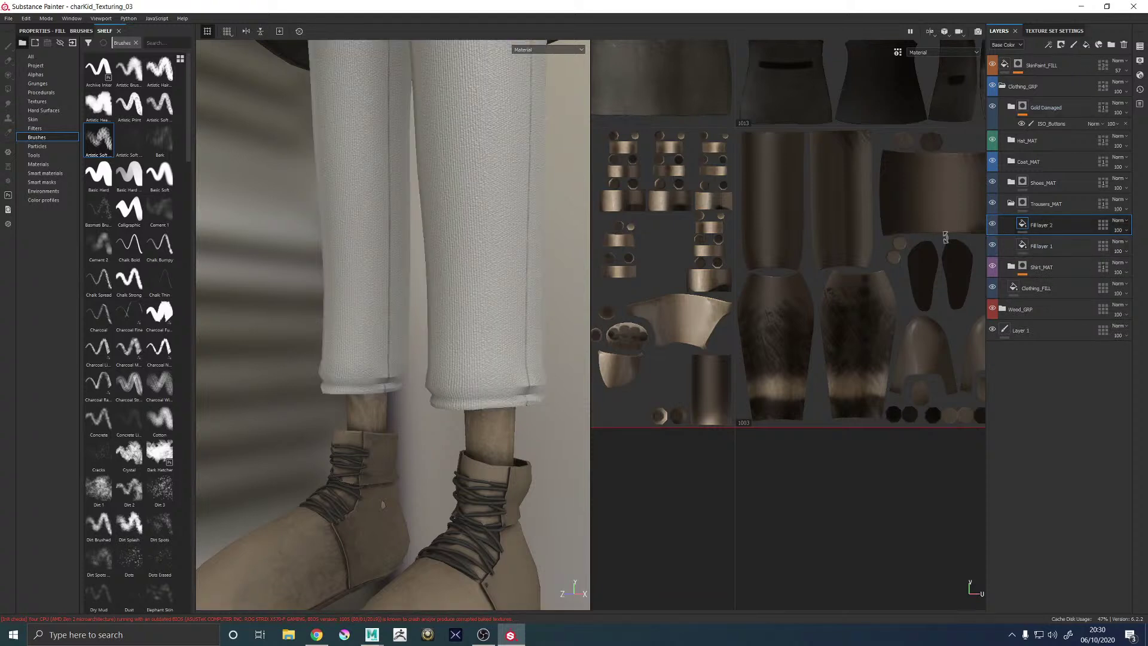
{"action": "left_click", "coordinate": [42, 31]}
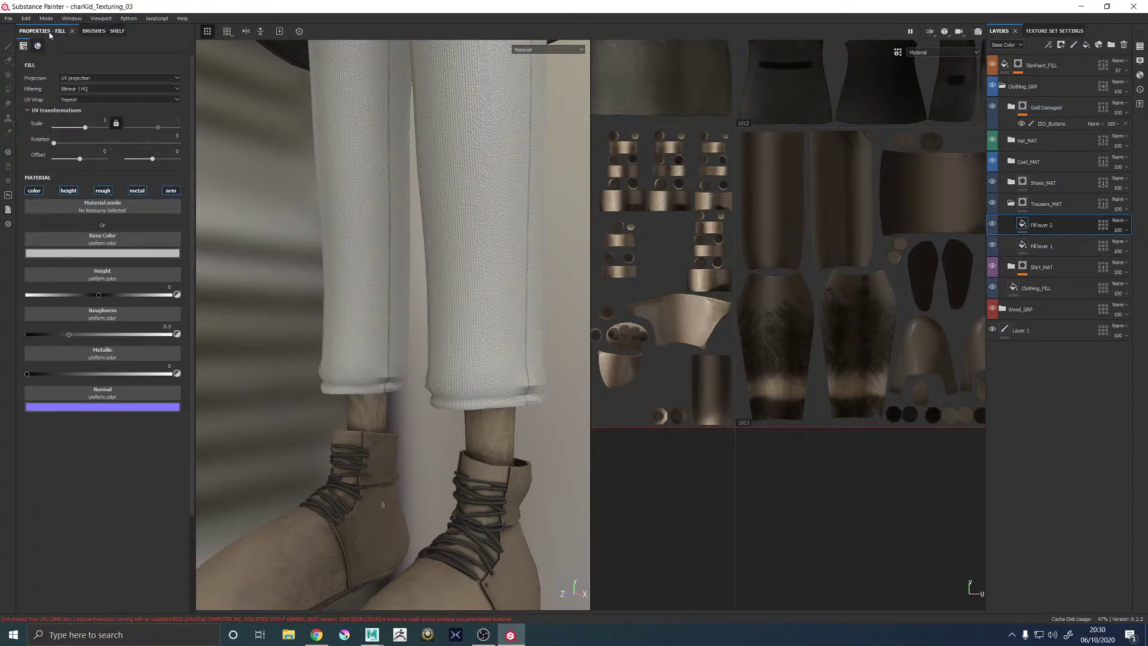
{"action": "left_click", "coordinate": [68, 190]}
{"action": "left_click", "coordinate": [103, 190]}
{"action": "left_click", "coordinate": [137, 191]}
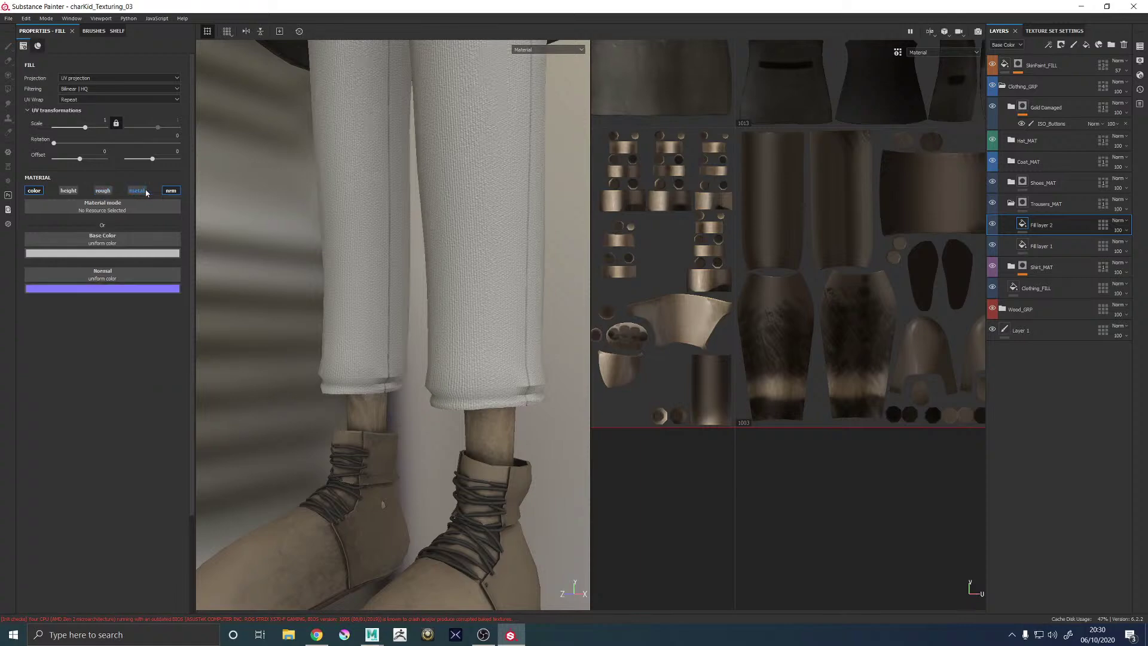
{"action": "left_click", "coordinate": [171, 190]}
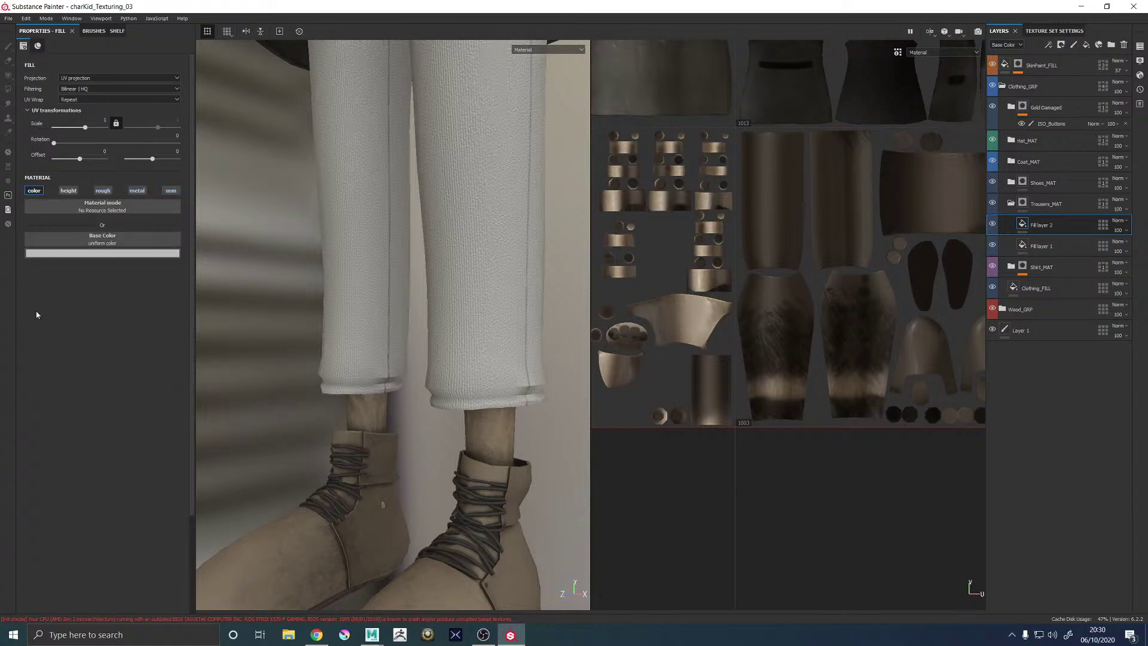
Frame the trousers from the front and rename the new fill layer Stripes_FILL
{"action": "left_click_drag", "start_coordinate": [333, 272], "coordinate": [387, 269], "text": "alt"}
{"action": "right_click_drag", "start_coordinate": [387, 269], "coordinate": [370, 257], "text": "alt"}
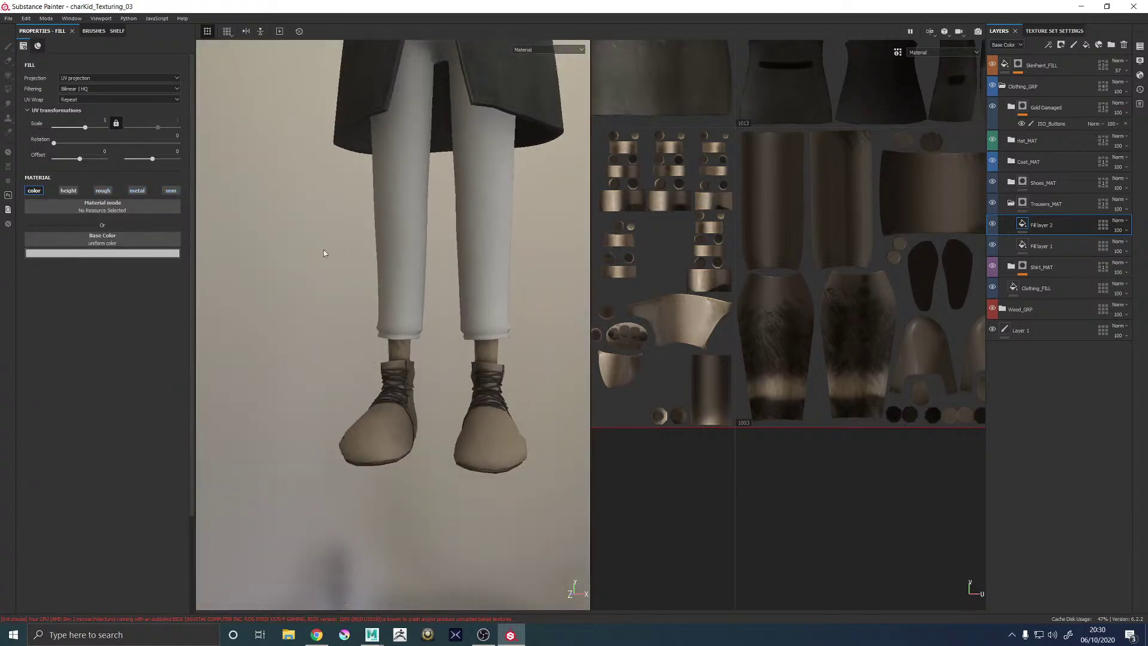
{"action": "middle_click_drag", "start_coordinate": [371, 257], "coordinate": [328, 338], "text": "alt"}
{"action": "right_click_drag", "start_coordinate": [328, 339], "coordinate": [382, 334], "text": "alt"}
{"action": "double_click", "coordinate": [1042, 225]}
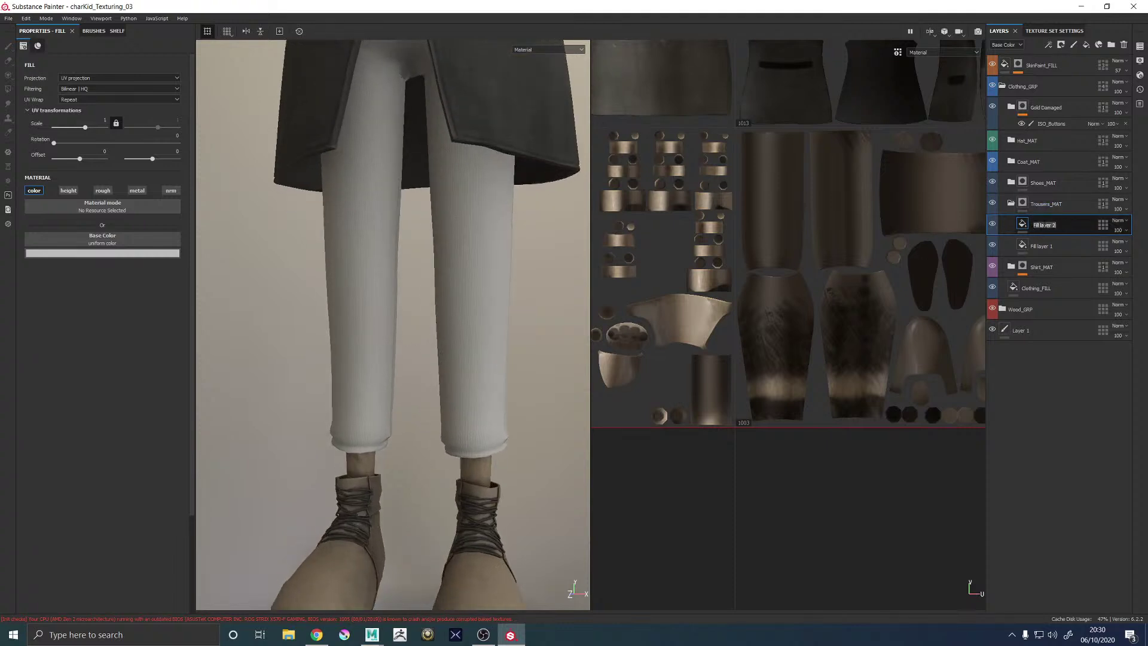
{"action": "type", "text": "Stripes"}
{"action": "key", "text": "Return"}
{"action": "key", "text": "Return"}
Restrict Stripes_FILL to UV tile 1014 and open the UV tile mask of Fill layer 1
{"action": "left_click", "coordinate": [1102, 224]}
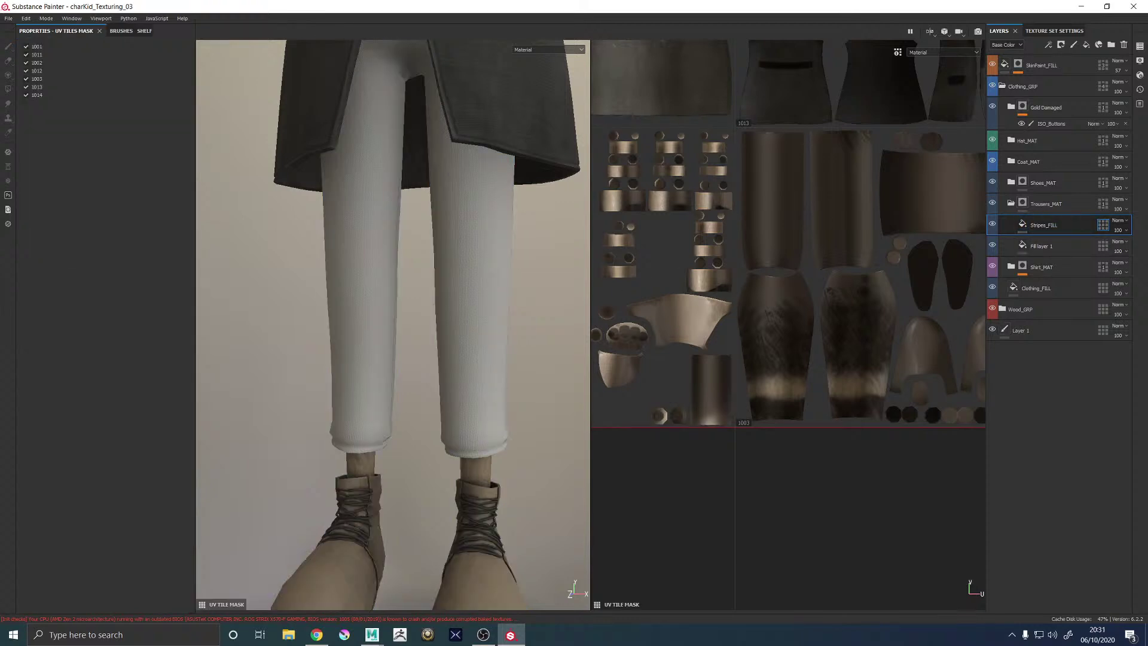
{"action": "left_click", "coordinate": [1123, 234]}
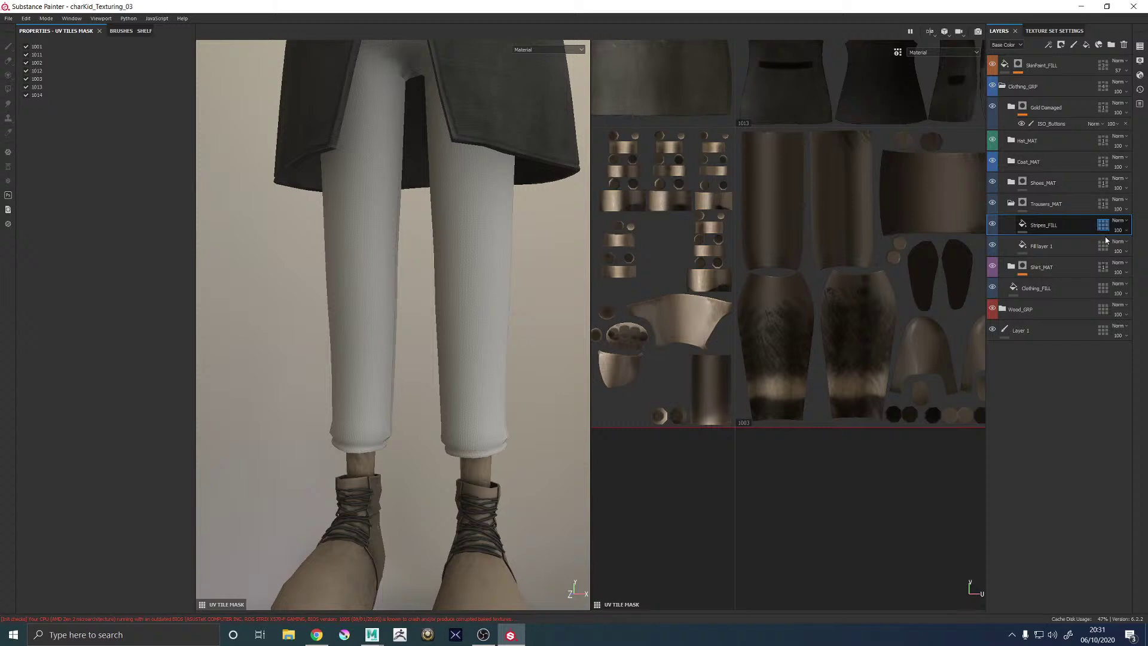
{"action": "left_click", "coordinate": [464, 249]}
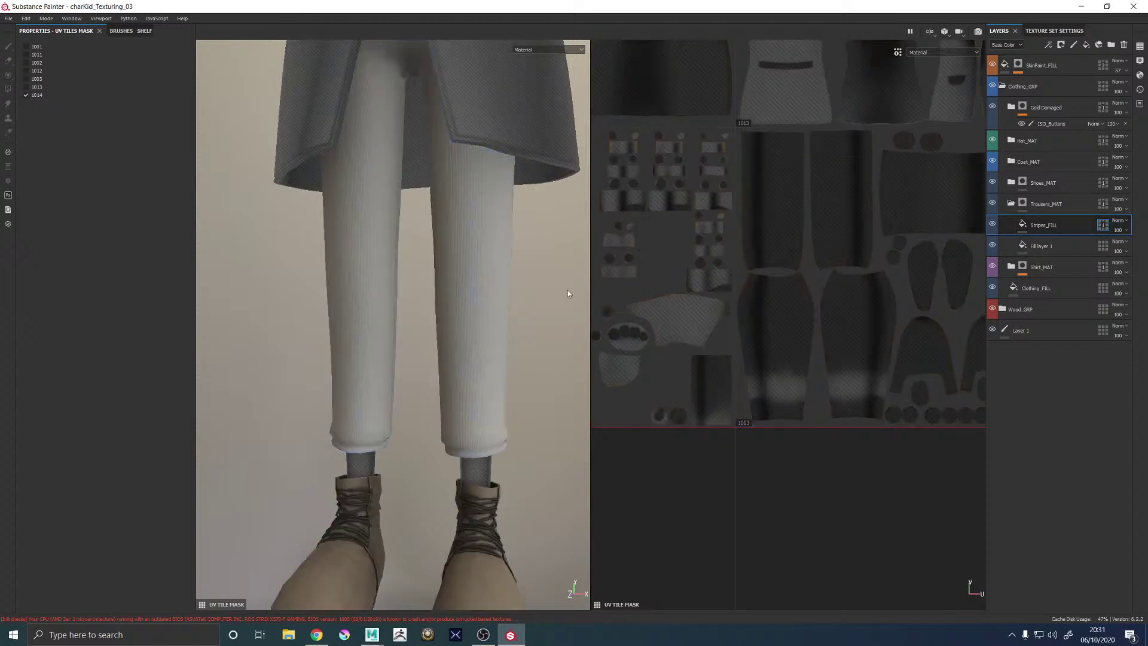
{"action": "left_click", "coordinate": [1104, 247]}
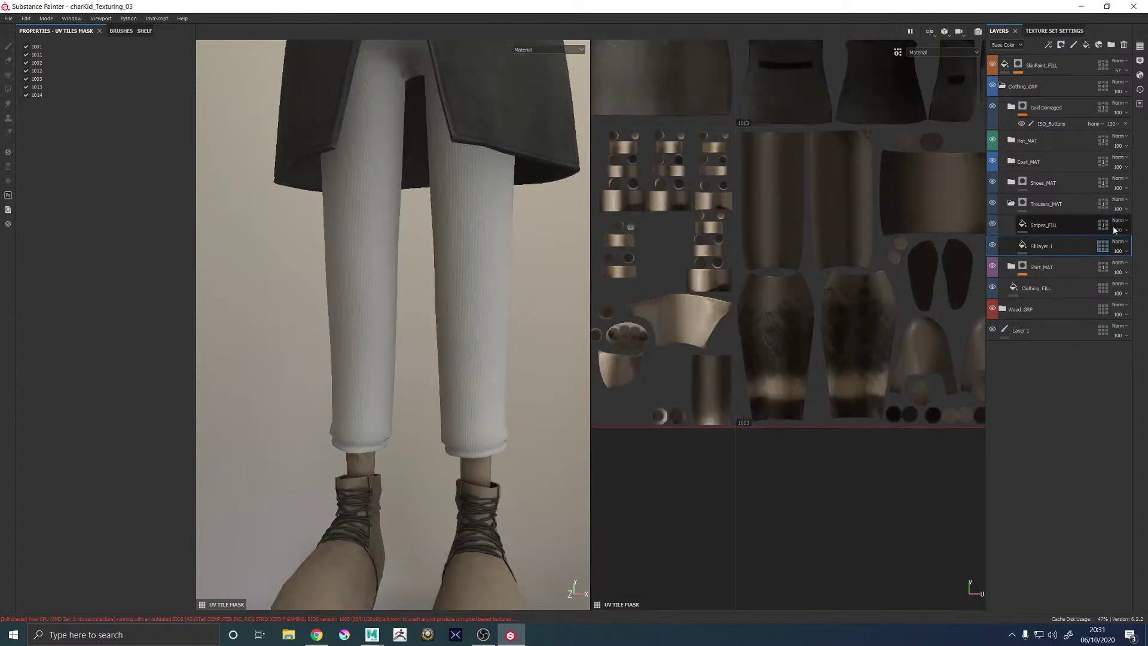
Exclude every UV tile from Fill layer 1 of the trousers and include only tile 1014
{"action": "right_click", "coordinate": [1105, 246]}
{"action": "left_click", "coordinate": [1115, 260]}
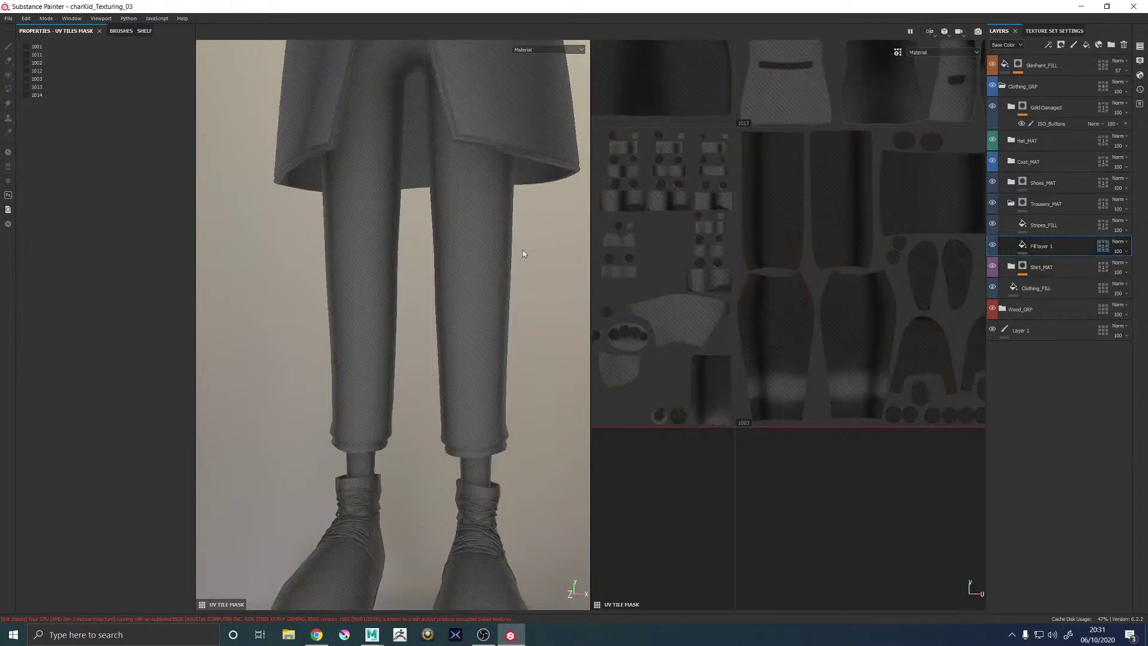
{"action": "left_click", "coordinate": [484, 260]}
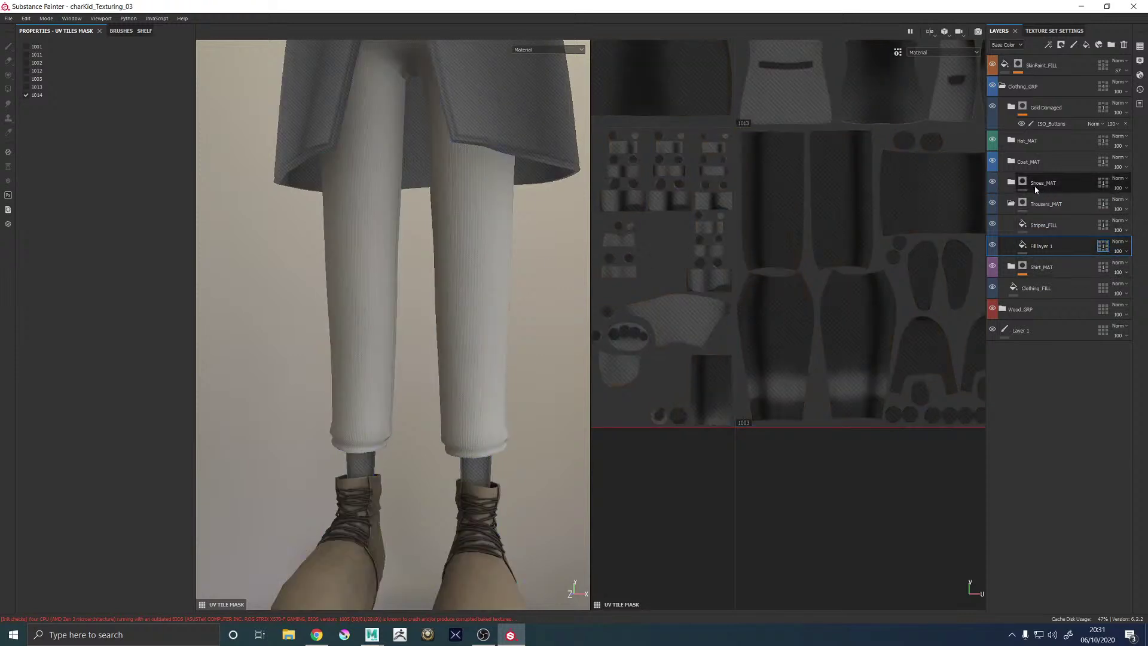
Add a black mask to the Stripes_FILL layer
{"action": "left_click", "coordinate": [1102, 225]}
{"action": "scroll", "coordinate": [521, 299], "scroll_direction": "up", "scroll_amount": 2}
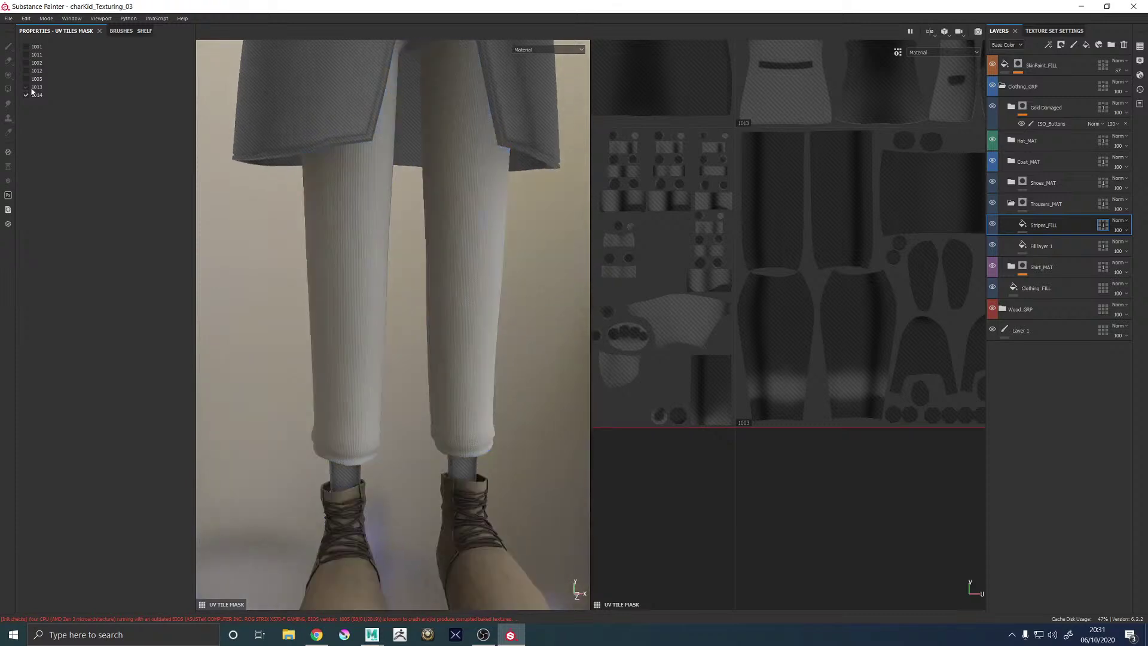
{"action": "left_click", "coordinate": [122, 31]}
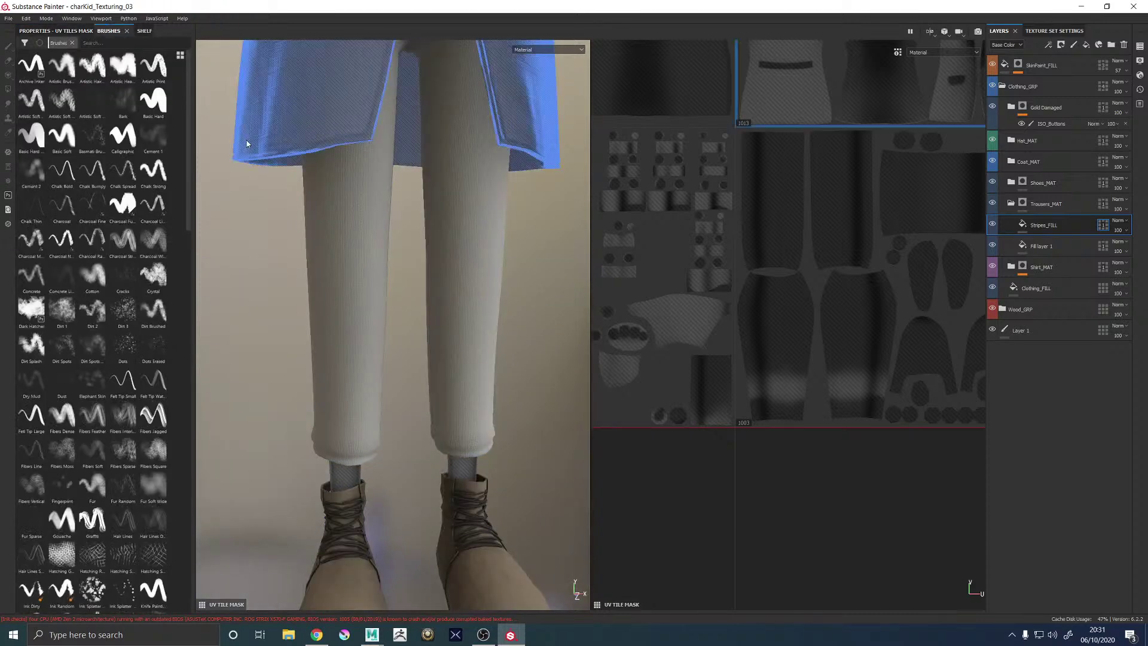
{"action": "right_click", "coordinate": [1052, 227]}
{"action": "left_click", "coordinate": [1060, 239]}
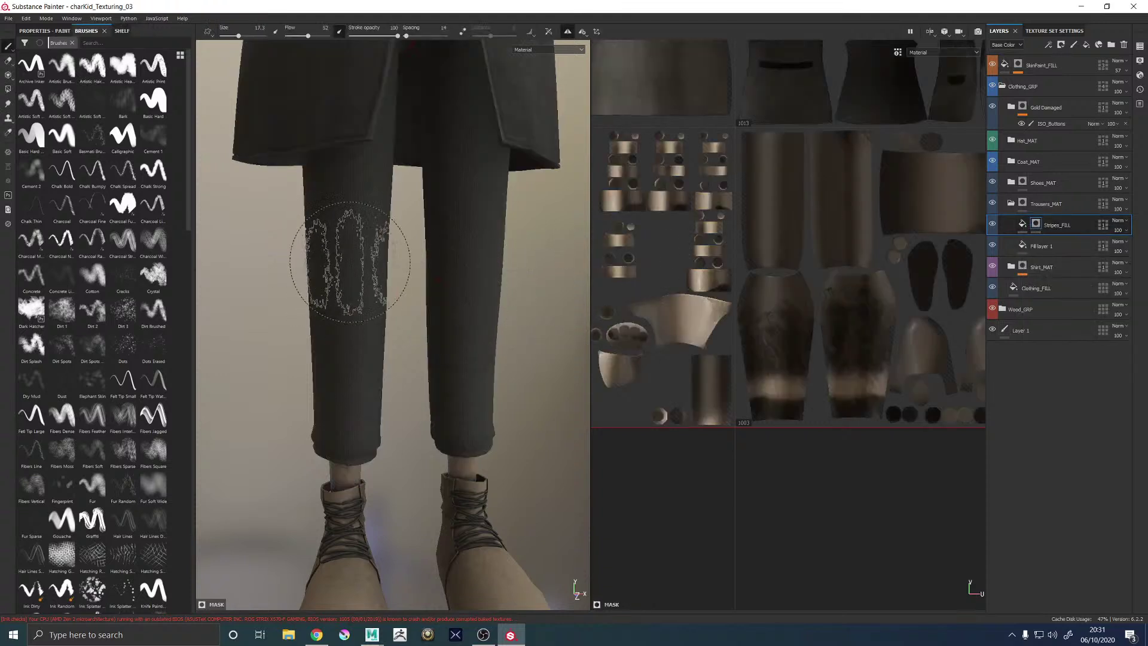
Try painting a stripe up the front of the trouser leg with the Chalk Spread brush, and undo it
{"action": "left_click", "coordinate": [122, 174]}
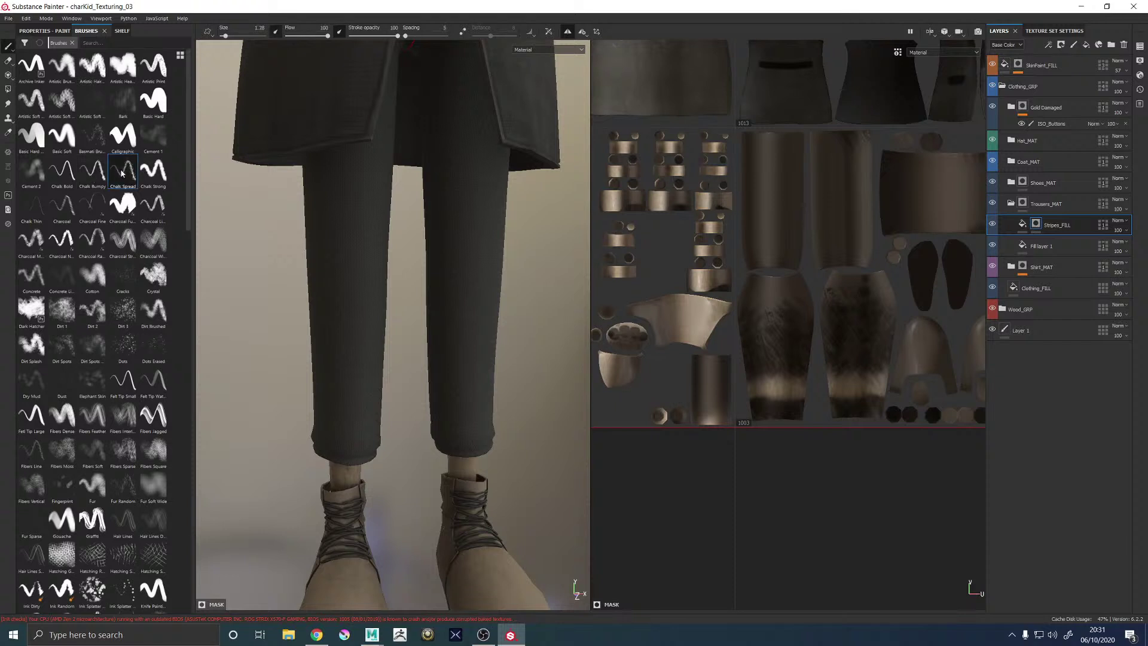
{"action": "middle_click_drag", "start_coordinate": [358, 356], "coordinate": [448, 281], "text": "alt"}
{"action": "right_click_drag", "start_coordinate": [448, 281], "coordinate": [421, 373], "text": "alt"}
{"action": "left_click_drag", "start_coordinate": [406, 443], "coordinate": [423, 196]}
{"action": "key", "text": "ctrl+z"}
Switch to the Chalk Bumpy brush and reduce its size to 0.91 after a trial stroke
{"action": "left_click", "coordinate": [92, 171]}
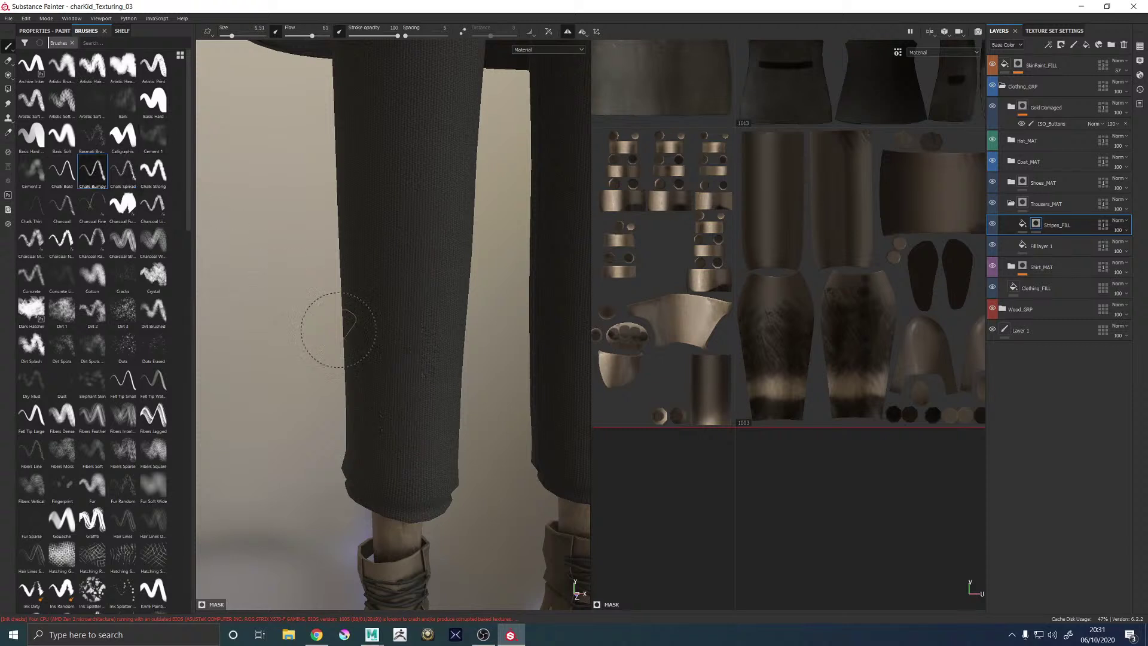
{"action": "mouse_move", "coordinate": [426, 504]}
{"action": "left_mouse_down"}
{"action": "mouse_move", "coordinate": [412, 405]}
{"action": "mouse_move", "coordinate": [418, 216]}
{"action": "left_mouse_up"}
{"action": "key", "text": "ctrl+z"}
{"action": "key", "text": "bracketleft"}
{"action": "key", "text": "bracketleft"}
{"action": "key", "text": "bracketleft"}
{"action": "key", "text": "bracketleft"}
{"action": "key", "text": "bracketleft"}
{"action": "key", "text": "bracketleft"}
{"action": "key", "text": "bracketleft"}
{"action": "key", "text": "bracketleft"}
Try painting a long Chalk Bumpy stripe up the front of the trouser leg on the 3D model, and undo it
{"action": "left_click_drag", "start_coordinate": [395, 465], "coordinate": [422, 195]}
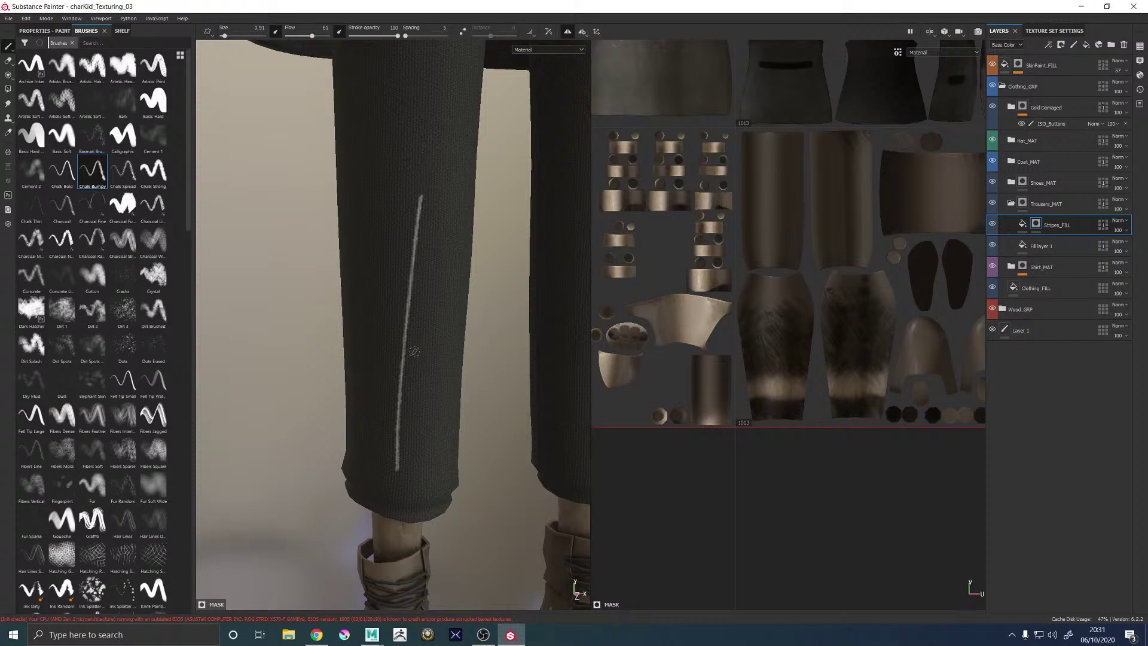
{"action": "key", "text": "ctrl+z"}
{"action": "left_click_drag", "start_coordinate": [400, 489], "coordinate": [417, 63]}
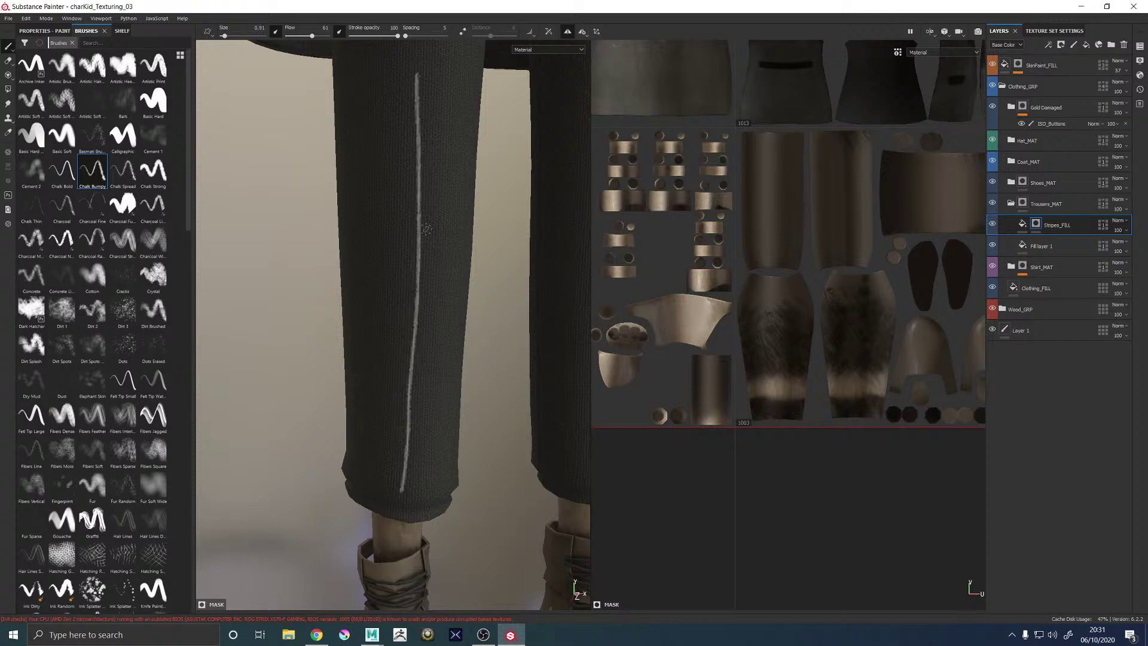
{"action": "right_click_drag", "start_coordinate": [438, 332], "coordinate": [180, 291], "text": "alt"}
{"action": "middle_click_drag", "start_coordinate": [466, 307], "coordinate": [391, 346], "text": "alt"}
{"action": "right_click_drag", "start_coordinate": [391, 346], "coordinate": [215, 279], "text": "alt"}
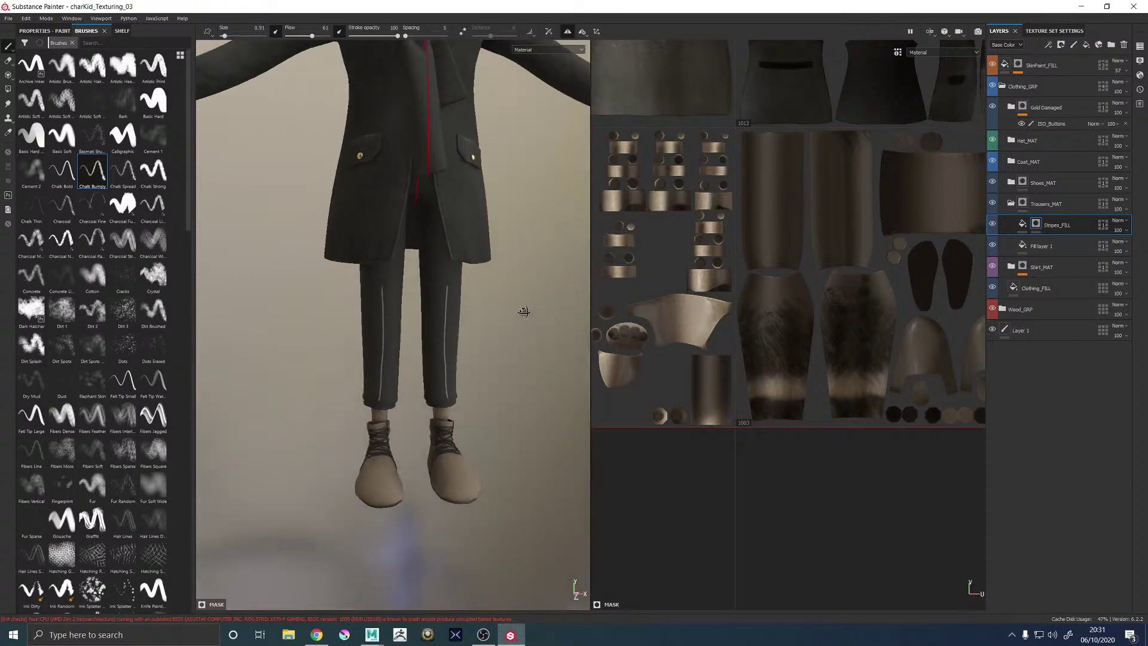
{"action": "left_click_drag", "start_coordinate": [525, 313], "coordinate": [510, 314], "text": "alt"}
{"action": "key", "text": "ctrl+z"}
Try painting a vertical stripe along the trouser leg piece in the UV view of tile 1014, and undo it
{"action": "middle_click_drag", "start_coordinate": [456, 335], "coordinate": [443, 338], "text": "alt"}
{"action": "right_click_drag", "start_coordinate": [443, 338], "coordinate": [529, 359], "text": "alt"}
{"action": "middle_click_drag", "start_coordinate": [848, 233], "coordinate": [649, 563], "text": "alt"}
{"action": "middle_click_drag", "start_coordinate": [754, 407], "coordinate": [735, 317], "text": "alt"}
{"action": "mouse_move", "coordinate": [736, 317]}
{"action": "right_mouse_down", "text": "alt"}
{"action": "mouse_move", "coordinate": [755, 304]}
{"action": "mouse_move", "coordinate": [715, 372]}
{"action": "right_mouse_up", "text": "alt"}
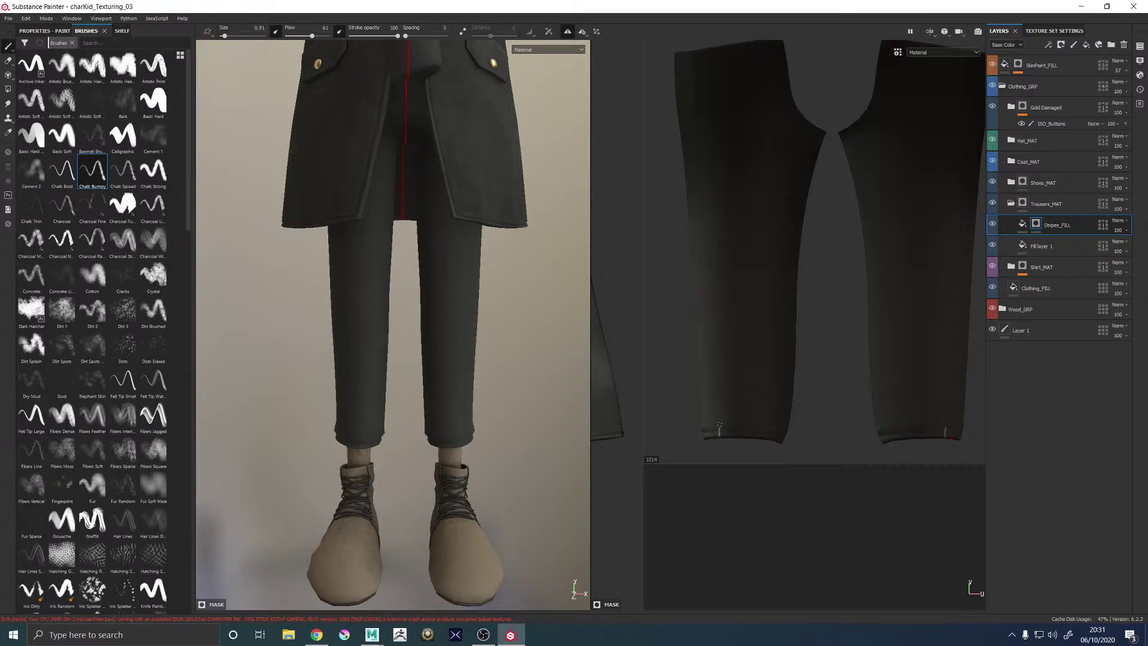
{"action": "left_click_drag", "start_coordinate": [719, 426], "coordinate": [715, 105]}
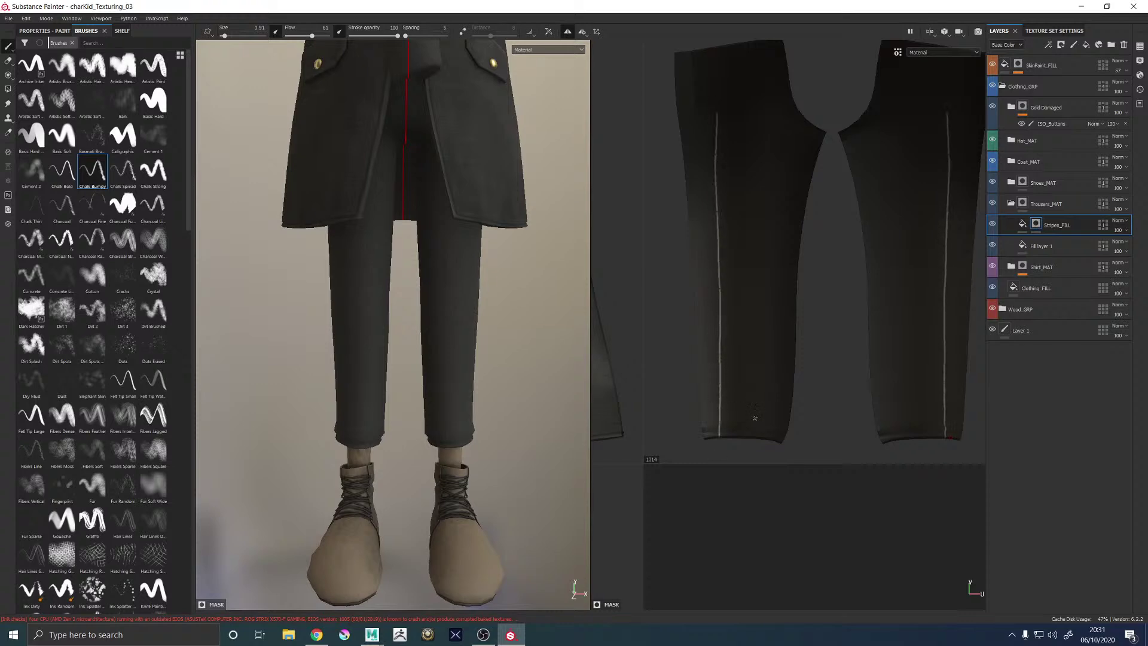
{"action": "mouse_move", "coordinate": [492, 379]}
{"action": "left_mouse_down", "text": "alt"}
{"action": "mouse_move", "coordinate": [735, 339]}
{"action": "mouse_move", "coordinate": [825, 364]}
{"action": "mouse_move", "coordinate": [919, 364]}
{"action": "mouse_move", "coordinate": [770, 389]}
{"action": "left_mouse_up", "text": "alt"}
{"action": "key", "text": "ctrl+z"}
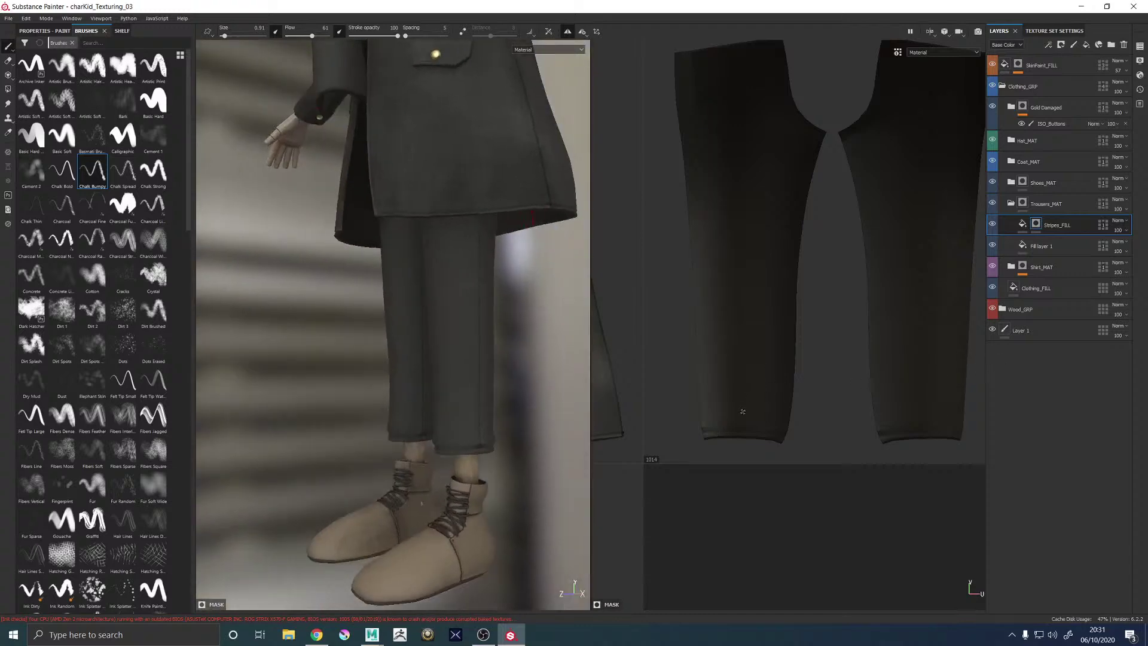
Try several thinner vertical stripes on the trouser pieces in the UV view with brush size 0.31, and undo them
{"action": "left_click_drag", "start_coordinate": [756, 459], "coordinate": [747, 89]}
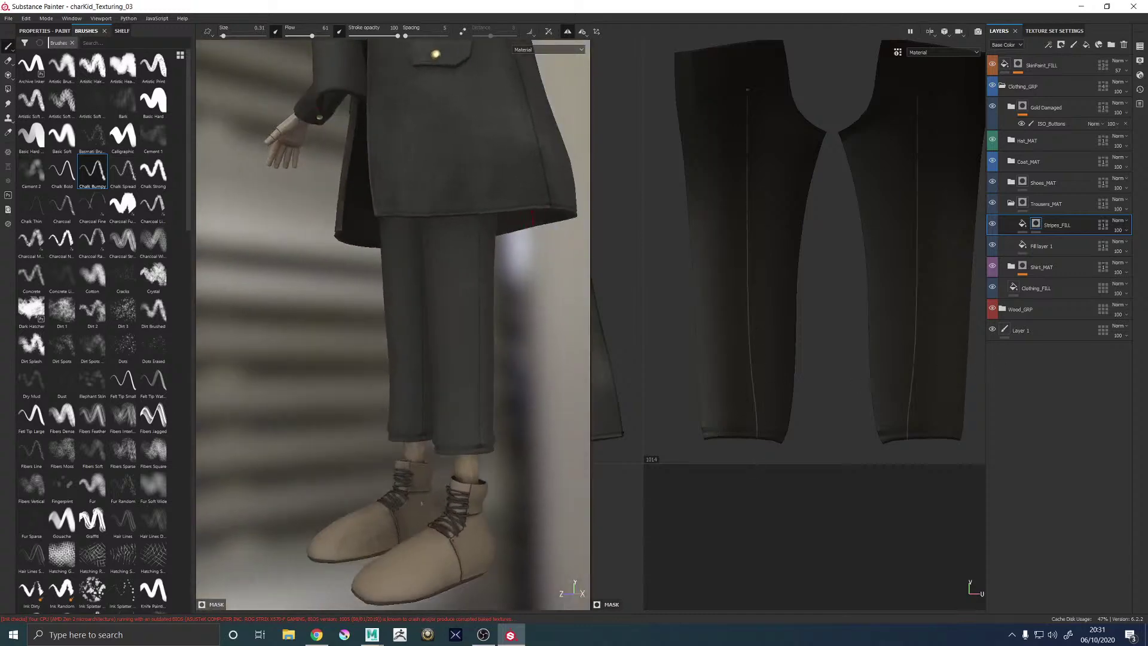
{"action": "key", "text": "ctrl+z"}
{"action": "scroll", "coordinate": [726, 379], "scroll_direction": "up", "scroll_amount": 3}
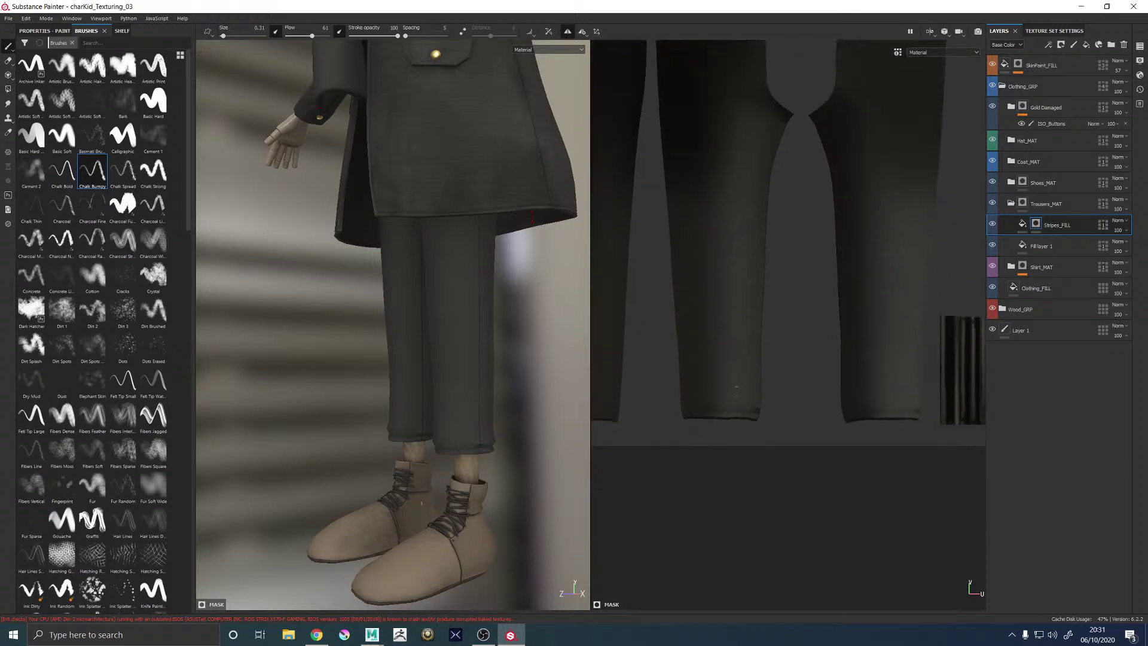
{"action": "left_click_drag", "start_coordinate": [726, 415], "coordinate": [730, 61]}
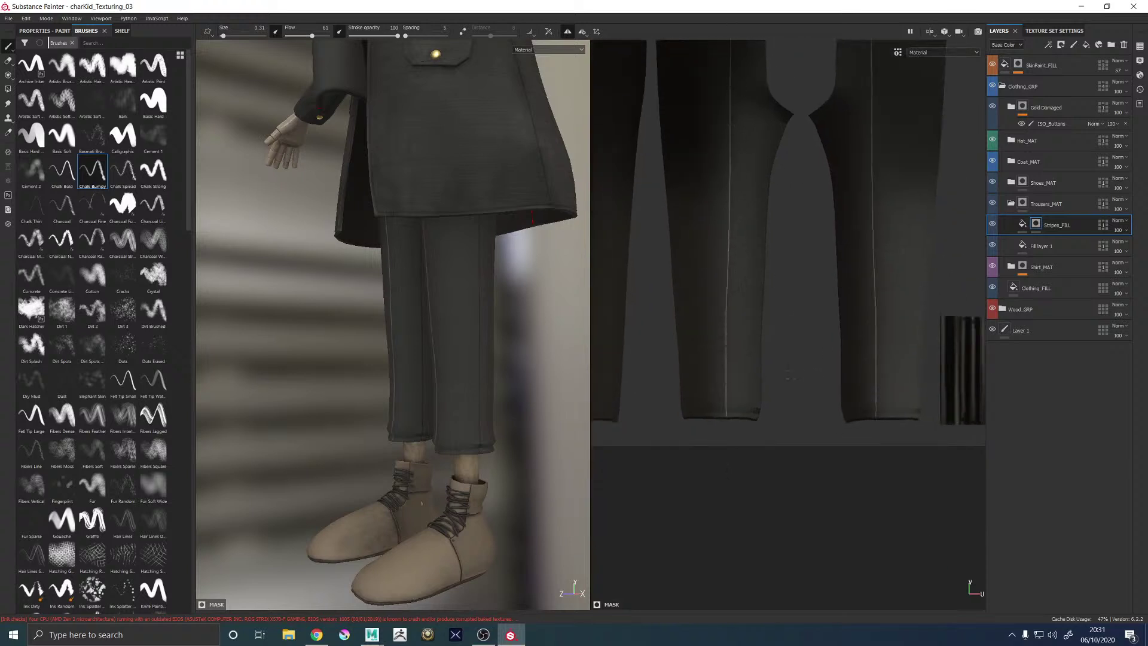
{"action": "left_click_drag", "start_coordinate": [752, 421], "coordinate": [763, 41]}
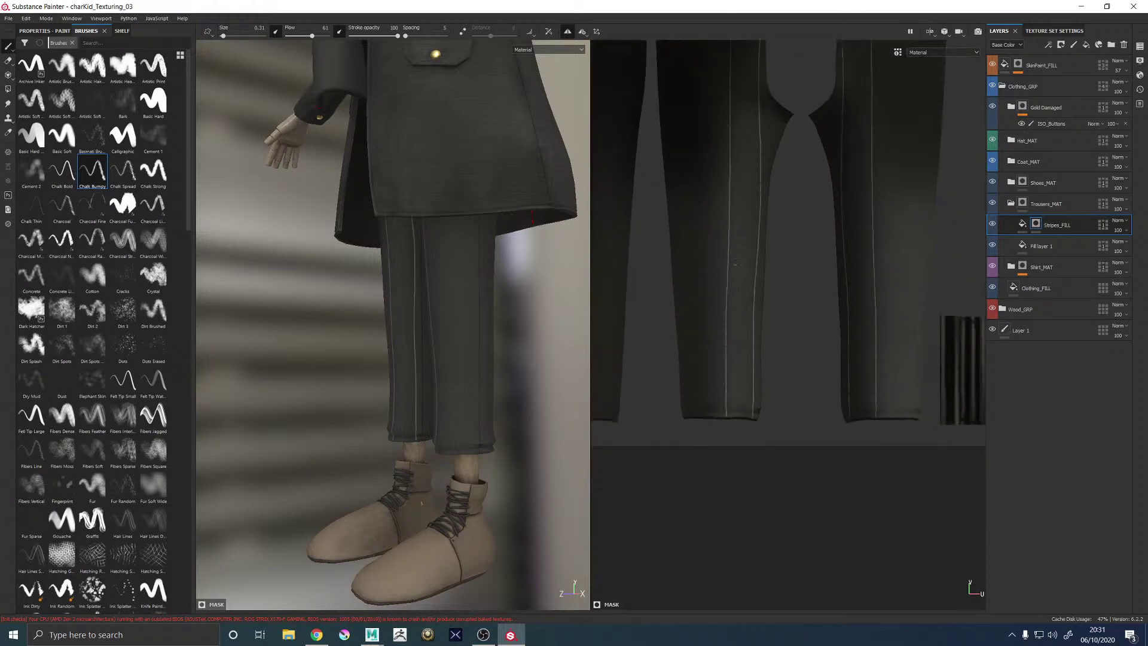
{"action": "left_click_drag", "start_coordinate": [707, 413], "coordinate": [711, 48]}
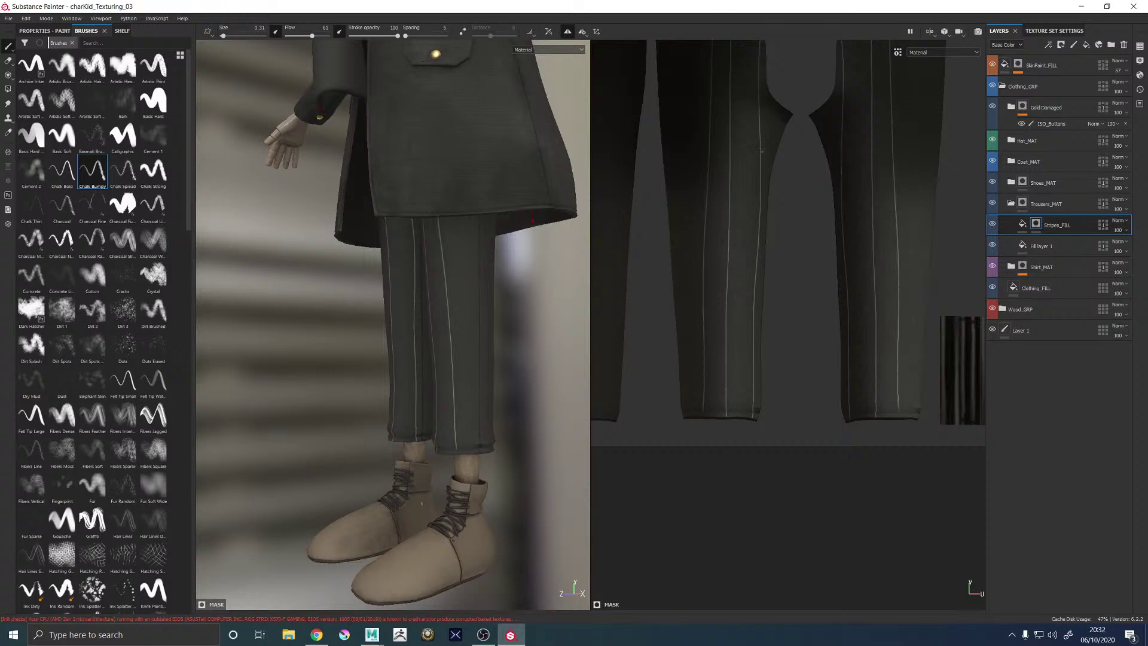
{"action": "scroll", "coordinate": [810, 328], "scroll_direction": "up", "scroll_amount": 2}
{"action": "left_click_drag", "start_coordinate": [422, 503], "coordinate": [675, 382], "text": "alt"}
{"action": "left_click_drag", "start_coordinate": [508, 385], "coordinate": [702, 342], "text": "alt"}
{"action": "key", "text": "ctrl+z"}
{"action": "key", "text": "ctrl+z"}
{"action": "key", "text": "ctrl+z"}
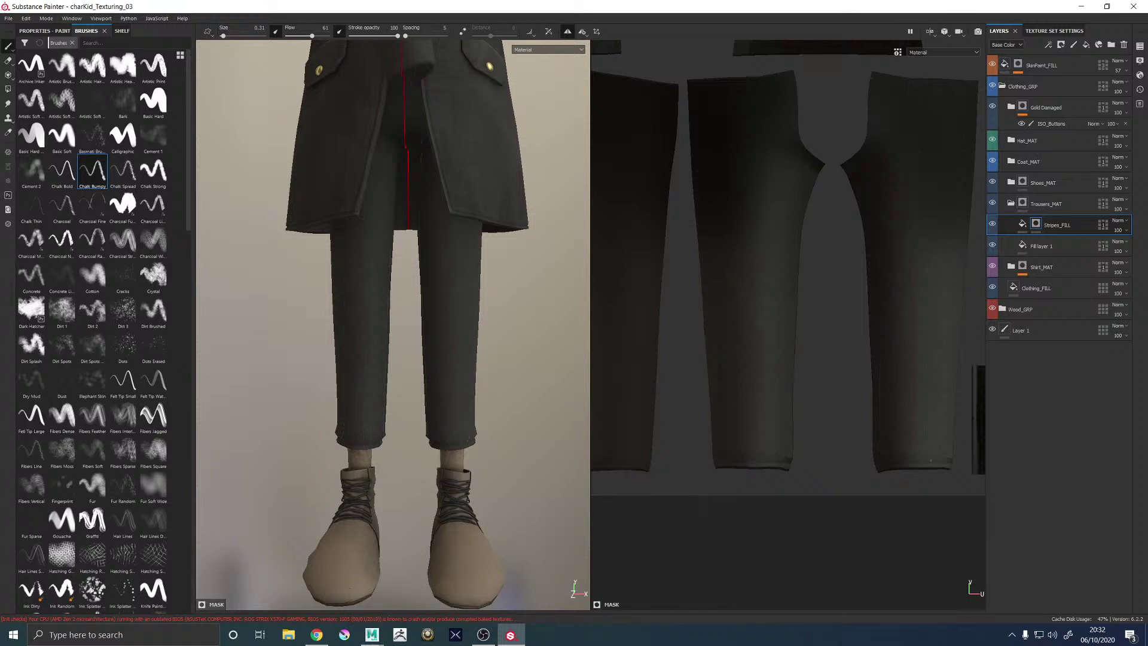
Paint thin mirrored stripes from hem to top along the front trouser leg pieces in the UV view
{"action": "left_click_drag", "start_coordinate": [751, 459], "coordinate": [743, 78]}
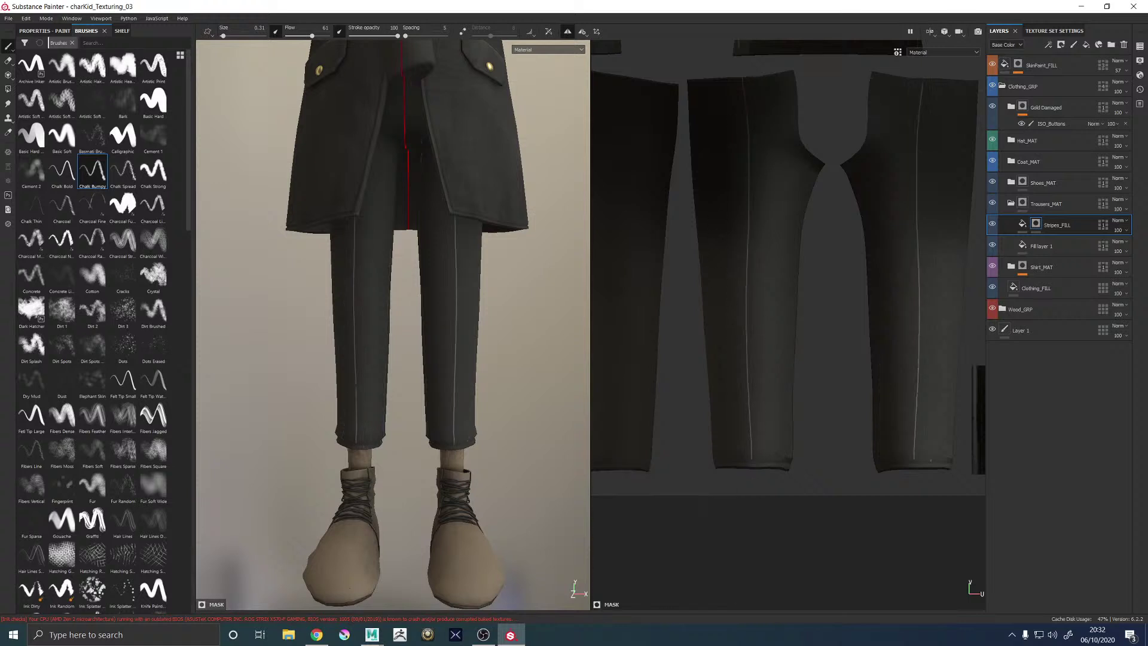
{"action": "mouse_move", "coordinate": [773, 455]}
{"action": "left_mouse_down"}
{"action": "mouse_move", "coordinate": [774, 269]}
{"action": "mouse_move", "coordinate": [794, 167]}
{"action": "left_mouse_up"}
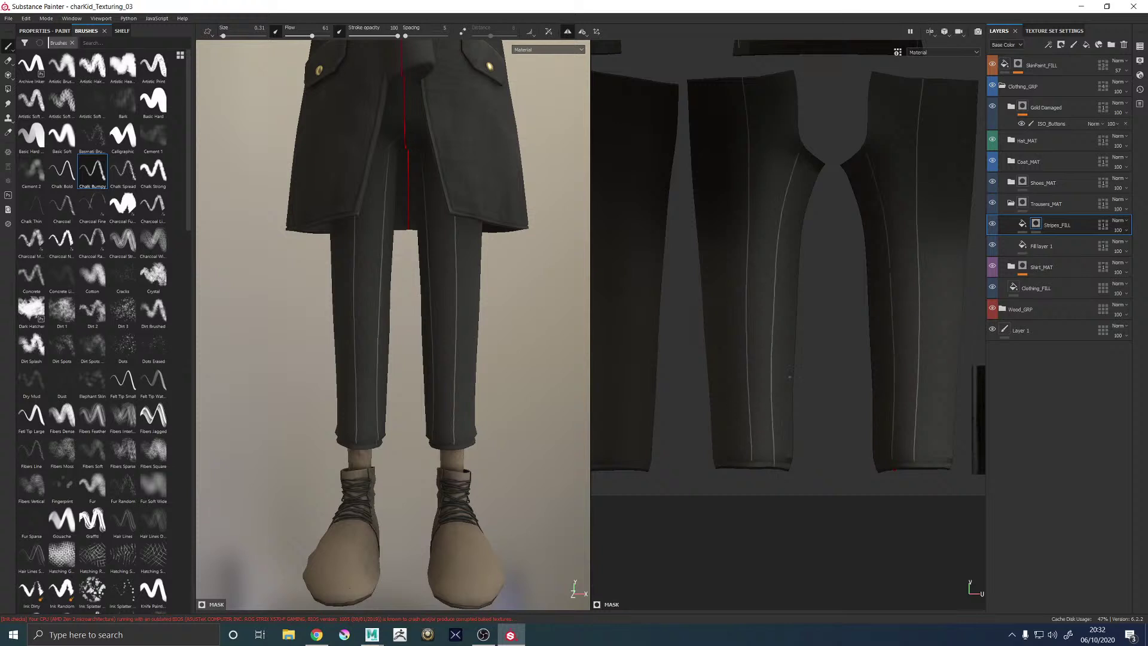
{"action": "mouse_move", "coordinate": [815, 336]}
{"action": "left_mouse_down", "text": "alt"}
{"action": "mouse_move", "coordinate": [873, 338]}
{"action": "mouse_move", "coordinate": [809, 330]}
{"action": "left_mouse_up", "text": "alt"}
{"action": "middle_click_drag", "start_coordinate": [785, 403], "coordinate": [815, 431], "text": "alt"}
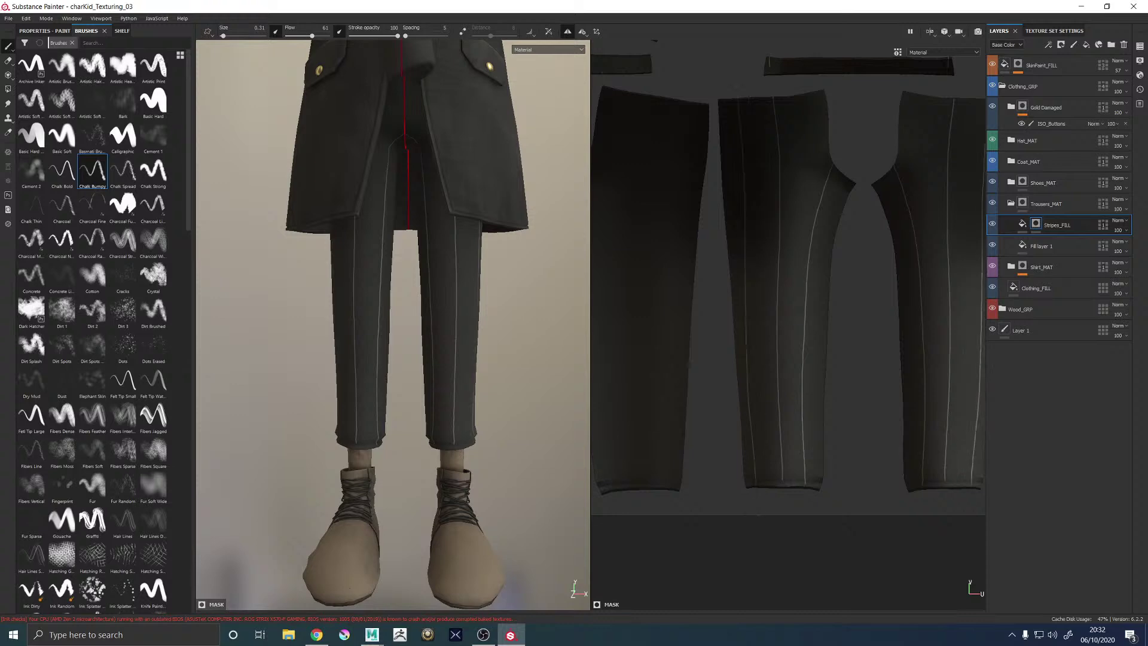
{"action": "left_click_drag", "start_coordinate": [553, 378], "coordinate": [594, 372], "text": "alt"}
{"action": "scroll", "coordinate": [595, 372], "scroll_direction": "up", "scroll_amount": 2}
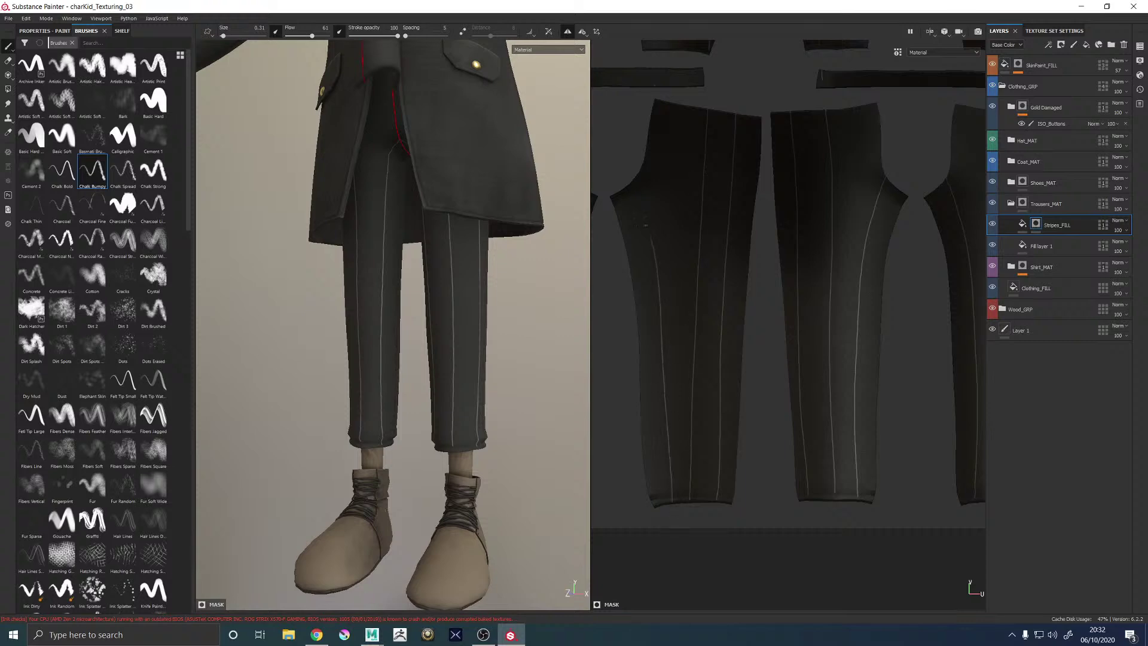
Check how the trouser stripes look on the whole character from several angles and distances
{"action": "left_click_drag", "start_coordinate": [305, 363], "coordinate": [671, 425], "text": "alt"}
{"action": "scroll", "coordinate": [543, 269], "scroll_direction": "down", "scroll_amount": 5}
{"action": "left_click_drag", "start_coordinate": [543, 269], "coordinate": [499, 314], "text": "alt"}
{"action": "scroll", "coordinate": [508, 304], "scroll_direction": "down", "scroll_amount": 4}
{"action": "scroll", "coordinate": [499, 314], "scroll_direction": "up", "scroll_amount": 6}
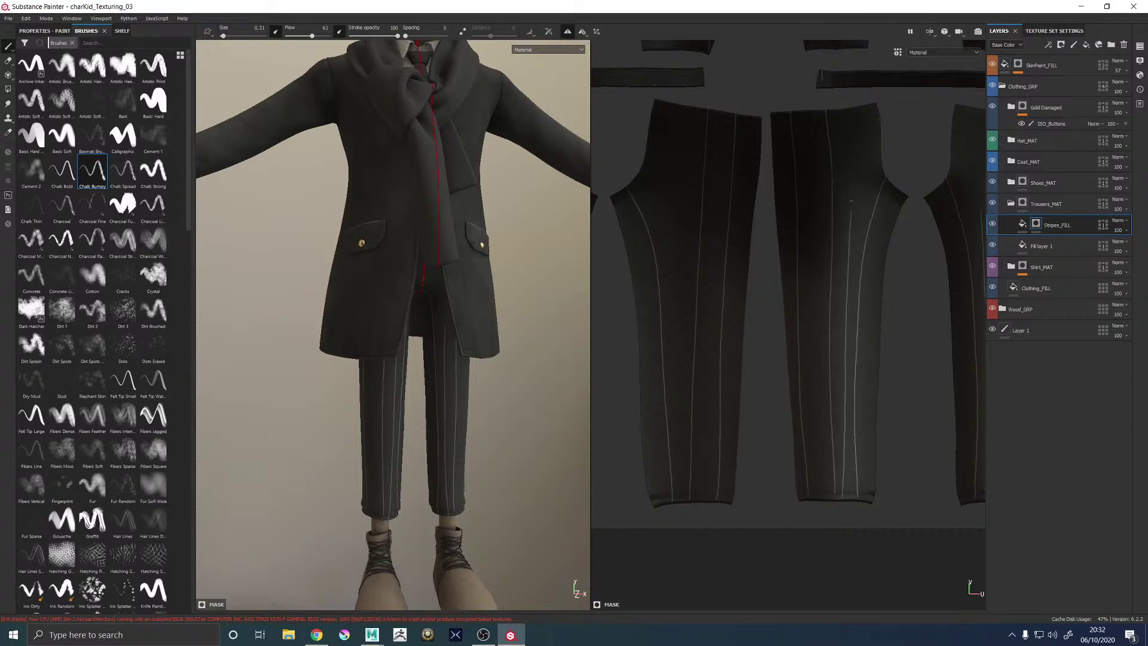
{"action": "scroll", "coordinate": [508, 347], "scroll_direction": "down", "scroll_amount": 5}
{"action": "mouse_move", "coordinate": [515, 317]}
{"action": "left_mouse_down", "text": "alt"}
{"action": "mouse_move", "coordinate": [510, 259]}
{"action": "mouse_move", "coordinate": [514, 313]}
{"action": "left_mouse_up", "text": "alt"}
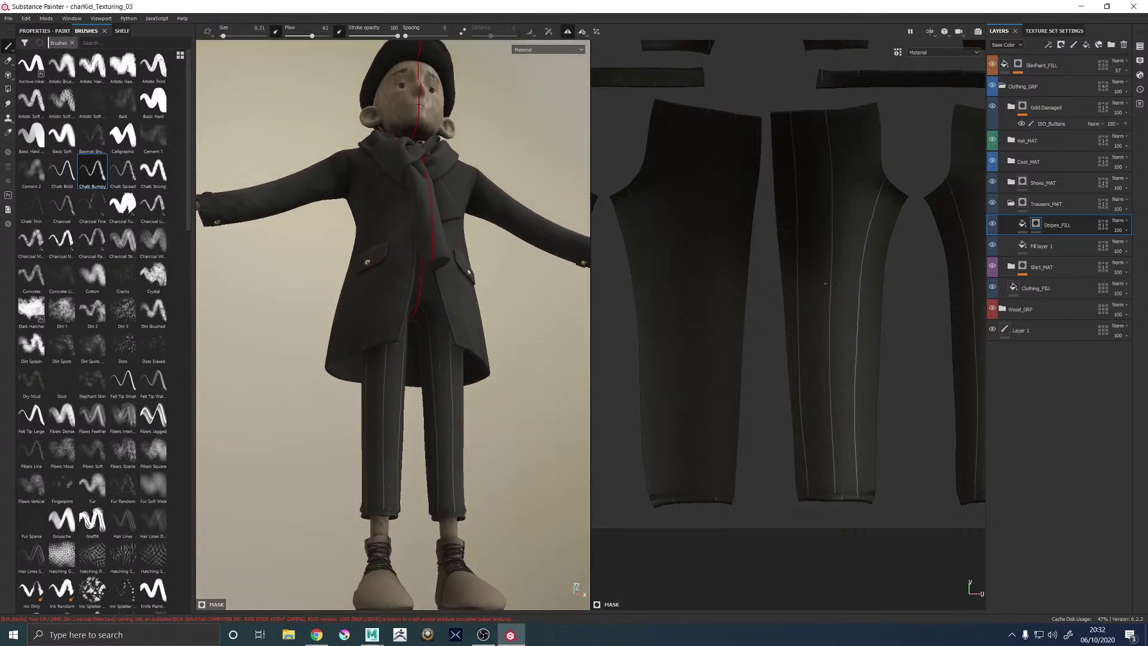
Repaint the front trouser pieces with evenly spaced waist-to-hem stripes plus a short one near the crotch, and check them on the character
{"action": "middle_click_drag", "start_coordinate": [862, 272], "coordinate": [748, 388]}
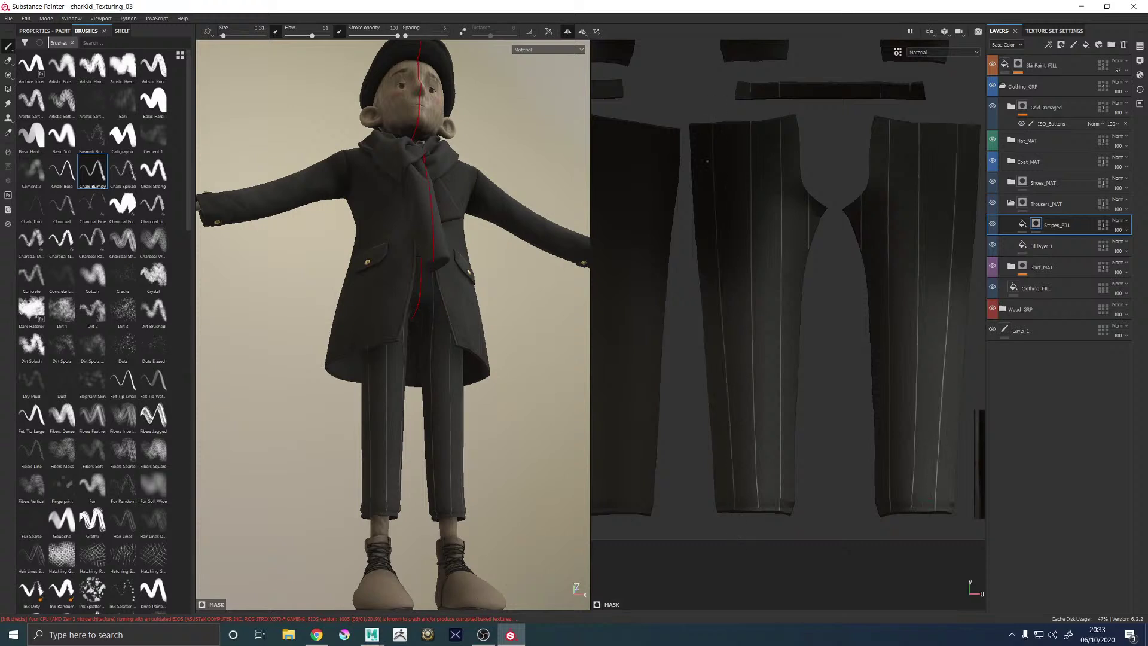
{"action": "middle_click_drag", "start_coordinate": [714, 310], "coordinate": [765, 316], "text": "alt"}
{"action": "left_click_drag", "start_coordinate": [506, 413], "coordinate": [551, 461], "text": "alt"}
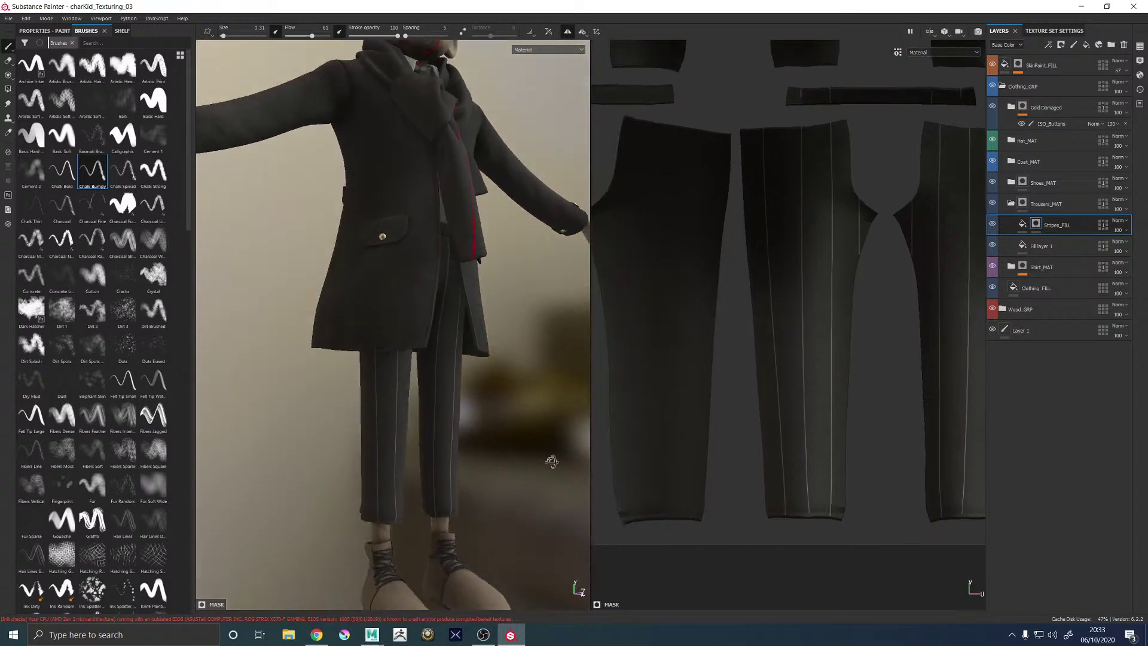
{"action": "right_click_drag", "start_coordinate": [550, 461], "coordinate": [350, 374], "text": "alt"}
{"action": "left_click_drag", "start_coordinate": [351, 374], "coordinate": [520, 392], "text": "alt"}
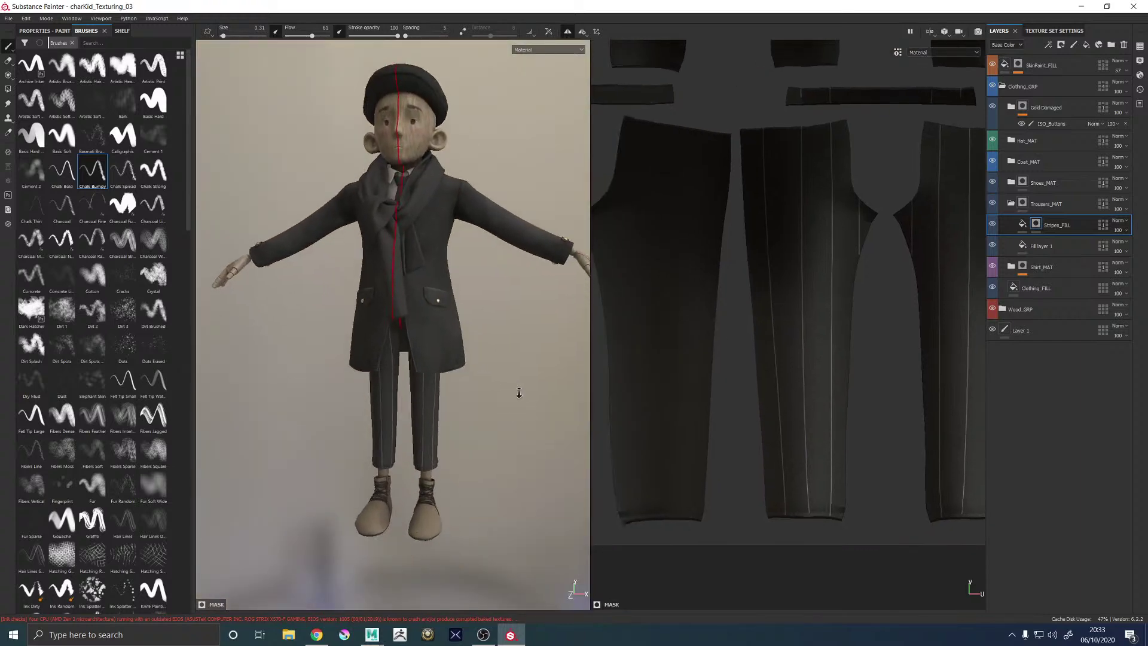
{"action": "right_click_drag", "start_coordinate": [520, 393], "coordinate": [595, 390], "text": "alt"}
{"action": "scroll", "coordinate": [711, 405], "scroll_direction": "down", "scroll_amount": 2}
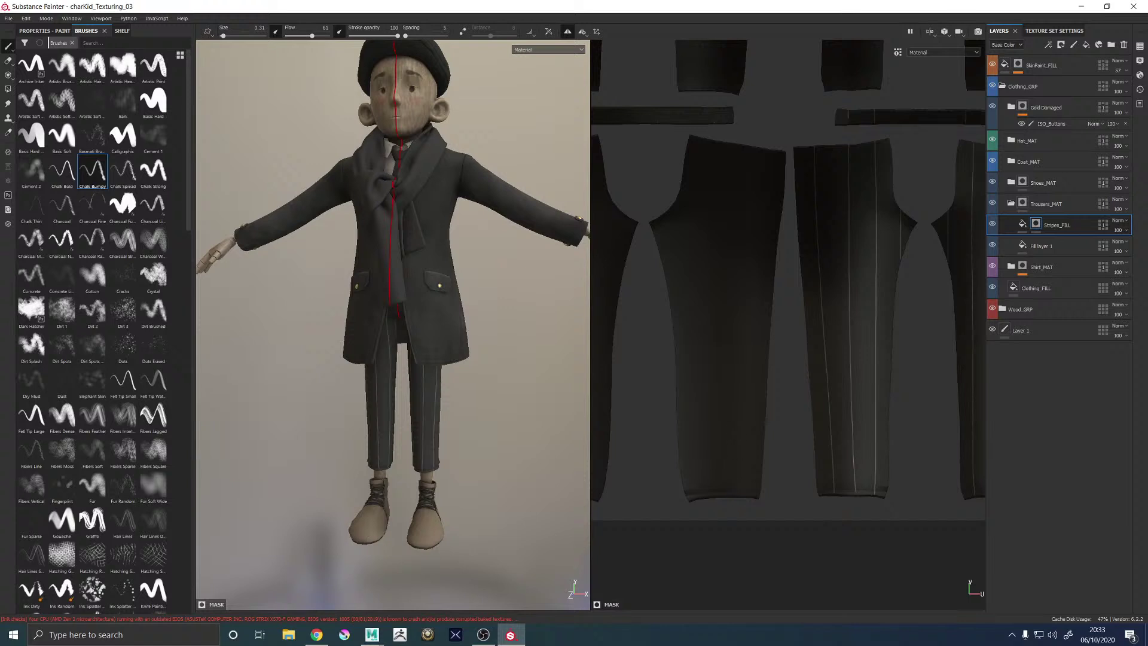
Paint three full-length stripes and a short one near the crotch on the adjacent unstriped trouser leg piece
{"action": "left_click_drag", "start_coordinate": [748, 491], "coordinate": [753, 153]}
{"action": "key", "text": "ctrl+z"}
{"action": "left_click_drag", "start_coordinate": [744, 495], "coordinate": [750, 269]}
{"action": "left_click_drag", "start_coordinate": [728, 495], "coordinate": [720, 143]}
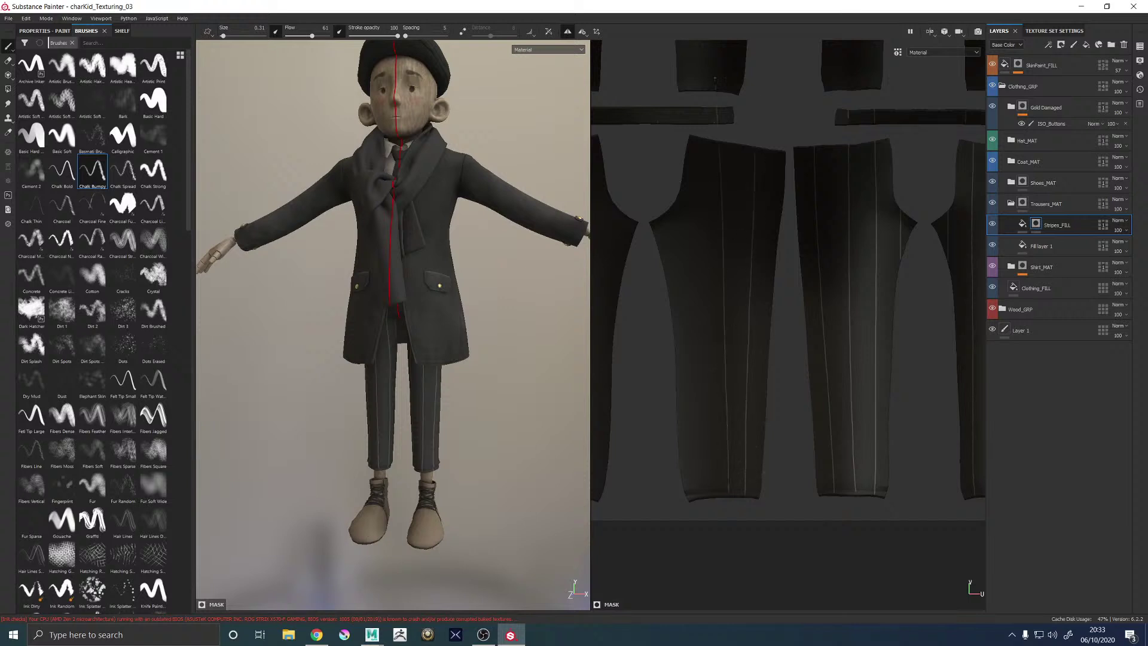
{"action": "left_click_drag", "start_coordinate": [697, 493], "coordinate": [691, 141]}
{"action": "left_click_drag", "start_coordinate": [667, 277], "coordinate": [666, 225]}
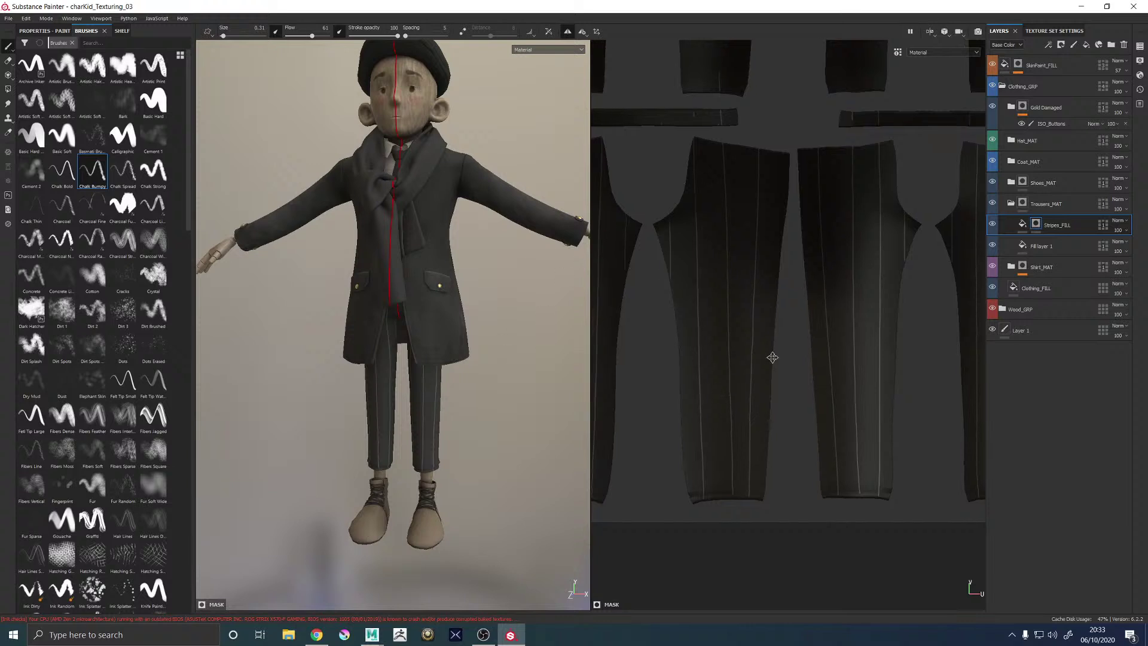
Check the stripes around the trousers and paint over the lower part of one stripe above the hem to thicken it
{"action": "scroll", "coordinate": [777, 358], "scroll_direction": "down", "scroll_amount": 4}
{"action": "scroll", "coordinate": [816, 359], "scroll_direction": "down", "scroll_amount": 2}
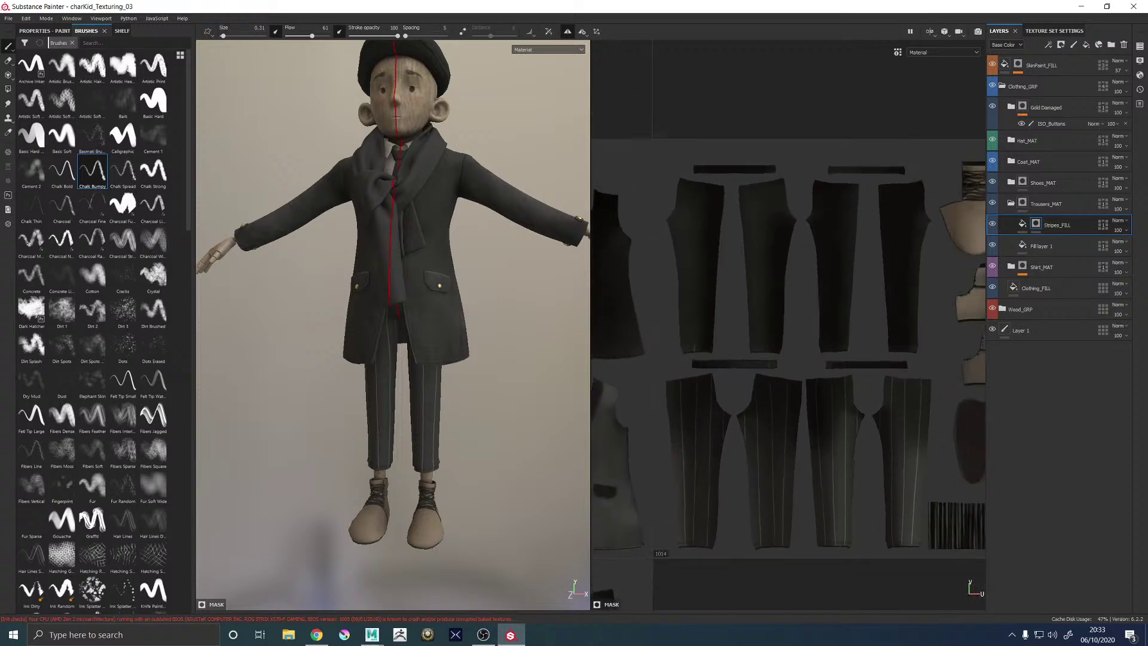
{"action": "middle_click_drag", "start_coordinate": [505, 445], "coordinate": [508, 359], "text": "alt"}
{"action": "left_click_drag", "start_coordinate": [508, 359], "coordinate": [915, 349], "text": "alt"}
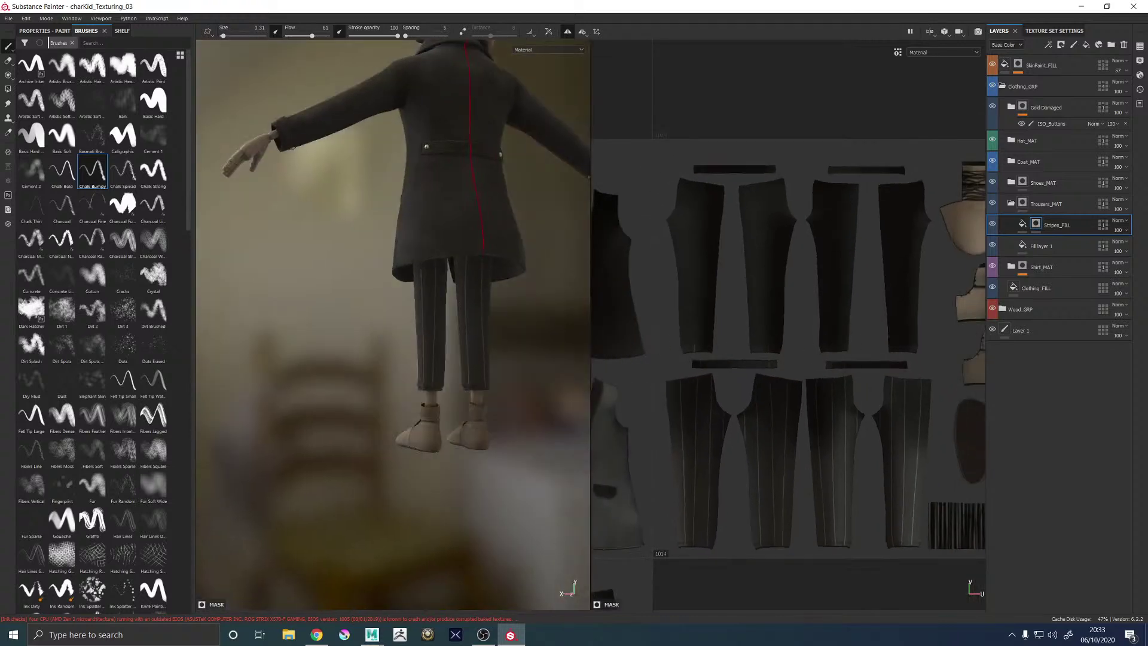
{"action": "right_click_drag", "start_coordinate": [503, 461], "coordinate": [572, 444], "text": "alt"}
{"action": "left_click_drag", "start_coordinate": [359, 457], "coordinate": [549, 463], "text": "alt"}
{"action": "middle_click_drag", "start_coordinate": [549, 463], "coordinate": [467, 430], "text": "alt"}
{"action": "scroll", "coordinate": [482, 454], "scroll_direction": "up", "scroll_amount": 5}
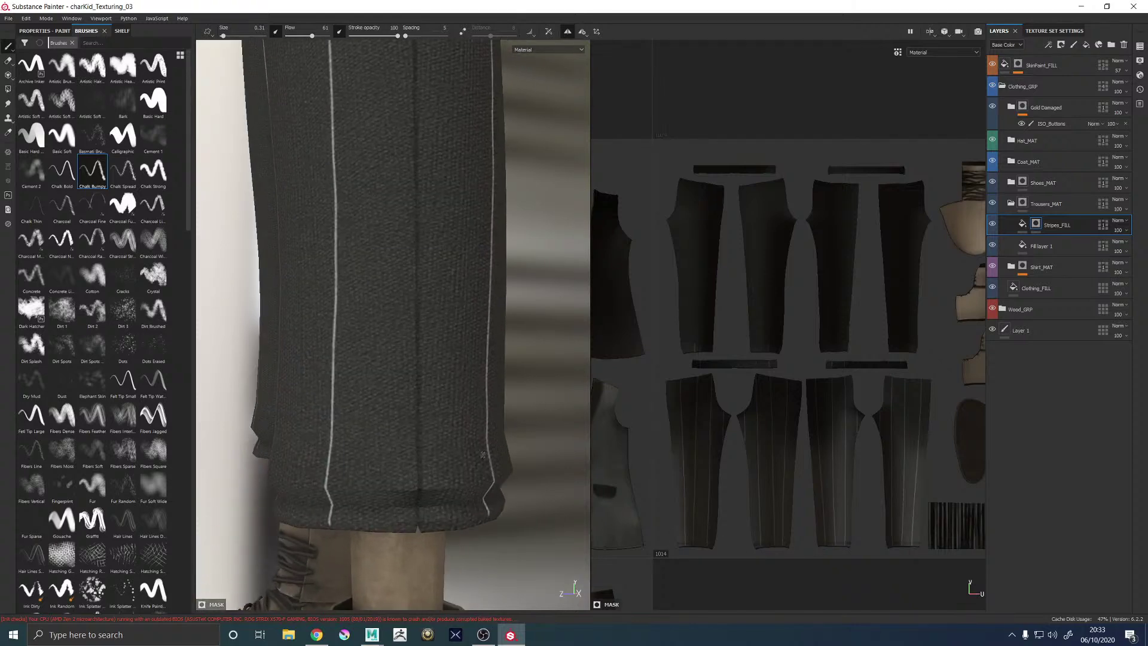
{"action": "mouse_move", "coordinate": [419, 455]}
{"action": "left_mouse_down"}
{"action": "mouse_move", "coordinate": [425, 389]}
{"action": "mouse_move", "coordinate": [479, 425]}
{"action": "mouse_move", "coordinate": [465, 272]}
{"action": "mouse_move", "coordinate": [466, 292]}
{"action": "left_mouse_up"}
{"action": "left_click_drag", "start_coordinate": [467, 247], "coordinate": [468, 216]}
{"action": "right_click_drag", "start_coordinate": [469, 272], "coordinate": [264, 238], "text": "alt"}
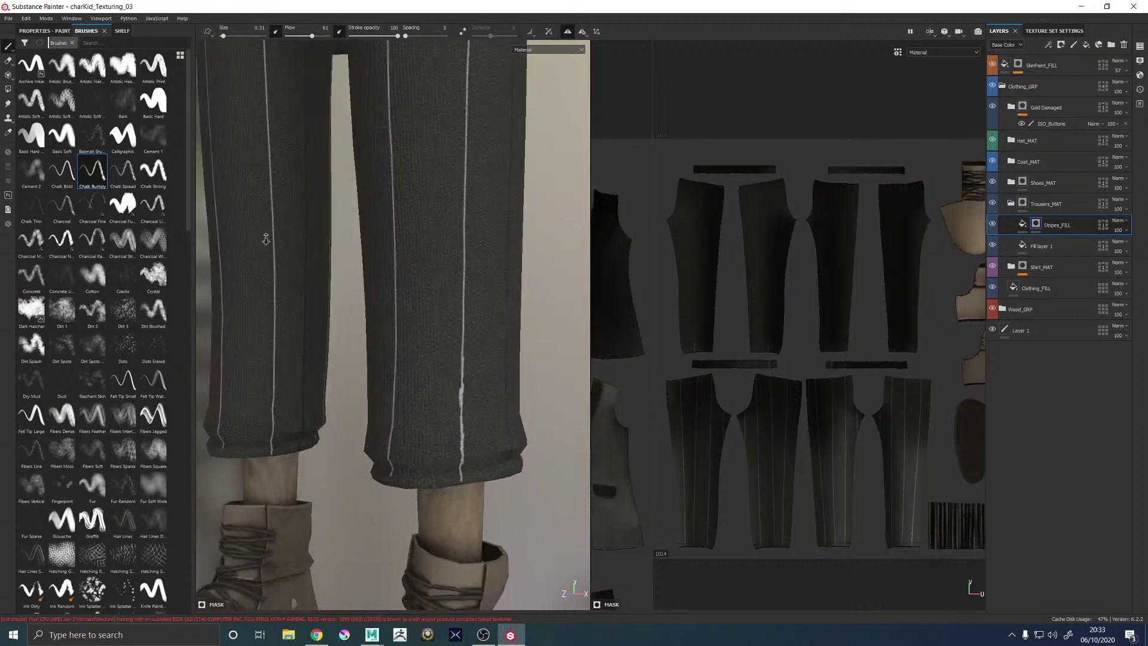
Extend the thickened part of the trouser stripe further up the lower leg and check it from a distance
{"action": "mouse_move", "coordinate": [394, 239]}
{"action": "right_mouse_down", "text": "alt"}
{"action": "mouse_move", "coordinate": [266, 255]}
{"action": "mouse_move", "coordinate": [705, 485]}
{"action": "right_mouse_up", "text": "alt"}
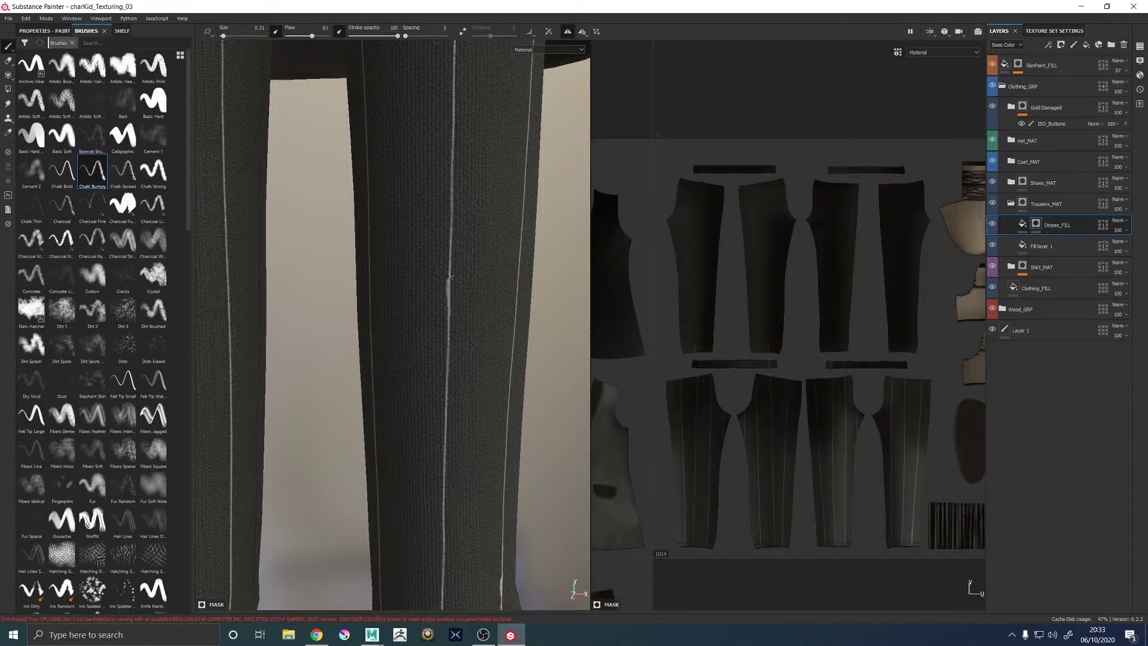
{"action": "left_click_drag", "start_coordinate": [450, 277], "coordinate": [450, 199]}
{"action": "right_click_drag", "start_coordinate": [454, 193], "coordinate": [225, 292], "text": "alt"}
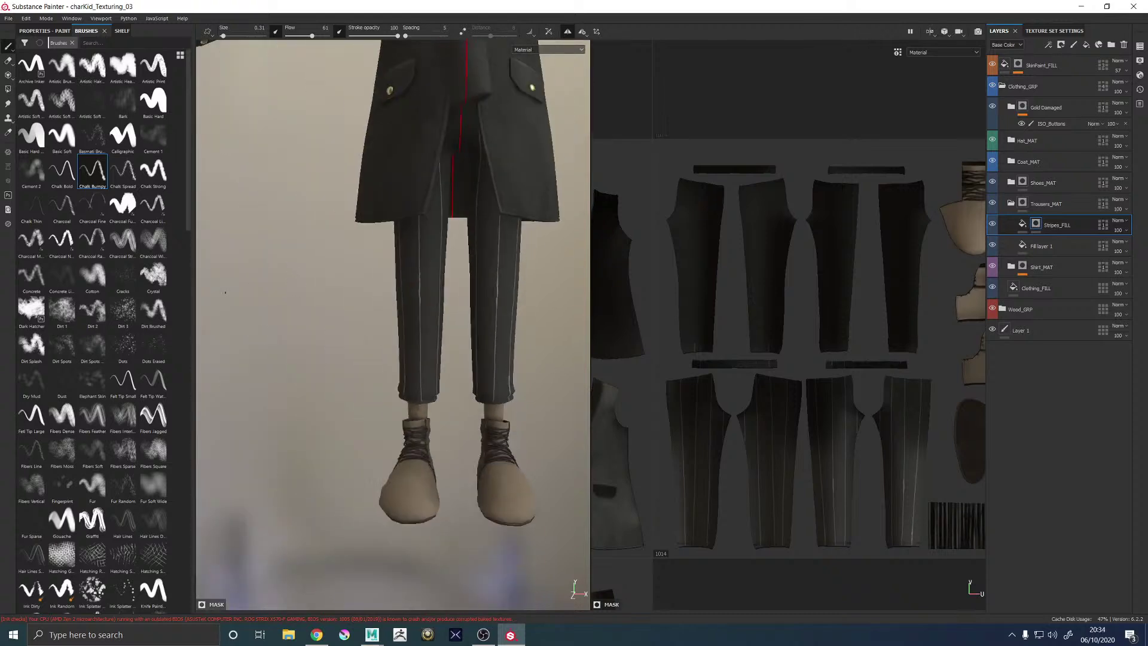
{"action": "right_click_drag", "start_coordinate": [464, 371], "coordinate": [592, 430], "text": "alt"}
Thicken the middle stripe on the front of the lower leg with uneven chalky strokes down to the hem
{"action": "scroll", "coordinate": [469, 320], "scroll_direction": "up", "scroll_amount": 5}
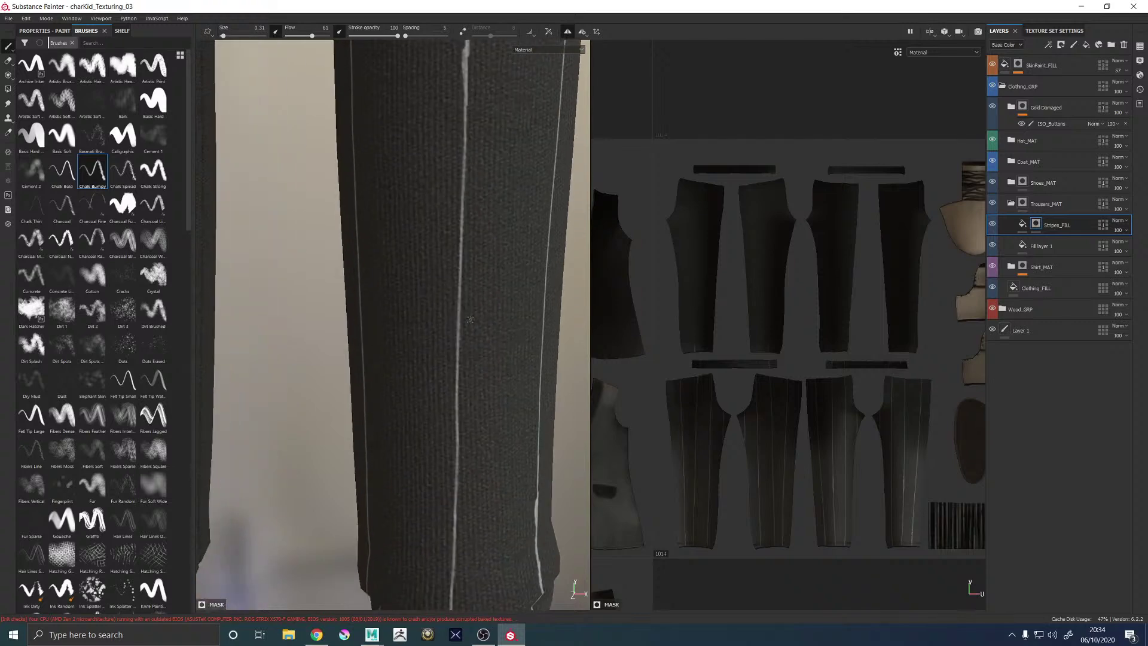
{"action": "left_click_drag", "start_coordinate": [454, 305], "coordinate": [461, 207]}
{"action": "middle_click_drag", "start_coordinate": [450, 302], "coordinate": [434, 166], "text": "alt"}
{"action": "mouse_move", "coordinate": [442, 189]}
{"action": "left_mouse_down"}
{"action": "mouse_move", "coordinate": [436, 293]}
{"action": "mouse_move", "coordinate": [446, 351]}
{"action": "left_mouse_up"}
{"action": "middle_click_drag", "start_coordinate": [446, 351], "coordinate": [441, 220], "text": "alt"}
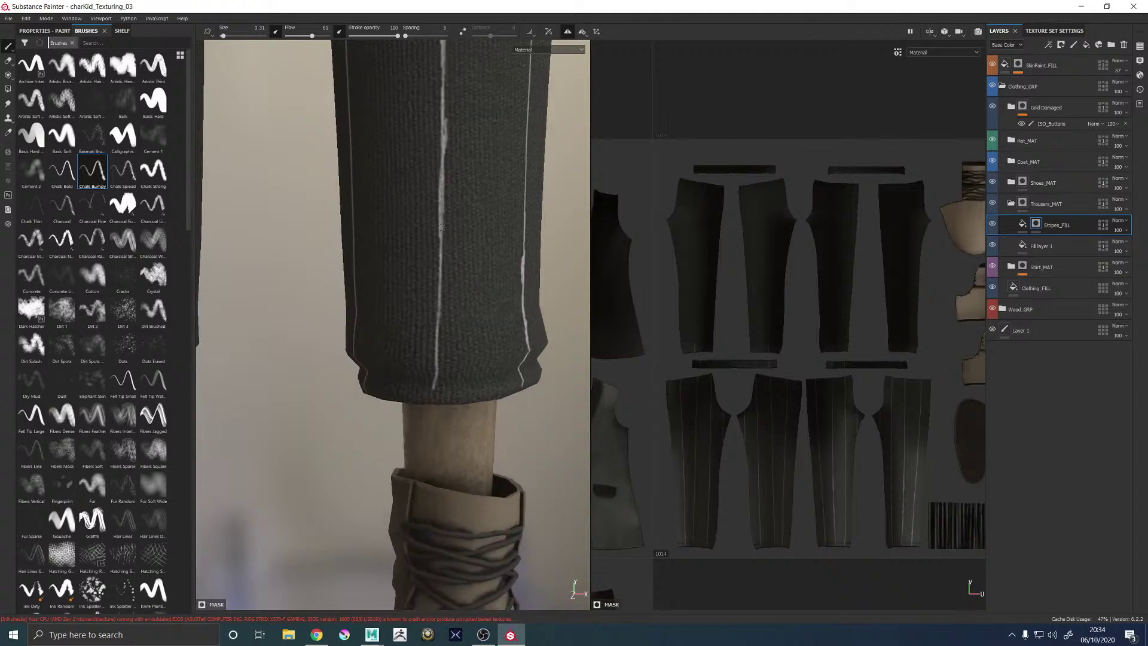
{"action": "left_click_drag", "start_coordinate": [441, 220], "coordinate": [440, 308]}
{"action": "scroll", "coordinate": [437, 357], "scroll_direction": "down", "scroll_amount": 10}
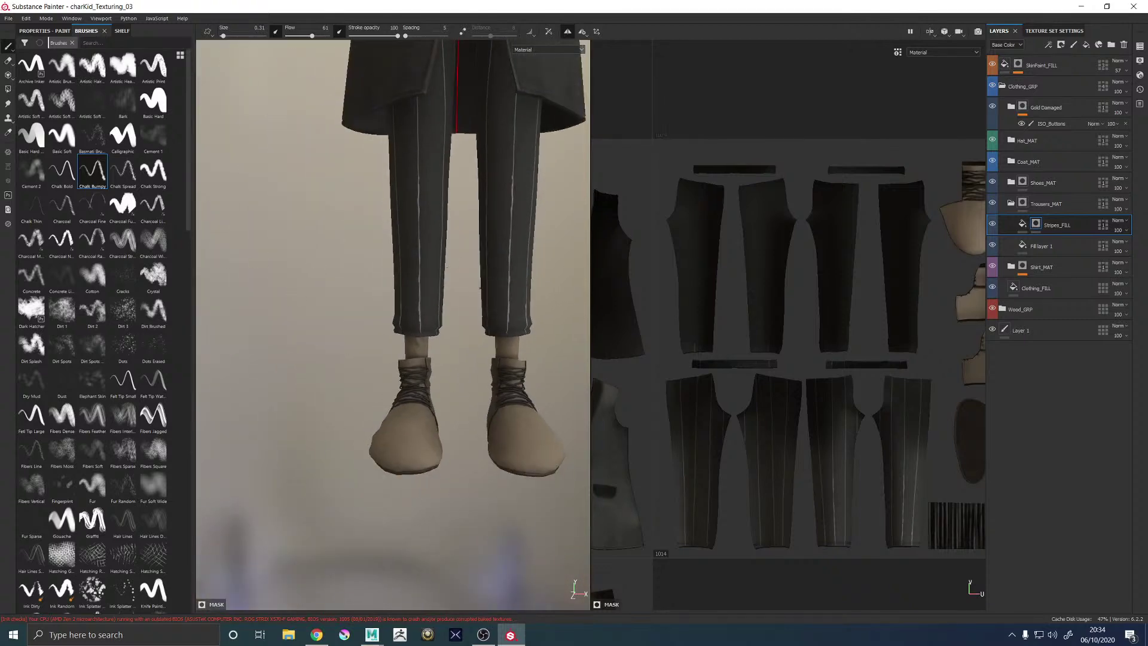
Thicken the stripe on the side of the lower trouser leg with two overlapping strokes running up from the hem
{"action": "scroll", "coordinate": [439, 327], "scroll_direction": "up", "scroll_amount": 8}
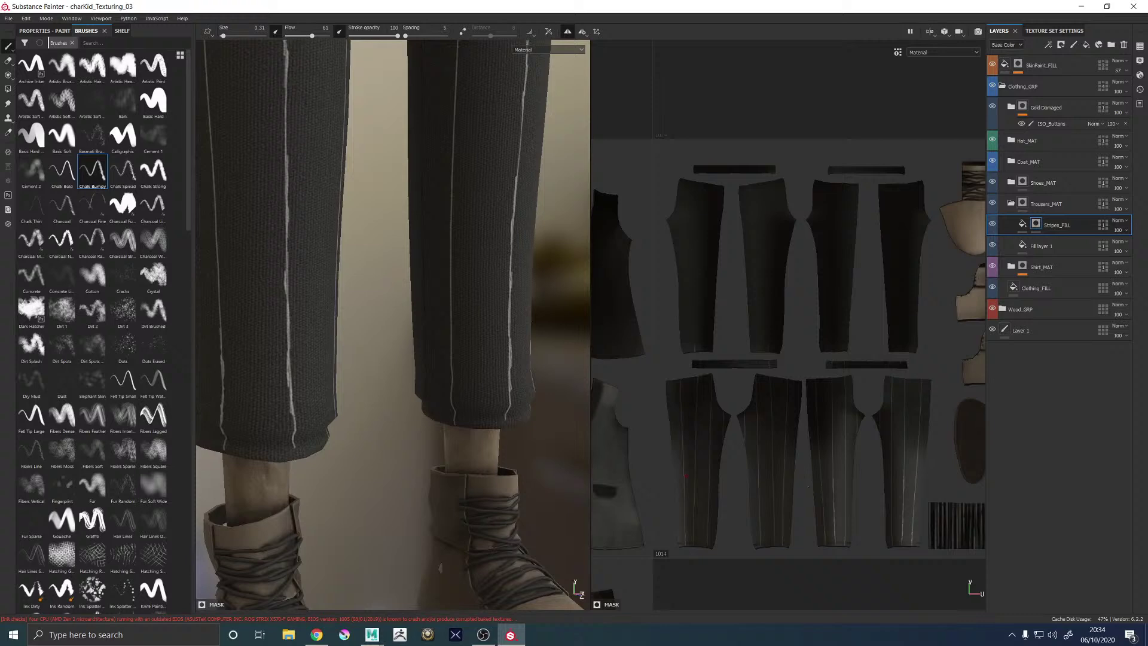
{"action": "scroll", "coordinate": [456, 328], "scroll_direction": "up", "scroll_amount": 5}
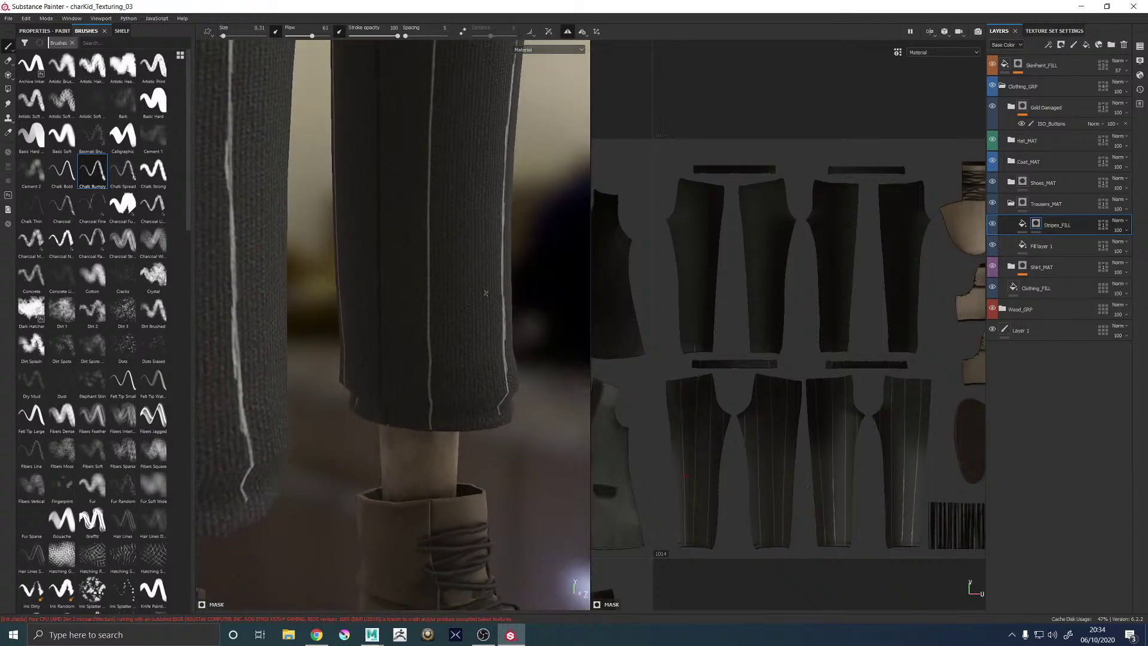
{"action": "left_click_drag", "start_coordinate": [423, 394], "coordinate": [421, 243]}
{"action": "left_click_drag", "start_coordinate": [419, 249], "coordinate": [420, 167]}
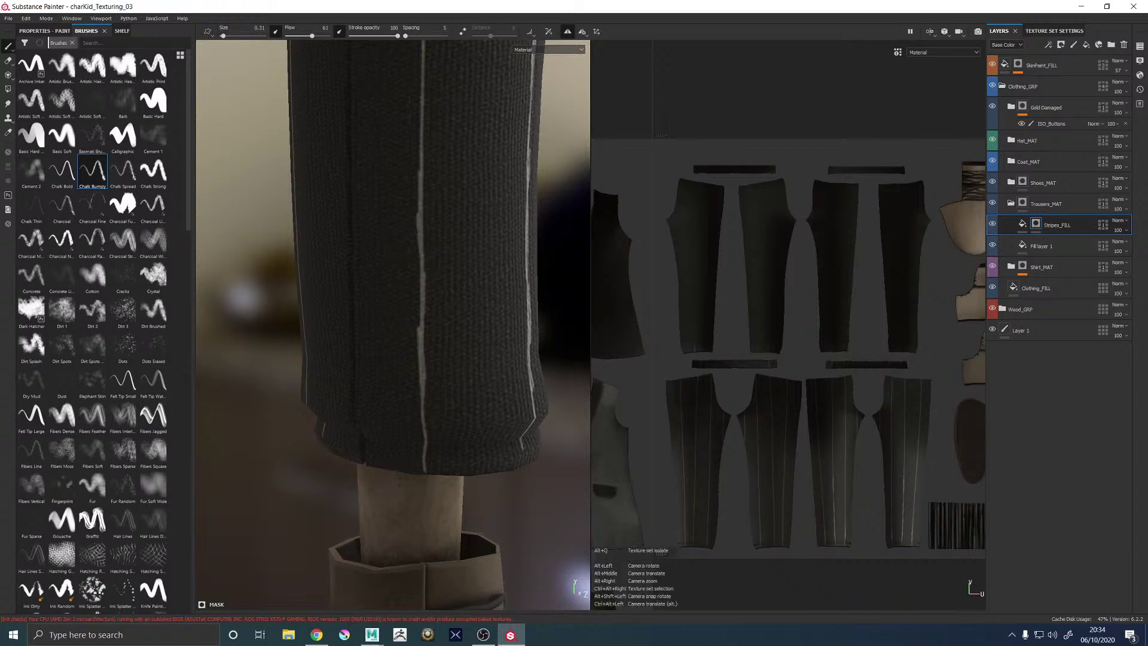
Continue thickening the same side stripe on the UV layout, with broken overlapping strokes up to the waist edge
{"action": "scroll", "coordinate": [874, 465], "scroll_direction": "up", "scroll_amount": 6}
{"action": "scroll", "coordinate": [873, 465], "scroll_direction": "up", "scroll_amount": 4}
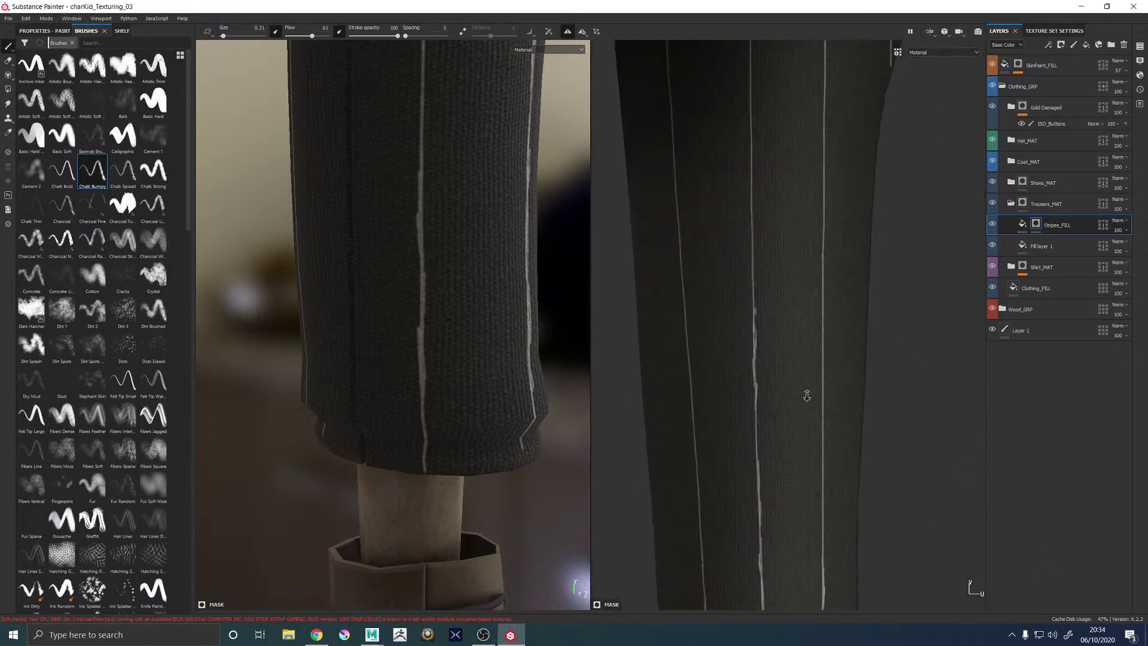
{"action": "left_click_drag", "start_coordinate": [756, 428], "coordinate": [755, 251]}
{"action": "middle_click_drag", "start_coordinate": [743, 195], "coordinate": [728, 302]}
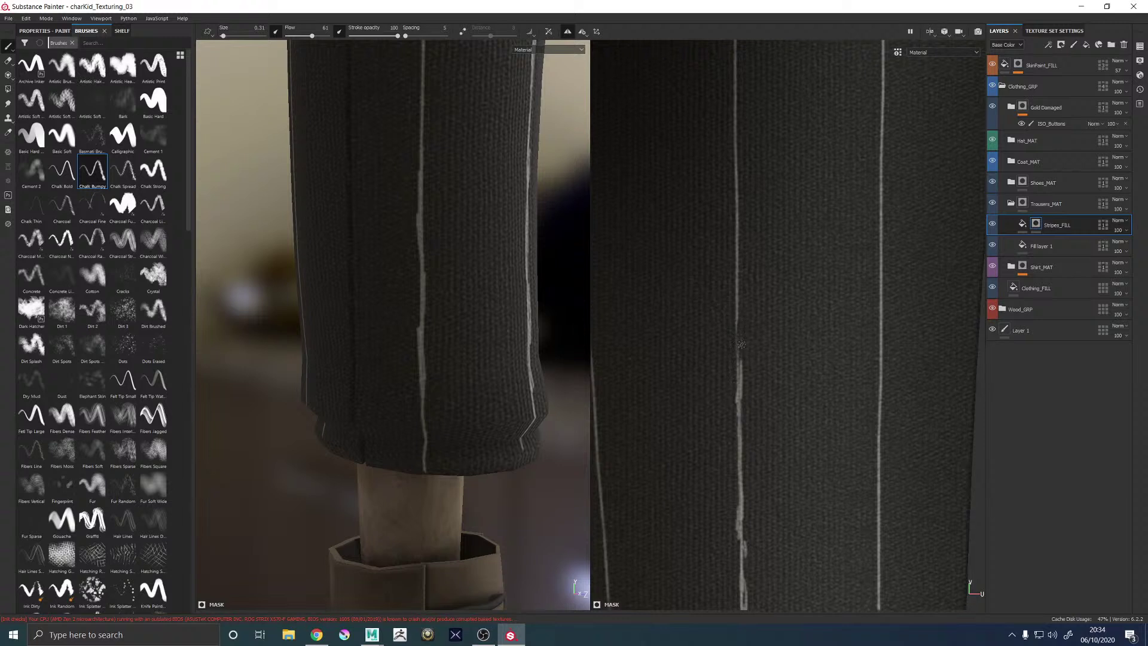
{"action": "middle_click_drag", "start_coordinate": [750, 165], "coordinate": [728, 339]}
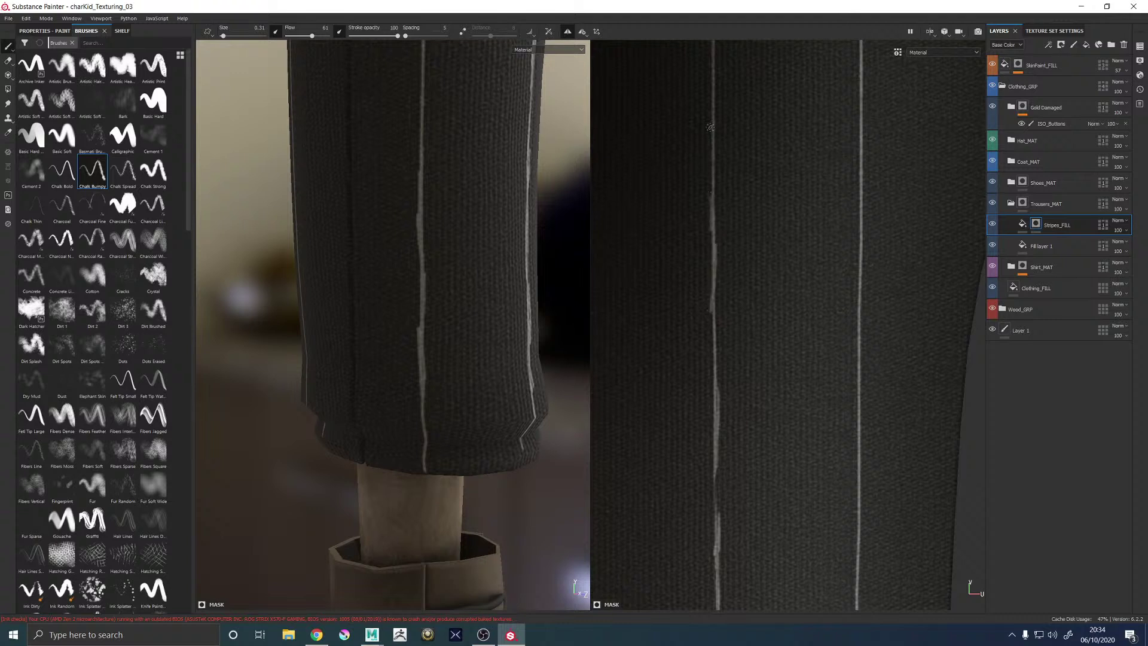
{"action": "middle_click_drag", "start_coordinate": [710, 126], "coordinate": [715, 294]}
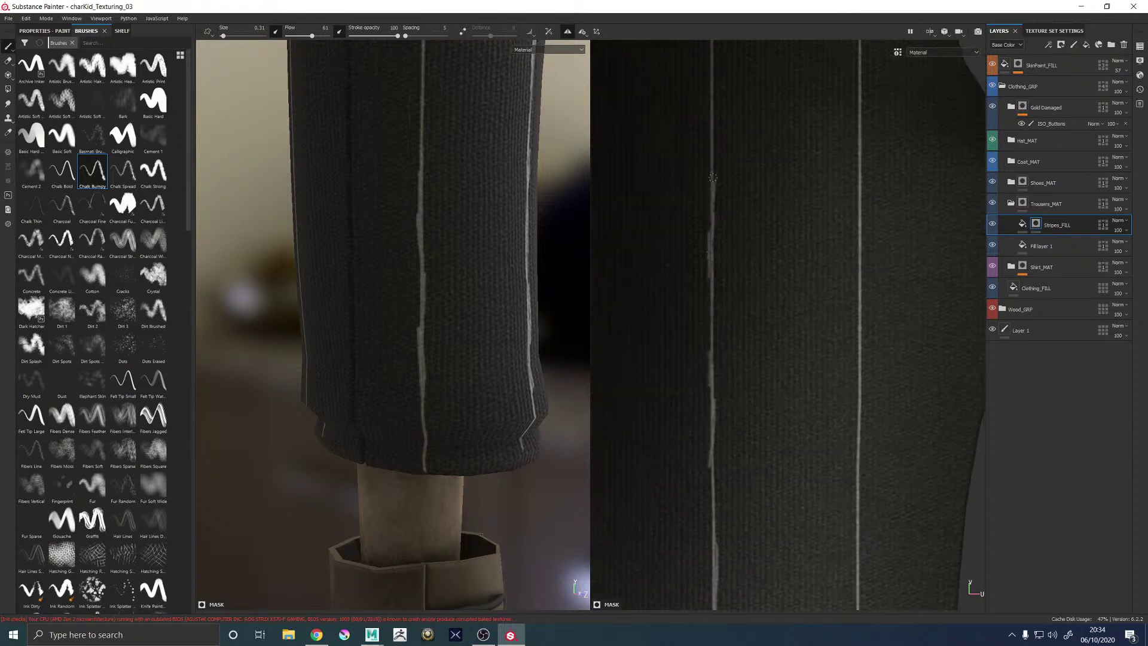
{"action": "middle_click_drag", "start_coordinate": [710, 108], "coordinate": [712, 325]}
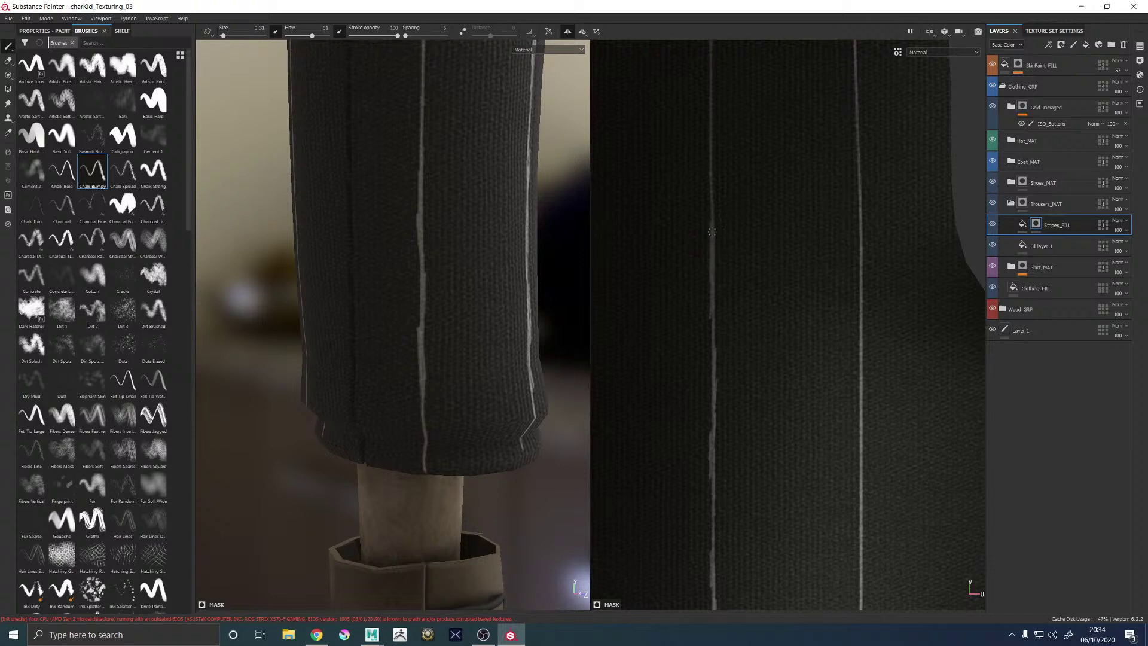
{"action": "middle_click_drag", "start_coordinate": [697, 139], "coordinate": [700, 339]}
{"action": "left_click_drag", "start_coordinate": [712, 272], "coordinate": [712, 139]}
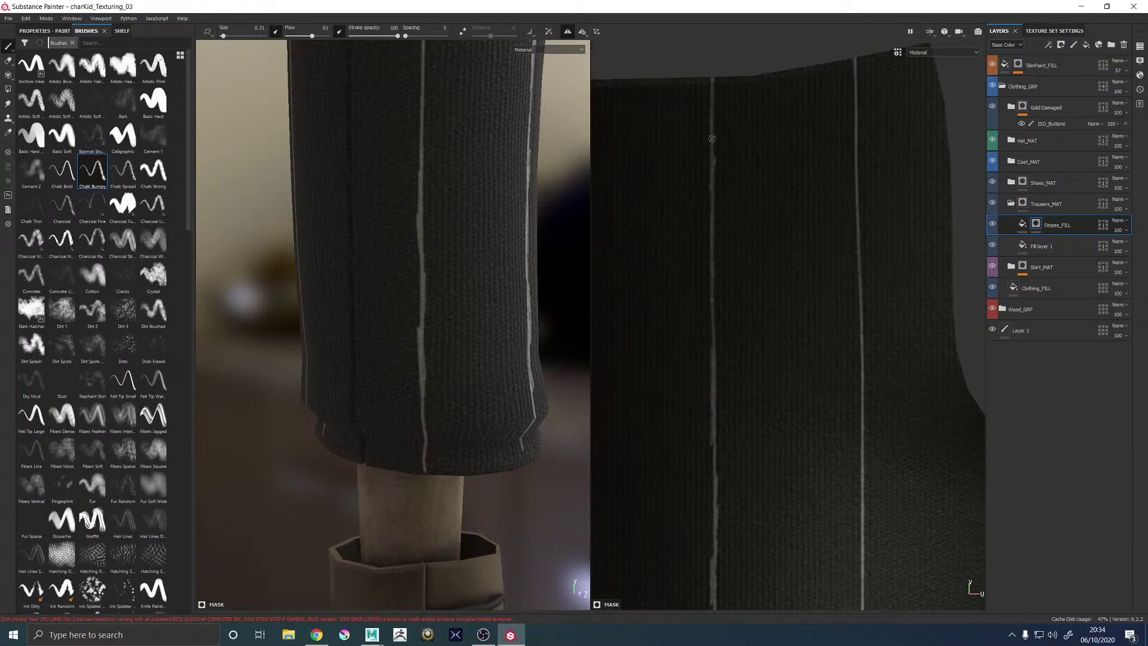
Examine the thickened trouser stripes on the character from the hems up to the coat and around the legs
{"action": "right_click_drag", "start_coordinate": [463, 346], "coordinate": [256, 301], "text": "alt"}
{"action": "right_click_drag", "start_coordinate": [520, 359], "coordinate": [181, 298], "text": "alt"}
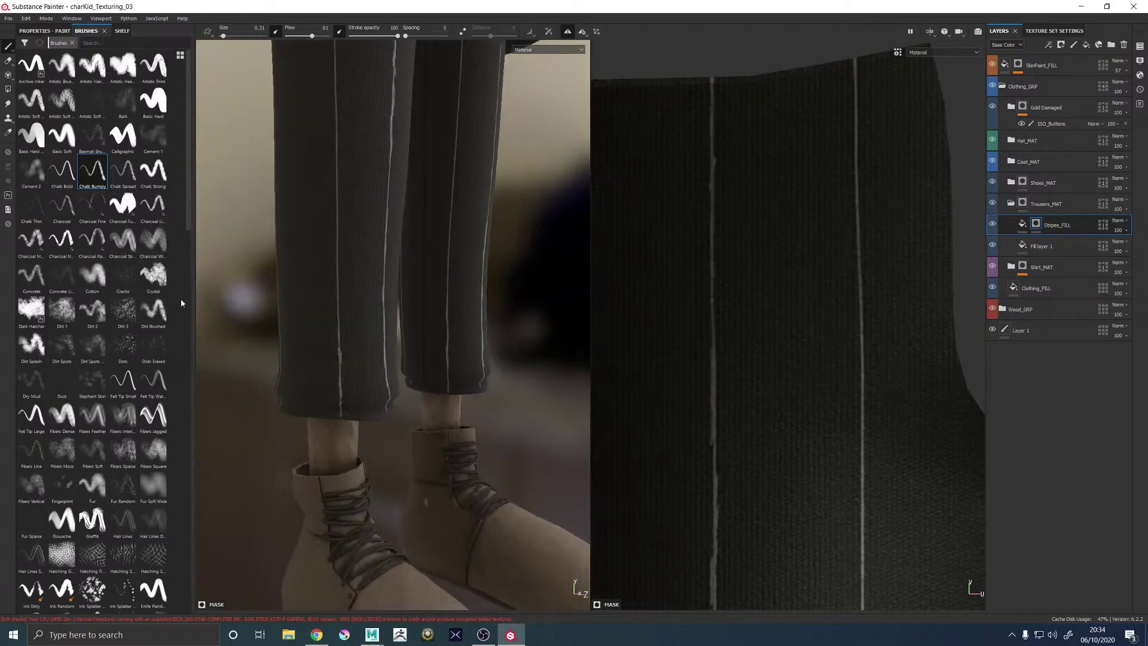
{"action": "middle_click_drag", "start_coordinate": [463, 326], "coordinate": [422, 458], "text": "alt"}
{"action": "left_click_drag", "start_coordinate": [553, 383], "coordinate": [490, 377], "text": "alt"}
{"action": "middle_click_drag", "start_coordinate": [493, 274], "coordinate": [485, 518], "text": "alt"}
{"action": "left_click_drag", "start_coordinate": [499, 410], "coordinate": [489, 387], "text": "alt"}
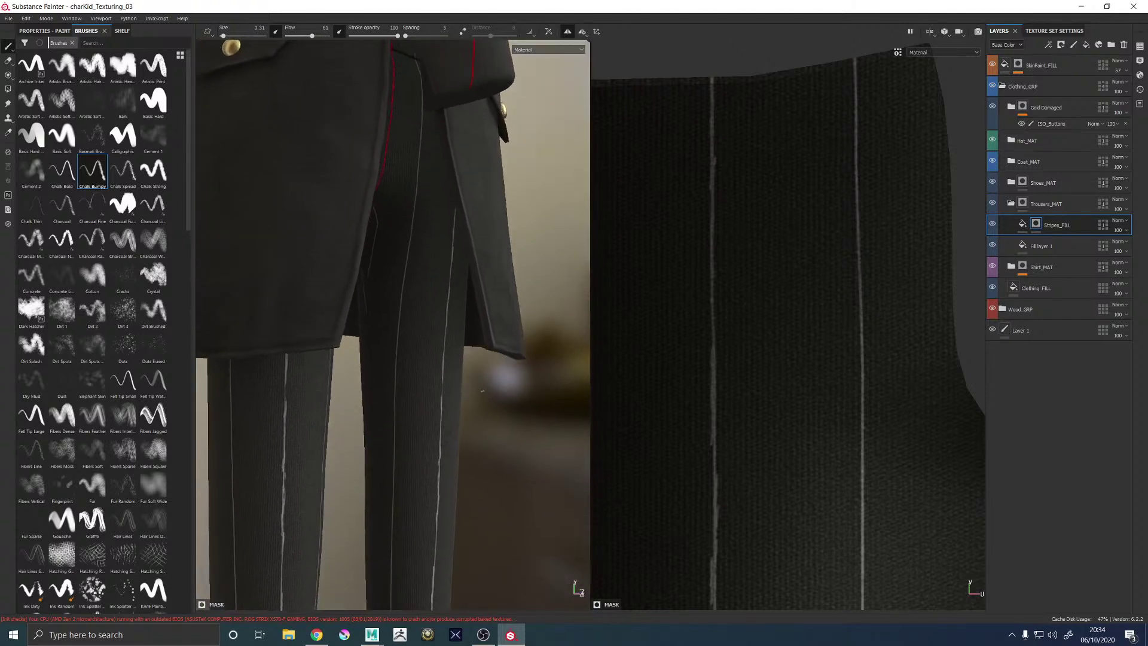
{"action": "right_click_drag", "start_coordinate": [489, 370], "coordinate": [359, 335], "text": "alt"}
{"action": "middle_click_drag", "start_coordinate": [443, 287], "coordinate": [465, 60], "text": "alt"}
{"action": "left_click_drag", "start_coordinate": [532, 380], "coordinate": [463, 382], "text": "alt"}
Touch up the thickened front stripe with a short stroke just above the trouser hem
{"action": "middle_click_drag", "start_coordinate": [468, 366], "coordinate": [492, 351], "text": "alt"}
{"action": "right_click_drag", "start_coordinate": [492, 351], "coordinate": [561, 359], "text": "alt"}
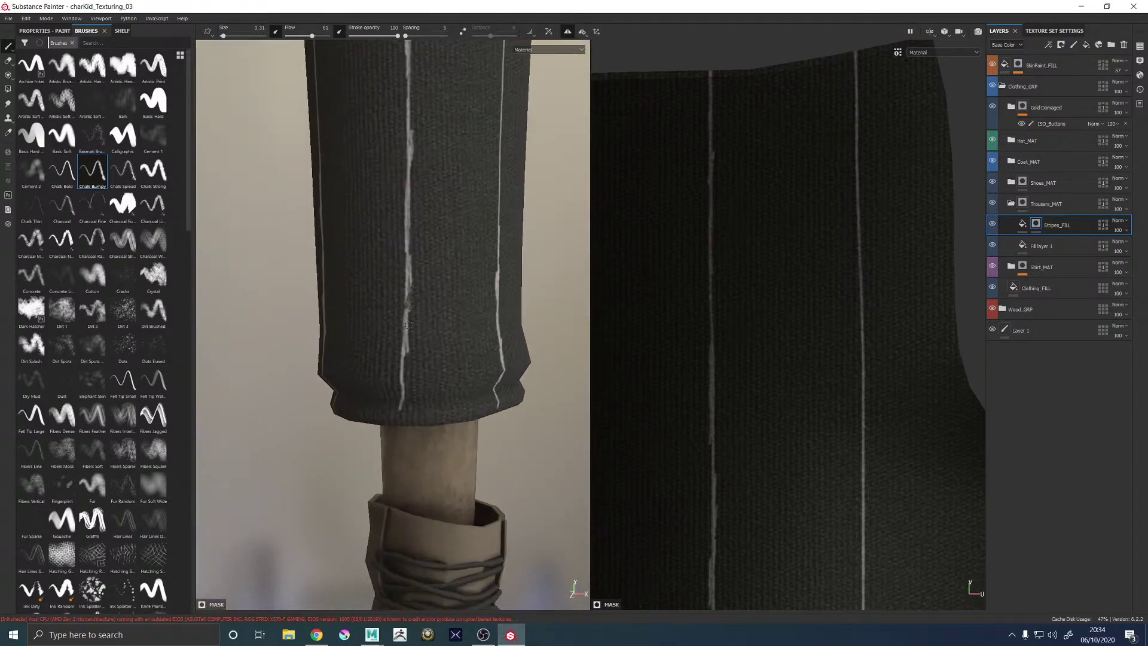
{"action": "mouse_move", "coordinate": [409, 325]}
{"action": "left_mouse_down"}
{"action": "mouse_move", "coordinate": [406, 341]}
{"action": "mouse_move", "coordinate": [407, 267]}
{"action": "mouse_move", "coordinate": [410, 306]}
{"action": "left_mouse_up"}
{"action": "right_click_drag", "start_coordinate": [503, 273], "coordinate": [457, 289], "text": "alt"}
{"action": "middle_click_drag", "start_coordinate": [457, 289], "coordinate": [472, 358], "text": "alt"}
Thicken the front stripe up the trouser leg on the model with overlapping, slightly offset chalky strokes
{"action": "left_click_drag", "start_coordinate": [472, 358], "coordinate": [420, 335], "text": "alt"}
{"action": "right_click_drag", "start_coordinate": [420, 335], "coordinate": [676, 430], "text": "alt"}
{"action": "middle_click_drag", "start_coordinate": [482, 298], "coordinate": [430, 463], "text": "alt"}
{"action": "left_click_drag", "start_coordinate": [435, 438], "coordinate": [443, 257]}
{"action": "middle_click_drag", "start_coordinate": [444, 257], "coordinate": [438, 354], "text": "alt"}
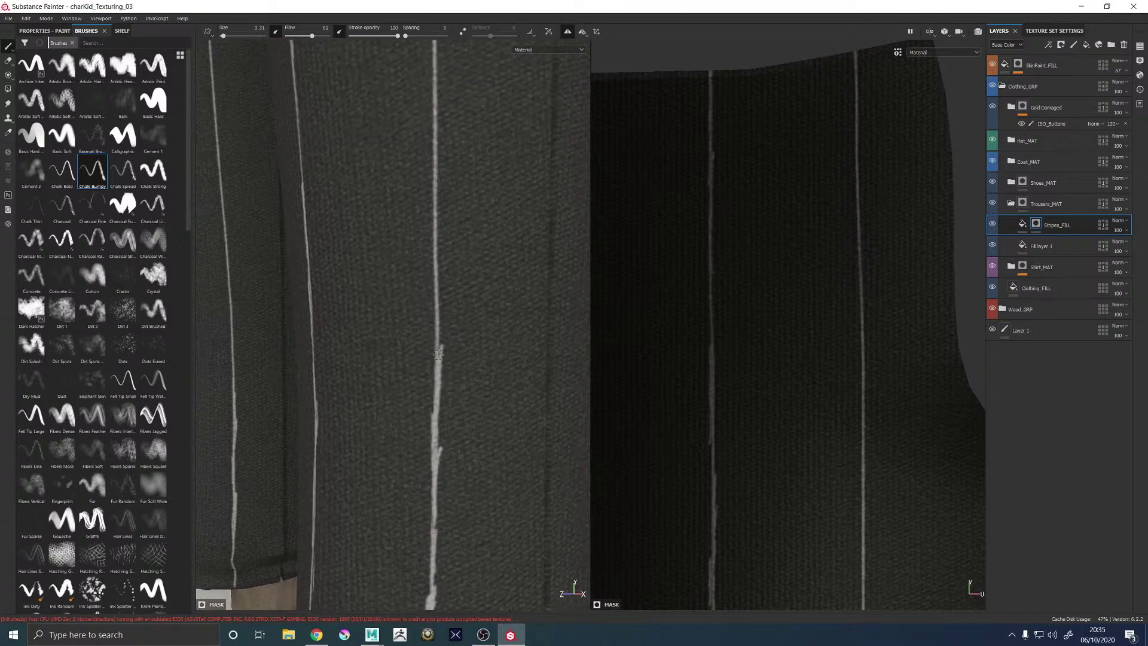
{"action": "left_click_drag", "start_coordinate": [438, 354], "coordinate": [437, 236]}
{"action": "middle_click_drag", "start_coordinate": [421, 397], "coordinate": [418, 407], "text": "alt"}
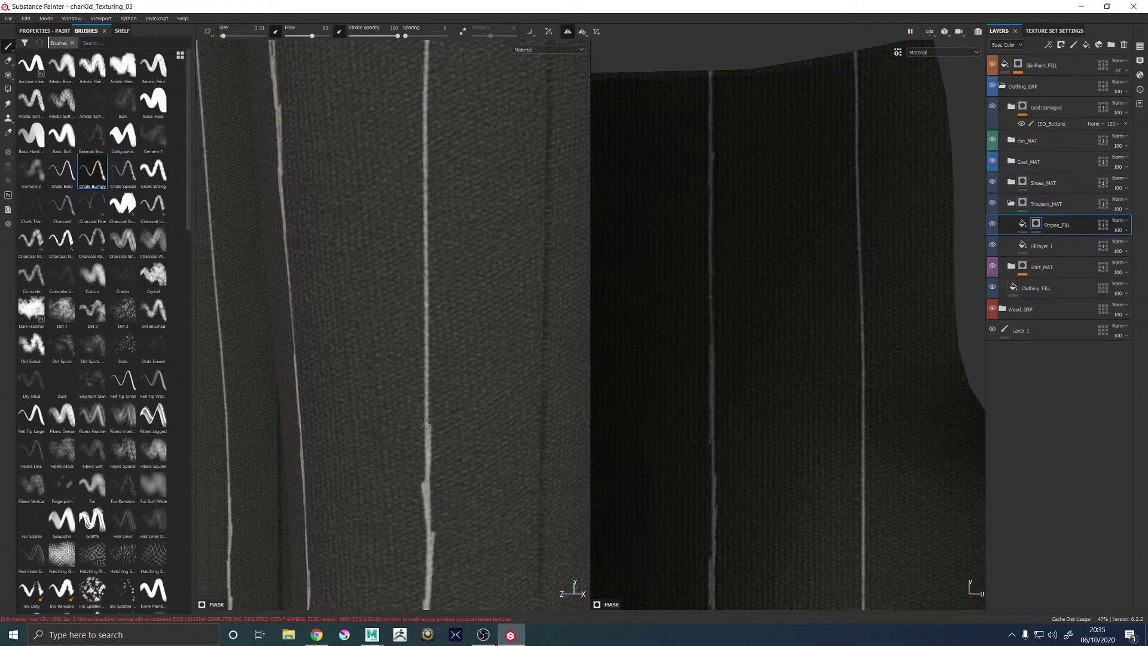
{"action": "left_click_drag", "start_coordinate": [423, 424], "coordinate": [426, 265]}
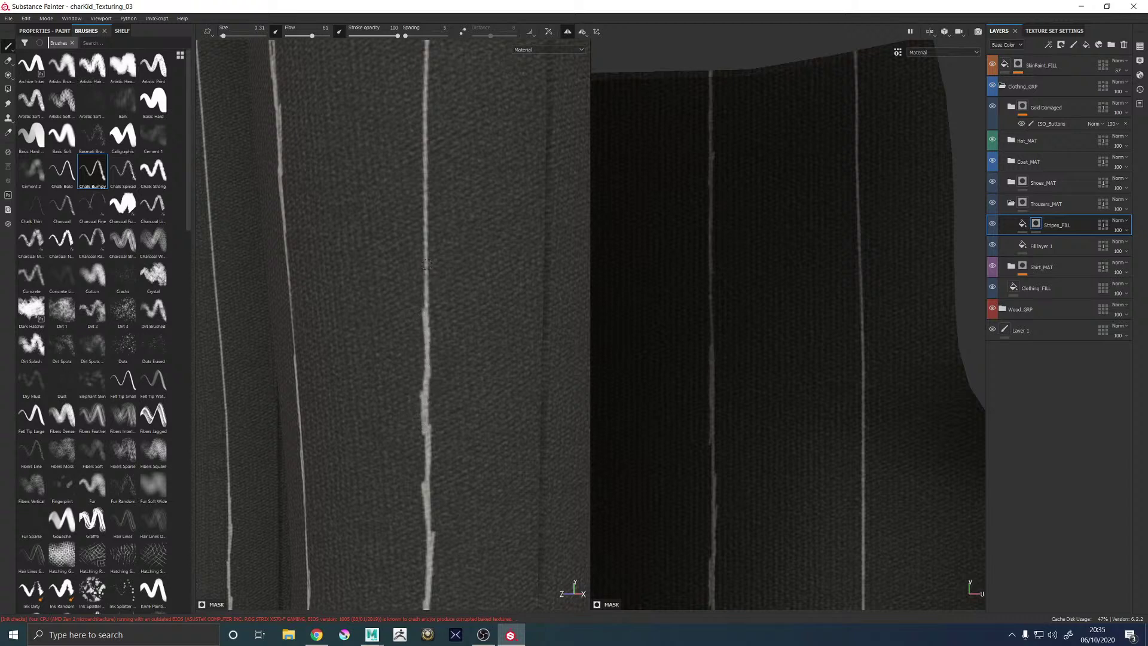
Carry the uneven thickening of the front stripe up the thigh to just below the waistband under the coat
{"action": "middle_click_drag", "start_coordinate": [426, 264], "coordinate": [413, 294], "text": "alt"}
{"action": "left_click_drag", "start_coordinate": [413, 407], "coordinate": [411, 305]}
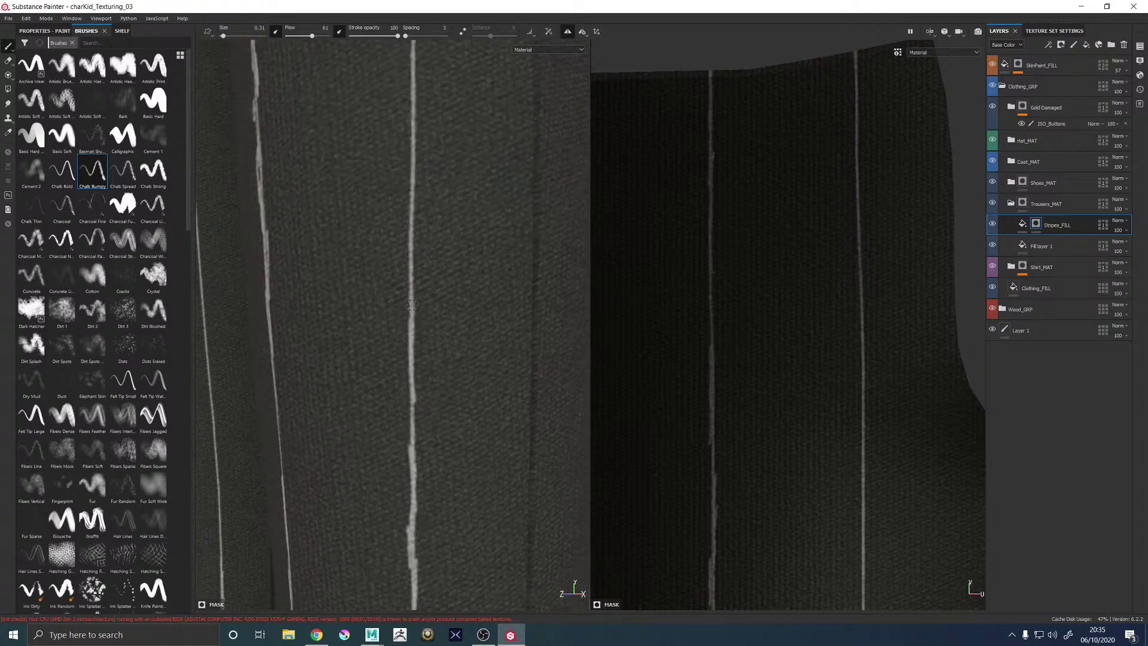
{"action": "middle_click_drag", "start_coordinate": [411, 305], "coordinate": [410, 393], "text": "alt"}
{"action": "left_click_drag", "start_coordinate": [407, 364], "coordinate": [412, 221]}
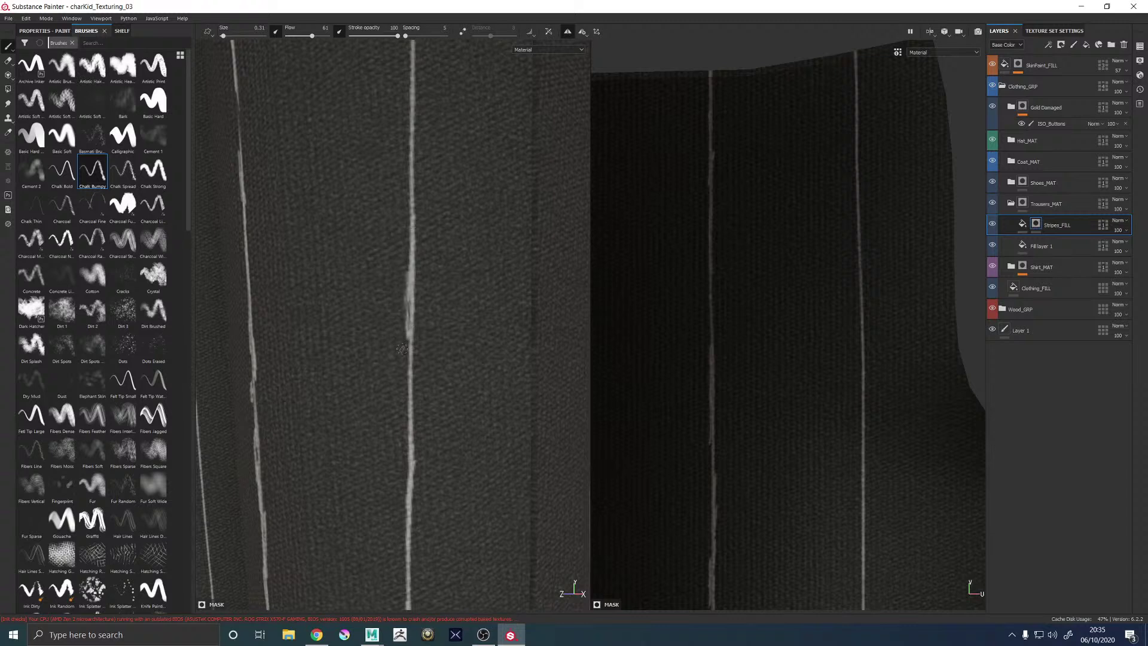
{"action": "middle_click_drag", "start_coordinate": [425, 255], "coordinate": [405, 405]}
{"action": "mouse_move", "coordinate": [400, 344]}
{"action": "left_mouse_down"}
{"action": "mouse_move", "coordinate": [395, 257]}
{"action": "mouse_move", "coordinate": [396, 279]}
{"action": "left_mouse_up"}
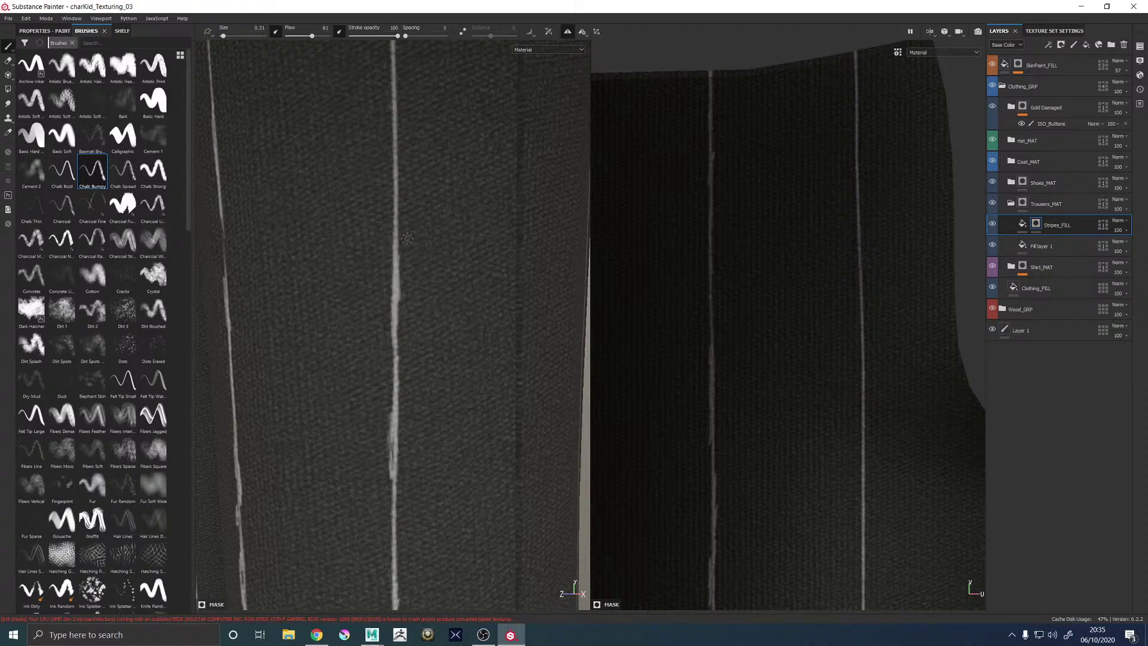
{"action": "mouse_move", "coordinate": [407, 237]}
{"action": "middle_mouse_down"}
{"action": "mouse_move", "coordinate": [394, 361]}
{"action": "mouse_move", "coordinate": [392, 276]}
{"action": "middle_mouse_up"}
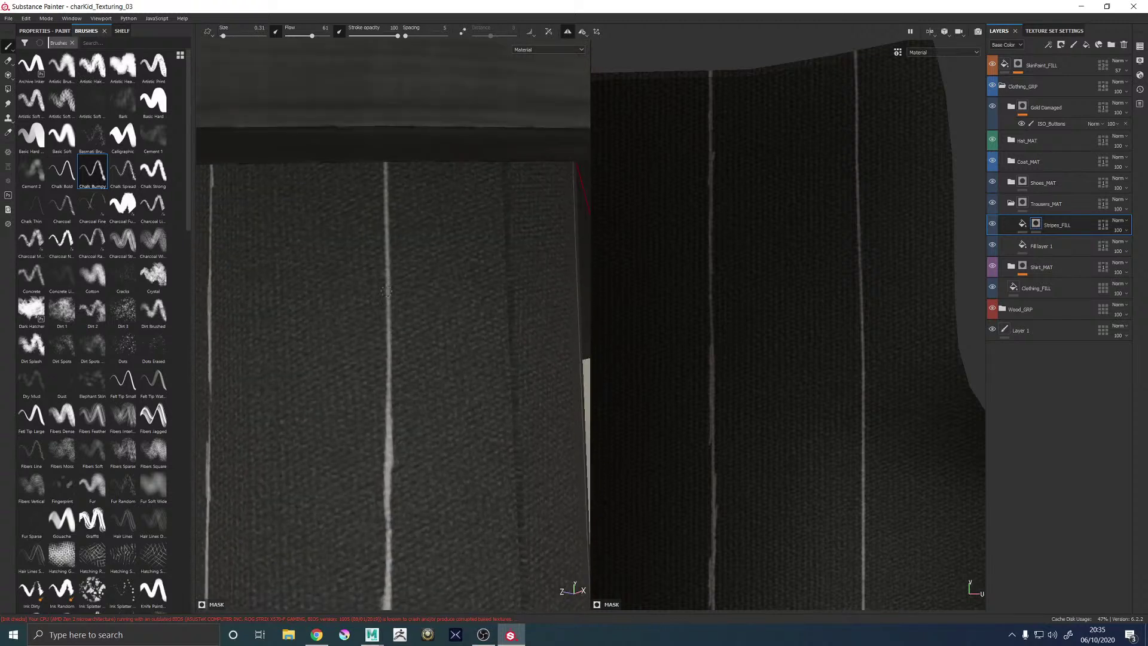
{"action": "left_click_drag", "start_coordinate": [387, 288], "coordinate": [389, 203]}
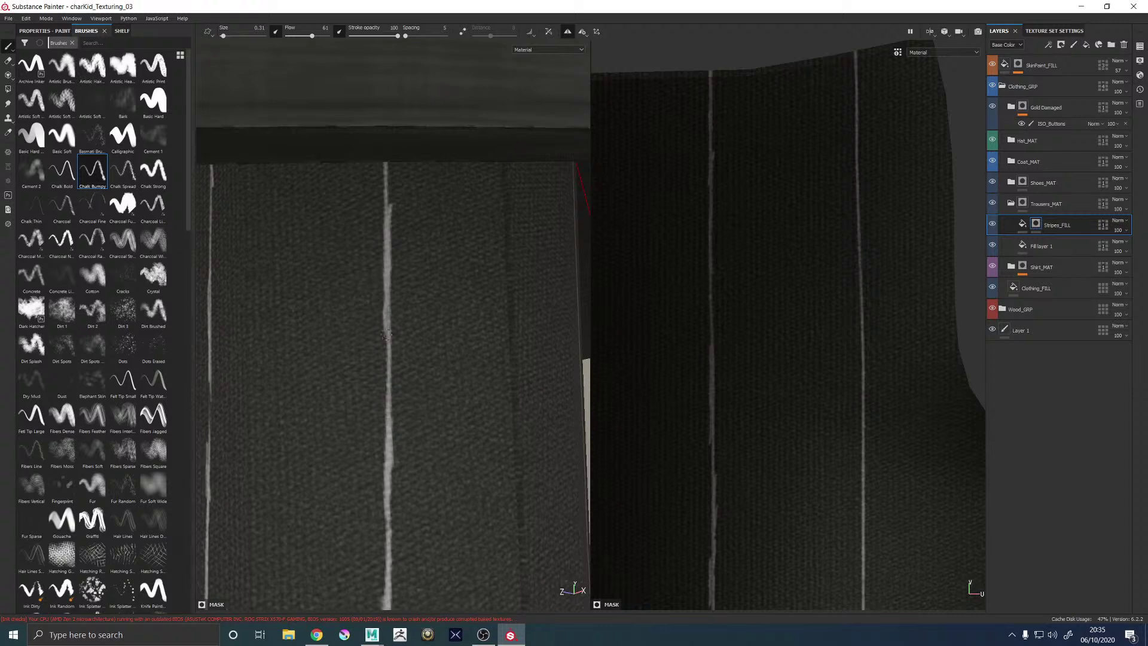
Add two short strokes to the front stripe around thigh height and check the trousers on the character
{"action": "scroll", "coordinate": [388, 299], "scroll_direction": "down", "scroll_amount": 3}
{"action": "right_click_drag", "start_coordinate": [387, 325], "coordinate": [431, 304], "text": "alt"}
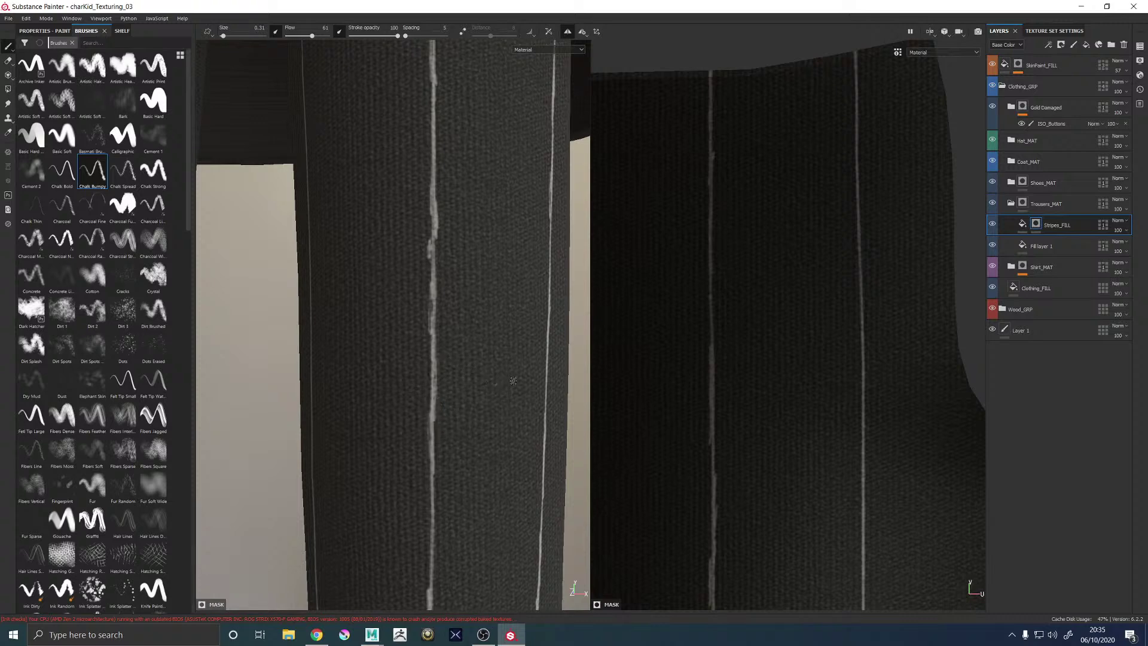
{"action": "right_click_drag", "start_coordinate": [491, 381], "coordinate": [436, 334], "text": "alt"}
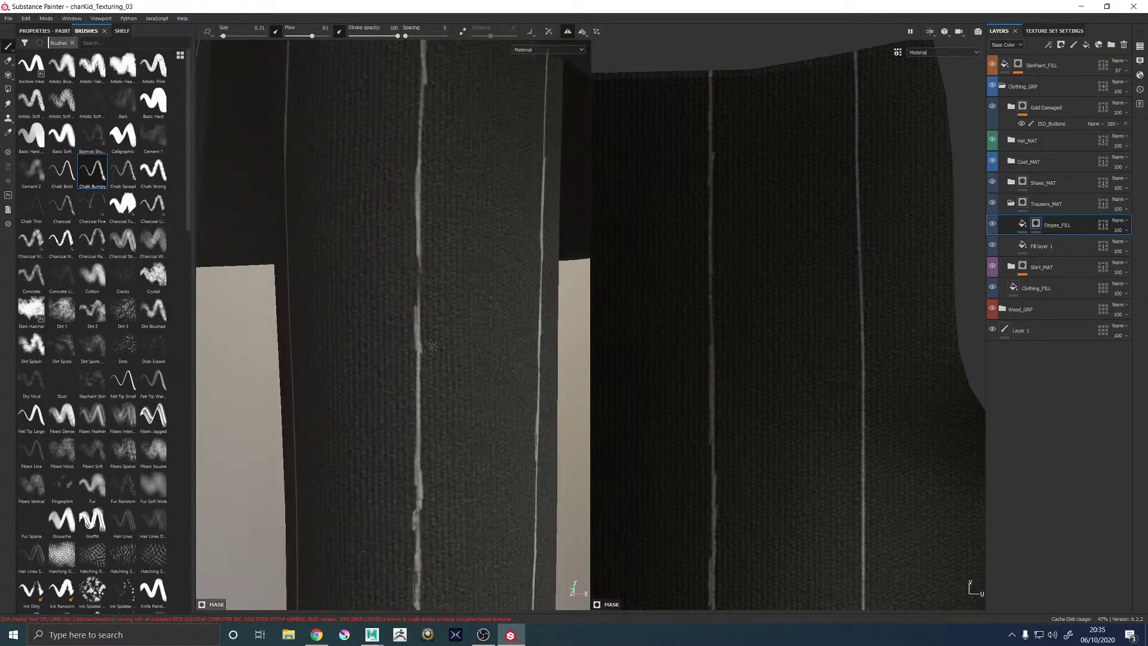
{"action": "left_click_drag", "start_coordinate": [415, 348], "coordinate": [416, 279]}
{"action": "left_click_drag", "start_coordinate": [419, 303], "coordinate": [418, 258]}
{"action": "scroll", "coordinate": [430, 284], "scroll_direction": "down", "scroll_amount": 10}
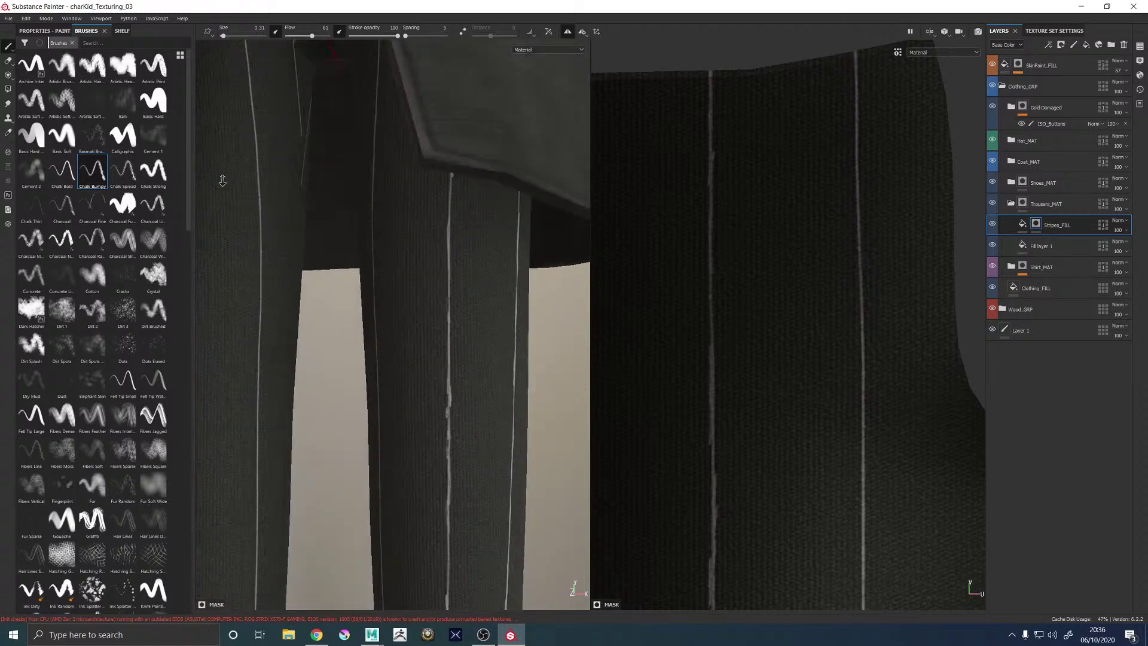
{"action": "scroll", "coordinate": [474, 300], "scroll_direction": "down", "scroll_amount": 3}
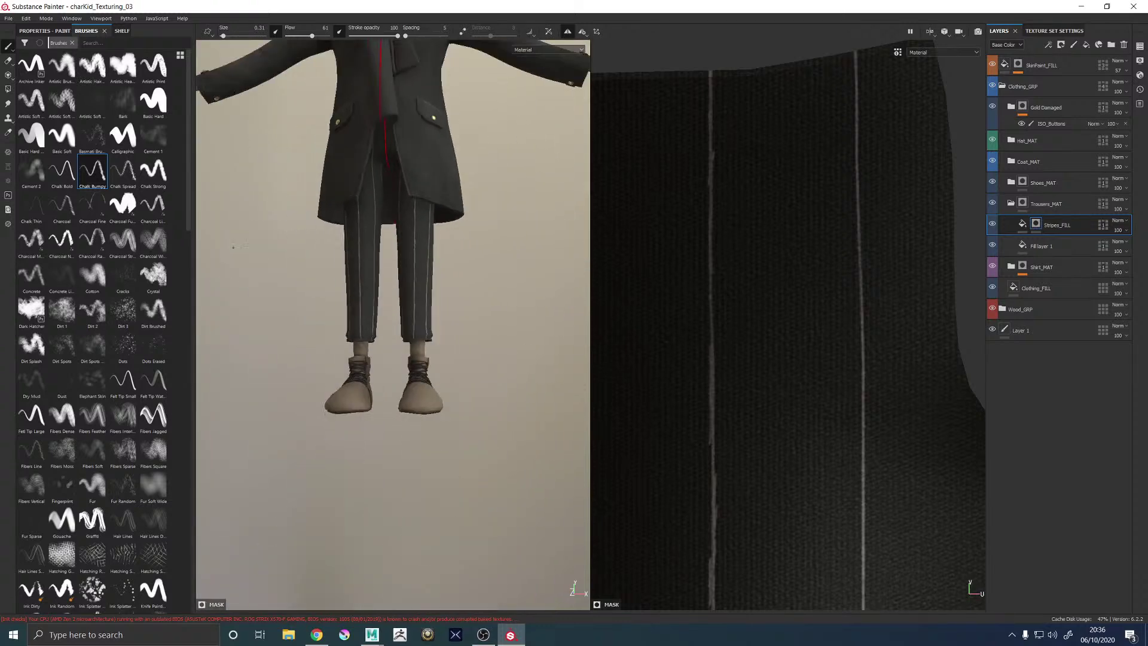
{"action": "scroll", "coordinate": [474, 300], "scroll_direction": "up", "scroll_amount": 5}
{"action": "middle_click_drag", "start_coordinate": [474, 300], "coordinate": [491, 345]}
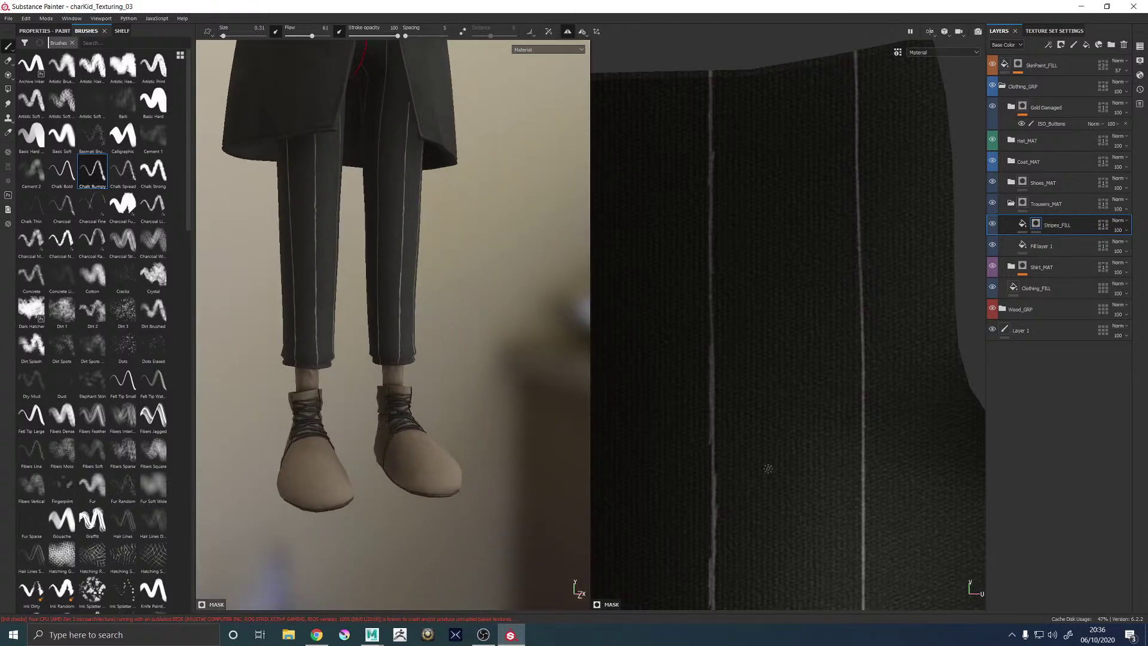
Lower the brush flow to 22 and brush a chalky stroke along the thin inner-leg stripe on the trouser UV panel
{"action": "scroll", "coordinate": [767, 468], "scroll_direction": "down", "scroll_amount": 4}
{"action": "scroll", "coordinate": [738, 181], "scroll_direction": "down", "scroll_amount": 2}
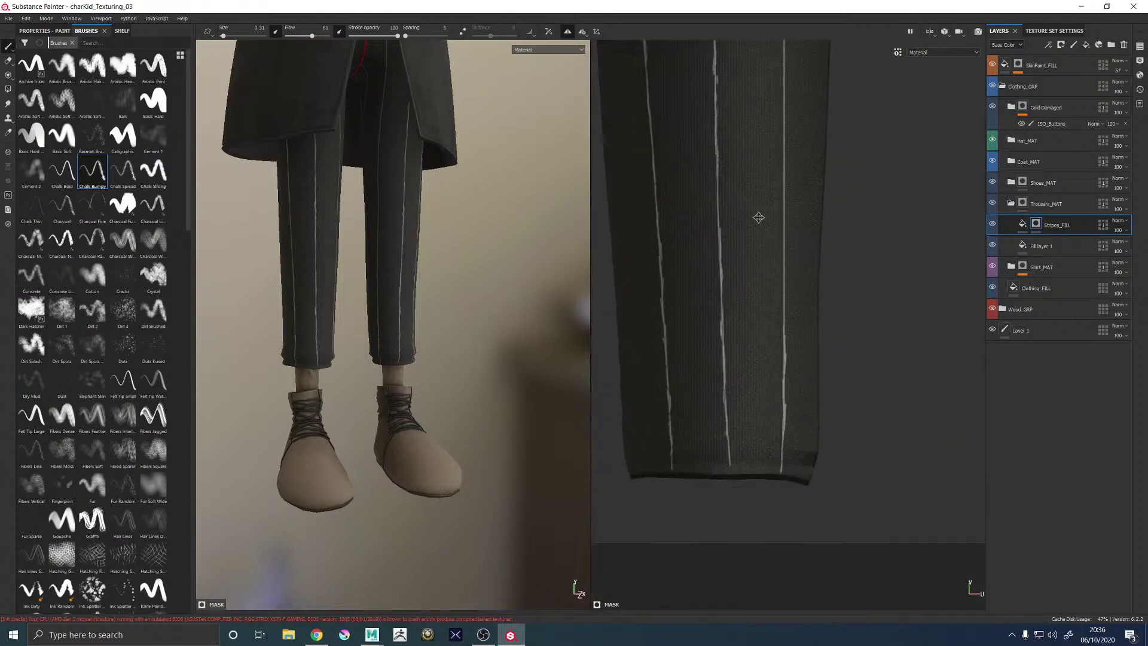
{"action": "scroll", "coordinate": [781, 479], "scroll_direction": "up", "scroll_amount": 4}
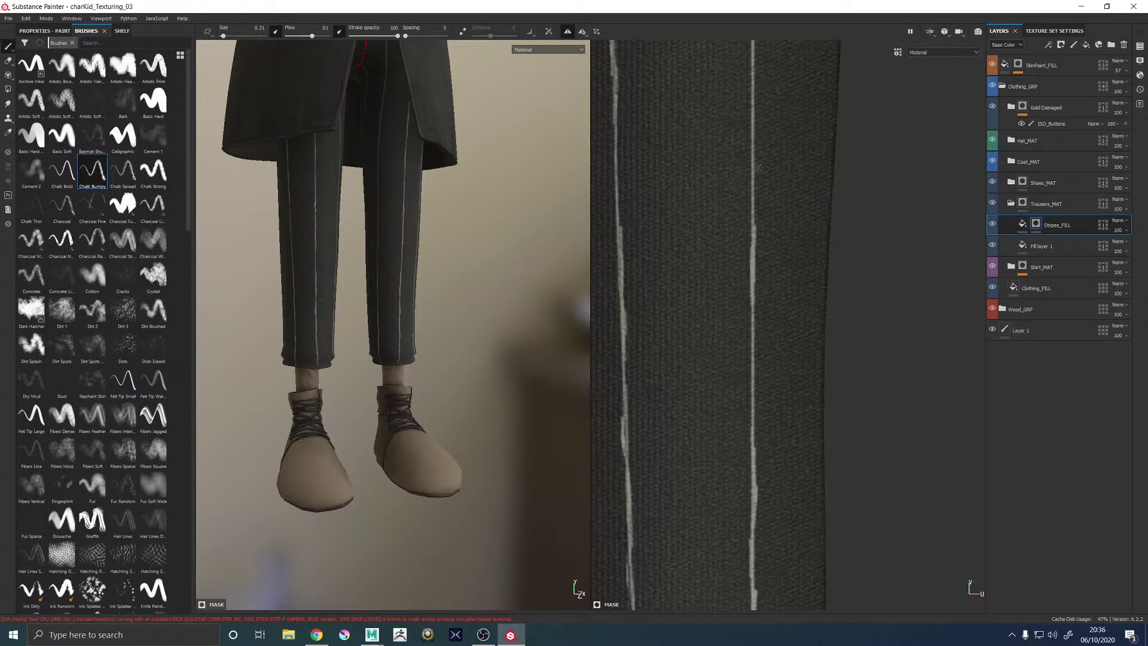
{"action": "middle_click_drag", "start_coordinate": [752, 284], "coordinate": [734, 325]}
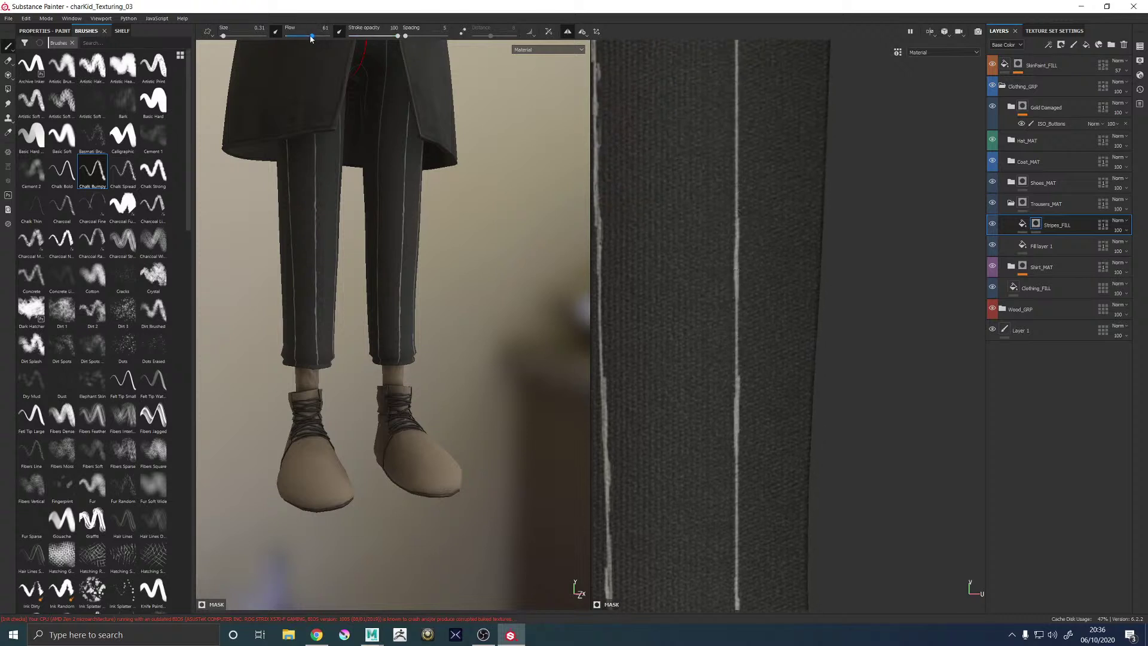
{"action": "left_click_drag", "start_coordinate": [310, 37], "coordinate": [295, 36]}
{"action": "left_click_drag", "start_coordinate": [736, 202], "coordinate": [734, 97]}
{"action": "middle_click_drag", "start_coordinate": [736, 124], "coordinate": [731, 265], "text": "alt"}
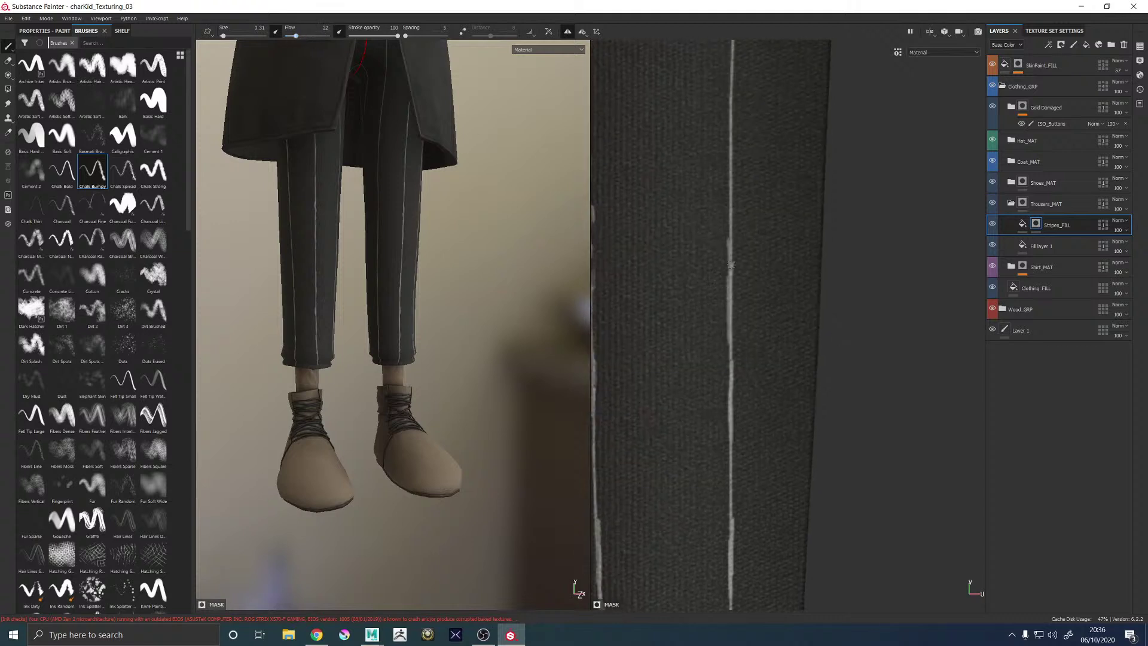
Thicken the inner-leg stripe up the thigh with overlapping, slightly offset chalky strokes until about crotch level
{"action": "left_click_drag", "start_coordinate": [729, 248], "coordinate": [731, 152]}
{"action": "middle_click_drag", "start_coordinate": [730, 164], "coordinate": [727, 255], "text": "alt"}
{"action": "left_click_drag", "start_coordinate": [726, 256], "coordinate": [726, 125]}
{"action": "middle_click_drag", "start_coordinate": [717, 138], "coordinate": [705, 395], "text": "alt"}
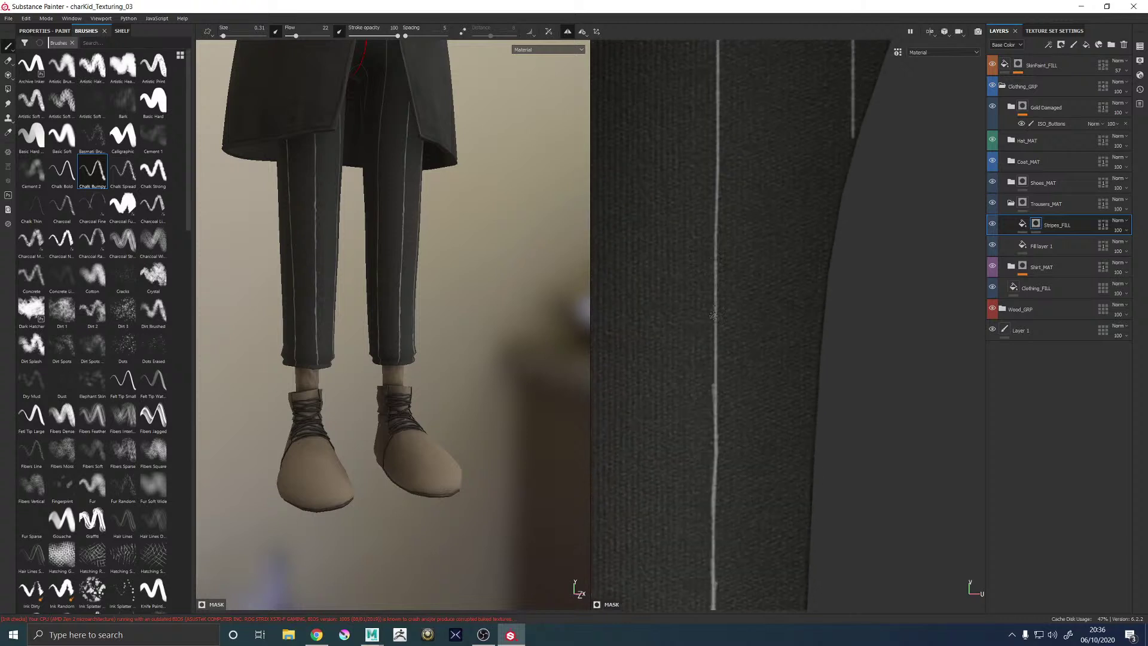
{"action": "left_click_drag", "start_coordinate": [713, 315], "coordinate": [713, 115]}
{"action": "middle_click_drag", "start_coordinate": [713, 114], "coordinate": [714, 333], "text": "alt"}
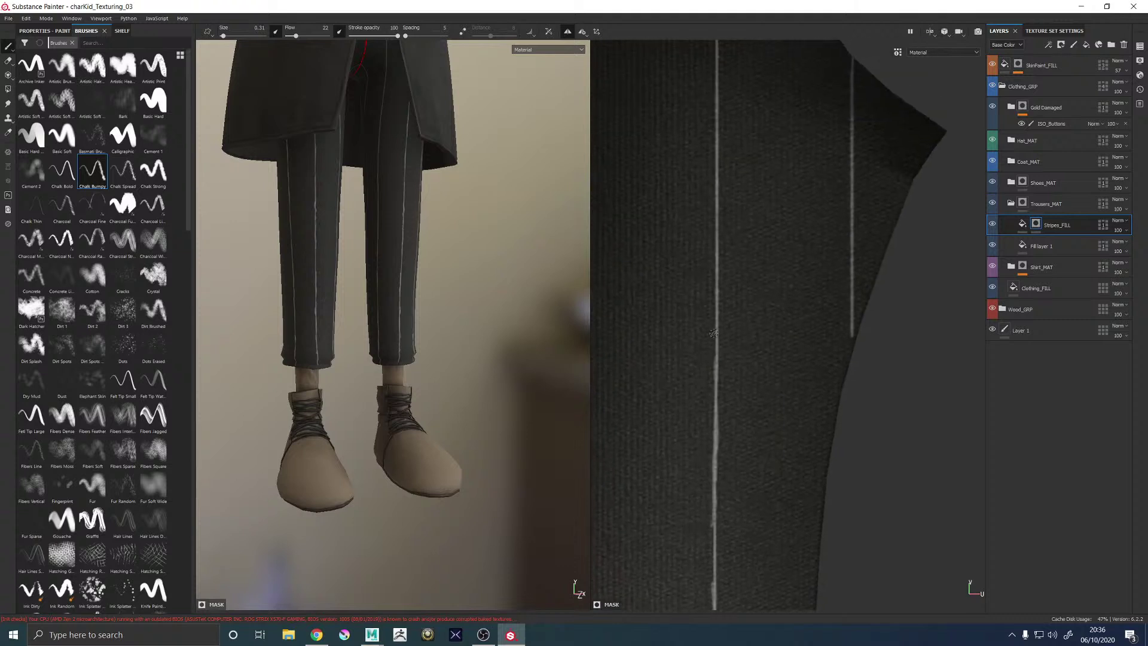
Carry the uneven thickening of the inner-leg stripe past the crotch towards the waist edge of the panel
{"action": "left_click_drag", "start_coordinate": [713, 333], "coordinate": [715, 149]}
{"action": "middle_click_drag", "start_coordinate": [715, 150], "coordinate": [715, 293], "text": "alt"}
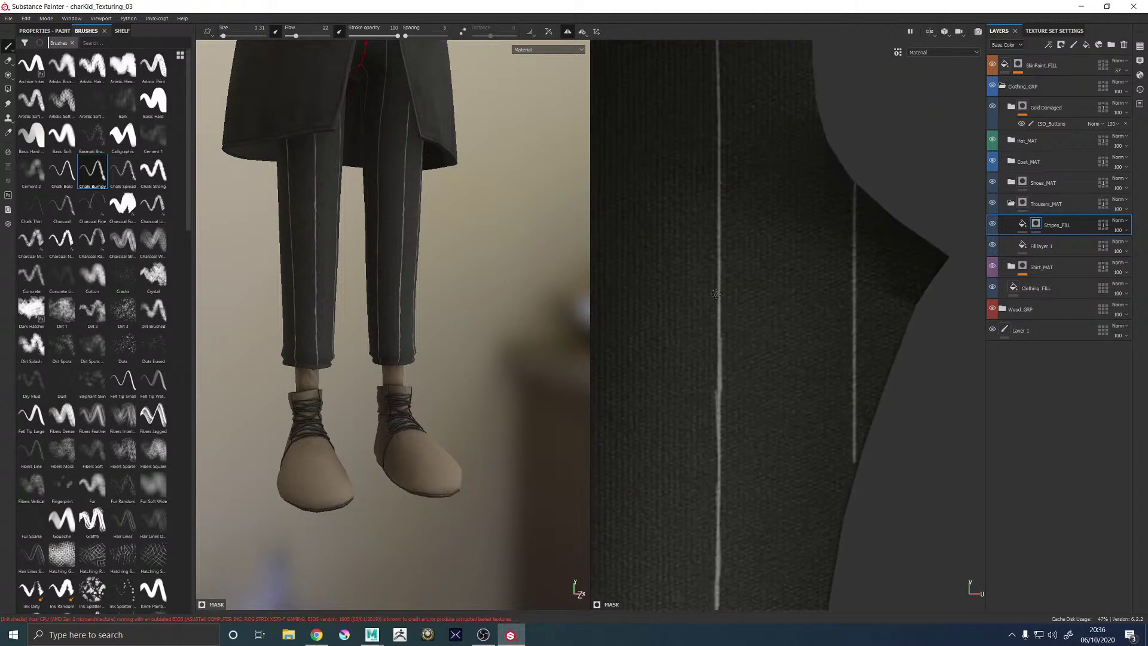
{"action": "left_click_drag", "start_coordinate": [715, 294], "coordinate": [718, 129]}
{"action": "middle_click_drag", "start_coordinate": [717, 128], "coordinate": [717, 342], "text": "alt"}
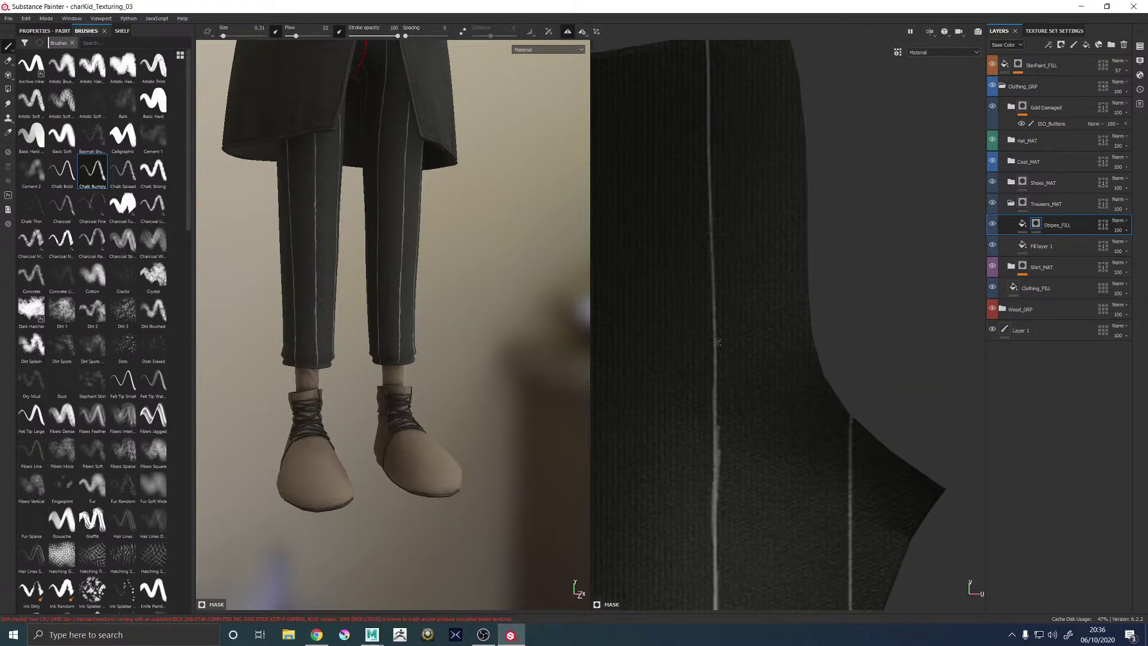
{"action": "mouse_move", "coordinate": [715, 290]}
{"action": "left_mouse_down"}
{"action": "mouse_move", "coordinate": [719, 239]}
{"action": "mouse_move", "coordinate": [714, 324]}
{"action": "left_mouse_up"}
Thicken the short stripe beside the panel's crotch point with one long chalky stroke
{"action": "middle_click_drag", "start_coordinate": [737, 511], "coordinate": [688, 205], "text": "alt"}
{"action": "middle_click_drag", "start_coordinate": [804, 231], "coordinate": [765, 250], "text": "alt"}
{"action": "mouse_move", "coordinate": [760, 406]}
{"action": "left_mouse_down"}
{"action": "mouse_move", "coordinate": [760, 437]}
{"action": "mouse_move", "coordinate": [759, 129]}
{"action": "left_mouse_up"}
Add a short chalky stroke at the hem end of a middle stripe on the neighbouring trouser UV panel
{"action": "scroll", "coordinate": [861, 296], "scroll_direction": "down", "scroll_amount": 3}
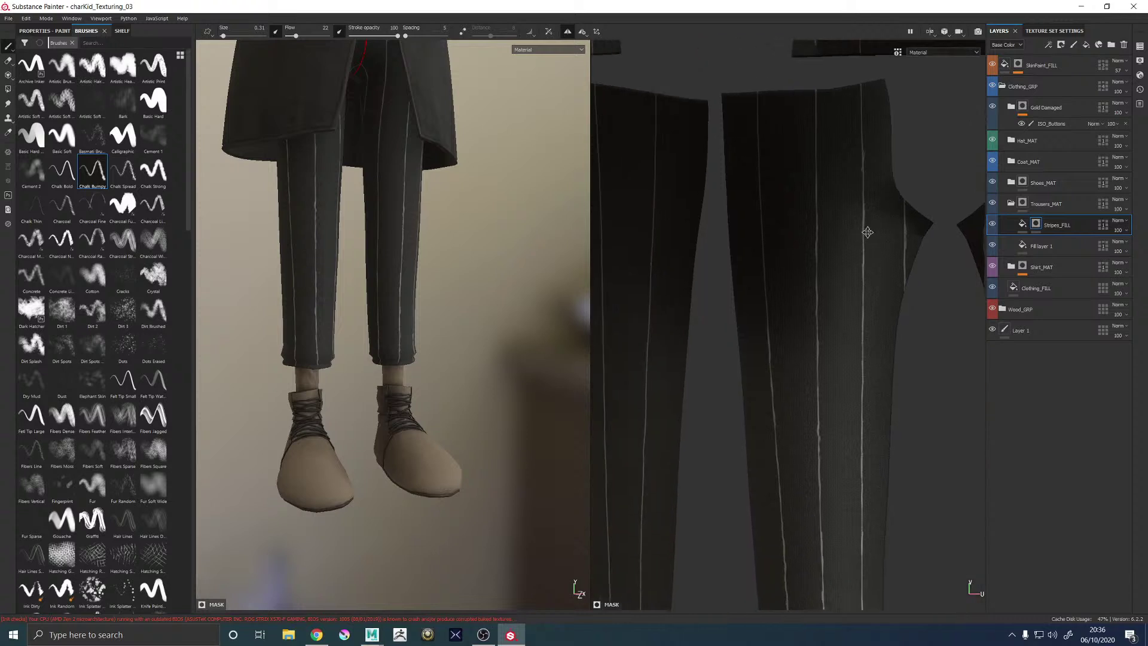
{"action": "middle_click_drag", "start_coordinate": [867, 232], "coordinate": [936, 224], "text": "alt"}
{"action": "right_click_drag", "start_coordinate": [834, 279], "coordinate": [804, 179], "text": "alt"}
{"action": "middle_click_drag", "start_coordinate": [801, 173], "coordinate": [804, 319], "text": "alt"}
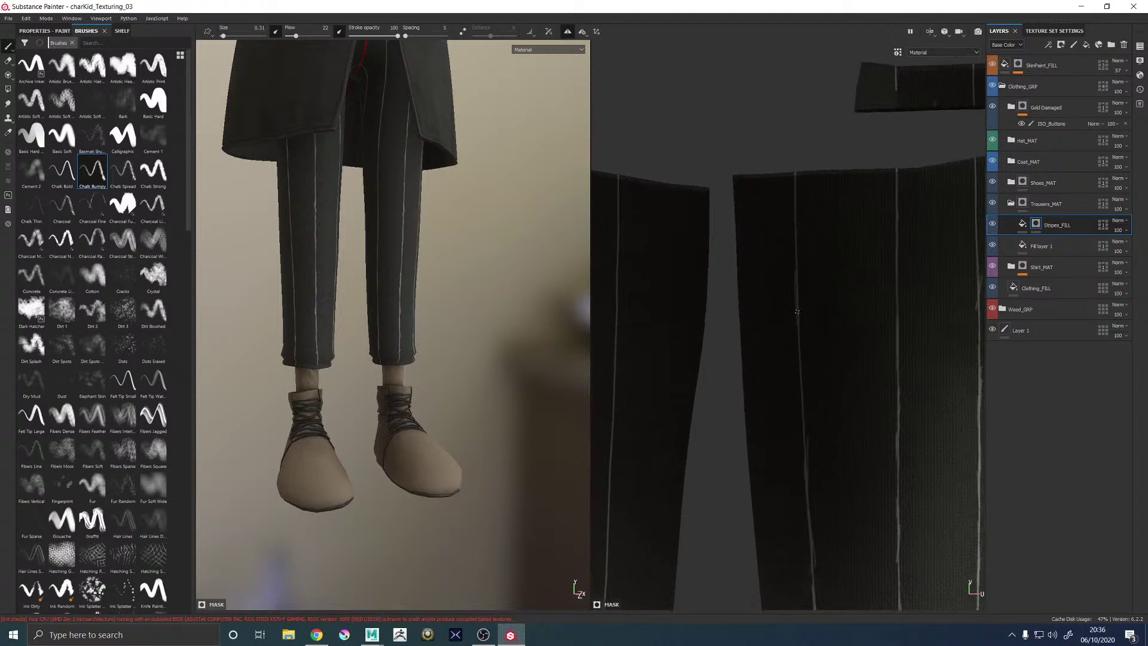
{"action": "right_click_drag", "start_coordinate": [791, 197], "coordinate": [780, 406], "text": "alt"}
{"action": "middle_click_drag", "start_coordinate": [780, 409], "coordinate": [807, 222], "text": "alt"}
{"action": "right_click_drag", "start_coordinate": [807, 217], "coordinate": [719, 439], "text": "alt"}
{"action": "left_click_drag", "start_coordinate": [698, 441], "coordinate": [698, 458]}
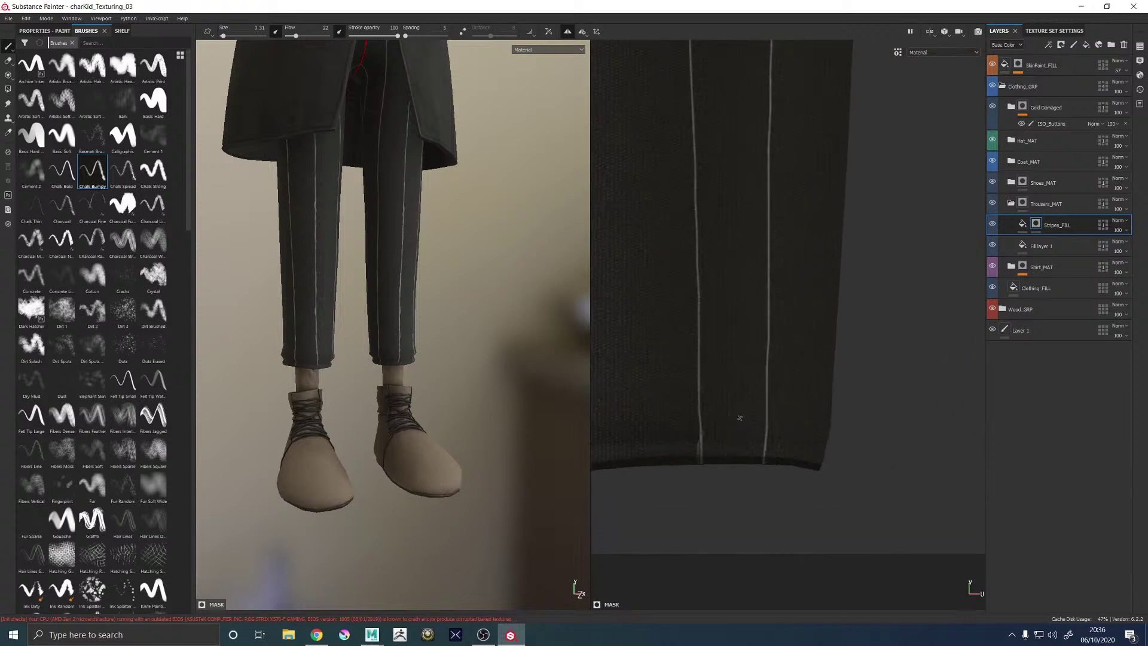
Thicken the inner-leg stripe of the neighbouring panel with short, uneven strokes from the hem up the lower leg
{"action": "middle_click_drag", "start_coordinate": [739, 418], "coordinate": [869, 354], "text": "alt"}
{"action": "scroll", "coordinate": [869, 354], "scroll_direction": "up", "scroll_amount": 2}
{"action": "left_click_drag", "start_coordinate": [808, 411], "coordinate": [808, 414]}
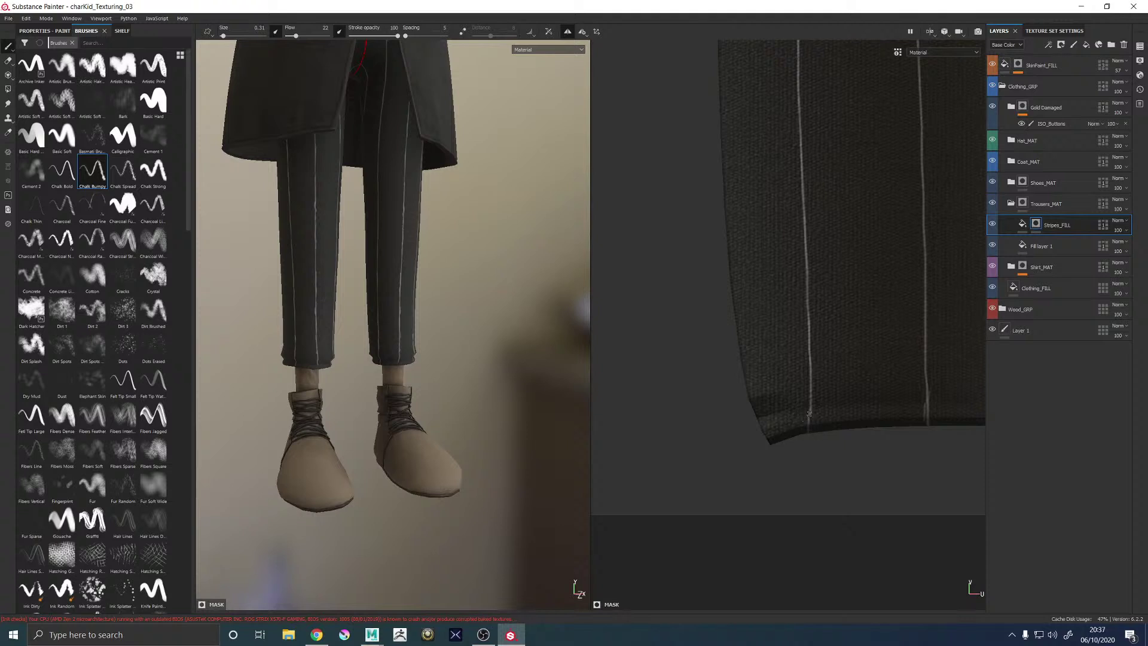
{"action": "left_click_drag", "start_coordinate": [806, 294], "coordinate": [806, 284]}
{"action": "middle_click_drag", "start_coordinate": [802, 163], "coordinate": [760, 377]}
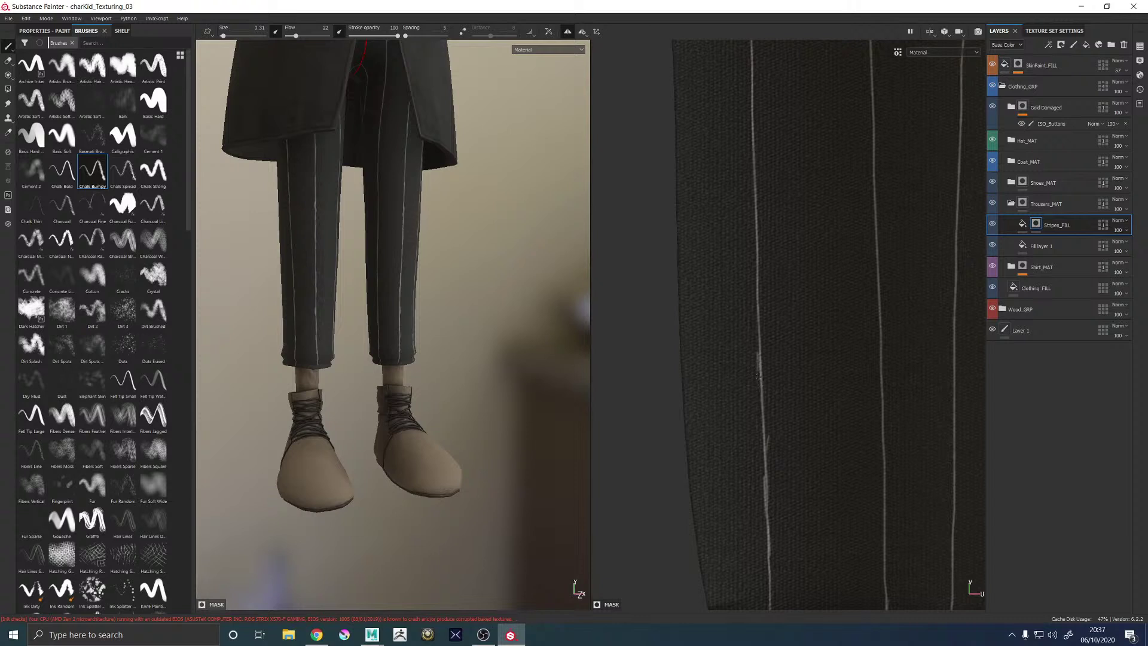
{"action": "left_click_drag", "start_coordinate": [760, 335], "coordinate": [756, 308]}
Continue the uneven thickening of this panel's inner-leg stripe up through the thigh with short chalky strokes
{"action": "middle_click_drag", "start_coordinate": [757, 202], "coordinate": [763, 342]}
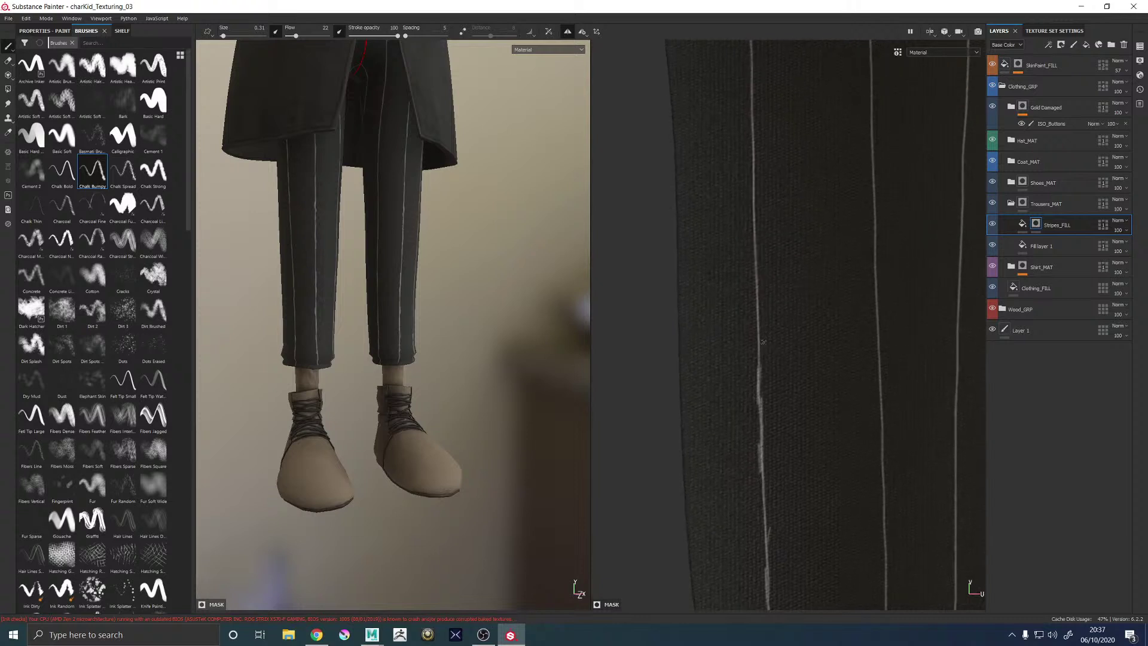
{"action": "left_click_drag", "start_coordinate": [755, 275], "coordinate": [757, 301]}
{"action": "left_click_drag", "start_coordinate": [754, 242], "coordinate": [756, 270]}
{"action": "middle_click_drag", "start_coordinate": [752, 261], "coordinate": [745, 376], "text": "alt"}
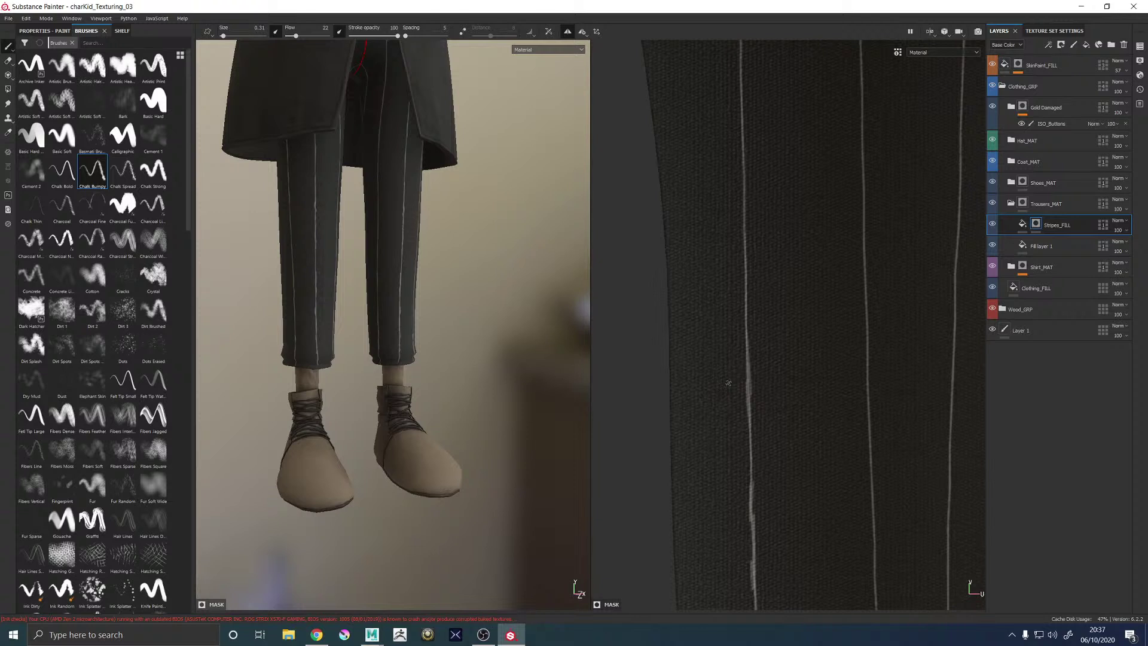
{"action": "middle_click_drag", "start_coordinate": [710, 270], "coordinate": [705, 417], "text": "alt"}
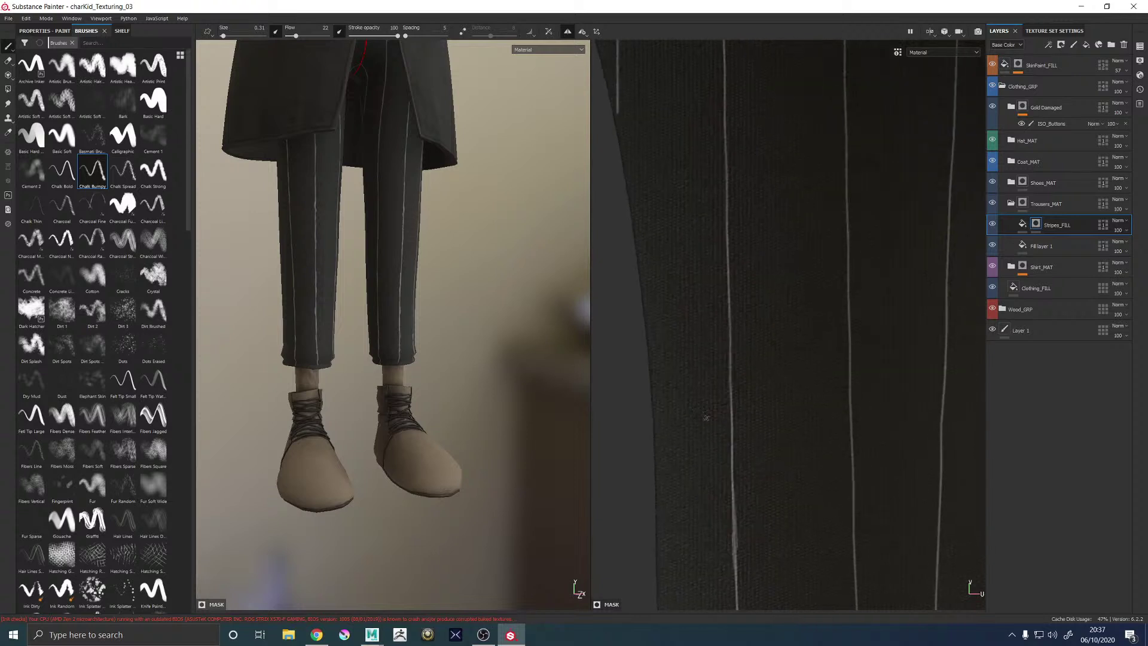
{"action": "left_click_drag", "start_coordinate": [737, 417], "coordinate": [727, 347]}
{"action": "mouse_move", "coordinate": [732, 305]}
{"action": "middle_mouse_down", "text": "alt"}
{"action": "mouse_move", "coordinate": [723, 415]}
{"action": "mouse_move", "coordinate": [723, 361]}
{"action": "middle_mouse_up", "text": "alt"}
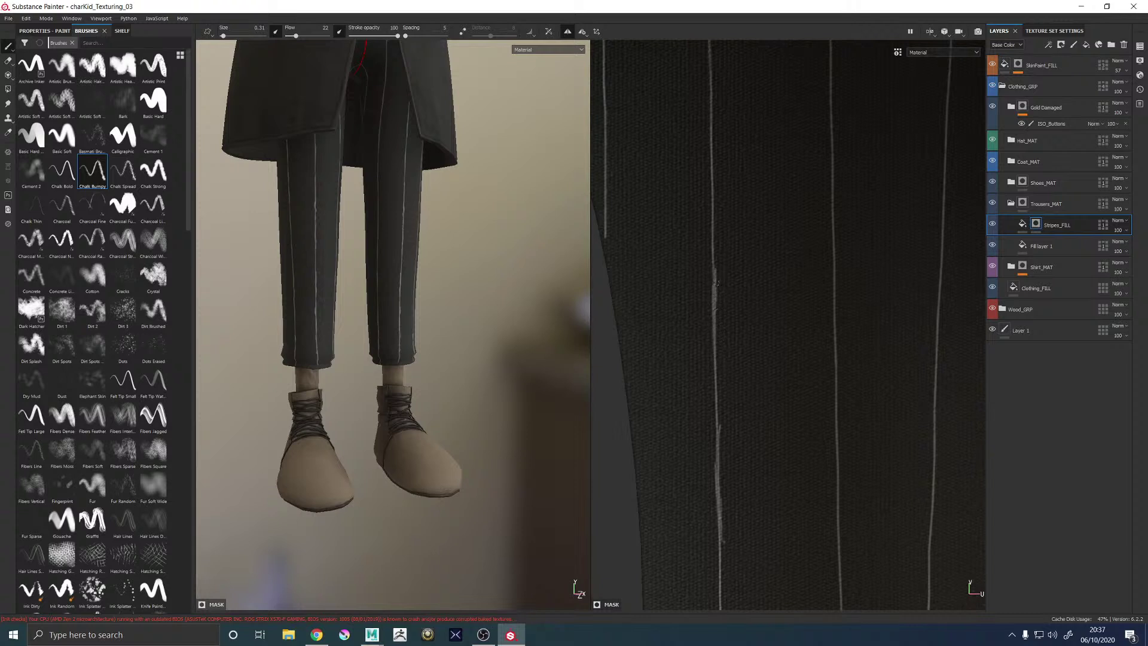
Extend the thickened strokes on the same stripe from crotch level towards the panel's waist edge
{"action": "middle_click_drag", "start_coordinate": [717, 213], "coordinate": [723, 381], "text": "alt"}
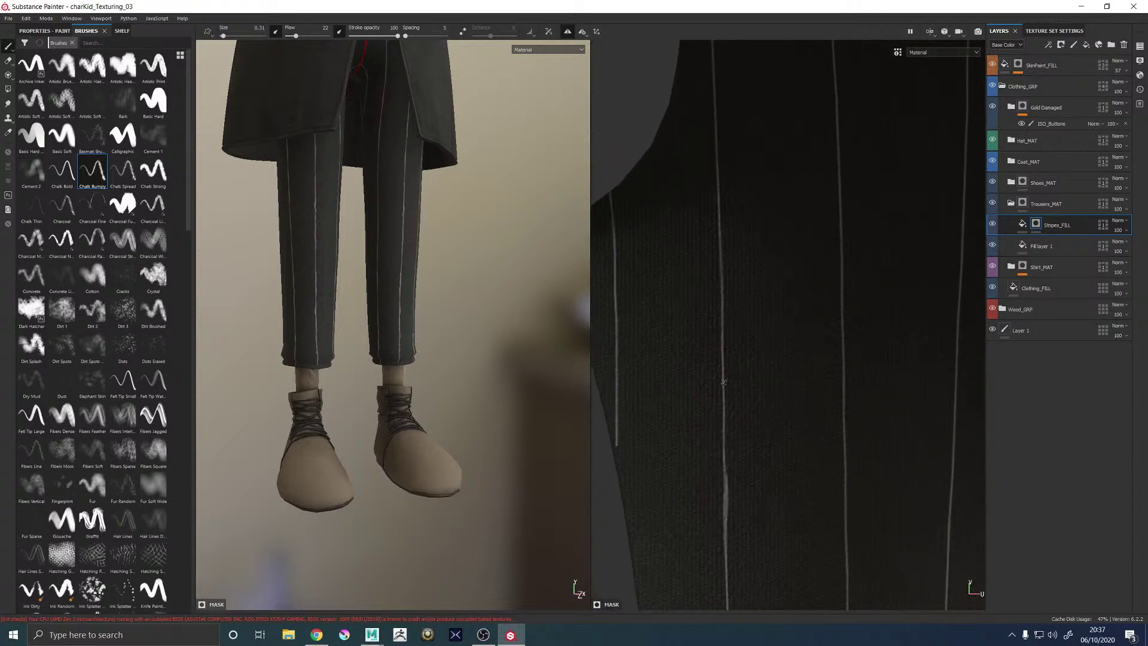
{"action": "left_click_drag", "start_coordinate": [721, 389], "coordinate": [720, 354]}
{"action": "middle_click_drag", "start_coordinate": [718, 281], "coordinate": [709, 326], "text": "alt"}
{"action": "left_click_drag", "start_coordinate": [695, 363], "coordinate": [693, 309]}
{"action": "middle_click_drag", "start_coordinate": [699, 225], "coordinate": [711, 324], "text": "alt"}
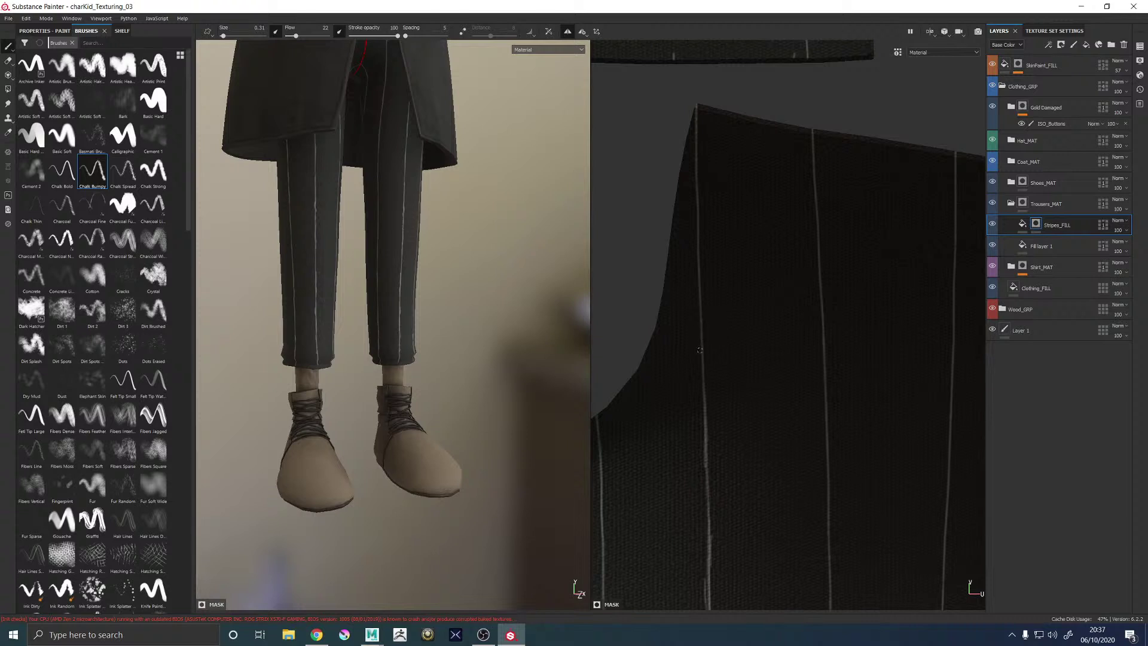
{"action": "left_click_drag", "start_coordinate": [698, 319], "coordinate": [699, 303]}
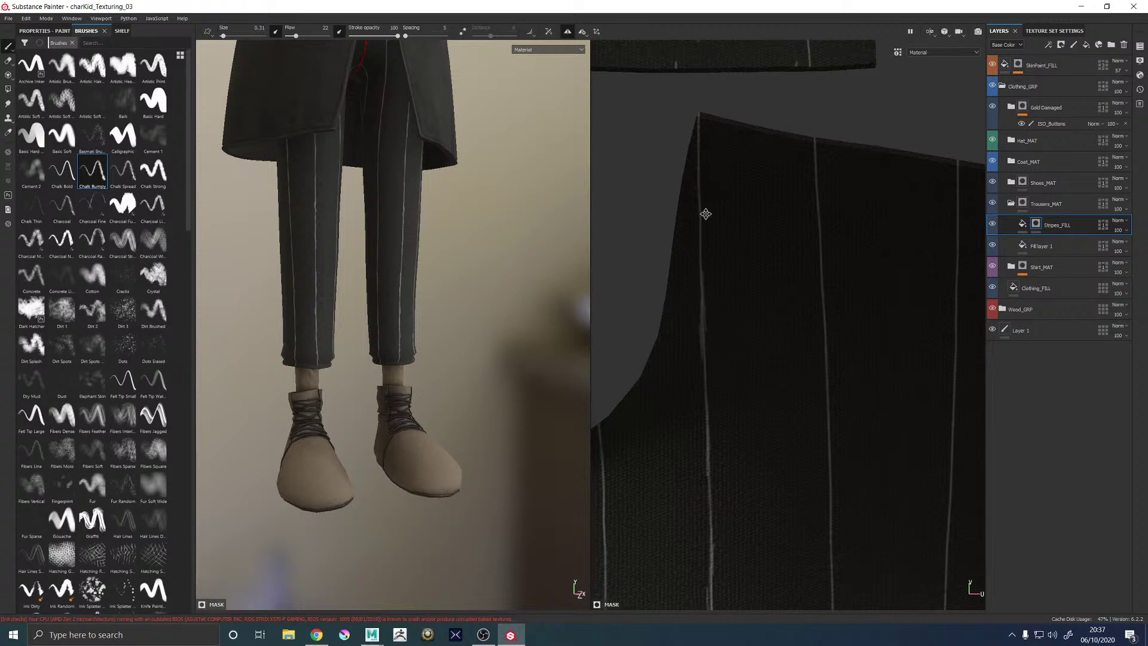
Roughen the inner stripes around the crotch of the trouser panel with Chalk Bumpy strokes on the Stripes_FILL mask
{"action": "middle_click_drag", "start_coordinate": [705, 213], "coordinate": [701, 333], "text": "alt"}
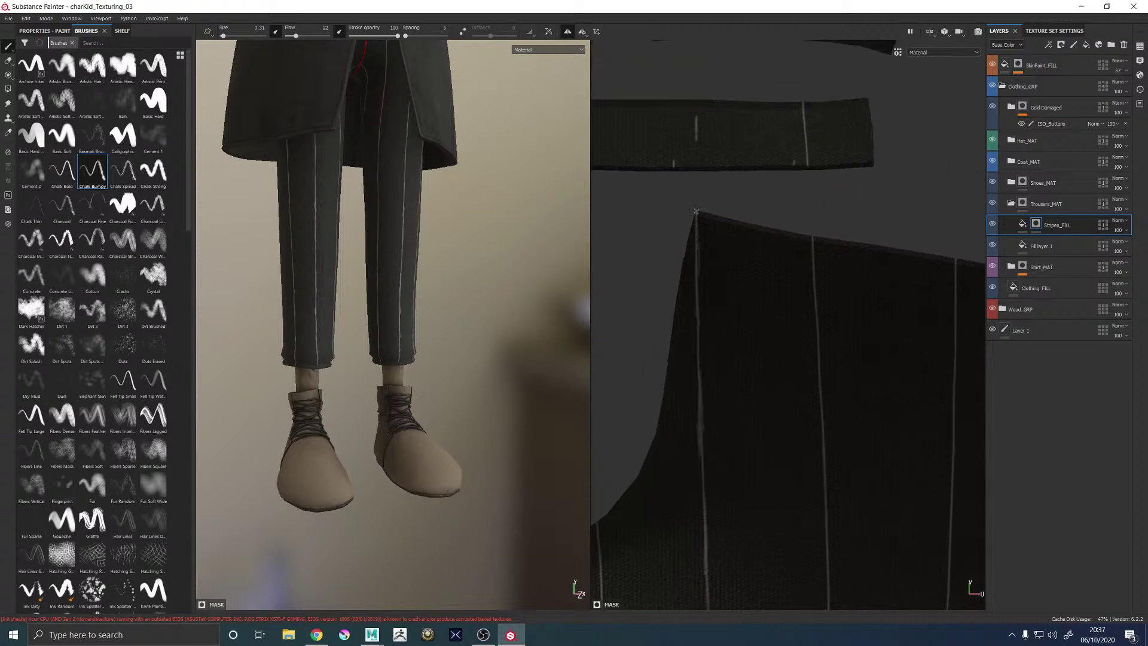
{"action": "right_click_drag", "start_coordinate": [706, 216], "coordinate": [717, 374], "text": "alt"}
{"action": "left_click_drag", "start_coordinate": [716, 426], "coordinate": [714, 372]}
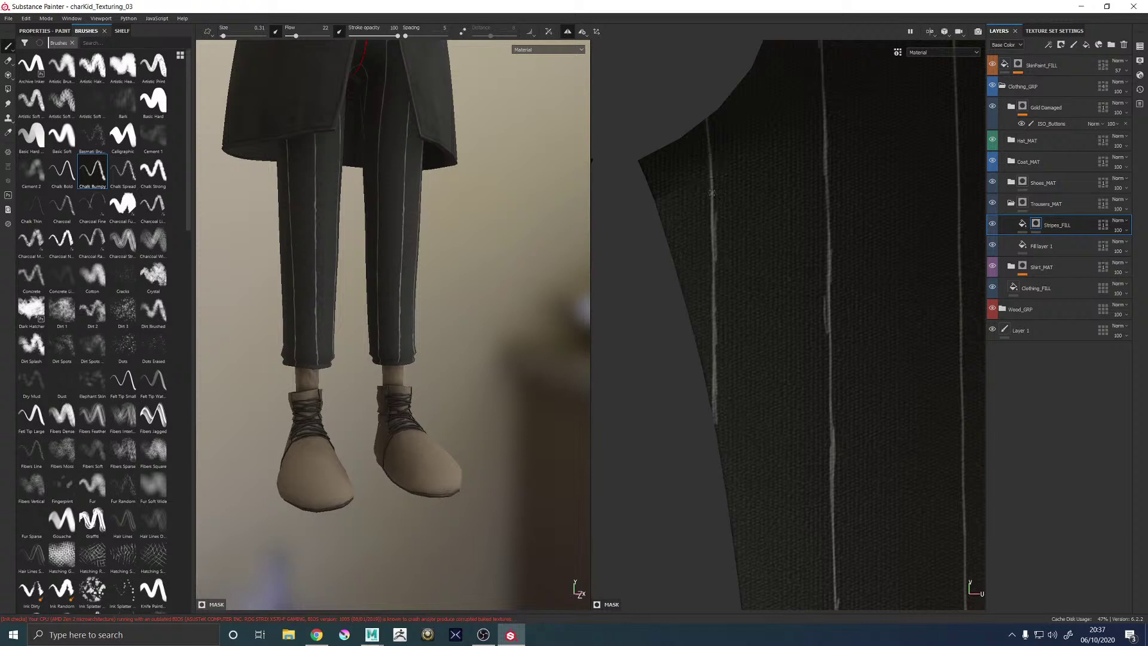
{"action": "middle_click_drag", "start_coordinate": [727, 239], "coordinate": [718, 518], "text": "alt"}
{"action": "right_click_drag", "start_coordinate": [717, 518], "coordinate": [697, 235], "text": "alt"}
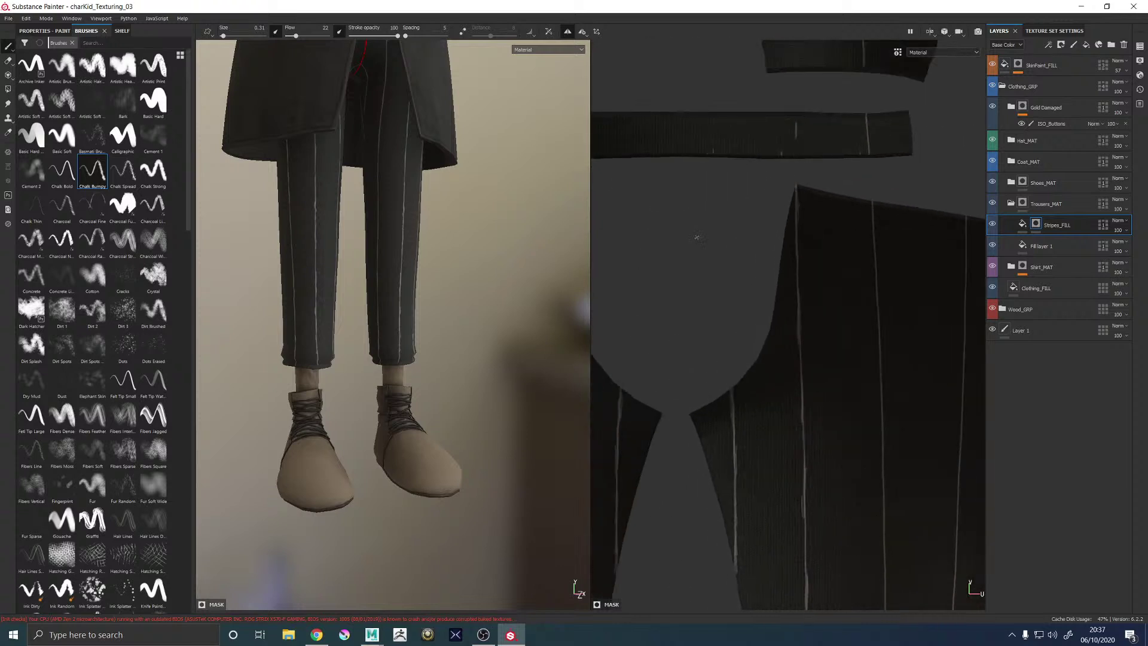
{"action": "middle_click_drag", "start_coordinate": [799, 302], "coordinate": [756, 411], "text": "alt"}
{"action": "right_click_drag", "start_coordinate": [755, 419], "coordinate": [925, 518], "text": "alt"}
{"action": "scroll", "coordinate": [735, 302], "scroll_direction": "up", "scroll_amount": 3}
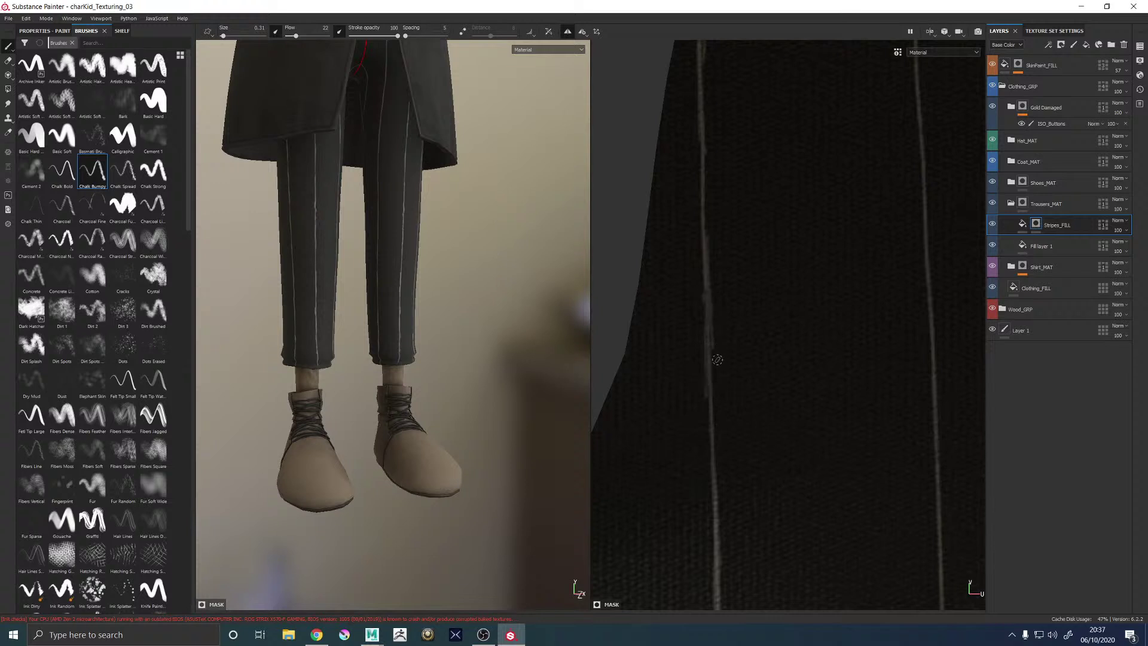
{"action": "scroll", "coordinate": [763, 299], "scroll_direction": "down", "scroll_amount": 3}
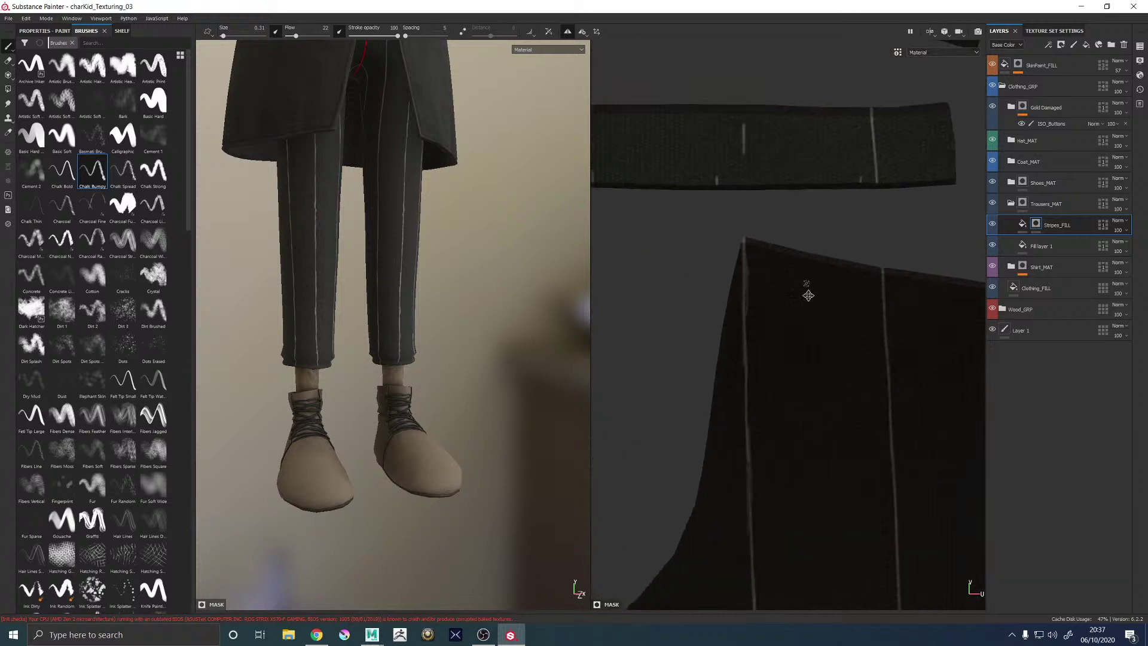
Paint irregular chalk strokes along the lower half of the panel's middle stripe, working upward from the trouser hem
{"action": "scroll", "coordinate": [808, 295], "scroll_direction": "down", "scroll_amount": 5}
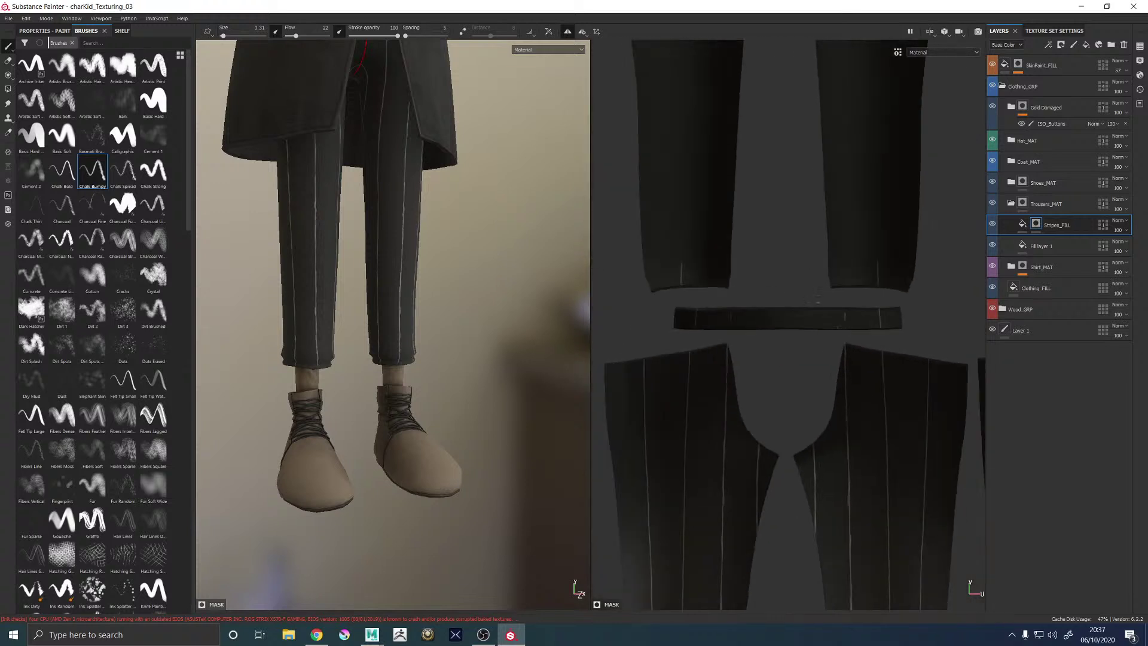
{"action": "middle_click_drag", "start_coordinate": [816, 295], "coordinate": [807, 59], "text": "alt"}
{"action": "scroll", "coordinate": [807, 239], "scroll_direction": "down", "scroll_amount": 3}
{"action": "middle_click_drag", "start_coordinate": [807, 240], "coordinate": [697, 371], "text": "alt"}
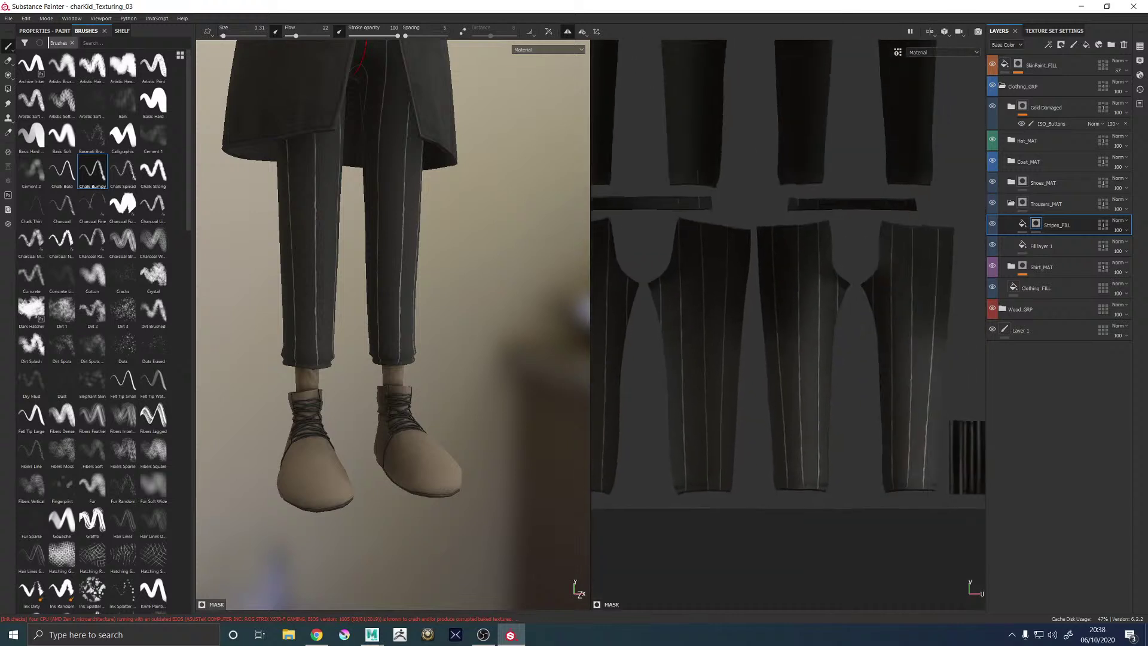
{"action": "middle_click_drag", "start_coordinate": [787, 332], "coordinate": [956, 322], "text": "alt"}
{"action": "scroll", "coordinate": [779, 307], "scroll_direction": "up", "scroll_amount": 6}
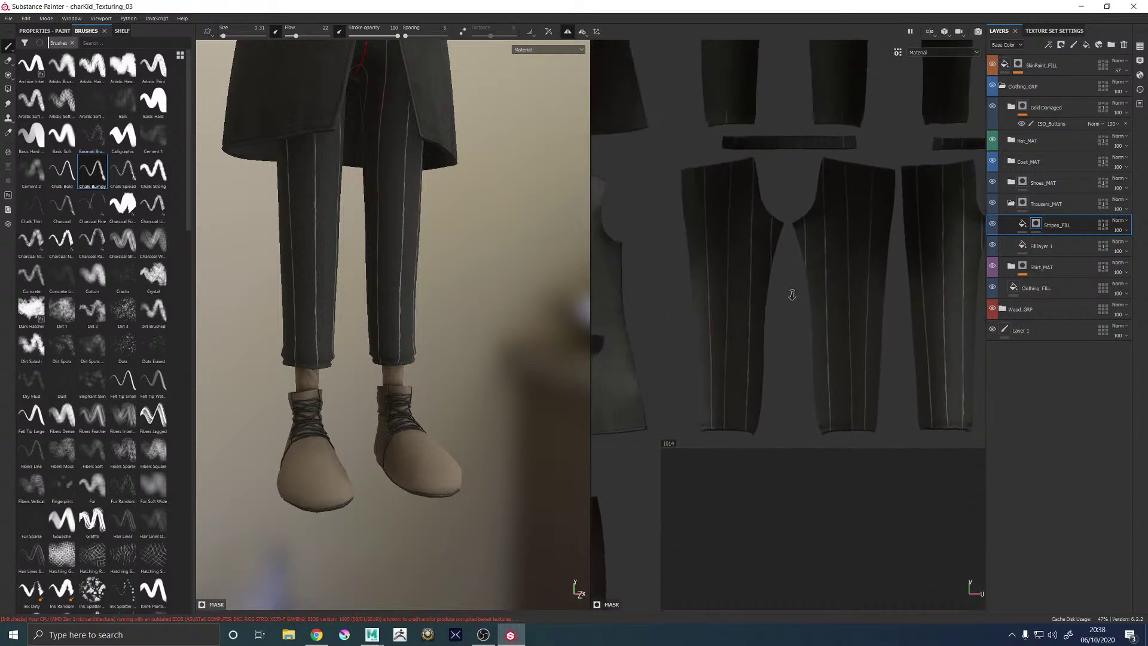
{"action": "middle_click_drag", "start_coordinate": [779, 306], "coordinate": [744, 342], "text": "alt"}
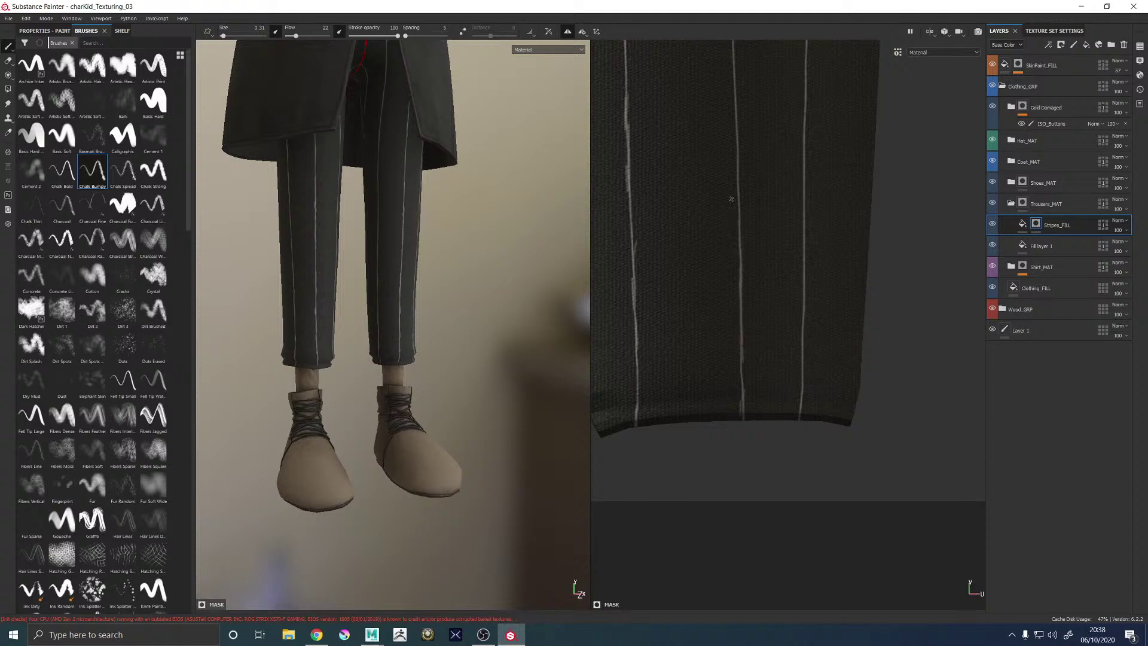
{"action": "middle_click_drag", "start_coordinate": [731, 199], "coordinate": [723, 329], "text": "alt"}
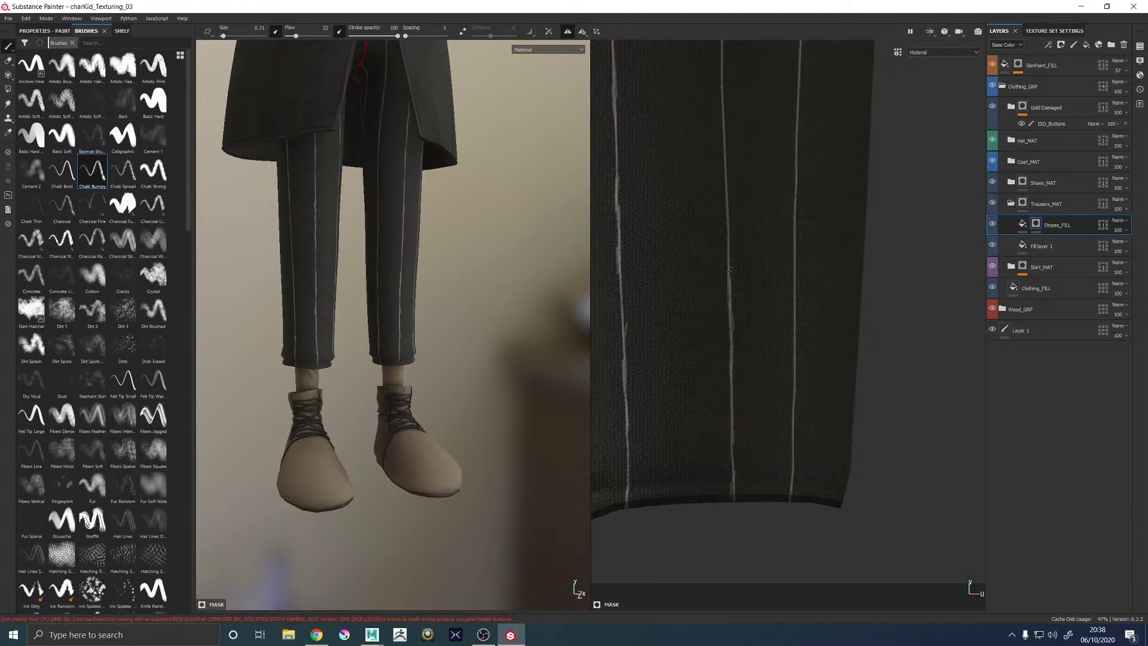
{"action": "middle_click_drag", "start_coordinate": [724, 188], "coordinate": [731, 344], "text": "alt"}
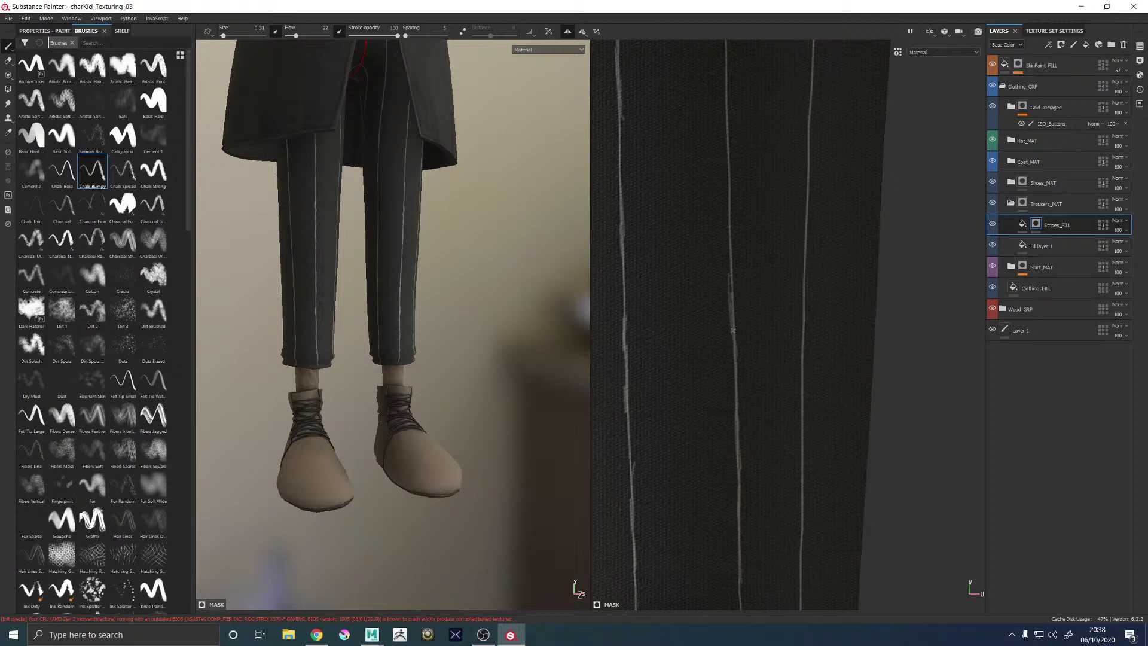
{"action": "middle_click_drag", "start_coordinate": [732, 253], "coordinate": [726, 324], "text": "alt"}
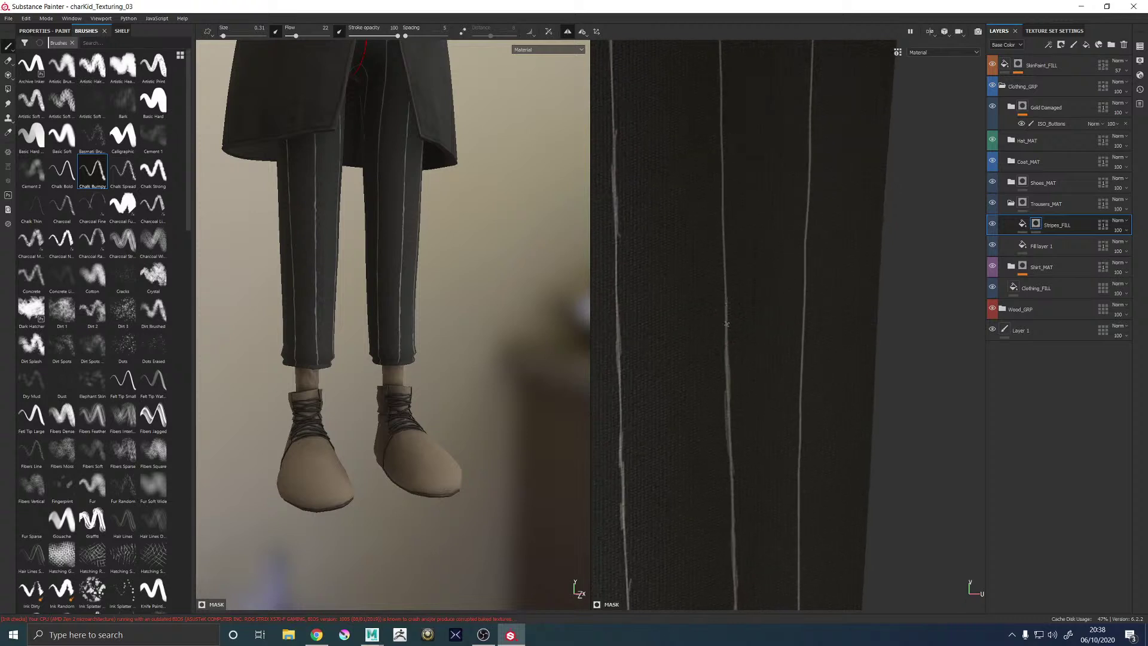
{"action": "middle_click_drag", "start_coordinate": [722, 191], "coordinate": [722, 333], "text": "alt"}
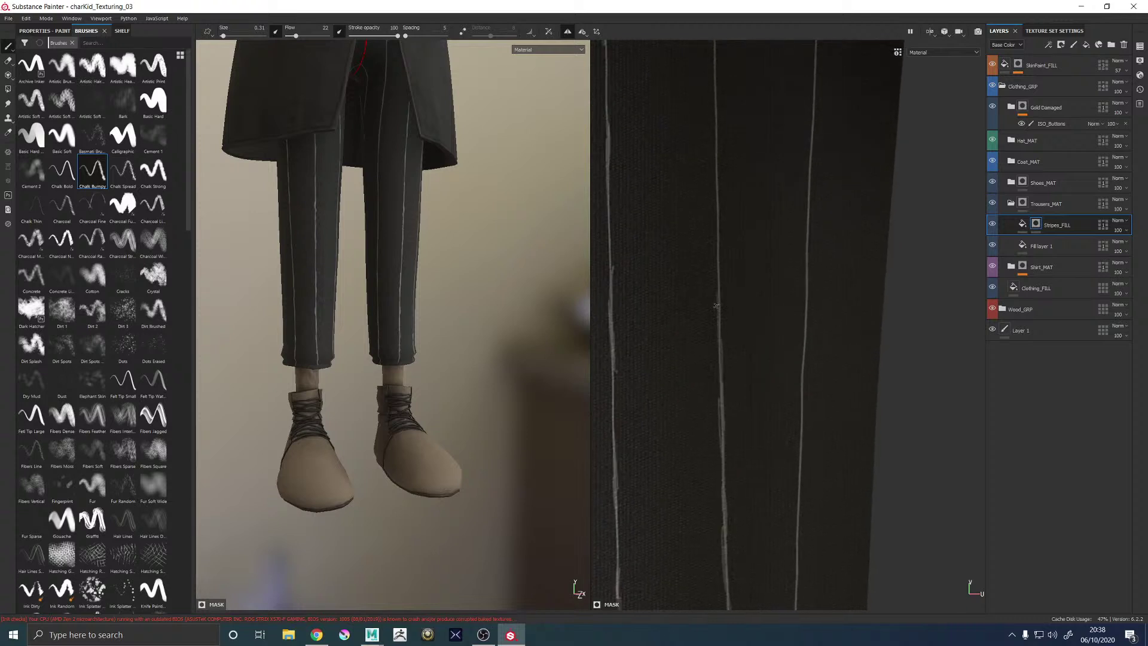
Continue the uneven chalk strokes along the upper half of the middle stripe up to the waist edge
{"action": "middle_click_drag", "start_coordinate": [715, 213], "coordinate": [723, 309], "text": "alt"}
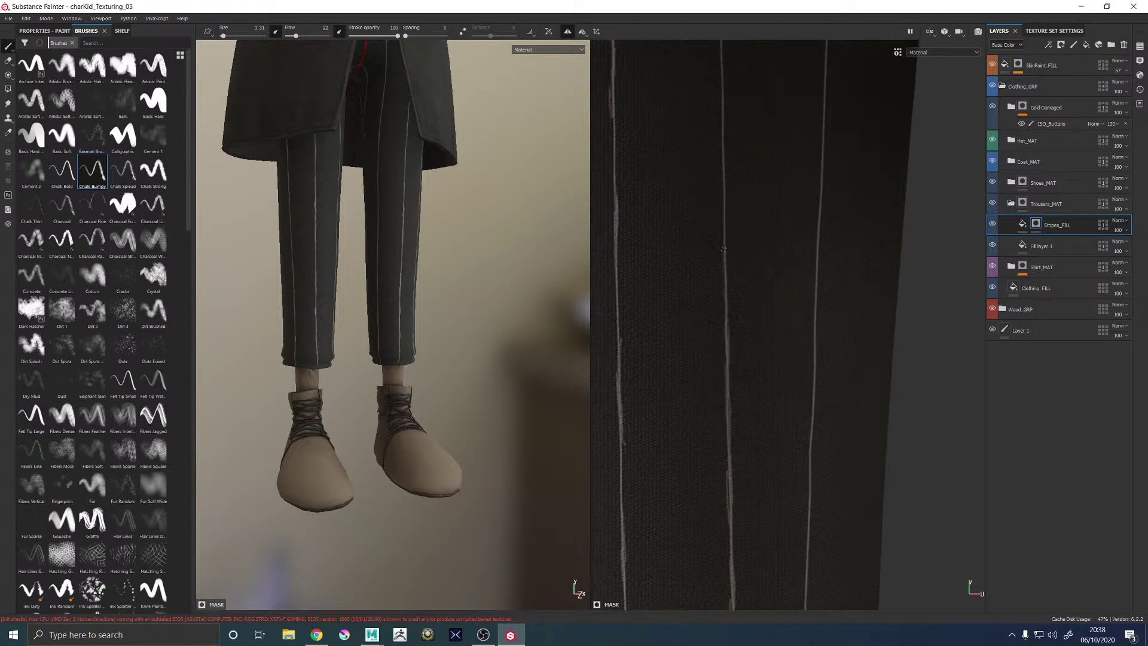
{"action": "left_click_drag", "start_coordinate": [726, 297], "coordinate": [724, 206]}
{"action": "middle_click_drag", "start_coordinate": [723, 191], "coordinate": [729, 305], "text": "alt"}
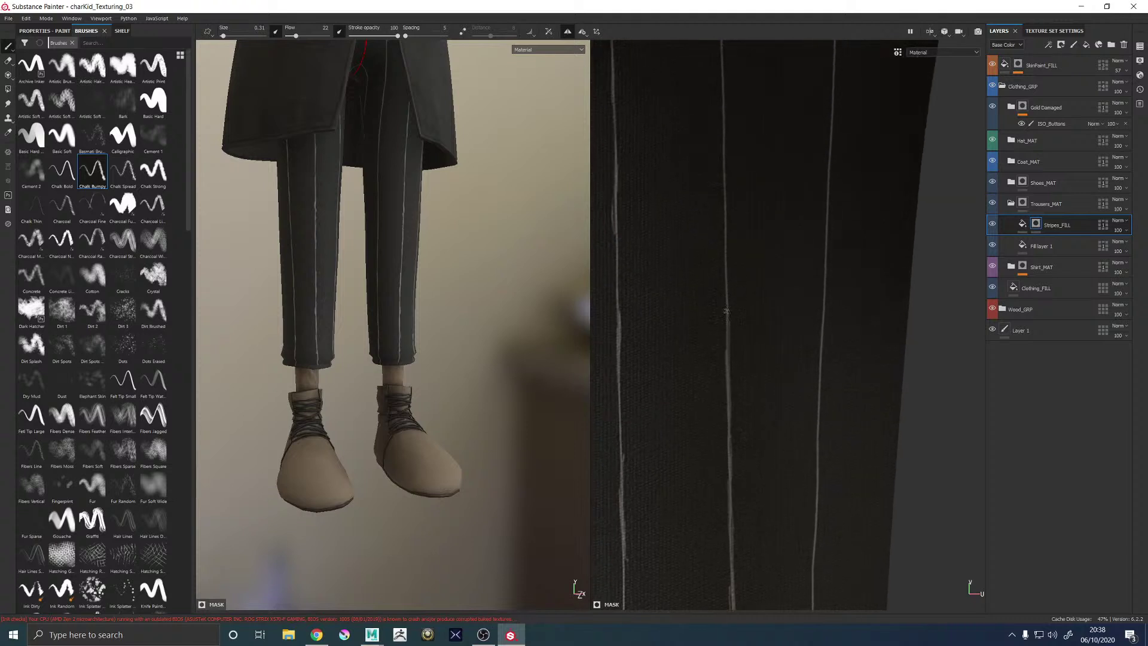
{"action": "middle_click_drag", "start_coordinate": [725, 219], "coordinate": [718, 363], "text": "alt"}
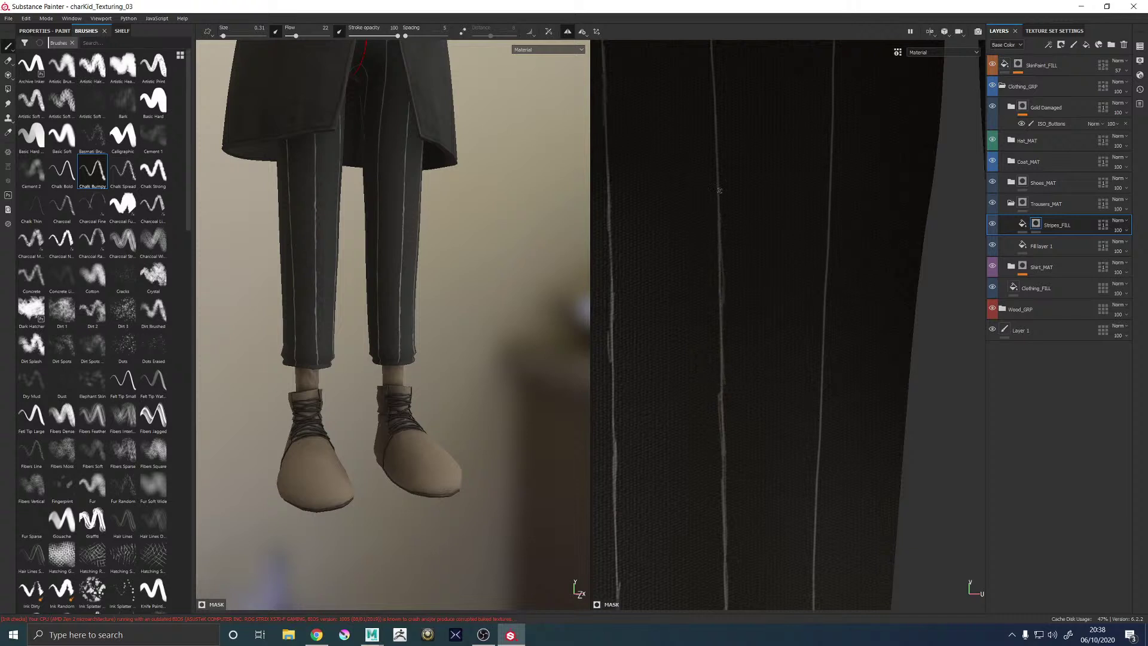
{"action": "middle_click_drag", "start_coordinate": [719, 189], "coordinate": [709, 335], "text": "alt"}
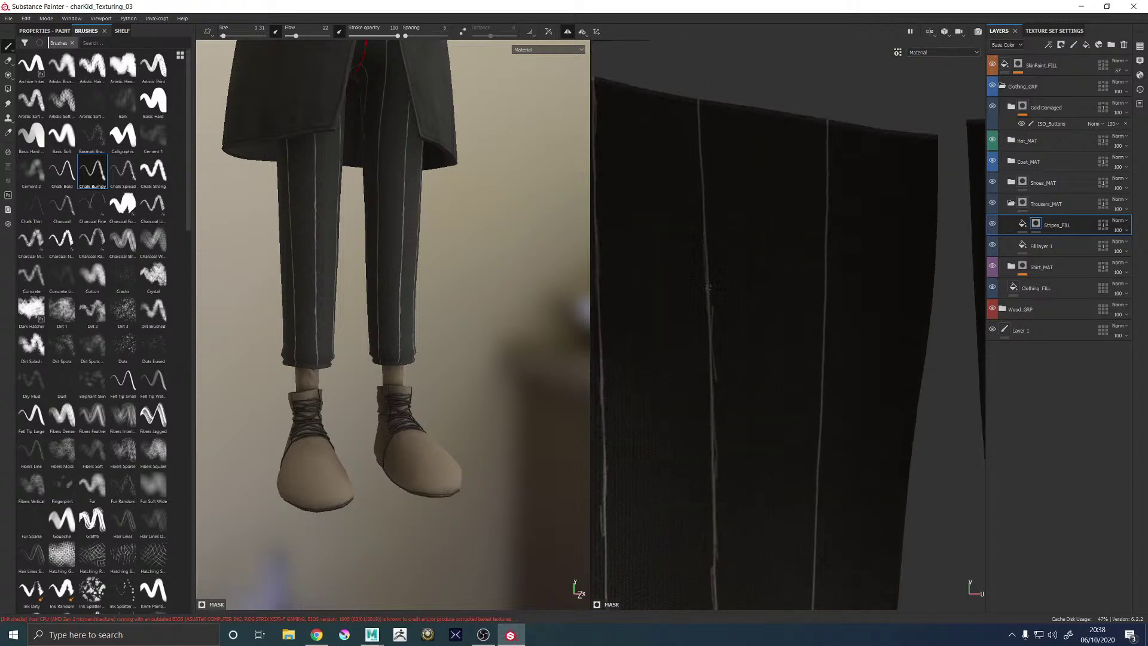
{"action": "scroll", "coordinate": [771, 265], "scroll_direction": "down", "scroll_amount": 5}
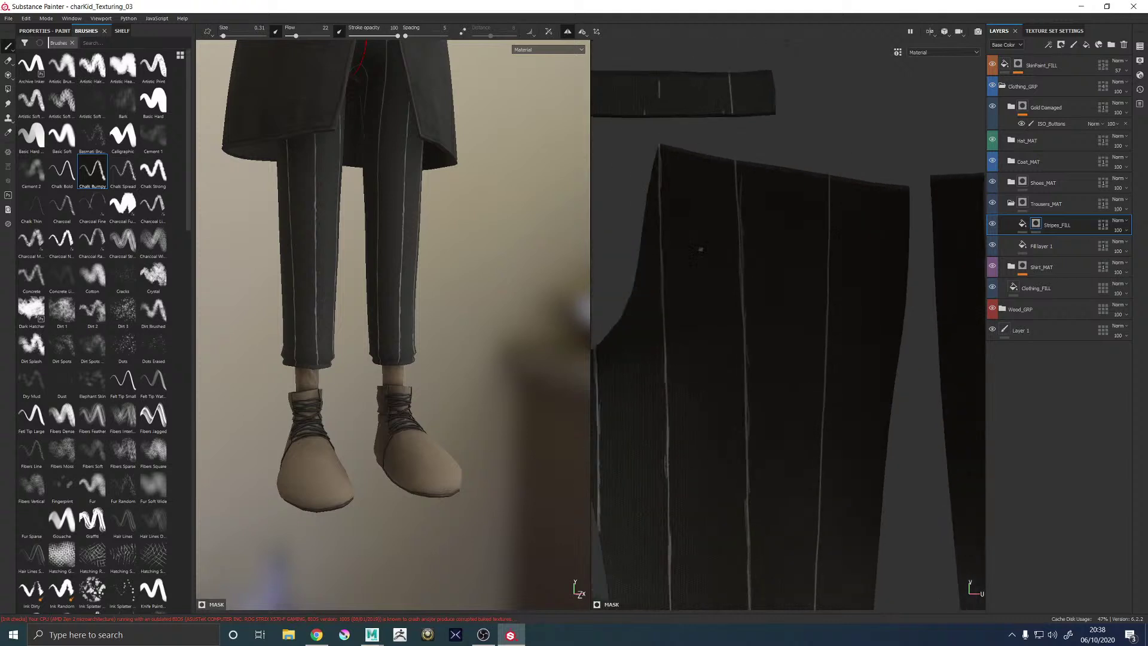
{"action": "scroll", "coordinate": [721, 488], "scroll_direction": "up", "scroll_amount": 5}
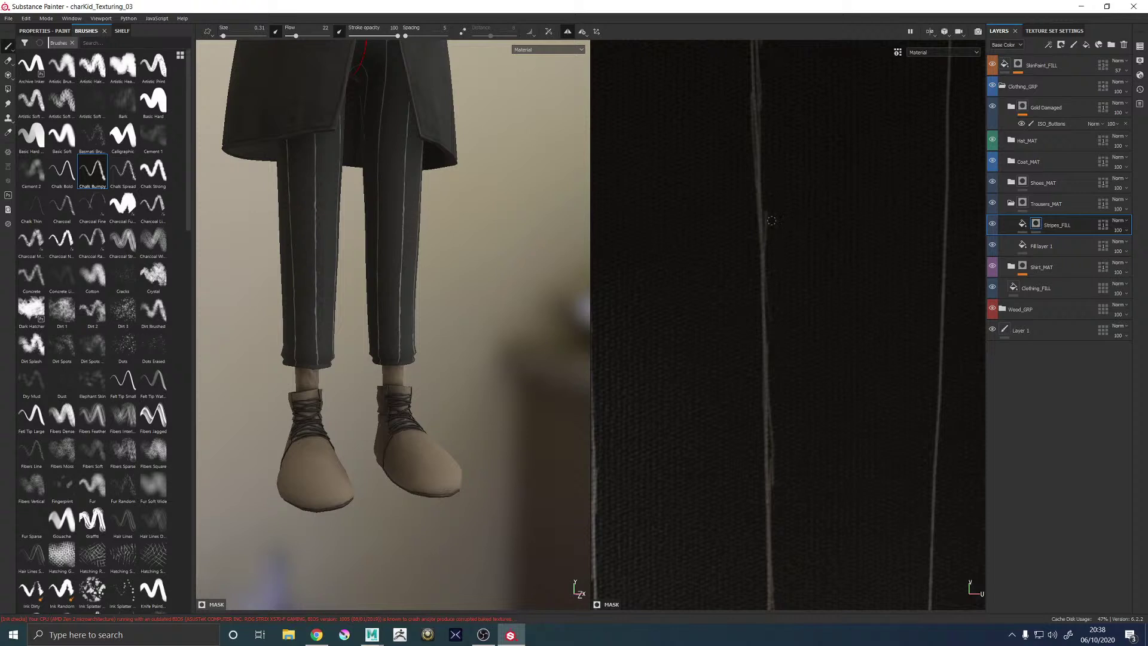
{"action": "scroll", "coordinate": [769, 323], "scroll_direction": "down", "scroll_amount": 5}
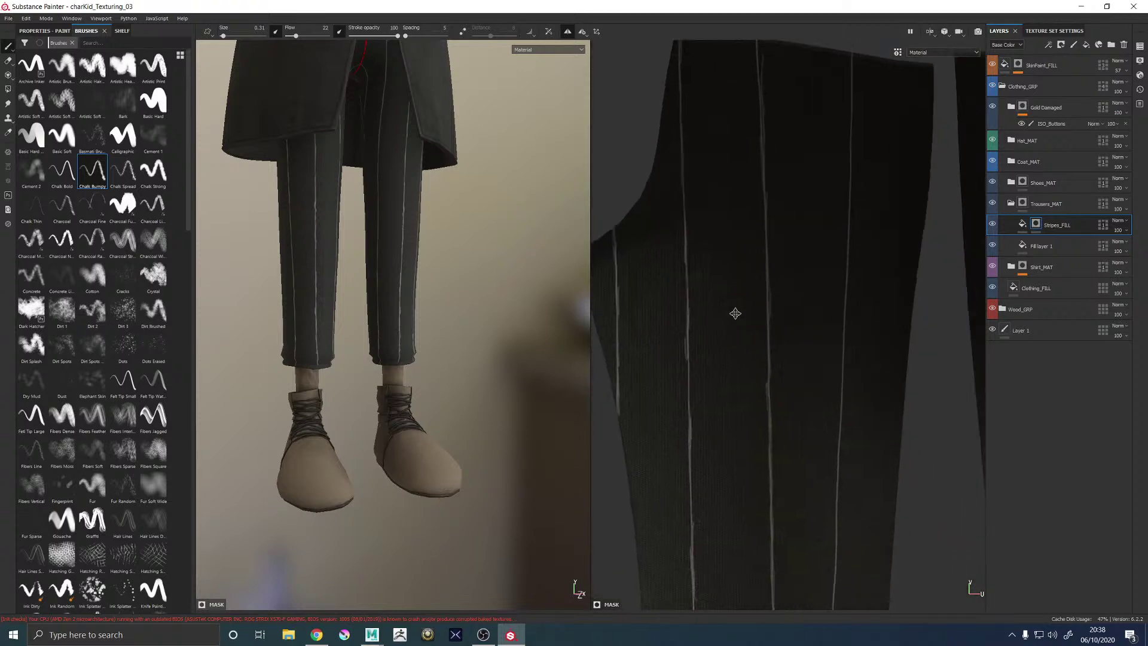
Thicken the lower half of the panel's outer stripe with uneven chalk strokes, starting from the trouser hem
{"action": "middle_click_drag", "start_coordinate": [772, 428], "coordinate": [776, 259], "text": "alt"}
{"action": "right_click_drag", "start_coordinate": [777, 263], "coordinate": [943, 522], "text": "alt"}
{"action": "middle_click_drag", "start_coordinate": [728, 291], "coordinate": [758, 352], "text": "alt"}
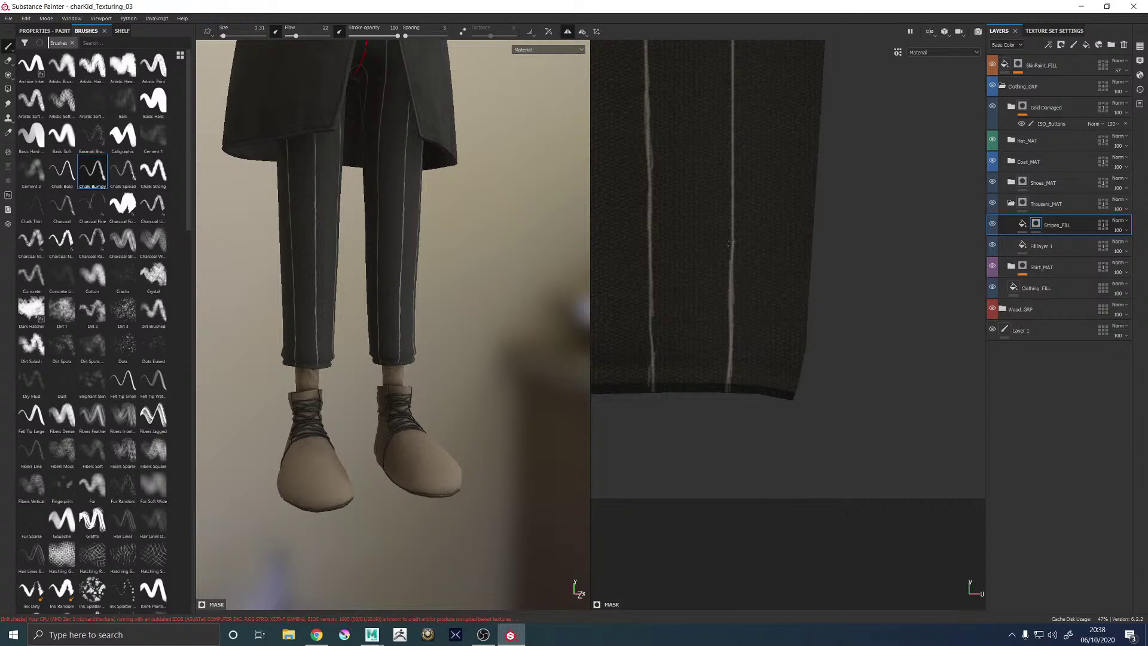
{"action": "left_click_drag", "start_coordinate": [731, 243], "coordinate": [731, 213]}
{"action": "middle_click_drag", "start_coordinate": [718, 192], "coordinate": [711, 360], "text": "alt"}
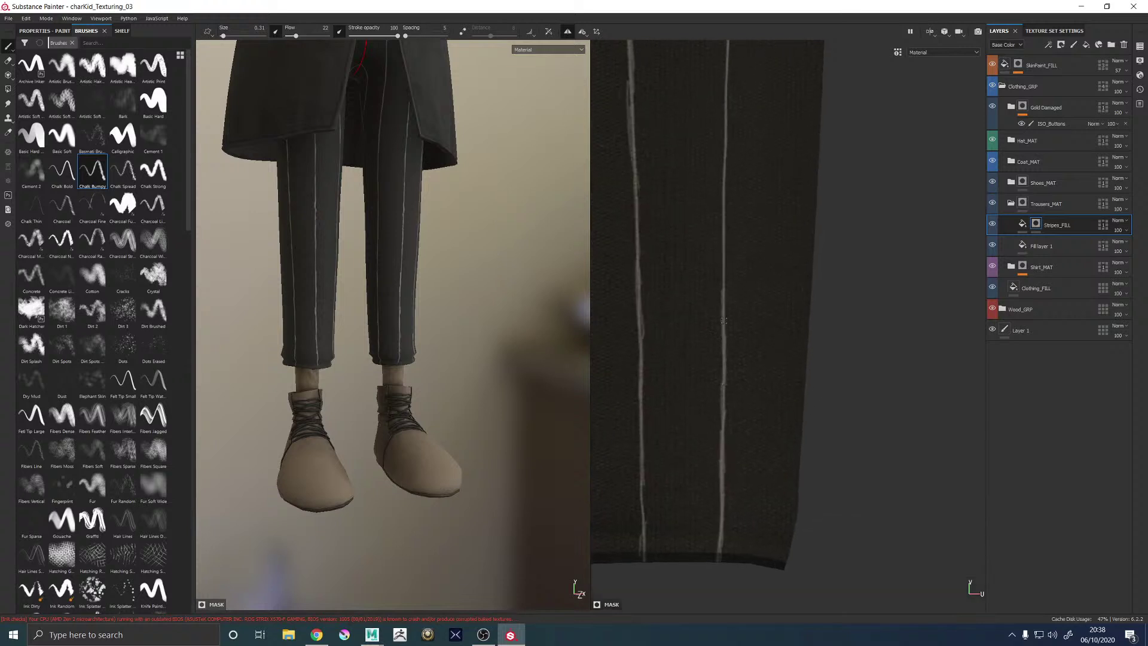
{"action": "left_click_drag", "start_coordinate": [724, 320], "coordinate": [726, 188]}
{"action": "middle_click_drag", "start_coordinate": [726, 188], "coordinate": [722, 338], "text": "alt"}
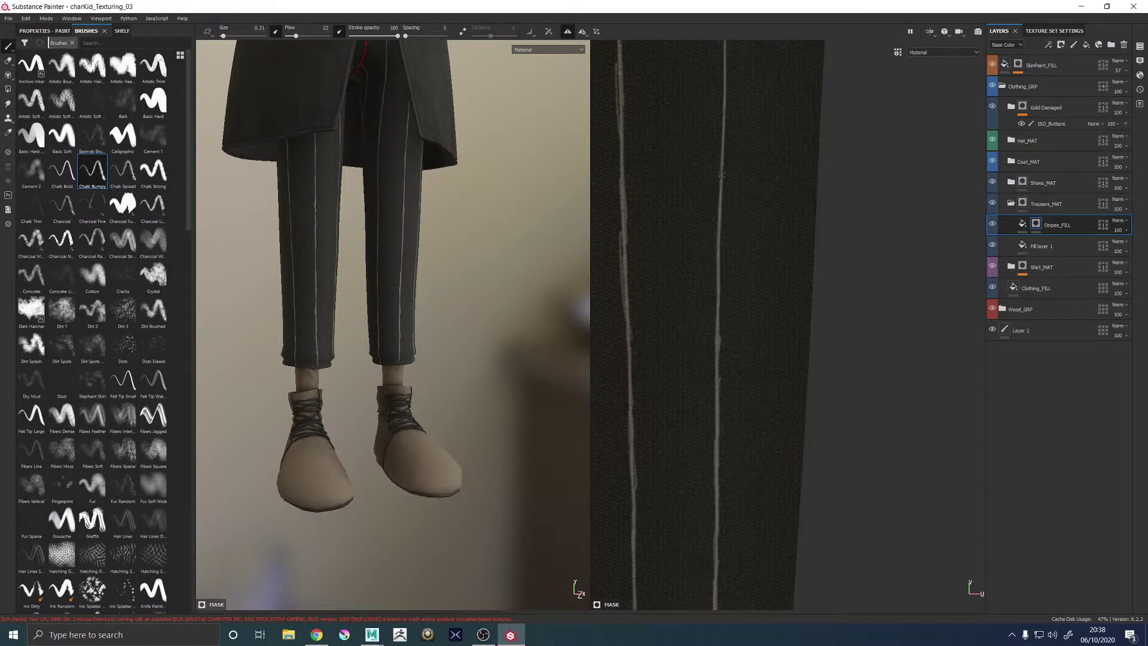
{"action": "left_click_drag", "start_coordinate": [717, 187], "coordinate": [719, 105]}
{"action": "middle_click_drag", "start_coordinate": [719, 104], "coordinate": [695, 344], "text": "alt"}
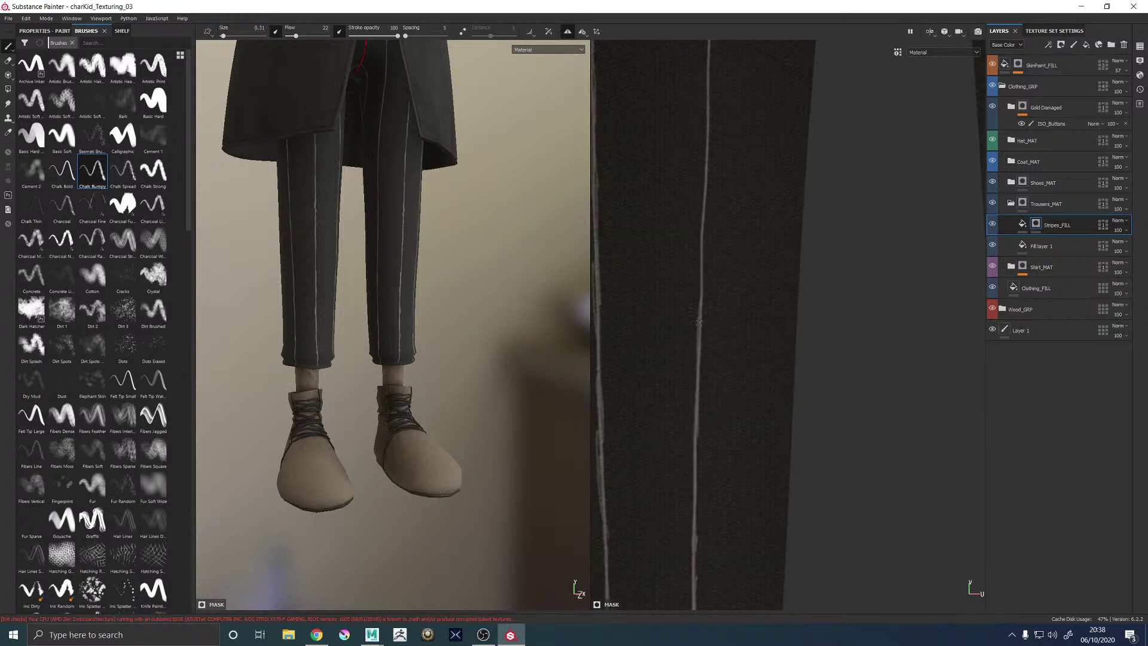
{"action": "left_click_drag", "start_coordinate": [698, 323], "coordinate": [704, 194]}
{"action": "middle_click_drag", "start_coordinate": [708, 150], "coordinate": [698, 366], "text": "alt"}
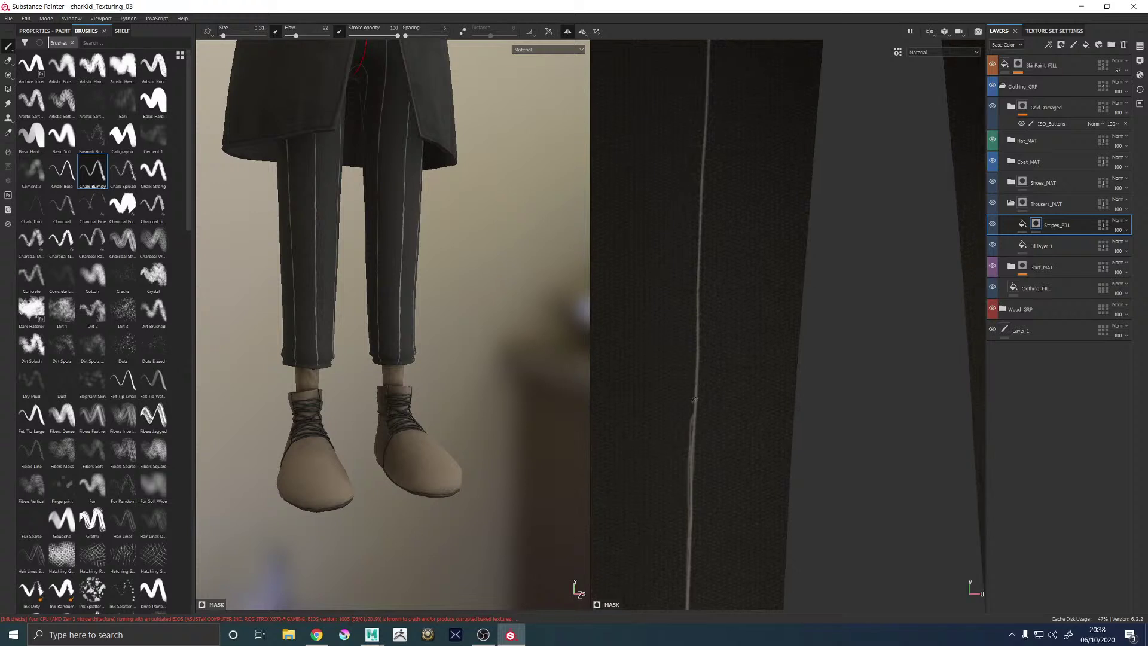
Paint overlapping chalk strokes along the upper half of the outer stripe until it reaches the waist edge
{"action": "left_click_drag", "start_coordinate": [694, 400], "coordinate": [694, 368]}
{"action": "left_click_drag", "start_coordinate": [692, 322], "coordinate": [708, 149]}
{"action": "middle_click_drag", "start_coordinate": [708, 149], "coordinate": [707, 346], "text": "alt"}
{"action": "left_click_drag", "start_coordinate": [686, 387], "coordinate": [701, 126]}
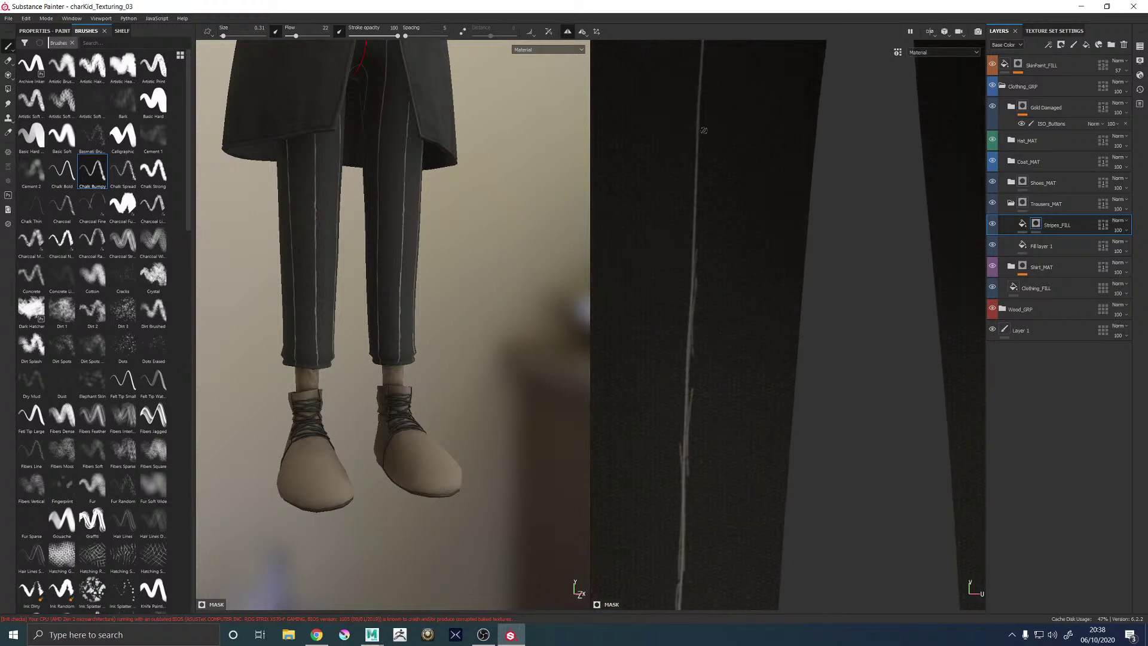
{"action": "middle_click_drag", "start_coordinate": [700, 125], "coordinate": [699, 330], "text": "alt"}
{"action": "mouse_move", "coordinate": [689, 369]}
{"action": "left_mouse_down"}
{"action": "mouse_move", "coordinate": [698, 147]}
{"action": "mouse_move", "coordinate": [715, 96]}
{"action": "left_mouse_up"}
{"action": "middle_click_drag", "start_coordinate": [716, 96], "coordinate": [707, 250], "text": "alt"}
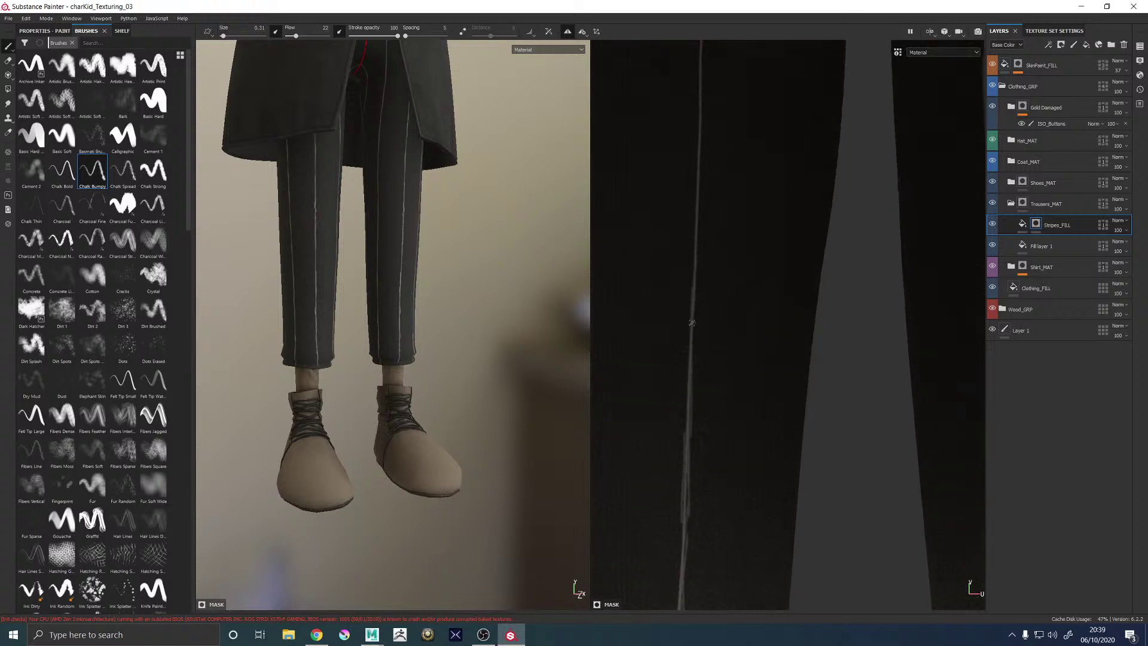
{"action": "scroll", "coordinate": [692, 315], "scroll_direction": "down", "scroll_amount": 1}
{"action": "left_click_drag", "start_coordinate": [693, 306], "coordinate": [692, 223]}
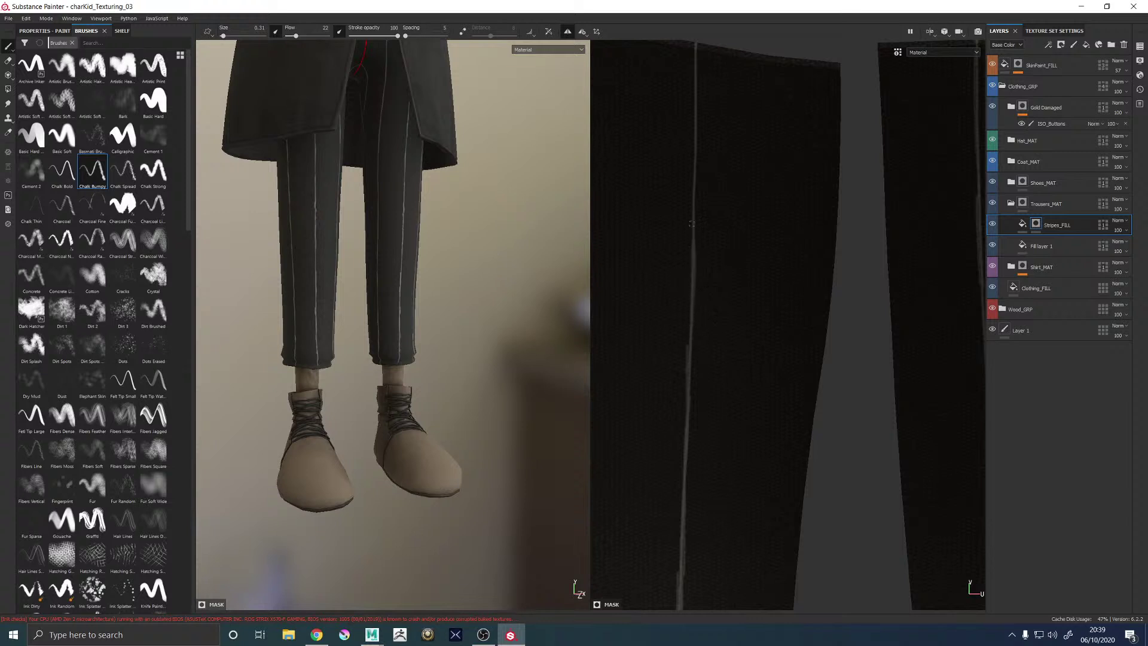
{"action": "left_click_drag", "start_coordinate": [693, 105], "coordinate": [693, 89]}
Show the fill properties of Stripes_FILL and review the trouser stripes on the character and across the UV layout
{"action": "scroll", "coordinate": [435, 408], "scroll_direction": "down", "scroll_amount": 8}
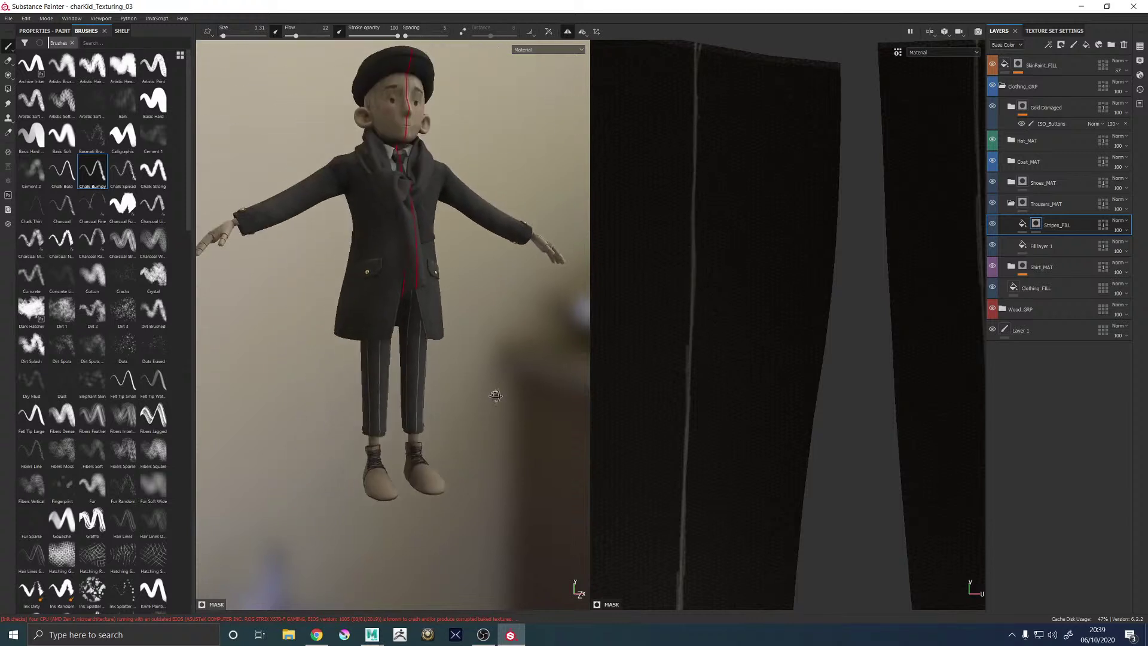
{"action": "left_click_drag", "start_coordinate": [434, 407], "coordinate": [456, 418], "text": "alt"}
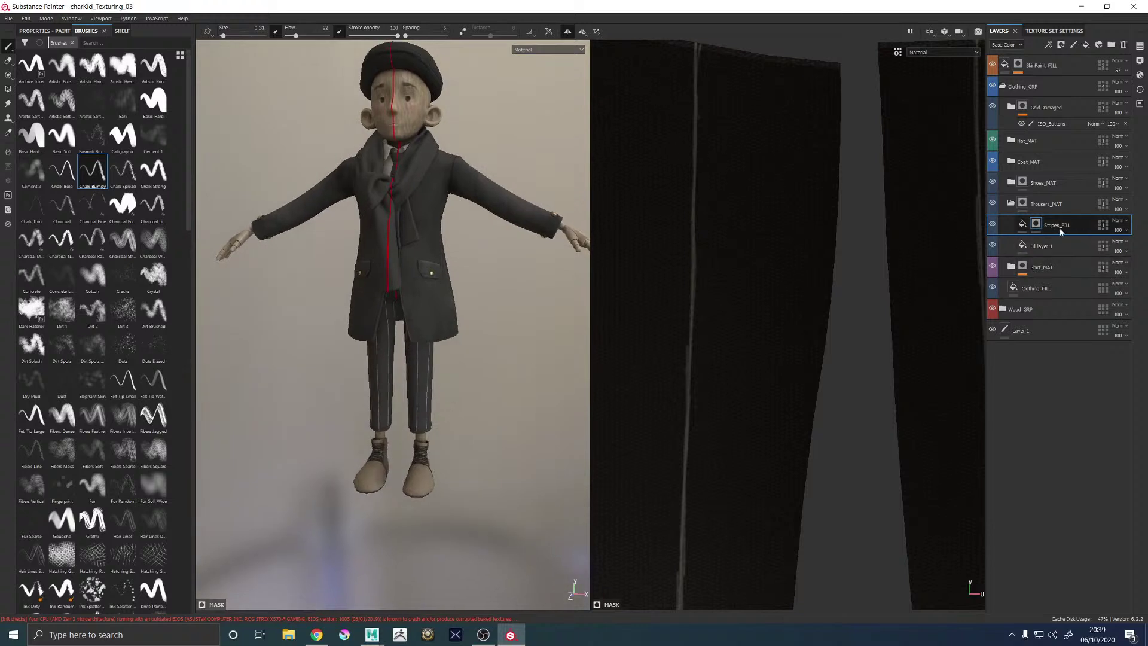
{"action": "left_click", "coordinate": [1022, 224]}
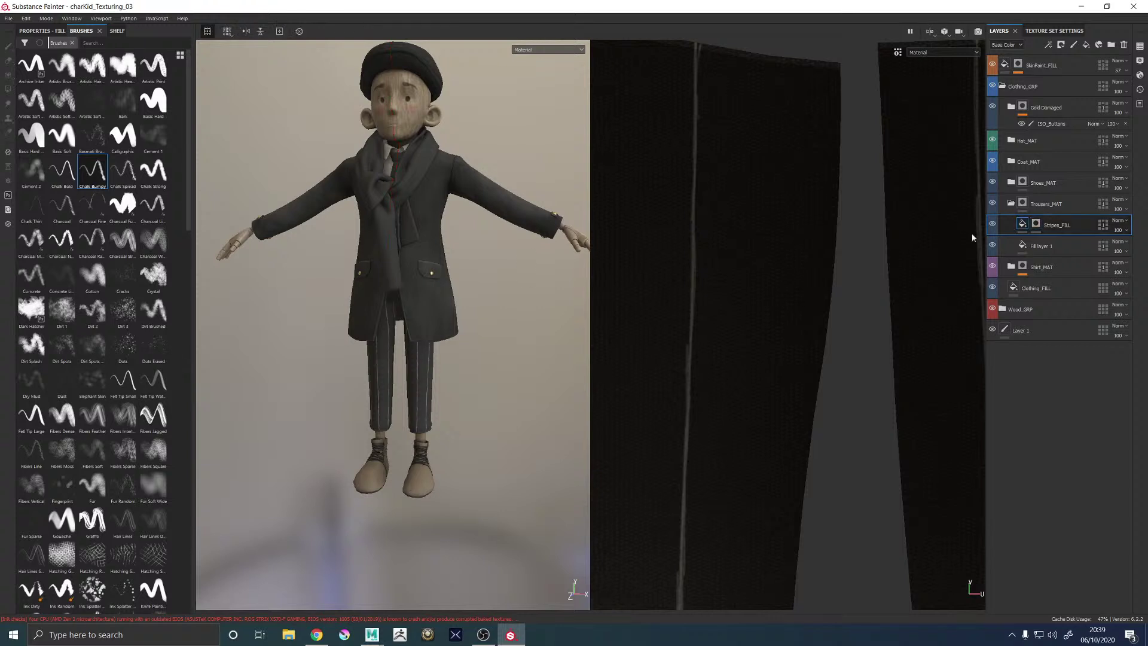
{"action": "left_click", "coordinate": [37, 31]}
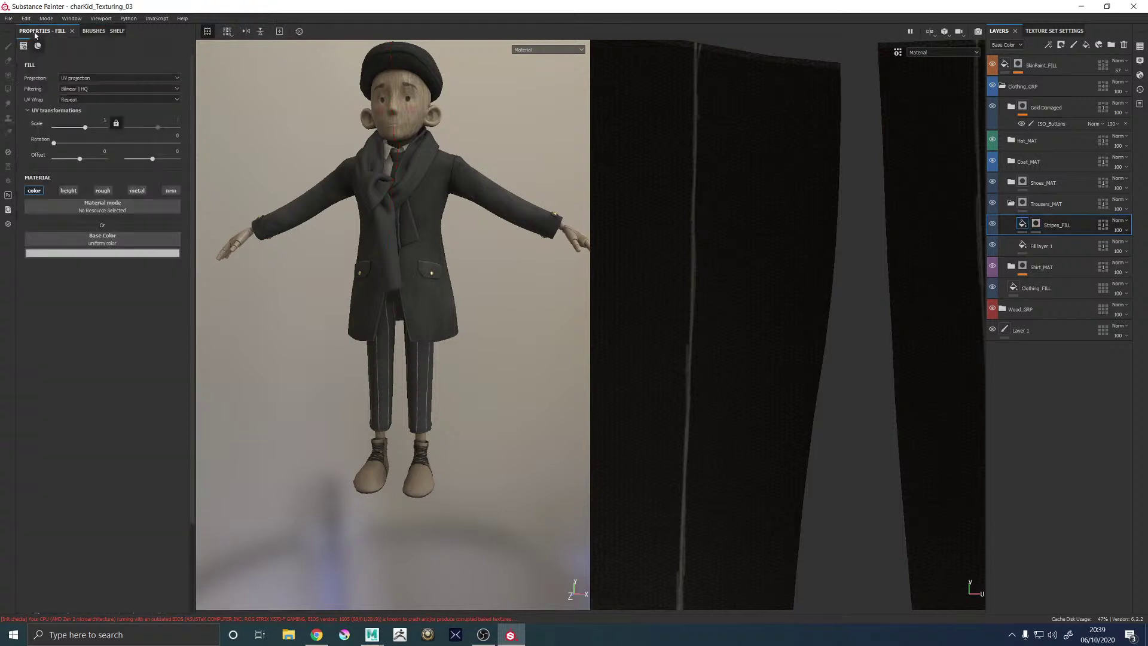
{"action": "scroll", "coordinate": [384, 454], "scroll_direction": "up", "scroll_amount": 5}
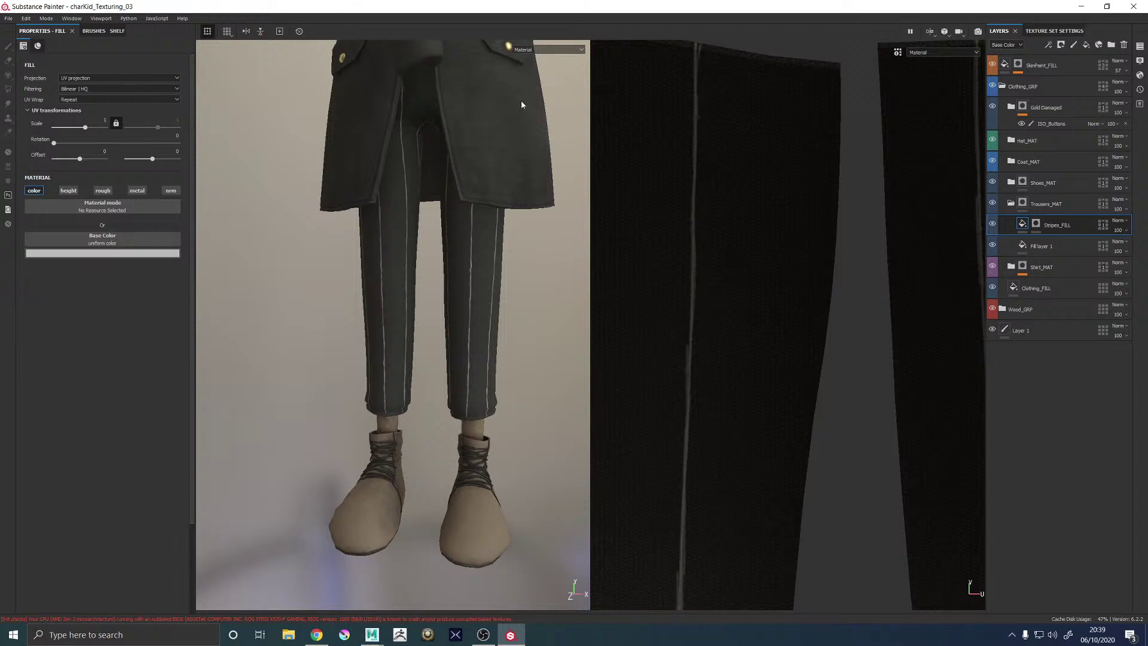
{"action": "scroll", "coordinate": [840, 243], "scroll_direction": "down", "scroll_amount": 6}
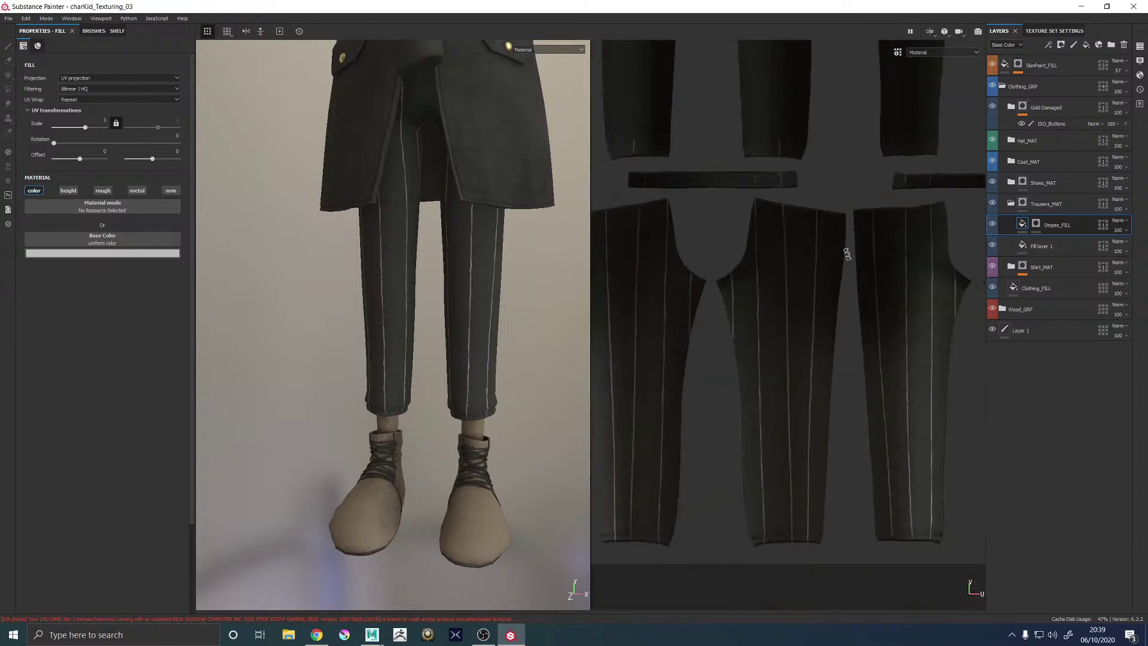
{"action": "scroll", "coordinate": [936, 291], "scroll_direction": "down", "scroll_amount": 5}
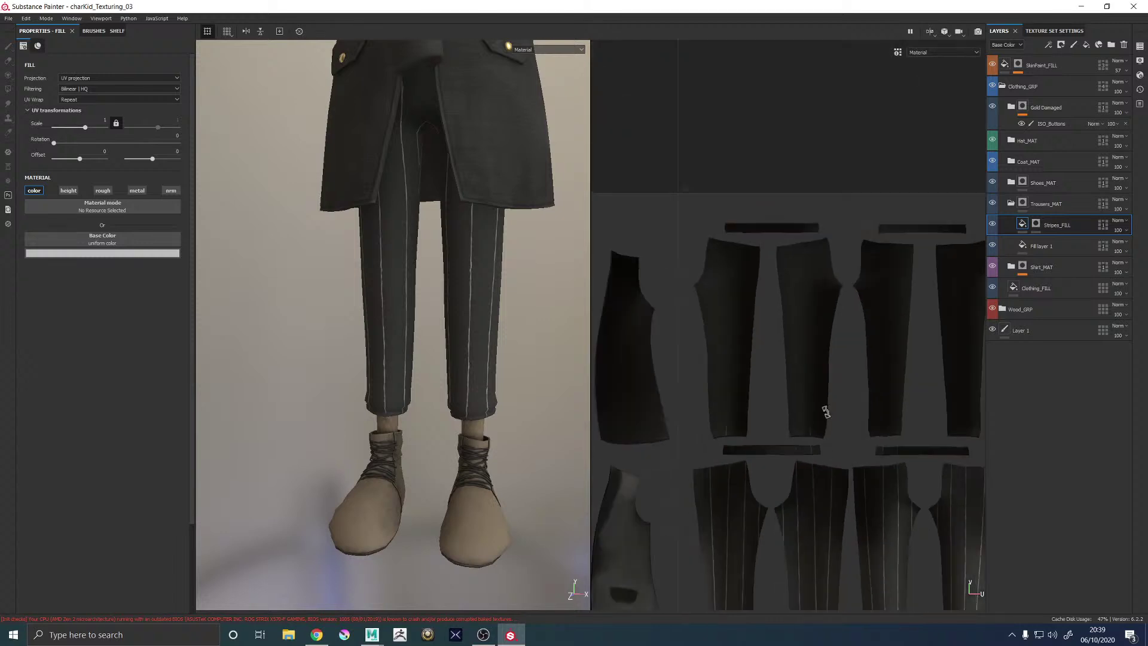
Darken the base colour of Stripes_FILL to a mid grey so the pinstripes are more subdued on the trousers
{"action": "scroll", "coordinate": [740, 339], "scroll_direction": "up", "scroll_amount": 6}
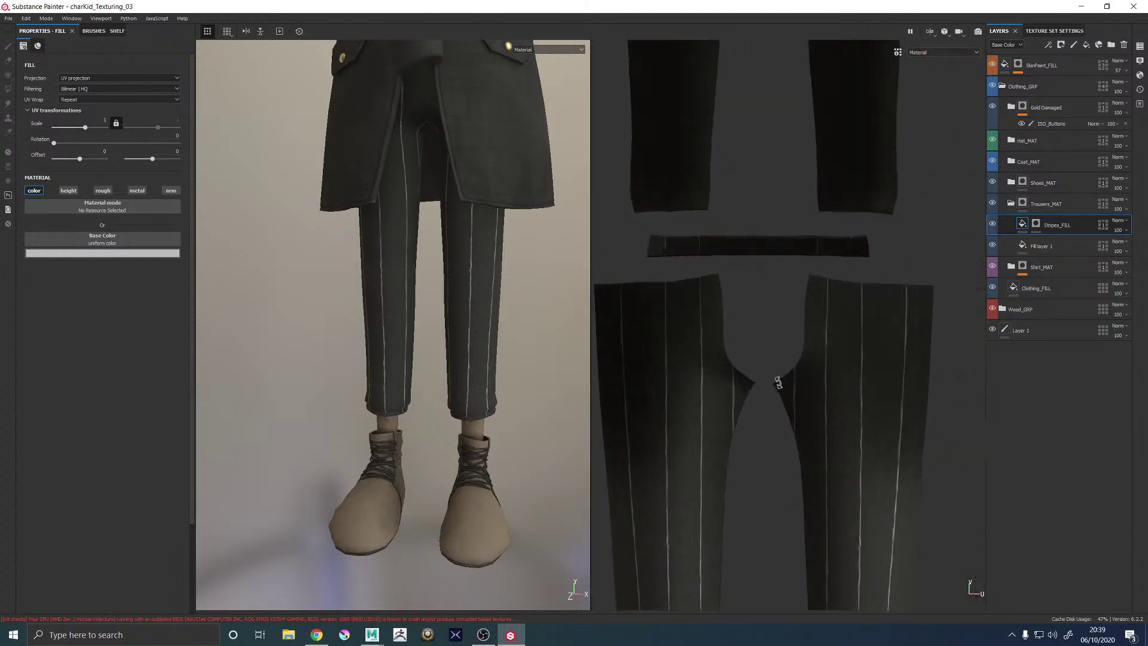
{"action": "left_click_drag", "start_coordinate": [350, 260], "coordinate": [365, 325], "text": "alt"}
{"action": "scroll", "coordinate": [503, 445], "scroll_direction": "up", "scroll_amount": 8}
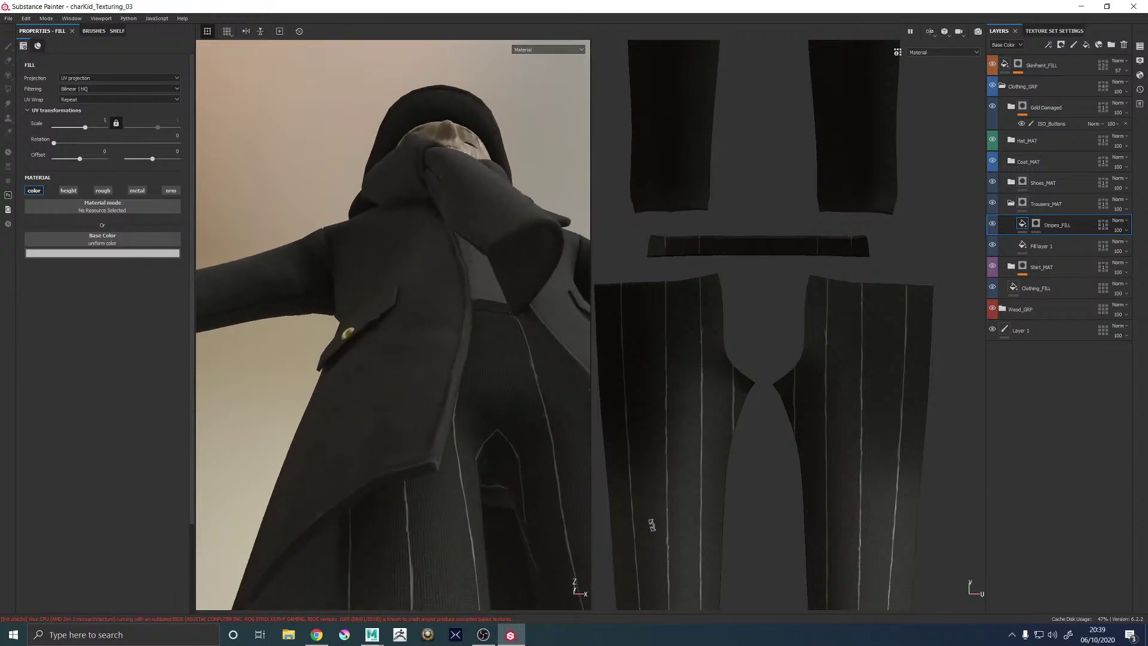
{"action": "scroll", "coordinate": [503, 445], "scroll_direction": "down", "scroll_amount": 6}
{"action": "middle_click_drag", "start_coordinate": [504, 445], "coordinate": [409, 345], "text": "alt"}
{"action": "scroll", "coordinate": [408, 345], "scroll_direction": "up", "scroll_amount": 5}
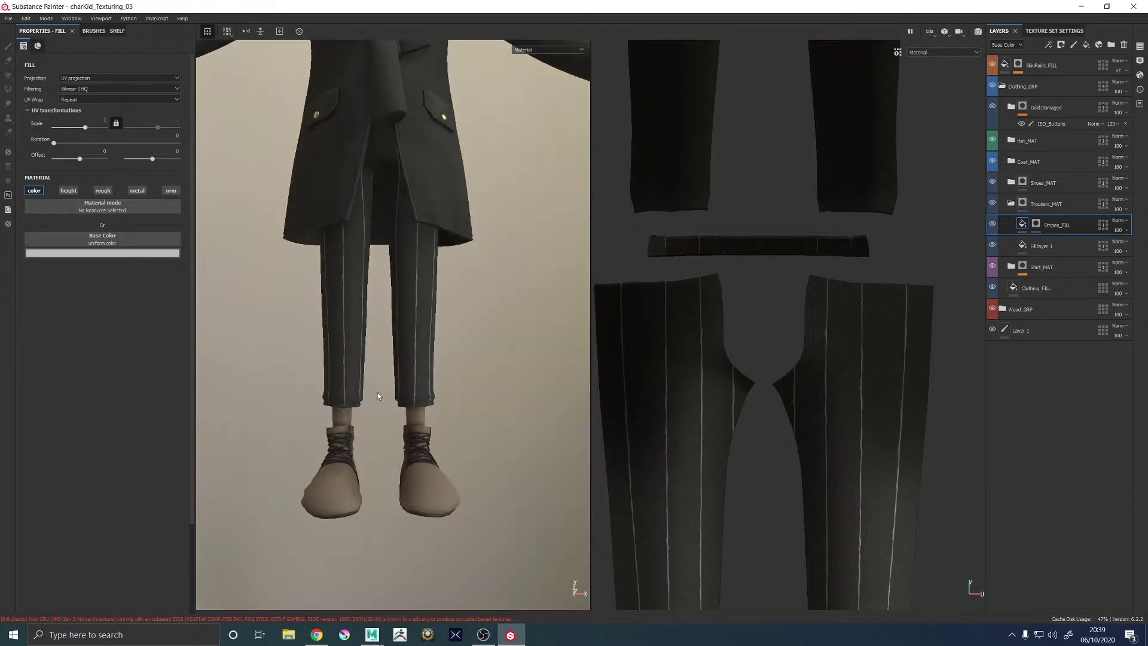
{"action": "scroll", "coordinate": [409, 345], "scroll_direction": "up", "scroll_amount": 2}
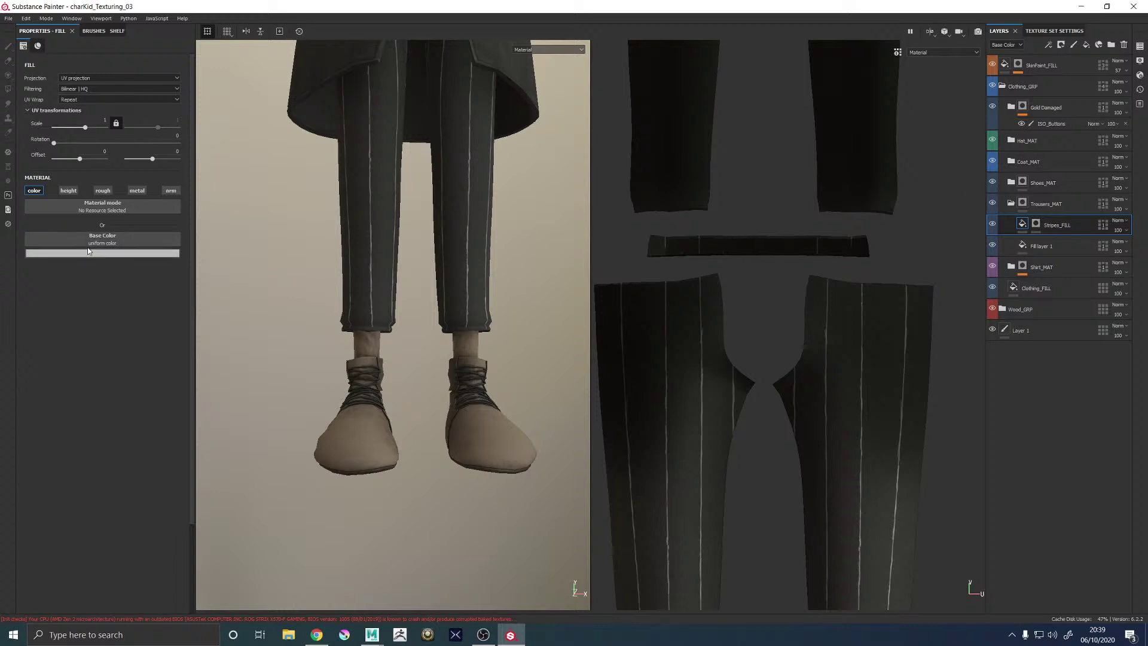
{"action": "left_click", "coordinate": [103, 253]}
{"action": "left_click_drag", "start_coordinate": [112, 304], "coordinate": [102, 312]}
Examine the darker pinstripes on the character's trousers from several sides, both close up and from a distance
{"action": "left_click_drag", "start_coordinate": [399, 259], "coordinate": [437, 251], "text": "alt"}
{"action": "right_click_drag", "start_coordinate": [436, 251], "coordinate": [384, 93], "text": "alt"}
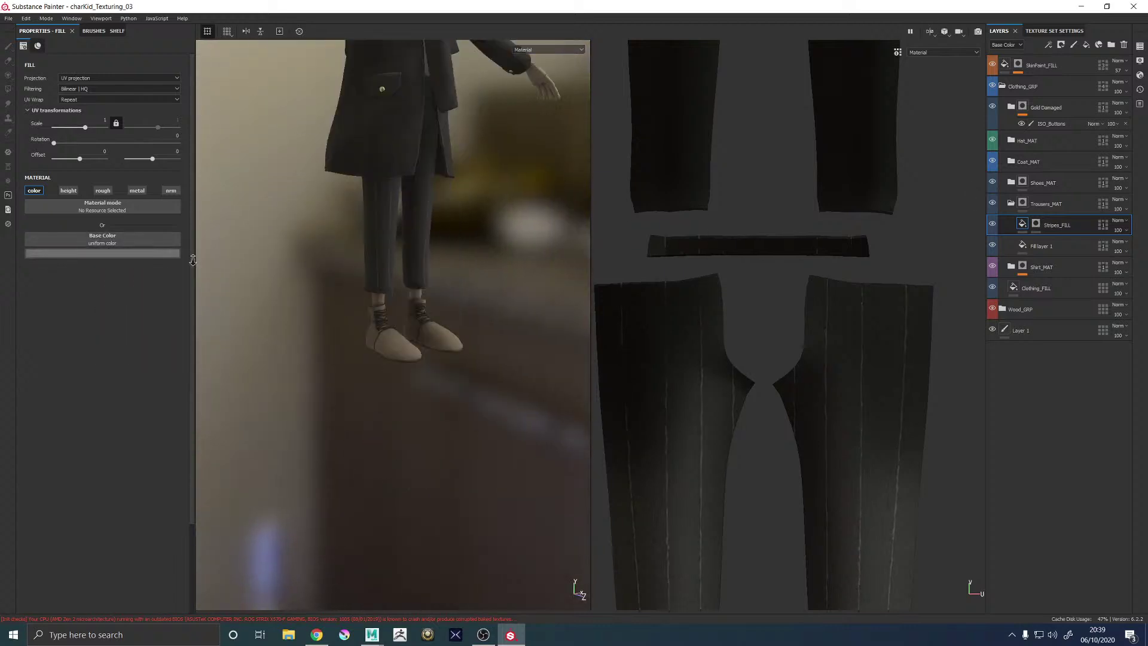
{"action": "middle_click_drag", "start_coordinate": [384, 92], "coordinate": [374, 310], "text": "alt"}
{"action": "left_click_drag", "start_coordinate": [428, 303], "coordinate": [356, 293], "text": "alt"}
{"action": "right_click_drag", "start_coordinate": [356, 292], "coordinate": [431, 426], "text": "alt"}
{"action": "middle_click_drag", "start_coordinate": [431, 427], "coordinate": [531, 346], "text": "alt"}
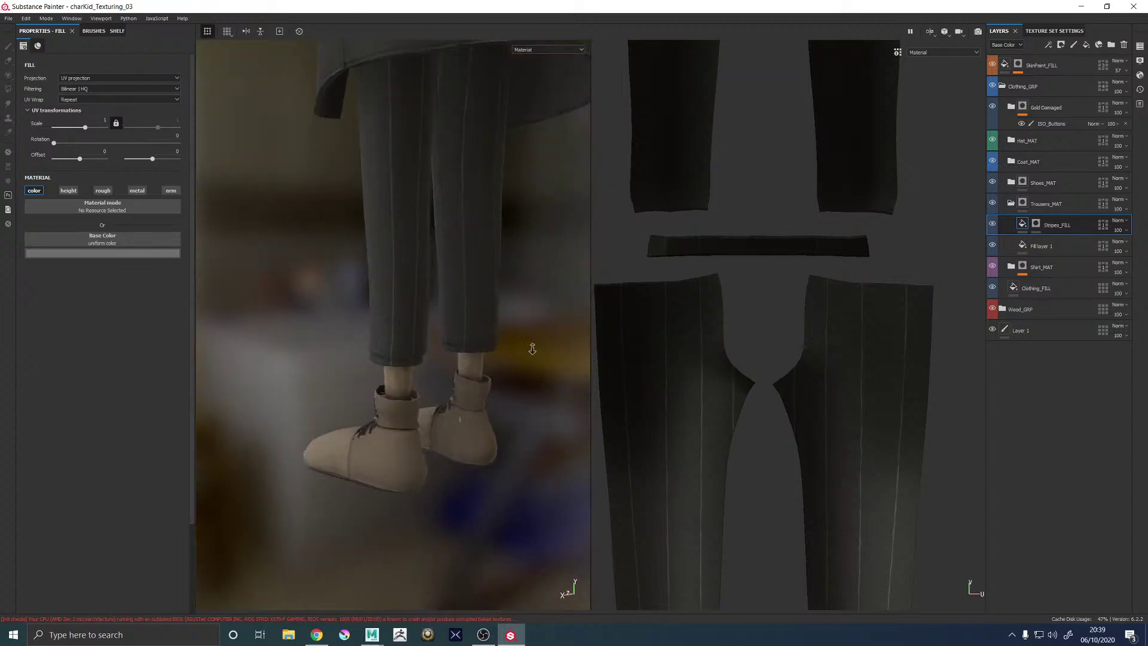
{"action": "right_click_drag", "start_coordinate": [530, 346], "coordinate": [458, 312], "text": "alt"}
{"action": "left_click_drag", "start_coordinate": [458, 312], "coordinate": [412, 385], "text": "alt"}
{"action": "right_click_drag", "start_coordinate": [413, 385], "coordinate": [573, 389], "text": "alt"}
{"action": "right_click", "coordinate": [1067, 225]}
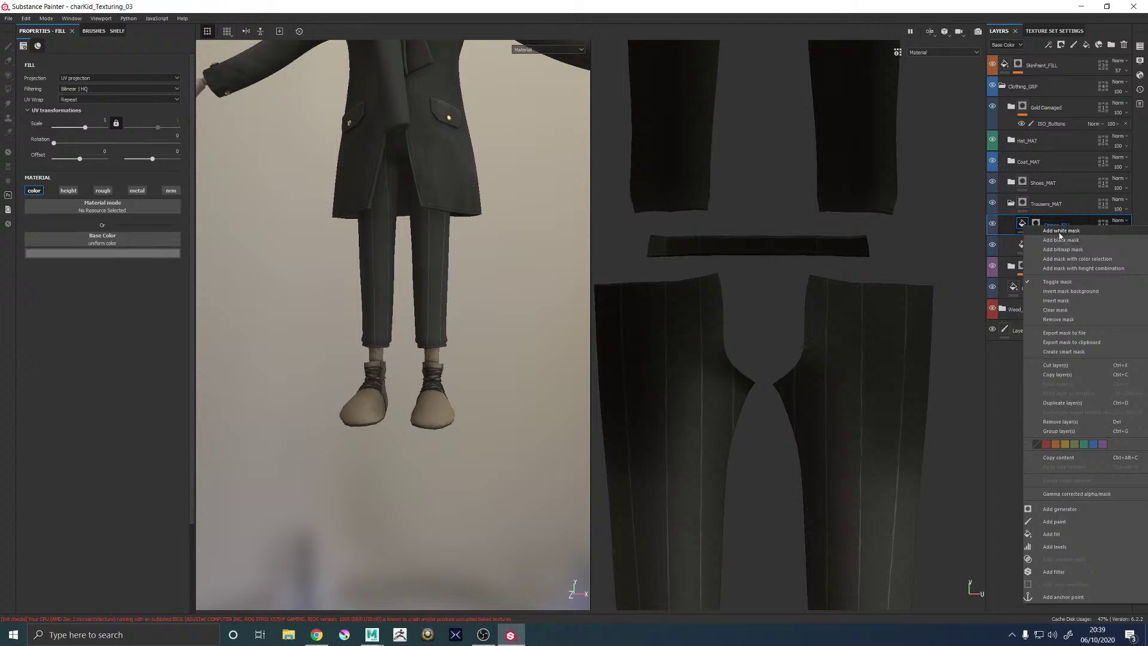
{"action": "right_click", "coordinate": [1056, 222]}
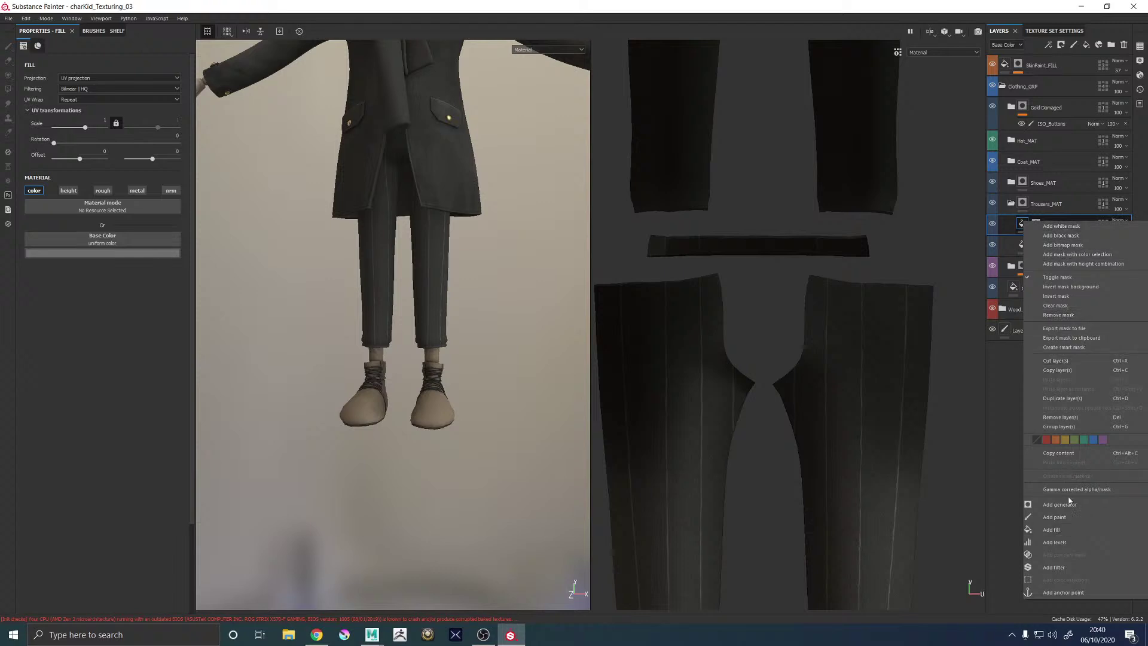
{"action": "left_click", "coordinate": [1059, 192]}
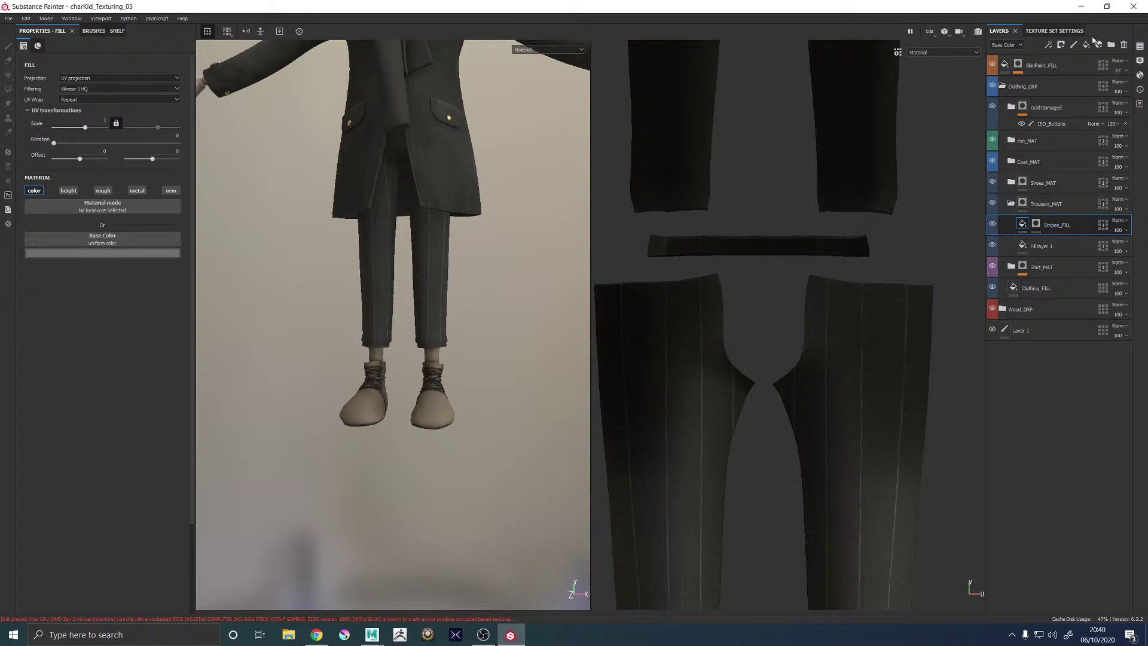
Add a fill layer above Stripes_FILL in Trousers_MAT and disable its height, roughness, metallic and normal channels, leaving only colour
{"action": "left_click", "coordinate": [1087, 46]}
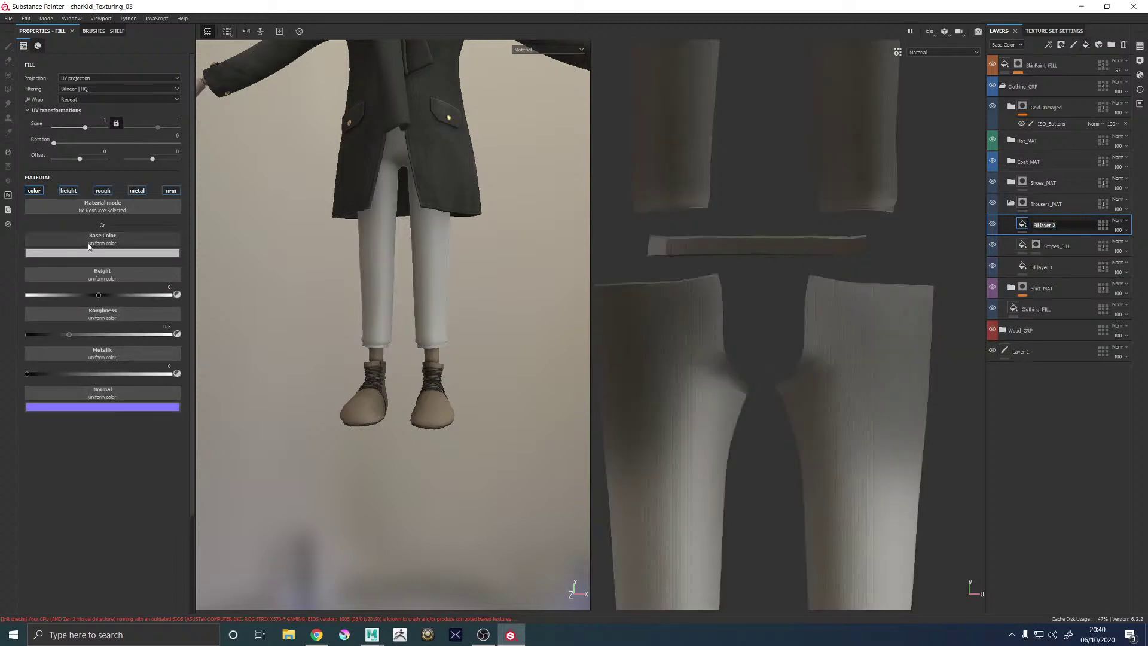
{"action": "left_click", "coordinate": [68, 190]}
{"action": "left_click", "coordinate": [103, 190]}
{"action": "left_click", "coordinate": [138, 192]}
{"action": "left_click", "coordinate": [169, 191]}
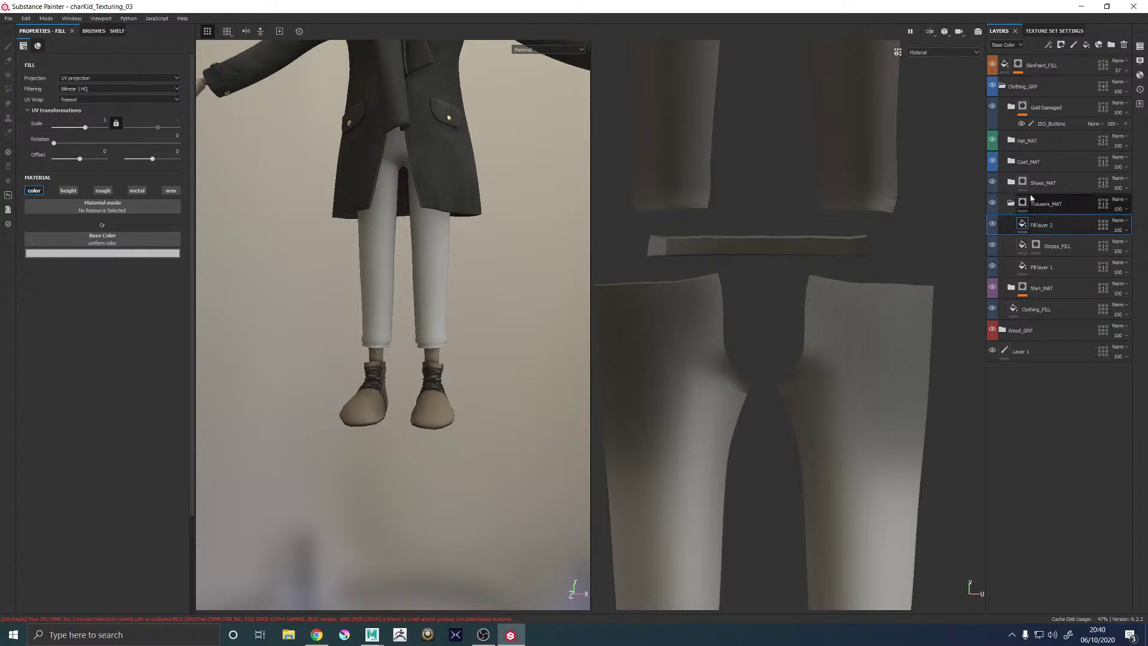
Add a black mask to the new fill layer, restrict the layer to UV tile 1014, and activate the mask for painting
{"action": "right_click", "coordinate": [1050, 224]}
{"action": "left_click", "coordinate": [1069, 236]}
{"action": "right_click", "coordinate": [1103, 228]}
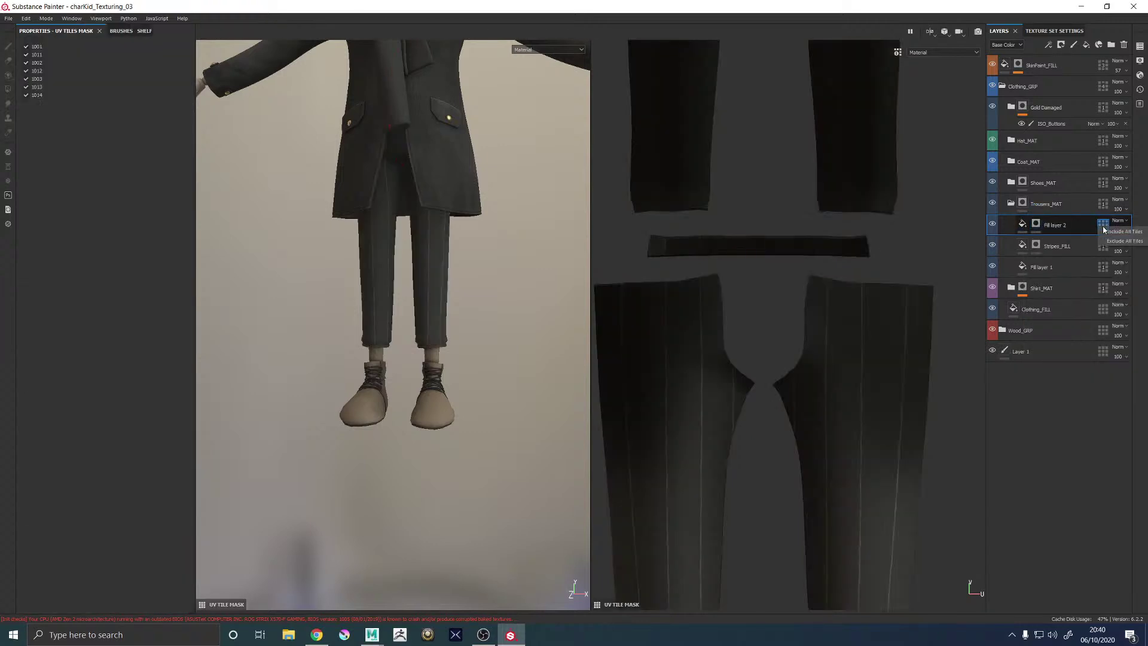
{"action": "left_click", "coordinate": [1122, 241]}
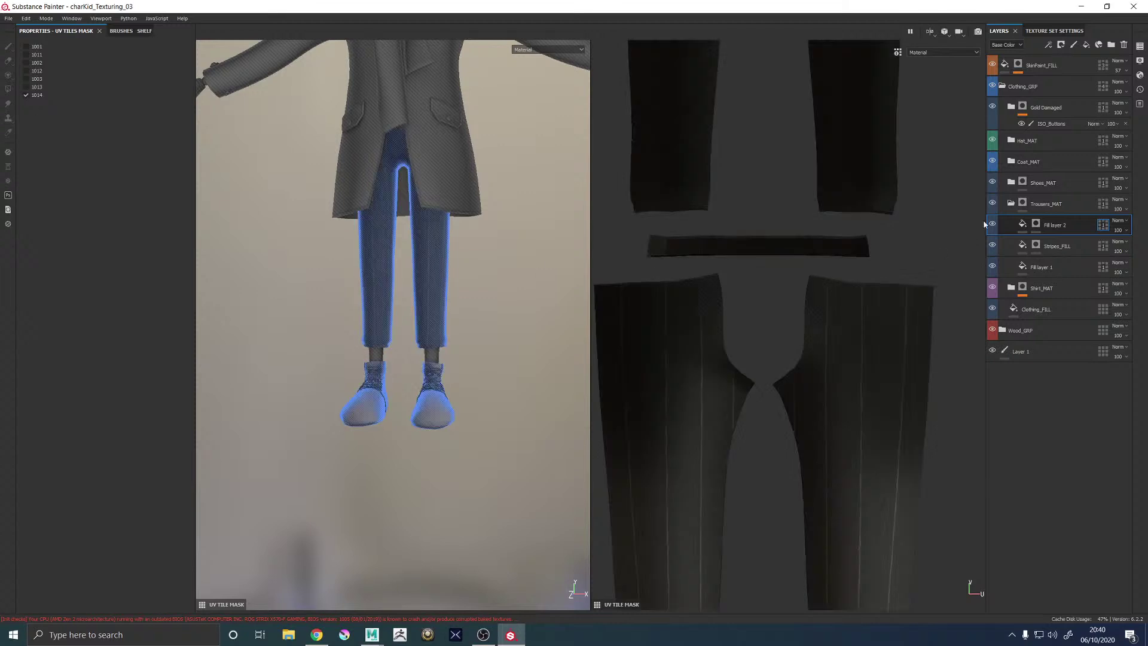
{"action": "left_click", "coordinate": [1035, 224]}
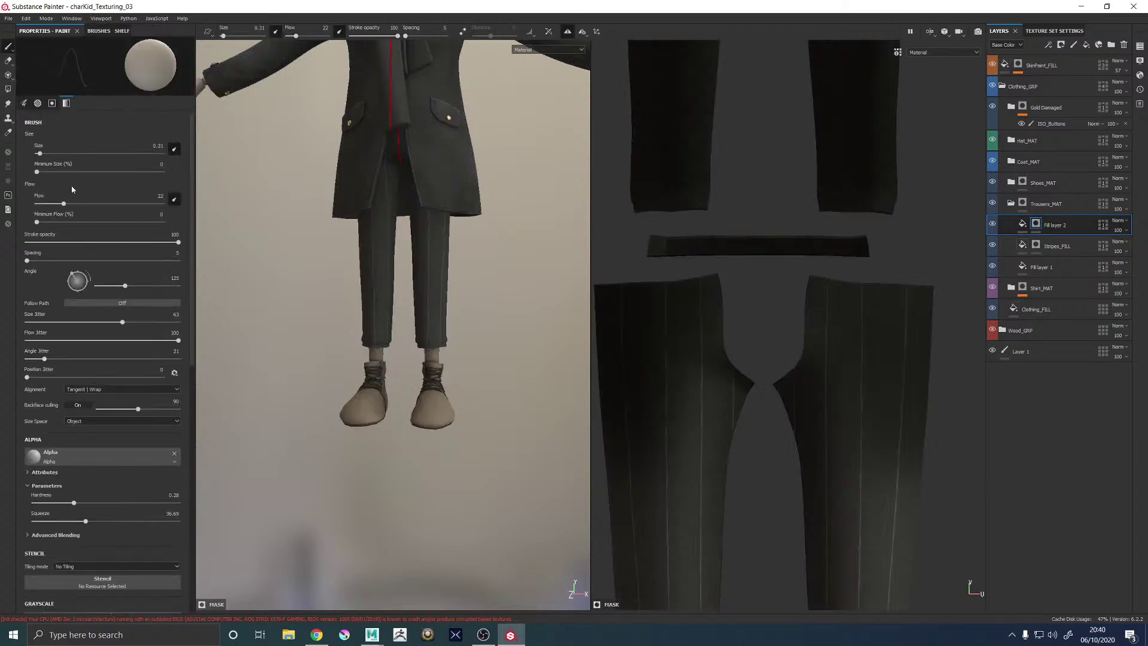
Try a hair-like Kyle's Conc... brush across both trouser legs on the new layer's mask, and undo the strokes
{"action": "left_click", "coordinate": [99, 30]}
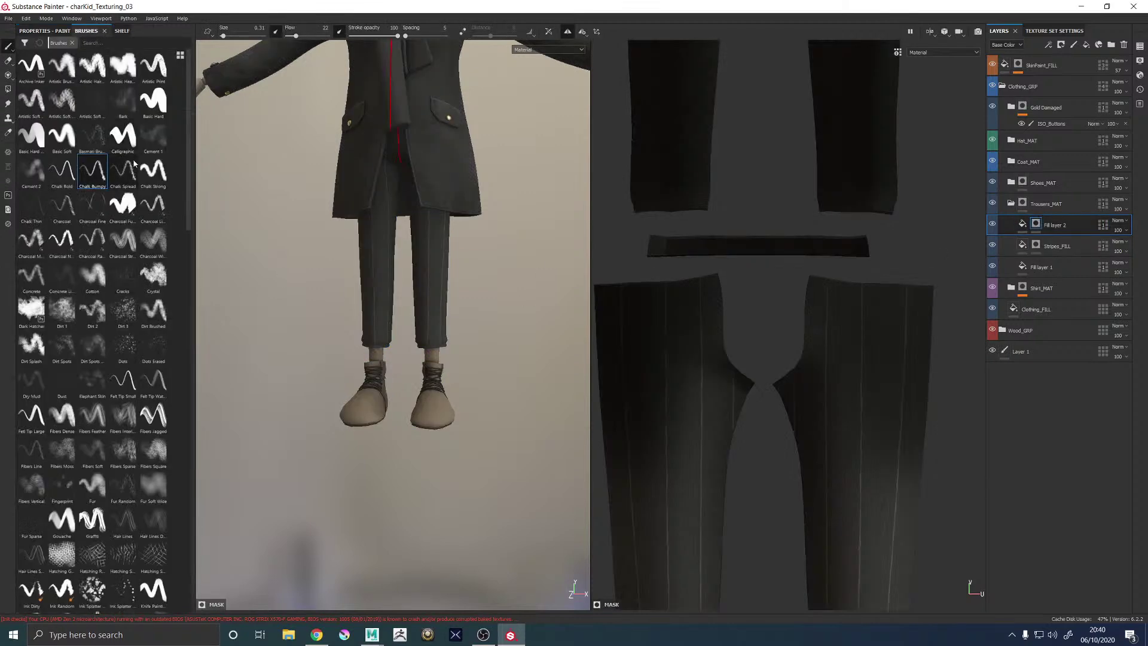
{"action": "scroll", "coordinate": [134, 168], "scroll_direction": "down", "scroll_amount": 10}
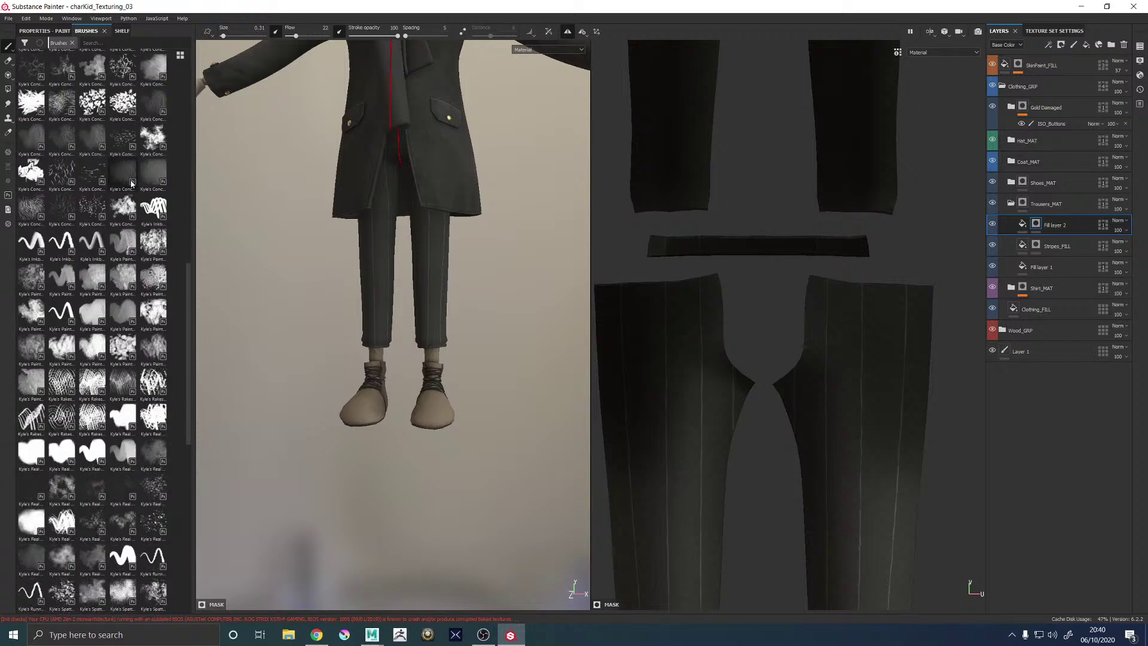
{"action": "left_click", "coordinate": [153, 173]}
{"action": "left_click_drag", "start_coordinate": [406, 284], "coordinate": [428, 341]}
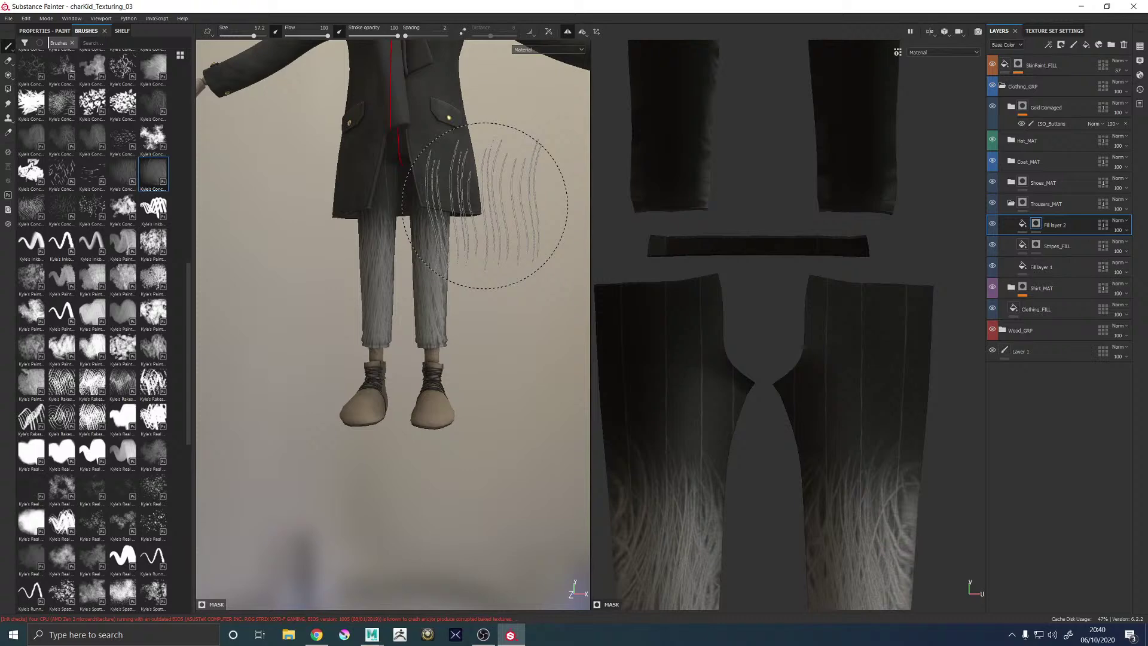
{"action": "left_click_drag", "start_coordinate": [538, 287], "coordinate": [520, 318], "text": "alt"}
{"action": "right_click_drag", "start_coordinate": [520, 317], "coordinate": [871, 467], "text": "alt"}
{"action": "key", "text": "ctrl+z"}
Try the same hair-like brush upward along one lower trouser leg, and undo the stroke
{"action": "middle_click_drag", "start_coordinate": [459, 304], "coordinate": [395, 384], "text": "alt"}
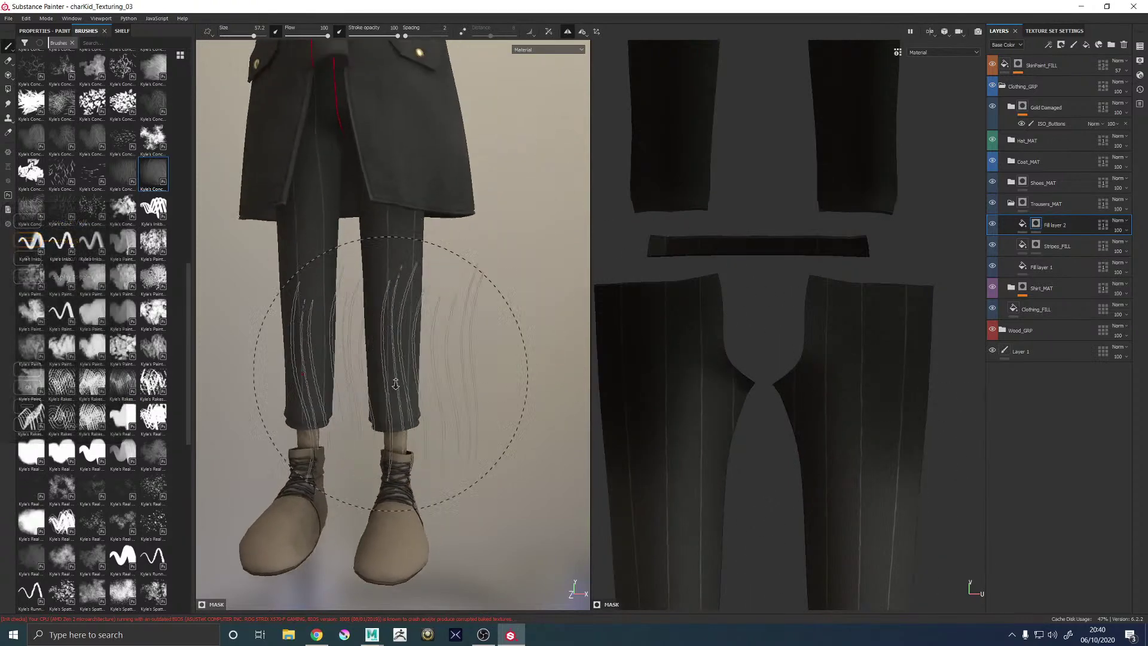
{"action": "mouse_move", "coordinate": [395, 384]}
{"action": "right_mouse_down", "text": "alt"}
{"action": "mouse_move", "coordinate": [439, 407]}
{"action": "mouse_move", "coordinate": [388, 419]}
{"action": "mouse_move", "coordinate": [402, 419]}
{"action": "right_mouse_up", "text": "alt"}
{"action": "left_click_drag", "start_coordinate": [413, 417], "coordinate": [414, 332]}
{"action": "key", "text": "ctrl+z"}
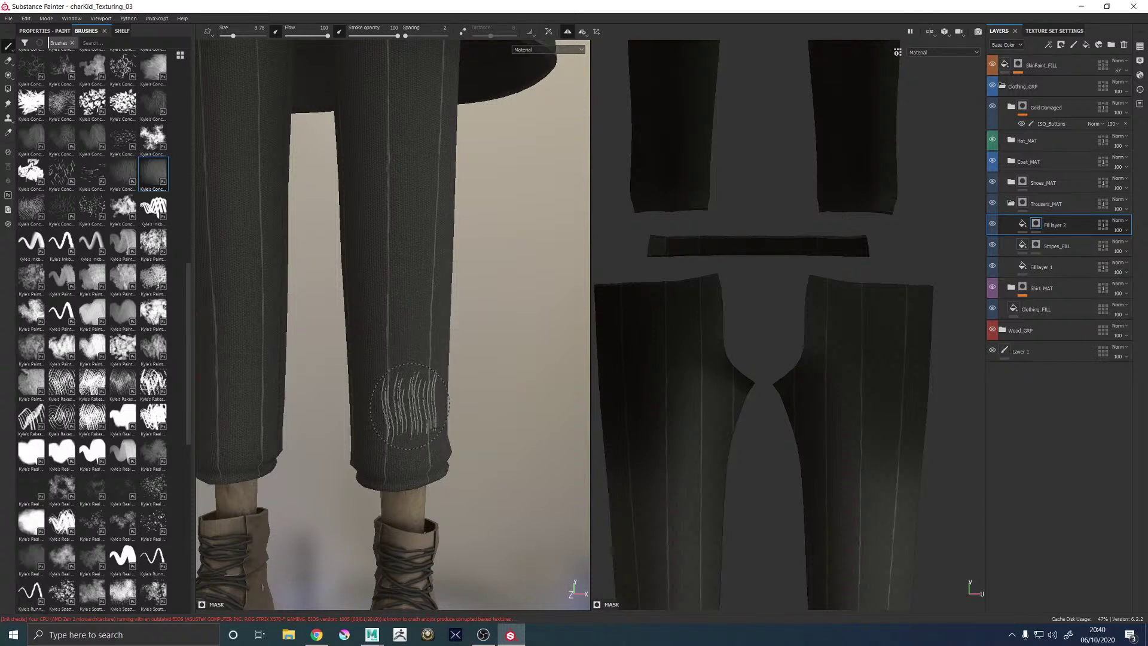
Try faded patches between the lower leg's pinstripes with the brush at size 2.44, and reset the layer's mask to black
{"action": "right_click_drag", "start_coordinate": [399, 399], "coordinate": [395, 406], "text": "ctrl"}
{"action": "left_click_drag", "start_coordinate": [408, 418], "coordinate": [406, 344]}
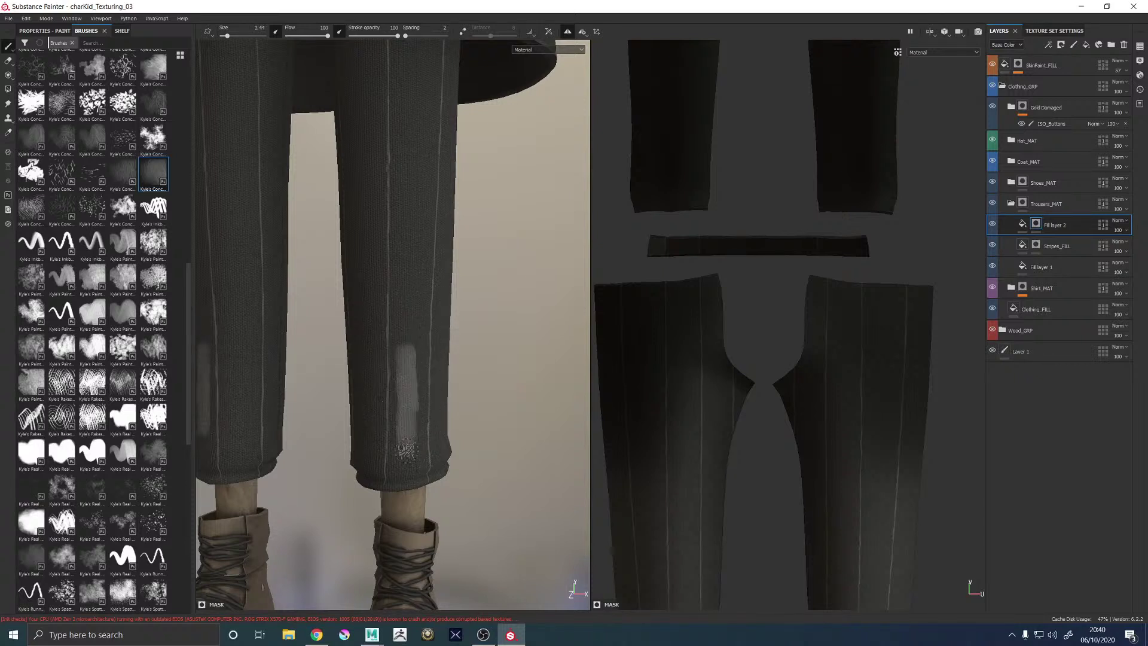
{"action": "mouse_move", "coordinate": [404, 448]}
{"action": "left_mouse_down"}
{"action": "mouse_move", "coordinate": [401, 322]}
{"action": "mouse_move", "coordinate": [414, 353]}
{"action": "mouse_move", "coordinate": [419, 332]}
{"action": "mouse_move", "coordinate": [423, 412]}
{"action": "left_mouse_up"}
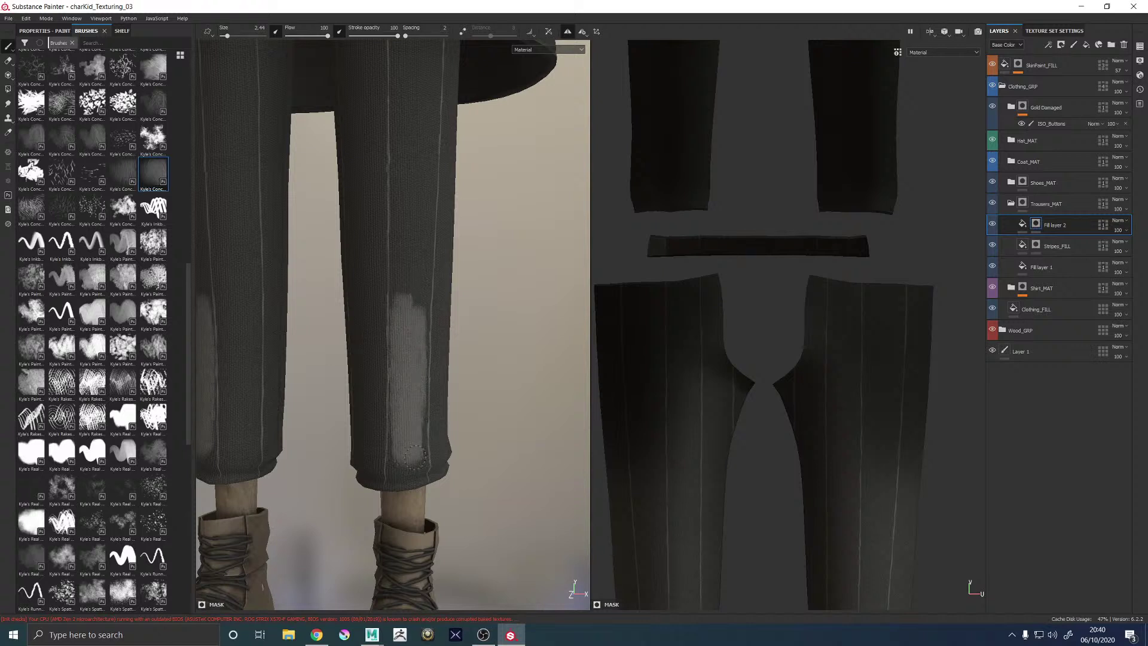
{"action": "left_click_drag", "start_coordinate": [415, 457], "coordinate": [408, 414]}
{"action": "middle_click_drag", "start_coordinate": [409, 413], "coordinate": [426, 306], "text": "alt"}
{"action": "right_click_drag", "start_coordinate": [426, 306], "coordinate": [445, 335], "text": "alt"}
{"action": "mouse_move", "coordinate": [435, 389]}
{"action": "left_mouse_down"}
{"action": "mouse_move", "coordinate": [426, 341]}
{"action": "mouse_move", "coordinate": [418, 406]}
{"action": "mouse_move", "coordinate": [420, 287]}
{"action": "mouse_move", "coordinate": [445, 383]}
{"action": "mouse_move", "coordinate": [465, 299]}
{"action": "mouse_move", "coordinate": [460, 245]}
{"action": "mouse_move", "coordinate": [469, 239]}
{"action": "mouse_move", "coordinate": [478, 259]}
{"action": "left_mouse_up"}
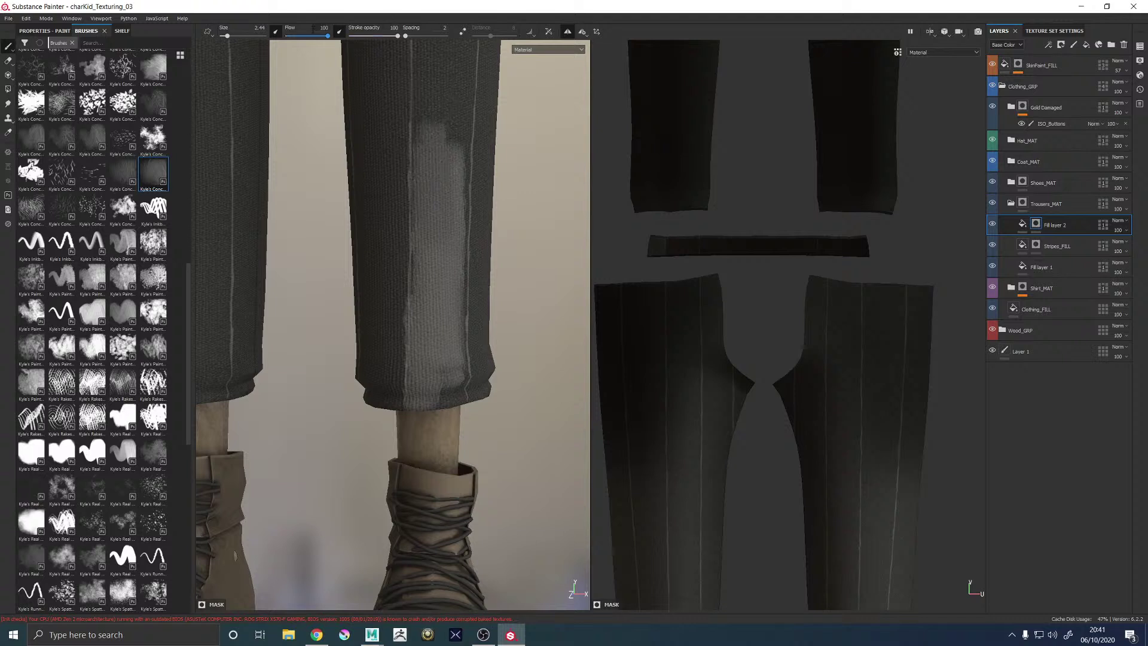
{"action": "right_click", "coordinate": [1035, 225]}
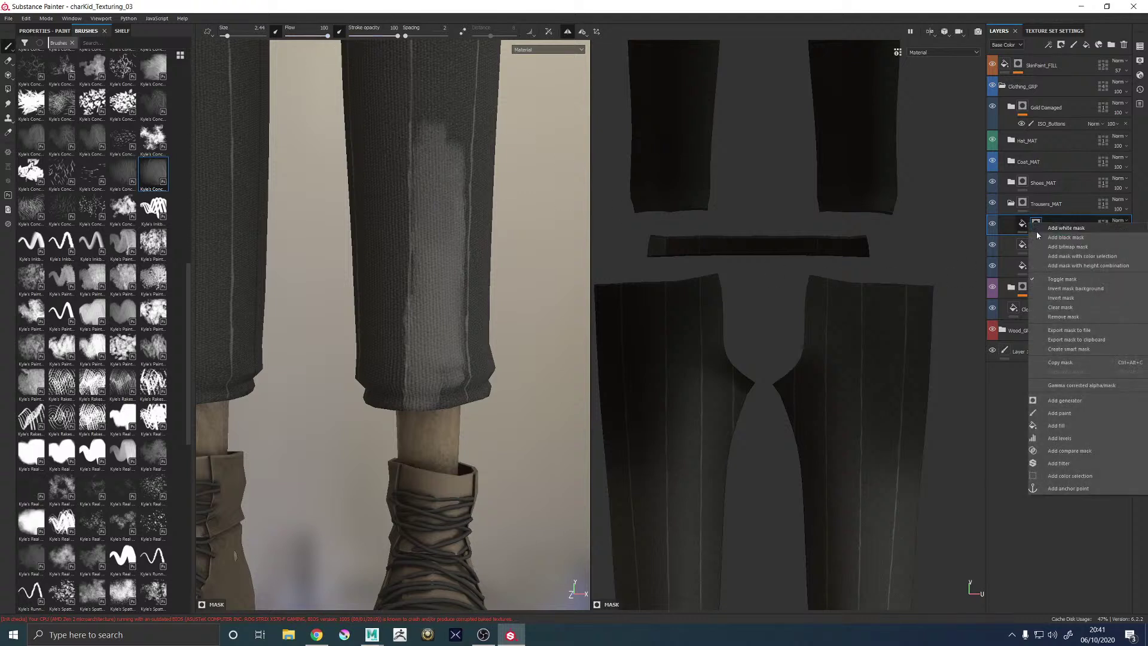
{"action": "left_click", "coordinate": [1067, 238]}
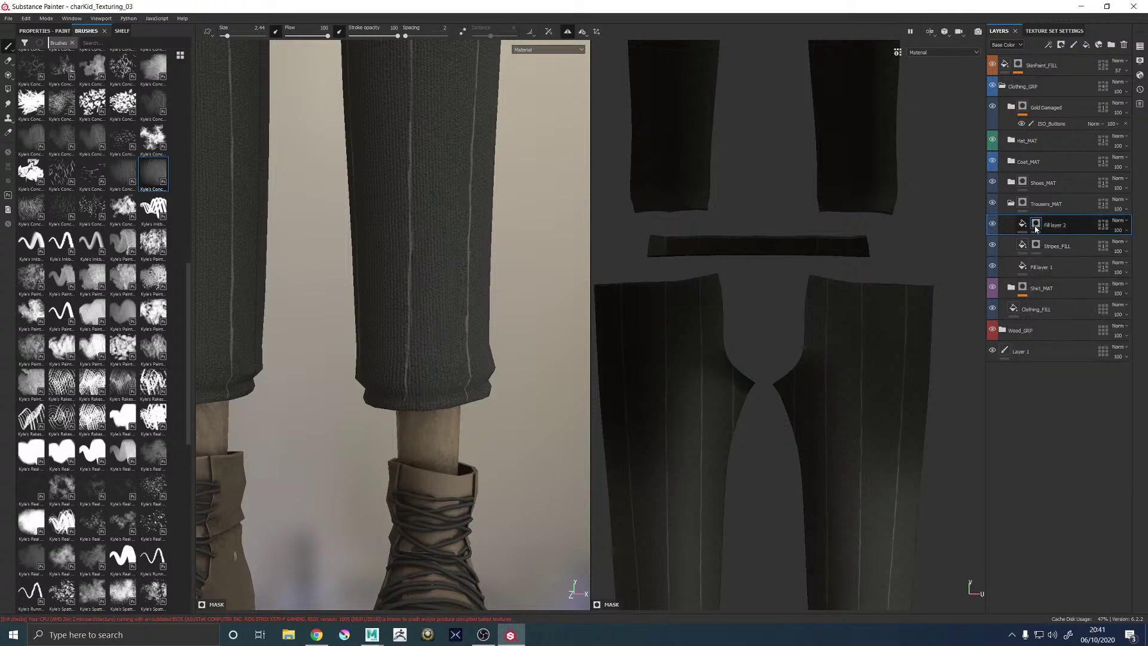
Try soft, faint strokes upward from the trouser hem with a Kyle's Paint... brush at size 1.49 and flow 9
{"action": "left_click", "coordinate": [122, 312]}
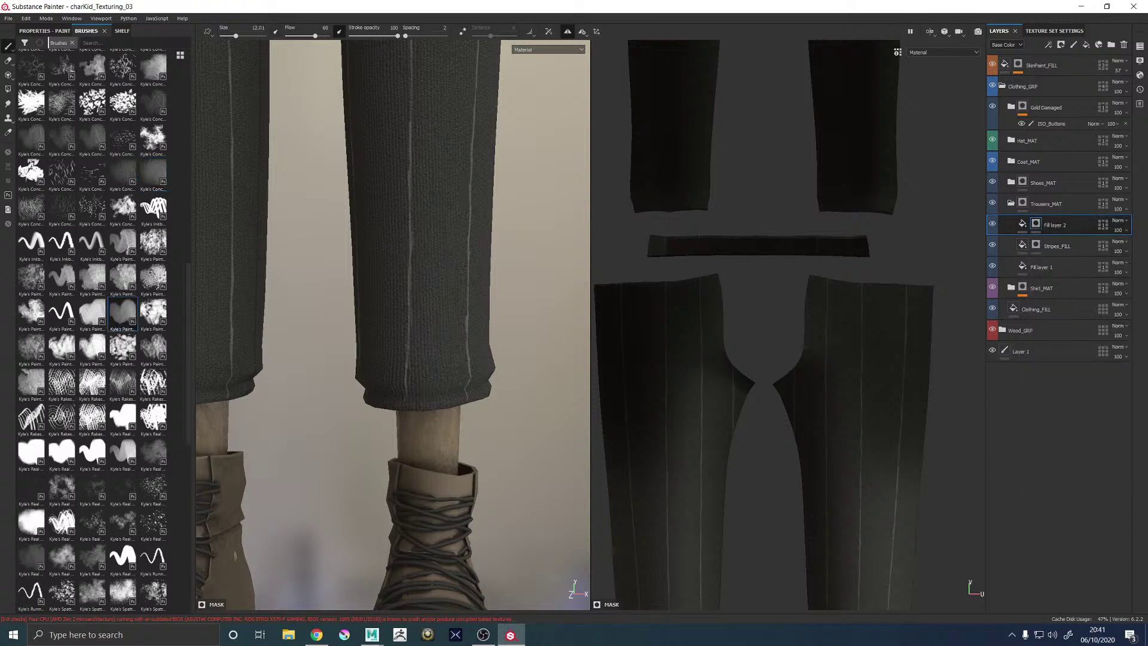
{"action": "key", "text": "bracketleft"}
{"action": "key", "text": "bracketleft"}
{"action": "key", "text": "bracketleft"}
{"action": "key", "text": "bracketleft"}
{"action": "key", "text": "bracketleft"}
{"action": "key", "text": "bracketleft"}
{"action": "key", "text": "bracketleft"}
{"action": "key", "text": "bracketleft"}
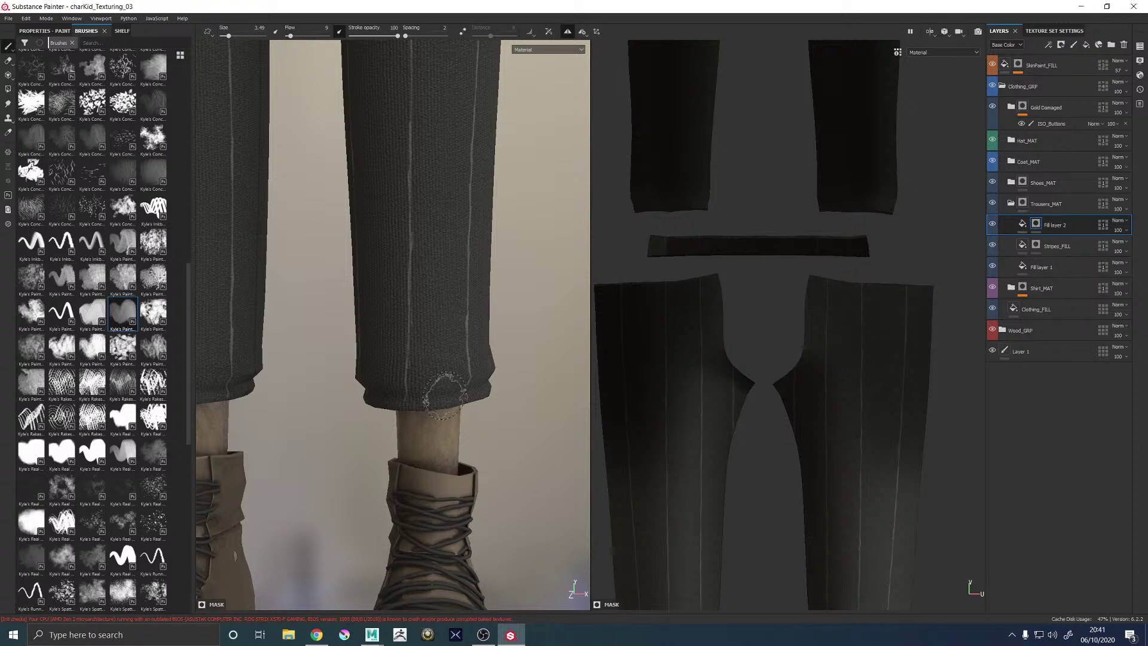
{"action": "left_click_drag", "start_coordinate": [439, 392], "coordinate": [429, 233]}
{"action": "left_click_drag", "start_coordinate": [445, 369], "coordinate": [437, 181]}
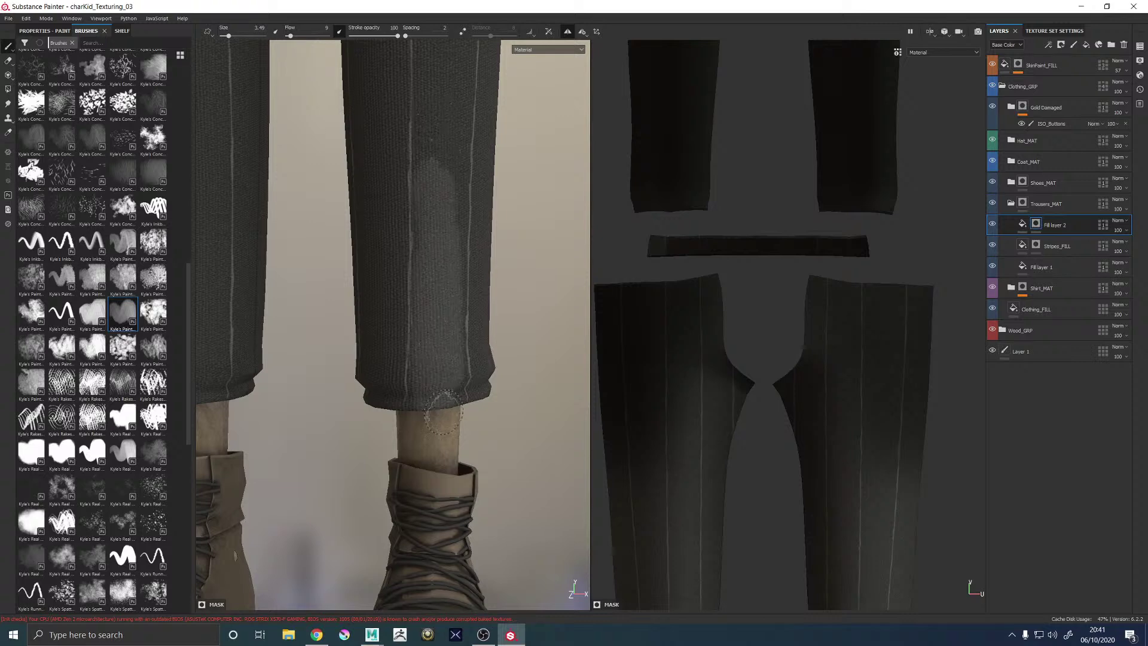
Try the neighbouring denser Kyle's Paint... brush on the lower trouser leg, and undo the stroke
{"action": "right_click_drag", "start_coordinate": [478, 383], "coordinate": [293, 184], "text": "alt"}
{"action": "middle_click_drag", "start_coordinate": [501, 232], "coordinate": [525, 389], "text": "alt"}
{"action": "right_click_drag", "start_coordinate": [525, 389], "coordinate": [478, 321], "text": "alt"}
{"action": "middle_click_drag", "start_coordinate": [523, 363], "coordinate": [515, 231], "text": "alt"}
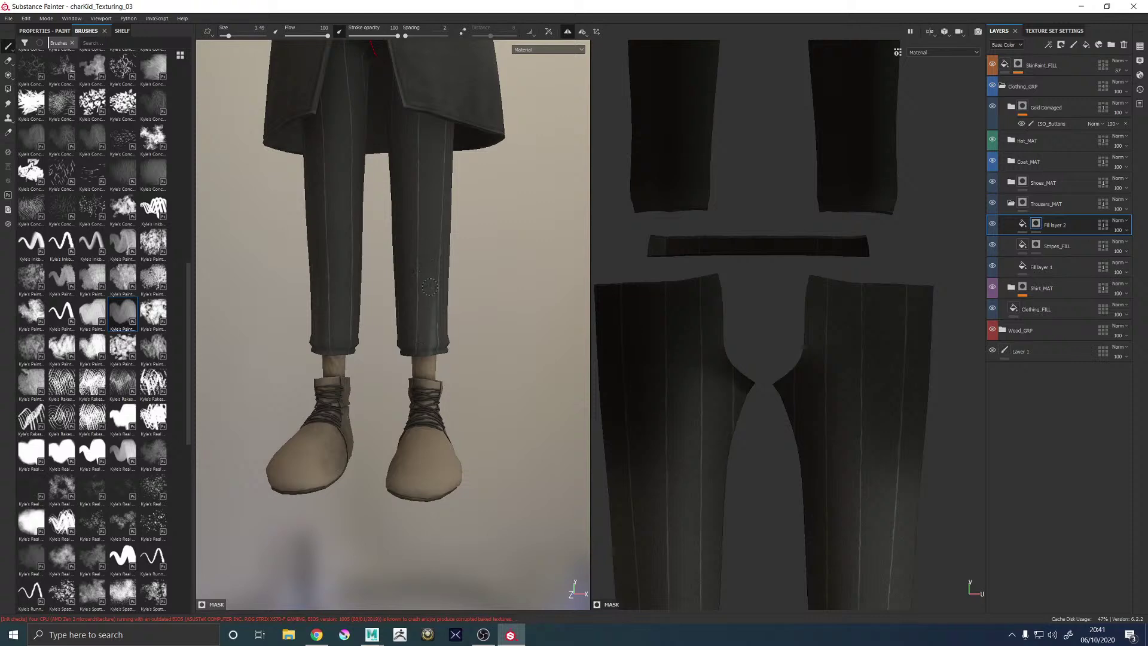
{"action": "left_click", "coordinate": [89, 315]}
{"action": "right_click_drag", "start_coordinate": [440, 269], "coordinate": [514, 347], "text": "alt"}
{"action": "mouse_move", "coordinate": [519, 359]}
{"action": "left_mouse_down"}
{"action": "mouse_move", "coordinate": [482, 264]}
{"action": "mouse_move", "coordinate": [487, 278]}
{"action": "left_mouse_up"}
{"action": "key", "text": "ctrl+z"}
Try a blotchy Kyle's Paint... brush reduced to about size 6 along the lower leg, and undo the stroke
{"action": "left_click", "coordinate": [90, 351]}
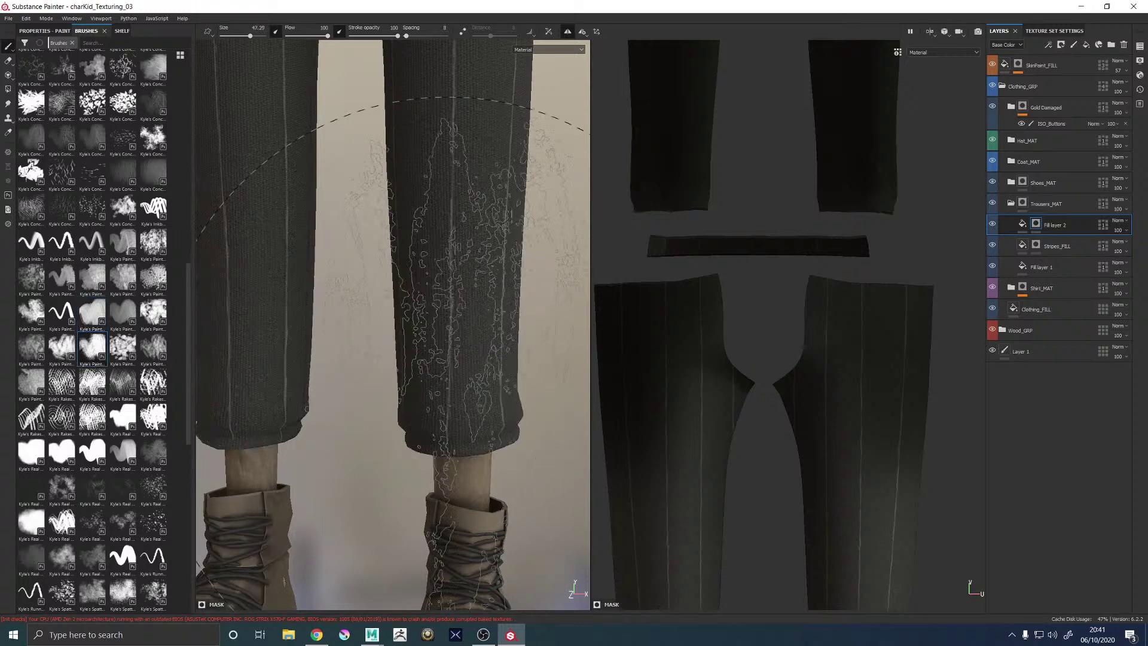
{"action": "right_click_drag", "start_coordinate": [457, 347], "coordinate": [398, 346], "text": "ctrl"}
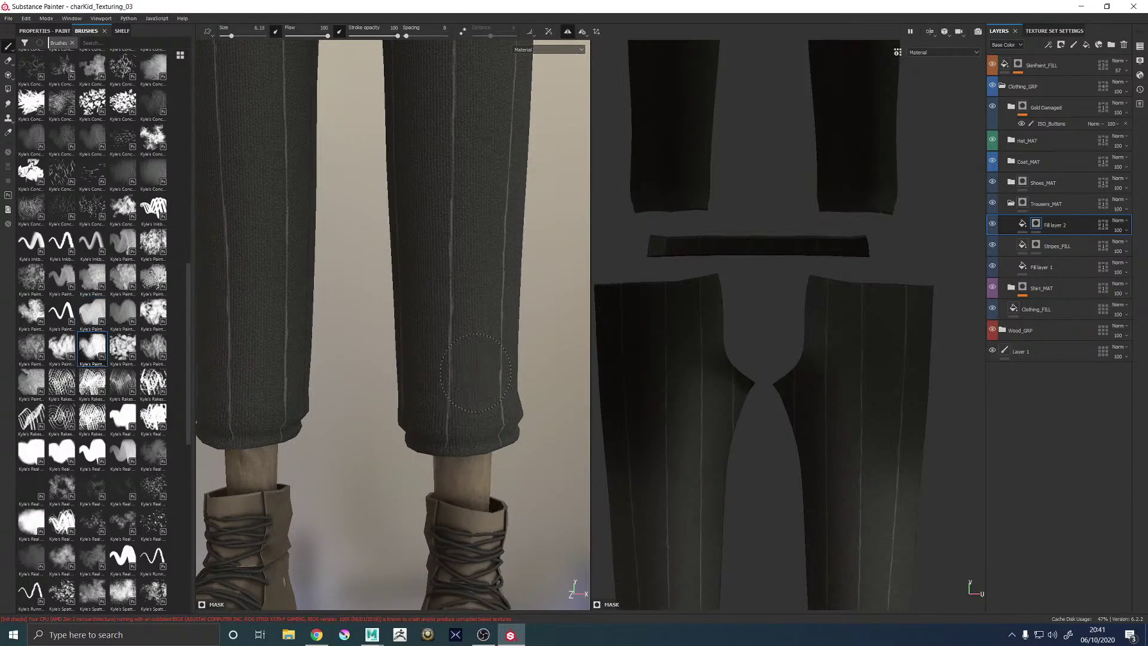
{"action": "left_click_drag", "start_coordinate": [478, 406], "coordinate": [479, 219]}
{"action": "key", "text": "ctrl+z"}
Try two more textured Kyle's Paint... brushes up the lower trouser leg, shrinking the second one, and undo each stroke
{"action": "left_click", "coordinate": [123, 345]}
{"action": "left_click_drag", "start_coordinate": [454, 389], "coordinate": [454, 149]}
{"action": "key", "text": "ctrl+z"}
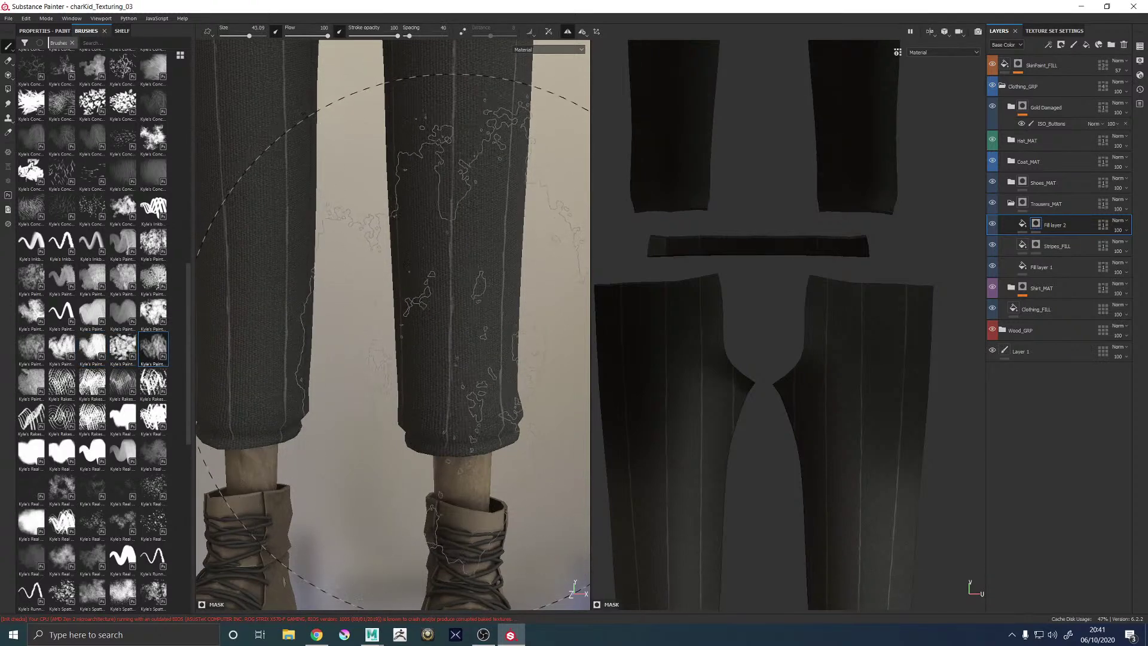
{"action": "right_click_drag", "start_coordinate": [462, 336], "coordinate": [429, 336], "text": "ctrl"}
{"action": "left_click_drag", "start_coordinate": [469, 376], "coordinate": [480, 263]}
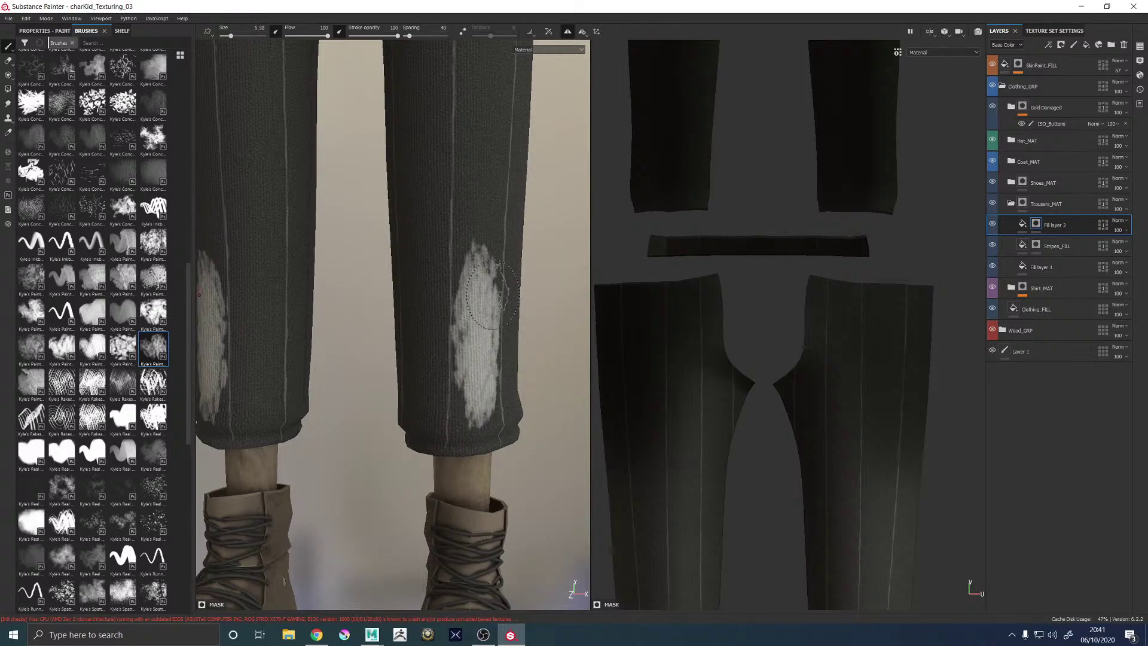
{"action": "key", "text": "ctrl+z"}
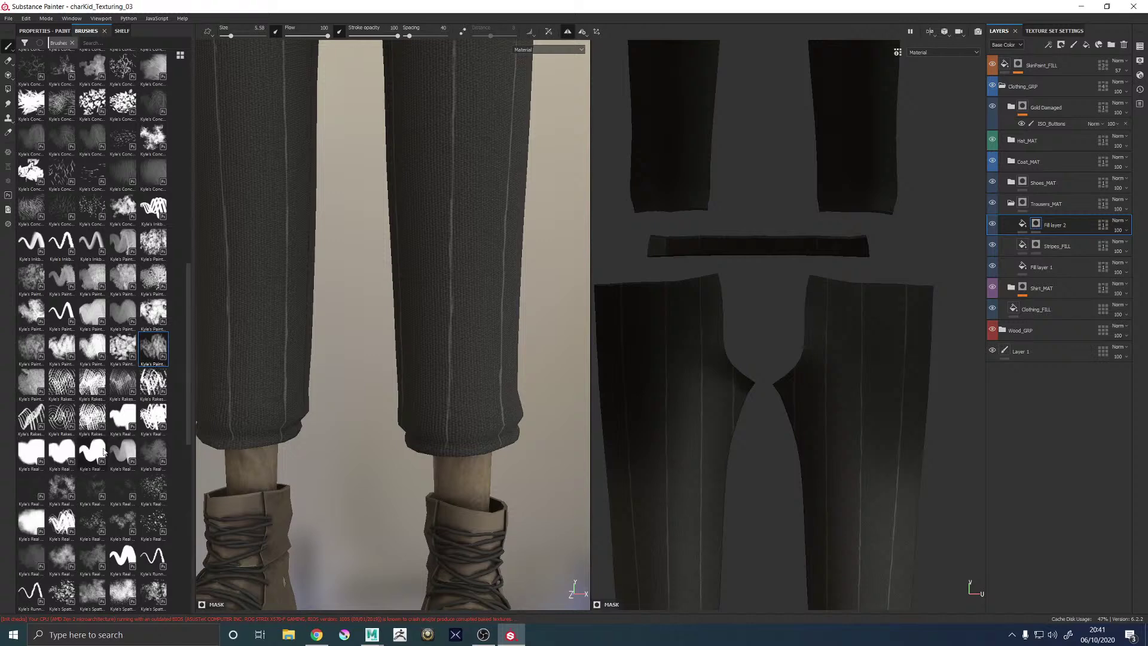
Test two Kyle's Real... brushes on the lower trouser legs, undoing the first and painting a broad, rough-edged pale patch with the second
{"action": "left_click", "coordinate": [96, 448]}
{"action": "left_click_drag", "start_coordinate": [449, 346], "coordinate": [459, 236]}
{"action": "key", "text": "ctrl+z"}
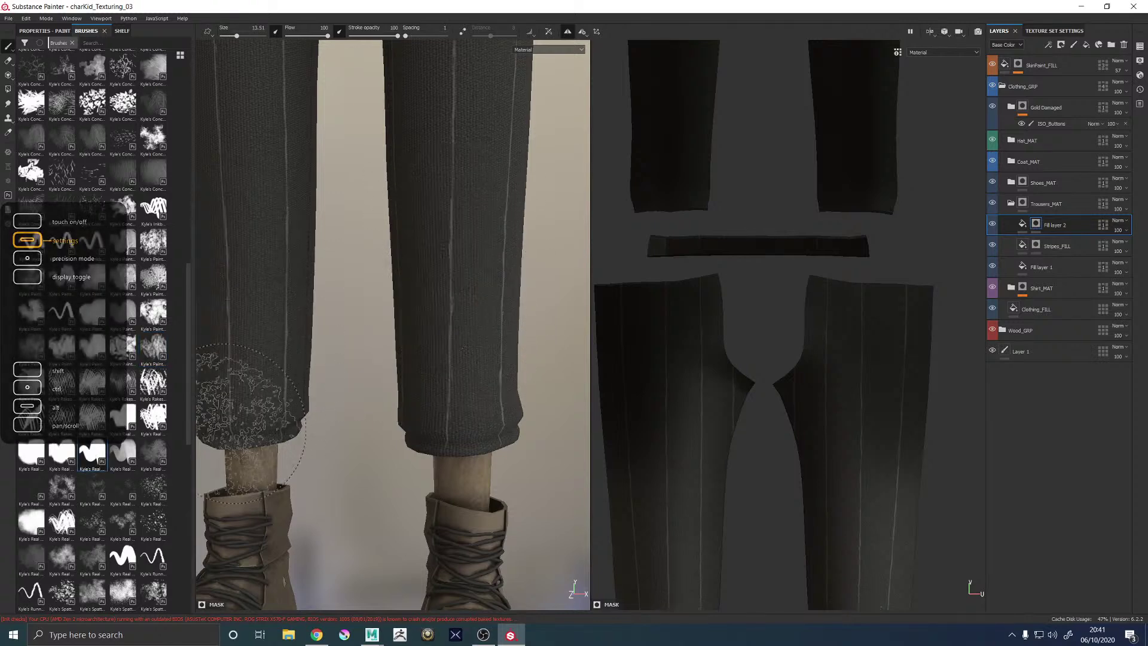
{"action": "left_click", "coordinate": [128, 453]}
{"action": "left_click_drag", "start_coordinate": [445, 383], "coordinate": [487, 154]}
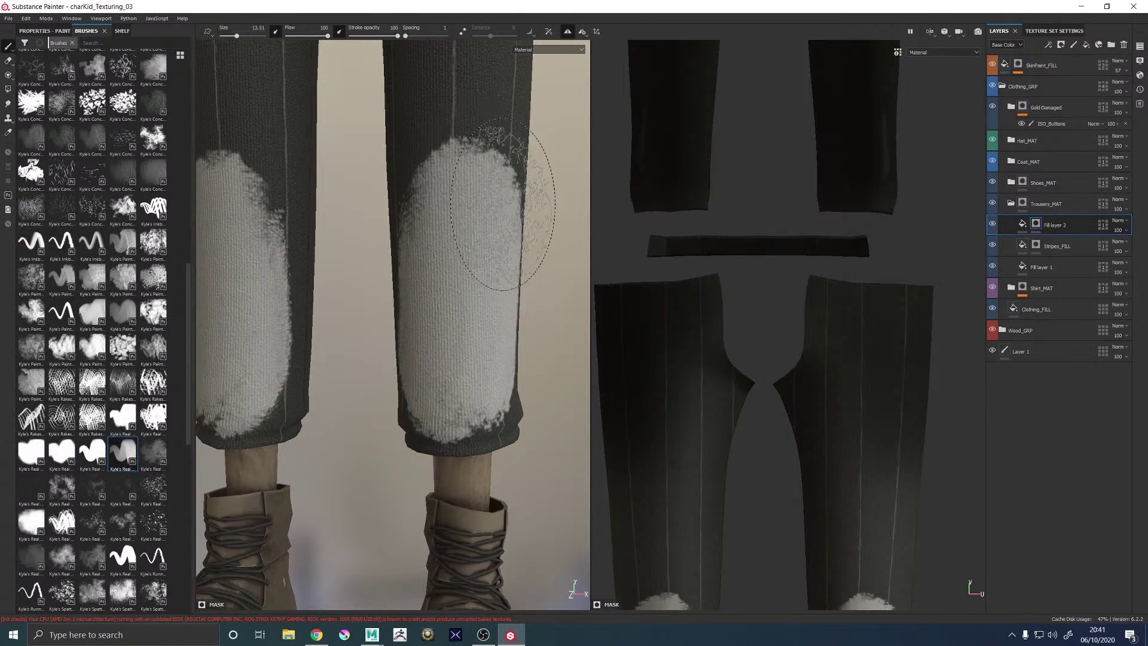
Undo the pale patch, try the neighbouring smoky Kyle's Real... brush on the lower trouser leg, and undo that stroke
{"action": "key", "text": "ctrl+z"}
{"action": "left_click_drag", "start_coordinate": [449, 346], "coordinate": [463, 239]}
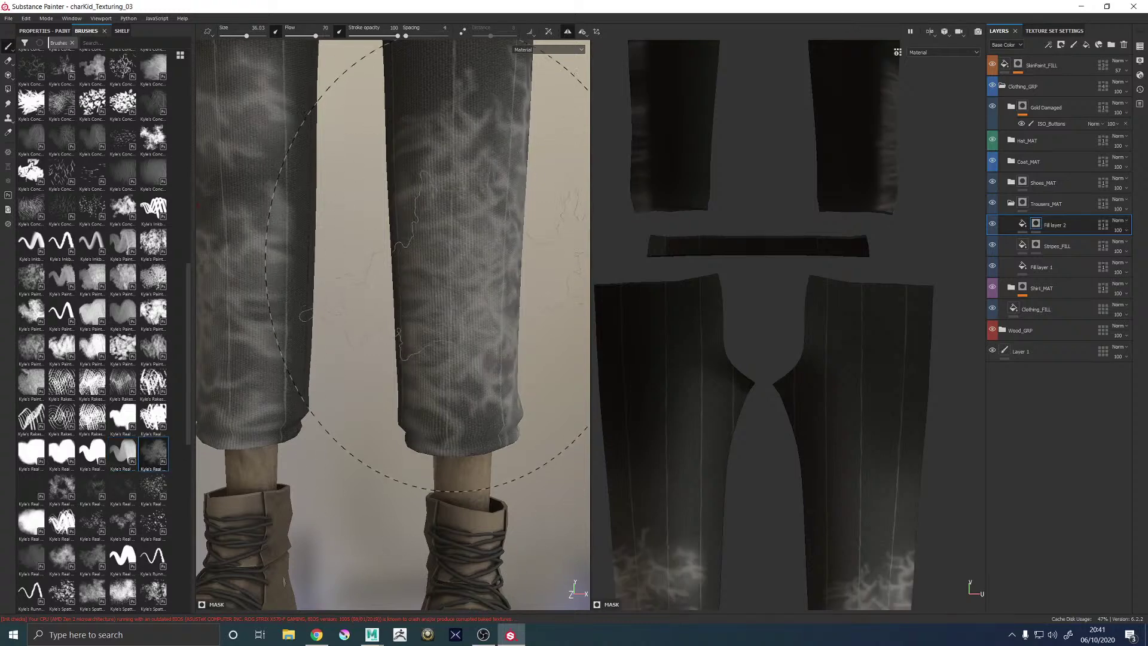
{"action": "key", "text": "ctrl+z"}
Try the cloudy Kyle's Real... brush on the lower trouser leg, first large and then reduced to about size 5, undoing each stroke
{"action": "left_click", "coordinate": [61, 488]}
{"action": "left_click_drag", "start_coordinate": [454, 370], "coordinate": [466, 179]}
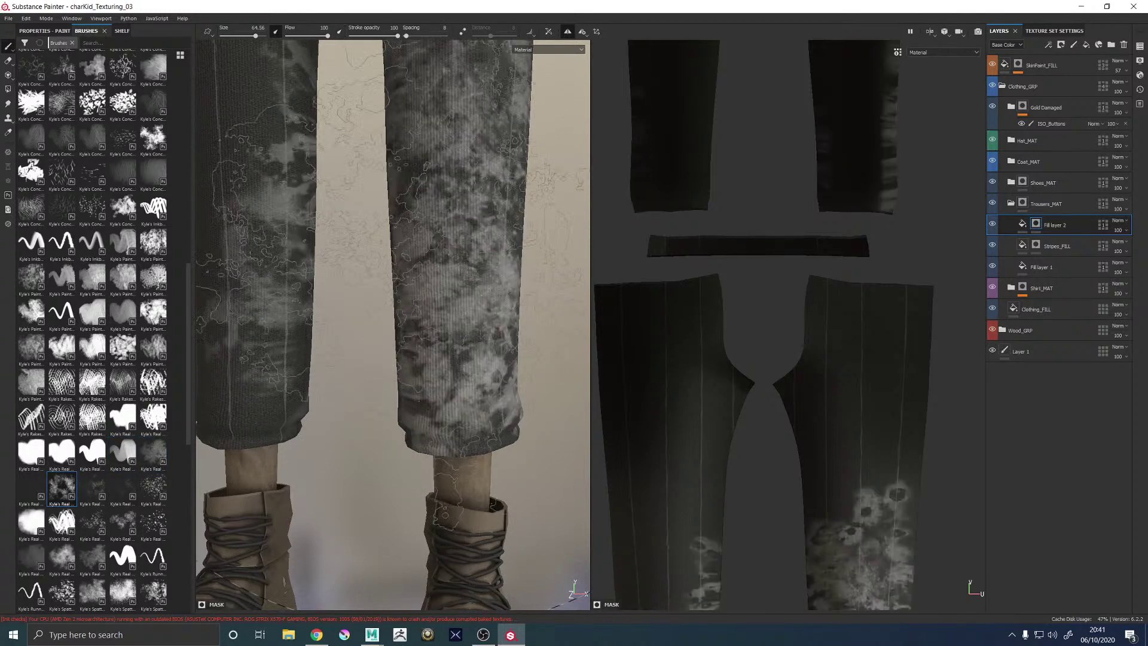
{"action": "key", "text": "ctrl+z"}
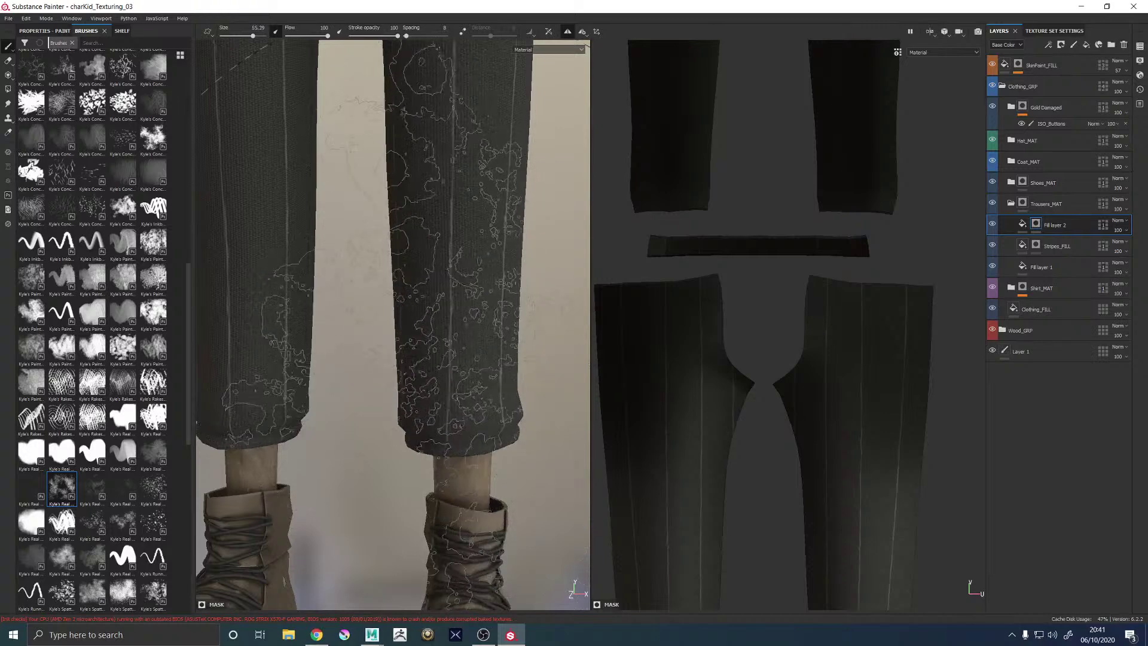
{"action": "right_click_drag", "start_coordinate": [478, 381], "coordinate": [454, 381], "text": "ctrl"}
{"action": "left_click_drag", "start_coordinate": [478, 381], "coordinate": [471, 243]}
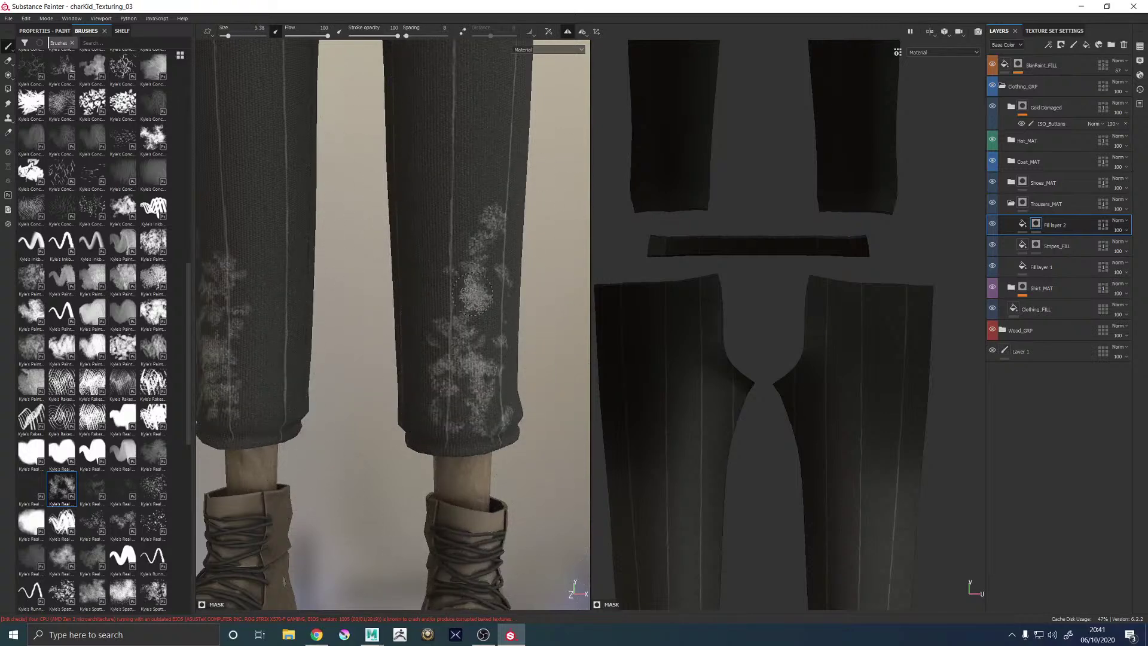
{"action": "key", "text": "ctrl+z"}
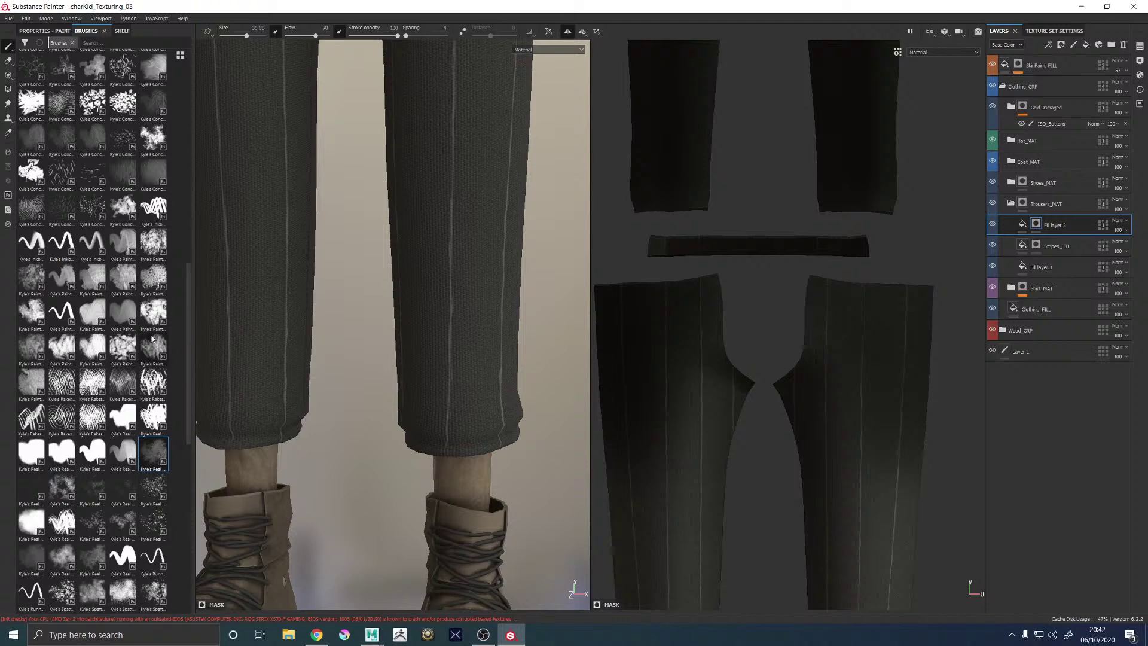
Choose a blotchy Kyle's Paint... brush, reduce it to size 7.01, test it up the lower trouser leg, and undo the stroke
{"action": "left_click", "coordinate": [151, 310]}
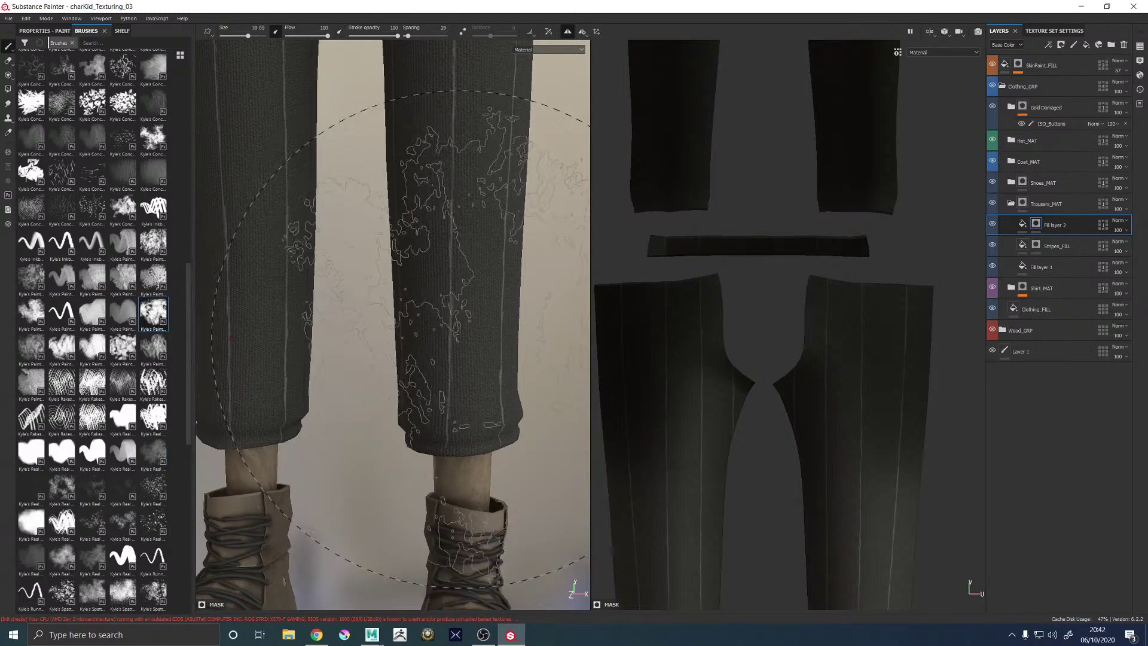
{"action": "right_click_drag", "start_coordinate": [413, 328], "coordinate": [371, 330], "text": "ctrl"}
{"action": "left_click_drag", "start_coordinate": [482, 411], "coordinate": [466, 173]}
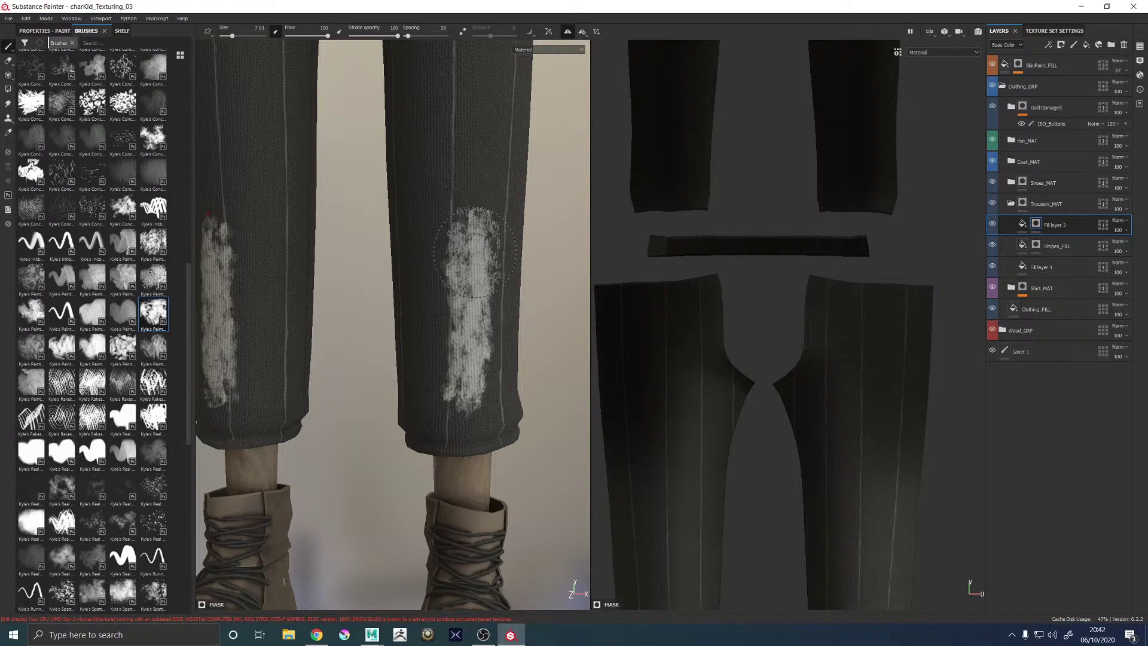
{"action": "key", "text": "ctrl+z"}
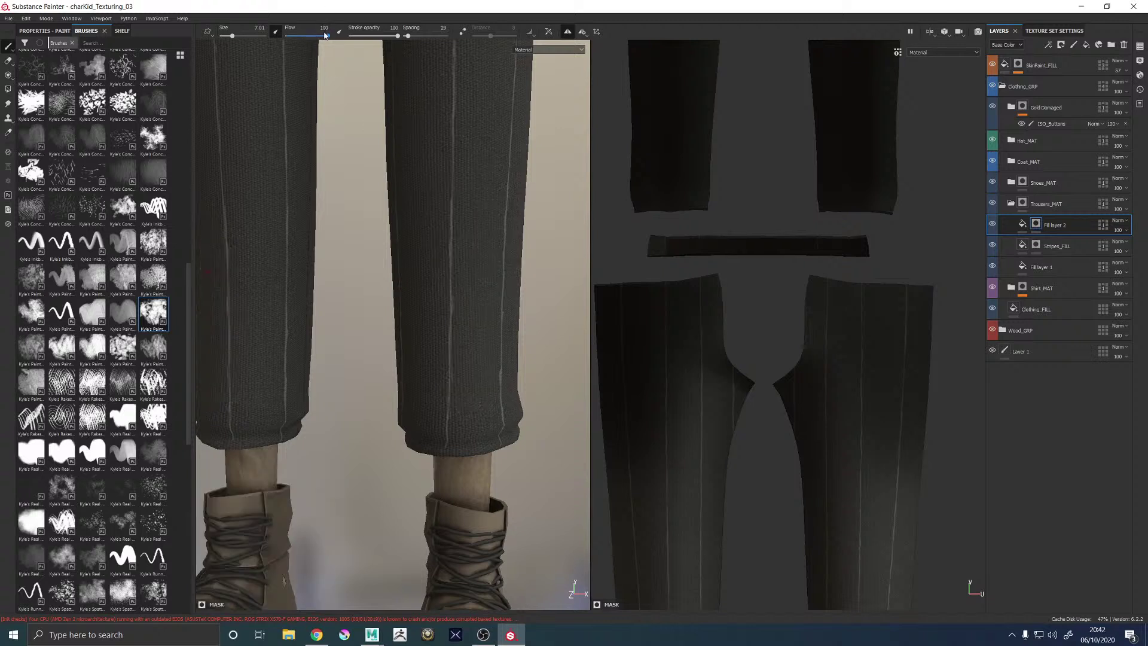
Test the blotchy brush on the lower trouser leg with the flow reduced to 11, and undo the stroke
{"action": "left_click_drag", "start_coordinate": [475, 380], "coordinate": [479, 311]}
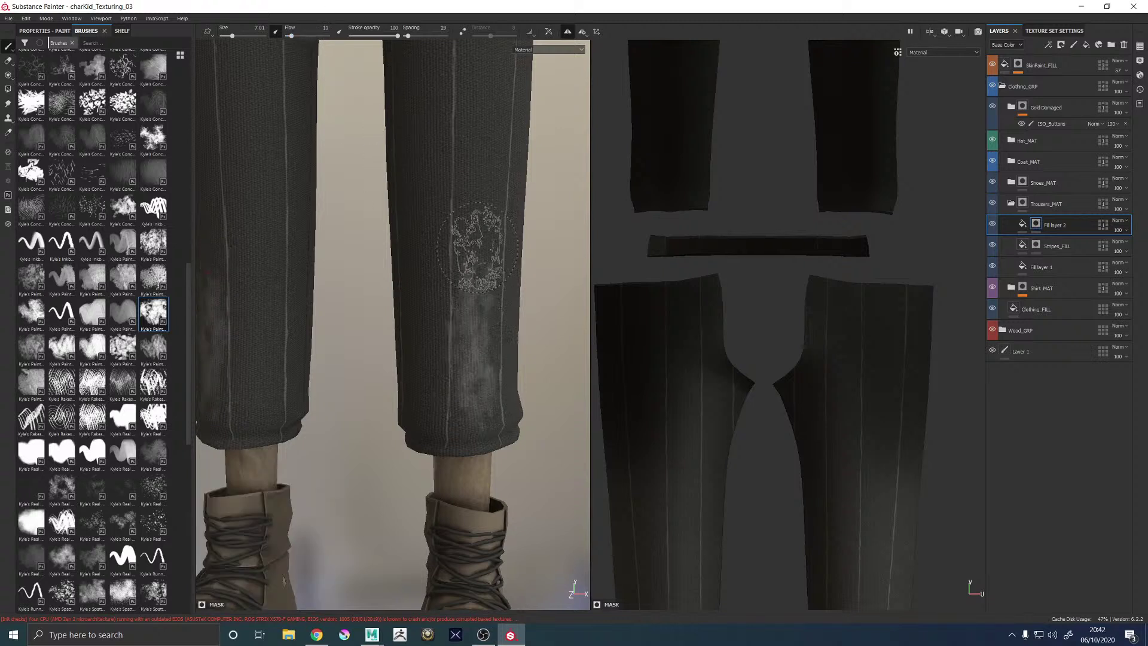
{"action": "middle_click_drag", "start_coordinate": [383, 185], "coordinate": [396, 306], "text": "alt"}
{"action": "right_click_drag", "start_coordinate": [396, 306], "coordinate": [311, 293], "text": "alt"}
{"action": "middle_click_drag", "start_coordinate": [359, 296], "coordinate": [402, 303], "text": "alt"}
{"action": "mouse_move", "coordinate": [403, 302]}
{"action": "right_mouse_down", "text": "alt"}
{"action": "mouse_move", "coordinate": [403, 287]}
{"action": "mouse_move", "coordinate": [578, 374]}
{"action": "right_mouse_up", "text": "alt"}
{"action": "key", "text": "ctrl+z"}
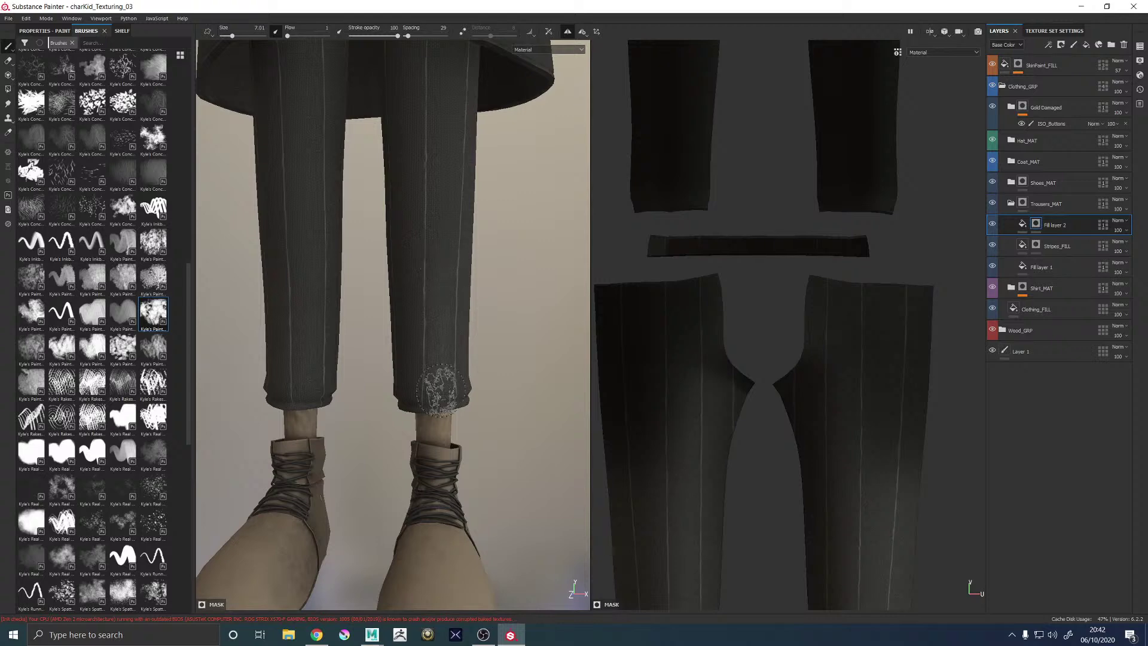
Build up faint fading around the trouser legs from several angles, with the brush flow at 1
{"action": "scroll", "coordinate": [450, 384], "scroll_direction": "up", "scroll_amount": 3}
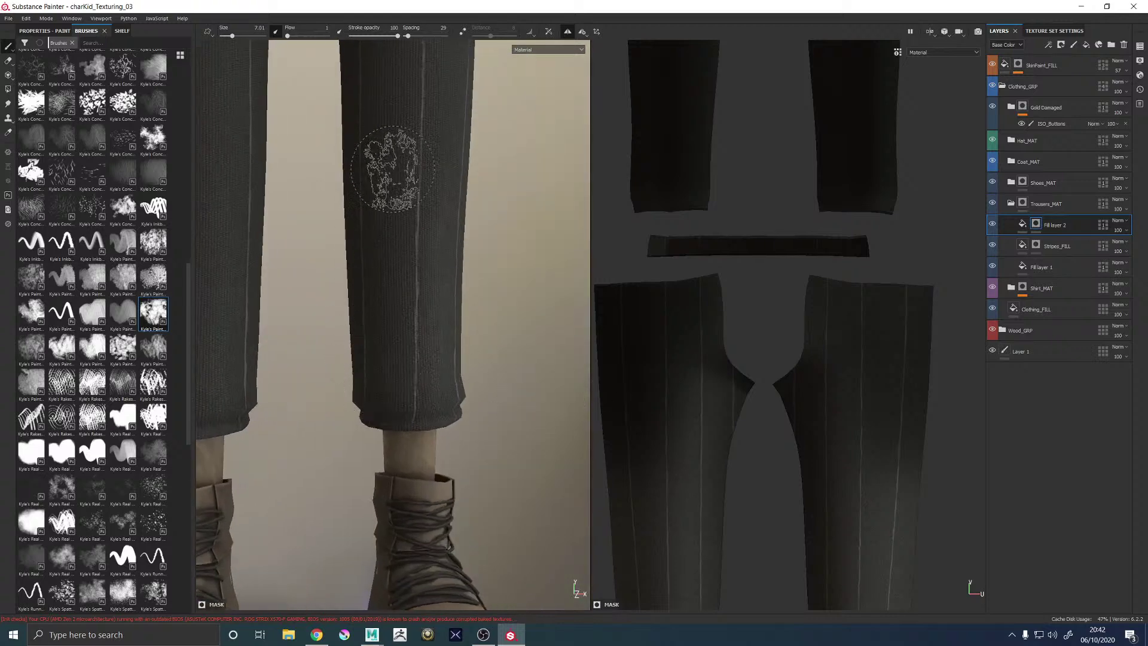
{"action": "middle_click_drag", "start_coordinate": [404, 313], "coordinate": [424, 445], "text": "alt"}
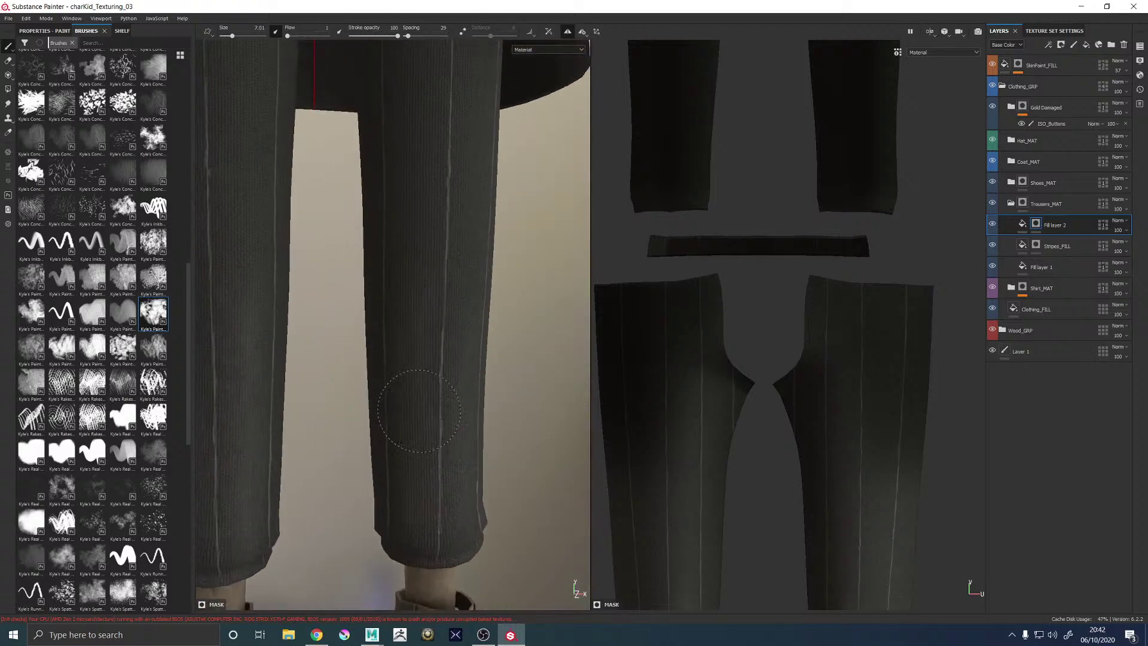
{"action": "left_click_drag", "start_coordinate": [445, 333], "coordinate": [414, 327], "text": "alt"}
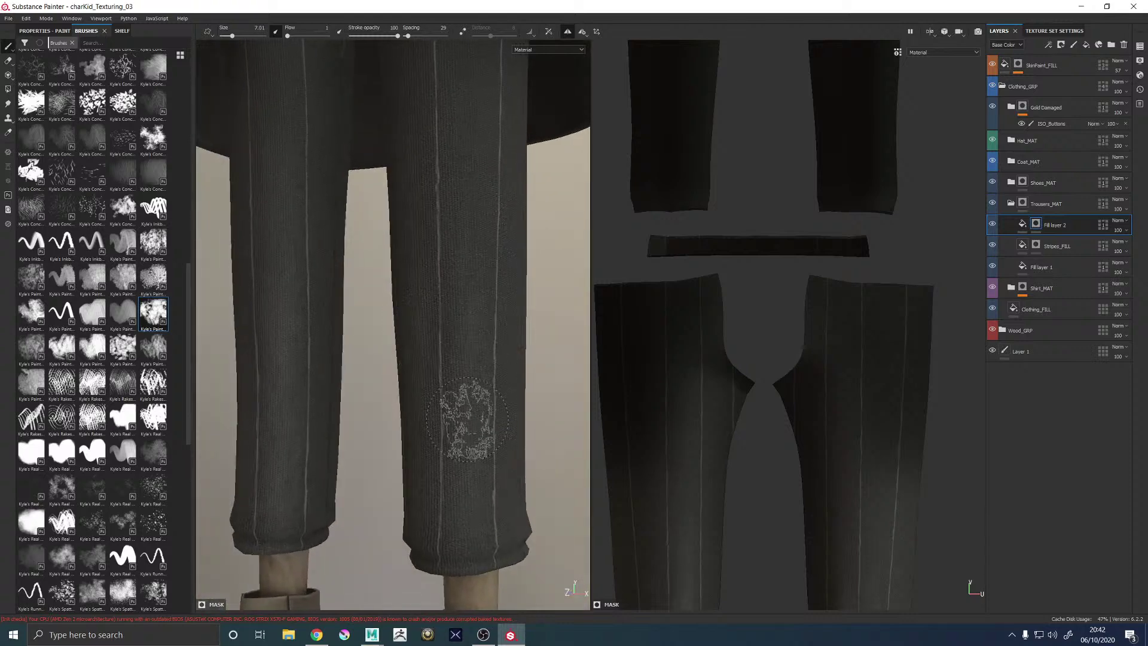
{"action": "mouse_move", "coordinate": [463, 432]}
{"action": "middle_mouse_down", "text": "alt"}
{"action": "mouse_move", "coordinate": [461, 256]}
{"action": "mouse_move", "coordinate": [448, 317]}
{"action": "middle_mouse_up", "text": "alt"}
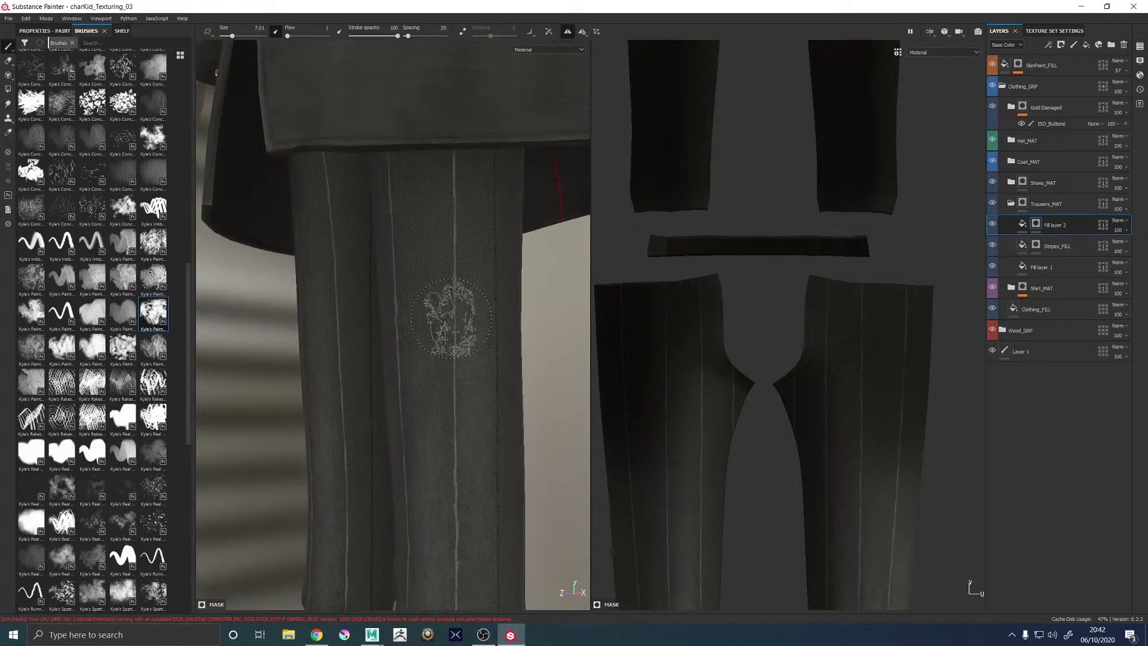
{"action": "left_click_drag", "start_coordinate": [448, 317], "coordinate": [491, 307], "text": "alt"}
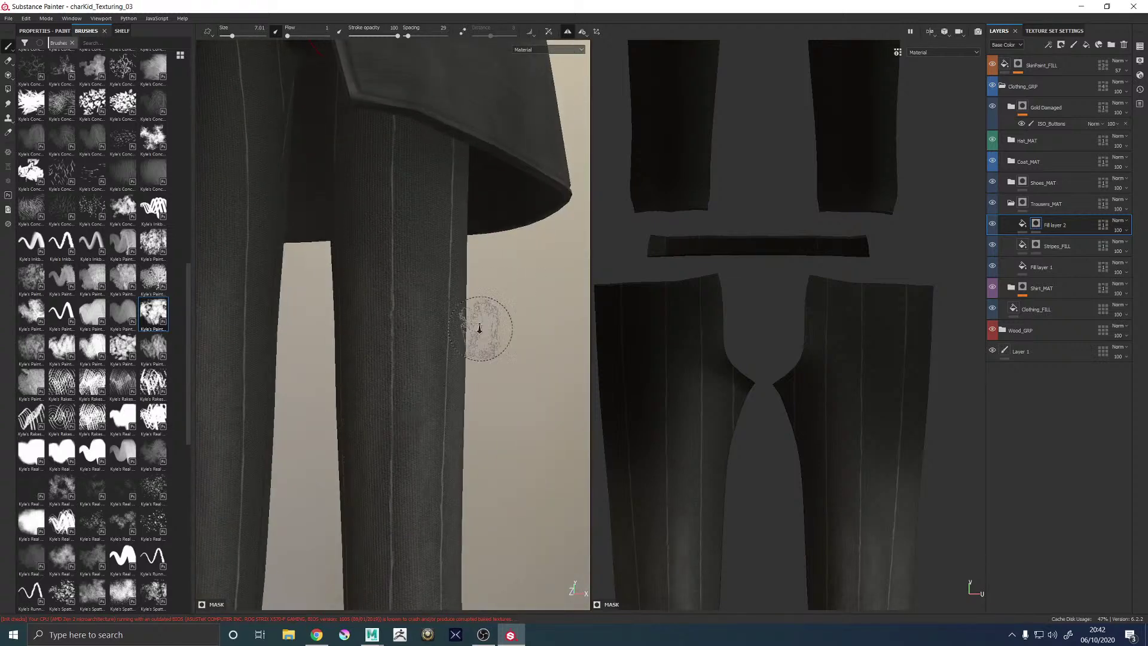
{"action": "scroll", "coordinate": [510, 410], "scroll_direction": "down", "scroll_amount": 3}
{"action": "middle_click_drag", "start_coordinate": [510, 410], "coordinate": [464, 269], "text": "alt"}
{"action": "scroll", "coordinate": [461, 312], "scroll_direction": "up", "scroll_amount": 4}
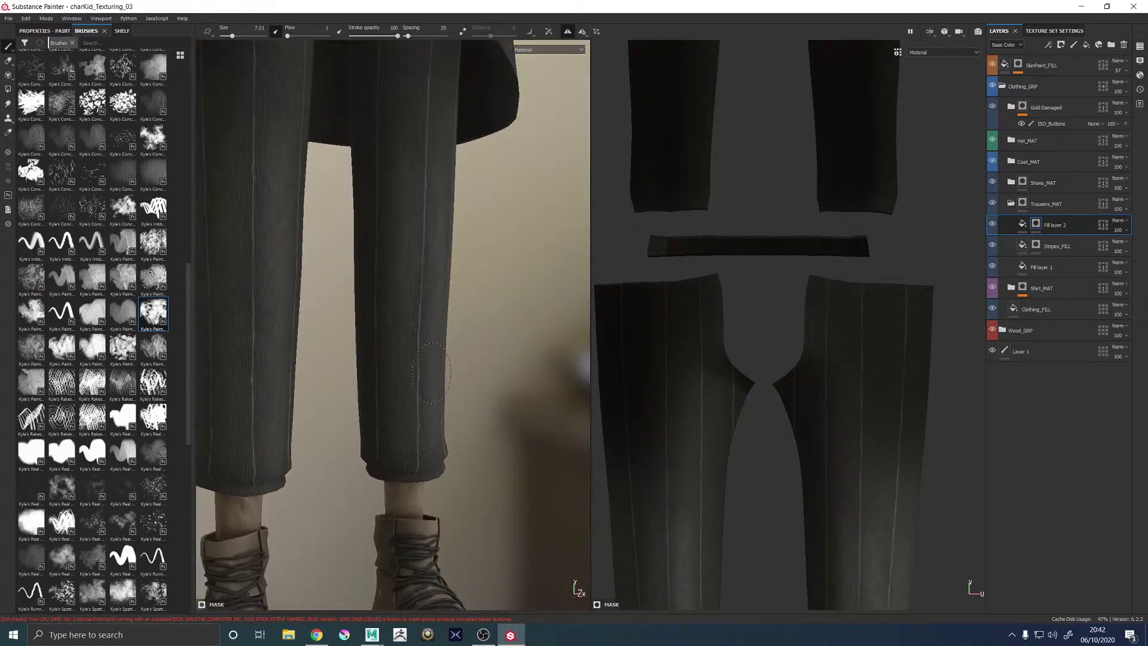
{"action": "mouse_move", "coordinate": [490, 384]}
{"action": "left_mouse_down", "text": "alt"}
{"action": "mouse_move", "coordinate": [437, 324]}
{"action": "mouse_move", "coordinate": [449, 277]}
{"action": "left_mouse_up", "text": "alt"}
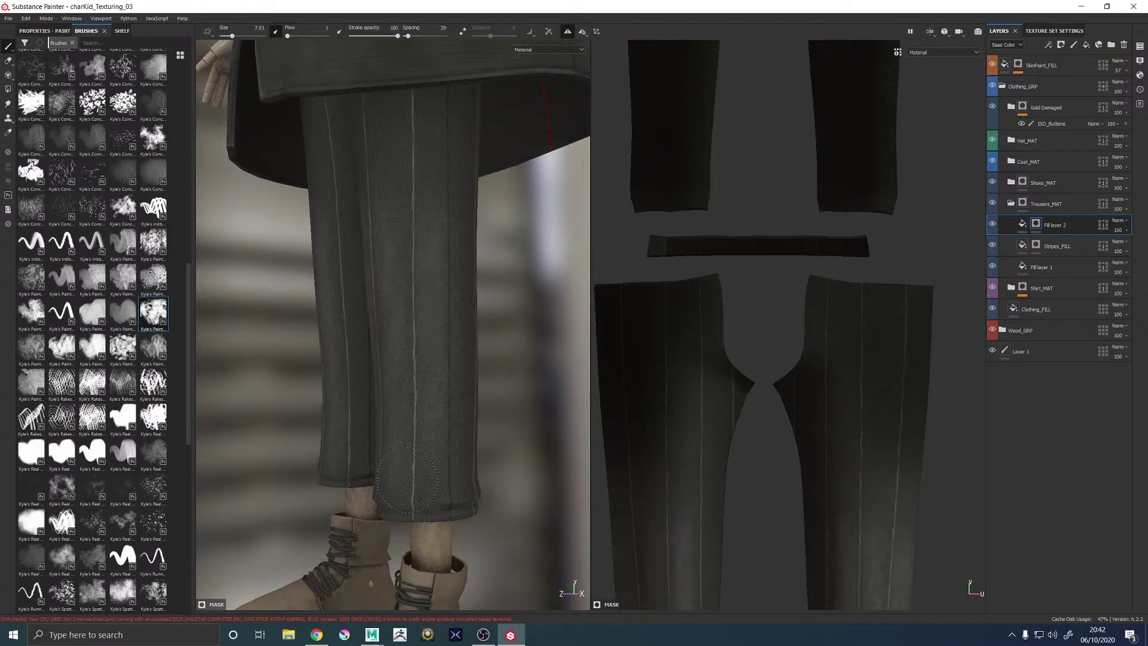
{"action": "left_click_drag", "start_coordinate": [444, 346], "coordinate": [419, 323], "text": "alt"}
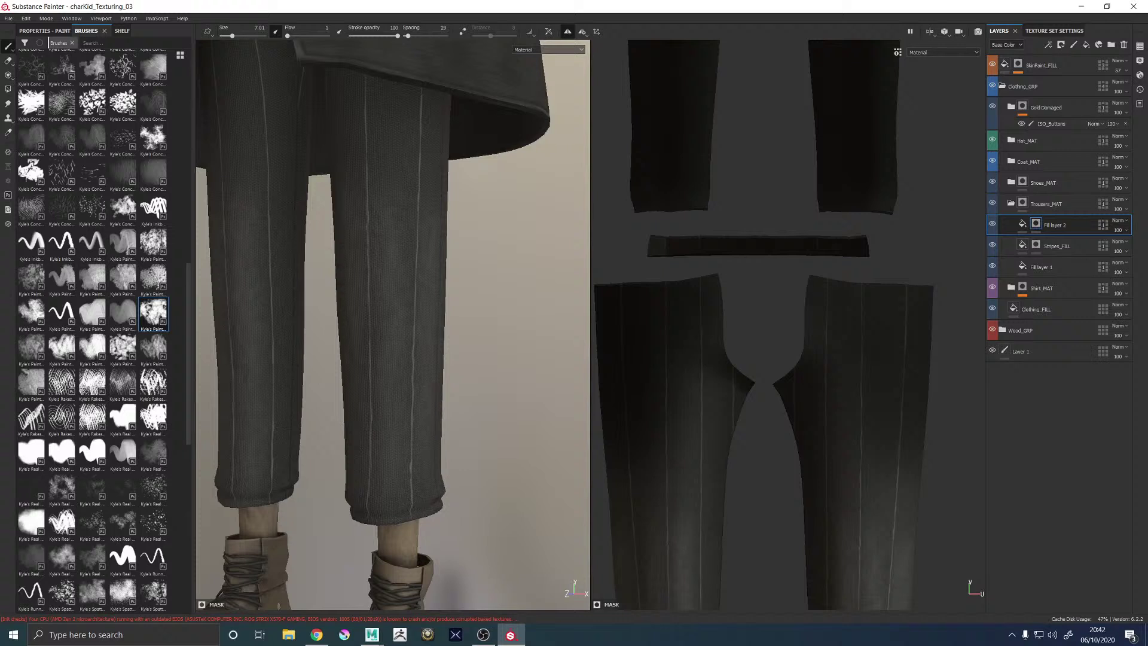
Move Fill layer 2 below Stripes_FILL inside the Trousers_MAT group
{"action": "right_click", "coordinate": [1057, 247]}
{"action": "left_click", "coordinate": [1068, 205]}
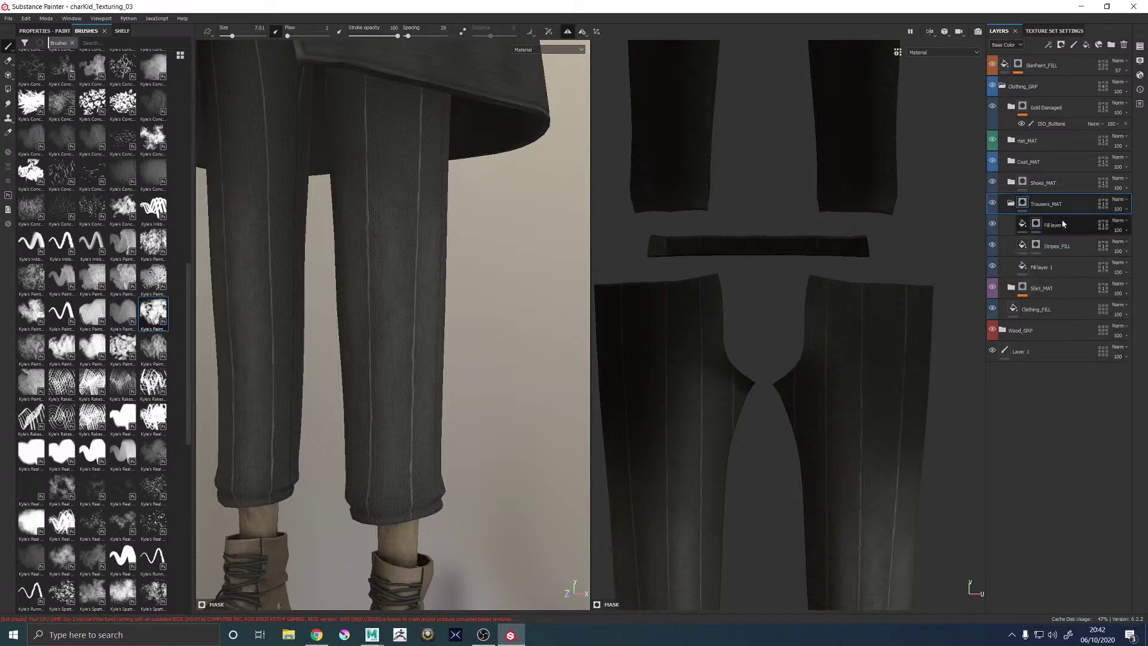
{"action": "left_click_drag", "start_coordinate": [1064, 226], "coordinate": [1032, 251]}
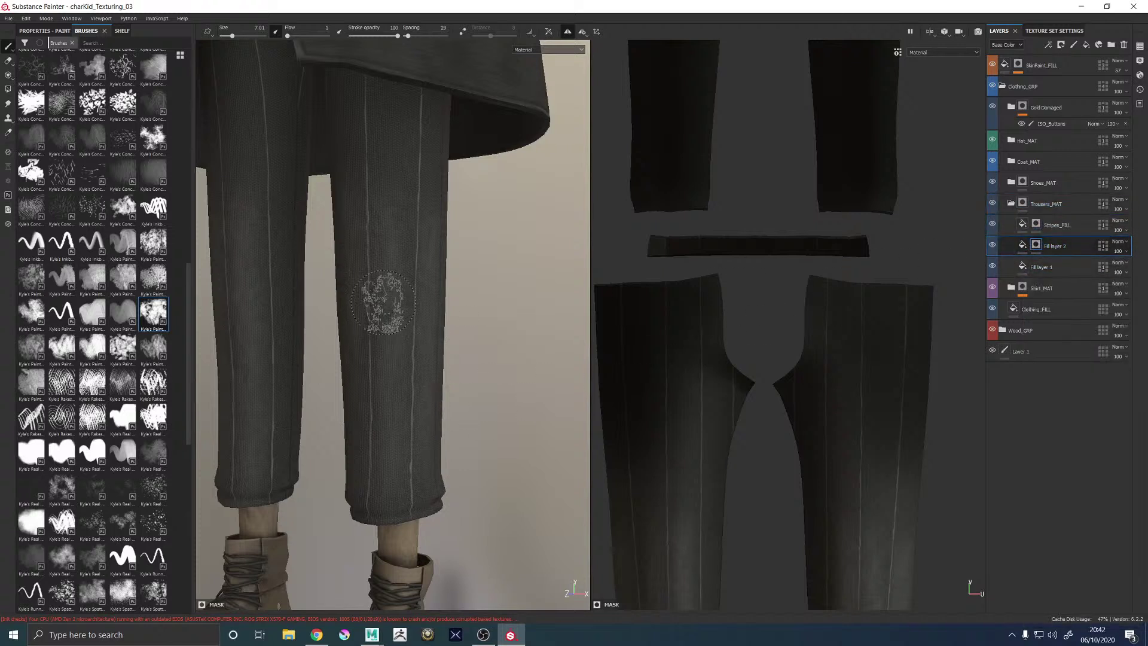
Enlarge the blotchy brush to about size 18 for working on the trouser pieces in the UV view
{"action": "scroll", "coordinate": [496, 356], "scroll_direction": "up", "scroll_amount": 5}
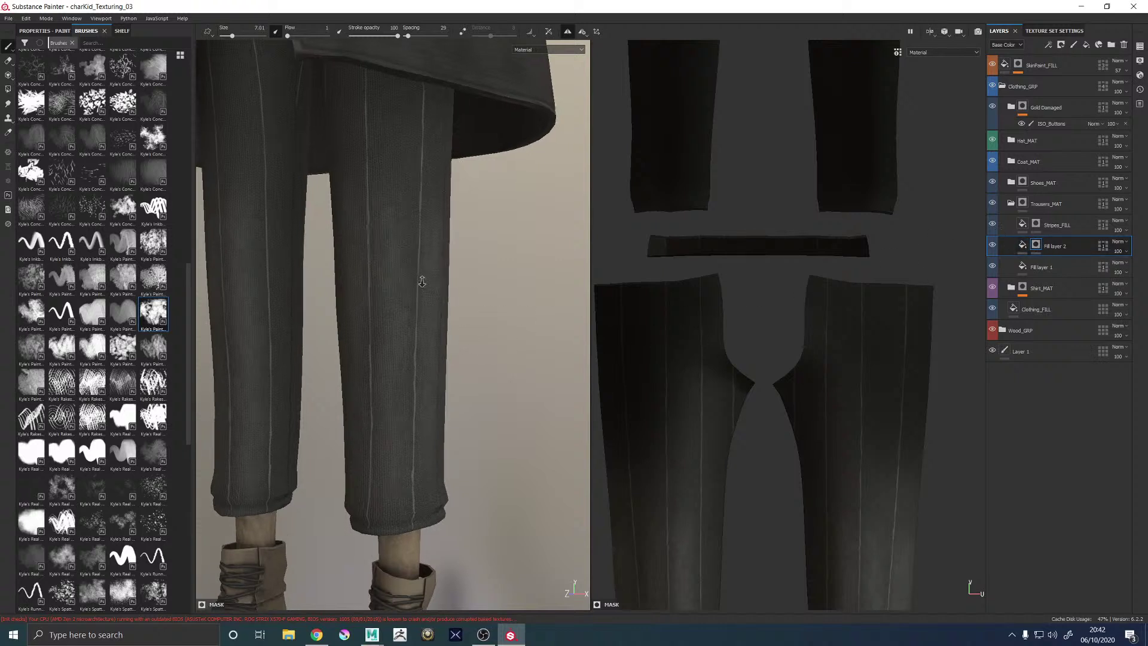
{"action": "middle_click_drag", "start_coordinate": [845, 379], "coordinate": [826, 255]}
{"action": "scroll", "coordinate": [826, 256], "scroll_direction": "up", "scroll_amount": 2}
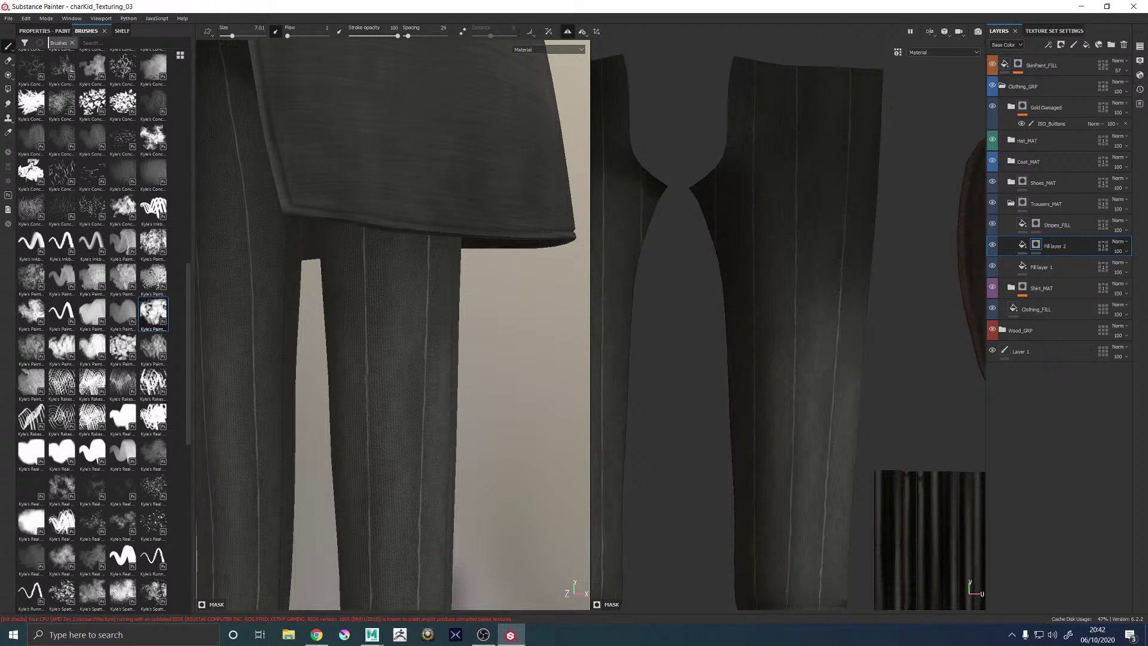
{"action": "scroll", "coordinate": [666, 256], "scroll_direction": "down", "scroll_amount": 3}
{"action": "scroll", "coordinate": [795, 293], "scroll_direction": "up", "scroll_amount": 4}
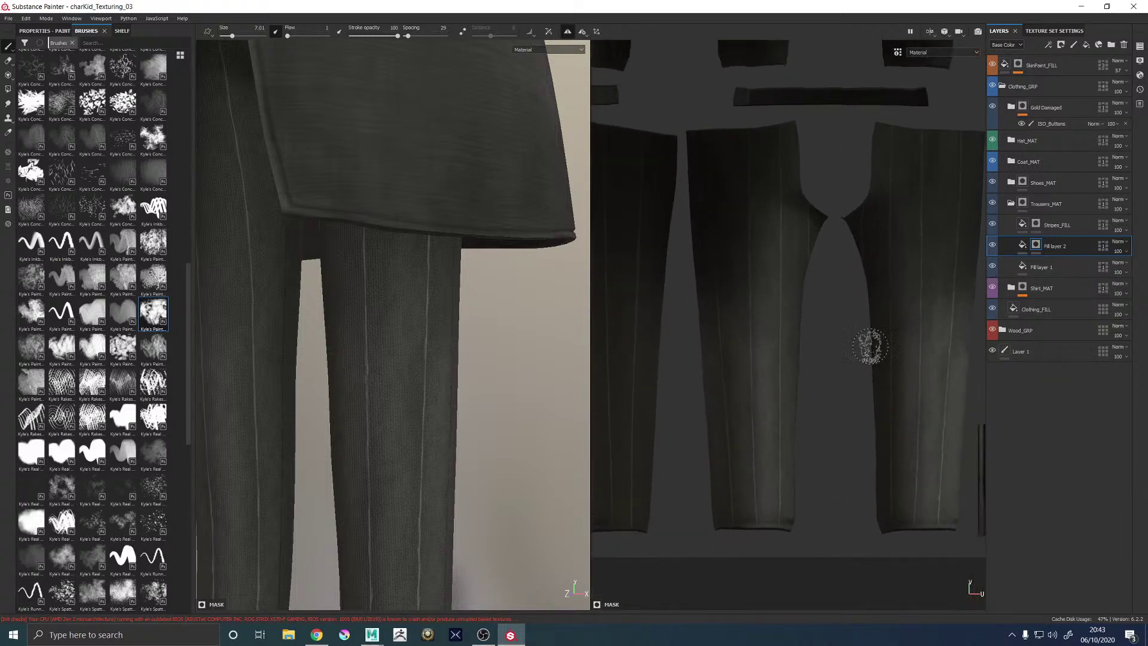
{"action": "scroll", "coordinate": [729, 277], "scroll_direction": "down", "scroll_amount": 1}
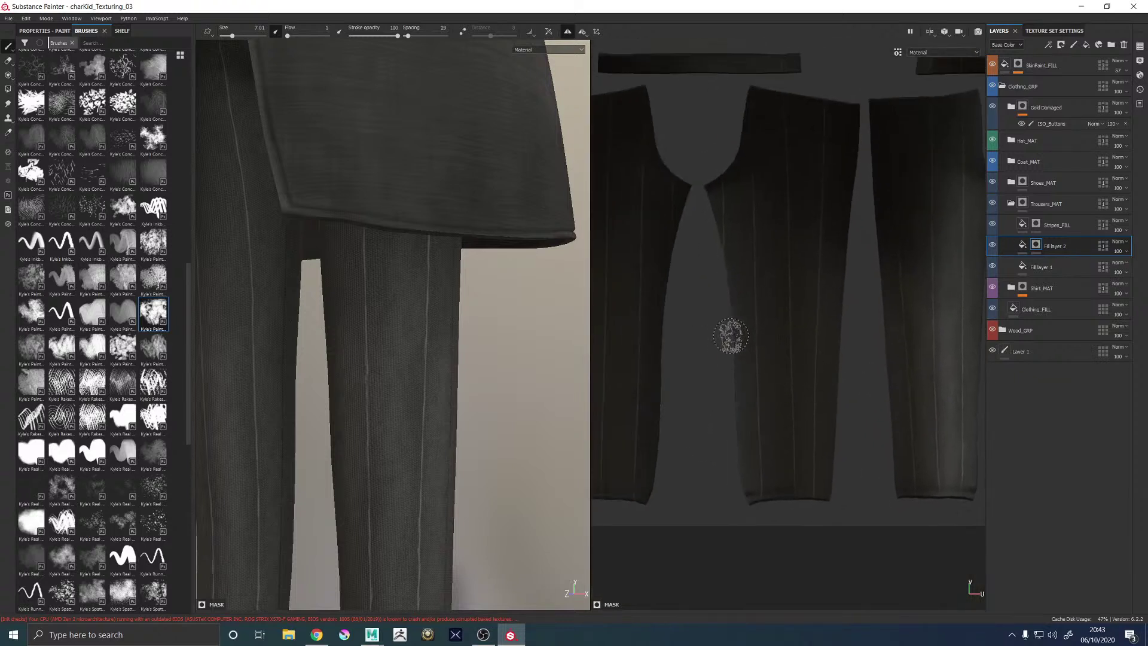
{"action": "key", "text": "bracketright"}
{"action": "key", "text": "bracketright"}
{"action": "key", "text": "bracketright"}
{"action": "key", "text": "bracketright"}
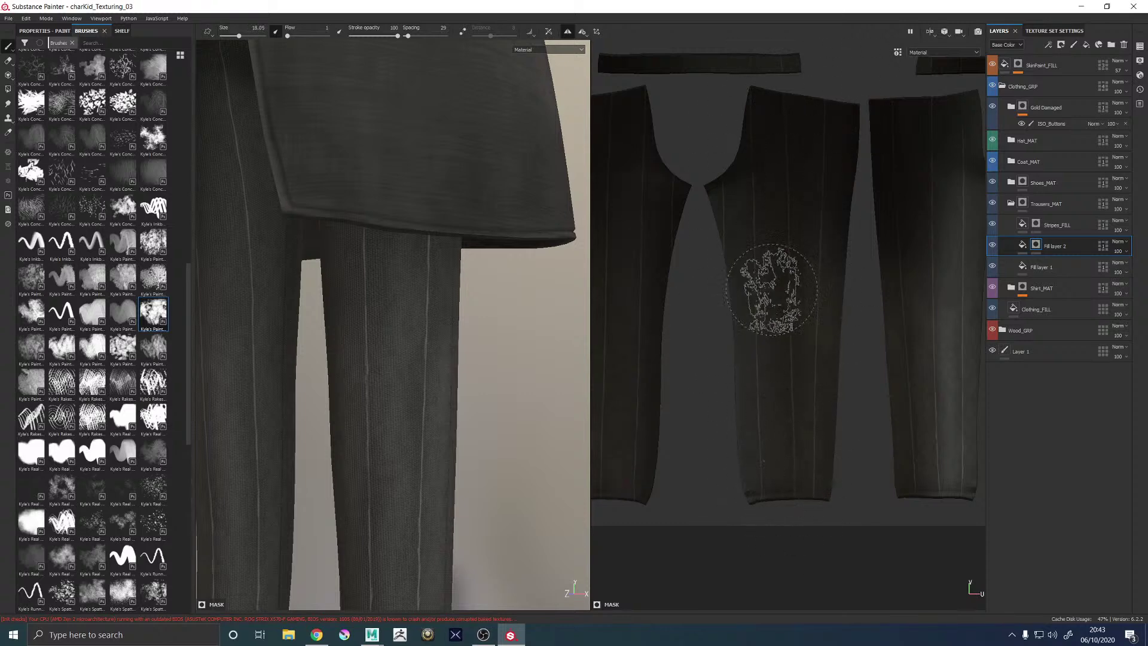
{"action": "scroll", "coordinate": [766, 260], "scroll_direction": "up", "scroll_amount": 2}
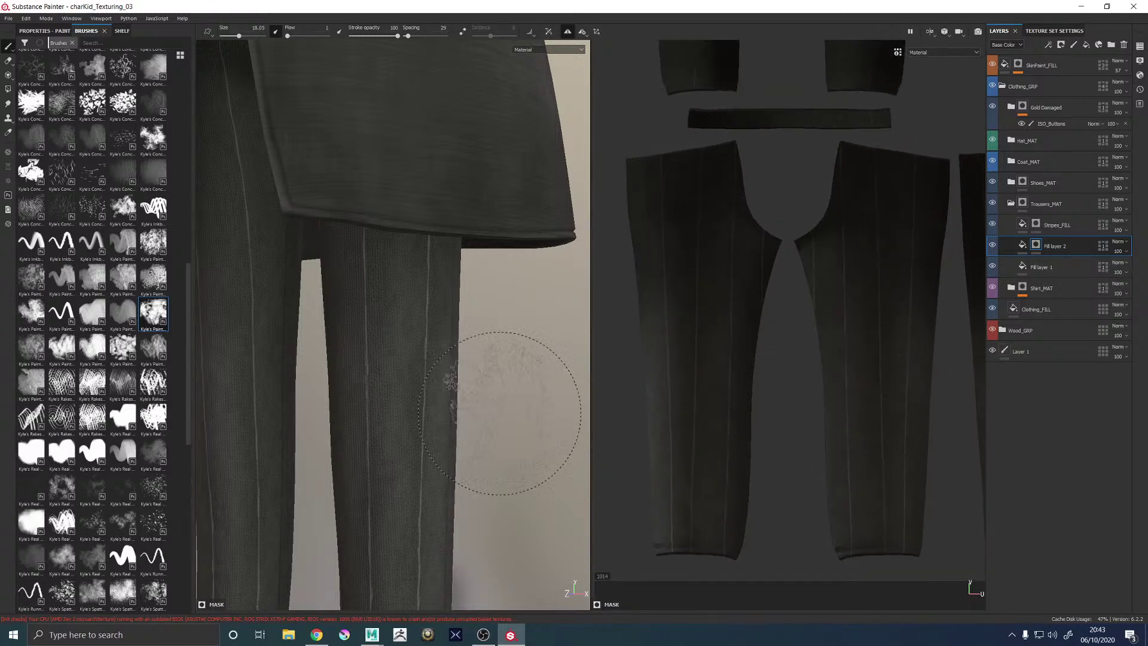
Reduce the brush to size 9.29 and raise its flow to 37 for the lower trouser legs
{"action": "mouse_move", "coordinate": [495, 422]}
{"action": "right_mouse_down", "text": "alt"}
{"action": "mouse_move", "coordinate": [422, 141]}
{"action": "mouse_move", "coordinate": [384, 269]}
{"action": "mouse_move", "coordinate": [495, 327]}
{"action": "mouse_move", "coordinate": [448, 243]}
{"action": "right_mouse_up", "text": "alt"}
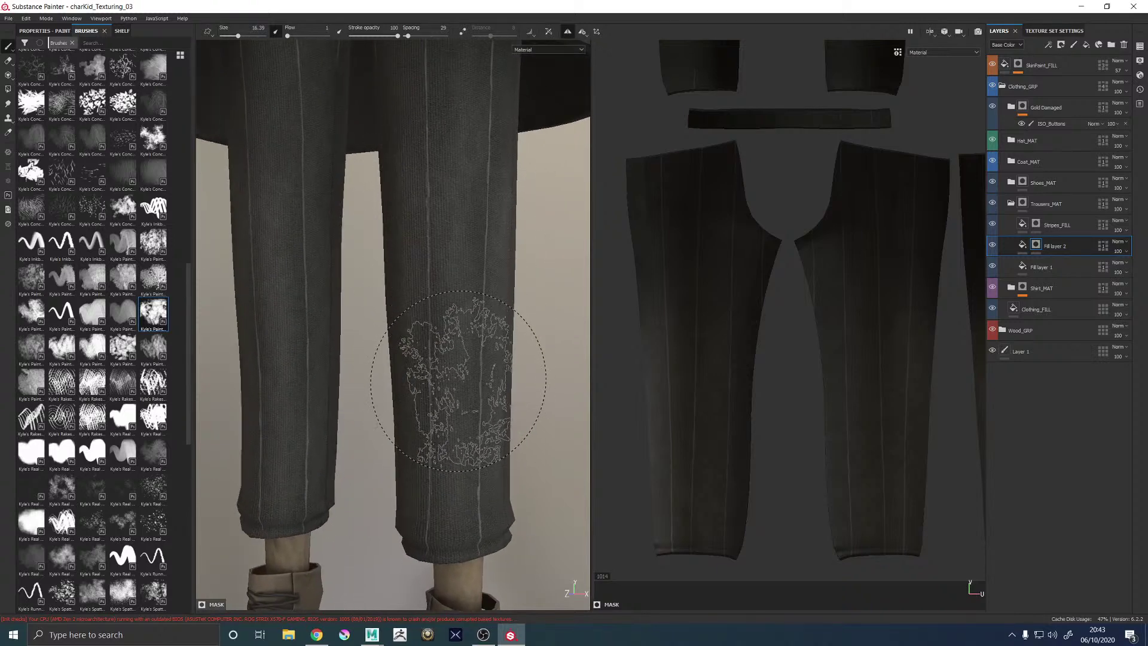
{"action": "right_click_drag", "start_coordinate": [457, 381], "coordinate": [421, 376], "text": "ctrl"}
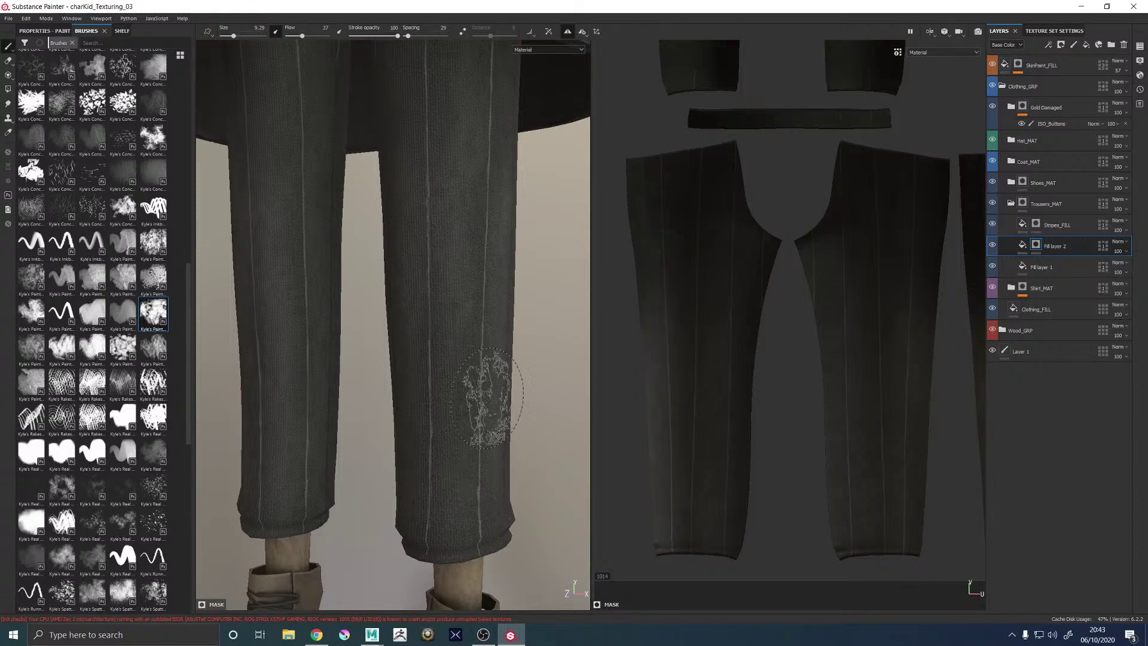
{"action": "left_click_drag", "start_coordinate": [410, 448], "coordinate": [462, 428], "text": "alt"}
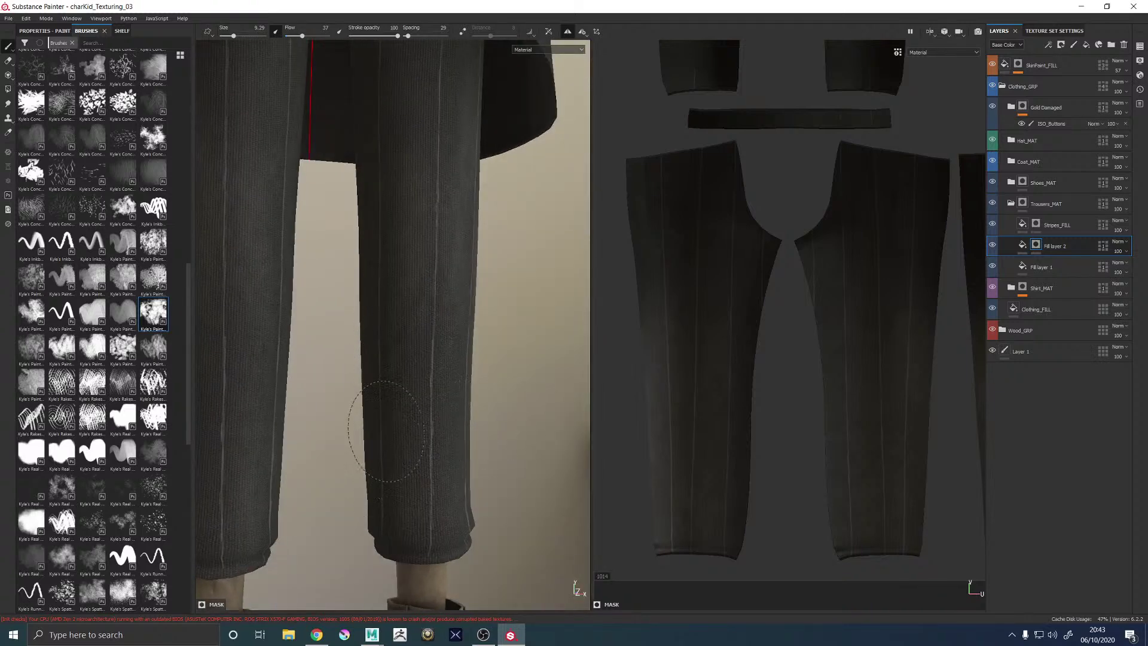
Examine the faded pinstripe trousers against the whole character from a distance and then close up from the side
{"action": "scroll", "coordinate": [476, 376], "scroll_direction": "down", "scroll_amount": 3}
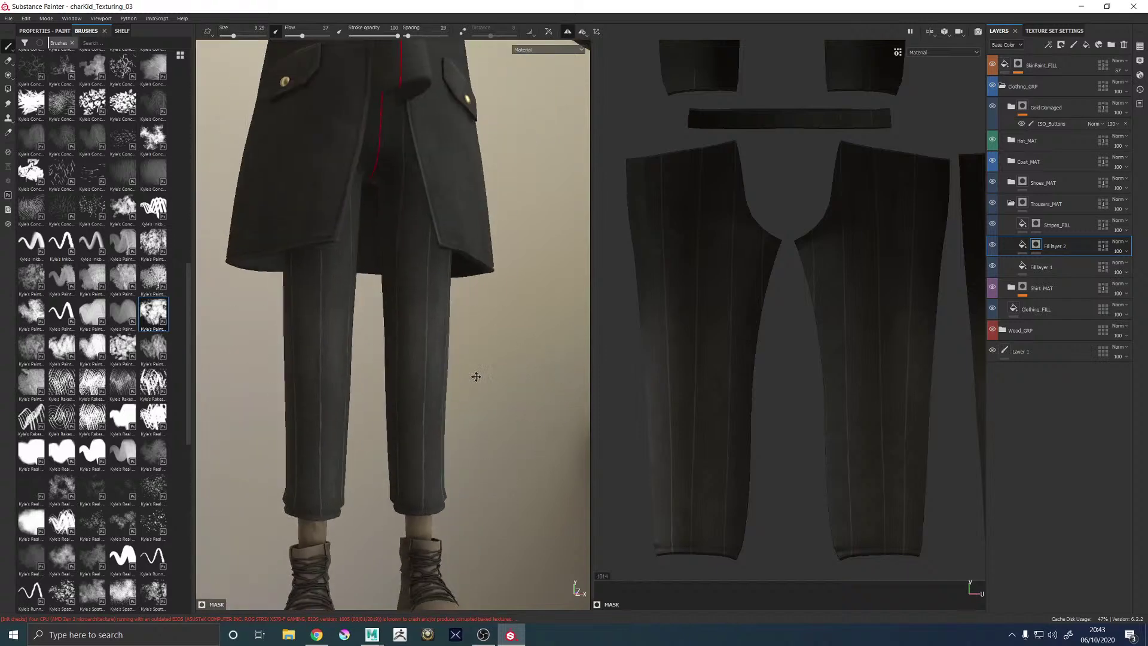
{"action": "scroll", "coordinate": [476, 376], "scroll_direction": "down", "scroll_amount": 3}
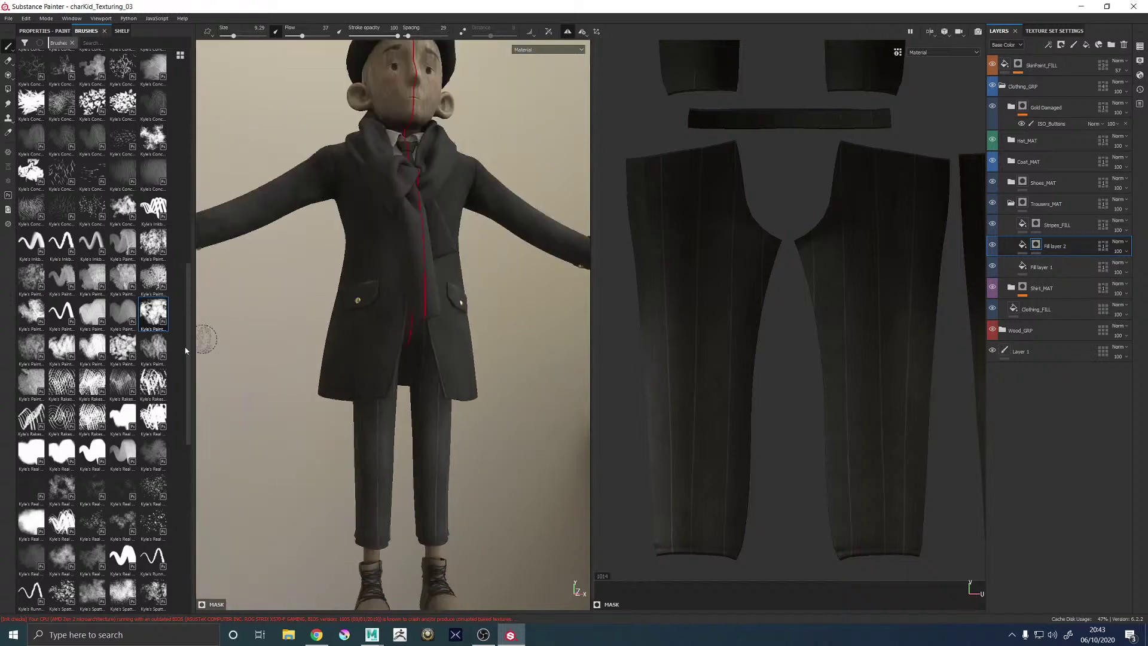
{"action": "left_click_drag", "start_coordinate": [478, 378], "coordinate": [526, 393], "text": "alt"}
{"action": "scroll", "coordinate": [518, 289], "scroll_direction": "up", "scroll_amount": 3}
{"action": "scroll", "coordinate": [518, 289], "scroll_direction": "down", "scroll_amount": 3}
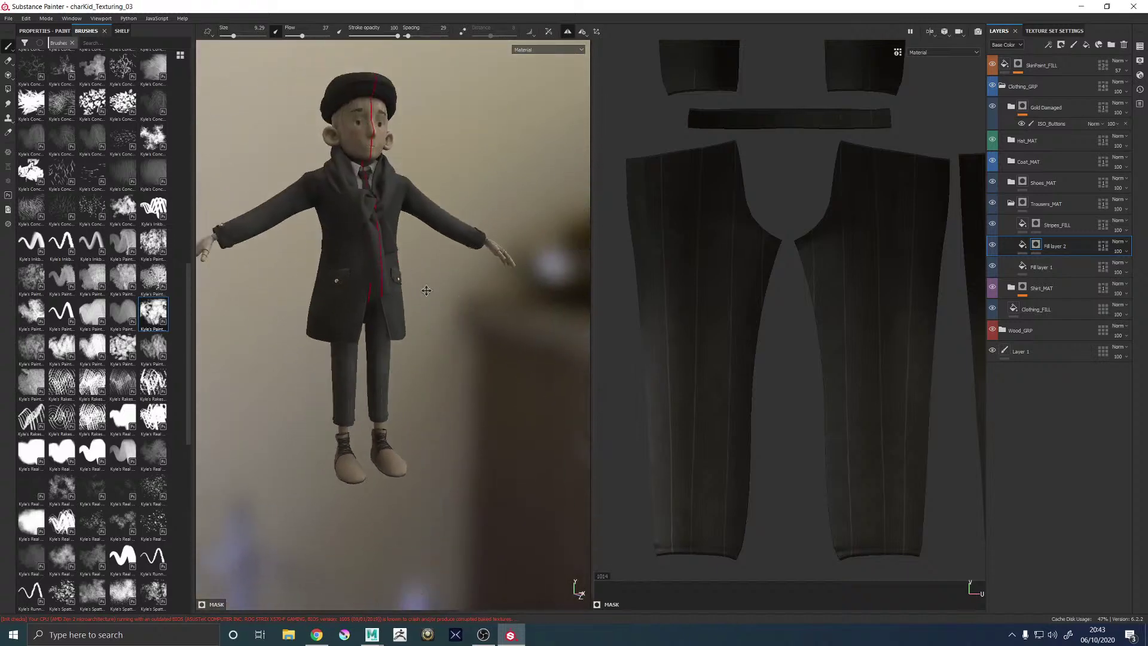
{"action": "left_click_drag", "start_coordinate": [518, 288], "coordinate": [523, 410], "text": "alt"}
{"action": "scroll", "coordinate": [506, 295], "scroll_direction": "up", "scroll_amount": 3}
{"action": "left_click_drag", "start_coordinate": [506, 294], "coordinate": [457, 356], "text": "alt"}
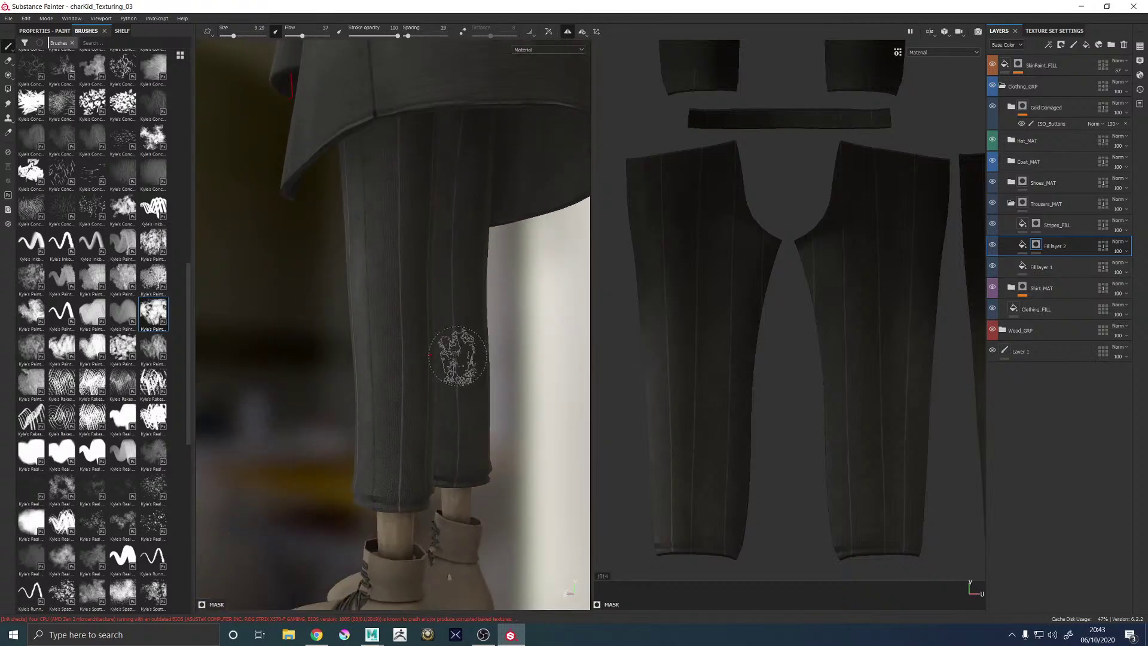
Hide the Stripes_FILL layer and view the trousers from the front without their pinstripes
{"action": "left_click", "coordinate": [992, 224]}
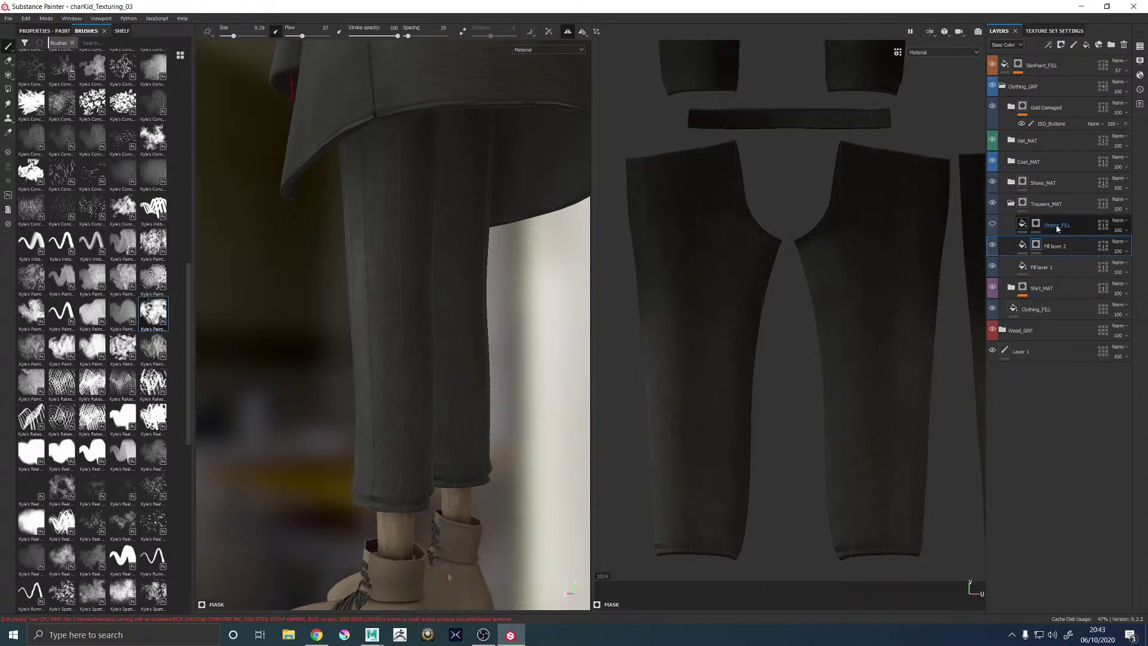
{"action": "scroll", "coordinate": [375, 297], "scroll_direction": "down", "scroll_amount": 3}
{"action": "key", "text": "f"}
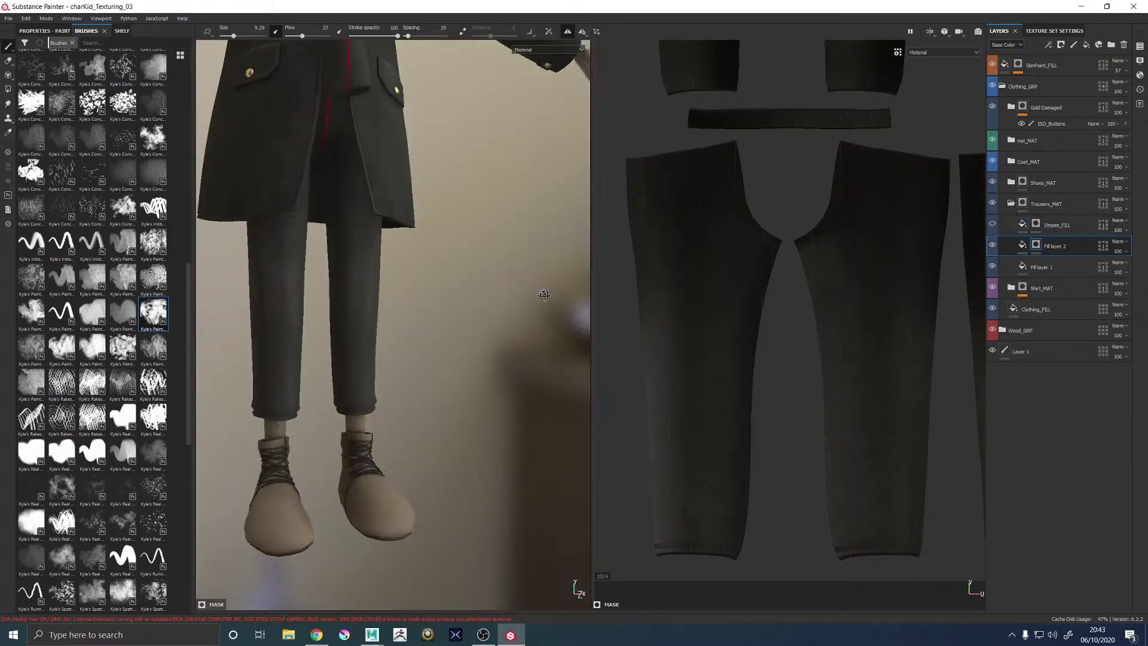
Show the Stripes_FILL layer again, darken its base color to grey 0.031, and check the trousers from the front
{"action": "scroll", "coordinate": [456, 404], "scroll_direction": "up", "scroll_amount": 6}
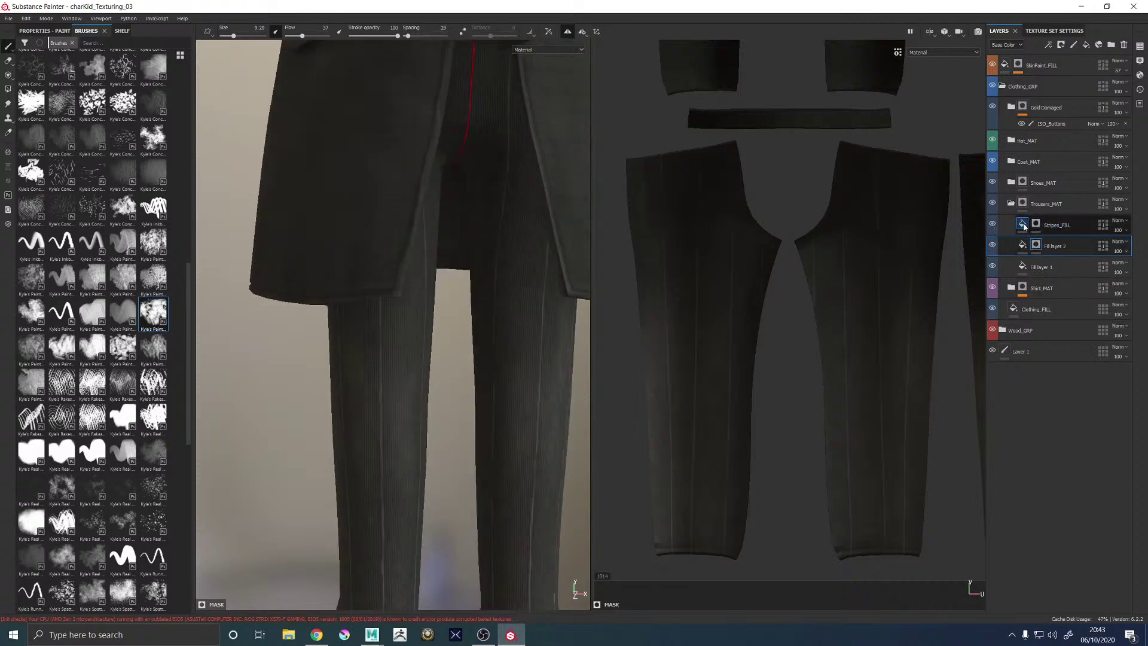
{"action": "left_click", "coordinate": [1023, 224]}
{"action": "left_click", "coordinate": [40, 32]}
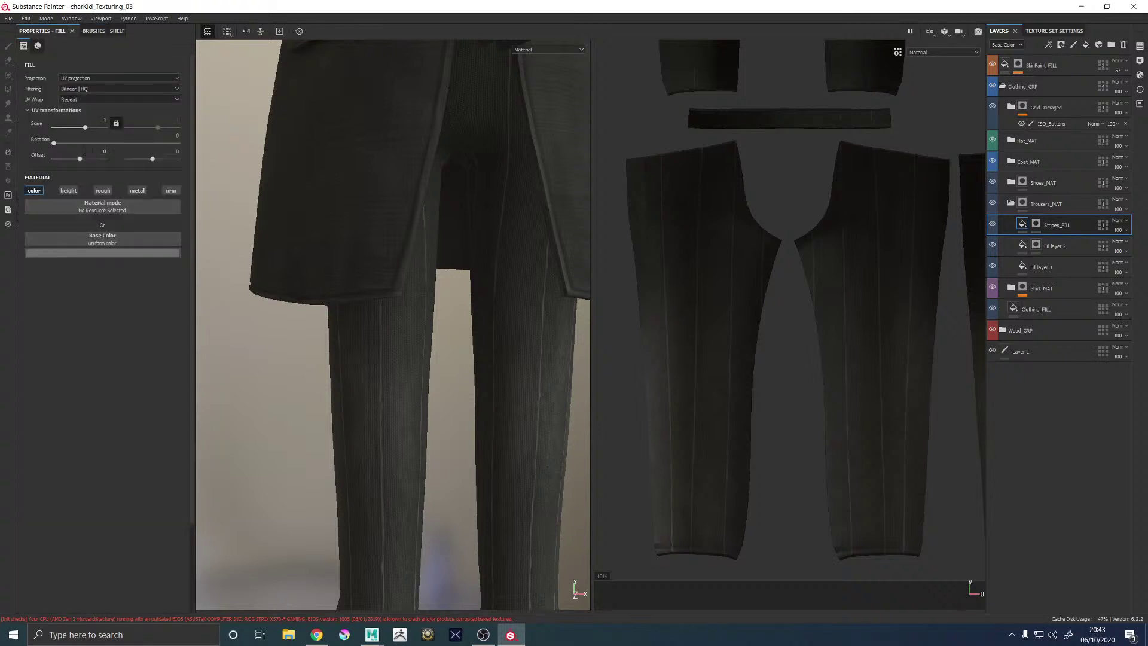
{"action": "left_click", "coordinate": [97, 253]}
{"action": "left_click_drag", "start_coordinate": [102, 333], "coordinate": [75, 333]}
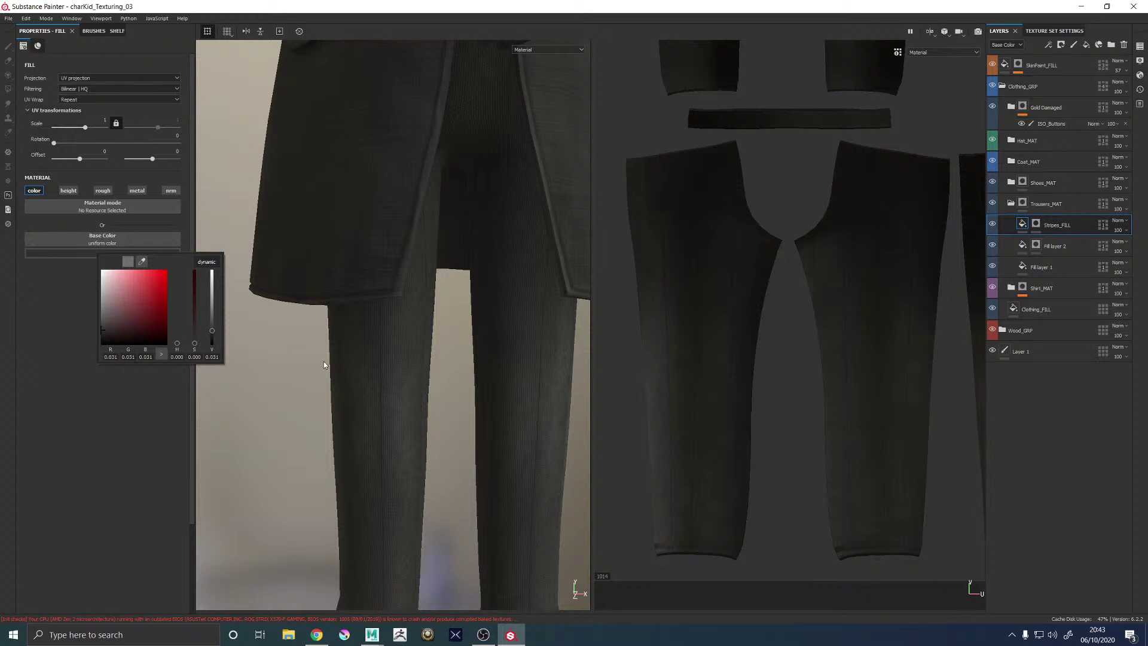
{"action": "left_click_drag", "start_coordinate": [306, 382], "coordinate": [354, 370], "text": "alt"}
{"action": "right_click_drag", "start_coordinate": [354, 371], "coordinate": [333, 350], "text": "alt"}
{"action": "middle_click_drag", "start_coordinate": [332, 351], "coordinate": [335, 305], "text": "alt"}
{"action": "right_click_drag", "start_coordinate": [418, 383], "coordinate": [505, 441], "text": "alt"}
{"action": "left_click_drag", "start_coordinate": [389, 366], "coordinate": [496, 362], "text": "alt"}
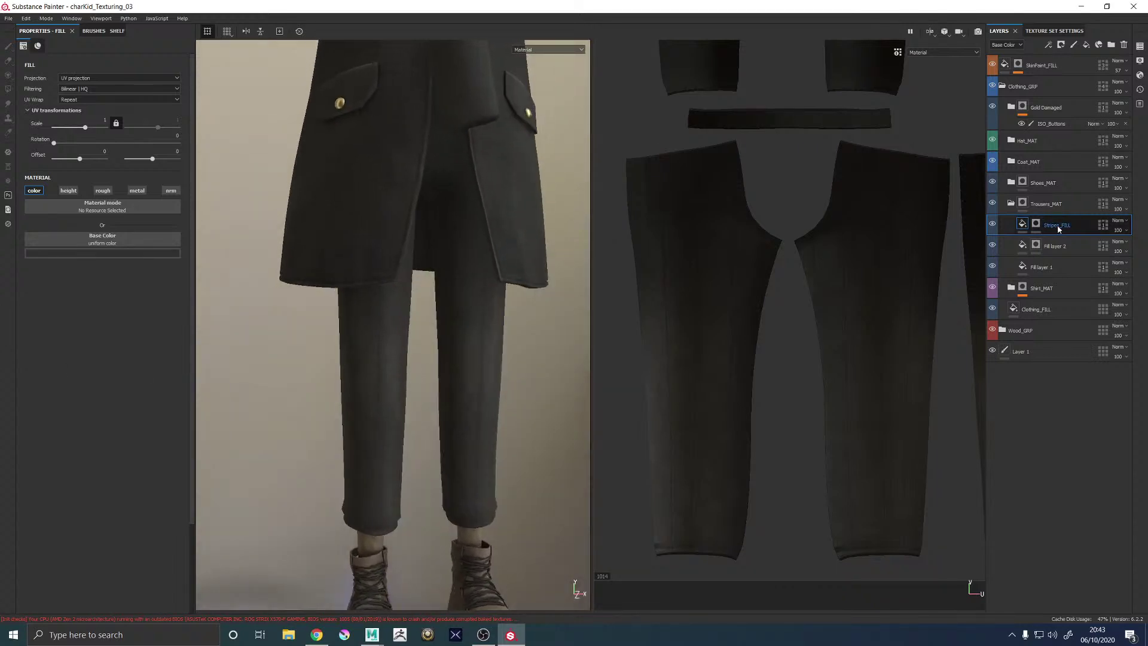
Set the Stripes_FILL base color to grey 0.125 and hide the layer
{"action": "left_click", "coordinate": [91, 253]}
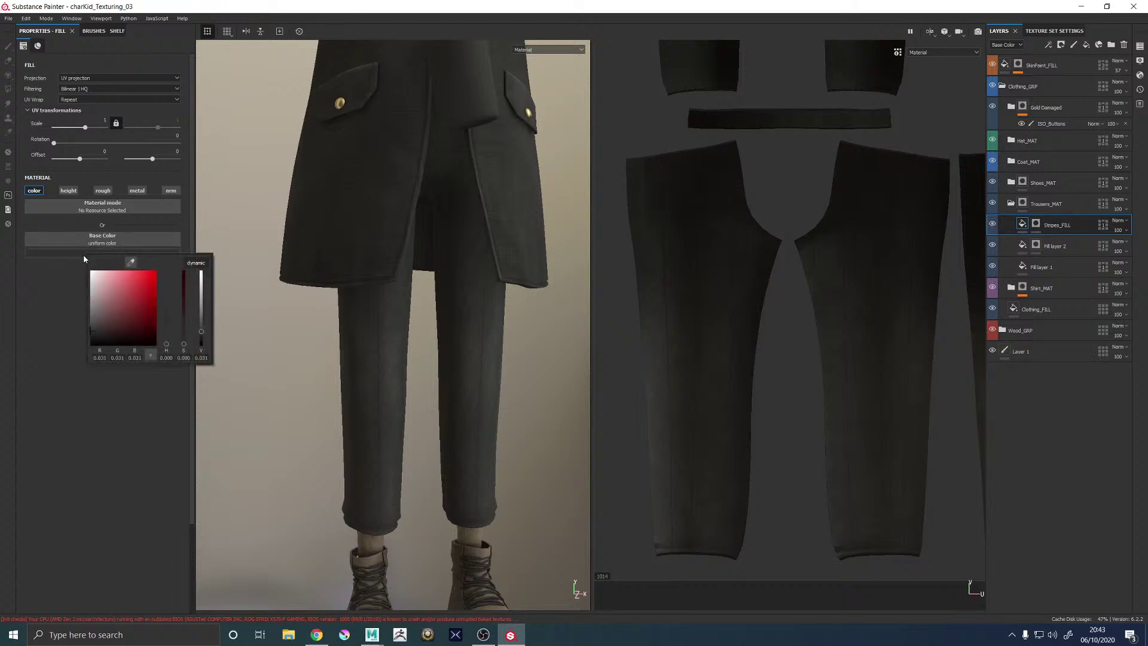
{"action": "left_click_drag", "start_coordinate": [94, 299], "coordinate": [67, 318]}
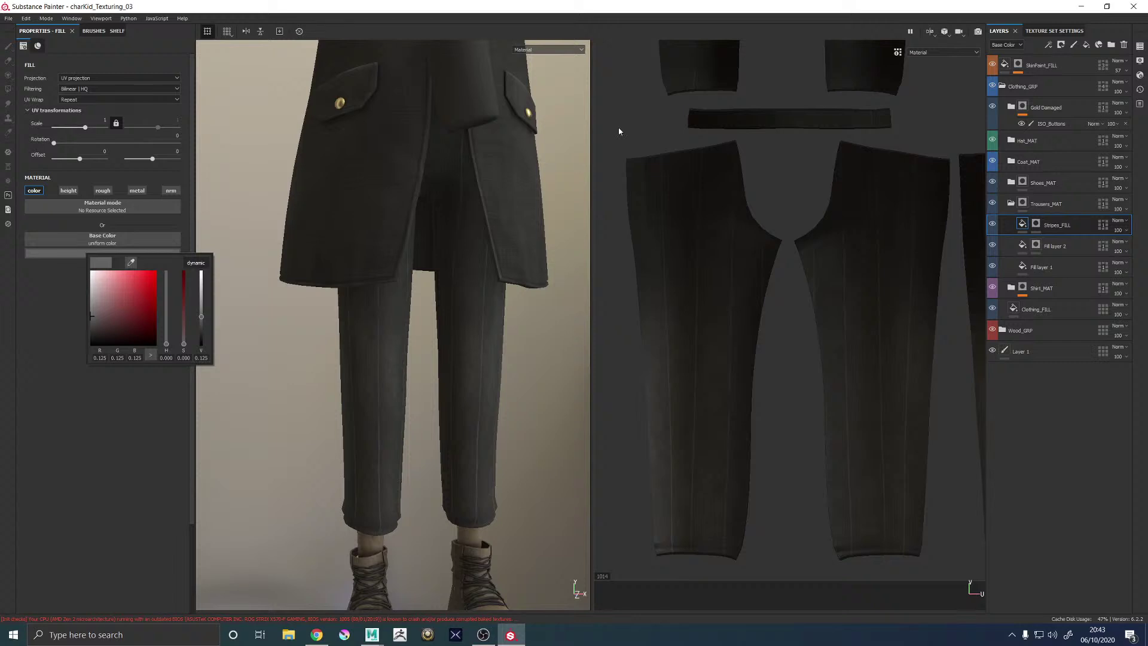
{"action": "left_click", "coordinate": [1069, 228]}
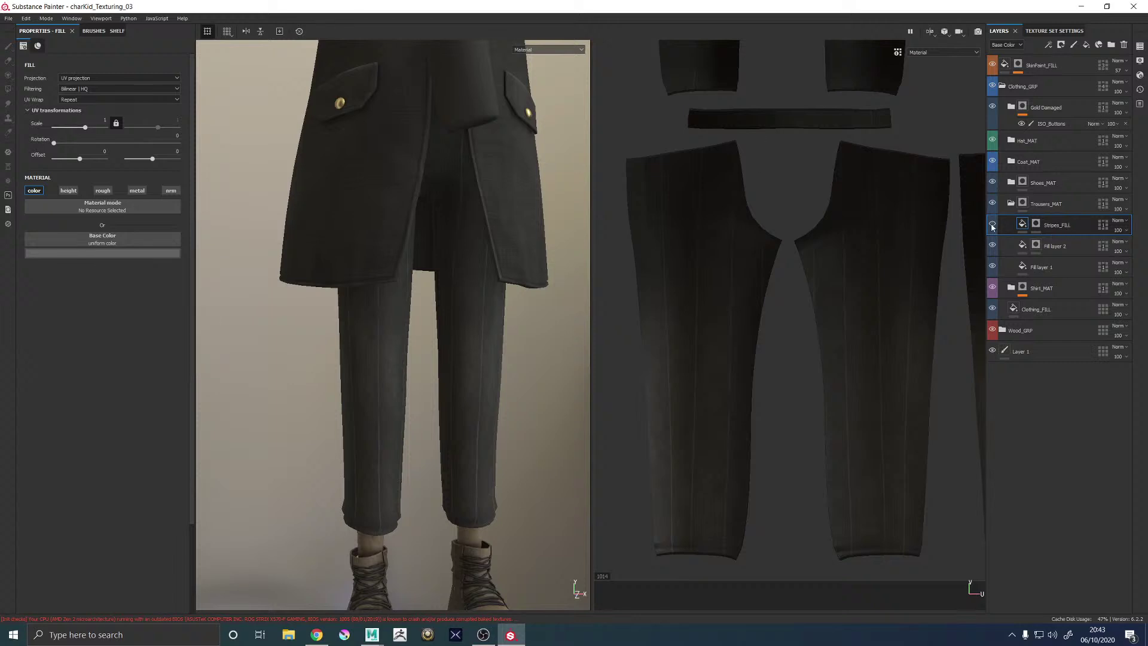
{"action": "right_click", "coordinate": [1069, 227]}
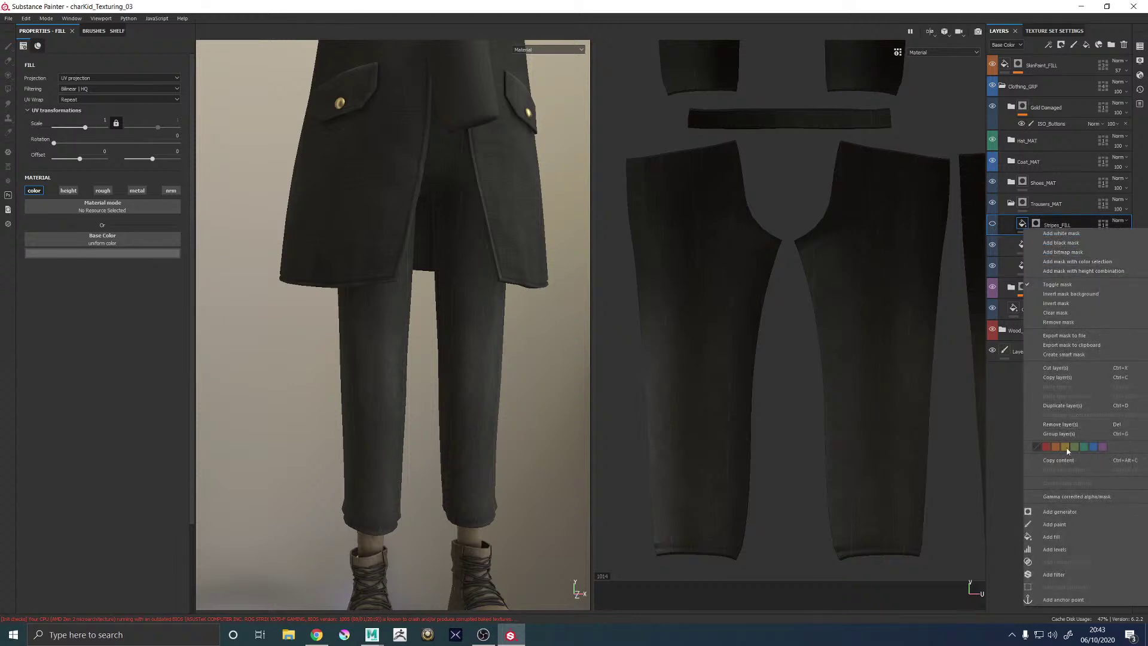
{"action": "left_click", "coordinate": [1053, 538]}
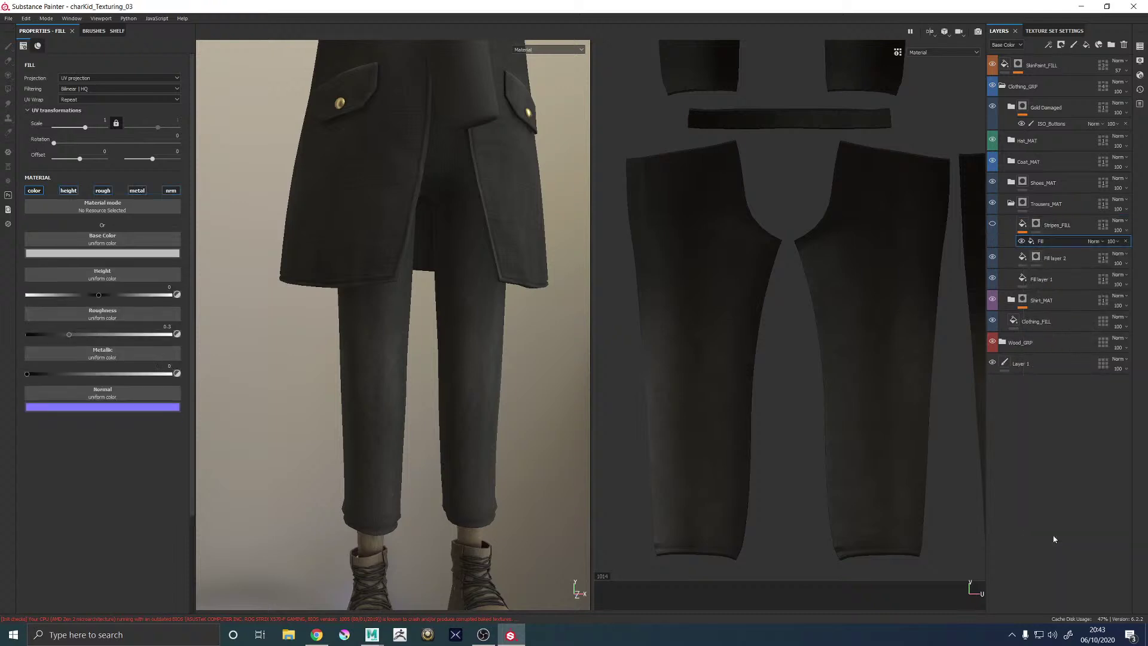
{"action": "right_click", "coordinate": [1040, 244]}
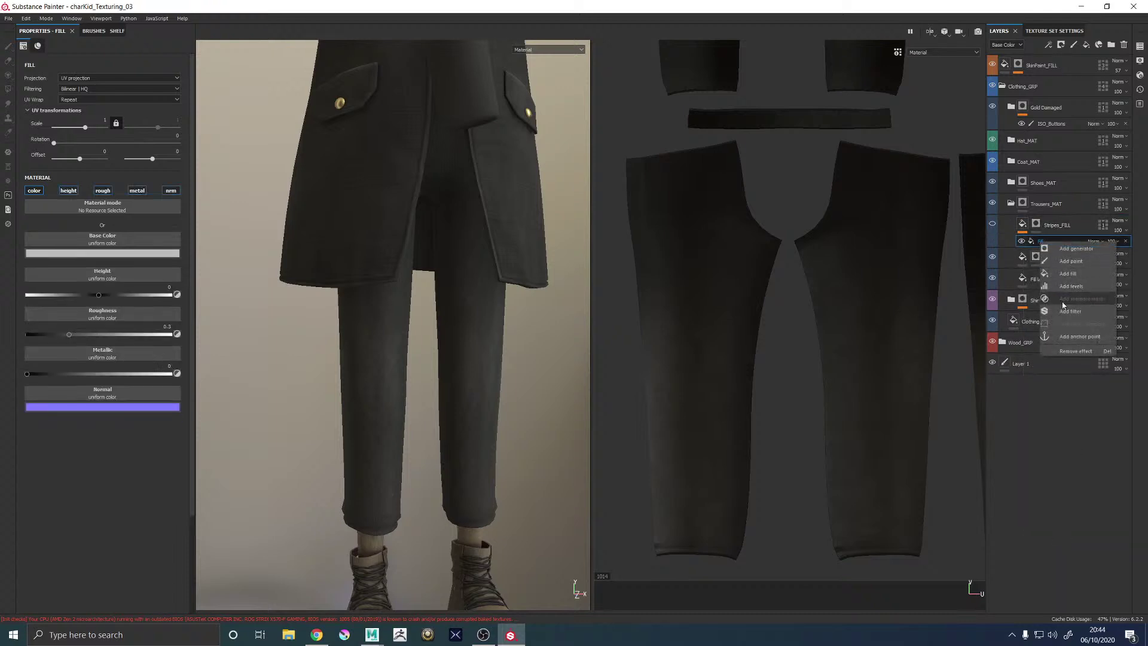
{"action": "left_click", "coordinate": [1075, 351]}
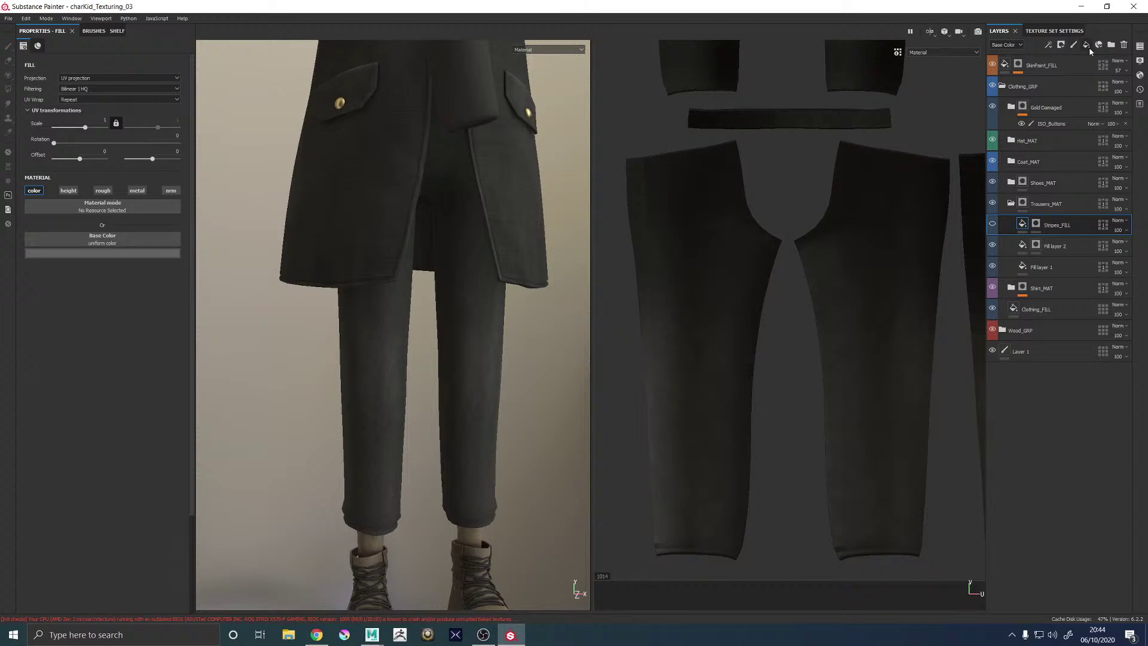
Add a new fill layer with a black mask above Stripes_FILL in the Trousers_MAT group
{"action": "left_click", "coordinate": [1086, 45]}
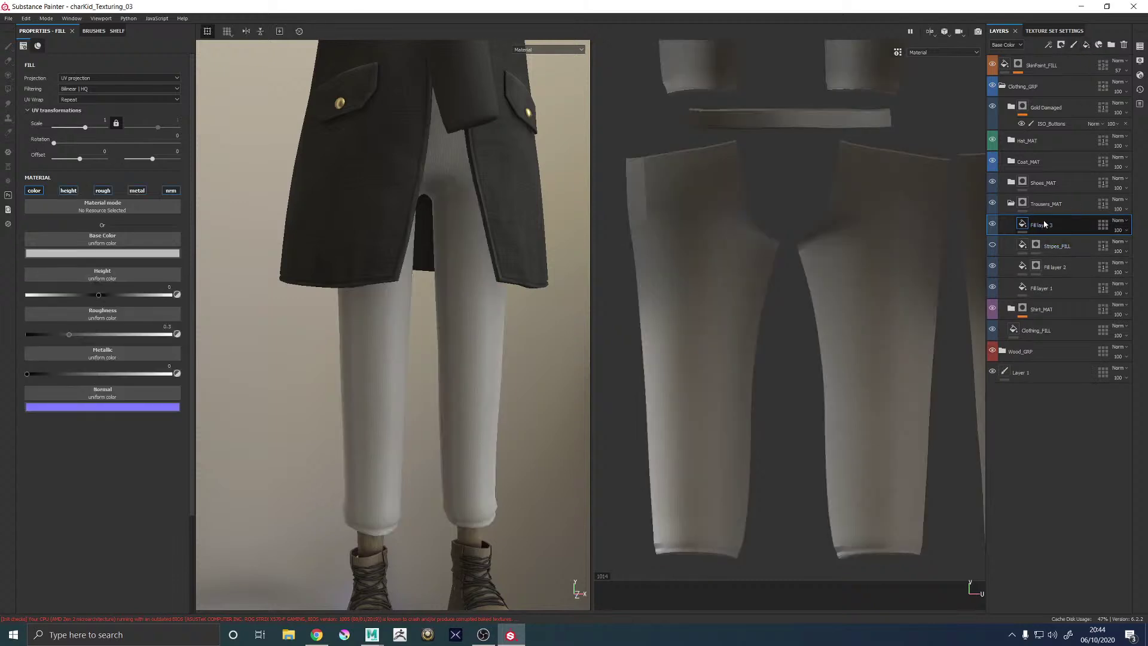
{"action": "right_click", "coordinate": [1045, 224]}
{"action": "left_click", "coordinate": [1040, 230]}
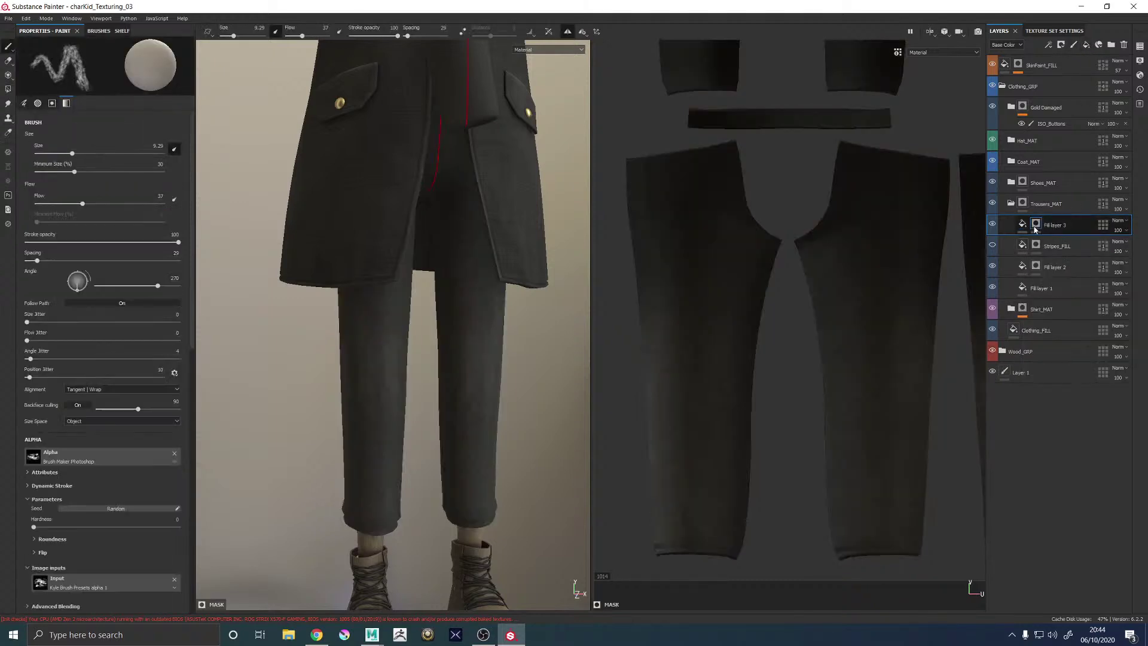
Add a generator to the new fill layer's mask and choose Auto Stitcher for it
{"action": "right_click", "coordinate": [1036, 225]}
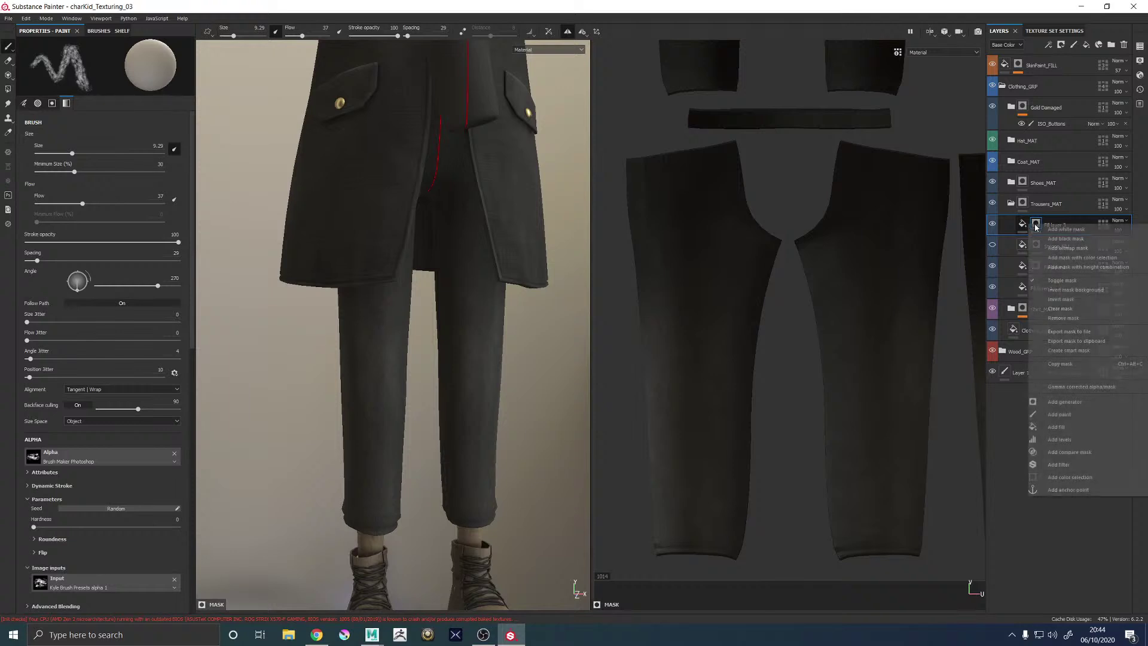
{"action": "left_click", "coordinate": [1064, 402]}
{"action": "left_click", "coordinate": [111, 61]}
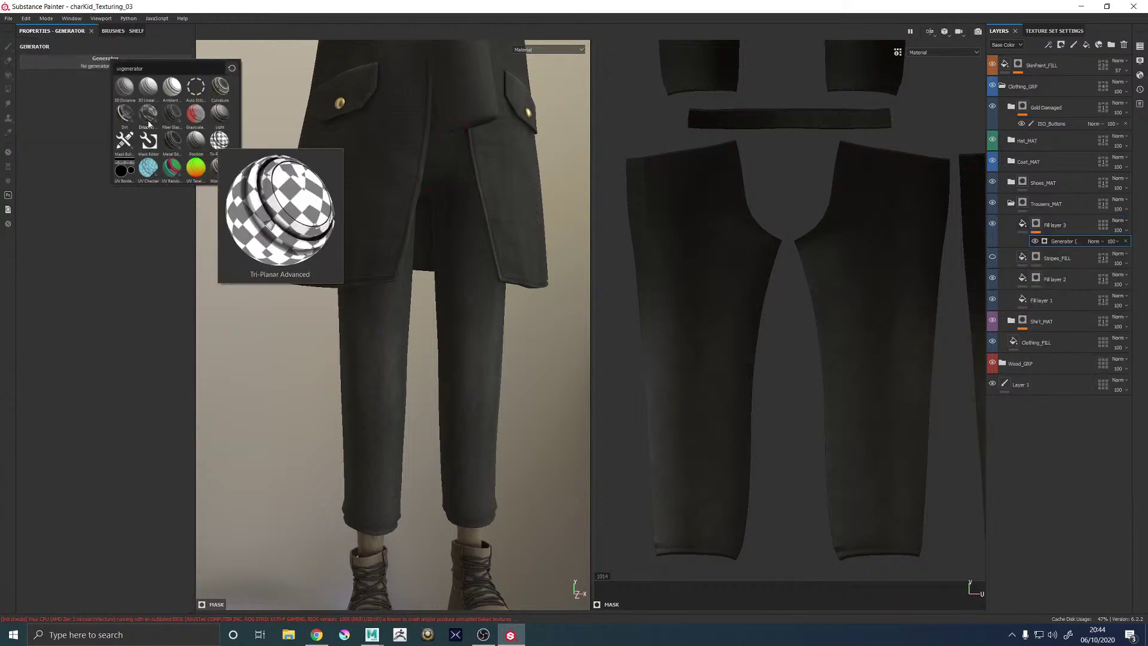
{"action": "mouse_move", "coordinate": [127, 147]}
{"action": "mouse_move", "coordinate": [128, 174]}
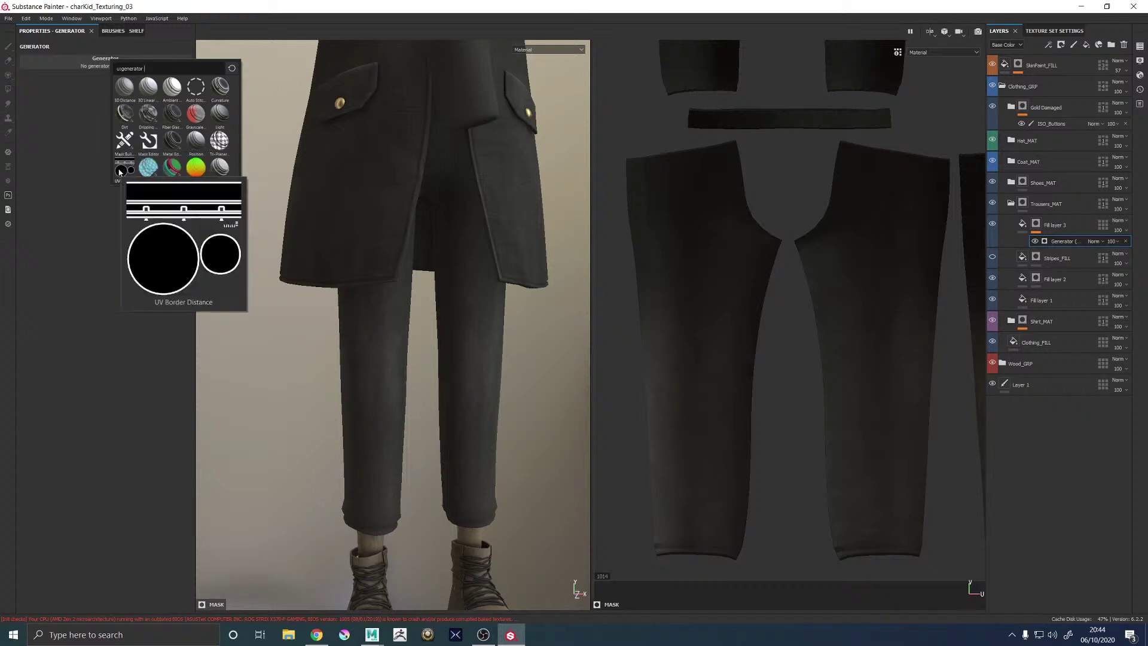
{"action": "mouse_move", "coordinate": [202, 176]}
{"action": "mouse_move", "coordinate": [217, 176]}
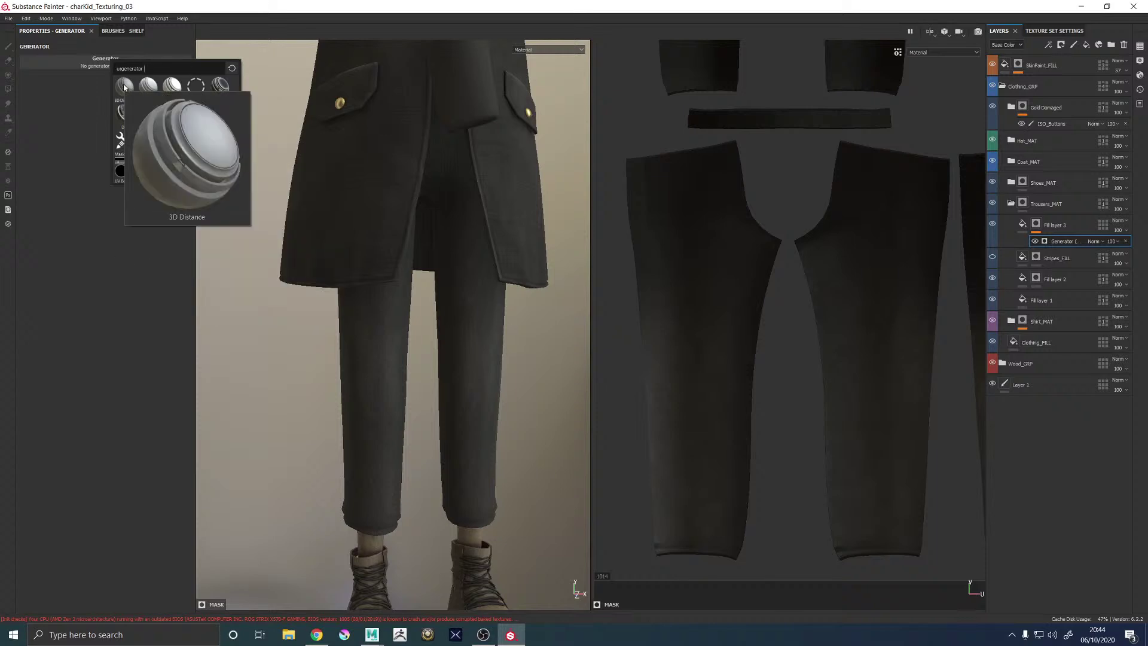
{"action": "mouse_move", "coordinate": [159, 94]}
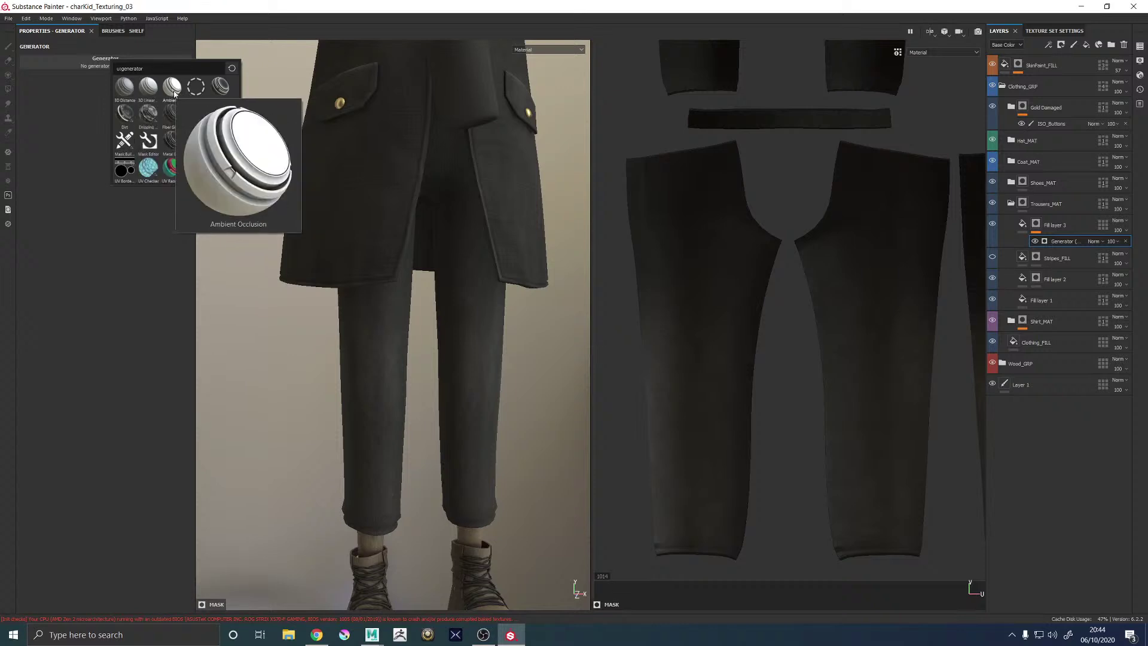
{"action": "mouse_move", "coordinate": [196, 90]}
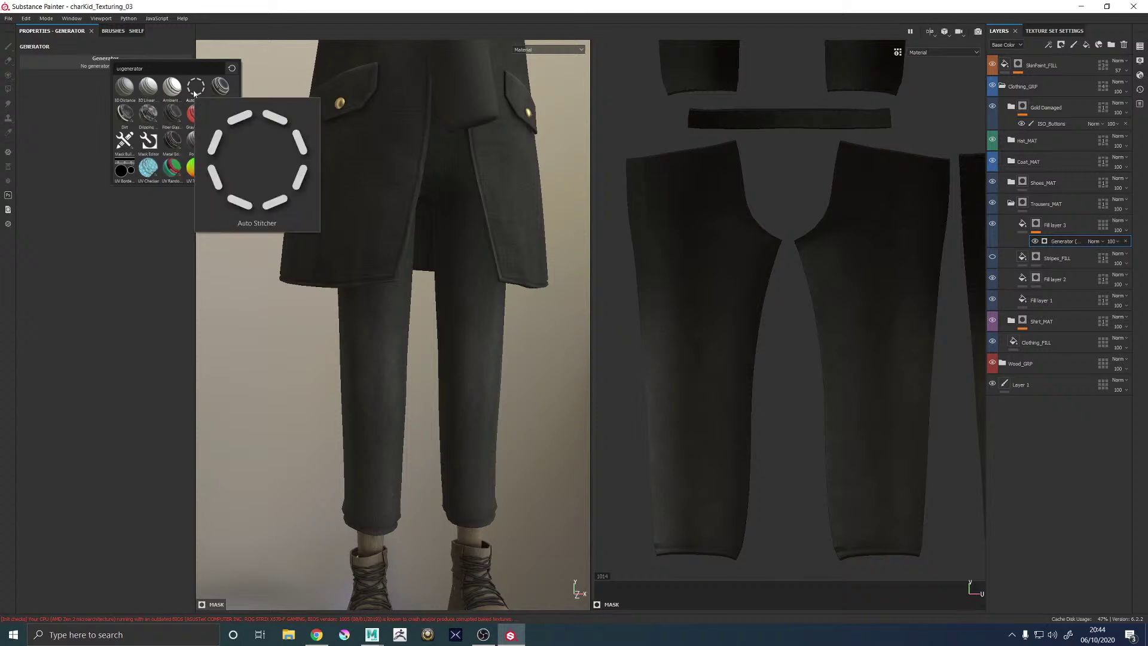
{"action": "left_click", "coordinate": [194, 90]}
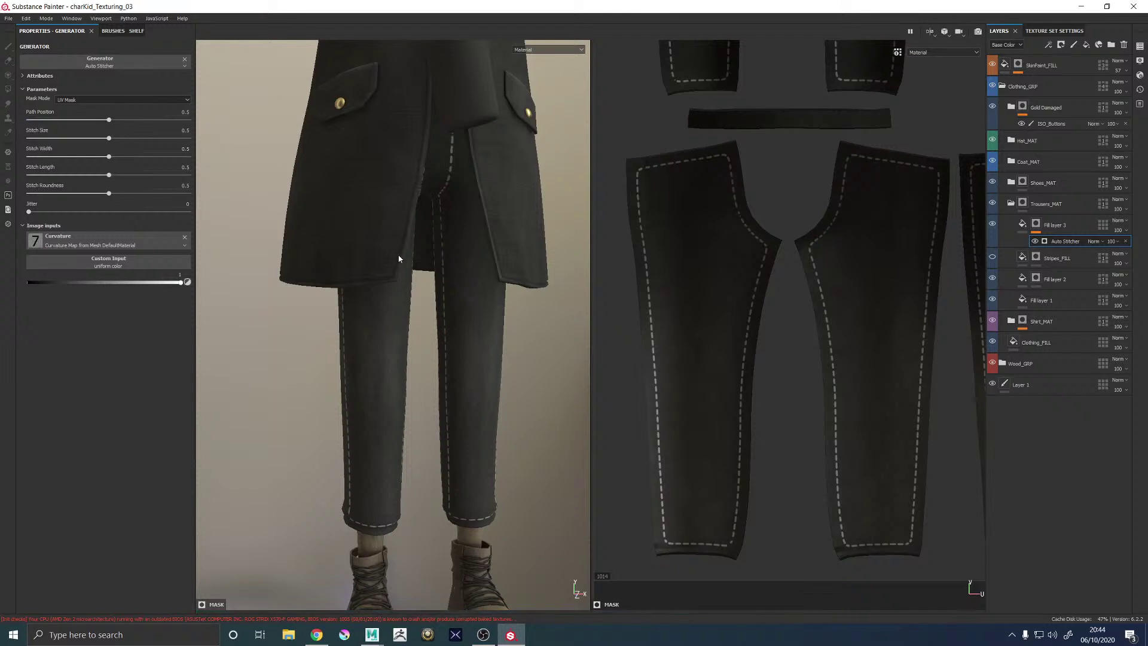
Set the Auto Stitcher's path position to 0.07 to bring the stitches closer to the trouser side seams
{"action": "scroll", "coordinate": [363, 276], "scroll_direction": "up", "scroll_amount": 6}
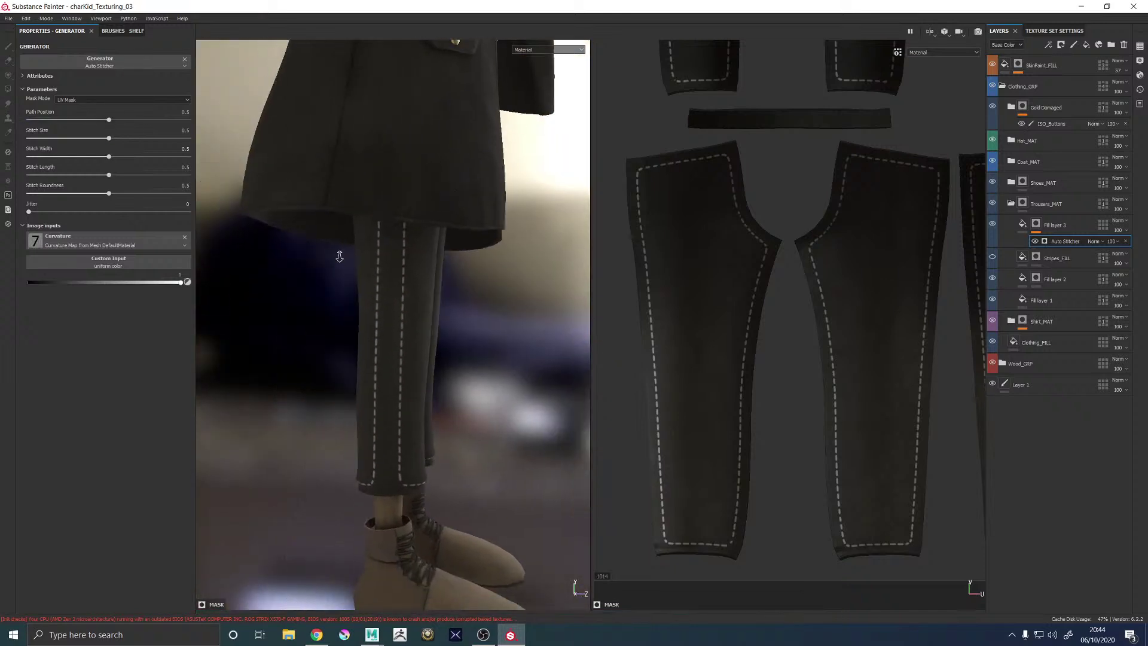
{"action": "left_click_drag", "start_coordinate": [328, 358], "coordinate": [449, 361], "text": "alt"}
{"action": "middle_click_drag", "start_coordinate": [328, 348], "coordinate": [569, 207], "text": "alt"}
{"action": "left_click_drag", "start_coordinate": [329, 285], "coordinate": [575, 293], "text": "alt"}
{"action": "middle_click_drag", "start_coordinate": [365, 294], "coordinate": [431, 244], "text": "alt"}
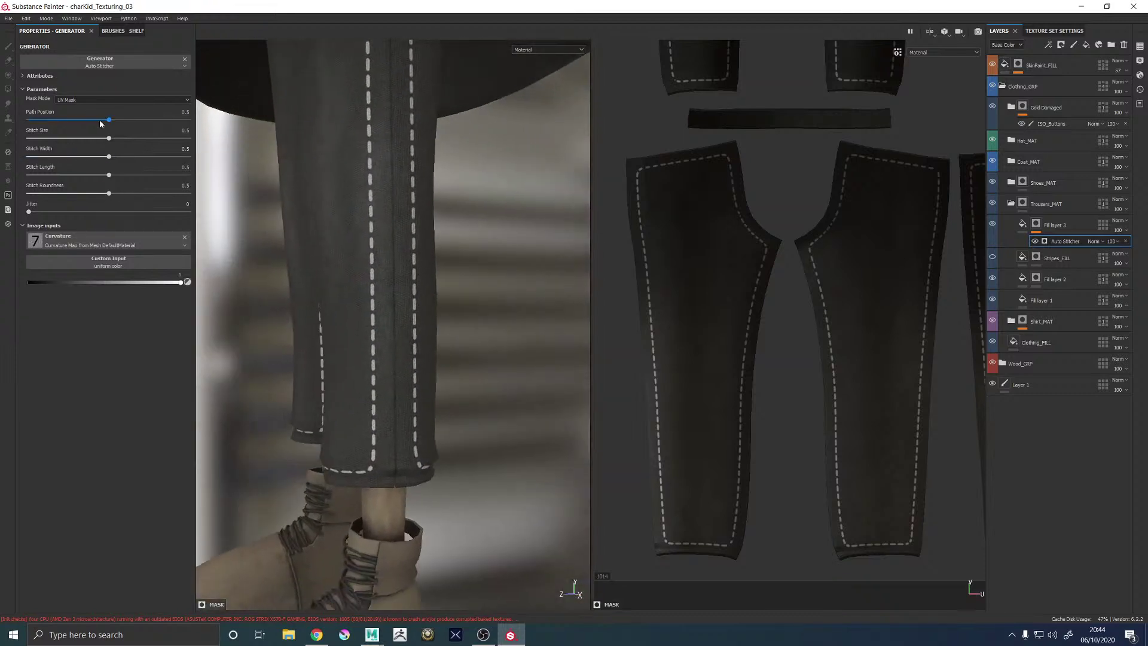
{"action": "left_click_drag", "start_coordinate": [108, 120], "coordinate": [40, 130]}
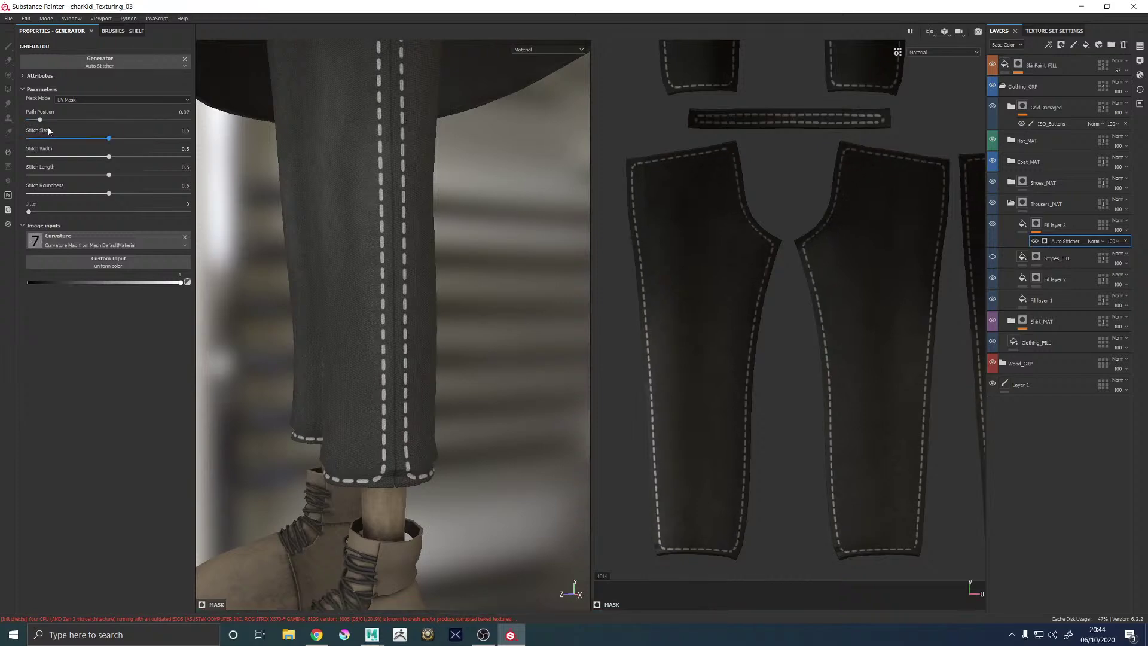
Reduce the Auto Stitcher's stitch size to 0.19 and set its path position to 0
{"action": "left_click_drag", "start_coordinate": [304, 226], "coordinate": [433, 231], "text": "alt"}
{"action": "right_click_drag", "start_coordinate": [433, 230], "coordinate": [371, 235], "text": "alt"}
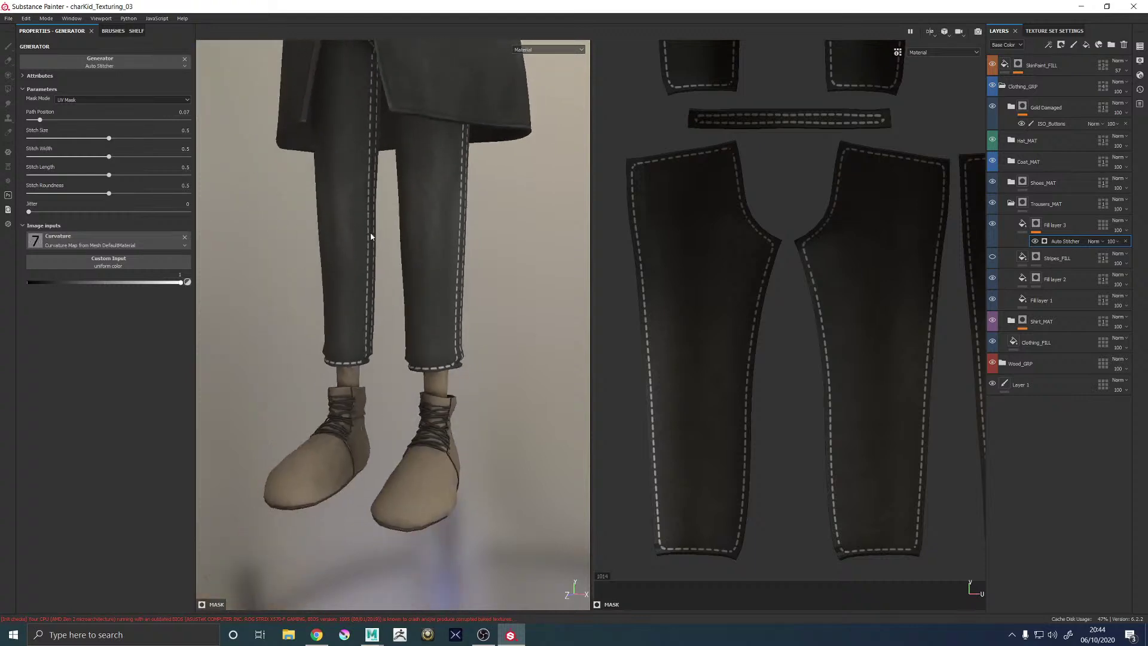
{"action": "middle_click_drag", "start_coordinate": [371, 235], "coordinate": [370, 214], "text": "alt"}
{"action": "right_click_drag", "start_coordinate": [348, 240], "coordinate": [425, 240], "text": "alt"}
{"action": "middle_click_drag", "start_coordinate": [425, 240], "coordinate": [422, 268], "text": "alt"}
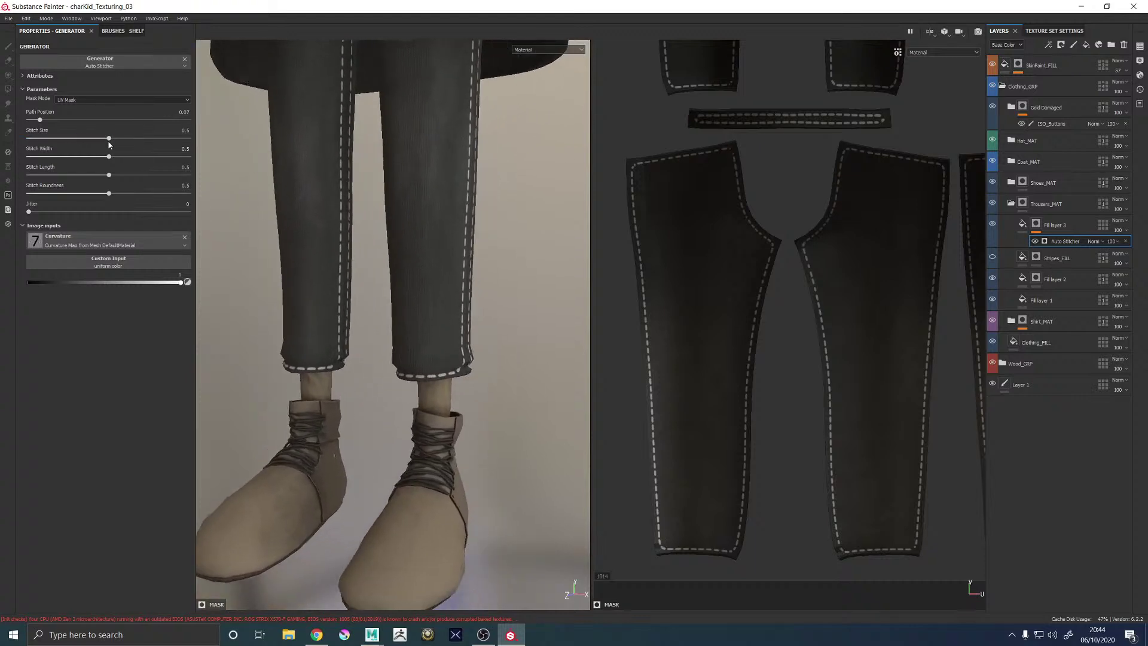
{"action": "left_click_drag", "start_coordinate": [108, 140], "coordinate": [59, 147]}
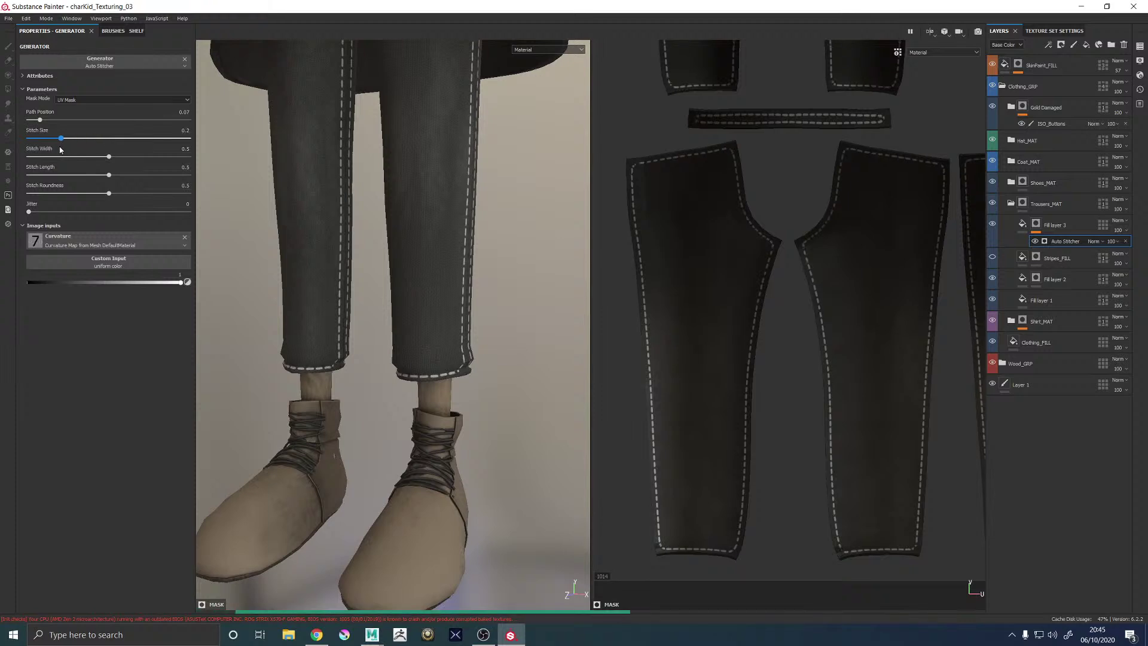
{"action": "left_click_drag", "start_coordinate": [416, 261], "coordinate": [371, 328], "text": "alt"}
{"action": "left_click_drag", "start_coordinate": [40, 122], "coordinate": [28, 124]}
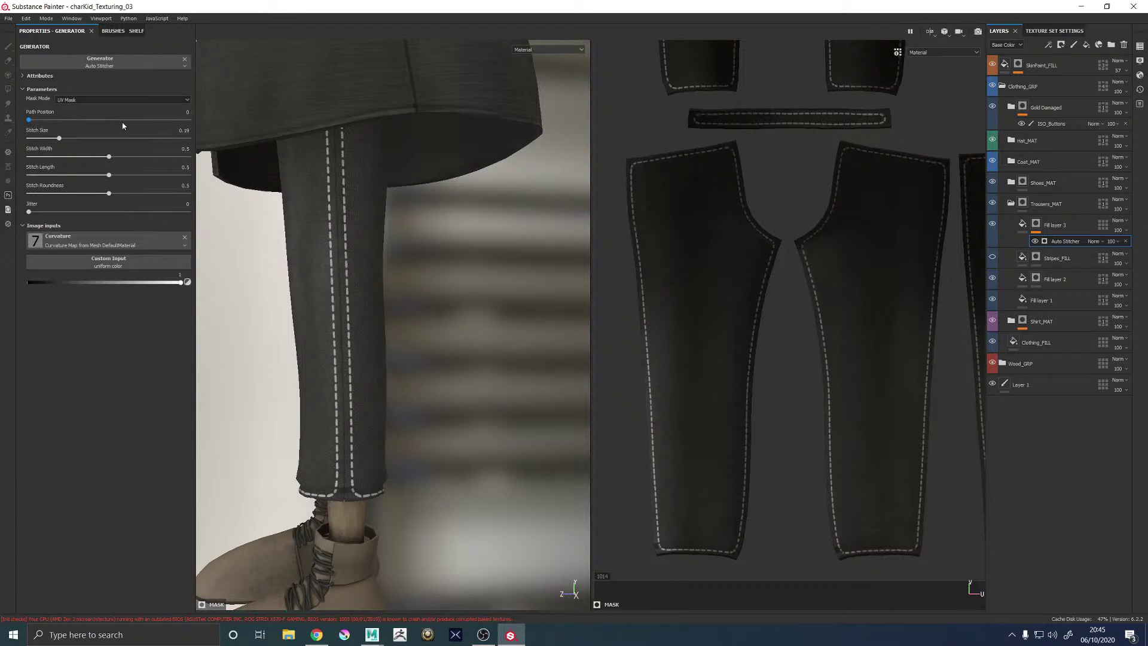
Try the Curvature mask mode on the trouser stitching and switch back to UV Mask
{"action": "left_click", "coordinate": [68, 100]}
{"action": "left_click", "coordinate": [75, 113]}
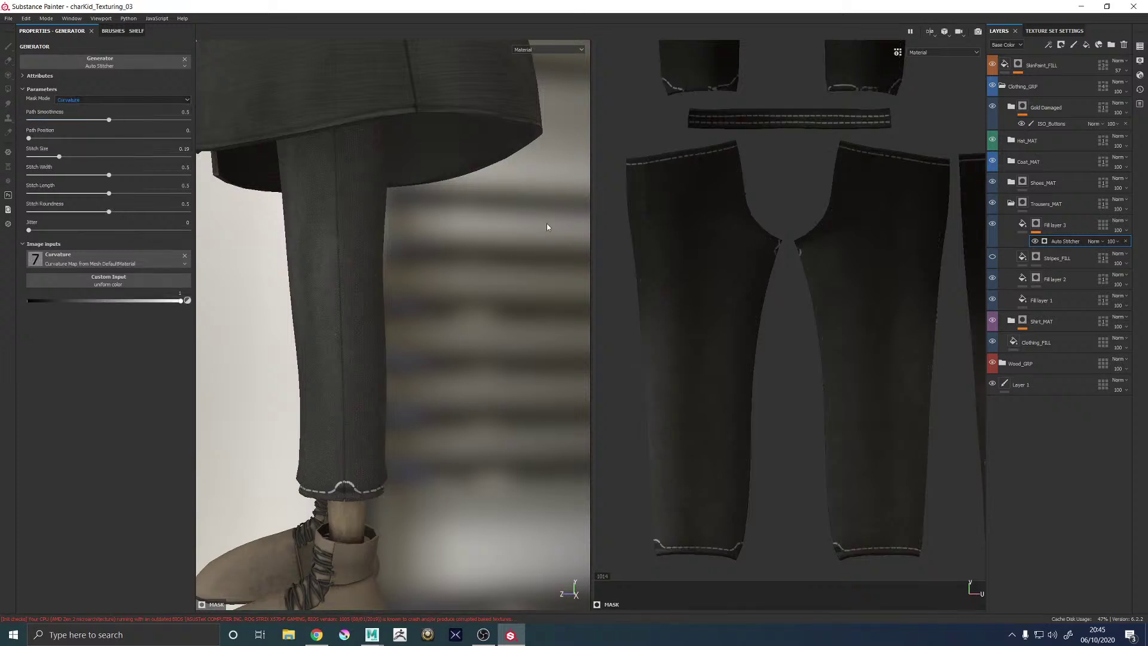
{"action": "left_click_drag", "start_coordinate": [434, 302], "coordinate": [356, 256], "text": "alt"}
{"action": "right_click_drag", "start_coordinate": [356, 256], "coordinate": [153, 244], "text": "alt"}
{"action": "middle_click_drag", "start_coordinate": [246, 165], "coordinate": [228, 231], "text": "alt"}
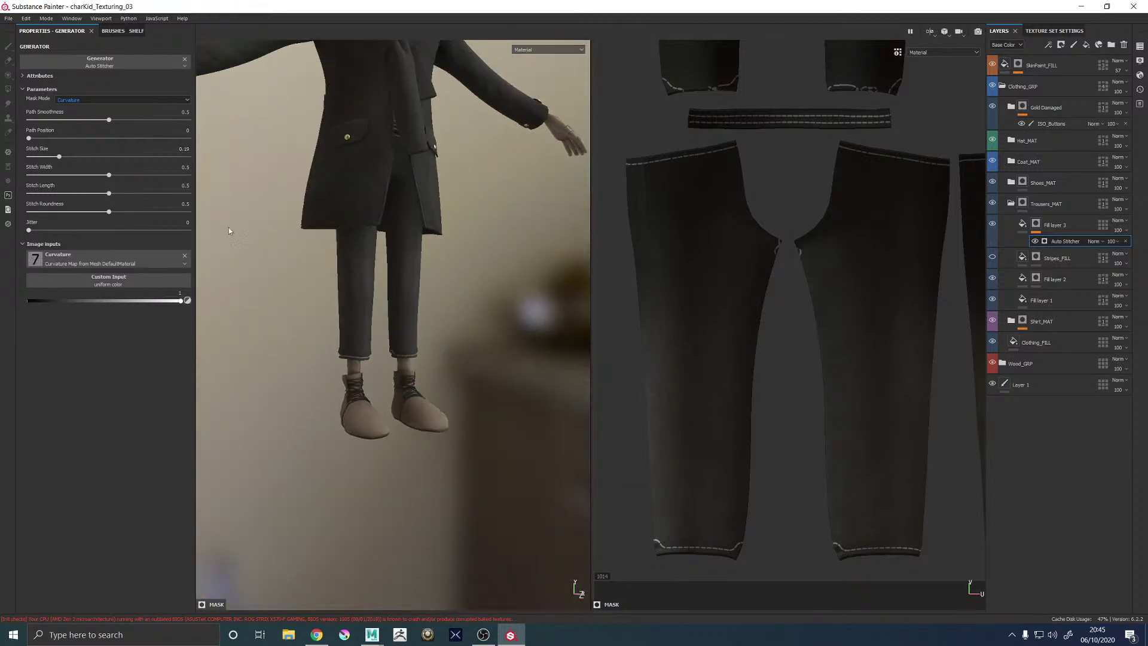
{"action": "left_click", "coordinate": [72, 100]}
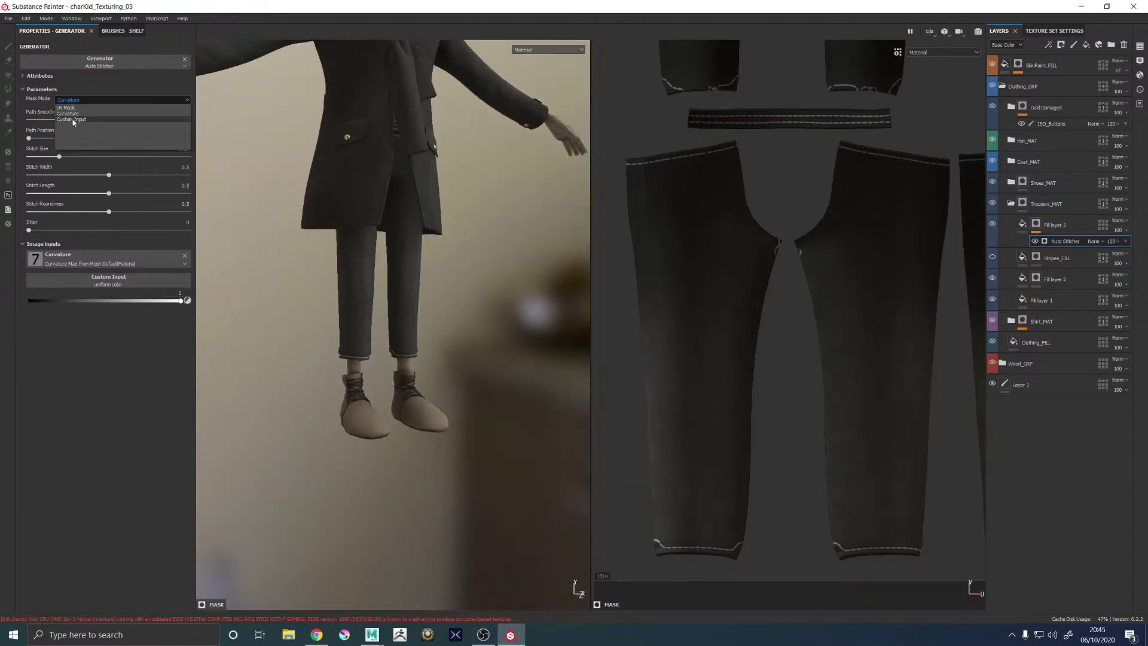
{"action": "left_click", "coordinate": [66, 108]}
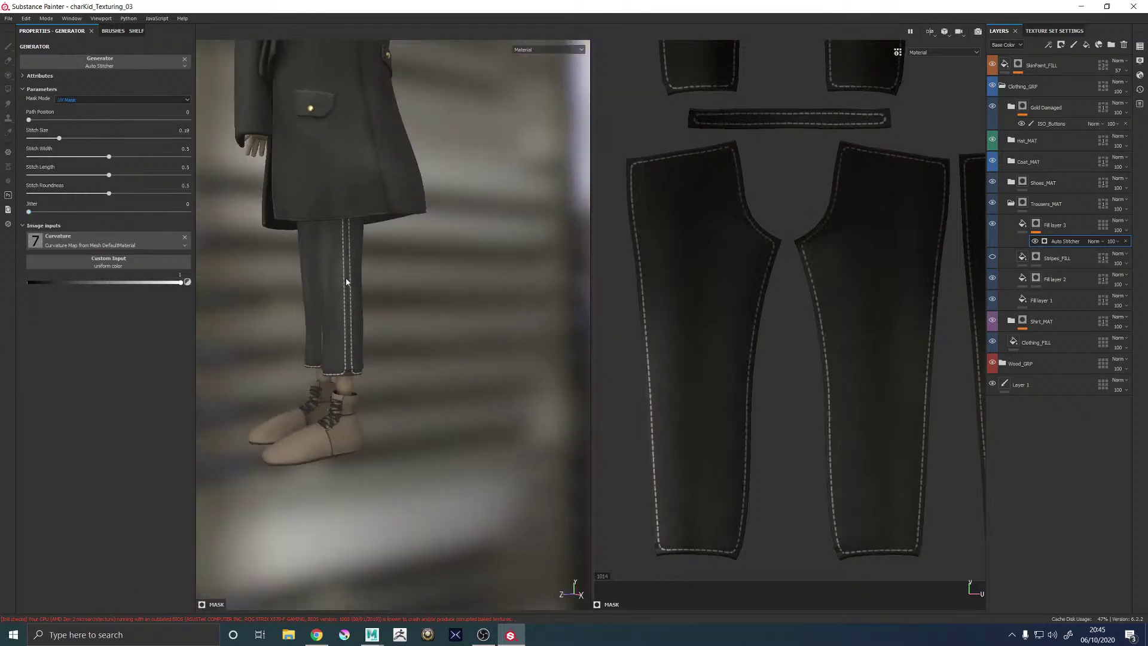
Refine the stitches with width 0.16, length 0.3, roundness 0.21 and jitter 0.74
{"action": "scroll", "coordinate": [345, 281], "scroll_direction": "up", "scroll_amount": 6}
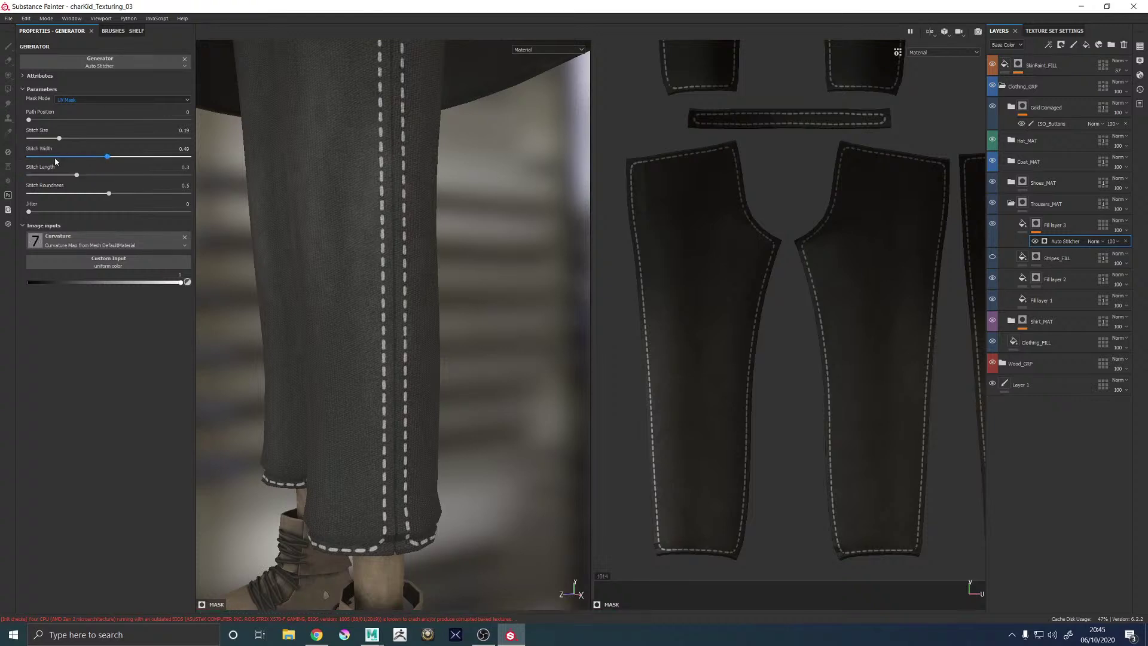
{"action": "left_click_drag", "start_coordinate": [55, 160], "coordinate": [54, 161]}
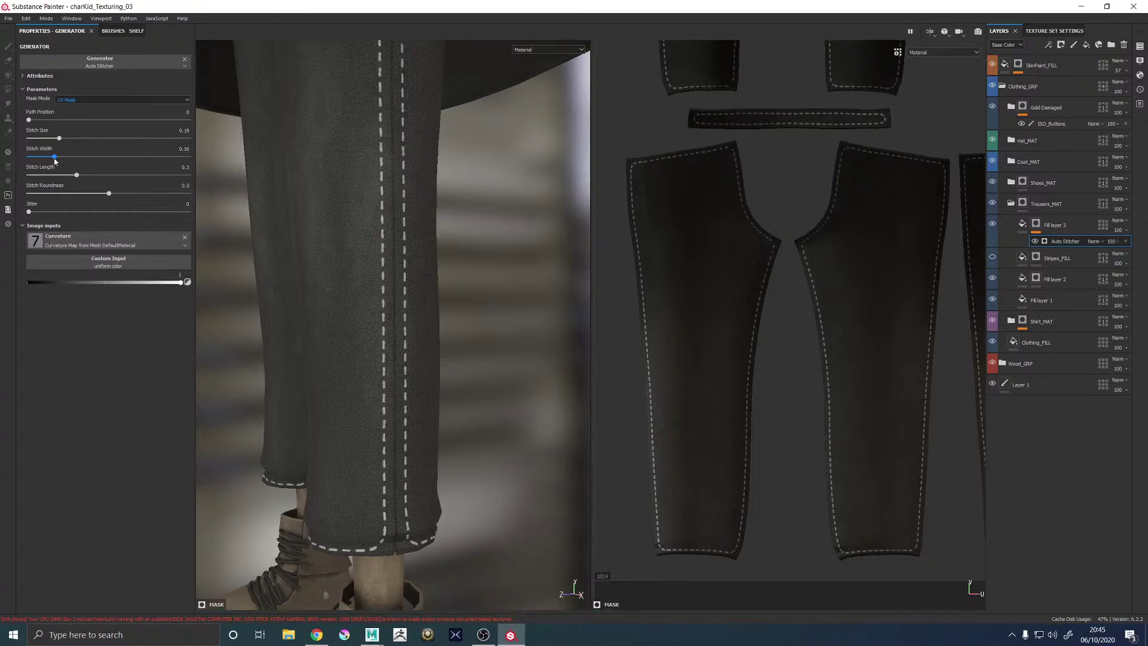
{"action": "left_click", "coordinate": [62, 194]}
{"action": "left_click_drag", "start_coordinate": [63, 213], "coordinate": [103, 212]}
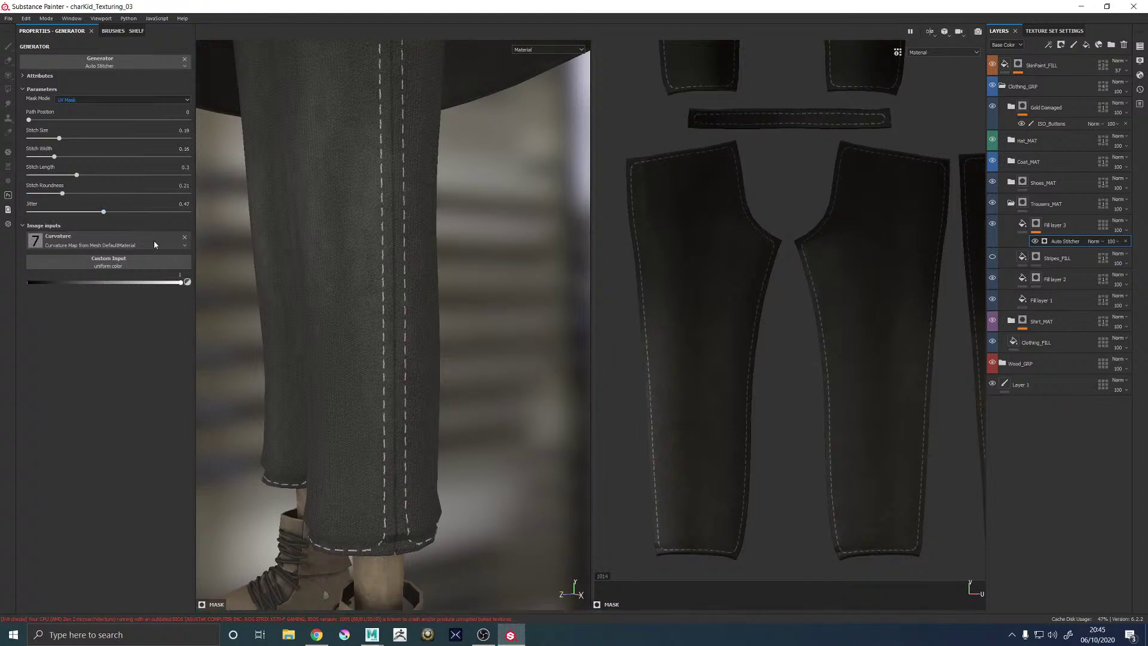
{"action": "left_click", "coordinate": [147, 212]}
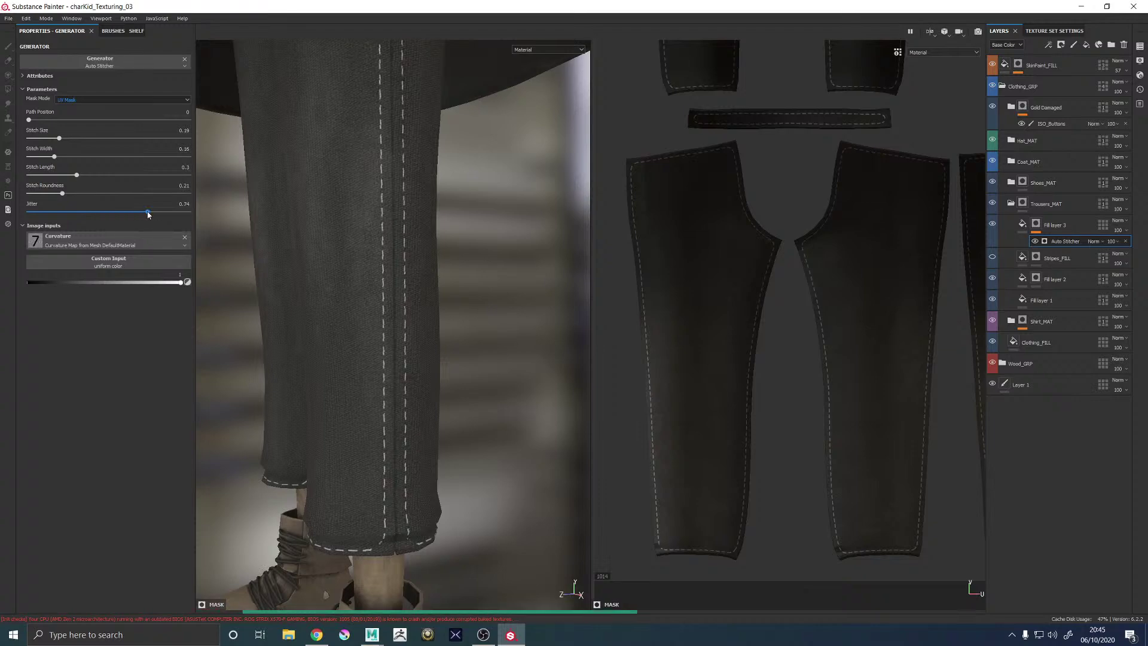
Raise the trouser stitching's Auto Stitcher jitter to 1
{"action": "left_click", "coordinate": [192, 213]}
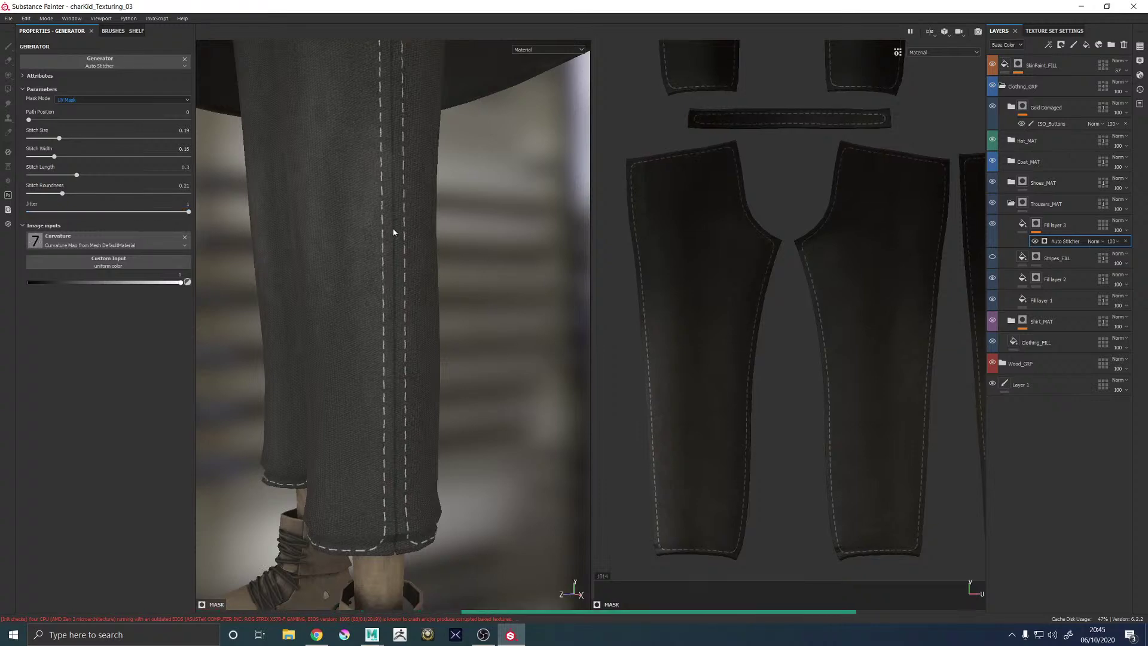
{"action": "right_click_drag", "start_coordinate": [510, 240], "coordinate": [269, 243], "text": "alt"}
{"action": "left_click_drag", "start_coordinate": [269, 242], "coordinate": [321, 223], "text": "alt"}
{"action": "middle_click_drag", "start_coordinate": [320, 223], "coordinate": [323, 279], "text": "alt"}
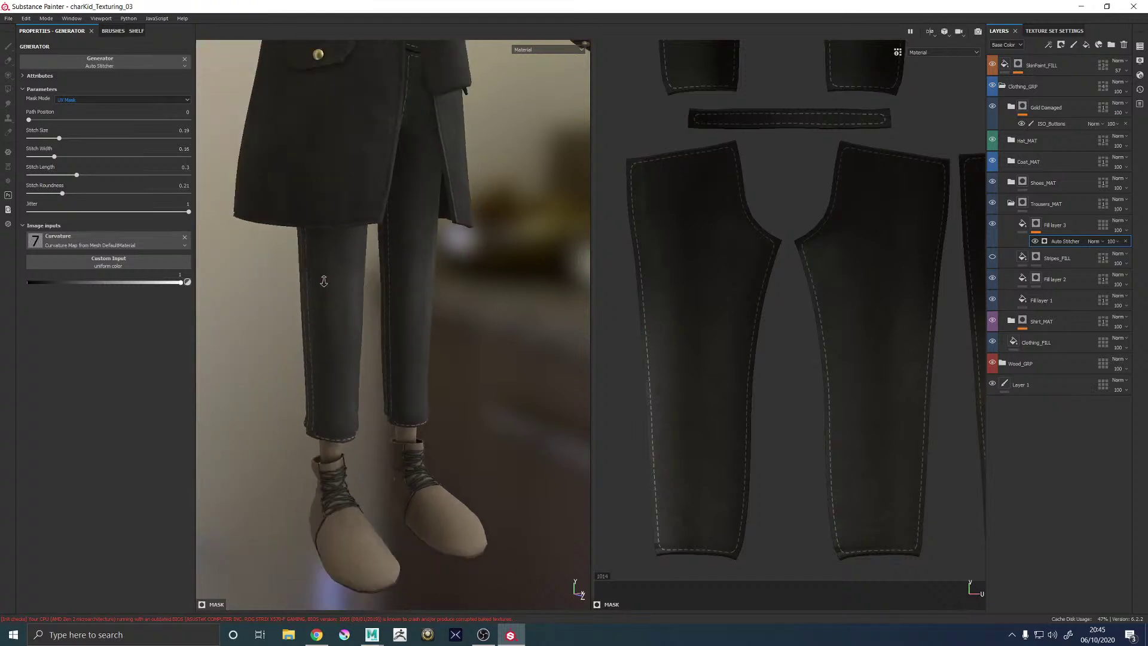
{"action": "right_click_drag", "start_coordinate": [323, 279], "coordinate": [257, 284], "text": "alt"}
Lower the opacity of the trouser stitching fill layer to 10
{"action": "left_click", "coordinate": [1067, 225]}
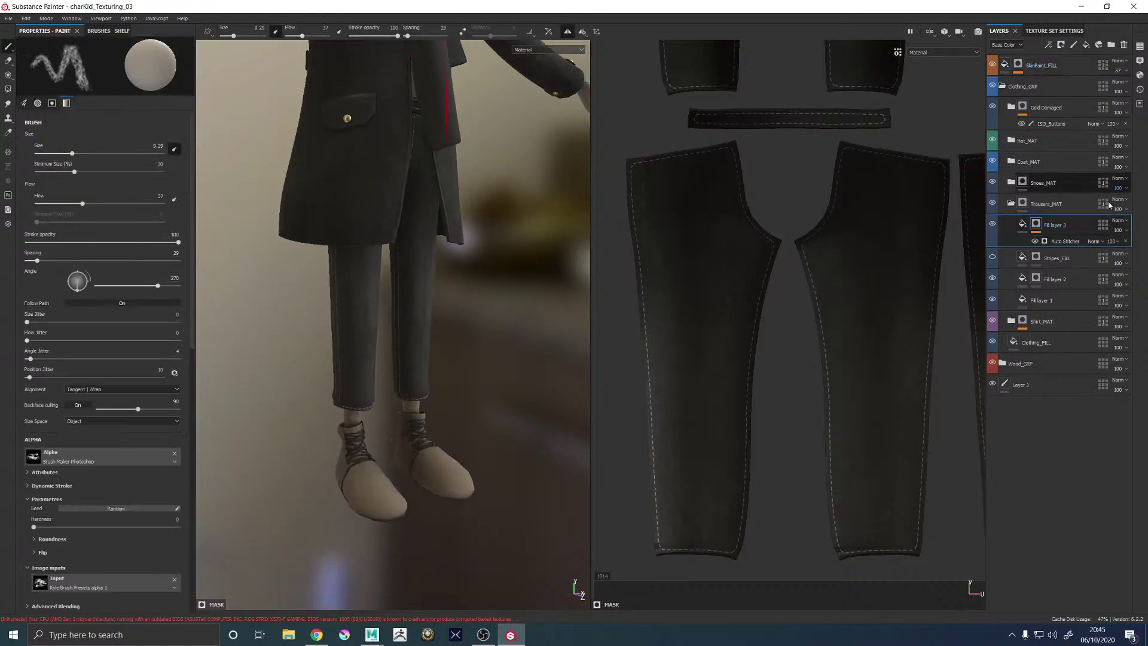
{"action": "left_click", "coordinate": [1127, 230]}
{"action": "left_click_drag", "start_coordinate": [1130, 245], "coordinate": [1121, 247]}
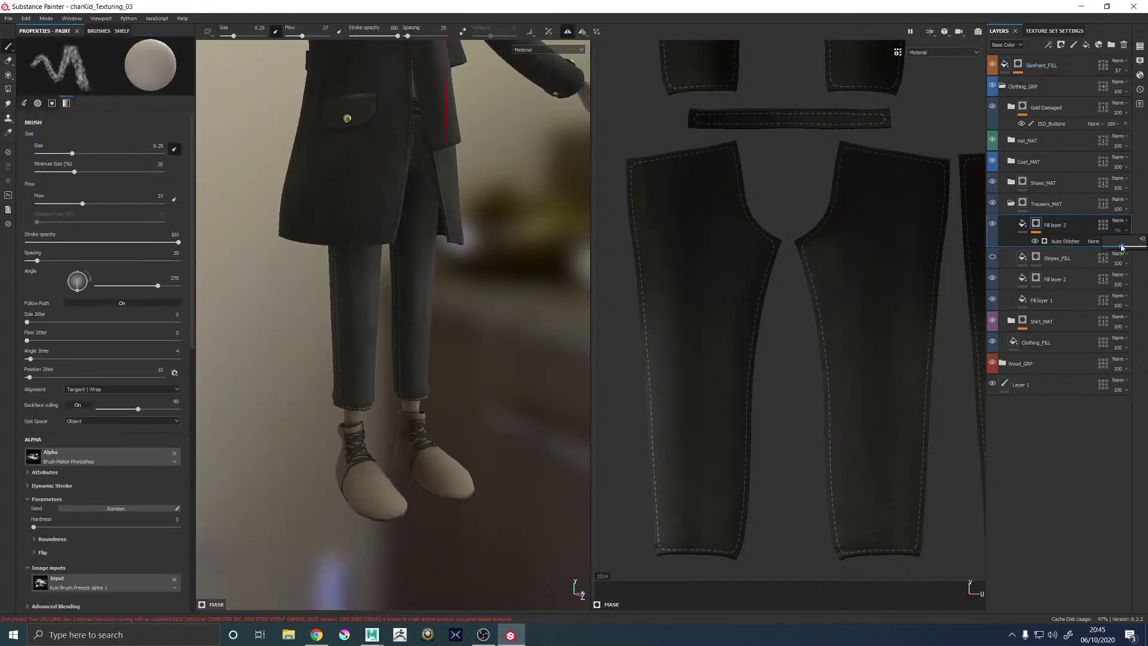
{"action": "scroll", "coordinate": [287, 333], "scroll_direction": "up", "scroll_amount": 5}
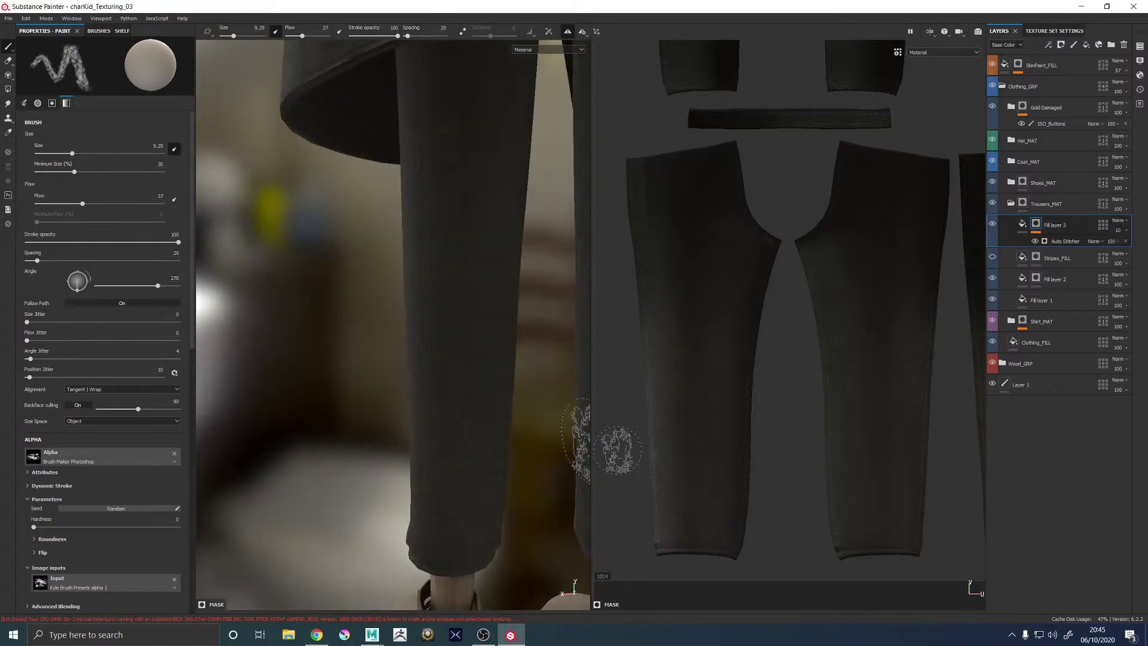
{"action": "left_click_drag", "start_coordinate": [418, 358], "coordinate": [408, 412], "text": "alt"}
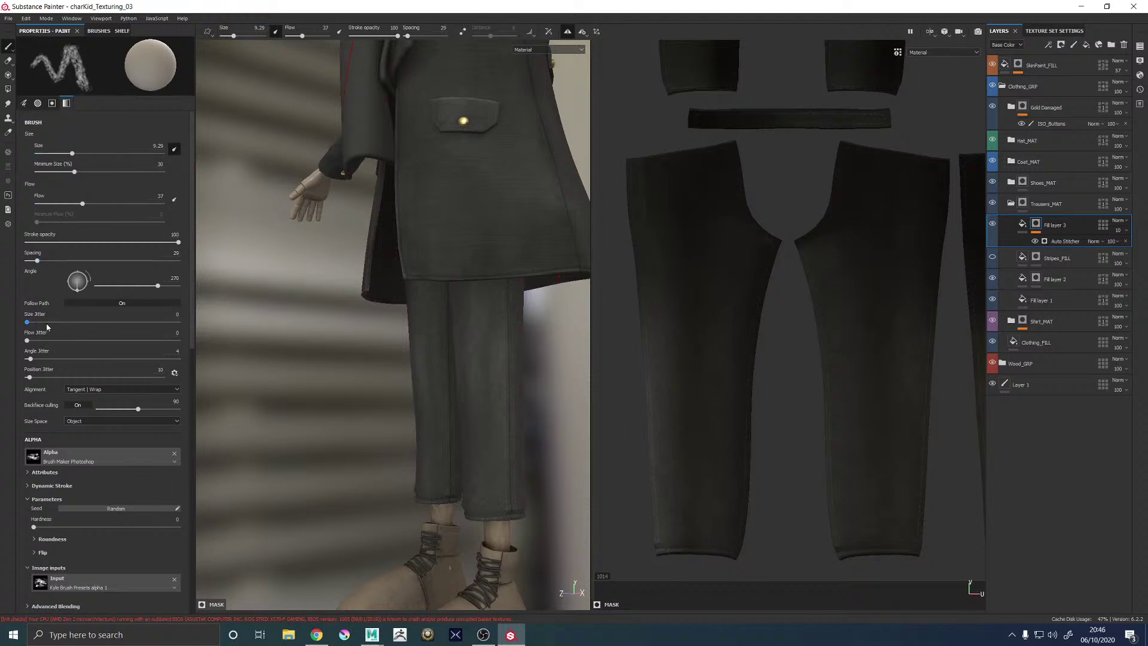
{"action": "scroll", "coordinate": [632, 159], "scroll_direction": "down", "scroll_amount": 2}
{"action": "scroll", "coordinate": [645, 166], "scroll_direction": "up", "scroll_amount": 5}
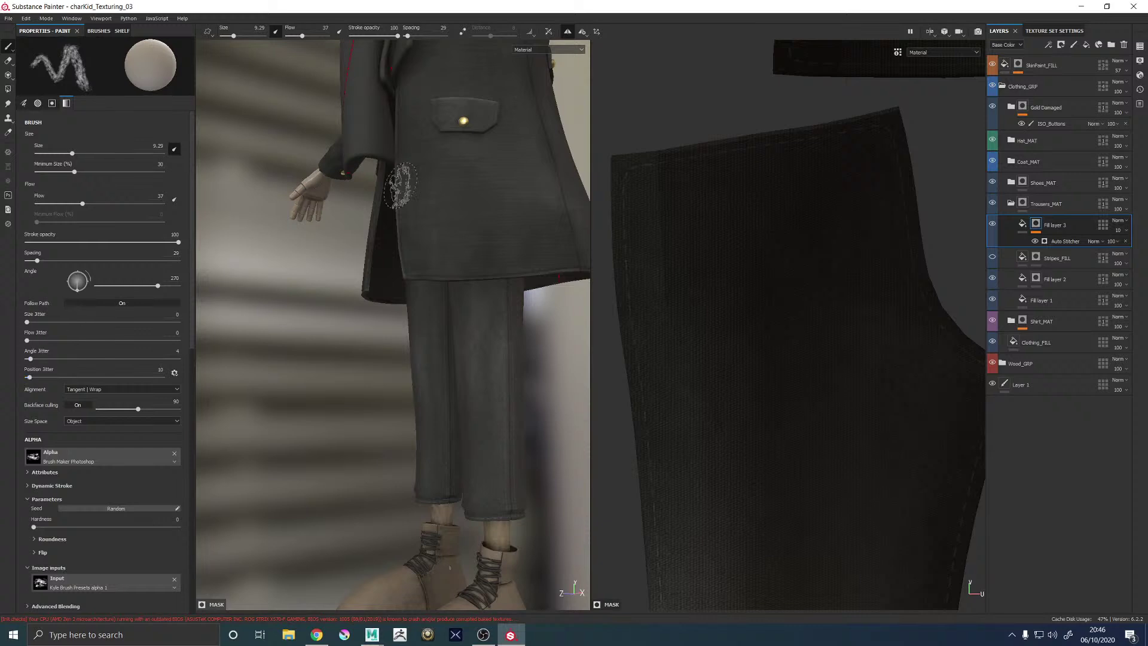
Try Auto Stitcher path positions of 0.1 and 1 on the trouser stitching, returning the position to 0
{"action": "left_click", "coordinate": [1064, 241]}
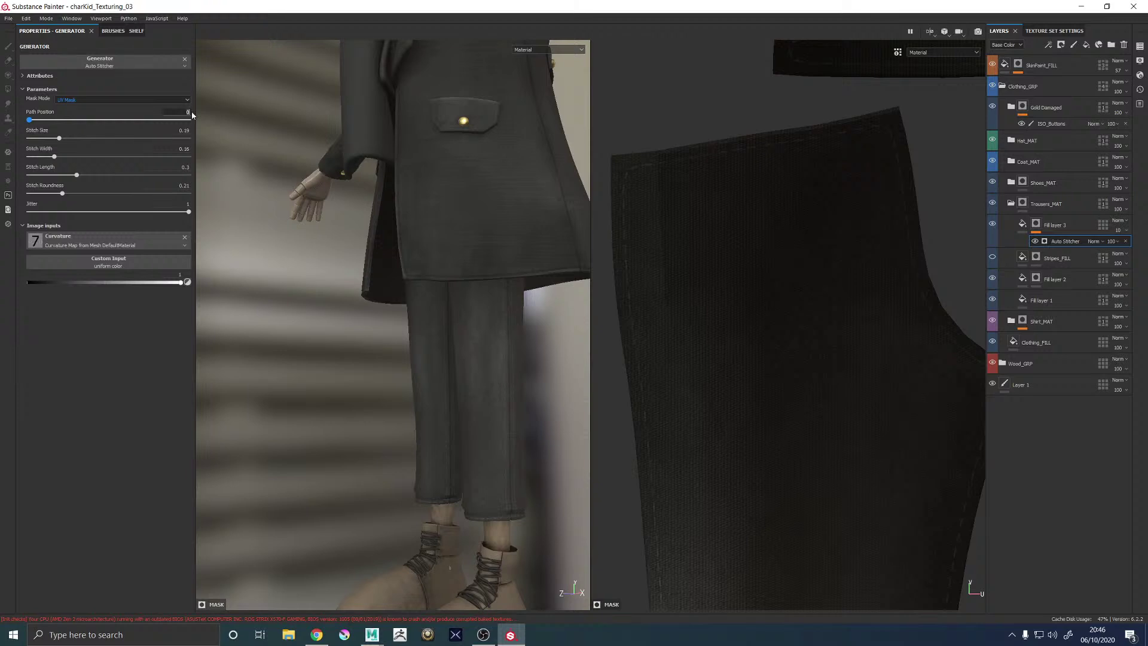
{"action": "key", "text": "Return"}
{"action": "middle_click_drag", "start_coordinate": [500, 274], "coordinate": [421, 211], "text": "alt"}
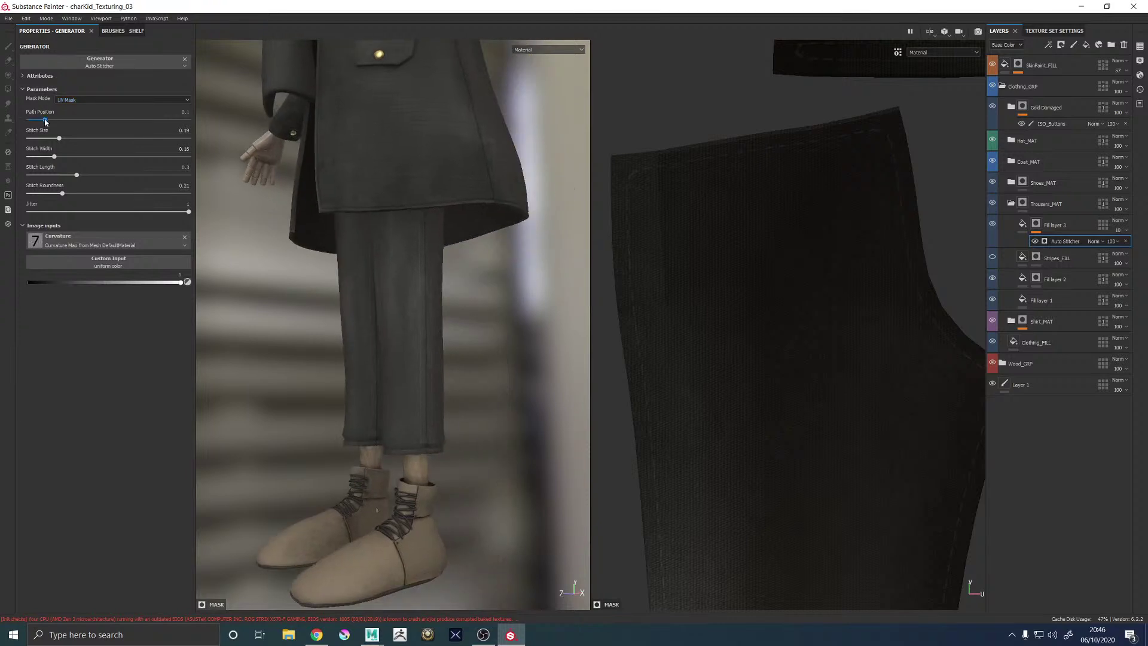
{"action": "left_click_drag", "start_coordinate": [45, 120], "coordinate": [285, 117]}
{"action": "left_click_drag", "start_coordinate": [355, 358], "coordinate": [403, 353], "text": "alt"}
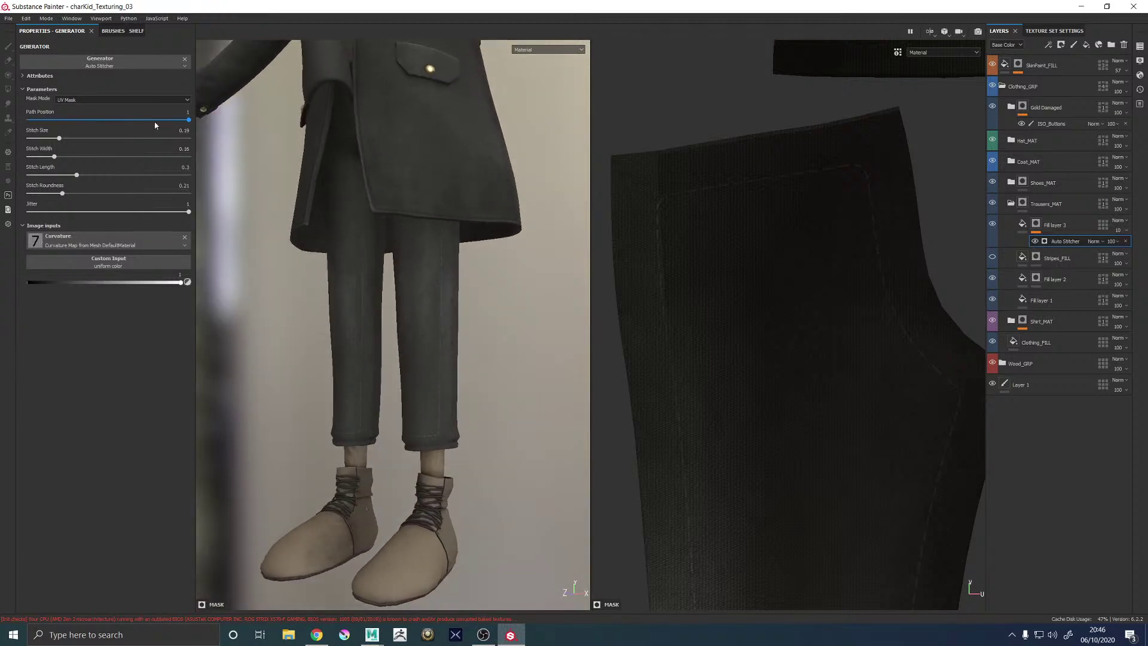
{"action": "left_click_drag", "start_coordinate": [188, 119], "coordinate": [2, 125]}
Add a fill layer above the stitching layer with a black mask, and add a fill effect to that mask
{"action": "left_click", "coordinate": [1056, 226]}
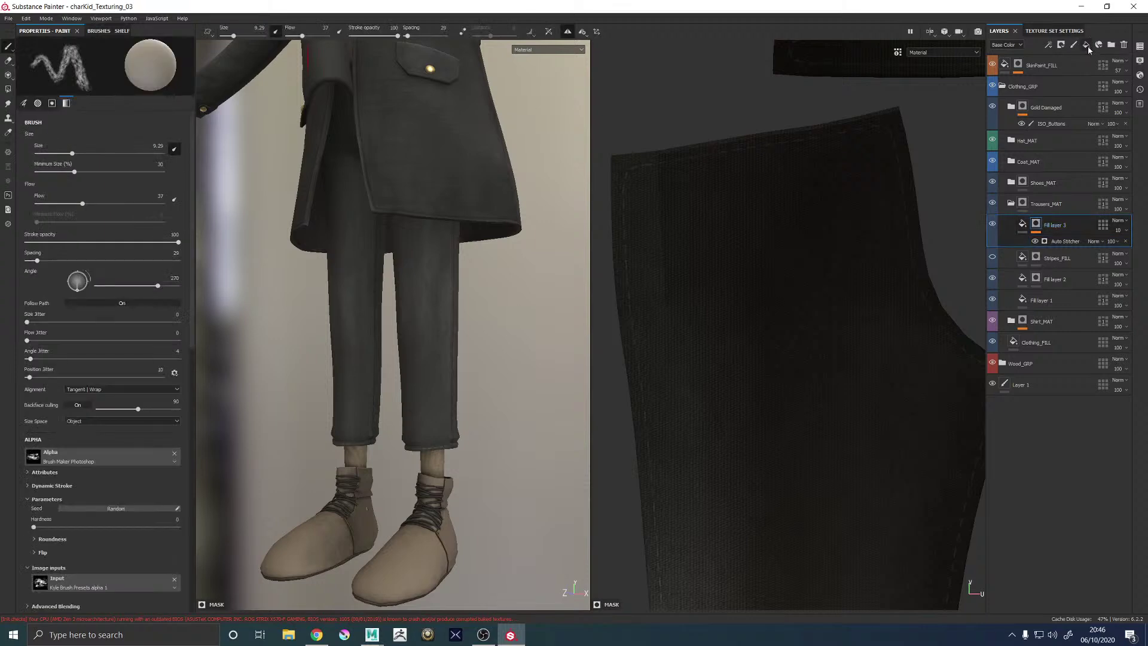
{"action": "left_click", "coordinate": [1087, 46]}
{"action": "right_click", "coordinate": [1053, 224]}
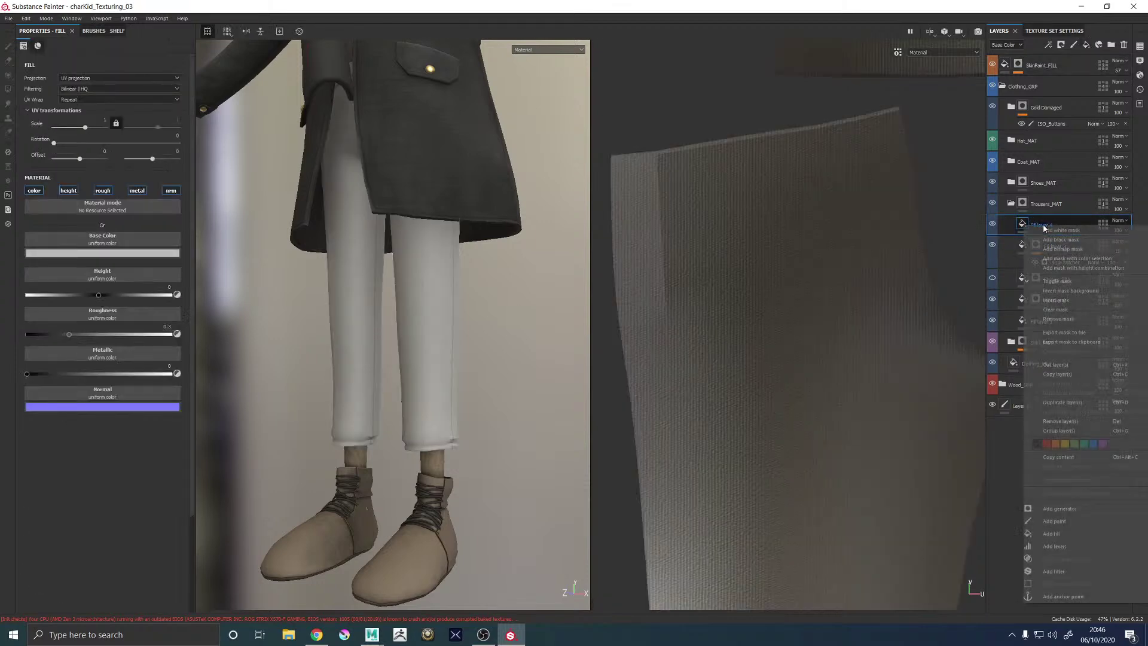
{"action": "left_click", "coordinate": [1068, 240]}
{"action": "right_click", "coordinate": [1034, 224]}
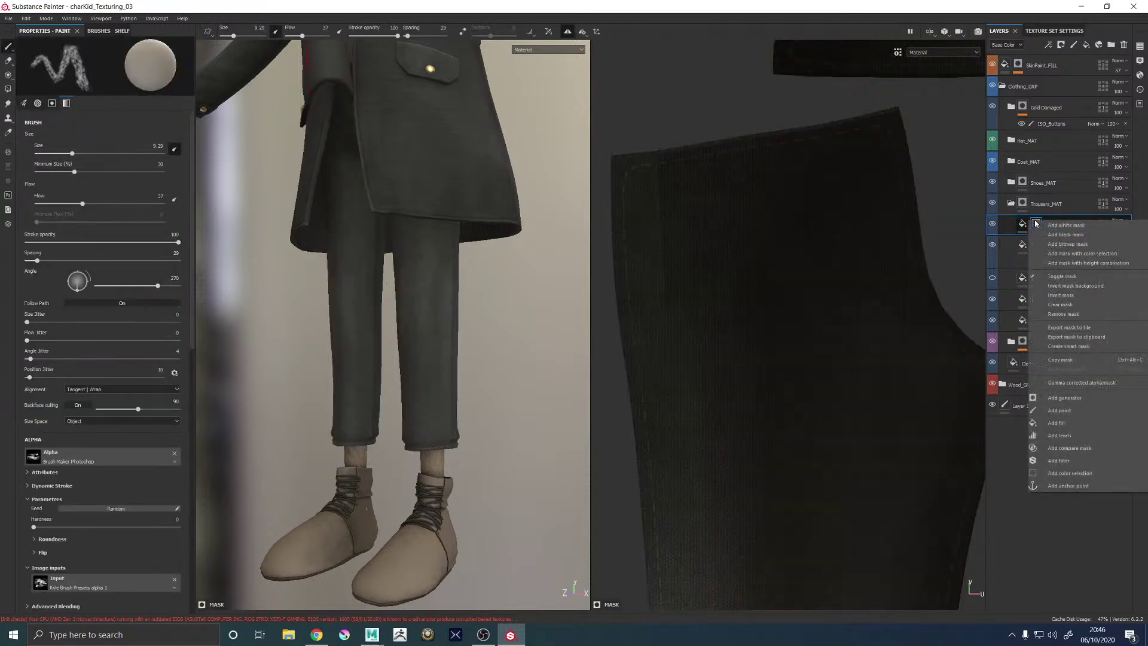
{"action": "left_click", "coordinate": [1056, 422]}
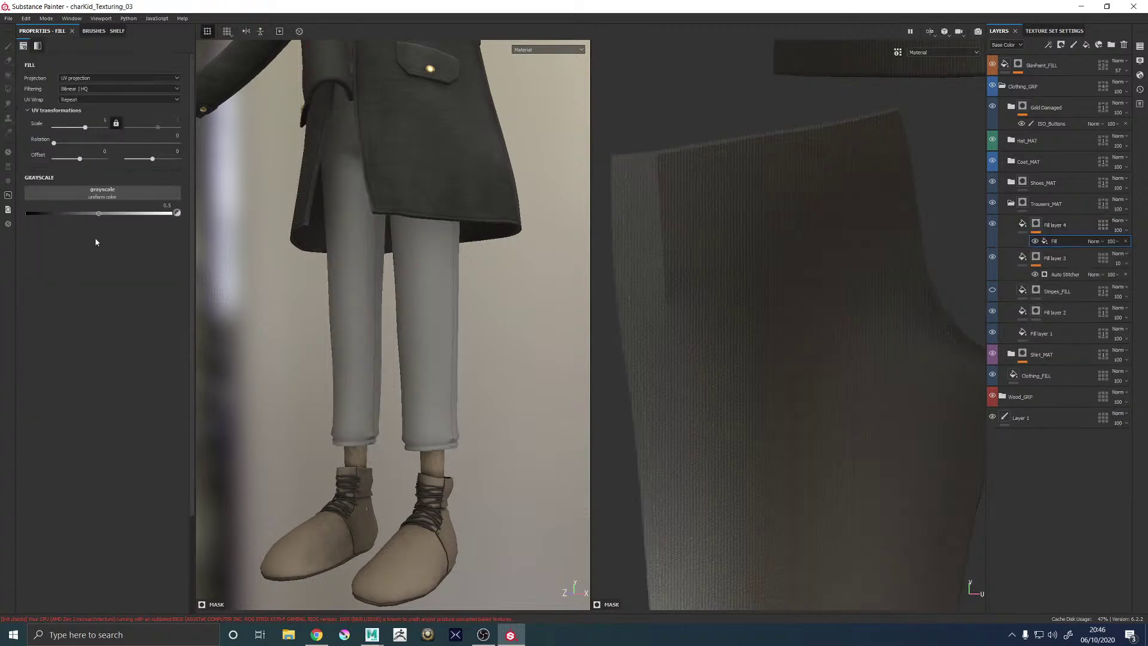
Search the mask fill's grayscale resources for "lines" and preview the line patterns
{"action": "left_click", "coordinate": [81, 193]}
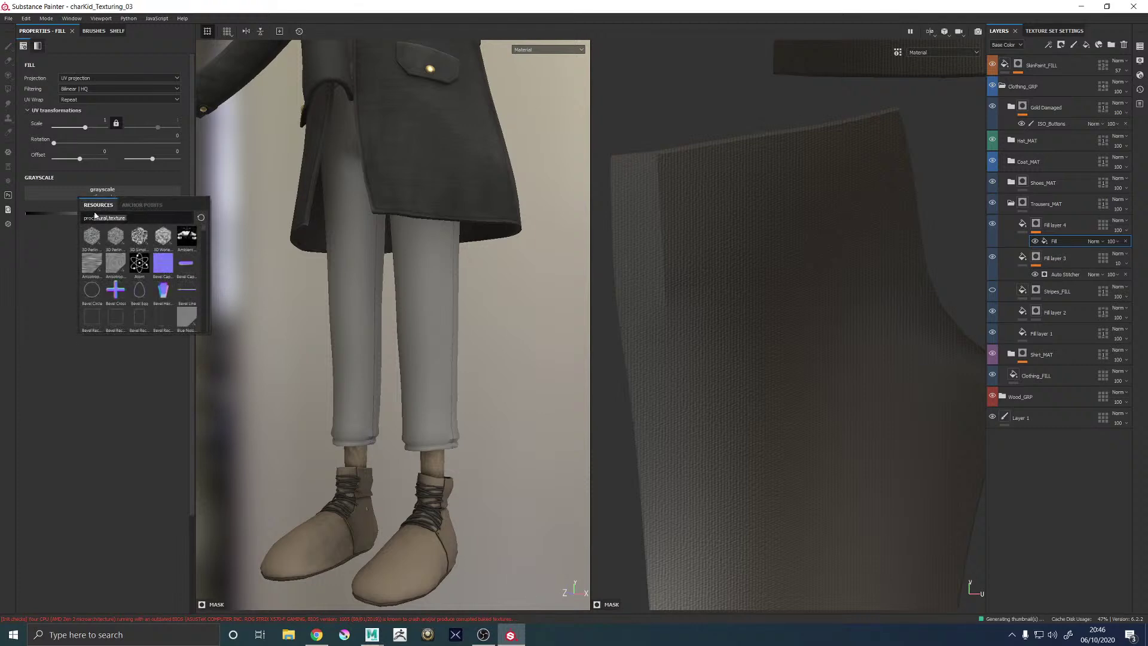
{"action": "key", "text": "BackSpace"}
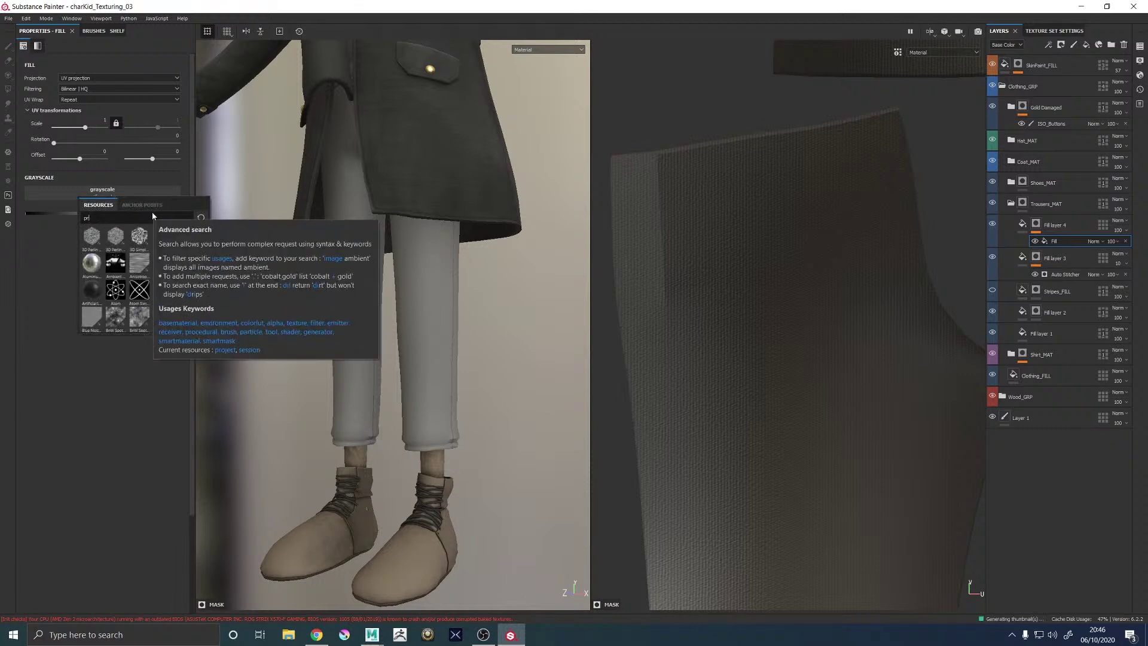
{"action": "type", "text": "lines"}
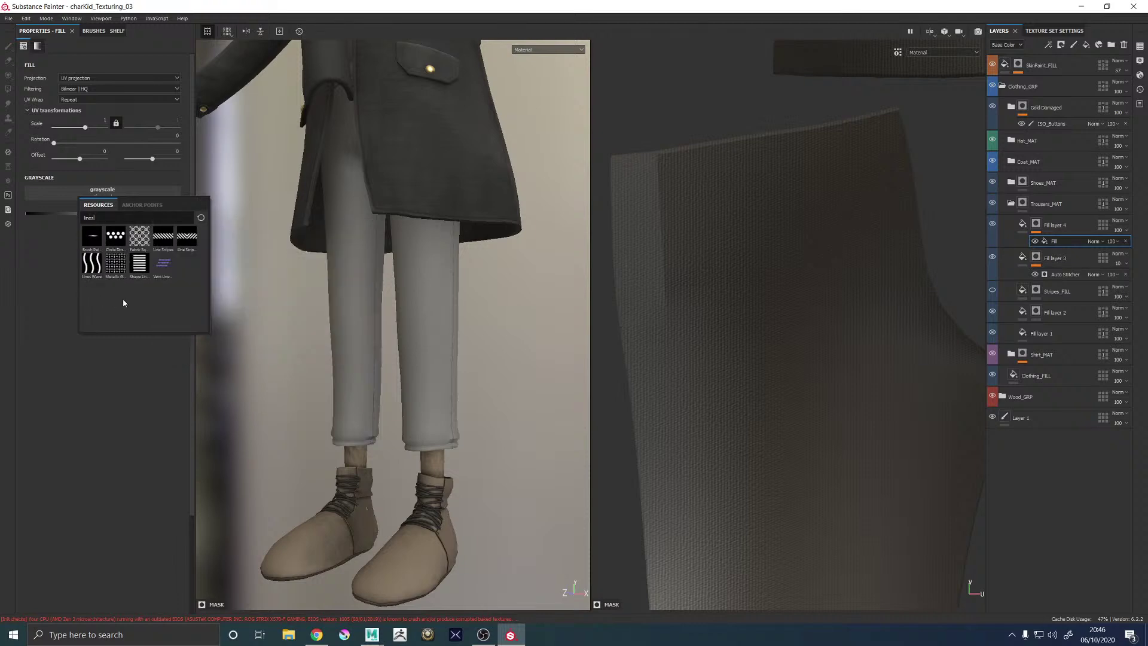
{"action": "mouse_move", "coordinate": [143, 269]}
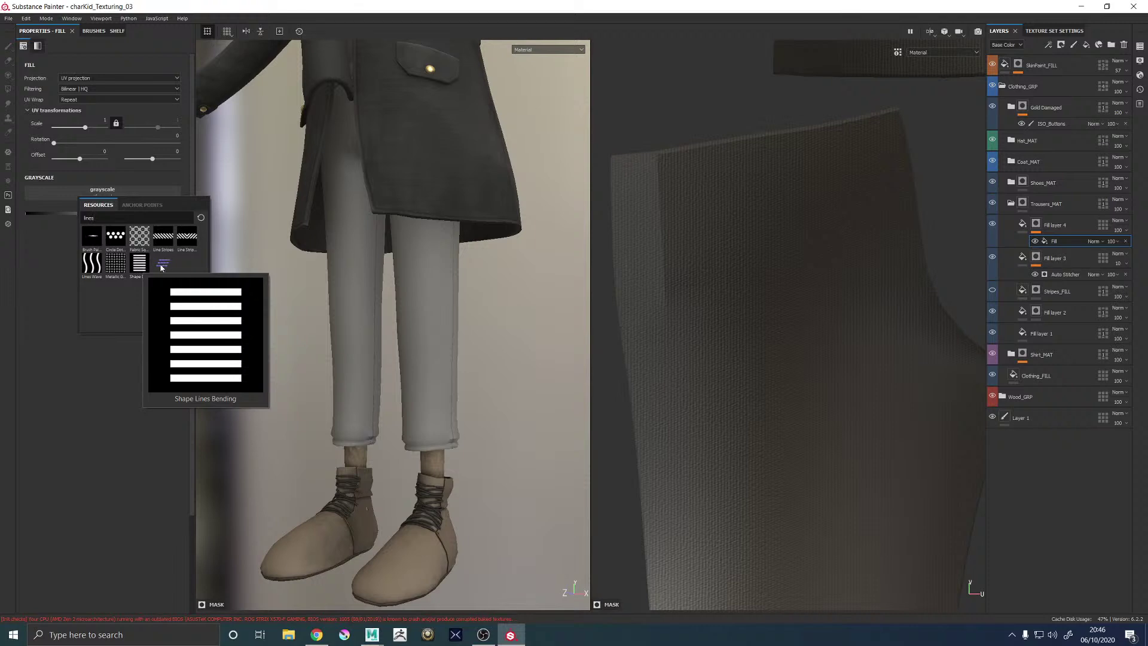
Search the grayscale resources for "scratc" and apply Grunge Scratch Generator to the new layer's mask fill
{"action": "left_click", "coordinate": [118, 219]}
{"action": "type", "text": "scratc"}
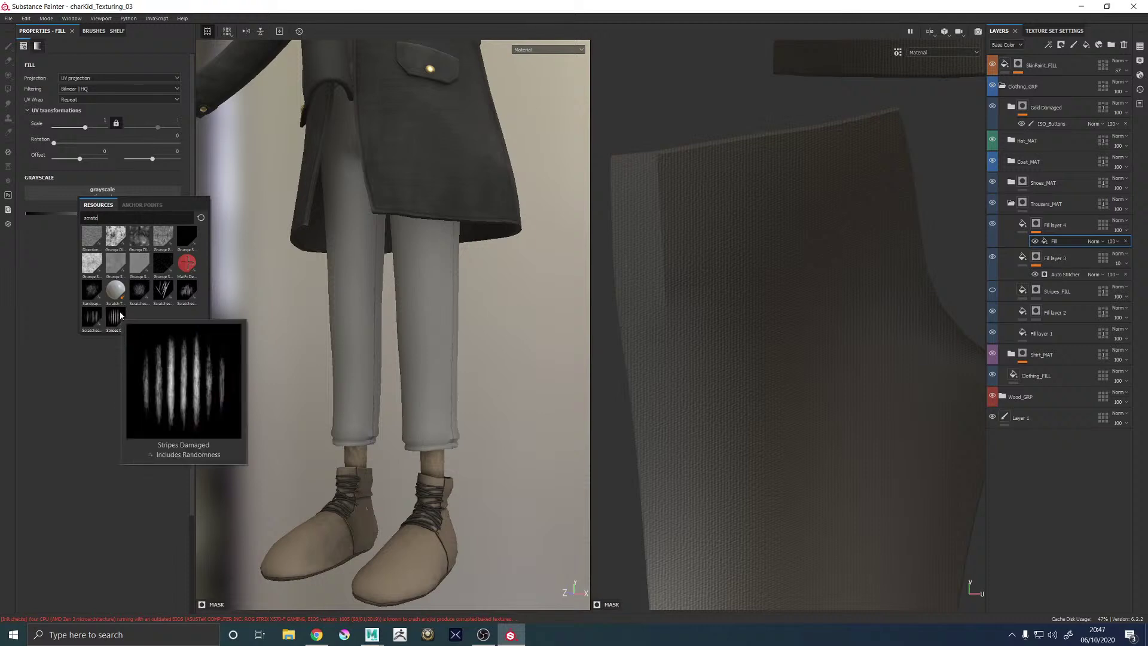
{"action": "mouse_move", "coordinate": [161, 290]}
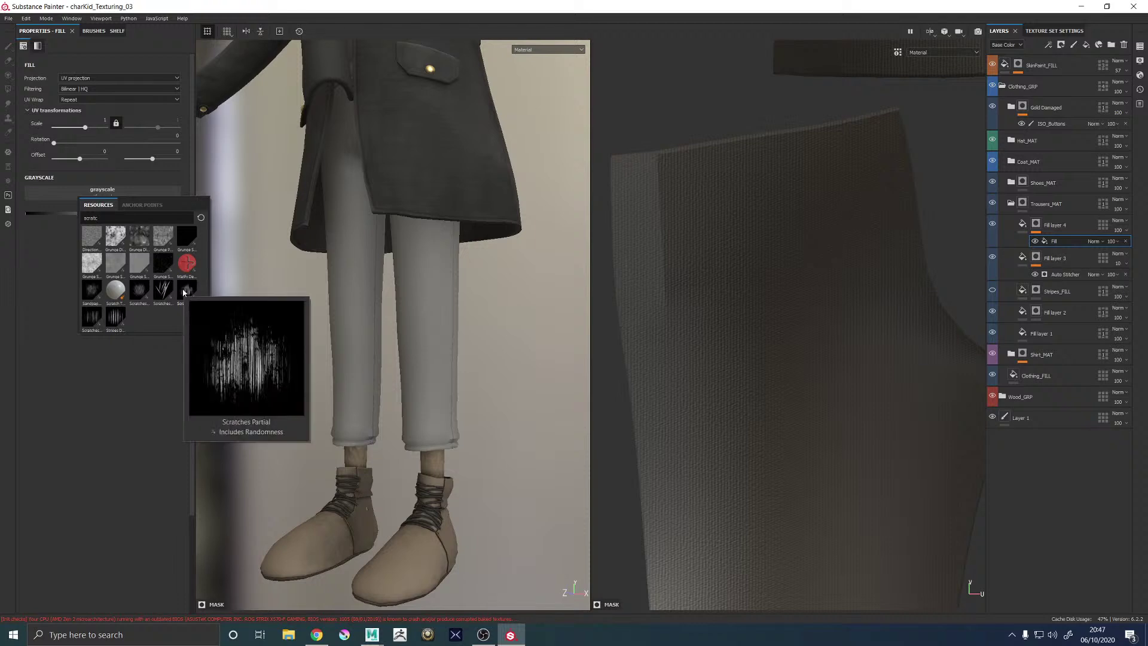
{"action": "mouse_move", "coordinate": [184, 236]}
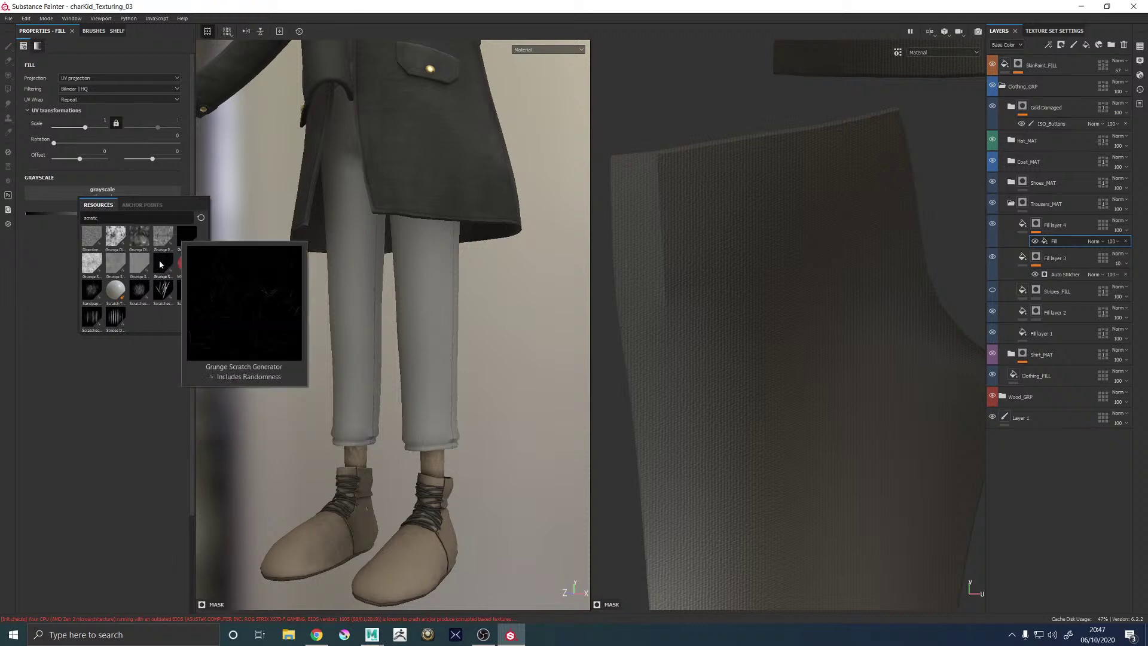
{"action": "mouse_move", "coordinate": [141, 267]}
{"action": "mouse_move", "coordinate": [83, 265]}
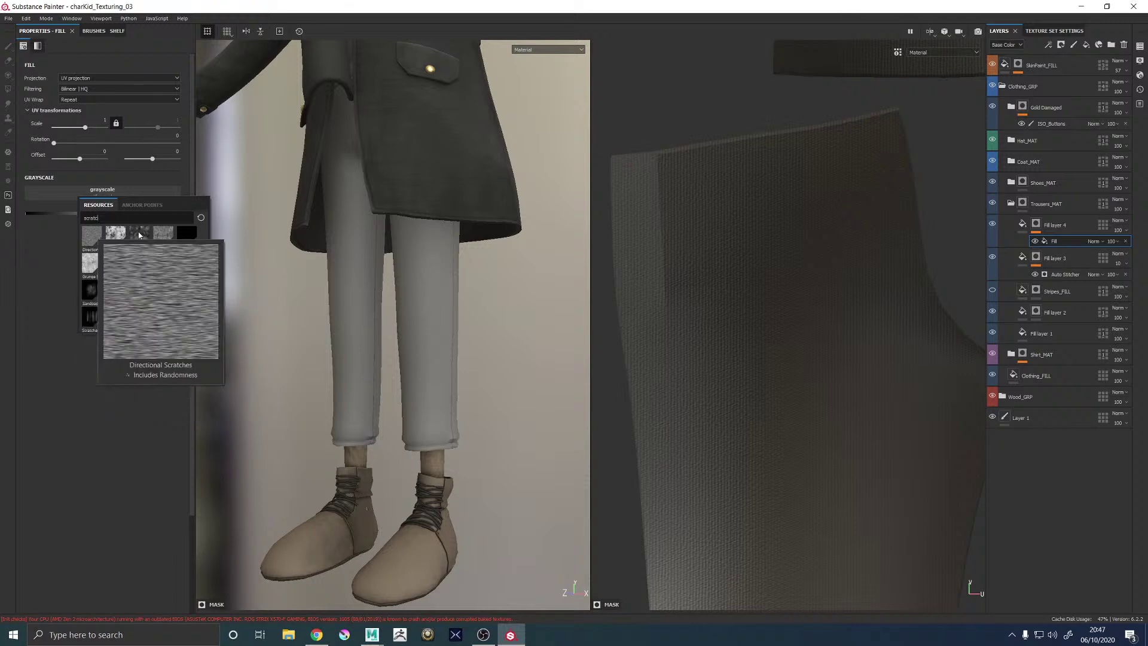
{"action": "mouse_move", "coordinate": [143, 235]}
{"action": "mouse_move", "coordinate": [92, 235]}
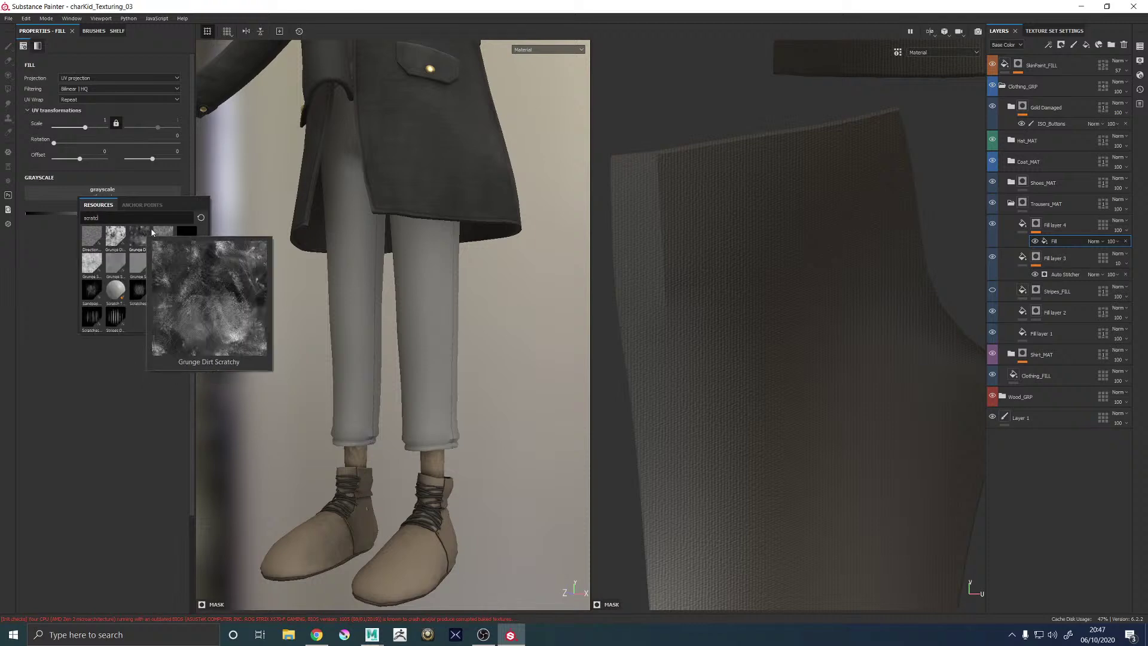
{"action": "left_click", "coordinate": [188, 233]}
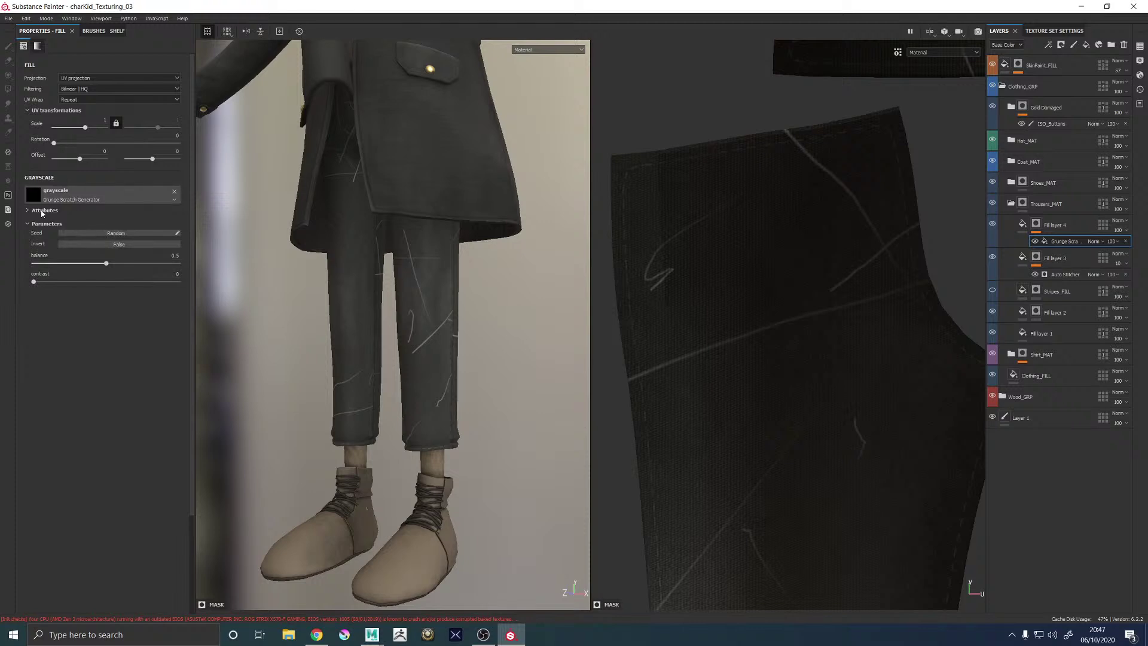
Reduce the Grunge Scratch Generator's balance to 0.38 and raise its contrast to the maximum
{"action": "left_click", "coordinate": [27, 211]}
{"action": "left_click", "coordinate": [27, 211]}
{"action": "mouse_move", "coordinate": [106, 263]}
{"action": "left_mouse_down"}
{"action": "mouse_move", "coordinate": [47, 266]}
{"action": "mouse_move", "coordinate": [89, 266]}
{"action": "left_mouse_up"}
{"action": "left_click_drag", "start_coordinate": [401, 315], "coordinate": [475, 315], "text": "alt"}
{"action": "right_click_drag", "start_coordinate": [475, 315], "coordinate": [216, 319], "text": "alt"}
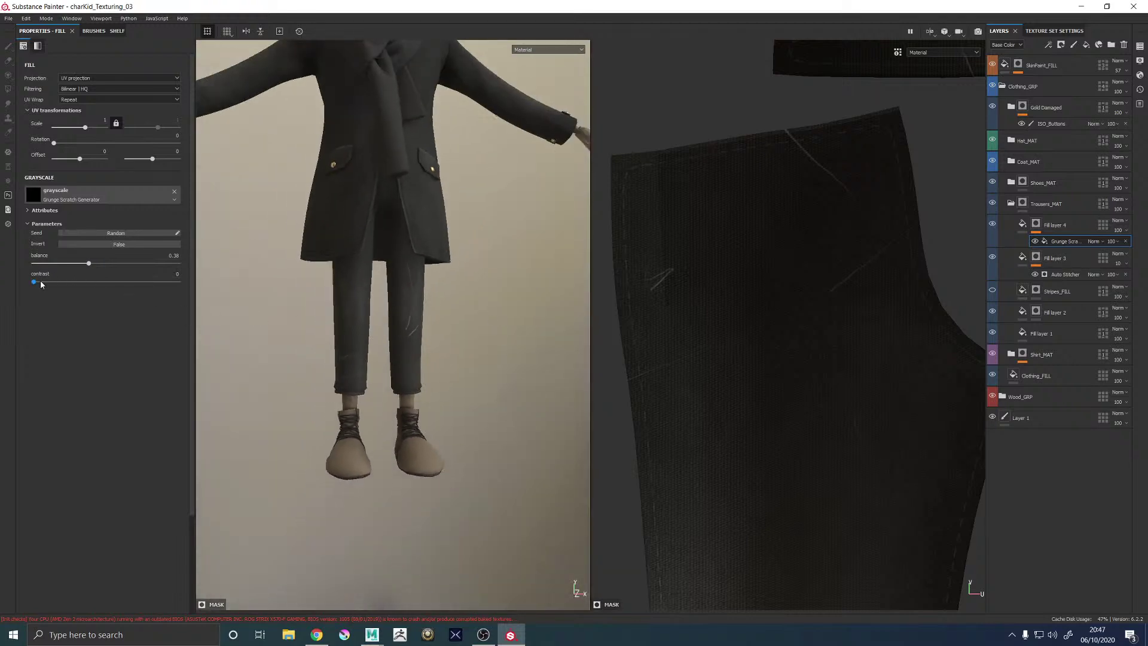
{"action": "left_click_drag", "start_coordinate": [34, 281], "coordinate": [185, 284]}
Replace the mask fill's grayscale texture with Directional Scratches and rotate it 90 degrees
{"action": "left_click", "coordinate": [51, 194]}
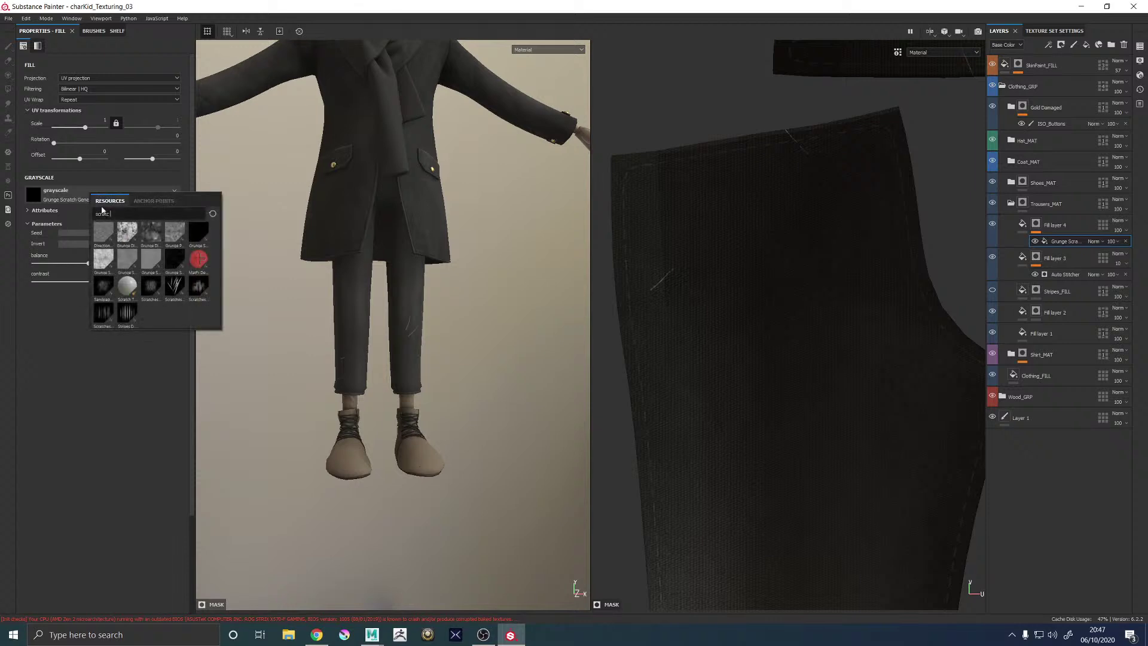
{"action": "left_click", "coordinate": [99, 231]}
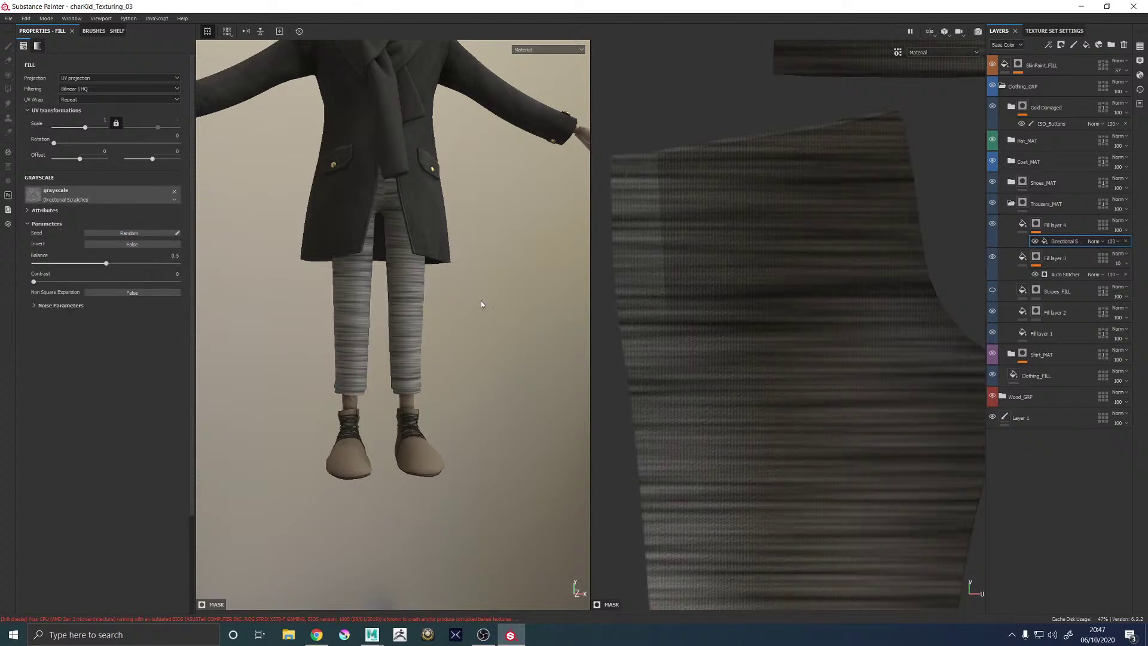
{"action": "mouse_move", "coordinate": [551, 304]}
{"action": "right_mouse_down", "text": "alt"}
{"action": "mouse_move", "coordinate": [525, 295]}
{"action": "mouse_move", "coordinate": [508, 351]}
{"action": "mouse_move", "coordinate": [505, 306]}
{"action": "right_mouse_up", "text": "alt"}
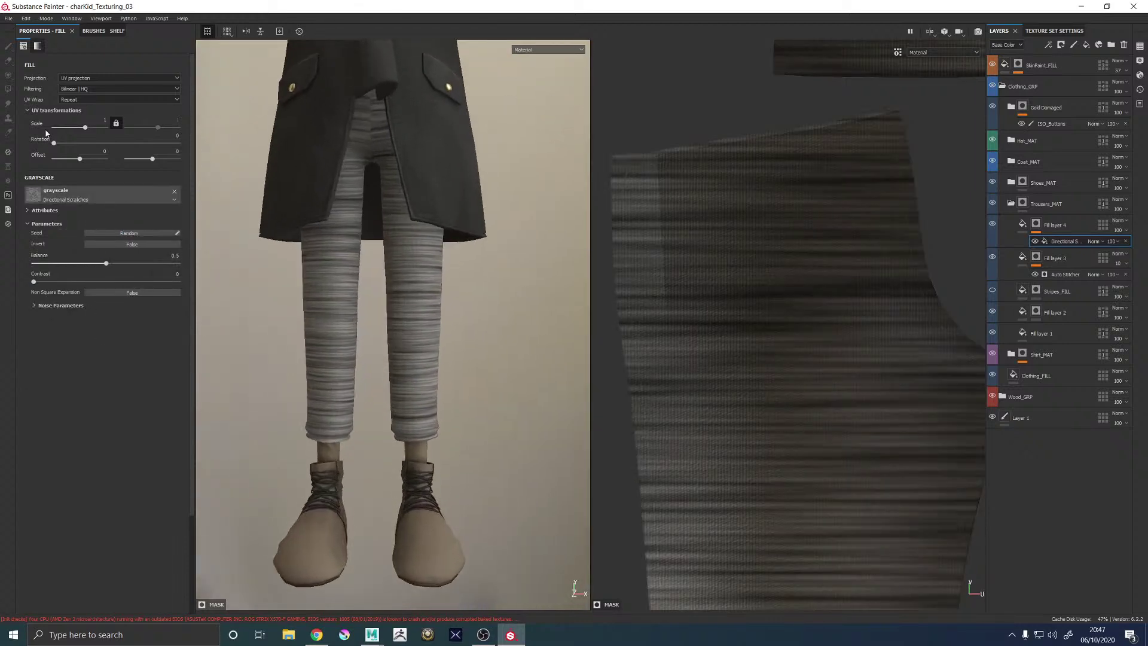
{"action": "left_click_drag", "start_coordinate": [53, 143], "coordinate": [71, 143]}
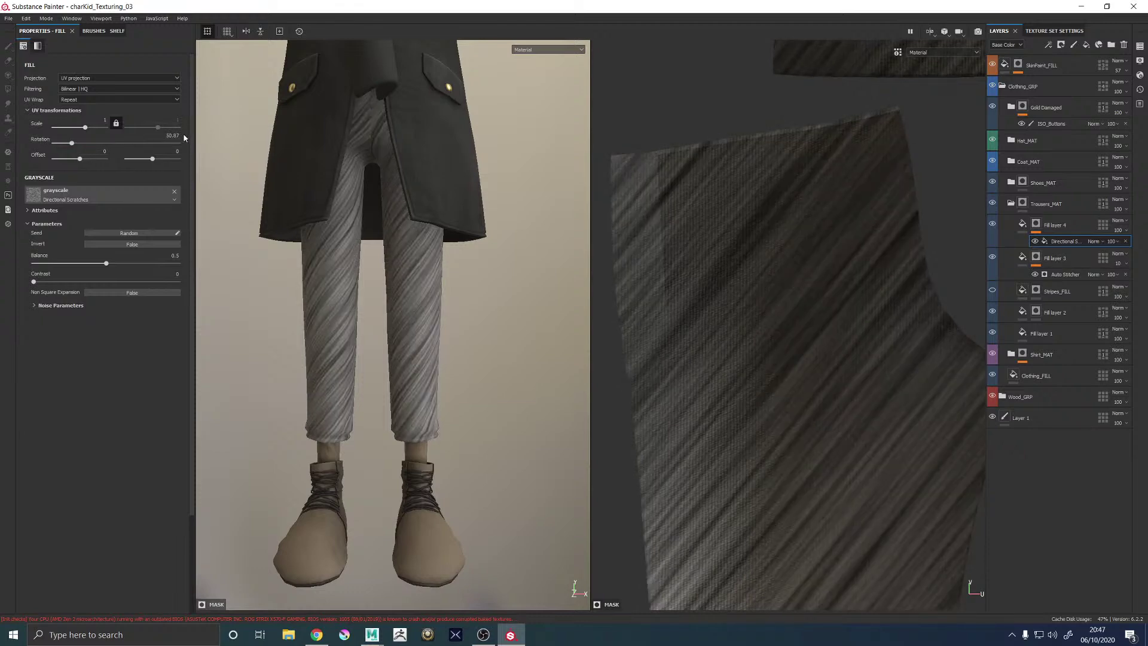
{"action": "left_click", "coordinate": [184, 138]}
{"action": "type", "text": "90"}
{"action": "key", "text": "Return"}
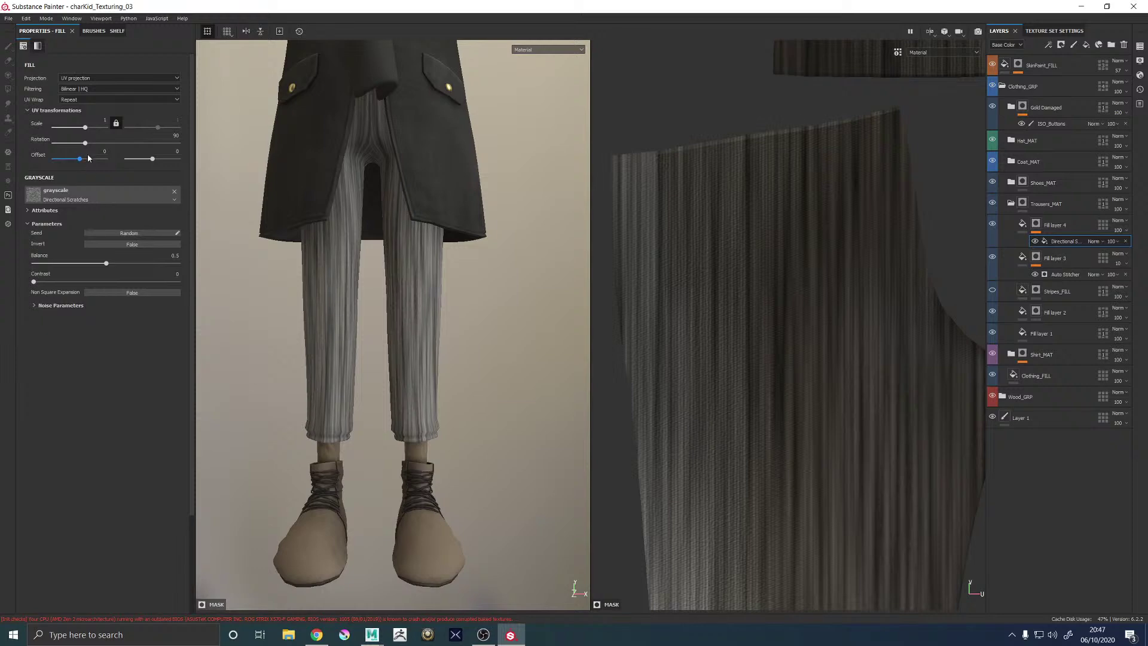
Unlink the Directional Scratches' UV scale, setting the second axis to 128 and the first to about -1.52
{"action": "left_click", "coordinate": [116, 123]}
{"action": "left_click_drag", "start_coordinate": [159, 128], "coordinate": [136, 132]}
{"action": "left_click_drag", "start_coordinate": [252, 167], "coordinate": [247, 129], "text": "alt"}
{"action": "right_click_drag", "start_coordinate": [247, 130], "coordinate": [487, 323], "text": "alt"}
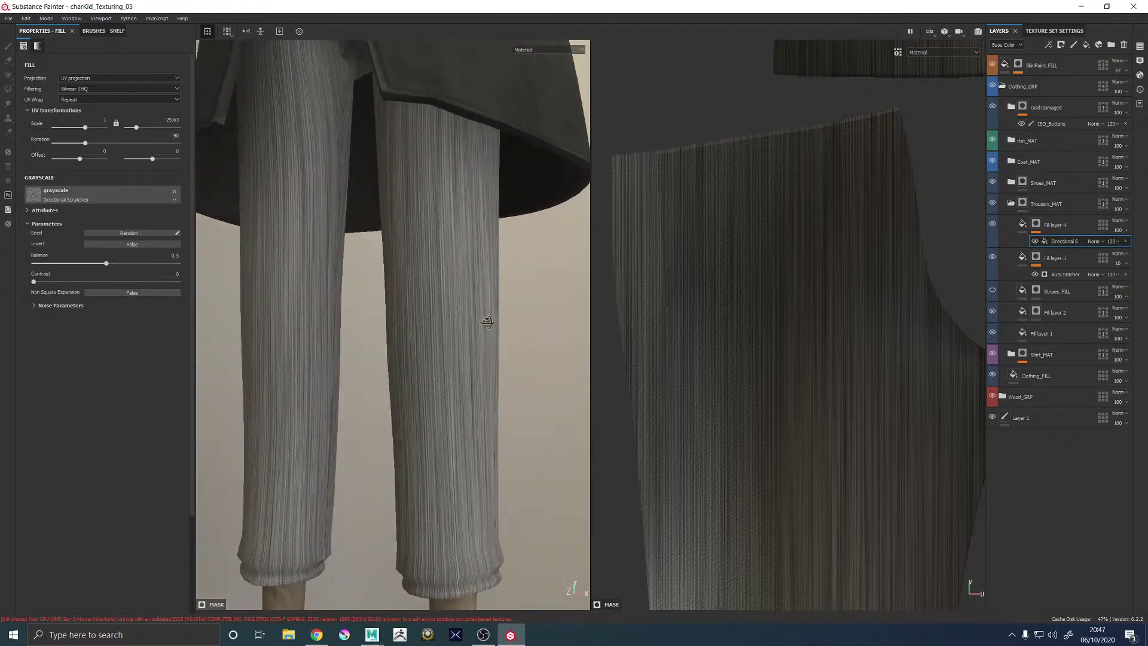
{"action": "left_click_drag", "start_coordinate": [487, 323], "coordinate": [338, 322], "text": "alt"}
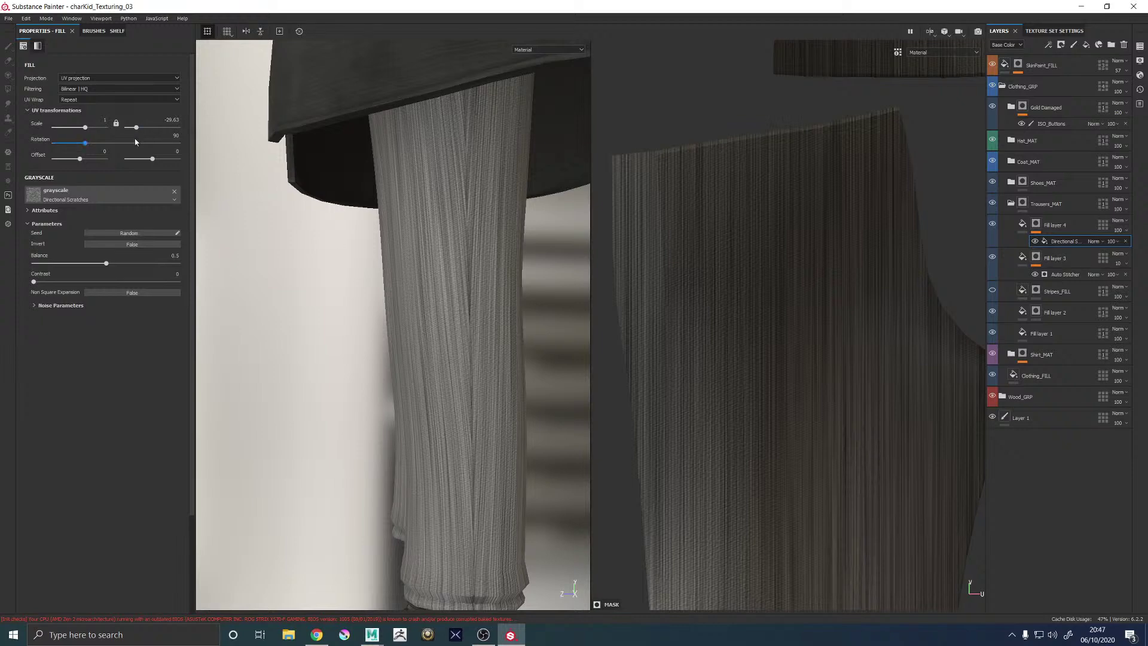
{"action": "left_click_drag", "start_coordinate": [136, 127], "coordinate": [300, 129]}
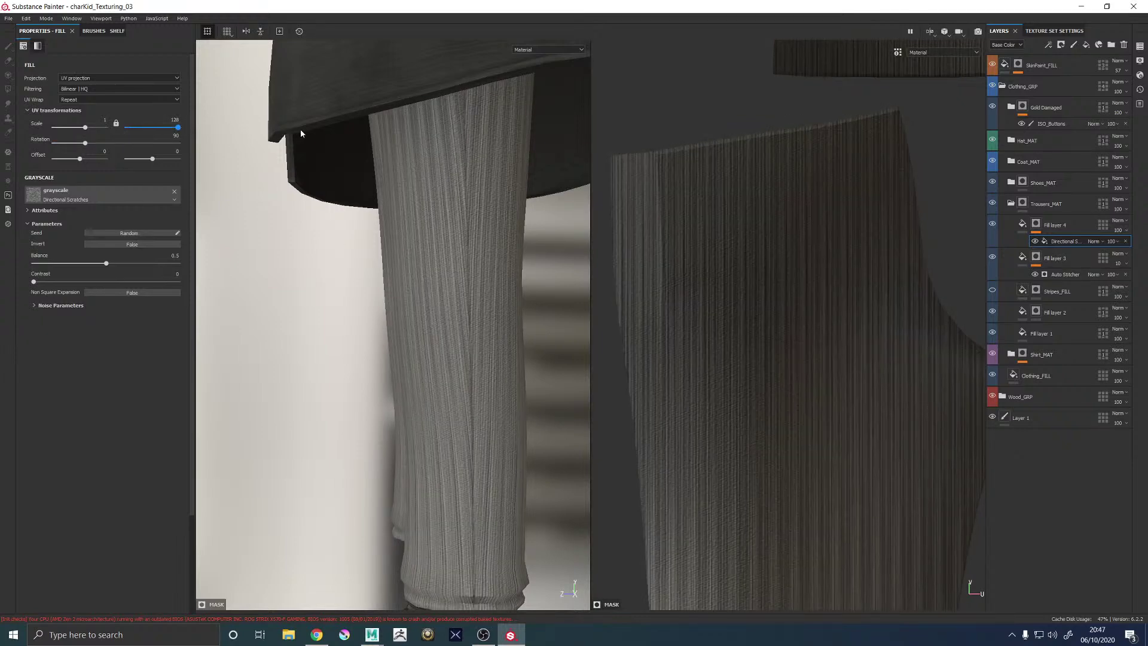
{"action": "left_click_drag", "start_coordinate": [353, 179], "coordinate": [425, 225], "text": "alt"}
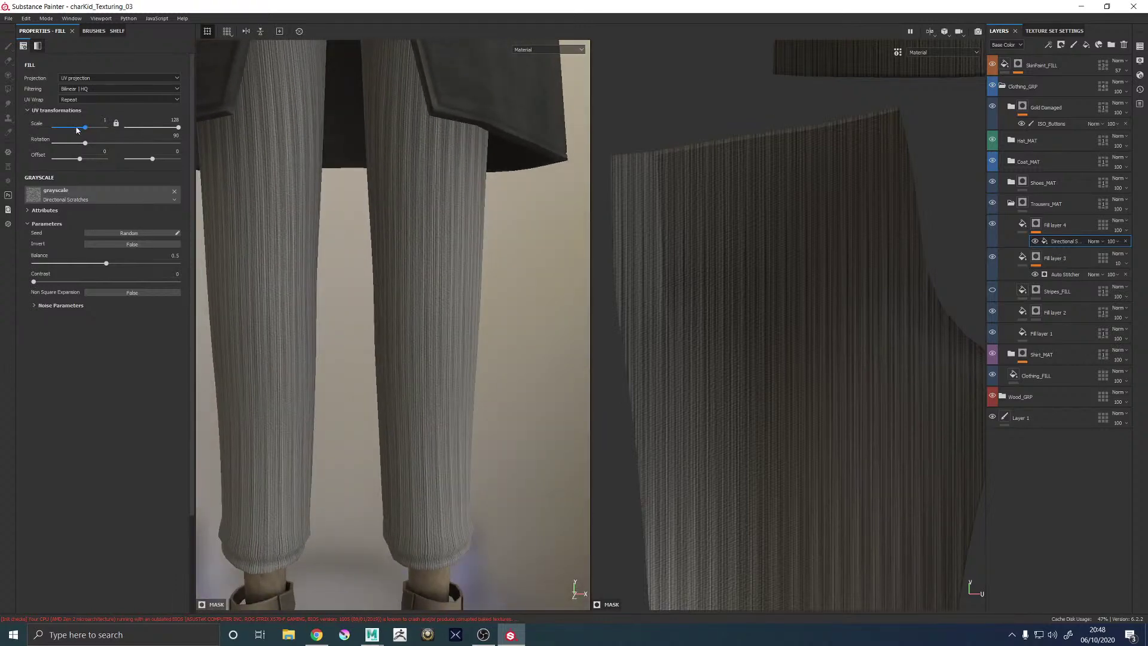
{"action": "mouse_move", "coordinate": [83, 128]}
{"action": "left_mouse_down"}
{"action": "mouse_move", "coordinate": [94, 129]}
{"action": "mouse_move", "coordinate": [77, 131]}
{"action": "left_mouse_up"}
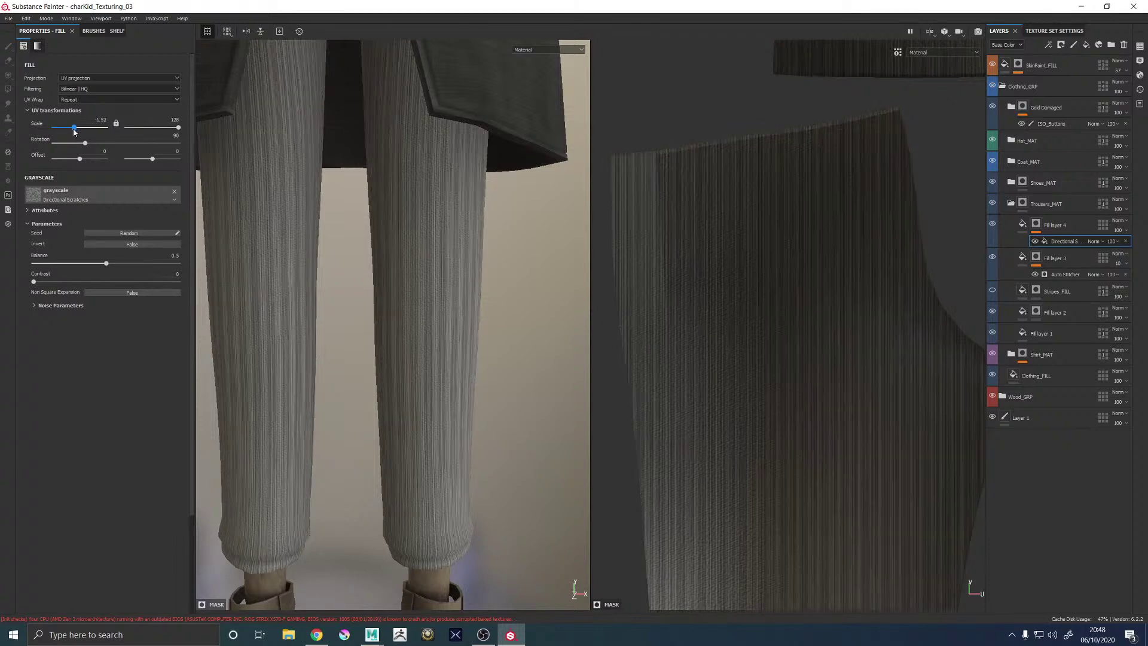
Set the Directional Scratches' UV scale to 1.9 on the first axis and 1.52 on the second, and expand the noise parameters
{"action": "left_click_drag", "start_coordinate": [77, 131], "coordinate": [86, 128]}
{"action": "mouse_move", "coordinate": [177, 128]}
{"action": "left_mouse_down"}
{"action": "mouse_move", "coordinate": [154, 129]}
{"action": "mouse_move", "coordinate": [171, 130]}
{"action": "left_mouse_up"}
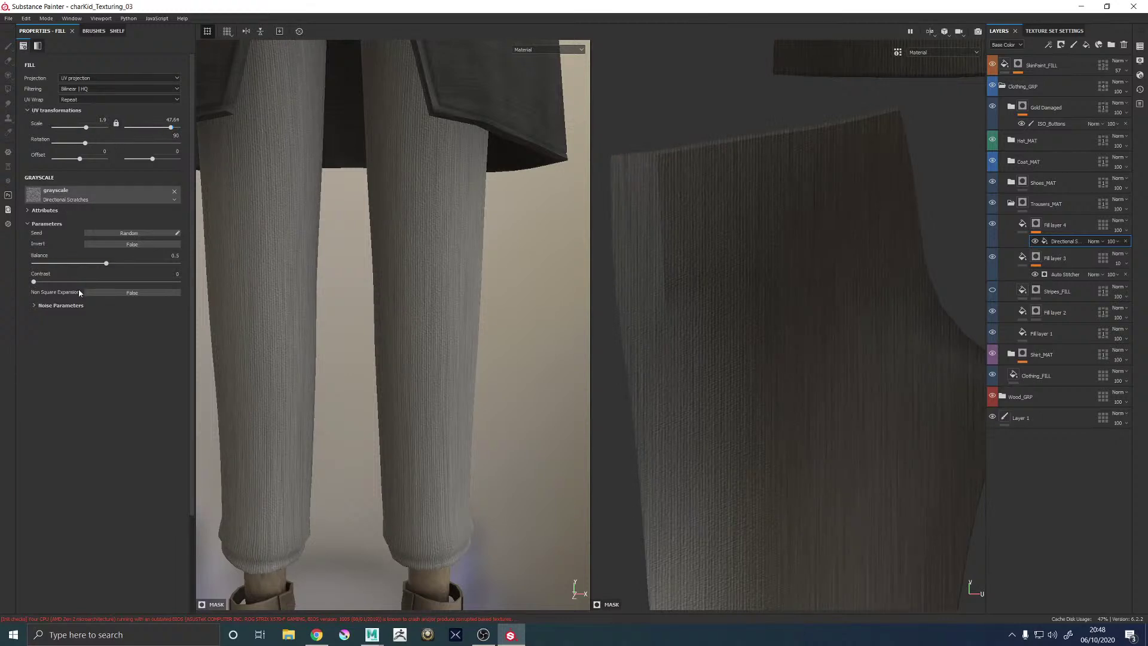
{"action": "left_click", "coordinate": [40, 305]}
{"action": "left_click_drag", "start_coordinate": [69, 322], "coordinate": [33, 321]}
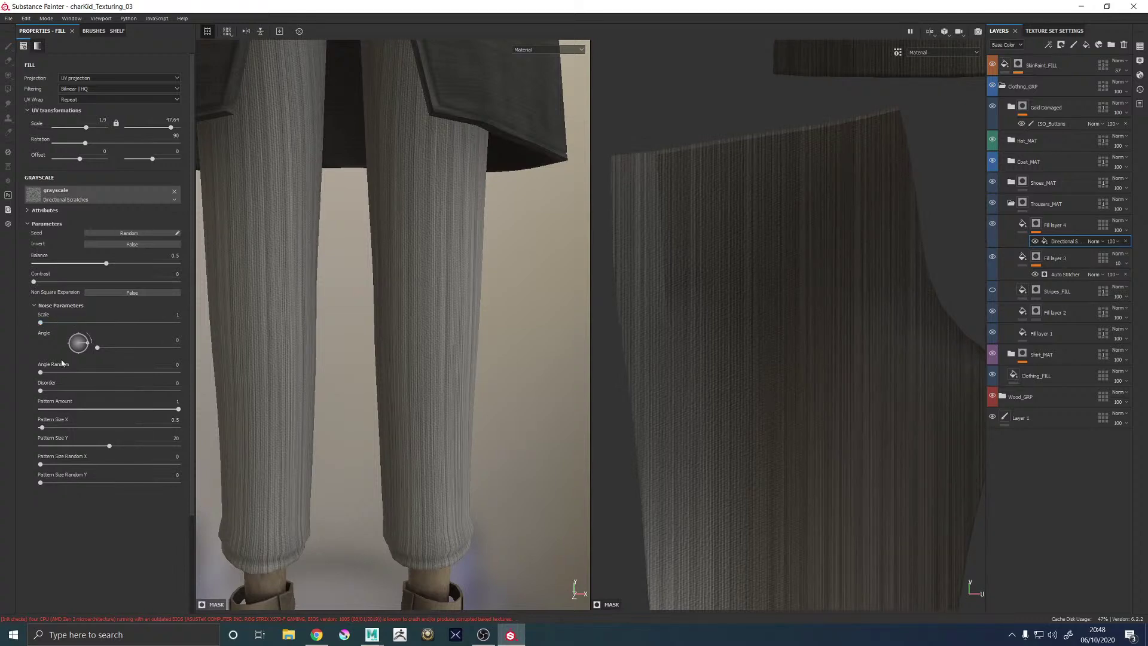
{"action": "left_click_drag", "start_coordinate": [170, 127], "coordinate": [158, 128]}
{"action": "scroll", "coordinate": [265, 301], "scroll_direction": "down", "scroll_amount": 2}
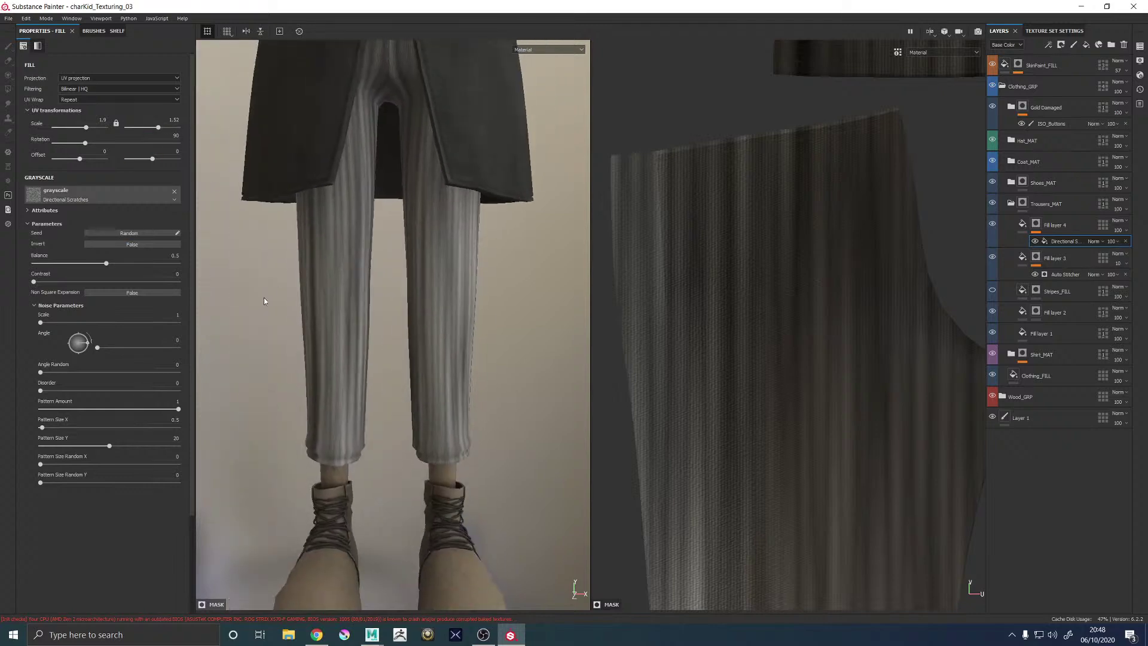
Try a slight random angle on the scratches and reset it to 0
{"action": "left_click_drag", "start_coordinate": [50, 372], "coordinate": [25, 377]}
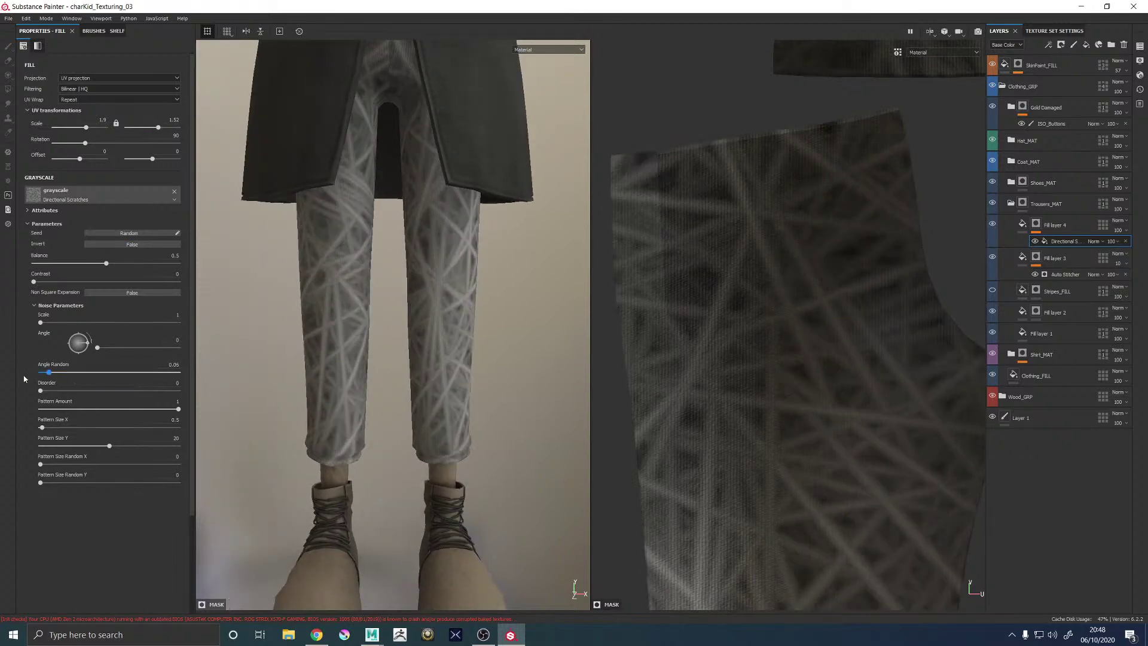
{"action": "left_click_drag", "start_coordinate": [40, 323], "coordinate": [1, 333]}
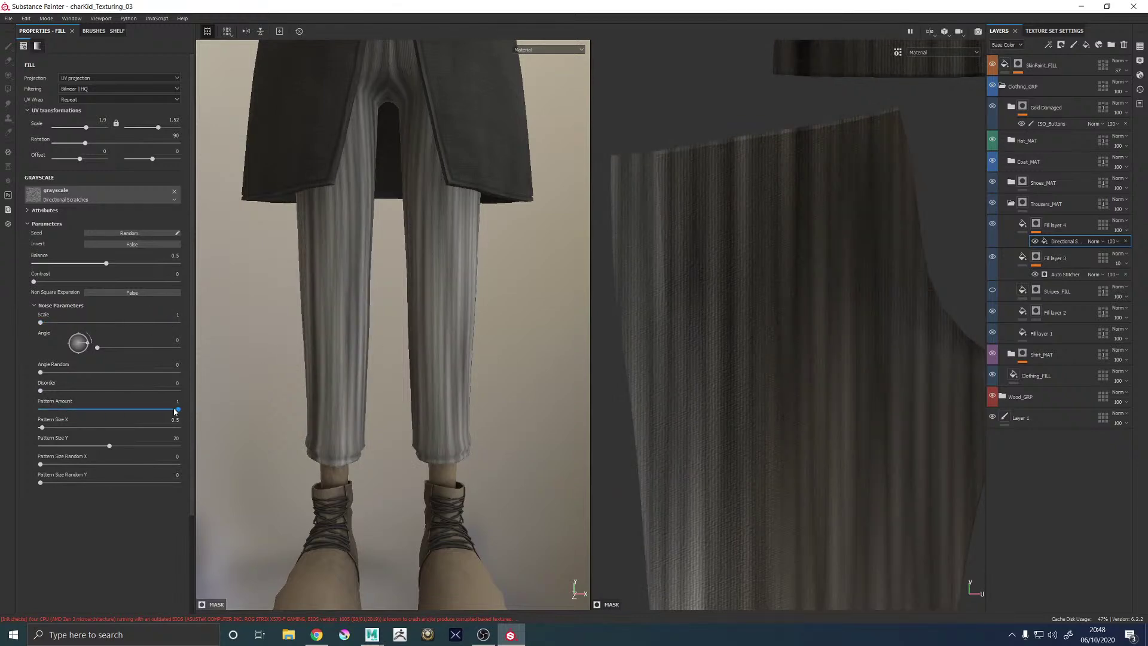
Reduce the scratches' pattern amount to 0.01 and set the second UV scale axis to 128
{"action": "left_click_drag", "start_coordinate": [174, 409], "coordinate": [48, 412]}
{"action": "left_click_drag", "start_coordinate": [158, 127], "coordinate": [196, 128]}
{"action": "left_click_drag", "start_coordinate": [514, 286], "coordinate": [464, 297], "text": "alt"}
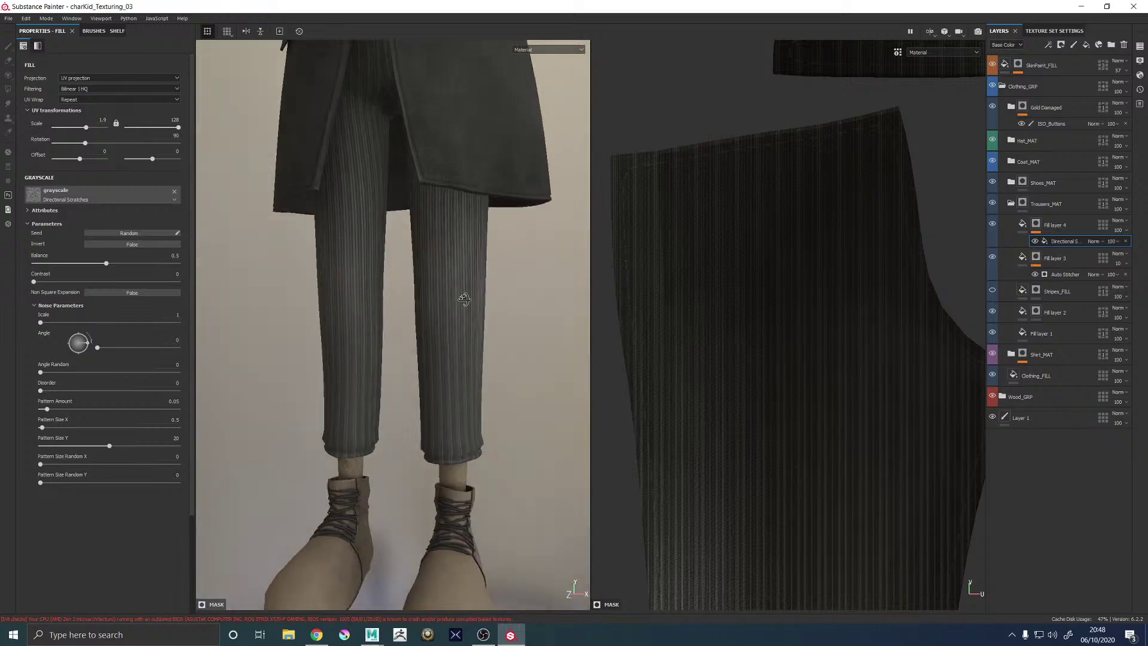
{"action": "right_click_drag", "start_coordinate": [464, 297], "coordinate": [745, 468], "text": "alt"}
{"action": "left_click_drag", "start_coordinate": [486, 281], "coordinate": [469, 297], "text": "alt"}
{"action": "right_click_drag", "start_coordinate": [487, 311], "coordinate": [360, 339], "text": "alt"}
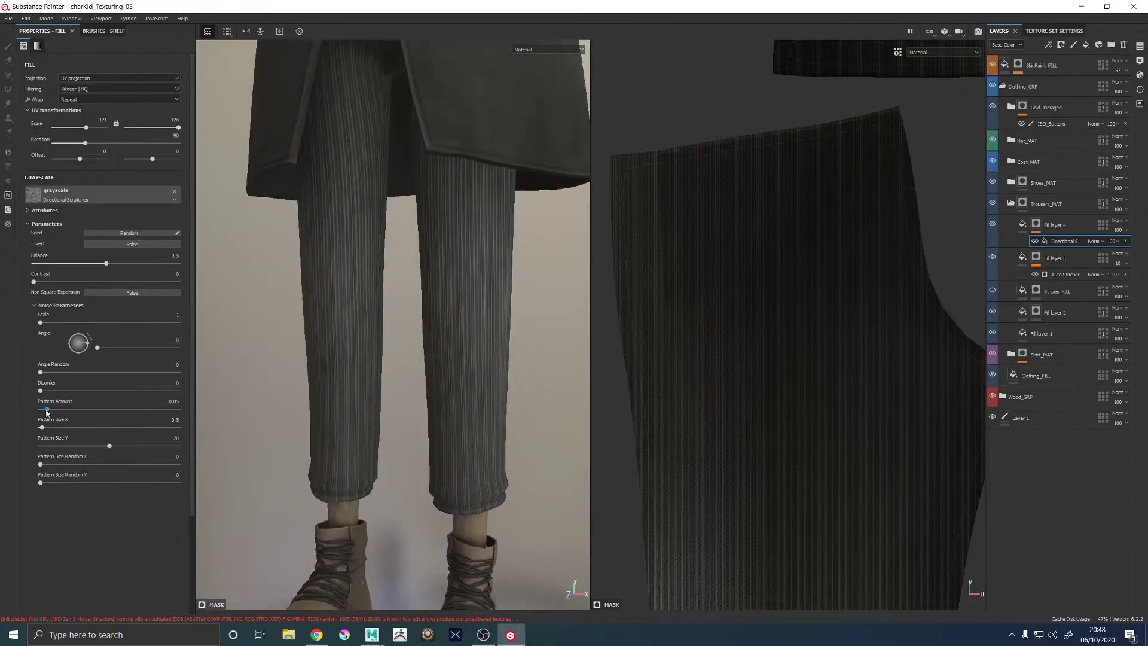
{"action": "left_click_drag", "start_coordinate": [50, 413], "coordinate": [41, 412]}
{"action": "scroll", "coordinate": [310, 313], "scroll_direction": "up", "scroll_amount": 5}
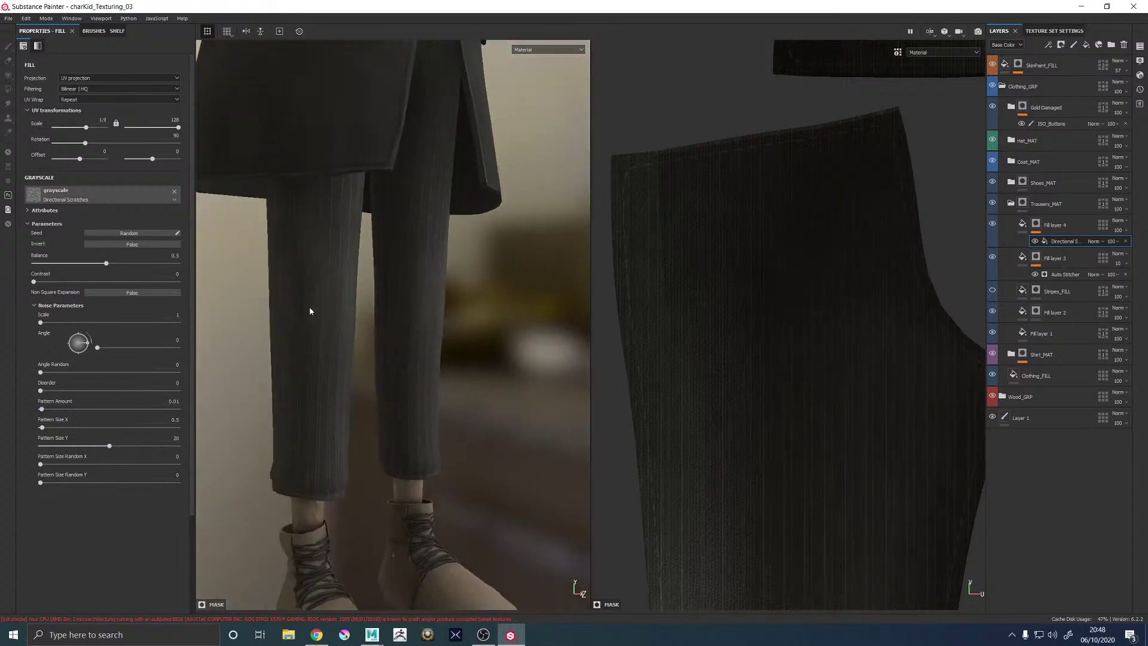
{"action": "scroll", "coordinate": [415, 413], "scroll_direction": "down", "scroll_amount": 5}
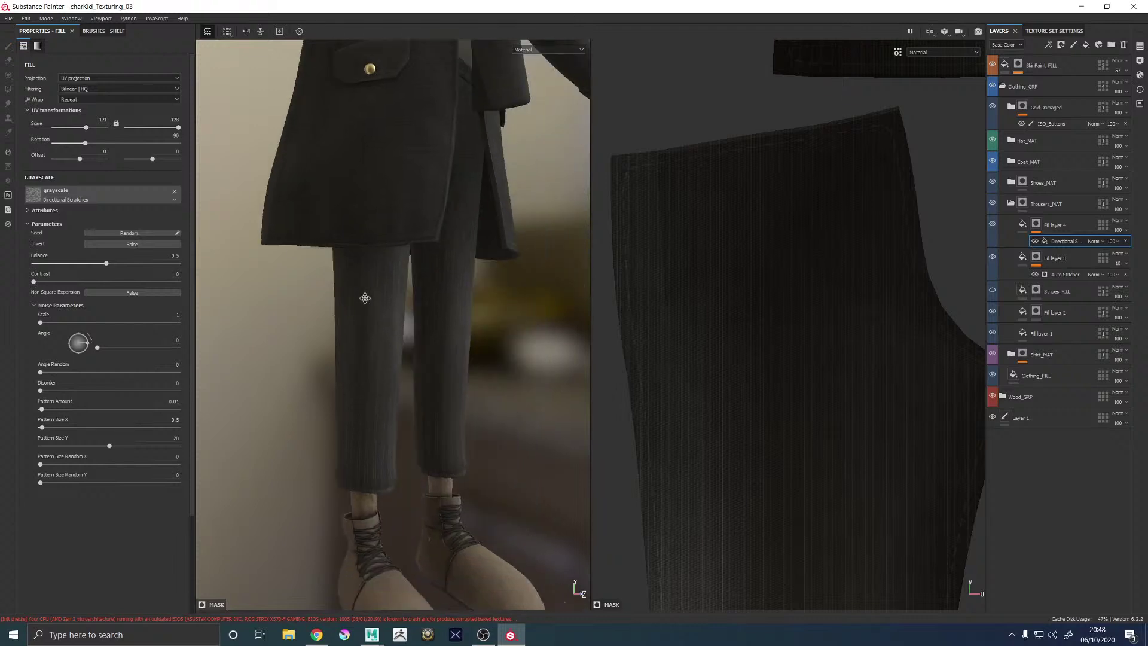
{"action": "scroll", "coordinate": [468, 344], "scroll_direction": "up", "scroll_amount": 6}
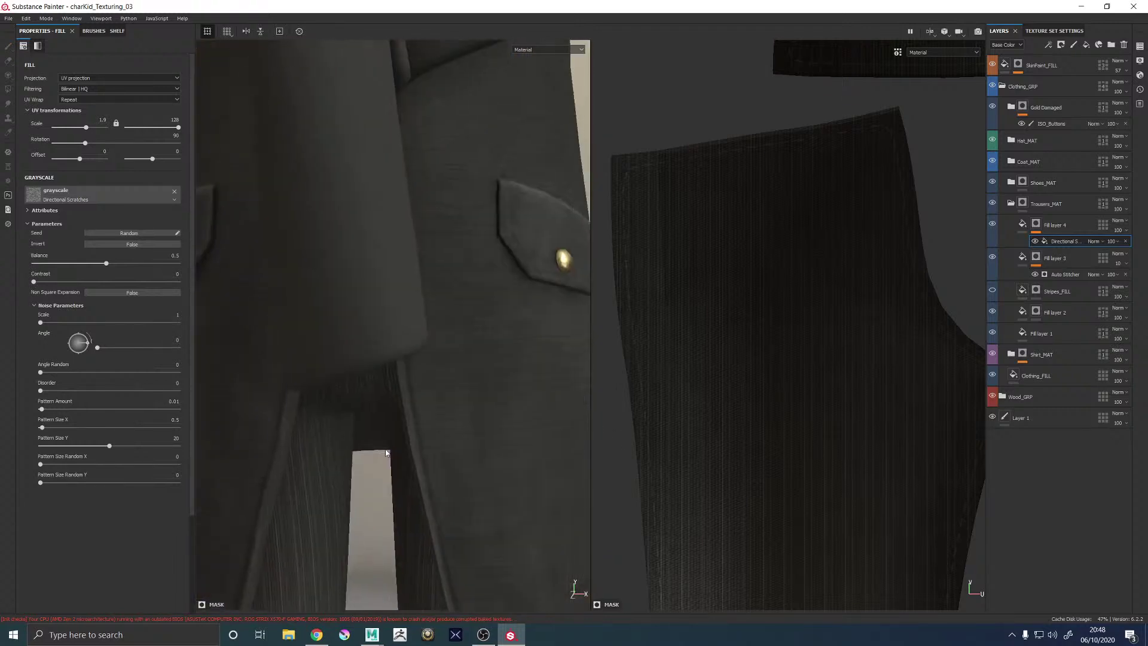
{"action": "middle_click_drag", "start_coordinate": [376, 416], "coordinate": [382, 223]}
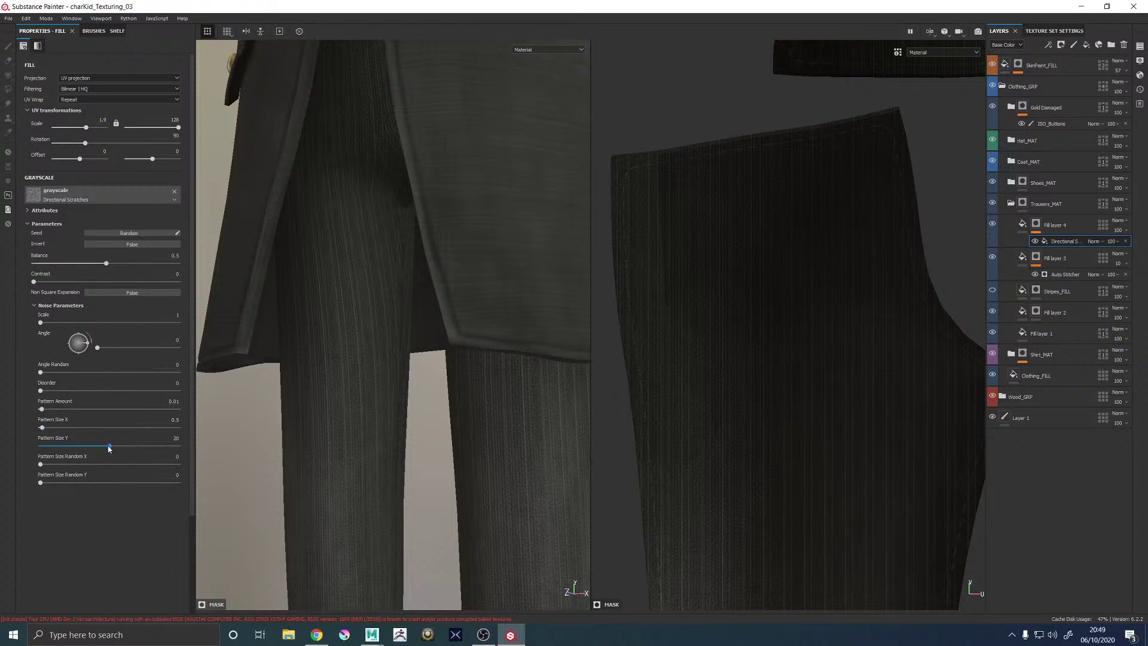
Relink the Directional Scratches' UV scale at 1 and raise pattern size Y to the maximum of 40
{"action": "mouse_move", "coordinate": [110, 448]}
{"action": "left_mouse_down"}
{"action": "mouse_move", "coordinate": [158, 449]}
{"action": "mouse_move", "coordinate": [102, 447]}
{"action": "left_mouse_up"}
{"action": "left_click", "coordinate": [116, 124]}
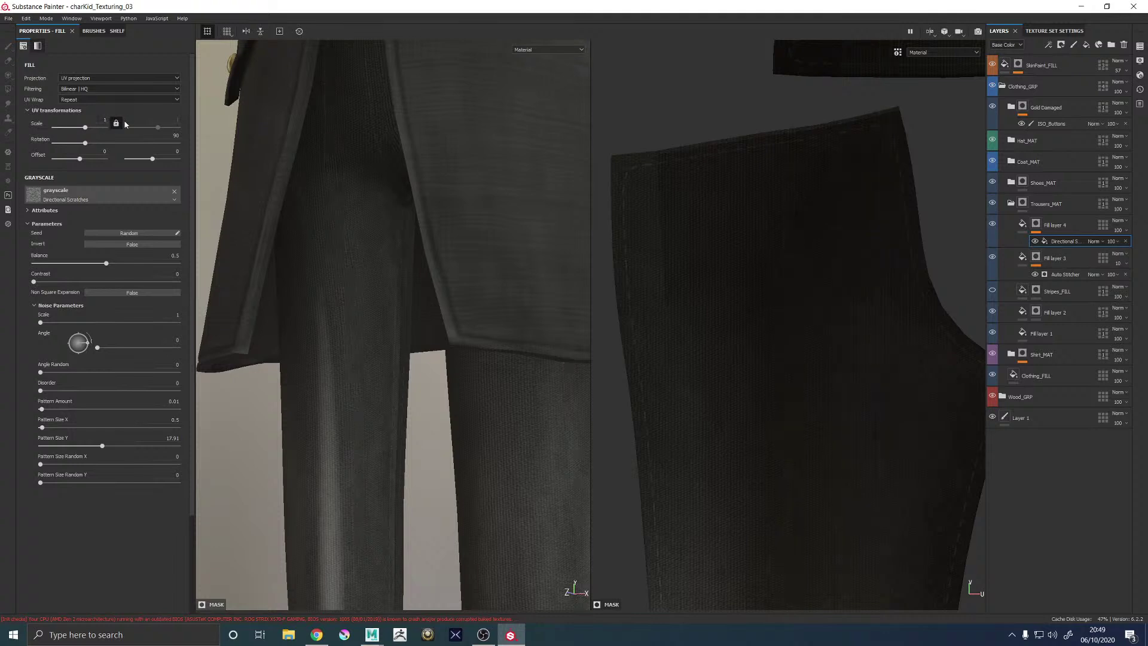
{"action": "scroll", "coordinate": [422, 353], "scroll_direction": "down", "scroll_amount": 5}
{"action": "middle_click_drag", "start_coordinate": [476, 384], "coordinate": [328, 289]}
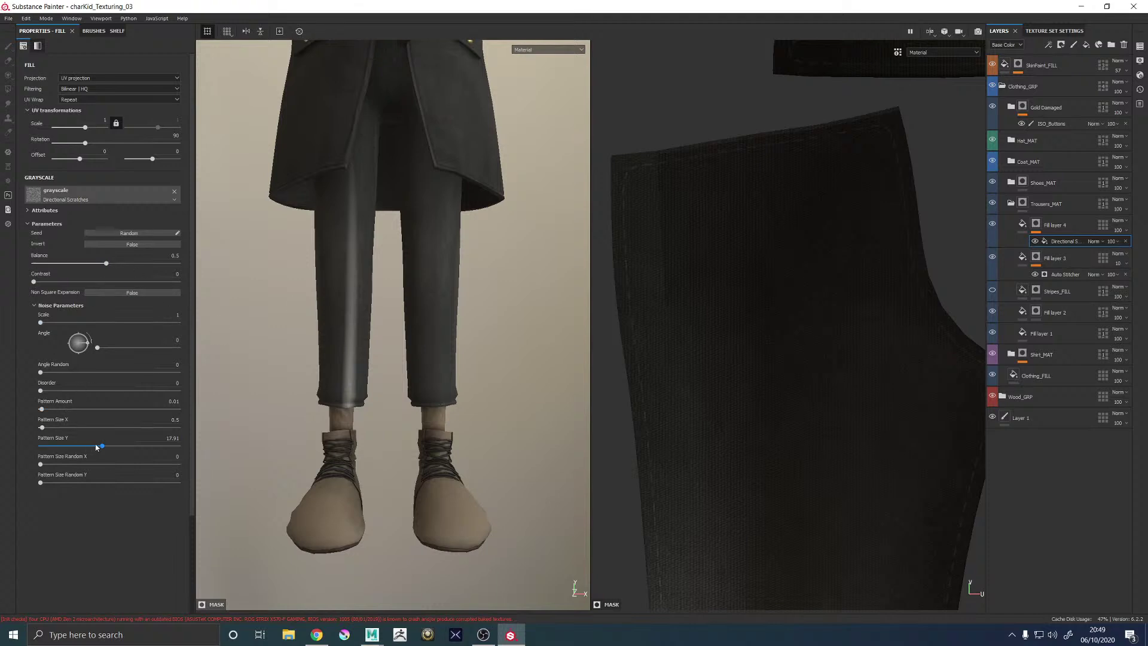
{"action": "mouse_move", "coordinate": [95, 446]}
{"action": "left_mouse_down"}
{"action": "mouse_move", "coordinate": [74, 446]}
{"action": "mouse_move", "coordinate": [245, 433]}
{"action": "left_mouse_up"}
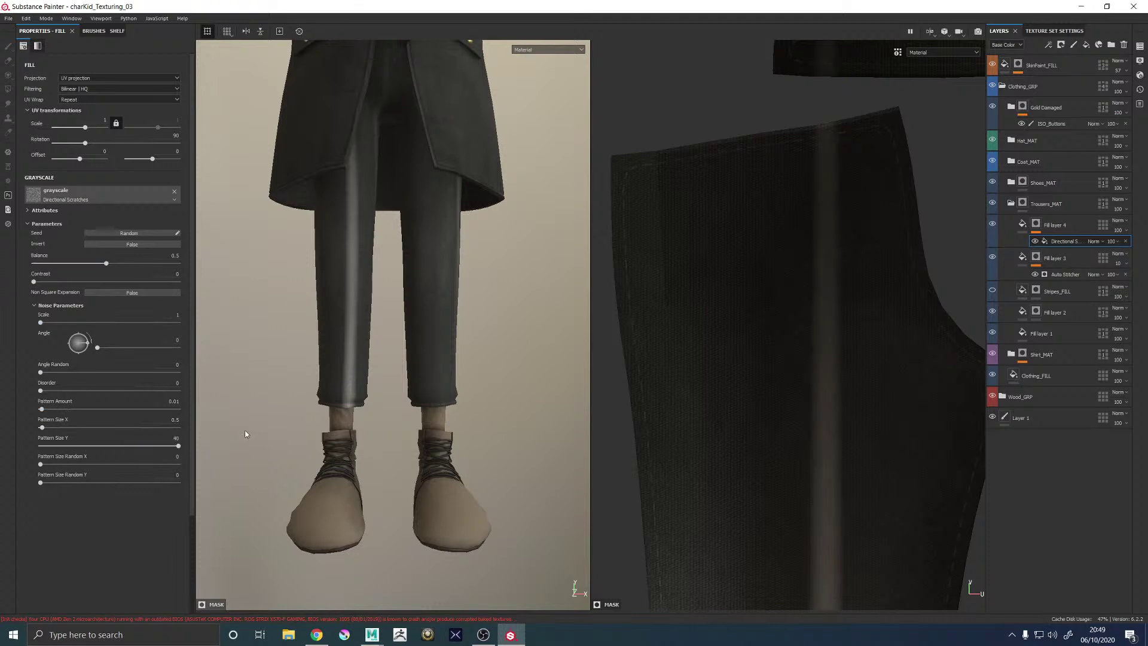
Narrow the scratches through a smaller pattern size X and raise the pattern amount to 0.15
{"action": "mouse_move", "coordinate": [43, 427]}
{"action": "left_mouse_down"}
{"action": "mouse_move", "coordinate": [45, 410]}
{"action": "mouse_move", "coordinate": [61, 410]}
{"action": "left_mouse_up"}
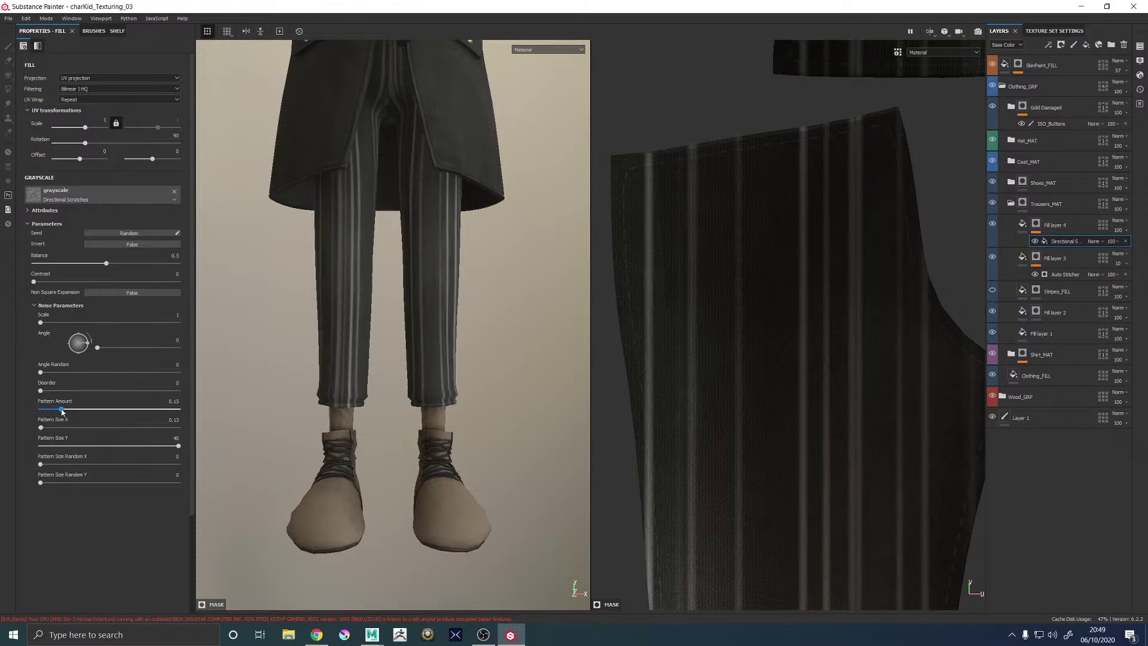
{"action": "right_click_drag", "start_coordinate": [250, 310], "coordinate": [409, 418], "text": "alt"}
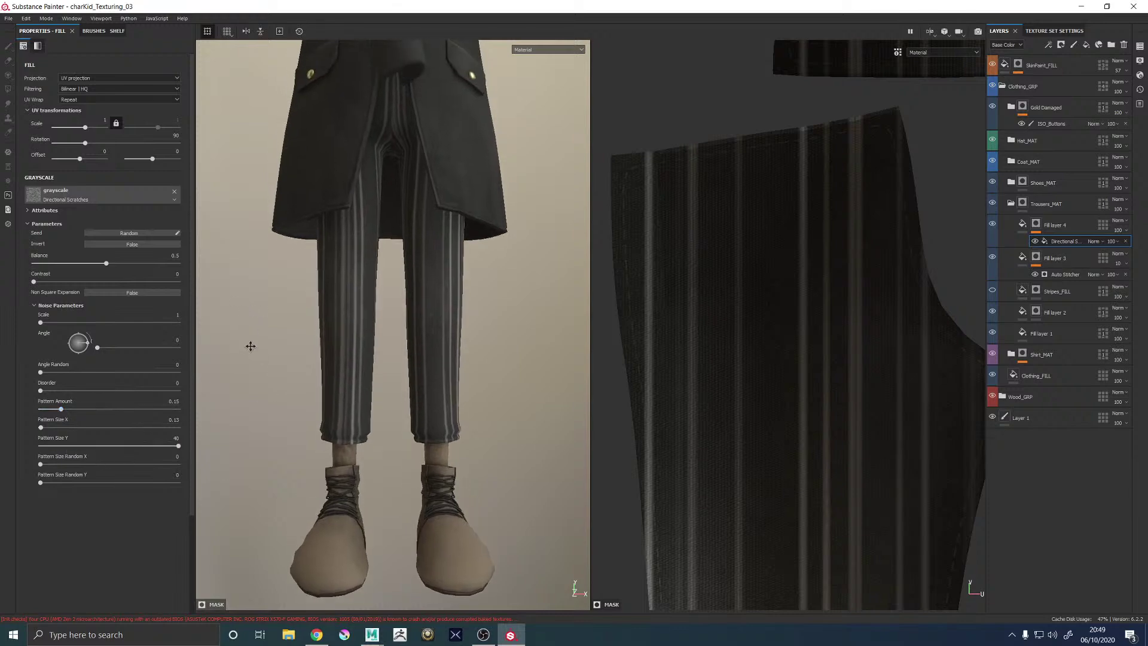
{"action": "left_click_drag", "start_coordinate": [409, 419], "coordinate": [302, 361], "text": "alt"}
{"action": "middle_click_drag", "start_coordinate": [302, 361], "coordinate": [310, 305], "text": "alt"}
{"action": "left_click_drag", "start_coordinate": [310, 306], "coordinate": [523, 328], "text": "alt"}
{"action": "right_click_drag", "start_coordinate": [522, 328], "coordinate": [290, 349], "text": "alt"}
{"action": "mouse_move", "coordinate": [289, 348]}
{"action": "left_mouse_down", "text": "alt"}
{"action": "mouse_move", "coordinate": [400, 346]}
{"action": "mouse_move", "coordinate": [289, 352]}
{"action": "mouse_move", "coordinate": [285, 335]}
{"action": "left_mouse_up", "text": "alt"}
{"action": "right_click_drag", "start_coordinate": [285, 335], "coordinate": [287, 328], "text": "alt"}
{"action": "left_click_drag", "start_coordinate": [286, 329], "coordinate": [313, 327], "text": "alt"}
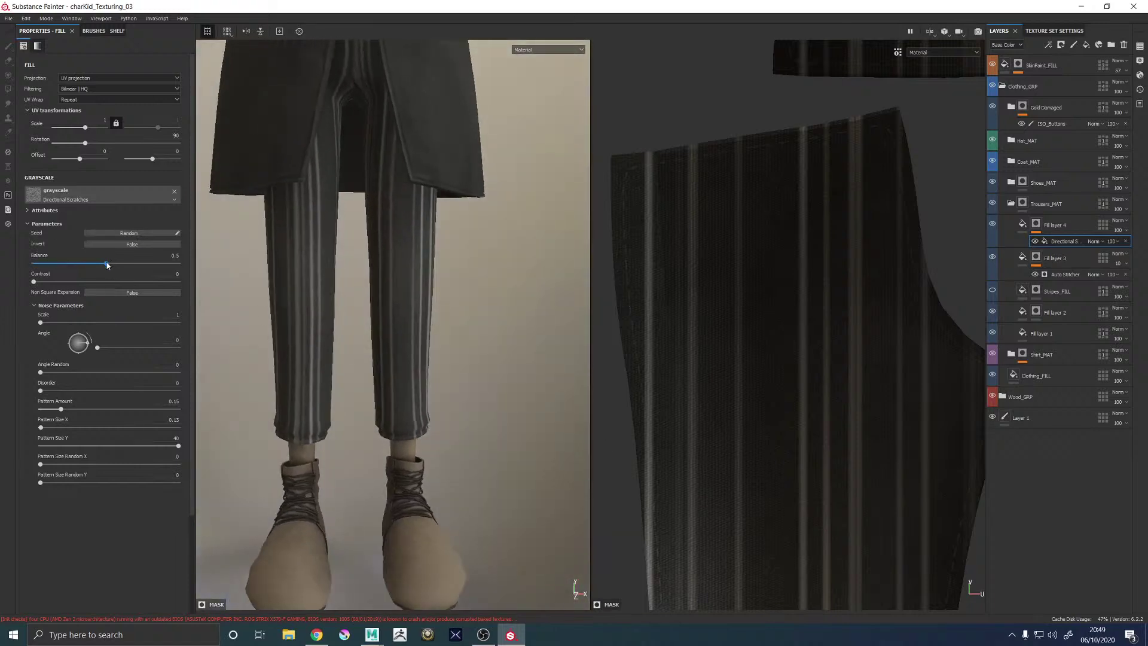
Set the Directional Scratches' balance to 0.71 and lower the pattern amount to 0.01
{"action": "left_click_drag", "start_coordinate": [107, 265], "coordinate": [197, 249]}
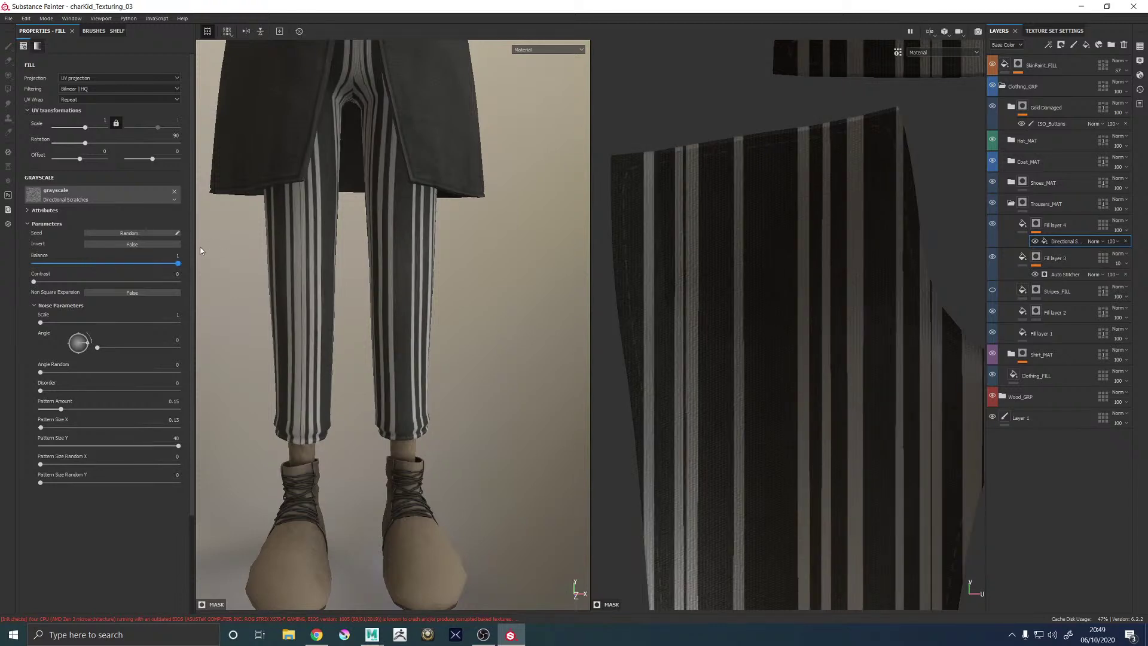
{"action": "left_click_drag", "start_coordinate": [181, 250], "coordinate": [136, 246]}
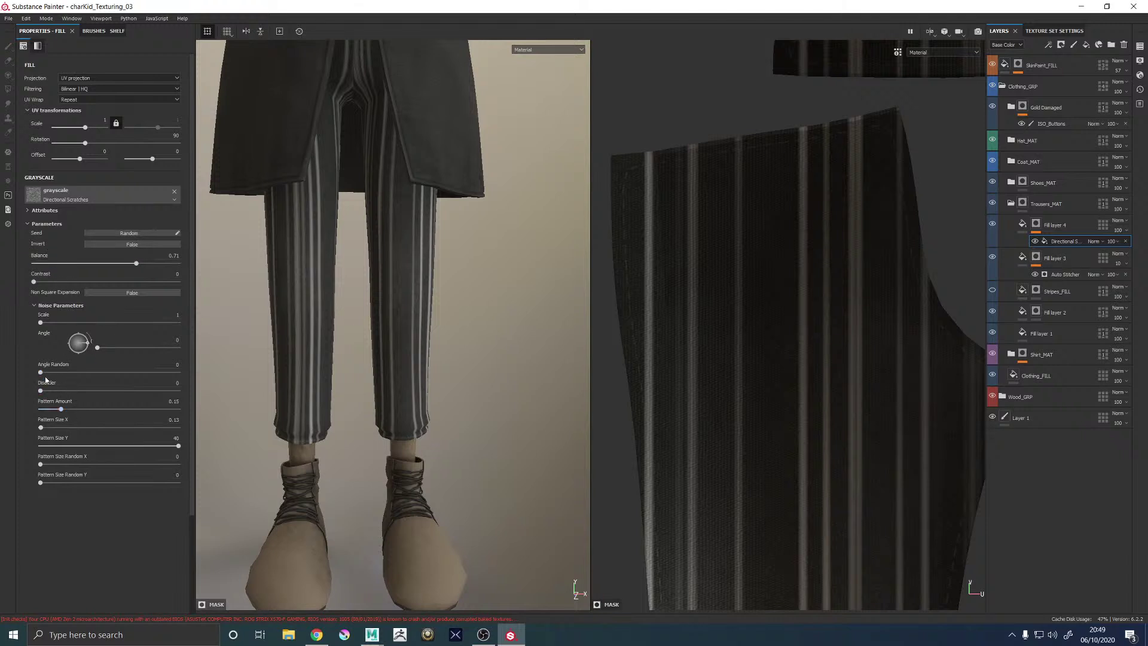
{"action": "left_click_drag", "start_coordinate": [61, 409], "coordinate": [42, 411]}
{"action": "scroll", "coordinate": [451, 278], "scroll_direction": "down", "scroll_amount": 5}
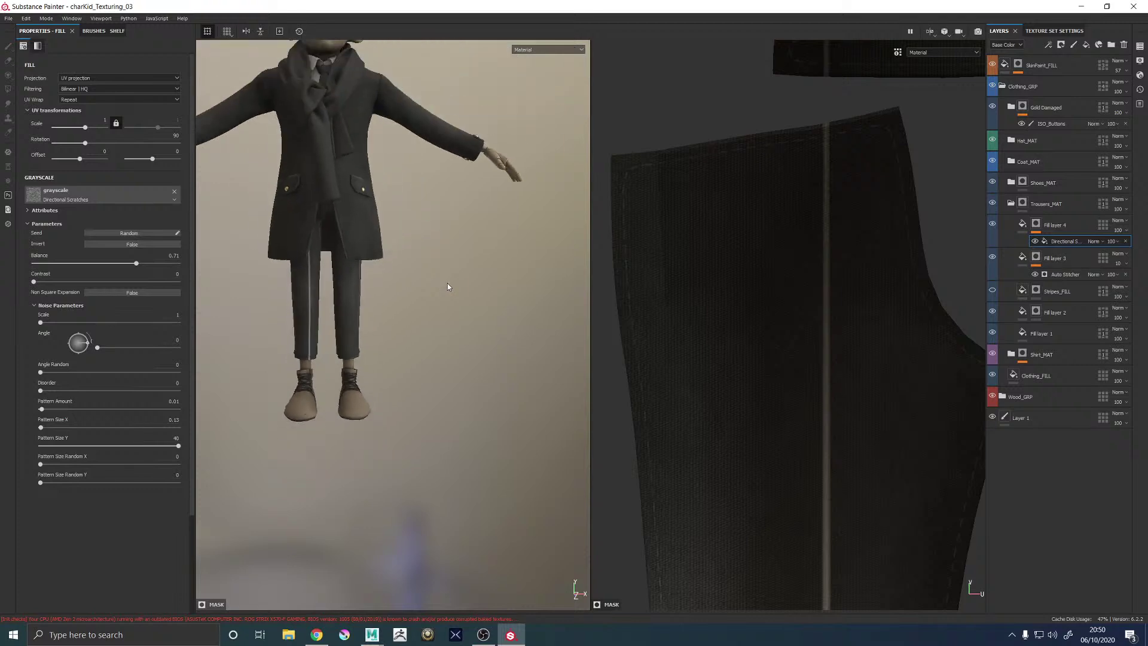
{"action": "scroll", "coordinate": [876, 327], "scroll_direction": "down", "scroll_amount": 8}
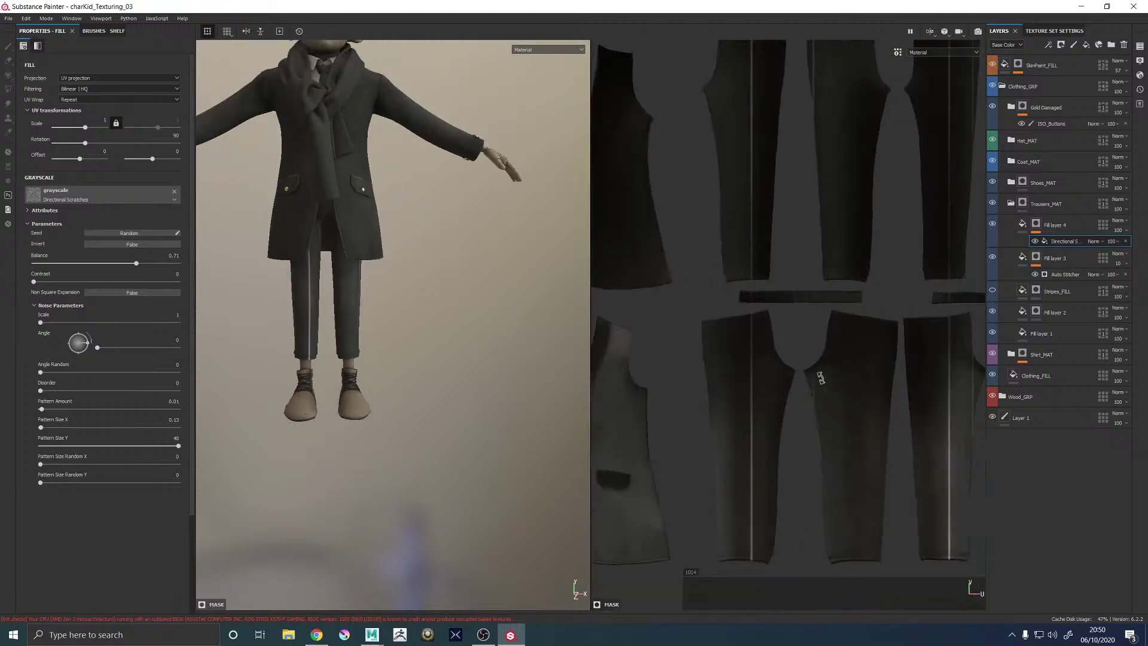
{"action": "scroll", "coordinate": [845, 381], "scroll_direction": "down", "scroll_amount": 3}
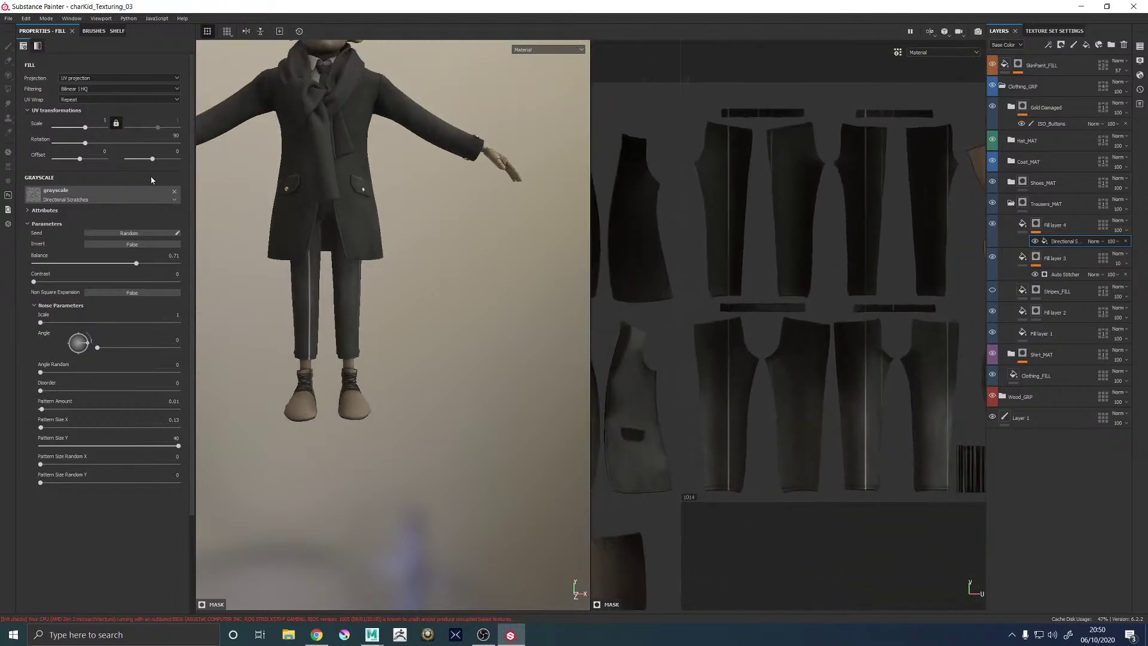
Unlink the Directional Scratches' UV scale and set the second axis to -32.25
{"action": "left_click", "coordinate": [120, 123]}
{"action": "left_click_drag", "start_coordinate": [158, 127], "coordinate": [137, 132]}
{"action": "scroll", "coordinate": [332, 232], "scroll_direction": "down", "scroll_amount": 2}
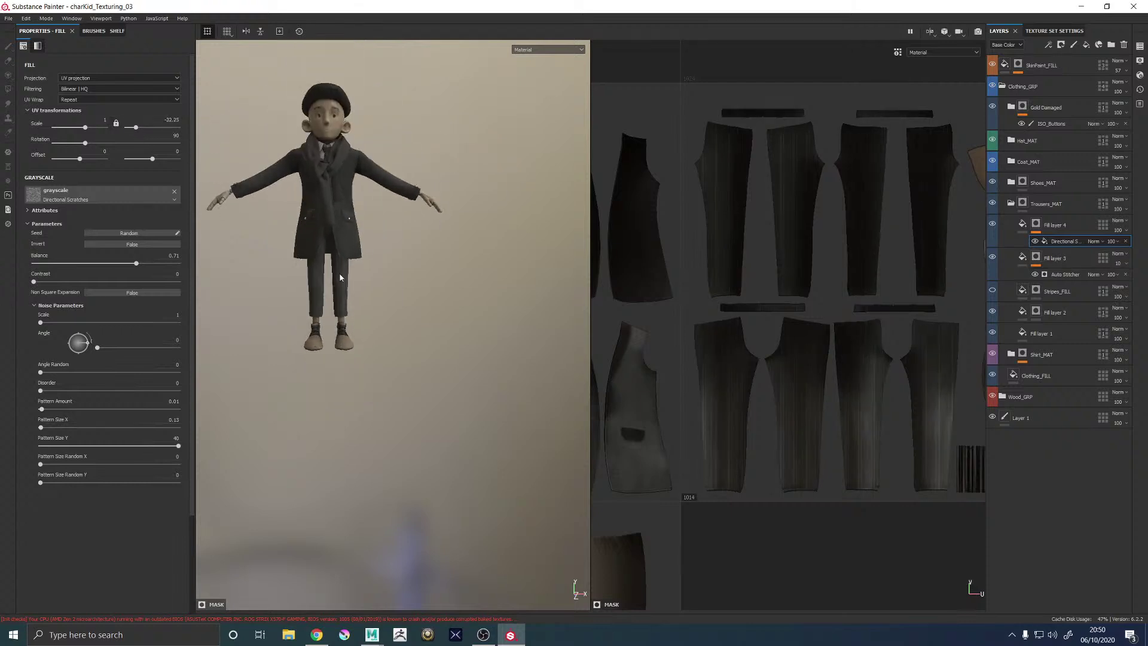
{"action": "scroll", "coordinate": [342, 294], "scroll_direction": "up", "scroll_amount": 6}
{"action": "scroll", "coordinate": [341, 294], "scroll_direction": "up", "scroll_amount": 3}
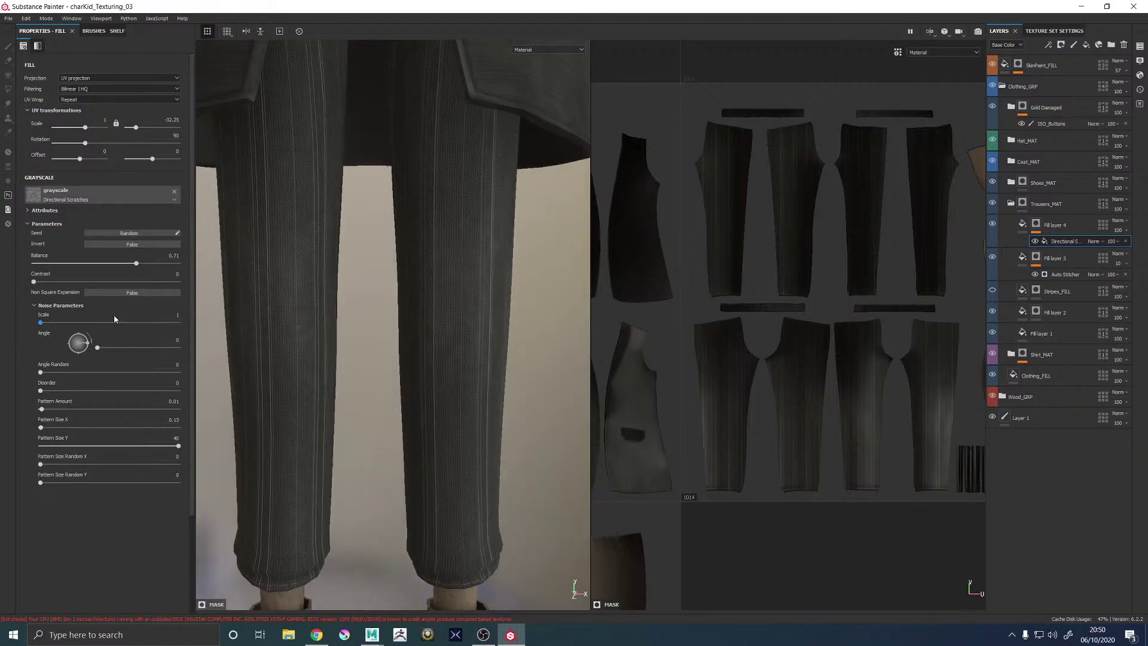
Raise the scratches' balance to 1 and reduce the pattern amount below 0.01 for sparser pinstripes
{"action": "left_click_drag", "start_coordinate": [136, 263], "coordinate": [356, 274]}
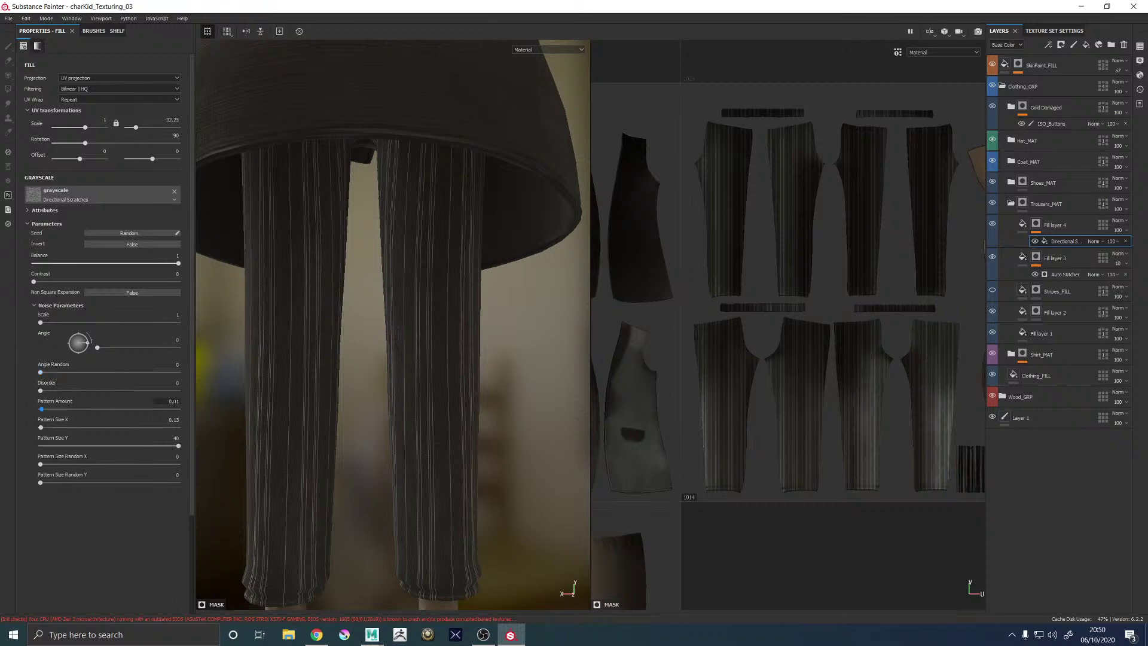
{"action": "left_click", "coordinate": [173, 401]}
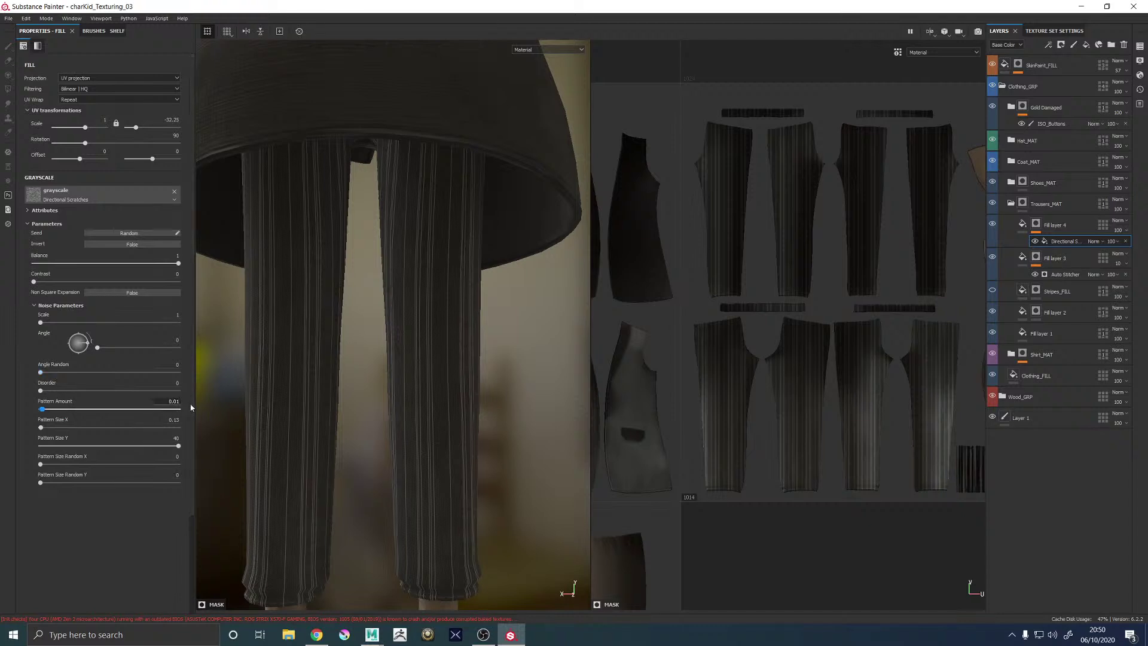
{"action": "key", "text": "Return"}
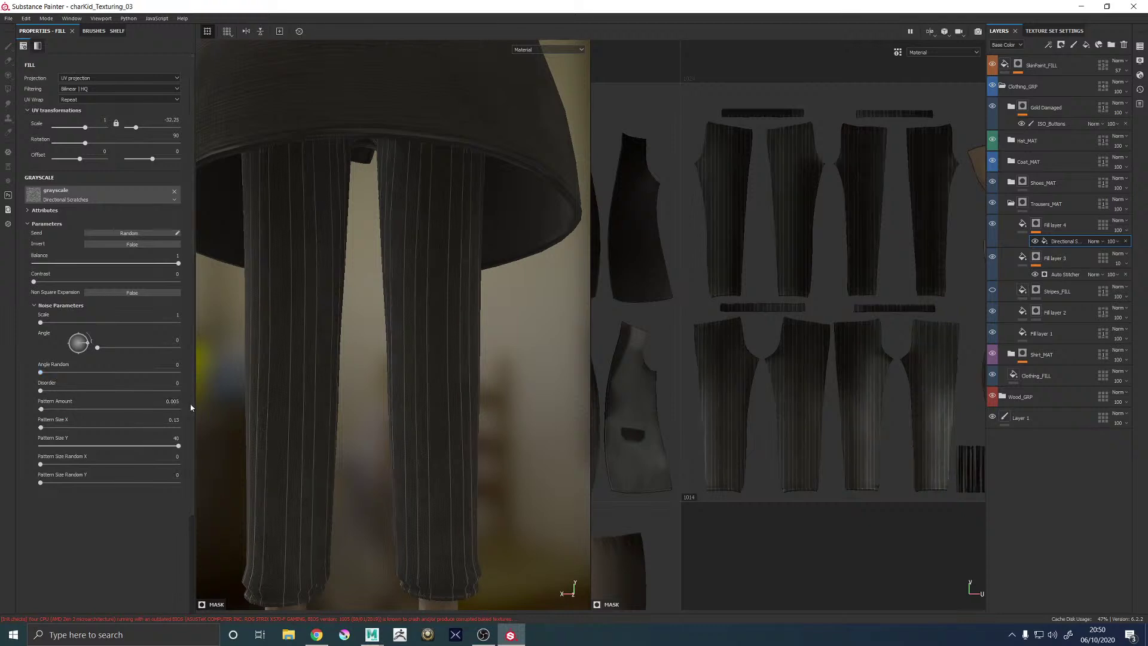
Examine the pinstripes around both trouser legs, the hems and the crotch seam from several angles and distances
{"action": "middle_click_drag", "start_coordinate": [277, 261], "coordinate": [404, 216], "text": "alt"}
{"action": "left_click_drag", "start_coordinate": [404, 219], "coordinate": [351, 290], "text": "alt"}
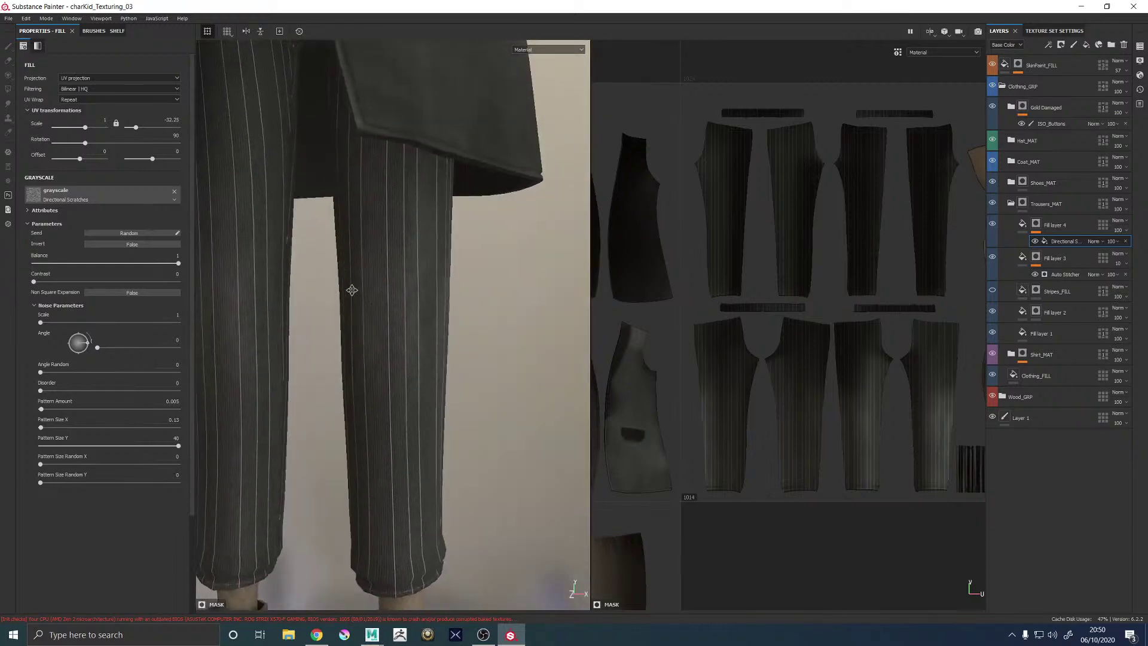
{"action": "right_click_drag", "start_coordinate": [351, 290], "coordinate": [238, 339], "text": "alt"}
{"action": "left_click_drag", "start_coordinate": [238, 339], "coordinate": [307, 232], "text": "alt"}
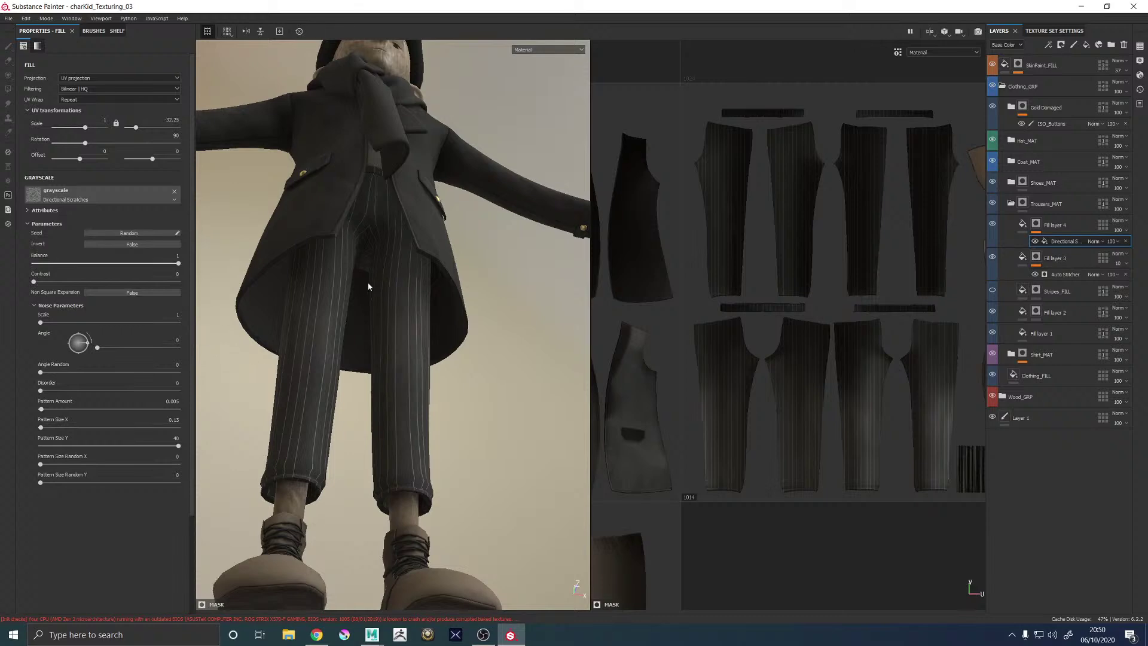
{"action": "left_click_drag", "start_coordinate": [365, 286], "coordinate": [403, 389], "text": "alt"}
{"action": "middle_click_drag", "start_coordinate": [403, 388], "coordinate": [402, 323], "text": "alt"}
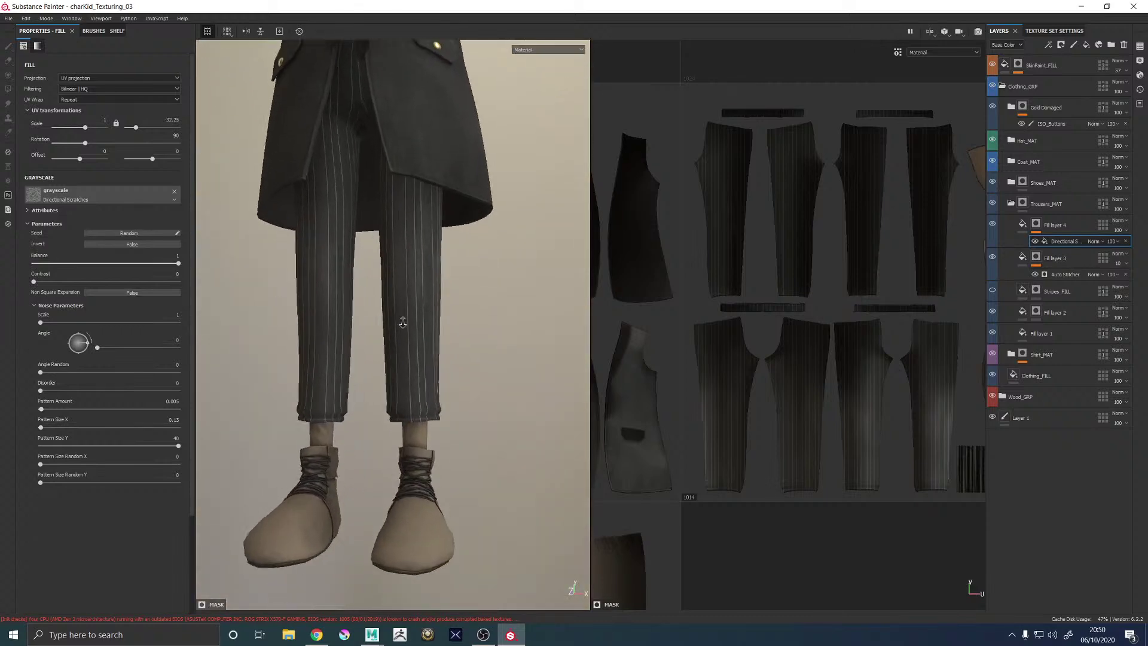
{"action": "right_click_drag", "start_coordinate": [402, 323], "coordinate": [446, 351], "text": "alt"}
{"action": "left_click_drag", "start_coordinate": [446, 351], "coordinate": [431, 370], "text": "alt"}
{"action": "right_click_drag", "start_coordinate": [430, 370], "coordinate": [382, 376], "text": "alt"}
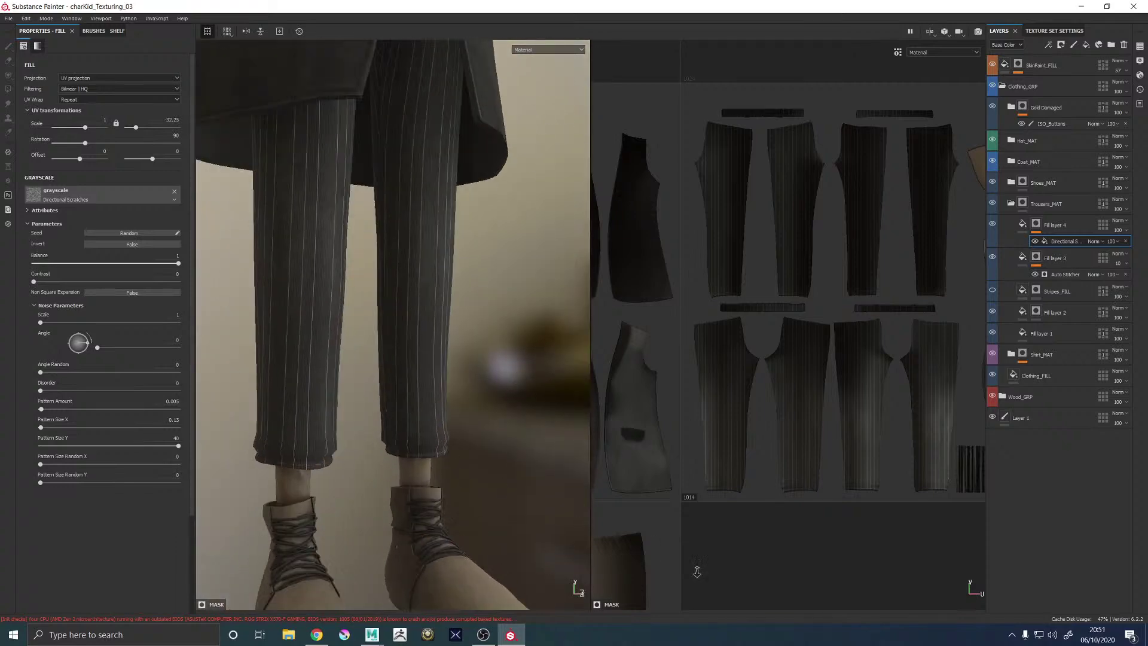
{"action": "left_click_drag", "start_coordinate": [382, 377], "coordinate": [318, 349], "text": "alt"}
{"action": "mouse_move", "coordinate": [349, 369]}
{"action": "left_mouse_down", "text": "alt"}
{"action": "mouse_move", "coordinate": [484, 386]}
{"action": "mouse_move", "coordinate": [397, 418]}
{"action": "mouse_move", "coordinate": [430, 392]}
{"action": "mouse_move", "coordinate": [368, 351]}
{"action": "mouse_move", "coordinate": [402, 359]}
{"action": "mouse_move", "coordinate": [443, 397]}
{"action": "mouse_move", "coordinate": [433, 246]}
{"action": "mouse_move", "coordinate": [441, 317]}
{"action": "left_mouse_up", "text": "alt"}
{"action": "middle_click_drag", "start_coordinate": [440, 317], "coordinate": [429, 248], "text": "alt"}
{"action": "right_click_drag", "start_coordinate": [429, 248], "coordinate": [579, 366], "text": "alt"}
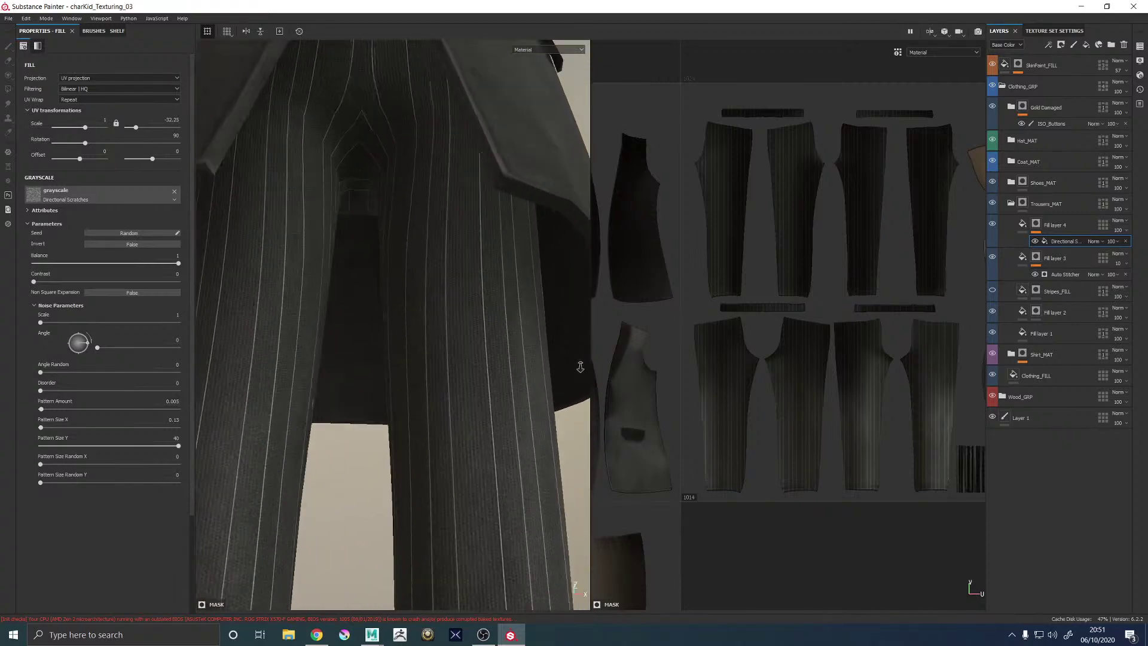
{"action": "middle_click_drag", "start_coordinate": [579, 366], "coordinate": [454, 353], "text": "alt"}
{"action": "left_click_drag", "start_coordinate": [454, 354], "coordinate": [223, 367], "text": "alt"}
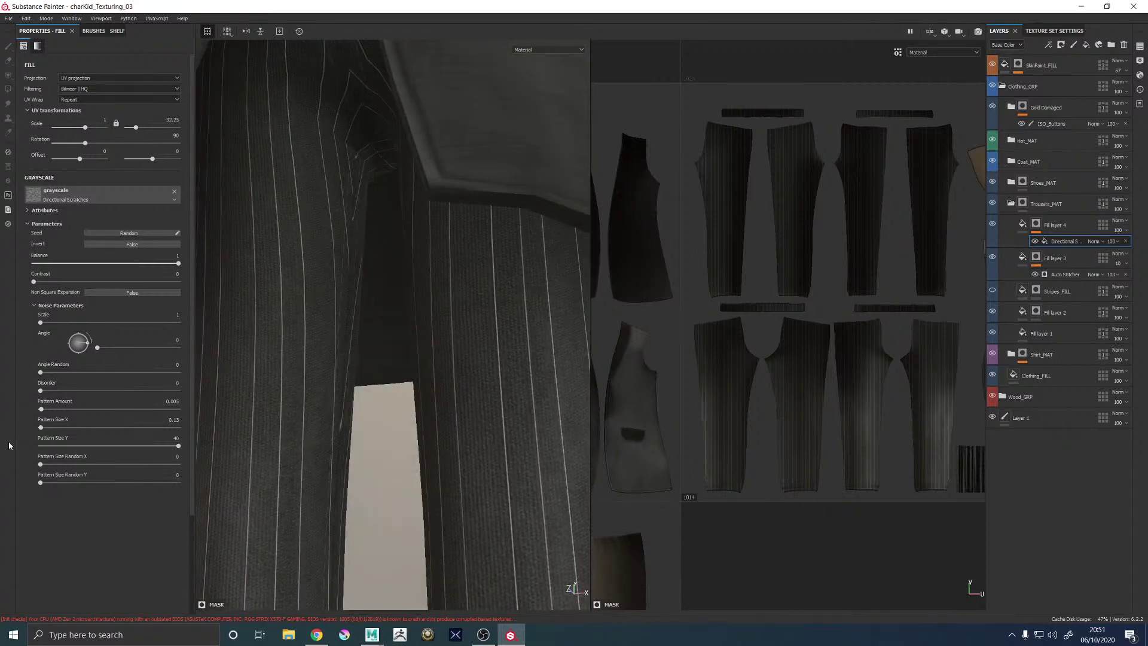
Increase the scratches' pattern size X to 0.52 to thicken the trouser stripes
{"action": "left_click_drag", "start_coordinate": [43, 431], "coordinate": [43, 430]}
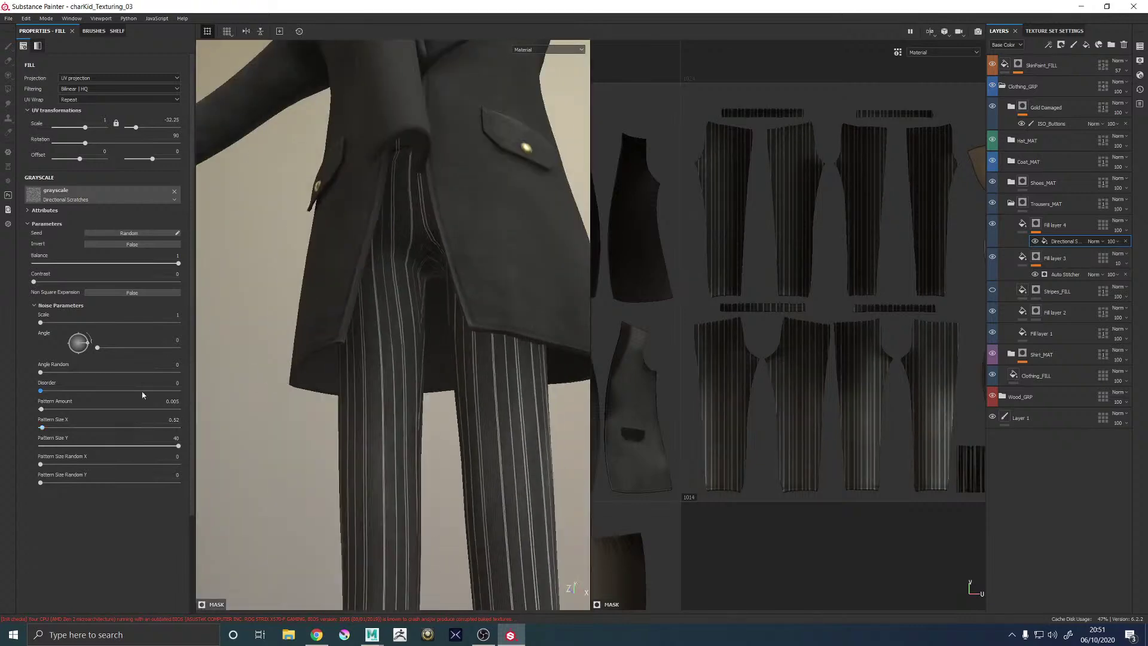
{"action": "left_click_drag", "start_coordinate": [281, 407], "coordinate": [406, 451], "text": "alt"}
{"action": "middle_click_drag", "start_coordinate": [407, 451], "coordinate": [446, 310], "text": "alt"}
{"action": "left_click_drag", "start_coordinate": [446, 311], "coordinate": [433, 329], "text": "alt"}
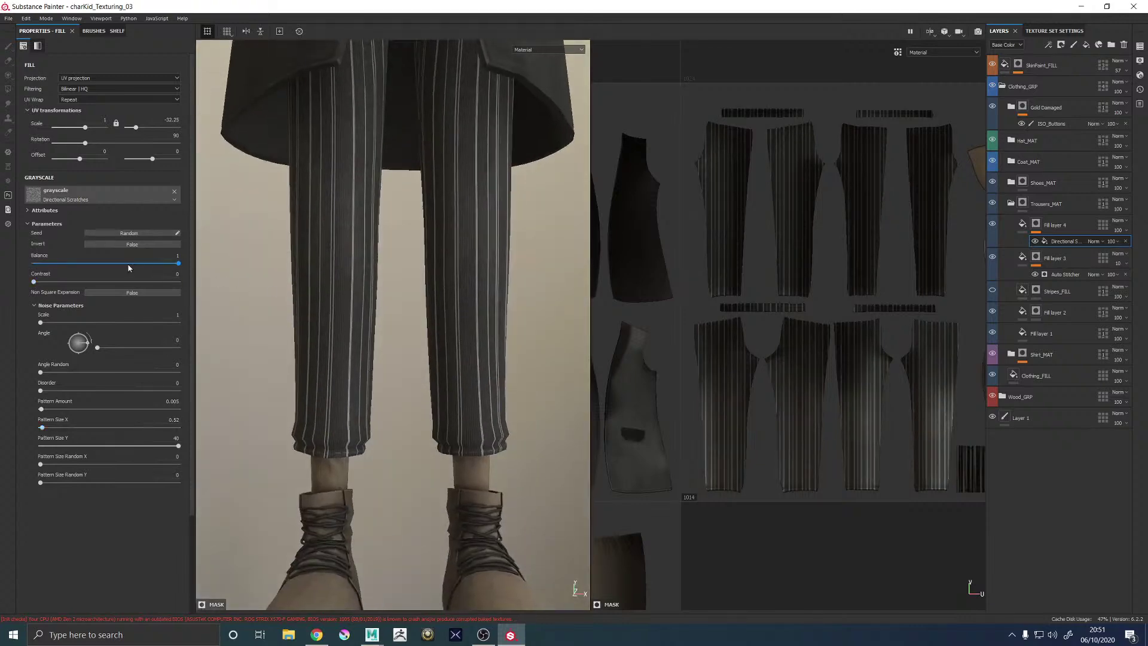
Set the Directional Scratches' pattern amount to 0.002 to leave fewer, more widely spaced pinstripes on the trousers
{"action": "left_click", "coordinate": [172, 401]}
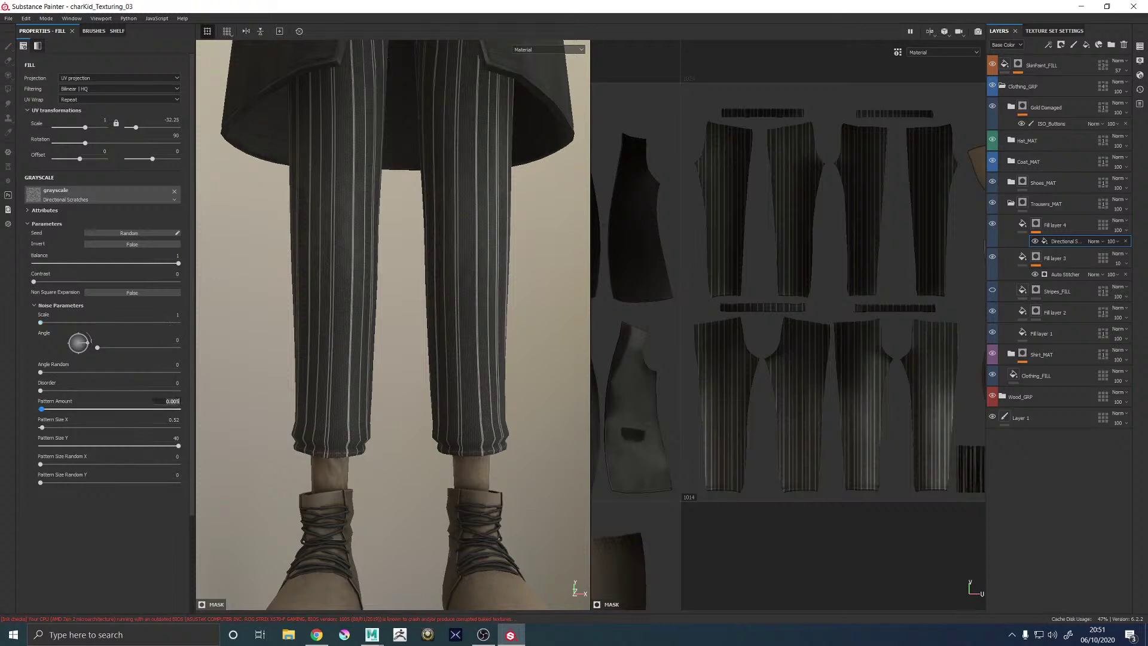
{"action": "key", "text": "Return"}
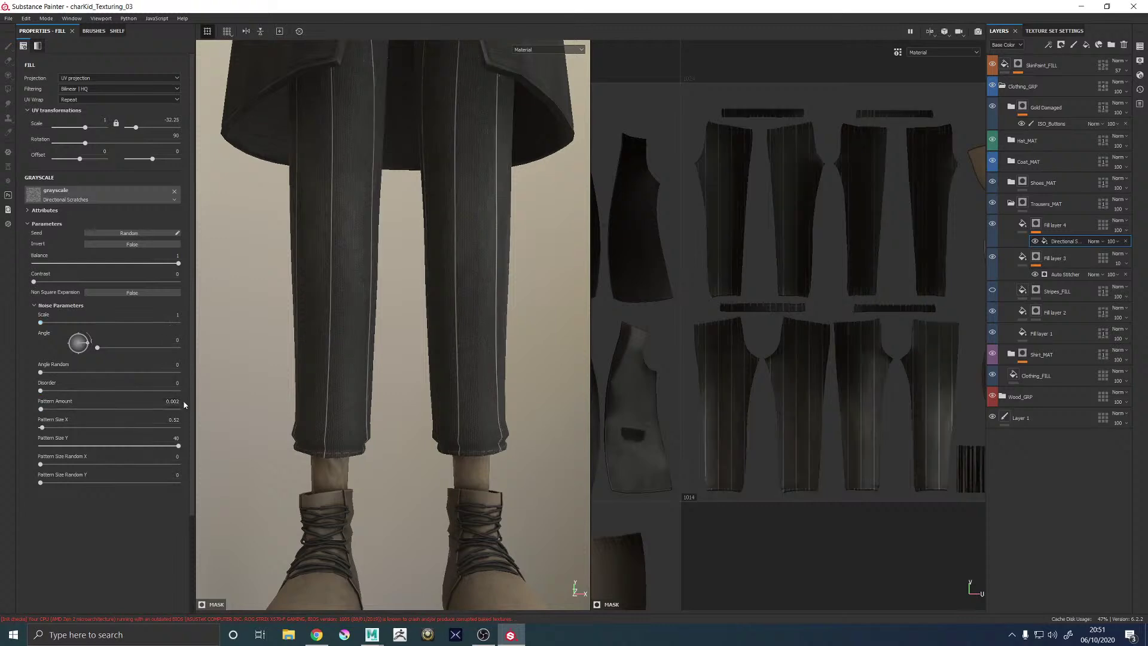
{"action": "left_click_drag", "start_coordinate": [490, 326], "coordinate": [239, 313], "text": "alt"}
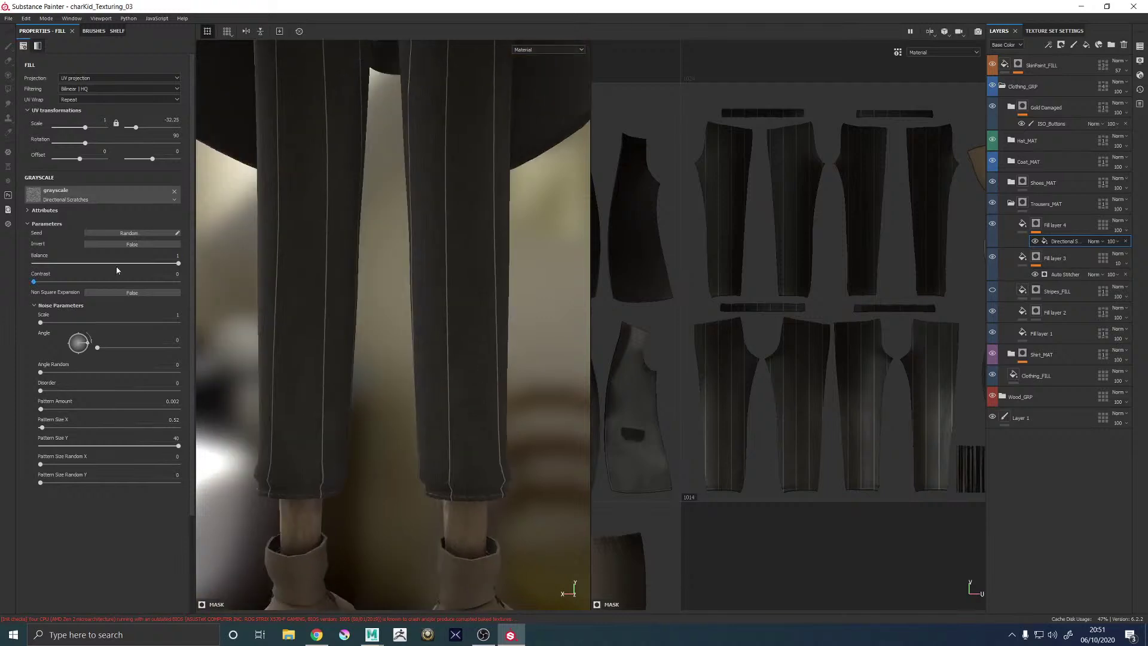
Try a value of 128 for the second axis of the Directional Scratches' UV scale
{"action": "left_click_drag", "start_coordinate": [135, 127], "coordinate": [182, 128]}
{"action": "left_click_drag", "start_coordinate": [371, 225], "coordinate": [359, 180], "text": "alt"}
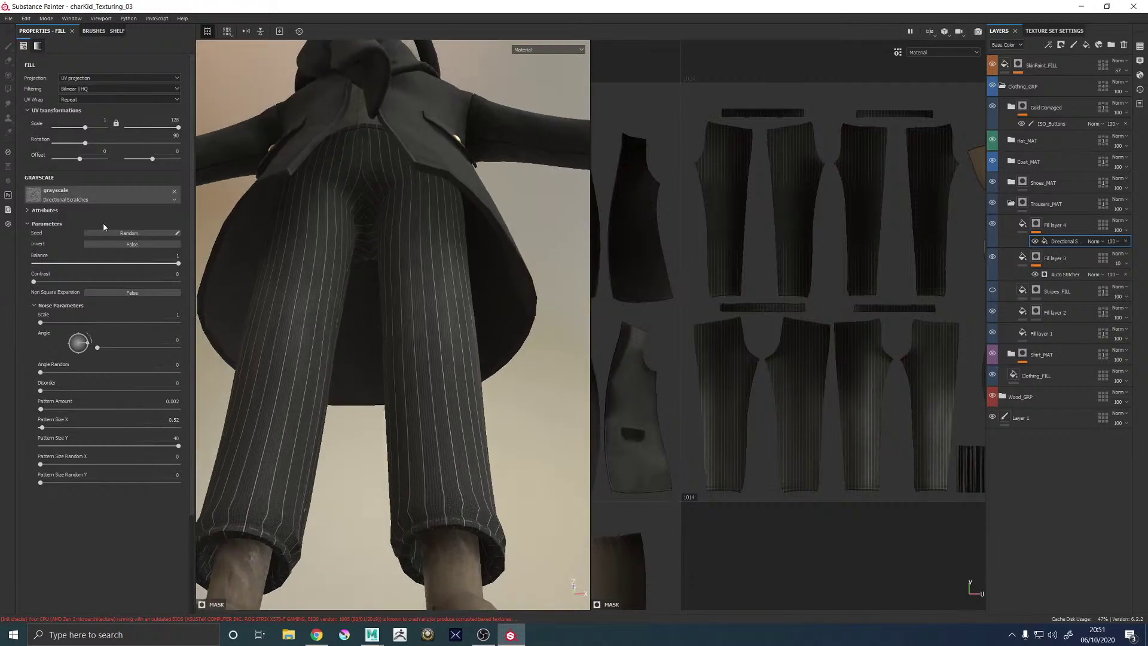
{"action": "left_click_drag", "start_coordinate": [343, 255], "coordinate": [354, 371], "text": "alt"}
Set the second axis of the Directional Scratches' UV scale to 54.95 and check the stripe spacing around the trousers
{"action": "left_click", "coordinate": [171, 402]}
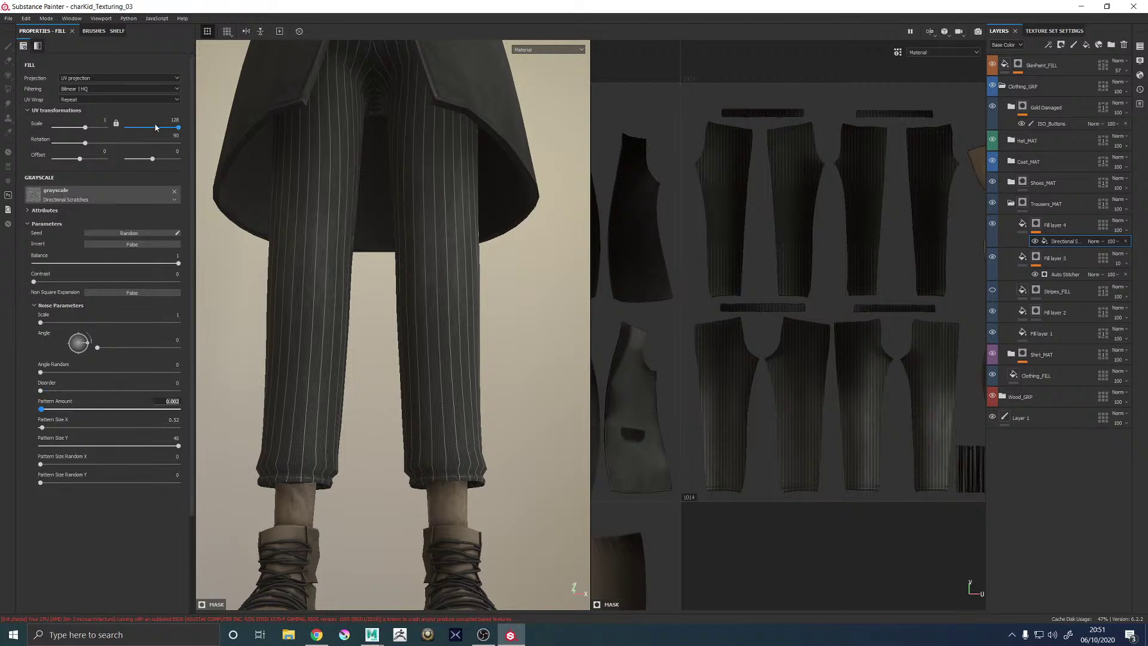
{"action": "left_click_drag", "start_coordinate": [180, 128], "coordinate": [173, 138]}
{"action": "left_click_drag", "start_coordinate": [397, 225], "coordinate": [540, 200], "text": "alt"}
{"action": "right_click_drag", "start_coordinate": [541, 200], "coordinate": [53, 220], "text": "alt"}
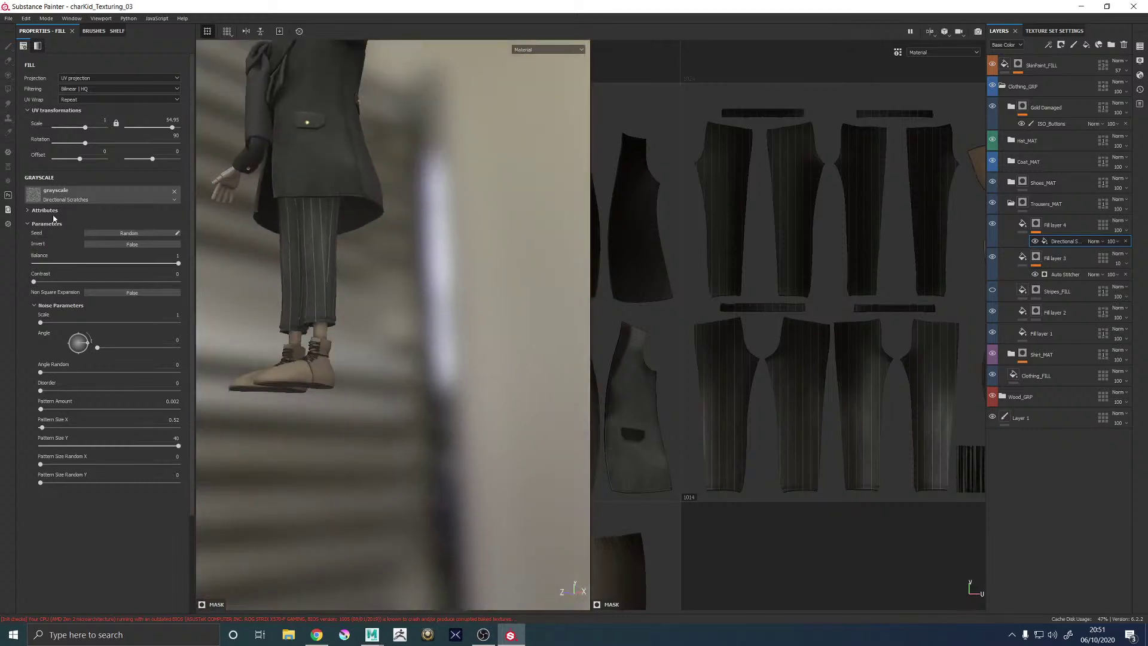
{"action": "left_click_drag", "start_coordinate": [234, 239], "coordinate": [323, 258], "text": "alt"}
{"action": "middle_click_drag", "start_coordinate": [269, 203], "coordinate": [299, 243], "text": "alt"}
{"action": "right_click_drag", "start_coordinate": [298, 242], "coordinate": [478, 328], "text": "alt"}
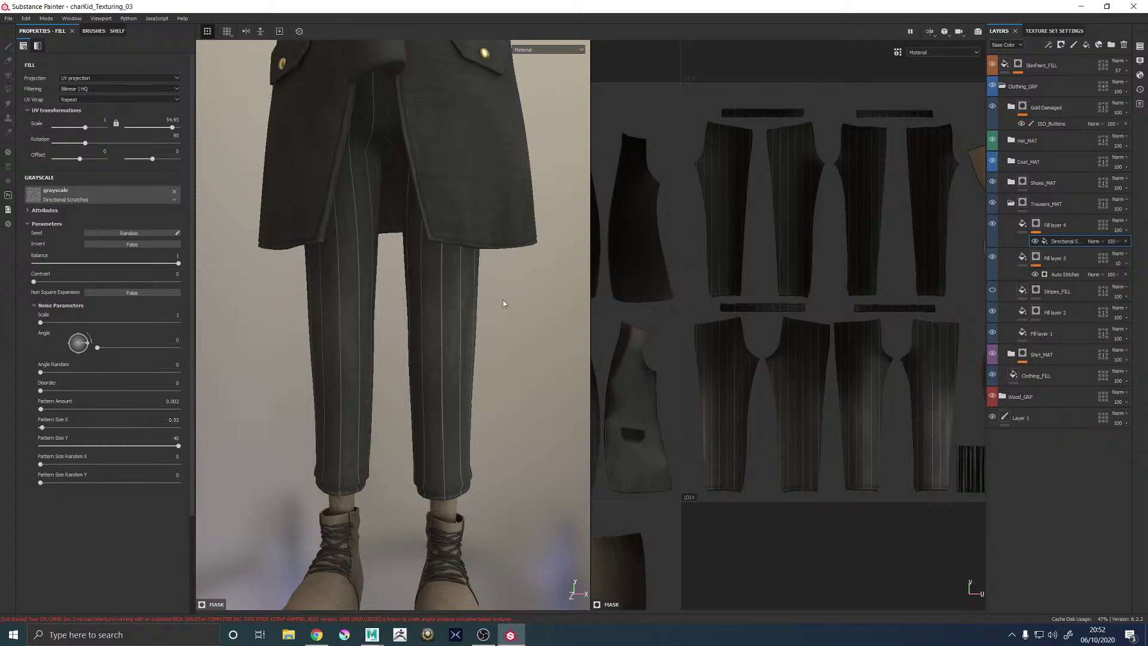
Switch to Maya and replace the node graph with the perspective viewport
{"action": "mouse_move", "coordinate": [372, 635]}
{"action": "left_click", "coordinate": [450, 589]}
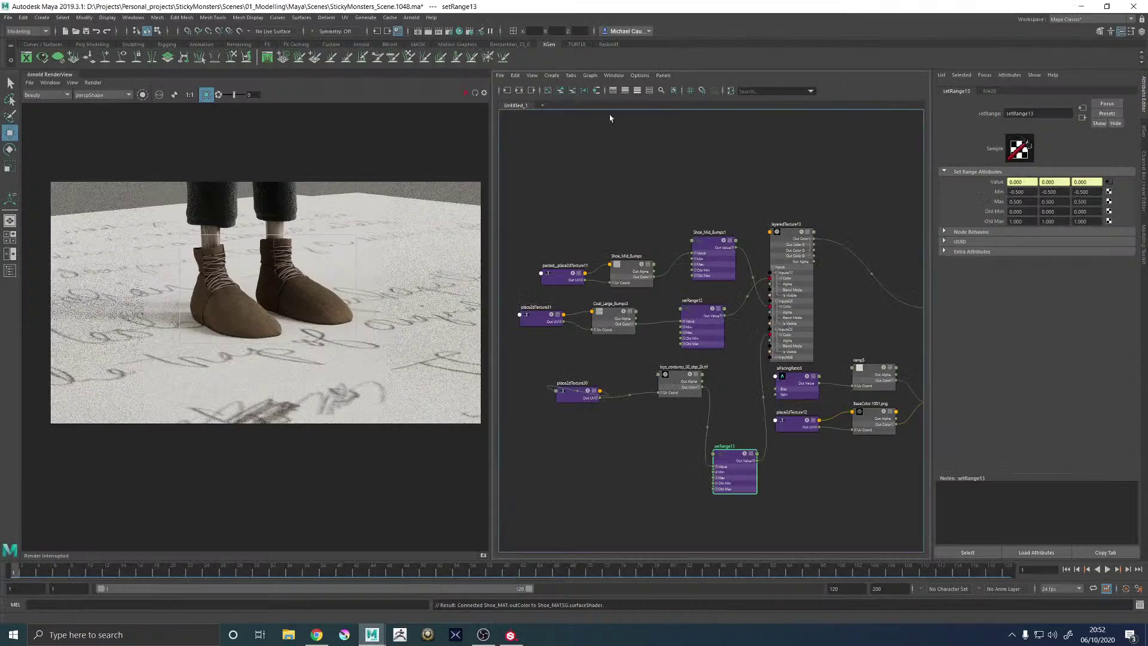
{"action": "left_click", "coordinate": [662, 75]}
{"action": "left_click", "coordinate": [579, 204]}
{"action": "key", "text": "space"}
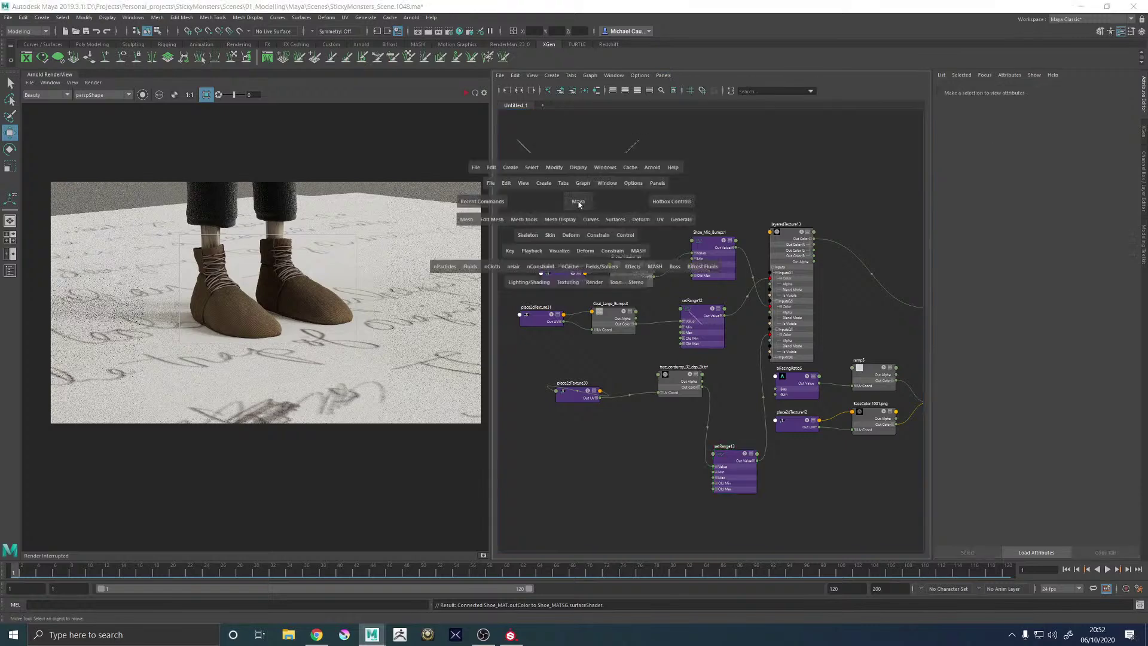
{"action": "key", "text": "space"}
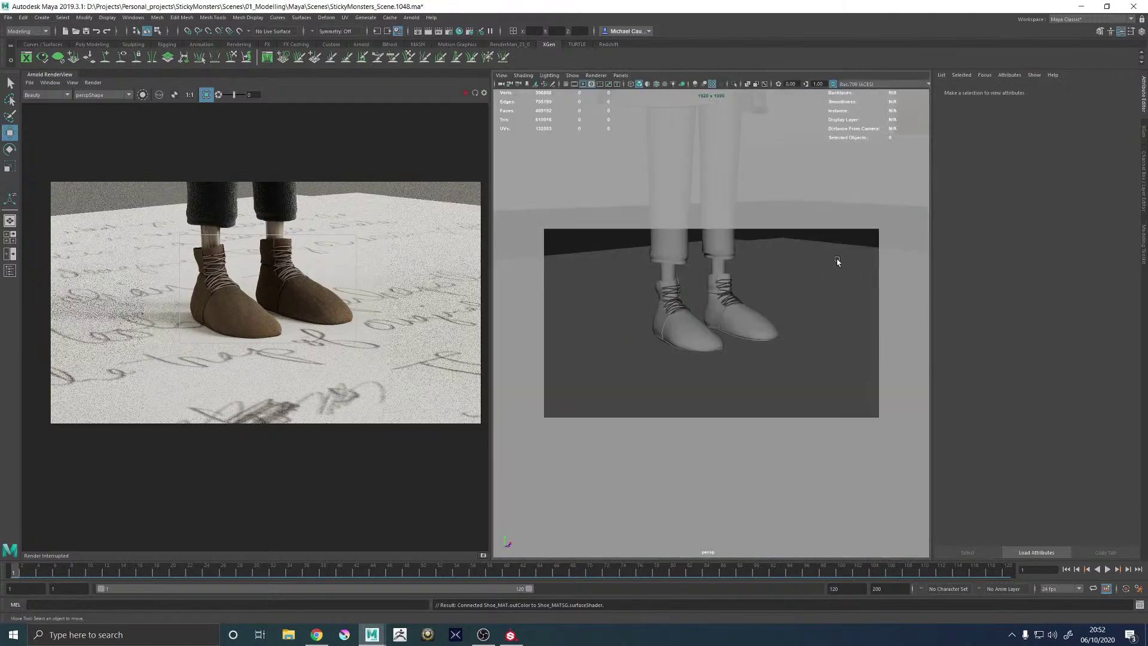
Look through renderCam in the viewport and turn off the crop region in the Arnold render view
{"action": "left_click", "coordinate": [620, 75]}
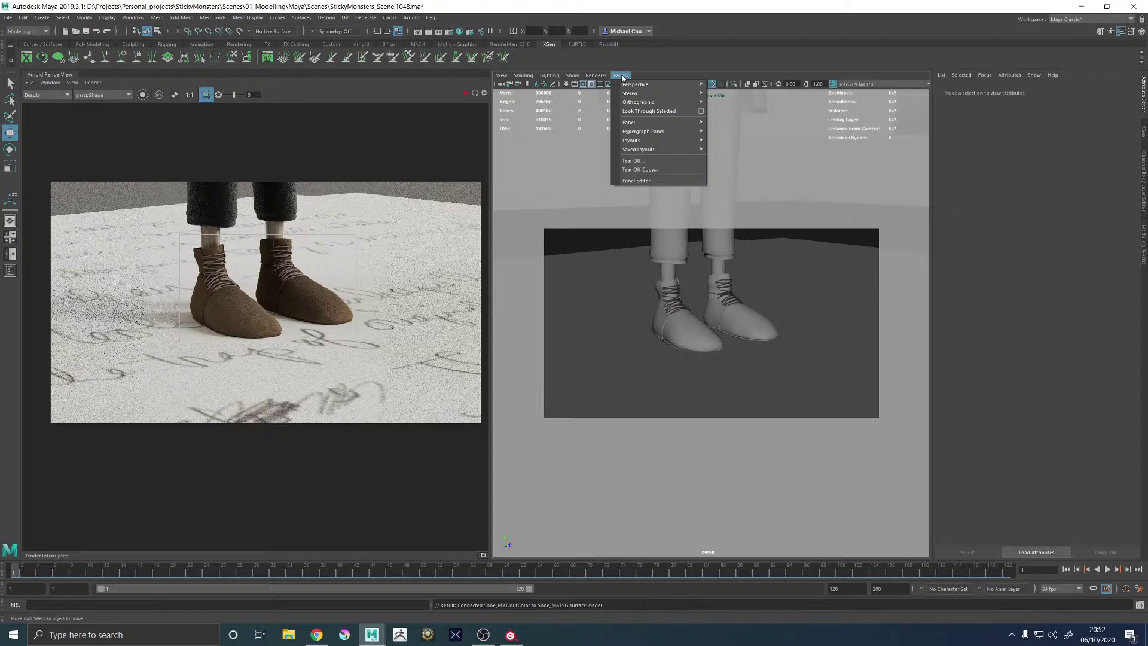
{"action": "mouse_move", "coordinate": [682, 95]}
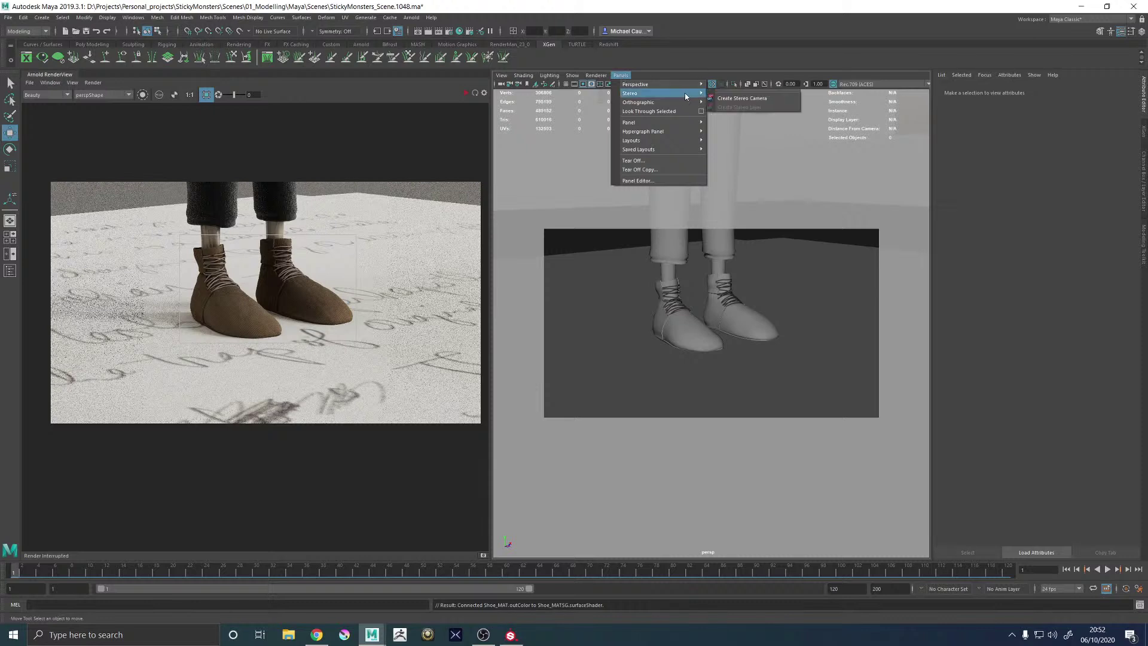
{"action": "mouse_move", "coordinate": [646, 86]}
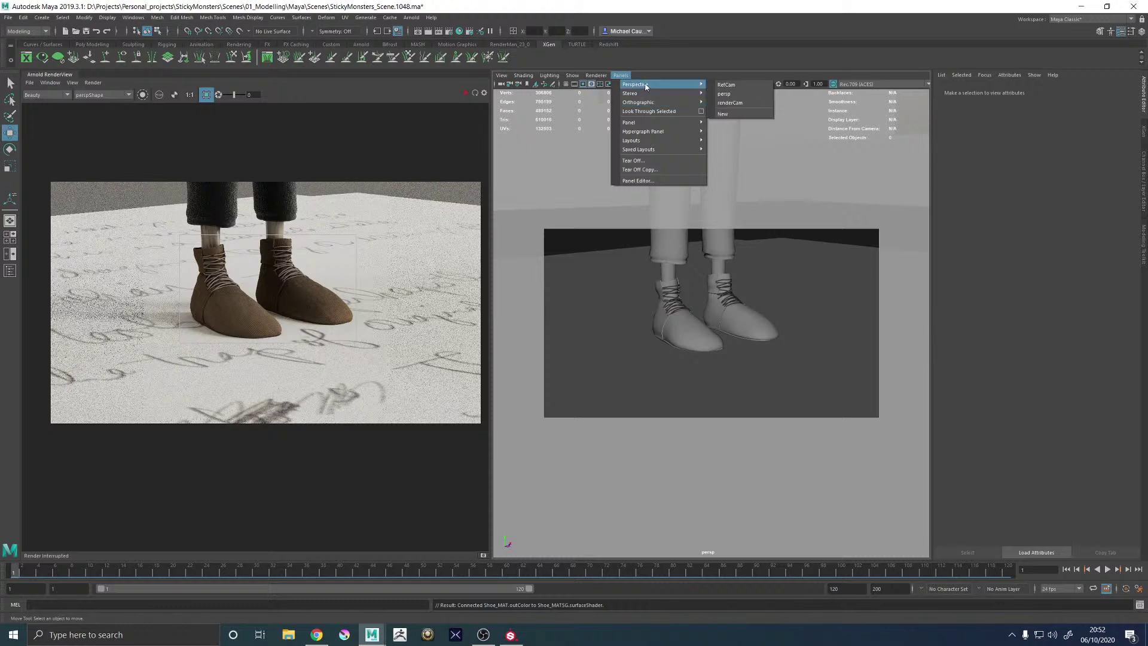
{"action": "left_click", "coordinate": [740, 102]}
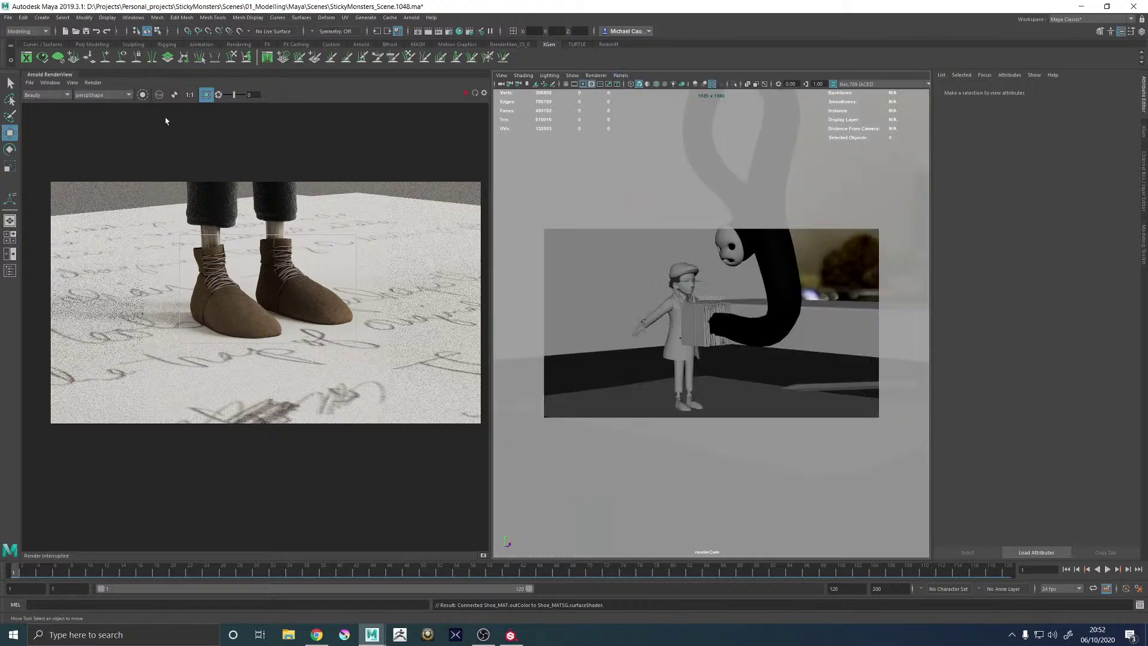
{"action": "left_click", "coordinate": [206, 94]}
Show the Outliner, expand ENV_GRP and unhide Grass_GEO
{"action": "left_click", "coordinate": [9, 271]}
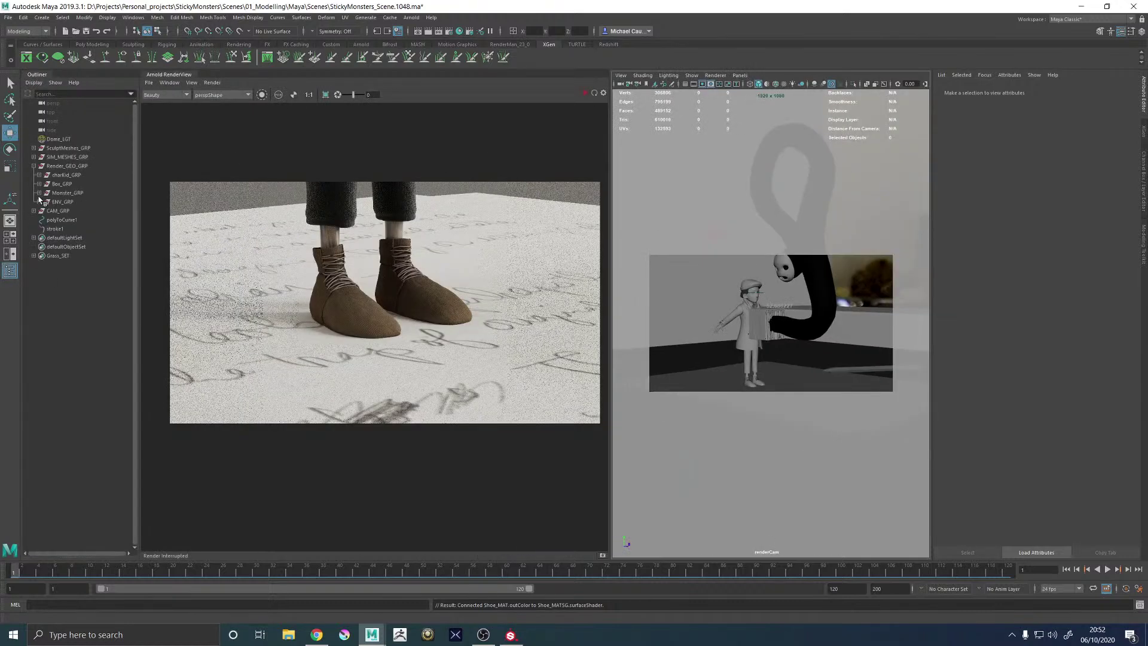
{"action": "left_click", "coordinate": [39, 202]}
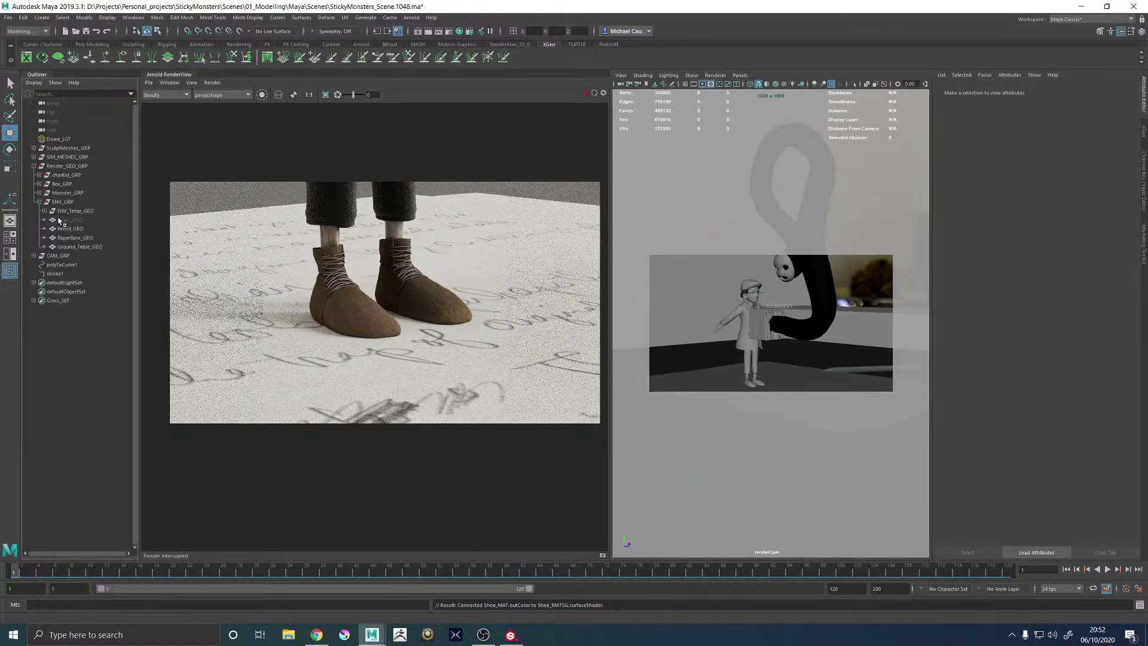
{"action": "left_click", "coordinate": [59, 220]}
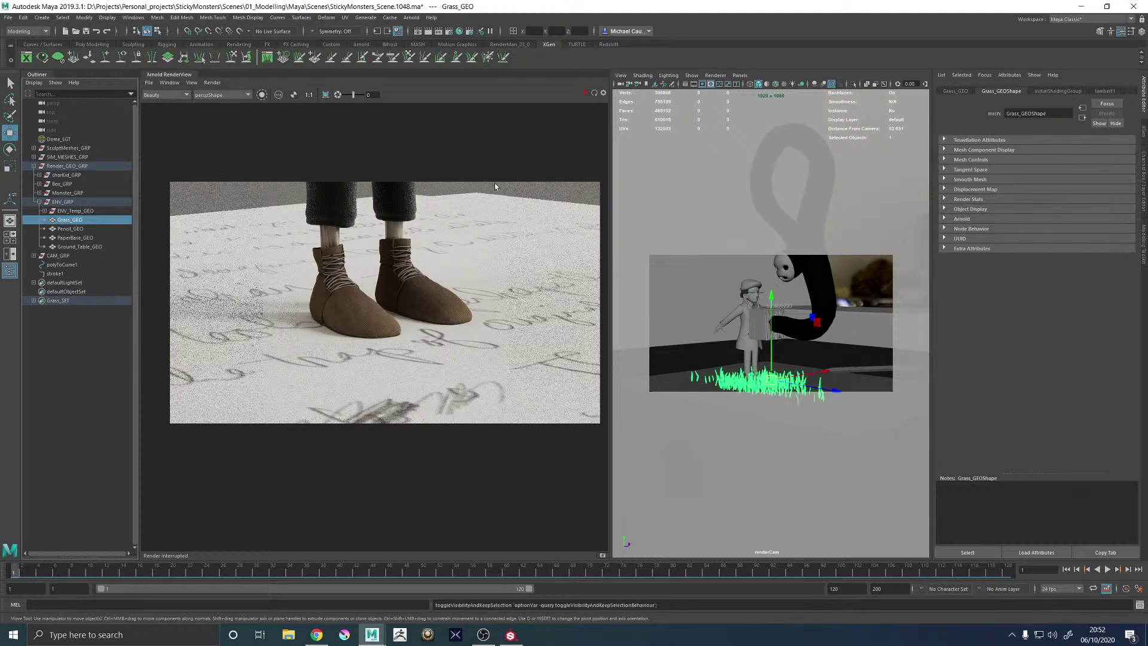
Start the interactive Arnold render and set its camera to renderCamShape
{"action": "left_click", "coordinate": [593, 93]}
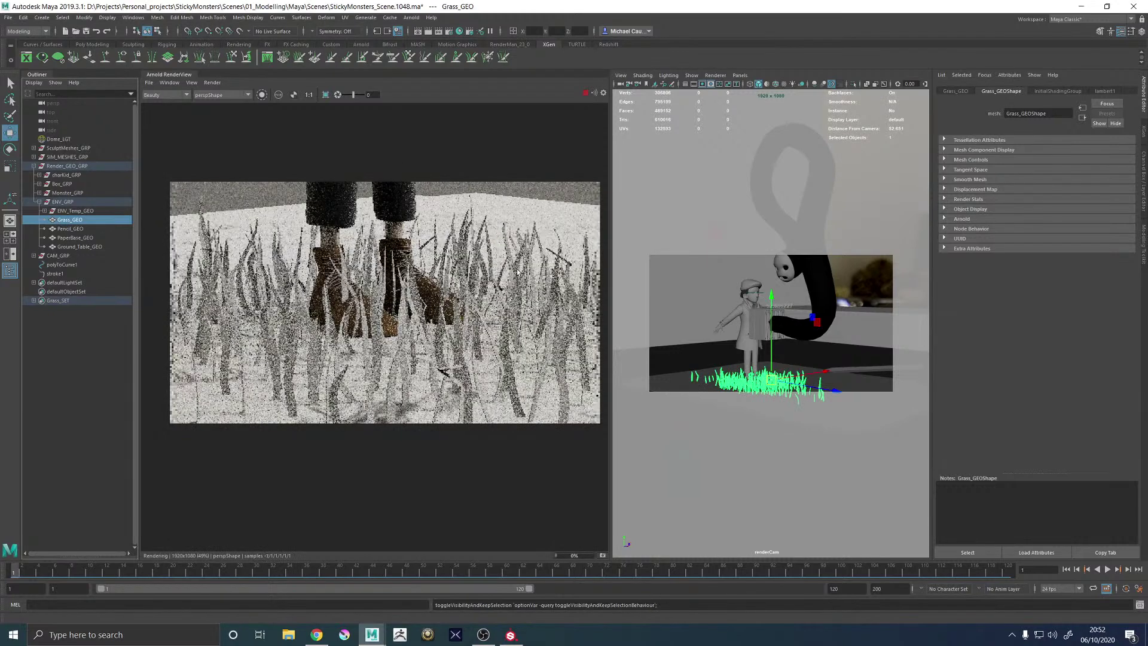
{"action": "left_click", "coordinate": [209, 95]}
{"action": "left_click", "coordinate": [216, 116]}
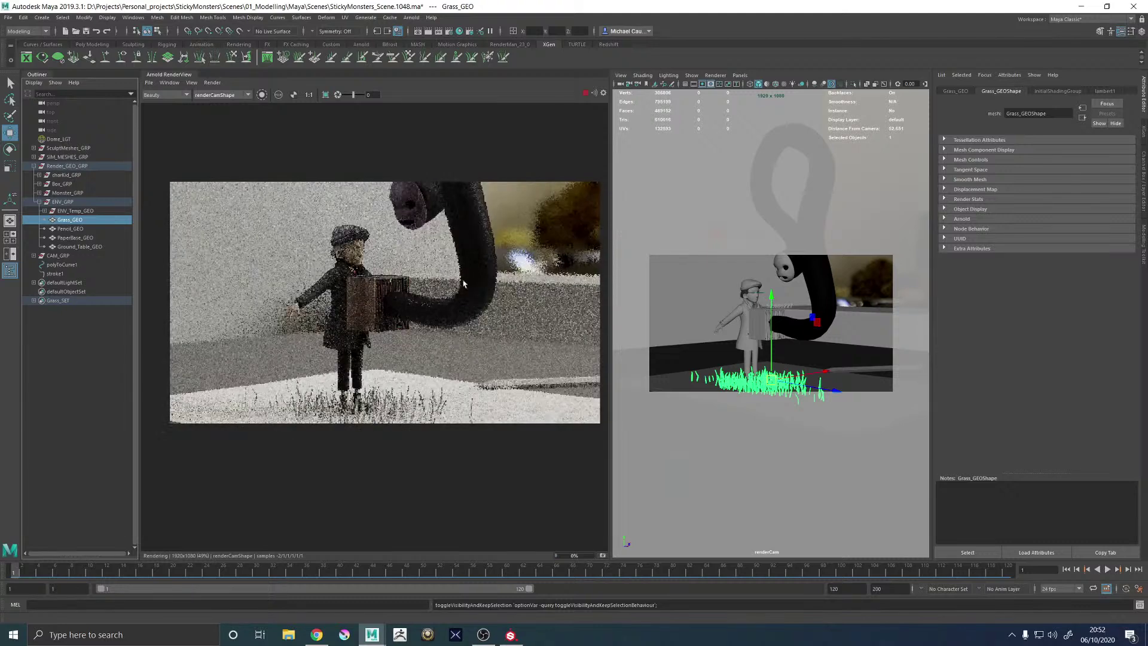
Examine the rendered scene up close and as a whole, checking the boy's clothing, wooden box, monster's face and grass
{"action": "scroll", "coordinate": [404, 246], "scroll_direction": "up", "scroll_amount": 3}
{"action": "scroll", "coordinate": [402, 245], "scroll_direction": "down", "scroll_amount": 2}
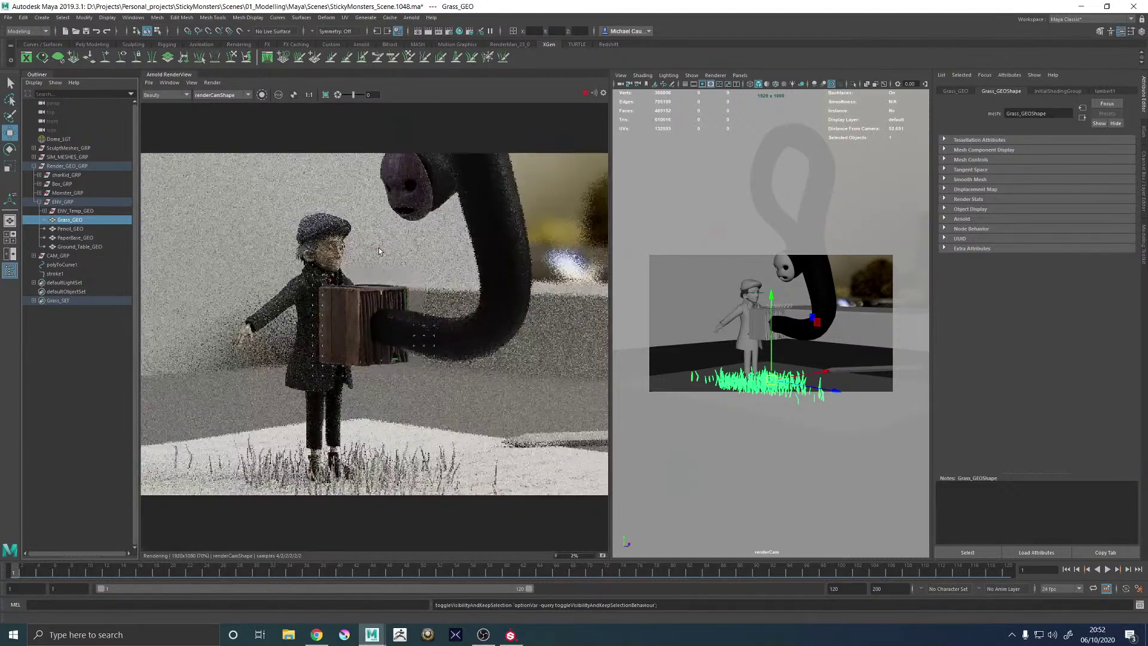
{"action": "scroll", "coordinate": [391, 254], "scroll_direction": "up", "scroll_amount": 1}
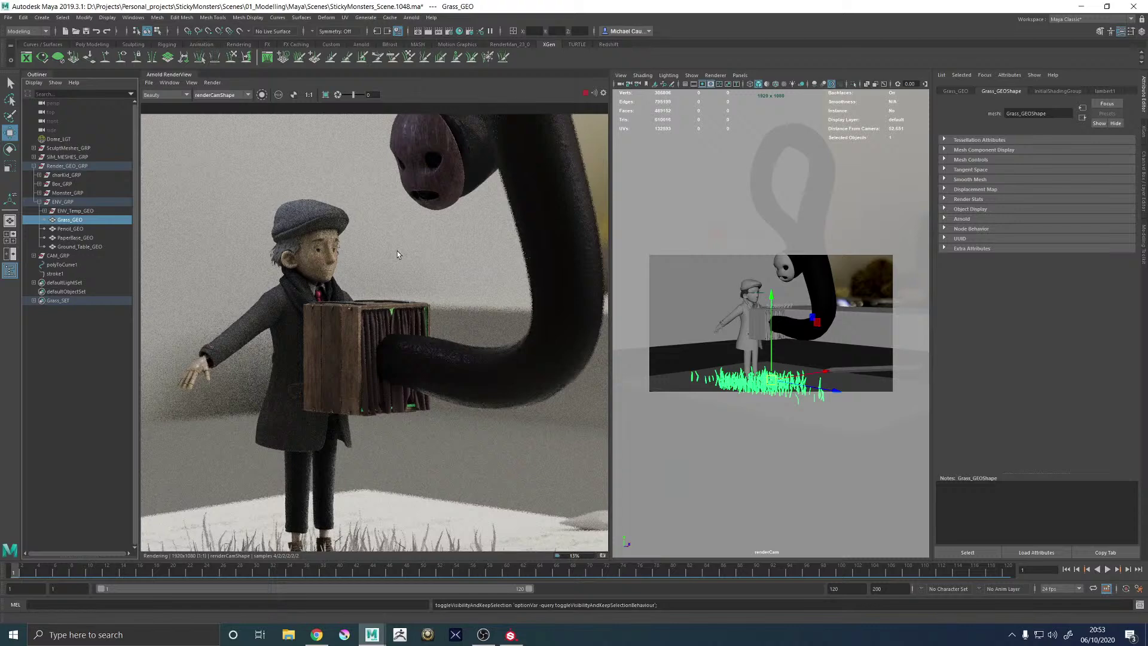
{"action": "key", "text": "f"}
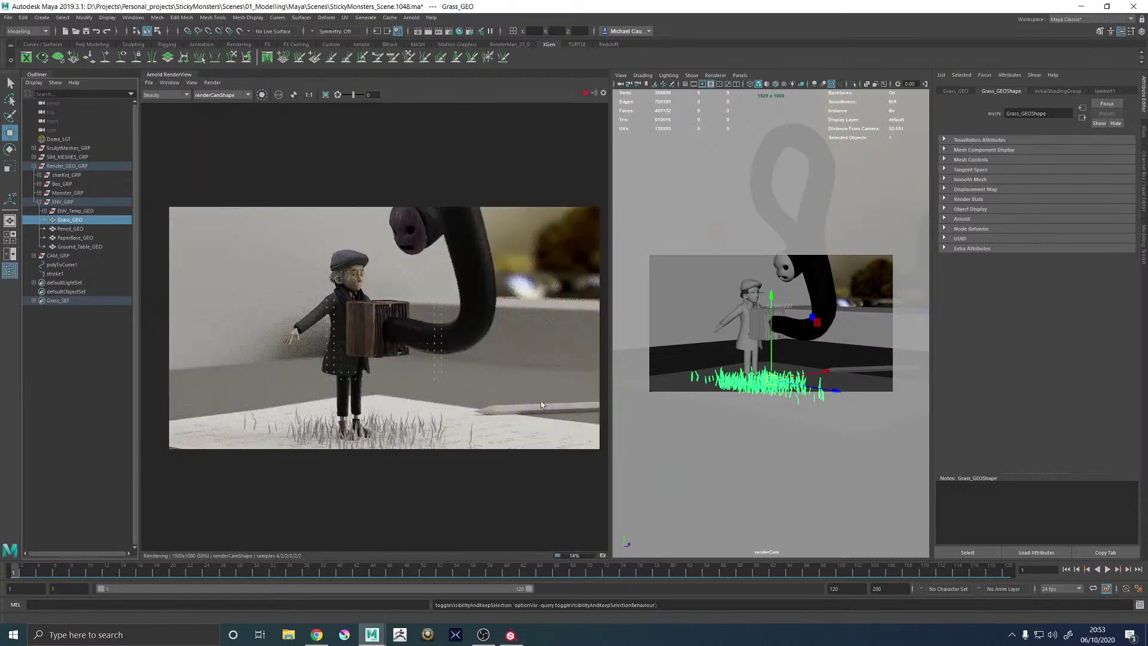
{"action": "scroll", "coordinate": [519, 394], "scroll_direction": "up", "scroll_amount": 3}
{"action": "middle_click_drag", "start_coordinate": [518, 395], "coordinate": [408, 445]}
{"action": "scroll", "coordinate": [388, 440], "scroll_direction": "down", "scroll_amount": 3}
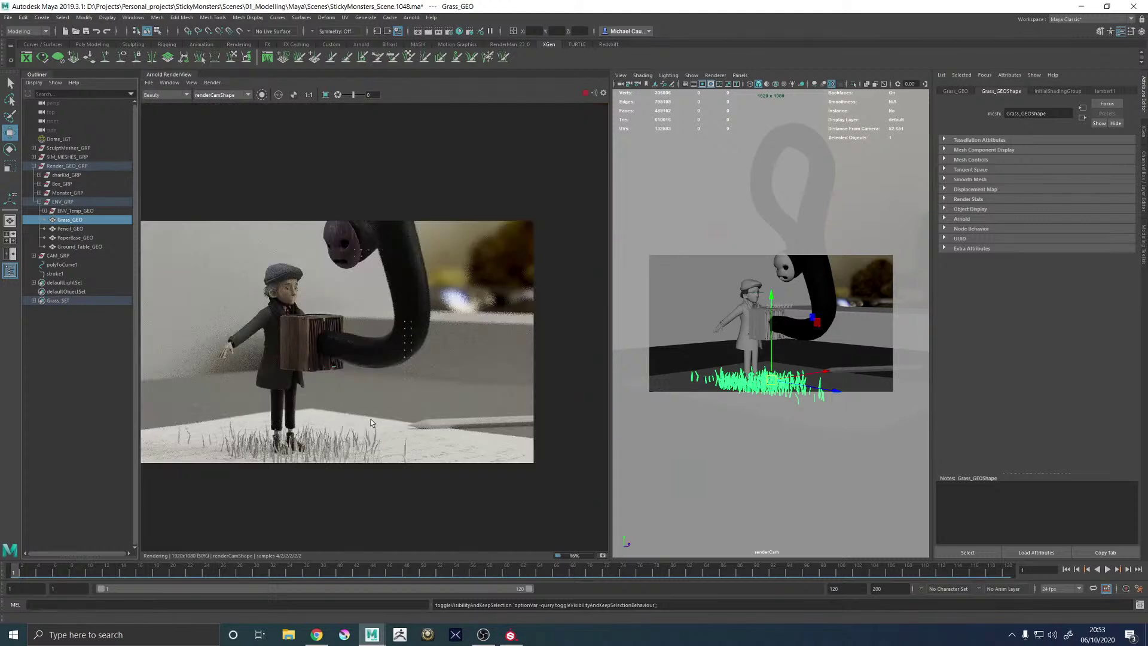
{"action": "scroll", "coordinate": [272, 348], "scroll_direction": "up", "scroll_amount": 2}
{"action": "scroll", "coordinate": [282, 248], "scroll_direction": "up", "scroll_amount": 3}
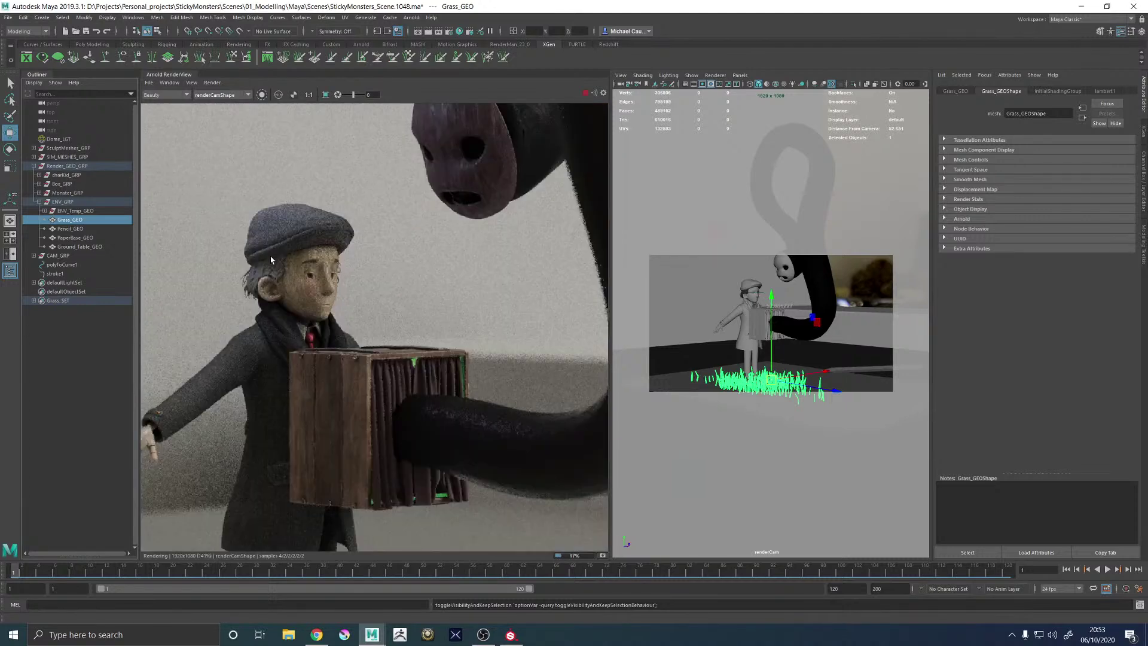
{"action": "key", "text": "f"}
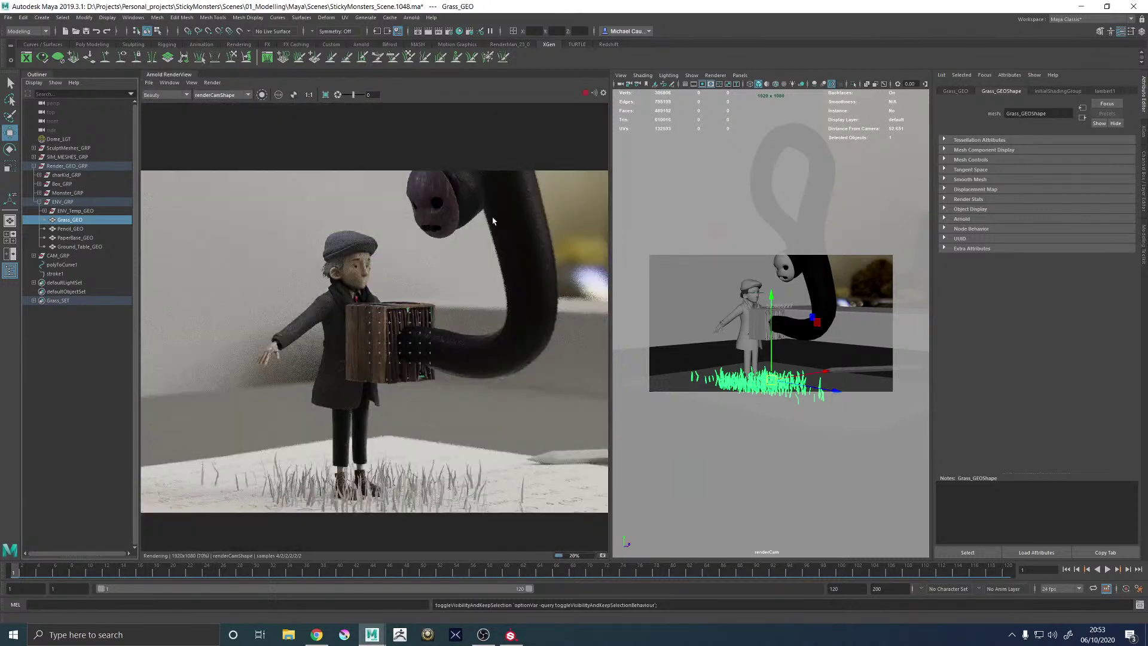
{"action": "scroll", "coordinate": [463, 165], "scroll_direction": "up", "scroll_amount": 2}
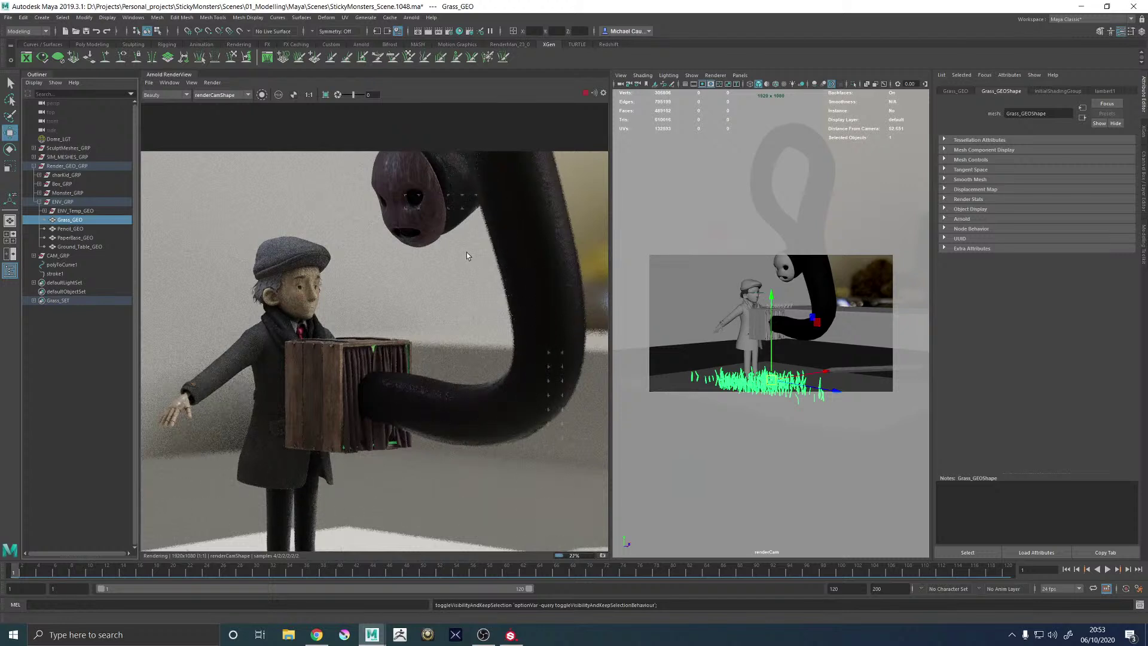
{"action": "scroll", "coordinate": [358, 204], "scroll_direction": "up", "scroll_amount": 4}
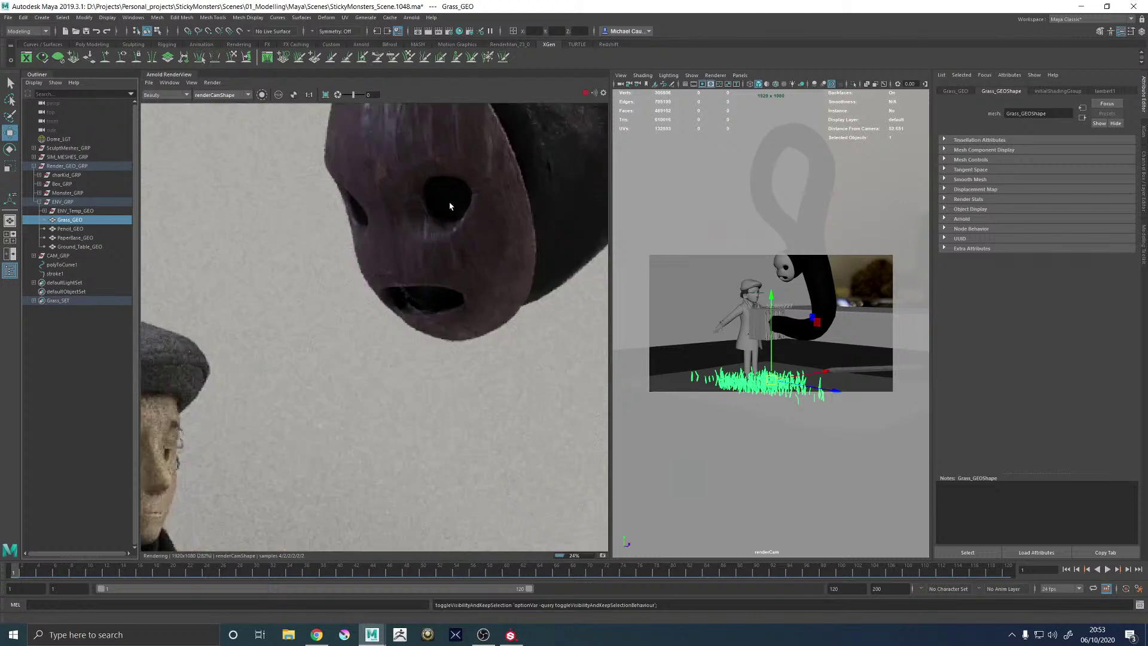
{"action": "scroll", "coordinate": [406, 227], "scroll_direction": "down", "scroll_amount": 7}
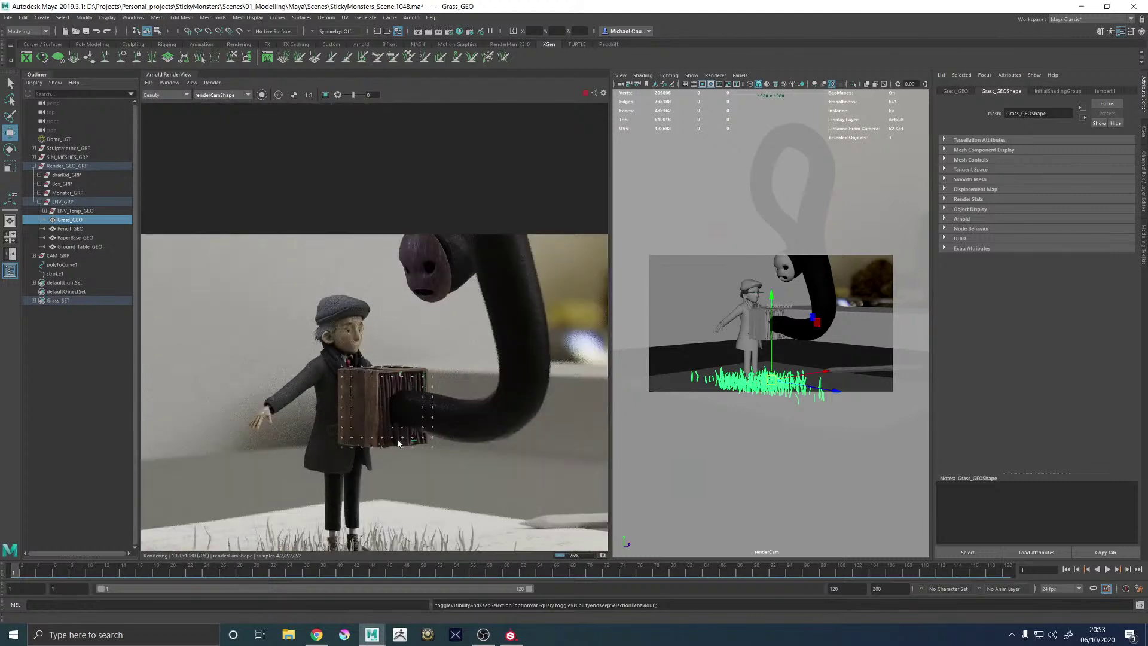
{"action": "scroll", "coordinate": [369, 349], "scroll_direction": "up", "scroll_amount": 5}
{"action": "scroll", "coordinate": [457, 338], "scroll_direction": "down", "scroll_amount": 2}
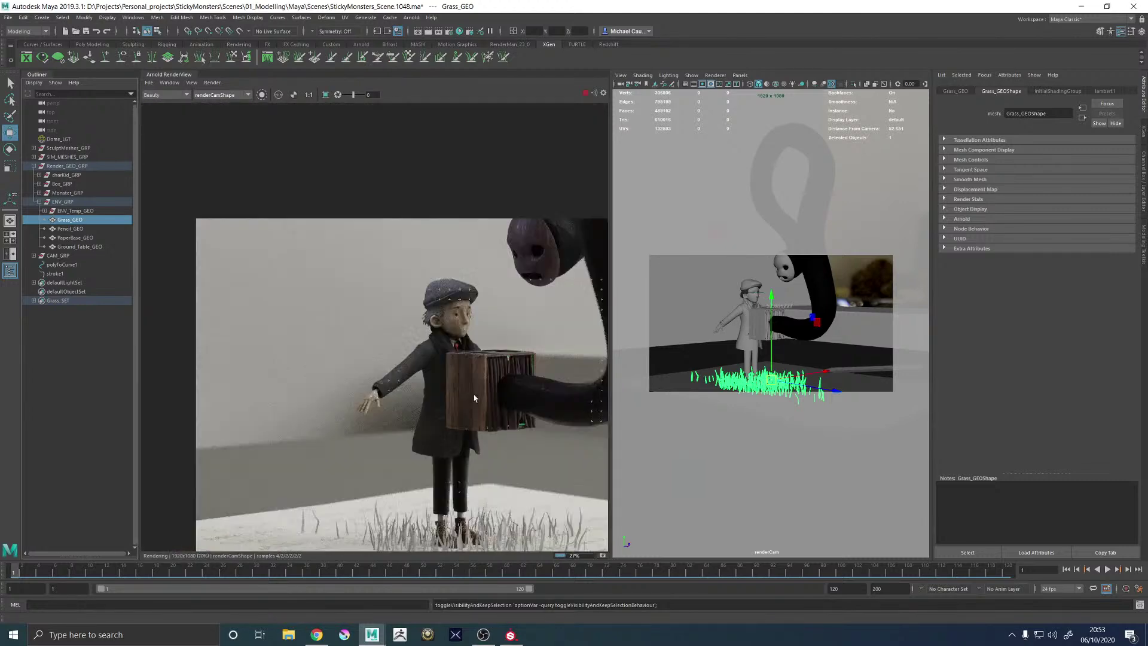
{"action": "scroll", "coordinate": [483, 420], "scroll_direction": "down", "scroll_amount": 1}
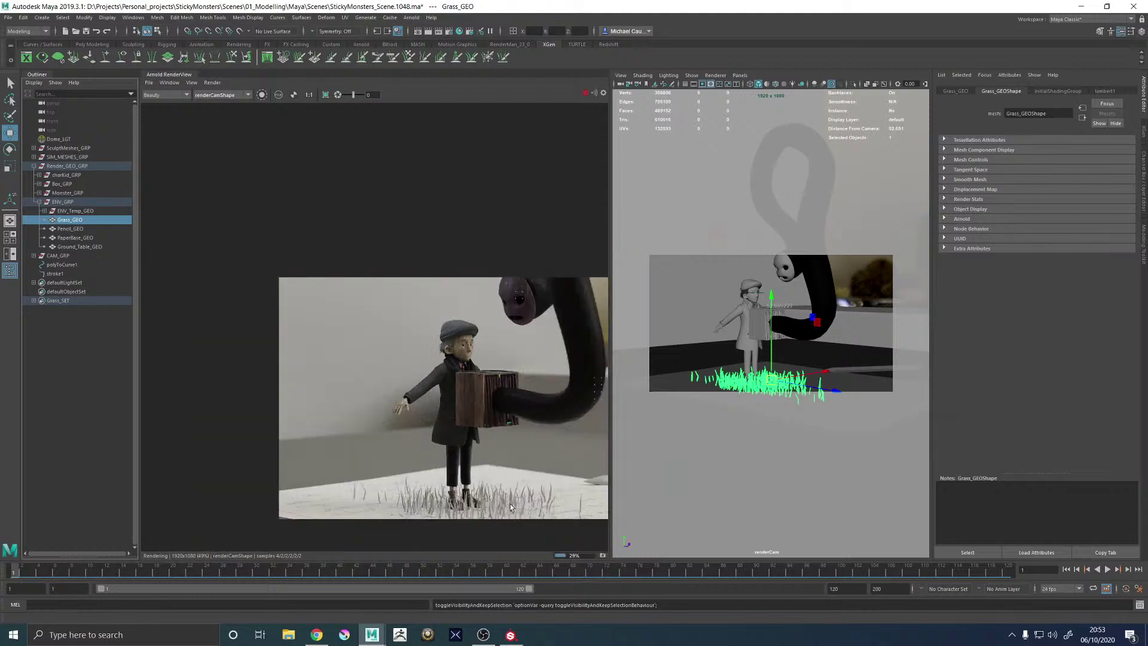
{"action": "scroll", "coordinate": [505, 494], "scroll_direction": "up", "scroll_amount": 1}
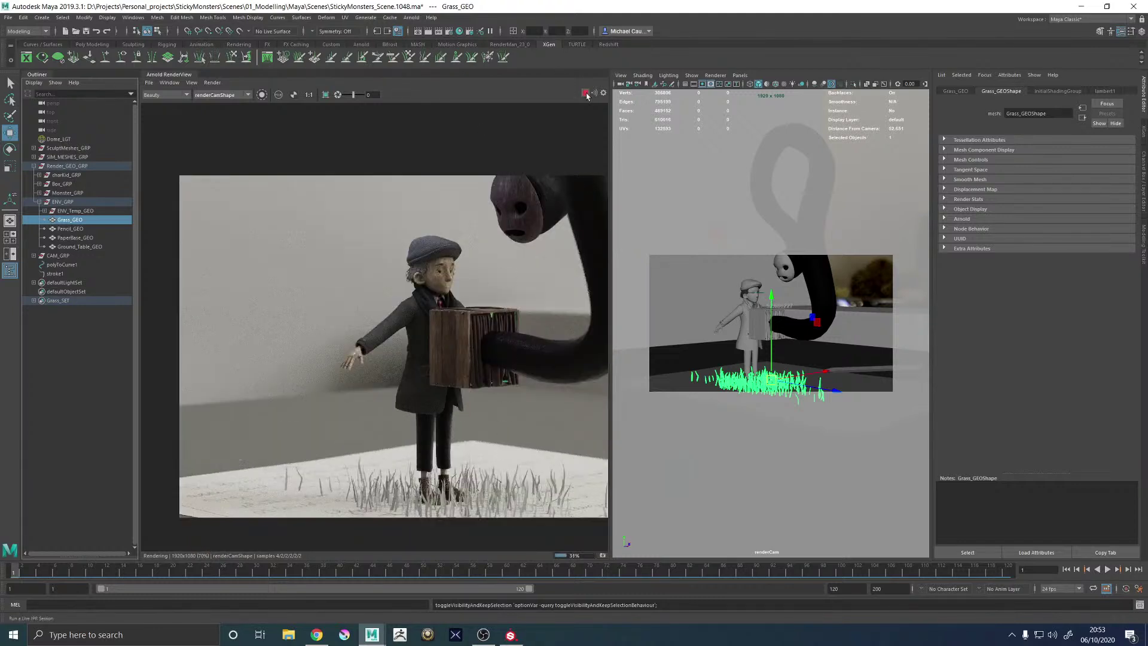
Switch to Substance Painter and add a Grunge Dirt Scratched fill set to Multiply above Directional Scratches in Fill layer 4's mask
{"action": "left_click", "coordinate": [1082, 7]}
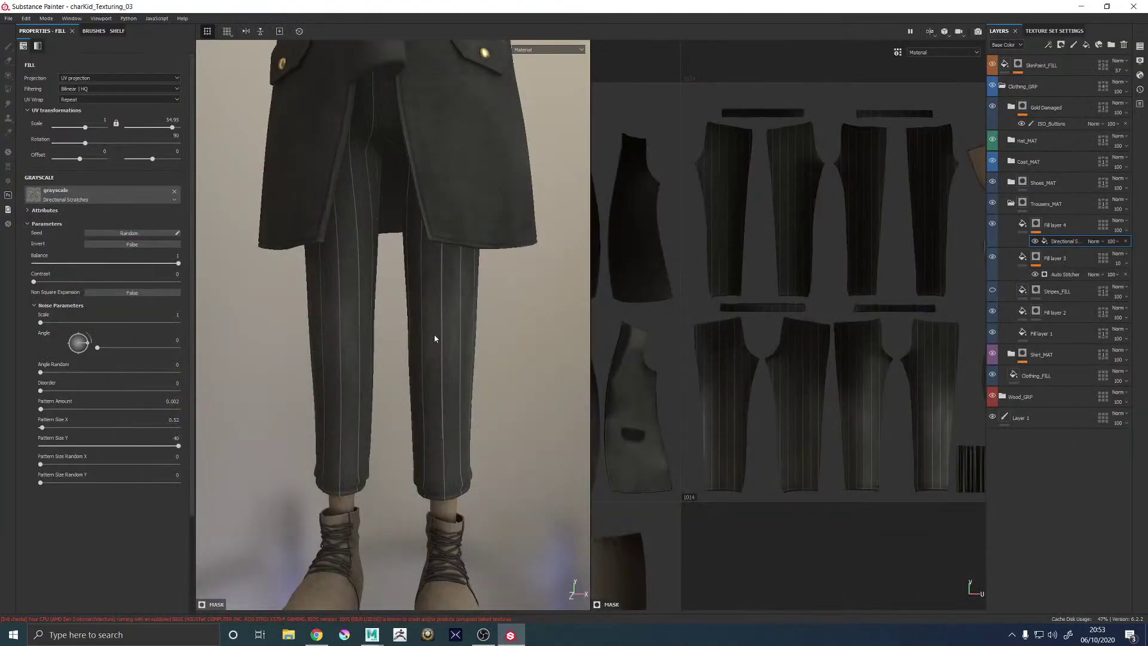
{"action": "right_click", "coordinate": [1064, 242]}
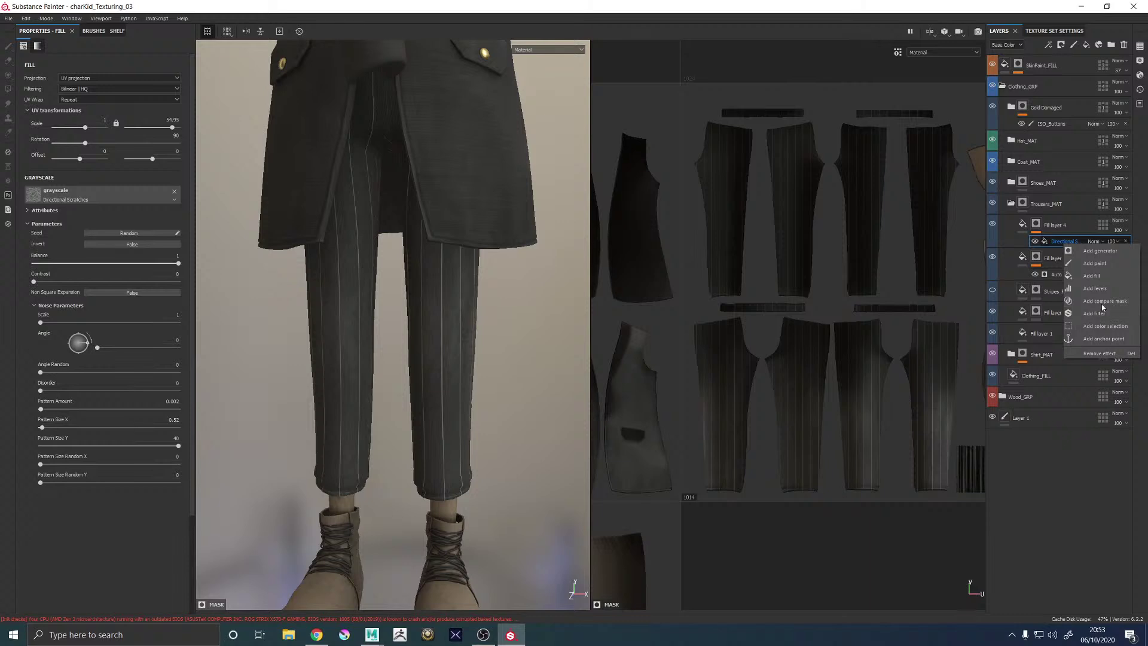
{"action": "left_click", "coordinate": [1096, 276]}
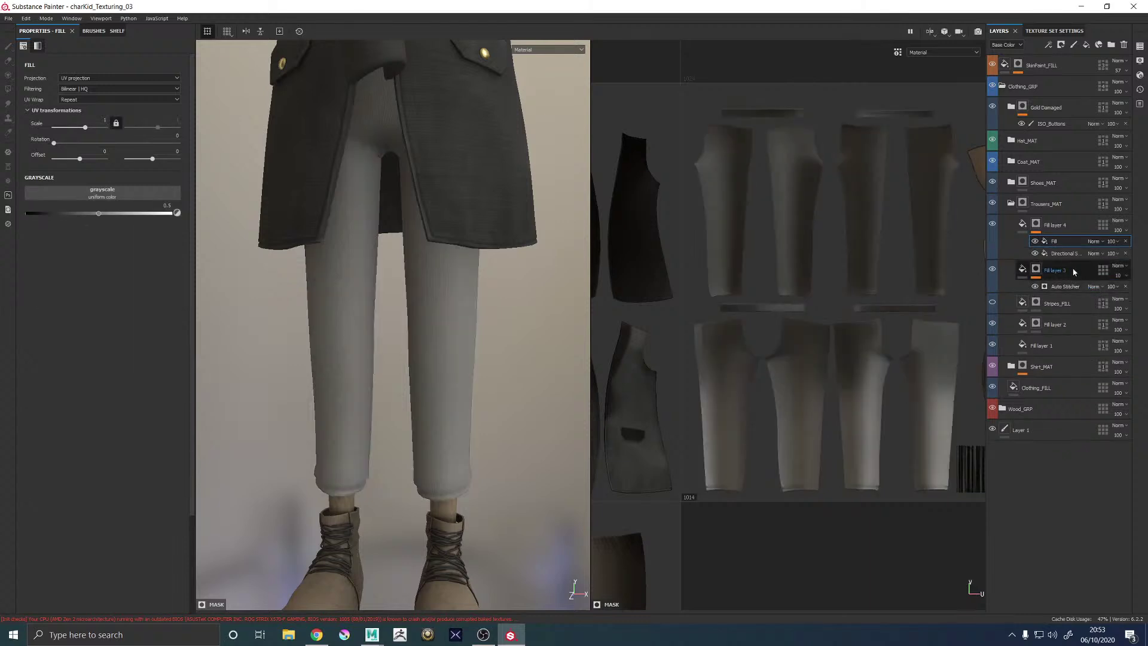
{"action": "left_click", "coordinate": [129, 188]}
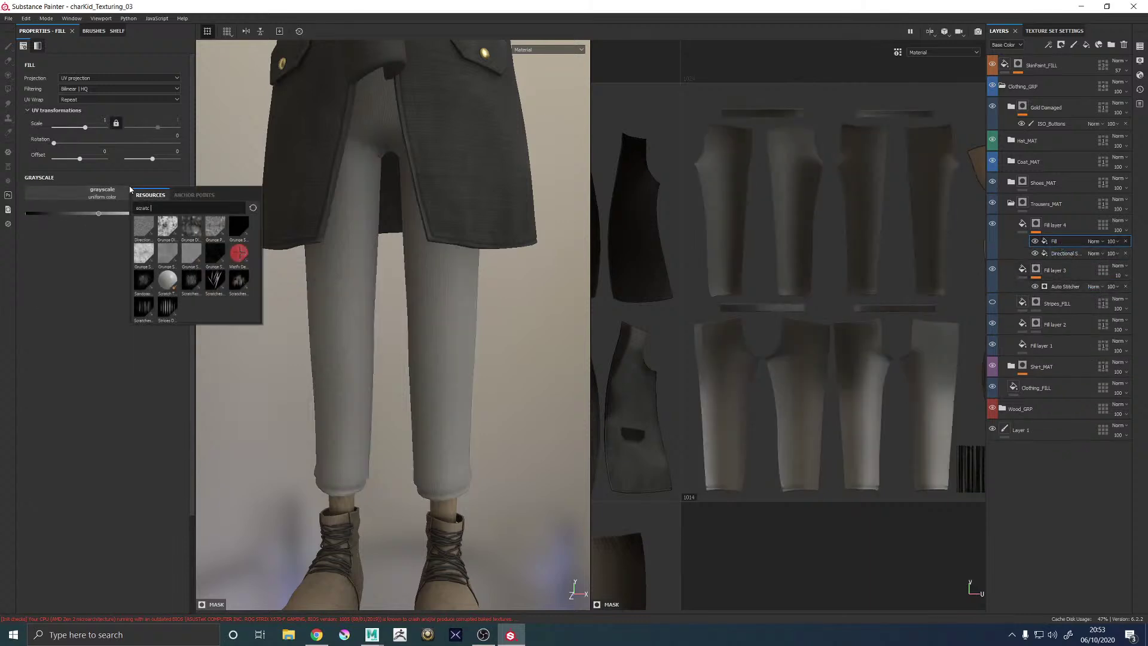
{"action": "left_click", "coordinate": [167, 227]}
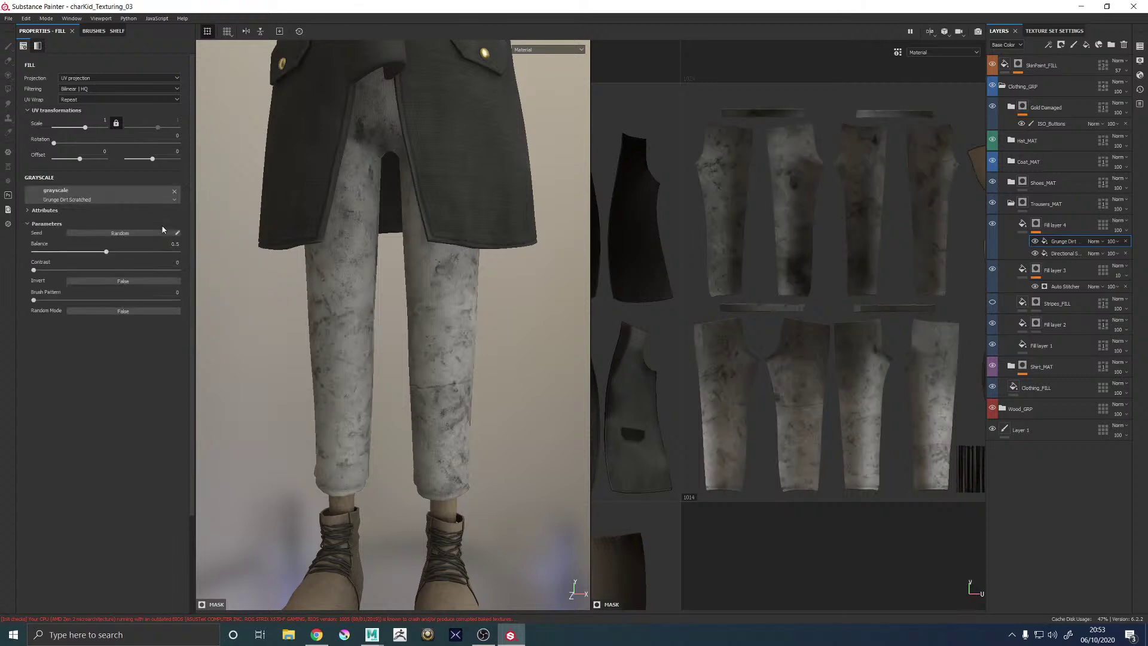
{"action": "left_click", "coordinate": [1093, 241]}
{"action": "left_click", "coordinate": [1094, 285]}
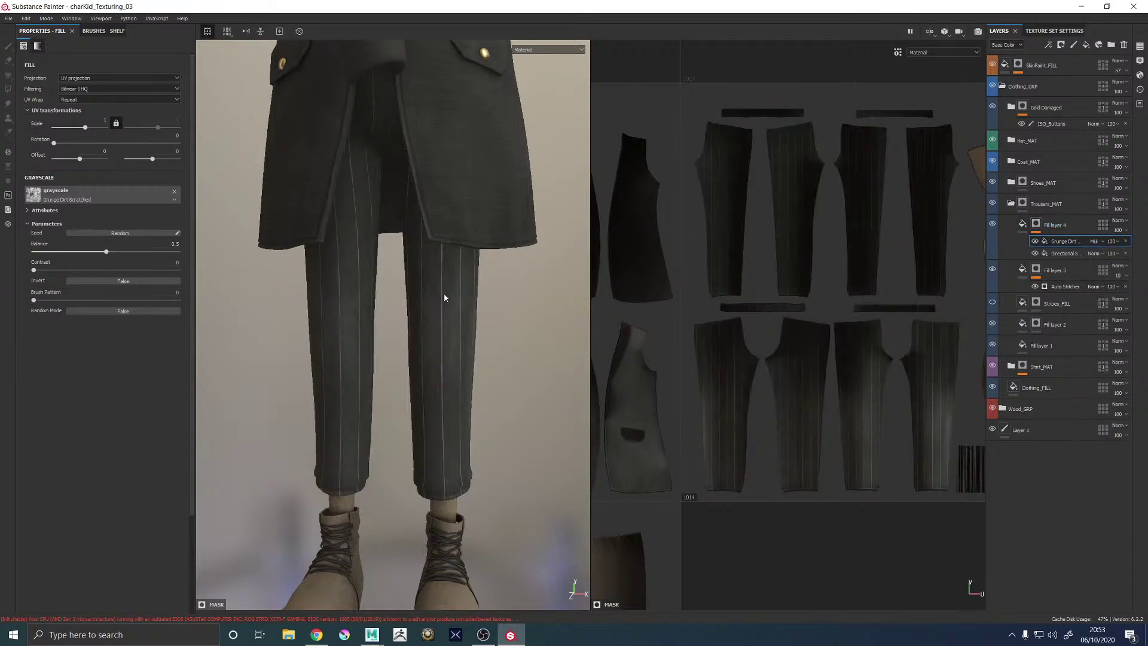
Break up the trouser pinstripes by setting the Grunge Dirt Scratched balance to 0.27 and its UV scale to 2.83
{"action": "scroll", "coordinate": [444, 297], "scroll_direction": "up", "scroll_amount": 5}
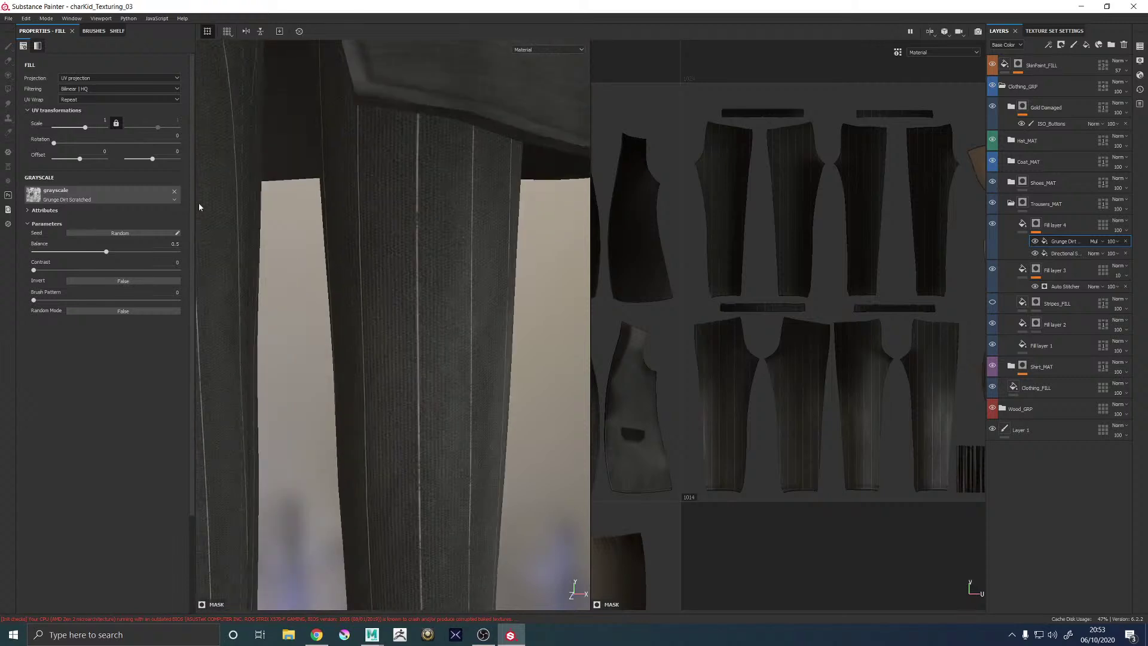
{"action": "left_click_drag", "start_coordinate": [100, 253], "coordinate": [72, 251]}
{"action": "scroll", "coordinate": [447, 397], "scroll_direction": "down", "scroll_amount": 6}
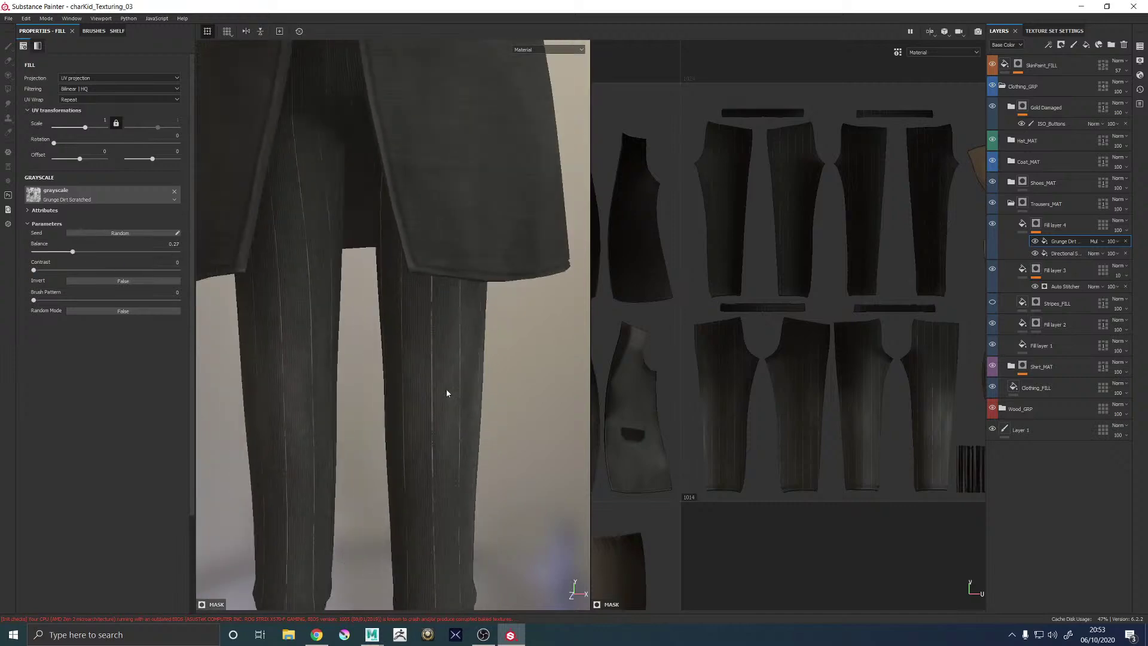
{"action": "middle_click_drag", "start_coordinate": [417, 377], "coordinate": [431, 328], "text": "alt"}
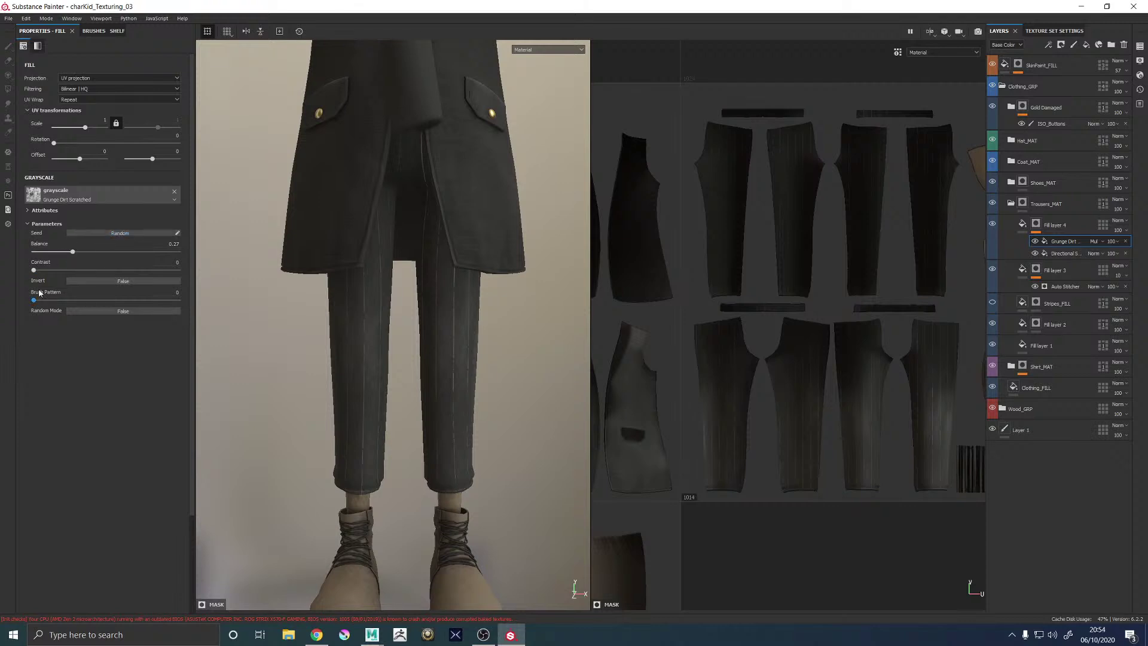
{"action": "mouse_move", "coordinate": [35, 300]}
{"action": "left_mouse_down"}
{"action": "mouse_move", "coordinate": [136, 298]}
{"action": "mouse_move", "coordinate": [34, 299]}
{"action": "mouse_move", "coordinate": [90, 271]}
{"action": "mouse_move", "coordinate": [149, 272]}
{"action": "mouse_move", "coordinate": [30, 272]}
{"action": "left_mouse_up"}
{"action": "mouse_move", "coordinate": [84, 127]}
{"action": "left_mouse_down"}
{"action": "mouse_move", "coordinate": [64, 132]}
{"action": "mouse_move", "coordinate": [90, 127]}
{"action": "left_mouse_up"}
{"action": "left_click_drag", "start_coordinate": [420, 270], "coordinate": [430, 267], "text": "alt"}
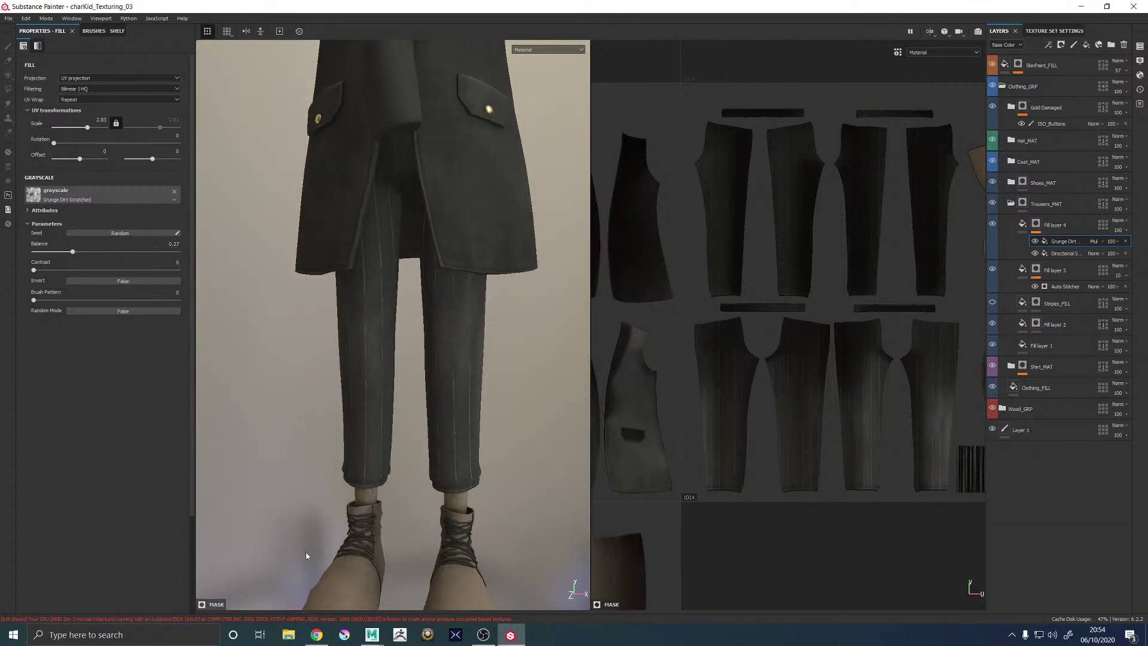
Consult the StickyMonsters_01.jpg reference drawing, close it and compare the trousers and coat on the model
{"action": "left_click", "coordinate": [288, 635]}
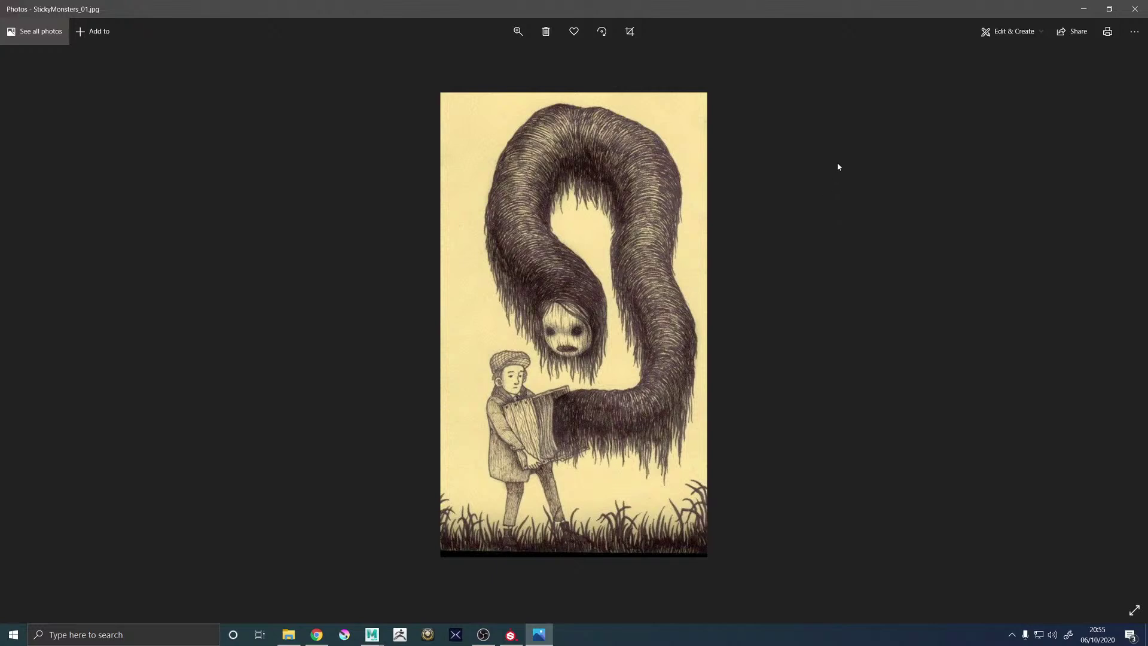
{"action": "left_click", "coordinate": [1134, 9]}
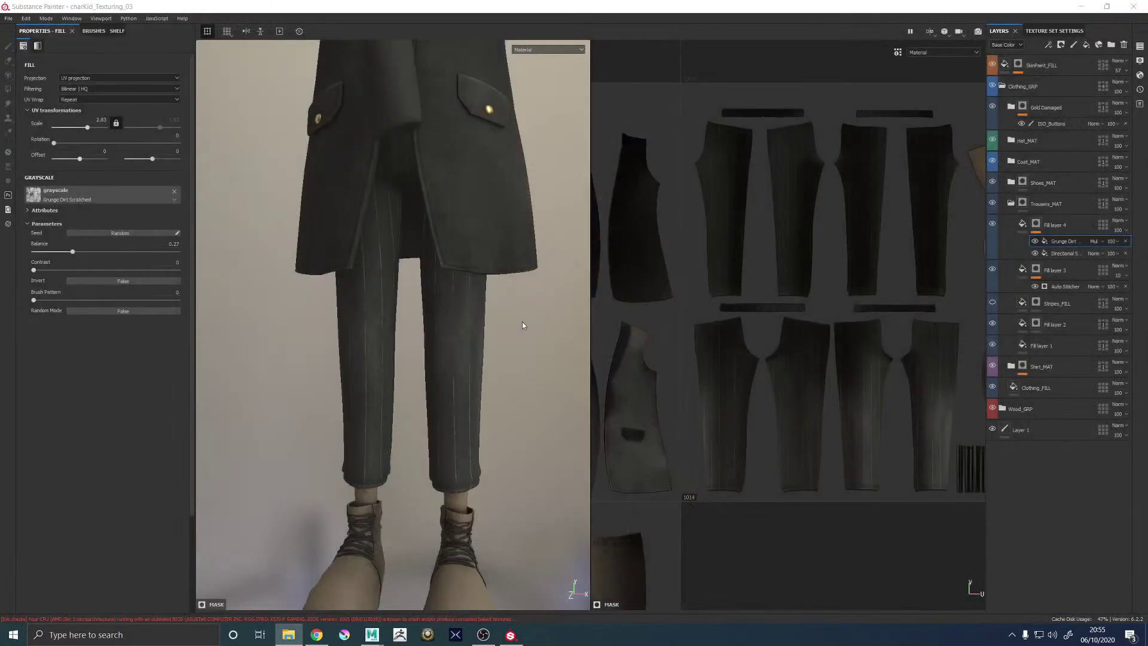
{"action": "left_click_drag", "start_coordinate": [428, 317], "coordinate": [493, 248], "text": "alt"}
{"action": "right_click_drag", "start_coordinate": [492, 248], "coordinate": [394, 282], "text": "alt"}
{"action": "middle_click_drag", "start_coordinate": [394, 282], "coordinate": [390, 391], "text": "alt"}
{"action": "right_click_drag", "start_coordinate": [390, 392], "coordinate": [432, 396], "text": "alt"}
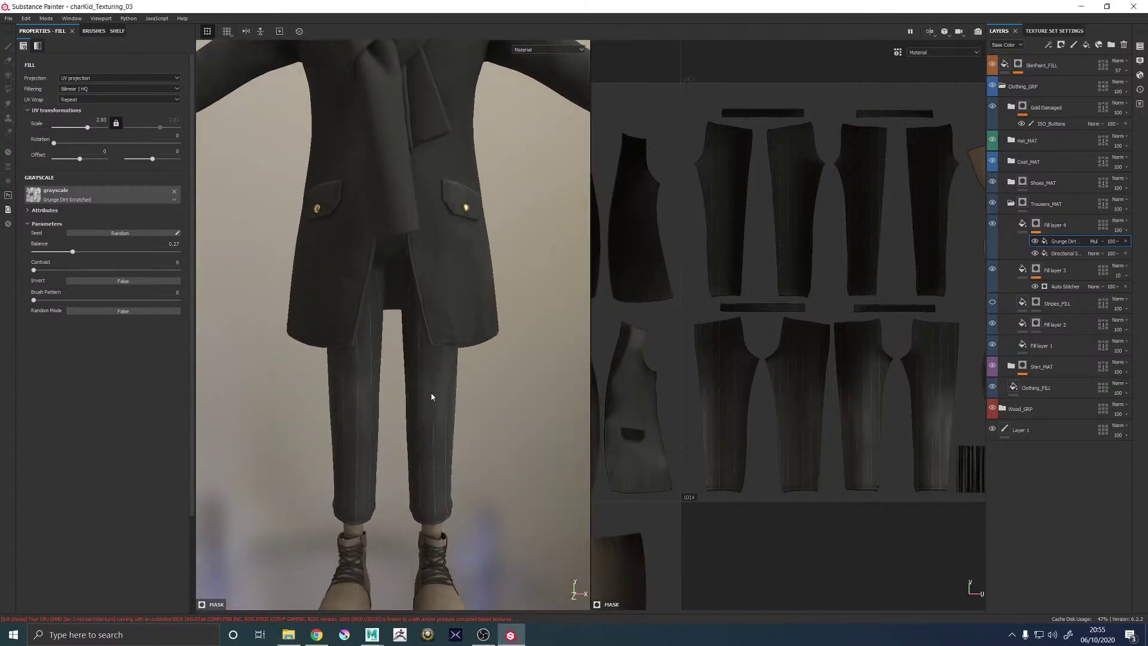
Collapse the Trousers_MAT folder and examine the character's coat, scarf and flat cap from several angles
{"action": "left_click", "coordinate": [1009, 203]}
{"action": "key", "text": "f"}
{"action": "left_click_drag", "start_coordinate": [239, 305], "coordinate": [339, 342], "text": "alt"}
{"action": "right_click_drag", "start_coordinate": [339, 342], "coordinate": [440, 428], "text": "alt"}
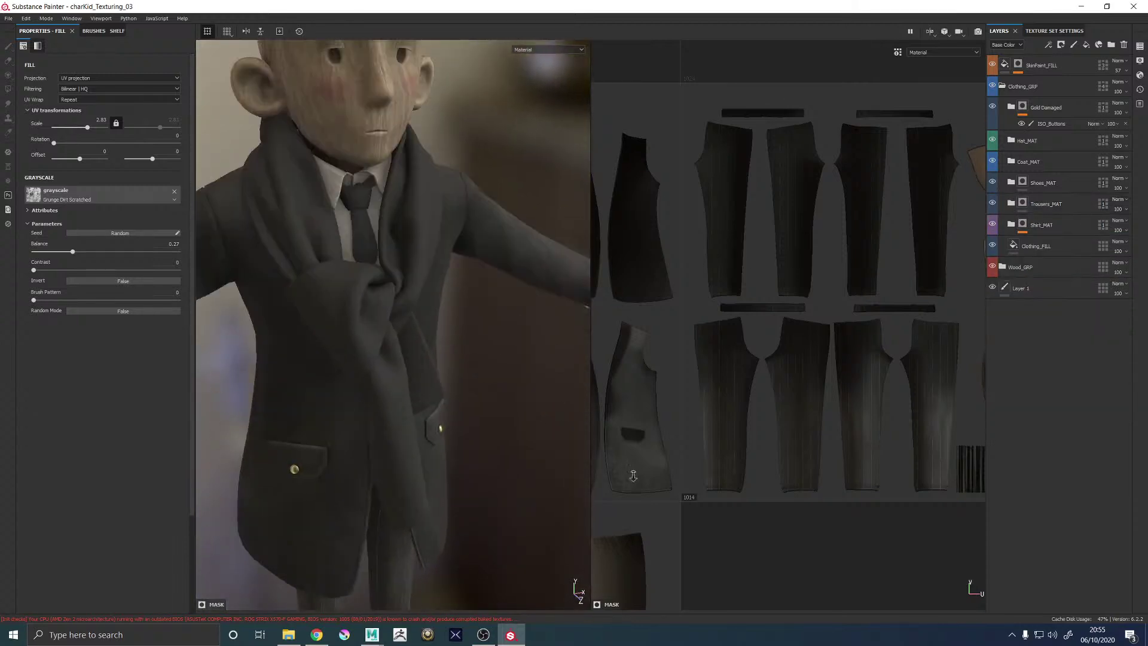
{"action": "middle_click_drag", "start_coordinate": [441, 428], "coordinate": [450, 562], "text": "alt"}
{"action": "left_click_drag", "start_coordinate": [449, 562], "coordinate": [427, 582], "text": "alt"}
{"action": "left_click_drag", "start_coordinate": [450, 472], "coordinate": [567, 432], "text": "alt"}
{"action": "right_click_drag", "start_coordinate": [568, 431], "coordinate": [263, 402], "text": "alt"}
{"action": "middle_click_drag", "start_coordinate": [317, 412], "coordinate": [346, 297], "text": "alt"}
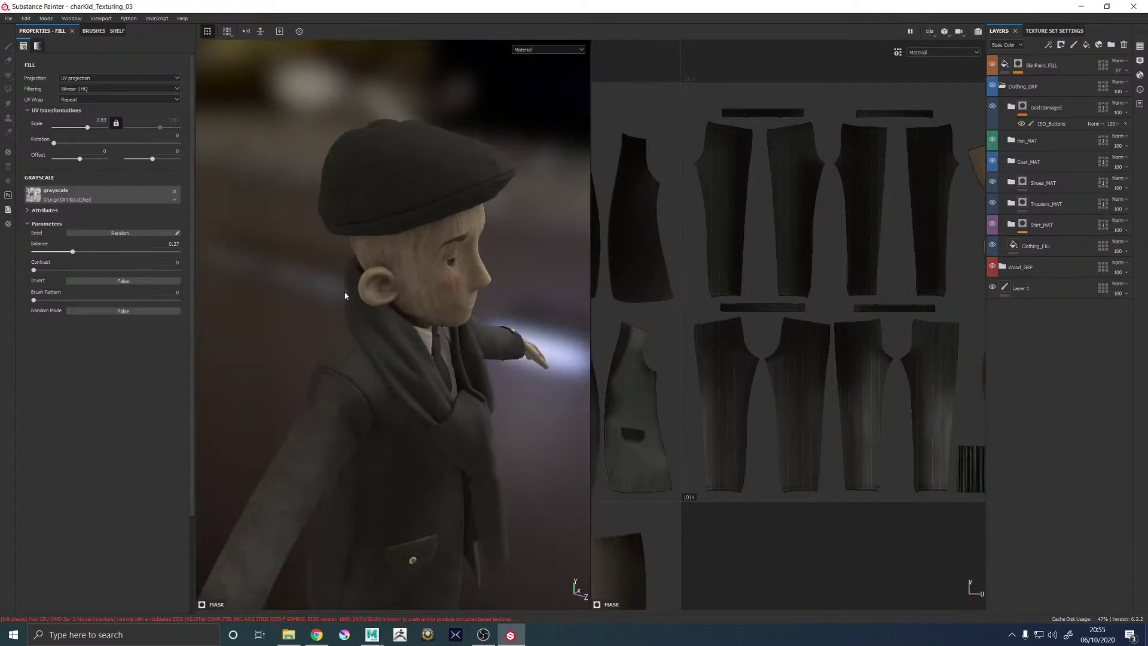
{"action": "left_click_drag", "start_coordinate": [344, 381], "coordinate": [399, 296], "text": "alt"}
Examine the cap in the mask, base color and height channels, and return to the full material view
{"action": "key", "text": "c"}
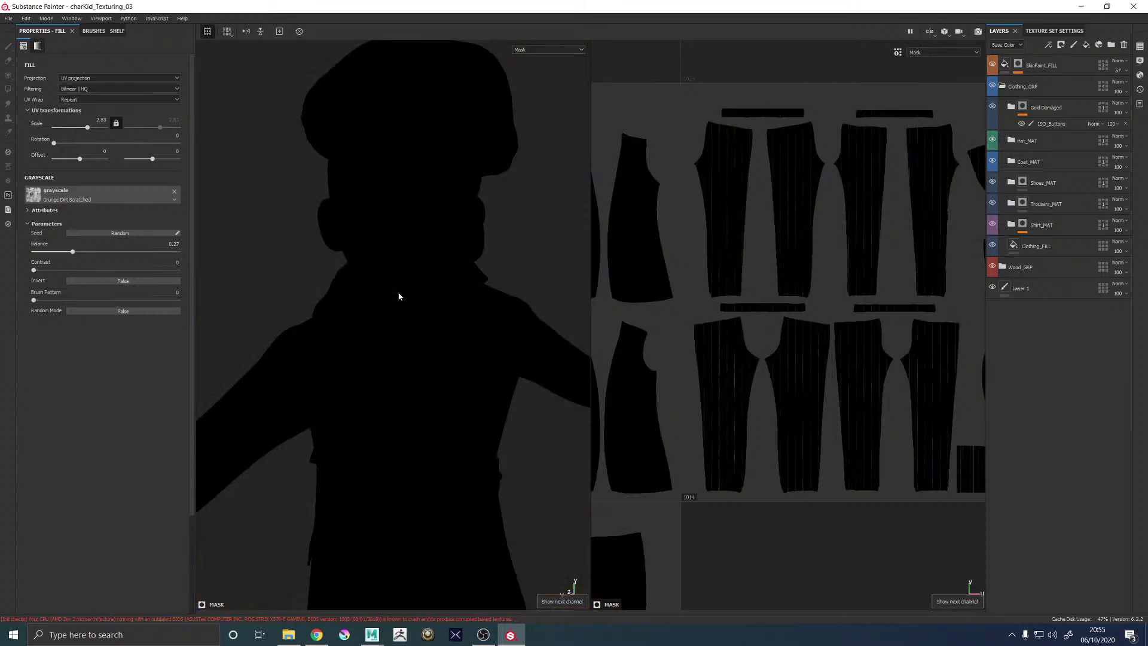
{"action": "left_click_drag", "start_coordinate": [488, 289], "coordinate": [415, 347], "text": "alt"}
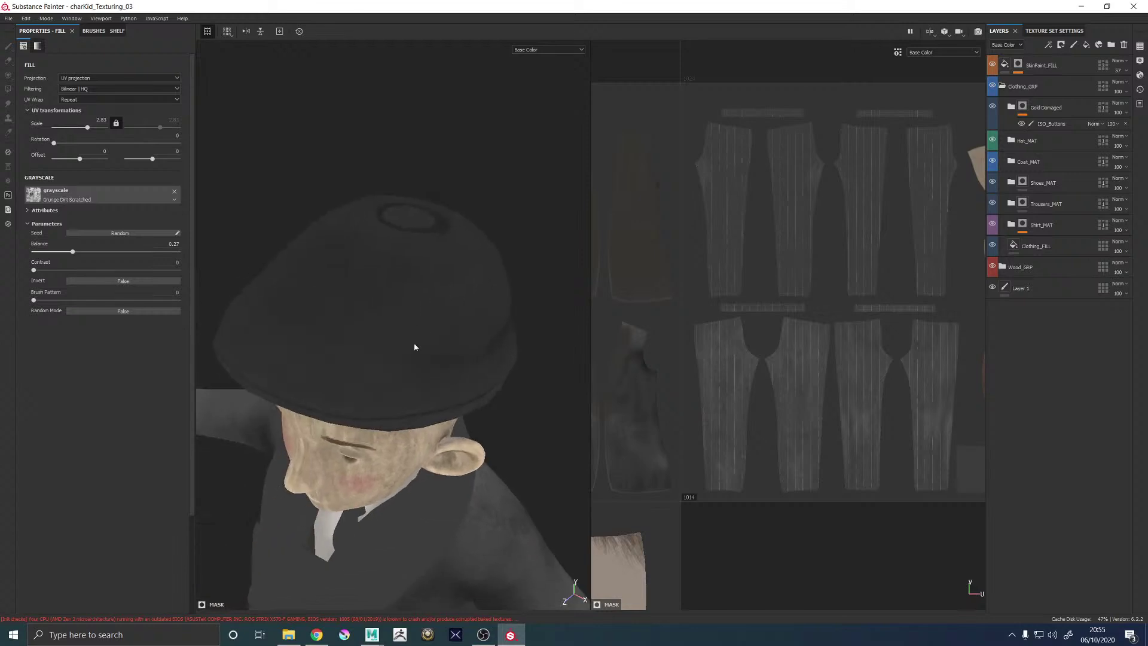
{"action": "key", "text": "c"}
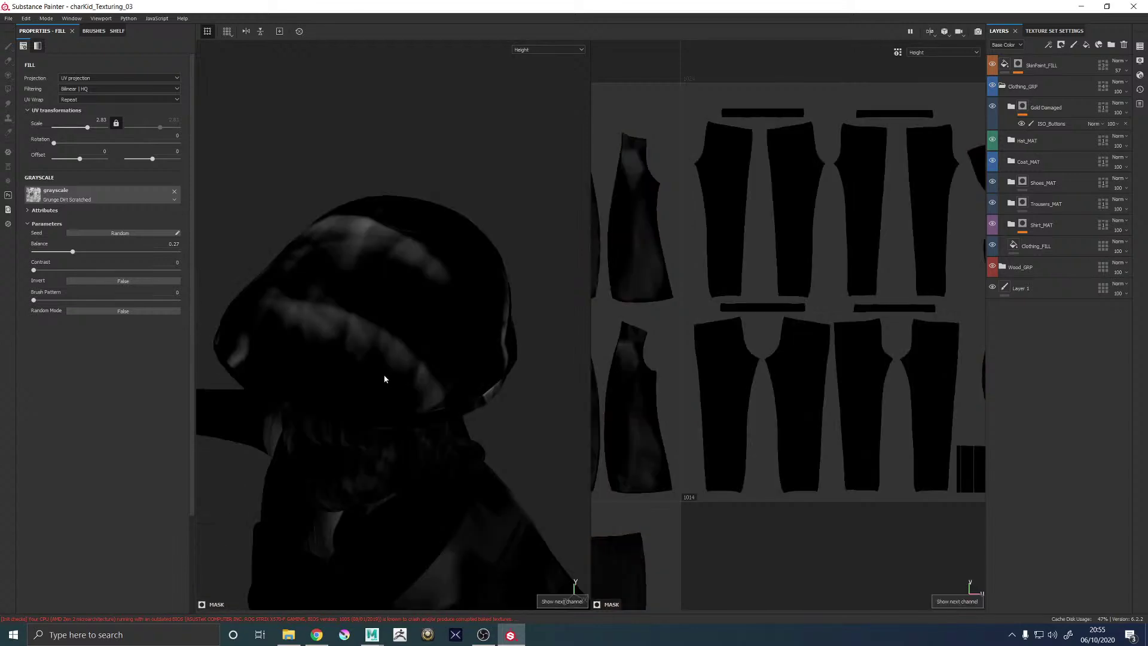
{"action": "key", "text": "m"}
{"action": "left_click_drag", "start_coordinate": [382, 379], "coordinate": [395, 300], "text": "alt"}
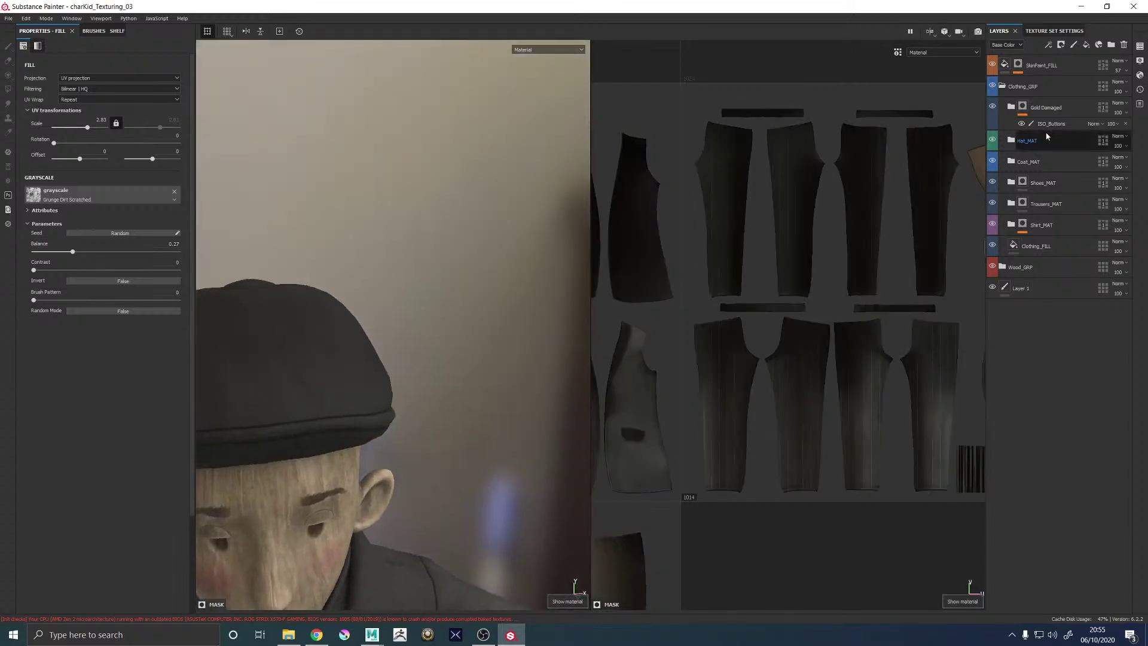
Expand Hat_MAT and add a fill layer above Dust with only the color channel active
{"action": "left_click", "coordinate": [1011, 140]}
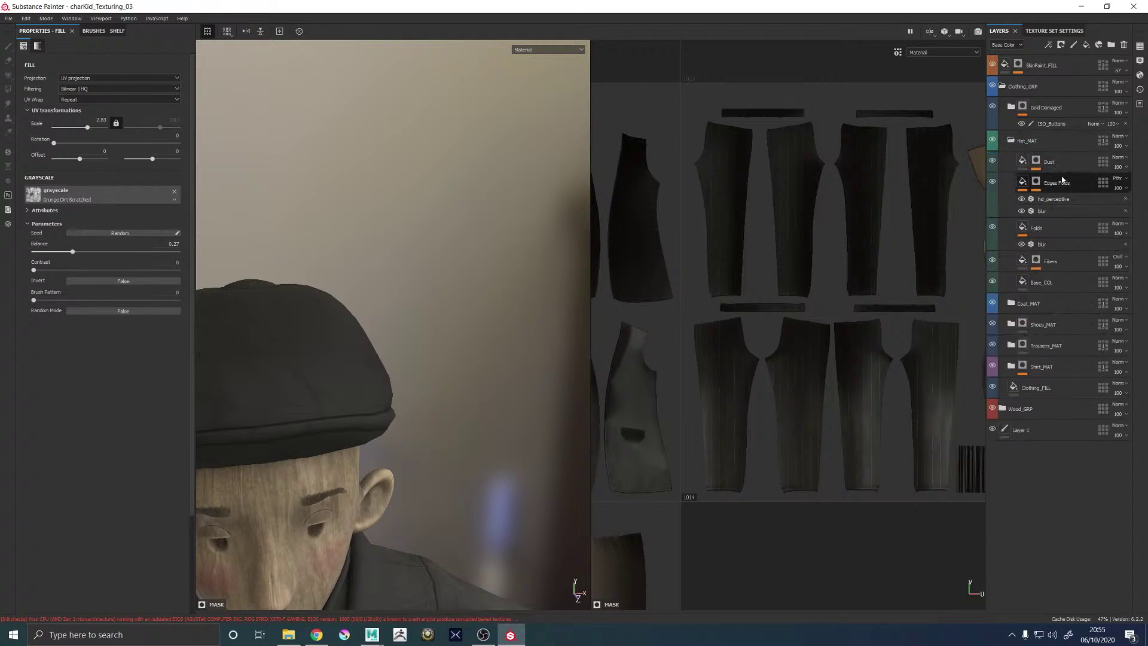
{"action": "left_click", "coordinate": [1062, 162]}
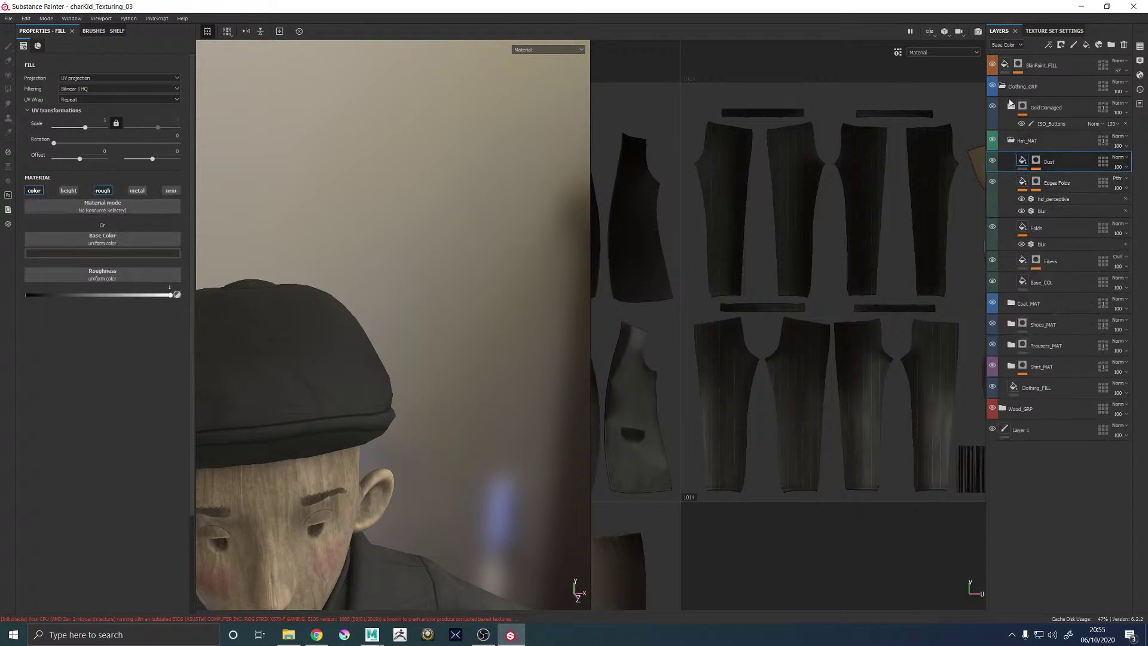
{"action": "left_click", "coordinate": [1086, 45]}
{"action": "double_click", "coordinate": [1040, 162]}
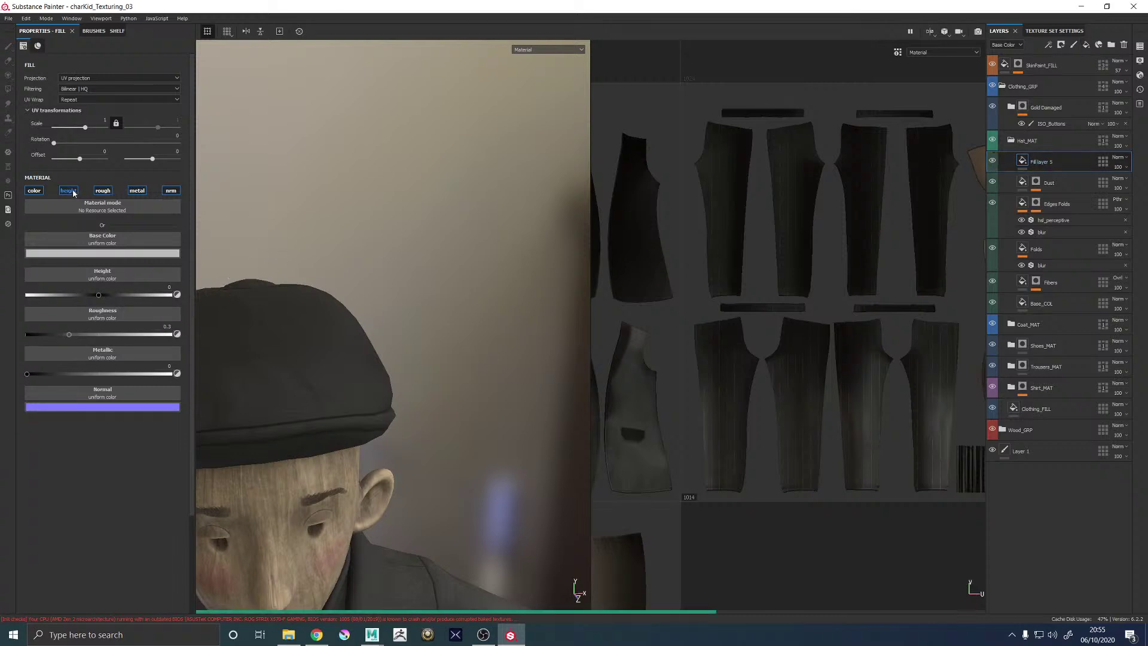
{"action": "left_click", "coordinate": [103, 190]}
{"action": "left_click", "coordinate": [137, 190]}
{"action": "left_click", "coordinate": [68, 191]}
{"action": "left_click", "coordinate": [170, 190]}
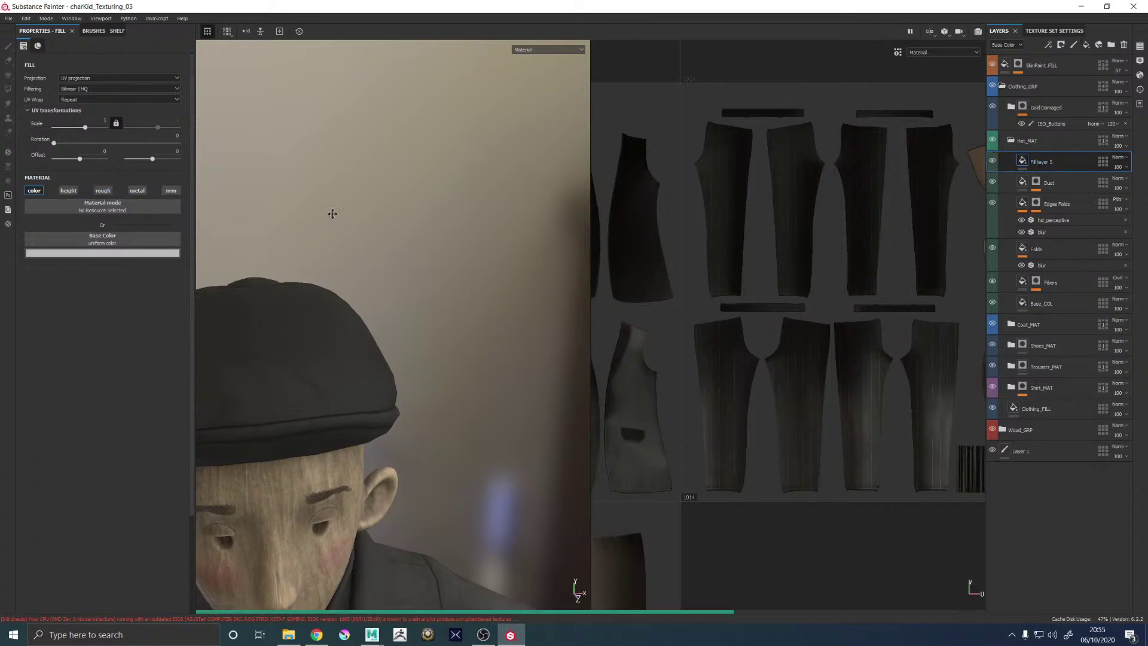
Add a black mask to the new color fill layer in Hat_MAT
{"action": "left_click_drag", "start_coordinate": [328, 212], "coordinate": [374, 311], "text": "alt"}
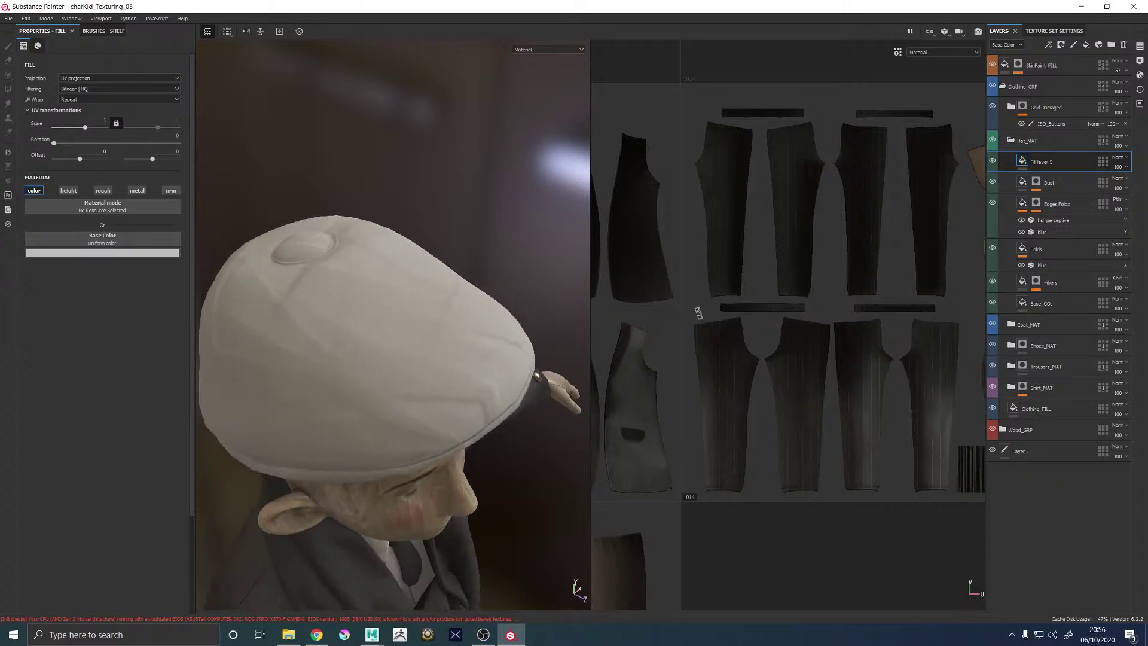
{"action": "right_click", "coordinate": [1050, 164]}
{"action": "left_click", "coordinate": [1061, 179]}
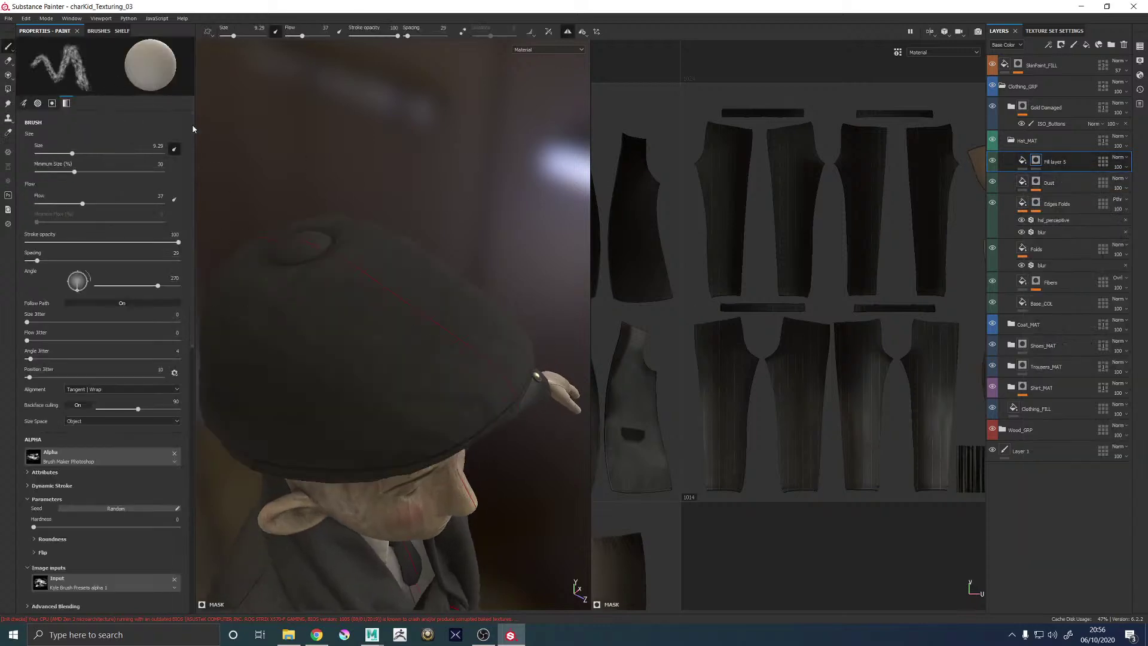
{"action": "left_click_drag", "start_coordinate": [385, 166], "coordinate": [358, 273], "text": "alt"}
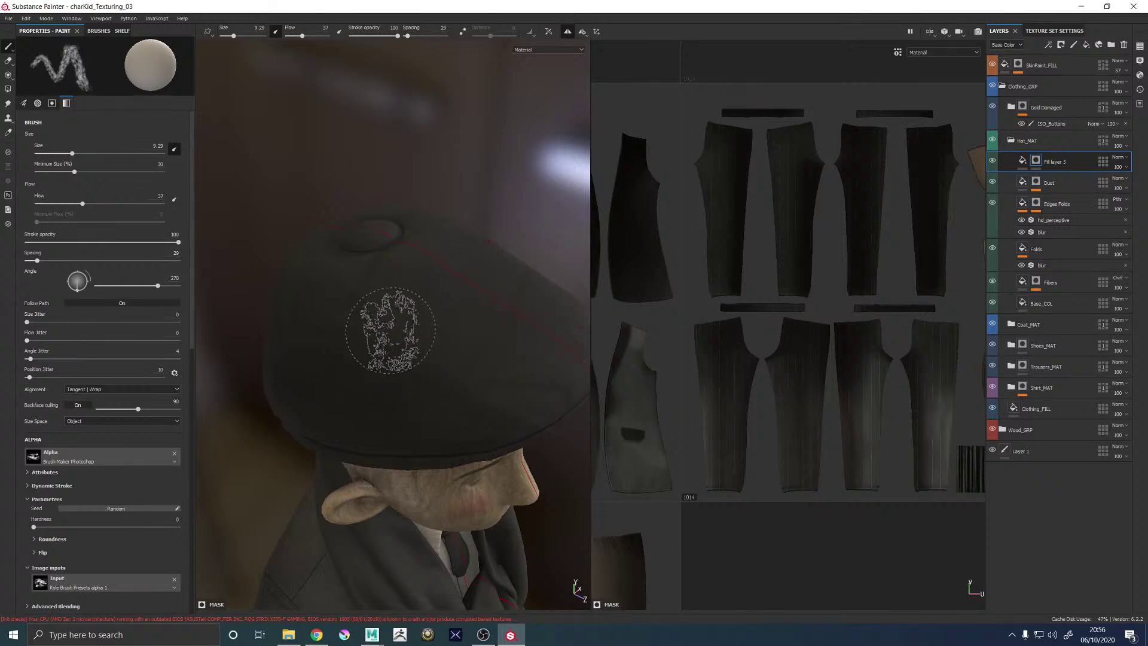
Check the cap's ambient occlusion map, return to the material view and enlarge the mask brush to size 11.89
{"action": "key", "text": "b"}
{"action": "left_click", "coordinate": [361, 336]}
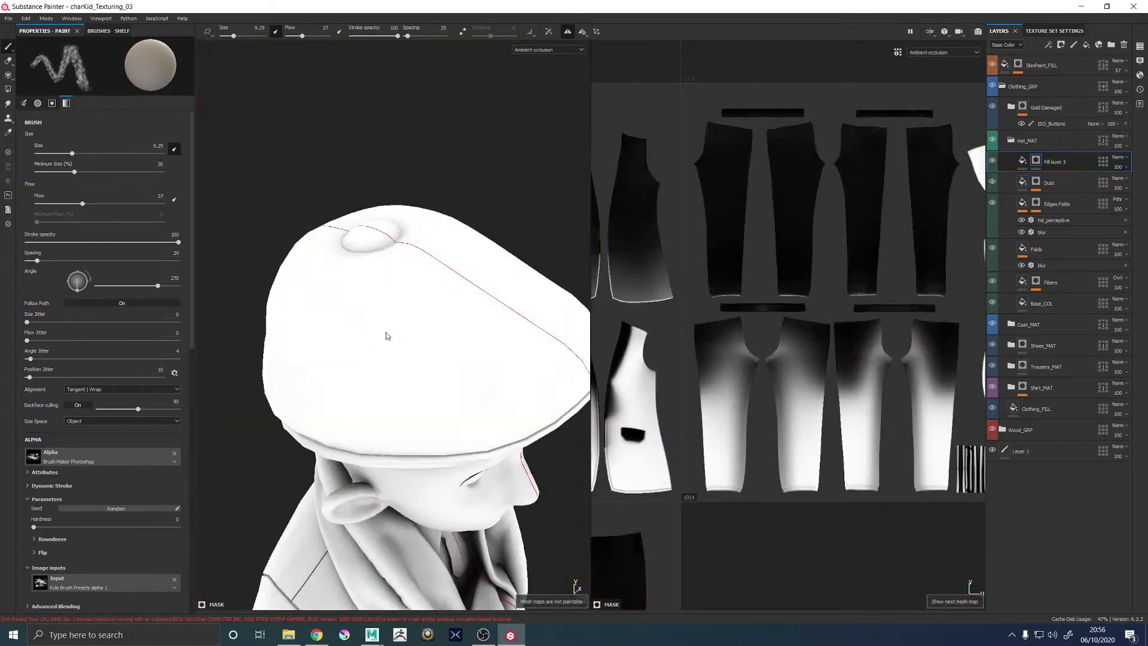
{"action": "key", "text": "m"}
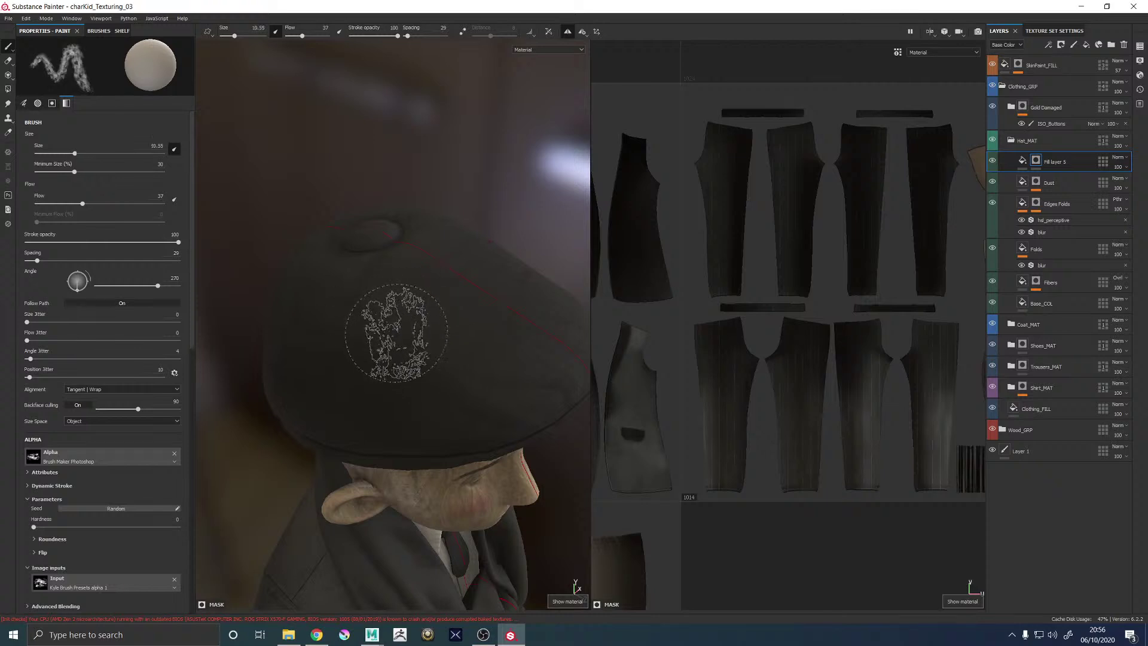
{"action": "key", "text": "bracketright"}
{"action": "key", "text": "bracketright"}
{"action": "key", "text": "bracketright"}
{"action": "key", "text": "bracketleft"}
{"action": "key", "text": "bracketleft"}
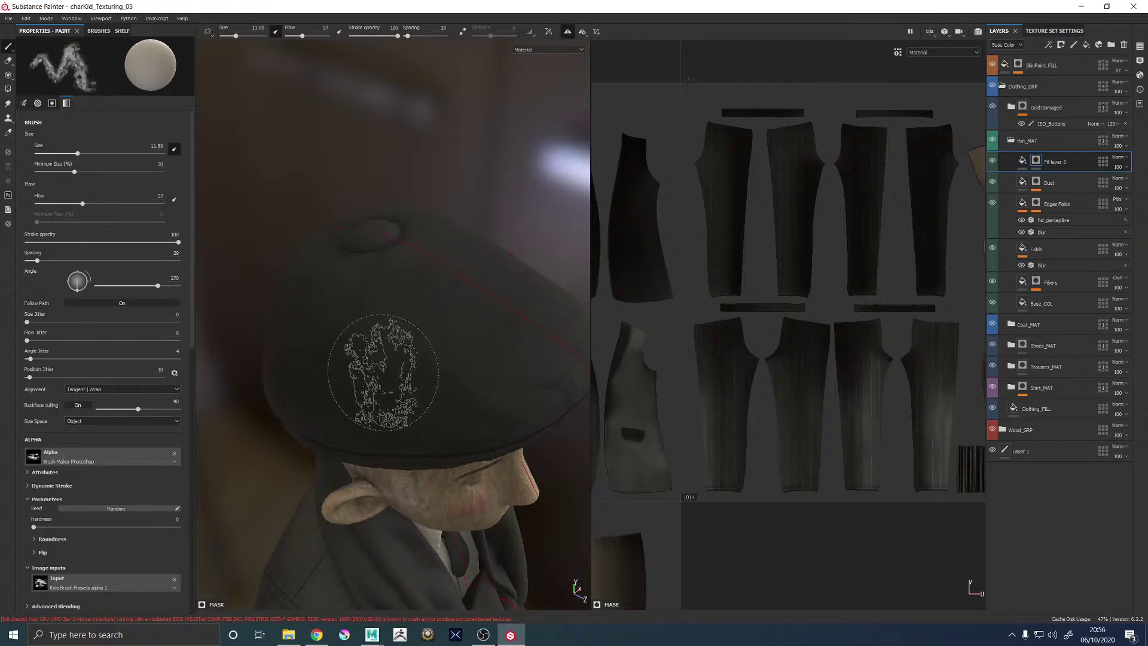
Try painting a light worn patch on the side of the cap with the brush flow lowered to 6, and undo it
{"action": "mouse_move", "coordinate": [382, 372]}
{"action": "left_mouse_down", "text": "alt"}
{"action": "mouse_move", "coordinate": [400, 395]}
{"action": "mouse_move", "coordinate": [413, 383]}
{"action": "mouse_move", "coordinate": [422, 361]}
{"action": "mouse_move", "coordinate": [389, 349]}
{"action": "mouse_move", "coordinate": [400, 353]}
{"action": "left_mouse_up", "text": "alt"}
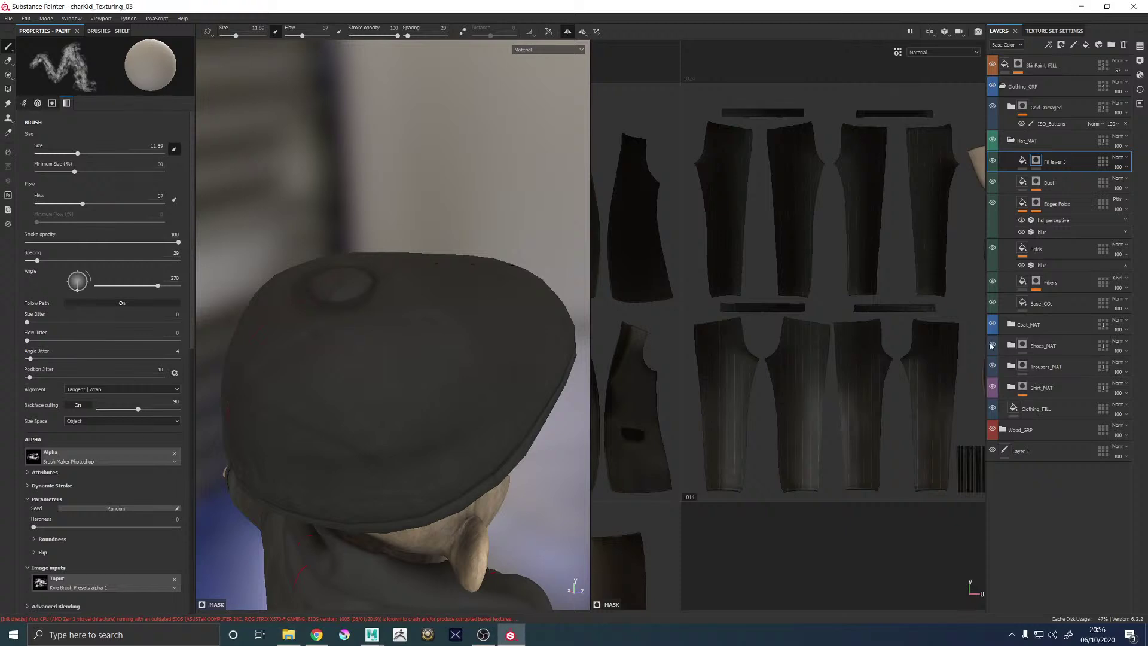
{"action": "mouse_move", "coordinate": [351, 371]}
{"action": "left_mouse_down", "text": "alt"}
{"action": "mouse_move", "coordinate": [415, 385]}
{"action": "mouse_move", "coordinate": [365, 353]}
{"action": "left_mouse_up", "text": "alt"}
{"action": "key", "text": "ctrl+z"}
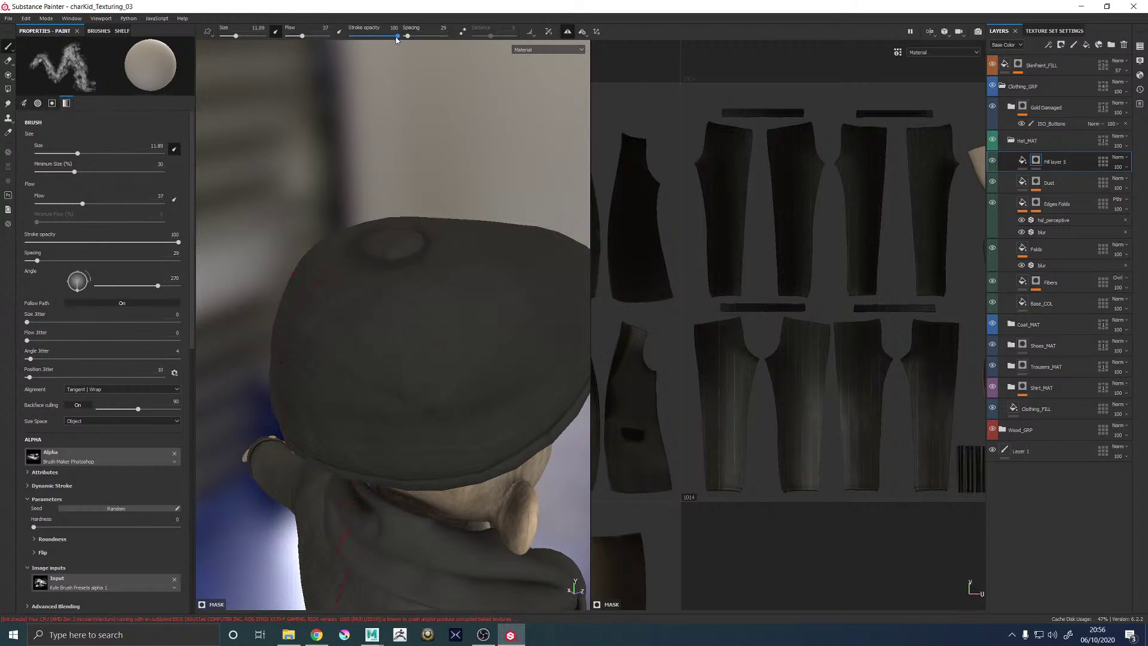
{"action": "left_click_drag", "start_coordinate": [296, 38], "coordinate": [291, 36]}
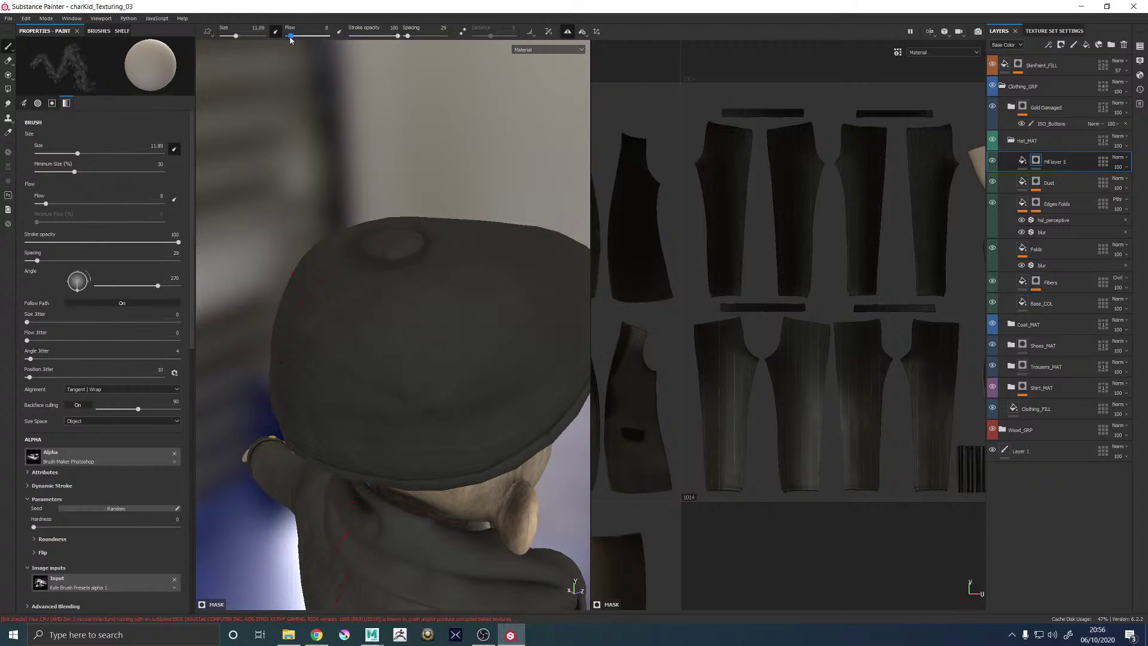
{"action": "left_click_drag", "start_coordinate": [356, 354], "coordinate": [360, 348]}
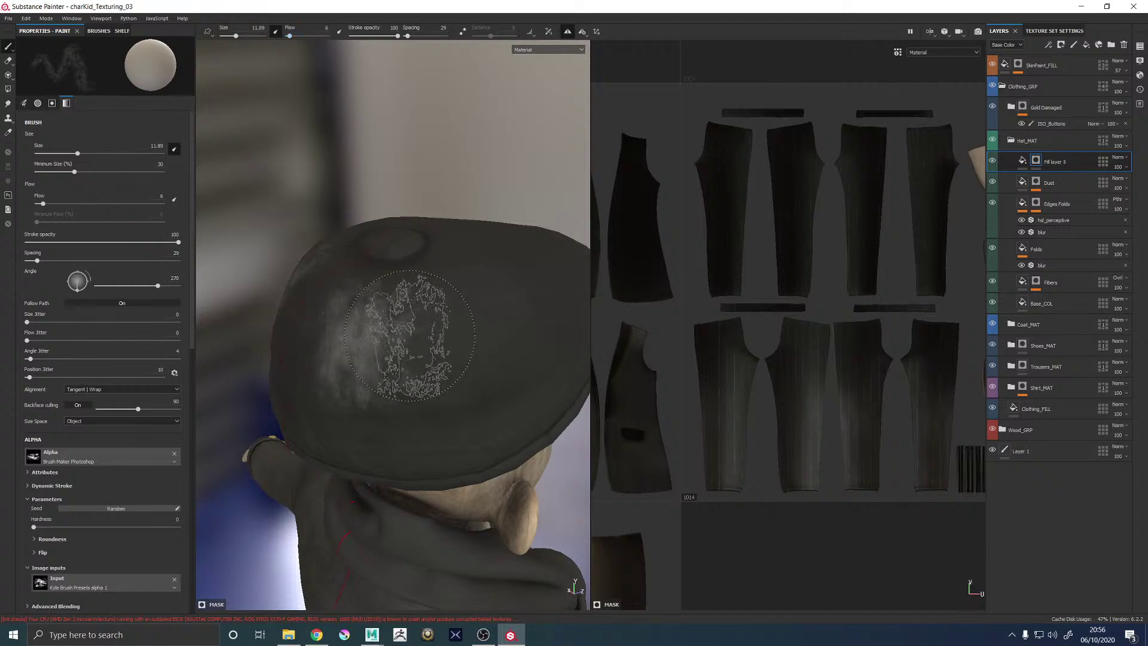
{"action": "key", "text": "ctrl+z"}
Lower the mask brush flow to 3 and try painting light wear patches across the cap's crown
{"action": "left_click_drag", "start_coordinate": [290, 36], "coordinate": [287, 36]}
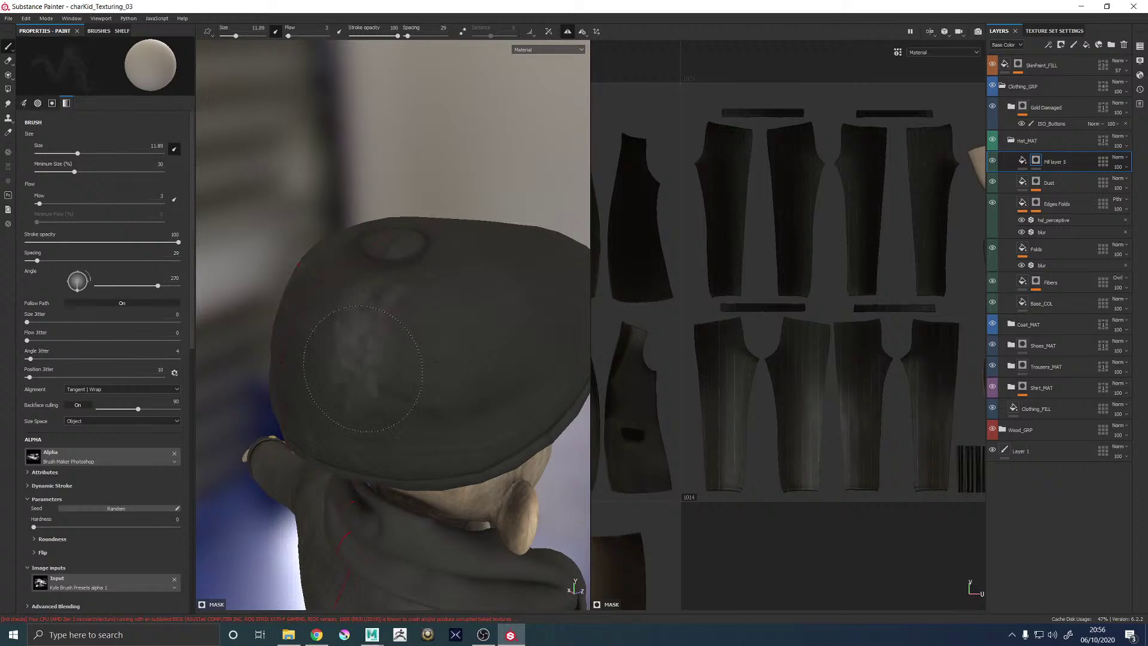
{"action": "left_click_drag", "start_coordinate": [405, 348], "coordinate": [383, 358], "text": "alt"}
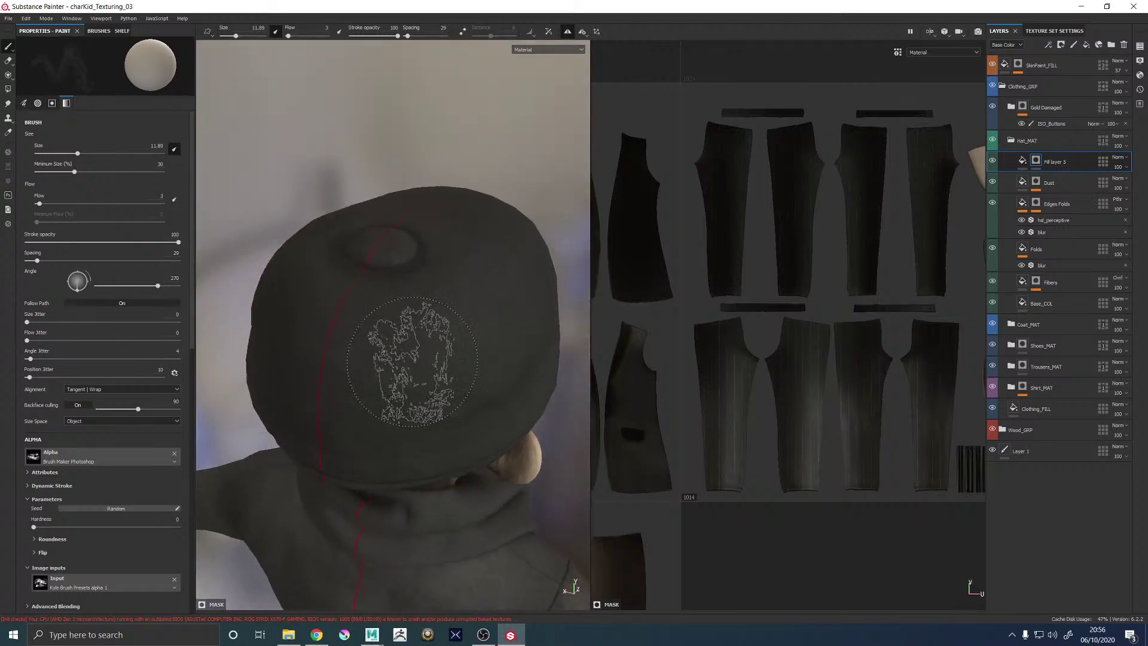
{"action": "mouse_move", "coordinate": [388, 316]}
{"action": "left_mouse_down"}
{"action": "mouse_move", "coordinate": [393, 304]}
{"action": "mouse_move", "coordinate": [463, 305]}
{"action": "mouse_move", "coordinate": [499, 284]}
{"action": "left_mouse_up"}
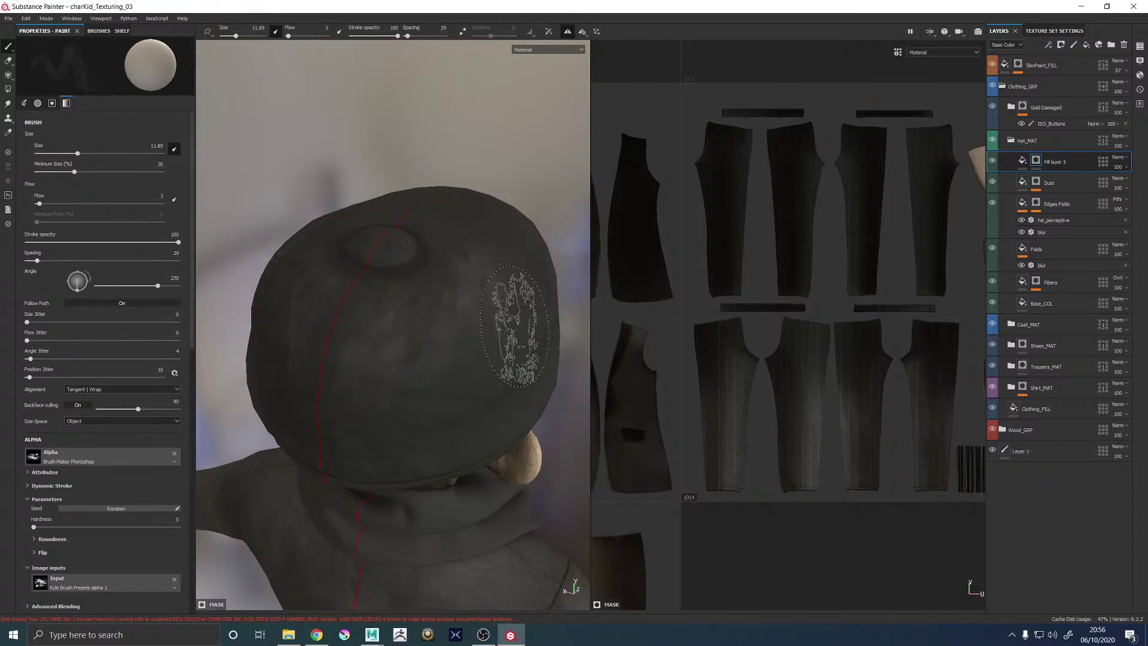
{"action": "left_click_drag", "start_coordinate": [505, 333], "coordinate": [449, 353], "text": "alt"}
{"action": "mouse_move", "coordinate": [520, 276]}
{"action": "left_mouse_down", "text": "alt"}
{"action": "mouse_move", "coordinate": [382, 334]}
{"action": "mouse_move", "coordinate": [239, 359]}
{"action": "mouse_move", "coordinate": [419, 371]}
{"action": "mouse_move", "coordinate": [473, 316]}
{"action": "mouse_move", "coordinate": [382, 376]}
{"action": "left_mouse_up", "text": "alt"}
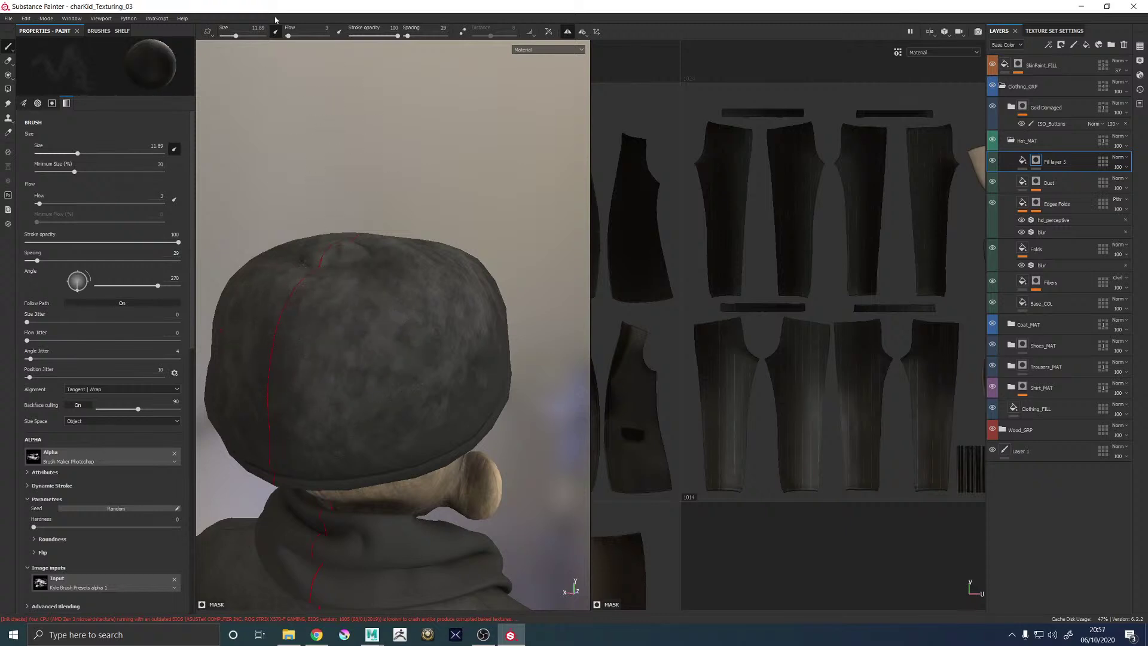
Raise the brush flow to 40 and try breaking up the painted wear on the cap's crown with black strokes
{"action": "left_click_drag", "start_coordinate": [288, 37], "coordinate": [303, 36]}
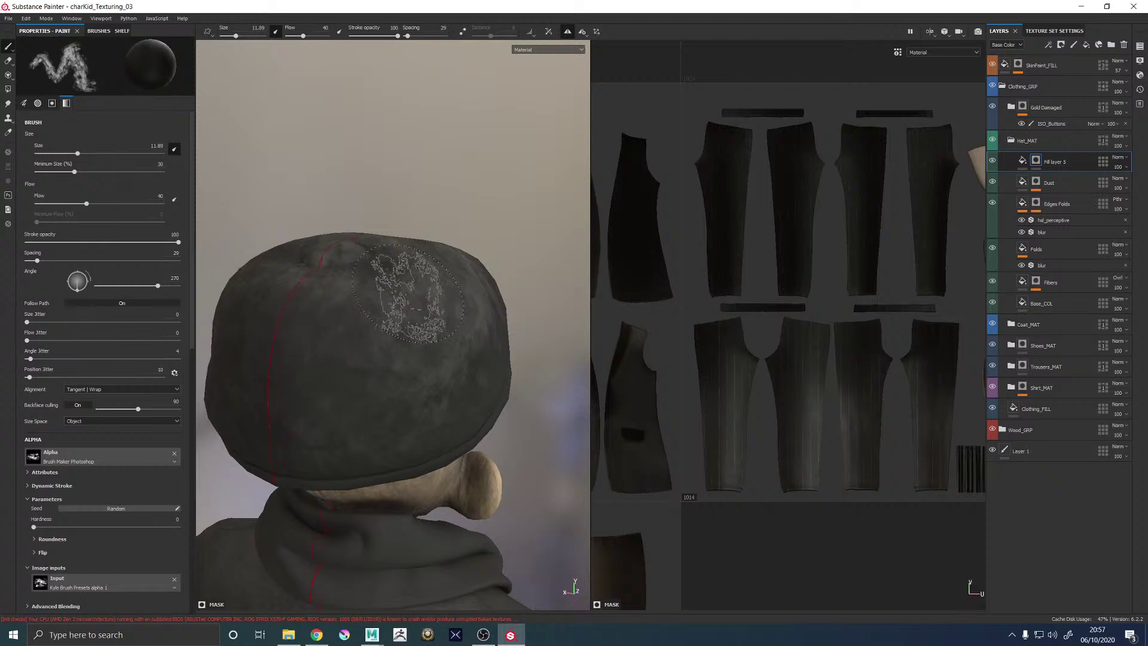
{"action": "left_click_drag", "start_coordinate": [410, 295], "coordinate": [404, 358], "text": "alt"}
{"action": "left_click", "coordinate": [358, 218]}
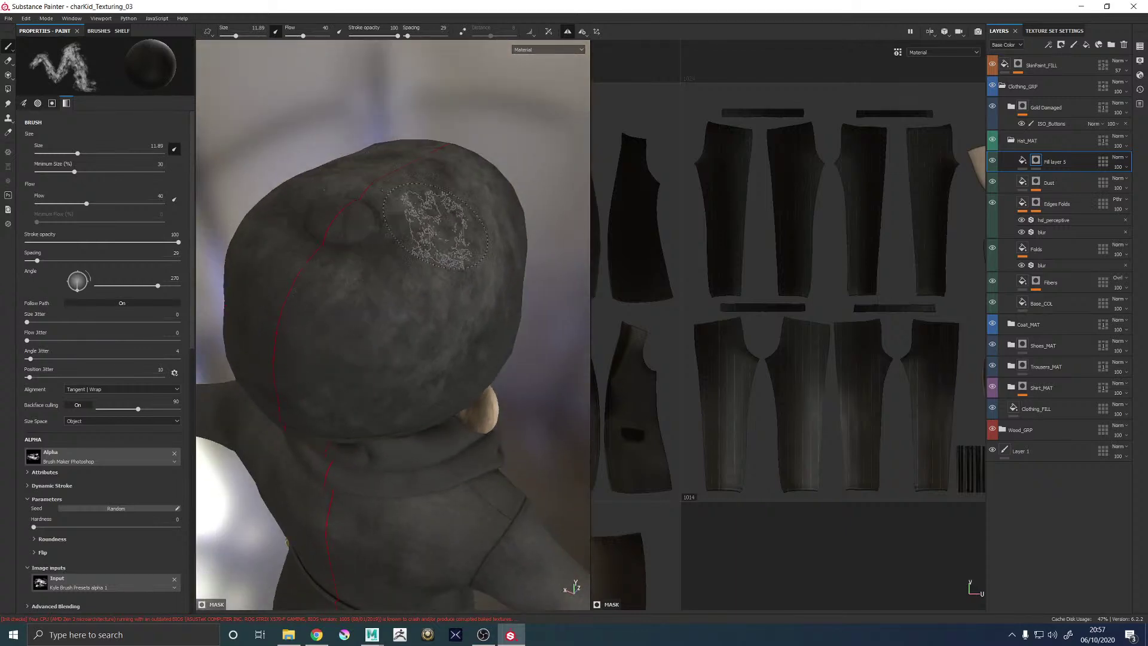
{"action": "left_click_drag", "start_coordinate": [493, 215], "coordinate": [311, 347], "text": "alt"}
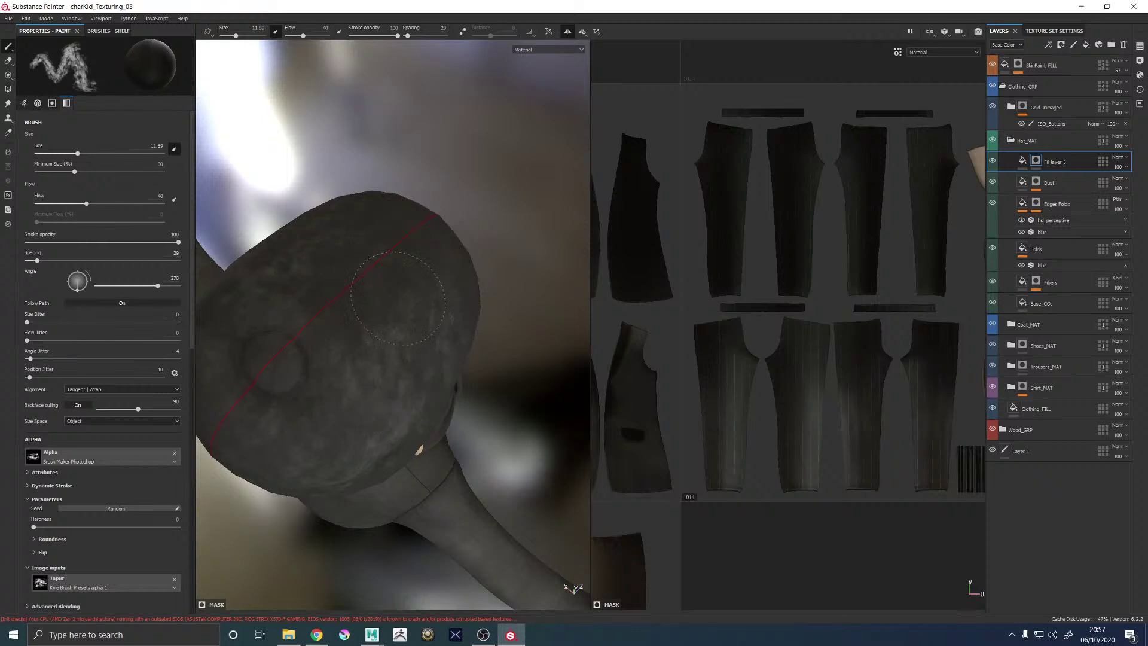
Enlarge the black mask brush and erase the painted wear from the whole crown of the cap
{"action": "left_click_drag", "start_coordinate": [425, 314], "coordinate": [384, 333], "text": "alt"}
{"action": "mouse_move", "coordinate": [320, 384]}
{"action": "left_mouse_down", "text": "alt"}
{"action": "mouse_move", "coordinate": [394, 359]}
{"action": "mouse_move", "coordinate": [487, 251]}
{"action": "mouse_move", "coordinate": [217, 239]}
{"action": "mouse_move", "coordinate": [432, 342]}
{"action": "mouse_move", "coordinate": [441, 370]}
{"action": "left_mouse_up", "text": "alt"}
{"action": "right_click_drag", "start_coordinate": [442, 371], "coordinate": [597, 423], "text": "alt"}
{"action": "right_click_drag", "start_coordinate": [436, 391], "coordinate": [494, 391], "text": "ctrl"}
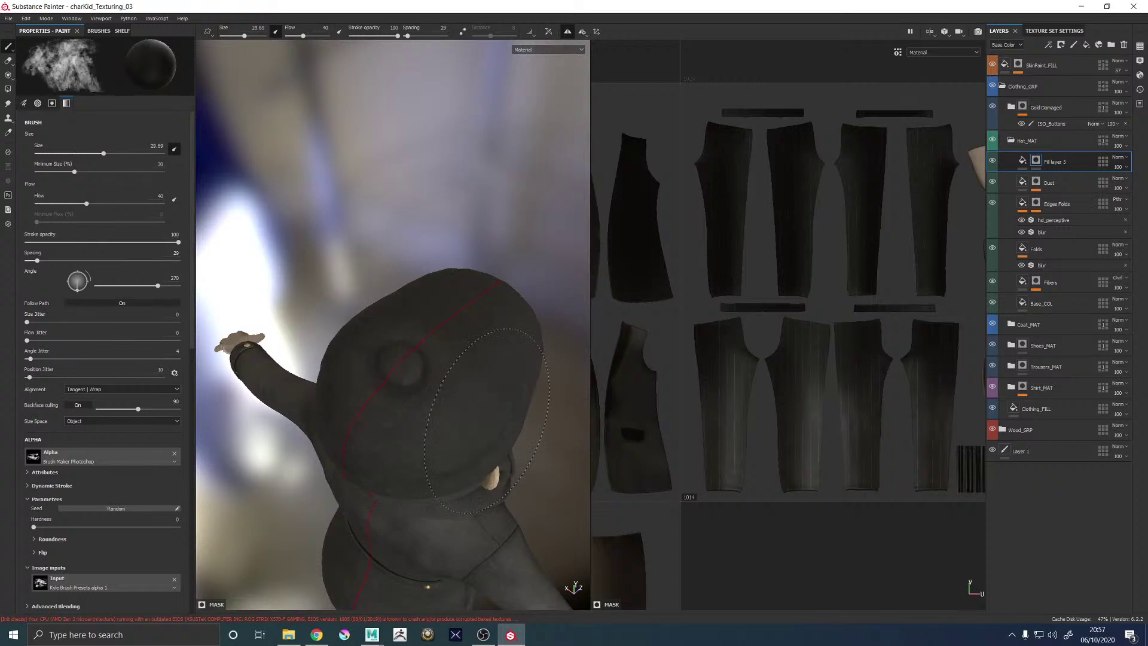
{"action": "mouse_move", "coordinate": [488, 422]}
{"action": "left_mouse_down"}
{"action": "mouse_move", "coordinate": [419, 382]}
{"action": "mouse_move", "coordinate": [395, 419]}
{"action": "mouse_move", "coordinate": [346, 77]}
{"action": "left_mouse_up"}
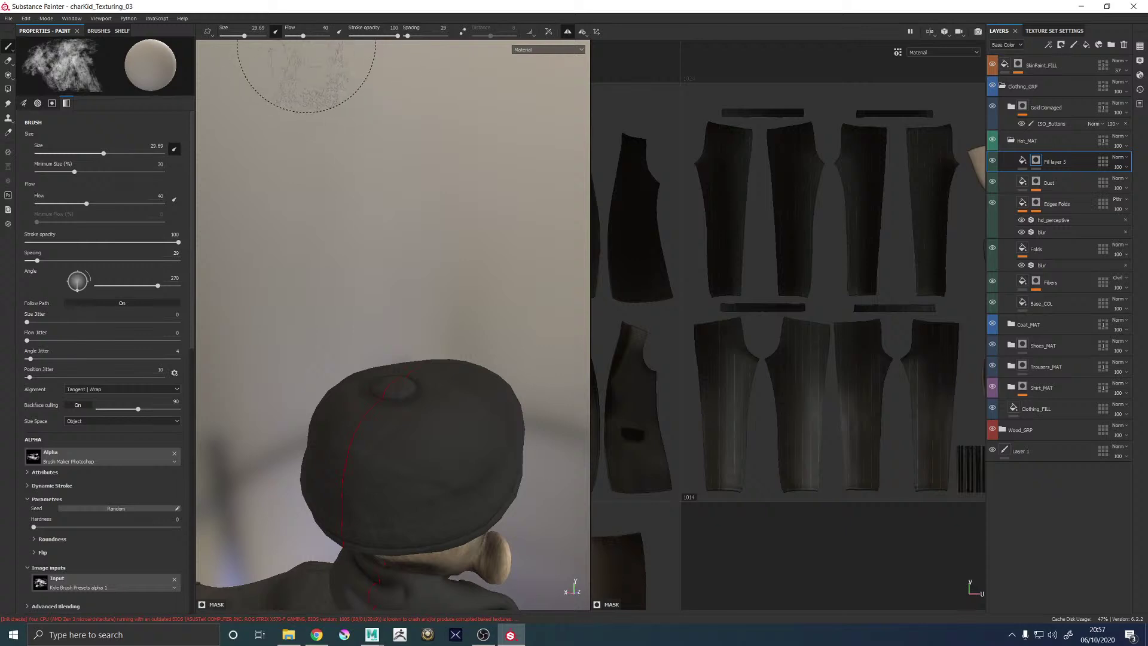
Configure the white mask brush with flow 1, stroke opacity 25 and size 9.29
{"action": "left_click_drag", "start_coordinate": [303, 35], "coordinate": [287, 36]}
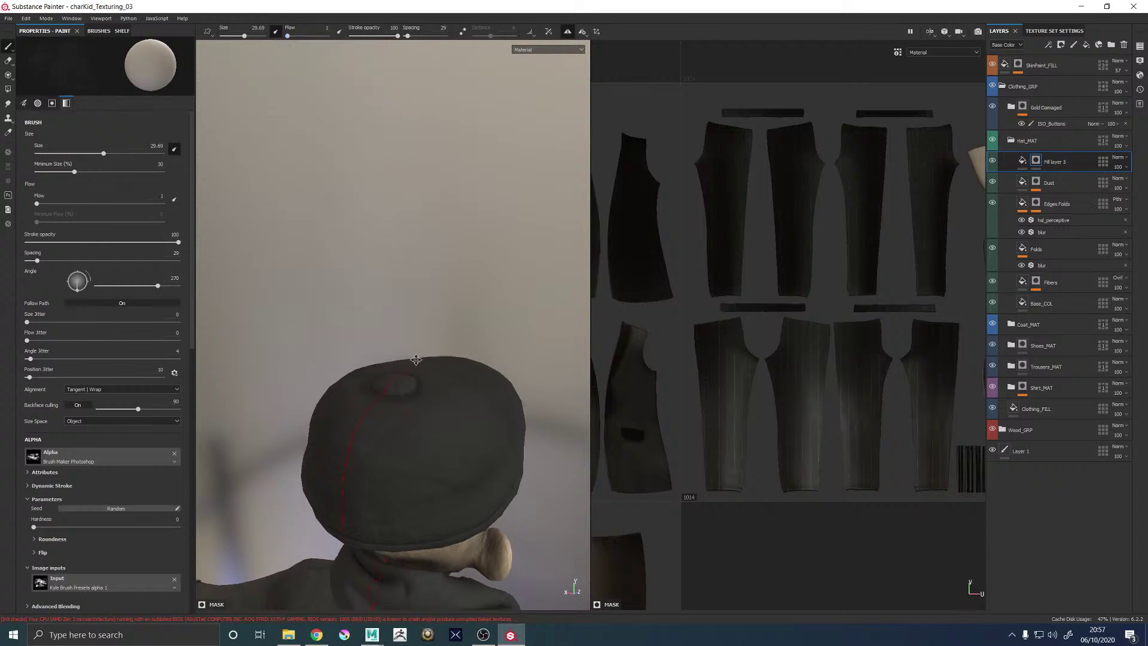
{"action": "scroll", "coordinate": [416, 359], "scroll_direction": "up", "scroll_amount": 4}
{"action": "left_click_drag", "start_coordinate": [395, 36], "coordinate": [372, 35]}
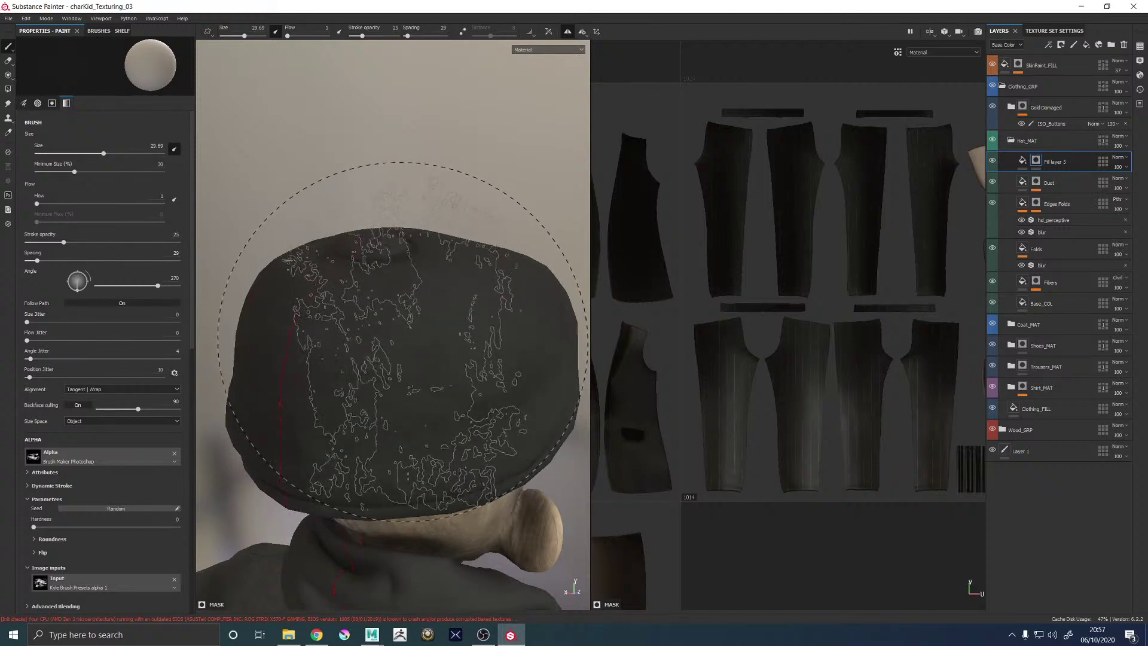
{"action": "mouse_move", "coordinate": [385, 365]}
{"action": "right_mouse_down", "text": "ctrl"}
{"action": "mouse_move", "coordinate": [388, 378]}
{"action": "mouse_move", "coordinate": [365, 314]}
{"action": "mouse_move", "coordinate": [351, 327]}
{"action": "right_mouse_up", "text": "ctrl"}
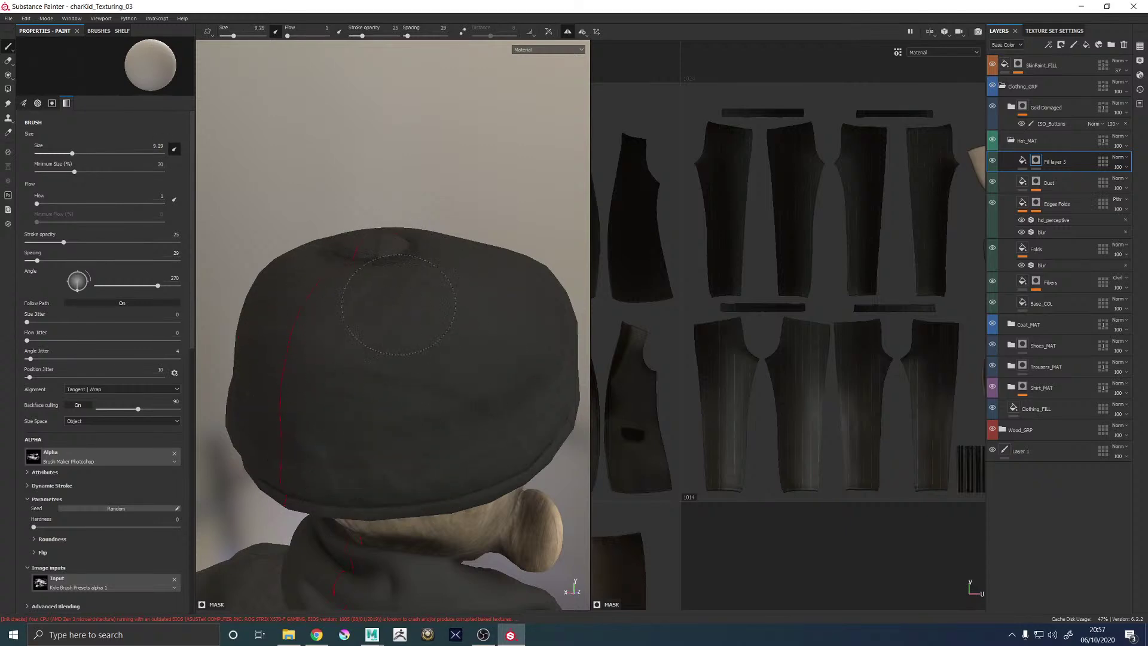
Paint faint worn patches over the cap's crown, sides and back, raising the stroke opacity to 46
{"action": "left_click_drag", "start_coordinate": [397, 304], "coordinate": [340, 312], "text": "alt"}
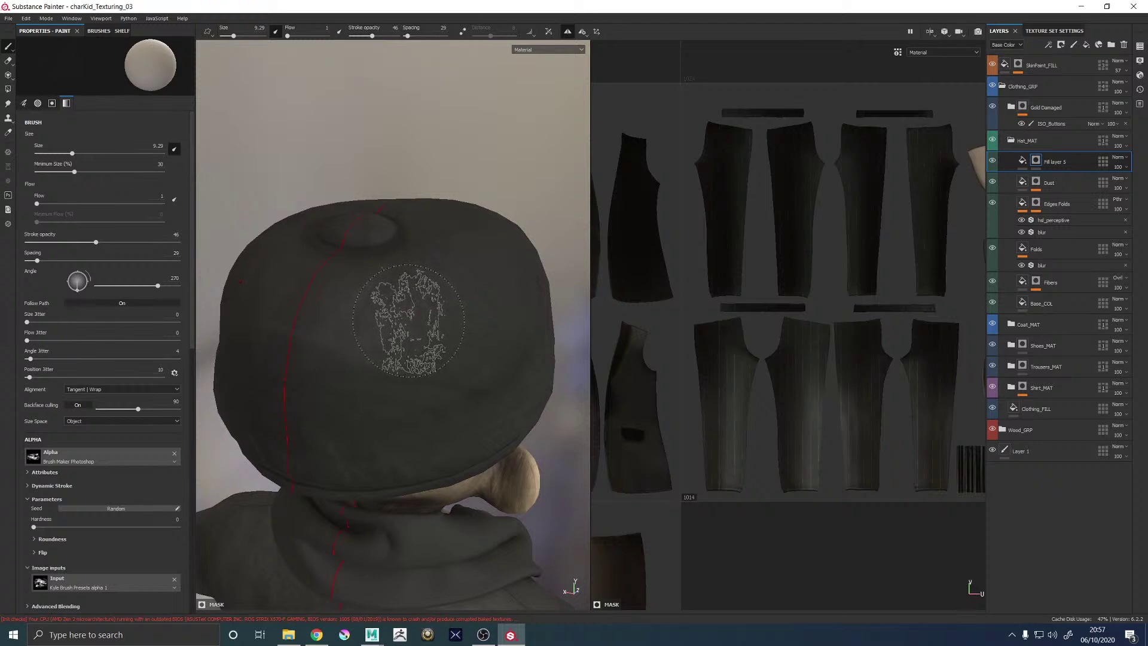
{"action": "mouse_move", "coordinate": [411, 320]}
{"action": "left_mouse_down", "text": "alt"}
{"action": "mouse_move", "coordinate": [397, 289]}
{"action": "mouse_move", "coordinate": [461, 298]}
{"action": "left_mouse_up", "text": "alt"}
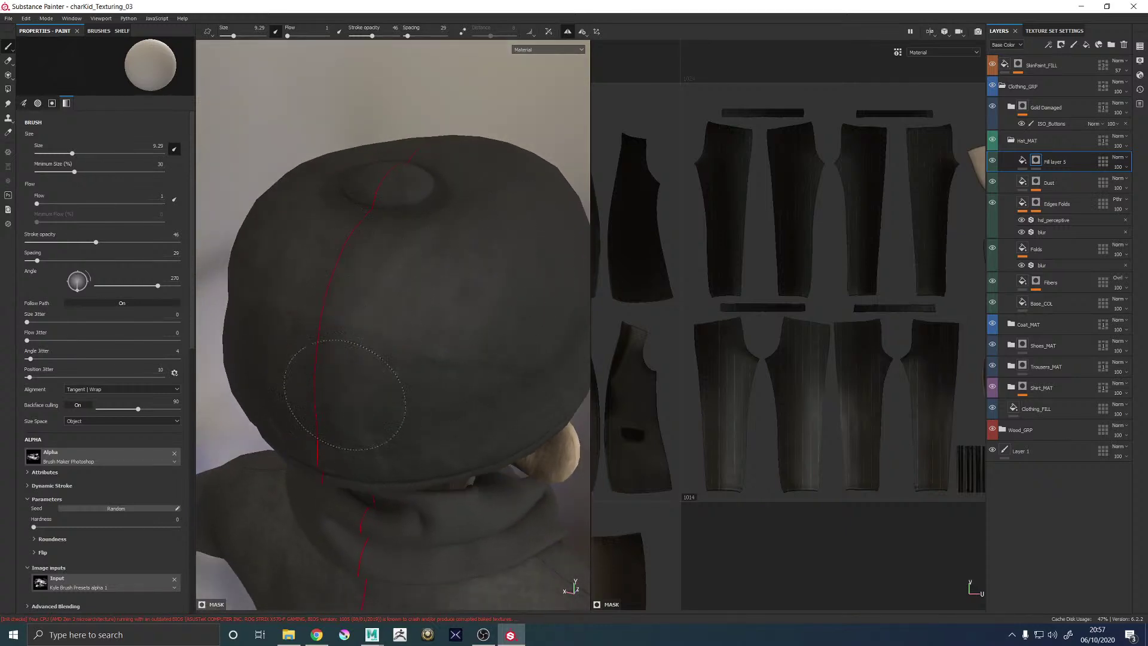
{"action": "mouse_move", "coordinate": [525, 269]}
{"action": "left_mouse_down", "text": "alt"}
{"action": "mouse_move", "coordinate": [461, 269]}
{"action": "mouse_move", "coordinate": [341, 408]}
{"action": "left_mouse_up", "text": "alt"}
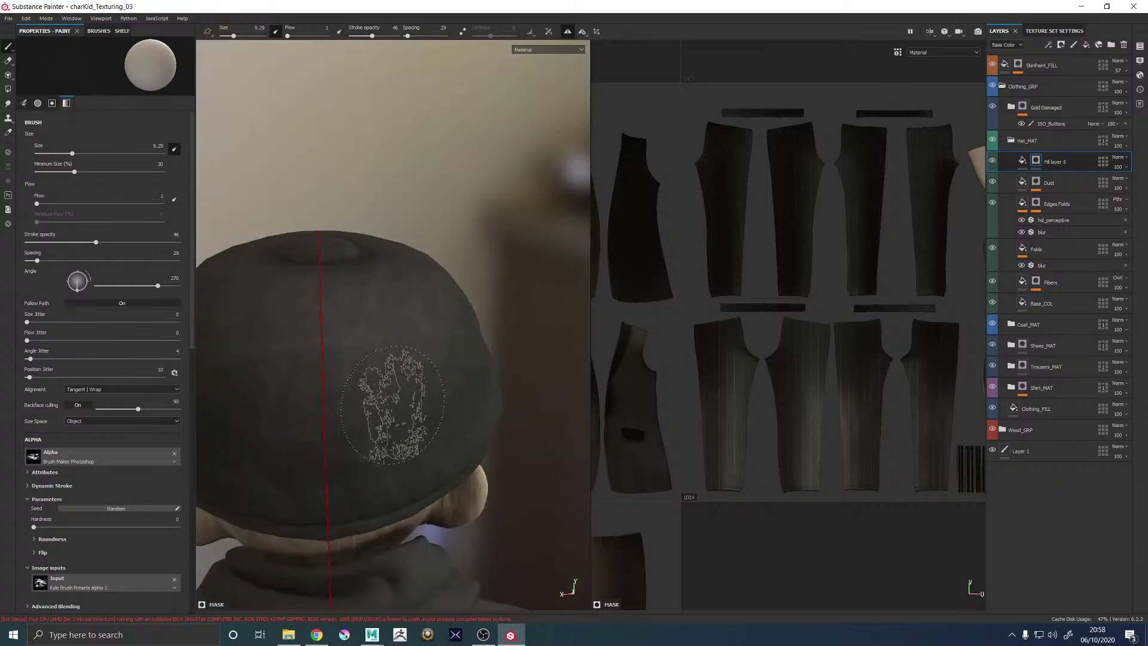
{"action": "mouse_move", "coordinate": [501, 312]}
{"action": "left_mouse_down", "text": "alt"}
{"action": "mouse_move", "coordinate": [410, 332]}
{"action": "mouse_move", "coordinate": [385, 396]}
{"action": "left_mouse_up", "text": "alt"}
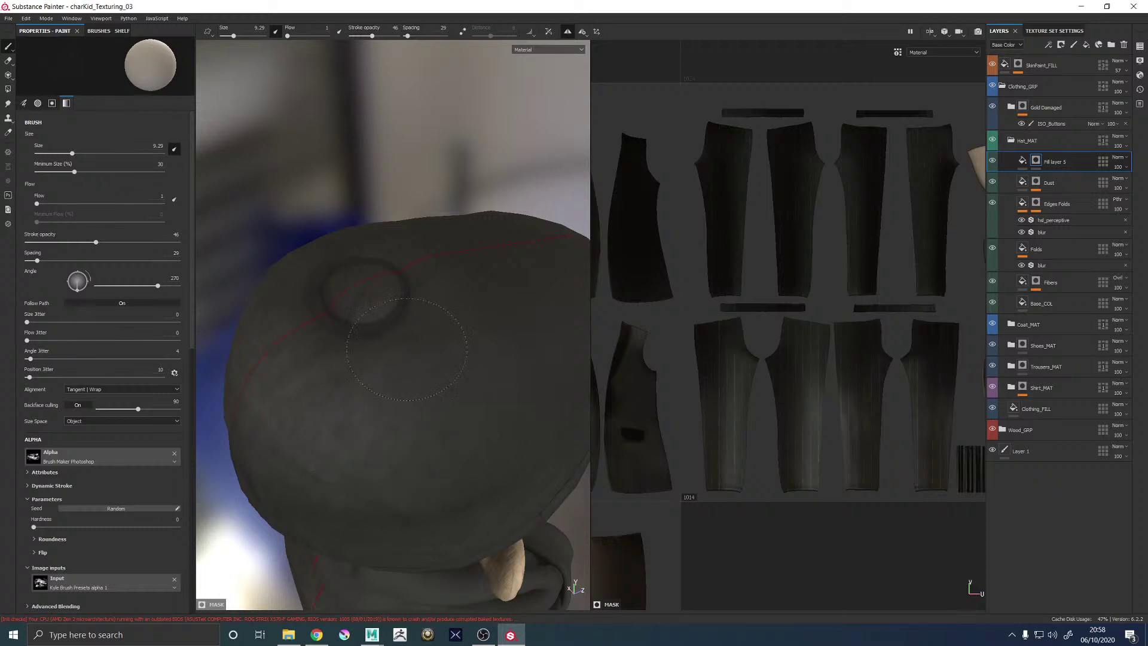
{"action": "mouse_move", "coordinate": [472, 395]}
{"action": "left_mouse_down", "text": "alt"}
{"action": "mouse_move", "coordinate": [461, 302]}
{"action": "mouse_move", "coordinate": [440, 310]}
{"action": "mouse_move", "coordinate": [560, 243]}
{"action": "mouse_move", "coordinate": [538, 333]}
{"action": "mouse_move", "coordinate": [456, 410]}
{"action": "mouse_move", "coordinate": [410, 333]}
{"action": "mouse_move", "coordinate": [444, 278]}
{"action": "mouse_move", "coordinate": [442, 317]}
{"action": "mouse_move", "coordinate": [358, 371]}
{"action": "left_mouse_up", "text": "alt"}
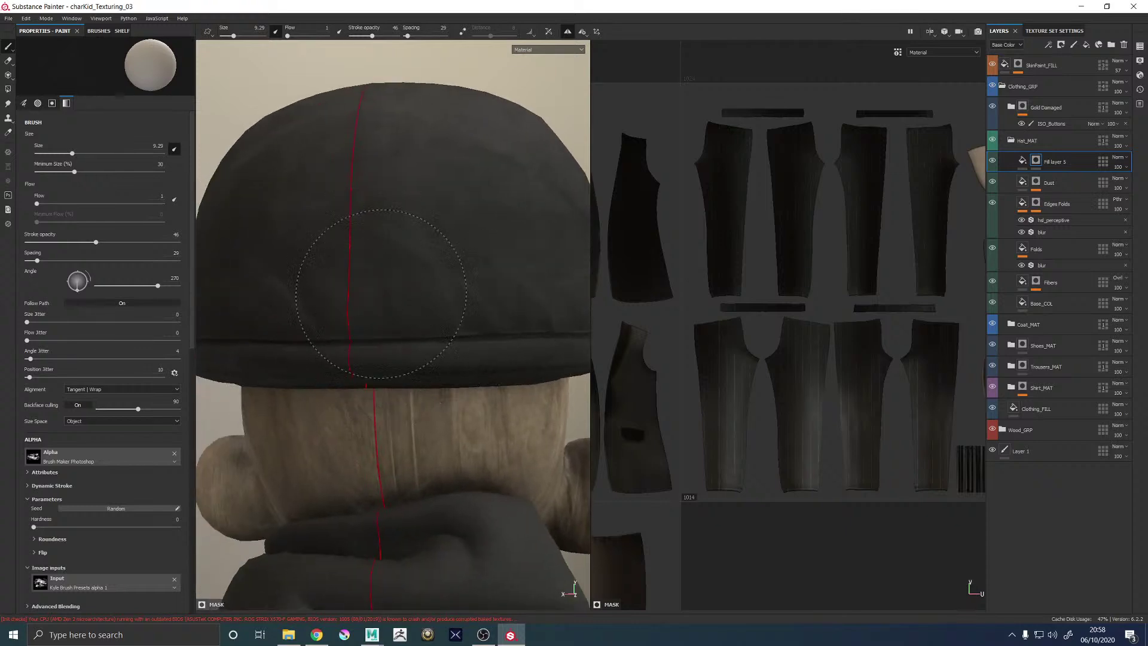
{"action": "mouse_move", "coordinate": [464, 299]}
{"action": "left_mouse_down"}
{"action": "mouse_move", "coordinate": [426, 270]}
{"action": "mouse_move", "coordinate": [475, 301]}
{"action": "mouse_move", "coordinate": [441, 296]}
{"action": "left_mouse_up"}
{"action": "middle_click_drag", "start_coordinate": [435, 301], "coordinate": [430, 302], "text": "alt"}
{"action": "mouse_move", "coordinate": [430, 301]}
{"action": "left_mouse_down", "text": "alt"}
{"action": "mouse_move", "coordinate": [418, 266]}
{"action": "mouse_move", "coordinate": [537, 382]}
{"action": "left_mouse_up", "text": "alt"}
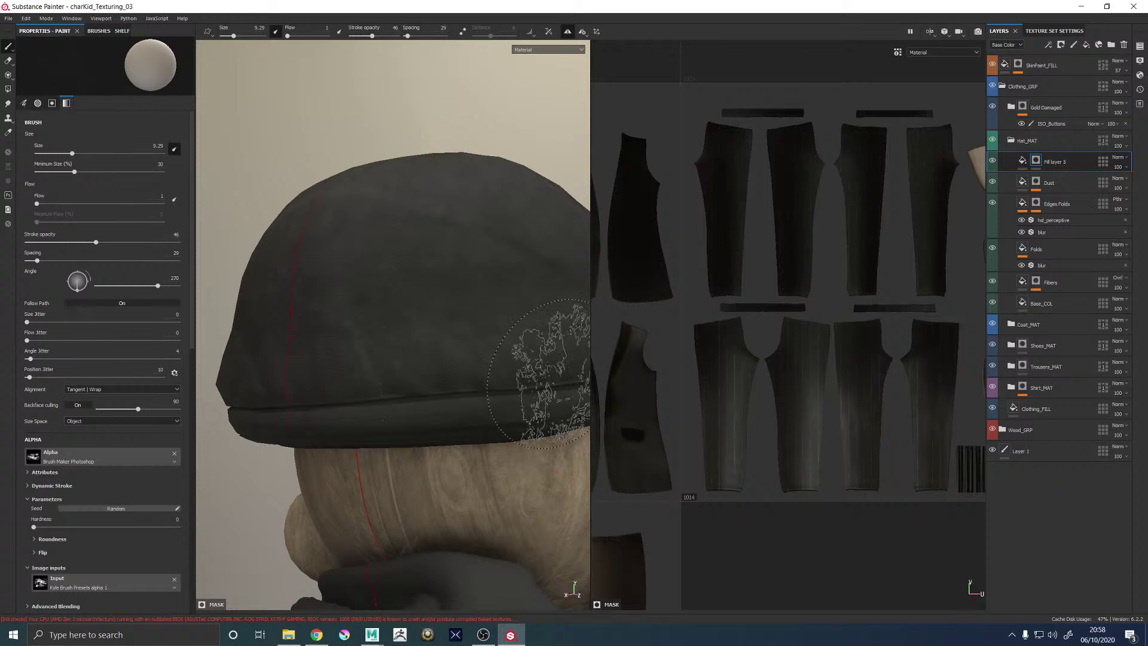
Reduce the mask brush size to 1.09 and paint fine wear along the raised band at the cap's front
{"action": "left_click_drag", "start_coordinate": [332, 372], "coordinate": [306, 345], "text": "alt"}
{"action": "middle_click_drag", "start_coordinate": [490, 347], "coordinate": [269, 367], "text": "alt"}
{"action": "right_click_drag", "start_coordinate": [269, 367], "coordinate": [383, 371], "text": "alt"}
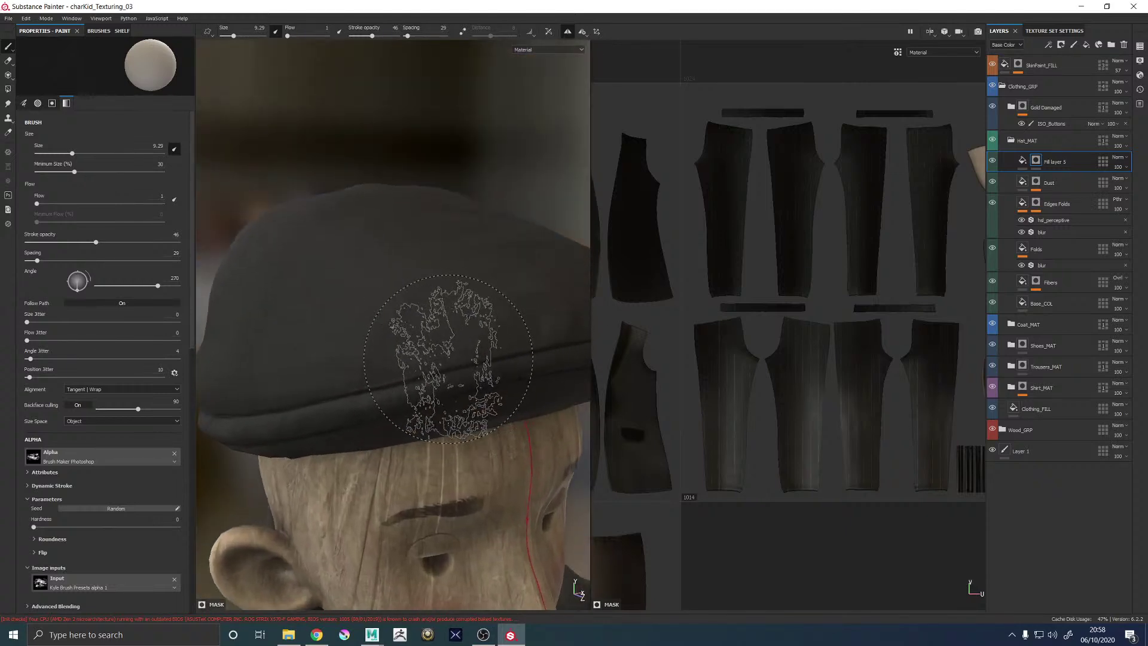
{"action": "mouse_move", "coordinate": [461, 376]}
{"action": "right_mouse_down", "text": "ctrl"}
{"action": "mouse_move", "coordinate": [450, 376]}
{"action": "mouse_move", "coordinate": [479, 368]}
{"action": "right_mouse_up", "text": "ctrl"}
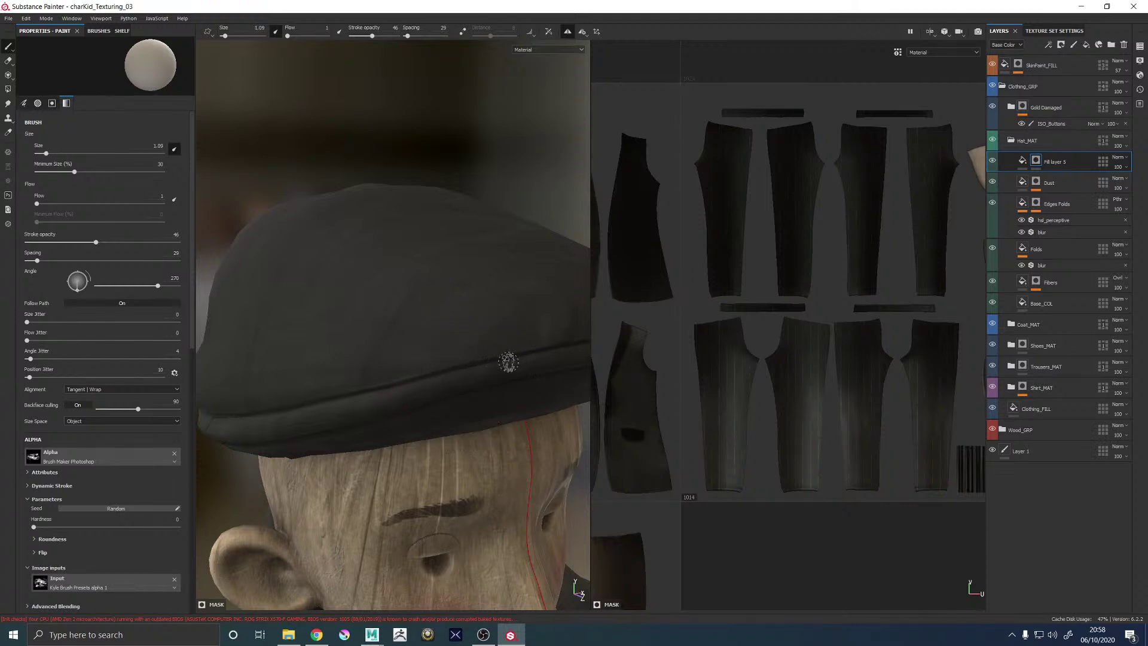
{"action": "mouse_move", "coordinate": [553, 364]}
{"action": "right_mouse_down", "text": "alt"}
{"action": "mouse_move", "coordinate": [410, 340]}
{"action": "mouse_move", "coordinate": [353, 374]}
{"action": "mouse_move", "coordinate": [411, 341]}
{"action": "mouse_move", "coordinate": [383, 360]}
{"action": "right_mouse_up", "text": "alt"}
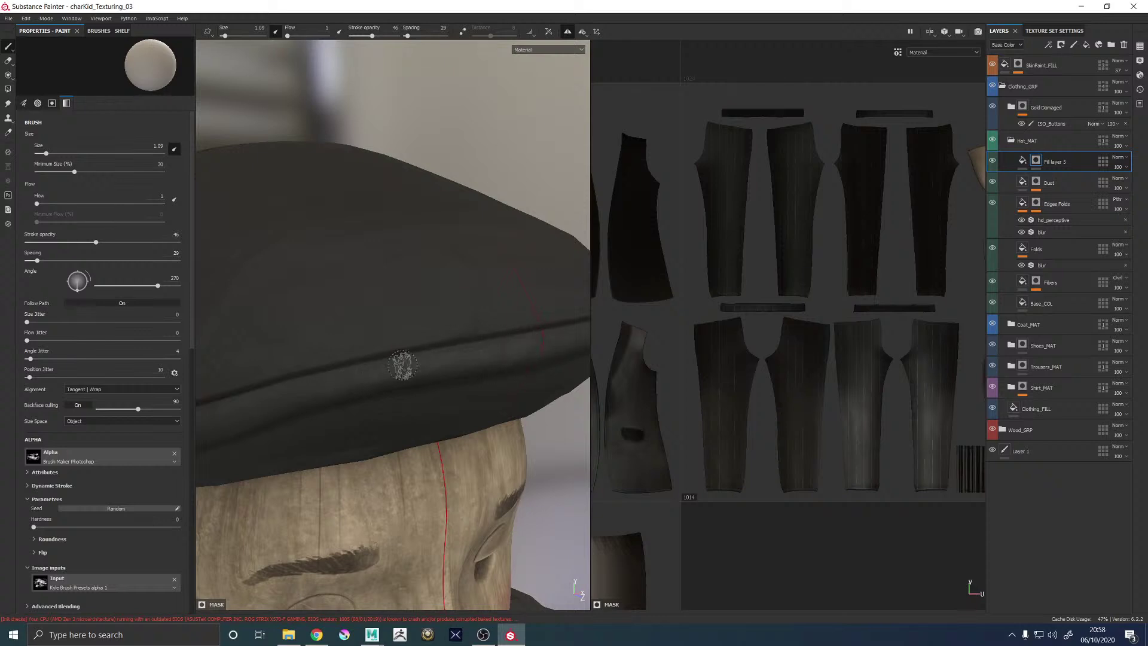
{"action": "left_click_drag", "start_coordinate": [403, 366], "coordinate": [512, 292], "text": "alt"}
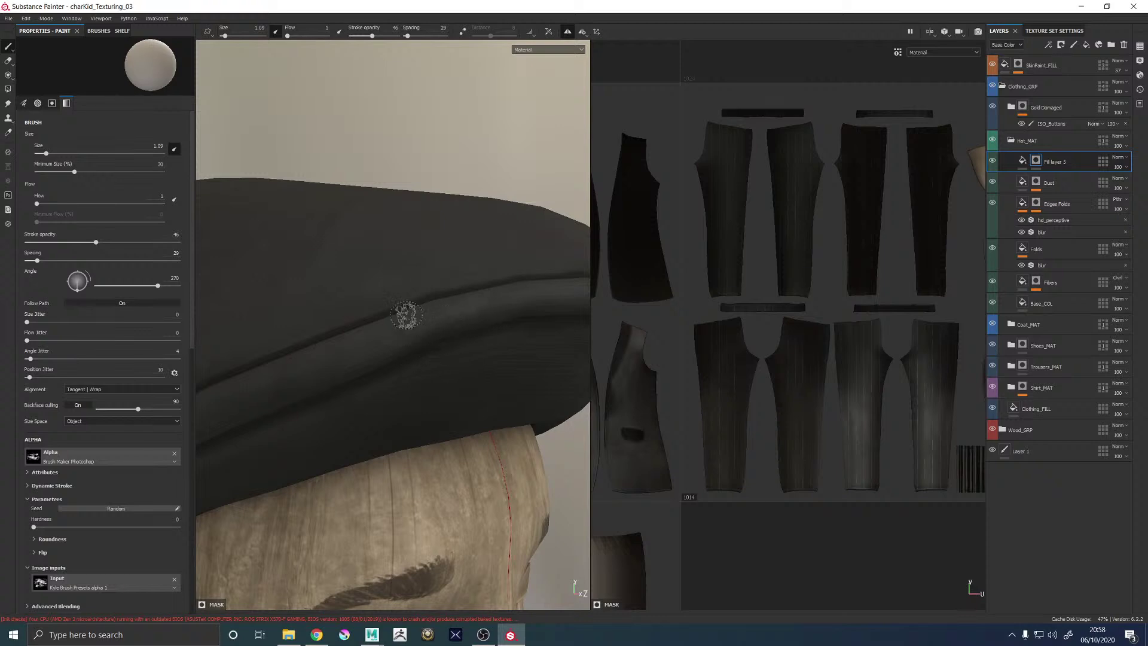
{"action": "left_click_drag", "start_coordinate": [376, 340], "coordinate": [410, 315], "text": "alt"}
{"action": "left_click_drag", "start_coordinate": [485, 279], "coordinate": [377, 339], "text": "alt"}
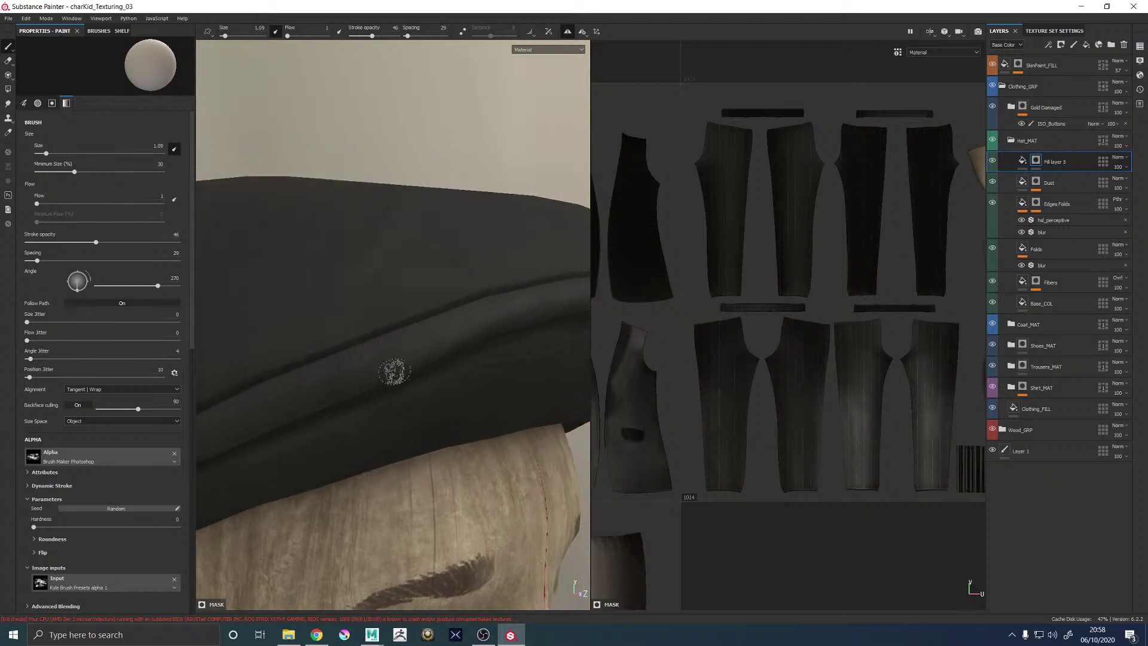
Increase the brush size to 1.55 and stroke opacity to 78, and strengthen the wear along the cap's front and side band
{"action": "key", "text": "bracketright"}
{"action": "key", "text": "bracketright"}
{"action": "key", "text": "bracketright"}
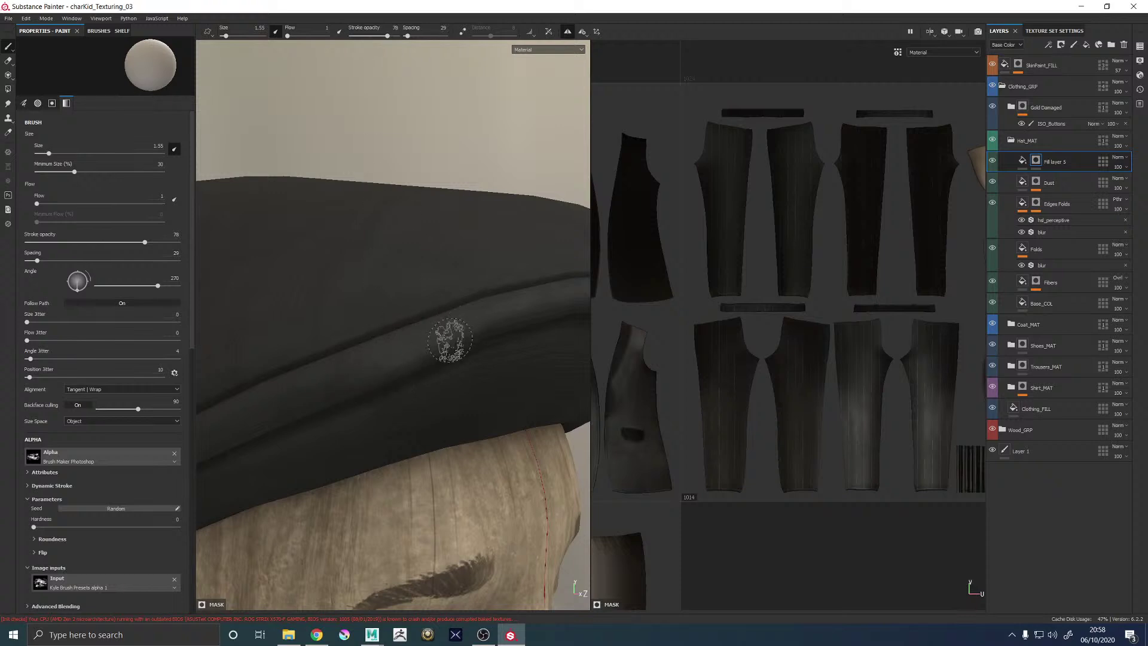
{"action": "left_click_drag", "start_coordinate": [526, 296], "coordinate": [377, 329], "text": "alt"}
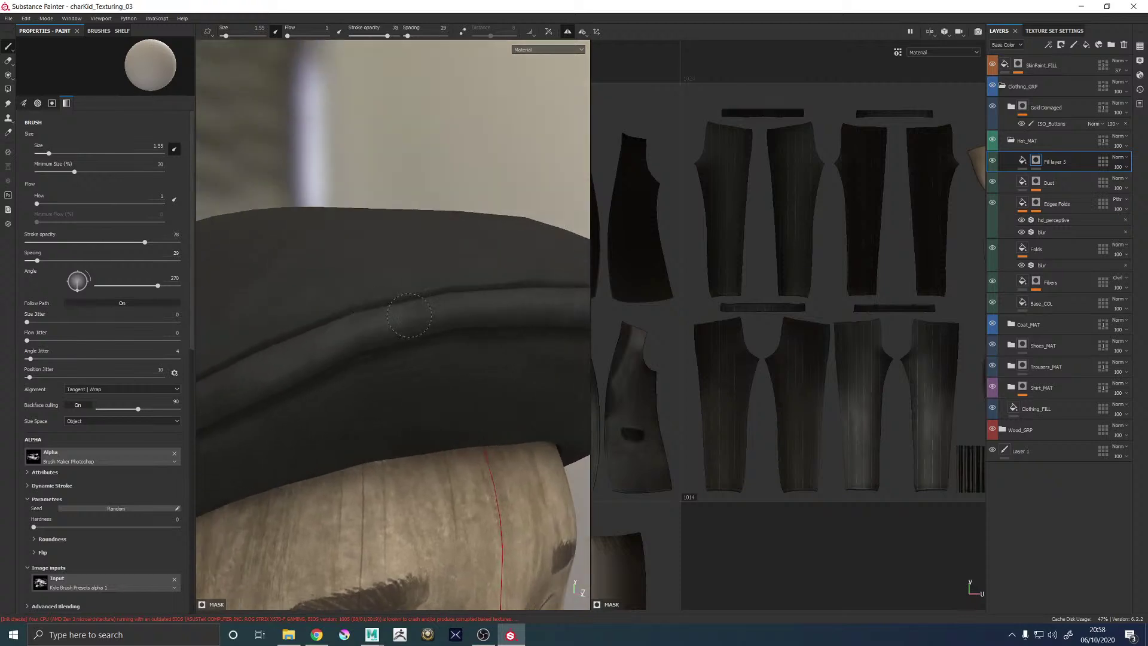
{"action": "left_click_drag", "start_coordinate": [461, 310], "coordinate": [384, 313], "text": "alt"}
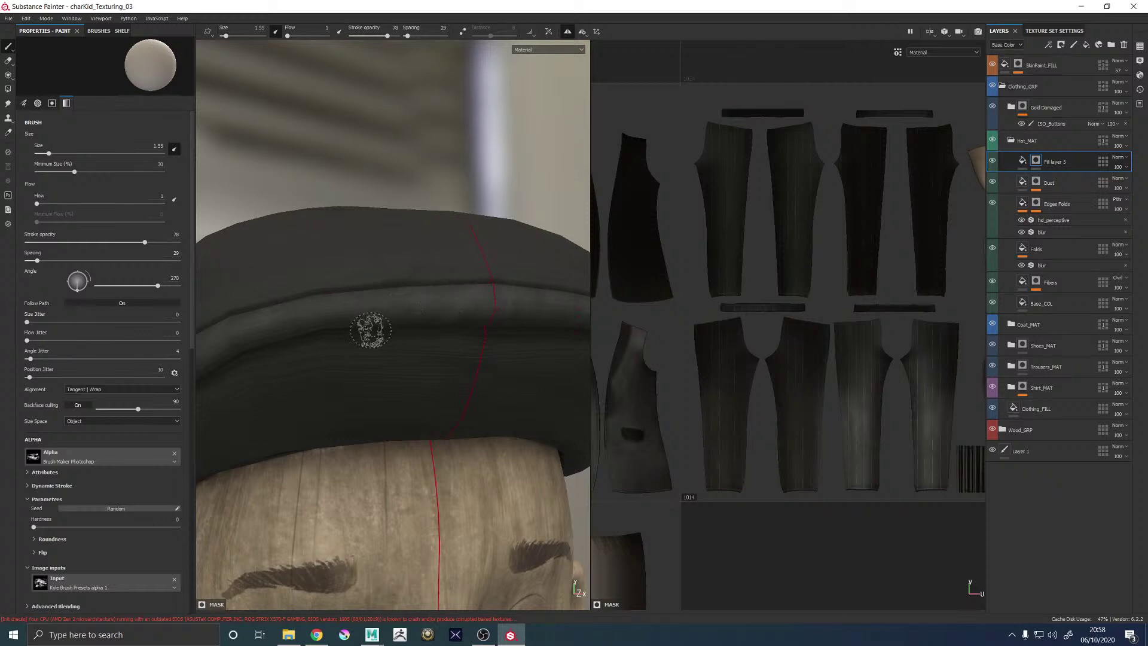
{"action": "mouse_move", "coordinate": [371, 328]}
{"action": "left_mouse_down", "text": "alt"}
{"action": "mouse_move", "coordinate": [321, 333]}
{"action": "mouse_move", "coordinate": [392, 302]}
{"action": "left_mouse_up", "text": "alt"}
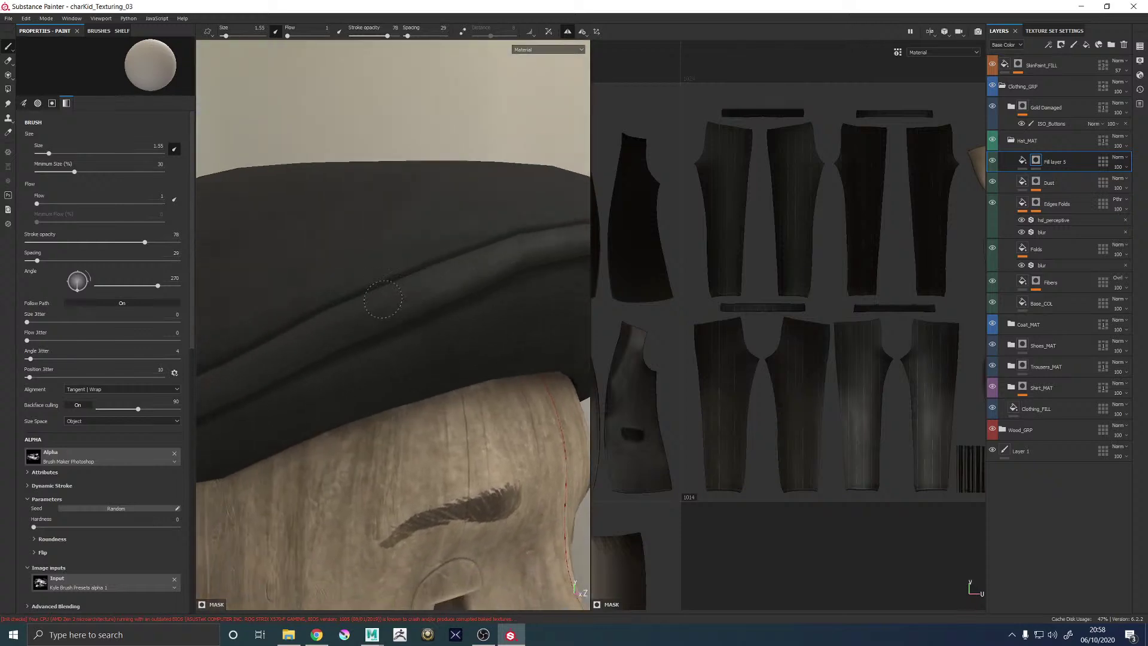
{"action": "left_click_drag", "start_coordinate": [301, 343], "coordinate": [466, 254], "text": "alt"}
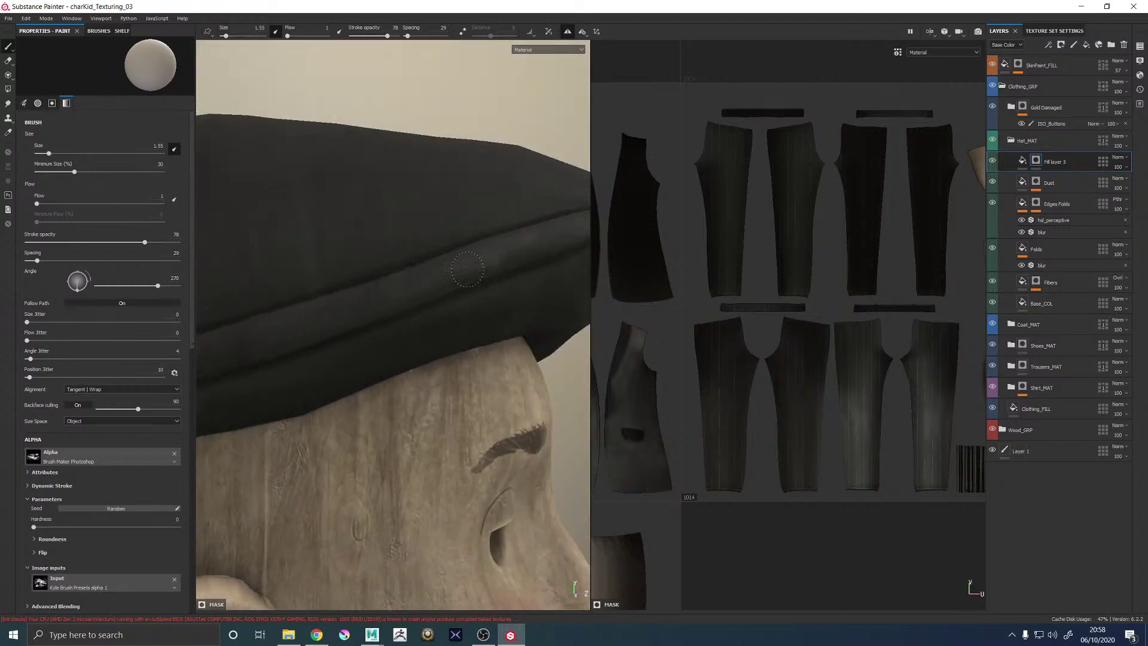
{"action": "mouse_move", "coordinate": [351, 272]}
{"action": "left_mouse_down", "text": "alt"}
{"action": "mouse_move", "coordinate": [440, 271]}
{"action": "mouse_move", "coordinate": [320, 307]}
{"action": "left_mouse_up", "text": "alt"}
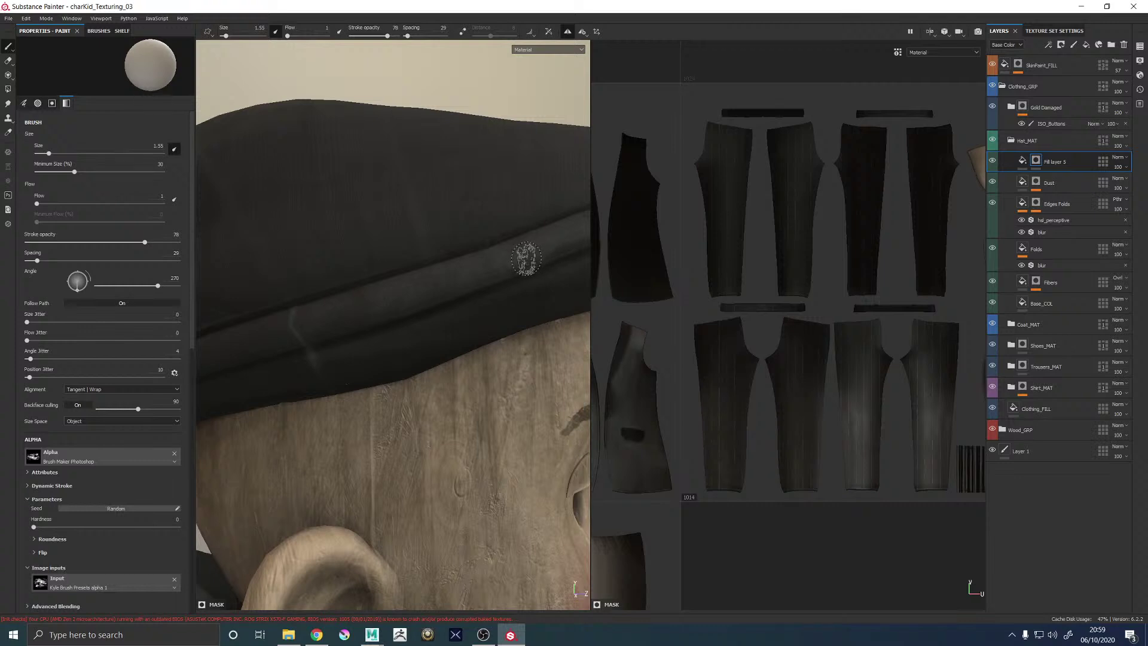
Paint worn strokes along the cap's raised band above the ear, working toward the back of the head
{"action": "scroll", "coordinate": [728, 257], "scroll_direction": "down", "scroll_amount": 3}
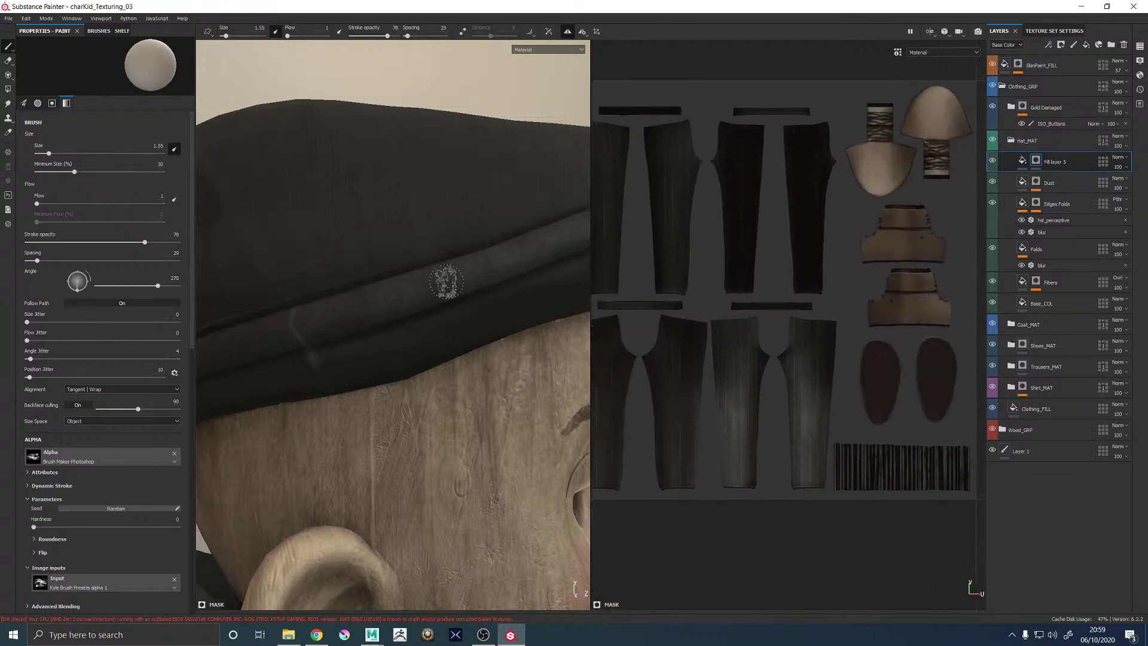
{"action": "mouse_move", "coordinate": [281, 250]}
{"action": "left_mouse_down", "text": "alt"}
{"action": "mouse_move", "coordinate": [378, 253]}
{"action": "mouse_move", "coordinate": [404, 293]}
{"action": "left_mouse_up", "text": "alt"}
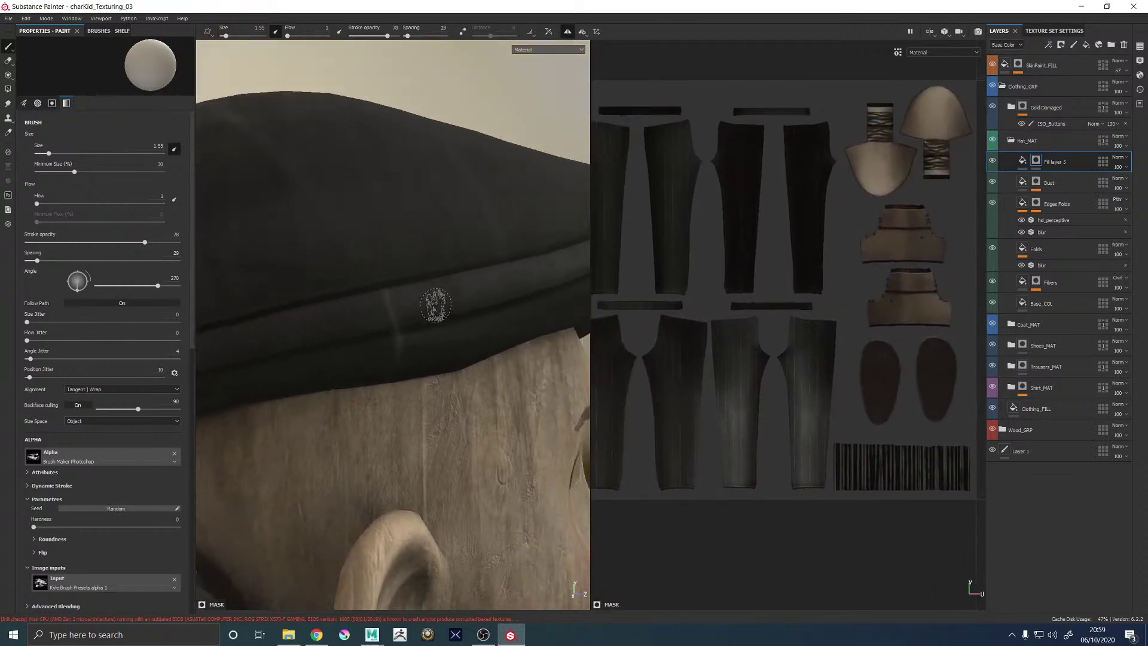
{"action": "middle_click_drag", "start_coordinate": [387, 289], "coordinate": [386, 265], "text": "alt"}
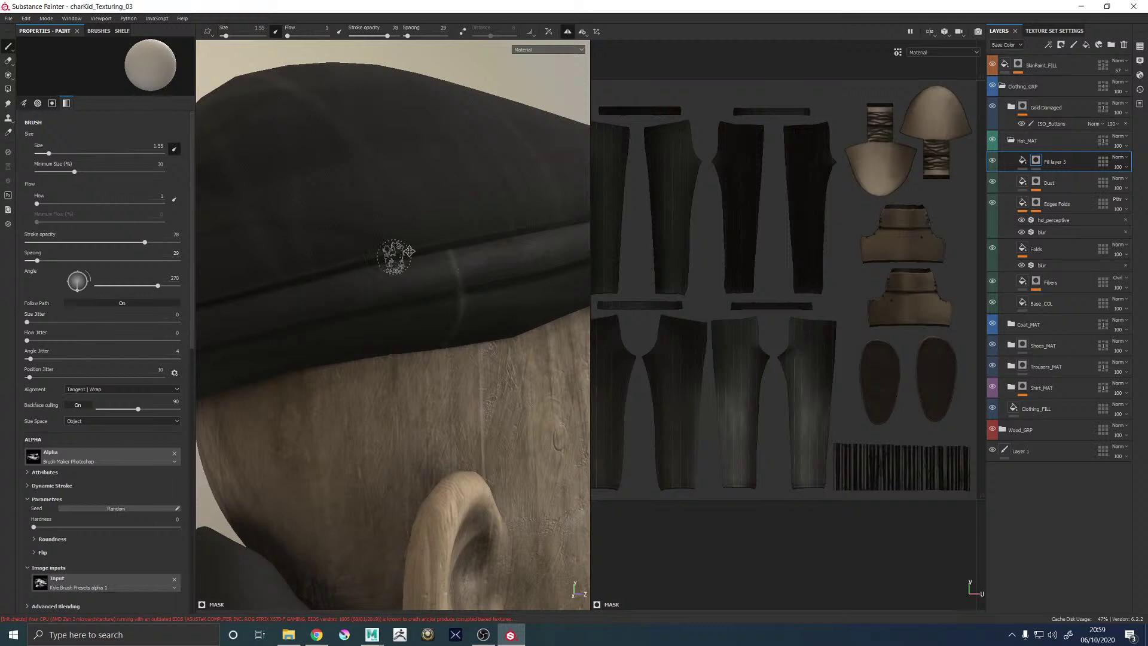
{"action": "mouse_move", "coordinate": [392, 248]}
{"action": "left_mouse_down", "text": "alt"}
{"action": "mouse_move", "coordinate": [453, 272]}
{"action": "mouse_move", "coordinate": [525, 333]}
{"action": "mouse_move", "coordinate": [429, 296]}
{"action": "mouse_move", "coordinate": [479, 289]}
{"action": "mouse_move", "coordinate": [584, 318]}
{"action": "mouse_move", "coordinate": [280, 293]}
{"action": "mouse_move", "coordinate": [371, 328]}
{"action": "left_mouse_up", "text": "alt"}
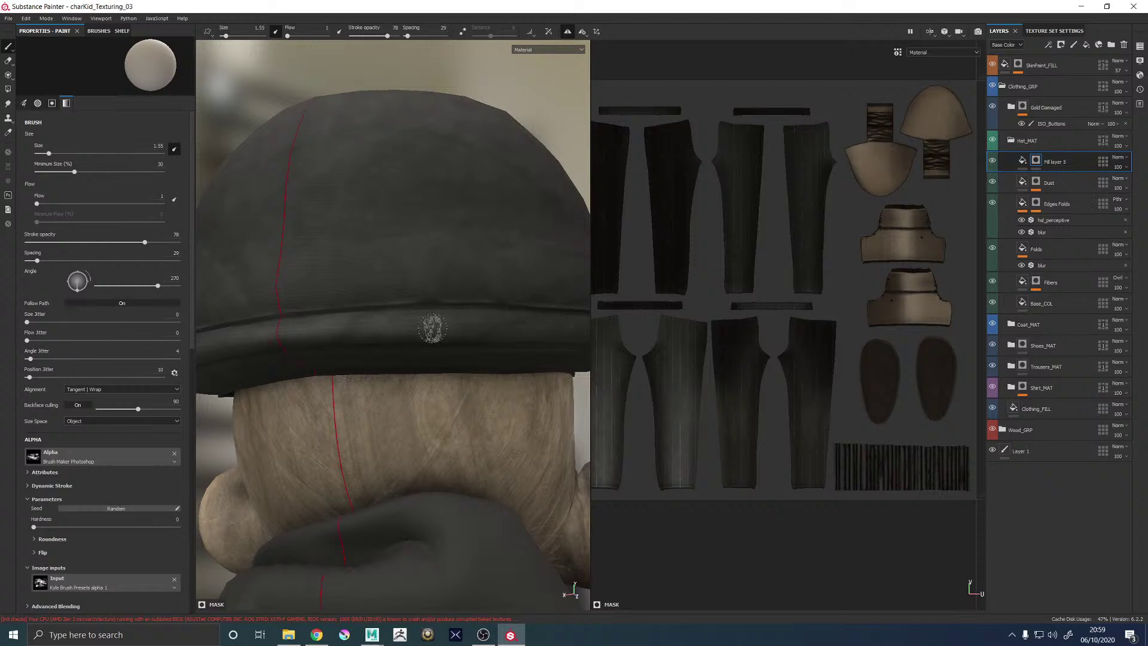
Continue the worn strokes along the cap's raised band around the back of the head
{"action": "left_click_drag", "start_coordinate": [432, 327], "coordinate": [422, 304], "text": "alt"}
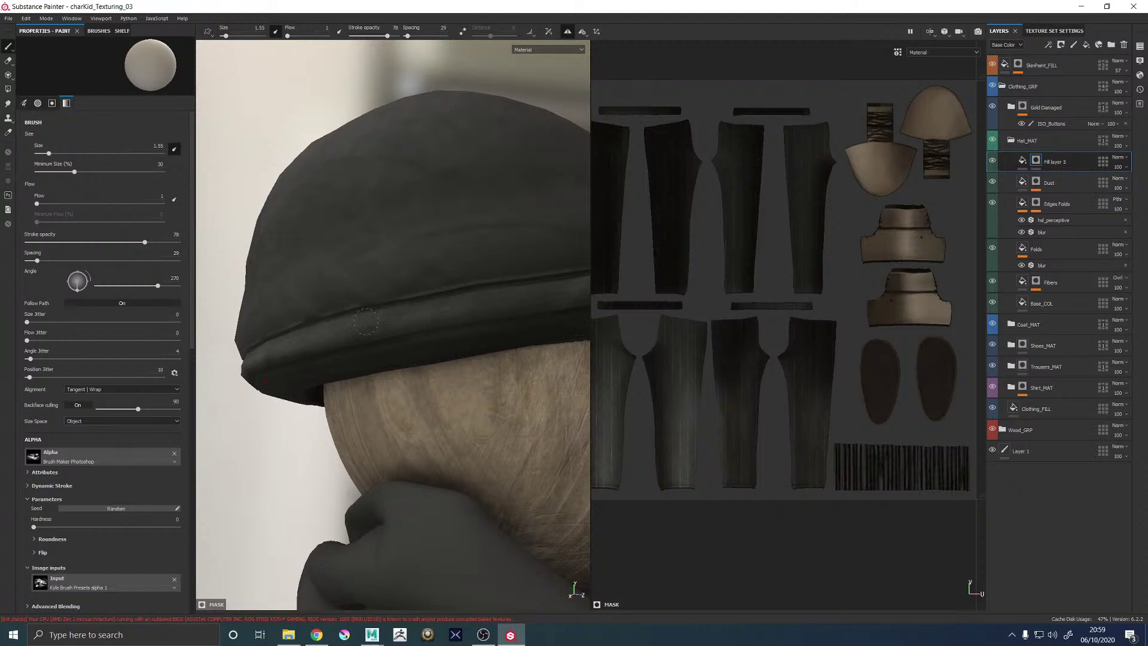
{"action": "left_click_drag", "start_coordinate": [540, 299], "coordinate": [384, 333], "text": "alt"}
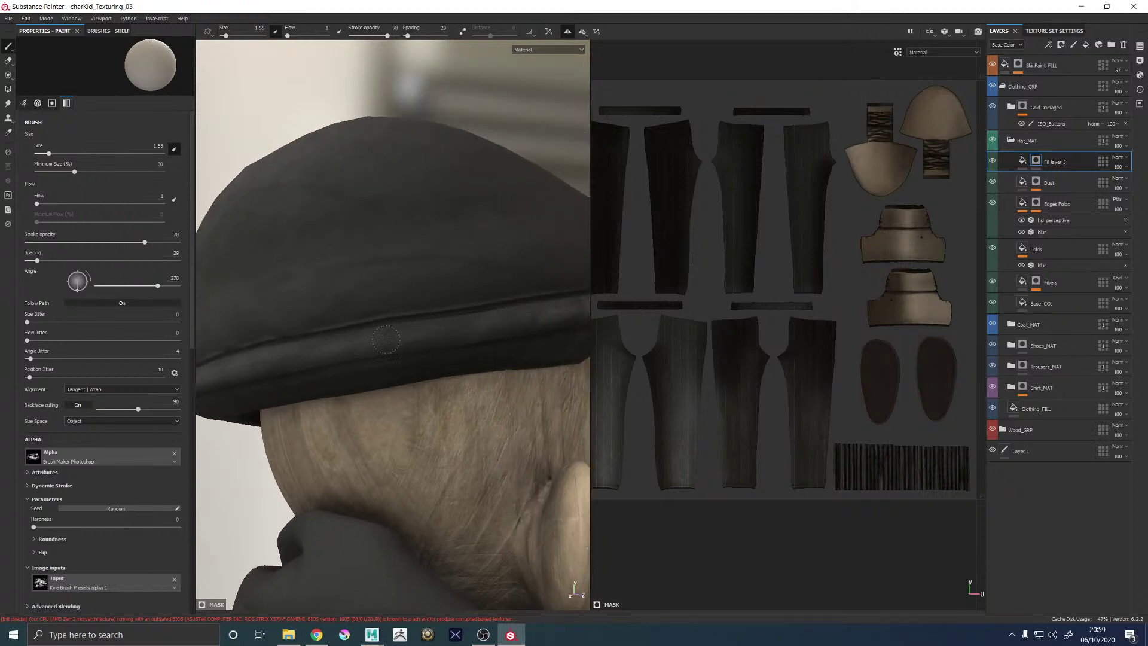
{"action": "mouse_move", "coordinate": [533, 315]}
{"action": "left_mouse_down", "text": "alt"}
{"action": "mouse_move", "coordinate": [478, 318]}
{"action": "mouse_move", "coordinate": [436, 341]}
{"action": "mouse_move", "coordinate": [382, 335]}
{"action": "left_mouse_up", "text": "alt"}
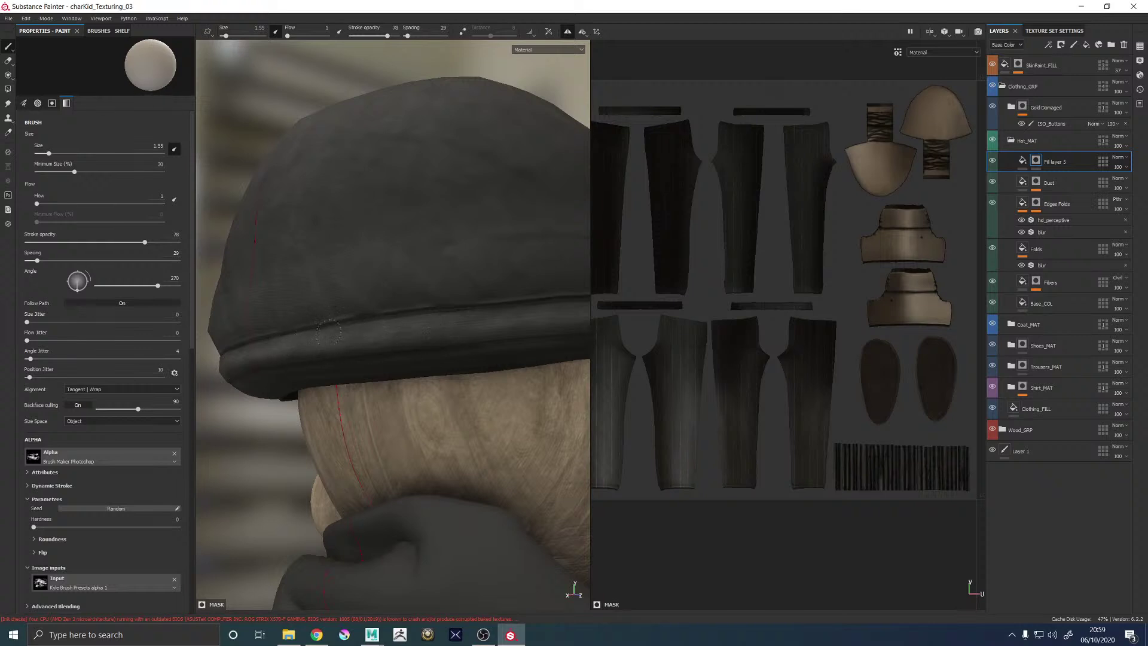
{"action": "scroll", "coordinate": [397, 341], "scroll_direction": "up", "scroll_amount": 3}
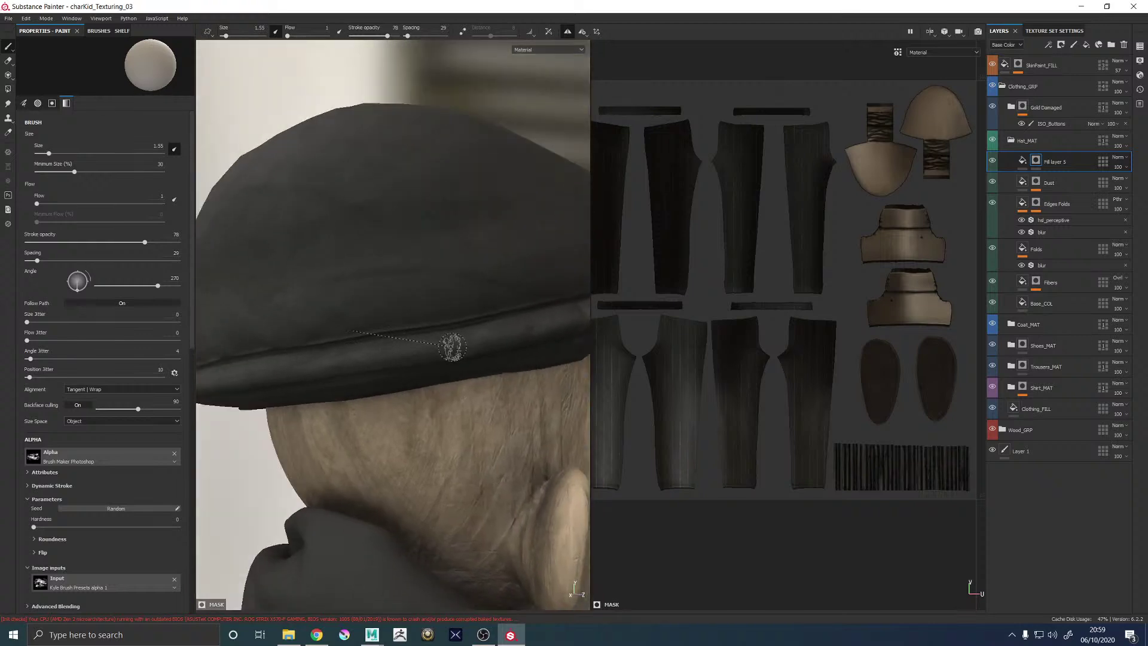
{"action": "mouse_move", "coordinate": [452, 347]}
{"action": "left_mouse_down", "text": "alt"}
{"action": "mouse_move", "coordinate": [454, 331]}
{"action": "mouse_move", "coordinate": [407, 351]}
{"action": "left_mouse_up", "text": "alt"}
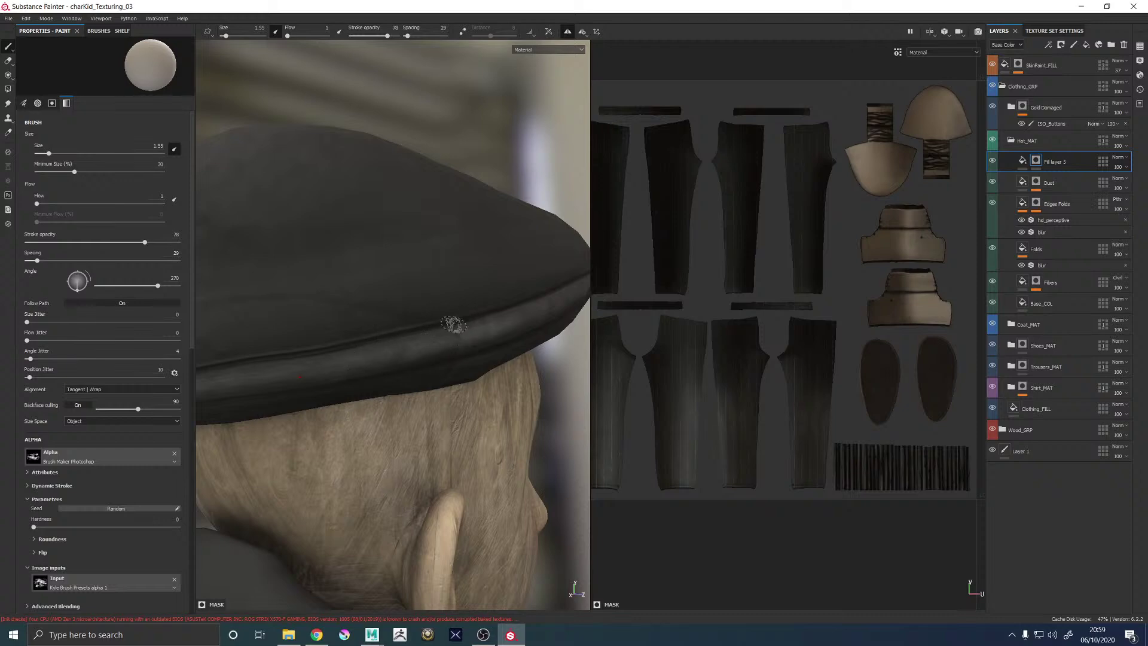
{"action": "scroll", "coordinate": [239, 338], "scroll_direction": "down", "scroll_amount": 5}
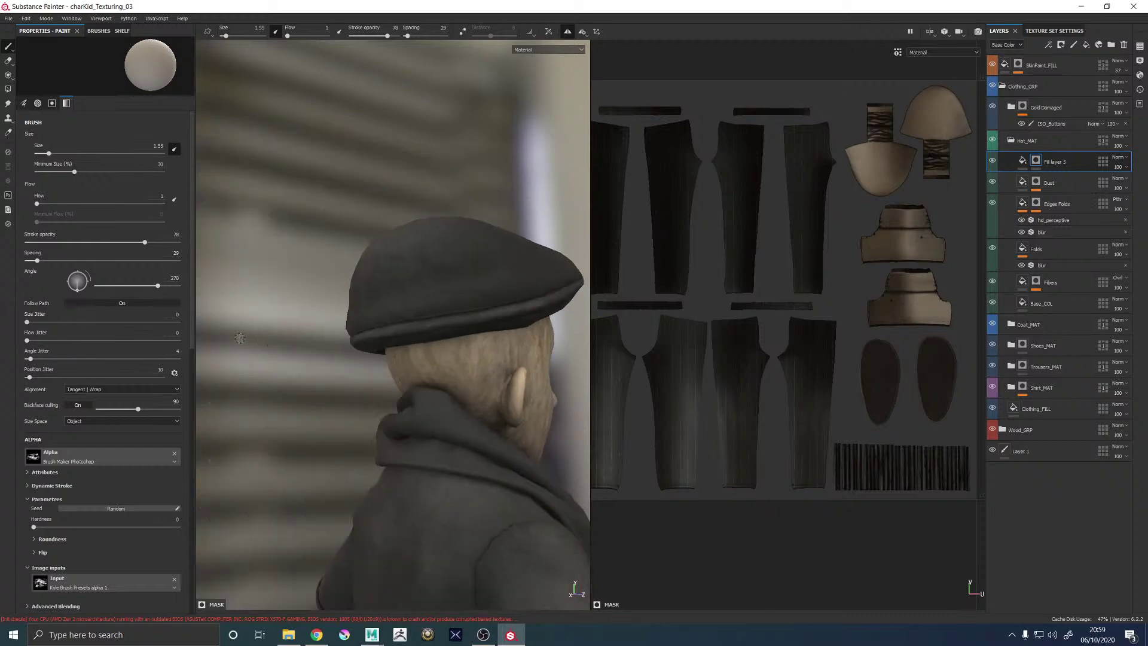
Paint light wear along the raised band at the cap's front, starting from the symmetry line
{"action": "left_click_drag", "start_coordinate": [516, 300], "coordinate": [425, 333], "text": "alt"}
{"action": "middle_click_drag", "start_coordinate": [425, 333], "coordinate": [340, 299], "text": "alt"}
{"action": "scroll", "coordinate": [341, 299], "scroll_direction": "up", "scroll_amount": 3}
{"action": "middle_click_drag", "start_coordinate": [430, 269], "coordinate": [335, 254], "text": "alt"}
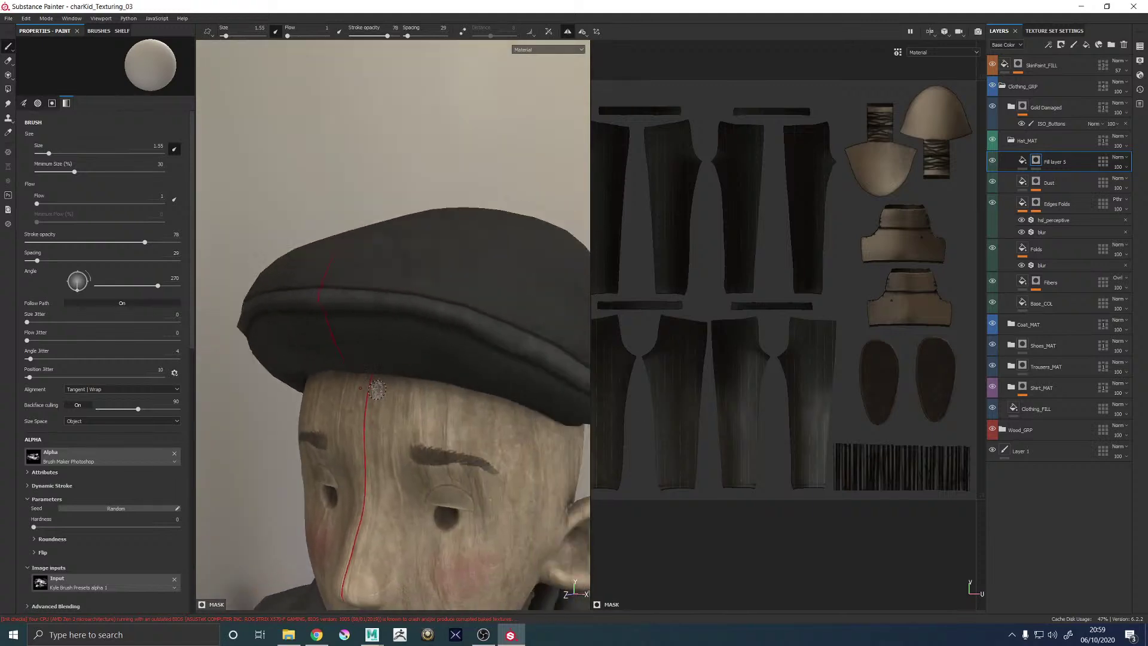
{"action": "scroll", "coordinate": [330, 253], "scroll_direction": "up", "scroll_amount": 2}
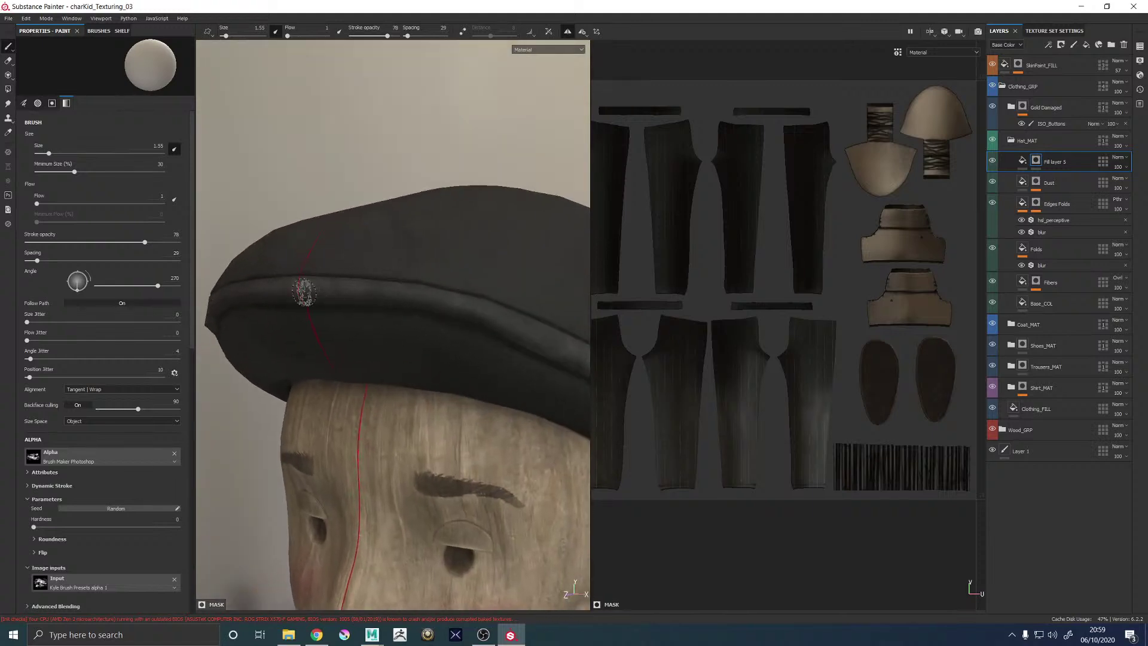
{"action": "mouse_move", "coordinate": [305, 297]}
{"action": "left_mouse_down"}
{"action": "mouse_move", "coordinate": [410, 300]}
{"action": "mouse_move", "coordinate": [390, 293]}
{"action": "left_mouse_up"}
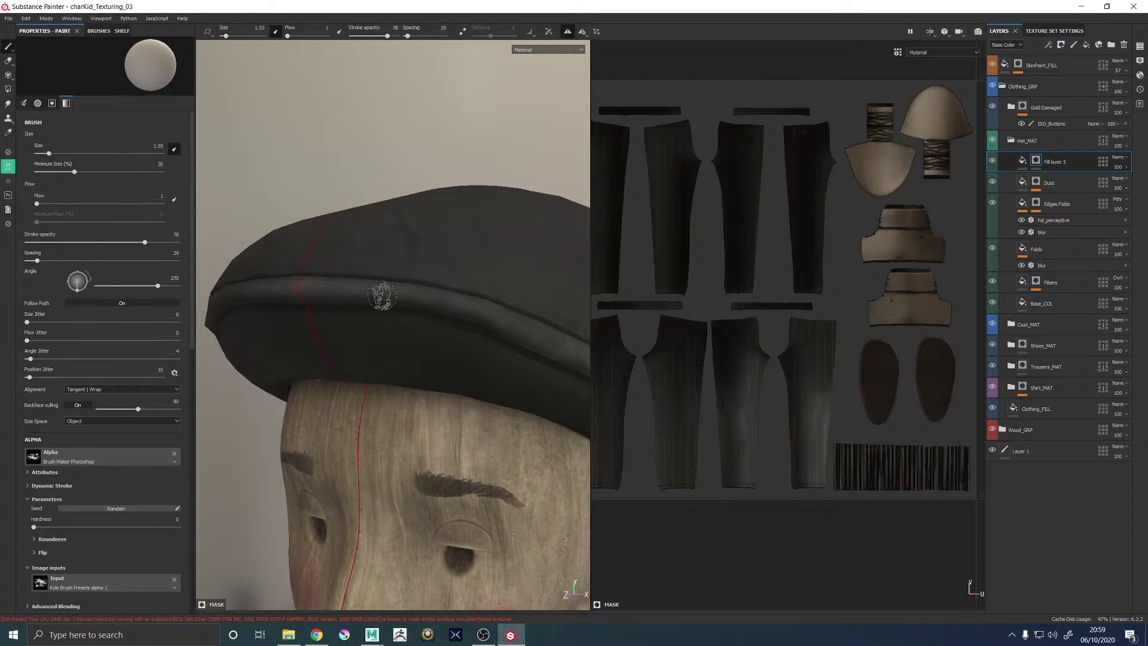
Extend the wear along the front band around the cap's side, and save the project
{"action": "left_click_drag", "start_coordinate": [502, 323], "coordinate": [434, 302], "text": "alt"}
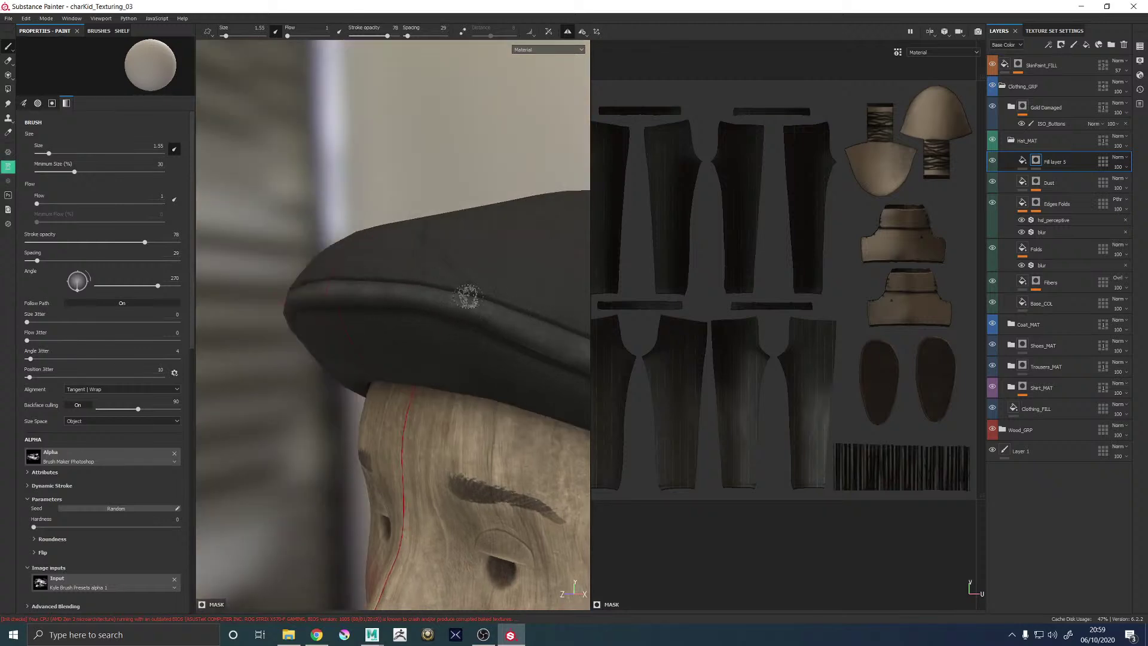
{"action": "left_click_drag", "start_coordinate": [507, 327], "coordinate": [425, 265], "text": "alt"}
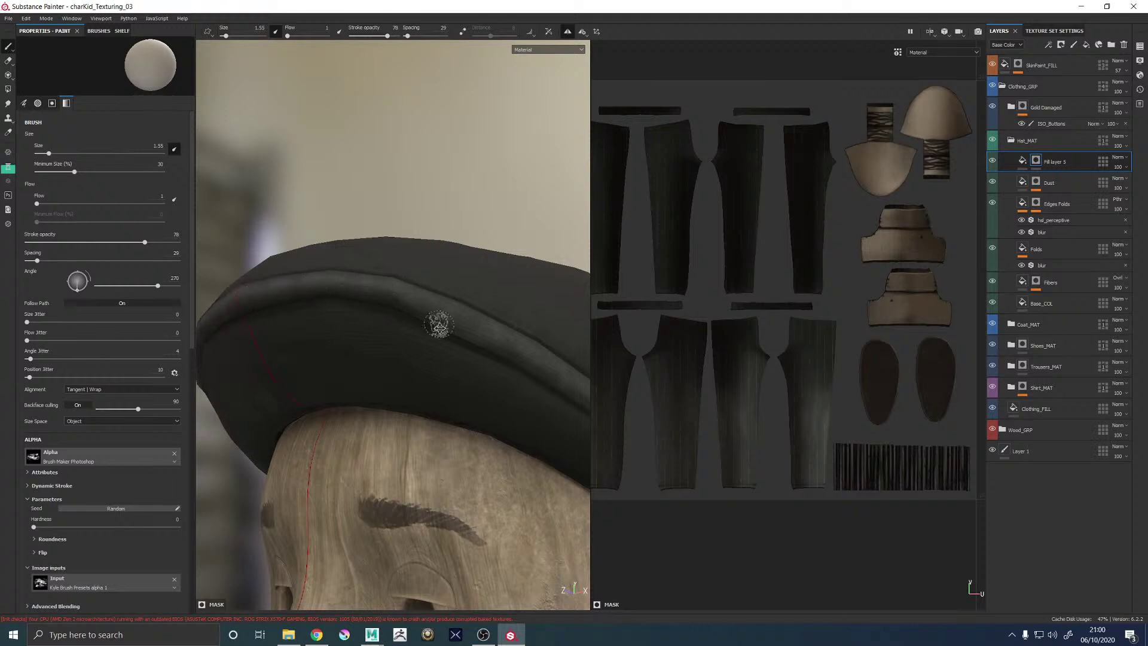
{"action": "left_click_drag", "start_coordinate": [435, 326], "coordinate": [387, 304], "text": "alt"}
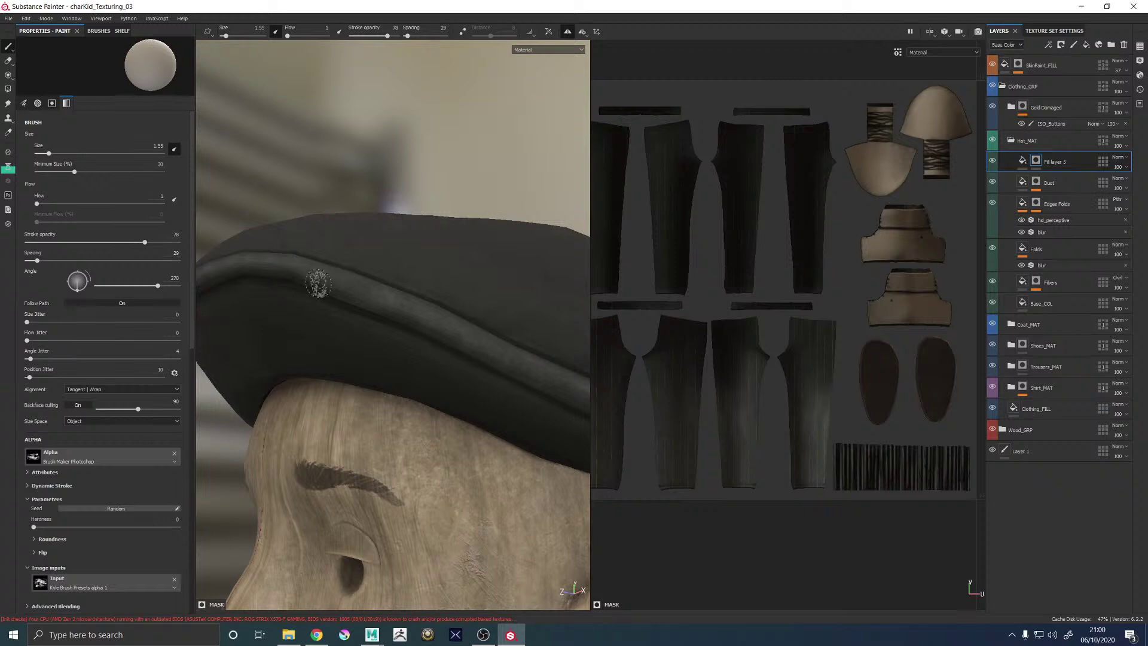
{"action": "left_click_drag", "start_coordinate": [530, 369], "coordinate": [448, 335], "text": "alt"}
{"action": "left_click_drag", "start_coordinate": [409, 293], "coordinate": [397, 325], "text": "alt"}
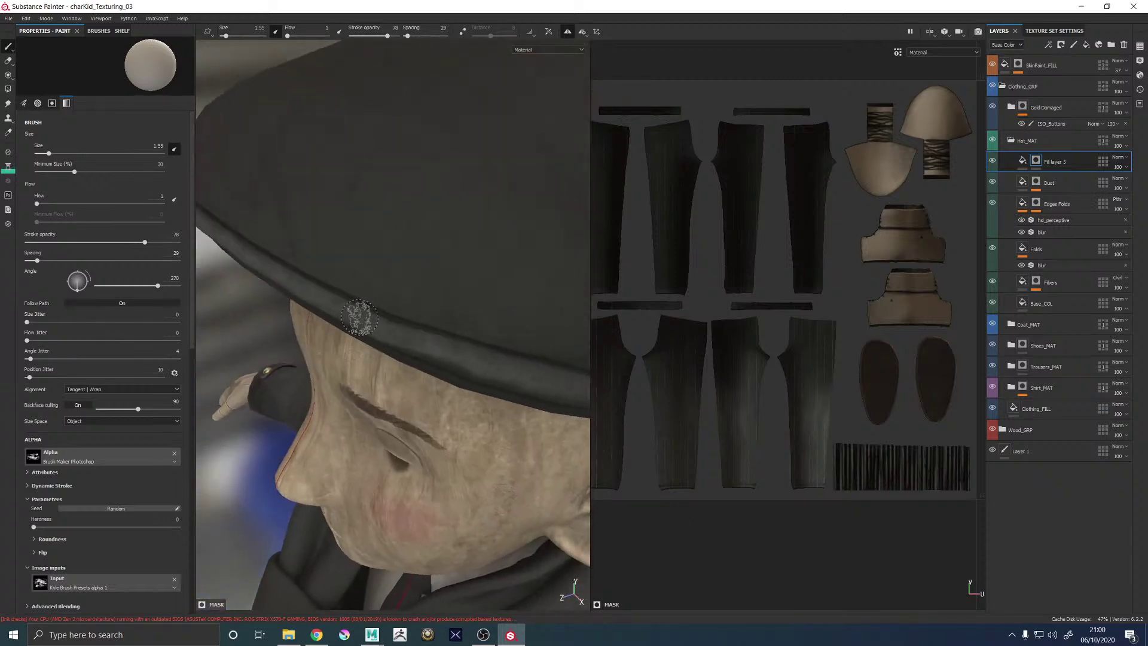
{"action": "left_click_drag", "start_coordinate": [519, 345], "coordinate": [357, 345], "text": "alt"}
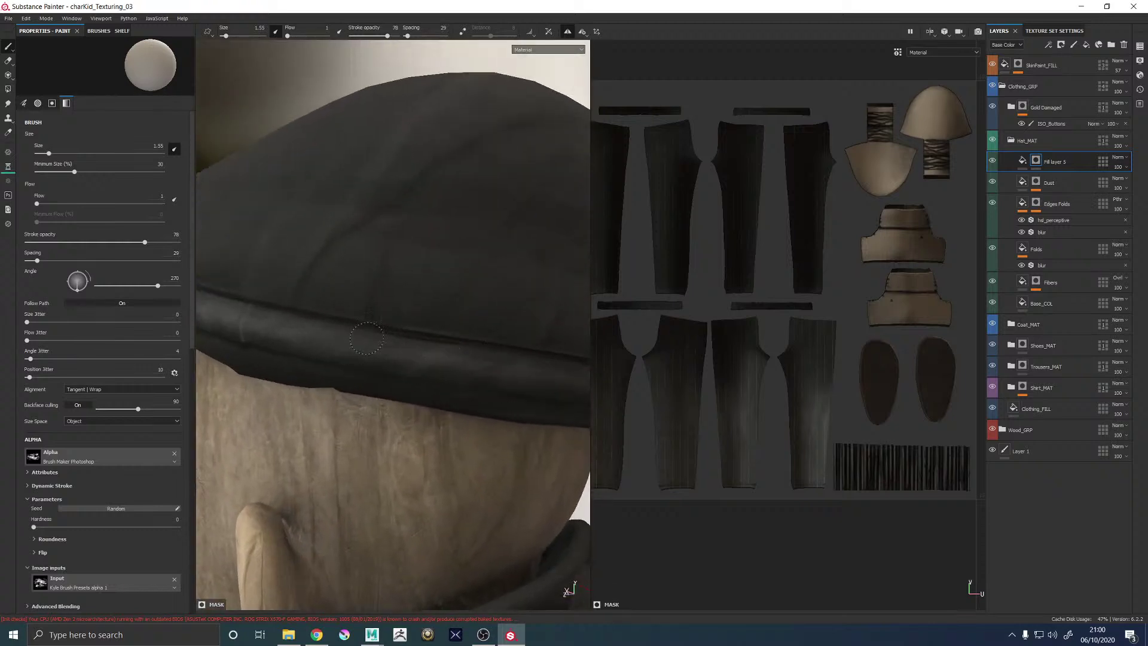
{"action": "key", "text": "ctrl+s"}
Rotate the environment lighting, set the mask brush size to 5.99 and paint broad wear on the underside of the cap's peak
{"action": "left_click_drag", "start_coordinate": [418, 302], "coordinate": [373, 344], "text": "alt"}
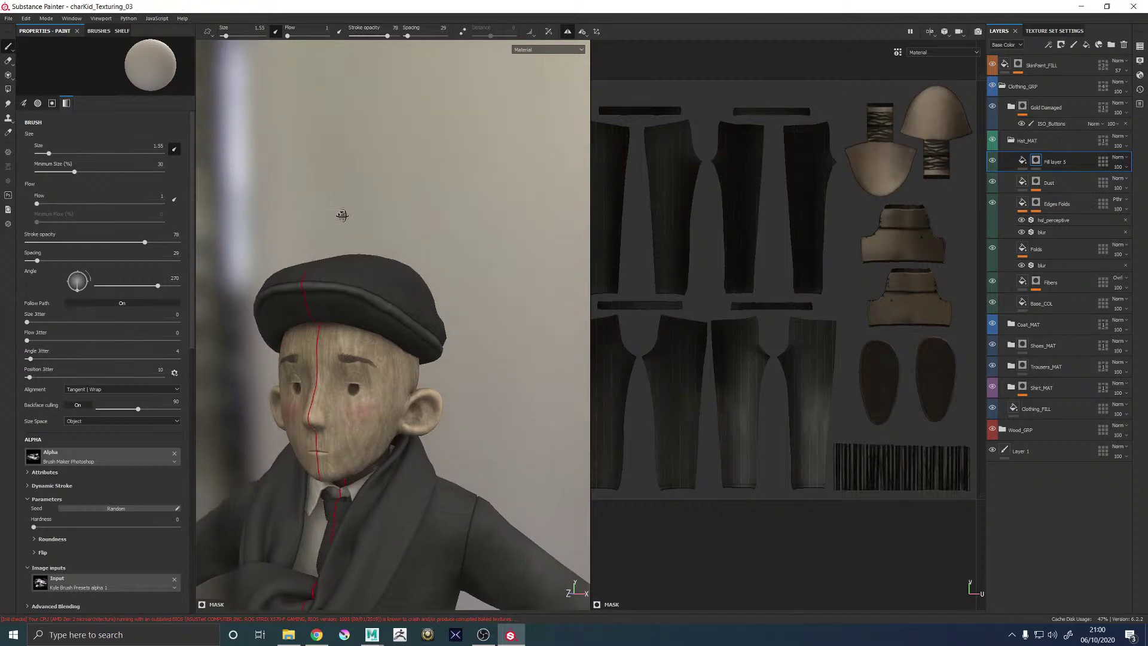
{"action": "scroll", "coordinate": [340, 210], "scroll_direction": "up", "scroll_amount": 5}
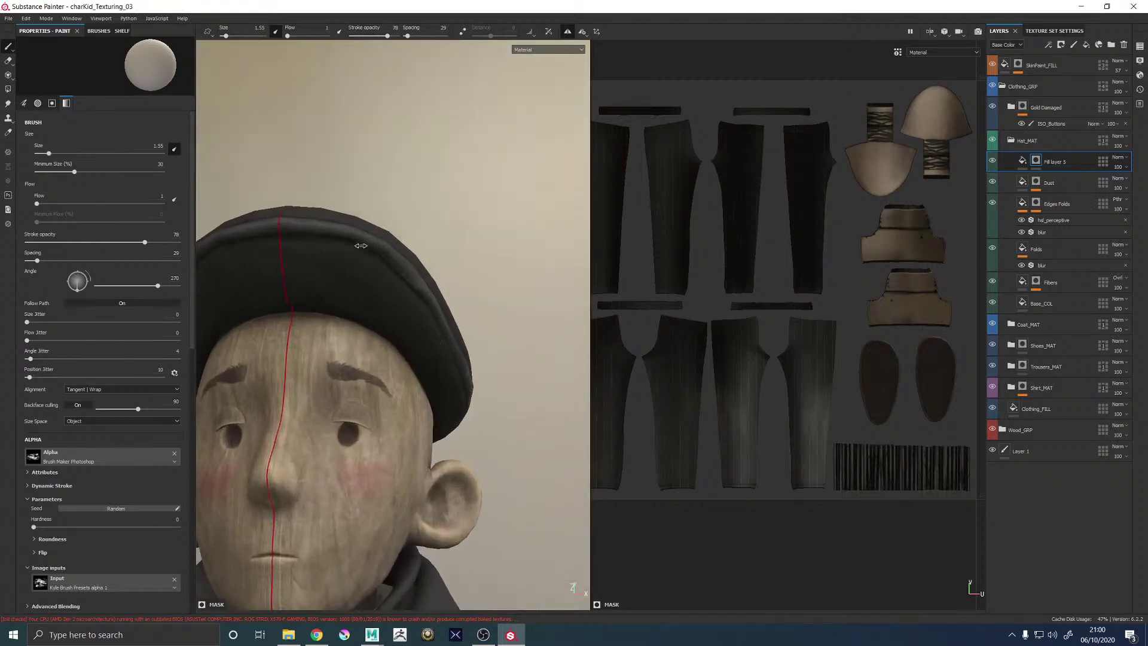
{"action": "right_click_drag", "start_coordinate": [360, 246], "coordinate": [457, 261], "text": "shift"}
{"action": "middle_click_drag", "start_coordinate": [339, 218], "coordinate": [414, 276], "text": "alt"}
{"action": "right_click_drag", "start_coordinate": [339, 274], "coordinate": [497, 338], "text": "alt"}
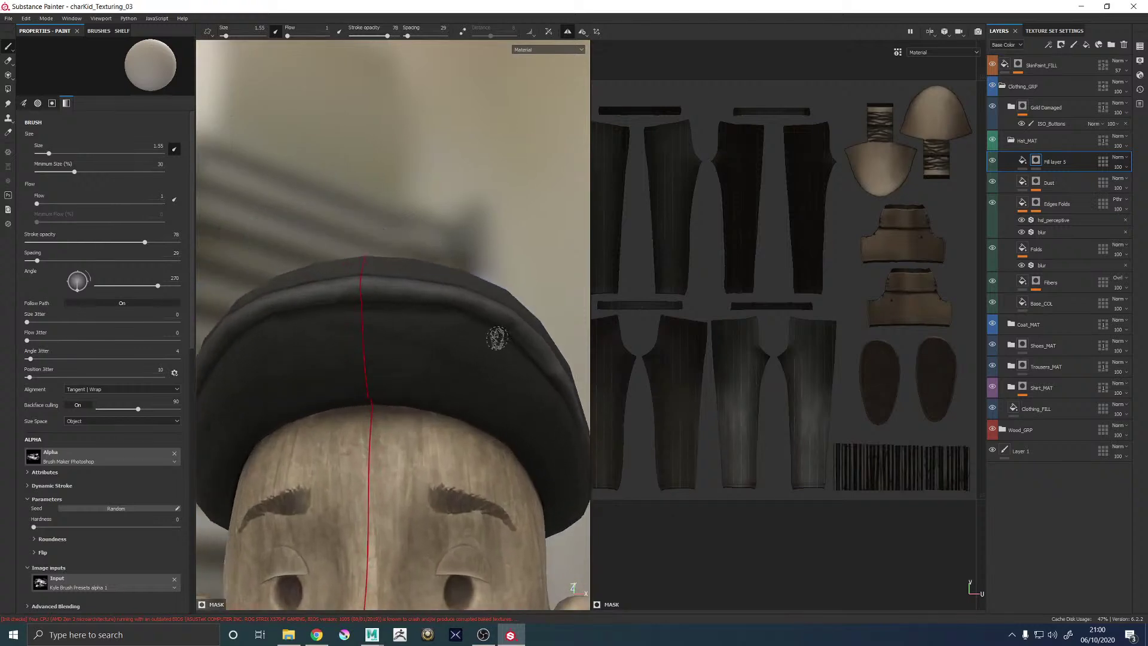
{"action": "middle_click_drag", "start_coordinate": [367, 327], "coordinate": [325, 267], "text": "alt"}
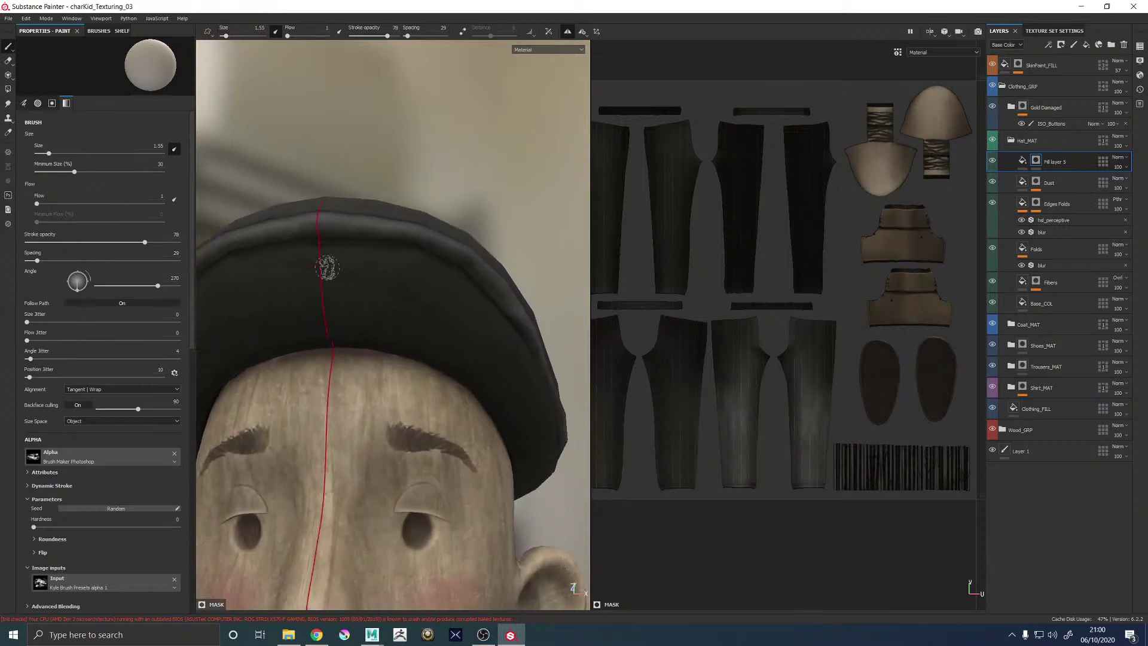
{"action": "mouse_move", "coordinate": [375, 347]}
{"action": "right_mouse_down", "text": "ctrl"}
{"action": "mouse_move", "coordinate": [333, 302]}
{"action": "mouse_move", "coordinate": [343, 284]}
{"action": "right_mouse_up", "text": "ctrl"}
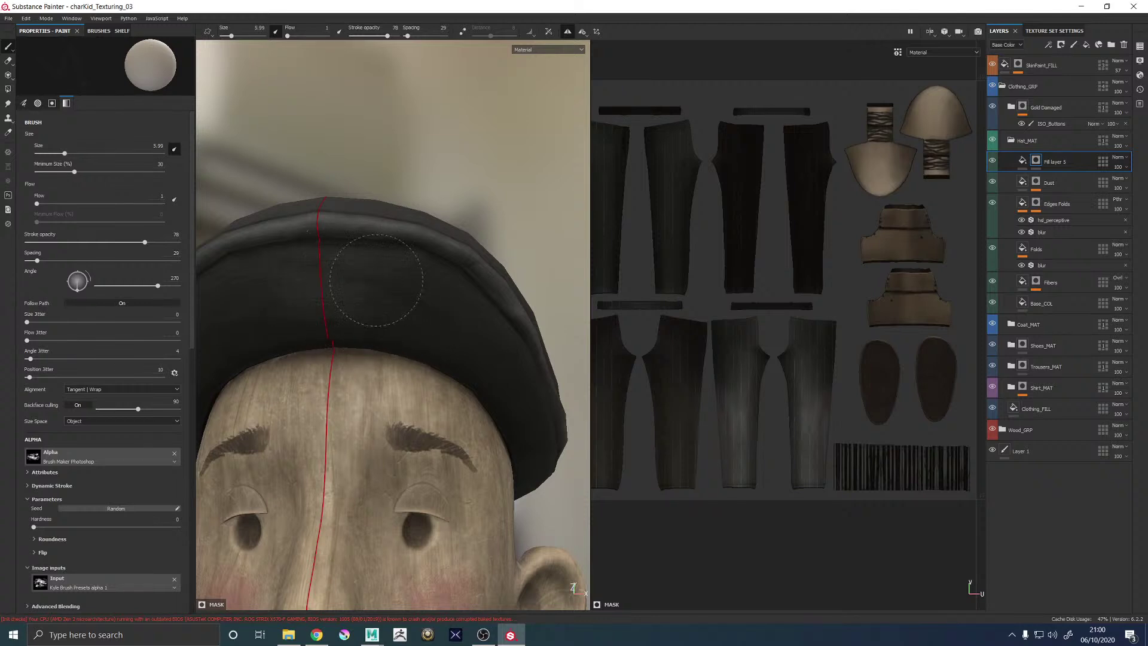
{"action": "middle_click_drag", "start_coordinate": [433, 334], "coordinate": [419, 315], "text": "alt"}
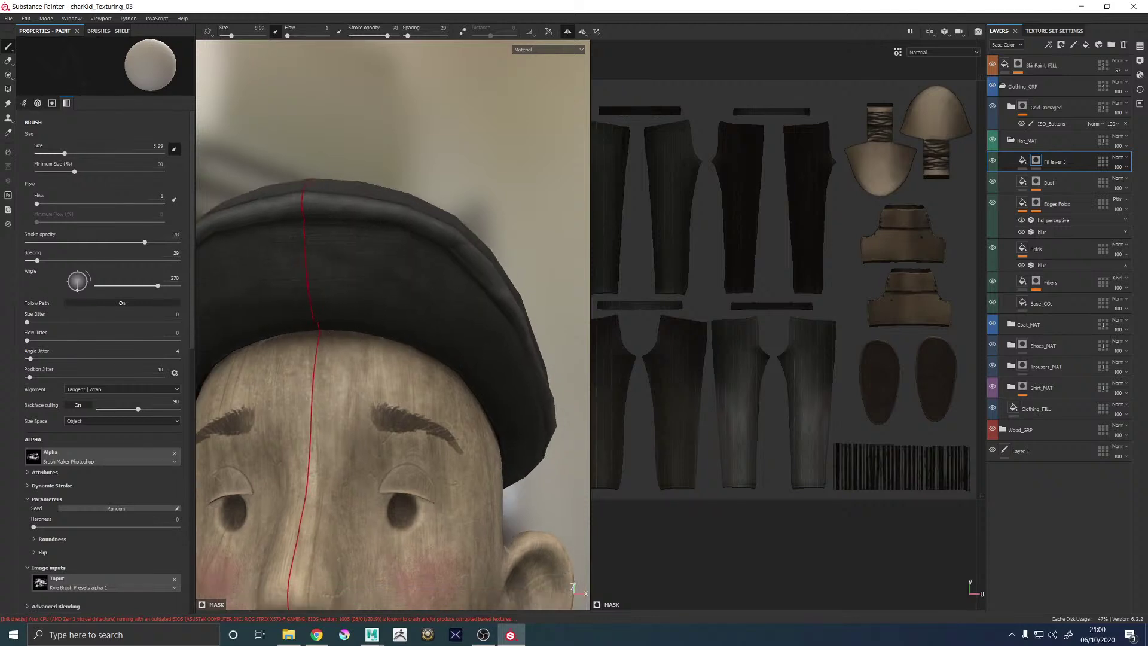
Carry the broad wear from the peak's underside along the cap's lower side above the ear and around the back
{"action": "left_click_drag", "start_coordinate": [419, 314], "coordinate": [380, 256], "text": "alt"}
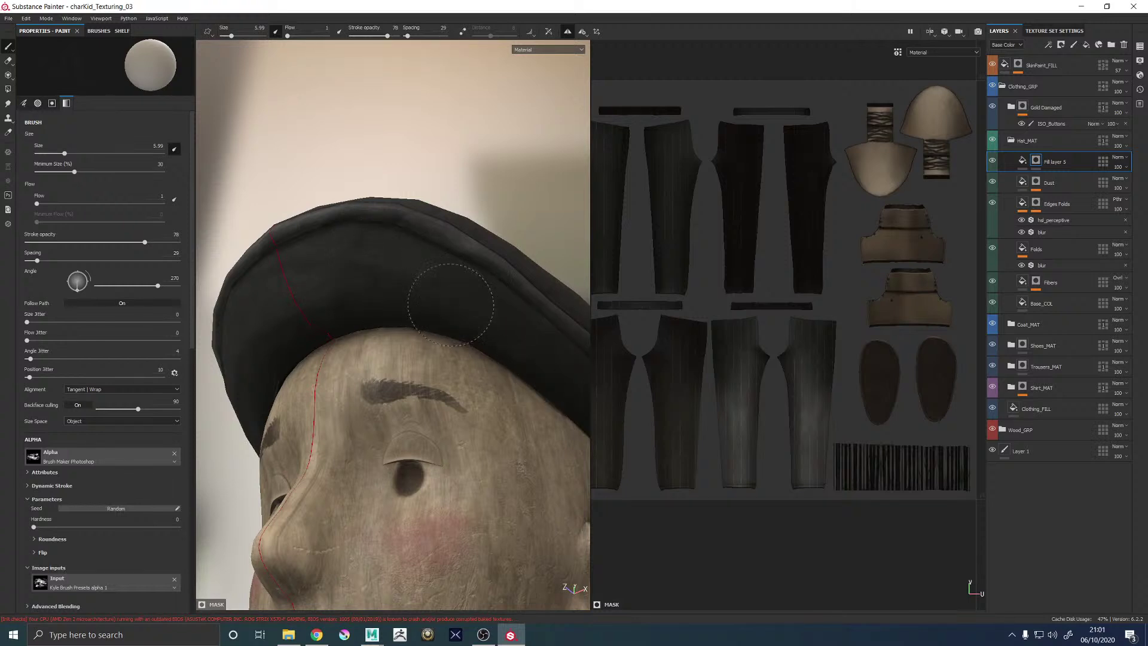
{"action": "mouse_move", "coordinate": [444, 317]}
{"action": "left_mouse_down", "text": "alt"}
{"action": "mouse_move", "coordinate": [358, 277]}
{"action": "mouse_move", "coordinate": [389, 341]}
{"action": "left_mouse_up", "text": "alt"}
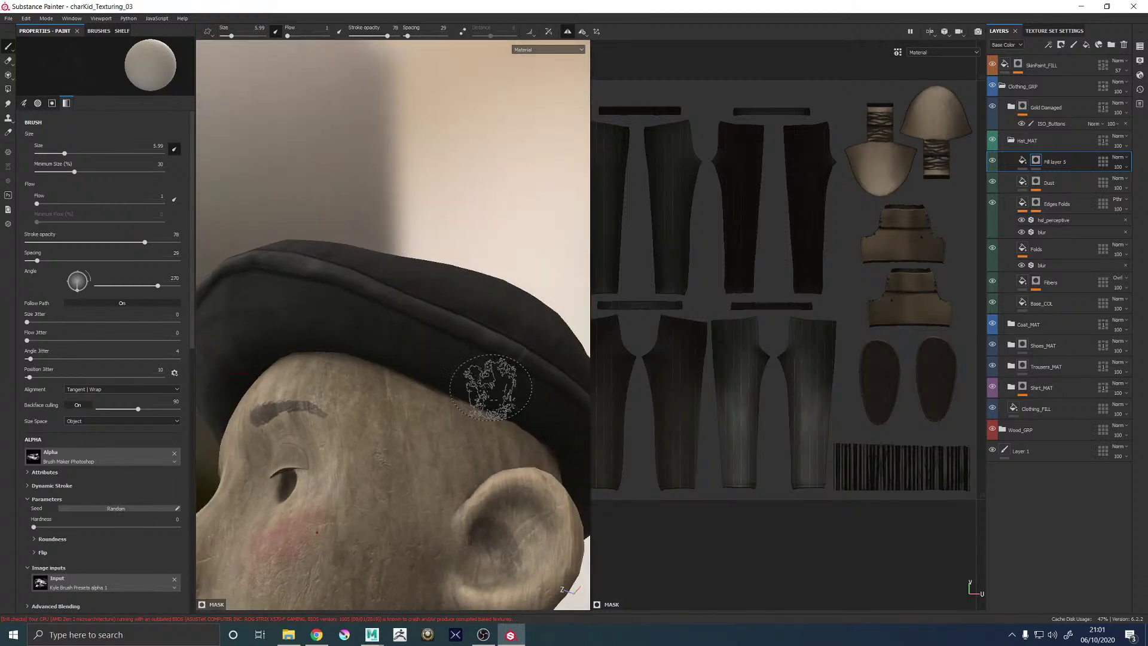
{"action": "mouse_move", "coordinate": [511, 334]}
{"action": "left_mouse_down", "text": "alt"}
{"action": "mouse_move", "coordinate": [425, 329]}
{"action": "mouse_move", "coordinate": [353, 362]}
{"action": "left_mouse_up", "text": "alt"}
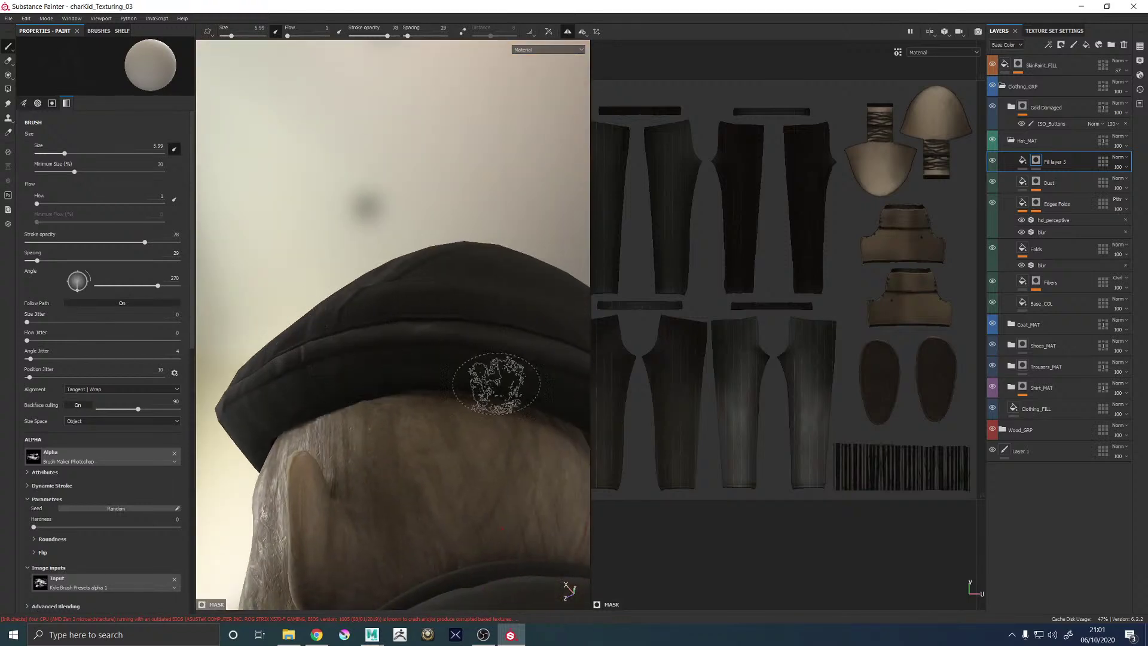
{"action": "mouse_move", "coordinate": [496, 383]}
{"action": "left_mouse_down", "text": "alt"}
{"action": "mouse_move", "coordinate": [320, 341]}
{"action": "mouse_move", "coordinate": [419, 350]}
{"action": "mouse_move", "coordinate": [500, 441]}
{"action": "mouse_move", "coordinate": [271, 285]}
{"action": "mouse_move", "coordinate": [422, 358]}
{"action": "mouse_move", "coordinate": [415, 387]}
{"action": "left_mouse_up", "text": "alt"}
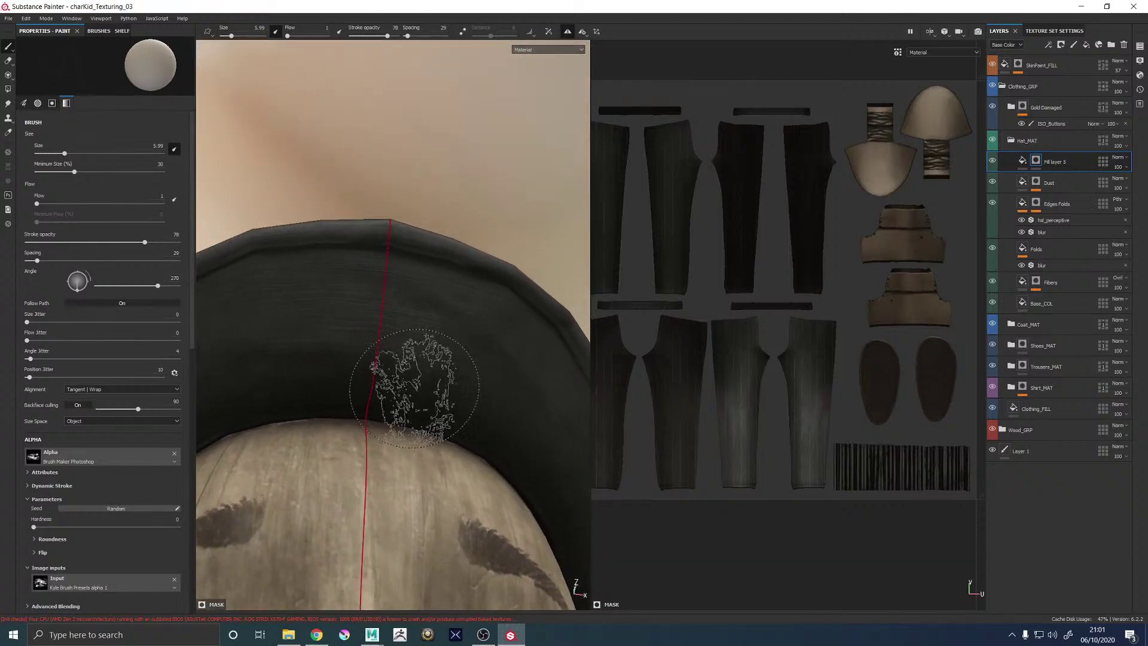
Reduce the mask brush size to 2.71 and paint finer wear across the underside of the peak and toward its side
{"action": "key", "text": "bracketleft"}
{"action": "key", "text": "bracketleft"}
{"action": "key", "text": "bracketleft"}
{"action": "key", "text": "bracketleft"}
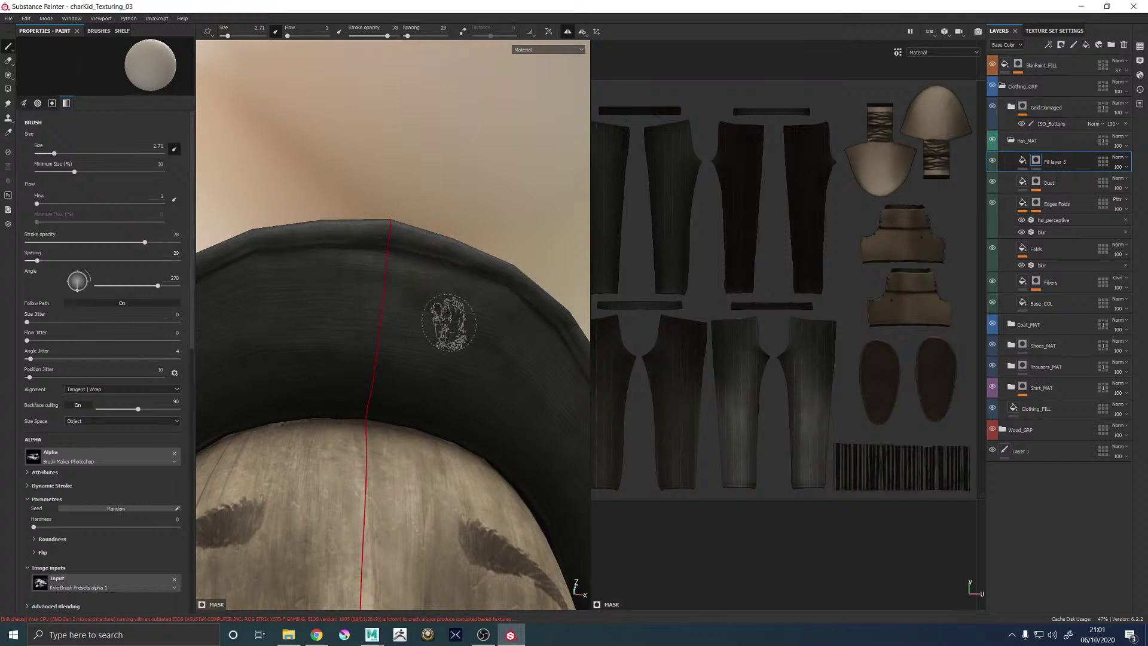
{"action": "mouse_move", "coordinate": [530, 472]}
{"action": "left_mouse_down", "text": "alt"}
{"action": "mouse_move", "coordinate": [485, 429]}
{"action": "mouse_move", "coordinate": [317, 384]}
{"action": "left_mouse_up", "text": "alt"}
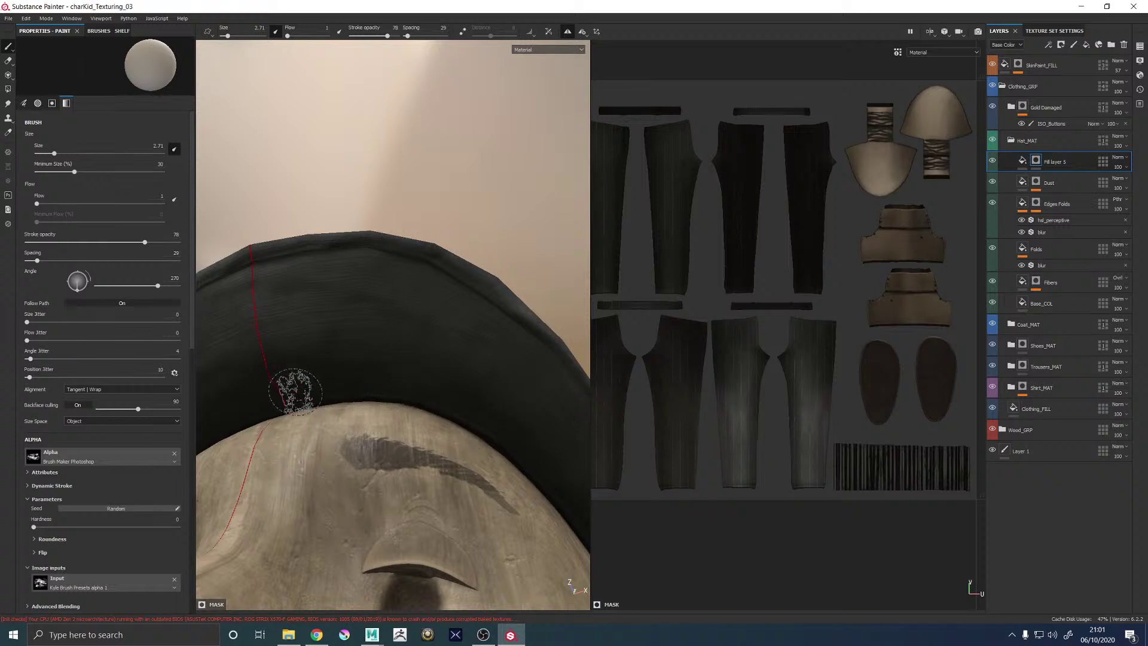
{"action": "mouse_move", "coordinate": [520, 388]}
{"action": "left_mouse_down", "text": "alt"}
{"action": "mouse_move", "coordinate": [402, 366]}
{"action": "mouse_move", "coordinate": [453, 384]}
{"action": "mouse_move", "coordinate": [412, 374]}
{"action": "left_mouse_up", "text": "alt"}
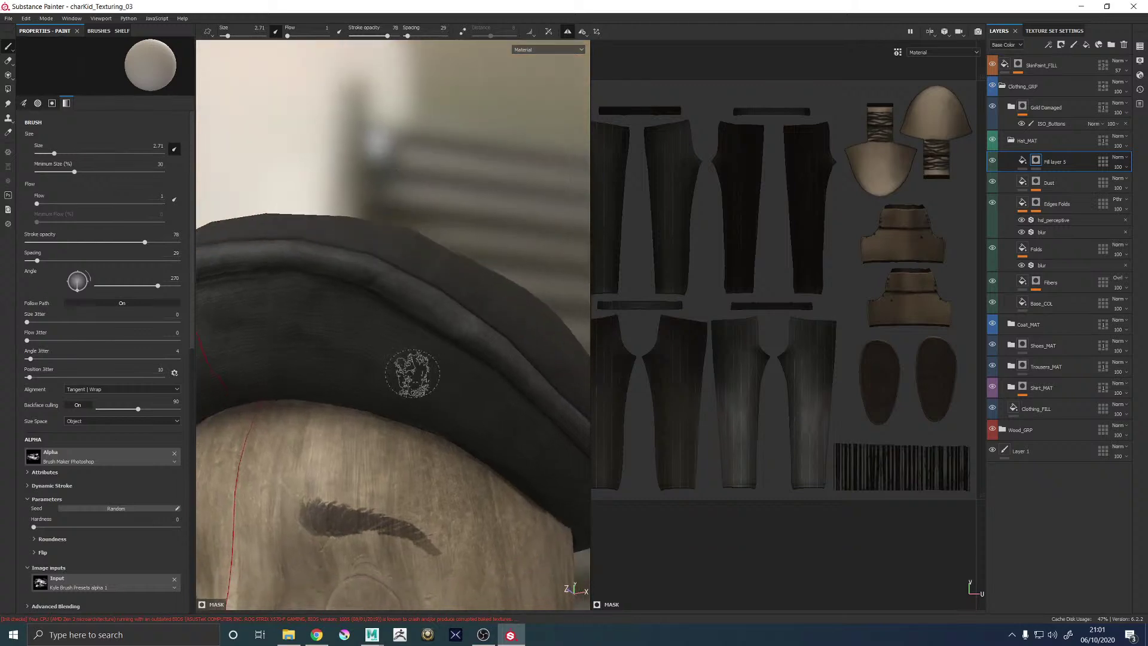
Reduce the mask brush size to 1.09 and paint thin wear along the raised band's lower edge at the cap's front side
{"action": "right_click_drag", "start_coordinate": [366, 282], "coordinate": [354, 283], "text": "ctrl"}
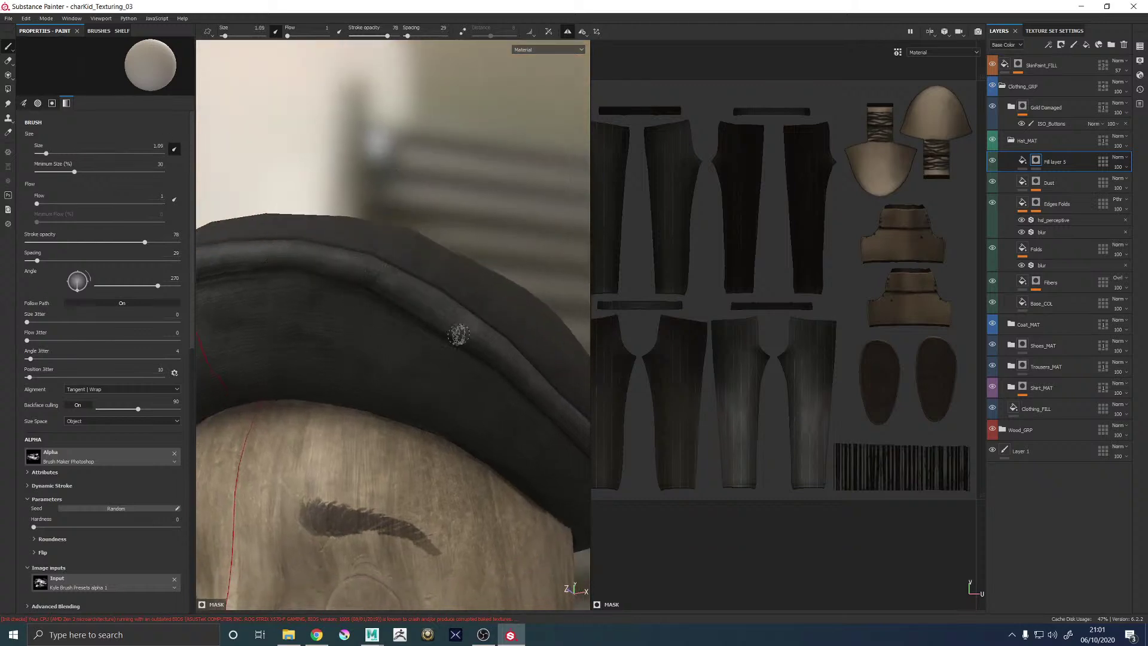
{"action": "left_click_drag", "start_coordinate": [459, 335], "coordinate": [389, 228], "text": "alt"}
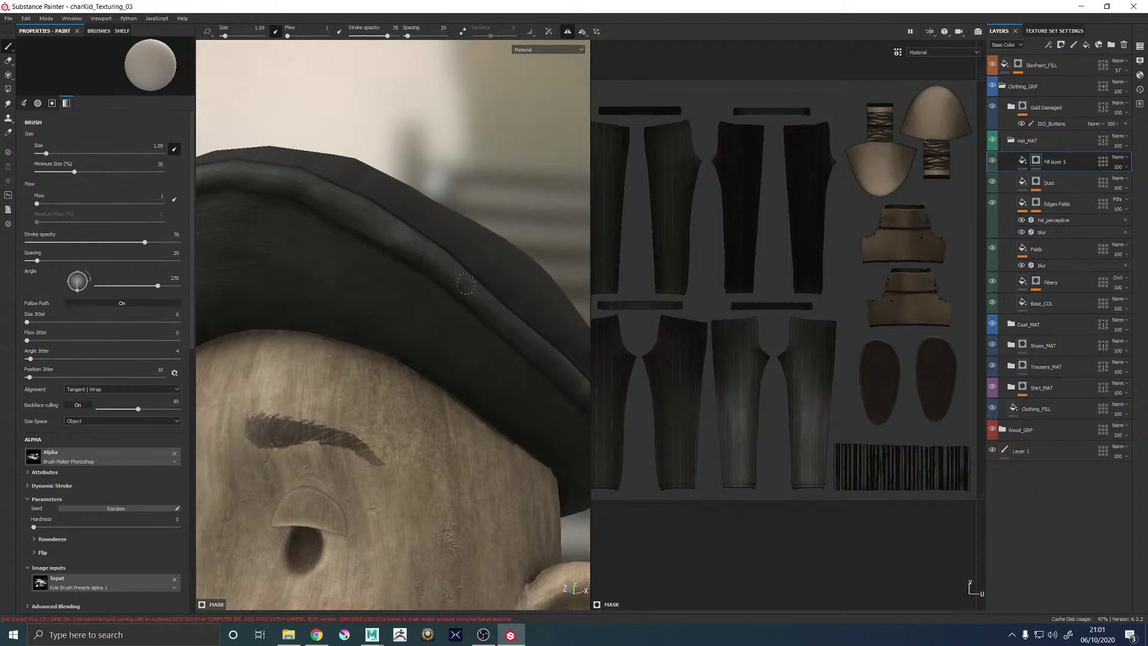
{"action": "left_click_drag", "start_coordinate": [422, 325], "coordinate": [402, 339], "text": "alt"}
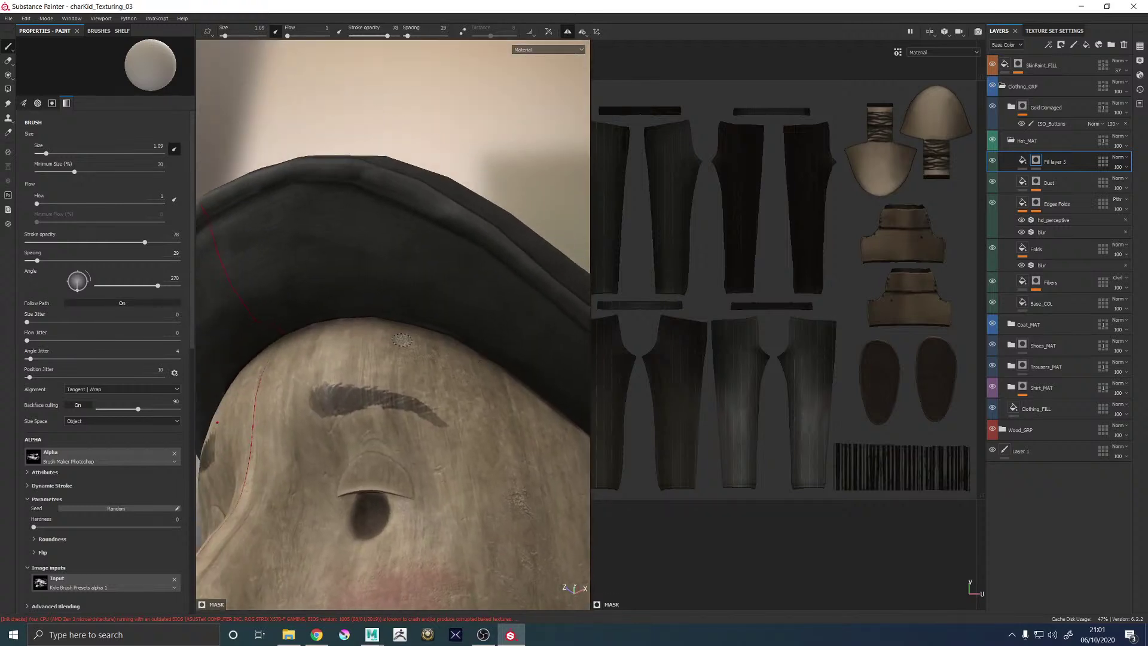
Adjust the mask brush size and check the painted peak underside and cap from the side and front
{"action": "right_click_drag", "start_coordinate": [408, 331], "coordinate": [423, 330], "text": "ctrl"}
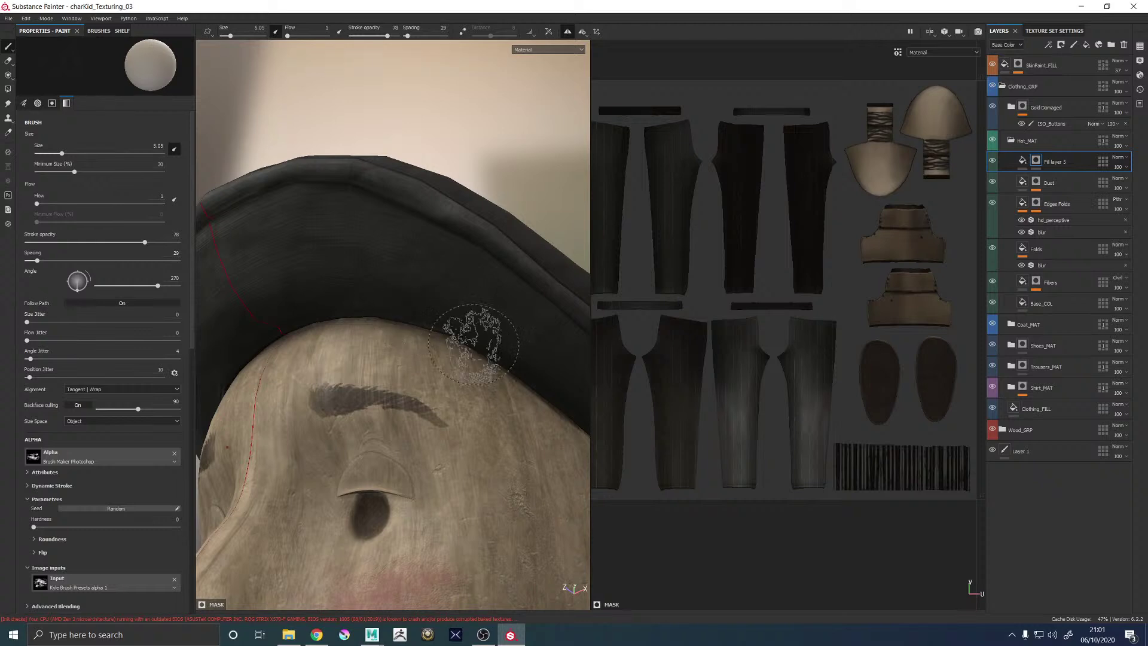
{"action": "left_click_drag", "start_coordinate": [445, 280], "coordinate": [400, 297], "text": "alt"}
{"action": "right_click_drag", "start_coordinate": [400, 298], "coordinate": [382, 294], "text": "ctrl"}
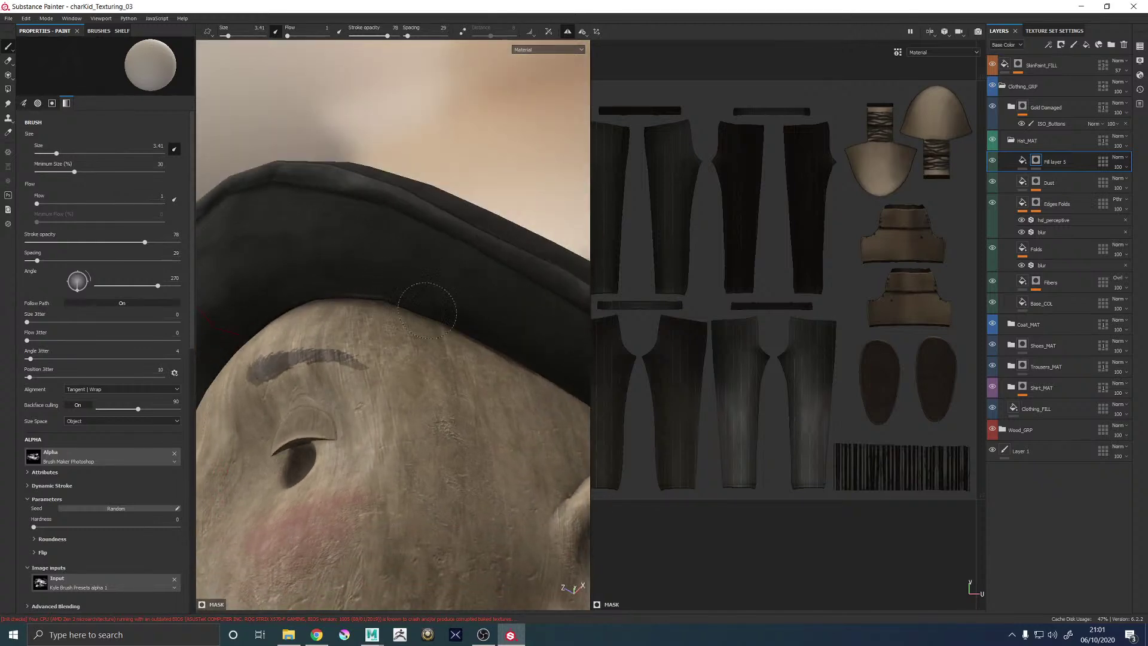
{"action": "right_click_drag", "start_coordinate": [541, 354], "coordinate": [418, 358], "text": "alt"}
{"action": "left_click_drag", "start_coordinate": [418, 359], "coordinate": [496, 365], "text": "alt"}
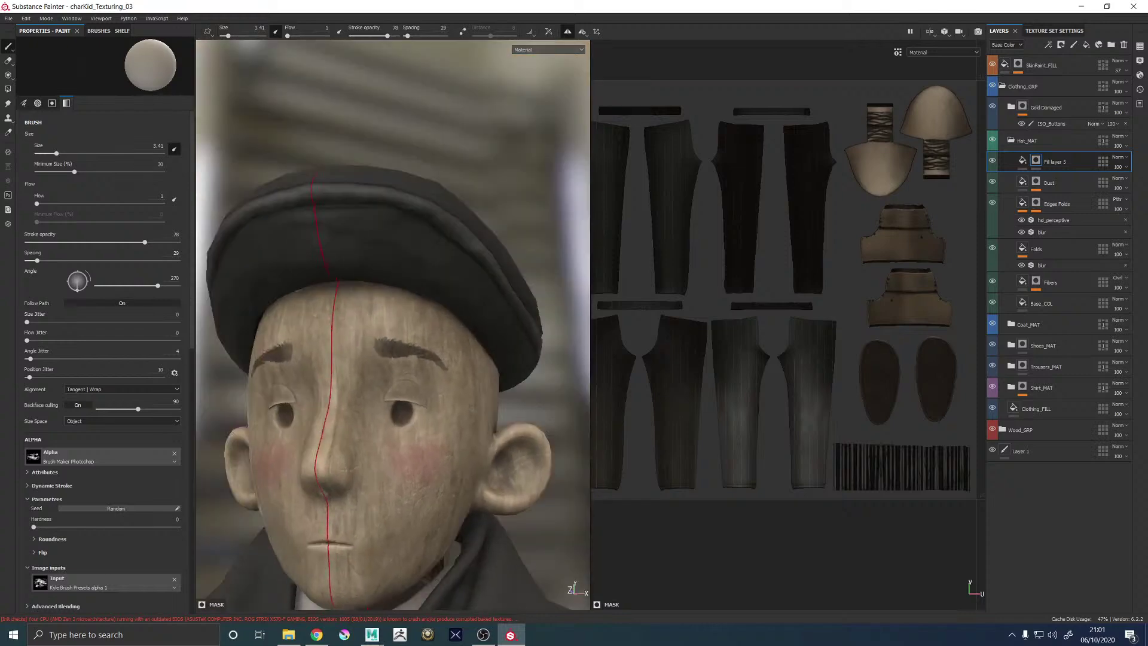
Examine the coat, scarf and shoulder seam on the 3D model from the front and side
{"action": "right_click_drag", "start_coordinate": [497, 364], "coordinate": [402, 454], "text": "alt"}
{"action": "middle_click_drag", "start_coordinate": [402, 454], "coordinate": [302, 170], "text": "alt"}
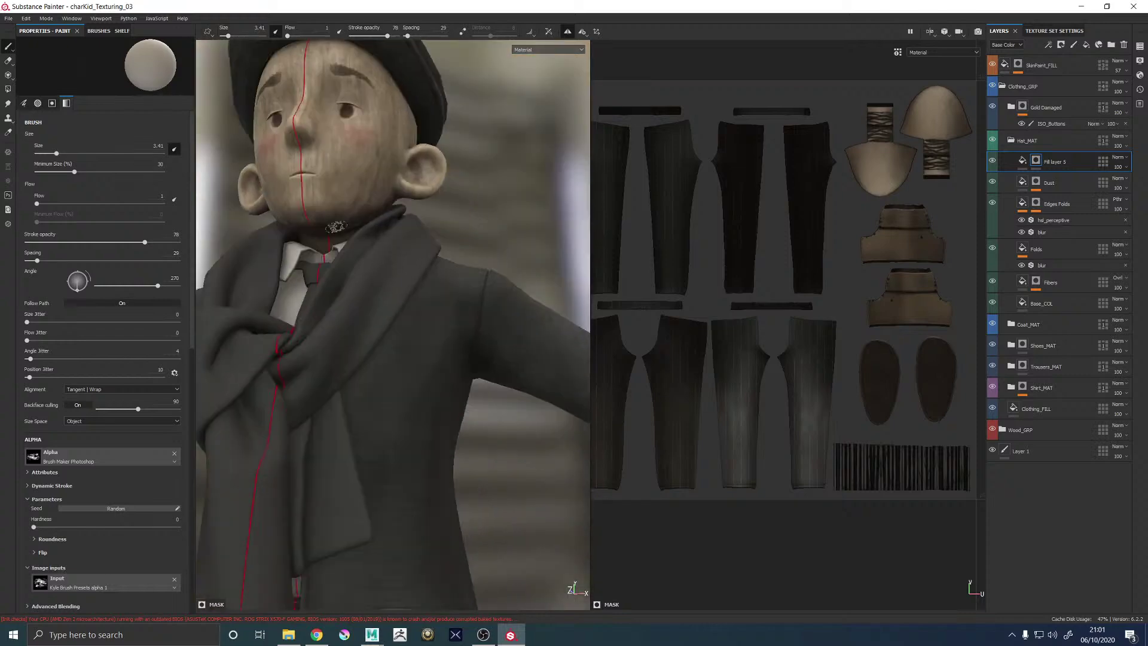
{"action": "left_click_drag", "start_coordinate": [278, 242], "coordinate": [401, 263], "text": "alt"}
{"action": "right_click_drag", "start_coordinate": [400, 263], "coordinate": [422, 349], "text": "alt"}
{"action": "middle_click_drag", "start_coordinate": [422, 350], "coordinate": [399, 213], "text": "alt"}
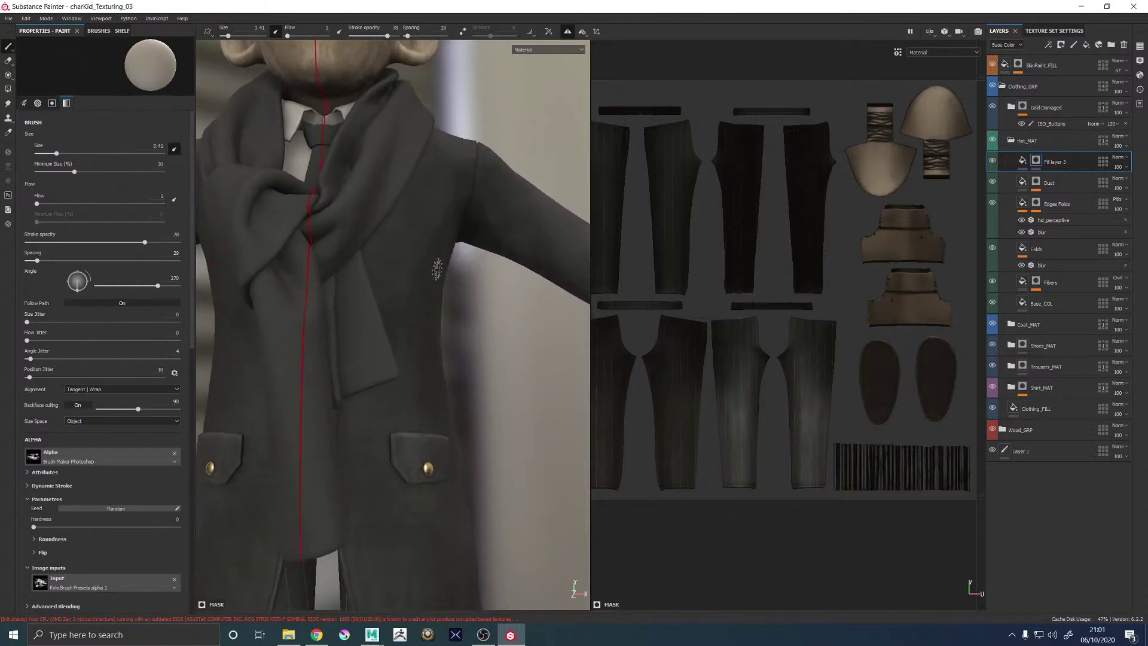
{"action": "left_click_drag", "start_coordinate": [496, 241], "coordinate": [446, 249], "text": "alt"}
{"action": "right_click_drag", "start_coordinate": [446, 248], "coordinate": [502, 269], "text": "alt"}
{"action": "middle_click_drag", "start_coordinate": [413, 257], "coordinate": [392, 384], "text": "alt"}
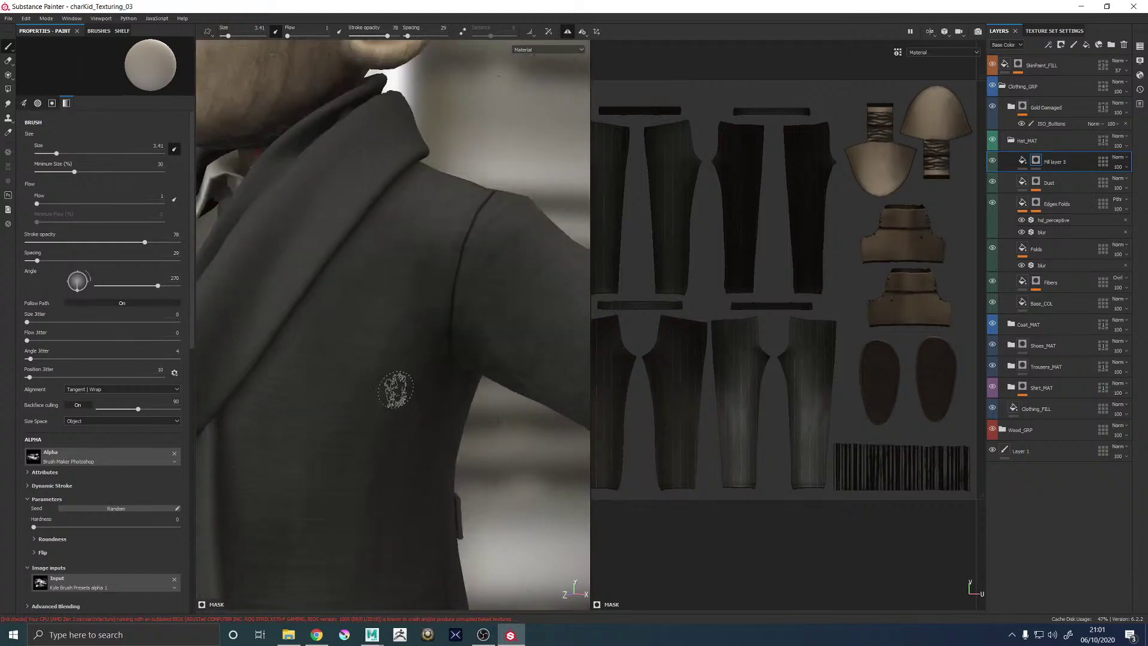
{"action": "left_click_drag", "start_coordinate": [416, 362], "coordinate": [246, 276], "text": "alt"}
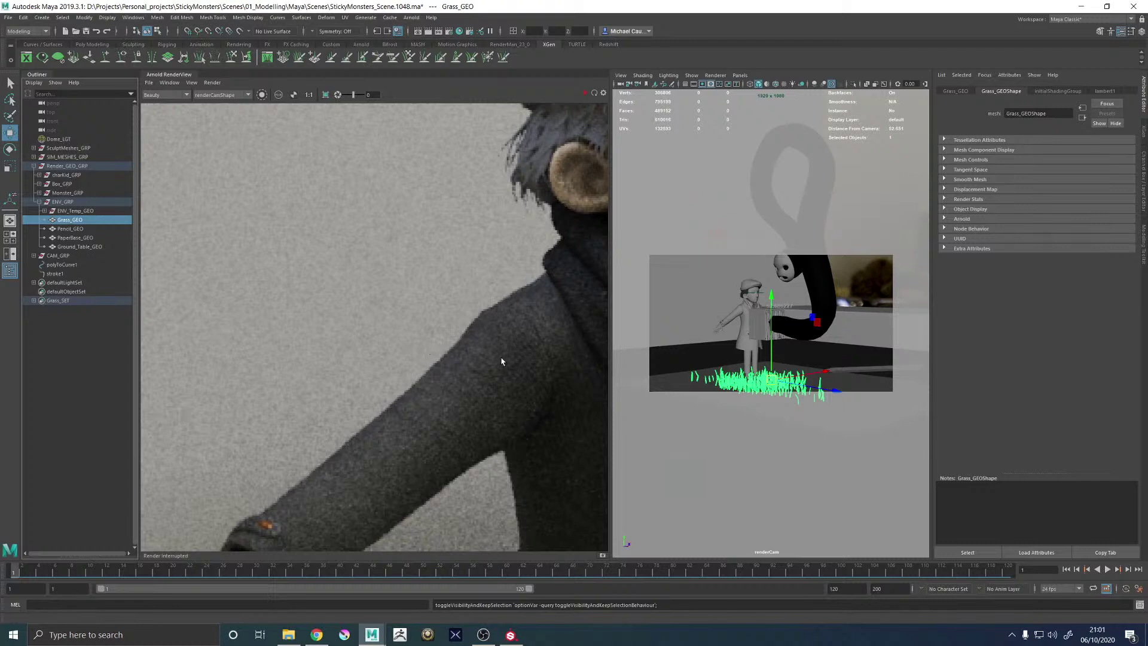
Switch to Maya and render a cropped region over the coat's shoulder and upper sleeve
{"action": "left_click_drag", "start_coordinate": [320, 226], "coordinate": [501, 420], "text": "ctrl"}
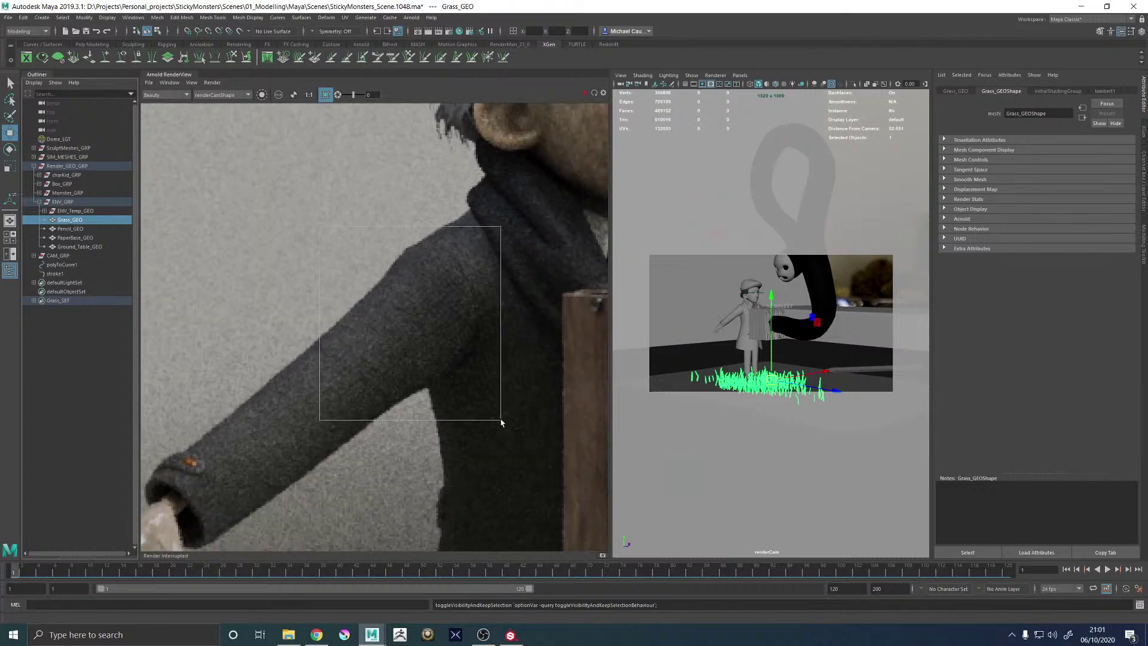
{"action": "left_click", "coordinate": [582, 93]}
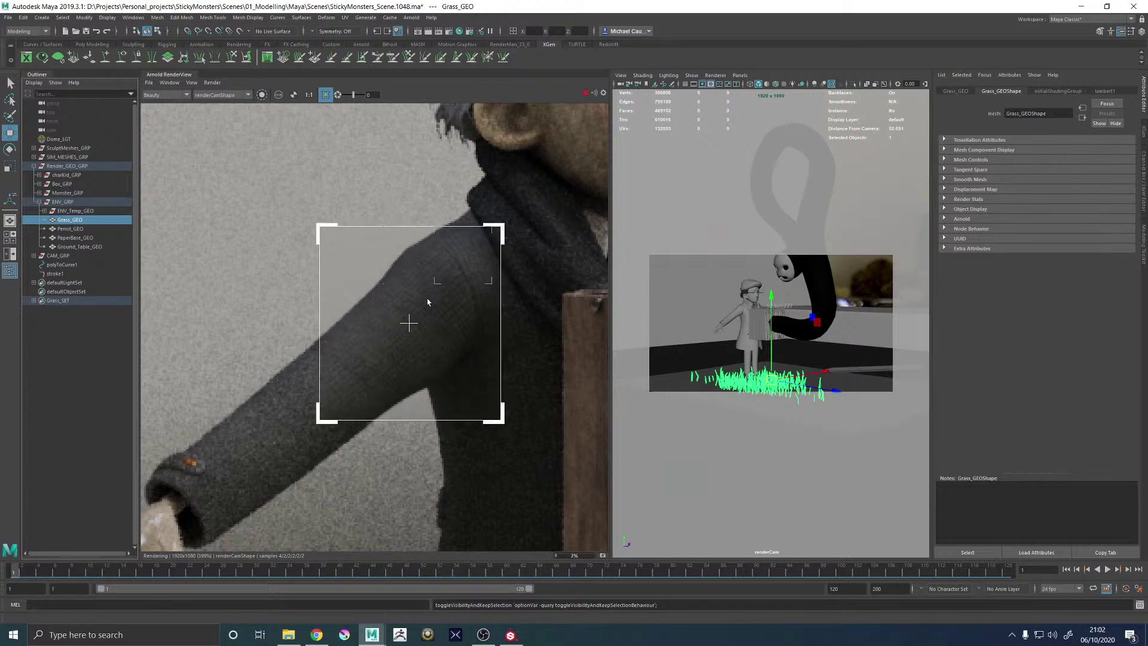
{"action": "scroll", "coordinate": [428, 301], "scroll_direction": "down", "scroll_amount": 3}
{"action": "scroll", "coordinate": [452, 299], "scroll_direction": "up", "scroll_amount": 2}
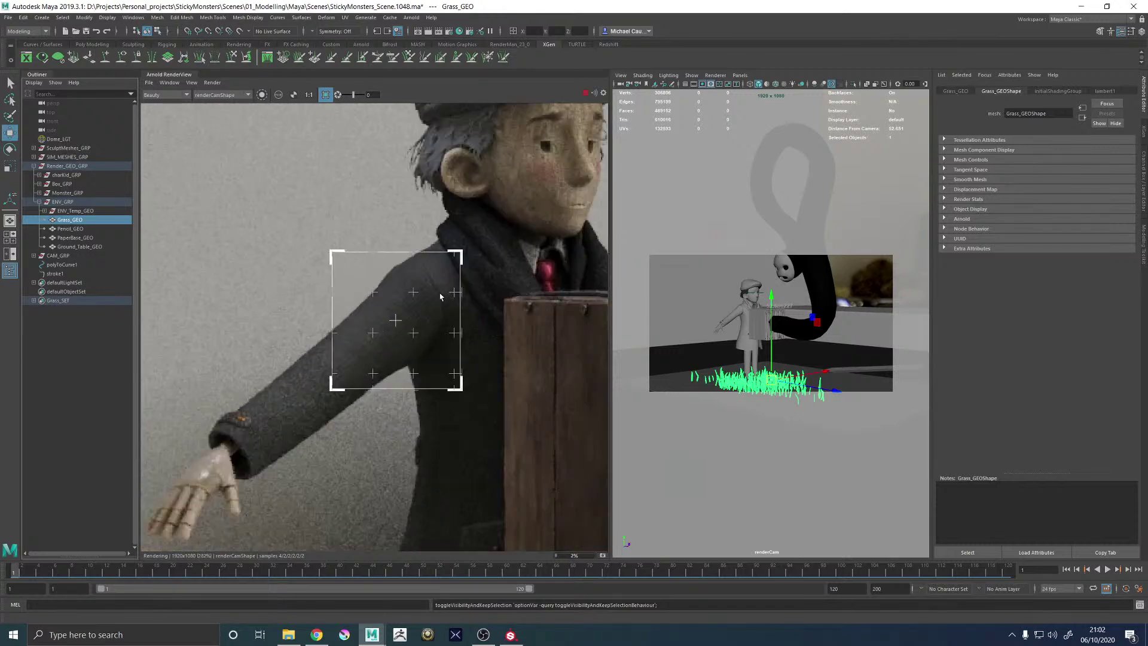
Stop the render, turn off the crop region, move the render camera closer to the character and restart the render
{"action": "left_click", "coordinate": [586, 96]}
{"action": "left_click", "coordinate": [325, 95]}
{"action": "scroll", "coordinate": [772, 304], "scroll_direction": "up", "scroll_amount": 5}
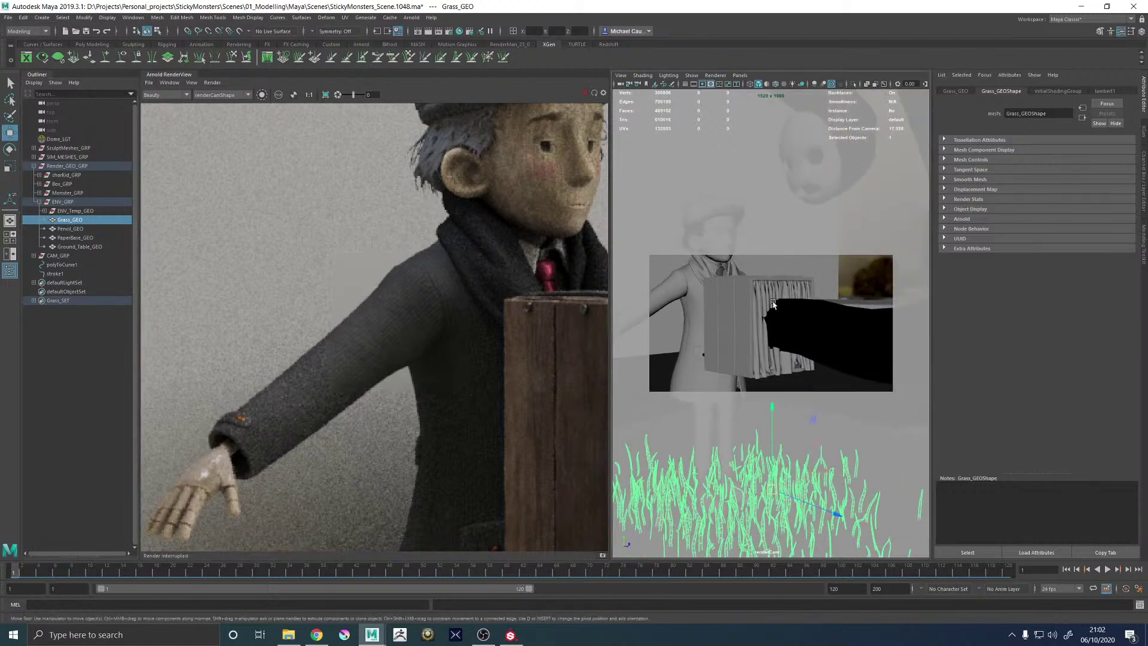
{"action": "scroll", "coordinate": [773, 304], "scroll_direction": "down", "scroll_amount": 3}
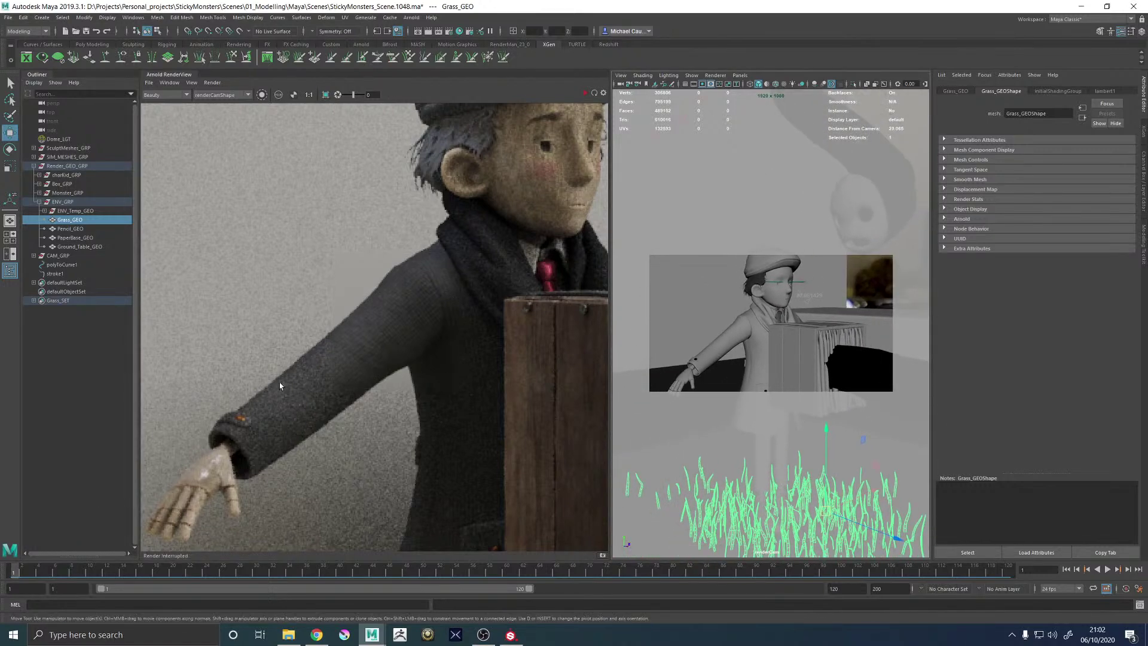
{"action": "left_click", "coordinate": [594, 93]}
{"action": "scroll", "coordinate": [527, 302], "scroll_direction": "down", "scroll_amount": 2}
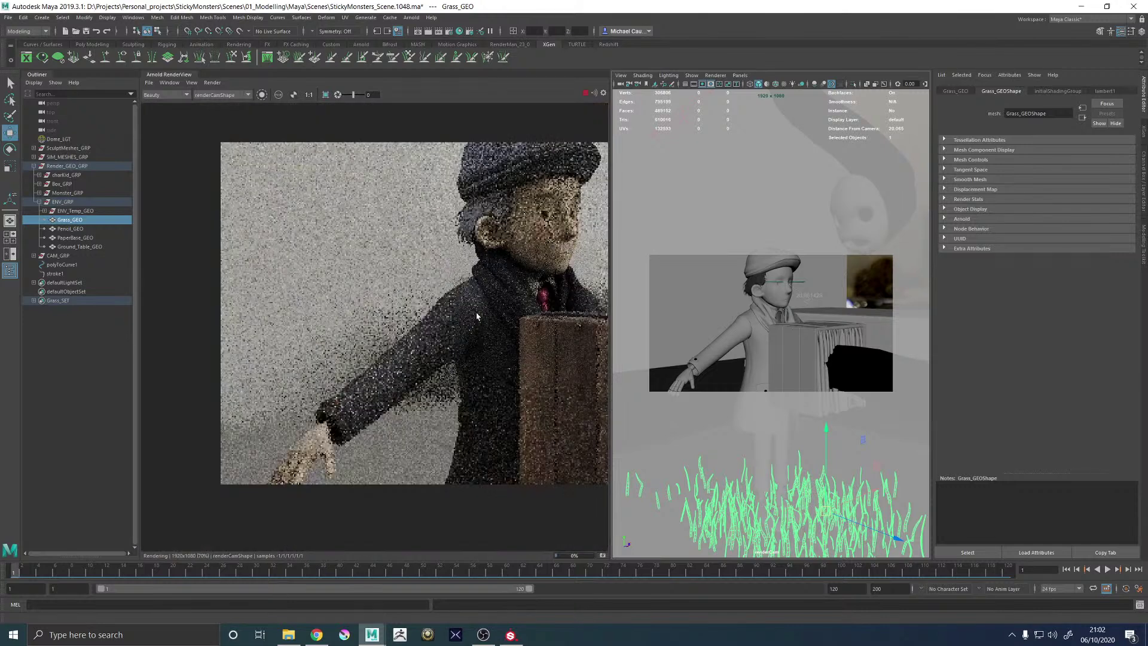
Crop the Arnold render to the coat's shoulder and the adjoining part of the scarf
{"action": "scroll", "coordinate": [526, 302], "scroll_direction": "up", "scroll_amount": 2}
{"action": "middle_click_drag", "start_coordinate": [527, 302], "coordinate": [467, 302], "text": "alt"}
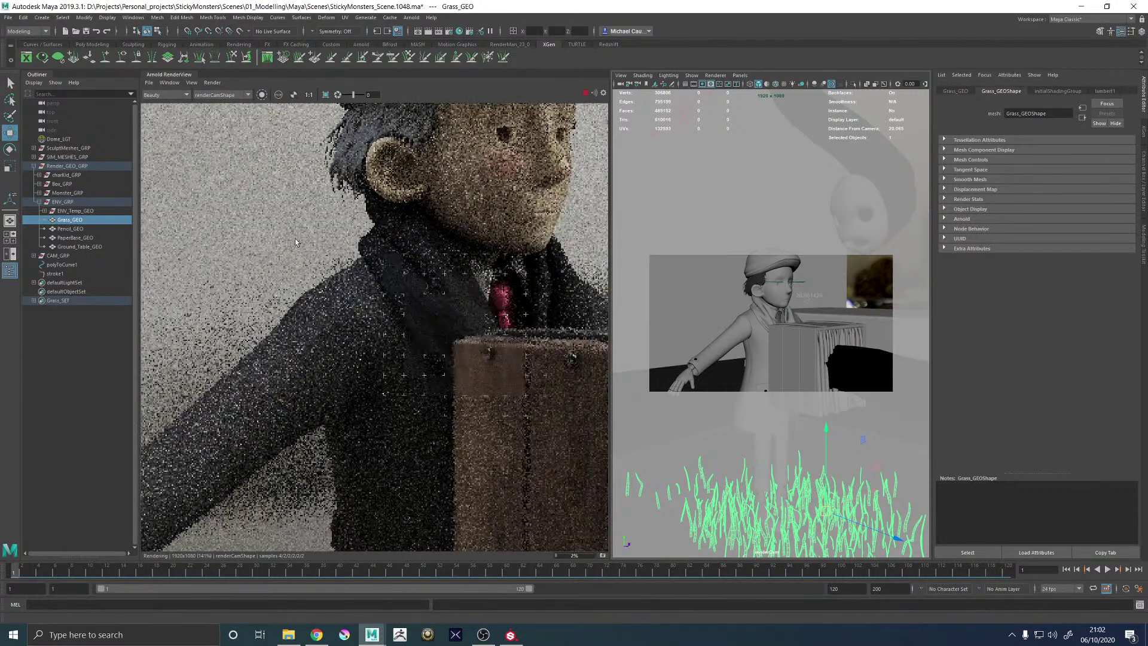
{"action": "left_click_drag", "start_coordinate": [281, 243], "coordinate": [459, 417]}
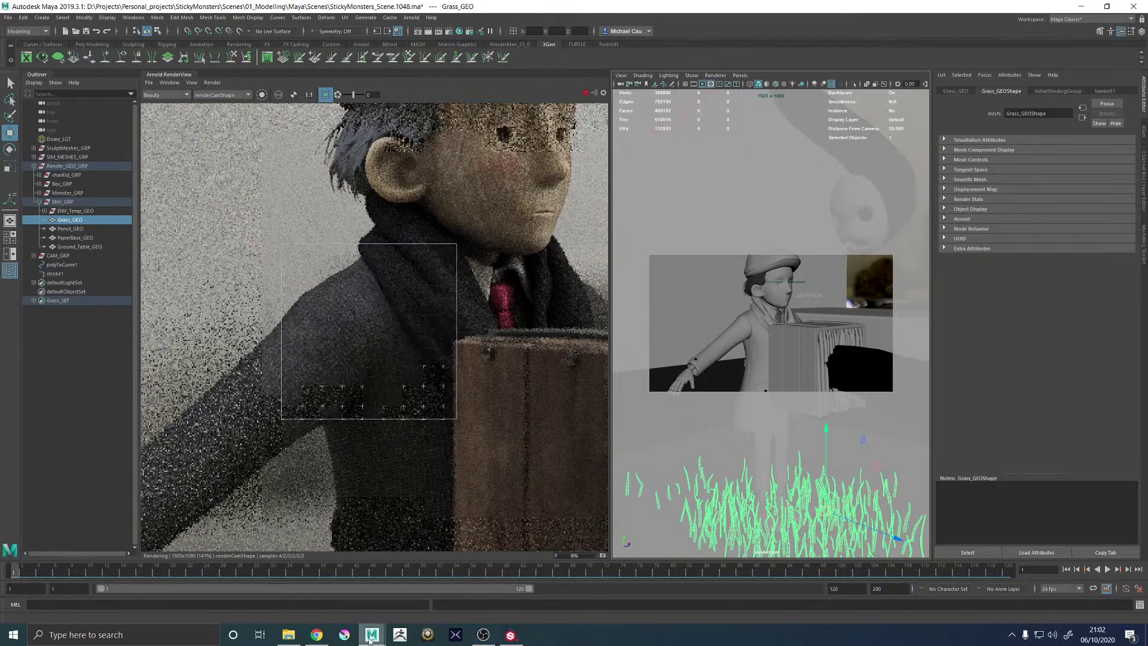
Switch to Substance Painter and examine the coat's sleeve, back and shoulder seam for comparison with the render
{"action": "left_click", "coordinate": [513, 635]}
{"action": "scroll", "coordinate": [323, 197], "scroll_direction": "up", "scroll_amount": 3}
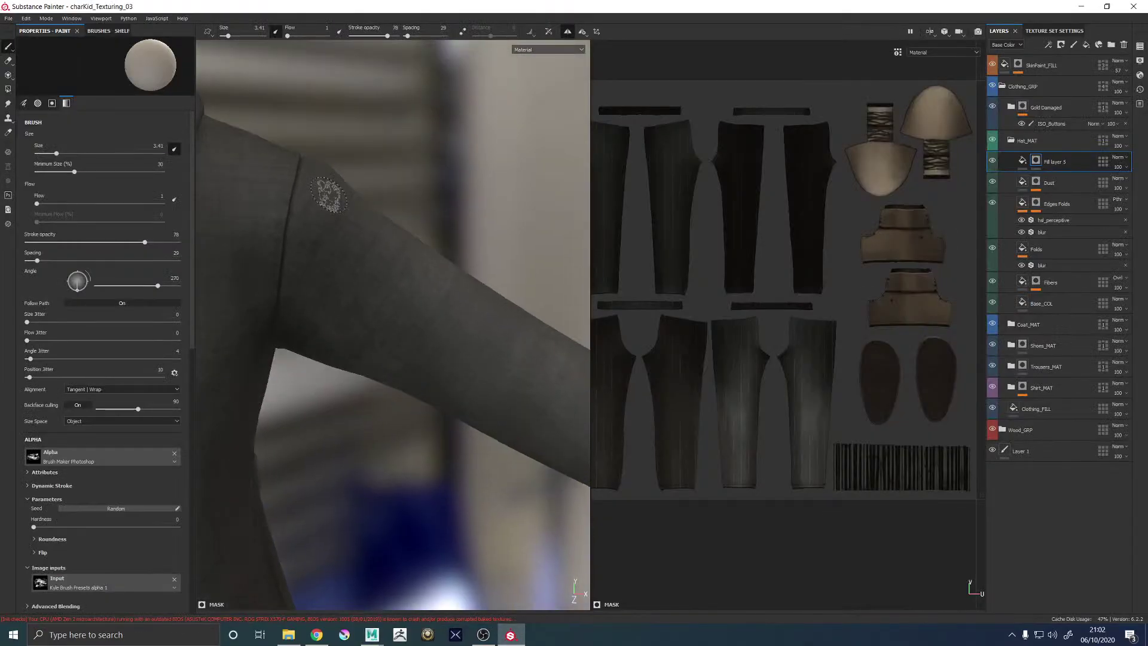
{"action": "scroll", "coordinate": [470, 271], "scroll_direction": "down", "scroll_amount": 5}
{"action": "left_click_drag", "start_coordinate": [305, 328], "coordinate": [466, 341], "text": "alt"}
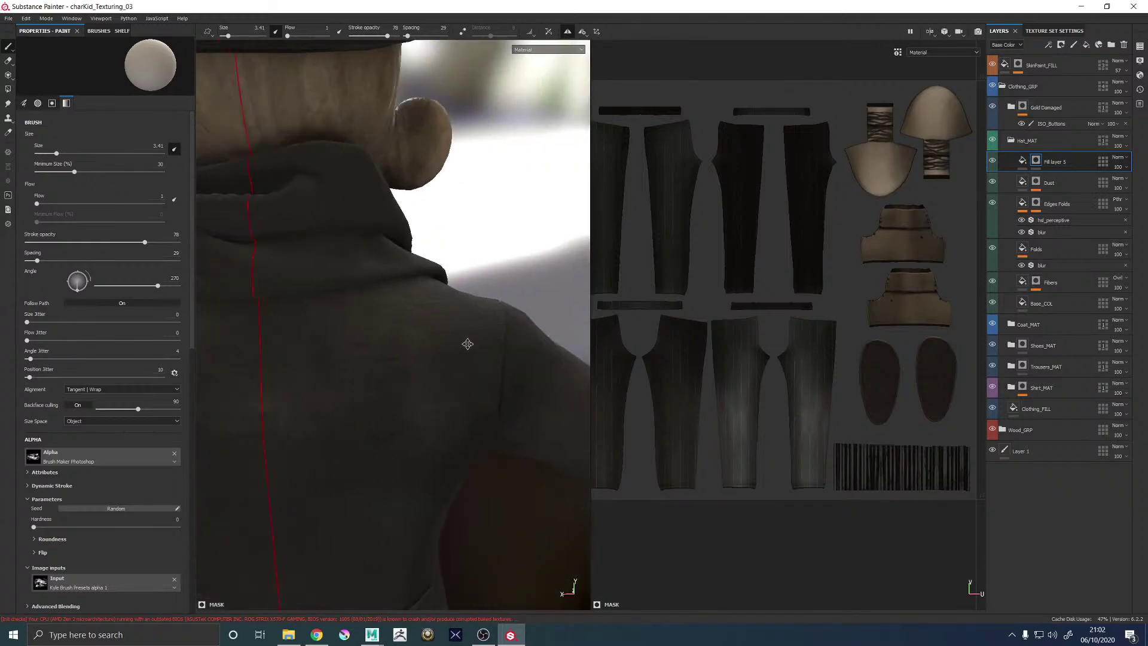
{"action": "scroll", "coordinate": [322, 347], "scroll_direction": "up", "scroll_amount": 3}
{"action": "left_click_drag", "start_coordinate": [322, 347], "coordinate": [571, 341], "text": "alt"}
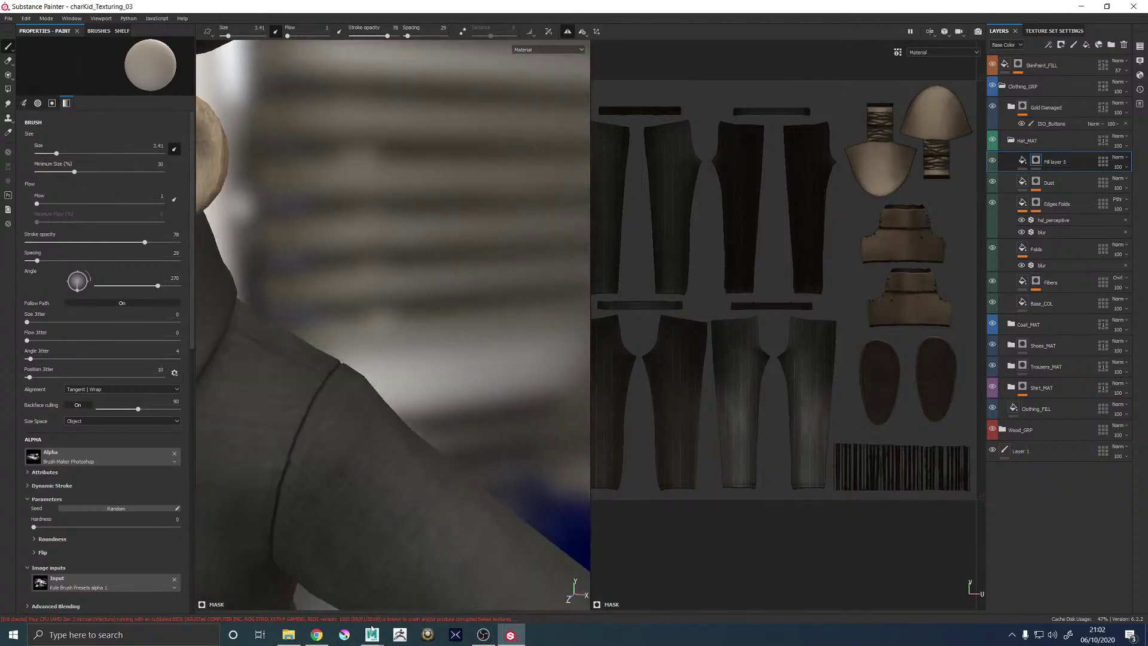
{"action": "mouse_move", "coordinate": [371, 635]}
Switch to Maya, inspect the cropped shoulder render and clear the crop region to render the full frame
{"action": "left_click", "coordinate": [433, 584]}
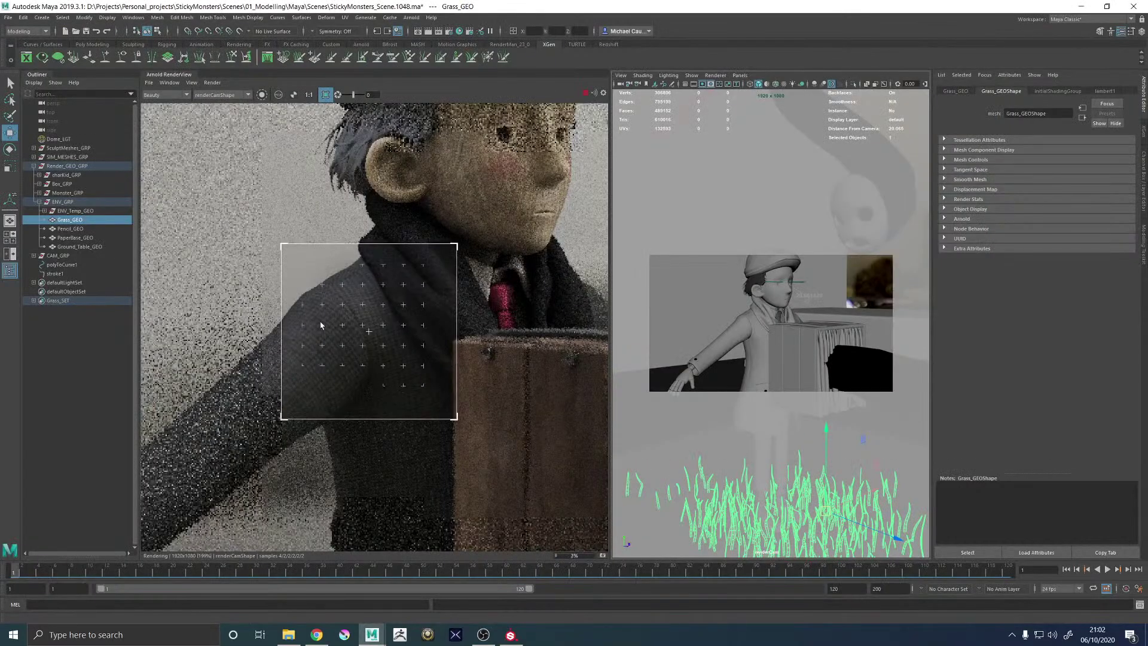
{"action": "scroll", "coordinate": [326, 323], "scroll_direction": "up", "scroll_amount": 2}
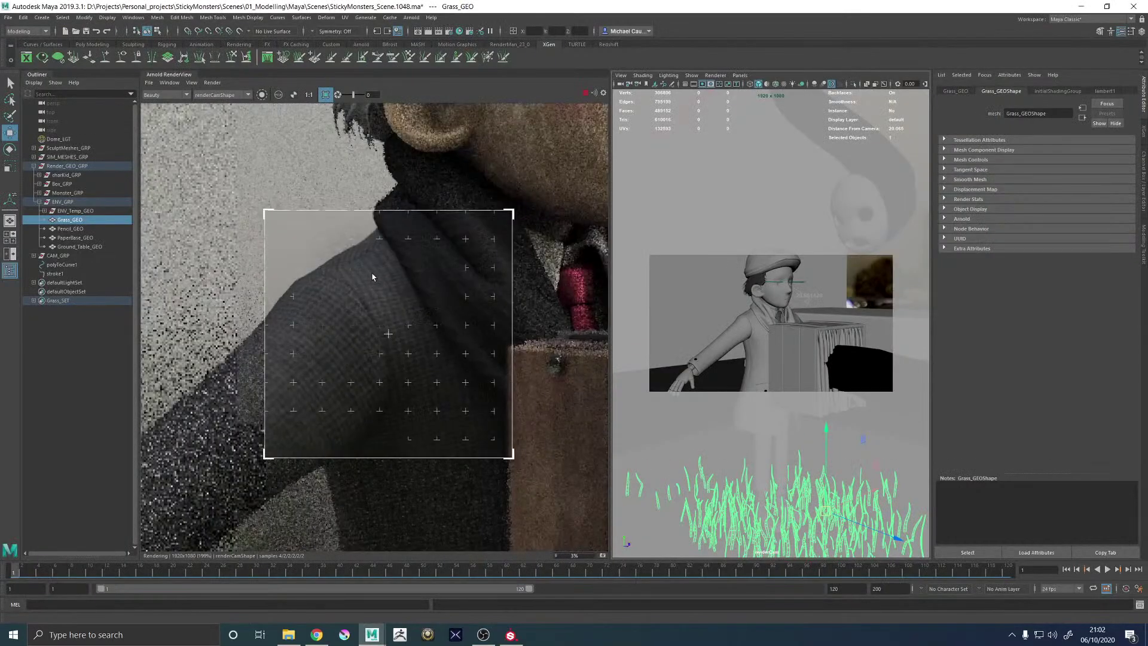
{"action": "left_click", "coordinate": [325, 94]}
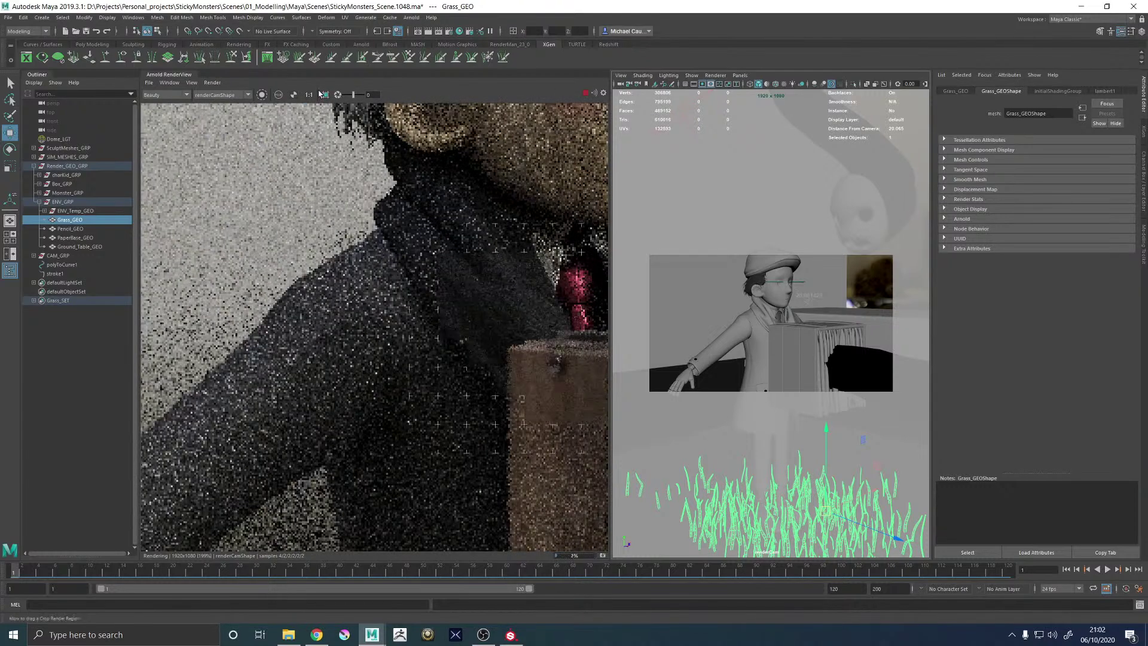
{"action": "scroll", "coordinate": [358, 212], "scroll_direction": "down", "scroll_amount": 3}
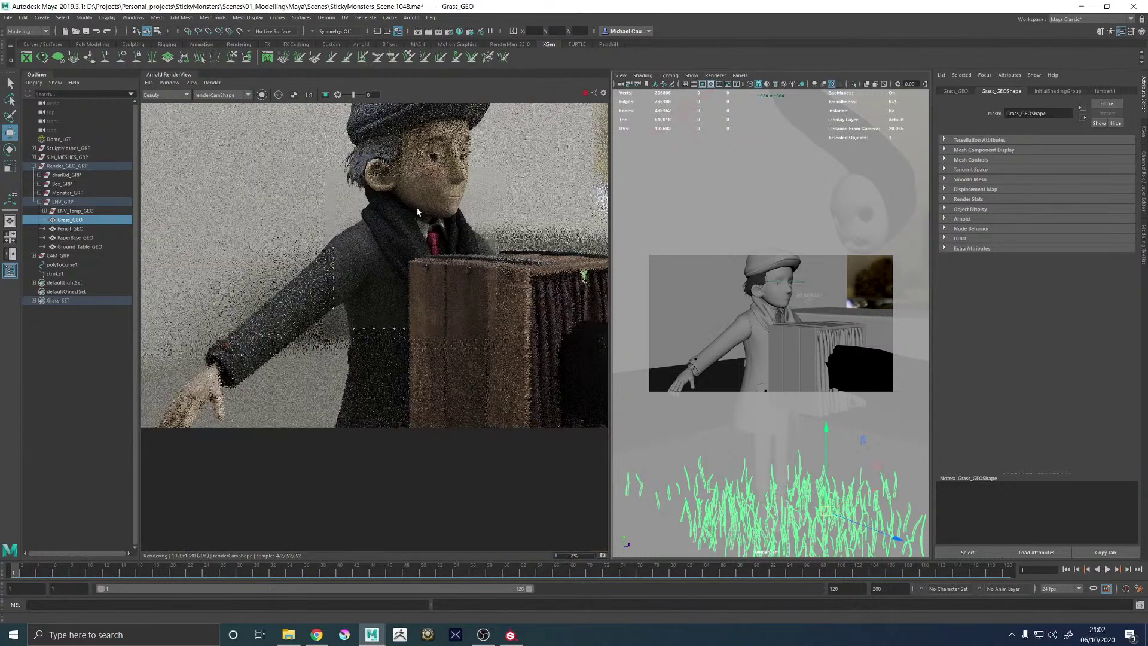
{"action": "scroll", "coordinate": [353, 199], "scroll_direction": "up", "scroll_amount": 2}
{"action": "scroll", "coordinate": [371, 257], "scroll_direction": "up", "scroll_amount": 2}
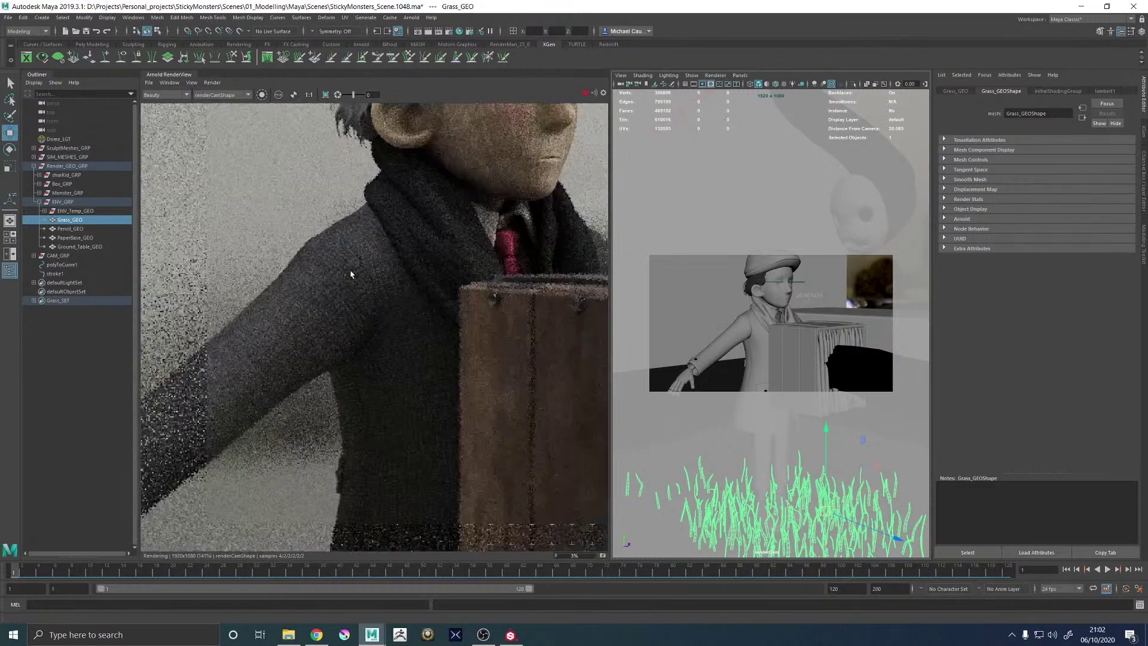
Crop the render around the coat's shoulder, upper sleeve and scarf edge and inspect the fabric weave
{"action": "left_click_drag", "start_coordinate": [258, 172], "coordinate": [446, 373]}
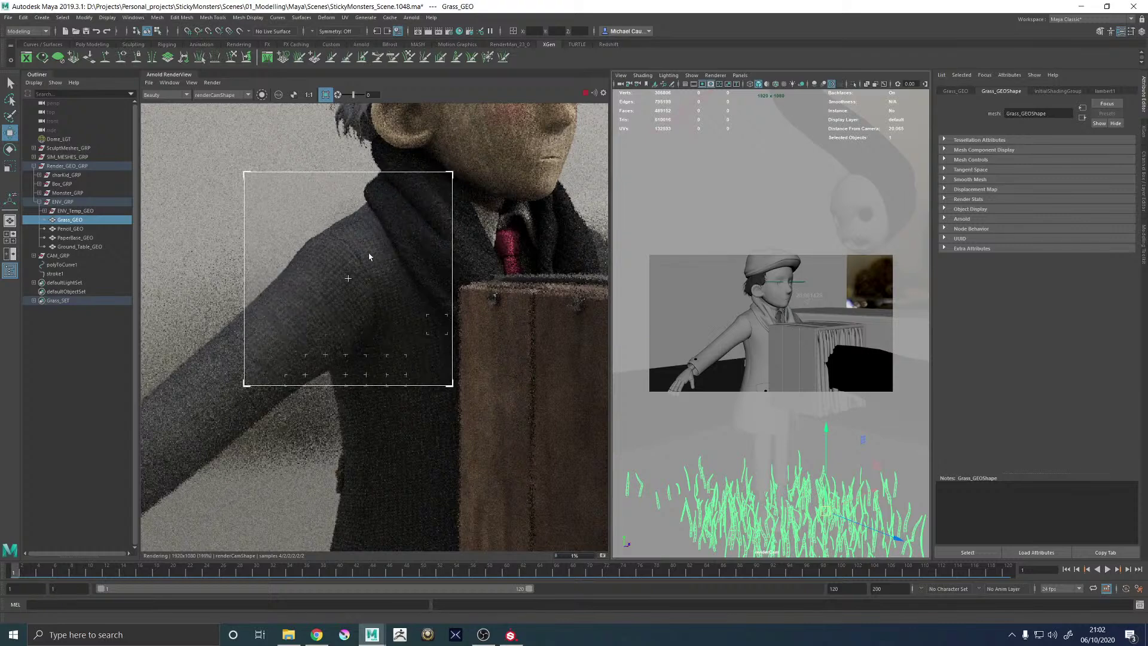
{"action": "scroll", "coordinate": [368, 256], "scroll_direction": "up", "scroll_amount": 1}
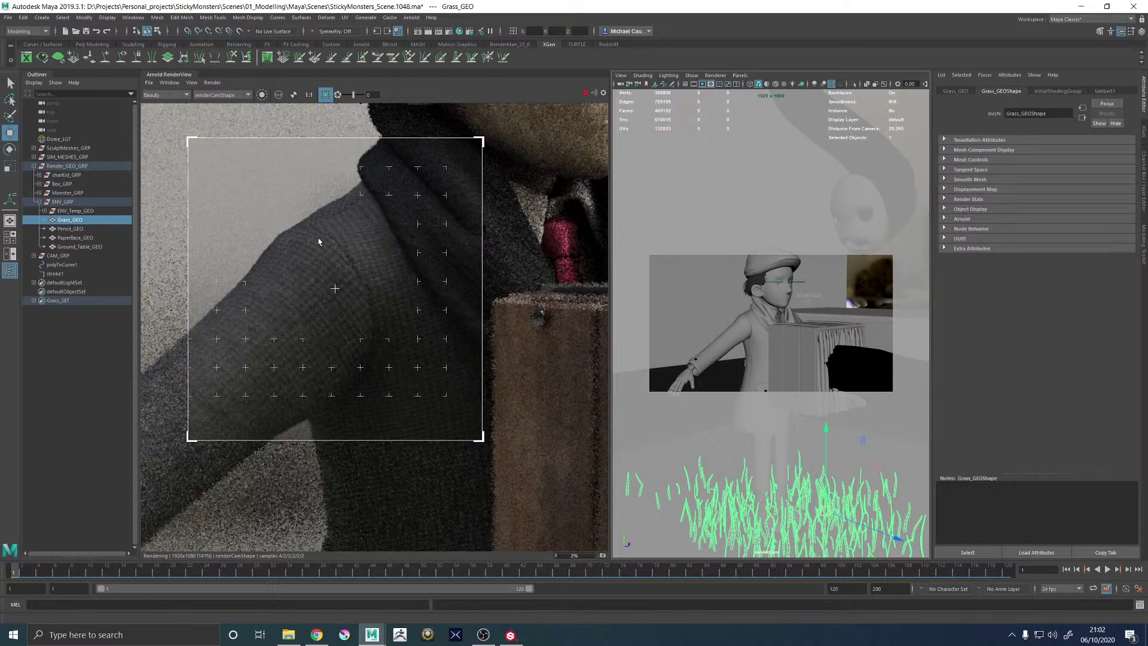
{"action": "scroll", "coordinate": [318, 243], "scroll_direction": "down", "scroll_amount": 1}
{"action": "scroll", "coordinate": [332, 263], "scroll_direction": "up", "scroll_amount": 1}
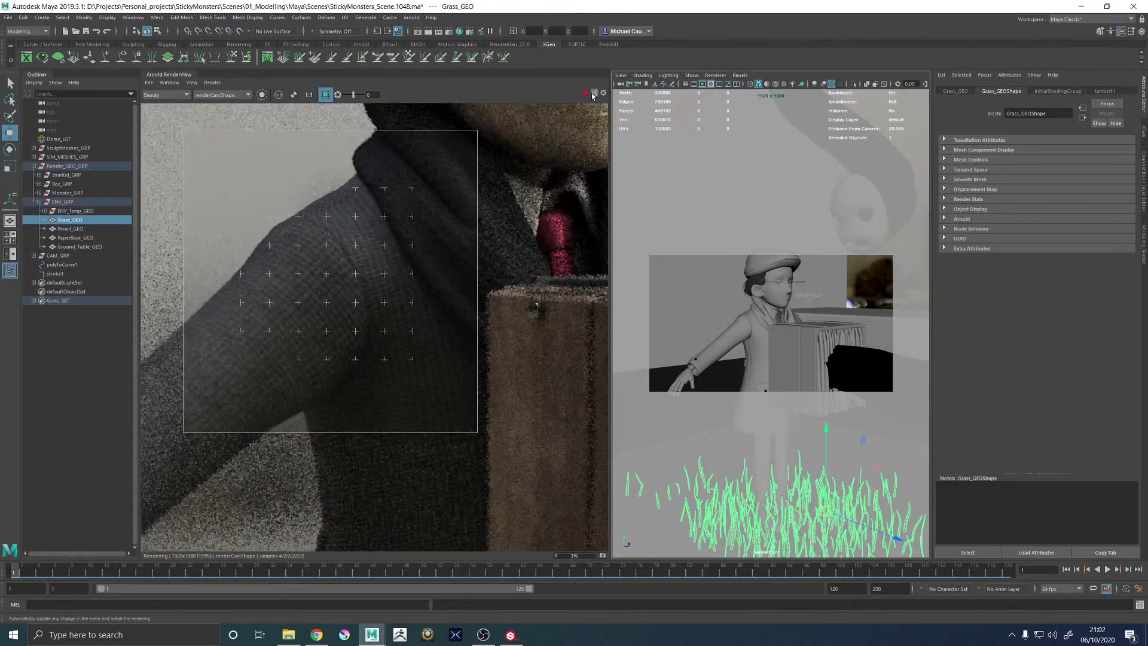
Select the coat mesh and graph the full input network of kid_Coat_MATSG in the Hypershade
{"action": "left_click", "coordinate": [745, 326]}
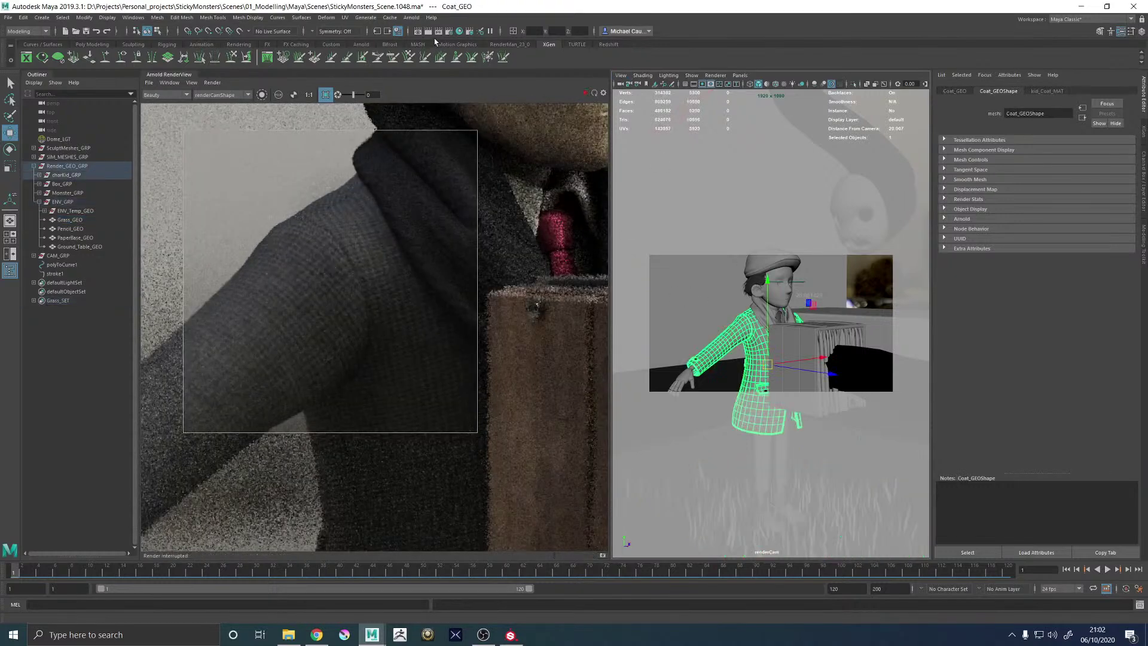
{"action": "left_click", "coordinate": [459, 31]}
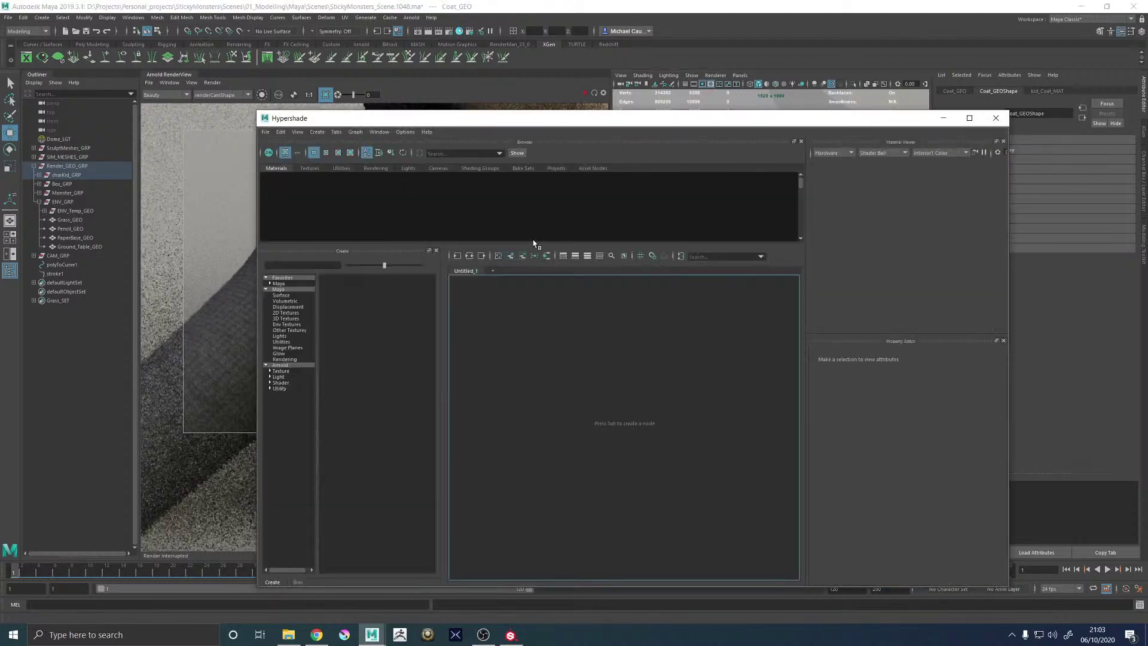
{"action": "key", "text": "space"}
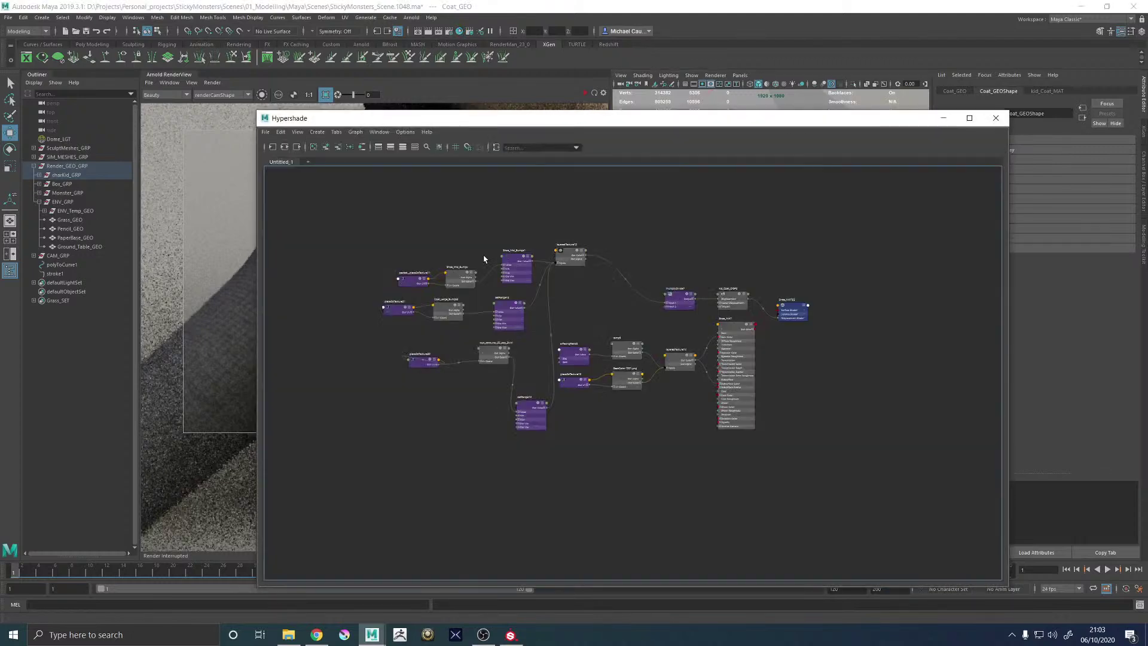
{"action": "left_click", "coordinate": [284, 149]}
{"action": "left_click", "coordinate": [648, 364]}
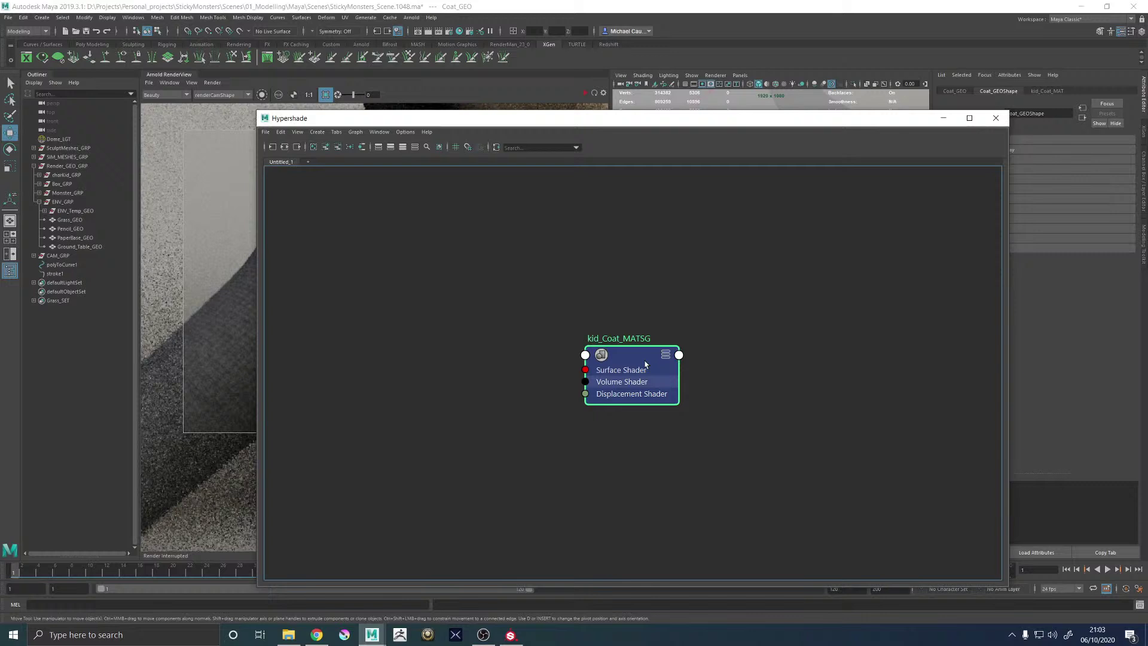
{"action": "left_click", "coordinate": [284, 147]}
{"action": "middle_click_drag", "start_coordinate": [526, 196], "coordinate": [551, 210], "text": "alt"}
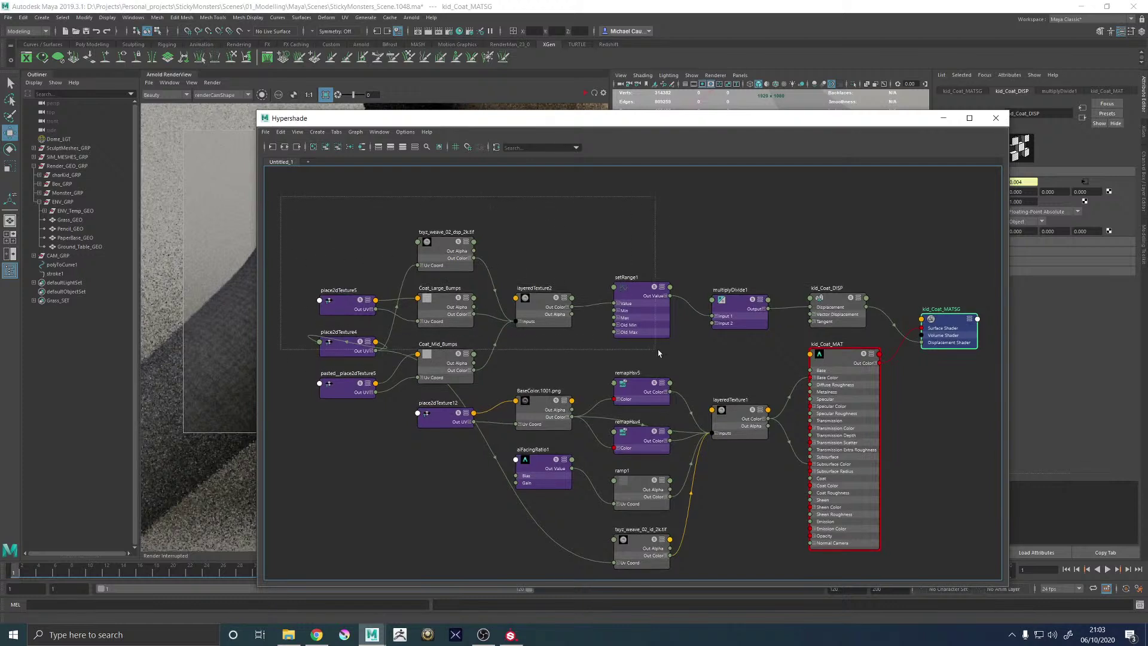
Select the coat's displacement nodes, including kid_Coat_DISP, and move them up and away from the color nodes
{"action": "left_click_drag", "start_coordinate": [765, 405], "coordinate": [767, 407]}
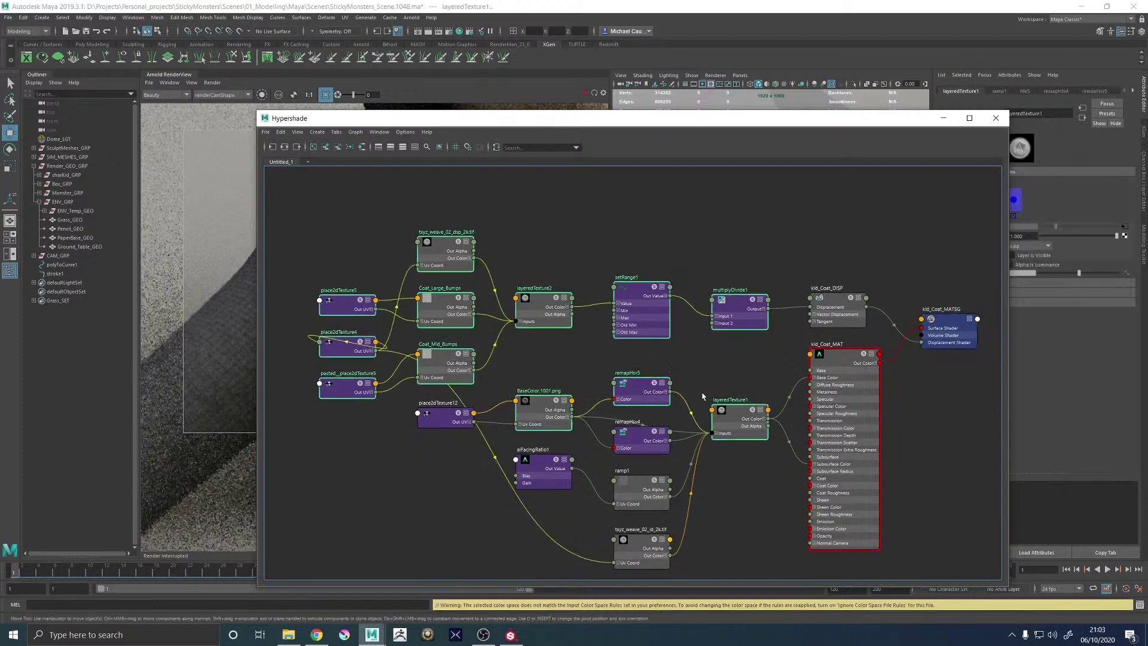
{"action": "left_click", "coordinate": [728, 416], "text": "ctrl"}
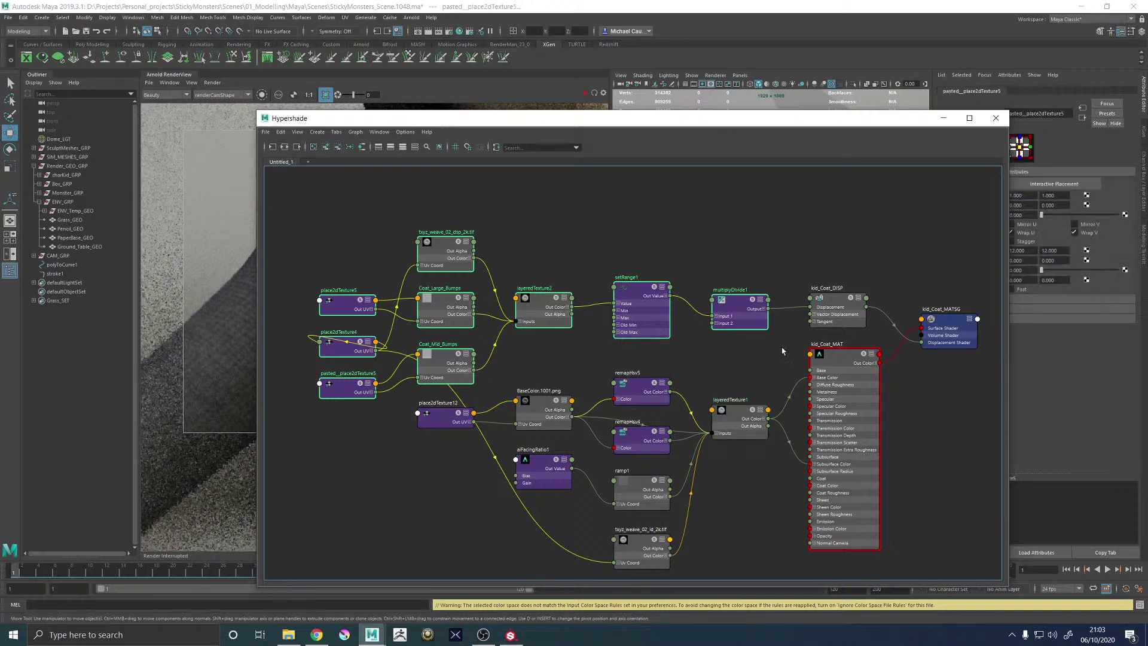
{"action": "left_click_drag", "start_coordinate": [841, 310], "coordinate": [751, 222]}
{"action": "scroll", "coordinate": [661, 276], "scroll_direction": "down", "scroll_amount": 4}
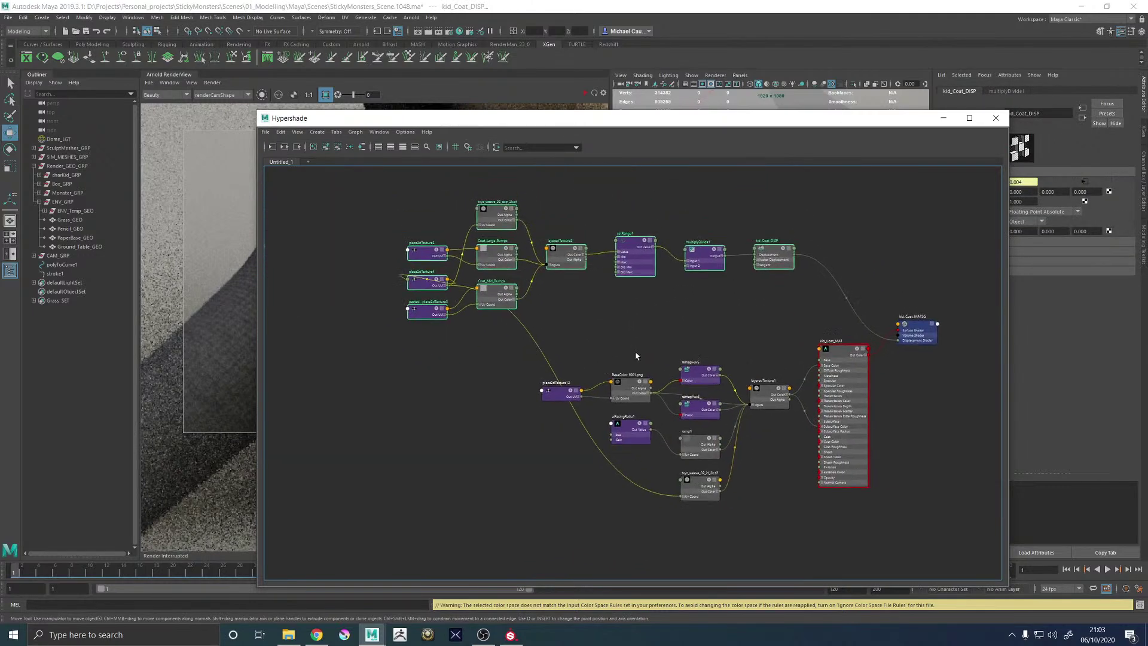
{"action": "left_click", "coordinate": [643, 336]}
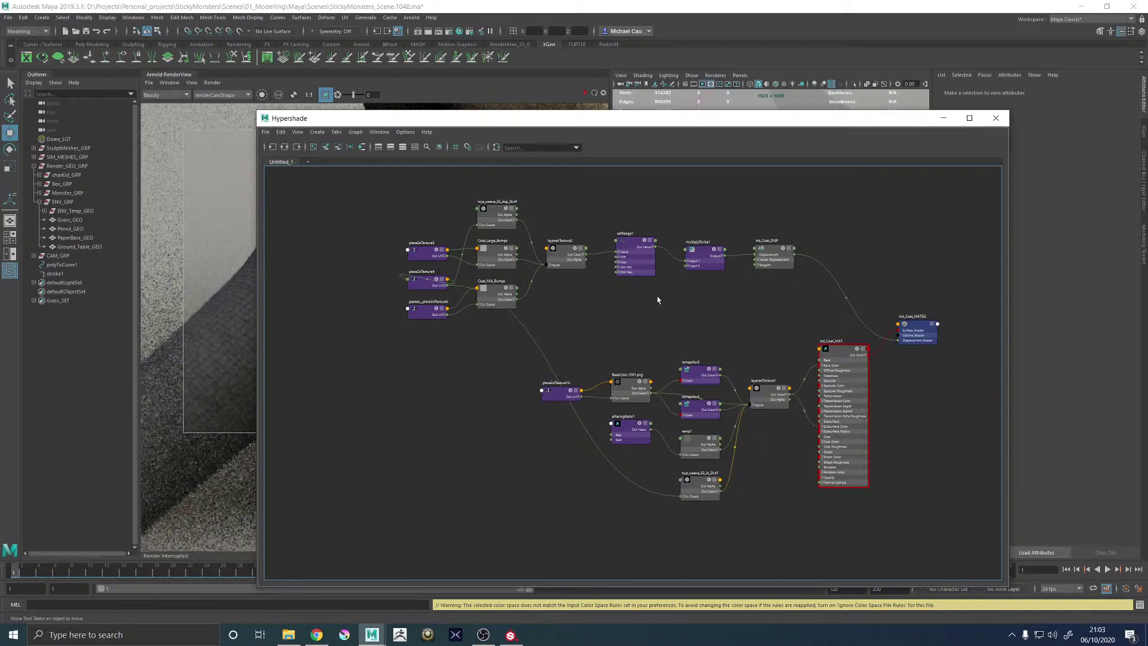
Select the coat's whole displacement node chain, from the place2dTexture nodes through kid_Coat_DISP, and examine its texture inputs up close
{"action": "middle_click_drag", "start_coordinate": [729, 296], "coordinate": [678, 343], "text": "alt"}
{"action": "scroll", "coordinate": [614, 293], "scroll_direction": "up", "scroll_amount": 2}
{"action": "scroll", "coordinate": [678, 342], "scroll_direction": "down", "scroll_amount": 2}
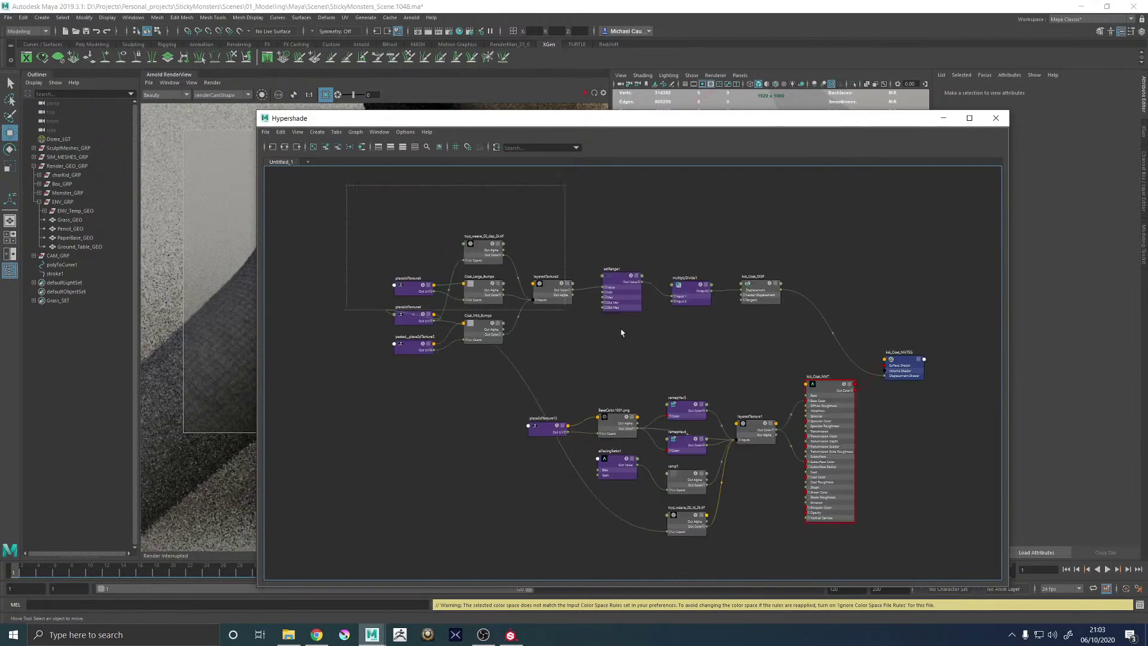
{"action": "left_click_drag", "start_coordinate": [621, 333], "coordinate": [803, 384]}
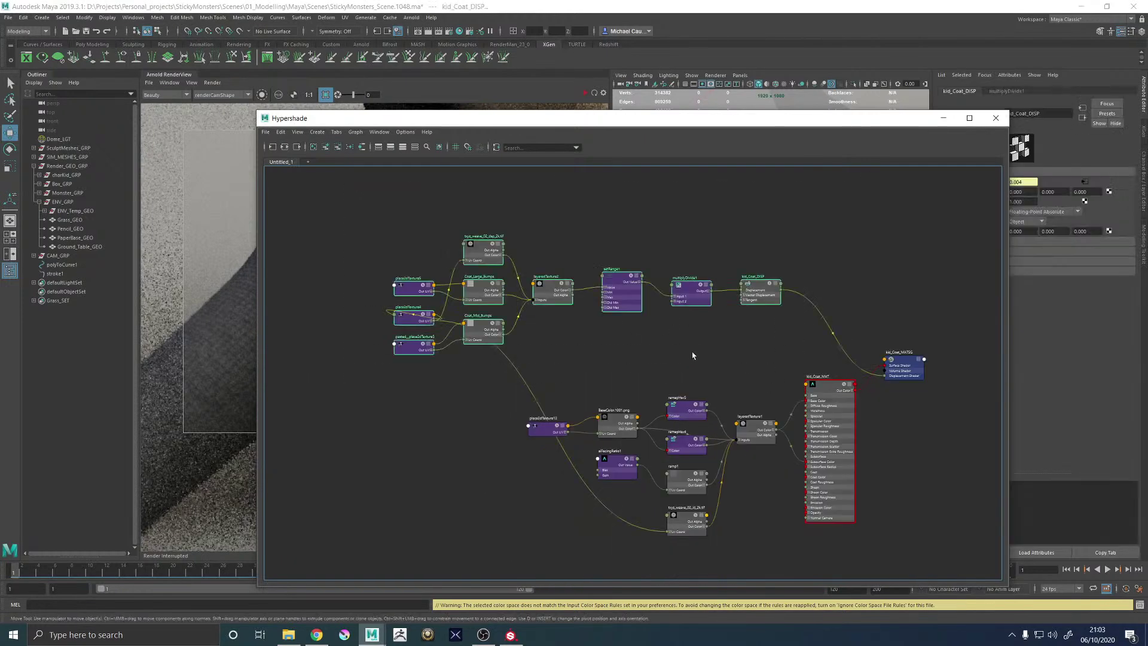
{"action": "scroll", "coordinate": [518, 285], "scroll_direction": "up", "scroll_amount": 3}
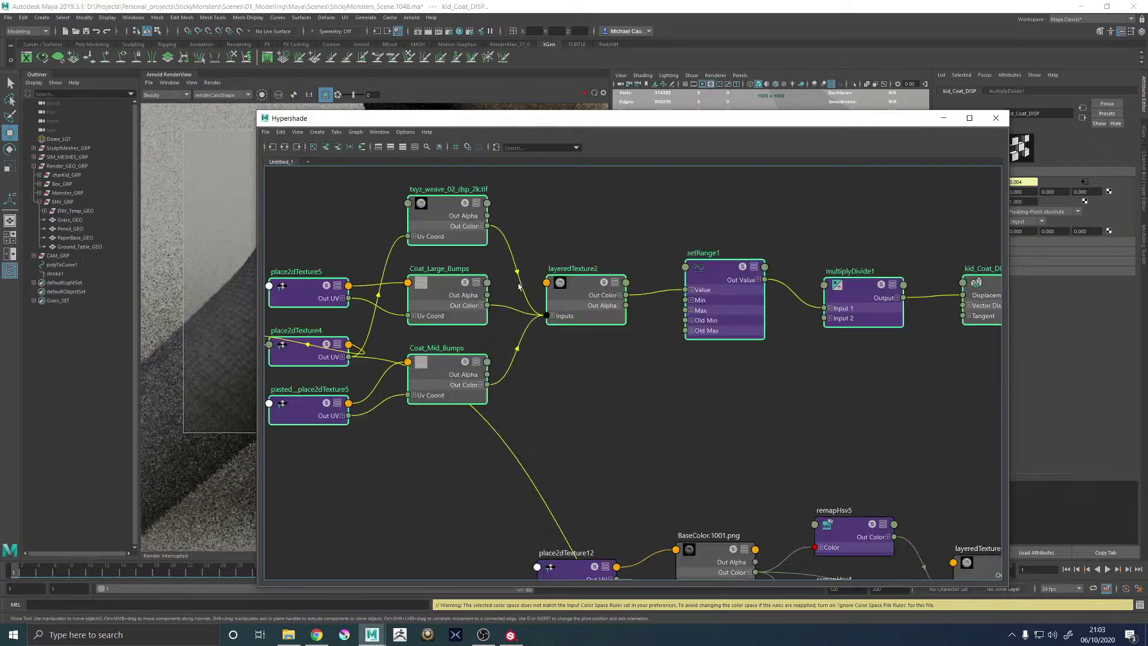
Move the txyz_weave_02_dsp_2k.tif node down slightly and place place2dTexture4 beside it, above place2dTexture5
{"action": "left_click", "coordinate": [451, 206]}
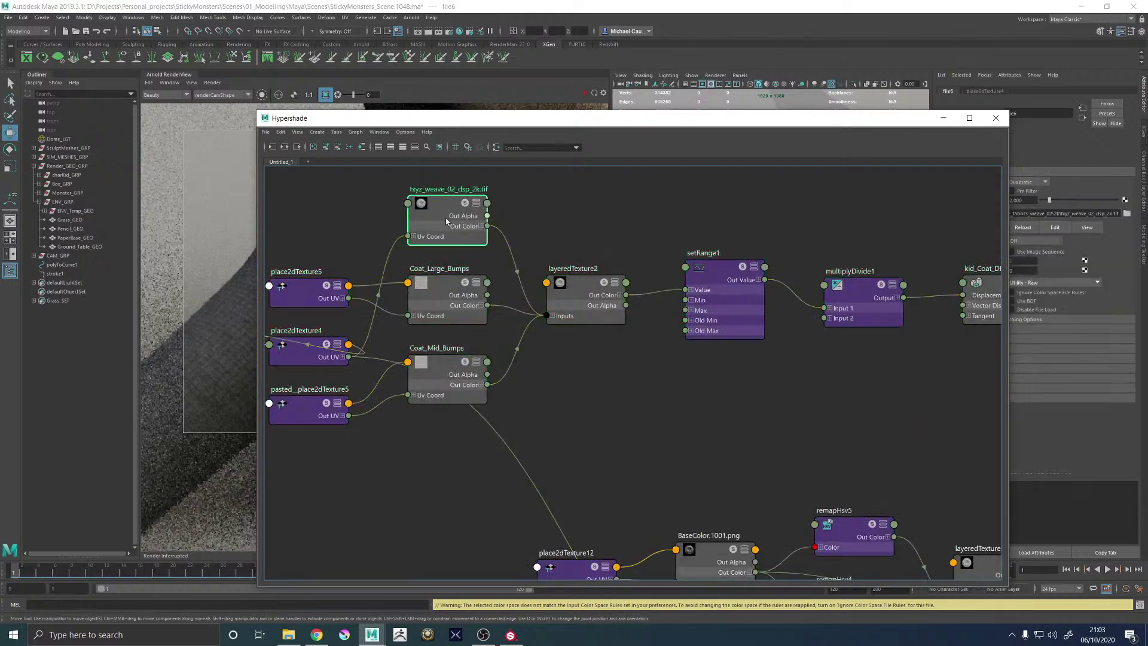
{"action": "middle_click_drag", "start_coordinate": [482, 211], "coordinate": [553, 206], "text": "alt"}
{"action": "left_click_drag", "start_coordinate": [524, 204], "coordinate": [520, 222]}
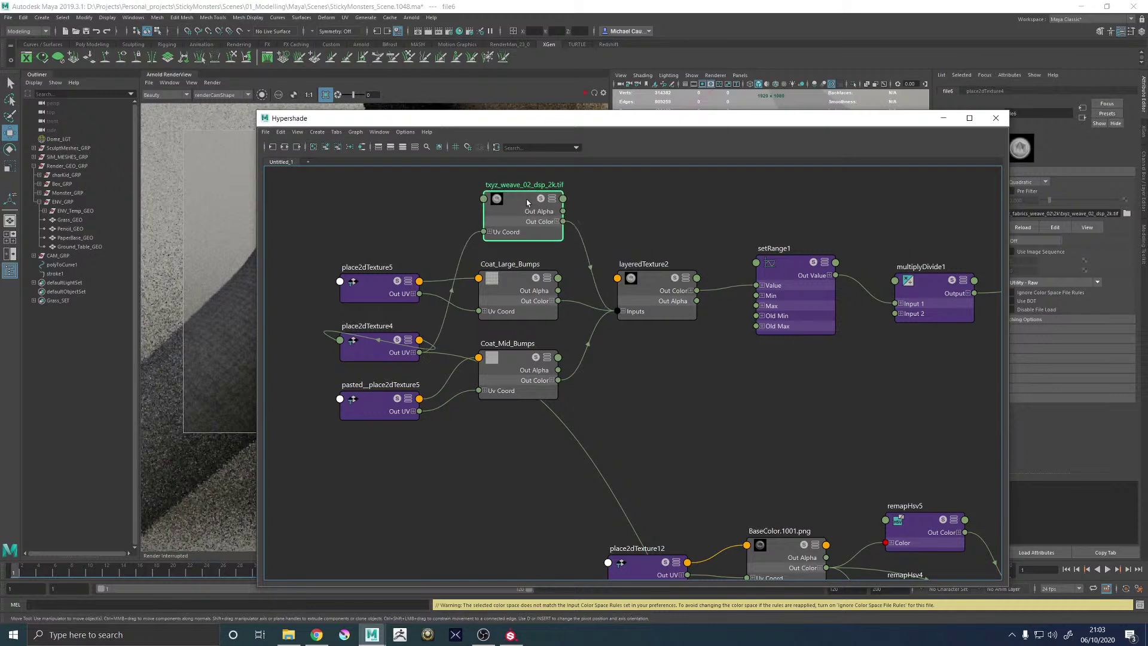
{"action": "left_click_drag", "start_coordinate": [378, 359], "coordinate": [381, 246]}
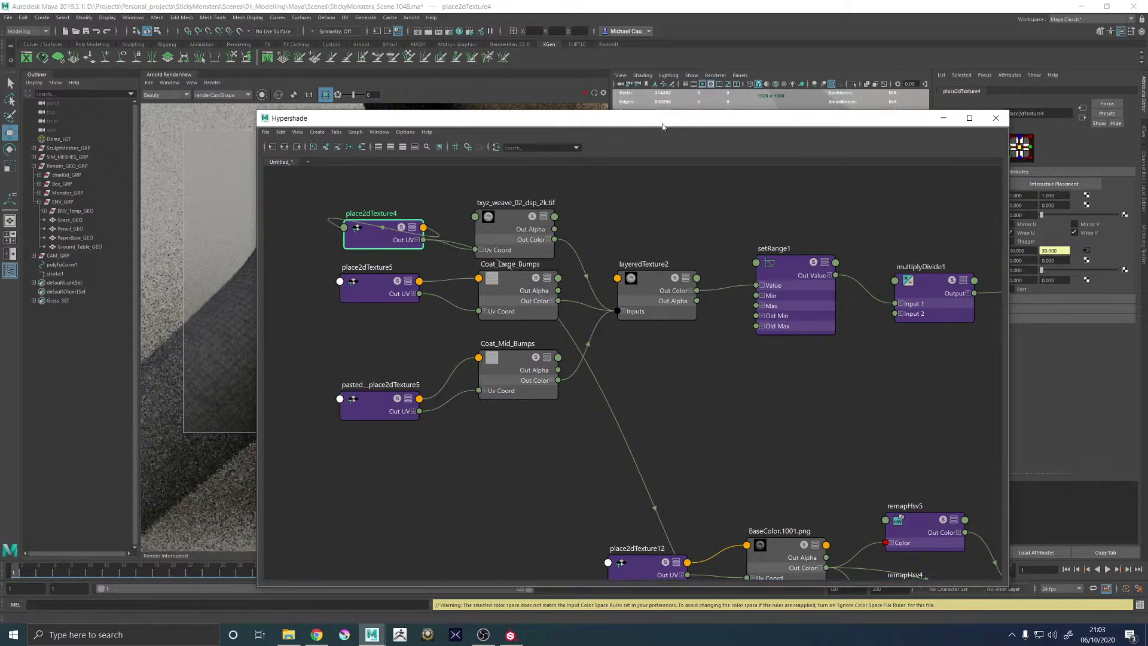
Uncover the coat render to check its weave, and select the setRange1 and multiplyDivide1 nodes in the displacement chain
{"action": "left_click_drag", "start_coordinate": [542, 118], "coordinate": [742, 132]}
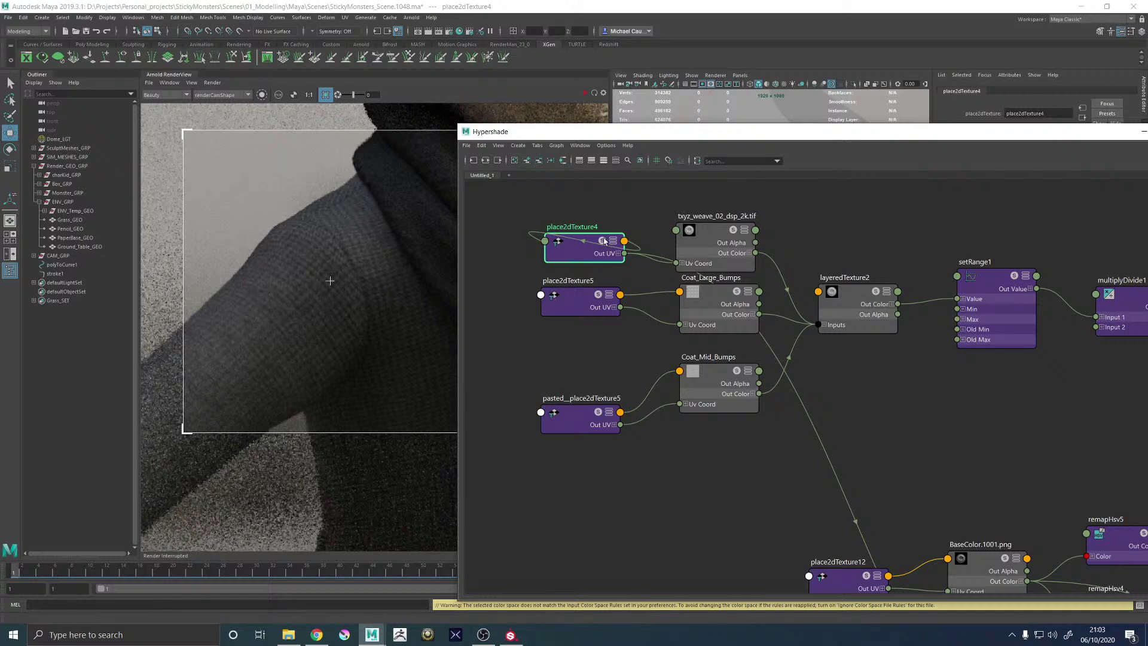
{"action": "left_click_drag", "start_coordinate": [682, 133], "coordinate": [471, 79]}
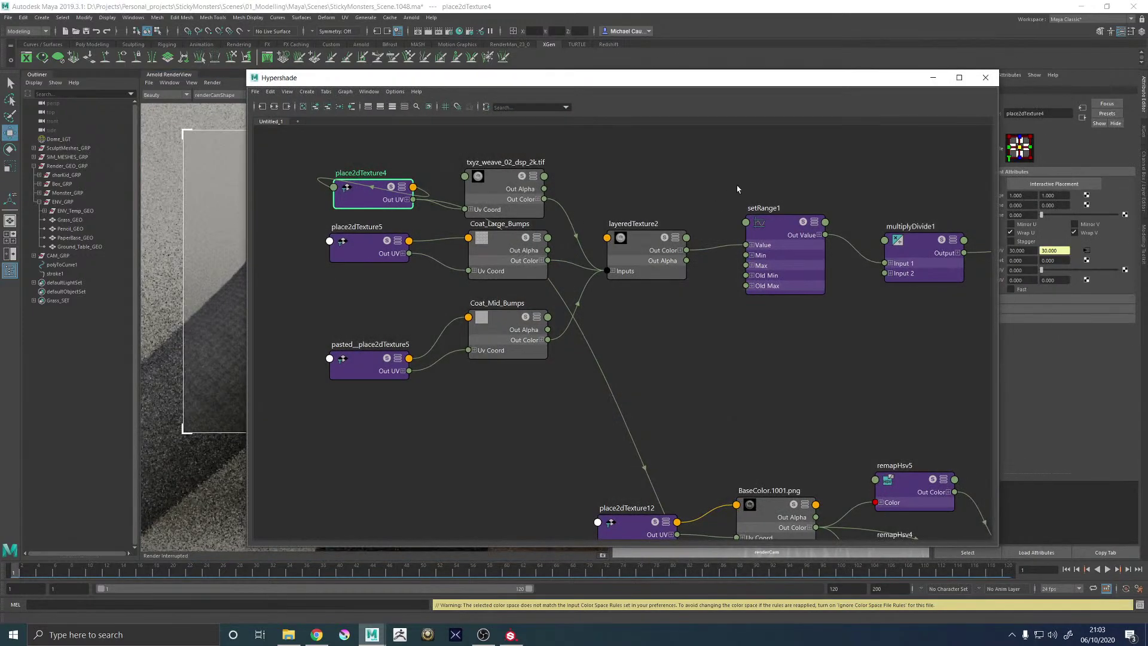
{"action": "middle_click_drag", "start_coordinate": [737, 189], "coordinate": [616, 209], "text": "alt"}
{"action": "left_click", "coordinate": [658, 251]}
{"action": "left_click", "coordinate": [789, 276]}
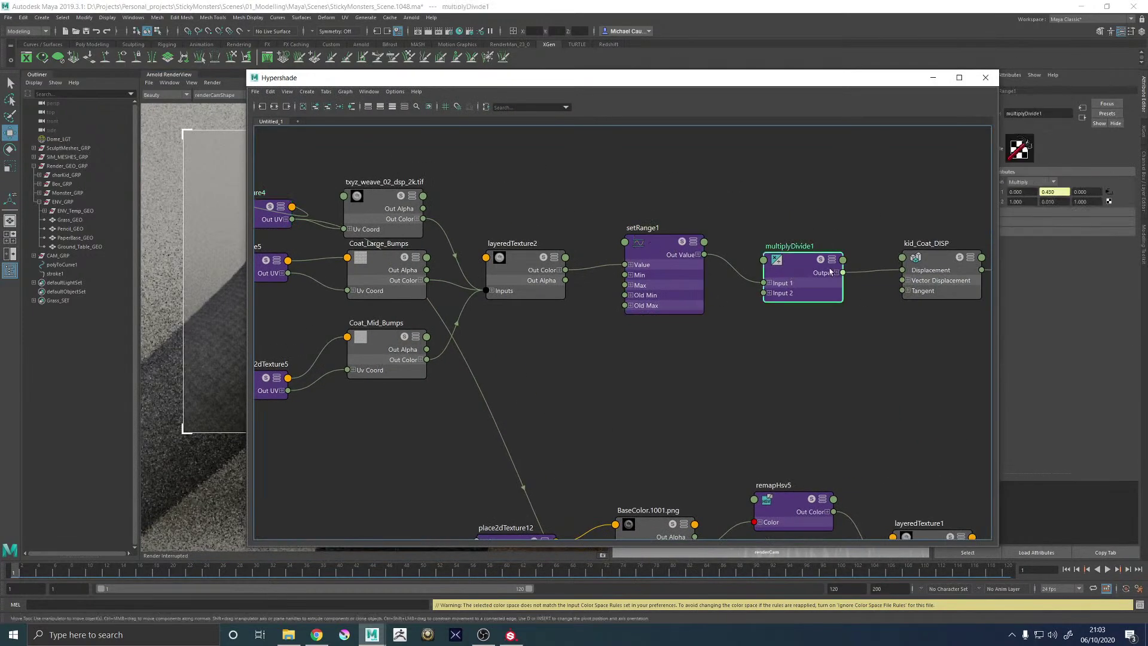
{"action": "middle_click_drag", "start_coordinate": [830, 272], "coordinate": [770, 244], "text": "alt"}
{"action": "left_click_drag", "start_coordinate": [587, 213], "coordinate": [786, 332]}
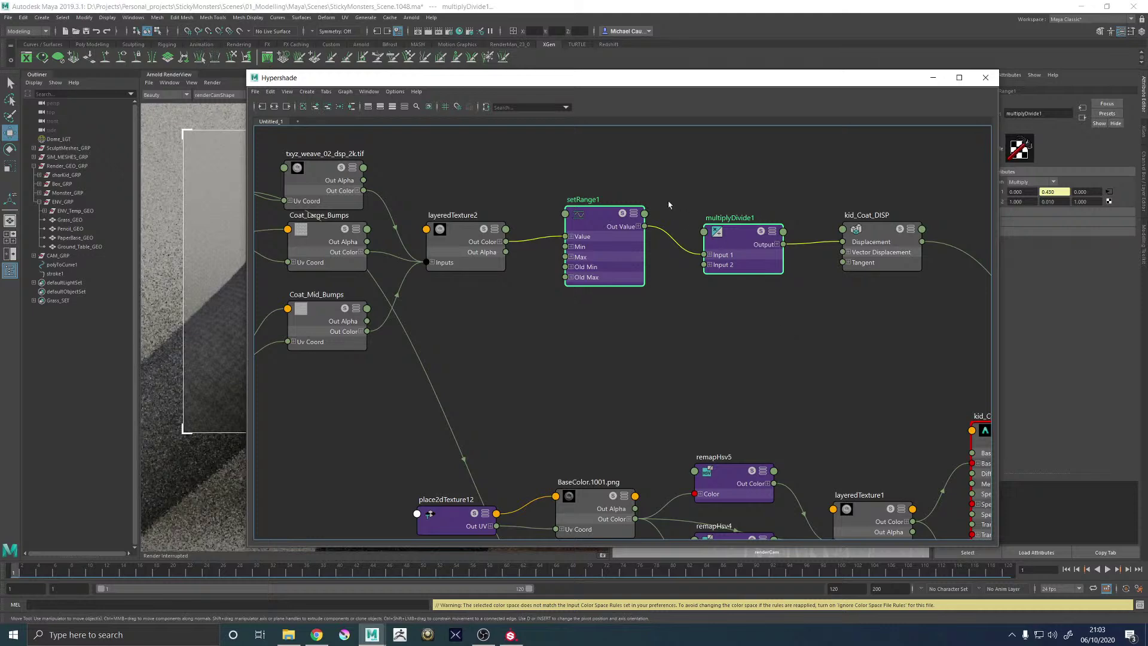
Select the BaseColor.1001.png file node and compare it with the clothing textures in Substance Painter before returning to Maya
{"action": "middle_click_drag", "start_coordinate": [649, 233], "coordinate": [680, 160], "text": "alt"}
{"action": "scroll", "coordinate": [712, 256], "scroll_direction": "down", "scroll_amount": 3}
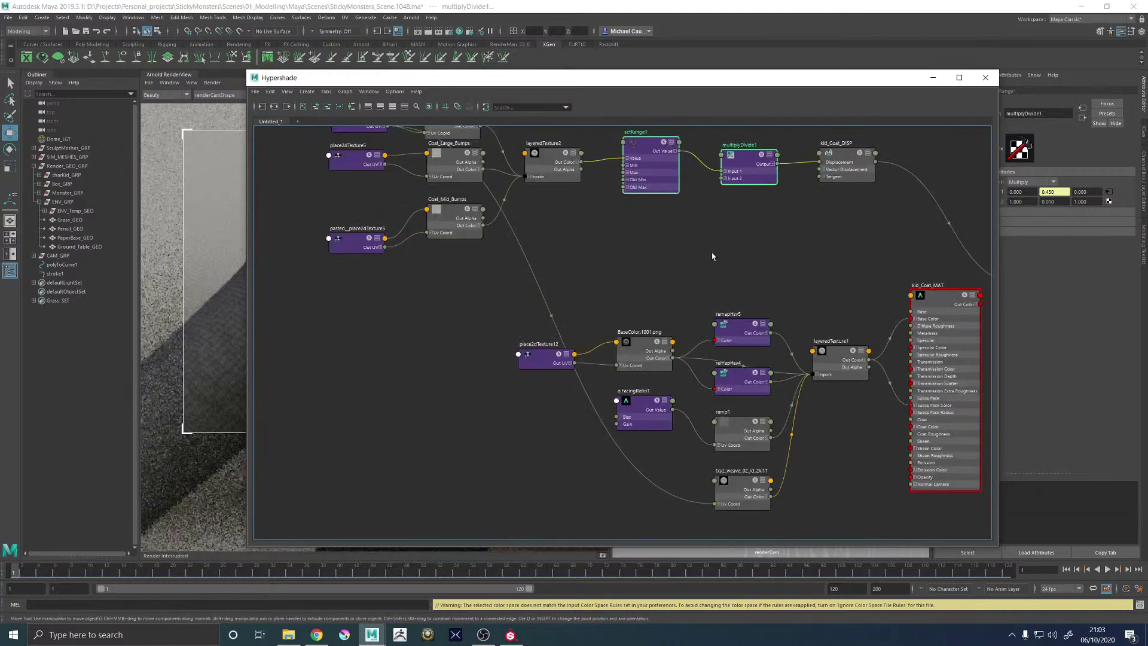
{"action": "middle_click_drag", "start_coordinate": [711, 256], "coordinate": [648, 251], "text": "alt"}
{"action": "left_click", "coordinate": [579, 341]}
{"action": "scroll", "coordinate": [579, 341], "scroll_direction": "up", "scroll_amount": 5}
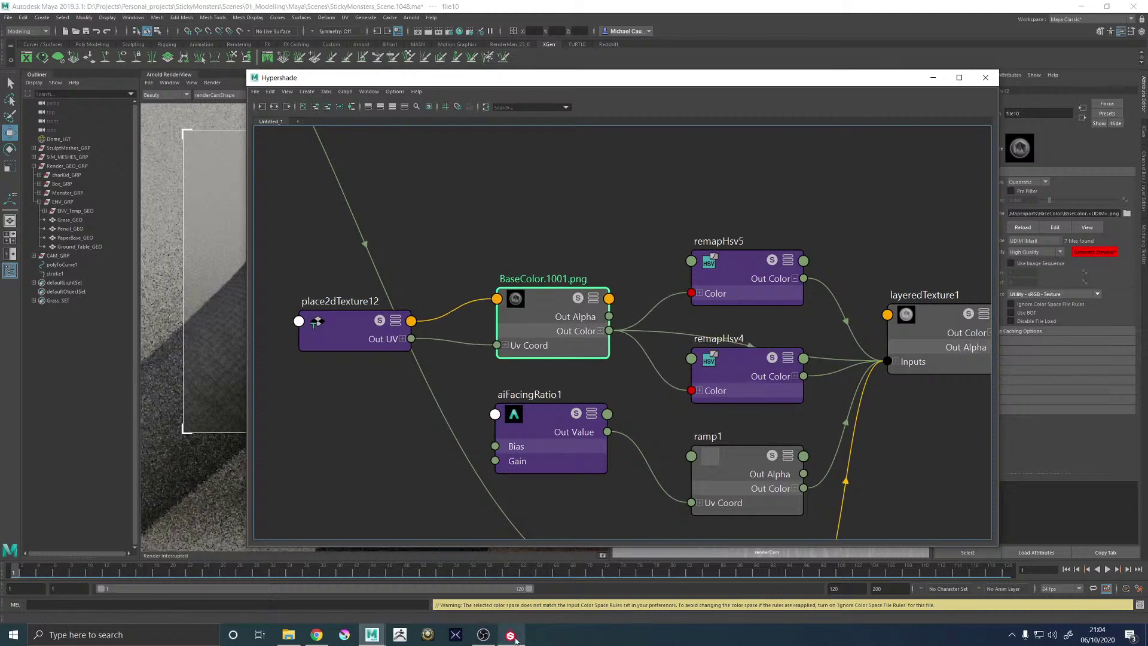
{"action": "left_click", "coordinate": [510, 635]}
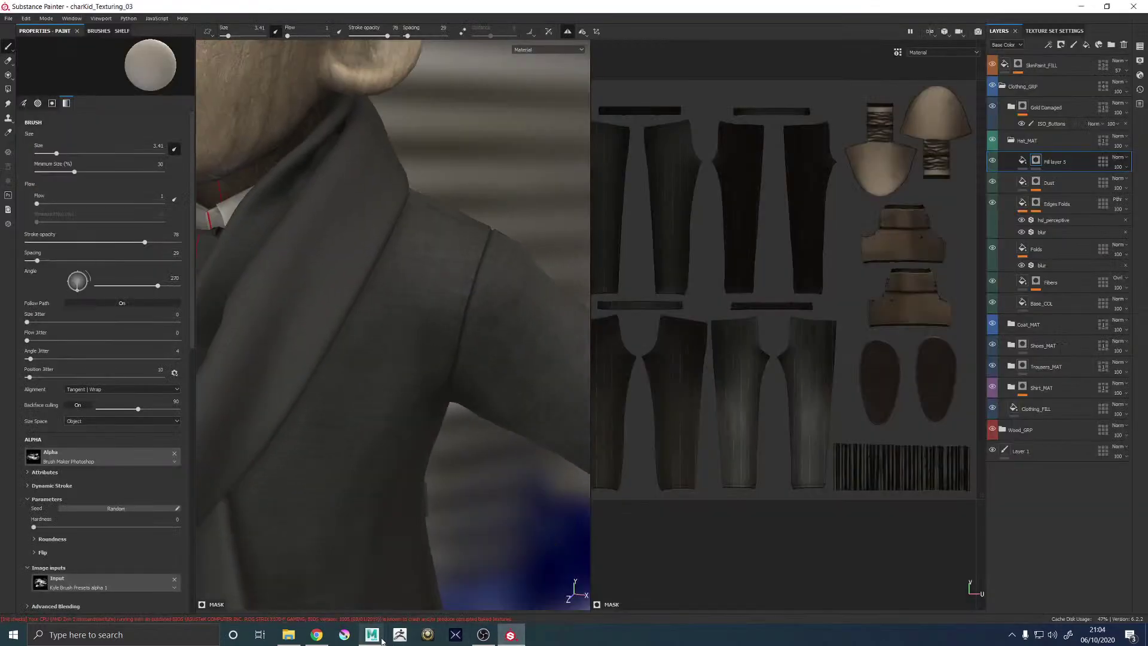
{"action": "left_click", "coordinate": [424, 582]}
Inspect the remapHsv5 and remapHsv4 nodes and expand the inputs of layeredTexture1 to show their individual connections
{"action": "middle_click_drag", "start_coordinate": [542, 362], "coordinate": [449, 364], "text": "alt"}
{"action": "left_click", "coordinate": [640, 272]}
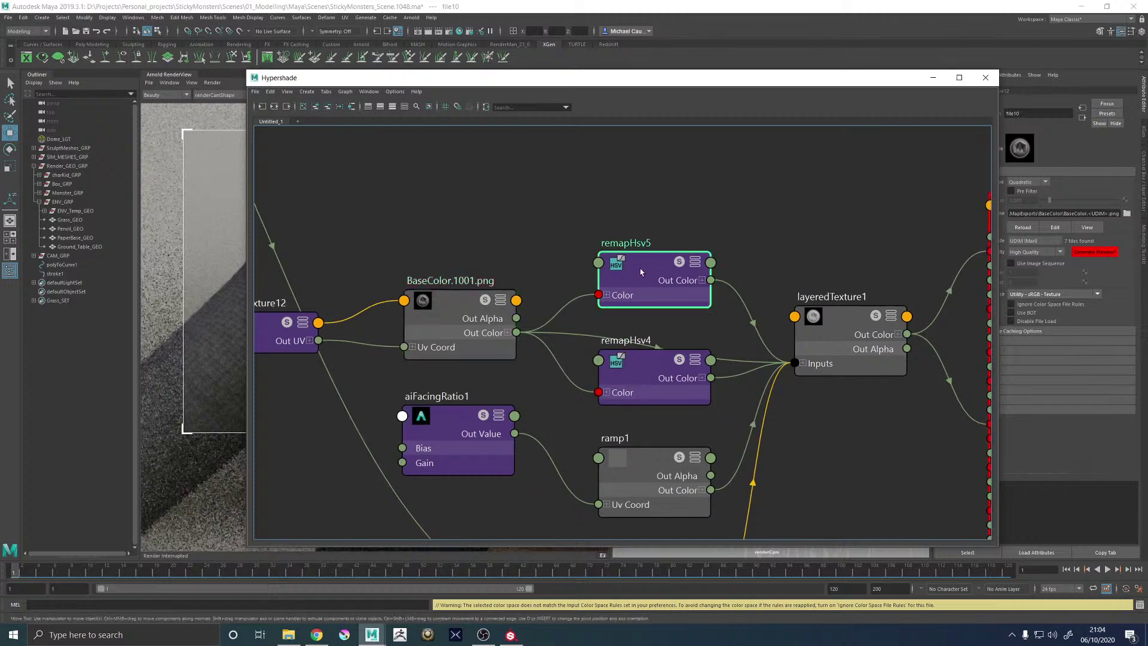
{"action": "left_click", "coordinate": [648, 363]}
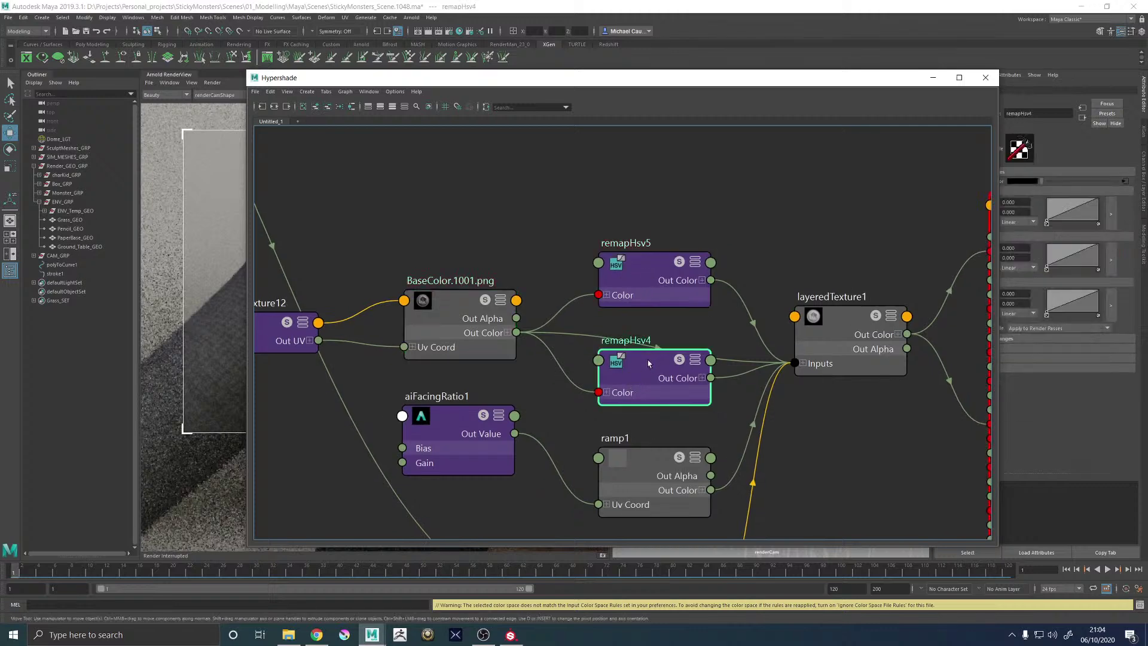
{"action": "middle_click_drag", "start_coordinate": [763, 214], "coordinate": [738, 220], "text": "alt"}
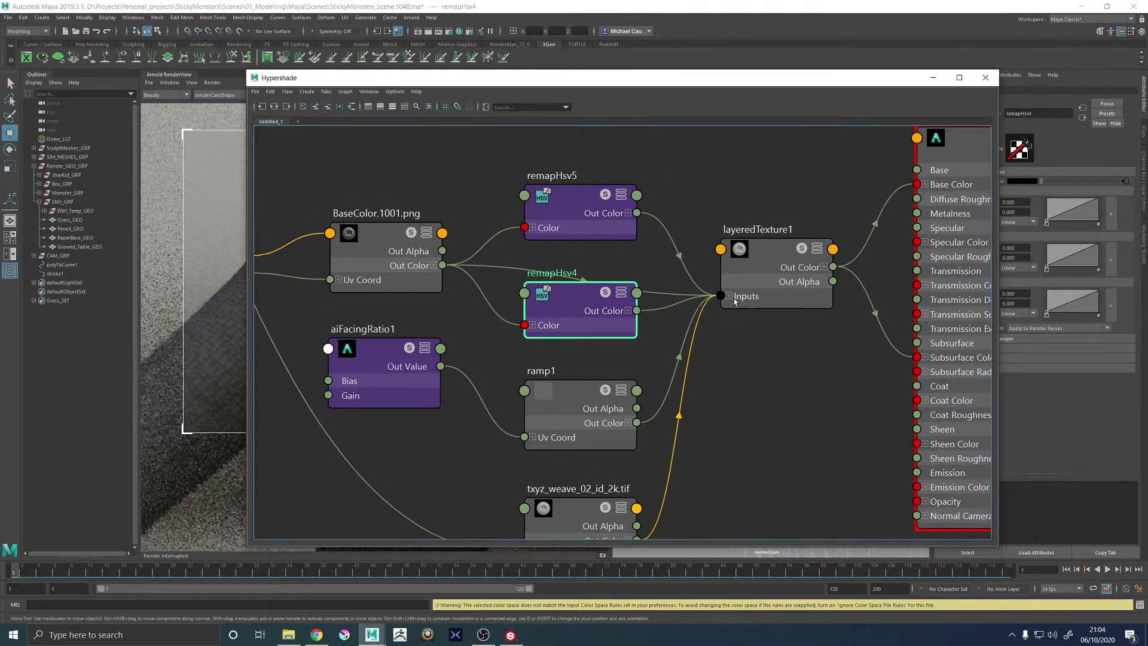
{"action": "left_click", "coordinate": [729, 297]}
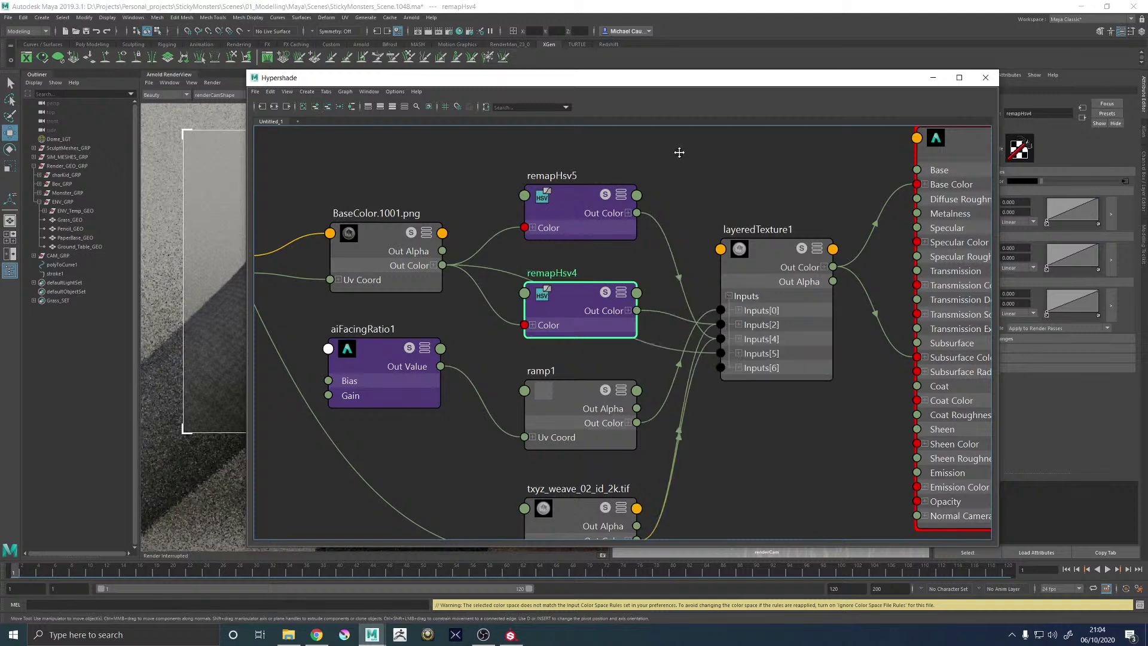
Review the coat's color network around txyz_weave_02_id_2k.tif and minimize the Hypershade to uncover the coat render
{"action": "scroll", "coordinate": [678, 152], "scroll_direction": "down", "scroll_amount": 5}
{"action": "scroll", "coordinate": [702, 441], "scroll_direction": "up", "scroll_amount": 3}
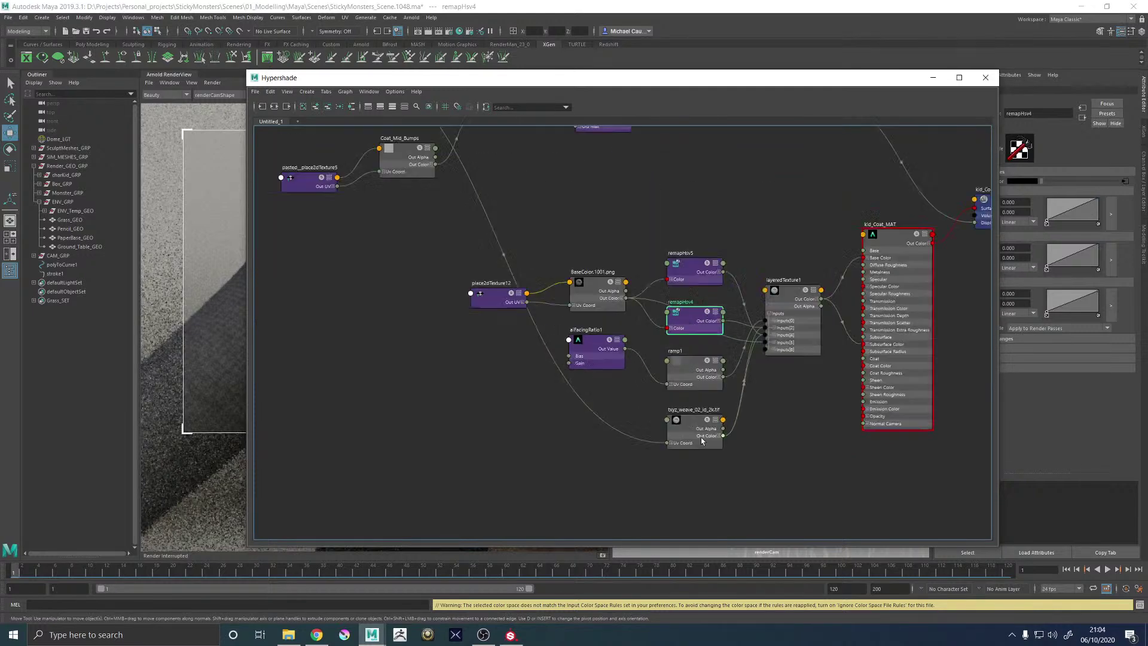
{"action": "scroll", "coordinate": [702, 441], "scroll_direction": "up", "scroll_amount": 2}
{"action": "left_click", "coordinate": [939, 75]}
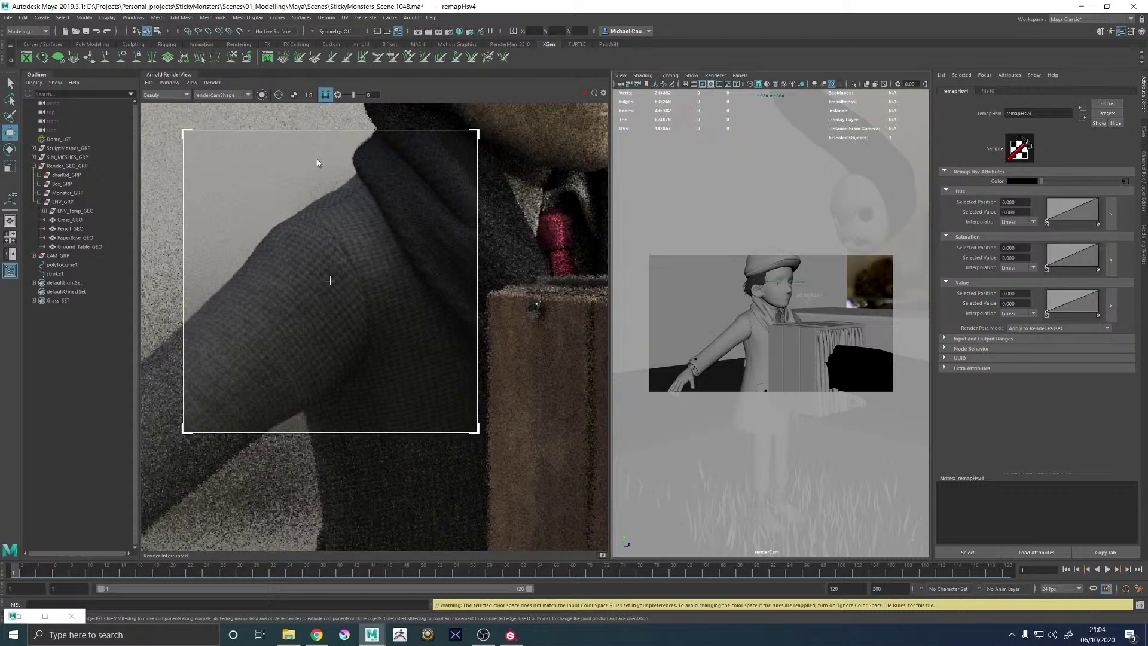
Examine the rendered coat sleeve and shoulder up close and within the whole character frame
{"action": "scroll", "coordinate": [333, 256], "scroll_direction": "down", "scroll_amount": 3}
{"action": "scroll", "coordinate": [337, 293], "scroll_direction": "down", "scroll_amount": 3}
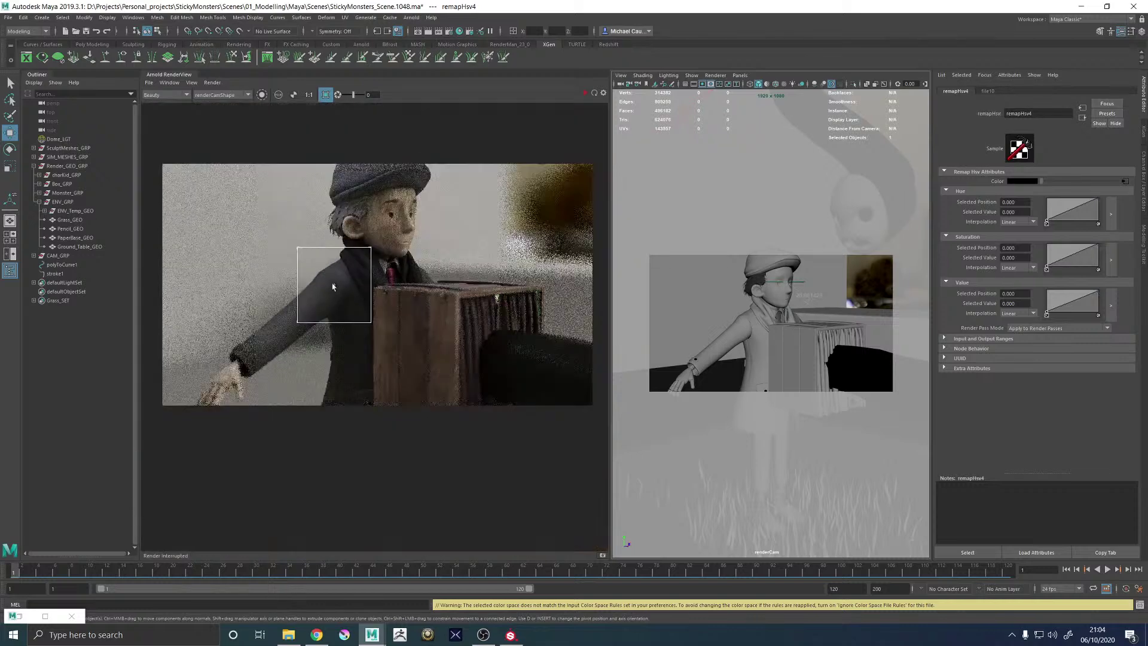
{"action": "scroll", "coordinate": [326, 288], "scroll_direction": "up", "scroll_amount": 4}
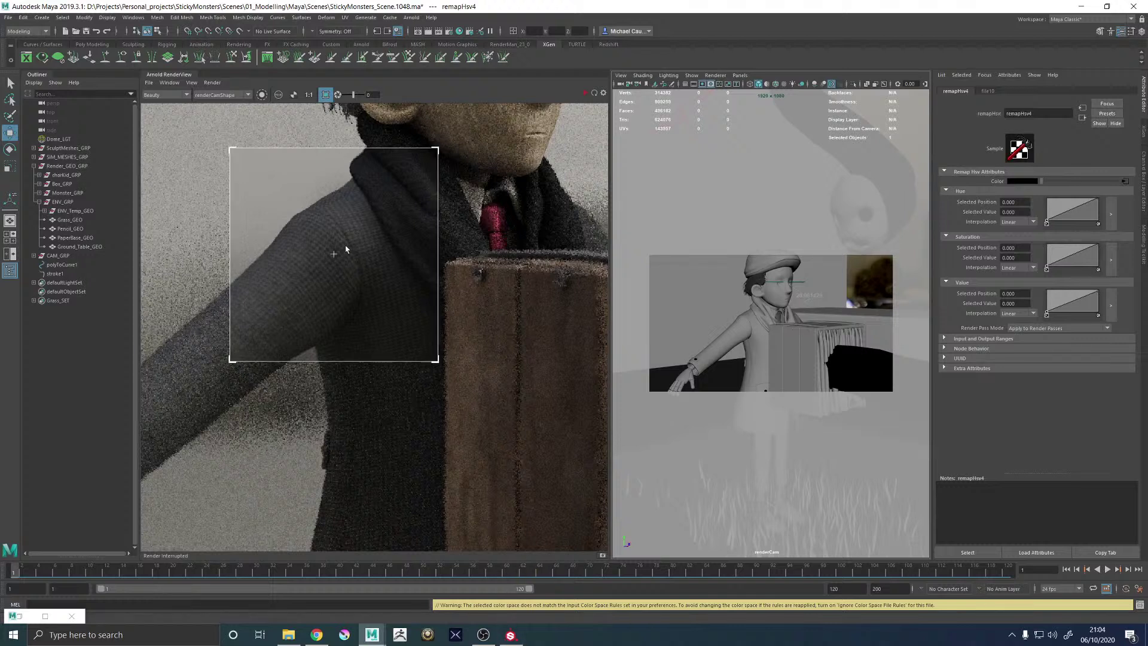
{"action": "scroll", "coordinate": [337, 234], "scroll_direction": "up", "scroll_amount": 2}
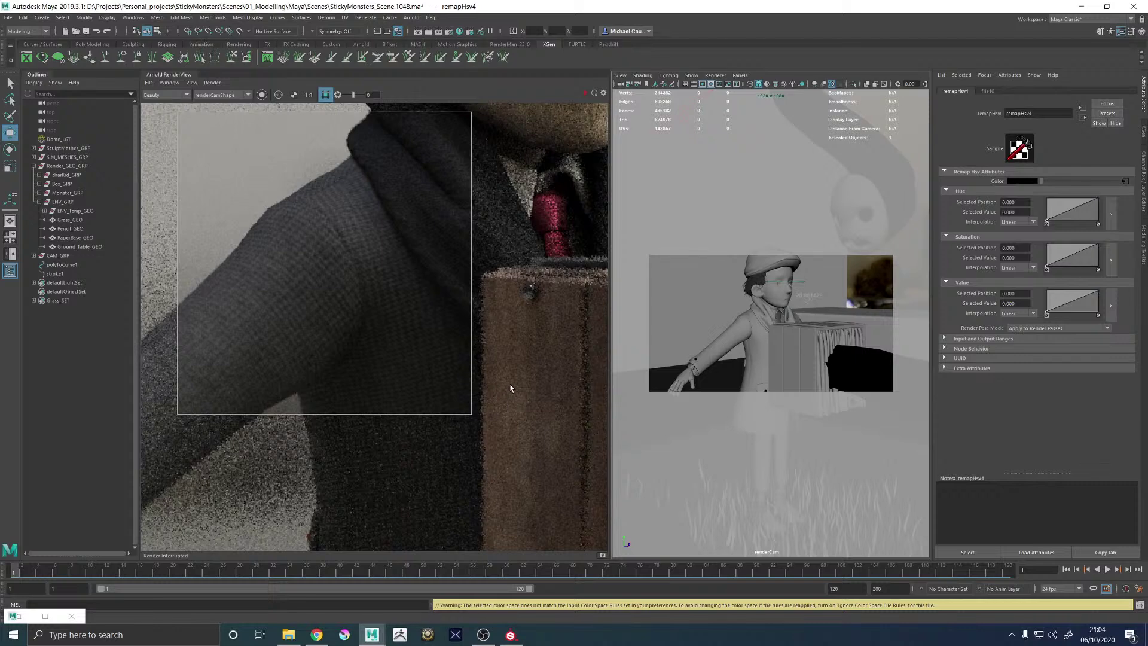
{"action": "scroll", "coordinate": [451, 298], "scroll_direction": "down", "scroll_amount": 2}
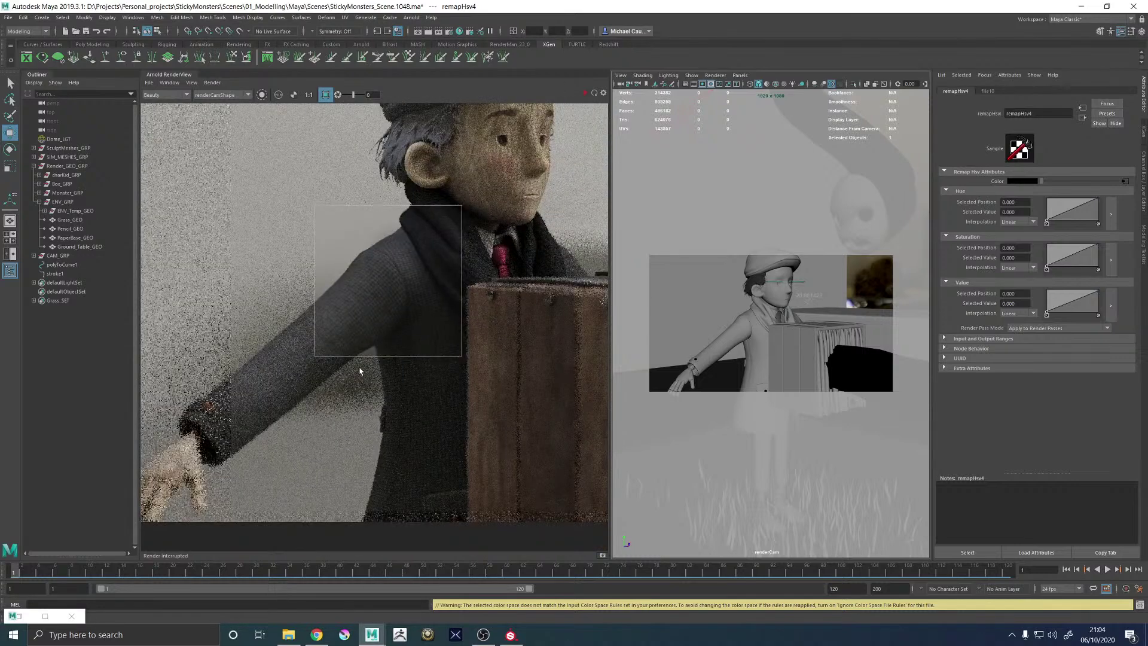
{"action": "scroll", "coordinate": [359, 371], "scroll_direction": "down", "scroll_amount": 1}
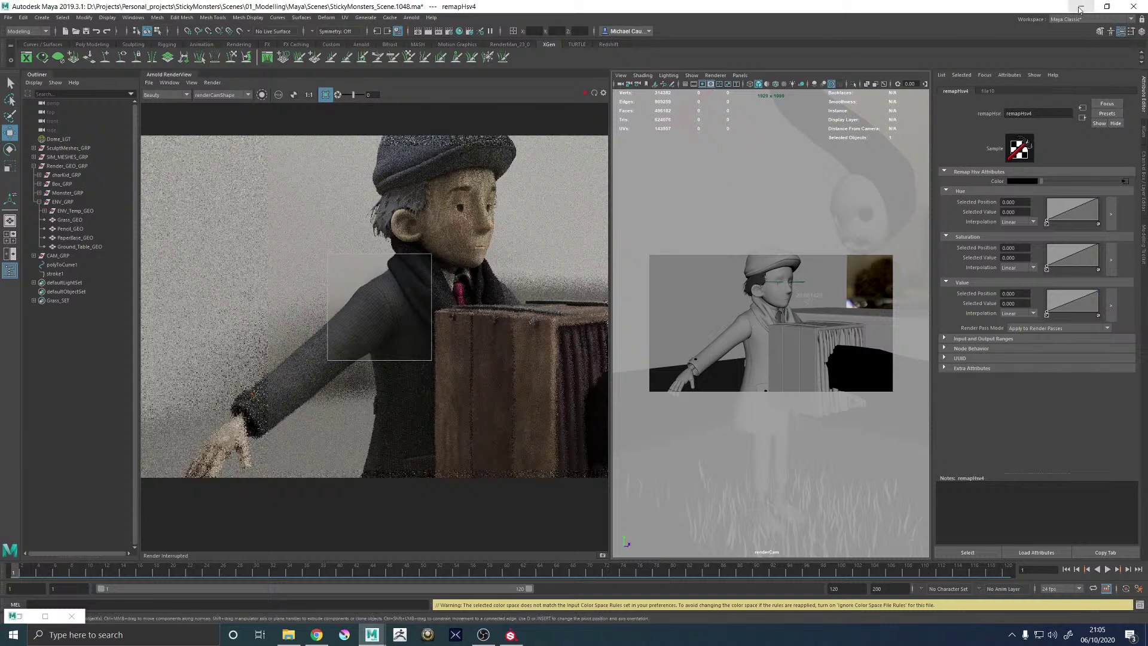
Select the box's curtain mesh and save the scene
{"action": "left_click", "coordinate": [820, 351]}
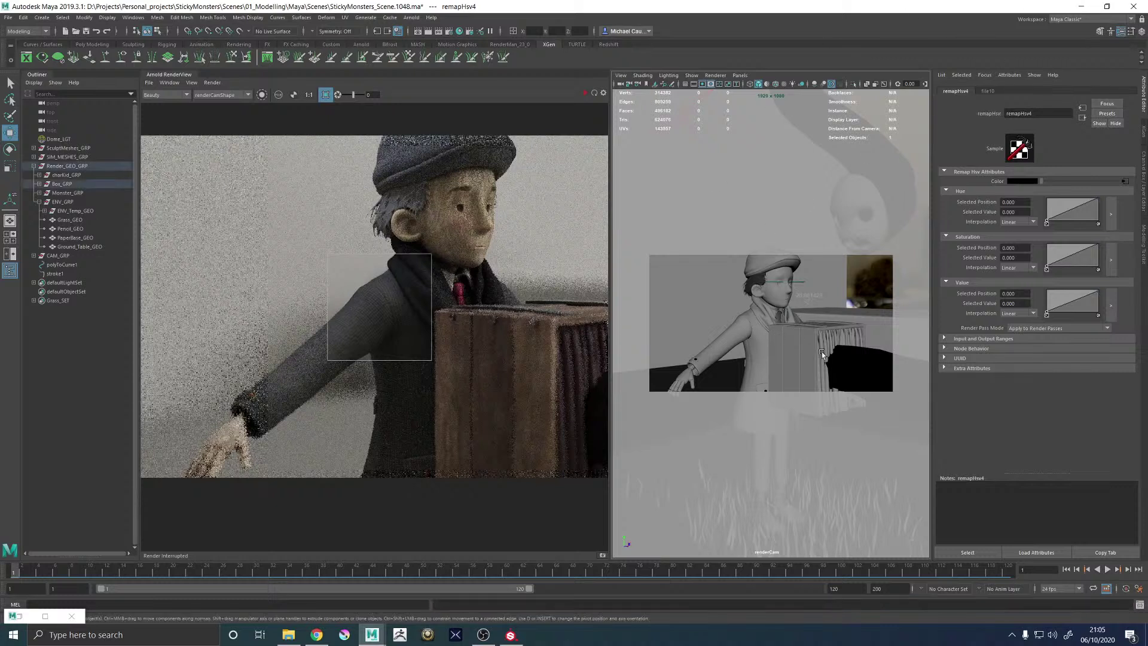
{"action": "key", "text": "ctrl+s"}
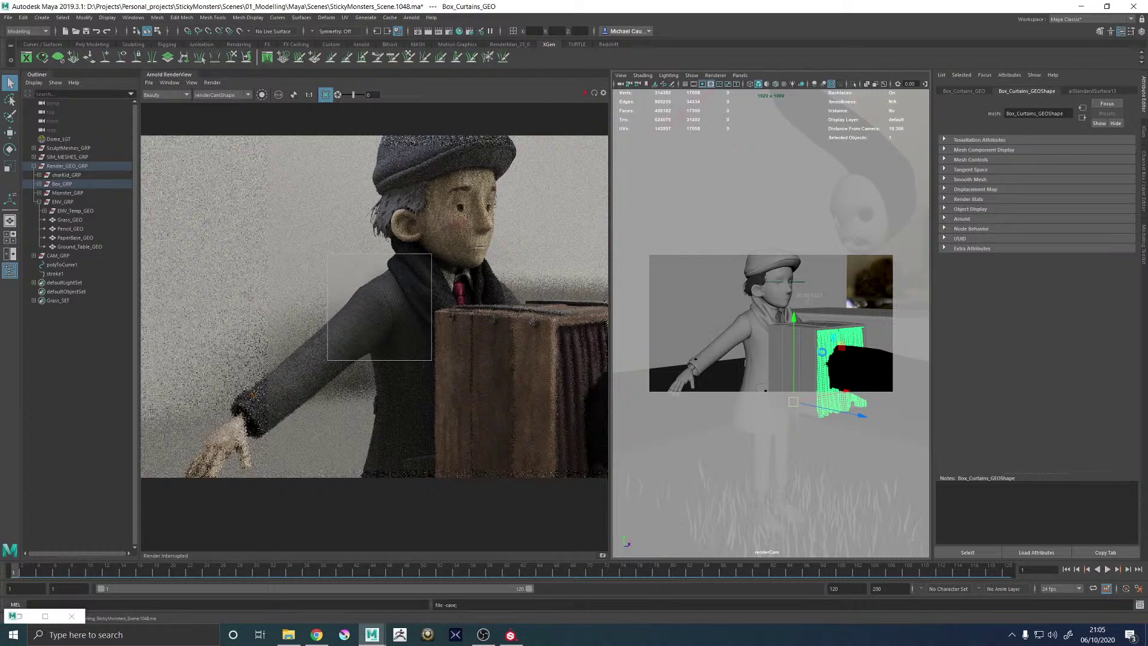
{"action": "key", "text": "w"}
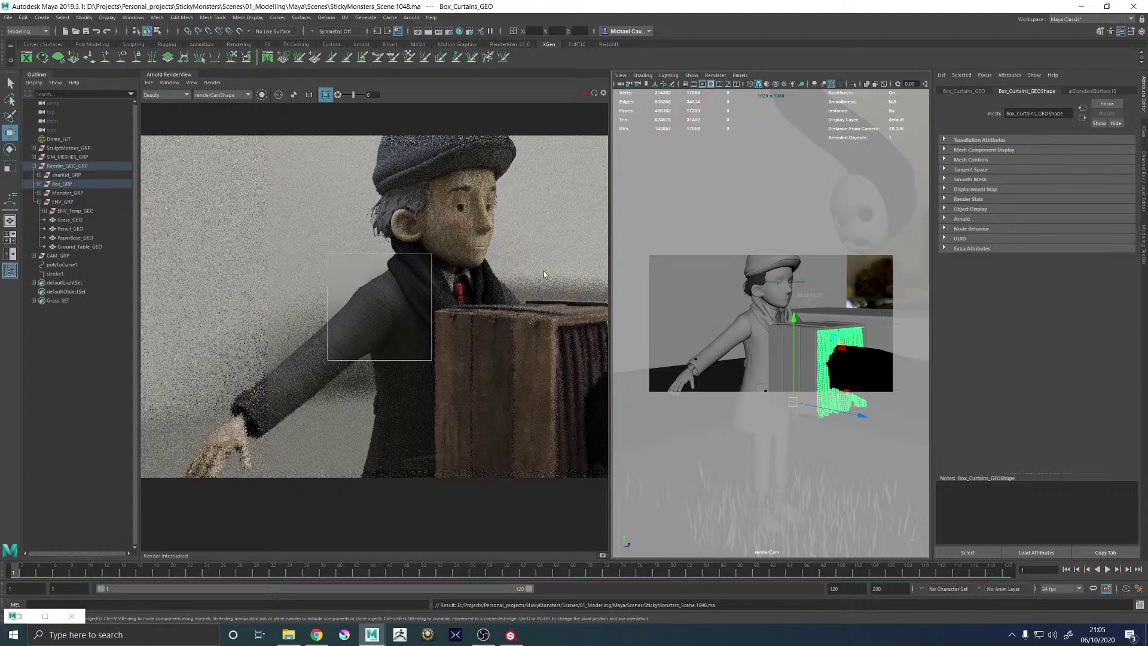
{"action": "scroll", "coordinate": [402, 240], "scroll_direction": "down", "scroll_amount": 2}
{"action": "scroll", "coordinate": [402, 239], "scroll_direction": "up", "scroll_amount": 2}
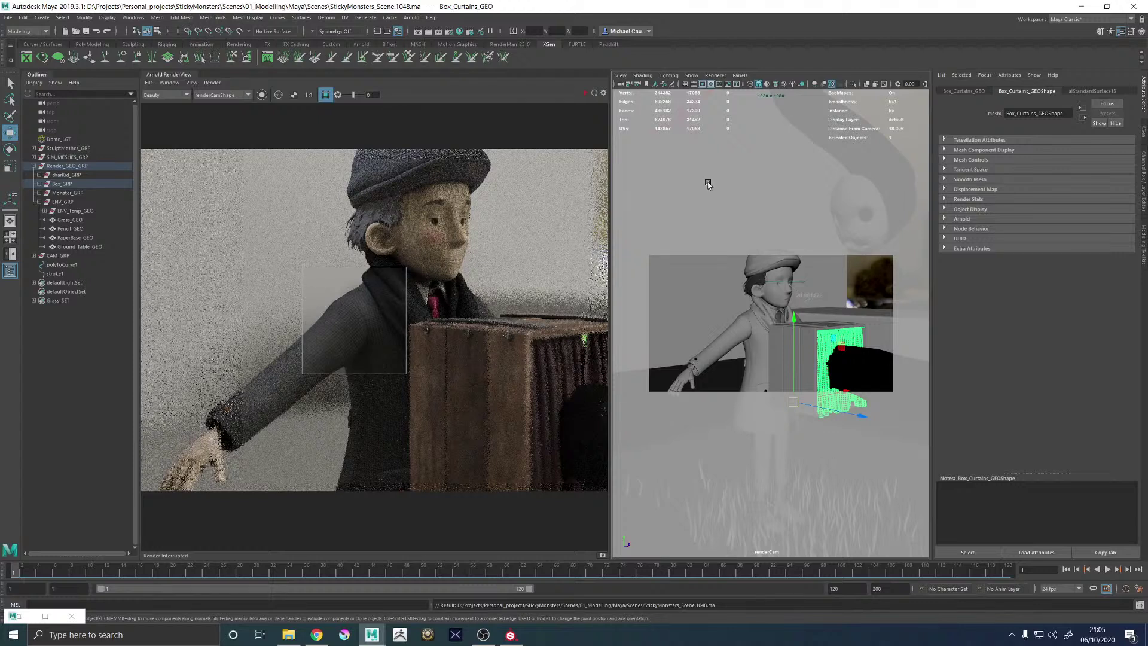
Switch to Substance Painter and examine the textured coat, scarf and hat from the front and sides
{"action": "left_click", "coordinate": [1081, 6]}
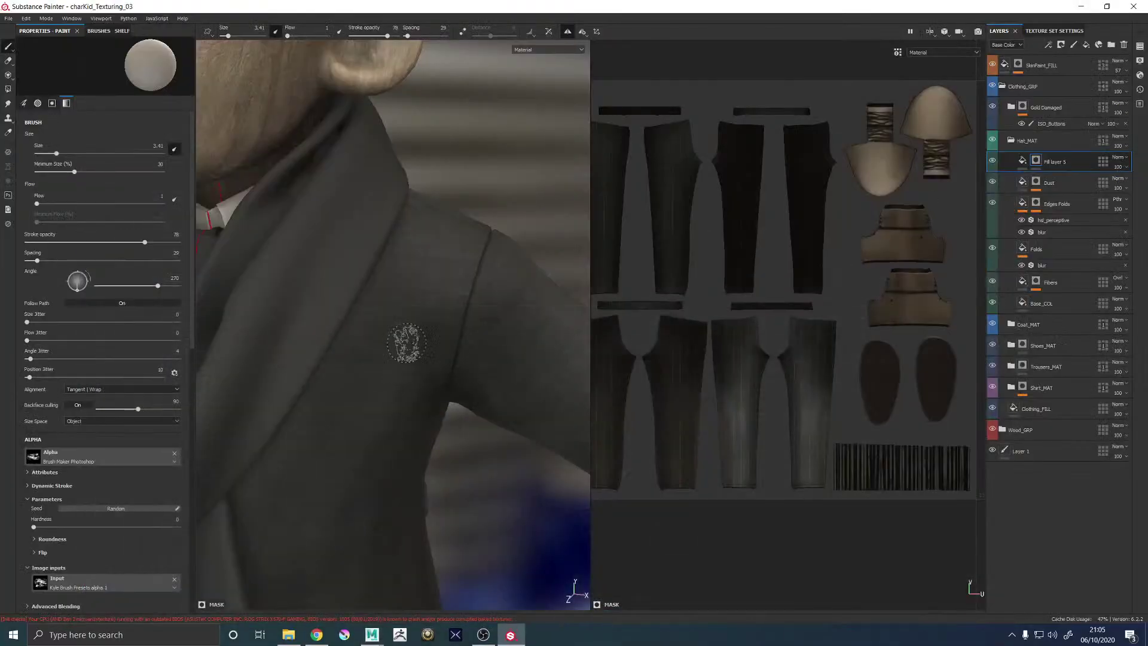
{"action": "scroll", "coordinate": [415, 288], "scroll_direction": "down", "scroll_amount": 8}
{"action": "left_click_drag", "start_coordinate": [305, 329], "coordinate": [369, 325], "text": "alt"}
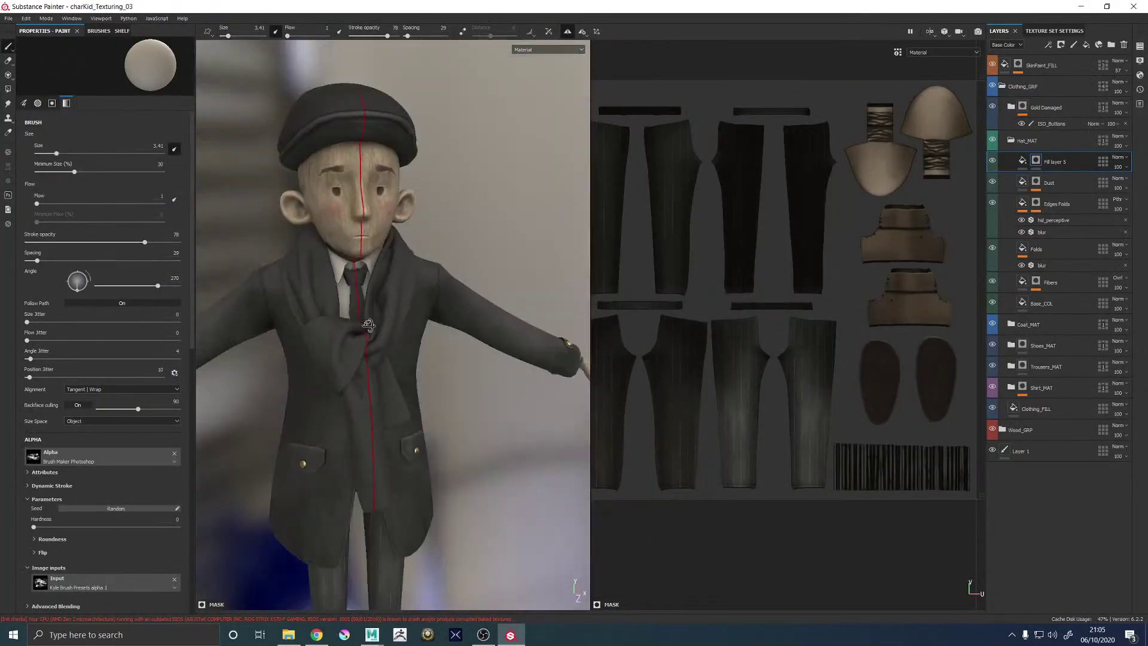
{"action": "right_click_drag", "start_coordinate": [369, 326], "coordinate": [276, 329], "text": "alt"}
{"action": "left_click_drag", "start_coordinate": [276, 330], "coordinate": [311, 289], "text": "alt"}
{"action": "right_click_drag", "start_coordinate": [311, 290], "coordinate": [333, 335], "text": "alt"}
{"action": "middle_click_drag", "start_coordinate": [333, 336], "coordinate": [508, 386], "text": "alt"}
{"action": "left_click_drag", "start_coordinate": [508, 385], "coordinate": [339, 365], "text": "alt"}
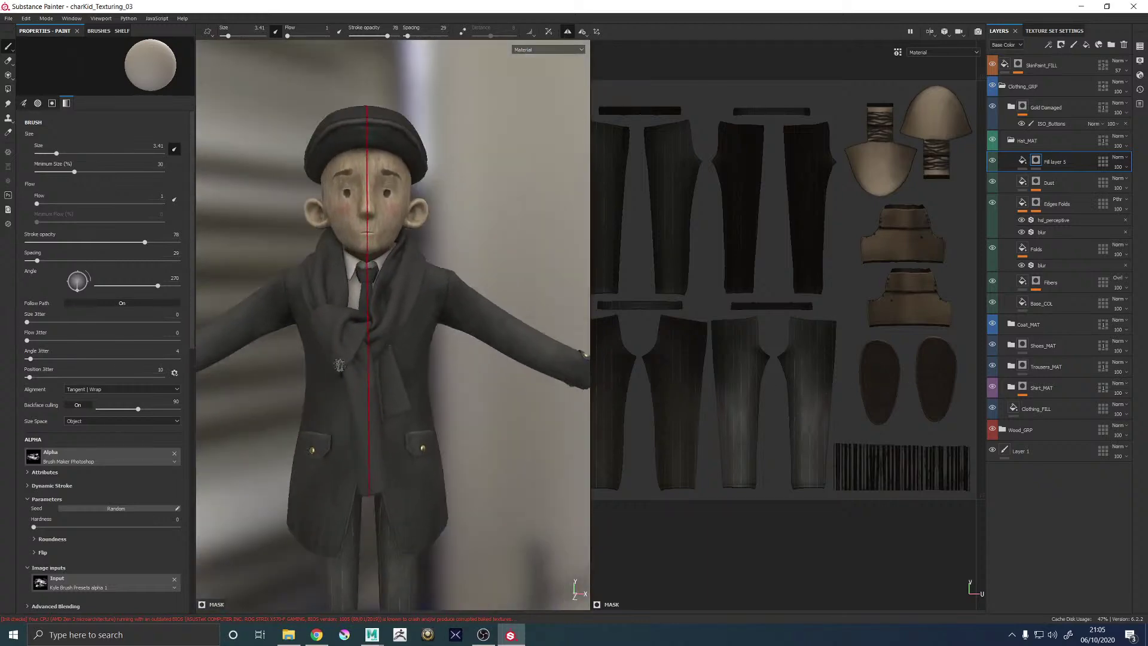
{"action": "middle_click_drag", "start_coordinate": [339, 365], "coordinate": [354, 339], "text": "alt"}
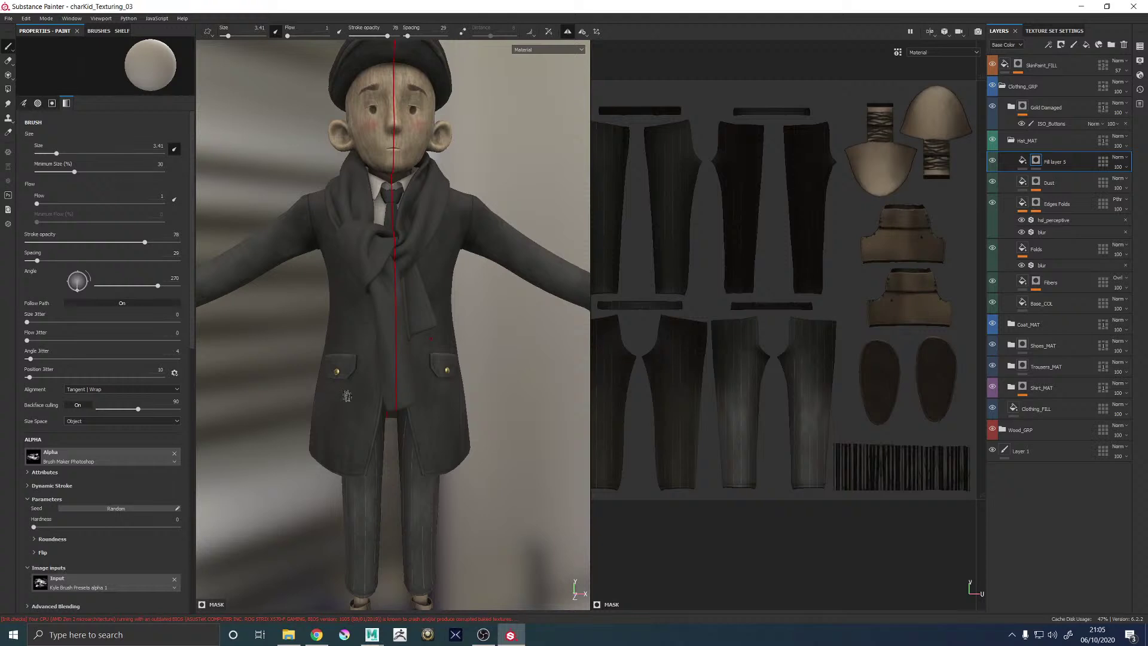
{"action": "left_click_drag", "start_coordinate": [347, 396], "coordinate": [365, 392], "text": "alt"}
{"action": "scroll", "coordinate": [364, 391], "scroll_direction": "up", "scroll_amount": 5}
{"action": "middle_click_drag", "start_coordinate": [365, 391], "coordinate": [402, 372], "text": "alt"}
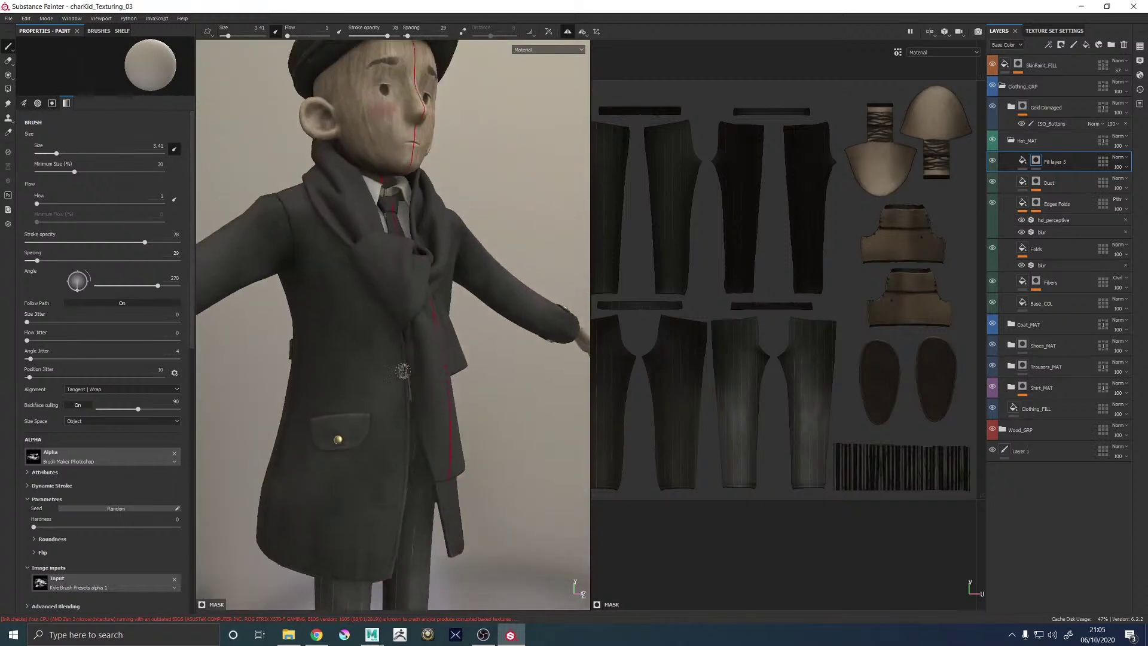
{"action": "scroll", "coordinate": [402, 371], "scroll_direction": "down", "scroll_amount": 5}
{"action": "left_click_drag", "start_coordinate": [402, 371], "coordinate": [413, 359], "text": "alt"}
Paint subtle wear along the hat's brim and rim on the black mask of Fill layer 5
{"action": "right_click_drag", "start_coordinate": [413, 359], "coordinate": [843, 604], "text": "alt"}
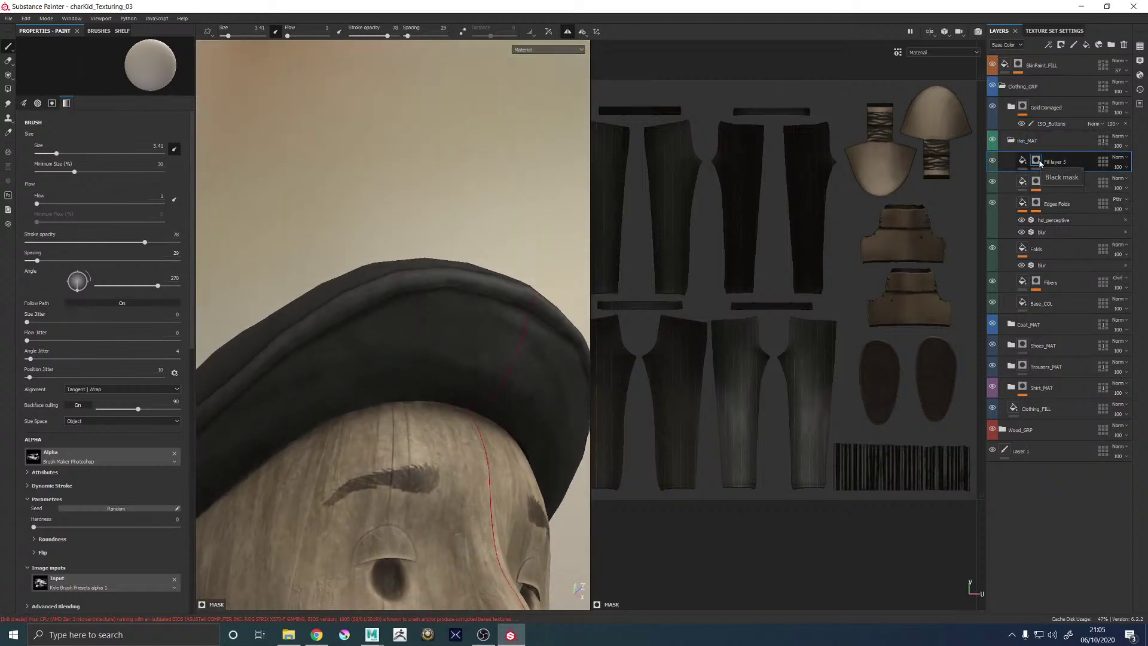
{"action": "left_click_drag", "start_coordinate": [460, 341], "coordinate": [474, 372], "text": "alt"}
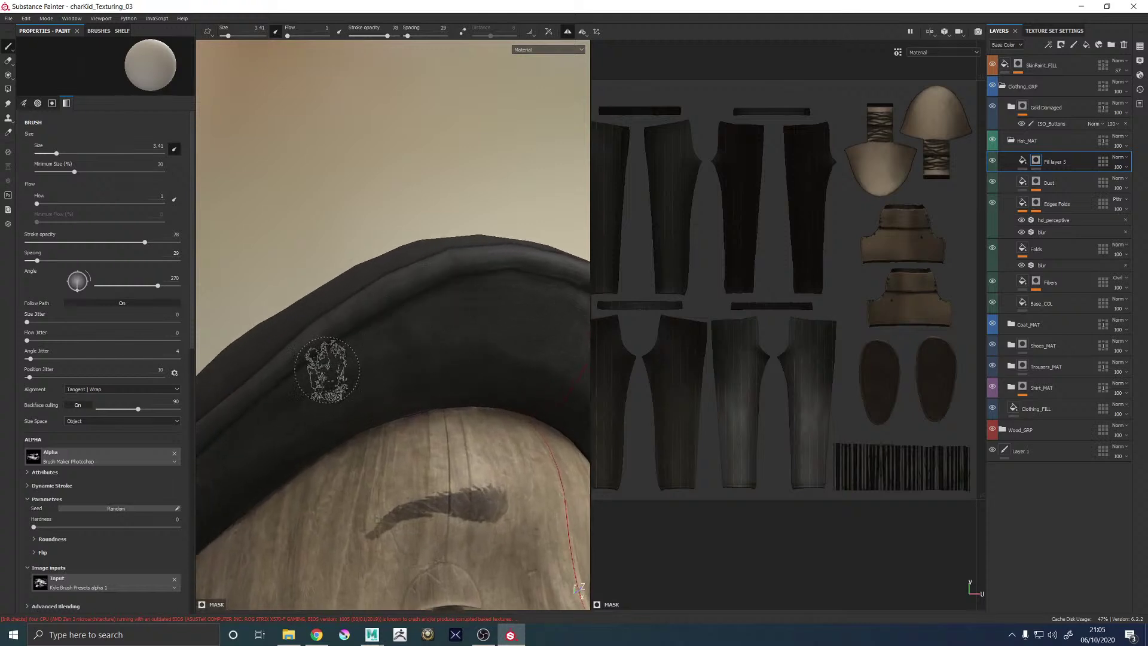
{"action": "mouse_move", "coordinate": [509, 290]}
{"action": "left_mouse_down", "text": "alt"}
{"action": "mouse_move", "coordinate": [533, 251]}
{"action": "mouse_move", "coordinate": [367, 333]}
{"action": "mouse_move", "coordinate": [333, 417]}
{"action": "left_mouse_up", "text": "alt"}
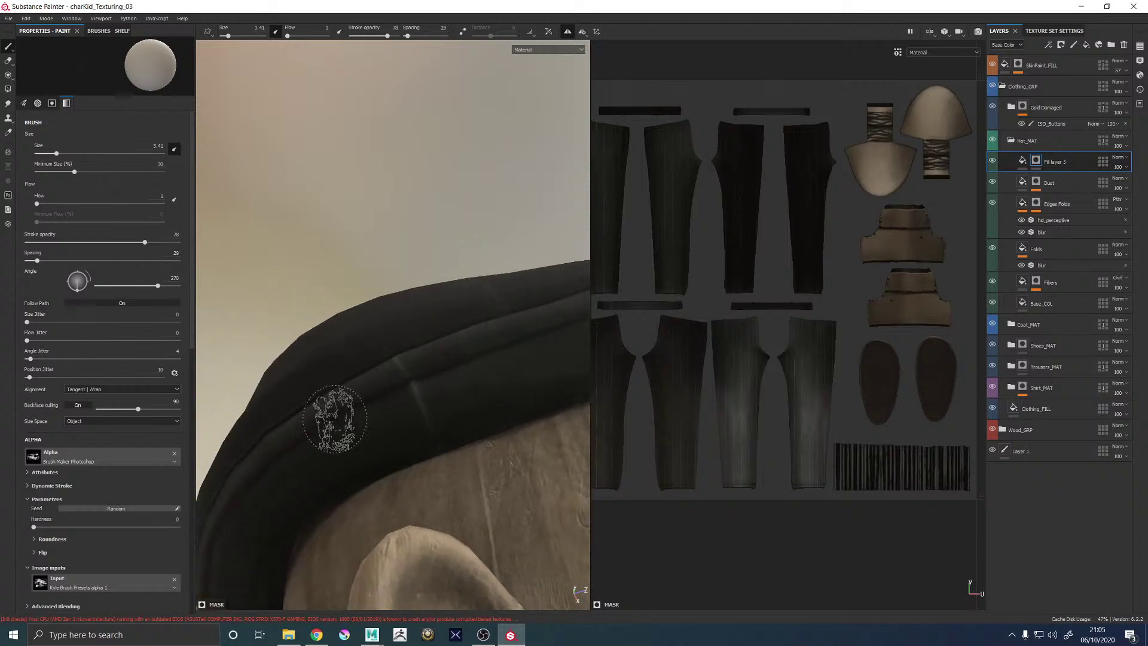
{"action": "mouse_move", "coordinate": [277, 449]}
{"action": "left_mouse_down", "text": "alt"}
{"action": "mouse_move", "coordinate": [397, 339]}
{"action": "mouse_move", "coordinate": [403, 298]}
{"action": "mouse_move", "coordinate": [332, 402]}
{"action": "left_mouse_up", "text": "alt"}
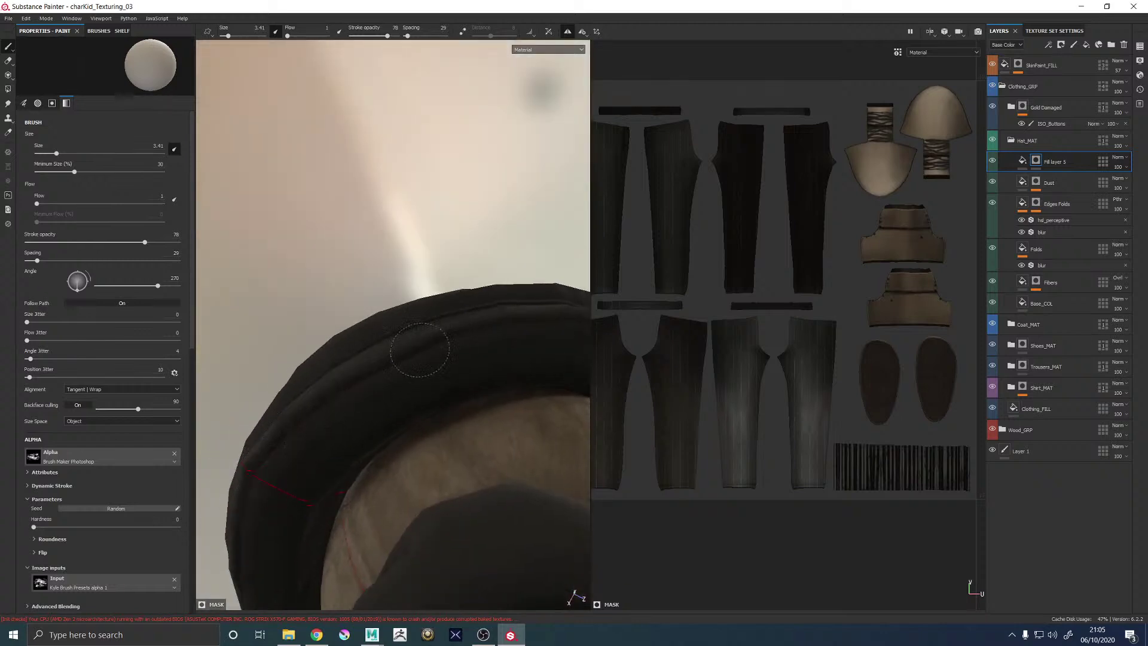
{"action": "mouse_move", "coordinate": [512, 328]}
{"action": "left_mouse_down", "text": "alt"}
{"action": "mouse_move", "coordinate": [410, 379]}
{"action": "mouse_move", "coordinate": [295, 397]}
{"action": "left_mouse_up", "text": "alt"}
{"action": "mouse_move", "coordinate": [410, 384]}
{"action": "left_mouse_down", "text": "alt"}
{"action": "mouse_move", "coordinate": [479, 402]}
{"action": "mouse_move", "coordinate": [448, 428]}
{"action": "mouse_move", "coordinate": [412, 428]}
{"action": "mouse_move", "coordinate": [610, 410]}
{"action": "left_mouse_up", "text": "alt"}
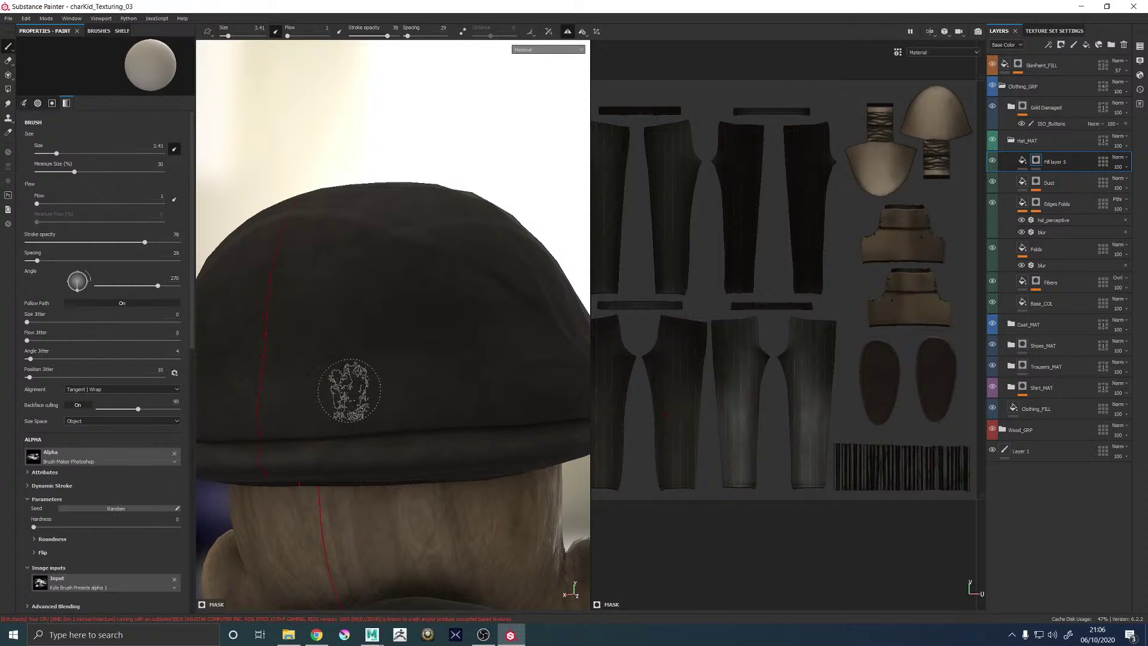
Extend the painted wear over the back of the hat on the Fill layer 5 mask
{"action": "mouse_move", "coordinate": [347, 385]}
{"action": "left_mouse_down", "text": "alt"}
{"action": "mouse_move", "coordinate": [416, 372]}
{"action": "mouse_move", "coordinate": [397, 375]}
{"action": "left_mouse_up", "text": "alt"}
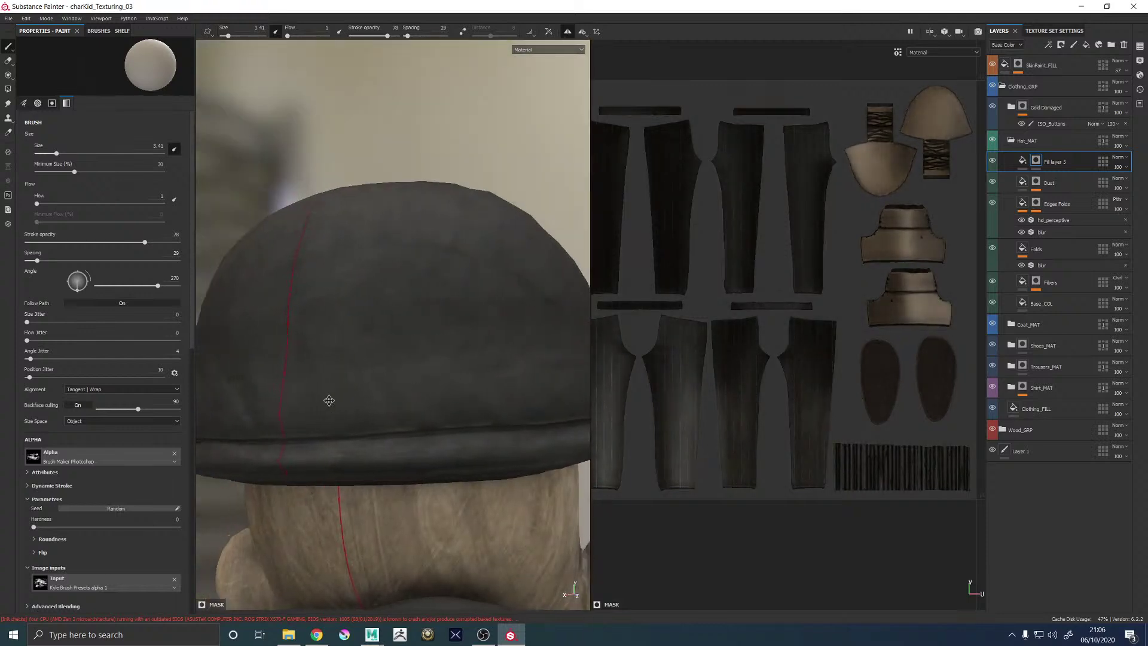
{"action": "left_click_drag", "start_coordinate": [333, 402], "coordinate": [328, 384], "text": "alt"}
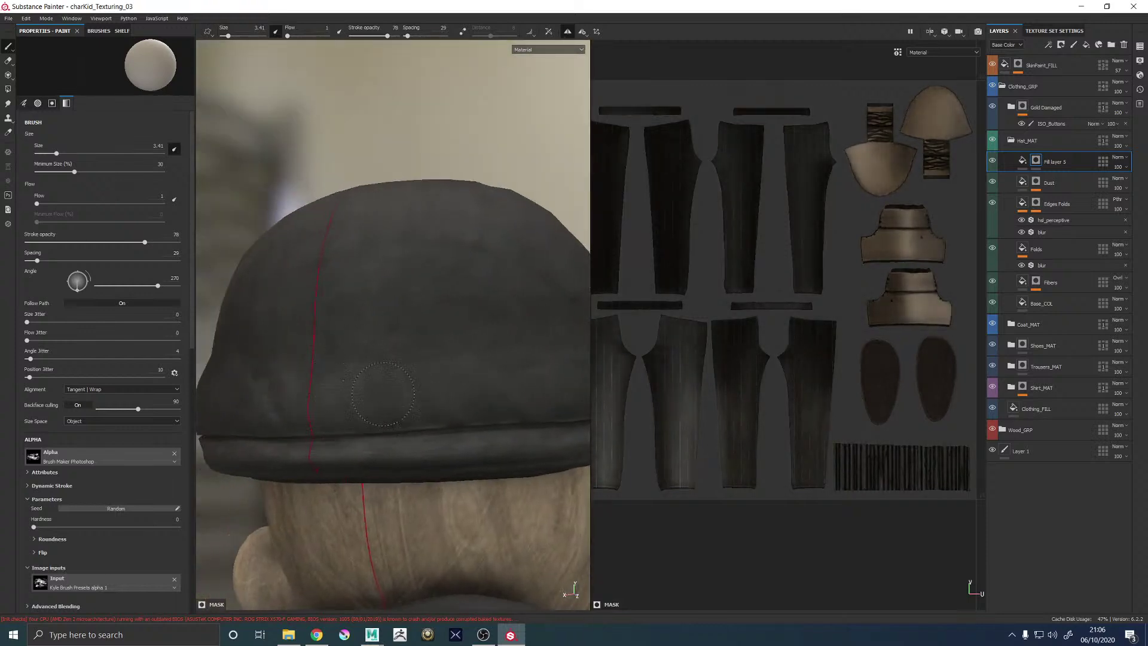
{"action": "mouse_move", "coordinate": [472, 404]}
{"action": "left_mouse_down", "text": "alt"}
{"action": "mouse_move", "coordinate": [448, 385]}
{"action": "mouse_move", "coordinate": [409, 388]}
{"action": "left_mouse_up", "text": "alt"}
{"action": "mouse_move", "coordinate": [489, 422]}
{"action": "left_mouse_down", "text": "alt"}
{"action": "mouse_move", "coordinate": [456, 405]}
{"action": "mouse_move", "coordinate": [484, 379]}
{"action": "left_mouse_up", "text": "alt"}
{"action": "mouse_move", "coordinate": [402, 384]}
{"action": "left_mouse_down", "text": "alt"}
{"action": "mouse_move", "coordinate": [533, 397]}
{"action": "mouse_move", "coordinate": [377, 389]}
{"action": "left_mouse_up", "text": "alt"}
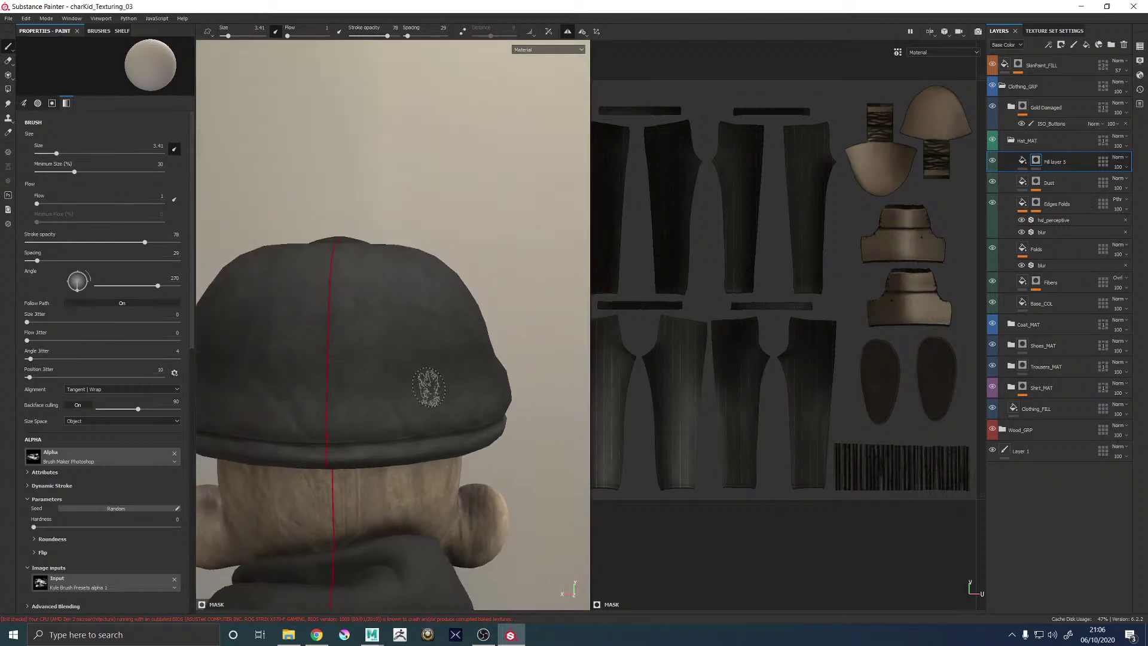
{"action": "left_click_drag", "start_coordinate": [403, 375], "coordinate": [257, 300], "text": "alt"}
{"action": "left_click_drag", "start_coordinate": [403, 356], "coordinate": [353, 354], "text": "alt"}
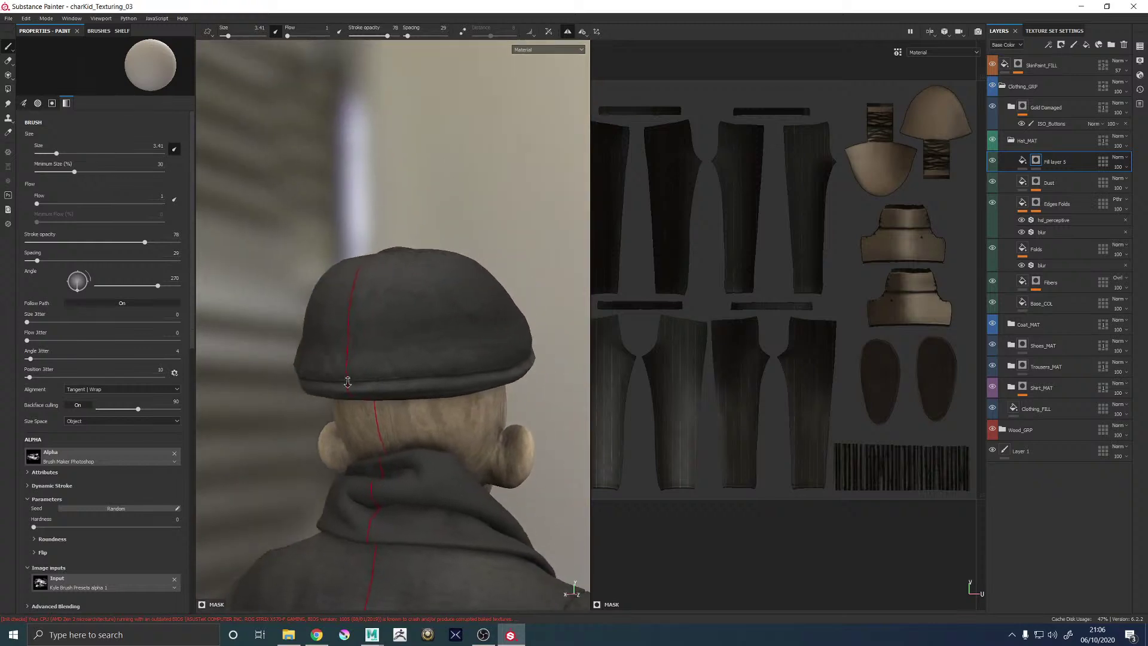
{"action": "scroll", "coordinate": [366, 351], "scroll_direction": "up", "scroll_amount": 3}
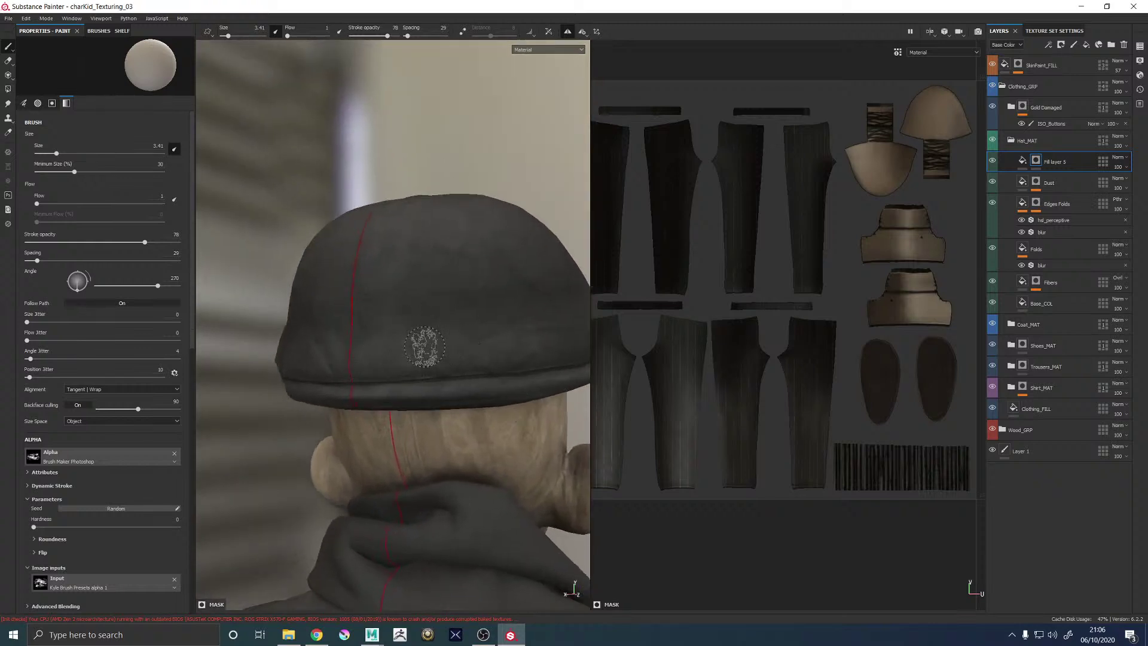
Invert the mask brush to black and paint out some wear above the hat's rear rim, restoring white at the end
{"action": "key", "text": "x"}
{"action": "left_click_drag", "start_coordinate": [364, 341], "coordinate": [380, 351]}
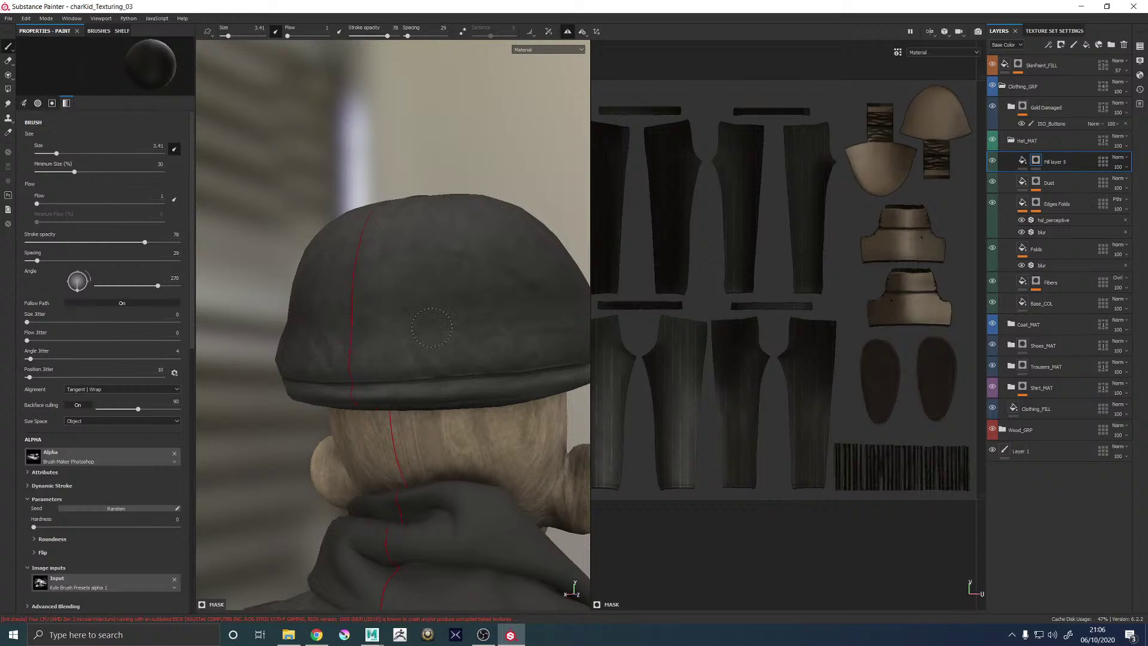
{"action": "key", "text": "x"}
Enlarge the brush to 5.03 and paint wear around the side of the hat above its rim
{"action": "middle_click_drag", "start_coordinate": [482, 337], "coordinate": [432, 341], "text": "alt"}
{"action": "left_click_drag", "start_coordinate": [463, 338], "coordinate": [401, 353], "text": "alt"}
{"action": "middle_click_drag", "start_coordinate": [401, 353], "coordinate": [346, 362], "text": "alt"}
{"action": "mouse_move", "coordinate": [487, 333]}
{"action": "left_mouse_down", "text": "alt"}
{"action": "mouse_move", "coordinate": [410, 333]}
{"action": "mouse_move", "coordinate": [418, 396]}
{"action": "mouse_move", "coordinate": [471, 374]}
{"action": "left_mouse_up", "text": "alt"}
{"action": "mouse_move", "coordinate": [471, 375]}
{"action": "right_mouse_down", "text": "alt"}
{"action": "mouse_move", "coordinate": [474, 325]}
{"action": "mouse_move", "coordinate": [468, 336]}
{"action": "right_mouse_up", "text": "alt"}
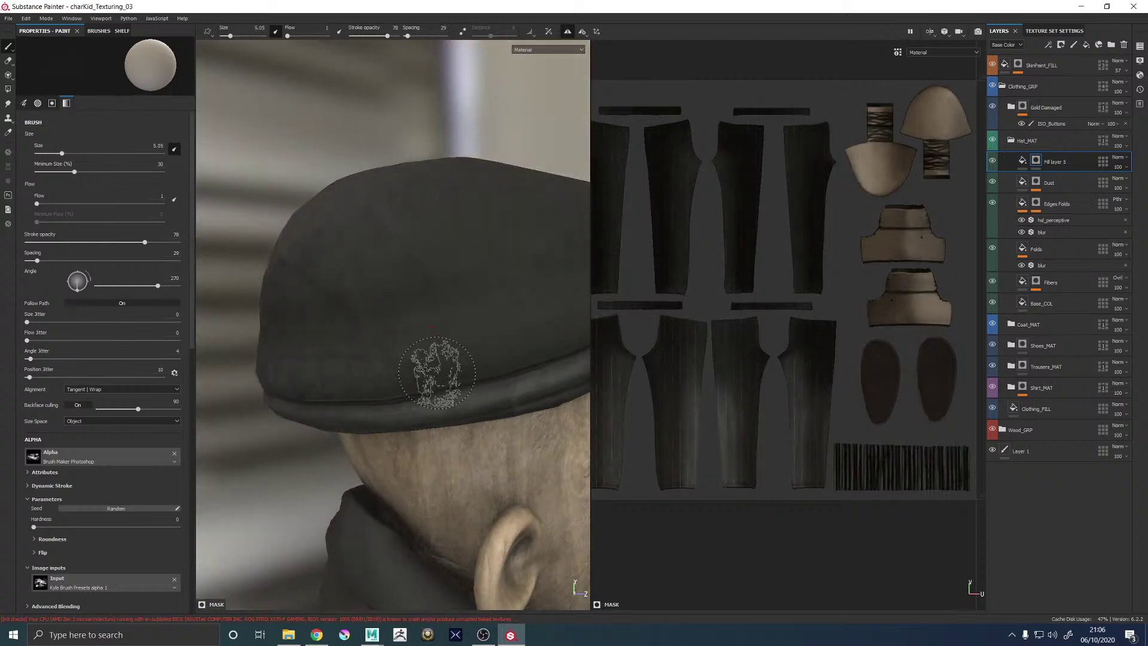
{"action": "left_click_drag", "start_coordinate": [515, 338], "coordinate": [438, 367], "text": "alt"}
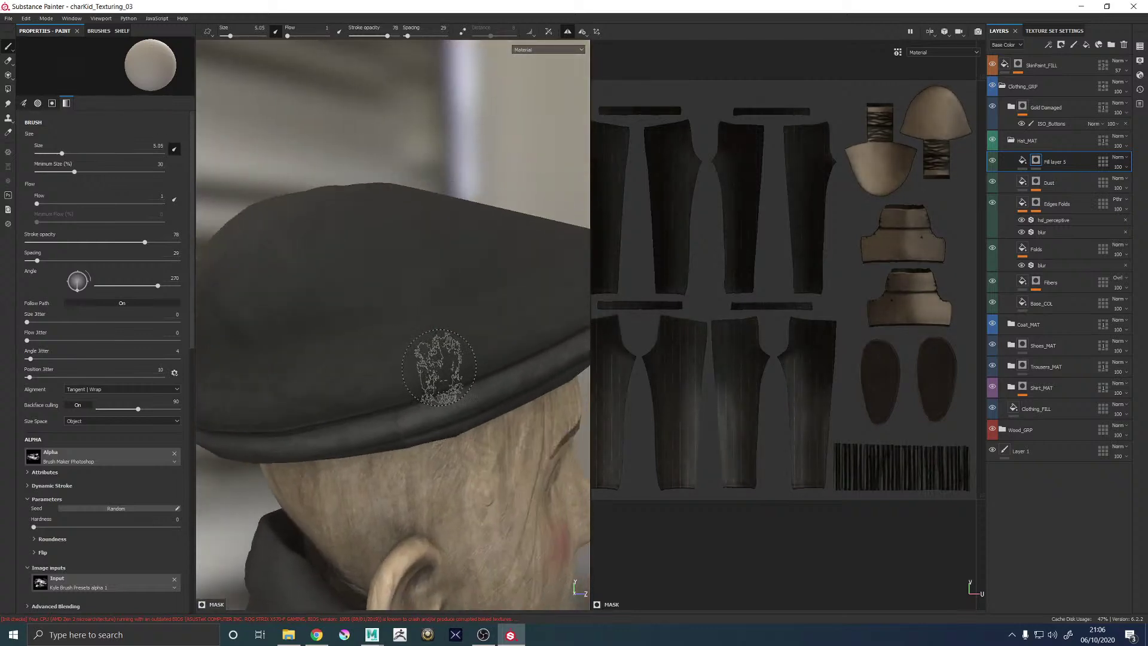
{"action": "mouse_move", "coordinate": [546, 302]}
{"action": "left_mouse_down", "text": "alt"}
{"action": "mouse_move", "coordinate": [402, 397]}
{"action": "mouse_move", "coordinate": [431, 396]}
{"action": "left_mouse_up", "text": "alt"}
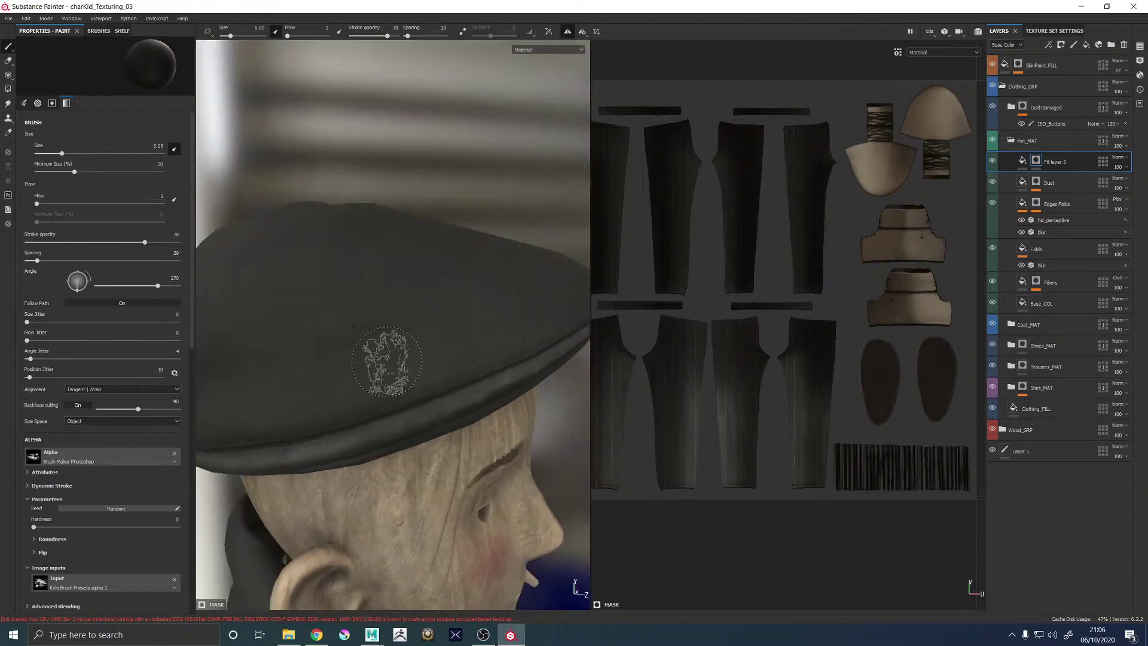
Enlarge the black mask brush to 8.11 and soften the wear across the hat's crown and side
{"action": "mouse_move", "coordinate": [422, 323]}
{"action": "left_mouse_down", "text": "alt"}
{"action": "mouse_move", "coordinate": [546, 320]}
{"action": "mouse_move", "coordinate": [414, 321]}
{"action": "mouse_move", "coordinate": [510, 397]}
{"action": "left_mouse_up", "text": "alt"}
{"action": "right_click_drag", "start_coordinate": [510, 397], "coordinate": [532, 407], "text": "alt"}
{"action": "middle_click_drag", "start_coordinate": [419, 364], "coordinate": [393, 454], "text": "alt"}
{"action": "right_click_drag", "start_coordinate": [453, 332], "coordinate": [420, 336], "text": "alt"}
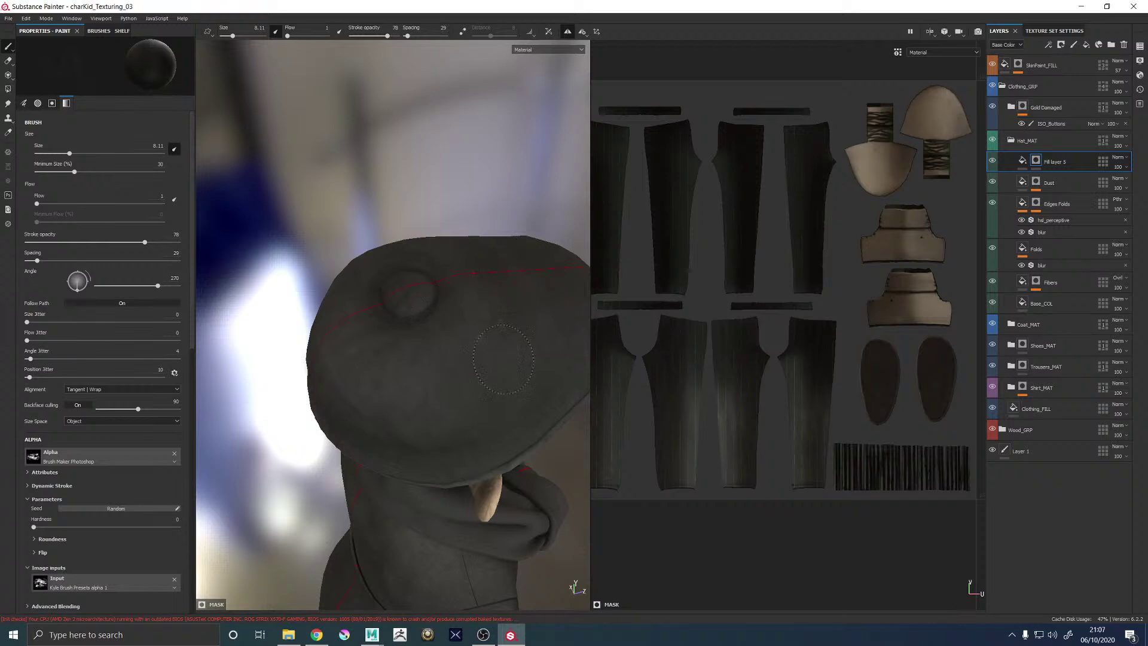
{"action": "left_click_drag", "start_coordinate": [504, 295], "coordinate": [474, 302], "text": "alt"}
{"action": "middle_click_drag", "start_coordinate": [476, 303], "coordinate": [443, 282], "text": "alt"}
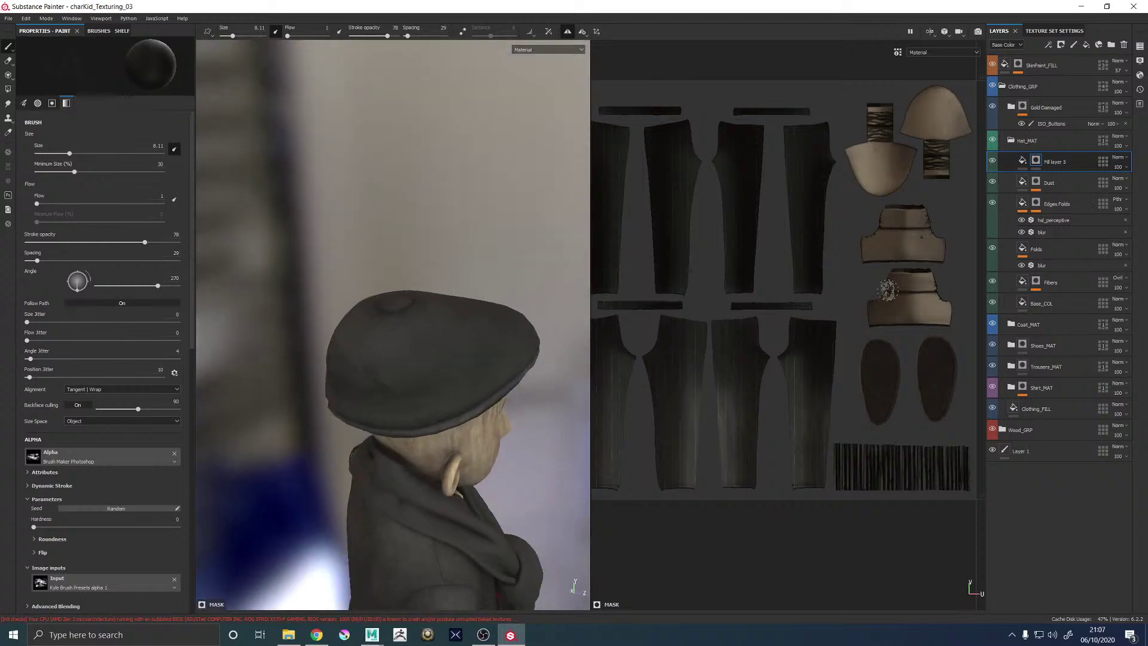
Compare the hat with Fill layer 5 hidden and shown while rotating the environment lighting
{"action": "left_click", "coordinate": [992, 161]}
{"action": "left_click", "coordinate": [992, 162]}
{"action": "left_click_drag", "start_coordinate": [538, 251], "coordinate": [386, 239], "text": "alt"}
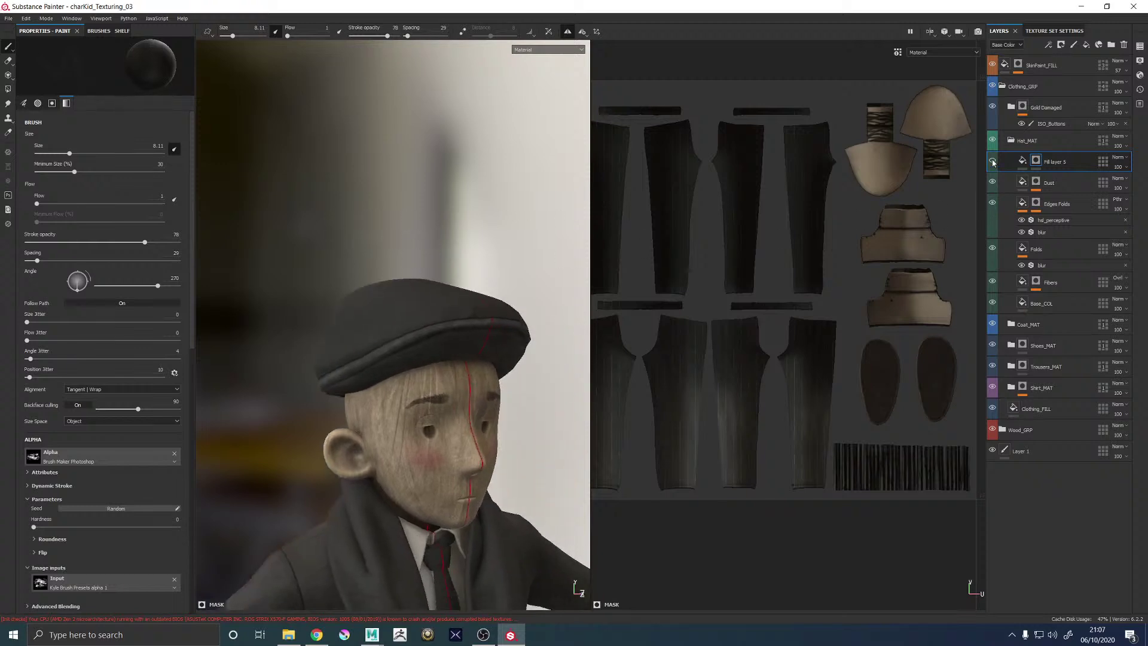
{"action": "right_click_drag", "start_coordinate": [367, 245], "coordinate": [399, 251], "text": "shift"}
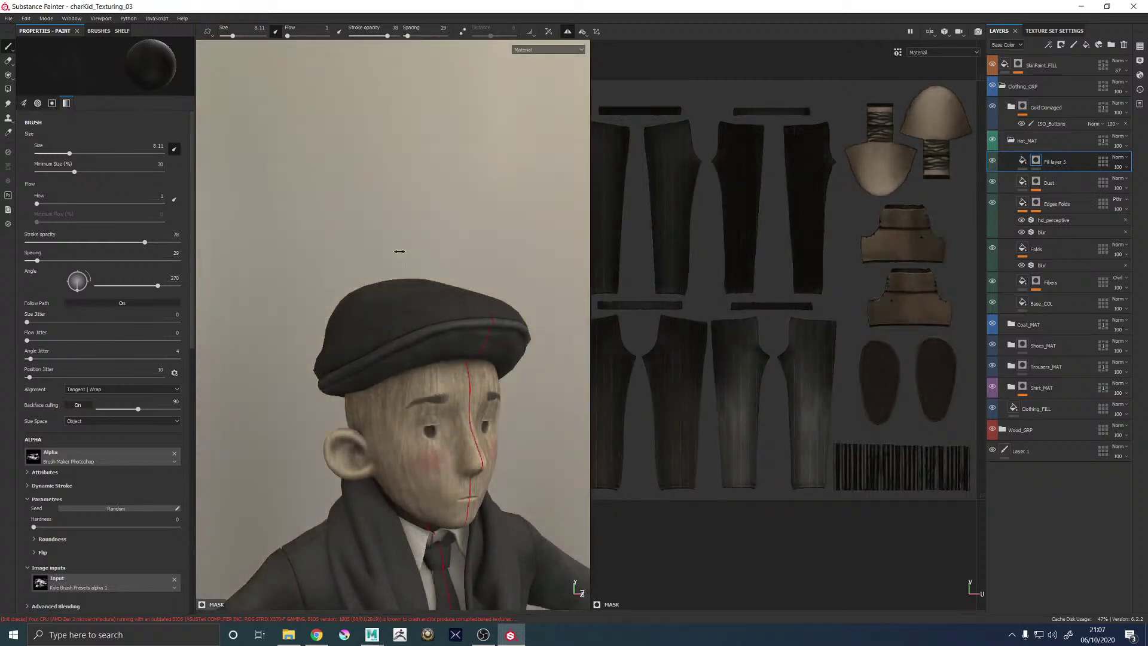
{"action": "left_click", "coordinate": [993, 161]}
Examine the whole character's clothing from hat to shoes, including the trousers and coat
{"action": "left_click_drag", "start_coordinate": [411, 202], "coordinate": [507, 271], "text": "alt"}
{"action": "right_click_drag", "start_coordinate": [507, 271], "coordinate": [624, 366], "text": "alt"}
{"action": "mouse_move", "coordinate": [625, 365]}
{"action": "left_mouse_down", "text": "alt"}
{"action": "mouse_move", "coordinate": [774, 240]}
{"action": "mouse_move", "coordinate": [397, 320]}
{"action": "mouse_move", "coordinate": [321, 379]}
{"action": "mouse_move", "coordinate": [303, 346]}
{"action": "mouse_move", "coordinate": [487, 360]}
{"action": "mouse_move", "coordinate": [388, 403]}
{"action": "mouse_move", "coordinate": [377, 389]}
{"action": "mouse_move", "coordinate": [402, 333]}
{"action": "mouse_move", "coordinate": [431, 331]}
{"action": "mouse_move", "coordinate": [418, 346]}
{"action": "mouse_move", "coordinate": [346, 367]}
{"action": "mouse_move", "coordinate": [403, 387]}
{"action": "left_mouse_up", "text": "alt"}
{"action": "middle_click_drag", "start_coordinate": [403, 387], "coordinate": [406, 251], "text": "alt"}
{"action": "left_click_drag", "start_coordinate": [436, 367], "coordinate": [463, 353], "text": "alt"}
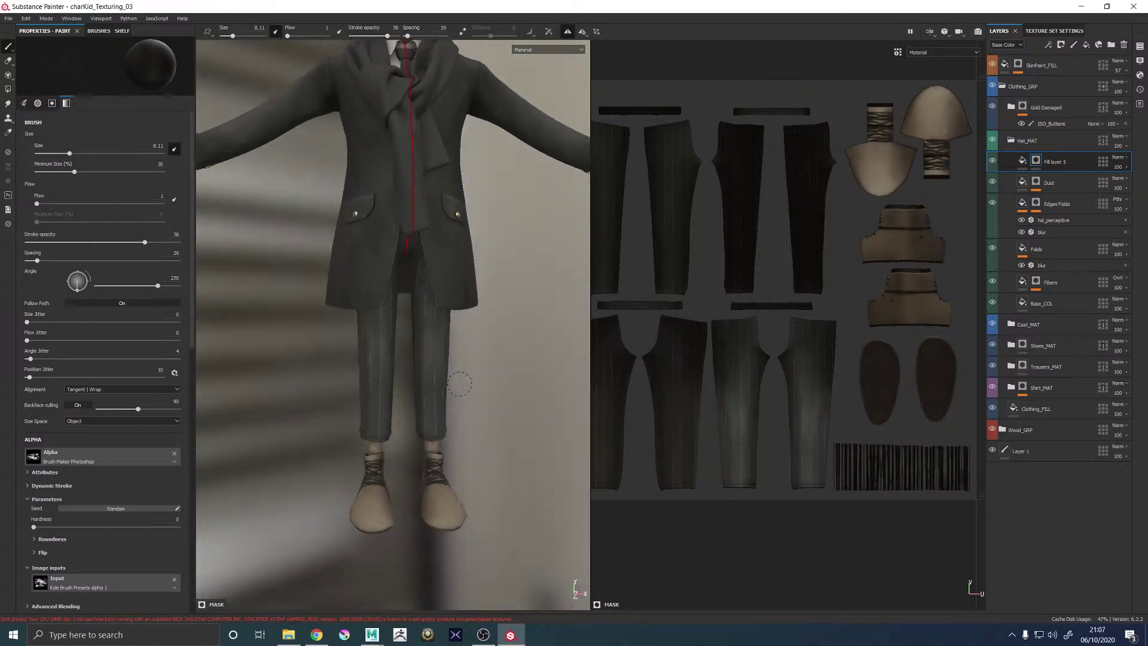
{"action": "right_click_drag", "start_coordinate": [460, 348], "coordinate": [622, 435], "text": "alt"}
{"action": "left_click_drag", "start_coordinate": [622, 436], "coordinate": [339, 382], "text": "alt"}
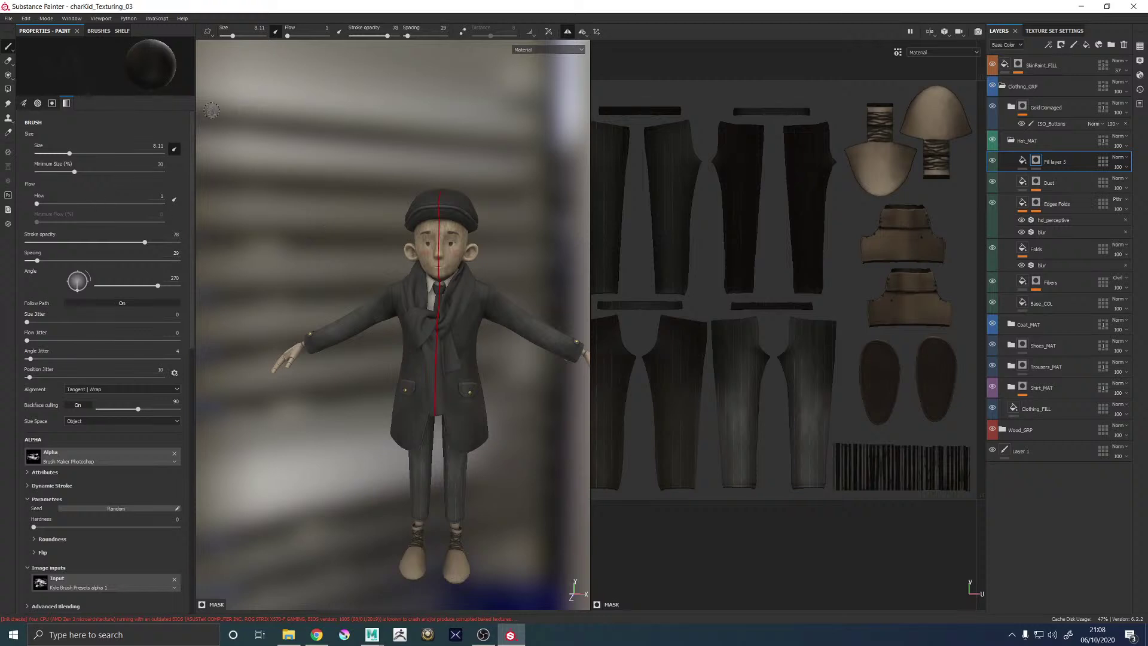
{"action": "middle_click_drag", "start_coordinate": [390, 254], "coordinate": [379, 225]}
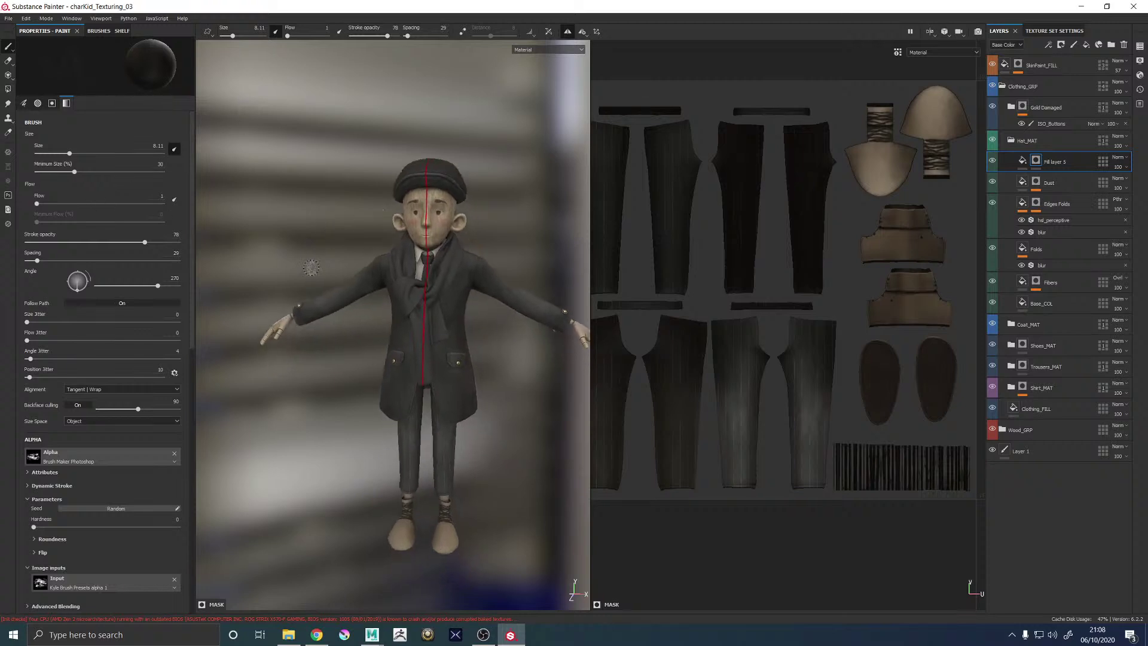
Save the project and export all its textures as 8-bit PNG with the StickyMonsters_Template
{"action": "key", "text": "ctrl+s"}
{"action": "left_click_drag", "start_coordinate": [299, 268], "coordinate": [366, 254], "text": "alt"}
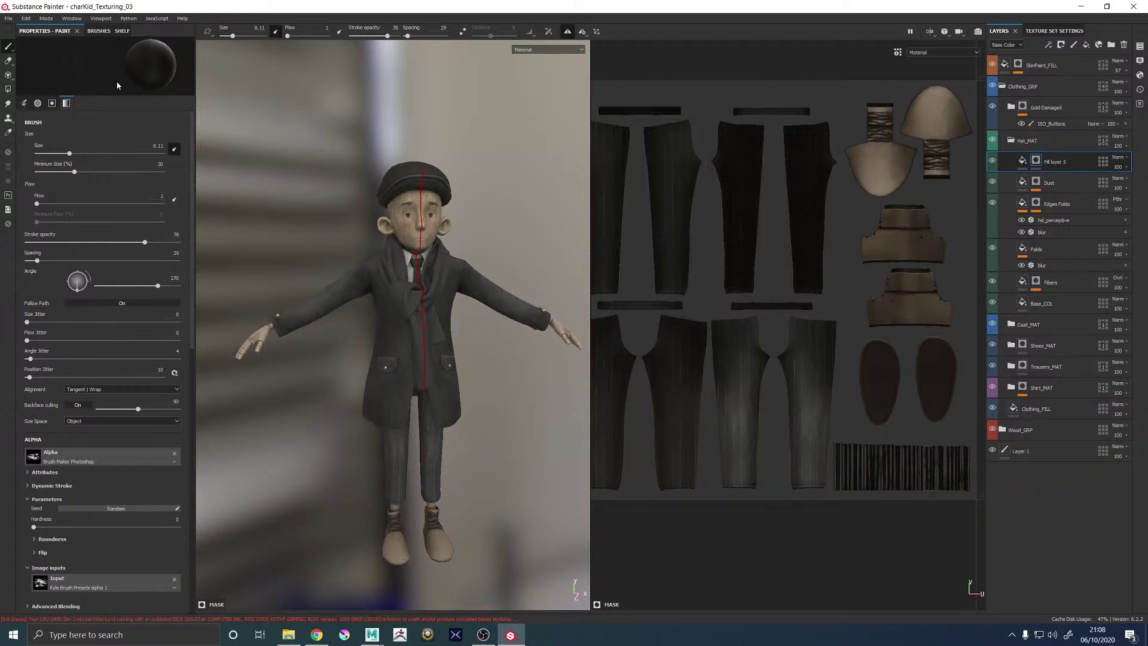
{"action": "left_click", "coordinate": [8, 18]}
{"action": "left_click", "coordinate": [32, 179]}
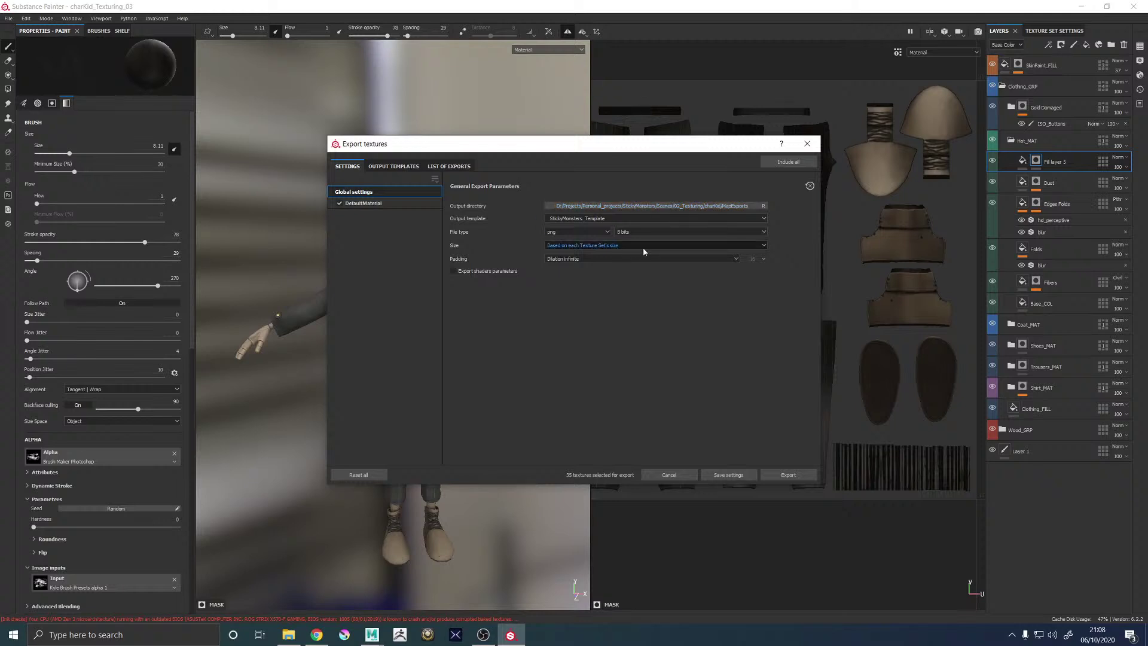
{"action": "left_click", "coordinate": [788, 475]}
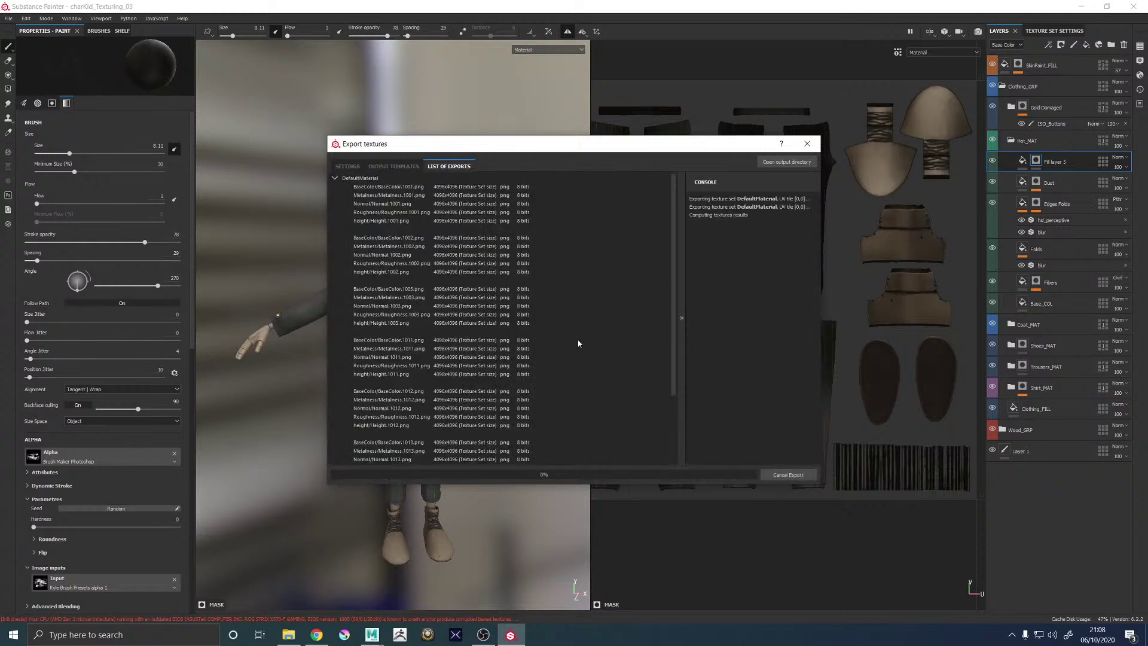
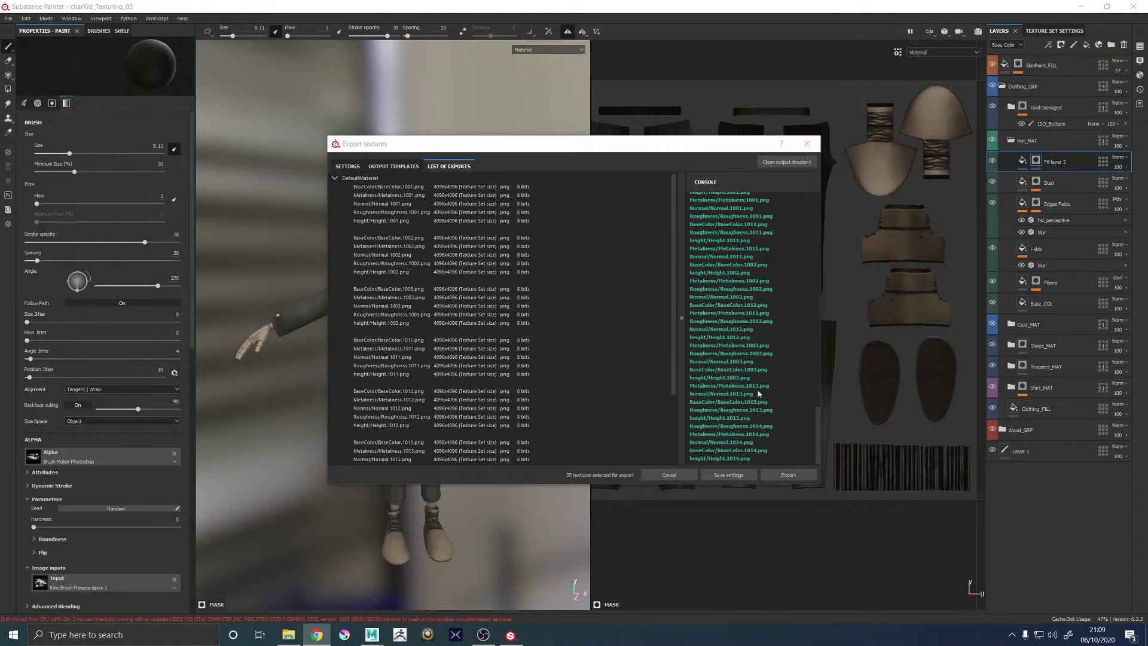
{"action": "left_click", "coordinate": [806, 143]}
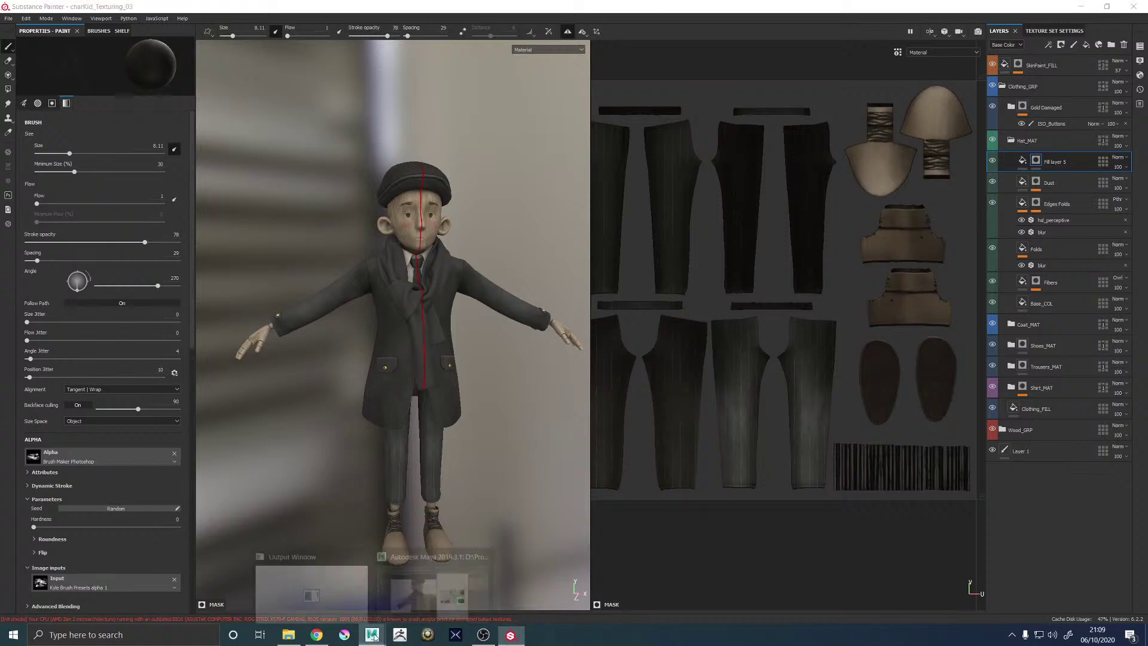
Switch to Maya, minimise the Hypershade and save the scene
{"action": "left_click", "coordinate": [413, 598]}
{"action": "left_click", "coordinate": [940, 78]}
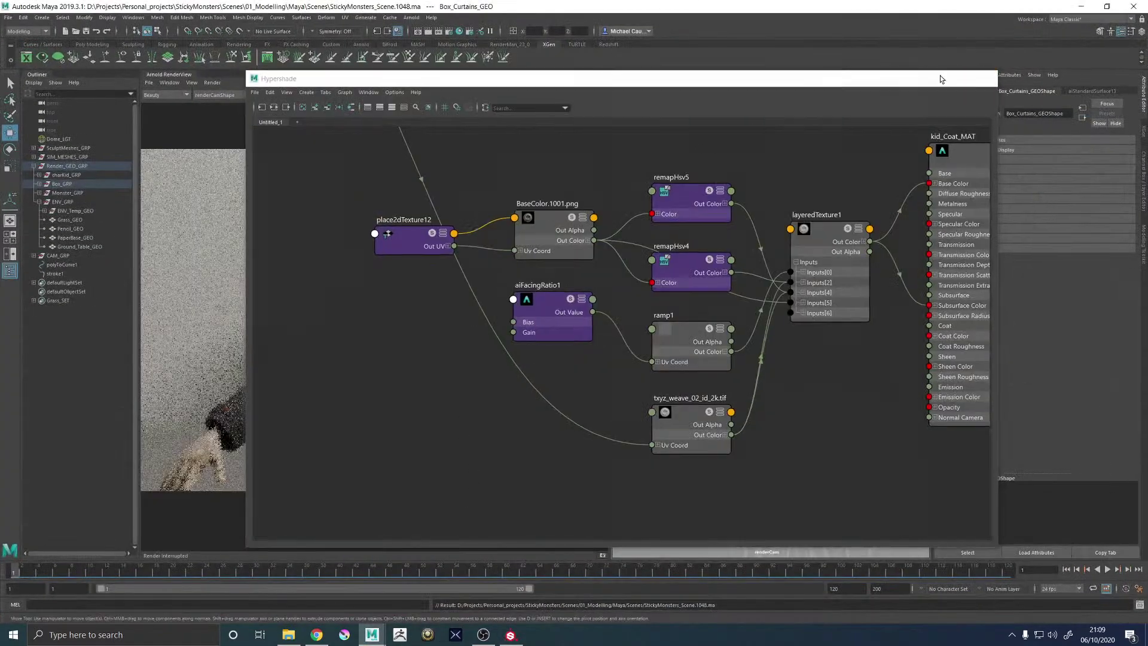
{"action": "left_click", "coordinate": [325, 94]}
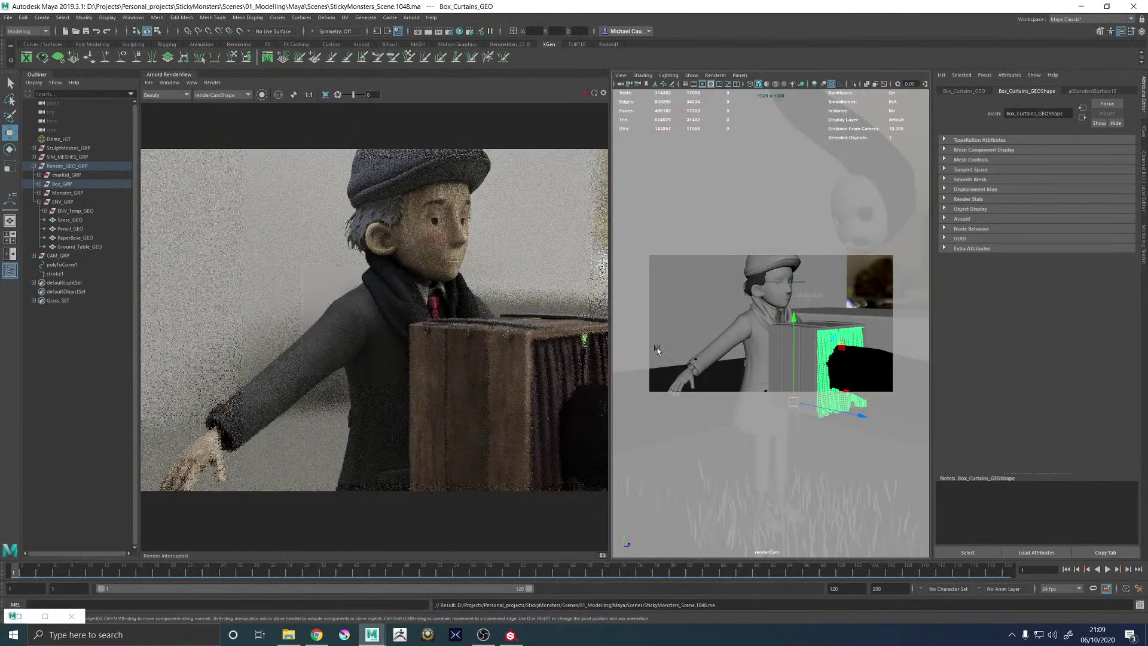
{"action": "right_click_drag", "start_coordinate": [811, 356], "coordinate": [751, 337], "text": "alt"}
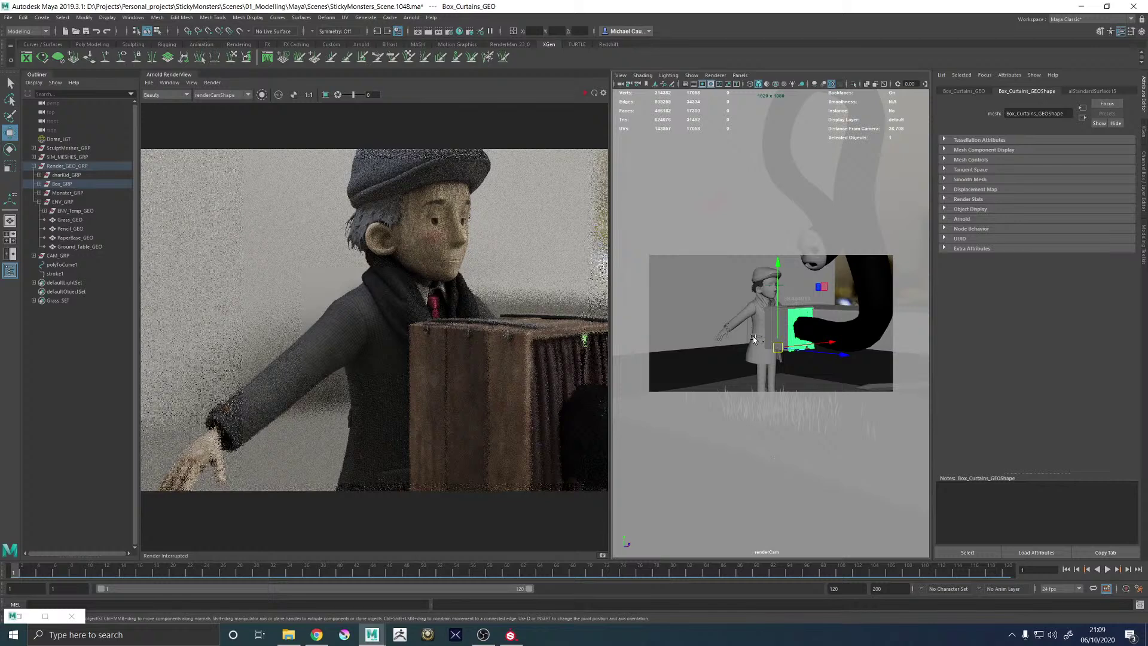
{"action": "key", "text": "ctrl+s"}
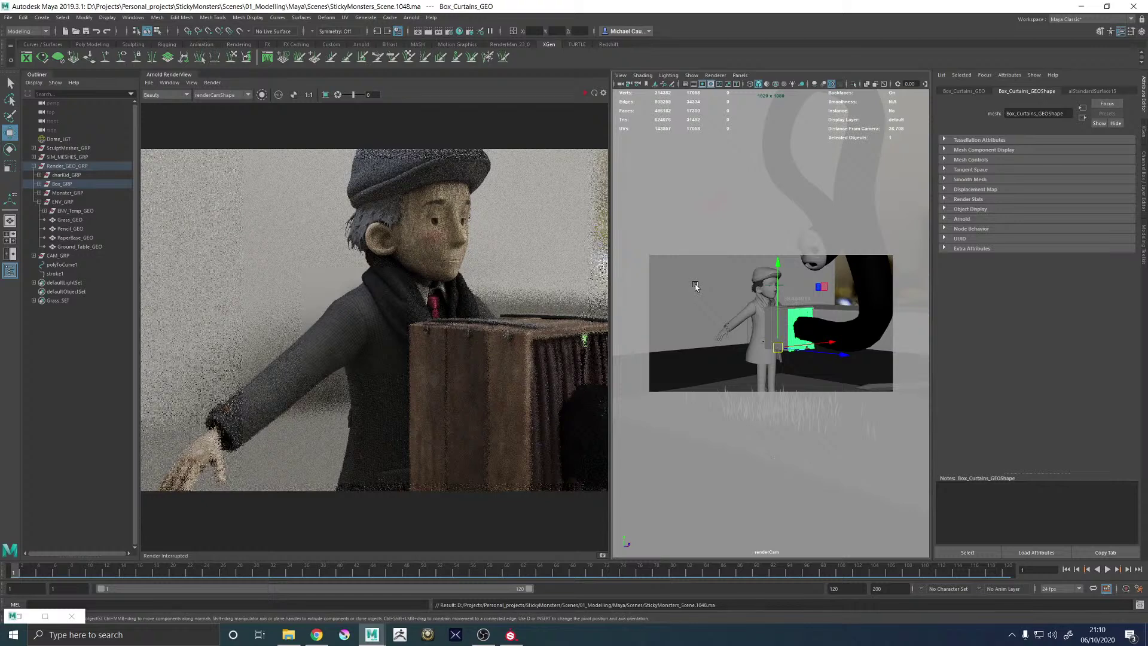
Examine the existing render of the boy's hat, coat and wooden box up close and as a whole
{"action": "scroll", "coordinate": [522, 341], "scroll_direction": "down", "scroll_amount": 1}
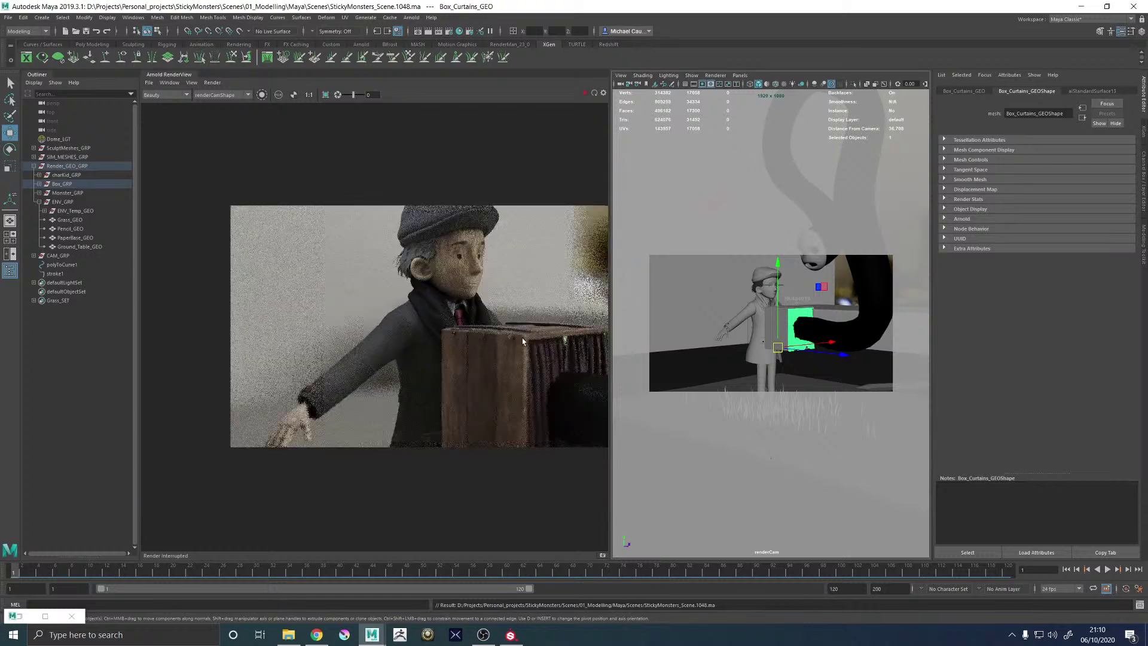
{"action": "scroll", "coordinate": [522, 341], "scroll_direction": "up", "scroll_amount": 2}
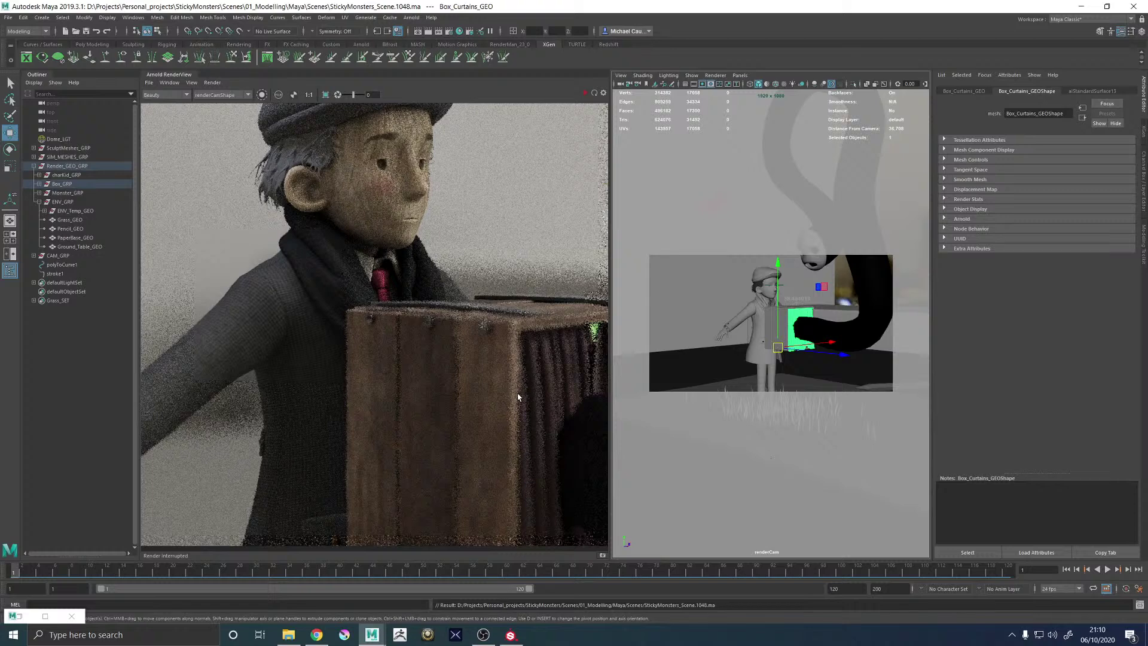
{"action": "scroll", "coordinate": [438, 401], "scroll_direction": "down", "scroll_amount": 2}
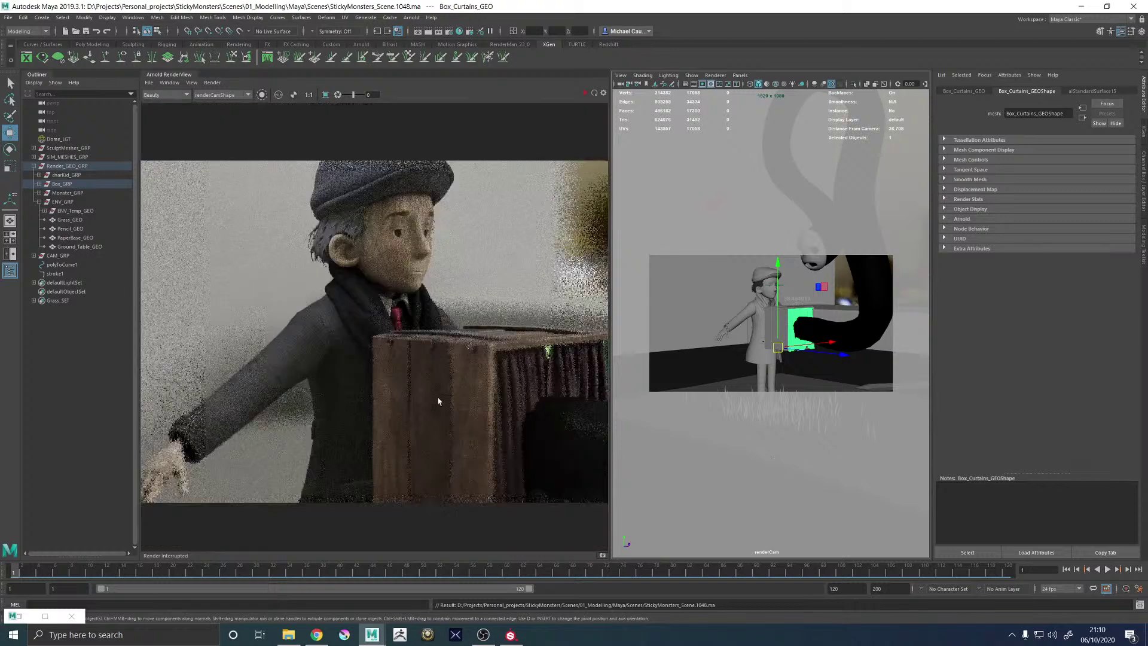
{"action": "scroll", "coordinate": [438, 401], "scroll_direction": "down", "scroll_amount": 2}
{"action": "scroll", "coordinate": [520, 395], "scroll_direction": "up", "scroll_amount": 2}
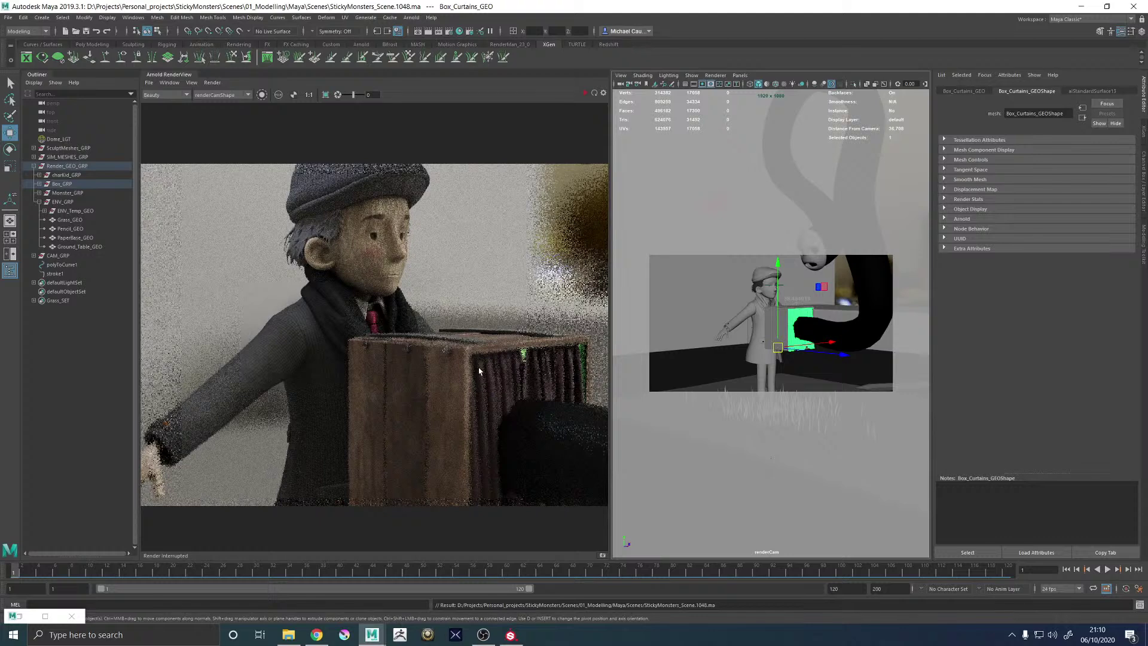
{"action": "left_click", "coordinate": [316, 634]}
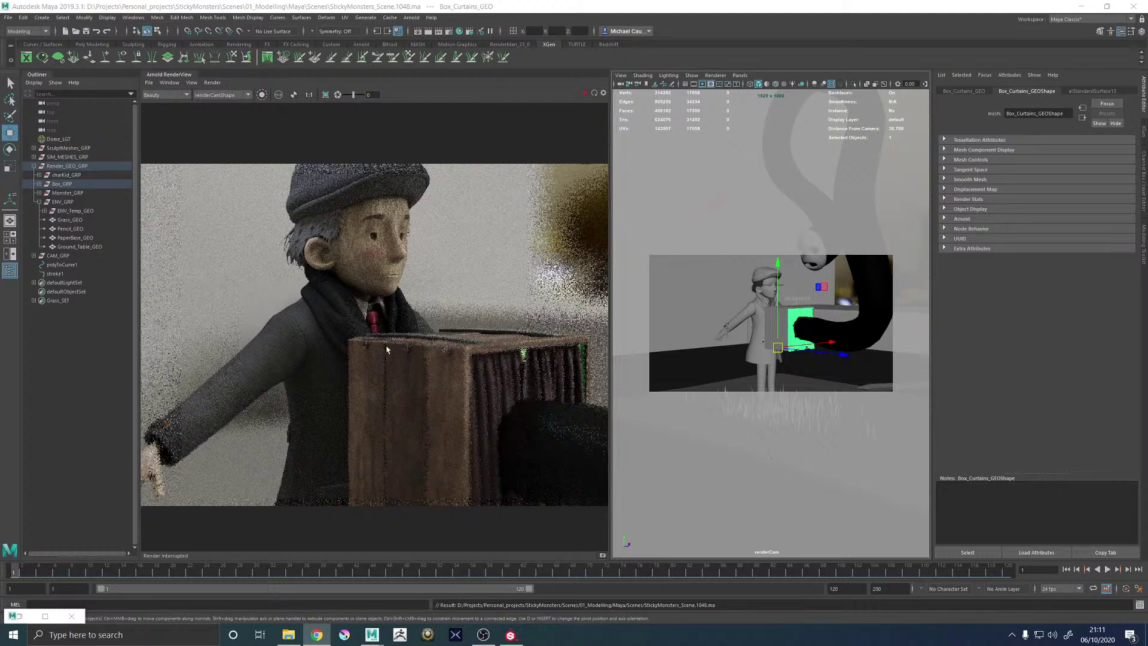
{"action": "scroll", "coordinate": [389, 350], "scroll_direction": "down", "scroll_amount": 1}
{"action": "scroll", "coordinate": [398, 345], "scroll_direction": "up", "scroll_amount": 1}
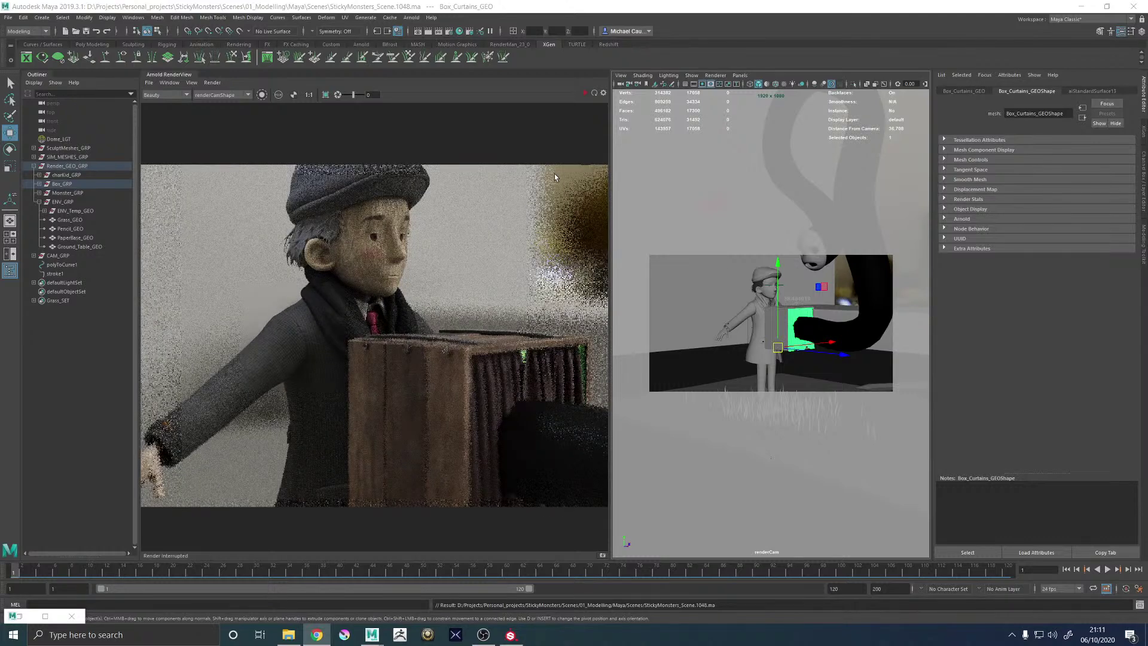
Update the Arnold TX files for the exported textures
{"action": "left_click", "coordinate": [412, 18]}
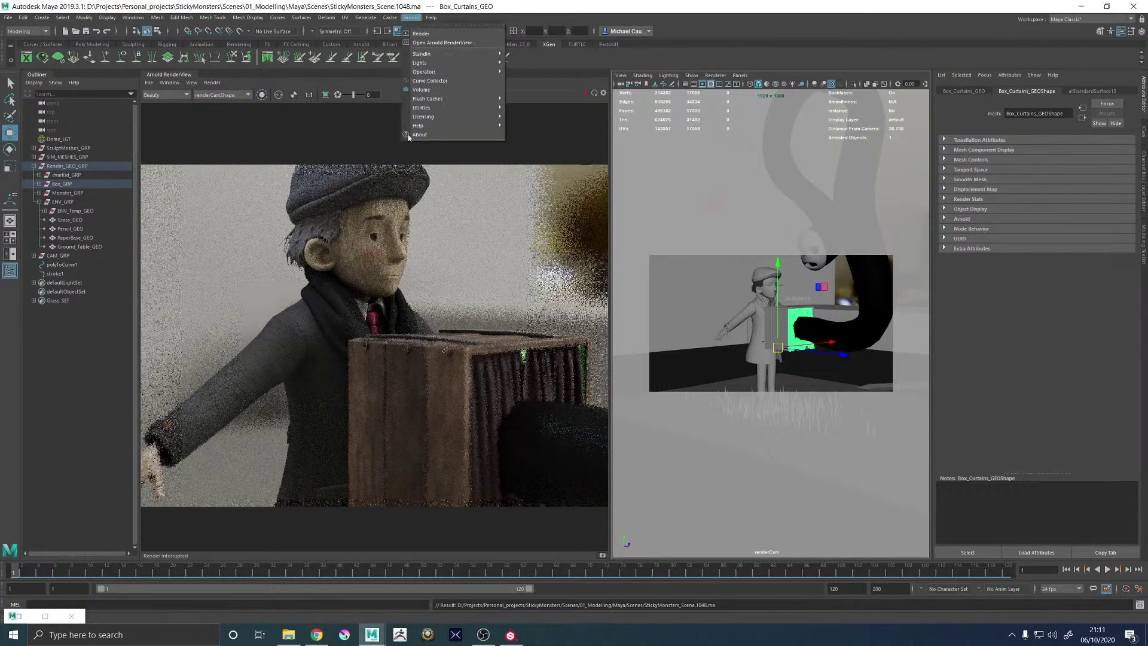
{"action": "mouse_move", "coordinate": [461, 100]}
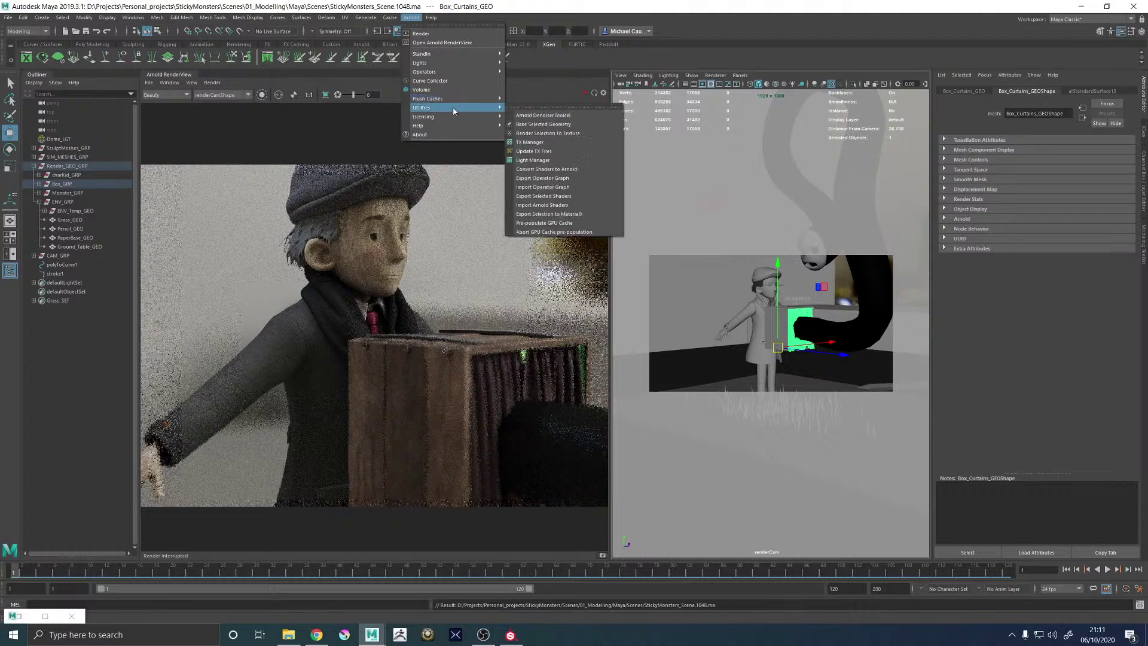
{"action": "left_click", "coordinate": [535, 157]}
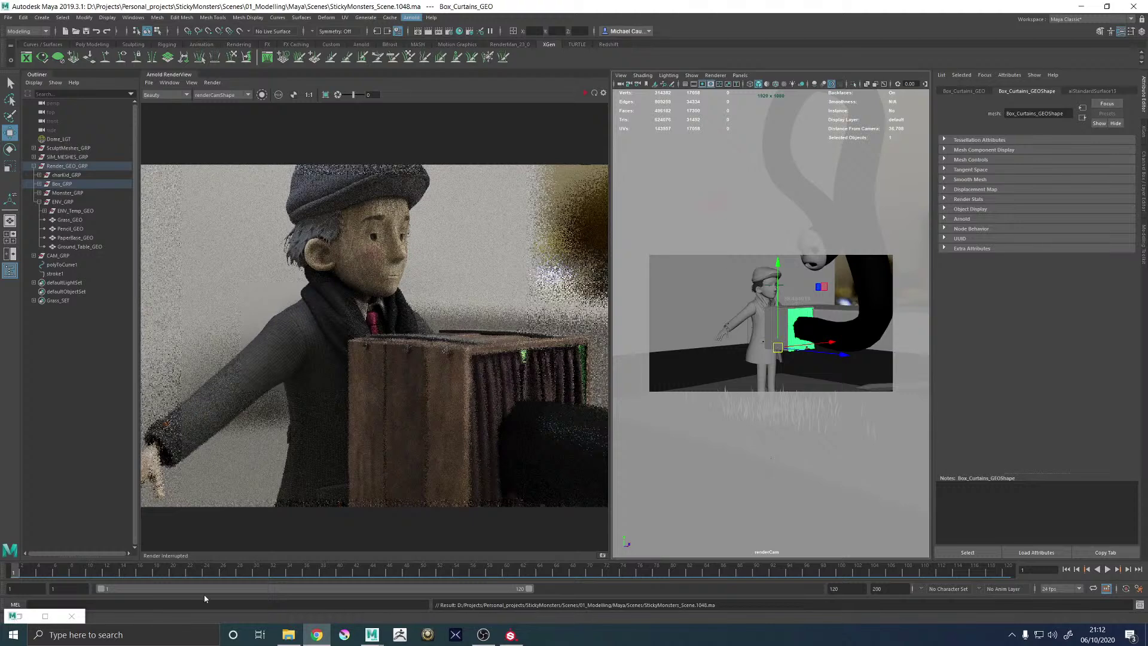
Switch to Substance Painter, save the texturing project and return to Maya
{"action": "left_click", "coordinate": [510, 636]}
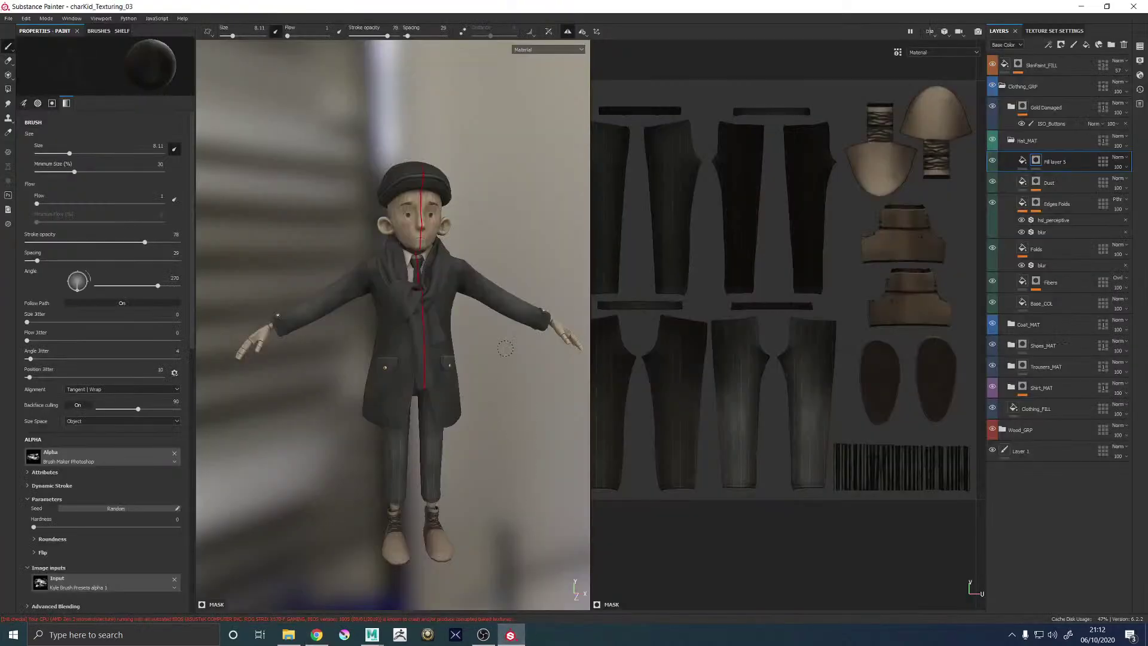
{"action": "left_click_drag", "start_coordinate": [454, 238], "coordinate": [499, 226], "text": "alt"}
{"action": "key", "text": "ctrl+s"}
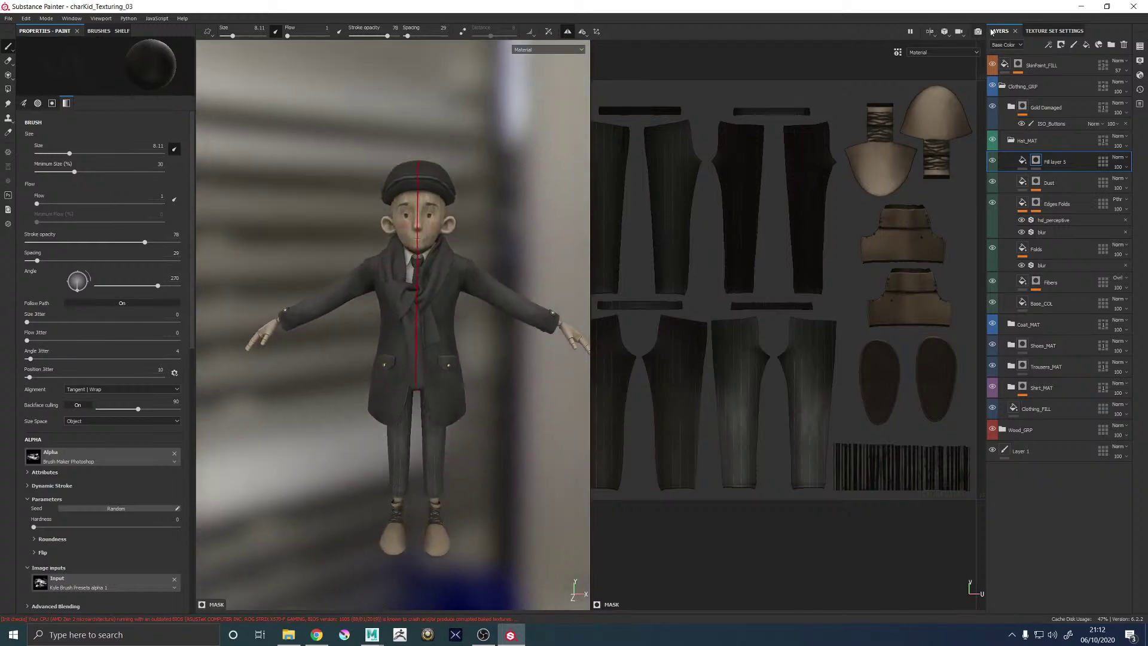
{"action": "left_click", "coordinate": [1083, 9]}
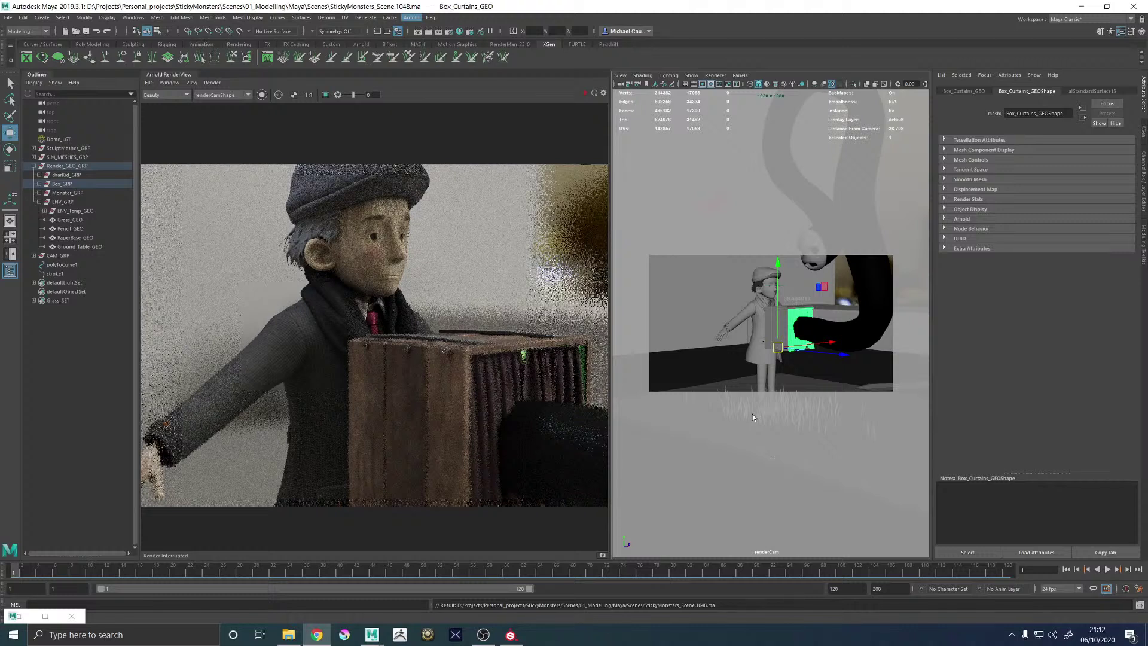
Switch the viewport from the render camera to the persp camera, framing the boy and the ground around him
{"action": "left_click", "coordinate": [749, 354]}
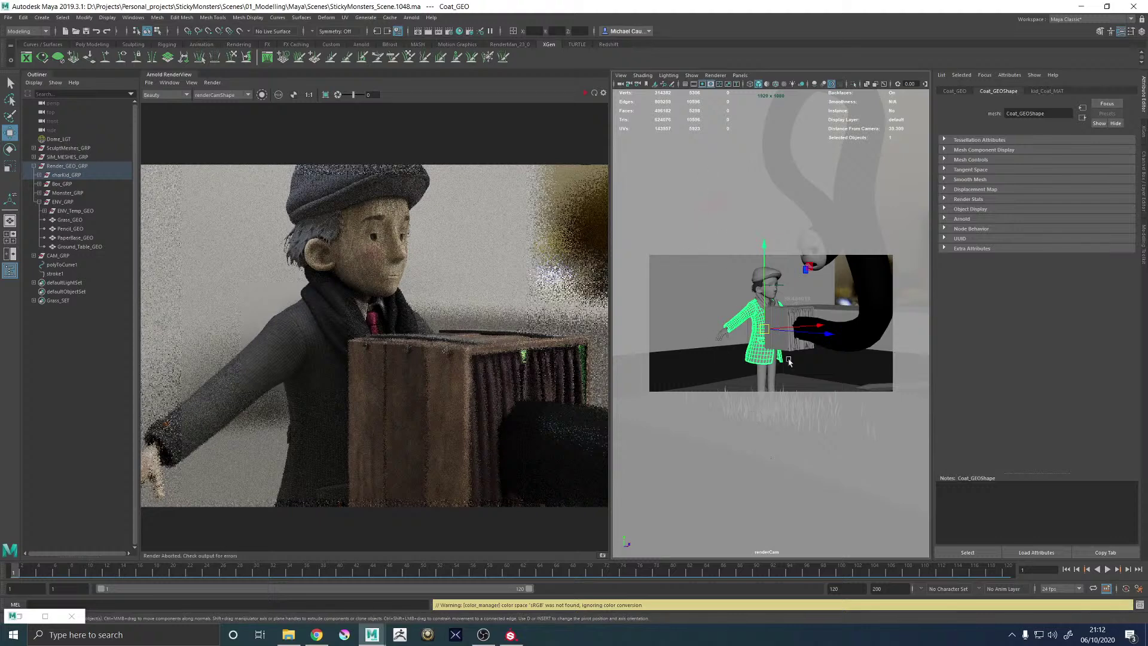
{"action": "left_click", "coordinate": [781, 311]}
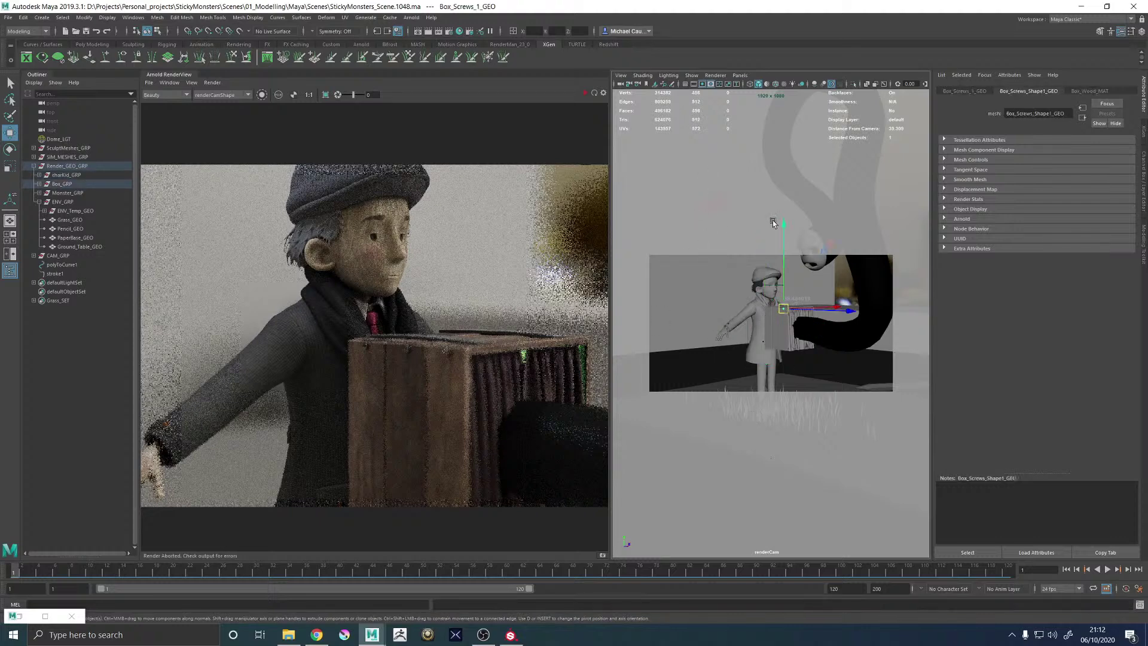
{"action": "scroll", "coordinate": [453, 195], "scroll_direction": "down", "scroll_amount": 1}
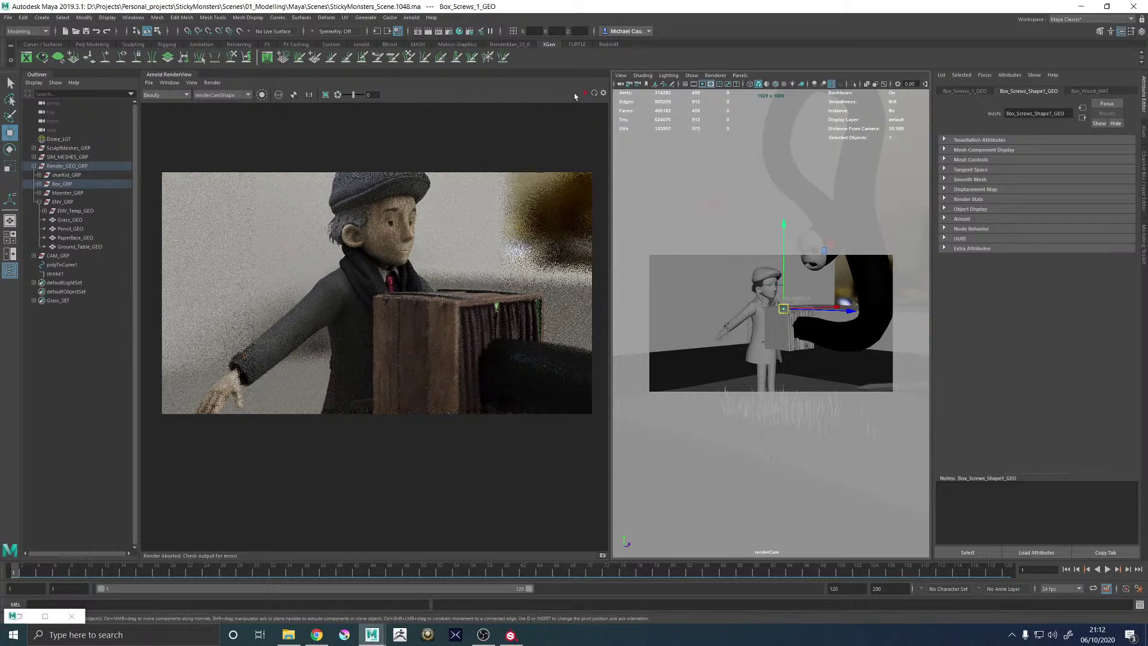
{"action": "right_click_drag", "start_coordinate": [825, 385], "coordinate": [810, 368], "text": "alt"}
{"action": "middle_click_drag", "start_coordinate": [810, 369], "coordinate": [804, 347], "text": "alt"}
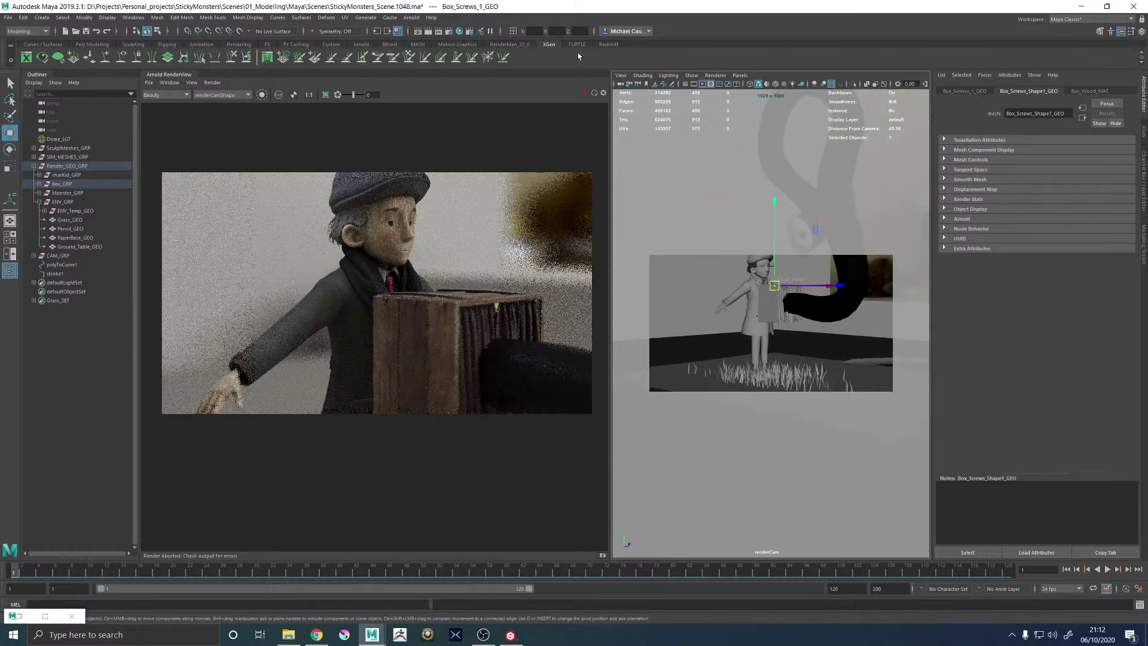
{"action": "left_click", "coordinate": [739, 76]}
{"action": "mouse_move", "coordinate": [771, 85]}
{"action": "left_click", "coordinate": [847, 94]}
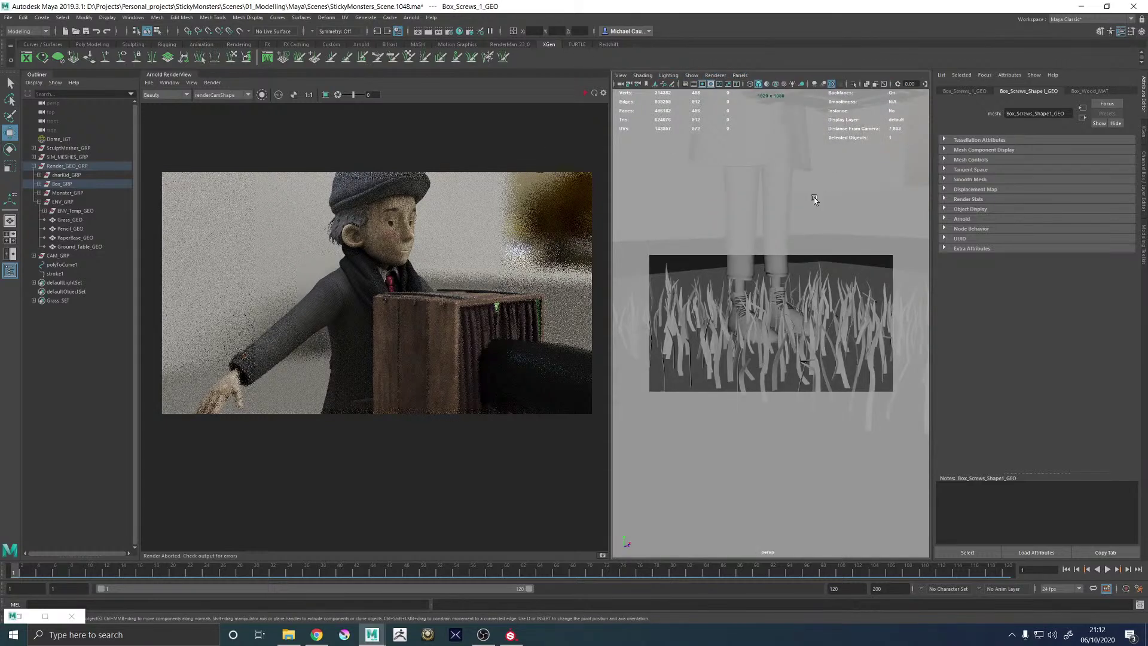
{"action": "right_click_drag", "start_coordinate": [812, 198], "coordinate": [672, 239], "text": "alt"}
Hide Monster_GRP and Grass_GEO in the scene
{"action": "left_click", "coordinate": [67, 193]}
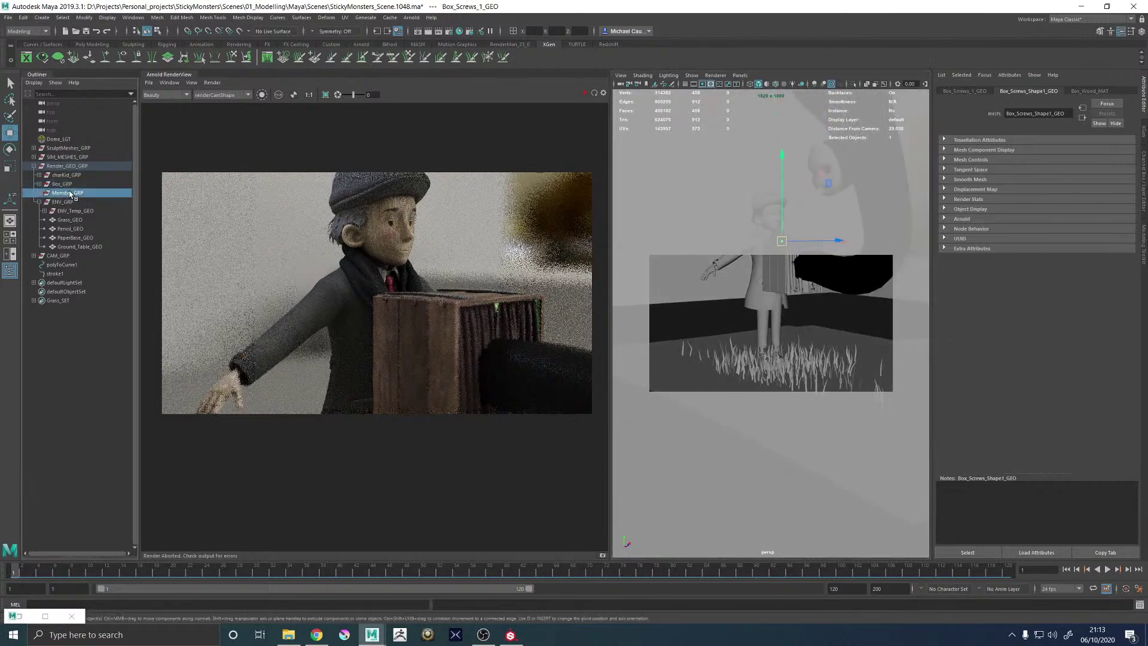
{"action": "key", "text": "h"}
{"action": "left_click", "coordinate": [803, 374]}
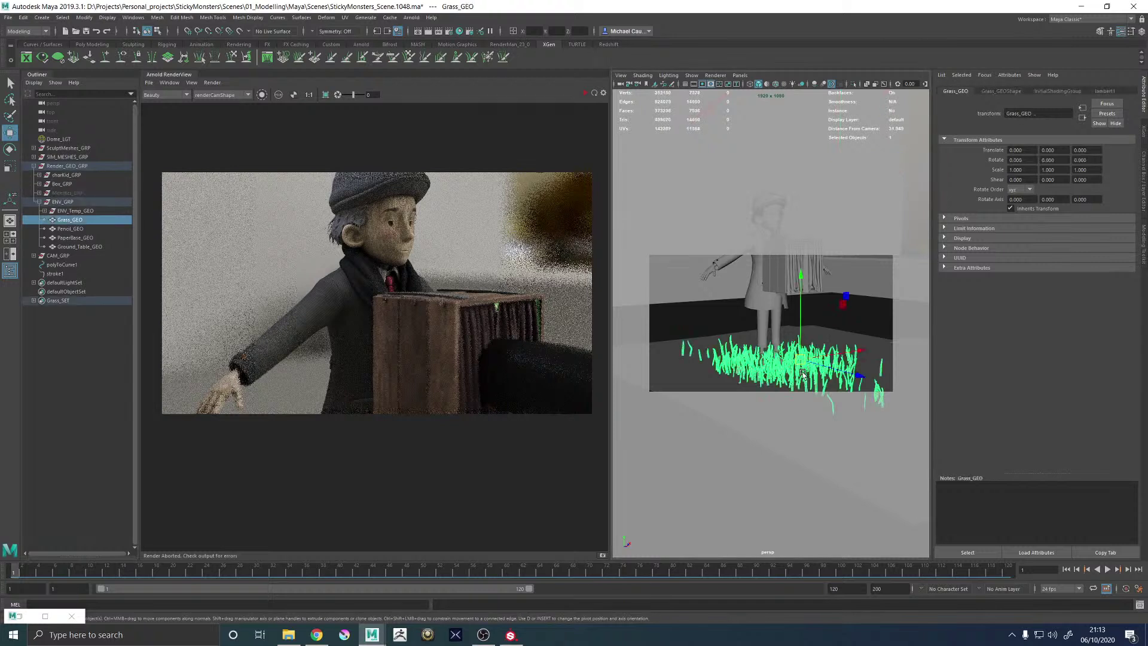
{"action": "key", "text": "h"}
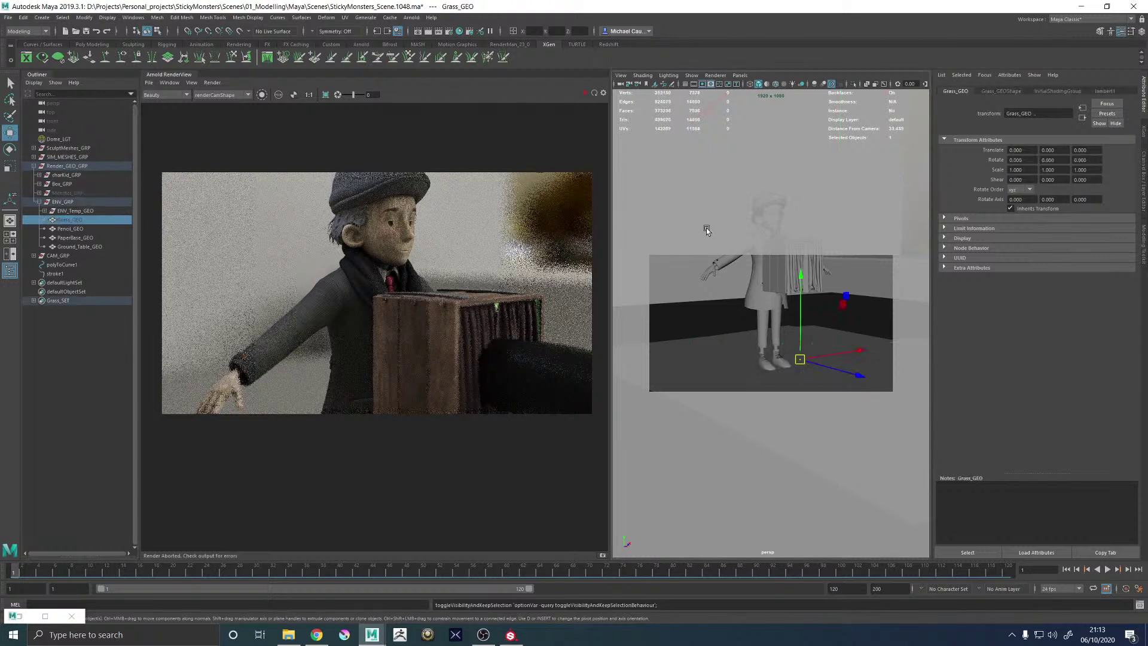
Render the full-length boy with the box in the Arnold RenderView using the perspShape camera
{"action": "middle_click_drag", "start_coordinate": [707, 232], "coordinate": [811, 293], "text": "alt"}
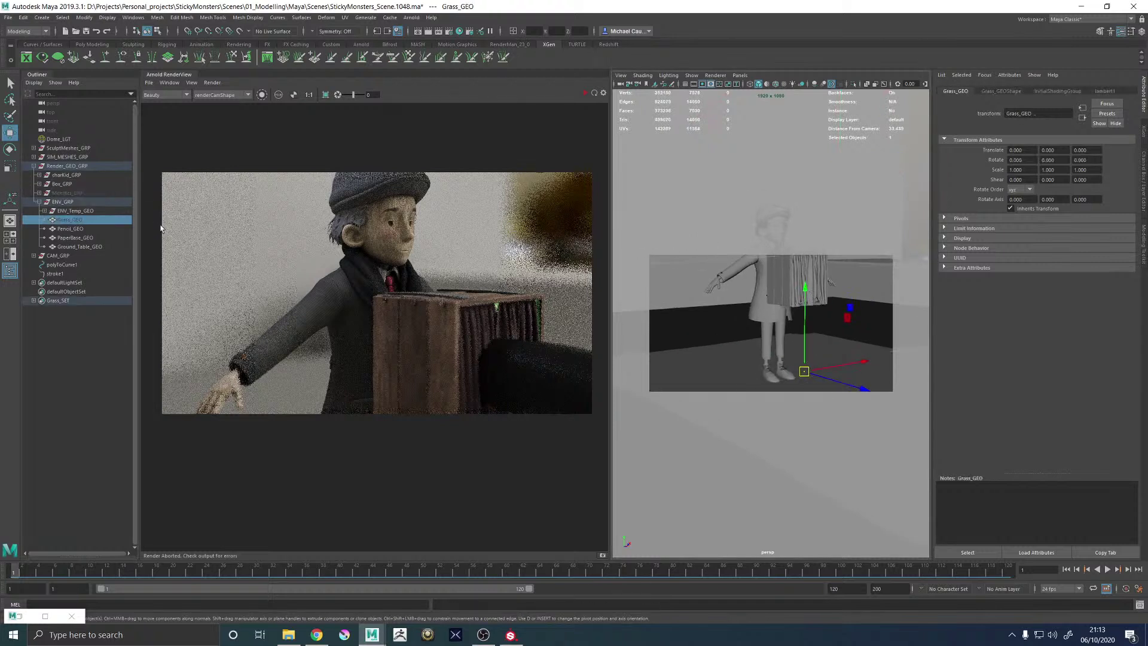
{"action": "left_click_drag", "start_coordinate": [914, 312], "coordinate": [802, 291], "text": "alt"}
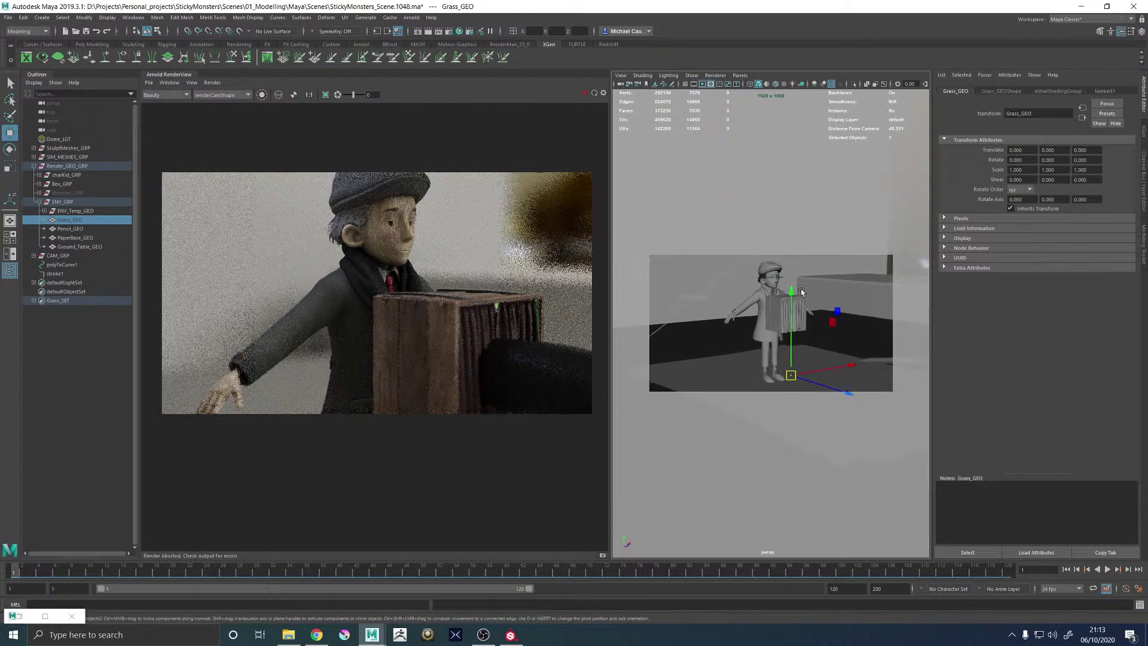
{"action": "left_click", "coordinate": [206, 95]}
{"action": "left_click", "coordinate": [205, 110]}
{"action": "left_click", "coordinate": [593, 93]}
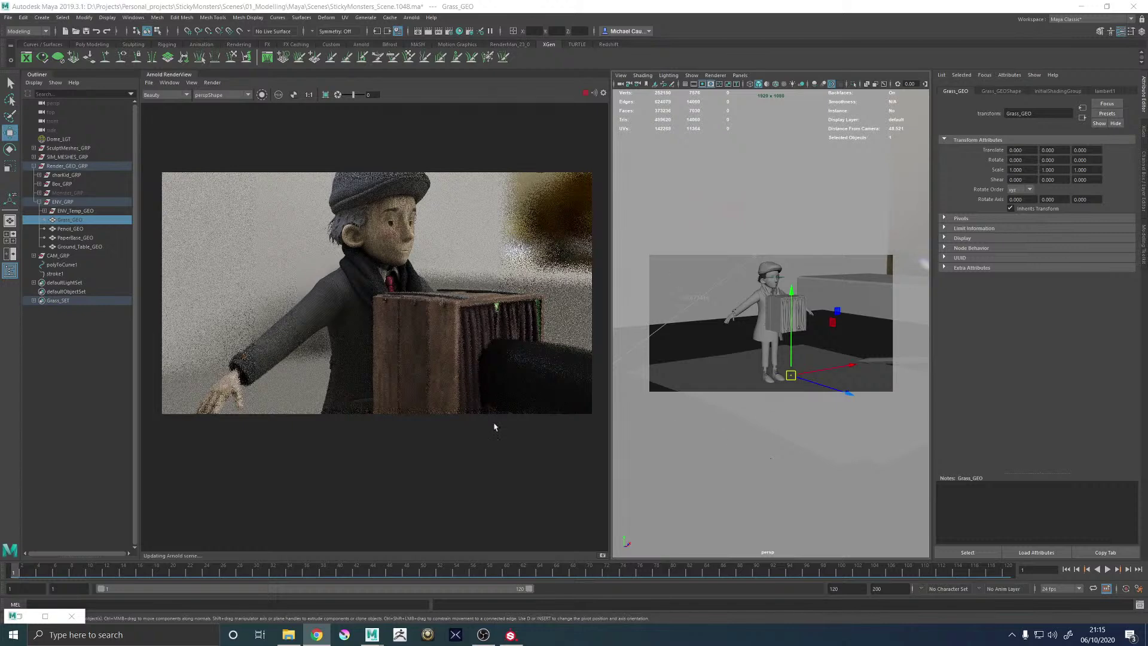
{"action": "left_click", "coordinate": [18, 617]}
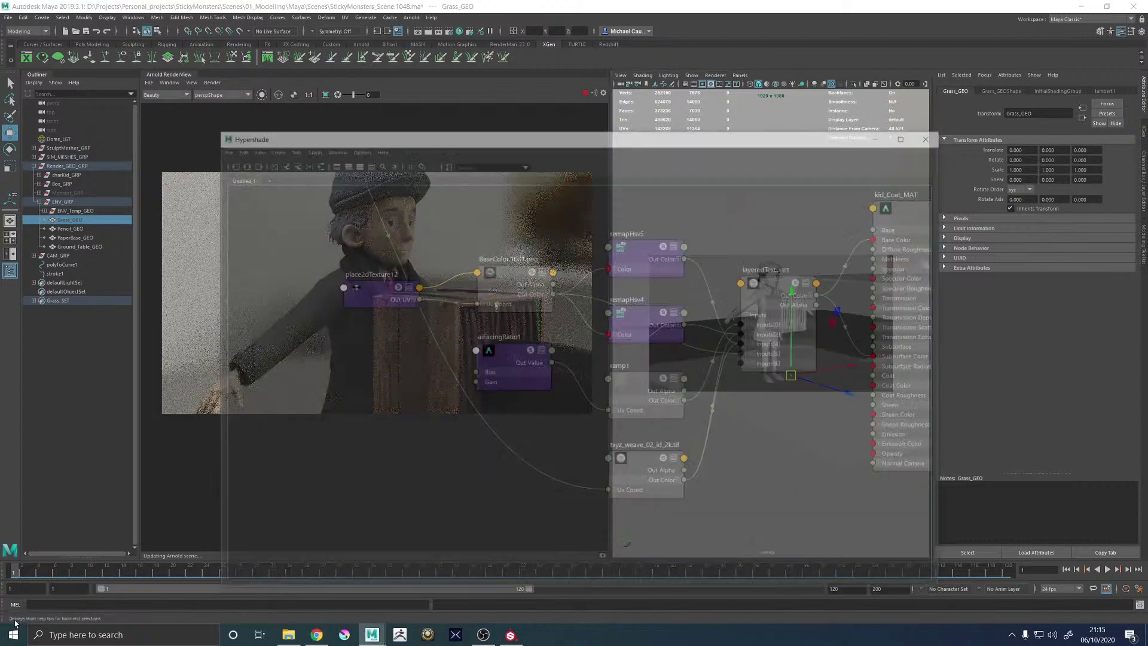
{"action": "left_click", "coordinate": [937, 78]}
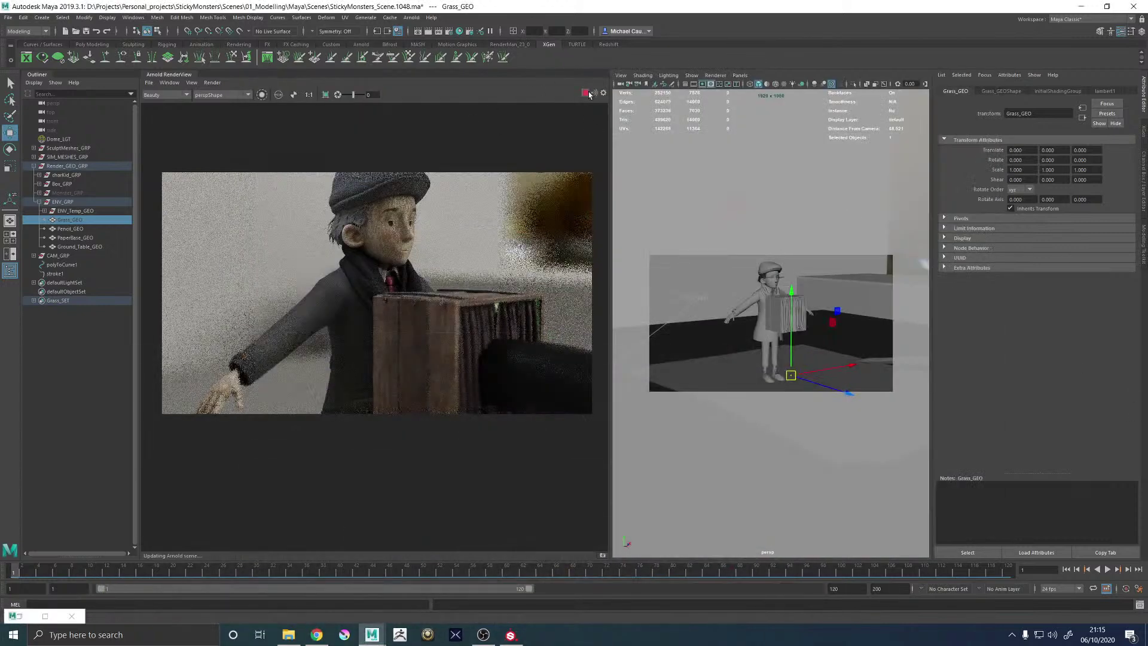
{"action": "left_click", "coordinate": [212, 82]}
{"action": "left_click", "coordinate": [228, 148]}
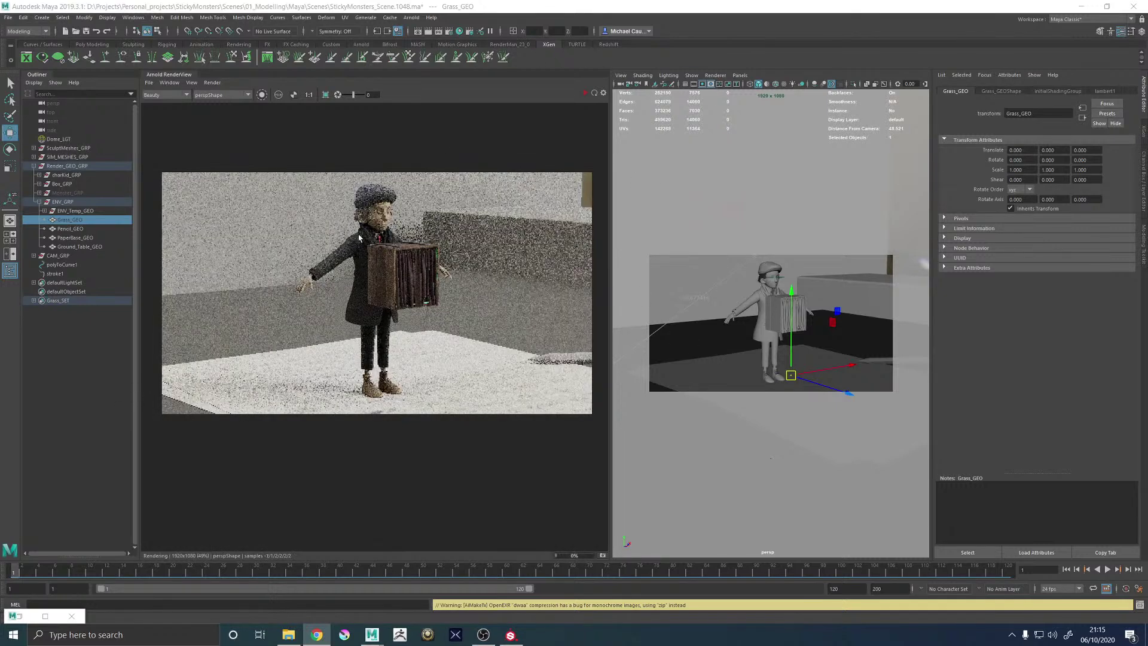
Examine the rendered boy in the Arnold RenderView, from the shoes and ground contact up to the face and hat
{"action": "scroll", "coordinate": [371, 397], "scroll_direction": "up", "scroll_amount": 5}
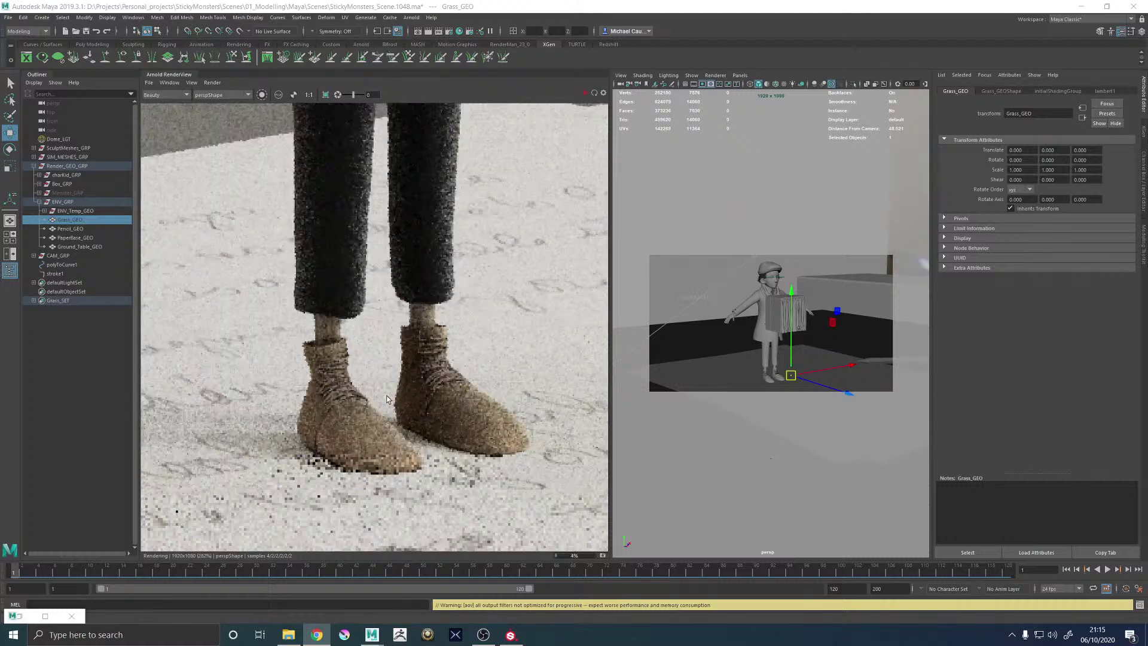
{"action": "scroll", "coordinate": [387, 395], "scroll_direction": "down", "scroll_amount": 2}
{"action": "scroll", "coordinate": [387, 396], "scroll_direction": "down", "scroll_amount": 3}
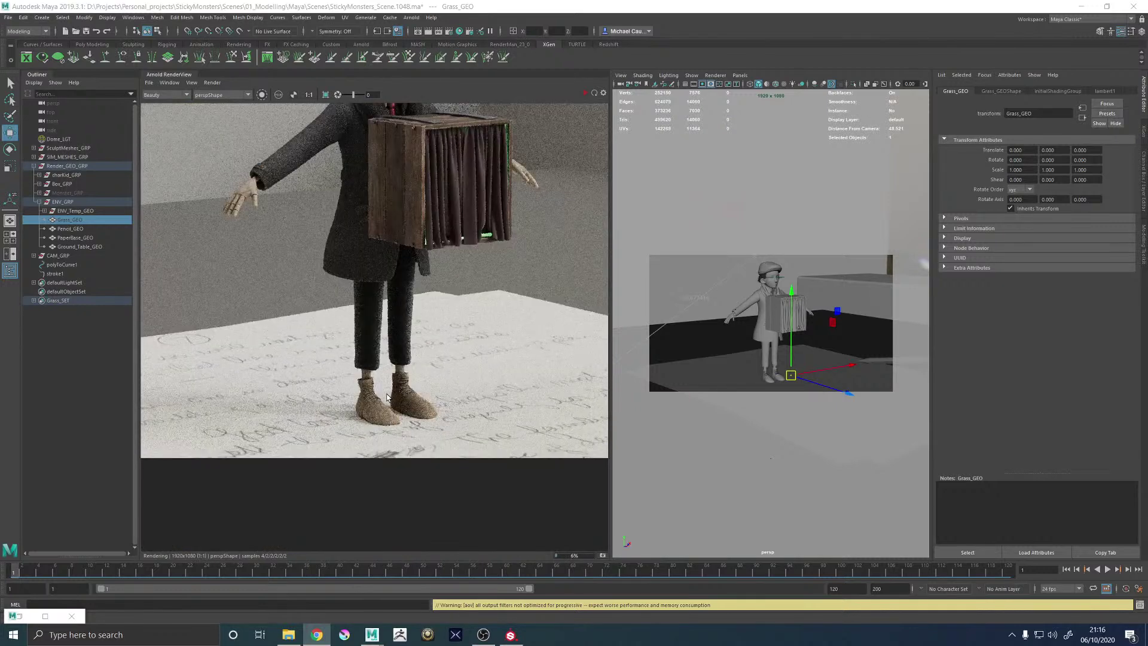
{"action": "scroll", "coordinate": [399, 334], "scroll_direction": "up", "scroll_amount": 2}
{"action": "scroll", "coordinate": [399, 335], "scroll_direction": "down", "scroll_amount": 1}
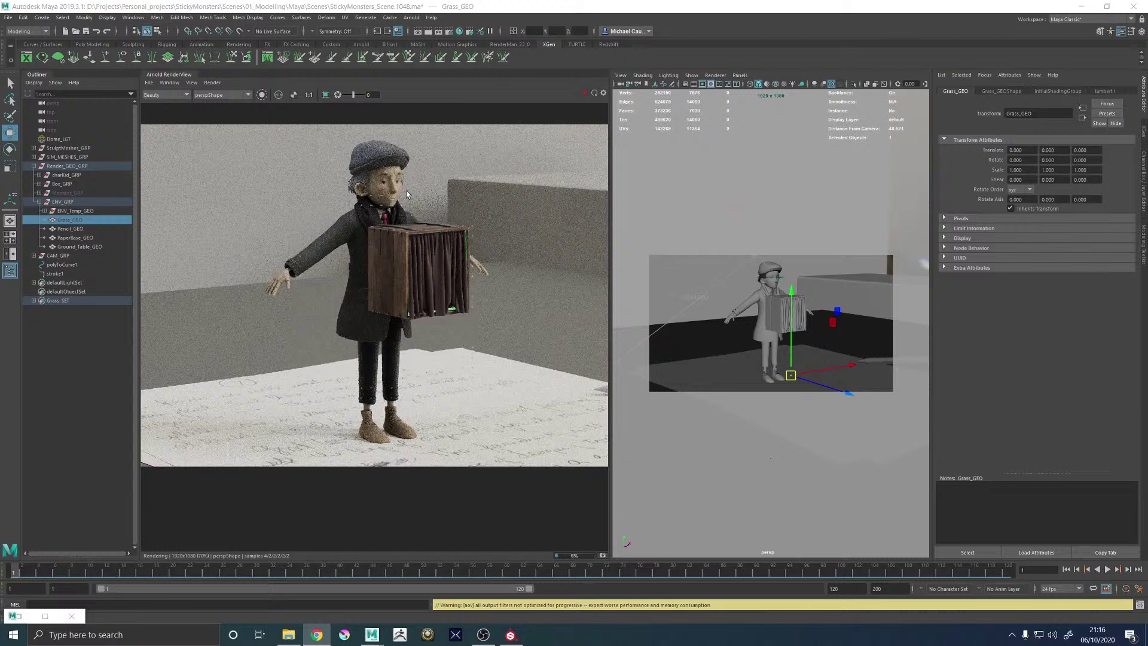
{"action": "scroll", "coordinate": [392, 152], "scroll_direction": "up", "scroll_amount": 1}
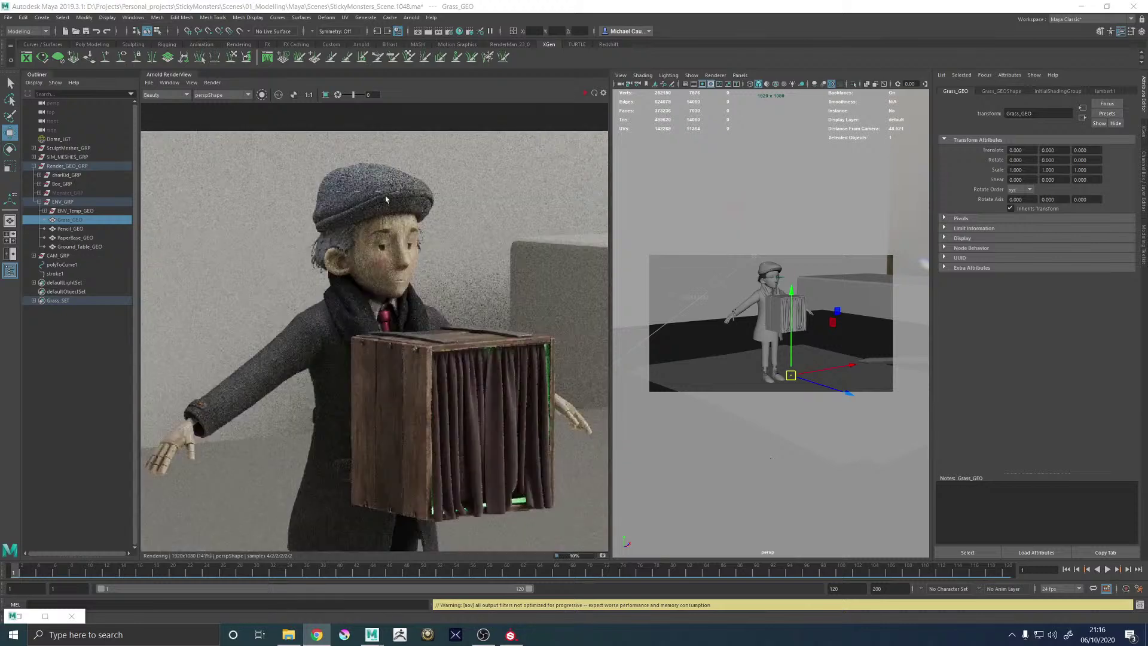
{"action": "scroll", "coordinate": [398, 330], "scroll_direction": "down", "scroll_amount": 1}
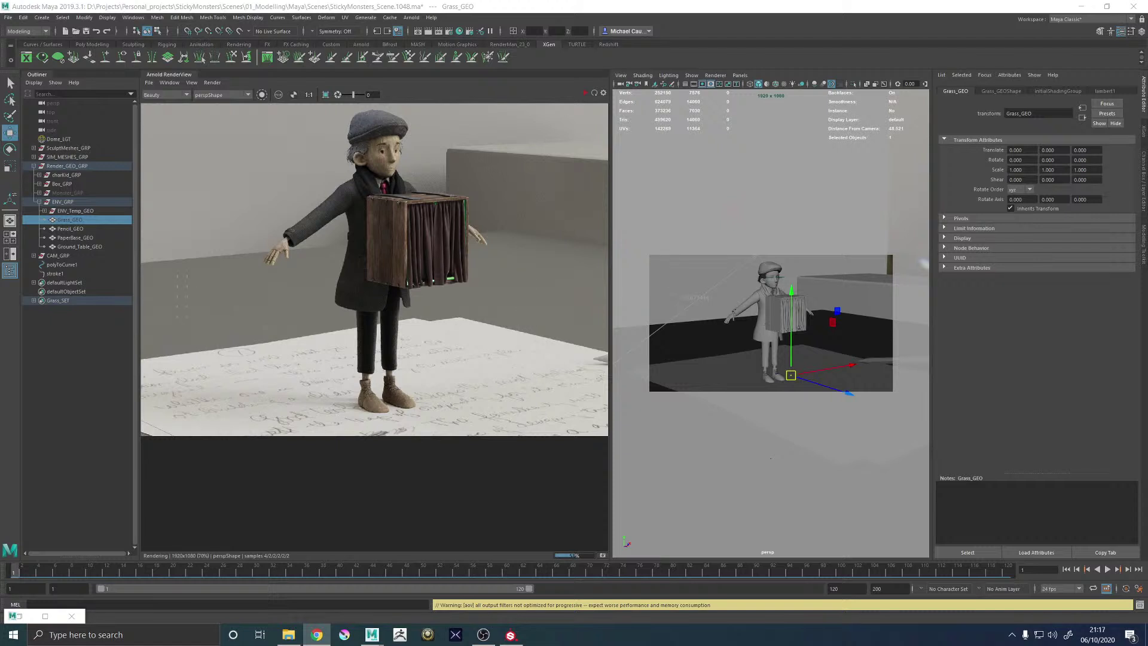
Examine the rendered shoes, laces and trouser hems close up and compare their tone with the whole outfit
{"action": "scroll", "coordinate": [389, 400], "scroll_direction": "down", "scroll_amount": 5}
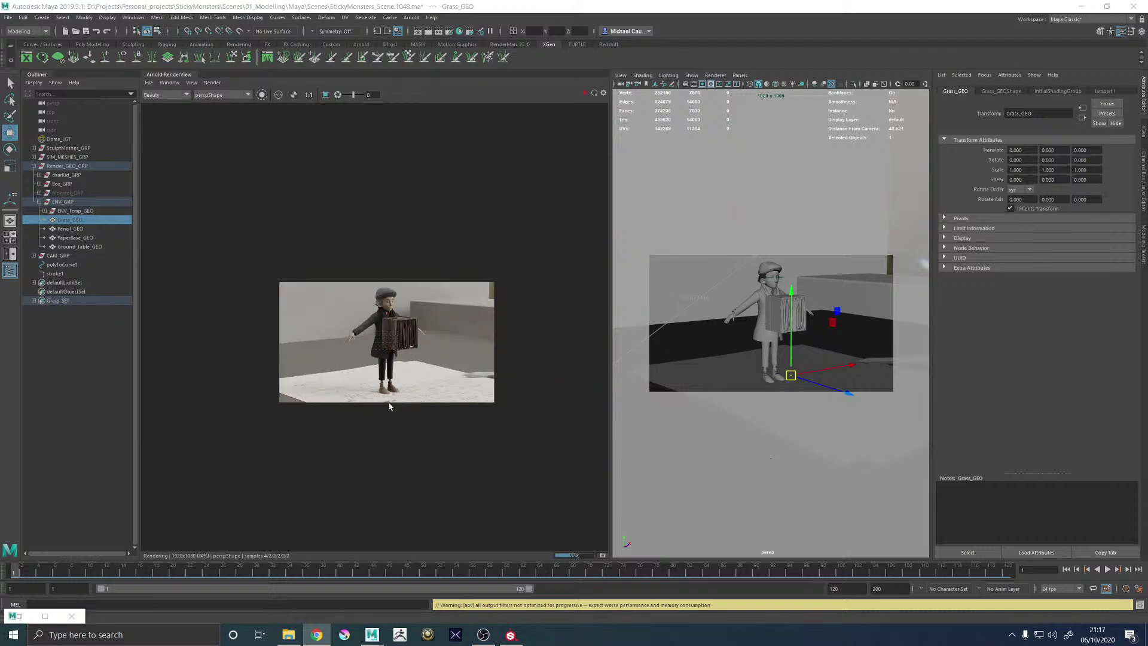
{"action": "scroll", "coordinate": [378, 310], "scroll_direction": "up", "scroll_amount": 10}
{"action": "scroll", "coordinate": [392, 223], "scroll_direction": "down", "scroll_amount": 2}
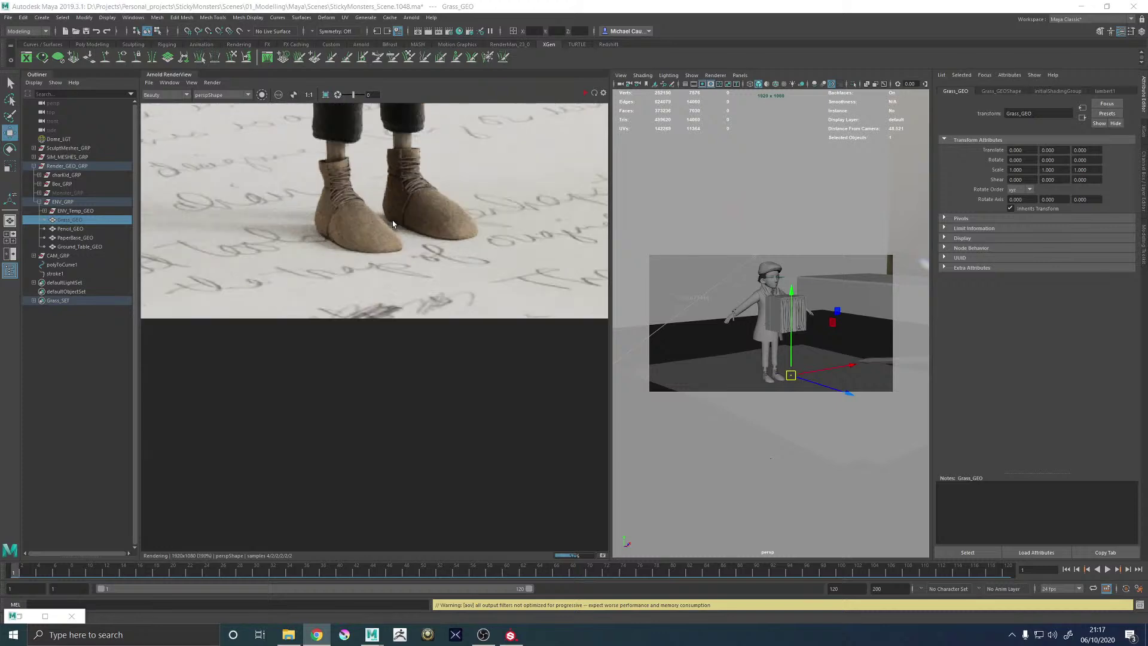
{"action": "scroll", "coordinate": [405, 159], "scroll_direction": "up", "scroll_amount": 2}
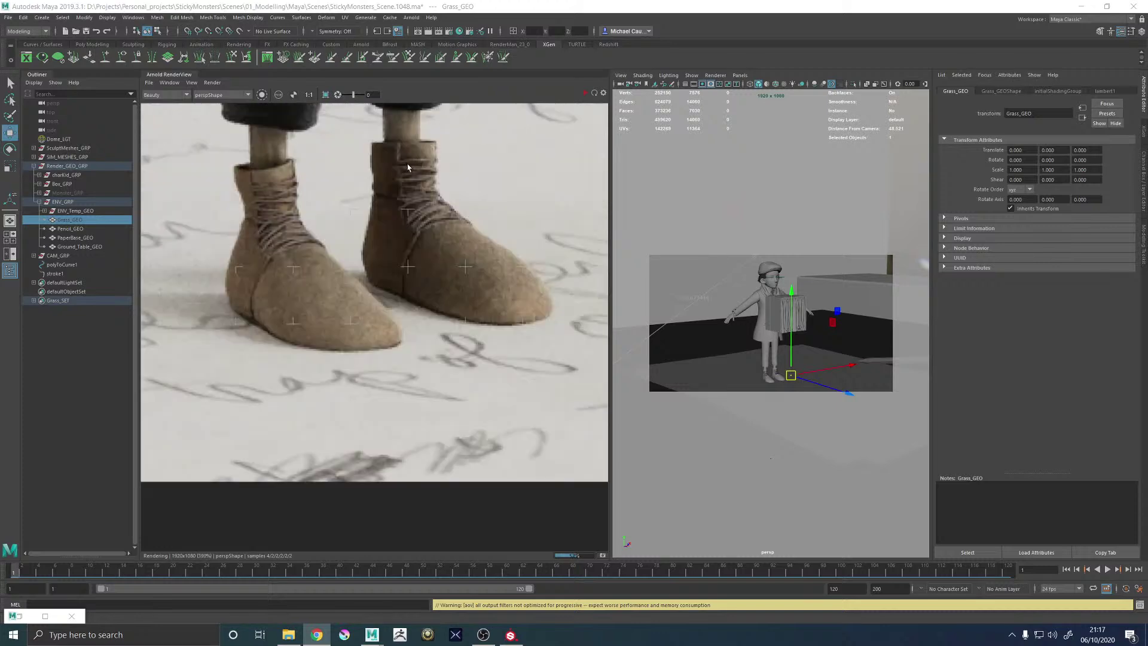
{"action": "scroll", "coordinate": [401, 207], "scroll_direction": "down", "scroll_amount": 1}
{"action": "middle_click_drag", "start_coordinate": [401, 206], "coordinate": [405, 281]}
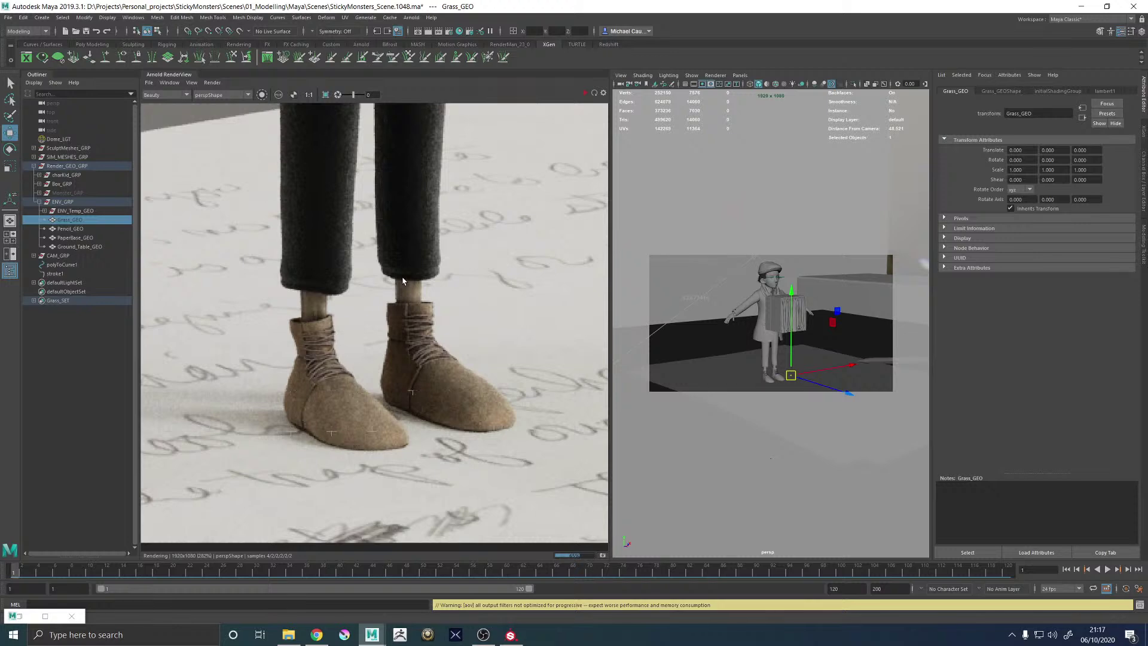
{"action": "scroll", "coordinate": [403, 281], "scroll_direction": "down", "scroll_amount": 4}
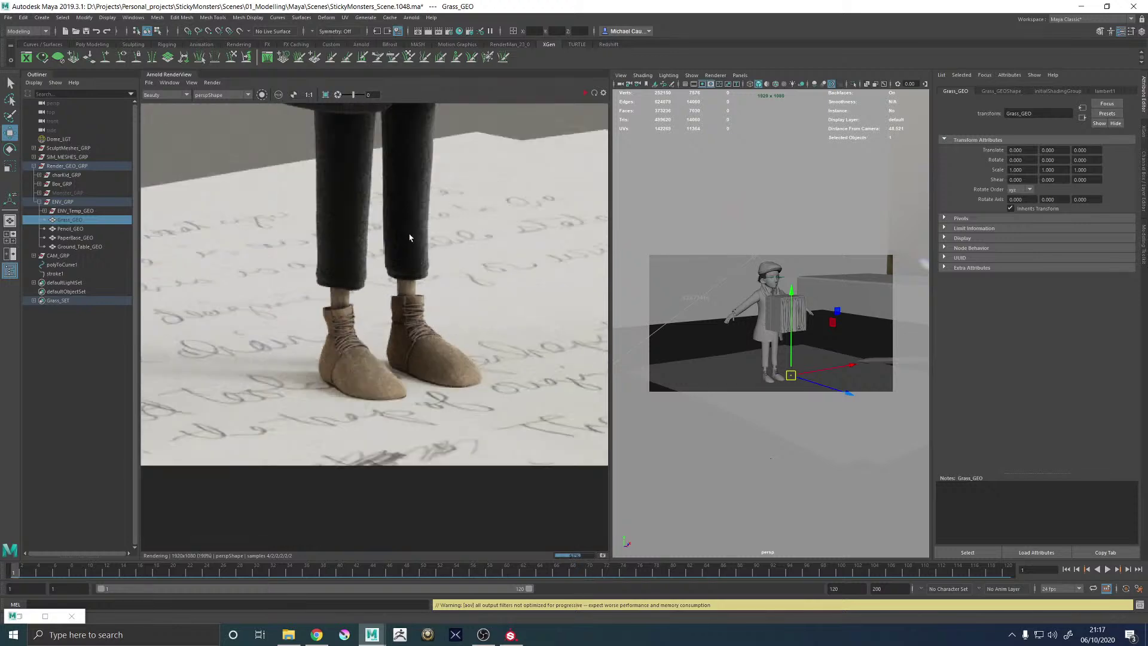
{"action": "scroll", "coordinate": [398, 299], "scroll_direction": "down", "scroll_amount": 4}
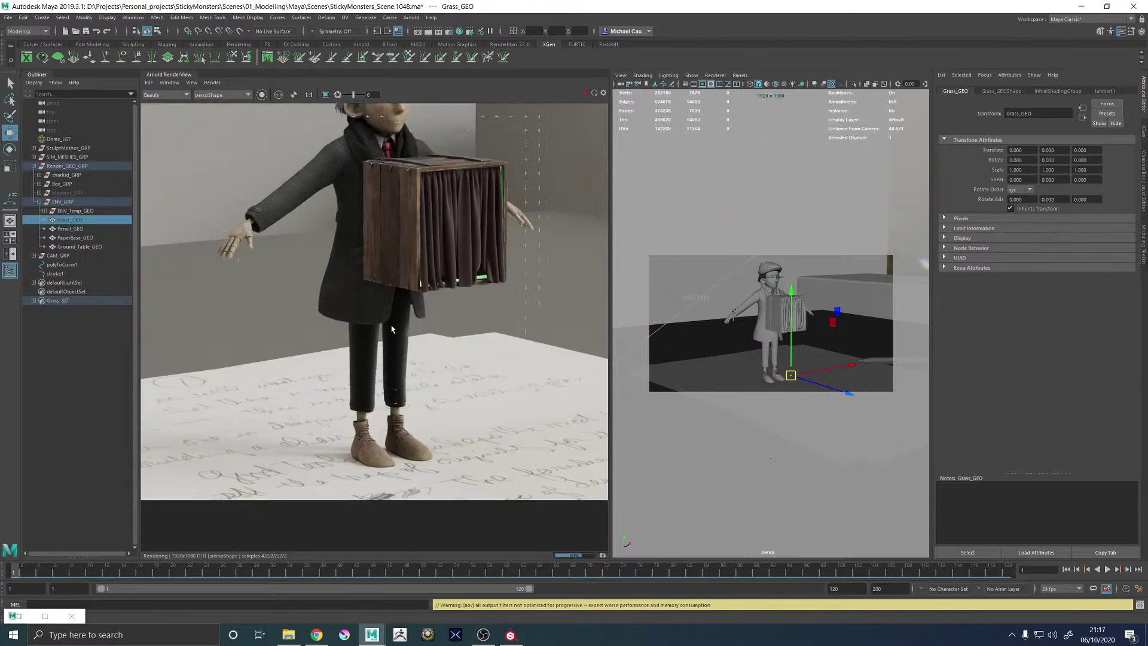
{"action": "middle_click_drag", "start_coordinate": [390, 323], "coordinate": [397, 352]}
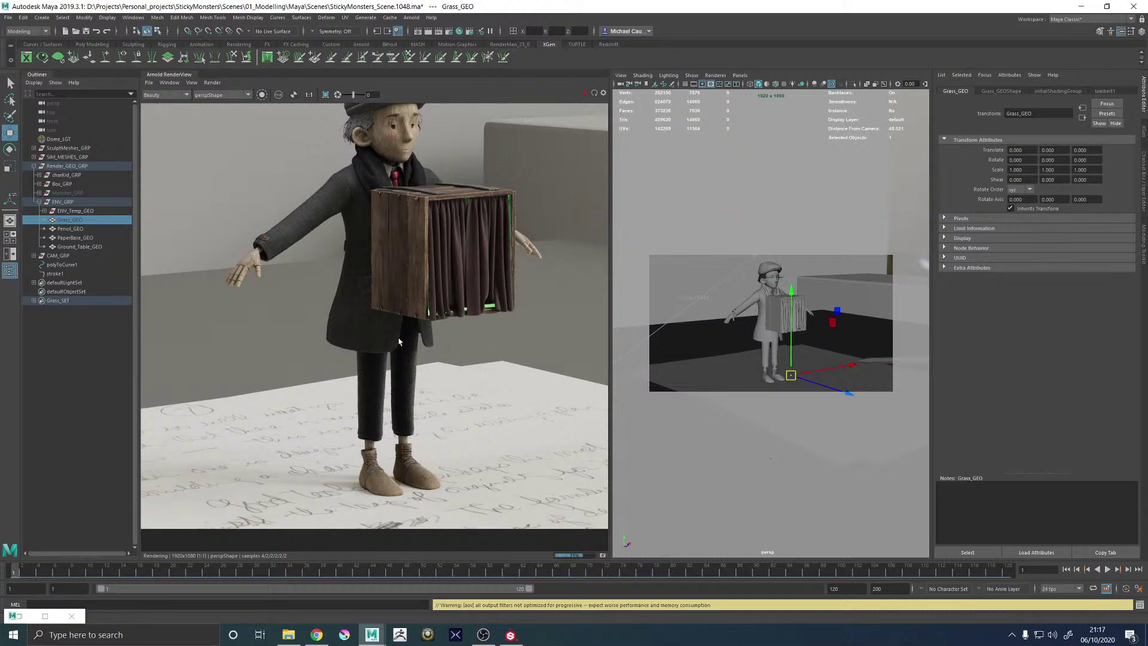
{"action": "scroll", "coordinate": [398, 340], "scroll_direction": "up", "scroll_amount": 5}
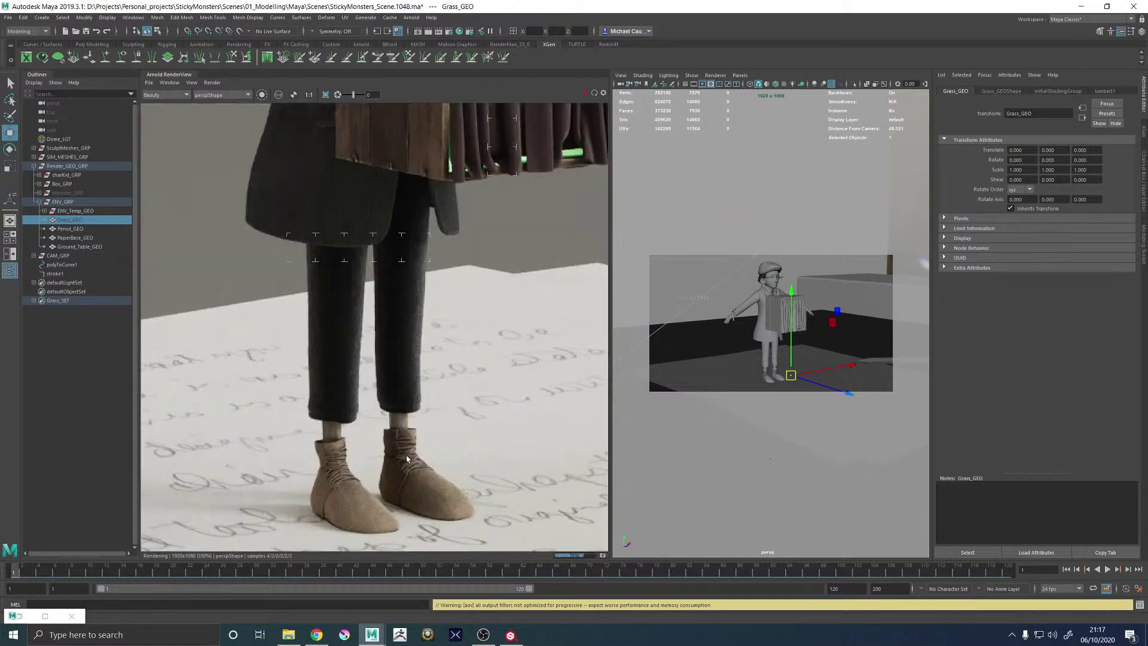
{"action": "middle_click_drag", "start_coordinate": [379, 393], "coordinate": [378, 353]}
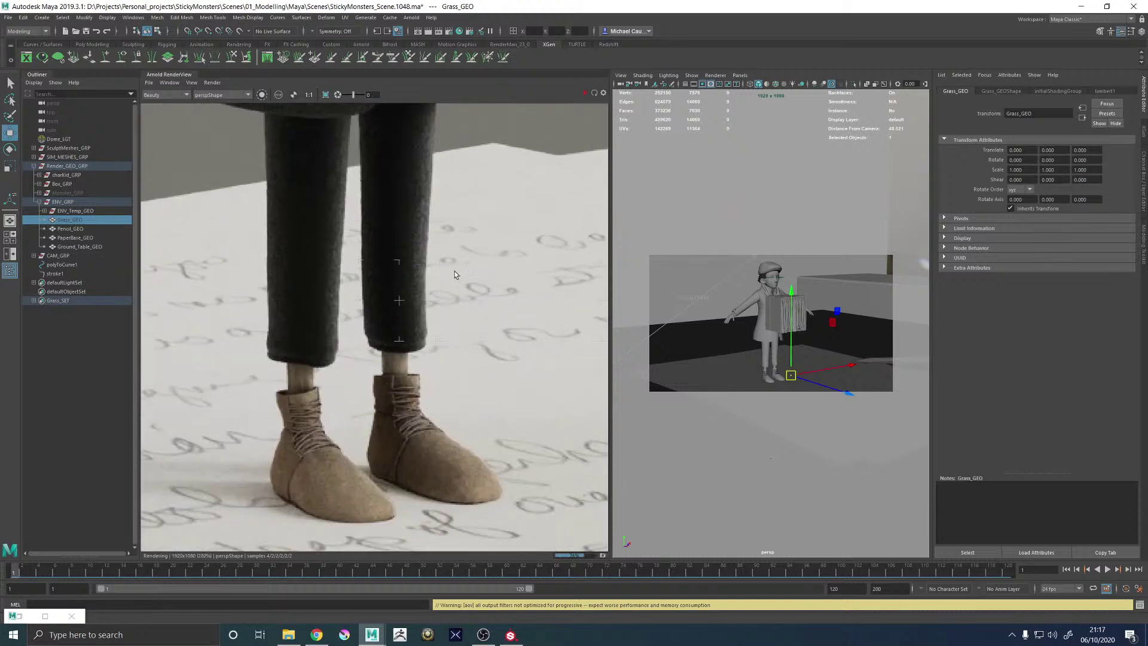
Stop the Arnold render and switch to Substance Painter
{"action": "left_click", "coordinate": [585, 94]}
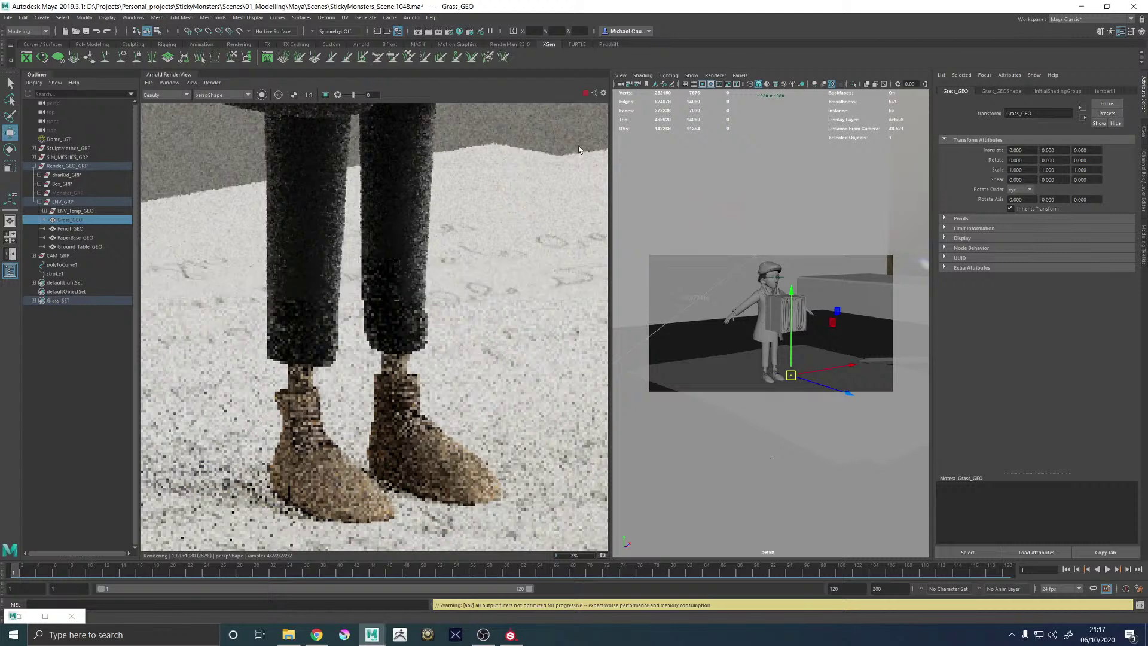
{"action": "left_click", "coordinate": [586, 94]}
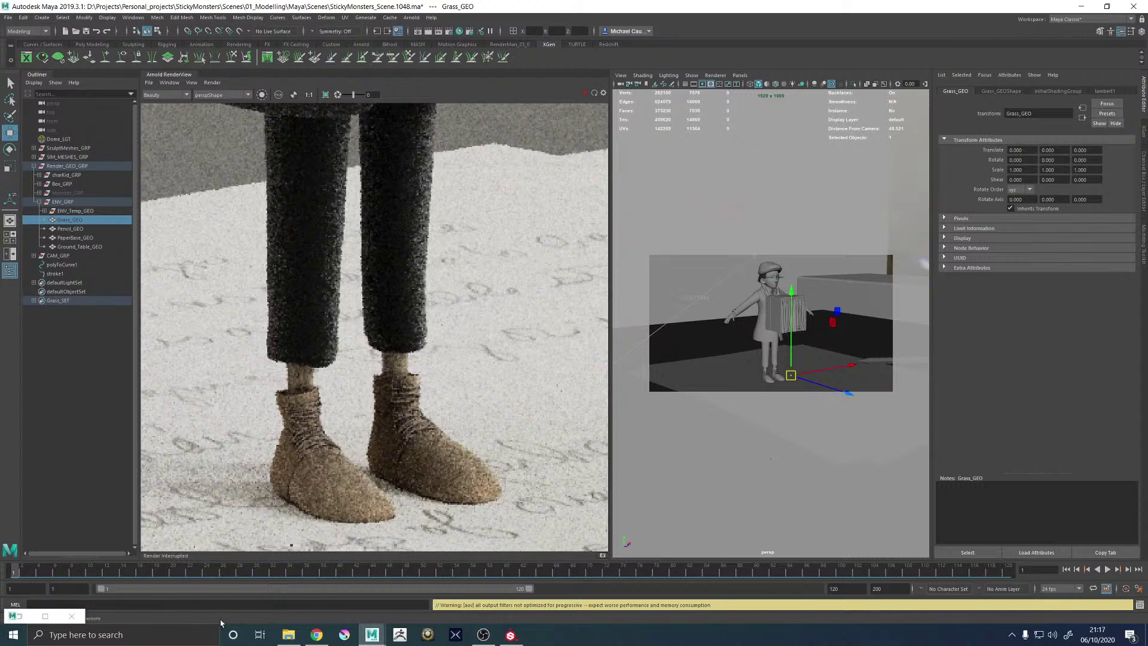
{"action": "left_click", "coordinate": [510, 634]}
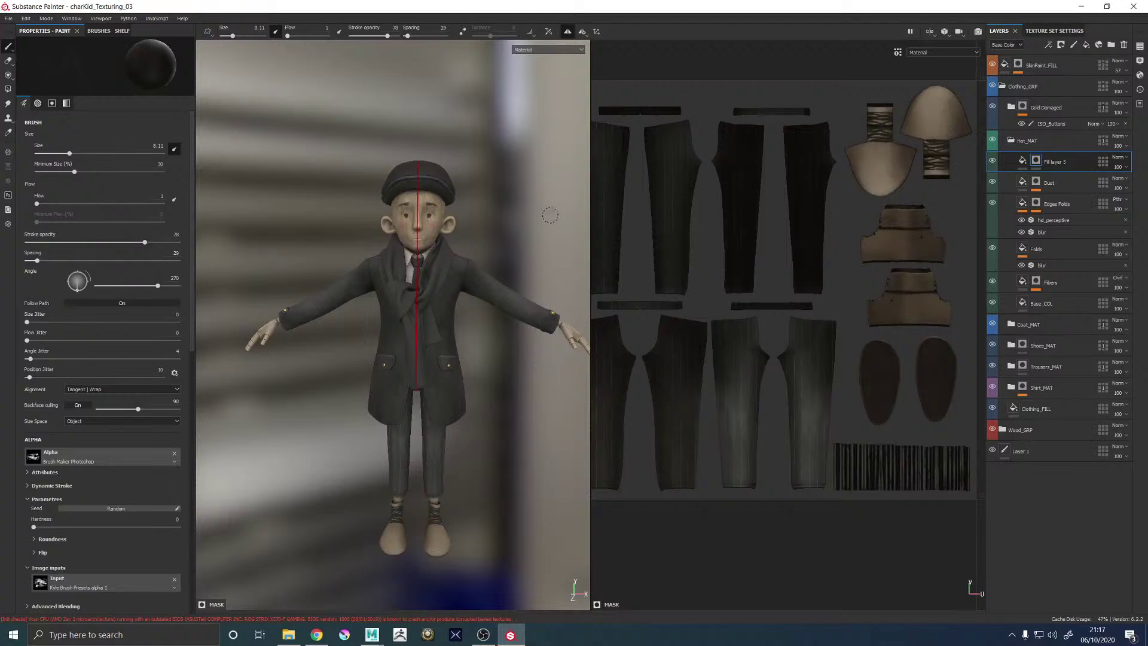
Inspect the boy's shoes and laces close up on the textured 3D model
{"action": "left_click_drag", "start_coordinate": [429, 306], "coordinate": [501, 326], "text": "alt"}
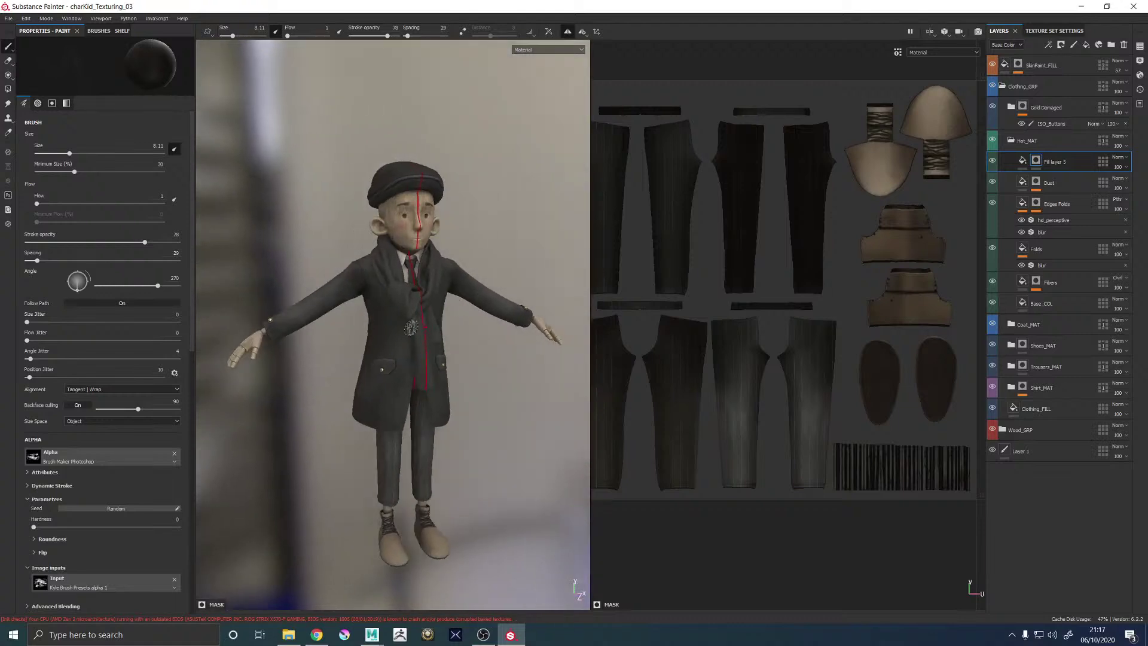
{"action": "middle_click_drag", "start_coordinate": [397, 336], "coordinate": [391, 207], "text": "alt"}
{"action": "right_click_drag", "start_coordinate": [412, 434], "coordinate": [658, 572], "text": "alt"}
{"action": "middle_click_drag", "start_coordinate": [420, 483], "coordinate": [412, 113], "text": "alt"}
{"action": "scroll", "coordinate": [413, 114], "scroll_direction": "down", "scroll_amount": 8}
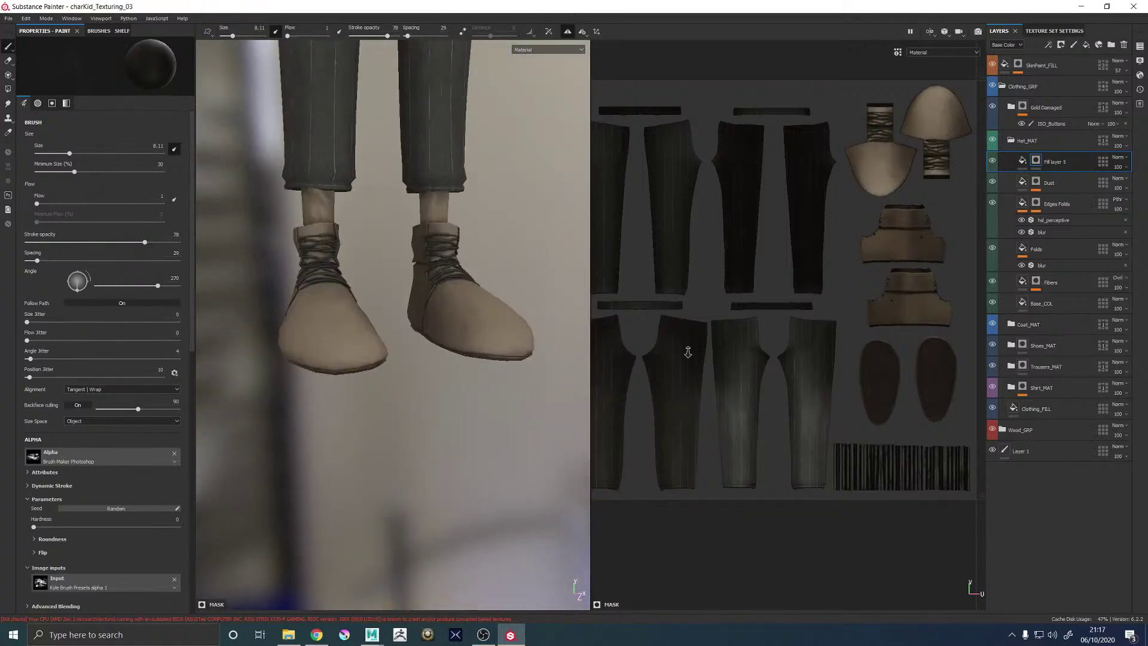
{"action": "scroll", "coordinate": [320, 332], "scroll_direction": "up", "scroll_amount": 2}
{"action": "left_click_drag", "start_coordinate": [313, 330], "coordinate": [382, 336], "text": "alt"}
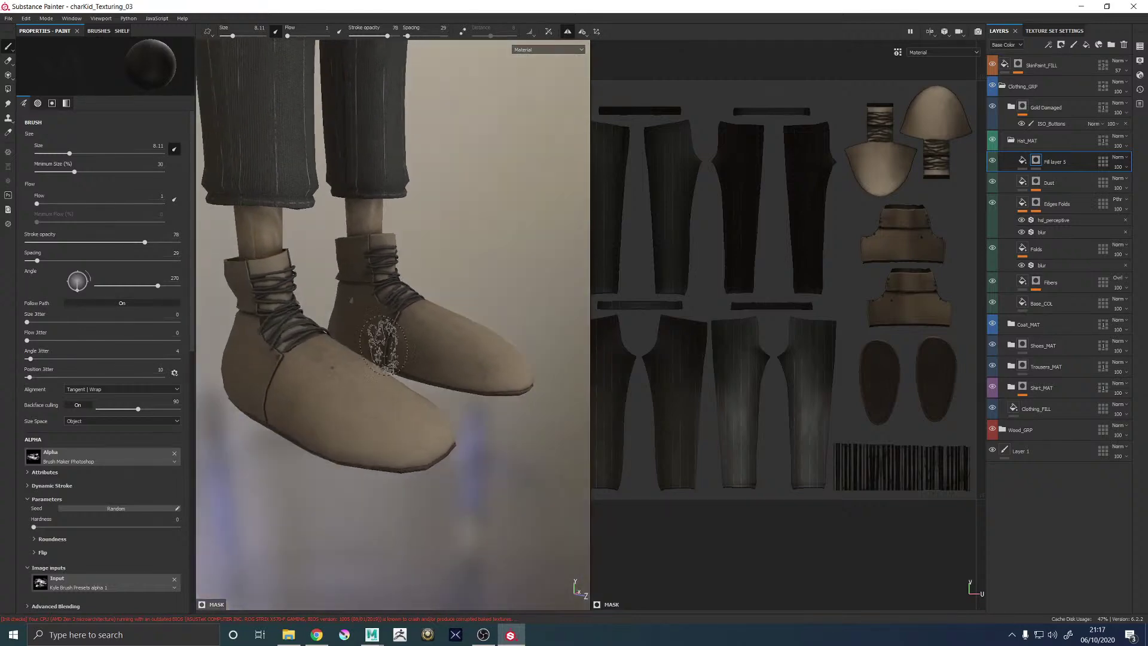
{"action": "middle_click_drag", "start_coordinate": [383, 335], "coordinate": [404, 344], "text": "alt"}
{"action": "right_click_drag", "start_coordinate": [404, 344], "coordinate": [449, 379], "text": "alt"}
{"action": "left_click_drag", "start_coordinate": [449, 379], "coordinate": [443, 354], "text": "alt"}
{"action": "right_click_drag", "start_coordinate": [483, 372], "coordinate": [431, 370], "text": "alt"}
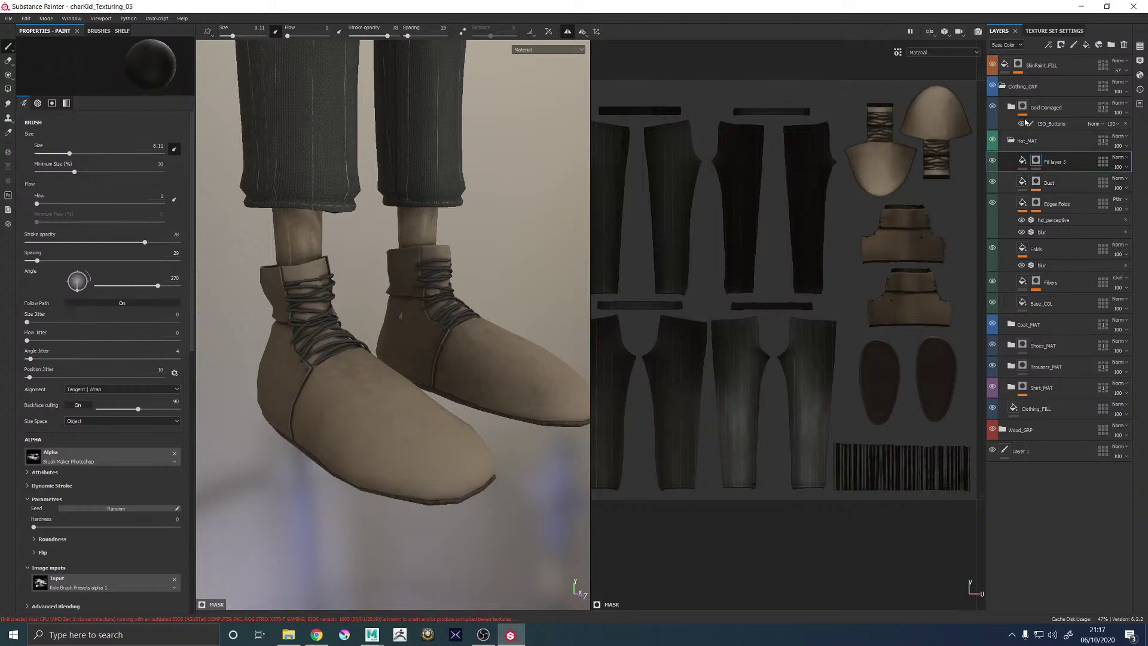
Collapse the Hat_MAT folder, expand Shoes_MAT and select the BaseCOL fill layer inside ShoeCloth_GRP
{"action": "left_click", "coordinate": [1010, 141]}
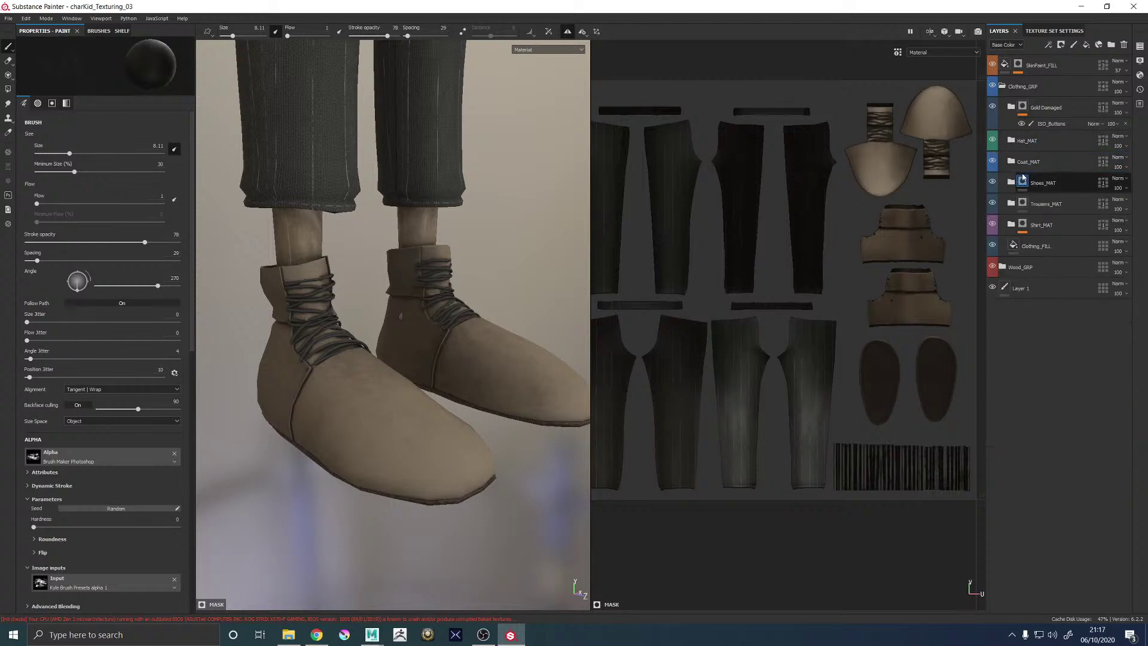
{"action": "left_click", "coordinate": [1011, 182]}
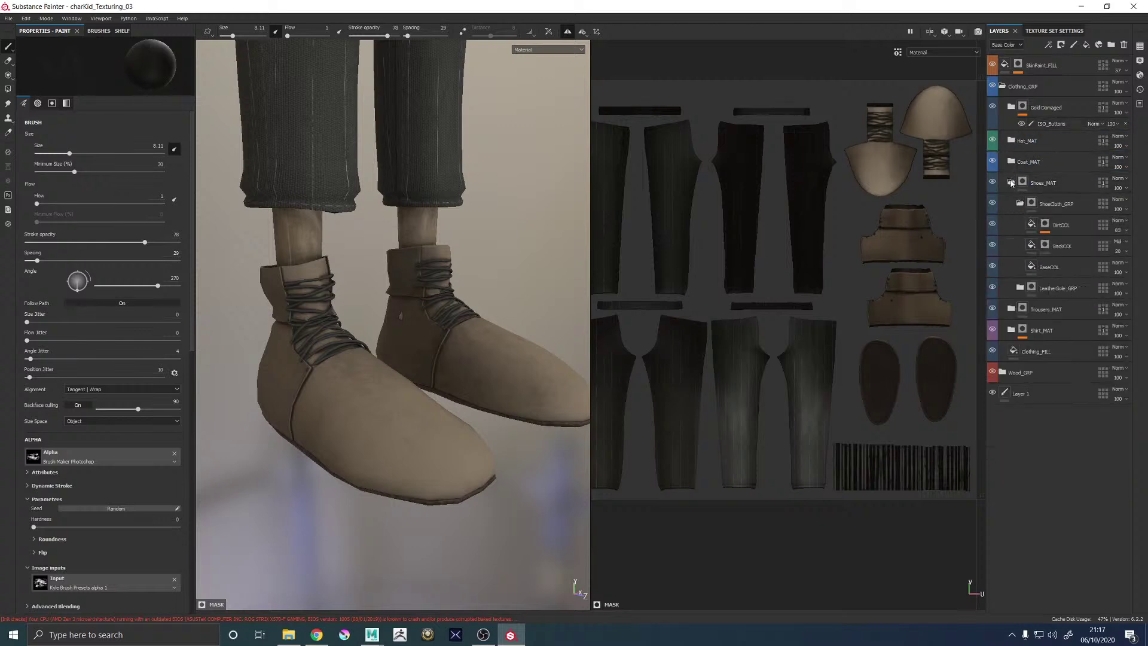
{"action": "left_click", "coordinate": [1050, 205]}
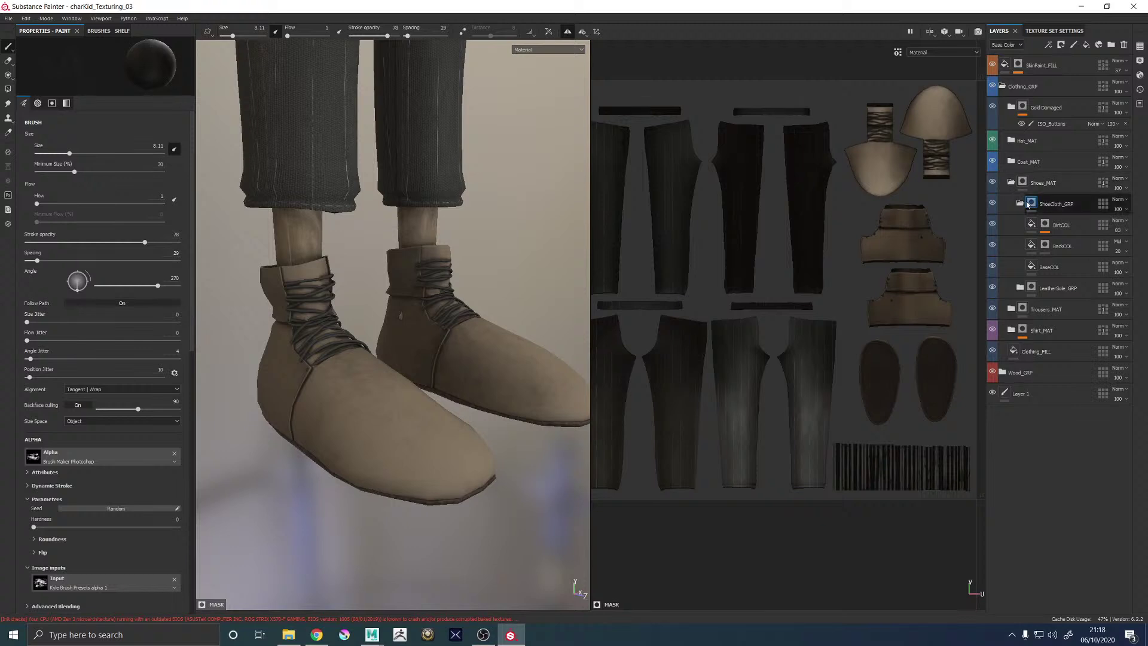
{"action": "left_click", "coordinate": [1022, 204]}
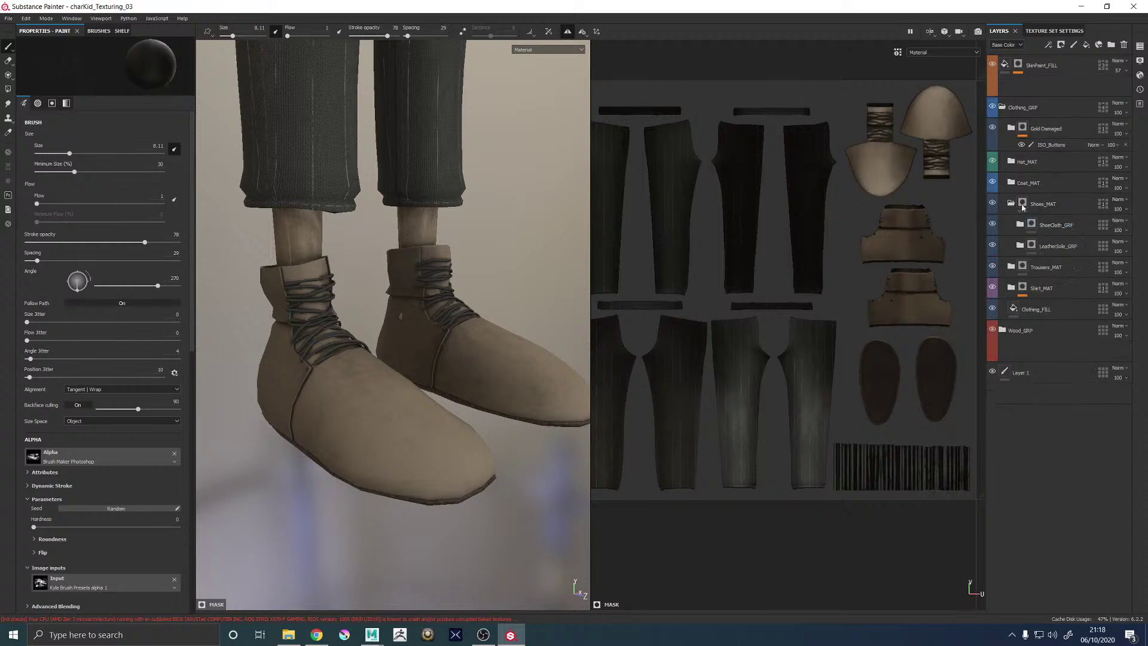
{"action": "left_click", "coordinate": [1020, 204]}
{"action": "left_click", "coordinate": [1043, 269]}
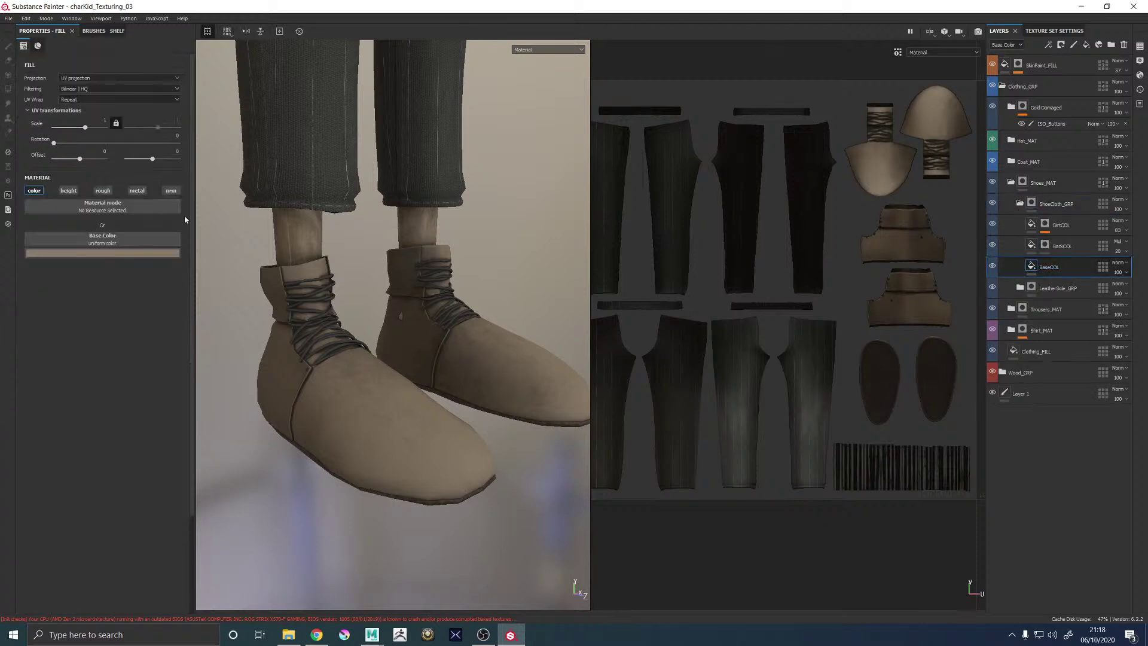
Darken the shoe cloth's base colour to a deep brown with a colour value of about 0.07
{"action": "left_click", "coordinate": [88, 252]}
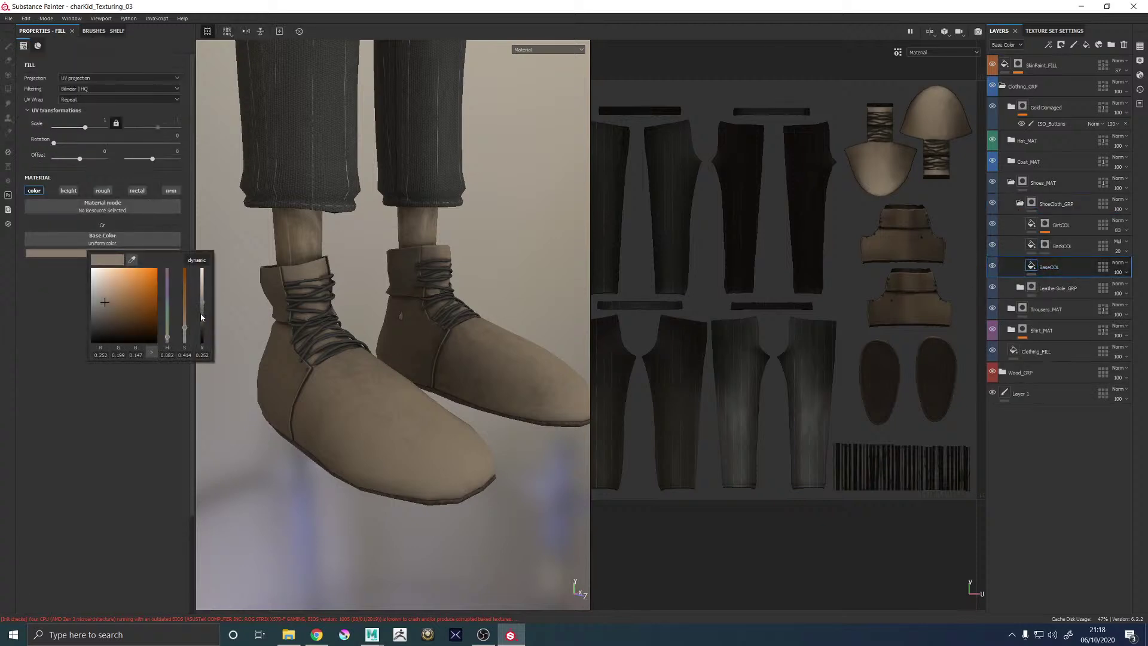
{"action": "left_click_drag", "start_coordinate": [201, 317], "coordinate": [203, 323]}
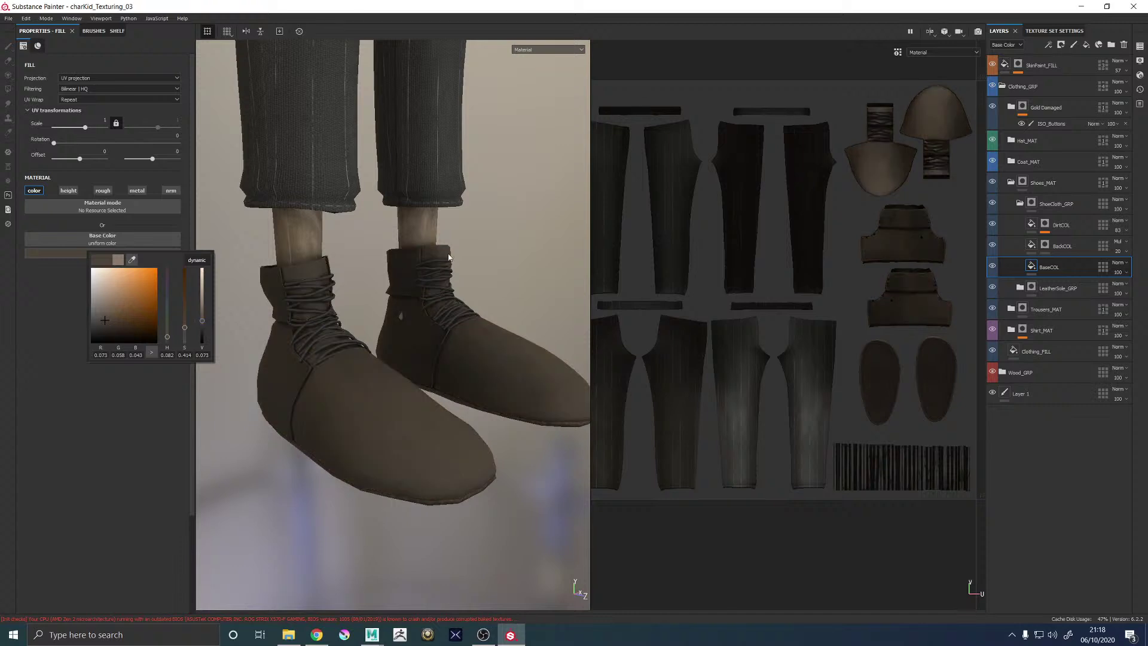
{"action": "left_click", "coordinate": [482, 247]}
{"action": "right_click_drag", "start_coordinate": [401, 269], "coordinate": [251, 274], "text": "alt"}
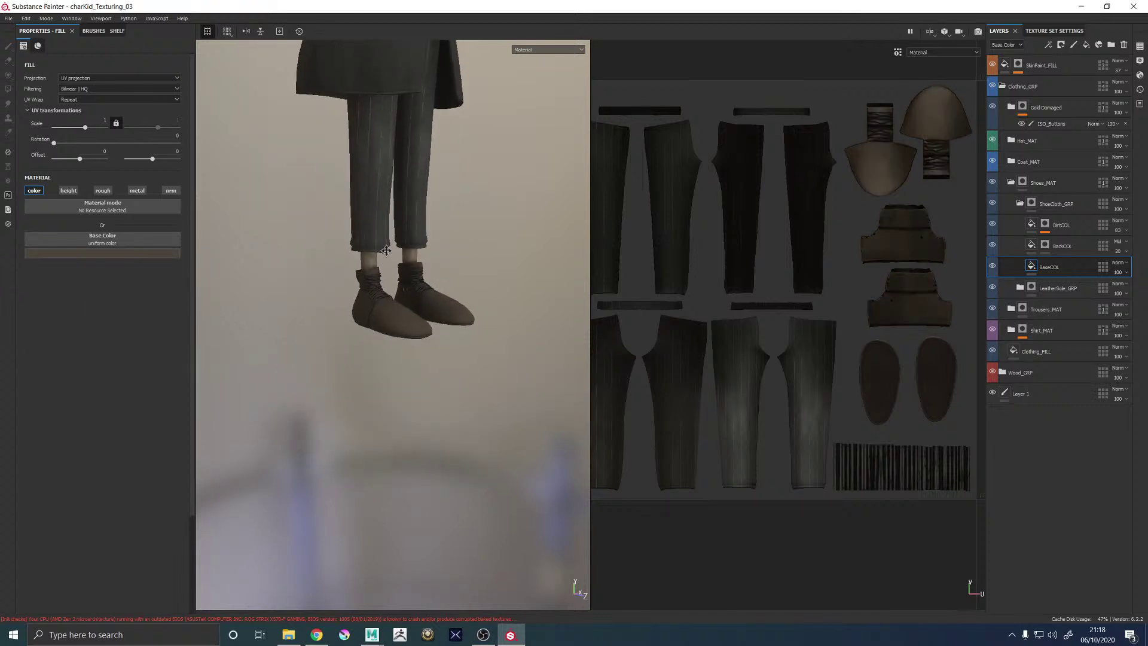
{"action": "middle_click_drag", "start_coordinate": [386, 250], "coordinate": [382, 371], "text": "alt"}
{"action": "right_click_drag", "start_coordinate": [287, 305], "coordinate": [54, 311], "text": "alt"}
{"action": "left_click_drag", "start_coordinate": [323, 291], "coordinate": [267, 291], "text": "alt"}
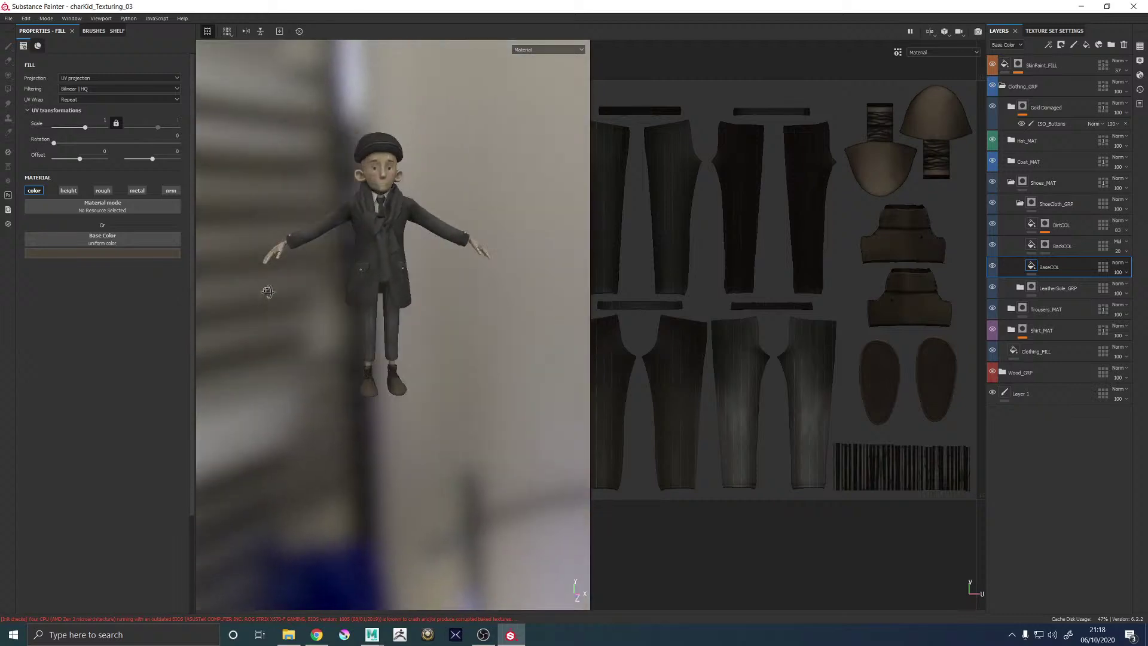
{"action": "right_click_drag", "start_coordinate": [281, 296], "coordinate": [410, 328], "text": "alt"}
{"action": "middle_click_drag", "start_coordinate": [404, 275], "coordinate": [409, 342], "text": "alt"}
Export the texture maps as 8-bit PNG files with the StickyMonsters_Template output template and return to Maya
{"action": "left_click", "coordinate": [9, 18]}
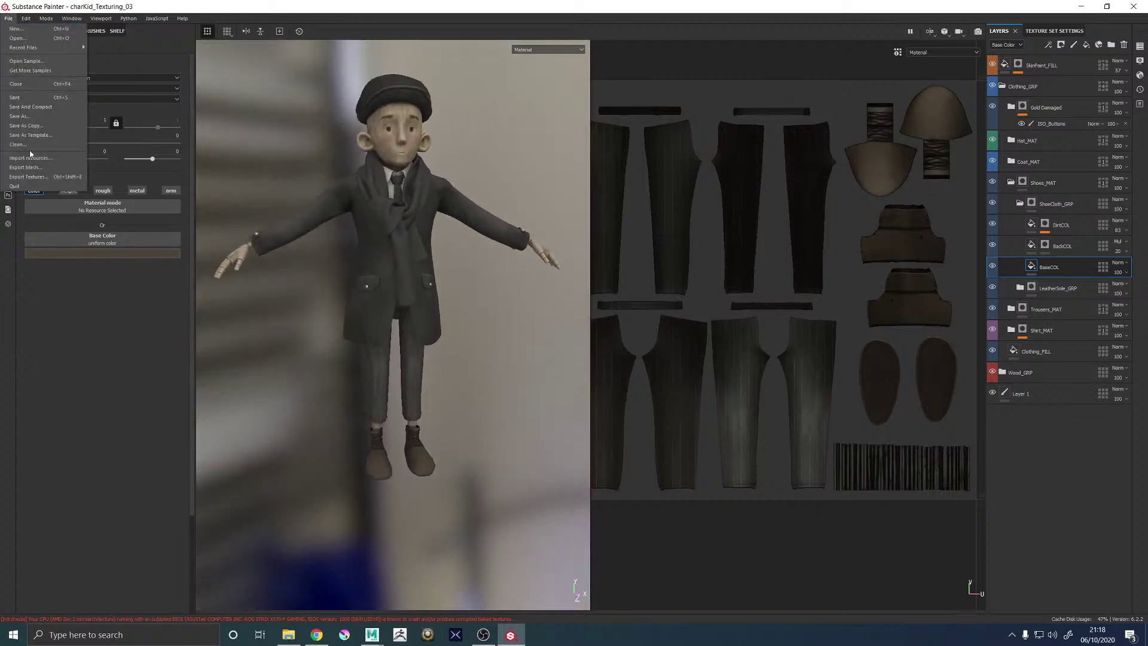
{"action": "left_click", "coordinate": [30, 179]}
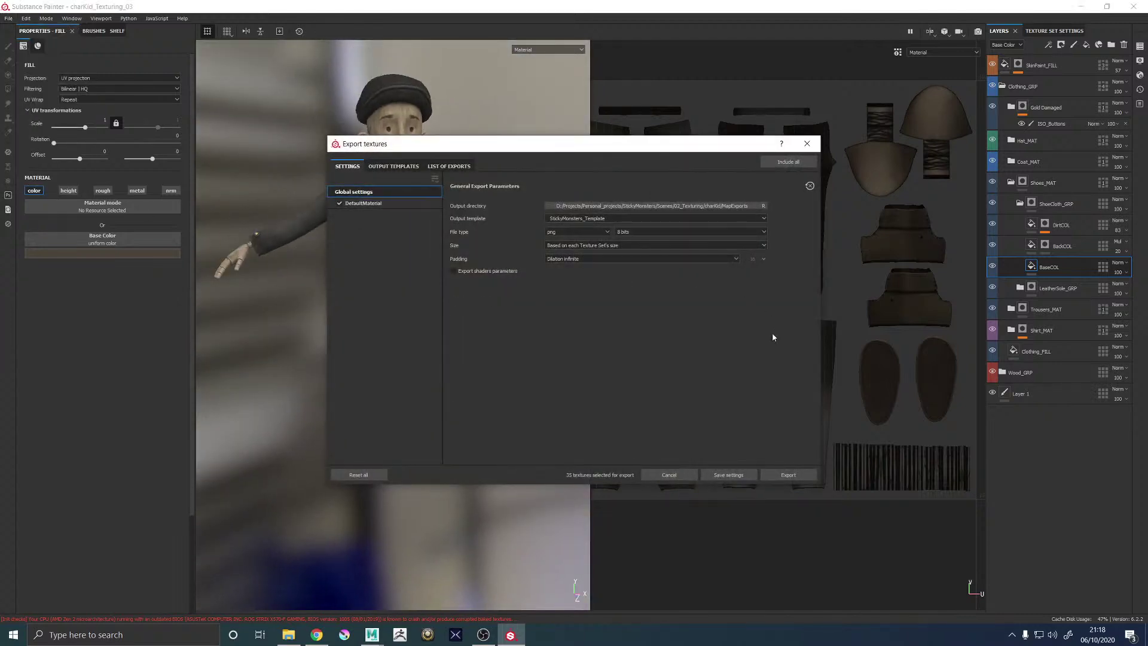
{"action": "left_click", "coordinate": [788, 473]}
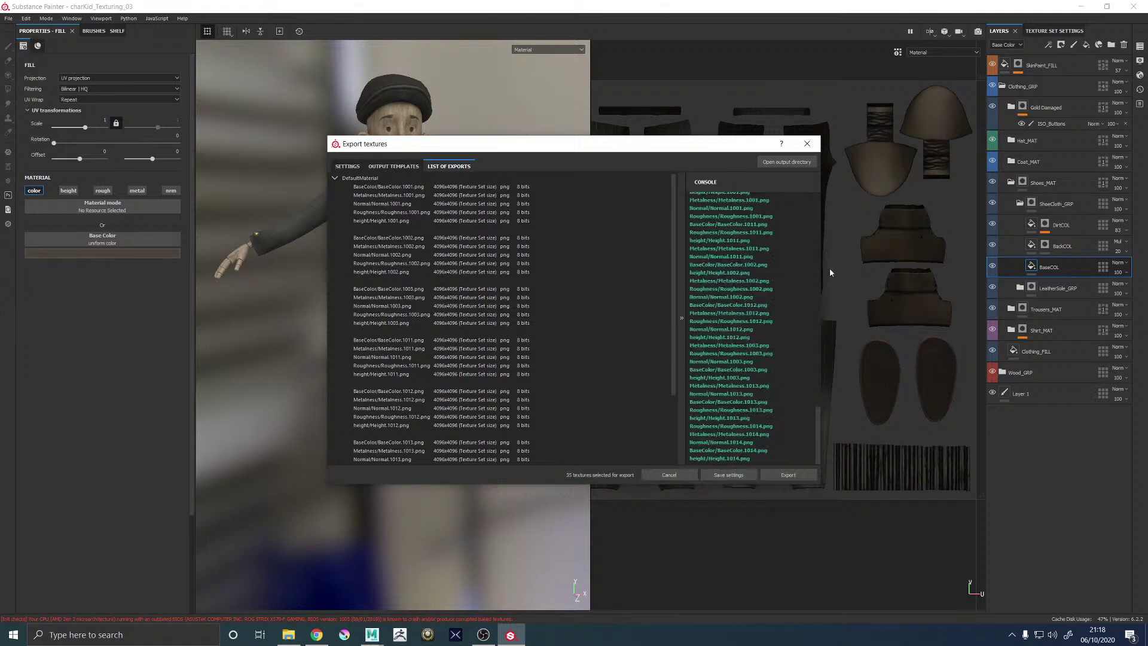
{"action": "left_click", "coordinate": [807, 144]}
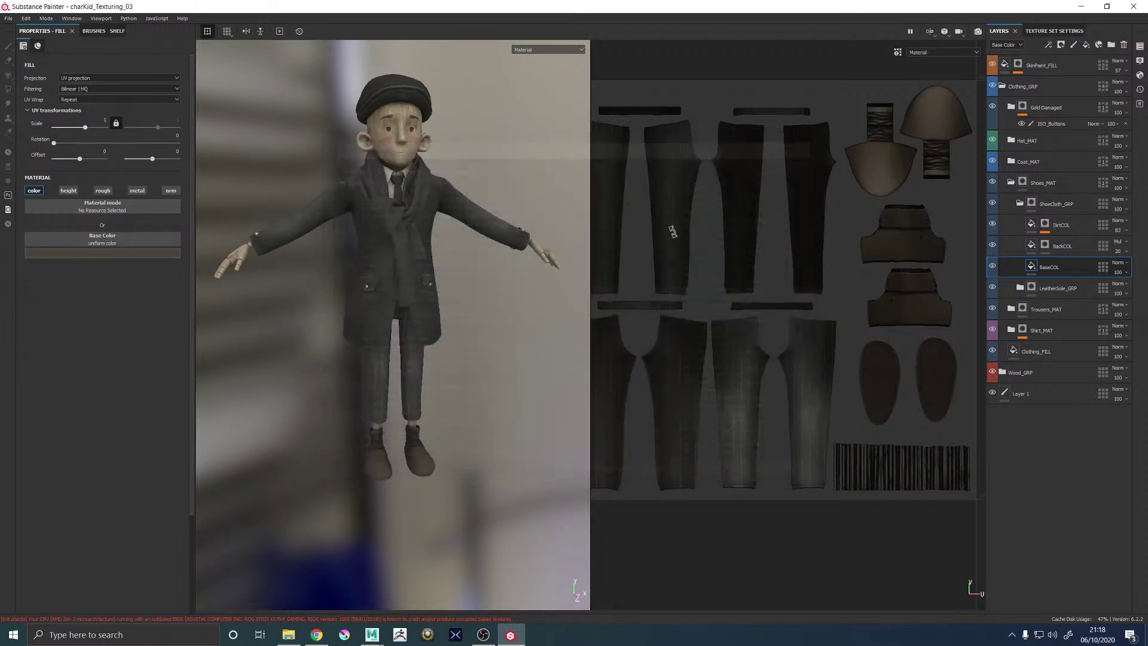
{"action": "mouse_move", "coordinate": [373, 632]}
{"action": "left_click", "coordinate": [433, 579]}
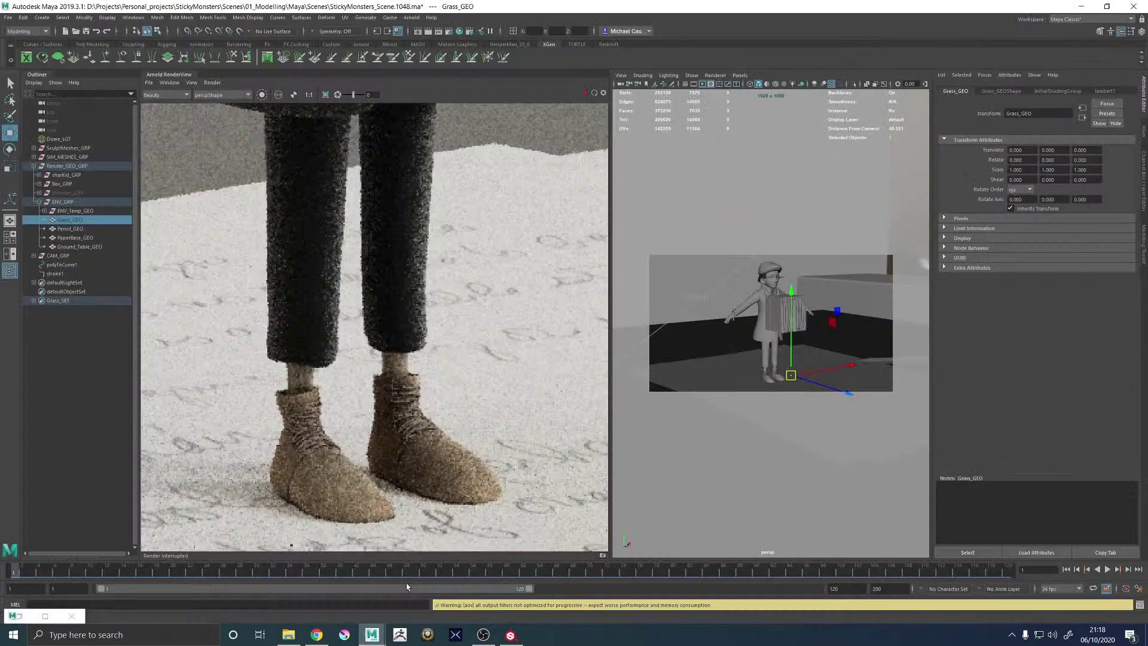
Open the Tx Manager and regenerate the TX files for the scene's BaseColor textures
{"action": "left_click", "coordinate": [411, 17]}
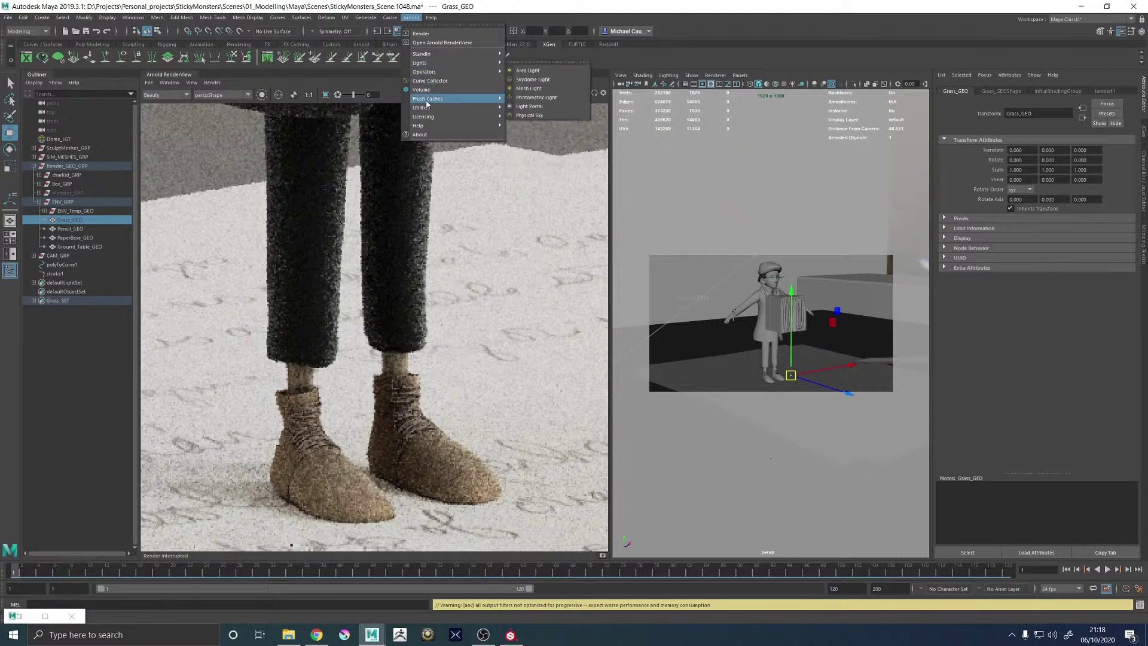
{"action": "mouse_move", "coordinate": [430, 108]}
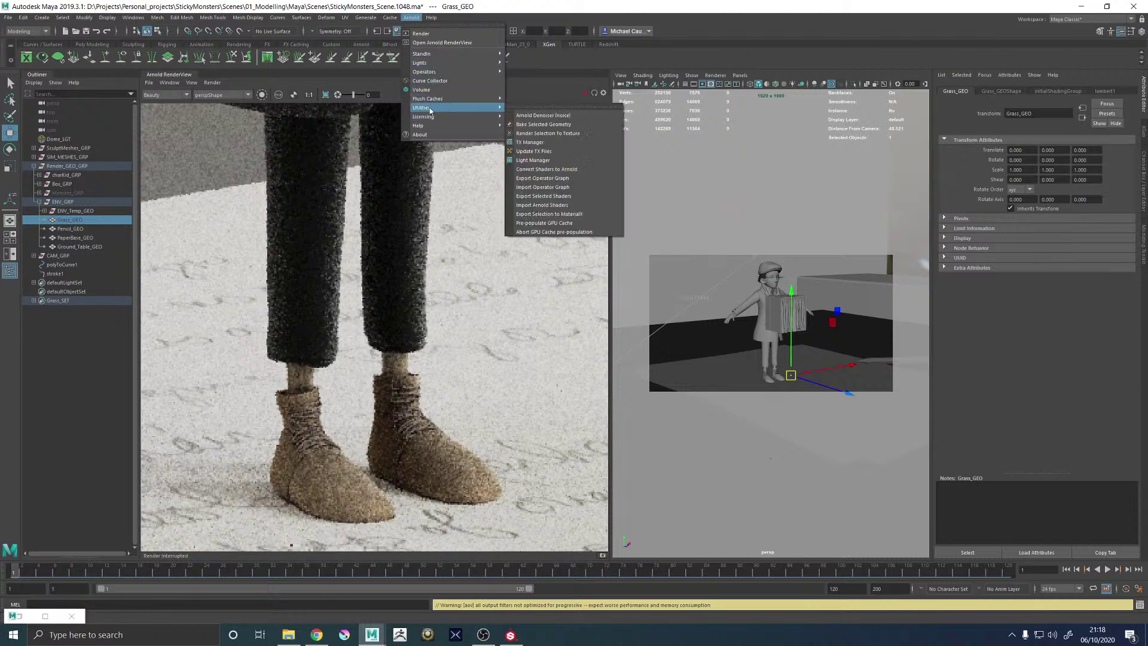
{"action": "left_click", "coordinate": [529, 143]}
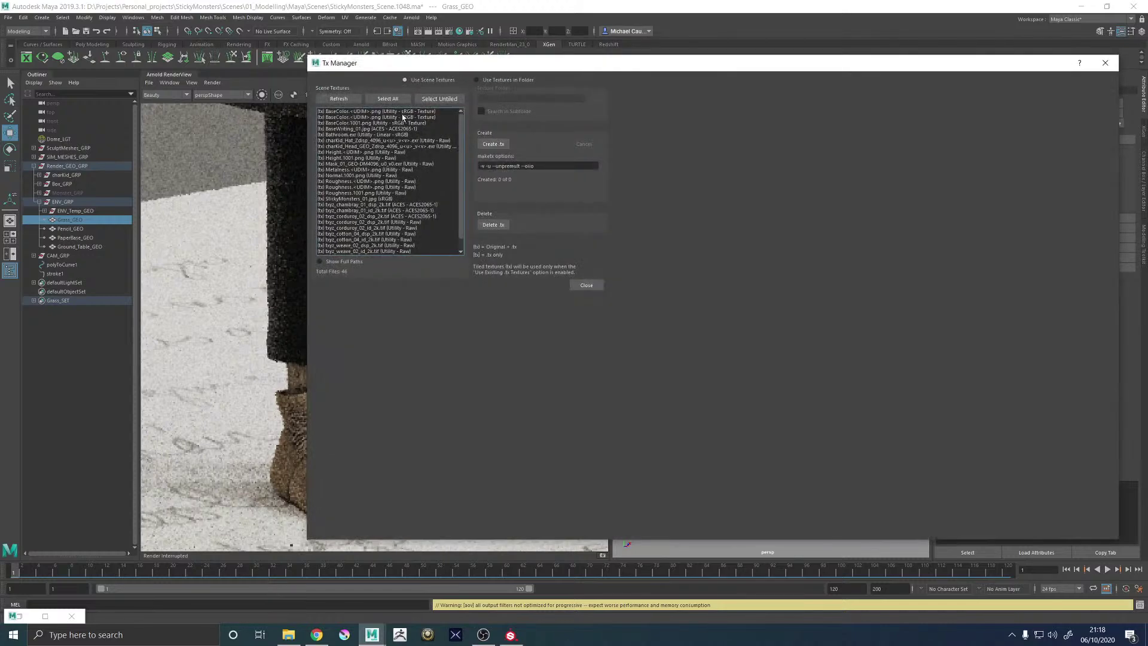
{"action": "left_click", "coordinate": [411, 112]}
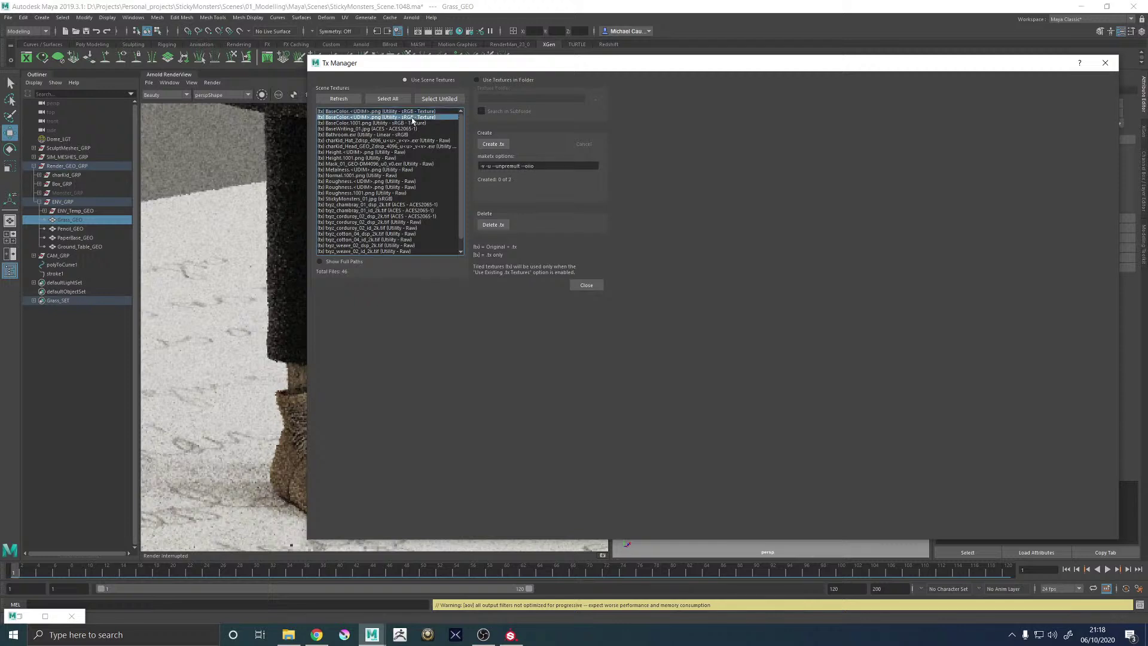
{"action": "left_click", "coordinate": [504, 225]}
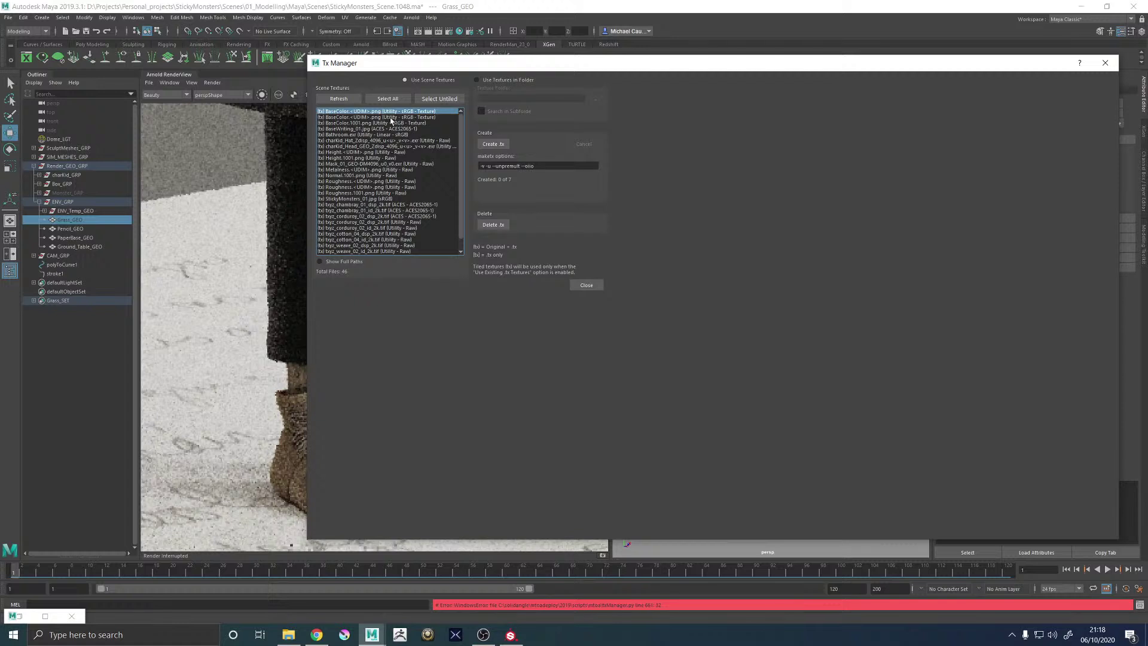
{"action": "scroll", "coordinate": [396, 180], "scroll_direction": "down", "scroll_amount": 1}
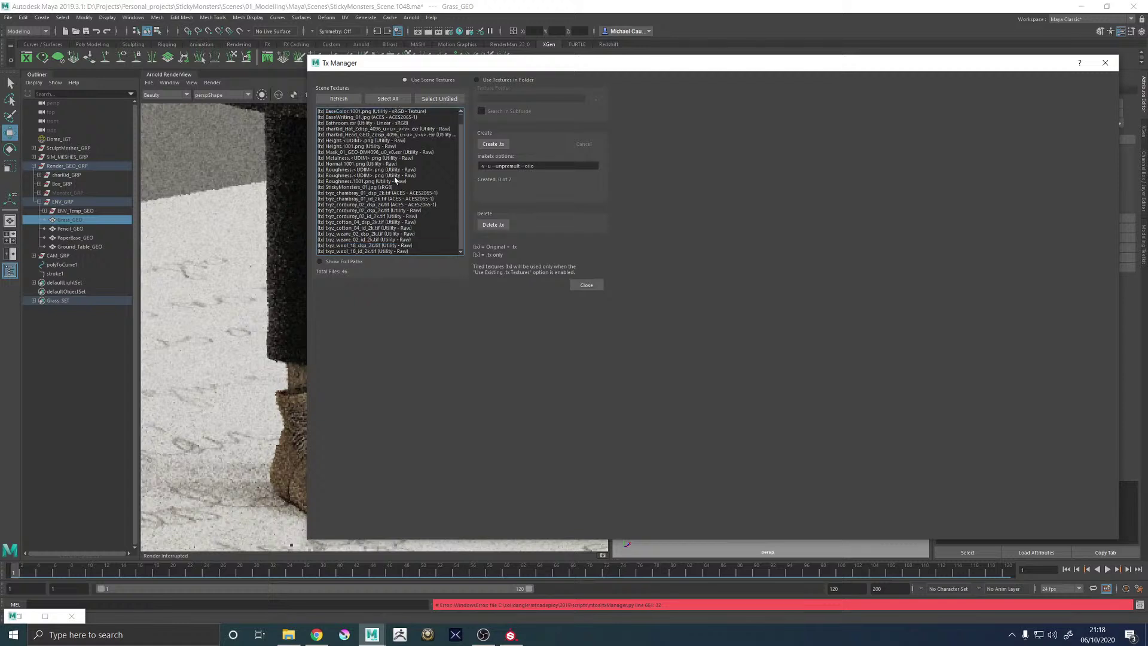
{"action": "scroll", "coordinate": [380, 205], "scroll_direction": "up", "scroll_amount": 1}
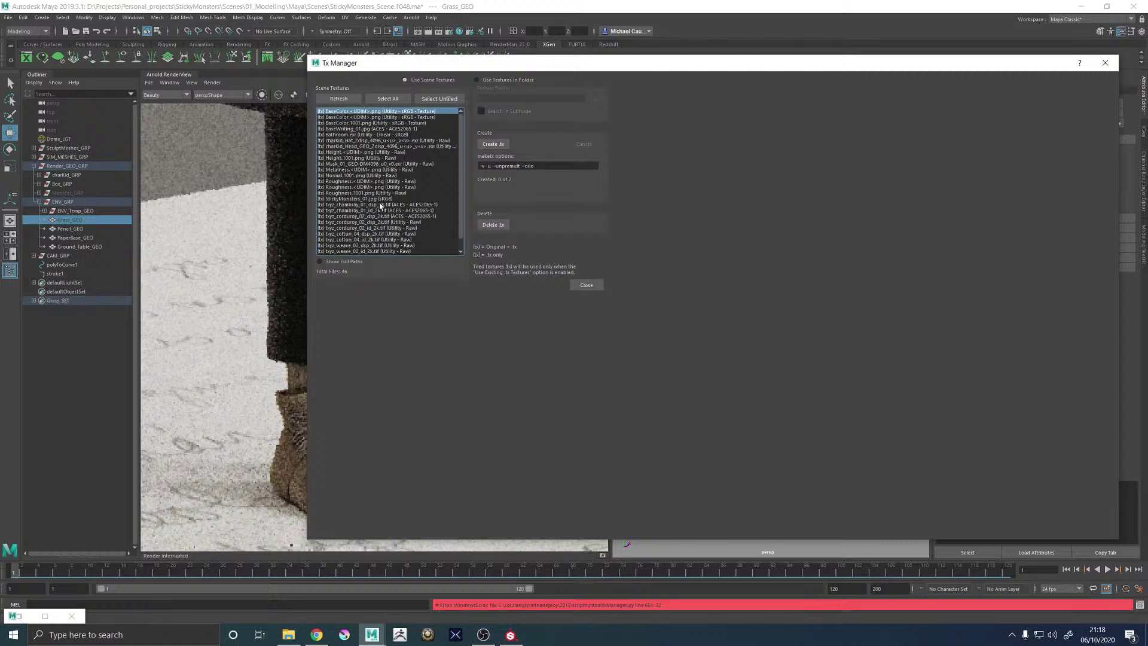
{"action": "left_click", "coordinate": [378, 123]}
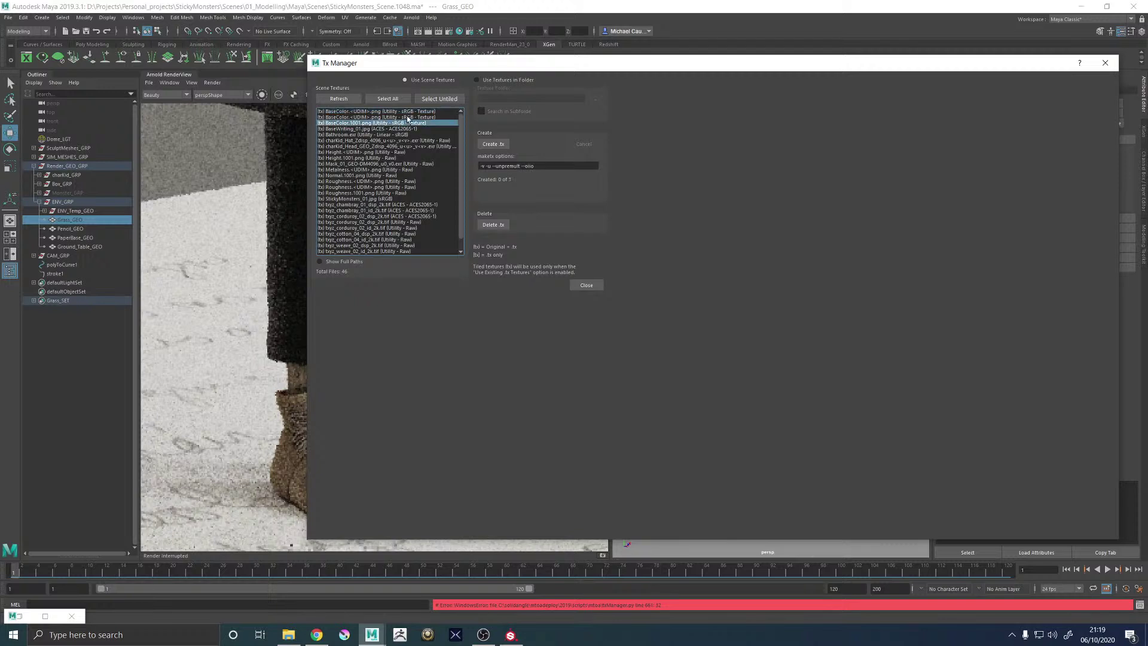
{"action": "left_click", "coordinate": [492, 146]}
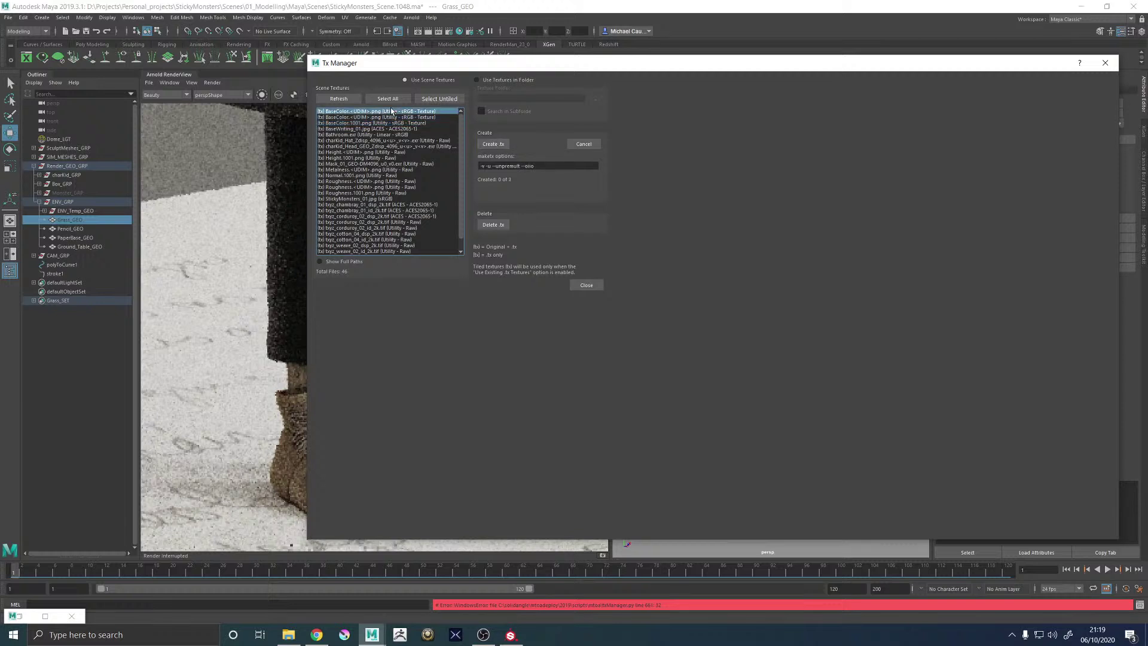
Show full texture paths, create the TX files for charKid's BaseColor.<UDIM>.png in MapExports, and close the Tx Manager
{"action": "left_click", "coordinate": [332, 262]}
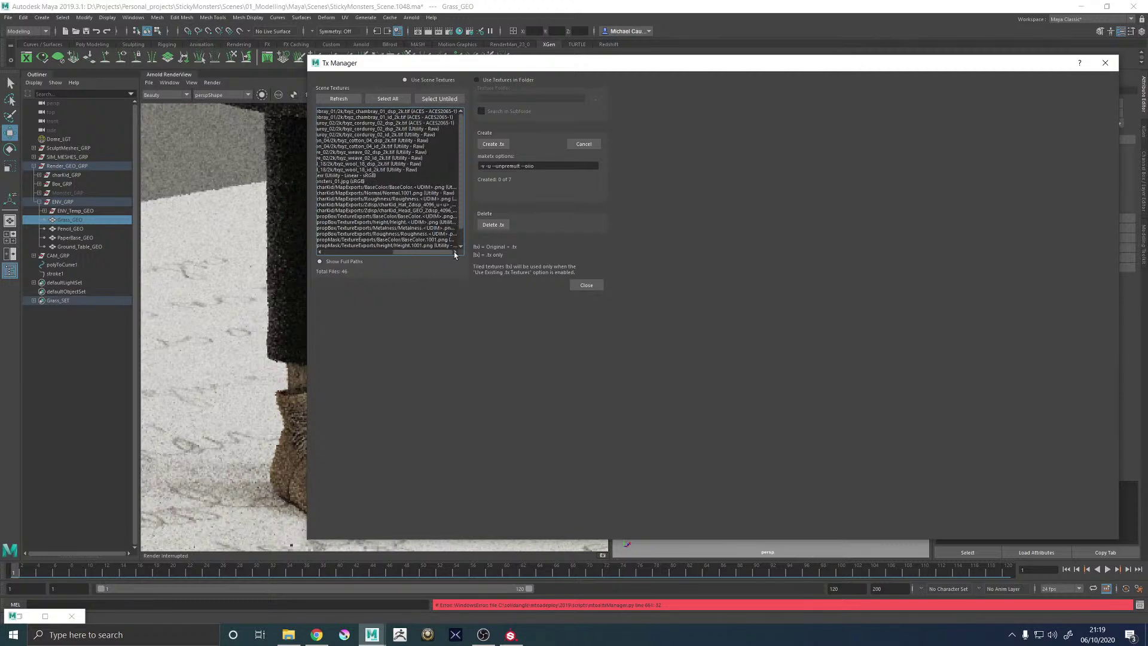
{"action": "scroll", "coordinate": [376, 214], "scroll_direction": "up", "scroll_amount": 1}
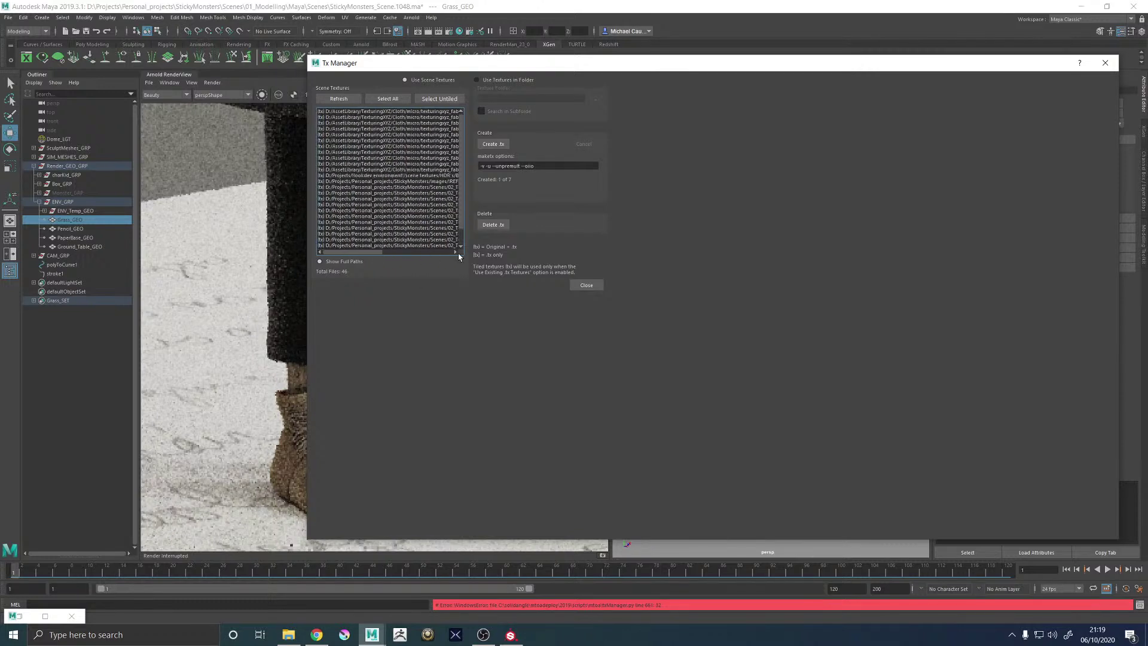
{"action": "left_click_drag", "start_coordinate": [359, 251], "coordinate": [436, 256]}
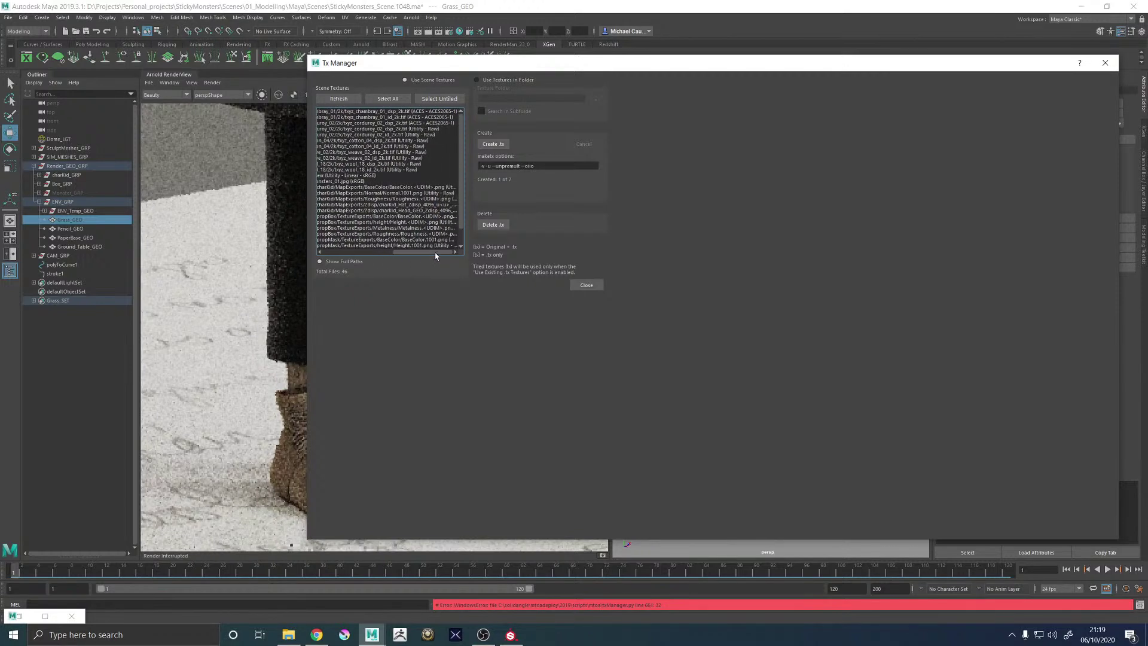
{"action": "left_click", "coordinate": [435, 187]}
{"action": "left_click", "coordinate": [494, 143]}
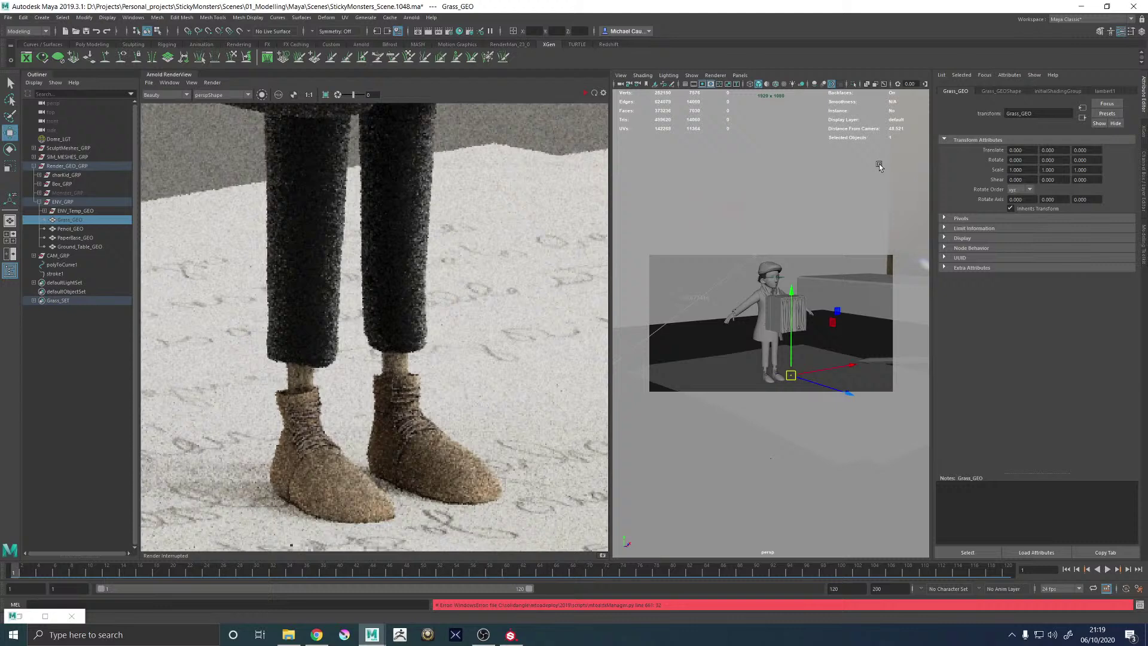
{"action": "left_click", "coordinate": [1105, 63]}
Define a render region around the boy's lower legs and shoes and update the full scene in the Arnold render
{"action": "scroll", "coordinate": [451, 363], "scroll_direction": "down", "scroll_amount": 5}
{"action": "key", "text": "f"}
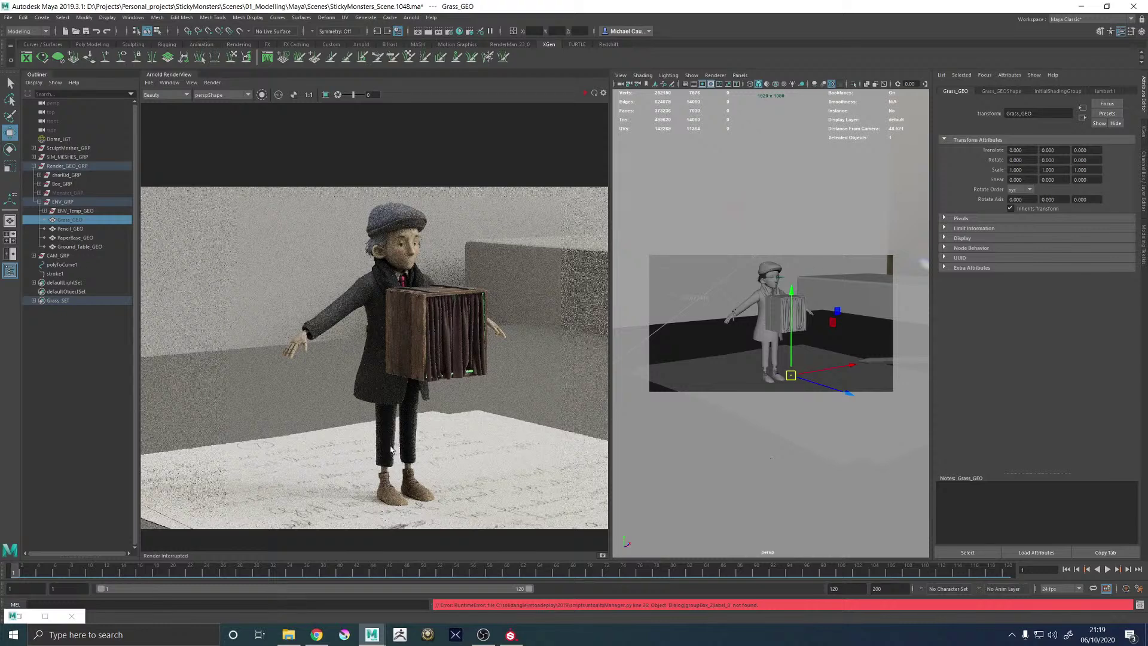
{"action": "scroll", "coordinate": [489, 446], "scroll_direction": "down", "scroll_amount": 1}
{"action": "scroll", "coordinate": [380, 480], "scroll_direction": "up", "scroll_amount": 1}
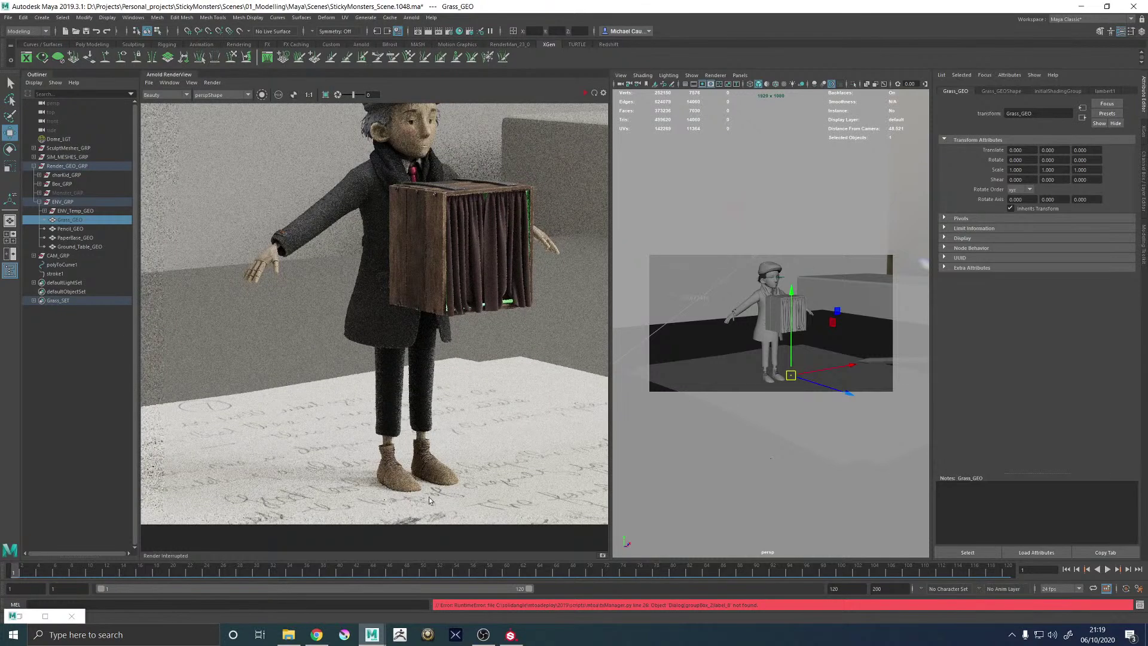
{"action": "left_click_drag", "start_coordinate": [349, 391], "coordinate": [483, 506]}
{"action": "left_click", "coordinate": [192, 82]}
{"action": "mouse_move", "coordinate": [212, 83]}
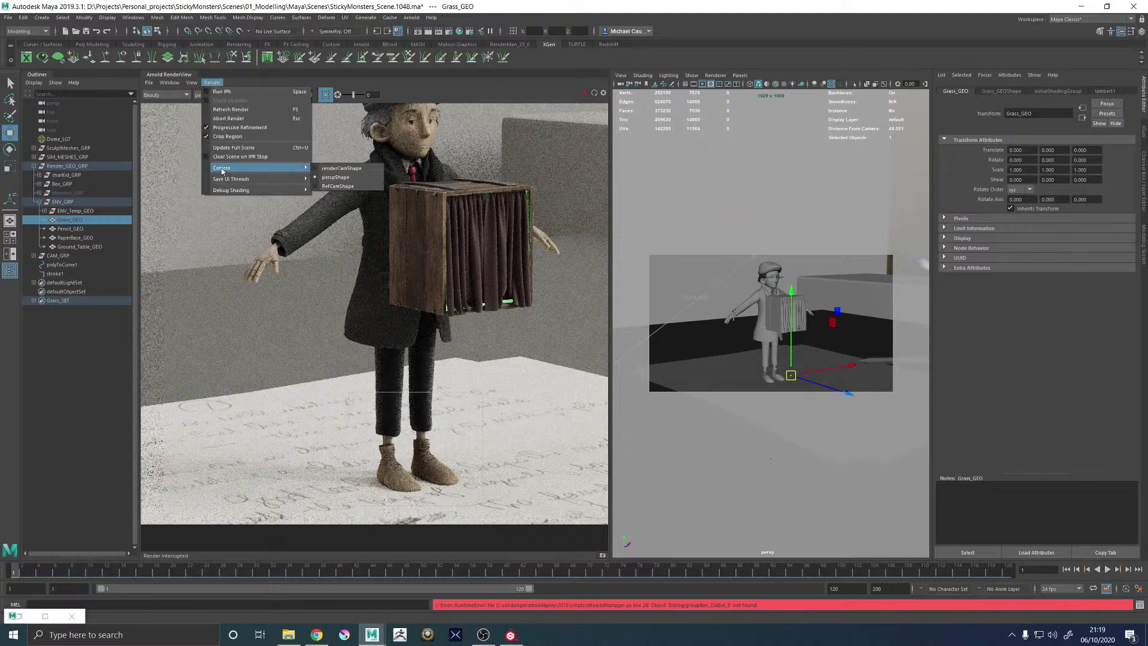
{"action": "left_click", "coordinate": [231, 148]}
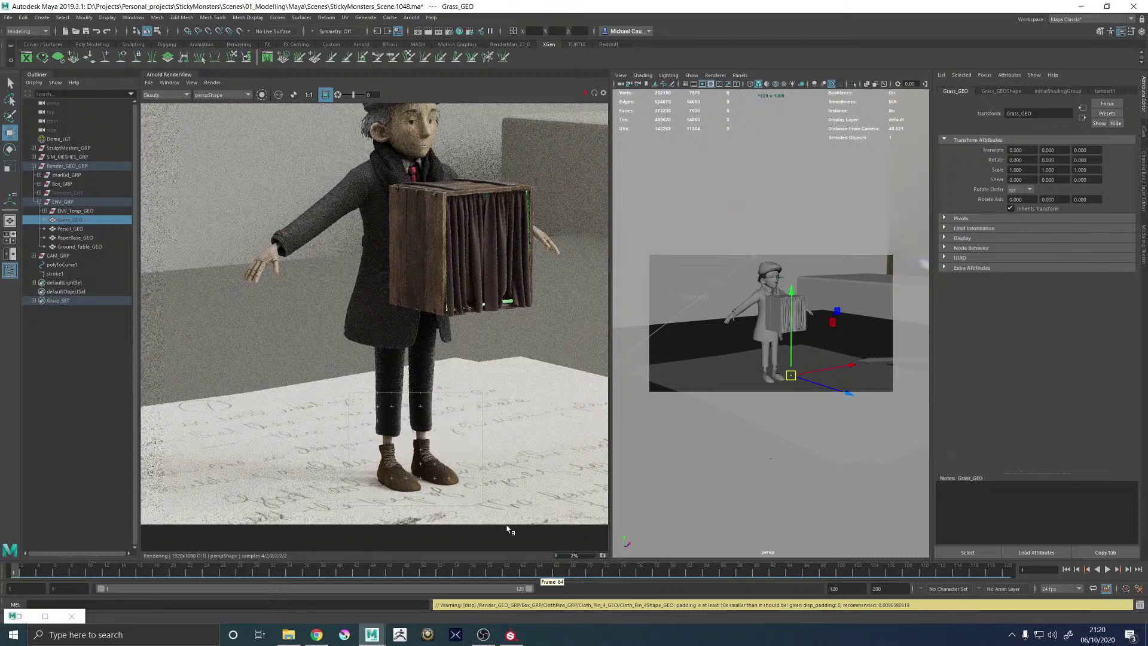
Inspect the darkened shoes close up in the region render, compare them with the Substance Painter model, and return to Maya
{"action": "scroll", "coordinate": [428, 467], "scroll_direction": "up", "scroll_amount": 5}
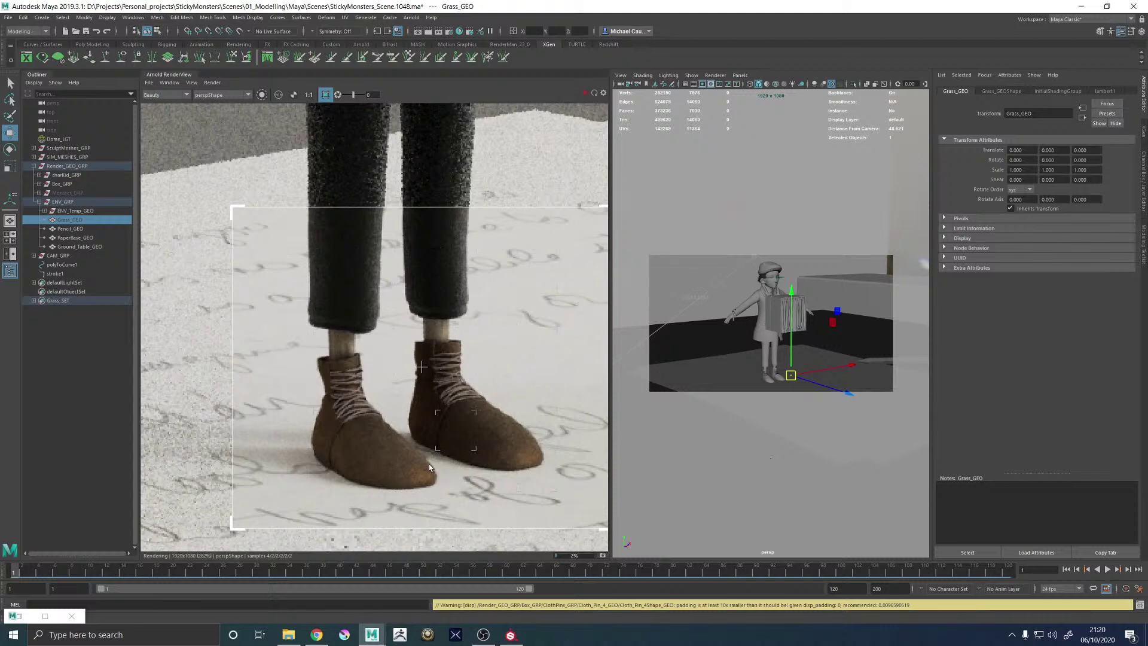
{"action": "scroll", "coordinate": [428, 463], "scroll_direction": "down", "scroll_amount": 5}
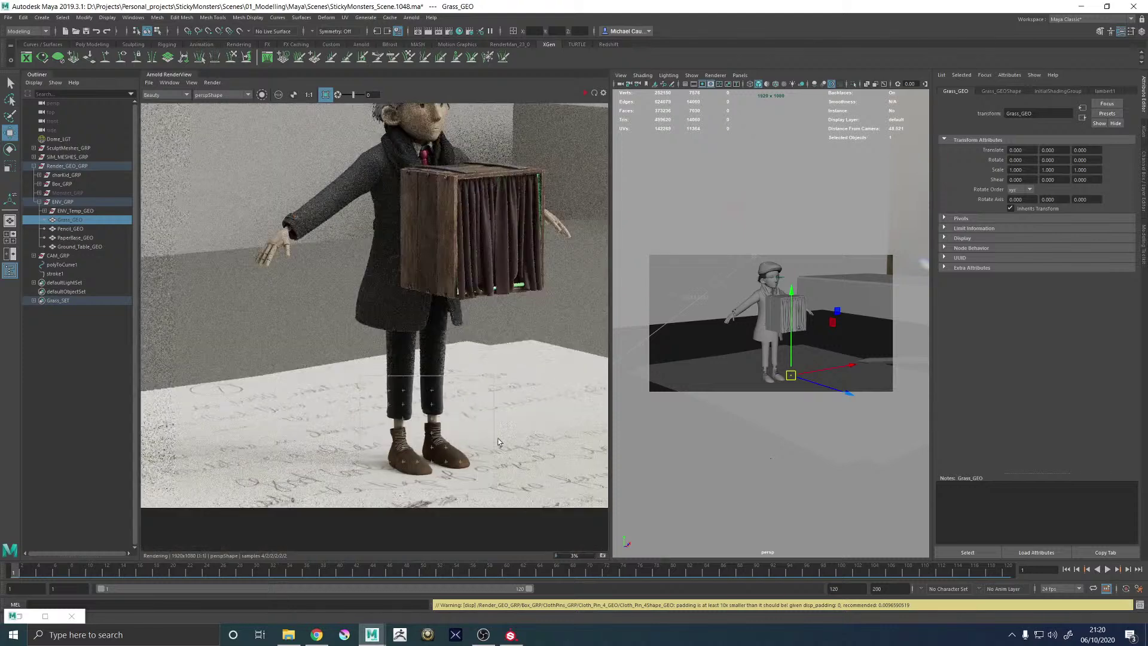
{"action": "scroll", "coordinate": [441, 460], "scroll_direction": "up", "scroll_amount": 5}
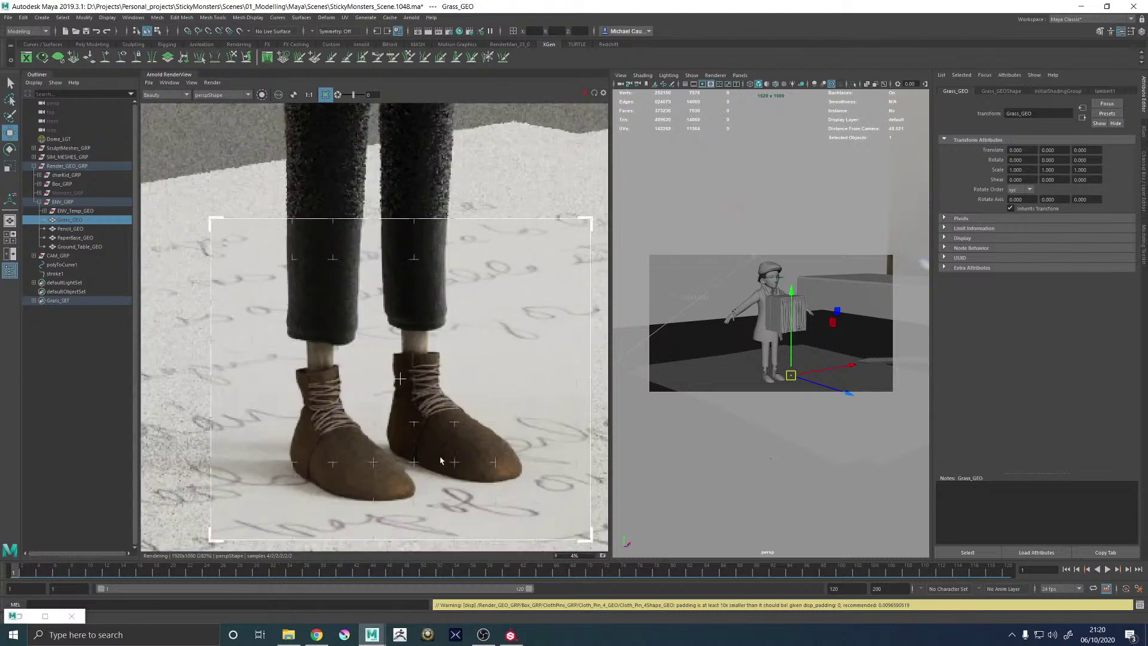
{"action": "scroll", "coordinate": [423, 402], "scroll_direction": "down", "scroll_amount": 3}
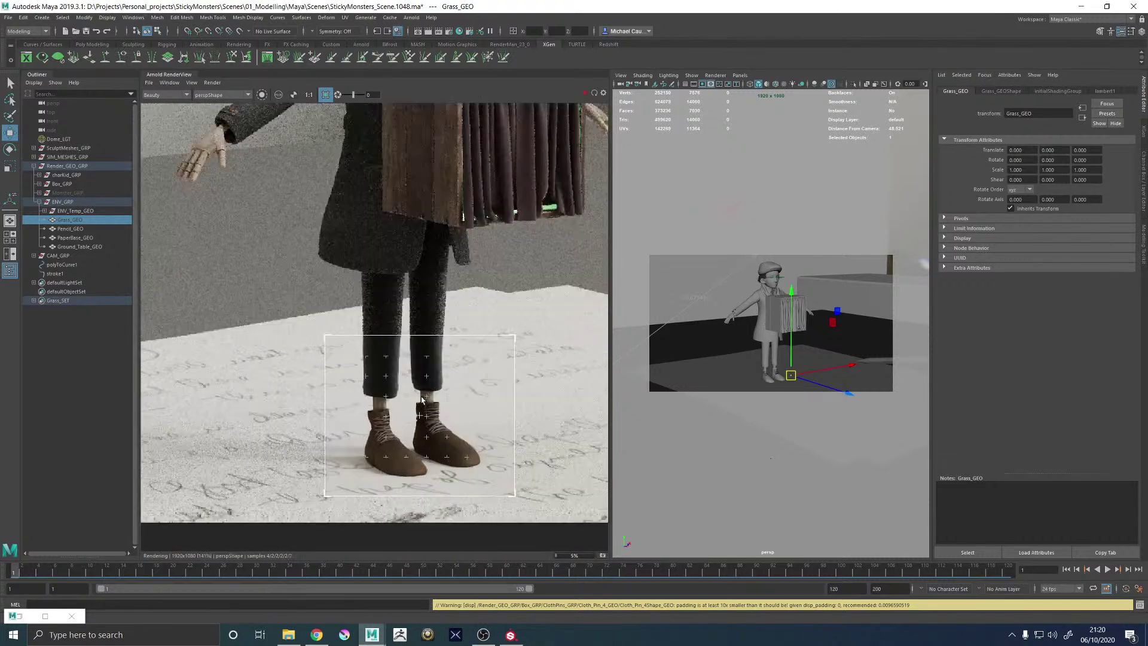
{"action": "left_click", "coordinate": [585, 93]}
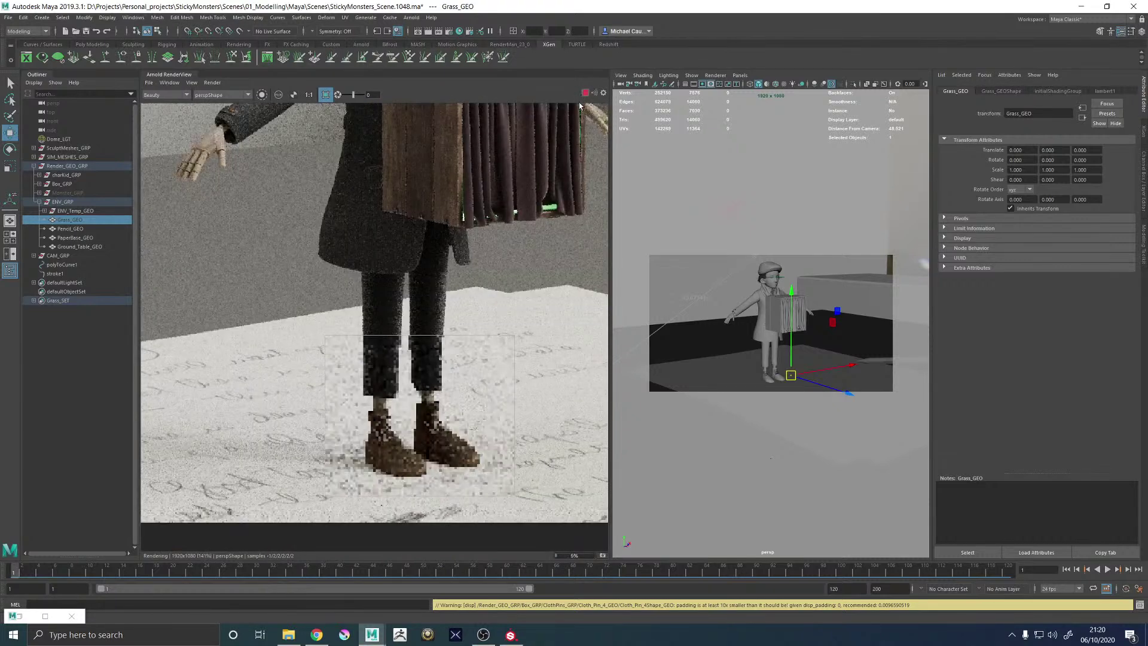
{"action": "left_click", "coordinate": [584, 93]}
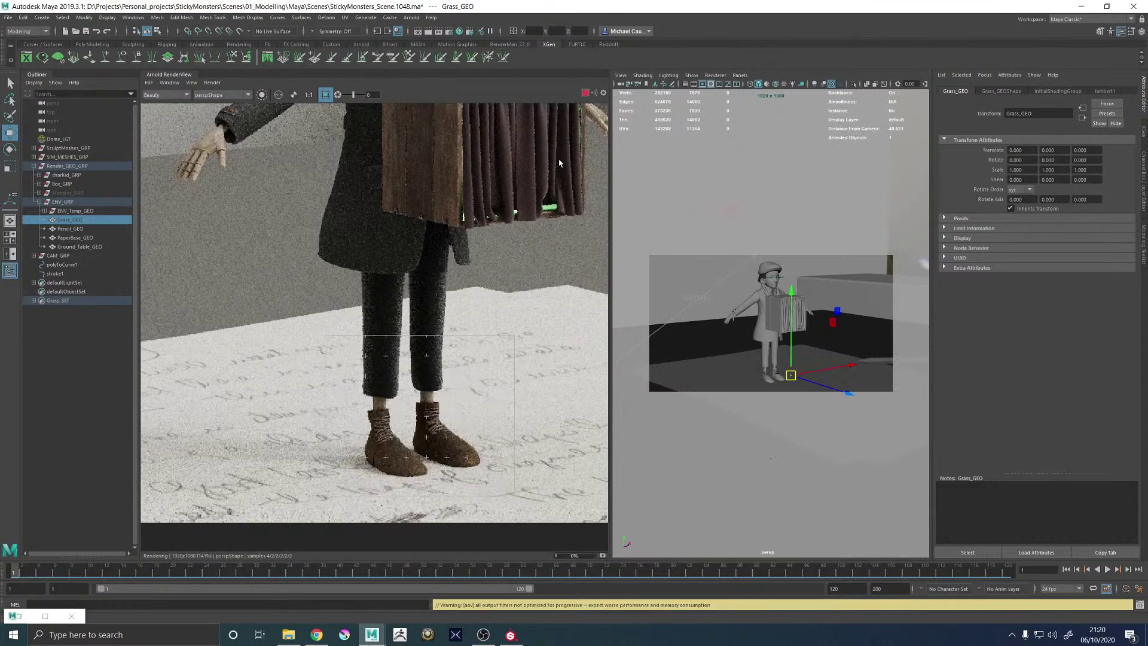
{"action": "left_click", "coordinate": [507, 636]}
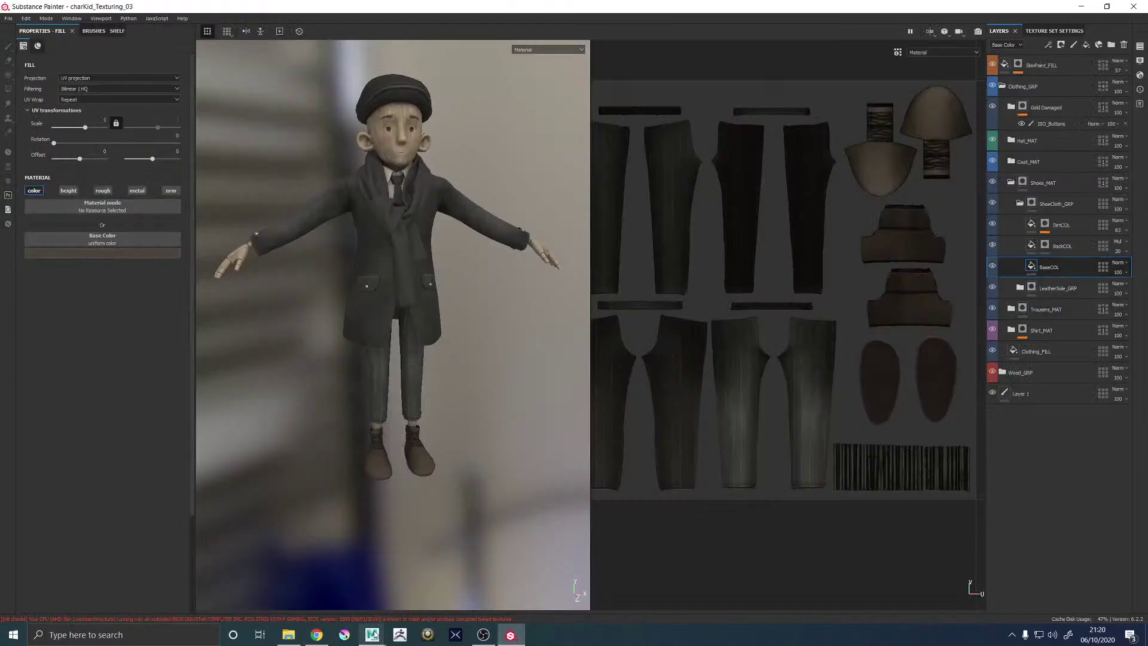
{"action": "mouse_move", "coordinate": [372, 635]}
{"action": "left_click", "coordinate": [408, 600]}
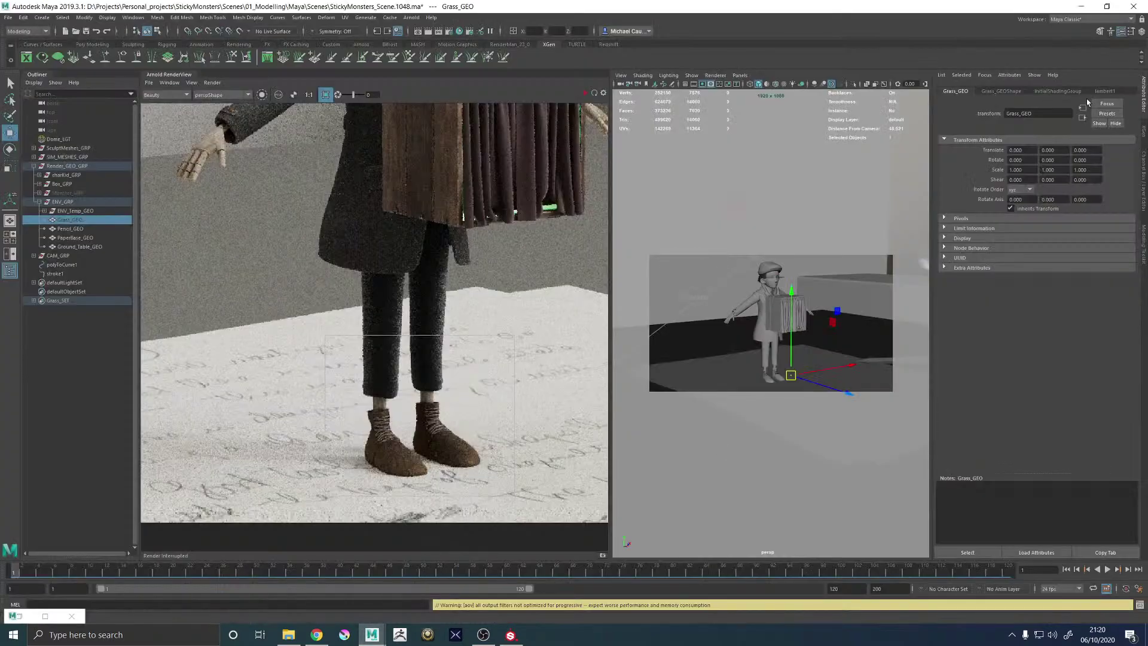
Desaturate the specular colour of the right shoe's Shoe_MAT to a pale tan and re-render the shoe region
{"action": "left_click", "coordinate": [768, 378]}
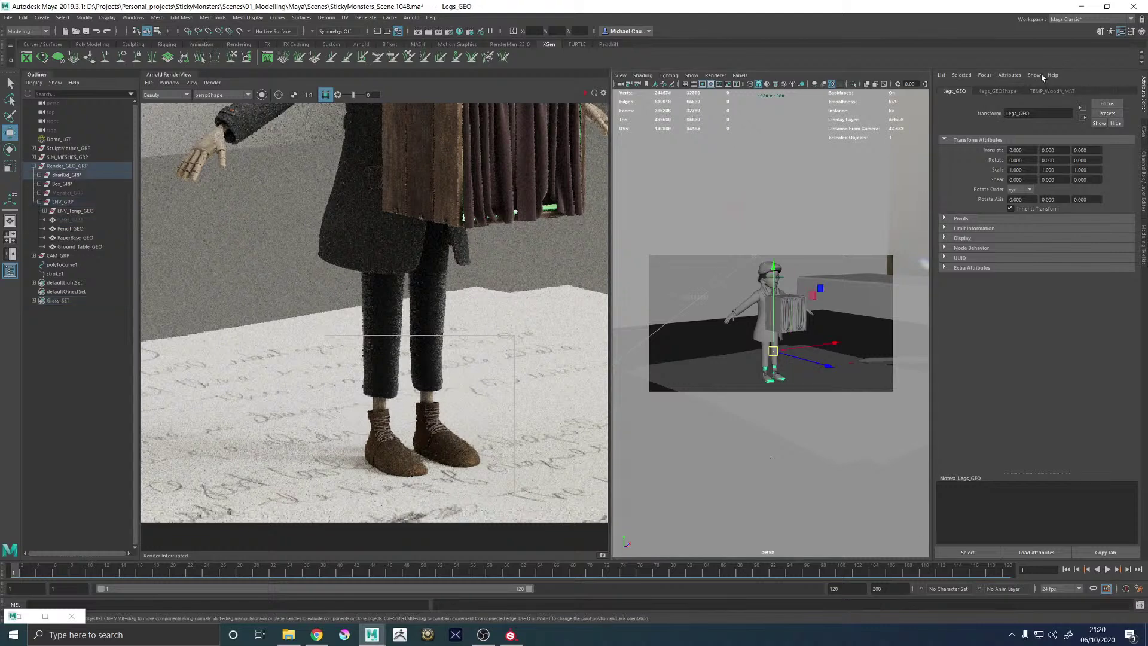
{"action": "left_click", "coordinate": [768, 378]}
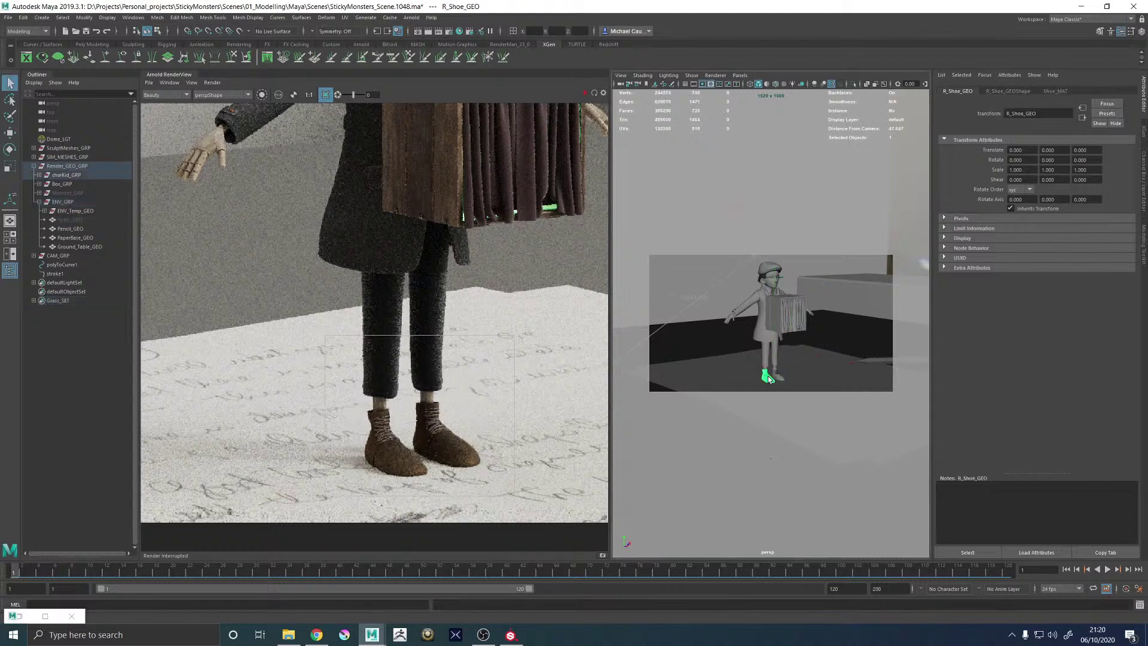
{"action": "left_click", "coordinate": [1055, 90]}
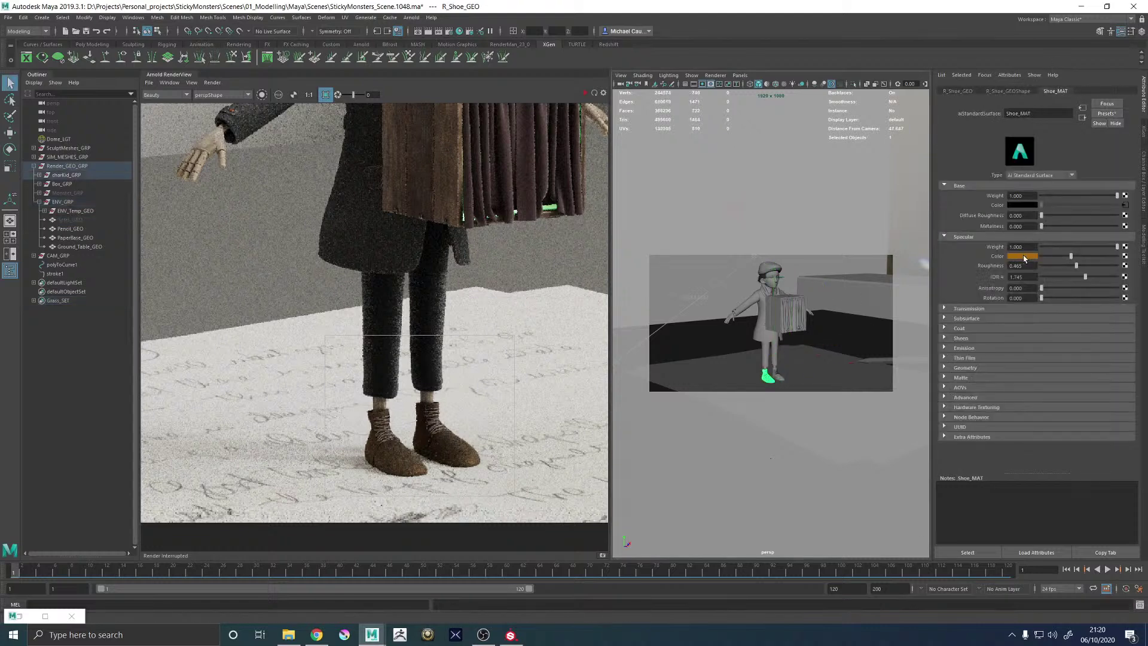
{"action": "left_click", "coordinate": [1018, 257]}
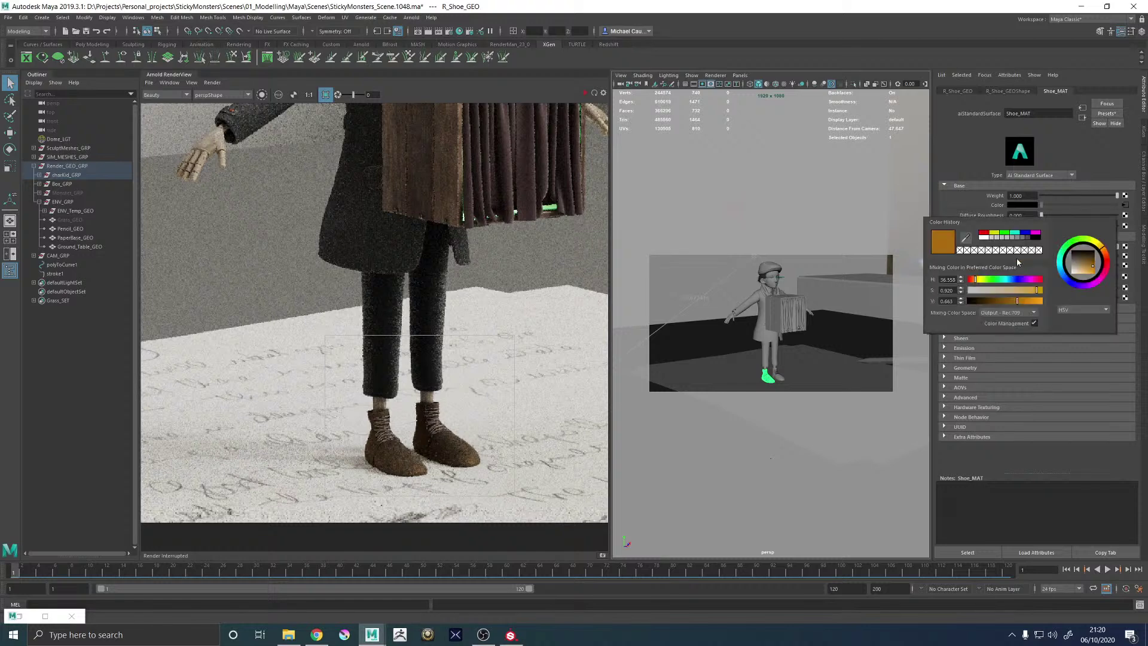
{"action": "left_click", "coordinate": [1002, 291]}
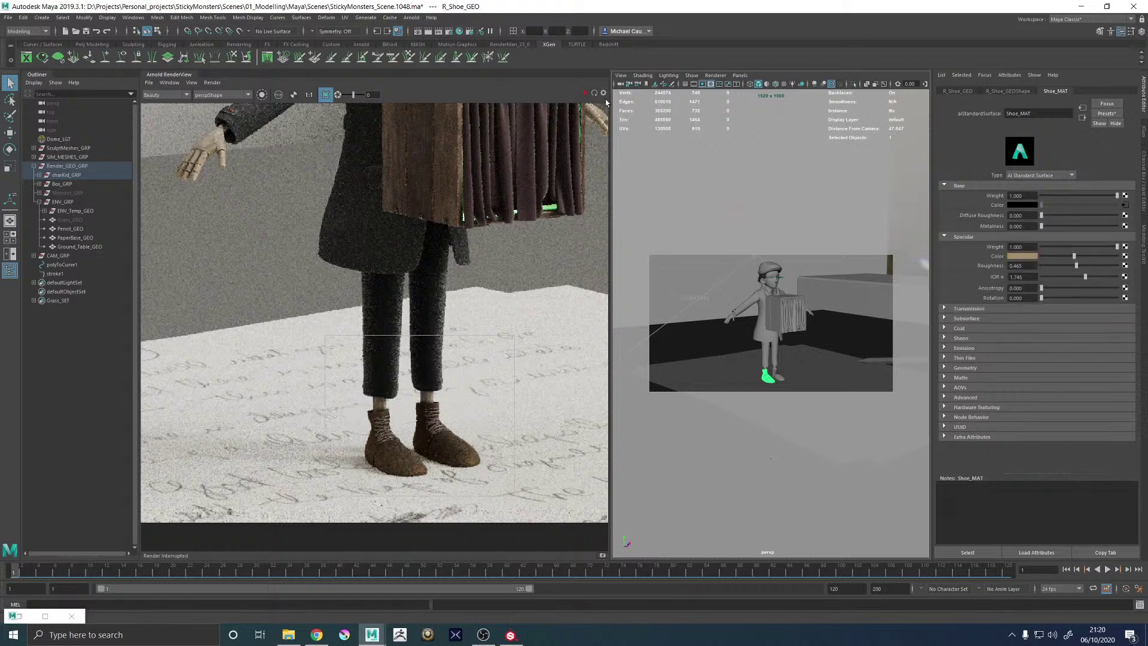
{"action": "left_click", "coordinate": [585, 93]}
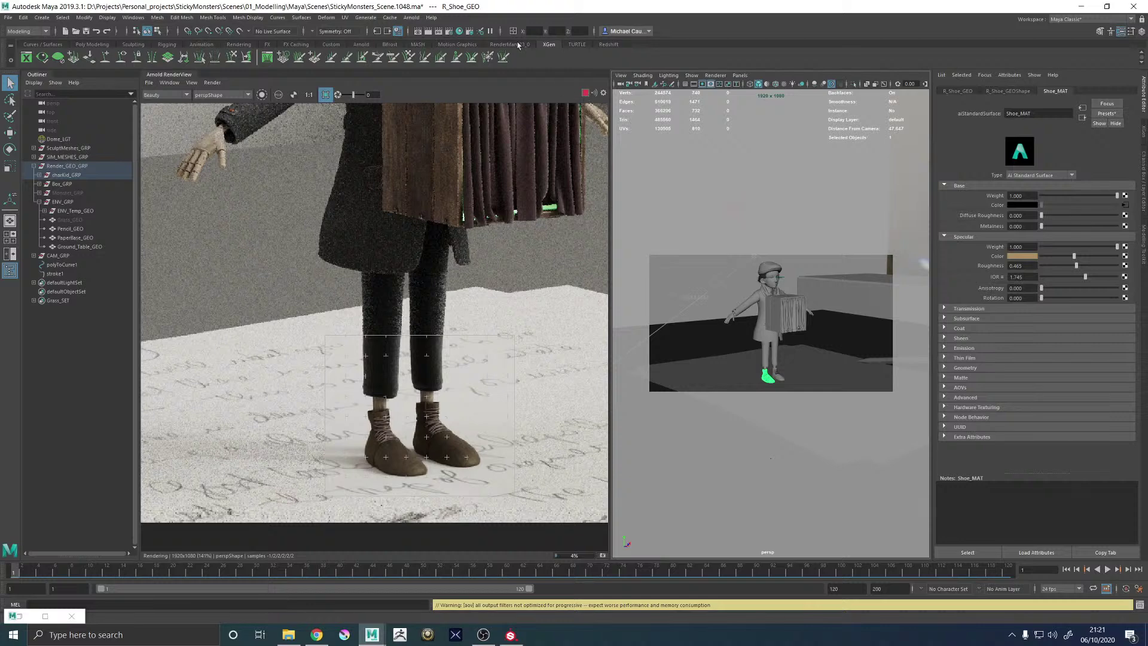
{"action": "left_click", "coordinate": [585, 92]}
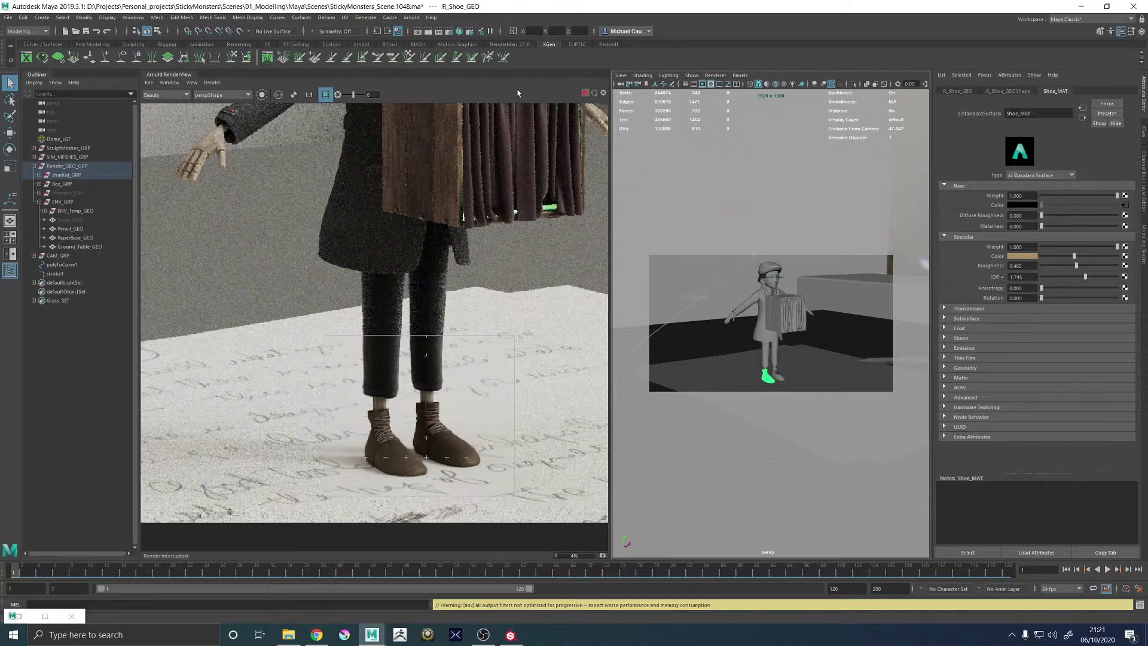
Turn off the render region, reframe the perspective camera closer on the boy's legs and shoes, and start a new Arnold render
{"action": "left_click", "coordinate": [325, 95]}
{"action": "scroll", "coordinate": [866, 432], "scroll_direction": "up", "scroll_amount": 5}
{"action": "left_click_drag", "start_coordinate": [866, 431], "coordinate": [851, 272], "text": "alt"}
{"action": "scroll", "coordinate": [813, 268], "scroll_direction": "up", "scroll_amount": 2}
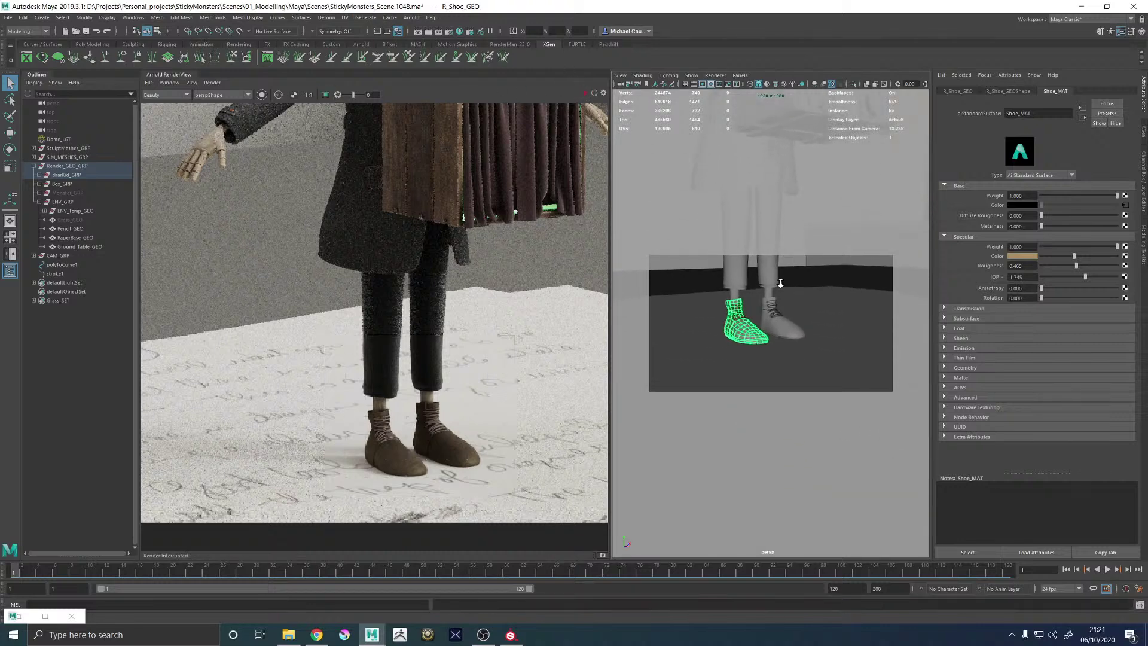
{"action": "middle_click_drag", "start_coordinate": [769, 261], "coordinate": [770, 298], "text": "alt"}
{"action": "right_click_drag", "start_coordinate": [769, 298], "coordinate": [730, 277], "text": "alt"}
{"action": "middle_click_drag", "start_coordinate": [730, 277], "coordinate": [730, 289], "text": "alt"}
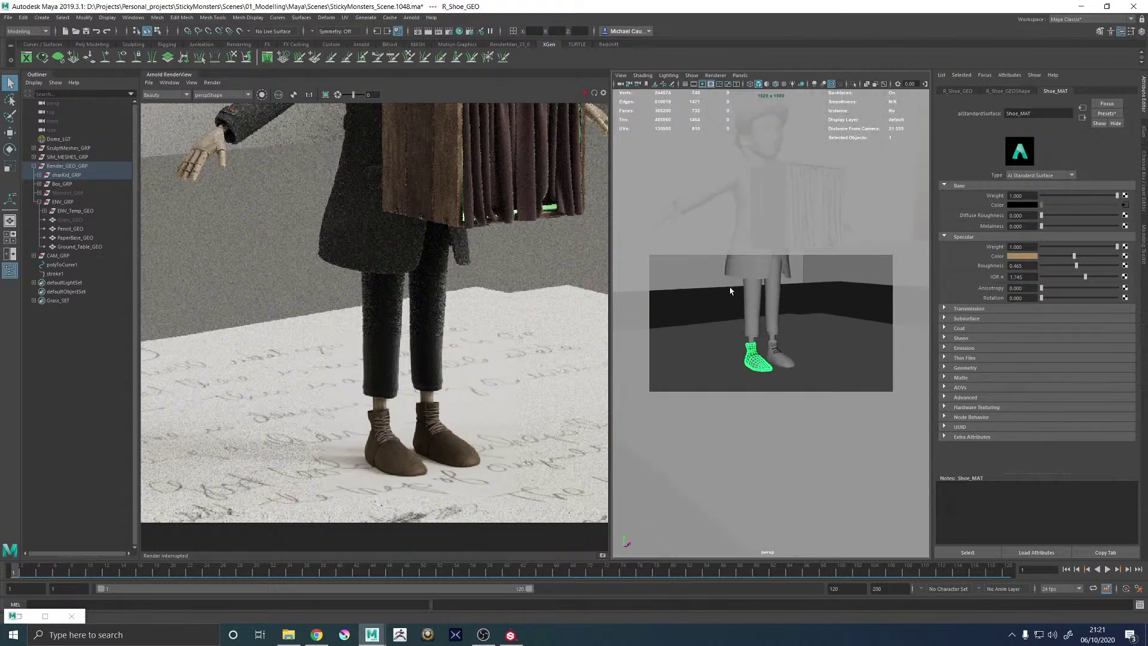
{"action": "left_click_drag", "start_coordinate": [730, 290], "coordinate": [748, 287], "text": "alt"}
{"action": "middle_click_drag", "start_coordinate": [749, 286], "coordinate": [749, 297], "text": "alt"}
{"action": "left_click", "coordinate": [584, 94]}
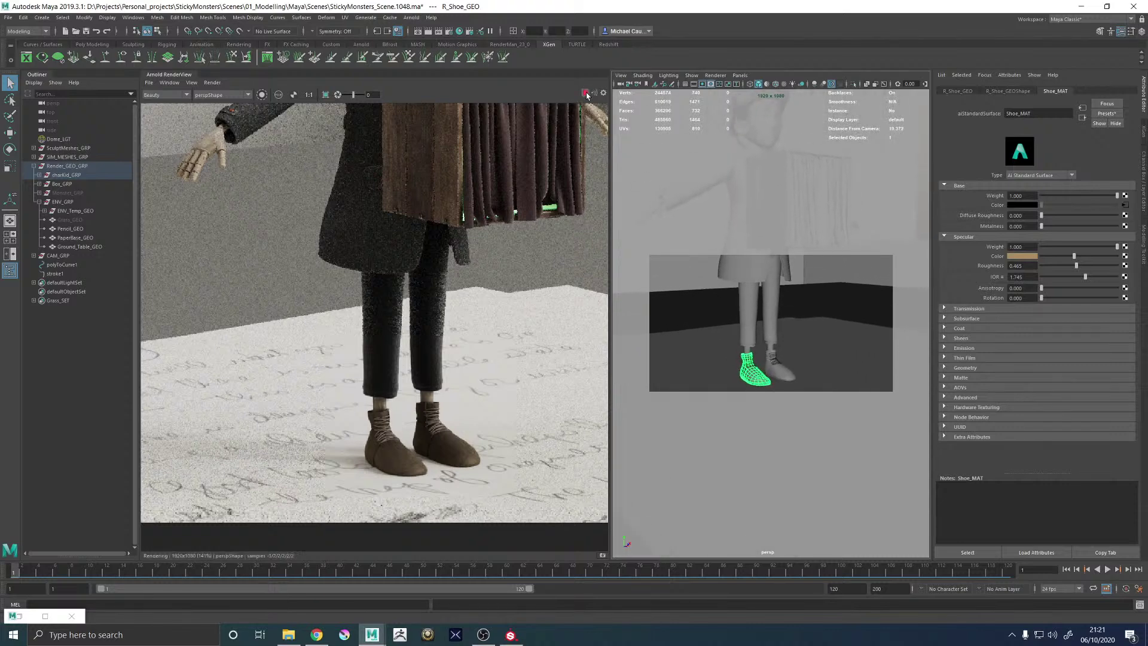
Examine the rendered trouser legs and shoes close up and stop the Arnold render
{"action": "scroll", "coordinate": [411, 226], "scroll_direction": "up", "scroll_amount": 3}
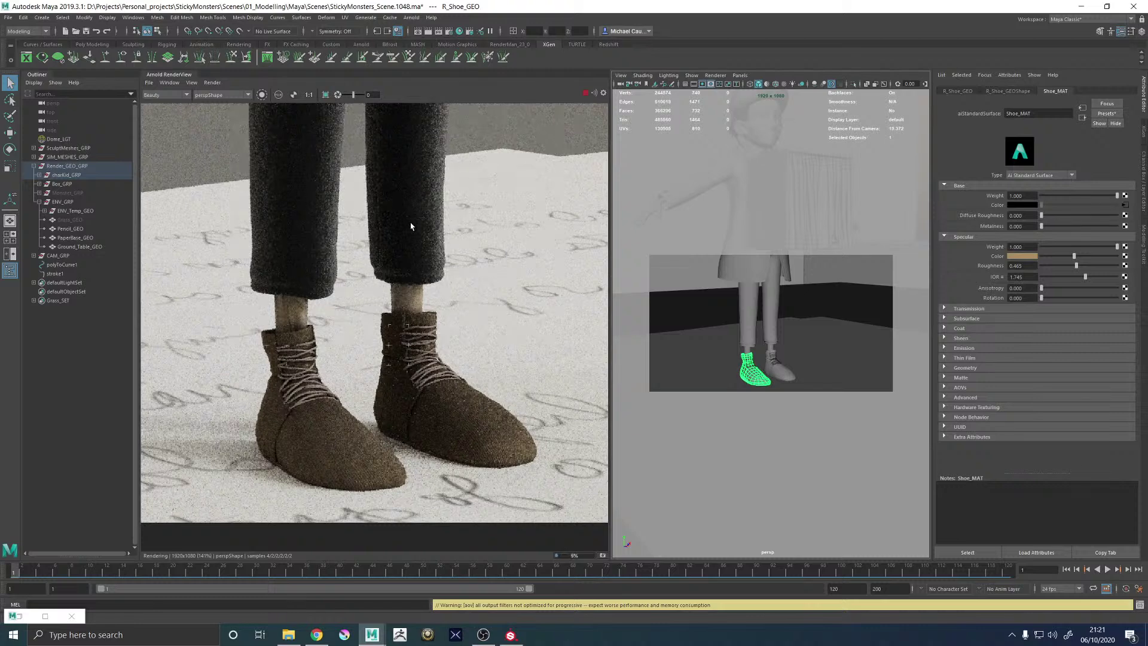
{"action": "scroll", "coordinate": [415, 157], "scroll_direction": "up", "scroll_amount": 6}
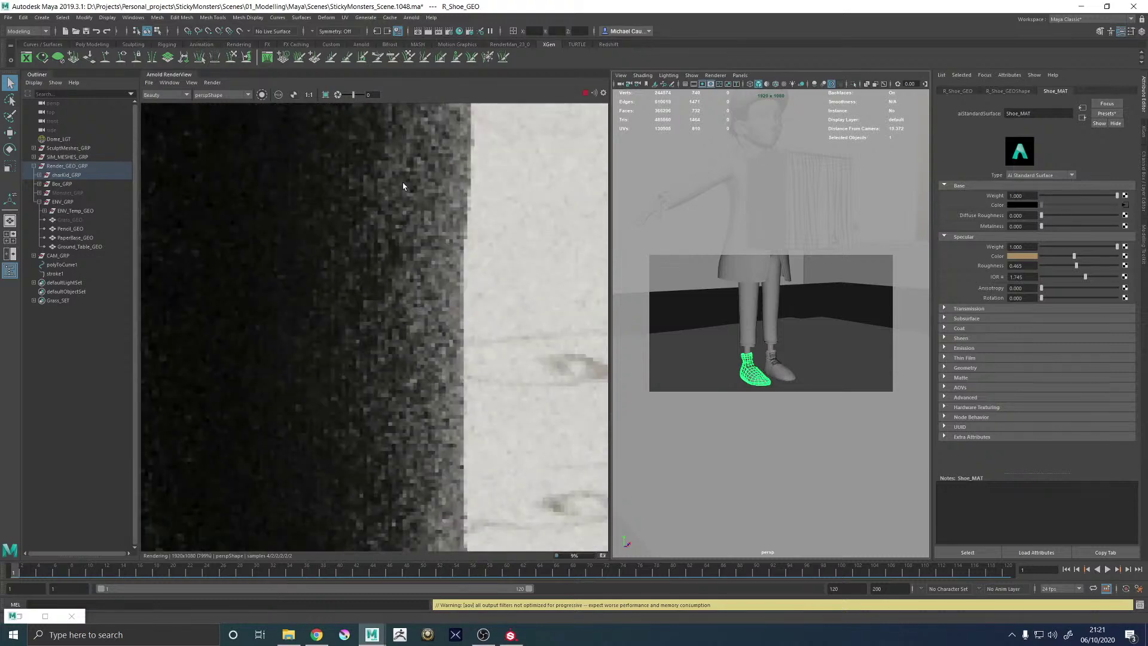
{"action": "scroll", "coordinate": [402, 182], "scroll_direction": "down", "scroll_amount": 4}
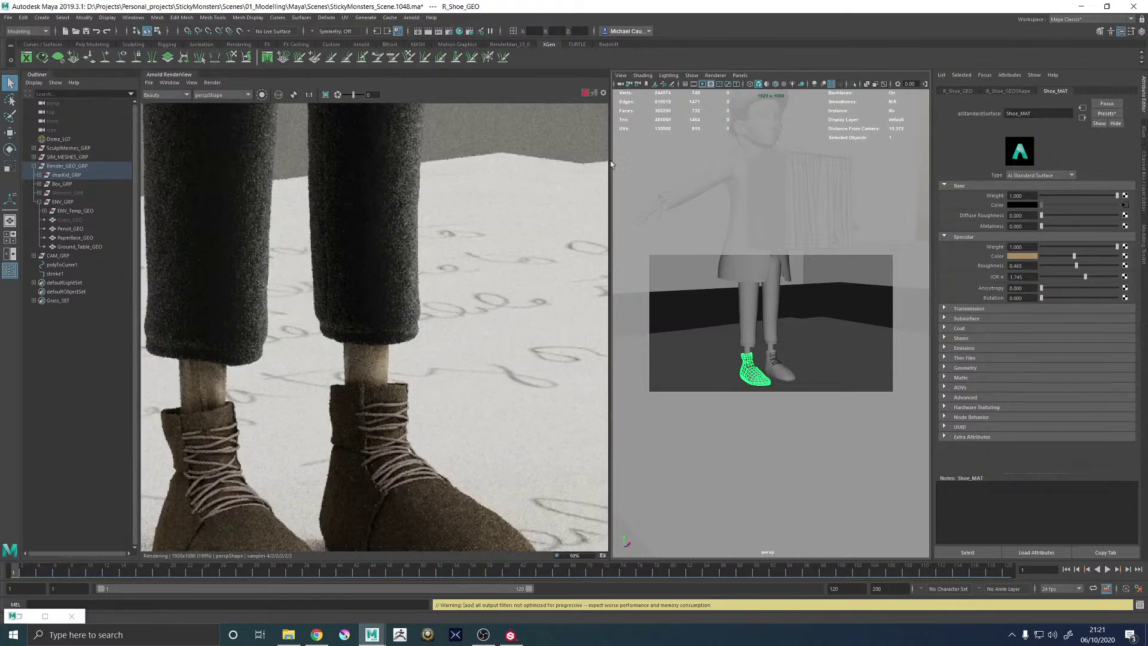
{"action": "scroll", "coordinate": [397, 394], "scroll_direction": "down", "scroll_amount": 2}
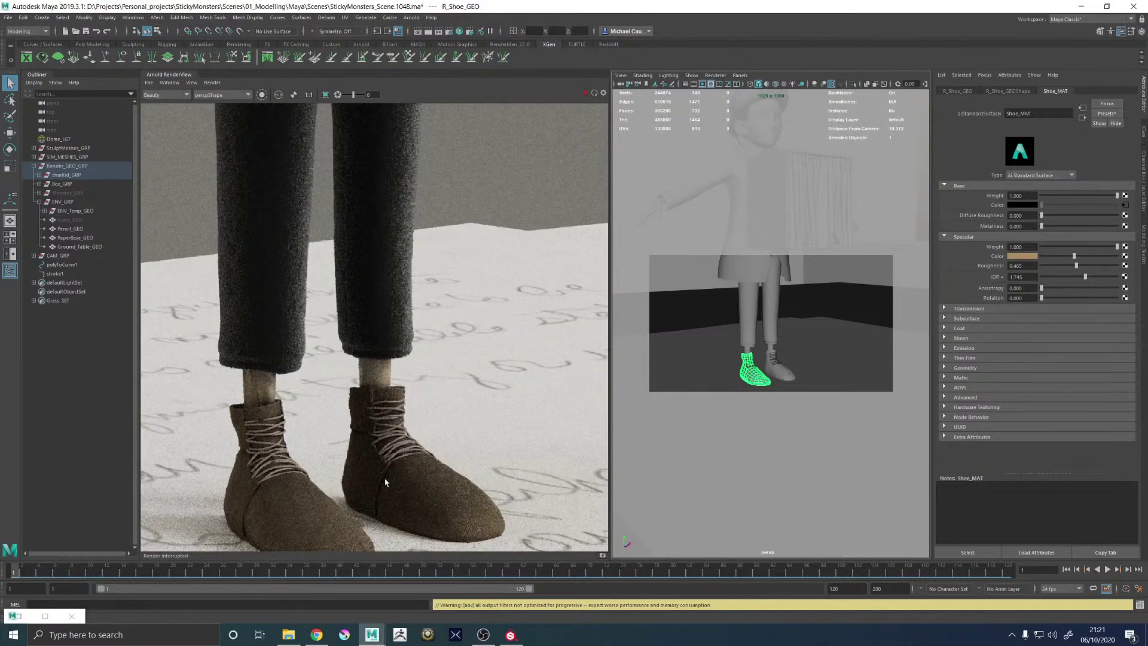
Select the boy's left shoe and trousers, close the floating Hypershade, and show a widened Hypershade in place of the viewport
{"action": "left_click", "coordinate": [787, 367]}
{"action": "left_click", "coordinate": [764, 331], "text": "shift"}
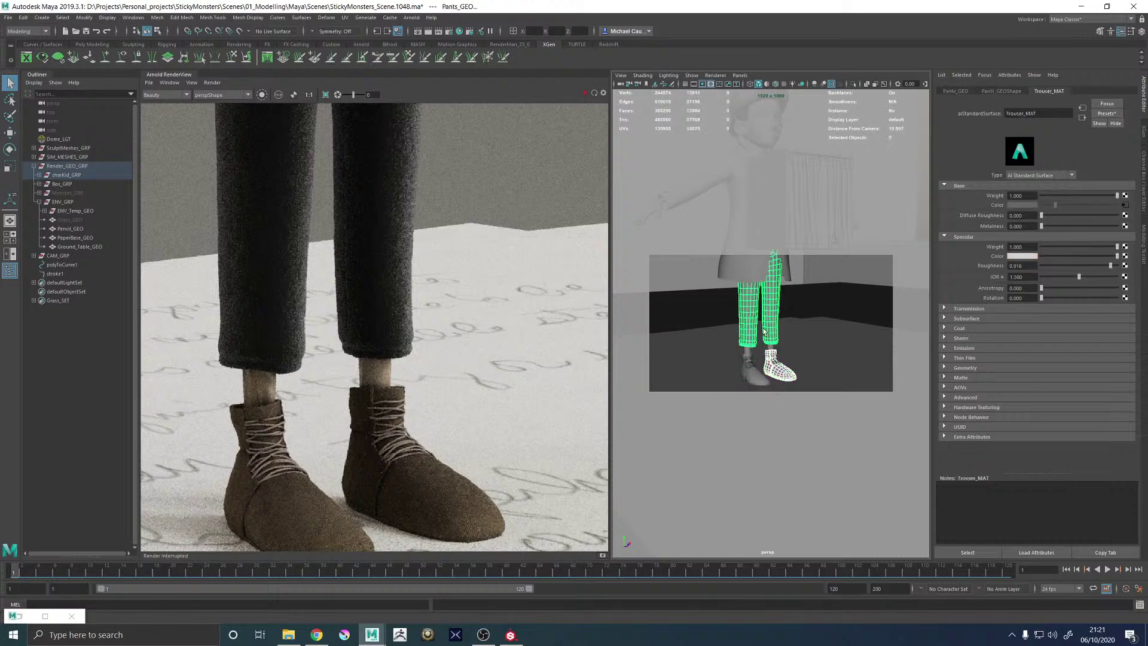
{"action": "key", "text": "space"}
{"action": "key", "text": "space"}
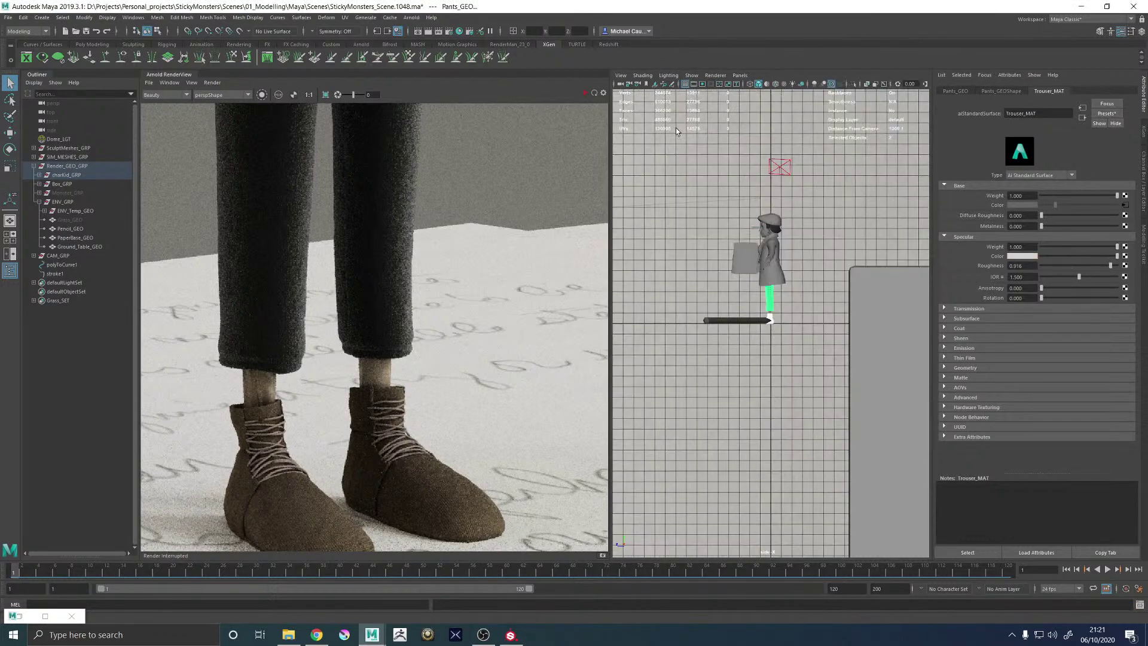
{"action": "left_click", "coordinate": [19, 617]}
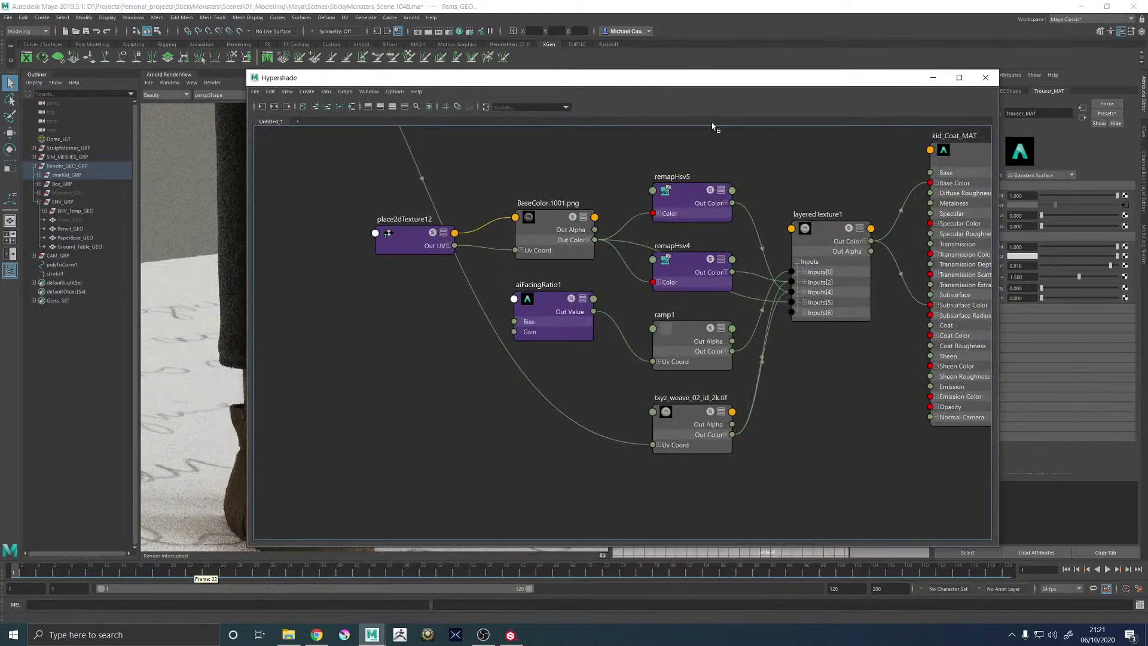
{"action": "left_click", "coordinate": [986, 78]}
{"action": "left_click", "coordinate": [740, 75]}
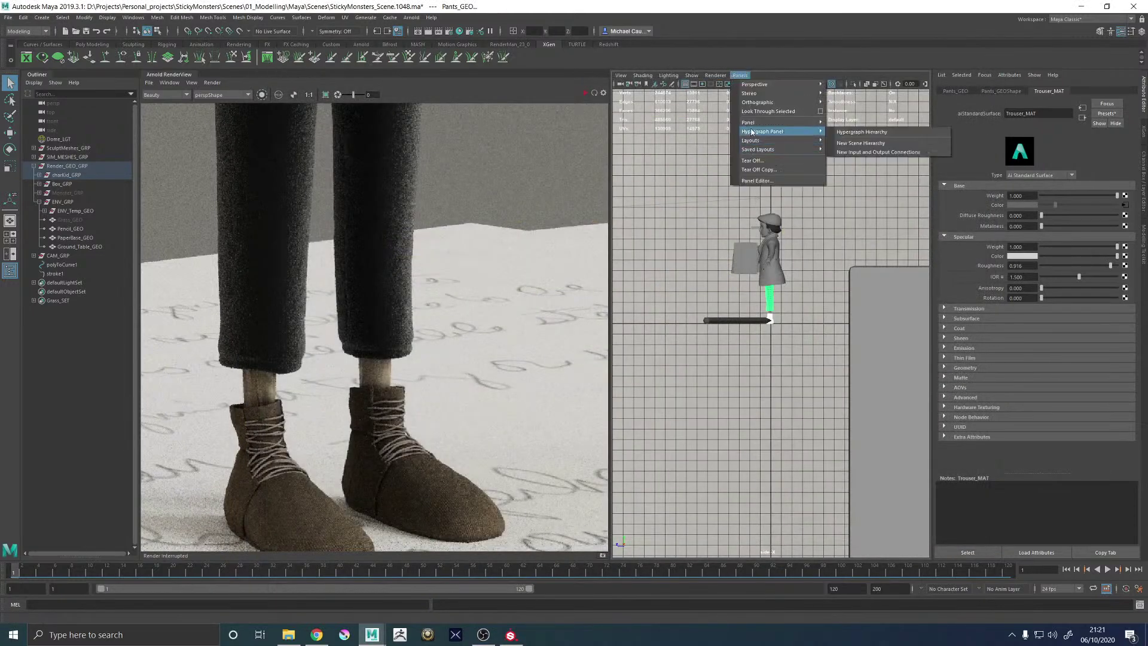
{"action": "mouse_move", "coordinate": [789, 122]}
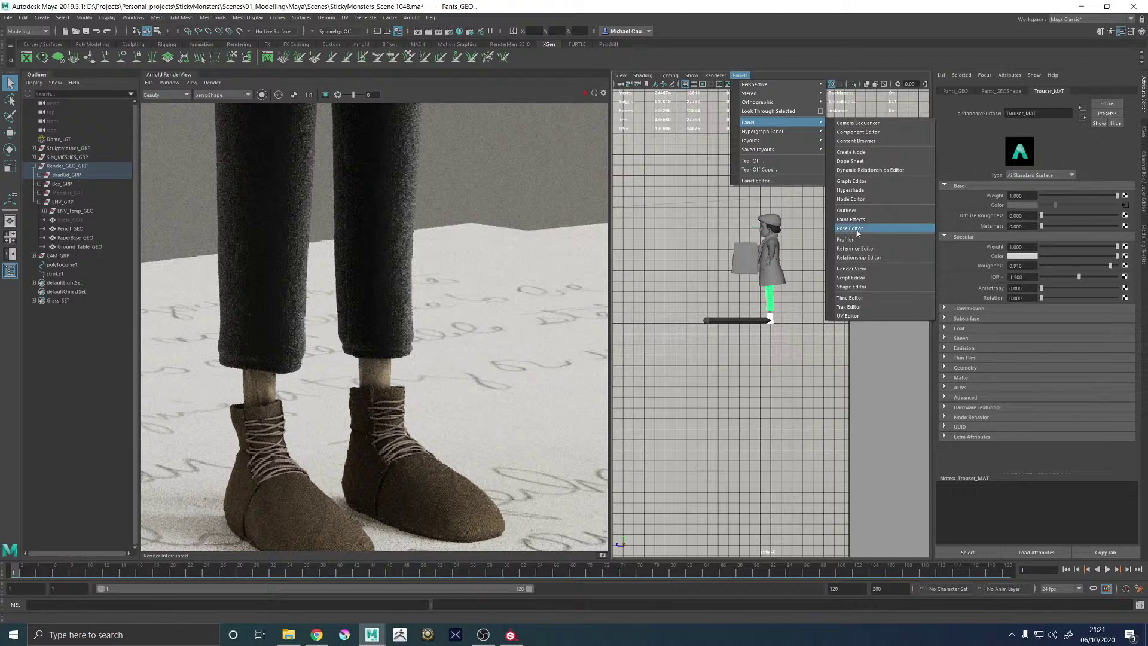
{"action": "left_click", "coordinate": [853, 199]}
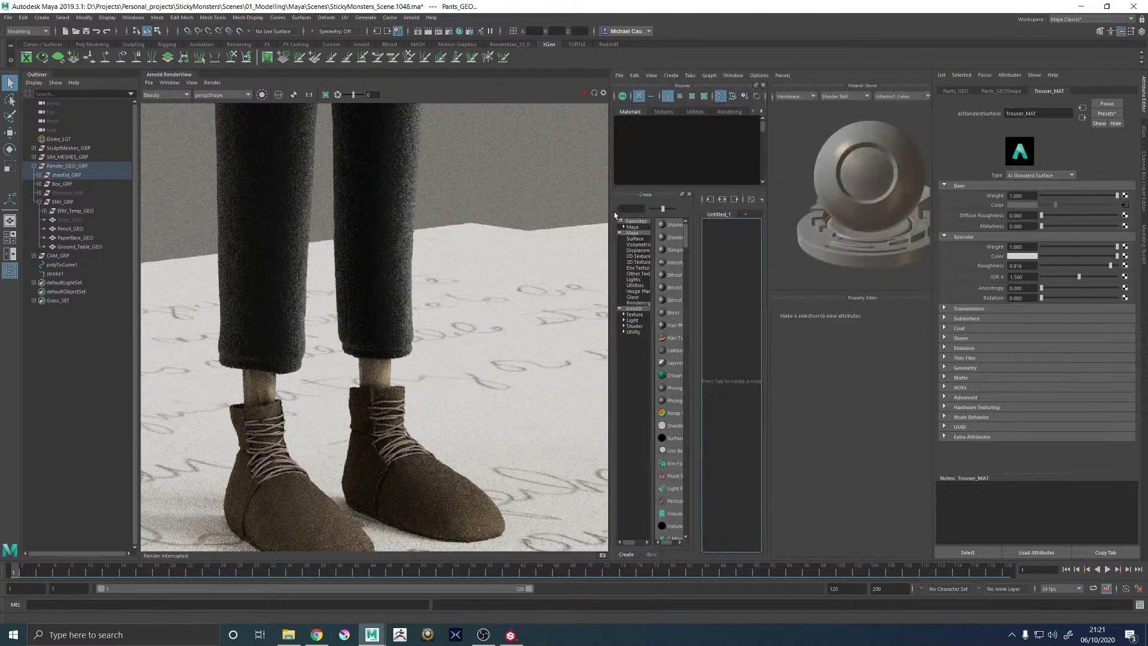
{"action": "left_click_drag", "start_coordinate": [609, 213], "coordinate": [568, 216]}
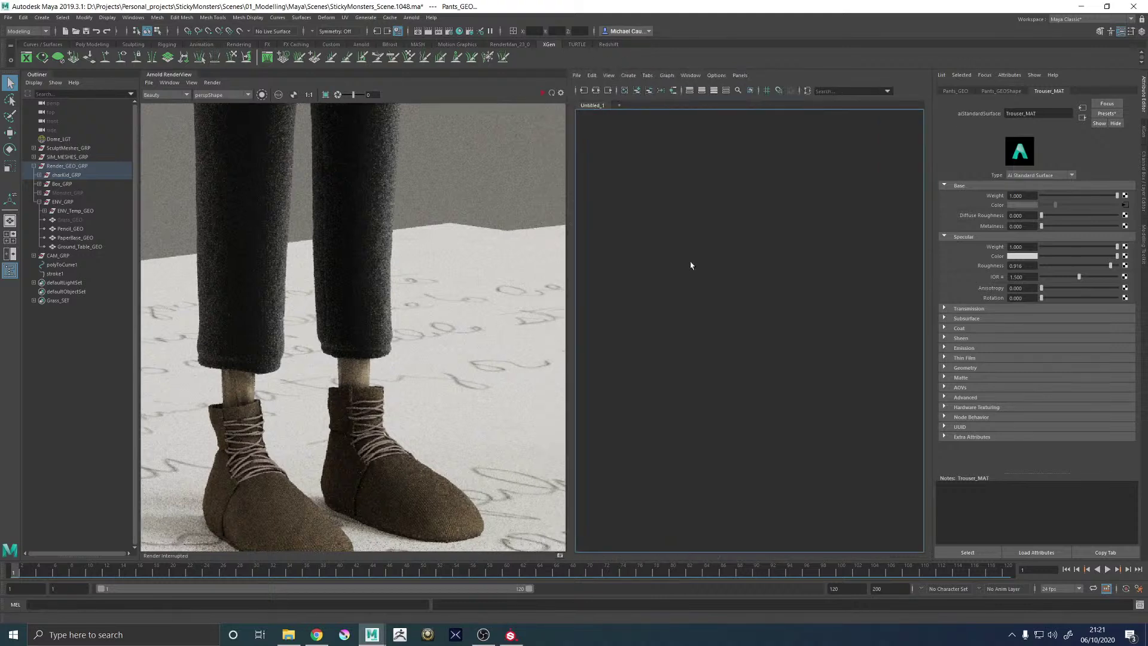
Graph the complete Shoe_MAT and Trouser_MAT shading networks in the Hypershade
{"action": "left_click", "coordinate": [596, 90]}
{"action": "left_click", "coordinate": [736, 267]}
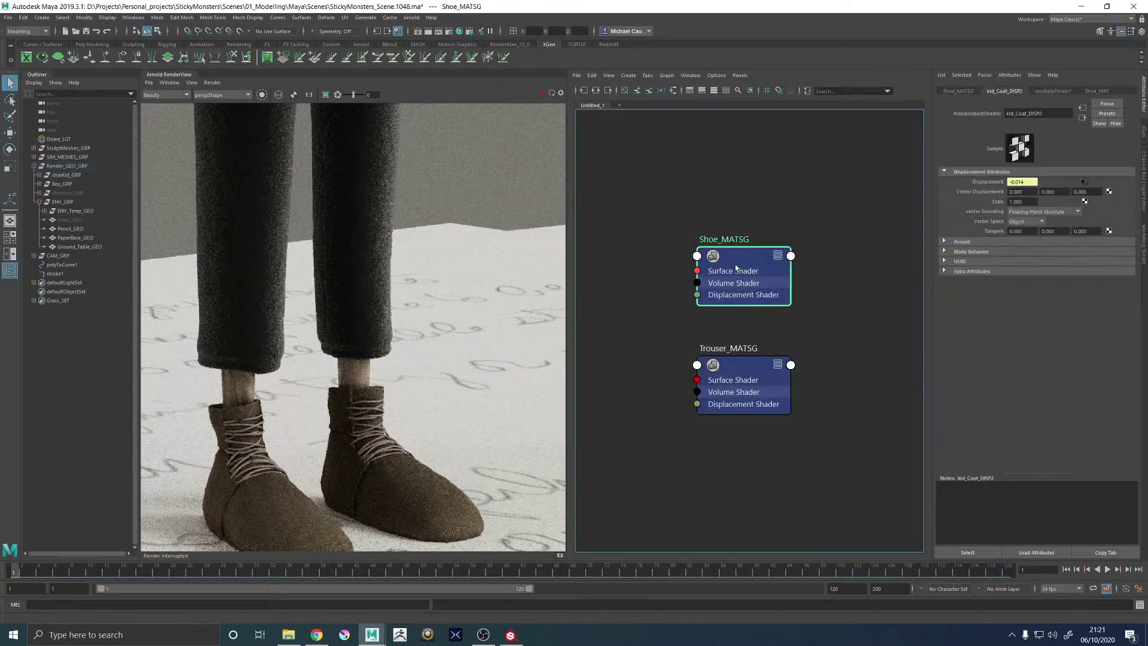
{"action": "left_click", "coordinate": [596, 91]}
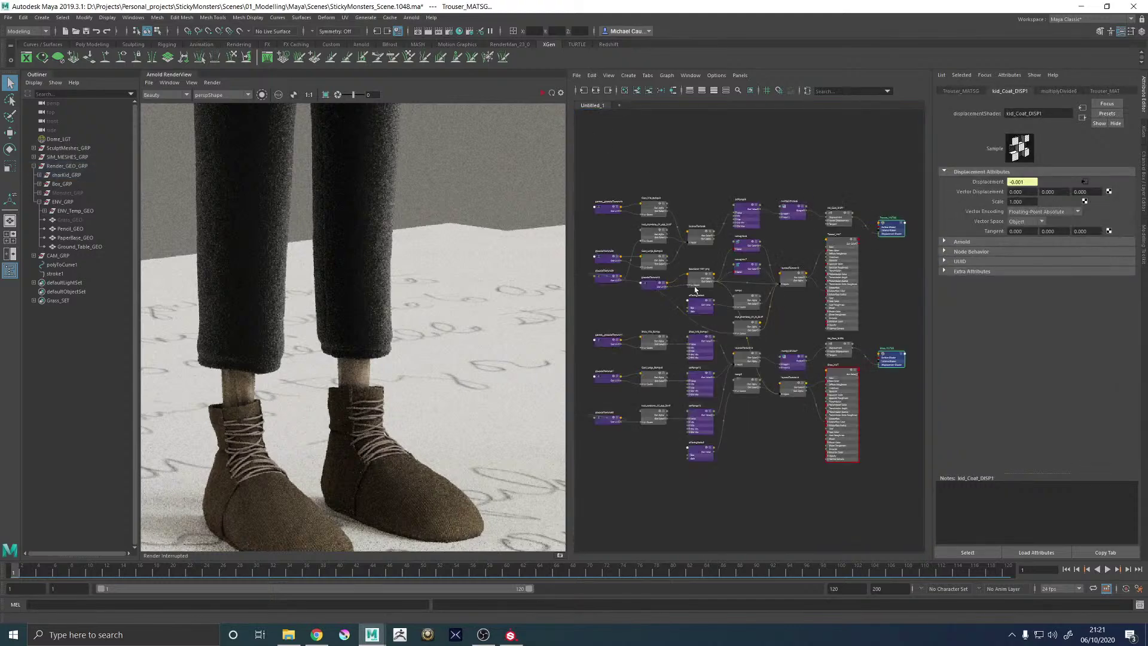
{"action": "scroll", "coordinate": [723, 298], "scroll_direction": "up", "scroll_amount": 3}
{"action": "left_click", "coordinate": [644, 325]}
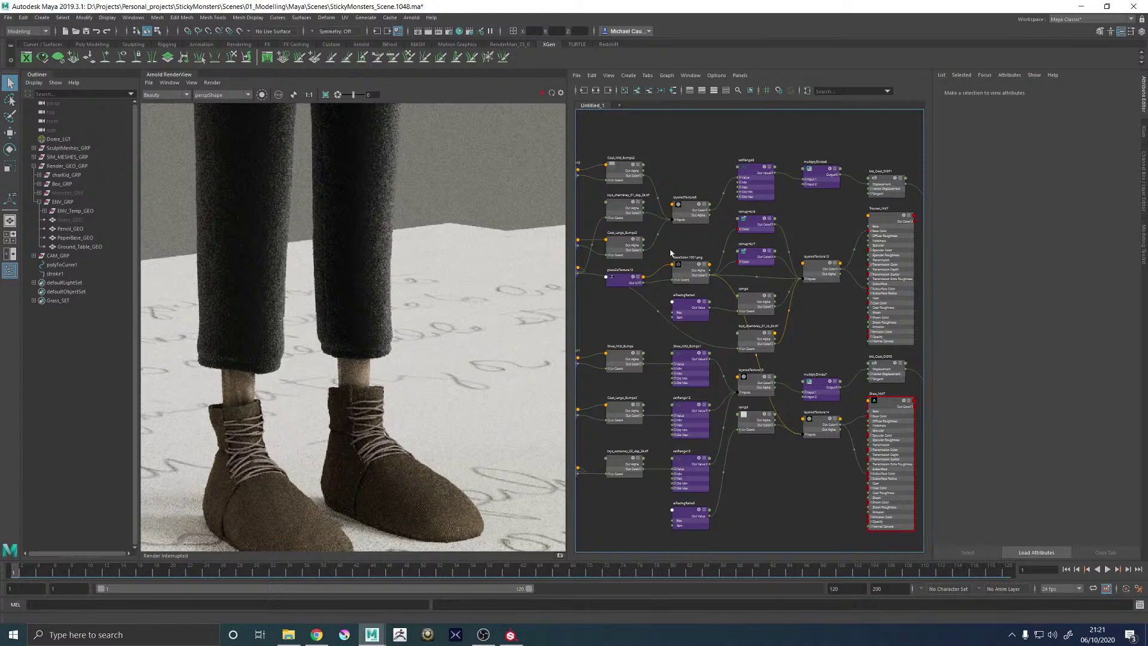
Rename the BaseColor file node feeding the trousers' layeredTexture12 as charKid_COL
{"action": "scroll", "coordinate": [670, 253], "scroll_direction": "up", "scroll_amount": 2}
{"action": "middle_click_drag", "start_coordinate": [805, 546], "coordinate": [768, 516]}
{"action": "middle_click_drag", "start_coordinate": [834, 367], "coordinate": [840, 394]}
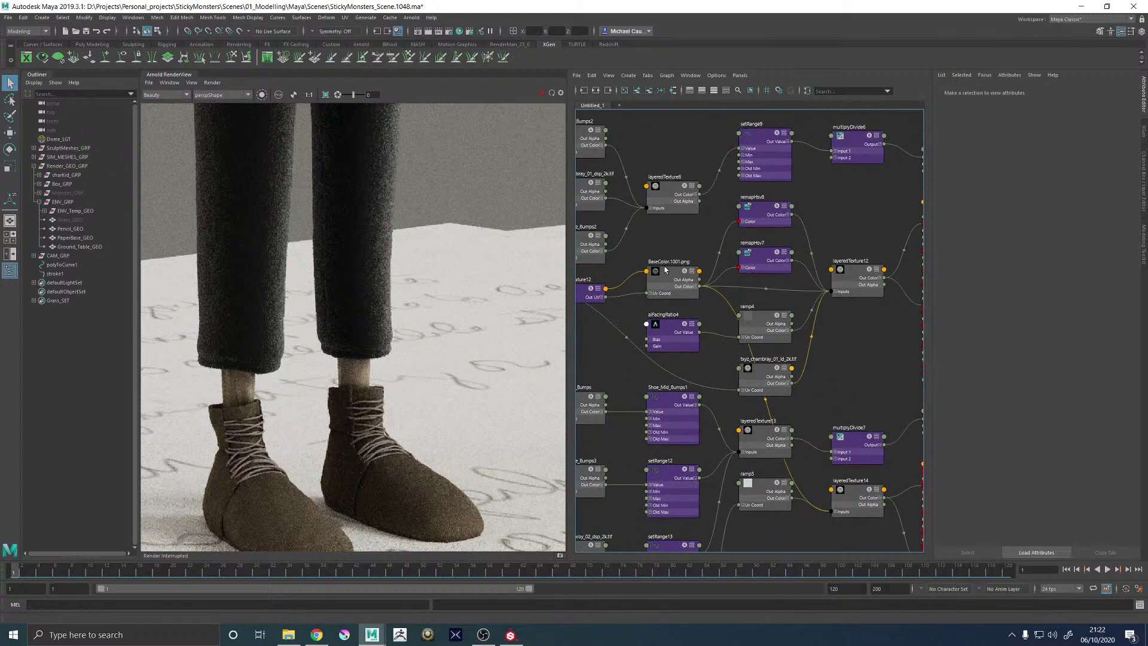
{"action": "left_click_drag", "start_coordinate": [665, 270], "coordinate": [657, 272]}
{"action": "middle_click_drag", "start_coordinate": [690, 254], "coordinate": [540, 291]}
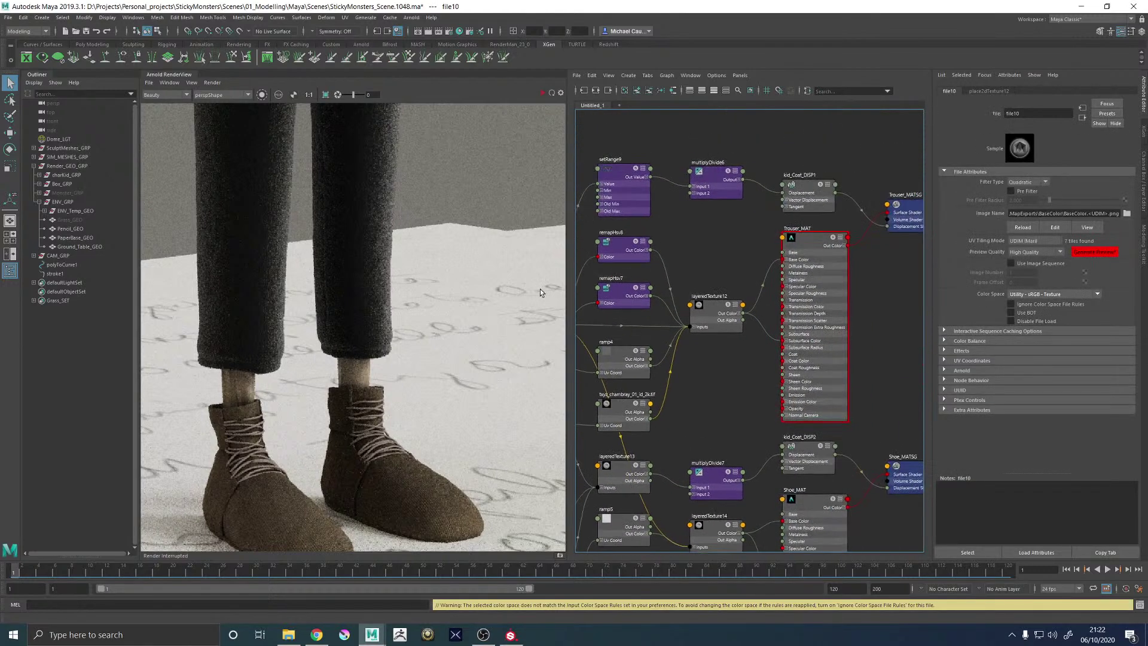
{"action": "middle_click_drag", "start_coordinate": [702, 376], "coordinate": [799, 369], "text": "alt"}
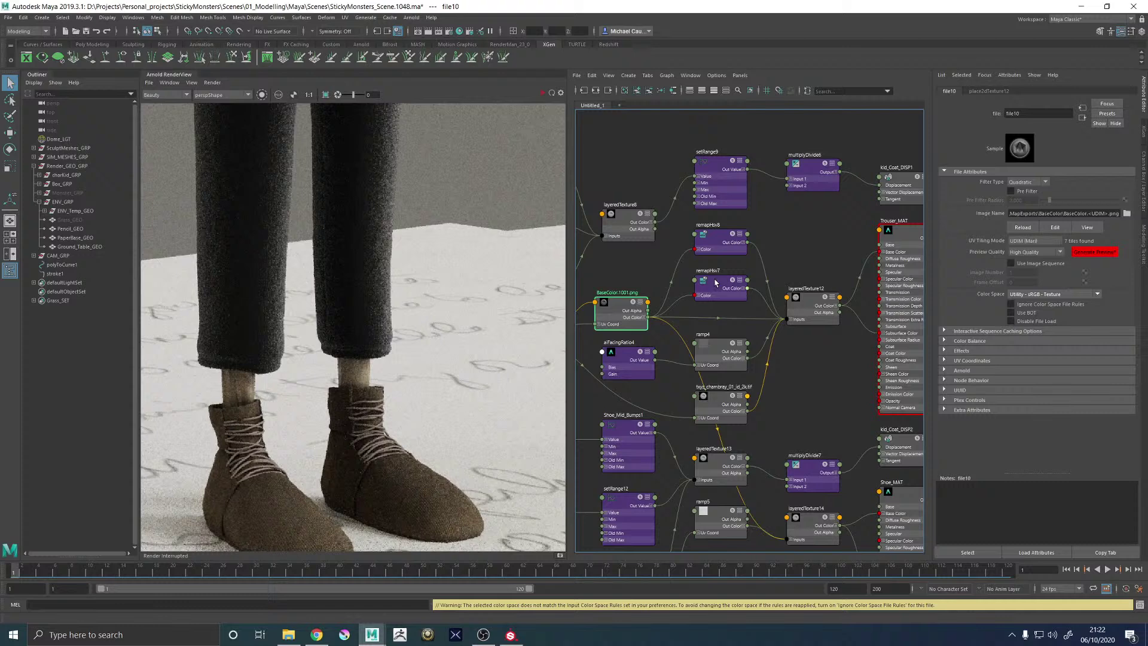
{"action": "left_click", "coordinate": [793, 299]}
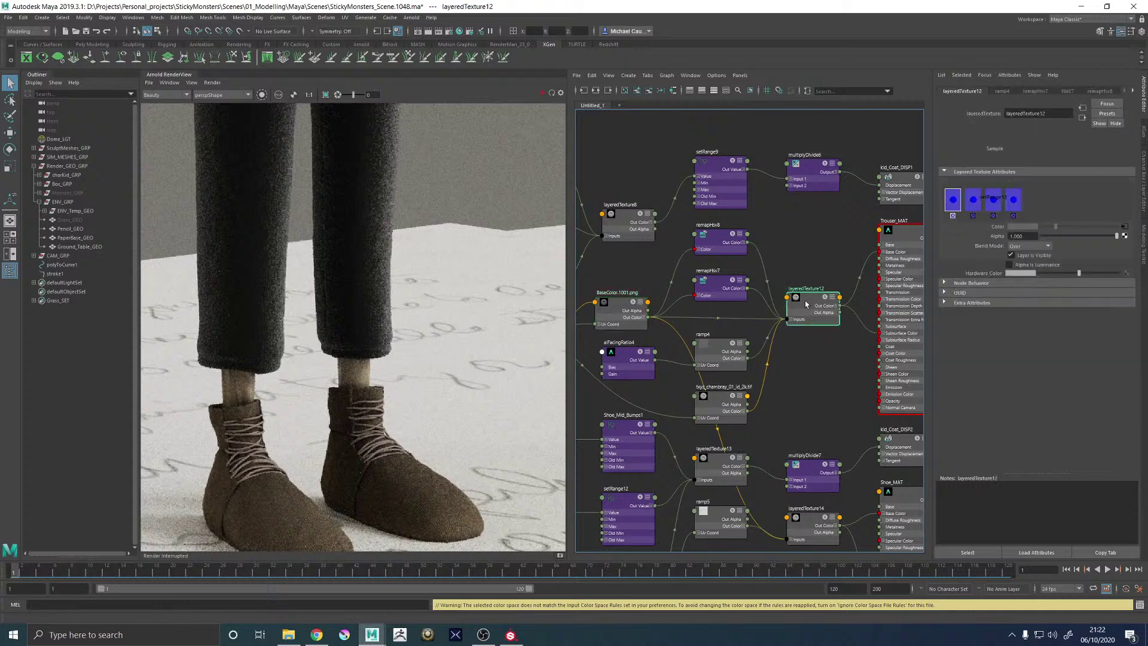
{"action": "double_click", "coordinate": [1010, 200]}
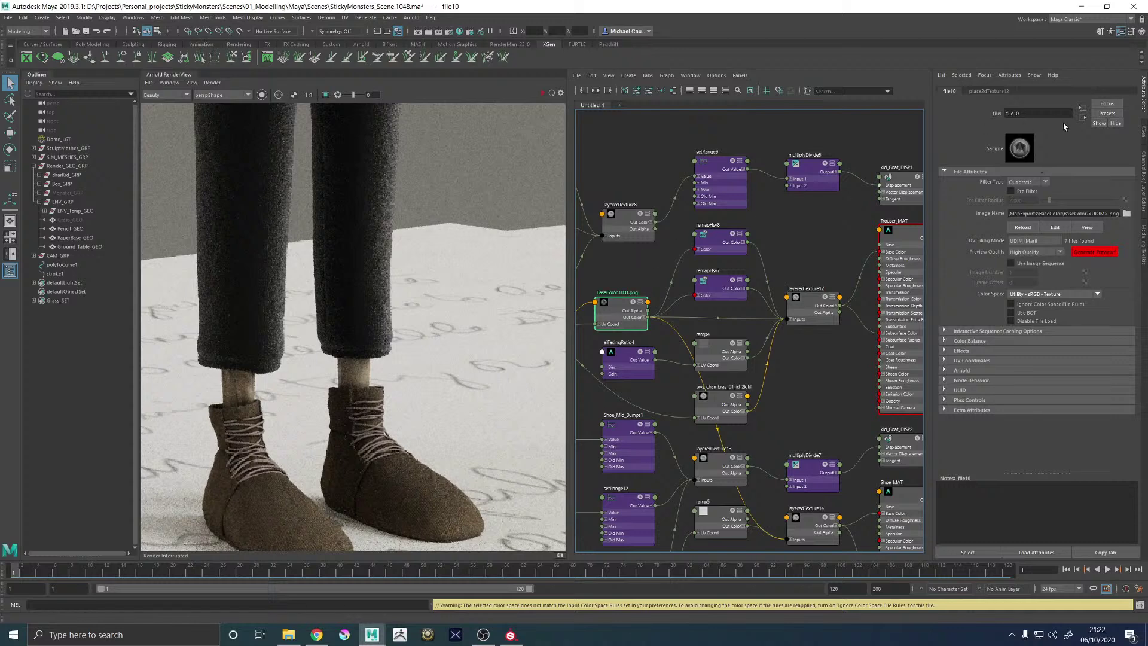
{"action": "double_click", "coordinate": [1036, 112]}
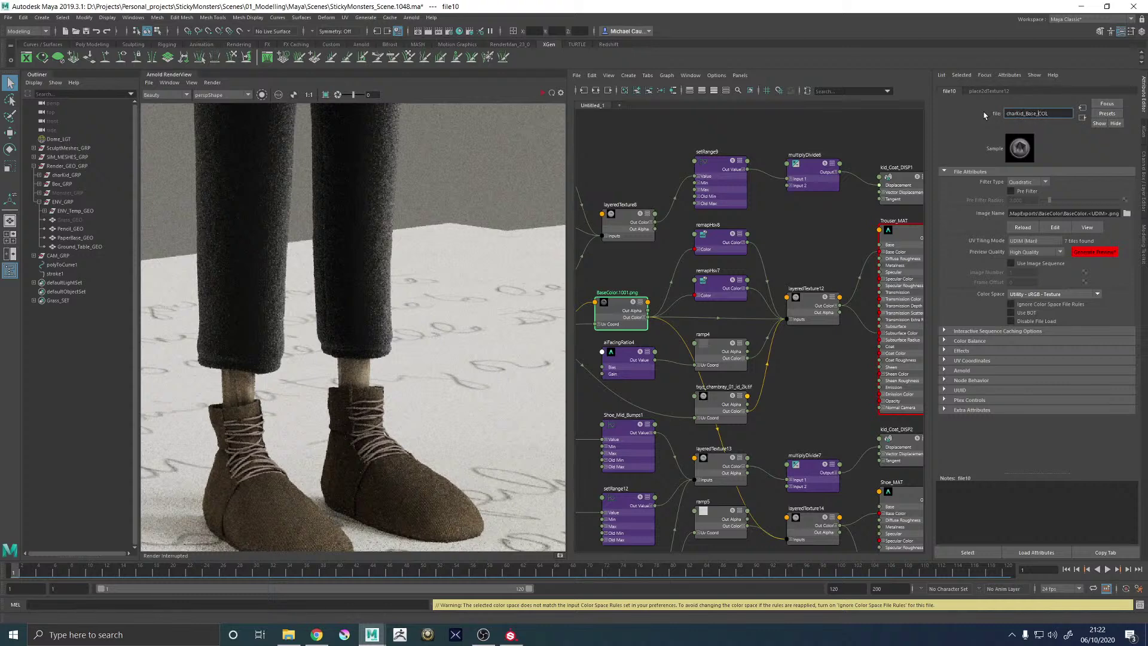
{"action": "key", "text": "Return"}
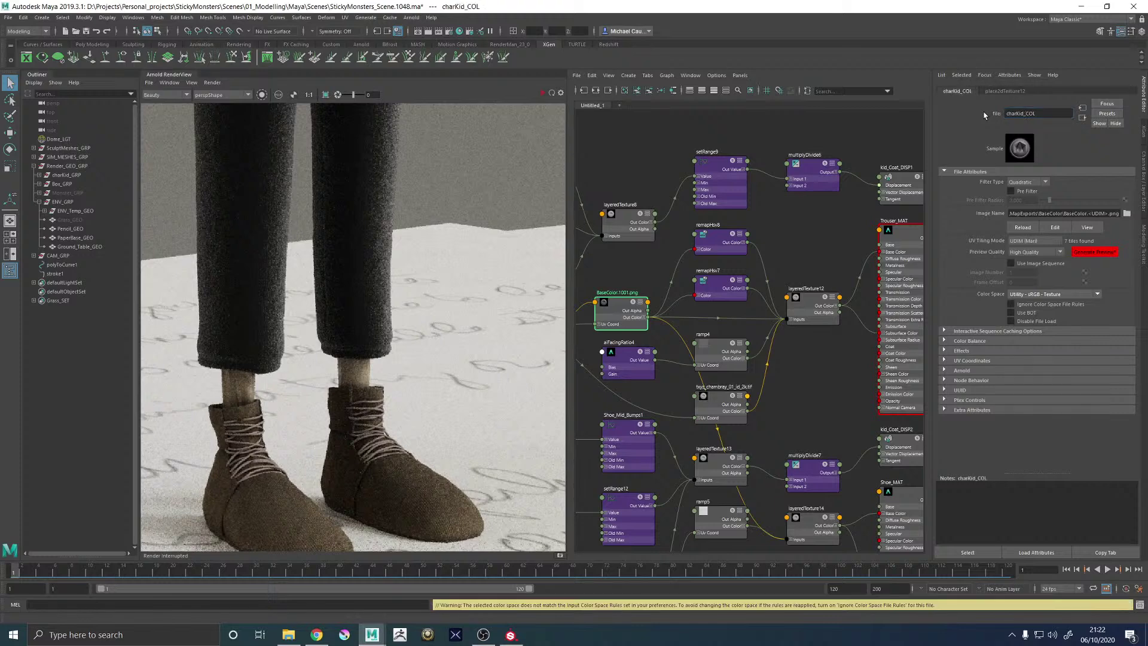
Reload the charKid_COL texture and set its color space to Utility - sRGB - Texture
{"action": "left_click", "coordinate": [1033, 233]}
{"action": "left_click", "coordinate": [1042, 295]}
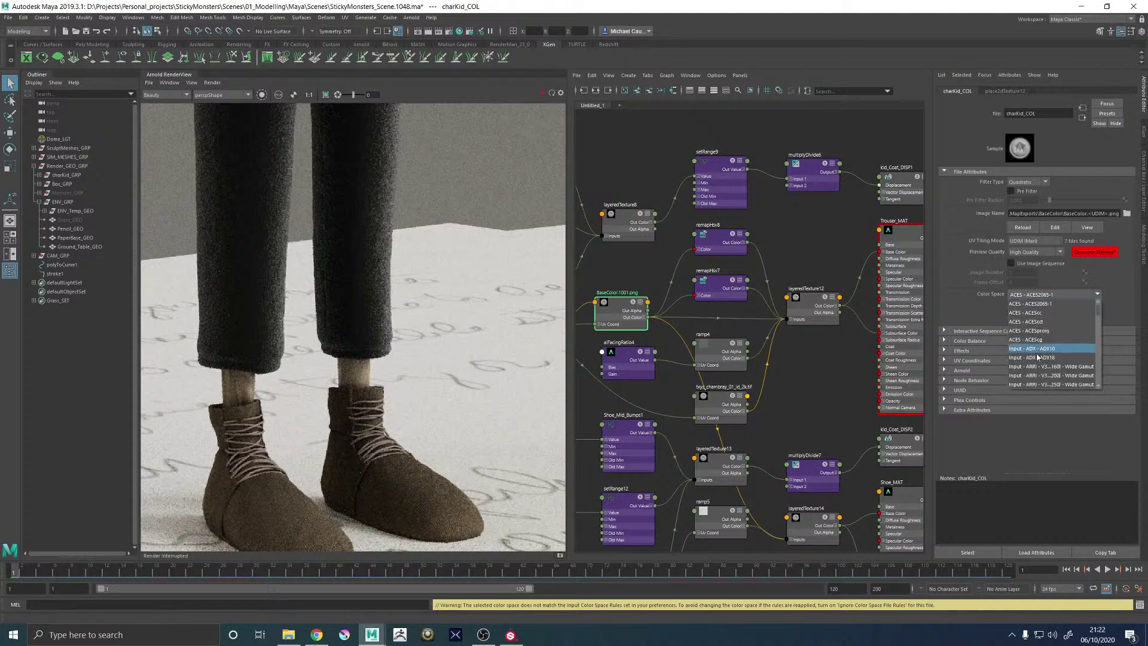
{"action": "scroll", "coordinate": [1037, 358], "scroll_direction": "down", "scroll_amount": 10}
{"action": "scroll", "coordinate": [1037, 360], "scroll_direction": "down", "scroll_amount": 10}
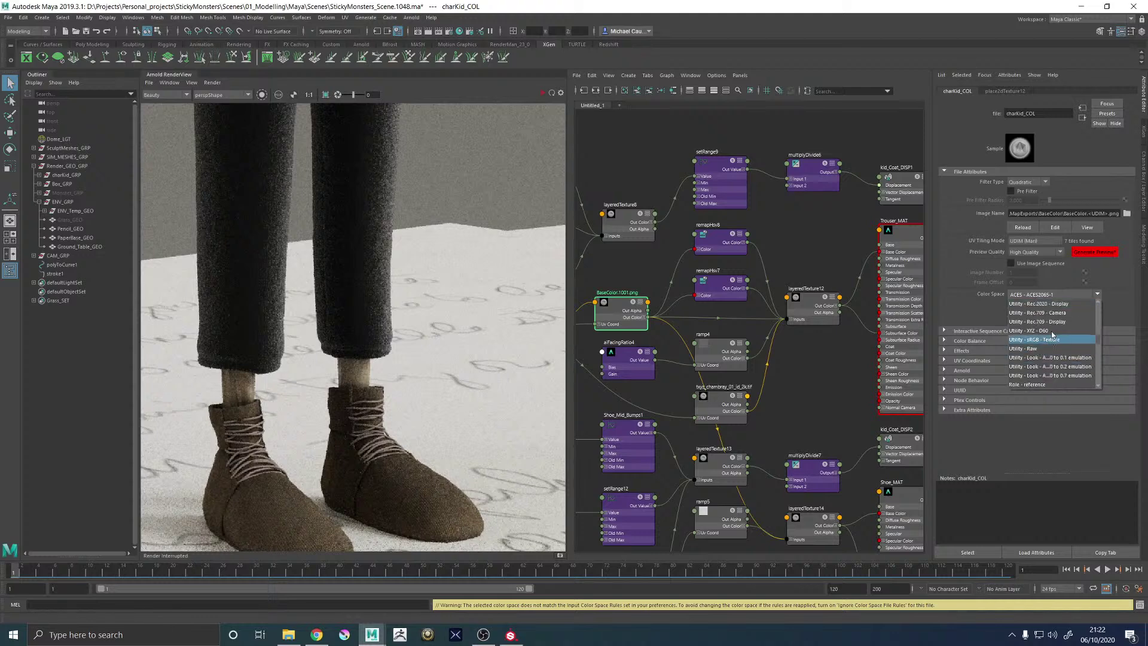
{"action": "scroll", "coordinate": [1052, 350], "scroll_direction": "down", "scroll_amount": 3}
{"action": "scroll", "coordinate": [1050, 343], "scroll_direction": "up", "scroll_amount": 3}
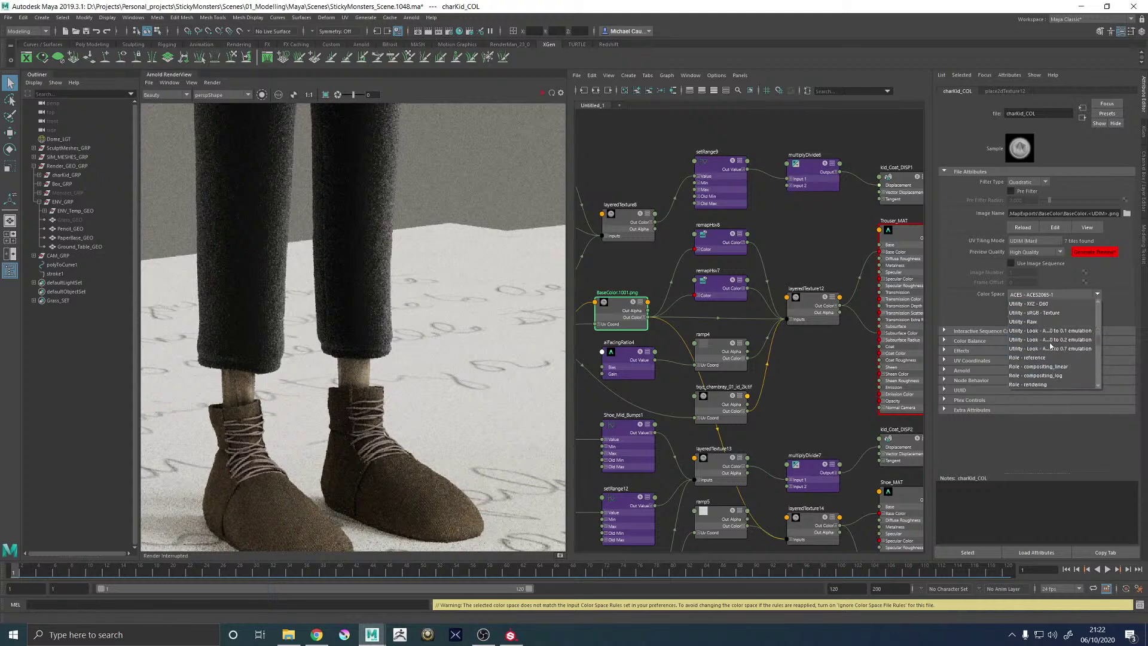
{"action": "left_click", "coordinate": [1049, 315]}
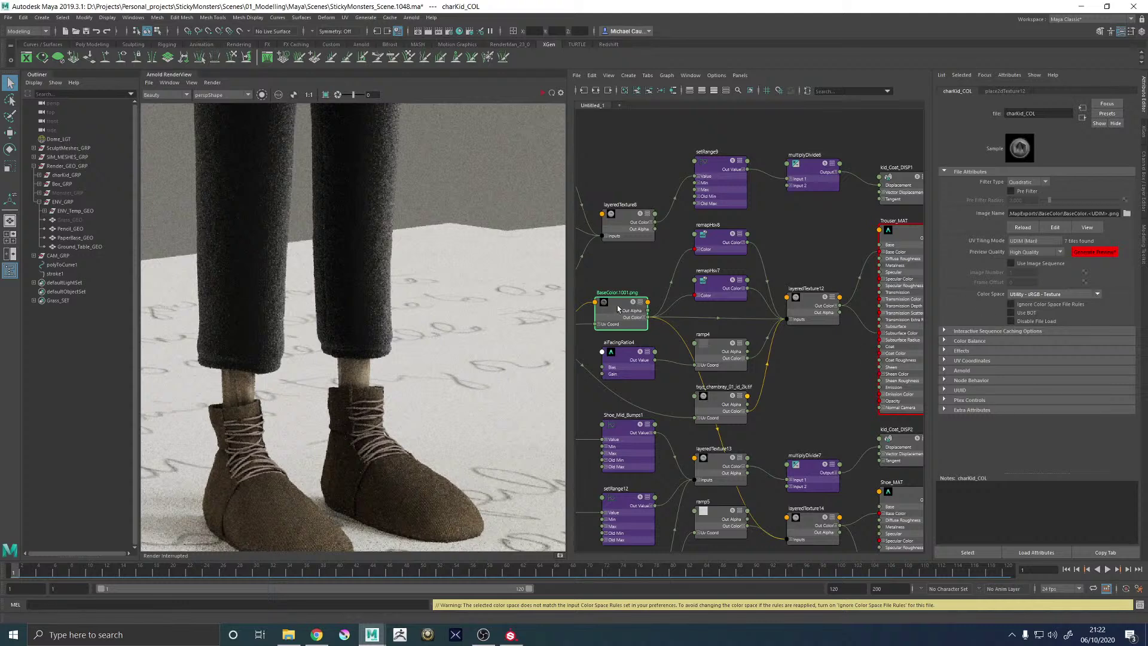
Review the layers of the trousers' layeredTexture12 and set the blend mode of its second and third layers to Over
{"action": "left_click", "coordinate": [829, 295]}
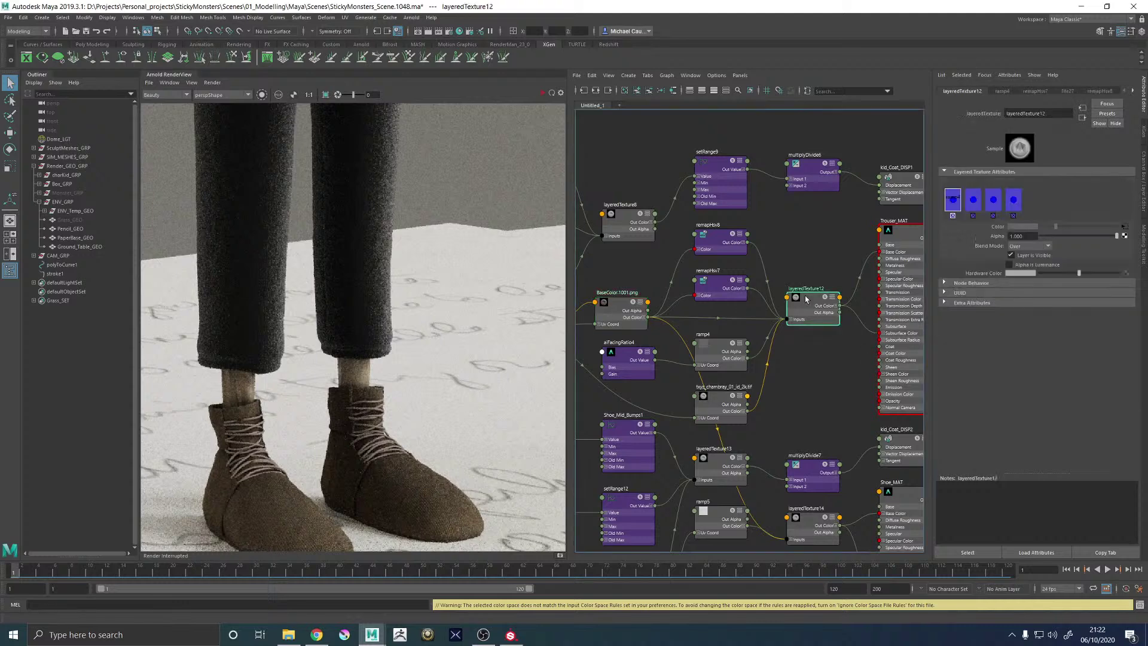
{"action": "left_click", "coordinate": [991, 200]}
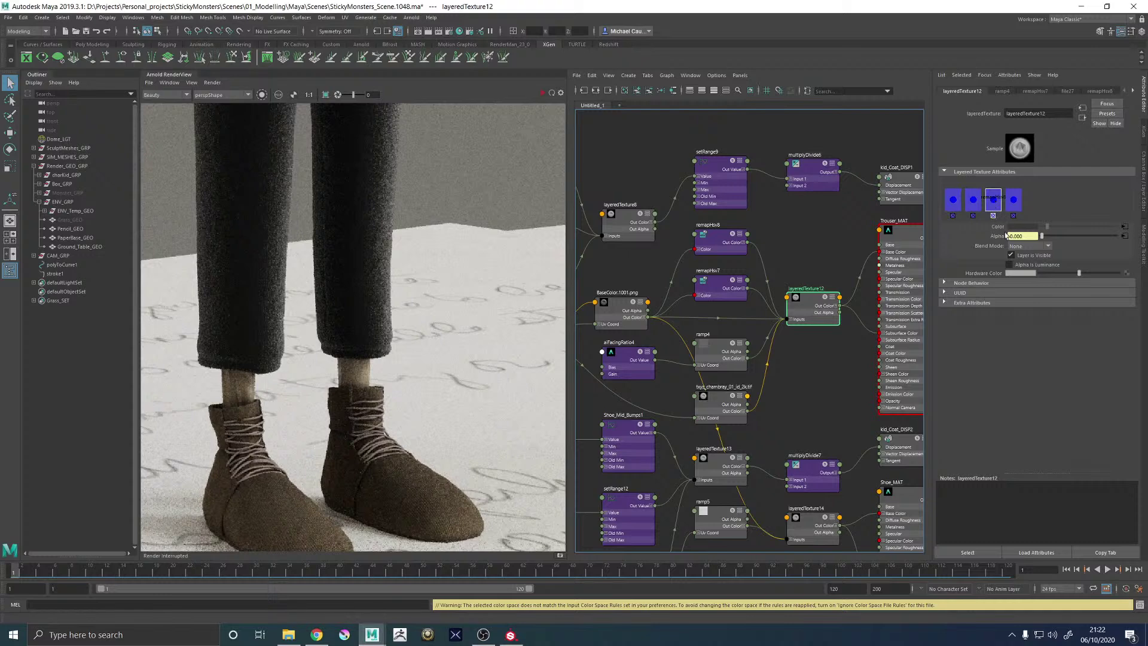
{"action": "left_click", "coordinate": [973, 199]}
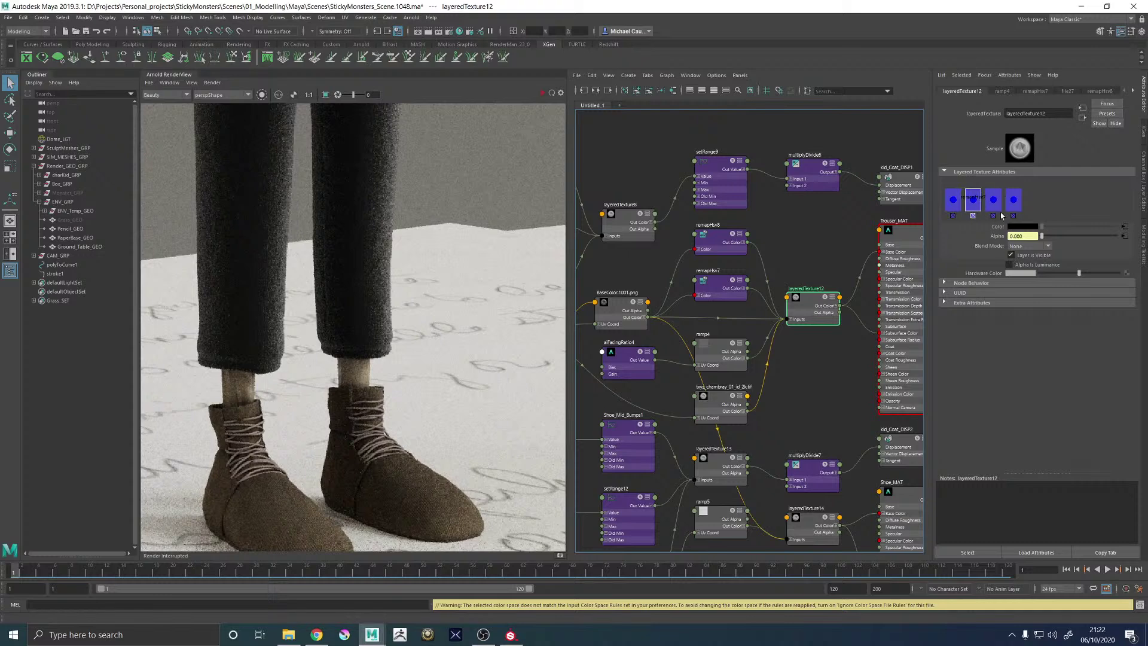
{"action": "left_click", "coordinate": [952, 200]}
{"action": "left_click", "coordinate": [970, 204]}
{"action": "left_click", "coordinate": [1020, 247]}
{"action": "left_click", "coordinate": [1019, 261]}
{"action": "left_click", "coordinate": [995, 197]}
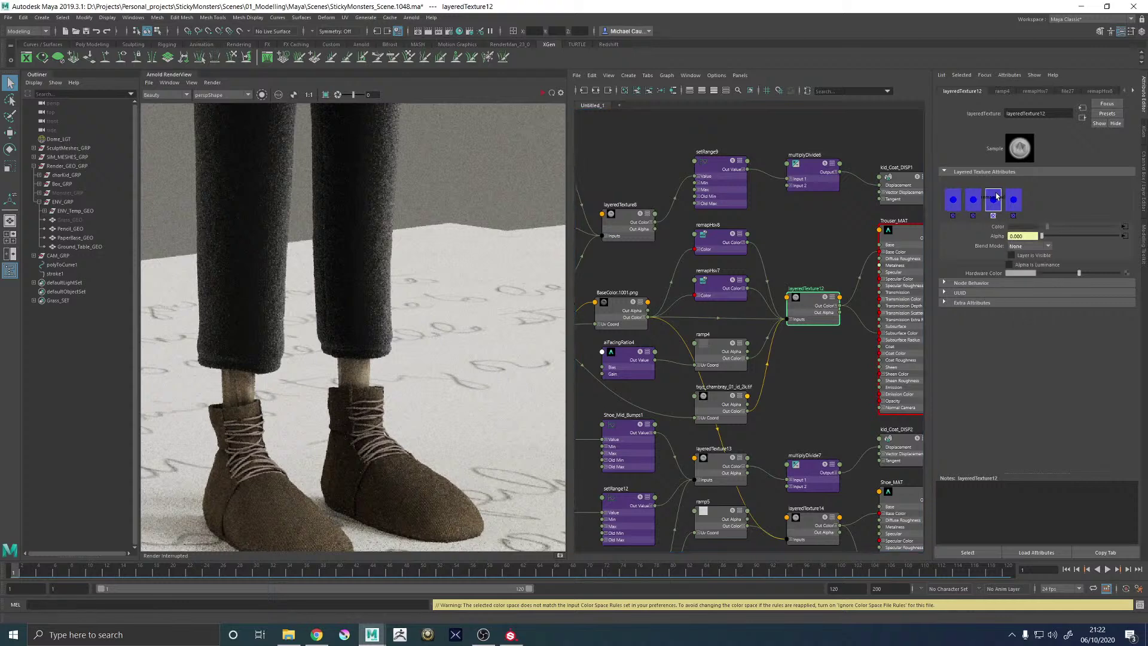
{"action": "left_click", "coordinate": [1020, 247]}
{"action": "left_click", "coordinate": [1020, 265]}
Restart the Arnold render, check the upper layers of layeredTexture12, and turn off the first layer's visibility
{"action": "left_click", "coordinate": [542, 93]}
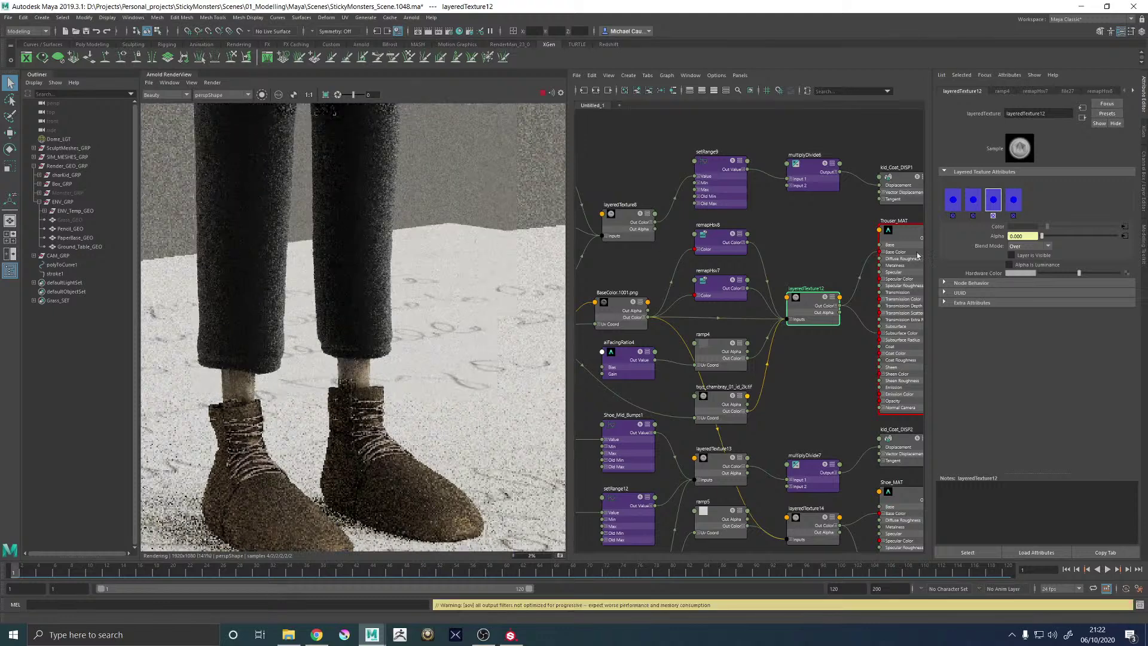
{"action": "left_click", "coordinate": [1010, 255]}
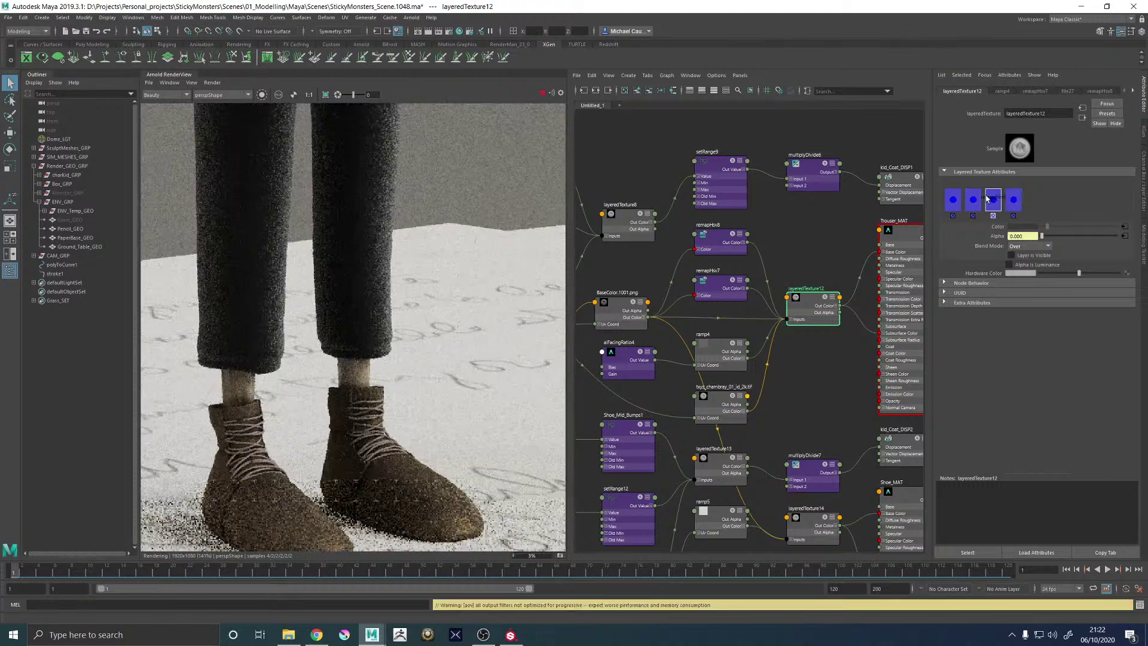
{"action": "left_click", "coordinate": [973, 199]}
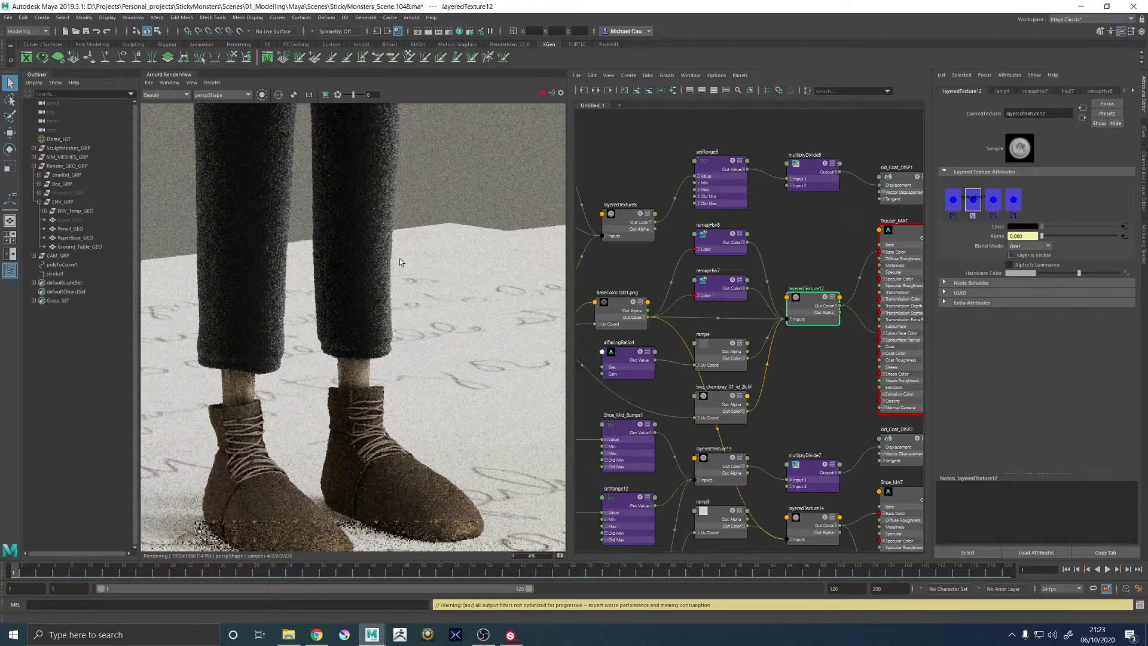
{"action": "left_click", "coordinate": [952, 199]}
{"action": "left_click", "coordinate": [1011, 255]}
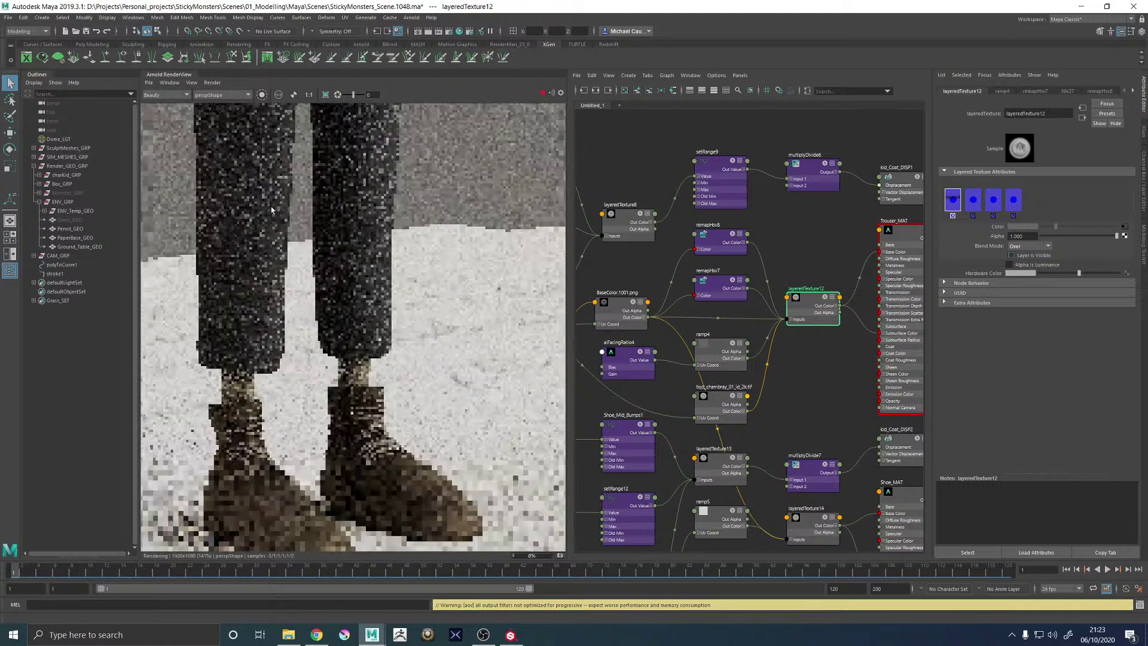
Set the blend mode of the first layer of the trousers' layeredTexture12 to Add
{"action": "middle_click_drag", "start_coordinate": [311, 197], "coordinate": [348, 299]}
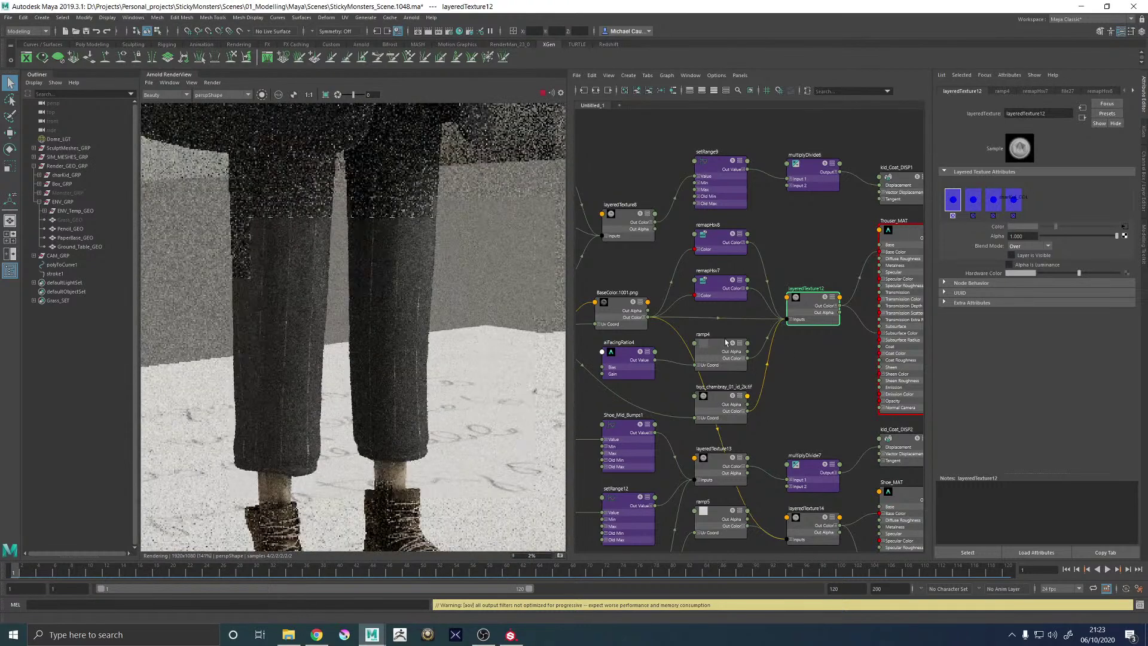
{"action": "left_click", "coordinate": [1019, 245]}
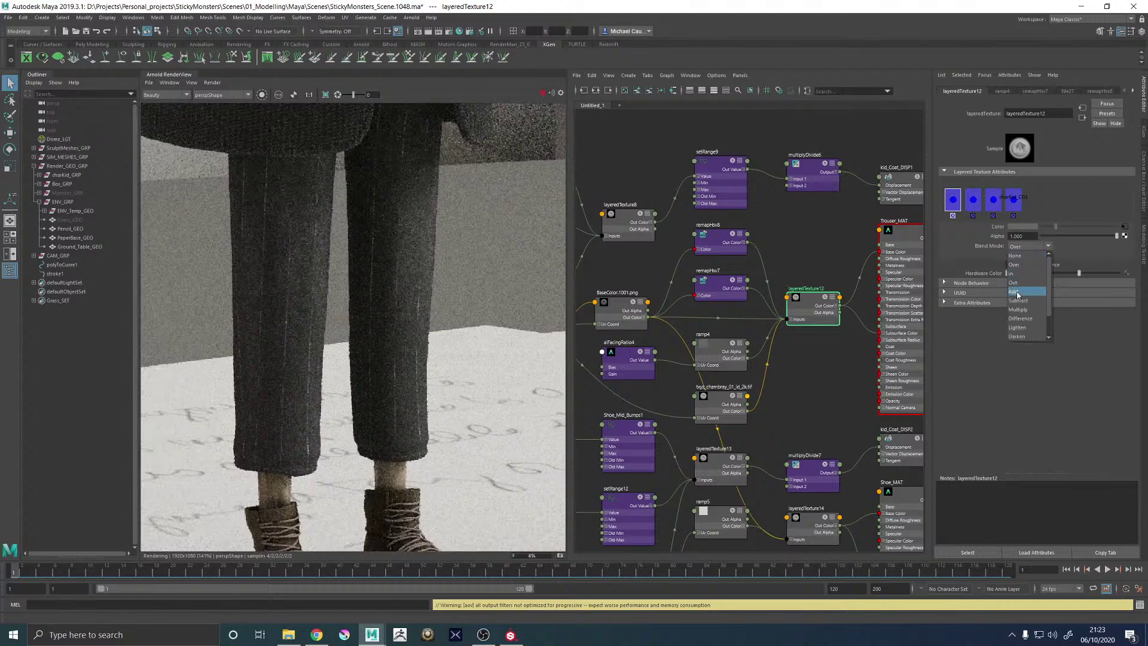
{"action": "left_click", "coordinate": [1013, 291]}
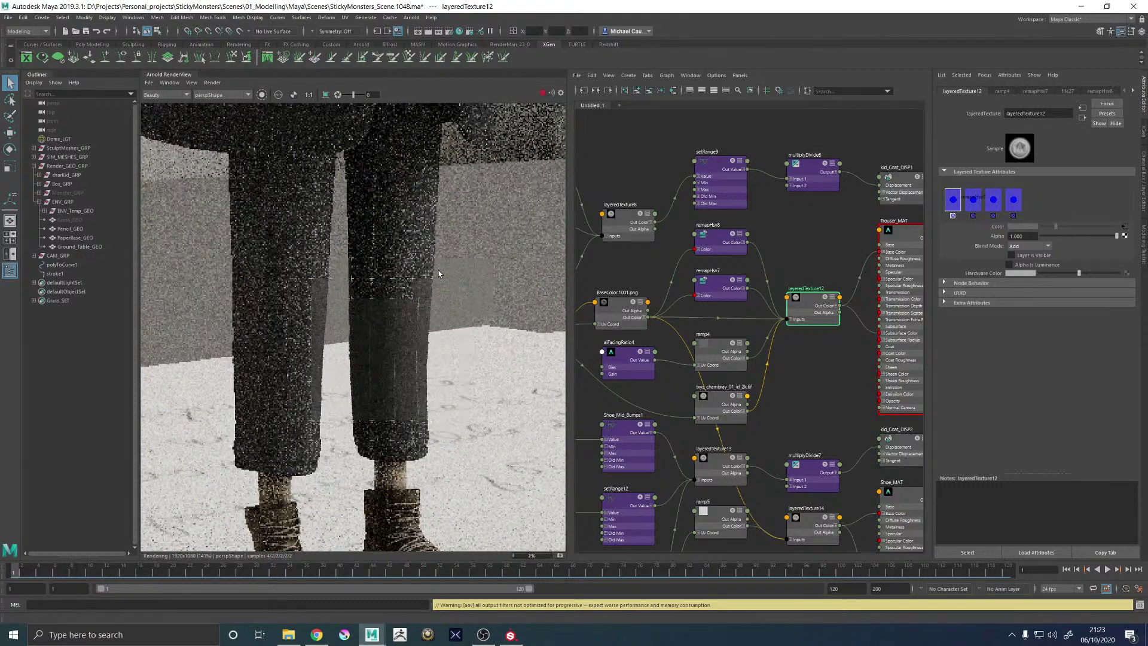
Make the second layer of layeredTexture12 visible, review the third layer, and check the trousers in the Arnold render
{"action": "left_click", "coordinate": [972, 199]}
{"action": "left_click", "coordinate": [1010, 255]}
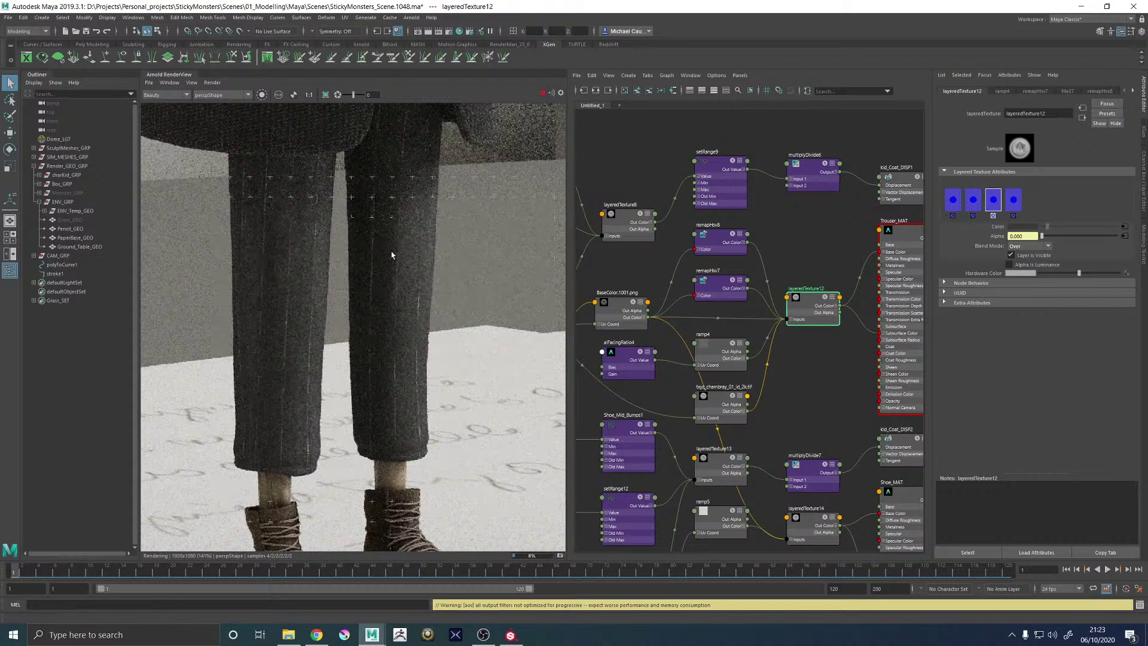
{"action": "scroll", "coordinate": [408, 253], "scroll_direction": "down", "scroll_amount": 1}
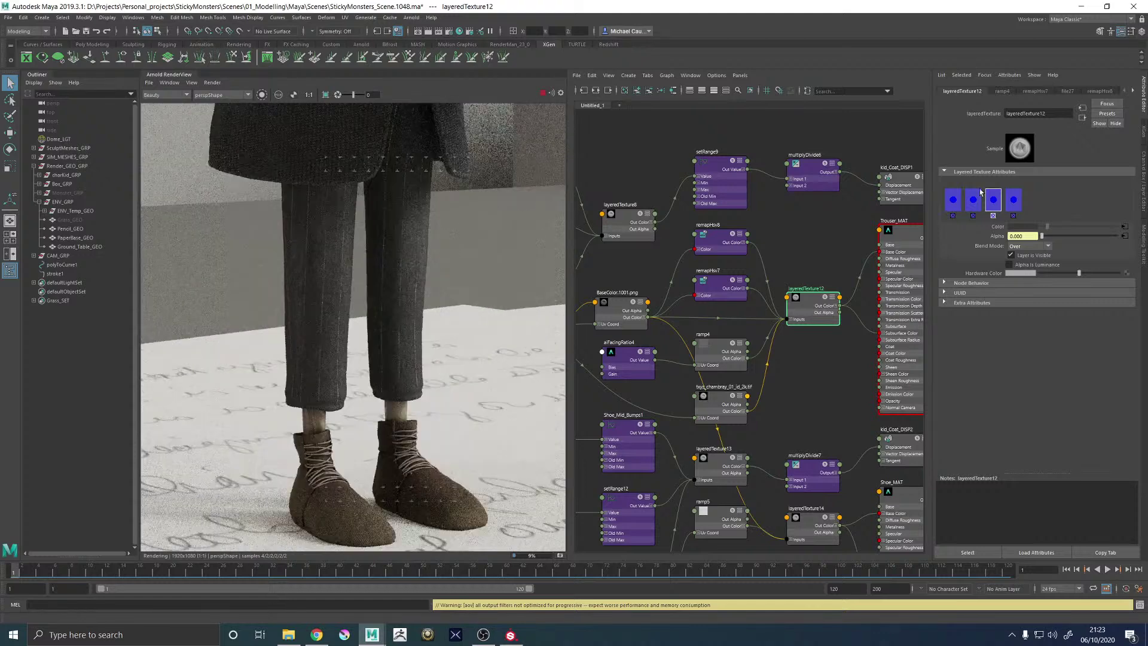
{"action": "left_click", "coordinate": [974, 204]}
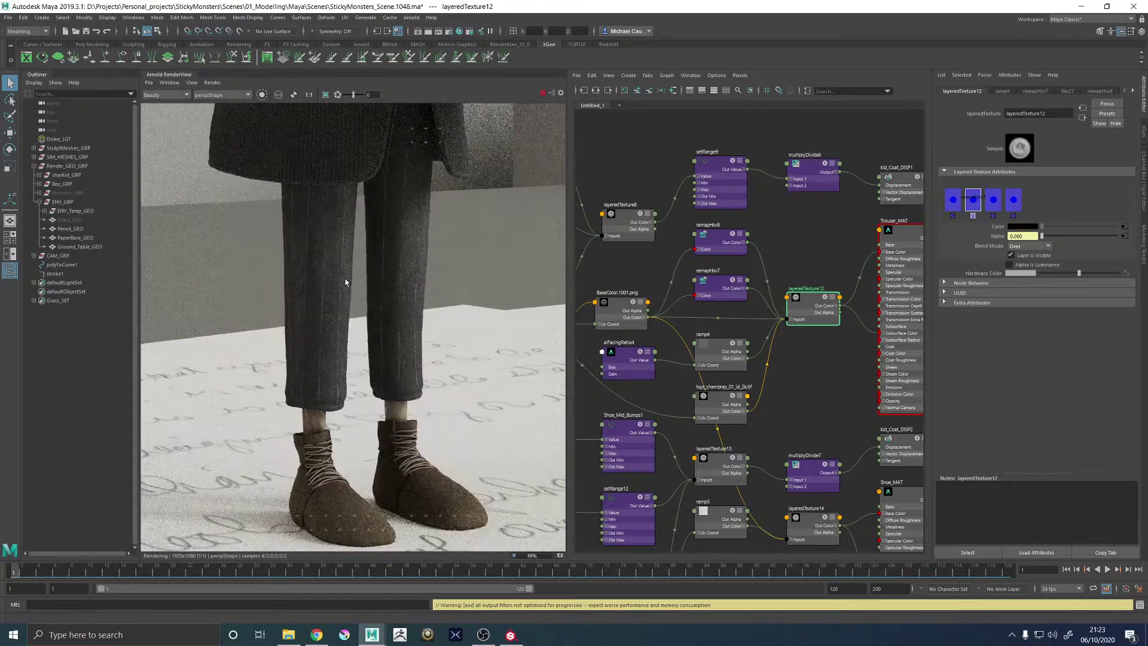
{"action": "scroll", "coordinate": [346, 282], "scroll_direction": "down", "scroll_amount": 4}
{"action": "scroll", "coordinate": [345, 273], "scroll_direction": "up", "scroll_amount": 3}
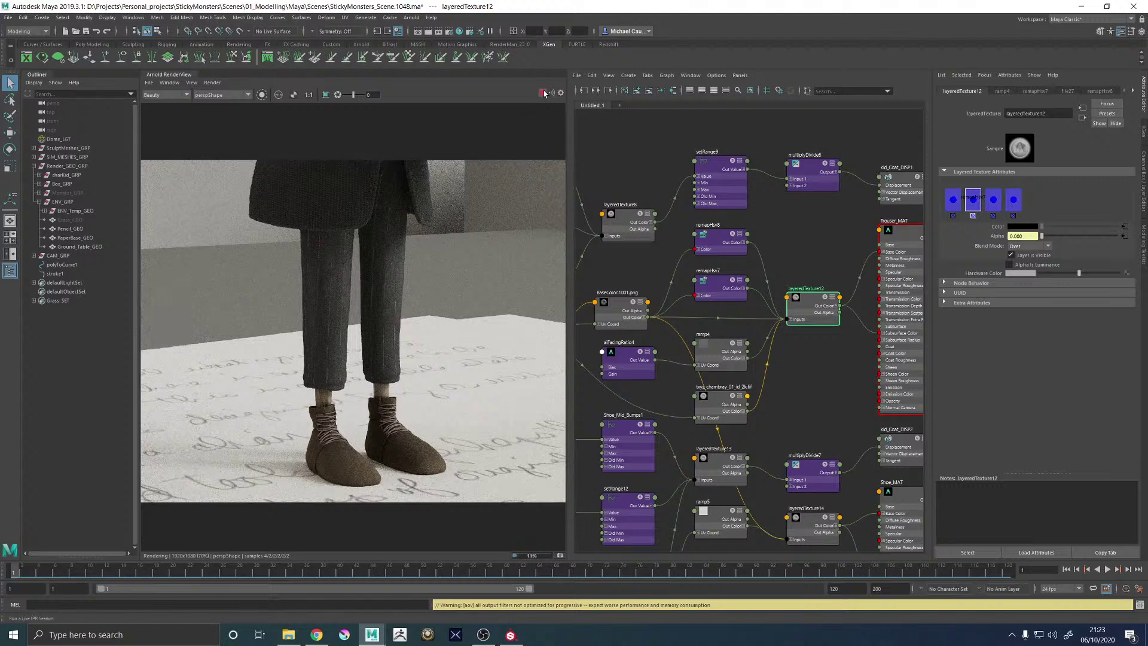
Switch from the node graph to the perspective view and frame the whole character with his box for rendering
{"action": "left_click", "coordinate": [624, 122]}
{"action": "key", "text": "space"}
{"action": "key", "text": "space"}
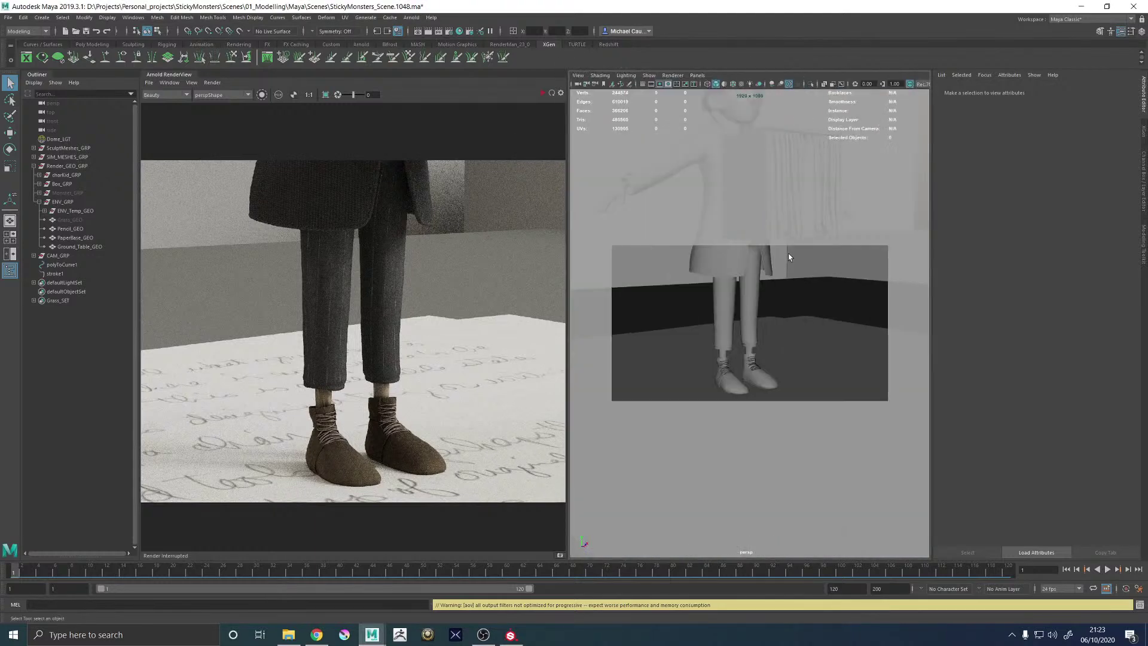
{"action": "right_click_drag", "start_coordinate": [788, 257], "coordinate": [638, 249], "text": "alt"}
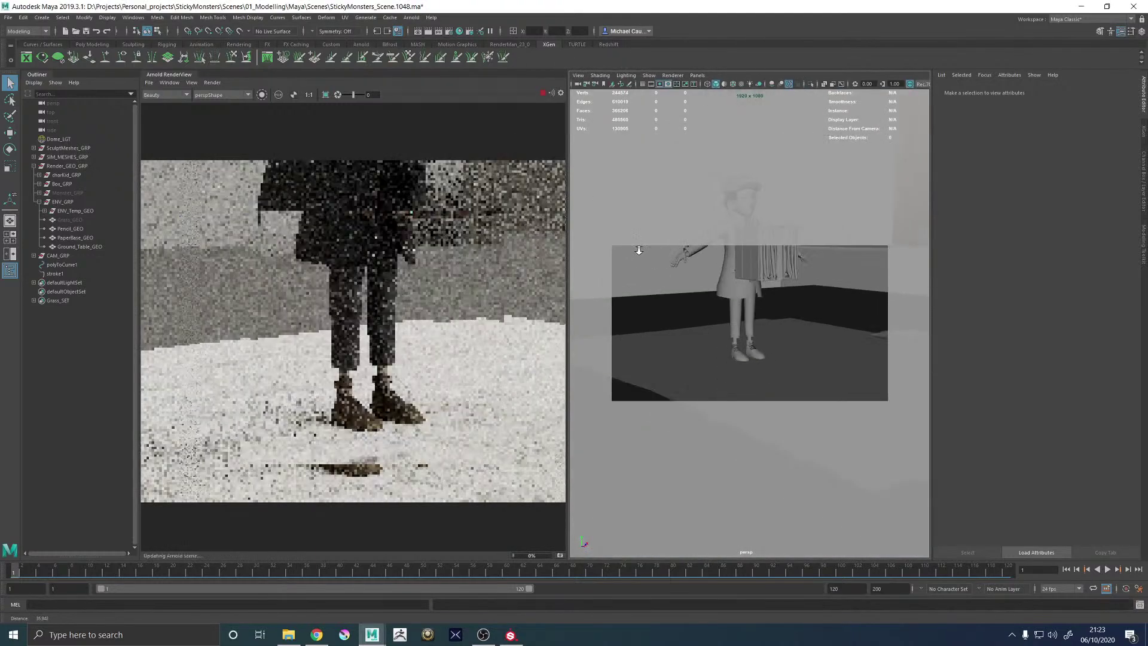
{"action": "left_click_drag", "start_coordinate": [638, 249], "coordinate": [668, 268], "text": "alt"}
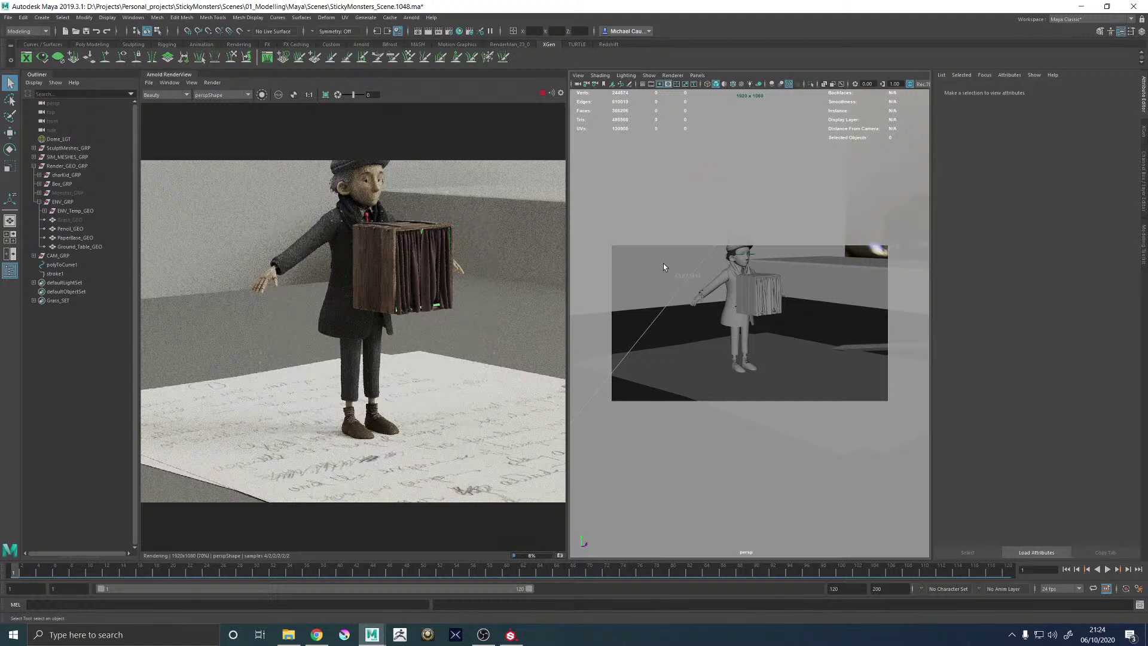
Unhide Grass_GEO in ENV_GRP, and frame the character's head and shoulders from the front
{"action": "left_click", "coordinate": [70, 220]}
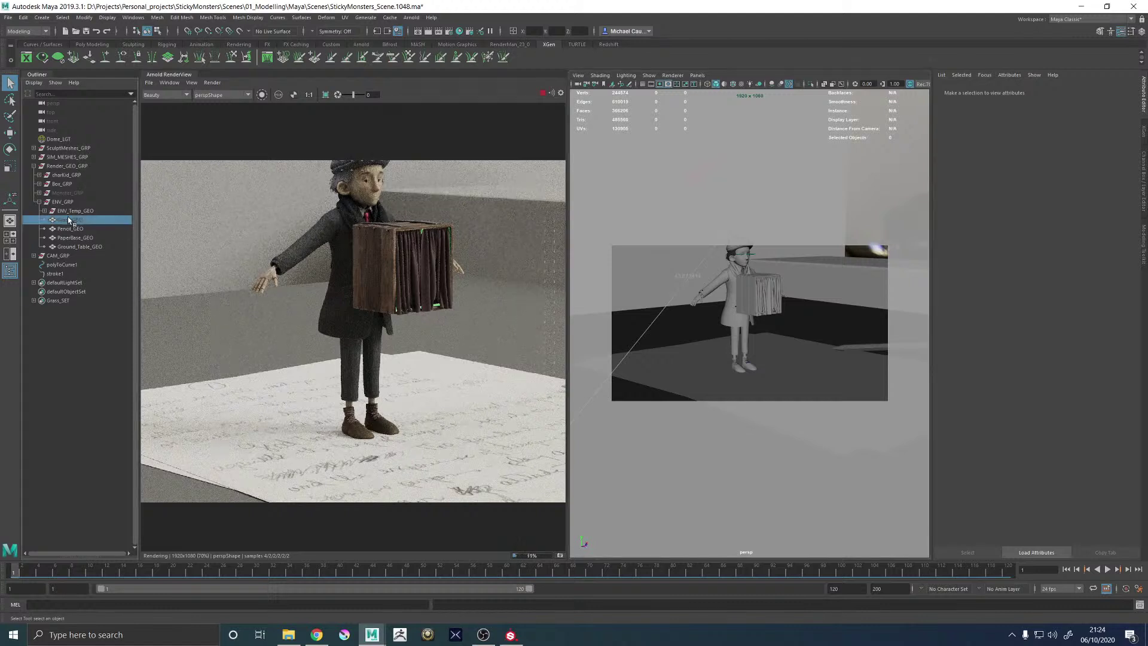
{"action": "key", "text": "h"}
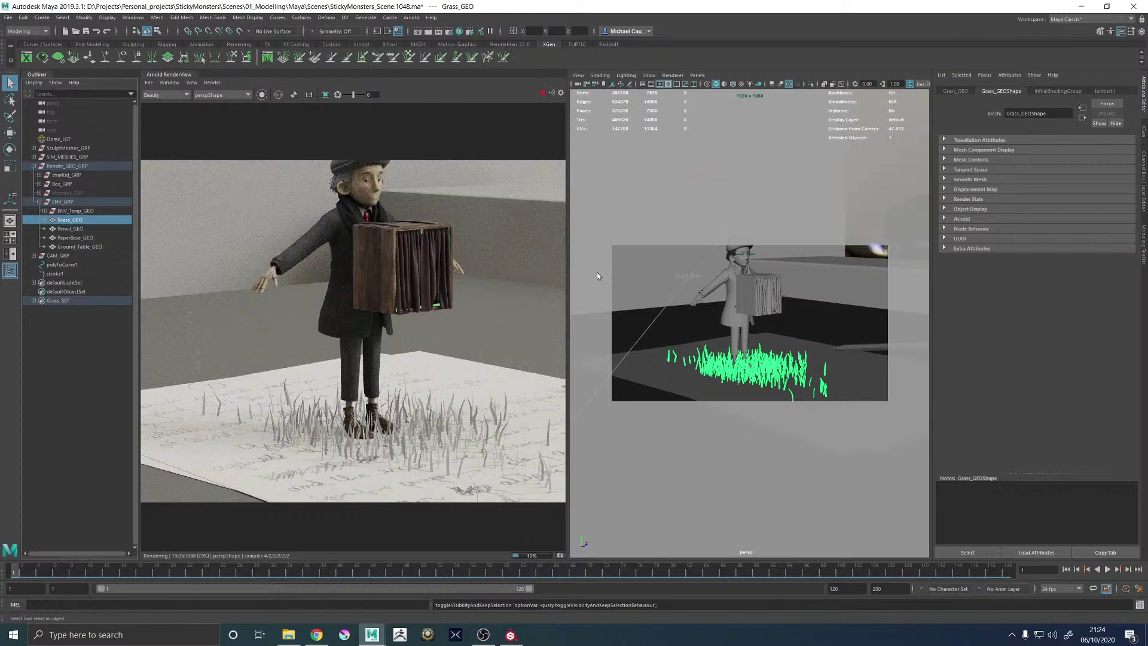
{"action": "left_click_drag", "start_coordinate": [790, 307], "coordinate": [777, 358], "text": "alt"}
{"action": "scroll", "coordinate": [783, 366], "scroll_direction": "up", "scroll_amount": 8}
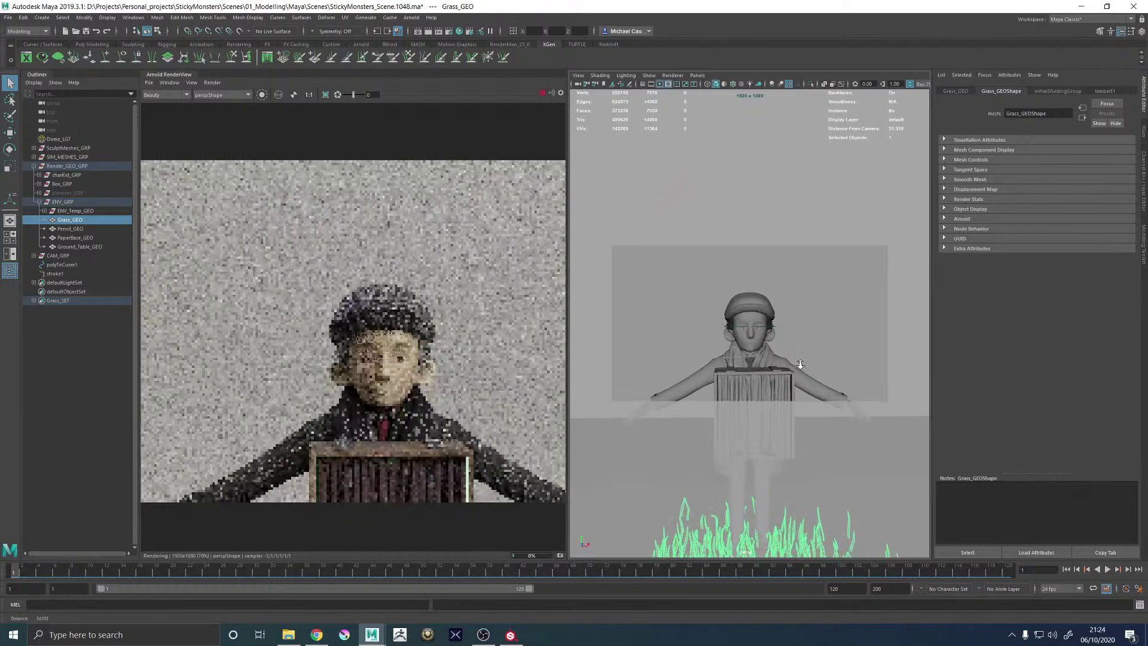
{"action": "scroll", "coordinate": [798, 364], "scroll_direction": "up", "scroll_amount": 5}
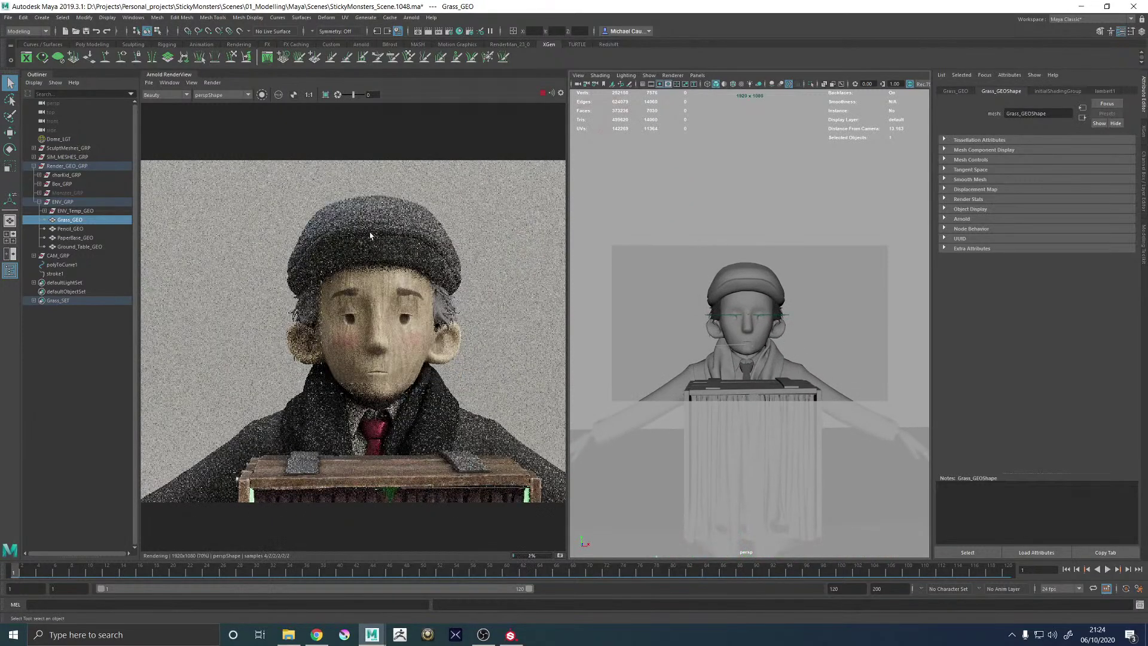
Limit the Arnold render to a region around the cap and examine its fabric up close
{"action": "left_click", "coordinate": [325, 94]}
{"action": "left_click_drag", "start_coordinate": [266, 195], "coordinate": [495, 301]}
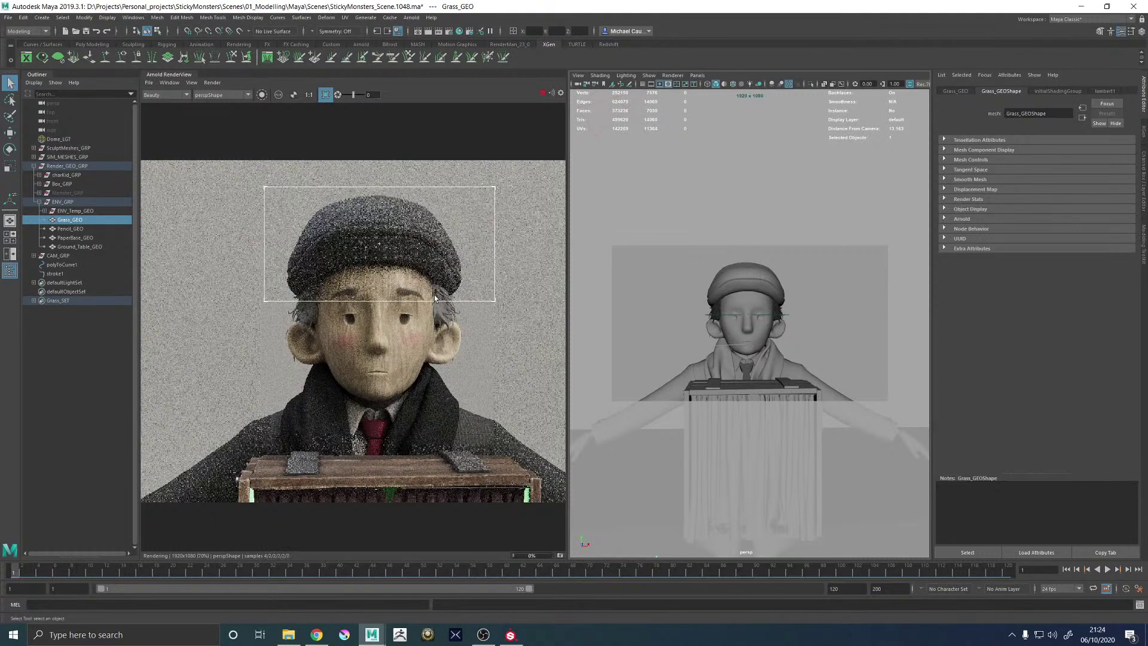
{"action": "scroll", "coordinate": [419, 243], "scroll_direction": "up", "scroll_amount": 4}
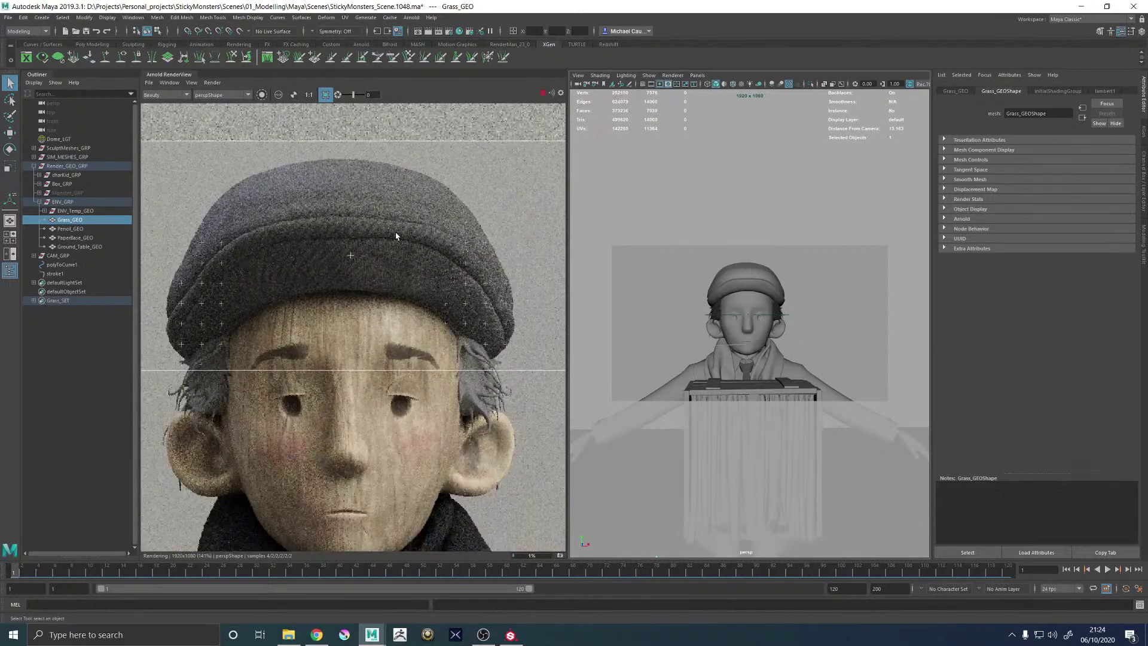
{"action": "scroll", "coordinate": [396, 235], "scroll_direction": "down", "scroll_amount": 2}
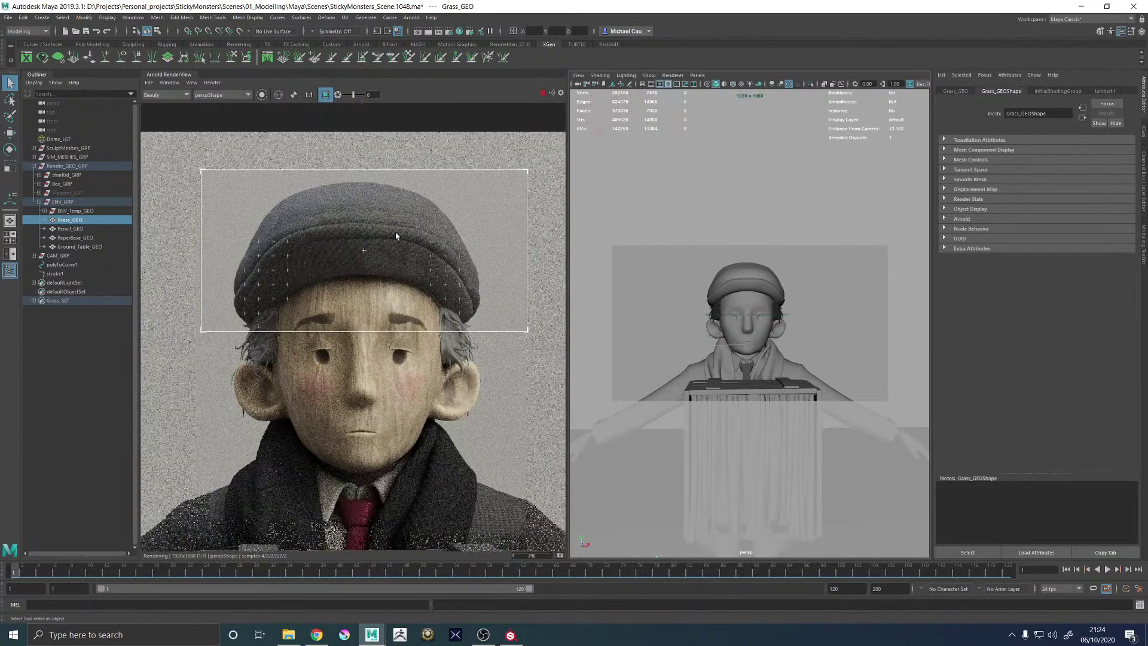
{"action": "scroll", "coordinate": [396, 235], "scroll_direction": "down", "scroll_amount": 1}
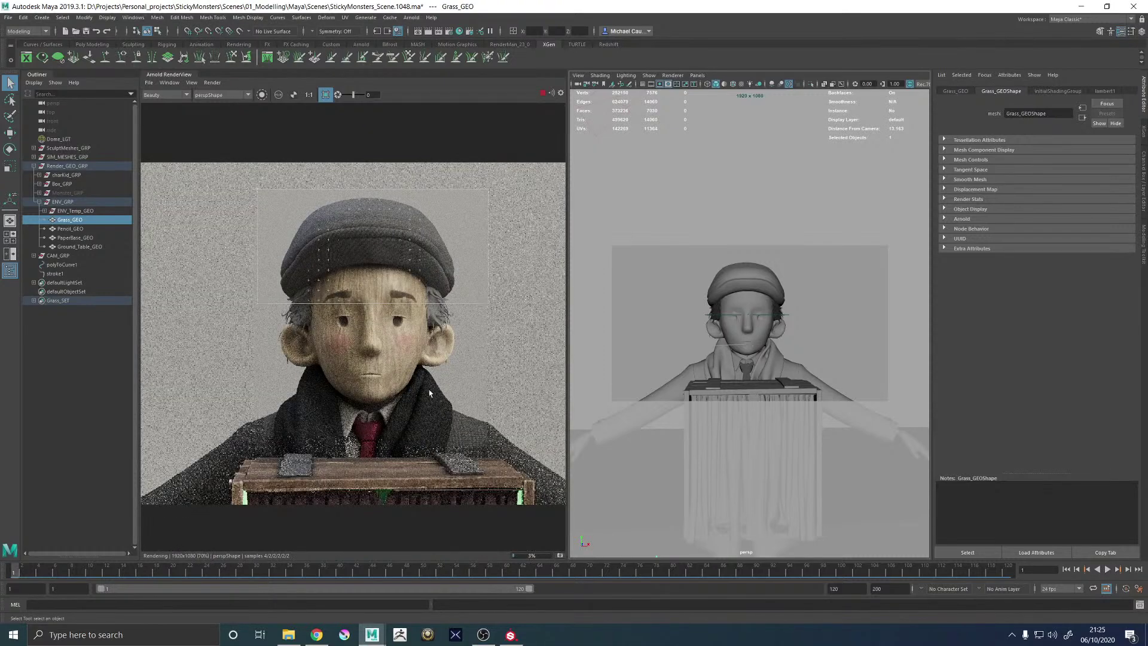
Render a region over the scarf and coat shoulder and examine the fabric weave
{"action": "scroll", "coordinate": [443, 406], "scroll_direction": "up", "scroll_amount": 5}
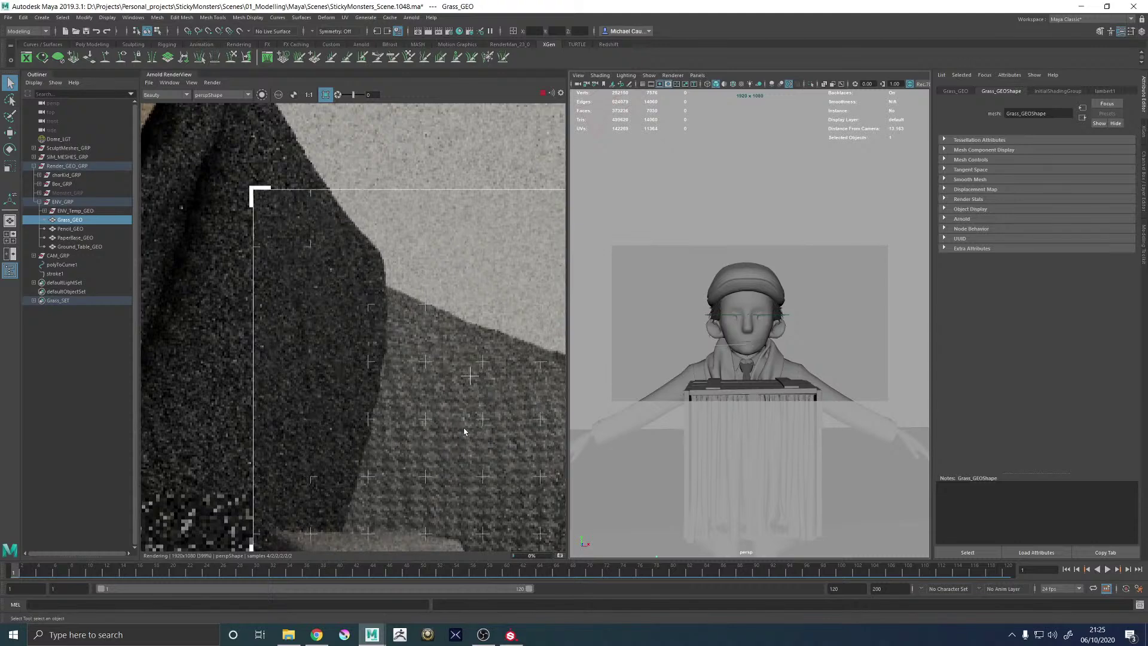
{"action": "scroll", "coordinate": [465, 430], "scroll_direction": "down", "scroll_amount": 2}
{"action": "middle_click_drag", "start_coordinate": [468, 415], "coordinate": [424, 381]}
{"action": "scroll", "coordinate": [419, 374], "scroll_direction": "down", "scroll_amount": 2}
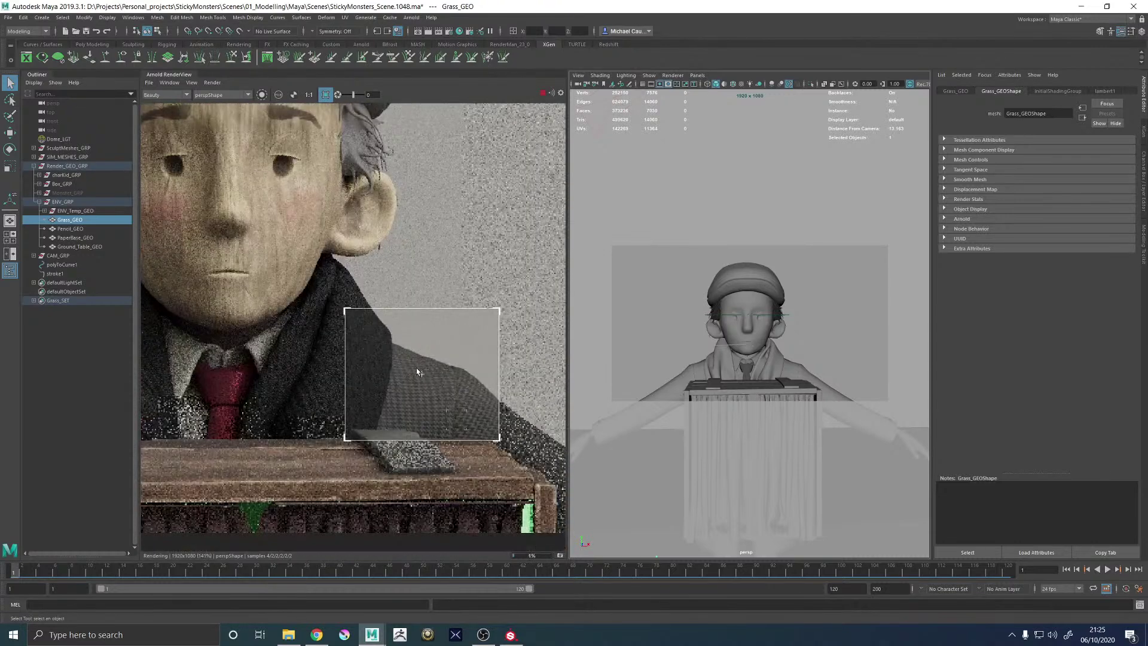
{"action": "scroll", "coordinate": [408, 339], "scroll_direction": "down", "scroll_amount": 1}
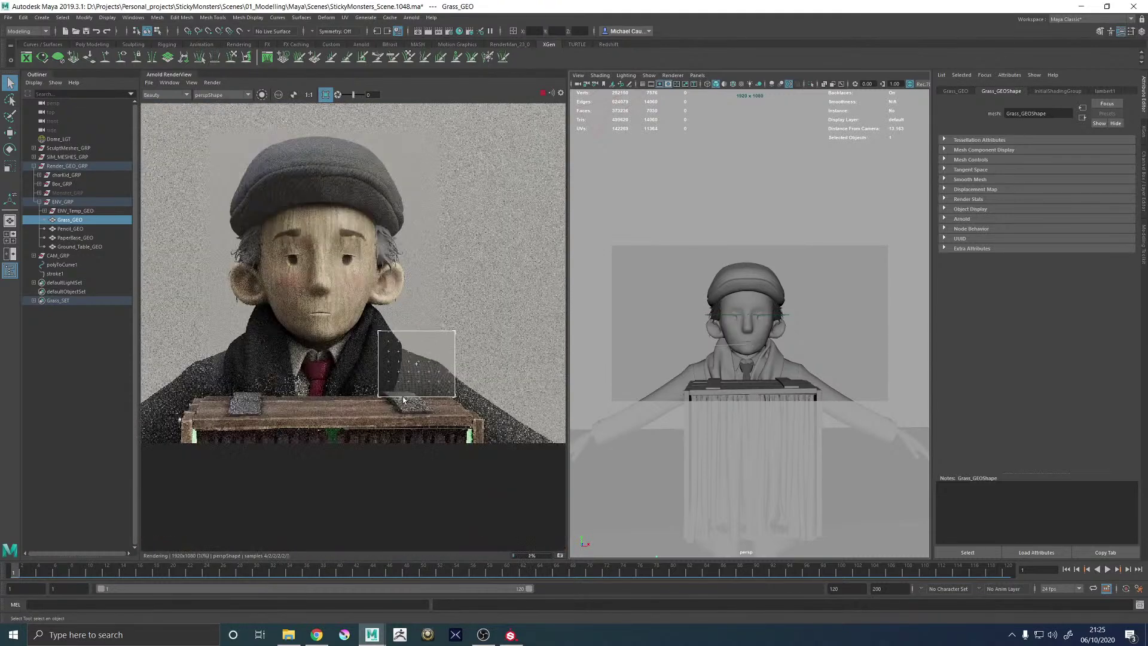
Render a region across the top of the wooden box and examine its planks, straps and curtain edge
{"action": "left_click_drag", "start_coordinate": [168, 385], "coordinate": [509, 449]}
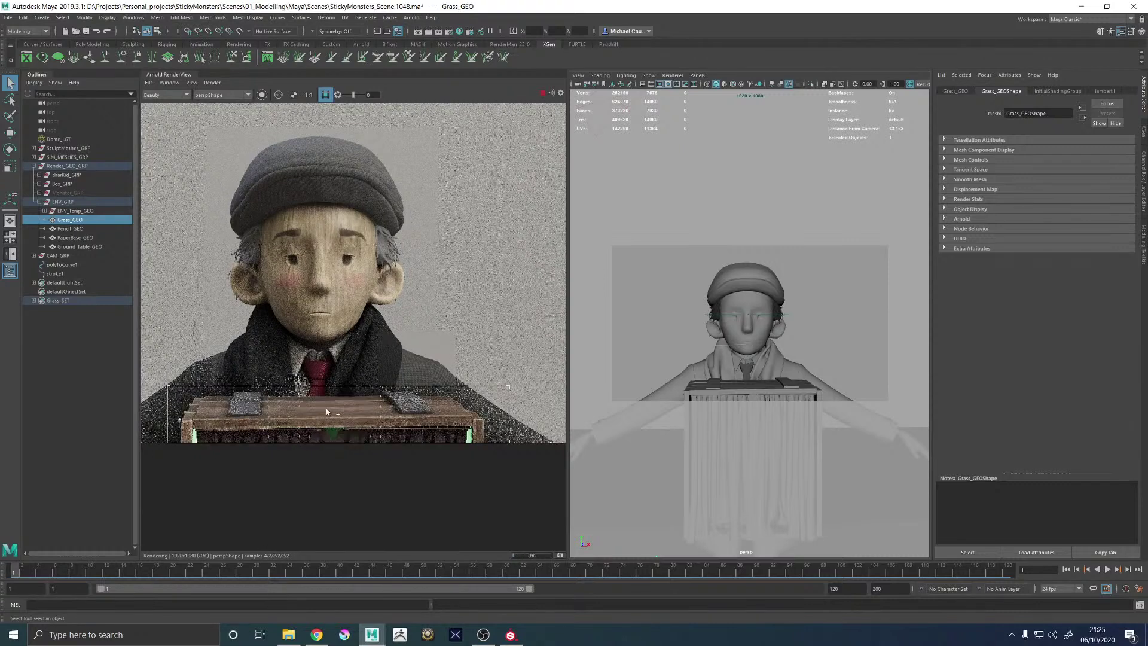
{"action": "scroll", "coordinate": [326, 414], "scroll_direction": "up", "scroll_amount": 2}
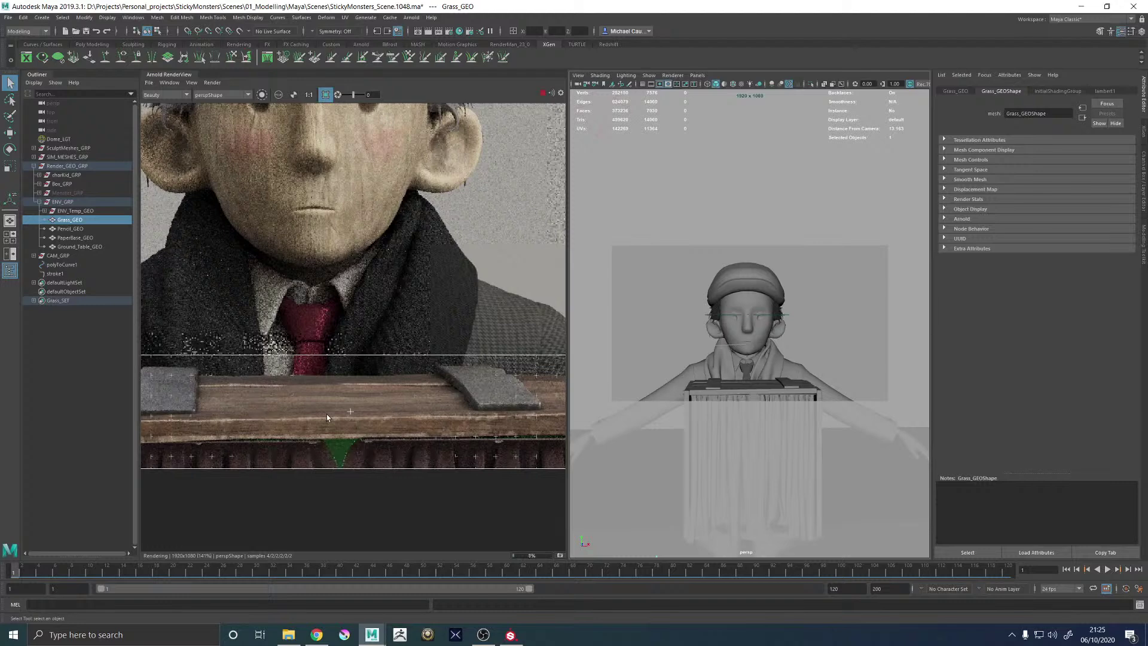
{"action": "scroll", "coordinate": [326, 414], "scroll_direction": "down", "scroll_amount": 1}
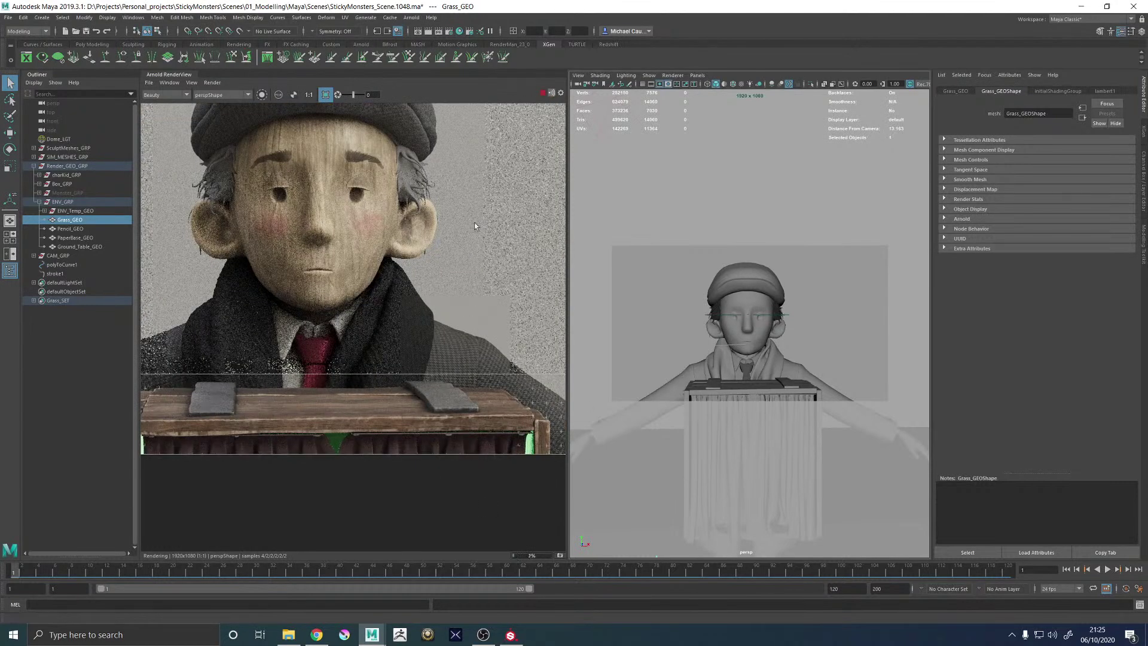
{"action": "scroll", "coordinate": [385, 426], "scroll_direction": "up", "scroll_amount": 2}
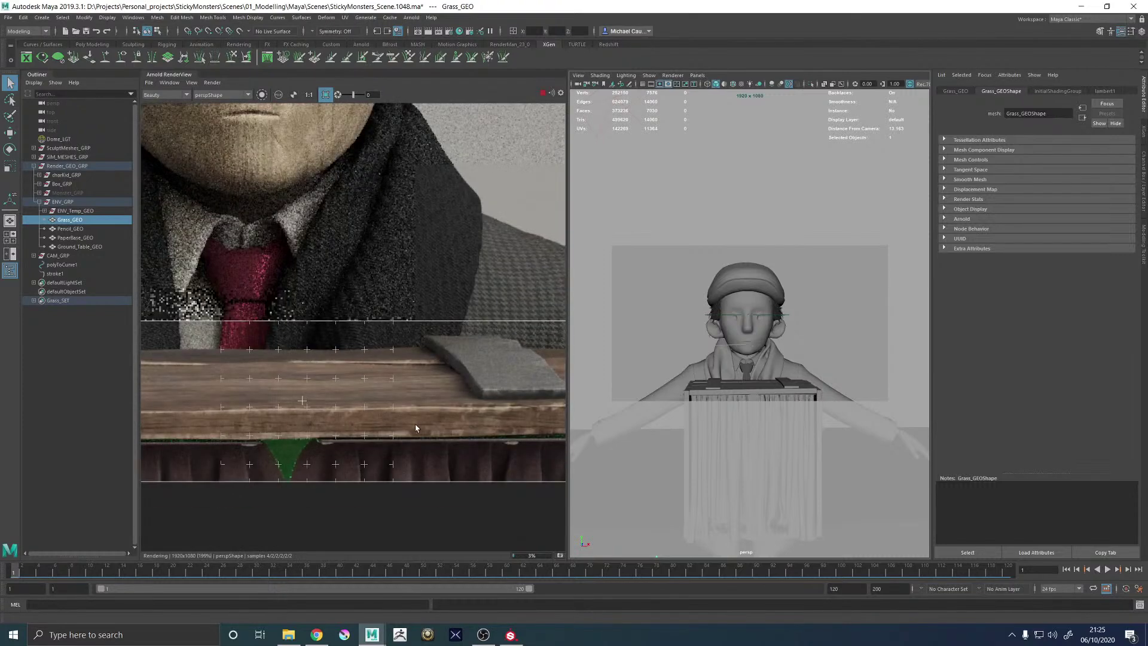
{"action": "middle_click_drag", "start_coordinate": [503, 407], "coordinate": [539, 391]}
{"action": "scroll", "coordinate": [424, 393], "scroll_direction": "down", "scroll_amount": 1}
{"action": "middle_click_drag", "start_coordinate": [328, 382], "coordinate": [386, 382]}
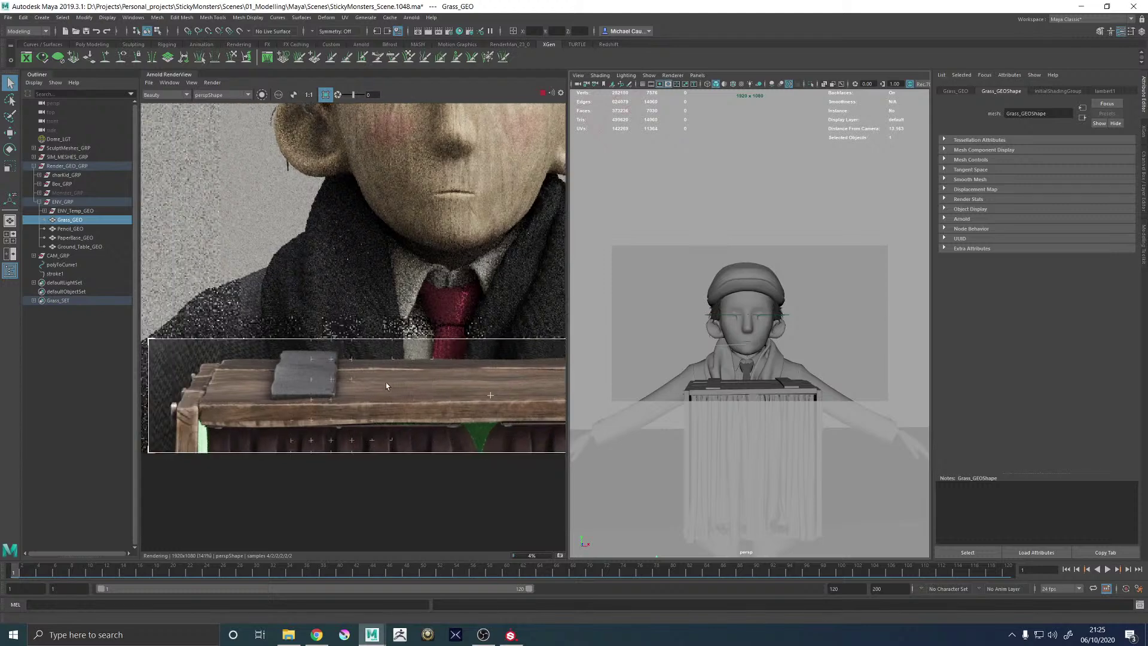
{"action": "scroll", "coordinate": [276, 428], "scroll_direction": "up", "scroll_amount": 1}
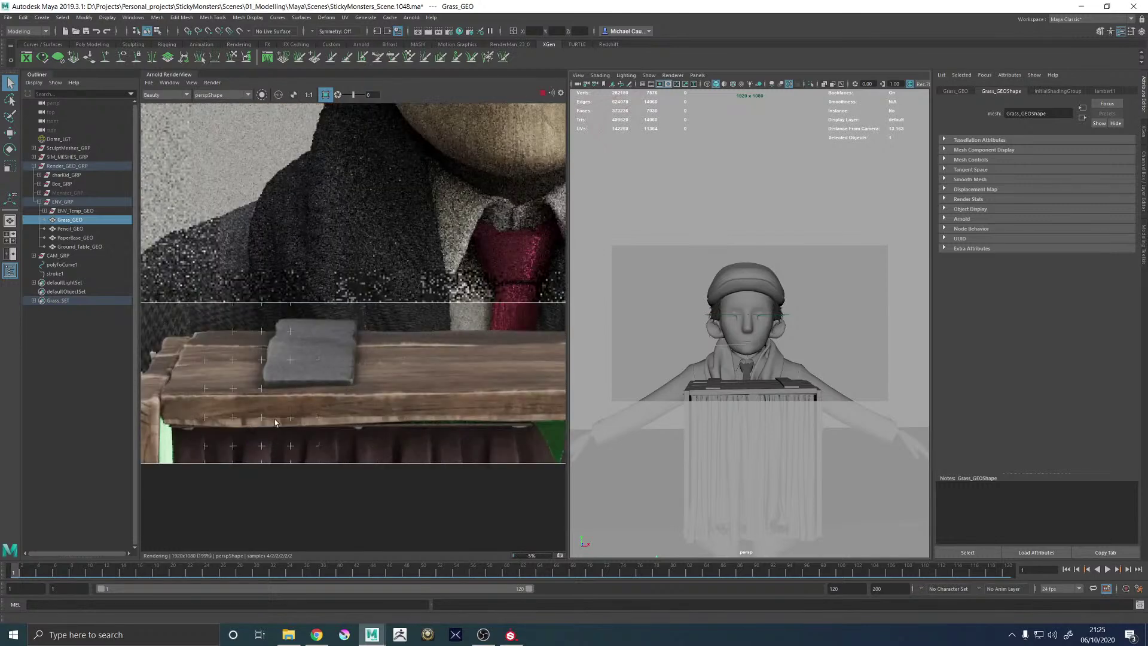
Stop the render, clear the render region, reframe the whole character, and render again to check the coat and box
{"action": "left_click", "coordinate": [544, 92]}
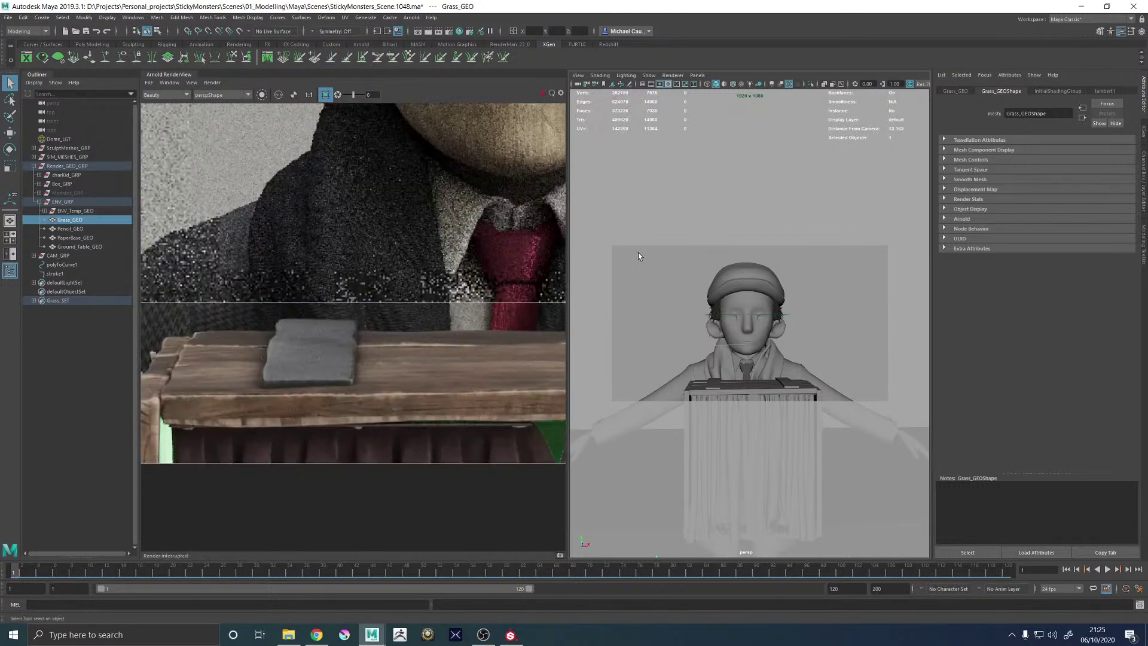
{"action": "left_click", "coordinate": [325, 94]}
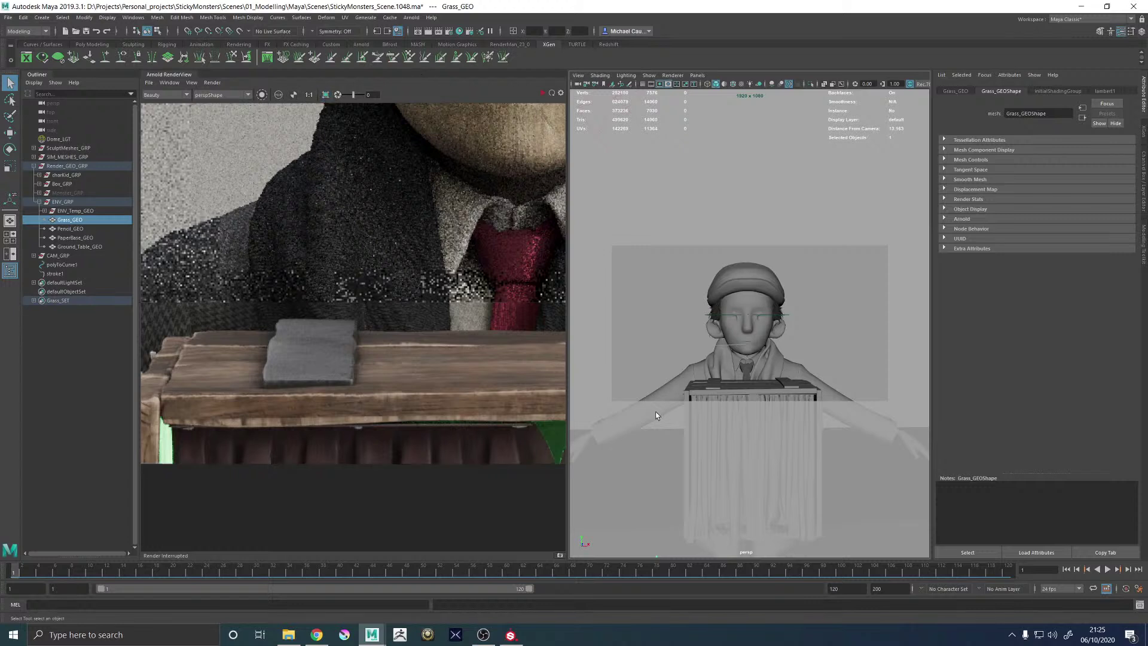
{"action": "left_click_drag", "start_coordinate": [682, 321], "coordinate": [725, 328], "text": "alt"}
{"action": "right_click_drag", "start_coordinate": [725, 327], "coordinate": [597, 305], "text": "alt"}
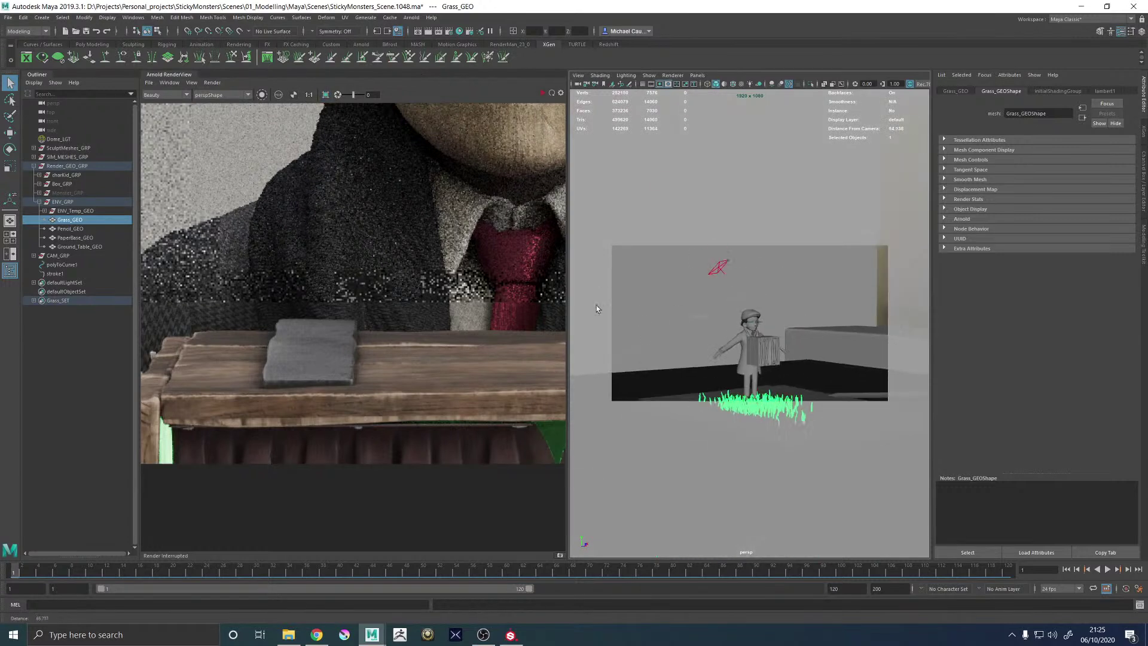
{"action": "left_click_drag", "start_coordinate": [598, 306], "coordinate": [666, 325], "text": "alt"}
{"action": "left_click", "coordinate": [541, 90]}
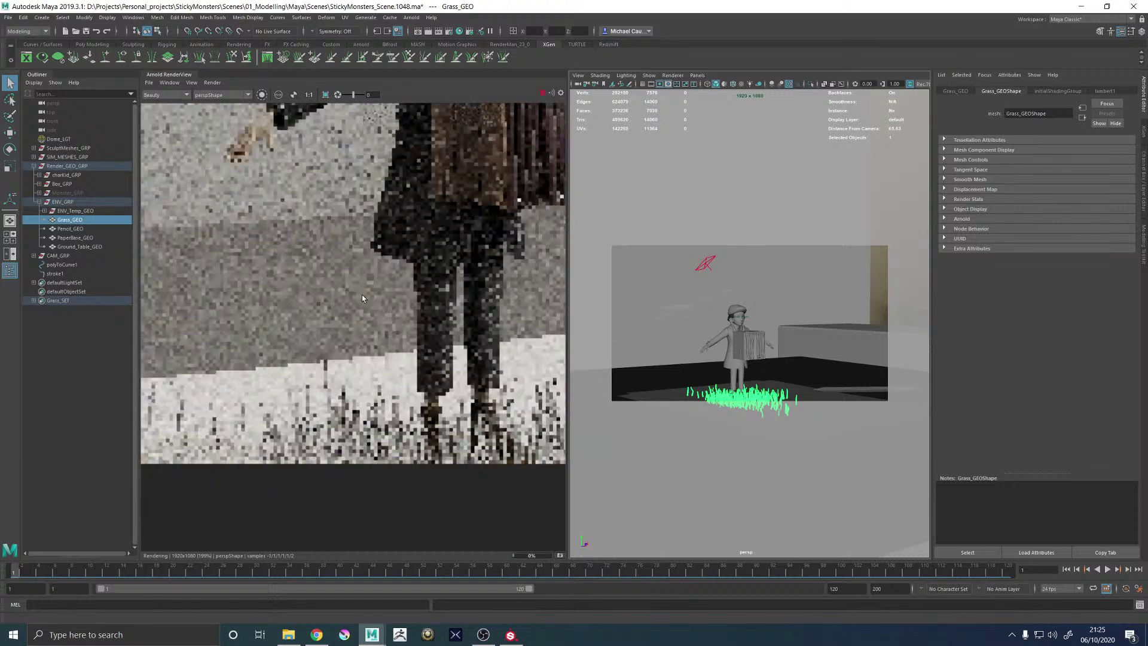
{"action": "scroll", "coordinate": [400, 278], "scroll_direction": "up", "scroll_amount": 5}
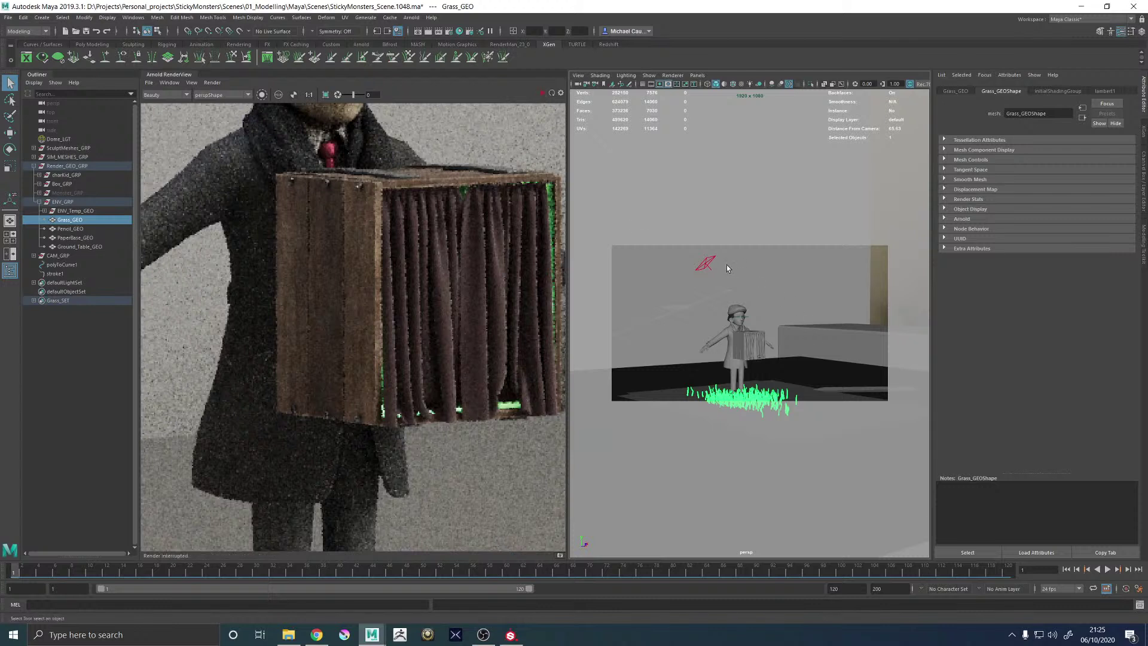
Collapse the Arnold RenderView to enlarge the perspective view, frame the whole scene, and turn off the resolution gate
{"action": "left_click_drag", "start_coordinate": [645, 250], "coordinate": [657, 267], "text": "alt"}
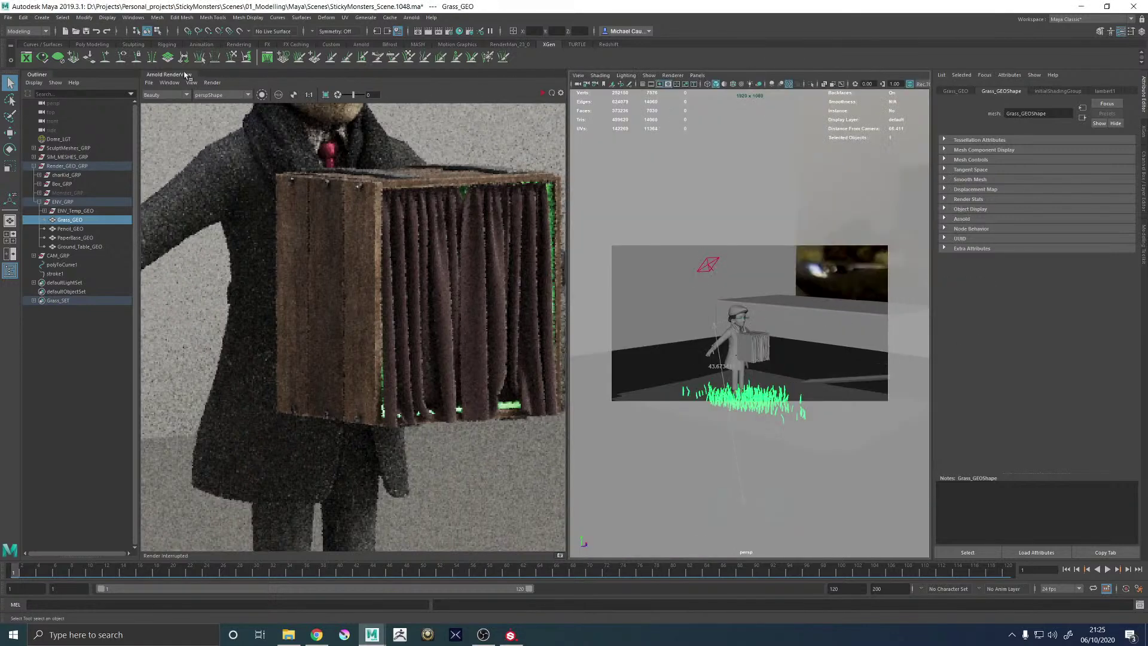
{"action": "left_click", "coordinate": [186, 75]}
{"action": "left_click_drag", "start_coordinate": [565, 276], "coordinate": [558, 299], "text": "alt"}
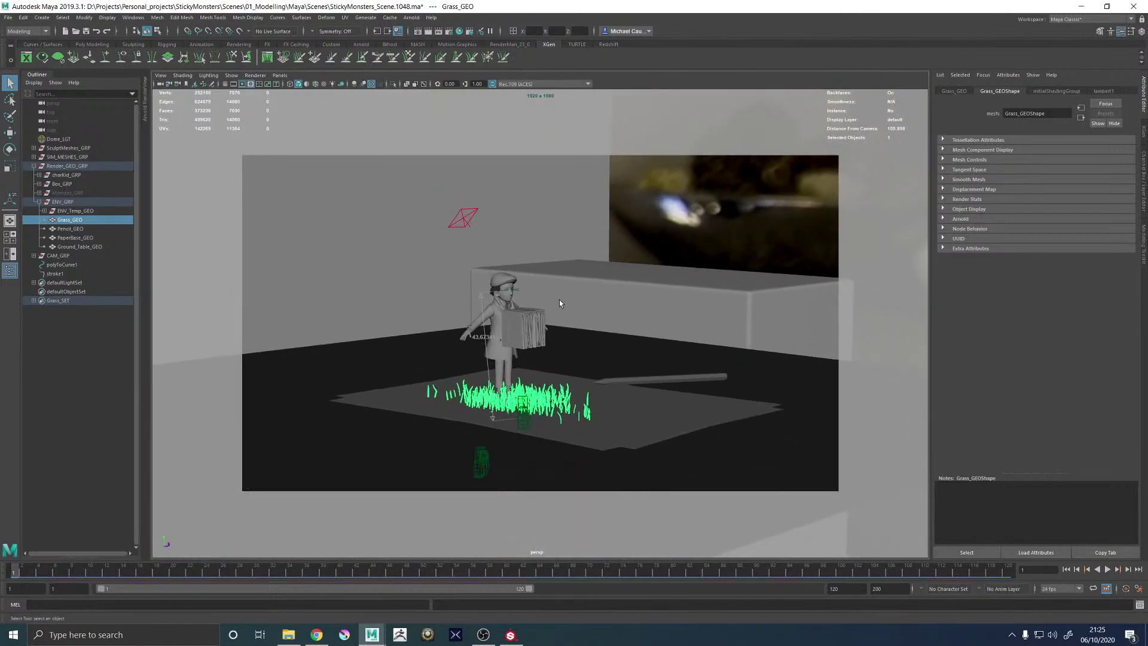
{"action": "left_click", "coordinate": [243, 84]}
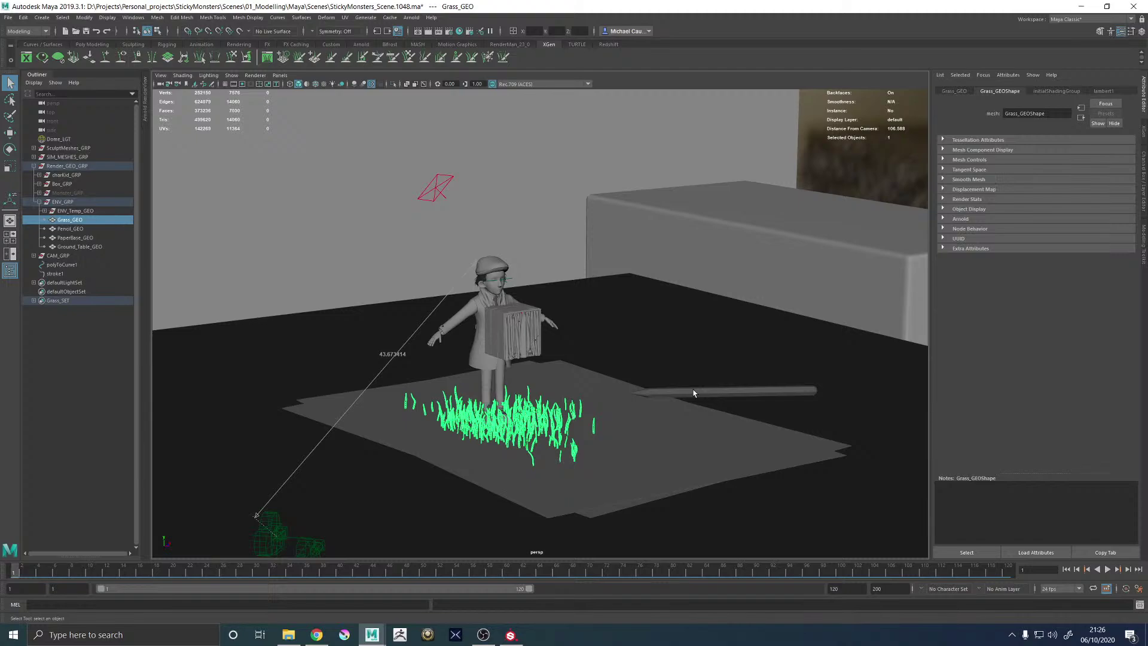
Examine the layout of the tabletop, paper sheets, pencil and large block around the character from several angles
{"action": "left_click", "coordinate": [734, 267]}
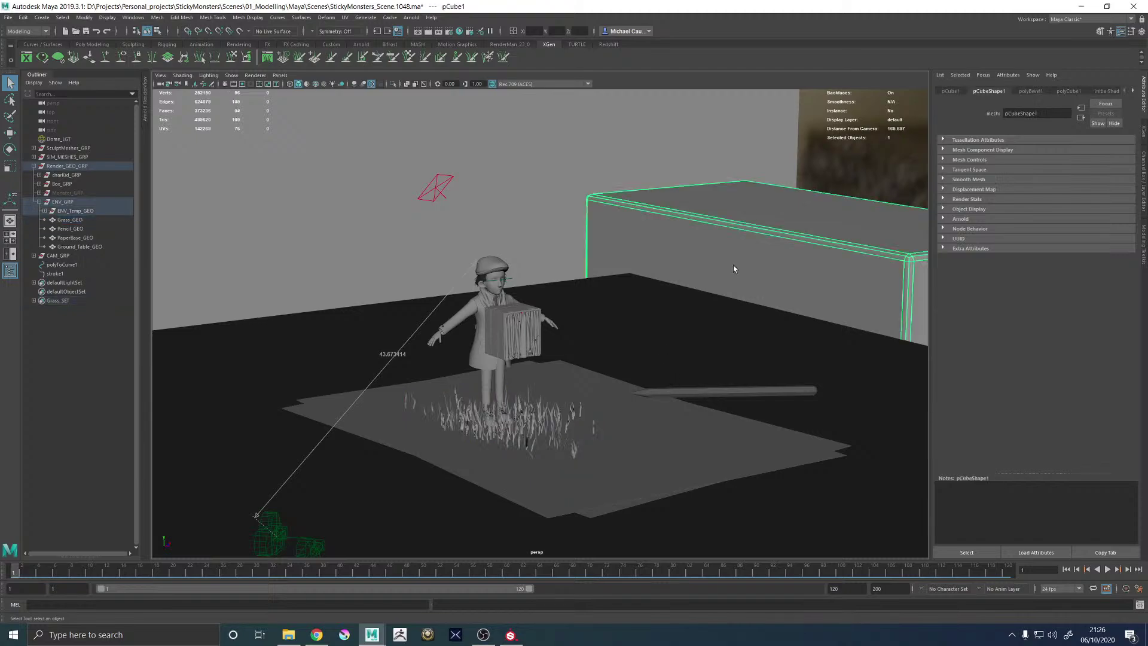
{"action": "key", "text": "f"}
{"action": "left_click", "coordinate": [813, 383]}
{"action": "key", "text": "f"}
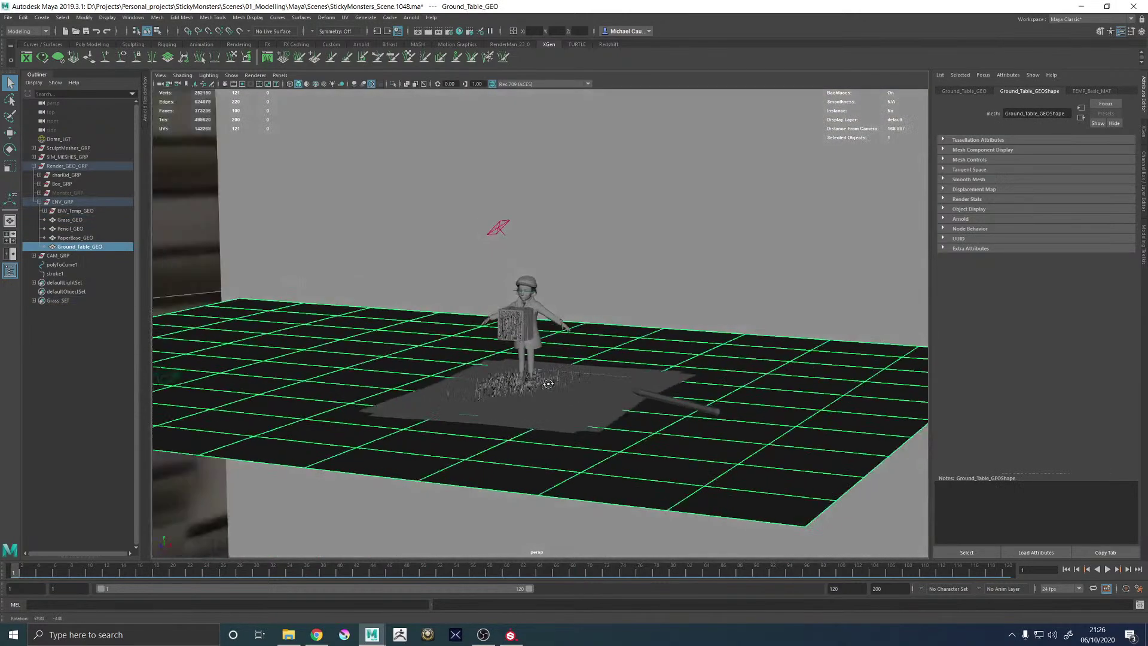
{"action": "scroll", "coordinate": [500, 379], "scroll_direction": "down", "scroll_amount": 5}
{"action": "left_click", "coordinate": [625, 481]}
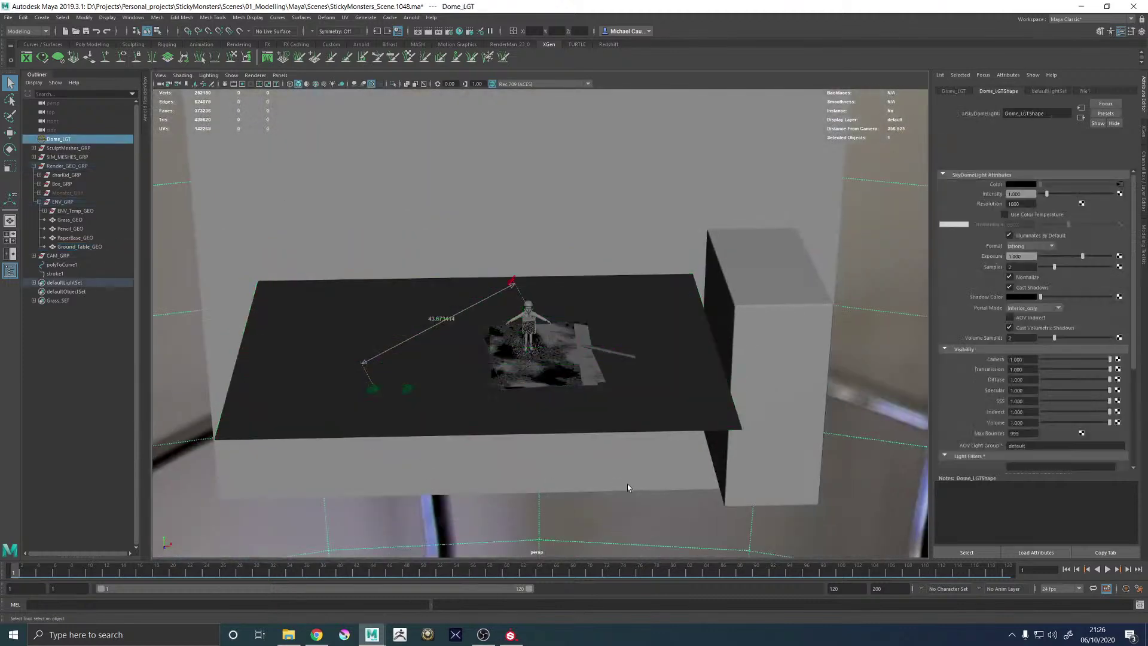
{"action": "left_click_drag", "start_coordinate": [625, 481], "coordinate": [599, 376], "text": "alt"}
{"action": "scroll", "coordinate": [569, 431], "scroll_direction": "up", "scroll_amount": 5}
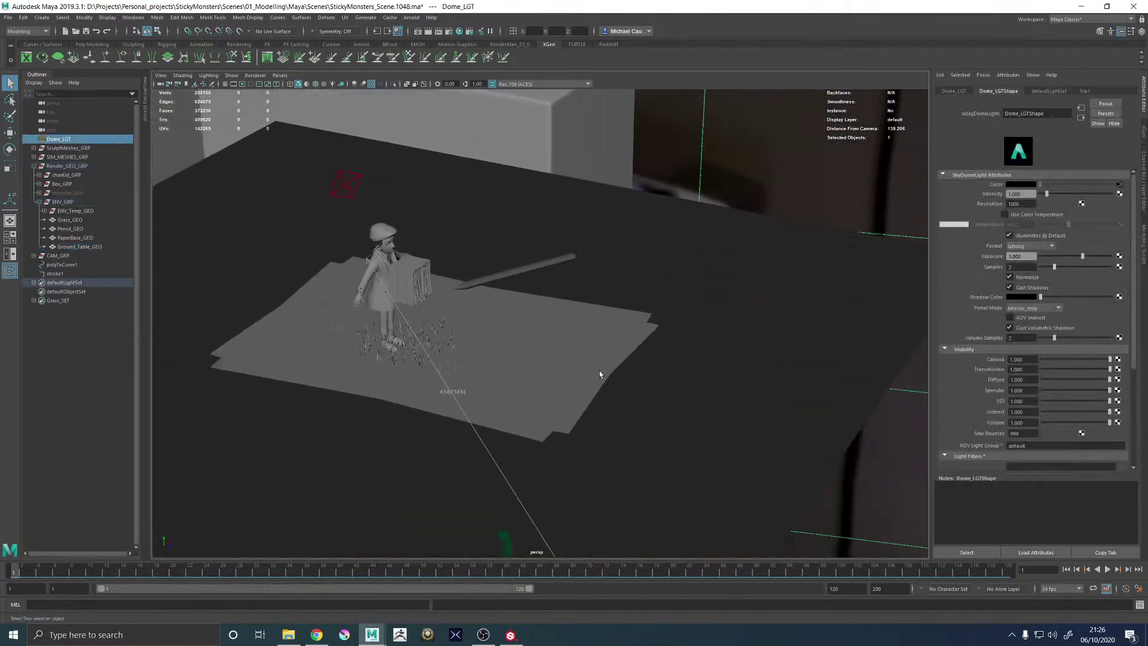
{"action": "scroll", "coordinate": [599, 377], "scroll_direction": "down", "scroll_amount": 3}
{"action": "right_click_drag", "start_coordinate": [790, 424], "coordinate": [738, 422], "text": "shift"}
{"action": "scroll", "coordinate": [384, 297], "scroll_direction": "up", "scroll_amount": 8}
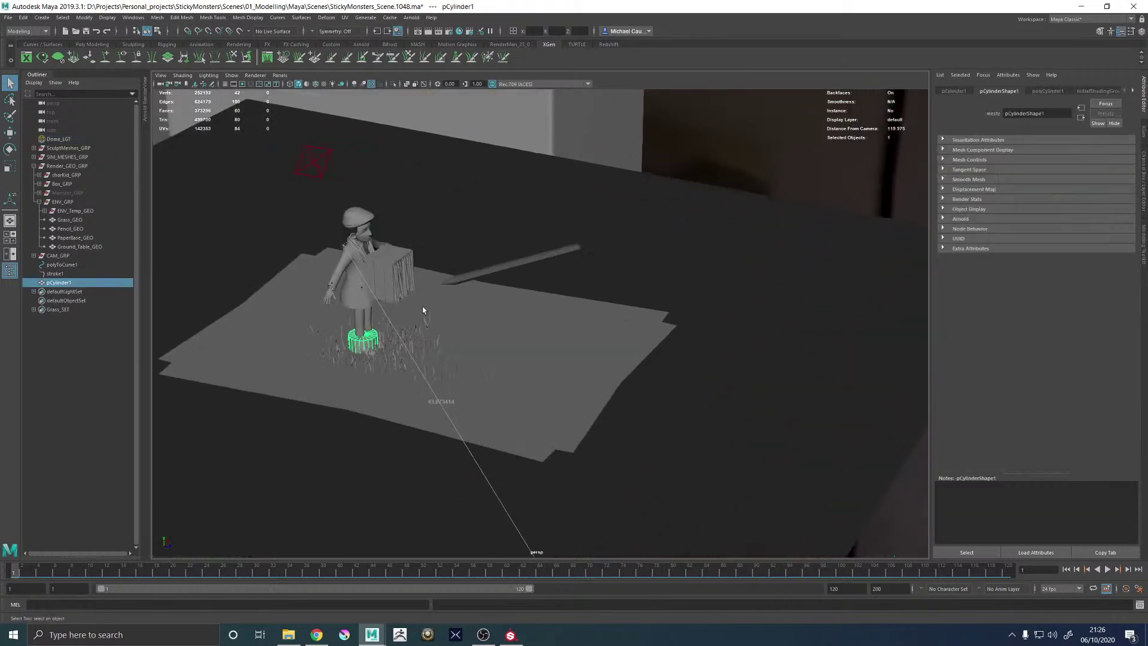
{"action": "middle_click_drag", "start_coordinate": [423, 273], "coordinate": [434, 270], "text": "alt"}
{"action": "key", "text": "Delete"}
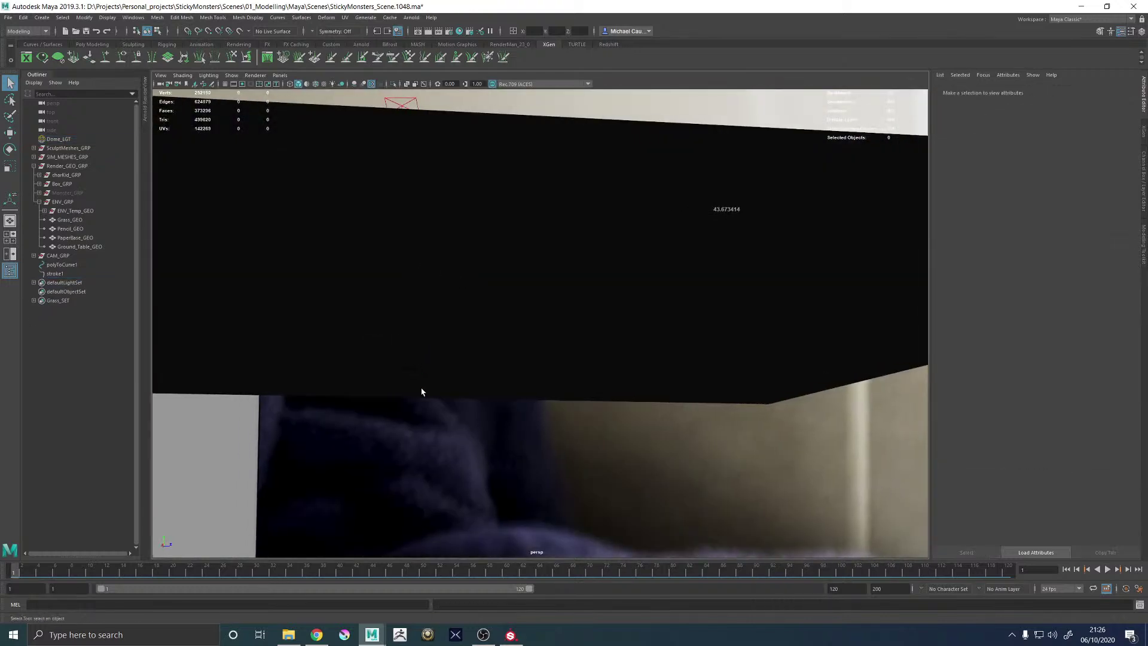
Create a polygon cube at the character's feet, frame it and isolate it in the perspective view
{"action": "scroll", "coordinate": [422, 389], "scroll_direction": "down", "scroll_amount": 3}
{"action": "left_click", "coordinate": [507, 420]}
{"action": "right_click_drag", "start_coordinate": [506, 416], "coordinate": [505, 441], "text": "shift"}
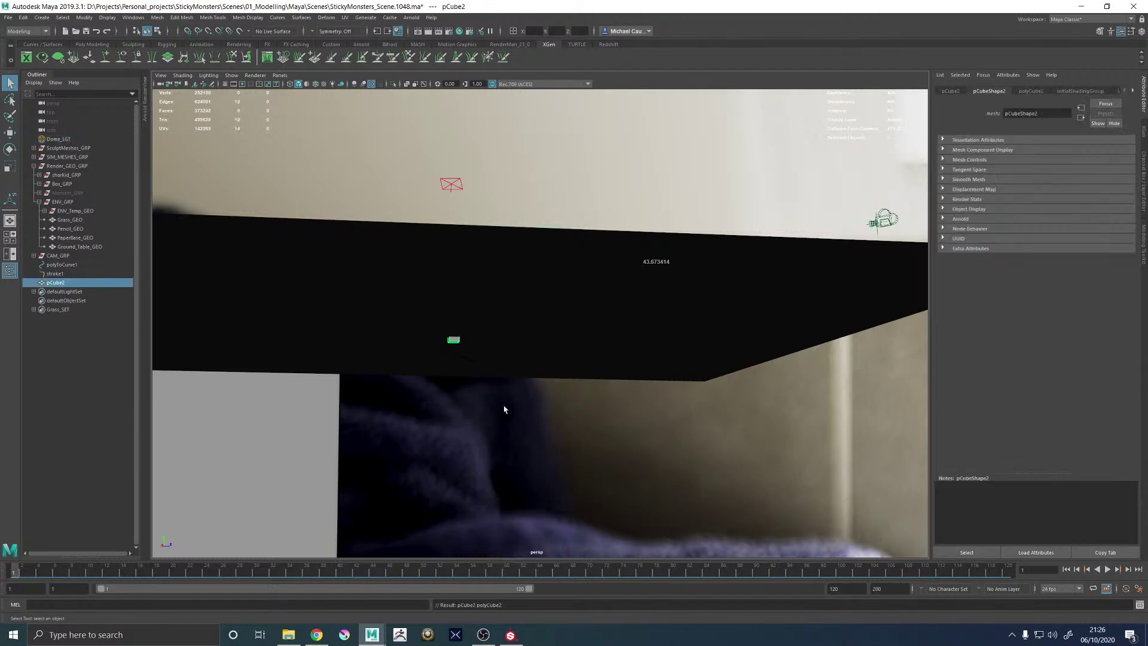
{"action": "key", "text": "f"}
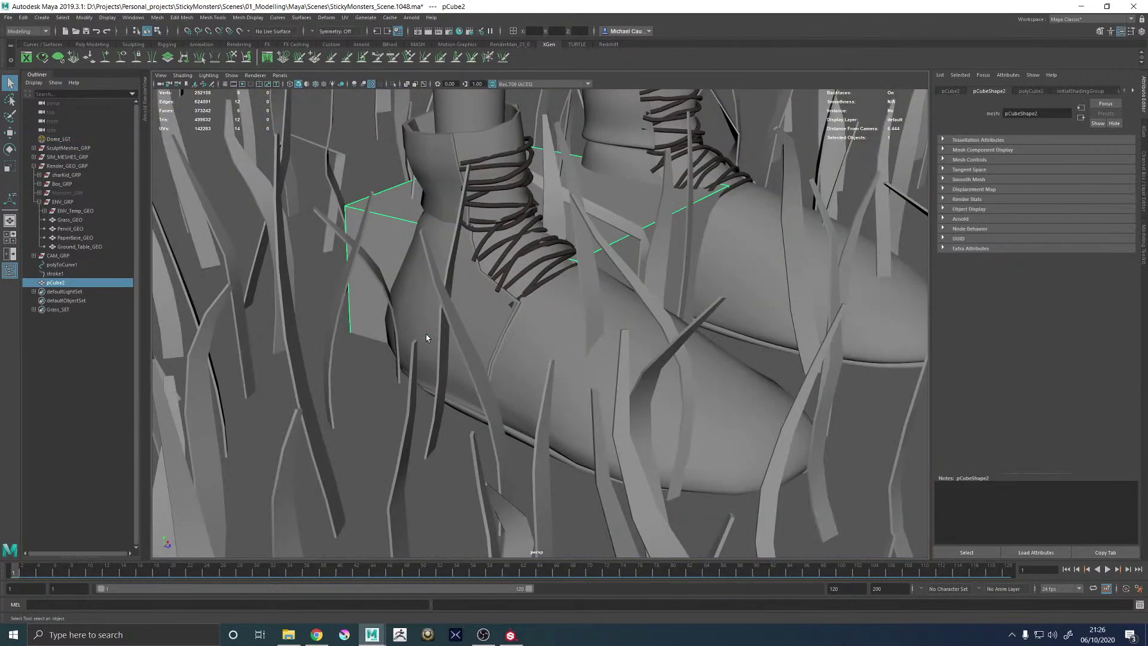
{"action": "left_click_drag", "start_coordinate": [426, 338], "coordinate": [536, 311], "text": "alt"}
{"action": "left_click", "coordinate": [392, 84]}
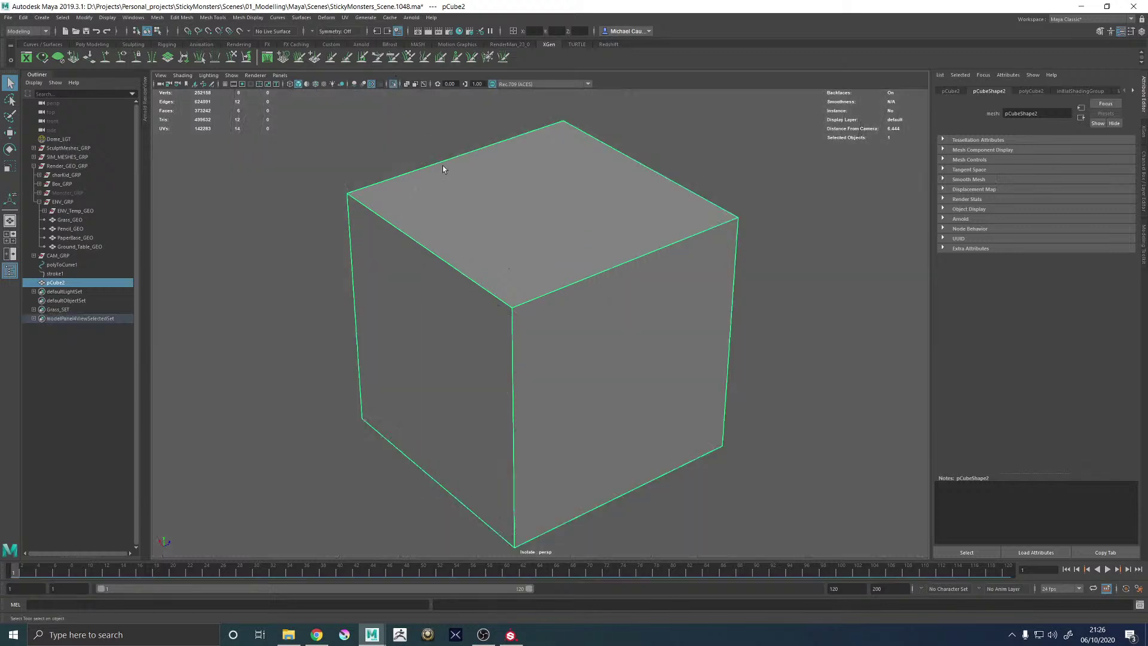
Smooth the isolated cube twice so it becomes a rounded, sphere-like mesh
{"action": "scroll", "coordinate": [520, 295], "scroll_direction": "down", "scroll_amount": 2}
{"action": "right_click_drag", "start_coordinate": [536, 268], "coordinate": [513, 323], "text": "shift"}
{"action": "key", "text": "g"}
{"action": "left_click_drag", "start_coordinate": [524, 320], "coordinate": [478, 338], "text": "alt"}
{"action": "right_click_drag", "start_coordinate": [478, 342], "coordinate": [581, 225]}
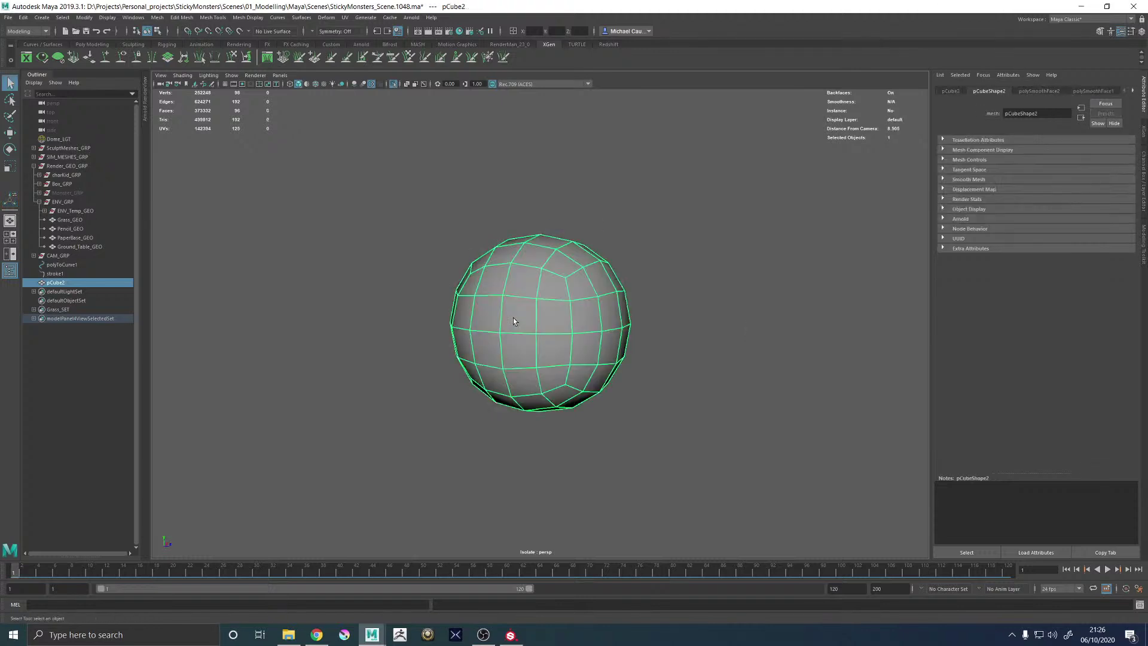
Delete the face loop above the rounded cube's middle and its remaining upper cap, leaving an open bowl
{"action": "right_click_drag", "start_coordinate": [553, 316], "coordinate": [538, 343]}
{"action": "double_click", "coordinate": [567, 309]}
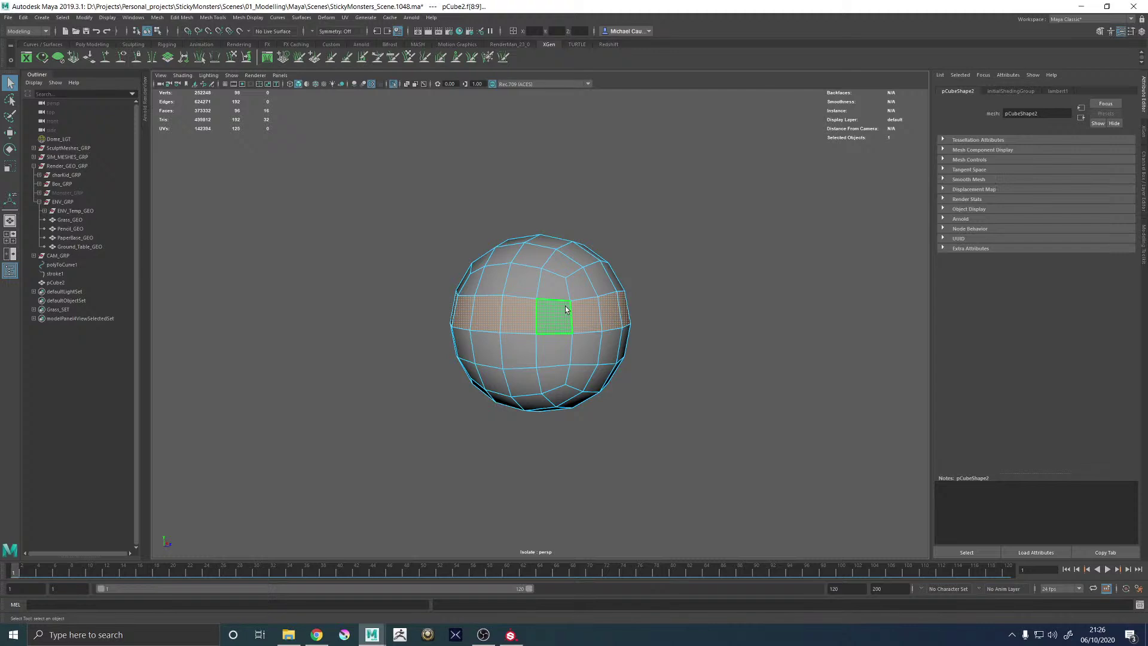
{"action": "key", "text": "Delete"}
{"action": "double_click", "coordinate": [562, 275]}
{"action": "key", "text": "Delete"}
{"action": "right_click_drag", "start_coordinate": [546, 341], "coordinate": [608, 316]}
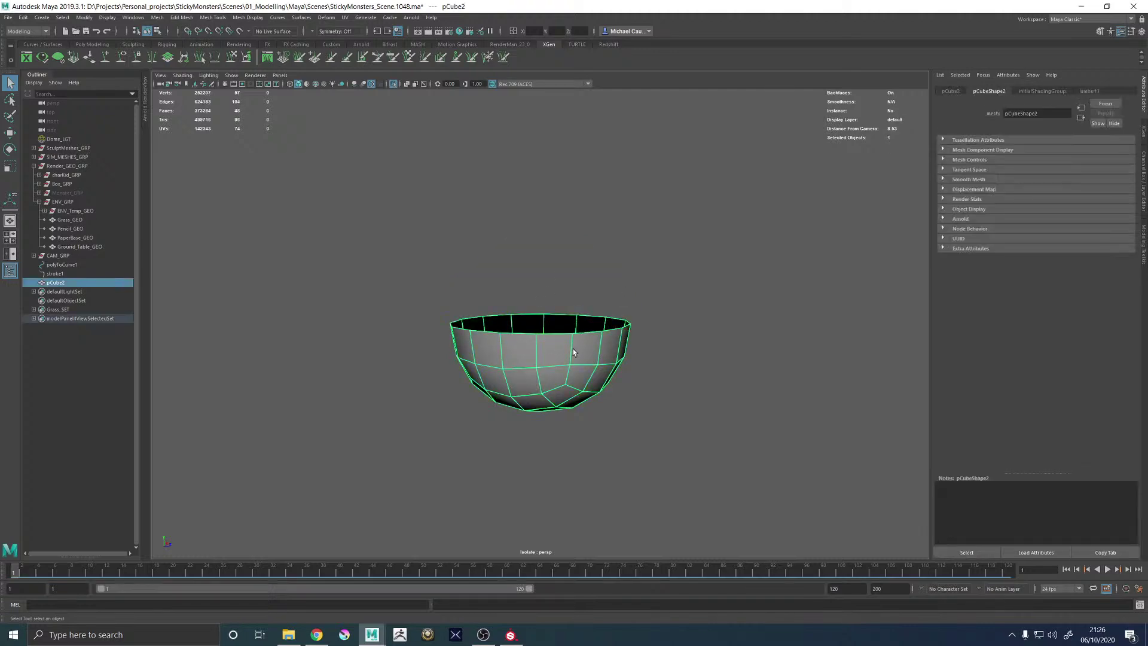
Try the Sculpt deformer on the open bowl
{"action": "left_click", "coordinate": [326, 18]}
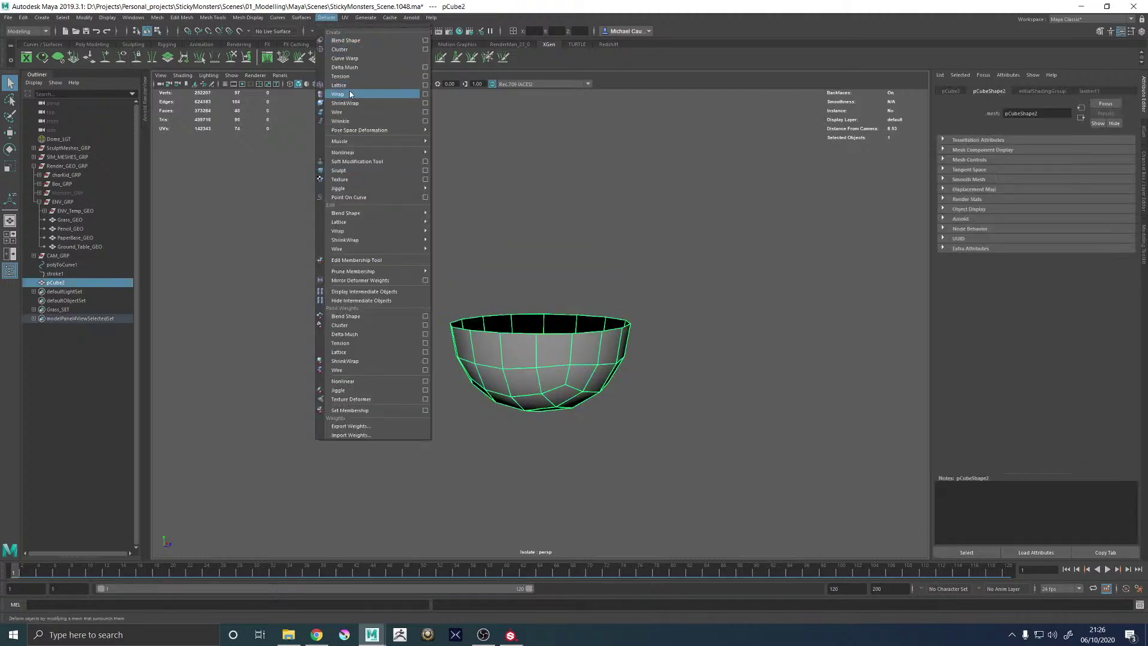
{"action": "left_click", "coordinate": [347, 171]}
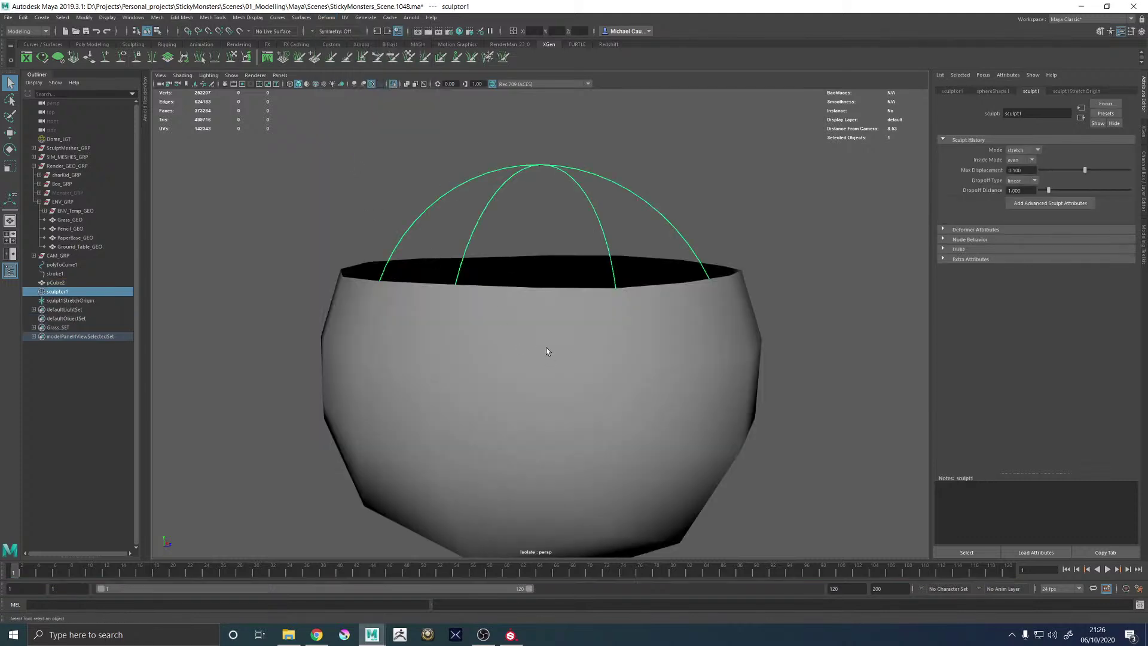
{"action": "scroll", "coordinate": [546, 348], "scroll_direction": "down", "scroll_amount": 6}
{"action": "left_click_drag", "start_coordinate": [545, 345], "coordinate": [614, 337], "text": "alt"}
Undo the Sculpt deformer and the face deletions, and reselect the whole rounded cube as an object
{"action": "key", "text": "ctrl+z"}
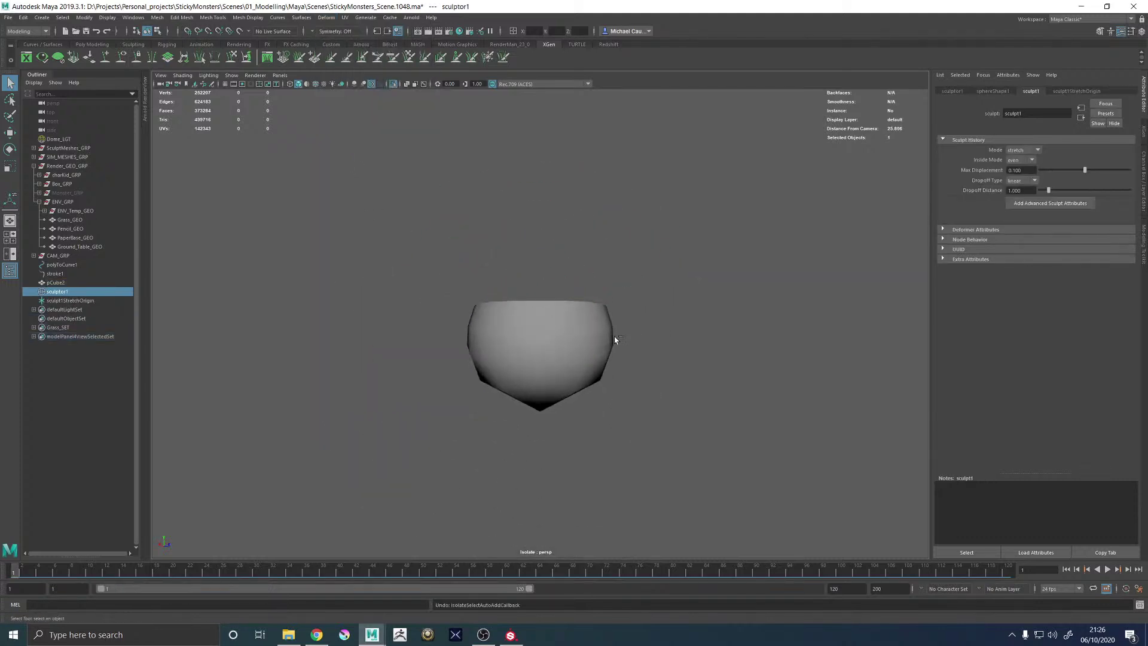
{"action": "key", "text": "ctrl+z"}
{"action": "key", "text": "ctrl+z"}
{"action": "key", "text": "ctrl+z"}
{"action": "key", "text": "ctrl+z"}
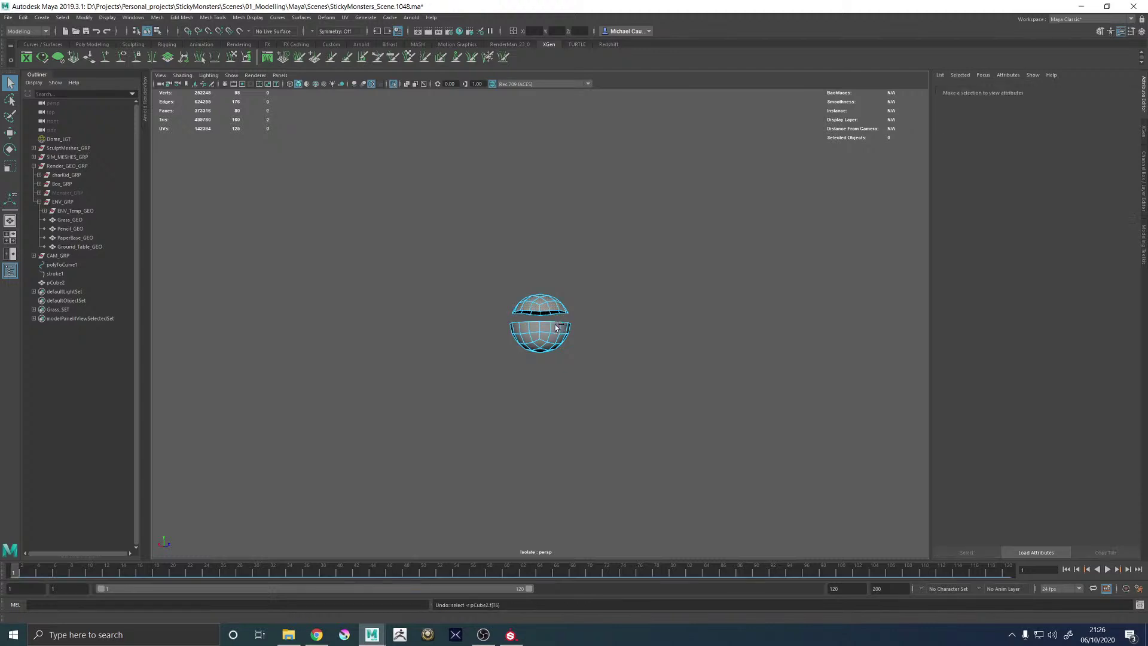
{"action": "key", "text": "ctrl+z"}
{"action": "key", "text": "ctrl+z"}
{"action": "right_click_drag", "start_coordinate": [533, 326], "coordinate": [559, 309]}
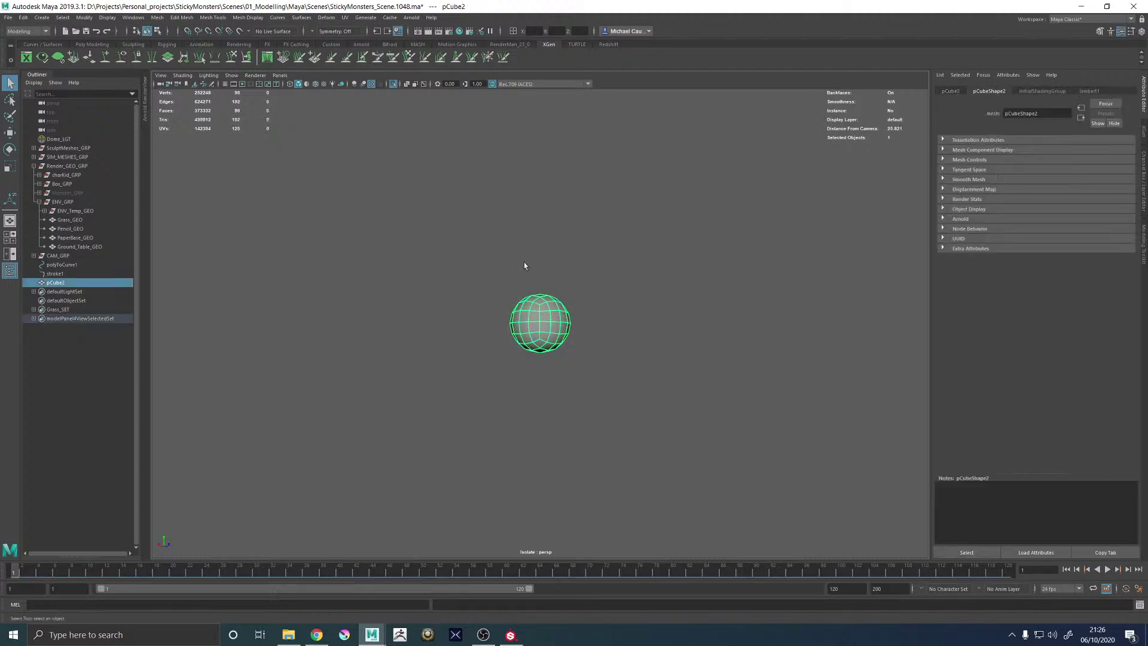
Apply the Sculpt deformer to the complete rounded cube to make it spherical, and delete its construction history
{"action": "left_click", "coordinate": [326, 17]}
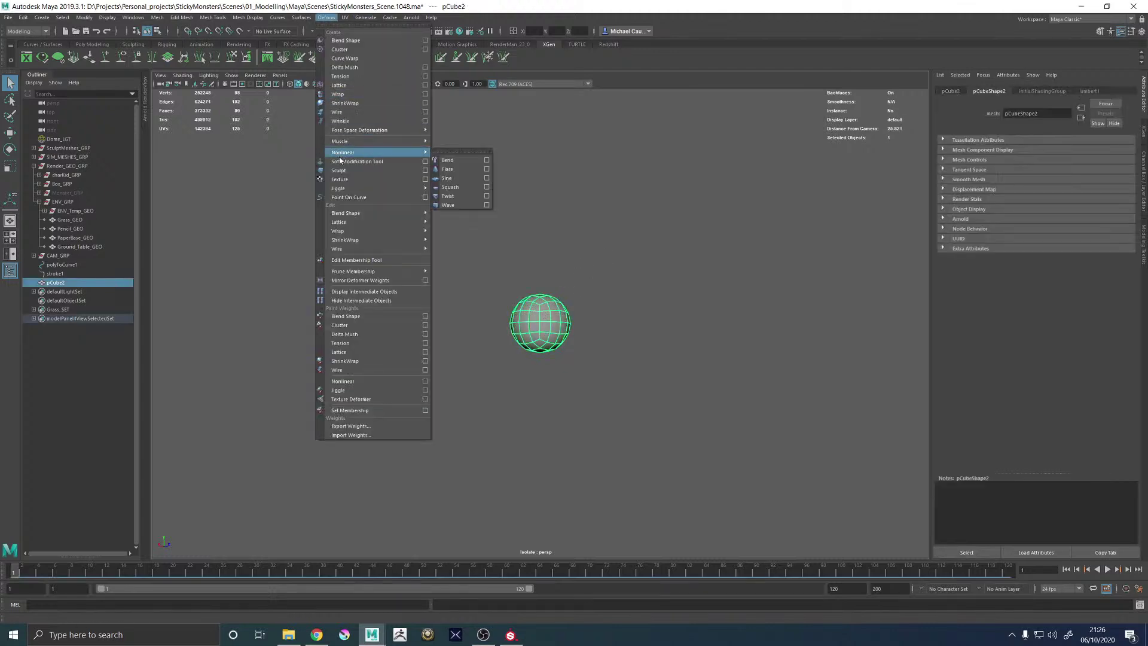
{"action": "left_click", "coordinate": [338, 170]}
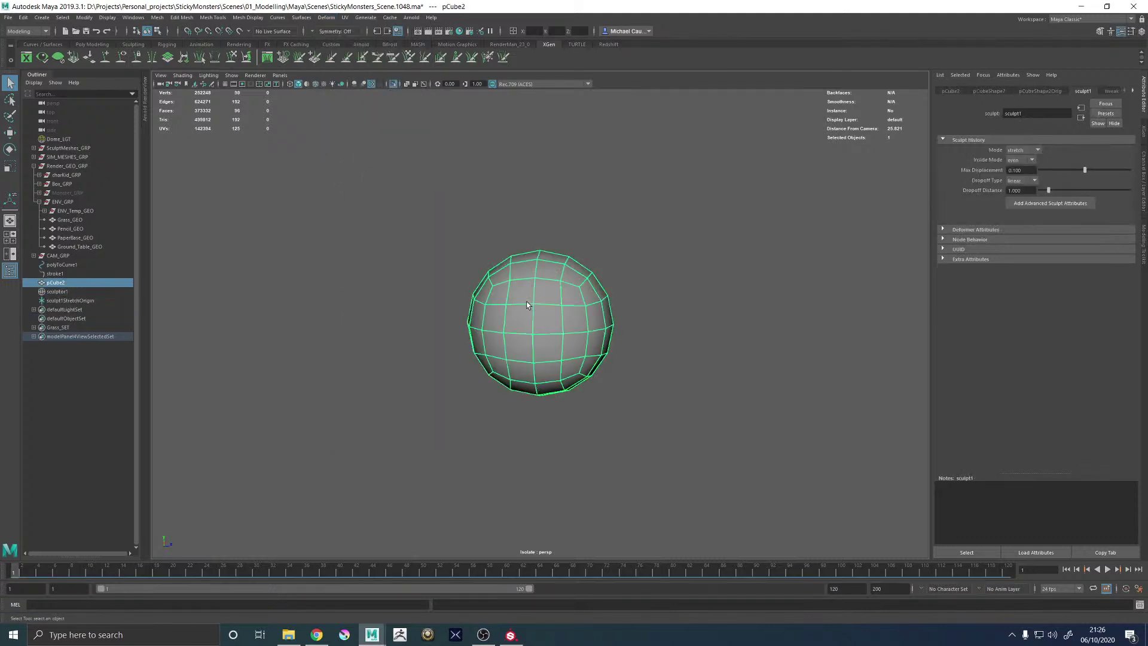
{"action": "key", "text": "ctrl+z"}
Delete the upper half of the sphere's faces and scale the remaining half vertically into a flat disc
{"action": "key", "text": "F11"}
{"action": "left_click_drag", "start_coordinate": [397, 184], "coordinate": [646, 309]}
{"action": "key", "text": "Delete"}
{"action": "double_click", "coordinate": [548, 360]}
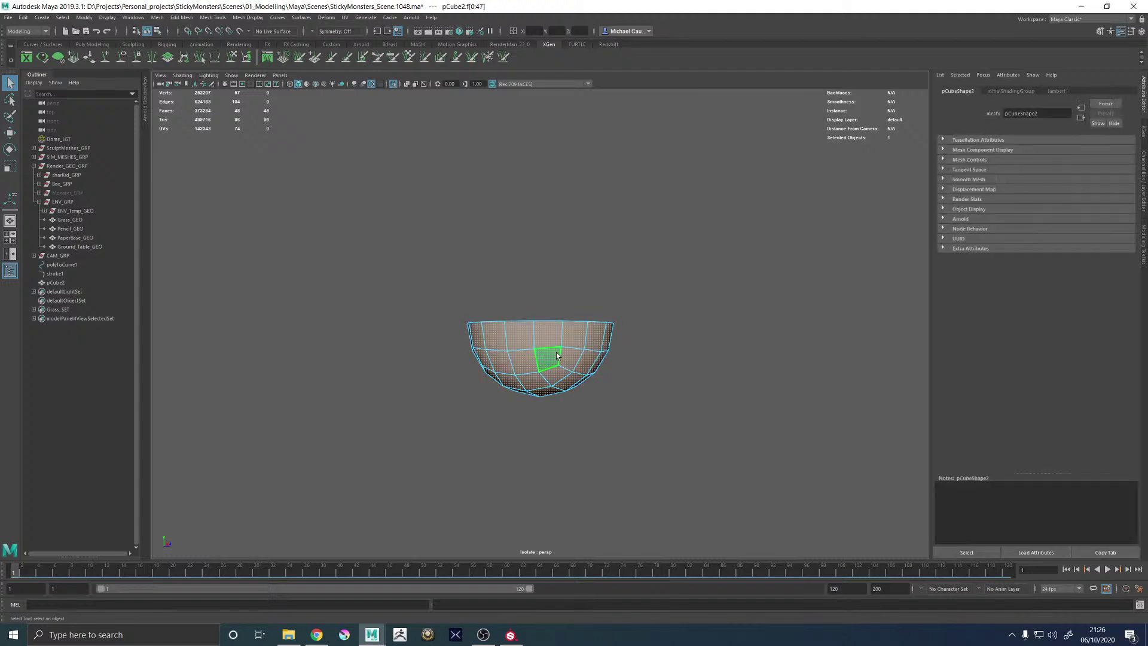
{"action": "key", "text": "r"}
{"action": "left_click_drag", "start_coordinate": [537, 280], "coordinate": [508, 343]}
{"action": "scroll", "coordinate": [598, 369], "scroll_direction": "up", "scroll_amount": 4}
{"action": "left_click", "coordinate": [671, 224]}
{"action": "left_click_drag", "start_coordinate": [671, 224], "coordinate": [576, 325], "text": "alt"}
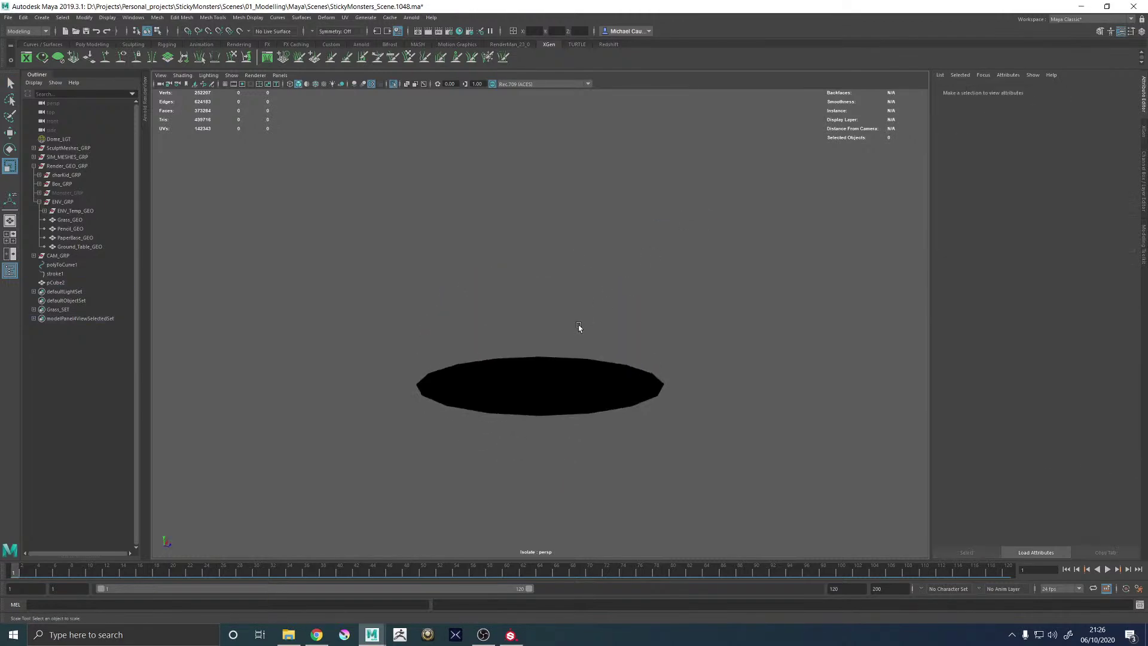
Select the flat disc as an object and reverse its face normals
{"action": "left_click", "coordinate": [546, 392]}
{"action": "left_click_drag", "start_coordinate": [546, 392], "coordinate": [370, 33], "text": "alt"}
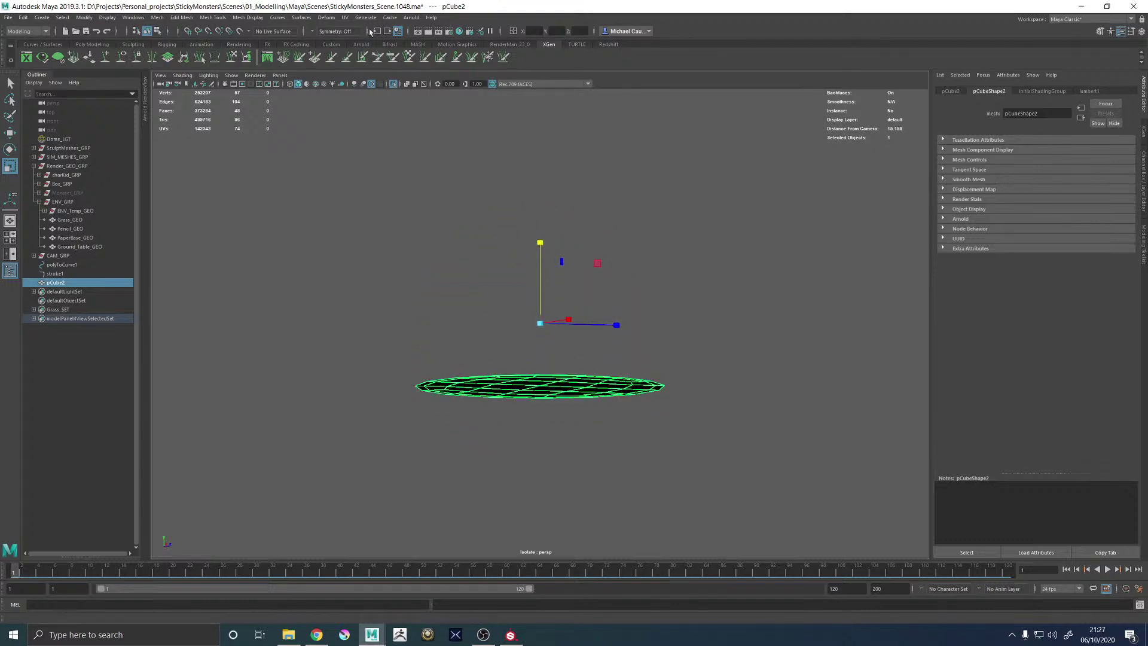
{"action": "left_click", "coordinate": [332, 17]}
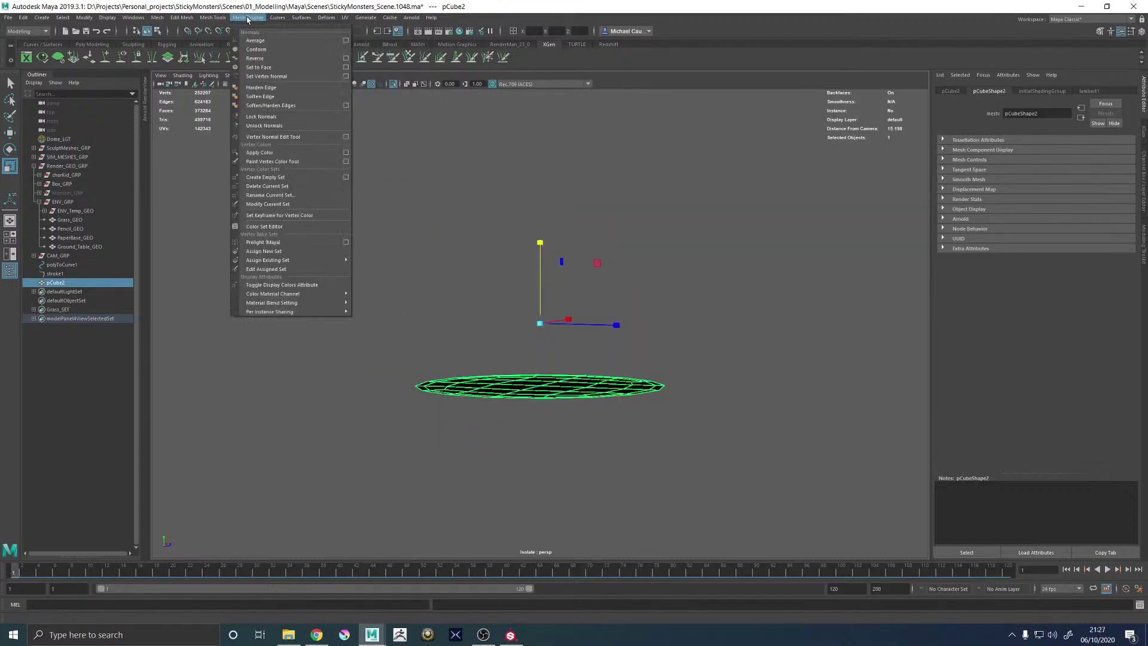
{"action": "left_click", "coordinate": [262, 60]}
{"action": "left_click_drag", "start_coordinate": [556, 277], "coordinate": [583, 430], "text": "alt"}
Select all the disc's faces and extrude them upward about 5.1 units into a tall cylinder
{"action": "right_click", "coordinate": [610, 402]}
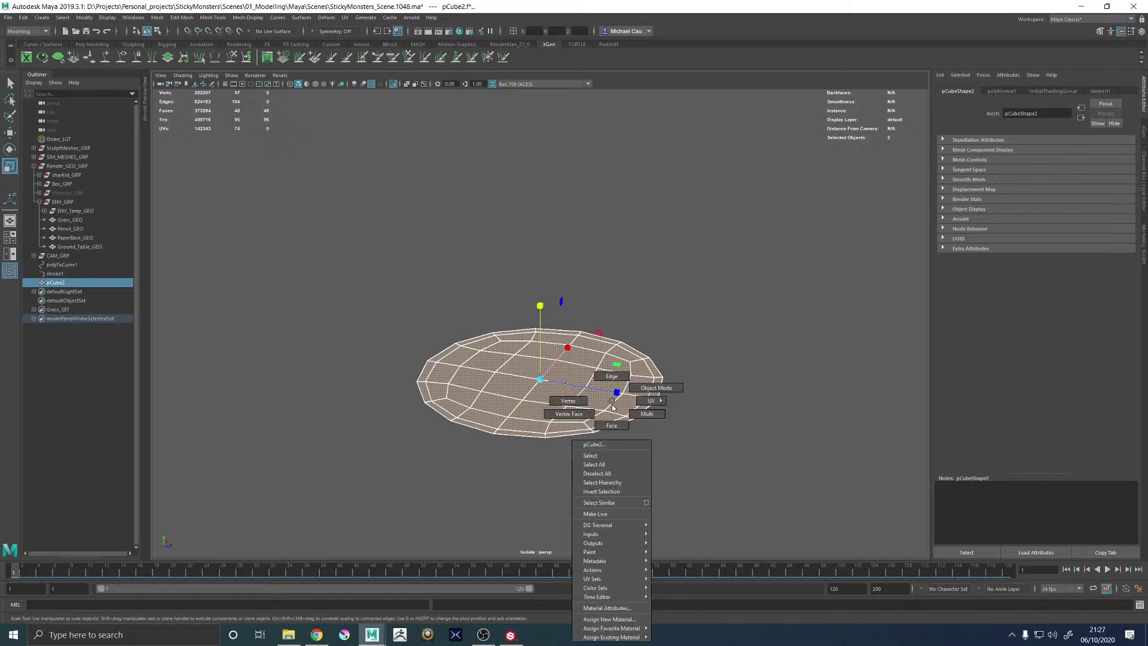
{"action": "left_click", "coordinate": [547, 402]}
{"action": "right_click_drag", "start_coordinate": [558, 385], "coordinate": [574, 436], "text": "shift"}
{"action": "left_click_drag", "start_coordinate": [707, 311], "coordinate": [711, 308], "text": "alt"}
{"action": "left_click_drag", "start_coordinate": [612, 320], "coordinate": [610, 82]}
{"action": "scroll", "coordinate": [595, 146], "scroll_direction": "down", "scroll_amount": 5}
{"action": "middle_click_drag", "start_coordinate": [594, 166], "coordinate": [593, 264], "text": "alt"}
{"action": "left_click_drag", "start_coordinate": [572, 272], "coordinate": [574, 173]}
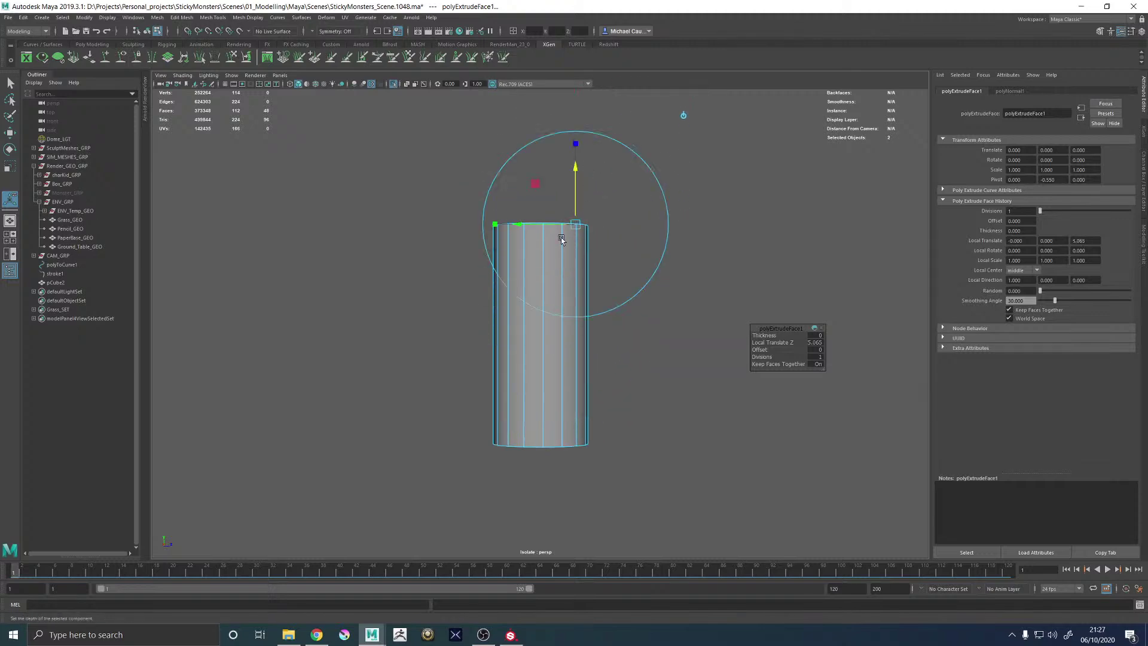
Leave isolation with the cylinder selected and move it away from the character to the dark tabletop behind the pencil
{"action": "key", "text": "q"}
{"action": "left_click", "coordinate": [571, 343]}
{"action": "left_click", "coordinate": [399, 84]}
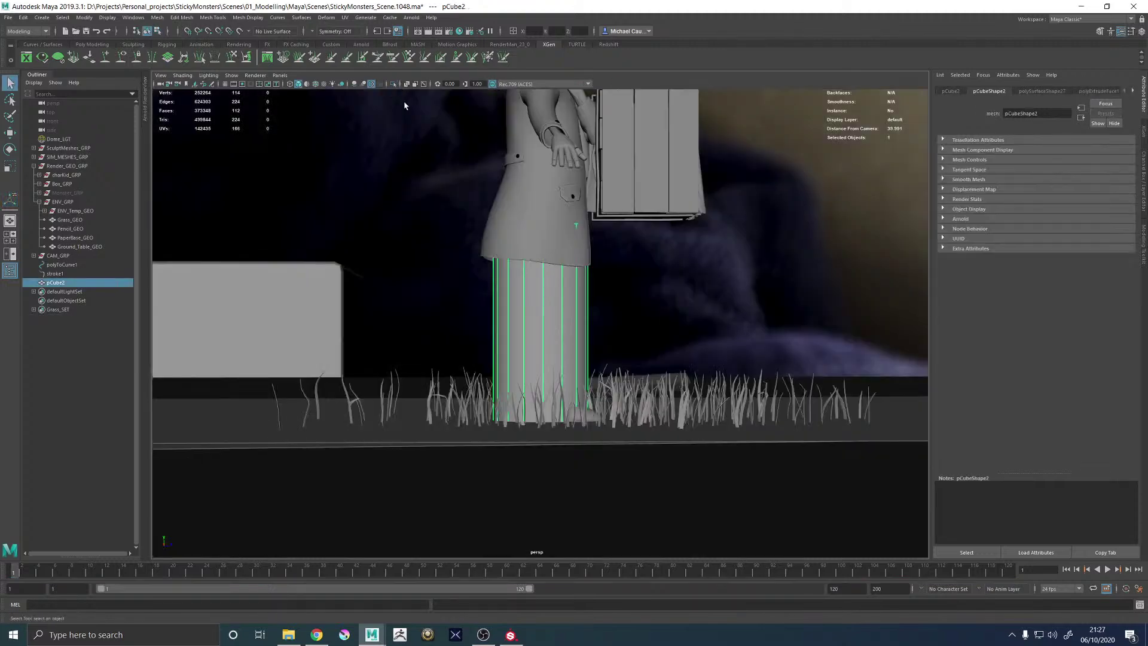
{"action": "scroll", "coordinate": [487, 187], "scroll_direction": "down", "scroll_amount": 4}
{"action": "left_click_drag", "start_coordinate": [487, 187], "coordinate": [526, 323], "text": "alt"}
{"action": "key", "text": "w"}
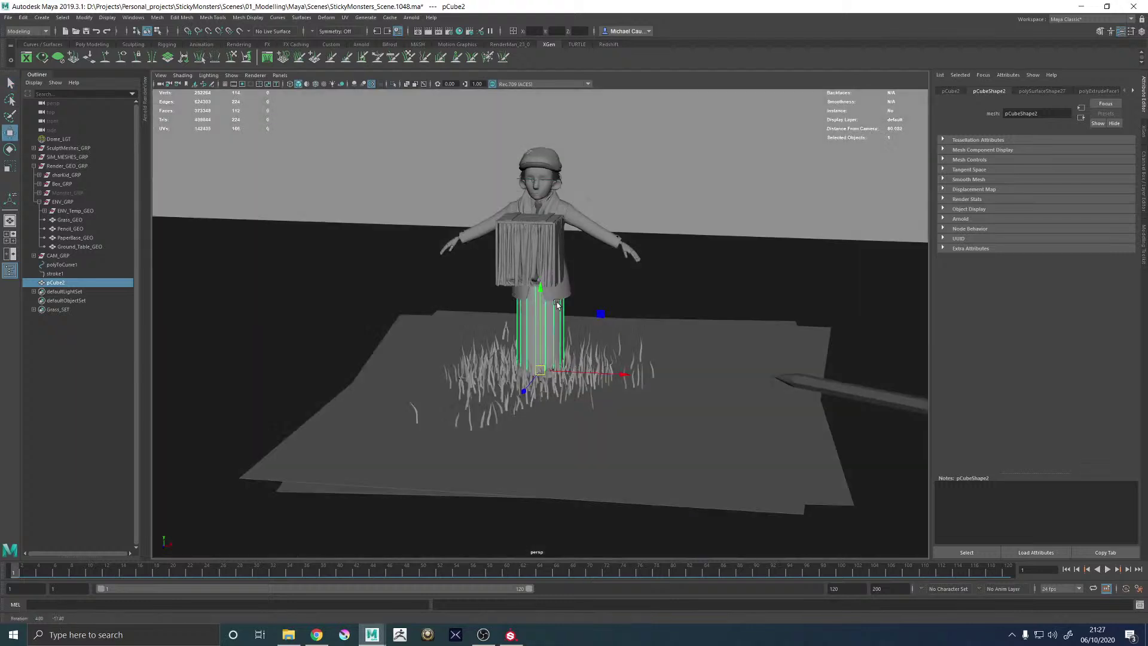
{"action": "left_click_drag", "start_coordinate": [605, 323], "coordinate": [930, 295]}
{"action": "key", "text": "f"}
{"action": "scroll", "coordinate": [736, 309], "scroll_direction": "down", "scroll_amount": 5}
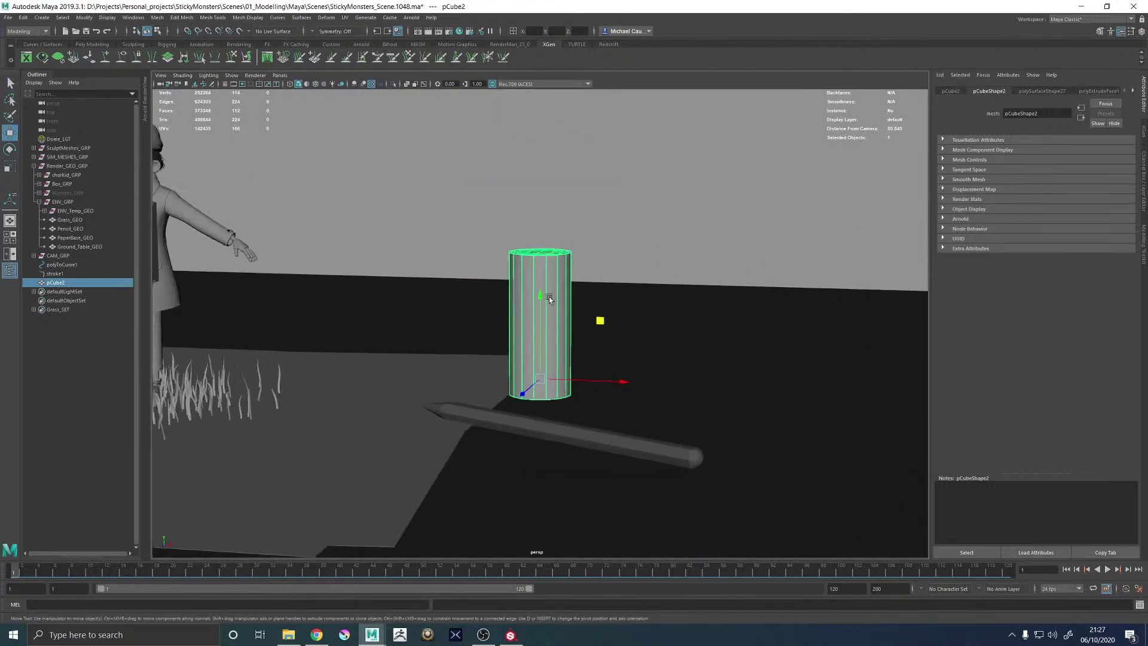
{"action": "left_click_drag", "start_coordinate": [549, 296], "coordinate": [688, 311], "text": "alt"}
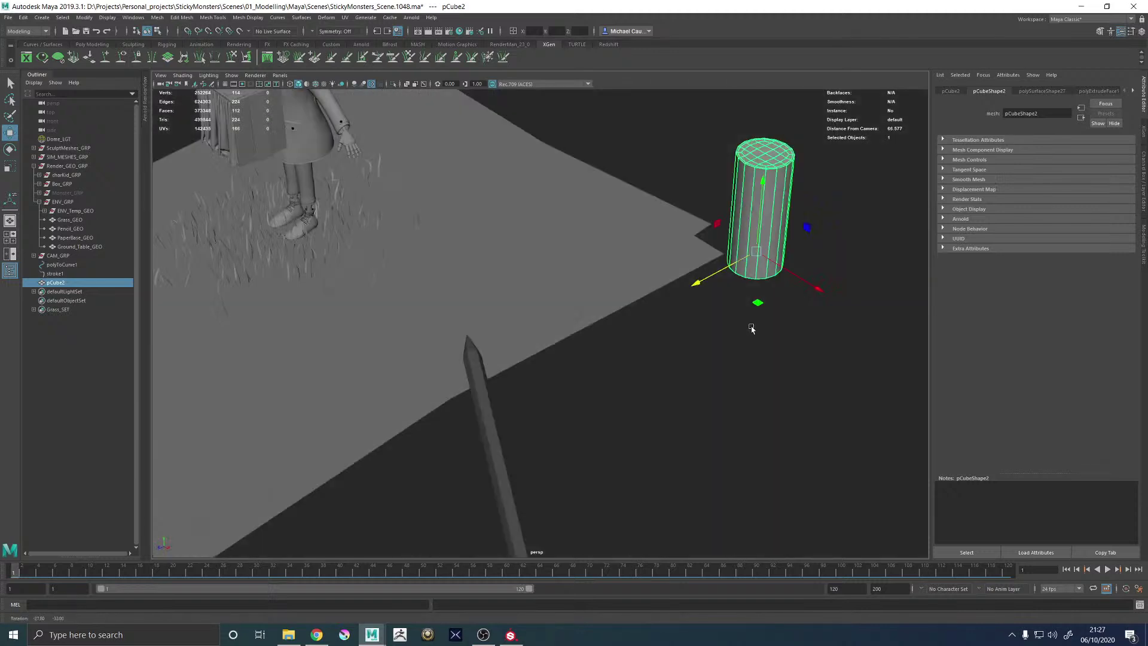
Scale up the cylinder beside the paper sheets until it is roughly twice as wide
{"action": "scroll", "coordinate": [687, 311], "scroll_direction": "down", "scroll_amount": 4}
{"action": "key", "text": "f"}
{"action": "right_click_drag", "start_coordinate": [625, 295], "coordinate": [261, 292], "text": "alt"}
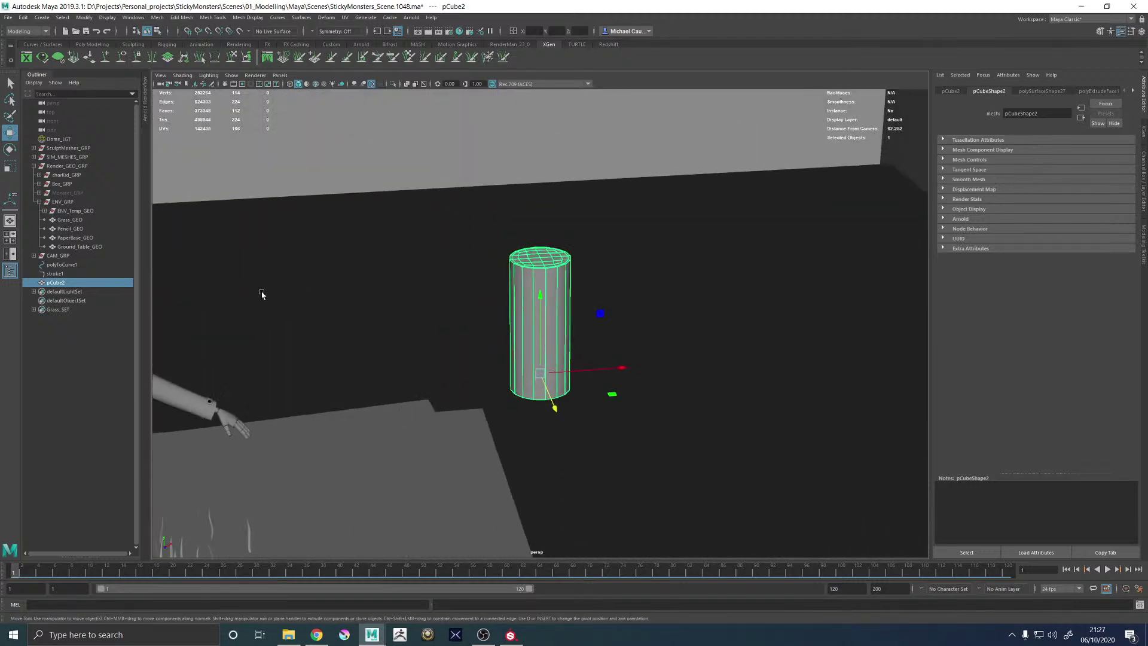
{"action": "right_click_drag", "start_coordinate": [687, 292], "coordinate": [445, 292], "text": "alt"}
{"action": "middle_click_drag", "start_coordinate": [569, 333], "coordinate": [546, 292], "text": "alt"}
{"action": "left_click", "coordinate": [579, 304]}
{"action": "left_click_drag", "start_coordinate": [580, 302], "coordinate": [526, 313]}
{"action": "key", "text": "r"}
{"action": "right_click_drag", "start_coordinate": [526, 313], "coordinate": [633, 313], "text": "alt"}
{"action": "left_click_drag", "start_coordinate": [632, 313], "coordinate": [314, 72], "text": "alt"}
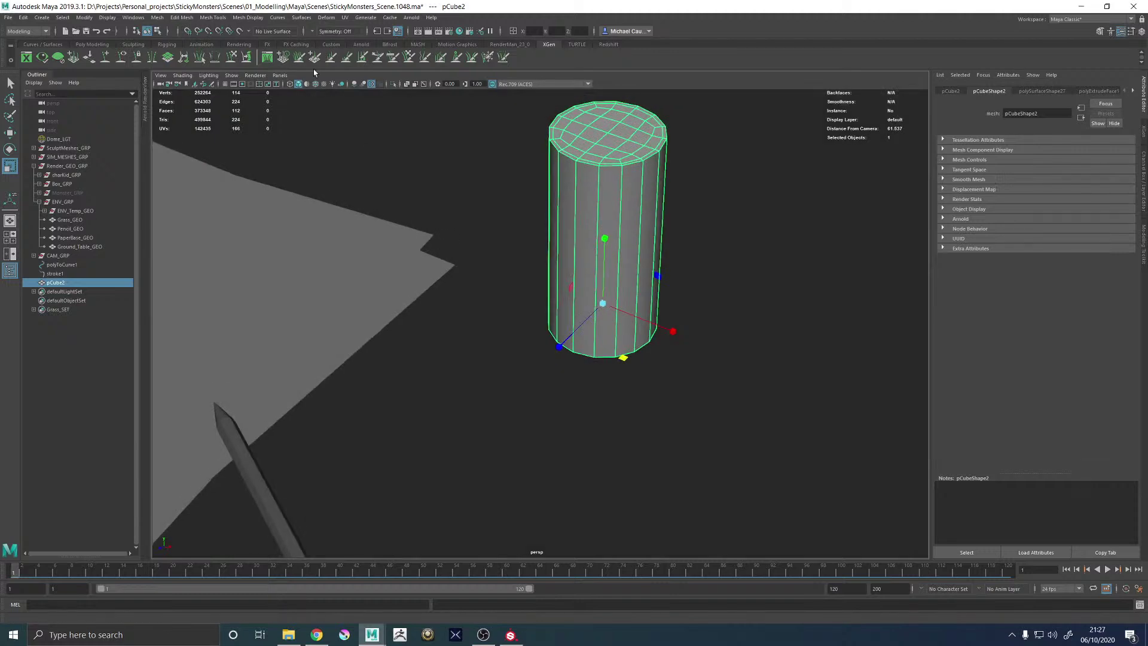
Turn on viewport ambient occlusion and adjust the cylinder's height so its base rests on the tabletop
{"action": "key", "text": "w"}
{"action": "left_click_drag", "start_coordinate": [592, 347], "coordinate": [587, 325], "text": "alt"}
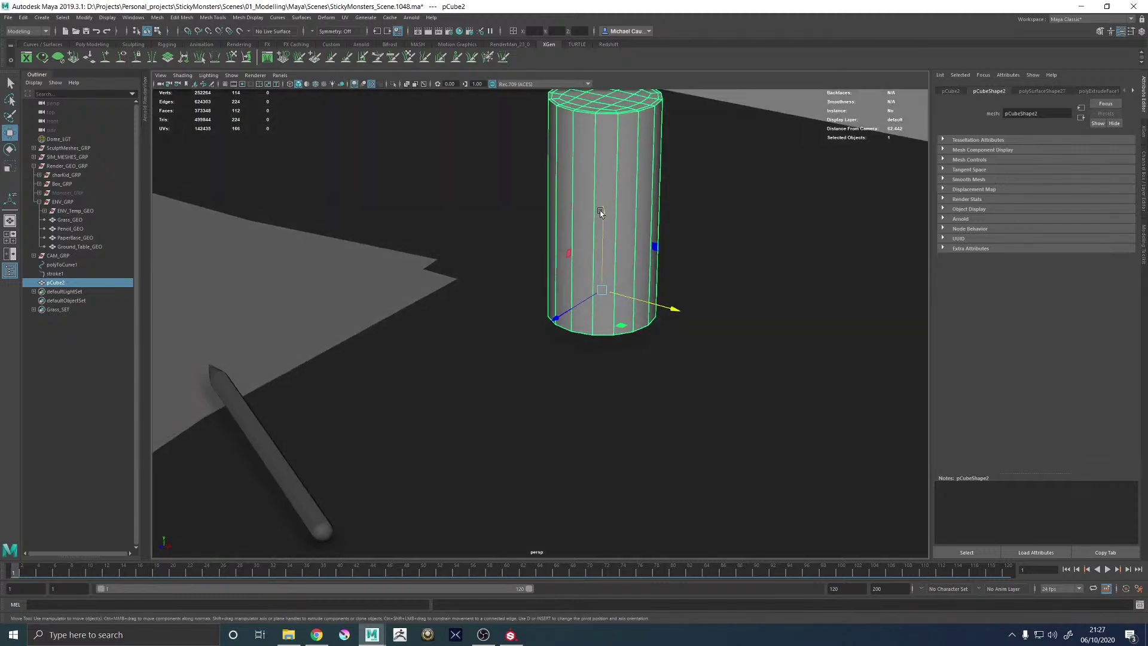
{"action": "middle_click_drag", "start_coordinate": [600, 213], "coordinate": [605, 225]}
{"action": "left_click_drag", "start_coordinate": [538, 261], "coordinate": [574, 207], "text": "alt"}
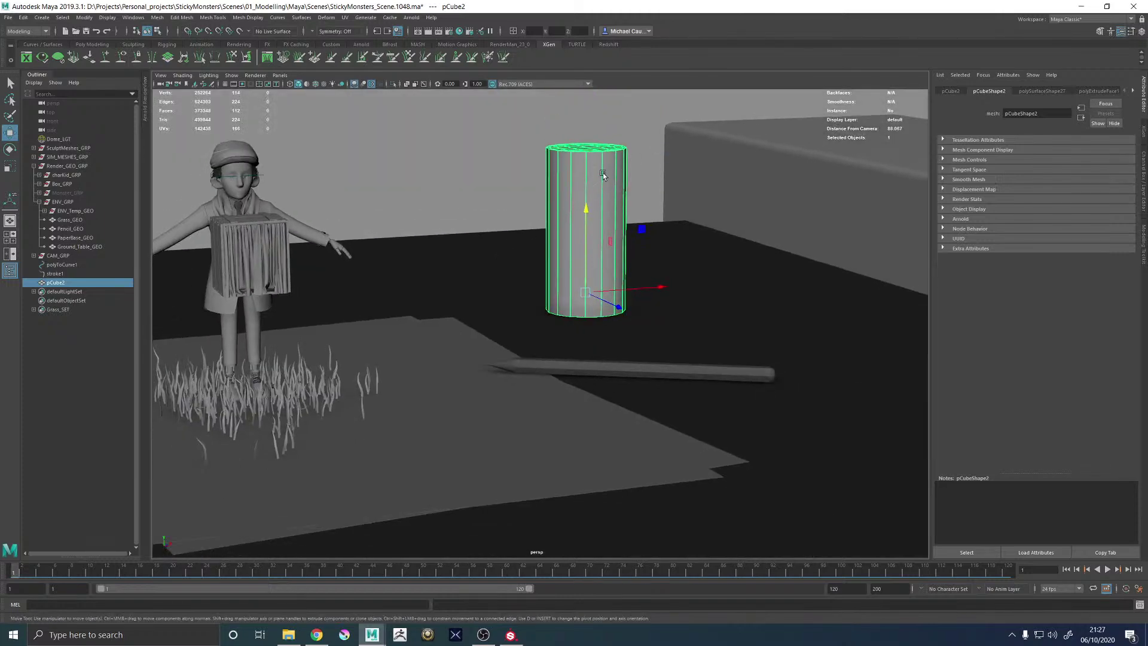
Compare the cylinder with the character and pencil, and scale it slightly wider horizontally
{"action": "right_click_drag", "start_coordinate": [603, 174], "coordinate": [474, 215], "text": "alt"}
{"action": "left_click", "coordinate": [475, 215]}
{"action": "left_click_drag", "start_coordinate": [475, 215], "coordinate": [562, 257], "text": "alt"}
{"action": "left_click", "coordinate": [578, 265]}
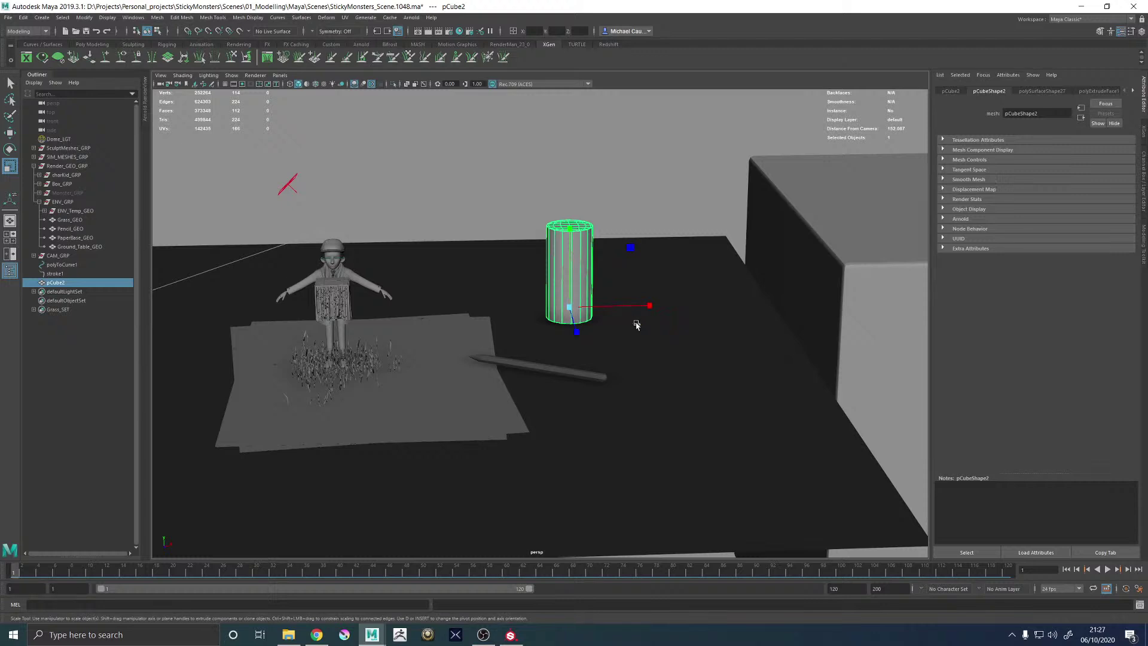
{"action": "left_click_drag", "start_coordinate": [637, 324], "coordinate": [644, 326]}
Adjust the height of the cylinder's top vertices and scale them outward so the body tapers towards the base like a cup
{"action": "left_click_drag", "start_coordinate": [566, 251], "coordinate": [546, 234], "text": "alt"}
{"action": "right_click_drag", "start_coordinate": [545, 235], "coordinate": [507, 234]}
{"action": "left_click_drag", "start_coordinate": [502, 184], "coordinate": [618, 241]}
{"action": "key", "text": "w"}
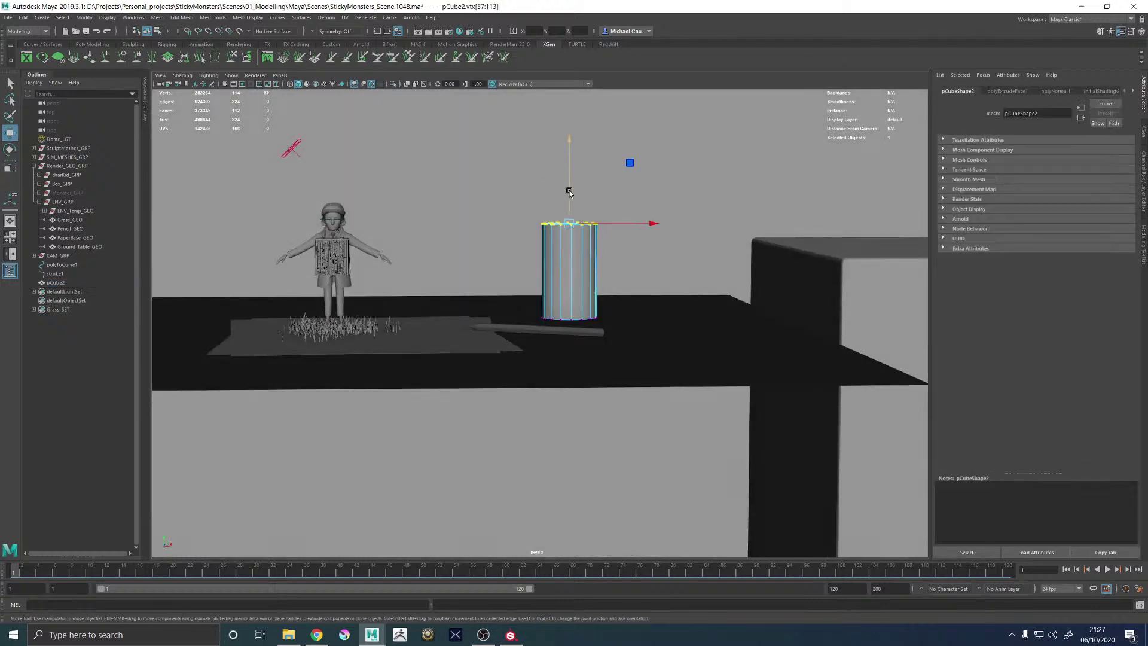
{"action": "left_click_drag", "start_coordinate": [569, 191], "coordinate": [579, 214]}
{"action": "key", "text": "r"}
{"action": "left_click_drag", "start_coordinate": [508, 208], "coordinate": [509, 274], "text": "alt"}
{"action": "scroll", "coordinate": [612, 264], "scroll_direction": "down", "scroll_amount": 5}
{"action": "right_click_drag", "start_coordinate": [551, 275], "coordinate": [763, 181]}
{"action": "left_click", "coordinate": [763, 181]}
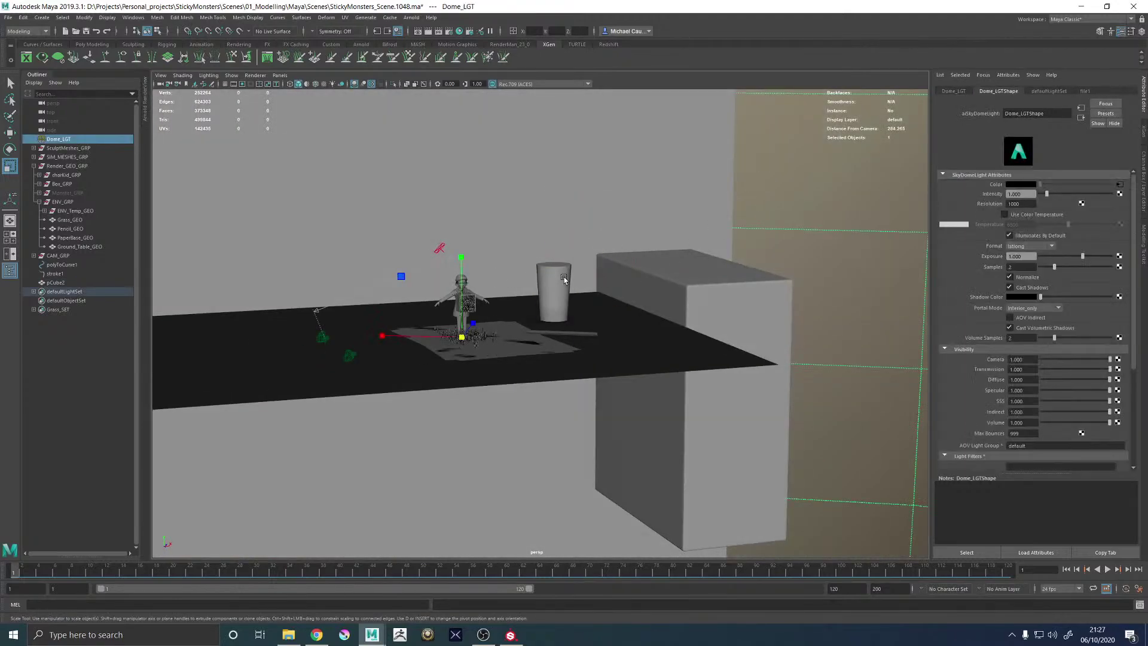
Select the tapered cup and lower it slightly so its base rests on the tabletop
{"action": "left_click_drag", "start_coordinate": [564, 279], "coordinate": [567, 239], "text": "alt"}
{"action": "right_click_drag", "start_coordinate": [567, 239], "coordinate": [466, 227], "text": "alt"}
{"action": "left_click_drag", "start_coordinate": [466, 227], "coordinate": [520, 281], "text": "alt"}
{"action": "right_click_drag", "start_coordinate": [520, 281], "coordinate": [989, 440], "text": "alt"}
{"action": "left_click", "coordinate": [615, 236]}
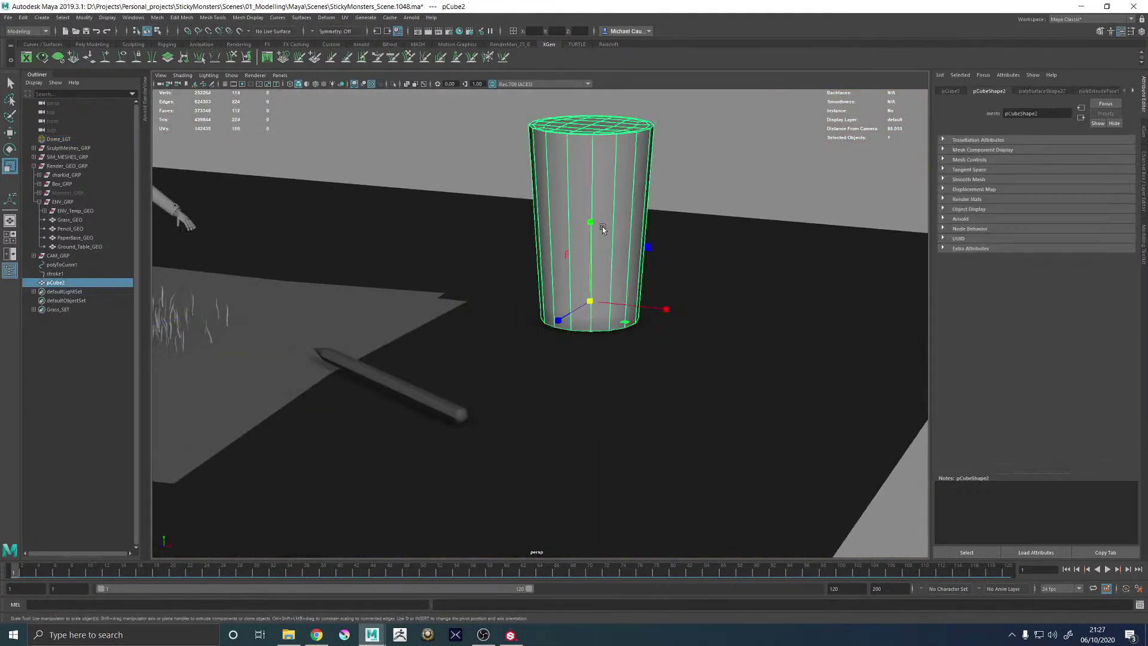
{"action": "middle_click_drag", "start_coordinate": [538, 232], "coordinate": [492, 253], "text": "alt"}
{"action": "right_click_drag", "start_coordinate": [492, 253], "coordinate": [594, 305], "text": "alt"}
{"action": "left_click_drag", "start_coordinate": [604, 314], "coordinate": [577, 290], "text": "alt"}
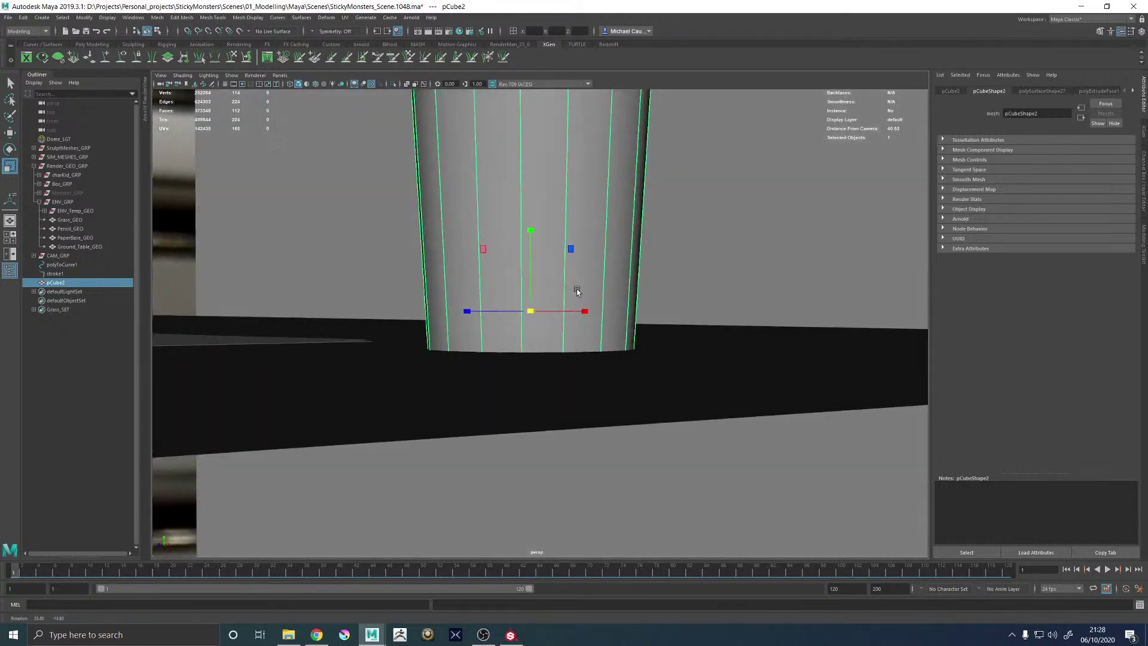
{"action": "key", "text": "w"}
{"action": "left_click_drag", "start_coordinate": [529, 231], "coordinate": [526, 254]}
{"action": "middle_click_drag", "start_coordinate": [512, 226], "coordinate": [502, 320], "text": "alt"}
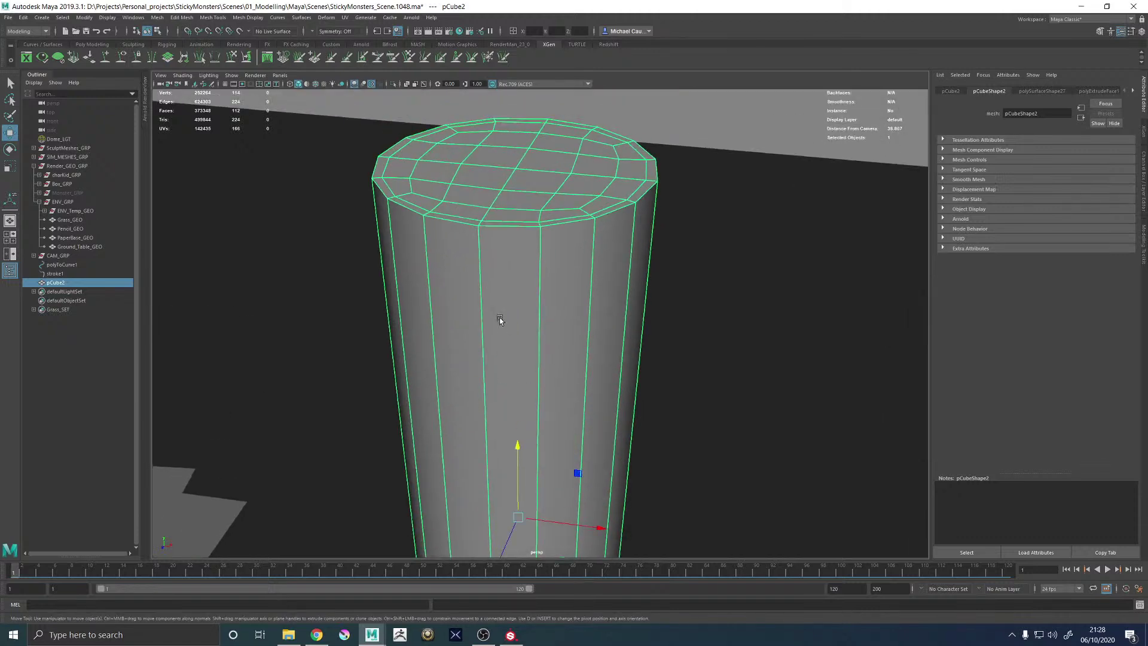
Try to open the cup by deleting the outer ring of top faces and the cap faces inside it
{"action": "left_click_drag", "start_coordinate": [502, 321], "coordinate": [504, 353], "text": "alt"}
{"action": "right_click_drag", "start_coordinate": [465, 232], "coordinate": [463, 258]}
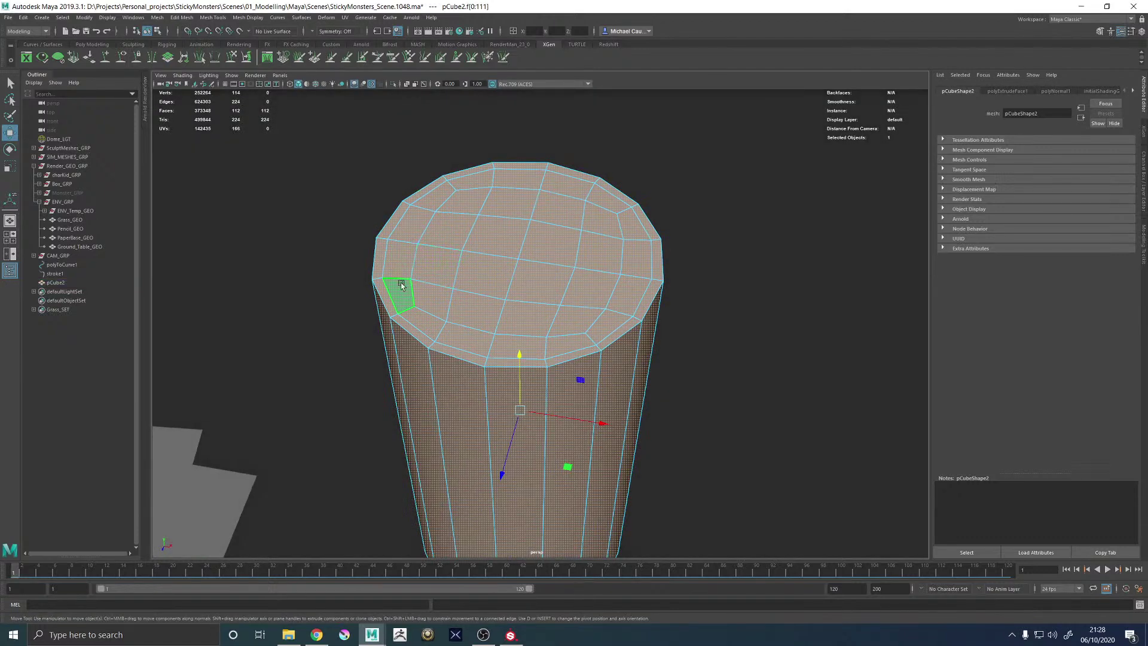
{"action": "left_click_drag", "start_coordinate": [403, 313], "coordinate": [375, 331], "text": "alt"}
{"action": "left_click", "coordinate": [364, 336]}
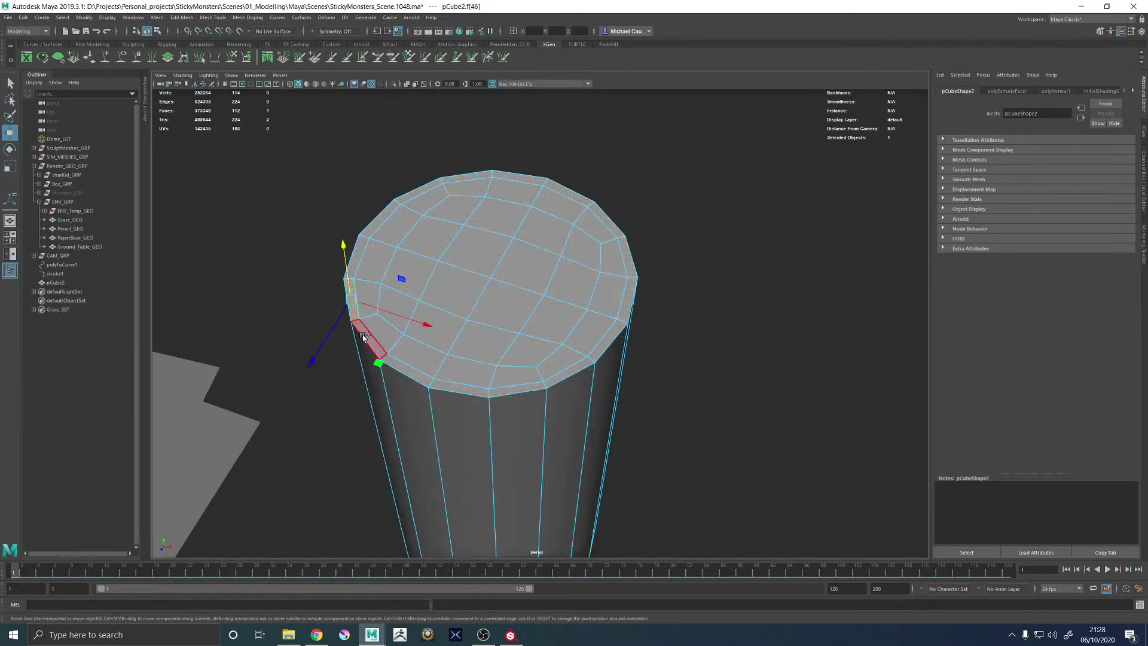
{"action": "double_click", "coordinate": [365, 337]}
{"action": "key", "text": "Delete"}
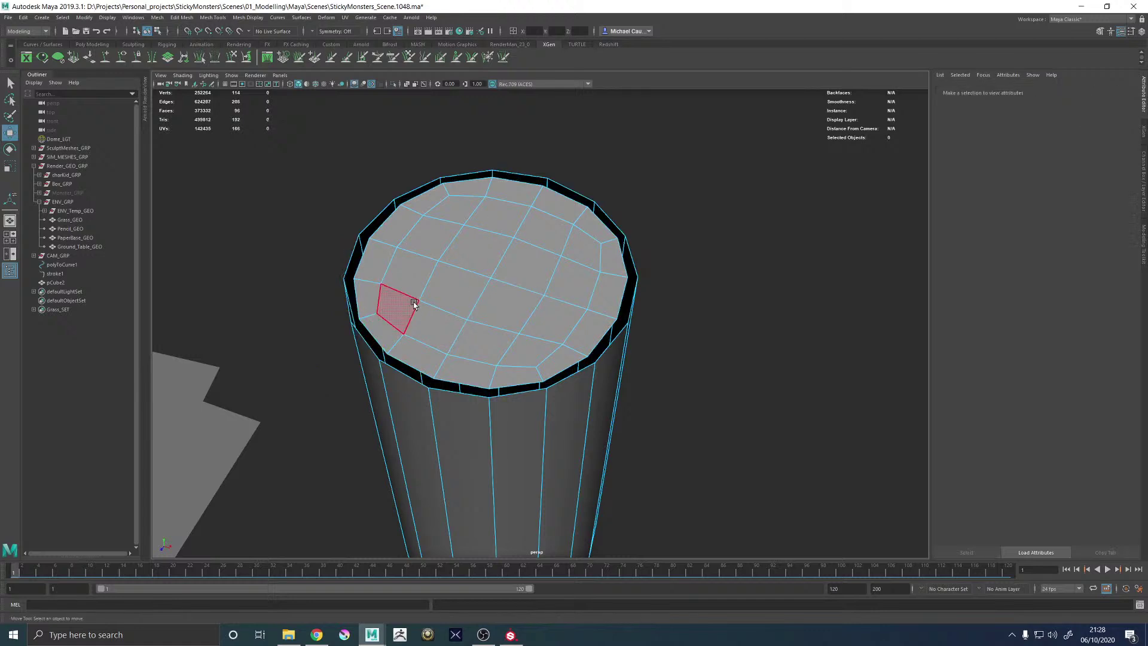
{"action": "double_click", "coordinate": [416, 304]}
{"action": "key", "text": "Delete"}
Undo the face deletions and the face selection changes on the cup's top
{"action": "scroll", "coordinate": [422, 312], "scroll_direction": "down", "scroll_amount": 4}
{"action": "mouse_move", "coordinate": [472, 358]}
{"action": "left_mouse_down", "text": "alt"}
{"action": "mouse_move", "coordinate": [426, 388]}
{"action": "mouse_move", "coordinate": [452, 359]}
{"action": "left_mouse_up", "text": "alt"}
{"action": "key", "text": "ctrl+z"}
{"action": "key", "text": "ctrl+z"}
{"action": "key", "text": "ctrl+z"}
{"action": "key", "text": "ctrl+z"}
{"action": "key", "text": "ctrl+z"}
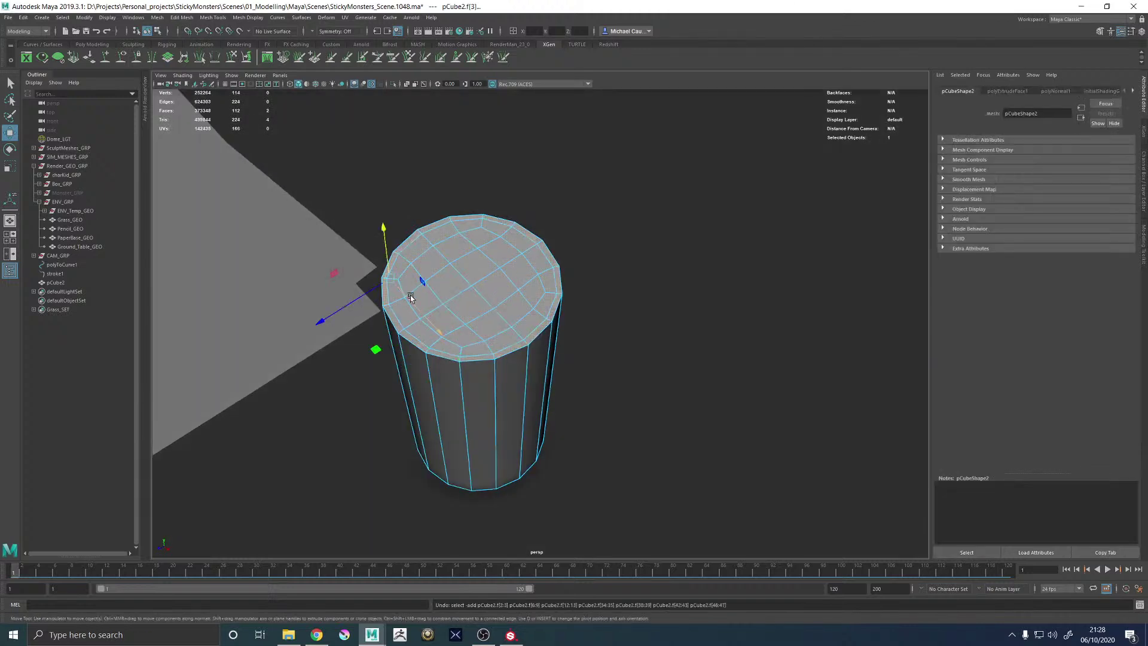
{"action": "key", "text": "ctrl+z"}
{"action": "key", "text": "ctrl+z"}
{"action": "key", "text": "ctrl+z"}
{"action": "key", "text": "q"}
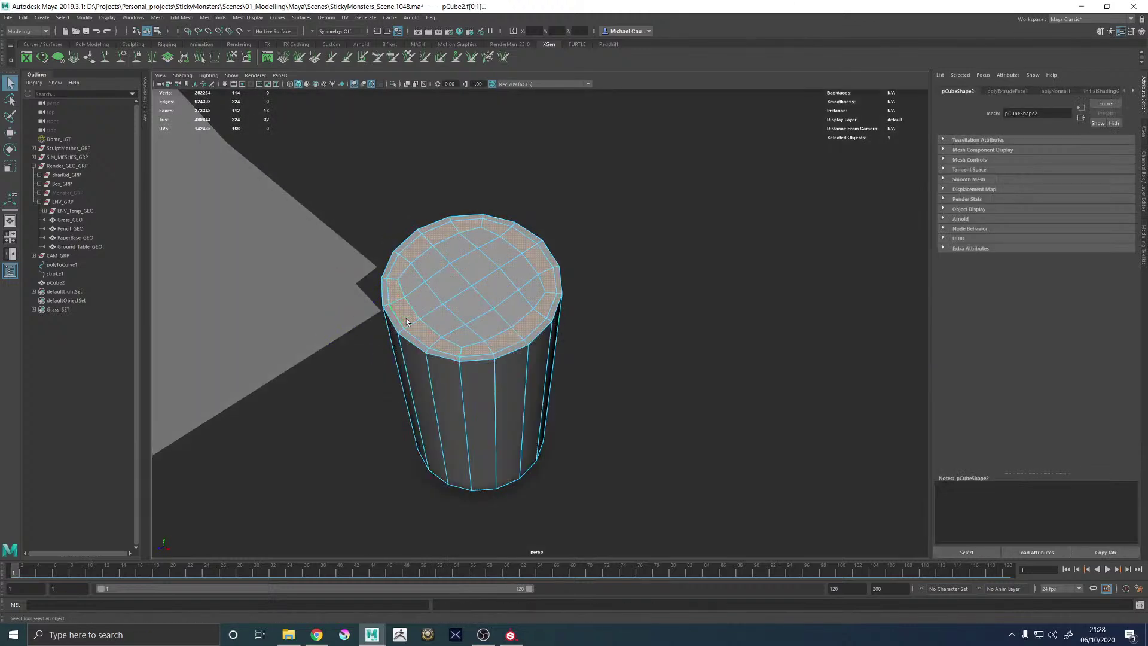
{"action": "left_click_drag", "start_coordinate": [390, 318], "coordinate": [440, 295], "text": "alt"}
{"action": "key", "text": "ctrl+z"}
{"action": "key", "text": "ctrl+z"}
{"action": "key", "text": "ctrl+z"}
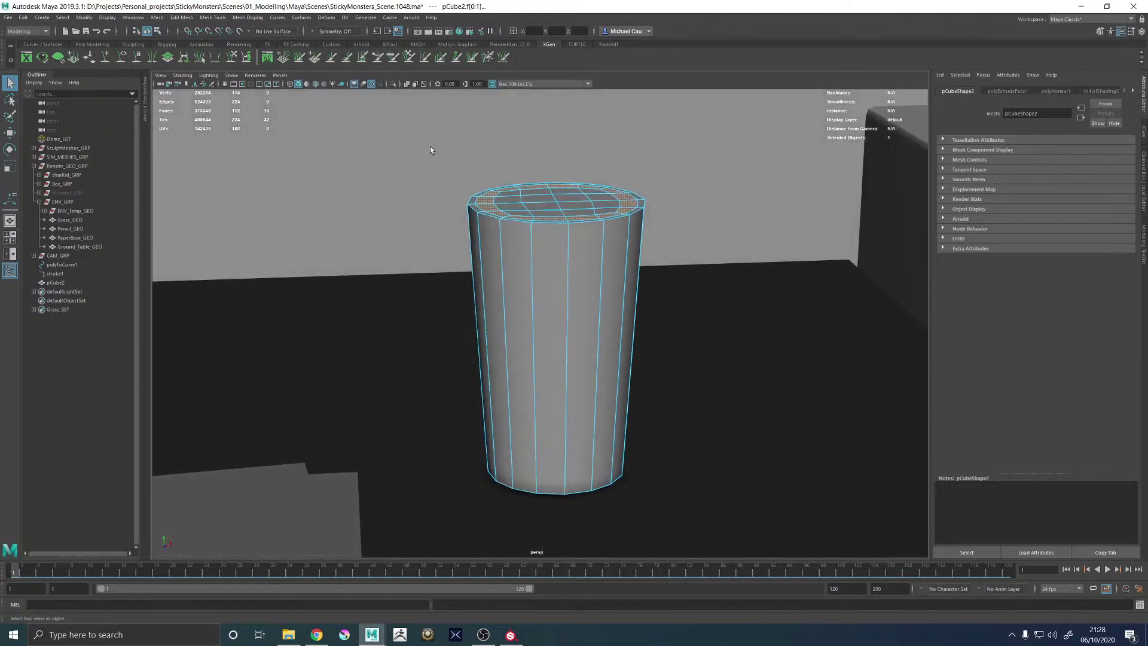
Extrude all top cap faces inside a thin rim and push them down near the base, fitted to the taper, to hollow the cup
{"action": "left_click_drag", "start_coordinate": [661, 306], "coordinate": [485, 288], "text": "alt"}
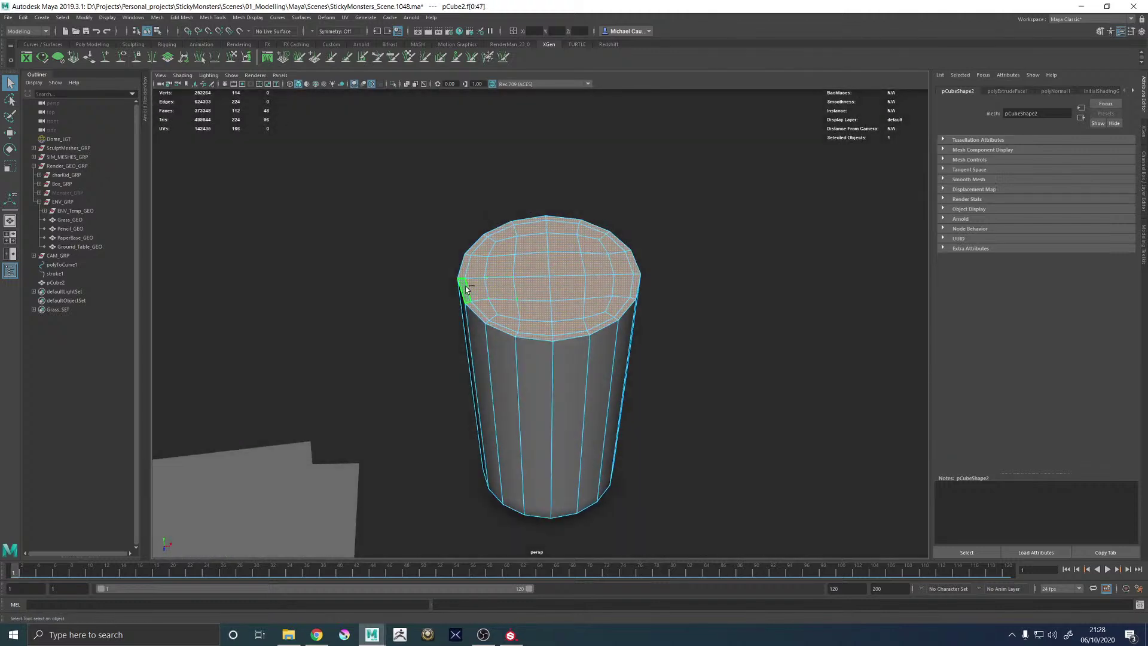
{"action": "right_click_drag", "start_coordinate": [634, 224], "coordinate": [651, 278], "text": "shift"}
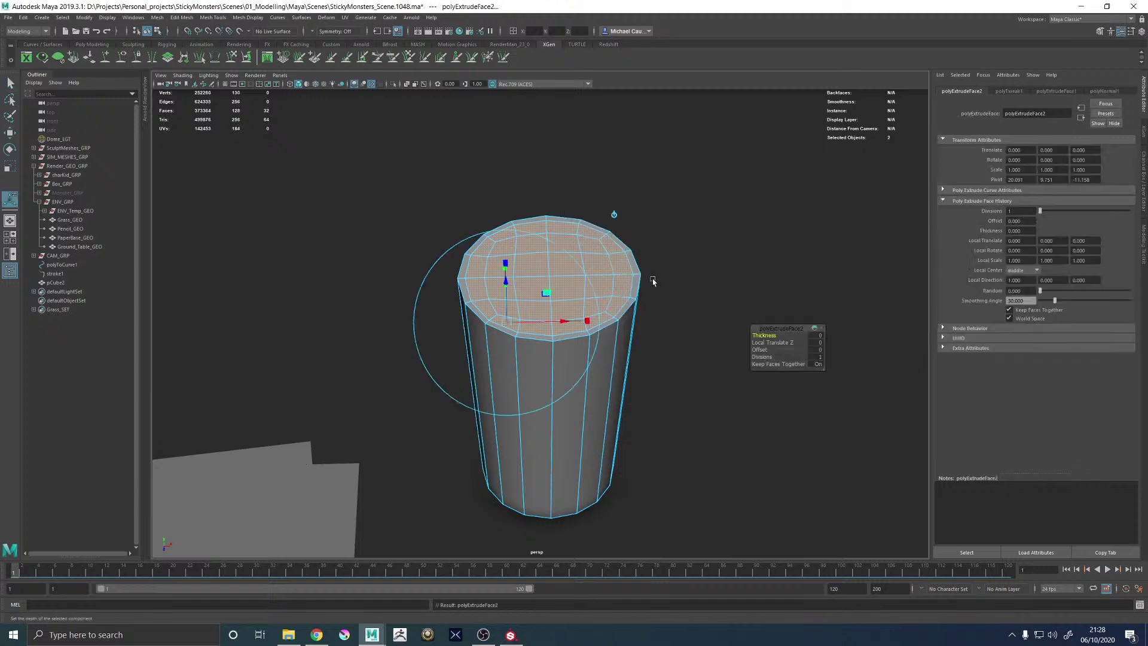
{"action": "left_click_drag", "start_coordinate": [650, 278], "coordinate": [456, 367], "text": "alt"}
{"action": "key", "text": "r"}
{"action": "left_click_drag", "start_coordinate": [508, 419], "coordinate": [545, 388], "text": "alt"}
{"action": "key", "text": "4"}
{"action": "middle_click_drag", "start_coordinate": [540, 379], "coordinate": [498, 316], "text": "alt"}
{"action": "right_click_drag", "start_coordinate": [498, 315], "coordinate": [618, 403], "text": "alt"}
{"action": "left_click_drag", "start_coordinate": [618, 403], "coordinate": [620, 402], "text": "alt"}
{"action": "left_click_drag", "start_coordinate": [466, 397], "coordinate": [450, 356]}
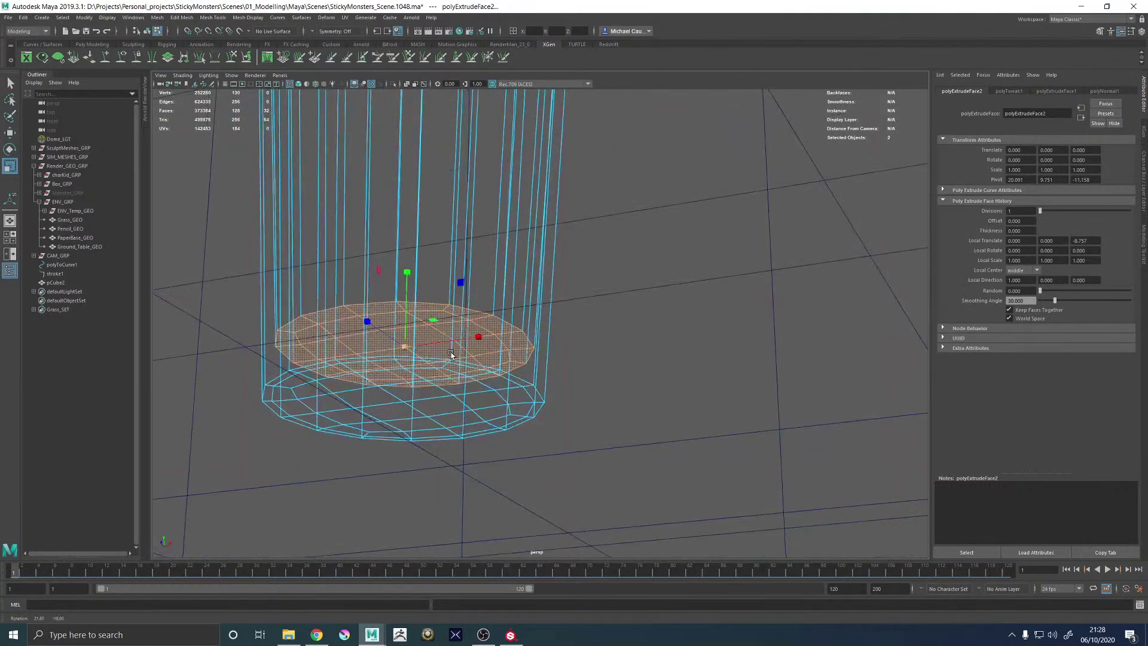
{"action": "middle_click_drag", "start_coordinate": [415, 349], "coordinate": [440, 345], "text": "alt"}
Delete the extra edge loop near the base of the hollowed cup
{"action": "right_click_drag", "start_coordinate": [439, 395], "coordinate": [443, 354]}
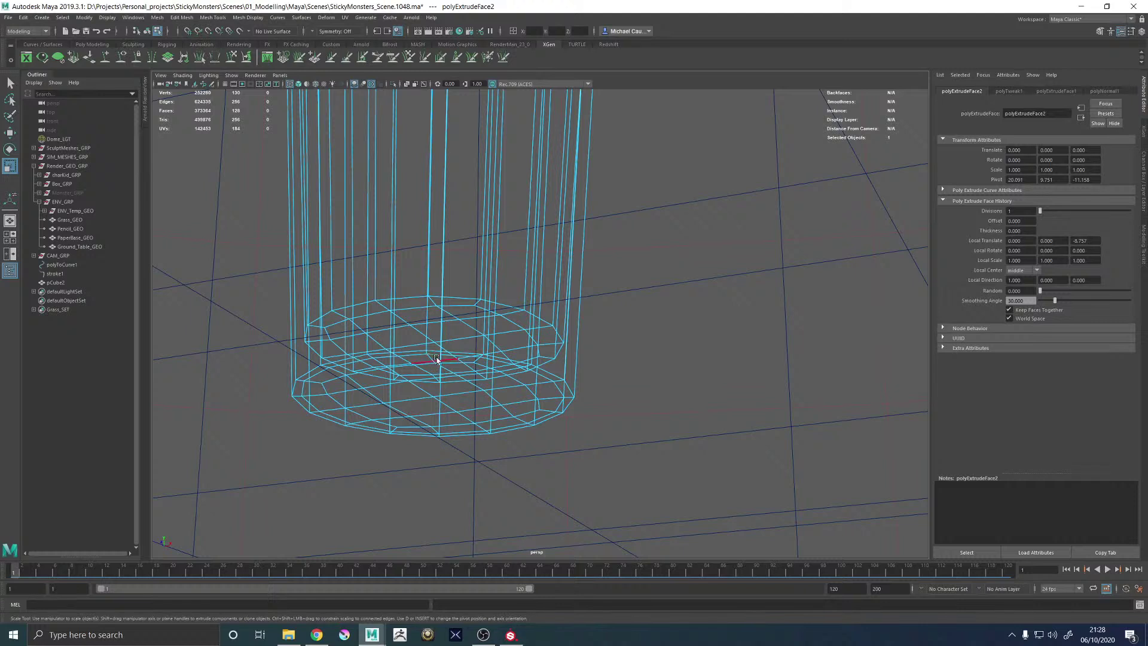
{"action": "double_click", "coordinate": [436, 359]}
{"action": "key", "text": "q"}
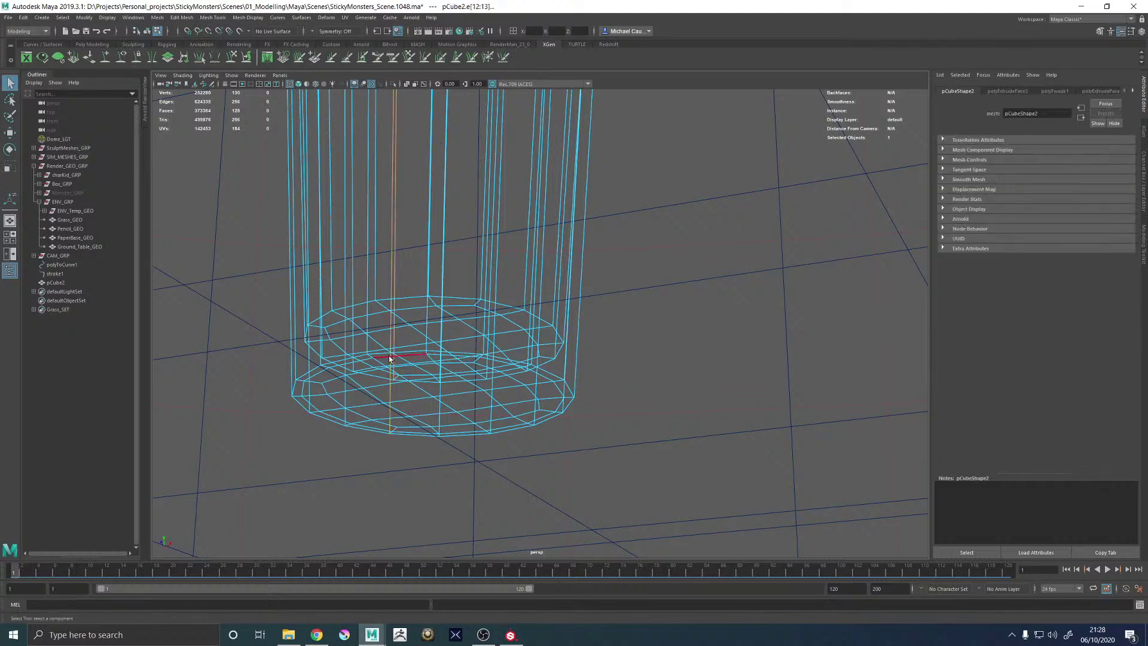
{"action": "key", "text": "ctrl+Delete"}
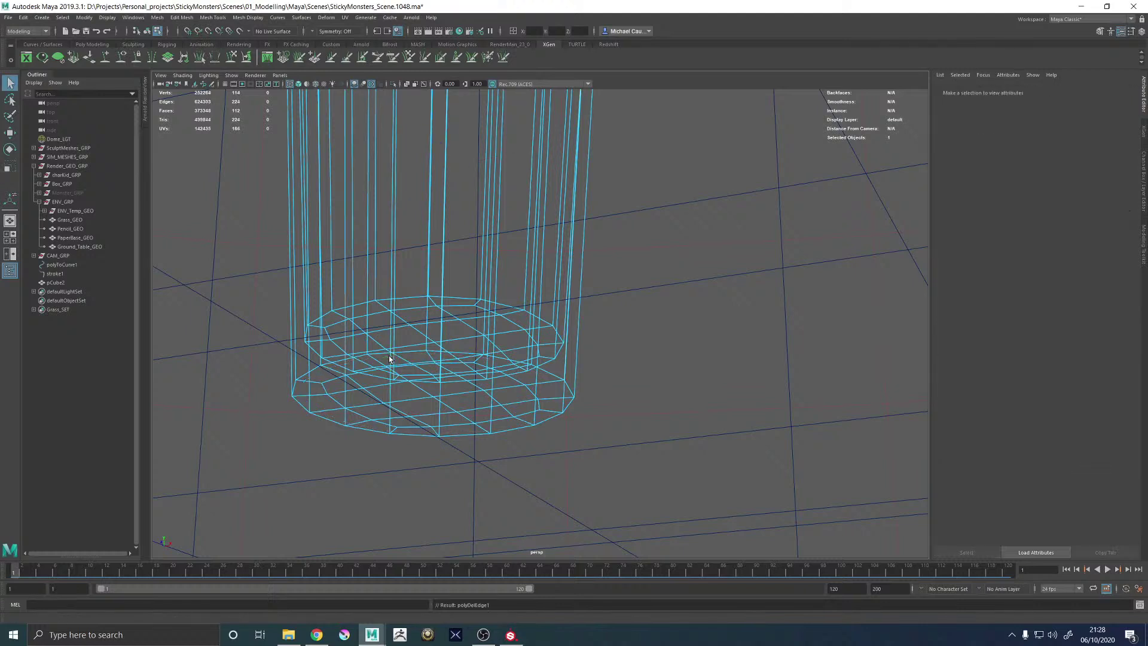
Bevel the edge loops around the cup's inner floor and outer base with 2 segments
{"action": "left_click", "coordinate": [405, 350]}
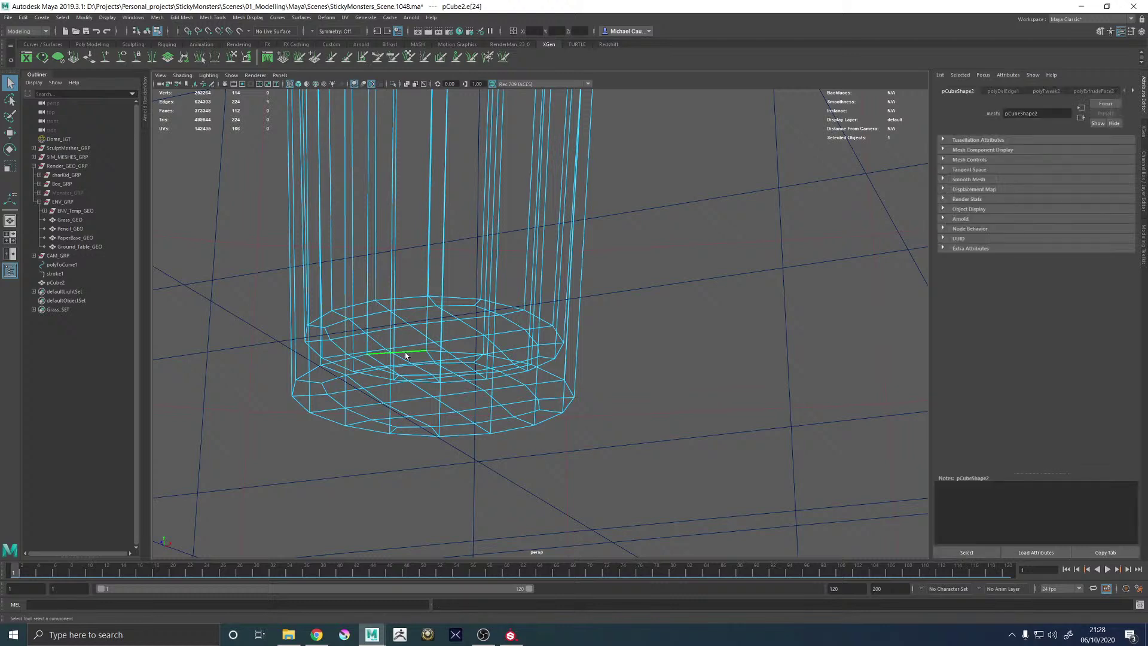
{"action": "right_click", "coordinate": [407, 297], "text": "shift"}
{"action": "right_click_drag", "start_coordinate": [407, 297], "coordinate": [456, 294], "text": "shift"}
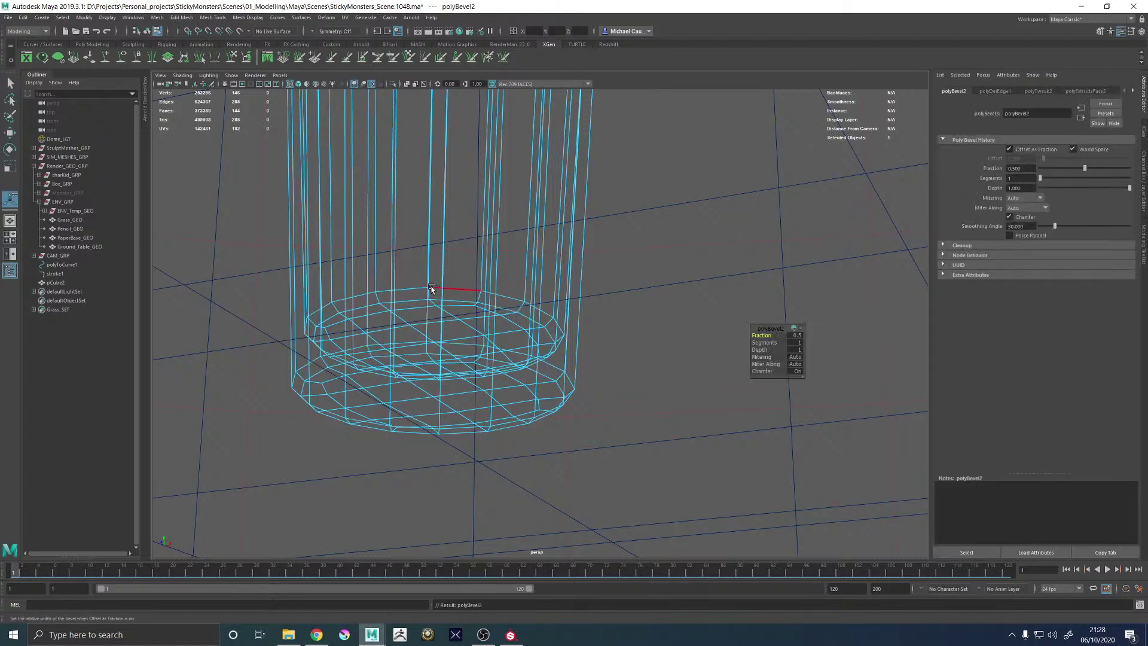
{"action": "type", "text": "2"}
{"action": "key", "text": "Return"}
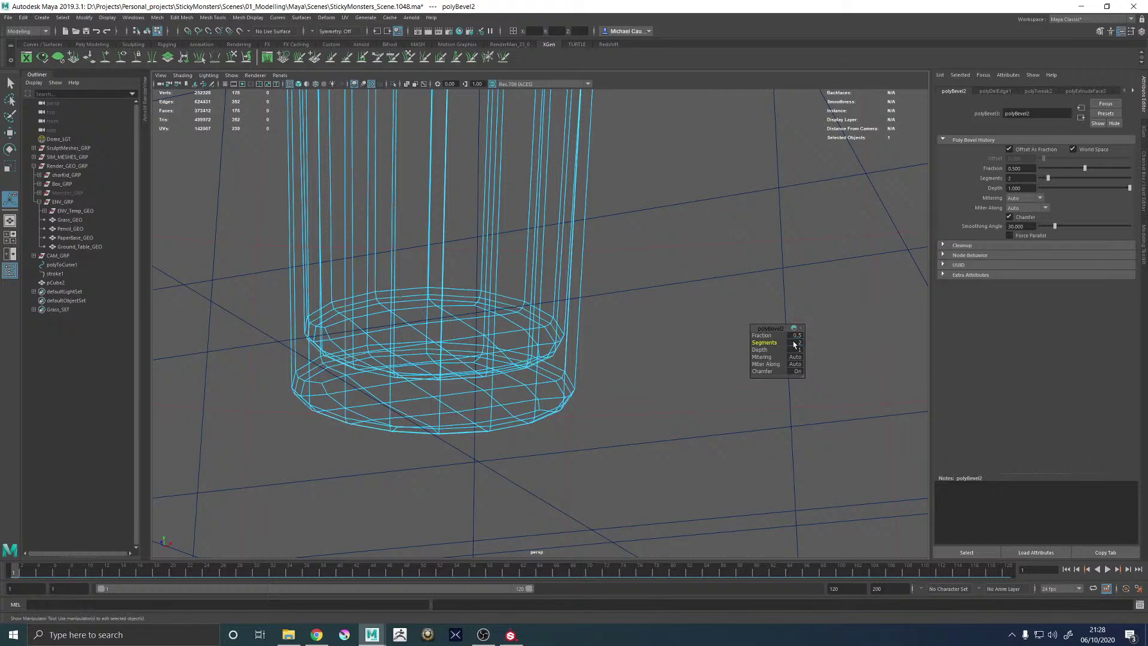
Bevel the cup's rim edge loops with a fraction of about 0.62 and preview the smoothed result in object mode
{"action": "key", "text": "f"}
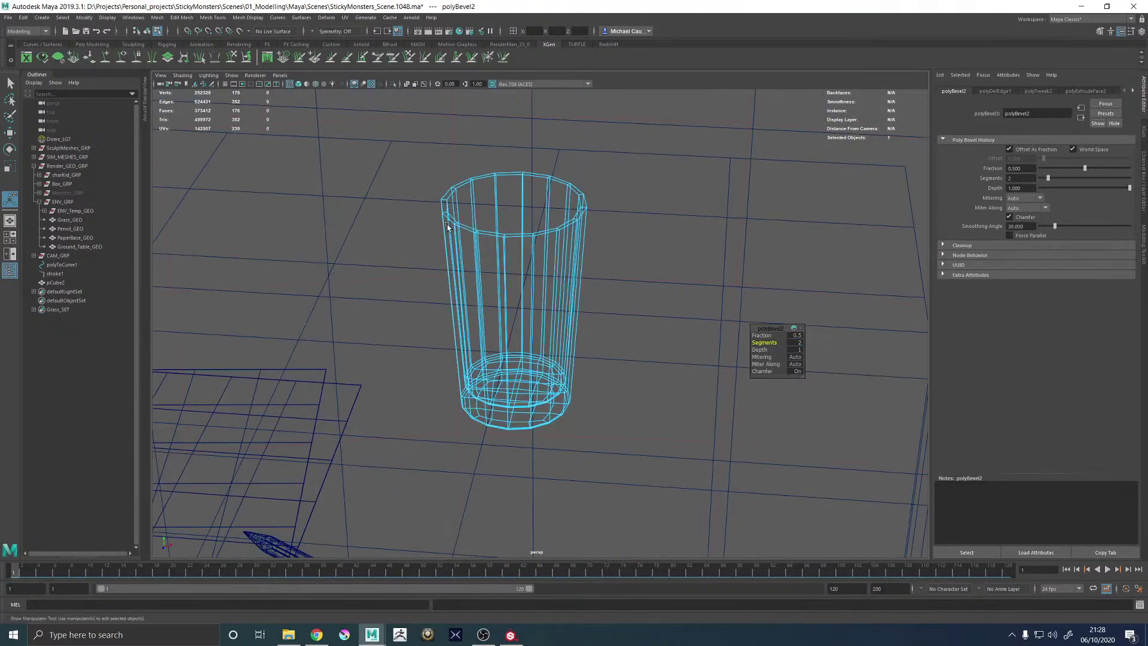
{"action": "key", "text": "5"}
{"action": "scroll", "coordinate": [432, 271], "scroll_direction": "up", "scroll_amount": 5}
{"action": "key", "text": "q"}
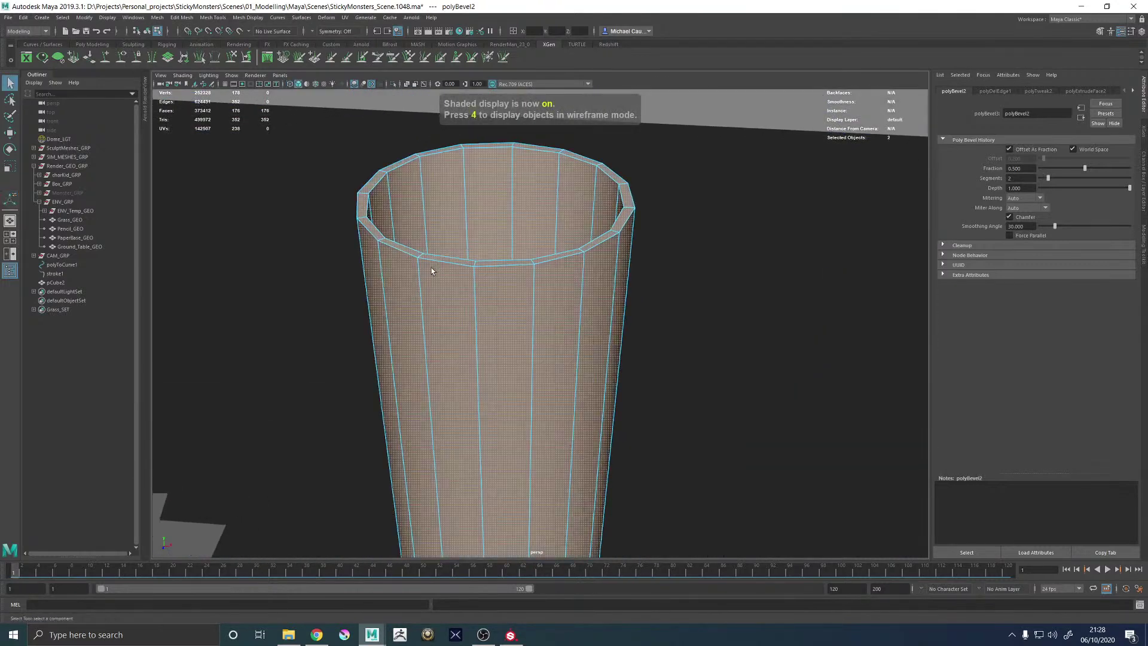
{"action": "right_click_drag", "start_coordinate": [432, 271], "coordinate": [486, 256]}
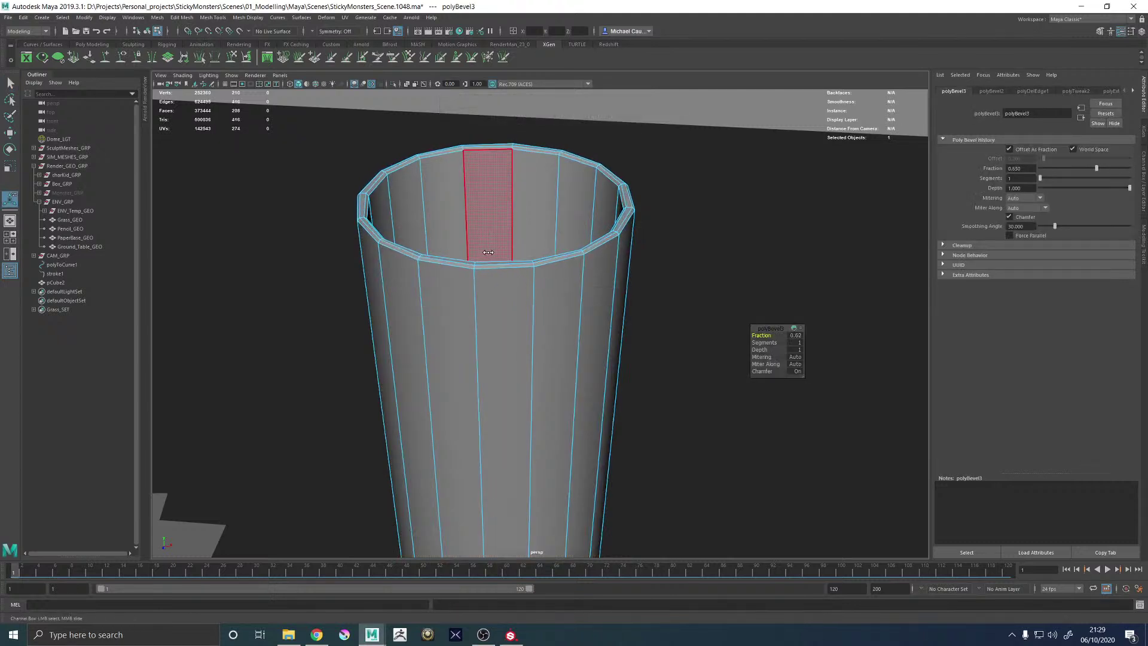
{"action": "key", "text": "q"}
{"action": "key", "text": "F8"}
{"action": "scroll", "coordinate": [622, 282], "scroll_direction": "down", "scroll_amount": 2}
{"action": "left_click", "coordinate": [643, 277]}
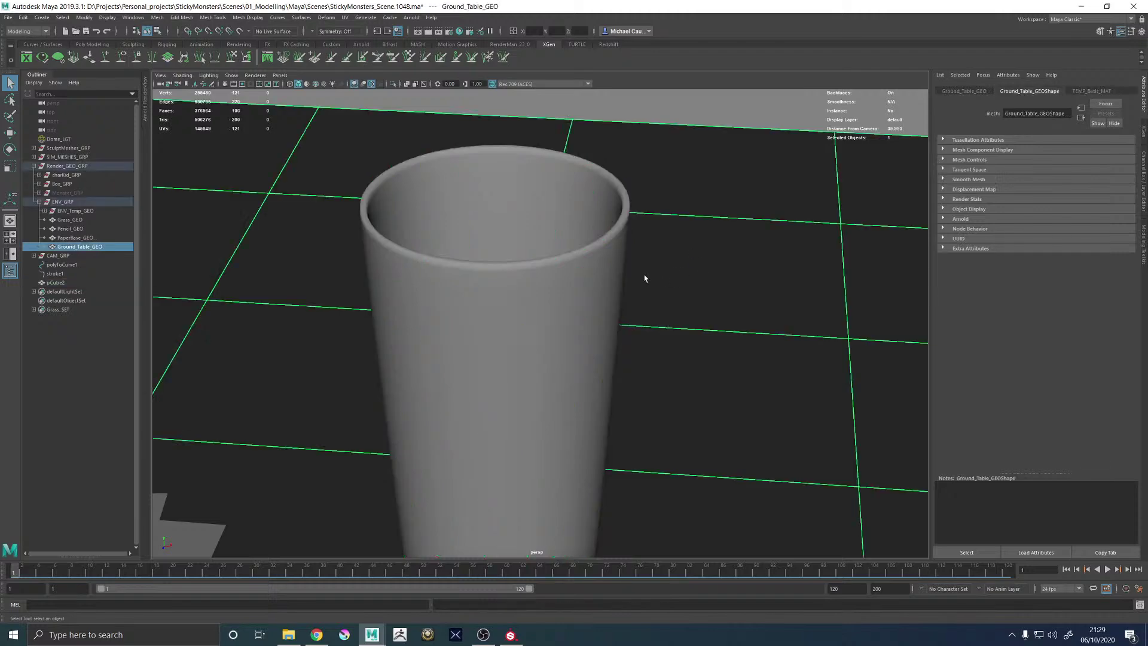
Insert a series of horizontal edge loops down the cup's outer wall
{"action": "left_click_drag", "start_coordinate": [643, 277], "coordinate": [515, 304], "text": "alt"}
{"action": "left_click", "coordinate": [521, 305]}
{"action": "right_click_drag", "start_coordinate": [545, 257], "coordinate": [515, 267], "text": "shift"}
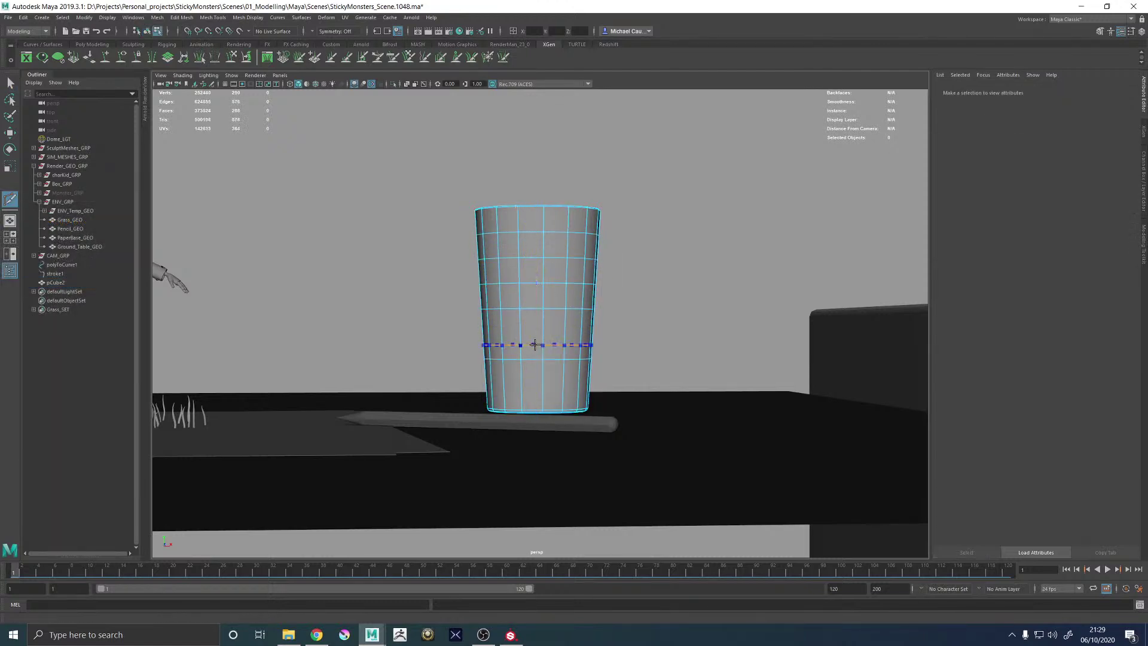
{"action": "left_click", "coordinate": [534, 369]}
{"action": "left_click_drag", "start_coordinate": [534, 369], "coordinate": [519, 298], "text": "alt"}
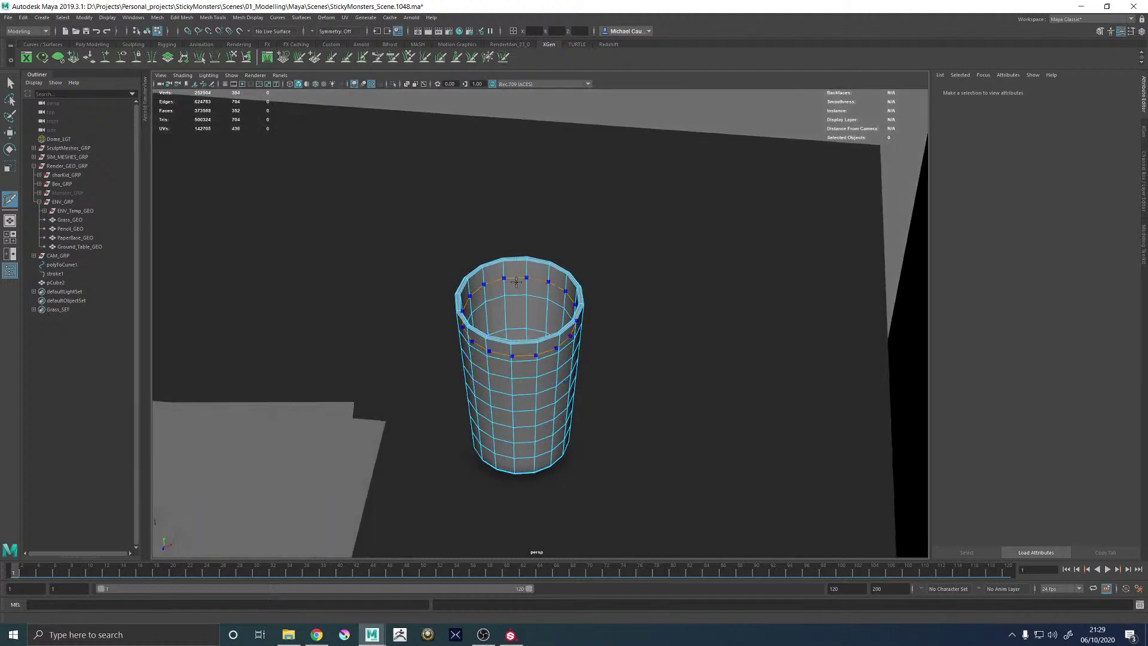
Insert matching horizontal edge loops down the cup's inner wall and return to object mode
{"action": "left_click", "coordinate": [518, 285], "text": "ctrl"}
{"action": "left_click_drag", "start_coordinate": [519, 285], "coordinate": [506, 334], "text": "alt"}
{"action": "key", "text": "ctrl+z"}
{"action": "left_click", "coordinate": [517, 352], "text": "ctrl"}
{"action": "left_click", "coordinate": [516, 369], "text": "ctrl"}
{"action": "key", "text": "w"}
{"action": "right_click_drag", "start_coordinate": [505, 340], "coordinate": [668, 193]}
{"action": "left_click_drag", "start_coordinate": [668, 192], "coordinate": [568, 291], "text": "alt"}
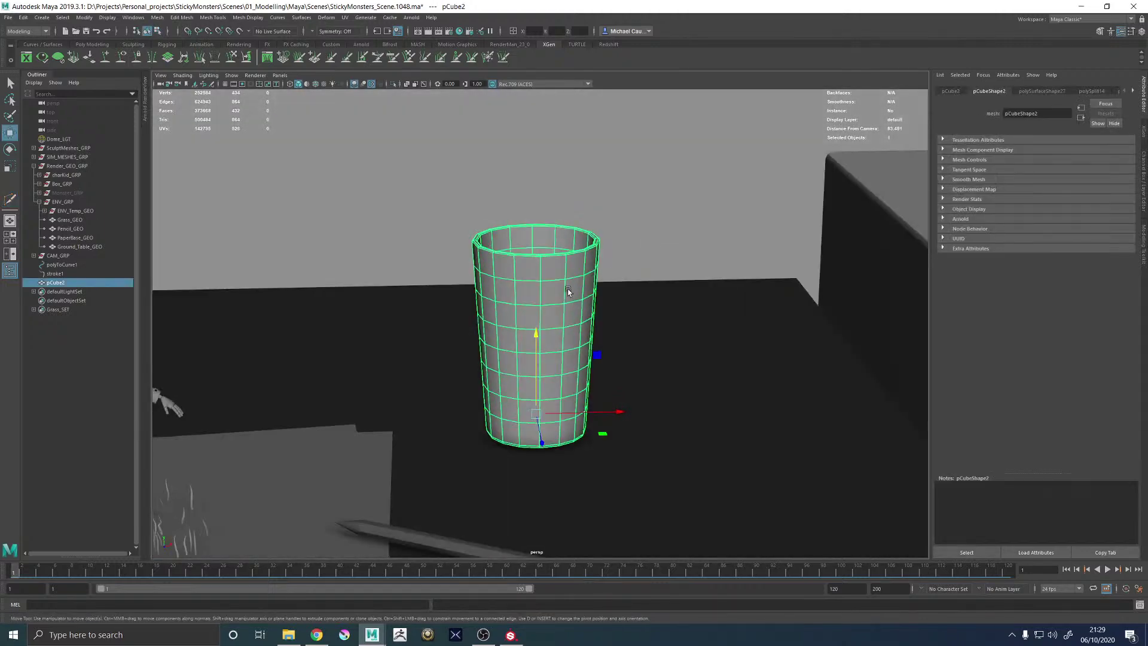
Compare the cup's size and shape with the character, pencil and table, and examine its open top
{"action": "right_click_drag", "start_coordinate": [570, 284], "coordinate": [497, 265], "text": "alt"}
{"action": "left_click", "coordinate": [495, 264]}
{"action": "mouse_move", "coordinate": [494, 264]}
{"action": "left_mouse_down", "text": "alt"}
{"action": "mouse_move", "coordinate": [530, 257]}
{"action": "mouse_move", "coordinate": [513, 258]}
{"action": "left_mouse_up", "text": "alt"}
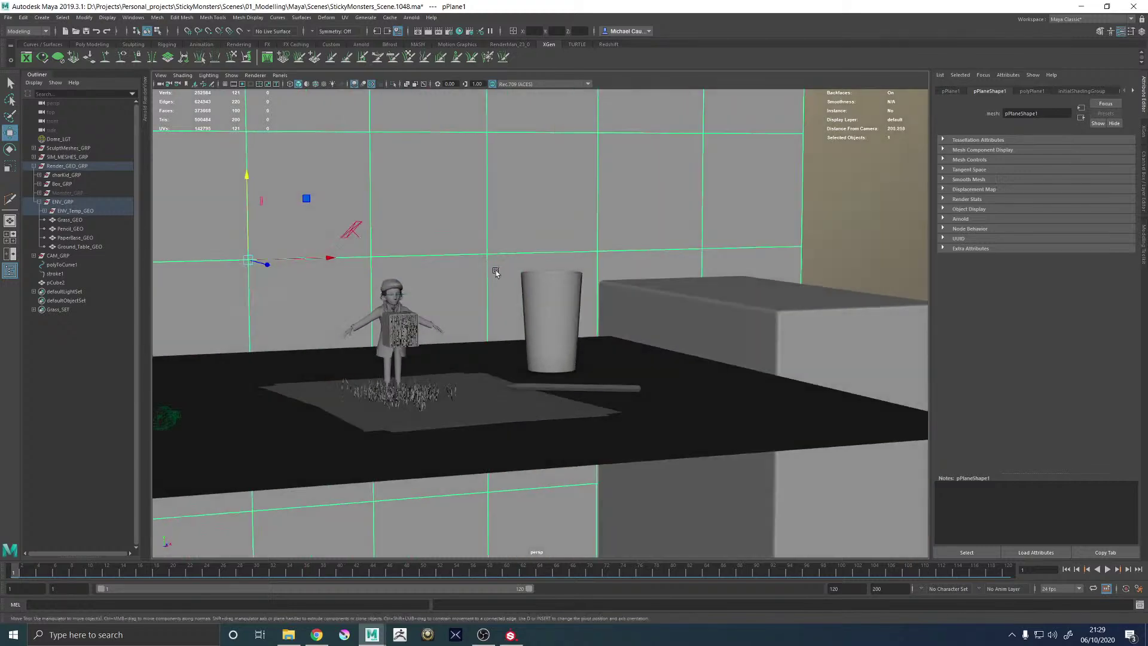
{"action": "right_click_drag", "start_coordinate": [513, 258], "coordinate": [541, 287], "text": "alt"}
{"action": "left_click", "coordinate": [542, 284]}
{"action": "left_click_drag", "start_coordinate": [541, 284], "coordinate": [603, 328], "text": "alt"}
{"action": "right_click_drag", "start_coordinate": [603, 329], "coordinate": [632, 349], "text": "alt"}
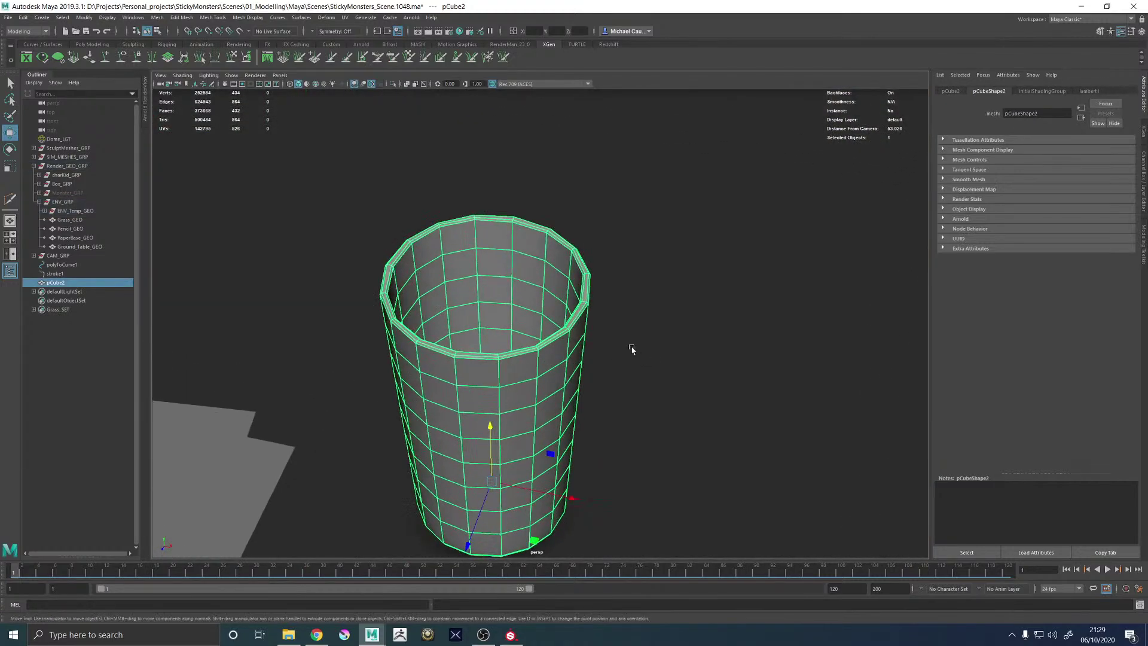
Duplicate the cup in isolation, switch the copy to face selection, and bring the rest of the scene back into view
{"action": "left_click", "coordinate": [393, 84]}
{"action": "key", "text": "f"}
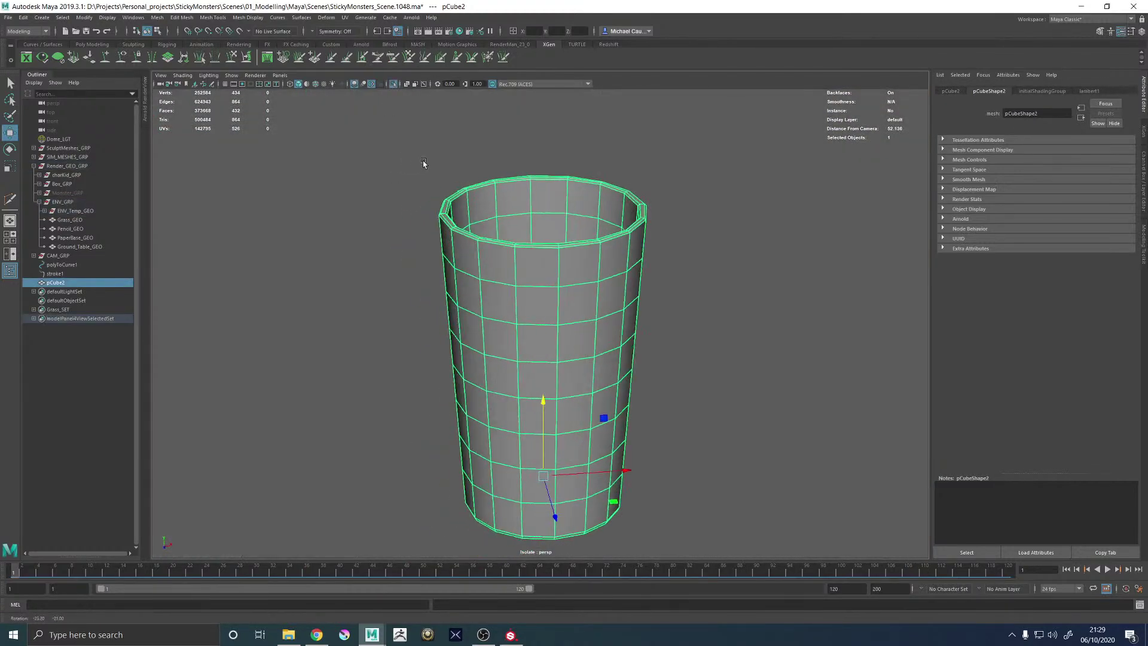
{"action": "left_click_drag", "start_coordinate": [508, 269], "coordinate": [463, 305], "text": "alt"}
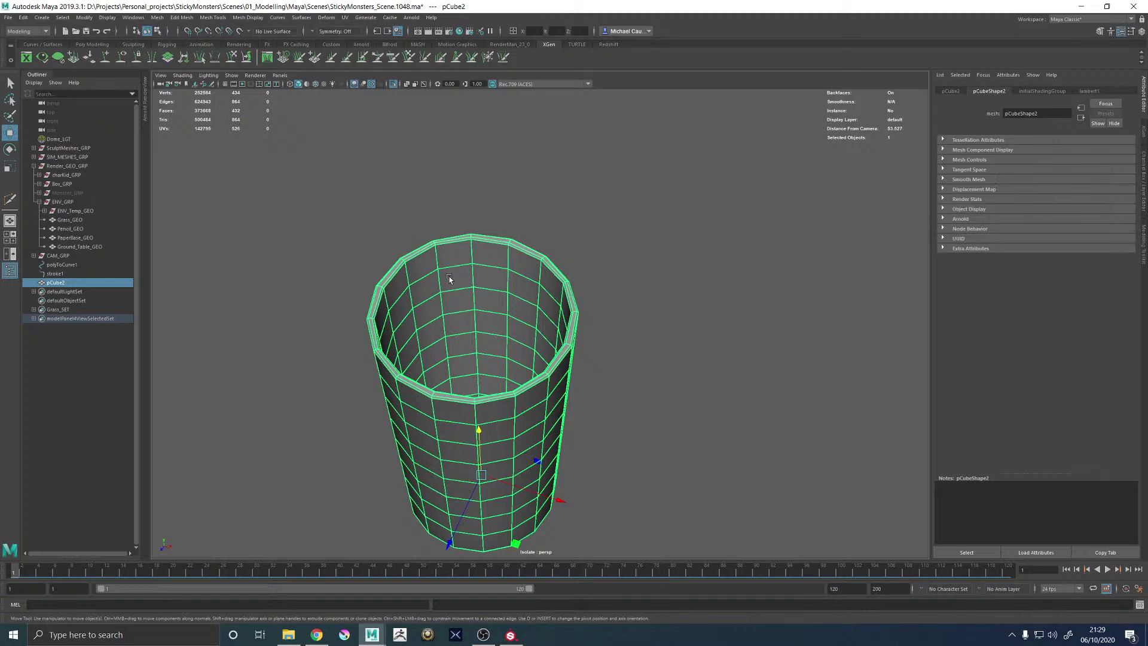
{"action": "key", "text": "ctrl+d"}
{"action": "mouse_move", "coordinate": [468, 264]}
{"action": "right_mouse_down"}
{"action": "mouse_move", "coordinate": [468, 276]}
{"action": "mouse_move", "coordinate": [501, 251]}
{"action": "mouse_move", "coordinate": [478, 277]}
{"action": "right_mouse_up"}
{"action": "left_click", "coordinate": [393, 83]}
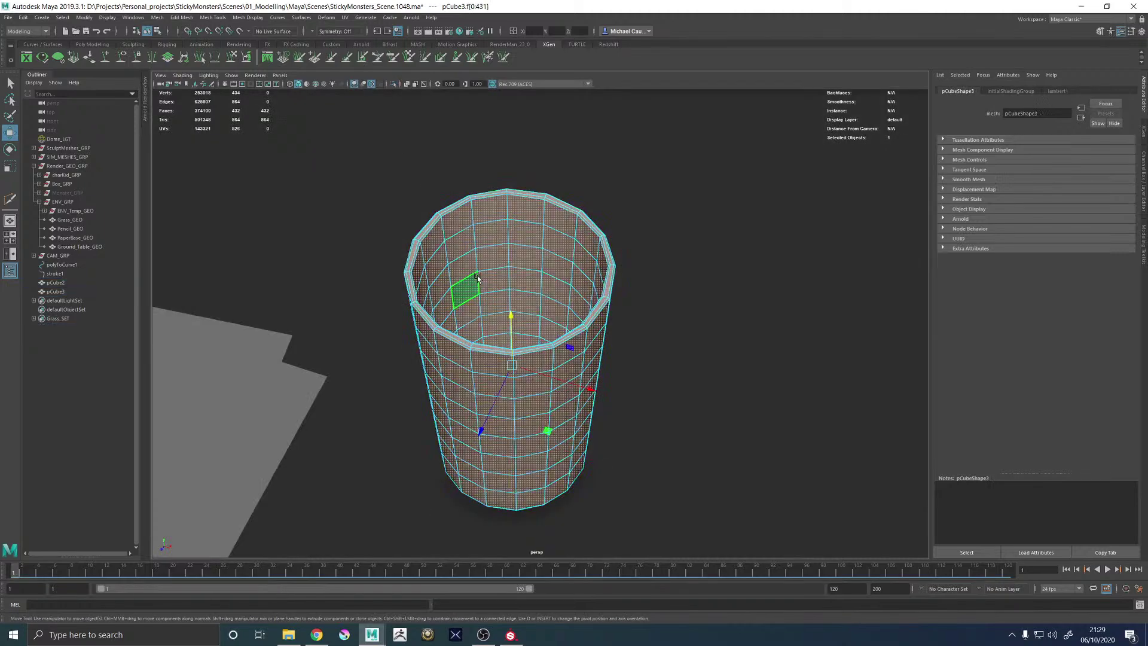
Delete the copy's outer wall, rim and upper inner faces, leaving only the inner floor and lower inner wall
{"action": "left_click_drag", "start_coordinate": [478, 277], "coordinate": [502, 293], "text": "alt"}
{"action": "left_click", "coordinate": [495, 293]}
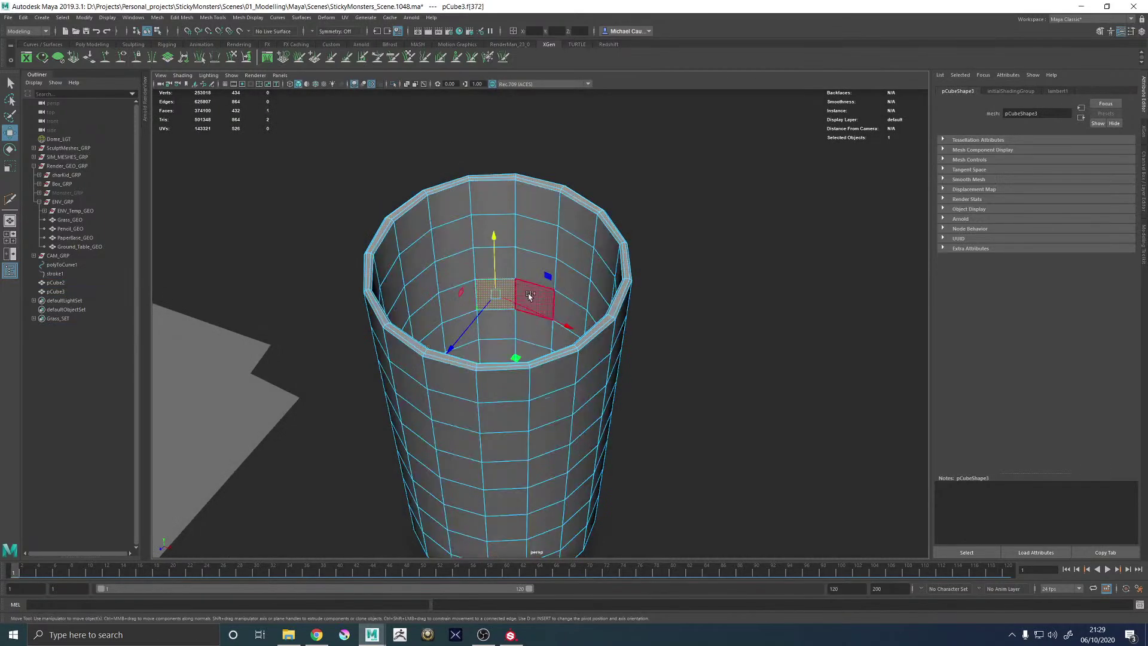
{"action": "double_click", "coordinate": [529, 295], "text": "shift"}
{"action": "left_click", "coordinate": [495, 263]}
{"action": "double_click", "coordinate": [539, 270], "text": "shift"}
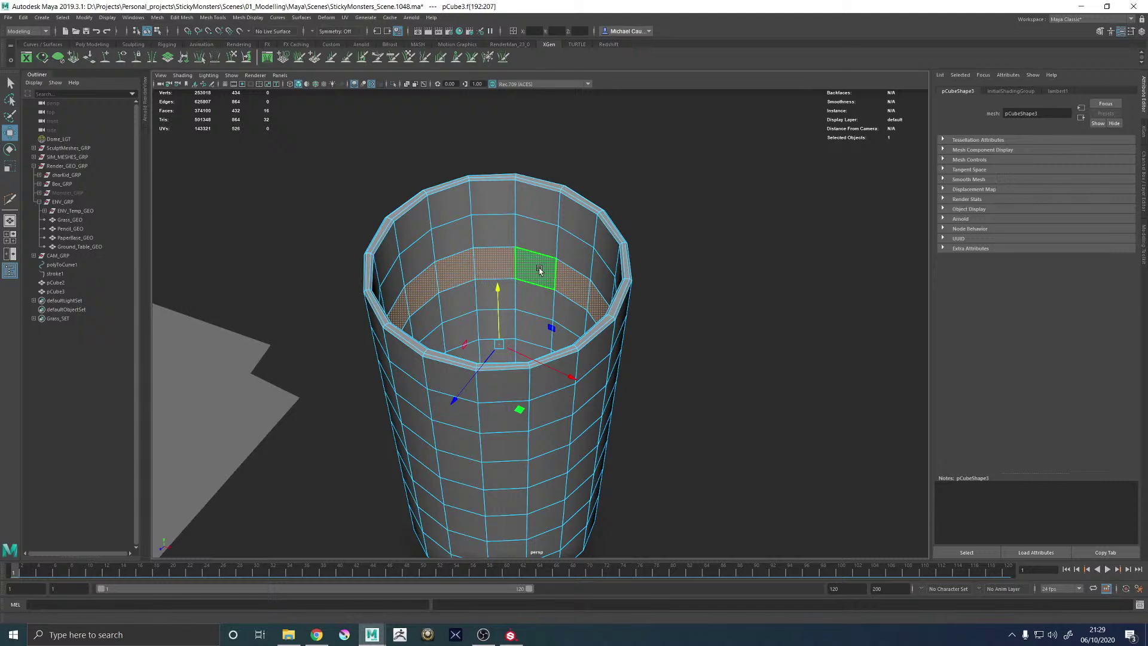
{"action": "key", "text": "shift+period"}
{"action": "key", "text": "Delete"}
{"action": "left_click_drag", "start_coordinate": [499, 298], "coordinate": [461, 275], "text": "alt"}
{"action": "scroll", "coordinate": [478, 285], "scroll_direction": "up", "scroll_amount": 3}
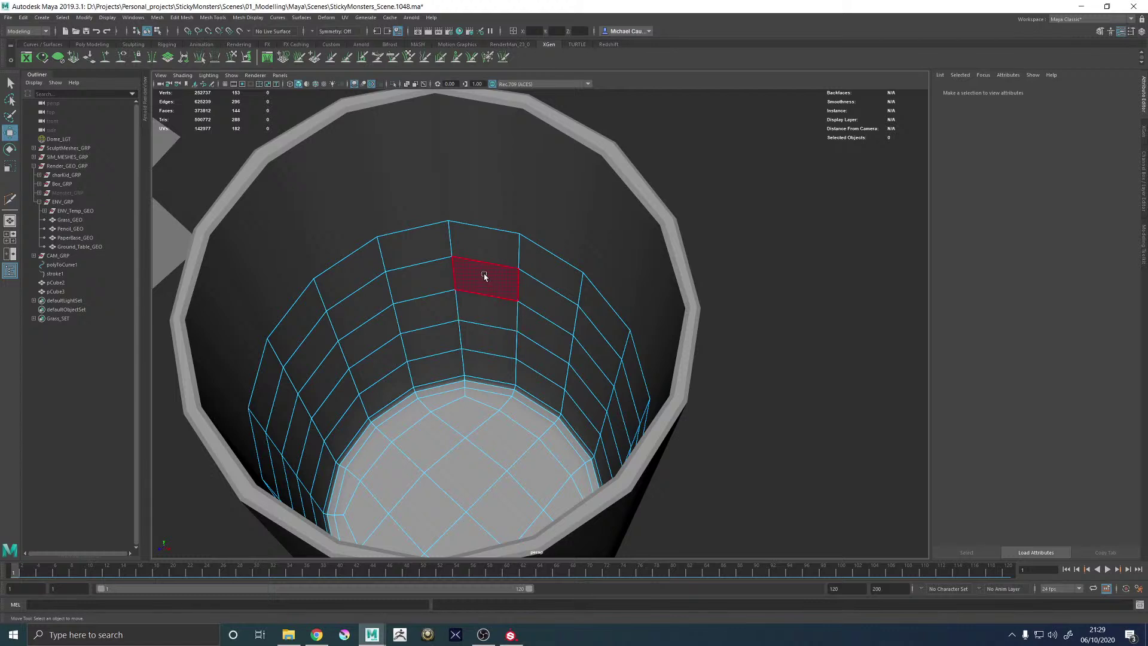
Fill the open hole along the inner copy's upper border edge loop and return to object mode
{"action": "double_click", "coordinate": [485, 224]}
{"action": "right_click", "coordinate": [485, 230], "text": "shift"}
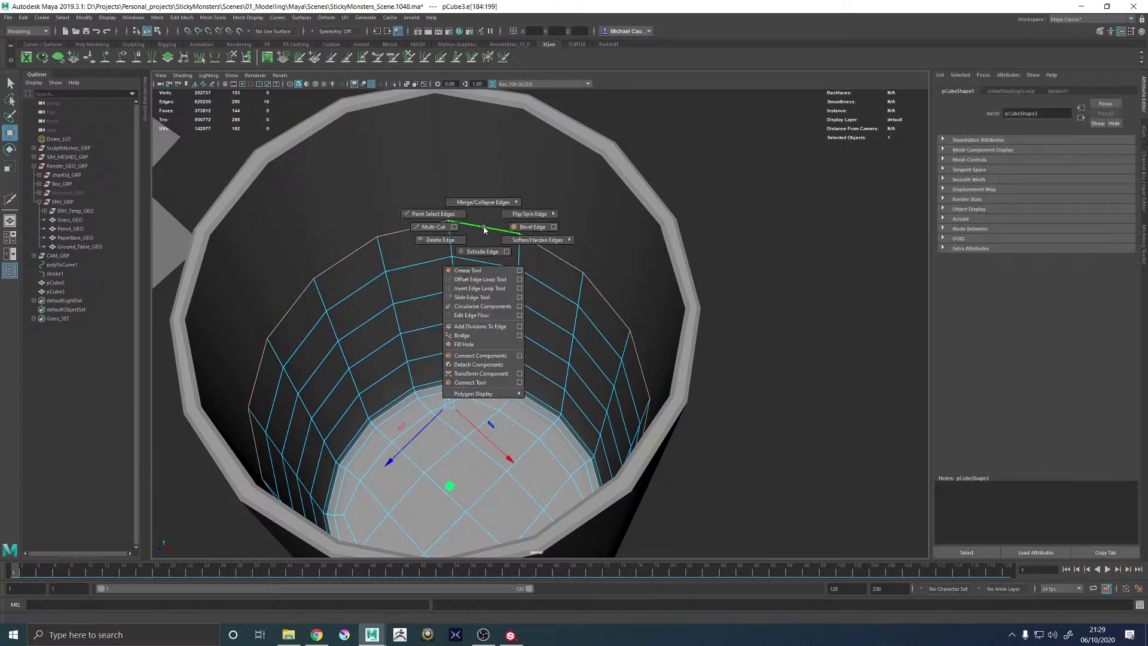
{"action": "left_click", "coordinate": [469, 346]}
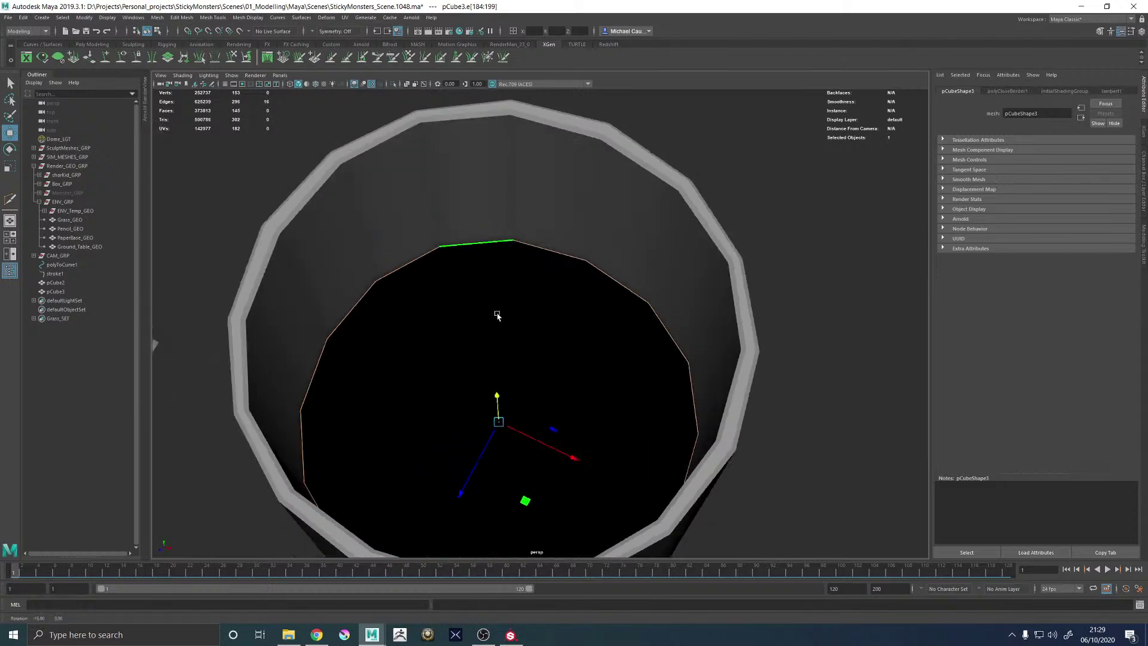
{"action": "left_click_drag", "start_coordinate": [499, 315], "coordinate": [509, 265], "text": "alt"}
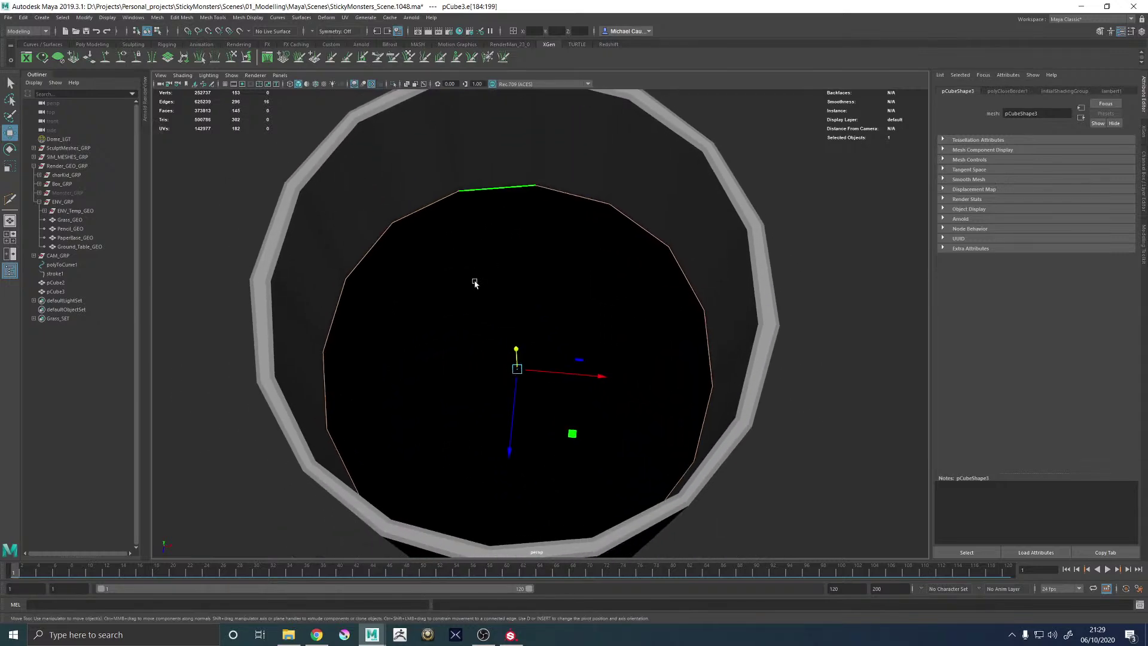
{"action": "key", "text": "F8"}
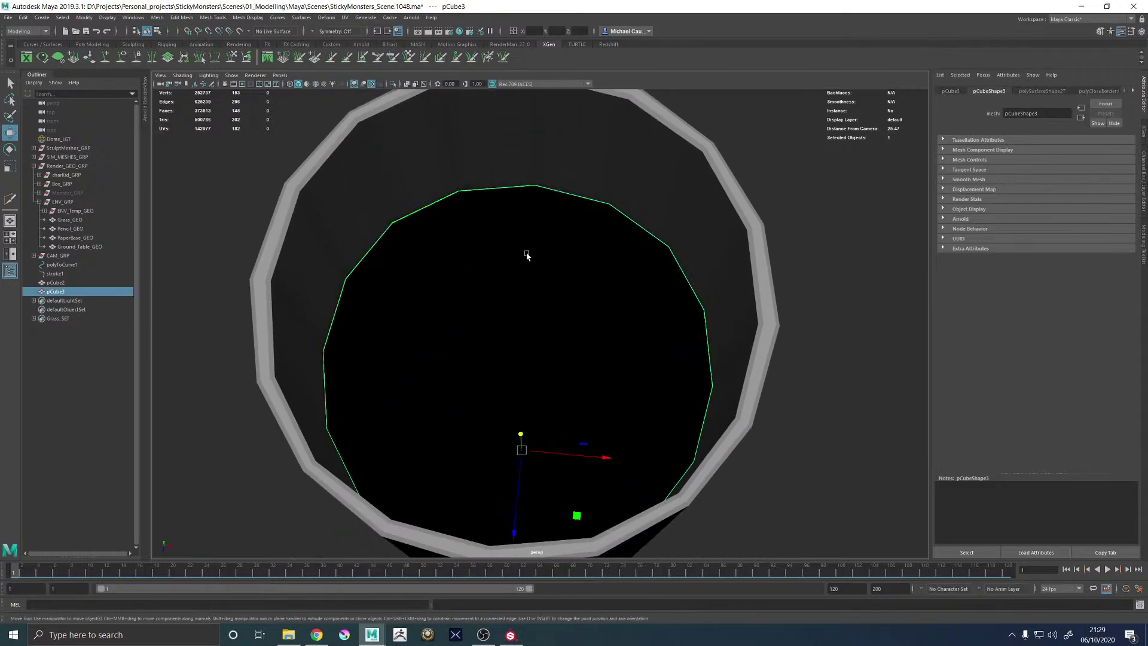
Isolate the inner copy in the viewport and reverse its face normals
{"action": "left_click", "coordinate": [393, 86]}
{"action": "left_click_drag", "start_coordinate": [436, 137], "coordinate": [510, 174], "text": "alt"}
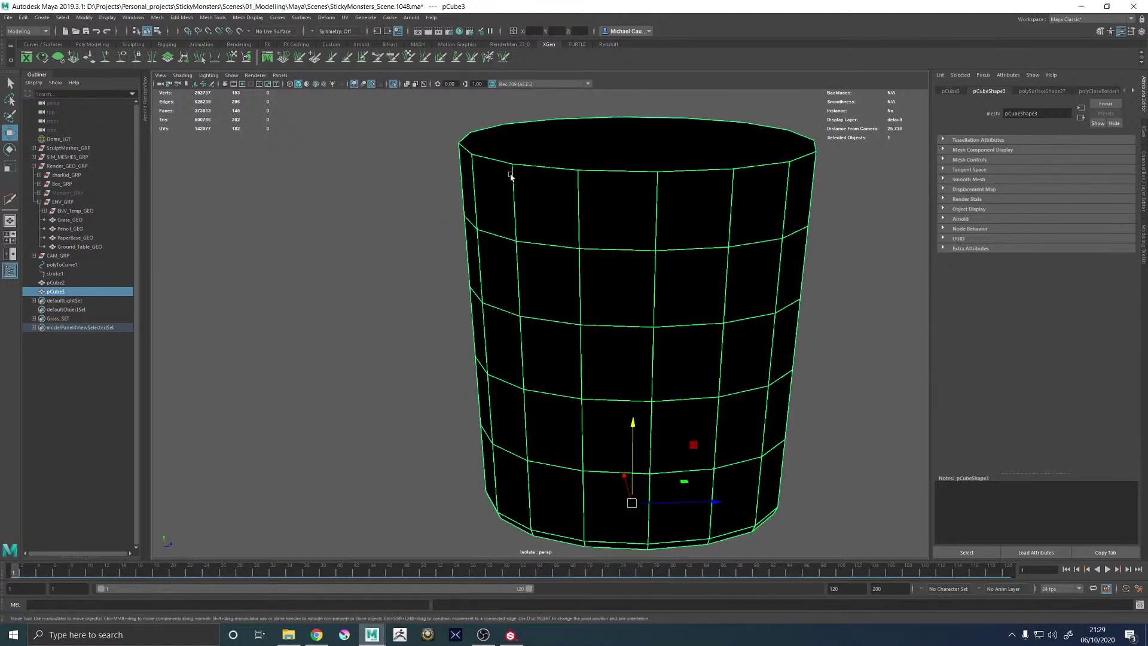
{"action": "left_click", "coordinate": [248, 18]}
{"action": "left_click", "coordinate": [251, 58]}
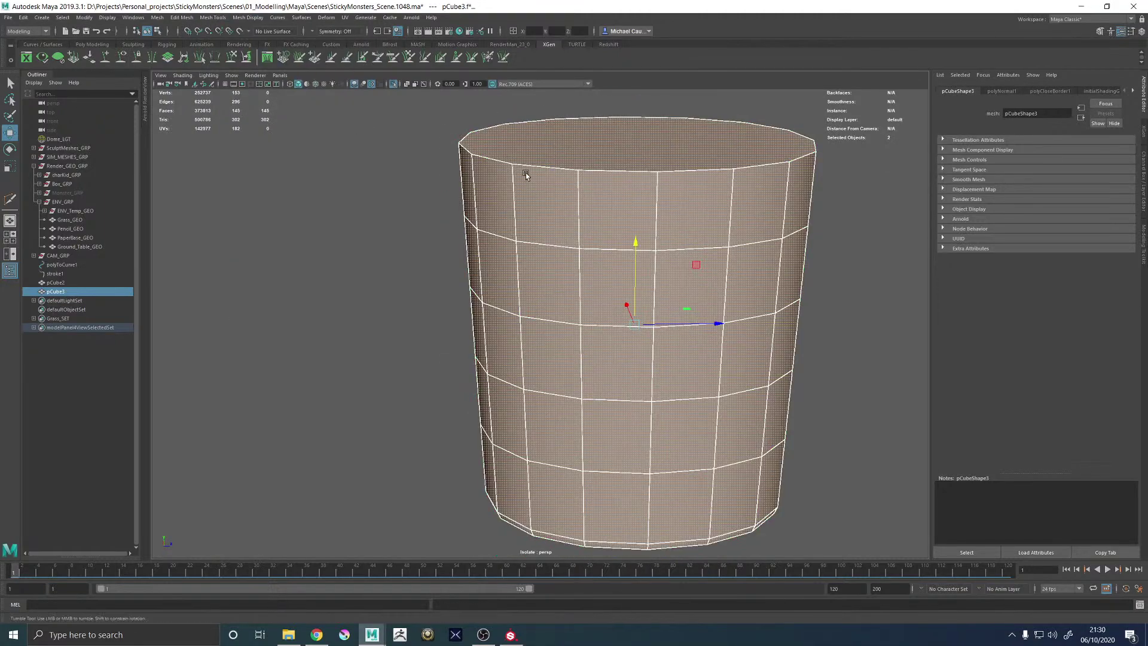
Cut the copy's flat top cap with three evenly spaced edge lines in each direction between opposite border vertices, using Multi-Cut
{"action": "left_click_drag", "start_coordinate": [525, 174], "coordinate": [470, 185], "text": "alt"}
{"action": "right_click", "coordinate": [530, 193], "text": "shift"}
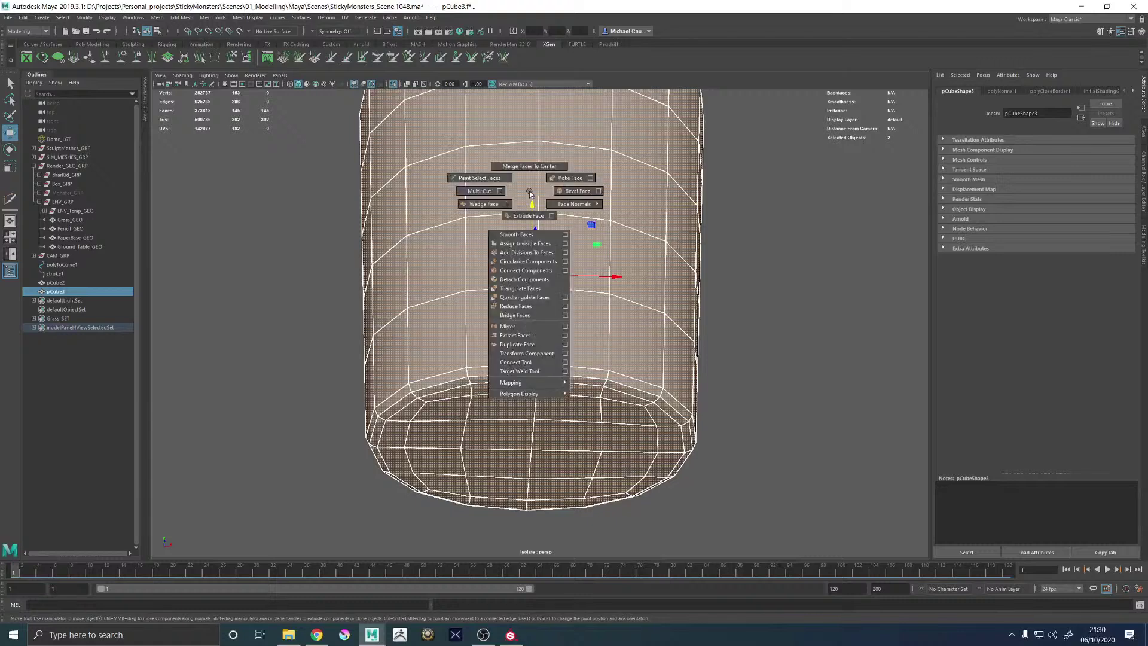
{"action": "left_click", "coordinate": [472, 191]}
{"action": "left_click_drag", "start_coordinate": [540, 138], "coordinate": [513, 452], "text": "alt"}
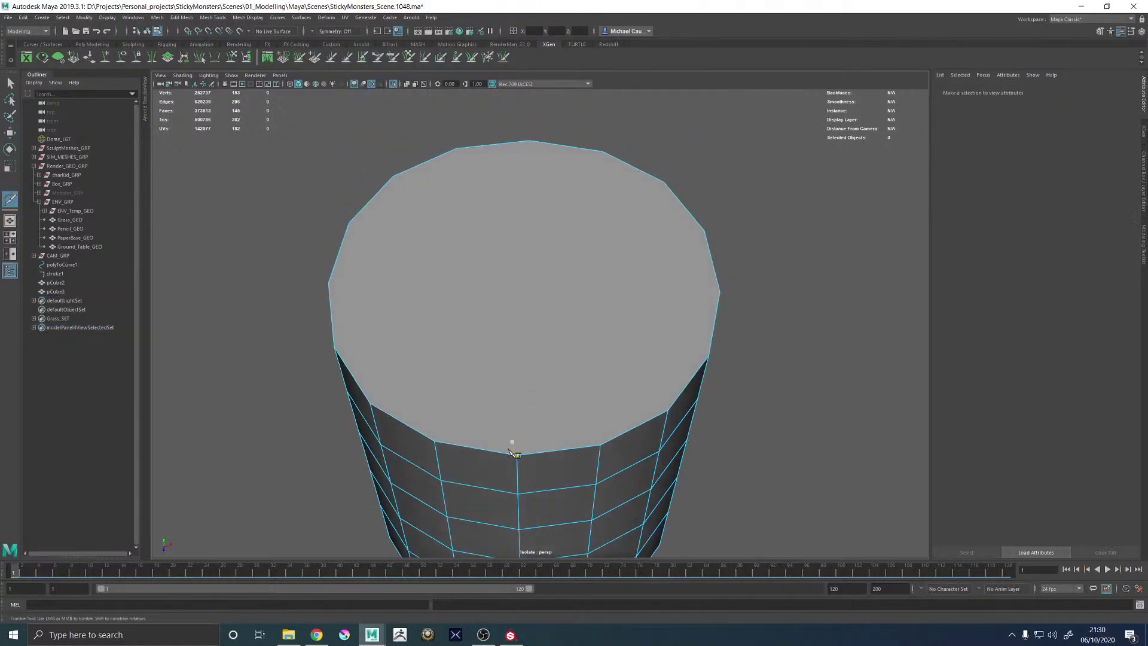
{"action": "left_click", "coordinate": [517, 455]}
{"action": "left_click", "coordinate": [329, 284]}
{"action": "left_click_drag", "start_coordinate": [481, 328], "coordinate": [490, 378], "text": "alt"}
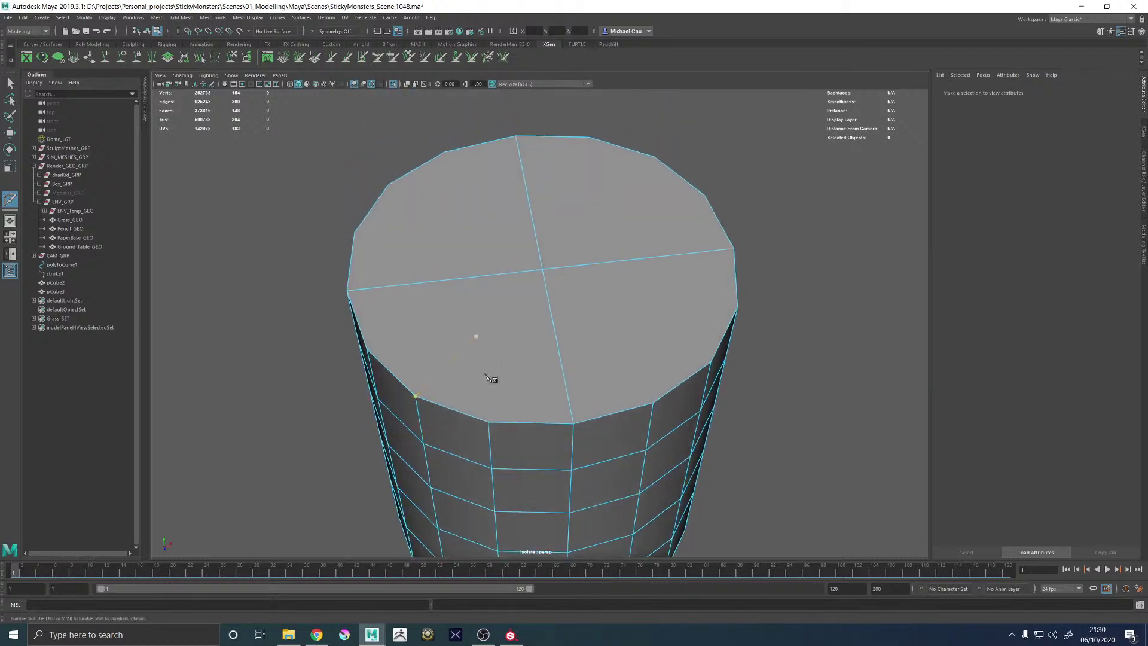
{"action": "left_click", "coordinate": [488, 422]}
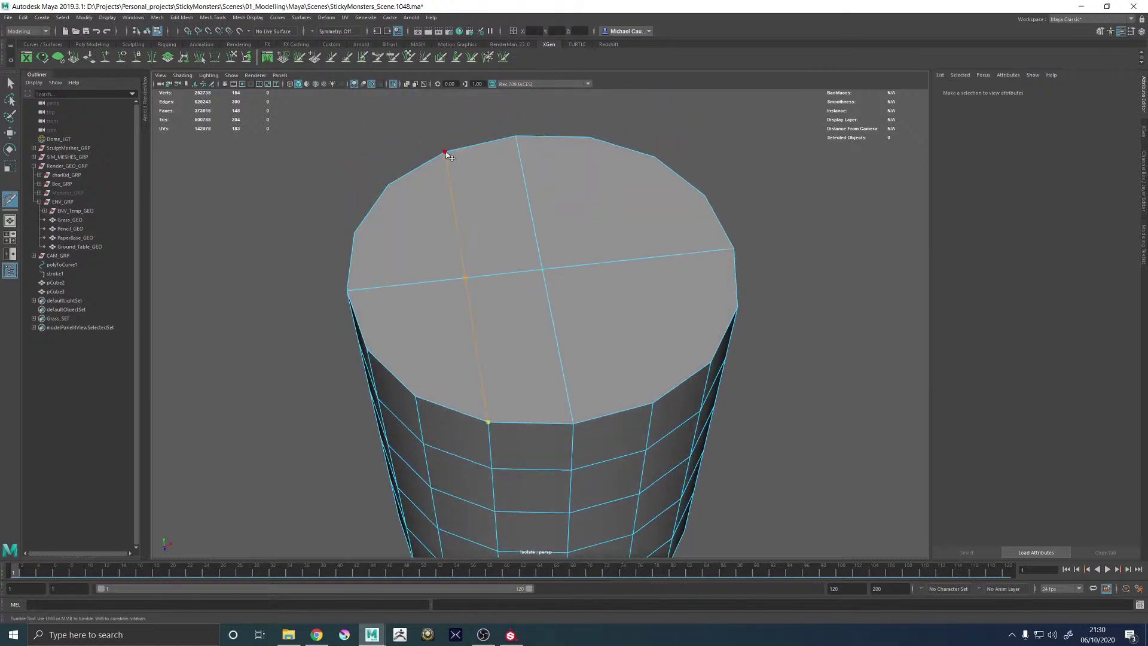
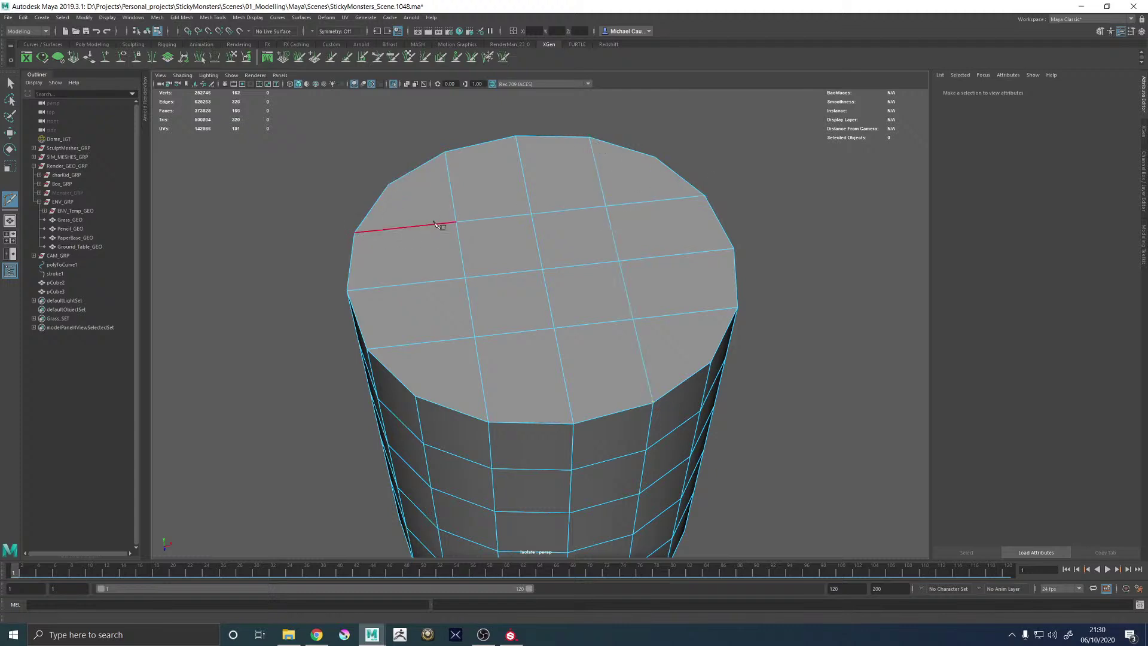
Select all the top cap's faces, extrude them and scale the extrusion inward to form a border ring
{"action": "key", "text": "w"}
{"action": "right_click_drag", "start_coordinate": [439, 198], "coordinate": [395, 199]}
{"action": "left_click_drag", "start_coordinate": [447, 220], "coordinate": [458, 248], "text": "alt"}
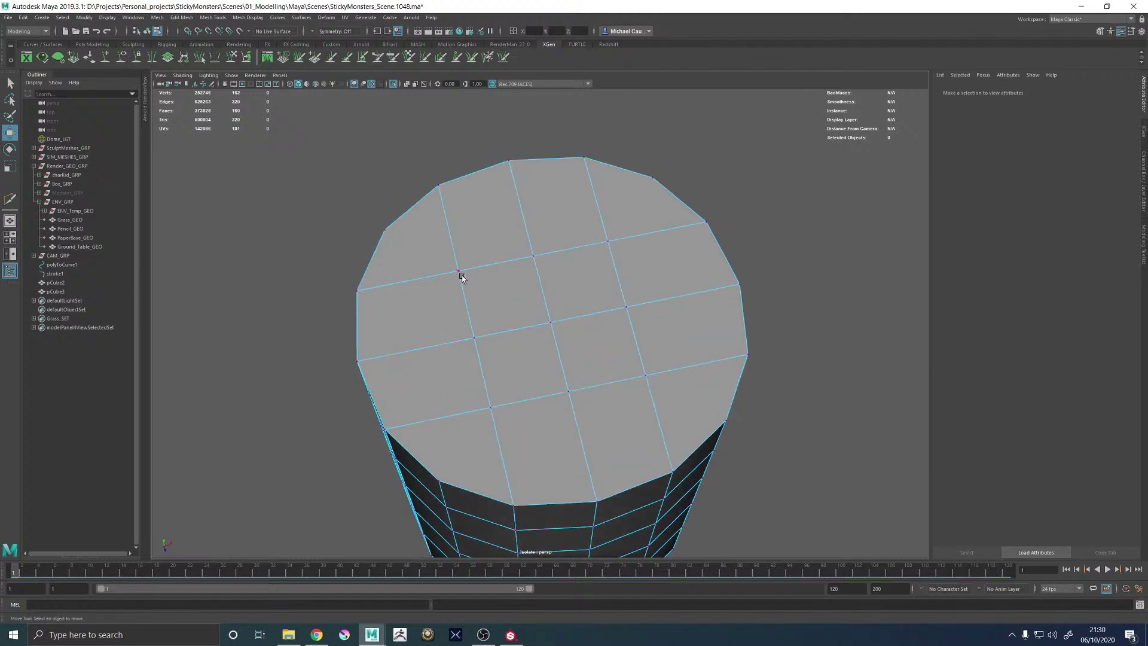
{"action": "left_click", "coordinate": [461, 274]}
{"action": "key", "text": "q"}
{"action": "left_click", "coordinate": [473, 256]}
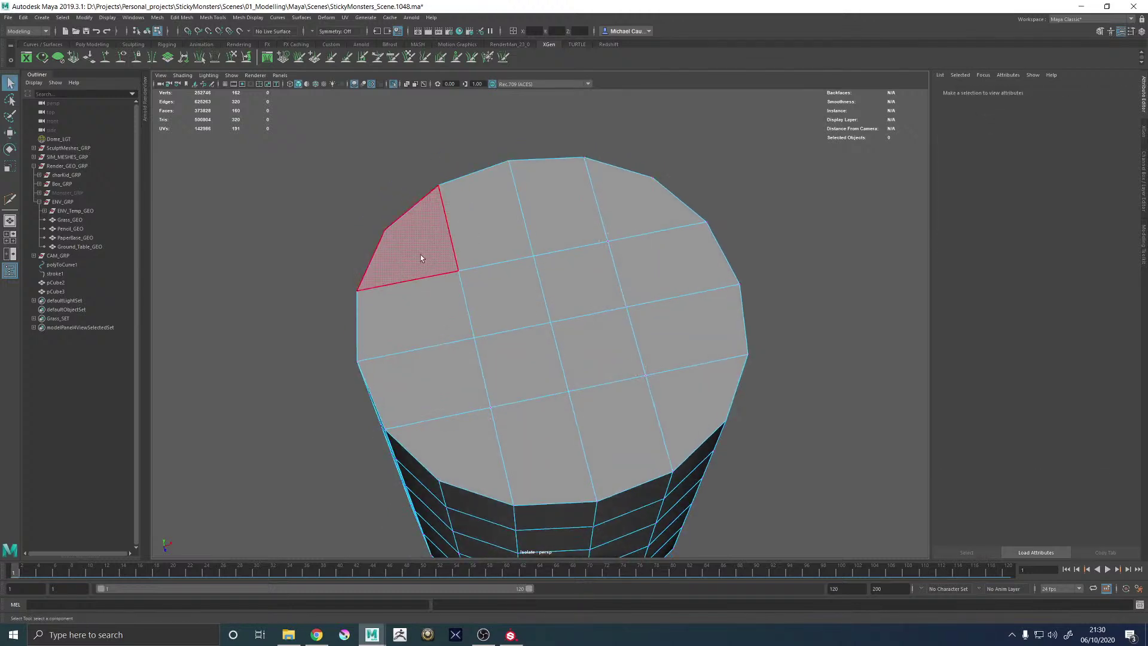
{"action": "left_click_drag", "start_coordinate": [421, 253], "coordinate": [454, 205], "text": "alt"}
{"action": "left_click_drag", "start_coordinate": [354, 144], "coordinate": [801, 241]}
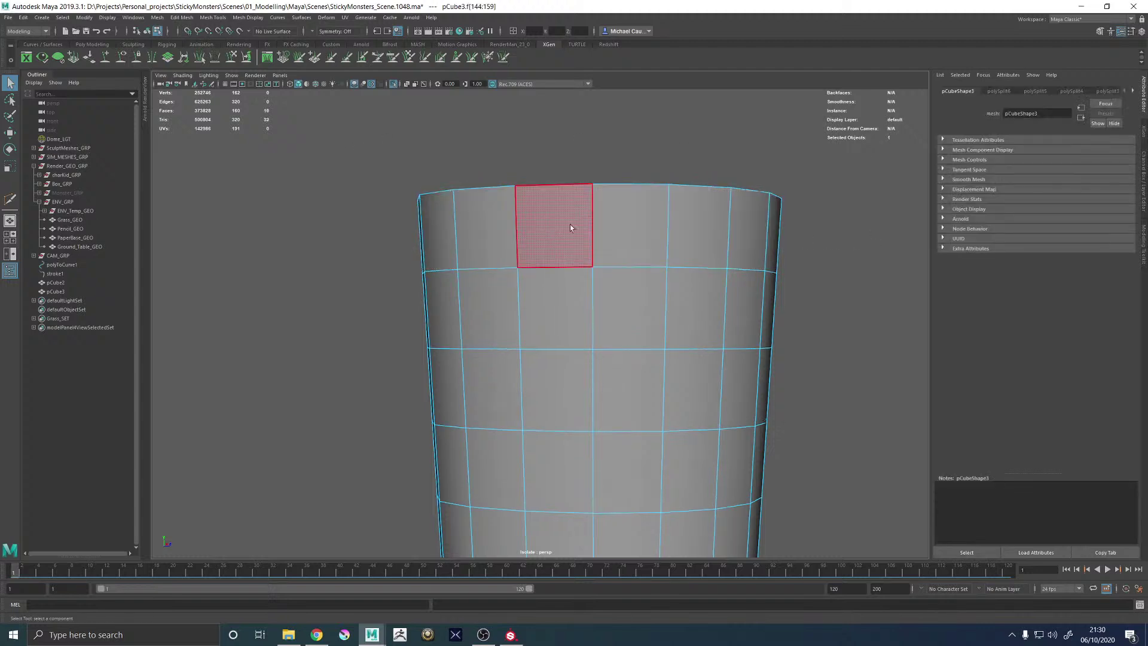
{"action": "left_click_drag", "start_coordinate": [569, 224], "coordinate": [544, 238], "text": "alt"}
{"action": "right_click_drag", "start_coordinate": [541, 236], "coordinate": [538, 261], "text": "shift"}
{"action": "key", "text": "r"}
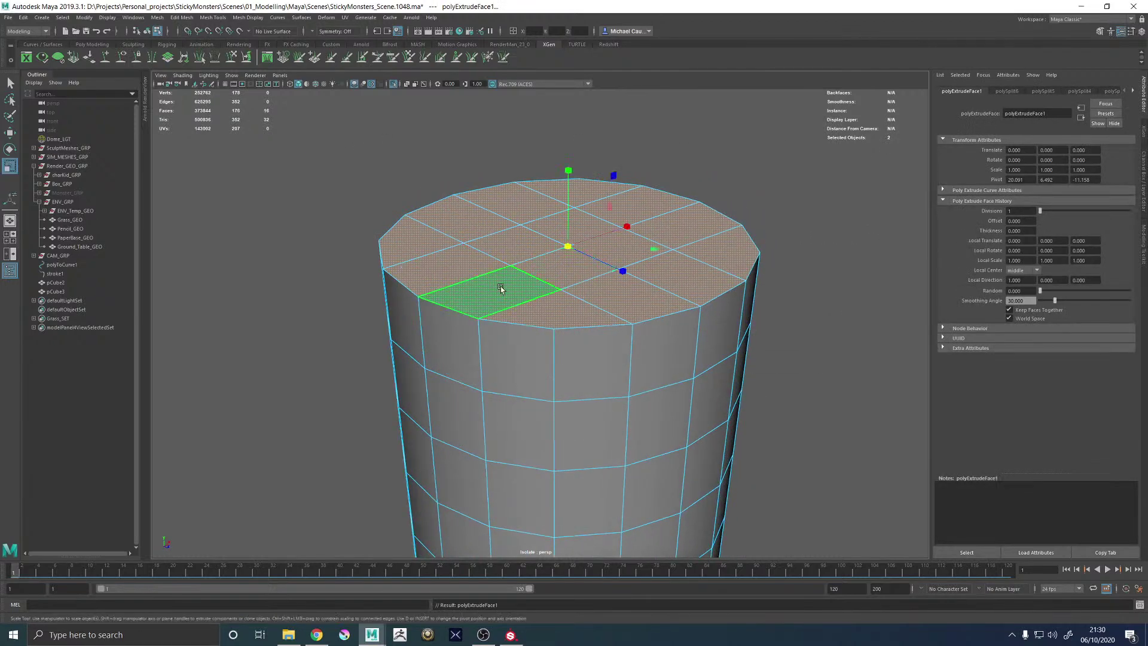
{"action": "left_click_drag", "start_coordinate": [566, 244], "coordinate": [448, 299]}
Select the cap's central grid vertices and even out their spacing with Average Vertices
{"action": "key", "text": "F9"}
{"action": "left_click_drag", "start_coordinate": [585, 391], "coordinate": [585, 391]}
{"action": "left_click_drag", "start_coordinate": [585, 391], "coordinate": [456, 335], "text": "alt"}
{"action": "left_click_drag", "start_coordinate": [472, 347], "coordinate": [518, 379], "text": "alt"}
{"action": "scroll", "coordinate": [518, 379], "scroll_direction": "up", "scroll_amount": 4}
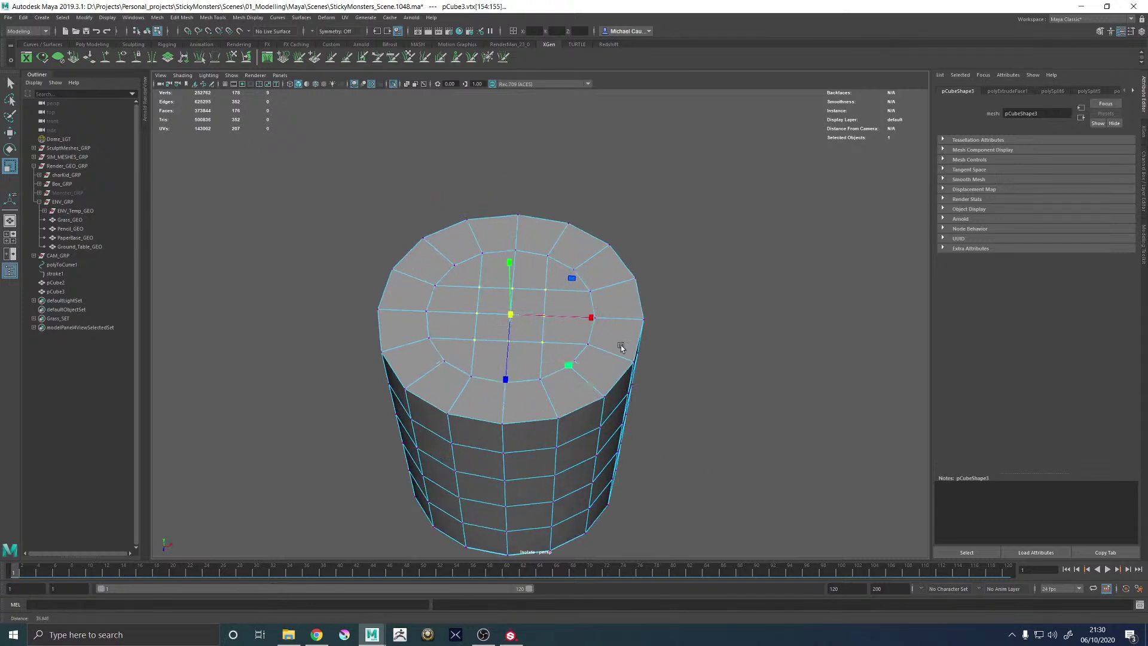
{"action": "right_click", "coordinate": [565, 291], "text": "shift"}
{"action": "left_click", "coordinate": [592, 281]}
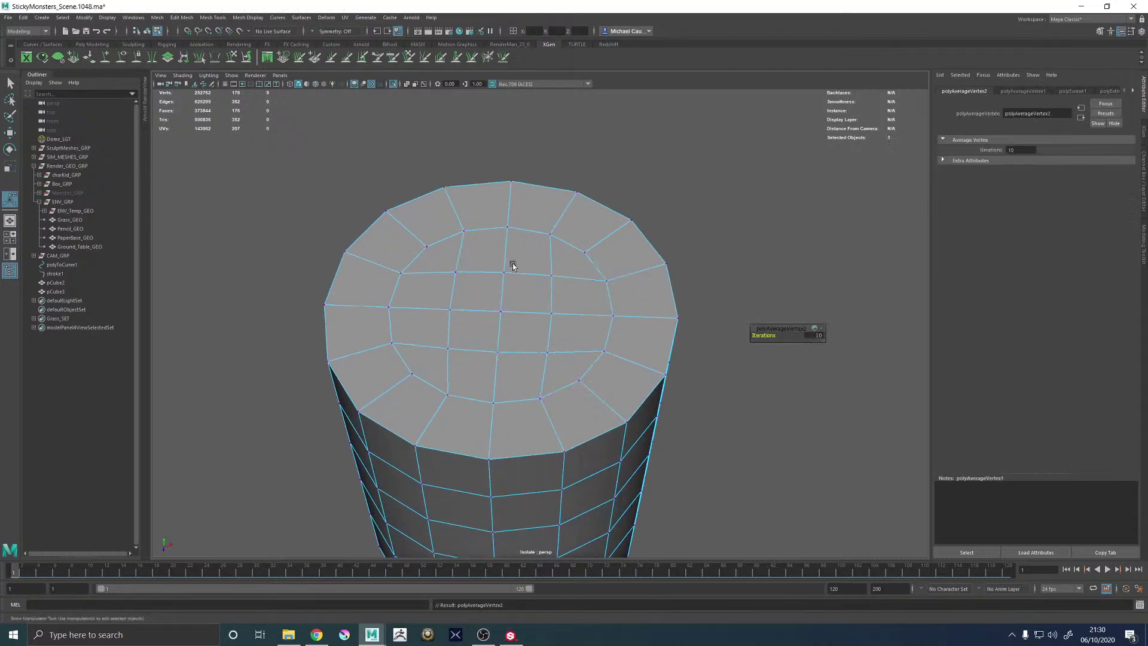
Insert an edge loop through the middle of the cap's outer ring and return to object mode
{"action": "right_click_drag", "start_coordinate": [514, 260], "coordinate": [506, 236], "text": "shift"}
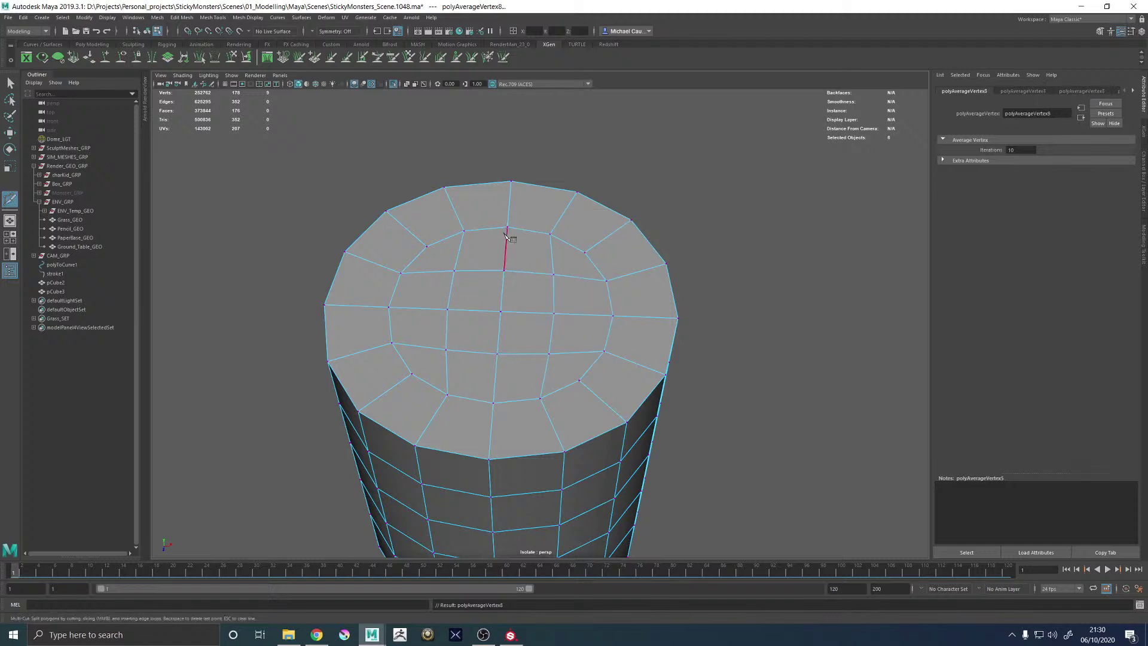
{"action": "left_click", "coordinate": [506, 207], "text": "ctrl"}
{"action": "left_click_drag", "start_coordinate": [476, 304], "coordinate": [517, 242], "text": "alt"}
{"action": "key", "text": "w"}
{"action": "right_click_drag", "start_coordinate": [584, 185], "coordinate": [604, 162]}
{"action": "scroll", "coordinate": [528, 300], "scroll_direction": "down", "scroll_amount": 5}
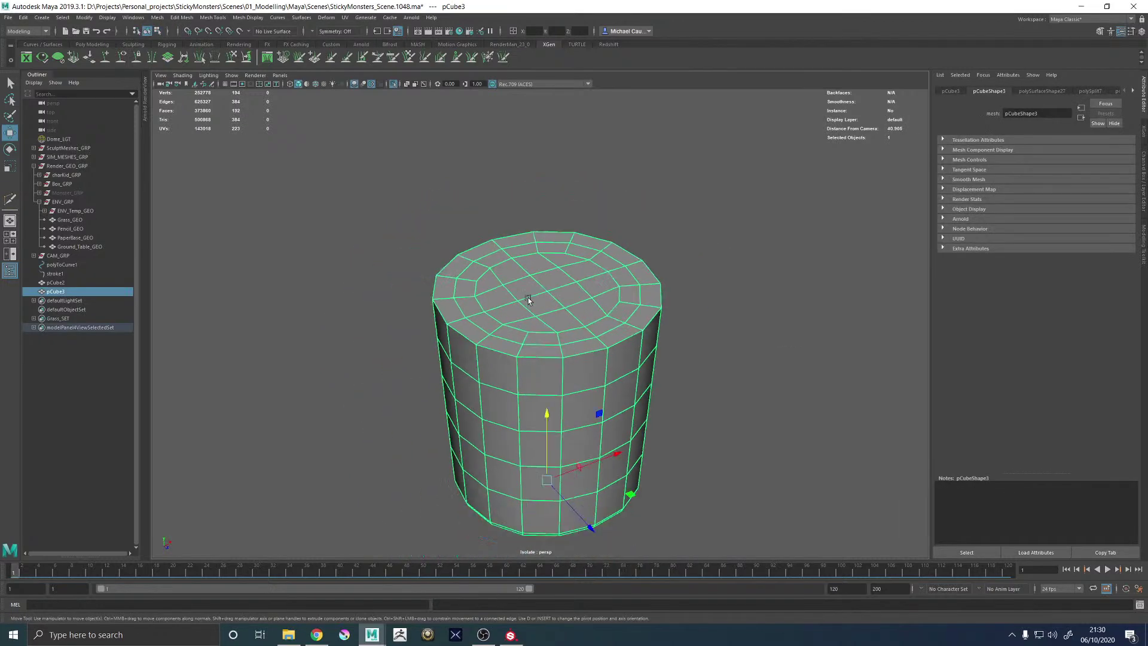
Insert a supporting edge loop around the copy's side wall, just below its top edge
{"action": "left_click", "coordinate": [676, 293]}
{"action": "left_click_drag", "start_coordinate": [578, 325], "coordinate": [635, 342], "text": "alt"}
{"action": "left_click", "coordinate": [508, 350]}
{"action": "scroll", "coordinate": [635, 342], "scroll_direction": "up", "scroll_amount": 4}
{"action": "right_click", "coordinate": [633, 297], "text": "shift"}
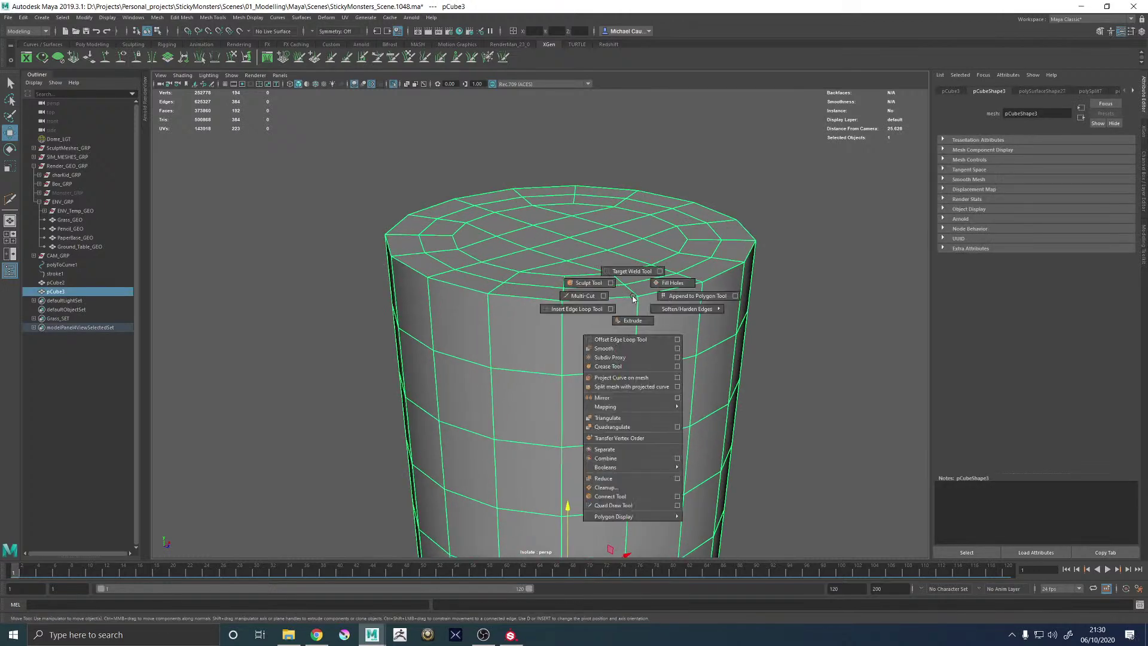
{"action": "left_click", "coordinate": [580, 296]}
{"action": "scroll", "coordinate": [525, 326], "scroll_direction": "up", "scroll_amount": 3}
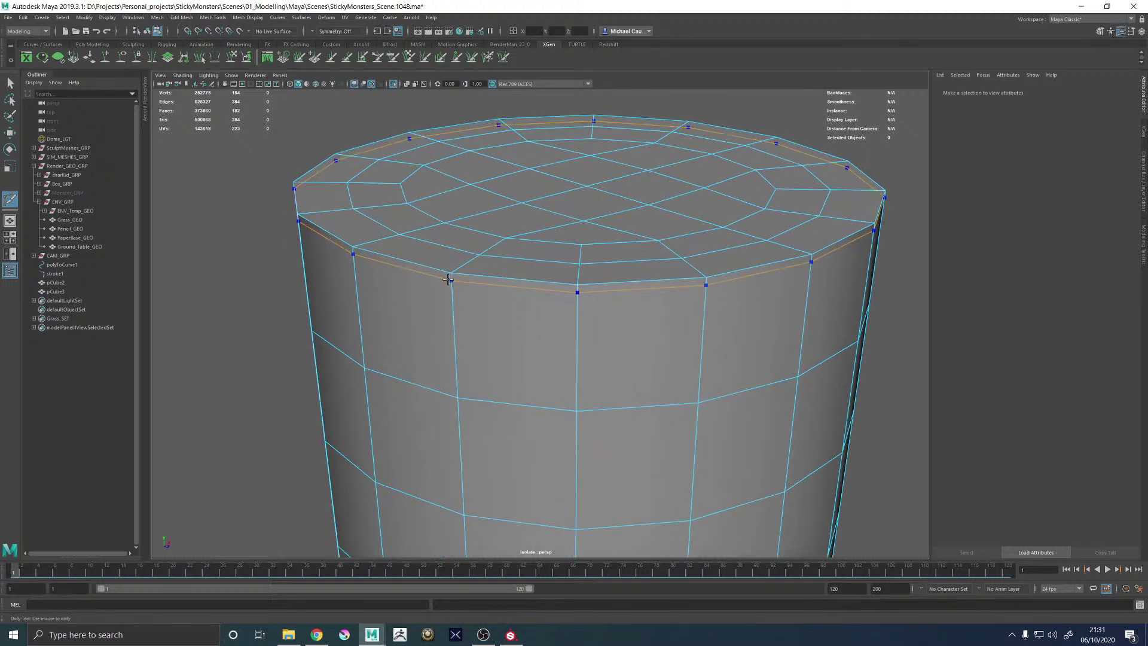
{"action": "left_click", "coordinate": [446, 279], "text": "ctrl"}
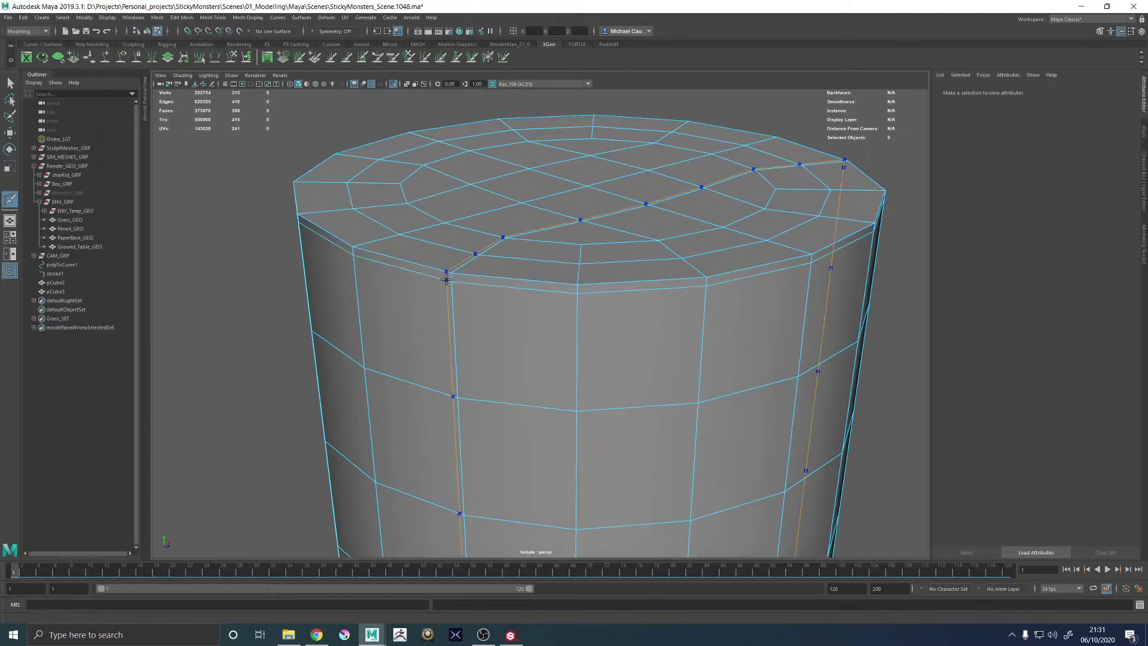
Insert a second supporting edge loop on the top cap, just inside its outer border
{"action": "middle_click_drag", "start_coordinate": [446, 279], "coordinate": [448, 311], "text": "alt"}
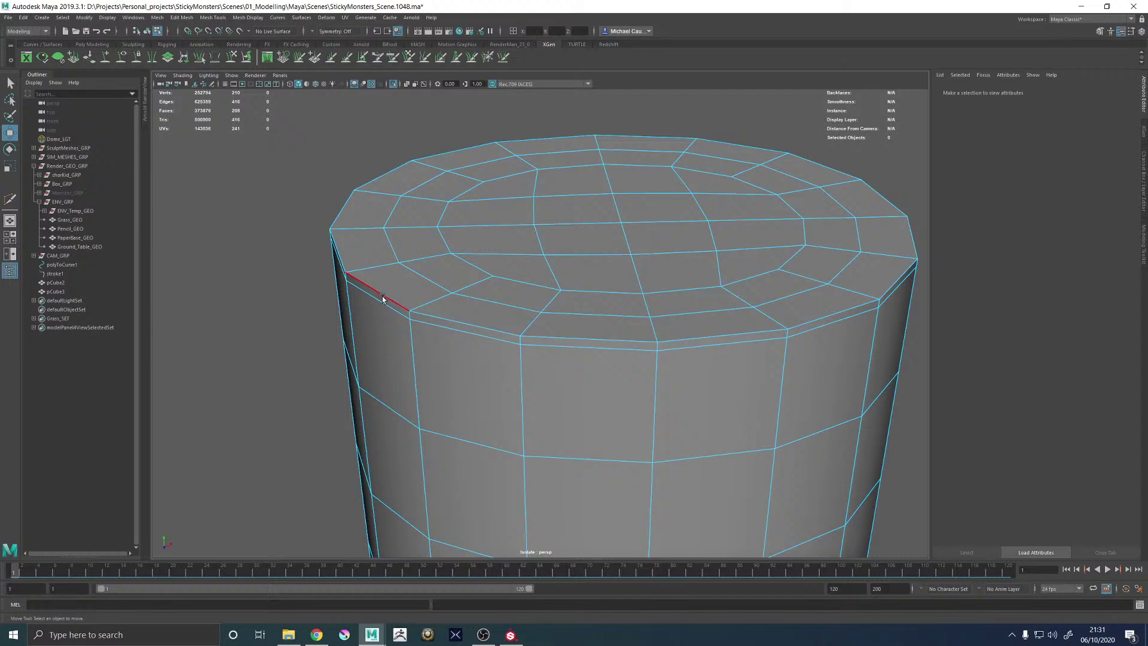
{"action": "right_click_drag", "start_coordinate": [417, 289], "coordinate": [383, 290], "text": "shift"}
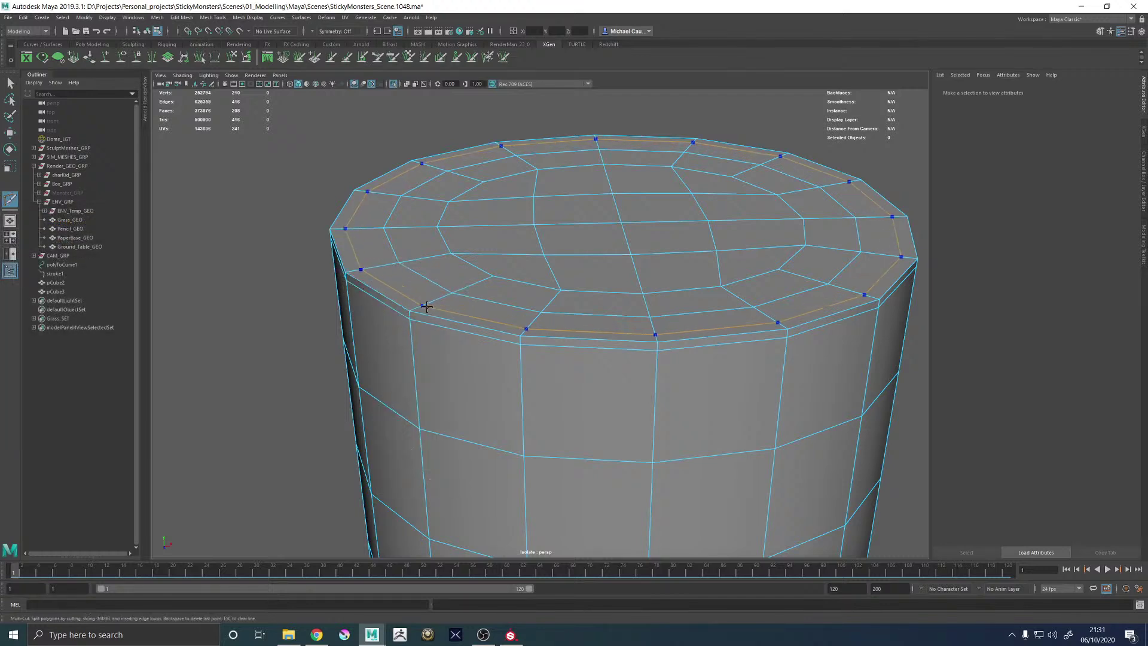
{"action": "left_click", "coordinate": [426, 305], "text": "ctrl"}
{"action": "key", "text": "w"}
Raise the cap's outermost edge loop slightly and switch the inner copy to smooth preview in object mode
{"action": "double_click", "coordinate": [375, 281]}
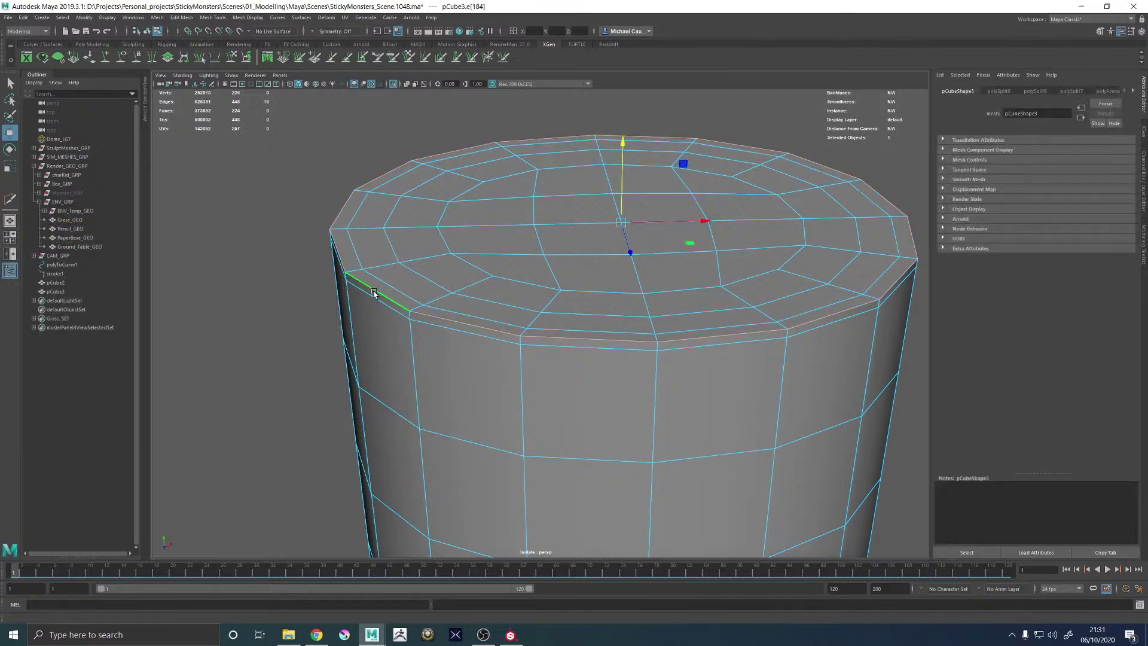
{"action": "left_click_drag", "start_coordinate": [623, 147], "coordinate": [623, 140]}
{"action": "right_click_drag", "start_coordinate": [507, 293], "coordinate": [578, 236]}
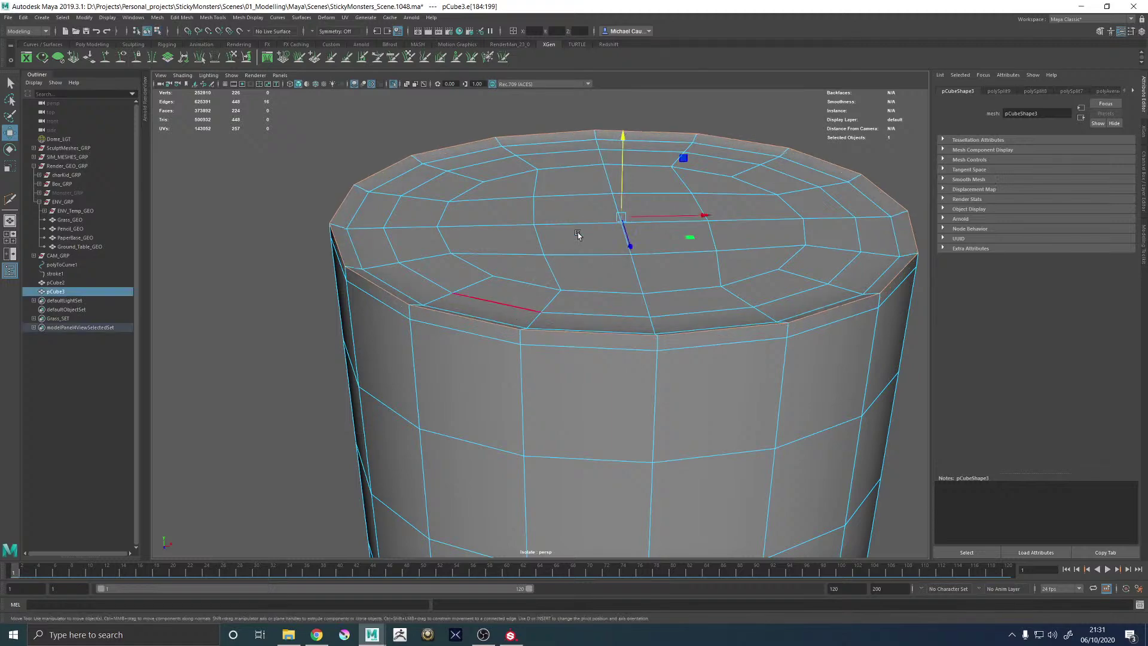
{"action": "key", "text": "3"}
{"action": "left_click", "coordinate": [591, 98]}
{"action": "scroll", "coordinate": [568, 146], "scroll_direction": "down", "scroll_amount": 4}
{"action": "scroll", "coordinate": [525, 269], "scroll_direction": "up", "scroll_amount": 1}
{"action": "left_click", "coordinate": [518, 298]}
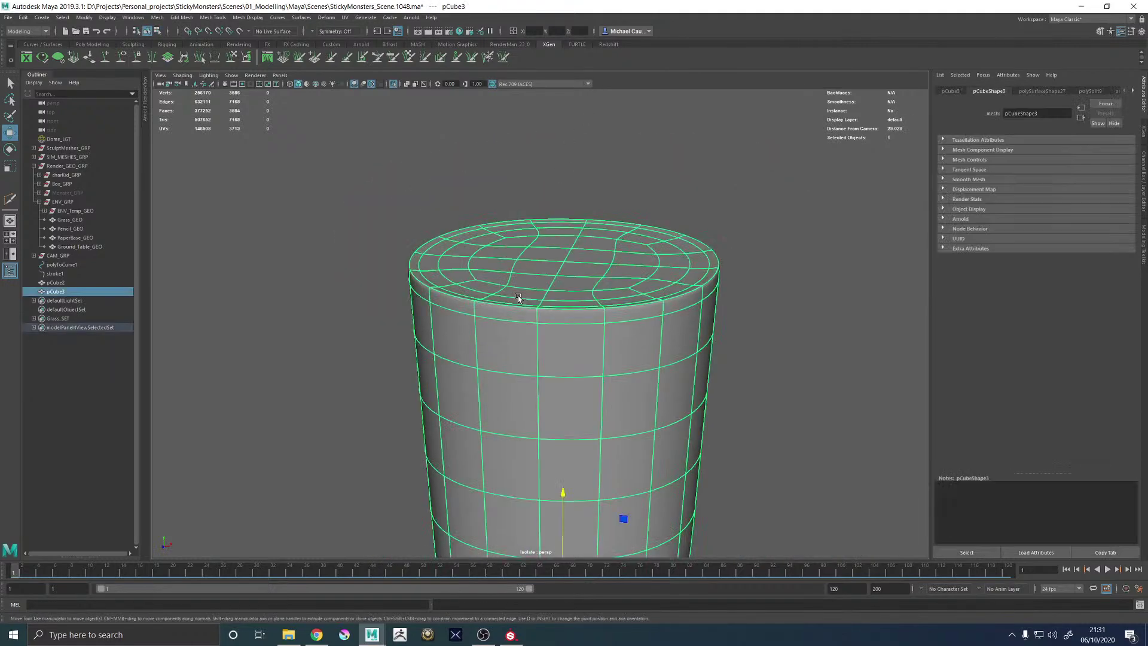
Bring the whole scene back into view and expand all the inner copy's faces slightly toward the cup wall, checking in wireframe
{"action": "key", "text": "F11"}
{"action": "scroll", "coordinate": [524, 234], "scroll_direction": "down", "scroll_amount": 3}
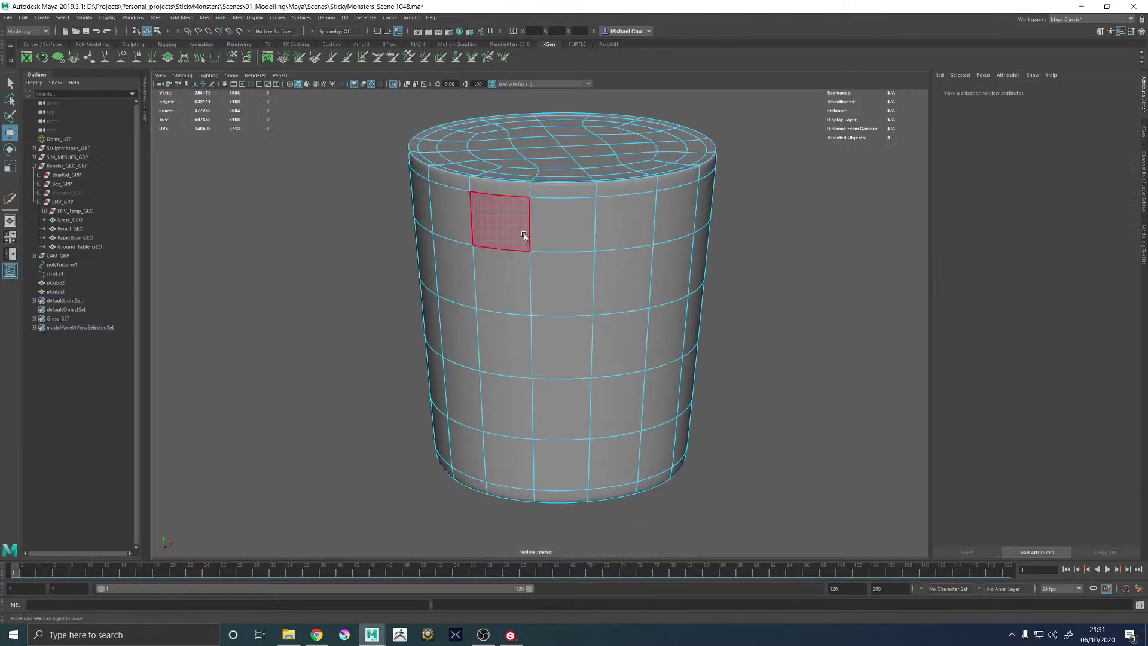
{"action": "left_click", "coordinate": [553, 261]}
{"action": "left_click", "coordinate": [392, 84]}
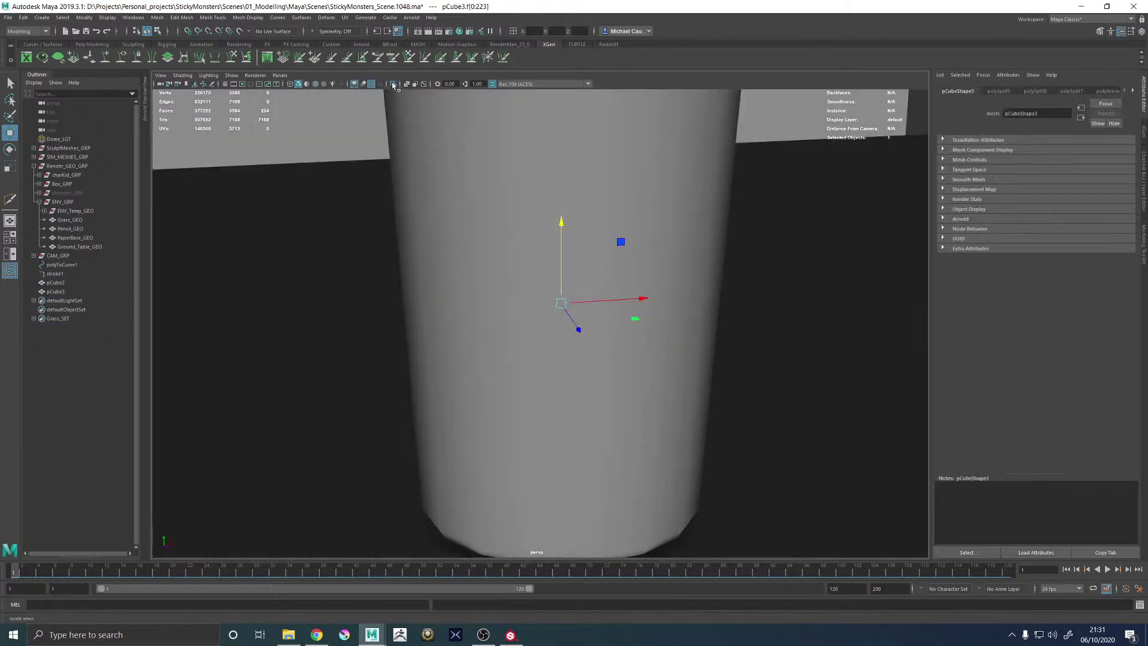
{"action": "left_click_drag", "start_coordinate": [454, 149], "coordinate": [518, 187], "text": "alt"}
{"action": "key", "text": "4"}
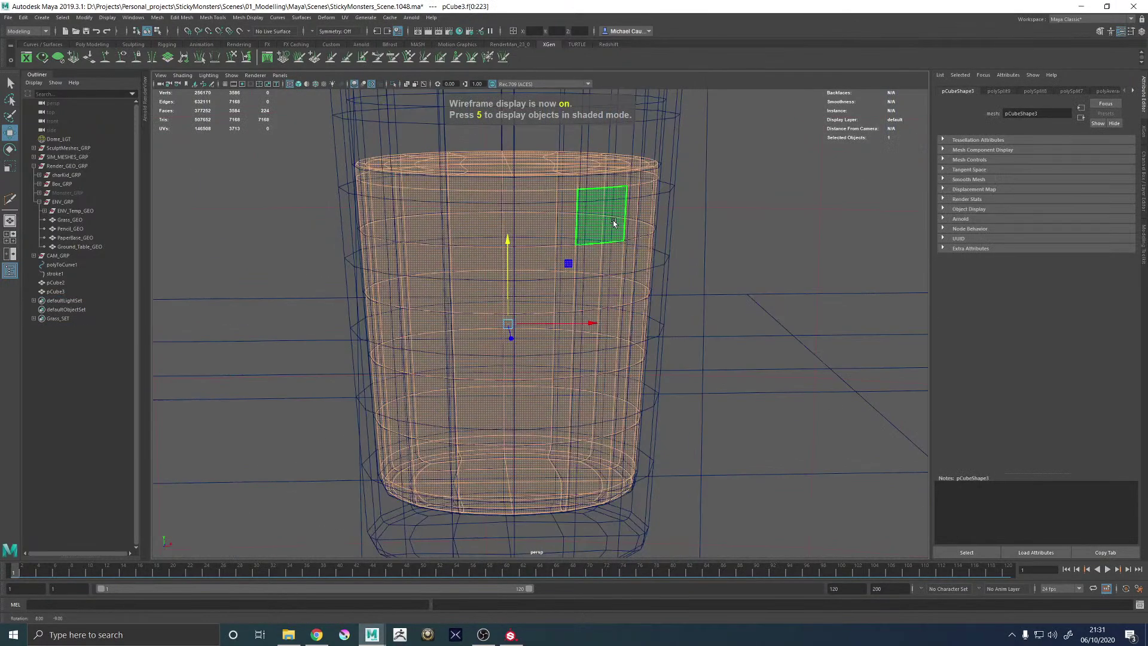
{"action": "left_click", "coordinate": [725, 198]}
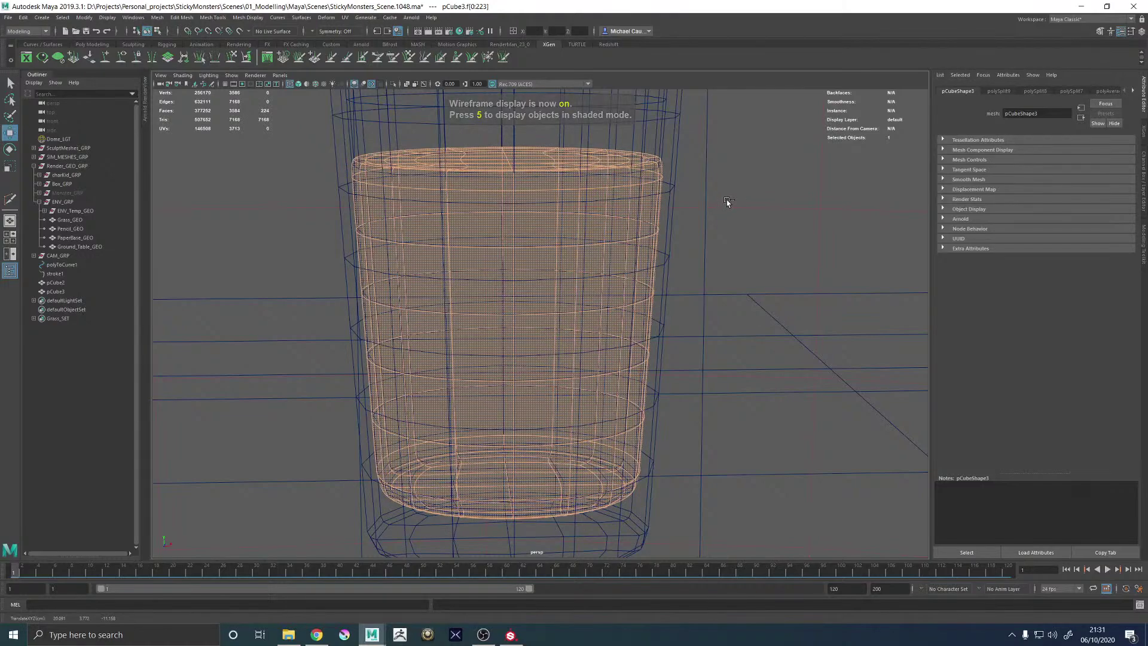
{"action": "left_click_drag", "start_coordinate": [692, 202], "coordinate": [664, 192], "text": "alt"}
{"action": "left_click", "coordinate": [715, 160]}
{"action": "mouse_move", "coordinate": [714, 160]}
{"action": "left_mouse_down", "text": "alt"}
{"action": "mouse_move", "coordinate": [616, 218]}
{"action": "mouse_move", "coordinate": [594, 243]}
{"action": "mouse_move", "coordinate": [591, 276]}
{"action": "mouse_move", "coordinate": [530, 307]}
{"action": "mouse_move", "coordinate": [553, 339]}
{"action": "left_mouse_up", "text": "alt"}
{"action": "key", "text": "5"}
Return to object mode and turn on smooth preview for the cup and its inner copy
{"action": "scroll", "coordinate": [562, 271], "scroll_direction": "down", "scroll_amount": 5}
{"action": "right_click_drag", "start_coordinate": [518, 337], "coordinate": [592, 258]}
{"action": "left_click", "coordinate": [533, 234]}
{"action": "key", "text": "3"}
{"action": "left_click", "coordinate": [542, 352]}
{"action": "key", "text": "3"}
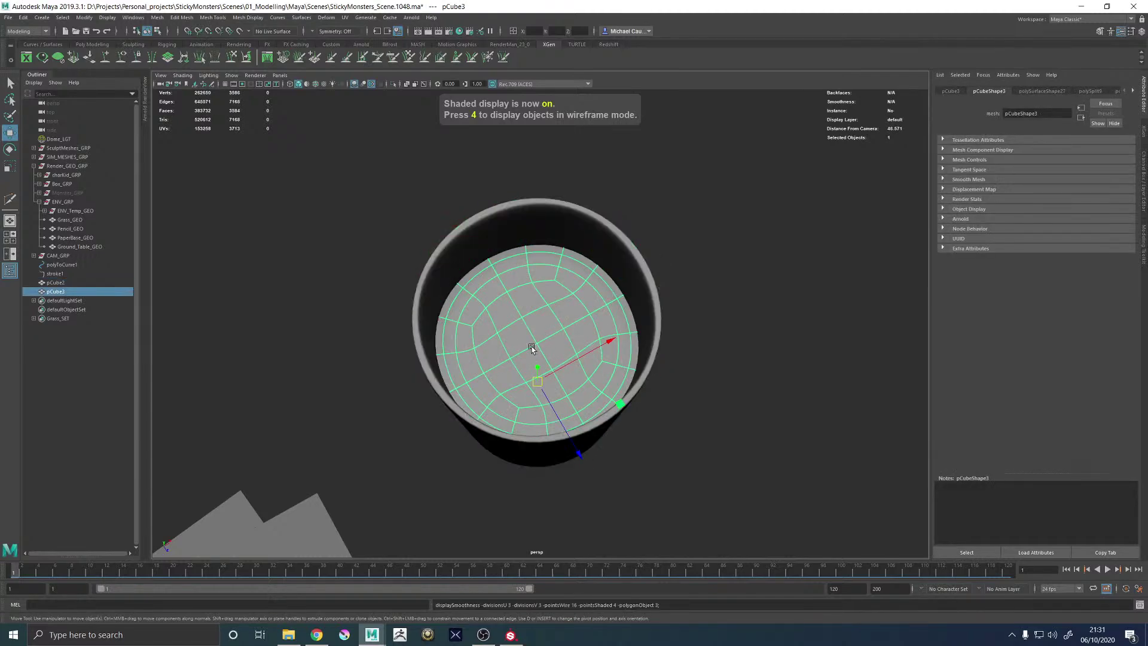
Select the cup together with its inner copy and group the two objects
{"action": "left_click_drag", "start_coordinate": [532, 346], "coordinate": [658, 210], "text": "alt"}
{"action": "left_click", "coordinate": [780, 164]}
{"action": "left_click_drag", "start_coordinate": [779, 164], "coordinate": [600, 263], "text": "alt"}
{"action": "right_click_drag", "start_coordinate": [601, 263], "coordinate": [414, 261], "text": "alt"}
{"action": "left_click_drag", "start_coordinate": [414, 261], "coordinate": [452, 174], "text": "alt"}
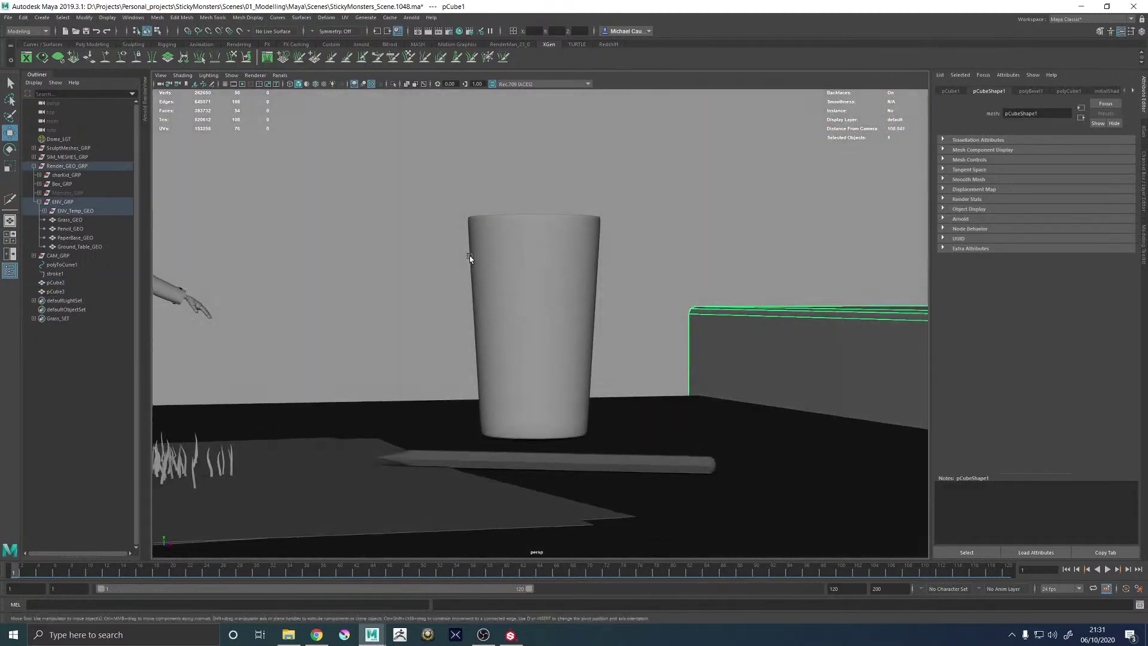
{"action": "left_click", "coordinate": [523, 297]}
{"action": "left_click_drag", "start_coordinate": [542, 249], "coordinate": [485, 233], "text": "alt"}
{"action": "left_click", "coordinate": [509, 312]}
{"action": "left_click", "coordinate": [62, 283], "text": "shift"}
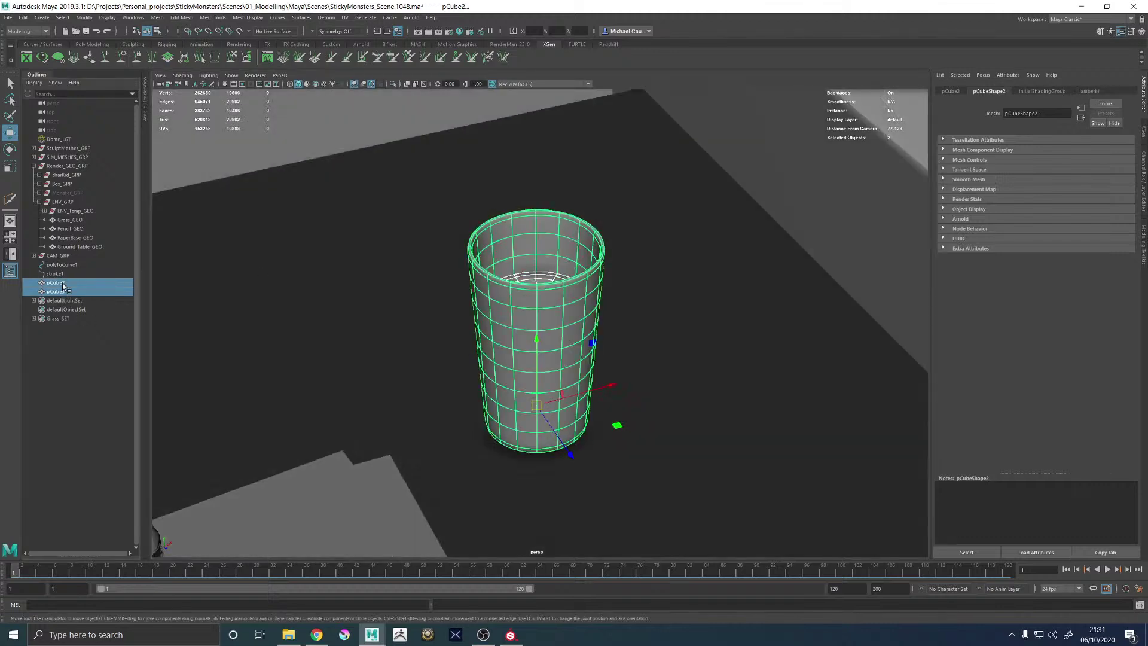
{"action": "key", "text": "ctrl+g"}
Look through renderCam and centre the pivot of the cup group
{"action": "left_click", "coordinate": [281, 75]}
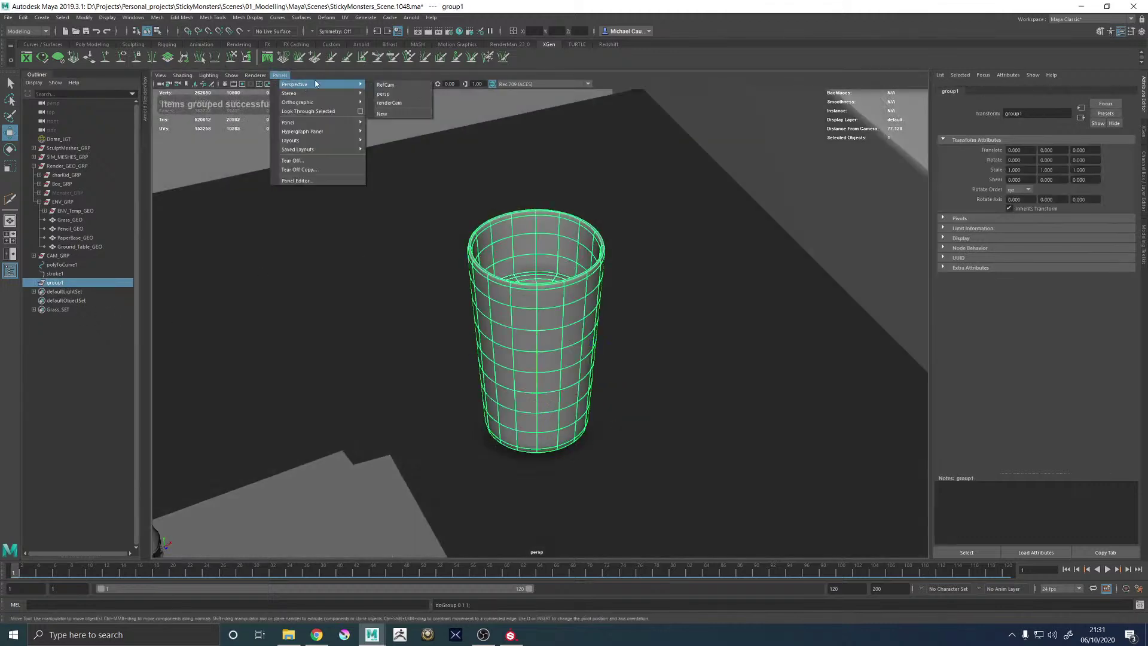
{"action": "left_click", "coordinate": [386, 104]}
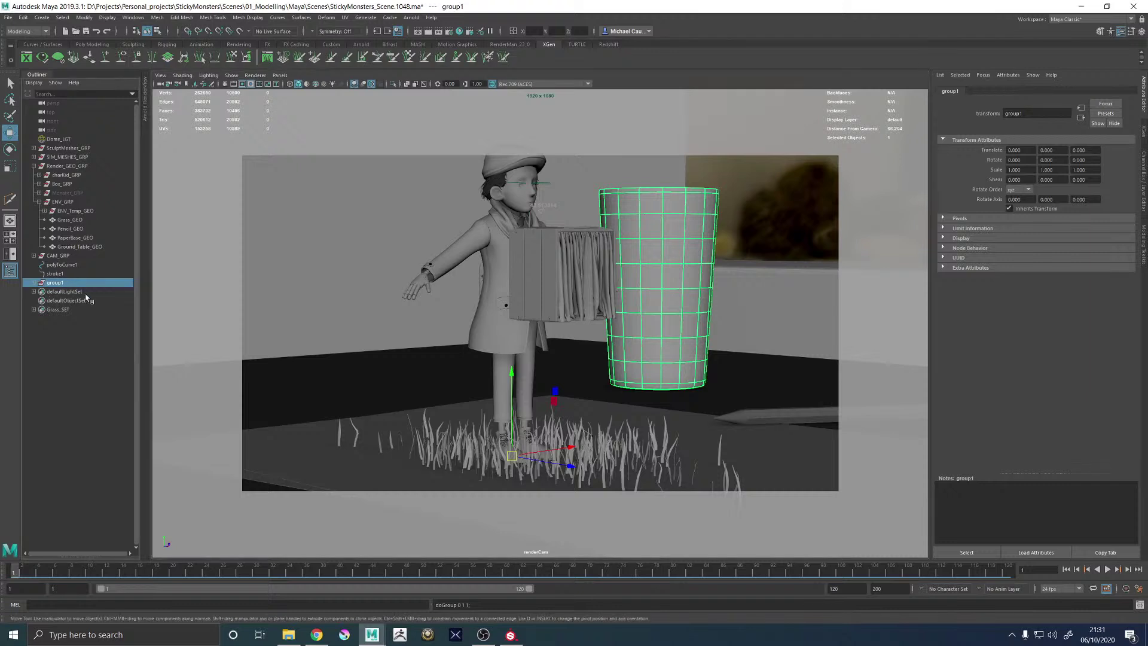
{"action": "left_click", "coordinate": [85, 17]}
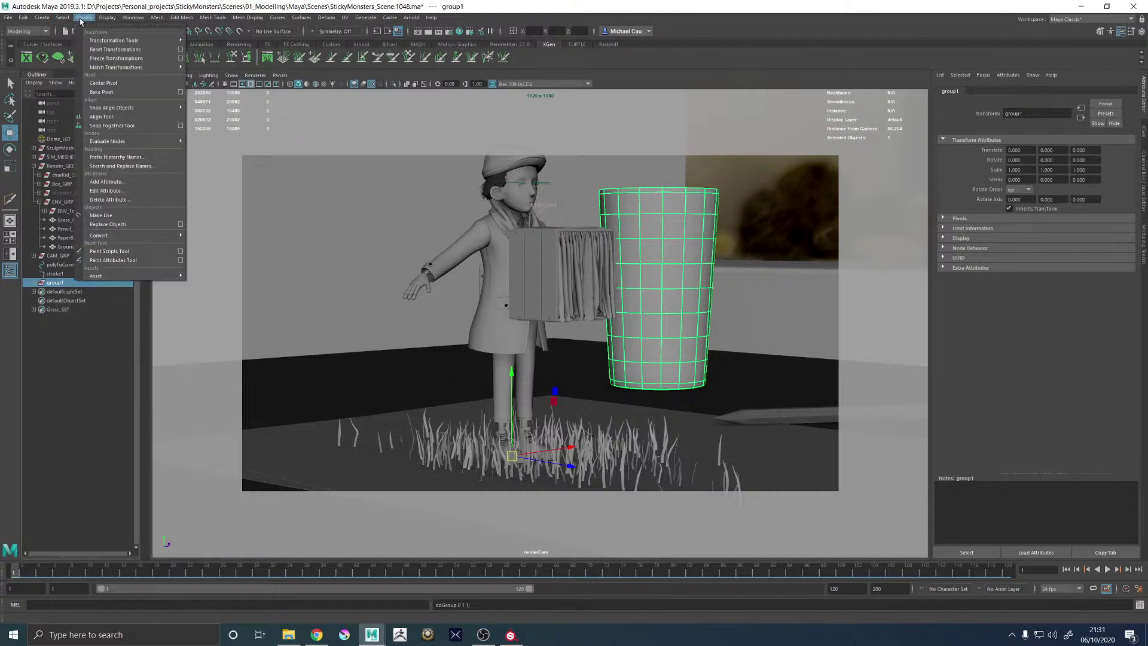
{"action": "left_click", "coordinate": [100, 84]}
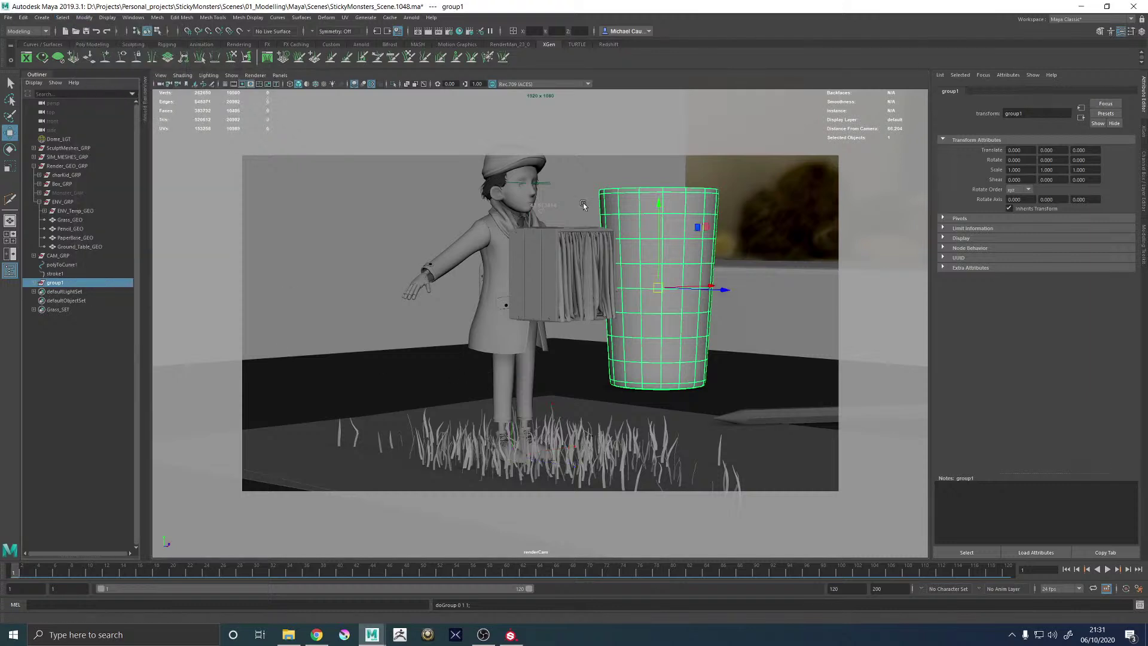
Relocate the cup group's pivot to the base of the cup and move the group along Z, away from the boy
{"action": "key", "text": "d"}
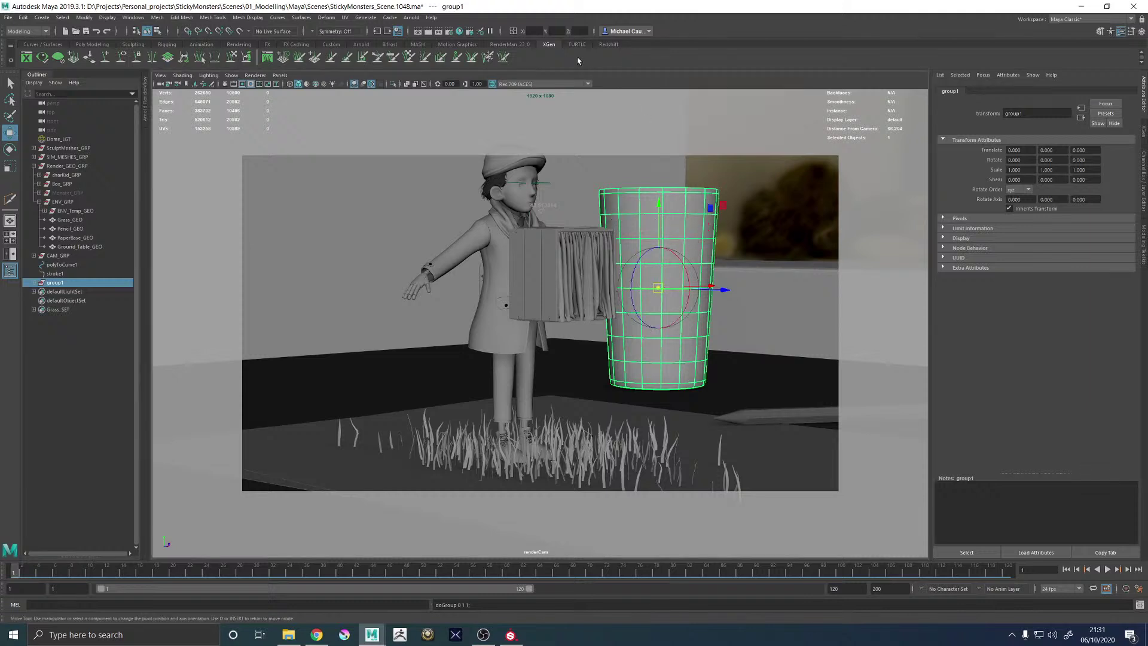
{"action": "key", "text": "Return"}
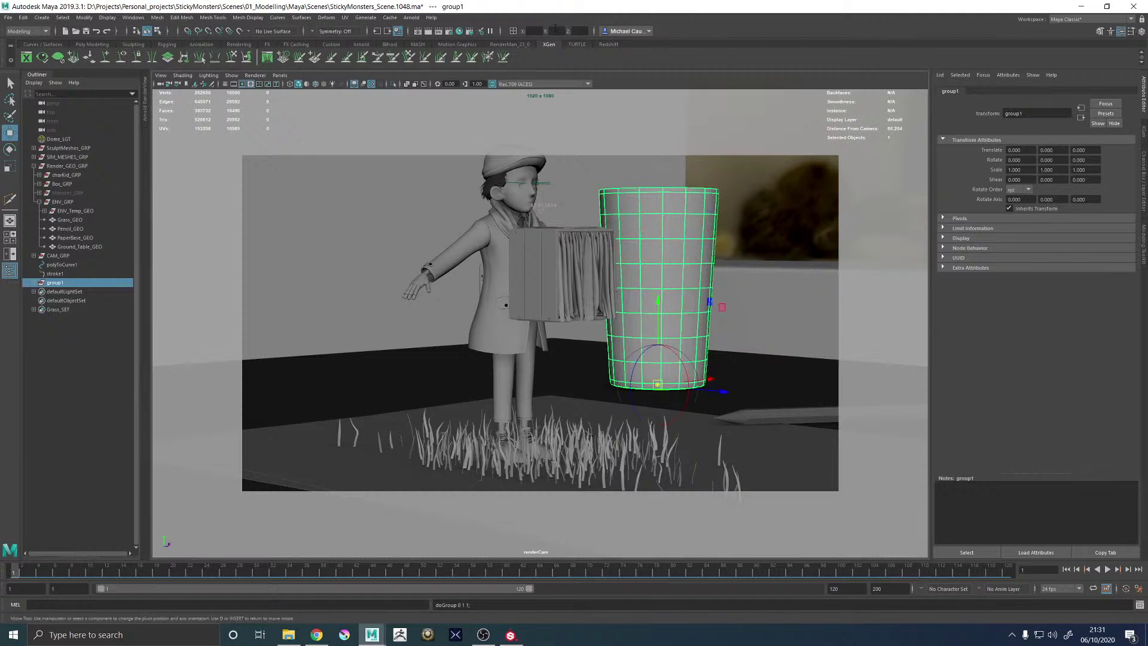
{"action": "key", "text": "d"}
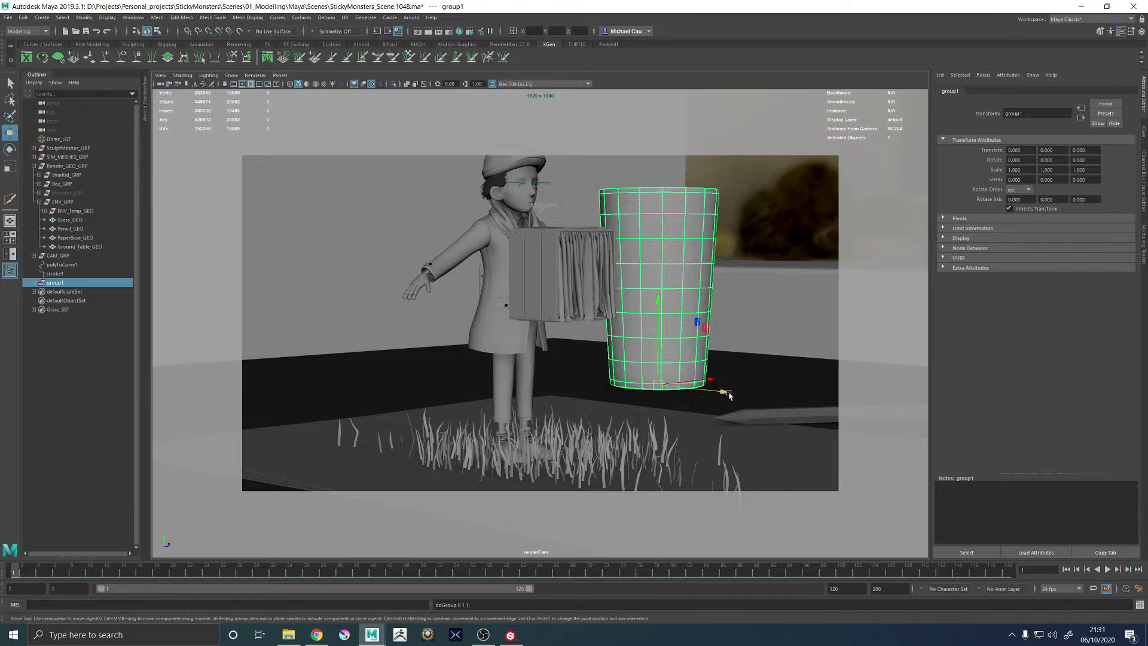
{"action": "left_click_drag", "start_coordinate": [728, 395], "coordinate": [767, 401]}
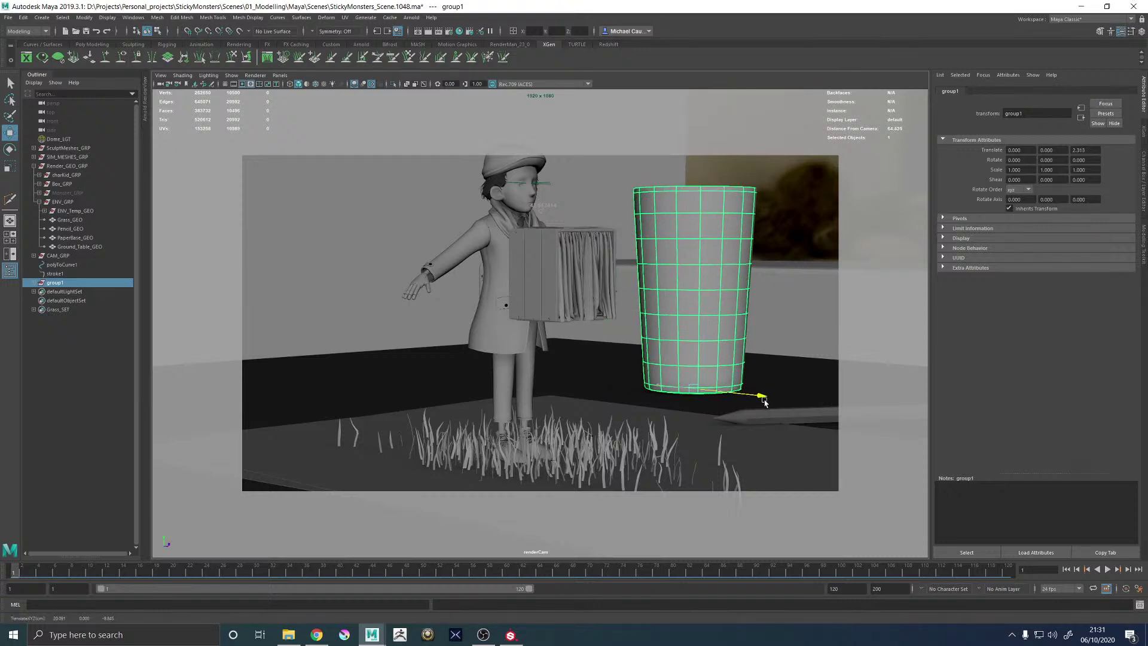
Show Monster_GRP to check the monster against the cup's new position, and hide it again
{"action": "left_click", "coordinate": [68, 193]}
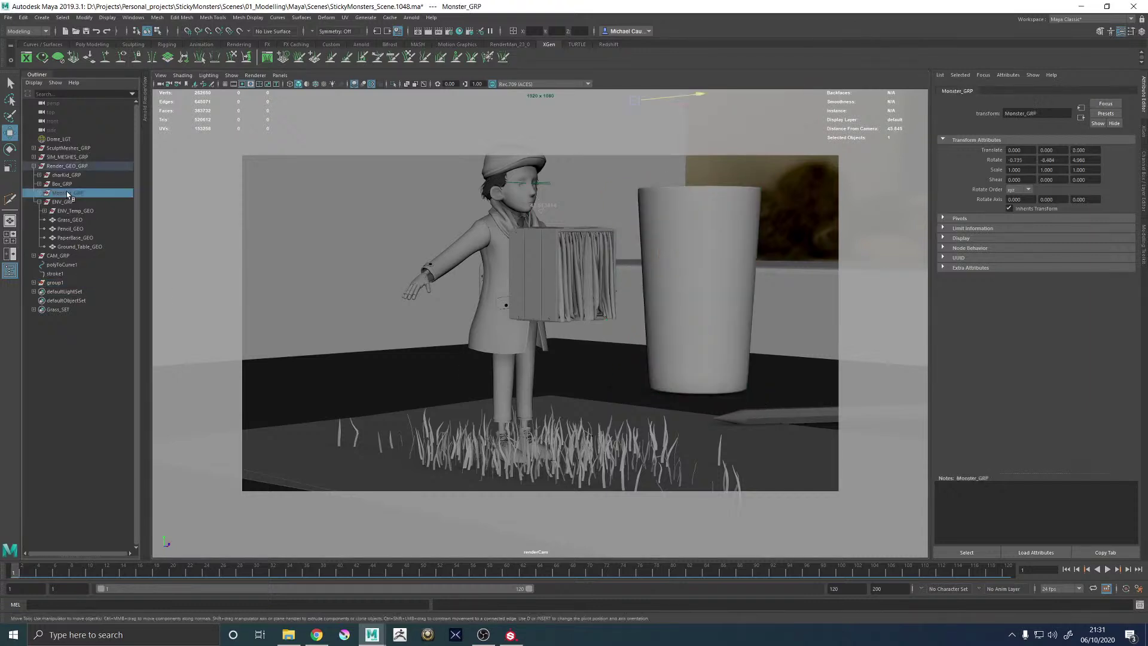
{"action": "key", "text": "h"}
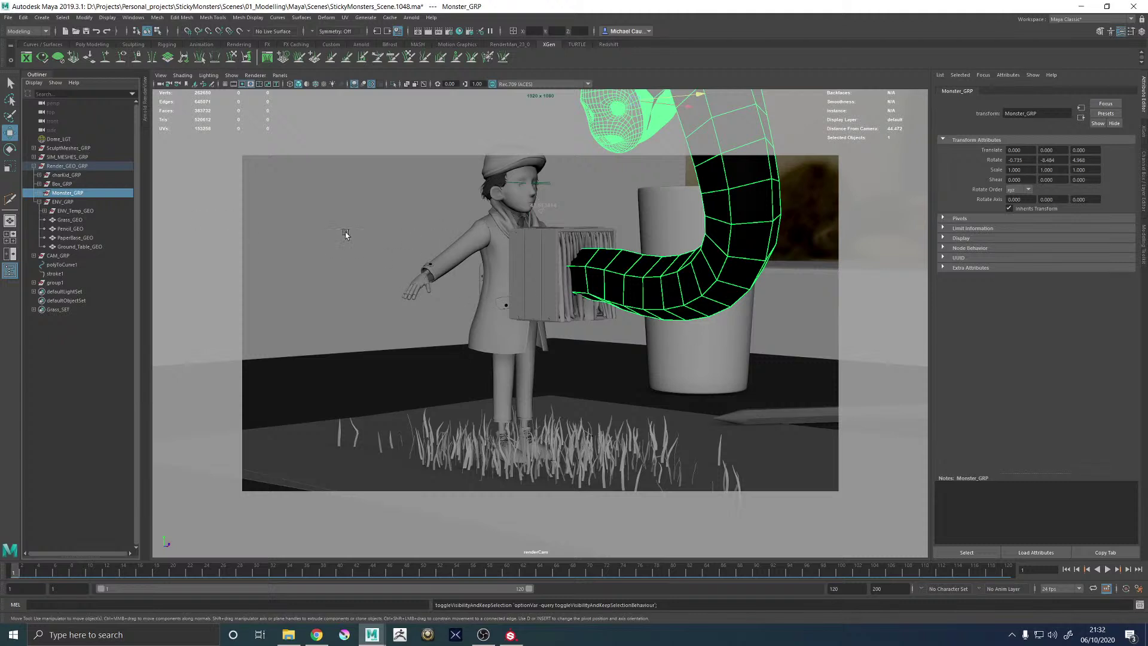
{"action": "key", "text": "h"}
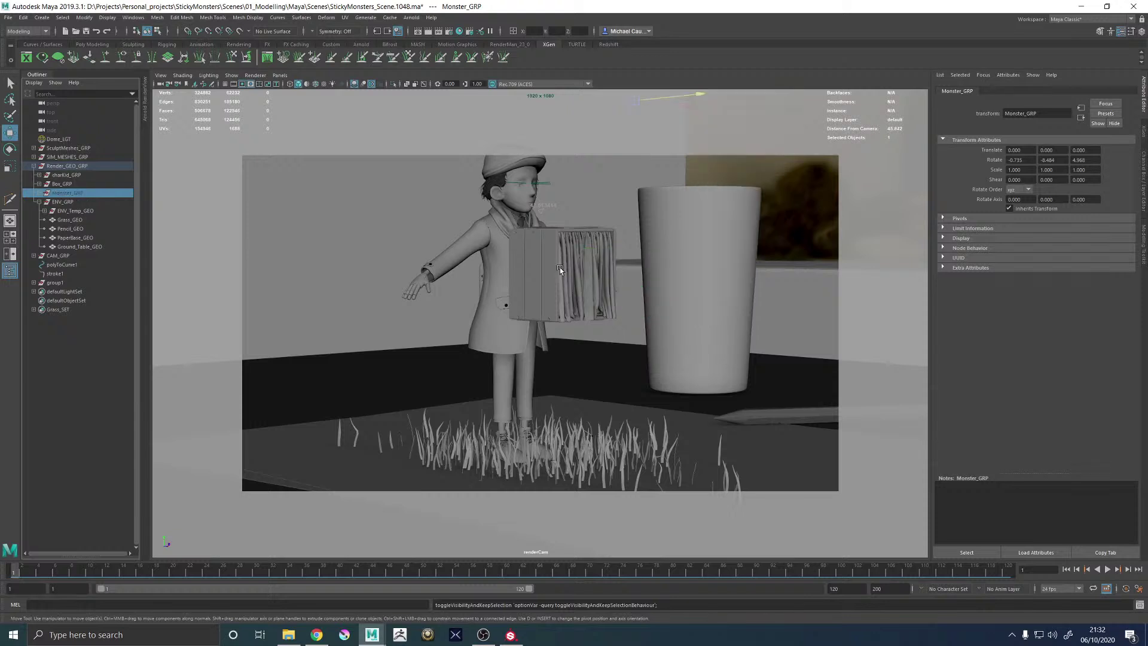
Rename the outer cup mesh as Glass_GEO
{"action": "left_click", "coordinate": [720, 218]}
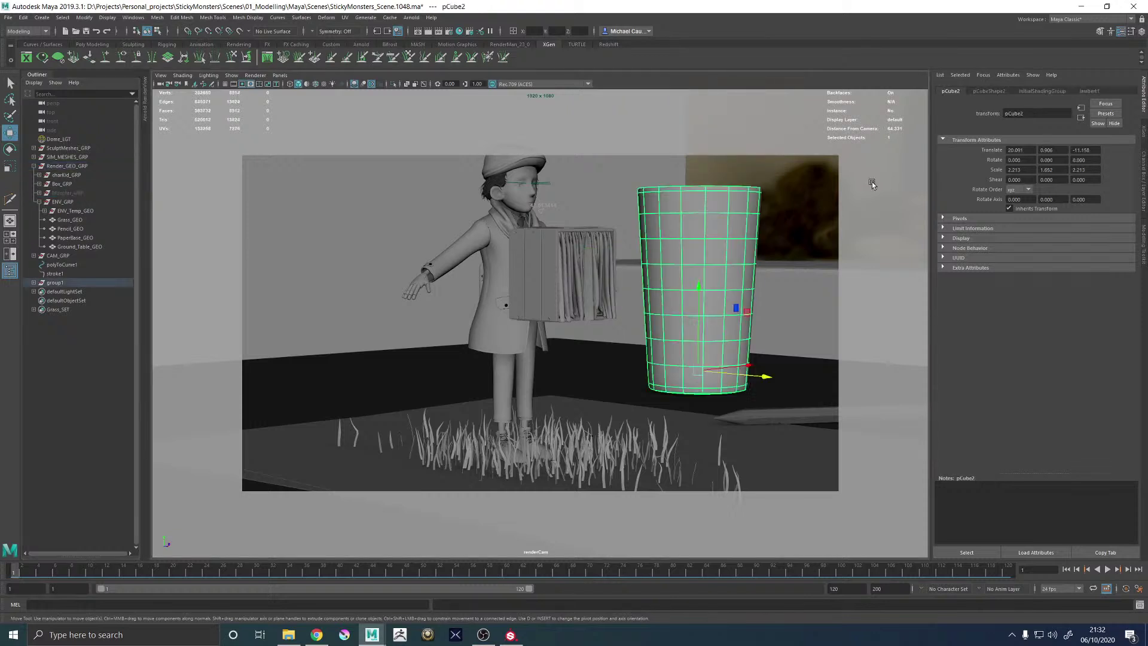
{"action": "type", "text": "Gl"}
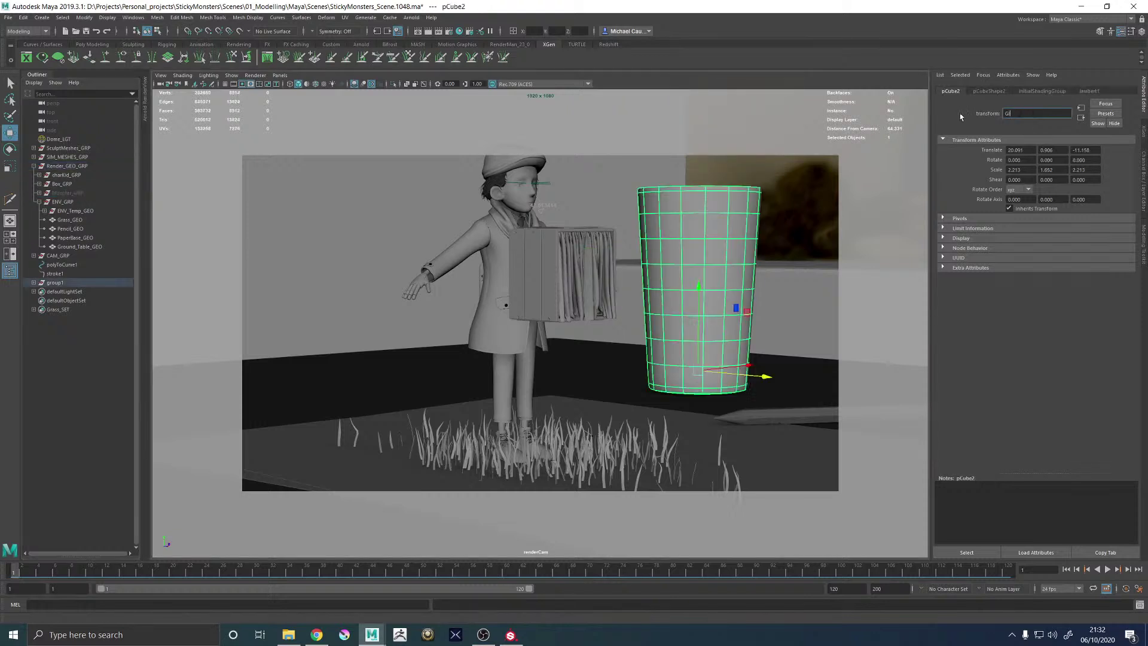
{"action": "type", "text": "ass_GEO"}
{"action": "key", "text": "Return"}
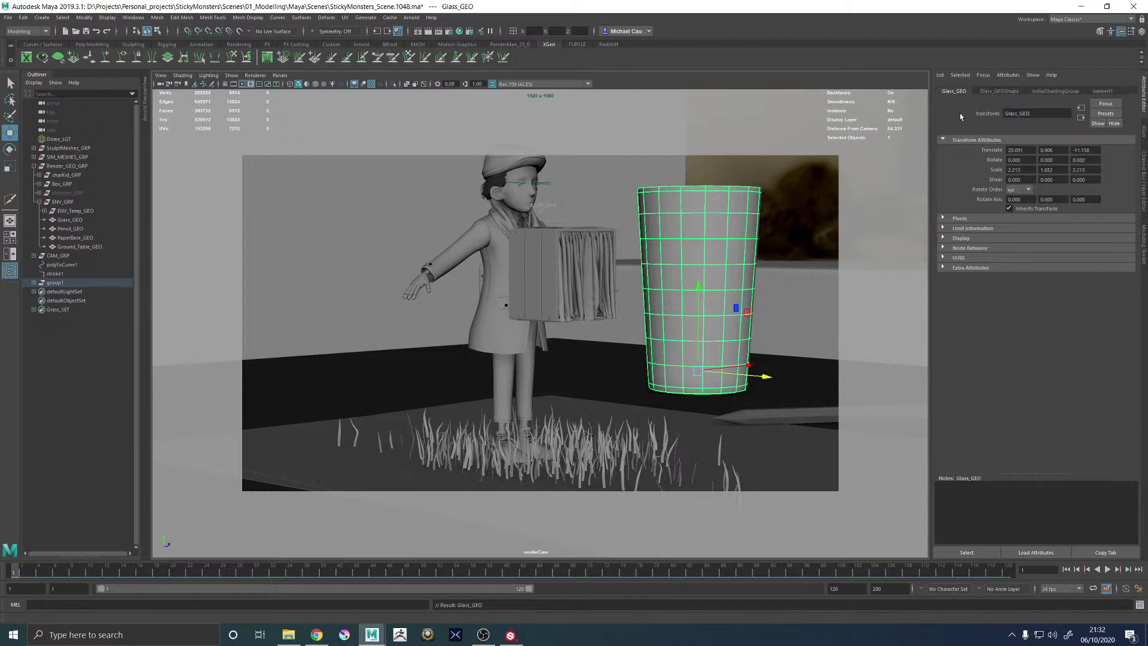
Expand the cup group and rename the inner fill mesh as drink_GEO
{"action": "left_click", "coordinate": [34, 283]}
{"action": "left_click", "coordinate": [61, 291]}
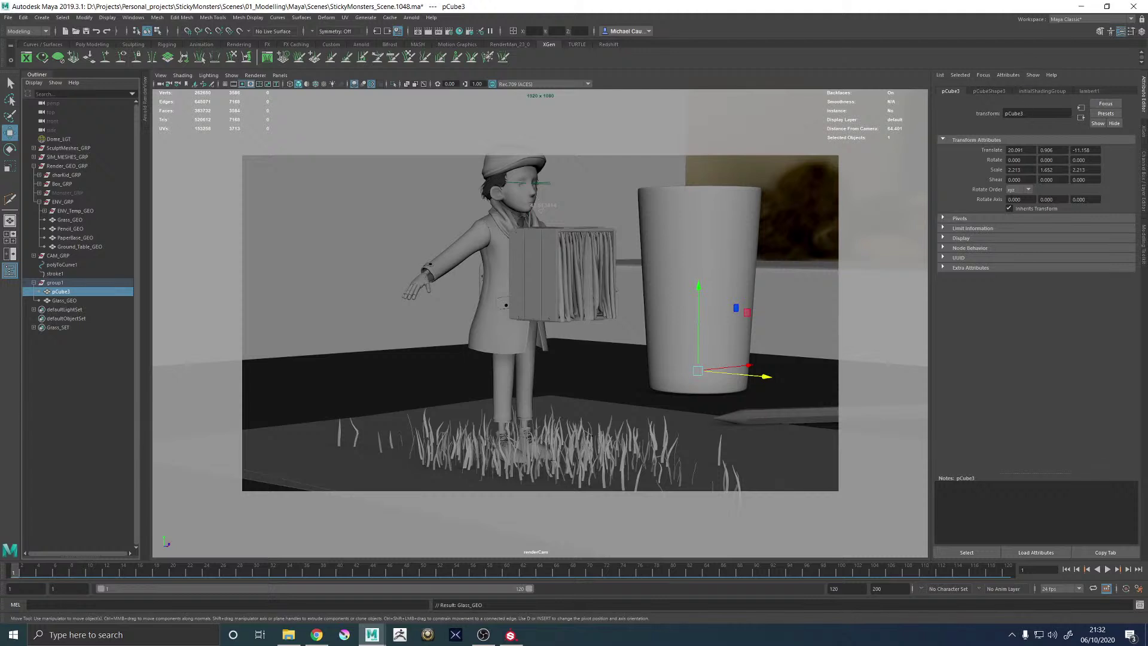
{"action": "double_click", "coordinate": [1036, 113]}
{"action": "type", "text": "drink_GEO"}
{"action": "key", "text": "Return"}
Assign a new aiStandardSurface material to Glass_GEO and turn off its smooth preview
{"action": "left_click", "coordinate": [703, 222]}
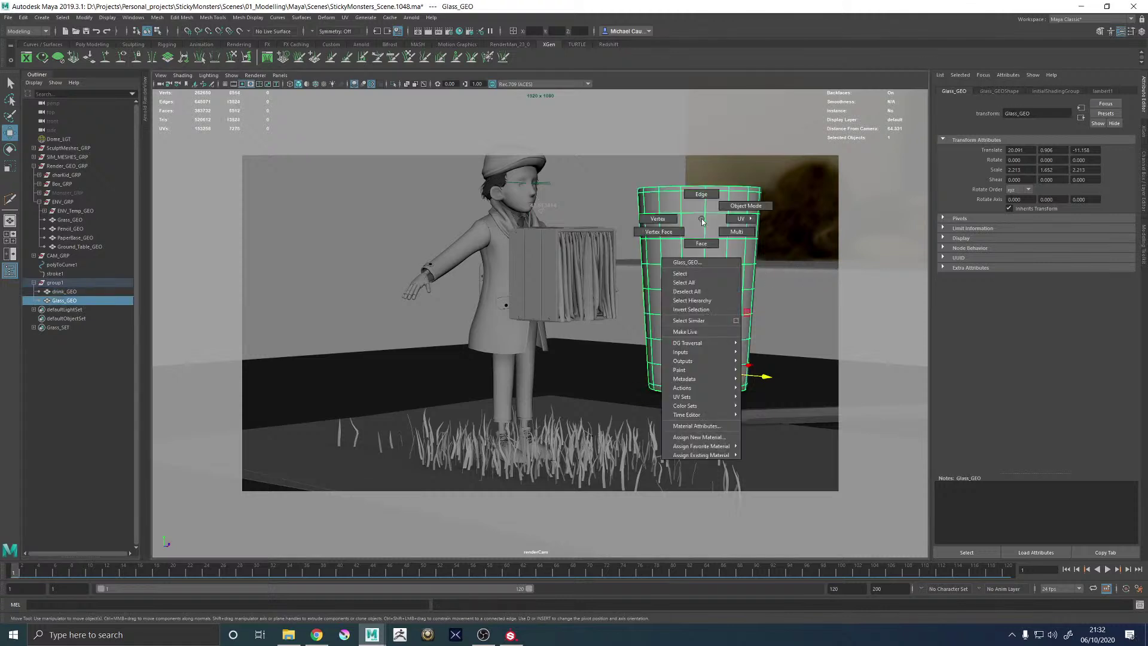
{"action": "right_click_drag", "start_coordinate": [701, 218], "coordinate": [701, 438]}
{"action": "left_click", "coordinate": [418, 291]}
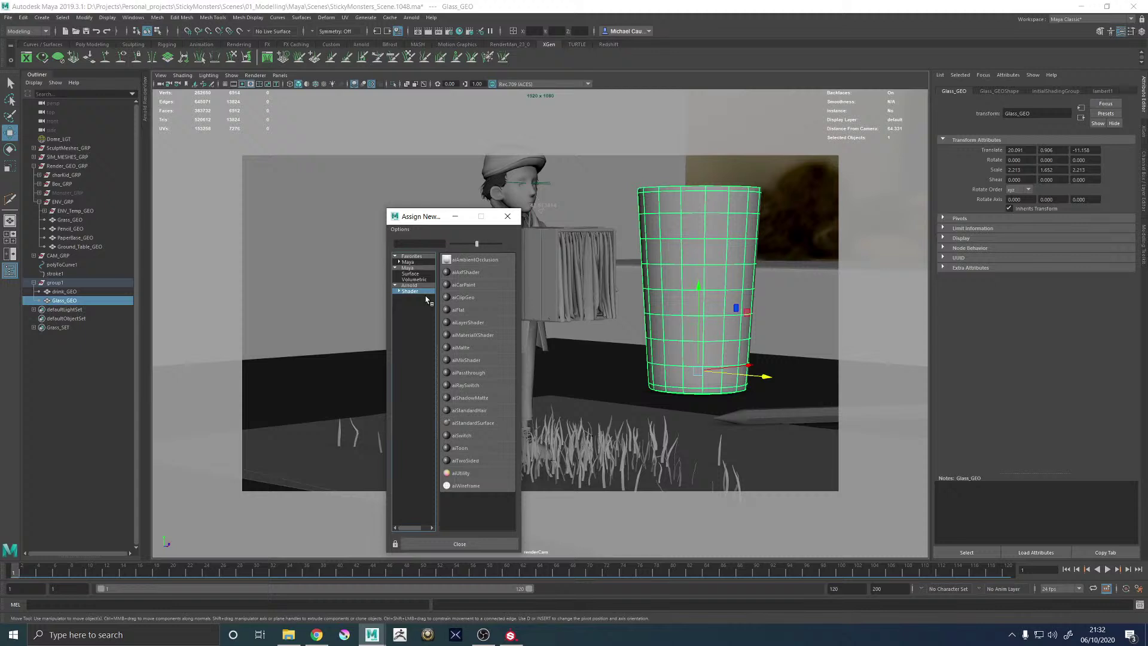
{"action": "left_click", "coordinate": [477, 423]}
{"action": "key", "text": "q"}
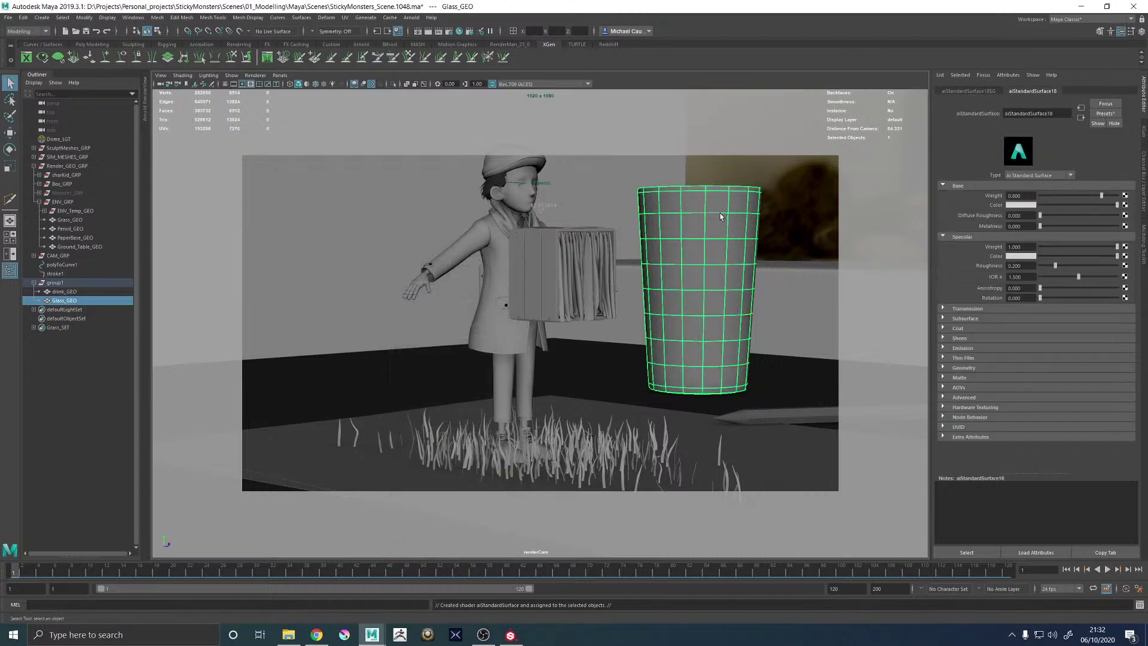
{"action": "key", "text": "1"}
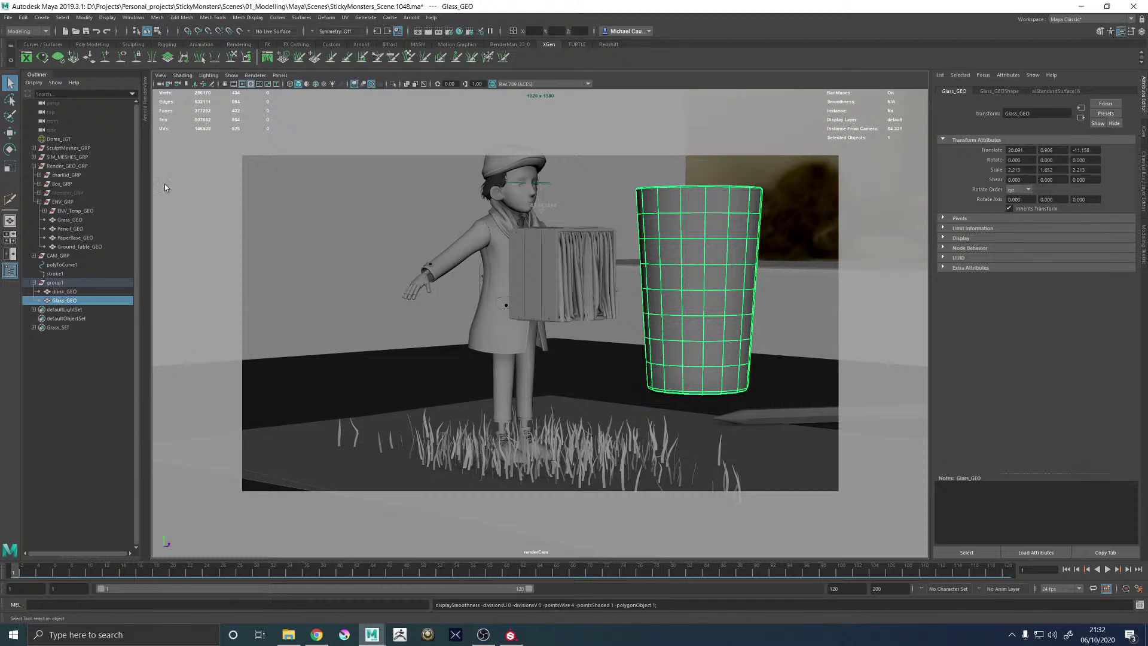
Bring up the Arnold RenderView beside the viewport, start the live render and set its camera to renderCamShape
{"action": "left_click", "coordinate": [145, 104]}
{"action": "key", "text": "f"}
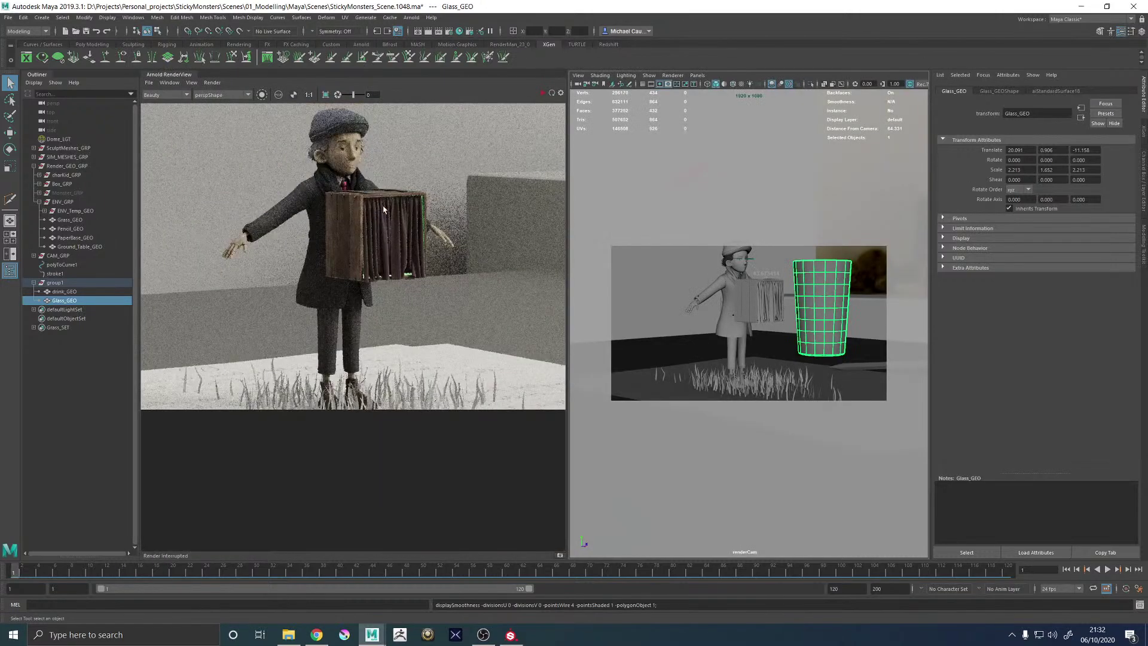
{"action": "left_click", "coordinate": [543, 94]}
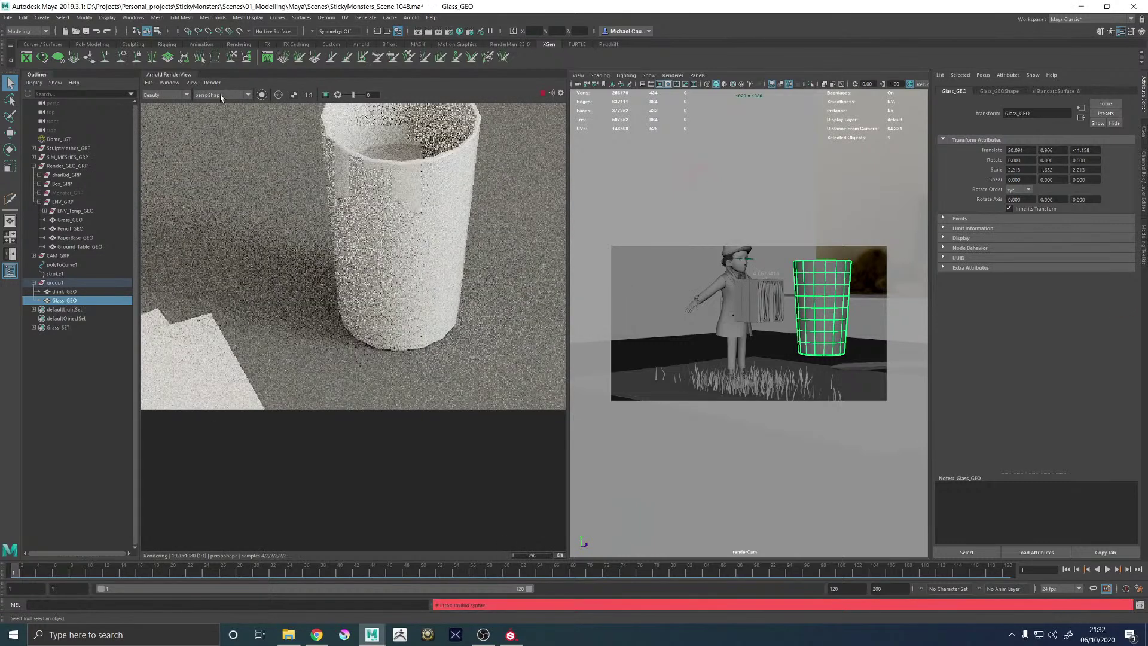
{"action": "left_click", "coordinate": [211, 106]}
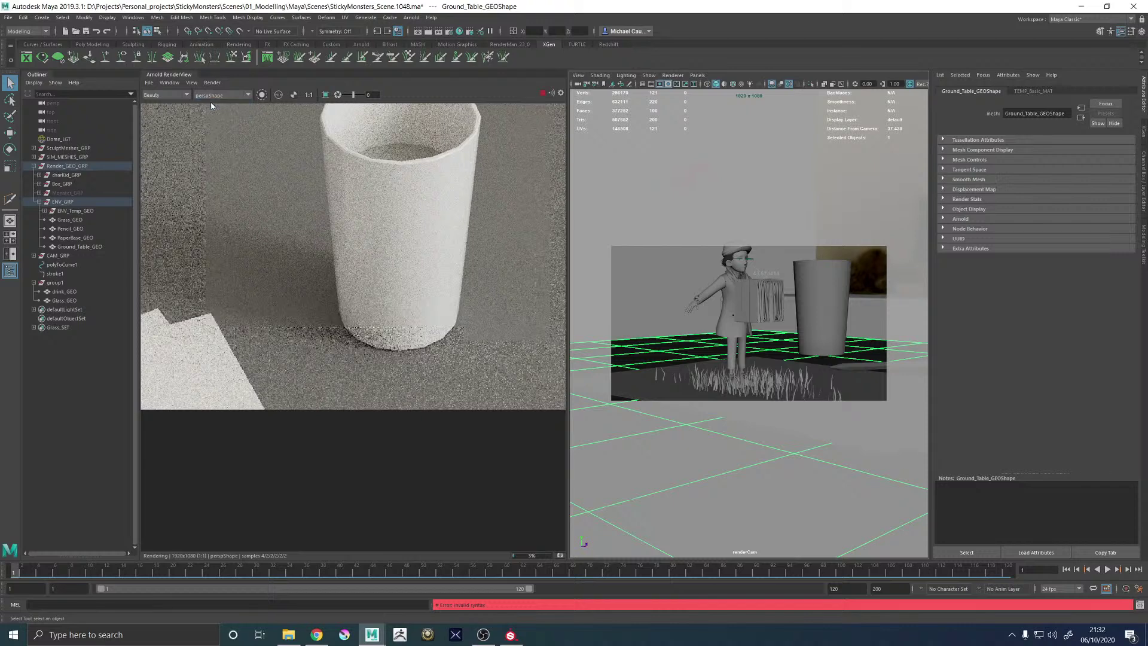
{"action": "left_click", "coordinate": [221, 95]}
{"action": "left_click", "coordinate": [216, 144]}
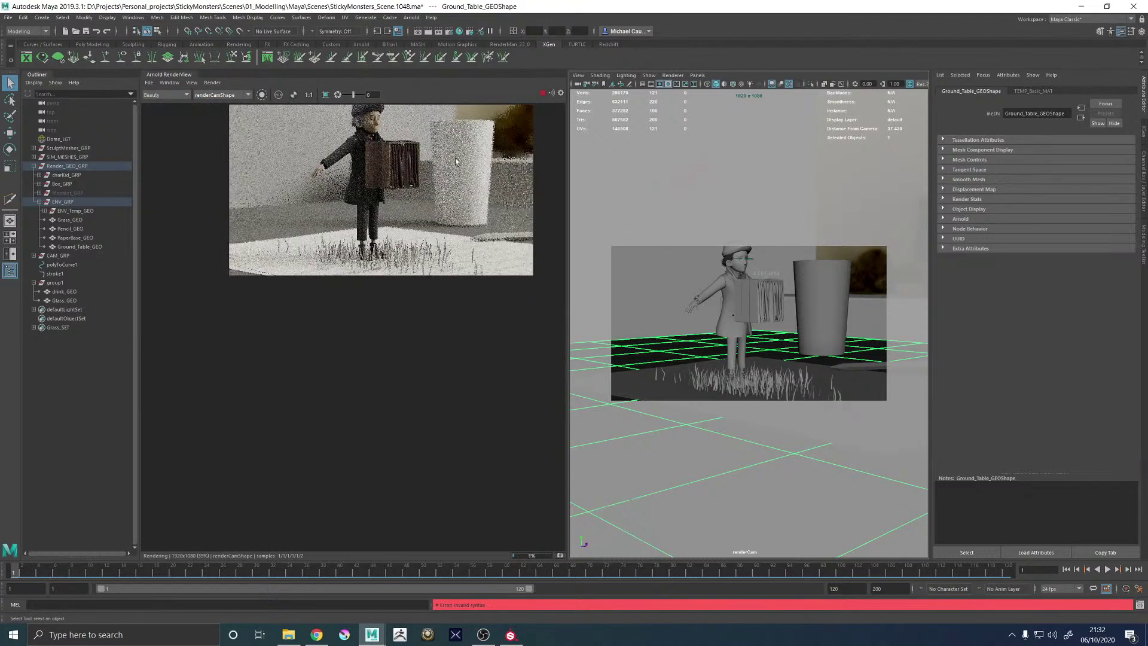
{"action": "scroll", "coordinate": [458, 199], "scroll_direction": "up", "scroll_amount": 4}
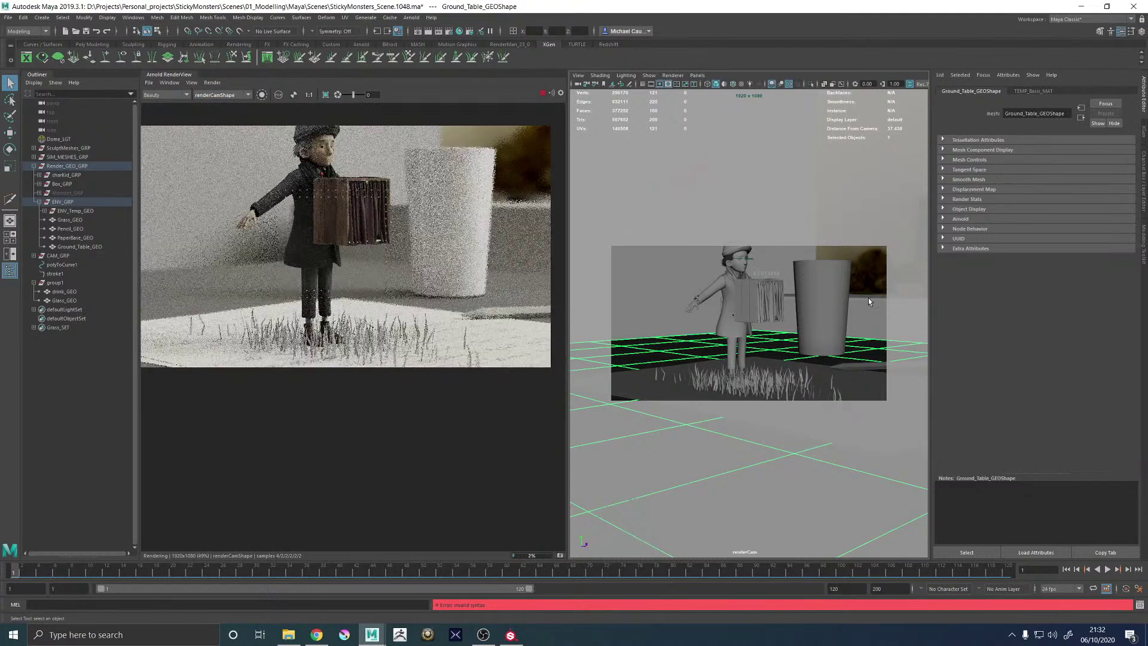
Select the glass, save the scene and restart the live render
{"action": "left_click", "coordinate": [827, 276]}
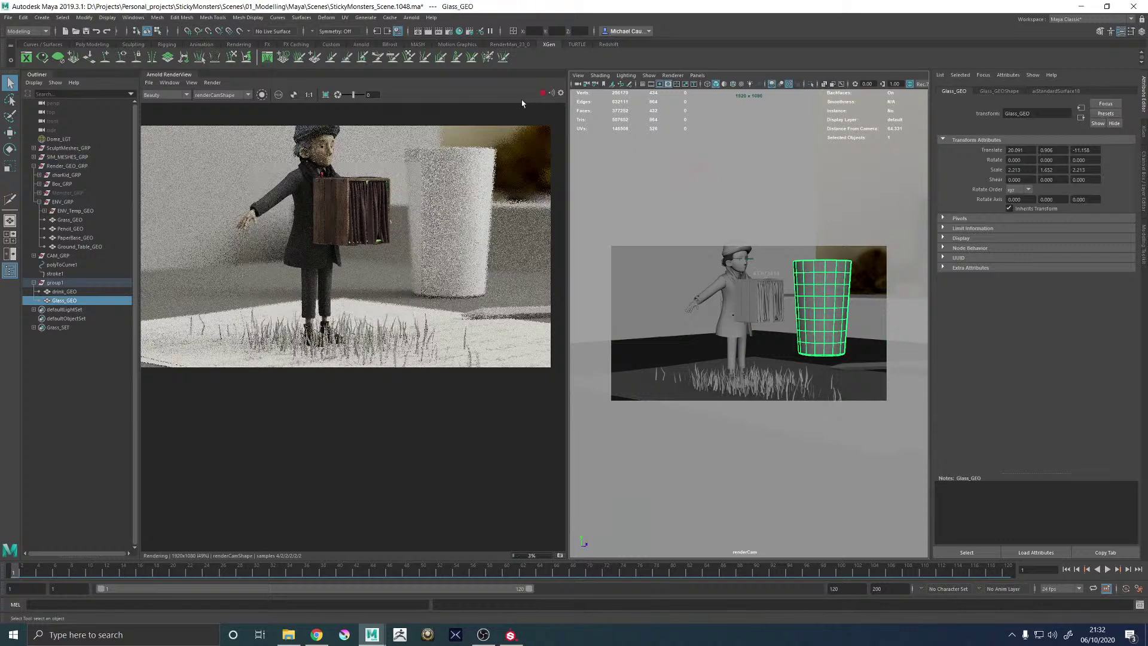
{"action": "key", "text": "ctrl+s"}
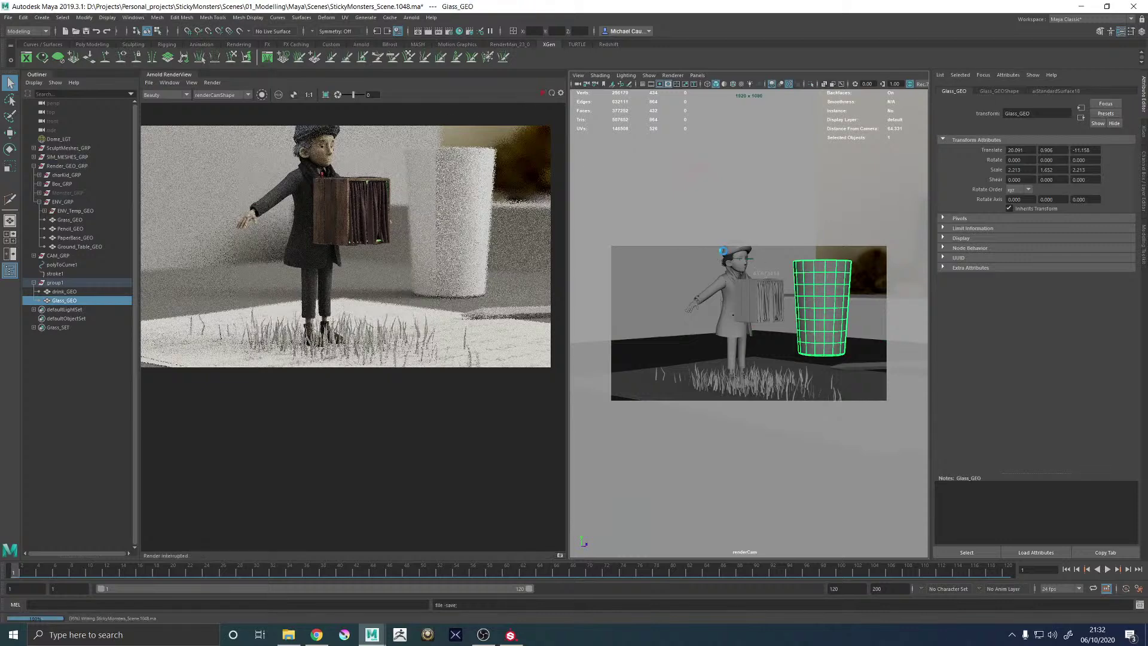
{"action": "left_click", "coordinate": [543, 93]}
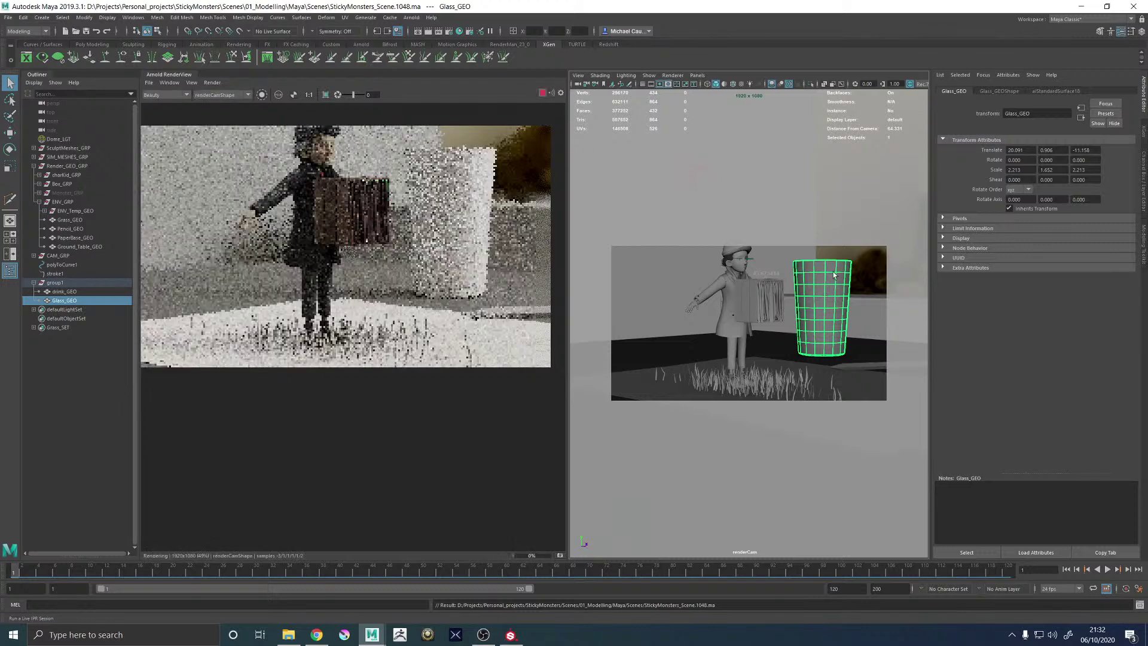
Rename the glass's aiStandardSurface material as Glass_MAT
{"action": "left_click", "coordinate": [1061, 91]}
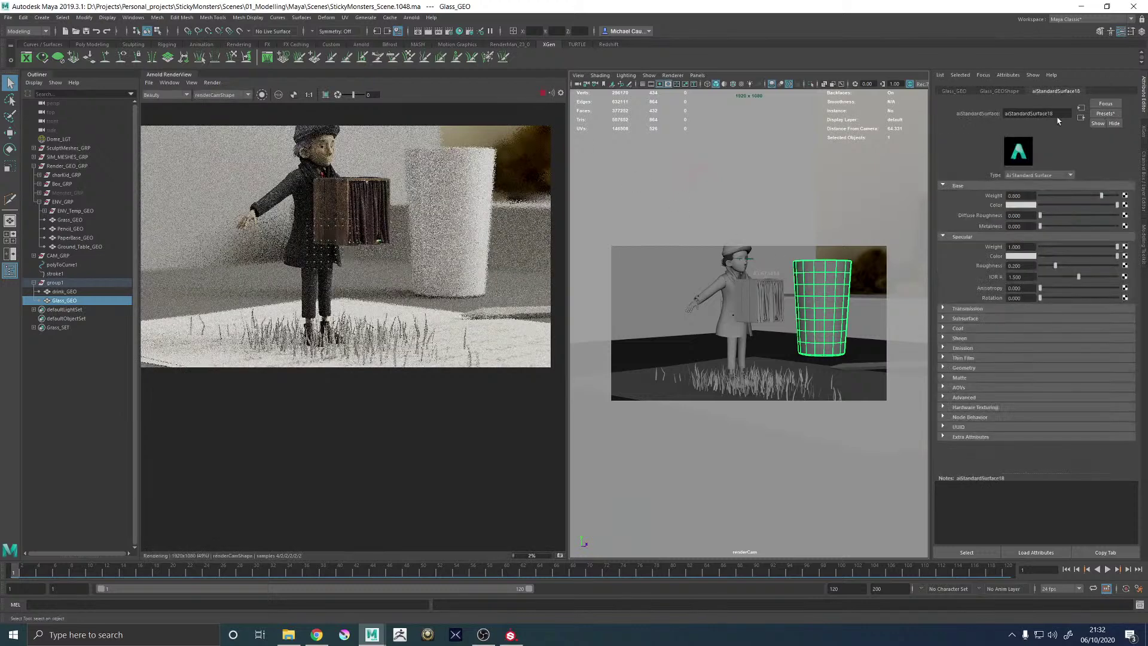
{"action": "left_click_drag", "start_coordinate": [1054, 113], "coordinate": [973, 117]}
{"action": "type", "text": "Glass_MAT"}
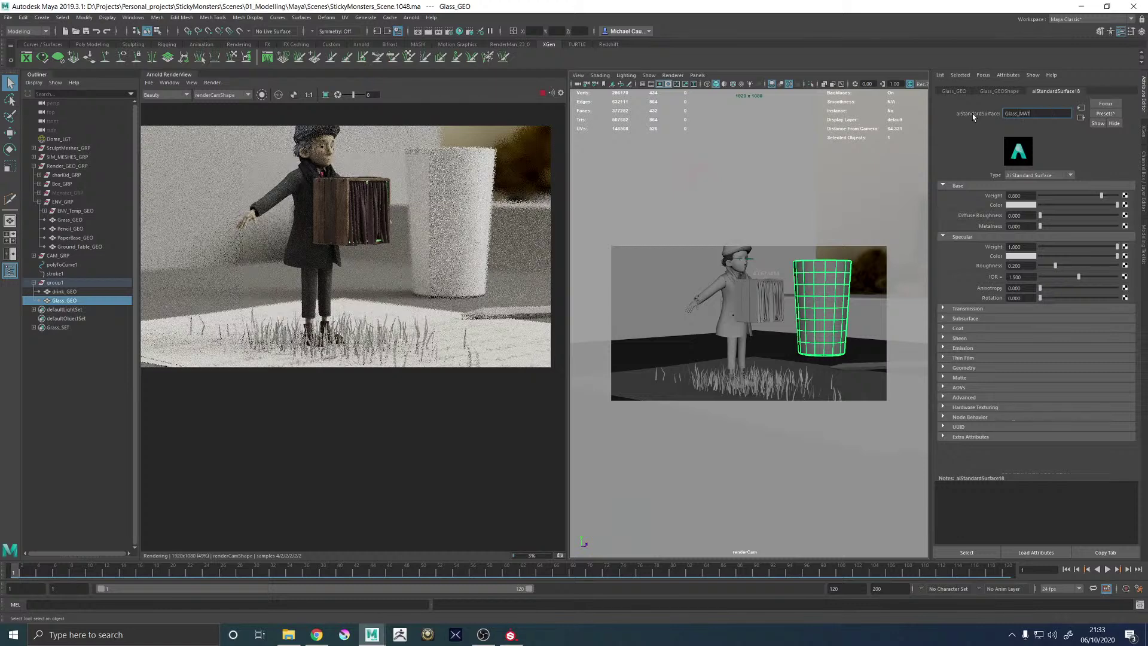
{"action": "key", "text": "Return"}
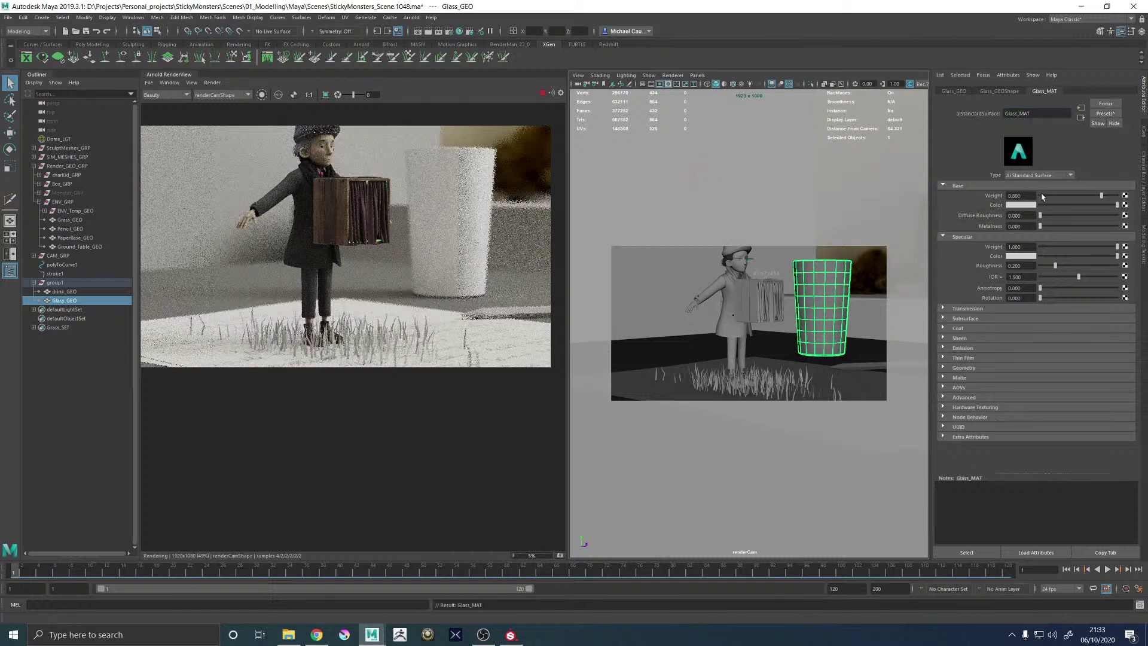
Set Glass_MAT's base weight to 0 and its transmission weight to 1
{"action": "double_click", "coordinate": [1016, 195]}
{"action": "type", "text": "0"}
{"action": "key", "text": "Return"}
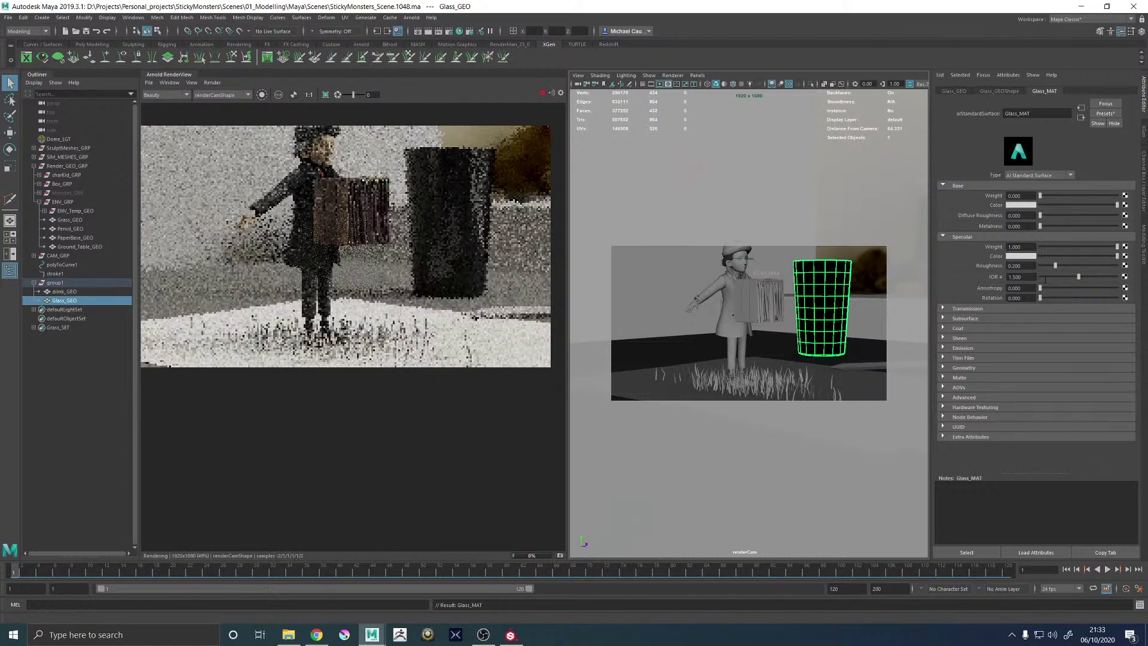
{"action": "left_click", "coordinate": [975, 309]}
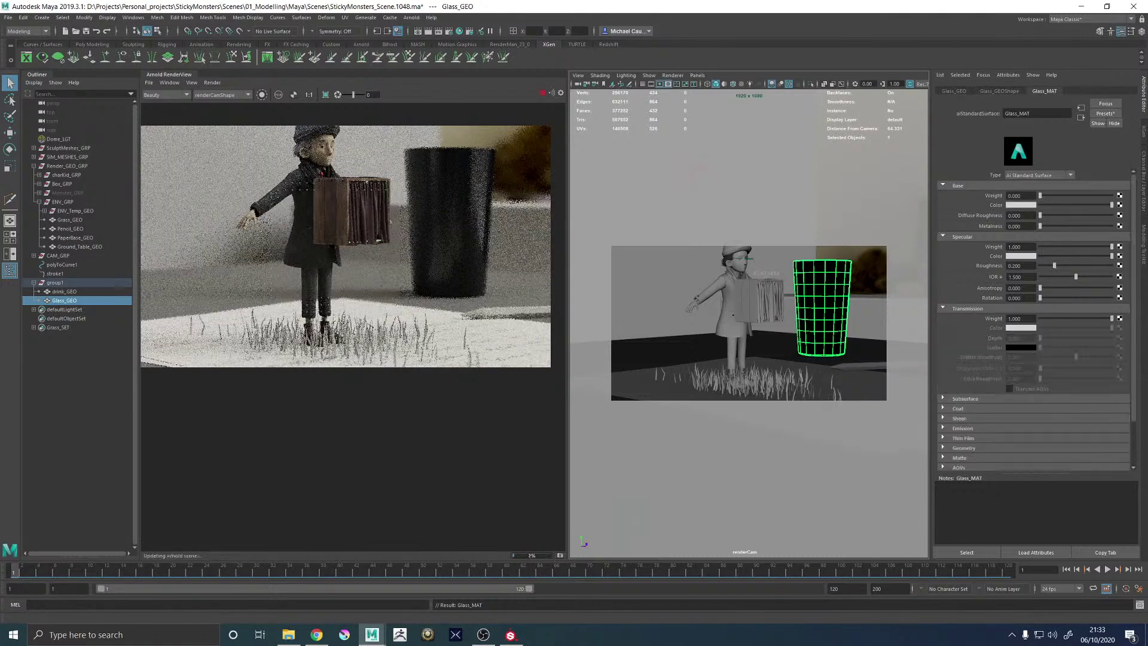
{"action": "left_click_drag", "start_coordinate": [1051, 318], "coordinate": [1113, 318]}
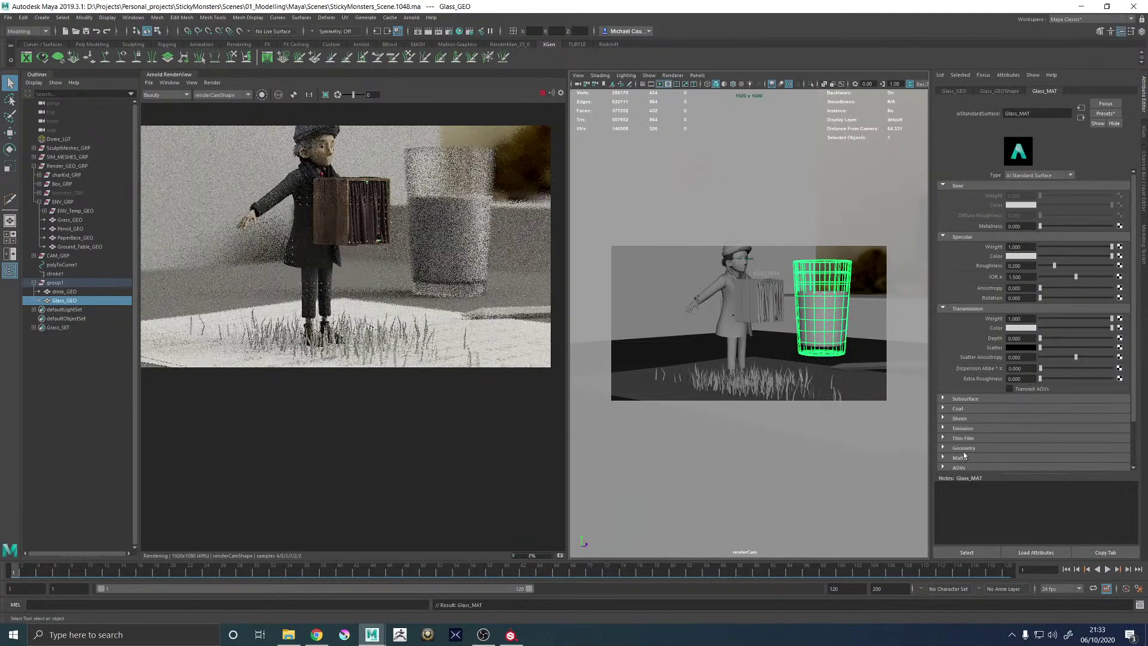
Enable caustics in Glass_MAT's advanced settings
{"action": "scroll", "coordinate": [960, 447], "scroll_direction": "down", "scroll_amount": 1}
{"action": "left_click", "coordinate": [962, 425]}
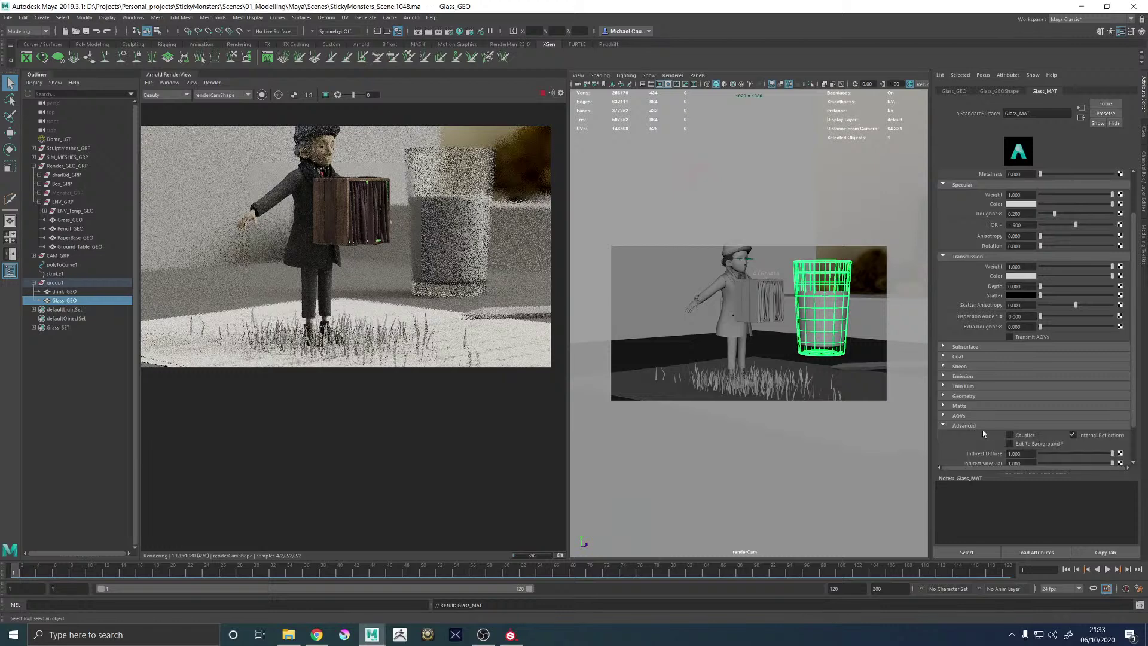
{"action": "left_click", "coordinate": [1010, 435]}
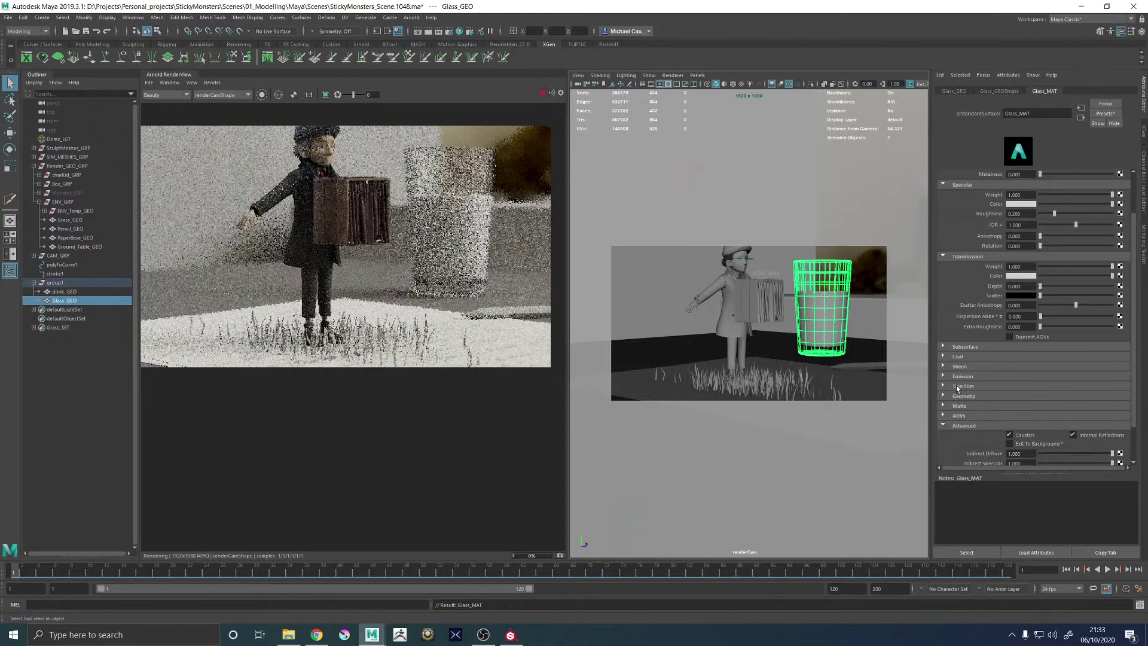
Move the camera's focus locator from the boy's face across to the drinking glass
{"action": "scroll", "coordinate": [957, 385], "scroll_direction": "up", "scroll_amount": 1}
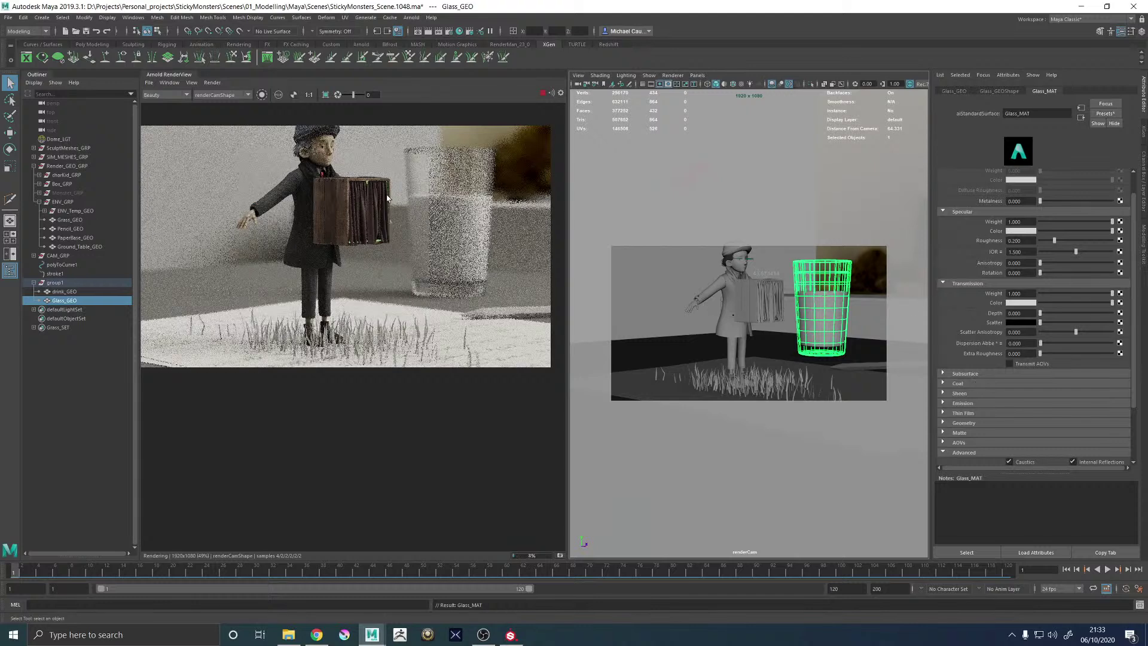
{"action": "left_click", "coordinate": [754, 258]}
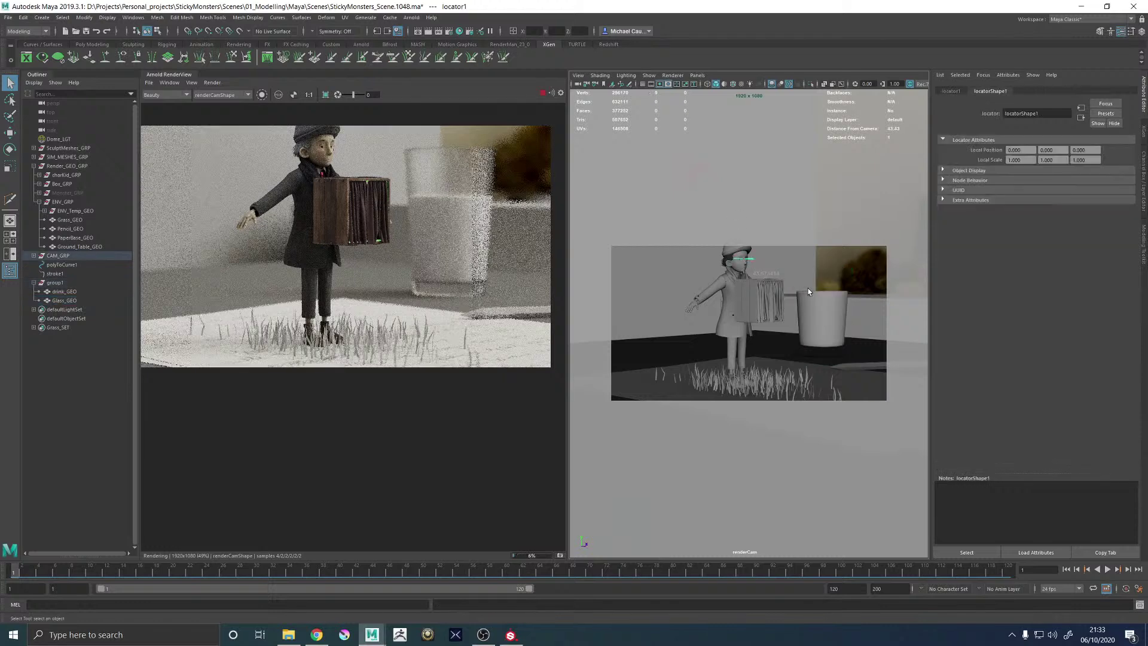
{"action": "left_click_drag", "start_coordinate": [751, 257], "coordinate": [752, 318], "text": "alt"}
{"action": "scroll", "coordinate": [790, 315], "scroll_direction": "down", "scroll_amount": 8}
{"action": "key", "text": "w"}
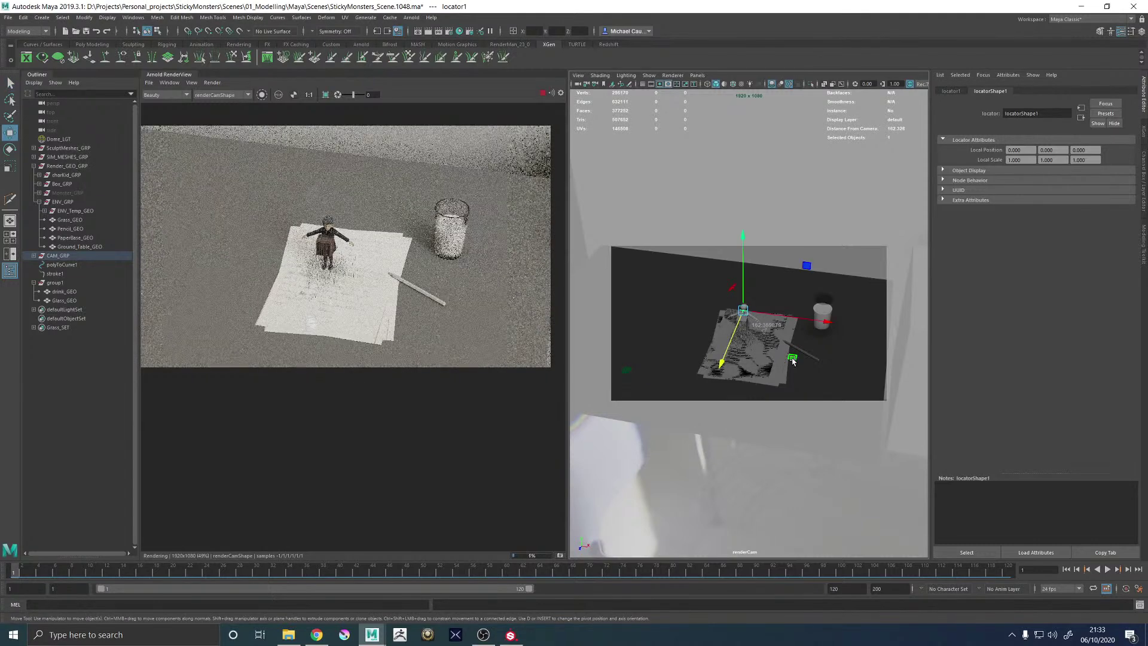
{"action": "left_click_drag", "start_coordinate": [788, 359], "coordinate": [865, 355]}
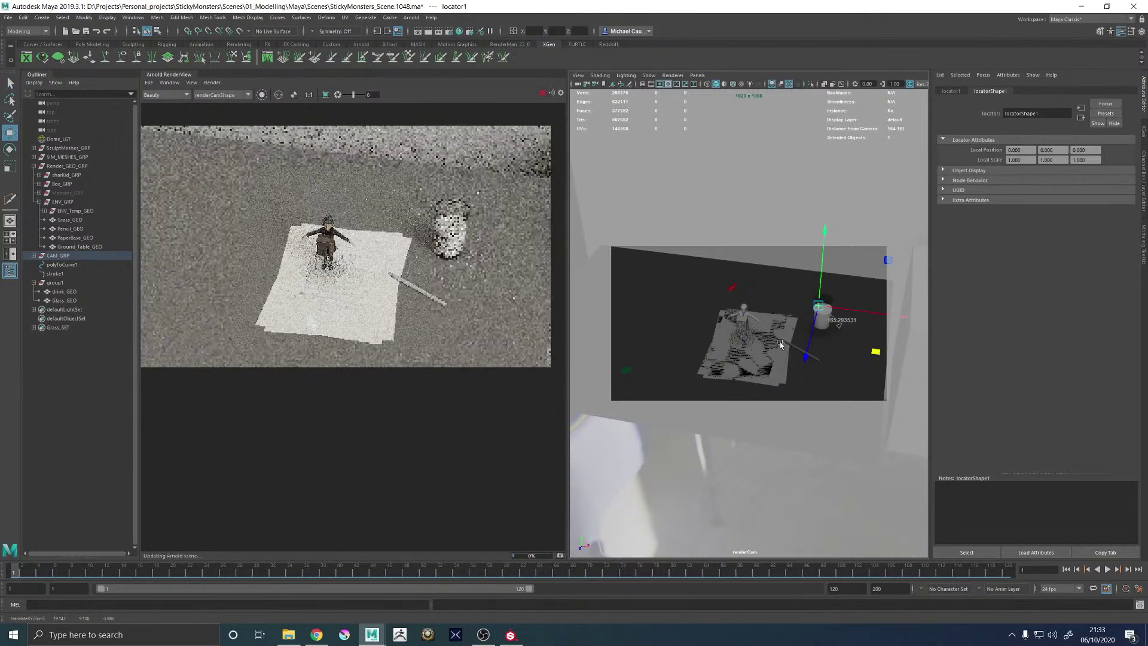
Reframe the render camera on the boy and glass, and limit the live render to a region around the glass
{"action": "left_click_drag", "start_coordinate": [779, 342], "coordinate": [843, 372], "text": "alt"}
{"action": "scroll", "coordinate": [843, 372], "scroll_direction": "up", "scroll_amount": 10}
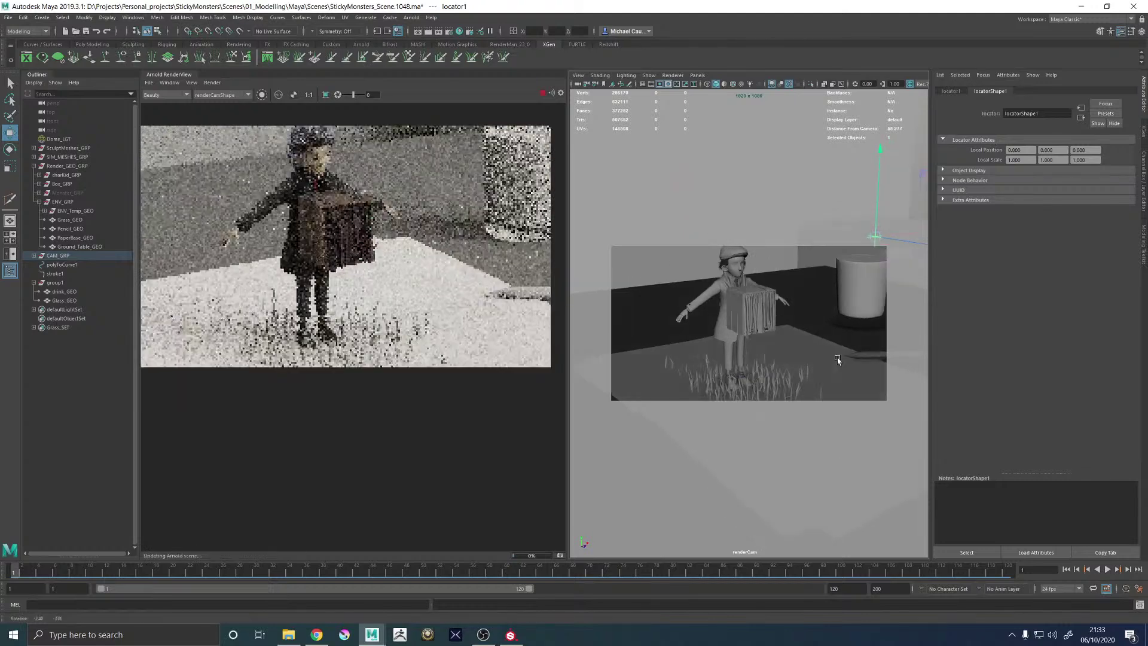
{"action": "middle_click_drag", "start_coordinate": [808, 325], "coordinate": [800, 324], "text": "alt"}
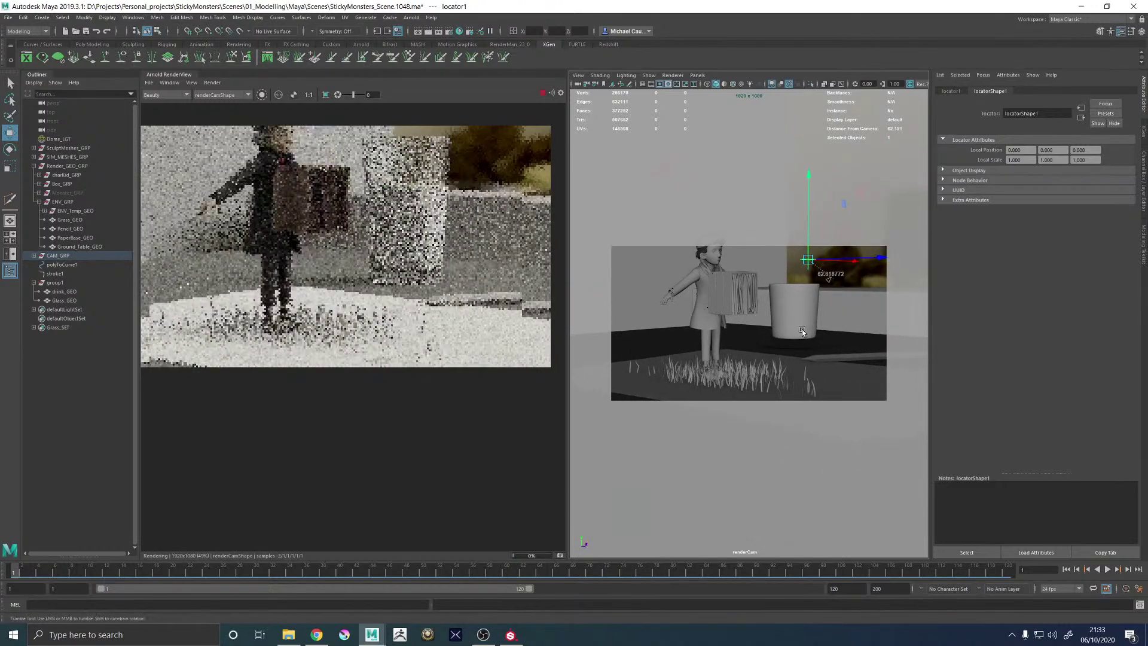
{"action": "left_click_drag", "start_coordinate": [801, 329], "coordinate": [799, 328], "text": "alt"}
{"action": "middle_click_drag", "start_coordinate": [800, 328], "coordinate": [809, 336], "text": "alt"}
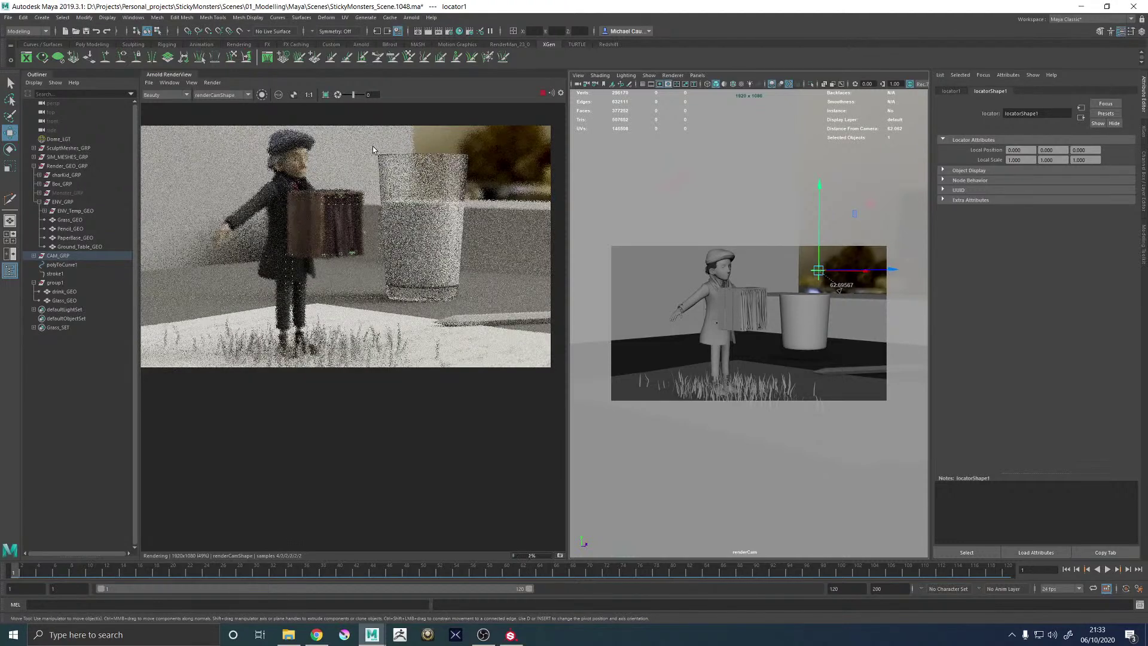
{"action": "left_click_drag", "start_coordinate": [370, 146], "coordinate": [483, 310]}
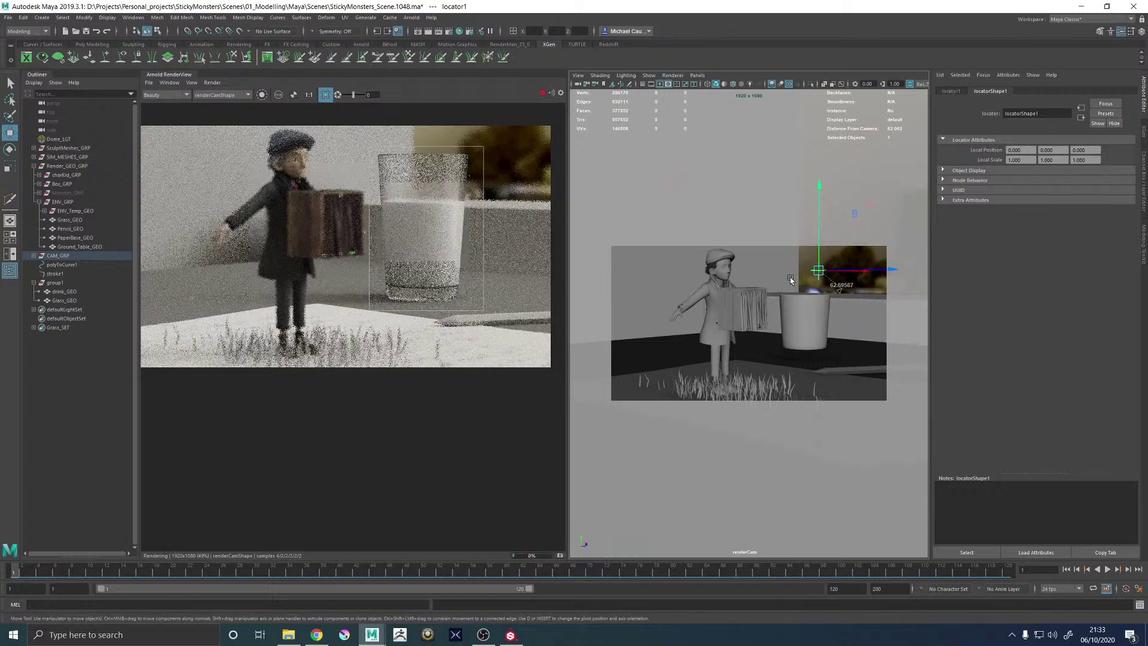
Select the glass and lower Glass_MAT's specular roughness to about 0.06
{"action": "left_click", "coordinate": [804, 317]}
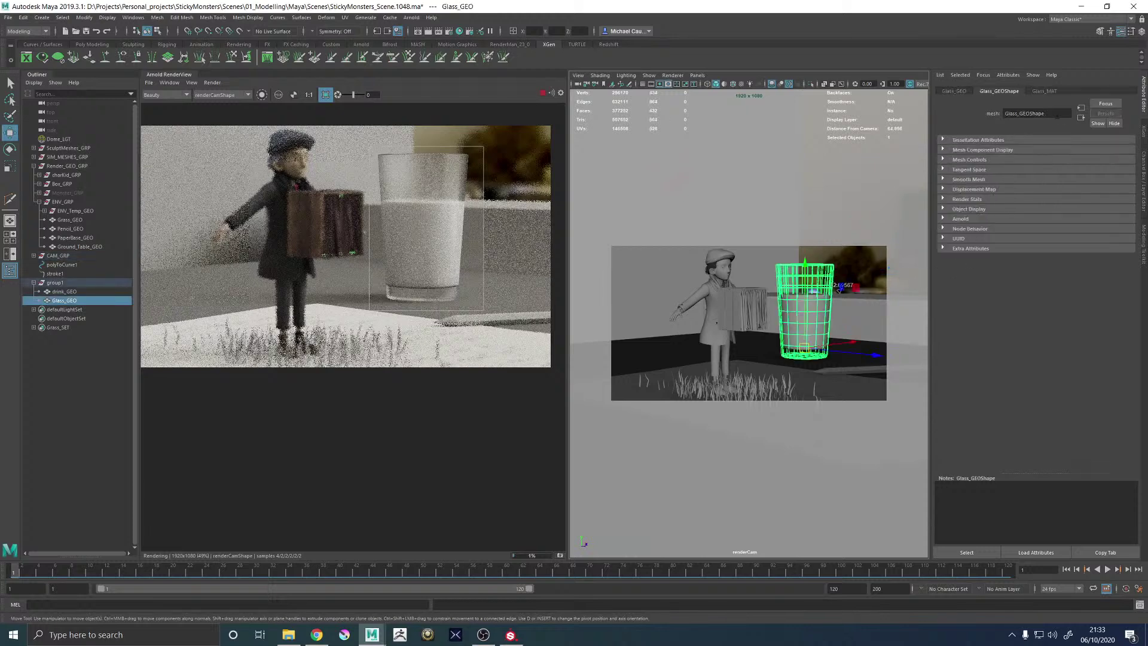
{"action": "left_click", "coordinate": [1046, 91]}
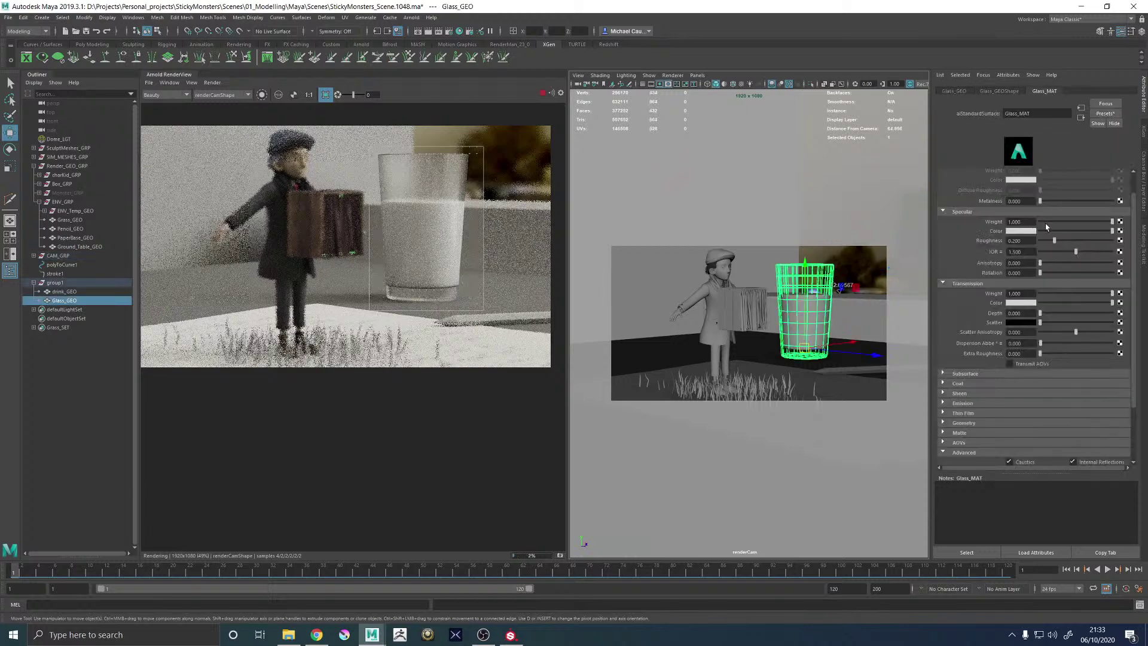
{"action": "left_click", "coordinate": [1044, 241]}
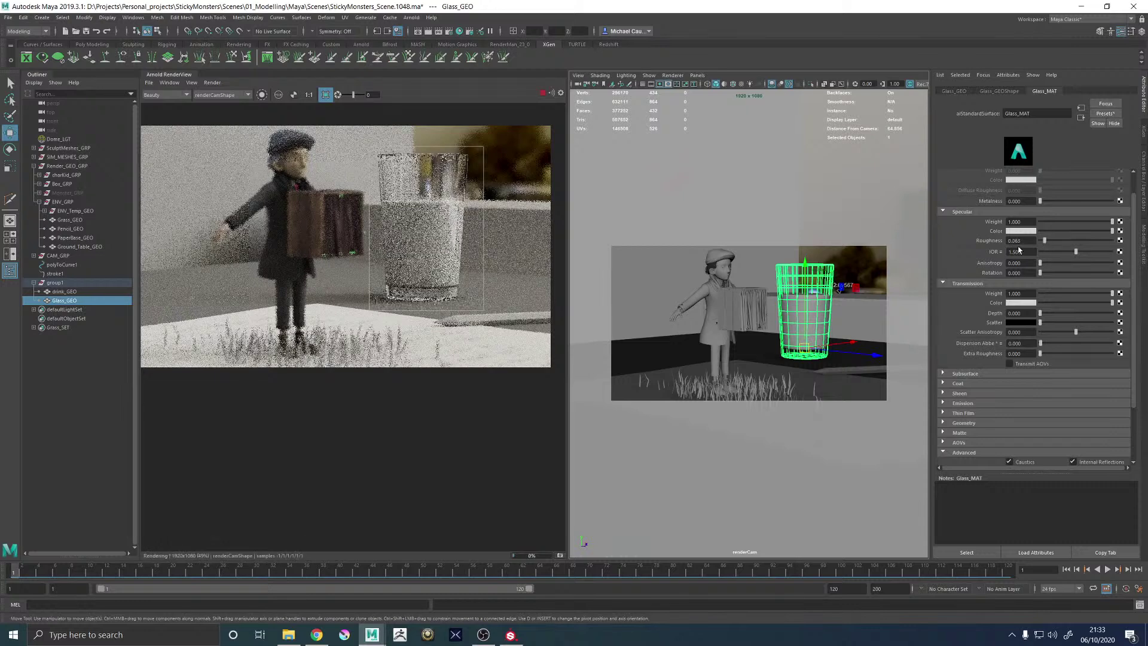
Set the glass shape's Arnold subdivision type to catclark with 2 iterations
{"action": "left_click", "coordinate": [982, 91]}
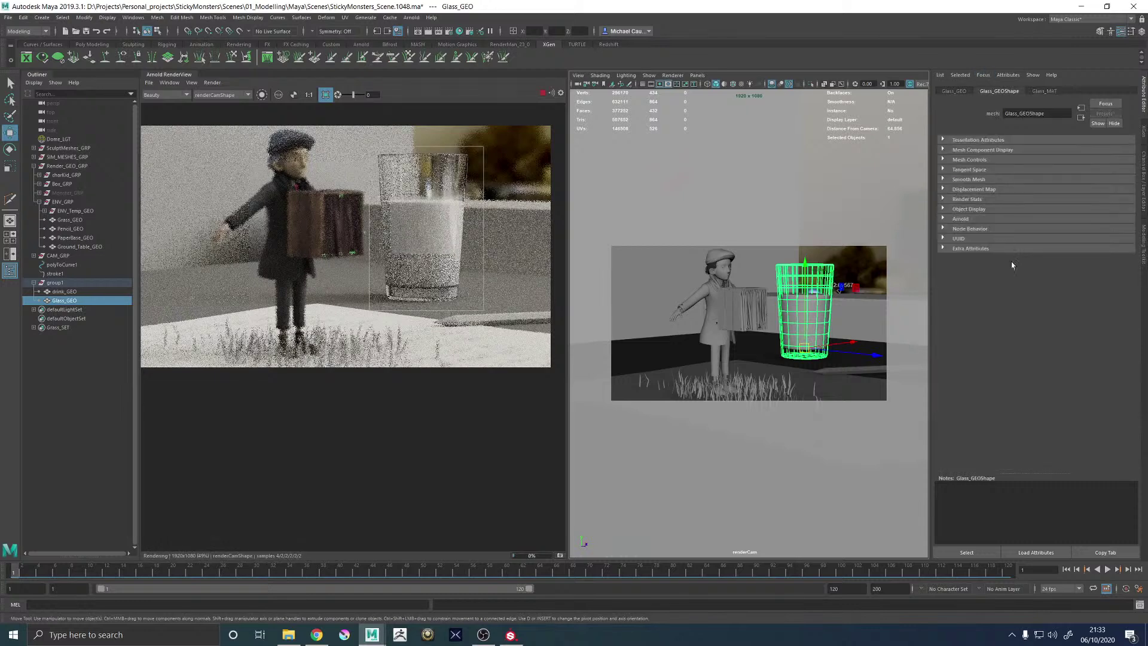
{"action": "left_click", "coordinate": [960, 218]}
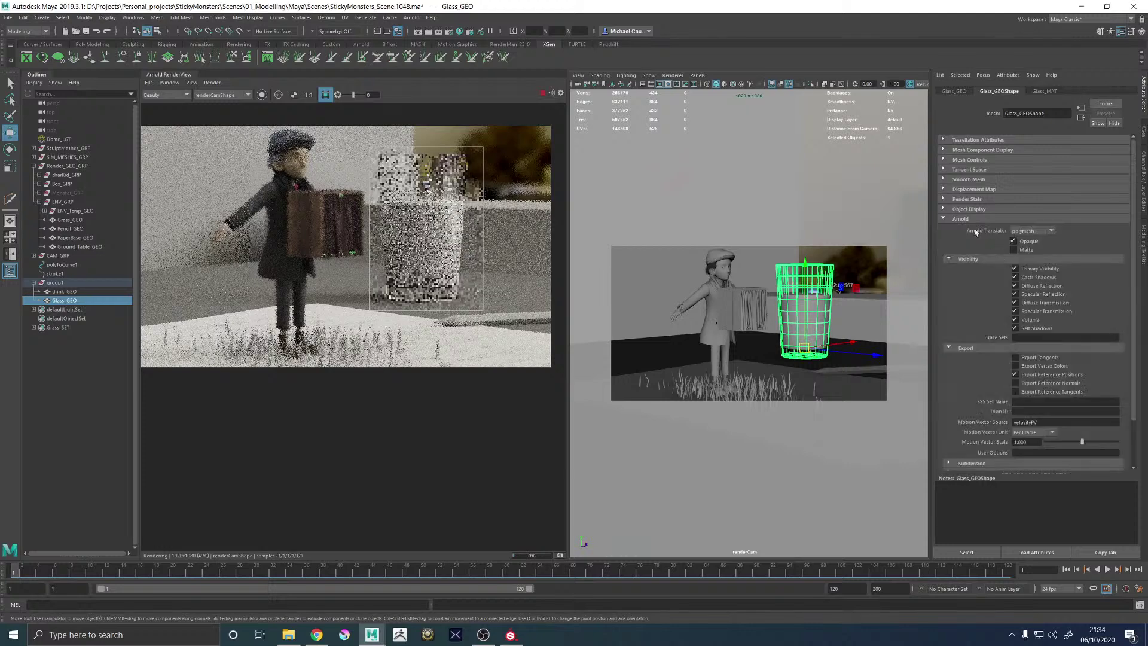
{"action": "scroll", "coordinate": [986, 400], "scroll_direction": "down", "scroll_amount": 2}
{"action": "left_click", "coordinate": [974, 411]}
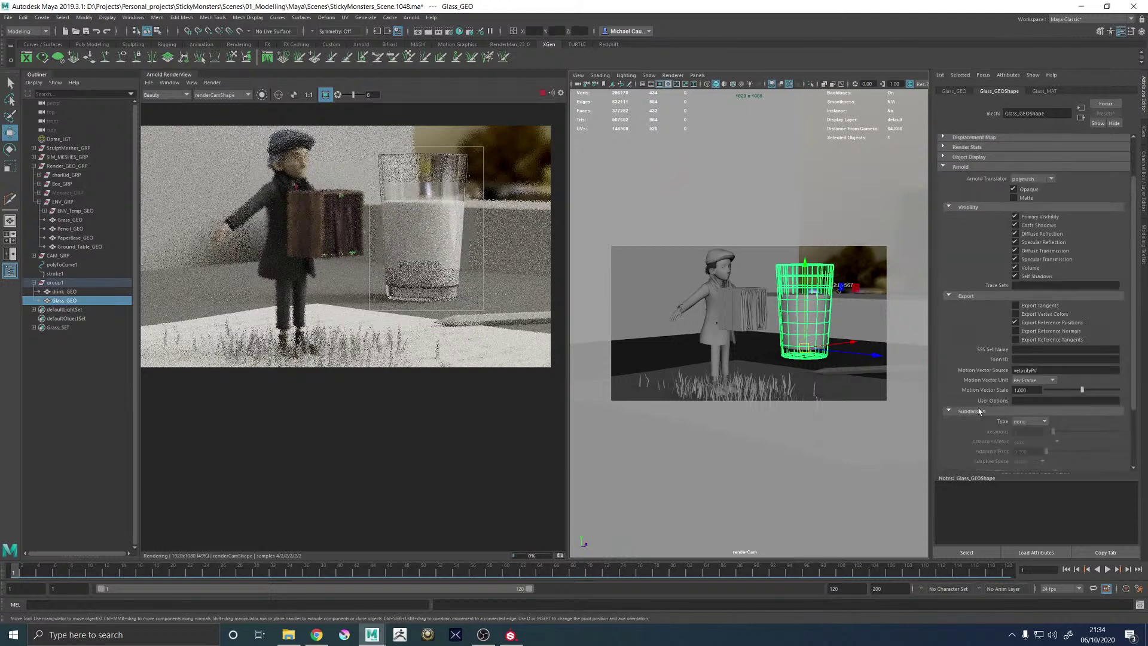
{"action": "left_click", "coordinate": [1029, 422]}
{"action": "left_click", "coordinate": [1027, 432]}
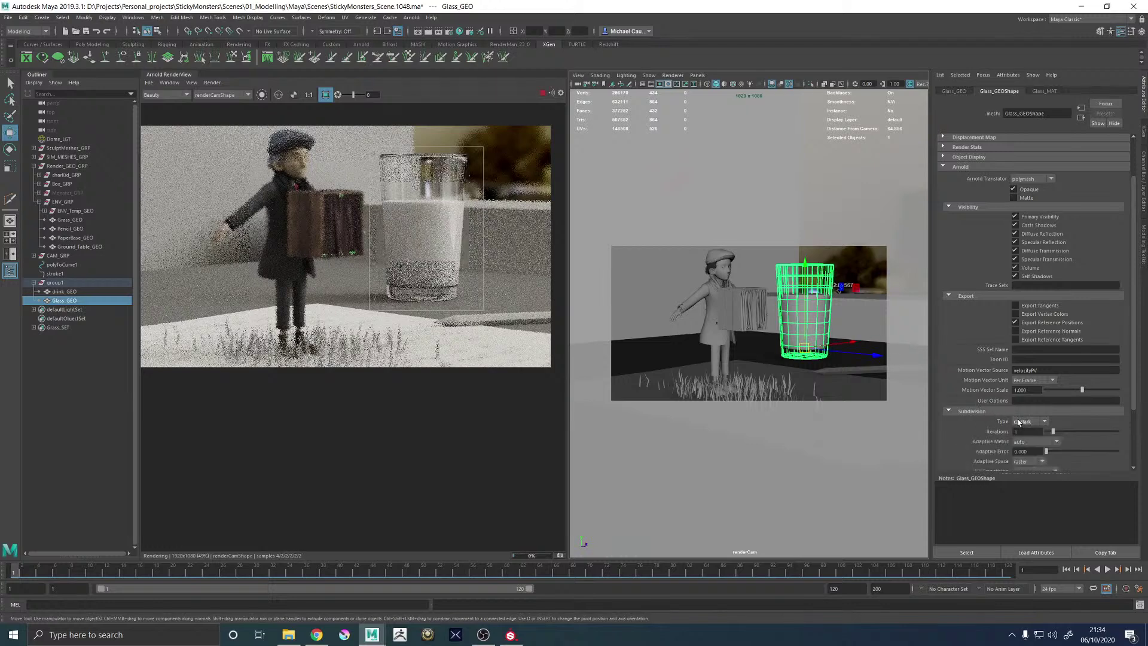
{"action": "left_click_drag", "start_coordinate": [1021, 432], "coordinate": [993, 433]}
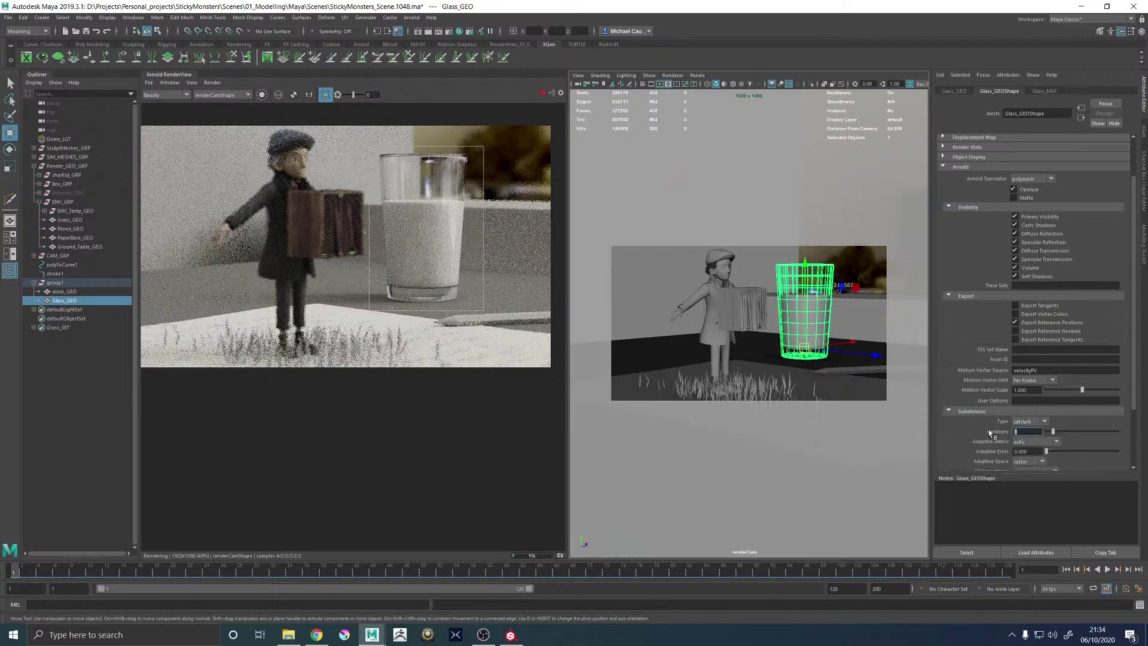
{"action": "type", "text": "2"}
{"action": "key", "text": "Return"}
Turn off Opaque in the glass shape's Arnold attributes and check the glass close up in the render
{"action": "scroll", "coordinate": [425, 189], "scroll_direction": "up", "scroll_amount": 5}
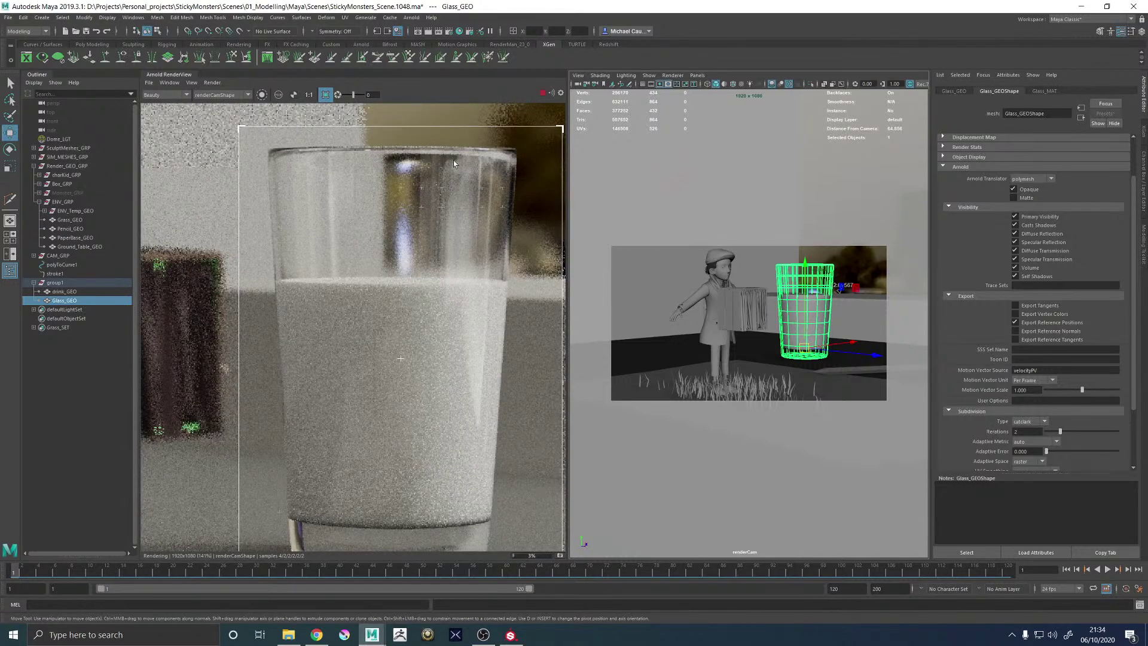
{"action": "left_click", "coordinate": [1041, 92]}
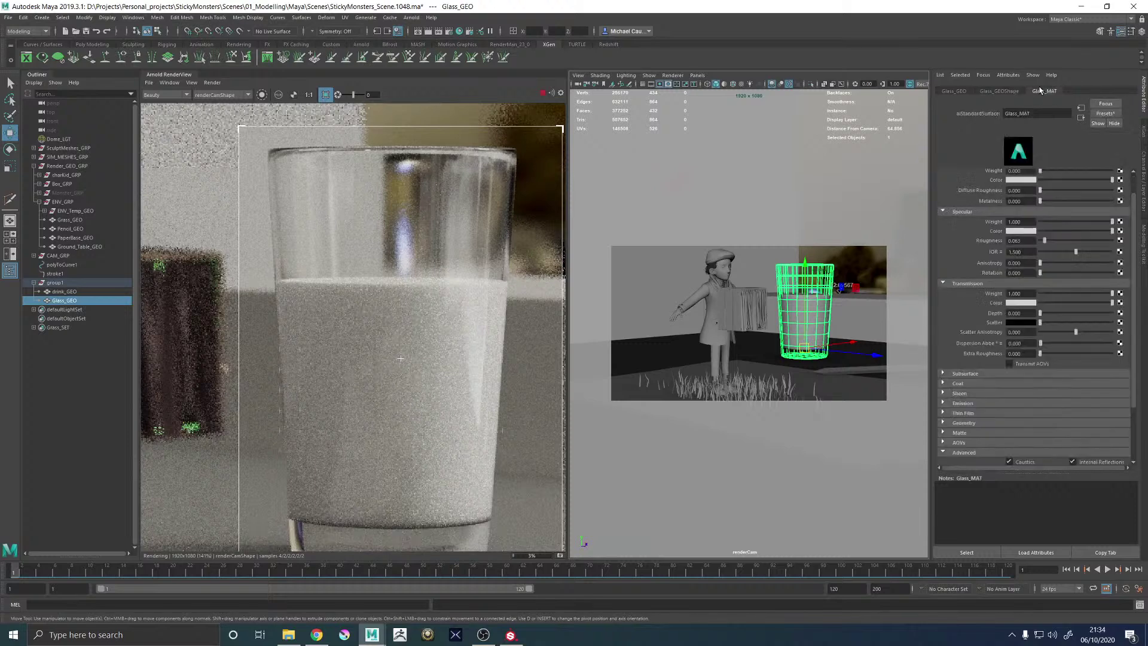
{"action": "left_click", "coordinate": [1010, 91]}
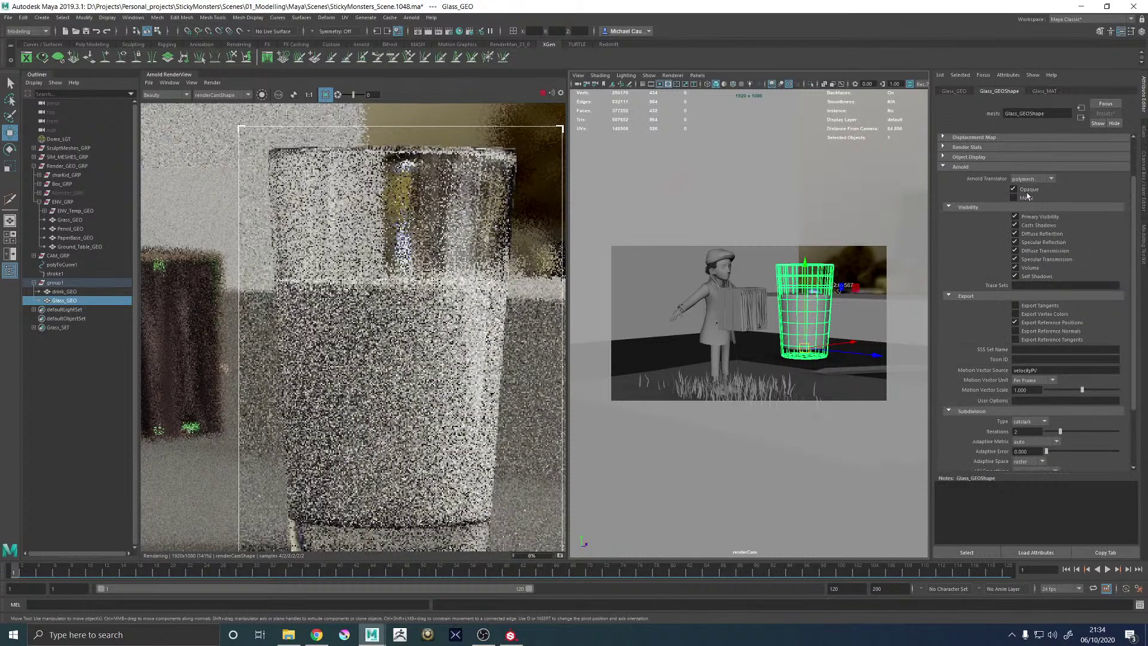
{"action": "left_click", "coordinate": [1014, 190]}
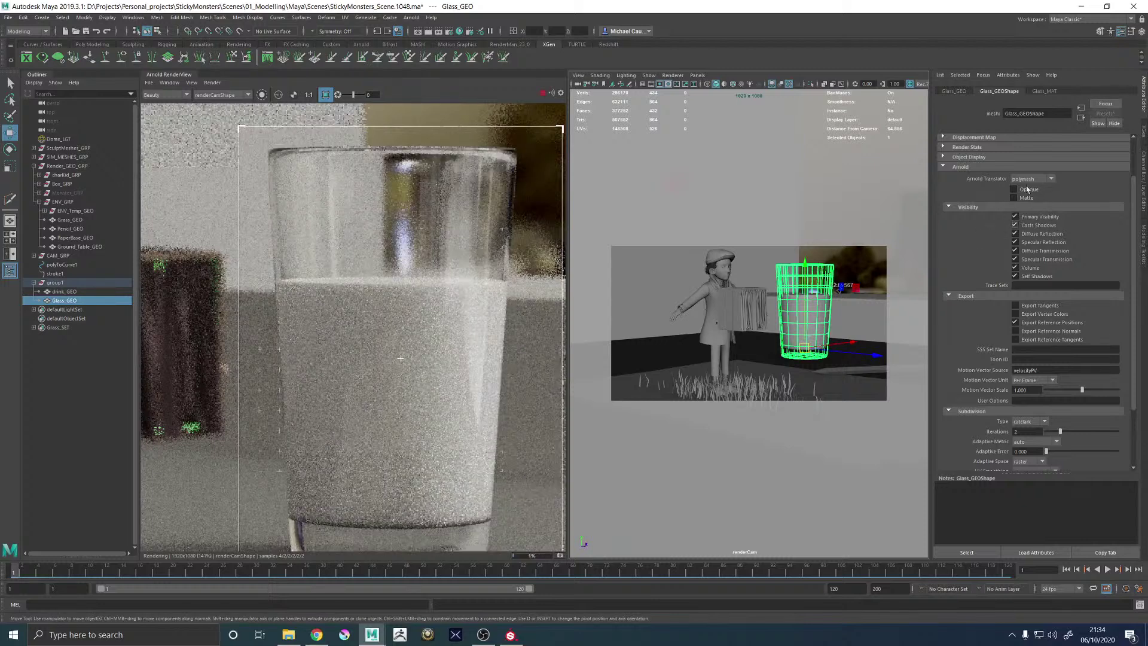
{"action": "scroll", "coordinate": [446, 208], "scroll_direction": "down", "scroll_amount": 1}
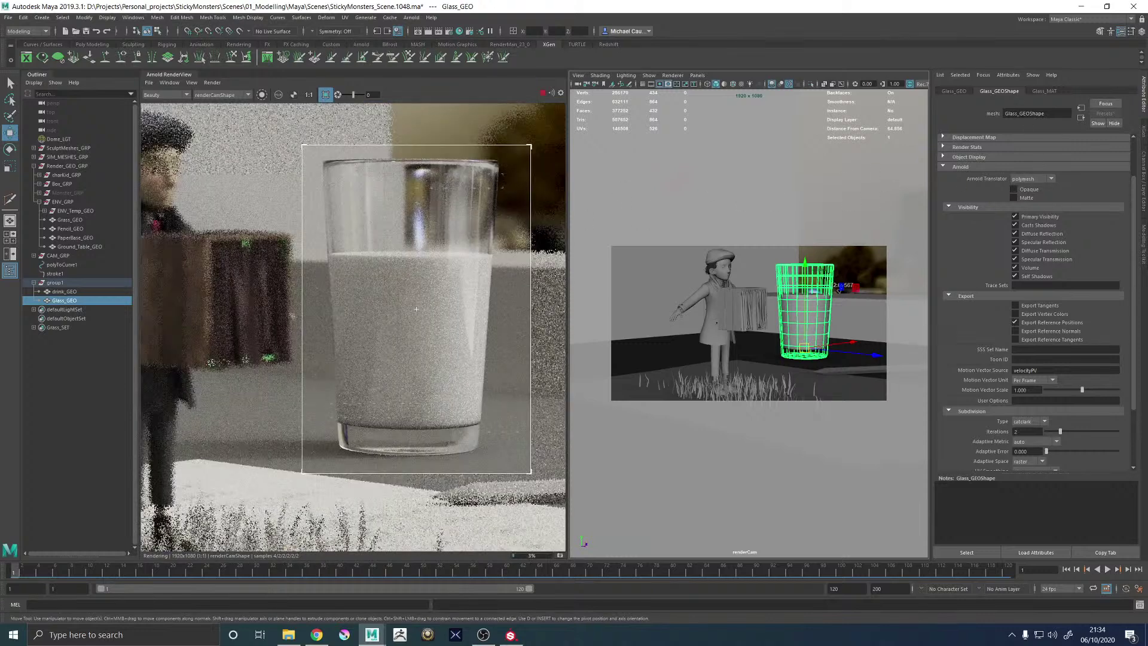
Set Glass_MAT's specular roughness to 0.05
{"action": "left_click", "coordinate": [1041, 91]}
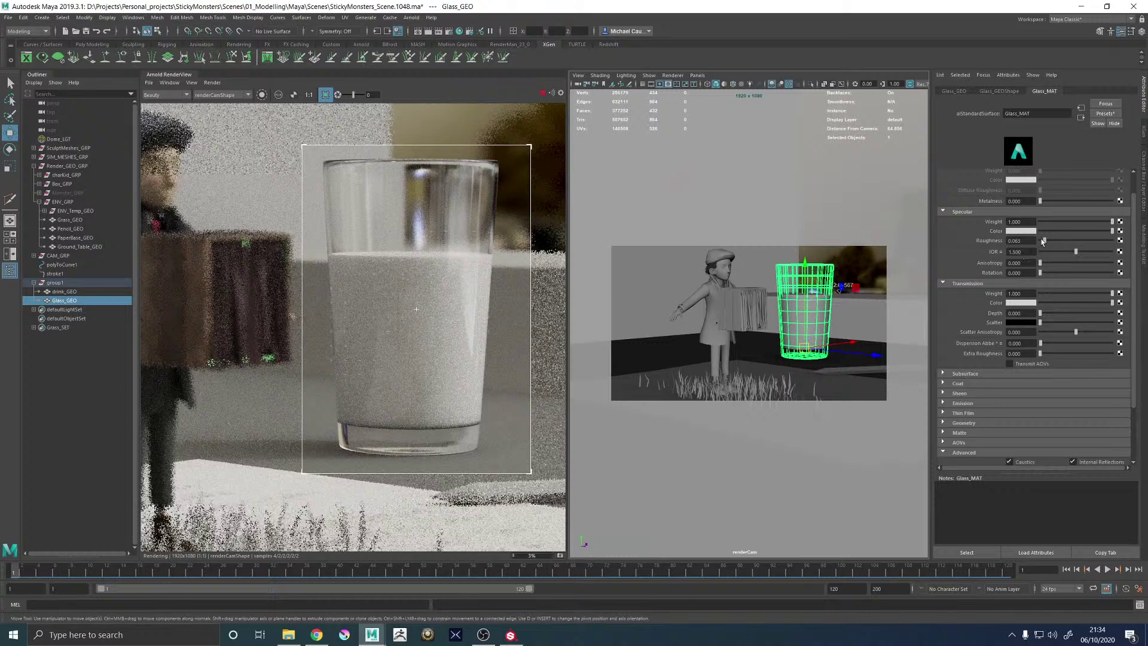
{"action": "left_click_drag", "start_coordinate": [1045, 241], "coordinate": [1037, 242]}
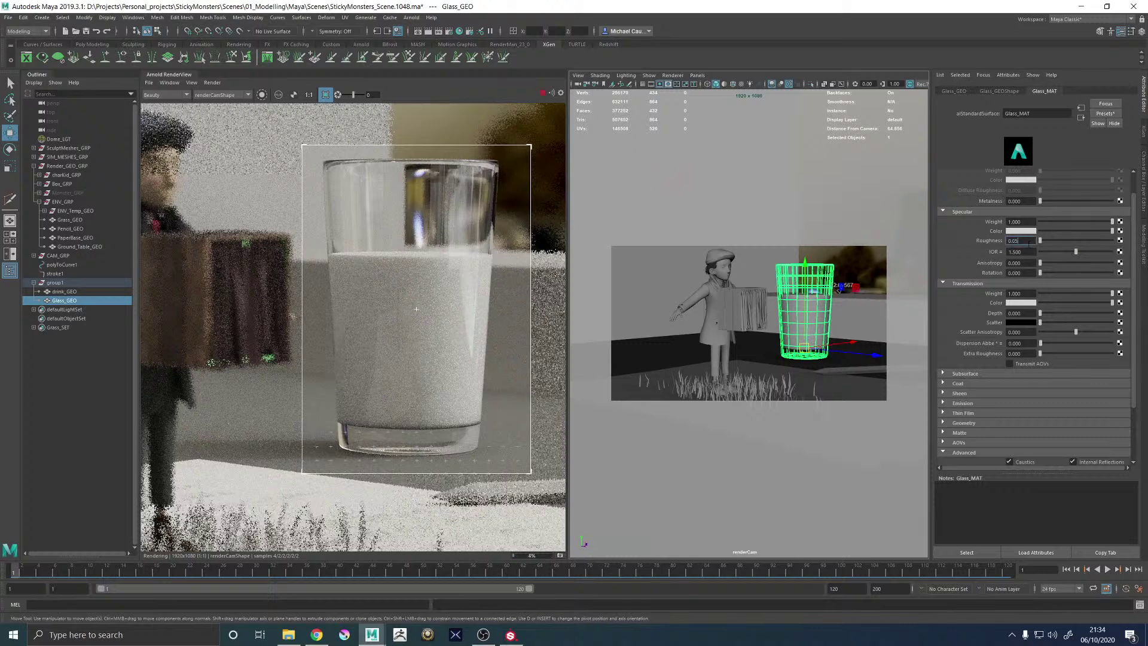
{"action": "key", "text": "Return"}
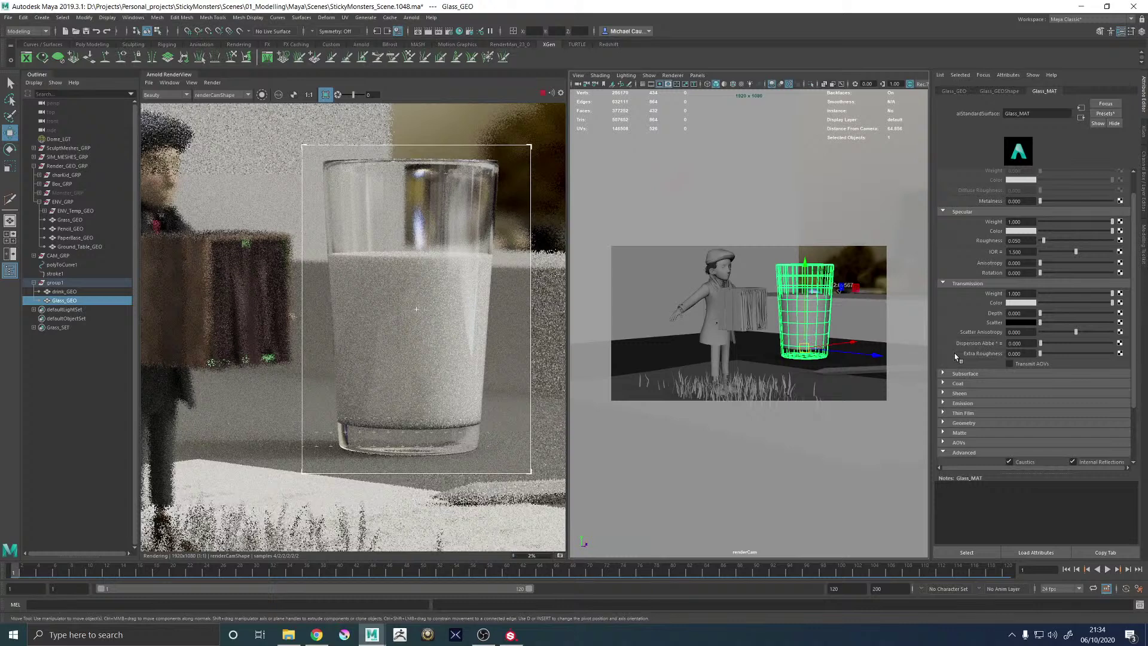
Give Glass_MAT a coat with a weight of about 0.377, roughness of about 0.352 and an IOR of 1.34
{"action": "scroll", "coordinate": [961, 368], "scroll_direction": "down", "scroll_amount": 1}
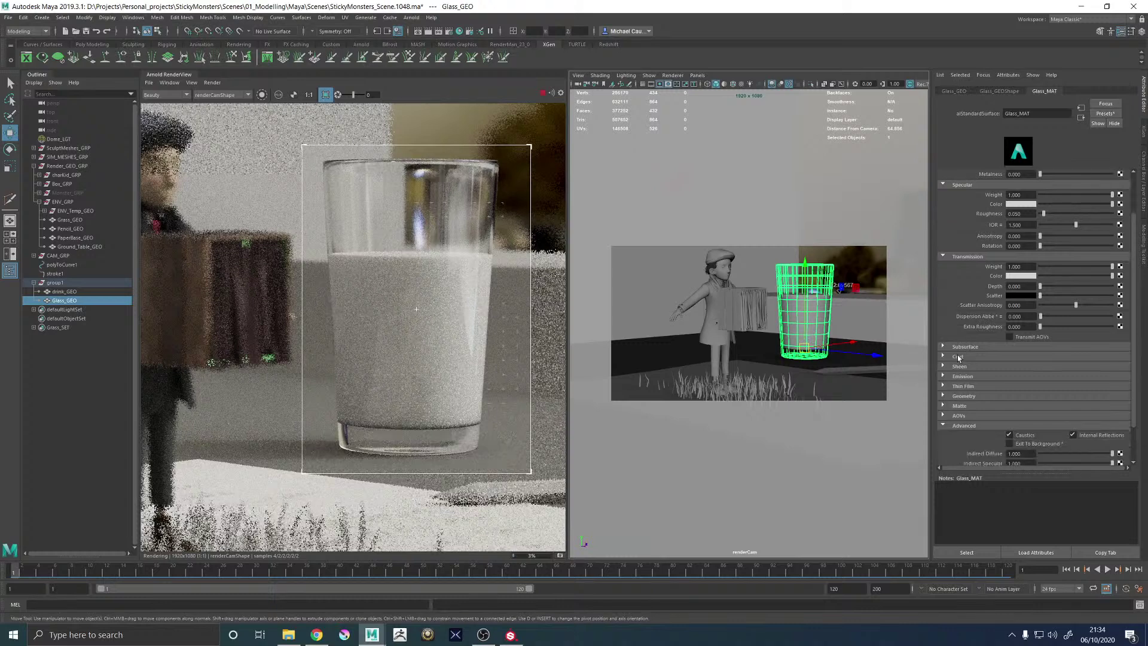
{"action": "left_click", "coordinate": [957, 356]}
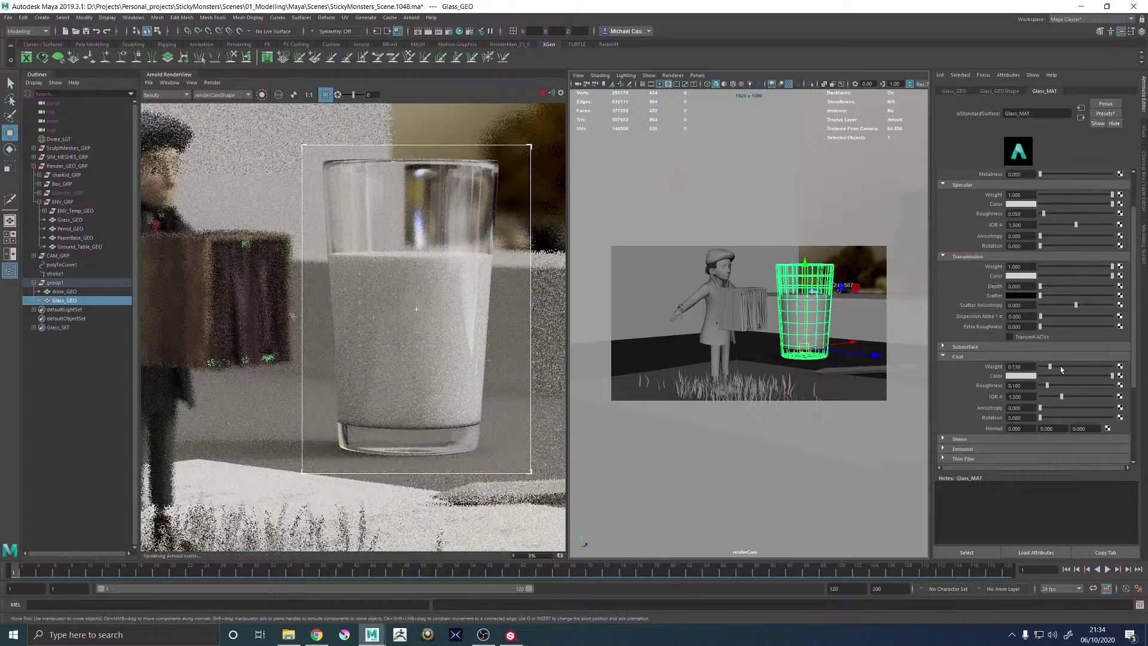
{"action": "left_click_drag", "start_coordinate": [1059, 365], "coordinate": [1118, 365]}
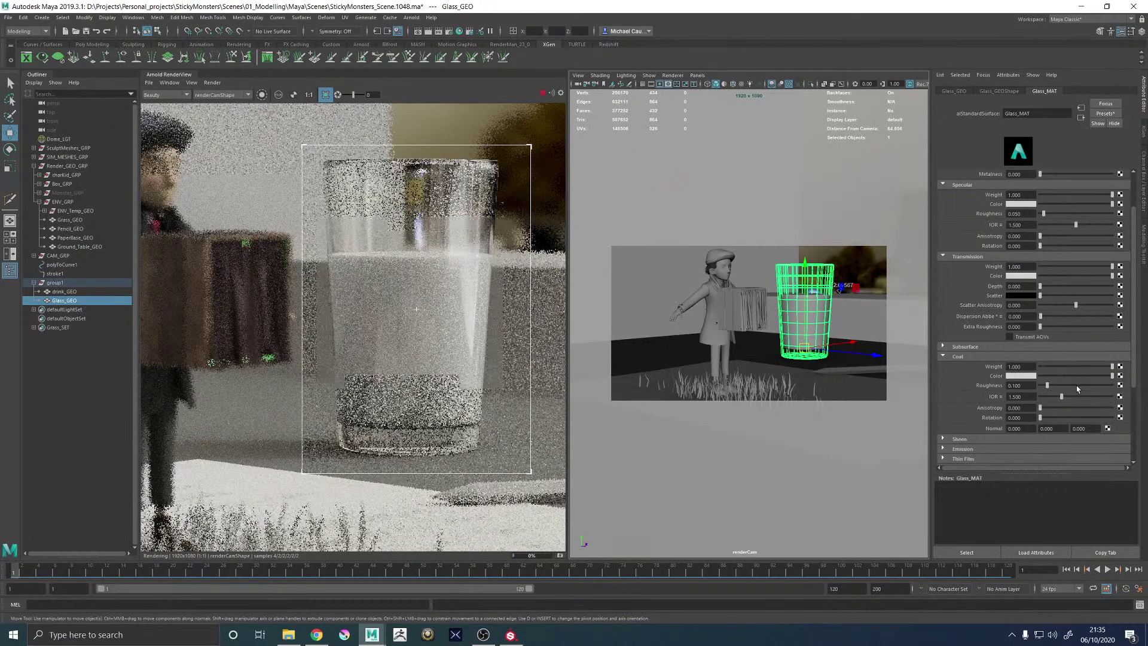
{"action": "left_click", "coordinate": [1076, 384]}
{"action": "left_click_drag", "start_coordinate": [1077, 385], "coordinate": [1012, 396]}
{"action": "type", "text": "34"}
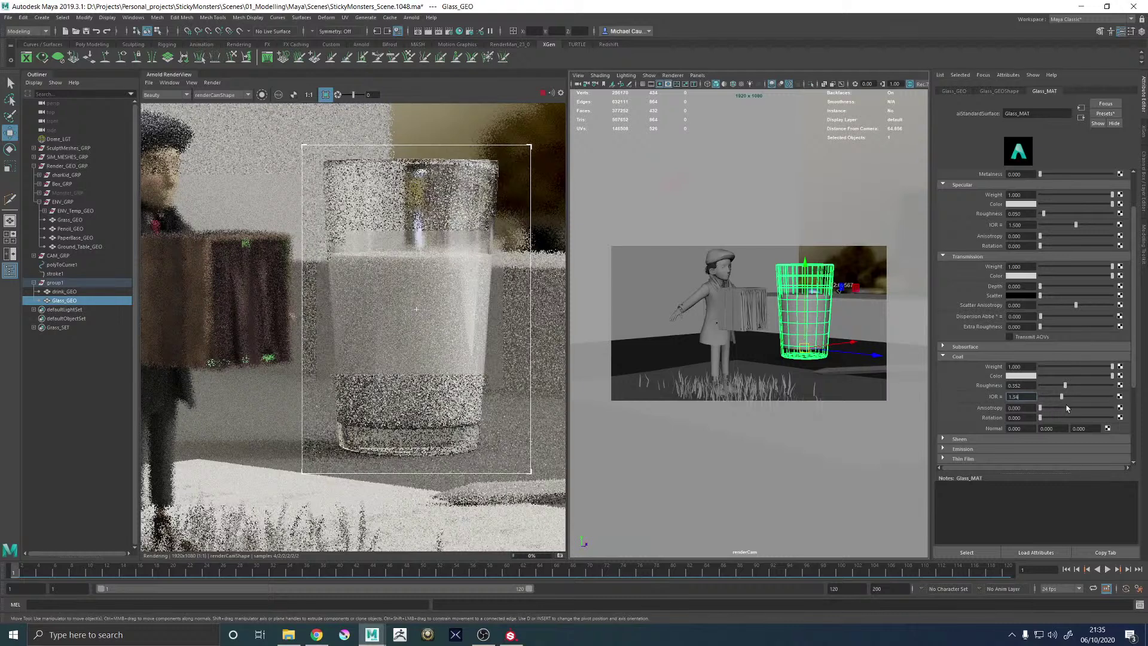
{"action": "key", "text": "Return"}
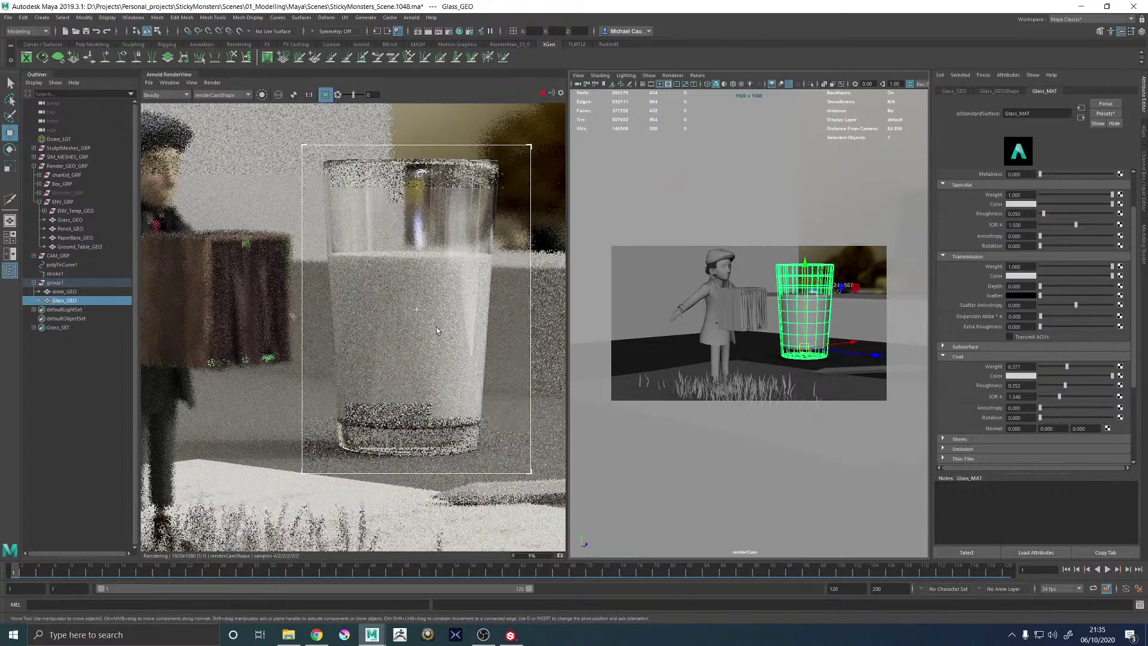
Increase Glass_MAT's transmission depth slightly and set its scatter colour to a light tan
{"action": "scroll", "coordinate": [437, 321], "scroll_direction": "down", "scroll_amount": 3}
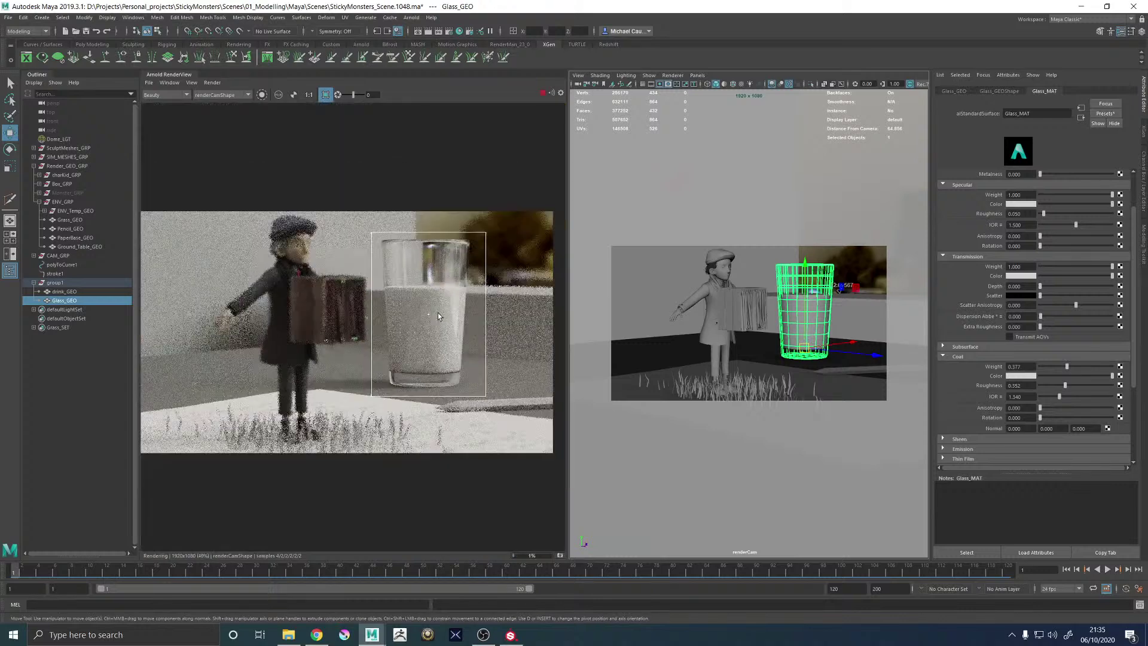
{"action": "scroll", "coordinate": [438, 301], "scroll_direction": "up", "scroll_amount": 2}
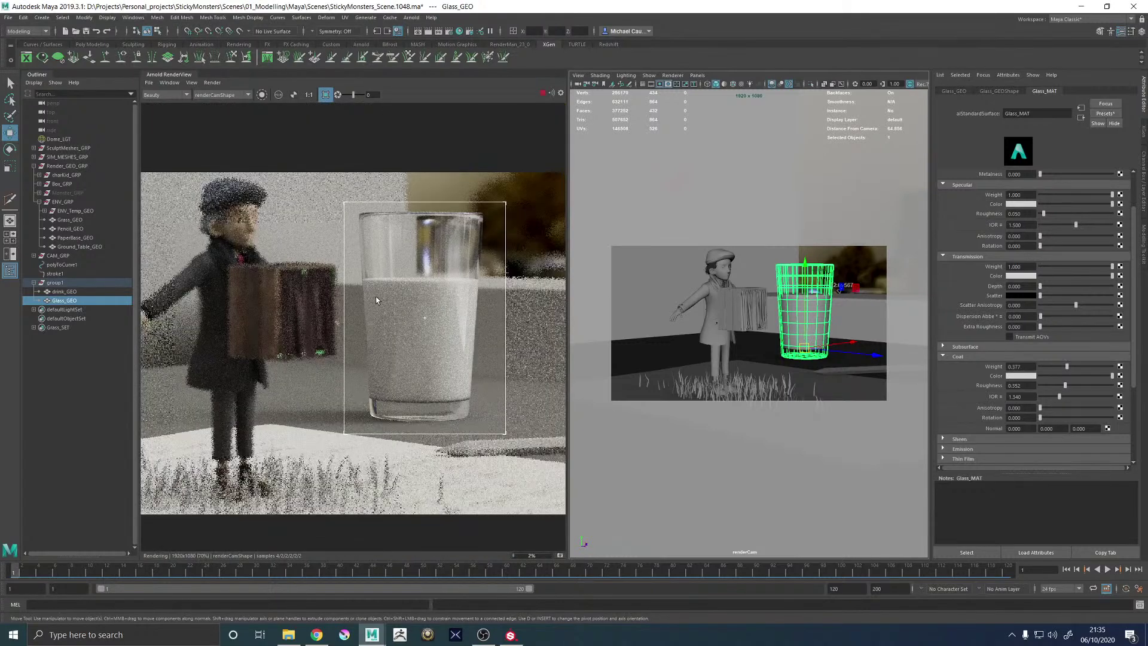
{"action": "scroll", "coordinate": [407, 296], "scroll_direction": "down", "scroll_amount": 2}
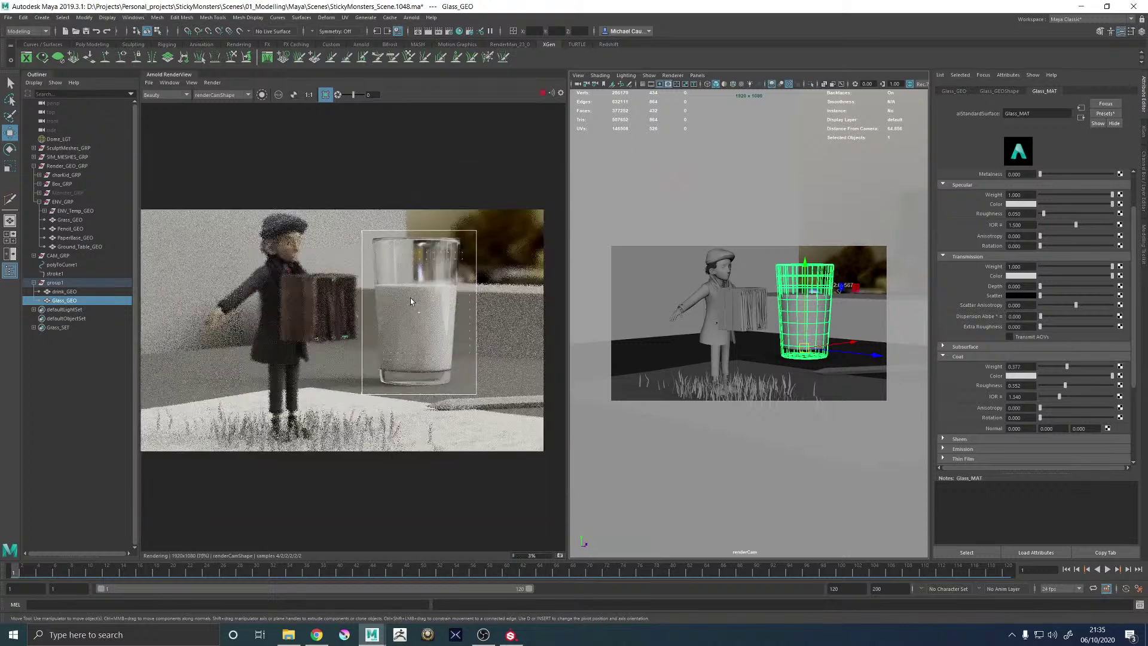
{"action": "scroll", "coordinate": [436, 307], "scroll_direction": "up", "scroll_amount": 2}
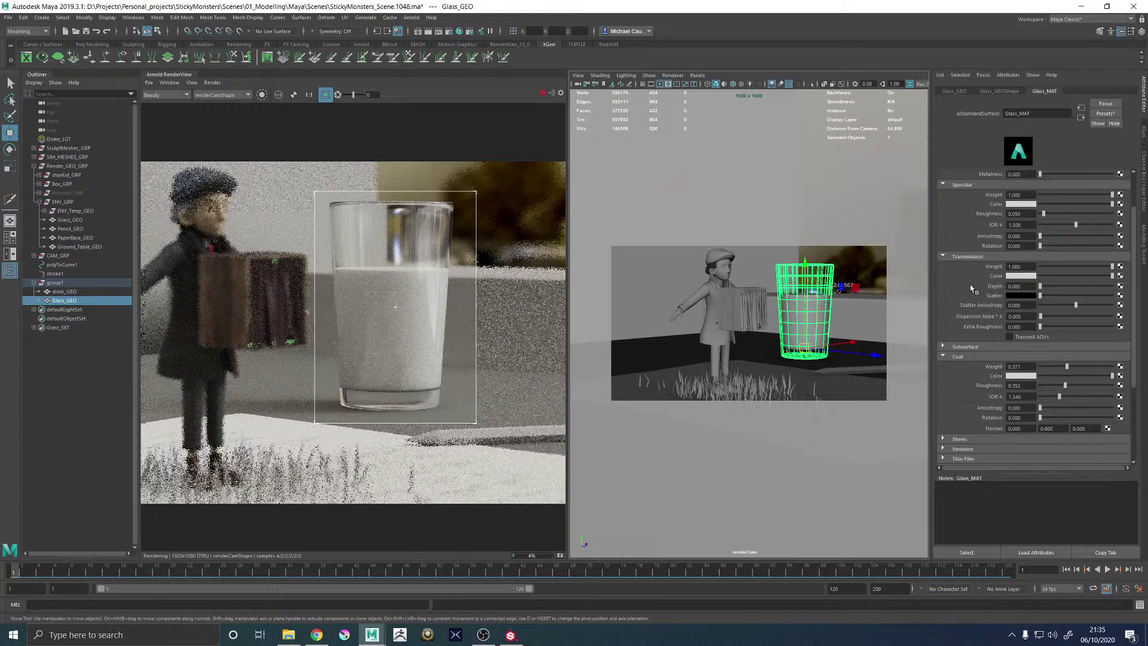
{"action": "scroll", "coordinate": [972, 289], "scroll_direction": "up", "scroll_amount": 2}
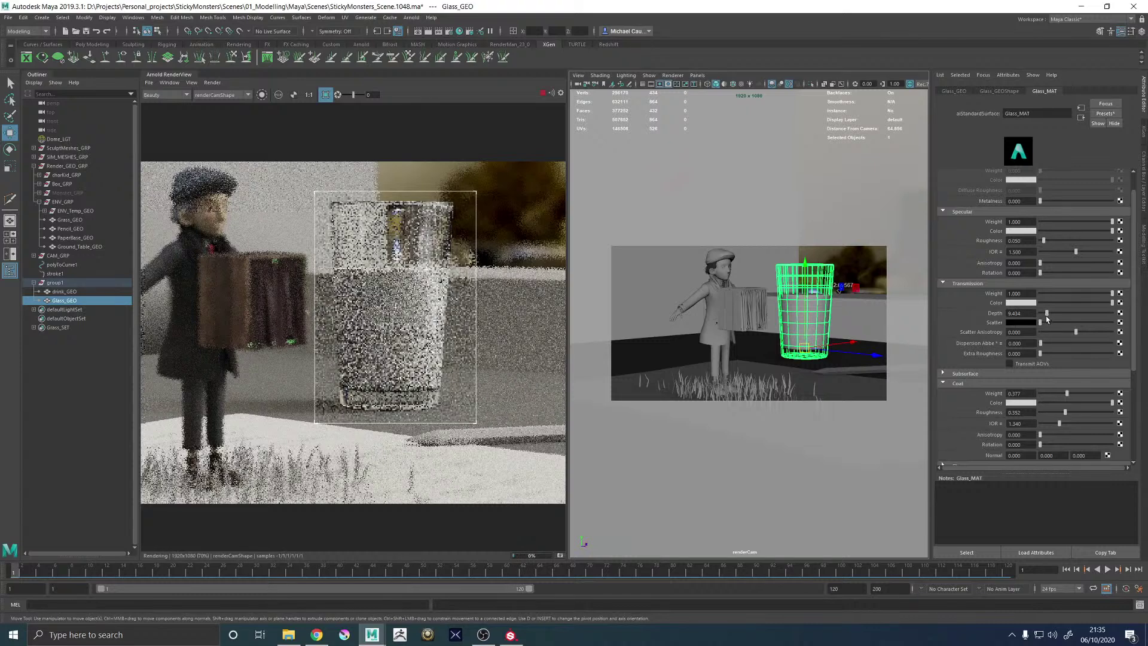
{"action": "left_click", "coordinate": [1022, 323]}
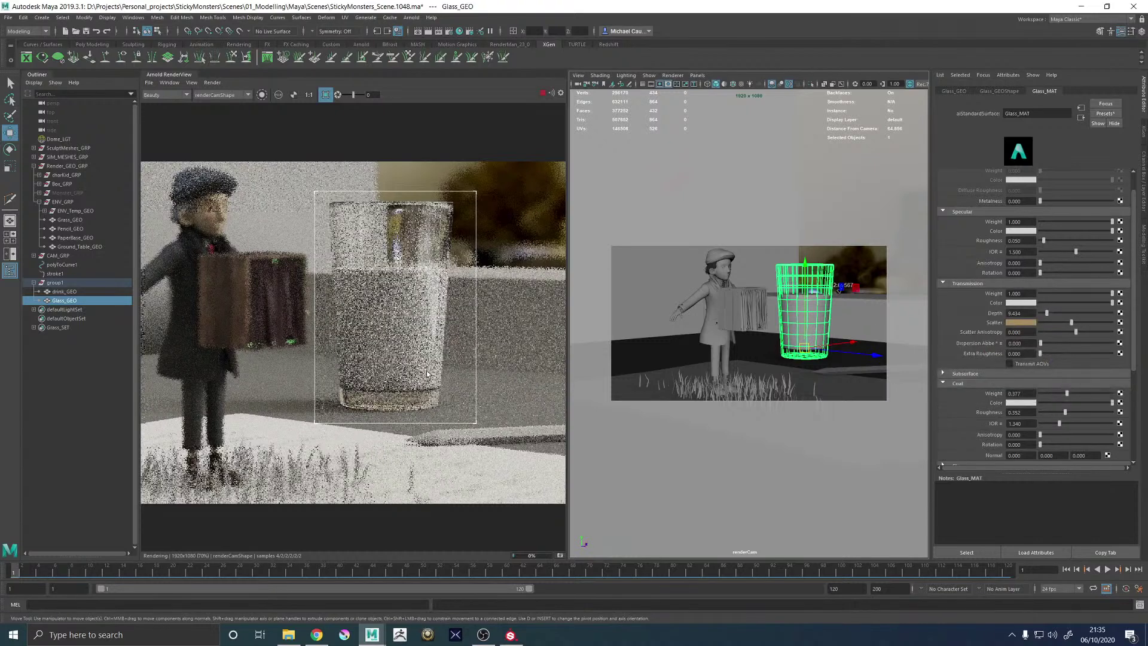
Lower Glass_MAT's transmission depth to 0.1 and check the whole glass in the render
{"action": "scroll", "coordinate": [404, 406], "scroll_direction": "up", "scroll_amount": 3}
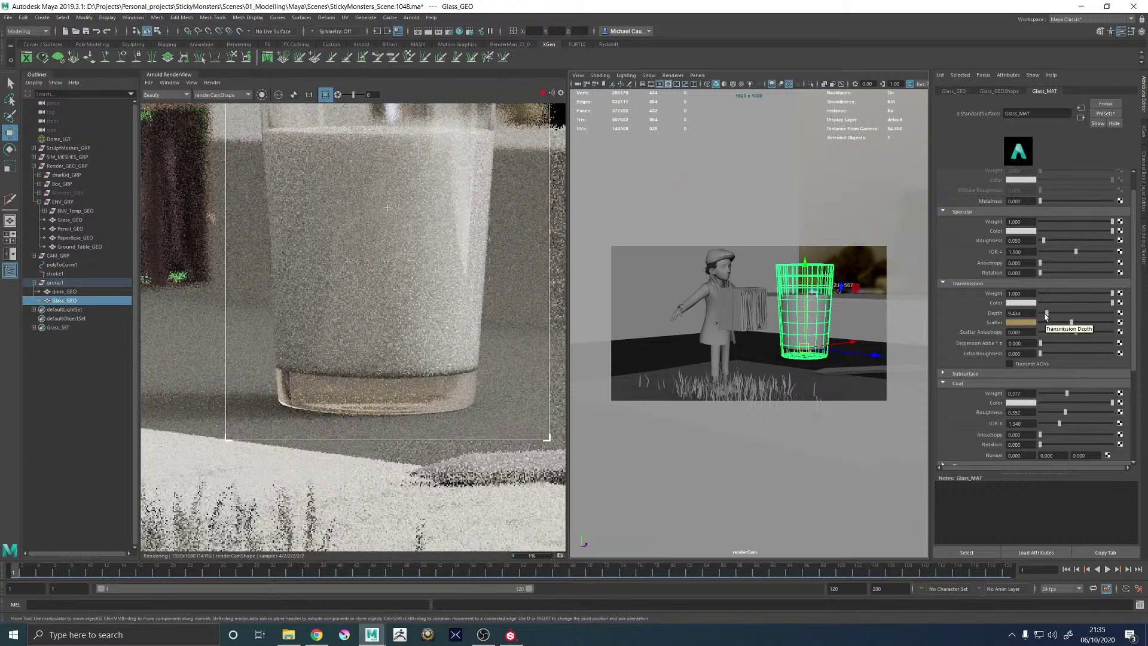
{"action": "left_click_drag", "start_coordinate": [1045, 313], "coordinate": [1041, 313]}
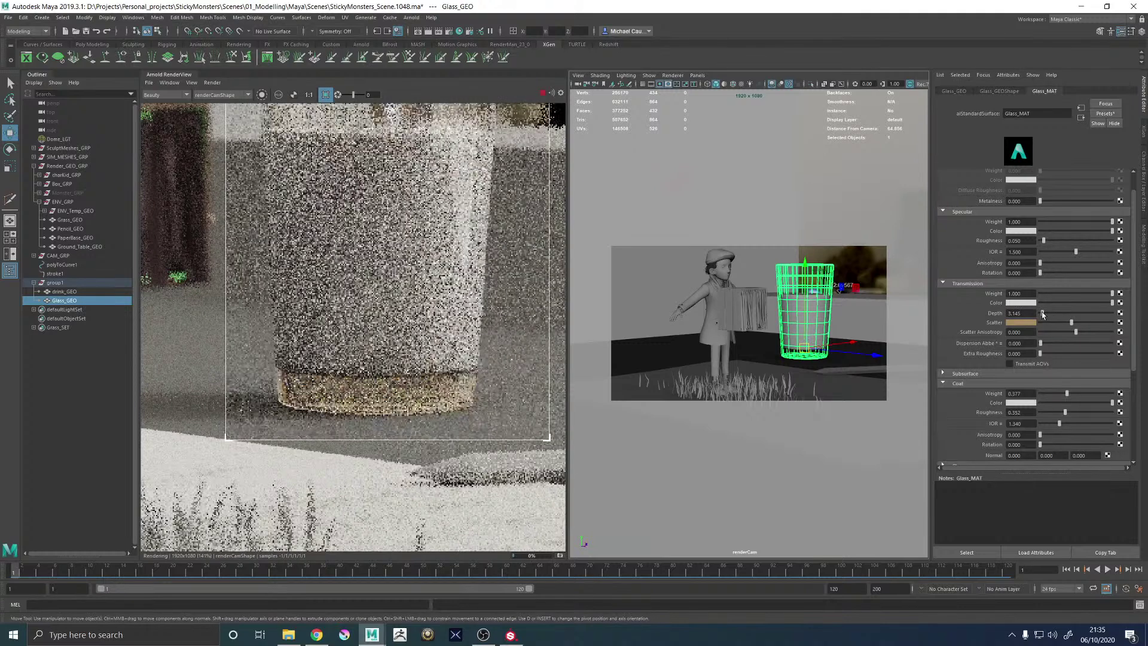
{"action": "left_click", "coordinate": [1010, 313]}
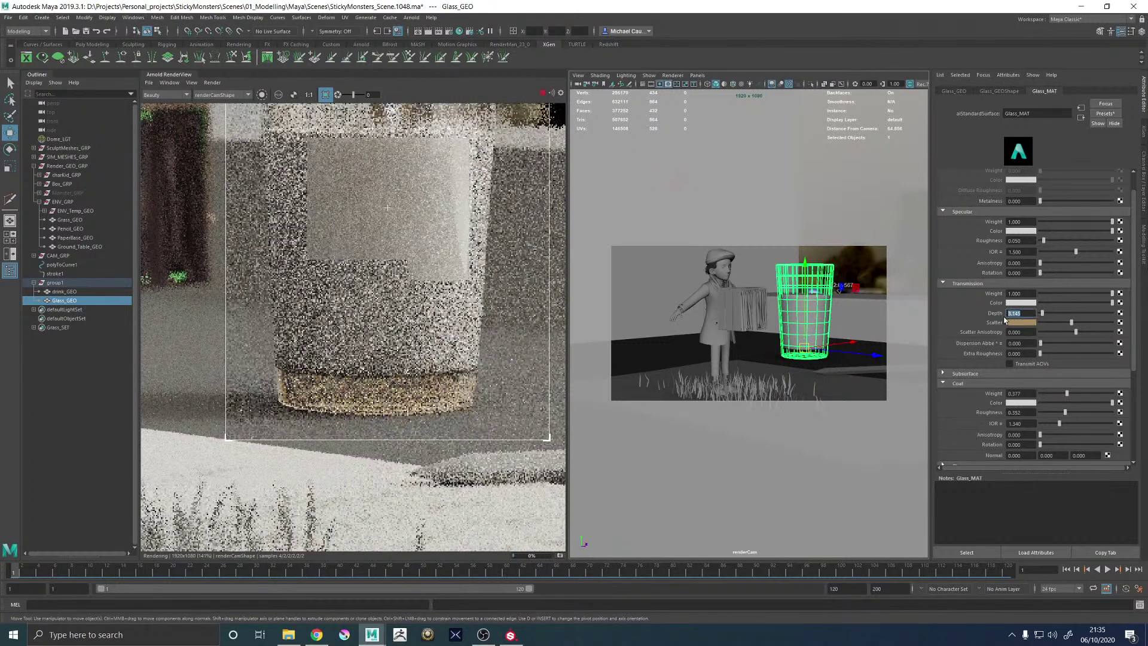
{"action": "type", "text": "0.1"}
{"action": "key", "text": "Return"}
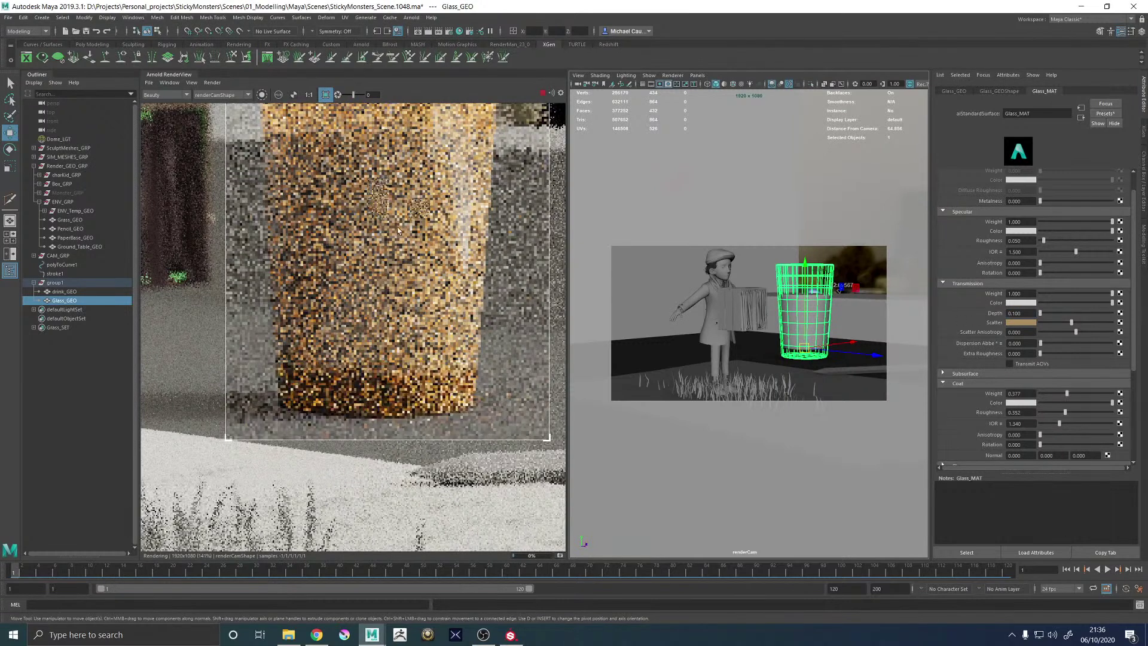
{"action": "scroll", "coordinate": [402, 219], "scroll_direction": "down", "scroll_amount": 2}
{"action": "scroll", "coordinate": [402, 219], "scroll_direction": "up", "scroll_amount": 2}
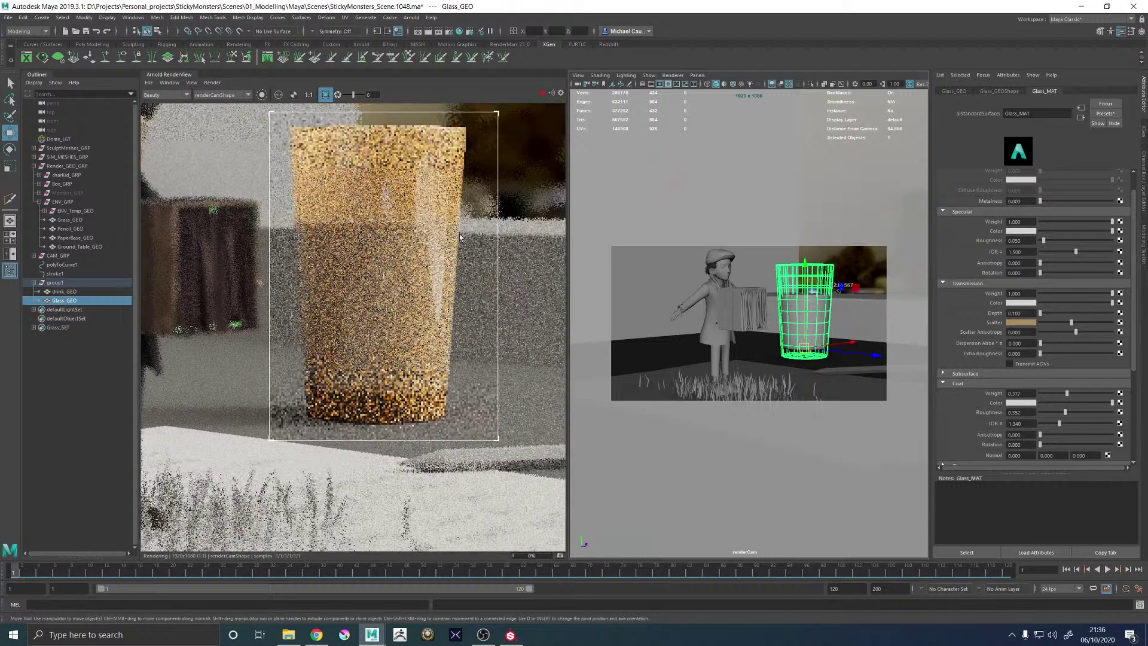
Try transmission depths of 1 and 3 on Glass_MAT and settle on a depth of 5
{"action": "left_click_drag", "start_coordinate": [1019, 312], "coordinate": [991, 315]}
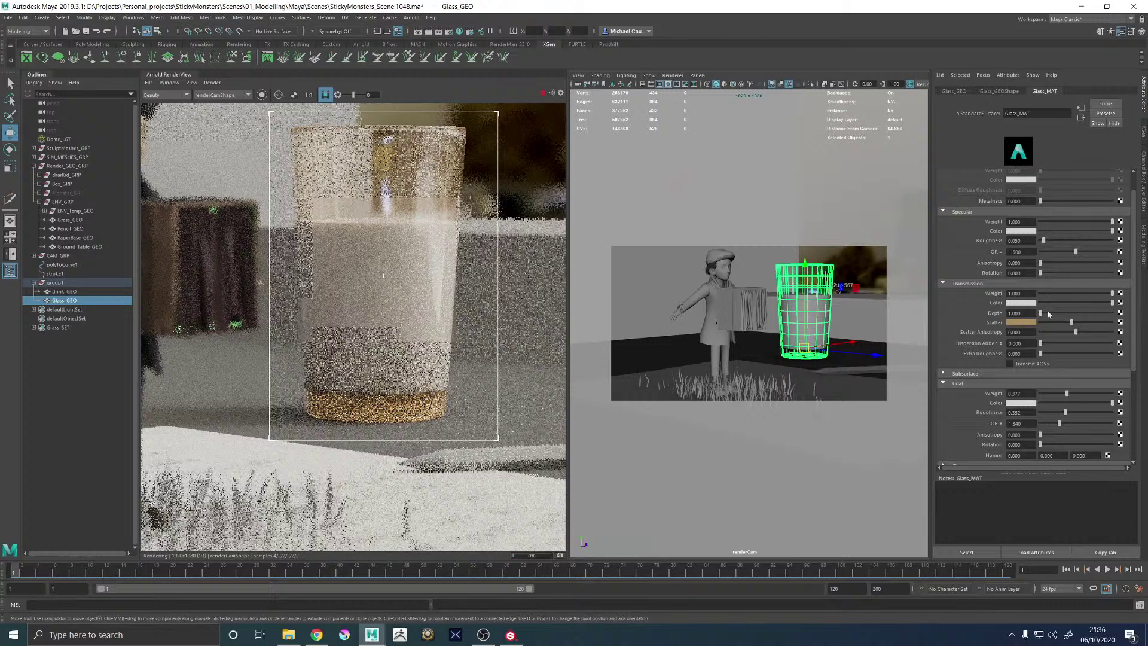
{"action": "left_click", "coordinate": [1023, 323]}
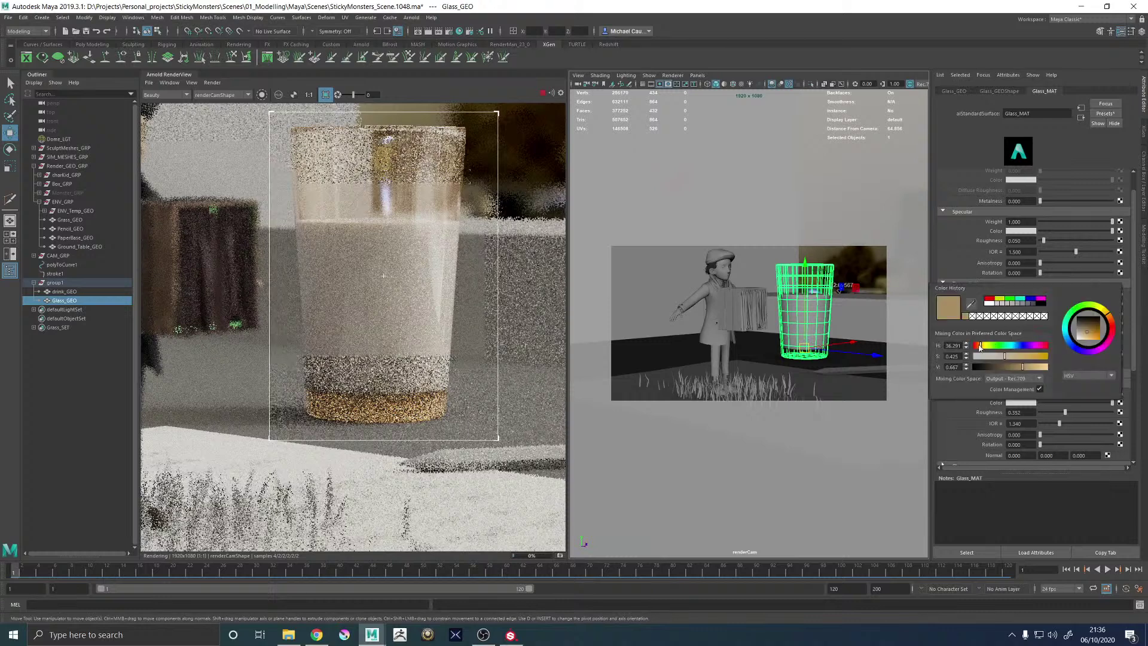
{"action": "left_click", "coordinate": [1023, 312]}
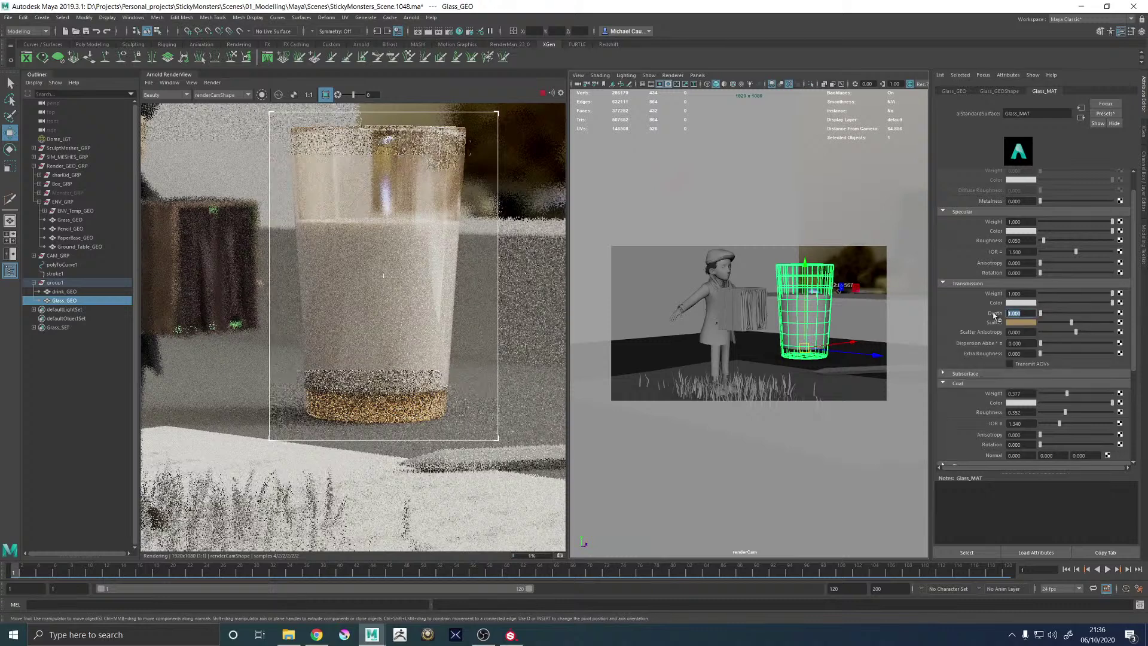
{"action": "type", "text": "3"}
{"action": "key", "text": "Return"}
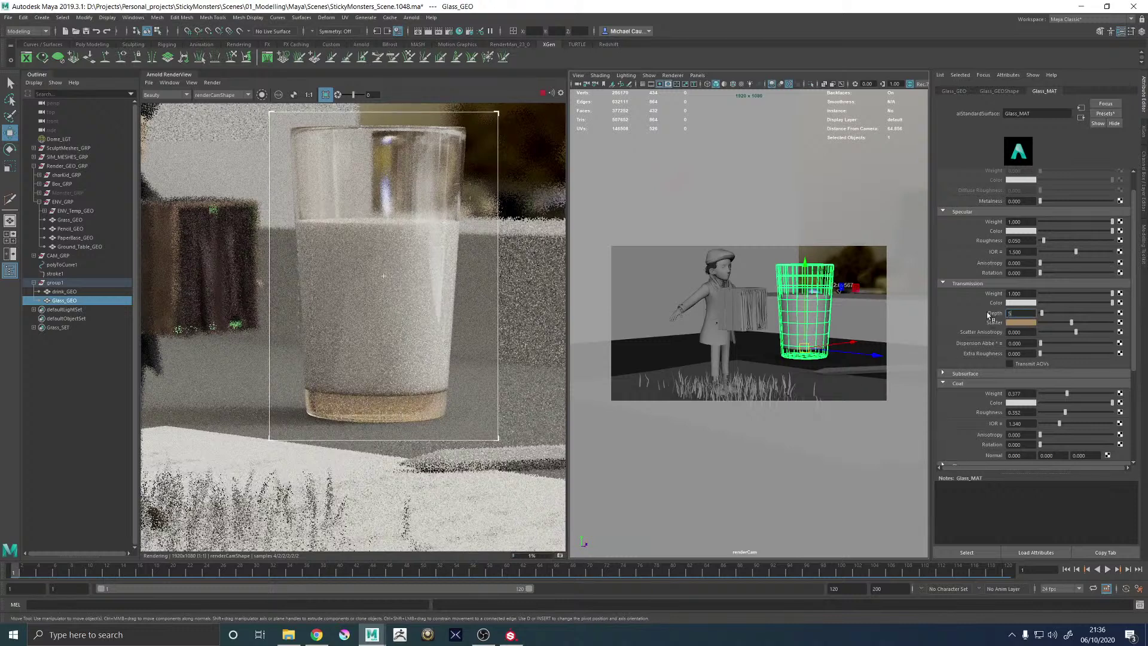
{"action": "key", "text": "Return"}
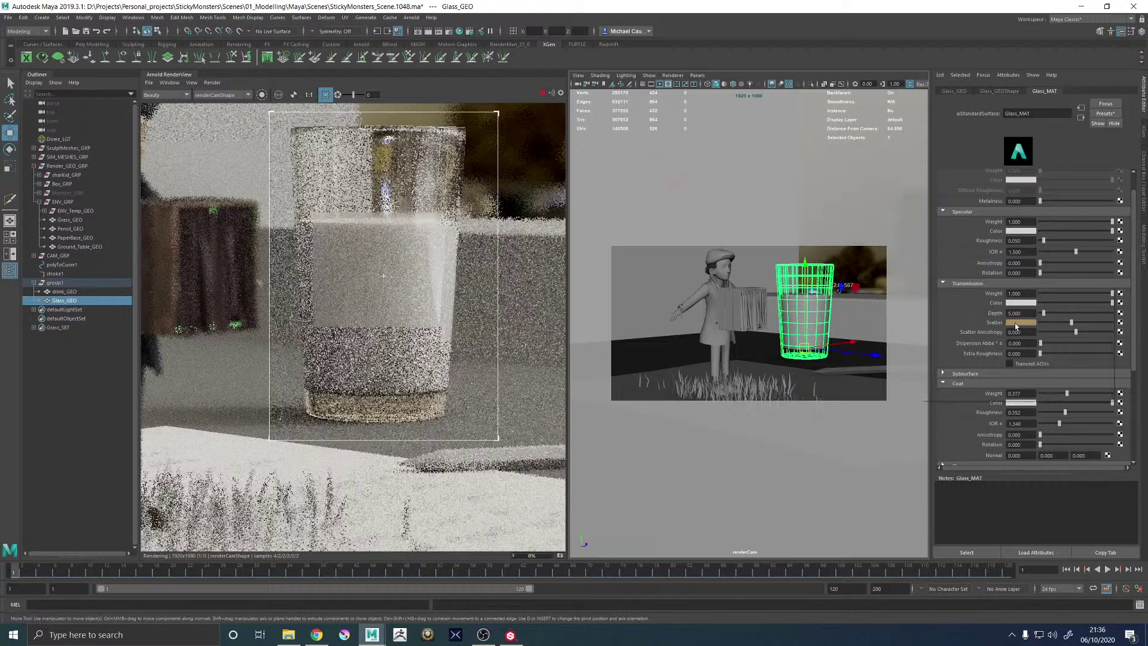
Change Glass_MAT's transmission scatter colour to a fully saturated green with a hue of 120
{"action": "left_click", "coordinate": [1014, 323]}
{"action": "left_click_drag", "start_coordinate": [972, 347], "coordinate": [1016, 356]}
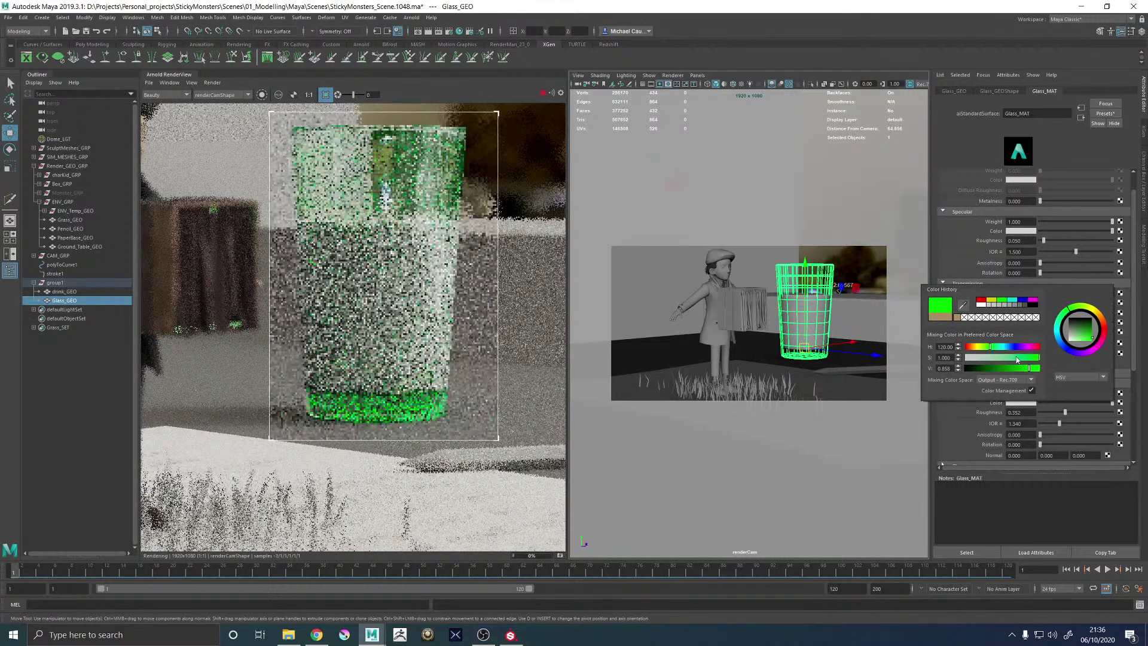
Desaturate and darken the green transmission scatter colour of Glass_MAT, shifting its hue slightly towards a cooler green
{"action": "left_click", "coordinate": [1016, 357]}
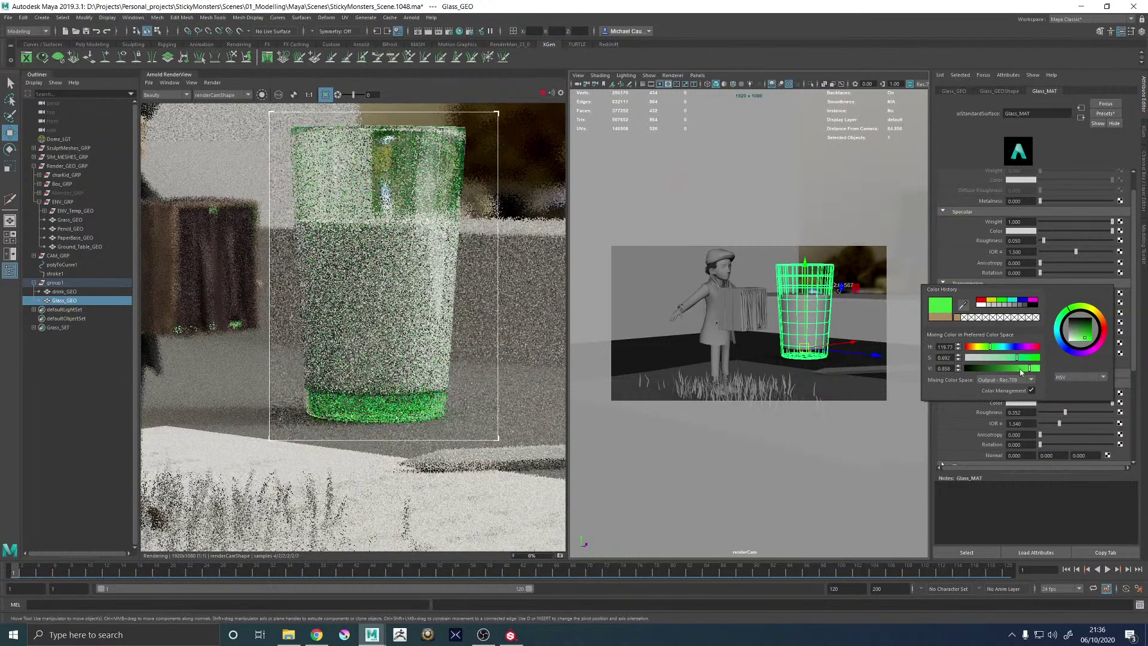
{"action": "left_click", "coordinate": [1010, 368]}
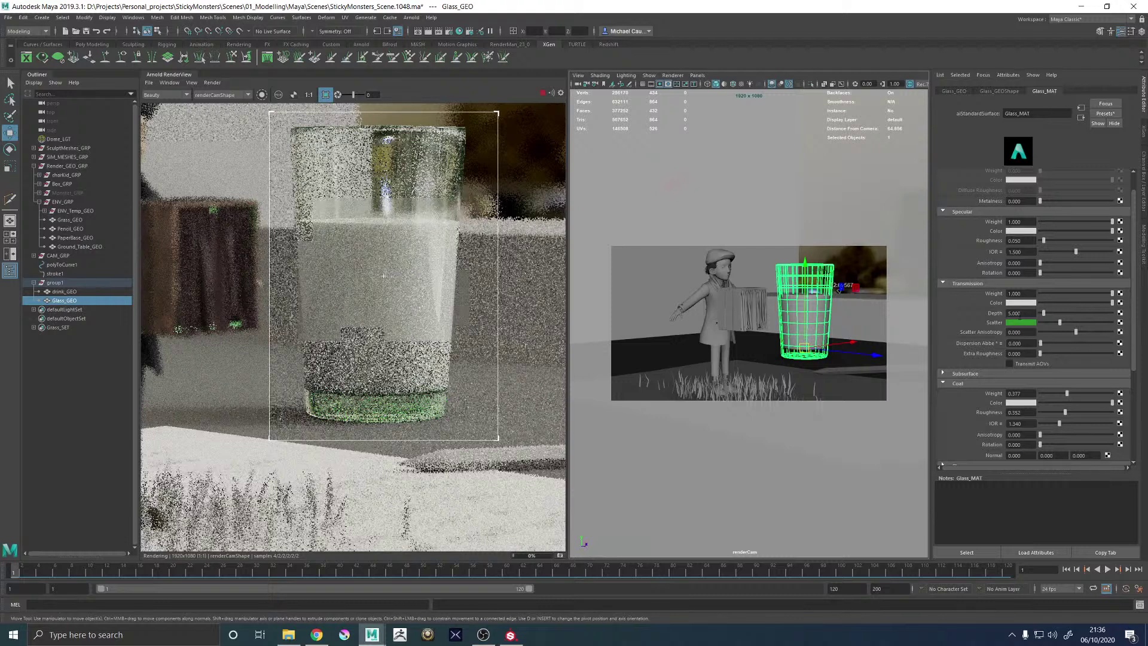
{"action": "left_click", "coordinate": [1020, 322]}
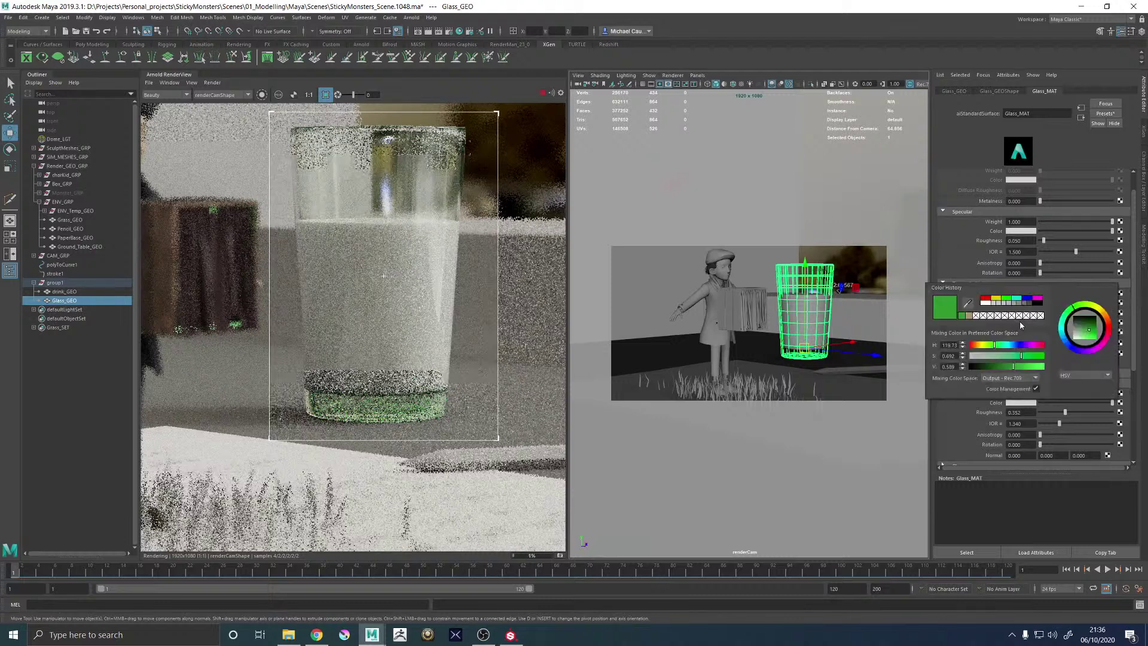
{"action": "left_click_drag", "start_coordinate": [1095, 317], "coordinate": [1067, 315]}
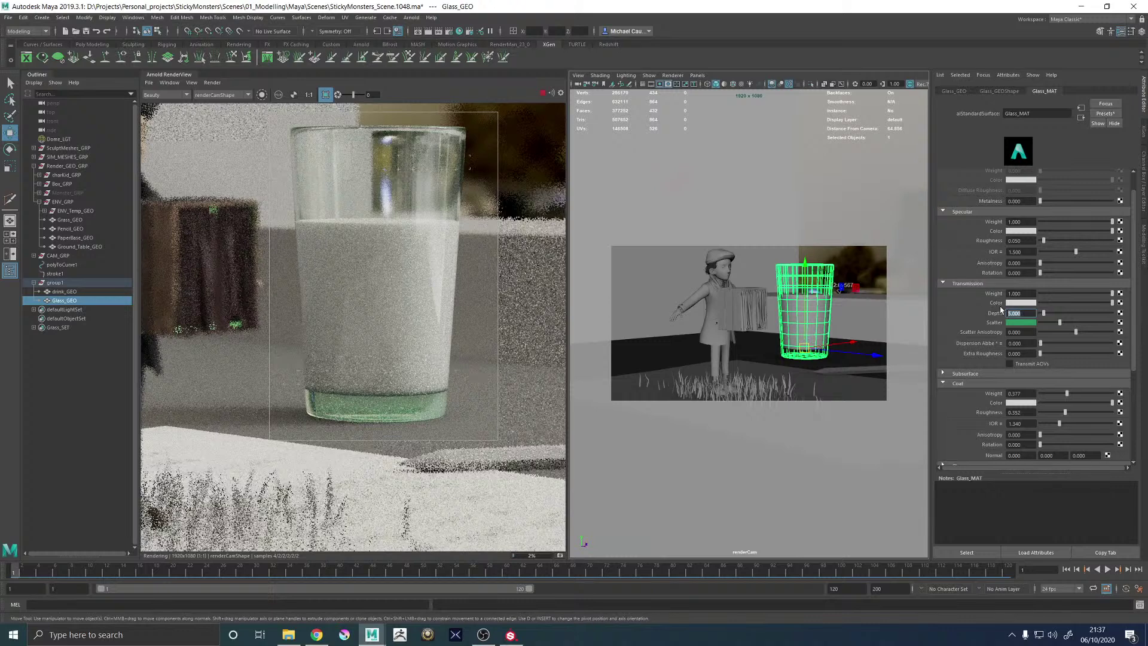
Set Glass_MAT's transmission depth to 10 and lighten its scatter colour to a very pale, weakly saturated green
{"action": "key", "text": "Return"}
{"action": "left_click_drag", "start_coordinate": [1075, 327], "coordinate": [1108, 323]}
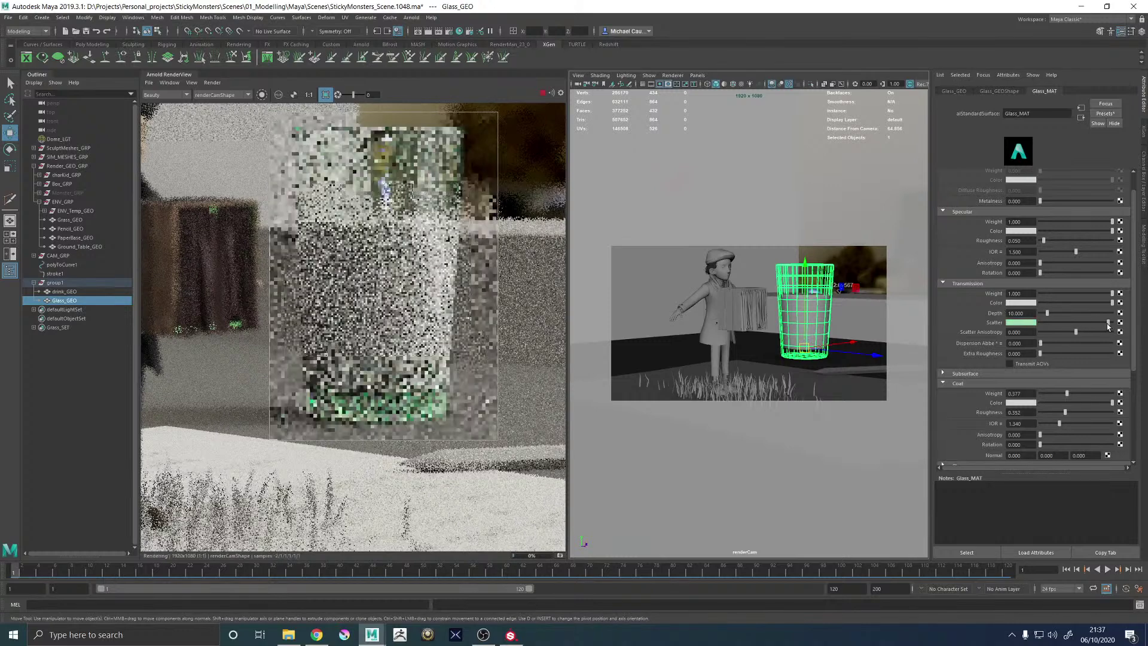
{"action": "left_click", "coordinate": [1015, 323]}
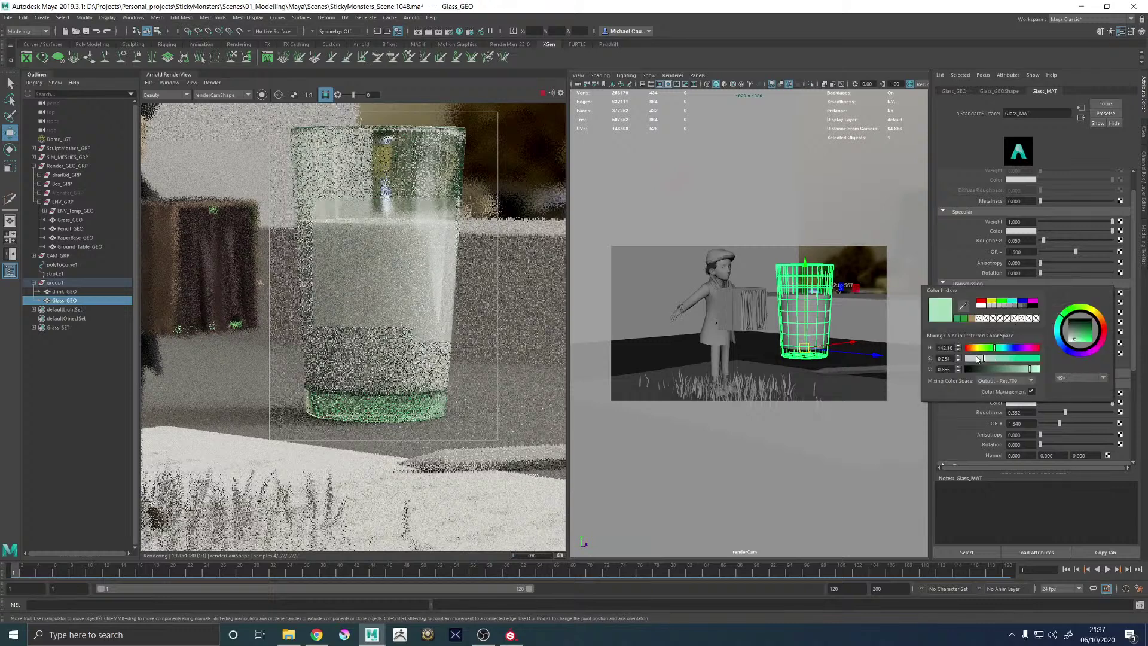
{"action": "left_click_drag", "start_coordinate": [994, 357], "coordinate": [972, 358]}
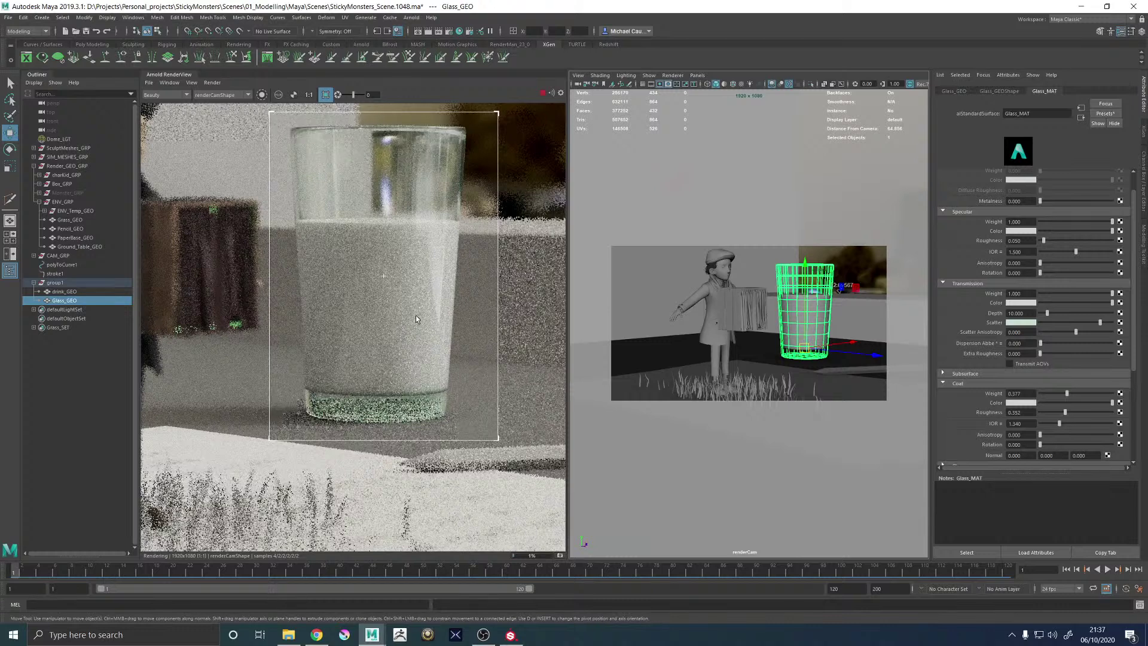
{"action": "left_click", "coordinate": [1016, 323]}
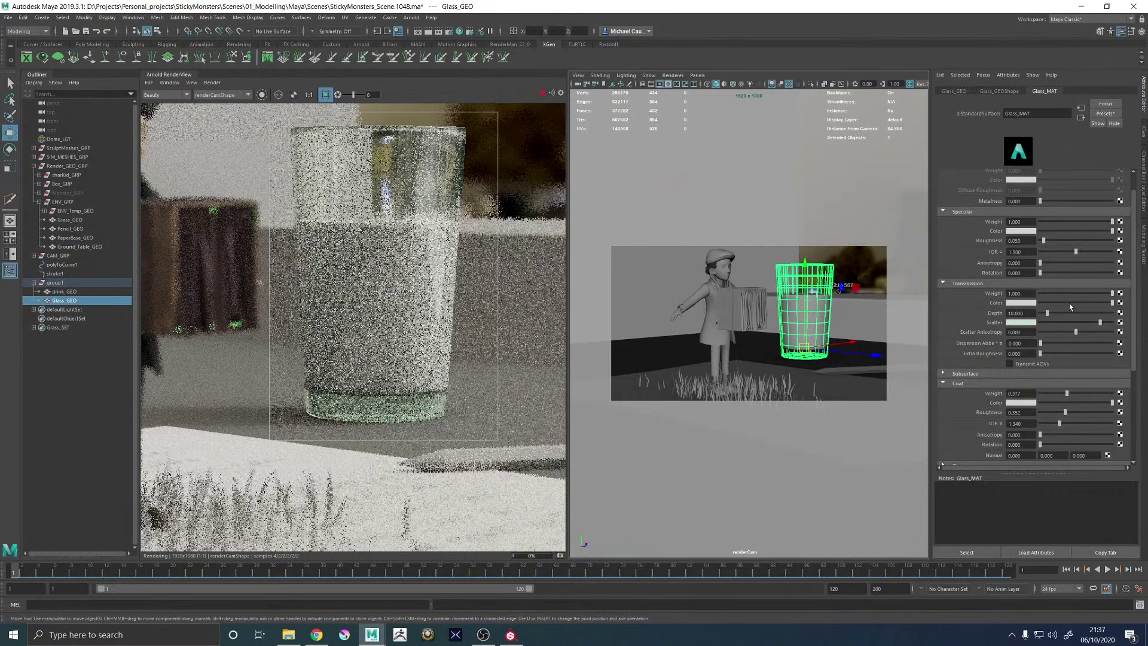
Set Glass_MAT's transmission depth to 15 and inspect the rendered glass up close
{"action": "left_click", "coordinate": [1016, 313]}
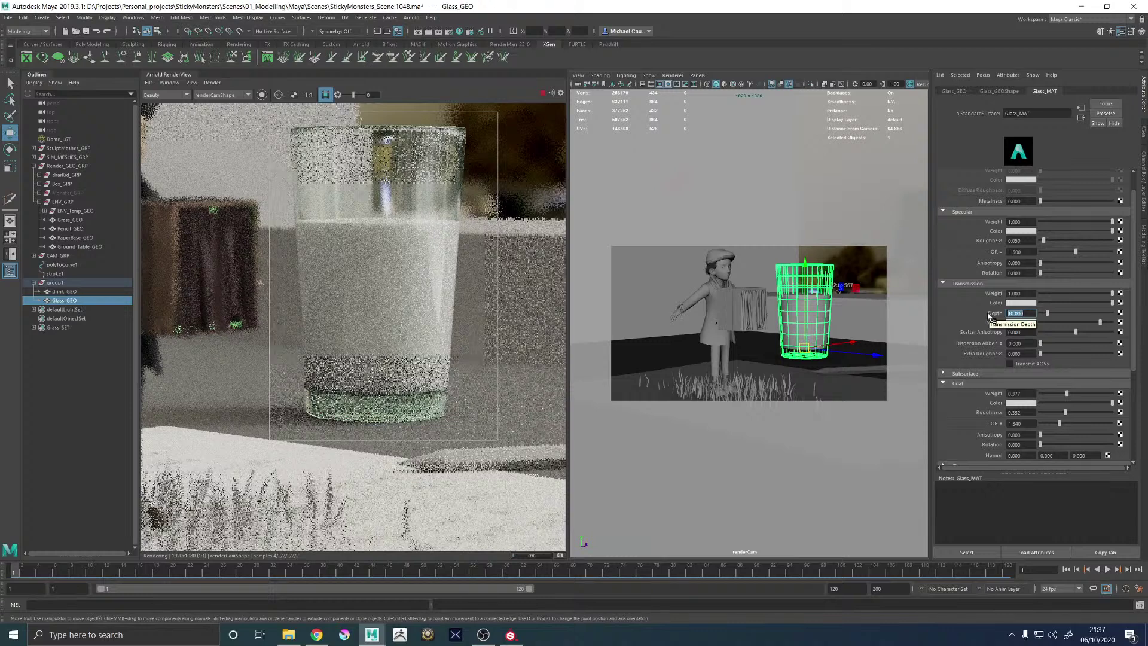
{"action": "type", "text": "15"}
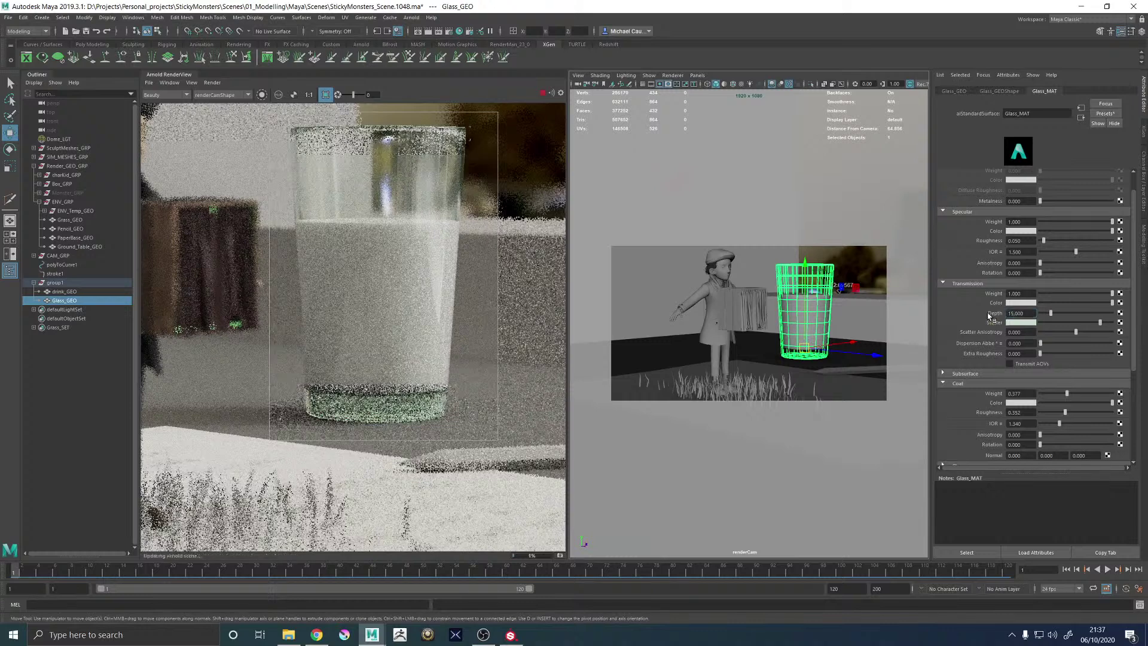
{"action": "key", "text": "Return"}
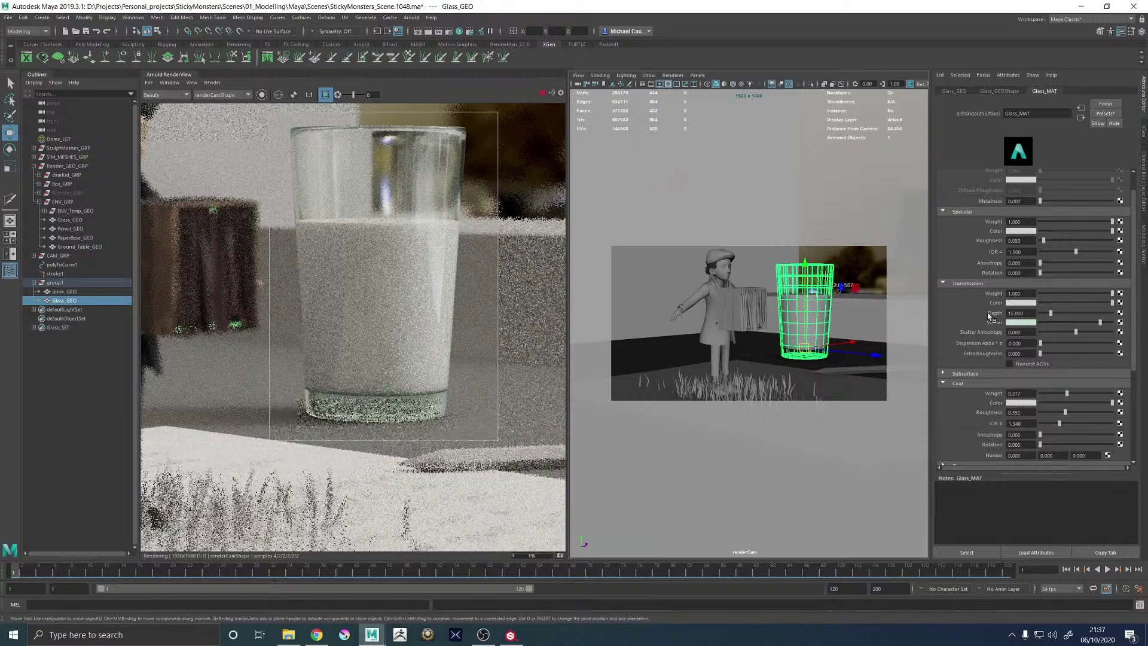
{"action": "key", "text": "alt+Tab"}
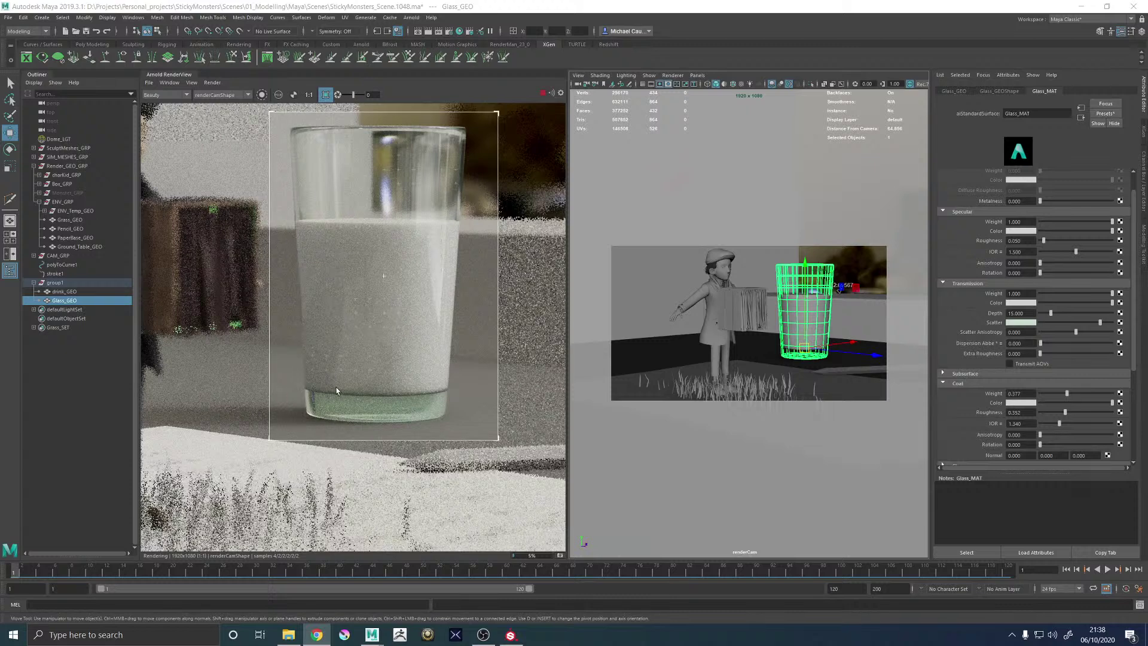
{"action": "scroll", "coordinate": [432, 117], "scroll_direction": "up", "scroll_amount": 5}
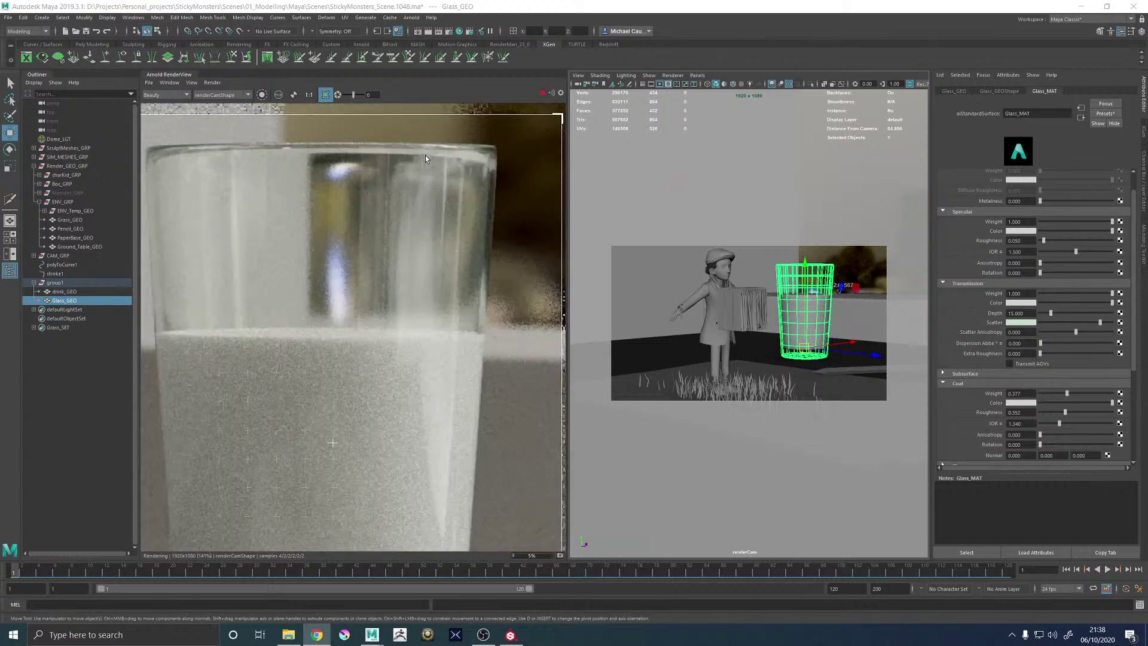
{"action": "scroll", "coordinate": [425, 156], "scroll_direction": "down", "scroll_amount": 5}
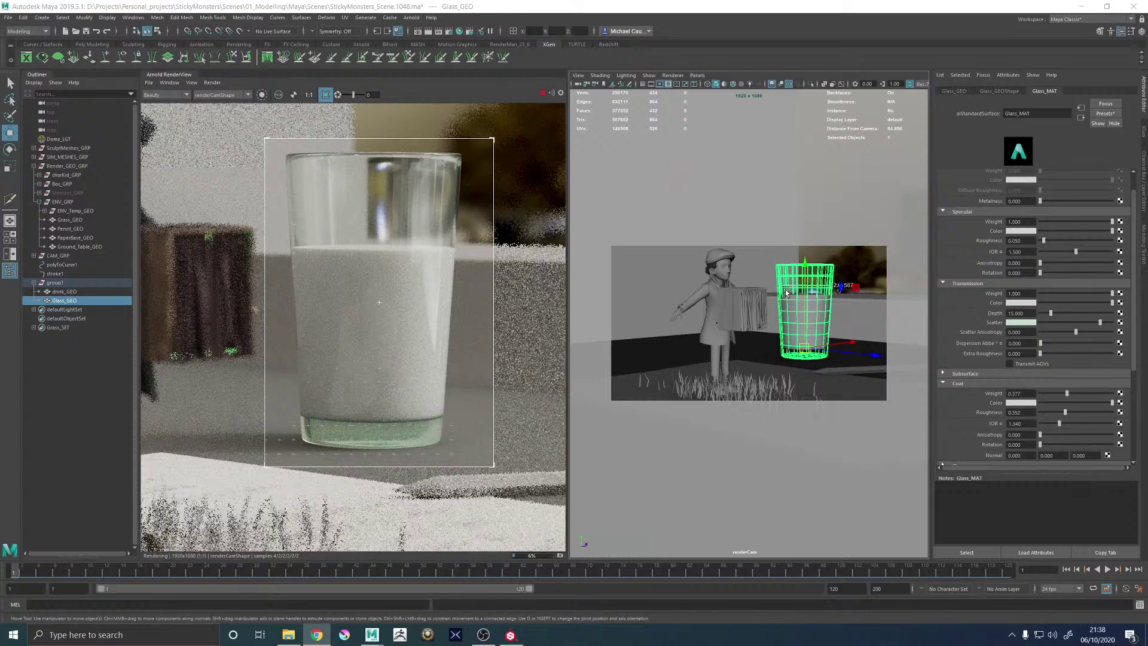
Assign a new aiStandardSurface material to drink_GEO and name it Coke_MAT
{"action": "key", "text": "Left"}
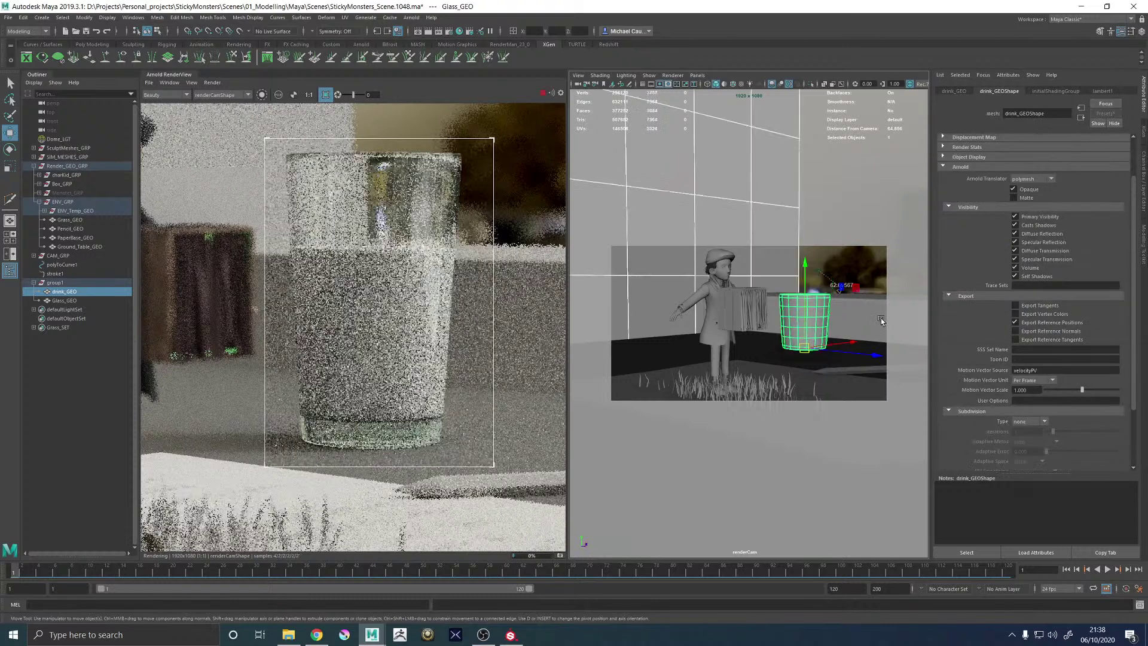
{"action": "left_click", "coordinate": [826, 184], "text": "ctrl"}
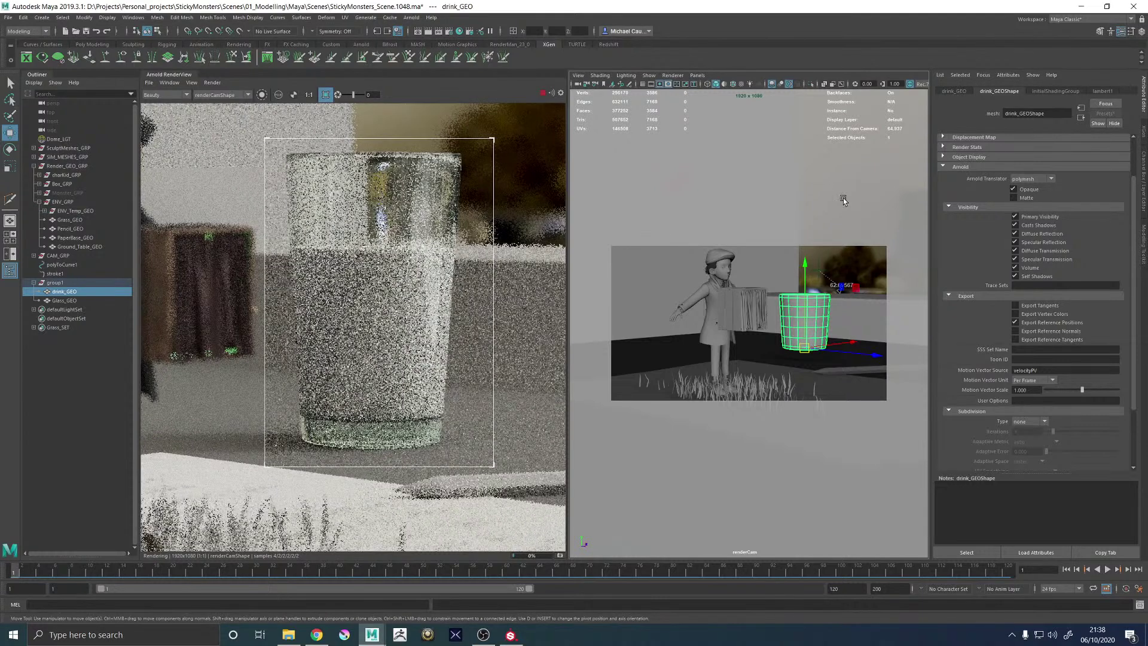
{"action": "right_click_drag", "start_coordinate": [843, 198], "coordinate": [852, 417]}
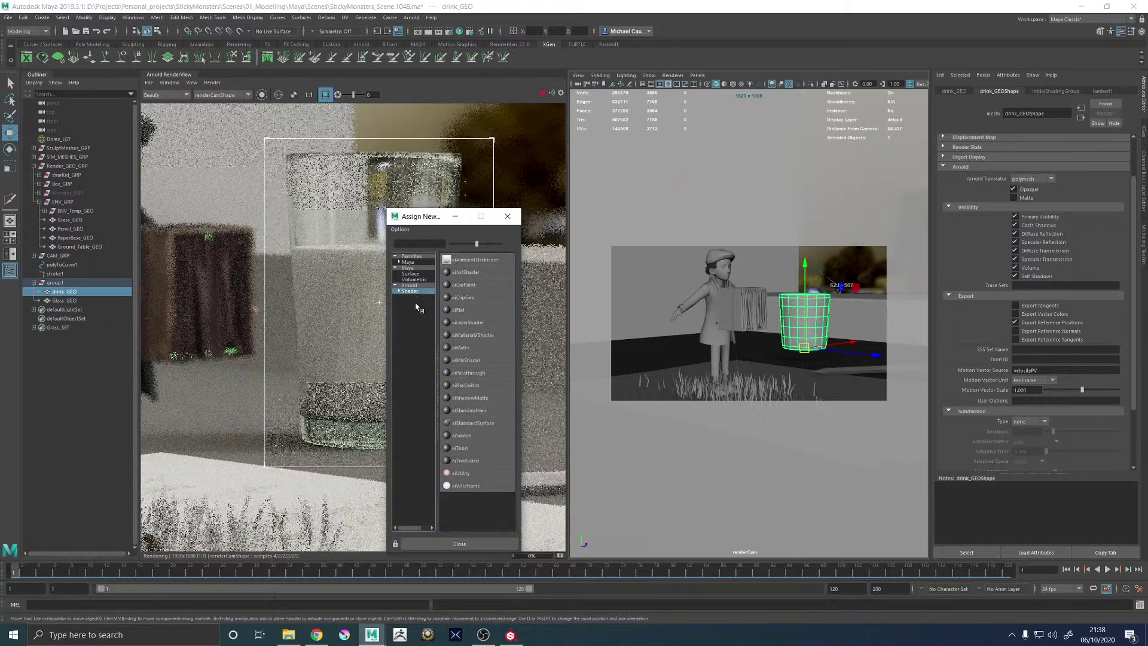
{"action": "left_click", "coordinate": [467, 423]}
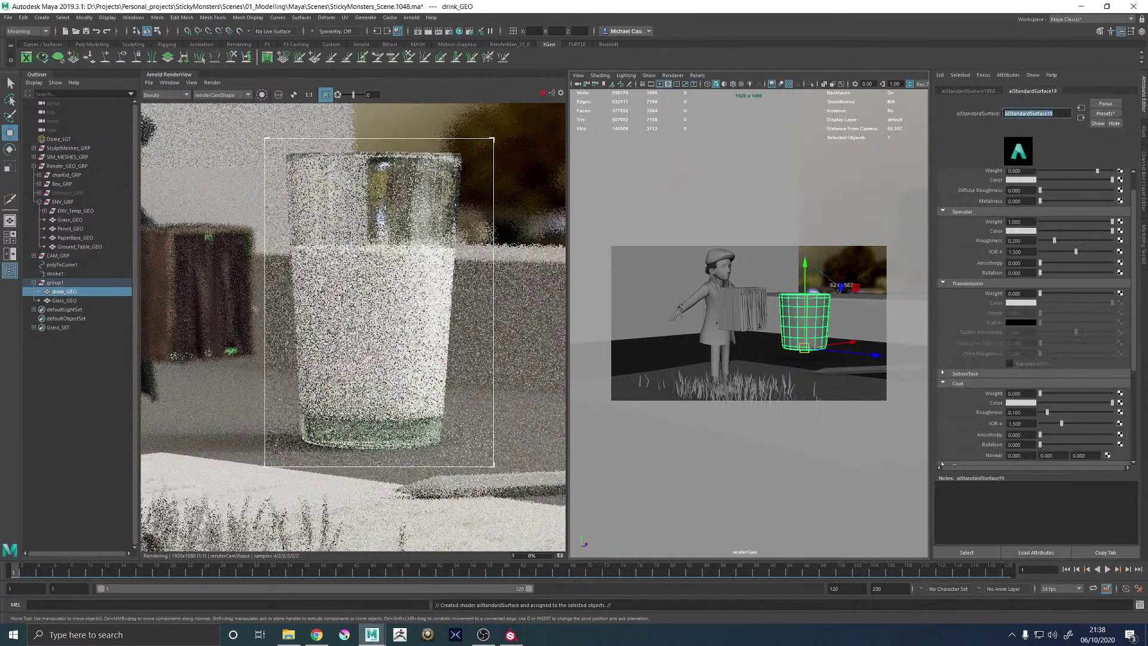
{"action": "type", "text": "Coke_"}
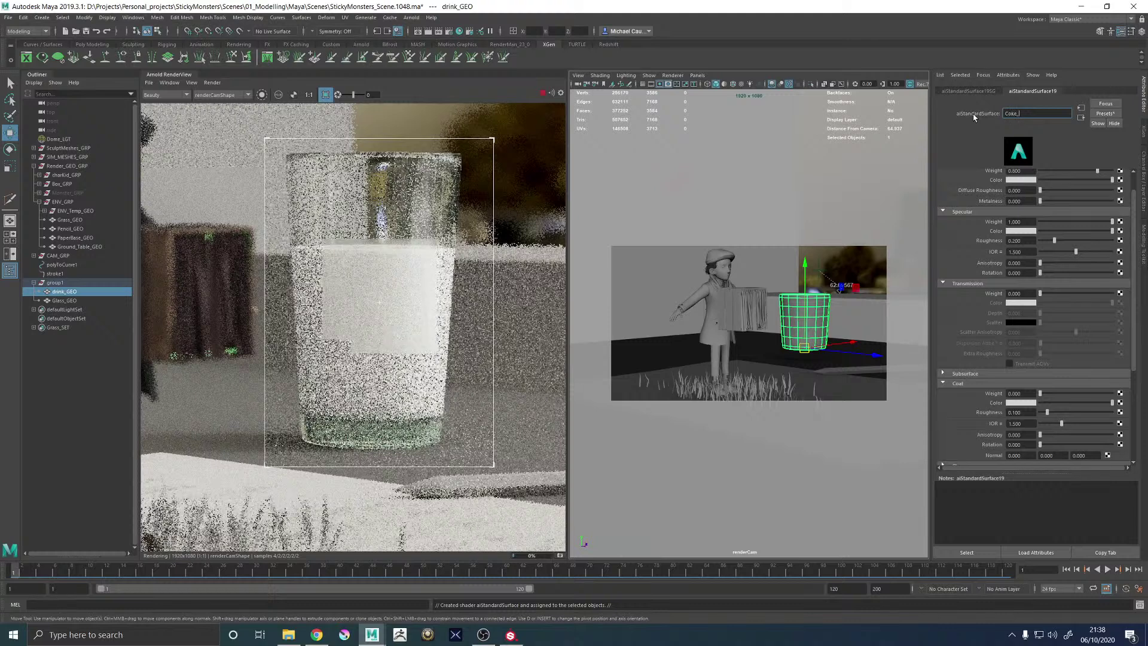
{"action": "type", "text": "MAT"}
{"action": "key", "text": "Return"}
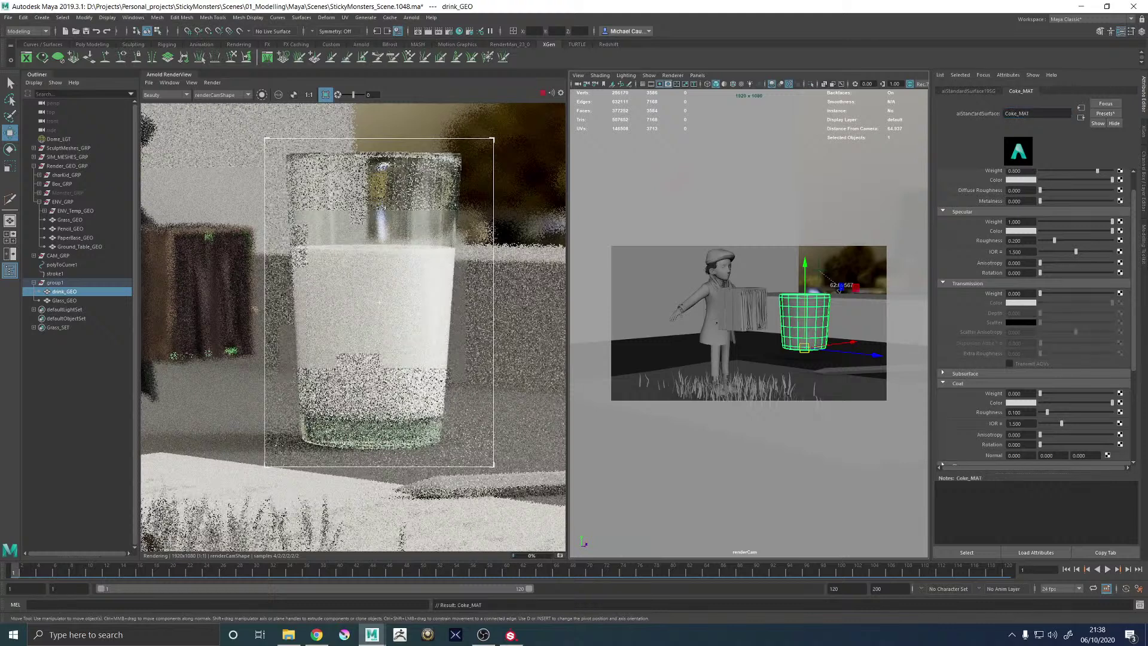
Set Coke_MAT's base and specular weights to 0 and its transmission weight to 1
{"action": "scroll", "coordinate": [986, 245], "scroll_direction": "up", "scroll_amount": 2}
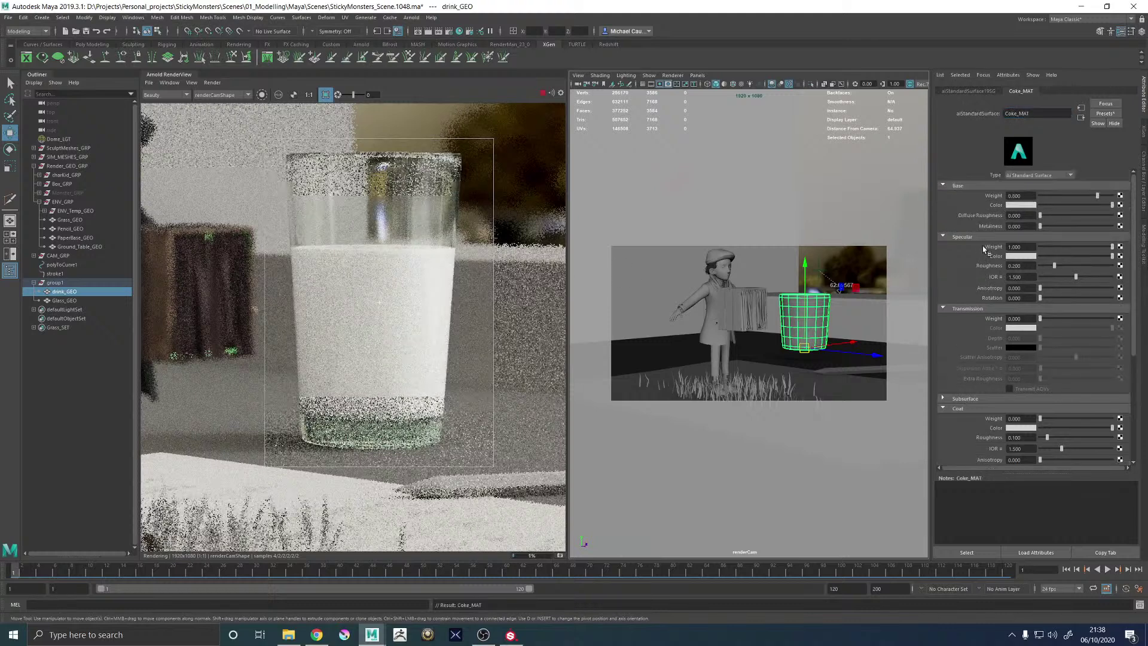
{"action": "left_click_drag", "start_coordinate": [1058, 197], "coordinate": [1038, 196]}
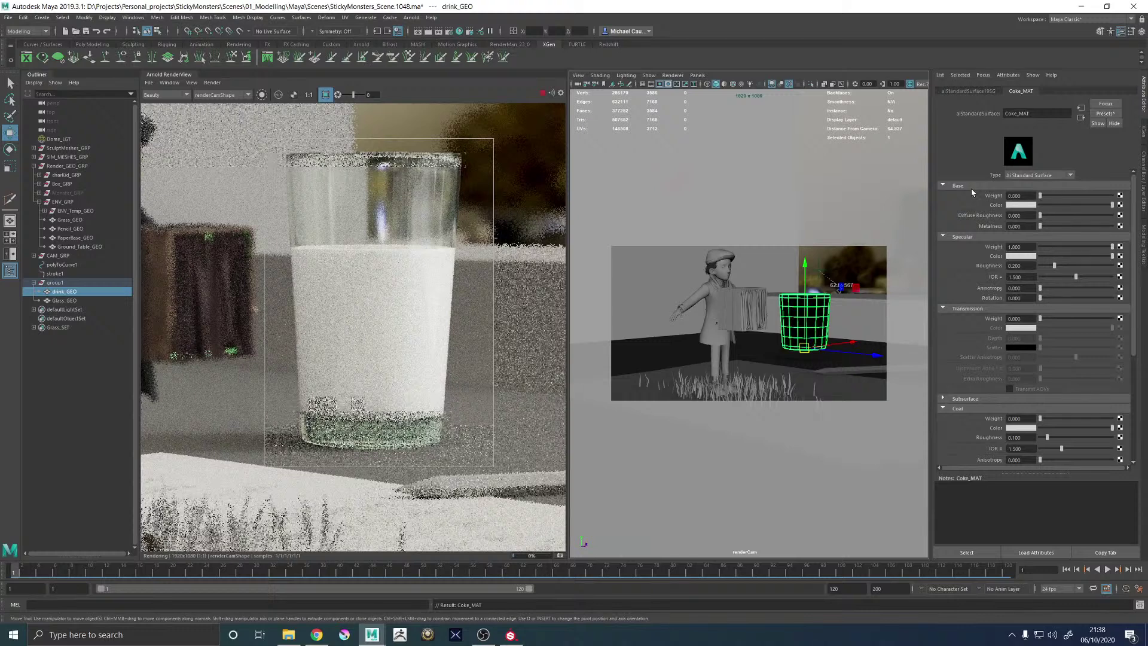
{"action": "left_click", "coordinate": [1052, 246]}
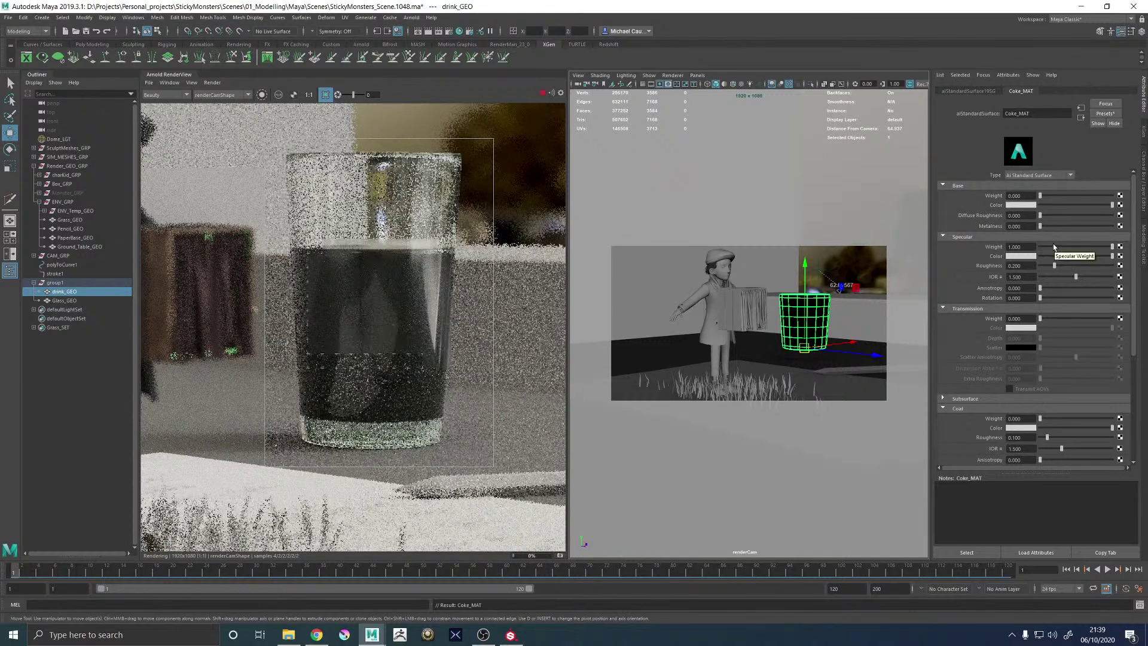
{"action": "left_click_drag", "start_coordinate": [1011, 246], "coordinate": [945, 245]}
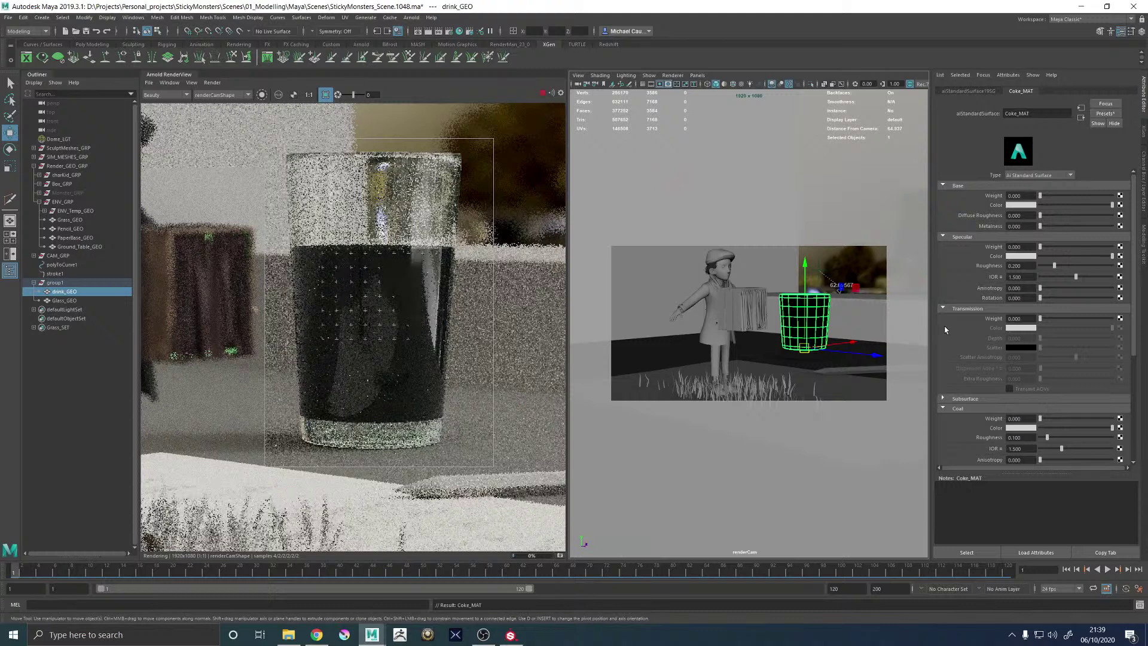
{"action": "left_click", "coordinate": [1081, 318]}
{"action": "left_click_drag", "start_coordinate": [1080, 318], "coordinate": [1117, 318]}
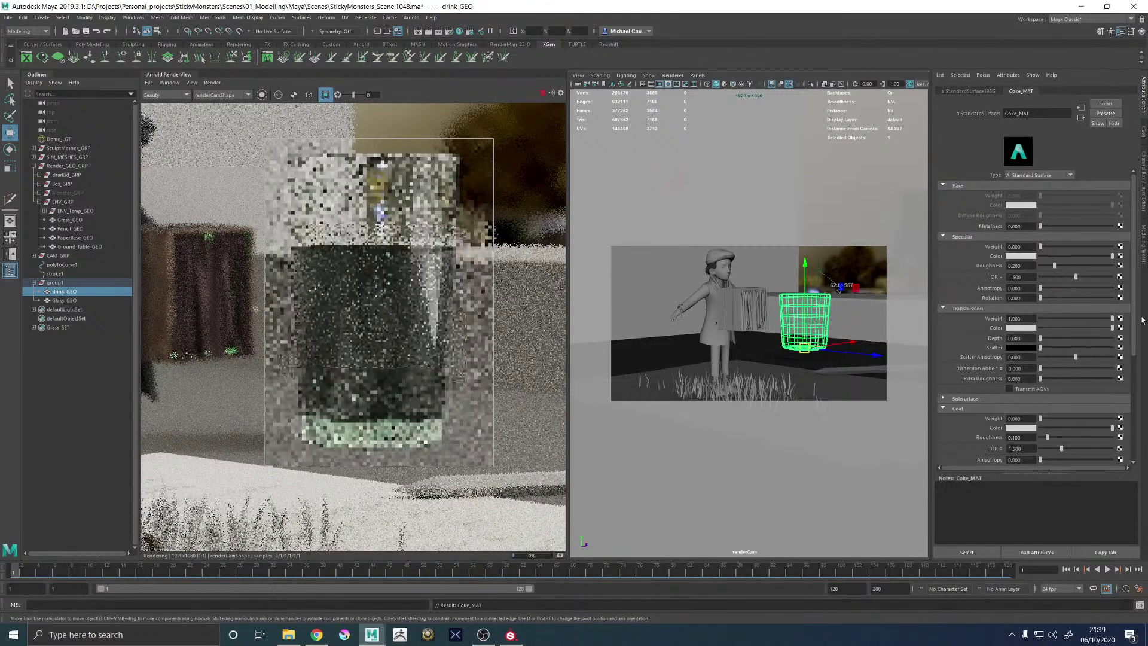
Enable caustics in Coke_MAT's advanced settings
{"action": "scroll", "coordinate": [973, 308], "scroll_direction": "down", "scroll_amount": 3}
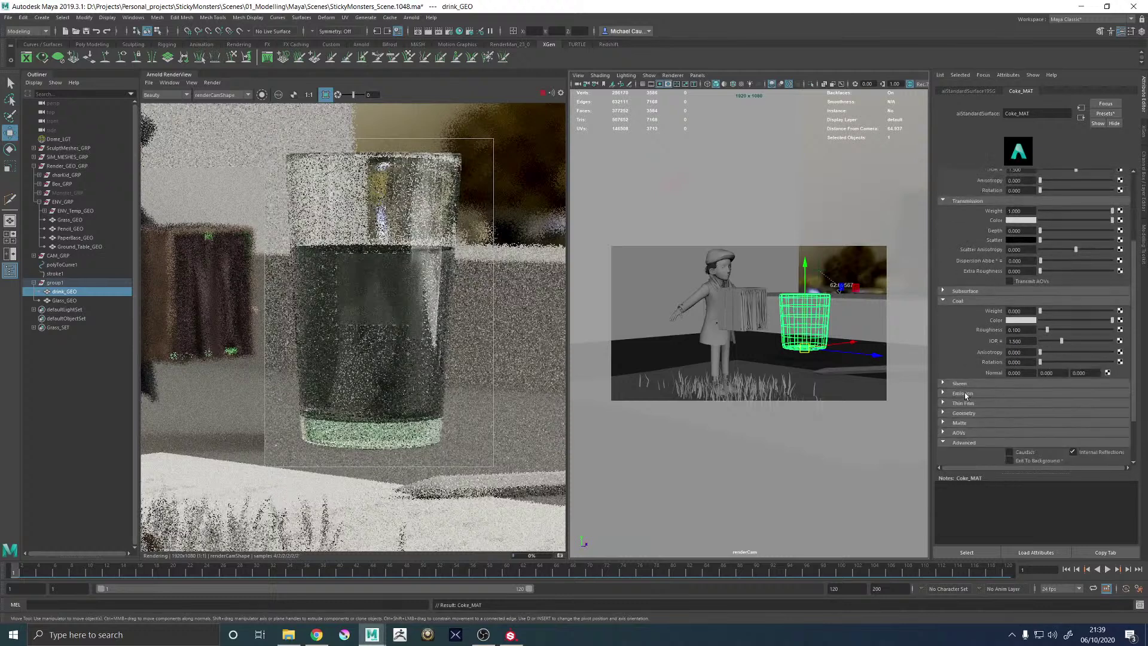
{"action": "scroll", "coordinate": [959, 395], "scroll_direction": "down", "scroll_amount": 1}
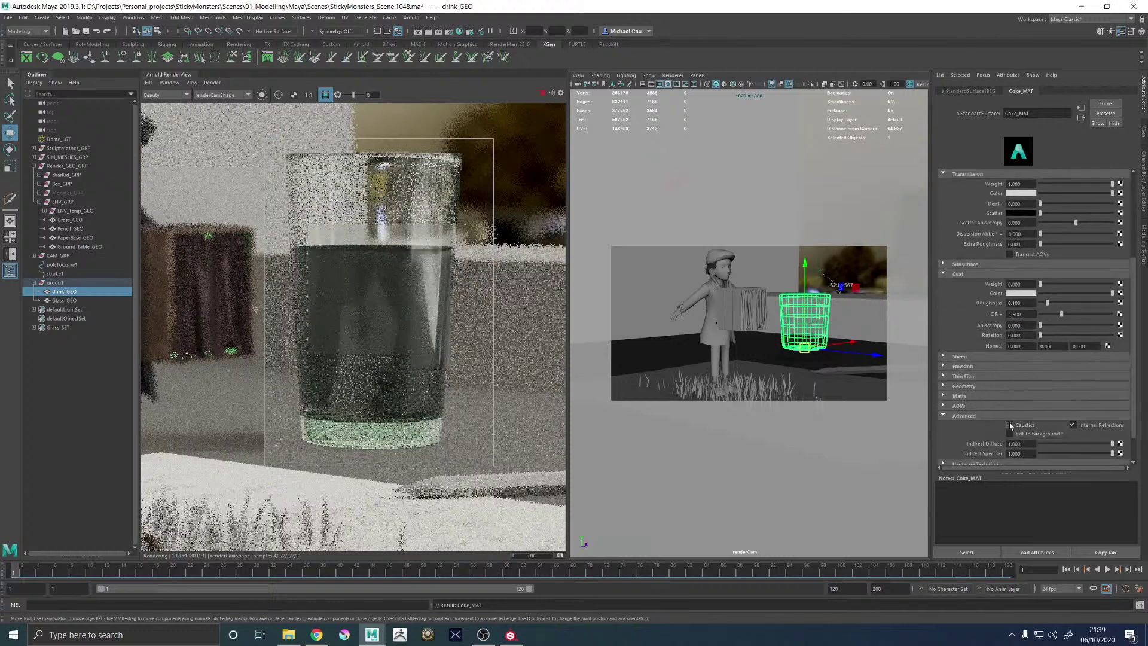
{"action": "left_click", "coordinate": [1009, 425]}
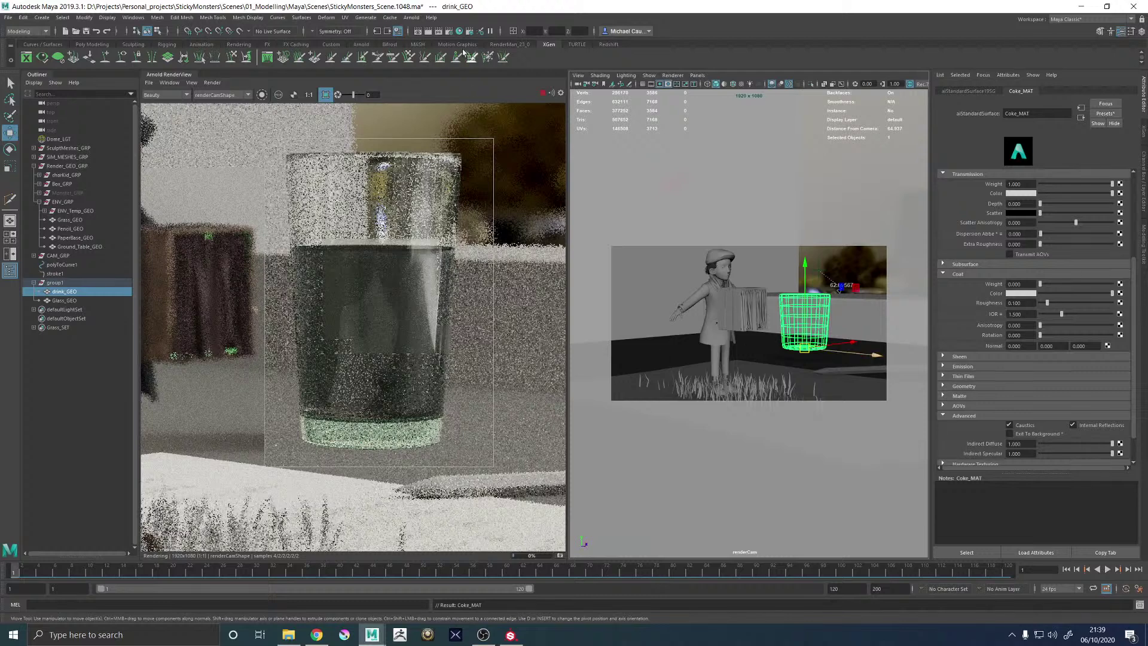
Brighten Coke_MAT's transmission colour to white while the live render is stopped, and restart the render
{"action": "left_click", "coordinate": [543, 94]}
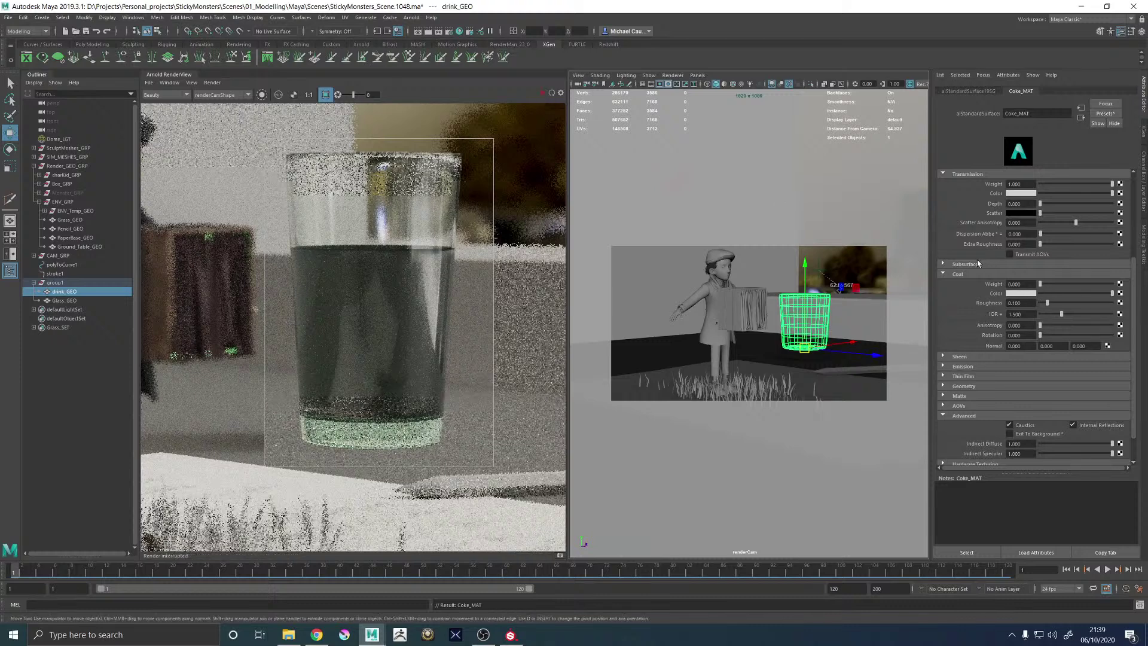
{"action": "scroll", "coordinate": [977, 261], "scroll_direction": "up", "scroll_amount": 3}
{"action": "left_click", "coordinate": [1020, 246]}
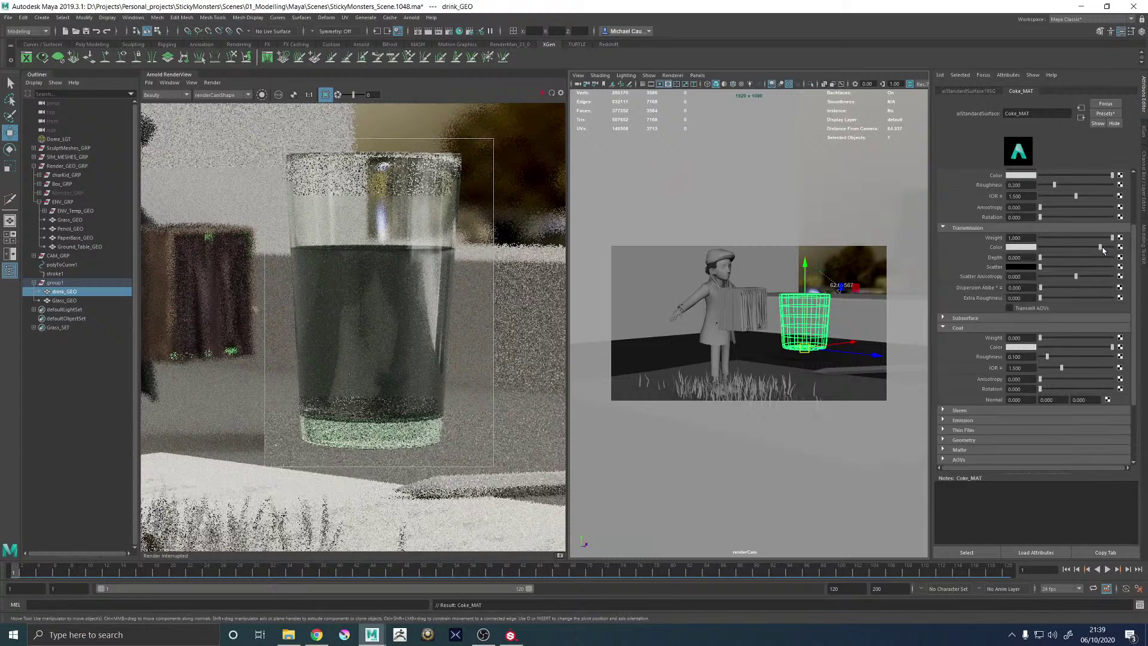
{"action": "left_click_drag", "start_coordinate": [1103, 250], "coordinate": [1113, 248]}
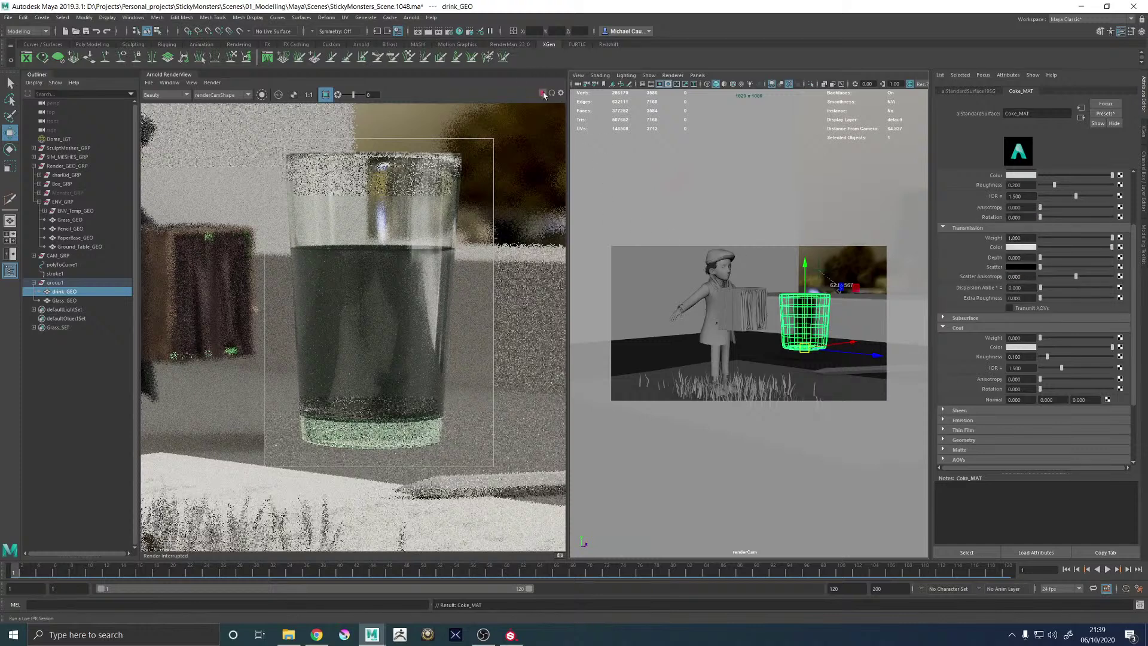
{"action": "left_click", "coordinate": [543, 95]}
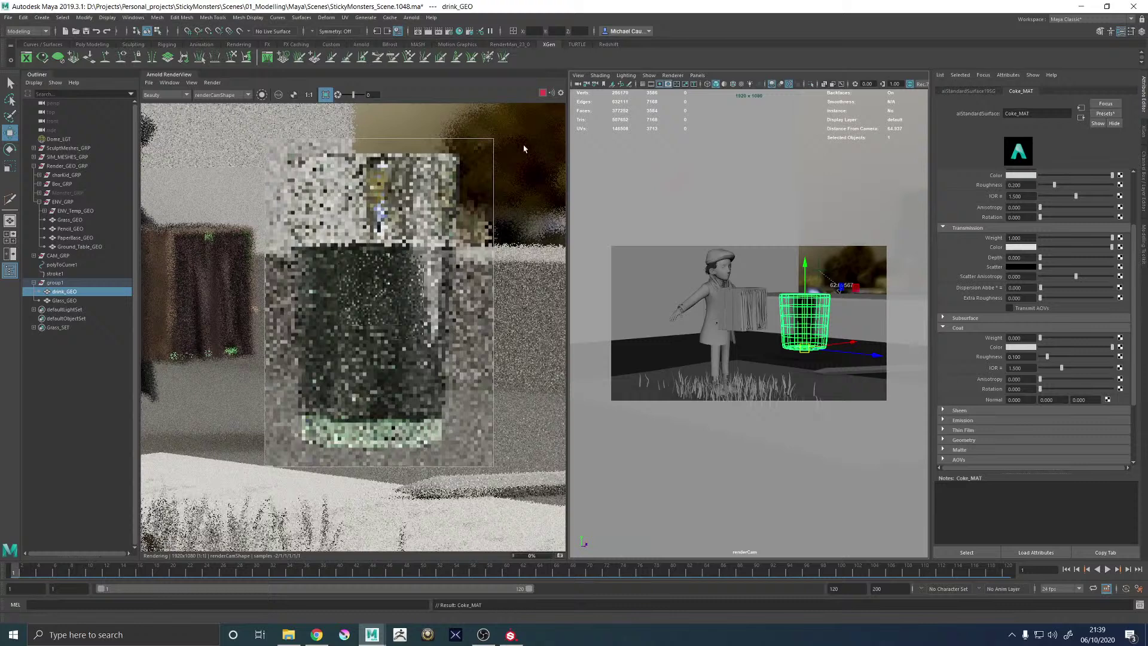
Set Coke_MAT's coat IOR to 1.335 and its specular weight to 1
{"action": "left_click", "coordinate": [1035, 369]}
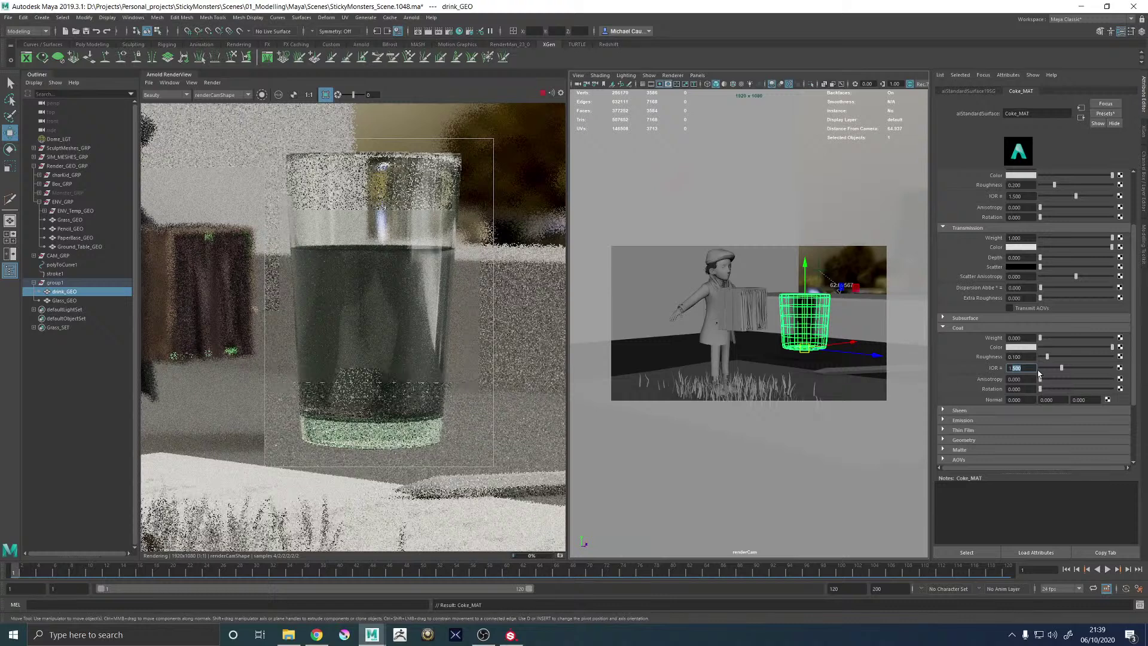
{"action": "type", "text": "1.335"}
{"action": "key", "text": "Return"}
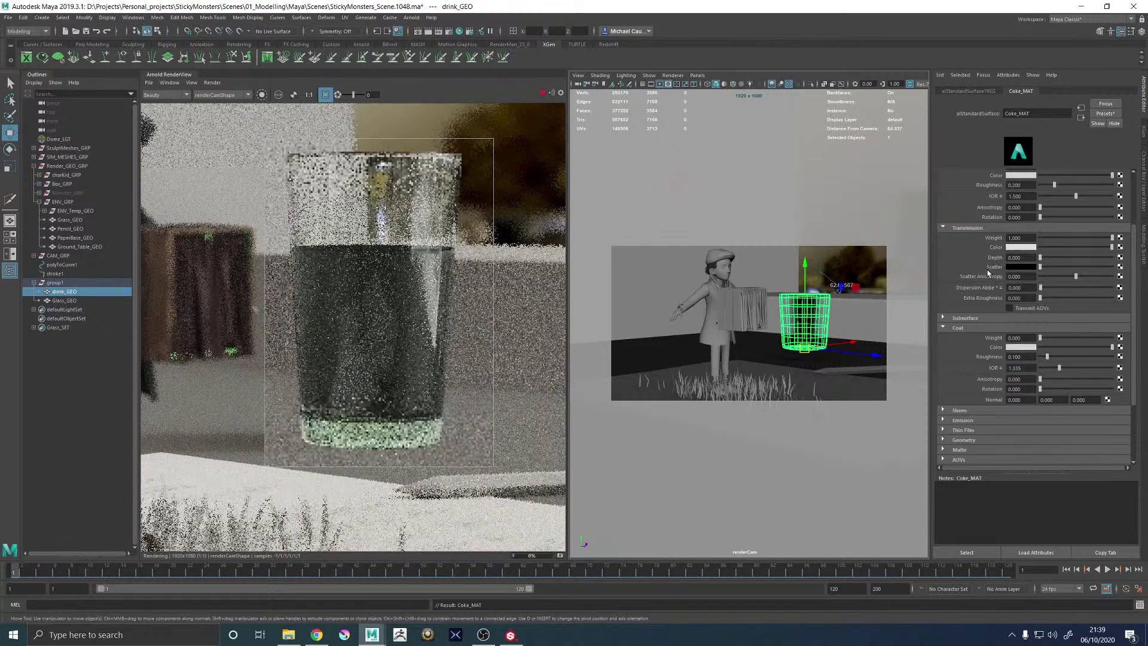
{"action": "scroll", "coordinate": [987, 272], "scroll_direction": "up", "scroll_amount": 3}
{"action": "left_click_drag", "start_coordinate": [1041, 220], "coordinate": [1113, 220]}
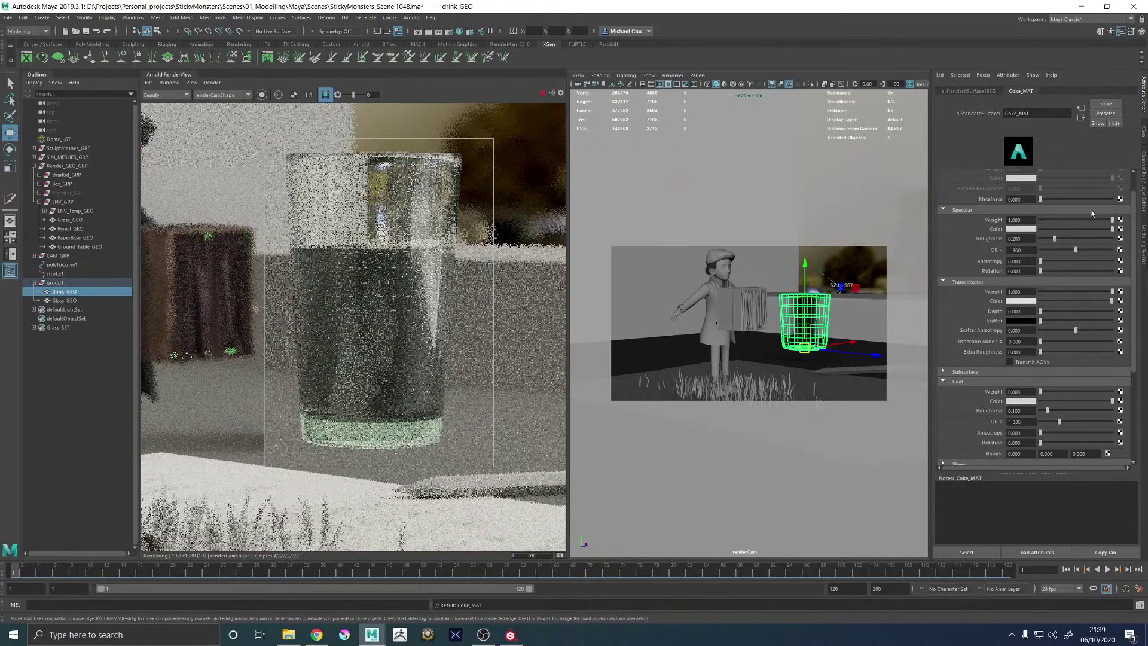
Set Coke_MAT's specular weight and specular roughness to 0, and stop the live render
{"action": "left_click_drag", "start_coordinate": [1074, 220], "coordinate": [986, 222]}
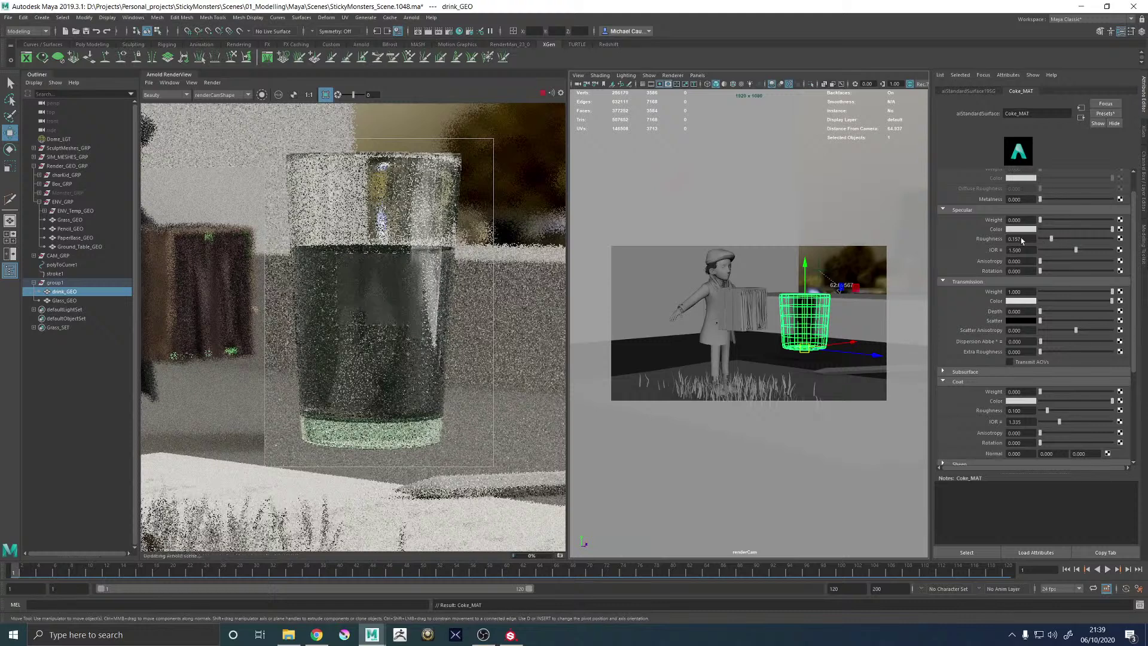
{"action": "left_click_drag", "start_coordinate": [1052, 238], "coordinate": [974, 239]}
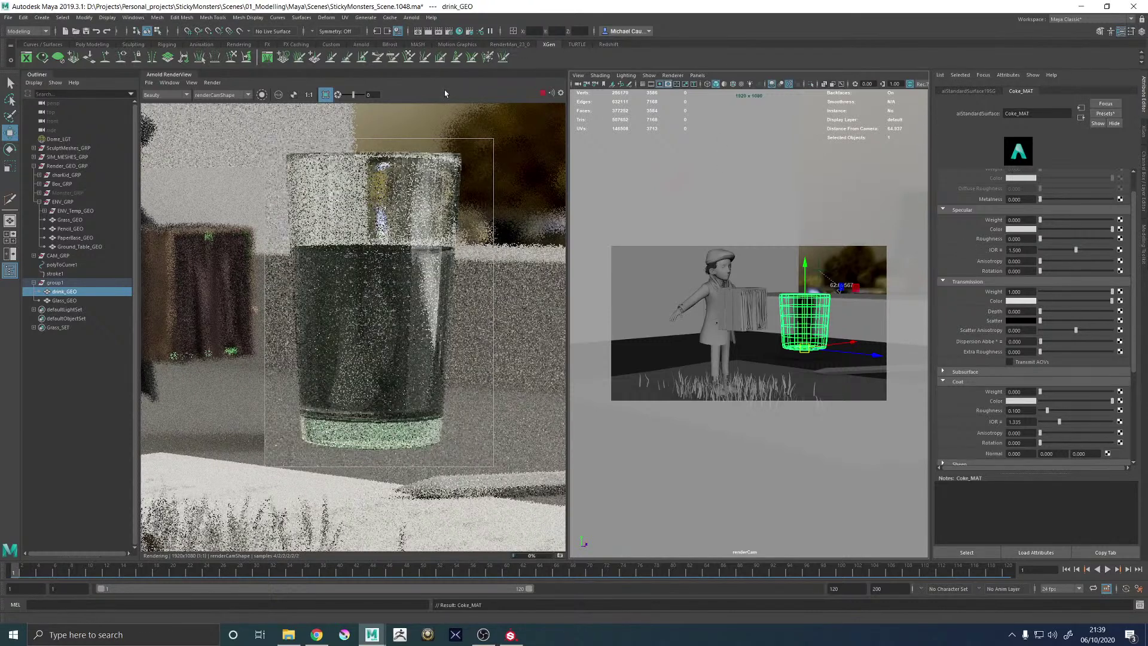
{"action": "left_click", "coordinate": [543, 93]}
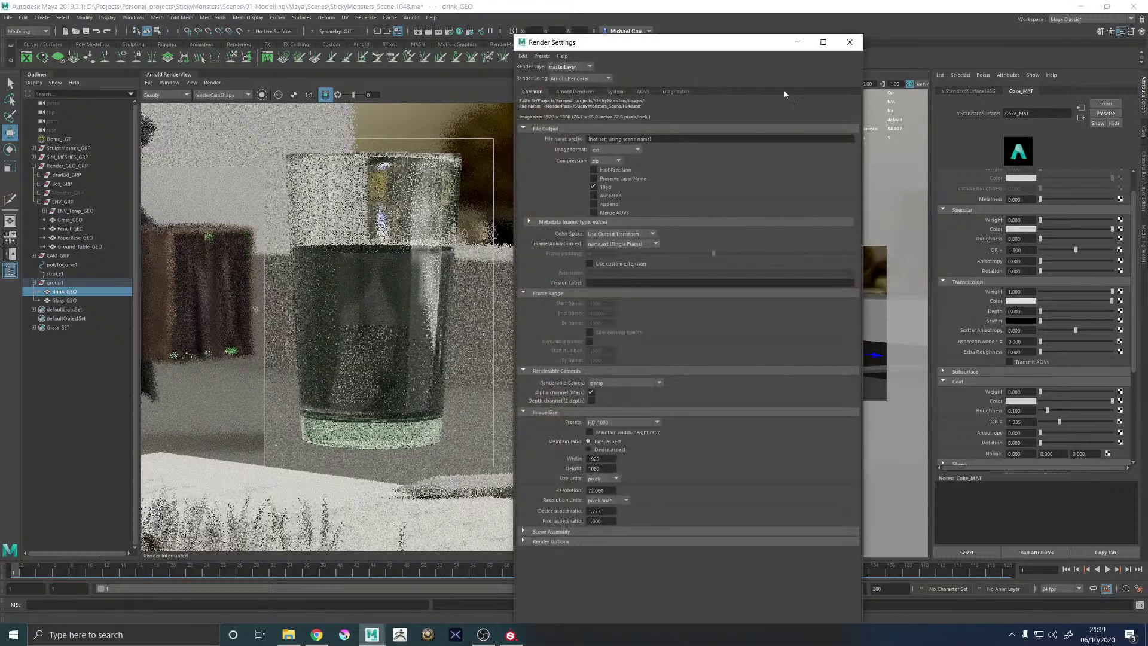
{"action": "left_click", "coordinate": [849, 41]}
Look through Coke_MAT's Geometry and Thin Film settings
{"action": "scroll", "coordinate": [974, 359], "scroll_direction": "down", "scroll_amount": 5}
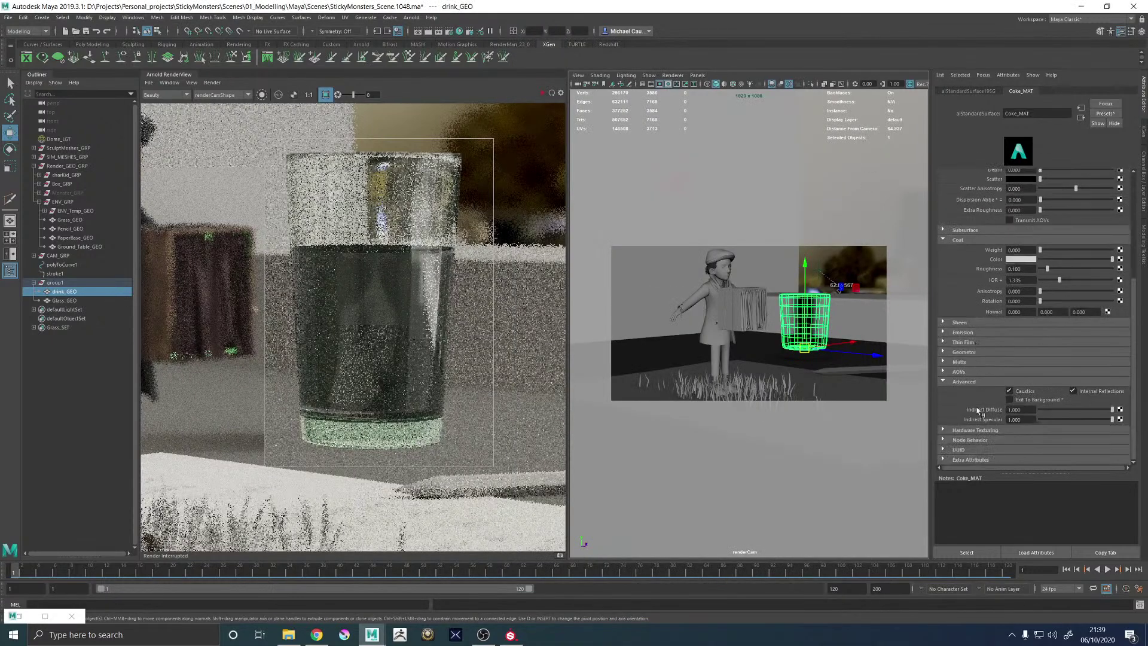
{"action": "left_click", "coordinate": [962, 352]}
{"action": "left_click", "coordinate": [963, 353]}
{"action": "left_click", "coordinate": [960, 342]}
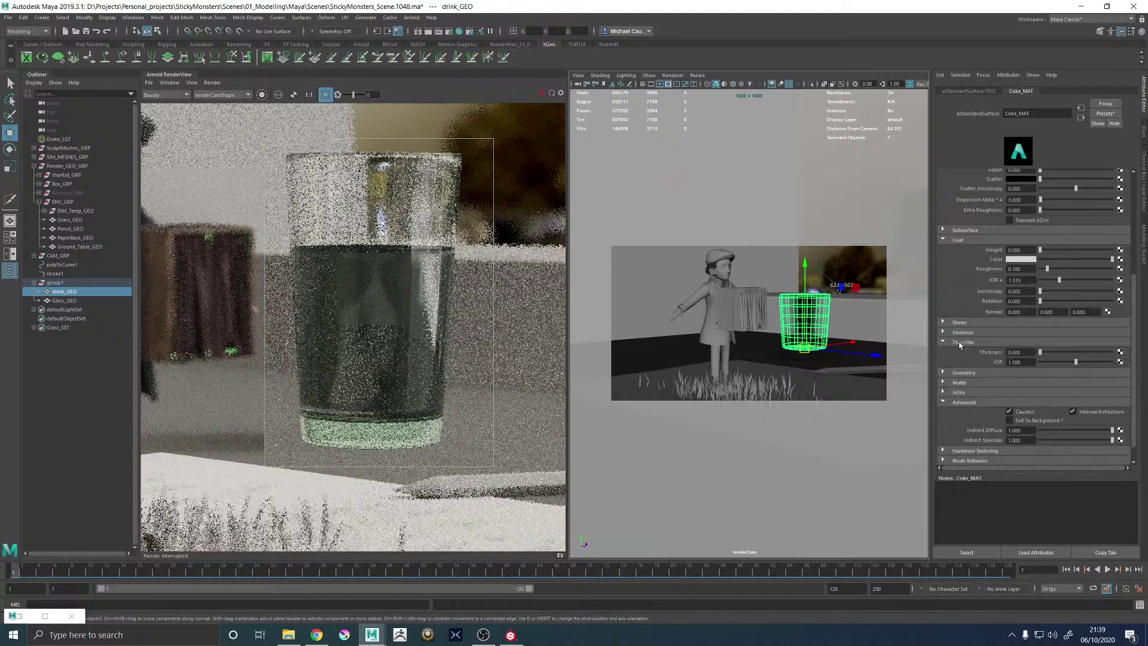
{"action": "left_click", "coordinate": [961, 342]}
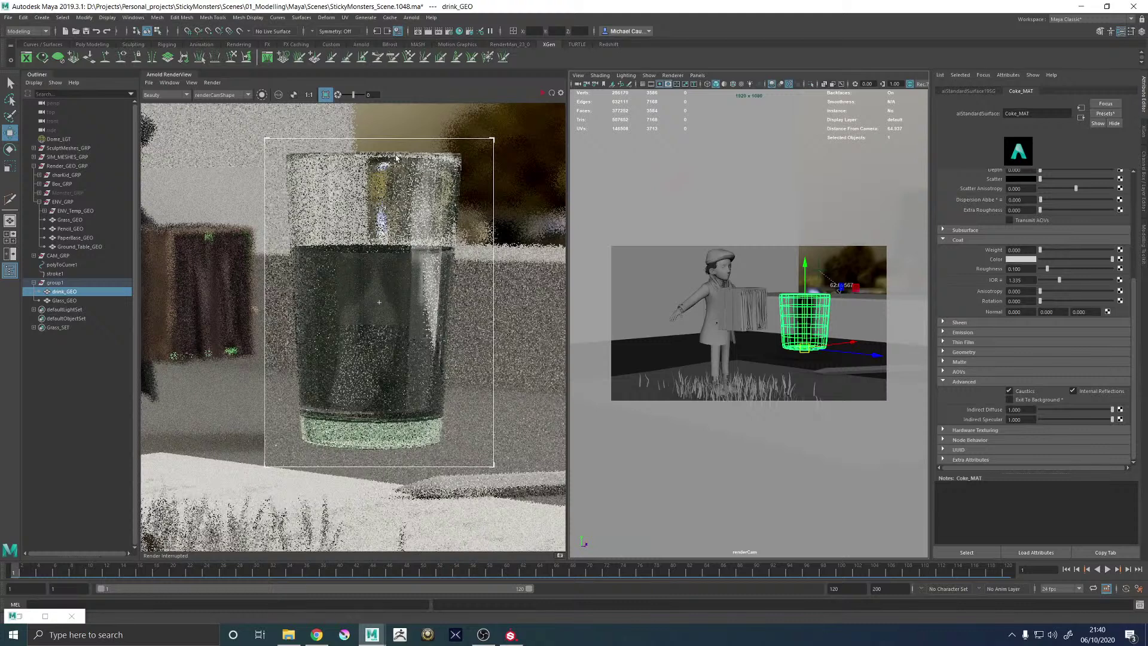
Set the Arnold ray depth to 20 total, 6 diffuse, 6 specular and 5 transmission, and restart the live render
{"action": "left_click", "coordinate": [448, 31]}
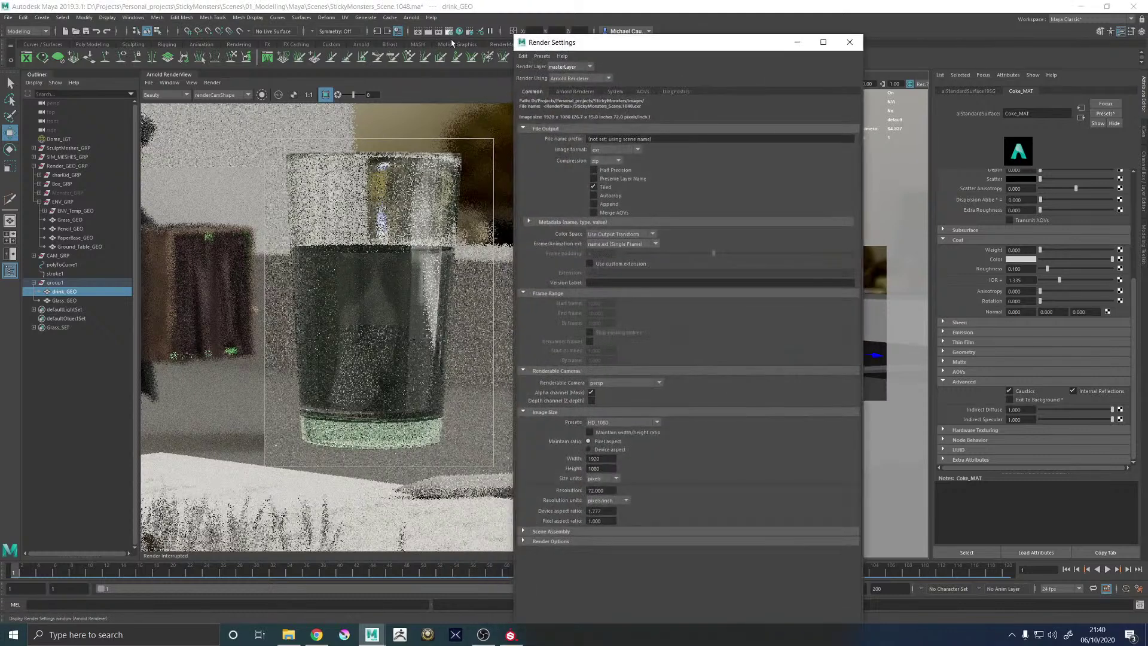
{"action": "left_click", "coordinate": [569, 92]}
{"action": "left_click", "coordinate": [554, 209]}
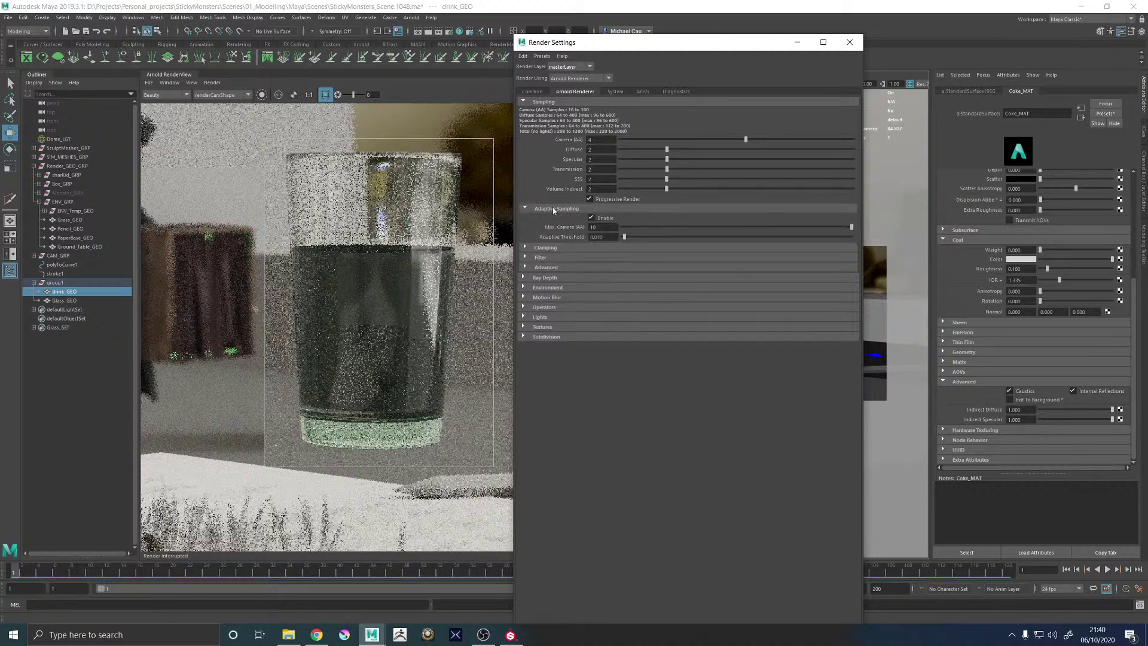
{"action": "left_click", "coordinate": [555, 209]}
{"action": "left_click", "coordinate": [545, 248]}
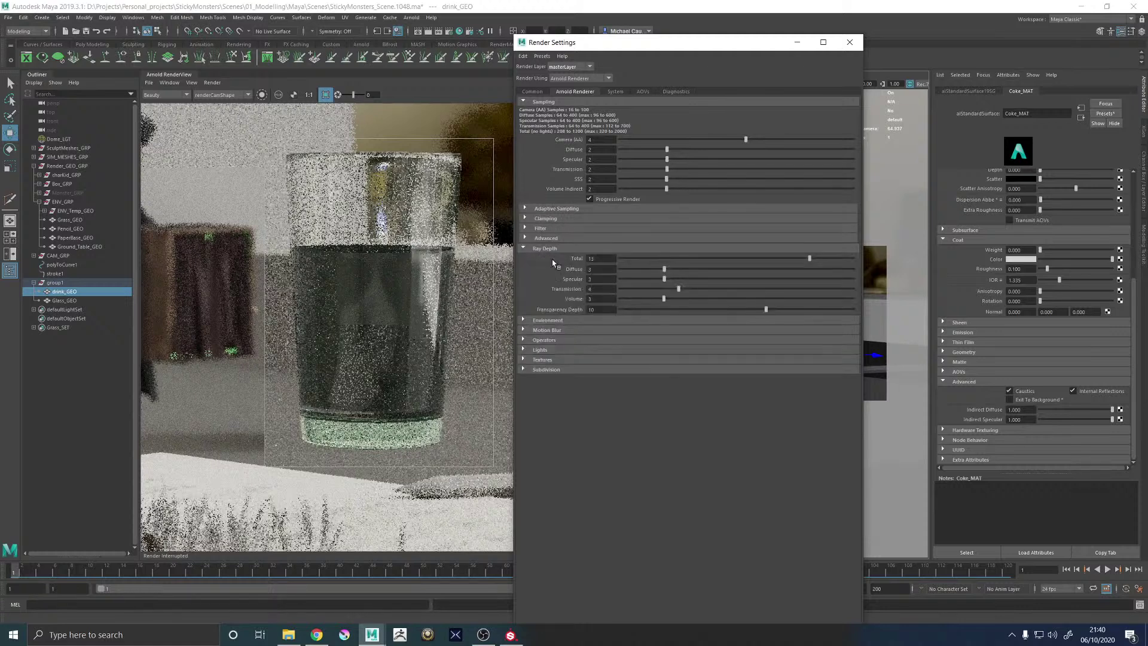
{"action": "key", "text": "Tab"}
{"action": "key", "text": "Tab"}
{"action": "key", "text": "Tab"}
{"action": "key", "text": "Tab"}
{"action": "left_click", "coordinate": [600, 269]}
{"action": "left_click", "coordinate": [606, 257]}
{"action": "key", "text": "Return"}
{"action": "left_click", "coordinate": [850, 42]}
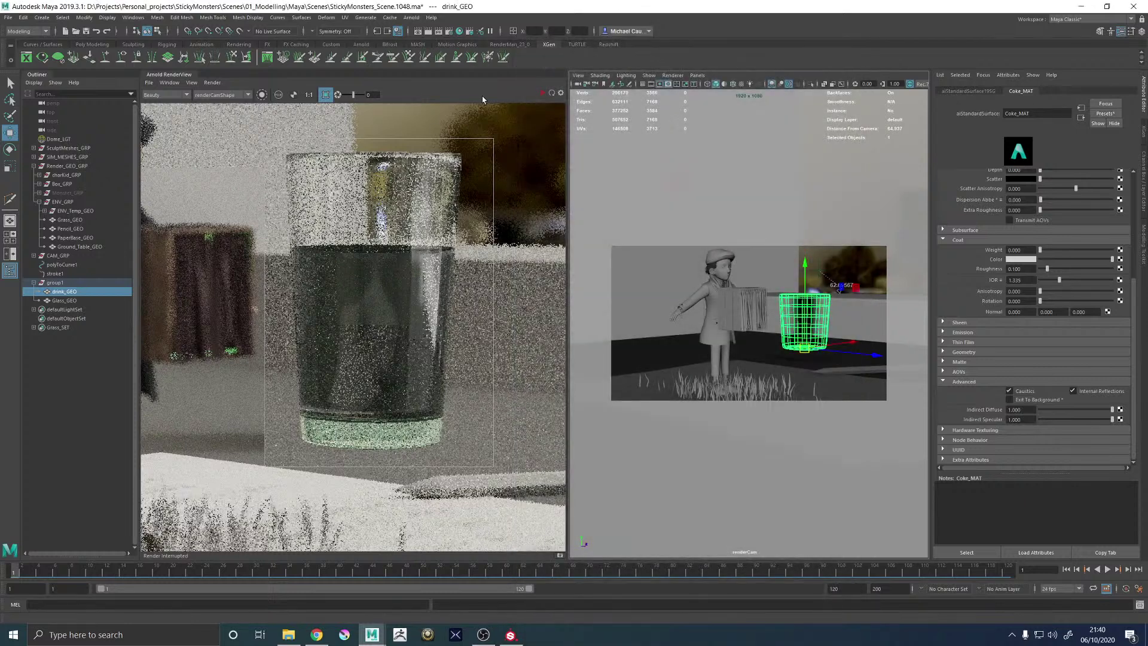
{"action": "left_click", "coordinate": [542, 93]}
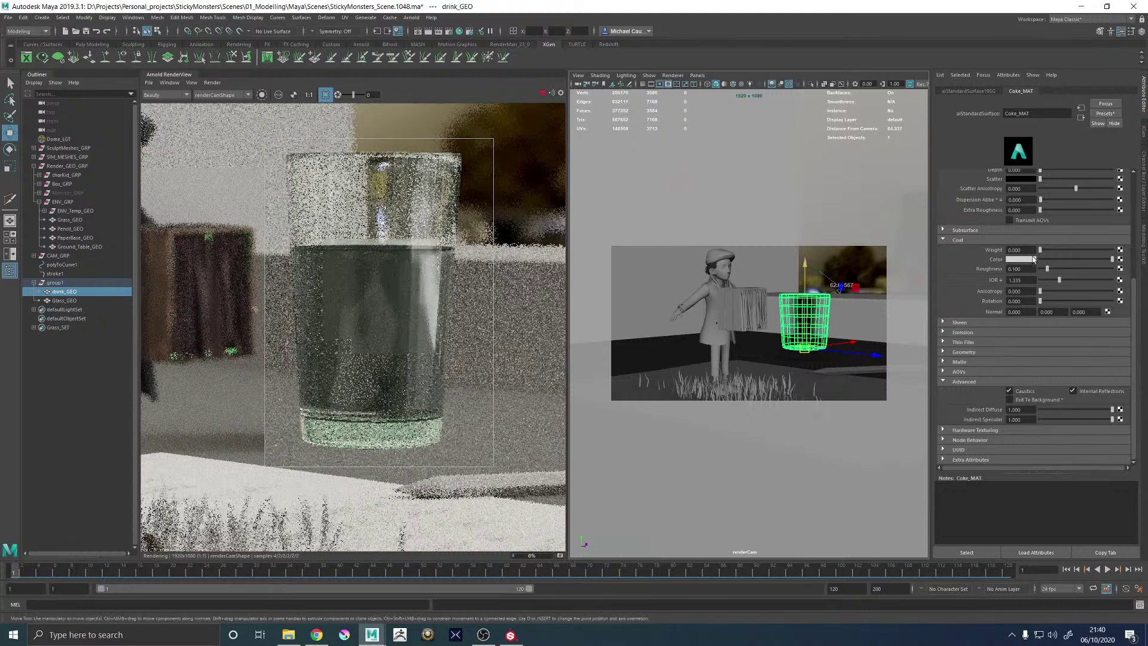
Try a near-white transmission scatter colour on Coke_MAT, and undo it
{"action": "scroll", "coordinate": [1033, 259], "scroll_direction": "up", "scroll_amount": 3}
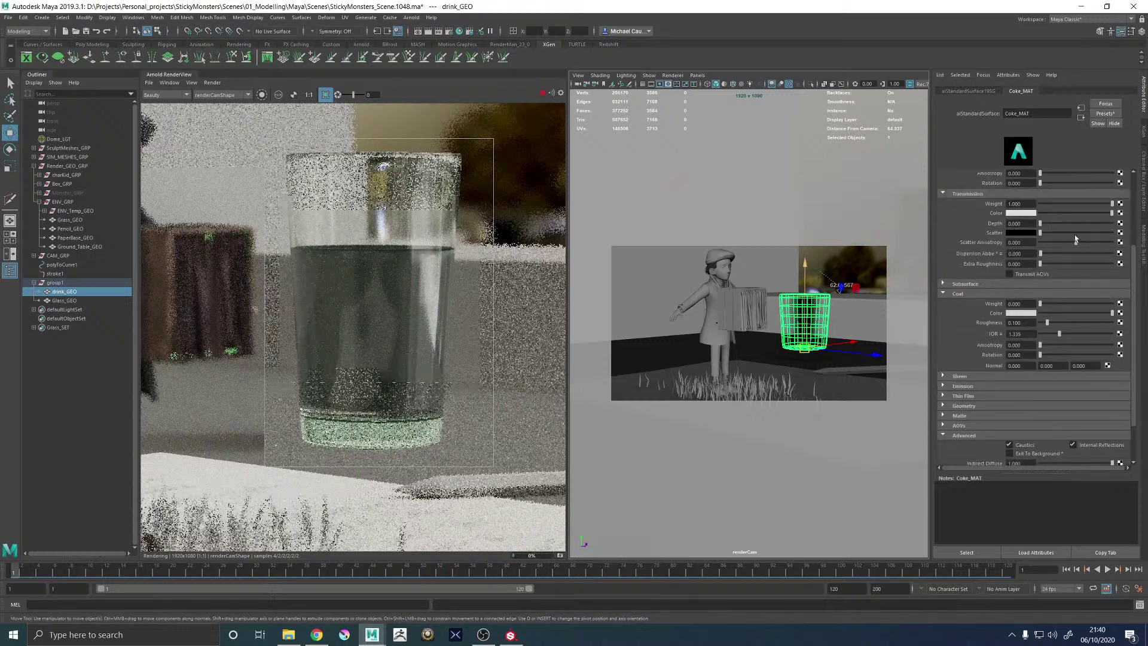
{"action": "left_click_drag", "start_coordinate": [1075, 234], "coordinate": [1106, 230]}
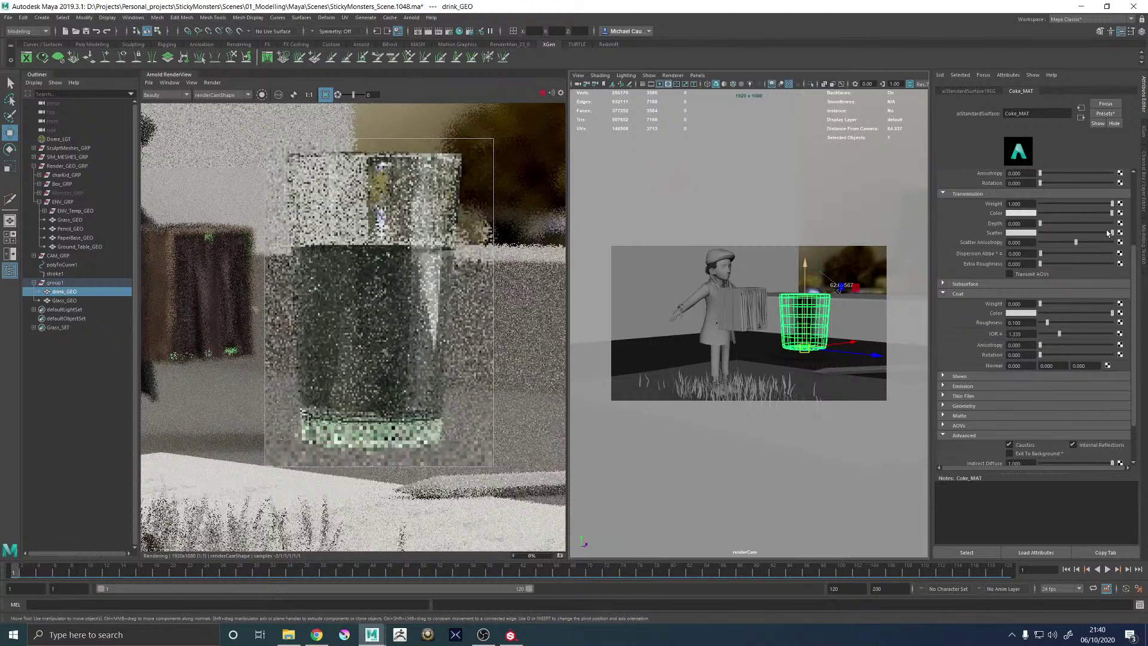
{"action": "key", "text": "ctrl+z"}
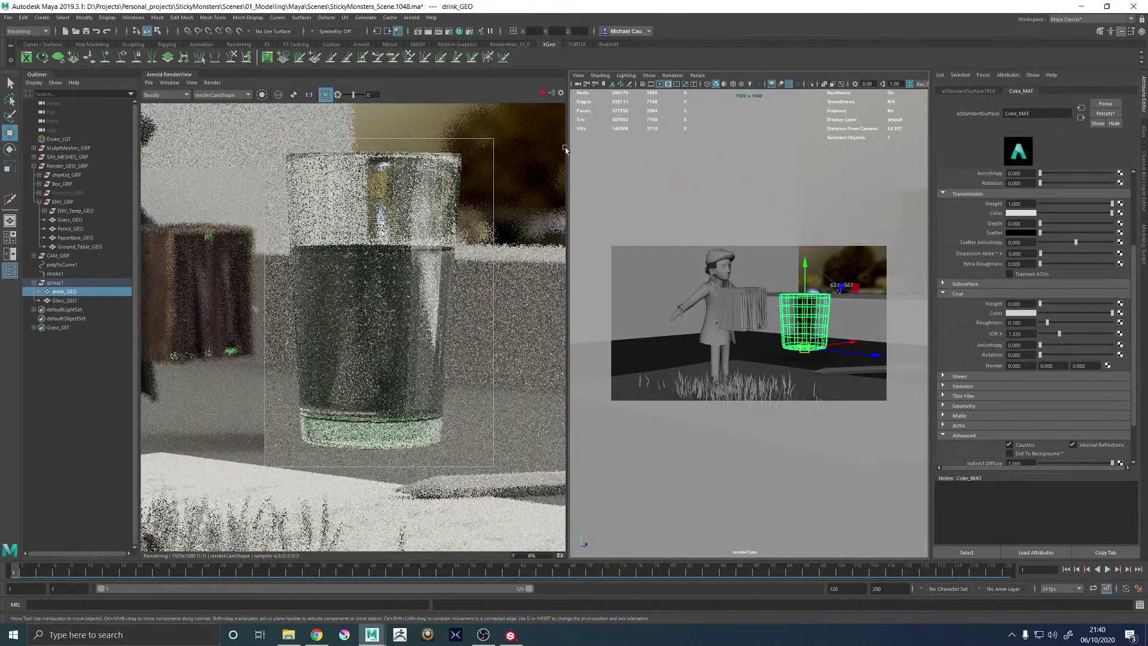
Set the Arnold specular and diffuse sampling to 3 each, and restart the live render
{"action": "left_click", "coordinate": [451, 32]}
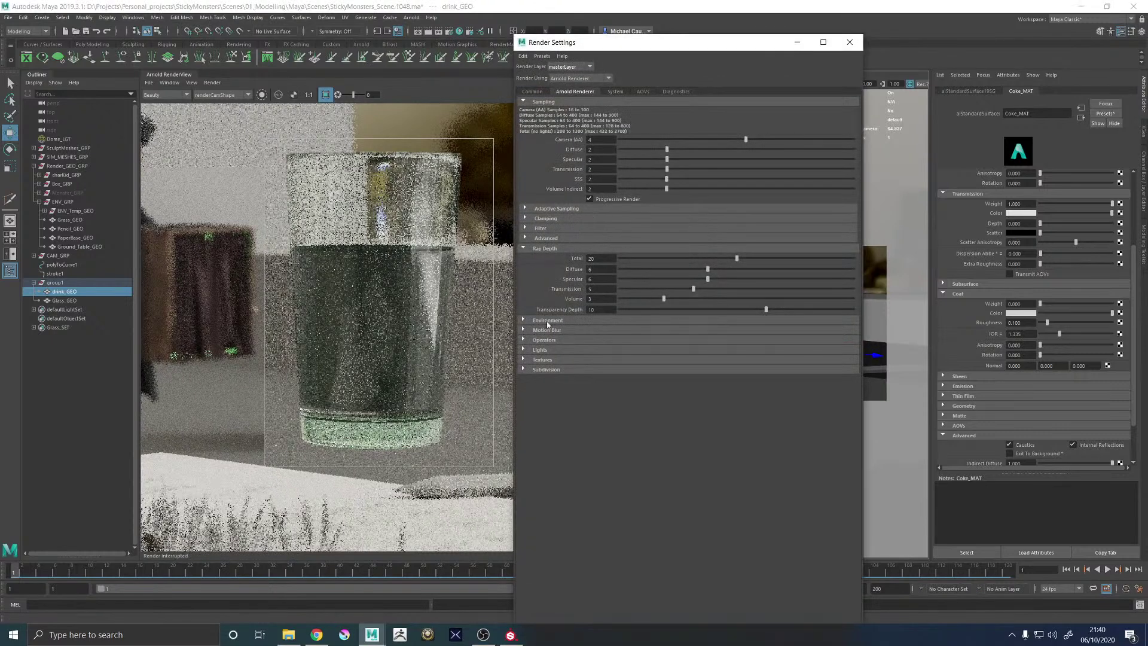
{"action": "left_click", "coordinate": [554, 238]}
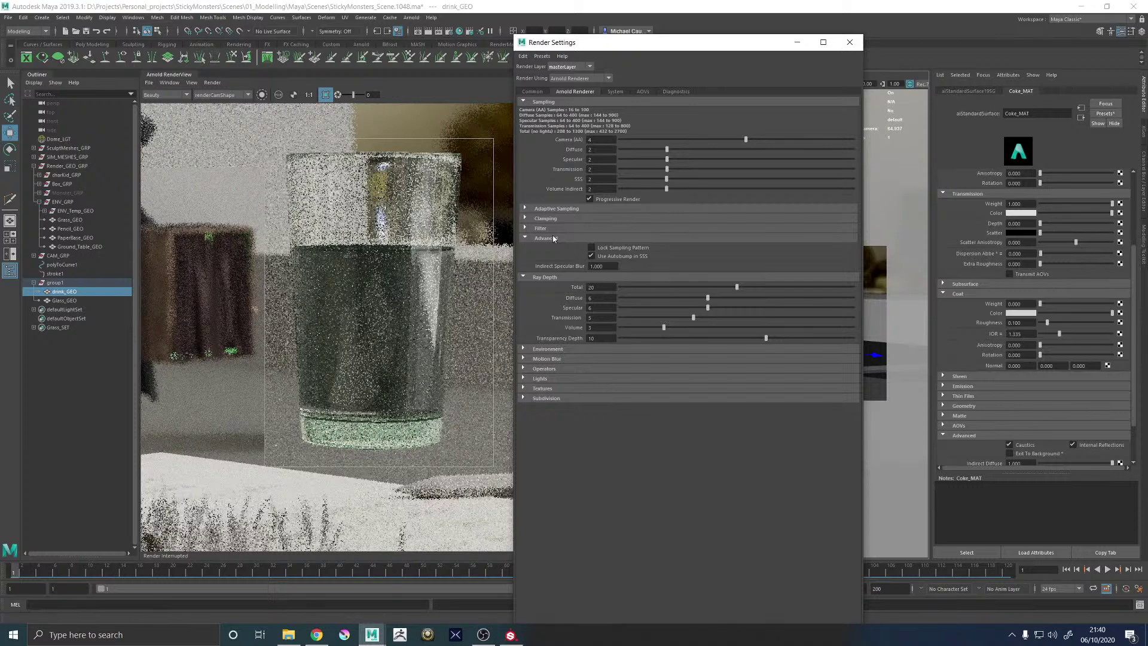
{"action": "left_click", "coordinate": [541, 228]}
{"action": "left_click", "coordinate": [544, 219]}
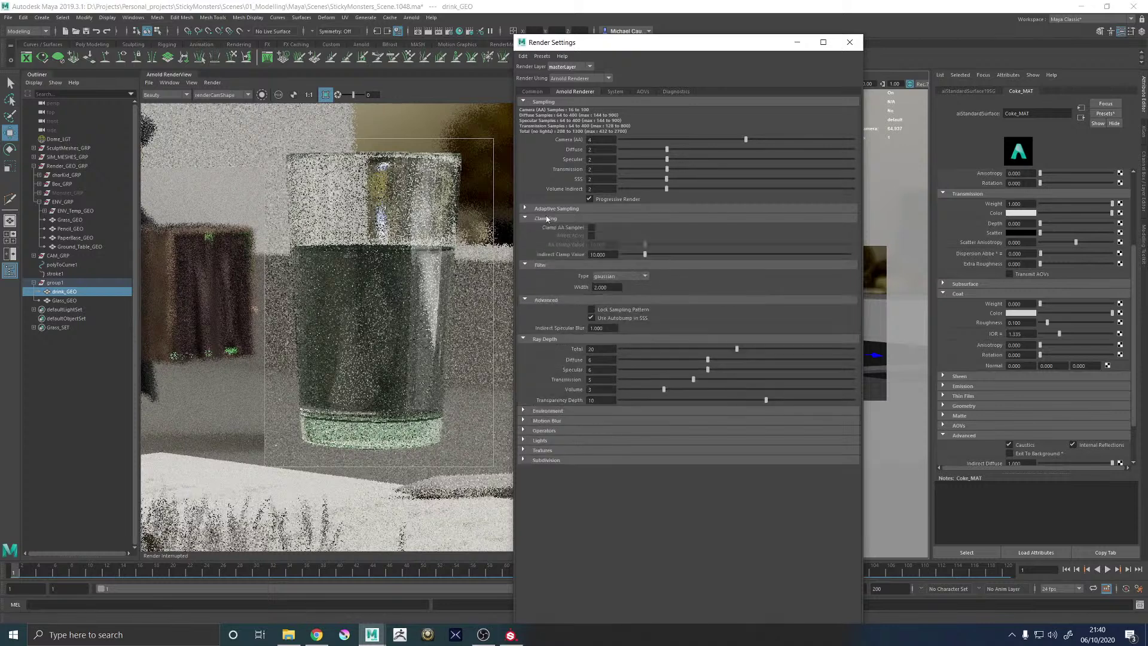
{"action": "left_click", "coordinate": [546, 219]}
{"action": "left_click", "coordinate": [550, 209]}
{"action": "left_click", "coordinate": [549, 209]}
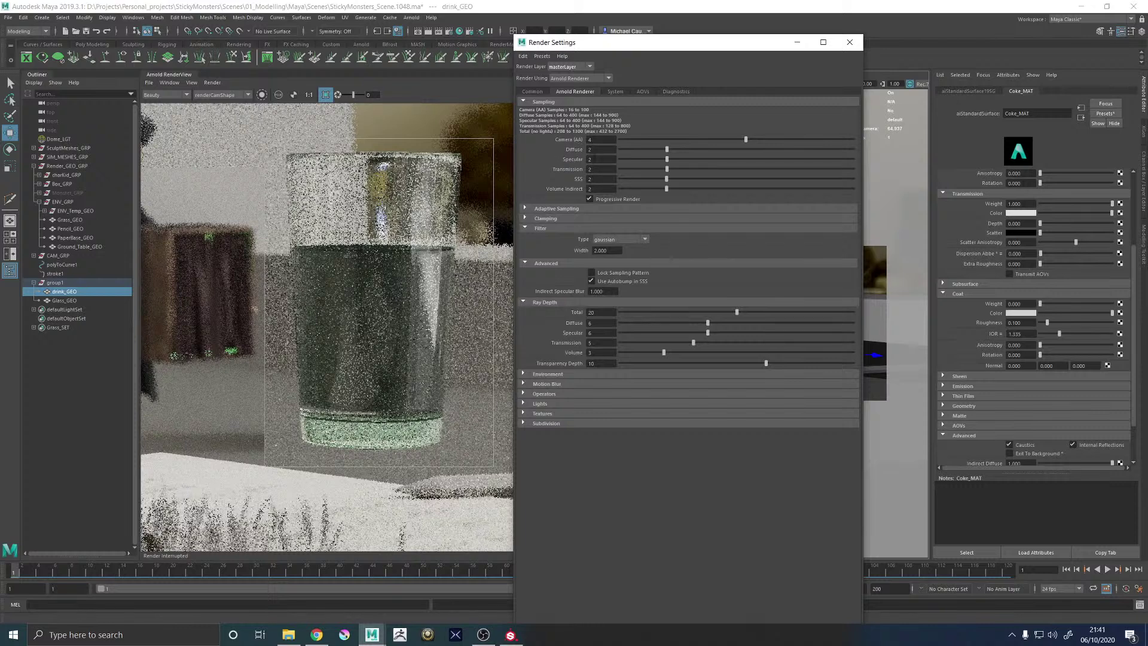
{"action": "left_click", "coordinate": [597, 159]}
{"action": "double_click", "coordinate": [591, 150]}
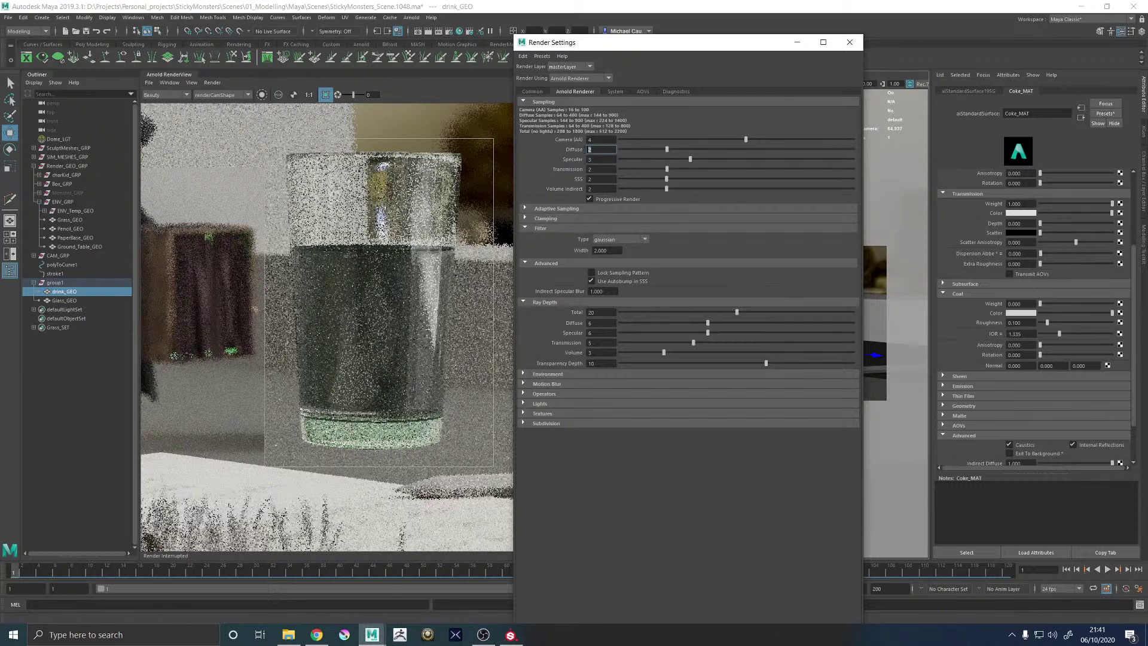
{"action": "left_click", "coordinate": [796, 42]}
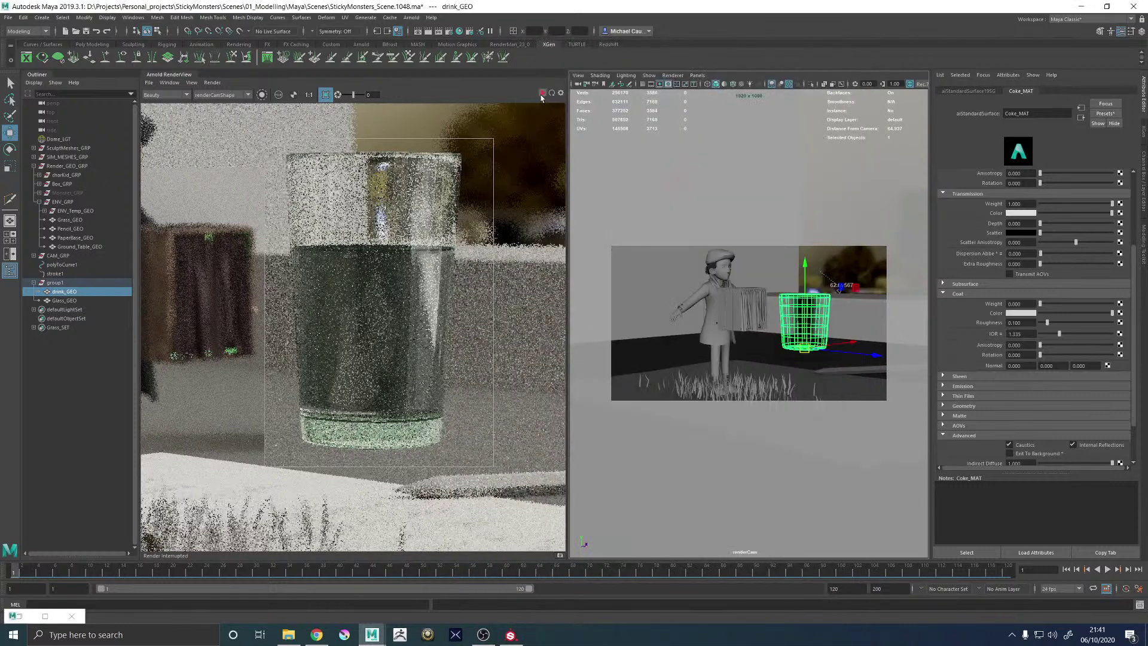
{"action": "left_click", "coordinate": [542, 94]}
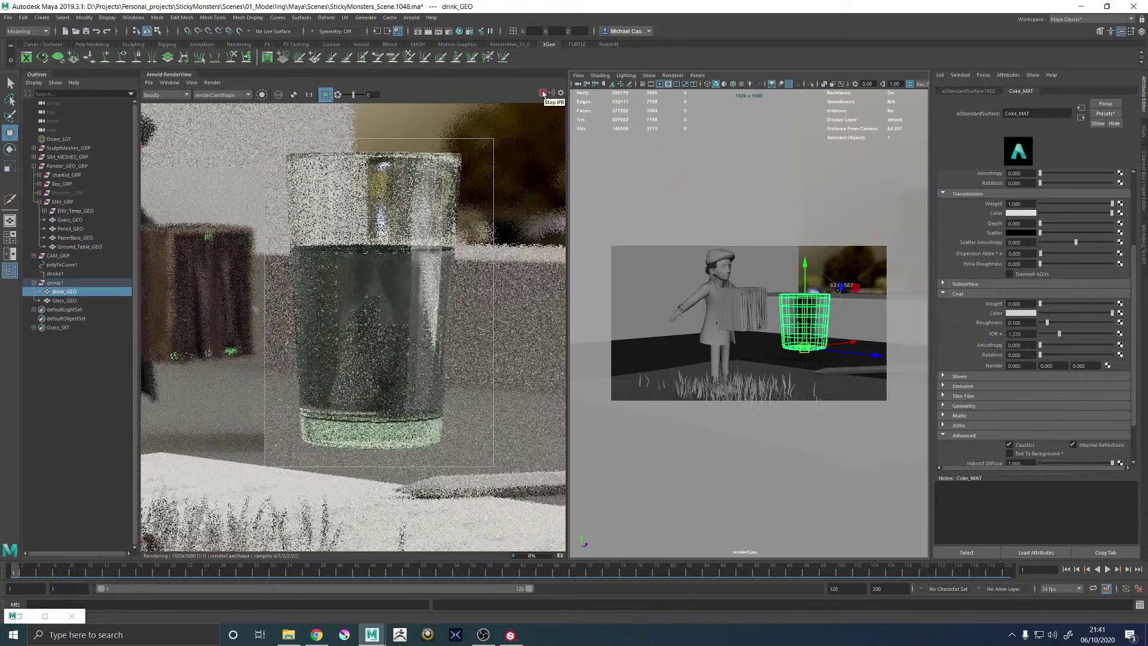
Stop the live render and set the ray depth to 16 total, 4 diffuse and 4 specular
{"action": "left_click", "coordinate": [542, 94]}
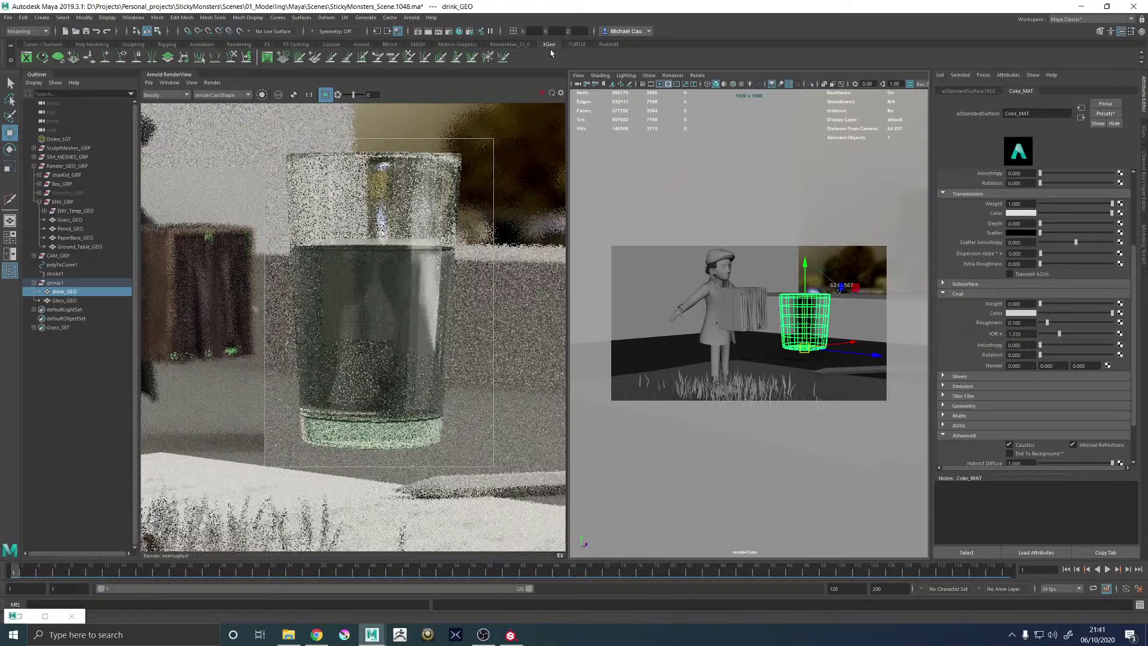
{"action": "left_click", "coordinate": [449, 31]}
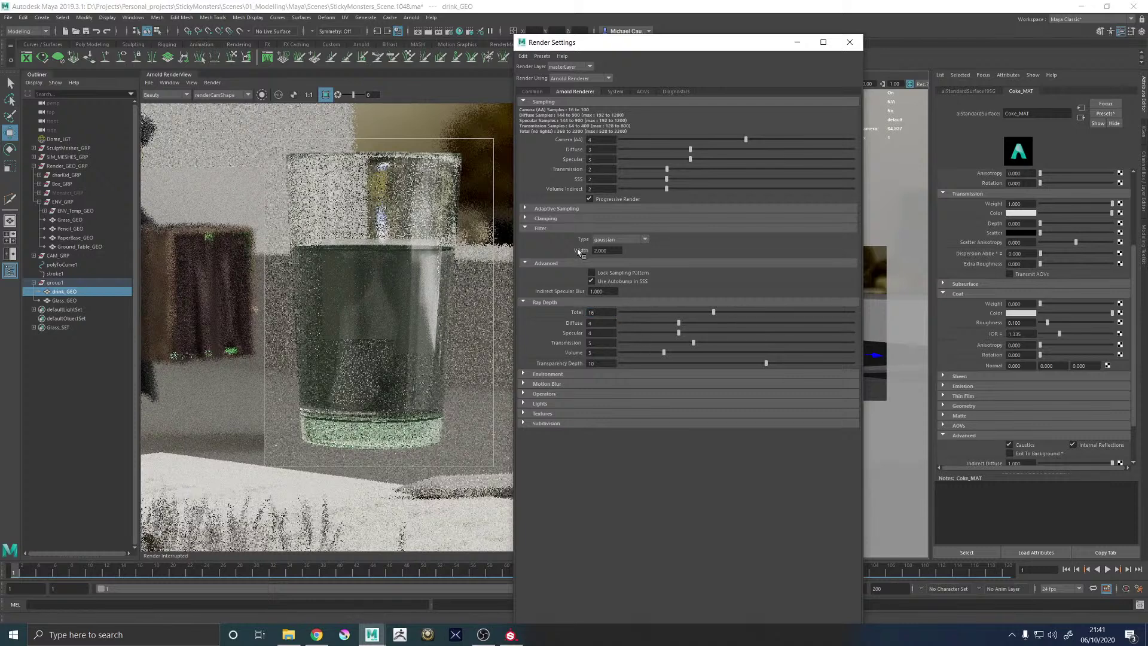
Look through the System, Diagnostics and AOV render settings
{"action": "left_click", "coordinate": [616, 91]}
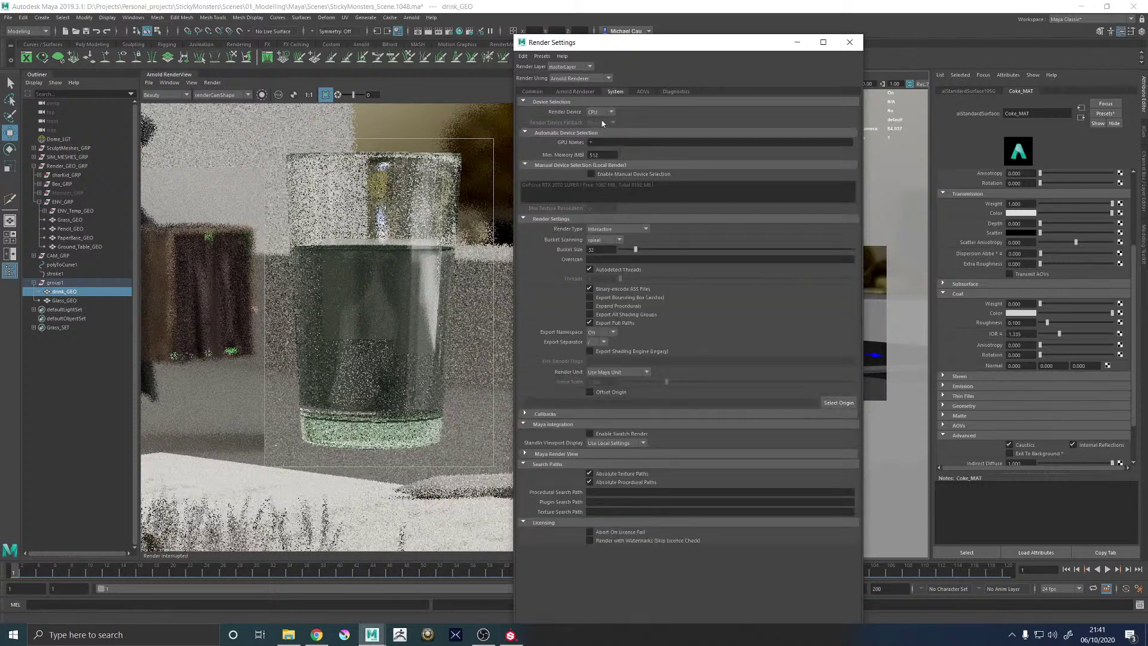
{"action": "left_click", "coordinate": [635, 93]}
{"action": "left_click", "coordinate": [674, 93]}
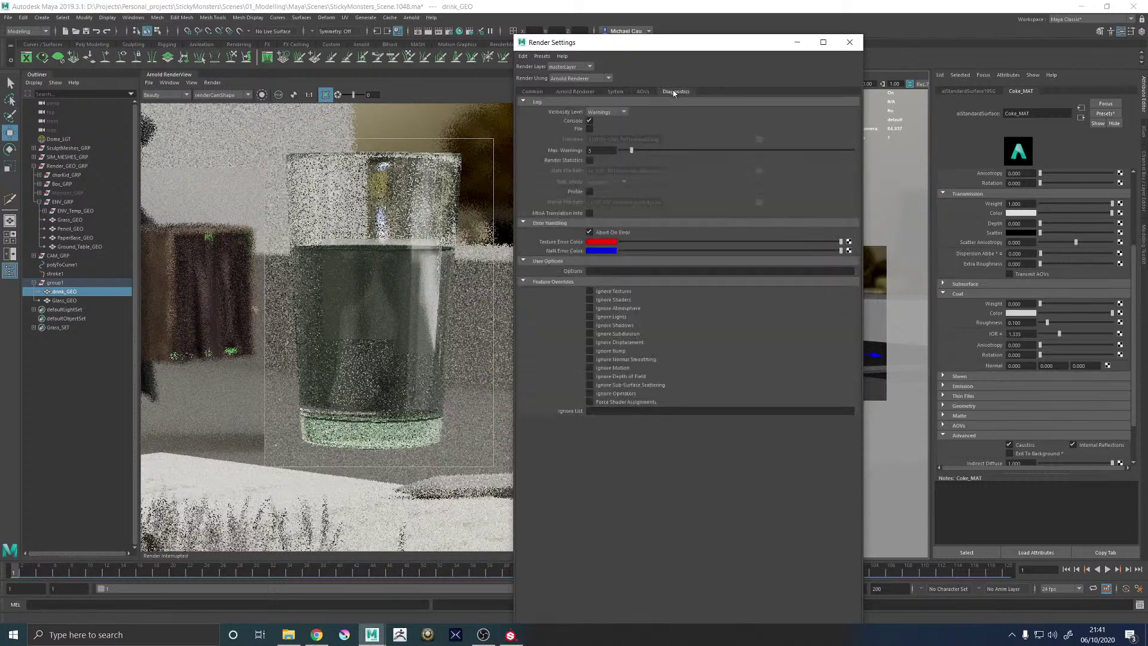
{"action": "left_click", "coordinate": [643, 92]}
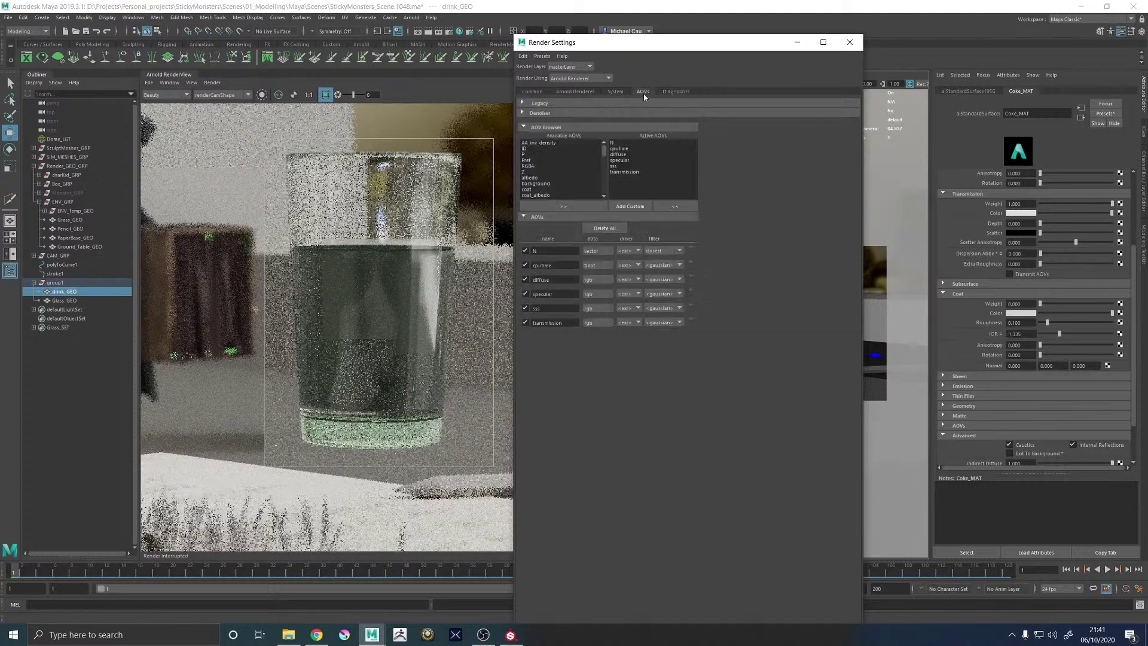
Examine the glass in the normal, diffuse, specular and transmission AOVs of the render view, and minimise the render settings
{"action": "left_click", "coordinate": [157, 94]}
{"action": "left_click", "coordinate": [155, 109]}
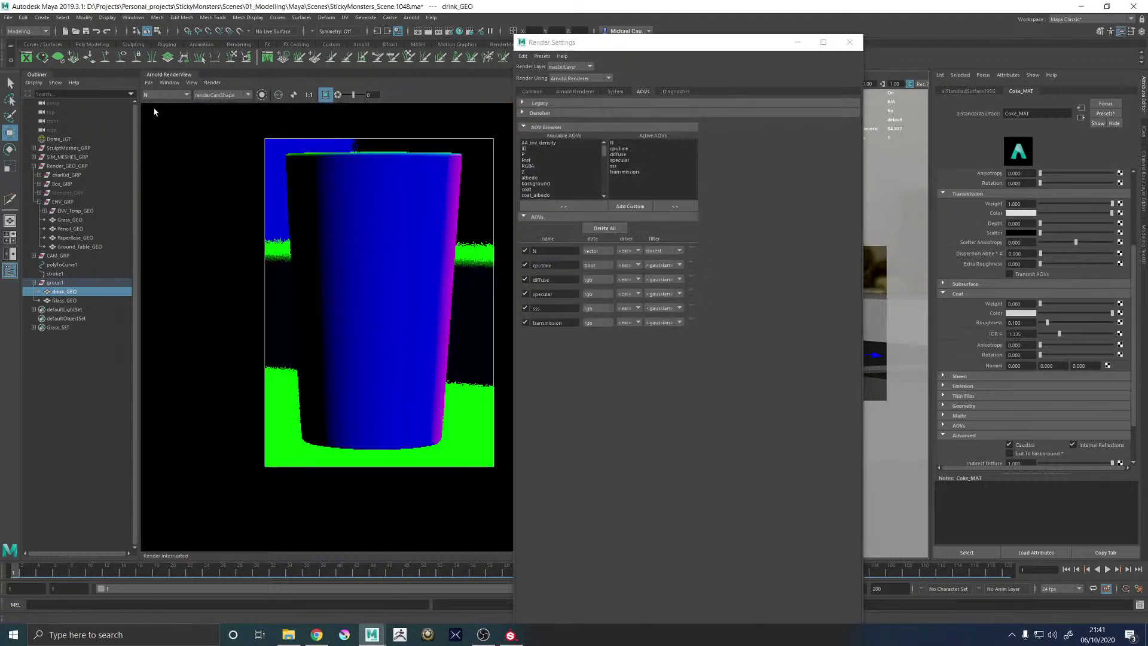
{"action": "left_click", "coordinate": [160, 95]}
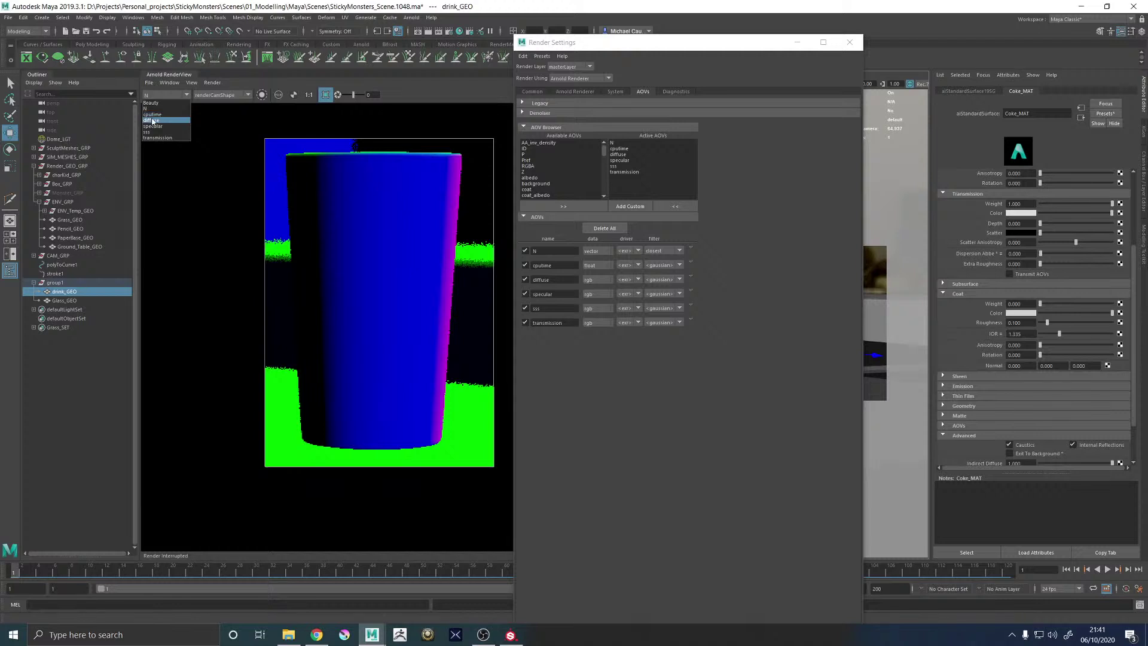
{"action": "left_click", "coordinate": [153, 122]}
{"action": "left_click", "coordinate": [159, 94]}
{"action": "left_click", "coordinate": [153, 130]}
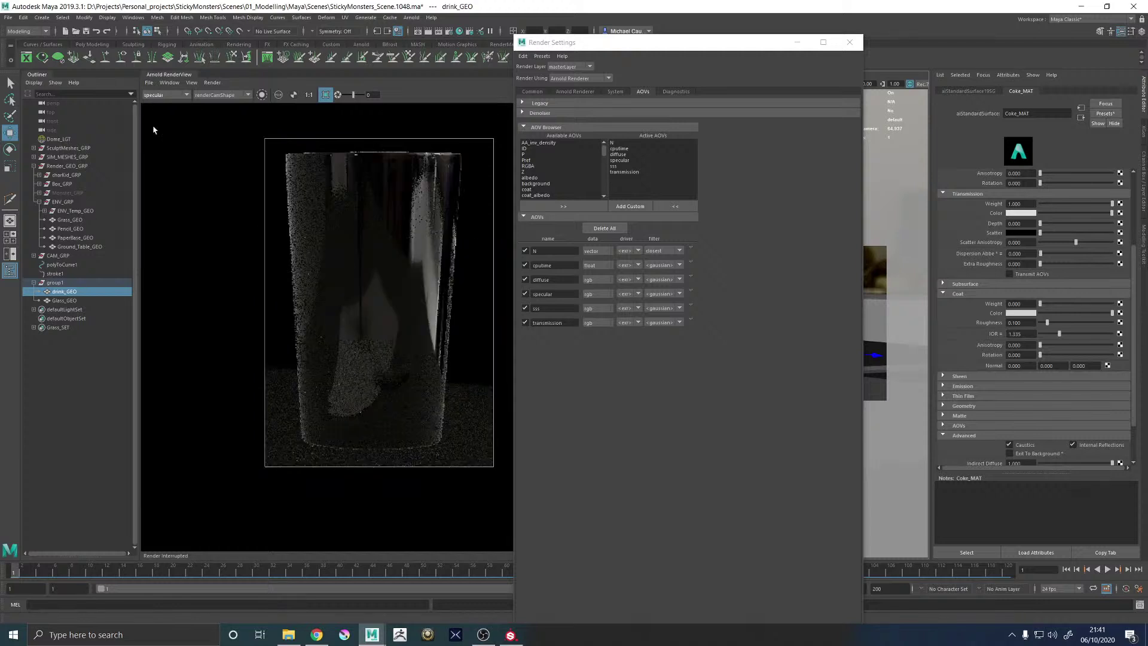
{"action": "left_click", "coordinate": [173, 96]}
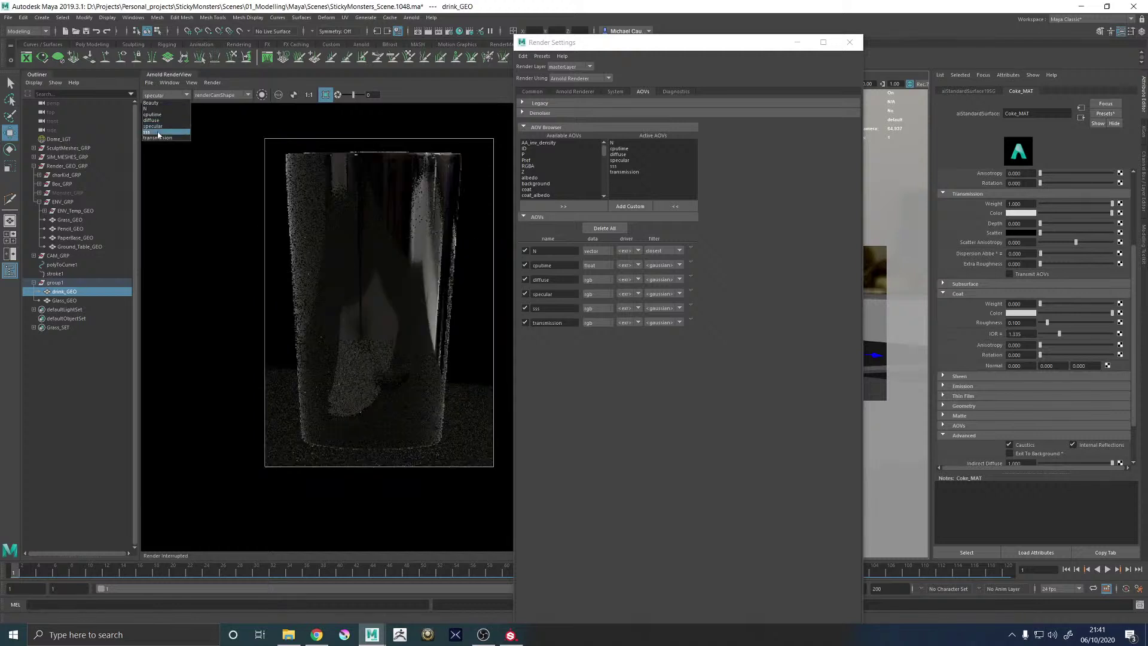
{"action": "left_click", "coordinate": [157, 137]}
{"action": "left_click", "coordinate": [160, 96]}
{"action": "left_click", "coordinate": [148, 143]}
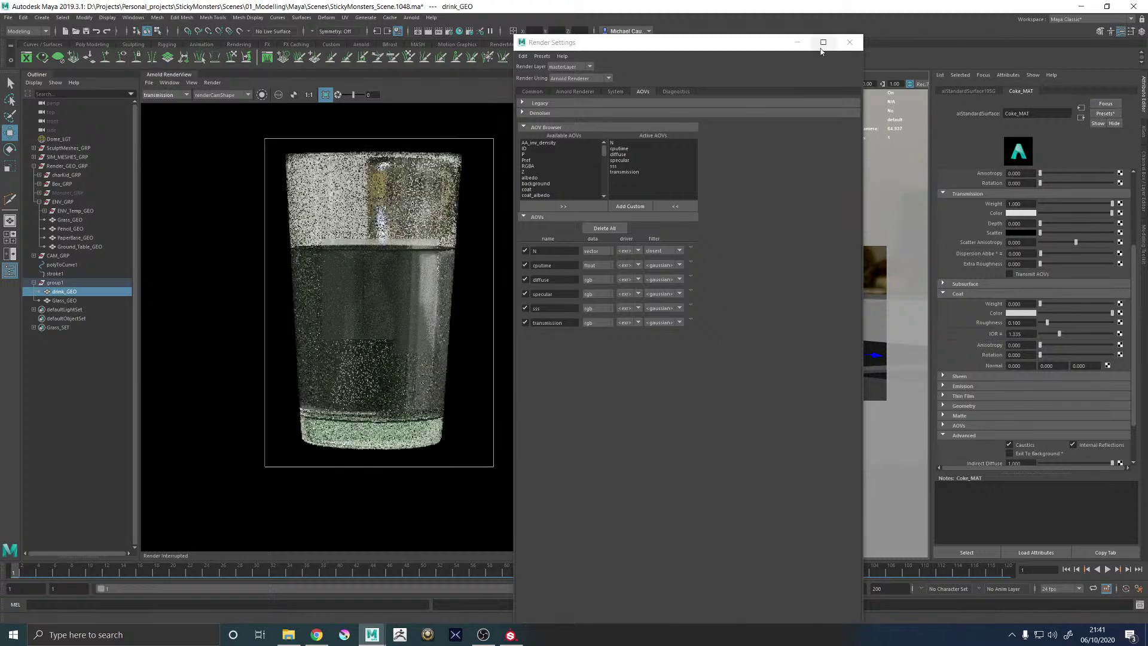
{"action": "left_click", "coordinate": [797, 42]}
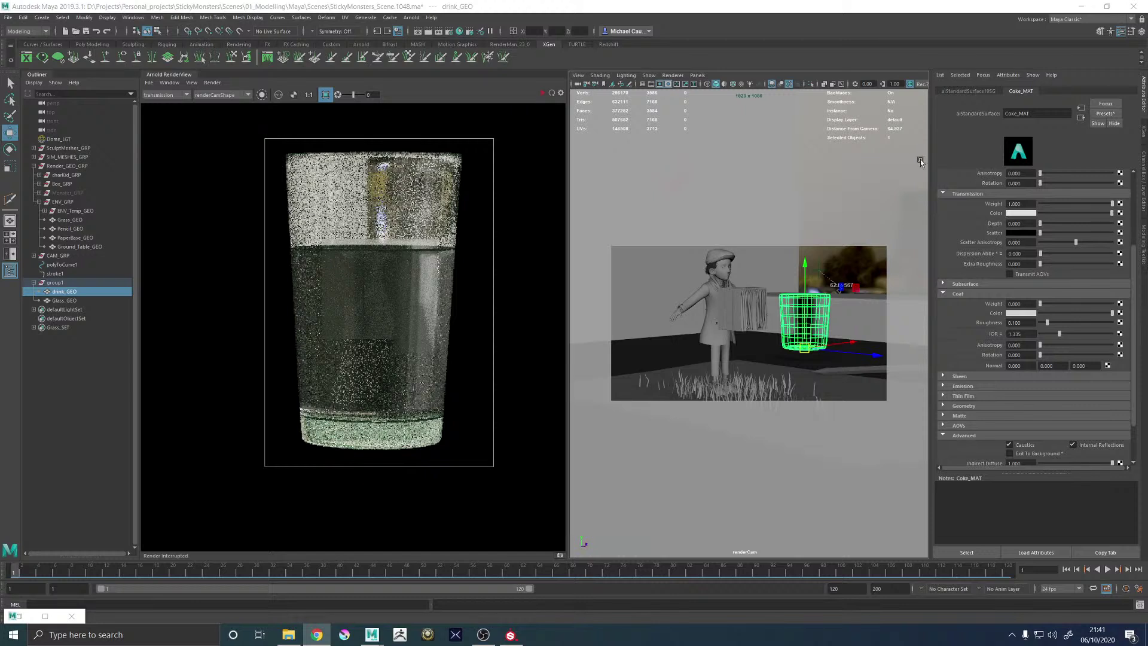
Switch the render view back to the Beauty pass and restart the live render
{"action": "left_click", "coordinate": [169, 97]}
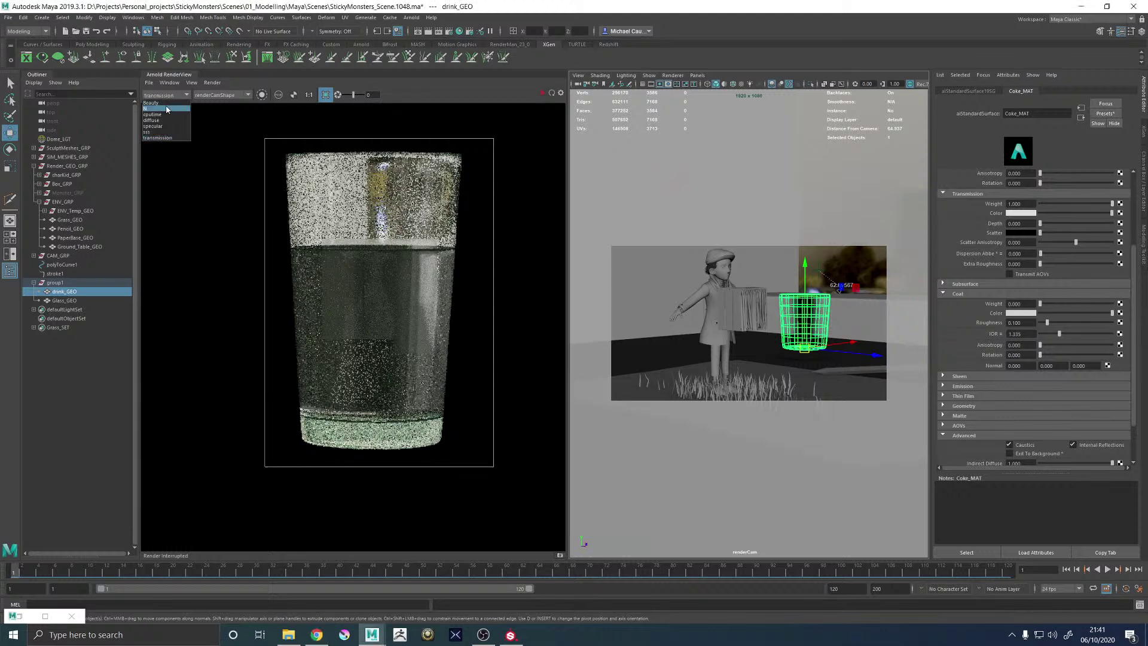
{"action": "left_click", "coordinate": [168, 104]}
{"action": "scroll", "coordinate": [413, 252], "scroll_direction": "down", "scroll_amount": 1}
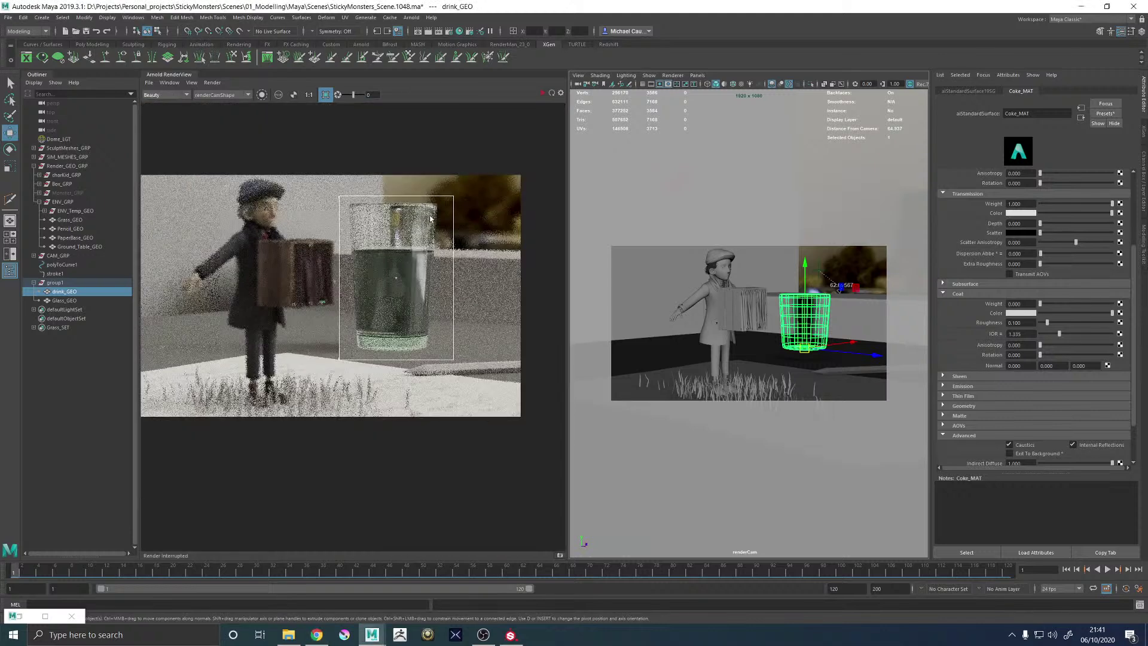
{"action": "scroll", "coordinate": [431, 218], "scroll_direction": "up", "scroll_amount": 1}
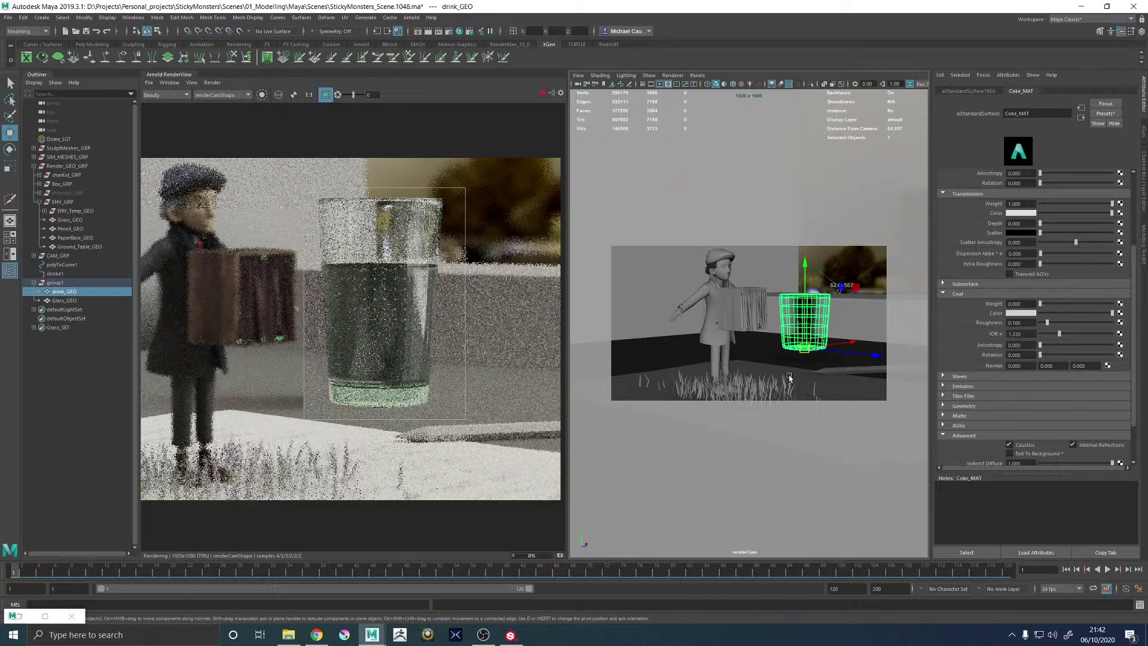
Turn off Opaque for the drink mesh and set its Arnold subdivision to catclark with 2 iterations
{"action": "left_click", "coordinate": [64, 291]}
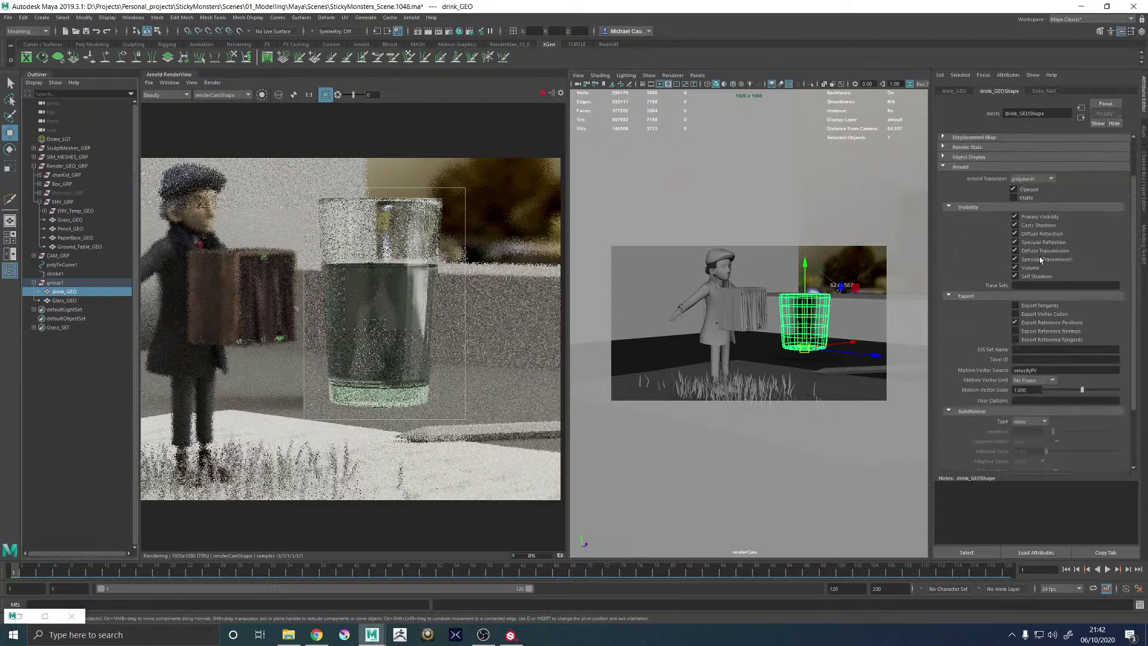
{"action": "left_click", "coordinate": [1019, 190]}
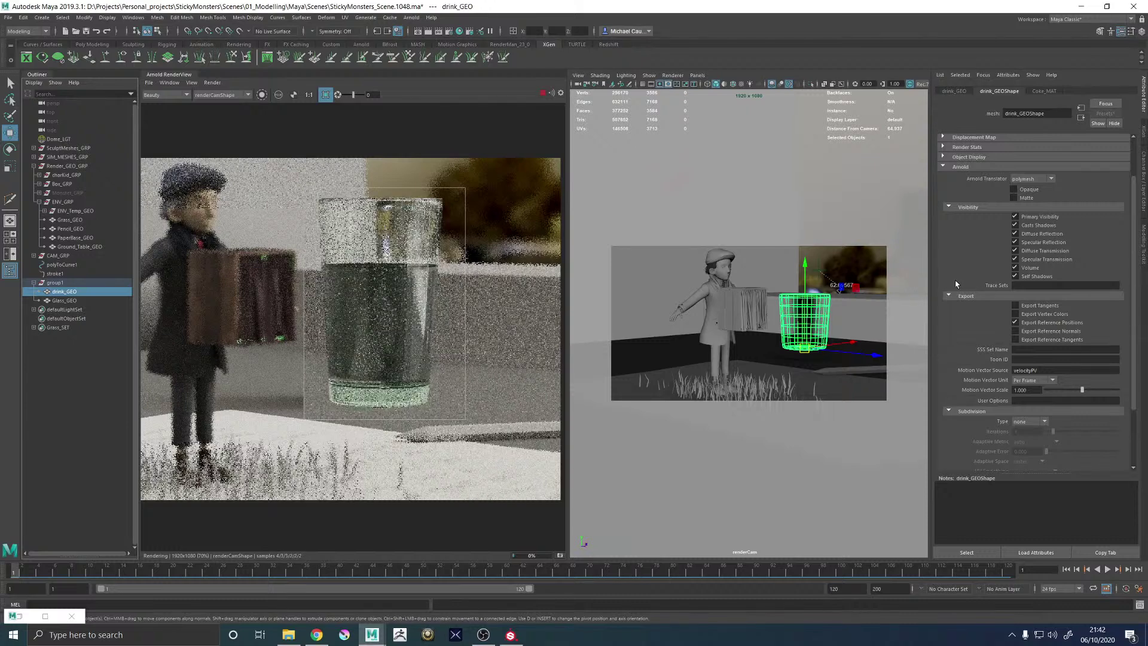
{"action": "scroll", "coordinate": [955, 286], "scroll_direction": "down", "scroll_amount": 3}
{"action": "left_click", "coordinate": [1029, 343]}
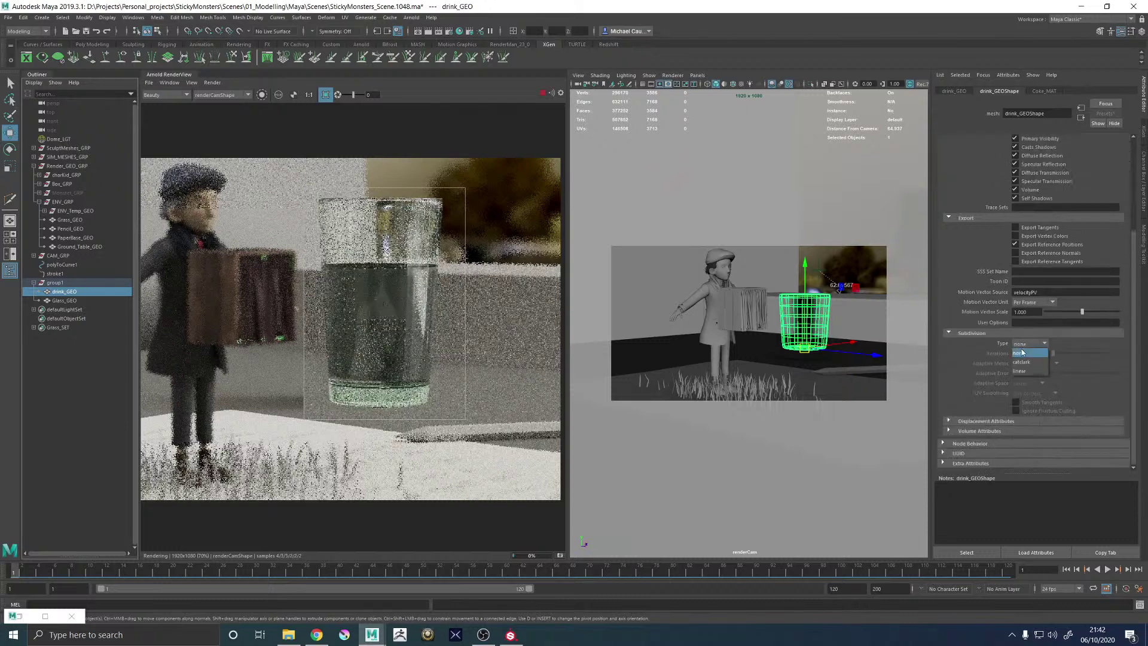
{"action": "left_click", "coordinate": [1022, 353]}
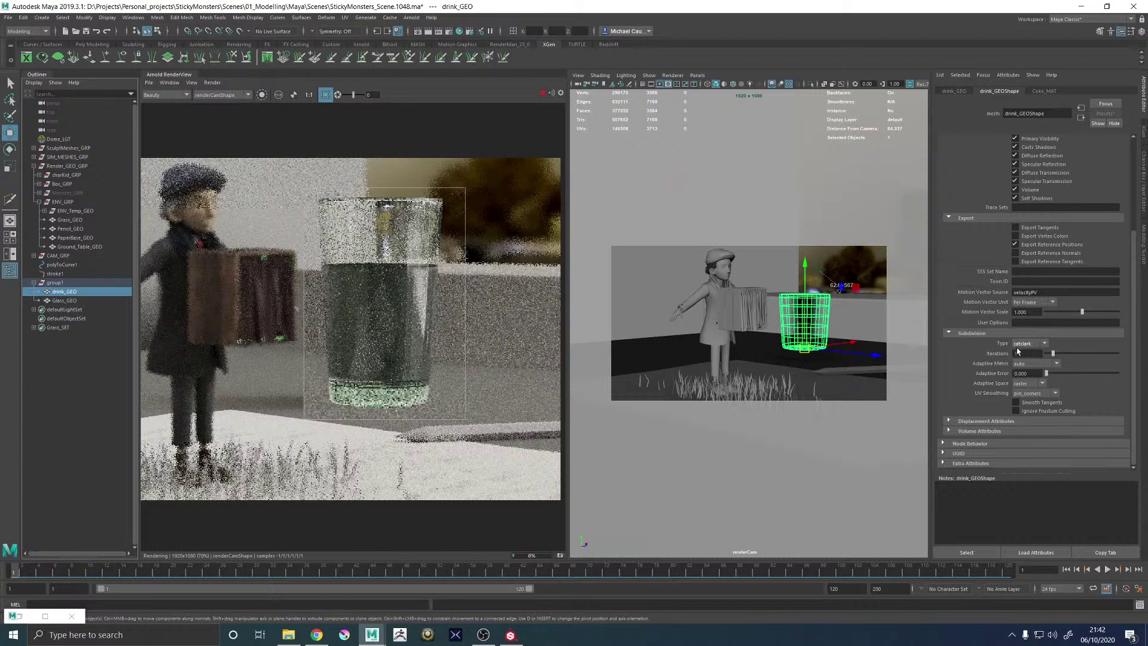
{"action": "left_click", "coordinate": [1024, 354]}
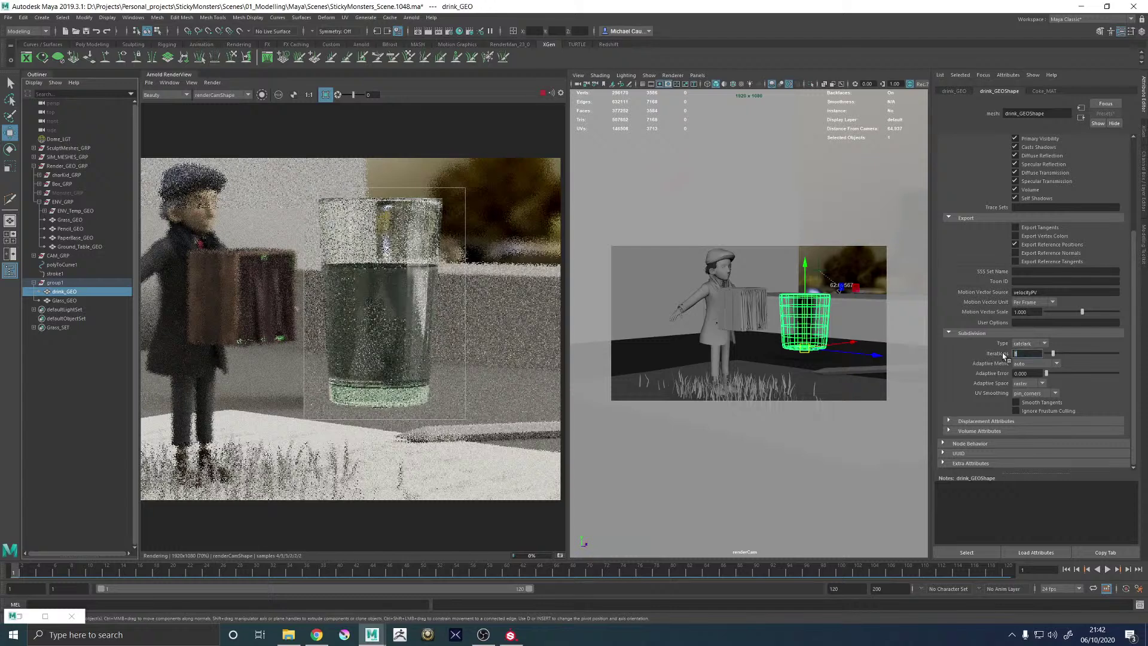
{"action": "type", "text": "2"}
{"action": "key", "text": "Return"}
Check the Casts Shadows setting on the drink and glass meshes, plus the glass's Arnold translator options
{"action": "scroll", "coordinate": [960, 257], "scroll_direction": "up", "scroll_amount": 2}
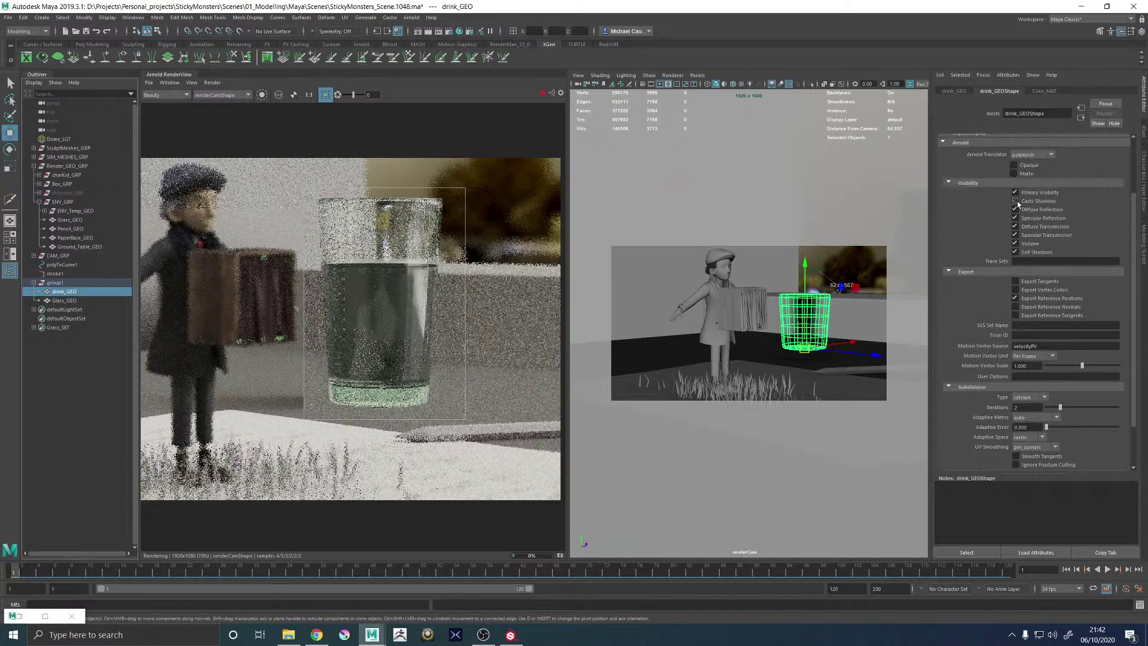
{"action": "left_click", "coordinate": [1014, 201]}
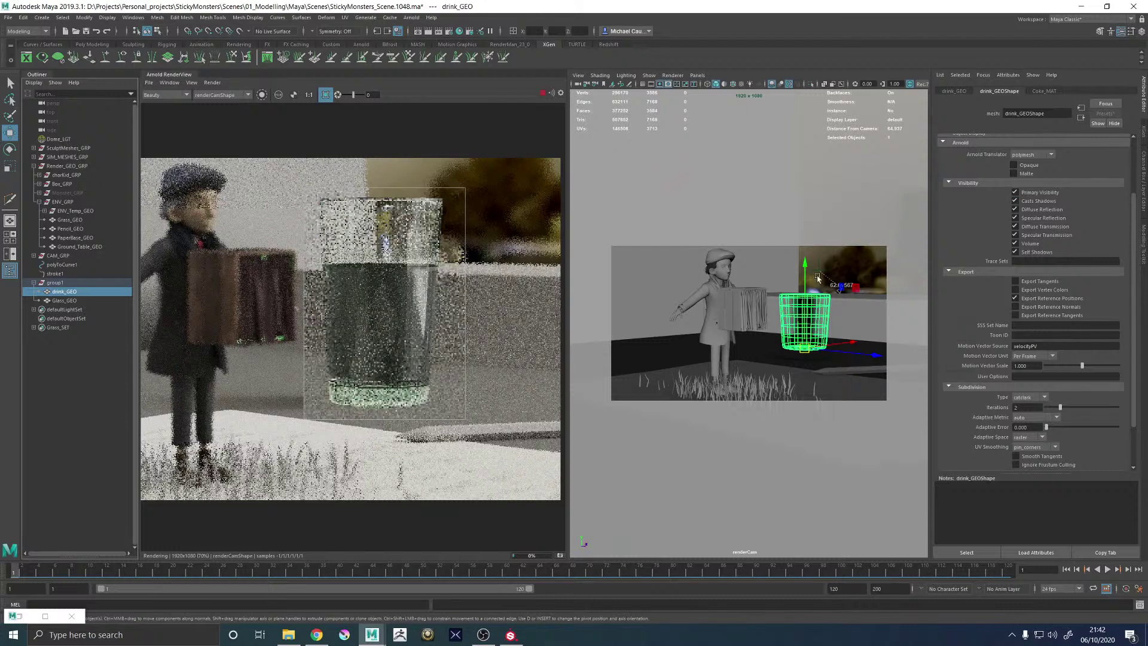
{"action": "left_click", "coordinate": [816, 280]}
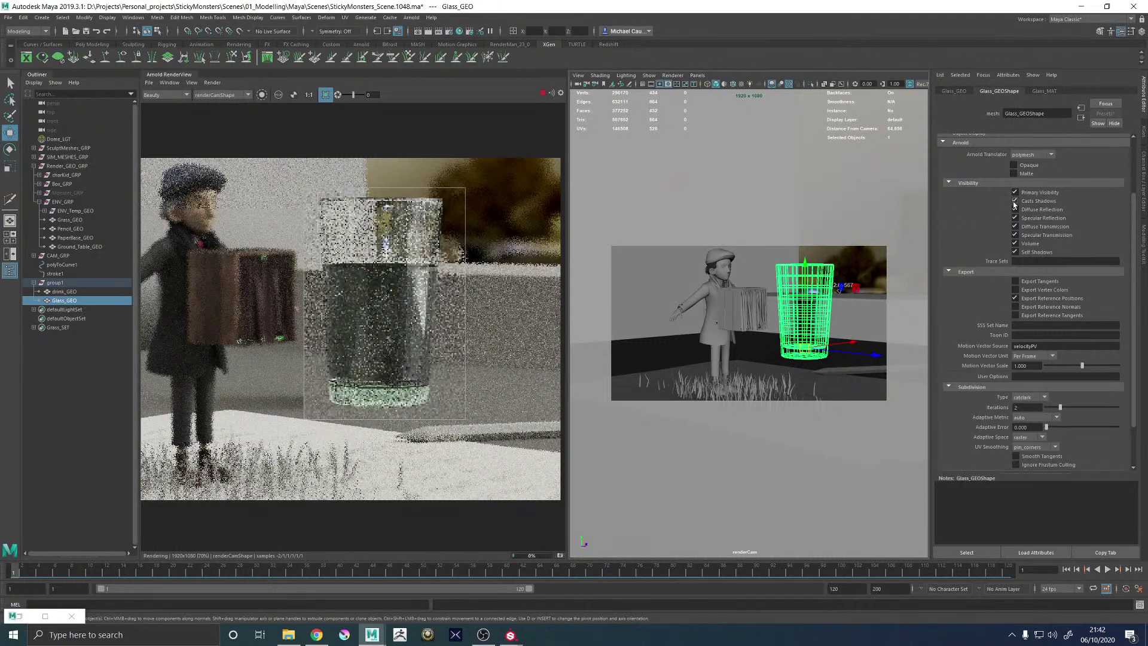
{"action": "left_click", "coordinate": [1014, 201]}
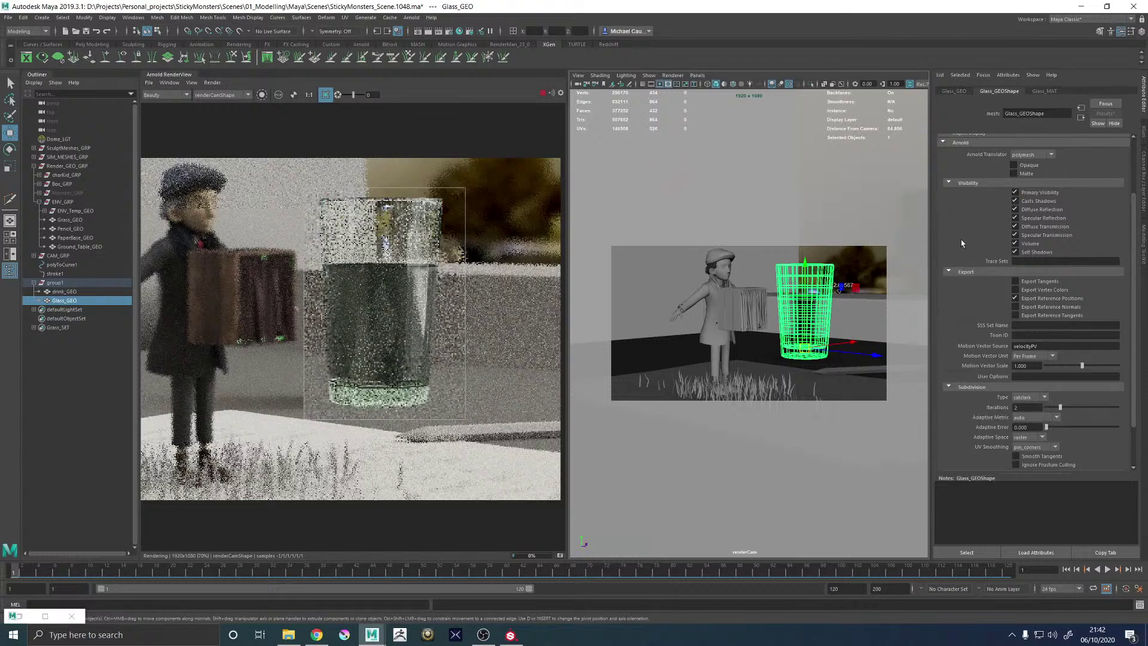
{"action": "scroll", "coordinate": [962, 242], "scroll_direction": "up", "scroll_amount": 3}
{"action": "left_click", "coordinate": [1023, 209]}
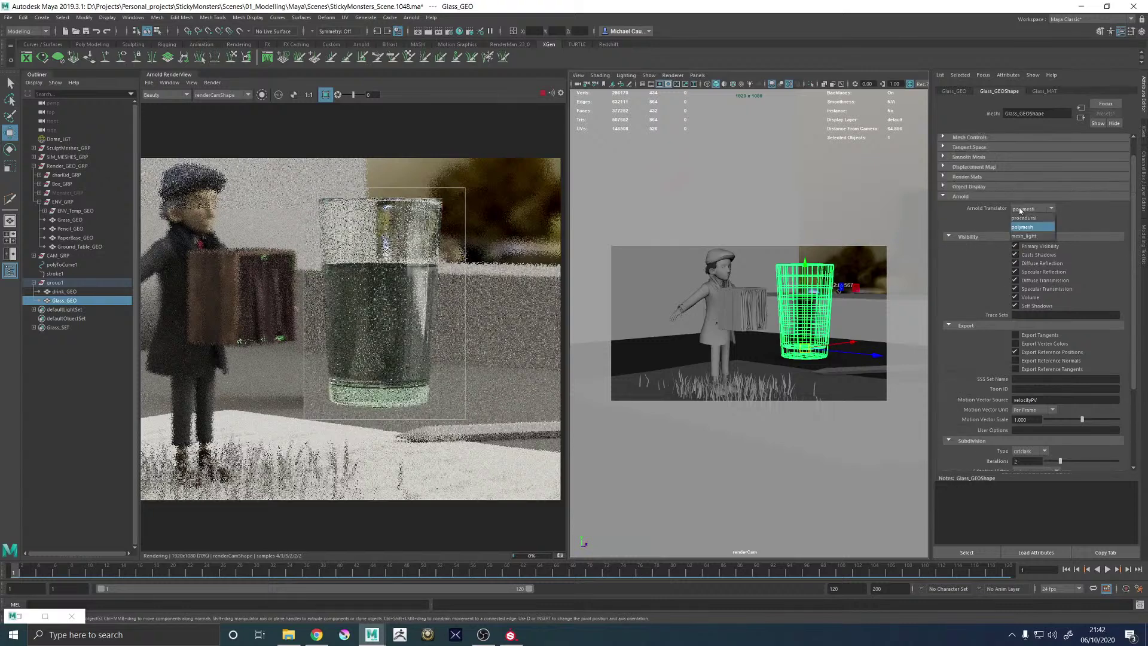
{"action": "left_click", "coordinate": [954, 229]}
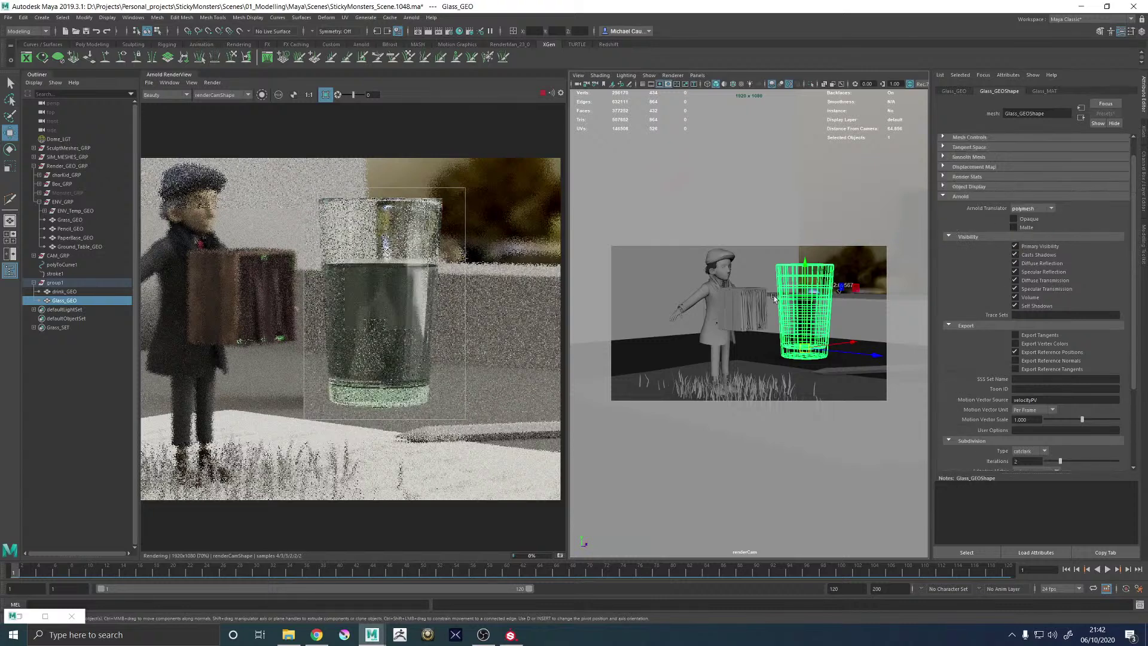
Switch both the render view and the viewport to the persp camera and turn off the render crop region
{"action": "left_click", "coordinate": [64, 291]}
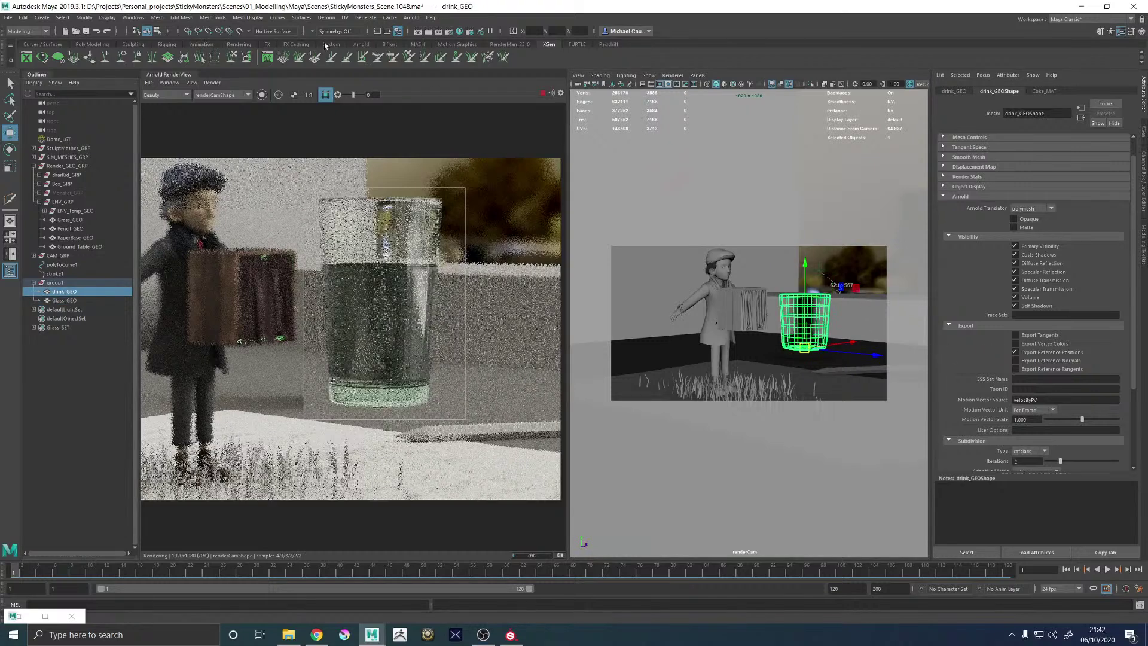
{"action": "left_click", "coordinate": [222, 94]}
{"action": "left_click", "coordinate": [215, 111]}
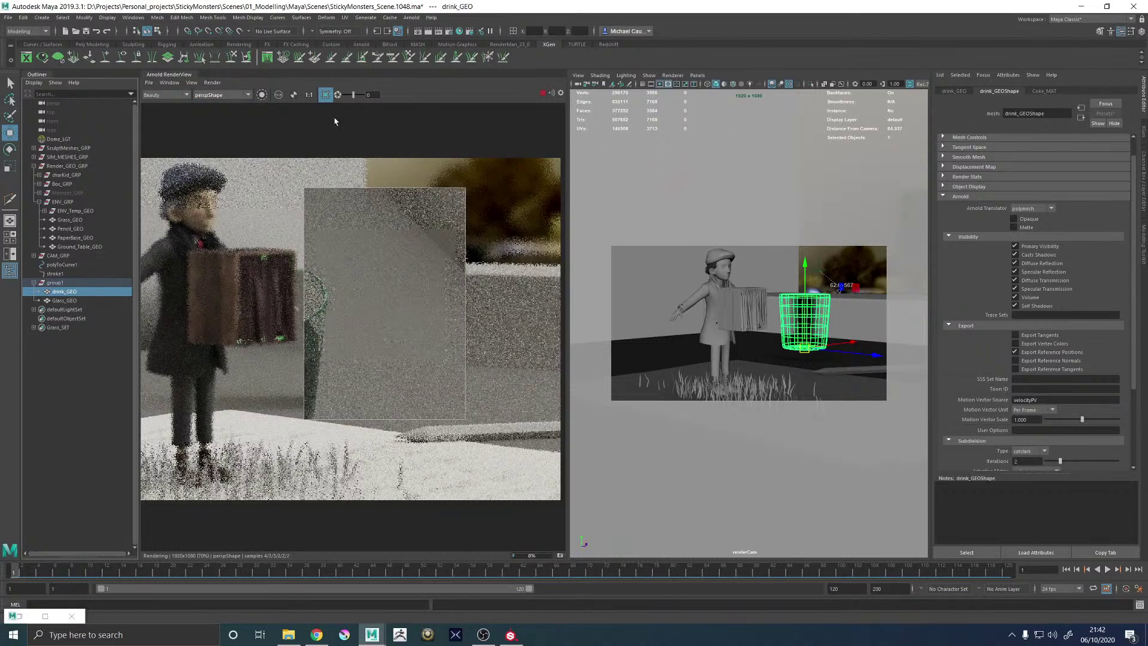
{"action": "left_click", "coordinate": [696, 76]}
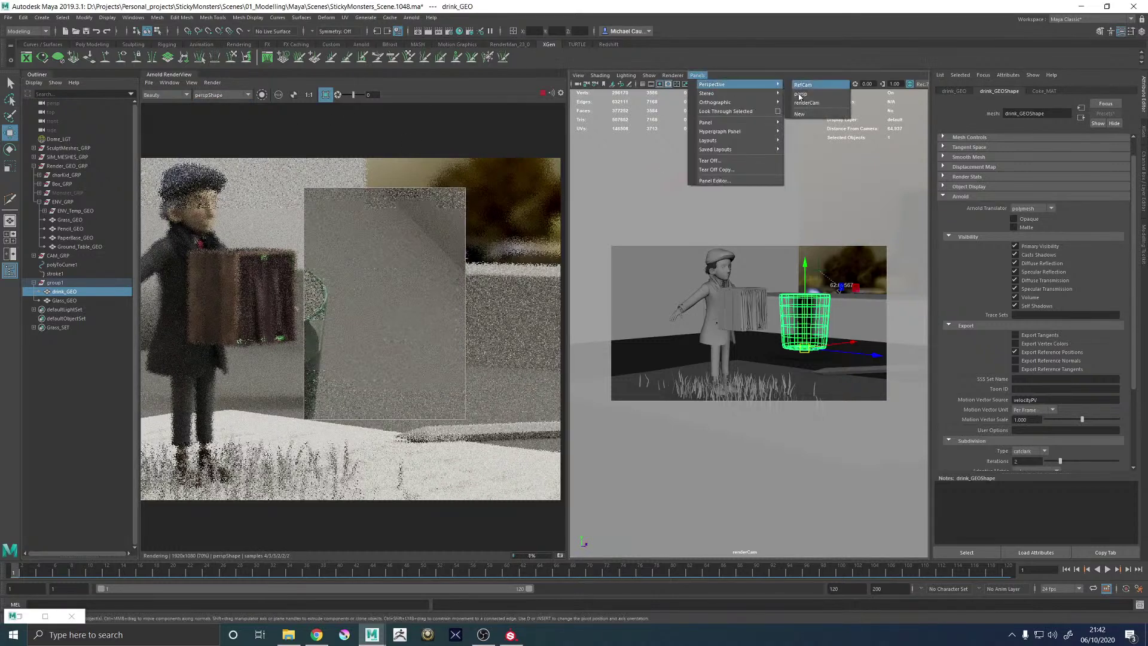
{"action": "left_click", "coordinate": [798, 92]}
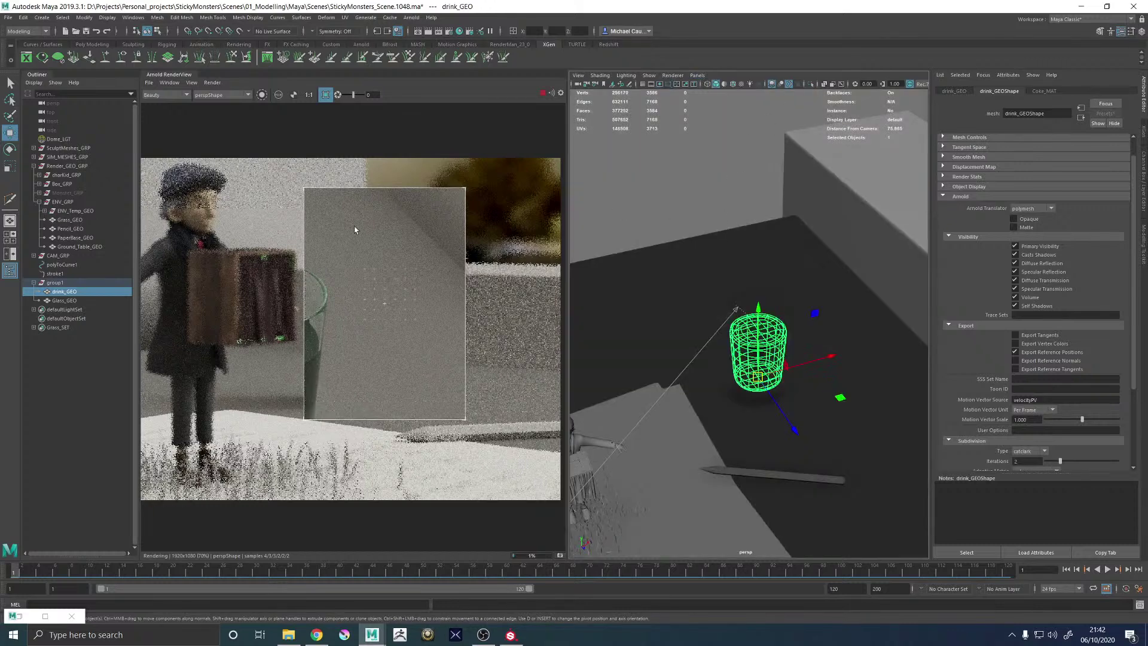
{"action": "left_click", "coordinate": [326, 96]}
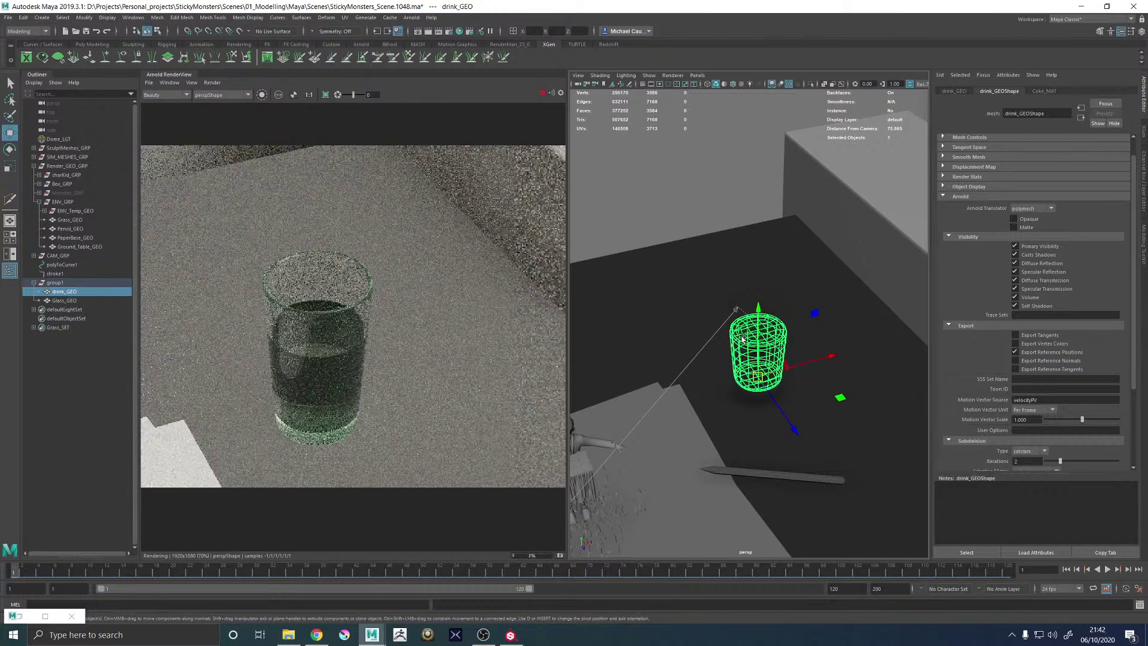
Remove the green tint from the transmission scatter colour of the glass material
{"action": "left_click", "coordinate": [739, 304]}
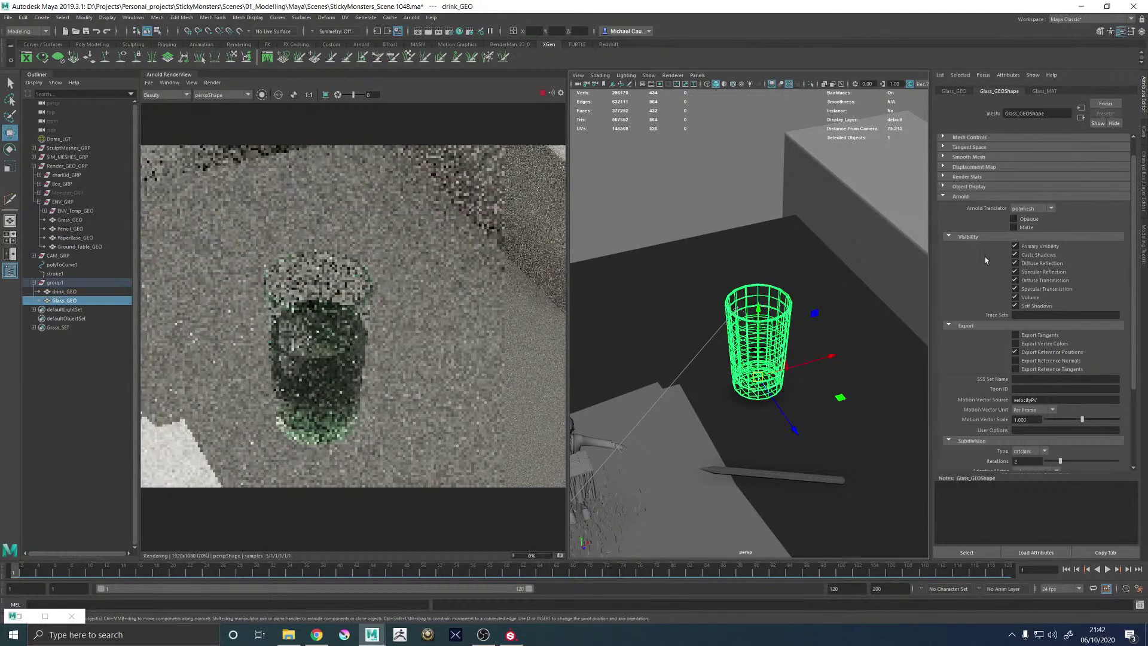
{"action": "left_click", "coordinate": [1042, 92]}
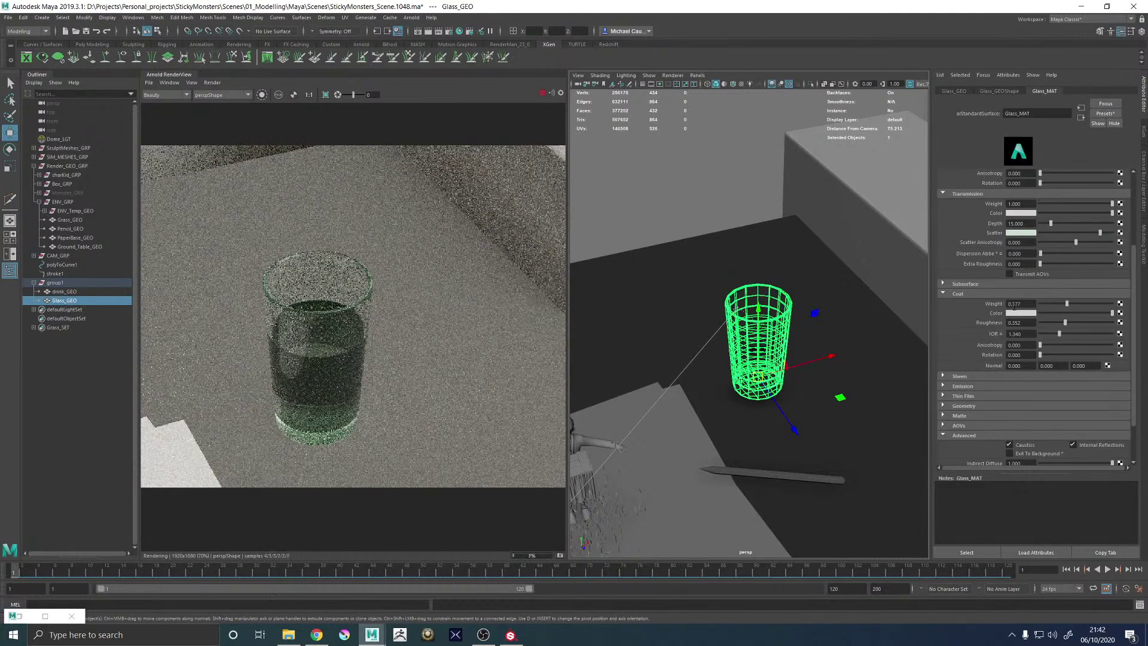
{"action": "scroll", "coordinate": [982, 340], "scroll_direction": "down", "scroll_amount": 2}
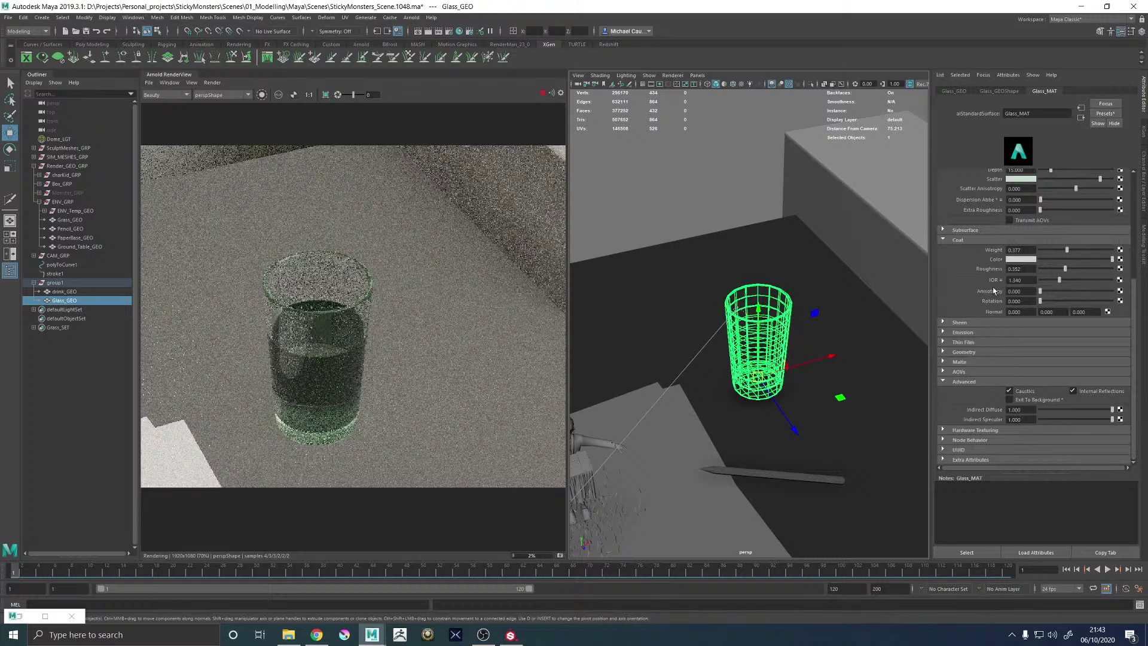
{"action": "left_click", "coordinate": [1078, 388]}
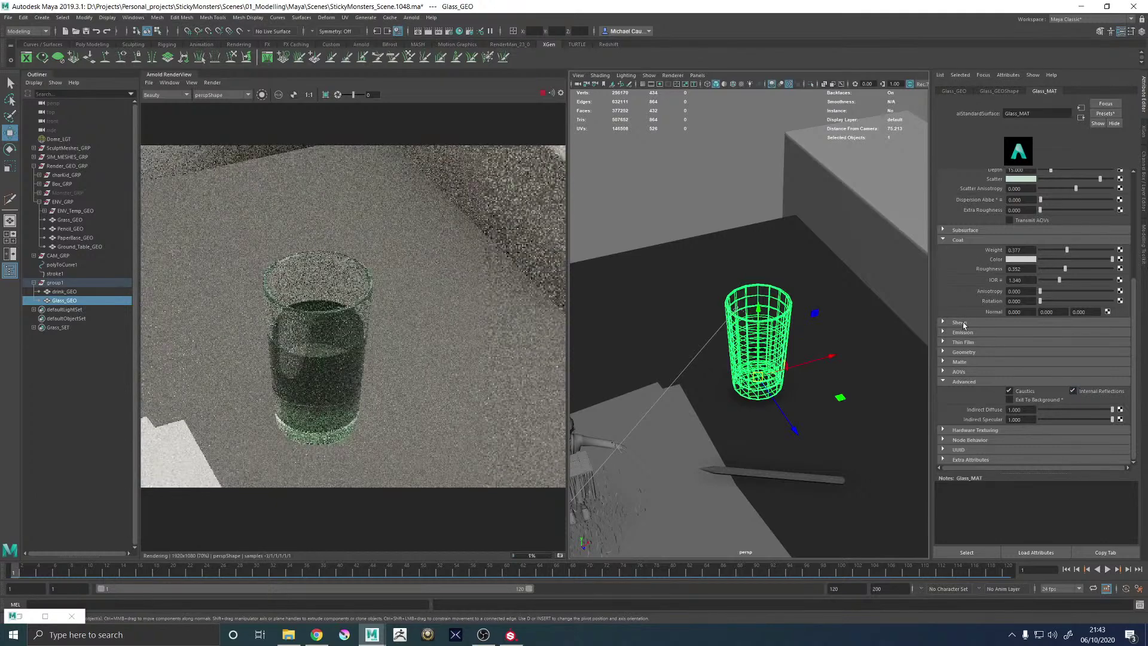
{"action": "scroll", "coordinate": [961, 244], "scroll_direction": "up", "scroll_amount": 3}
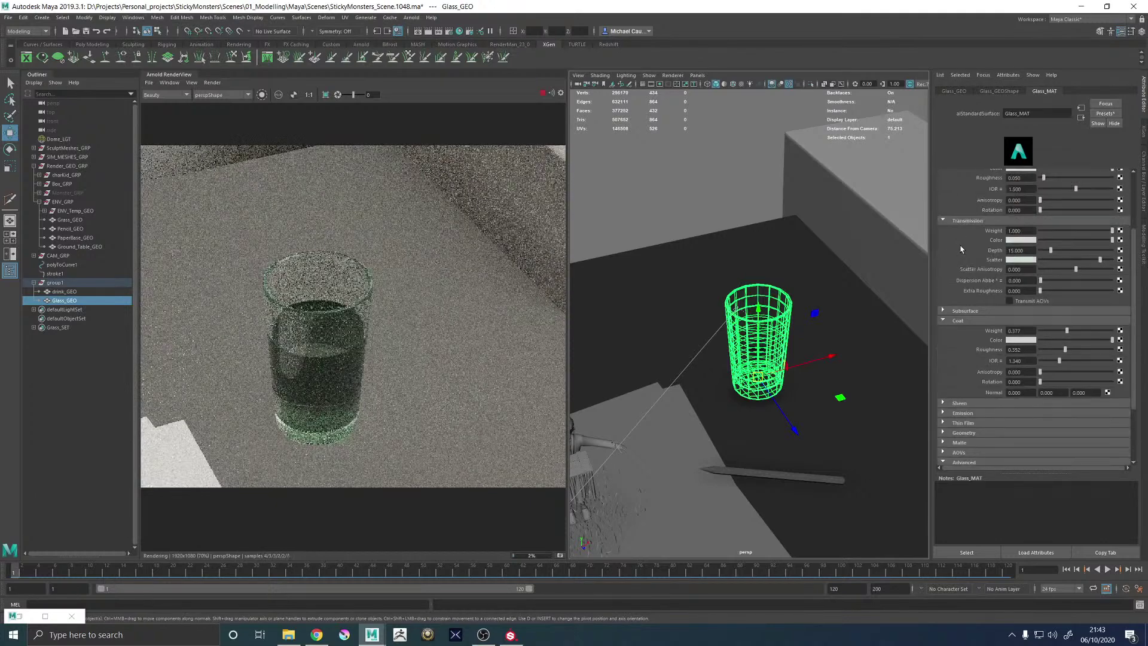
{"action": "left_click", "coordinate": [1010, 261]}
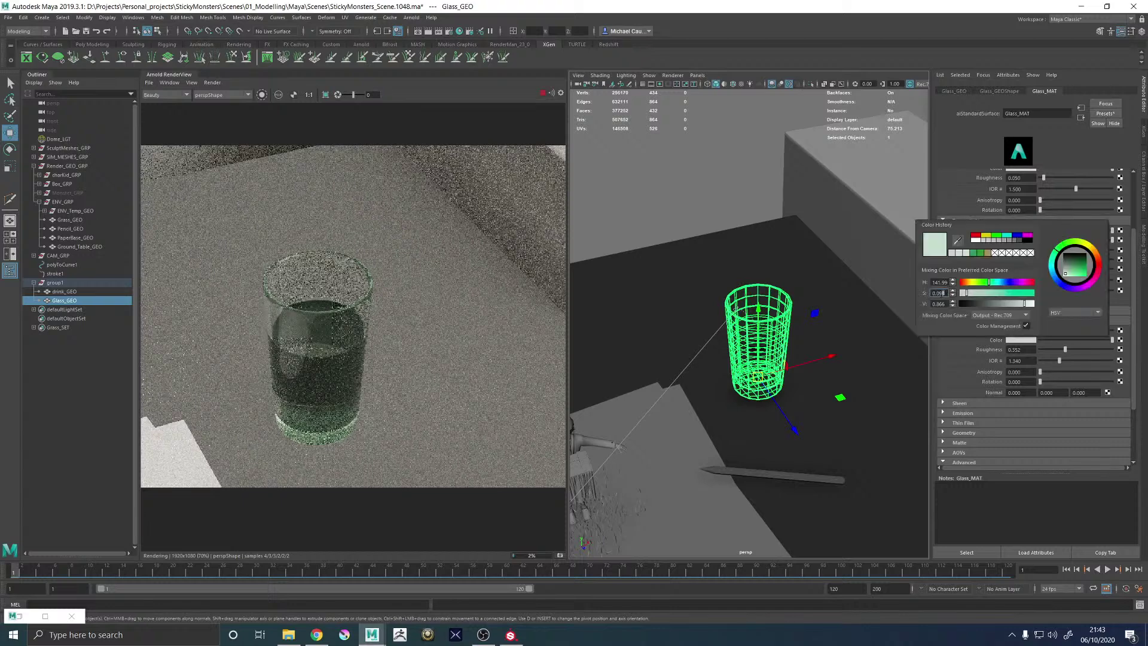
{"action": "key", "text": "Return"}
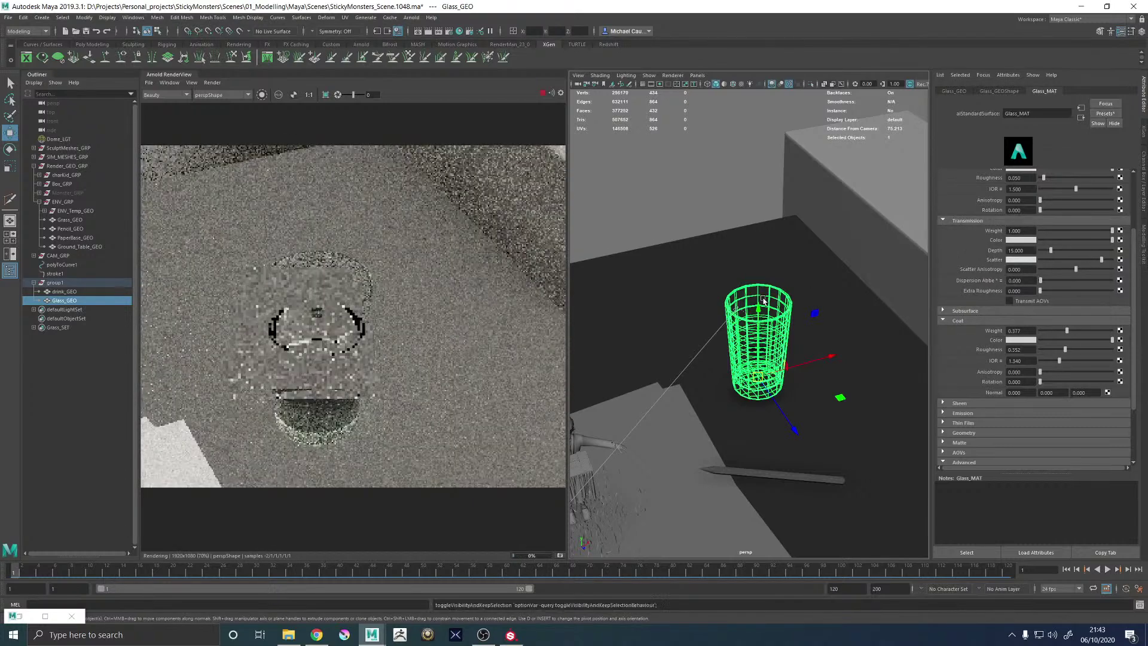
Hide the glass mesh and select the drink, viewing it on its own in the live render
{"action": "key", "text": "h"}
{"action": "mouse_move", "coordinate": [754, 346]}
{"action": "left_mouse_down", "text": "alt"}
{"action": "mouse_move", "coordinate": [748, 325]}
{"action": "mouse_move", "coordinate": [773, 322]}
{"action": "mouse_move", "coordinate": [756, 335]}
{"action": "left_mouse_up", "text": "alt"}
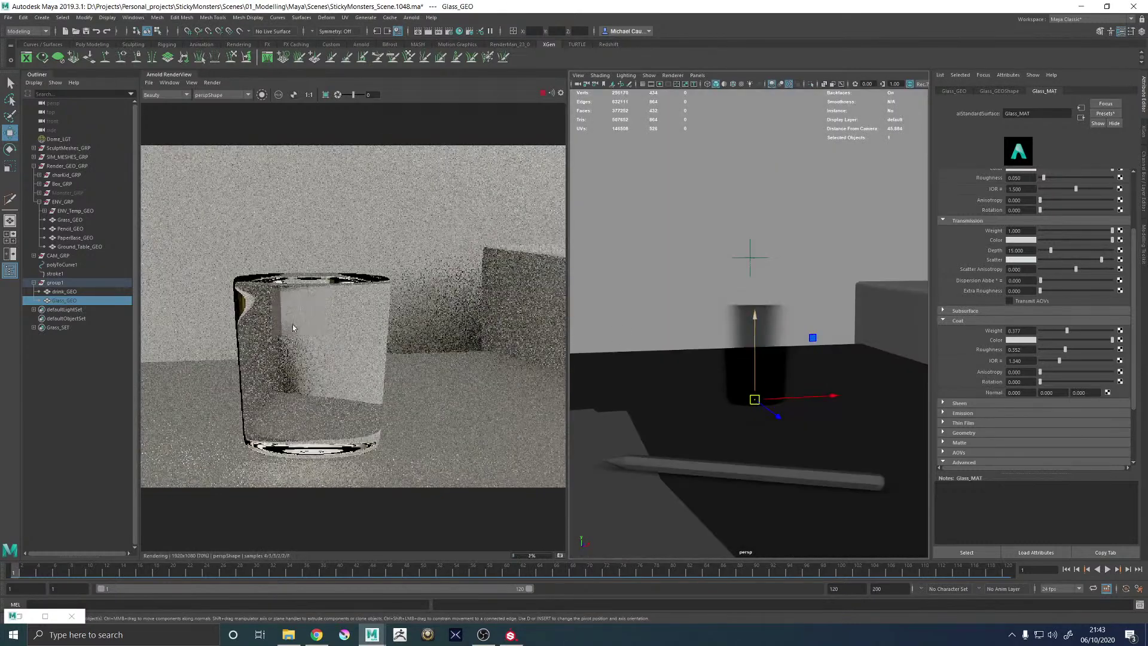
{"action": "left_click_drag", "start_coordinate": [665, 302], "coordinate": [754, 329], "text": "alt"}
{"action": "left_click", "coordinate": [753, 329]}
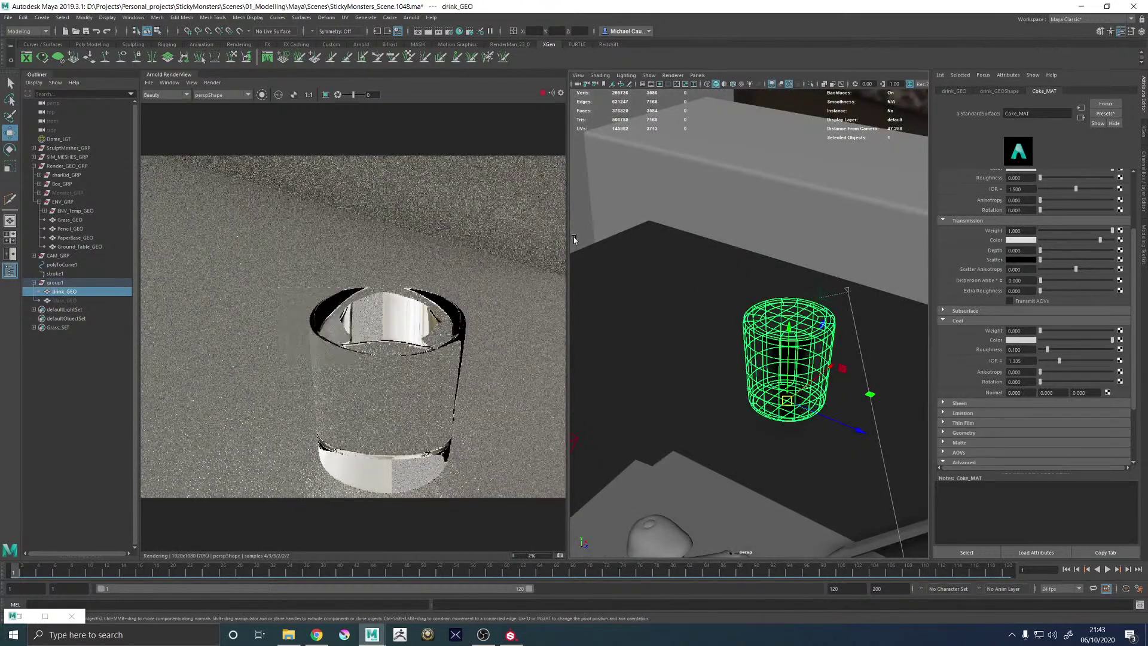
Stop the live render and inspect the rim of the drink mesh up close with smooth preview off
{"action": "left_click", "coordinate": [543, 95]}
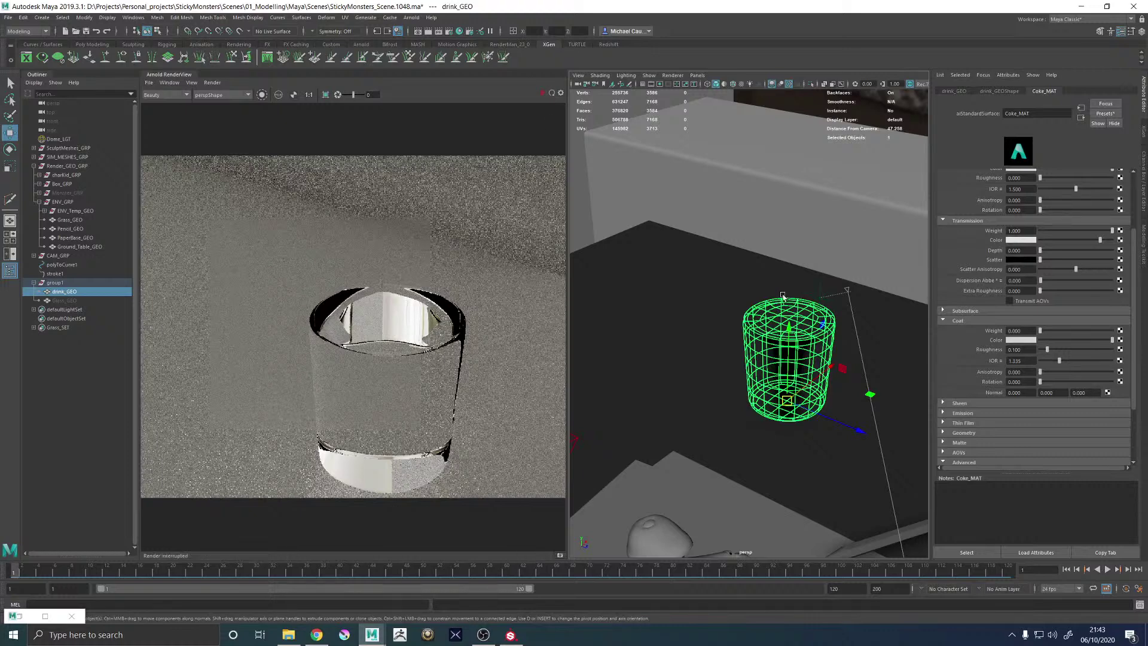
{"action": "left_click_drag", "start_coordinate": [758, 323], "coordinate": [738, 311], "text": "alt"}
{"action": "right_click_drag", "start_coordinate": [738, 311], "coordinate": [883, 368], "text": "alt"}
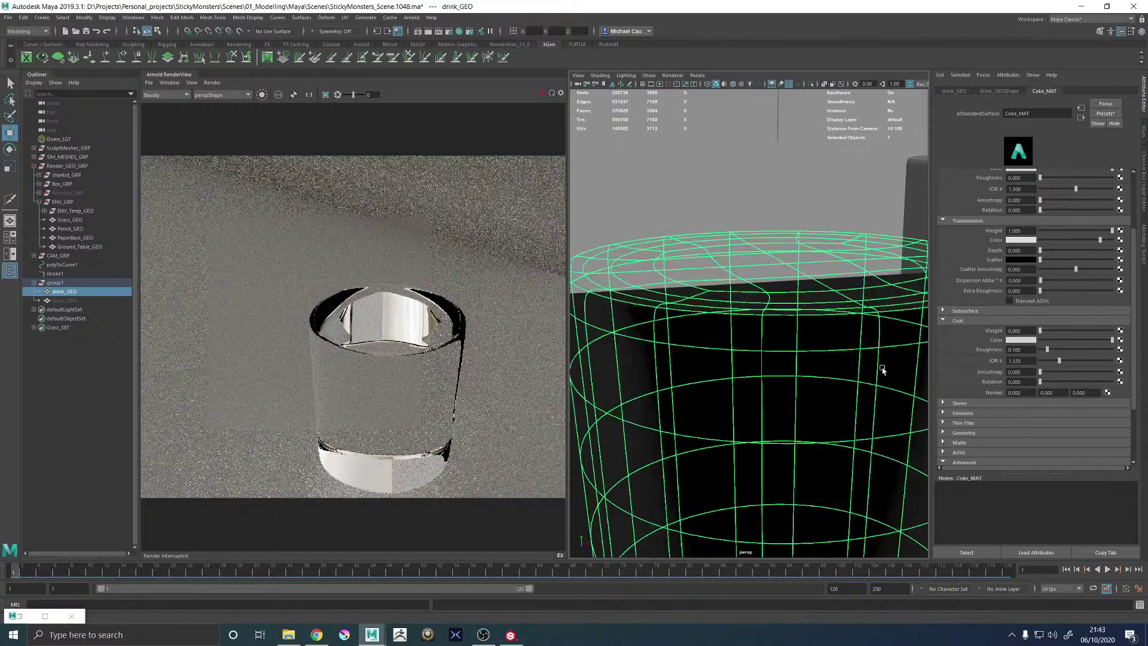
{"action": "left_click_drag", "start_coordinate": [660, 332], "coordinate": [679, 346], "text": "alt"}
{"action": "middle_click_drag", "start_coordinate": [721, 294], "coordinate": [656, 290], "text": "alt"}
{"action": "key", "text": "1"}
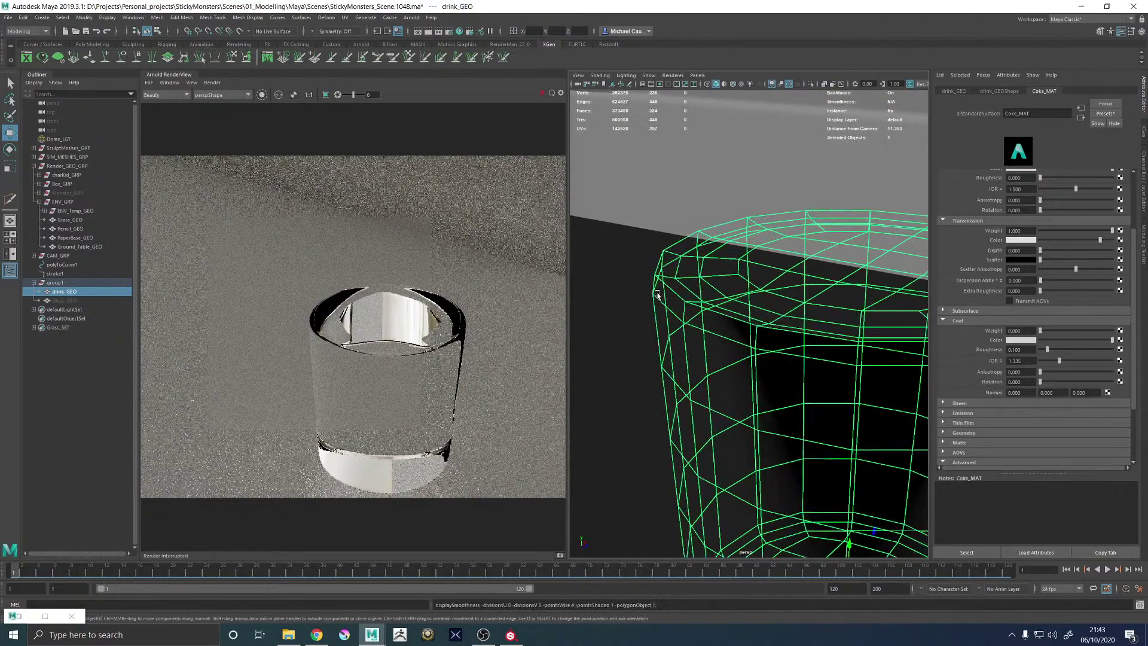
{"action": "left_click_drag", "start_coordinate": [721, 324], "coordinate": [663, 302], "text": "alt"}
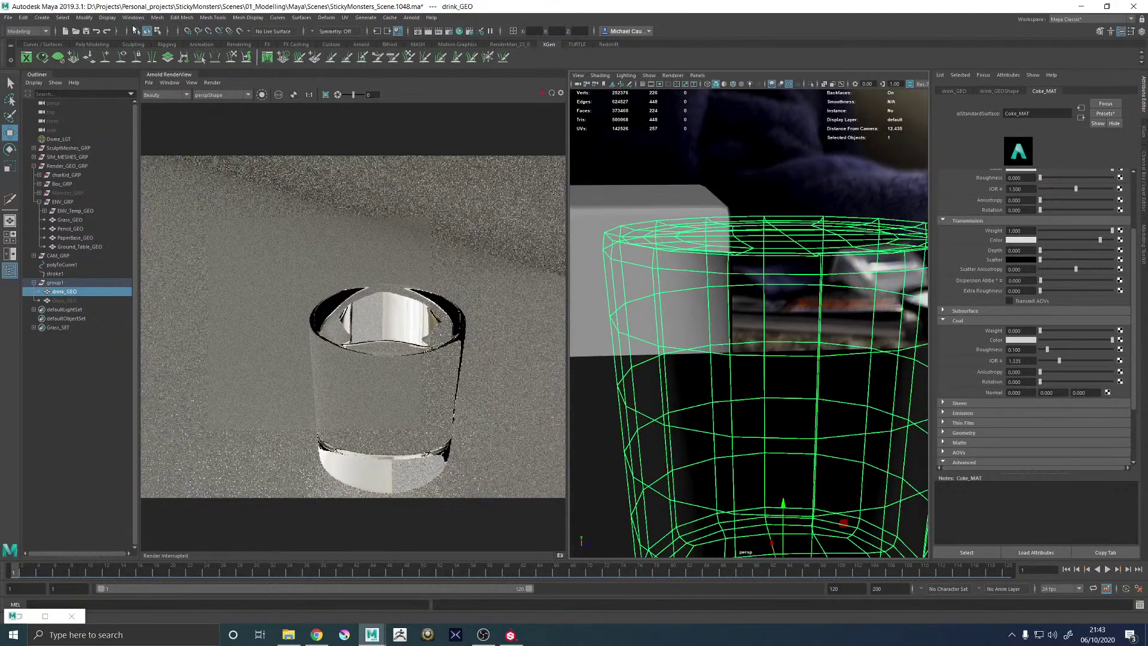
Shade the viewport with the default material and compare the drink mesh with and without smooth preview
{"action": "left_click", "coordinate": [108, 17]}
{"action": "mouse_move", "coordinate": [197, 132]}
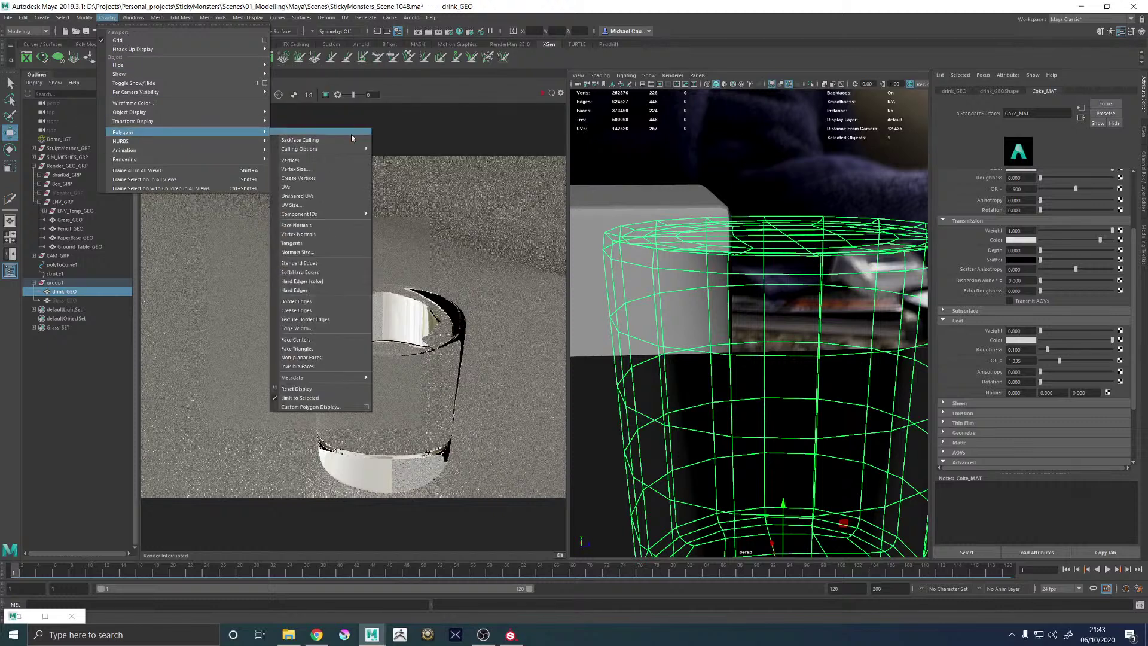
{"action": "left_click", "coordinate": [727, 84]}
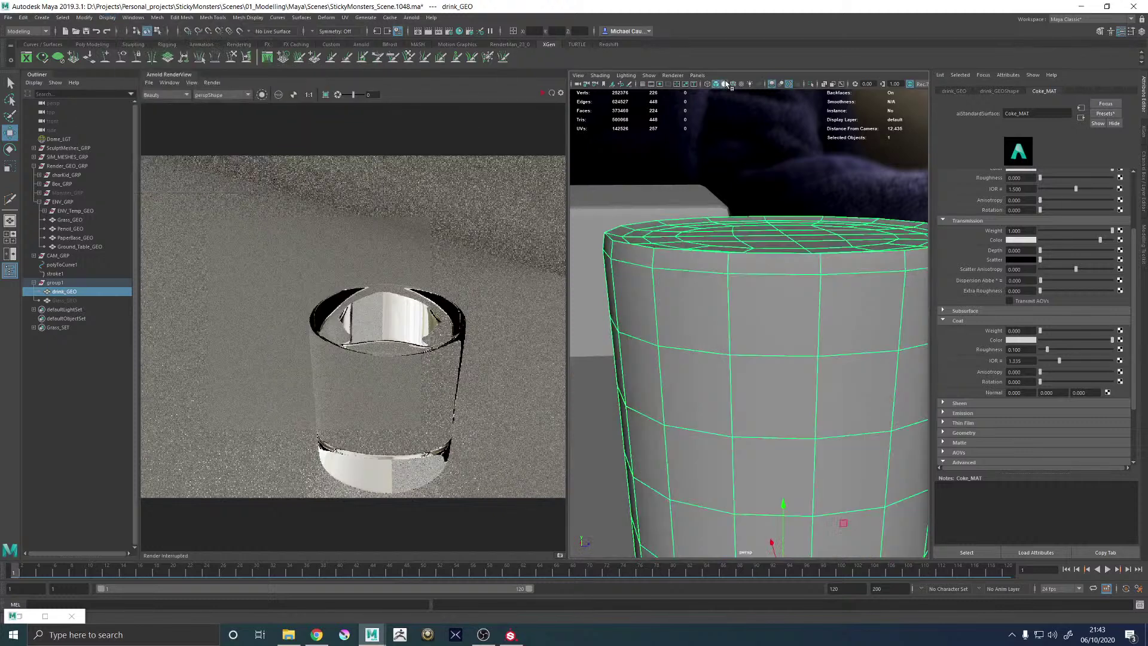
{"action": "scroll", "coordinate": [740, 300], "scroll_direction": "down", "scroll_amount": 5}
{"action": "key", "text": "3"}
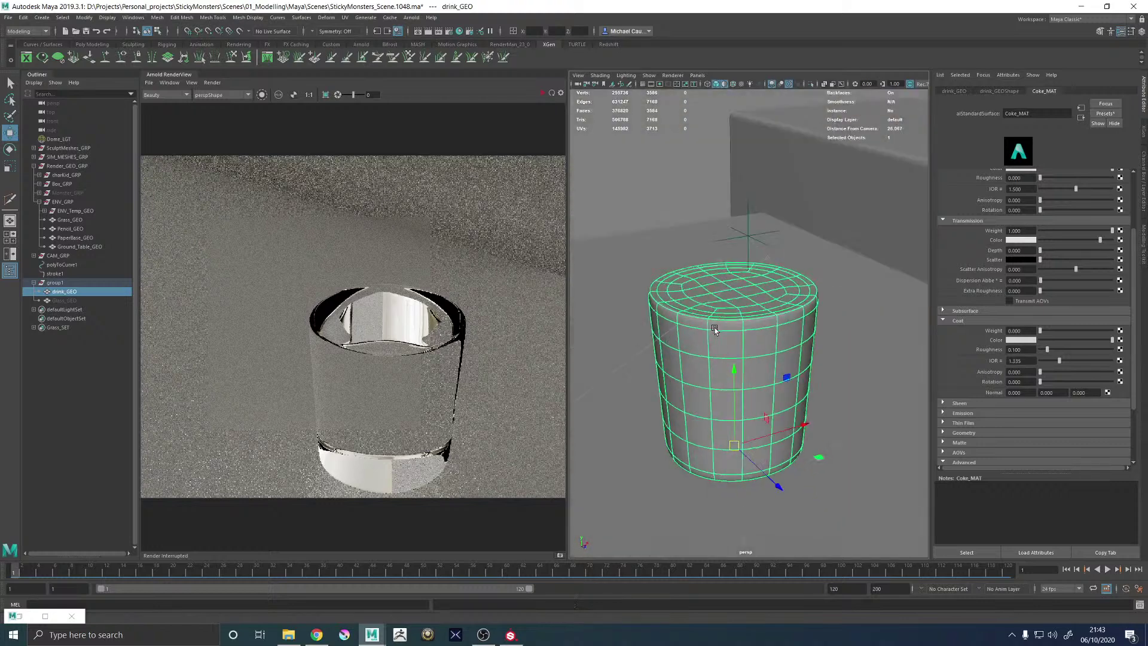
{"action": "key", "text": "1"}
{"action": "scroll", "coordinate": [771, 323], "scroll_direction": "up", "scroll_amount": 4}
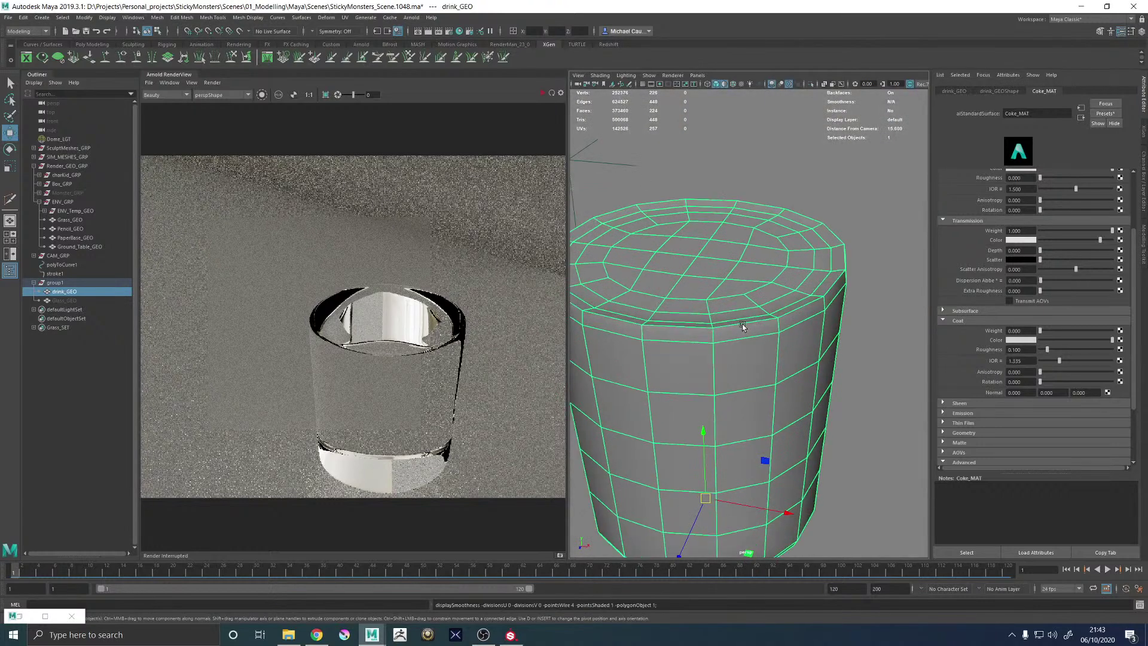
Display the polygon normals on the drink mesh and inspect their direction in wireframe, with and without smooth preview
{"action": "left_click", "coordinate": [131, 17]}
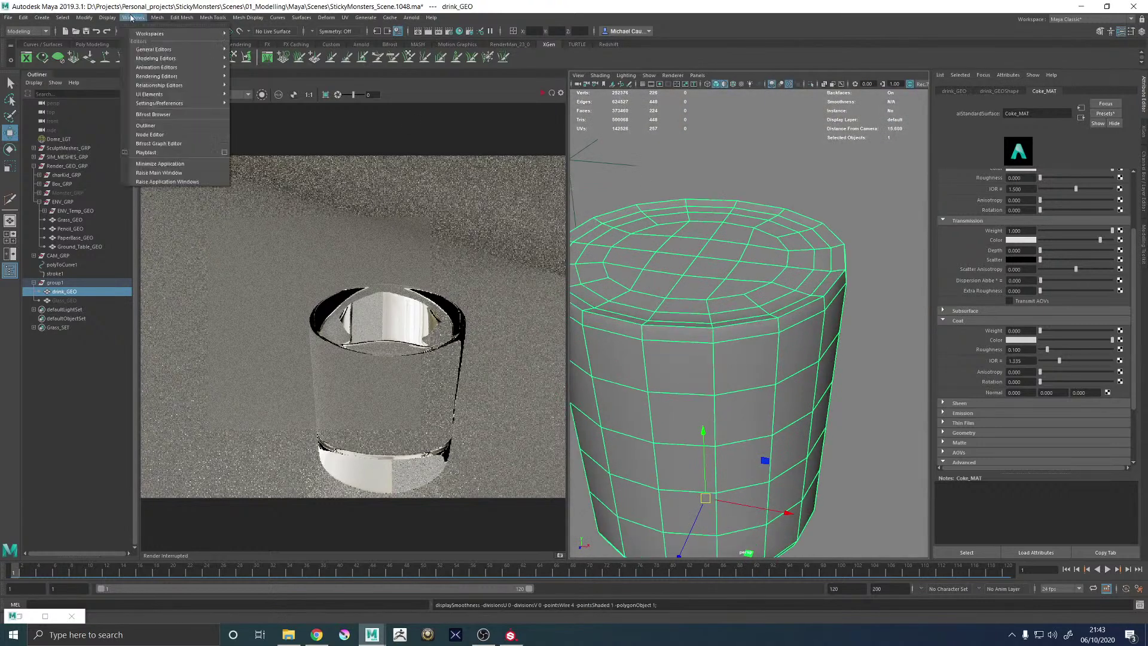
{"action": "mouse_move", "coordinate": [108, 16]}
{"action": "mouse_move", "coordinate": [263, 133]}
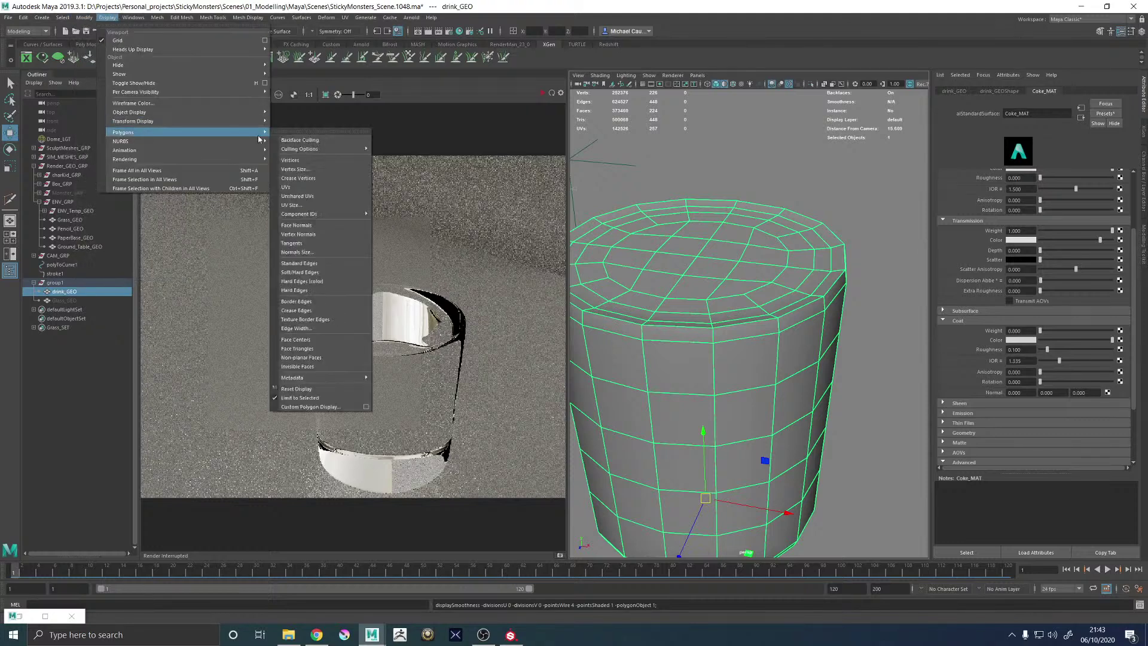
{"action": "left_click", "coordinate": [301, 230]}
{"action": "left_click_drag", "start_coordinate": [727, 328], "coordinate": [810, 316], "text": "alt"}
{"action": "key", "text": "3"}
{"action": "key", "text": "4"}
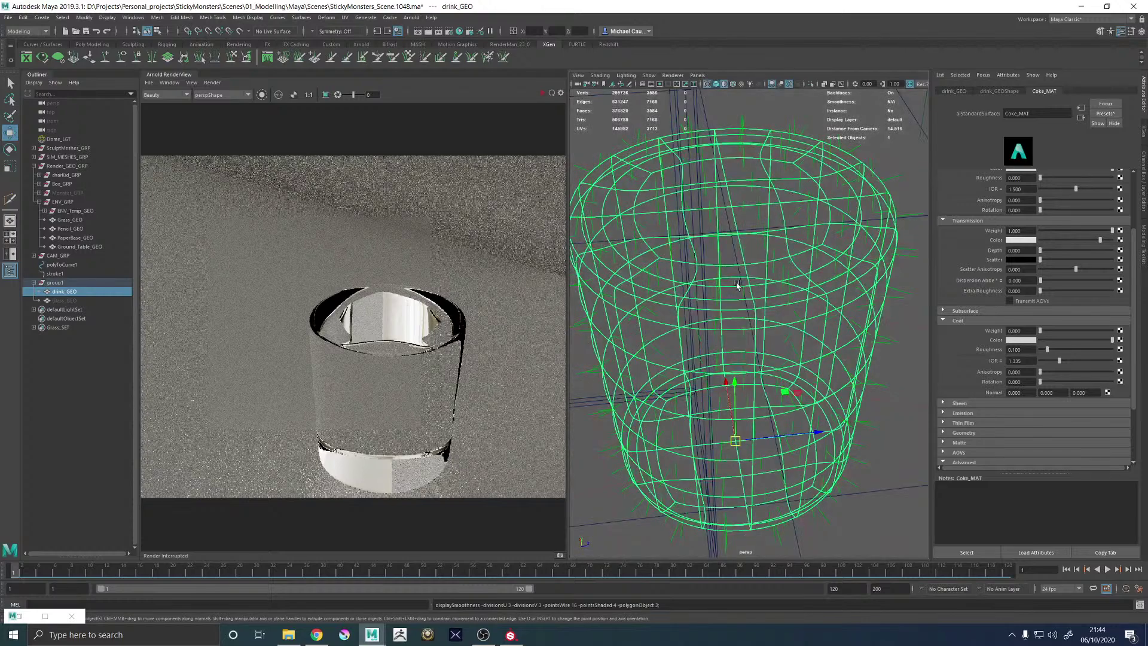
{"action": "left_click_drag", "start_coordinate": [738, 284], "coordinate": [652, 253], "text": "alt"}
{"action": "key", "text": "1"}
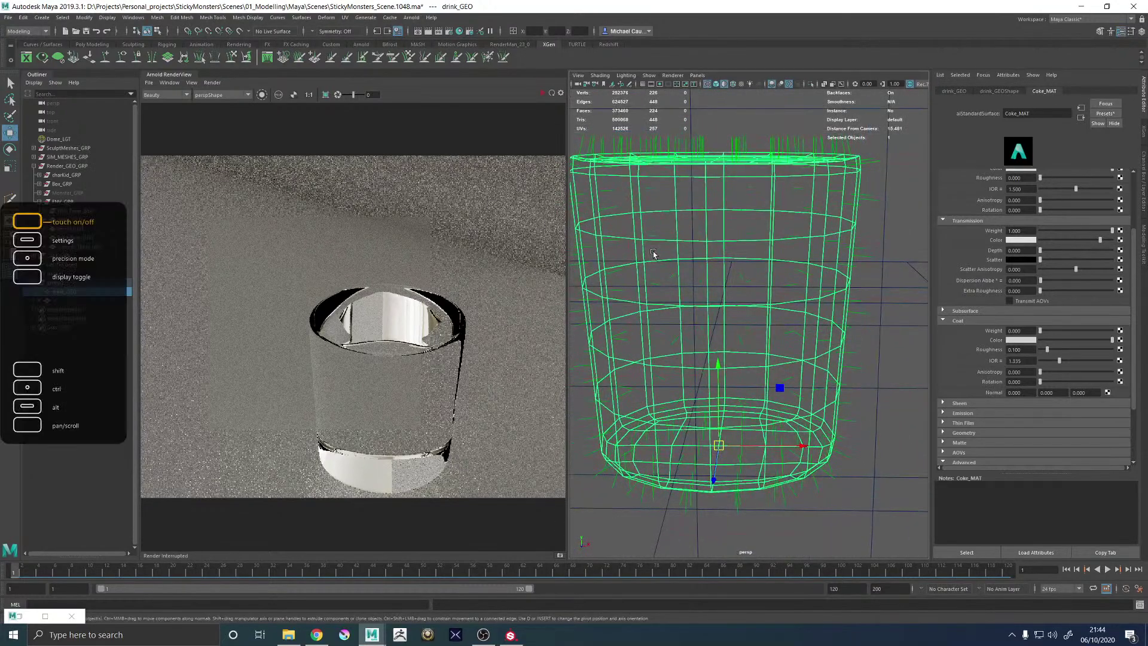
Turn off the polygon normals display on the drink mesh
{"action": "left_click", "coordinate": [107, 17]}
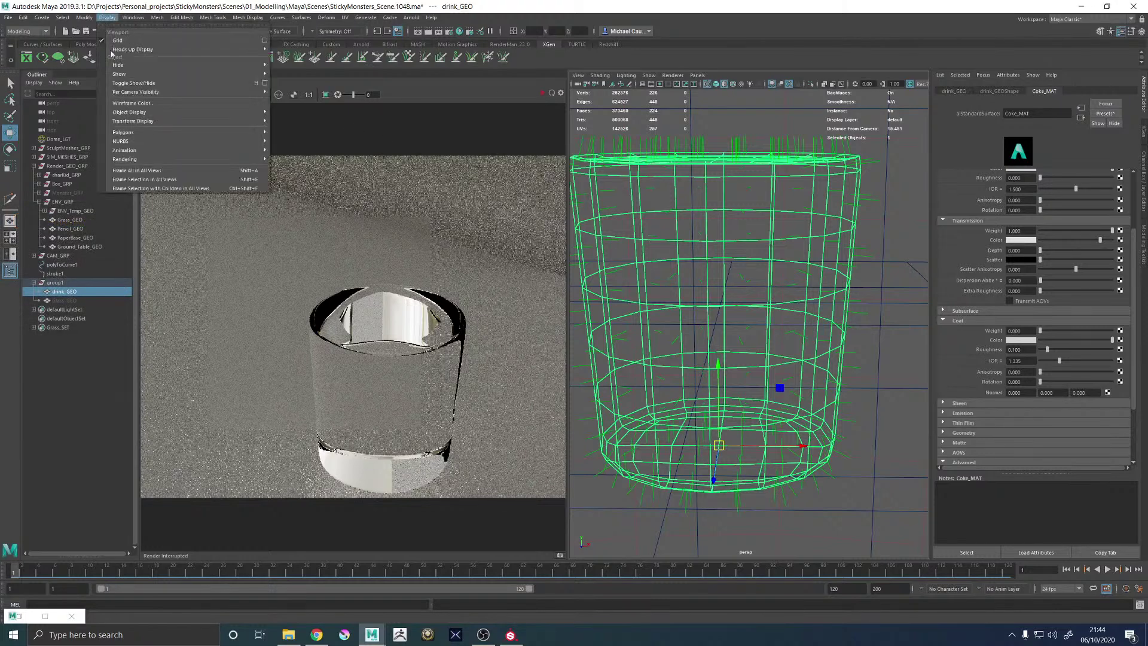
{"action": "mouse_move", "coordinate": [136, 132]}
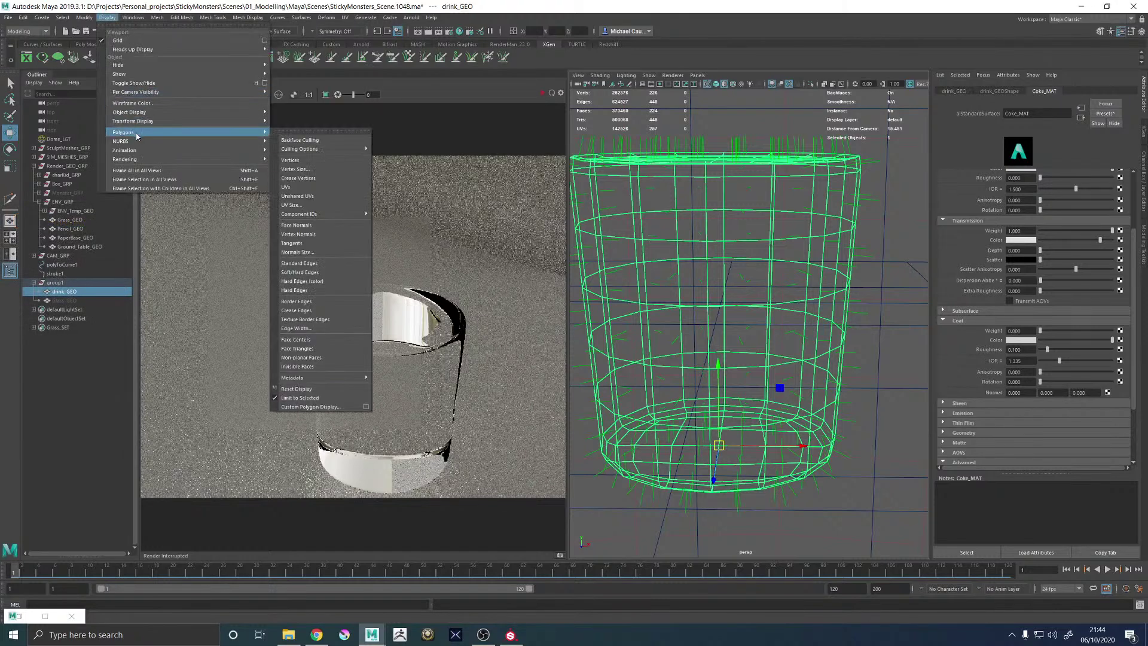
{"action": "left_click", "coordinate": [299, 235]}
{"action": "left_click_drag", "start_coordinate": [673, 239], "coordinate": [690, 245], "text": "alt"}
{"action": "right_click_drag", "start_coordinate": [690, 245], "coordinate": [608, 243], "text": "alt"}
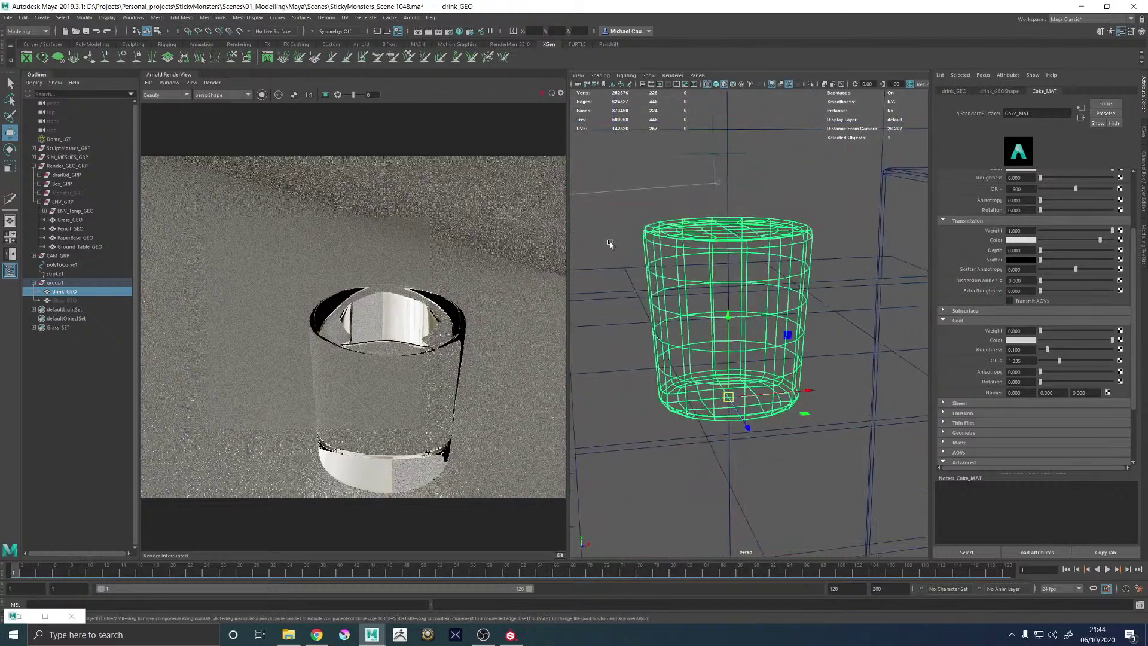
{"action": "middle_click_drag", "start_coordinate": [609, 243], "coordinate": [640, 250], "text": "alt"}
Restart the live render and examine the drink from several angles and distances
{"action": "left_click", "coordinate": [543, 92]}
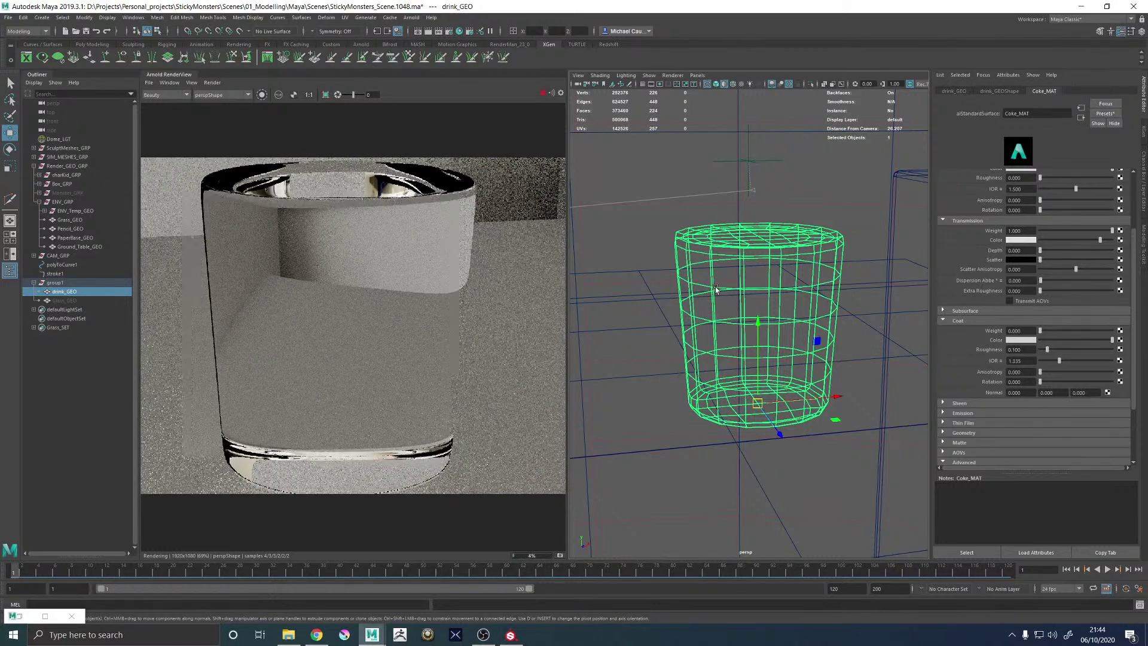
{"action": "scroll", "coordinate": [677, 283], "scroll_direction": "down", "scroll_amount": 3}
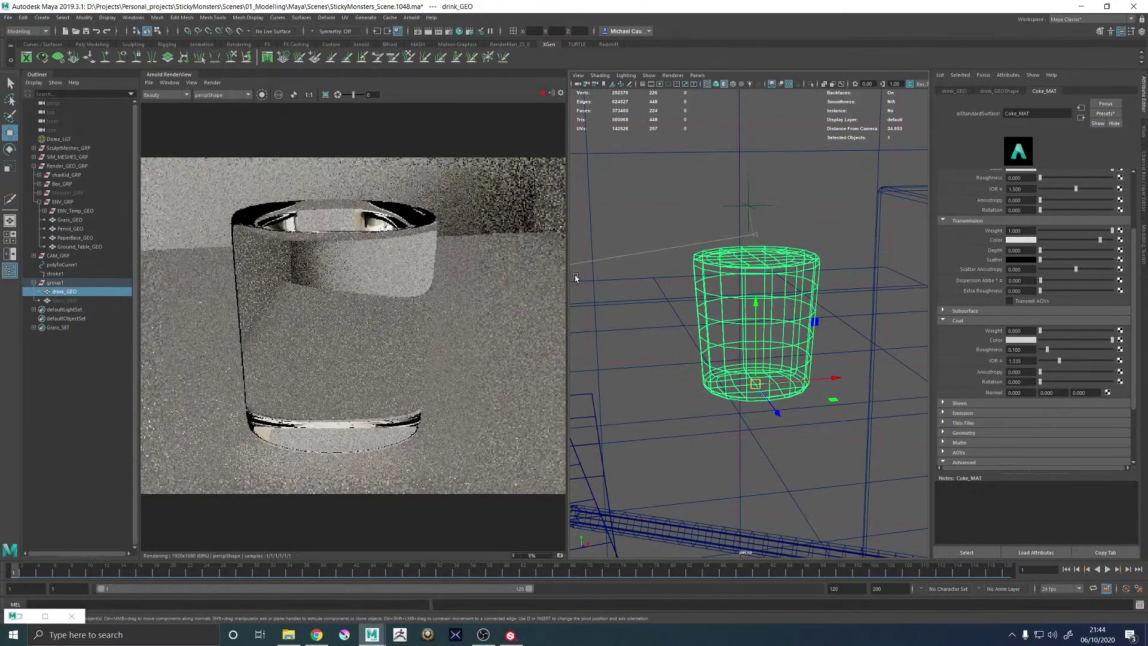
{"action": "scroll", "coordinate": [476, 270], "scroll_direction": "down", "scroll_amount": 4}
{"action": "scroll", "coordinate": [465, 269], "scroll_direction": "up", "scroll_amount": 3}
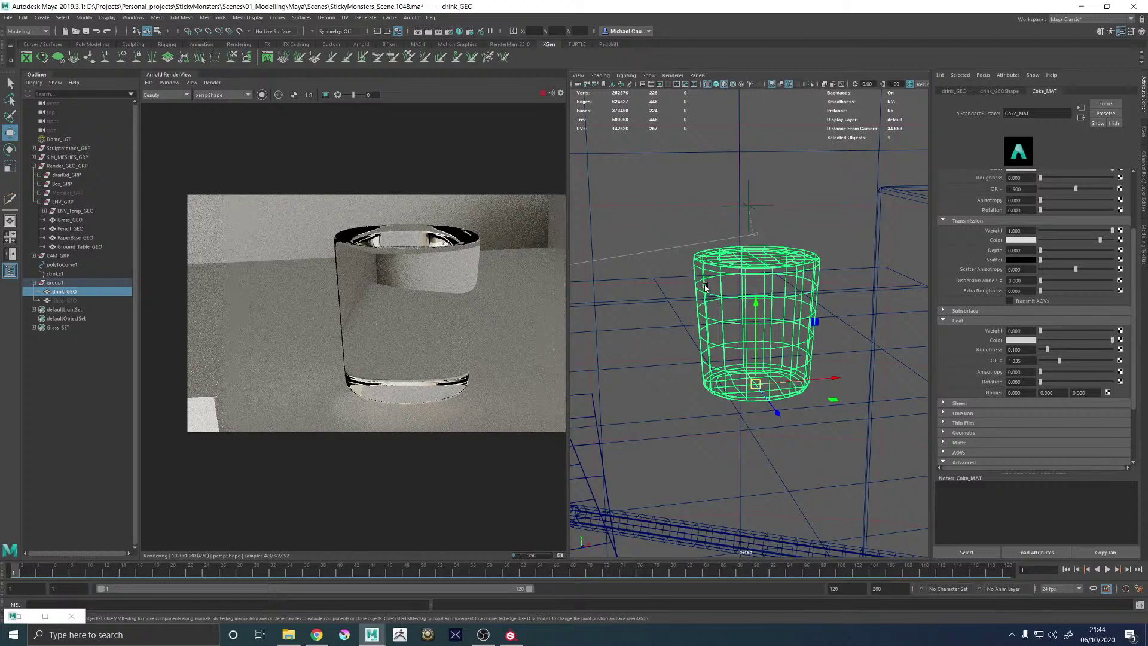
{"action": "left_click_drag", "start_coordinate": [811, 254], "coordinate": [766, 250], "text": "alt"}
{"action": "scroll", "coordinate": [775, 256], "scroll_direction": "up", "scroll_amount": 3}
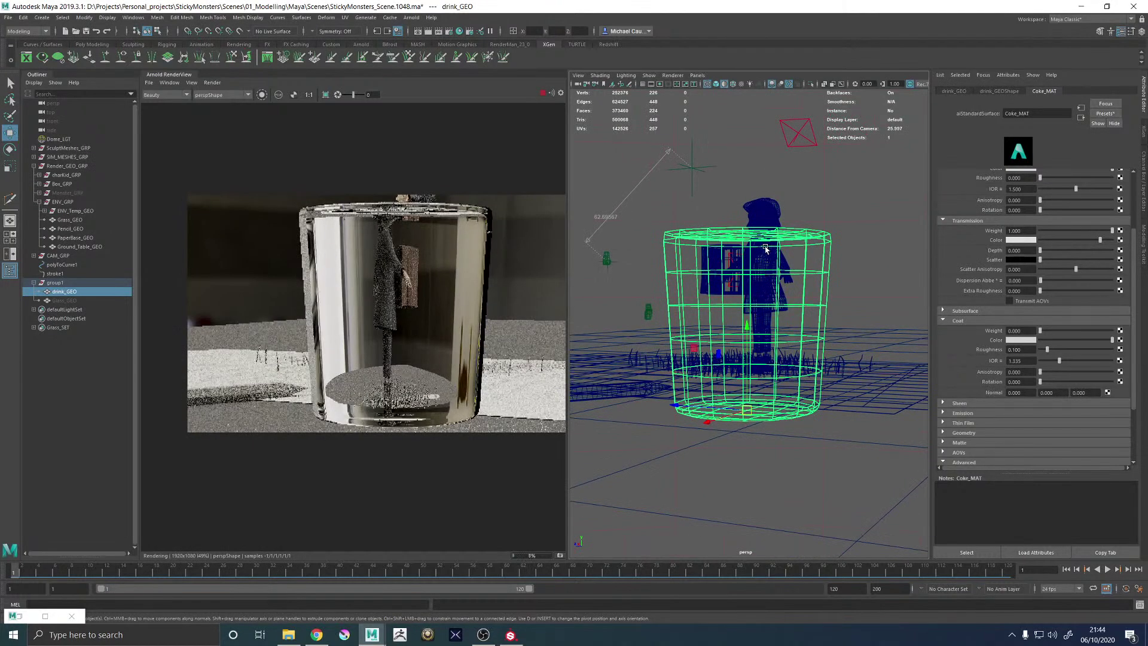
{"action": "right_click_drag", "start_coordinate": [773, 251], "coordinate": [707, 250], "text": "alt"}
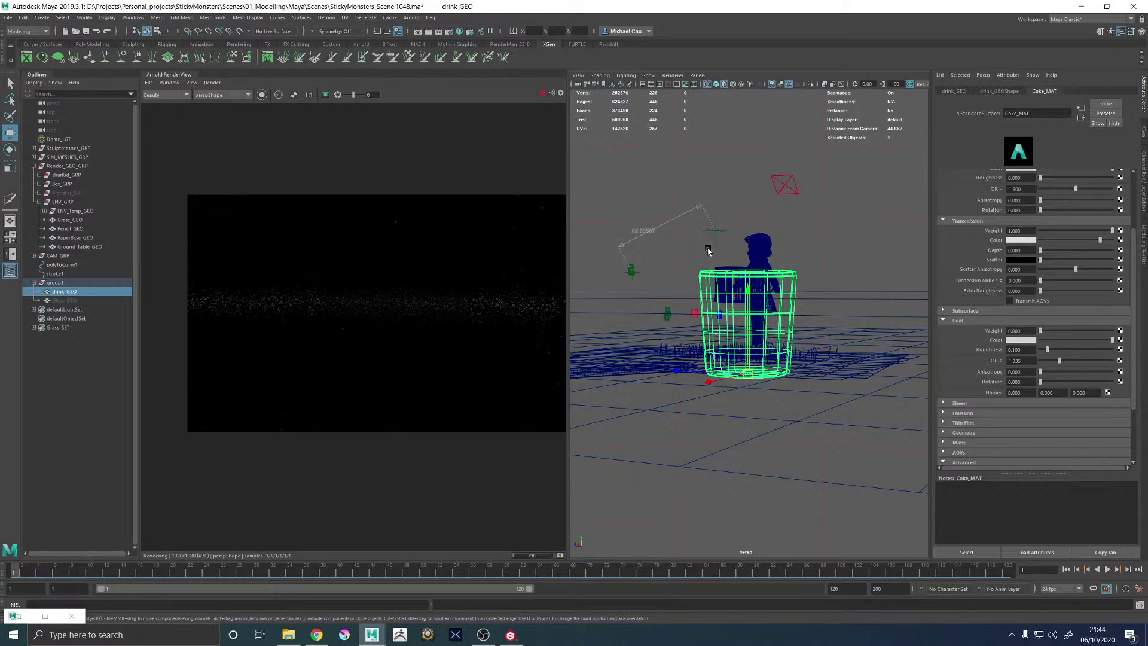
{"action": "left_click_drag", "start_coordinate": [708, 250], "coordinate": [884, 260], "text": "alt"}
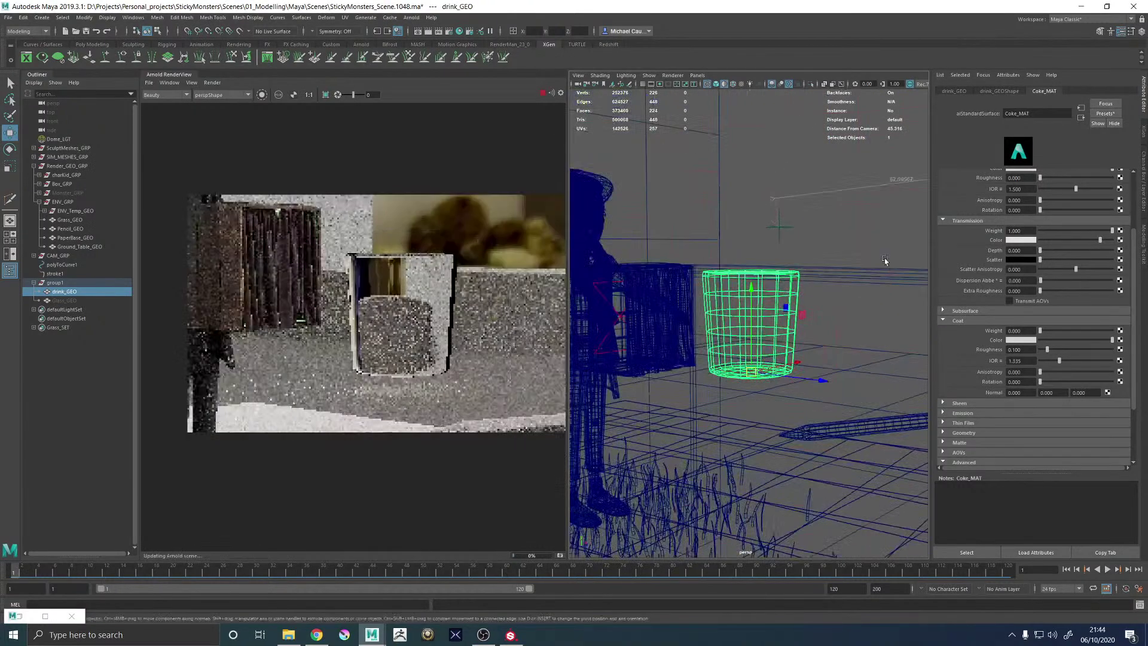
Hide the temporary environment cube, pCube1, behind the drink
{"action": "left_click", "coordinate": [863, 275]}
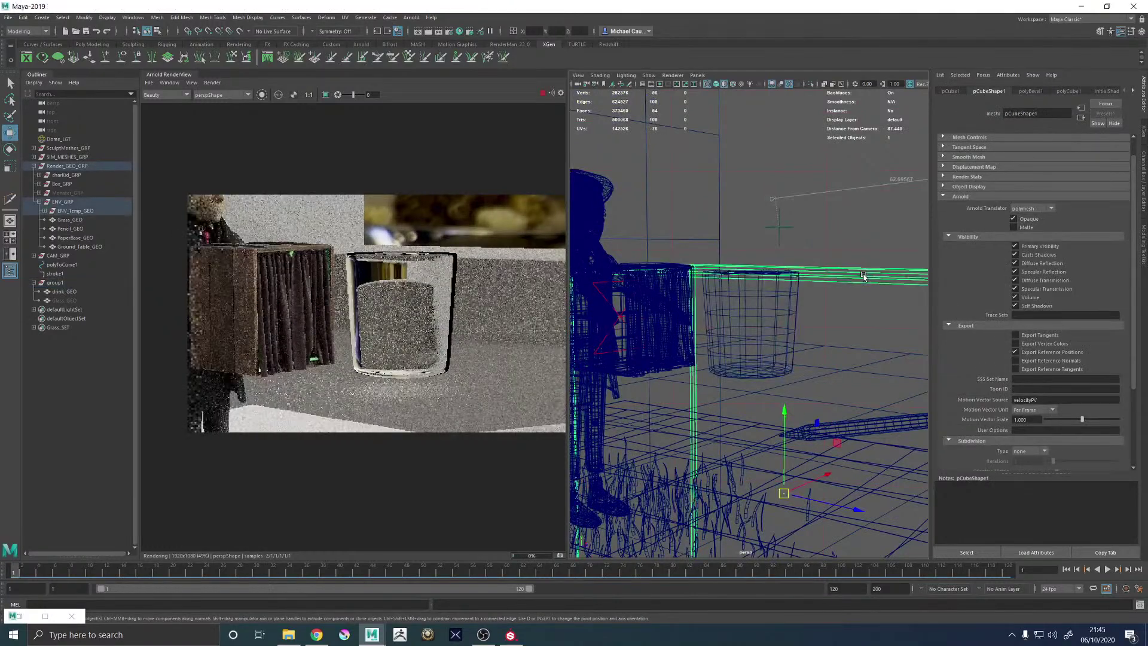
{"action": "key", "text": "h"}
{"action": "left_click_drag", "start_coordinate": [842, 292], "coordinate": [745, 310], "text": "alt"}
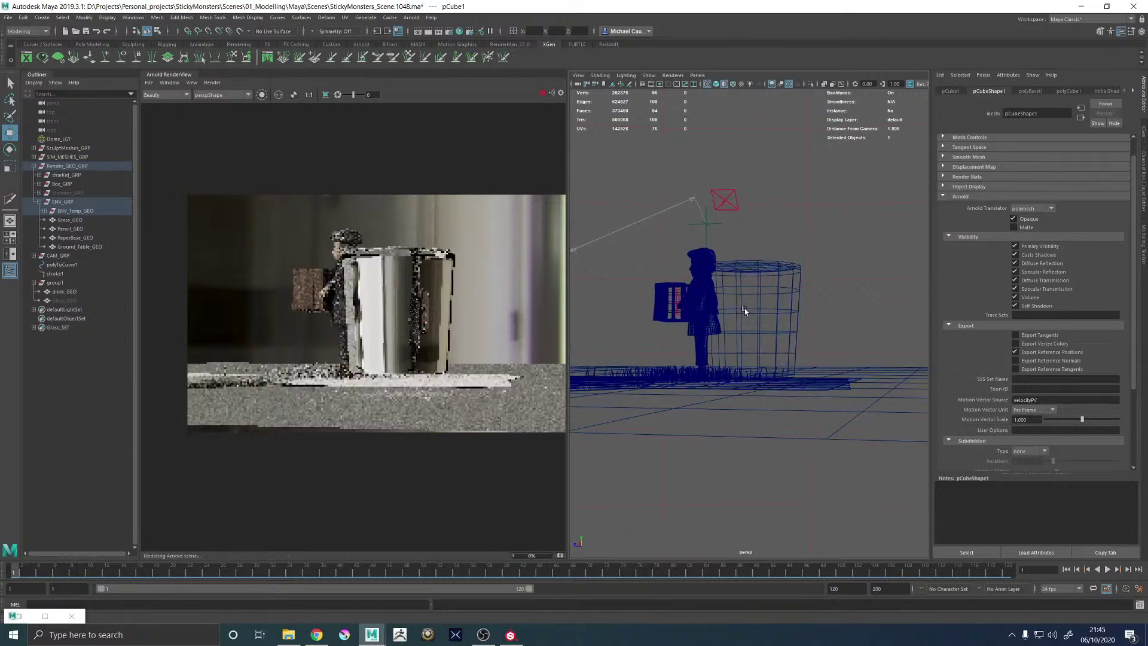
{"action": "right_click_drag", "start_coordinate": [744, 310], "coordinate": [797, 341], "text": "alt"}
Select the drink mesh and set the specular weight of its Coke_MAT material to 1.000
{"action": "left_click", "coordinate": [780, 274]}
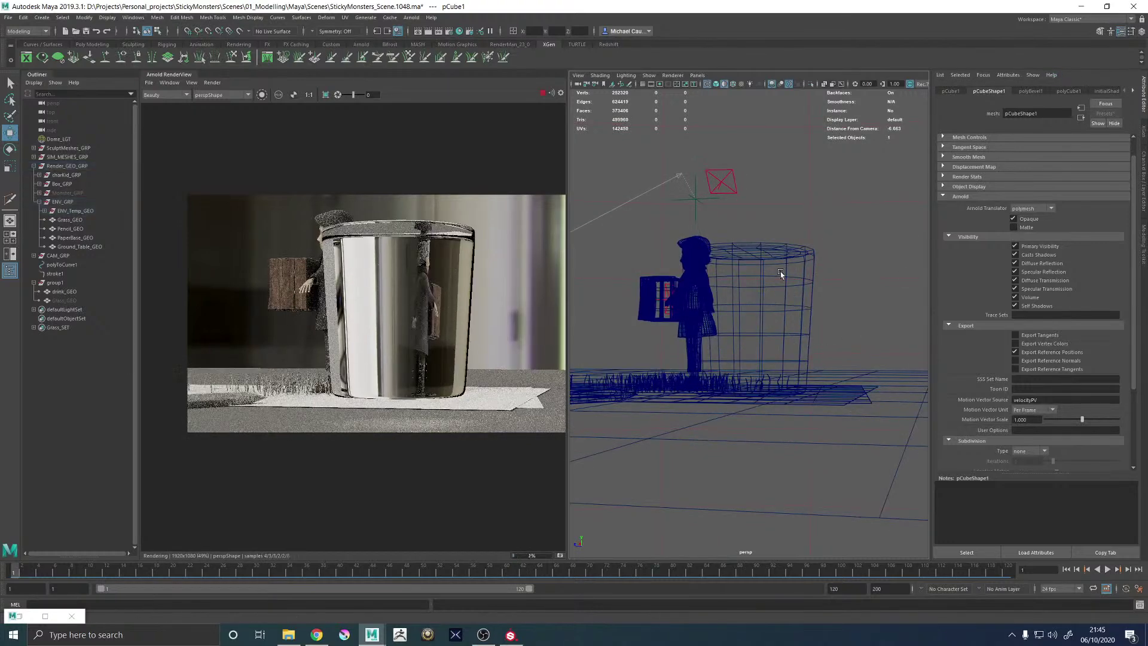
{"action": "left_click", "coordinate": [780, 250]}
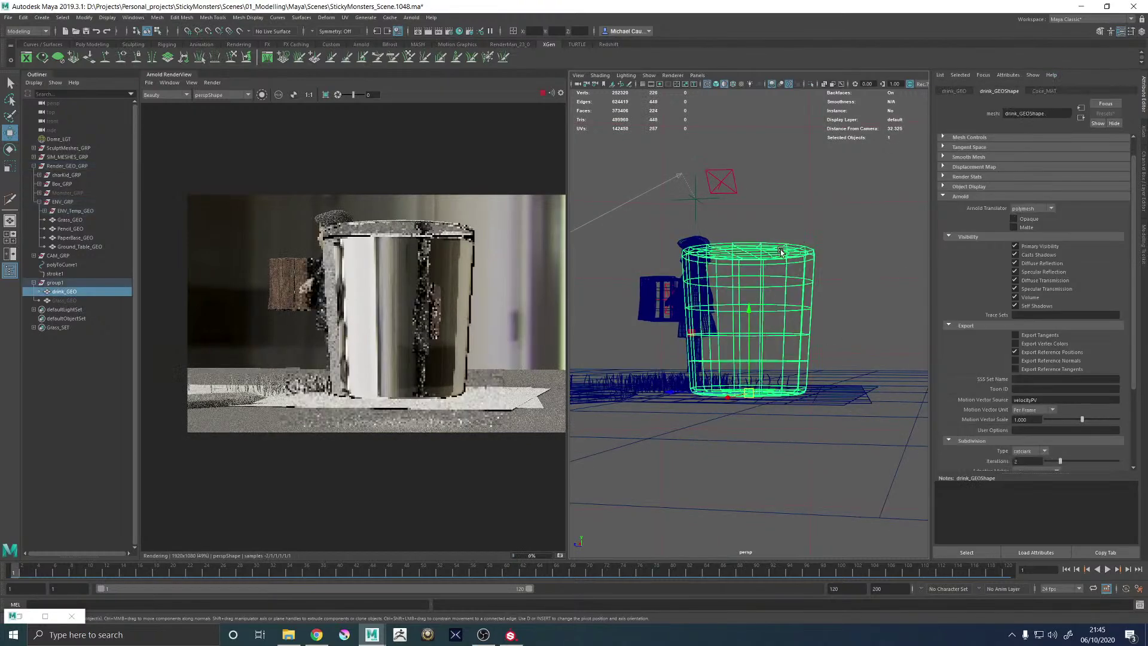
{"action": "left_click", "coordinate": [1044, 91]}
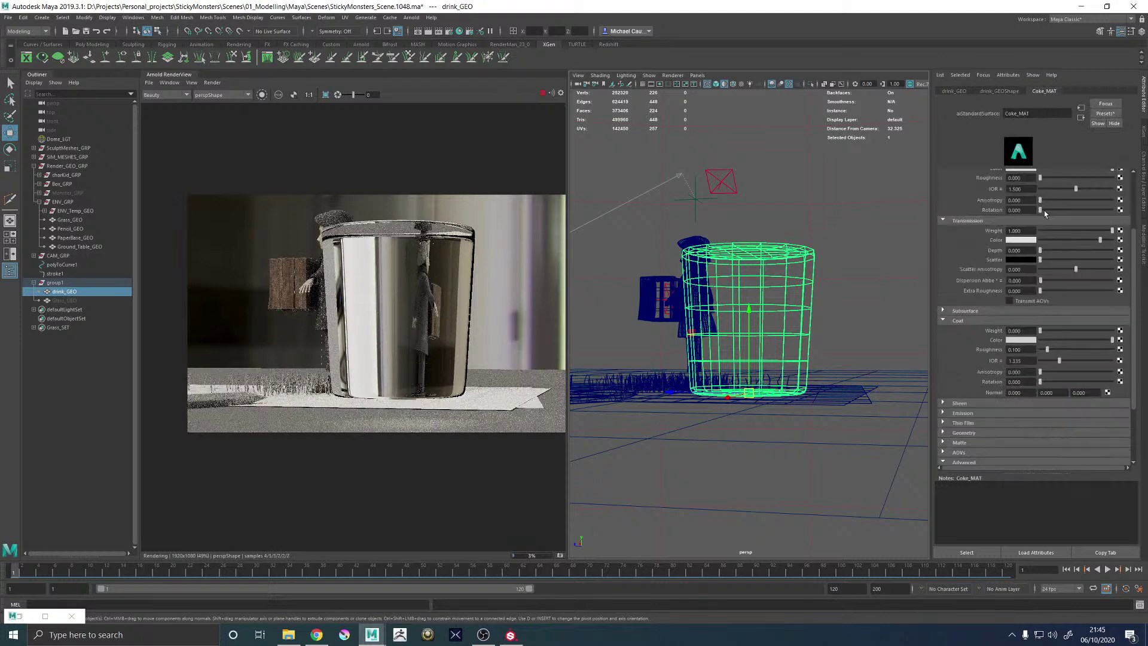
{"action": "scroll", "coordinate": [984, 275], "scroll_direction": "up", "scroll_amount": 1}
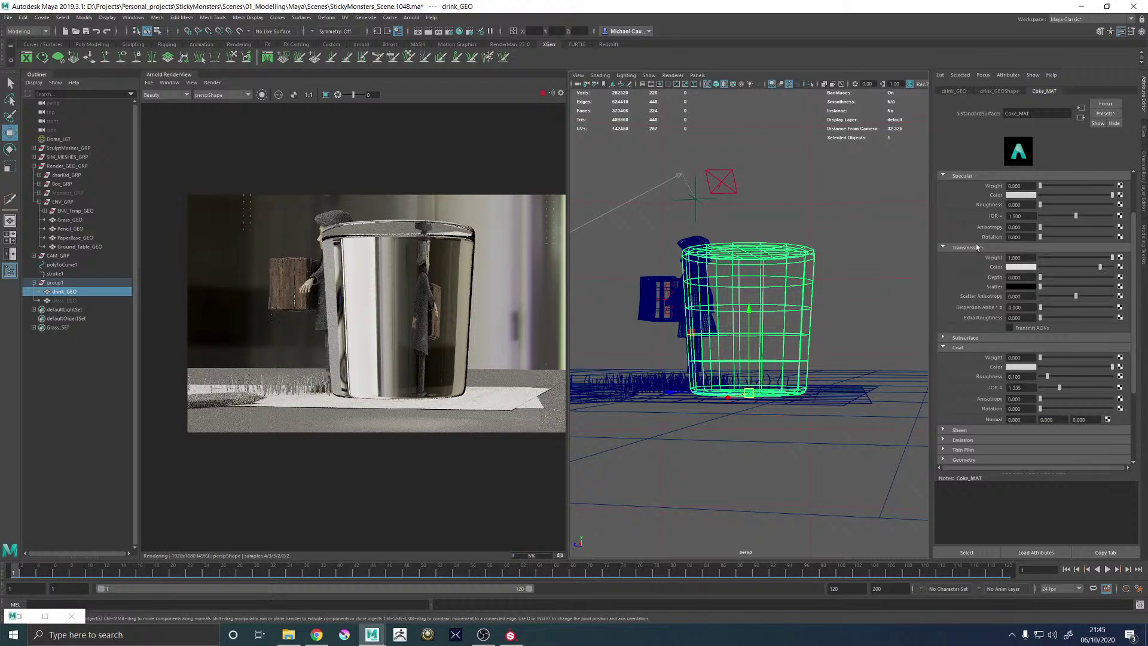
{"action": "scroll", "coordinate": [1040, 202], "scroll_direction": "up", "scroll_amount": 1}
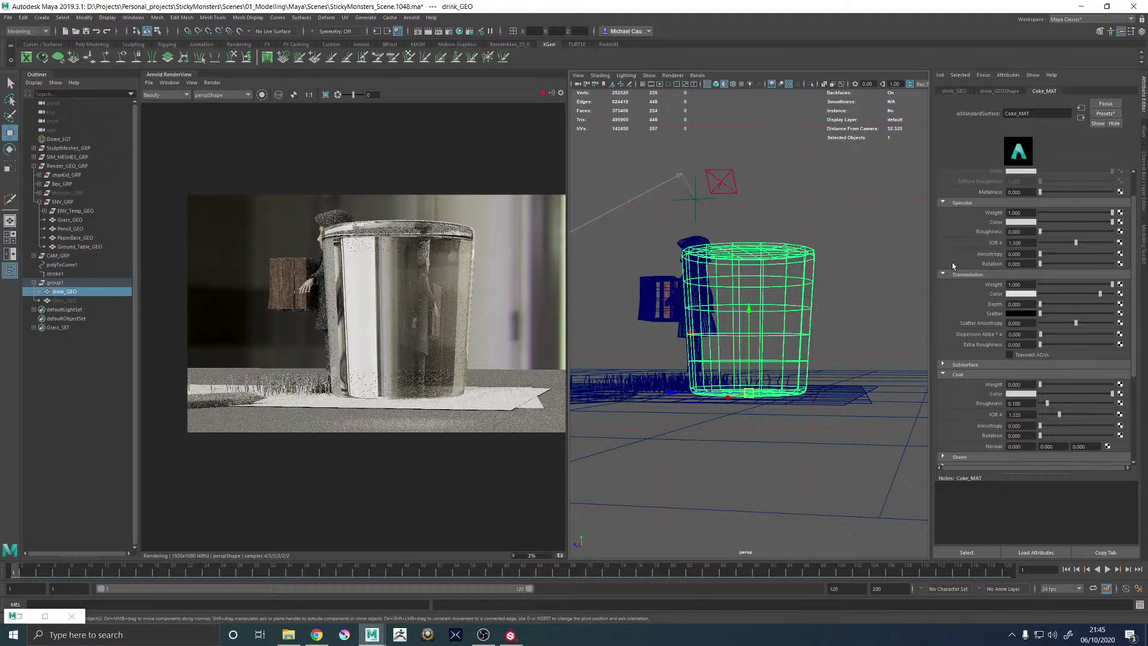
{"action": "left_click_drag", "start_coordinate": [1040, 235], "coordinate": [1039, 234]}
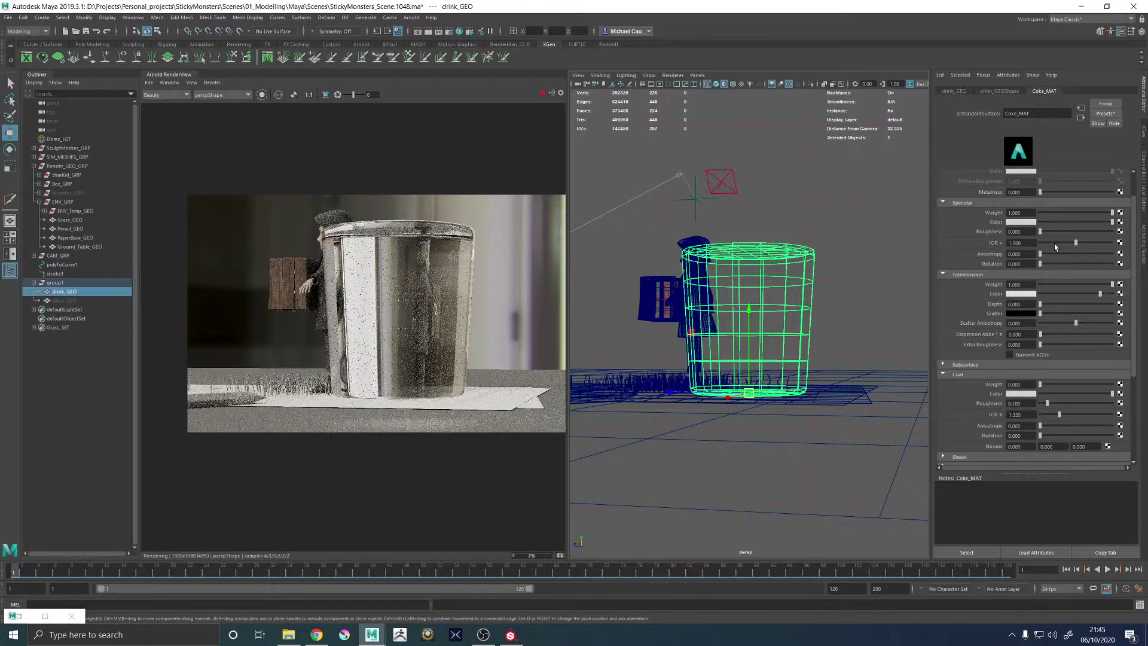
Set the specular IOR of Coke_MAT to 1.335 and check the drink in the live render
{"action": "left_click", "coordinate": [1018, 242]}
{"action": "left_click_drag", "start_coordinate": [1018, 243], "coordinate": [1049, 250]}
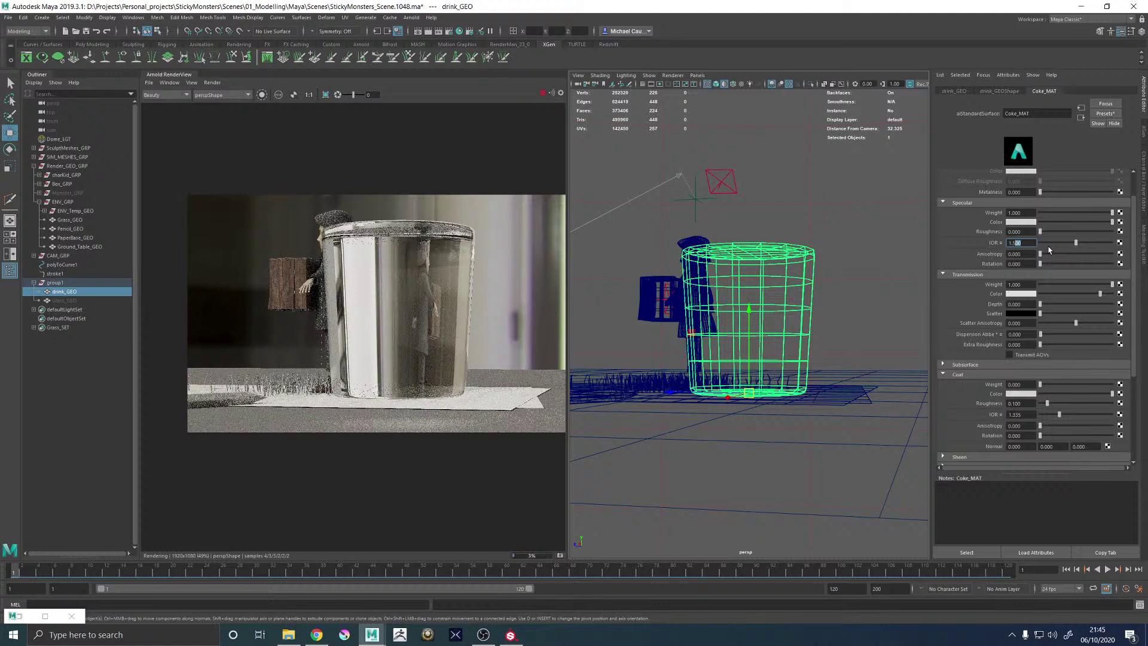
{"action": "type", "text": "335"}
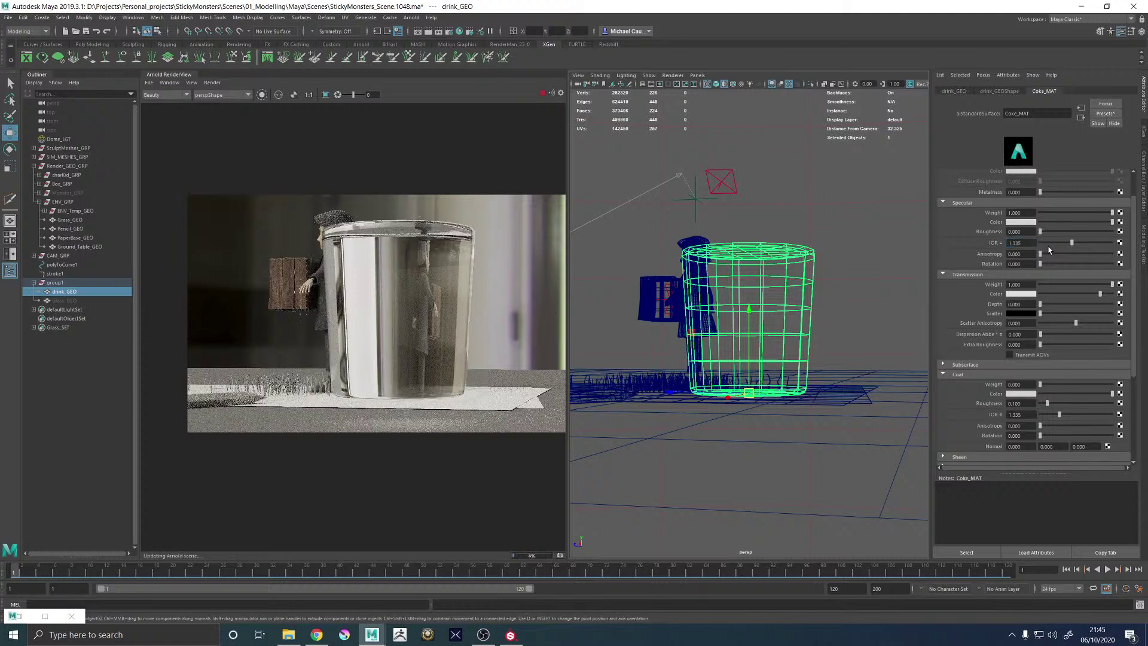
{"action": "key", "text": "Return"}
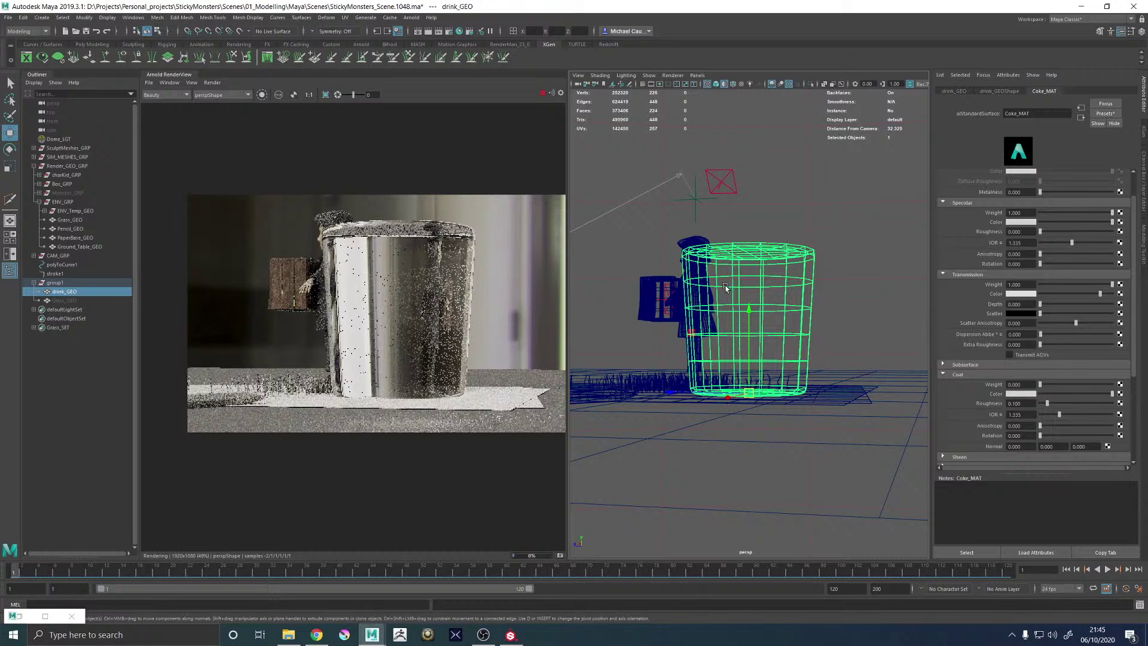
{"action": "left_click_drag", "start_coordinate": [746, 297], "coordinate": [783, 292], "text": "alt"}
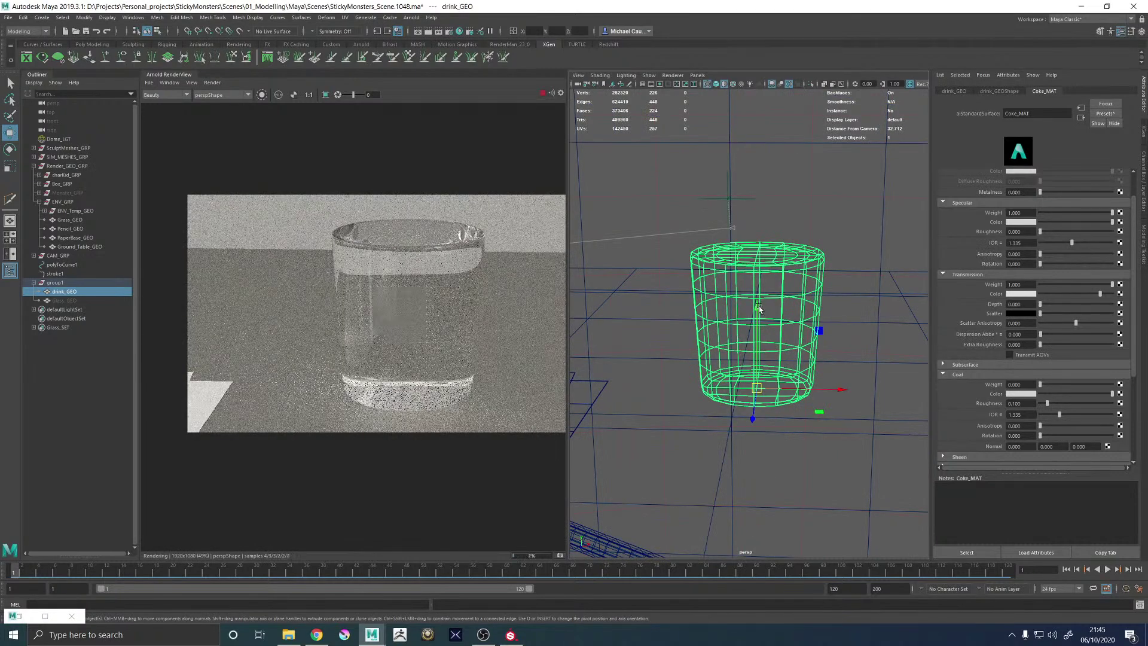
Unhide the Glass_GEO mesh and check the filled glass in the live render
{"action": "left_click", "coordinate": [67, 300]}
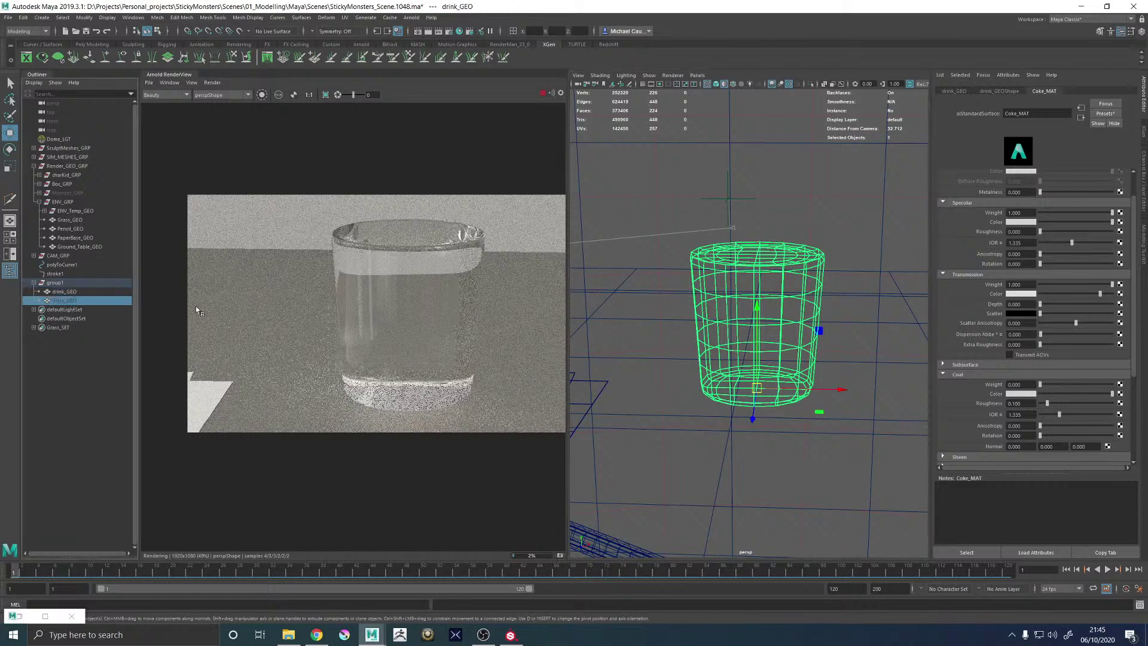
{"action": "scroll", "coordinate": [222, 298], "scroll_direction": "up", "scroll_amount": 2}
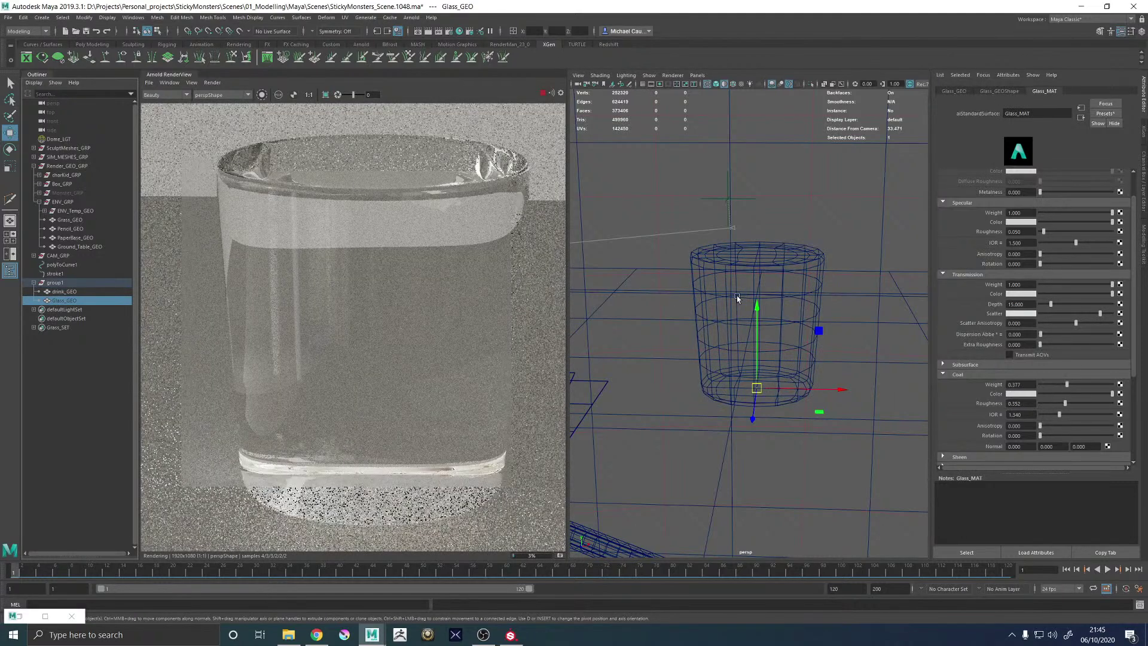
{"action": "key", "text": "h"}
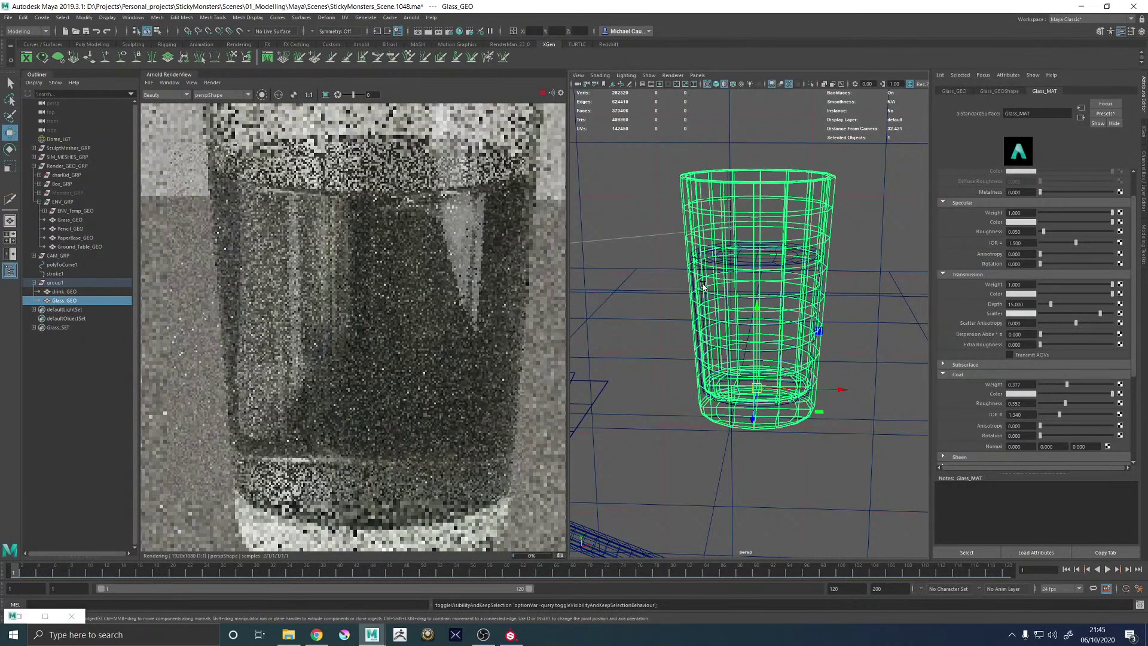
{"action": "scroll", "coordinate": [702, 285], "scroll_direction": "down", "scroll_amount": 3}
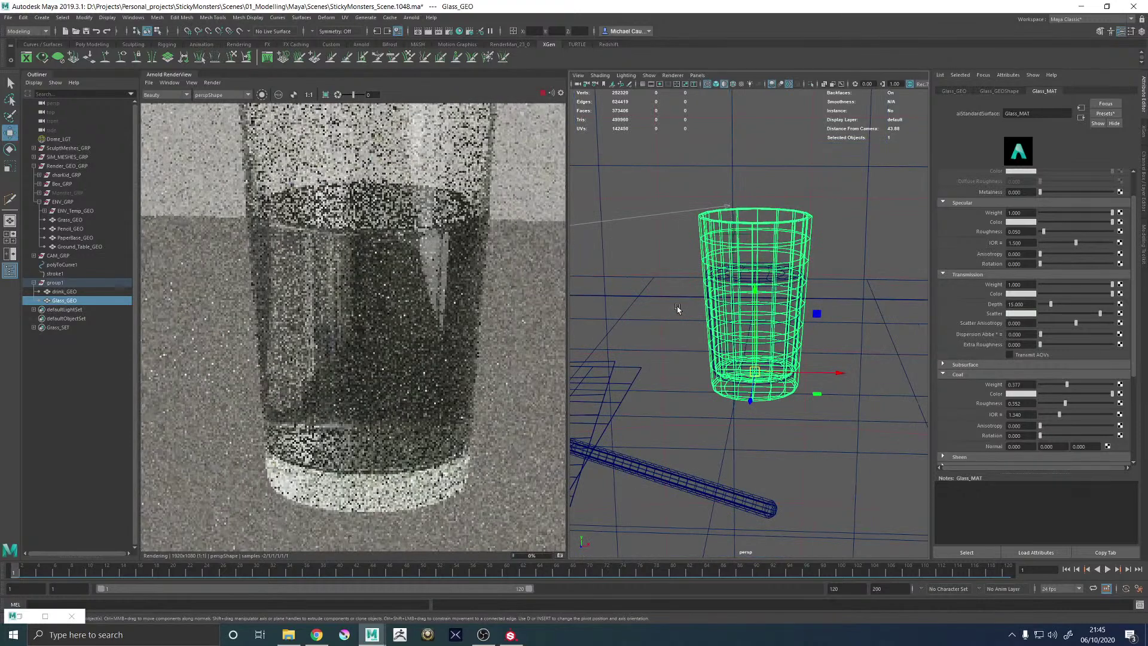
{"action": "left_click_drag", "start_coordinate": [675, 312], "coordinate": [677, 309], "text": "alt"}
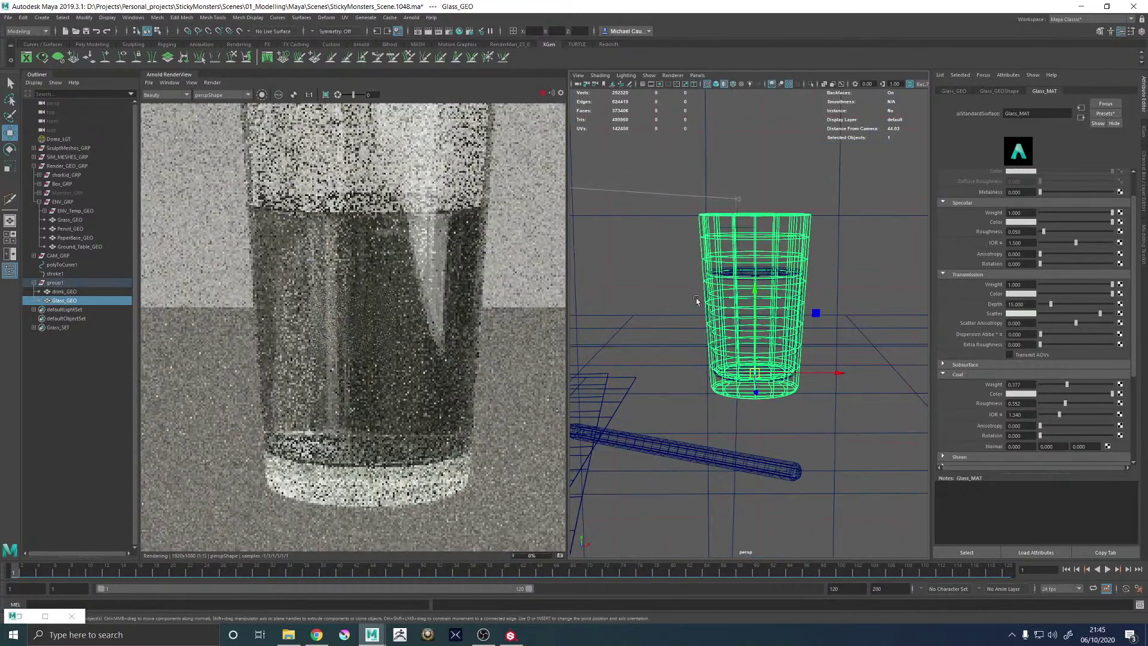
{"action": "scroll", "coordinate": [674, 302], "scroll_direction": "down", "scroll_amount": 3}
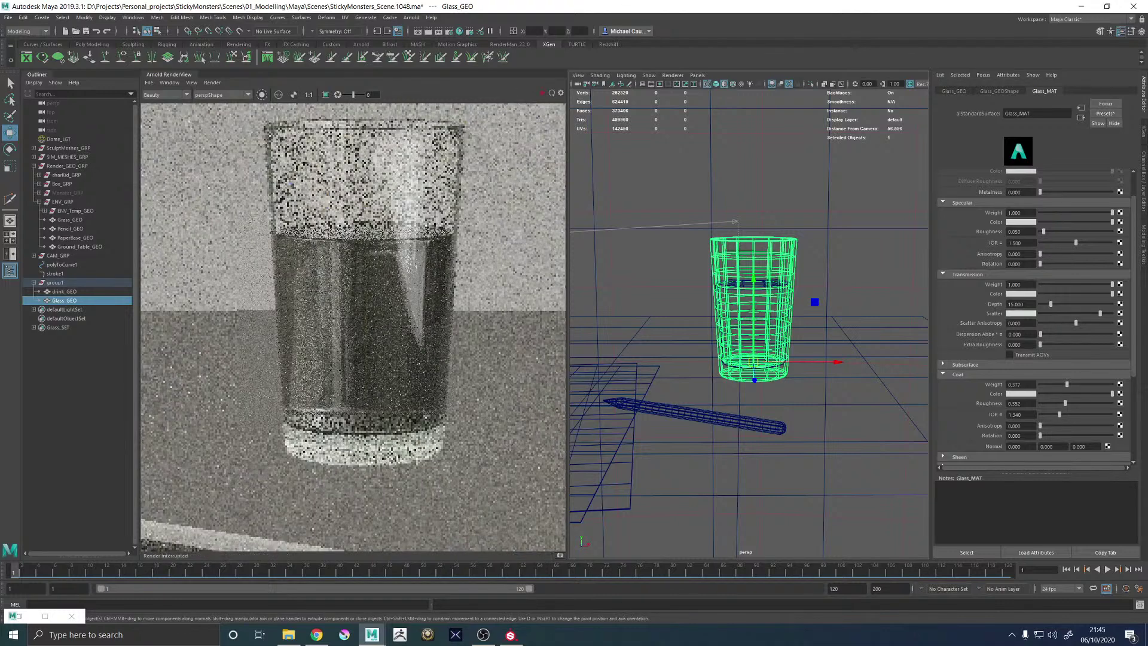
{"action": "left_click", "coordinate": [317, 634]}
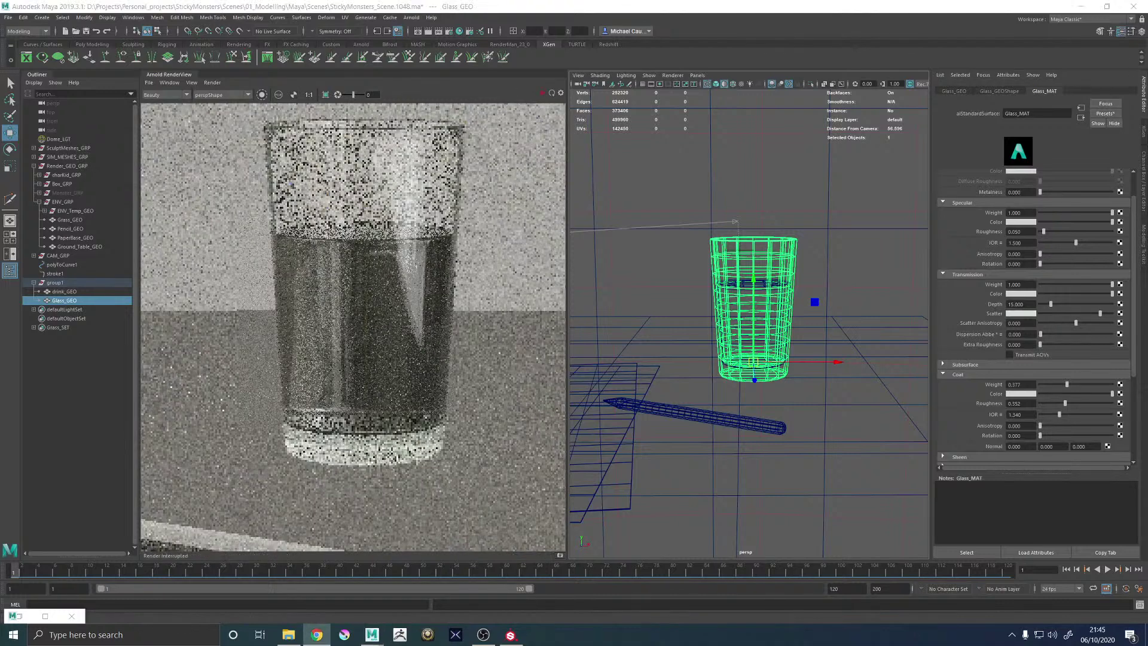
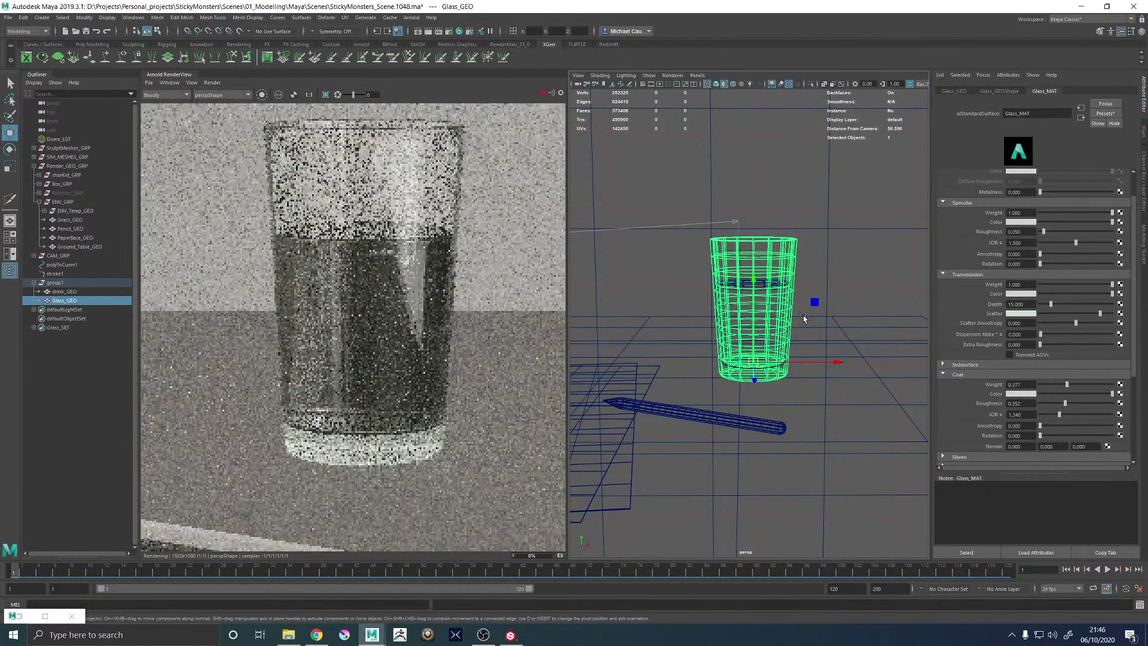
Save the scene after viewing the filled glass among the surrounding objects
{"action": "scroll", "coordinate": [798, 315], "scroll_direction": "down", "scroll_amount": 3}
{"action": "scroll", "coordinate": [798, 315], "scroll_direction": "down", "scroll_amount": 3}
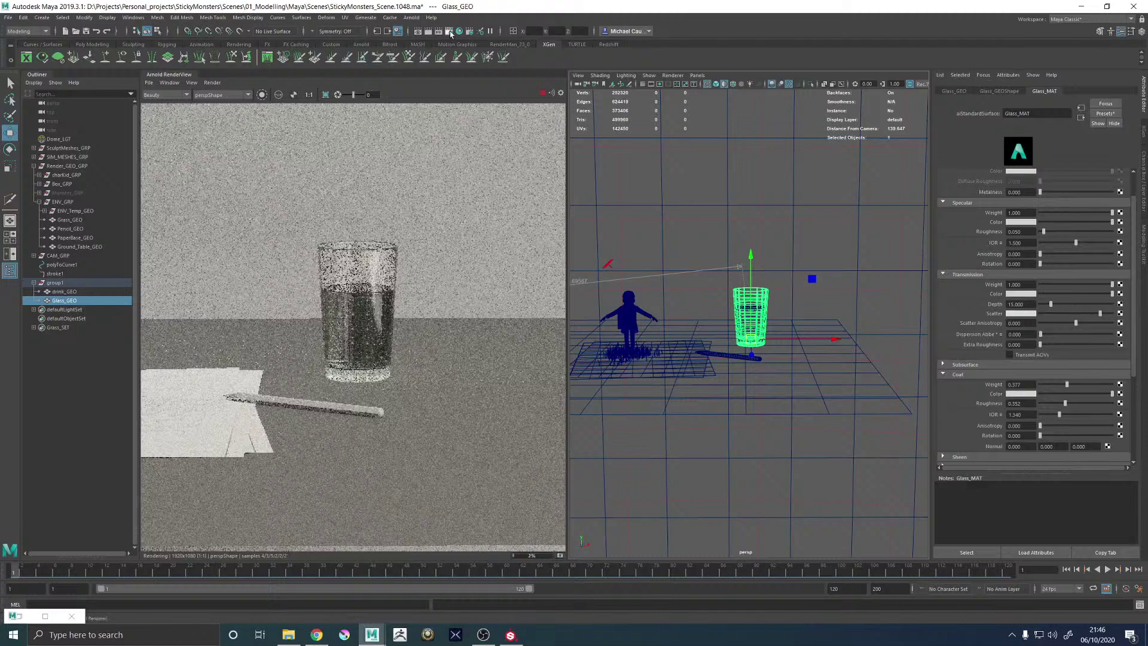
{"action": "key", "text": "ctrl+s"}
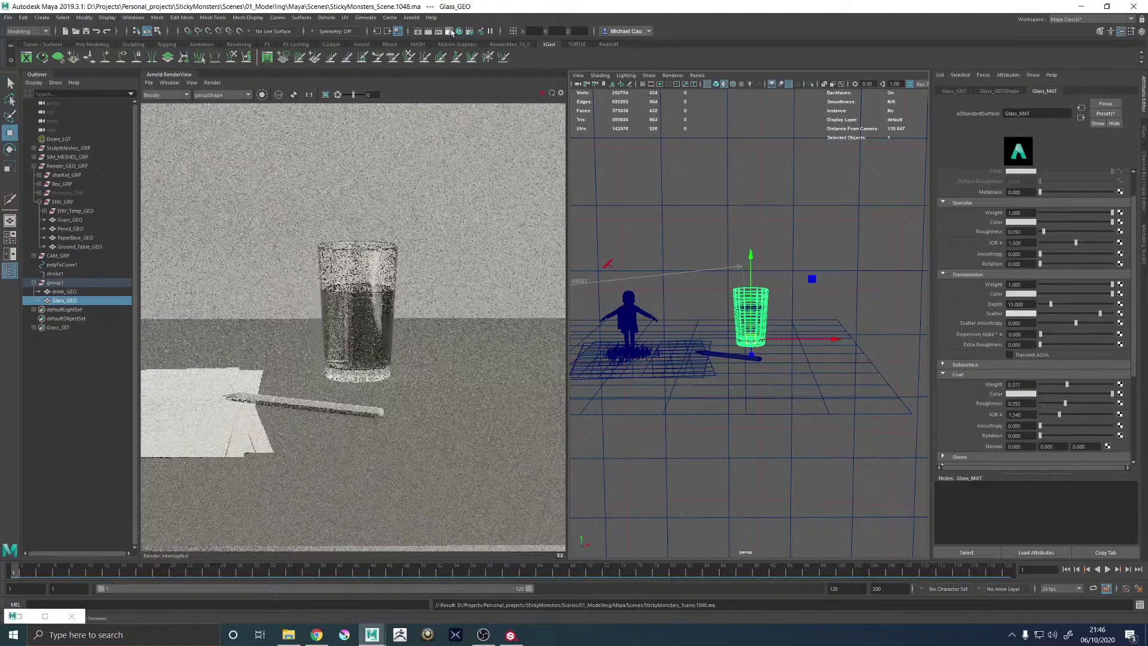
Break the aiAtmosphereVolume connection to the Atmosphere setting in the Arnold render settings and restart the live render
{"action": "left_click", "coordinate": [449, 31]}
{"action": "left_click", "coordinate": [562, 92]}
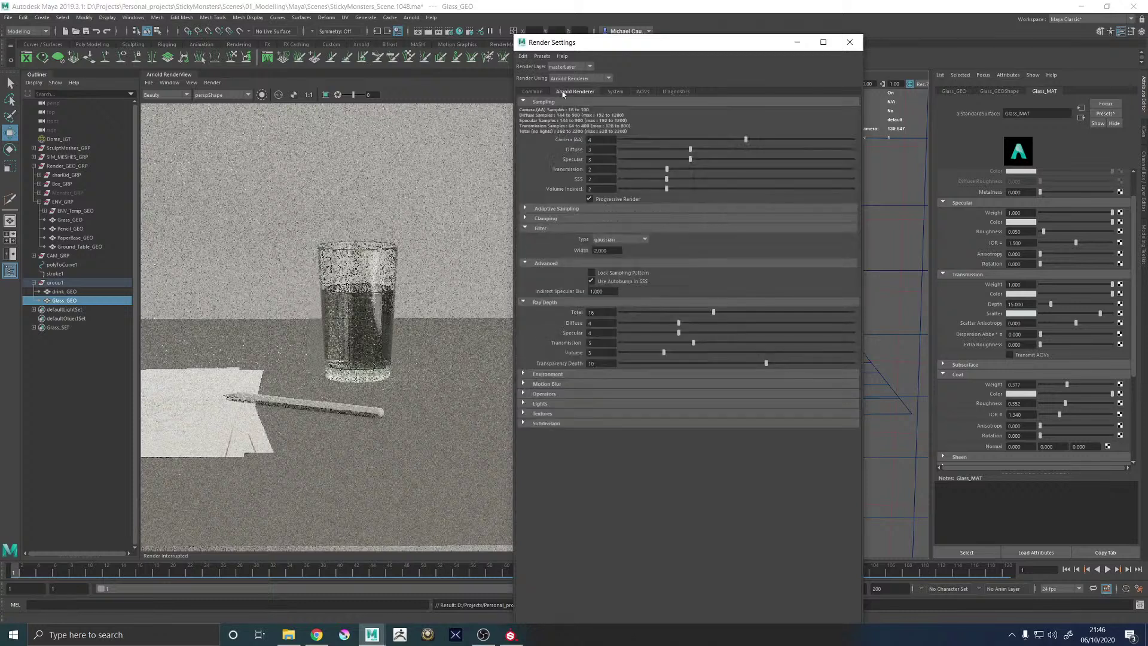
{"action": "left_click", "coordinate": [549, 374]}
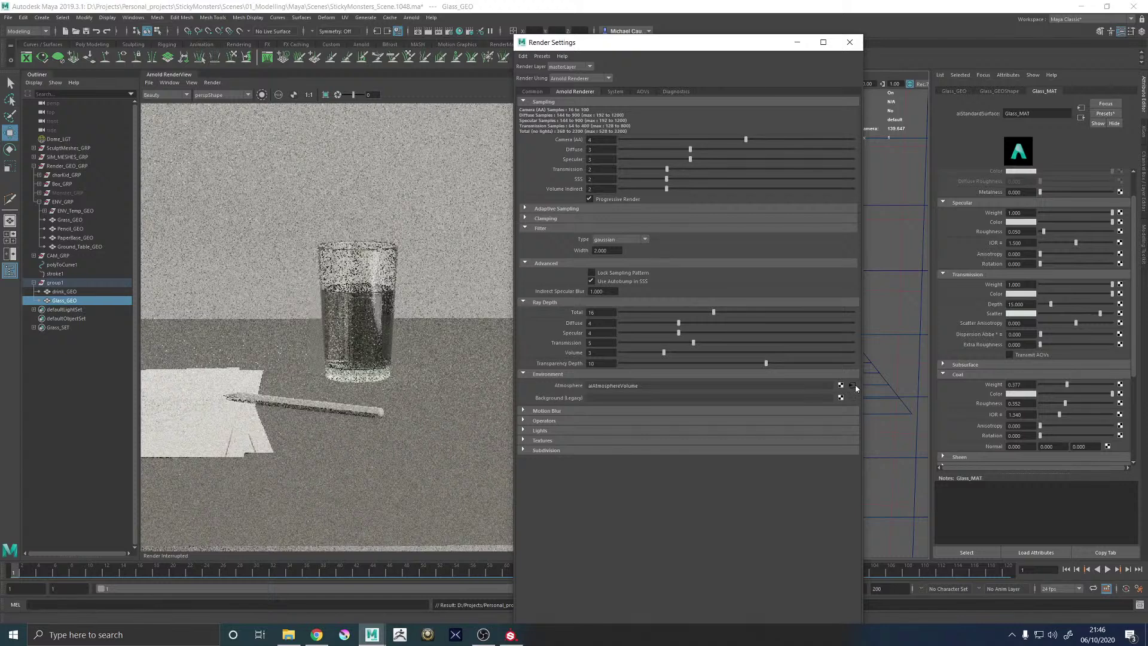
{"action": "right_click", "coordinate": [579, 387]}
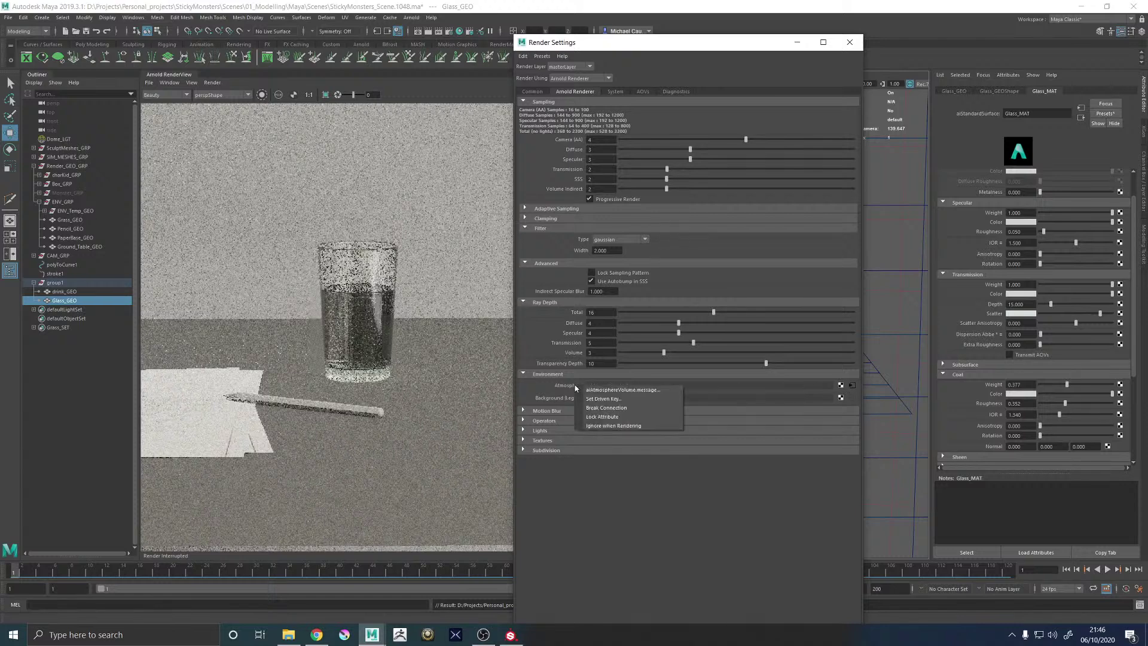
{"action": "left_click", "coordinate": [605, 408]}
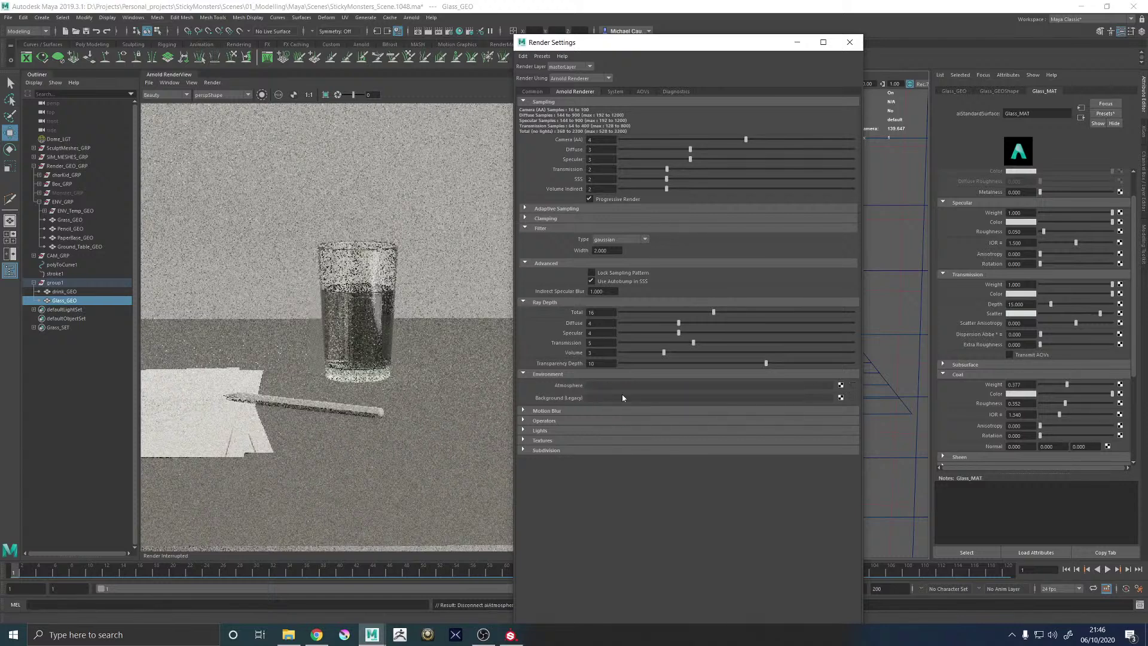
{"action": "left_click", "coordinate": [797, 42]}
{"action": "left_click", "coordinate": [543, 93]}
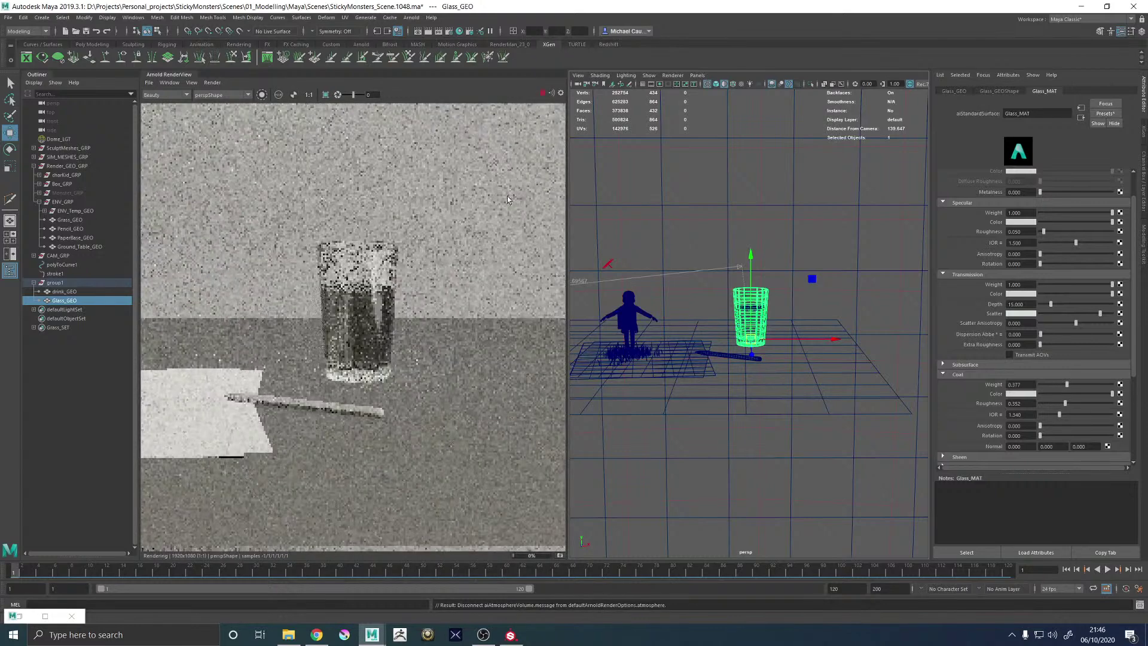
Try ray depths of 10 for diffuse, specular and transmission in the Arnold render settings
{"action": "left_click", "coordinate": [459, 32]}
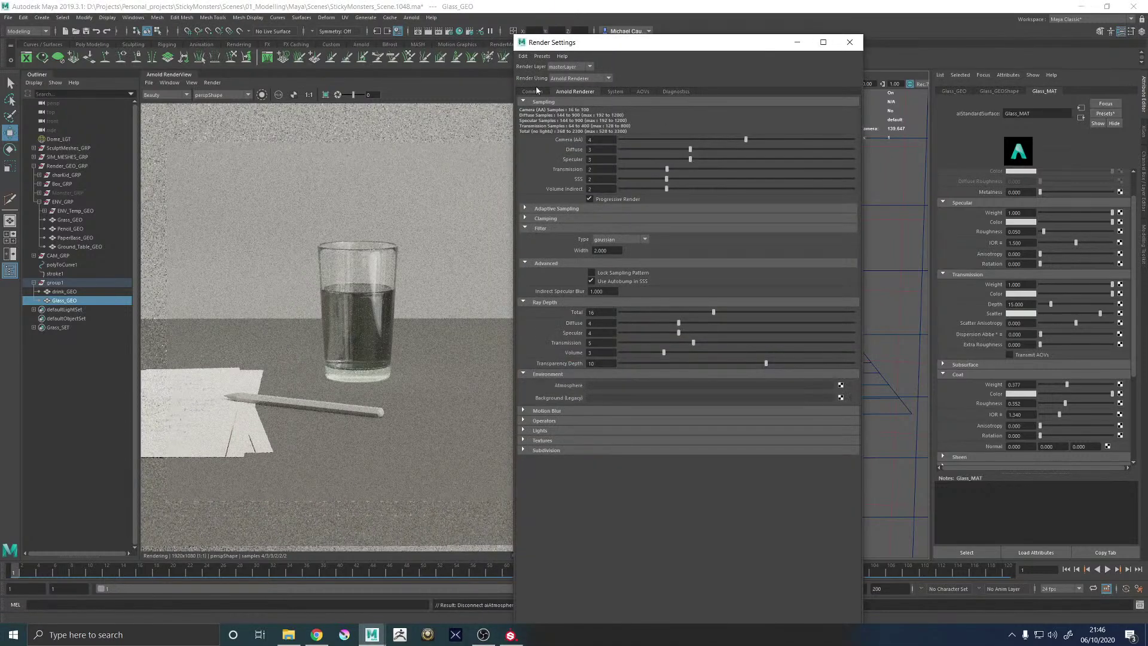
{"action": "left_click", "coordinate": [535, 91]}
{"action": "left_click", "coordinate": [566, 90]}
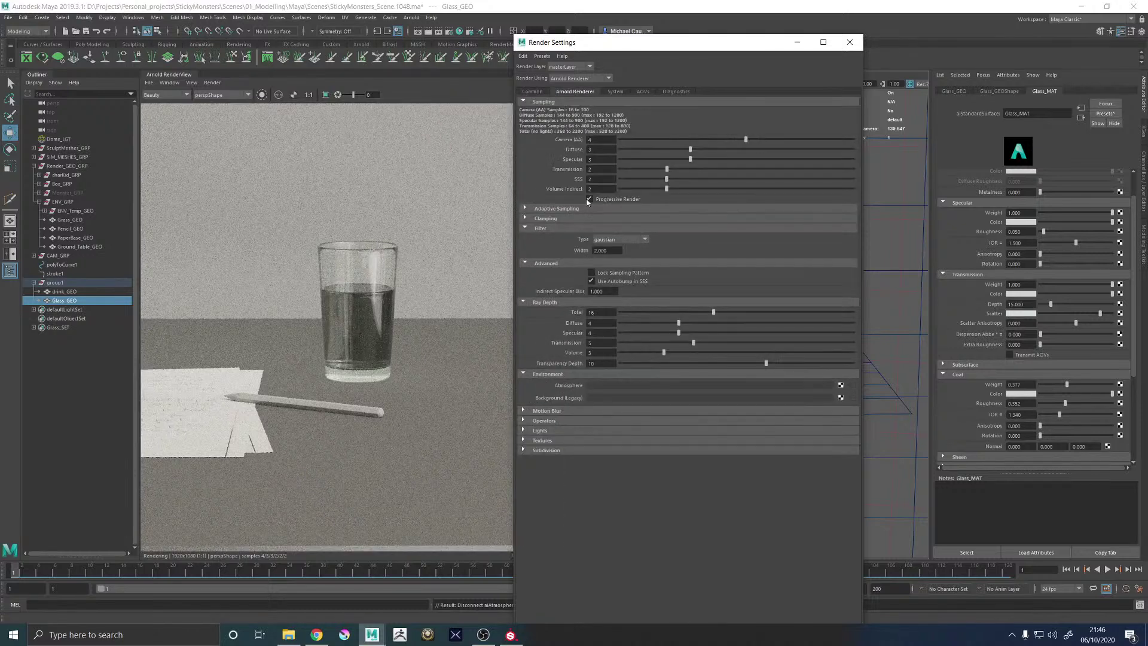
{"action": "double_click", "coordinate": [607, 322]}
{"action": "key", "text": "Tab"}
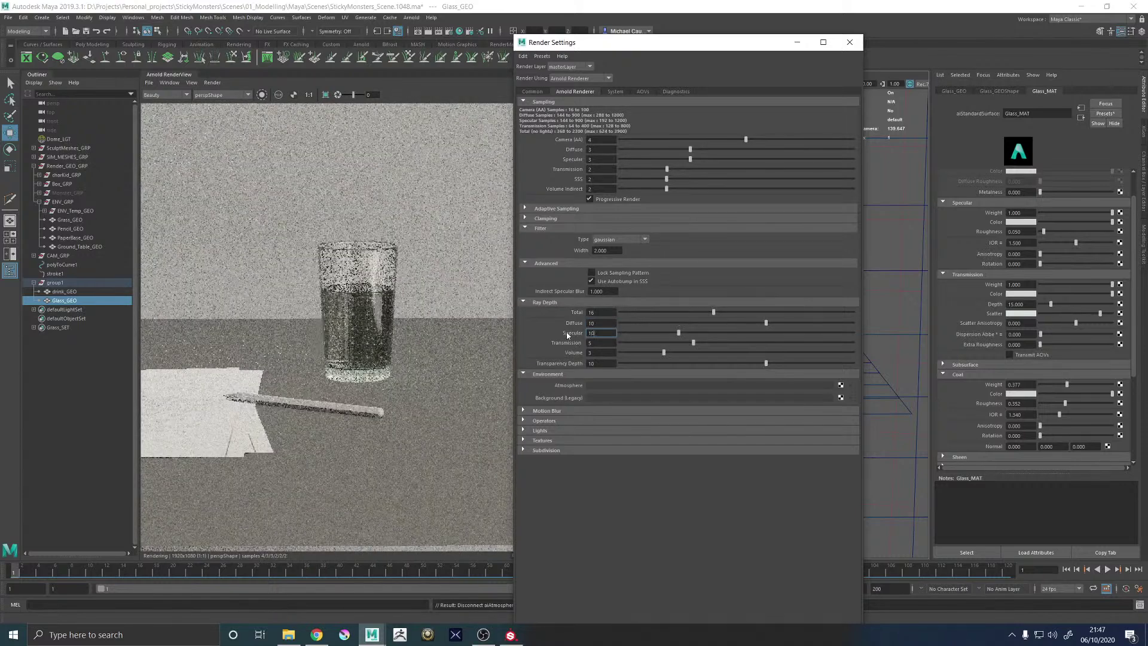
{"action": "key", "text": "Tab"}
{"action": "key", "text": "Tab"}
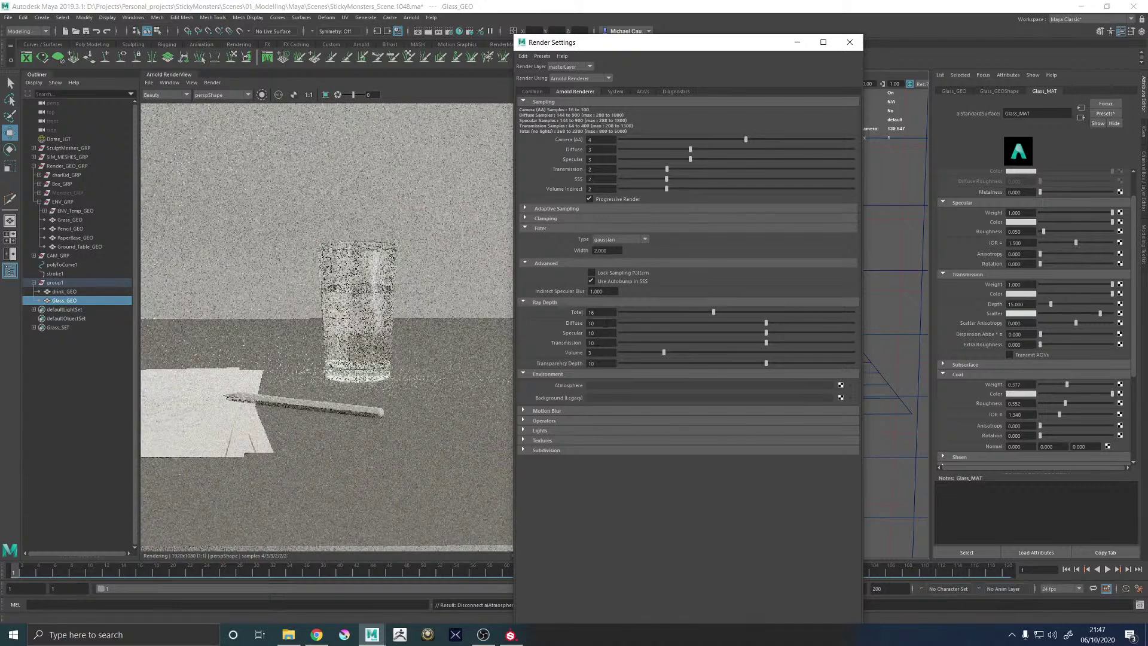
Set the diffuse and specular ray depths to 5 and check the glass in the live render
{"action": "left_click", "coordinate": [605, 322]}
{"action": "type", "text": "5"}
{"action": "key", "text": "Tab"}
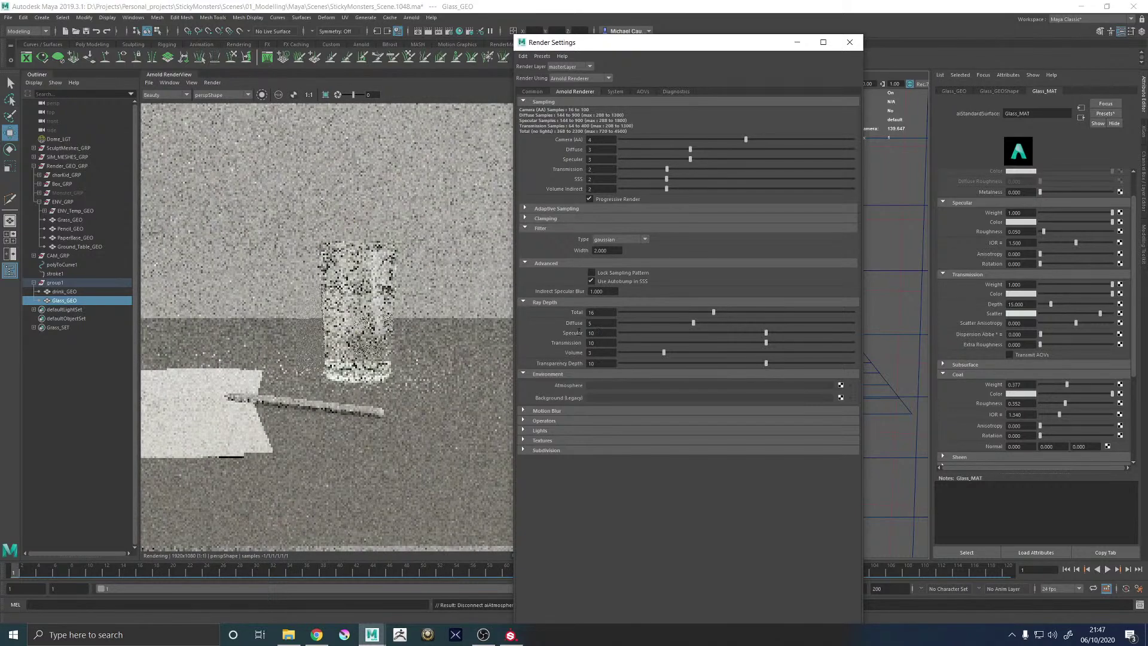
{"action": "type", "text": "5"}
{"action": "key", "text": "Tab"}
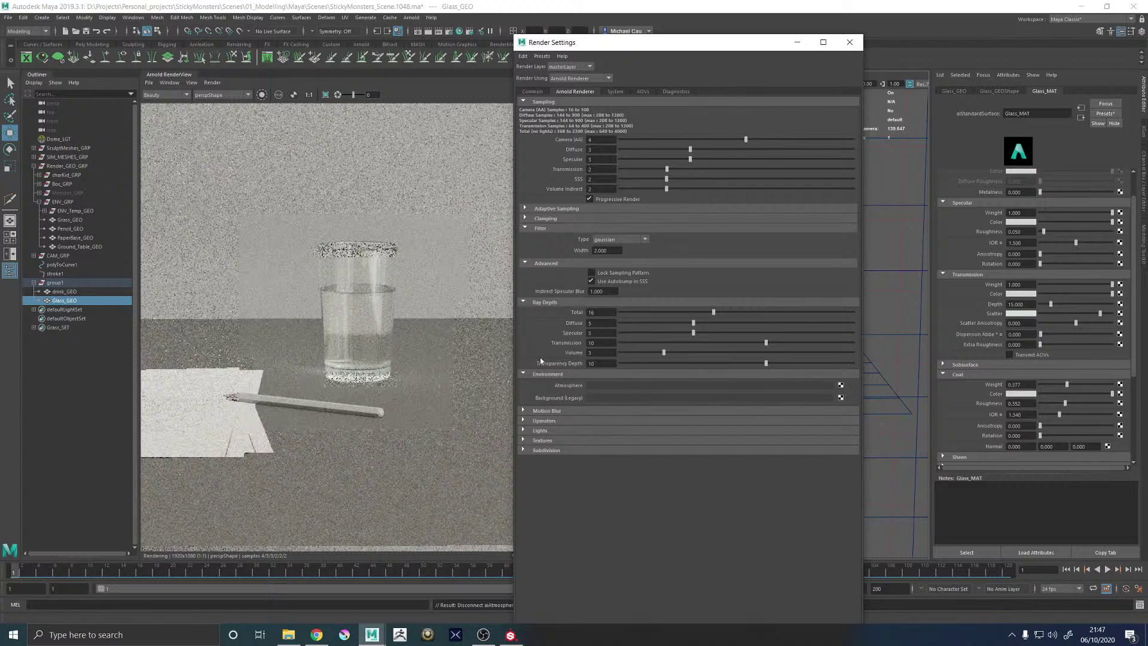
{"action": "left_click", "coordinate": [444, 93]}
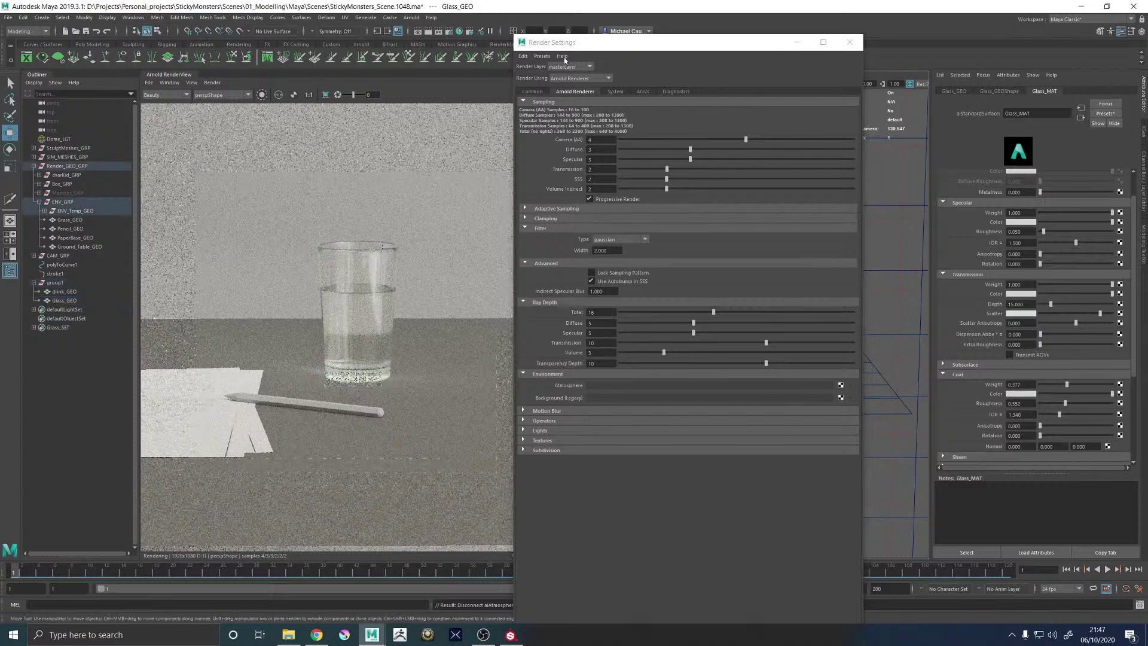
Stop the live render and undo the ray depth changes and the disconnection of the atmosphere volume
{"action": "left_click_drag", "start_coordinate": [575, 44], "coordinate": [615, 39]}
{"action": "left_click", "coordinate": [543, 93]}
{"action": "left_click", "coordinate": [543, 92]}
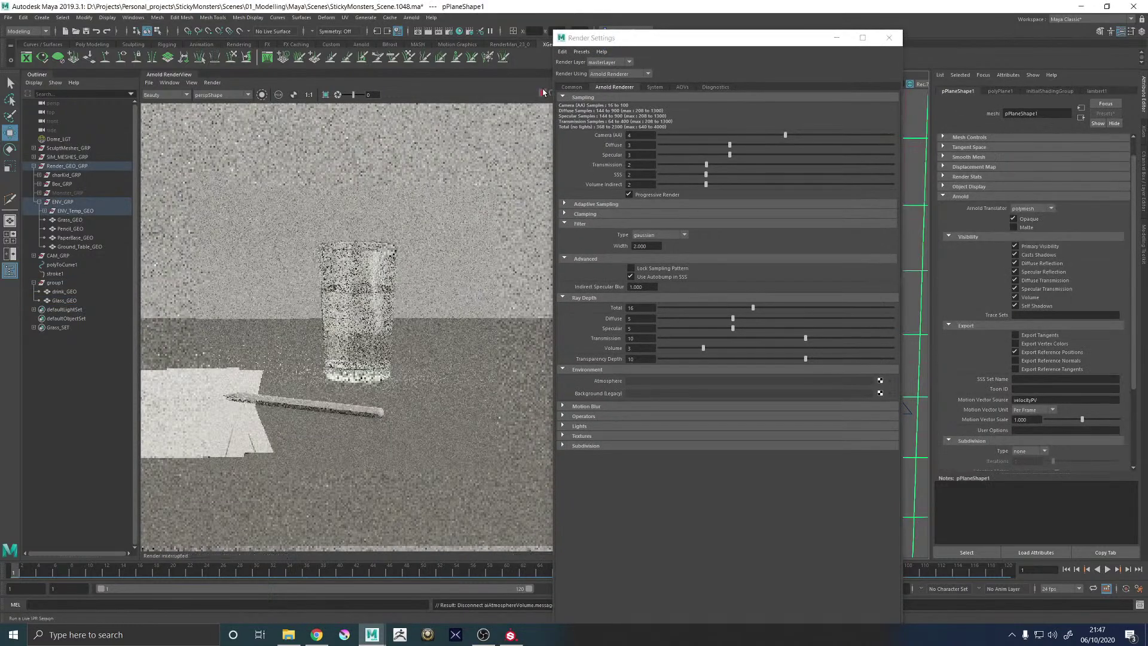
{"action": "key", "text": "ctrl+z"}
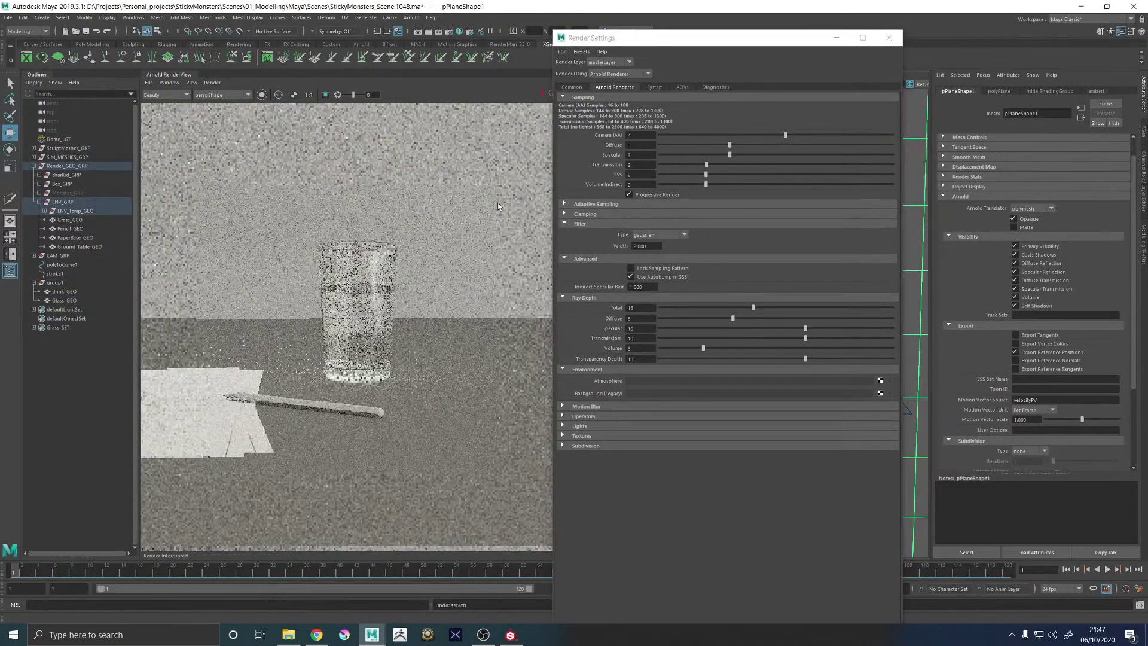
{"action": "key", "text": "ctrl+z"}
{"action": "key", "text": "ctrl+z"}
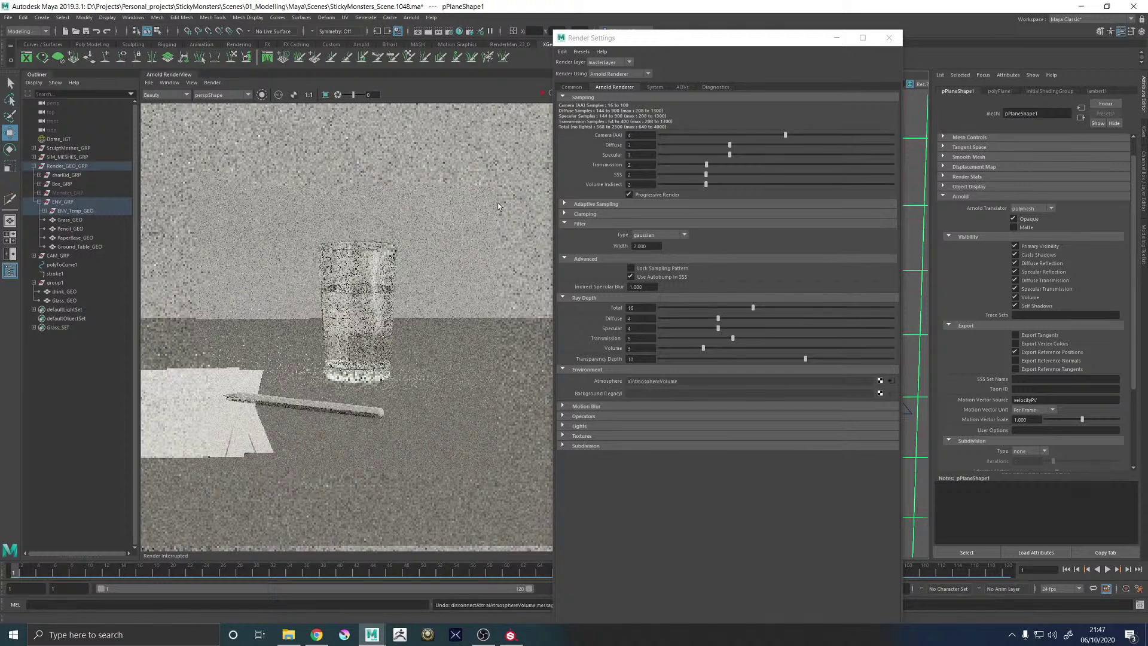
Restart the live render, try a transmission ray depth of 6, and raise it to 8 after checking the glass
{"action": "left_click", "coordinate": [634, 339]}
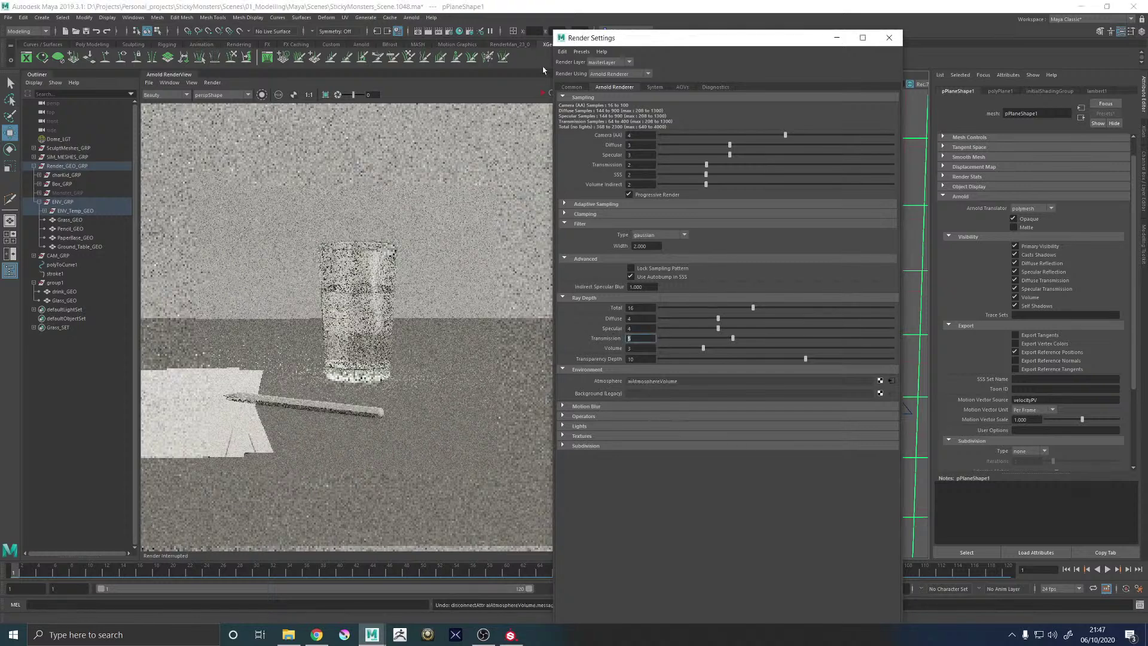
{"action": "left_click", "coordinate": [543, 94]}
{"action": "left_click_drag", "start_coordinate": [645, 342], "coordinate": [596, 345]}
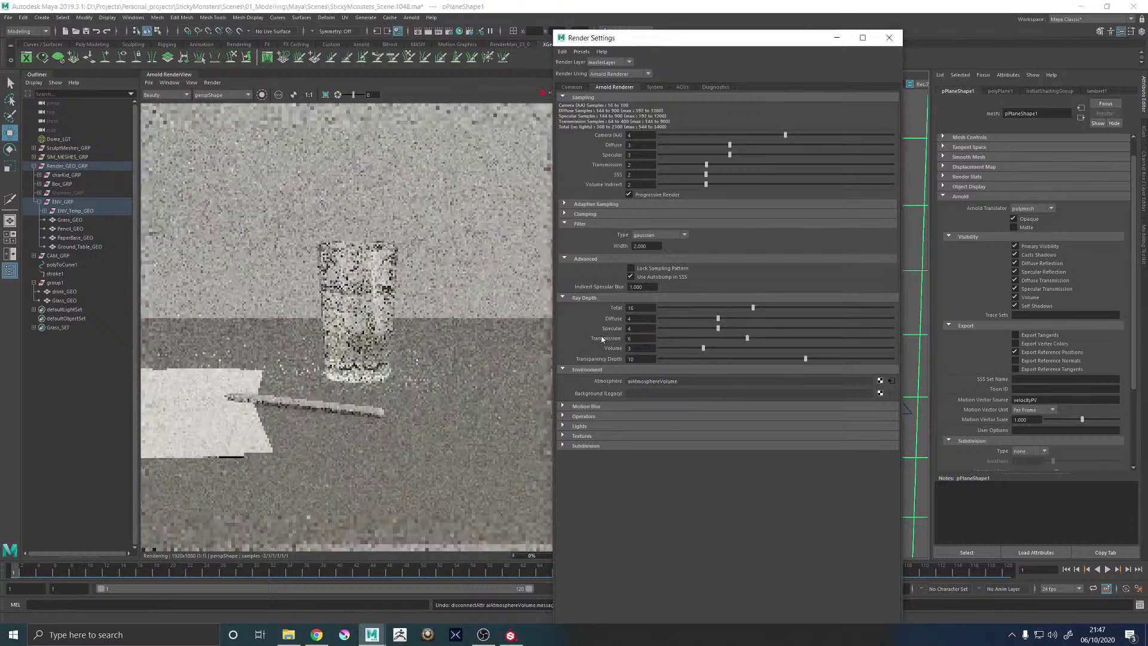
{"action": "type", "text": "6"}
{"action": "key", "text": "Return"}
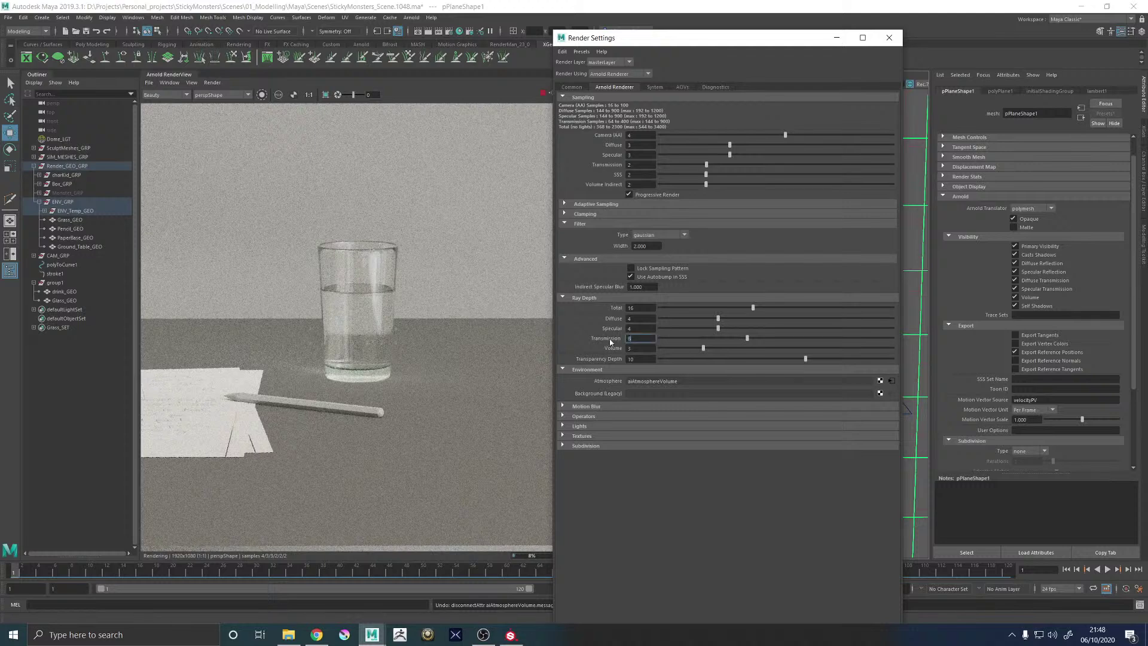
{"action": "key", "text": "Return"}
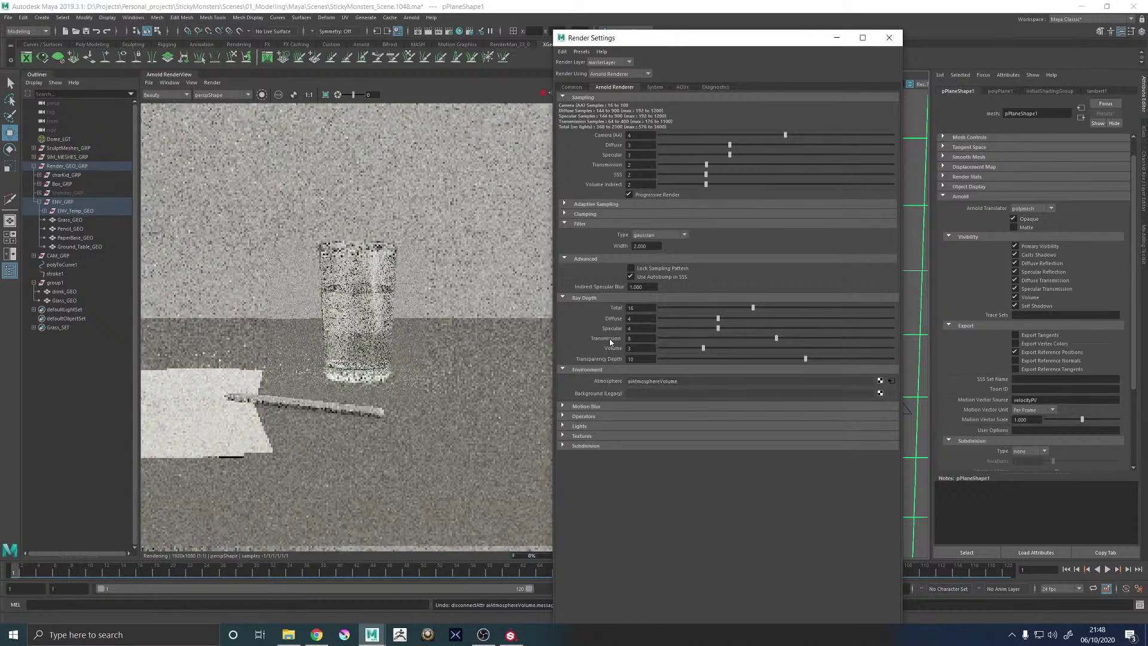
Set both the specular and the diffuse ray depth to 5
{"action": "left_click", "coordinate": [659, 328]}
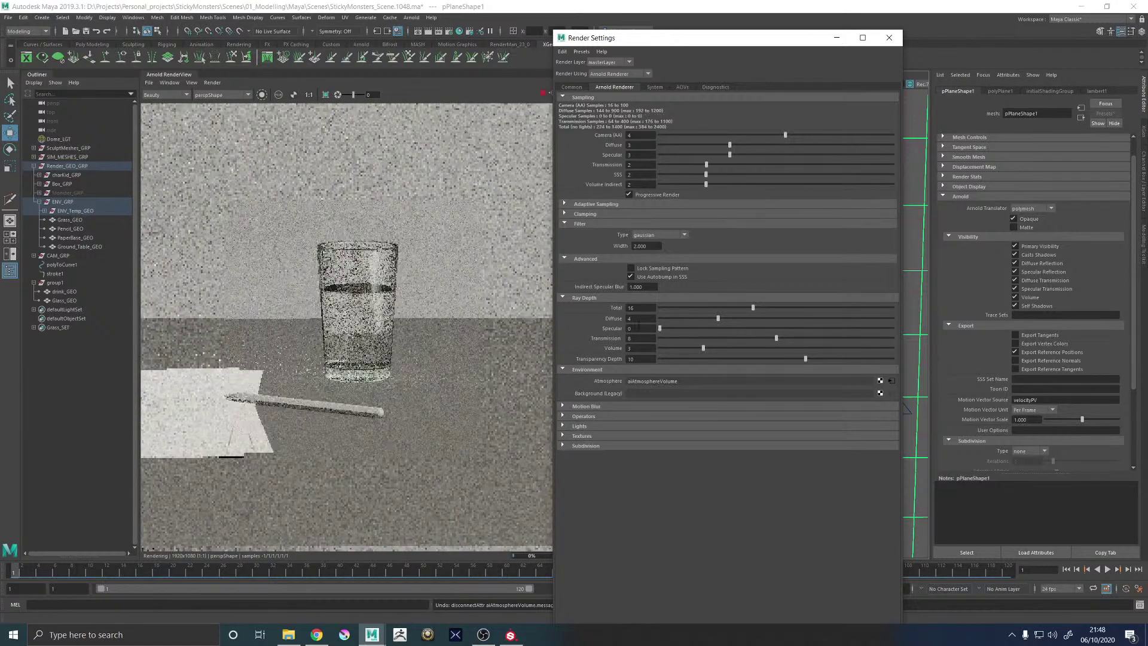
{"action": "type", "text": "5"}
{"action": "key", "text": "shift+Tab"}
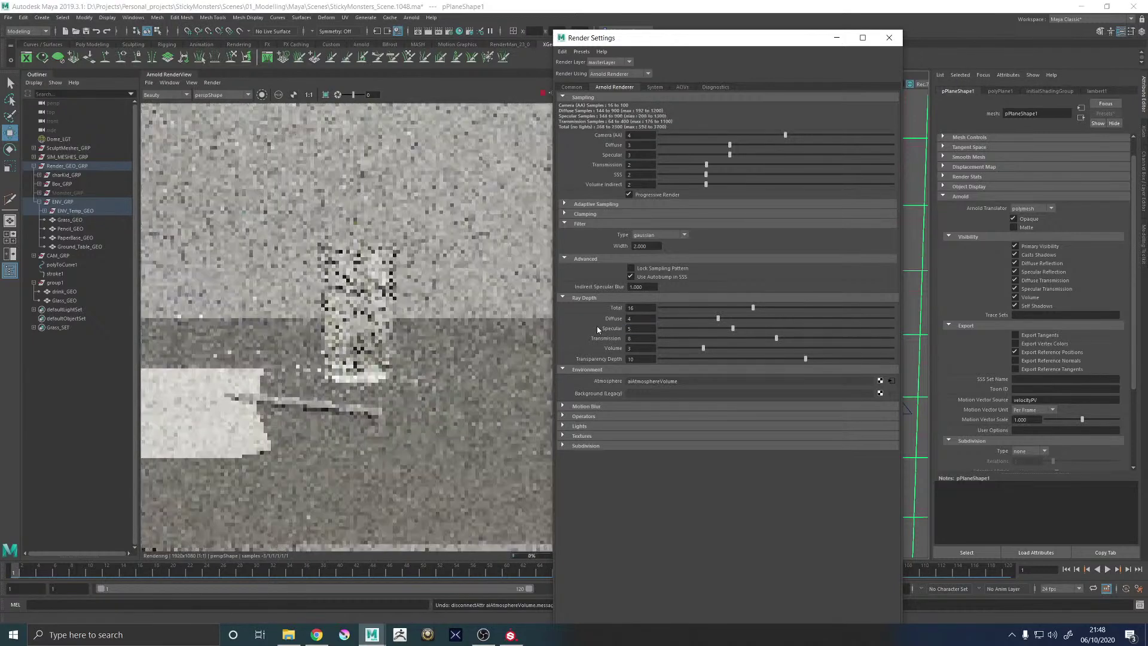
{"action": "type", "text": "5"}
{"action": "key", "text": "Return"}
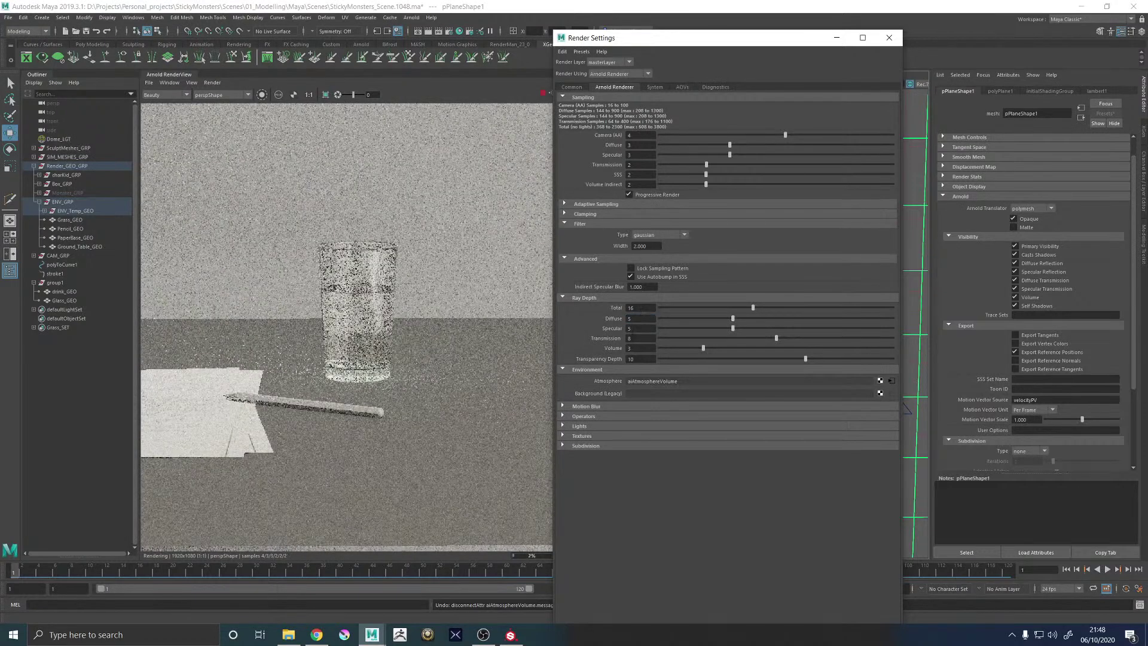
Set the total ray depth to 21 and inspect the glass up close in the live render
{"action": "left_click", "coordinate": [638, 307]}
{"action": "type", "text": "21"}
{"action": "key", "text": "Return"}
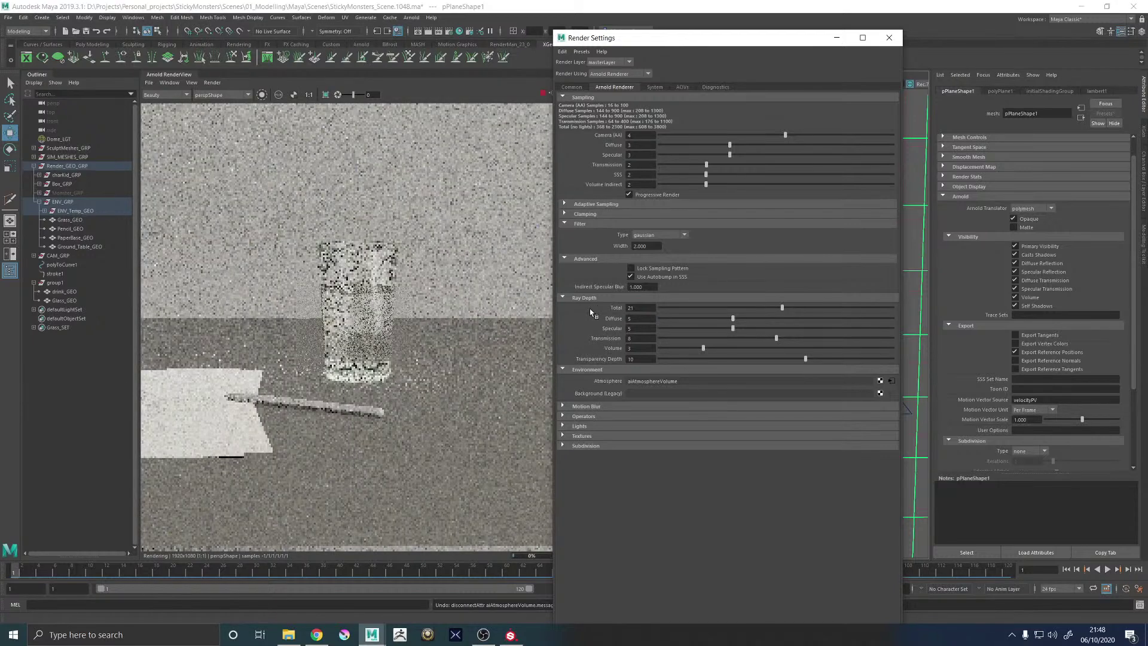
{"action": "scroll", "coordinate": [332, 335], "scroll_direction": "down", "scroll_amount": 2}
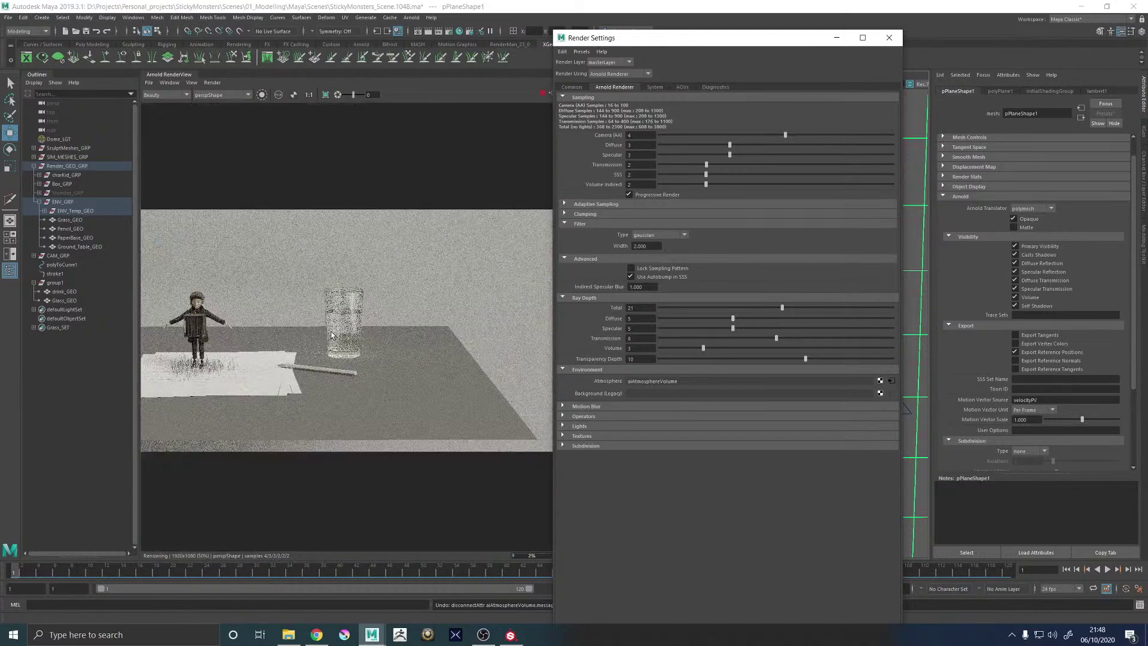
{"action": "scroll", "coordinate": [332, 335], "scroll_direction": "down", "scroll_amount": 1}
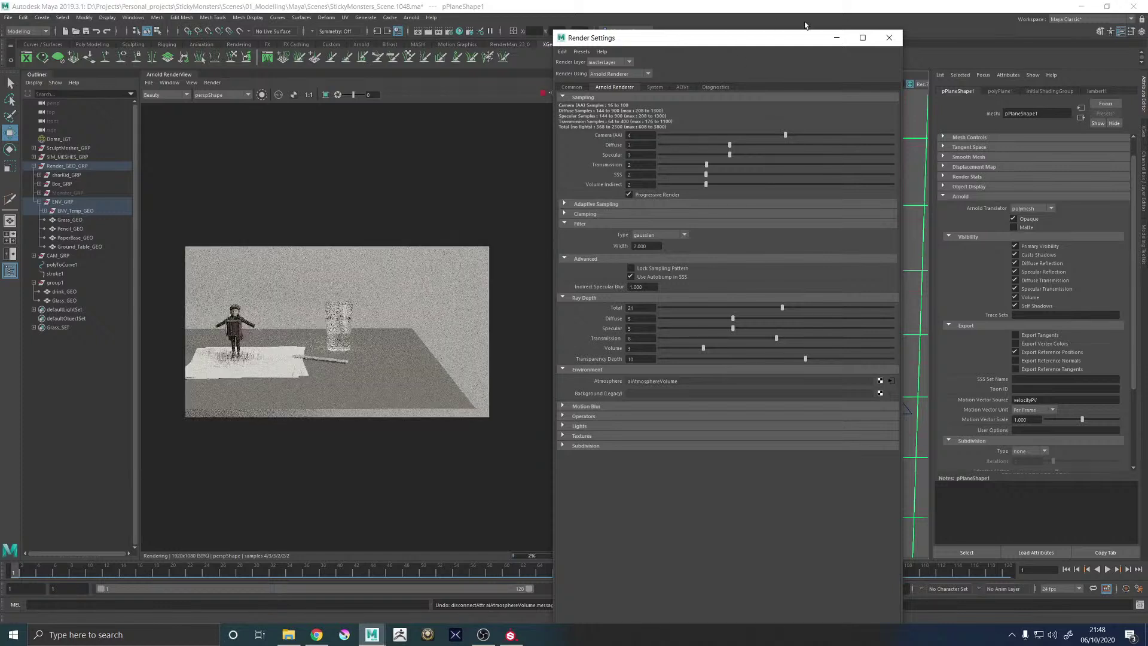
{"action": "left_click", "coordinate": [837, 37]}
{"action": "scroll", "coordinate": [784, 306], "scroll_direction": "up", "scroll_amount": 5}
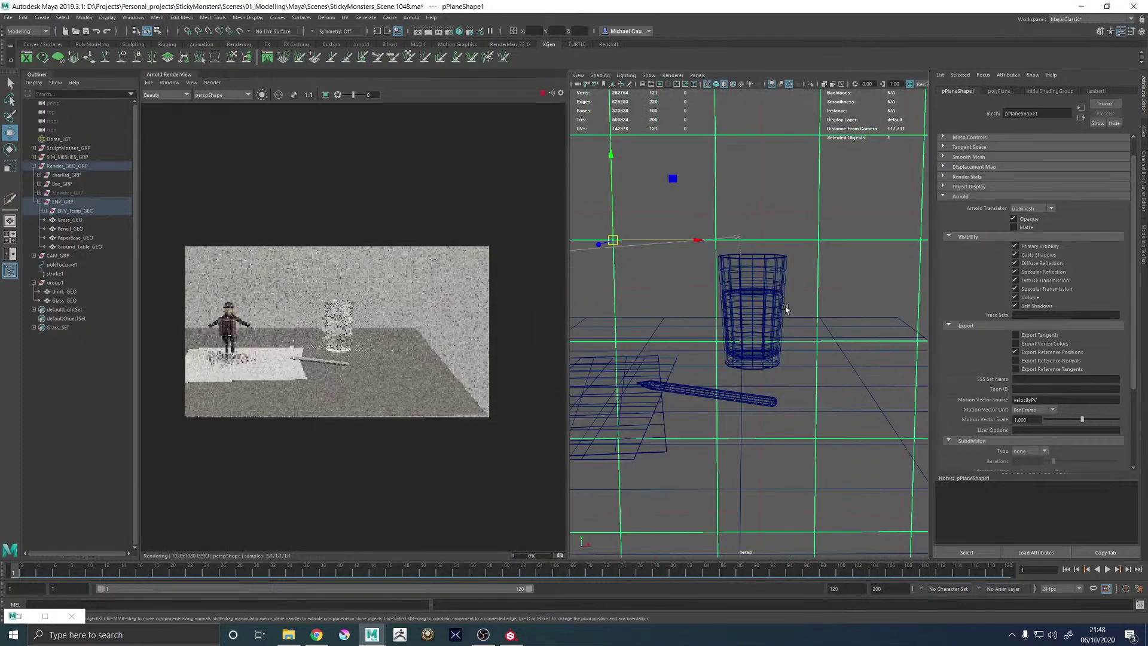
{"action": "scroll", "coordinate": [789, 307], "scroll_direction": "up", "scroll_amount": 3}
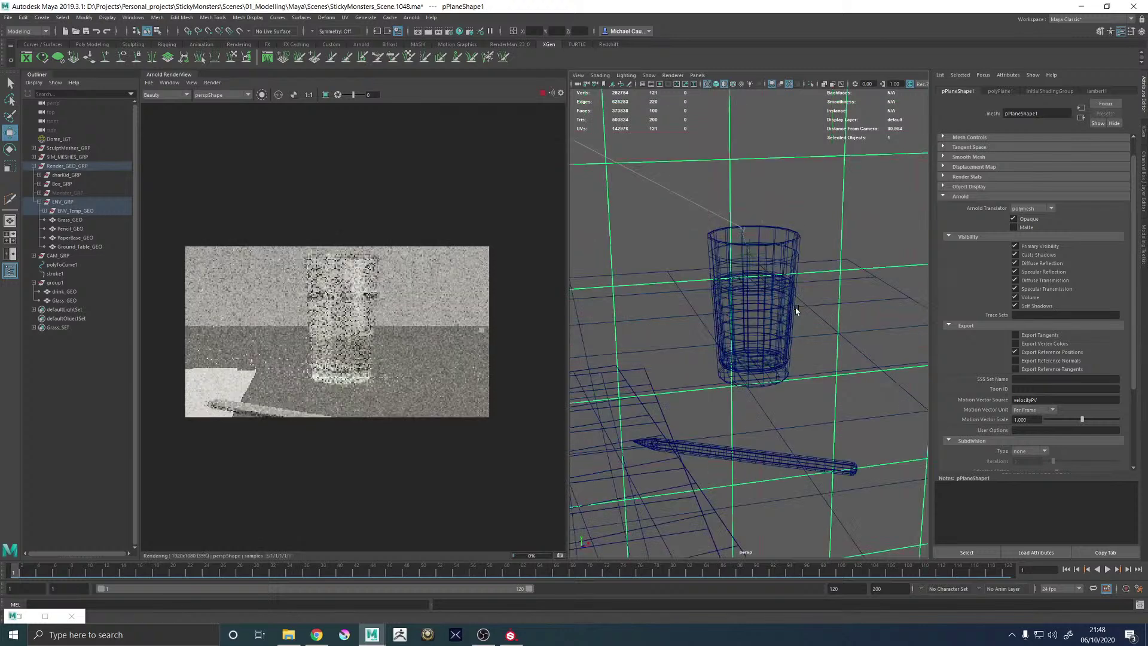
{"action": "left_click_drag", "start_coordinate": [791, 307], "coordinate": [795, 312], "text": "alt"}
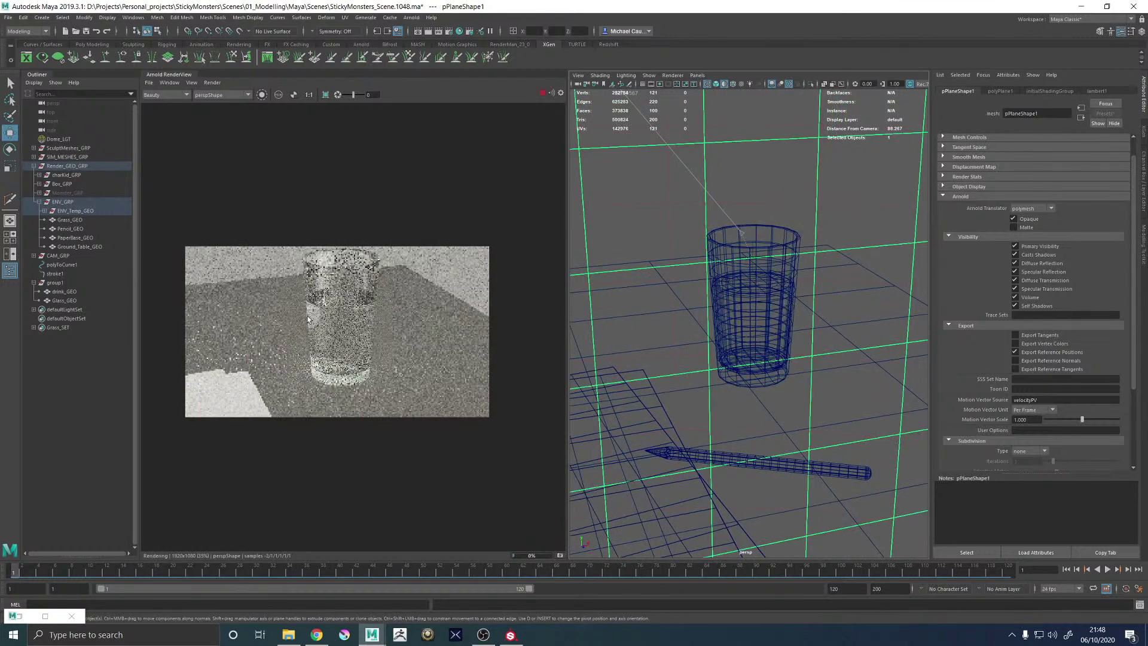
{"action": "scroll", "coordinate": [308, 319], "scroll_direction": "up", "scroll_amount": 1}
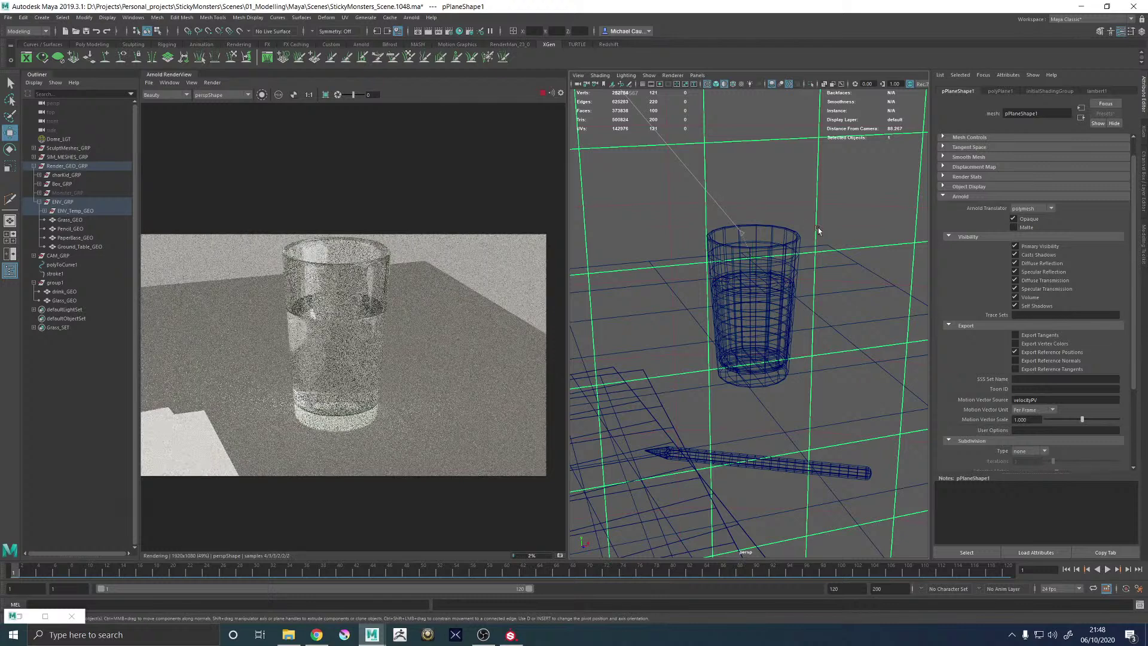
Unhide pCube1 inside ENV_Temp_GEO, and hide the whole ENV_Temp_GEO group to check the glass without it
{"action": "left_click", "coordinate": [841, 215]}
{"action": "left_click", "coordinate": [904, 254]}
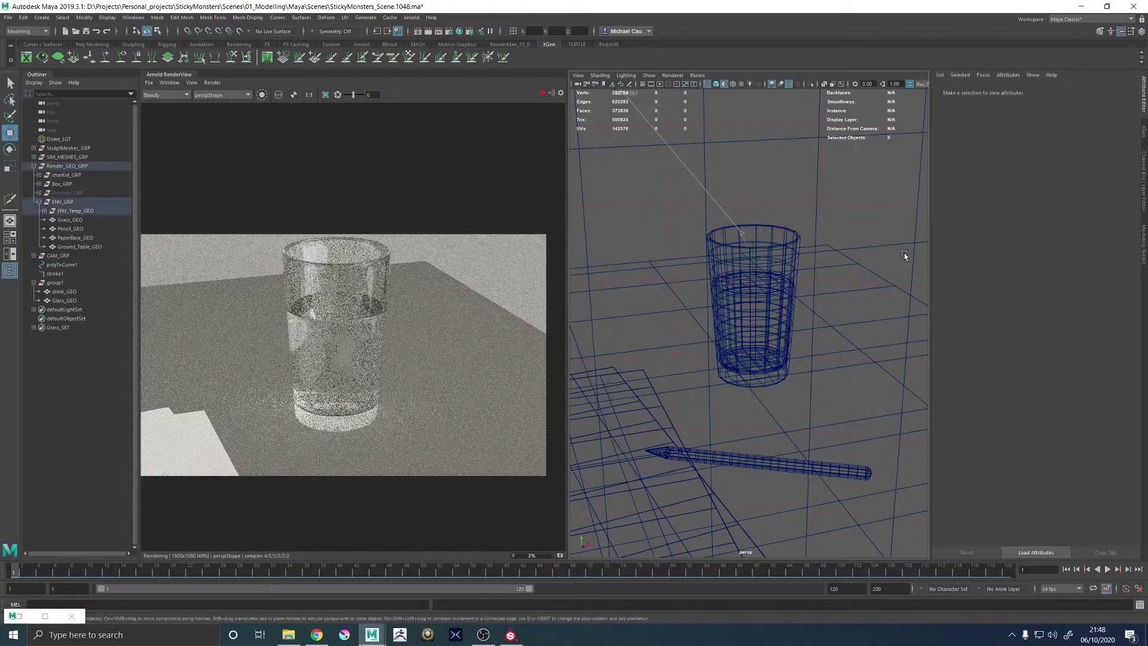
{"action": "left_click", "coordinate": [44, 211]}
{"action": "left_click", "coordinate": [80, 237]}
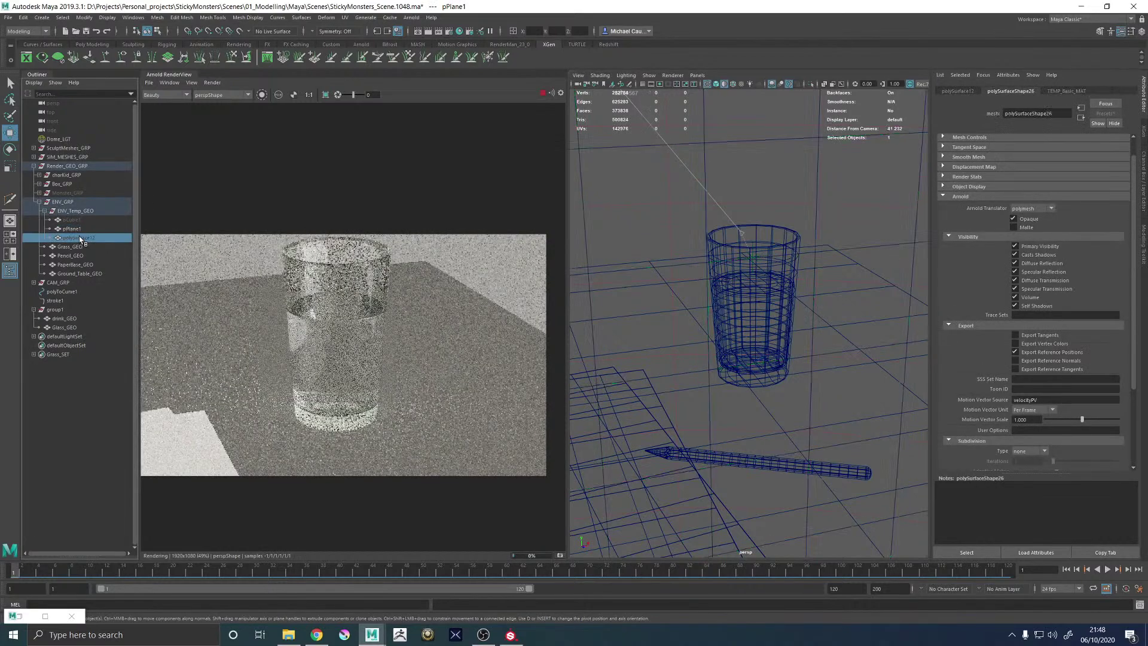
{"action": "left_click", "coordinate": [74, 220]}
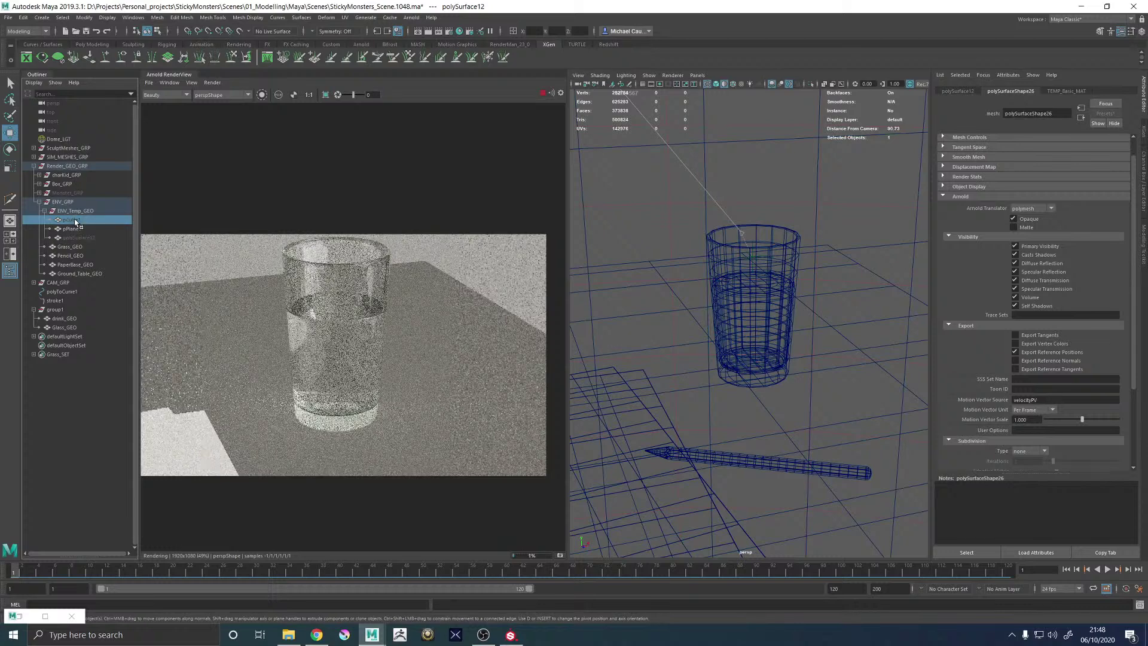
{"action": "key", "text": "h"}
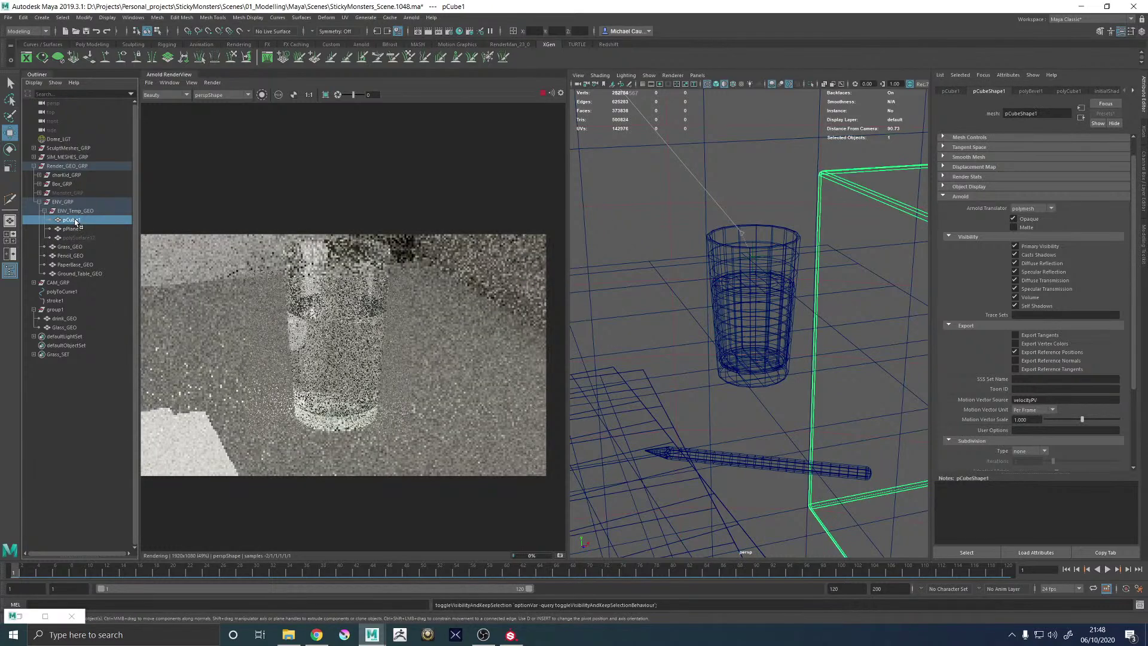
{"action": "left_click", "coordinate": [75, 211]}
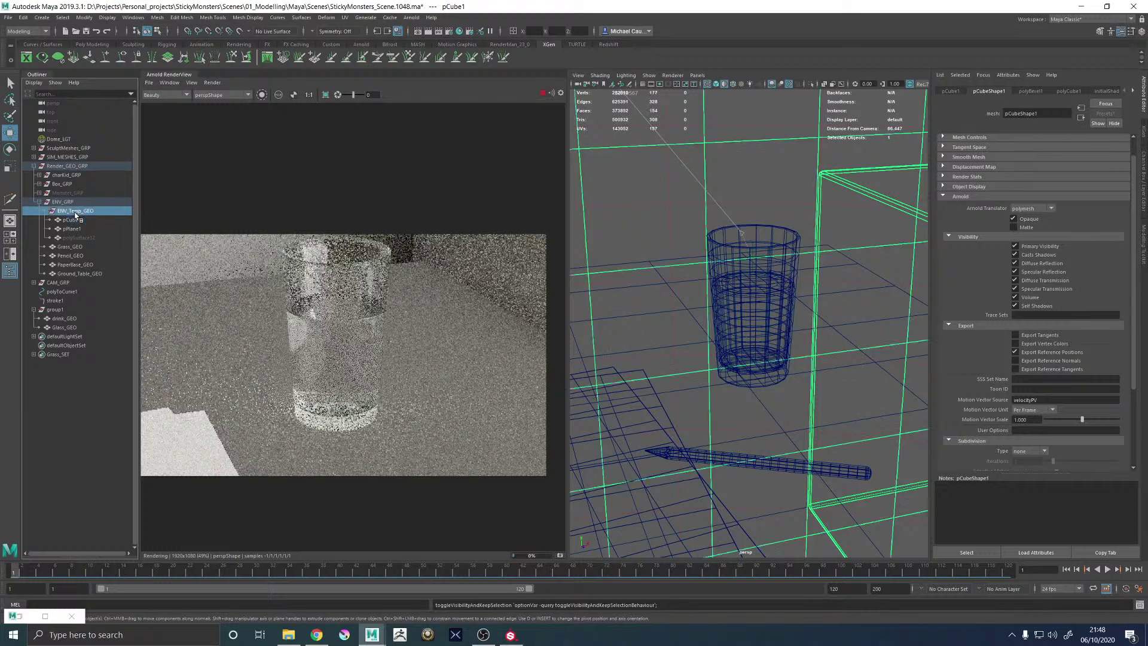
{"action": "key", "text": "h"}
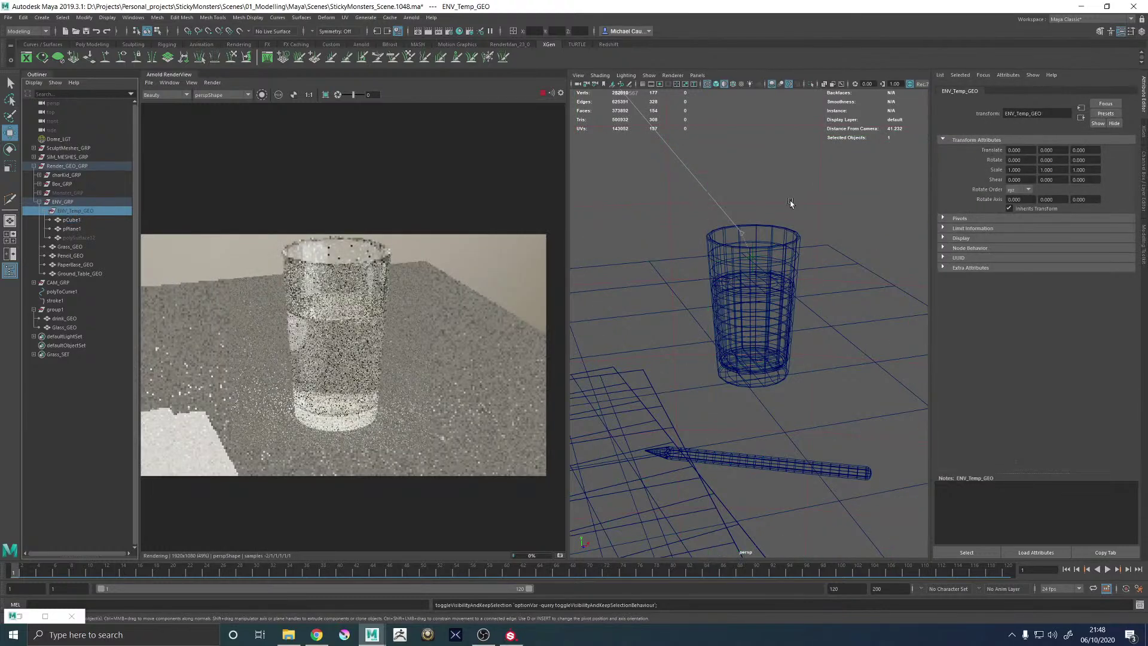
Set the coat weight of Glass_GEO's Glass_MAT material to 0 and its specular roughness to 0.025
{"action": "left_click", "coordinate": [695, 333]}
{"action": "left_click_drag", "start_coordinate": [695, 332], "coordinate": [696, 268], "text": "alt"}
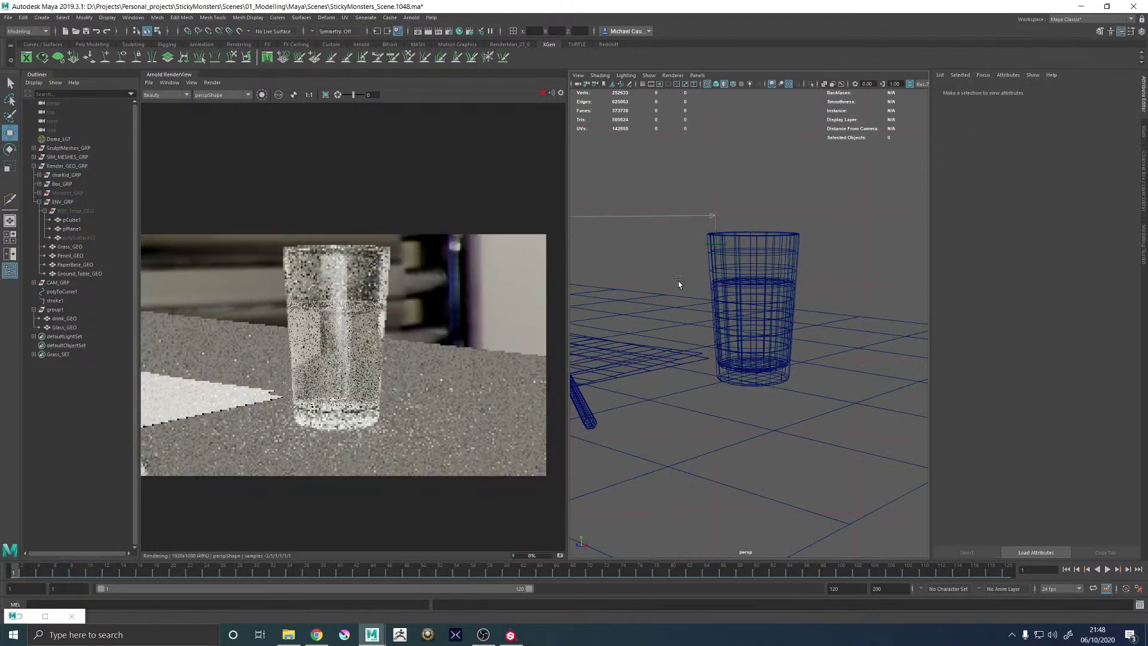
{"action": "scroll", "coordinate": [332, 303], "scroll_direction": "up", "scroll_amount": 2}
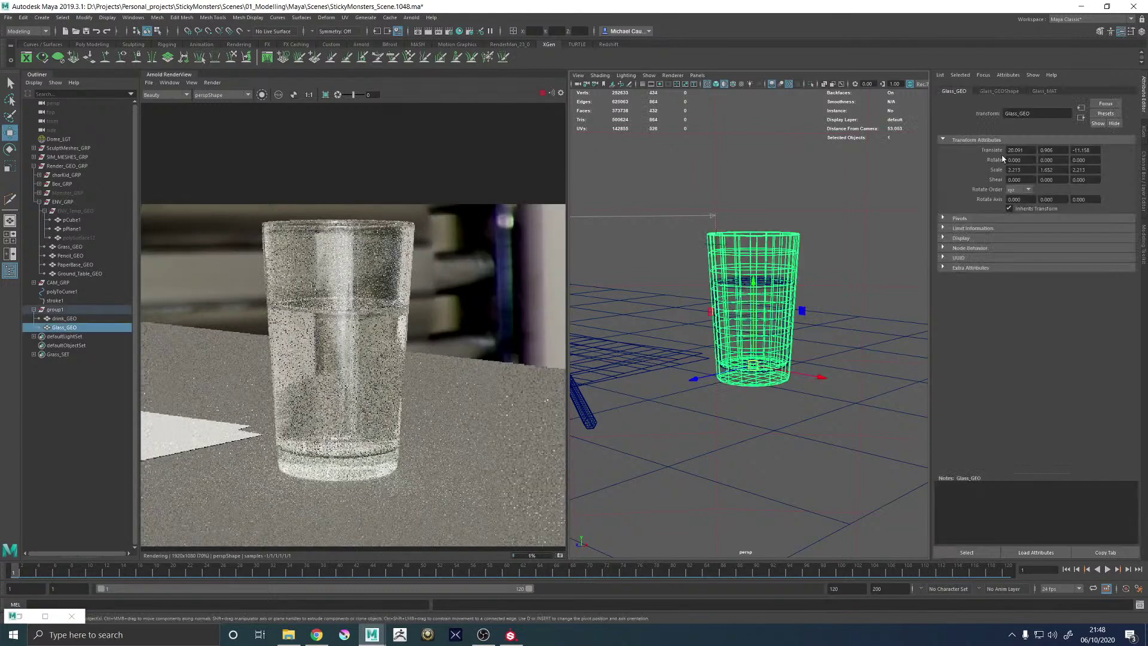
{"action": "left_click", "coordinate": [1045, 91]}
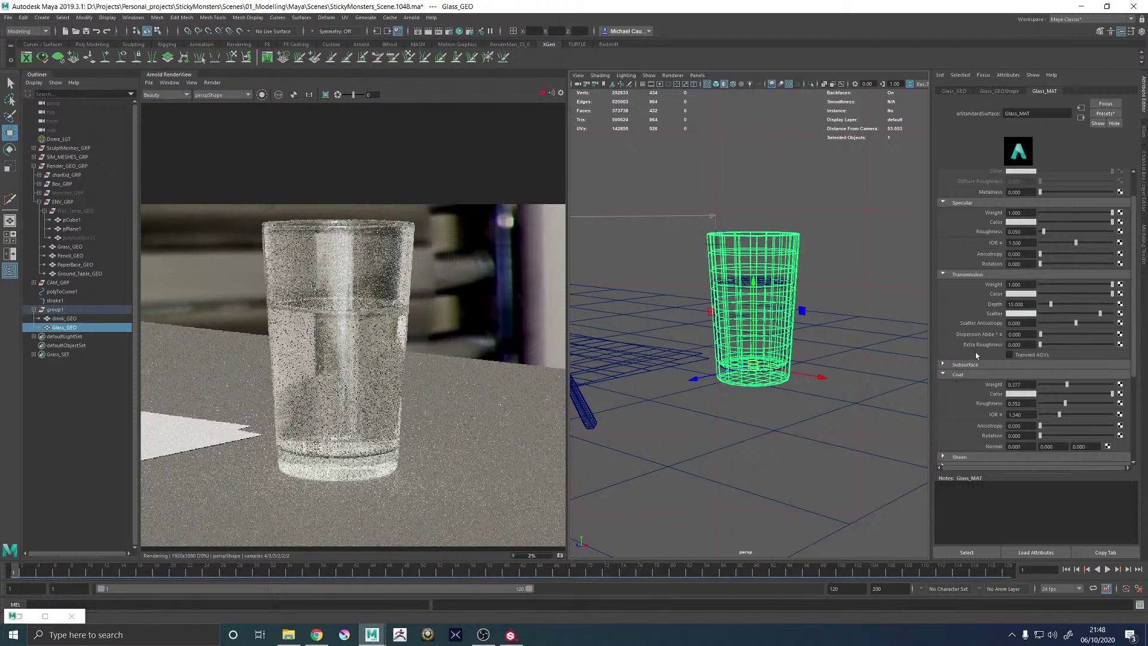
{"action": "scroll", "coordinate": [978, 353], "scroll_direction": "down", "scroll_amount": 1}
{"action": "left_click_drag", "start_coordinate": [1043, 359], "coordinate": [1035, 358]}
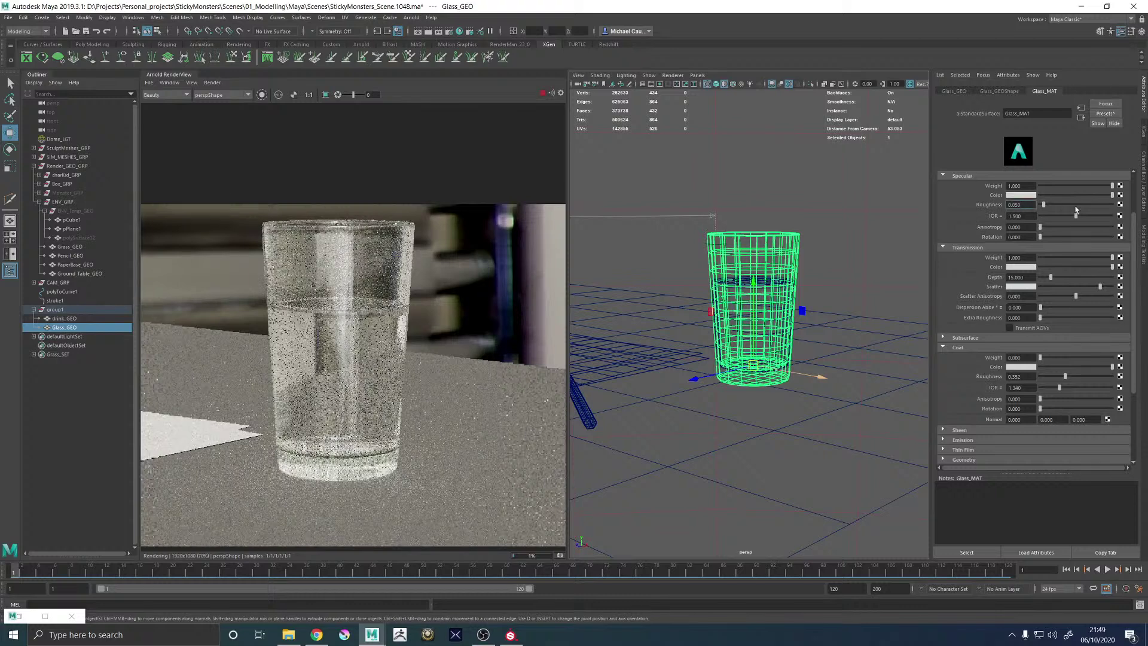
{"action": "left_click_drag", "start_coordinate": [1043, 205], "coordinate": [1041, 204]}
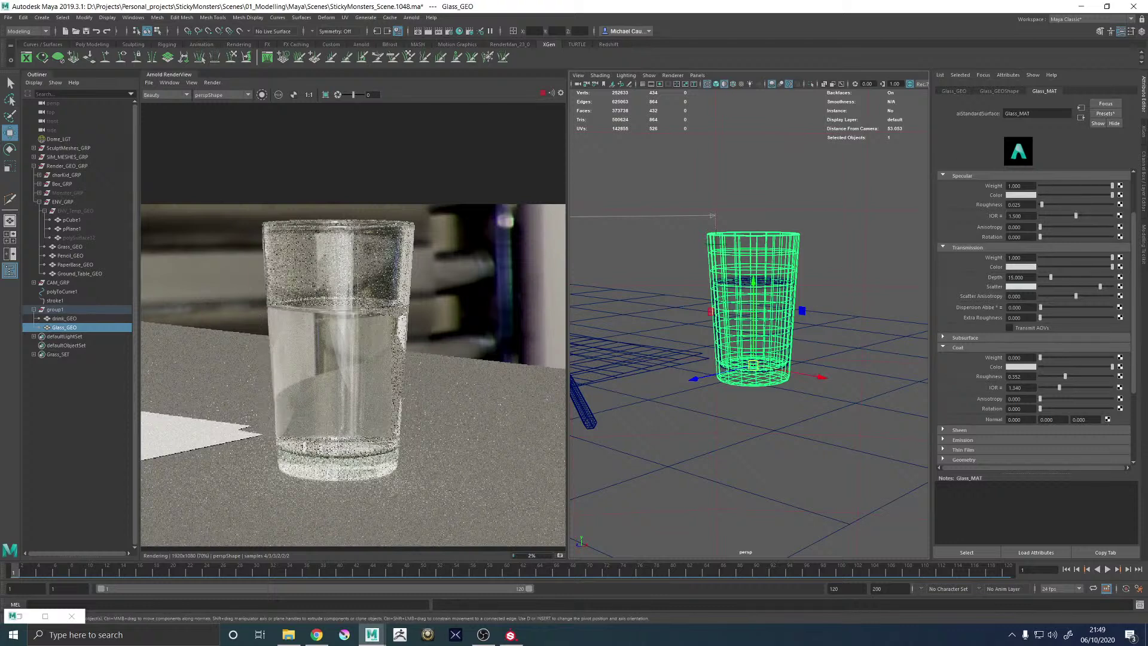
{"action": "key", "text": "alt+Tab"}
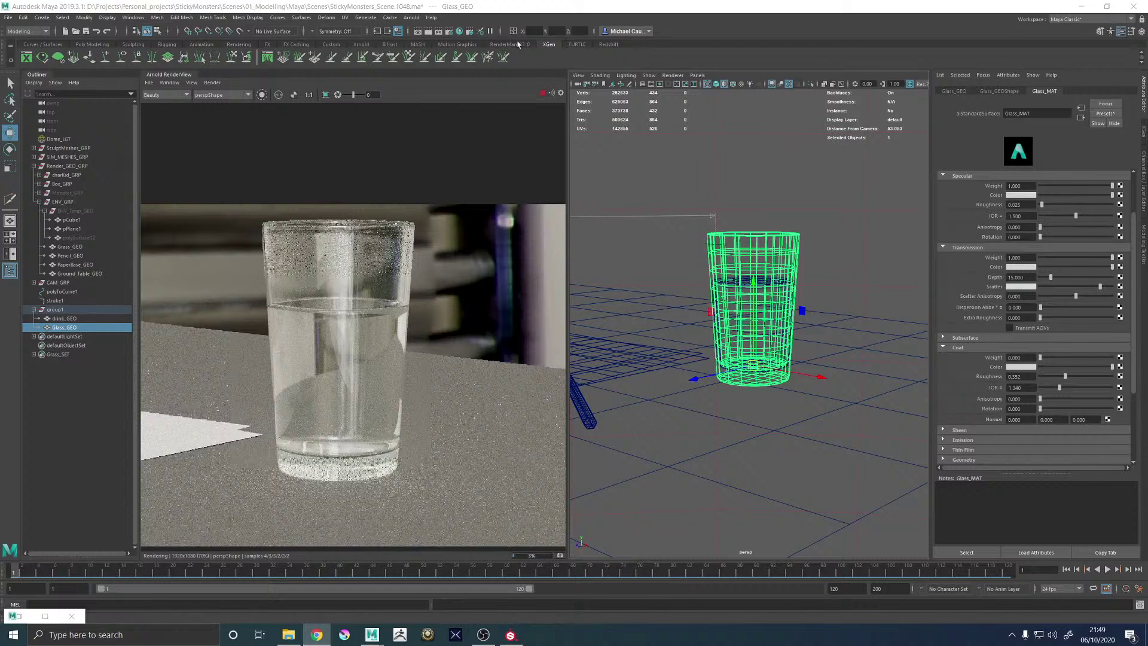
Set the Arnold render view's test resolution to 50% and check the whole glass in the live render
{"action": "left_click", "coordinate": [192, 83]}
{"action": "mouse_move", "coordinate": [210, 169]}
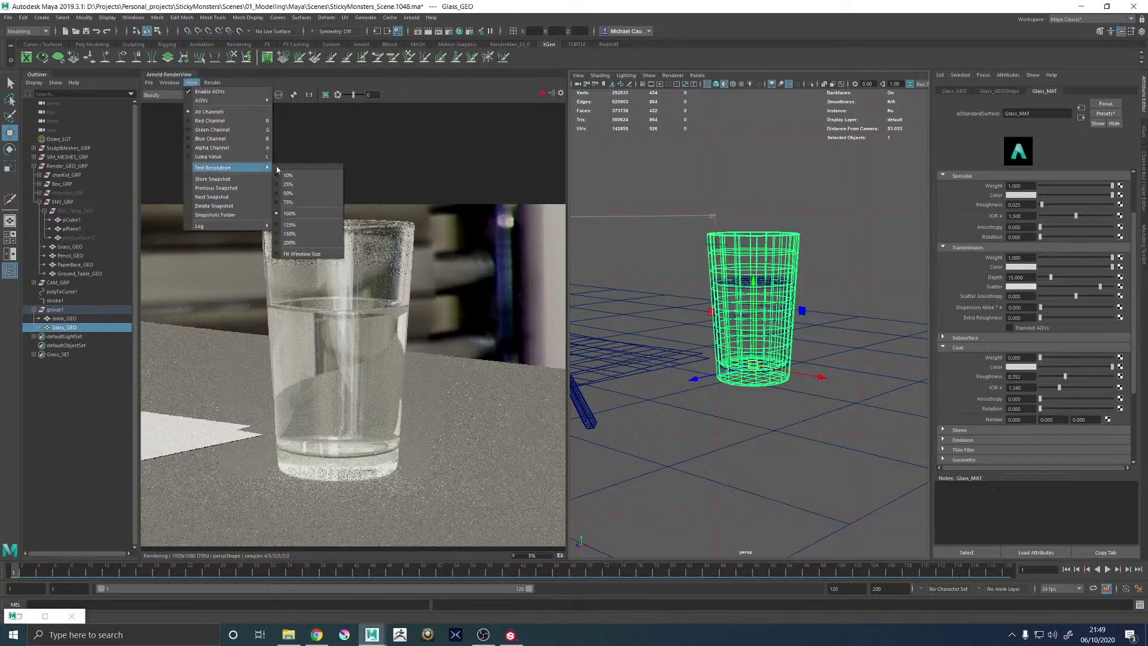
{"action": "left_click", "coordinate": [290, 193]}
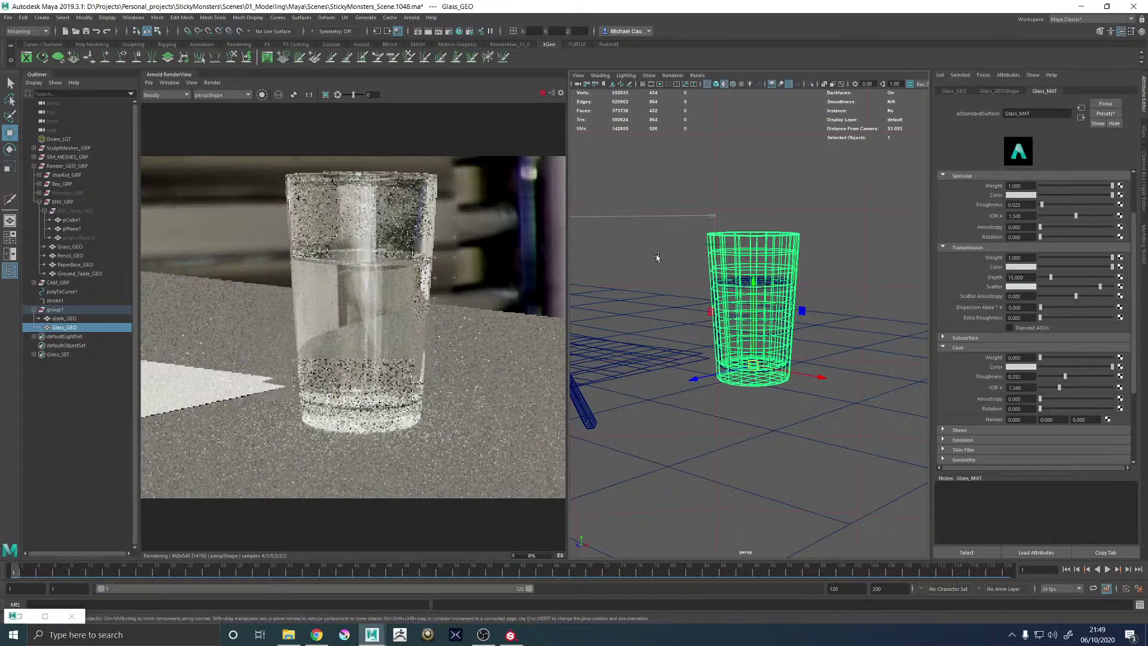
{"action": "scroll", "coordinate": [404, 307], "scroll_direction": "down", "scroll_amount": 2}
{"action": "scroll", "coordinate": [410, 289], "scroll_direction": "up", "scroll_amount": 1}
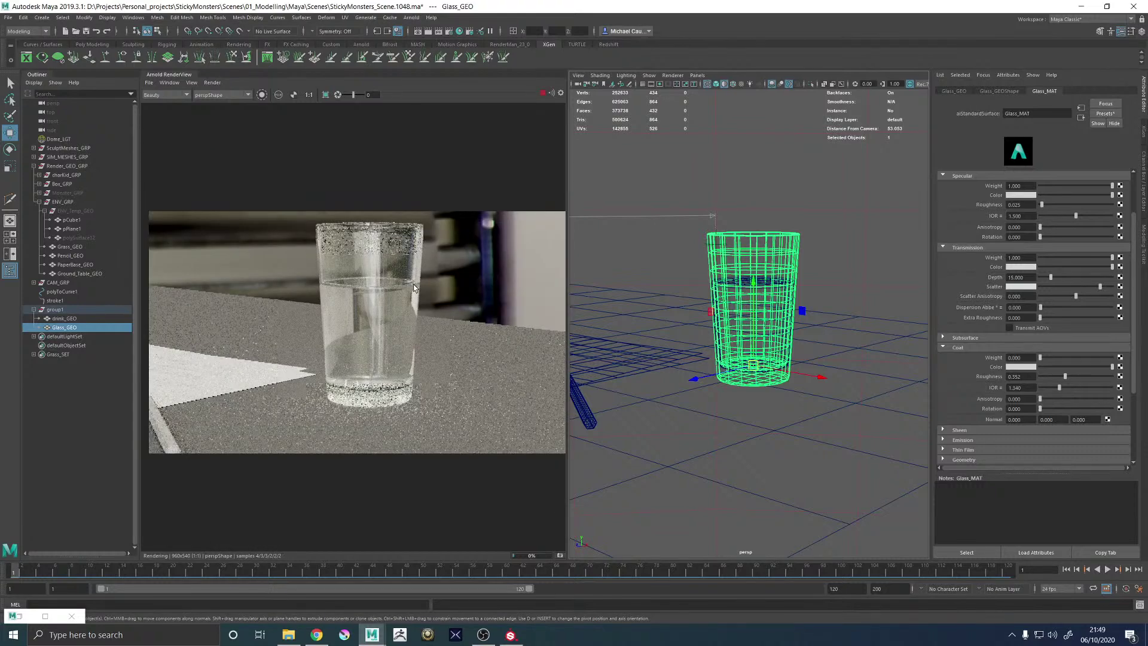
Try a test resolution of 25% for the live render
{"action": "left_click", "coordinate": [212, 82]}
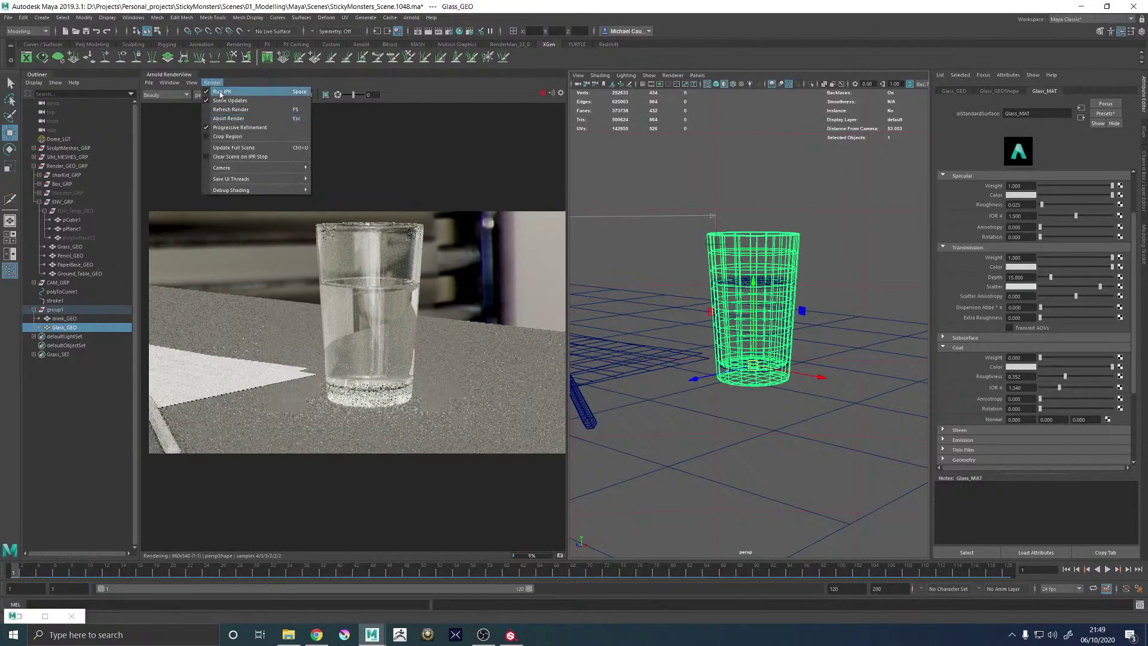
{"action": "mouse_move", "coordinate": [191, 82]}
{"action": "mouse_move", "coordinate": [227, 168]}
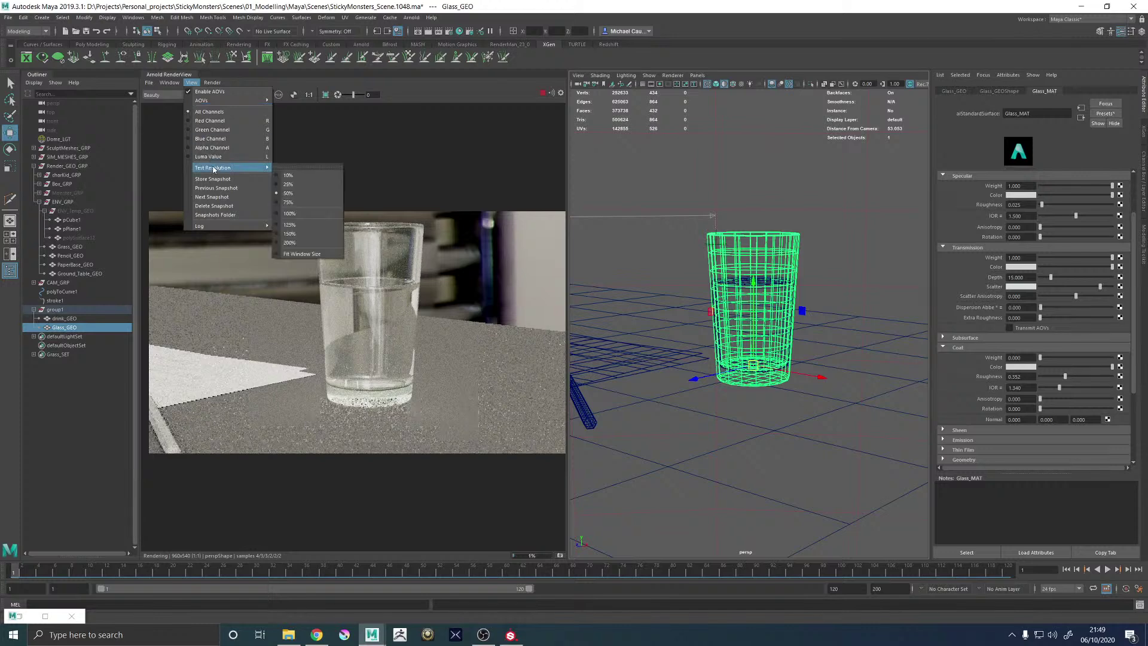
{"action": "left_click", "coordinate": [305, 184]}
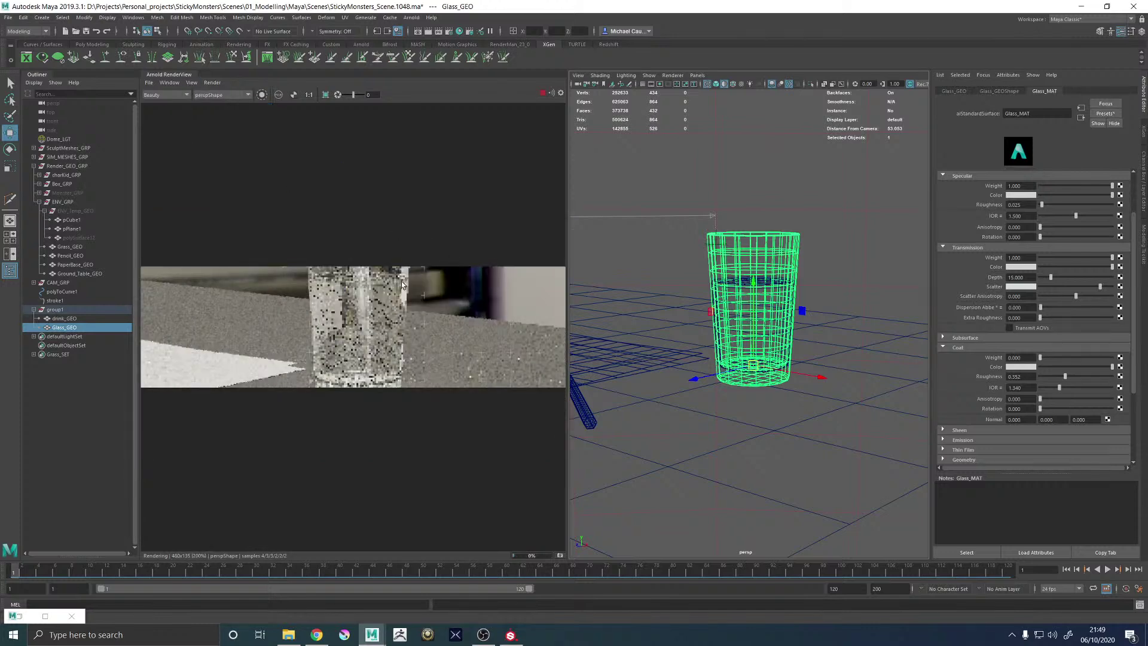
{"action": "left_click", "coordinate": [192, 82]}
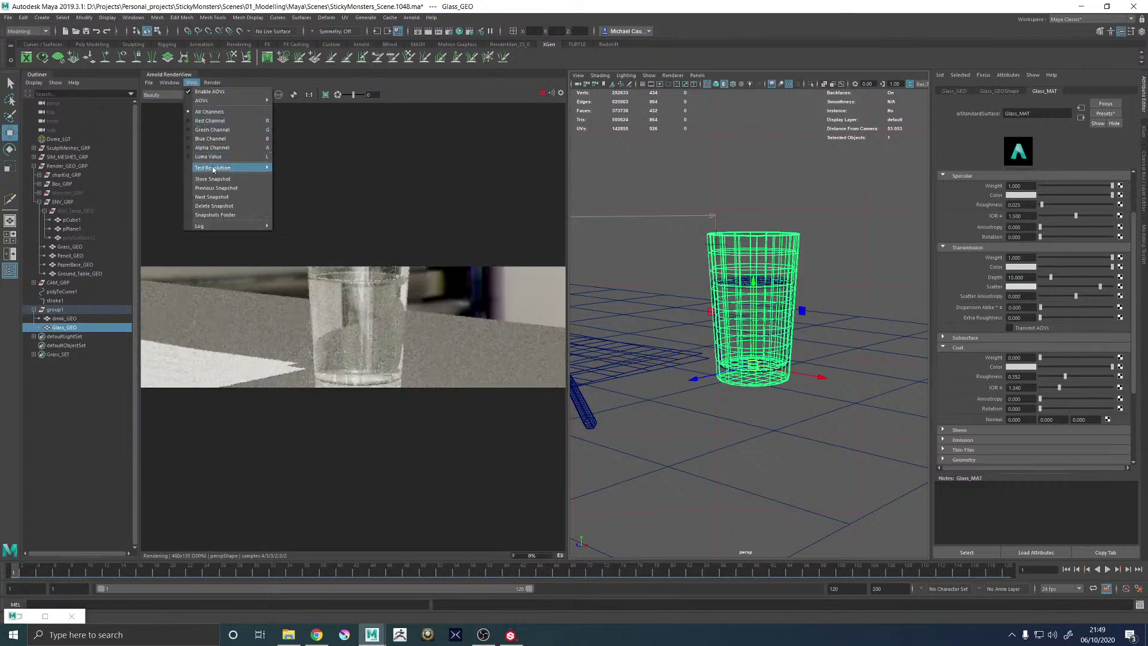
{"action": "mouse_move", "coordinate": [218, 167]}
{"action": "left_click", "coordinate": [283, 186]}
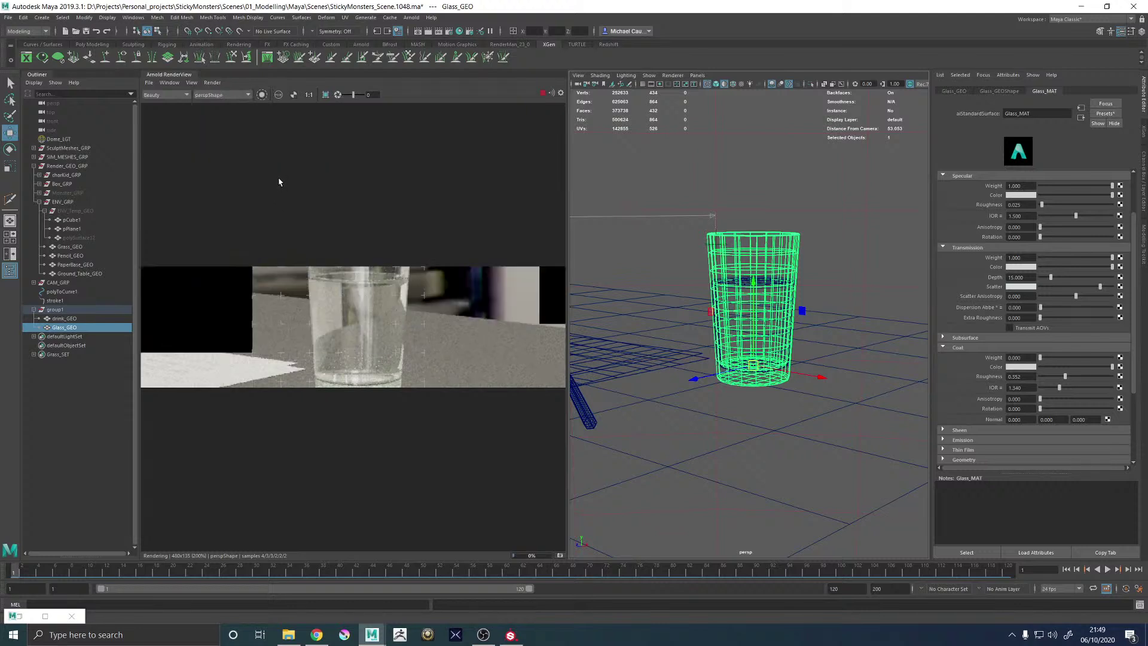
Change the render view's test resolution back to 50% and inspect the framing of the image
{"action": "left_click", "coordinate": [191, 83]}
{"action": "mouse_move", "coordinate": [223, 168]}
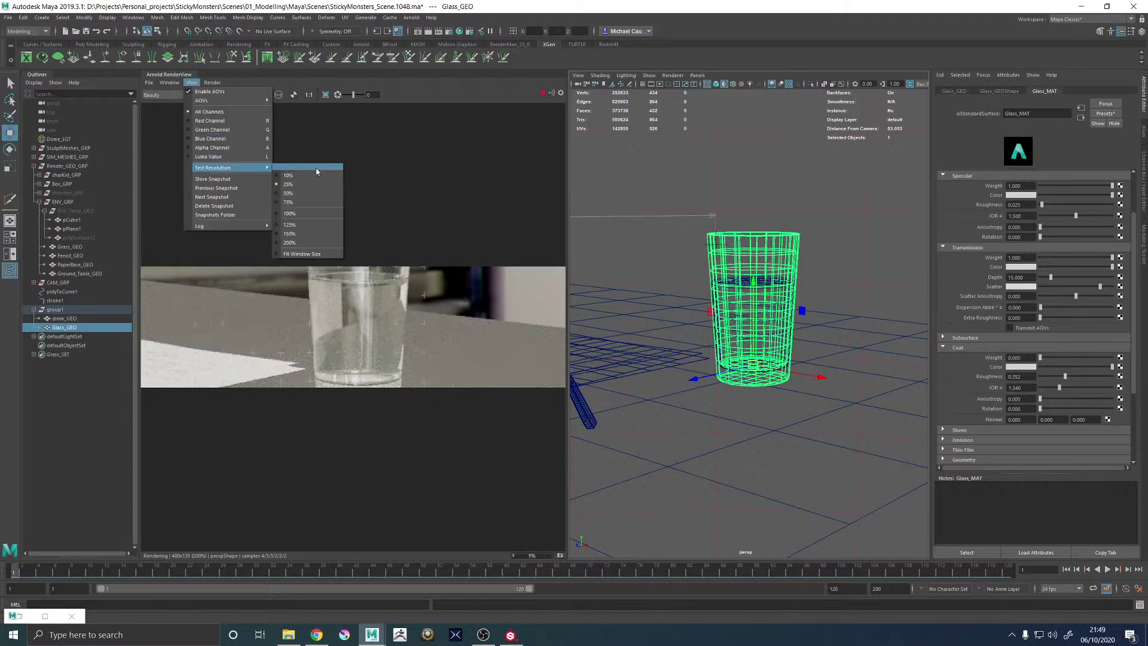
{"action": "left_click", "coordinate": [293, 195]}
{"action": "scroll", "coordinate": [478, 153], "scroll_direction": "down", "scroll_amount": 5}
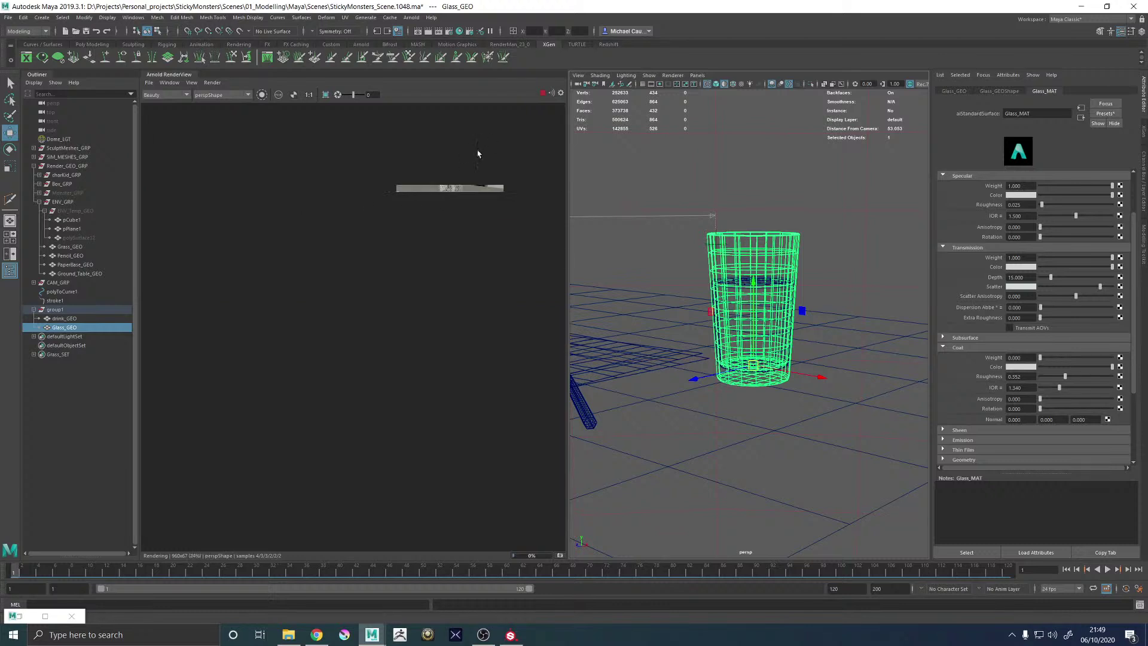
{"action": "scroll", "coordinate": [461, 176], "scroll_direction": "up", "scroll_amount": 4}
Stop the live render and set the test resolution to 100%
{"action": "left_click", "coordinate": [545, 94]}
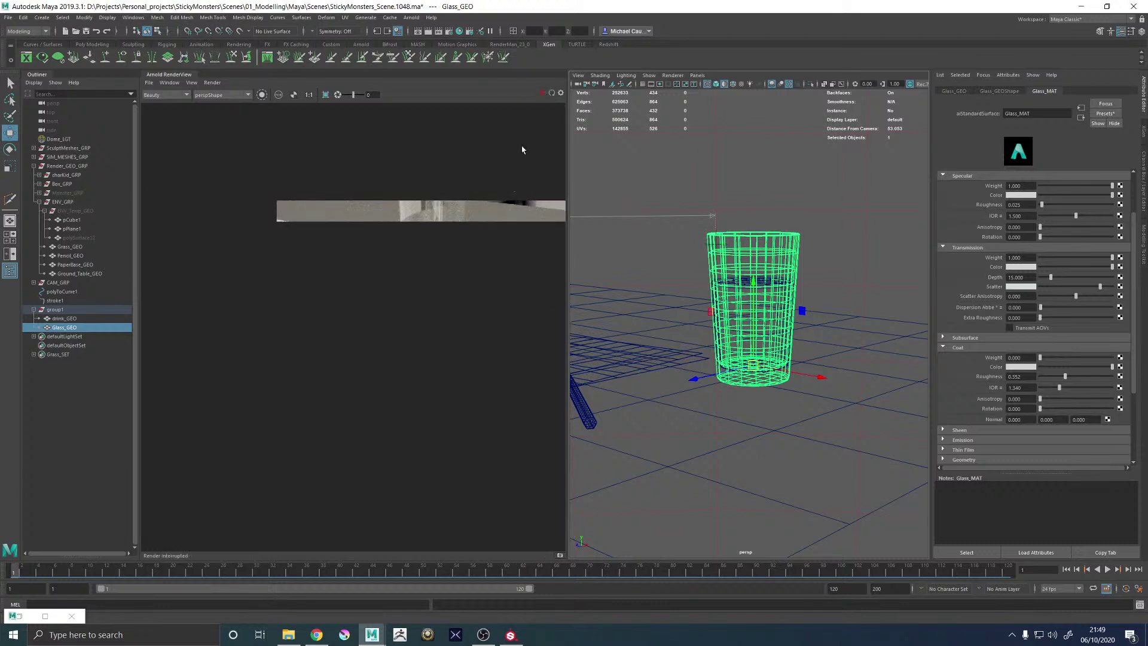
{"action": "left_click", "coordinate": [190, 85]}
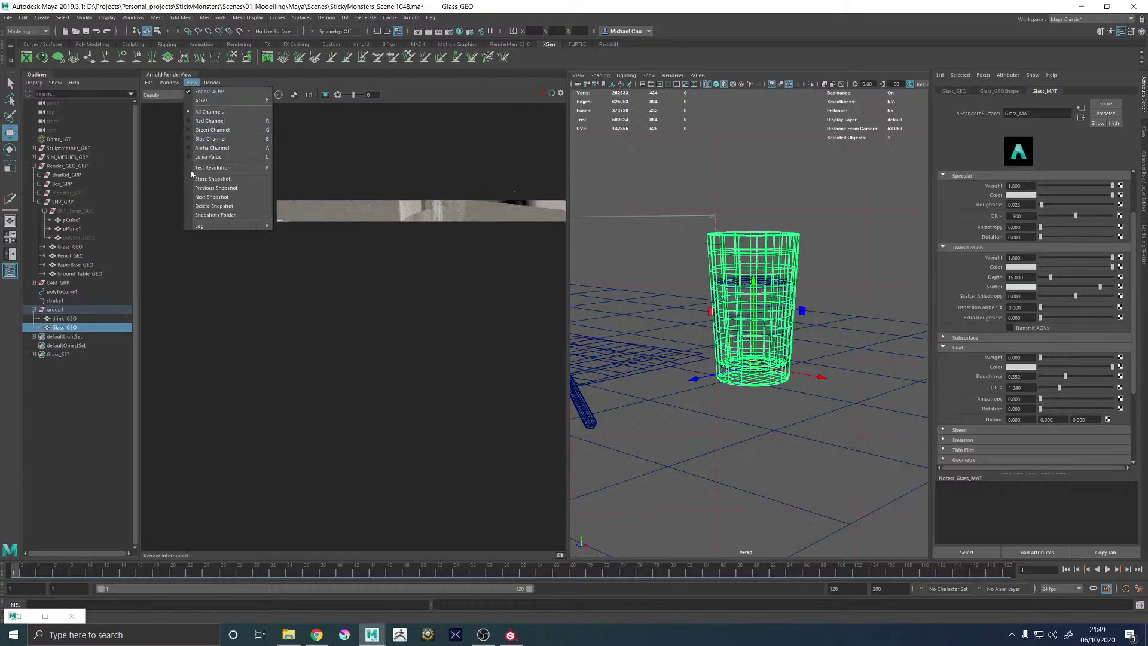
{"action": "mouse_move", "coordinate": [227, 167]}
{"action": "left_click", "coordinate": [290, 202]}
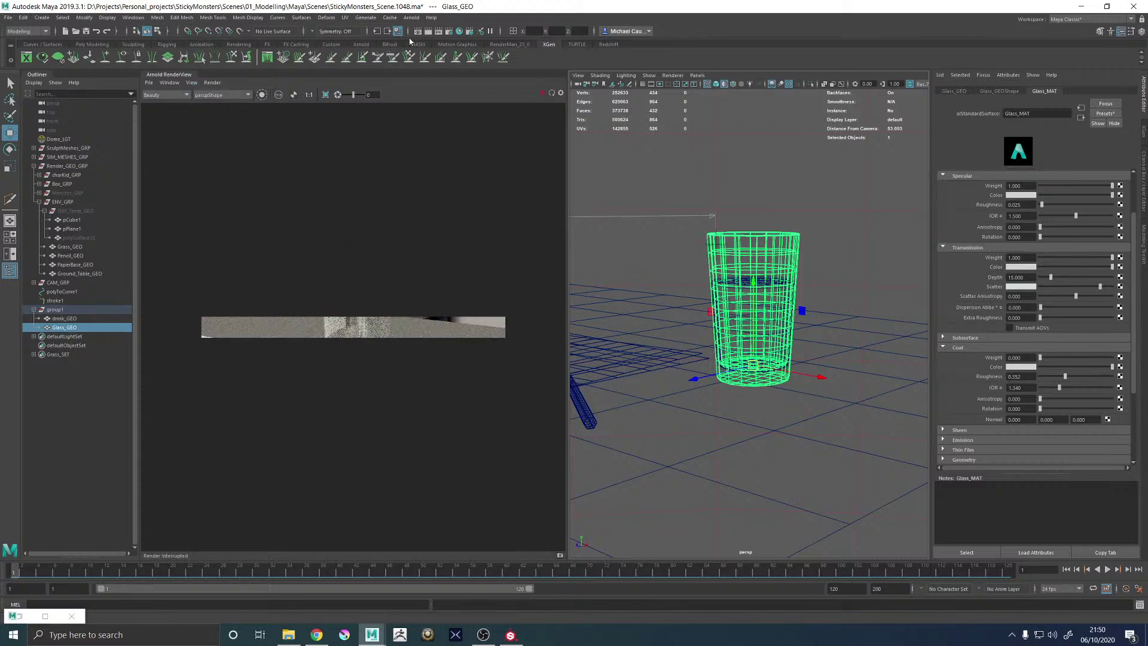
Show the common render settings to check the image size, and try the Fit Window Size test resolution
{"action": "left_click", "coordinate": [448, 32]}
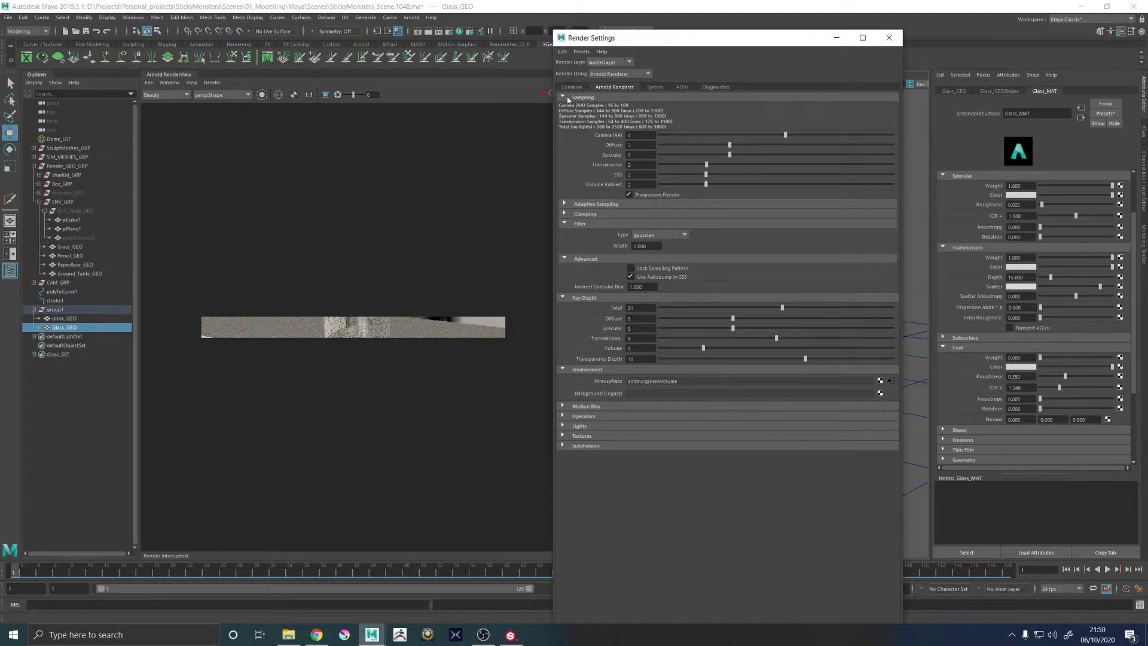
{"action": "left_click", "coordinate": [571, 87]}
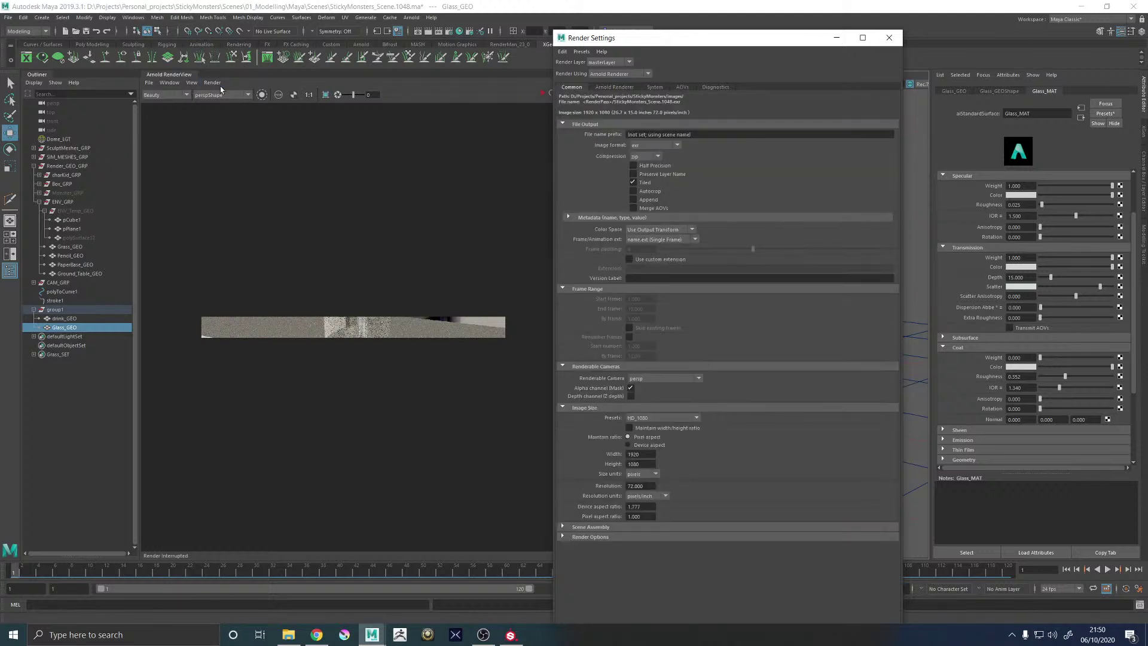
{"action": "left_click", "coordinate": [167, 78]}
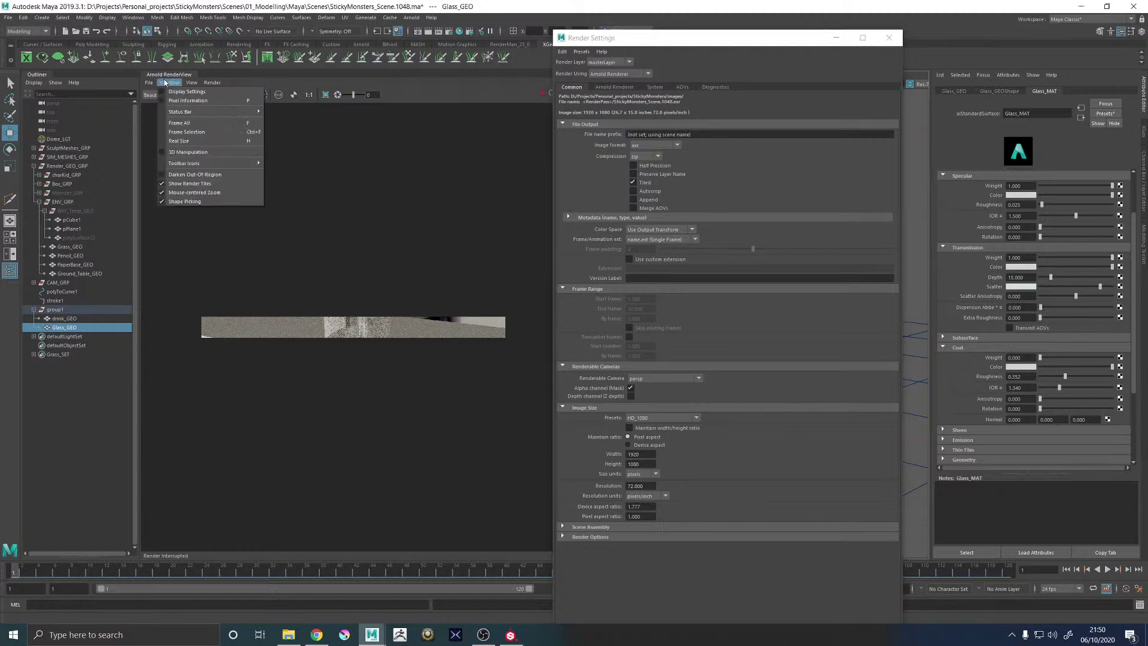
{"action": "mouse_move", "coordinate": [199, 84]}
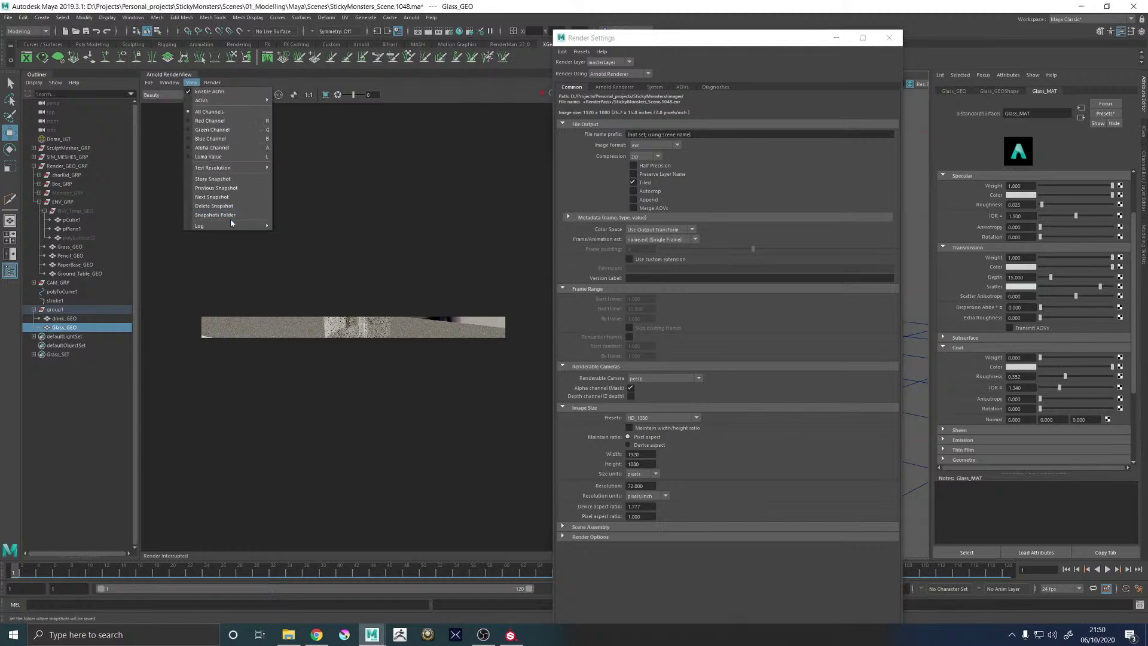
{"action": "mouse_move", "coordinate": [224, 169]}
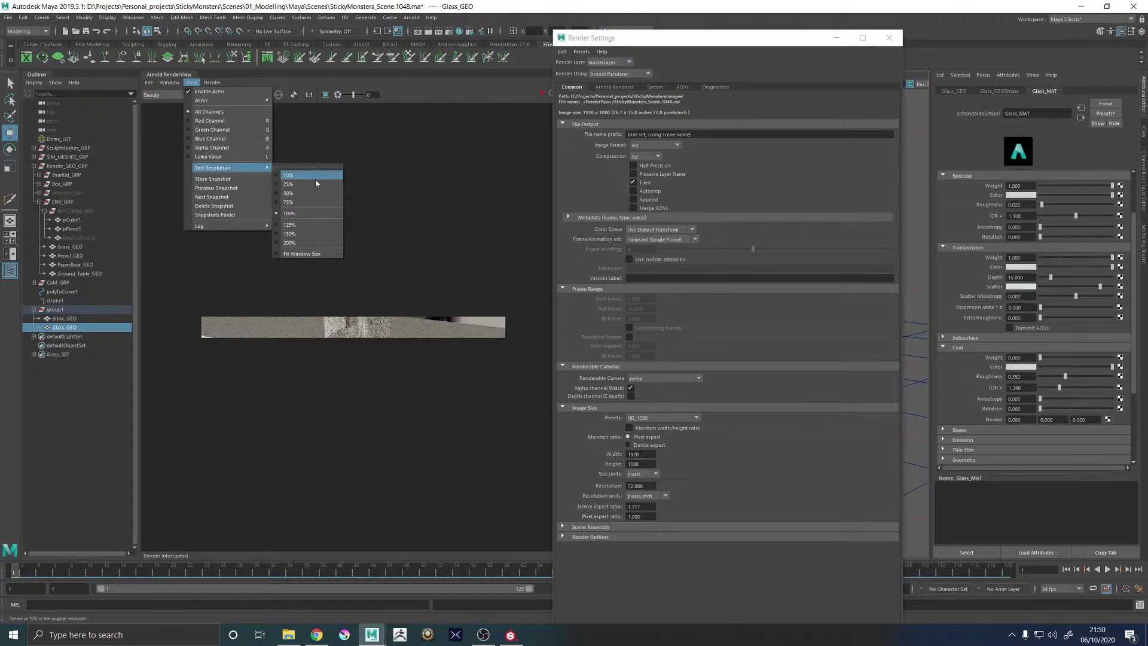
{"action": "left_click", "coordinate": [304, 255]}
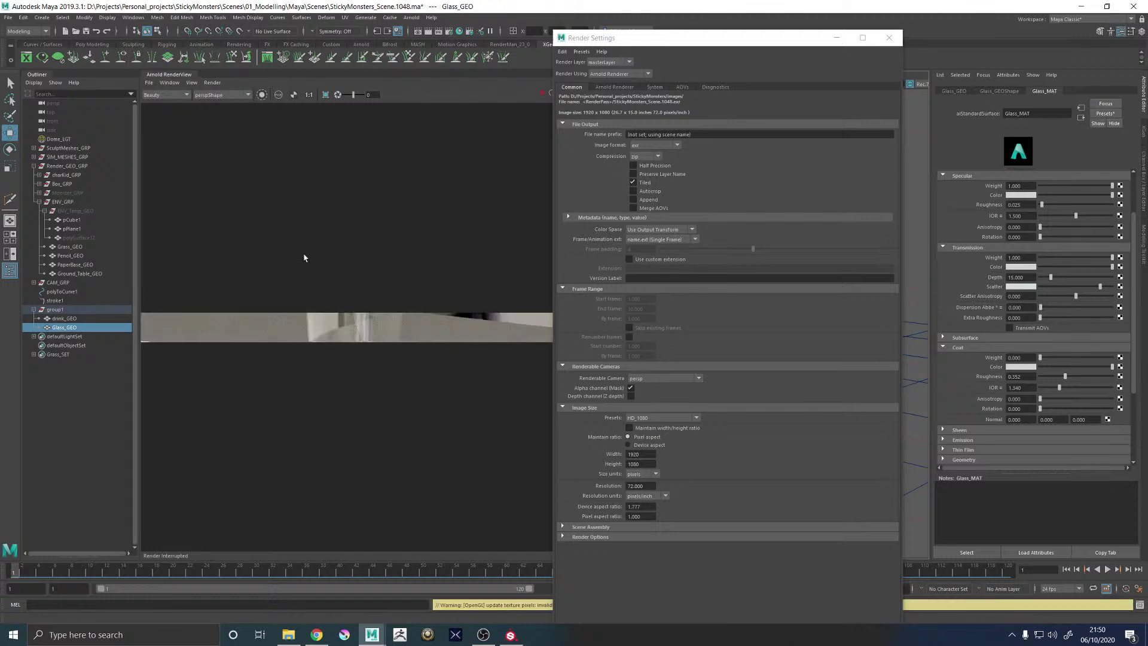
Try a test resolution of 10% and briefly run the live render to check the cropped image
{"action": "left_click", "coordinate": [215, 83]}
{"action": "mouse_move", "coordinate": [191, 82]}
{"action": "mouse_move", "coordinate": [217, 170]}
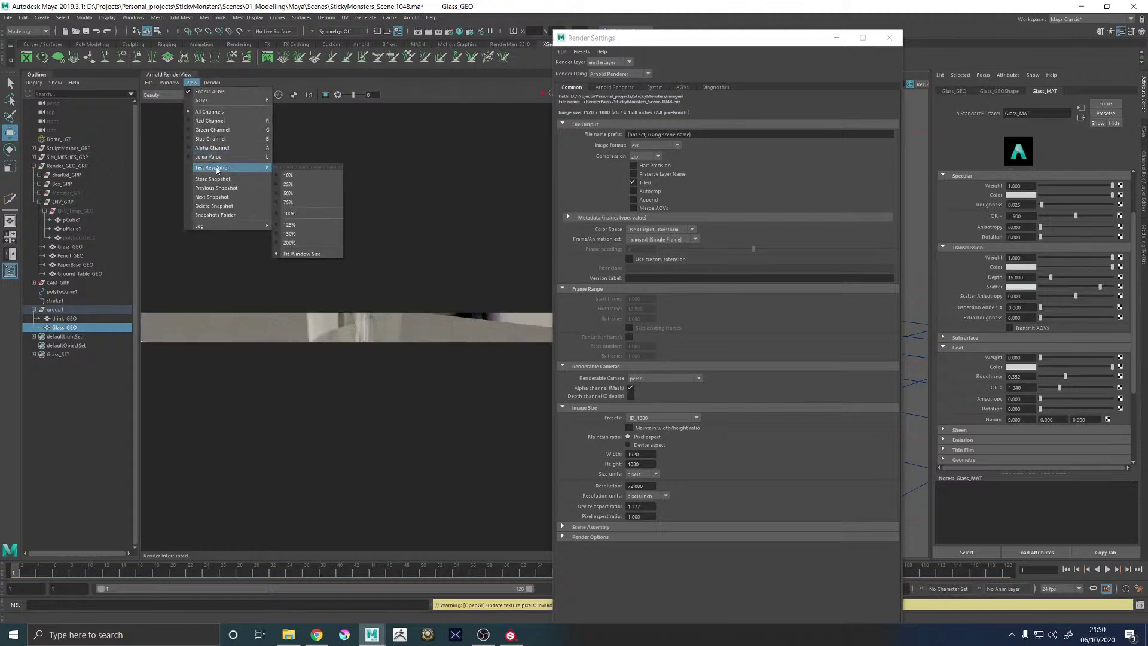
{"action": "left_click", "coordinate": [309, 177]}
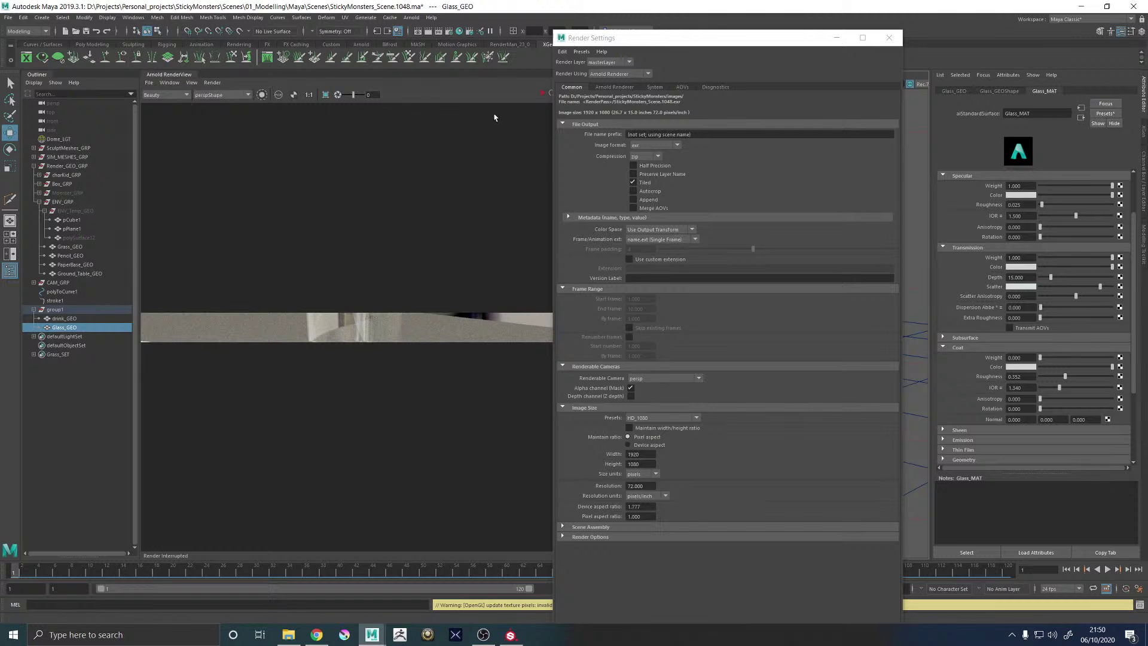
{"action": "left_click", "coordinate": [542, 94]}
{"action": "left_click", "coordinate": [543, 94]}
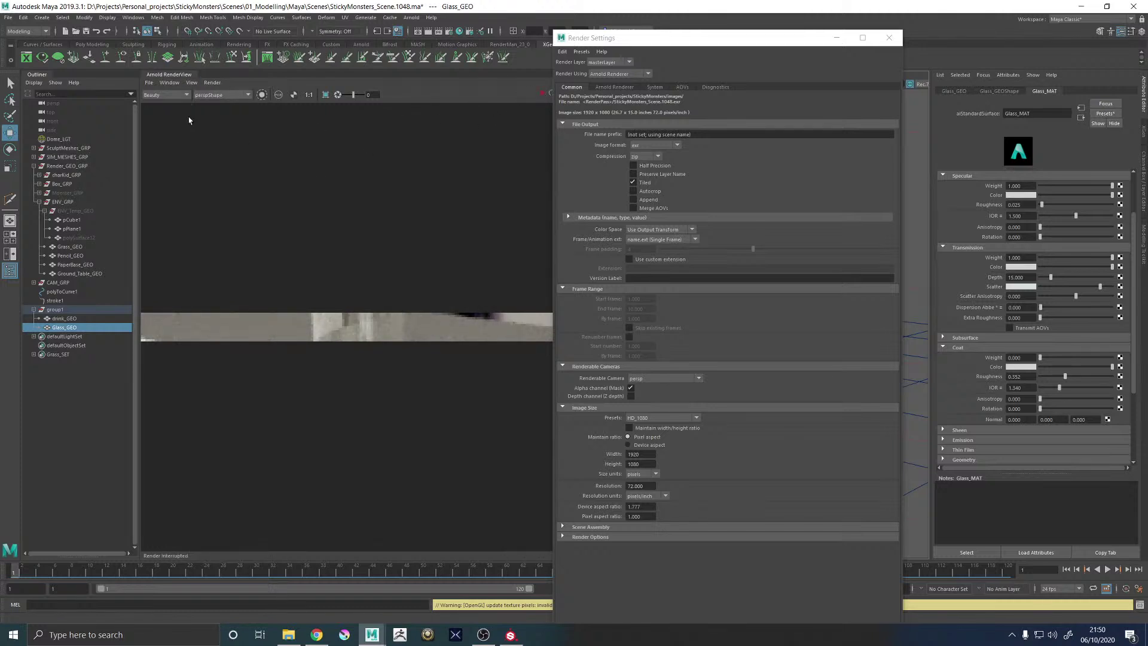
Try a test resolution of 25% and briefly rerun the live render
{"action": "left_click", "coordinate": [191, 82]}
{"action": "mouse_move", "coordinate": [264, 169]}
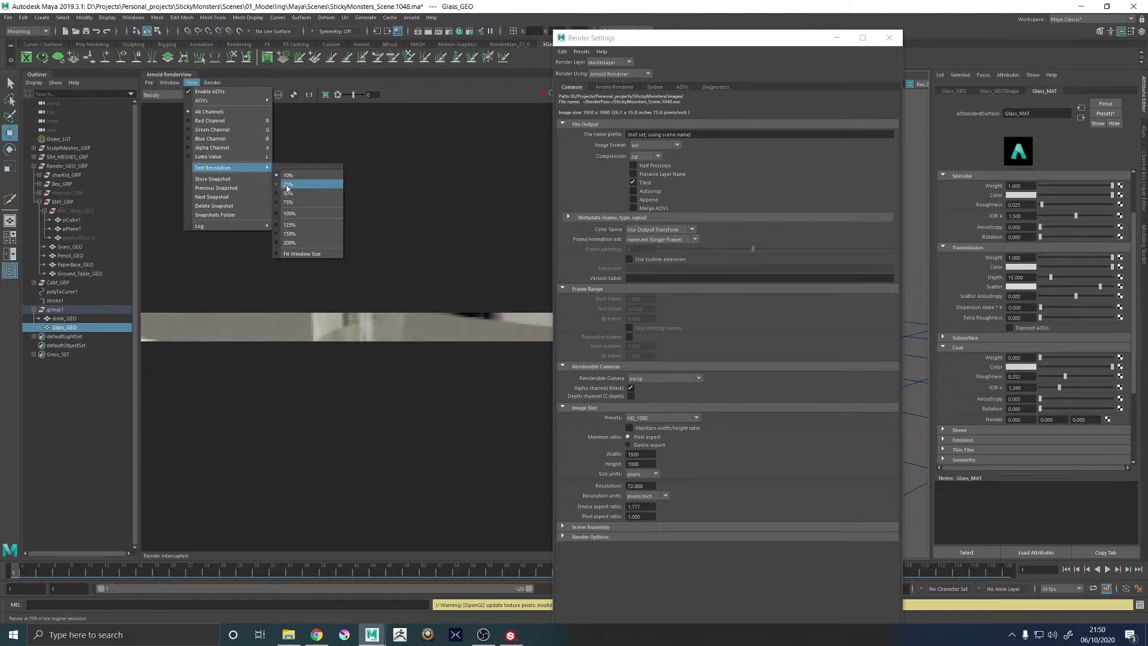
{"action": "left_click", "coordinate": [288, 184]}
{"action": "left_click", "coordinate": [542, 94]}
{"action": "left_click", "coordinate": [542, 93]}
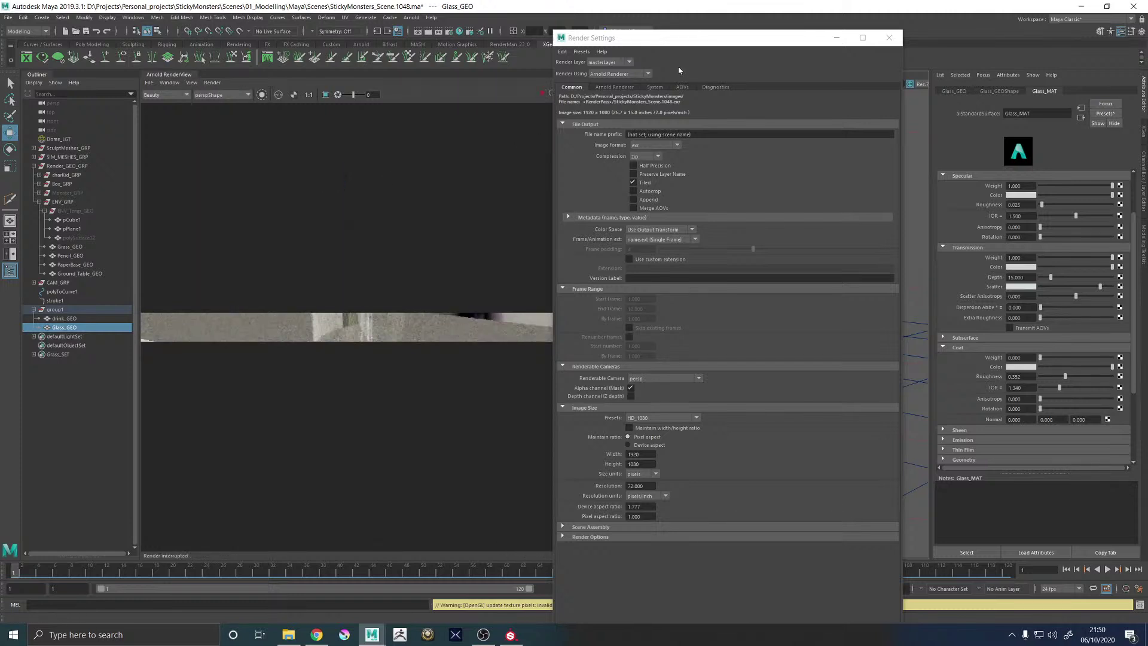
Switch the render view's camera to renderCamShape and briefly run the live render
{"action": "left_click", "coordinate": [204, 93]}
{"action": "left_click", "coordinate": [212, 107]}
{"action": "left_click", "coordinate": [541, 96]}
{"action": "left_click", "coordinate": [542, 96]}
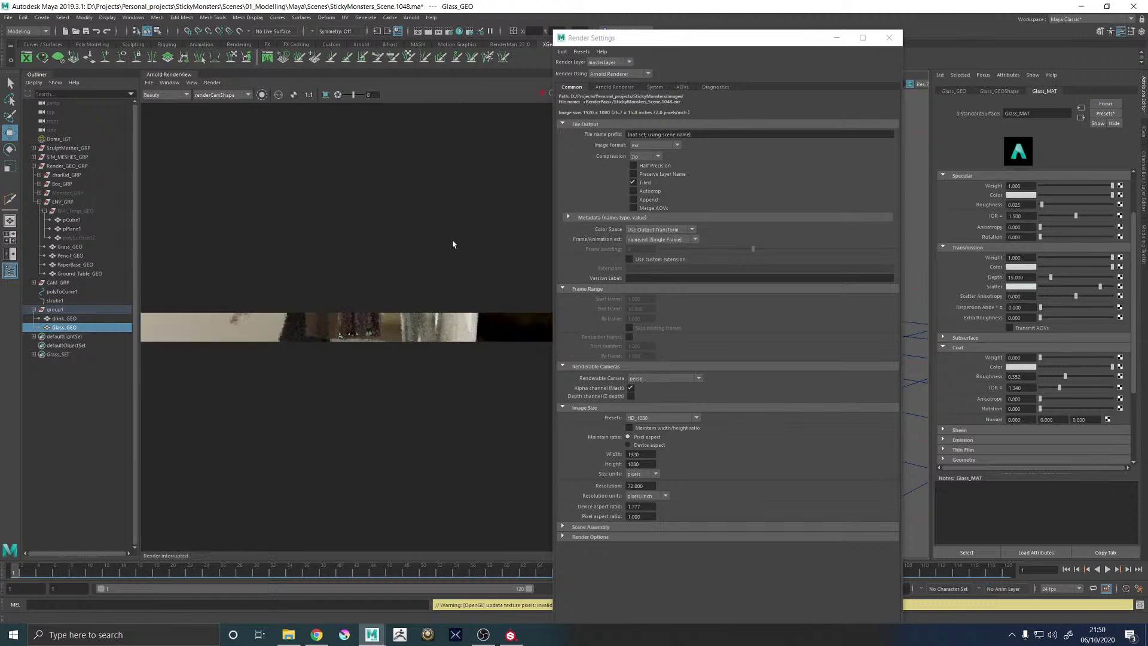
Check the render camera's image and return the test resolution to 100%
{"action": "scroll", "coordinate": [454, 243], "scroll_direction": "down", "scroll_amount": 3}
{"action": "scroll", "coordinate": [456, 246], "scroll_direction": "up", "scroll_amount": 3}
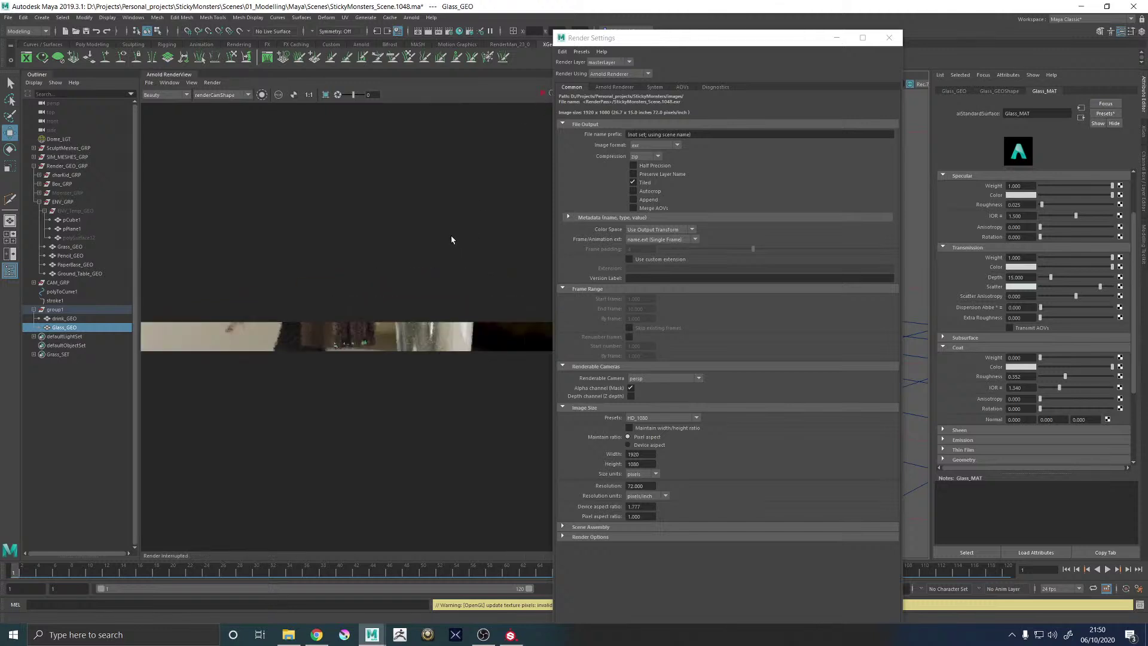
{"action": "left_click", "coordinate": [191, 83]}
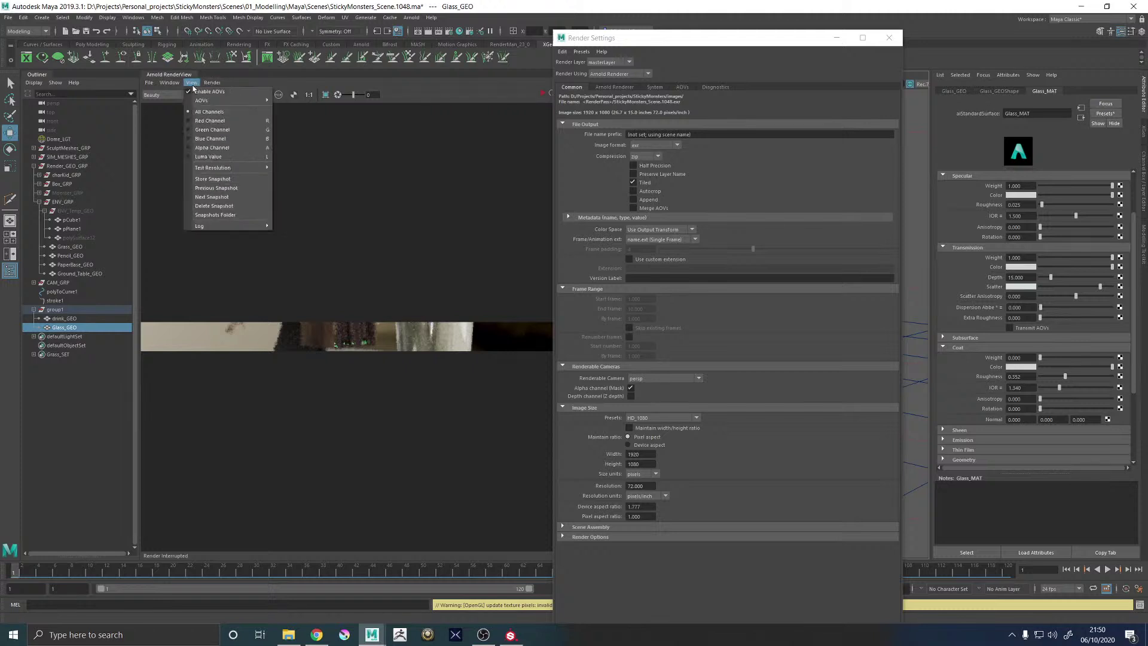
{"action": "mouse_move", "coordinate": [245, 167]}
{"action": "left_click", "coordinate": [293, 213]}
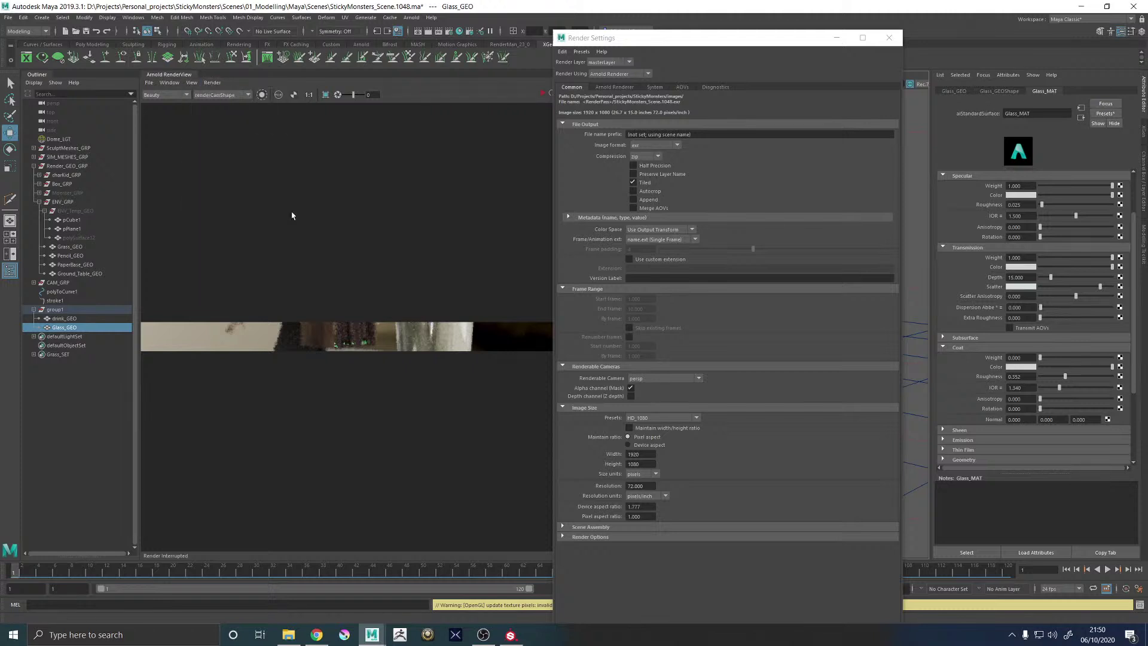
{"action": "left_click", "coordinate": [191, 83]}
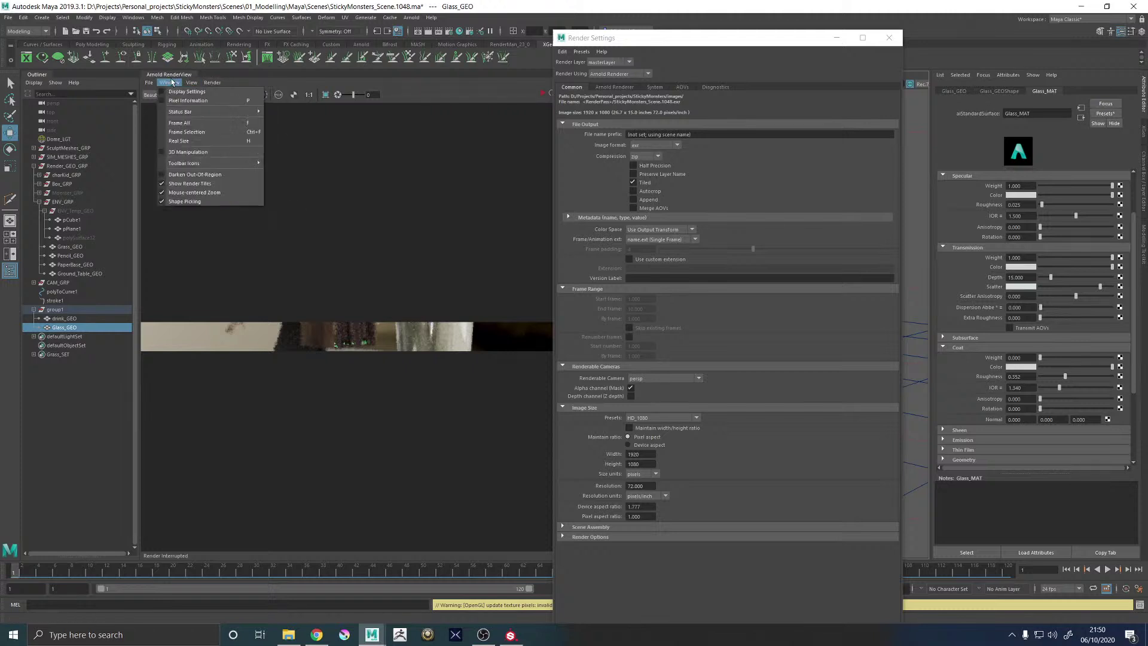
Update the full scene in the render view and minimize the Render Settings window
{"action": "mouse_move", "coordinate": [212, 82]}
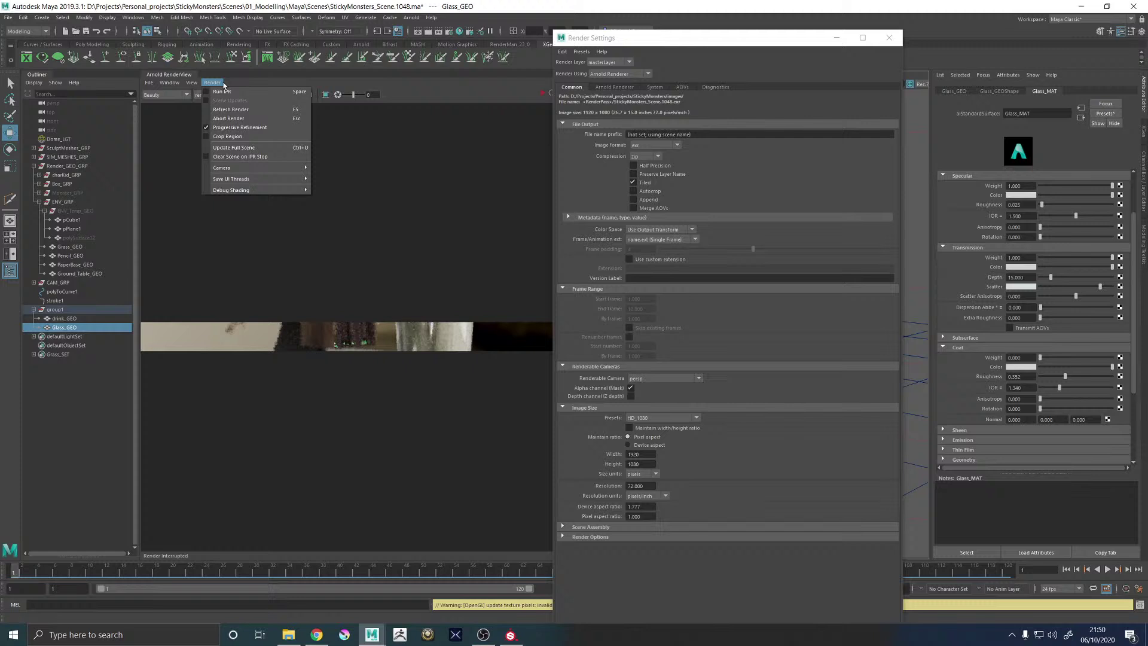
{"action": "left_click", "coordinate": [237, 147]}
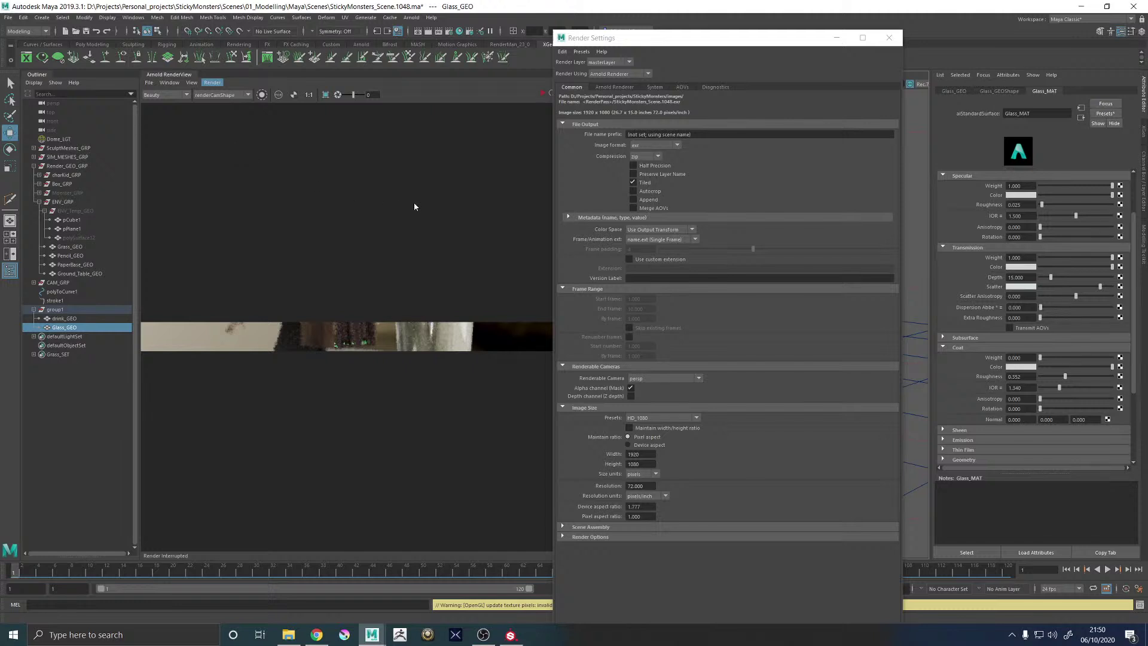
{"action": "left_click", "coordinate": [837, 38]}
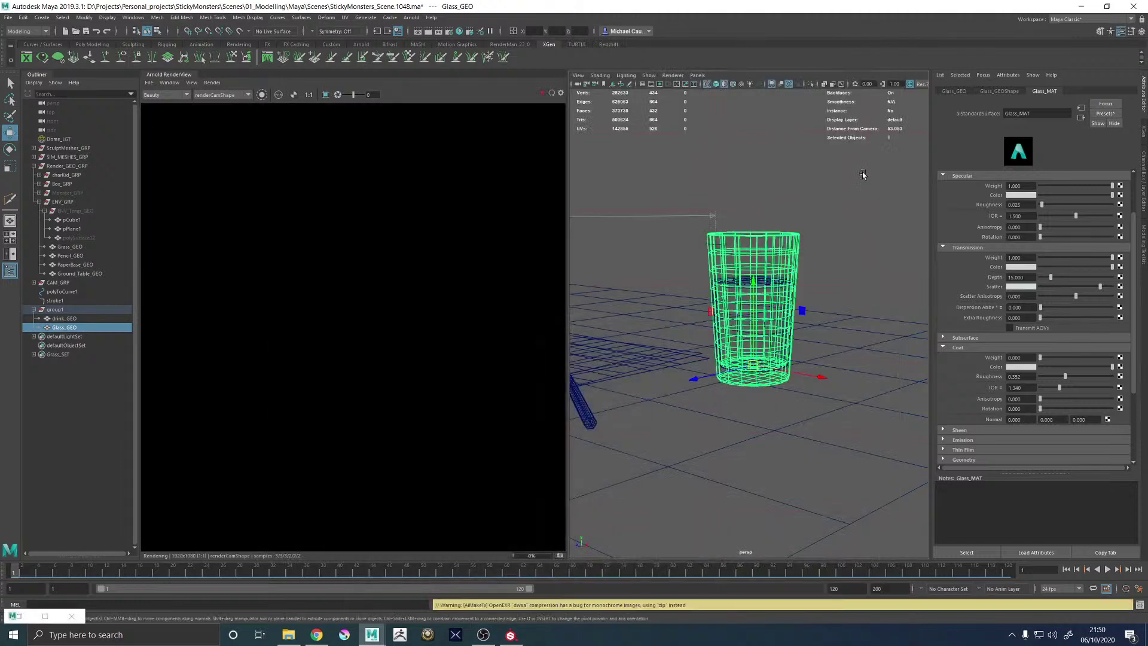
{"action": "scroll", "coordinate": [331, 315], "scroll_direction": "down", "scroll_amount": 1}
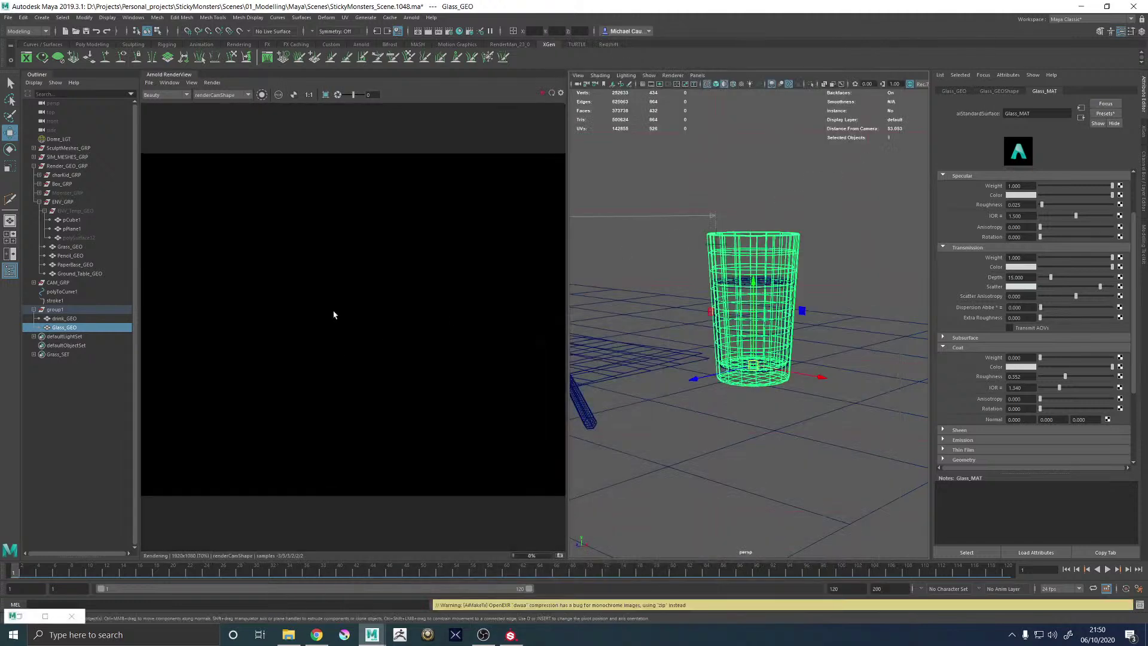
{"action": "left_click", "coordinate": [316, 634]}
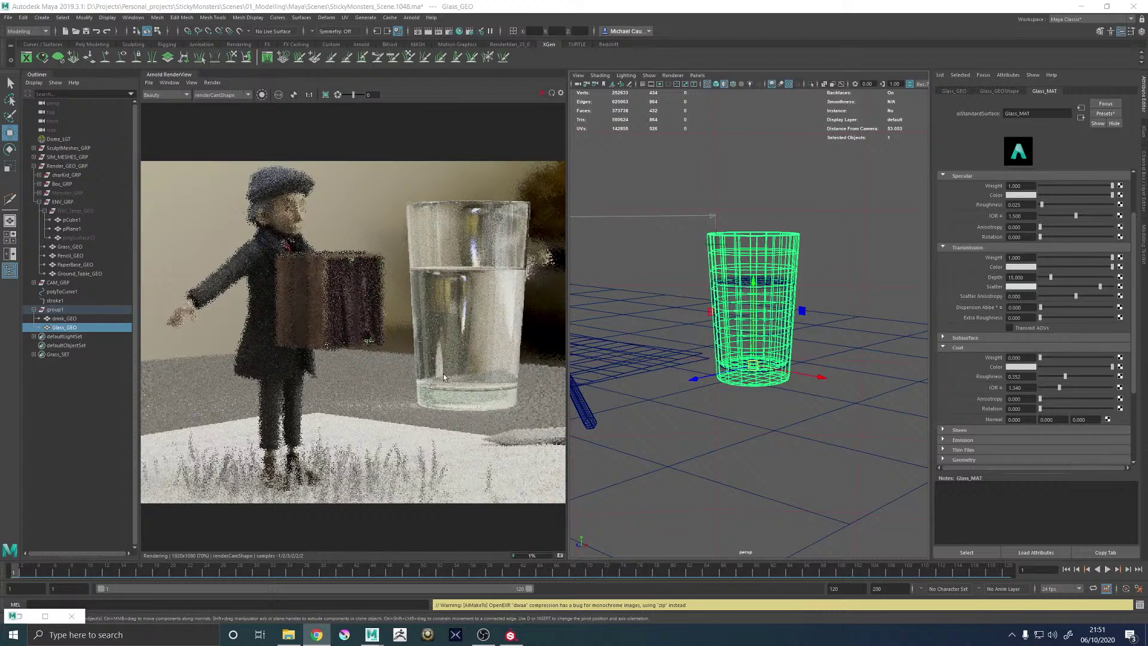
Crop the live render to a small region beside the glass's base, examine it up close and stop the render
{"action": "scroll", "coordinate": [407, 415], "scroll_direction": "up", "scroll_amount": 1}
{"action": "left_click_drag", "start_coordinate": [350, 375], "coordinate": [433, 412]}
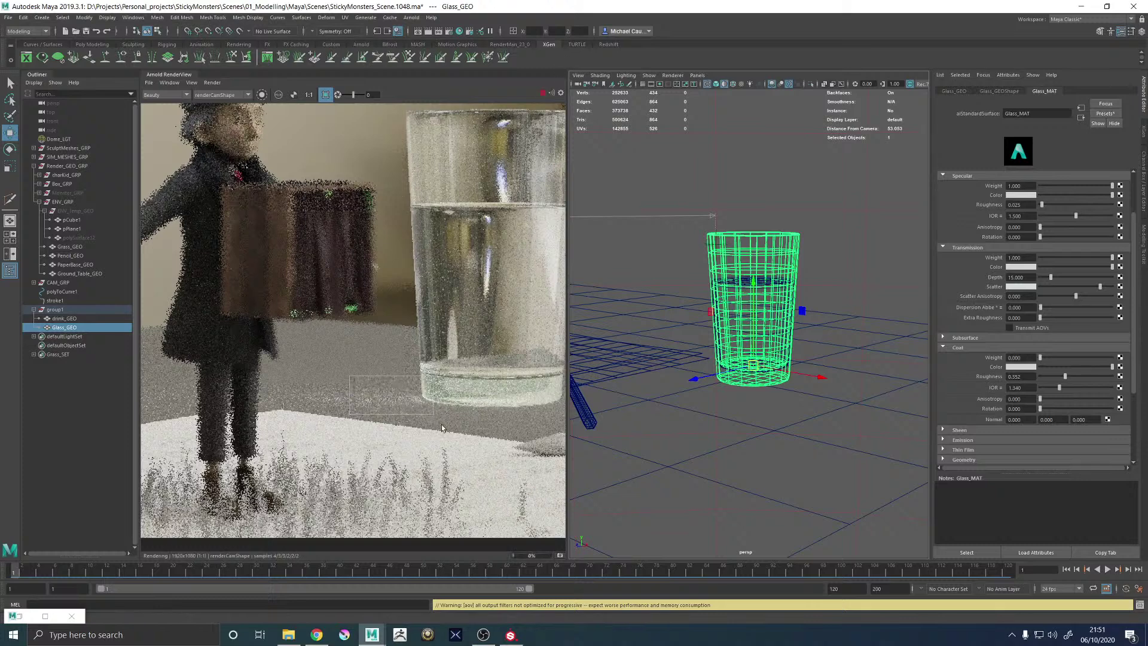
{"action": "scroll", "coordinate": [430, 424], "scroll_direction": "up", "scroll_amount": 4}
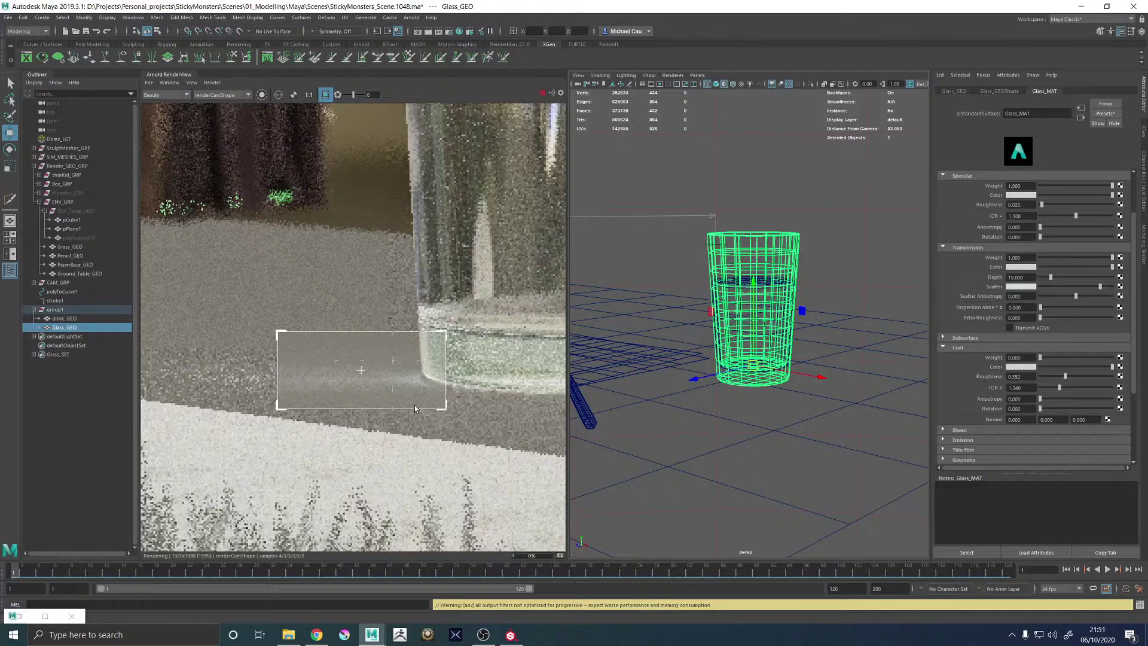
{"action": "scroll", "coordinate": [414, 404], "scroll_direction": "down", "scroll_amount": 6}
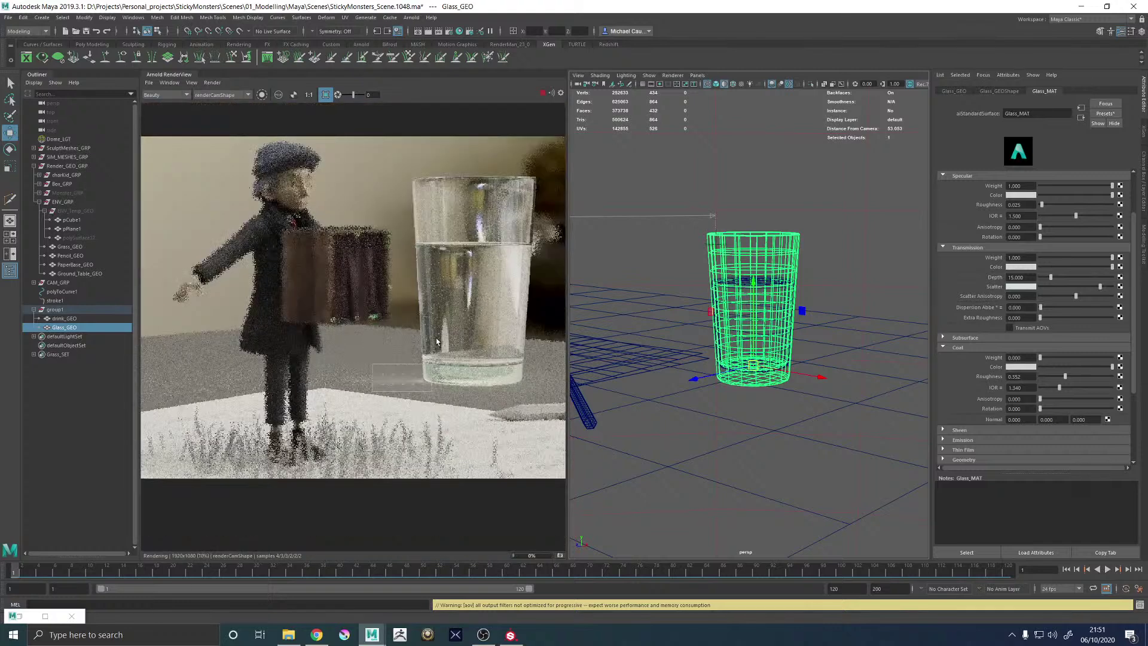
{"action": "scroll", "coordinate": [431, 373], "scroll_direction": "up", "scroll_amount": 6}
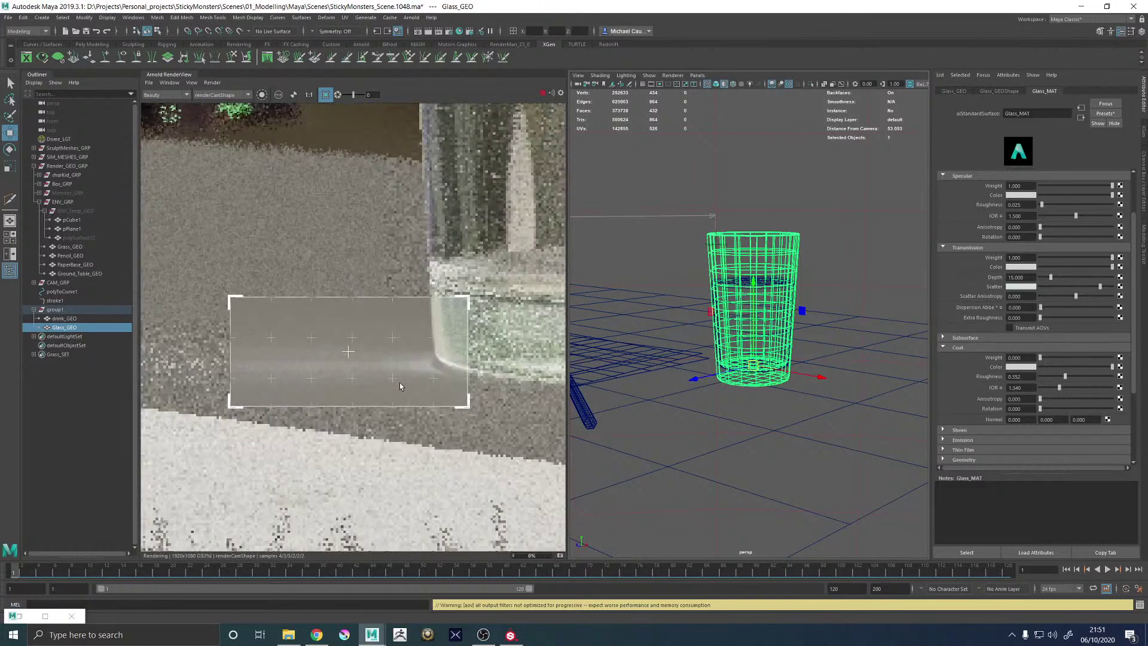
{"action": "scroll", "coordinate": [400, 383], "scroll_direction": "down", "scroll_amount": 3}
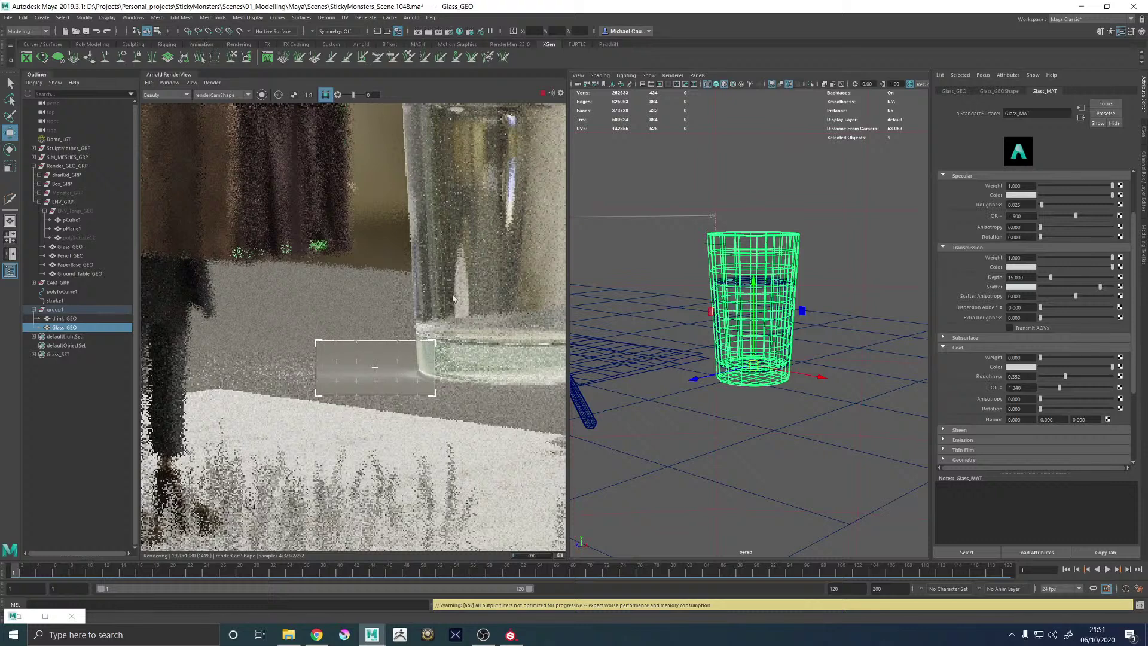
{"action": "left_click", "coordinate": [542, 93]}
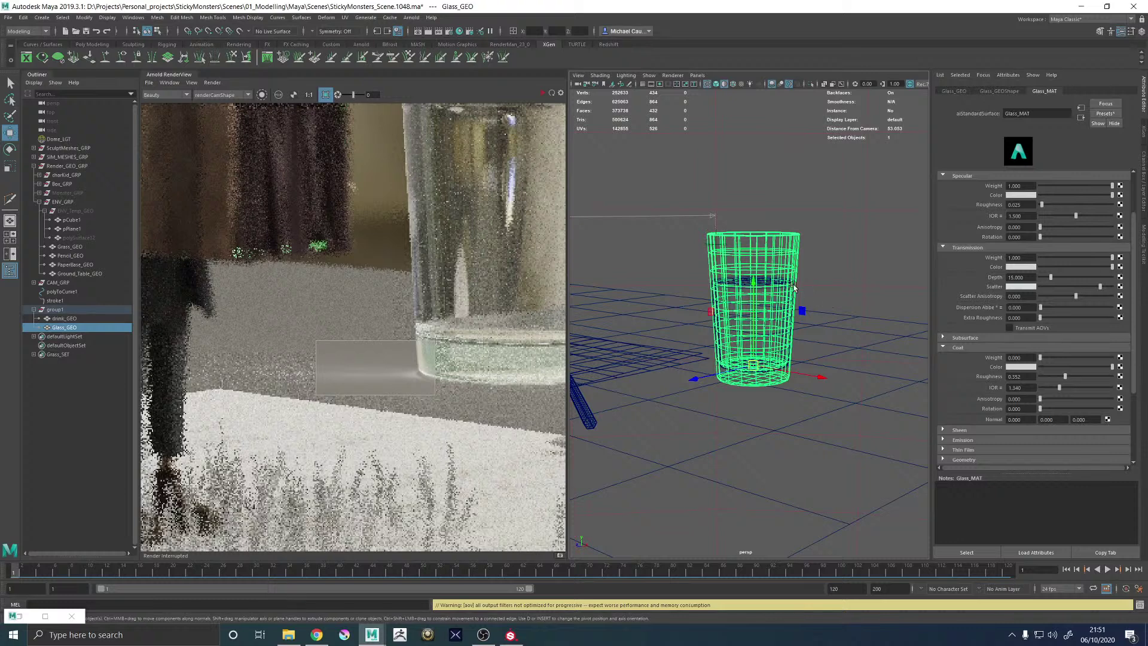
Select only the drink_GEO mesh inside the glass and bring up the Coke_MAT shader's base and specular attributes
{"action": "left_click_drag", "start_coordinate": [801, 244], "coordinate": [766, 291], "text": "alt"}
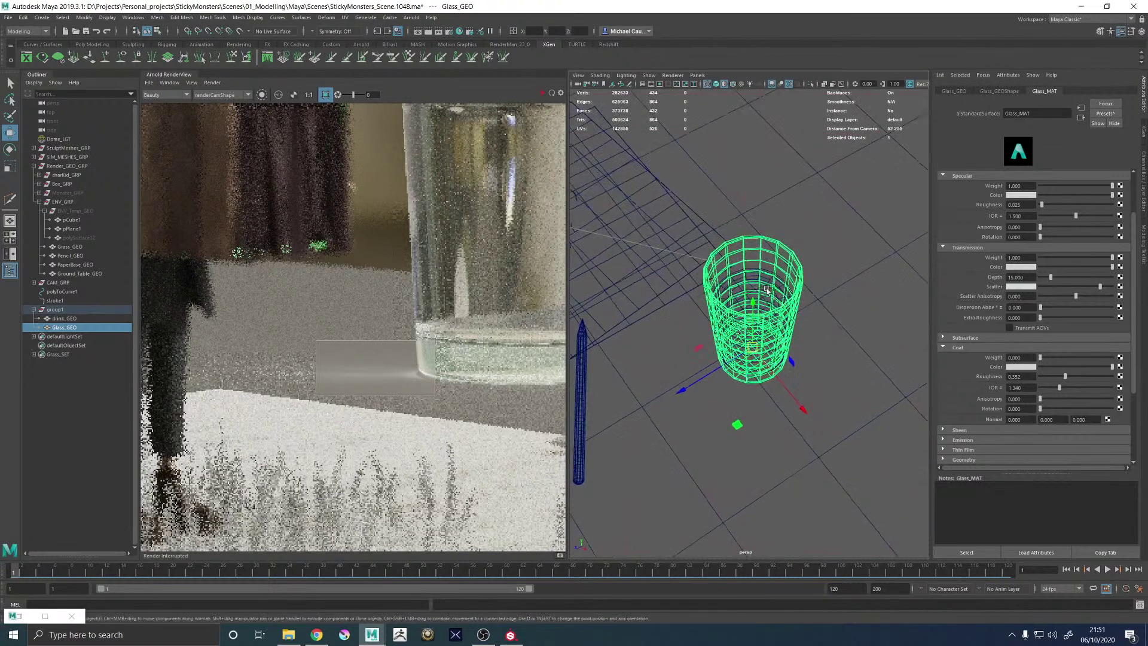
{"action": "left_click", "coordinate": [757, 290], "text": "shift"}
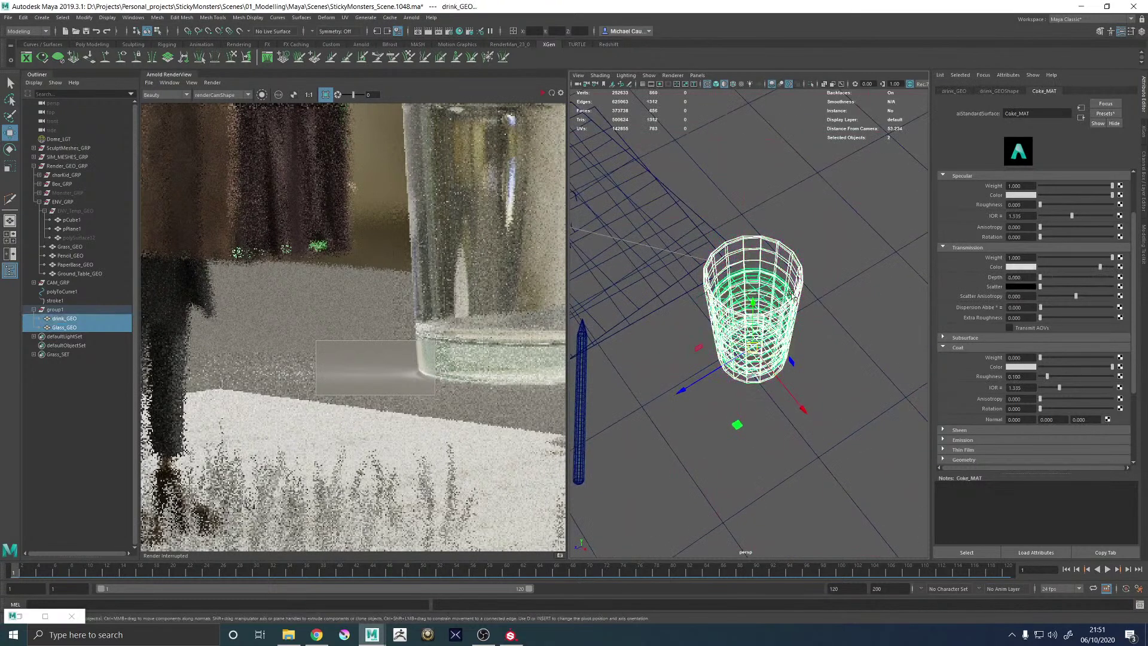
{"action": "left_click", "coordinate": [761, 241], "text": "shift"}
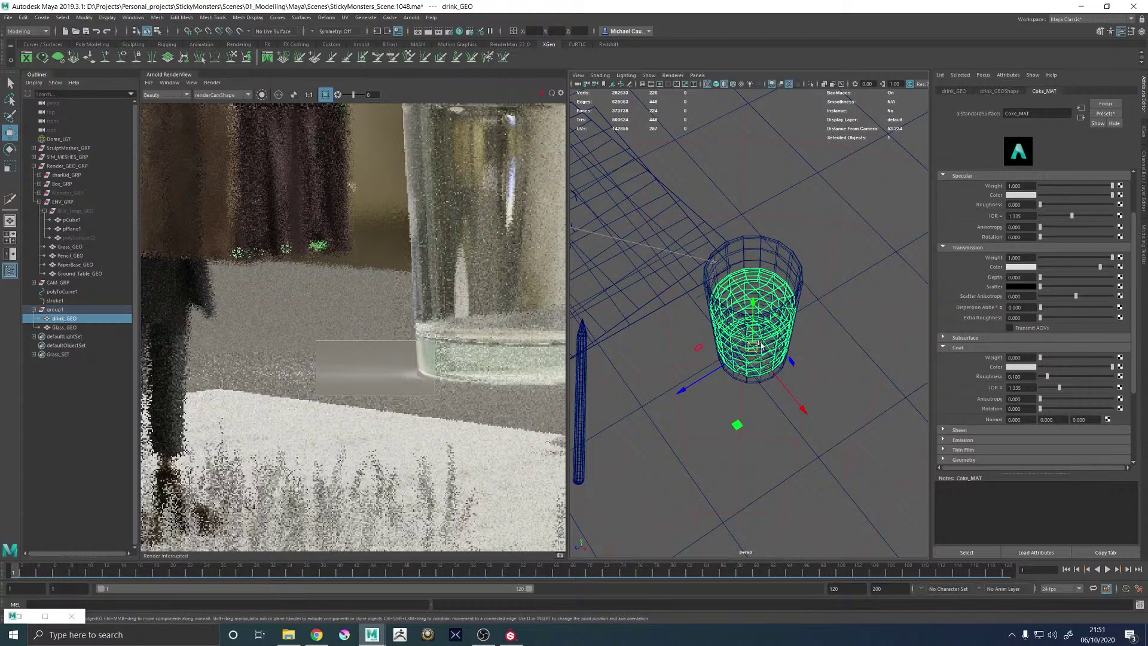
{"action": "left_click_drag", "start_coordinate": [760, 345], "coordinate": [843, 257], "text": "alt"}
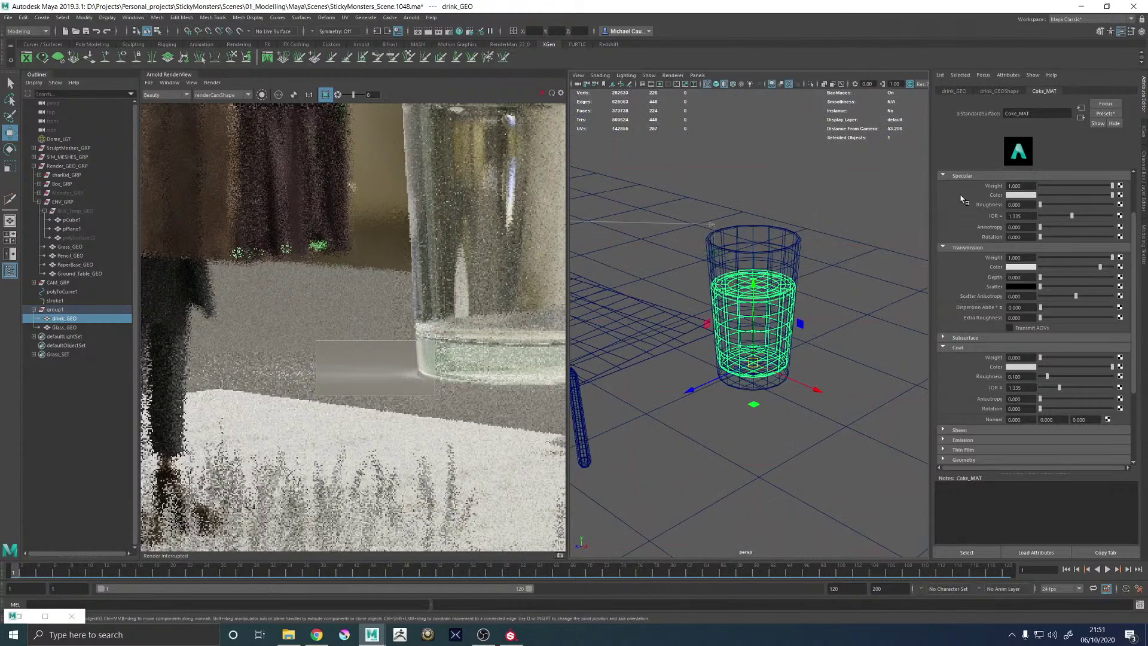
{"action": "scroll", "coordinate": [974, 224], "scroll_direction": "up", "scroll_amount": 2}
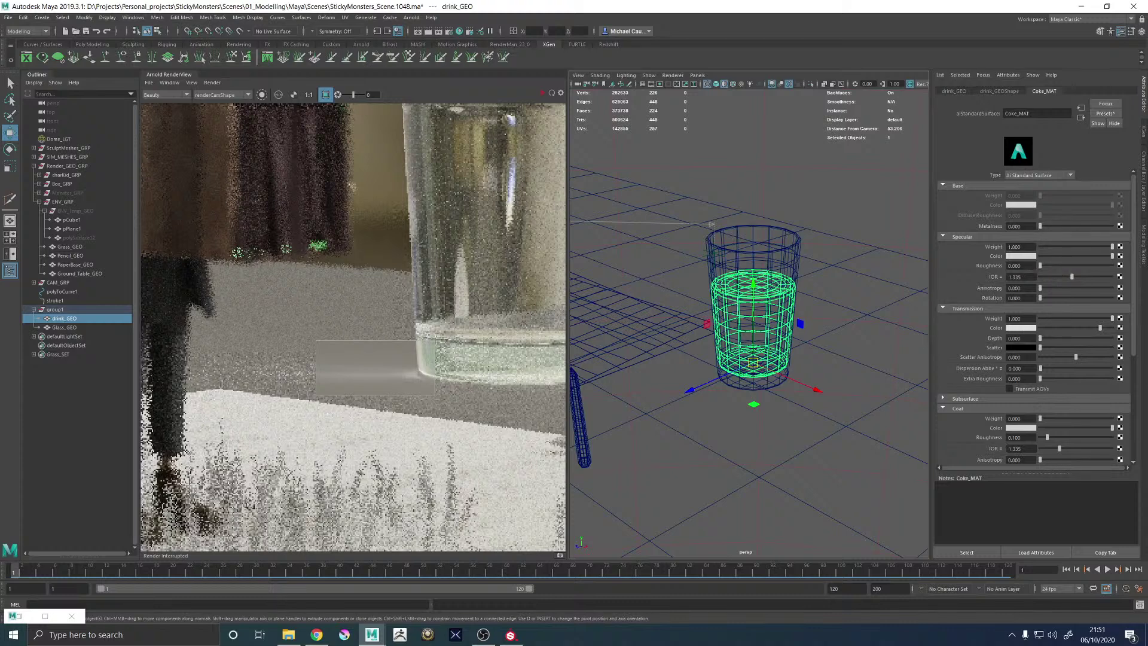
{"action": "key", "text": "alt+Tab"}
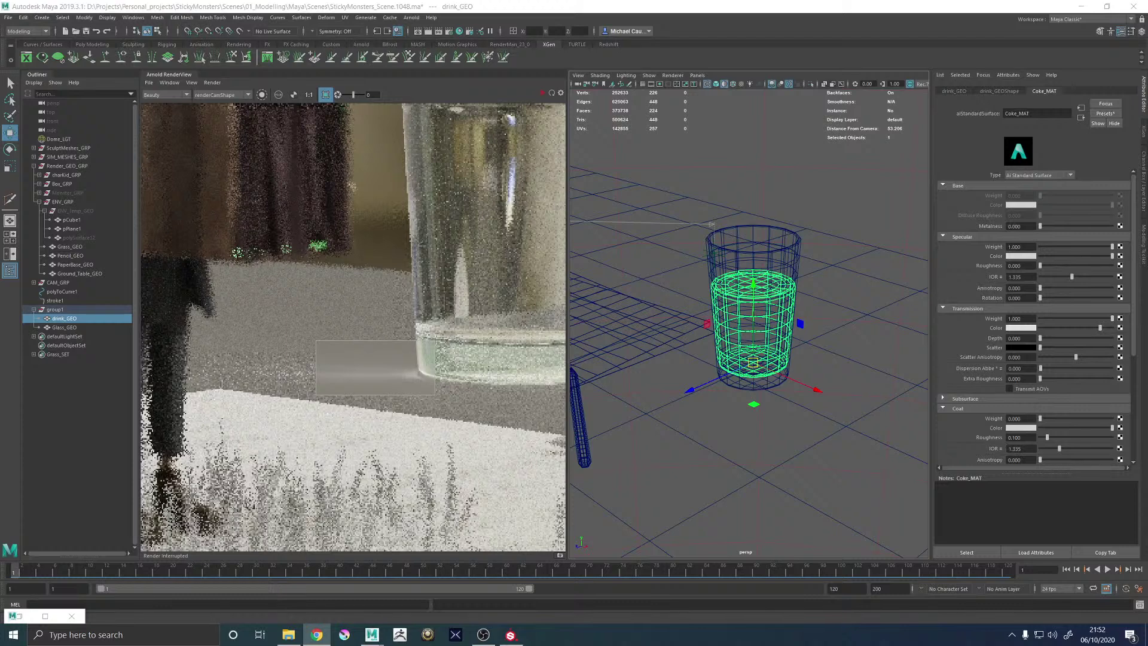
Set the test resolution to 50% and run the live render cropped to a region around the whole glass
{"action": "key", "text": "f"}
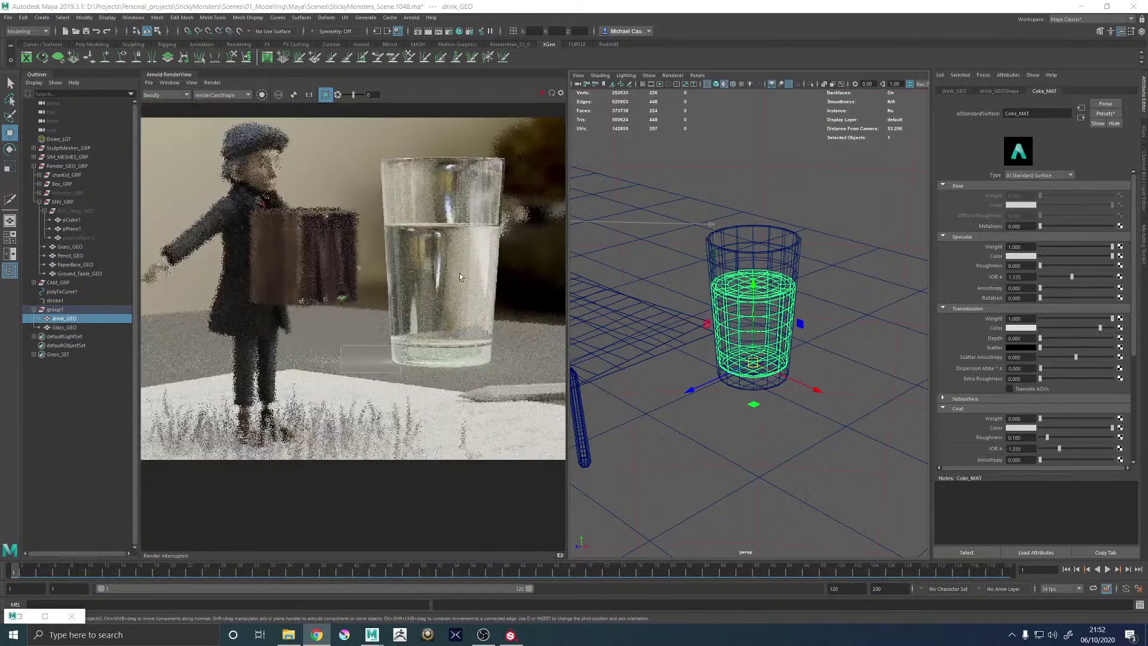
{"action": "scroll", "coordinate": [460, 276], "scroll_direction": "up", "scroll_amount": 1}
{"action": "left_click", "coordinate": [191, 83]}
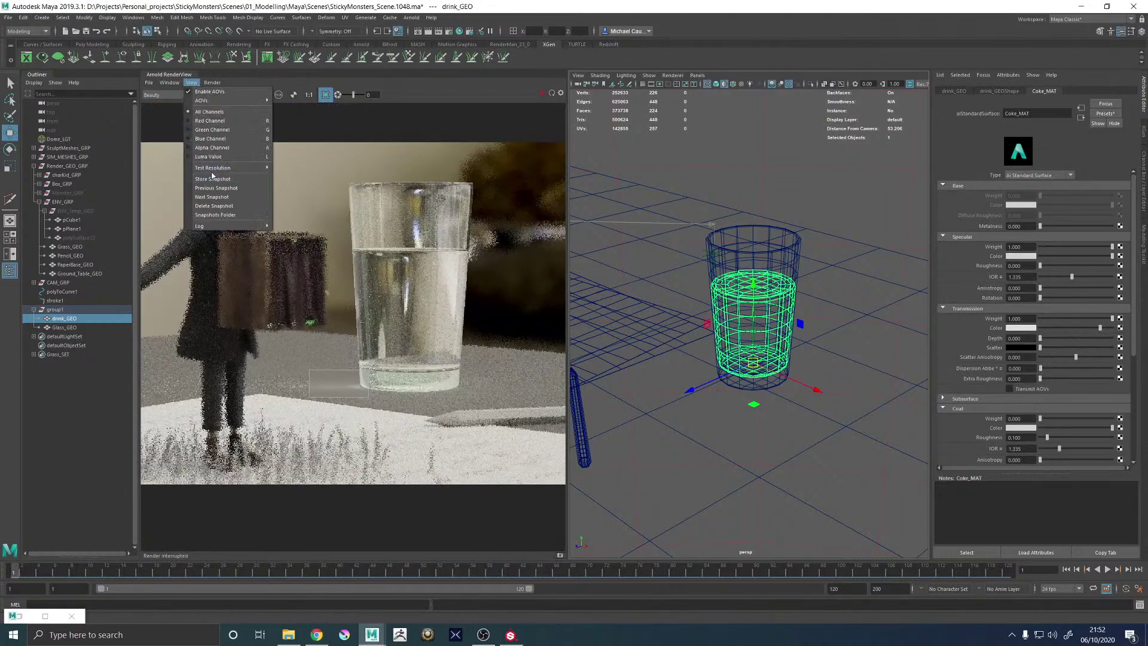
{"action": "mouse_move", "coordinate": [239, 168]}
{"action": "left_click", "coordinate": [292, 193]}
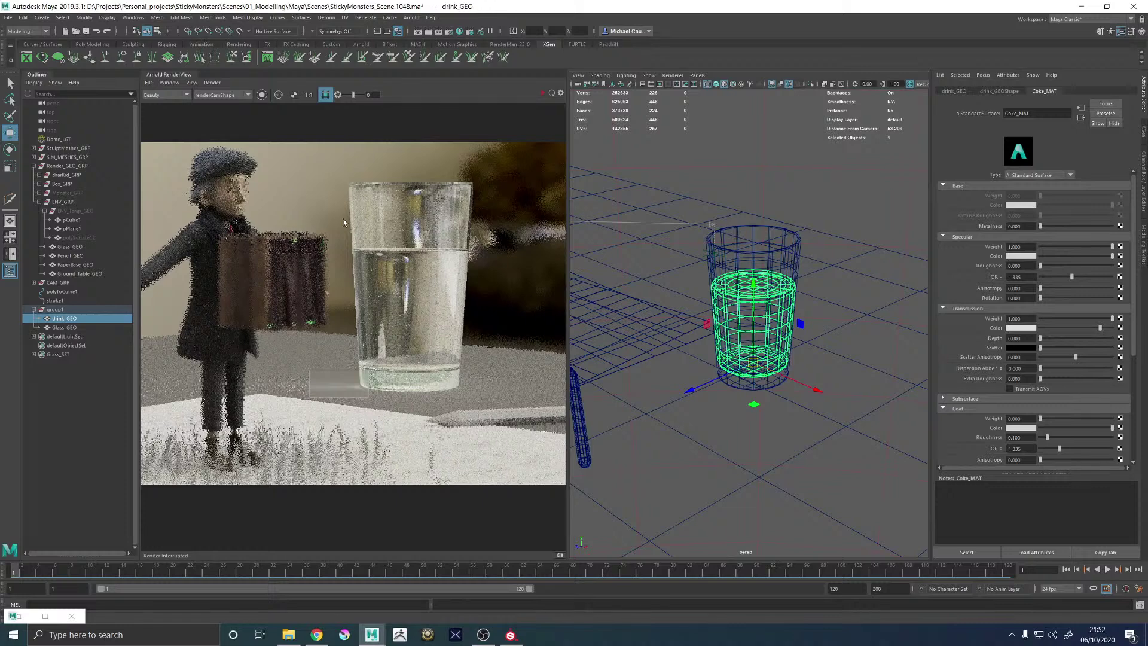
{"action": "left_click_drag", "start_coordinate": [336, 173], "coordinate": [482, 392]}
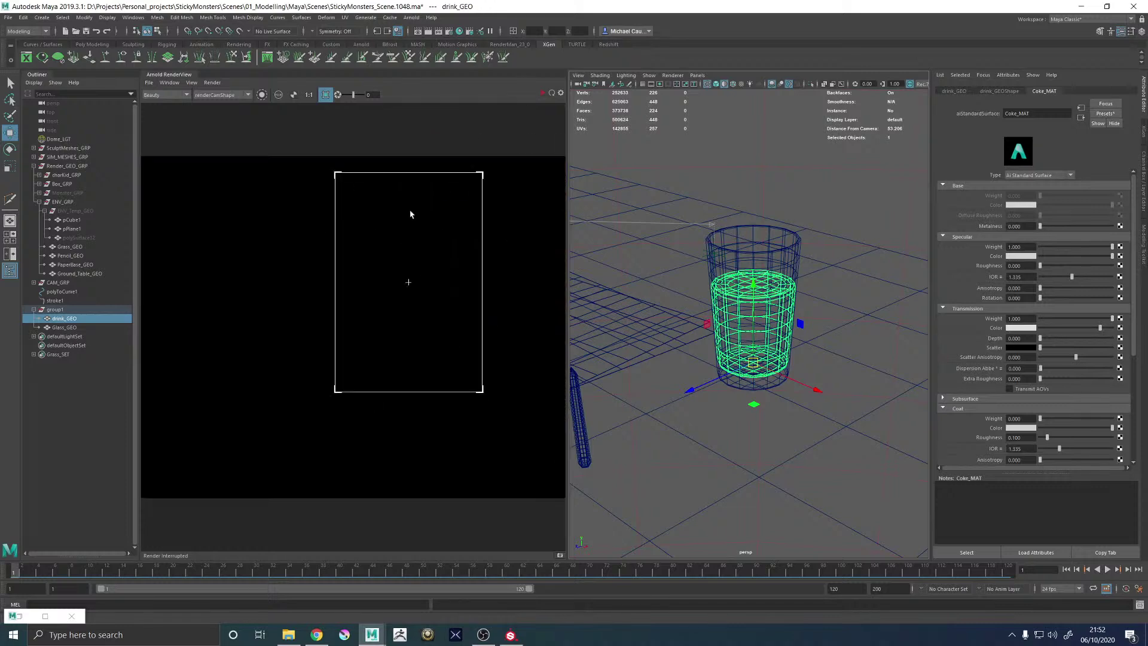
{"action": "left_click", "coordinate": [325, 94]}
{"action": "left_click", "coordinate": [542, 94]}
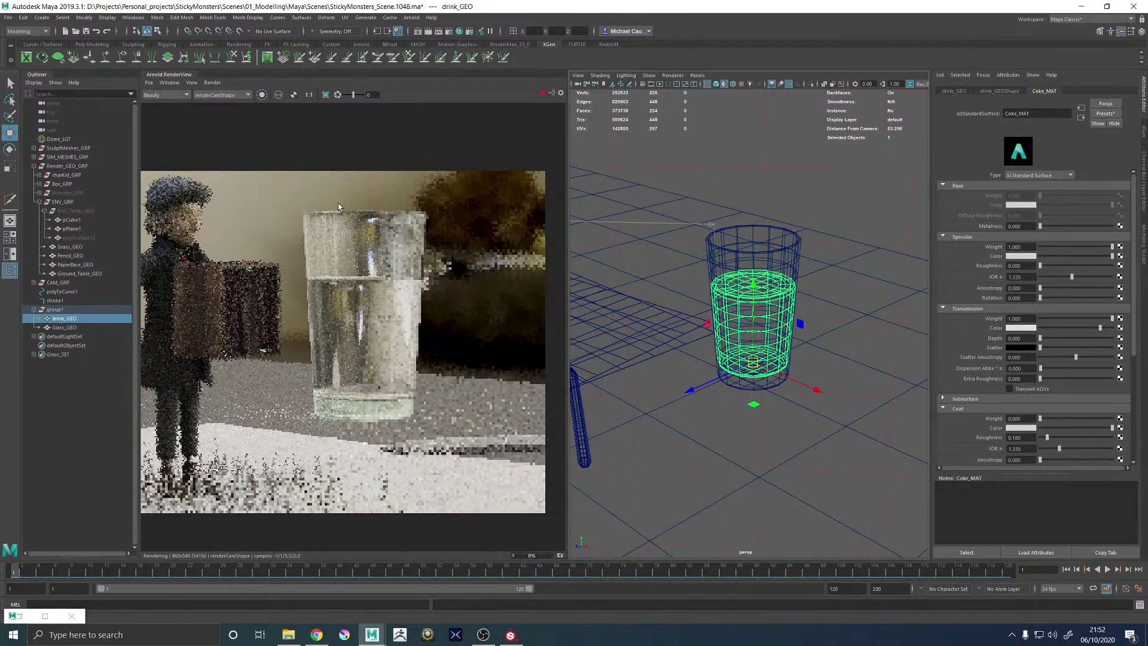
{"action": "left_click_drag", "start_coordinate": [282, 189], "coordinate": [443, 435]}
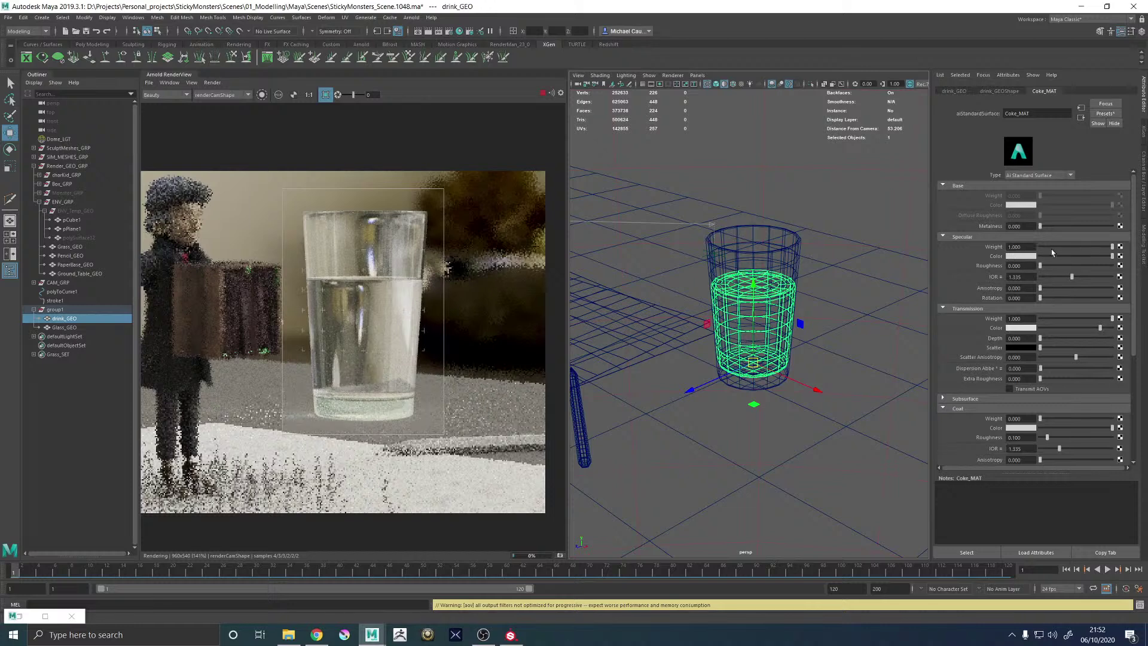
Set Coke_MAT's specular roughness to 0.01 and slightly darken its specular color, keeping the specular weight at 1
{"action": "left_click_drag", "start_coordinate": [1055, 249], "coordinate": [1113, 247]}
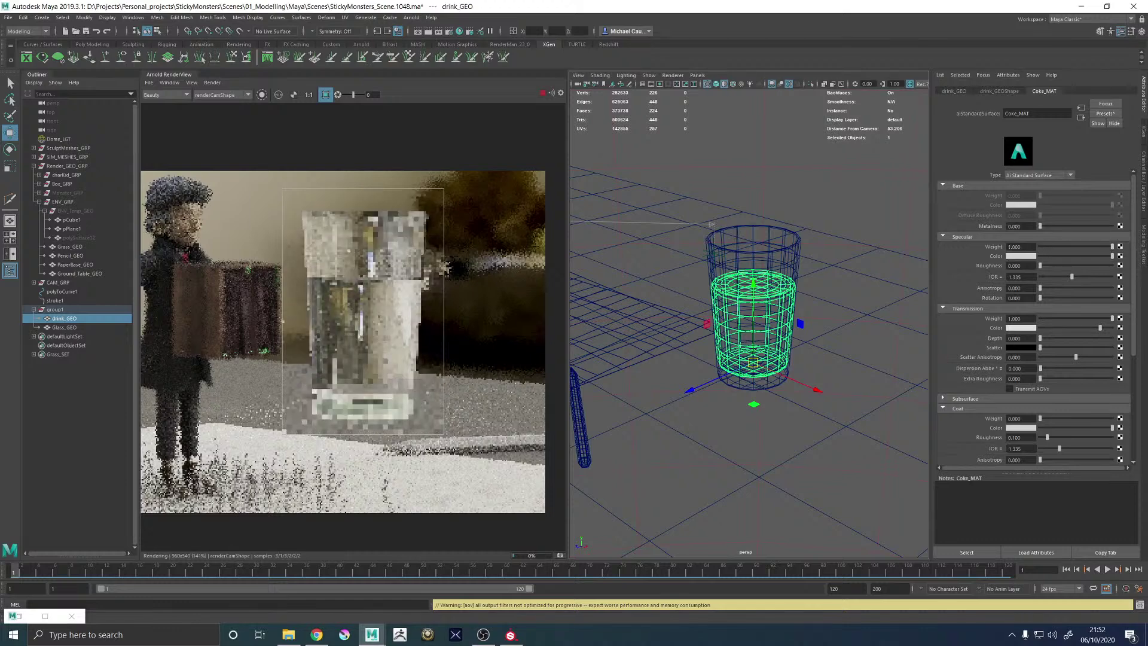
{"action": "double_click", "coordinate": [1015, 265]}
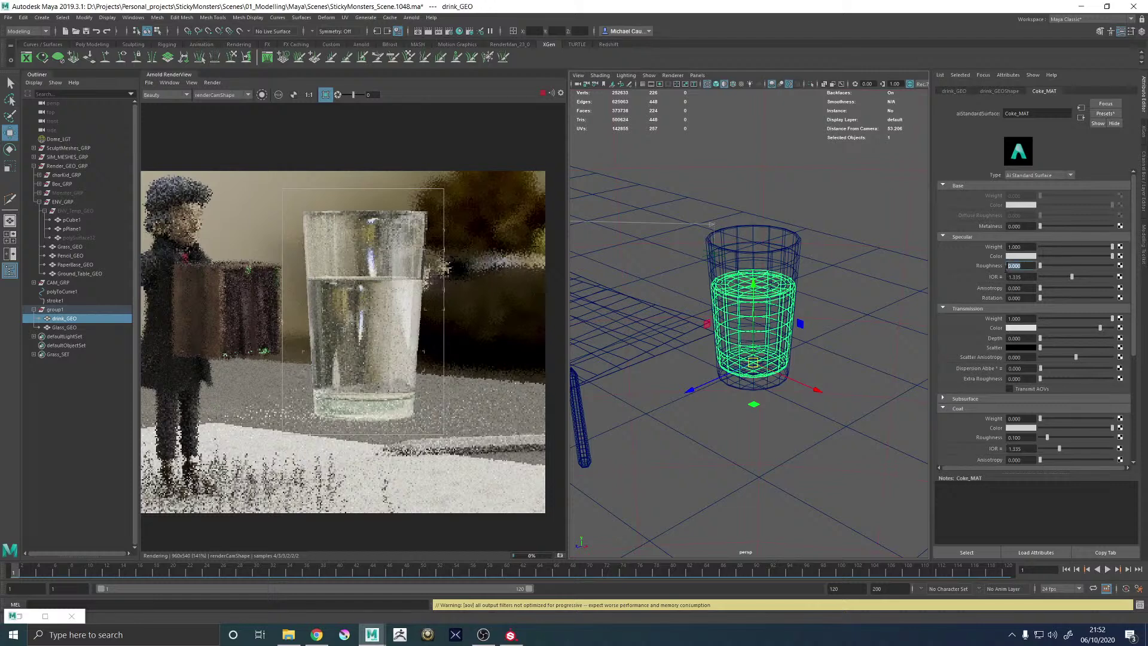
{"action": "type", "text": "0.01"}
{"action": "key", "text": "Return"}
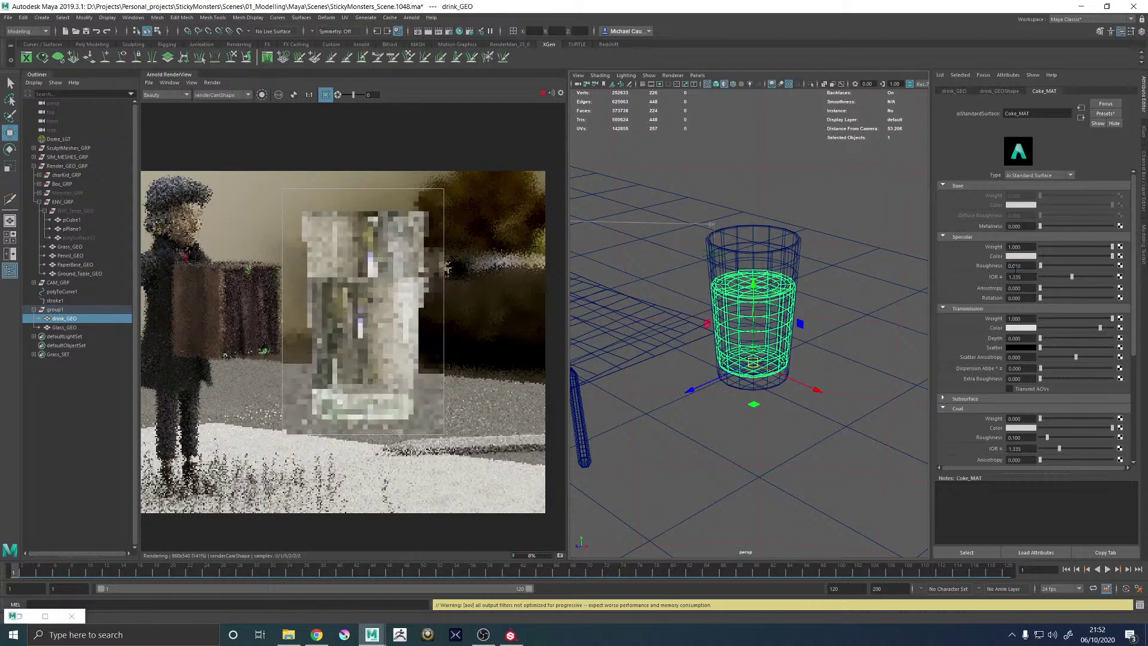
{"action": "left_click", "coordinate": [1026, 257]}
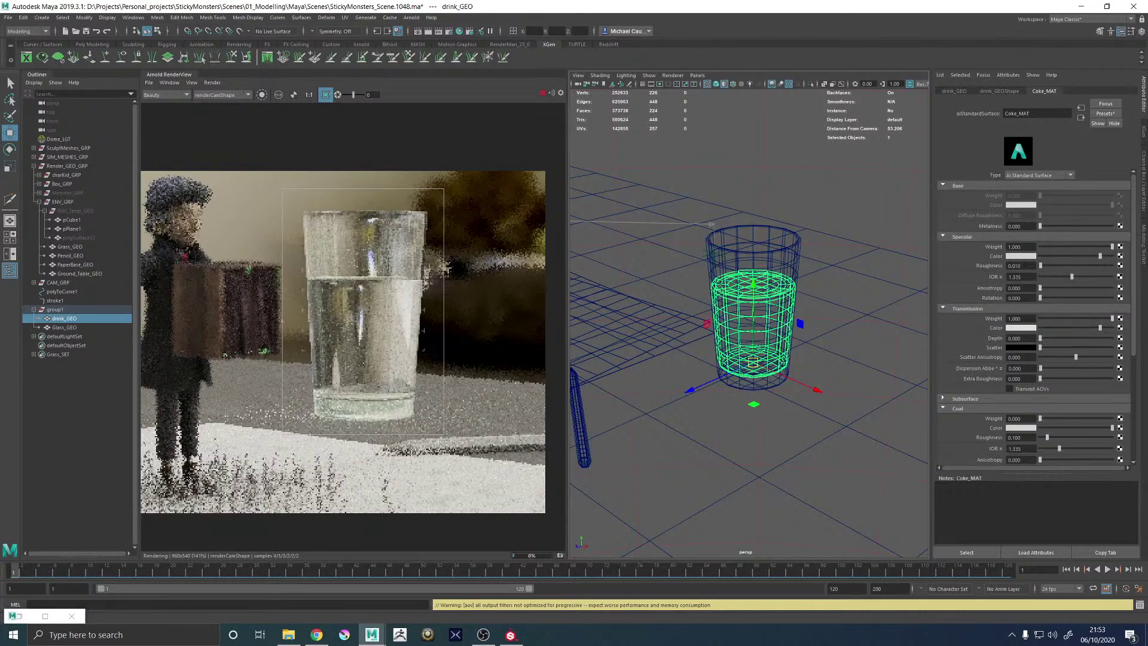
Change Coke_MAT's transmission color to a dark orange-brown, trying a dark red first
{"action": "left_click", "coordinate": [1012, 329]}
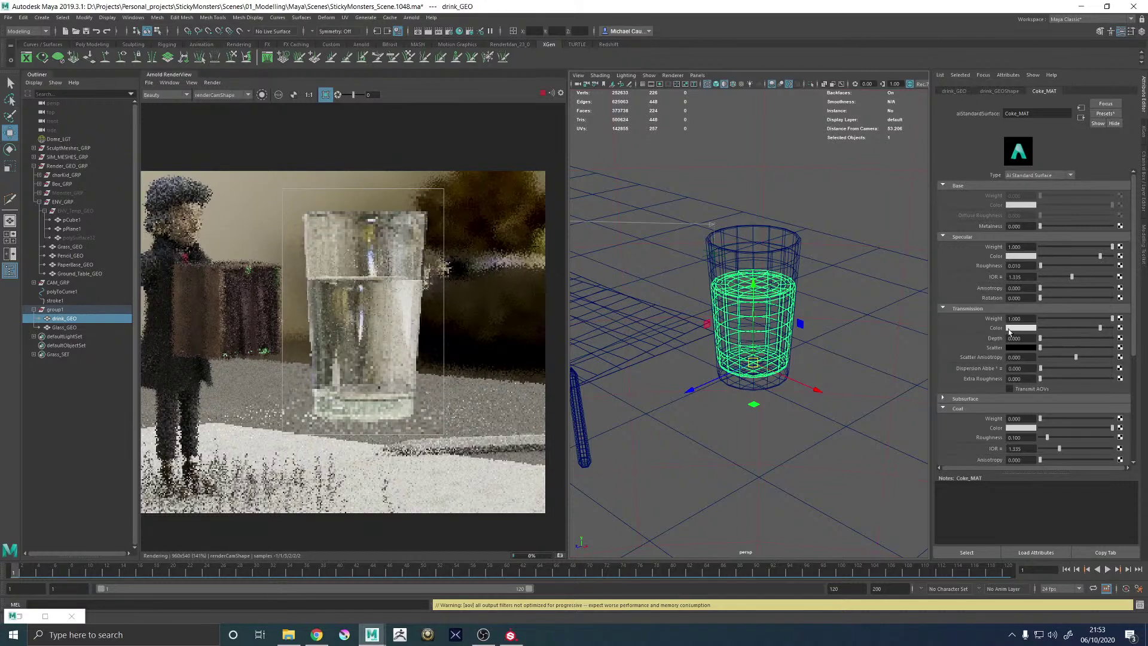
{"action": "left_click", "coordinate": [1022, 329]}
{"action": "left_click", "coordinate": [924, 352]}
{"action": "left_click", "coordinate": [1061, 327]}
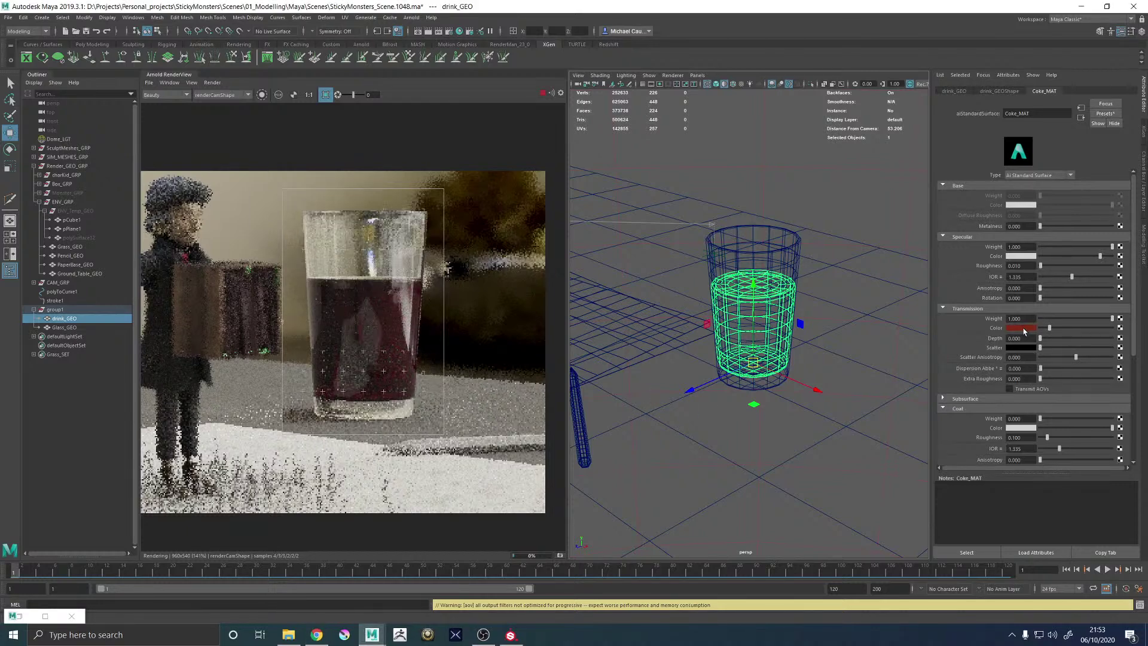
{"action": "left_click", "coordinate": [1019, 330]}
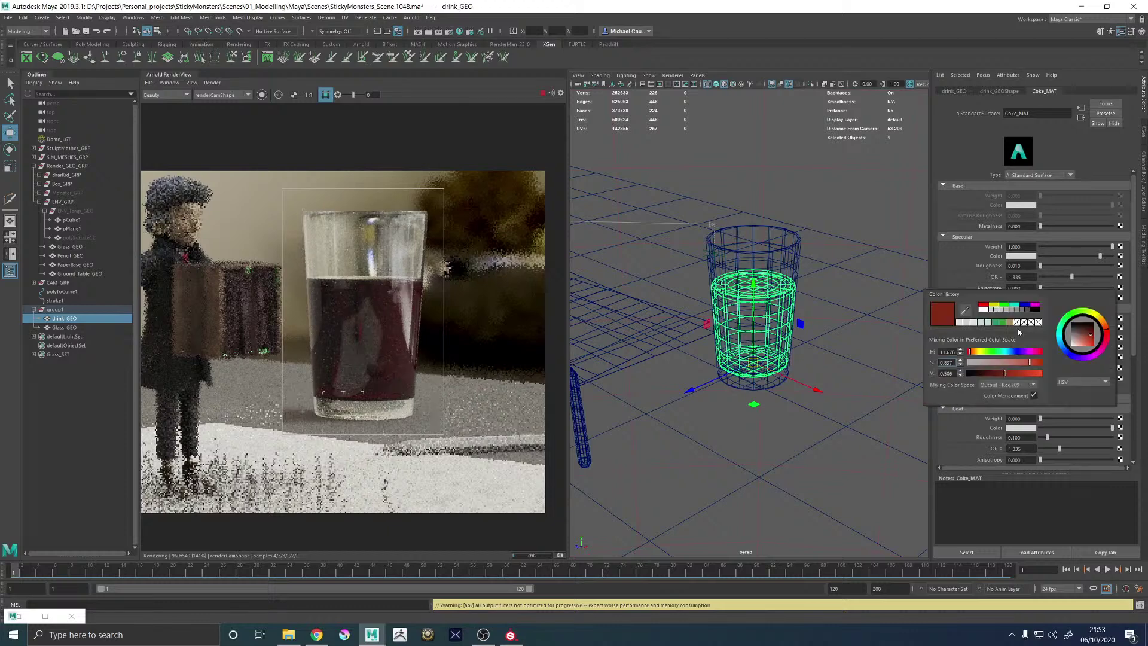
{"action": "left_click", "coordinate": [1024, 330]}
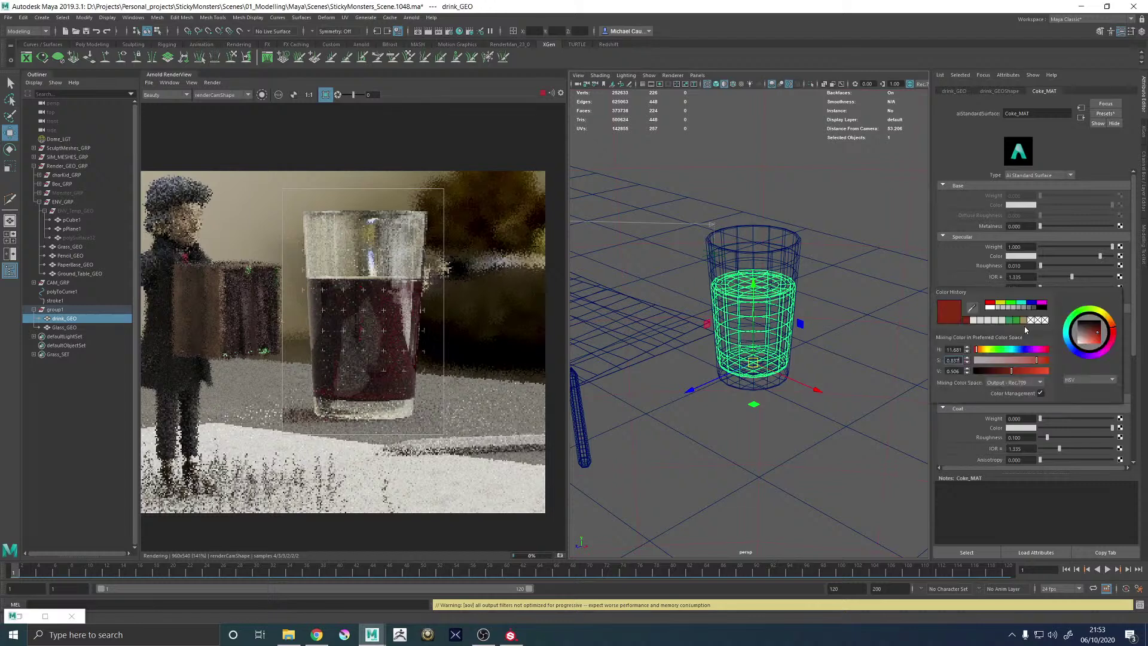
{"action": "left_click", "coordinate": [1111, 325]}
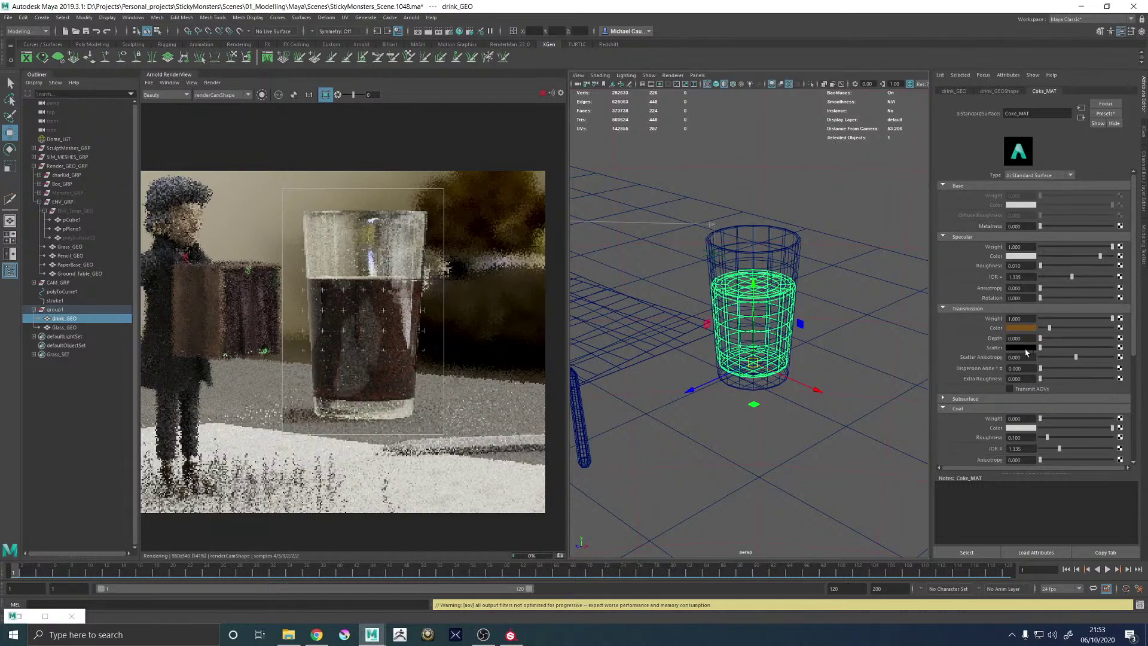
Give Coke_MAT an orange transmission scatter color and set its transmission depth to 1
{"action": "left_click", "coordinate": [1021, 328]}
{"action": "left_click_drag", "start_coordinate": [1002, 392], "coordinate": [1028, 394]}
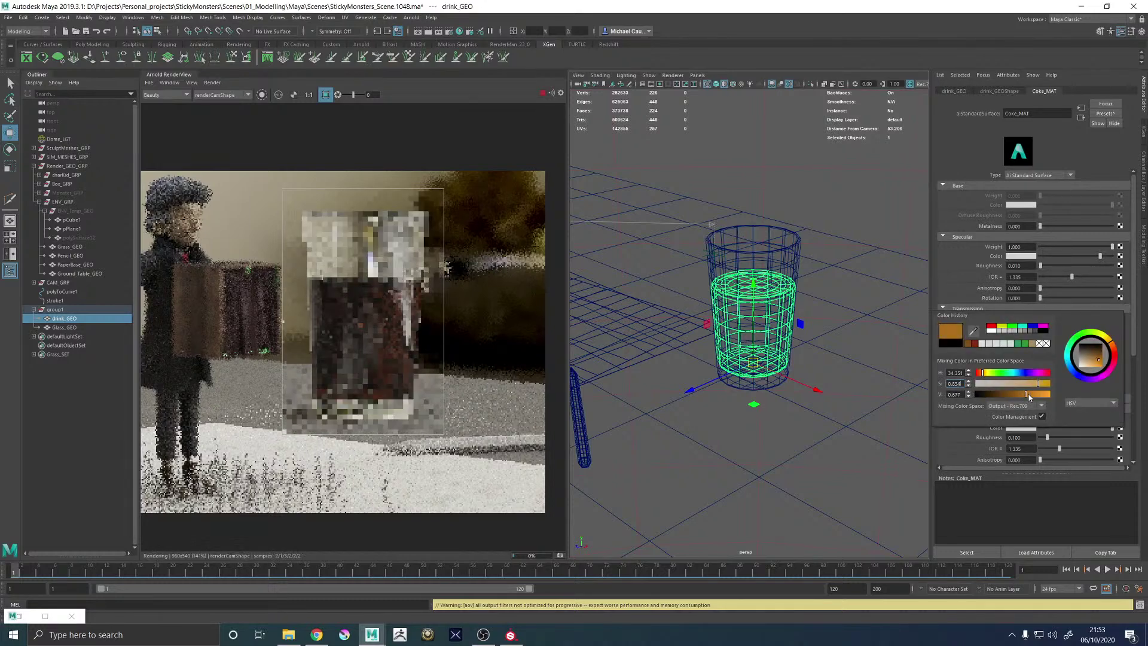
{"action": "left_click_drag", "start_coordinate": [1040, 337], "coordinate": [1045, 339]}
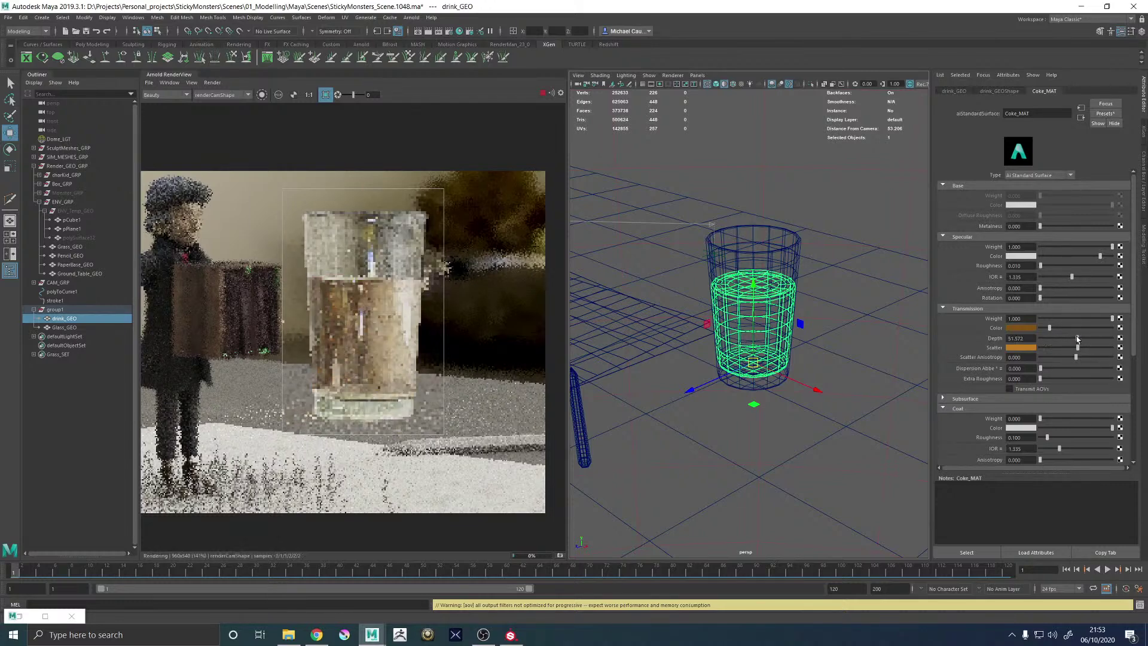
{"action": "left_click_drag", "start_coordinate": [1046, 338], "coordinate": [1038, 339]}
{"action": "double_click", "coordinate": [1014, 339]}
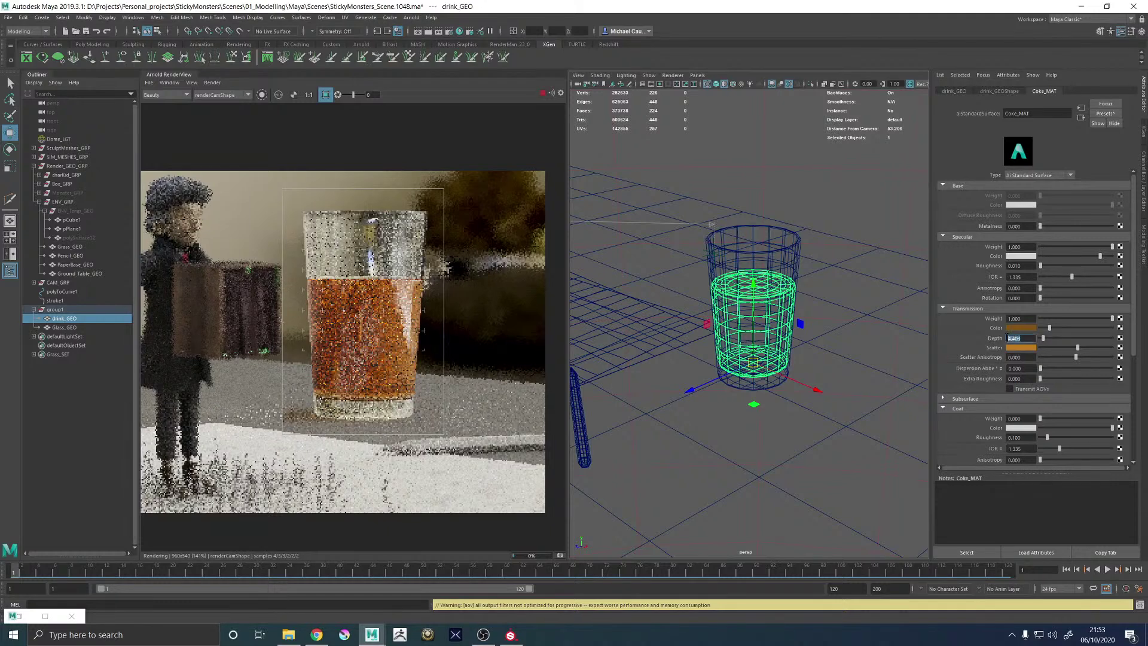
{"action": "type", "text": "1"}
{"action": "key", "text": "Return"}
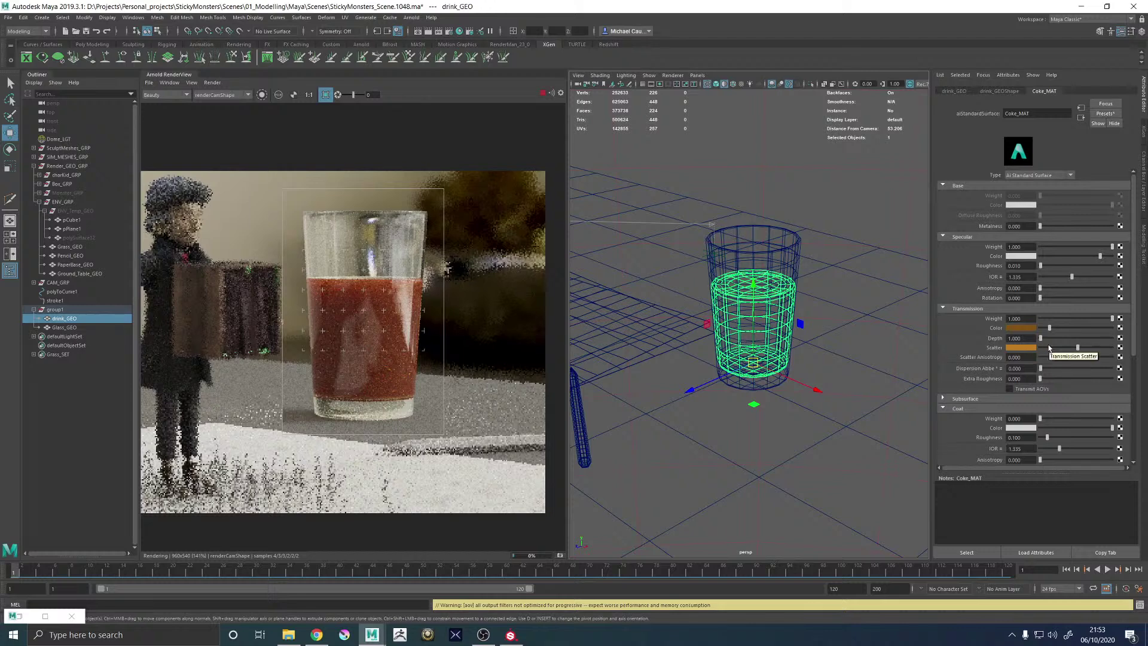
Set Coke_MAT's transmission depth to 10
{"action": "left_click_drag", "start_coordinate": [1030, 337], "coordinate": [1012, 339]}
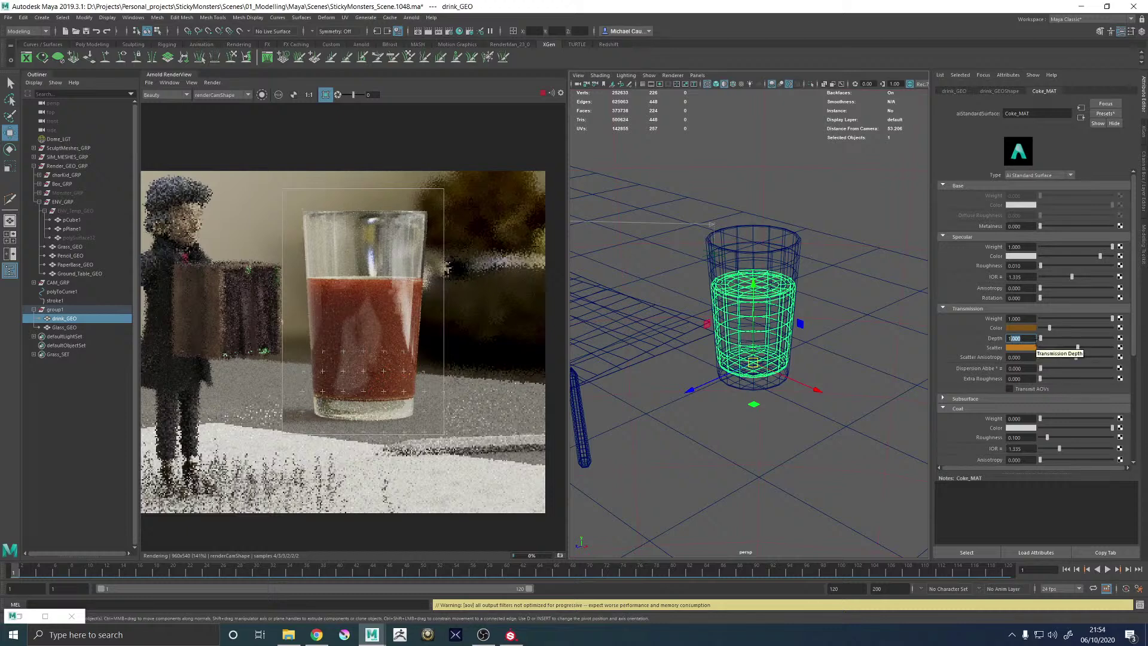
{"action": "type", "text": "0"}
{"action": "key", "text": "Return"}
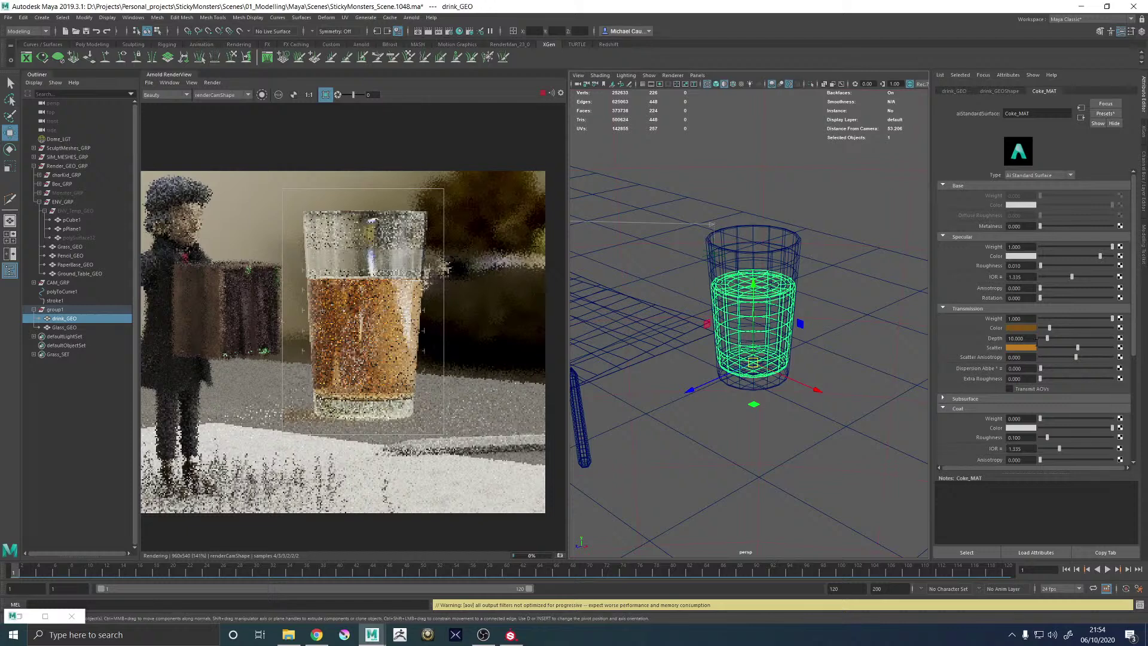
Change Coke_MAT's transmission color to a nearly black brown, trying an orange from the color history first
{"action": "mouse_move", "coordinate": [1049, 327]}
{"action": "left_mouse_down"}
{"action": "mouse_move", "coordinate": [1032, 331]}
{"action": "mouse_move", "coordinate": [1043, 329]}
{"action": "left_mouse_up"}
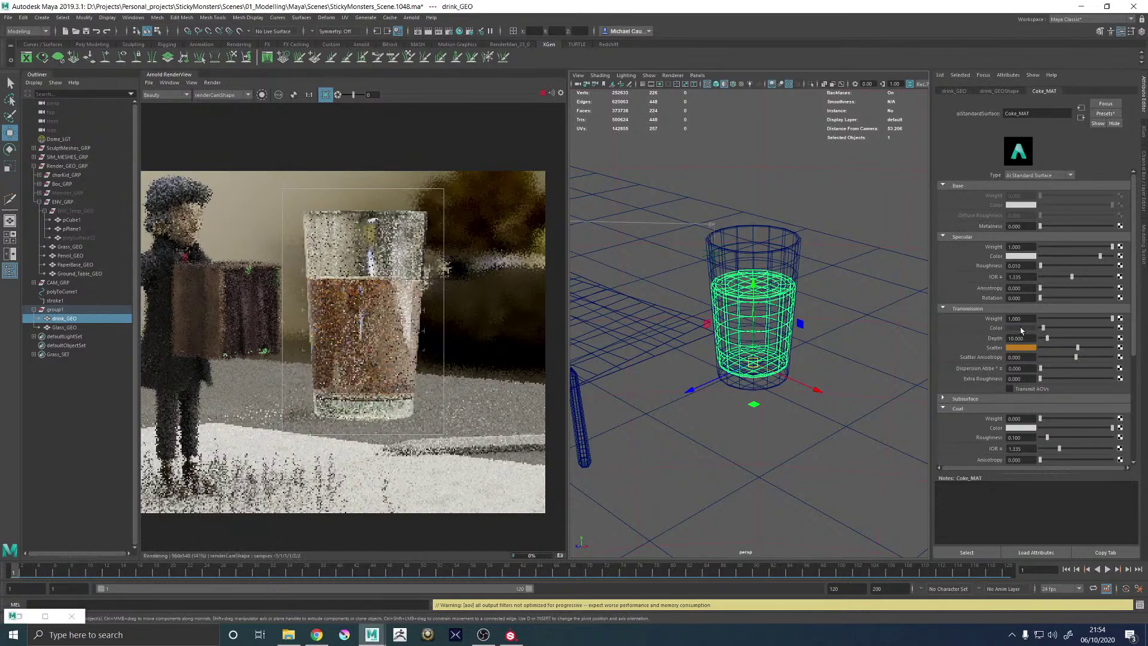
{"action": "left_click", "coordinate": [1021, 328]}
{"action": "left_click", "coordinate": [961, 321]}
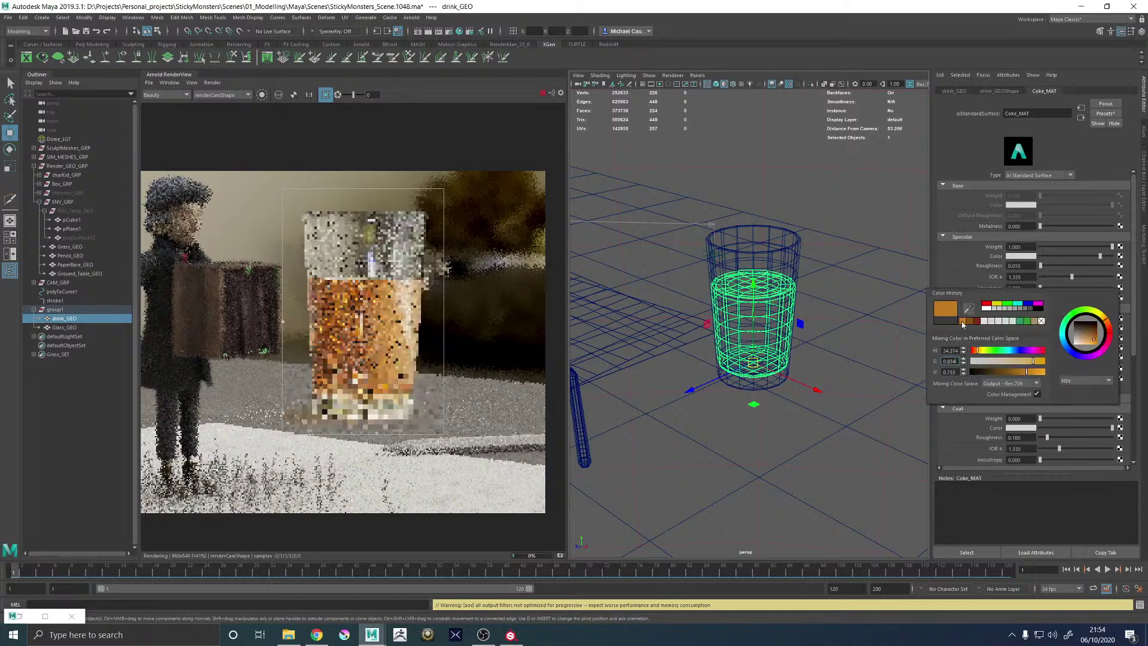
{"action": "left_click", "coordinate": [1019, 328]}
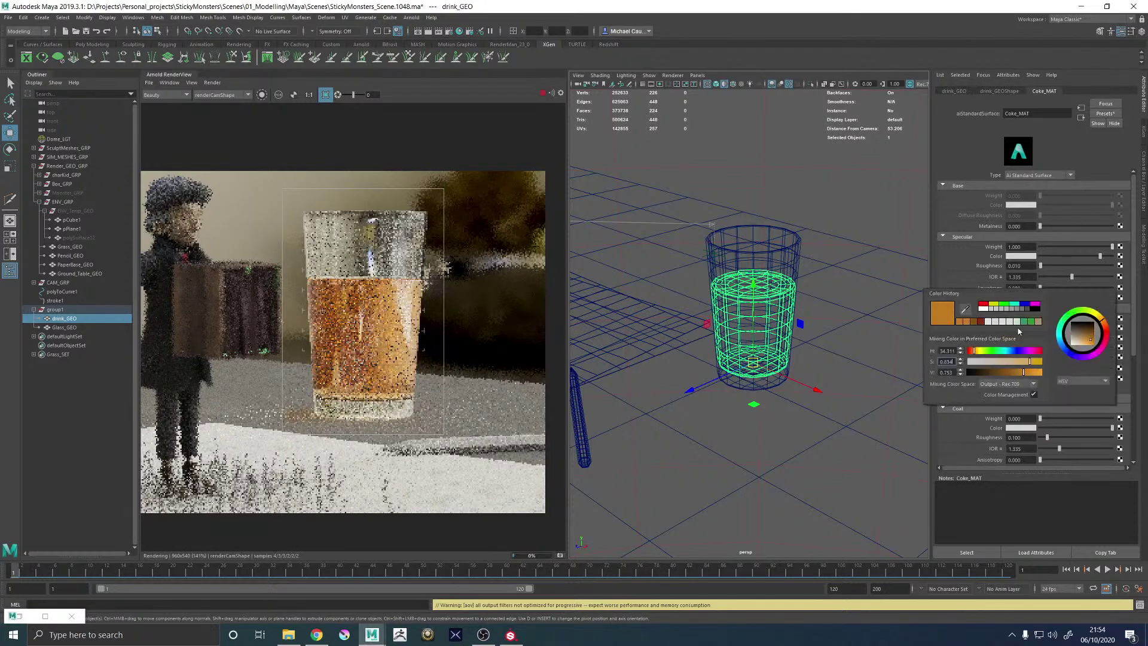
{"action": "left_click_drag", "start_coordinate": [1023, 372], "coordinate": [976, 374]}
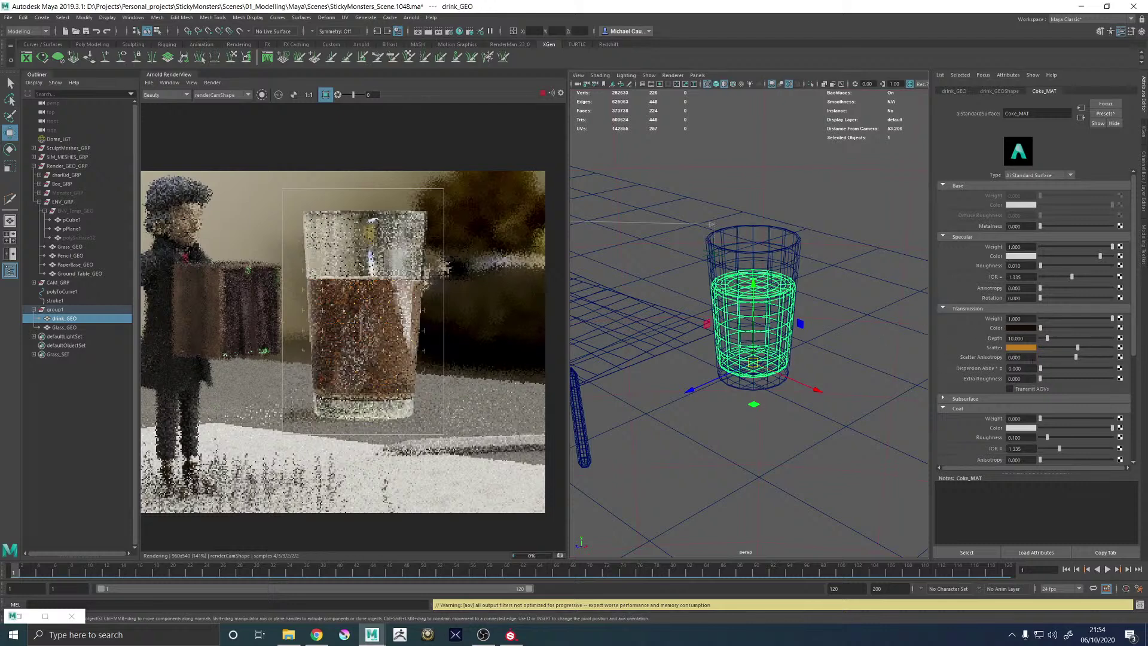
Try a transmission depth of 25 on Coke_MAT, and bring the depth back to 0
{"action": "left_click", "coordinate": [1019, 338]}
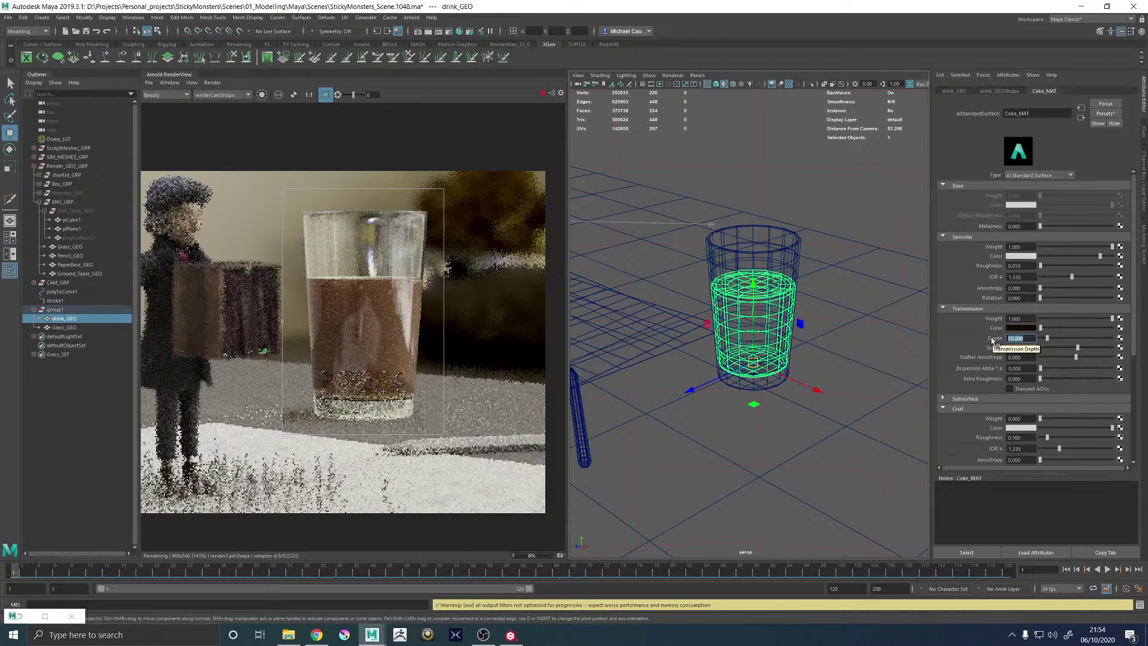
{"action": "type", "text": "25"}
{"action": "key", "text": "Return"}
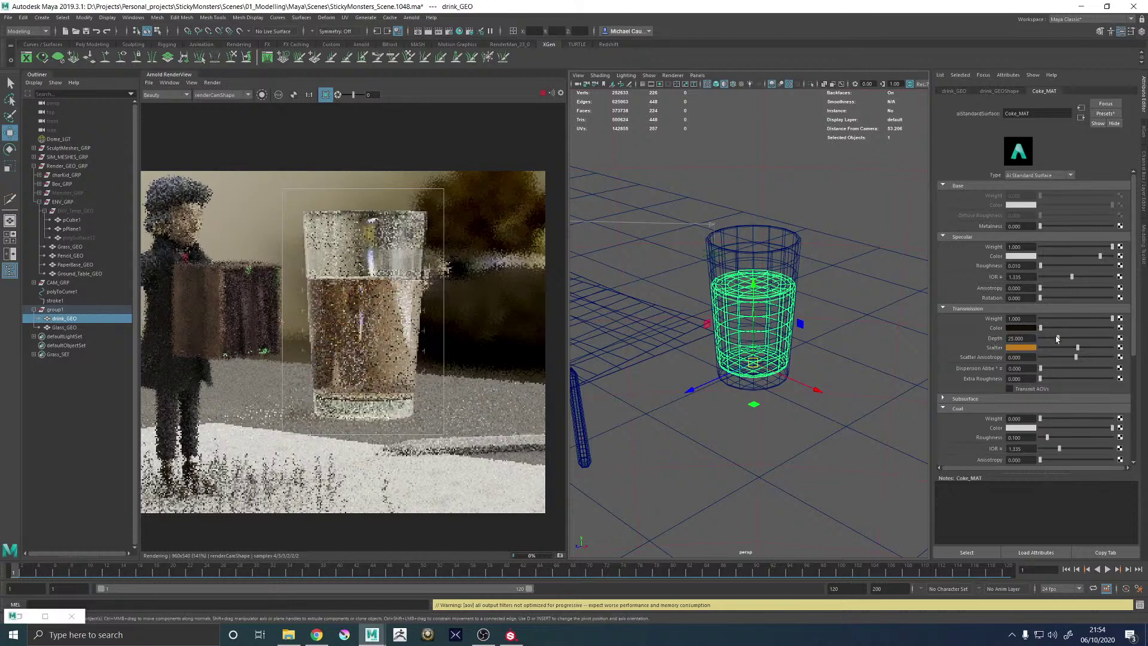
{"action": "left_click_drag", "start_coordinate": [1056, 341], "coordinate": [1048, 339]}
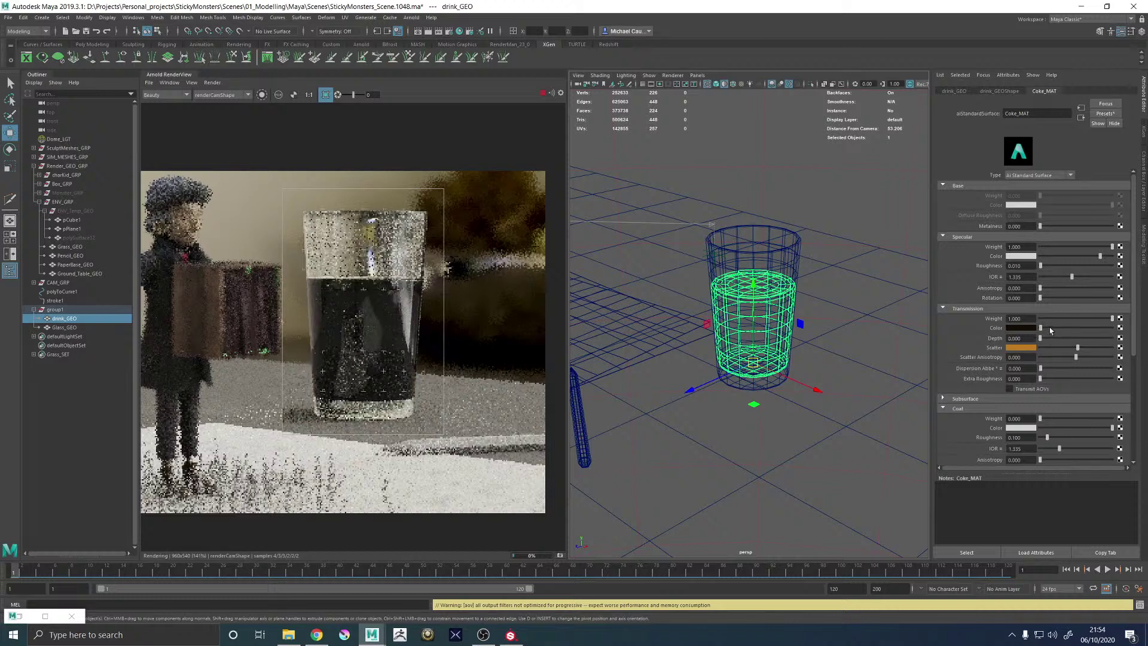
Brighten Coke_MAT's transmission color and shift its hue to a pale peach
{"action": "left_click", "coordinate": [1050, 328]}
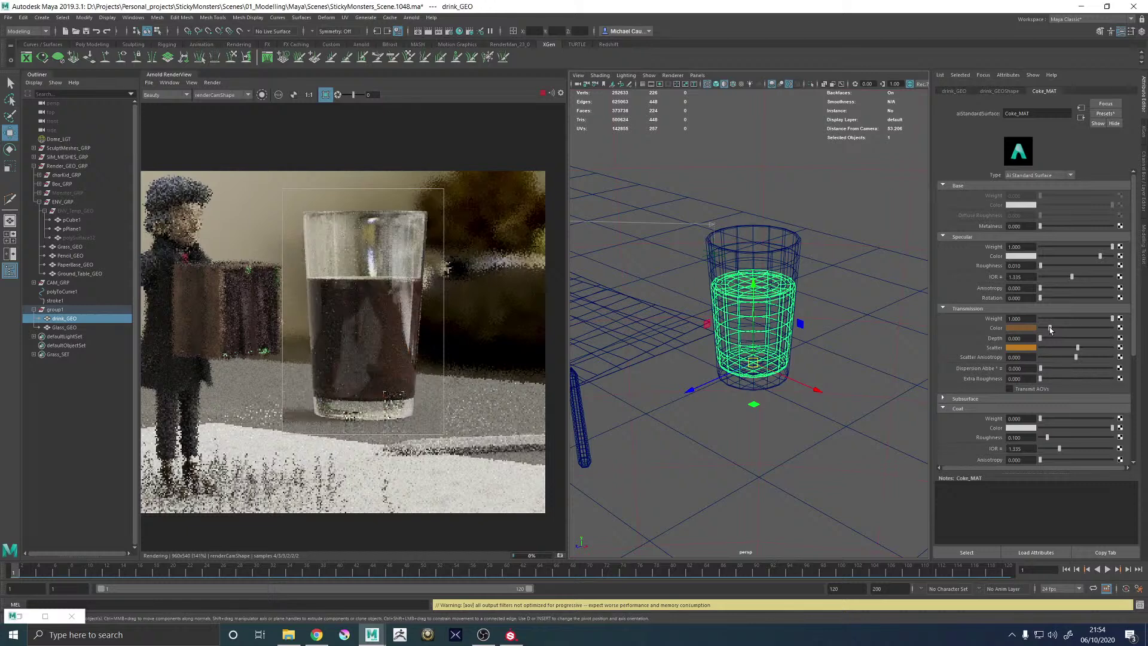
{"action": "left_click", "coordinate": [1106, 328]}
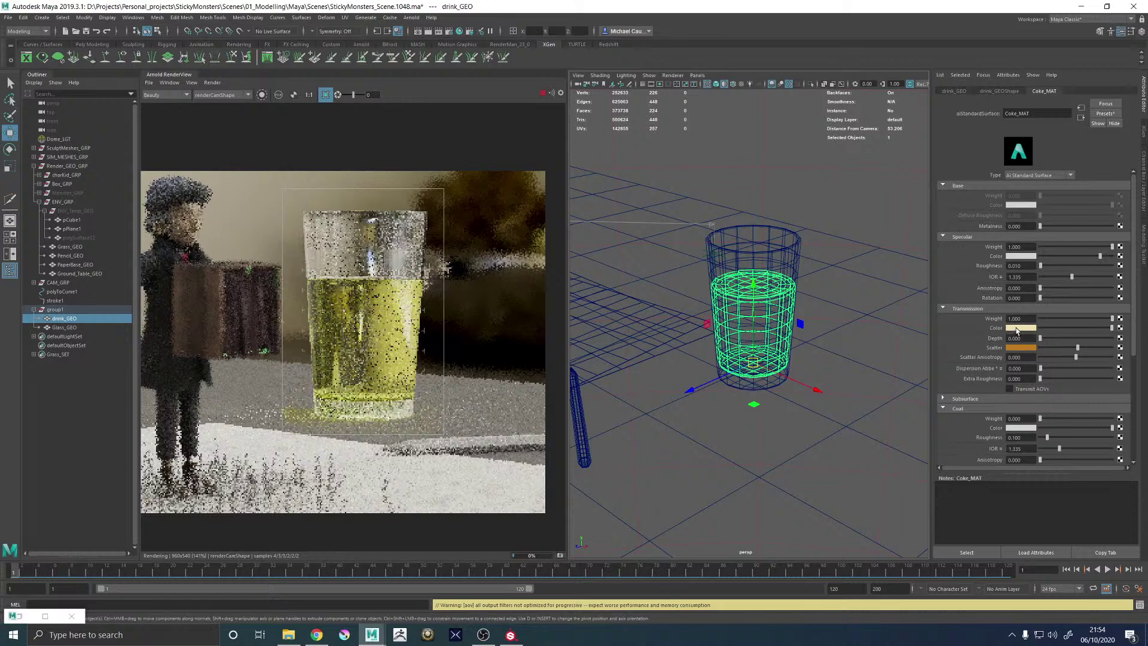
{"action": "left_click", "coordinate": [1016, 328]}
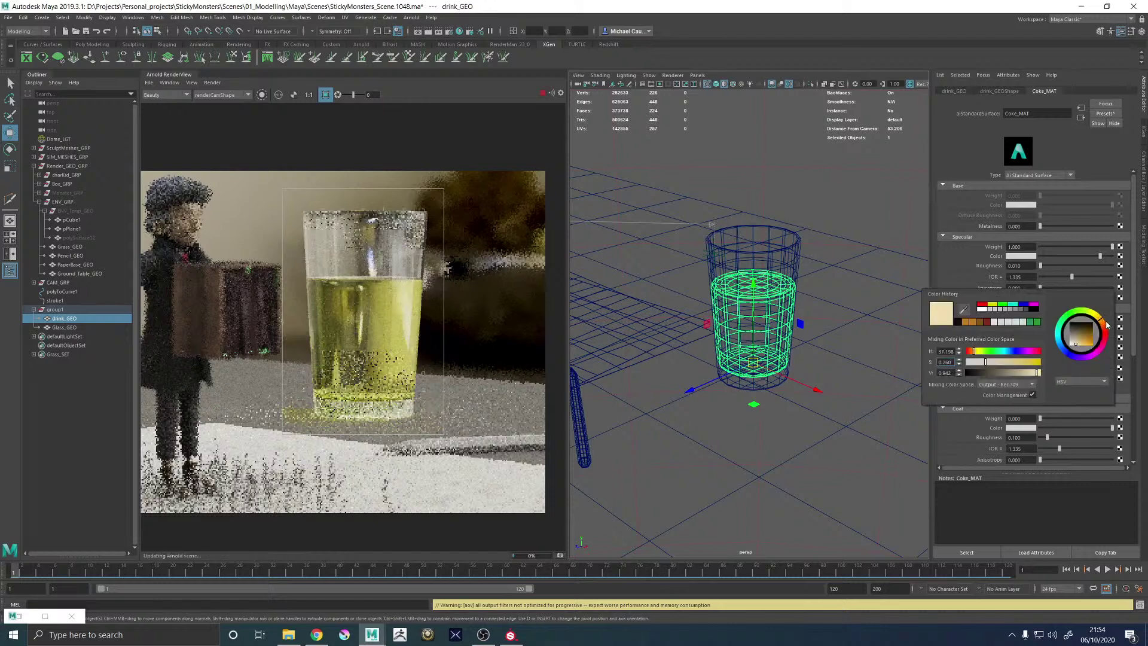
{"action": "left_click_drag", "start_coordinate": [1106, 325], "coordinate": [1108, 328]}
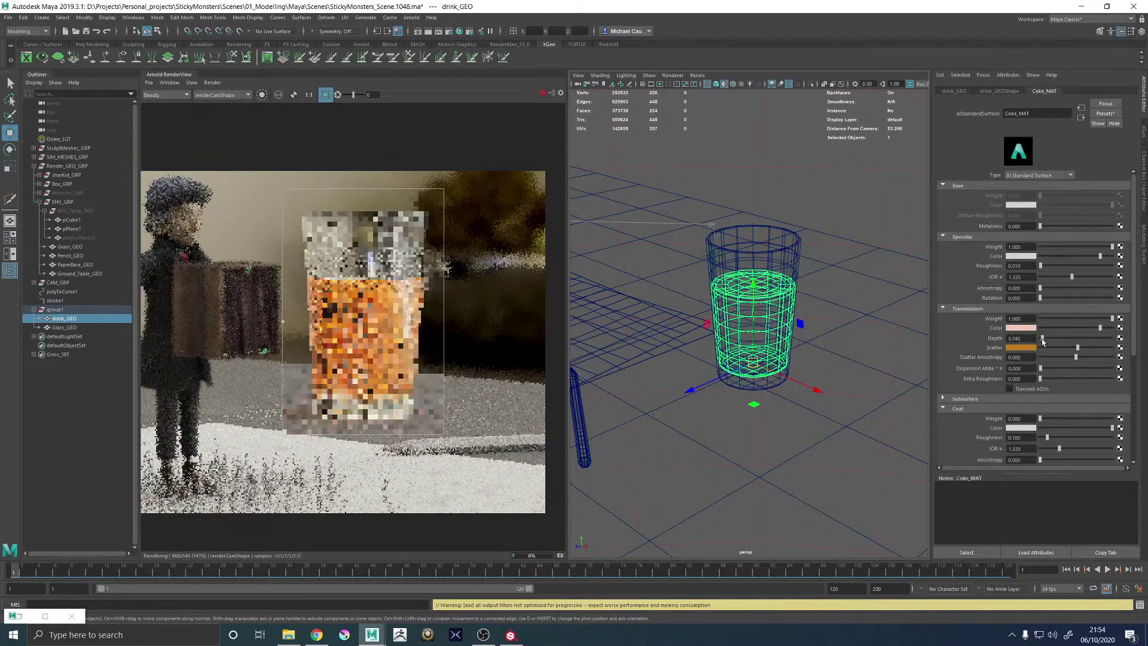
Try Coke_MAT transmission depths of about 3.77 and slightly above 1, inspecting the liquid closely in the live render
{"action": "mouse_move", "coordinate": [1042, 338]}
{"action": "left_mouse_down"}
{"action": "mouse_move", "coordinate": [1067, 339]}
{"action": "mouse_move", "coordinate": [1043, 339]}
{"action": "left_mouse_up"}
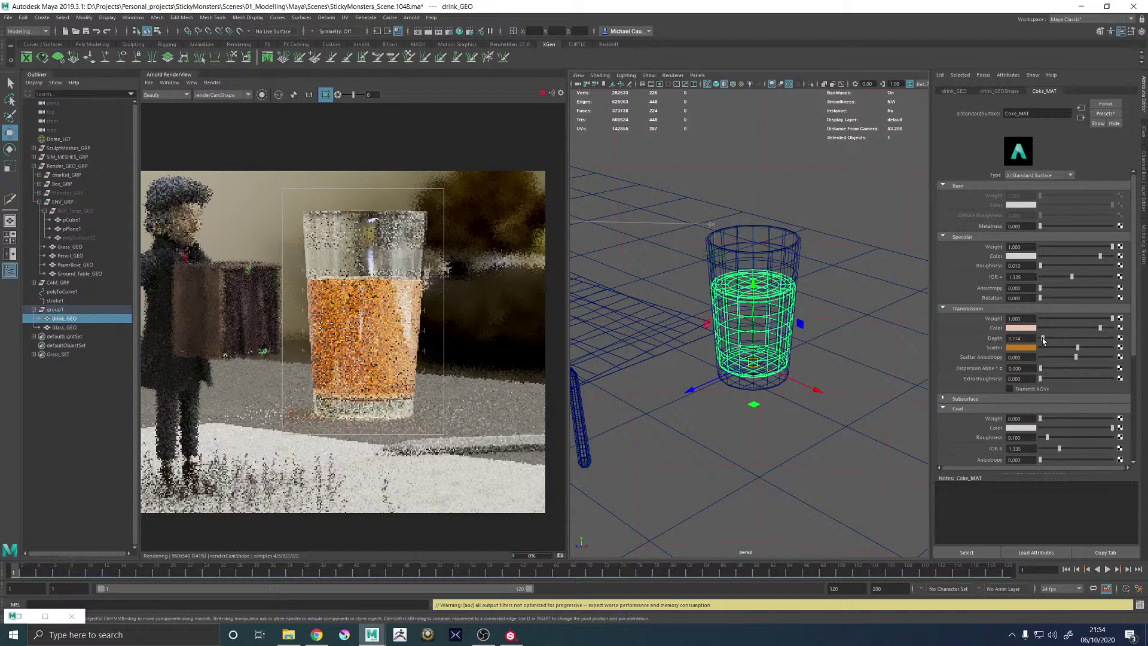
{"action": "scroll", "coordinate": [366, 313], "scroll_direction": "up", "scroll_amount": 2}
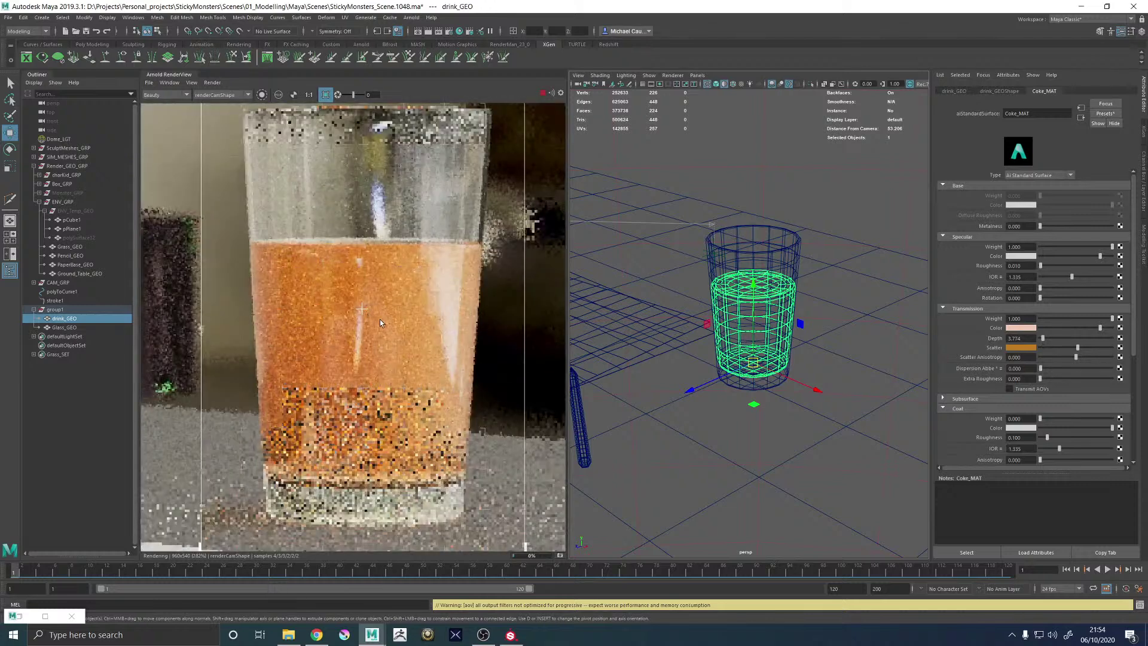
{"action": "scroll", "coordinate": [421, 328], "scroll_direction": "down", "scroll_amount": 1}
{"action": "scroll", "coordinate": [422, 328], "scroll_direction": "down", "scroll_amount": 2}
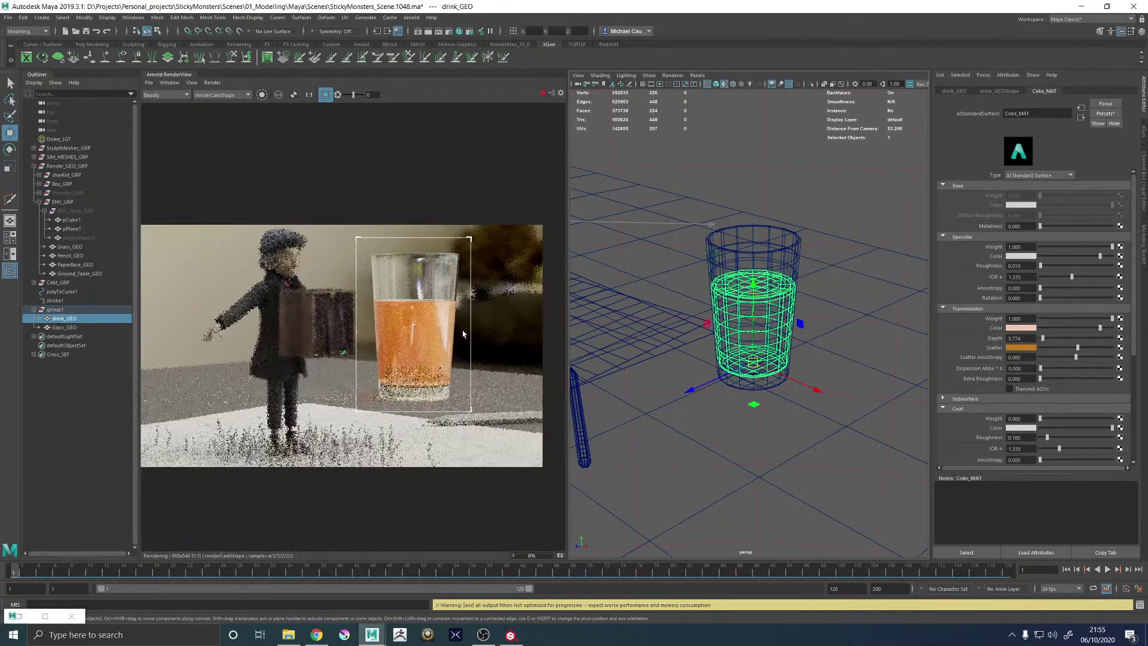
{"action": "left_click_drag", "start_coordinate": [1043, 338], "coordinate": [1038, 339]}
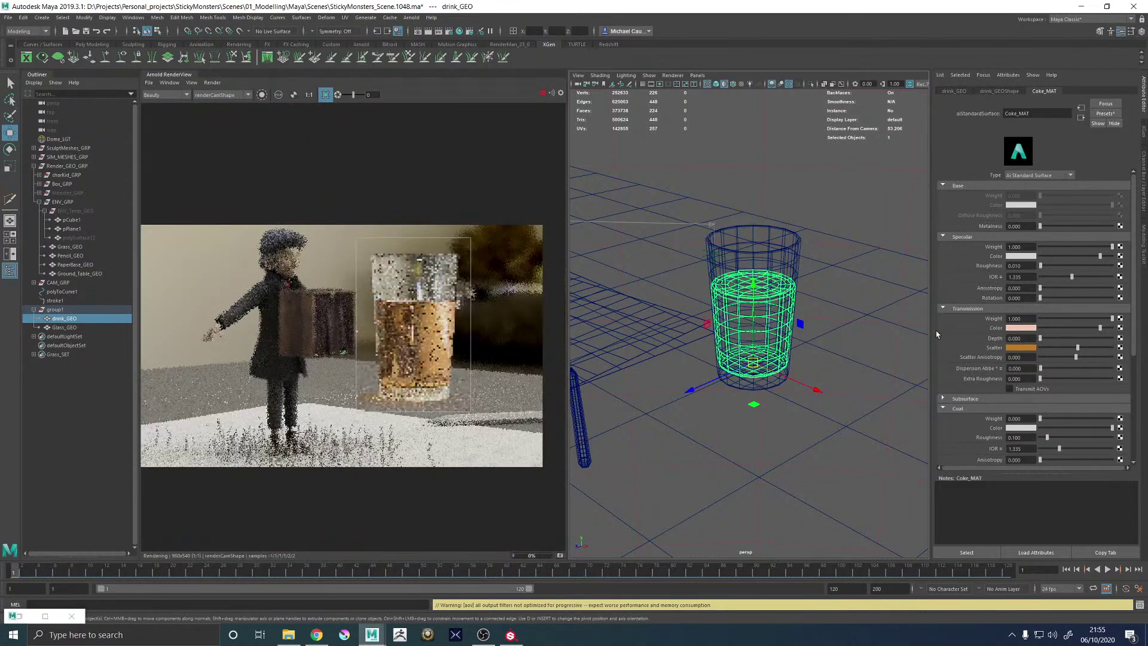
{"action": "left_click", "coordinate": [1040, 339]}
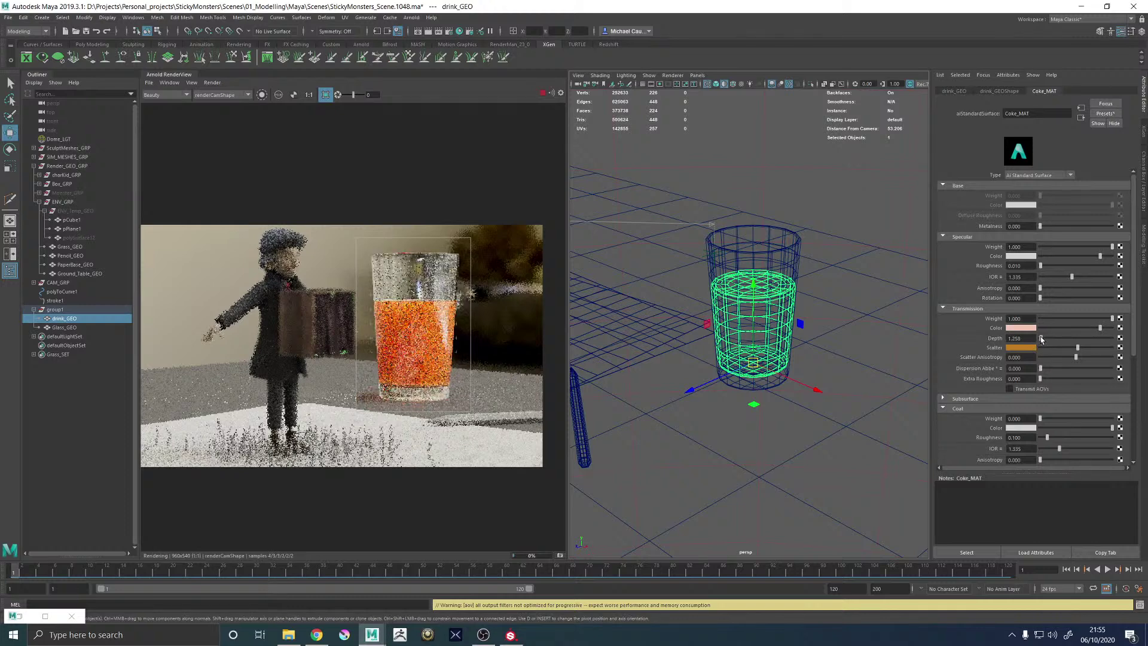
{"action": "scroll", "coordinate": [460, 326], "scroll_direction": "up", "scroll_amount": 1}
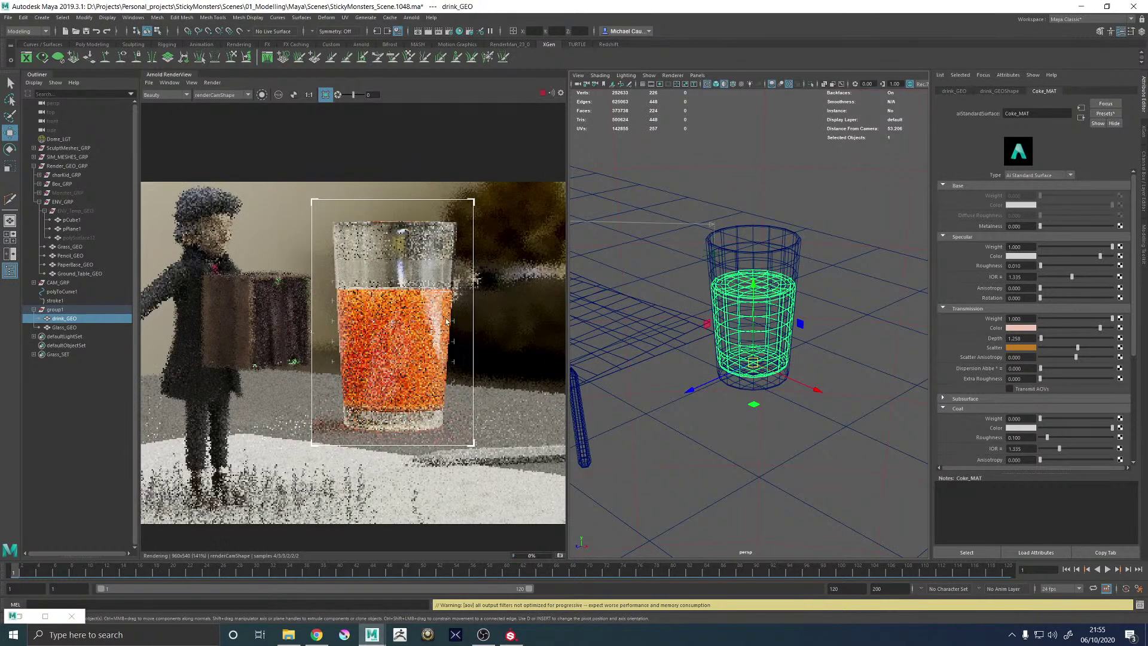
{"action": "scroll", "coordinate": [447, 321], "scroll_direction": "up", "scroll_amount": 1}
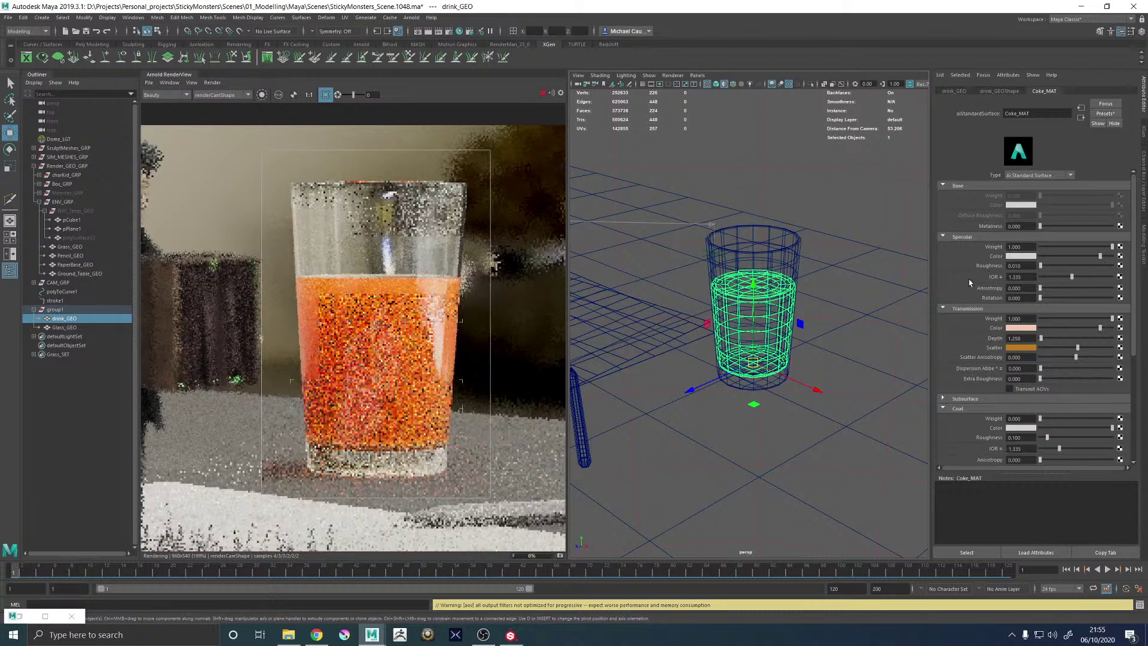
Reset Coke_MAT's transmission to depth 0 with a white color and a black scatter color
{"action": "left_click_drag", "start_coordinate": [1040, 337], "coordinate": [1022, 335]}
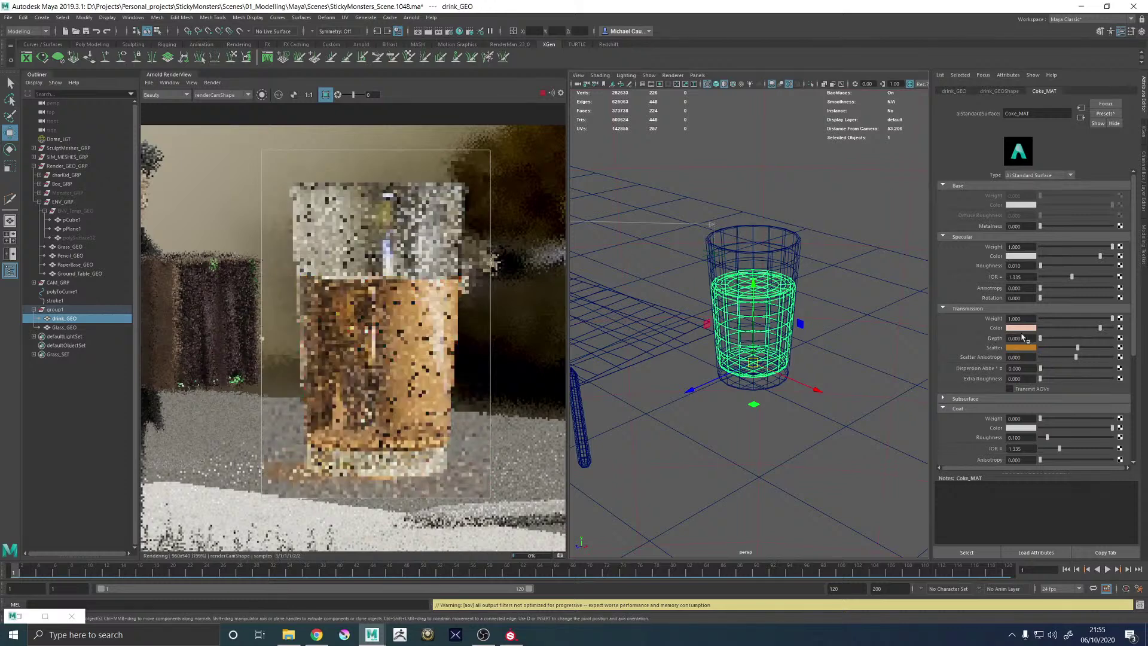
{"action": "left_click_drag", "start_coordinate": [1100, 328], "coordinate": [1144, 327]}
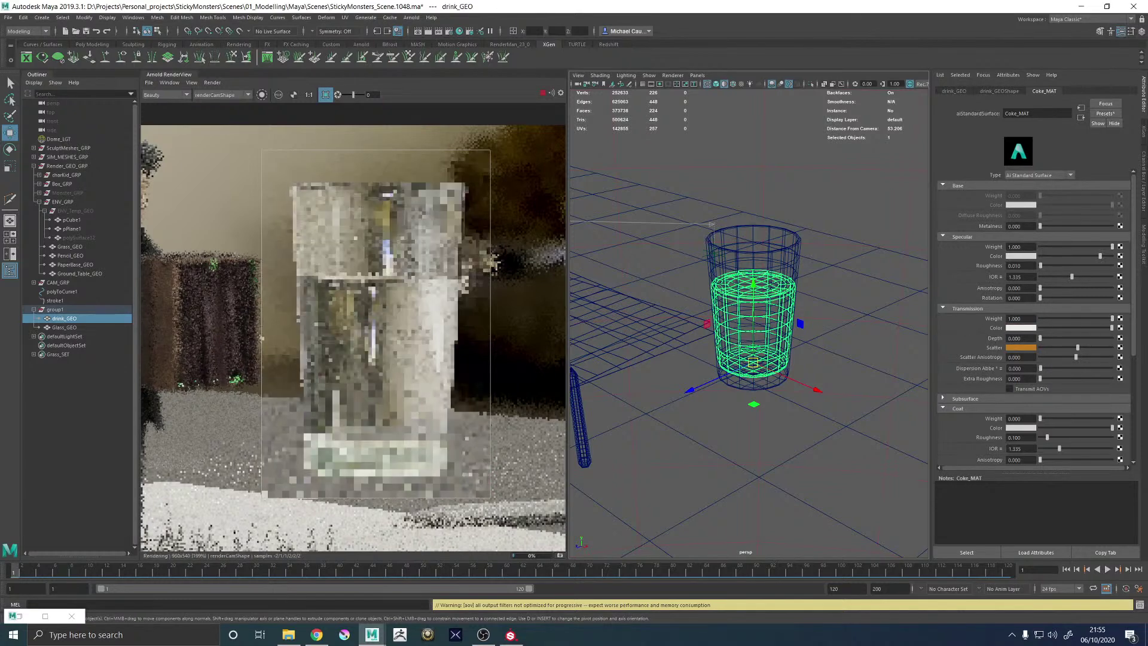
{"action": "left_click_drag", "start_coordinate": [1077, 346], "coordinate": [972, 347]}
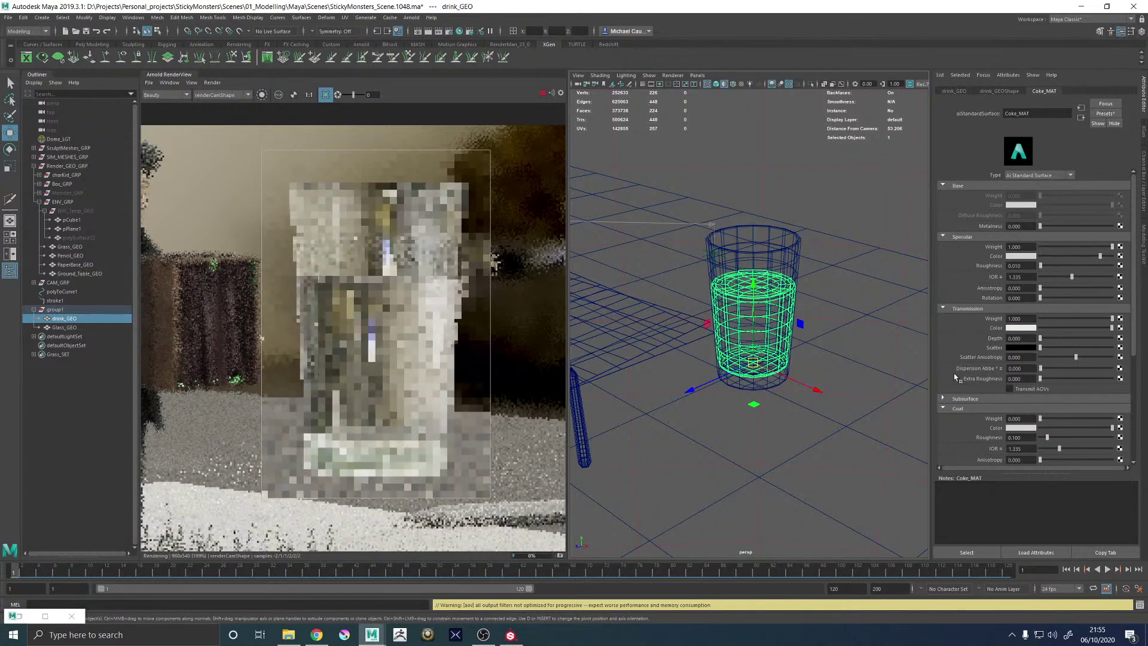
Lower Coke_MAT's transmission weight to about 0.81 and raise its subsurface weight to 1
{"action": "left_click", "coordinate": [958, 398]}
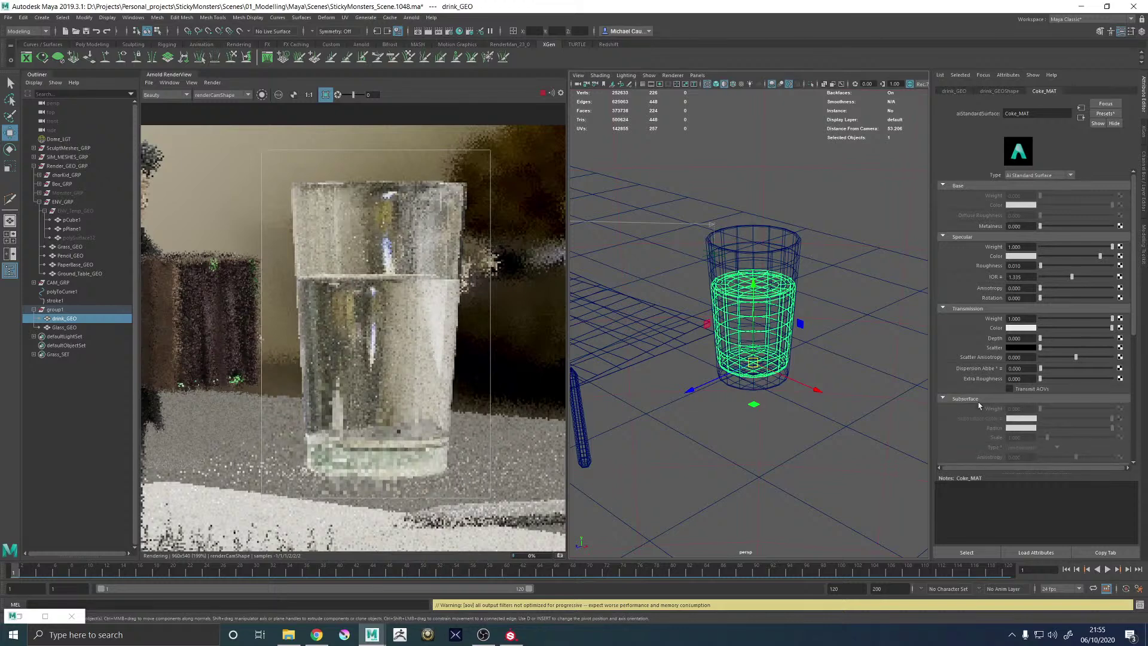
{"action": "left_click", "coordinate": [1097, 318]}
{"action": "left_click", "coordinate": [1055, 408]}
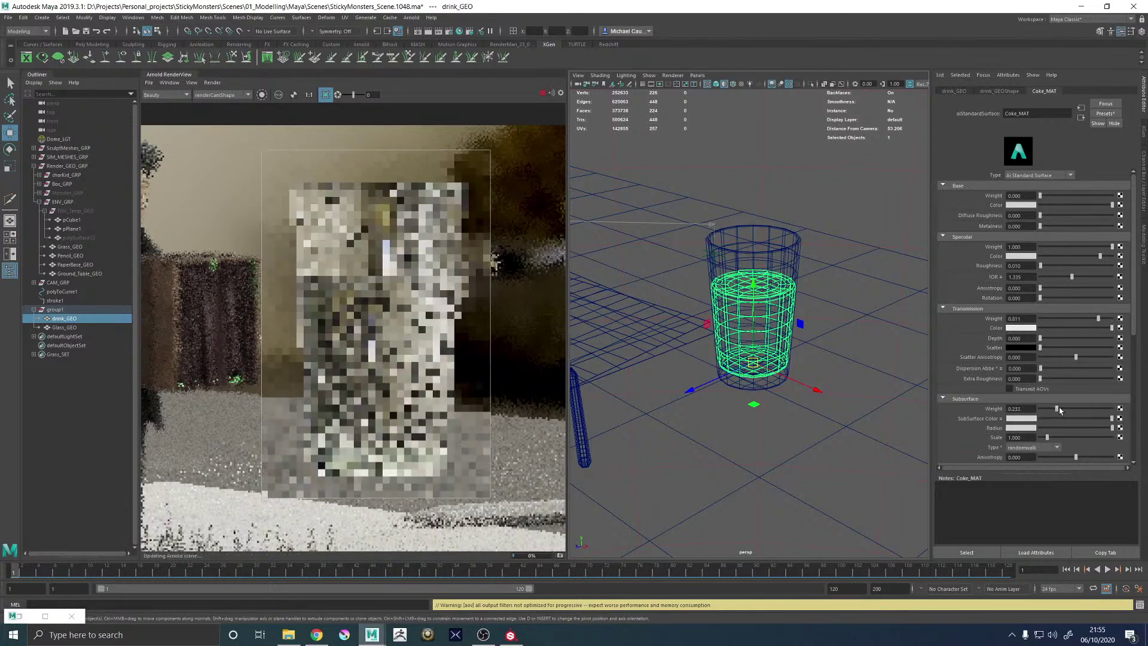
{"action": "left_click_drag", "start_coordinate": [1058, 409], "coordinate": [1114, 410]}
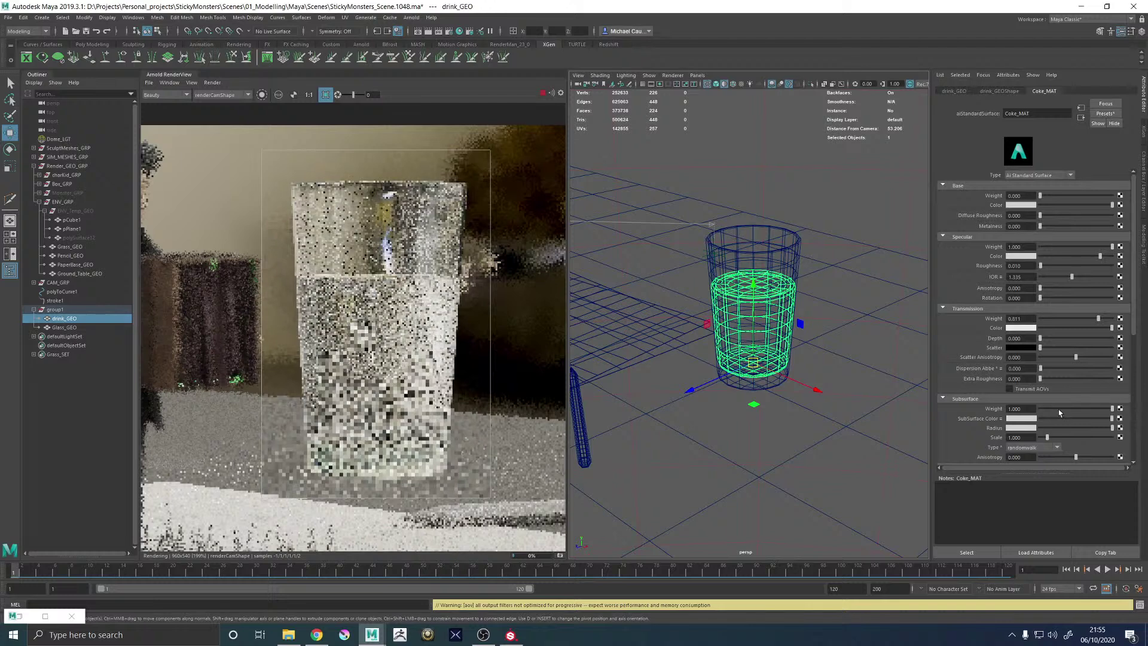
Brighten Coke_MAT's subsurface color to near white and set the subsurface radius color to orange from the color history
{"action": "left_click", "coordinate": [1014, 418]}
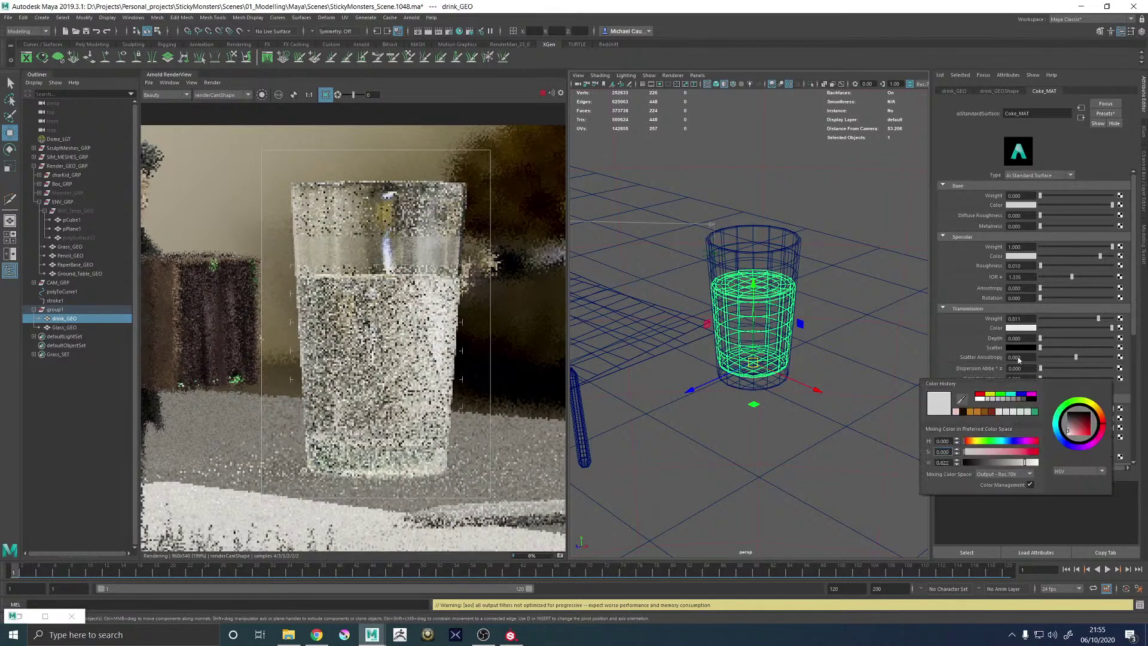
{"action": "left_click_drag", "start_coordinate": [1111, 418], "coordinate": [1102, 419]}
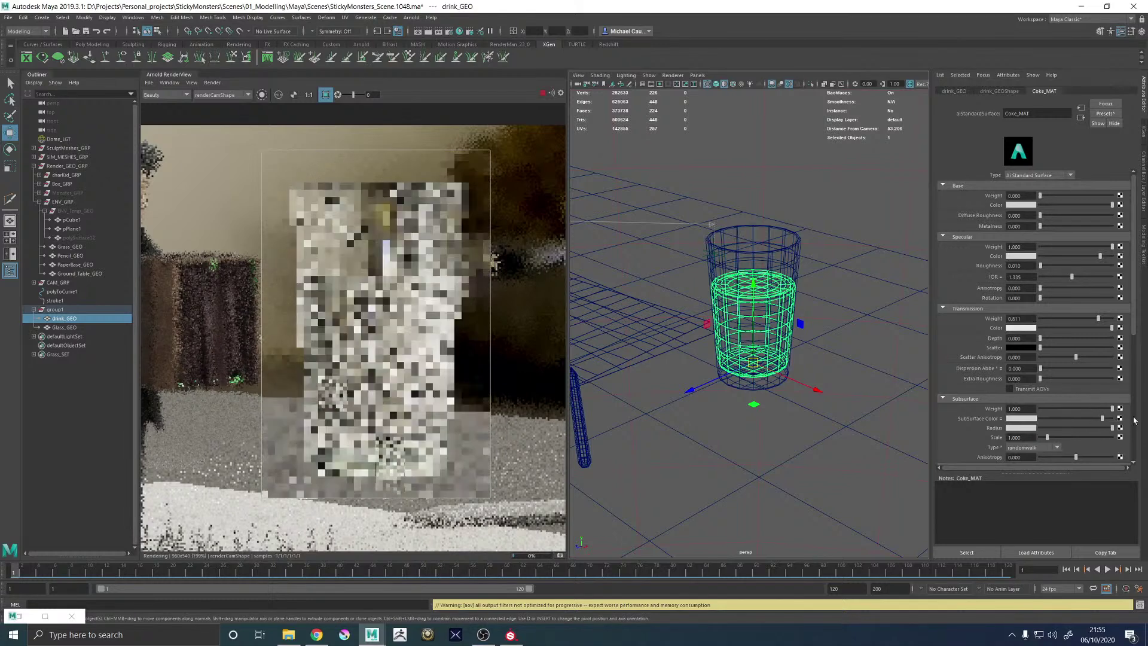
{"action": "left_click", "coordinate": [1020, 419]}
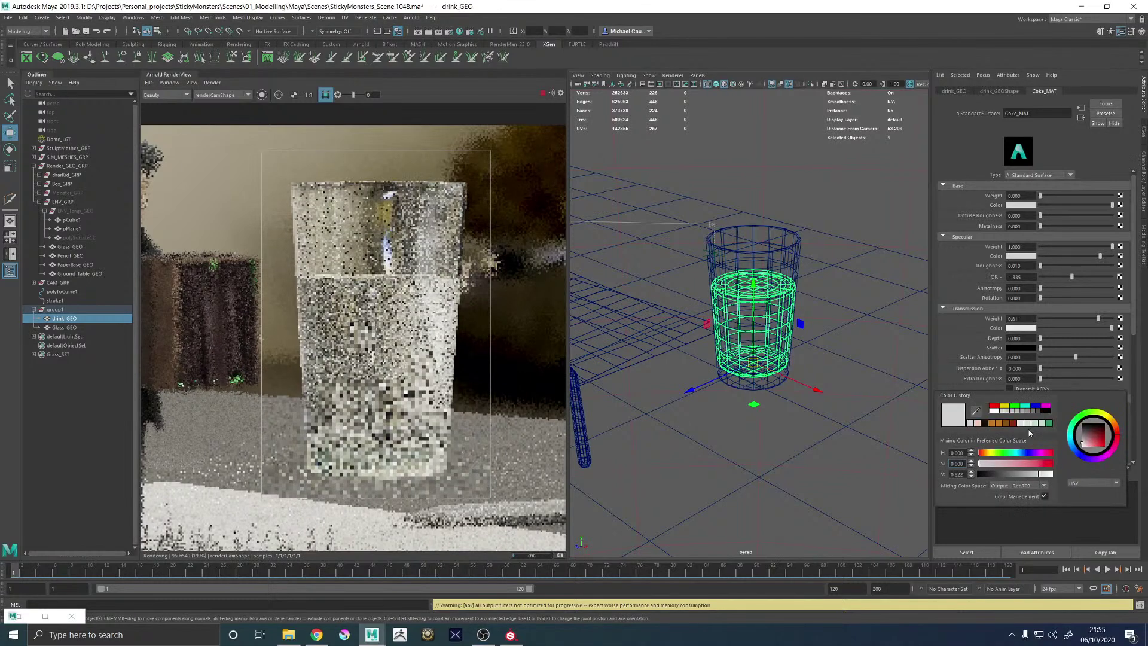
{"action": "left_click", "coordinate": [993, 423]}
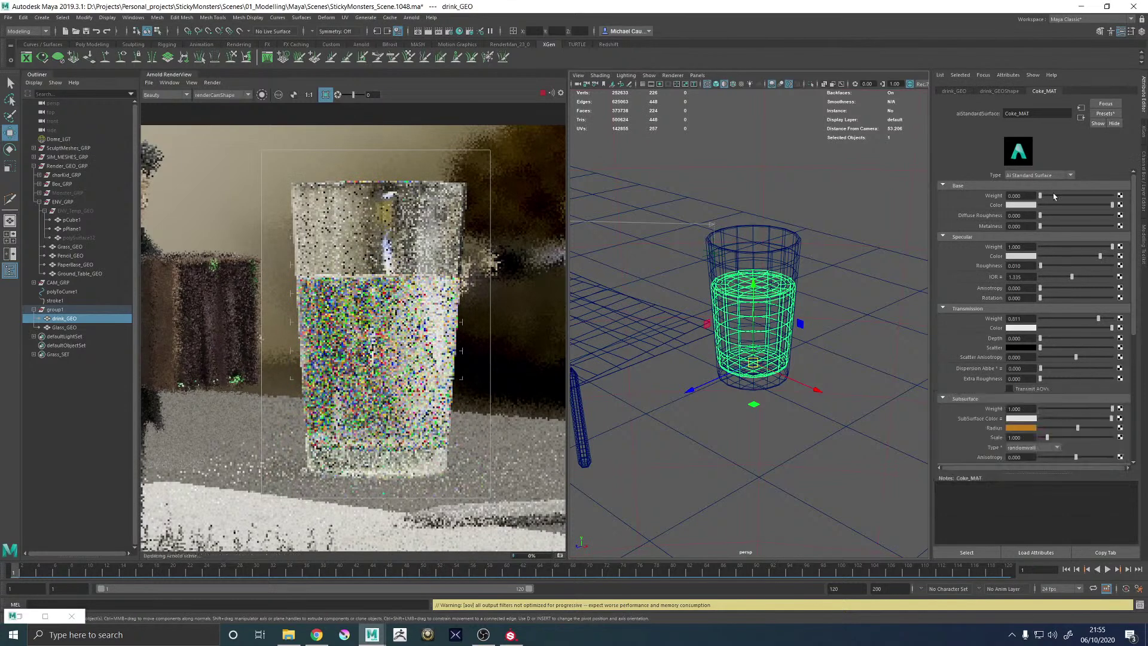
Try the randomwalk_v2 subsurface type on Coke_MAT with a scale of about 7.42 and an orange subsurface color from the color history
{"action": "left_click", "coordinate": [1038, 448]}
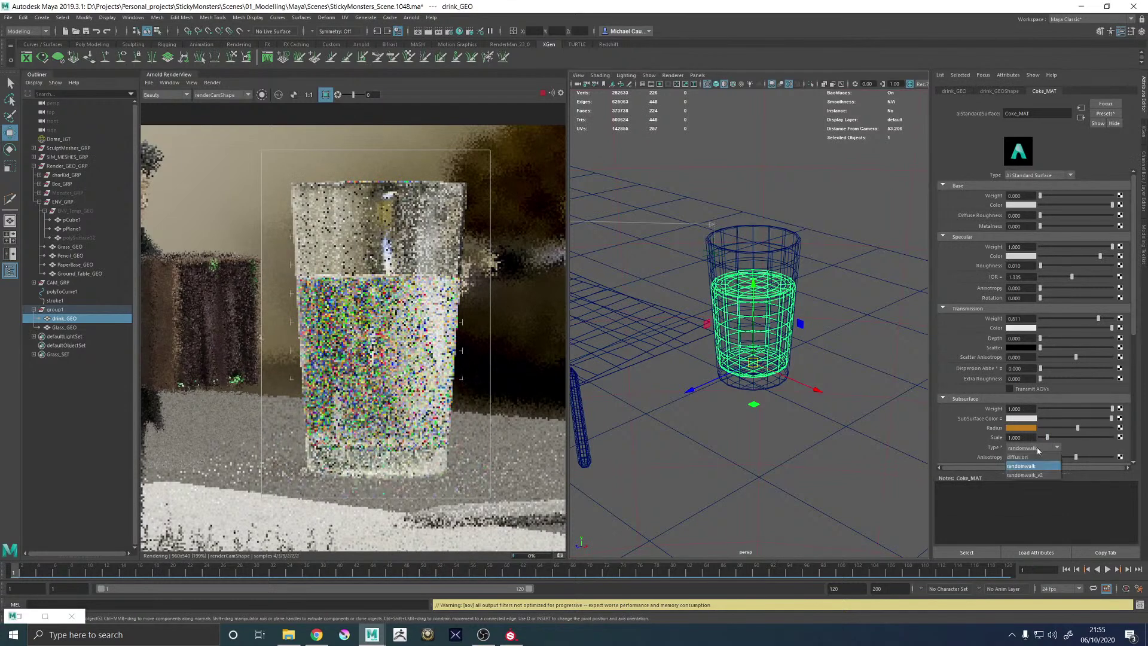
{"action": "left_click", "coordinate": [1024, 475]}
{"action": "left_click_drag", "start_coordinate": [1047, 437], "coordinate": [1092, 434]}
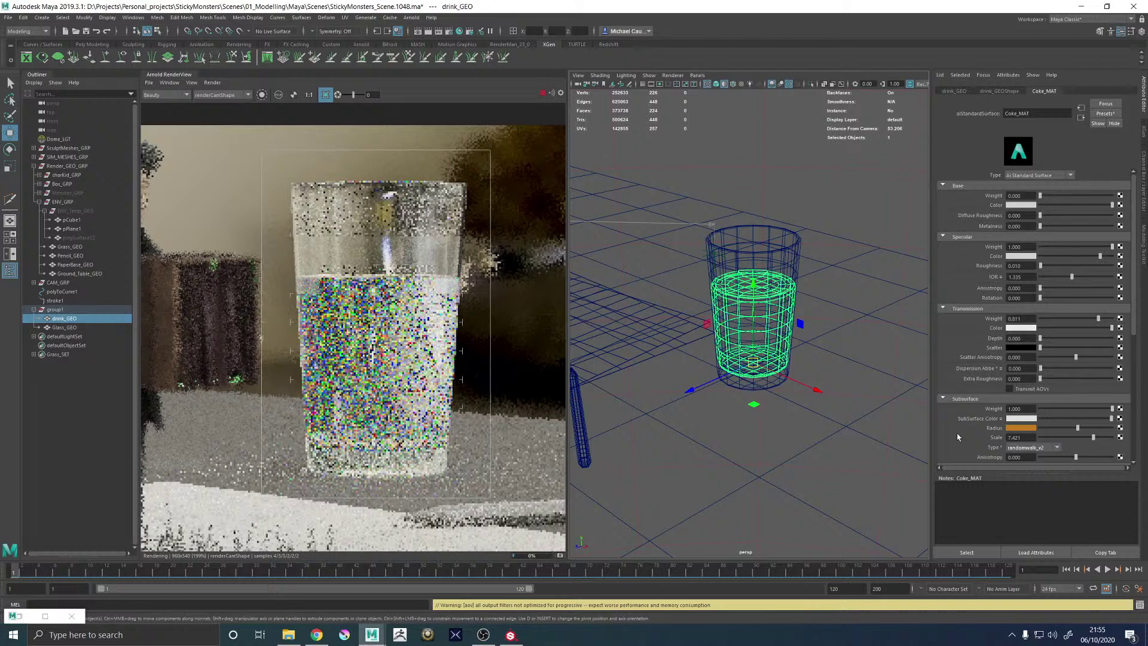
{"action": "key", "text": "alt+Tab"}
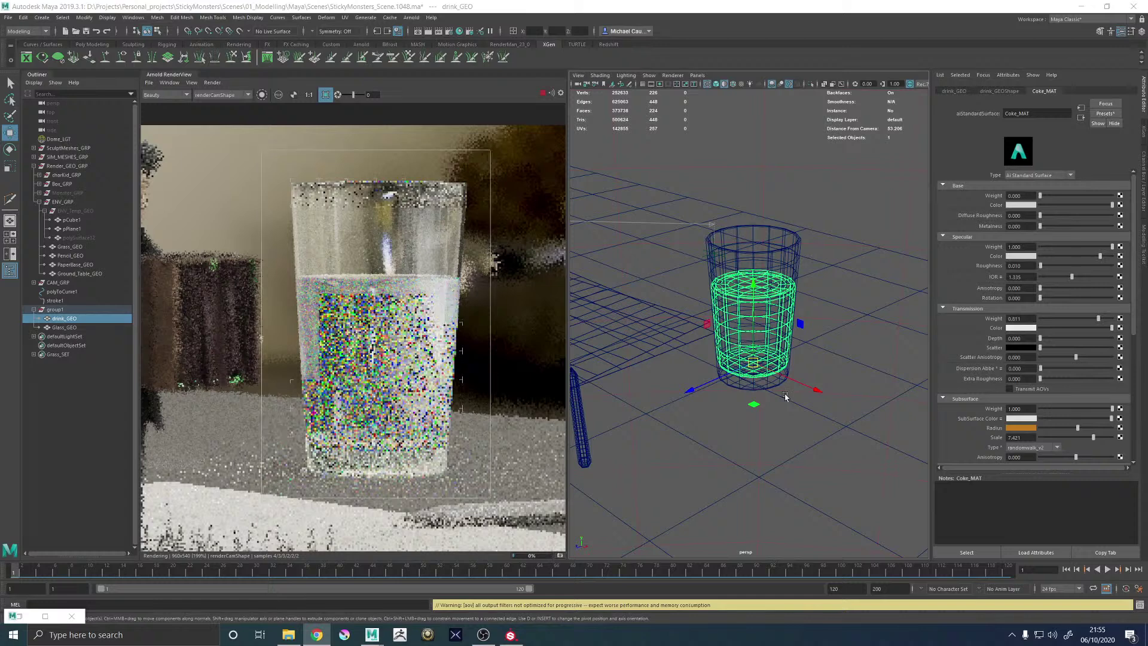
{"action": "left_click", "coordinate": [1028, 420]}
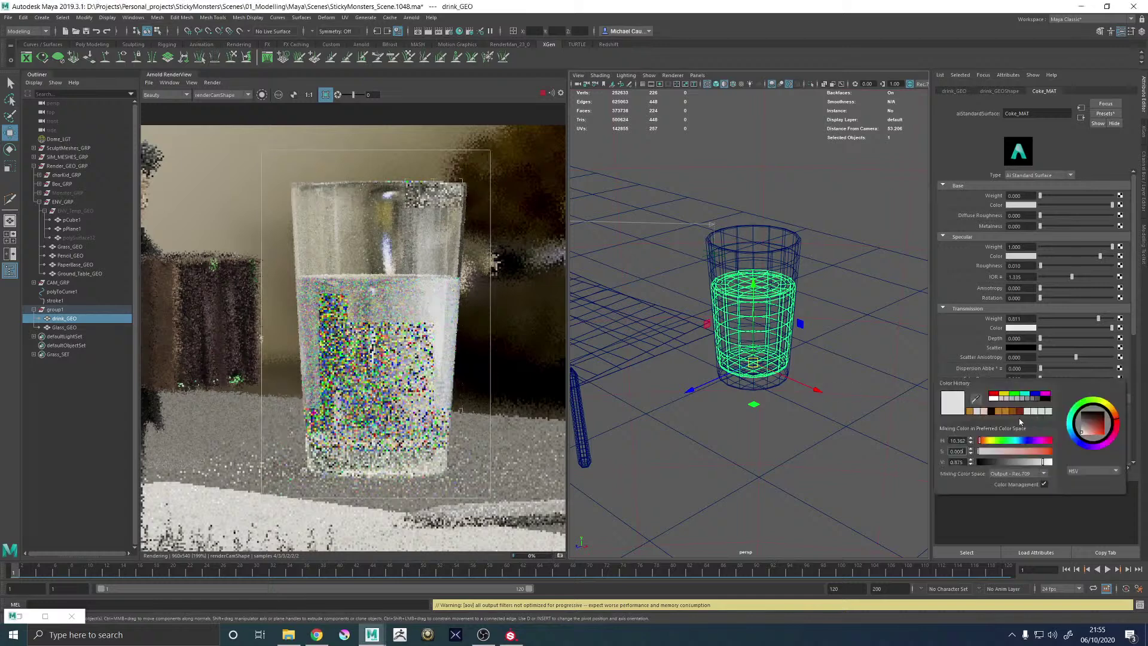
{"action": "left_click", "coordinate": [969, 411]}
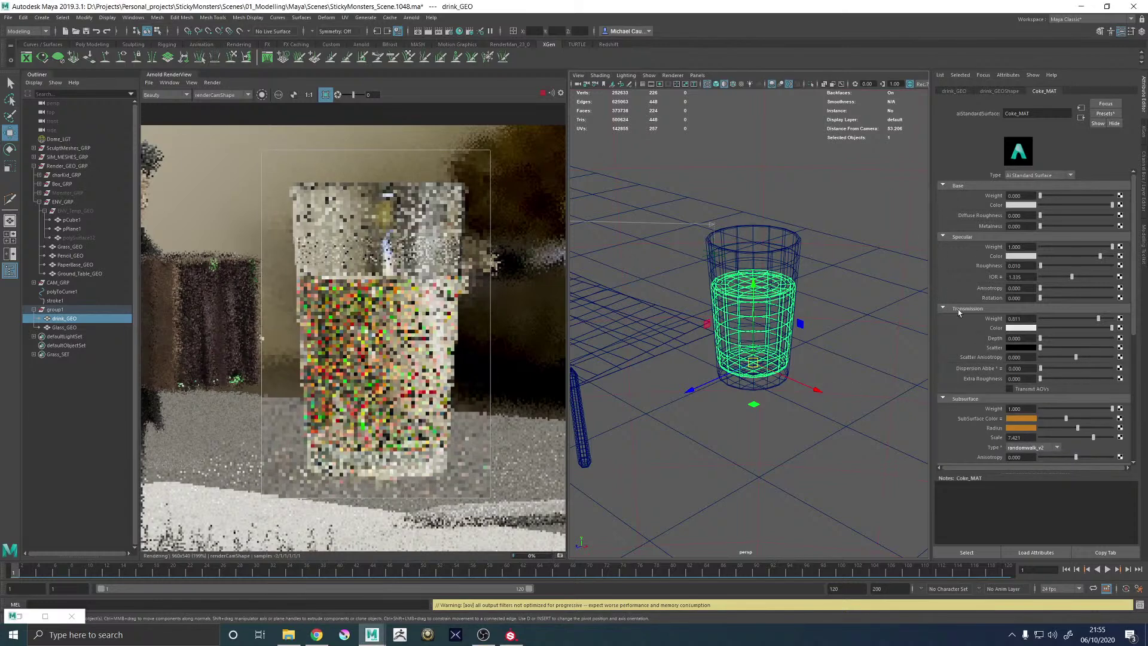
Reset Coke_MAT's subsurface to weight 0 with black color and radius, and raise its transmission weight to 1
{"action": "mouse_move", "coordinate": [1045, 419]}
{"action": "left_mouse_down"}
{"action": "mouse_move", "coordinate": [992, 428]}
{"action": "mouse_move", "coordinate": [1029, 410]}
{"action": "left_mouse_up"}
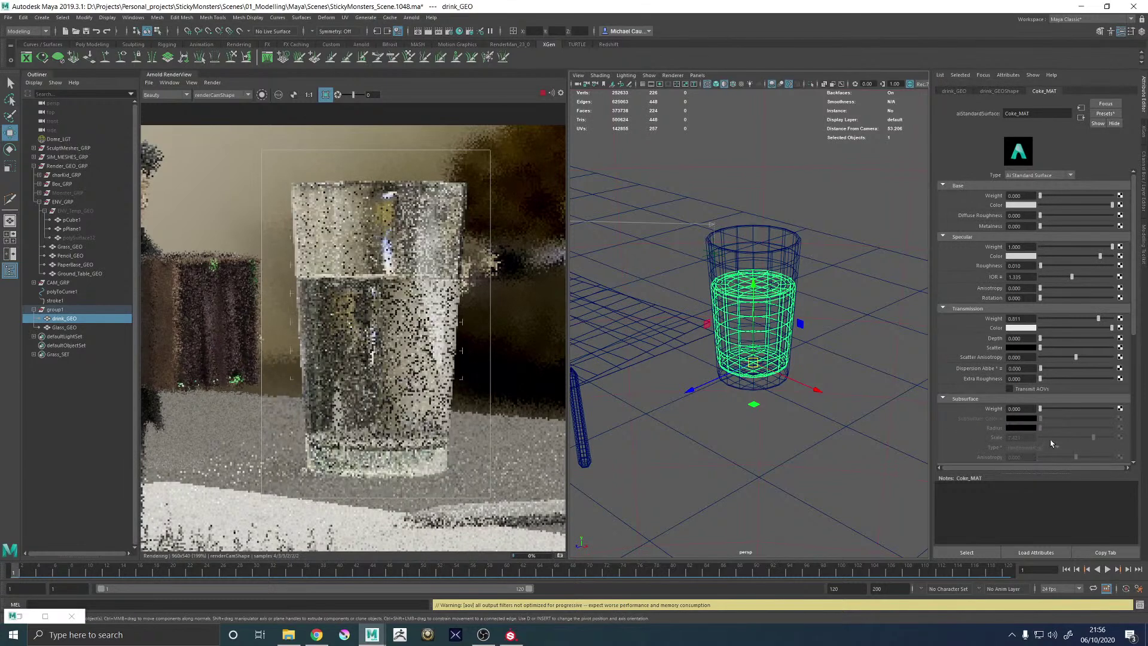
{"action": "left_click_drag", "start_coordinate": [1098, 318], "coordinate": [1113, 318]}
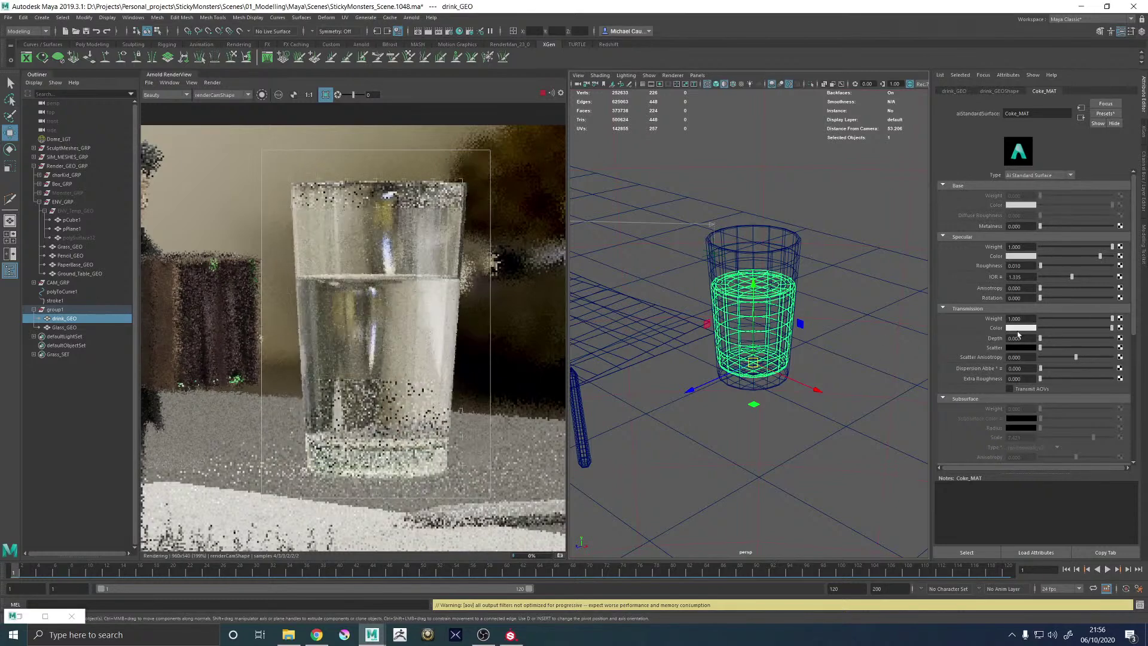
Set Coke_MAT's transmission color to a saturated orange with hue about 38, saturation about 0.85 and value about 0.91
{"action": "left_click", "coordinate": [1021, 328]}
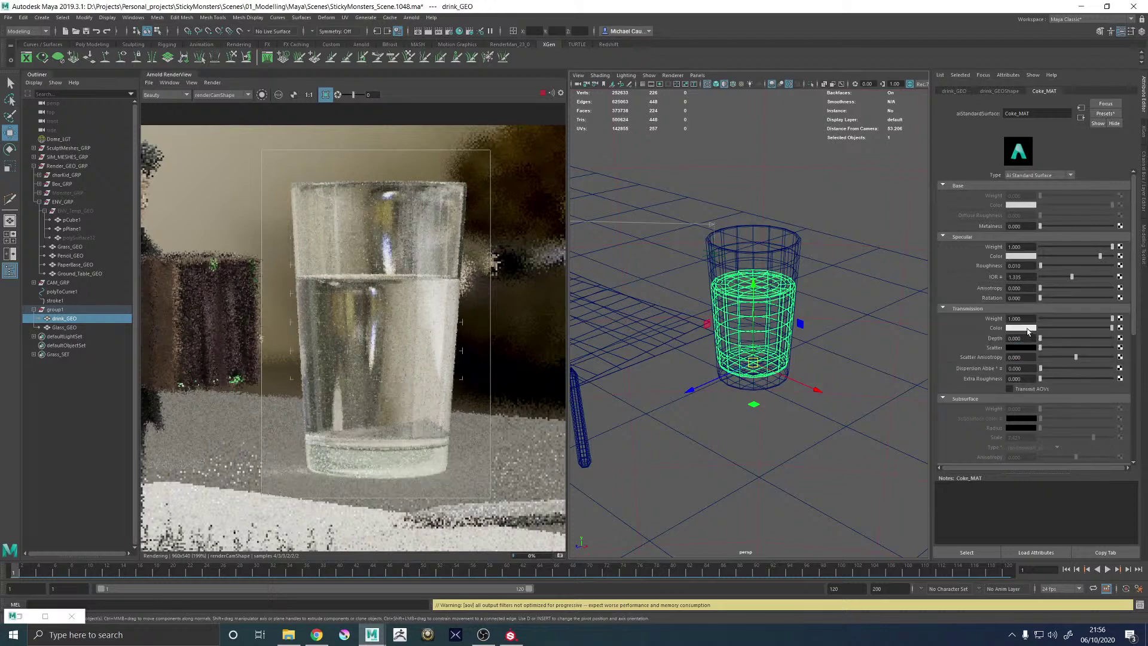
{"action": "left_click", "coordinate": [1027, 328]}
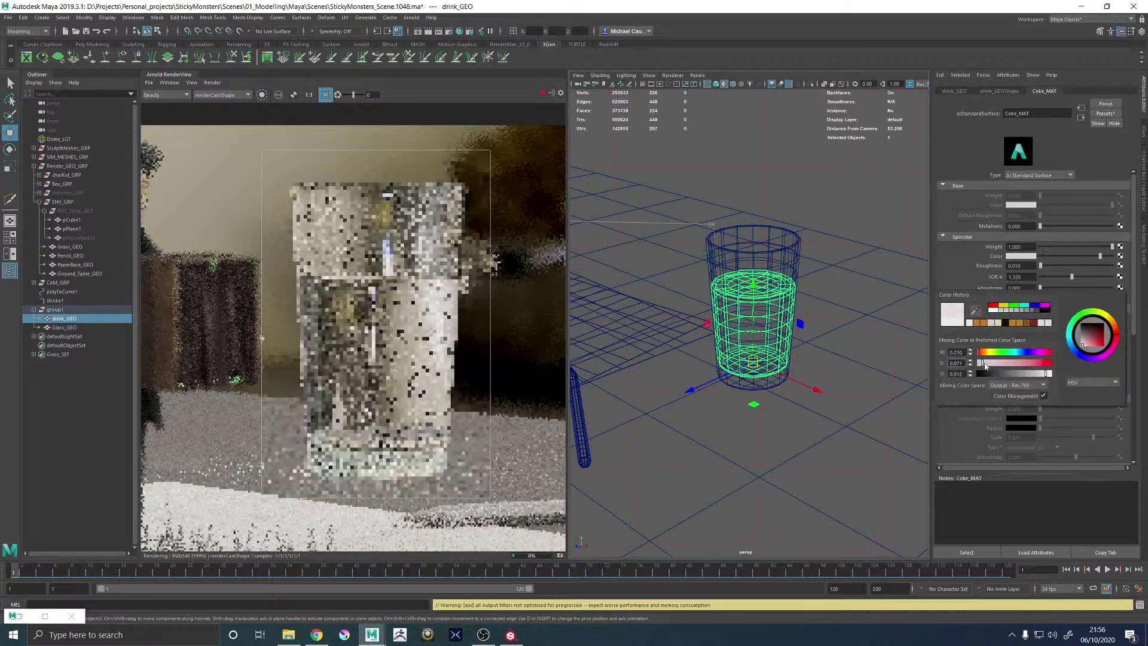
{"action": "left_click_drag", "start_coordinate": [985, 363], "coordinate": [1023, 362]}
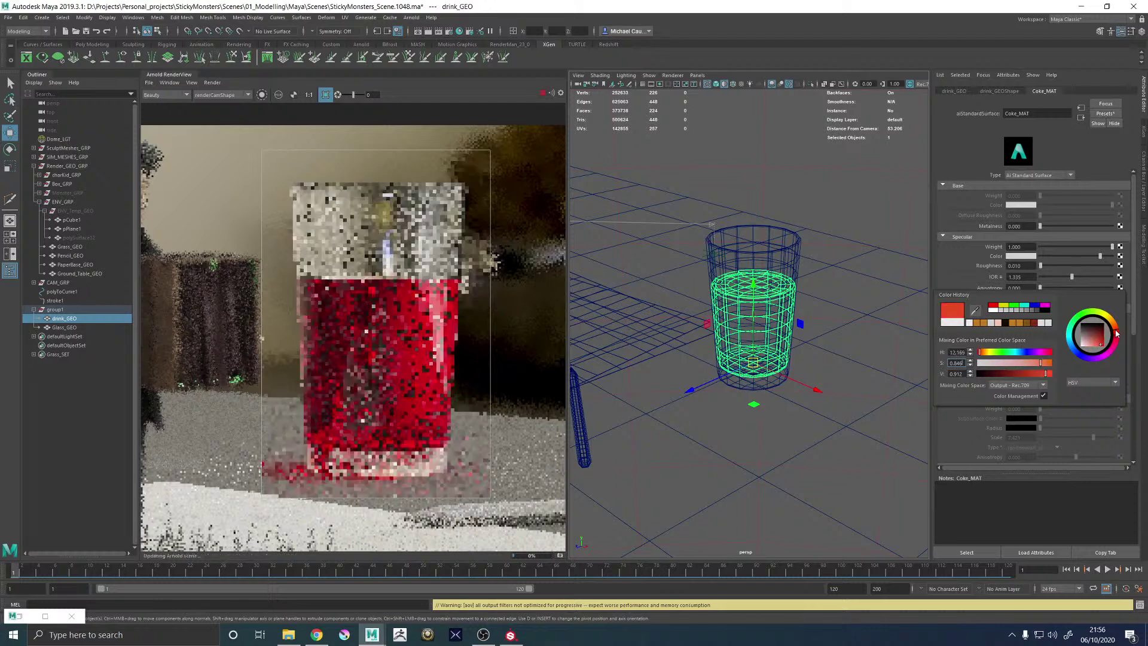
{"action": "left_click_drag", "start_coordinate": [1113, 334], "coordinate": [1115, 322]}
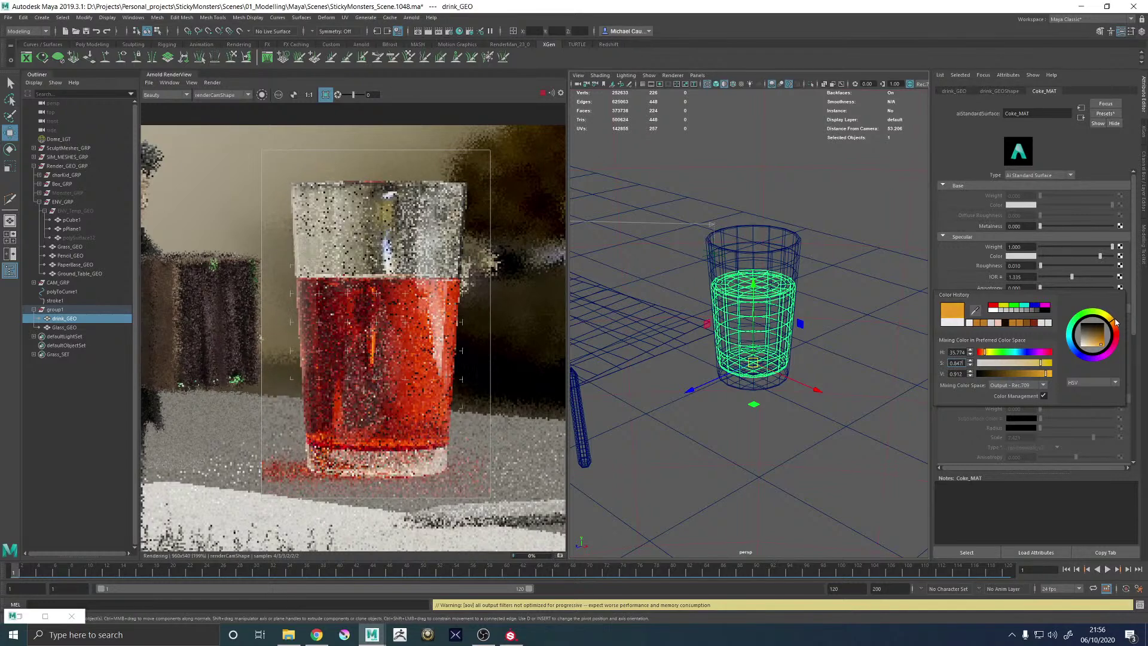
{"action": "left_click_drag", "start_coordinate": [1116, 322], "coordinate": [1112, 323]}
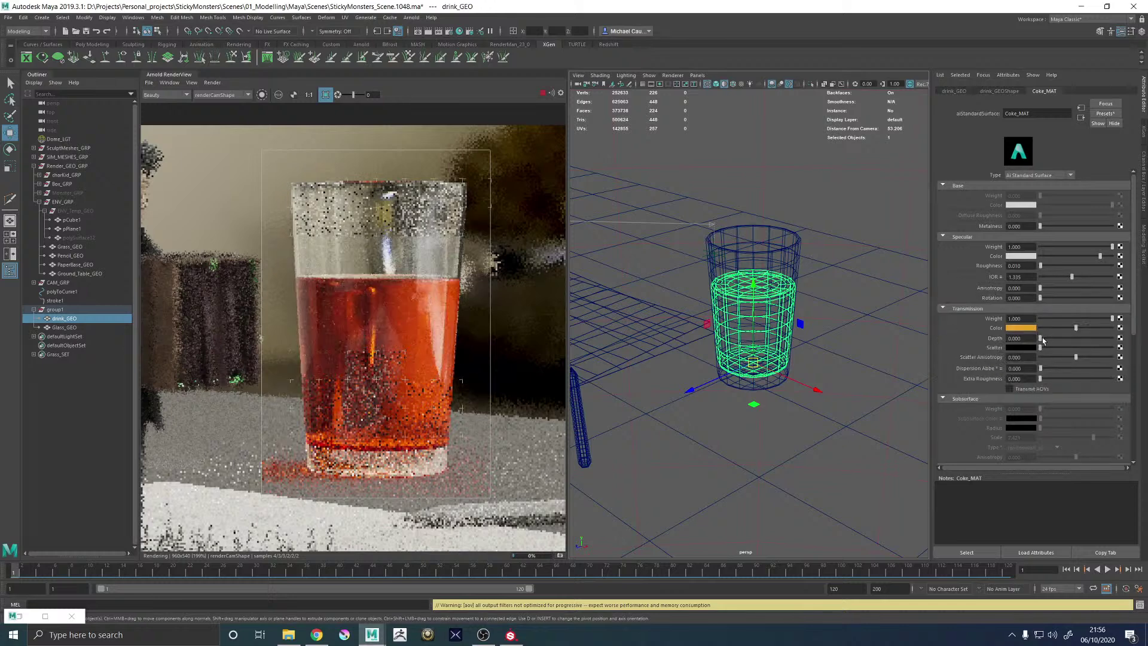
Try a transmission depth of 1.25 on Coke_MAT with an orange scatter color taken from the color history
{"action": "left_click_drag", "start_coordinate": [1040, 338], "coordinate": [1039, 338]}
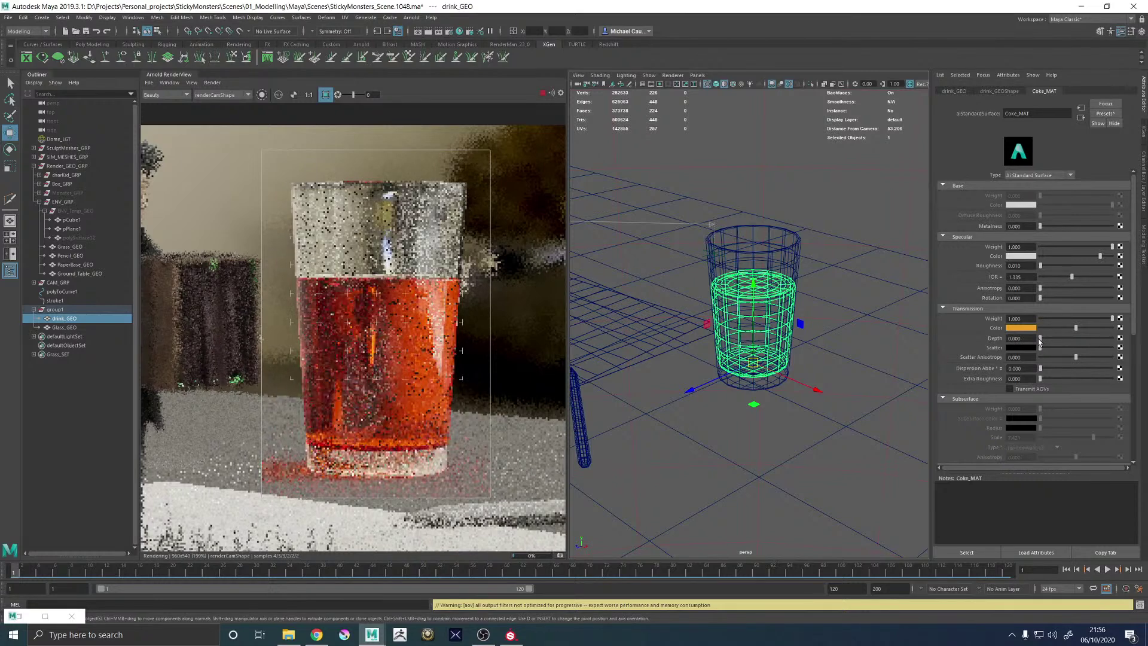
{"action": "left_click", "coordinate": [1016, 338]}
{"action": "left_click", "coordinate": [1025, 347]}
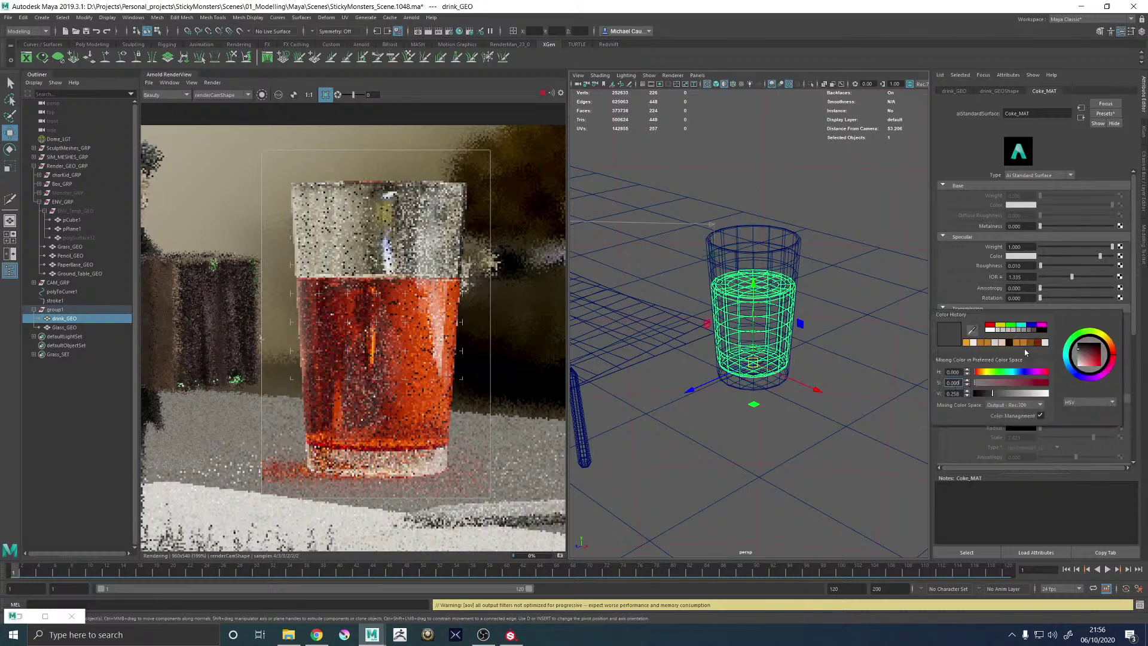
{"action": "left_click", "coordinate": [981, 344]}
{"action": "left_click_drag", "start_coordinate": [1015, 339], "coordinate": [1028, 338]}
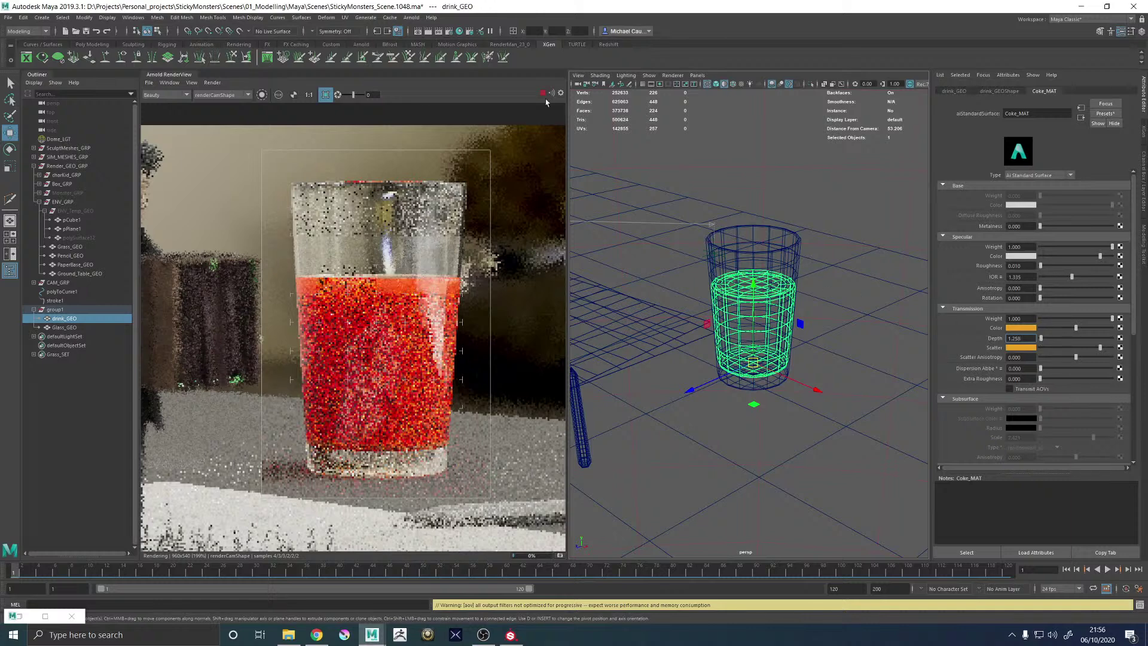
Stop the live render and create a polygon cylinder at the scene origin near the glass
{"action": "scroll", "coordinate": [777, 299], "scroll_direction": "down", "scroll_amount": 8}
{"action": "left_click_drag", "start_coordinate": [807, 293], "coordinate": [879, 353], "text": "alt"}
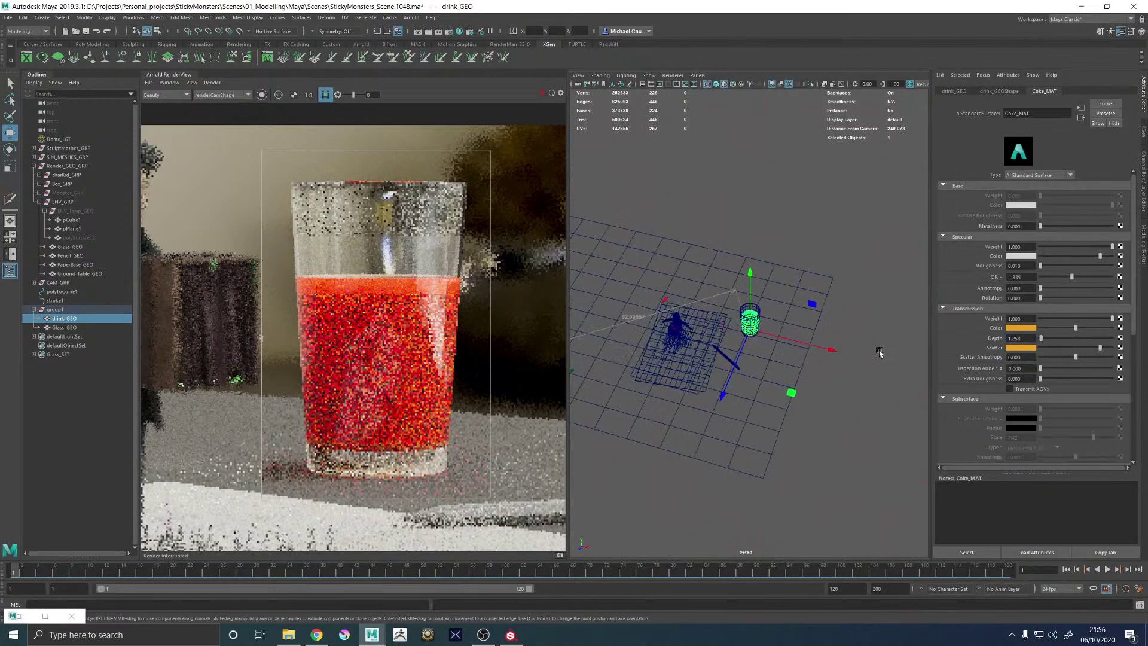
{"action": "left_click", "coordinate": [879, 353]}
{"action": "right_click", "coordinate": [852, 310], "text": "shift"}
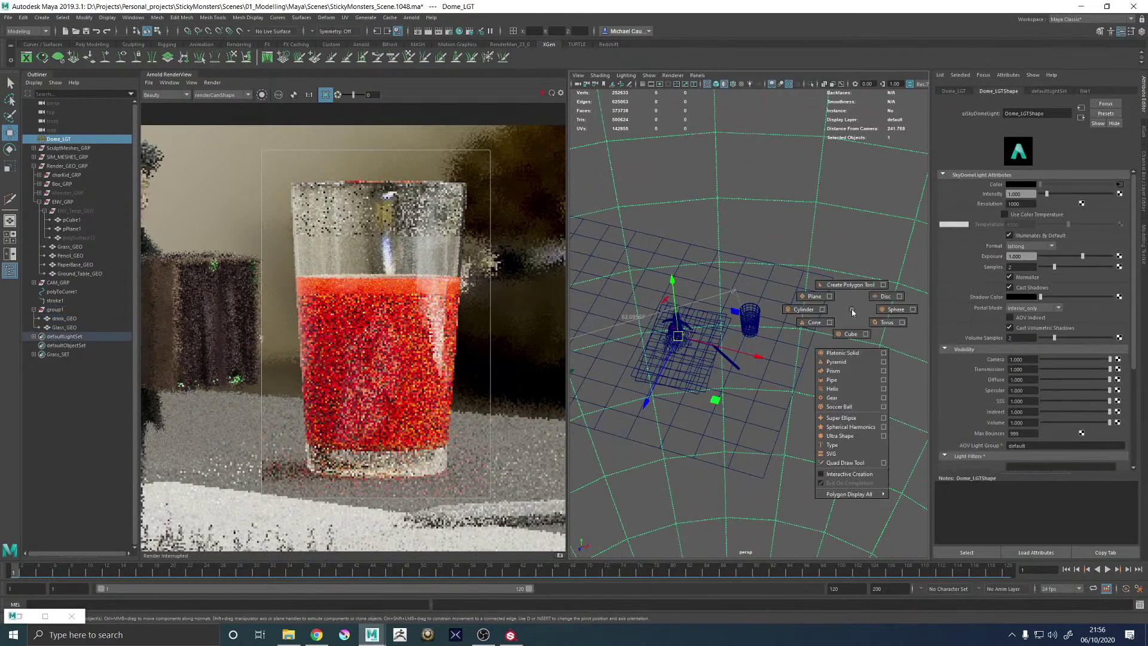
{"action": "left_click", "coordinate": [804, 309]}
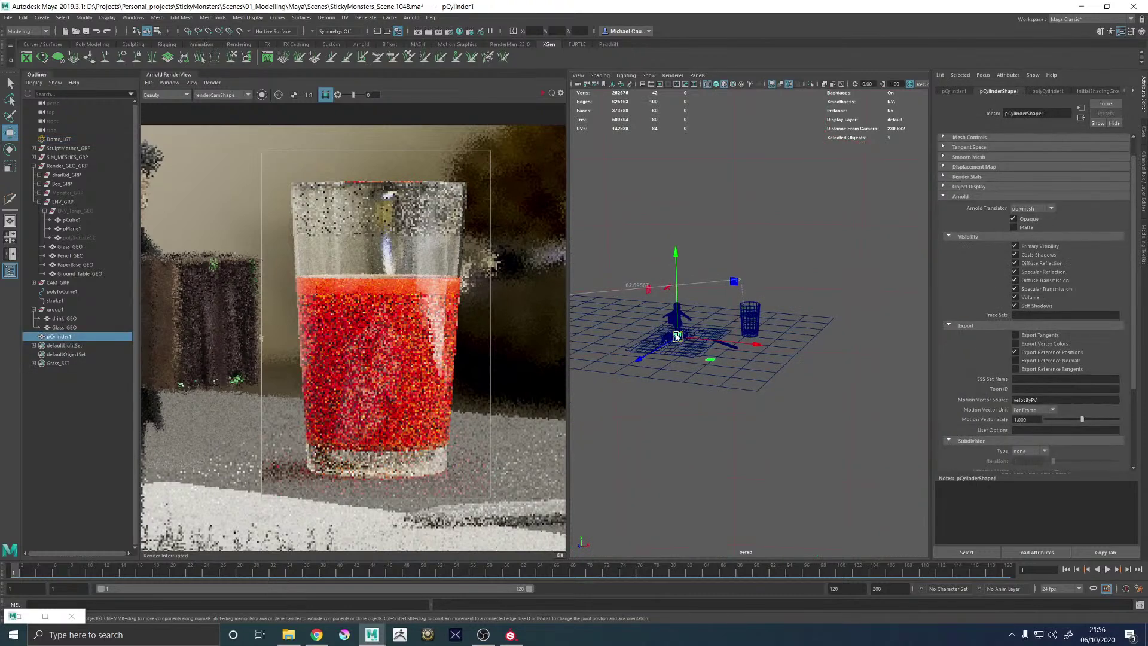
{"action": "key", "text": "f"}
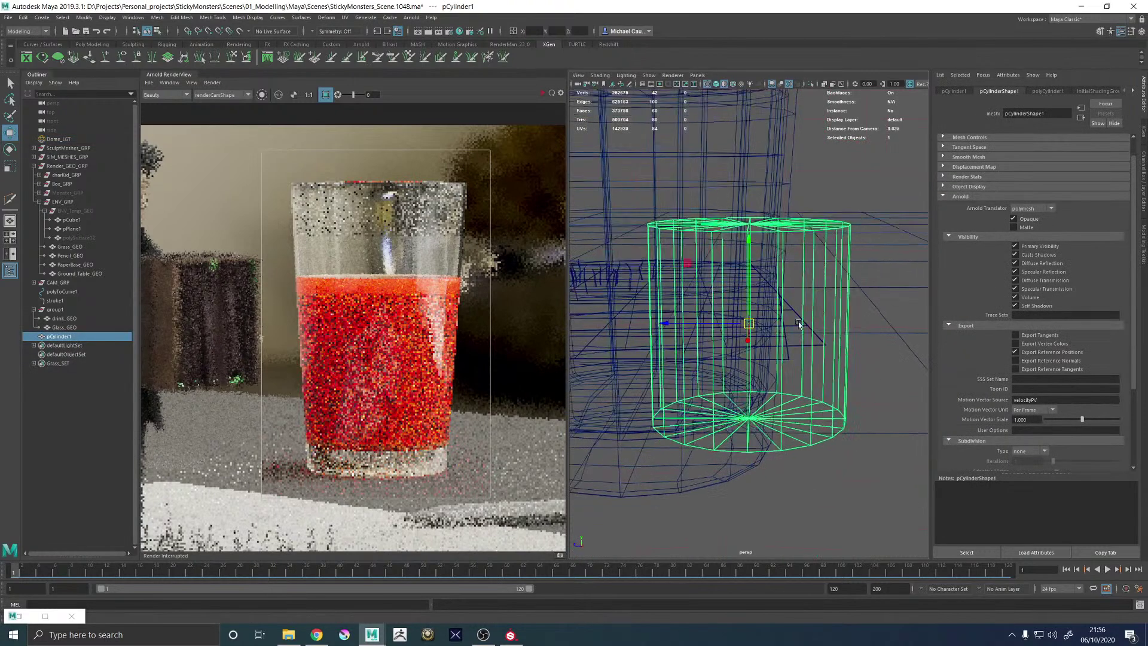
{"action": "right_click_drag", "start_coordinate": [798, 323], "coordinate": [709, 327], "text": "alt"}
{"action": "mouse_move", "coordinate": [710, 328]}
{"action": "left_mouse_down", "text": "alt"}
{"action": "mouse_move", "coordinate": [687, 325]}
{"action": "mouse_move", "coordinate": [700, 326]}
{"action": "left_mouse_up", "text": "alt"}
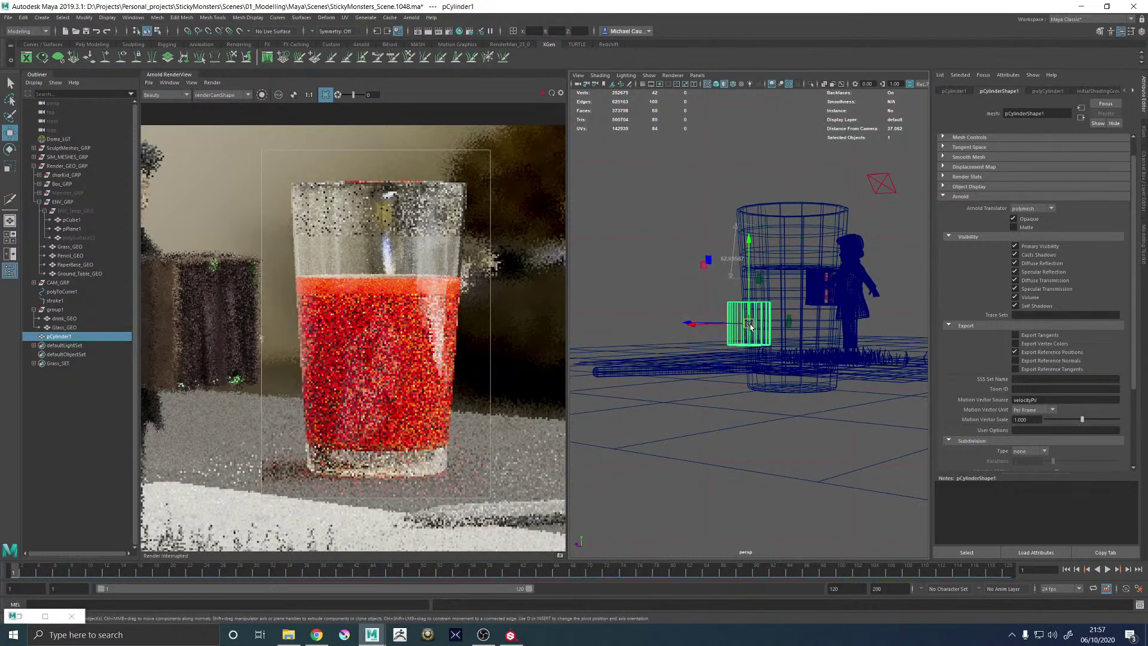
Rotate the cylinder onto its side, stretch it into a long bar passing behind the glass, and restart the live render
{"action": "key", "text": "e"}
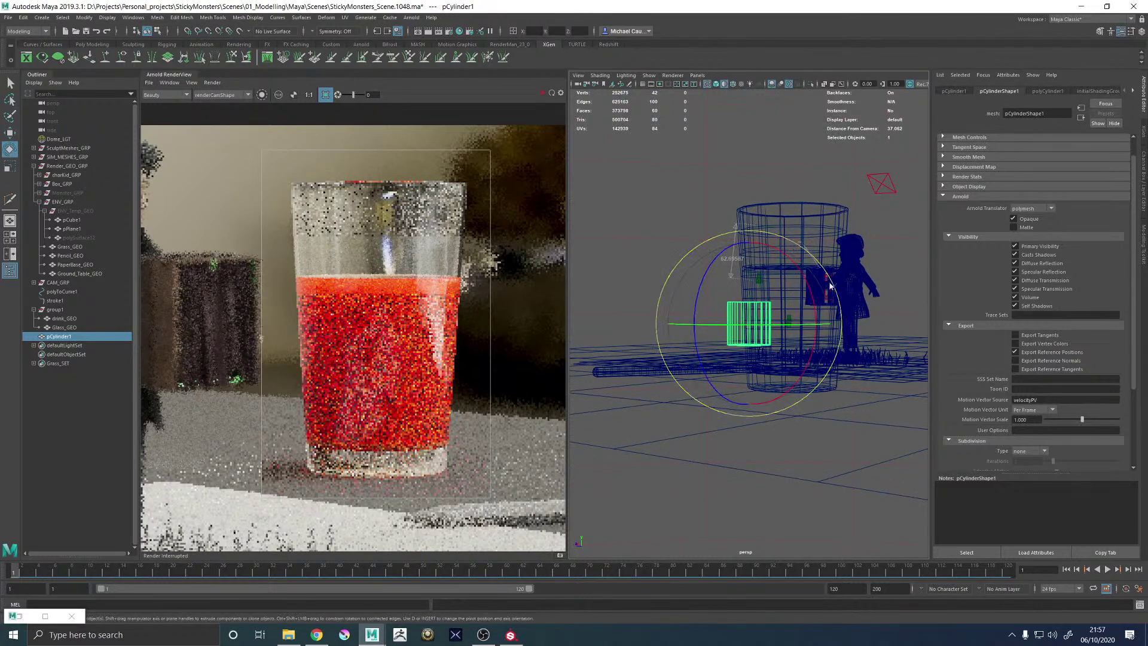
{"action": "mouse_move", "coordinate": [798, 243]}
{"action": "left_mouse_down"}
{"action": "mouse_move", "coordinate": [873, 373]}
{"action": "mouse_move", "coordinate": [840, 245]}
{"action": "mouse_move", "coordinate": [797, 242]}
{"action": "mouse_move", "coordinate": [795, 263]}
{"action": "mouse_move", "coordinate": [792, 246]}
{"action": "left_mouse_up"}
{"action": "key", "text": "r"}
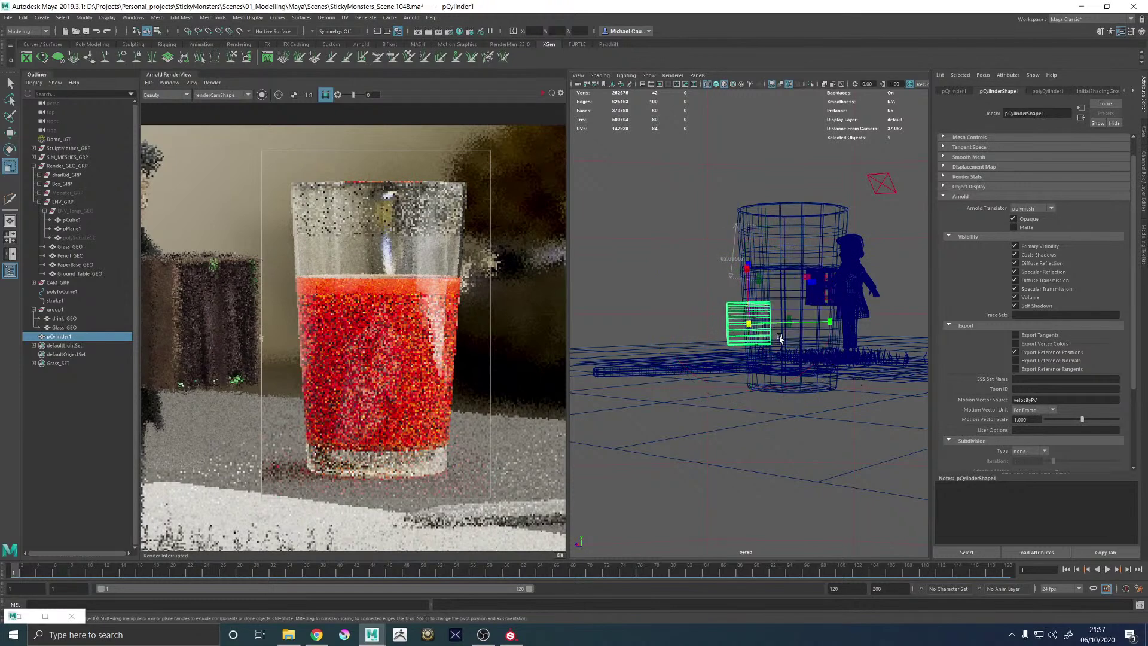
{"action": "left_click_drag", "start_coordinate": [828, 324], "coordinate": [1144, 318]}
{"action": "left_click_drag", "start_coordinate": [720, 363], "coordinate": [951, 391], "text": "alt"}
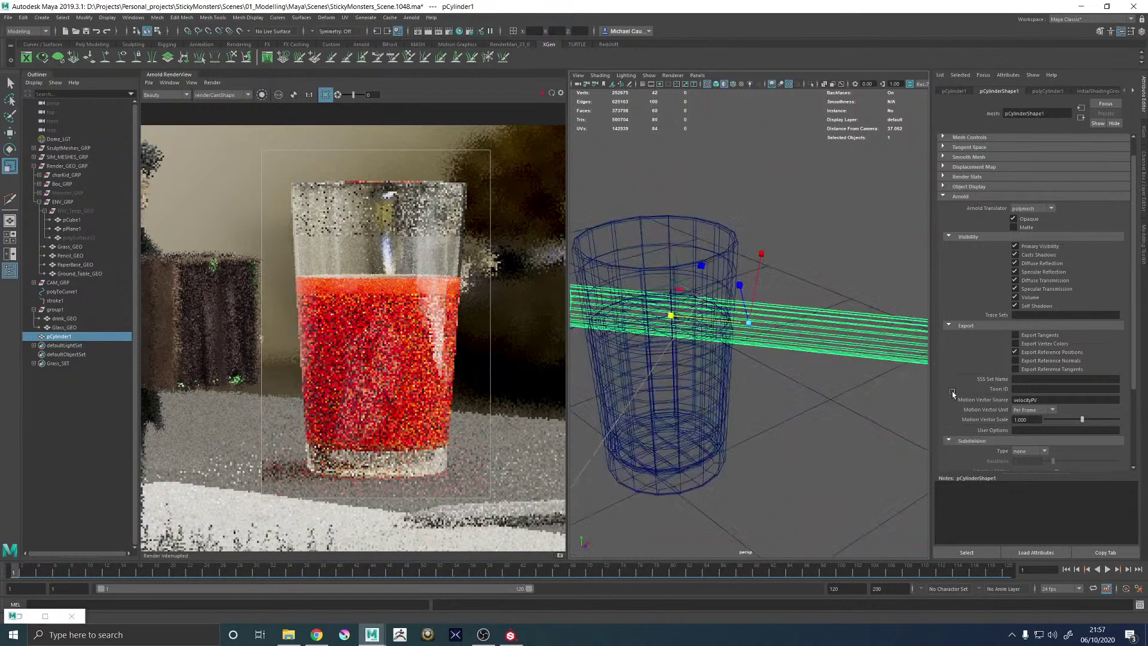
{"action": "right_click_drag", "start_coordinate": [897, 386], "coordinate": [589, 360], "text": "alt"}
{"action": "left_click_drag", "start_coordinate": [589, 360], "coordinate": [586, 298], "text": "alt"}
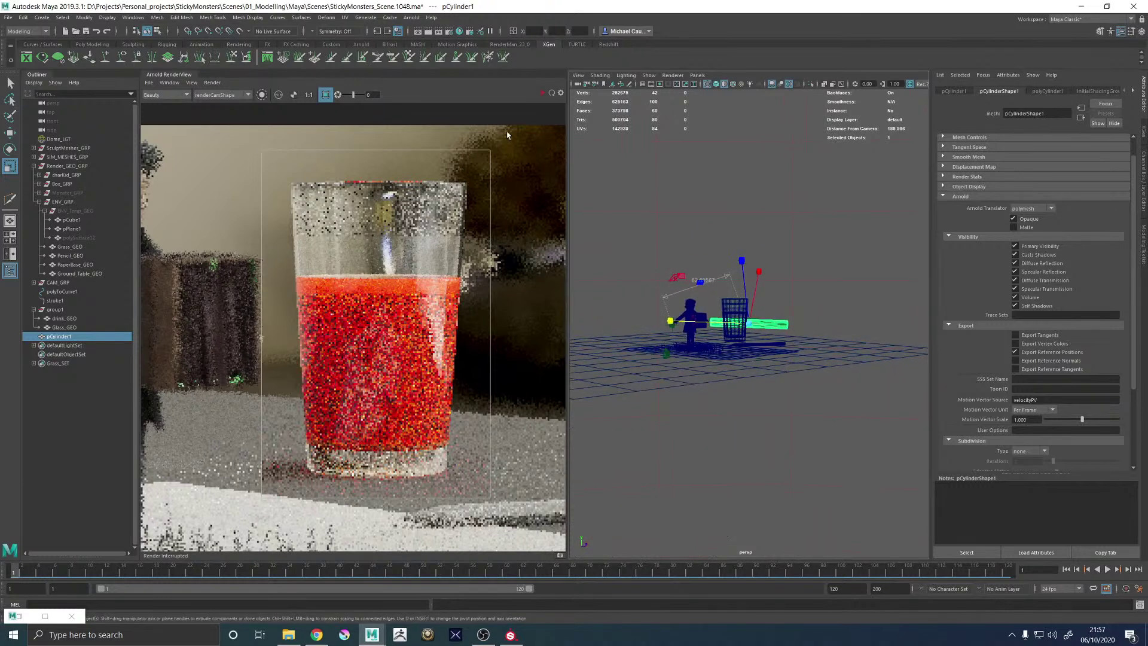
{"action": "left_click", "coordinate": [539, 93]}
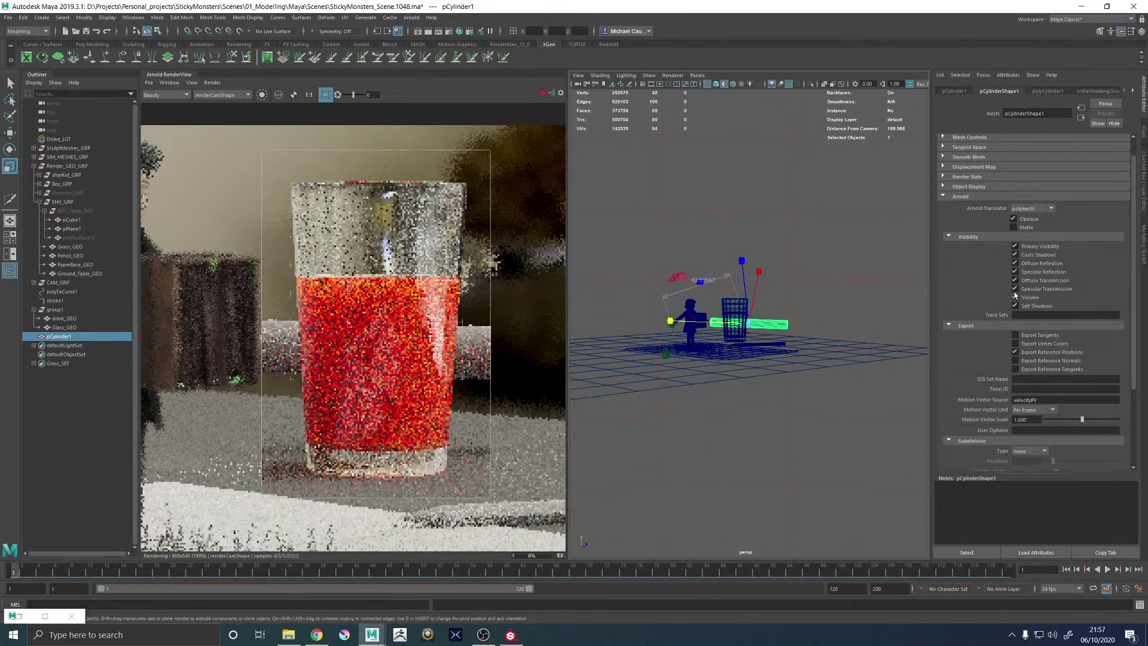
Select the drink mesh and set Coke_MAT's transmission depth back to 0
{"action": "left_click", "coordinate": [727, 302]}
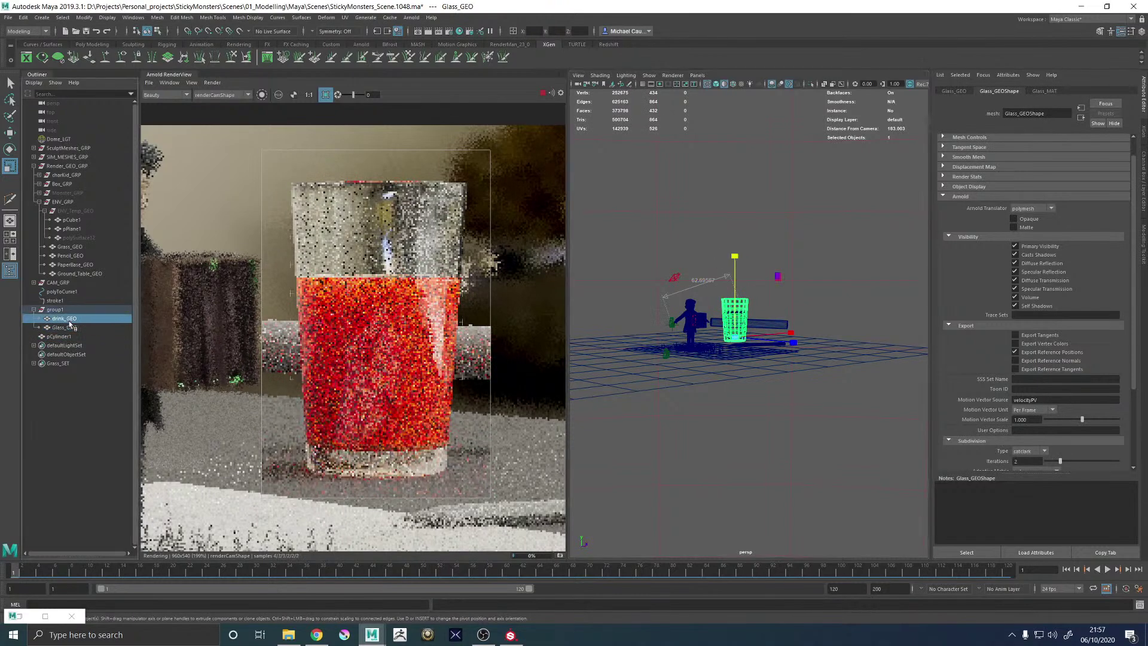
{"action": "left_click", "coordinate": [726, 302]}
{"action": "left_click", "coordinate": [1044, 90]}
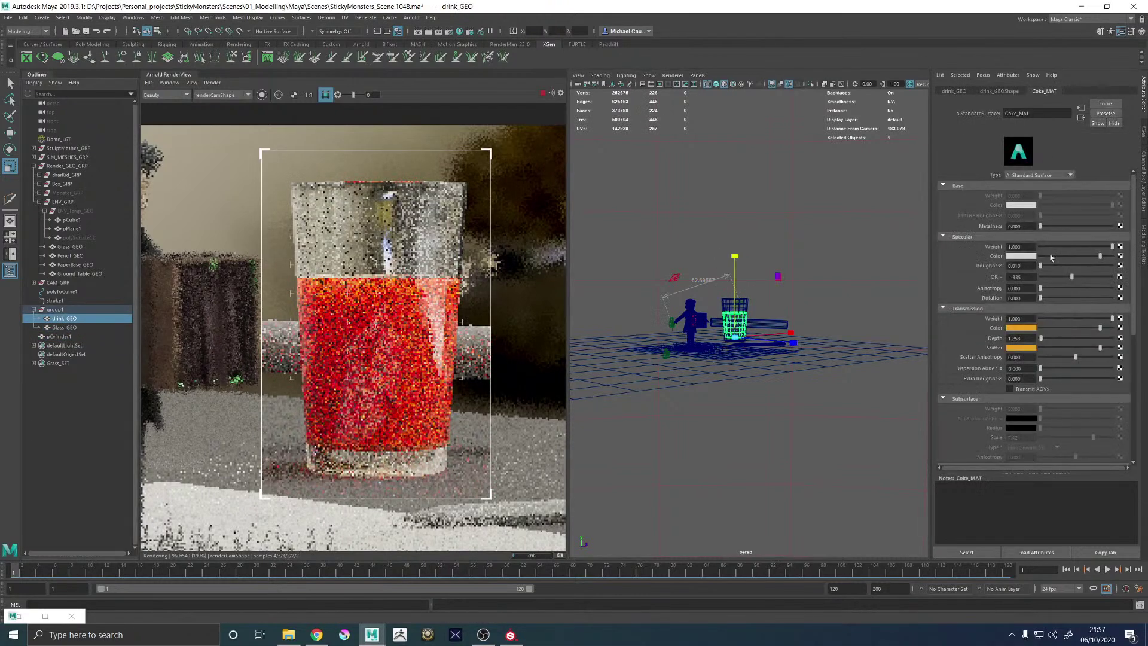
{"action": "left_click_drag", "start_coordinate": [1042, 342], "coordinate": [1035, 342]}
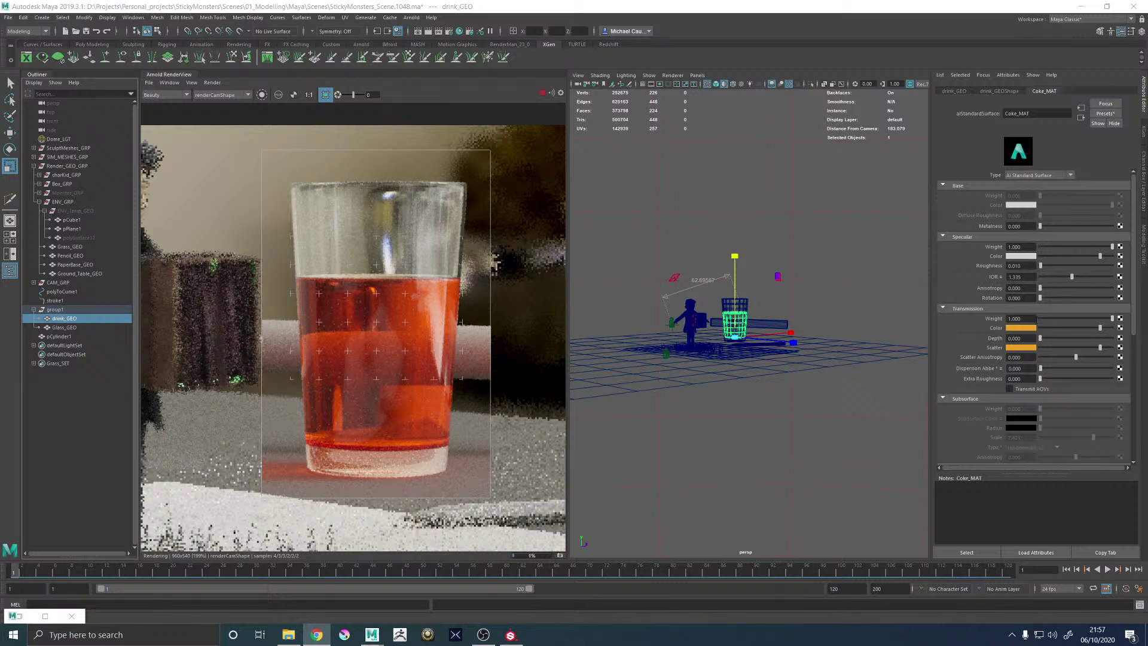
Darken Coke_MAT's transmission color to a redder orange-brown with value about 0.64, and reset the scatter color to black
{"action": "left_click", "coordinate": [1020, 328]}
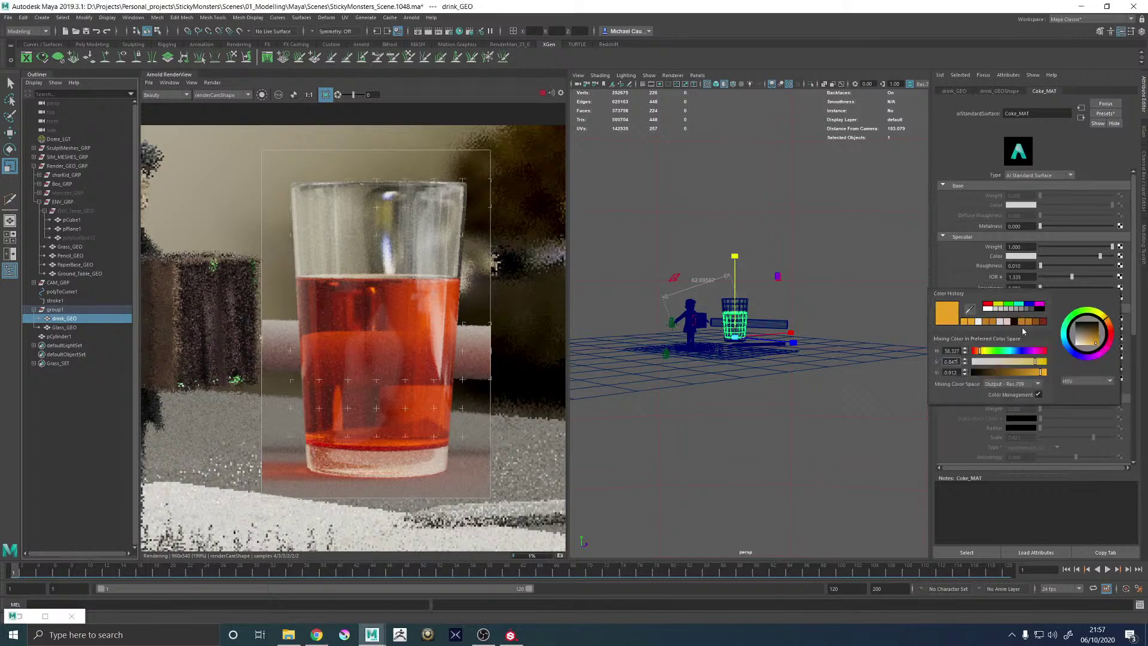
{"action": "left_click", "coordinate": [1019, 373]}
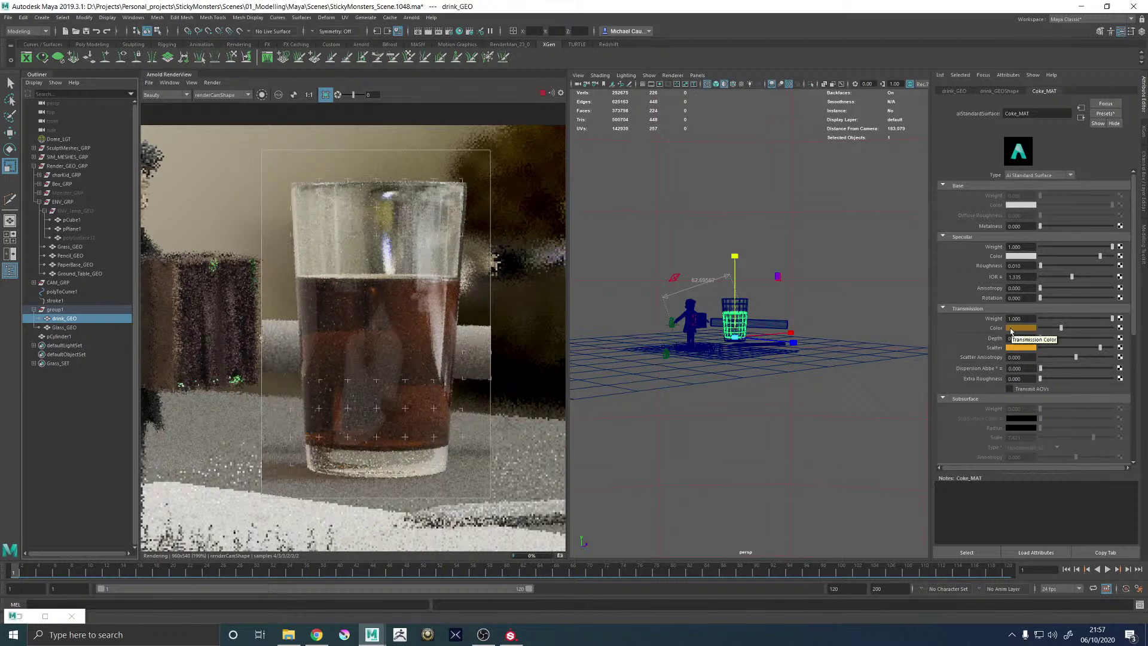
{"action": "left_click", "coordinate": [1009, 327]}
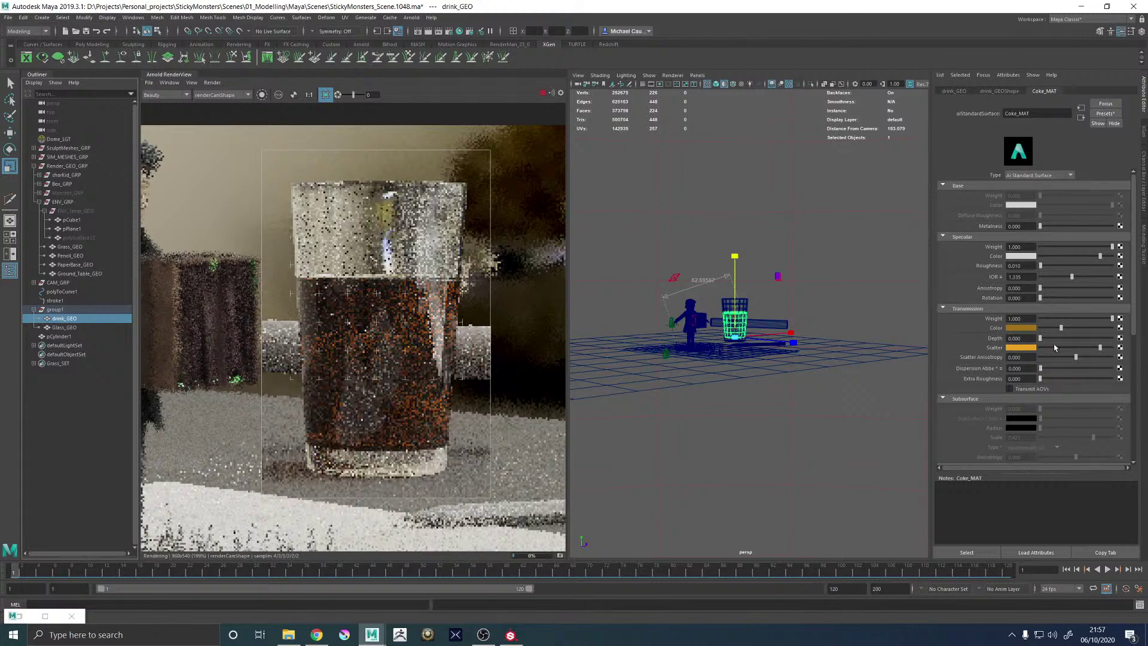
{"action": "left_click", "coordinate": [1020, 328]}
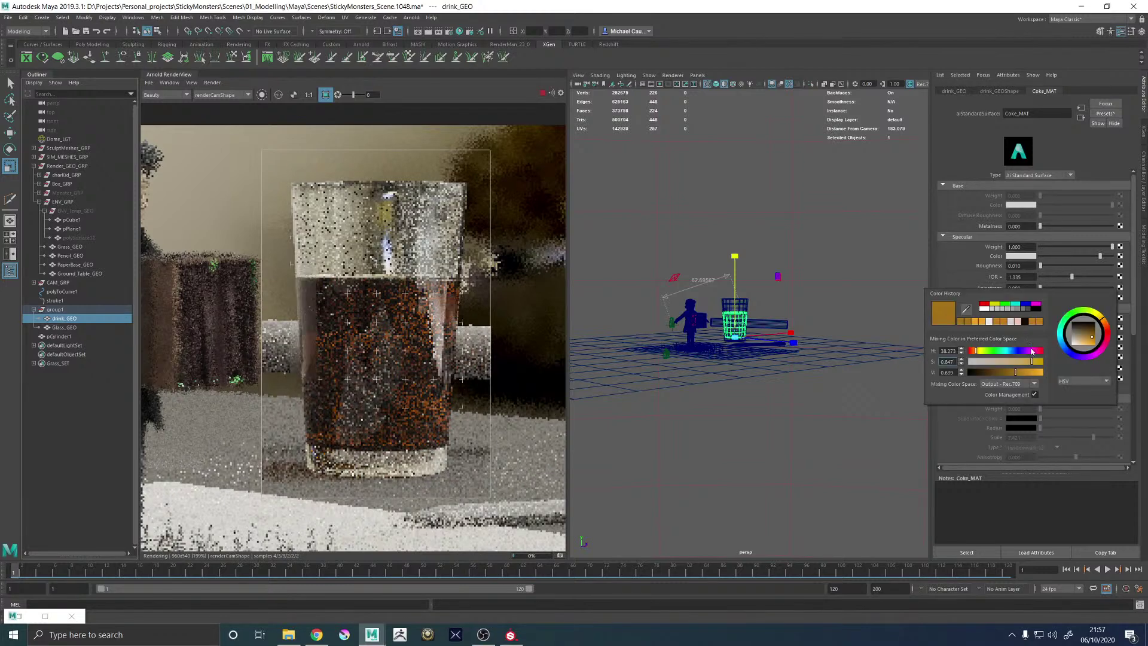
{"action": "left_click", "coordinate": [1105, 323]}
{"action": "left_click_drag", "start_coordinate": [1104, 323], "coordinate": [1106, 323]}
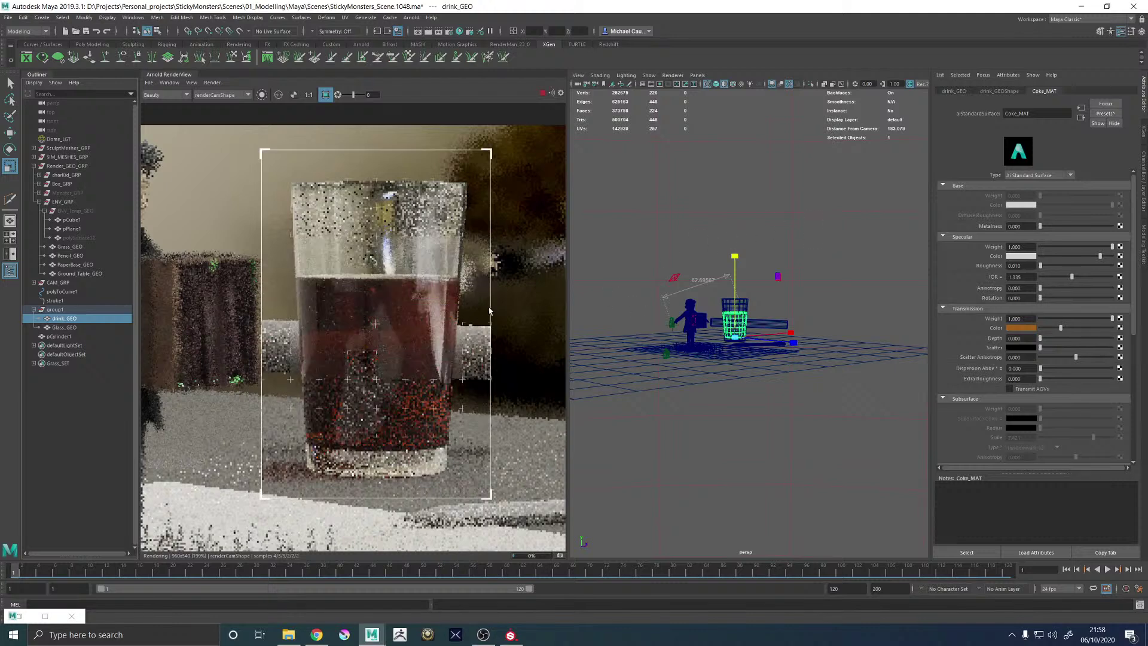
Try a transmission depth of about 3.55 on Coke_MAT, and lower it to about 2.52
{"action": "left_click", "coordinate": [1044, 338]}
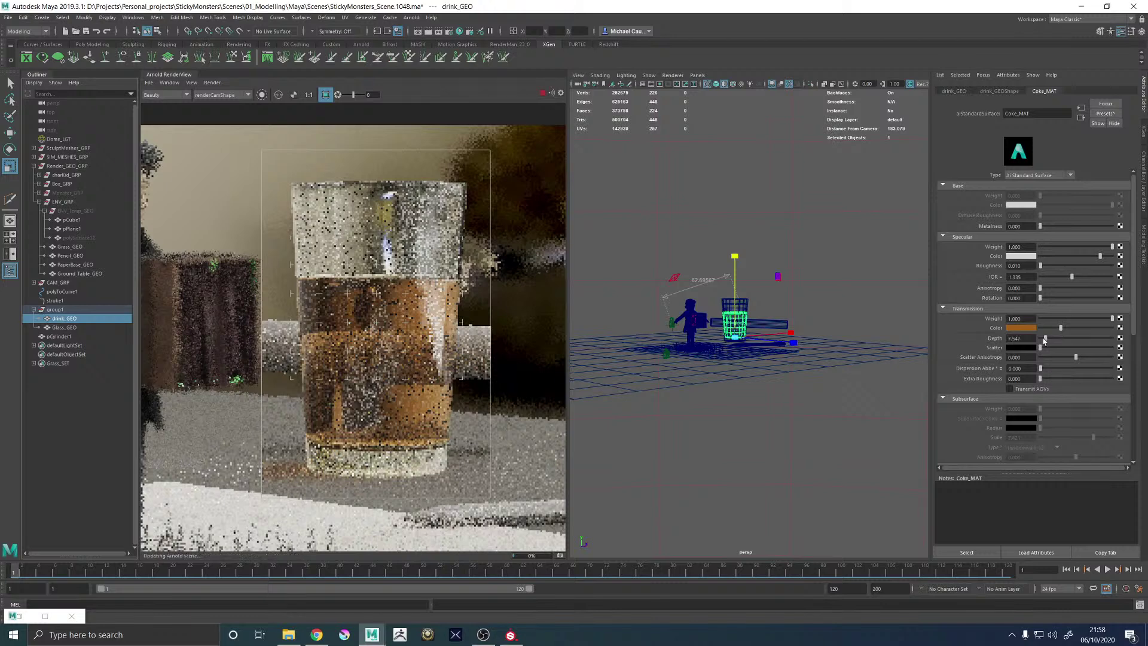
{"action": "left_click_drag", "start_coordinate": [1044, 338], "coordinate": [1042, 340]}
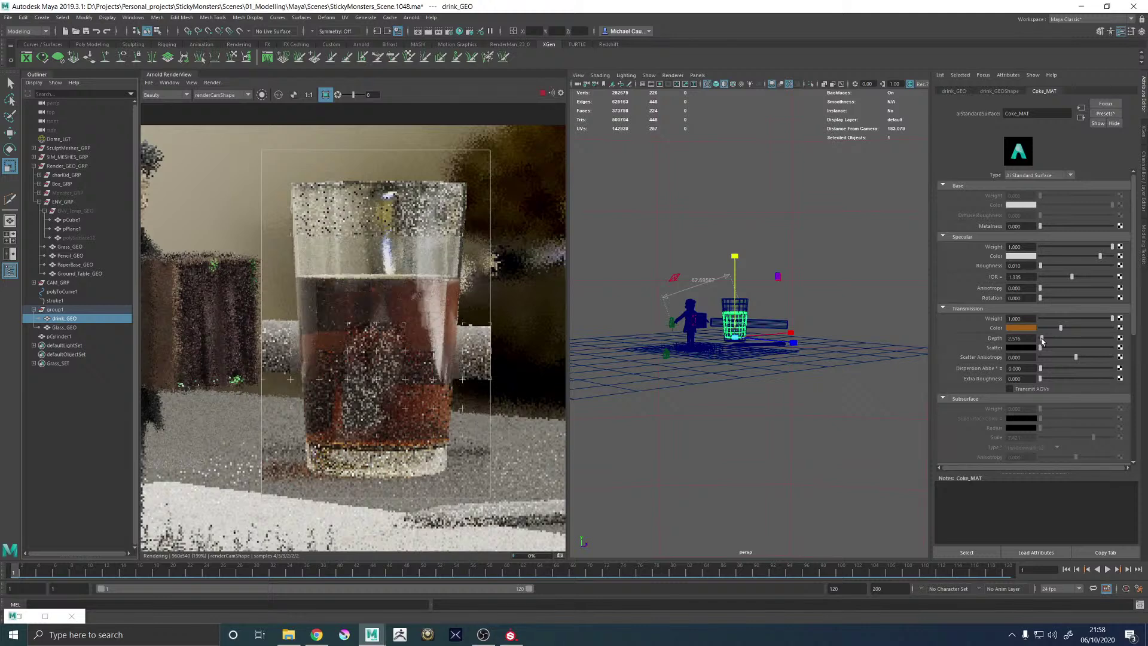
Try transmission depths of about 1.26 and 0.63 and a white scatter color on Coke_MAT, and revert both settings
{"action": "mouse_move", "coordinate": [1041, 340]}
{"action": "left_mouse_down"}
{"action": "mouse_move", "coordinate": [1053, 342]}
{"action": "mouse_move", "coordinate": [1040, 338]}
{"action": "left_mouse_up"}
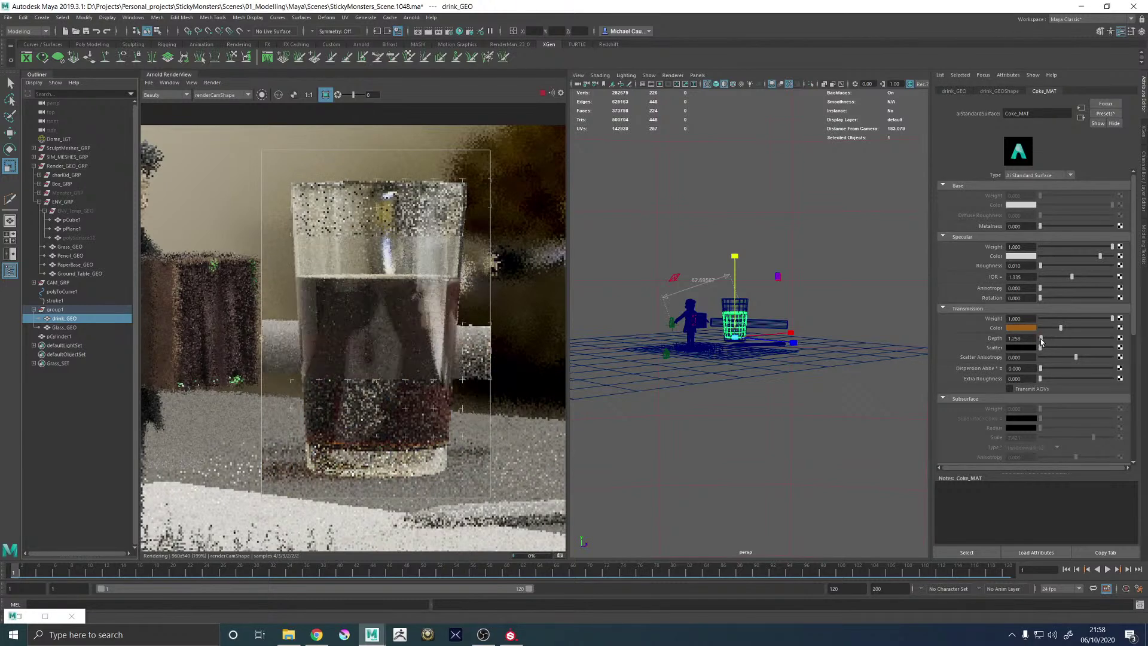
{"action": "left_click_drag", "start_coordinate": [1040, 338], "coordinate": [1041, 340]}
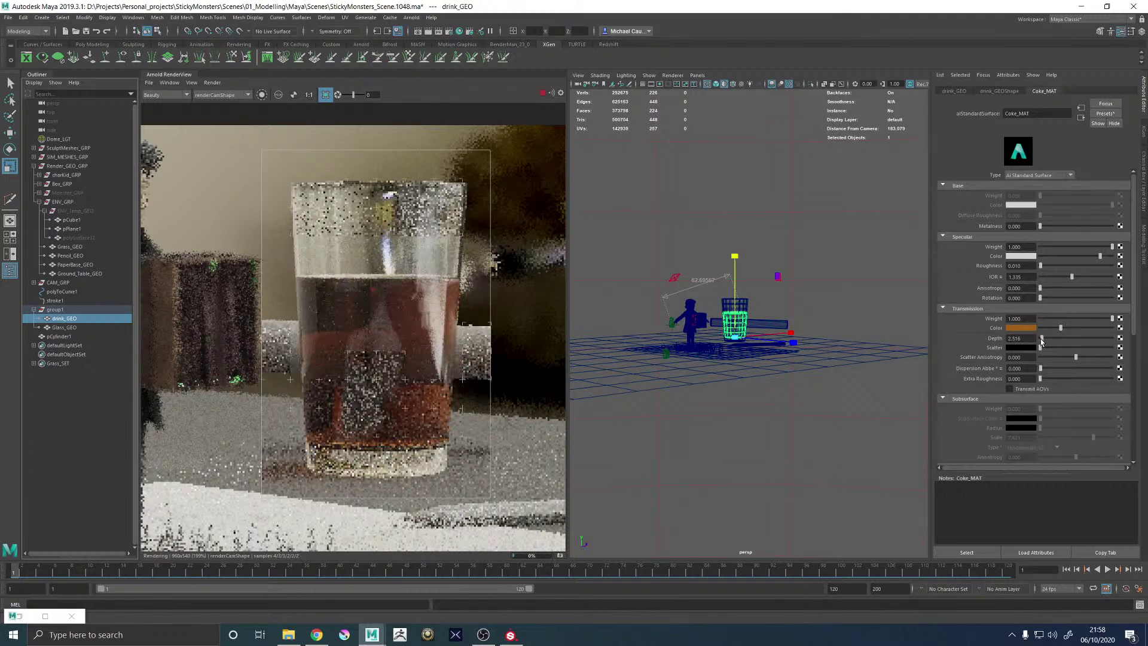
{"action": "key", "text": "ctrl+z"}
{"action": "left_click_drag", "start_coordinate": [1040, 339], "coordinate": [1039, 338]}
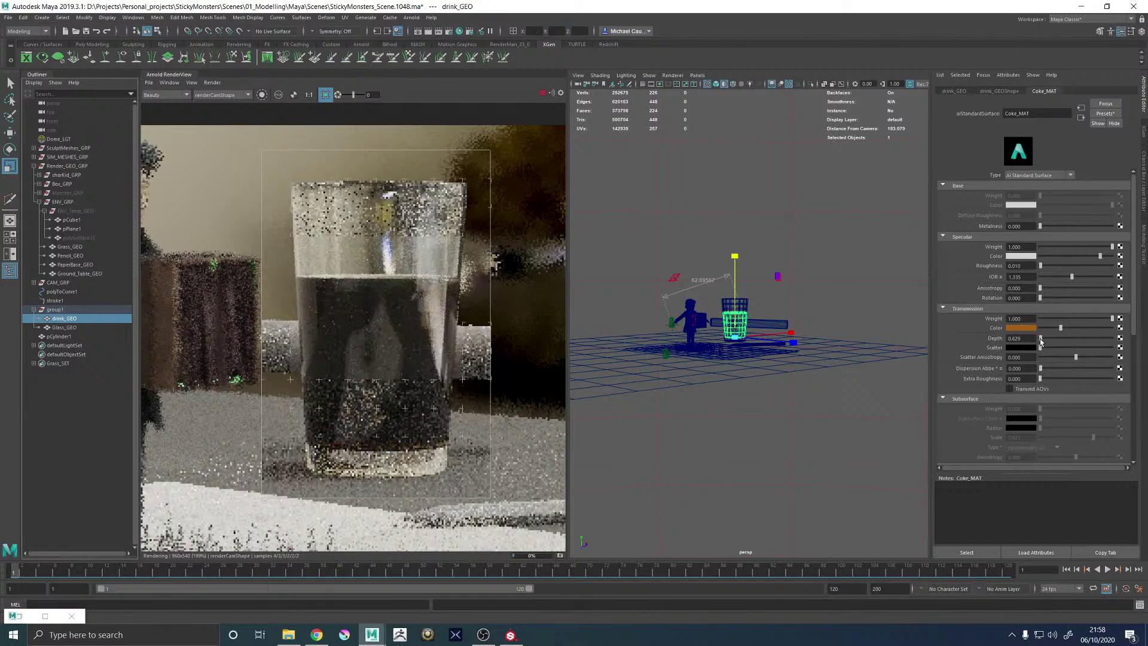
{"action": "left_click_drag", "start_coordinate": [1039, 338], "coordinate": [1135, 345]}
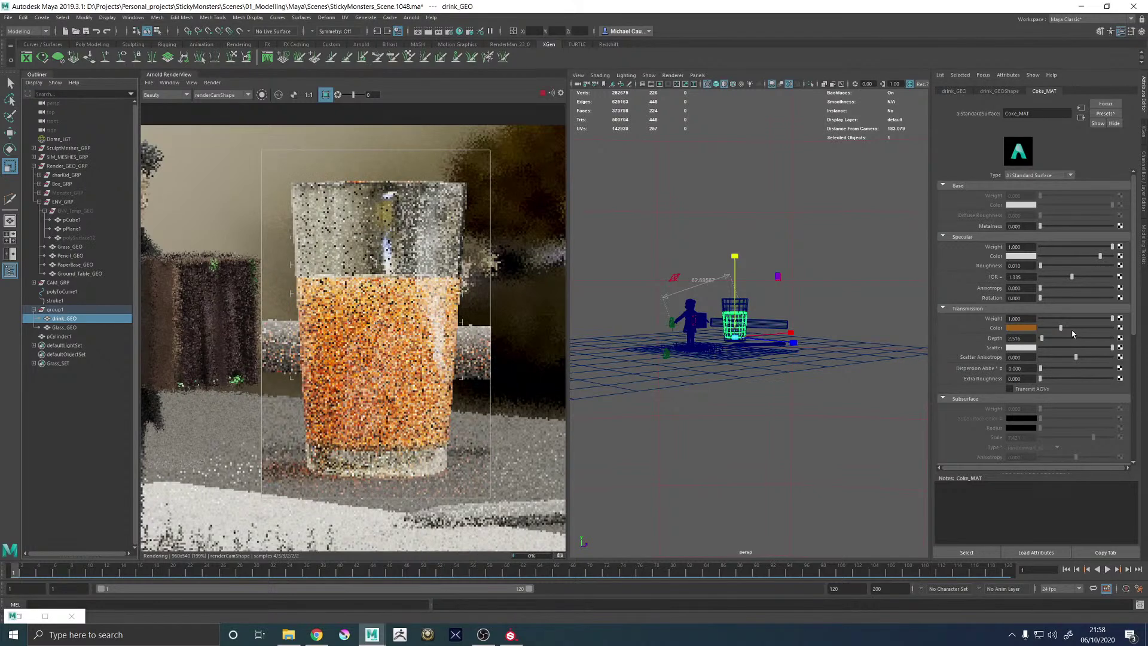
{"action": "left_click_drag", "start_coordinate": [1066, 346], "coordinate": [989, 347]}
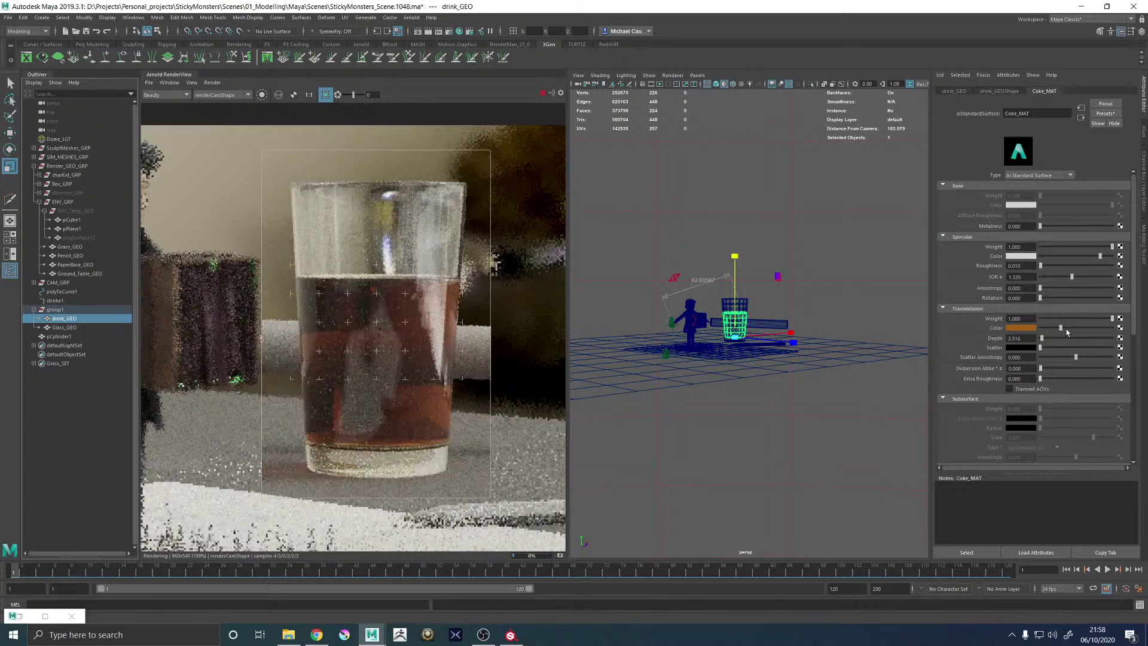
Brighten Coke_MAT's transmission color to a lighter orange with value about 0.82, and set its transmission depth to 1
{"action": "left_click_drag", "start_coordinate": [1060, 327], "coordinate": [1078, 328]}
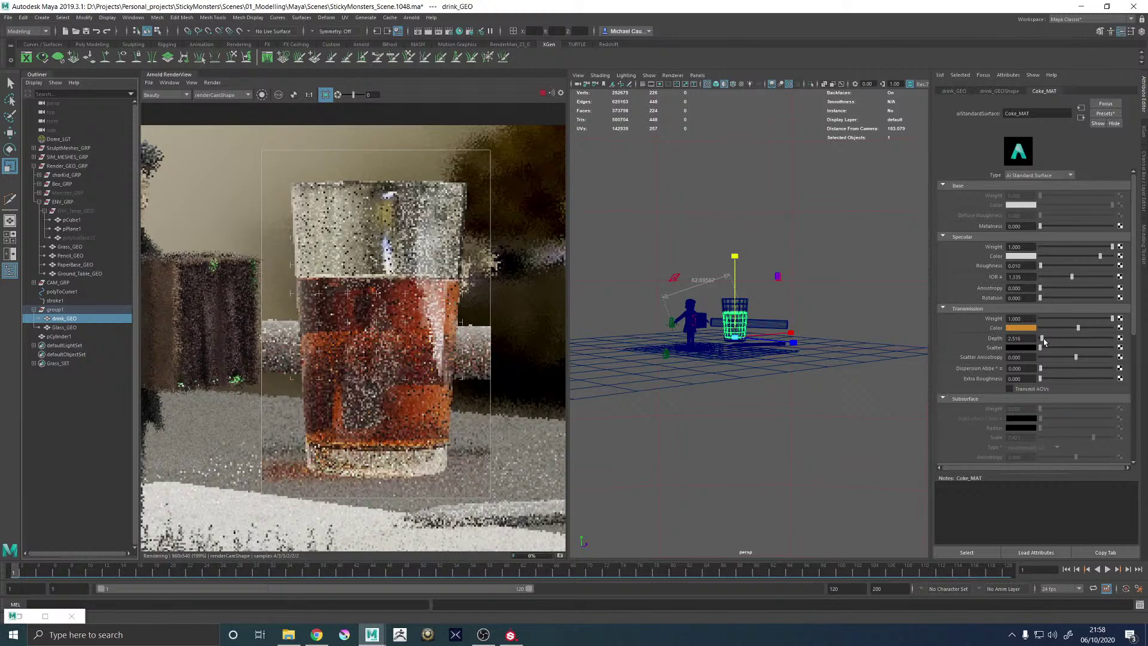
{"action": "left_click", "coordinate": [1019, 338]}
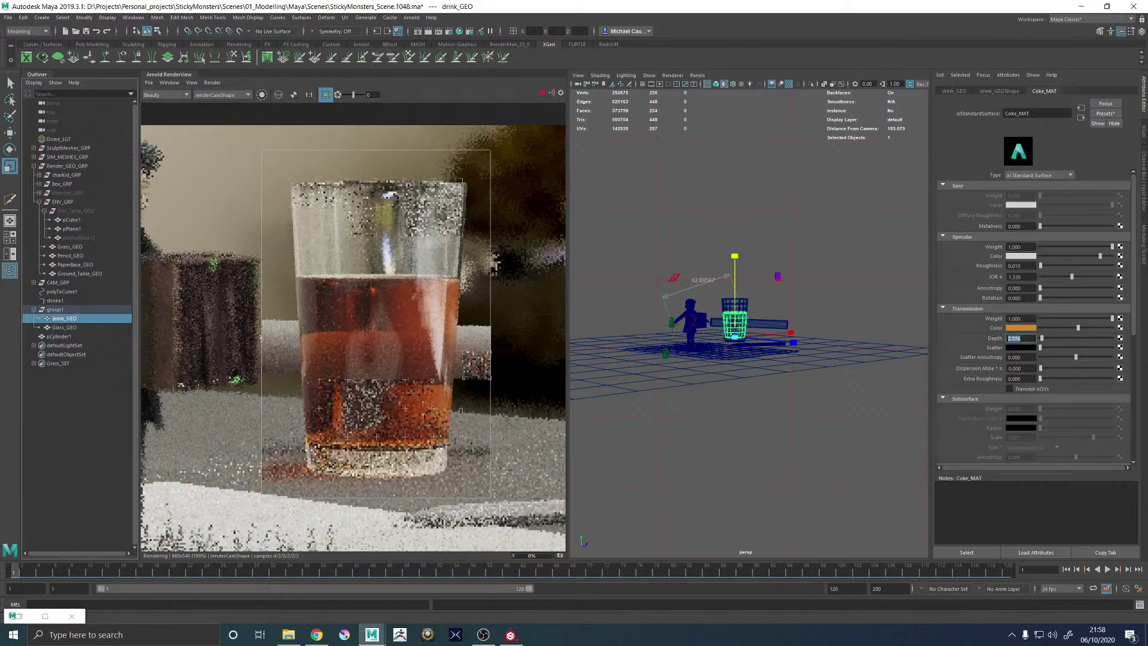
{"action": "type", "text": "1"}
{"action": "key", "text": "Return"}
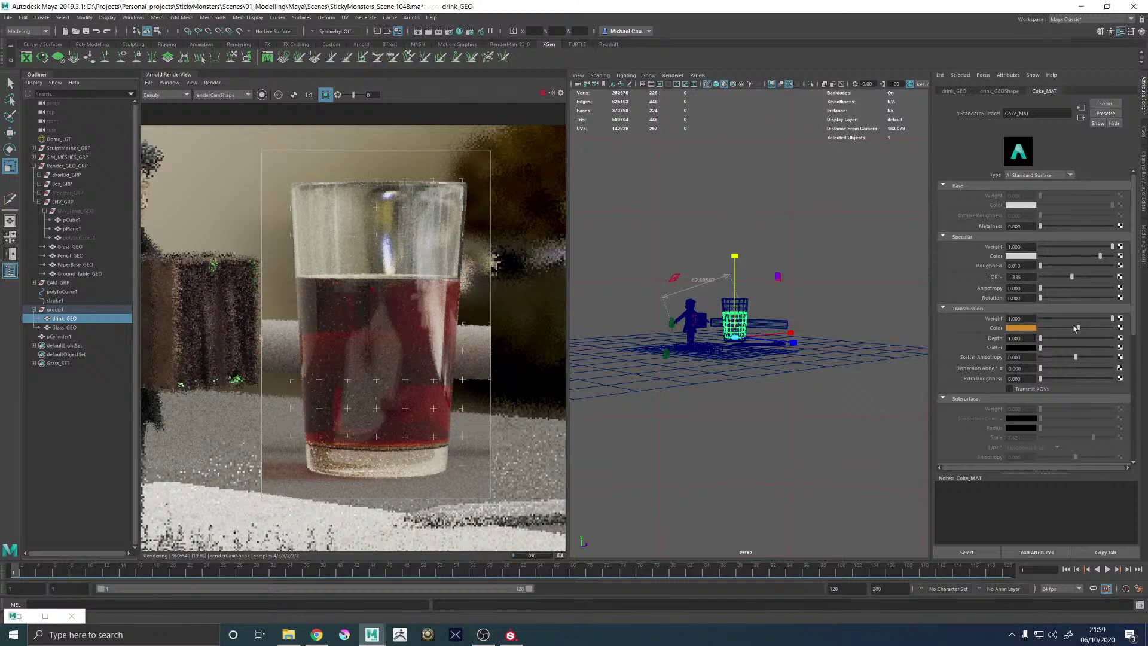
Darken Coke_MAT's orange transmission color slightly and check the drink in the live render
{"action": "left_click", "coordinate": [1021, 328]}
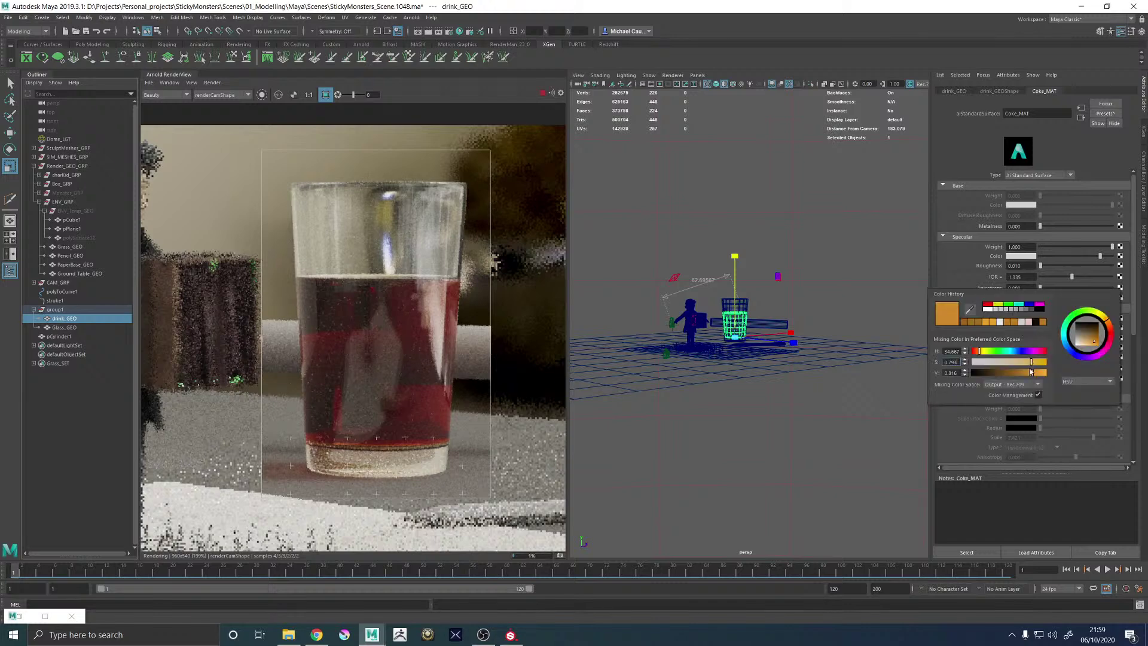
{"action": "left_click_drag", "start_coordinate": [1028, 374], "coordinate": [1027, 374]}
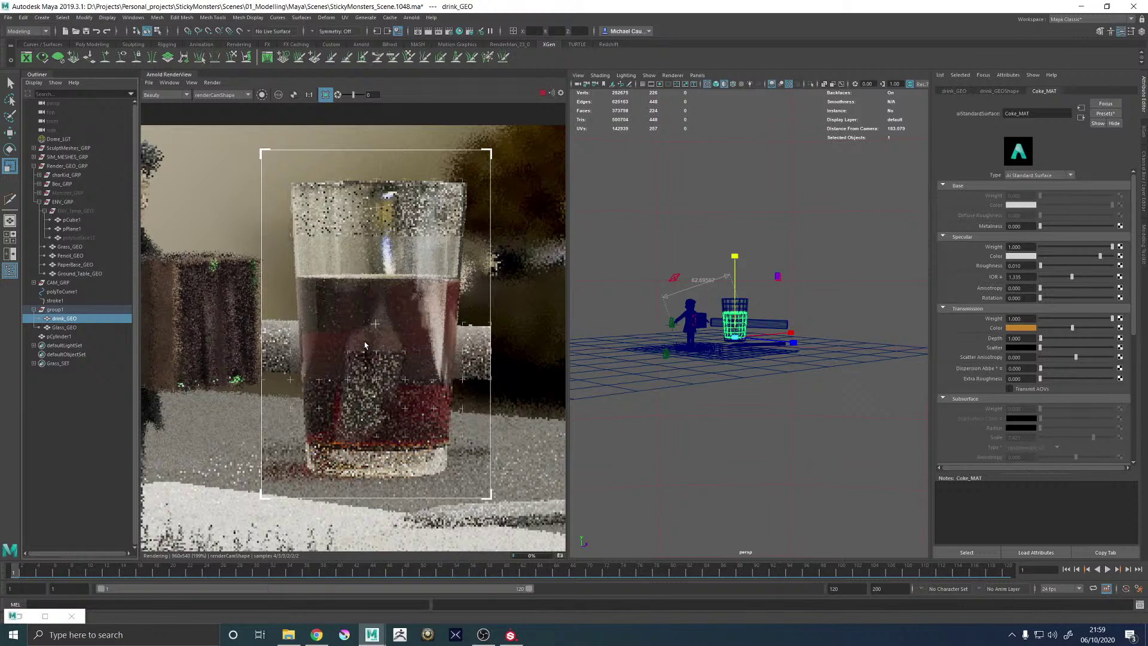
{"action": "scroll", "coordinate": [365, 345], "scroll_direction": "down", "scroll_amount": 4}
{"action": "scroll", "coordinate": [371, 338], "scroll_direction": "up", "scroll_amount": 3}
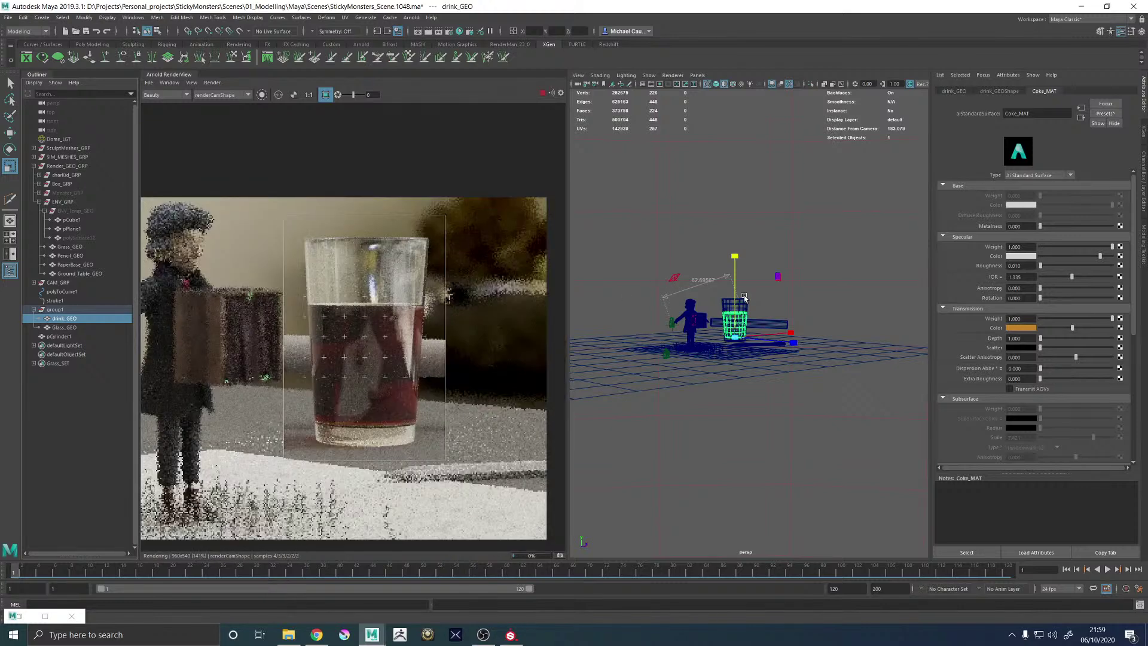
Darken Coke_MAT's specular color through grey and black, and settle on a very dark grey
{"action": "left_click", "coordinate": [1054, 257]}
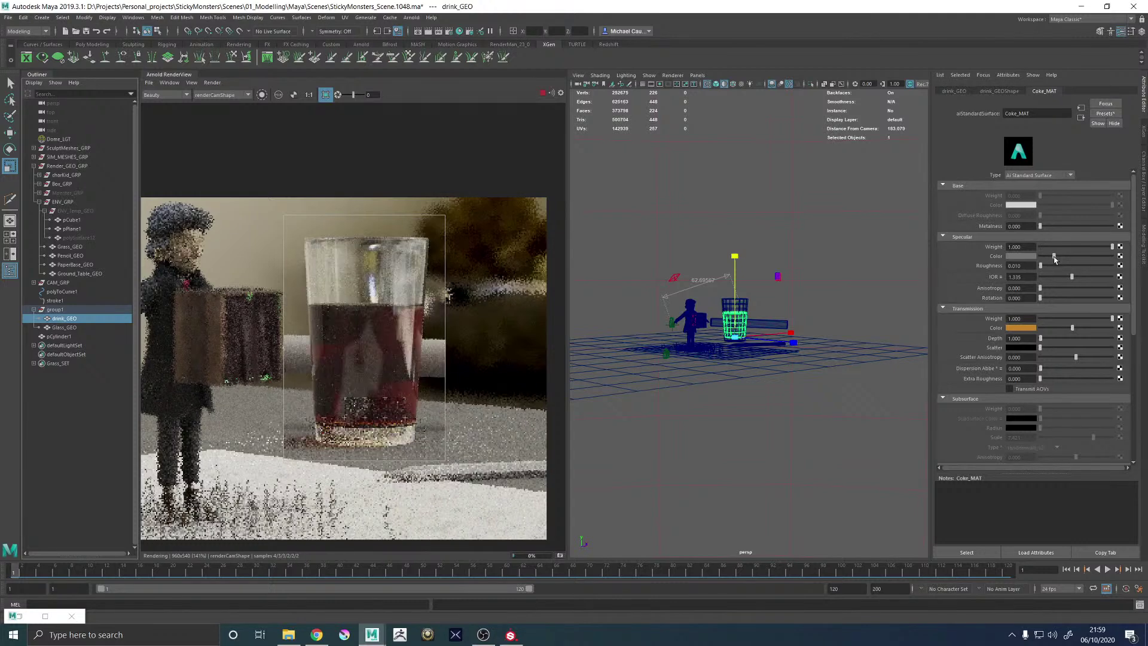
{"action": "left_click_drag", "start_coordinate": [1054, 258], "coordinate": [984, 262]}
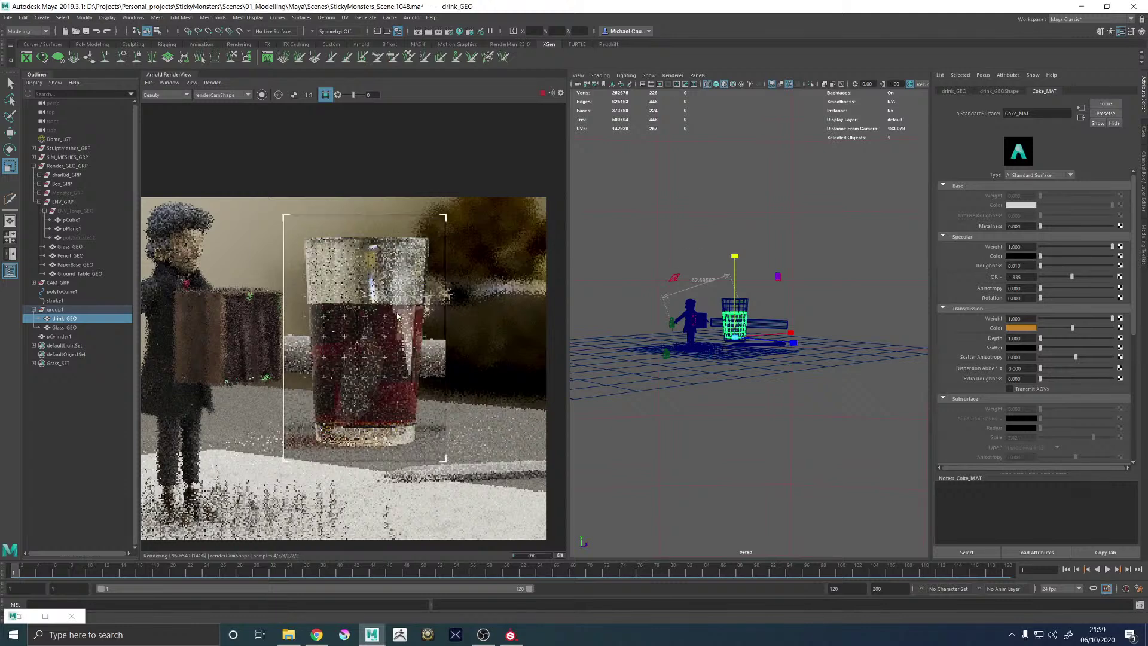
{"action": "scroll", "coordinate": [388, 314], "scroll_direction": "up", "scroll_amount": 2}
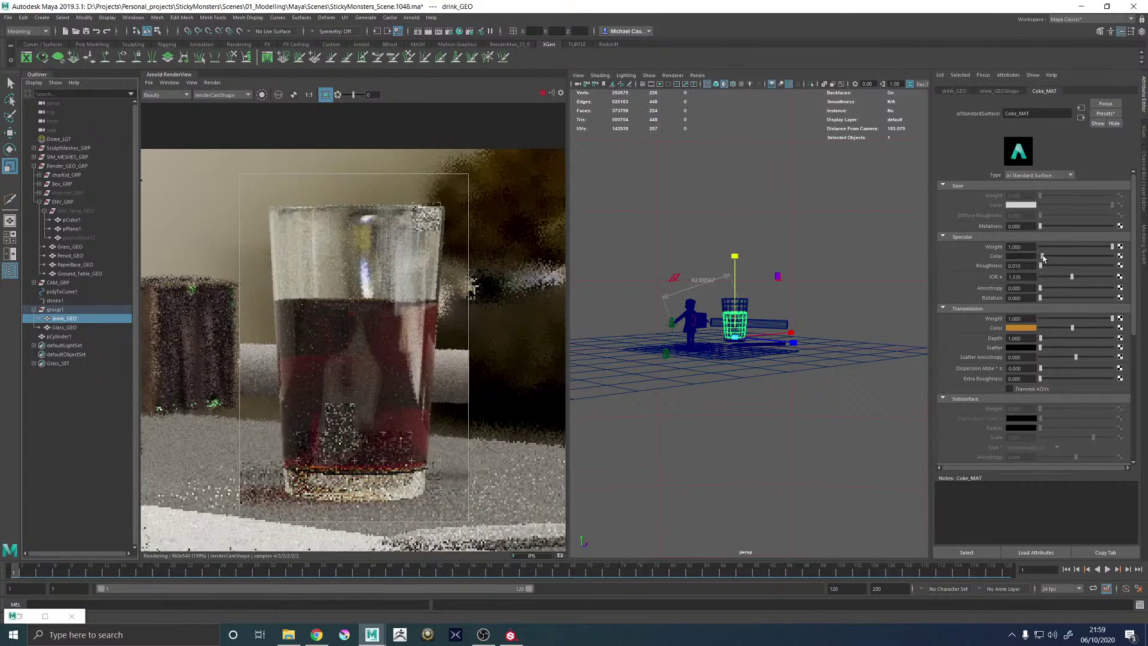
{"action": "left_click", "coordinate": [1043, 257]}
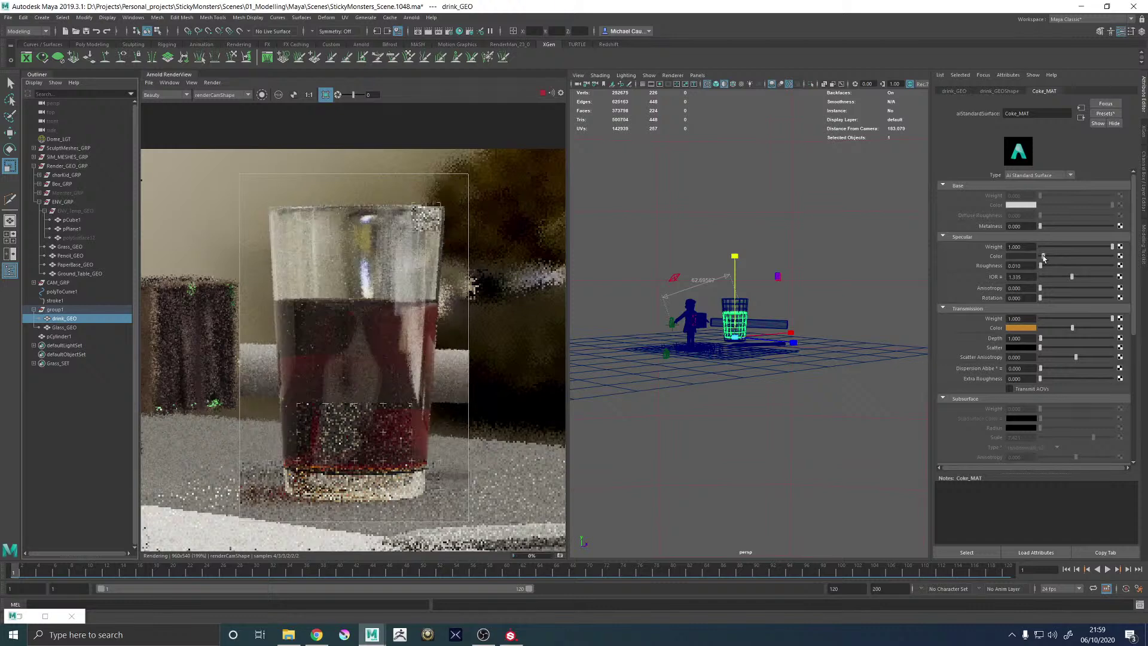
{"action": "scroll", "coordinate": [389, 329], "scroll_direction": "down", "scroll_amount": 4}
{"action": "scroll", "coordinate": [389, 333], "scroll_direction": "up", "scroll_amount": 4}
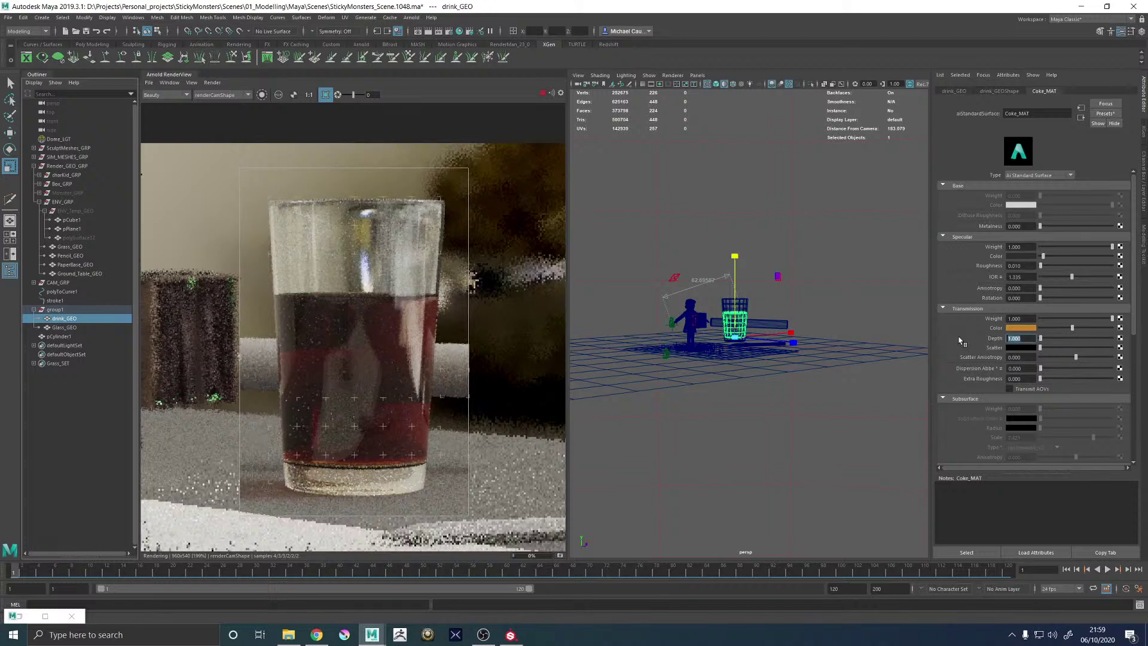
Set Coke_MAT's transmission depth to 1.5 and inspect the drink in the live render
{"action": "type", "text": "5"}
{"action": "key", "text": "Return"}
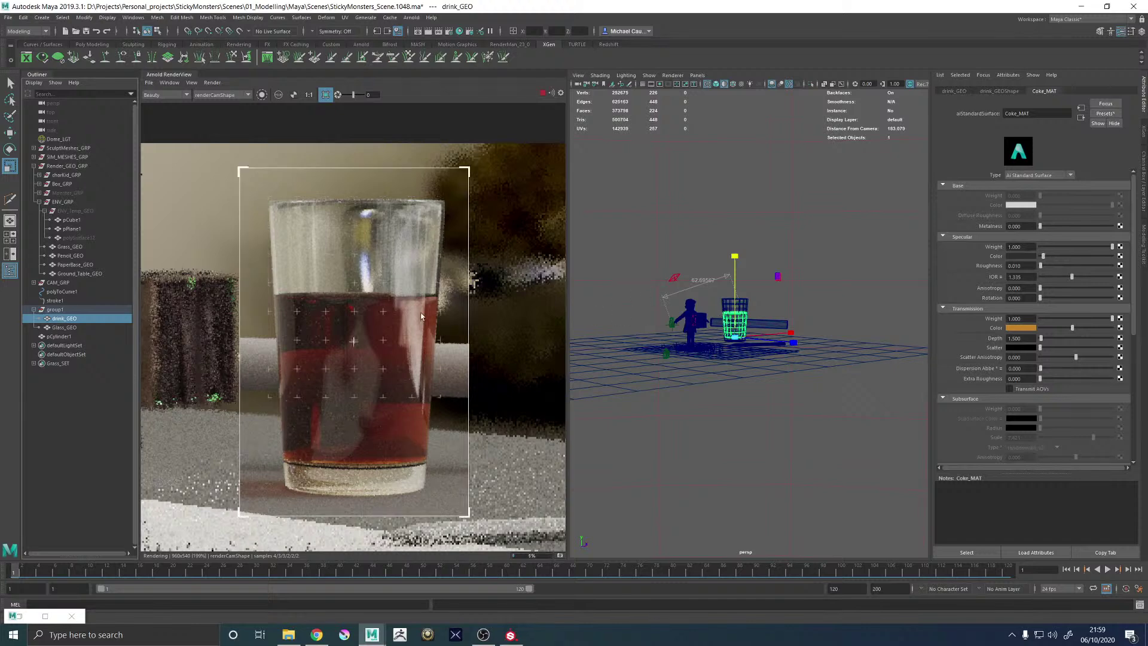
{"action": "scroll", "coordinate": [422, 316], "scroll_direction": "down", "scroll_amount": 3}
{"action": "scroll", "coordinate": [421, 316], "scroll_direction": "up", "scroll_amount": 3}
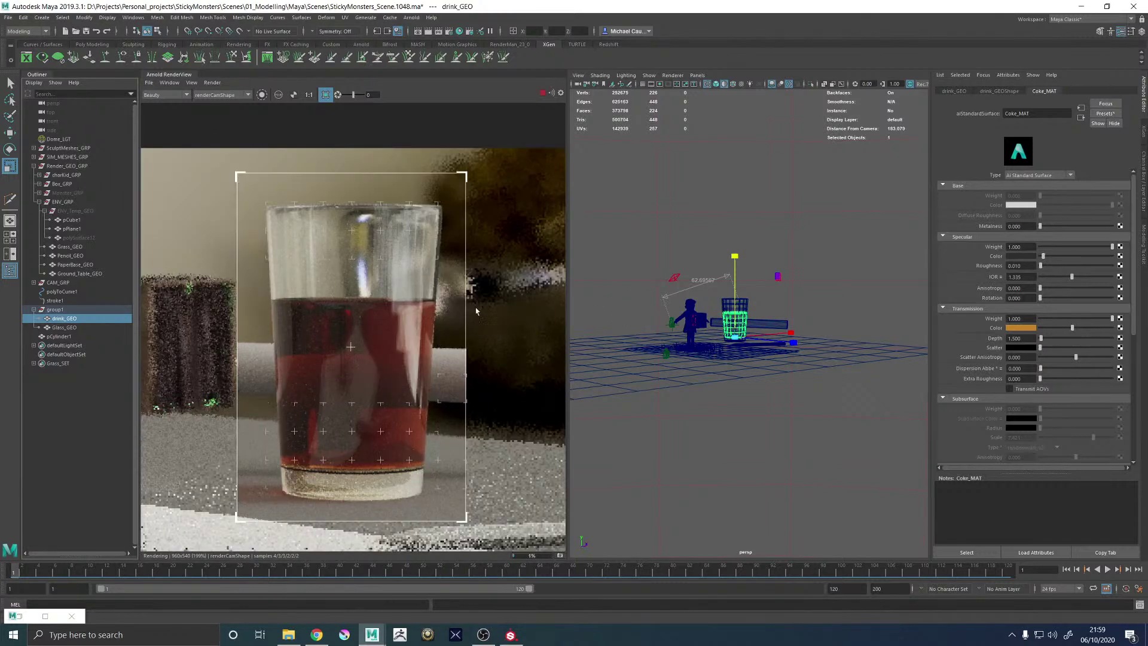
Select the glass mesh, set Glass_MAT's specular roughness to 0, and change its coat color to black
{"action": "key", "text": "q"}
{"action": "left_click", "coordinate": [724, 304]}
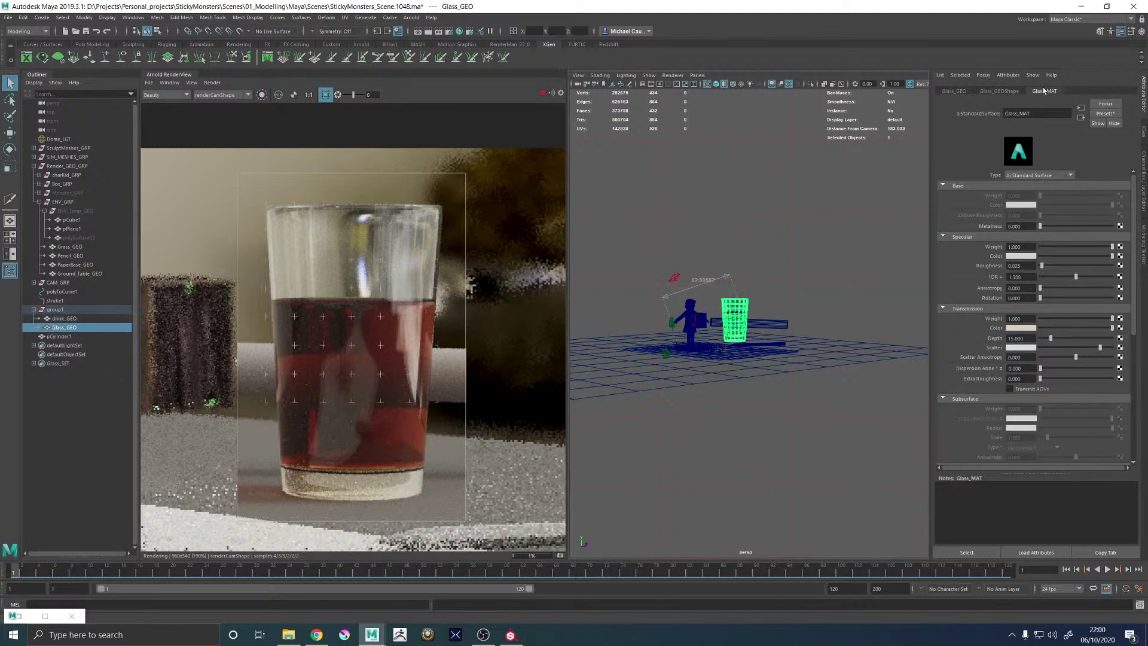
{"action": "left_click", "coordinate": [1039, 266]}
{"action": "scroll", "coordinate": [1052, 387], "scroll_direction": "down", "scroll_amount": 5}
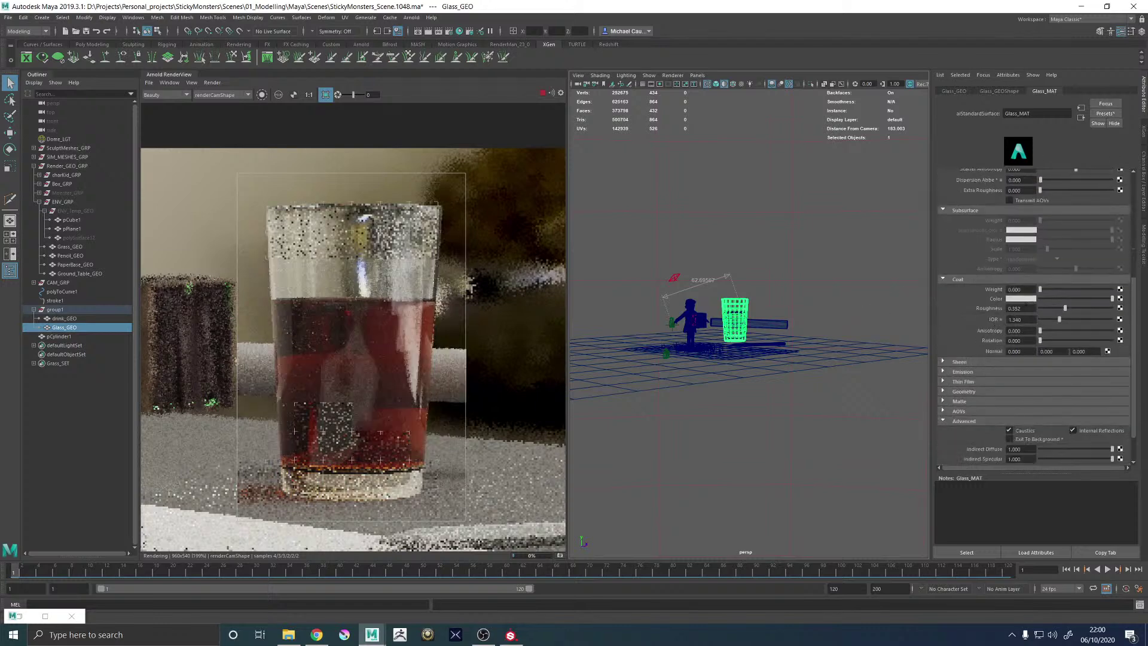
{"action": "left_click", "coordinate": [1044, 298]}
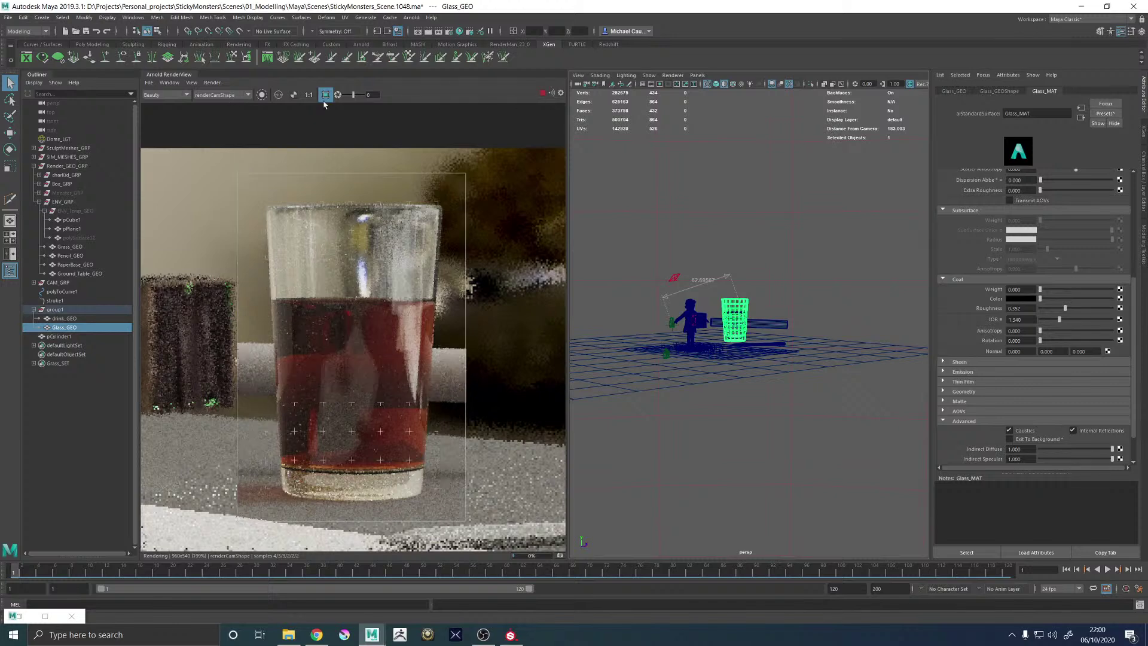
Switch the live render to the perspective camera, rendering the full frame without the crop region
{"action": "left_click", "coordinate": [221, 94]}
{"action": "left_click", "coordinate": [216, 111]}
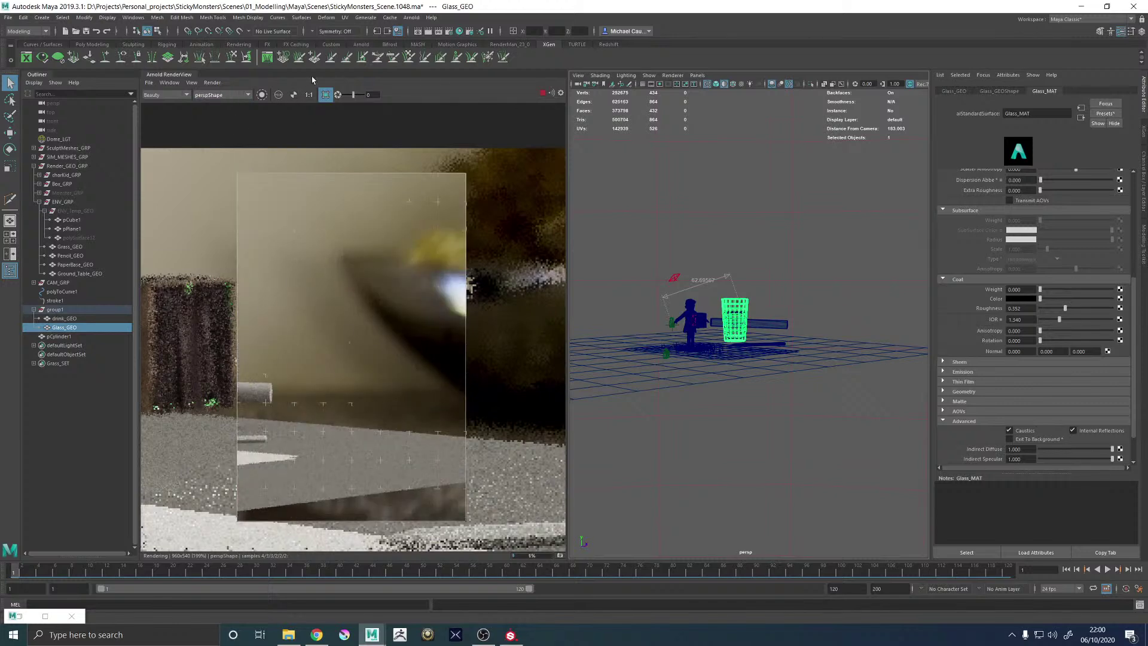
{"action": "left_click", "coordinate": [325, 95]}
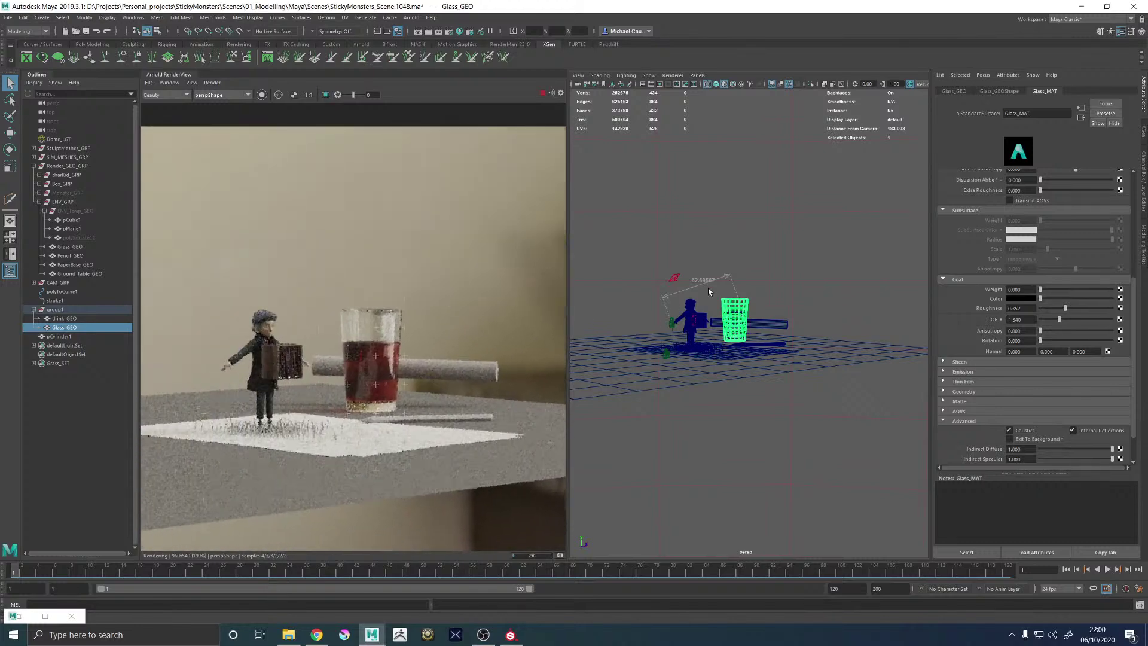
{"action": "left_click_drag", "start_coordinate": [708, 291], "coordinate": [653, 250], "text": "alt"}
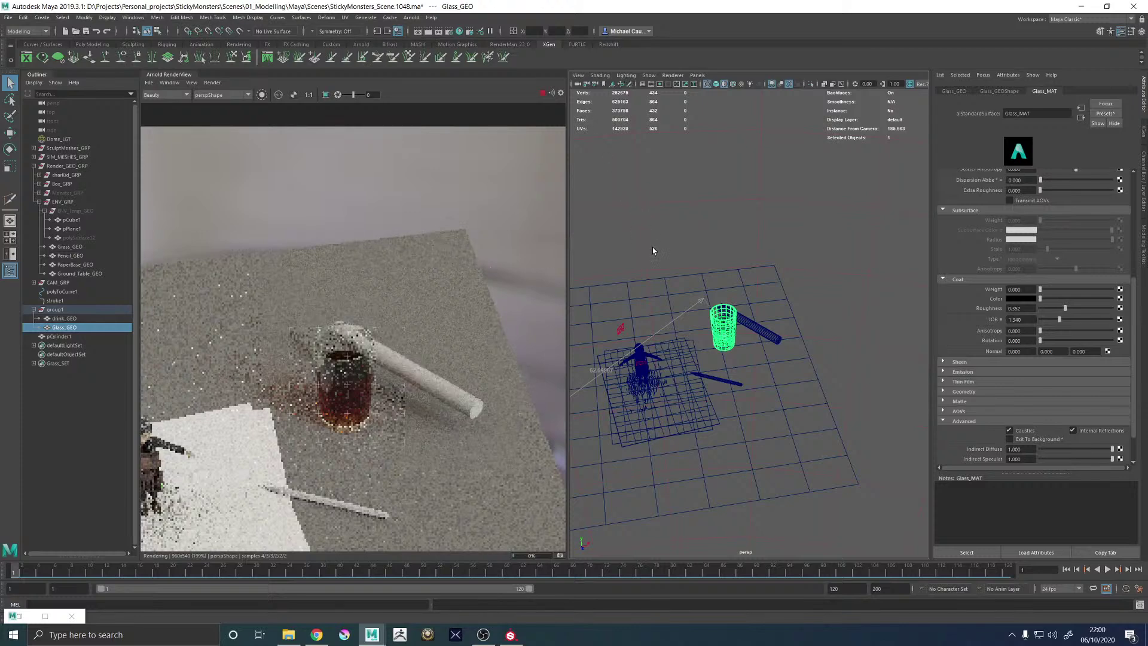
Turn on the resolution gate in the perspective view and frame the glass closely to inspect its render from high and low angles
{"action": "left_click", "coordinate": [660, 85]}
{"action": "right_click_drag", "start_coordinate": [691, 205], "coordinate": [755, 276], "text": "alt"}
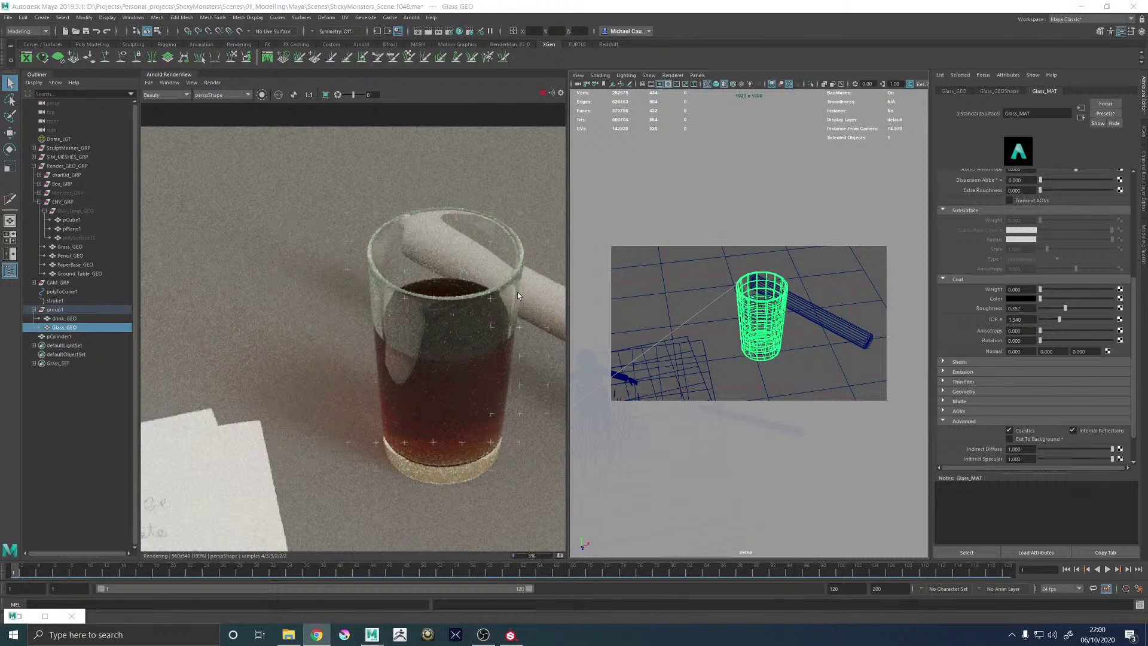
{"action": "scroll", "coordinate": [394, 300], "scroll_direction": "down", "scroll_amount": 2}
{"action": "scroll", "coordinate": [460, 302], "scroll_direction": "up", "scroll_amount": 1}
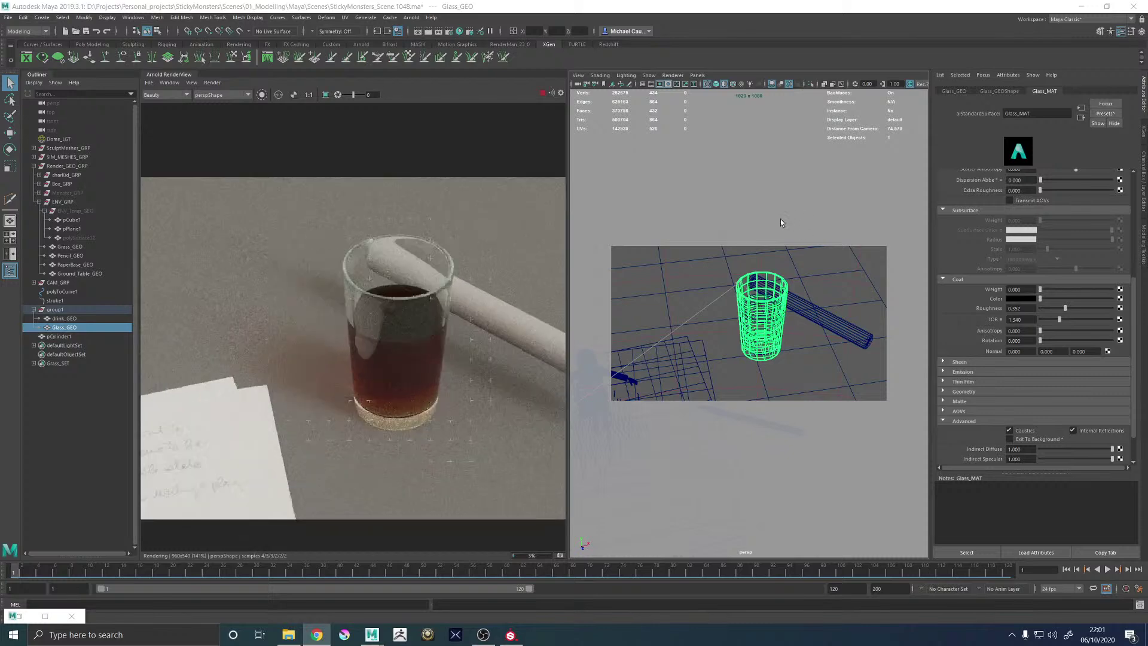
{"action": "left_click_drag", "start_coordinate": [780, 222], "coordinate": [794, 204], "text": "alt"}
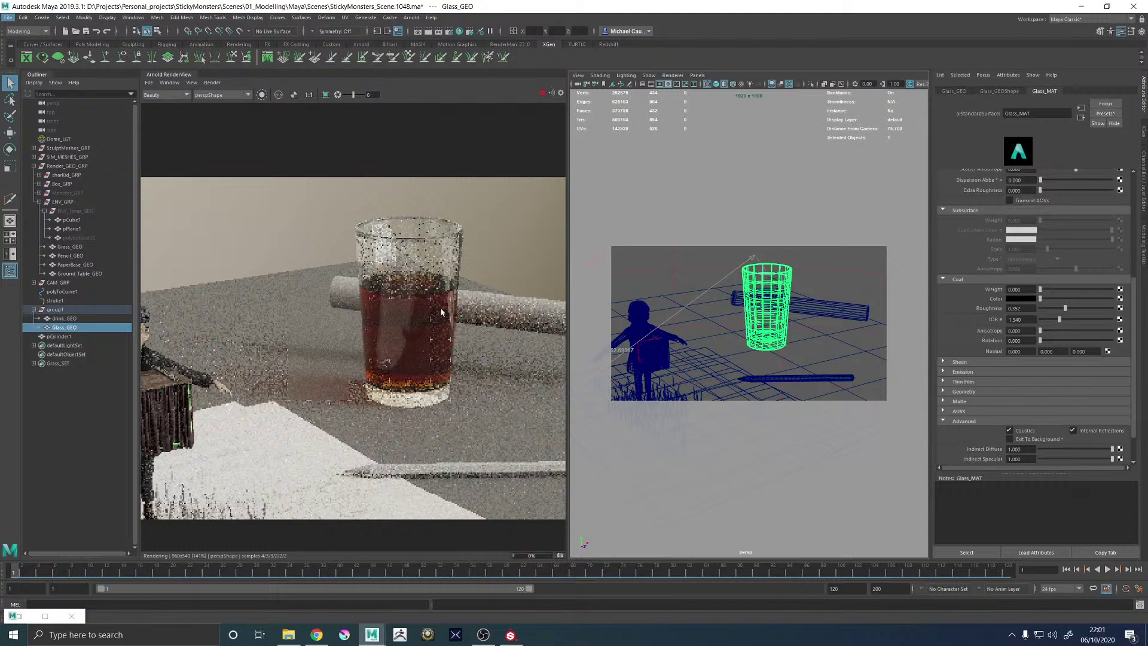
Select the drink mesh, set Coke_MAT's transmission depth to 1.25, and brighten its orange transmission color
{"action": "left_click", "coordinate": [60, 319]}
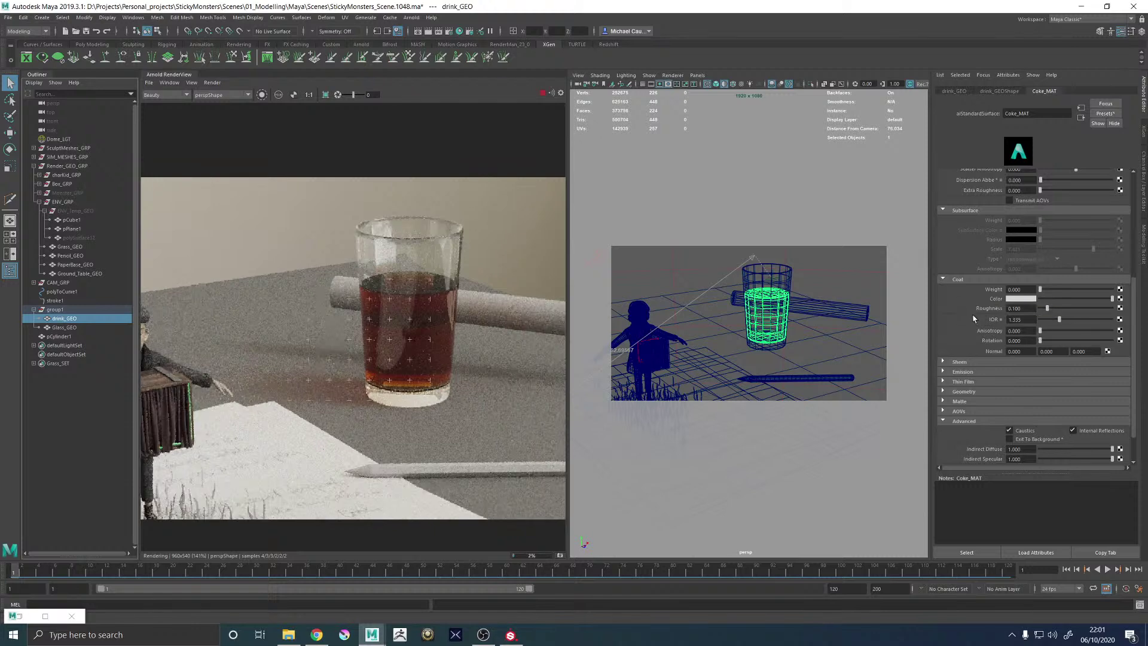
{"action": "scroll", "coordinate": [973, 318], "scroll_direction": "up", "scroll_amount": 3}
{"action": "scroll", "coordinate": [981, 285], "scroll_direction": "up", "scroll_amount": 1}
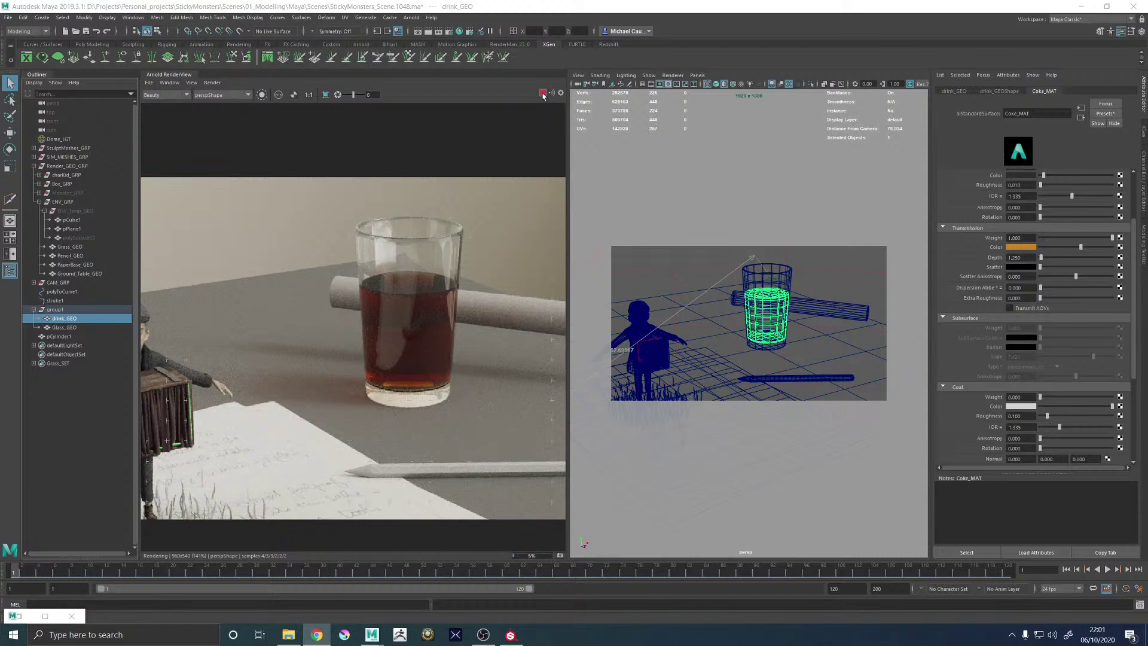
{"action": "scroll", "coordinate": [472, 233], "scroll_direction": "down", "scroll_amount": 2}
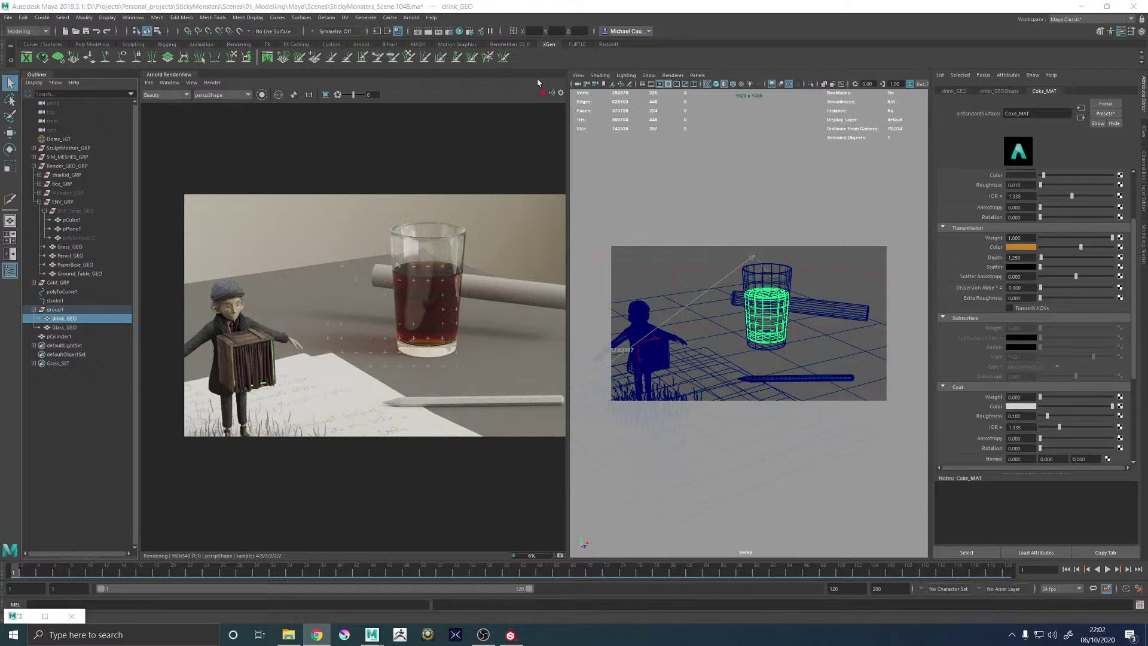
Stop the live render and hide the resolution gate for a close view of the glass
{"action": "left_click", "coordinate": [543, 93]}
{"action": "scroll", "coordinate": [683, 210], "scroll_direction": "up", "scroll_amount": 3}
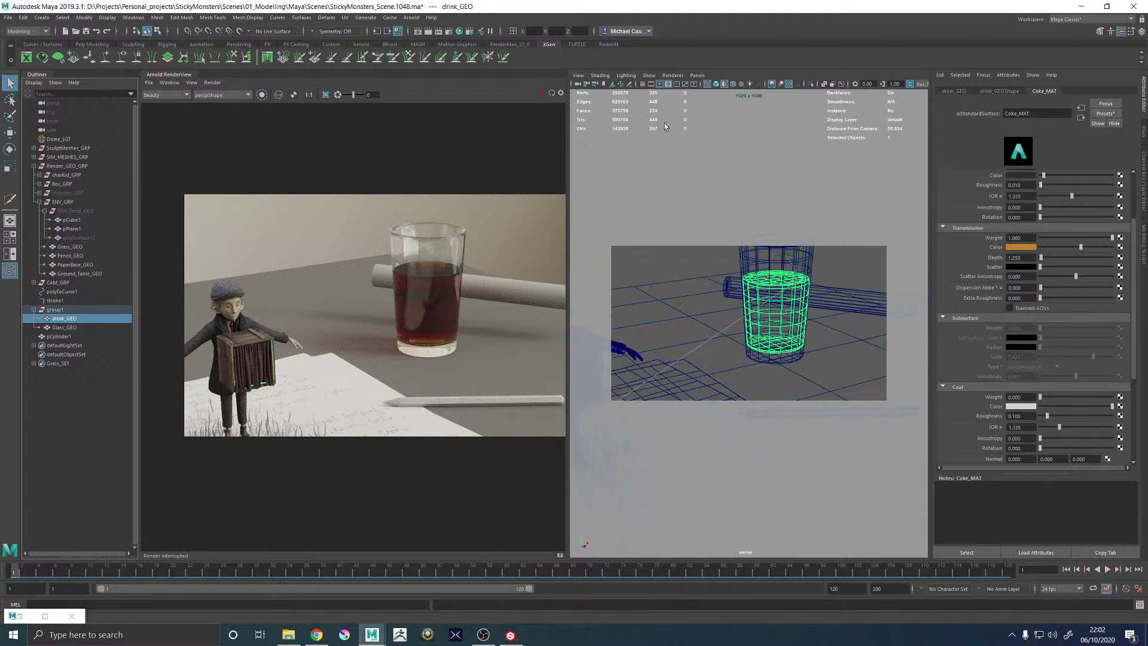
{"action": "scroll", "coordinate": [788, 268], "scroll_direction": "up", "scroll_amount": 5}
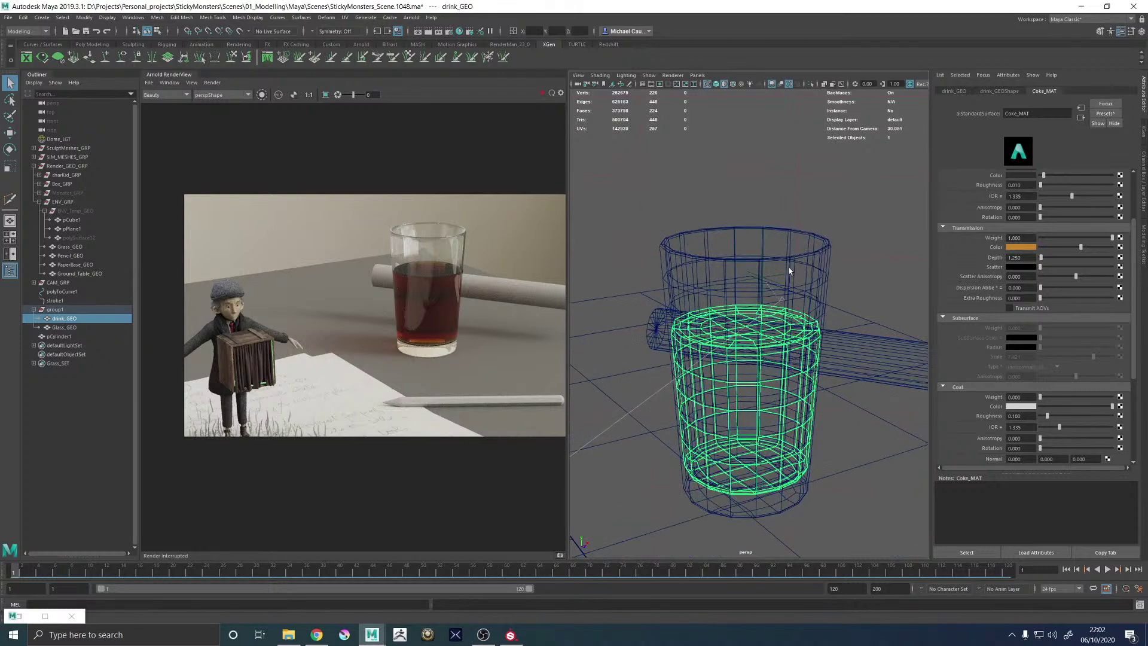
Select the glass mesh, show it shaded and unsmoothed, and insert edge loops below its rim with the Multi-Cut tool
{"action": "key", "text": "5"}
{"action": "left_click", "coordinate": [804, 257]}
{"action": "left_click_drag", "start_coordinate": [804, 257], "coordinate": [750, 249], "text": "alt"}
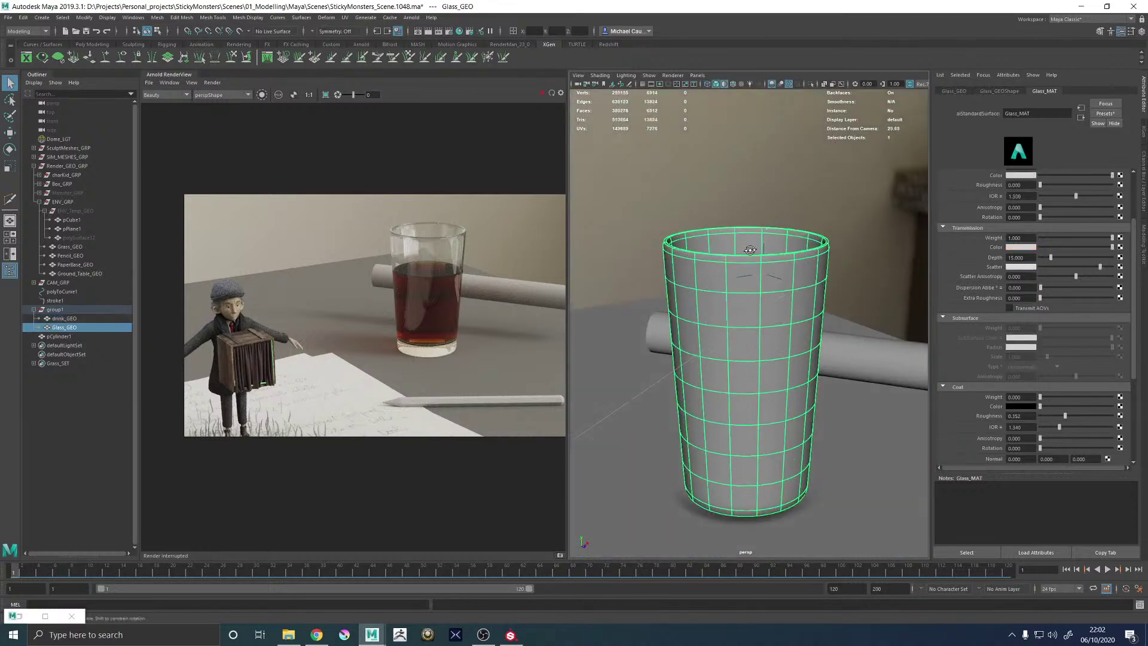
{"action": "key", "text": "1"}
{"action": "scroll", "coordinate": [748, 322], "scroll_direction": "up", "scroll_amount": 5}
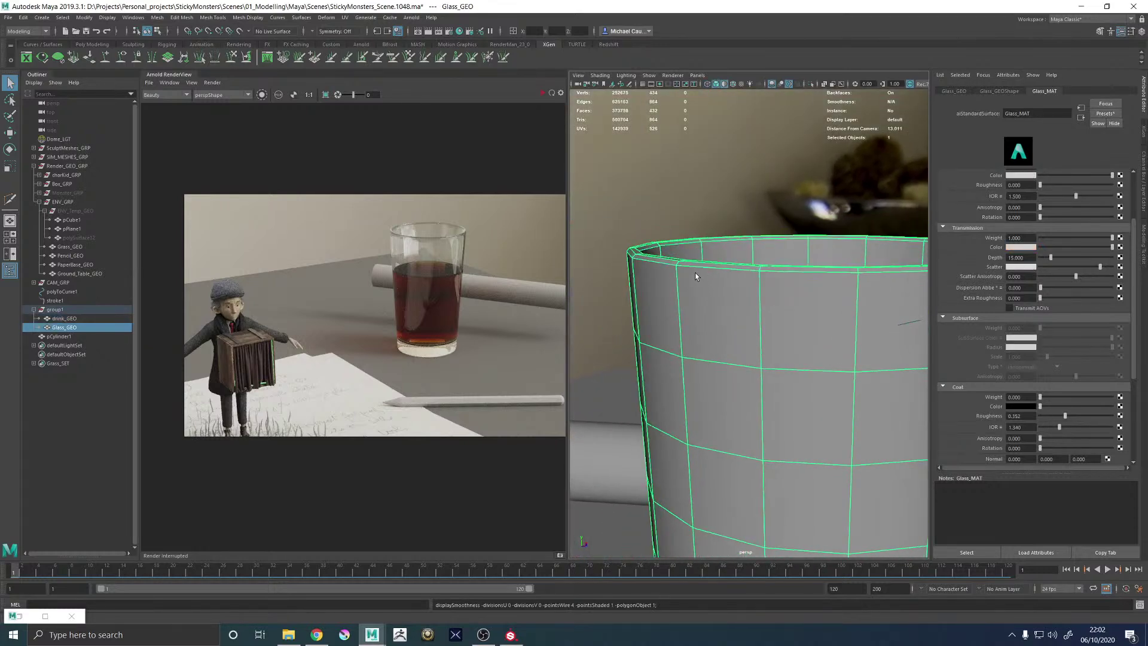
{"action": "right_click_drag", "start_coordinate": [695, 275], "coordinate": [663, 277], "text": "shift"}
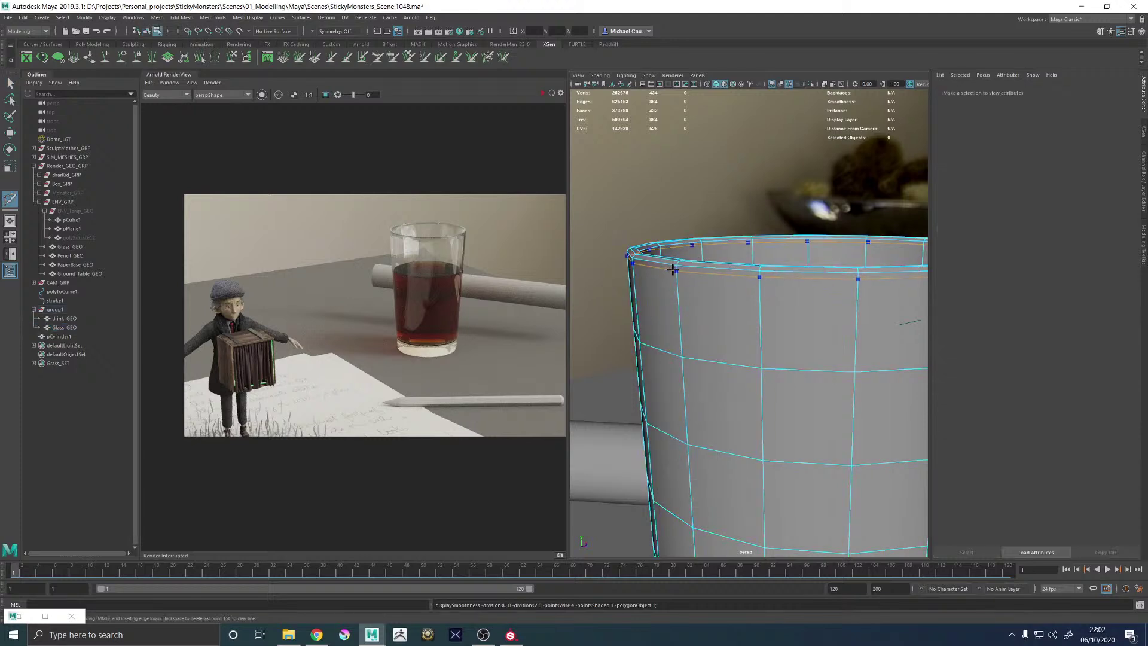
{"action": "left_click", "coordinate": [672, 270], "text": "ctrl"}
{"action": "left_click_drag", "start_coordinate": [673, 270], "coordinate": [663, 358], "text": "alt"}
{"action": "left_click", "coordinate": [686, 266], "text": "ctrl"}
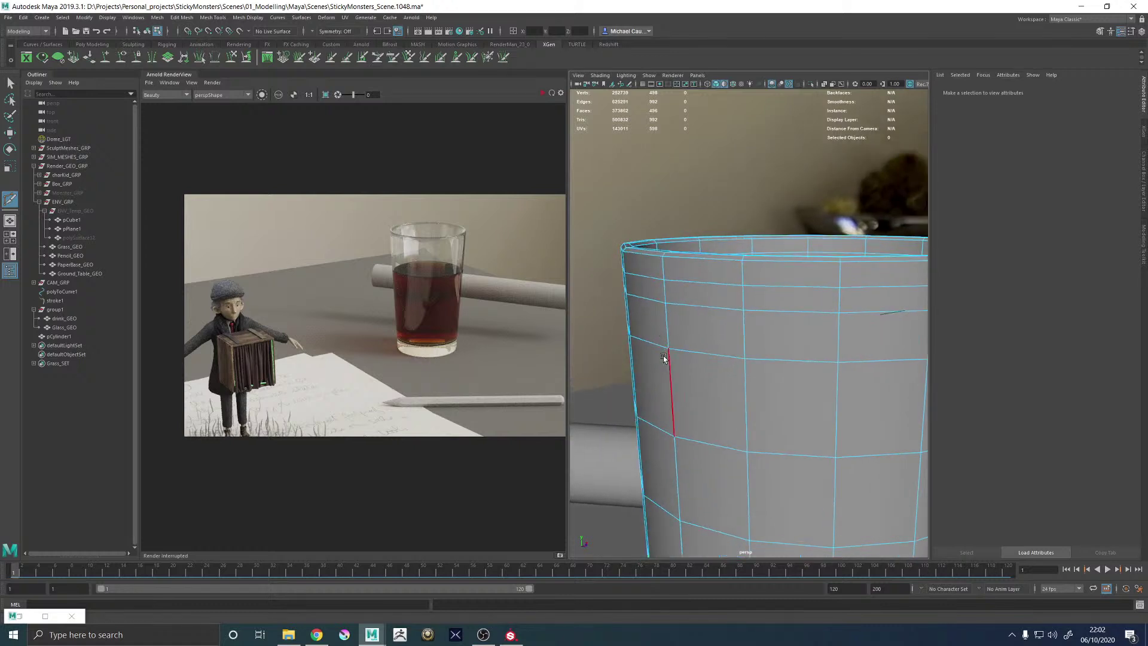
Delete the lower extra edge loops from the outer and inner walls near the glass rim
{"action": "key", "text": "w"}
{"action": "double_click", "coordinate": [645, 302]}
{"action": "left_click_drag", "start_coordinate": [672, 290], "coordinate": [688, 276], "text": "alt"}
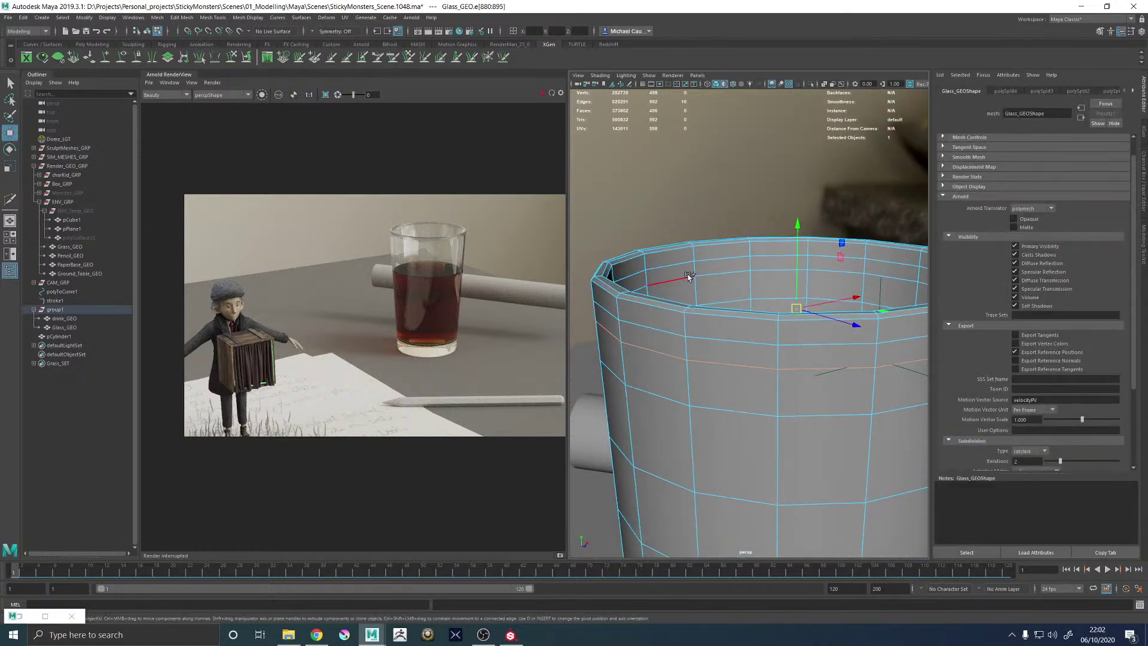
{"action": "double_click", "coordinate": [688, 276], "text": "shift"}
{"action": "key", "text": "ctrl+Delete"}
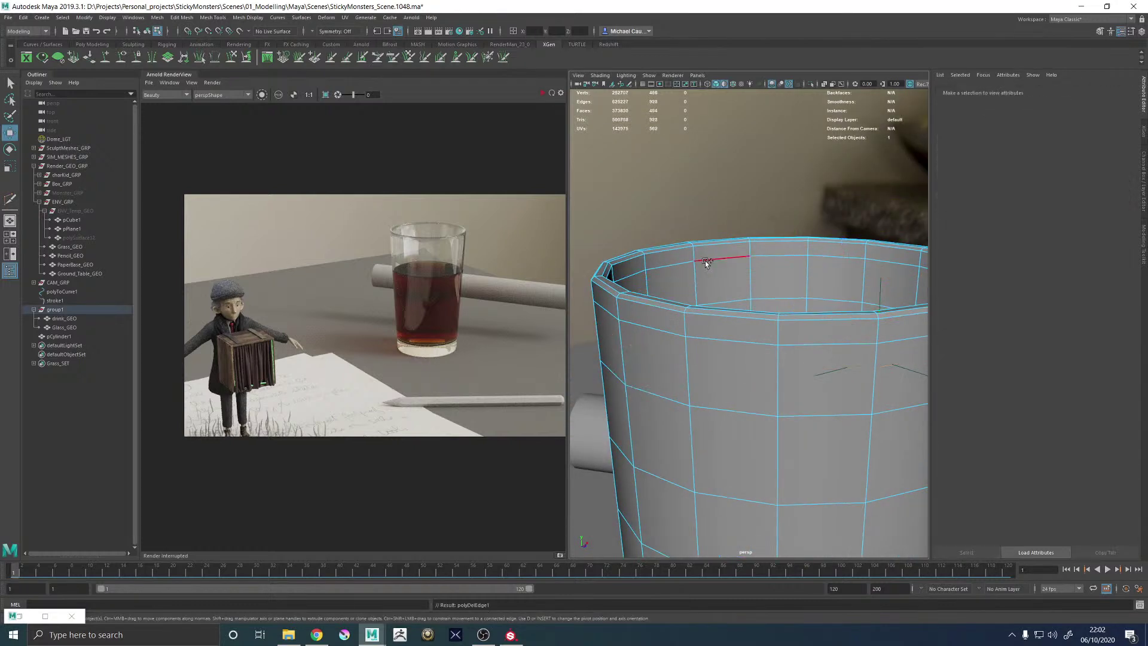
Insert supporting edge loops close to the rim on the glass's inner and outer walls, and preview the mesh smoothed
{"action": "right_click_drag", "start_coordinate": [706, 262], "coordinate": [658, 263], "text": "shift"}
{"action": "left_click", "coordinate": [643, 258], "text": "ctrl"}
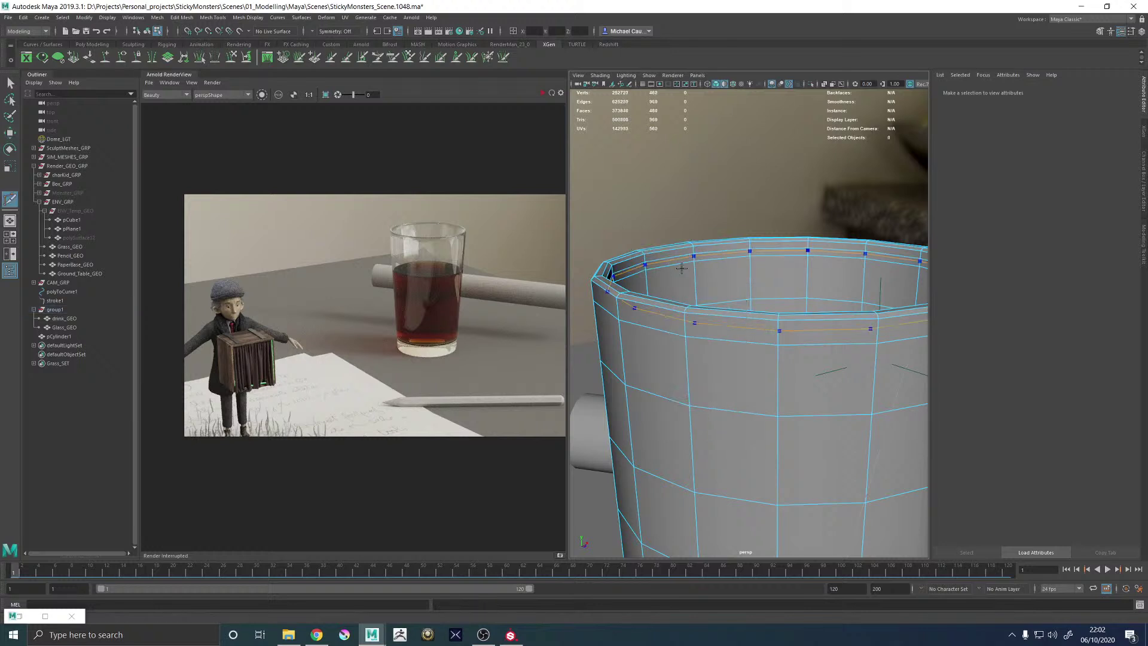
{"action": "left_click", "coordinate": [616, 313], "text": "ctrl"}
{"action": "key", "text": "w"}
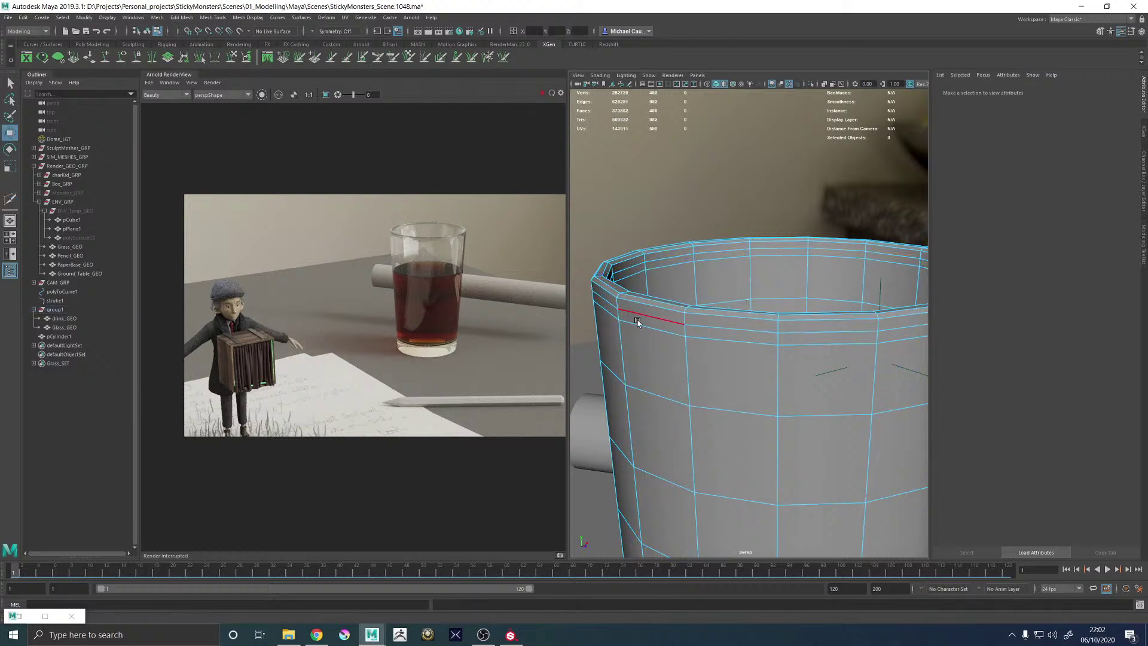
{"action": "left_click", "coordinate": [637, 321]}
{"action": "key", "text": "F8"}
{"action": "key", "text": "3"}
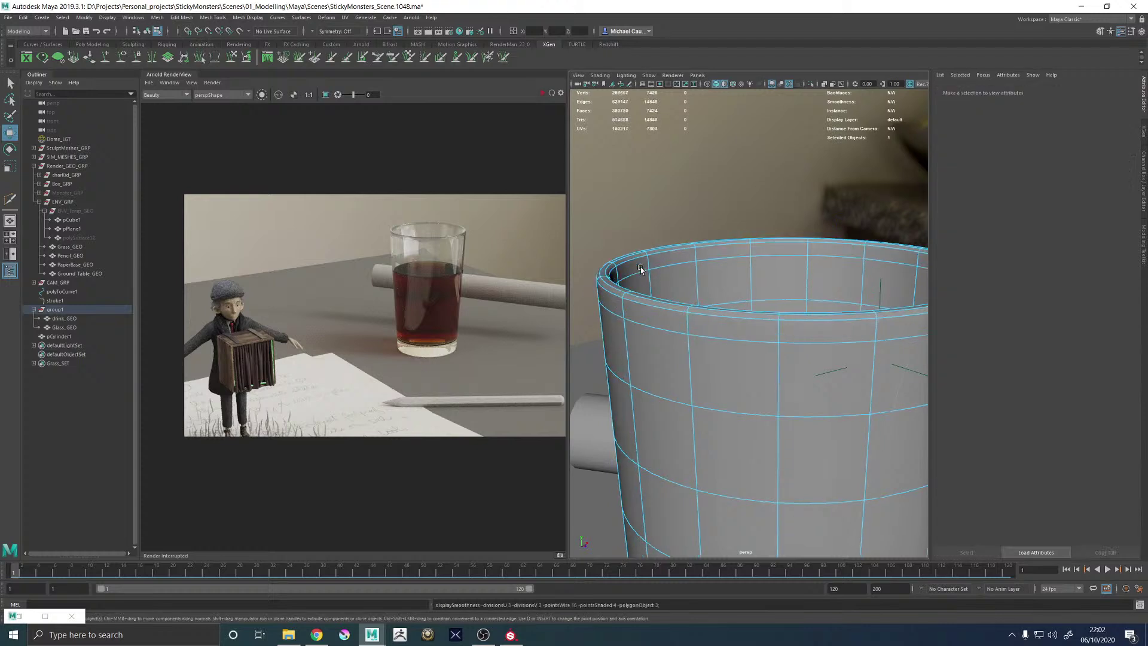
Turn off the smooth preview and insert edge loops around the lower wall of the glass near its base
{"action": "right_click_drag", "start_coordinate": [742, 284], "coordinate": [651, 335], "text": "alt"}
{"action": "middle_click_drag", "start_coordinate": [654, 403], "coordinate": [642, 232], "text": "alt"}
{"action": "right_click_drag", "start_coordinate": [643, 232], "coordinate": [773, 316], "text": "alt"}
{"action": "left_click_drag", "start_coordinate": [774, 317], "coordinate": [780, 277], "text": "alt"}
{"action": "key", "text": "1"}
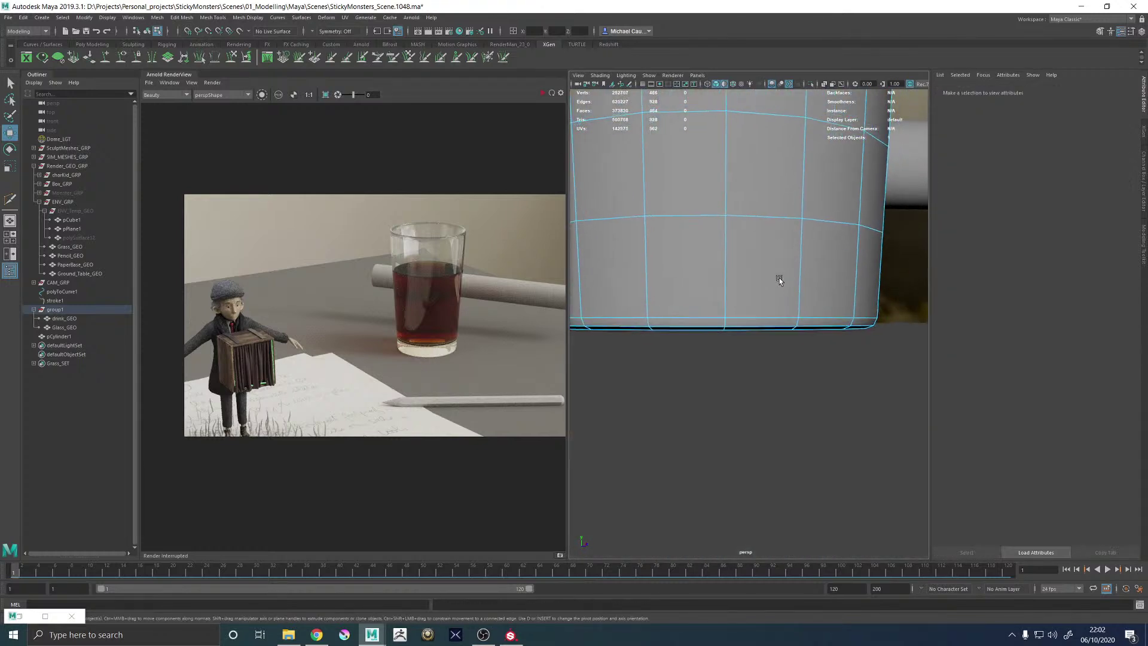
{"action": "right_click", "coordinate": [794, 275], "text": "shift"}
{"action": "right_click_drag", "start_coordinate": [794, 275], "coordinate": [744, 274], "text": "shift"}
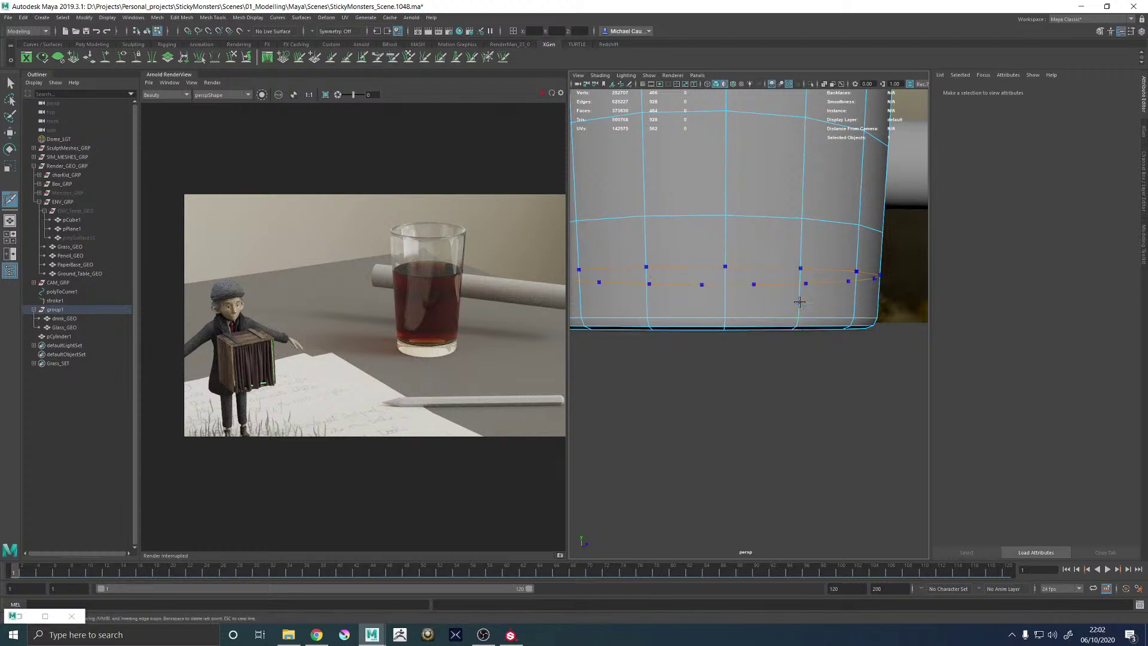
{"action": "left_click", "coordinate": [801, 270], "text": "ctrl"}
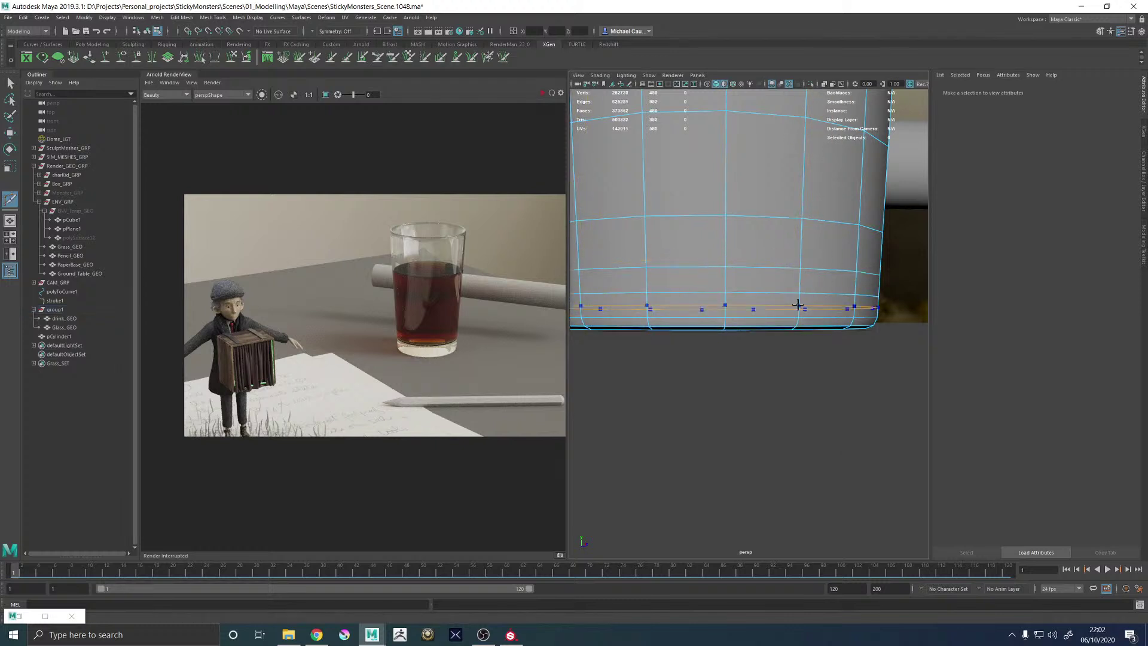
{"action": "left_click", "coordinate": [796, 303], "text": "ctrl"}
Delete the upper extra edge loops above the glass base, keeping the lowest new loop, and return to object mode
{"action": "key", "text": "w"}
{"action": "double_click", "coordinate": [759, 270]}
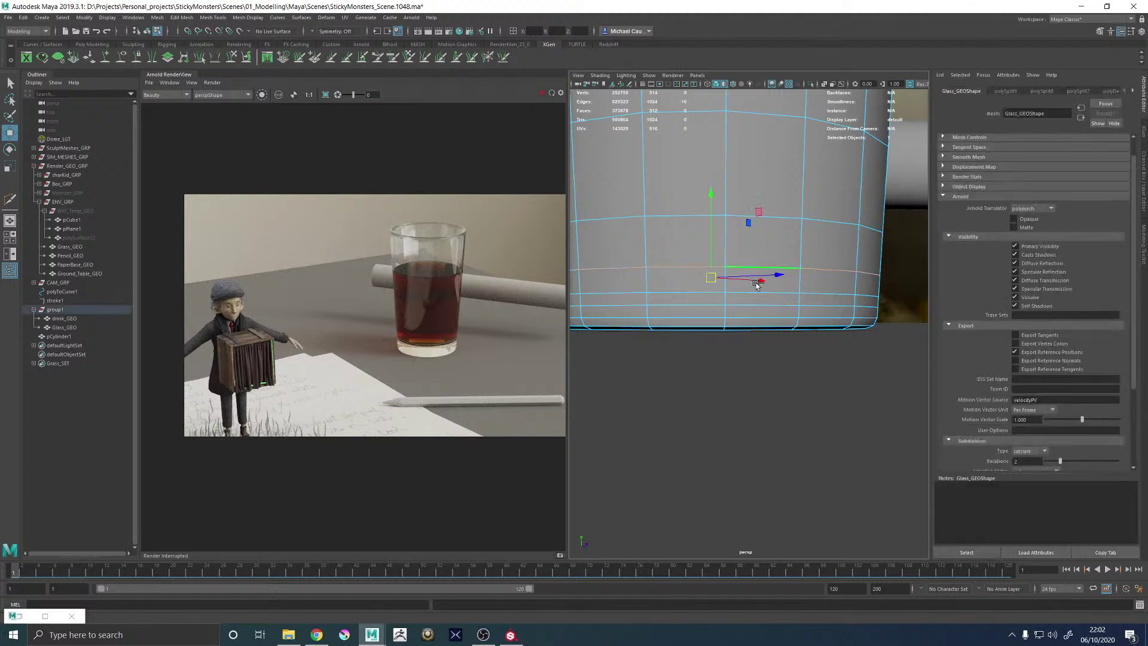
{"action": "key", "text": "ctrl+Delete"}
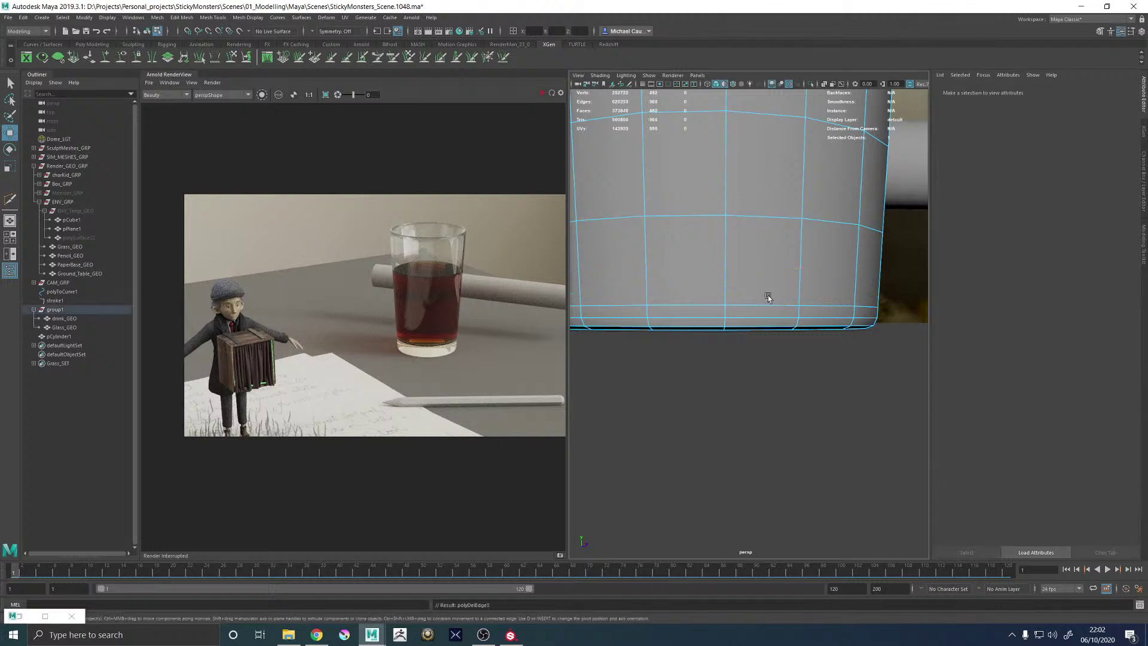
{"action": "scroll", "coordinate": [768, 297], "scroll_direction": "down", "scroll_amount": 5}
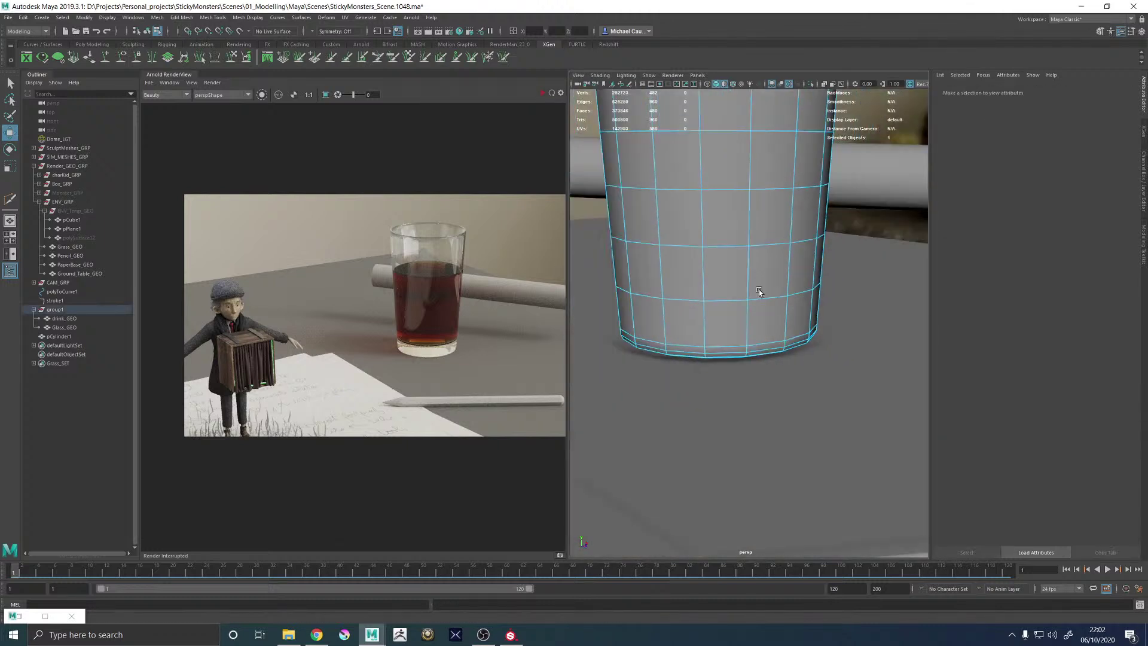
{"action": "scroll", "coordinate": [759, 291], "scroll_direction": "down", "scroll_amount": 4}
{"action": "key", "text": "F8"}
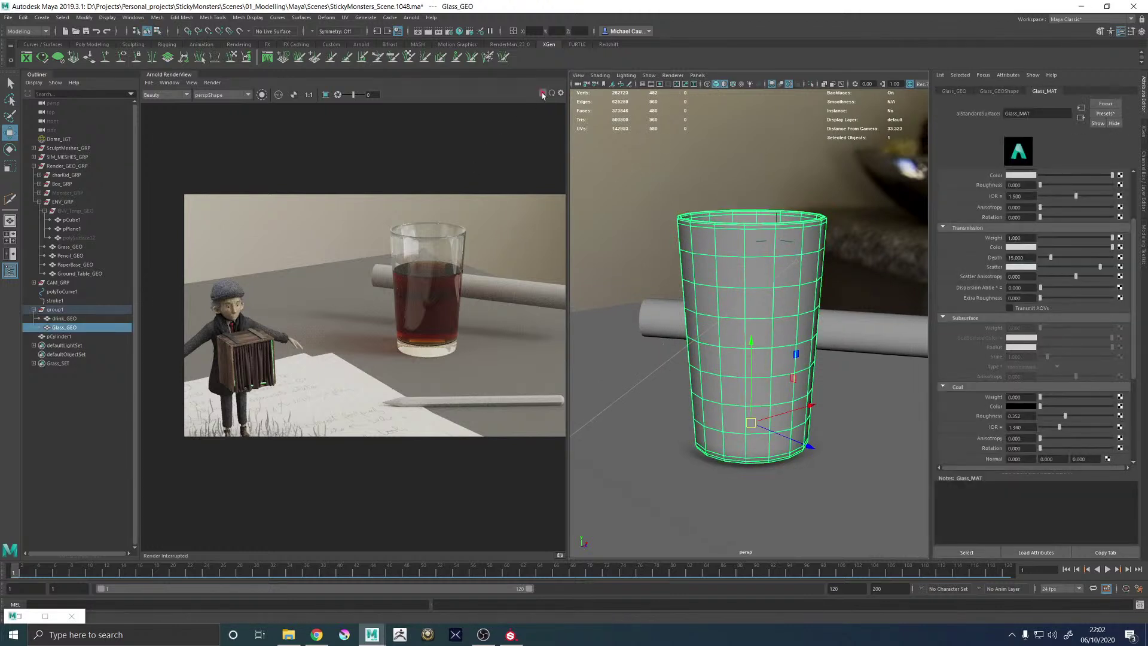
Run the live render to check the refined glass from slightly farther away, and stop it
{"action": "scroll", "coordinate": [687, 302], "scroll_direction": "down", "scroll_amount": 3}
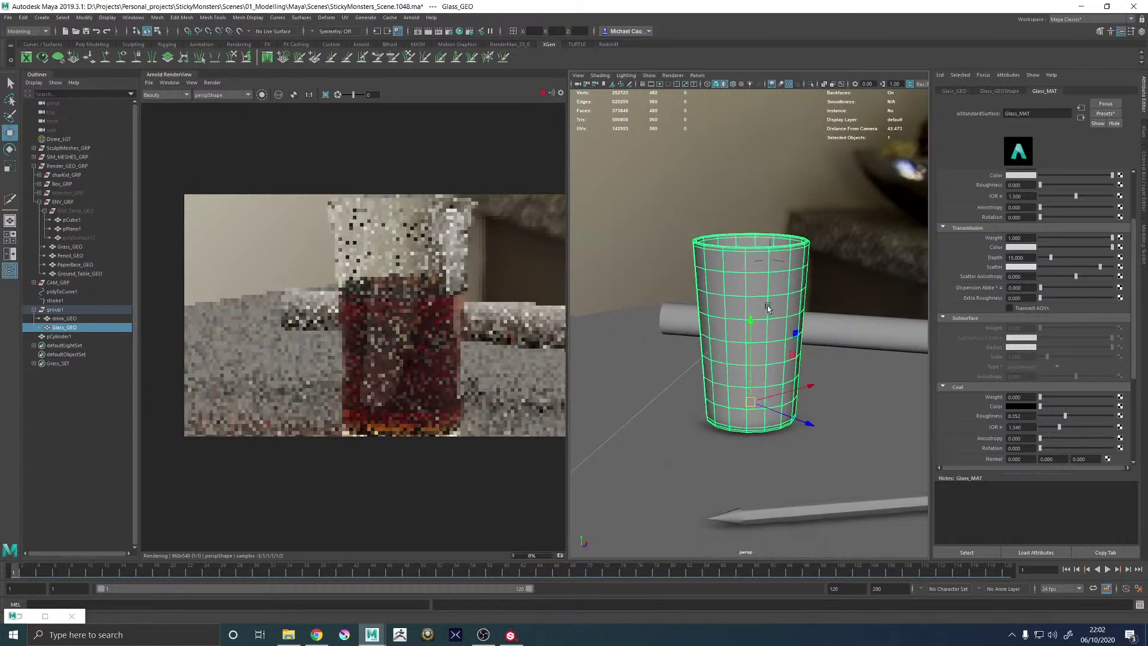
{"action": "scroll", "coordinate": [757, 306], "scroll_direction": "down", "scroll_amount": 1}
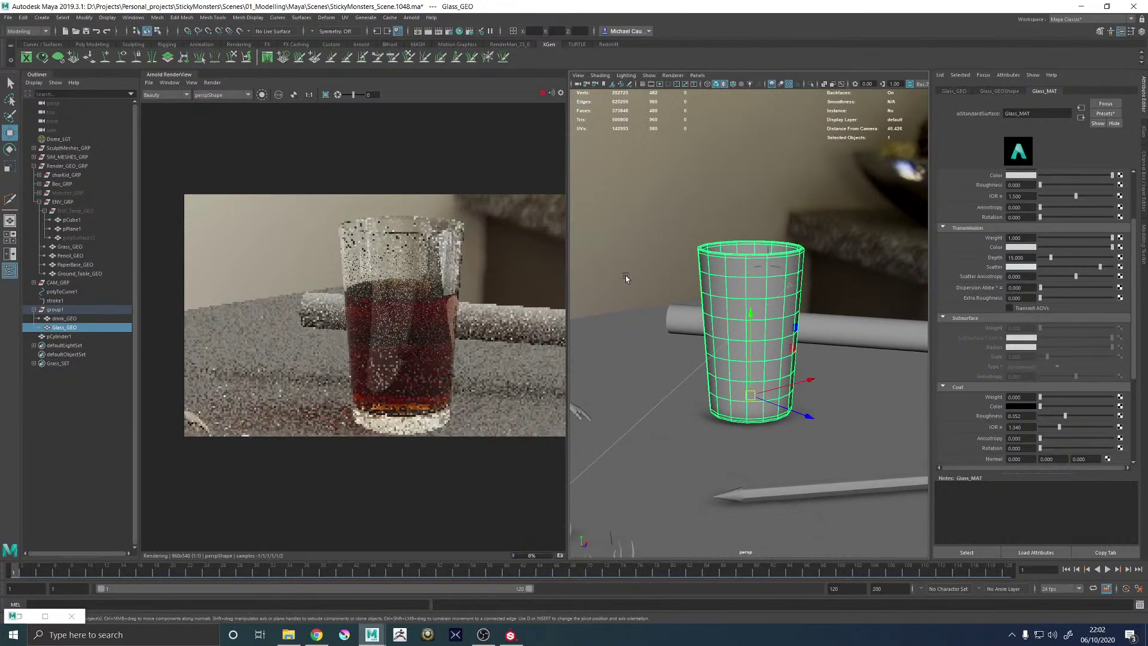
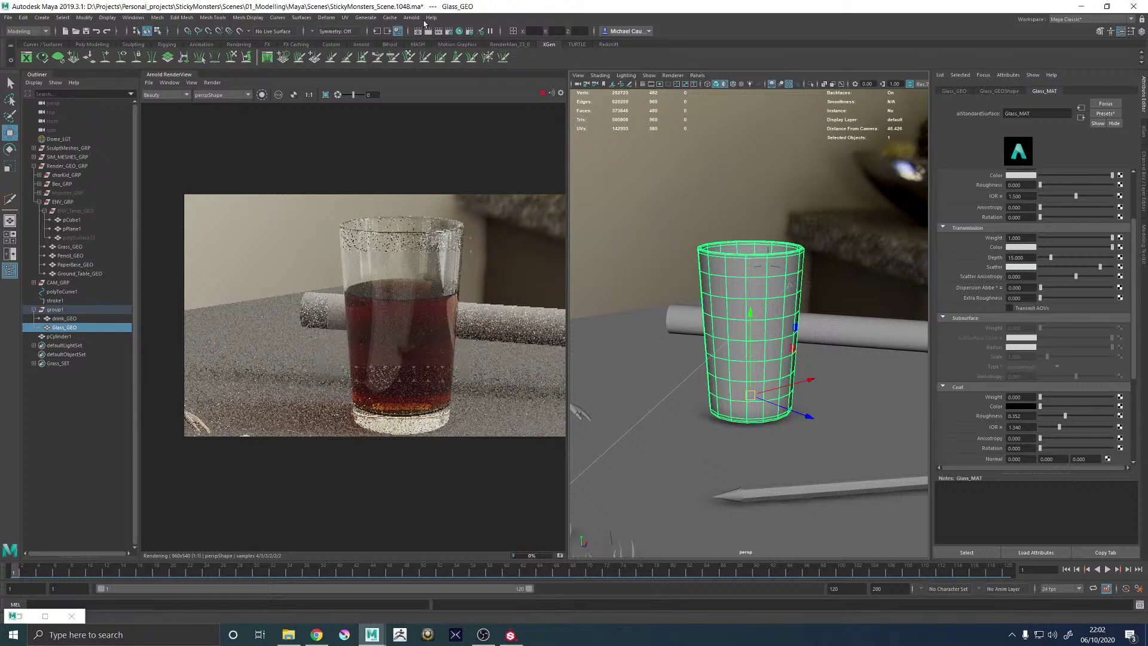
{"action": "left_click", "coordinate": [543, 94]}
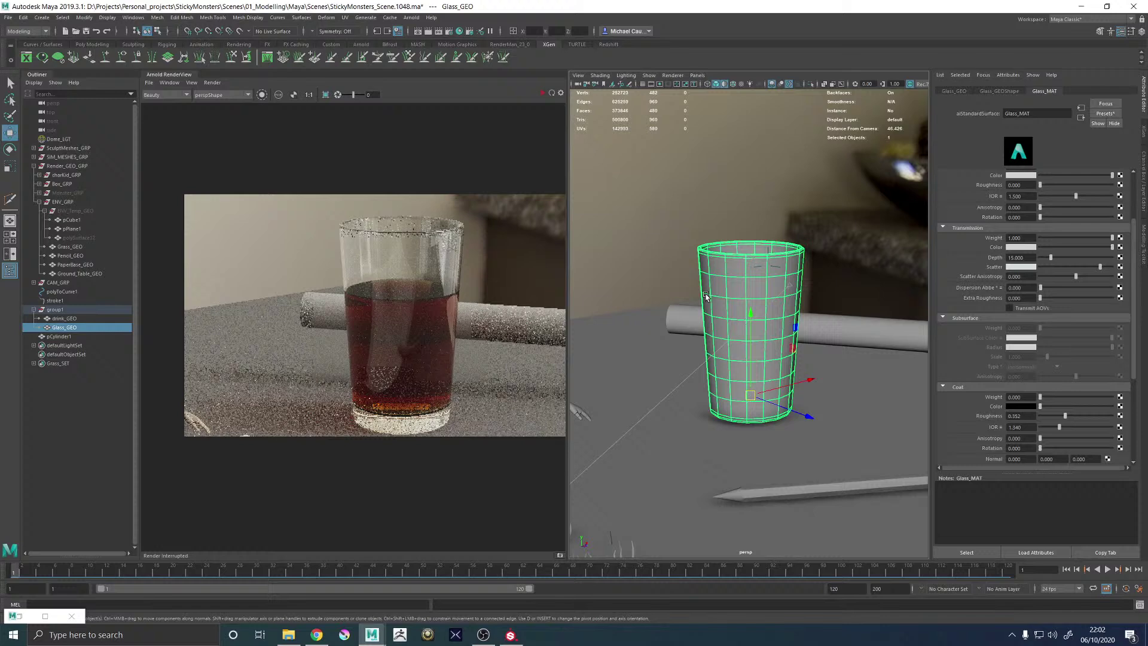
Isolate the drink mesh in the perspective view, widen that view, and display the mesh shaded
{"action": "left_click_drag", "start_coordinate": [773, 286], "coordinate": [736, 307], "text": "alt"}
{"action": "key", "text": "4"}
{"action": "left_click", "coordinate": [747, 306]}
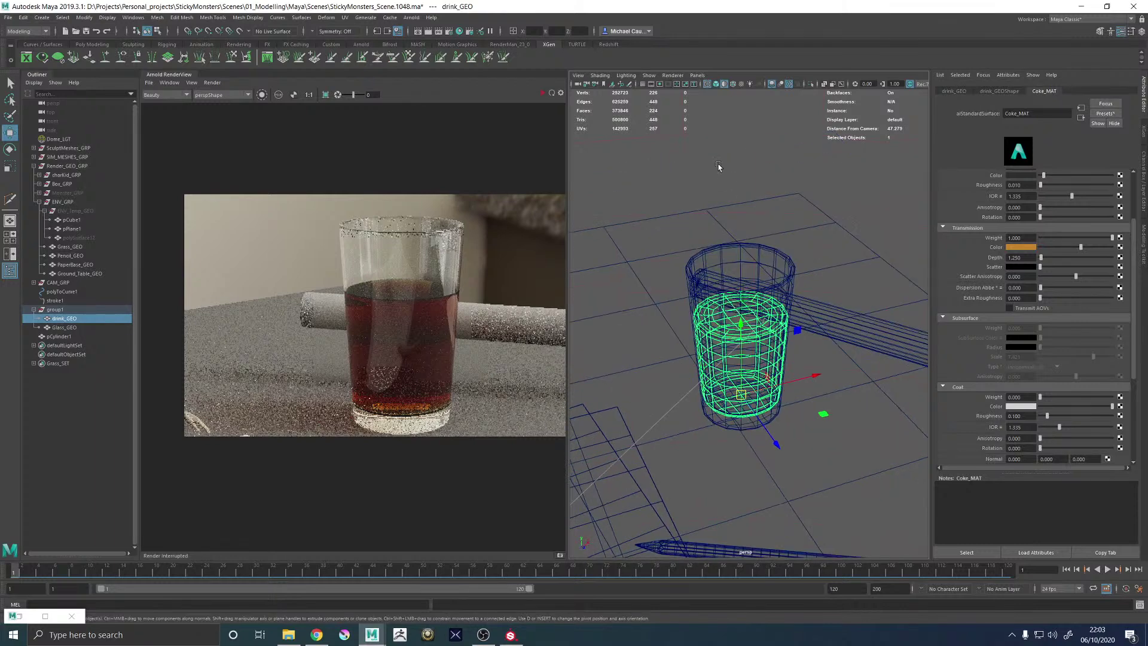
{"action": "left_click", "coordinate": [789, 84]}
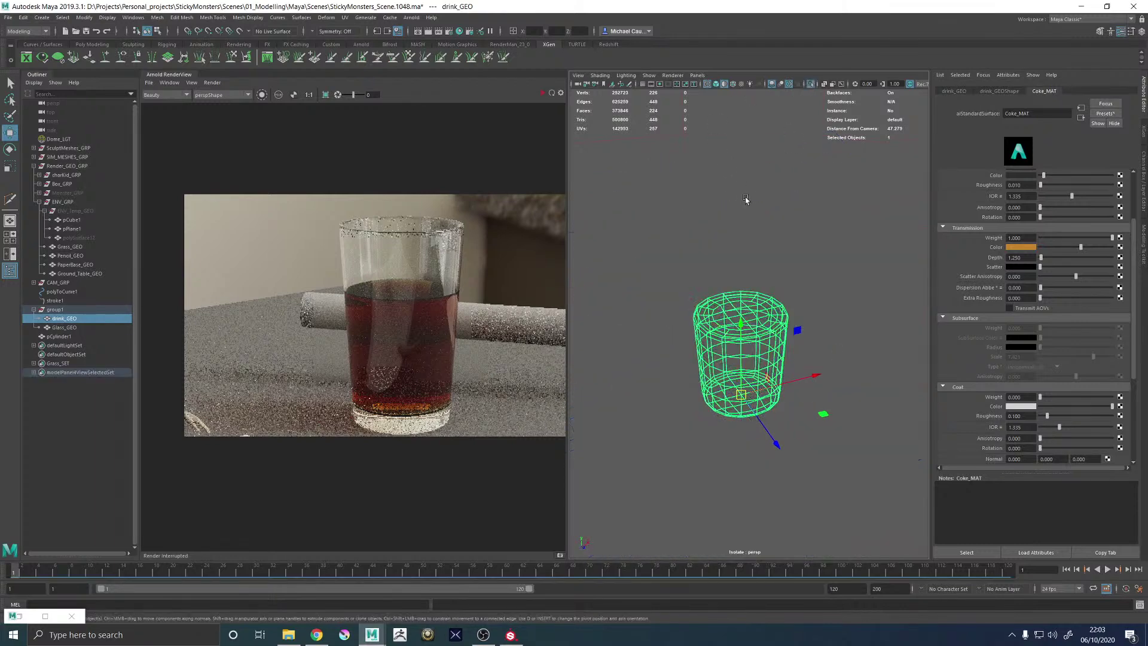
{"action": "left_click_drag", "start_coordinate": [566, 135], "coordinate": [471, 137]}
{"action": "left_click", "coordinate": [663, 306]}
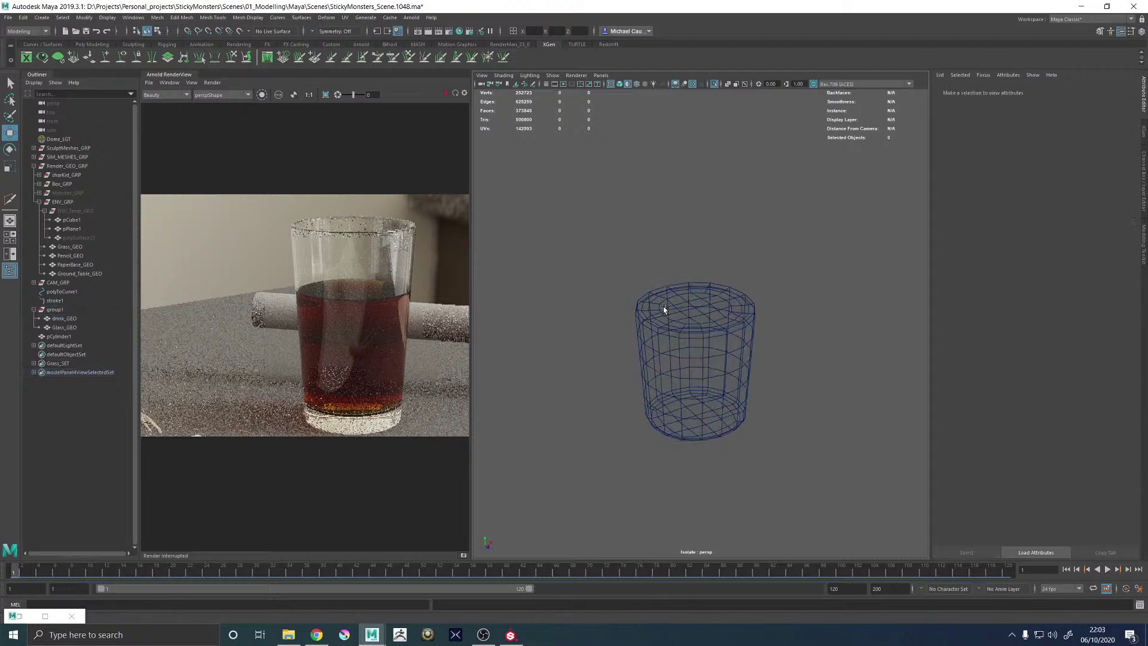
{"action": "key", "text": "5"}
Soften all edges of the drink mesh
{"action": "left_click", "coordinate": [711, 233]}
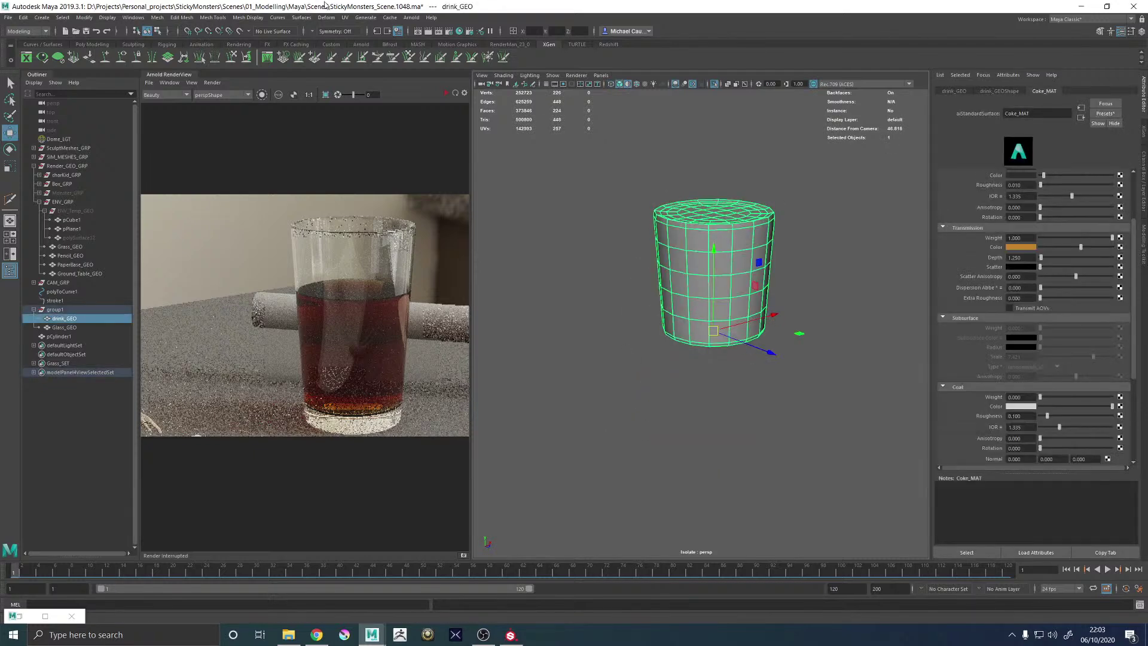
{"action": "left_click", "coordinate": [248, 17]}
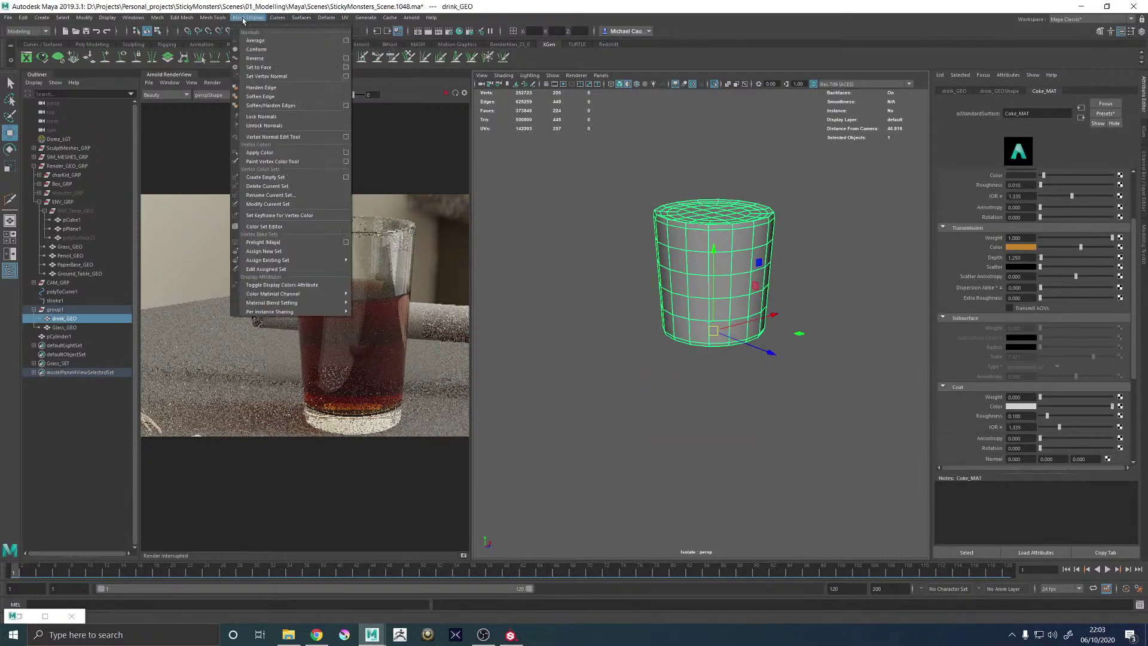
{"action": "left_click", "coordinate": [251, 25]}
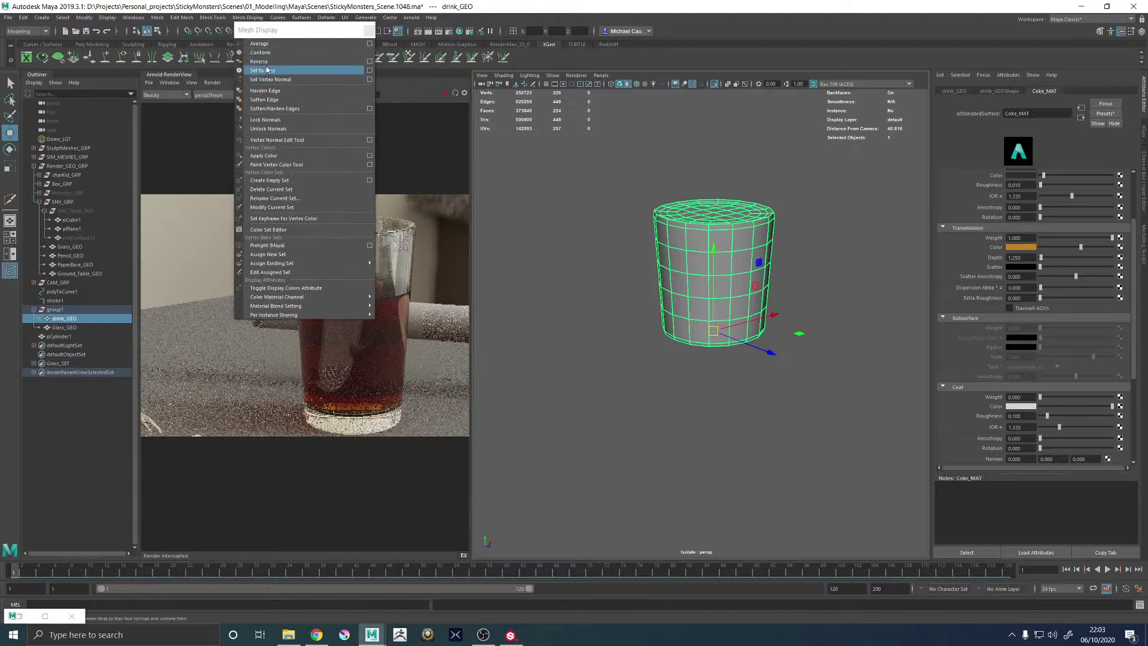
{"action": "left_click", "coordinate": [264, 100]}
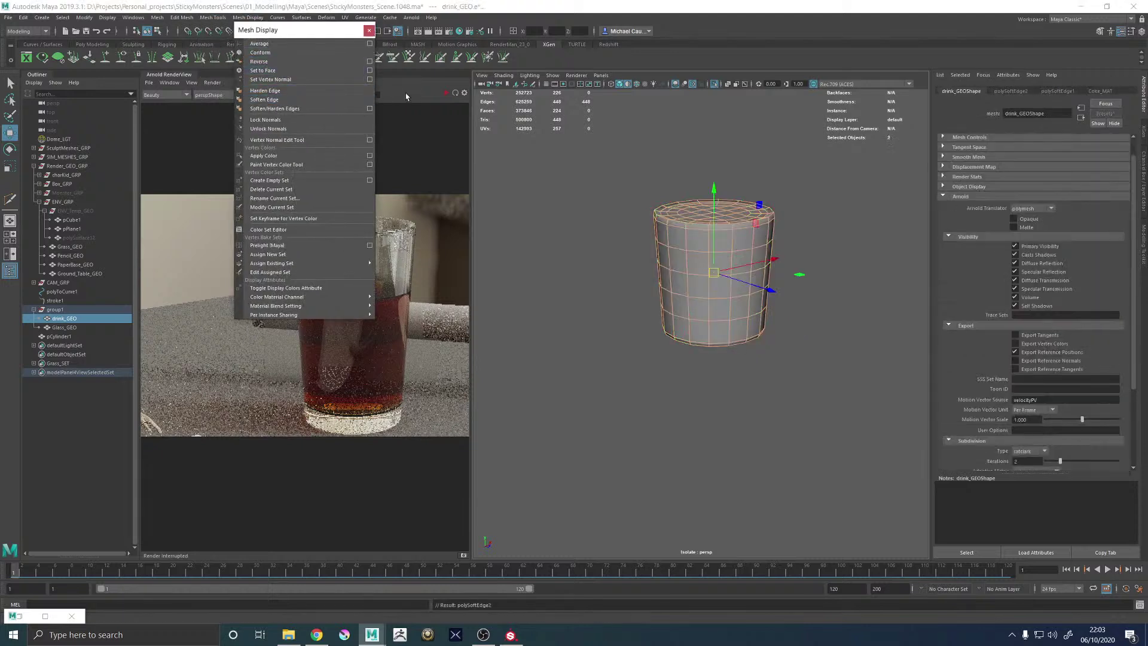
{"action": "left_click", "coordinate": [369, 30]}
Smooth the drink mesh with one division and show the whole scene again to view it with the glass
{"action": "left_click", "coordinate": [600, 151]}
{"action": "left_click", "coordinate": [725, 289]}
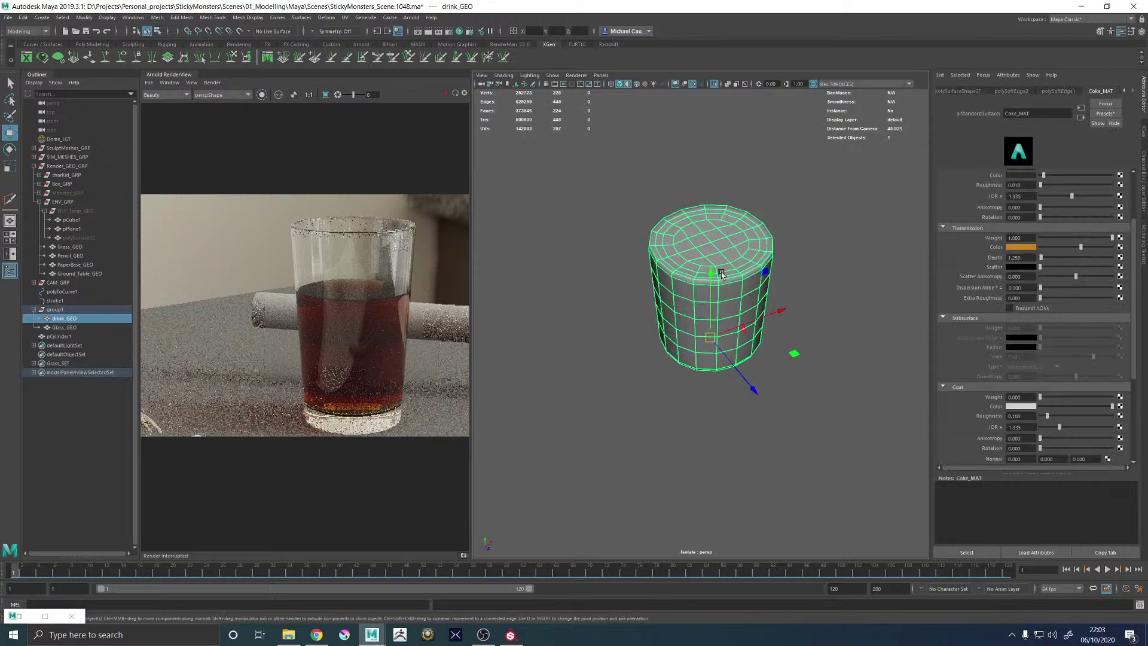
{"action": "right_click", "coordinate": [729, 252], "text": "shift"}
{"action": "left_click", "coordinate": [700, 303]}
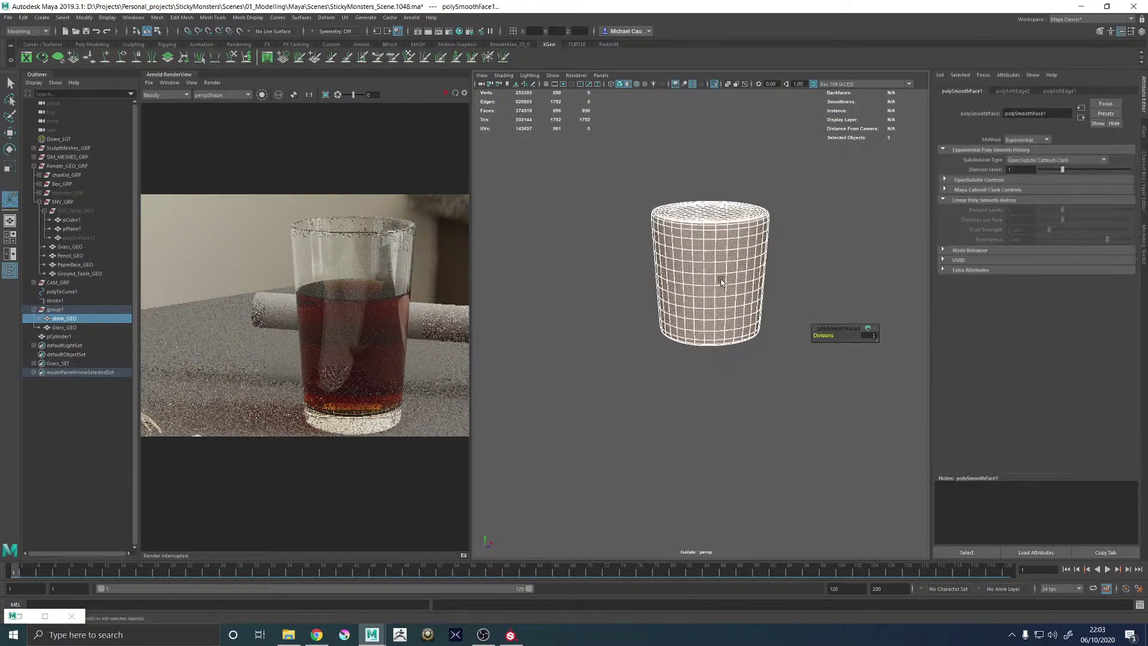
{"action": "left_click", "coordinate": [708, 186]}
{"action": "left_click", "coordinate": [716, 84]}
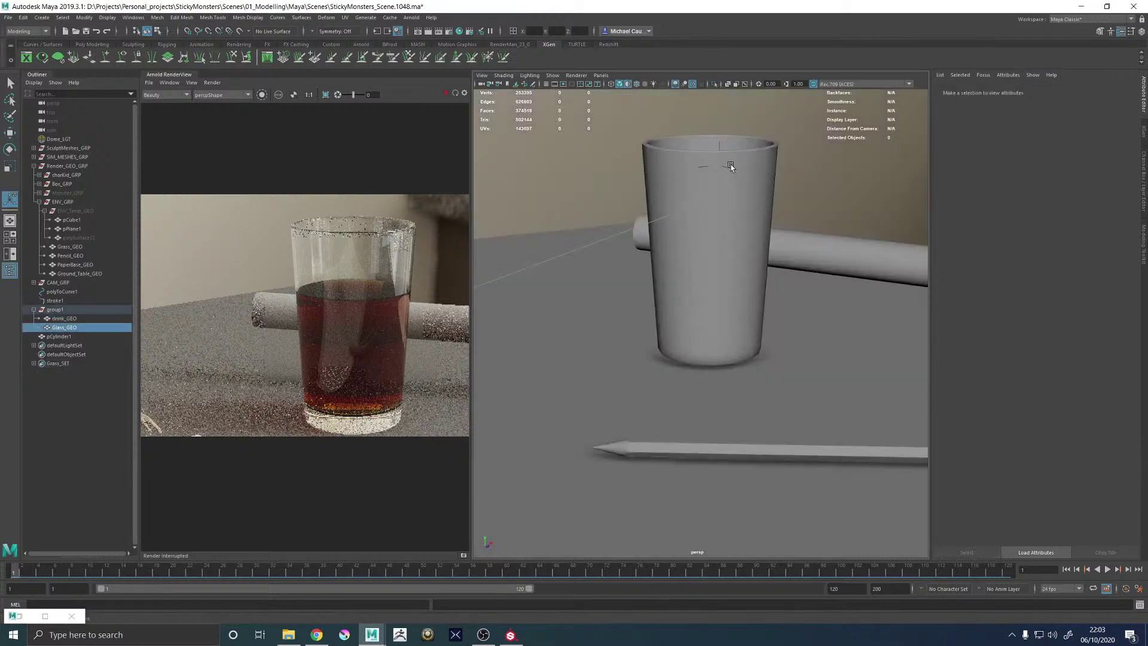
{"action": "left_click", "coordinate": [753, 174]}
{"action": "left_click", "coordinate": [830, 153]}
{"action": "left_click_drag", "start_coordinate": [669, 230], "coordinate": [655, 265], "text": "alt"}
{"action": "left_click", "coordinate": [705, 245]}
Undo the smoothing and go back to the isolated drink mesh
{"action": "key", "text": "ctrl+z"}
{"action": "key", "text": "ctrl+z"}
{"action": "key", "text": "ctrl+z"}
{"action": "key", "text": "ctrl+z"}
{"action": "key", "text": "ctrl+z"}
{"action": "key", "text": "ctrl+z"}
{"action": "key", "text": "ctrl+z"}
{"action": "right_click_drag", "start_coordinate": [655, 264], "coordinate": [678, 291], "text": "alt"}
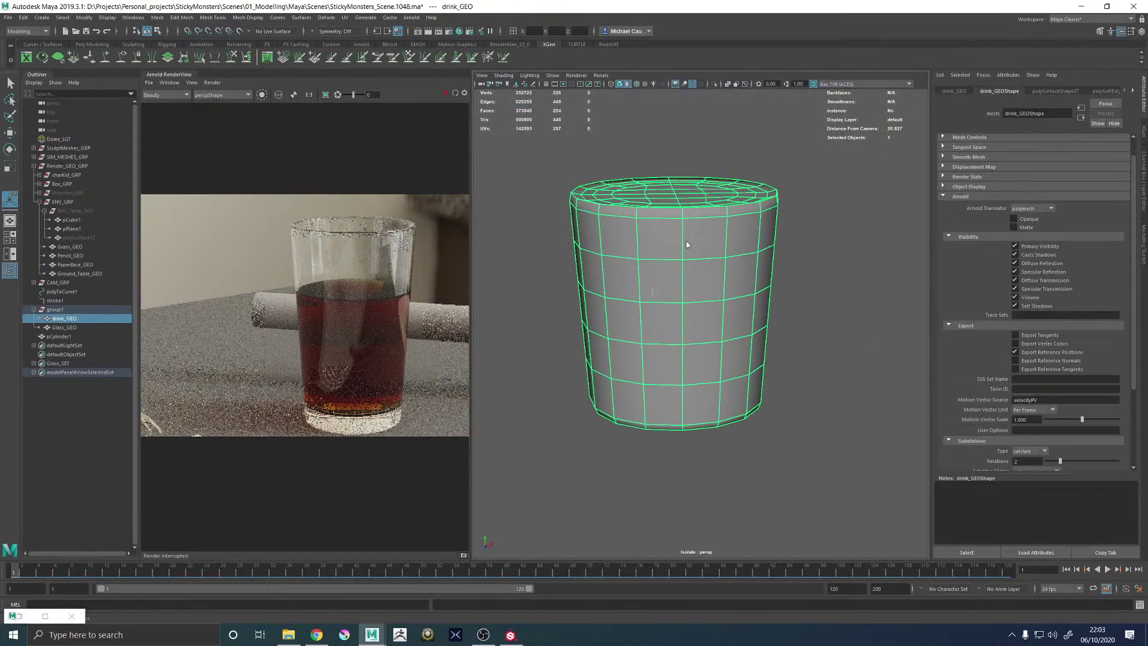
Create a polygon cube and turn off isolation to show the whole scene in wireframe
{"action": "key", "text": "q"}
{"action": "key", "text": "4"}
{"action": "left_click_drag", "start_coordinate": [731, 265], "coordinate": [791, 270], "text": "alt"}
{"action": "left_click", "coordinate": [812, 267]}
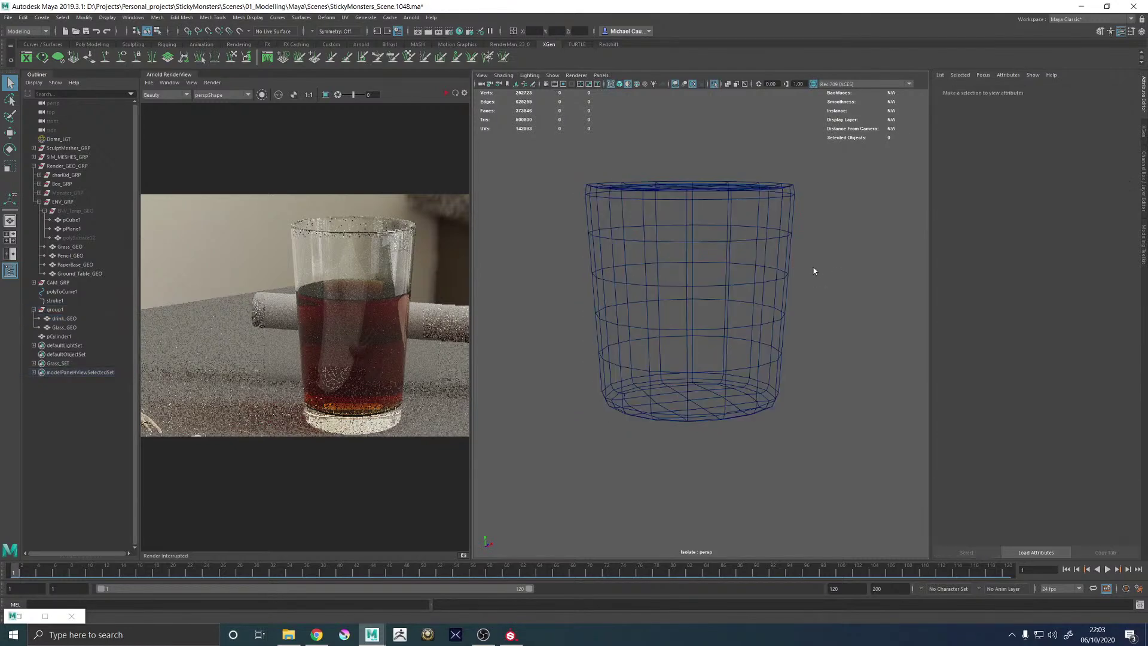
{"action": "right_click_drag", "start_coordinate": [813, 271], "coordinate": [812, 292], "text": "shift"}
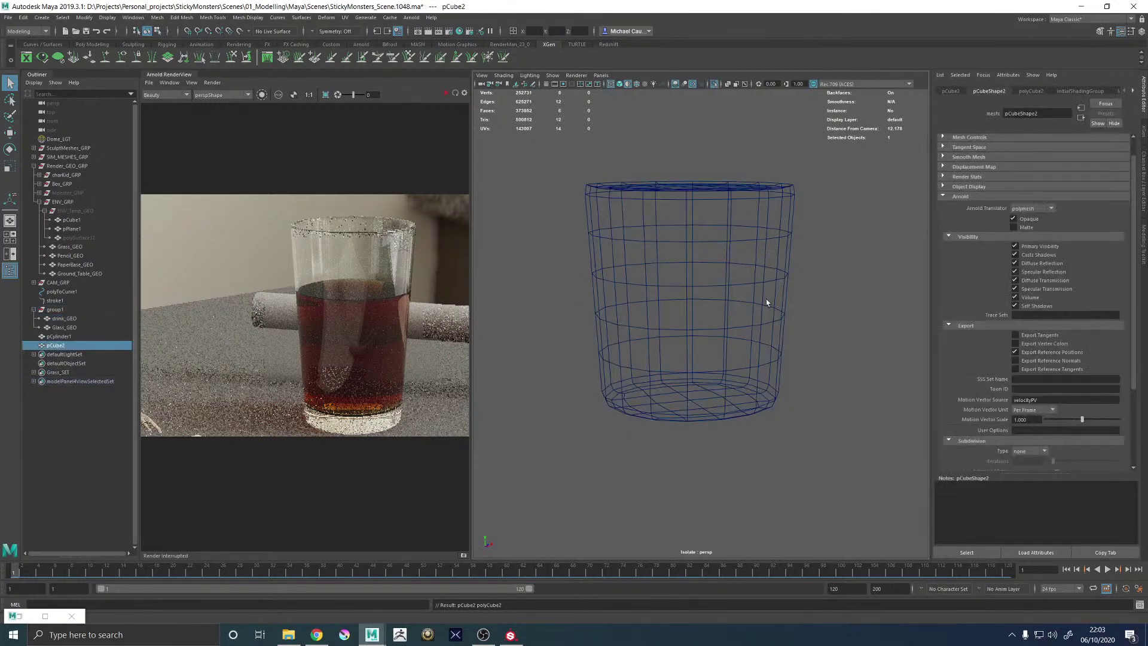
{"action": "left_click", "coordinate": [714, 84]}
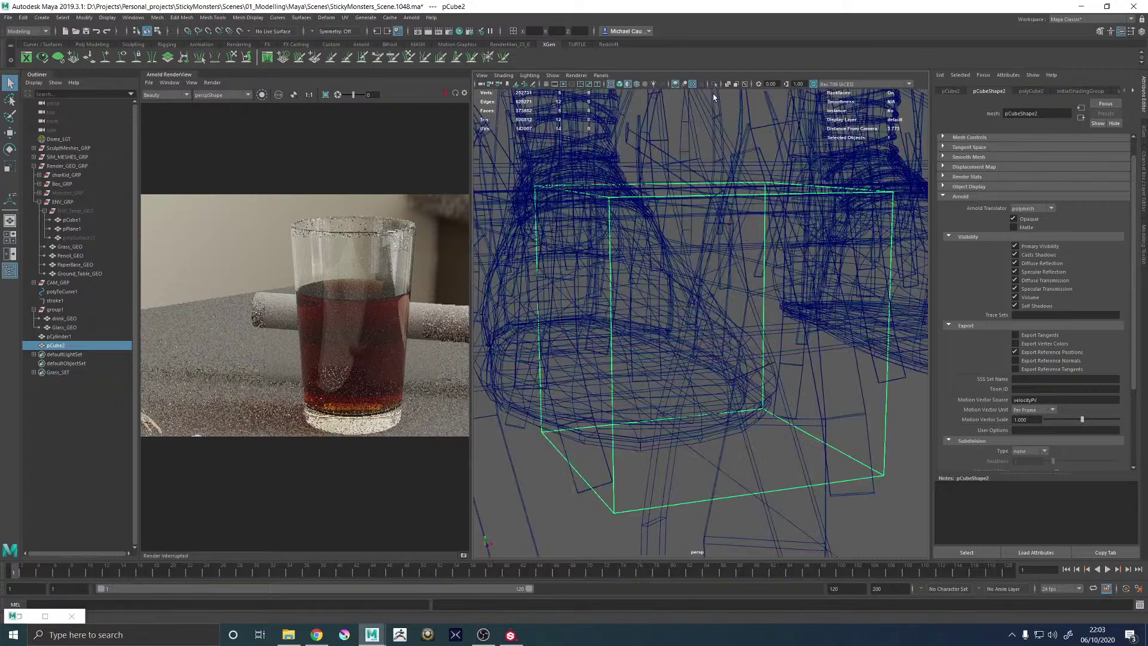
Smooth the new cube into a rounded shape and deselect it
{"action": "right_click_drag", "start_coordinate": [733, 261], "coordinate": [727, 320], "text": "shift"}
{"action": "left_click_drag", "start_coordinate": [724, 287], "coordinate": [730, 350], "text": "alt"}
{"action": "key", "text": "q"}
{"action": "left_click", "coordinate": [737, 340]}
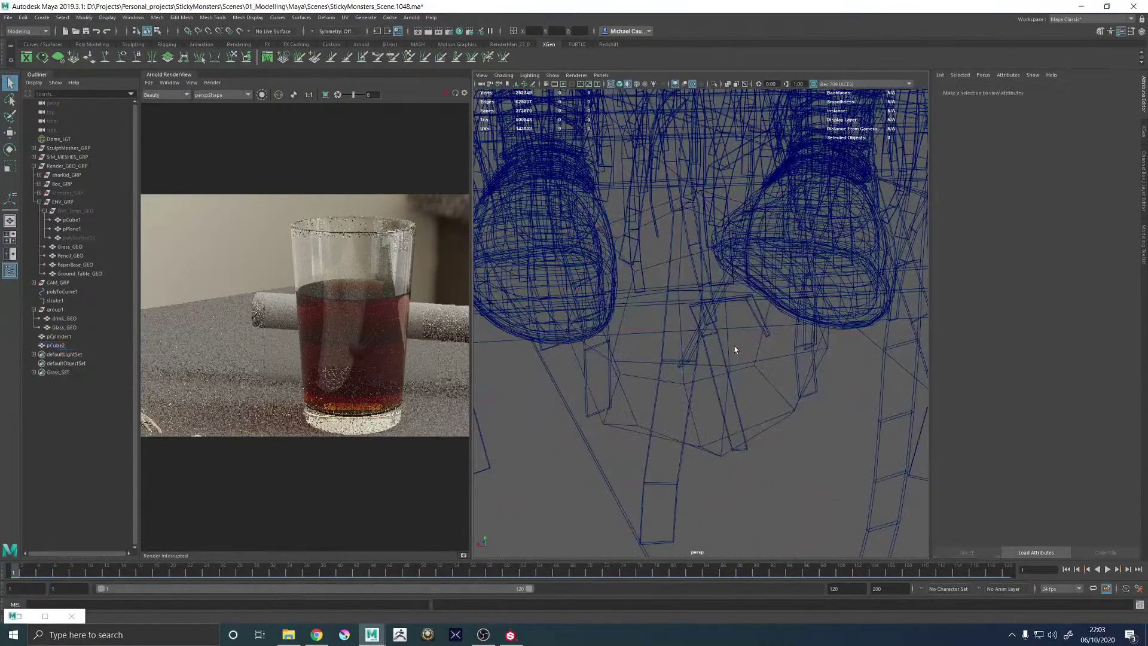
Try applying a Sculpt deformer to the rounded cube mesh
{"action": "left_click", "coordinate": [731, 351]}
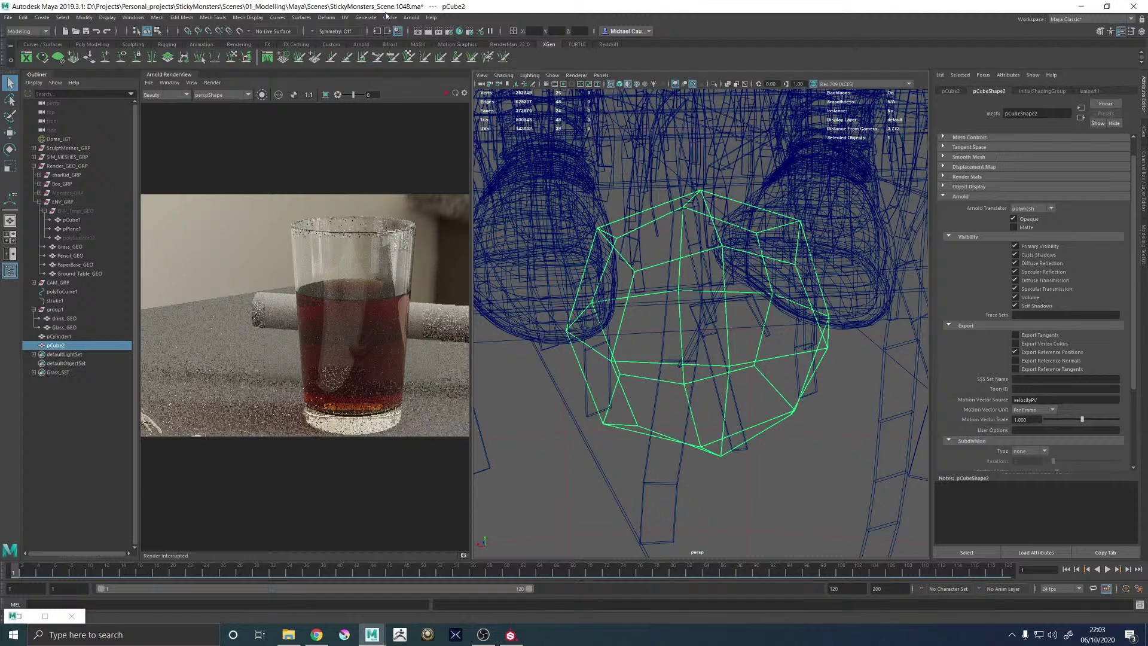
{"action": "left_click", "coordinate": [411, 17]}
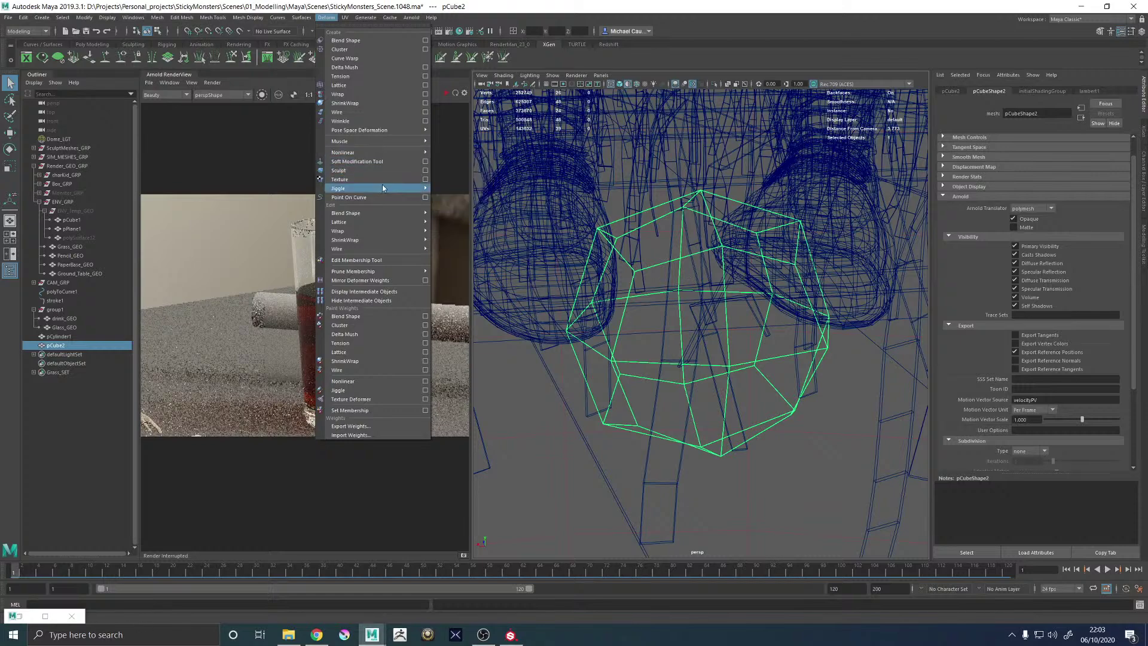
{"action": "left_click", "coordinate": [370, 174]}
{"action": "scroll", "coordinate": [675, 248], "scroll_direction": "down", "scroll_amount": 6}
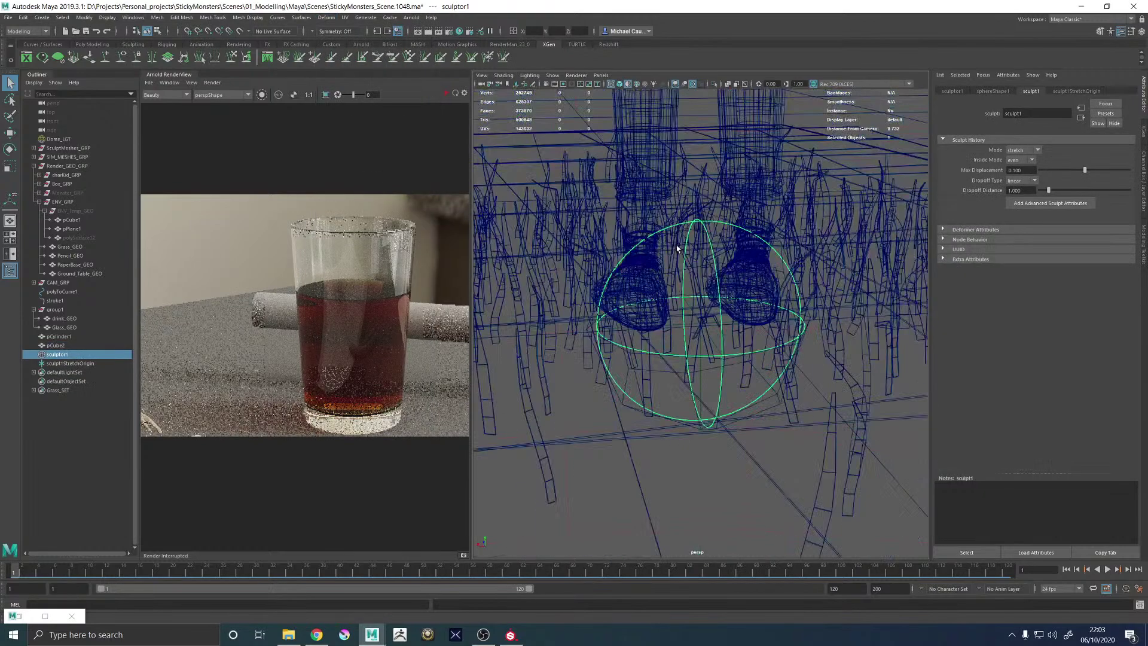
{"action": "mouse_move", "coordinate": [660, 249]}
{"action": "left_mouse_down", "text": "alt"}
{"action": "mouse_move", "coordinate": [727, 243]}
{"action": "mouse_move", "coordinate": [713, 266]}
{"action": "left_mouse_up", "text": "alt"}
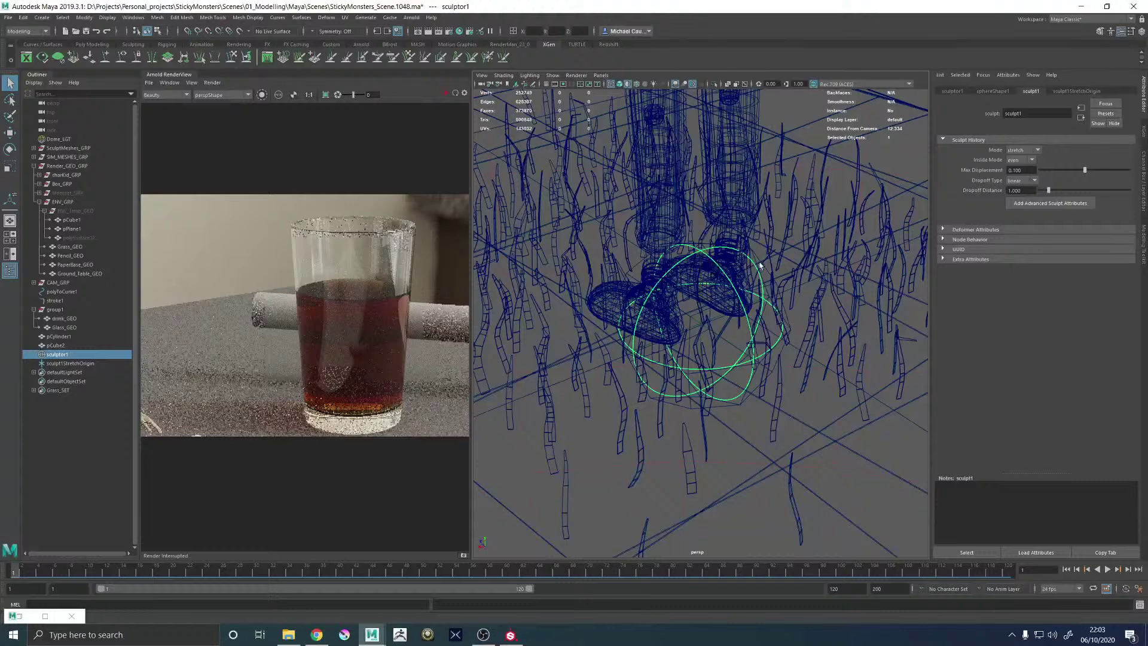
{"action": "key", "text": "ctrl+z"}
Add the drink mesh to the selection, isolate it together with the rounded cube mesh, and deselect both
{"action": "scroll", "coordinate": [540, 242], "scroll_direction": "down", "scroll_amount": 5}
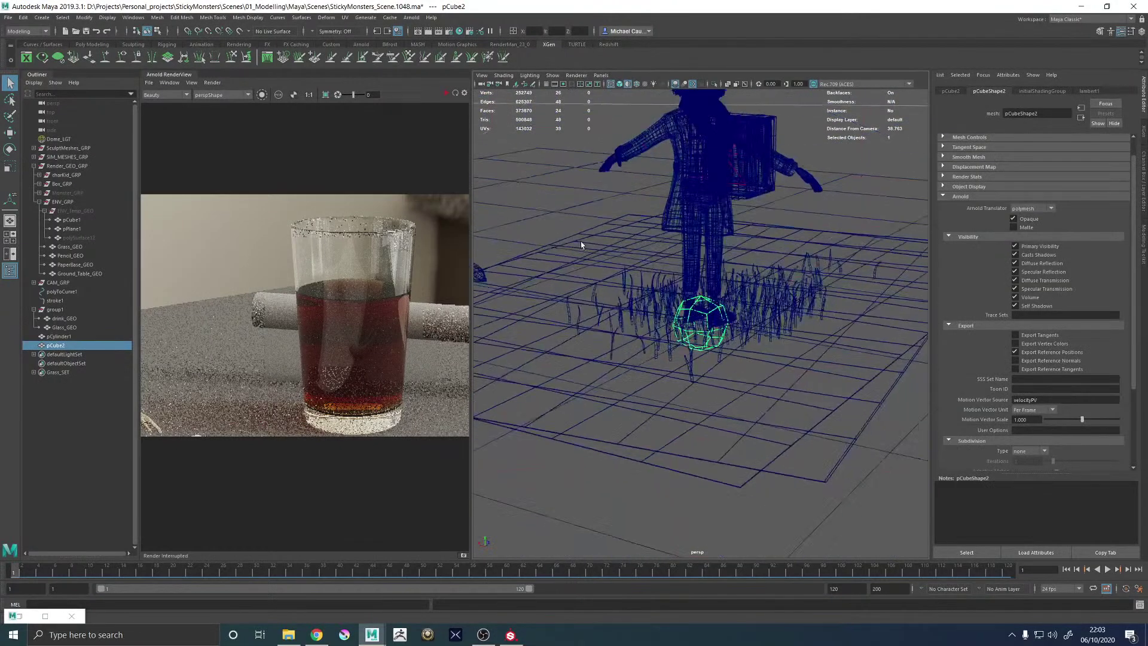
{"action": "scroll", "coordinate": [581, 245], "scroll_direction": "down", "scroll_amount": 8}
{"action": "mouse_move", "coordinate": [542, 289]}
{"action": "left_mouse_down", "text": "alt"}
{"action": "mouse_move", "coordinate": [593, 340]}
{"action": "mouse_move", "coordinate": [578, 317]}
{"action": "left_mouse_up", "text": "alt"}
{"action": "left_click", "coordinate": [589, 322], "text": "shift"}
{"action": "left_click_drag", "start_coordinate": [657, 319], "coordinate": [644, 283], "text": "alt"}
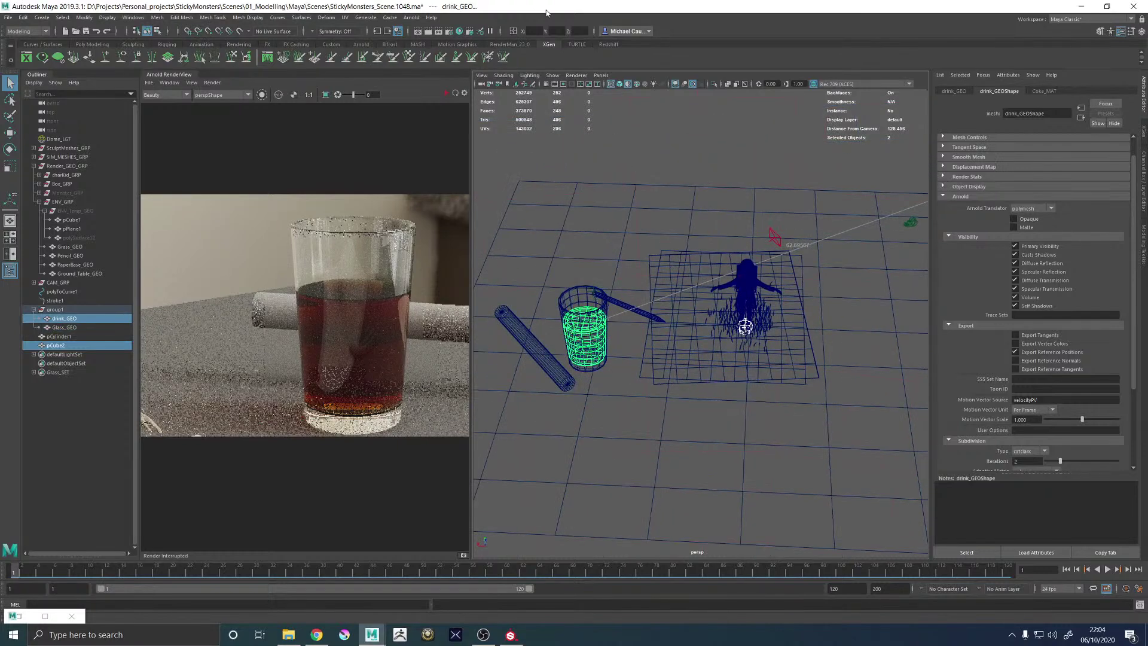
{"action": "left_click", "coordinate": [716, 84]}
{"action": "left_click", "coordinate": [753, 340]}
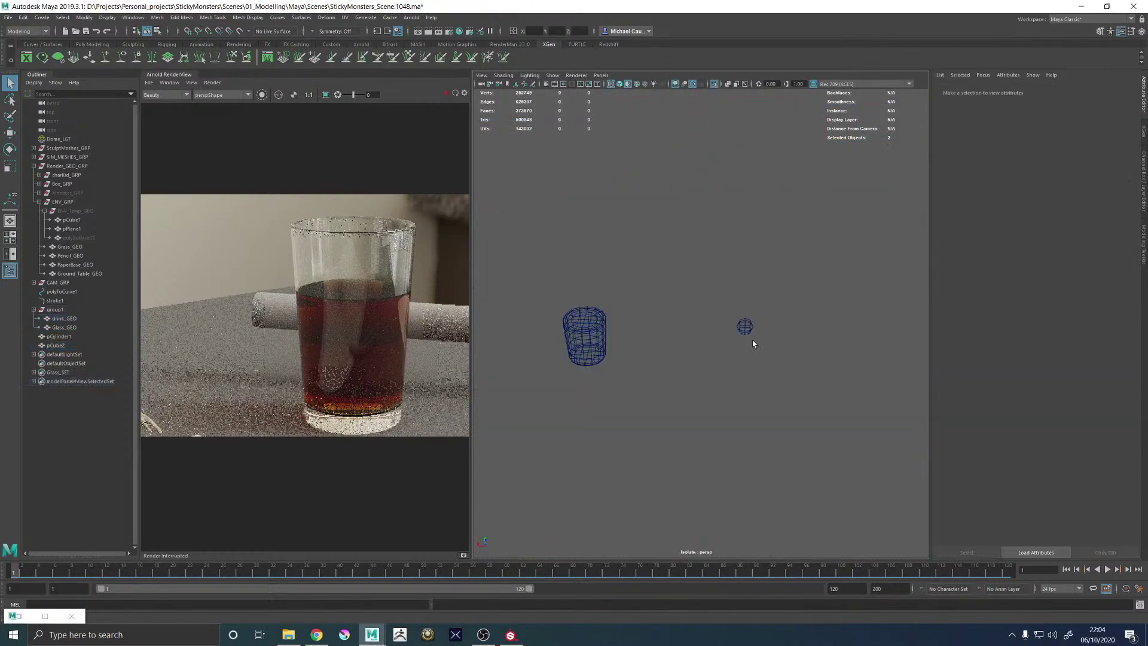
Reverse the normals of the rounded cube mesh while viewing it shaded
{"action": "left_click", "coordinate": [745, 326]}
{"action": "key", "text": "w"}
{"action": "mouse_move", "coordinate": [744, 326]}
{"action": "left_mouse_down", "text": "alt"}
{"action": "mouse_move", "coordinate": [717, 310]}
{"action": "mouse_move", "coordinate": [733, 287]}
{"action": "mouse_move", "coordinate": [678, 312]}
{"action": "left_mouse_up", "text": "alt"}
{"action": "key", "text": "f"}
{"action": "scroll", "coordinate": [733, 286], "scroll_direction": "down", "scroll_amount": 5}
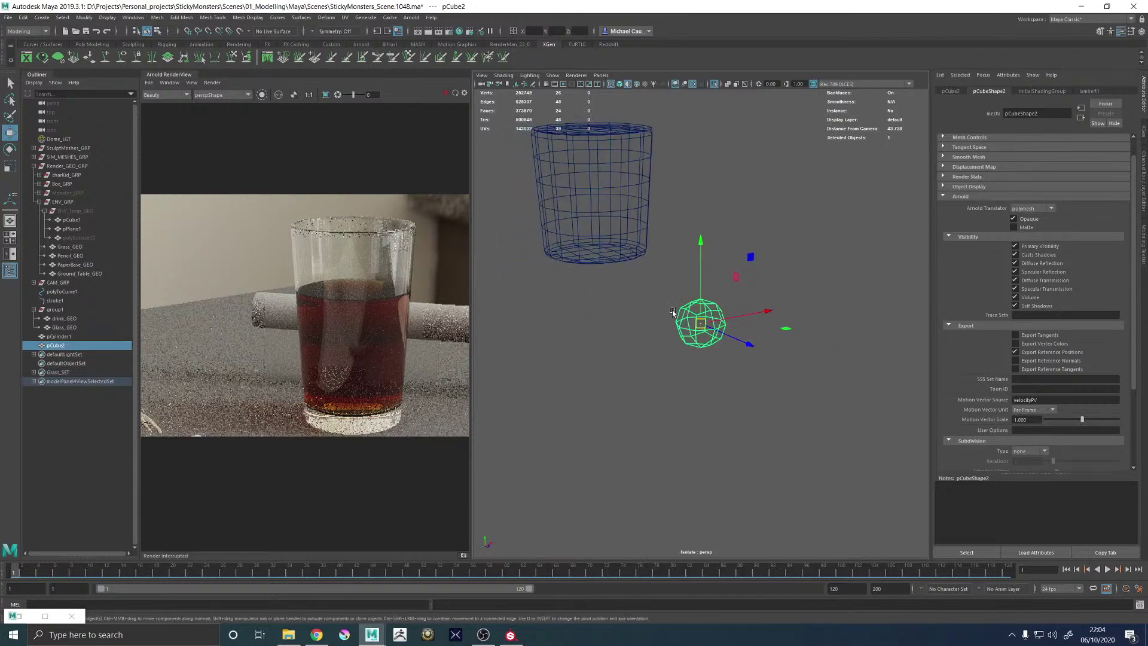
{"action": "key", "text": "5"}
{"action": "scroll", "coordinate": [659, 292], "scroll_direction": "up", "scroll_amount": 2}
{"action": "middle_click_drag", "start_coordinate": [659, 291], "coordinate": [683, 312], "text": "alt"}
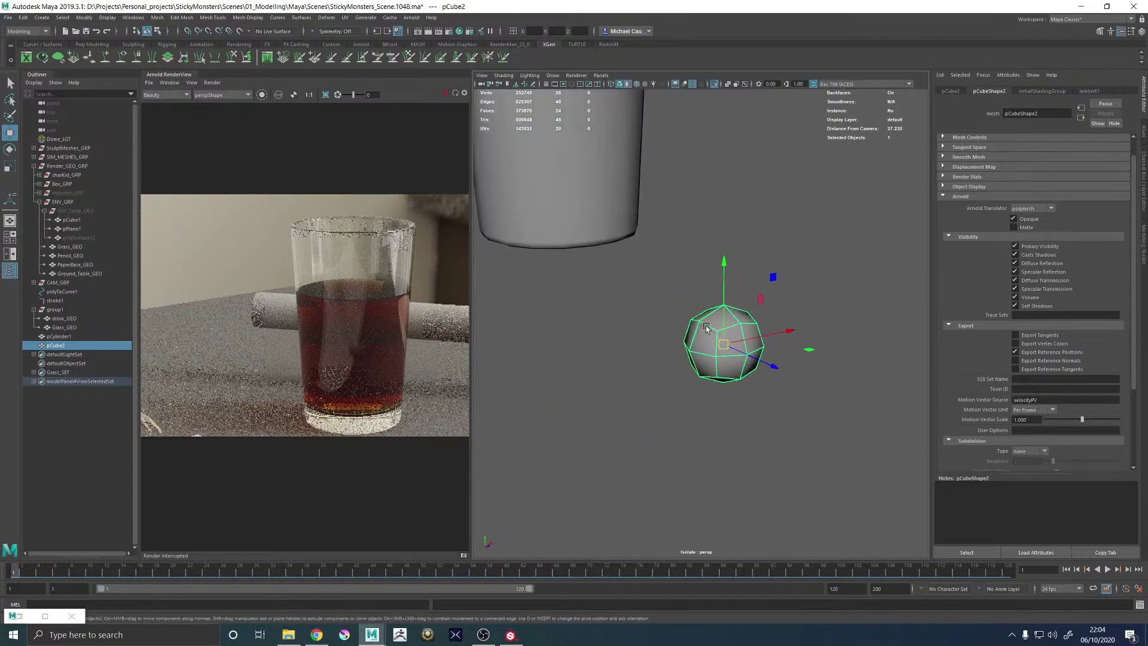
{"action": "left_click", "coordinate": [251, 18]}
{"action": "left_click", "coordinate": [257, 60]}
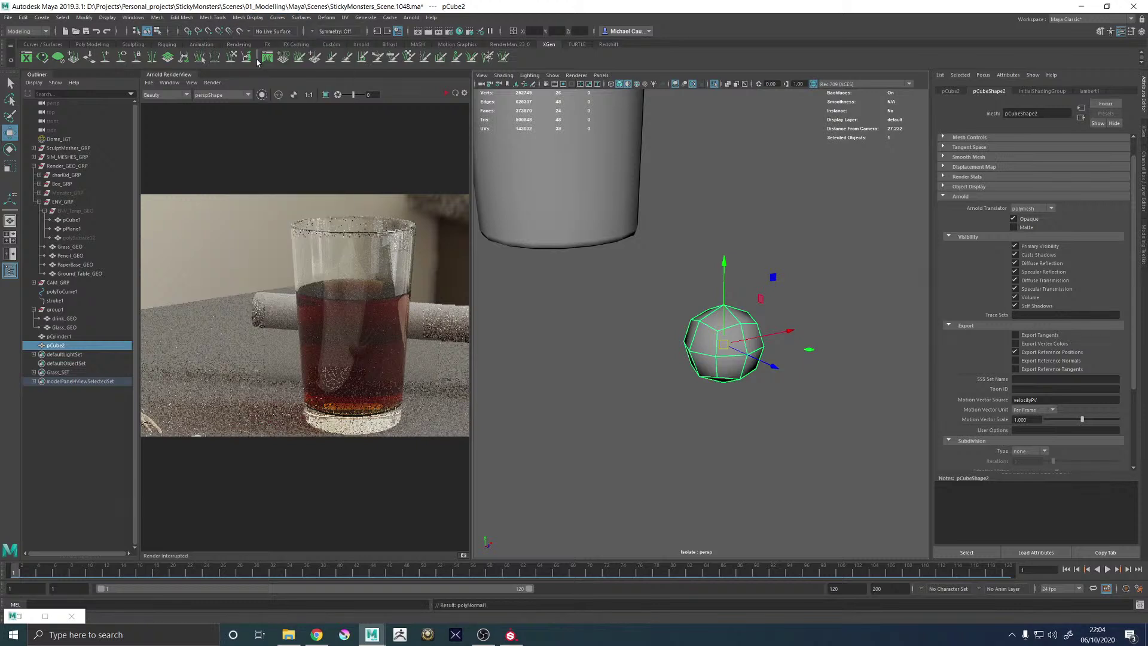
Move the rounded mesh inside the drink mesh and check its placement in wireframe
{"action": "left_click_drag", "start_coordinate": [649, 276], "coordinate": [633, 257], "text": "alt"}
{"action": "middle_click_drag", "start_coordinate": [632, 256], "coordinate": [649, 276], "text": "alt"}
{"action": "key", "text": "F8"}
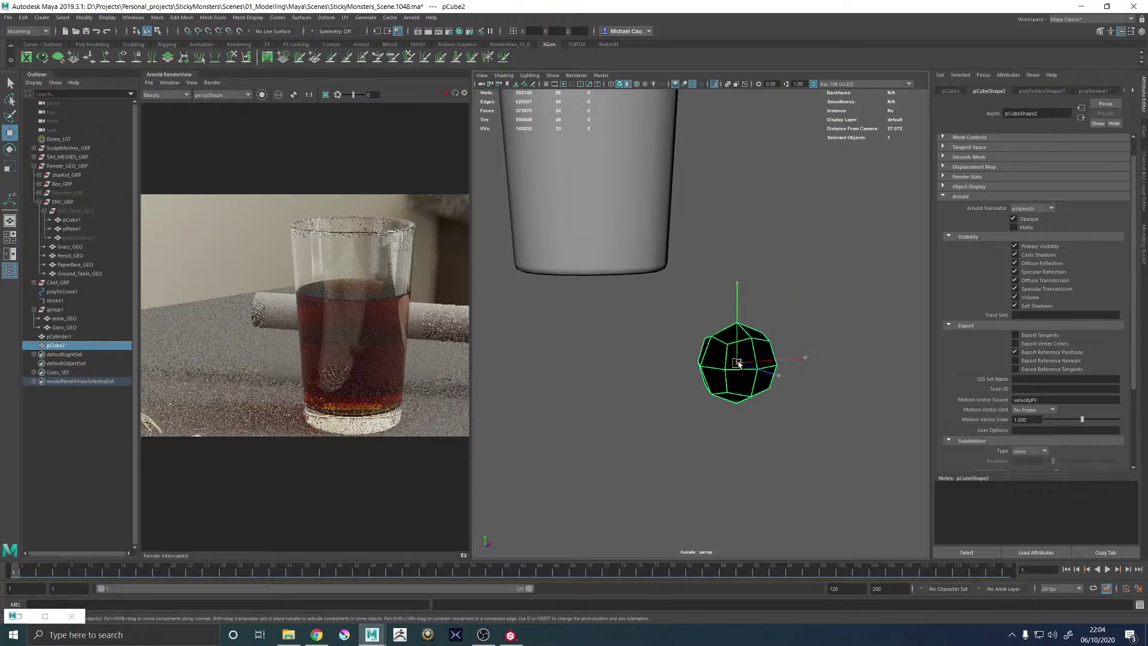
{"action": "left_click_drag", "start_coordinate": [738, 363], "coordinate": [629, 234]}
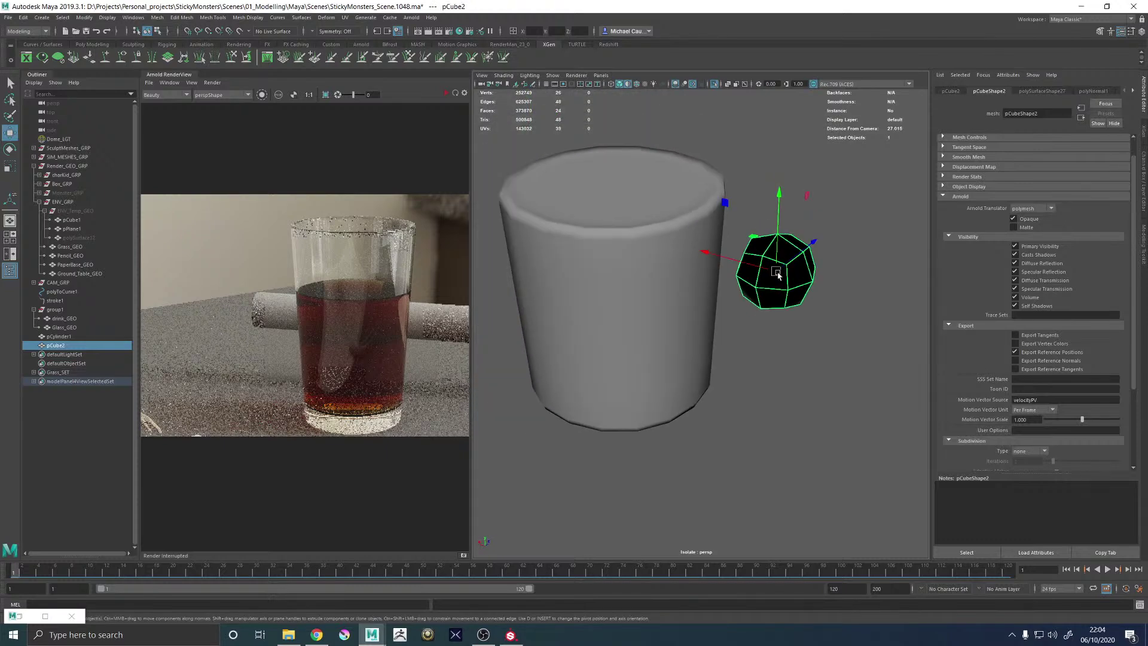
{"action": "mouse_move", "coordinate": [777, 274]}
{"action": "left_mouse_down"}
{"action": "mouse_move", "coordinate": [658, 313]}
{"action": "mouse_move", "coordinate": [574, 275]}
{"action": "left_mouse_up"}
{"action": "key", "text": "4"}
{"action": "middle_click_drag", "start_coordinate": [574, 274], "coordinate": [631, 295], "text": "alt"}
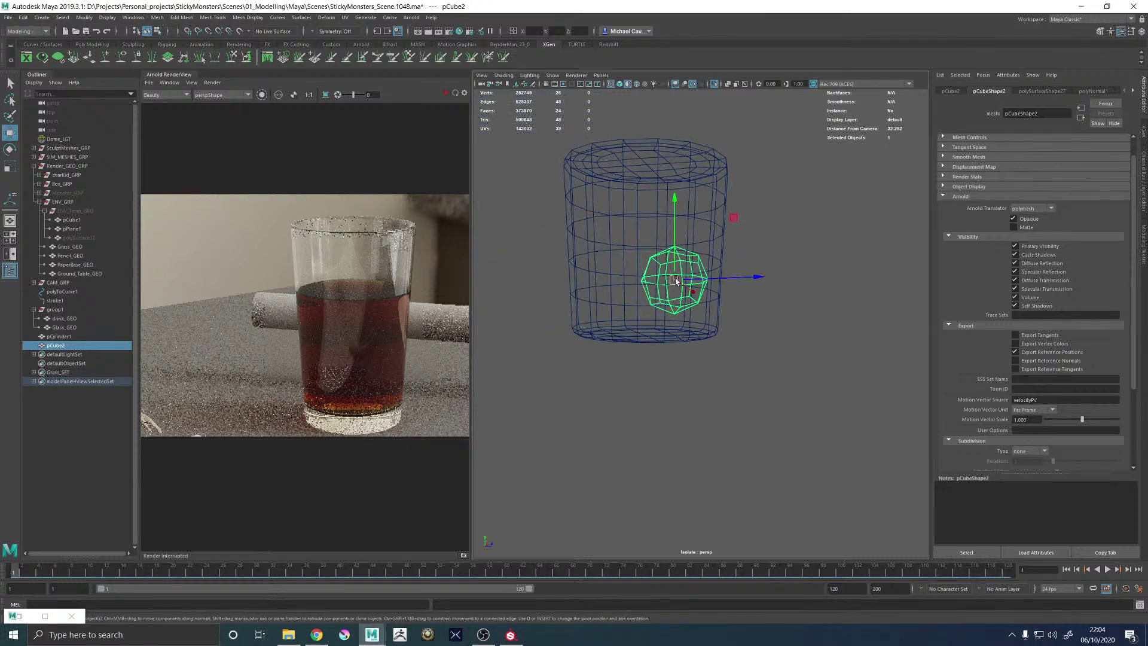
{"action": "left_click_drag", "start_coordinate": [676, 281], "coordinate": [600, 290]}
Scale the rounded mesh down to a tiny sphere, place it just above the drink's base, and deselect it
{"action": "key", "text": "r"}
{"action": "key", "text": "w"}
{"action": "scroll", "coordinate": [708, 350], "scroll_direction": "up", "scroll_amount": 8}
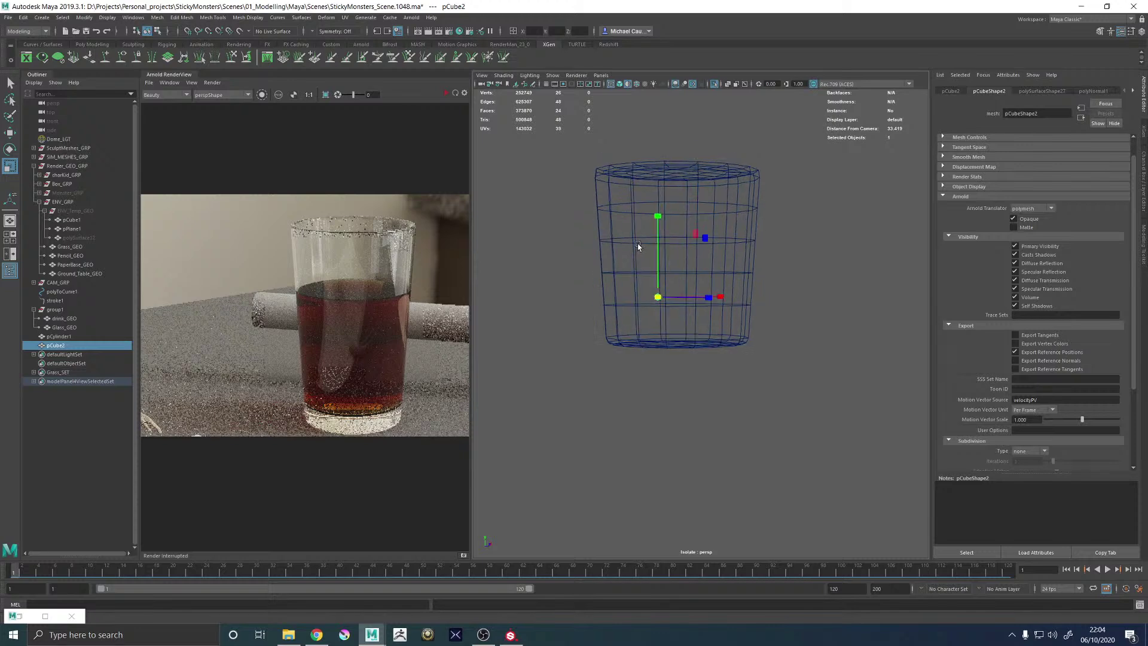
{"action": "left_click_drag", "start_coordinate": [703, 276], "coordinate": [801, 358]}
{"action": "key", "text": "w"}
{"action": "left_click", "coordinate": [843, 348]}
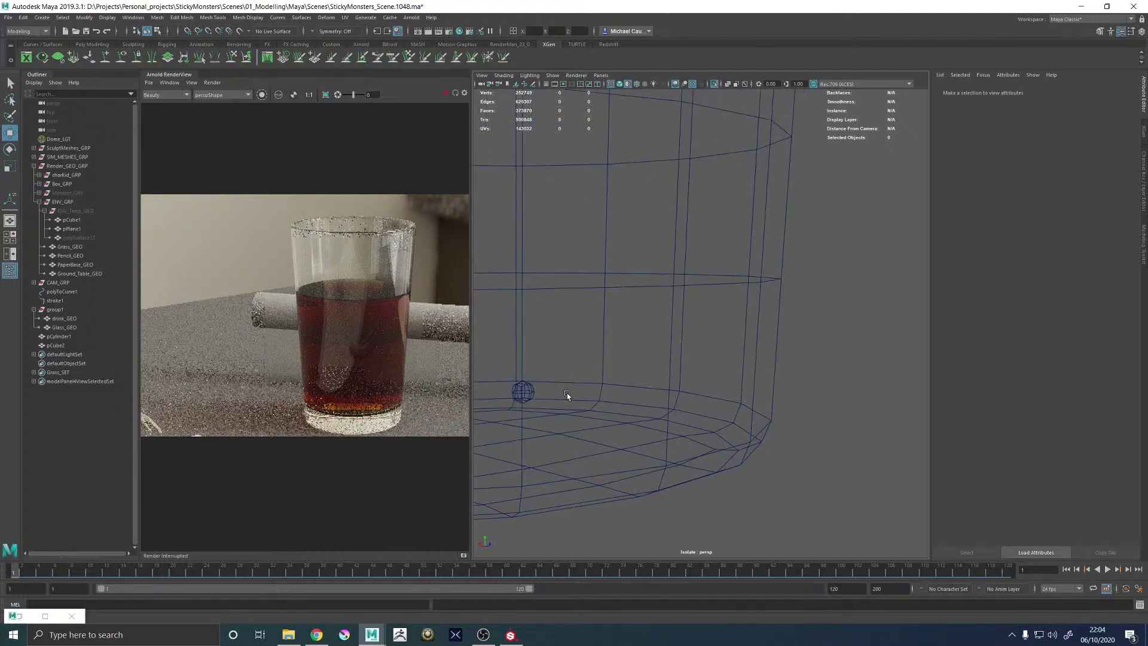
Duplicate the small bubble sphere near the base of the glass and move the copy a short distance from it
{"action": "left_click", "coordinate": [530, 389]}
{"action": "left_click_drag", "start_coordinate": [531, 389], "coordinate": [715, 361], "text": "alt"}
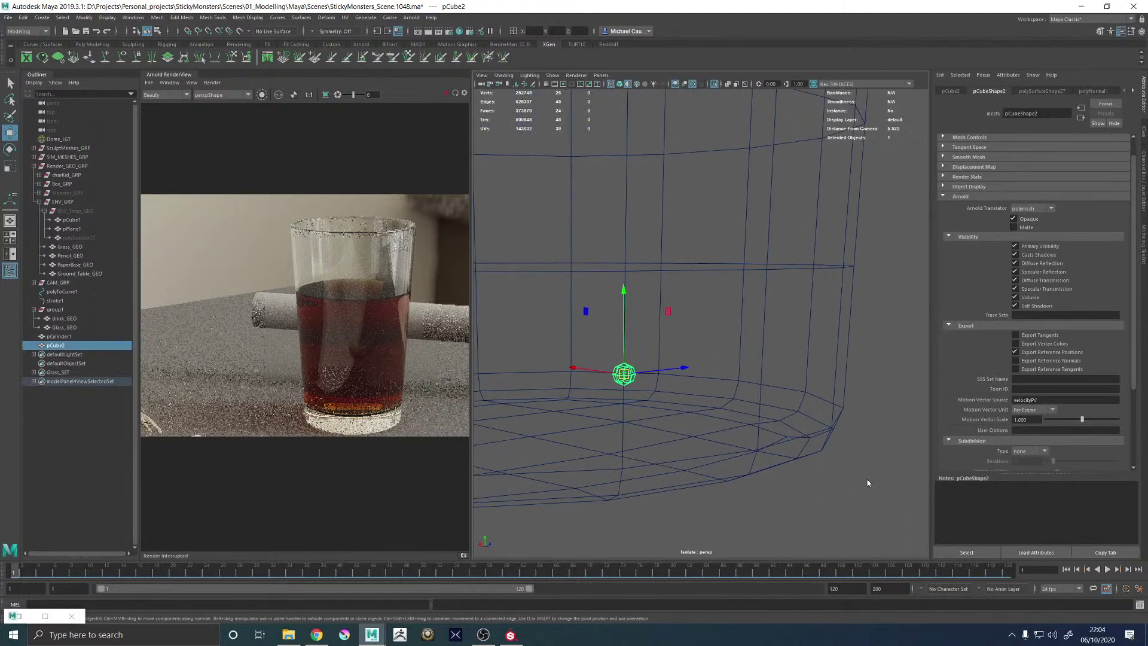
{"action": "right_click_drag", "start_coordinate": [867, 400], "coordinate": [949, 429]}
{"action": "right_click_drag", "start_coordinate": [690, 363], "coordinate": [642, 305], "text": "alt"}
{"action": "middle_click_drag", "start_coordinate": [643, 305], "coordinate": [694, 308], "text": "alt"}
{"action": "key", "text": "ctrl+d"}
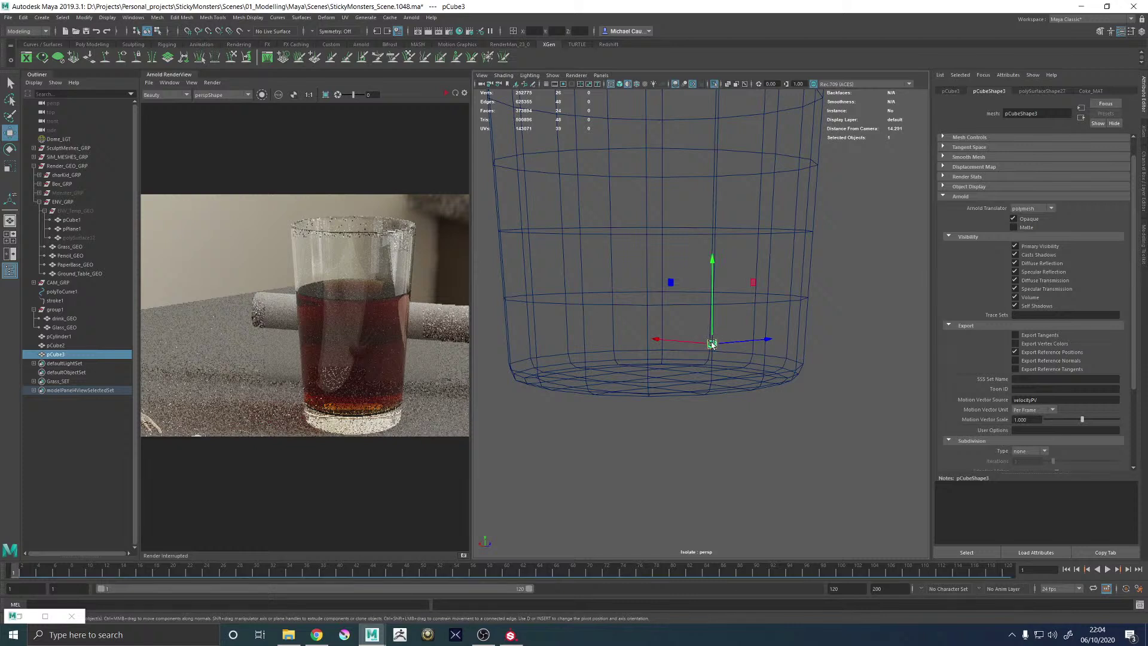
{"action": "mouse_move", "coordinate": [712, 345]}
{"action": "left_mouse_down"}
{"action": "mouse_move", "coordinate": [692, 363]}
{"action": "mouse_move", "coordinate": [680, 313]}
{"action": "left_mouse_up"}
Display the isolated glass with smooth shading and X-Ray so the bubbles inside it show through
{"action": "key", "text": "5"}
{"action": "scroll", "coordinate": [679, 313], "scroll_direction": "up", "scroll_amount": 4}
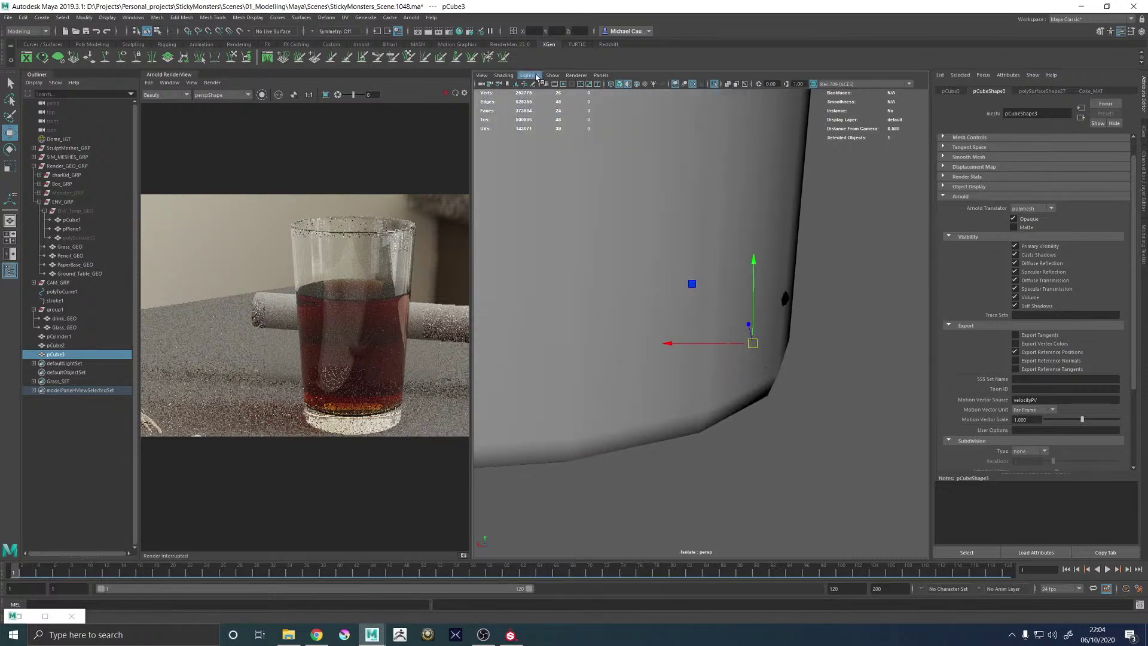
{"action": "middle_click_drag", "start_coordinate": [674, 212], "coordinate": [638, 179], "text": "alt"}
{"action": "left_click", "coordinate": [500, 75]}
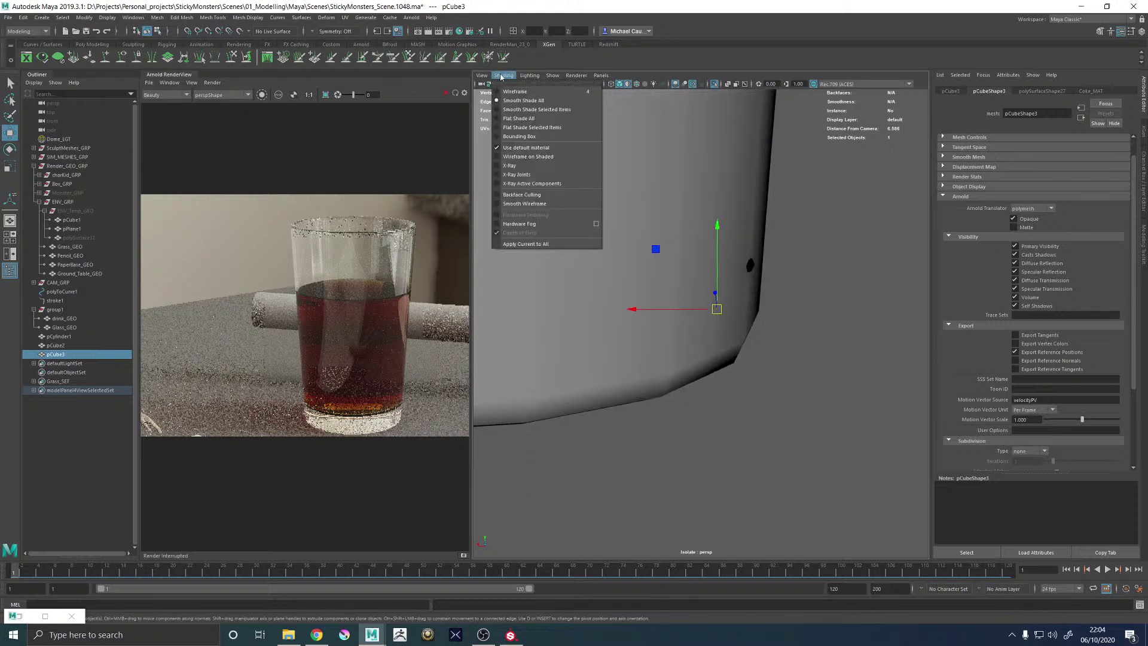
{"action": "left_click", "coordinate": [515, 165]}
{"action": "left_click_drag", "start_coordinate": [759, 316], "coordinate": [697, 308], "text": "alt"}
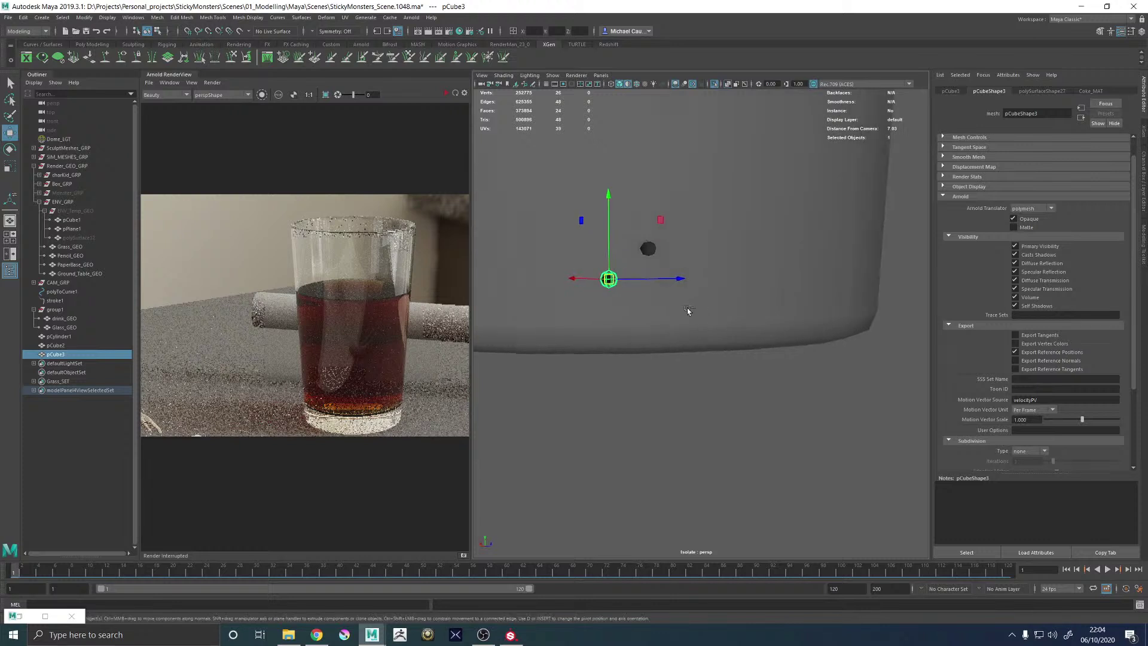
Duplicate the bubble as a smaller third one and position it against the glass wall near the other two
{"action": "key", "text": "ctrl+d"}
{"action": "left_click_drag", "start_coordinate": [624, 280], "coordinate": [612, 244]}
{"action": "key", "text": "r"}
{"action": "left_click", "coordinate": [705, 395]}
{"action": "left_click_drag", "start_coordinate": [589, 355], "coordinate": [661, 353], "text": "alt"}
{"action": "right_click_drag", "start_coordinate": [661, 353], "coordinate": [760, 341], "text": "alt"}
{"action": "left_click_drag", "start_coordinate": [760, 341], "coordinate": [823, 359], "text": "alt"}
{"action": "left_click", "coordinate": [847, 323]}
{"action": "key", "text": "w"}
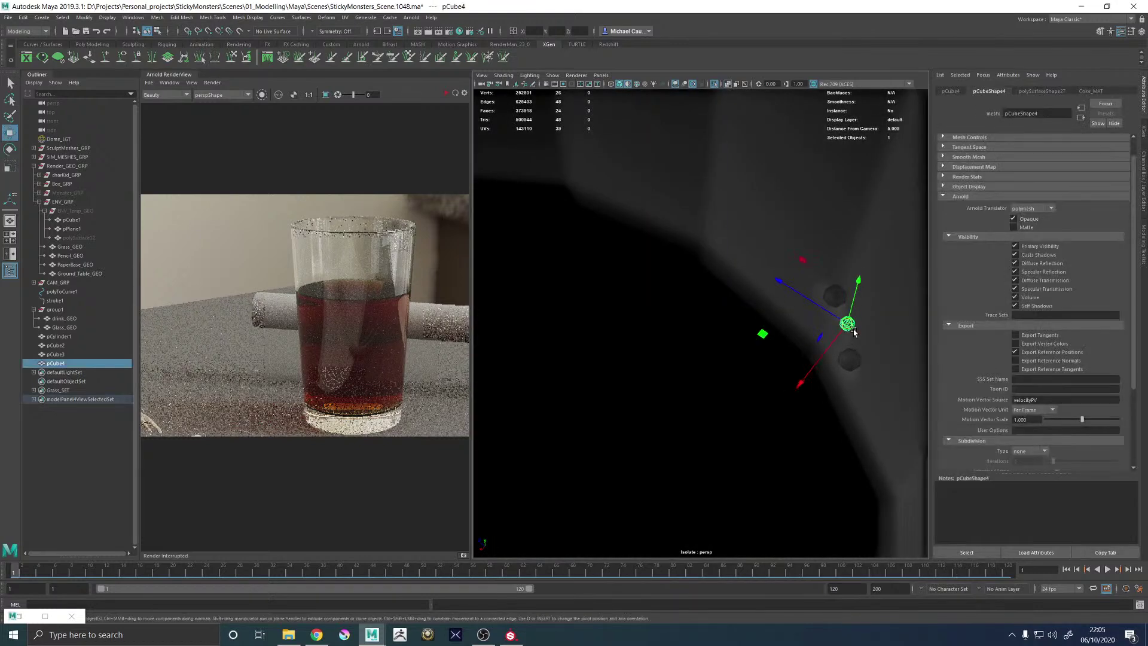
{"action": "left_click_drag", "start_coordinate": [765, 337], "coordinate": [676, 223]}
Duplicate the bubble twice more, placing one copy higher up the glass and the other lower on the wall
{"action": "scroll", "coordinate": [790, 310], "scroll_direction": "down", "scroll_amount": 10}
{"action": "key", "text": "ctrl+d"}
{"action": "left_click_drag", "start_coordinate": [742, 269], "coordinate": [648, 259], "text": "alt"}
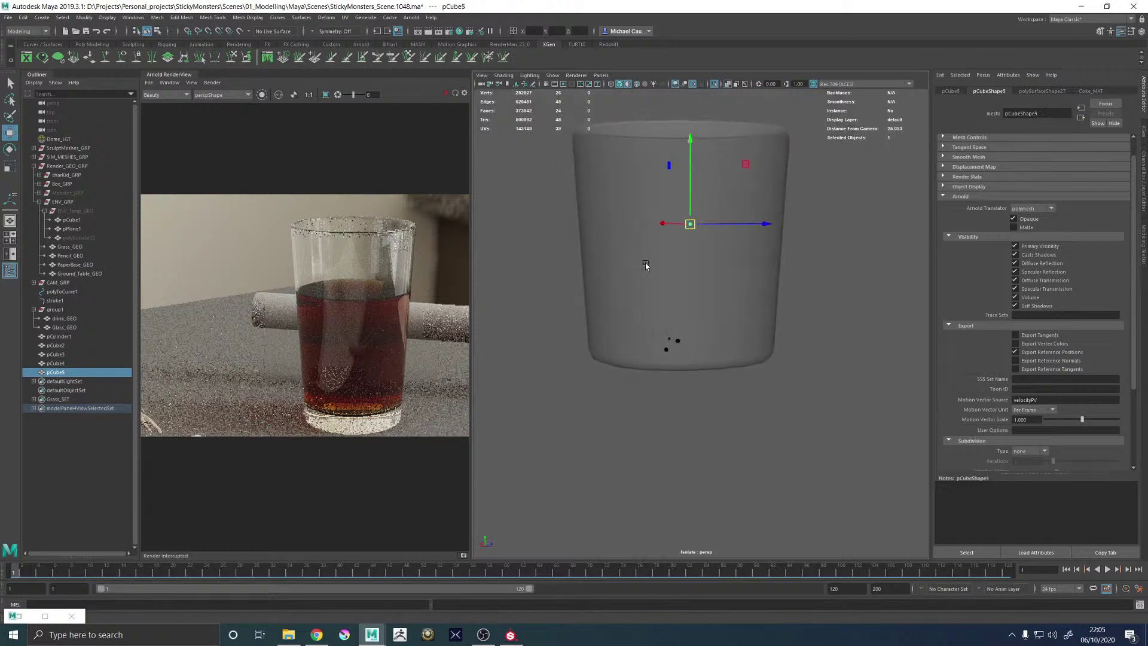
{"action": "key", "text": "ctrl+d"}
{"action": "left_click_drag", "start_coordinate": [690, 224], "coordinate": [644, 326]}
Make several more duplicates of the bubble and move the last copy slightly below the others
{"action": "key", "text": "ctrl+d"}
{"action": "key", "text": "ctrl+d"}
{"action": "key", "text": "ctrl+d"}
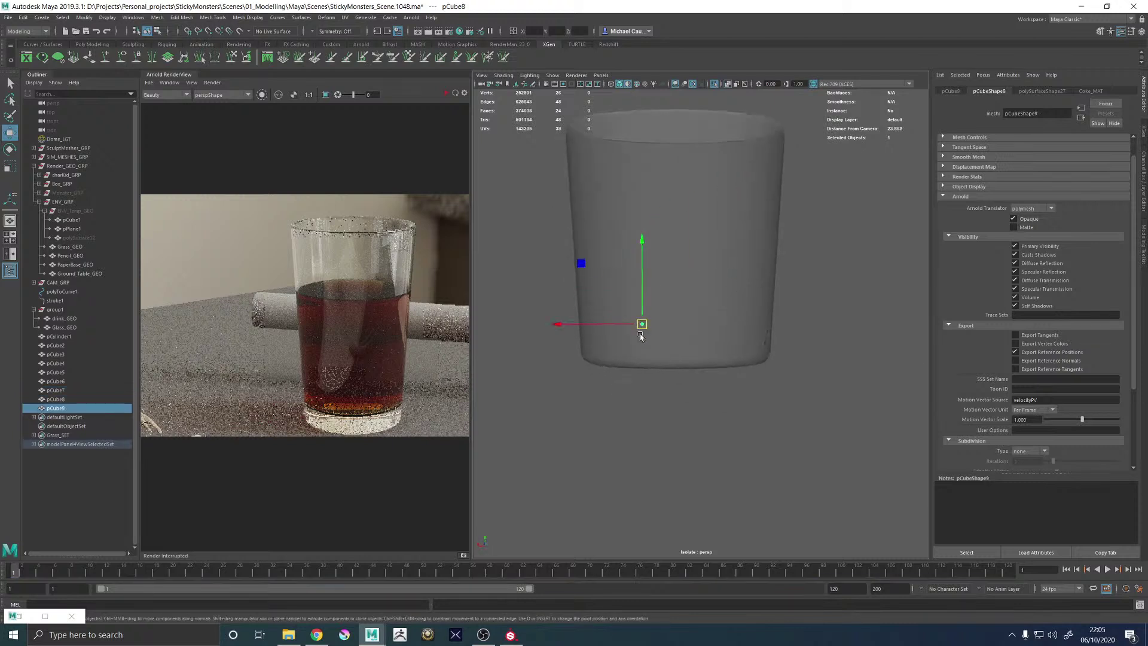
{"action": "scroll", "coordinate": [785, 366], "scroll_direction": "up", "scroll_amount": 5}
{"action": "key", "text": "ctrl+d"}
{"action": "left_click_drag", "start_coordinate": [555, 242], "coordinate": [556, 261]}
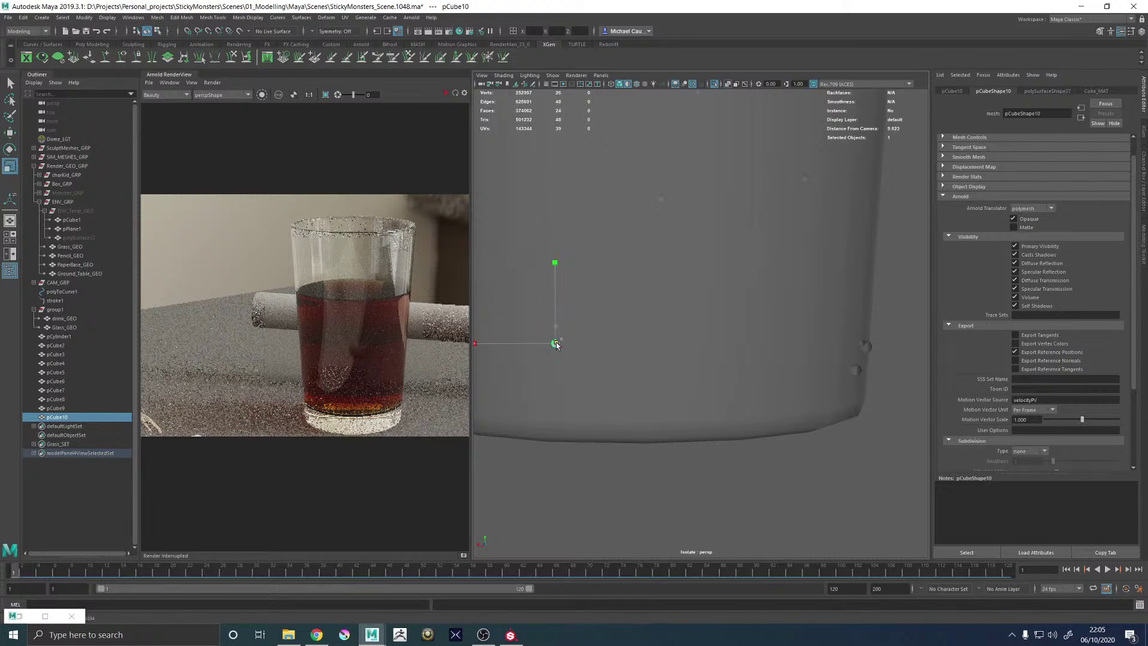
Delete the two overlapping bubble duplicates pCube8 and pCube9 just above the last copy
{"action": "key", "text": "q"}
{"action": "left_click", "coordinate": [555, 322]}
{"action": "left_click_drag", "start_coordinate": [545, 315], "coordinate": [570, 326]}
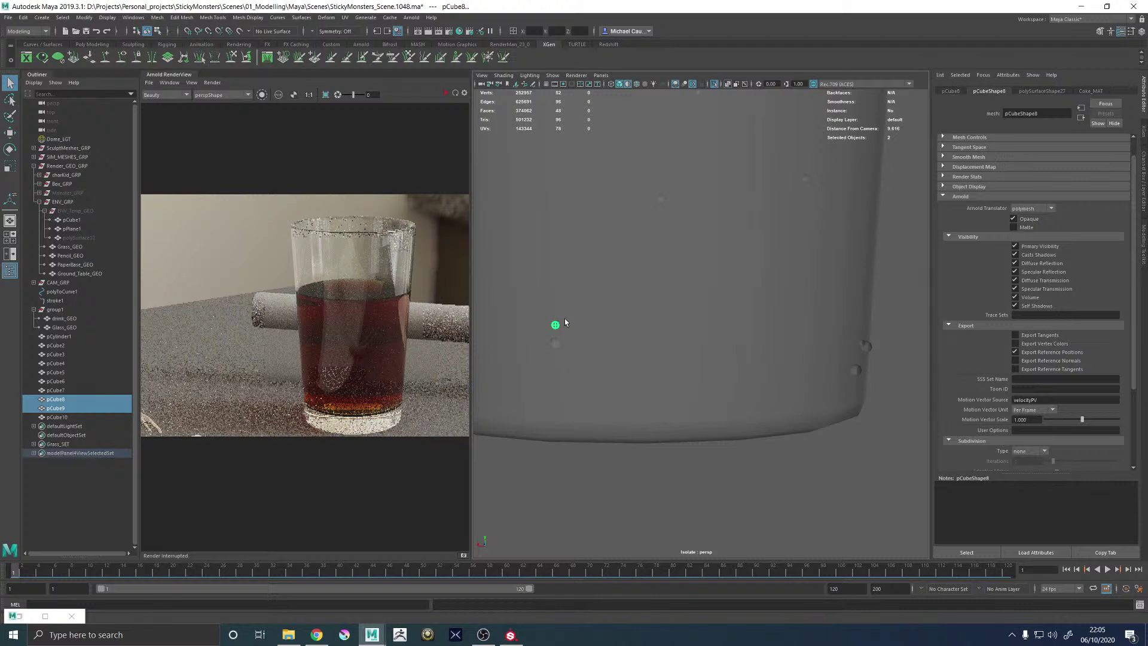
{"action": "key", "text": "Delete"}
Duplicate bubble pCube10, move the copy straight up above the original and rescale it slightly
{"action": "left_click", "coordinate": [555, 342]}
{"action": "left_click_drag", "start_coordinate": [590, 300], "coordinate": [625, 343]}
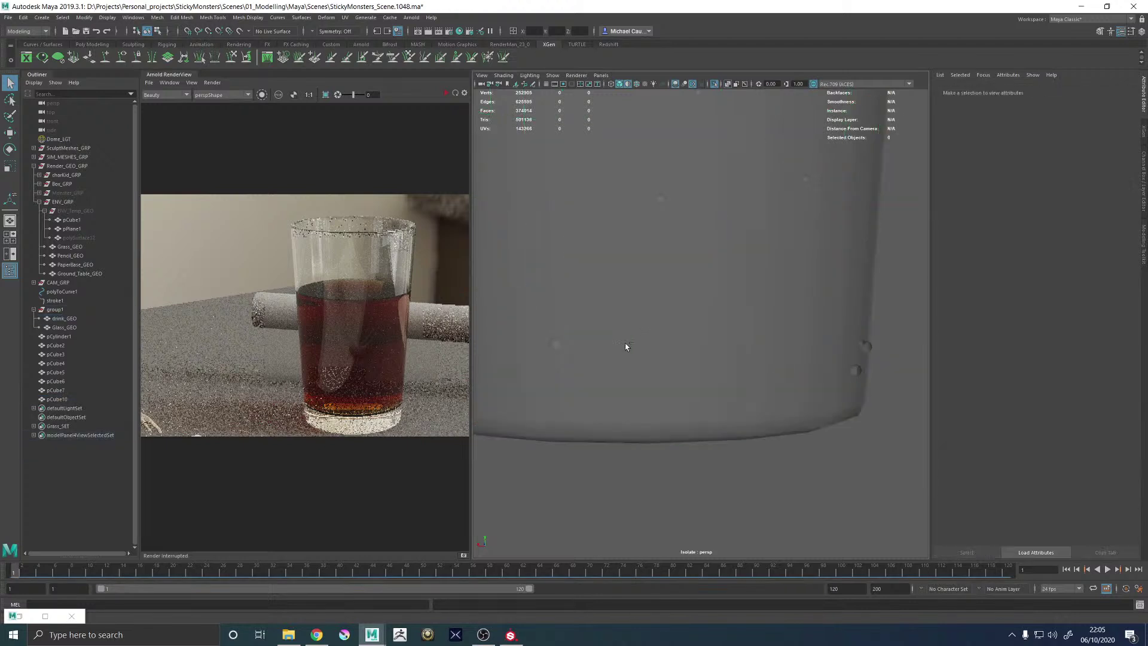
{"action": "left_click_drag", "start_coordinate": [541, 329], "coordinate": [569, 354]}
{"action": "left_click", "coordinate": [592, 294], "text": "ctrl"}
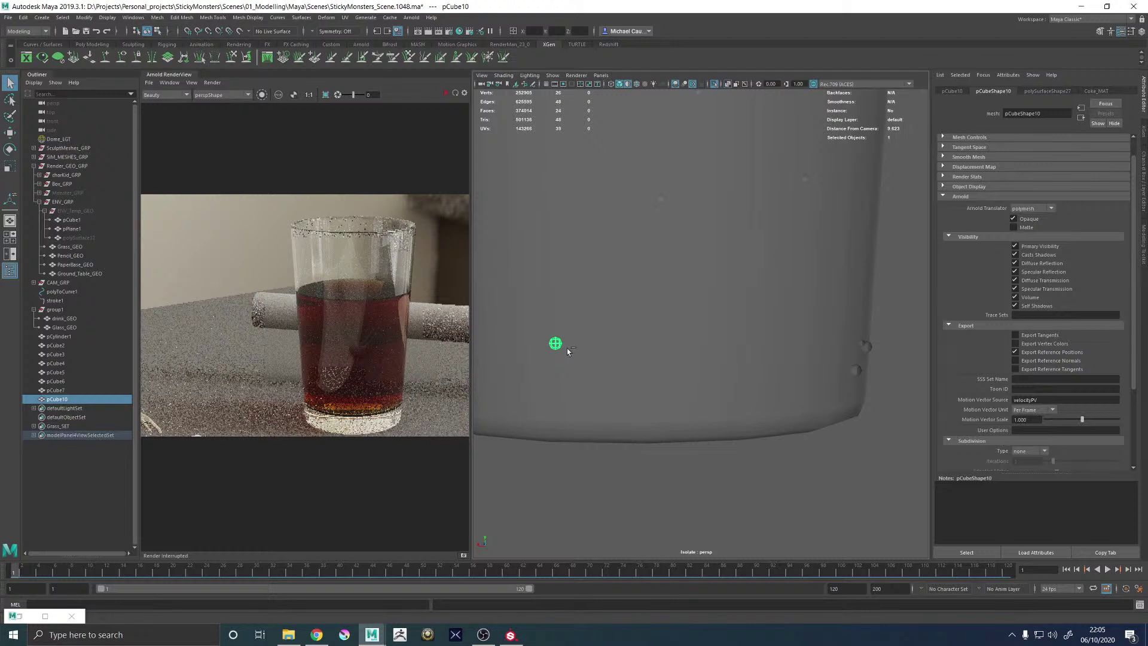
{"action": "key", "text": "ctrl+d"}
{"action": "key", "text": "w"}
{"action": "left_click_drag", "start_coordinate": [550, 302], "coordinate": [548, 280]}
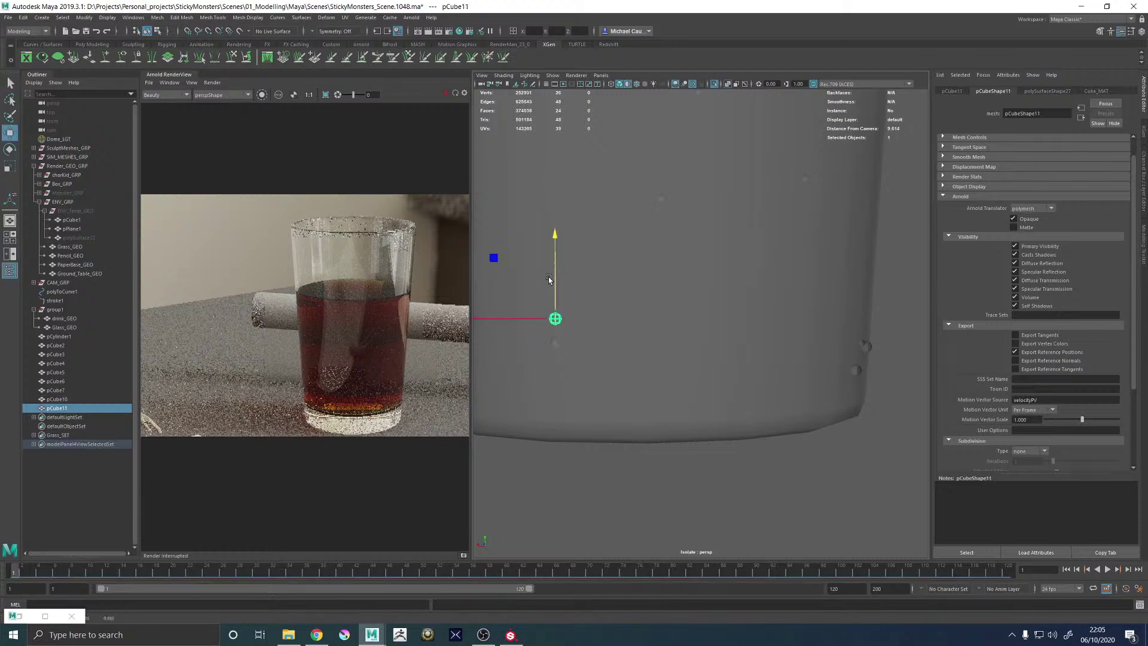
{"action": "key", "text": "r"}
{"action": "left_click_drag", "start_coordinate": [554, 320], "coordinate": [553, 321]}
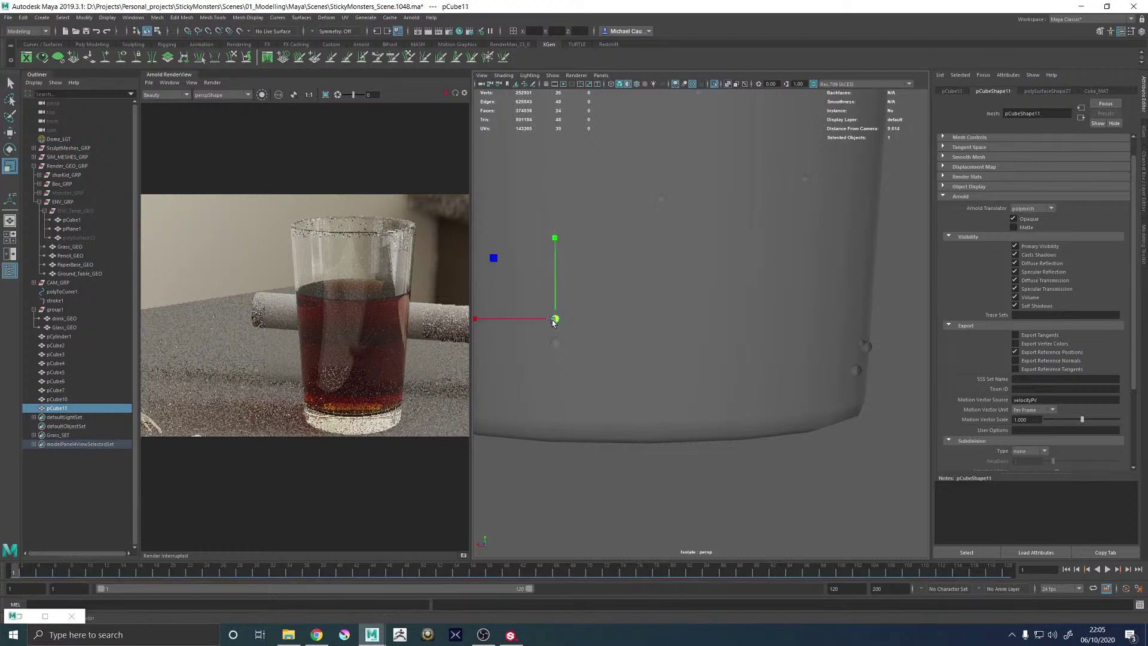
Turn off the isolated view, frame the glass in the full scene and restart the Arnold render
{"action": "scroll", "coordinate": [657, 347], "scroll_direction": "down", "scroll_amount": 5}
{"action": "left_click", "coordinate": [754, 375]}
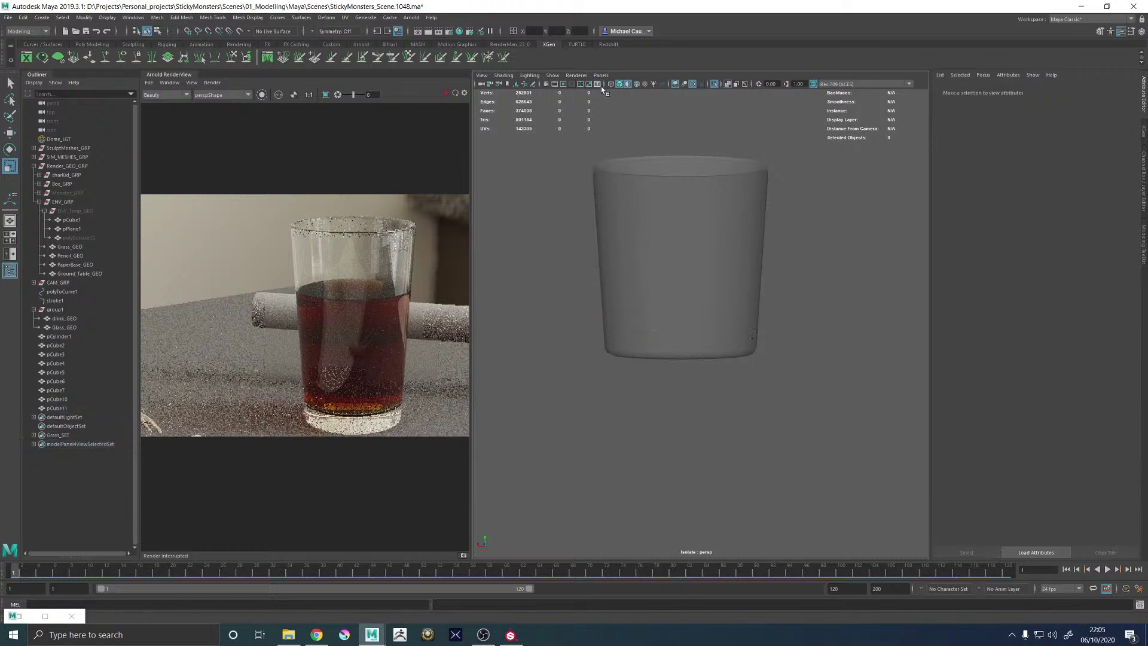
{"action": "left_click", "coordinate": [718, 84]}
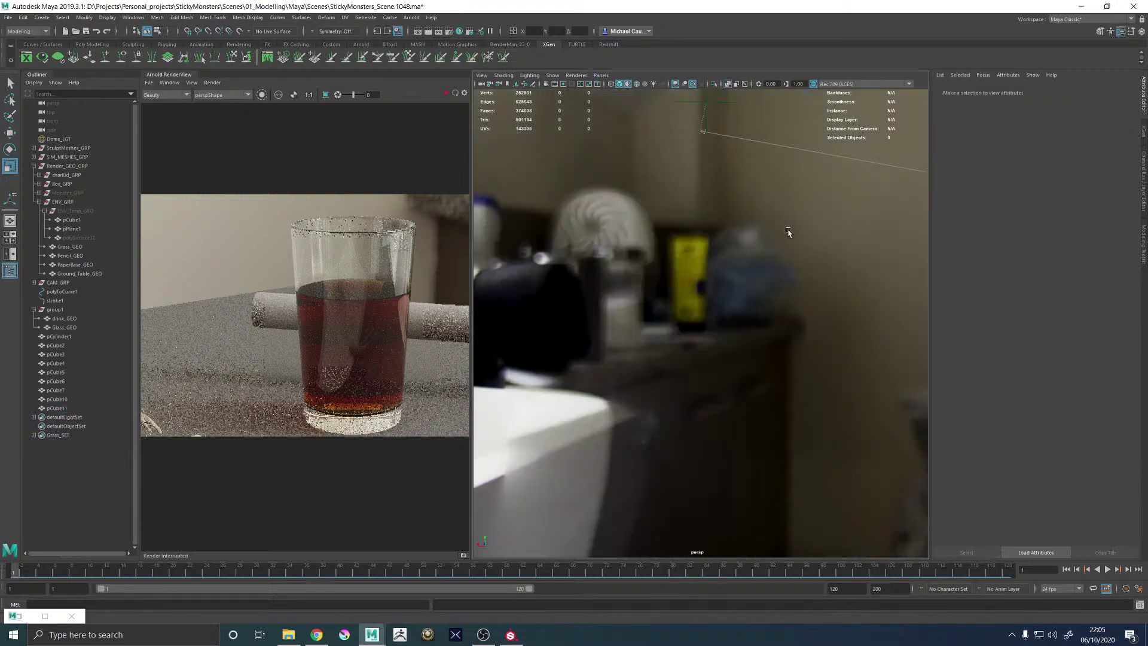
{"action": "key", "text": "ctrl+1"}
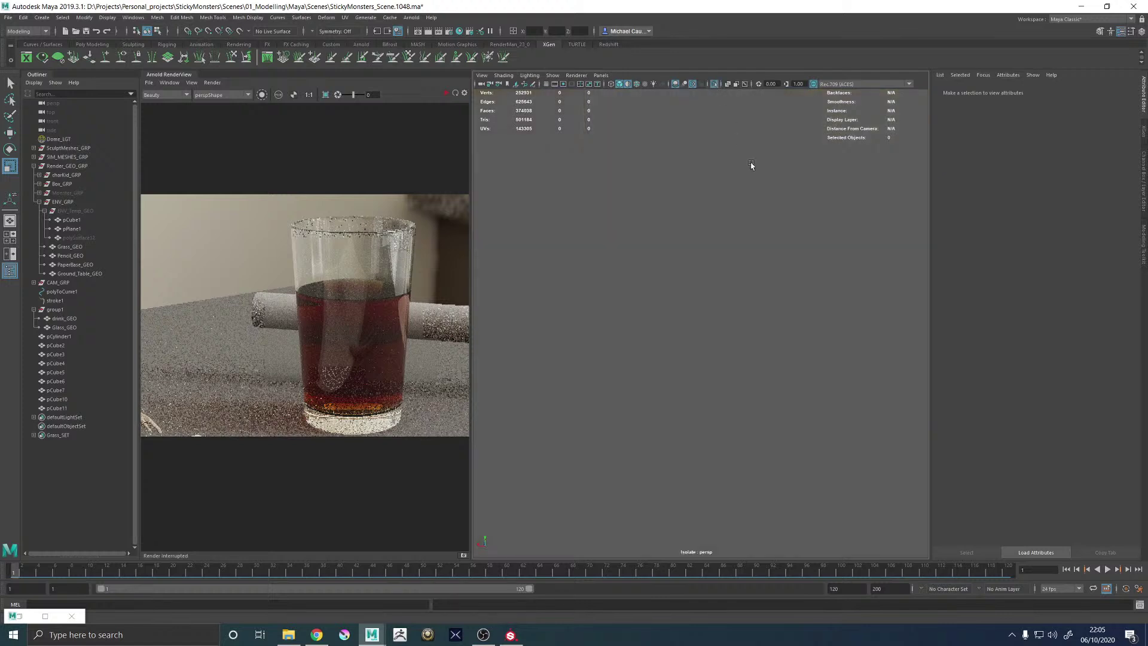
{"action": "left_click", "coordinate": [714, 84]}
{"action": "scroll", "coordinate": [630, 209], "scroll_direction": "down", "scroll_amount": 5}
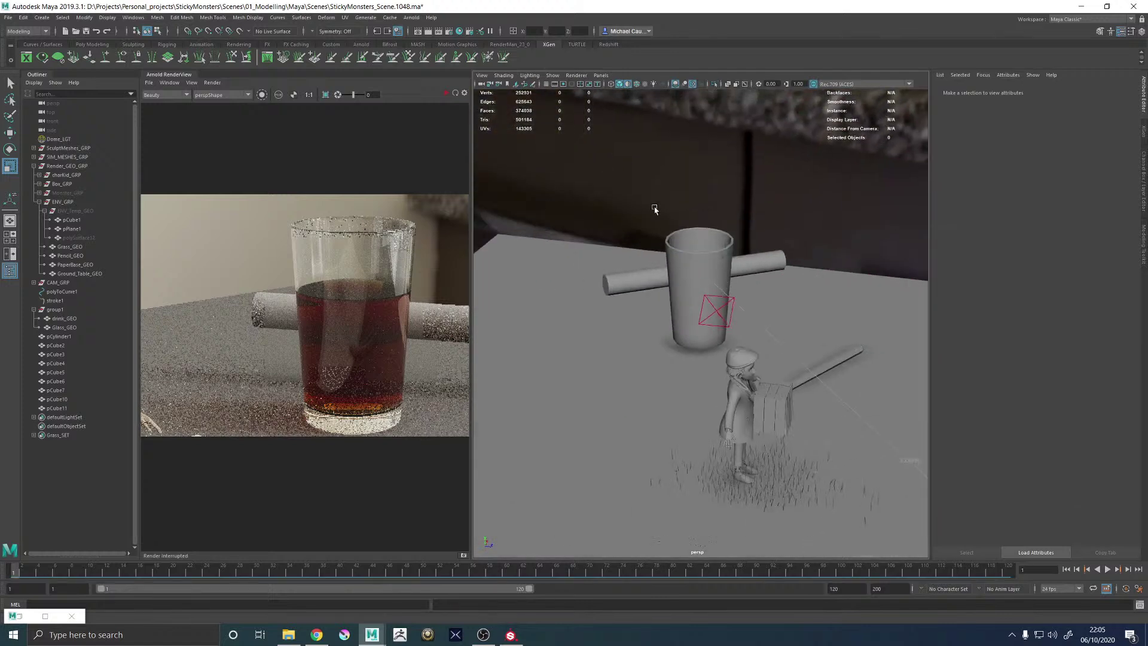
{"action": "left_click_drag", "start_coordinate": [640, 244], "coordinate": [660, 252], "text": "alt"}
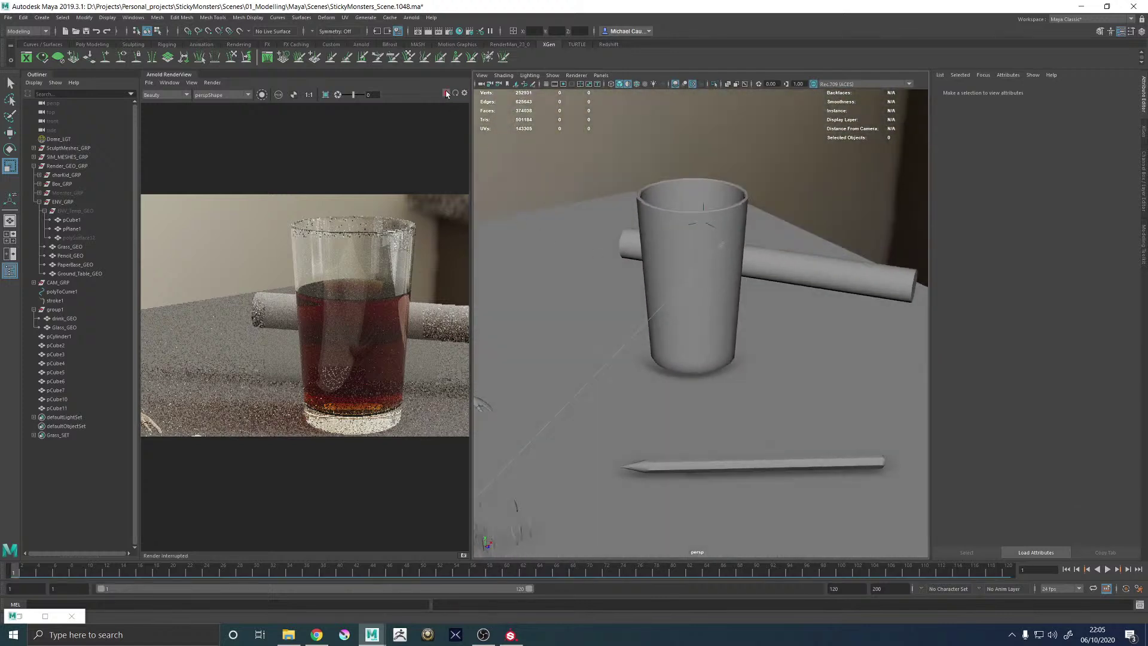
{"action": "left_click", "coordinate": [447, 94]}
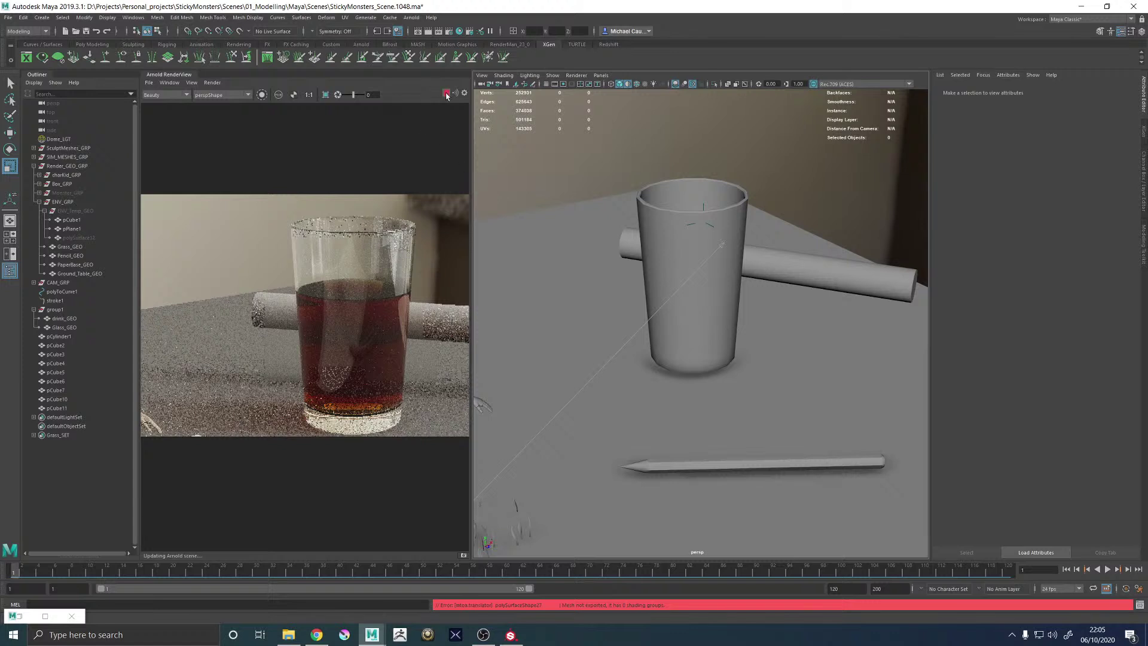
Select the bubbles pCube2 through pCube11, without the cylinder, and assign them an existing material
{"action": "left_click_drag", "start_coordinate": [676, 236], "coordinate": [651, 257], "text": "alt"}
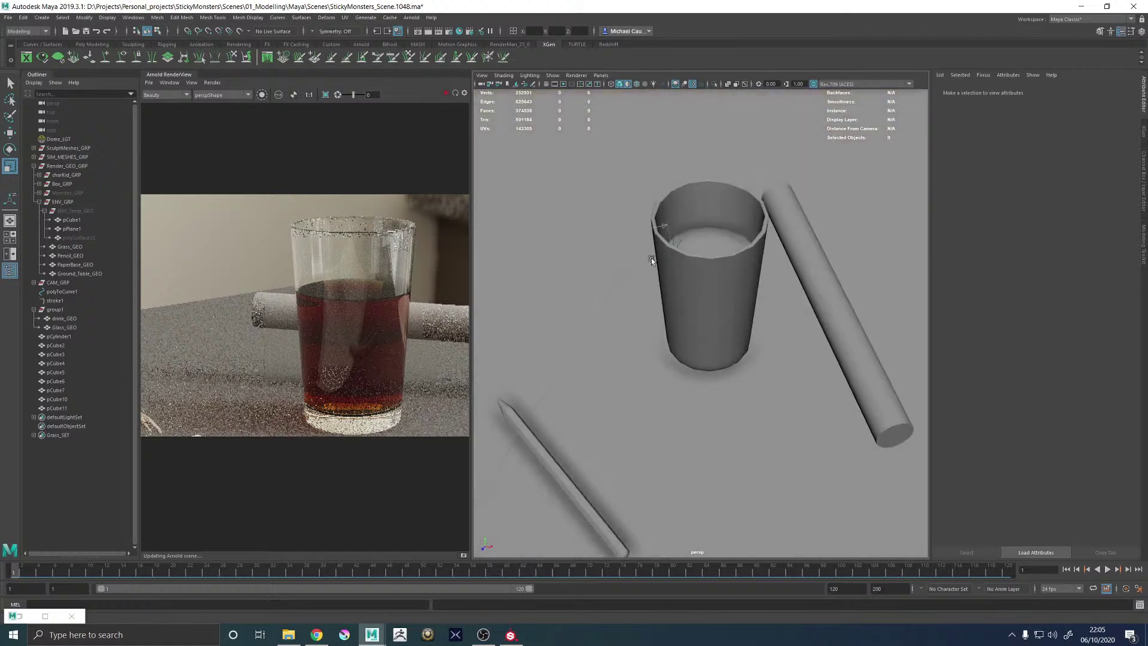
{"action": "left_click_drag", "start_coordinate": [599, 159], "coordinate": [787, 411]}
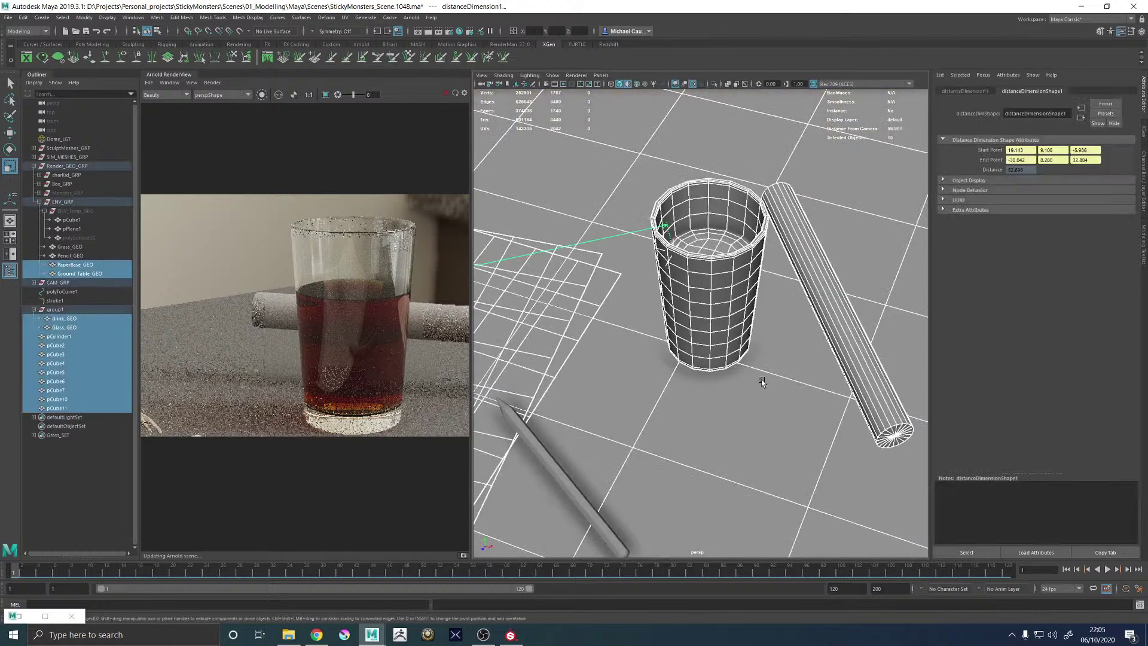
{"action": "left_click", "coordinate": [60, 337]}
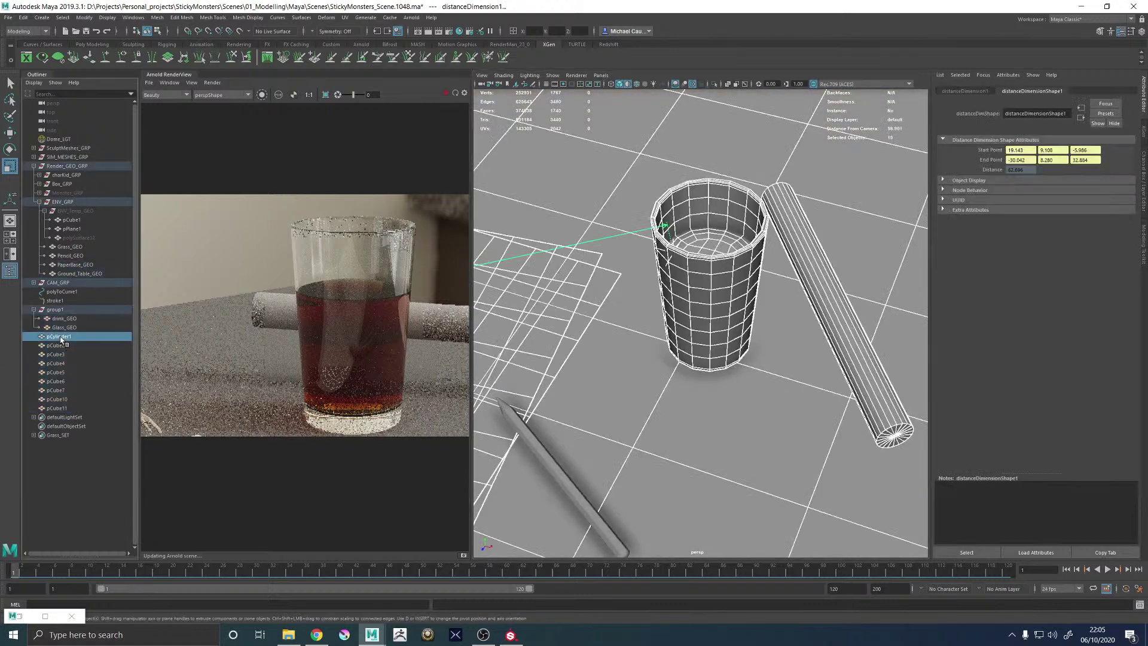
{"action": "left_click", "coordinate": [57, 409], "text": "shift"}
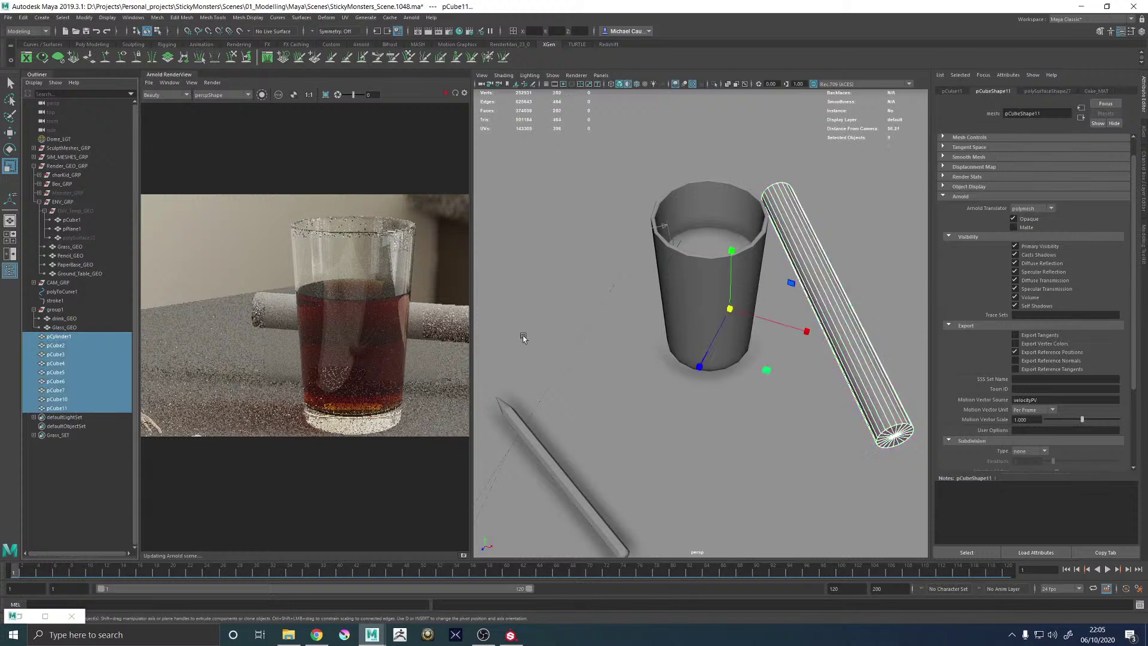
{"action": "left_click", "coordinate": [57, 346]}
{"action": "left_click", "coordinate": [57, 408], "text": "shift"}
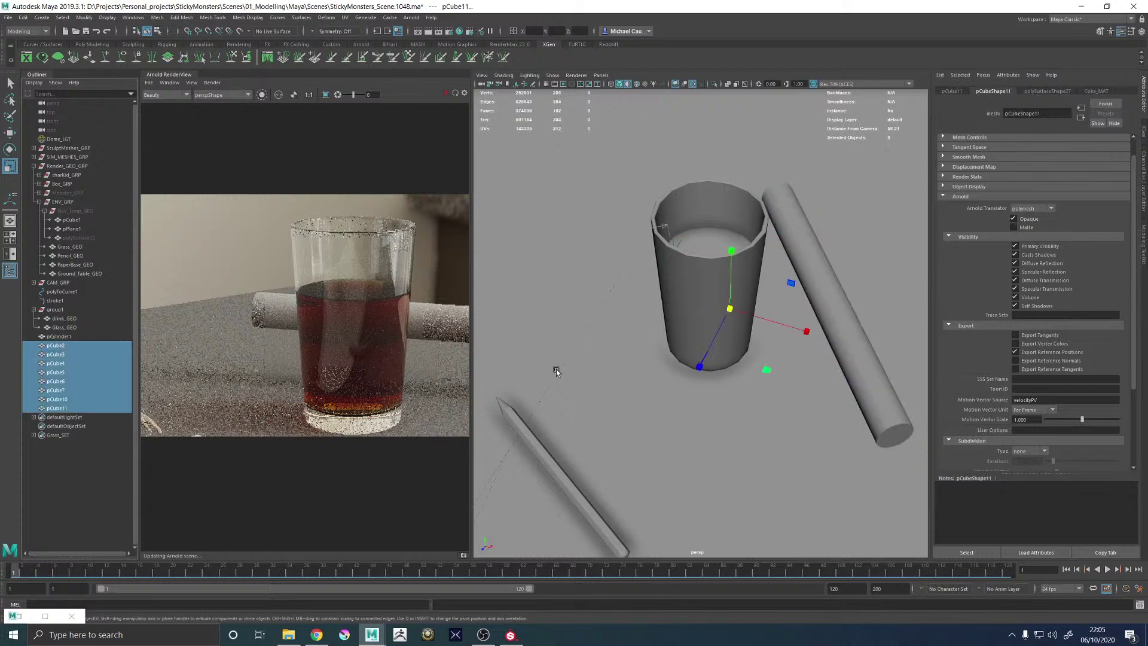
{"action": "mouse_move", "coordinate": [611, 327]}
{"action": "left_mouse_down", "text": "alt"}
{"action": "mouse_move", "coordinate": [694, 320]}
{"action": "mouse_move", "coordinate": [717, 299]}
{"action": "left_mouse_up", "text": "alt"}
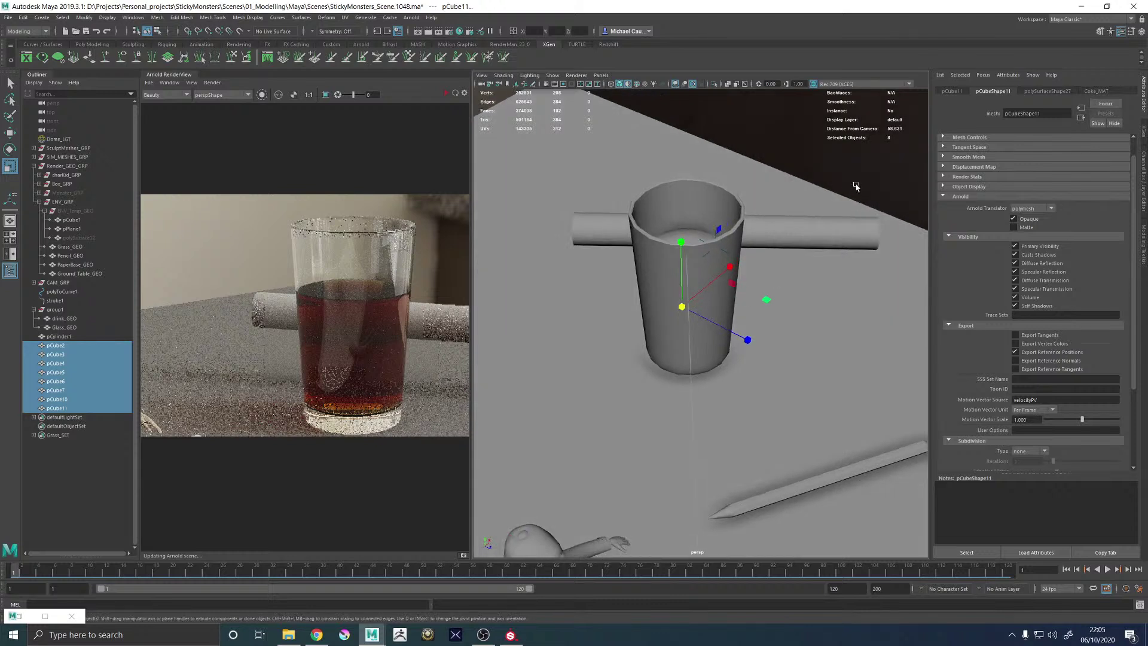
{"action": "right_click", "coordinate": [859, 163]}
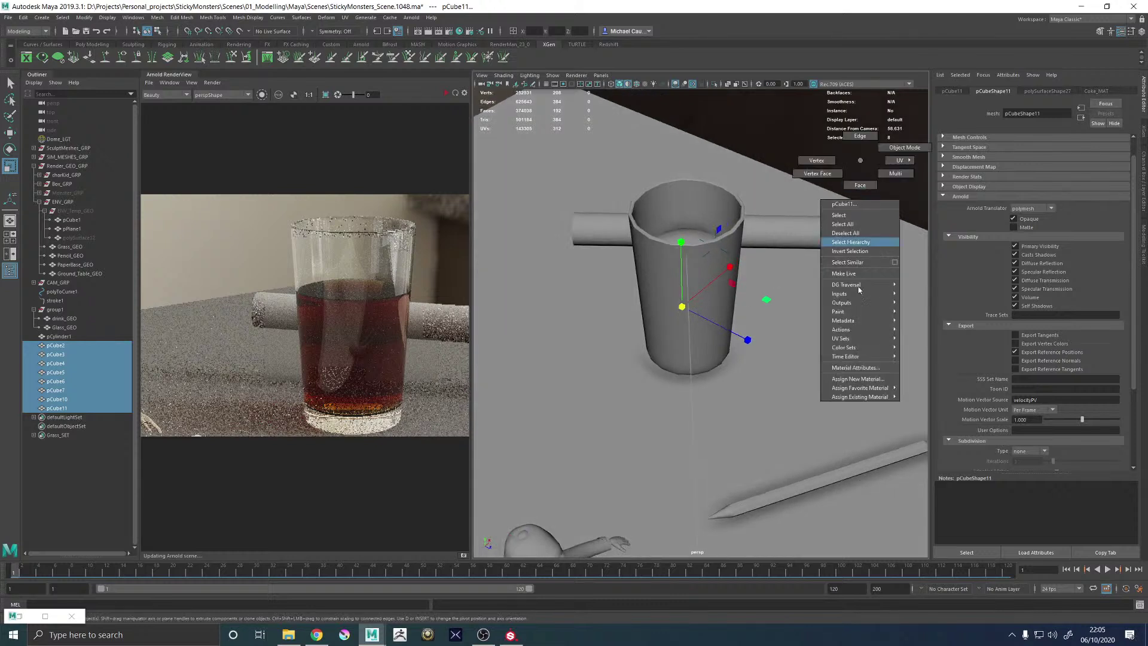
{"action": "mouse_move", "coordinate": [859, 396]}
{"action": "left_click", "coordinate": [937, 415]}
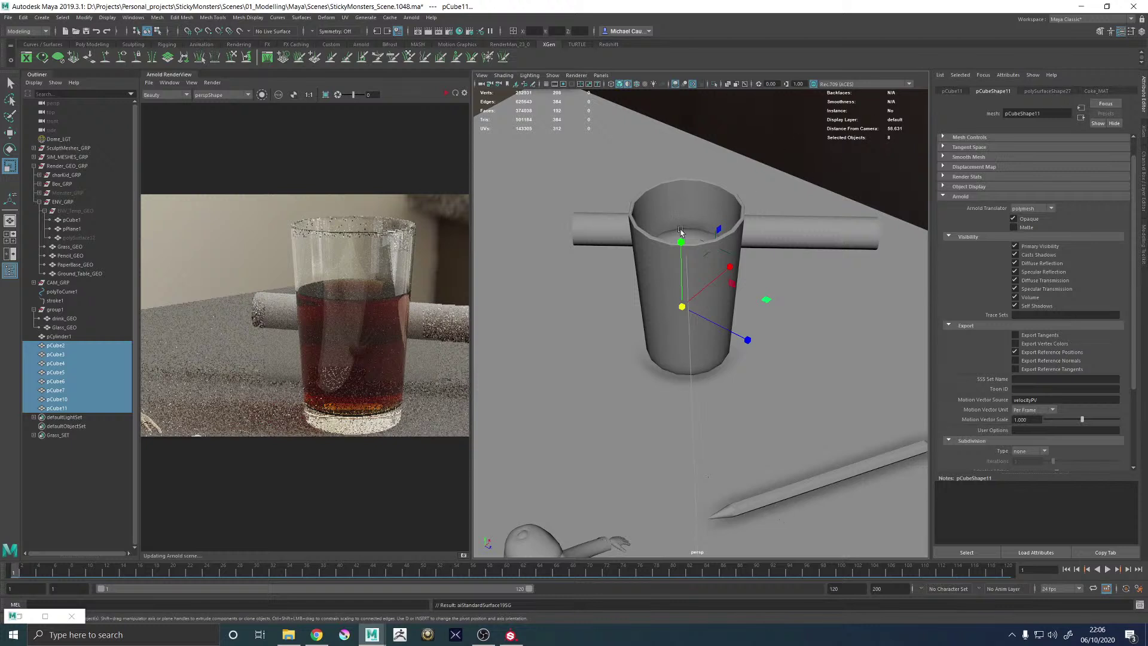
Inspect the bubbles pCube2 through pCube11 one by one in the scene
{"action": "left_click", "coordinate": [53, 347]}
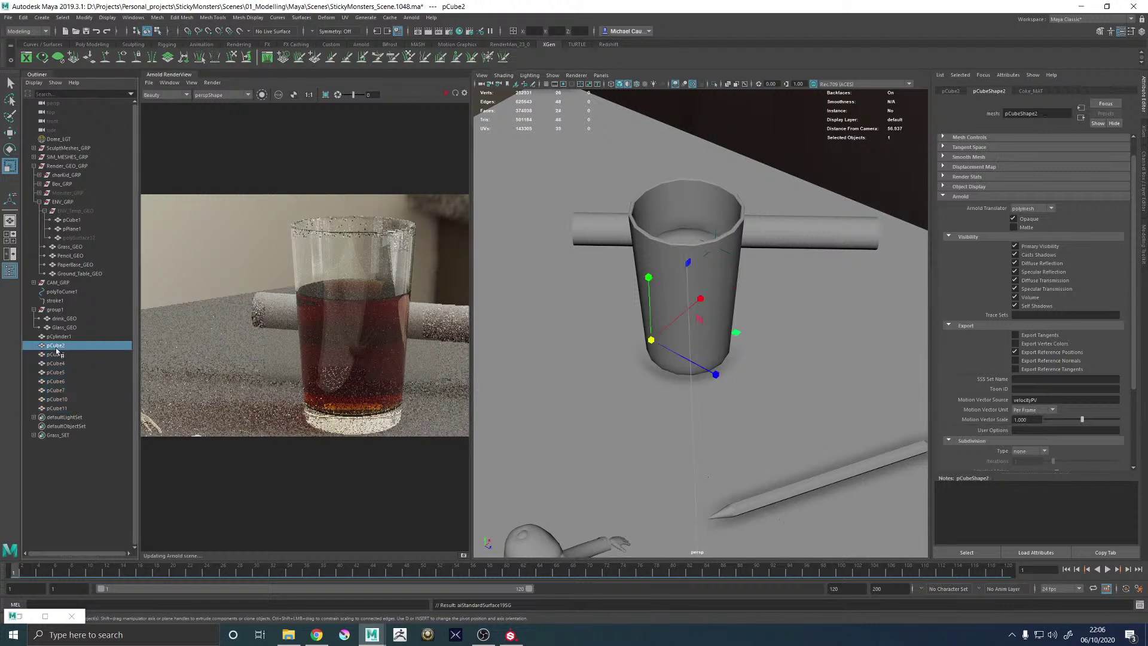
{"action": "left_click", "coordinate": [57, 354]}
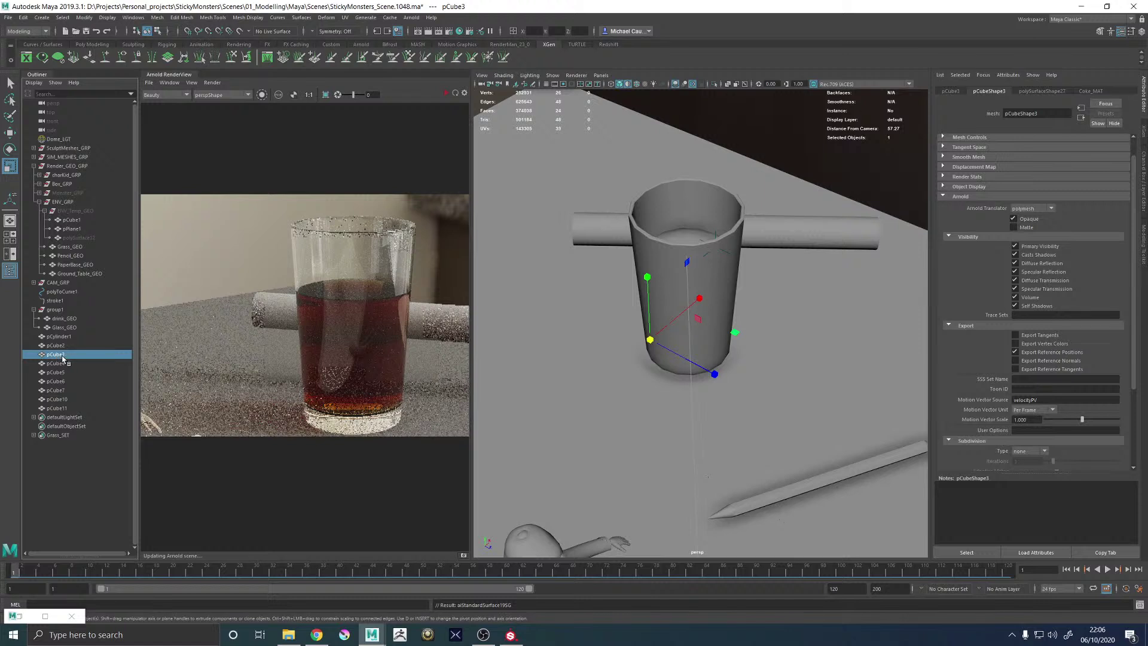
{"action": "left_click", "coordinate": [56, 363]}
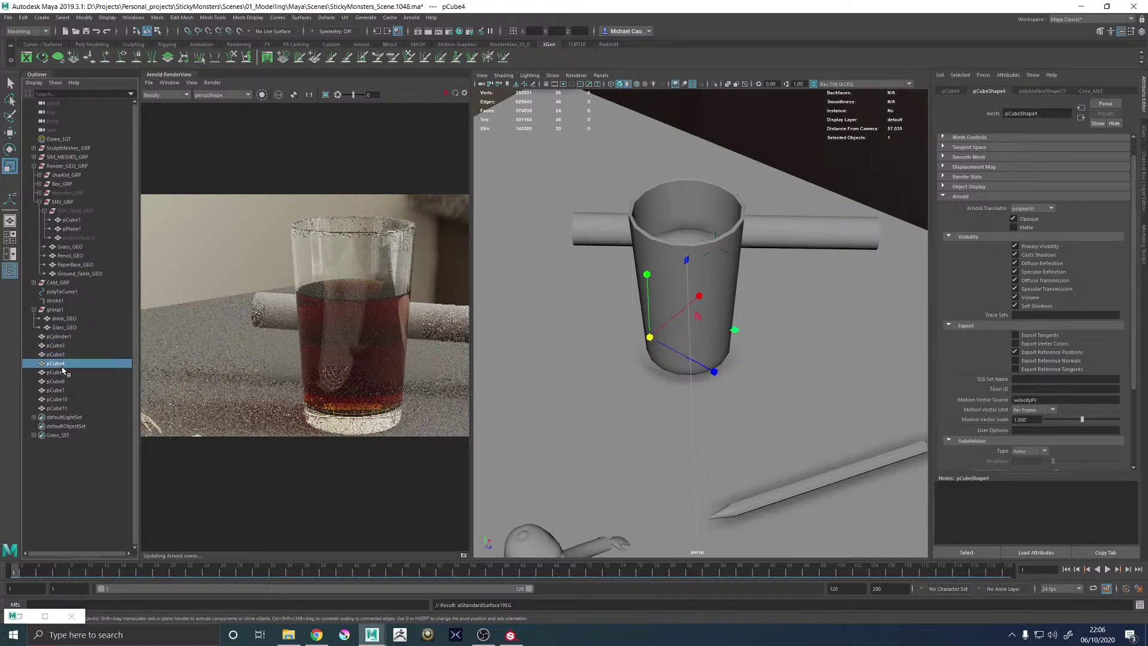
{"action": "left_click", "coordinate": [62, 373]}
{"action": "left_click", "coordinate": [62, 381]}
{"action": "left_click", "coordinate": [62, 389]}
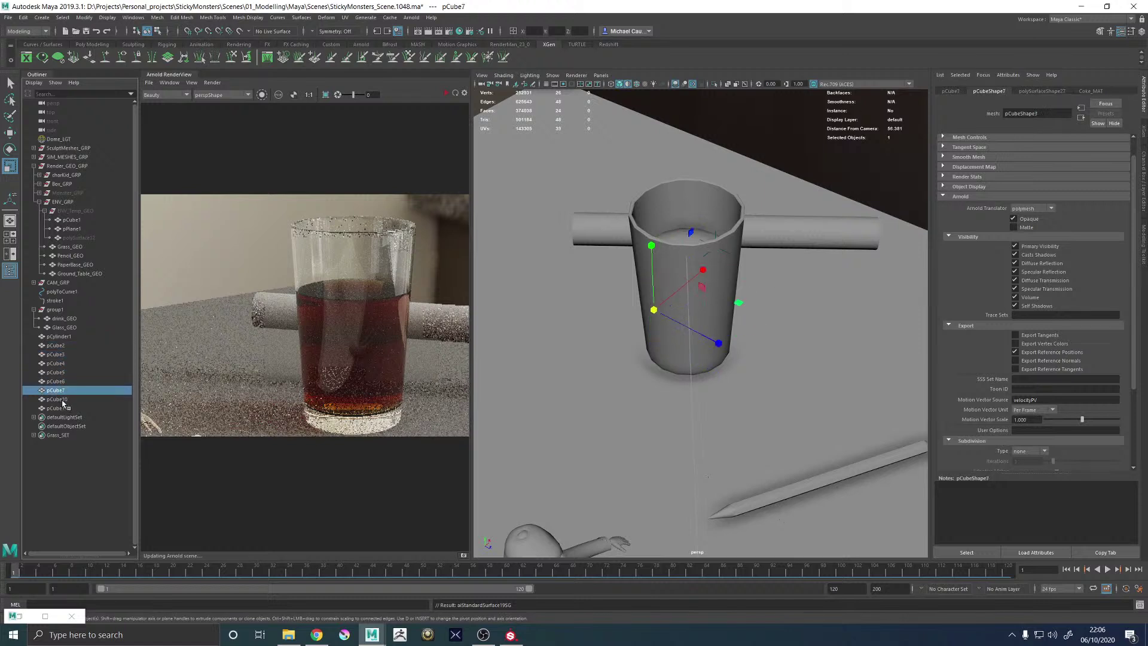
{"action": "left_click", "coordinate": [62, 399]}
{"action": "left_click", "coordinate": [62, 408]}
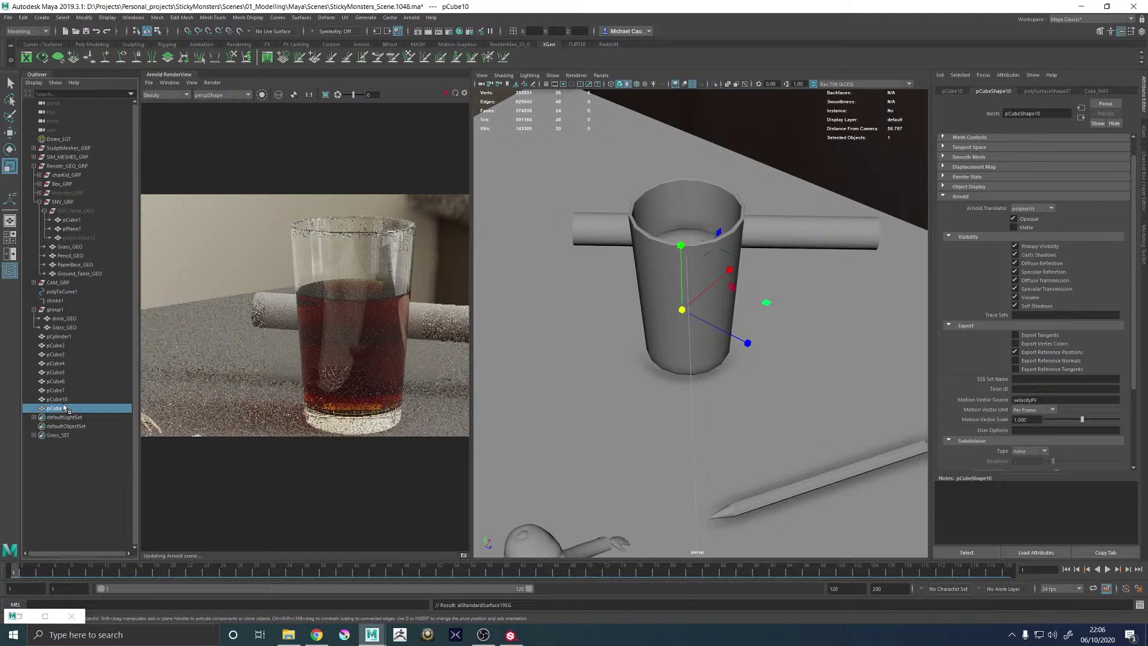
Select the bubbles pCube2 through pCube11 and graph their connections in the Node Editor
{"action": "left_click", "coordinate": [61, 346], "text": "shift"}
{"action": "left_click", "coordinate": [133, 17]}
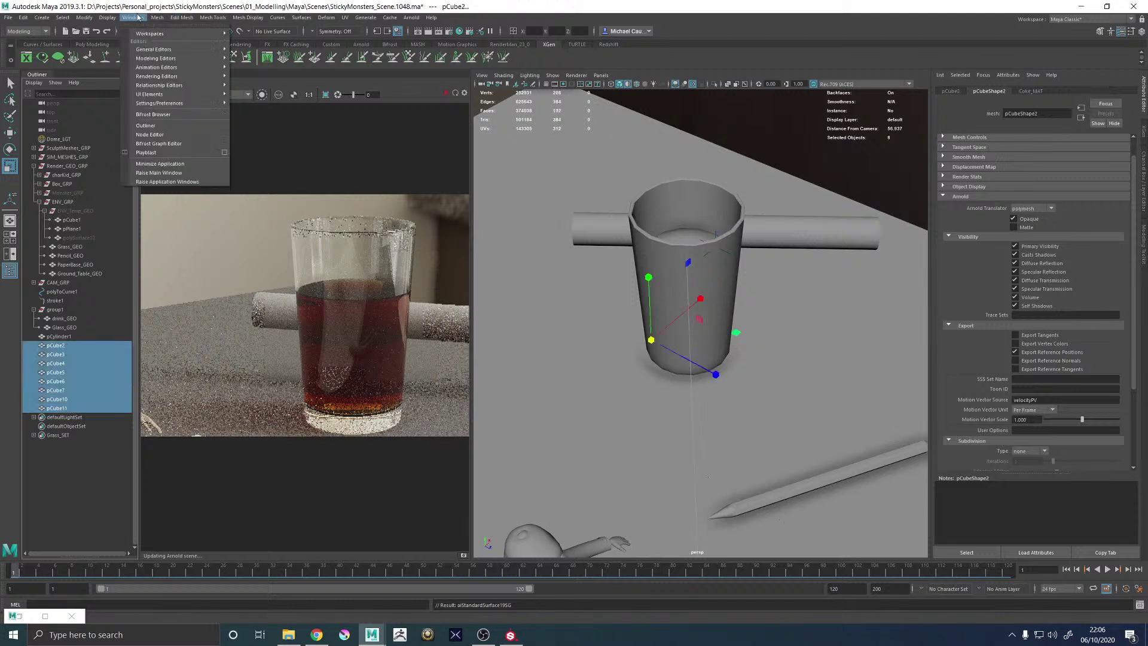
{"action": "mouse_move", "coordinate": [164, 49]}
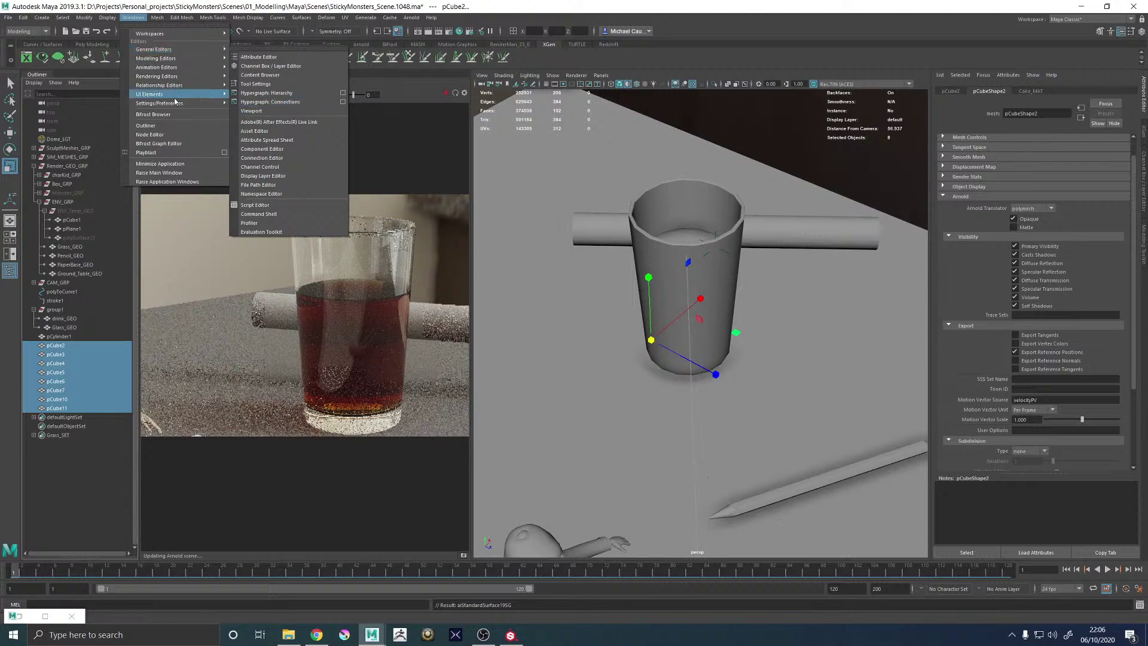
{"action": "left_click", "coordinate": [149, 135]}
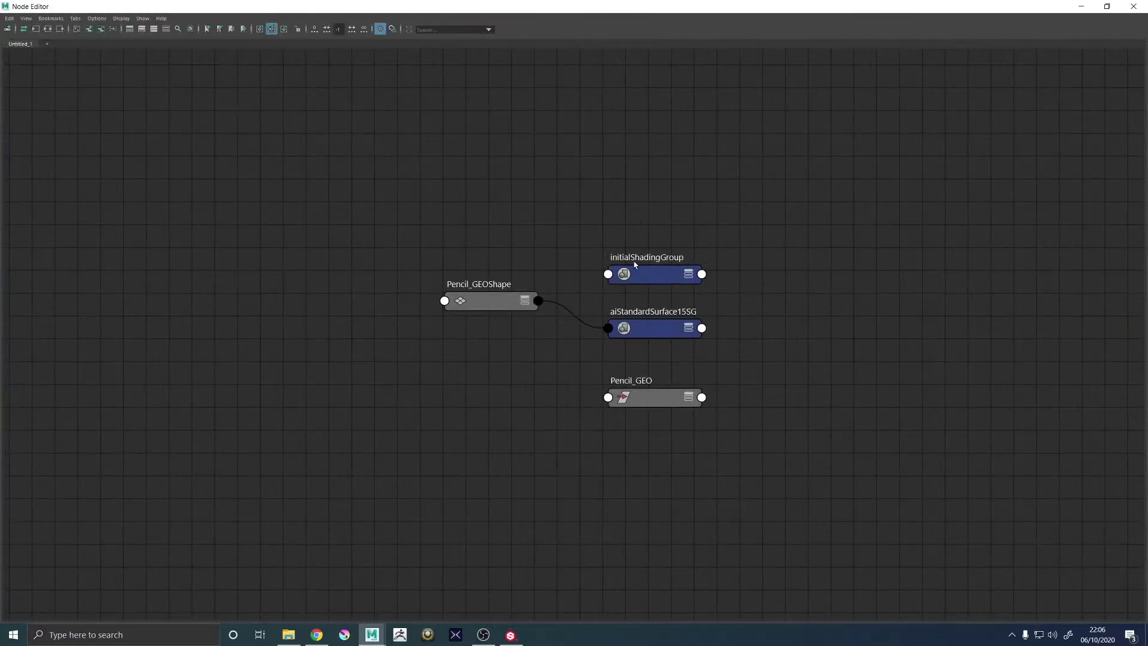
{"action": "left_click", "coordinate": [47, 29]}
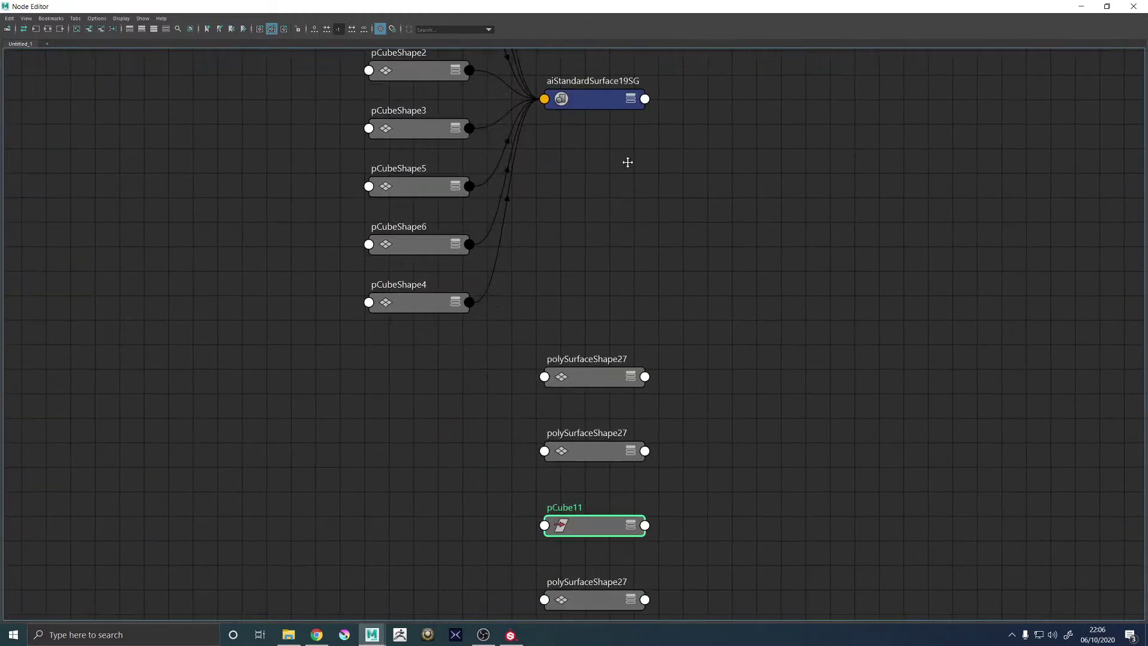
Select the first polySurfaceShape27 node and move the Node Editor window aside to inspect the whole bubble graph
{"action": "left_click", "coordinate": [578, 331]}
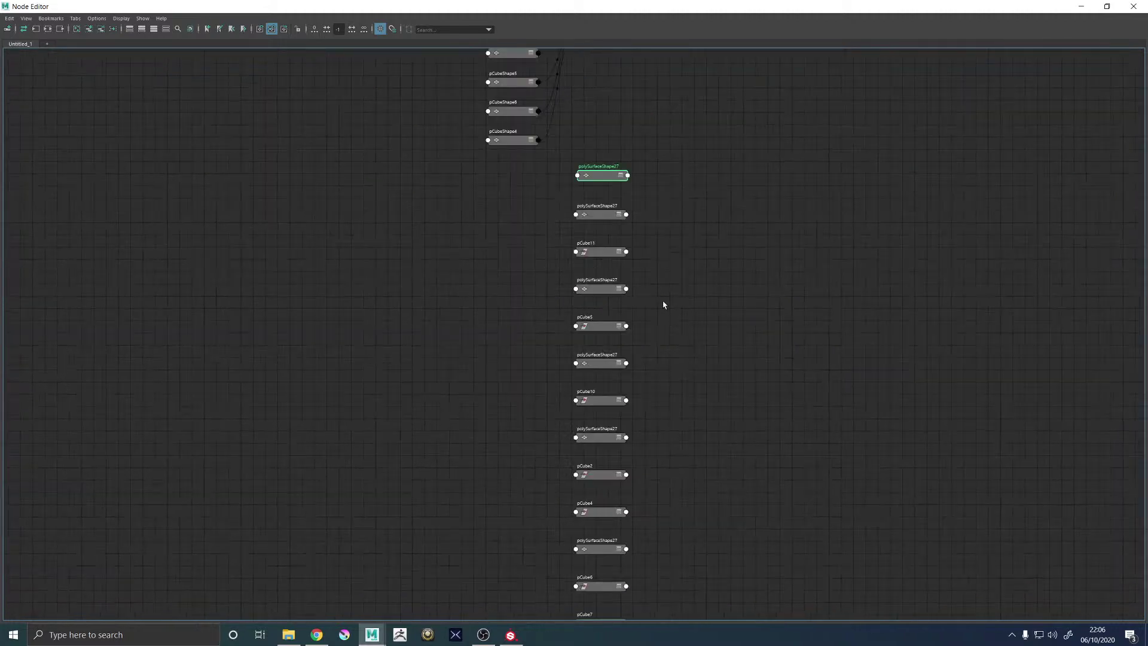
{"action": "left_click_drag", "start_coordinate": [679, 5], "coordinate": [624, 167]}
{"action": "middle_click_drag", "start_coordinate": [460, 269], "coordinate": [443, 336], "text": "alt"}
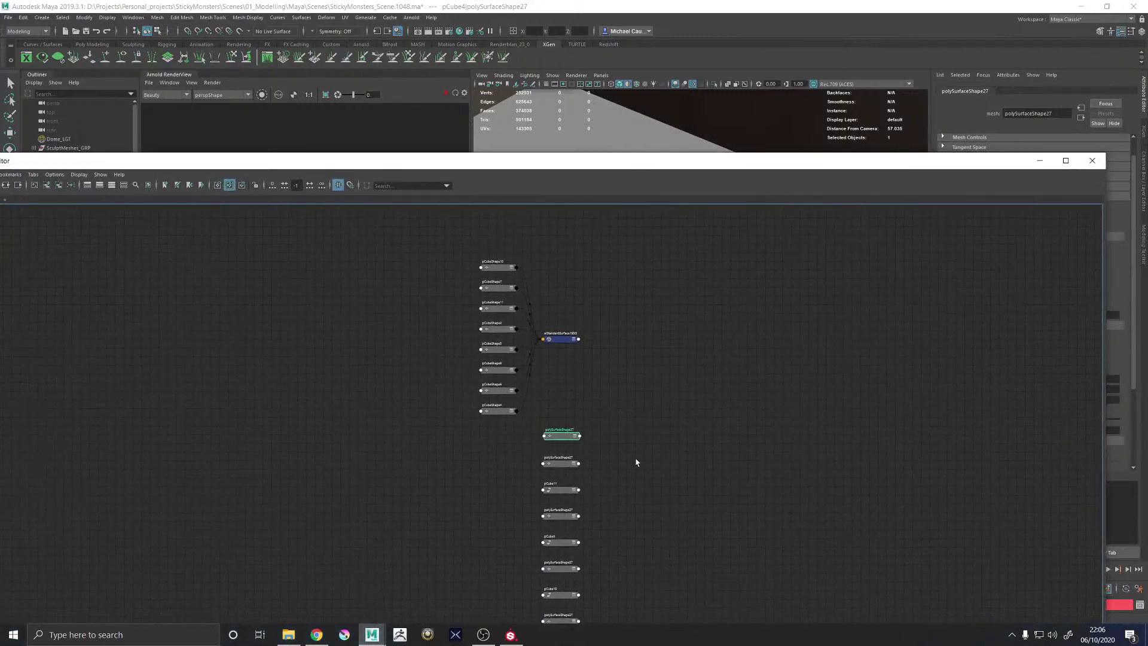
{"action": "middle_click_drag", "start_coordinate": [637, 462], "coordinate": [635, 411], "text": "alt"}
{"action": "scroll", "coordinate": [579, 440], "scroll_direction": "up", "scroll_amount": 1}
{"action": "scroll", "coordinate": [579, 439], "scroll_direction": "down", "scroll_amount": 2}
{"action": "middle_click_drag", "start_coordinate": [622, 471], "coordinate": [622, 409], "text": "alt"}
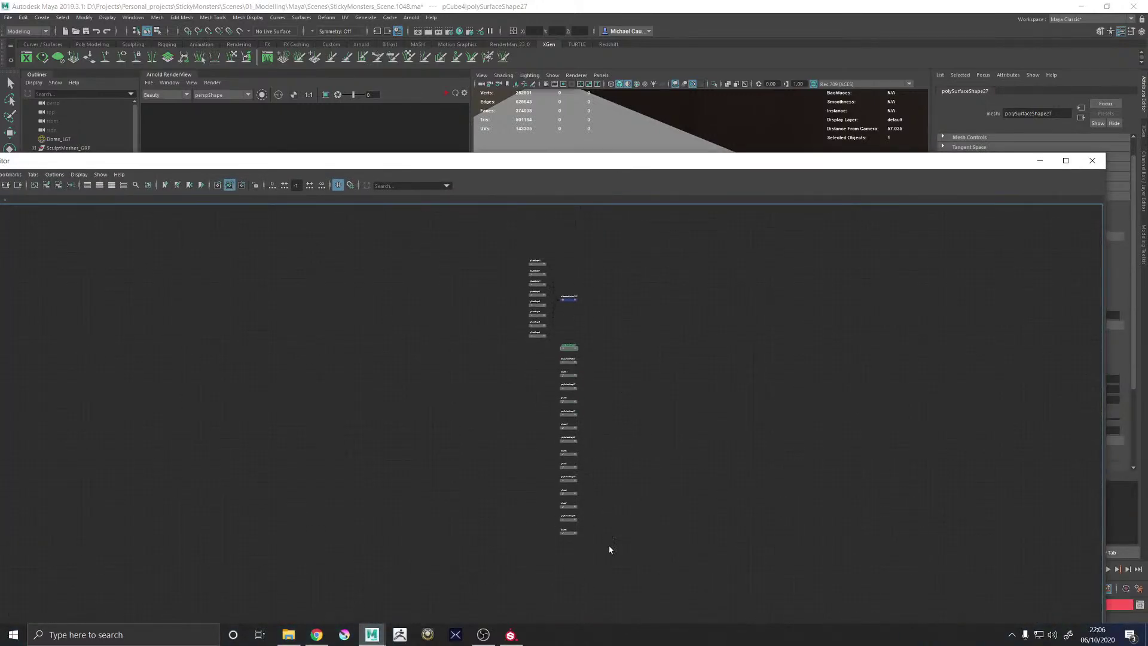
{"action": "left_click_drag", "start_coordinate": [557, 343], "coordinate": [559, 344]}
{"action": "key", "text": "Delete"}
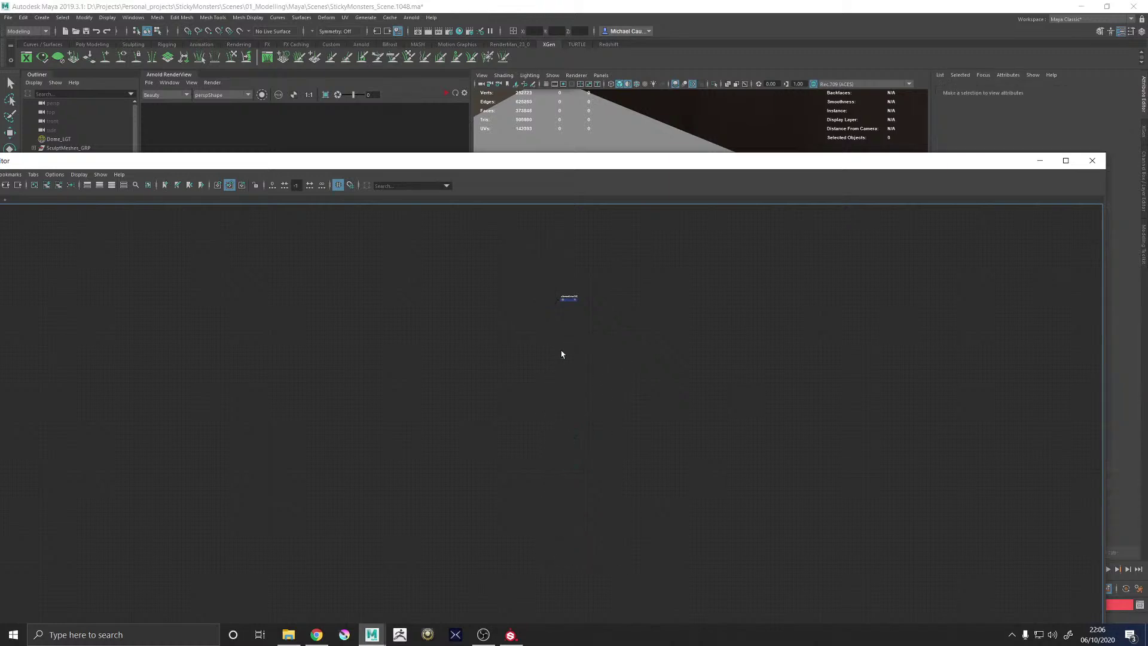
{"action": "key", "text": "ctrl+z"}
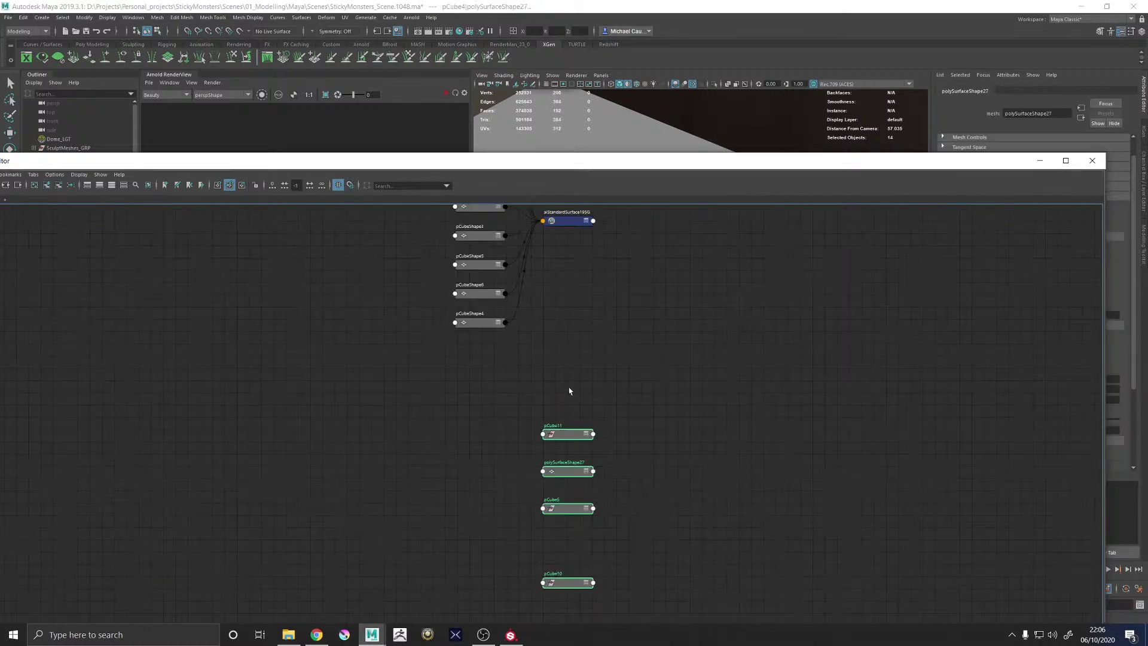
Delete the unconnected polySurfaceShape27 nodes from the bubble graph, keeping the pCube nodes
{"action": "key", "text": "f"}
{"action": "left_click", "coordinate": [708, 340]}
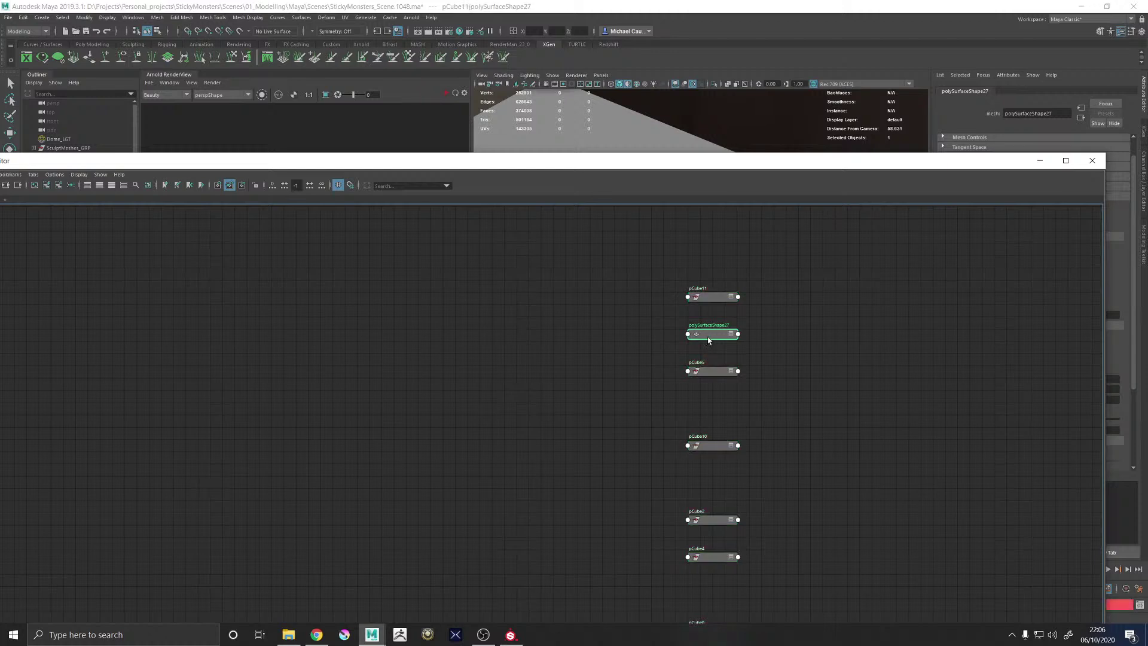
{"action": "key", "text": "Delete"}
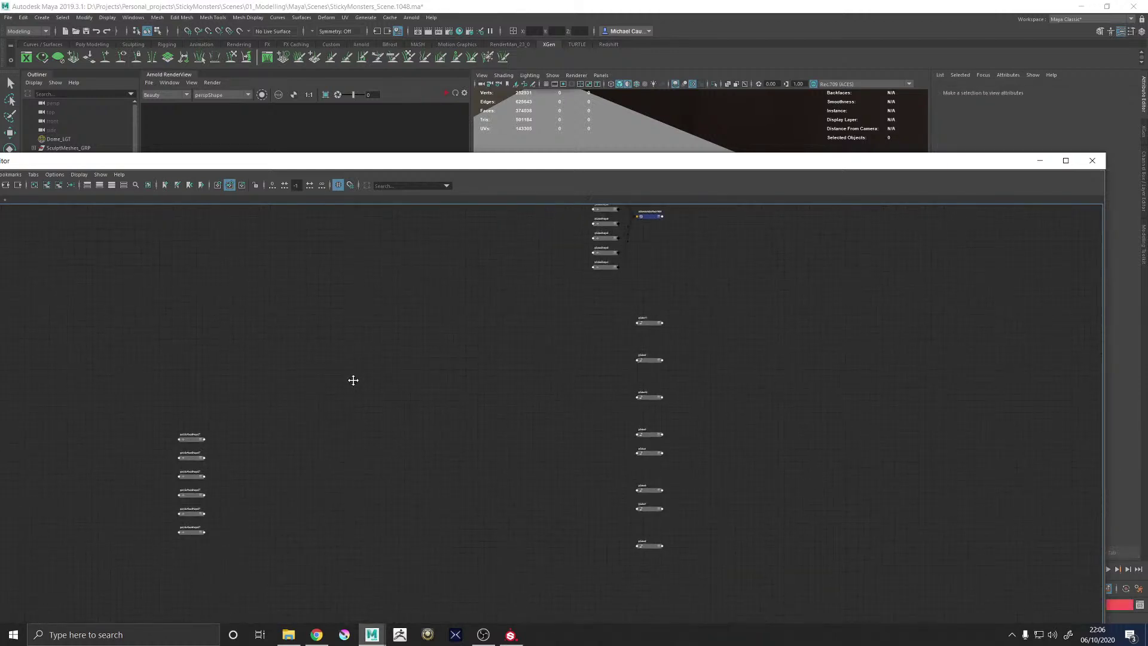
{"action": "left_click_drag", "start_coordinate": [242, 277], "coordinate": [647, 500]}
{"action": "key", "text": "Delete"}
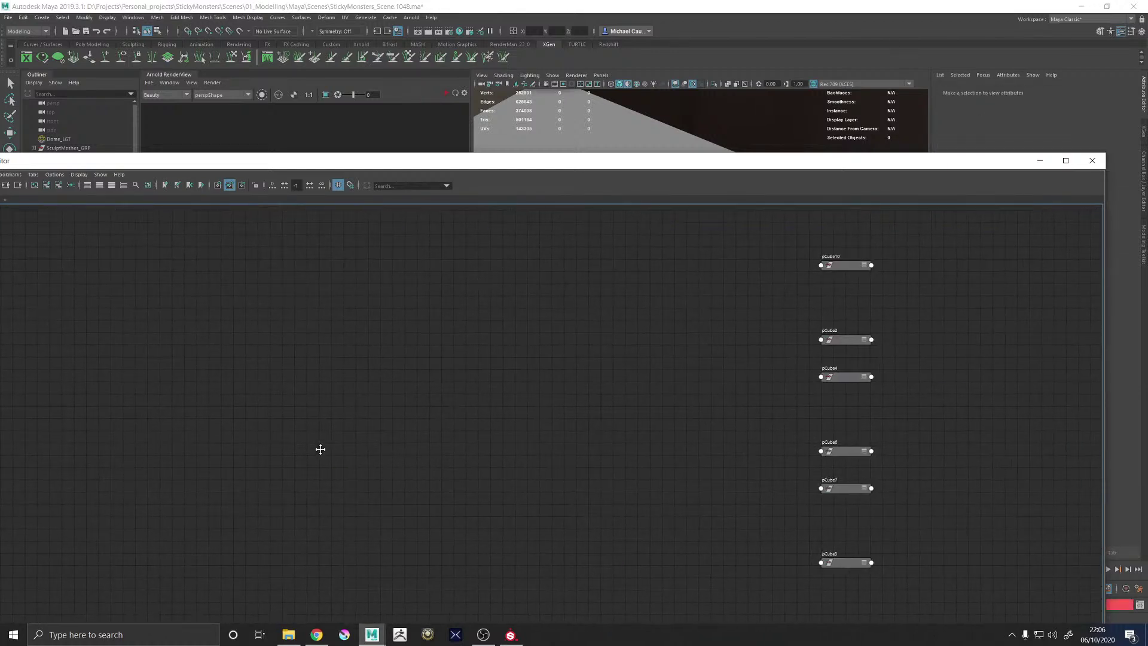
Minimize the Node Editor, check the glass in wireframe and shaded display, and restart the Arnold render
{"action": "left_click", "coordinate": [1040, 160]}
{"action": "key", "text": "4"}
{"action": "mouse_move", "coordinate": [725, 325]}
{"action": "left_mouse_down", "text": "alt"}
{"action": "mouse_move", "coordinate": [691, 302]}
{"action": "mouse_move", "coordinate": [710, 313]}
{"action": "left_mouse_up", "text": "alt"}
{"action": "key", "text": "5"}
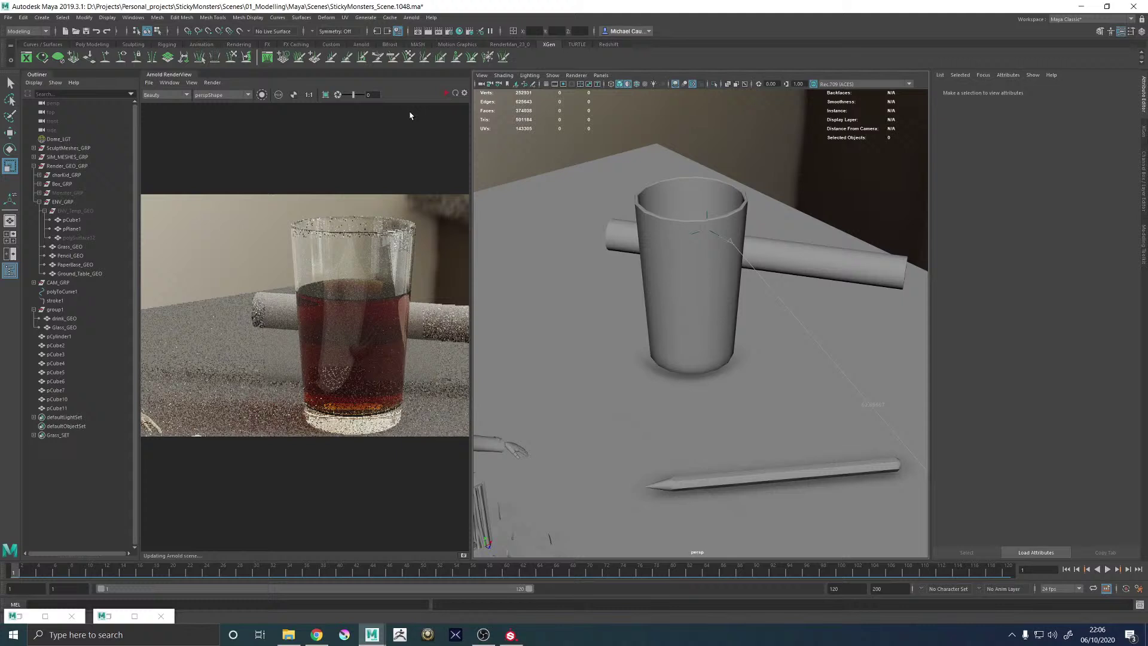
{"action": "left_click", "coordinate": [447, 93]}
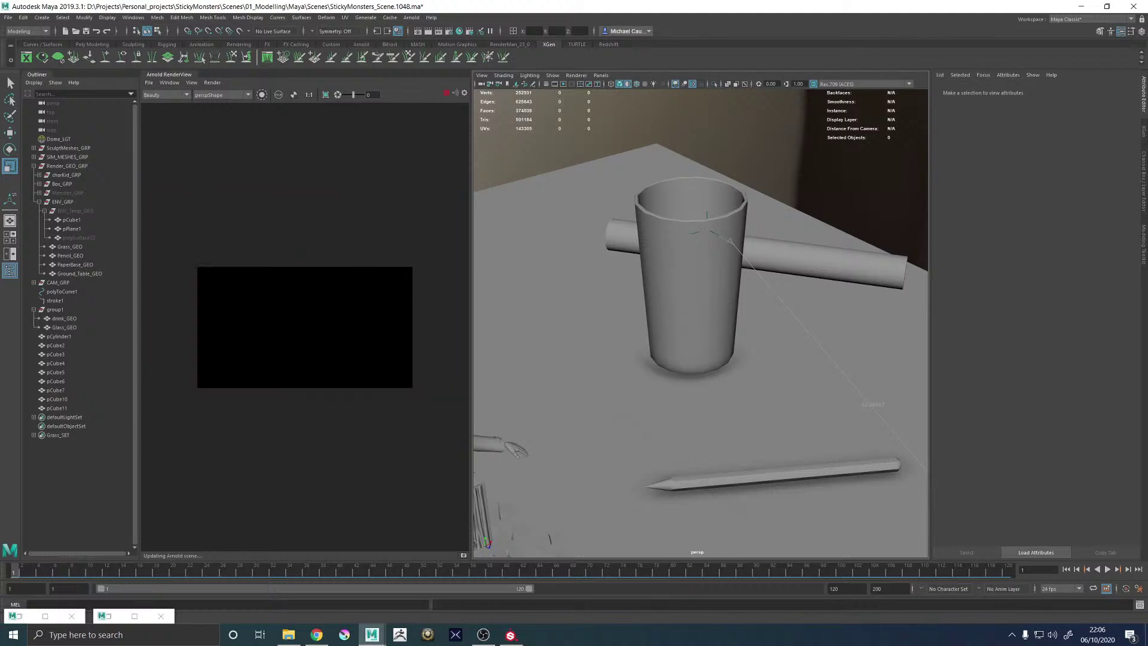
Update the full scene in the Arnold render view
{"action": "key", "text": "alt+Tab"}
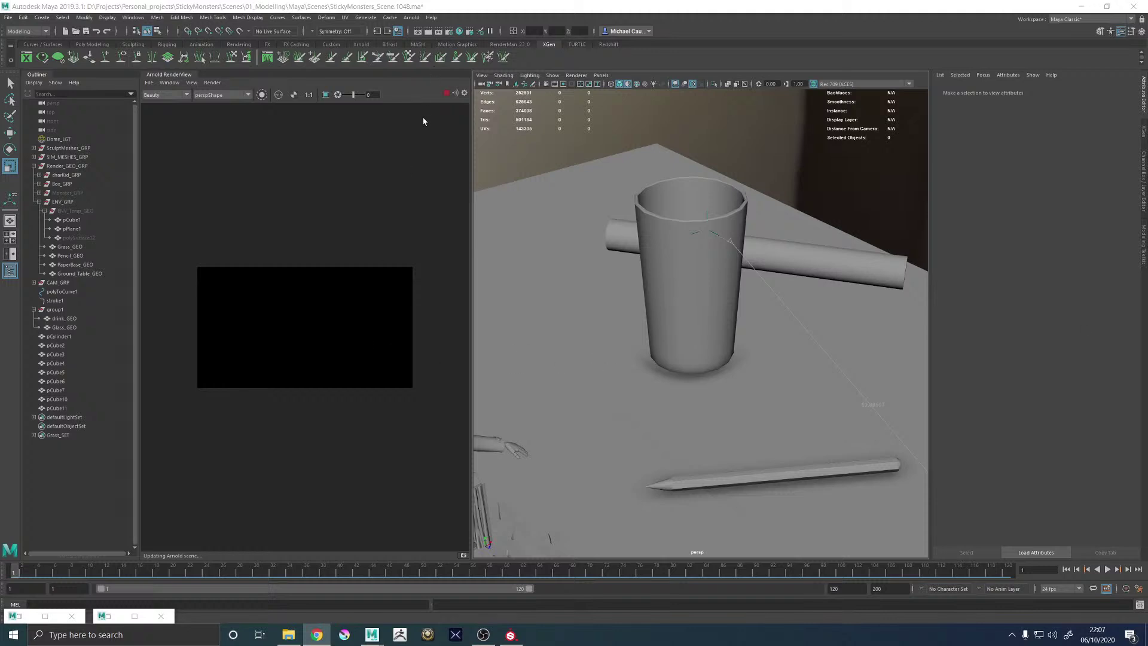
{"action": "left_click", "coordinate": [212, 83]}
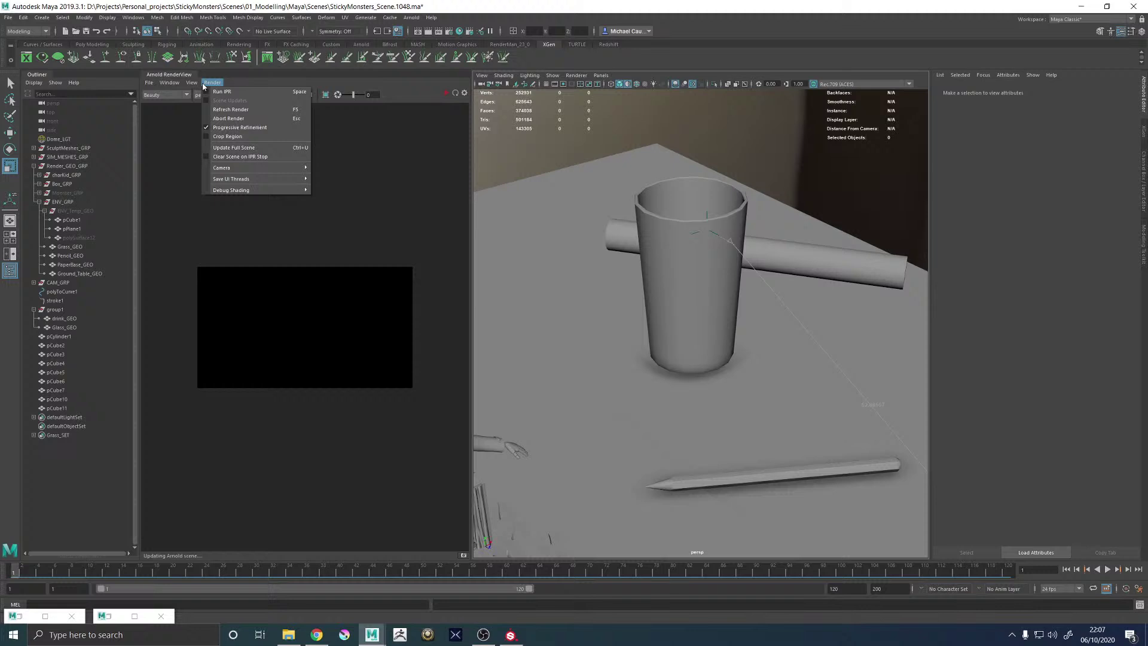
{"action": "left_click", "coordinate": [227, 152]}
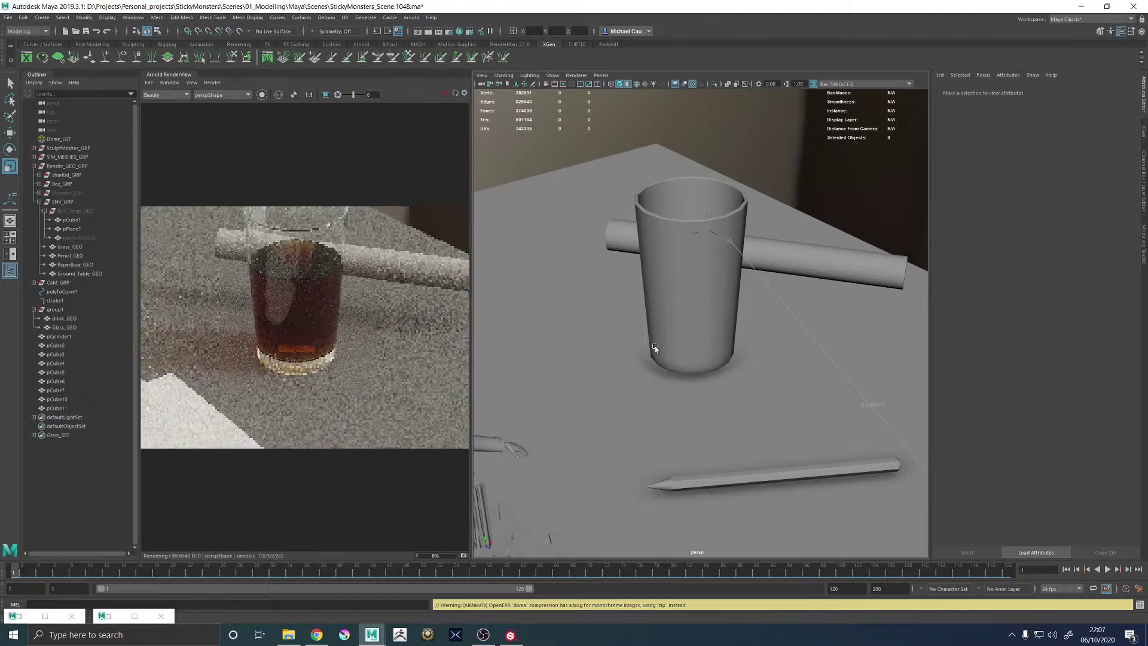
Examine the drink and glass base up close in the Arnold render, comparing with the bubbles in the wireframe view
{"action": "left_click_drag", "start_coordinate": [655, 346], "coordinate": [603, 326], "text": "alt"}
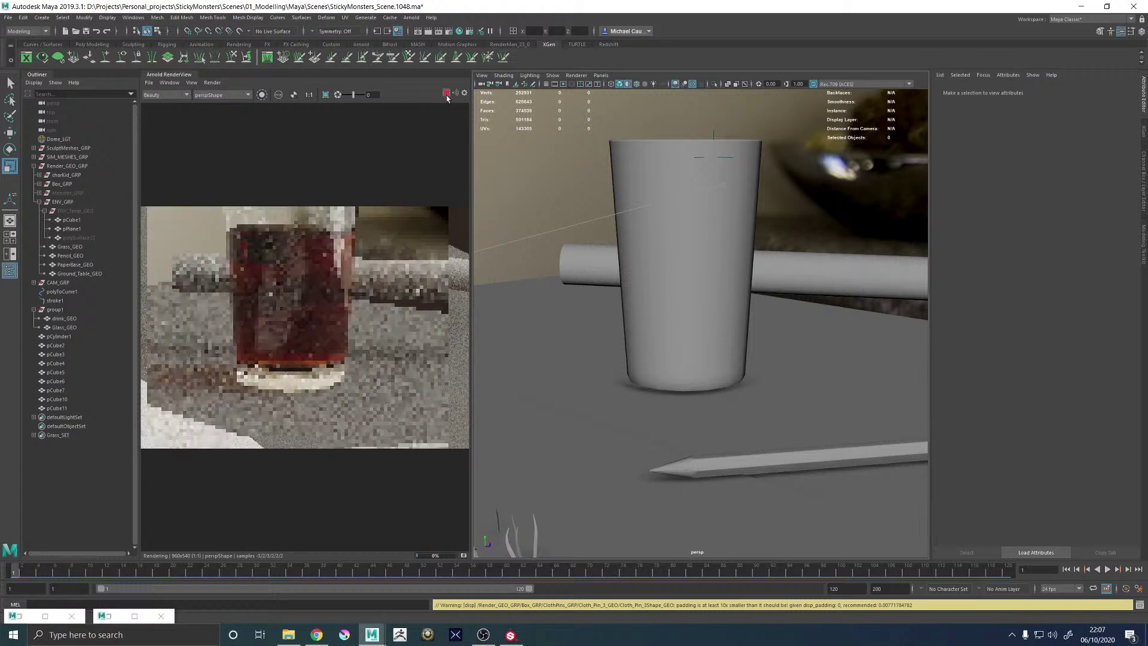
{"action": "scroll", "coordinate": [306, 338], "scroll_direction": "up", "scroll_amount": 2}
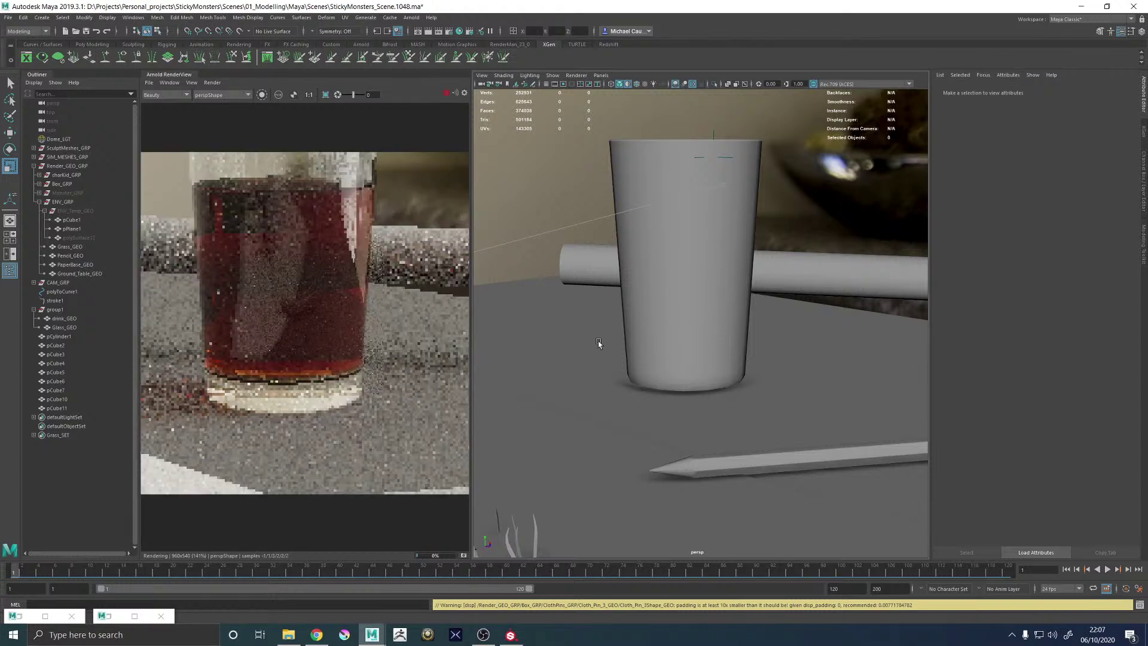
{"action": "key", "text": "4"}
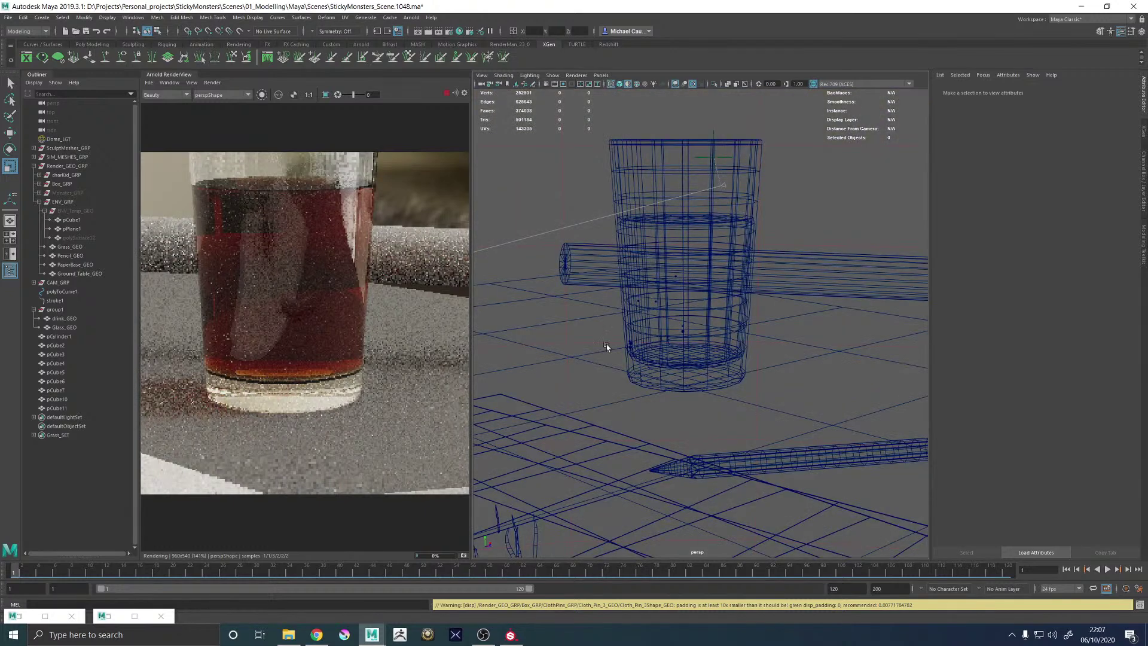
{"action": "mouse_move", "coordinate": [678, 345]}
{"action": "left_mouse_down", "text": "alt"}
{"action": "mouse_move", "coordinate": [863, 302]}
{"action": "mouse_move", "coordinate": [701, 345]}
{"action": "left_mouse_up", "text": "alt"}
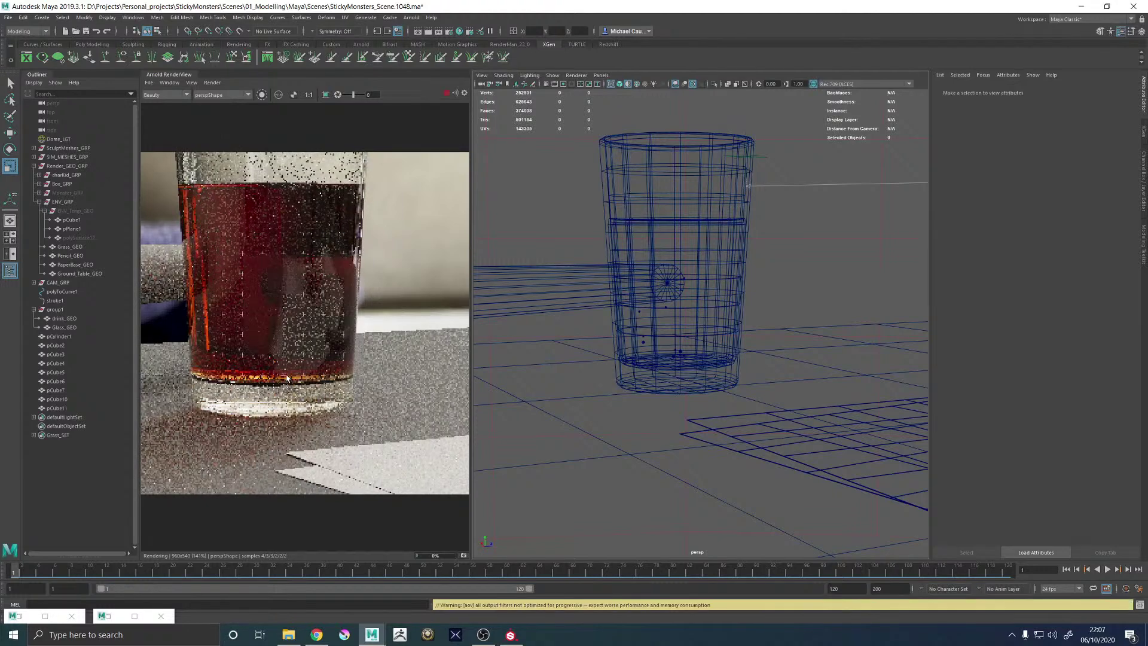
{"action": "scroll", "coordinate": [281, 374], "scroll_direction": "up", "scroll_amount": 2}
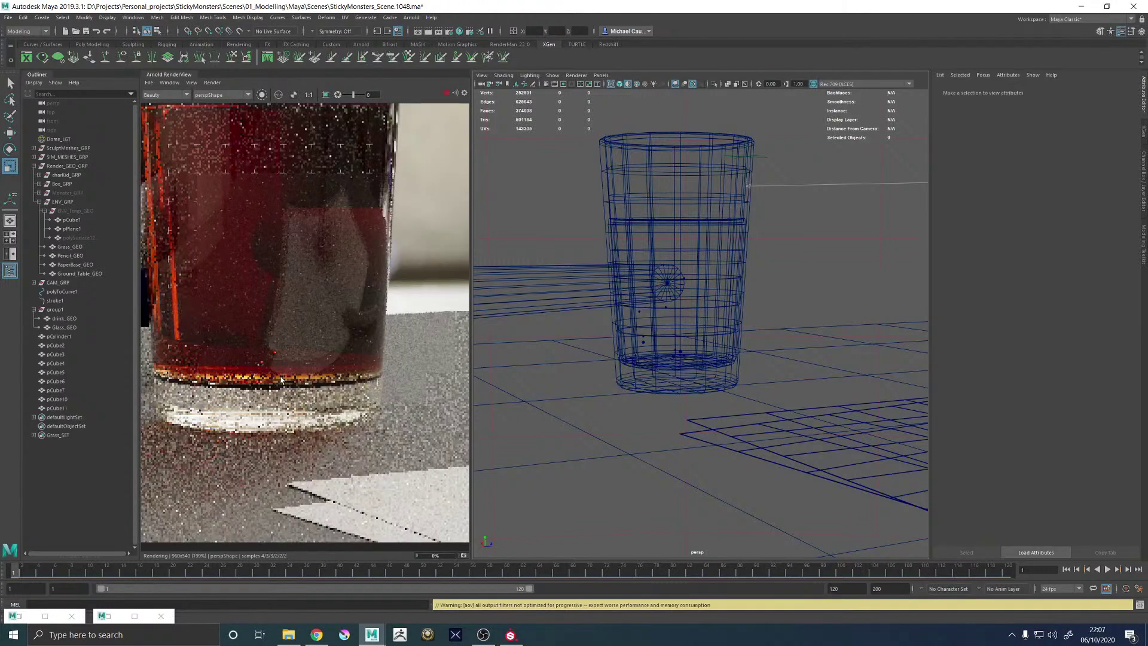
{"action": "scroll", "coordinate": [254, 356], "scroll_direction": "up", "scroll_amount": 3}
{"action": "scroll", "coordinate": [254, 355], "scroll_direction": "down", "scroll_amount": 6}
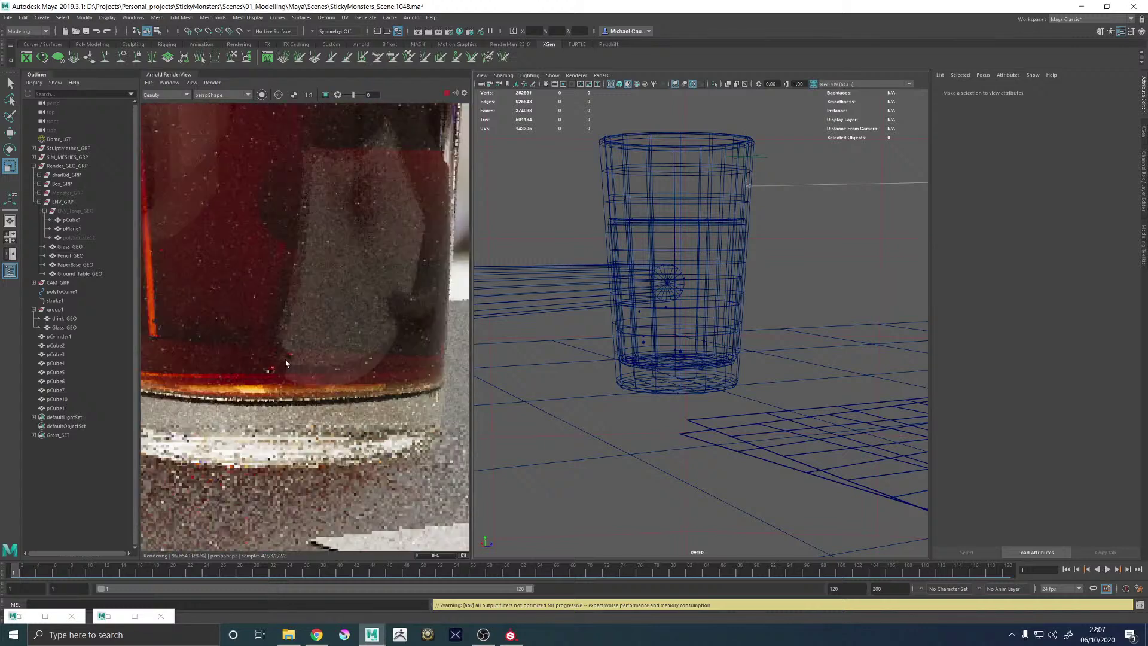
{"action": "middle_click_drag", "start_coordinate": [317, 281], "coordinate": [315, 313]}
{"action": "scroll", "coordinate": [314, 313], "scroll_direction": "up", "scroll_amount": 2}
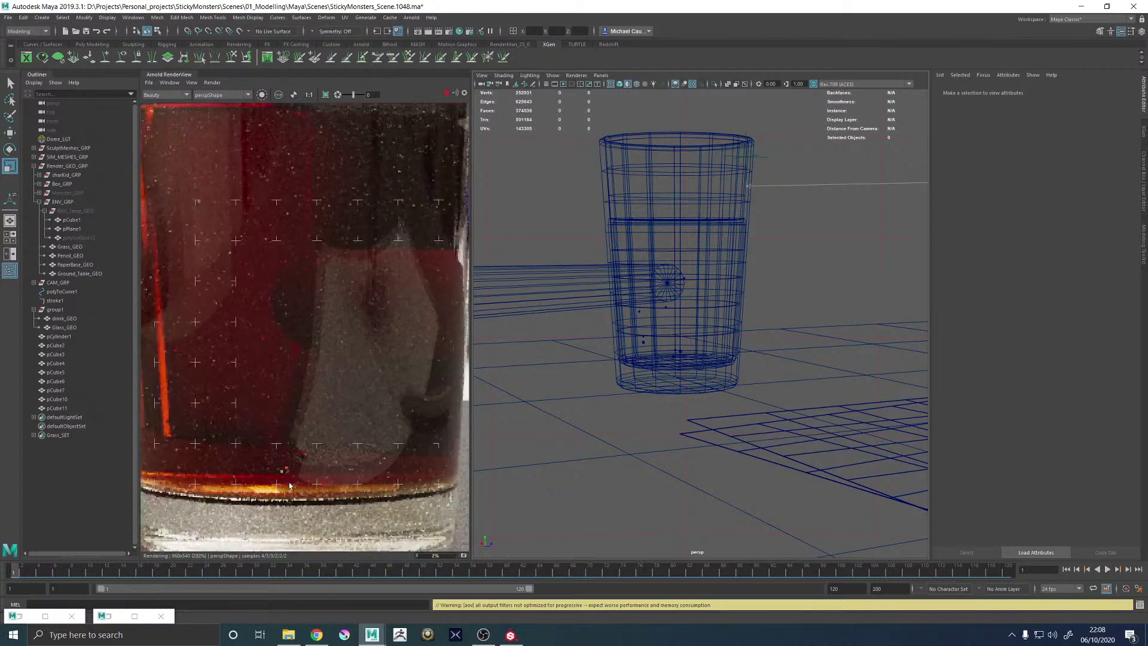
Render small crop regions around the lower drink, its middle and the glass base, and turn crop rendering off
{"action": "scroll", "coordinate": [295, 418], "scroll_direction": "up", "scroll_amount": 2}
{"action": "left_click_drag", "start_coordinate": [287, 399], "coordinate": [346, 440]}
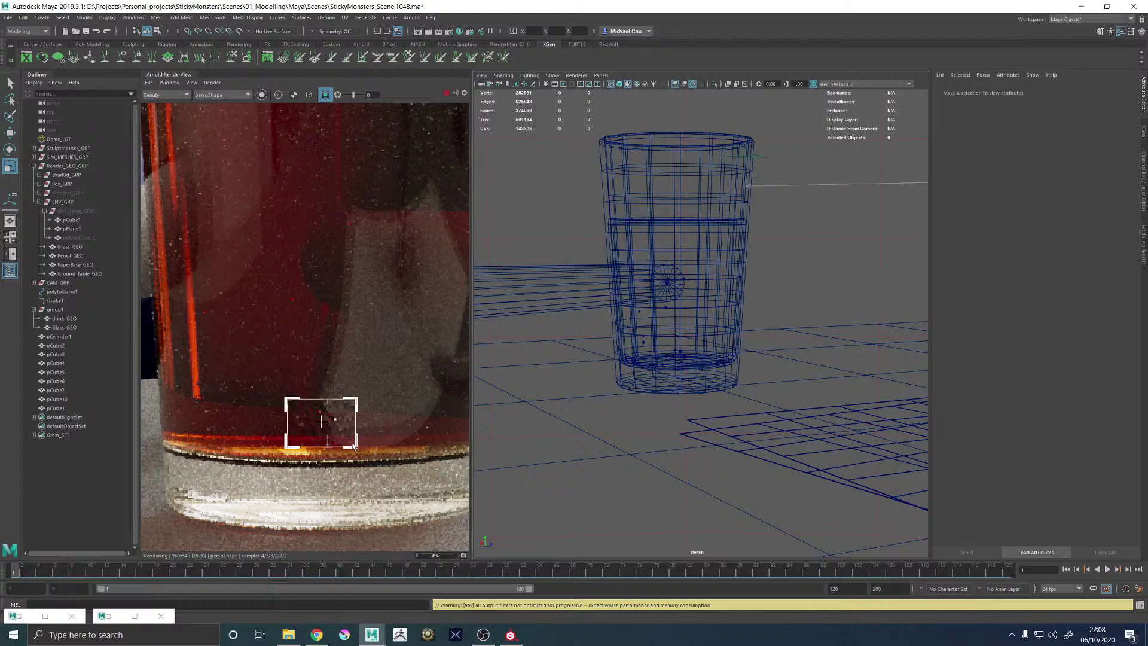
{"action": "scroll", "coordinate": [349, 442], "scroll_direction": "up", "scroll_amount": 3}
{"action": "scroll", "coordinate": [343, 437], "scroll_direction": "down", "scroll_amount": 6}
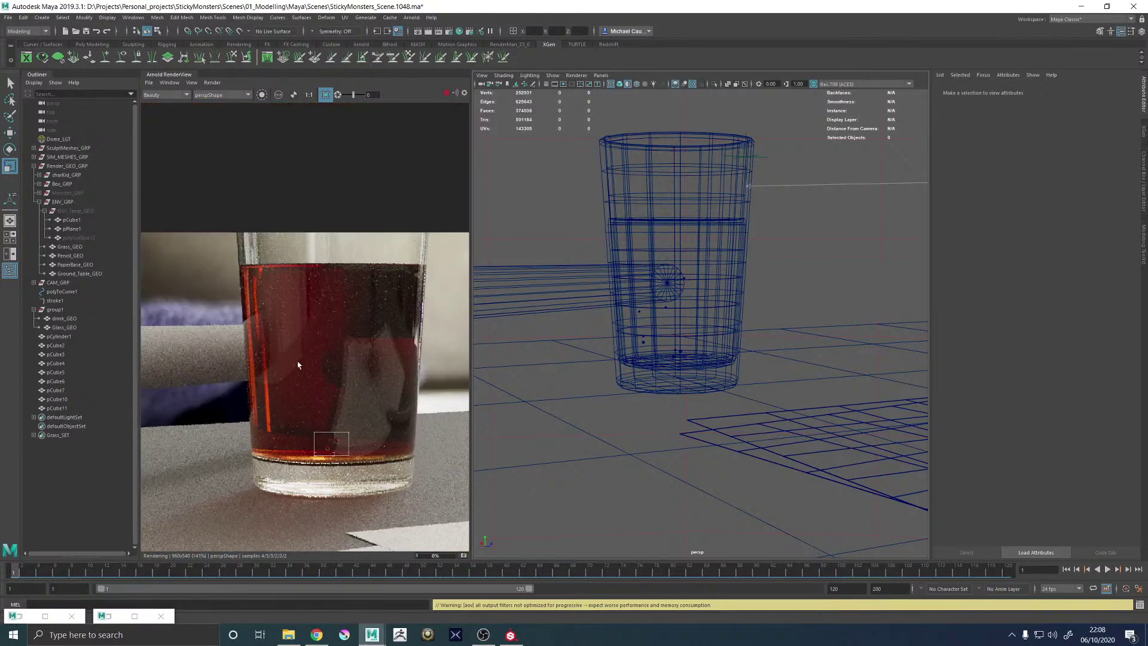
{"action": "left_click_drag", "start_coordinate": [298, 364], "coordinate": [325, 389]}
{"action": "scroll", "coordinate": [347, 362], "scroll_direction": "up", "scroll_amount": 4}
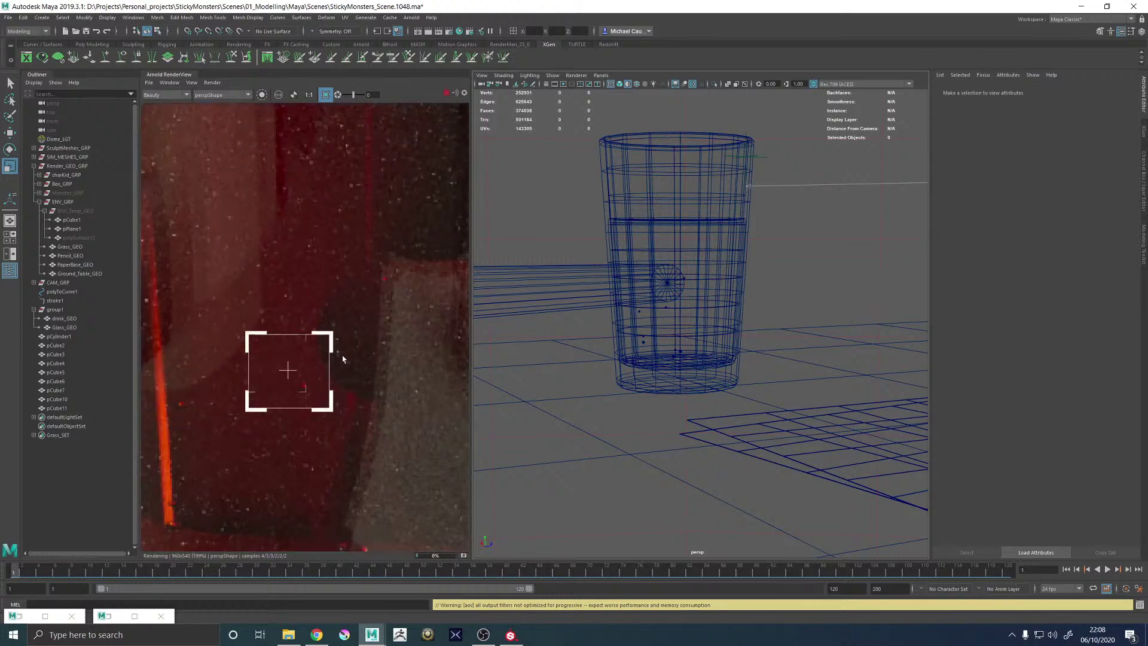
{"action": "scroll", "coordinate": [344, 359], "scroll_direction": "down", "scroll_amount": 3}
{"action": "scroll", "coordinate": [349, 354], "scroll_direction": "up", "scroll_amount": 1}
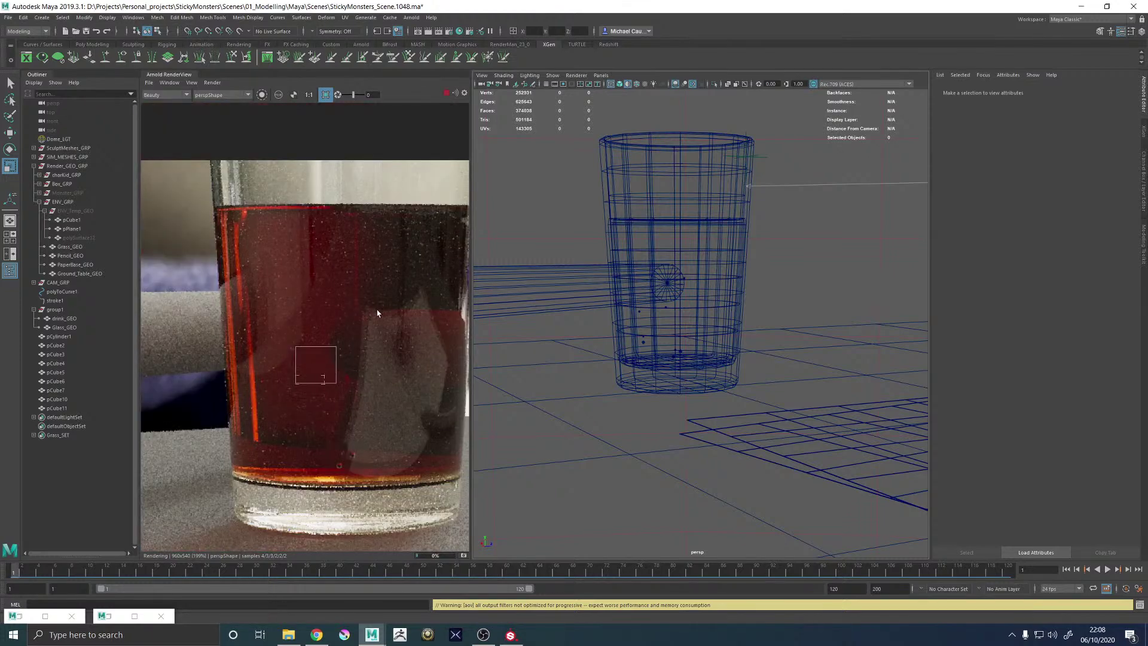
{"action": "scroll", "coordinate": [377, 313], "scroll_direction": "down", "scroll_amount": 1}
{"action": "left_click_drag", "start_coordinate": [256, 436], "coordinate": [410, 498]}
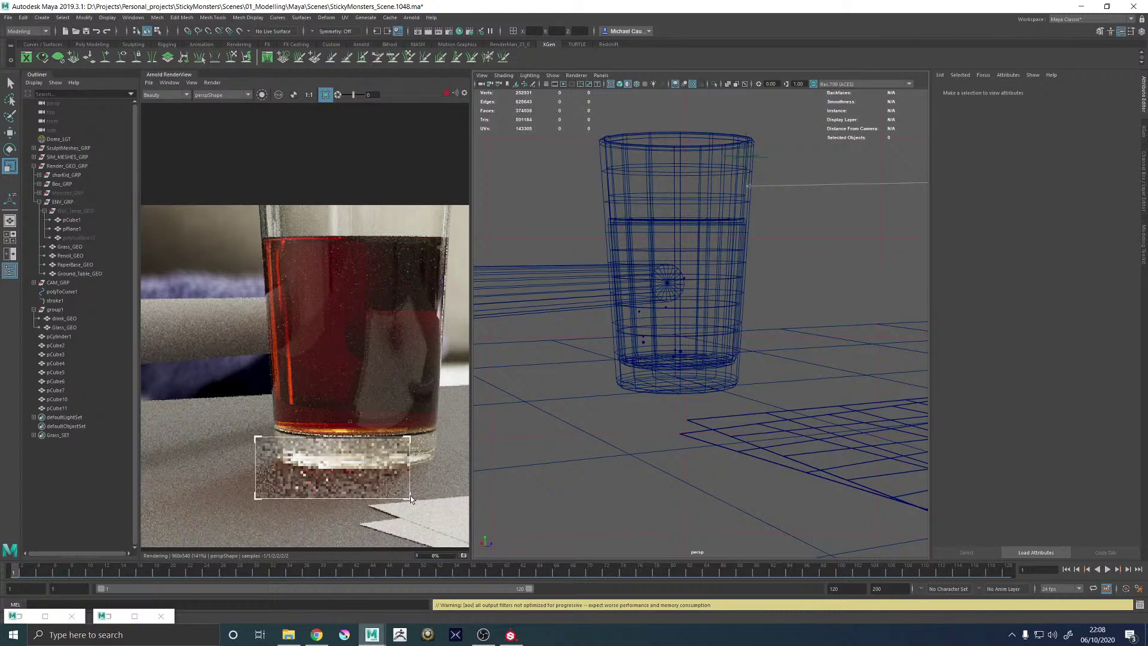
{"action": "left_click", "coordinate": [325, 96]}
Delete the horizontal cylinder behind the glass and check the glass in the updated render
{"action": "left_click_drag", "start_coordinate": [654, 223], "coordinate": [596, 295], "text": "alt"}
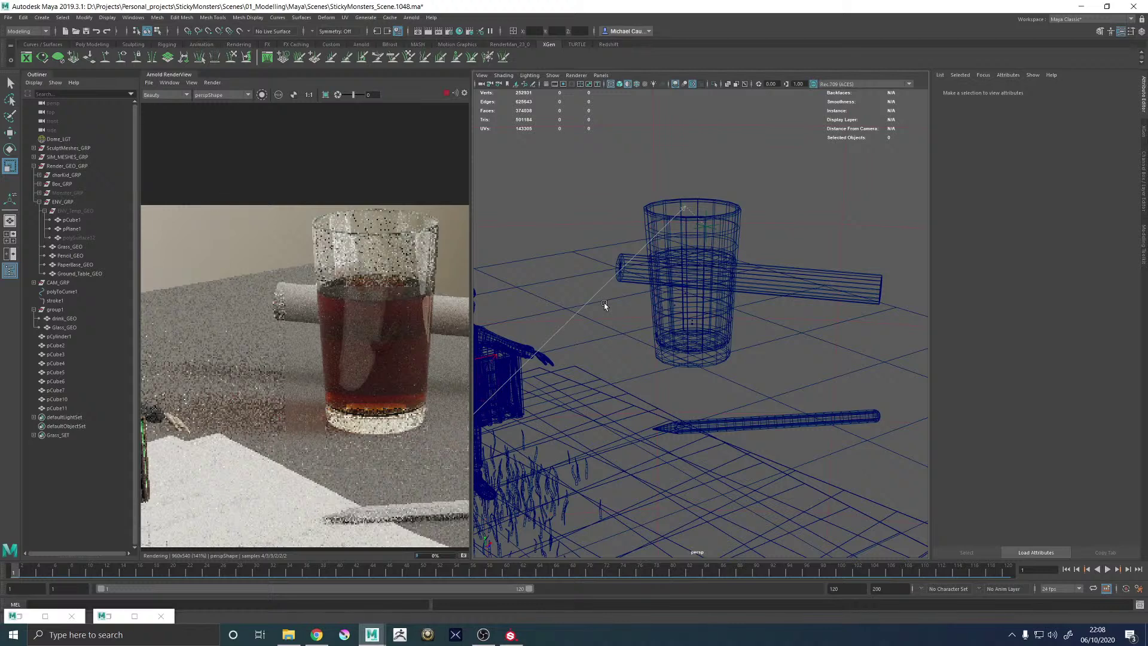
{"action": "left_click", "coordinate": [801, 282]}
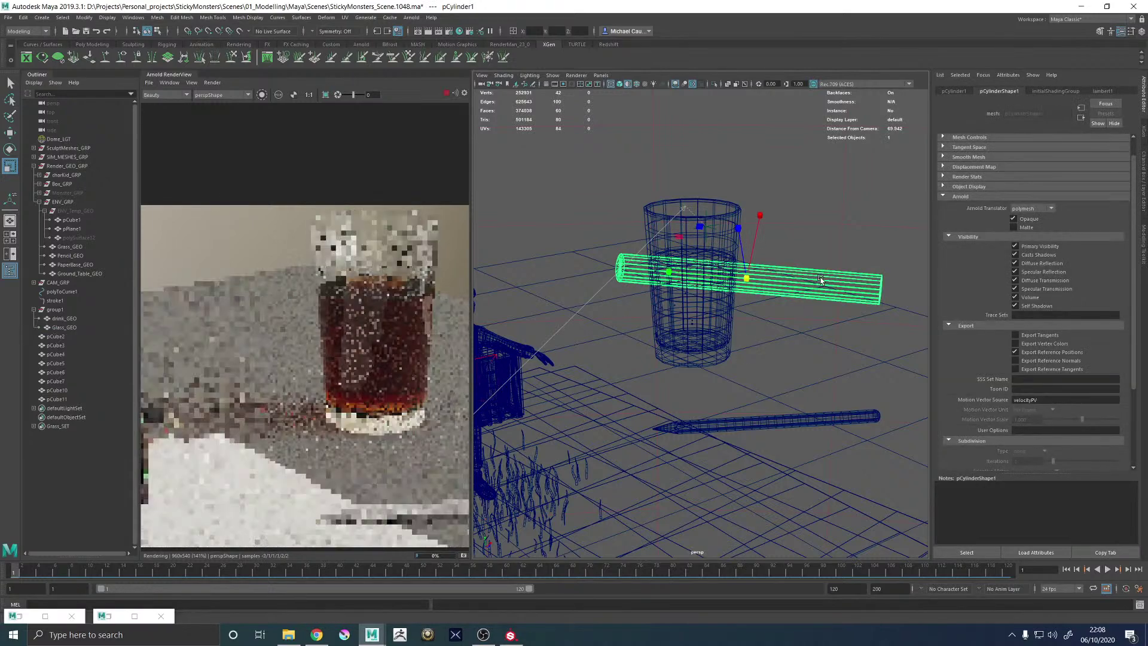
{"action": "key", "text": "Delete"}
{"action": "scroll", "coordinate": [386, 386], "scroll_direction": "down", "scroll_amount": 1}
{"action": "scroll", "coordinate": [359, 383], "scroll_direction": "up", "scroll_amount": 3}
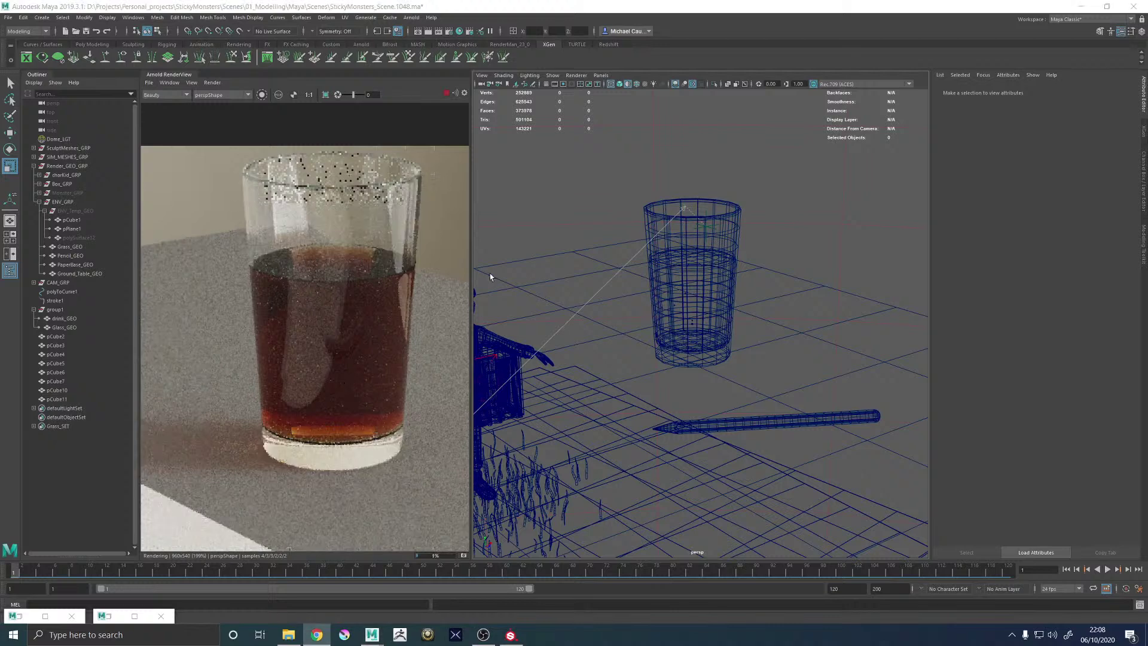
Set the Arnold render view's camera to renderCamShape and restart the render to view the glass
{"action": "left_click", "coordinate": [717, 243]}
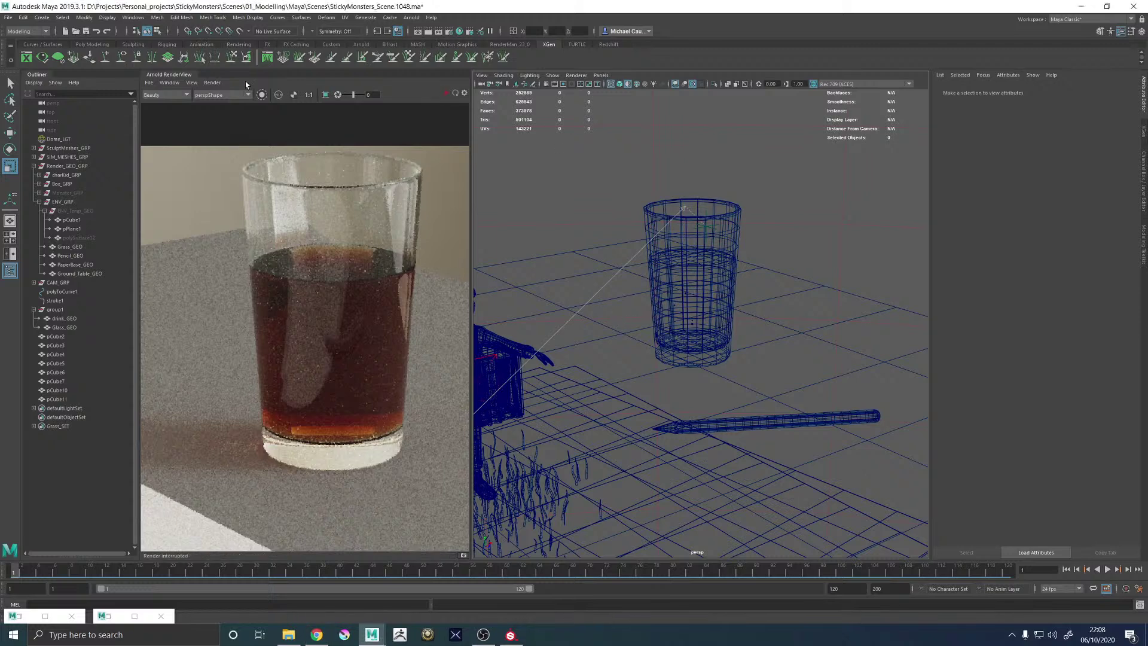
{"action": "left_click", "coordinate": [213, 82]}
{"action": "left_click", "coordinate": [204, 96]}
{"action": "left_click", "coordinate": [211, 103]}
{"action": "left_click", "coordinate": [447, 93]}
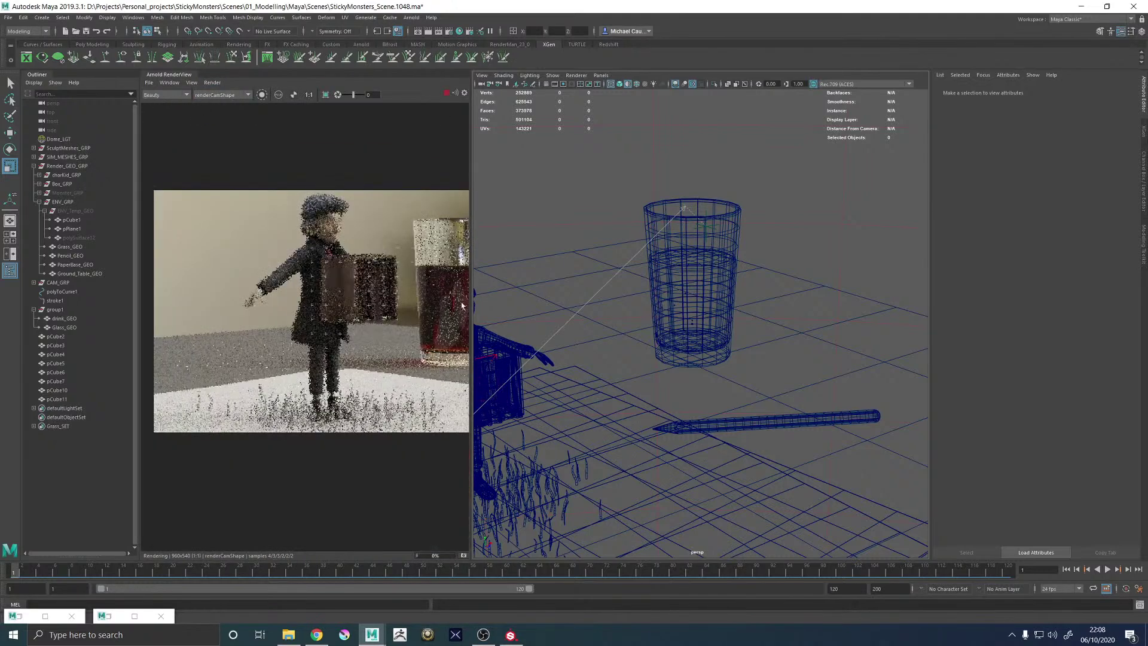
{"action": "middle_click_drag", "start_coordinate": [437, 302], "coordinate": [339, 299]}
{"action": "scroll", "coordinate": [336, 296], "scroll_direction": "down", "scroll_amount": 2}
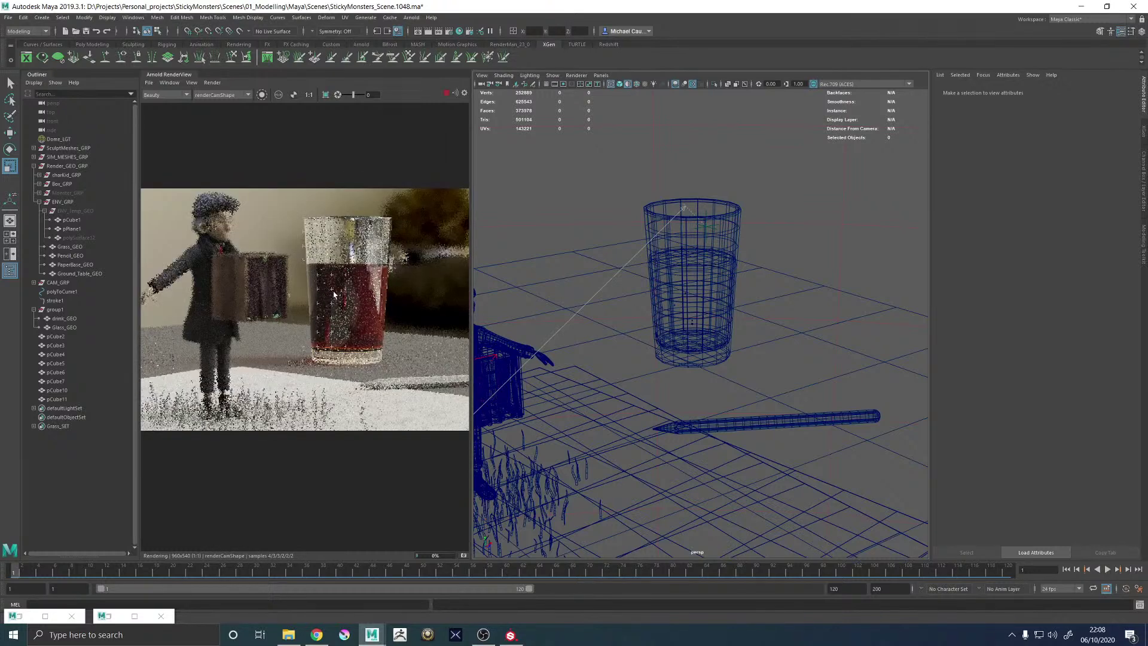
Examine the glass and its red drink up close in the Arnold render
{"action": "scroll", "coordinate": [327, 272], "scroll_direction": "up", "scroll_amount": 1}
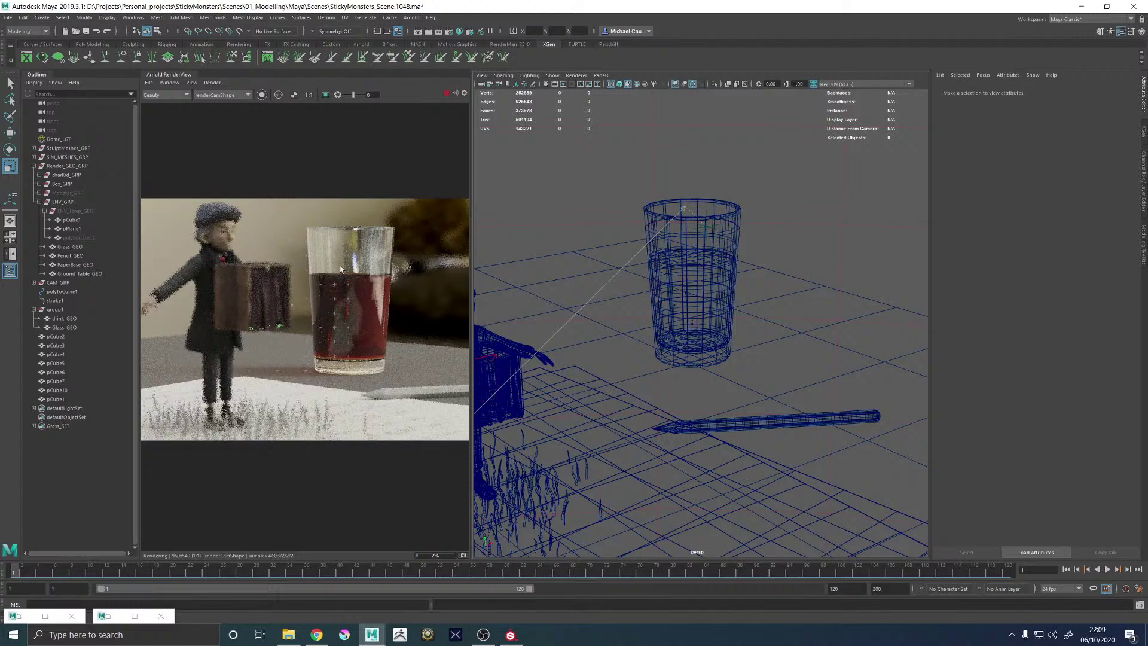
{"action": "scroll", "coordinate": [355, 292], "scroll_direction": "down", "scroll_amount": 1}
{"action": "scroll", "coordinate": [356, 292], "scroll_direction": "up", "scroll_amount": 1}
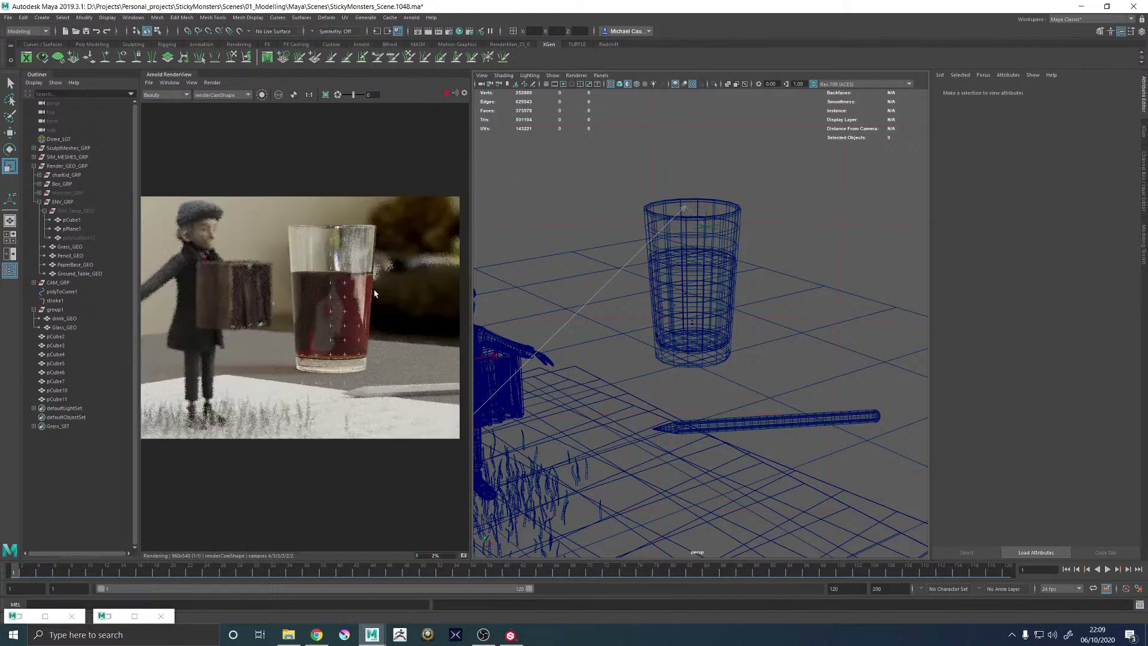
{"action": "scroll", "coordinate": [350, 290], "scroll_direction": "up", "scroll_amount": 1}
{"action": "scroll", "coordinate": [350, 289], "scroll_direction": "up", "scroll_amount": 1}
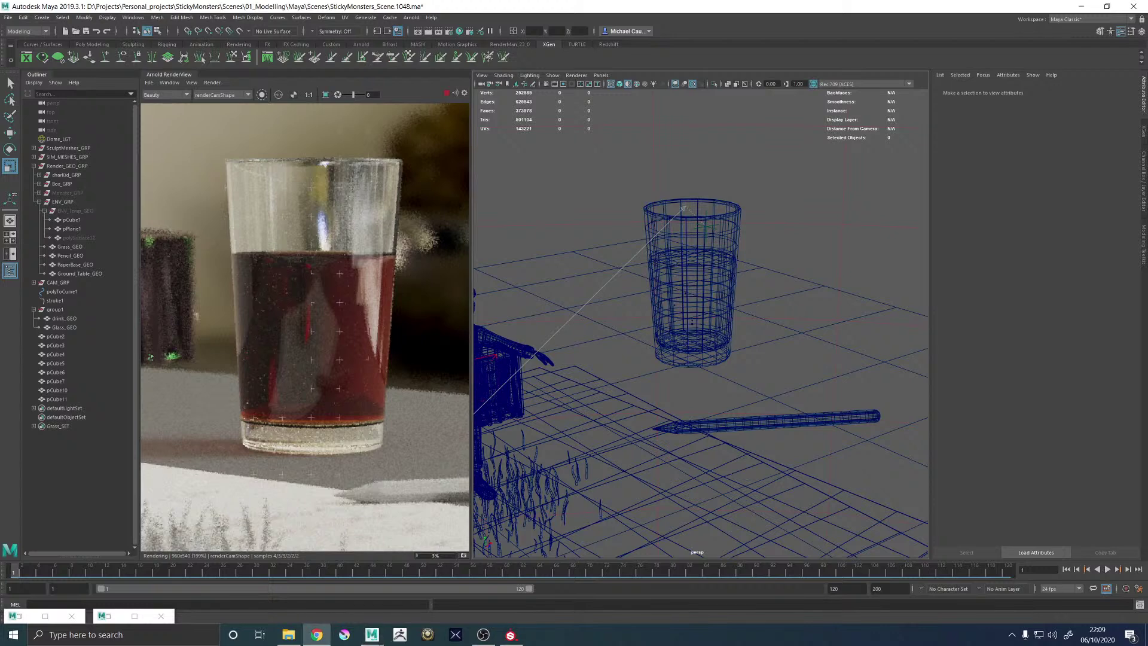
{"action": "left_click", "coordinate": [316, 634]}
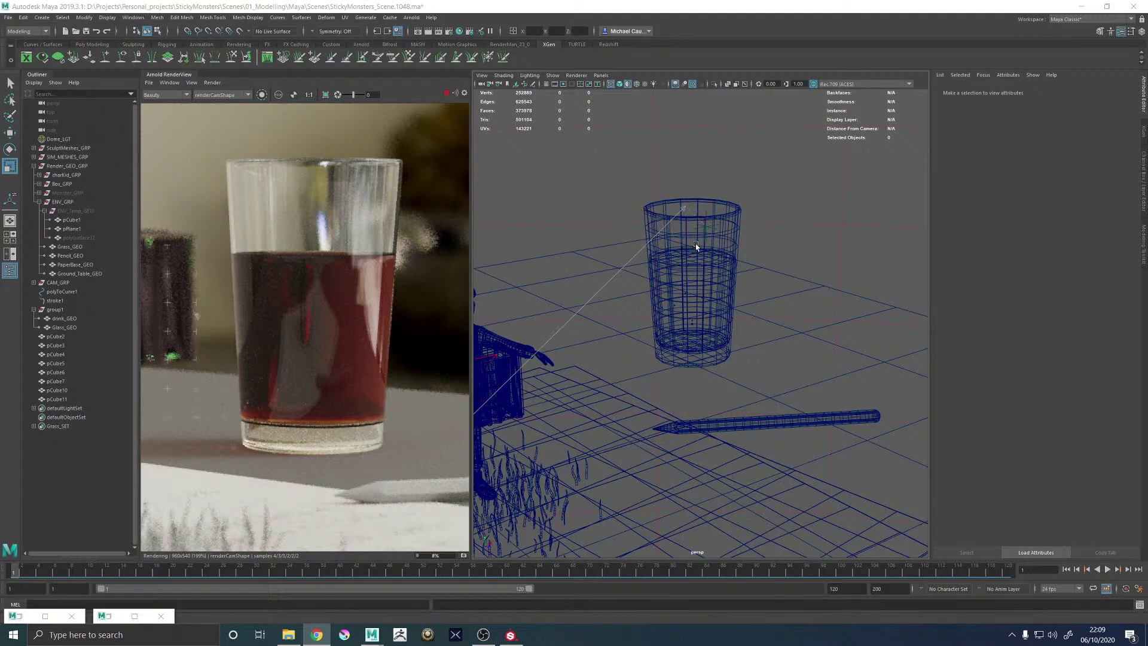
Set the transmission depth of the drink's Coke_MAT material to 0.75
{"action": "left_click_drag", "start_coordinate": [696, 245], "coordinate": [701, 232], "text": "alt"}
{"action": "key", "text": "q"}
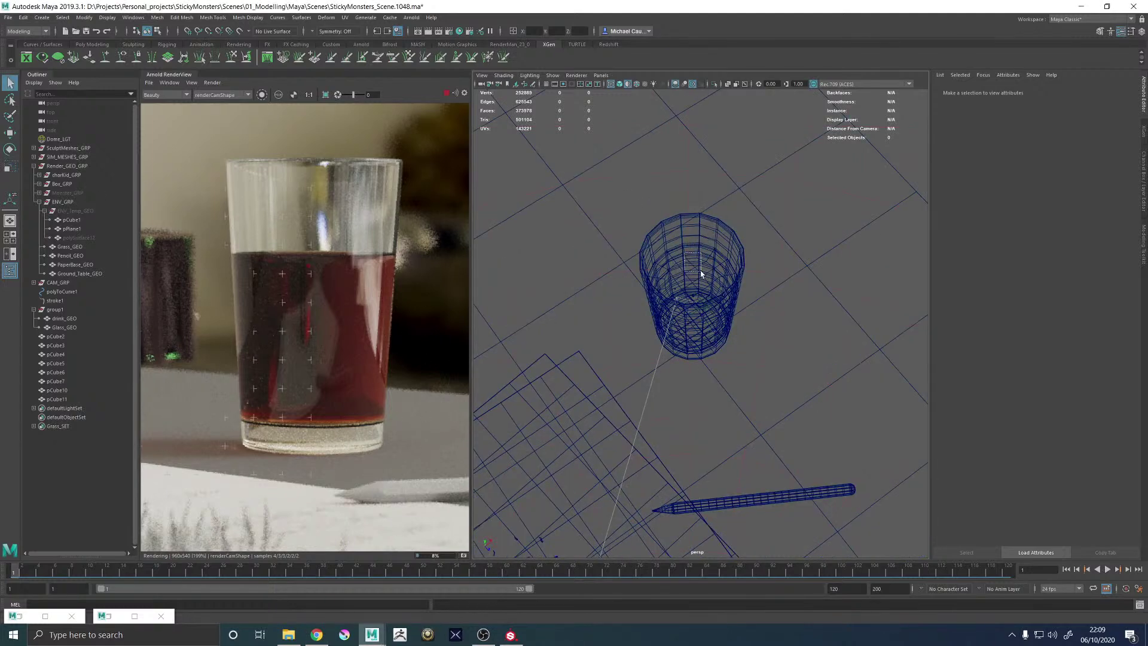
{"action": "left_click_drag", "start_coordinate": [702, 274], "coordinate": [708, 241]}
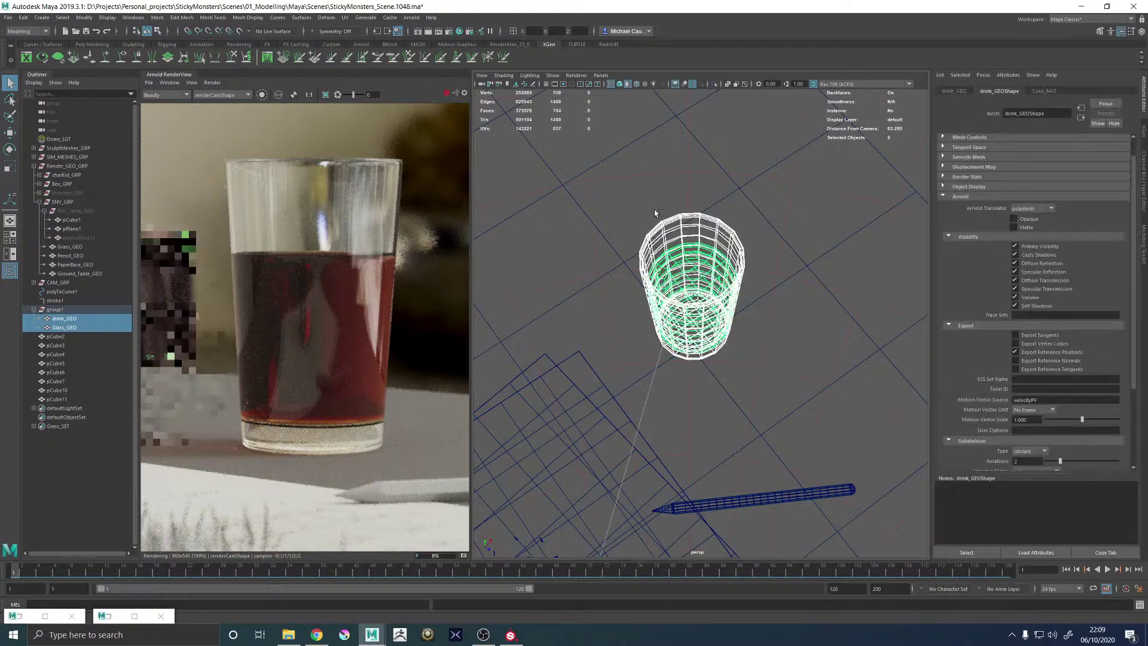
{"action": "left_click", "coordinate": [1043, 91]}
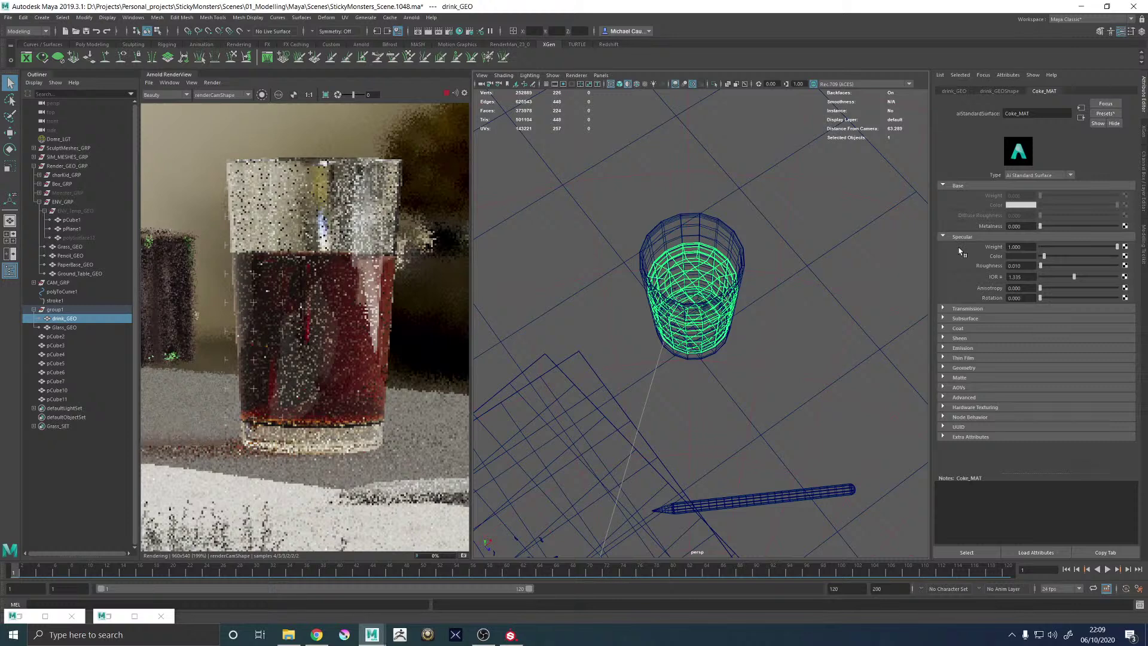
{"action": "left_click", "coordinate": [967, 309]}
{"action": "left_click", "coordinate": [1024, 338]}
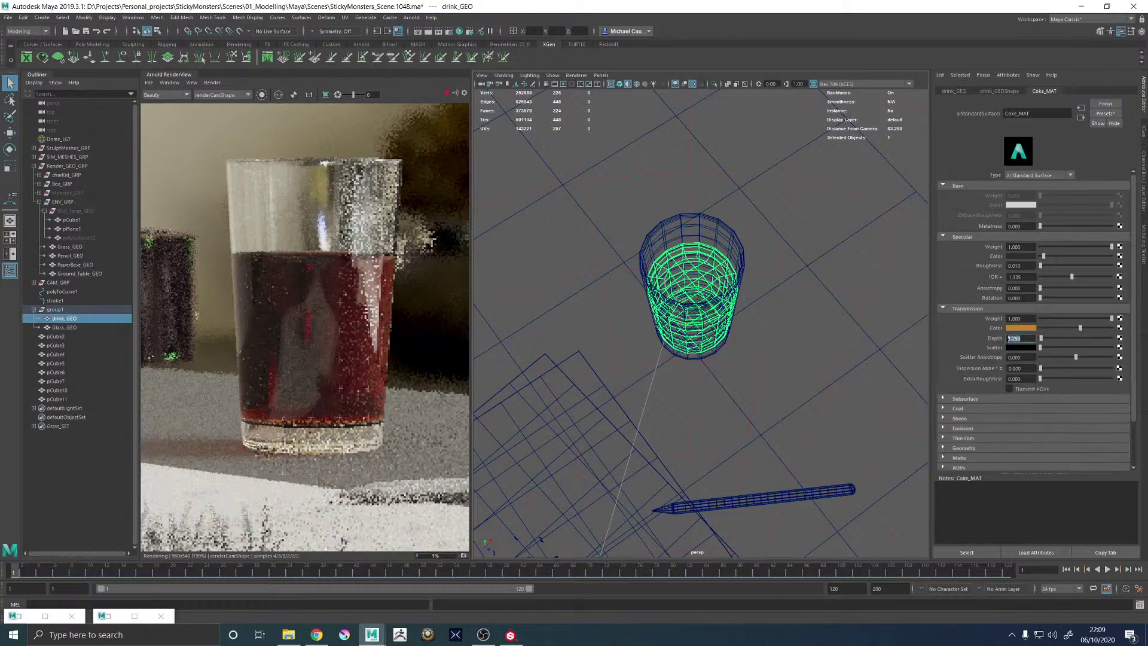
{"action": "type", "text": "0.75"}
{"action": "key", "text": "Return"}
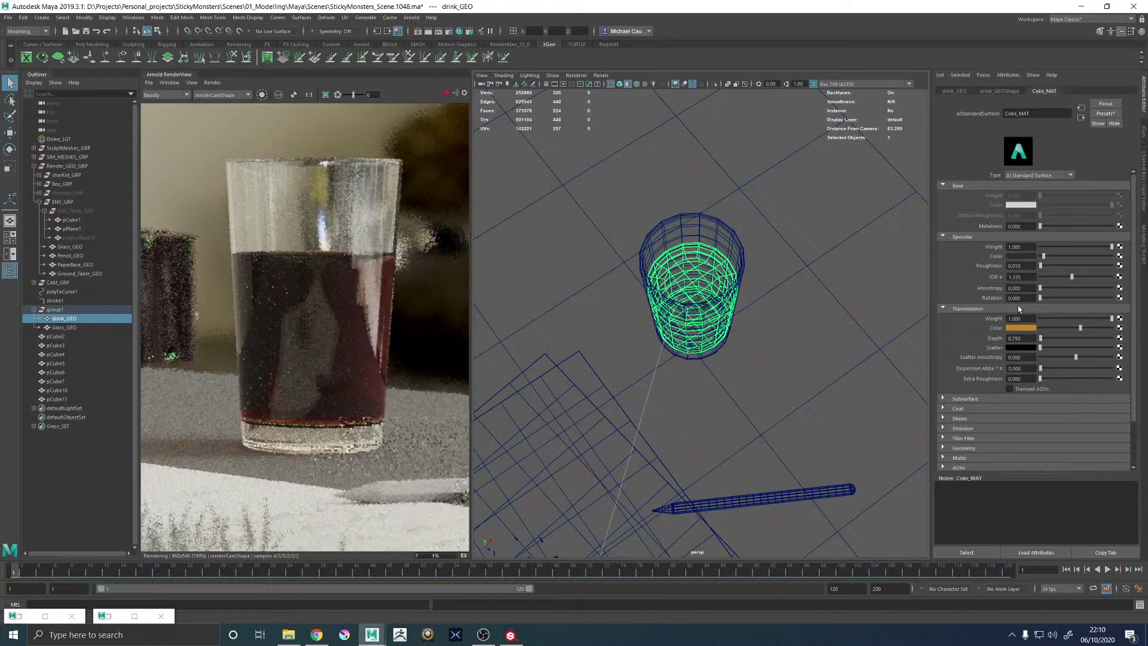
Shift the Coke_MAT transmission colour to a more saturated, slightly redder orange and check the drink in the render
{"action": "left_click", "coordinate": [1026, 328]}
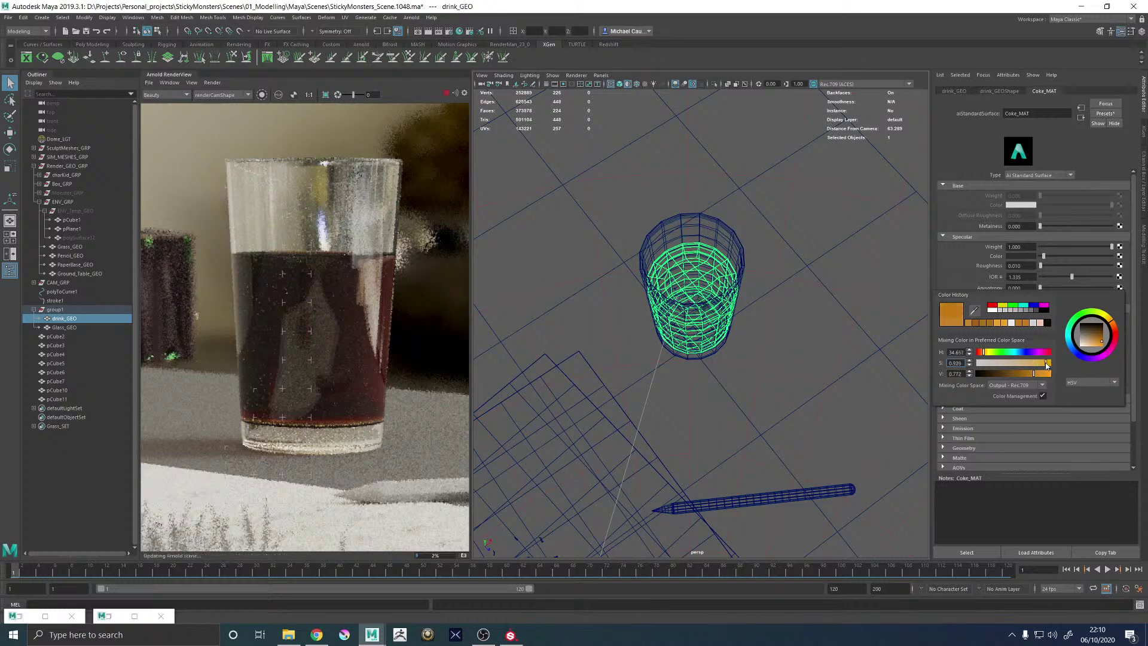
{"action": "left_click_drag", "start_coordinate": [1044, 366], "coordinate": [1034, 374]}
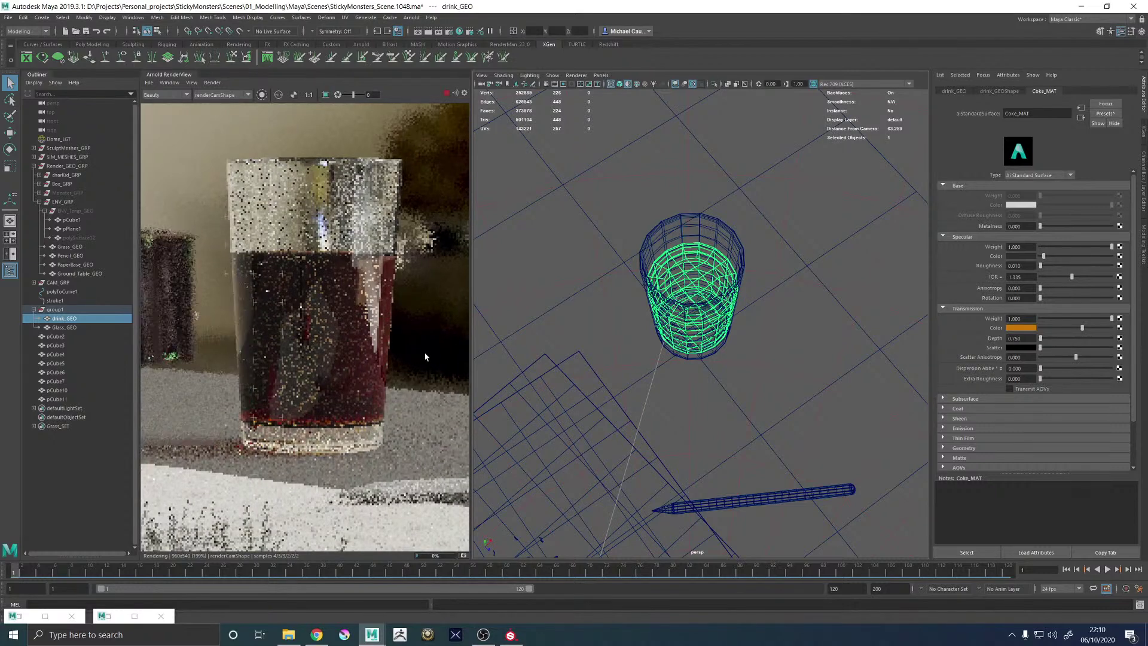
{"action": "left_click", "coordinate": [1019, 327]}
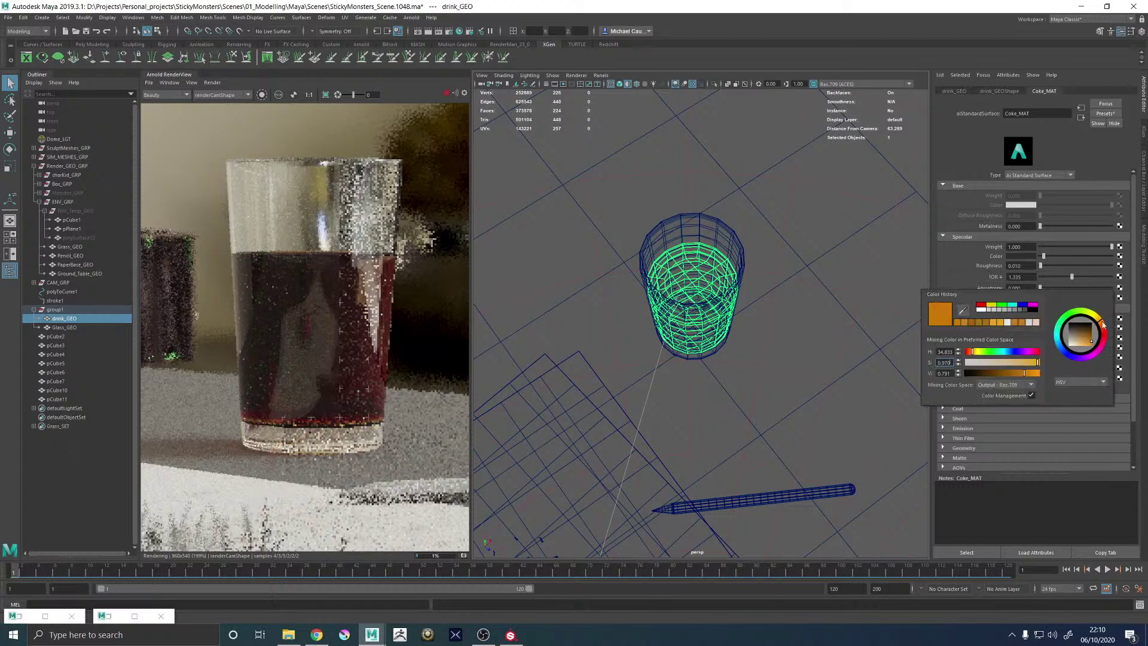
{"action": "left_click_drag", "start_coordinate": [1097, 322], "coordinate": [1100, 324]}
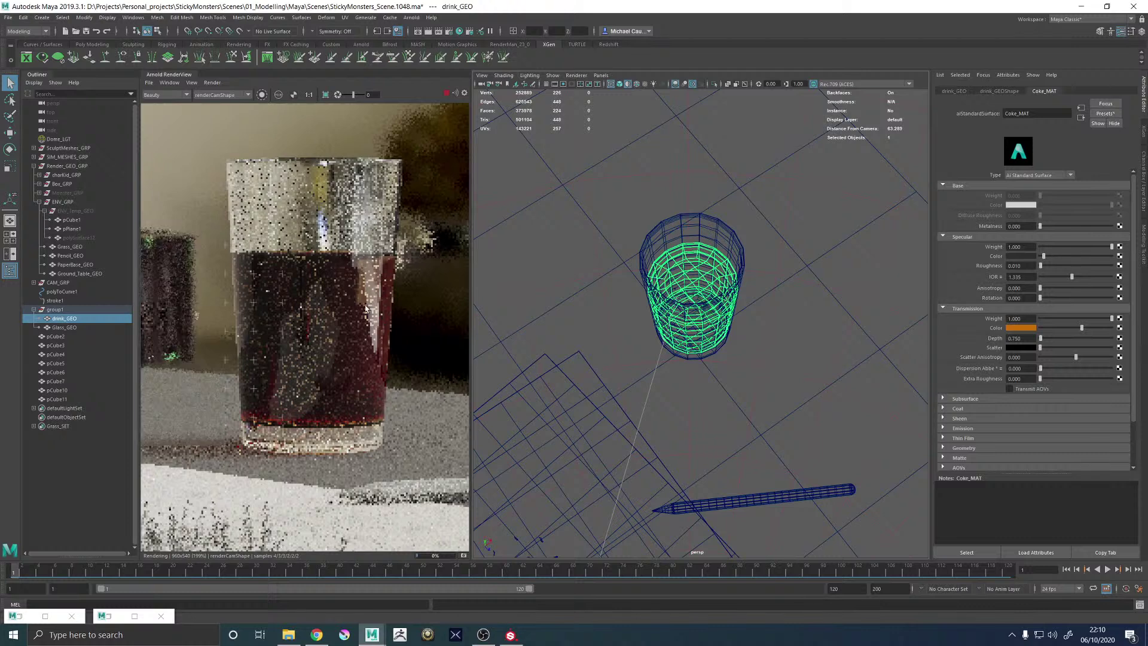
{"action": "scroll", "coordinate": [359, 316], "scroll_direction": "down", "scroll_amount": 5}
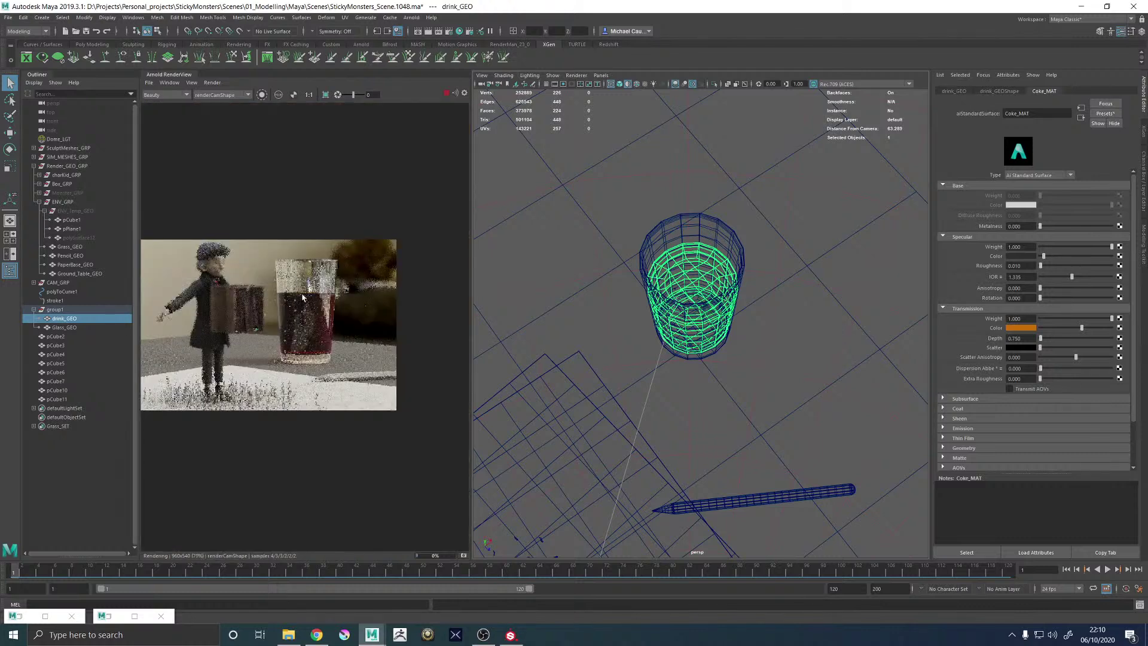
{"action": "scroll", "coordinate": [303, 297], "scroll_direction": "up", "scroll_amount": 2}
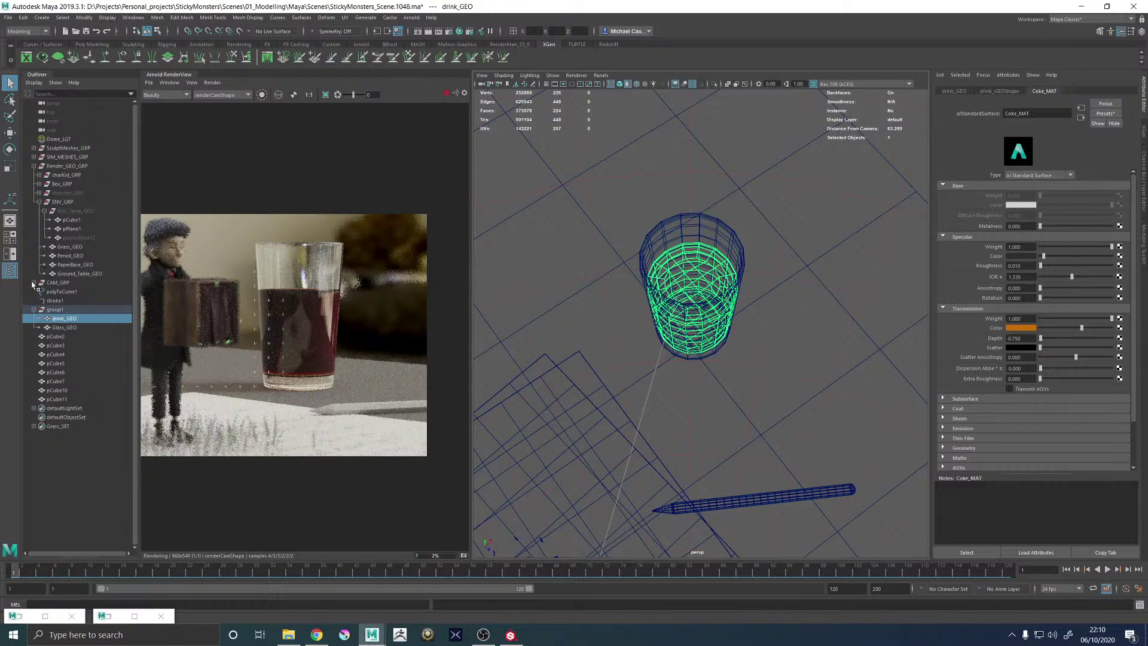
Move locator1 in CAM_GRP from the glass to the character
{"action": "left_click", "coordinate": [33, 283]}
{"action": "left_click", "coordinate": [62, 301]}
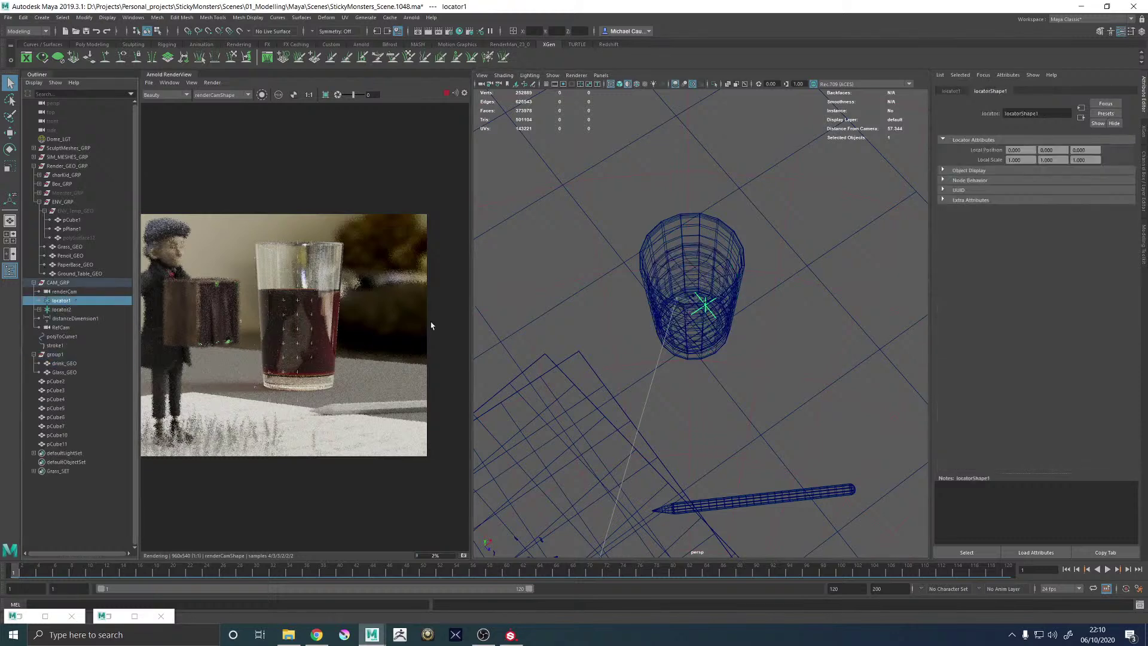
{"action": "key", "text": "w"}
{"action": "scroll", "coordinate": [620, 333], "scroll_direction": "down", "scroll_amount": 3}
{"action": "left_click_drag", "start_coordinate": [620, 332], "coordinate": [707, 339], "text": "alt"}
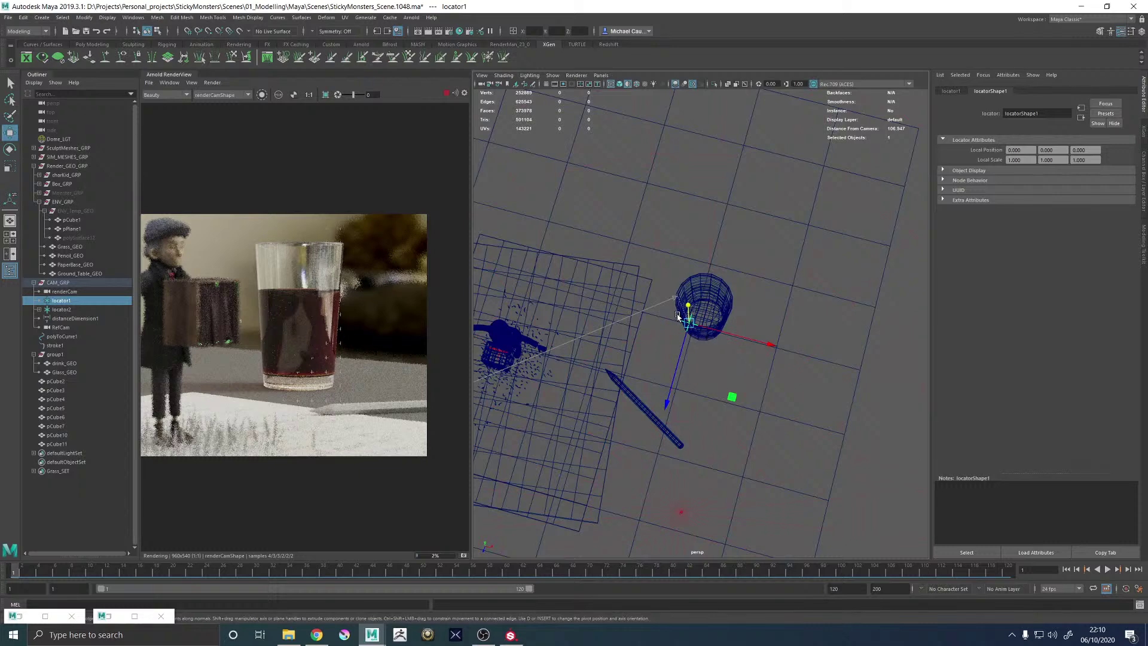
{"action": "left_click_drag", "start_coordinate": [688, 323], "coordinate": [496, 351]}
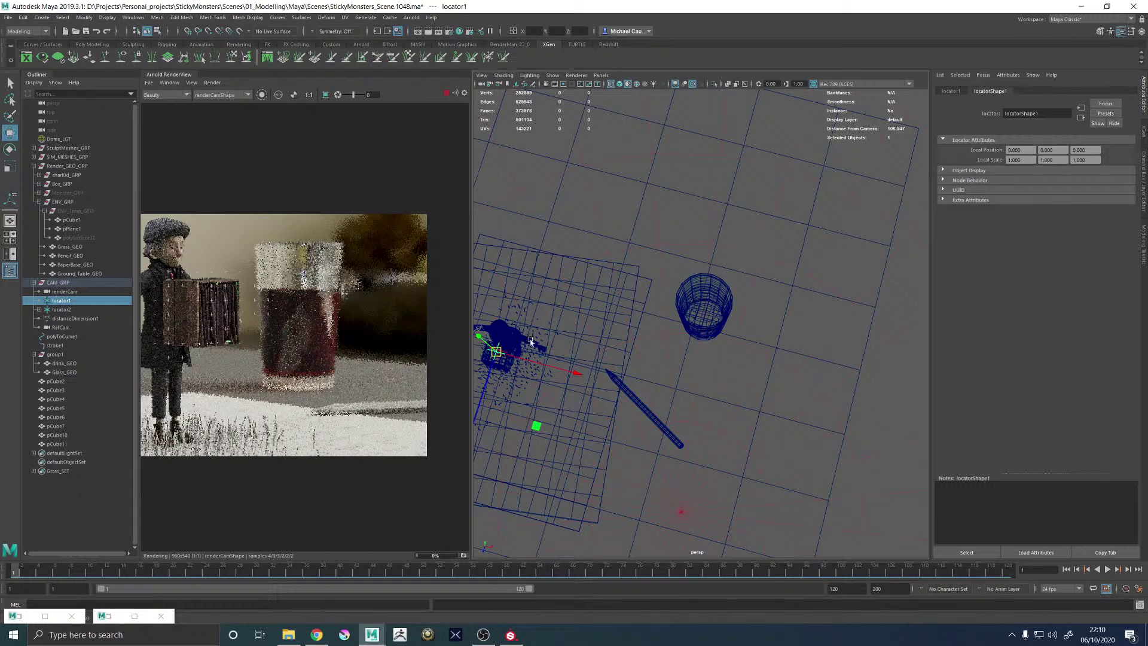
{"action": "left_click_drag", "start_coordinate": [650, 321], "coordinate": [736, 269], "text": "alt"}
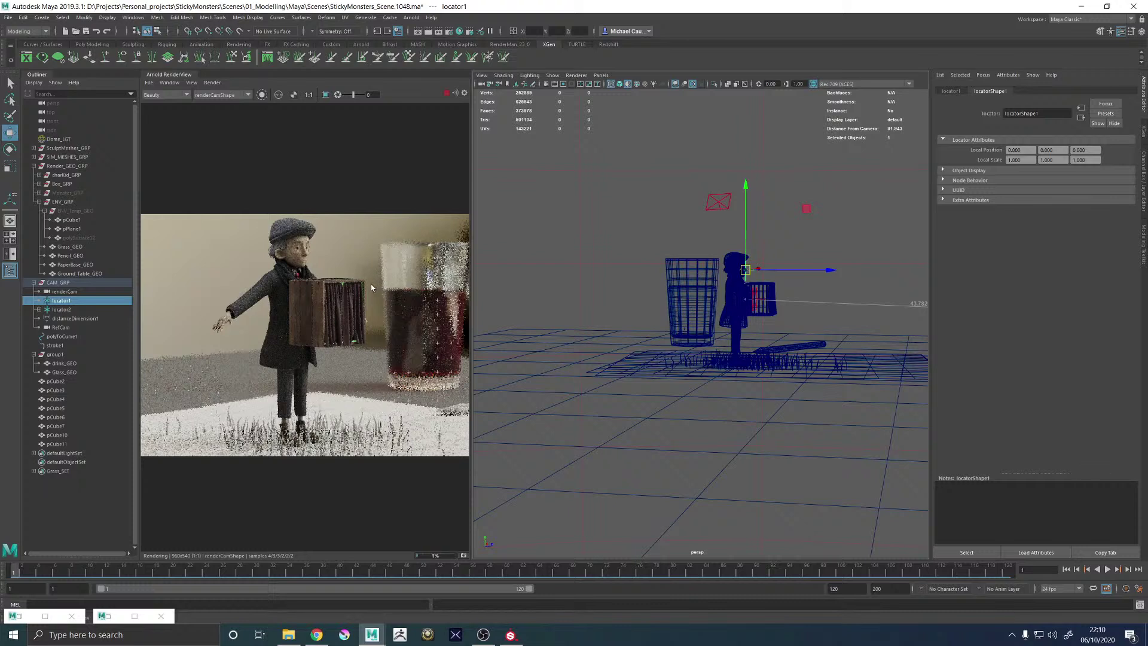
Unhide Monster_GRP and view the whole frame in the Arnold render
{"action": "left_click", "coordinate": [67, 193]}
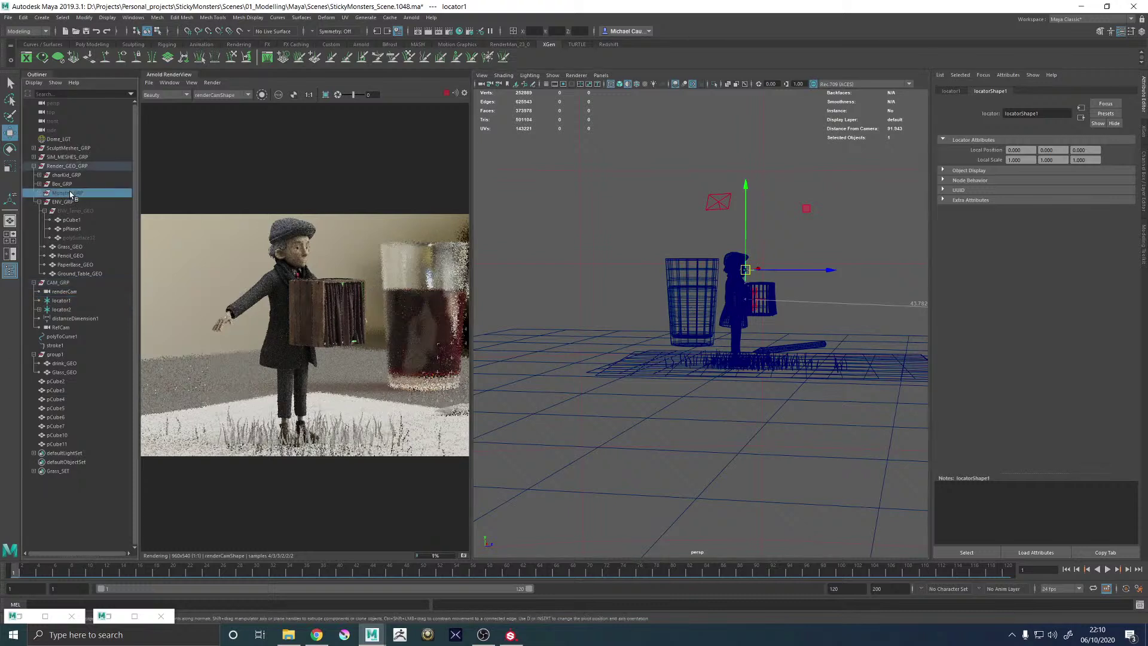
{"action": "key", "text": "shift+h"}
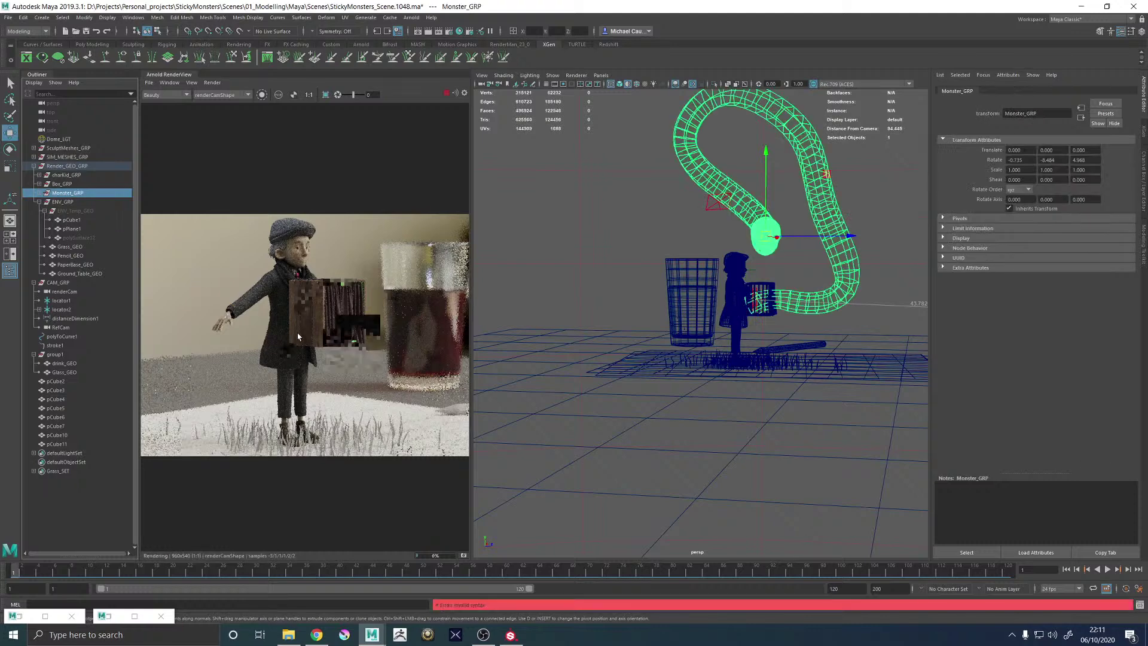
{"action": "scroll", "coordinate": [334, 332], "scroll_direction": "down", "scroll_amount": 2}
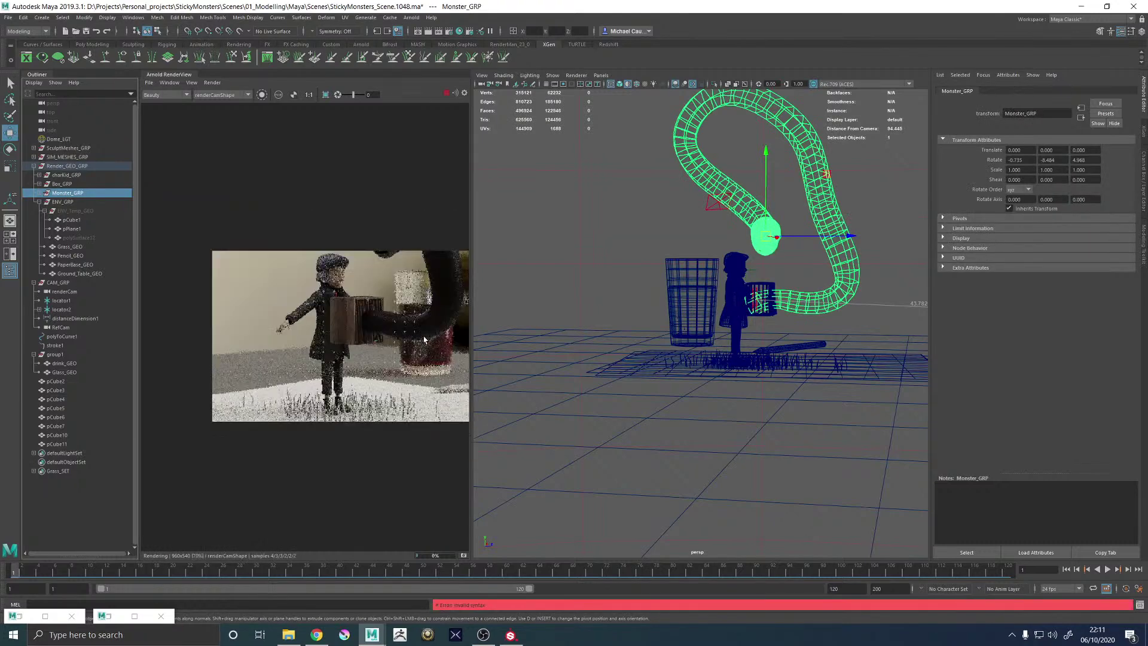
{"action": "middle_click_drag", "start_coordinate": [379, 331], "coordinate": [344, 330]}
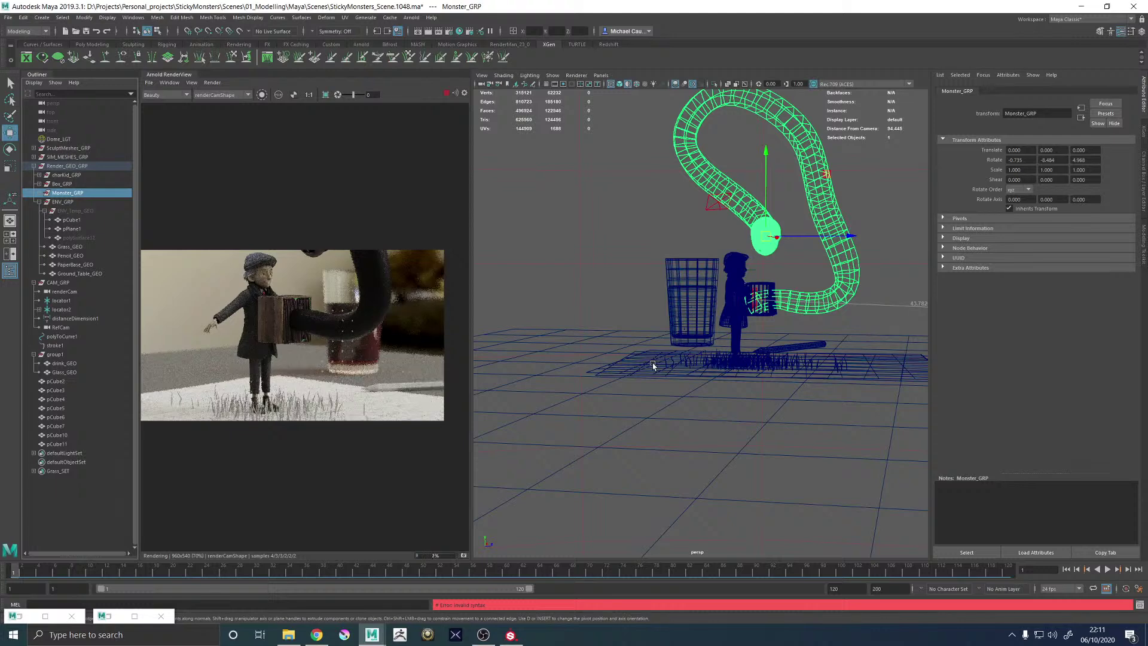
Select drink_GEO in the glass, show its Coke_MAT material settings and save the scene
{"action": "left_click_drag", "start_coordinate": [805, 261], "coordinate": [696, 288], "text": "alt"}
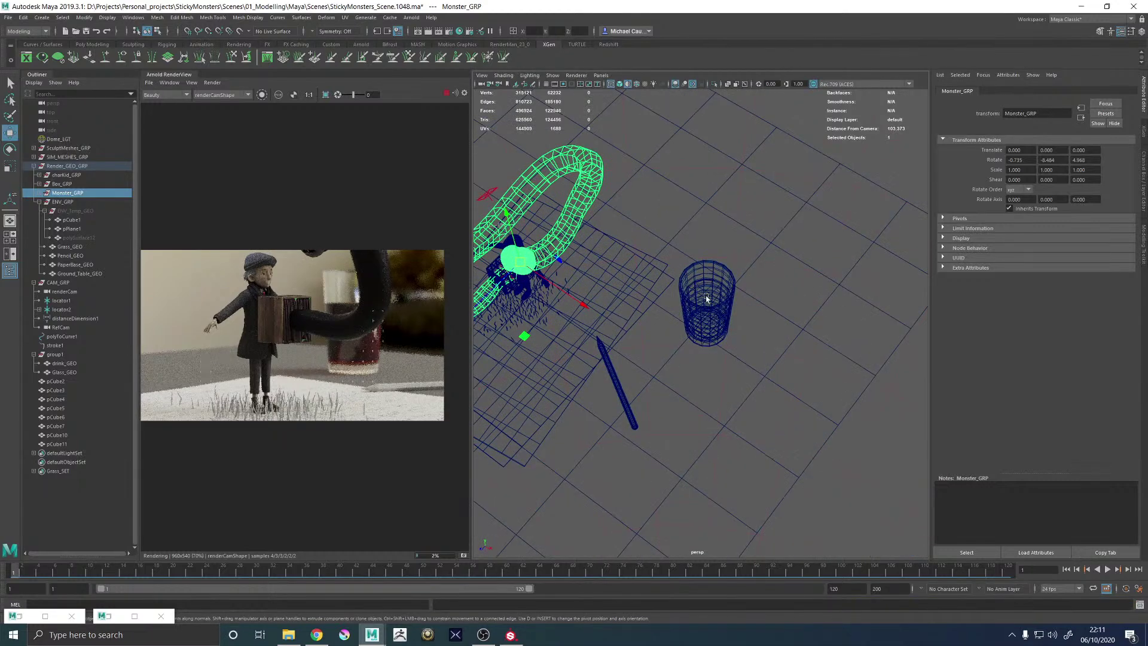
{"action": "left_click", "coordinate": [706, 297]}
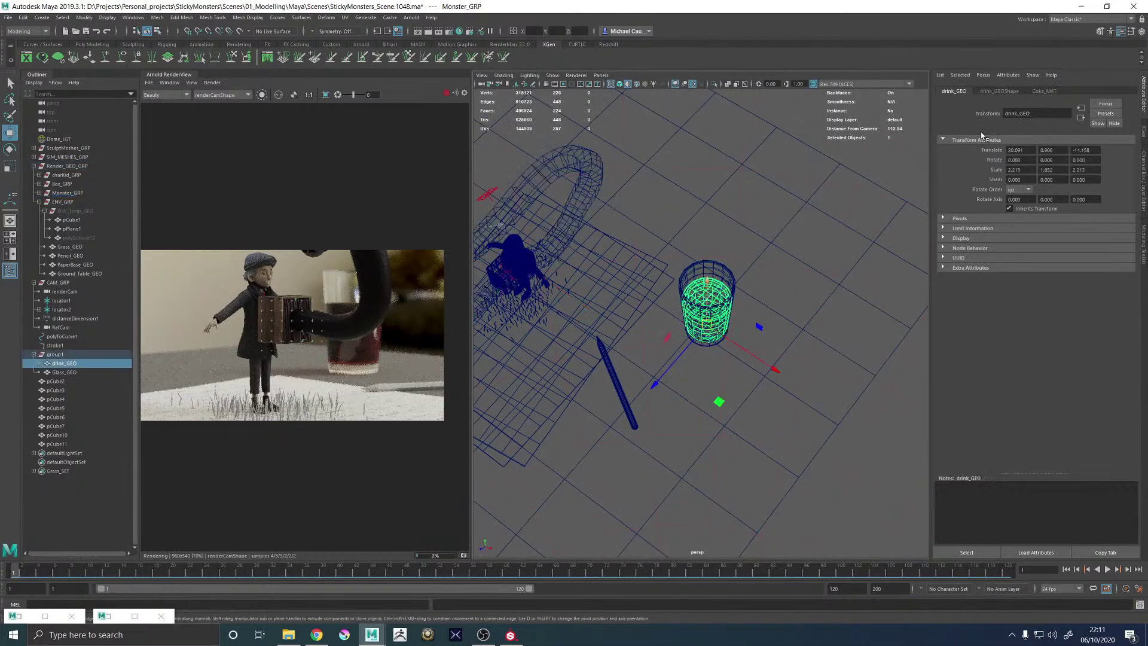
{"action": "left_click", "coordinate": [1042, 92]}
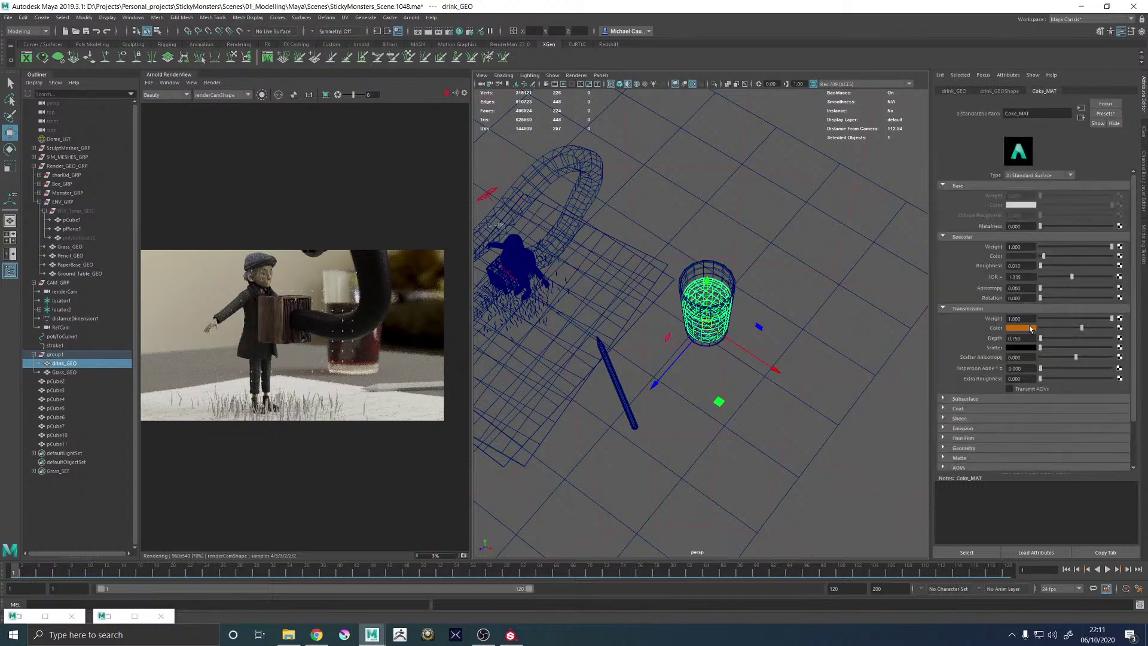
{"action": "key", "text": "ctrl+s"}
{"action": "key", "text": "q"}
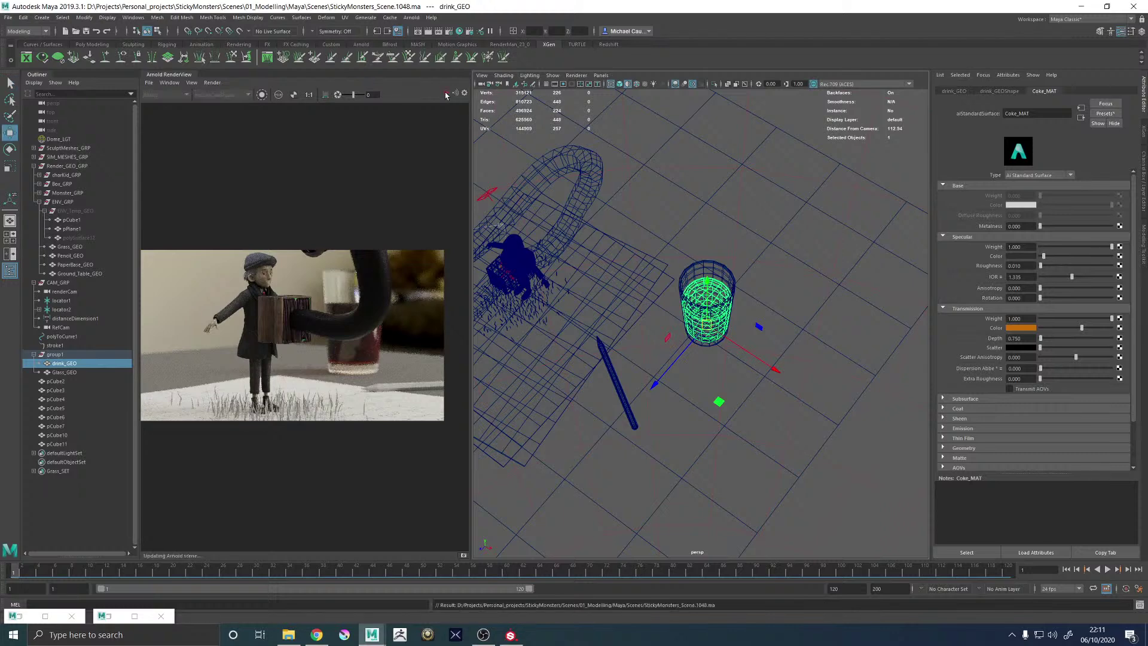
{"action": "key", "text": "w"}
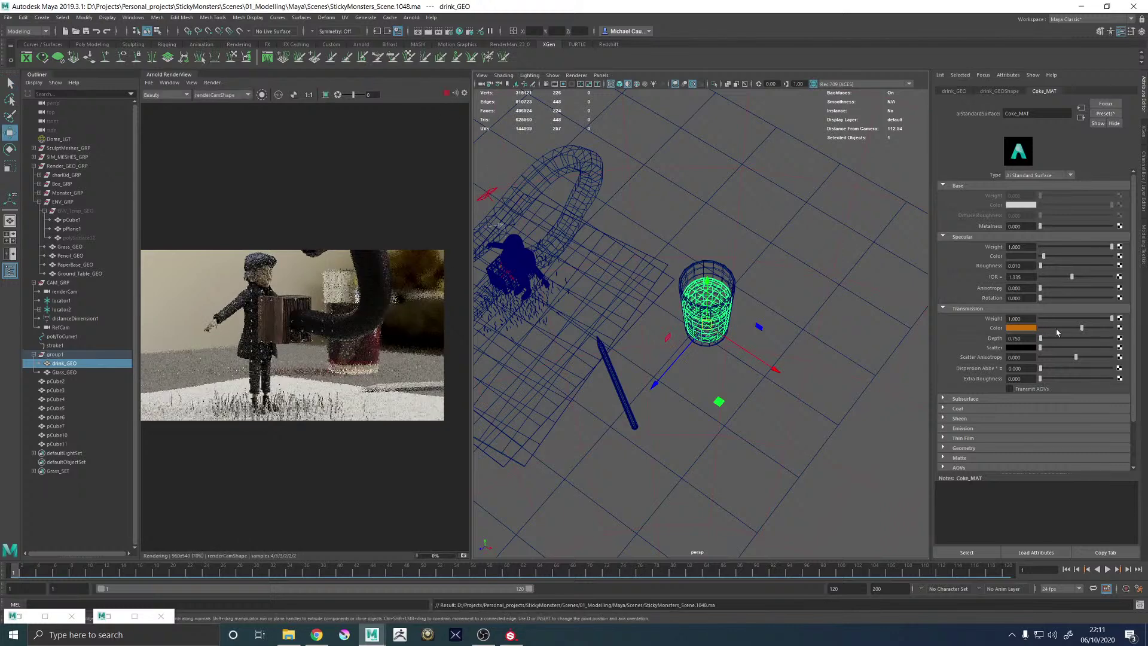
Set the Coke_MAT transmission colour to white and its depth to 0 for a clear drink
{"action": "left_click_drag", "start_coordinate": [996, 329], "coordinate": [951, 329]}
{"action": "left_click_drag", "start_coordinate": [1040, 327], "coordinate": [1114, 328]}
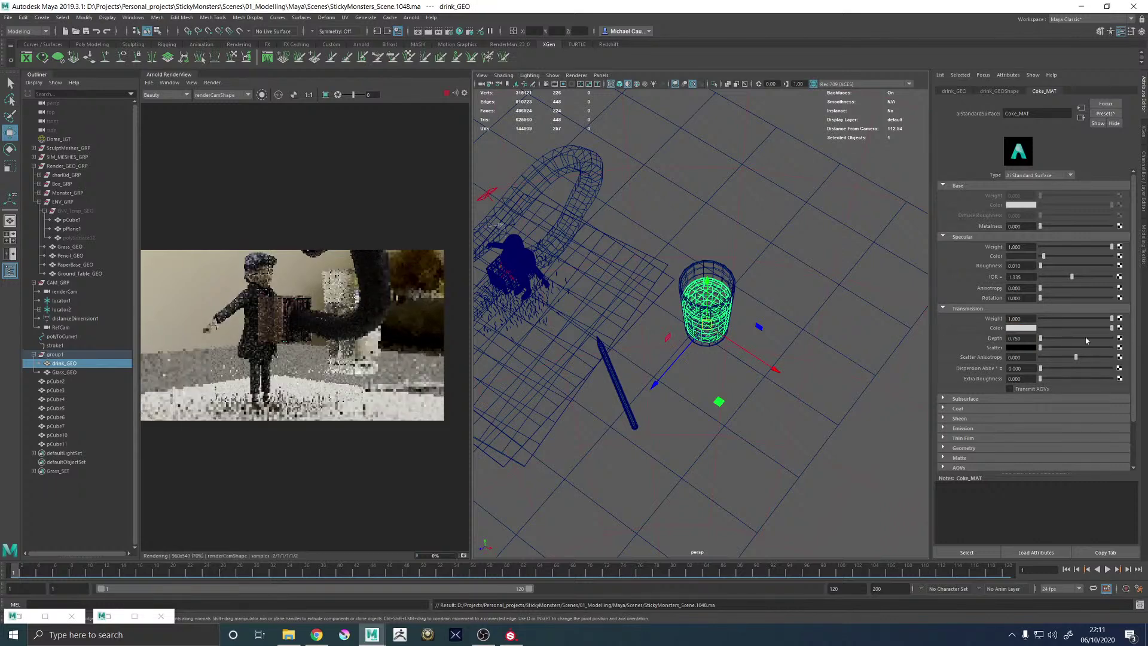
{"action": "left_click_drag", "start_coordinate": [1040, 339], "coordinate": [1000, 340]}
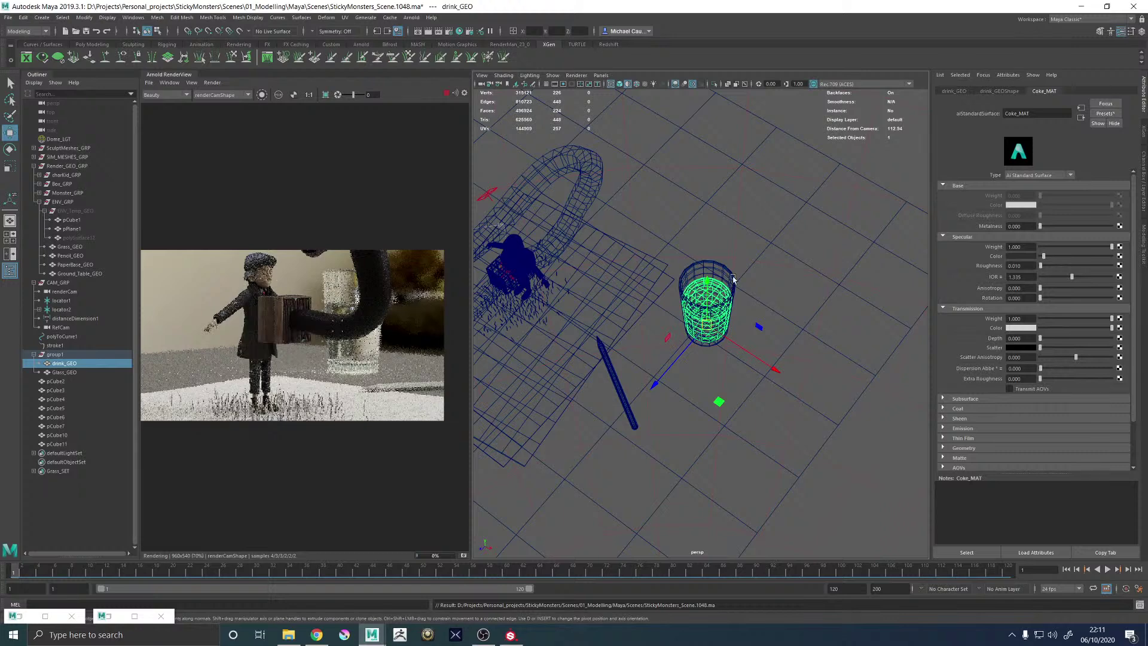
Check the clear drink behind the monster in the Arnold render and stop the render
{"action": "key", "text": "alt+Tab"}
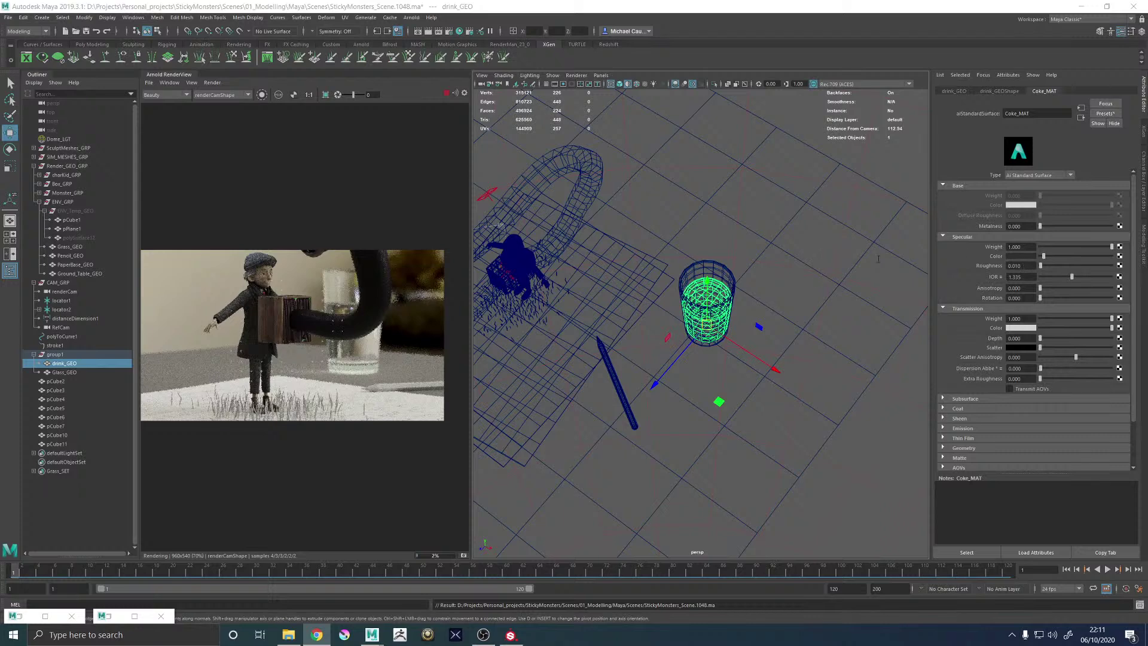
{"action": "scroll", "coordinate": [307, 324], "scroll_direction": "up", "scroll_amount": 1}
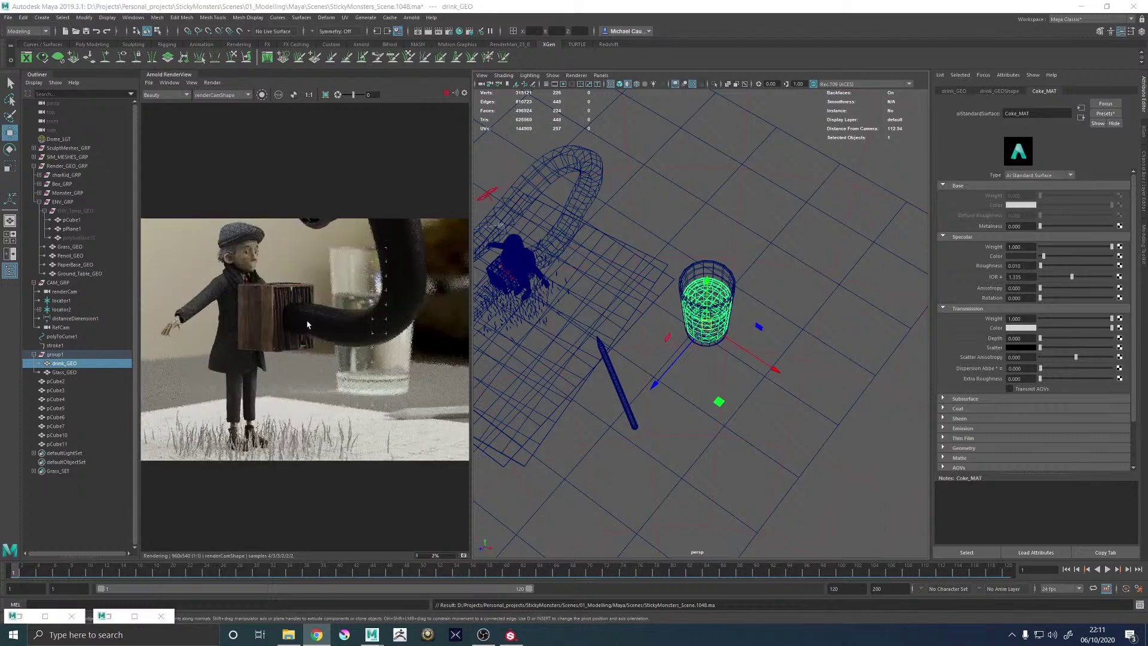
{"action": "scroll", "coordinate": [308, 324], "scroll_direction": "down", "scroll_amount": 1}
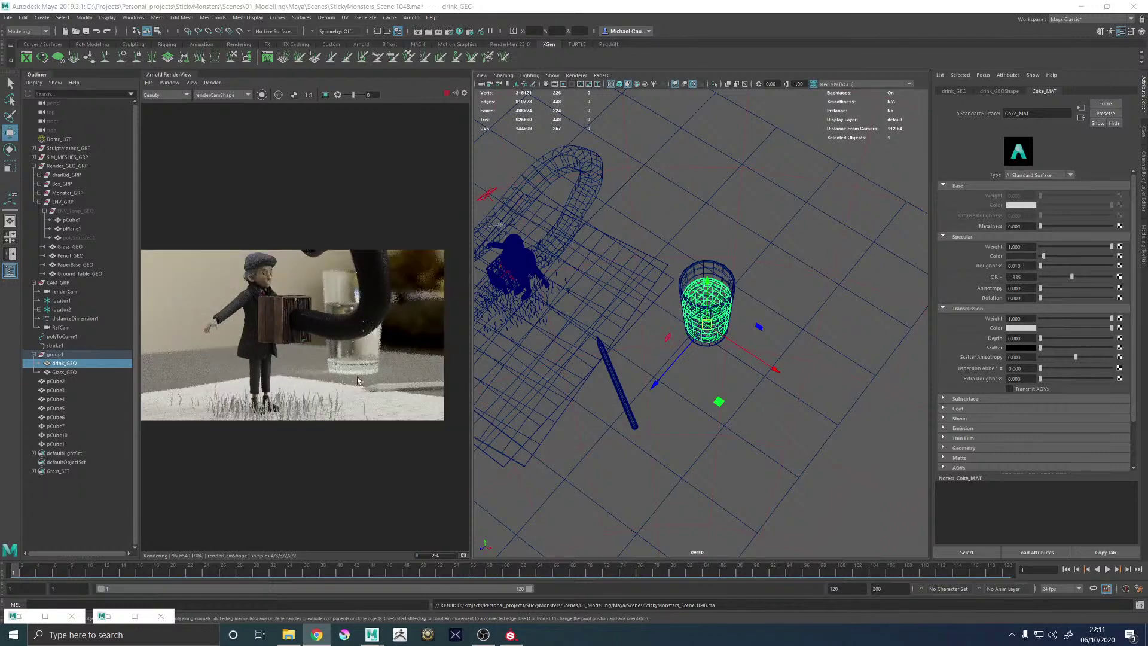
{"action": "scroll", "coordinate": [349, 375], "scroll_direction": "up", "scroll_amount": 1}
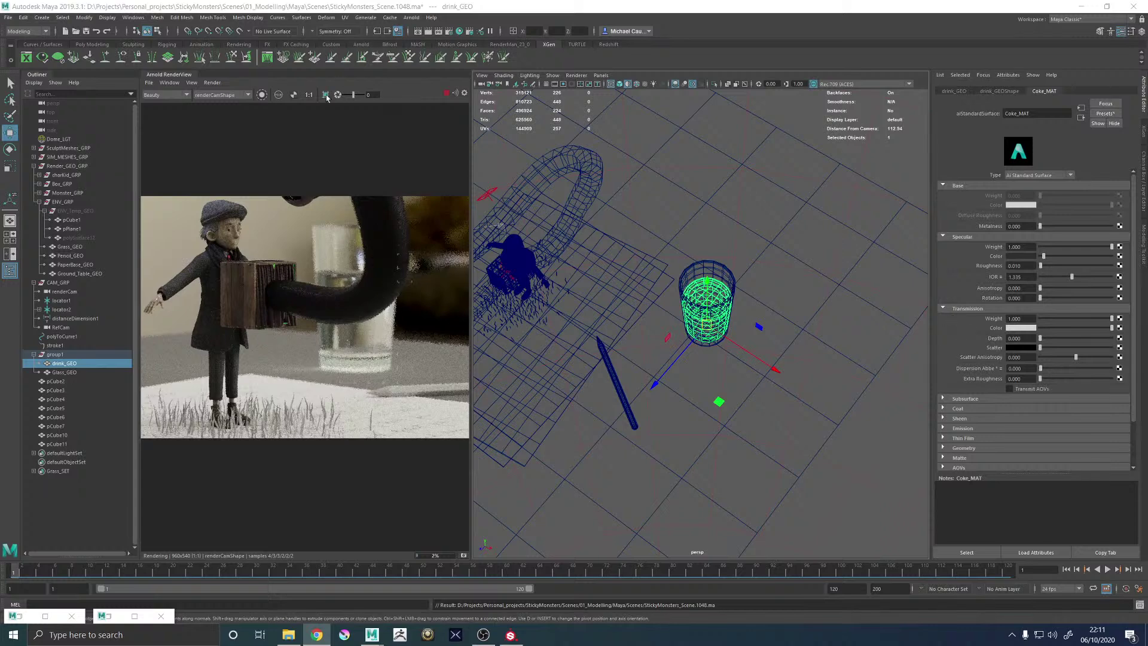
{"action": "left_click", "coordinate": [446, 93]}
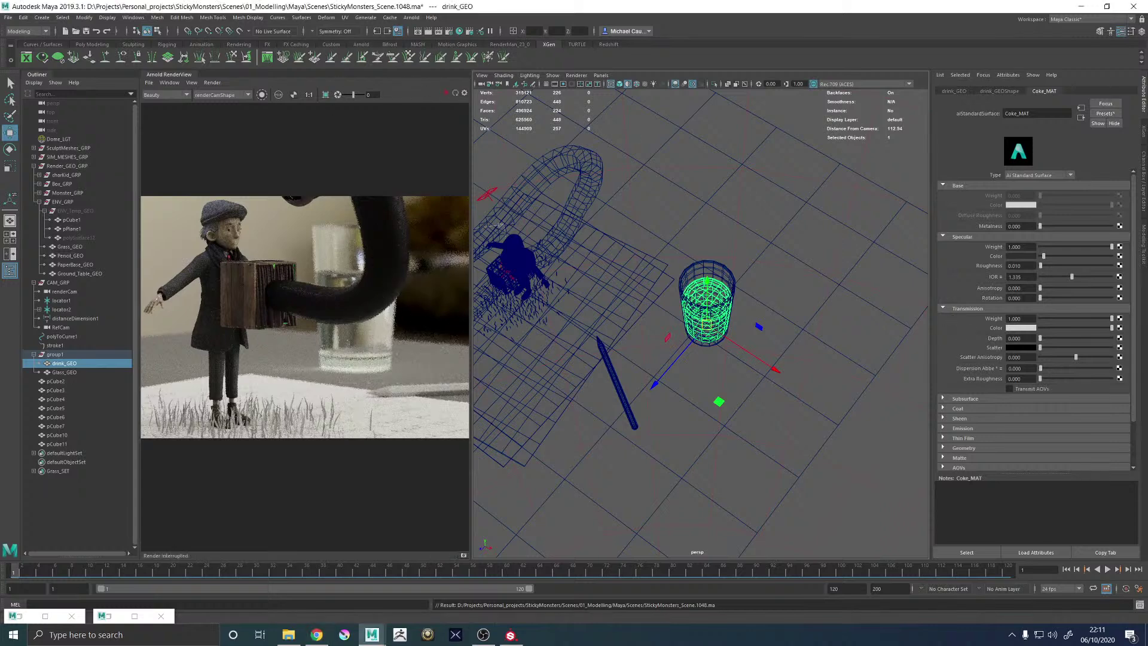
Check the glass of water reference photo in the browser, and return to the Maya scene
{"action": "key", "text": "alt+Tab"}
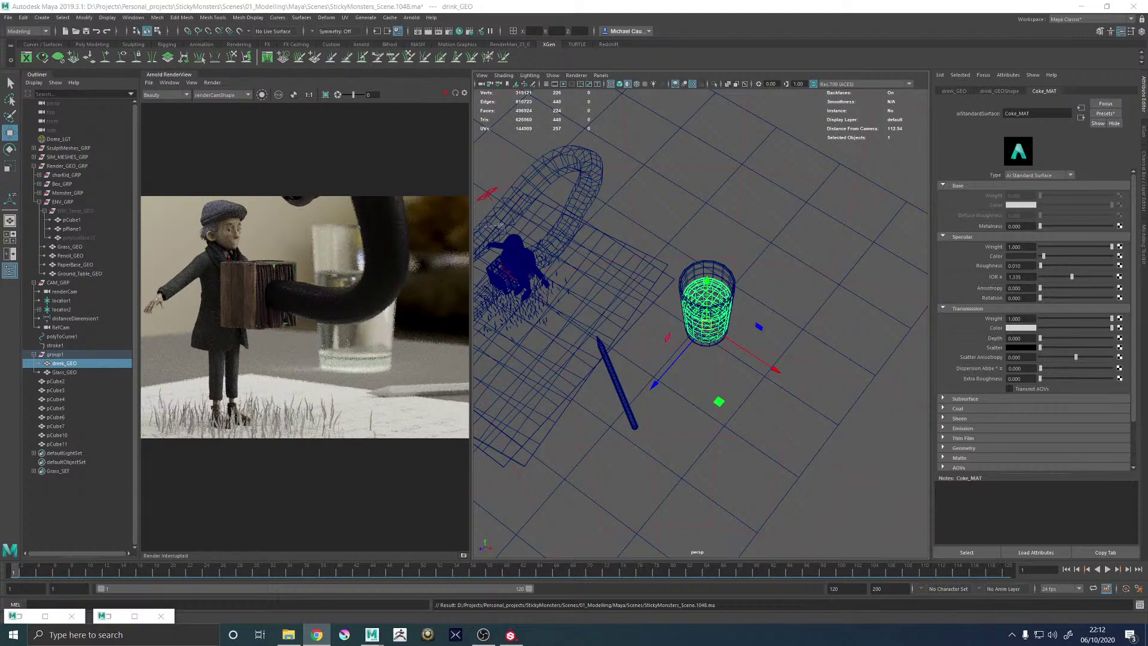
{"action": "left_click", "coordinate": [317, 634]}
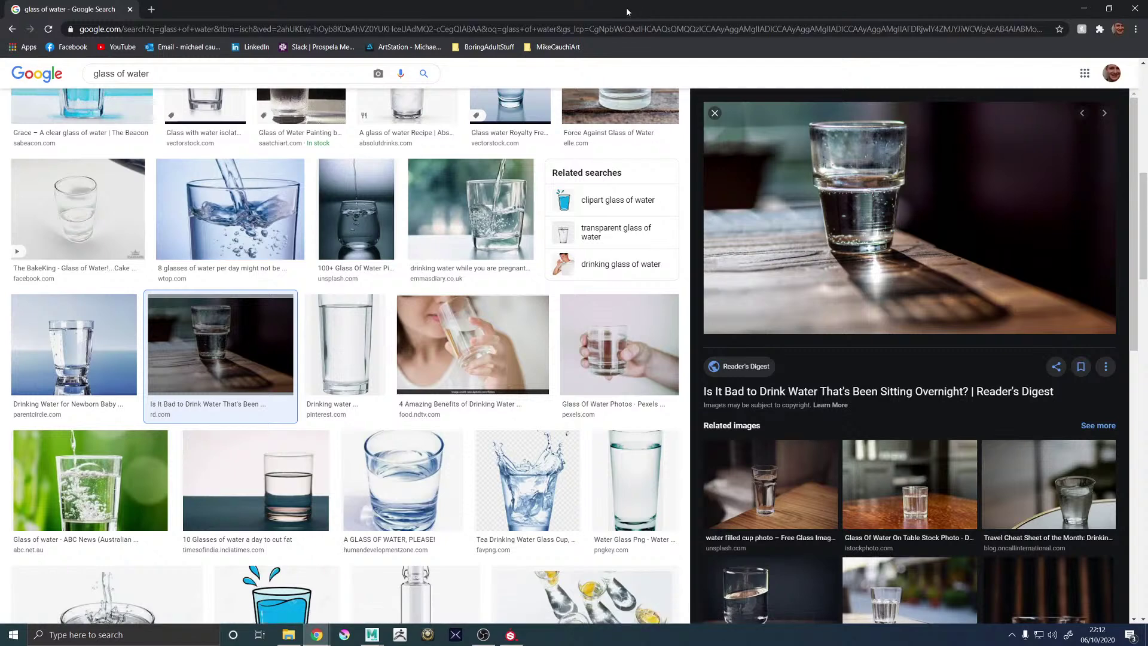
{"action": "key", "text": "alt+Tab"}
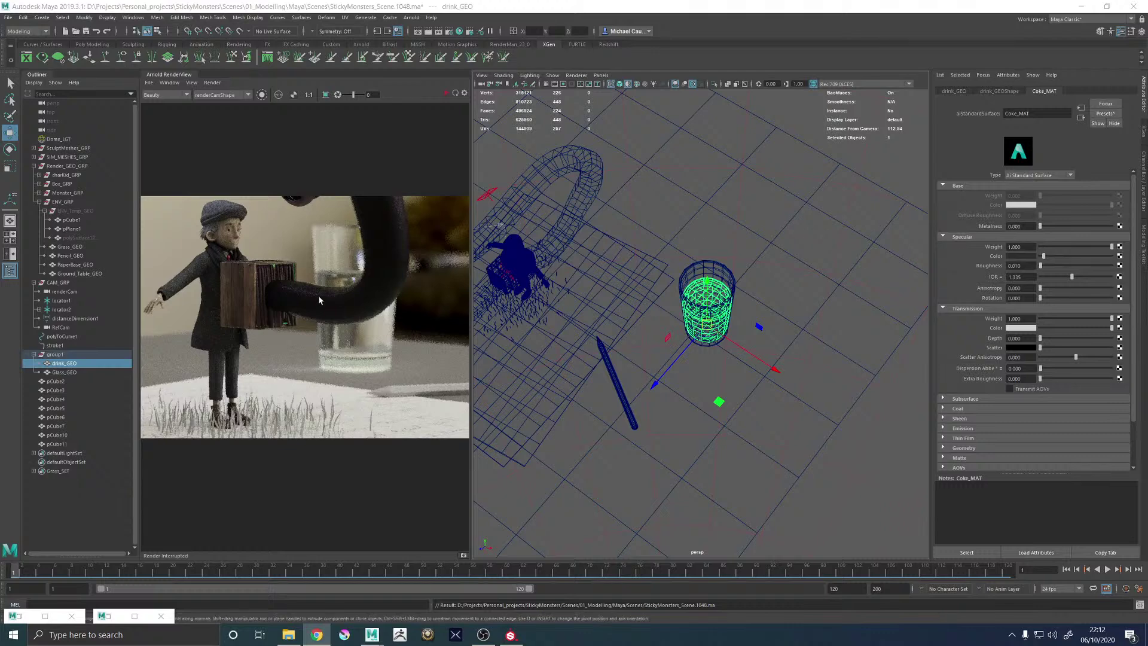
Rerun the Arnold render and frame the character together with the glass behind the monster's arm
{"action": "scroll", "coordinate": [333, 296], "scroll_direction": "down", "scroll_amount": 1}
{"action": "scroll", "coordinate": [303, 278], "scroll_direction": "up", "scroll_amount": 2}
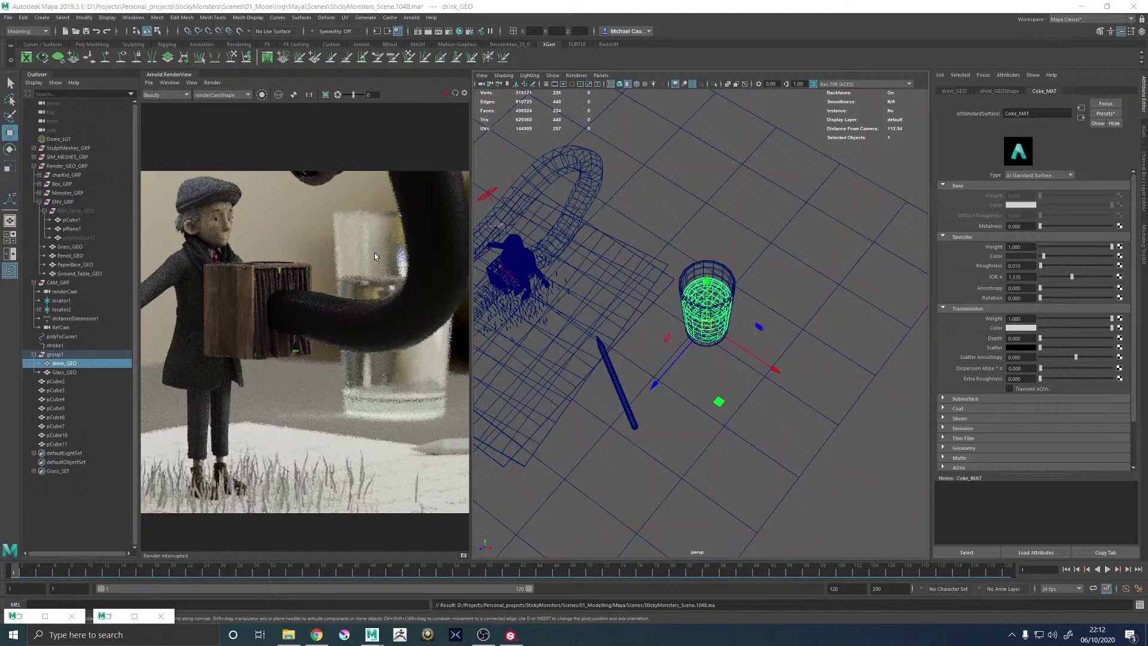
{"action": "left_click", "coordinate": [169, 83]}
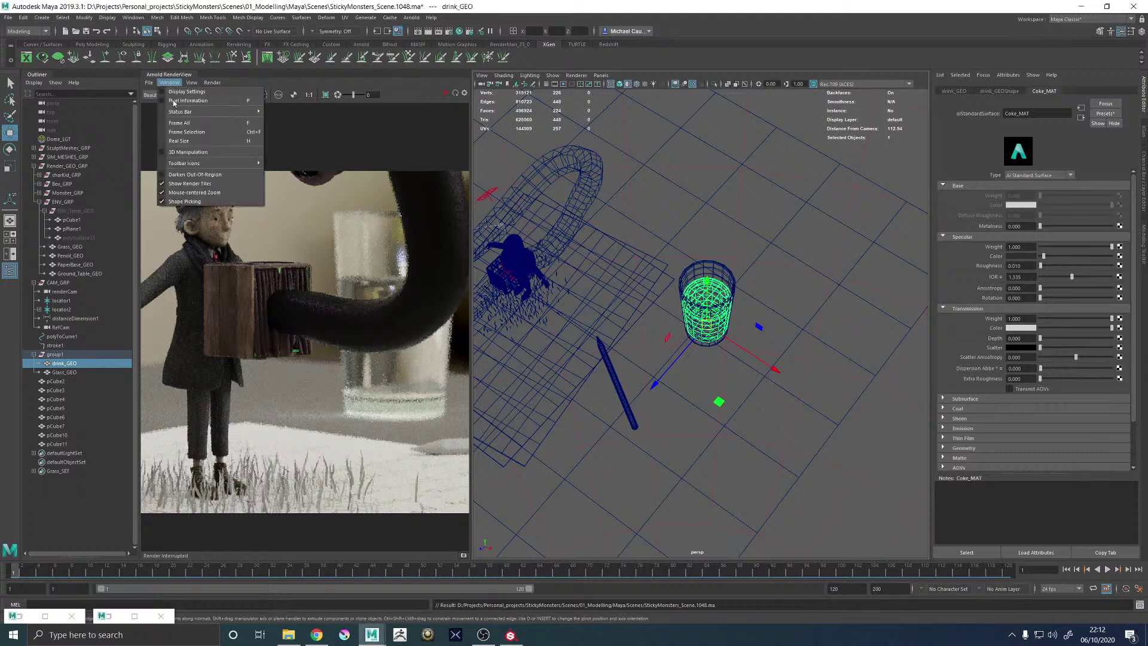
{"action": "left_click", "coordinate": [382, 125]}
{"action": "left_click", "coordinate": [446, 93]}
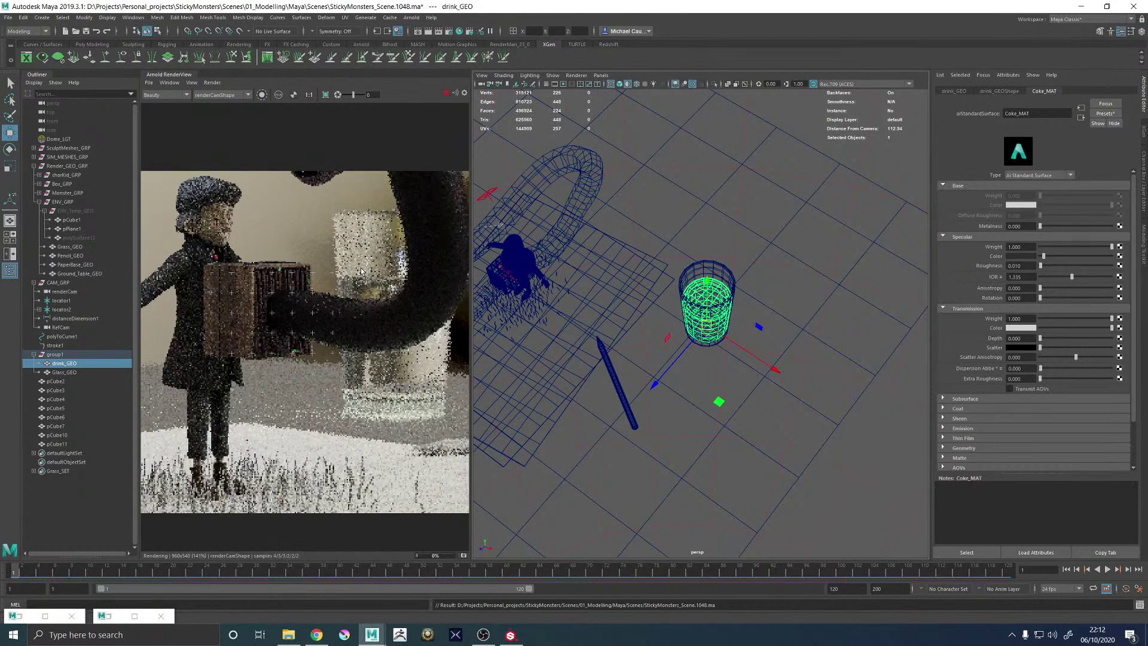
{"action": "scroll", "coordinate": [361, 271], "scroll_direction": "down", "scroll_amount": 2}
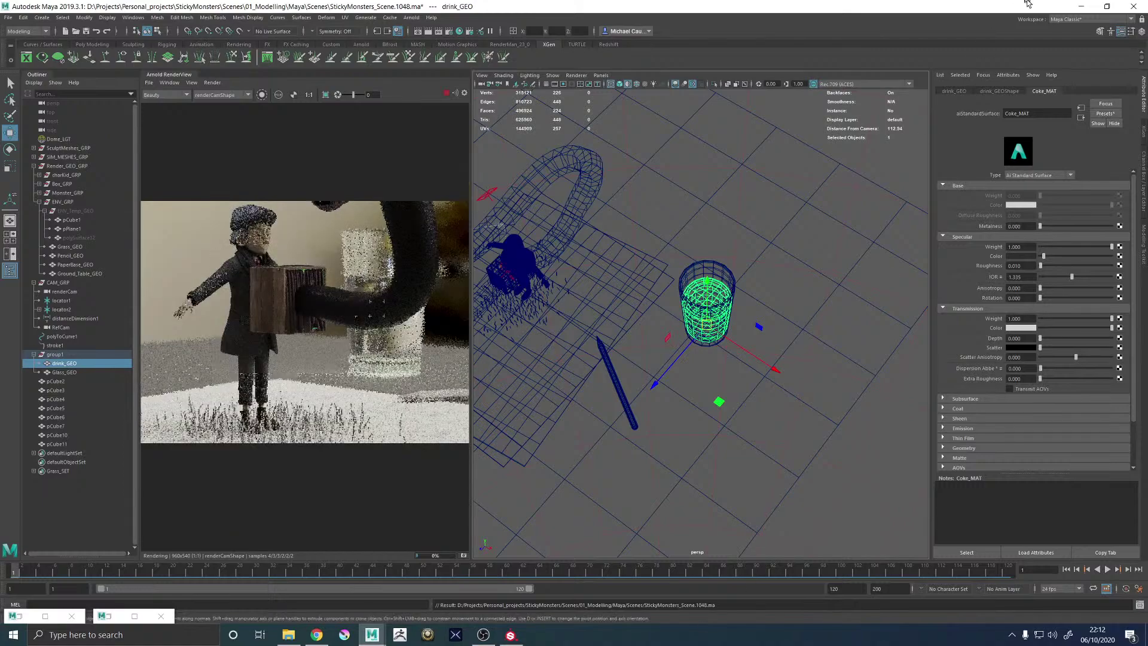
Switch to Substance Painter, save the charKid_Texturing_03 project and close the program
{"action": "left_click", "coordinate": [1081, 6]}
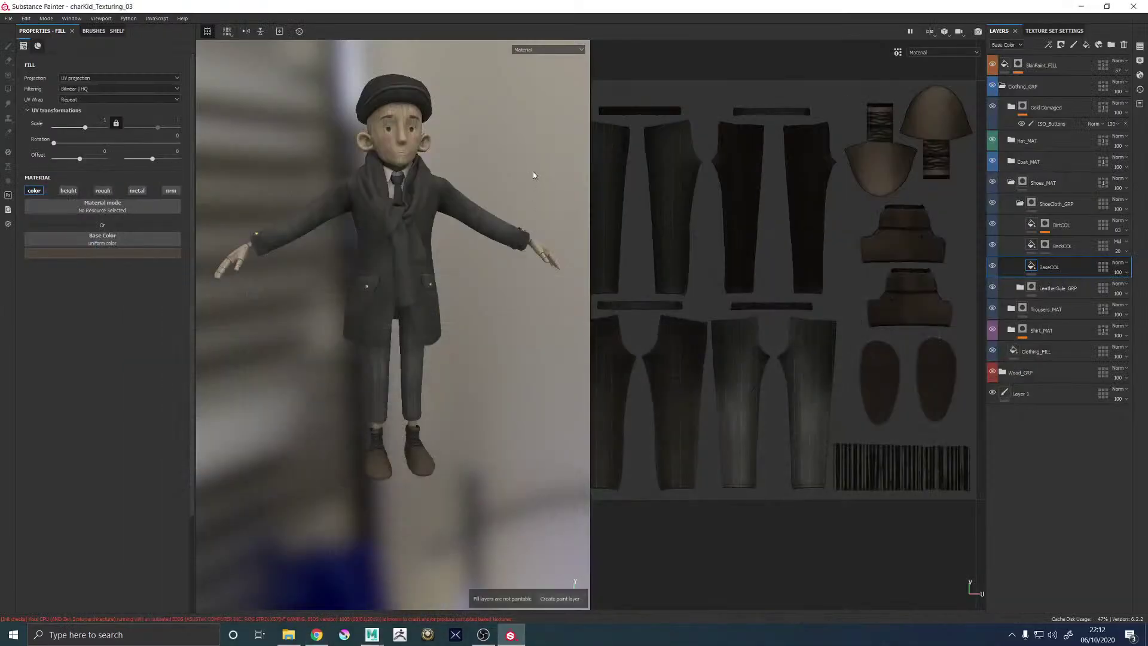
{"action": "key", "text": "ctrl+s"}
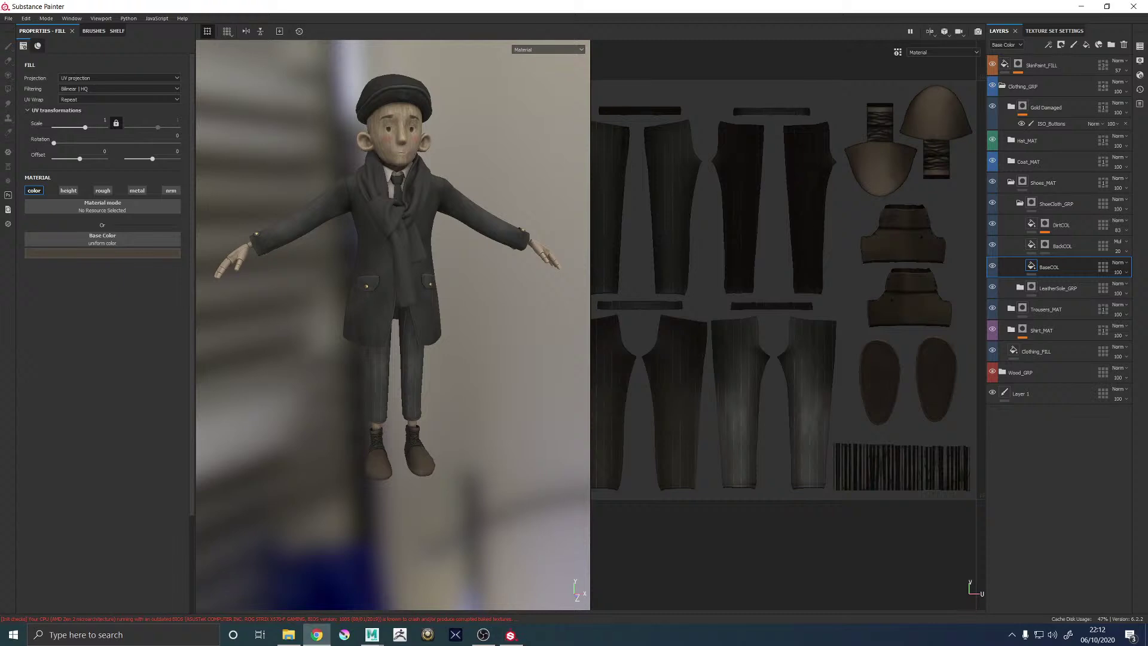
{"action": "left_click", "coordinate": [1133, 6]}
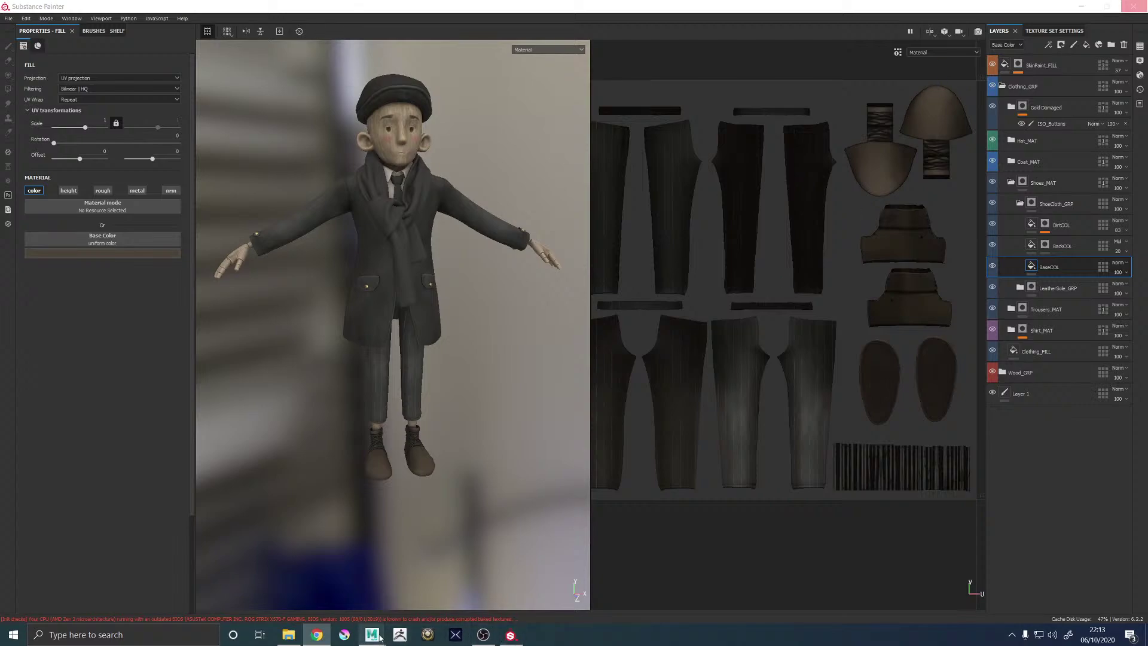
Return to Maya, stop the Arnold render, and frame the drink glass at table level in shaded display
{"action": "mouse_move", "coordinate": [379, 639]}
{"action": "left_click", "coordinate": [435, 615]}
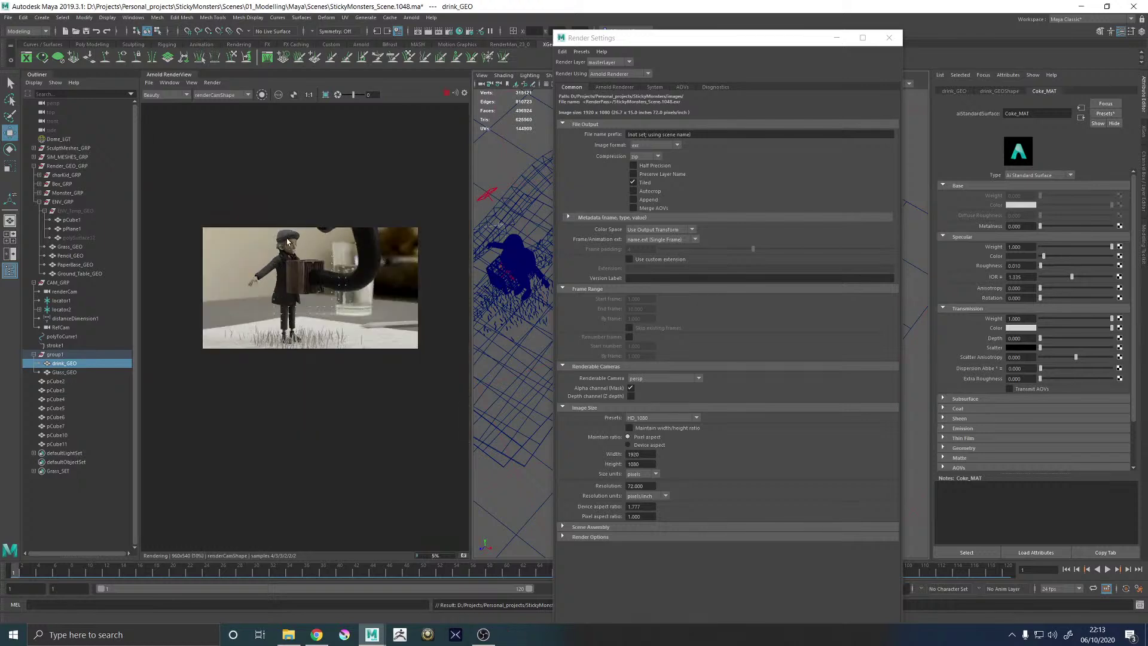
{"action": "left_click", "coordinate": [446, 94]}
{"action": "left_click", "coordinate": [837, 38]}
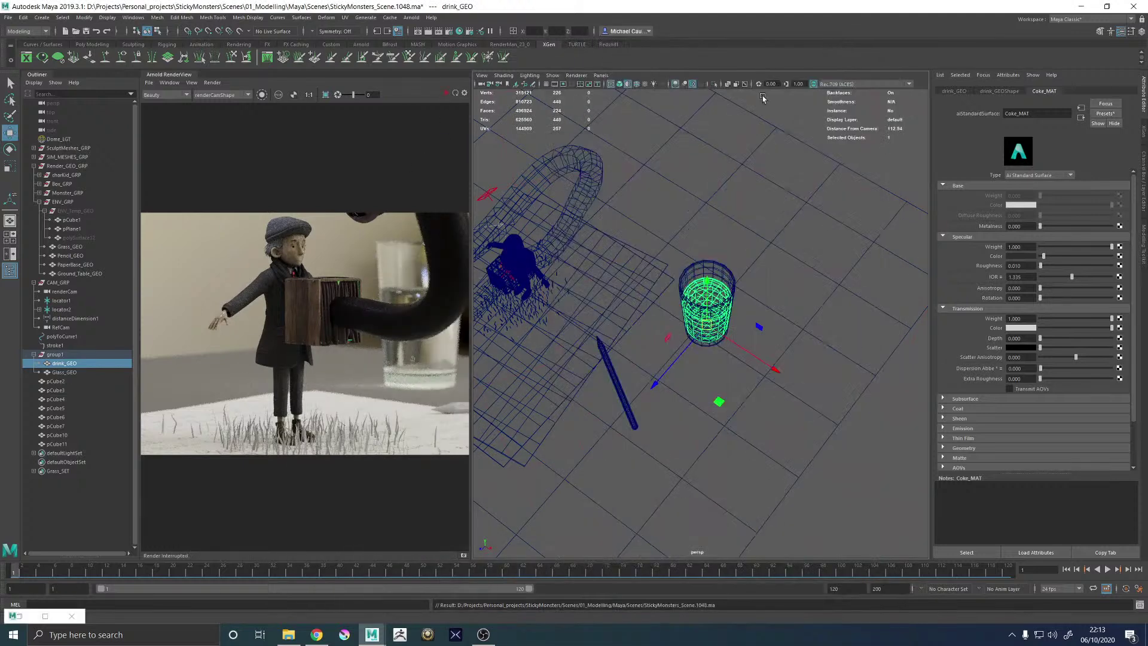
{"action": "key", "text": "5"}
{"action": "left_click_drag", "start_coordinate": [699, 351], "coordinate": [675, 310], "text": "alt"}
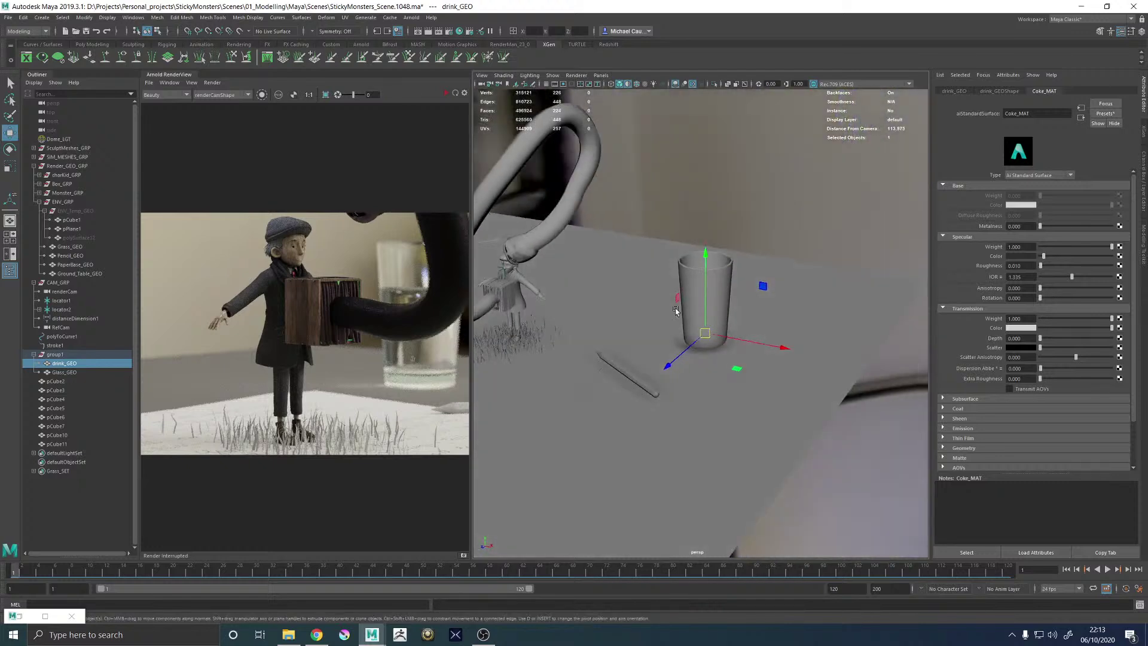
{"action": "key", "text": "f"}
{"action": "left_click_drag", "start_coordinate": [780, 366], "coordinate": [758, 353], "text": "alt"}
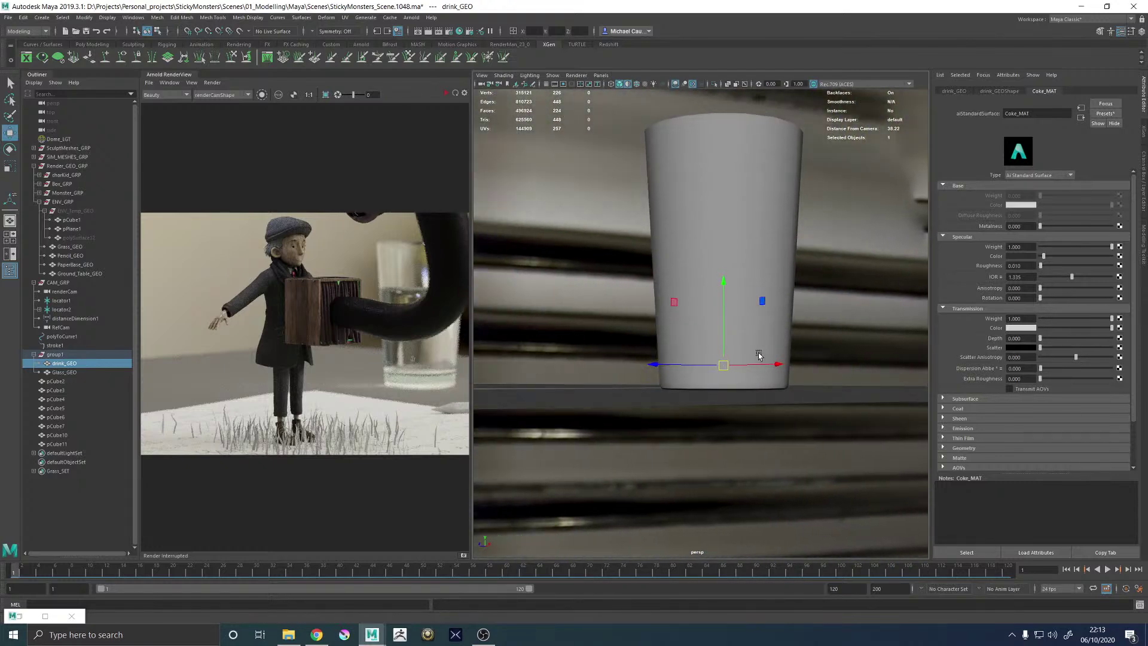
Group pCube2 through pCube11, nest that group inside group1 with the glass, and nudge group1 slightly upward
{"action": "left_click", "coordinate": [66, 355]}
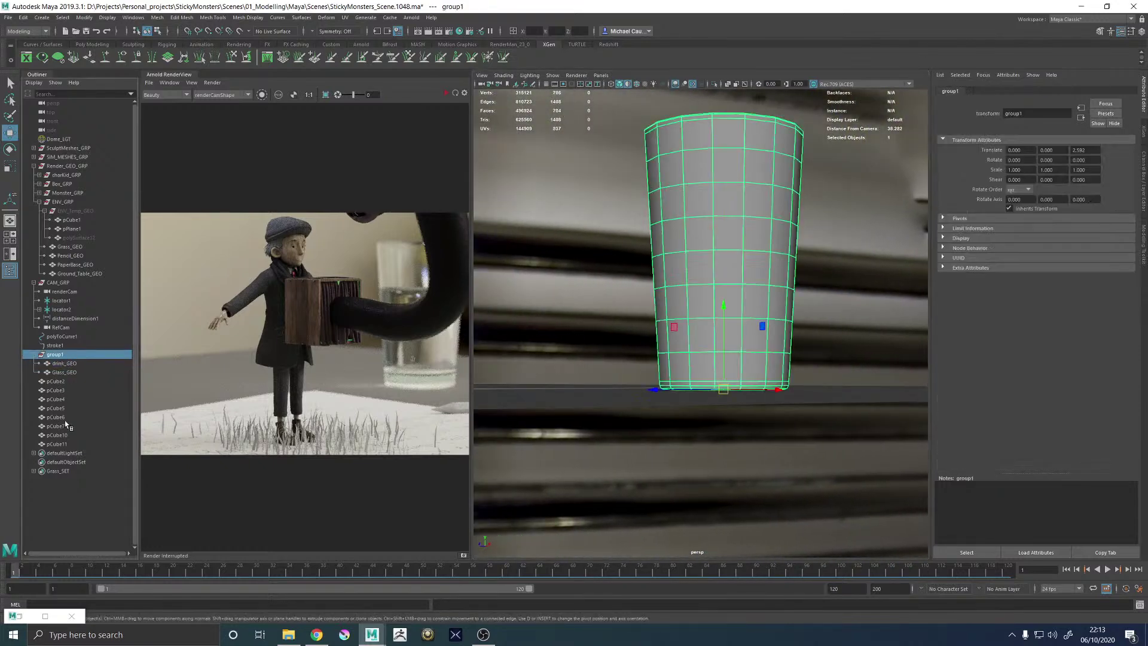
{"action": "left_click", "coordinate": [59, 443], "text": "shift"}
{"action": "left_click", "coordinate": [56, 381]}
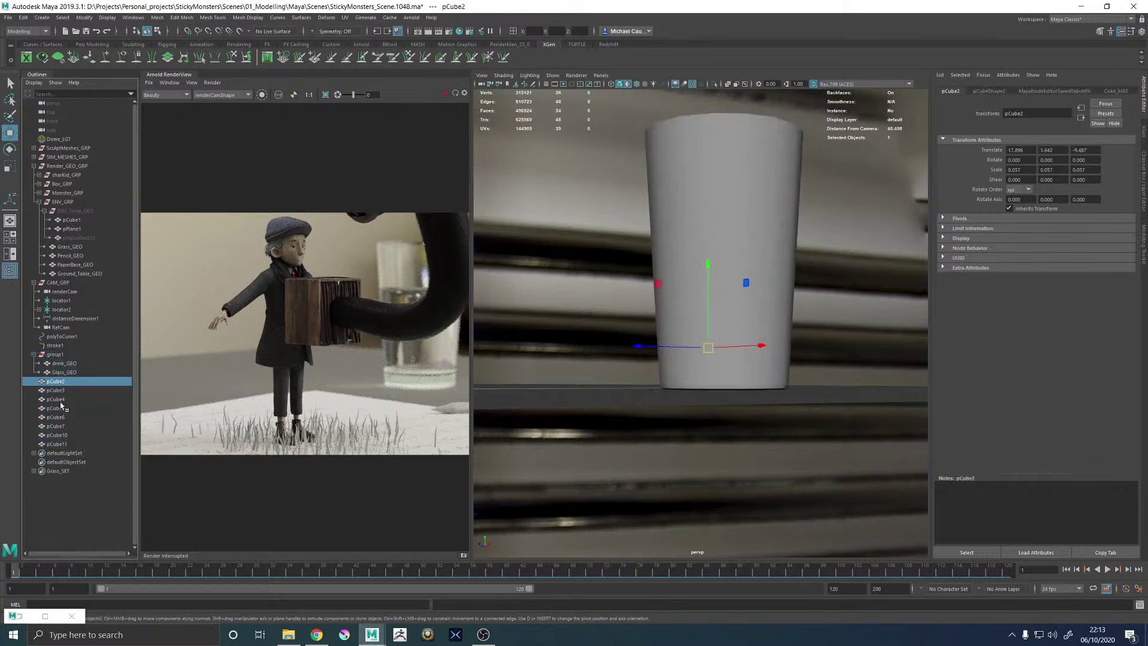
{"action": "left_click", "coordinate": [62, 444], "text": "shift"}
{"action": "key", "text": "ctrl+g"}
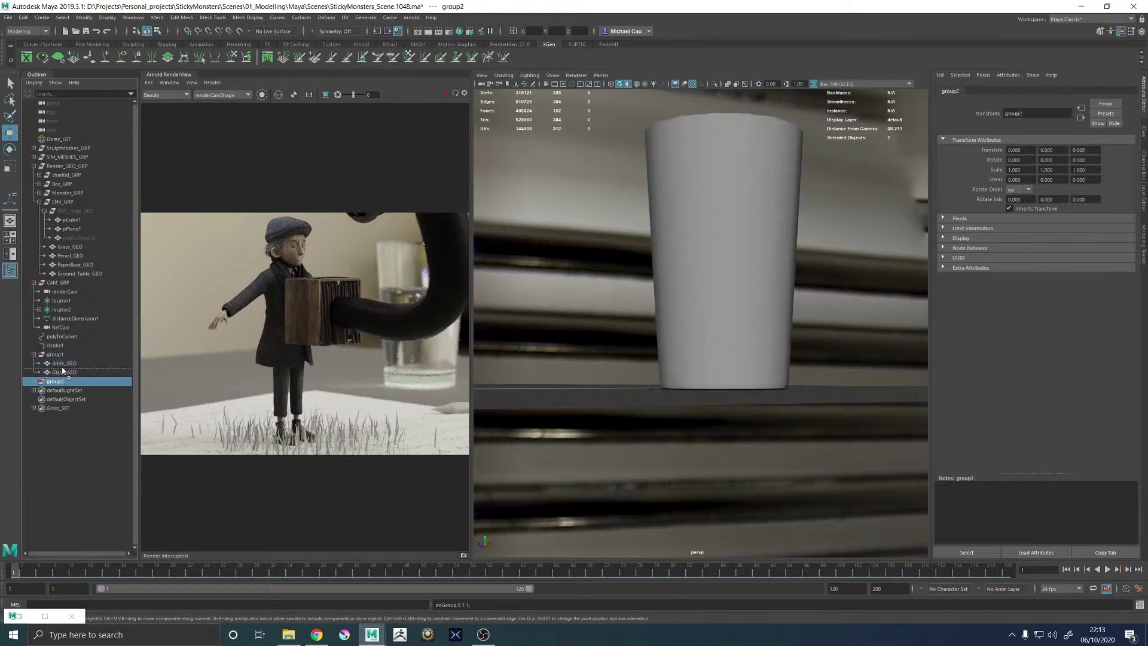
{"action": "left_click_drag", "start_coordinate": [62, 381], "coordinate": [89, 371]}
{"action": "left_click", "coordinate": [39, 363]}
{"action": "key", "text": "f"}
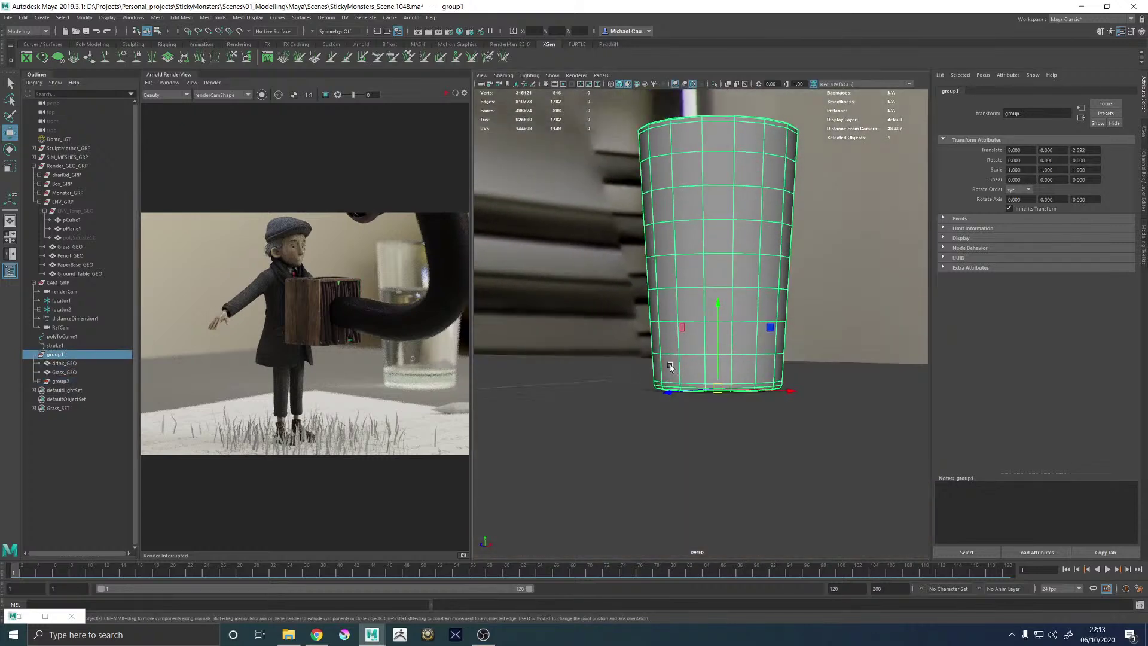
{"action": "left_click_drag", "start_coordinate": [717, 306], "coordinate": [718, 304]}
Create a small polygon cube on the table at the base of the glass as the start of a coaster
{"action": "left_click", "coordinate": [817, 295]}
{"action": "right_click_drag", "start_coordinate": [807, 299], "coordinate": [566, 374], "text": "alt"}
{"action": "left_click_drag", "start_coordinate": [566, 374], "coordinate": [656, 370], "text": "alt"}
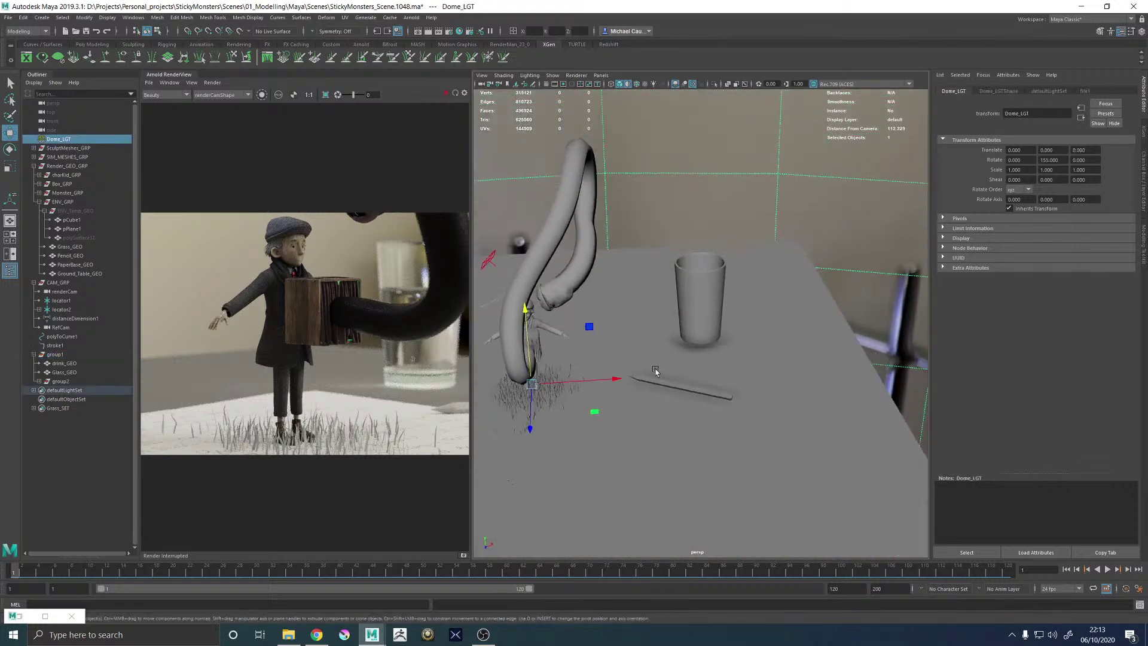
{"action": "right_click_drag", "start_coordinate": [849, 289], "coordinate": [814, 333], "text": "shift"}
{"action": "mouse_move", "coordinate": [619, 379]}
{"action": "left_mouse_down"}
{"action": "mouse_move", "coordinate": [844, 352]}
{"action": "mouse_move", "coordinate": [525, 383]}
{"action": "mouse_move", "coordinate": [619, 361]}
{"action": "left_mouse_up"}
{"action": "key", "text": "f"}
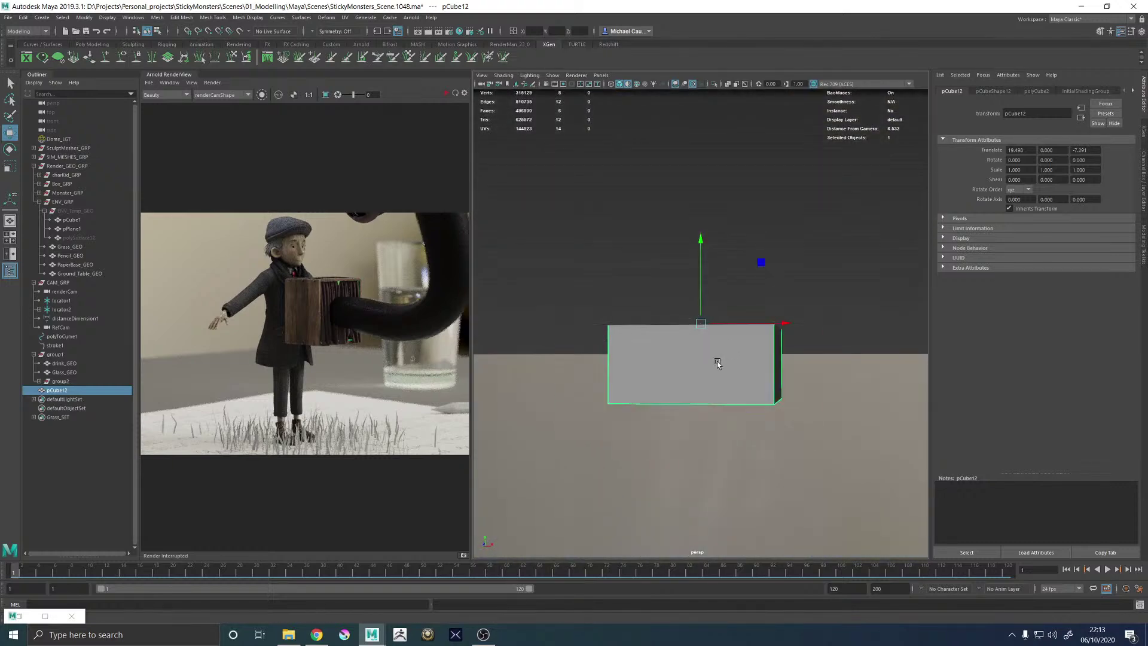
{"action": "key", "text": "r"}
{"action": "left_click_drag", "start_coordinate": [783, 323], "coordinate": [992, 335]}
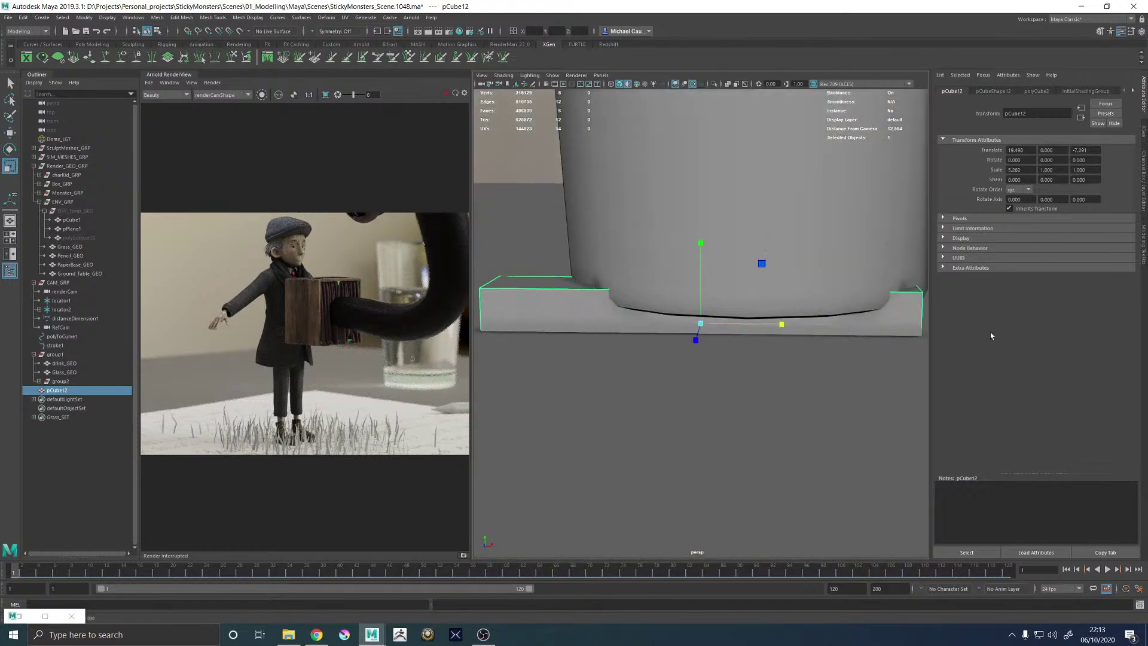
{"action": "scroll", "coordinate": [671, 326], "scroll_direction": "down", "scroll_amount": 5}
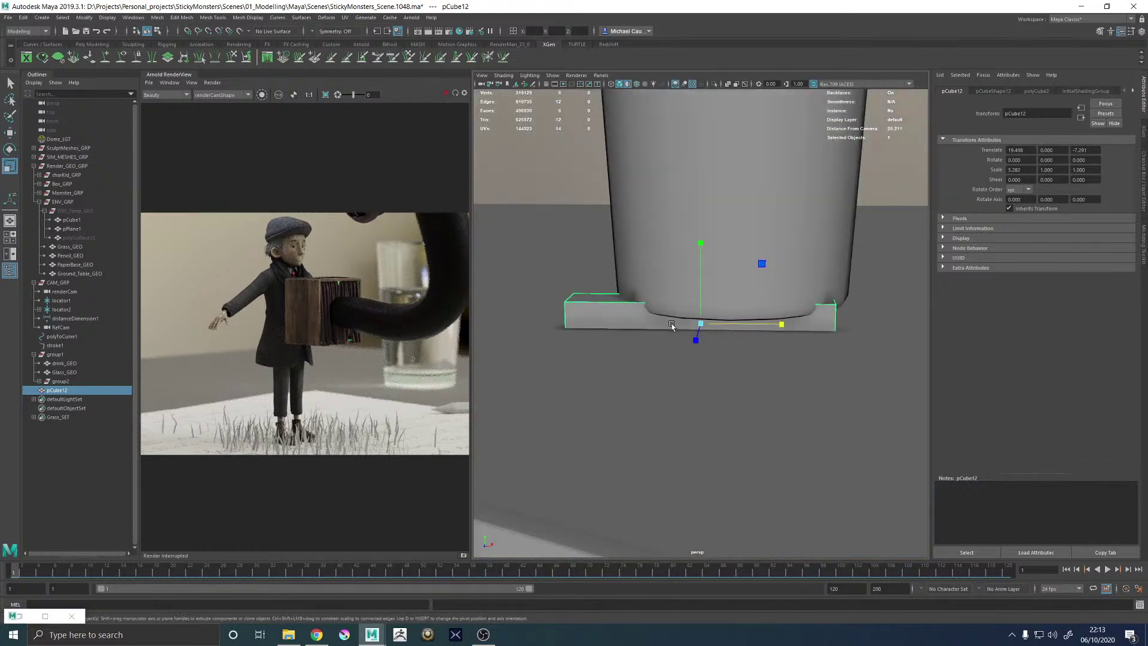
{"action": "left_click_drag", "start_coordinate": [671, 326], "coordinate": [873, 245], "text": "alt"}
{"action": "key", "text": "ctrl+z"}
Shape the cube into a slab centred under the glass, scaled about 7.39 in X and Z and 0.65 in Y, rotated about 6.3 degrees
{"action": "mouse_move", "coordinate": [658, 323]}
{"action": "left_mouse_down", "text": "alt"}
{"action": "mouse_move", "coordinate": [617, 320]}
{"action": "mouse_move", "coordinate": [659, 327]}
{"action": "left_mouse_up", "text": "alt"}
{"action": "left_click_drag", "start_coordinate": [755, 292], "coordinate": [680, 366]}
{"action": "key", "text": "w"}
{"action": "scroll", "coordinate": [843, 366], "scroll_direction": "down", "scroll_amount": 7}
{"action": "key", "text": "e"}
{"action": "scroll", "coordinate": [755, 384], "scroll_direction": "up", "scroll_amount": 5}
{"action": "left_click_drag", "start_coordinate": [756, 386], "coordinate": [756, 344], "text": "alt"}
{"action": "key", "text": "r"}
{"action": "left_click_drag", "start_coordinate": [705, 245], "coordinate": [698, 284]}
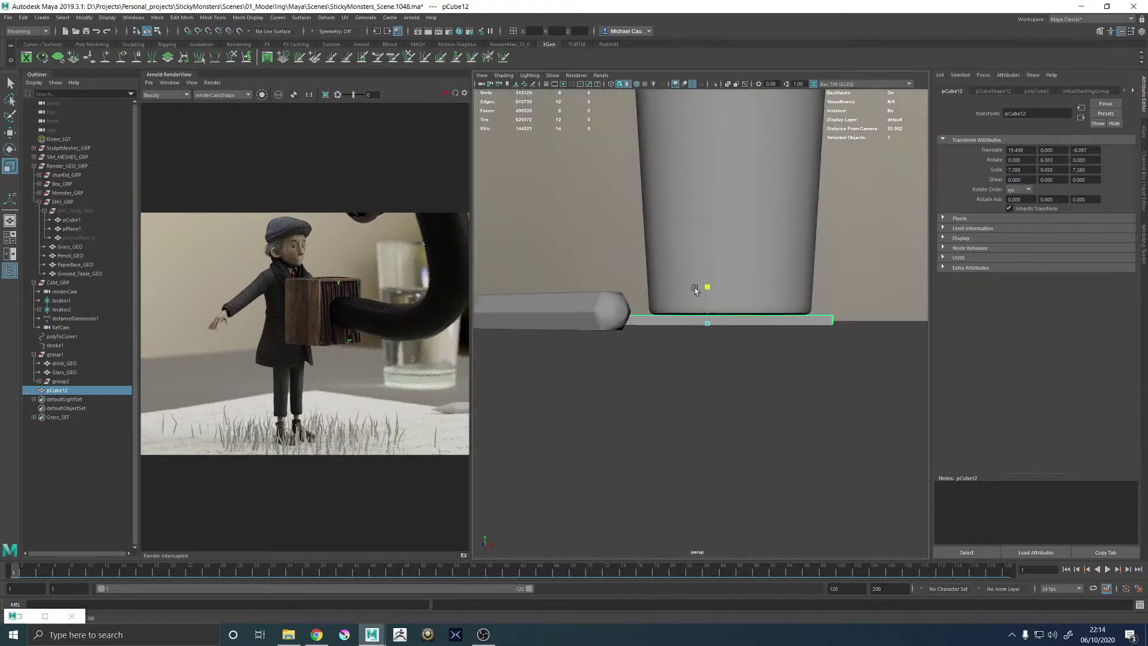
Thin the coaster slab to a Y scale of about 0.294 and raise it to about 0.173 in Y
{"action": "key", "text": "w"}
{"action": "left_click_drag", "start_coordinate": [708, 237], "coordinate": [715, 301]}
{"action": "key", "text": "r"}
{"action": "key", "text": "w"}
{"action": "right_click_drag", "start_coordinate": [833, 340], "coordinate": [612, 331], "text": "alt"}
{"action": "left_click_drag", "start_coordinate": [612, 331], "coordinate": [629, 314], "text": "alt"}
{"action": "key", "text": "f"}
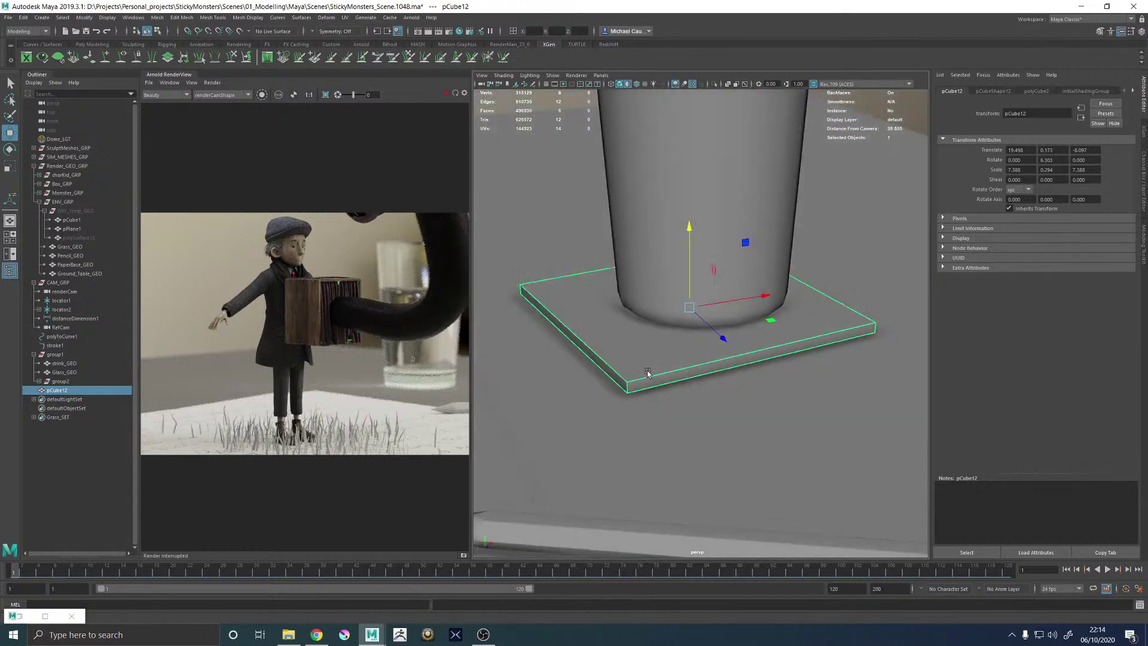
Bevel the coaster's top and bottom perimeter edges with a fraction of 0.33 and one segment
{"action": "mouse_move", "coordinate": [642, 369]}
{"action": "left_mouse_down", "text": "alt"}
{"action": "mouse_move", "coordinate": [681, 350]}
{"action": "mouse_move", "coordinate": [660, 366]}
{"action": "left_mouse_up", "text": "alt"}
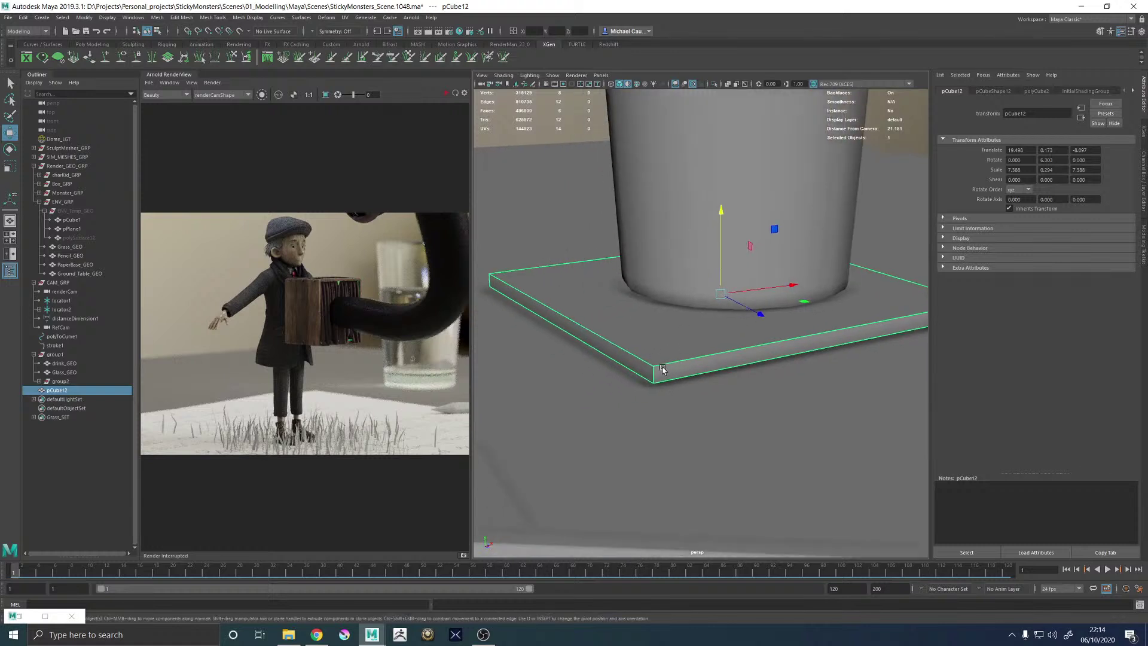
{"action": "right_click_drag", "start_coordinate": [650, 354], "coordinate": [697, 364]}
{"action": "left_click", "coordinate": [643, 367]}
{"action": "double_click", "coordinate": [660, 370], "text": "shift"}
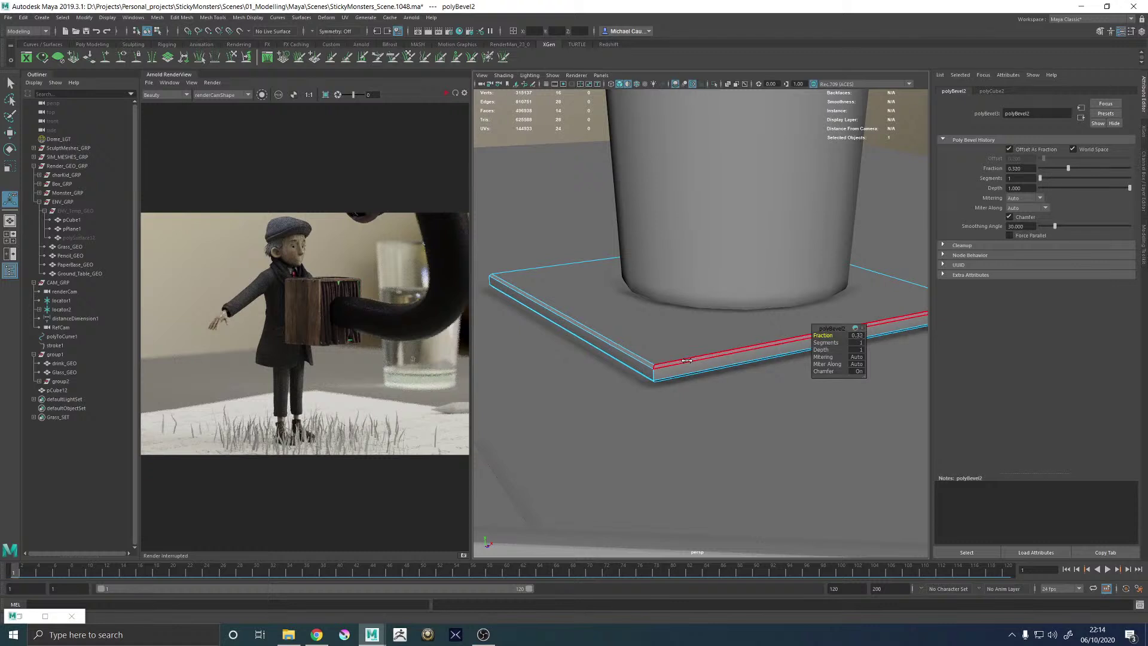
Insert three edge loops across the coaster in each direction with the Multi-Cut tool
{"action": "right_click_drag", "start_coordinate": [689, 345], "coordinate": [642, 353], "text": "shift"}
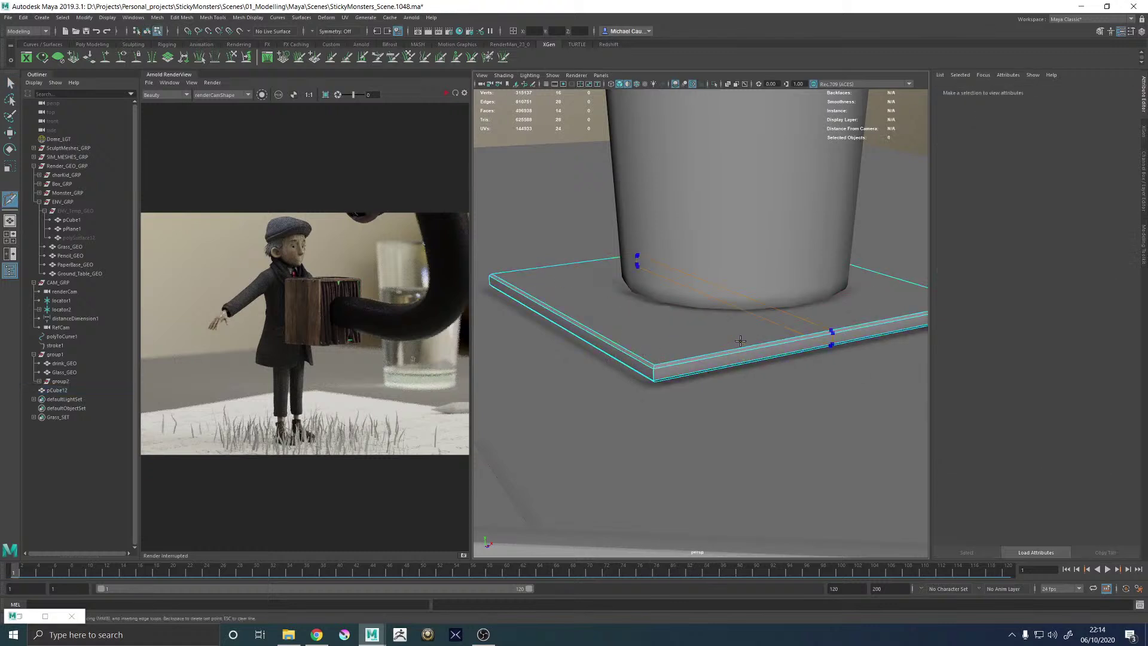
{"action": "left_click", "coordinate": [747, 347], "text": "ctrl"}
{"action": "left_click", "coordinate": [830, 332], "text": "ctrl"}
{"action": "middle_click", "coordinate": [856, 315], "text": "ctrl"}
{"action": "middle_click", "coordinate": [618, 345], "text": "ctrl"}
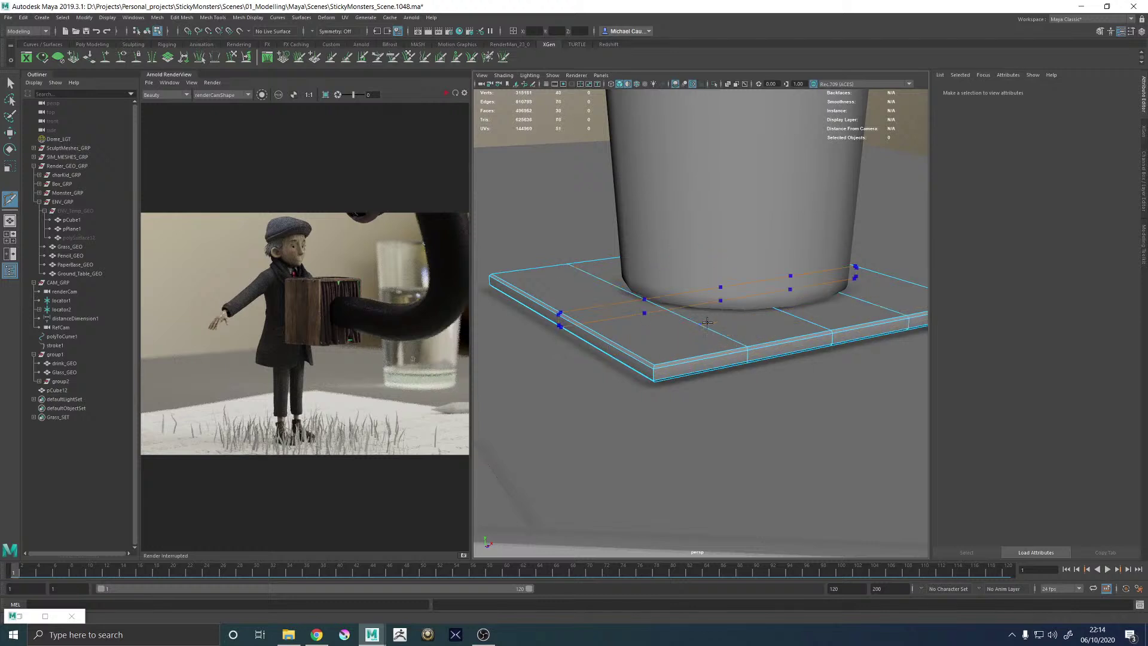
{"action": "middle_click", "coordinate": [612, 343], "text": "ctrl"}
{"action": "middle_click", "coordinate": [550, 309], "text": "ctrl"}
{"action": "key", "text": "w"}
Preview the coaster with mesh smoothing and inspect its rounded corners from above
{"action": "right_click_drag", "start_coordinate": [629, 358], "coordinate": [674, 335]}
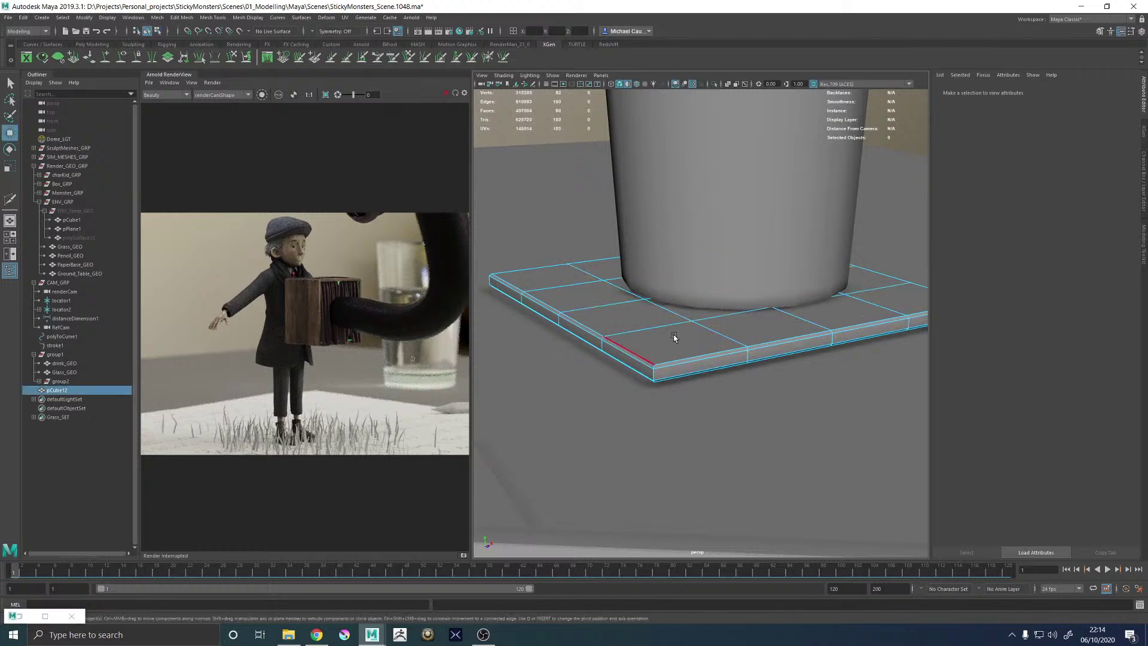
{"action": "key", "text": "3"}
{"action": "scroll", "coordinate": [668, 343], "scroll_direction": "down", "scroll_amount": 5}
{"action": "left_click", "coordinate": [893, 184]}
{"action": "left_click_drag", "start_coordinate": [860, 206], "coordinate": [764, 304], "text": "alt"}
{"action": "right_click_drag", "start_coordinate": [764, 304], "coordinate": [785, 411], "text": "alt"}
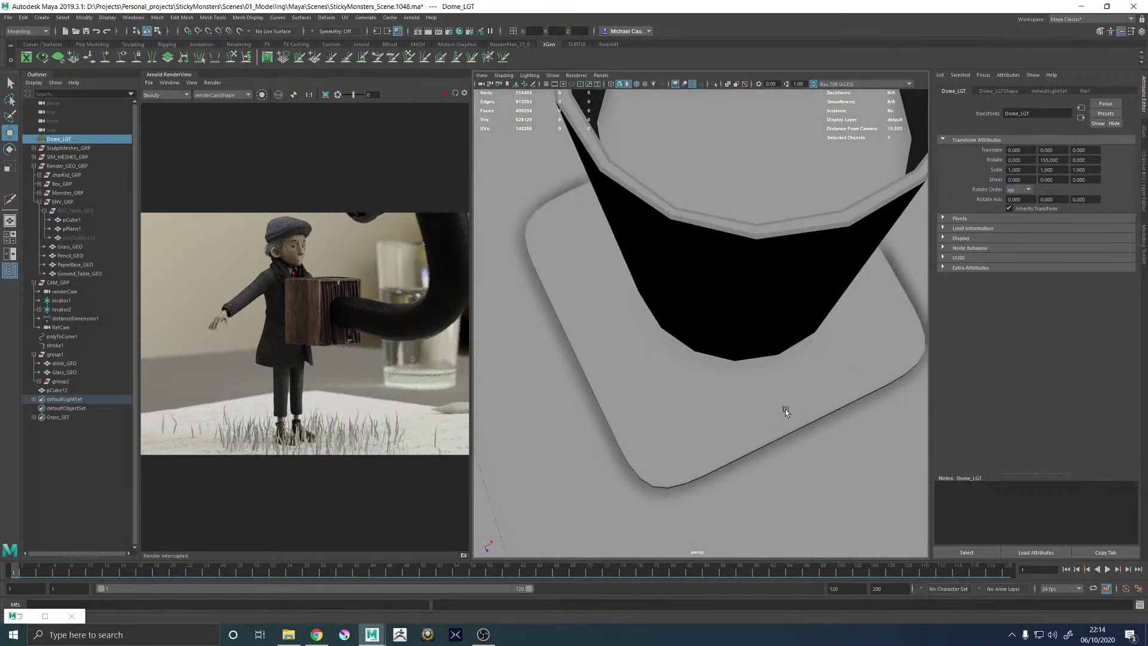
Try applying Smooth with one division to the unsmoothed coaster and examine its corners from above
{"action": "left_click", "coordinate": [693, 422]}
{"action": "key", "text": "1"}
{"action": "left_click_drag", "start_coordinate": [756, 436], "coordinate": [730, 389], "text": "alt"}
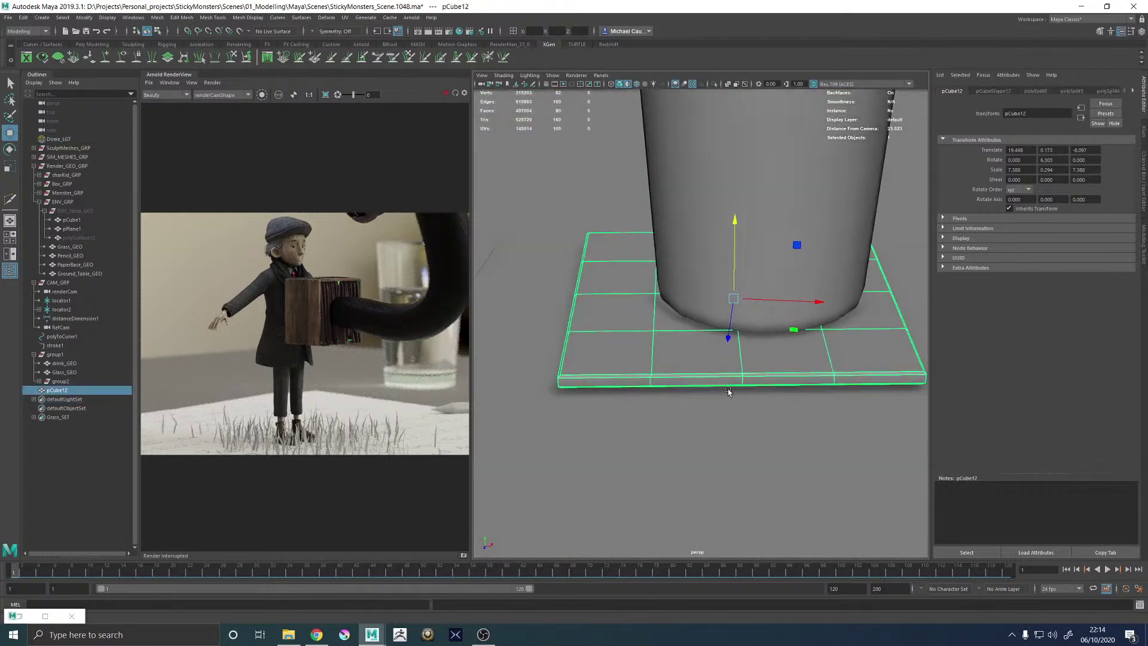
{"action": "right_click_drag", "start_coordinate": [671, 356], "coordinate": [635, 386]}
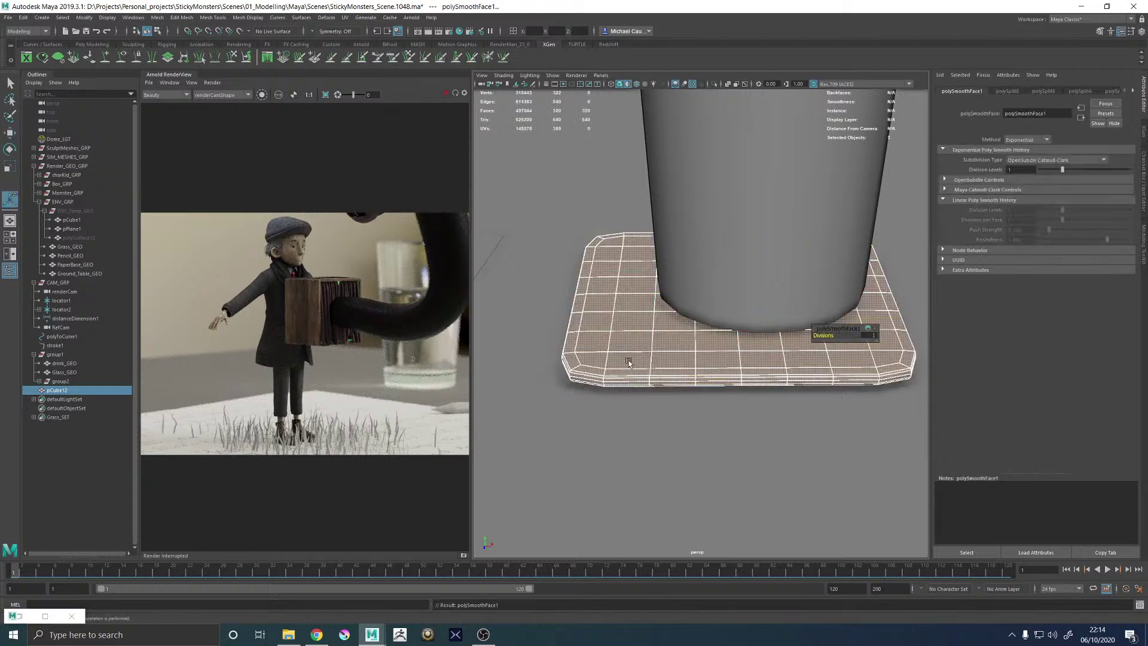
{"action": "left_click_drag", "start_coordinate": [625, 358], "coordinate": [657, 375], "text": "alt"}
{"action": "key", "text": "q"}
{"action": "right_click_drag", "start_coordinate": [676, 386], "coordinate": [662, 345], "text": "alt"}
{"action": "left_click_drag", "start_coordinate": [797, 246], "coordinate": [681, 326], "text": "alt"}
{"action": "left_click", "coordinate": [850, 210]}
{"action": "right_click_drag", "start_coordinate": [682, 326], "coordinate": [753, 392], "text": "alt"}
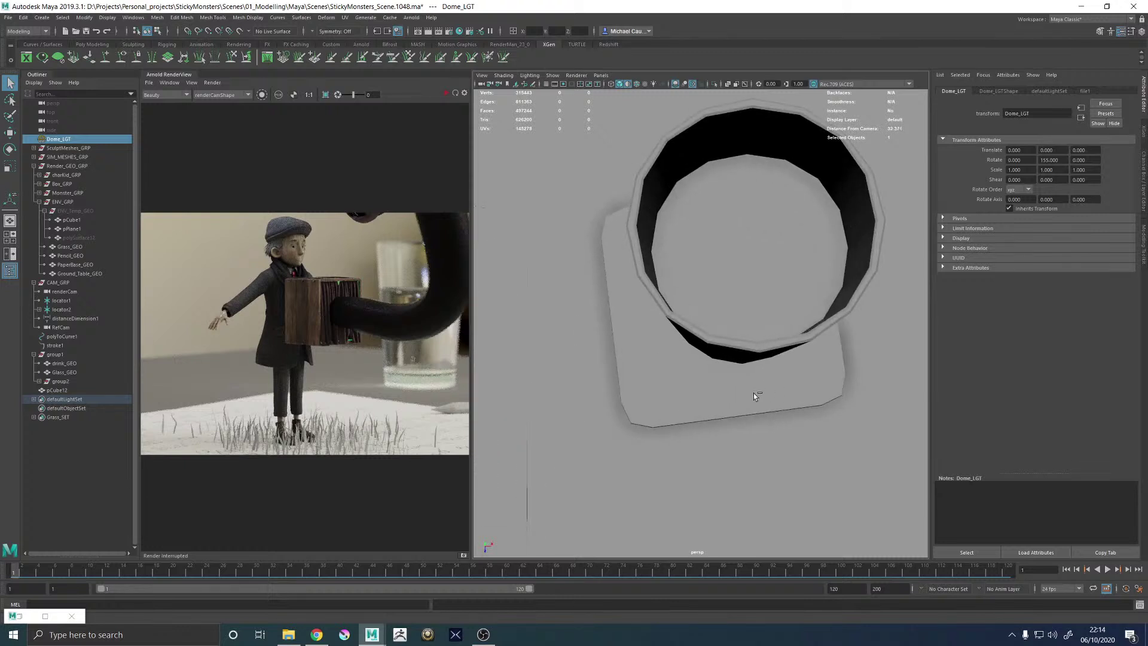
Insert extra Multi-Cut edge loops near the coaster's borders to tighten its corners, and preview it smoothed
{"action": "left_click", "coordinate": [709, 389]}
{"action": "left_click_drag", "start_coordinate": [709, 390], "coordinate": [648, 361], "text": "alt"}
{"action": "right_click_drag", "start_coordinate": [660, 322], "coordinate": [659, 347], "text": "shift"}
{"action": "middle_click", "coordinate": [654, 341], "text": "ctrl"}
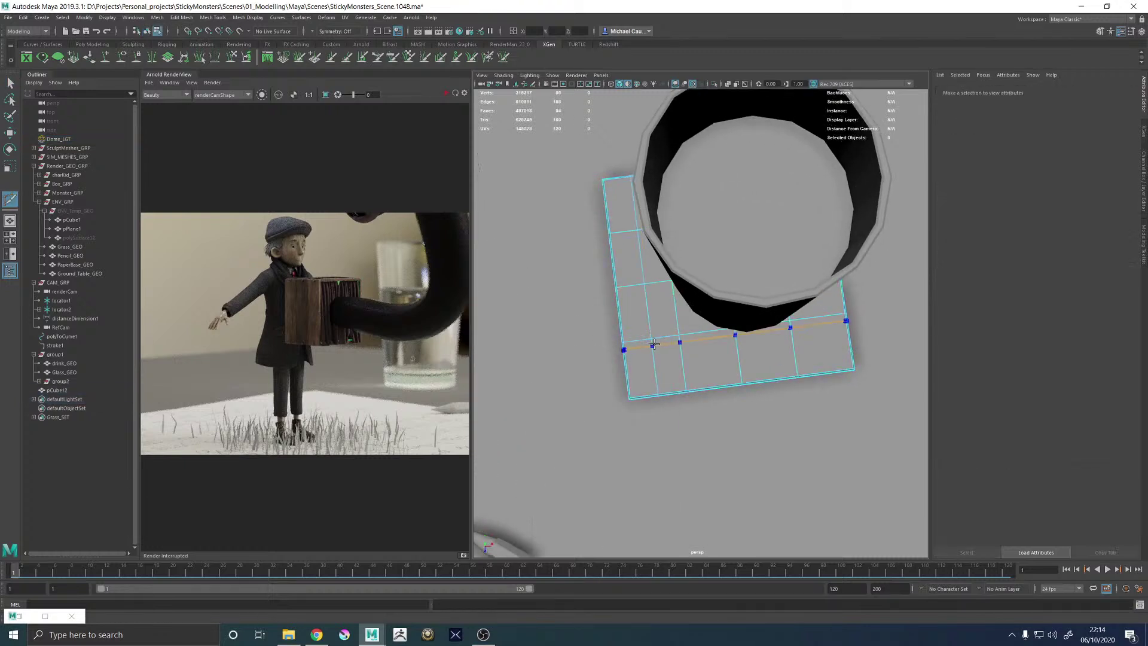
{"action": "left_click", "coordinate": [631, 207], "text": "ctrl"}
{"action": "key", "text": "3"}
{"action": "left_click_drag", "start_coordinate": [658, 383], "coordinate": [659, 320], "text": "alt"}
{"action": "key", "text": "w"}
{"action": "key", "text": "F8"}
Add another edge loop near the coaster's border, turn smooth preview back on and check the shape from above
{"action": "key", "text": "1"}
{"action": "right_click_drag", "start_coordinate": [641, 317], "coordinate": [661, 324], "text": "alt"}
{"action": "right_click_drag", "start_coordinate": [661, 324], "coordinate": [659, 282], "text": "shift"}
{"action": "left_click", "coordinate": [645, 339], "text": "ctrl"}
{"action": "key", "text": "3"}
{"action": "key", "text": "w"}
{"action": "right_click_drag", "start_coordinate": [658, 281], "coordinate": [627, 239], "text": "alt"}
{"action": "left_click", "coordinate": [840, 189]}
{"action": "left_click_drag", "start_coordinate": [753, 251], "coordinate": [718, 336], "text": "alt"}
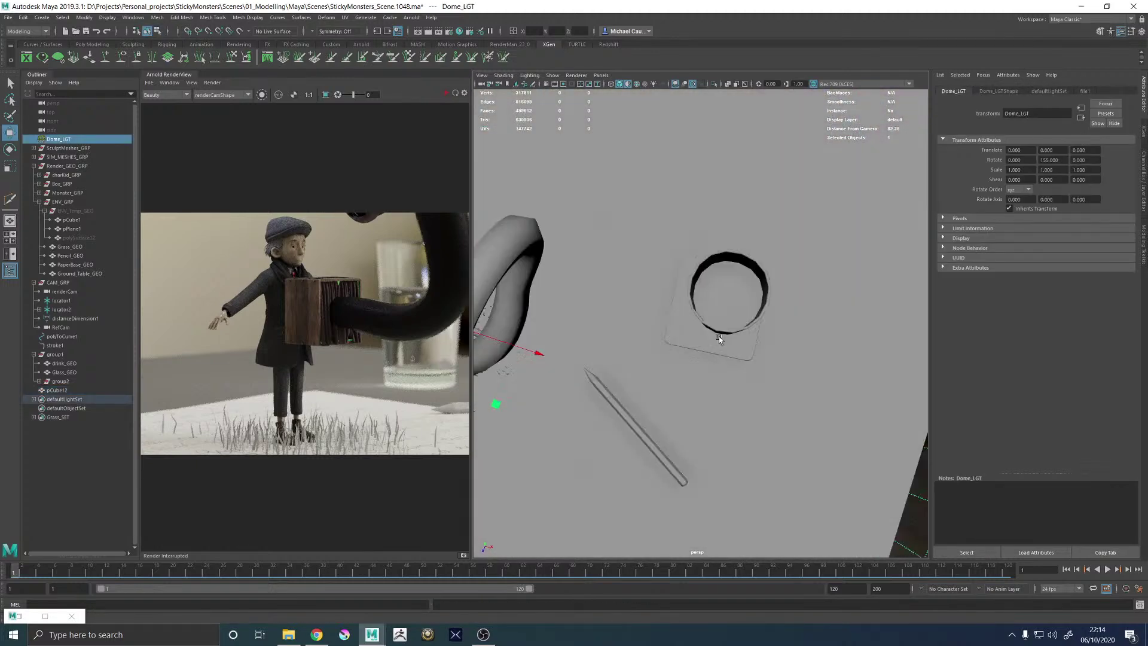
Turn off smooth preview on the coaster and move it under the glass to about X 19.8, Y 0.138
{"action": "right_click_drag", "start_coordinate": [718, 336], "coordinate": [722, 393], "text": "alt"}
{"action": "left_click", "coordinate": [677, 362]}
{"action": "key", "text": "1"}
{"action": "left_click_drag", "start_coordinate": [653, 391], "coordinate": [711, 293], "text": "alt"}
{"action": "left_click_drag", "start_coordinate": [647, 239], "coordinate": [649, 305], "text": "alt"}
{"action": "key", "text": "r"}
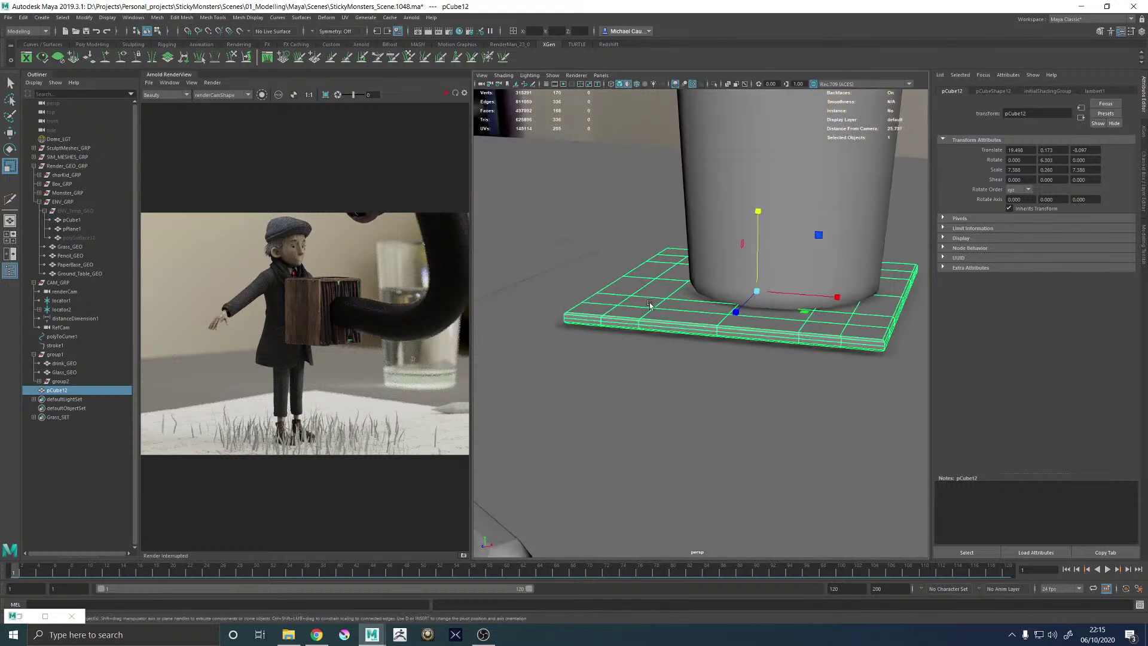
{"action": "mouse_move", "coordinate": [638, 135]}
{"action": "left_mouse_down", "text": "alt"}
{"action": "mouse_move", "coordinate": [604, 174]}
{"action": "mouse_move", "coordinate": [620, 159]}
{"action": "mouse_move", "coordinate": [647, 274]}
{"action": "left_mouse_up", "text": "alt"}
{"action": "key", "text": "w"}
{"action": "left_click_drag", "start_coordinate": [739, 214], "coordinate": [822, 320]}
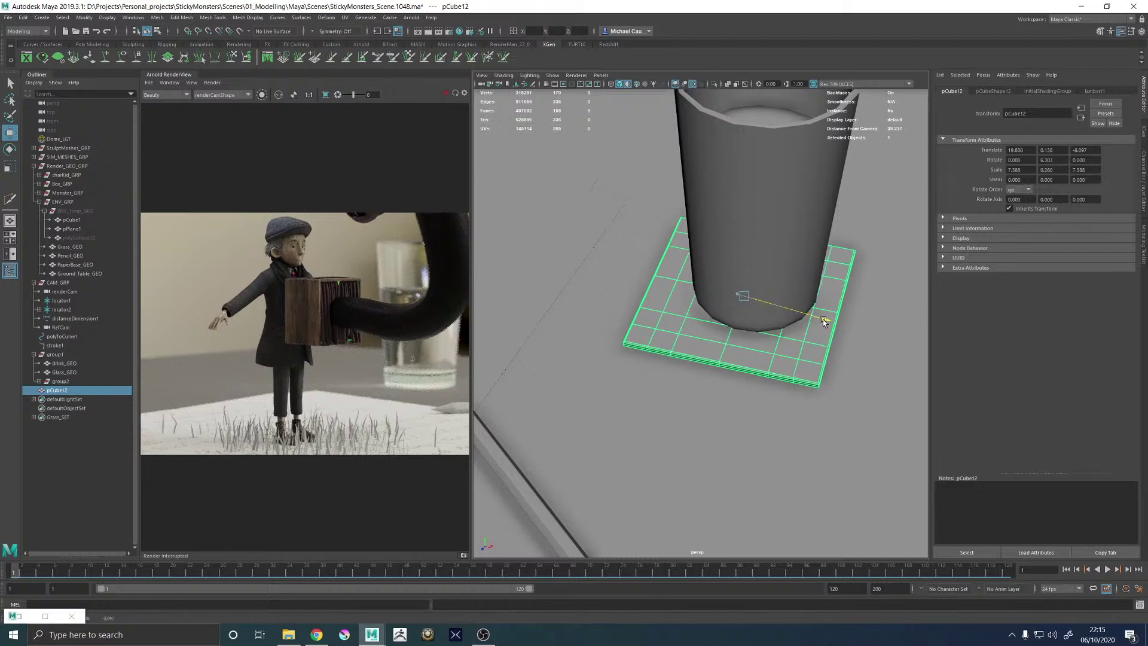
Render the scene through the render camera to check how the repositioned coaster looks under the glass
{"action": "right_click_drag", "start_coordinate": [822, 320], "coordinate": [785, 251], "text": "alt"}
{"action": "left_click_drag", "start_coordinate": [784, 251], "coordinate": [829, 236], "text": "alt"}
{"action": "left_click", "coordinate": [829, 235]}
{"action": "left_click_drag", "start_coordinate": [752, 299], "coordinate": [744, 230], "text": "alt"}
{"action": "left_click", "coordinate": [444, 92]}
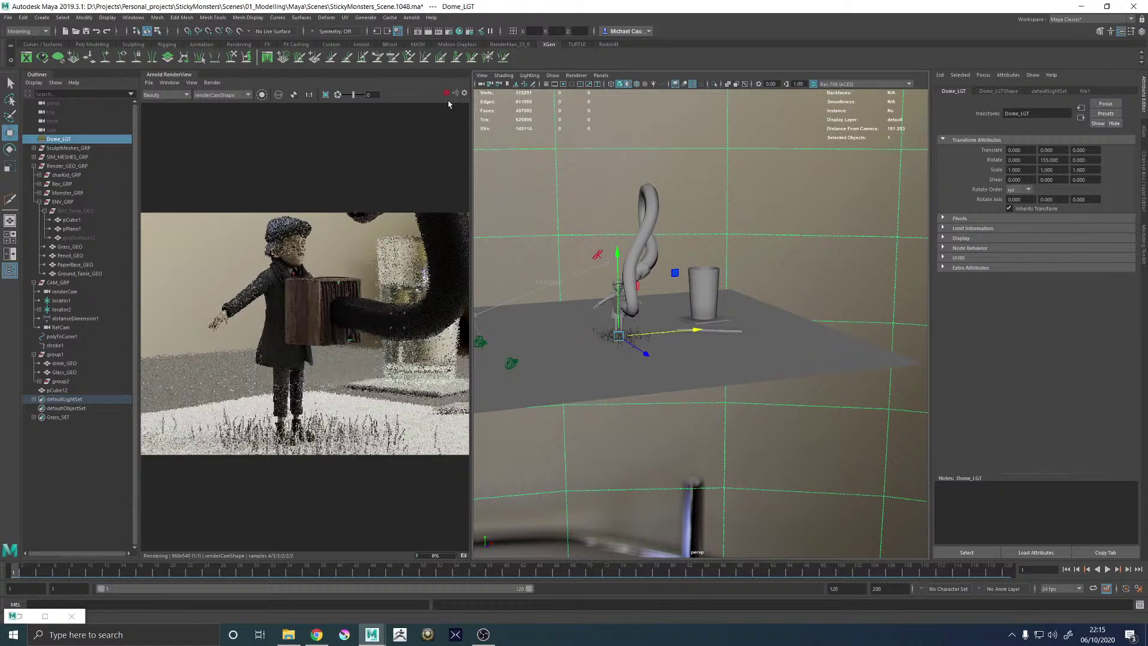
Thin the coaster to a Y scale of about 0.162 and lower it to about Y 0.077 on the table
{"action": "scroll", "coordinate": [730, 323], "scroll_direction": "up", "scroll_amount": 10}
{"action": "left_click", "coordinate": [695, 316]}
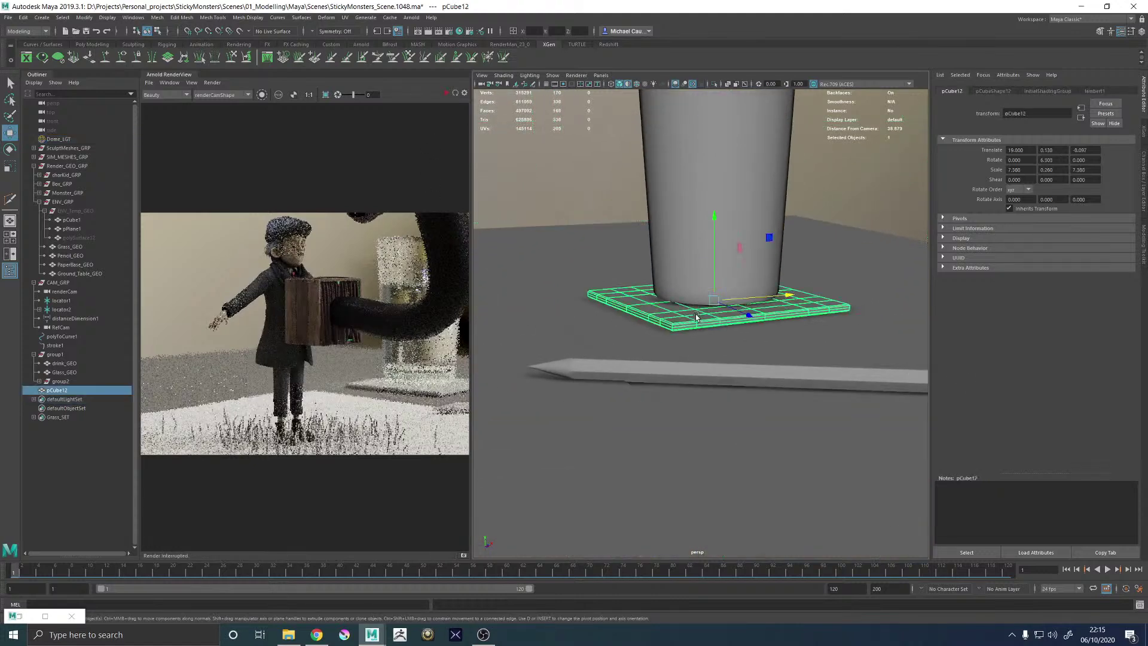
{"action": "key", "text": "r"}
{"action": "left_click_drag", "start_coordinate": [710, 220], "coordinate": [704, 248]}
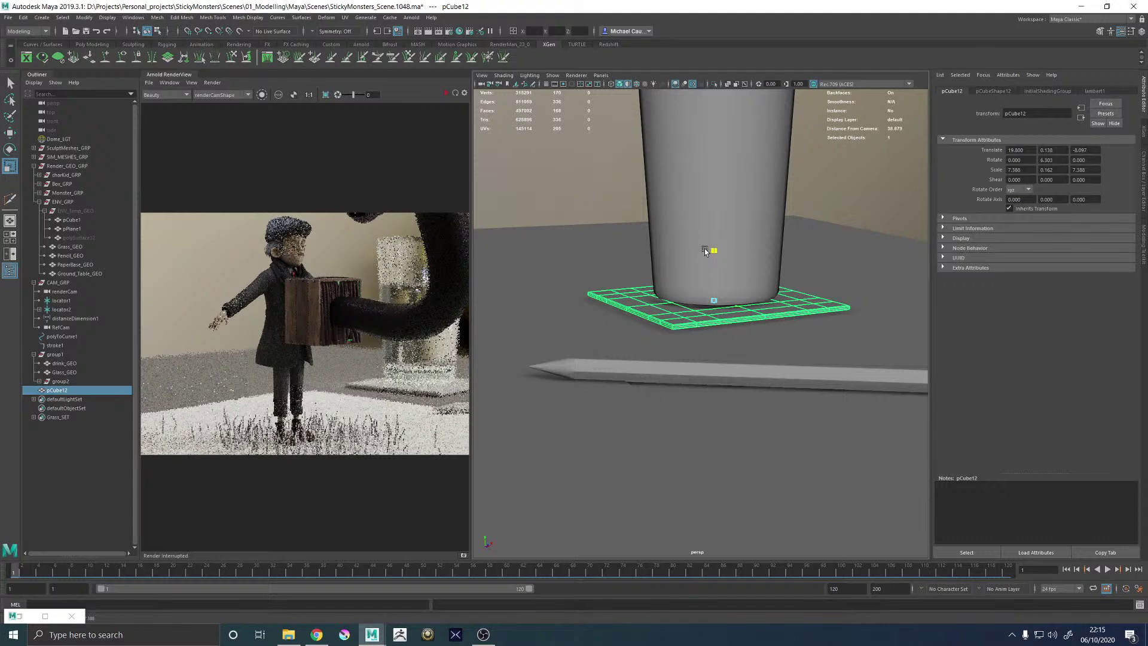
{"action": "scroll", "coordinate": [768, 301], "scroll_direction": "up", "scroll_amount": 6}
{"action": "left_click_drag", "start_coordinate": [767, 302], "coordinate": [818, 206], "text": "alt"}
{"action": "key", "text": "w"}
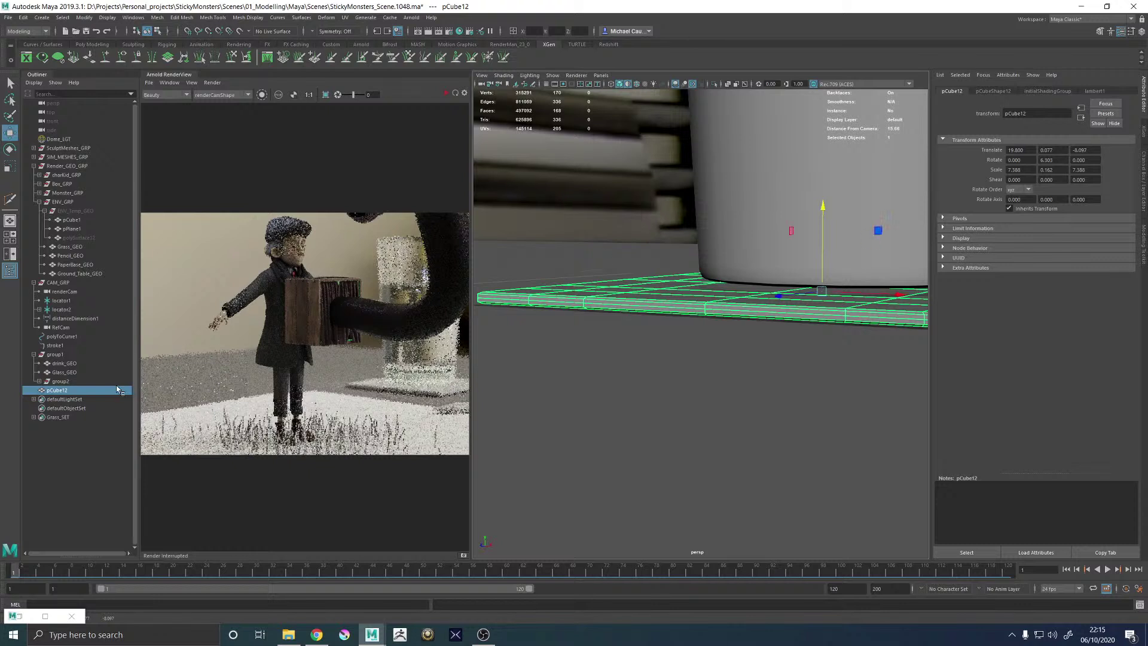
Lower the glass group onto the coaster at about Y 0.159 and examine the contact in a fresh Arnold render
{"action": "left_click", "coordinate": [56, 354]}
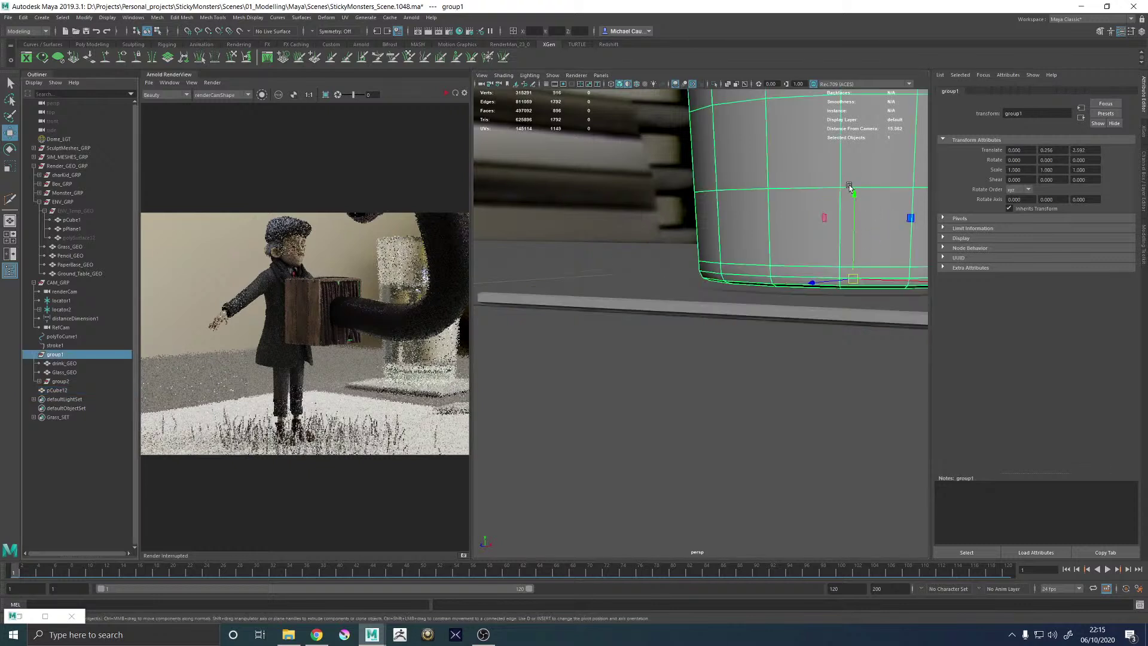
{"action": "left_click_drag", "start_coordinate": [849, 187], "coordinate": [856, 201]}
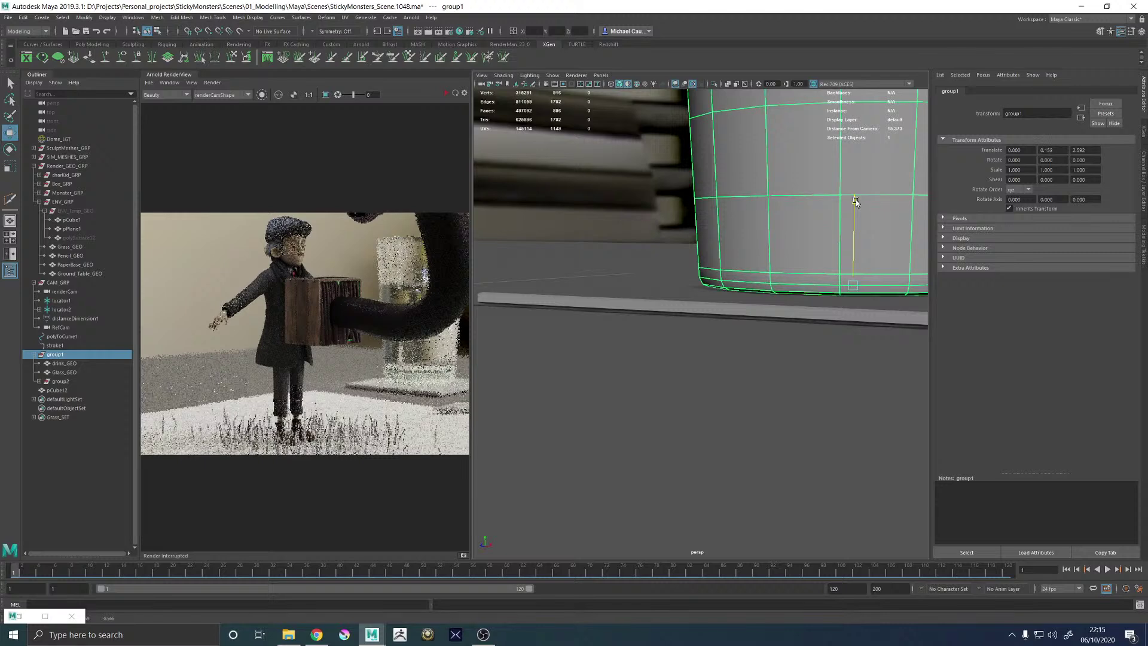
{"action": "left_click", "coordinate": [446, 93]}
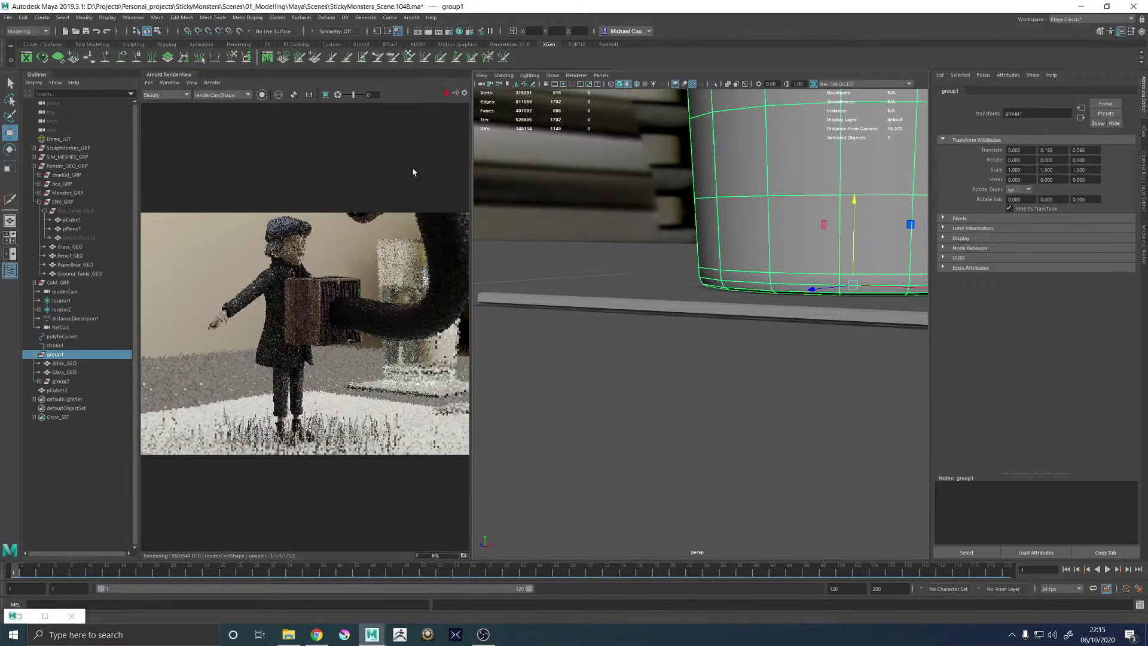
{"action": "scroll", "coordinate": [409, 374], "scroll_direction": "down", "scroll_amount": 2}
{"action": "scroll", "coordinate": [429, 374], "scroll_direction": "up", "scroll_amount": 2}
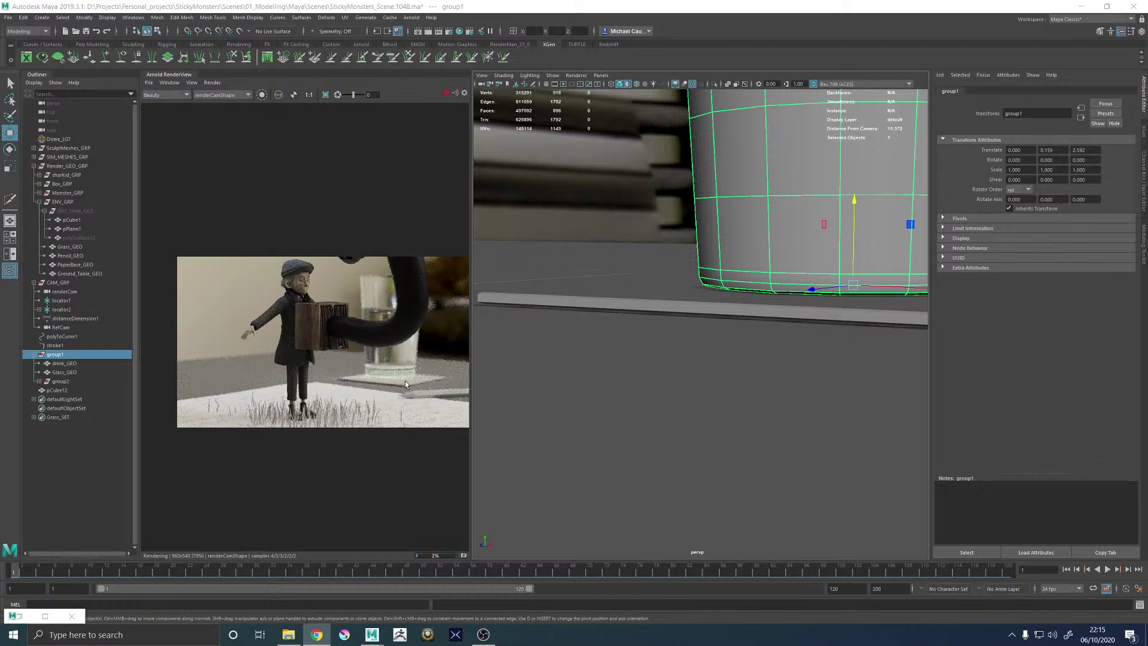
{"action": "scroll", "coordinate": [405, 384], "scroll_direction": "up", "scroll_amount": 2}
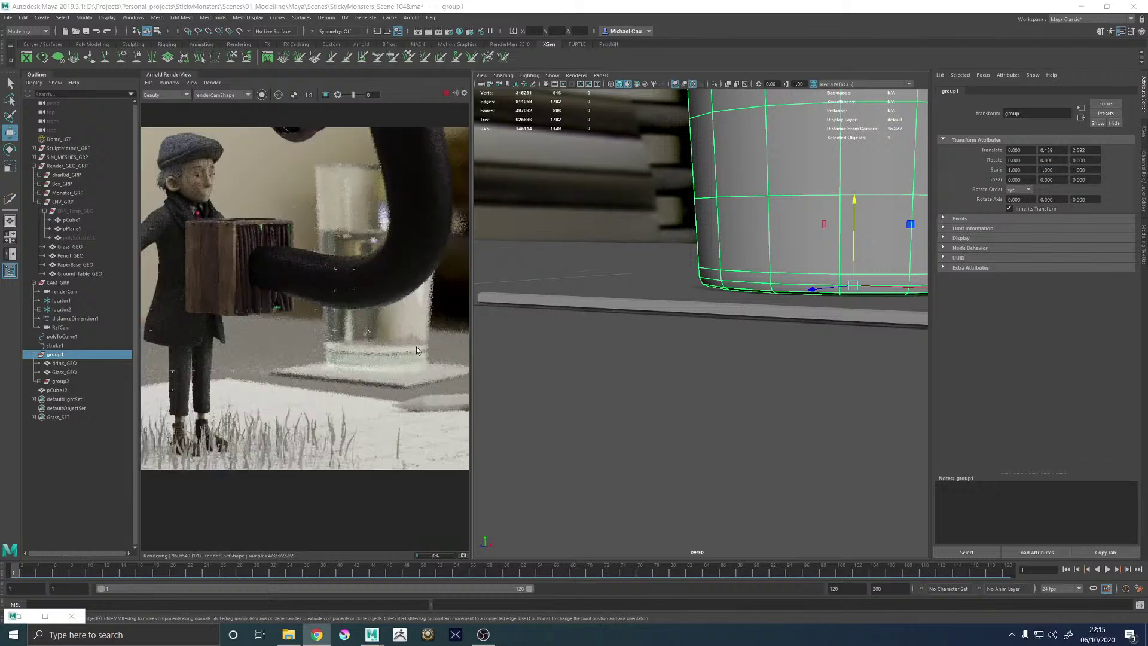
{"action": "scroll", "coordinate": [416, 346], "scroll_direction": "down", "scroll_amount": 1}
{"action": "left_click", "coordinate": [447, 94]}
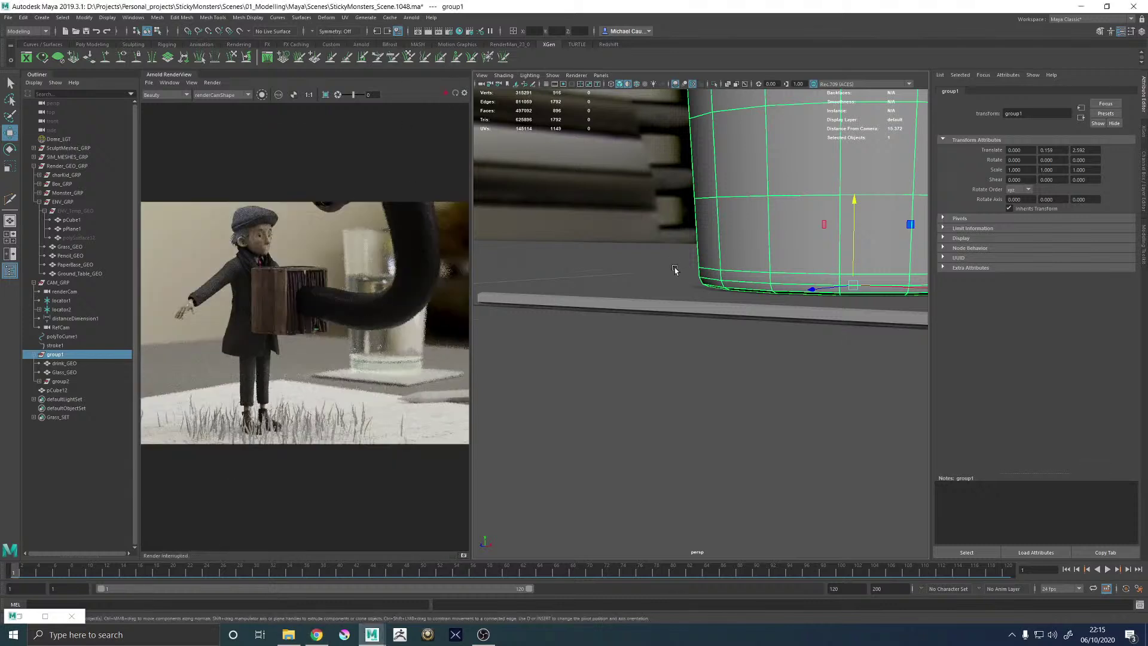
Delete the coaster and set the glass group's Y translation to 0 to rest it on the table
{"action": "left_click", "coordinate": [668, 288]}
{"action": "key", "text": "Delete"}
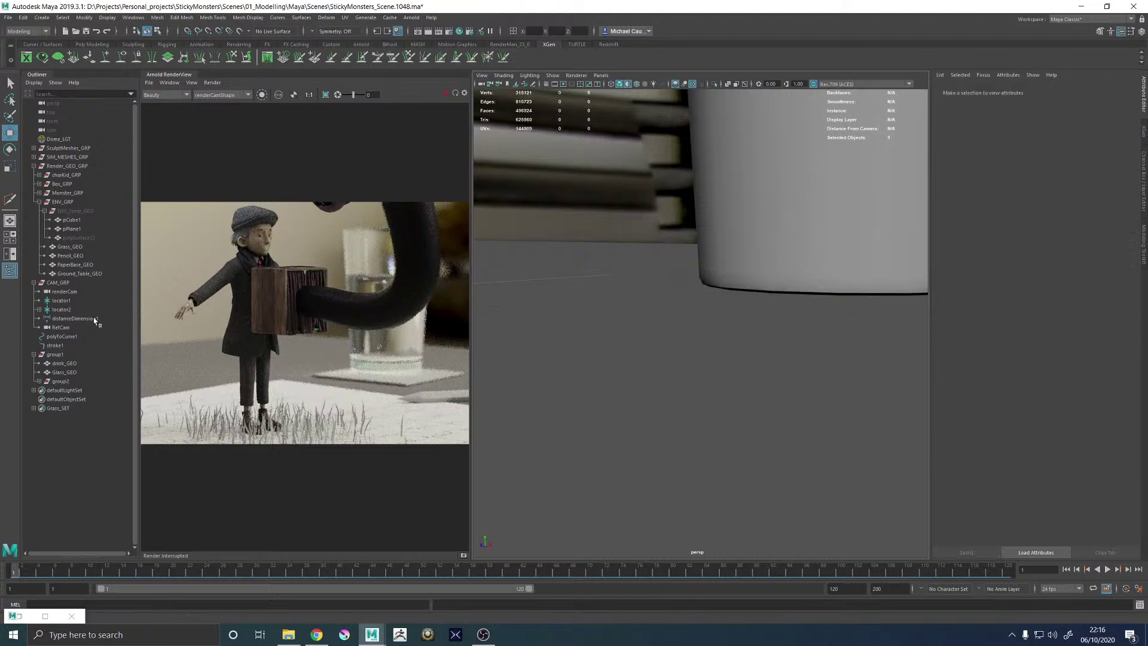
{"action": "left_click", "coordinate": [56, 354]}
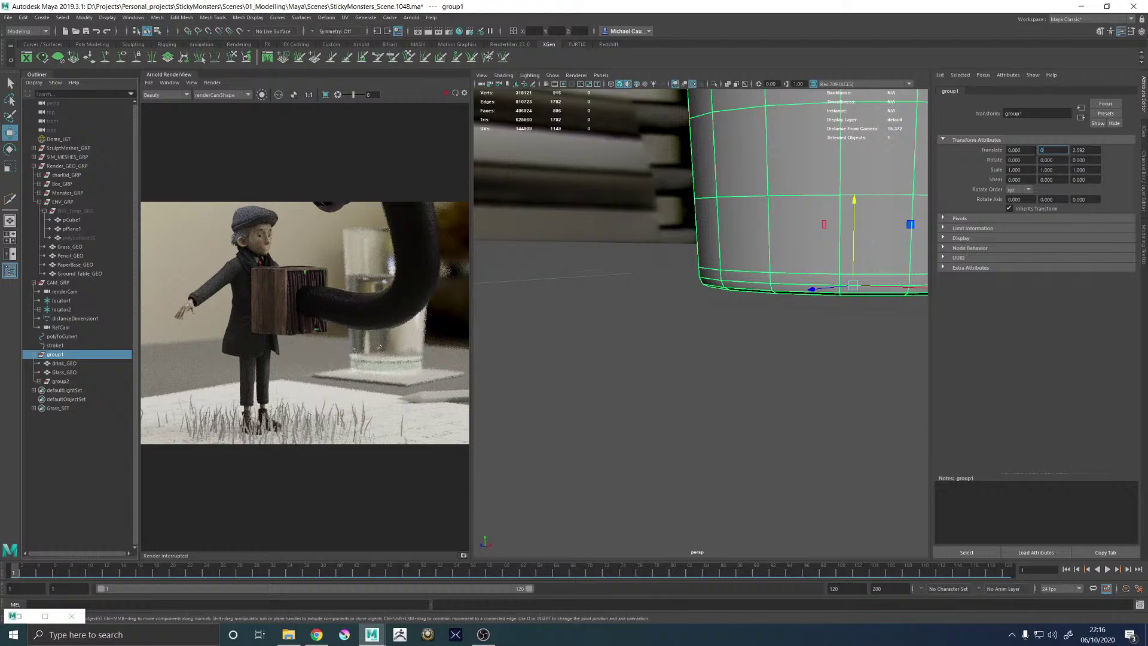
{"action": "type", "text": "0"}
{"action": "key", "text": "Return"}
{"action": "left_click_drag", "start_coordinate": [653, 248], "coordinate": [898, 223], "text": "alt"}
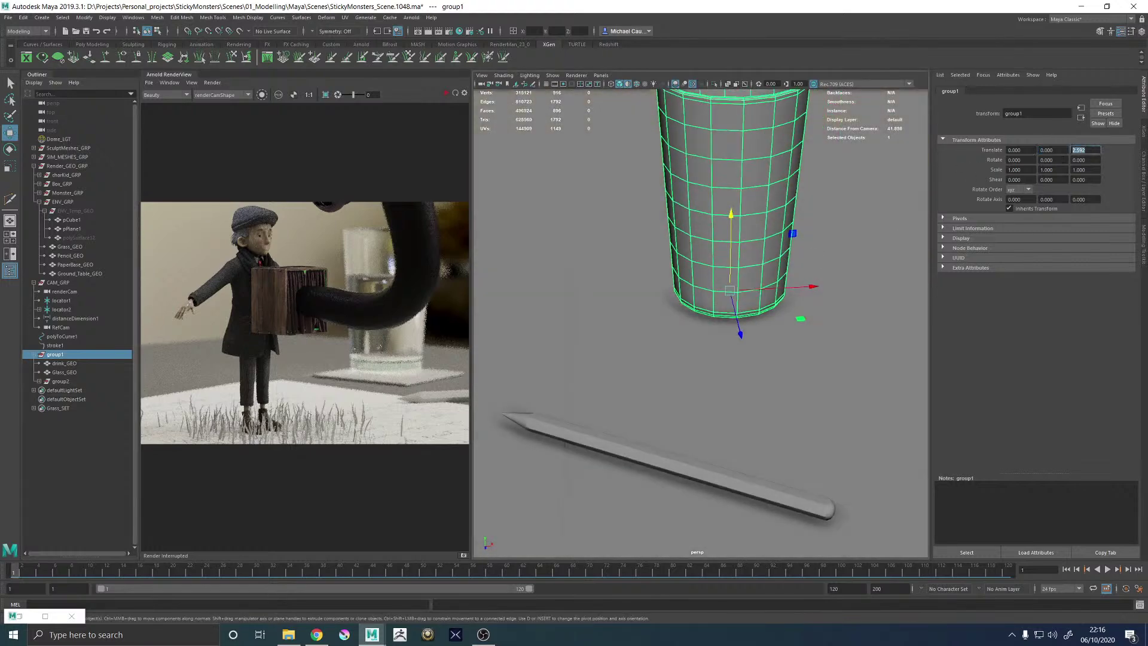
Try resetting the glass group's Z translation to 0
{"action": "type", "text": "0"}
{"action": "key", "text": "Return"}
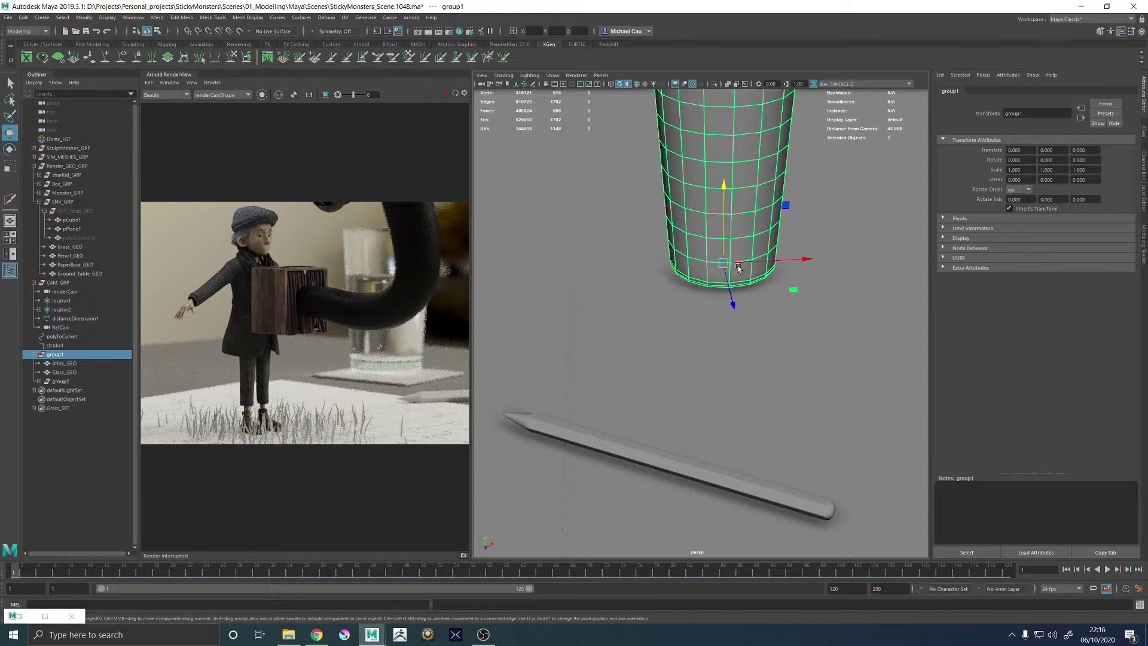
{"action": "scroll", "coordinate": [687, 266], "scroll_direction": "down", "scroll_amount": 5}
{"action": "left_click_drag", "start_coordinate": [654, 266], "coordinate": [866, 178], "text": "alt"}
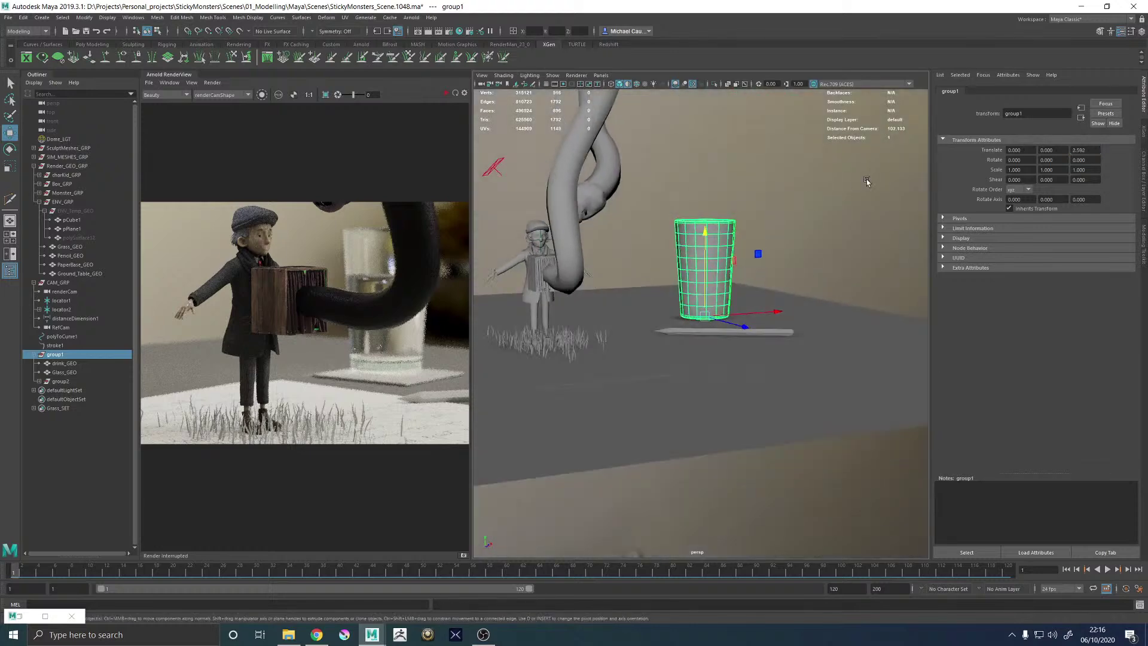
Restart the Arnold render and assign a new aiStandardSurface material to Ground_Table_GEO
{"action": "left_click", "coordinate": [662, 241]}
{"action": "left_click", "coordinate": [456, 94]}
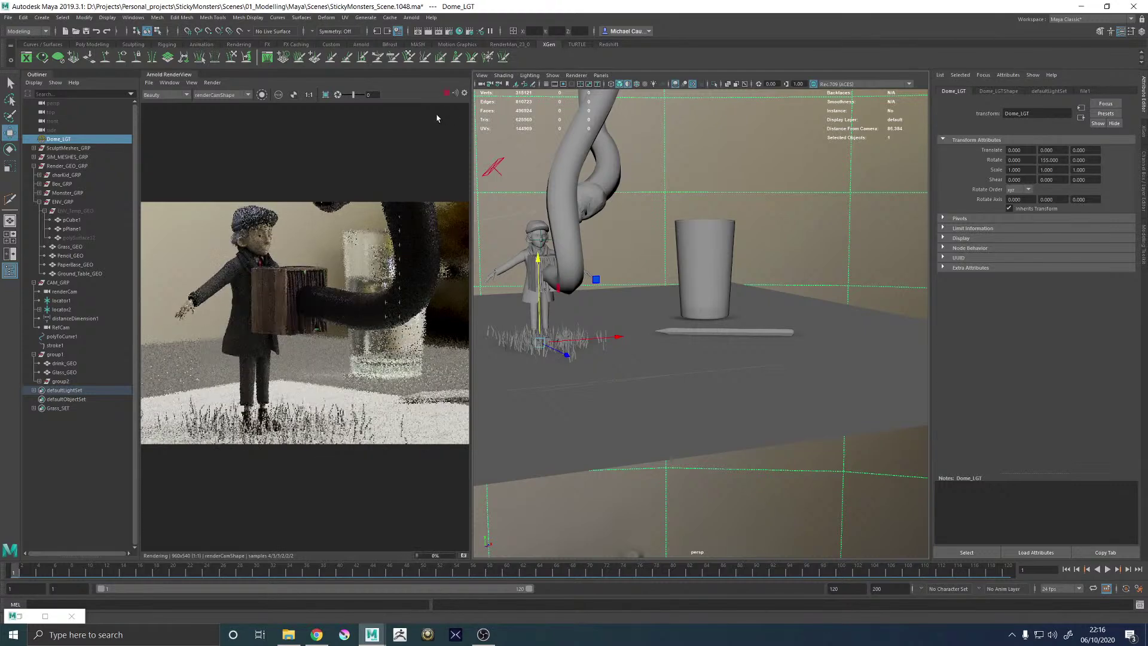
{"action": "left_click", "coordinate": [784, 396]}
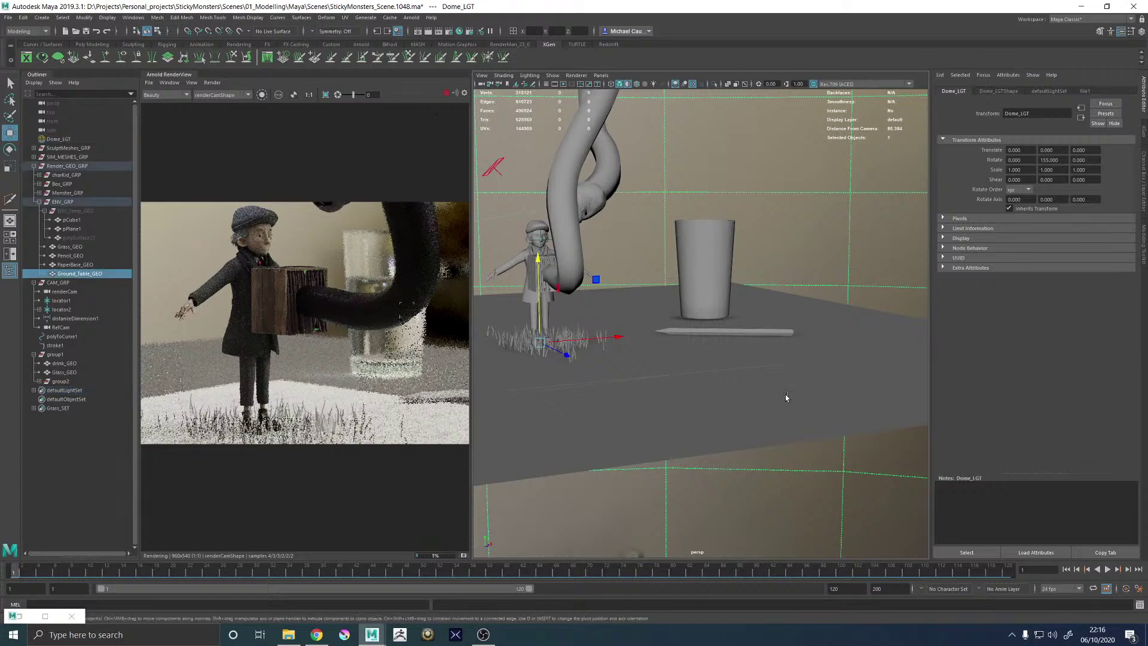
{"action": "right_click_drag", "start_coordinate": [805, 396], "coordinate": [801, 609]}
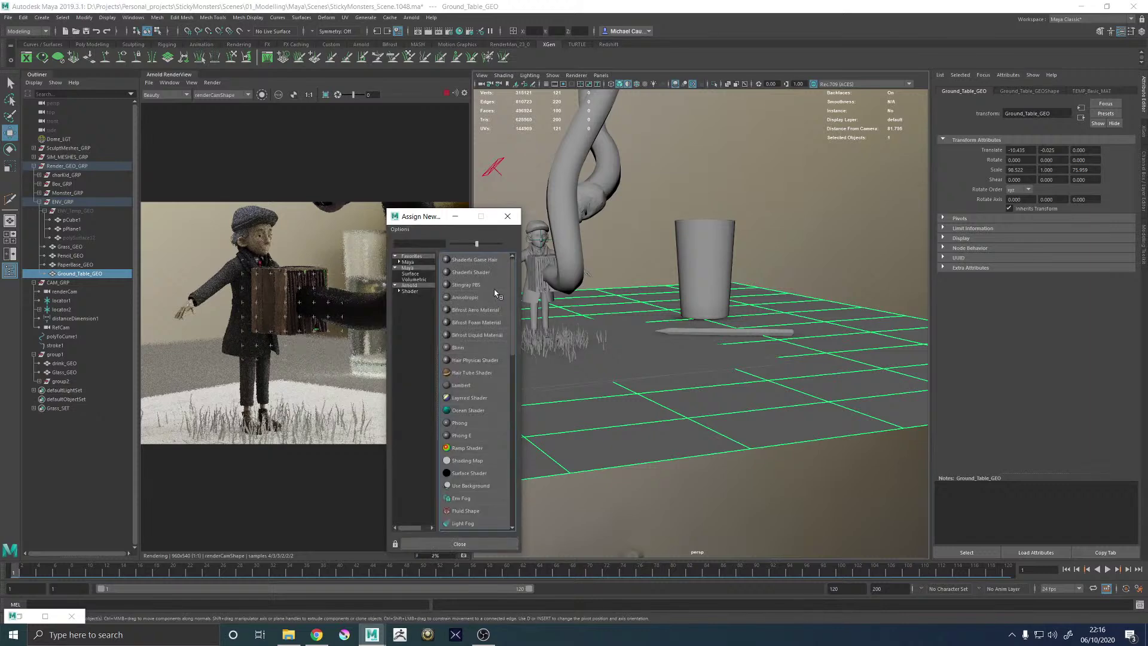
{"action": "left_click", "coordinate": [411, 292]}
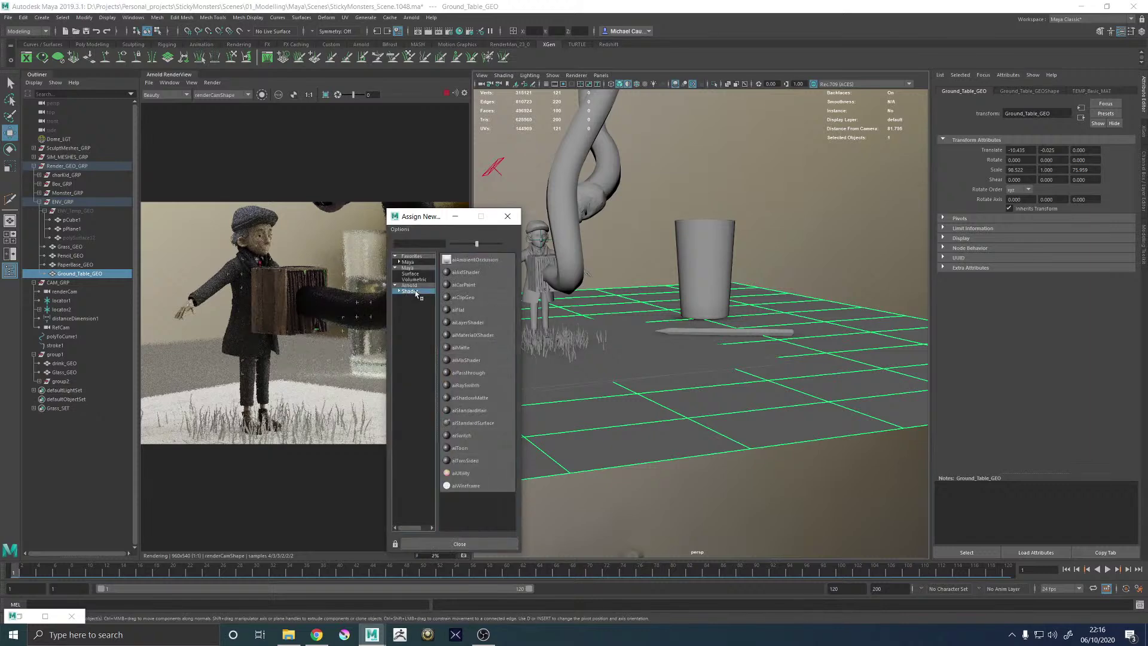
{"action": "left_click", "coordinate": [473, 422]}
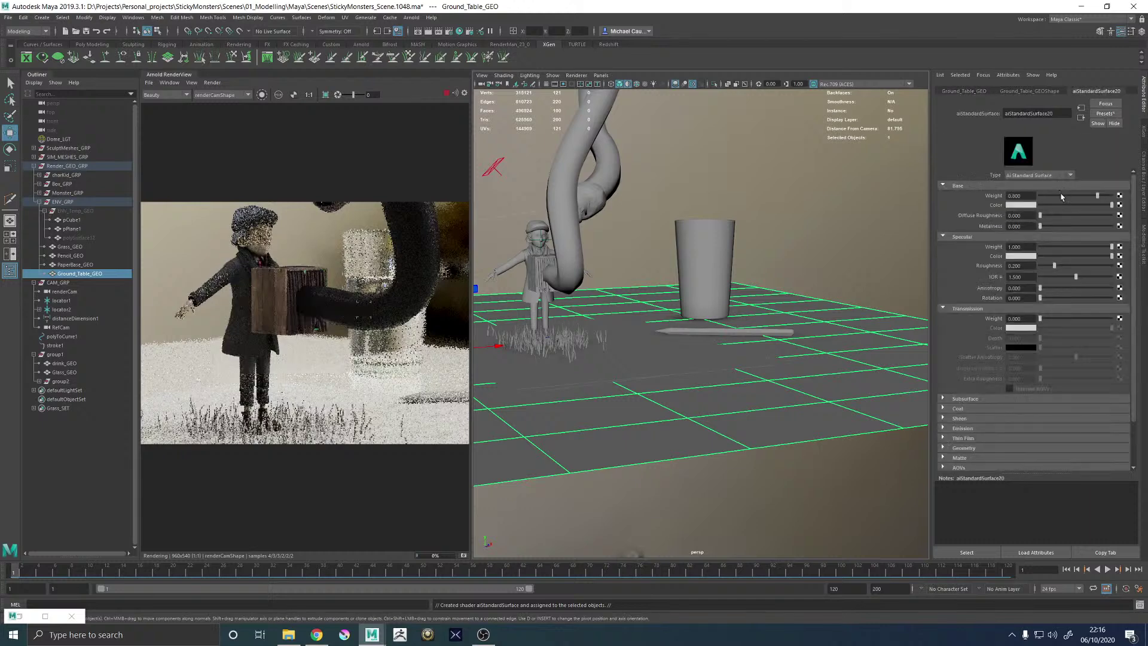
Set the table material's base weight to 1 with a mid-grey colour, specular IOR to about 1.404 and specular colour to black
{"action": "left_click_drag", "start_coordinate": [1091, 197], "coordinate": [1055, 205]}
{"action": "left_click", "coordinate": [1059, 205]}
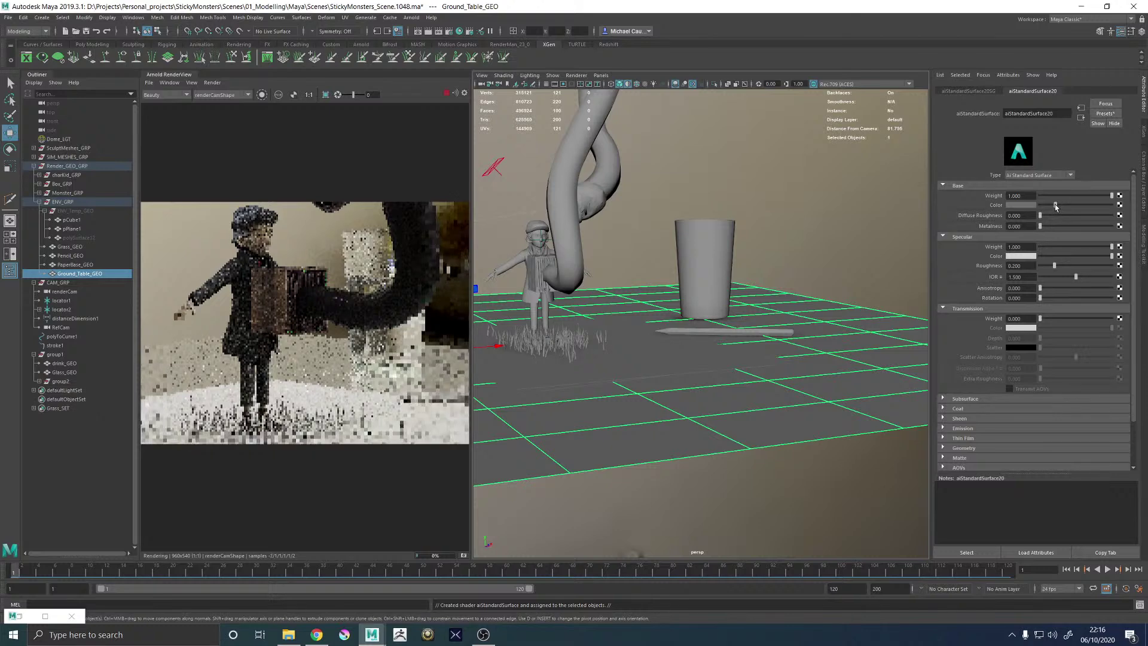
{"action": "mouse_move", "coordinate": [1075, 276]}
{"action": "left_mouse_down"}
{"action": "mouse_move", "coordinate": [1063, 275]}
{"action": "mouse_move", "coordinate": [1073, 276]}
{"action": "left_mouse_up"}
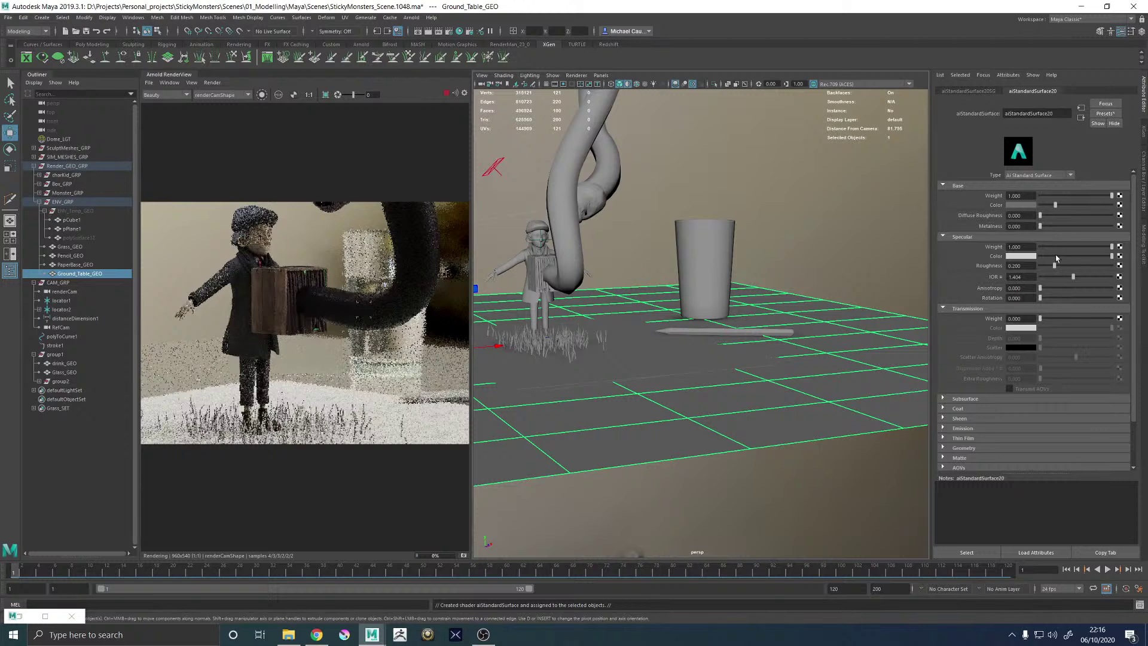
{"action": "left_click_drag", "start_coordinate": [1057, 256], "coordinate": [1027, 262]}
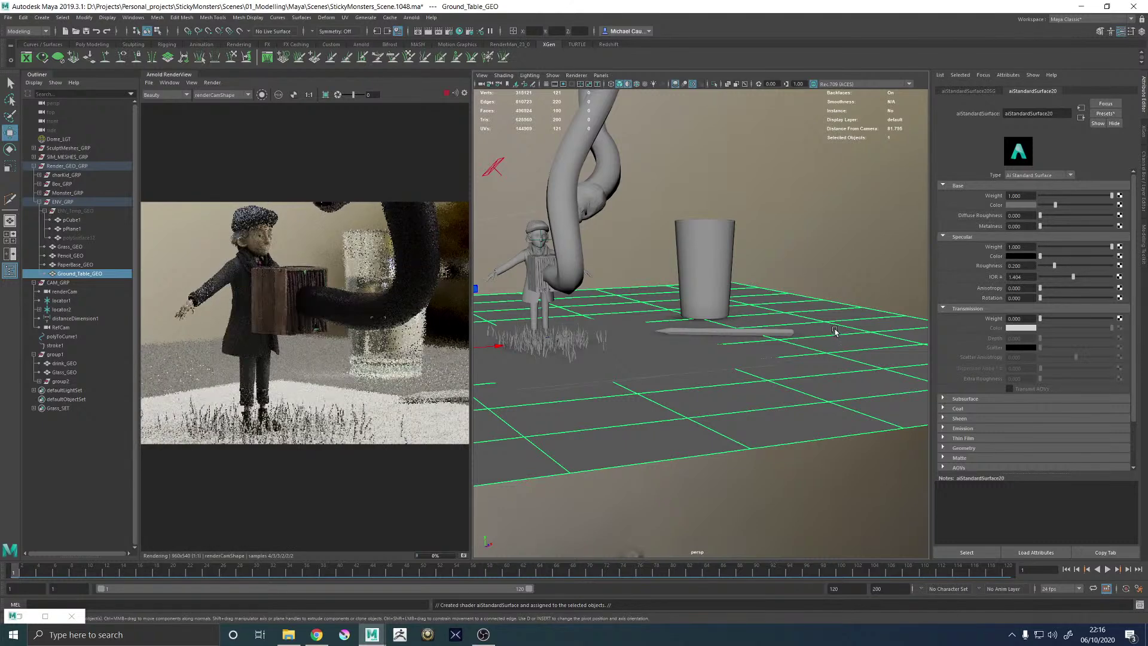
Try darkening the table material's base colour to an HSV value of 0.2
{"action": "left_click", "coordinate": [1016, 205]}
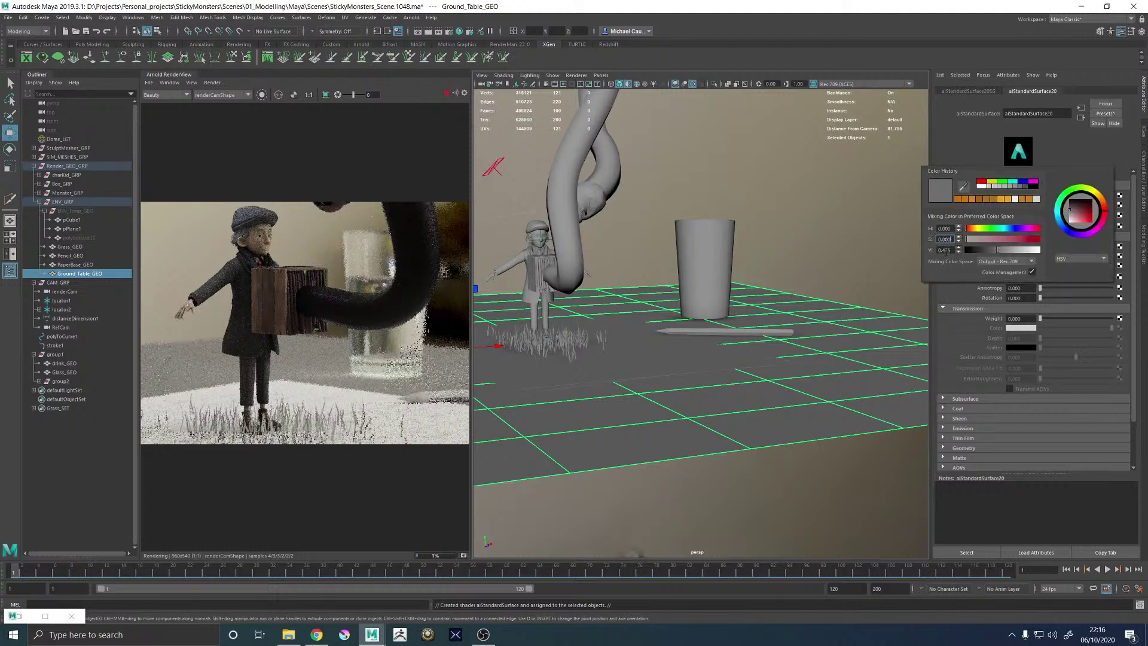
{"action": "double_click", "coordinate": [946, 250]}
{"action": "type", "text": ".2"}
{"action": "key", "text": "Return"}
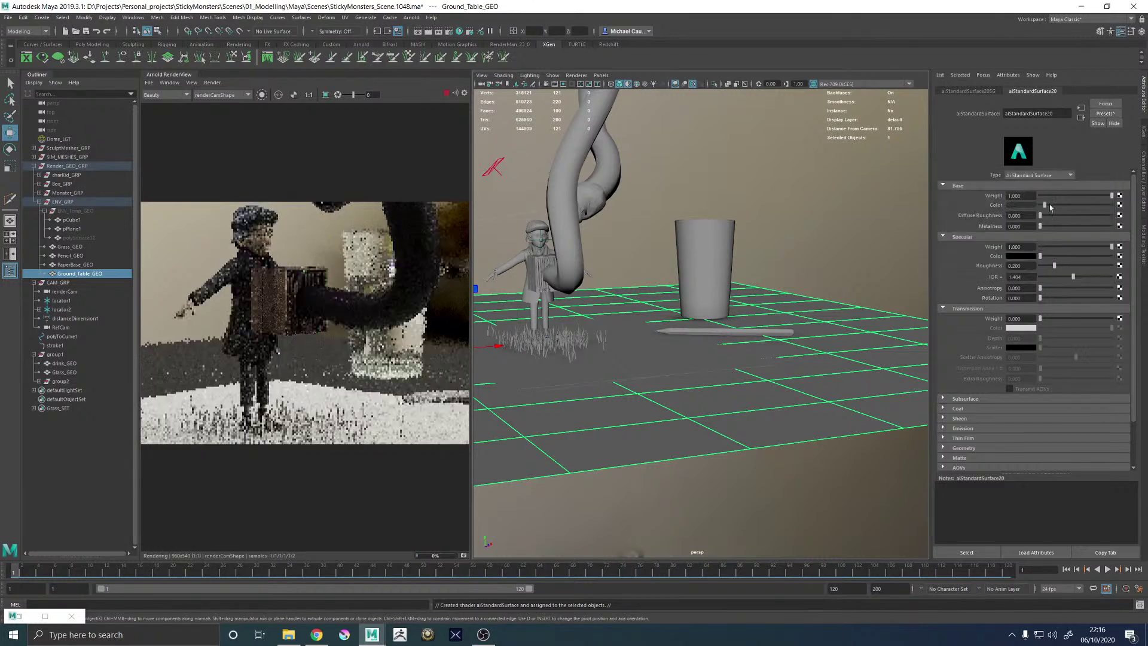
Lighten the table material's base colour to a medium grey and raise its specular colour to a dark grey
{"action": "left_click_drag", "start_coordinate": [1050, 207], "coordinate": [1052, 206]}
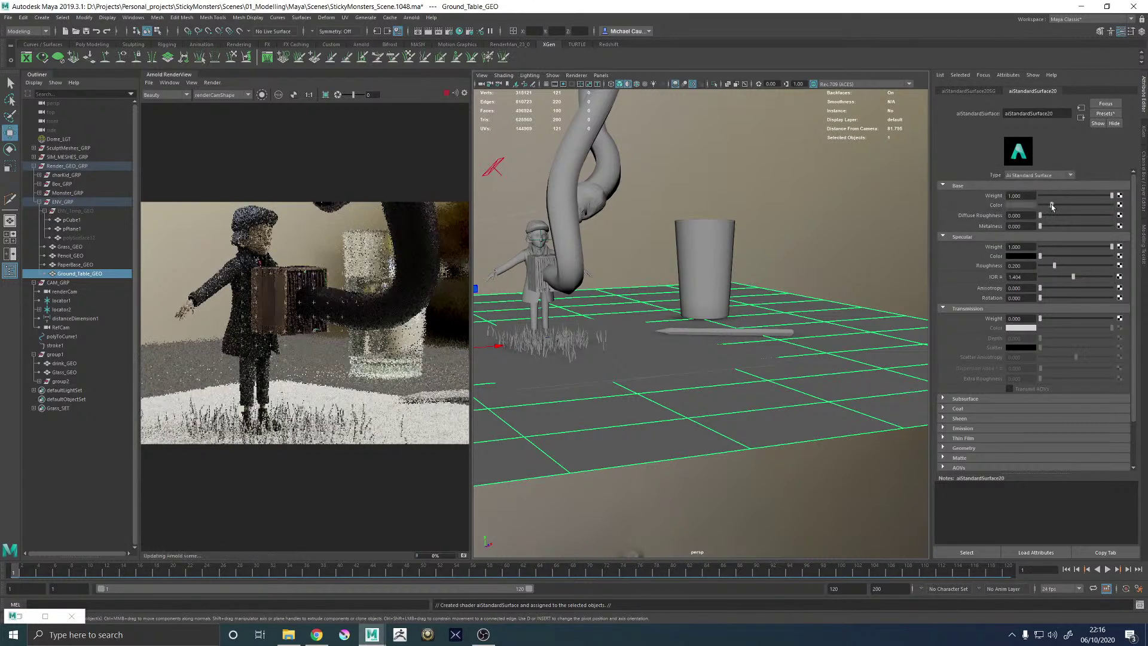
{"action": "left_click", "coordinate": [1057, 206]}
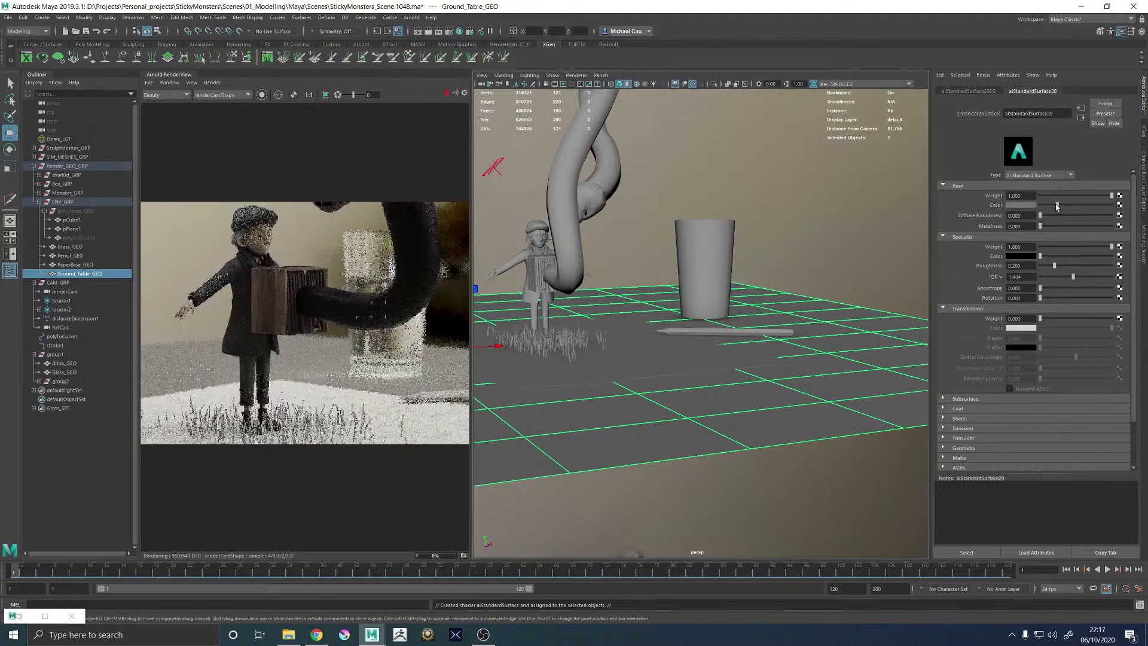
{"action": "left_click", "coordinate": [1056, 206]}
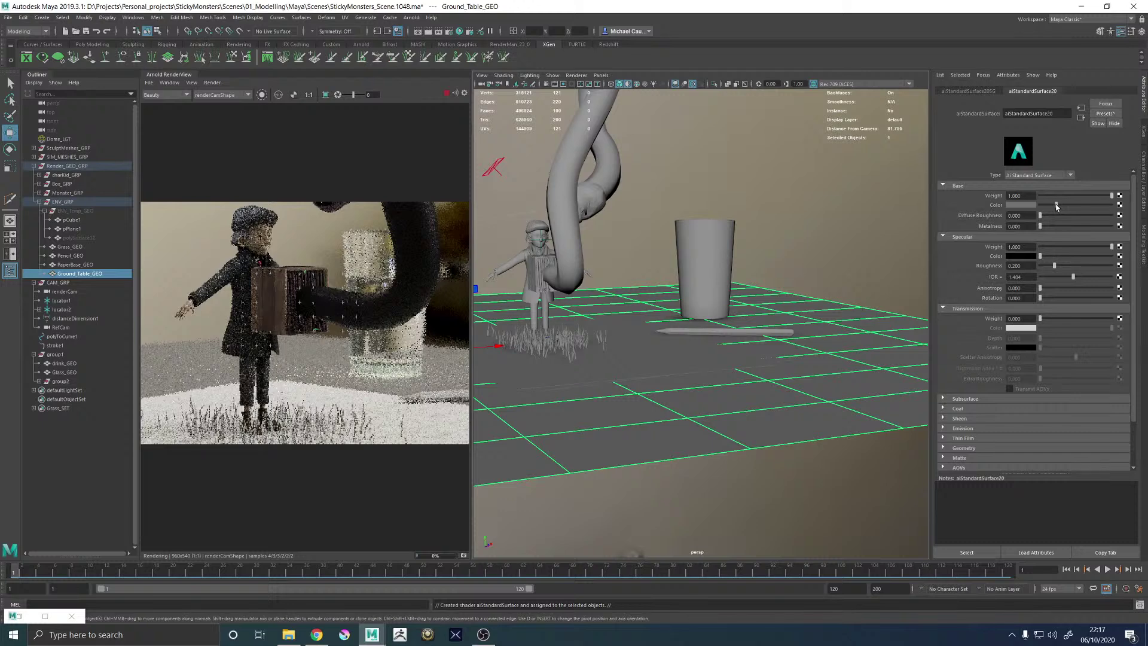
{"action": "left_click", "coordinate": [1048, 257]}
Examine the table and glass in the render at different magnifications, and switch the rendered camera to perspShape
{"action": "scroll", "coordinate": [406, 388], "scroll_direction": "up", "scroll_amount": 1}
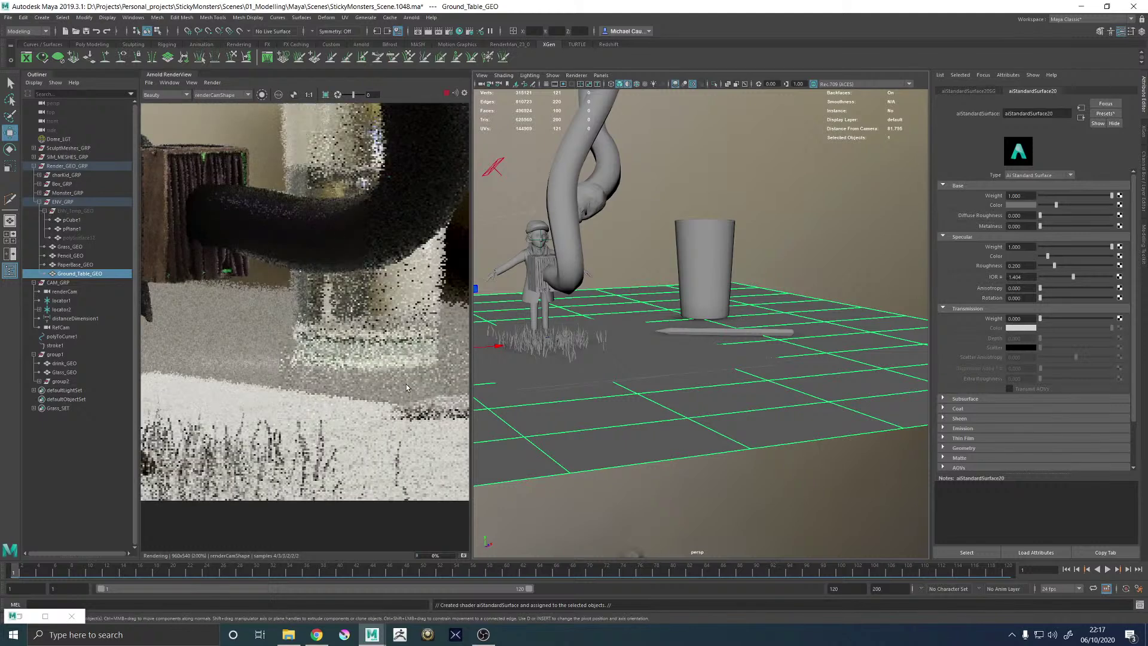
{"action": "scroll", "coordinate": [407, 388], "scroll_direction": "down", "scroll_amount": 3}
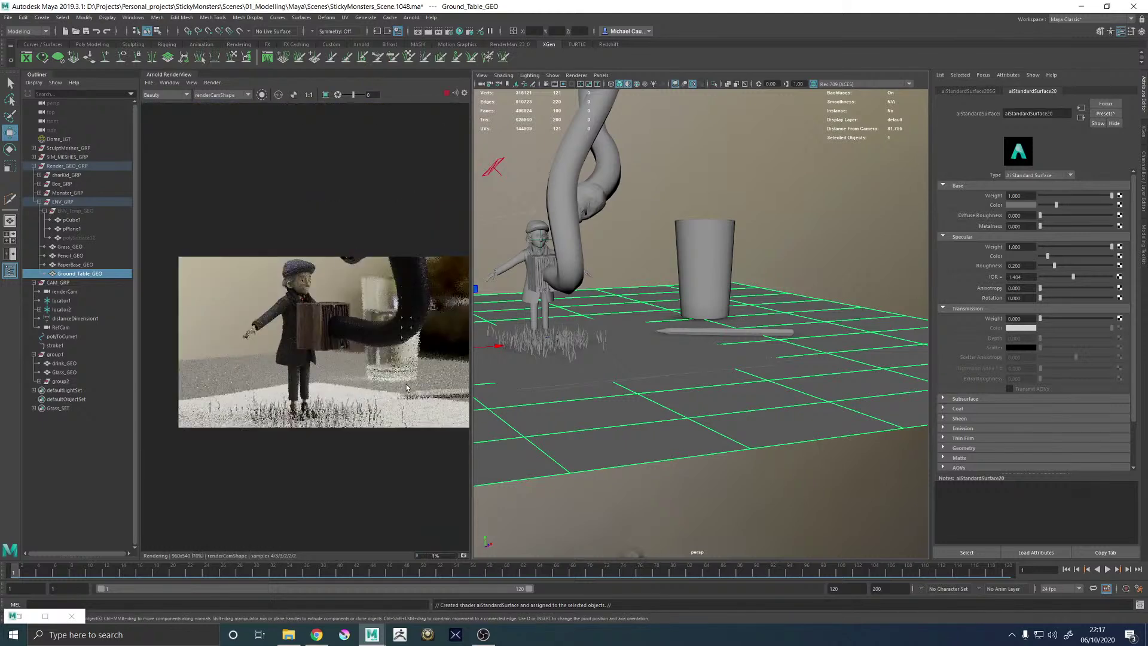
{"action": "scroll", "coordinate": [384, 340], "scroll_direction": "down", "scroll_amount": 2}
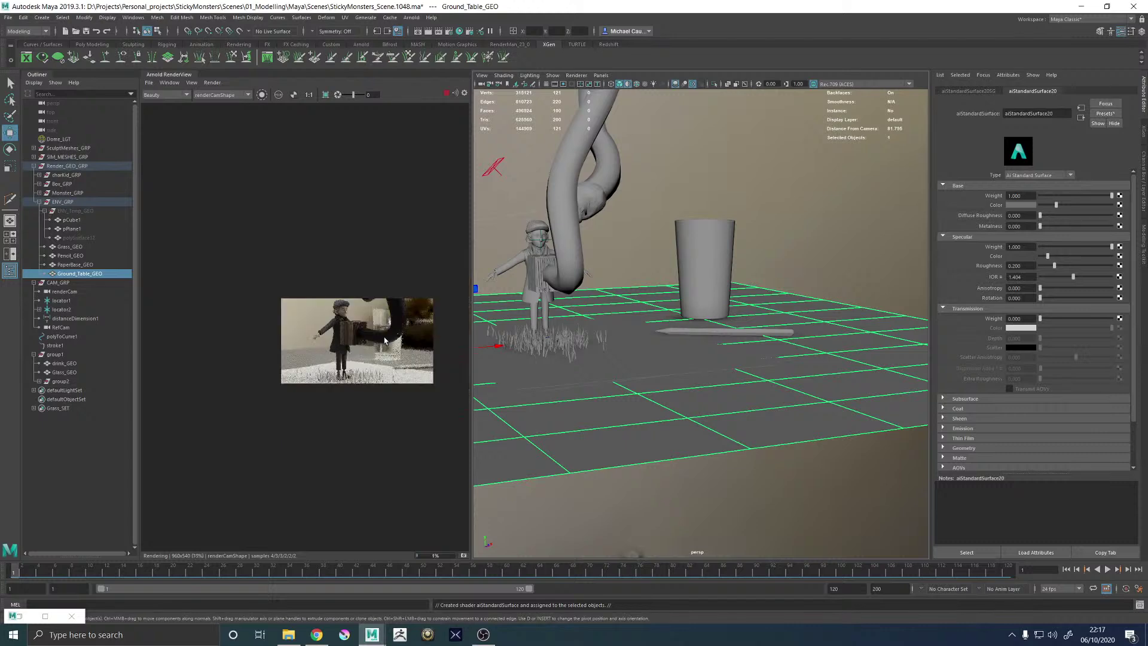
{"action": "scroll", "coordinate": [384, 341], "scroll_direction": "up", "scroll_amount": 2}
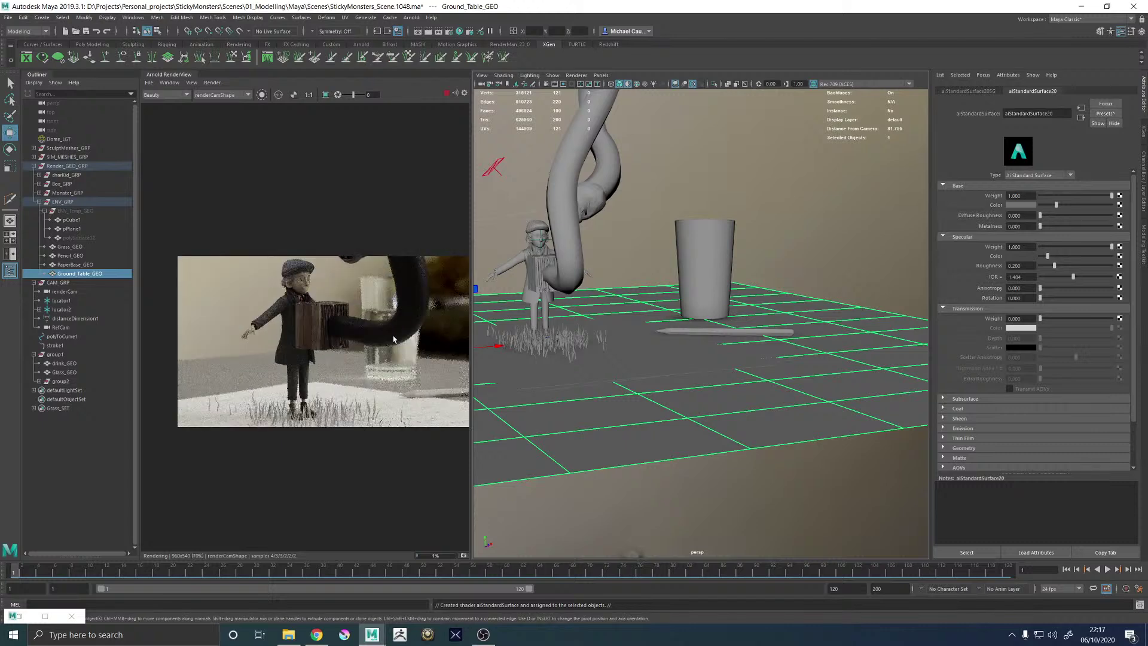
{"action": "left_click", "coordinate": [214, 96]}
{"action": "left_click", "coordinate": [214, 109]}
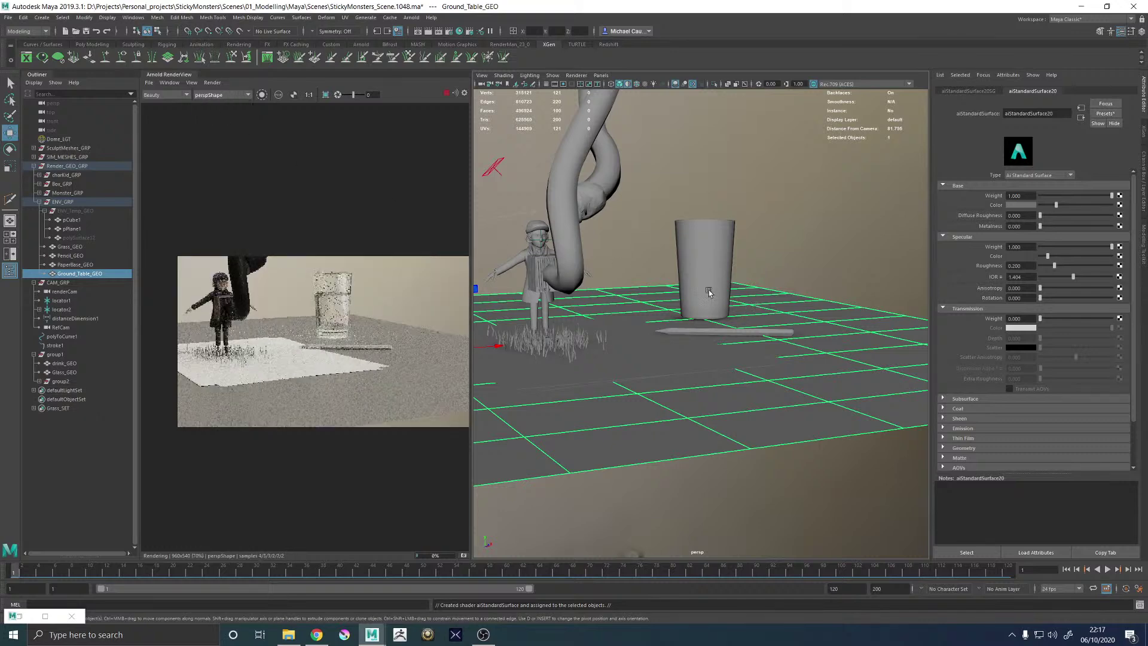
Try a light grey specular colour on the table material, and settle on a very dark grey
{"action": "left_click_drag", "start_coordinate": [805, 290], "coordinate": [685, 290], "text": "alt"}
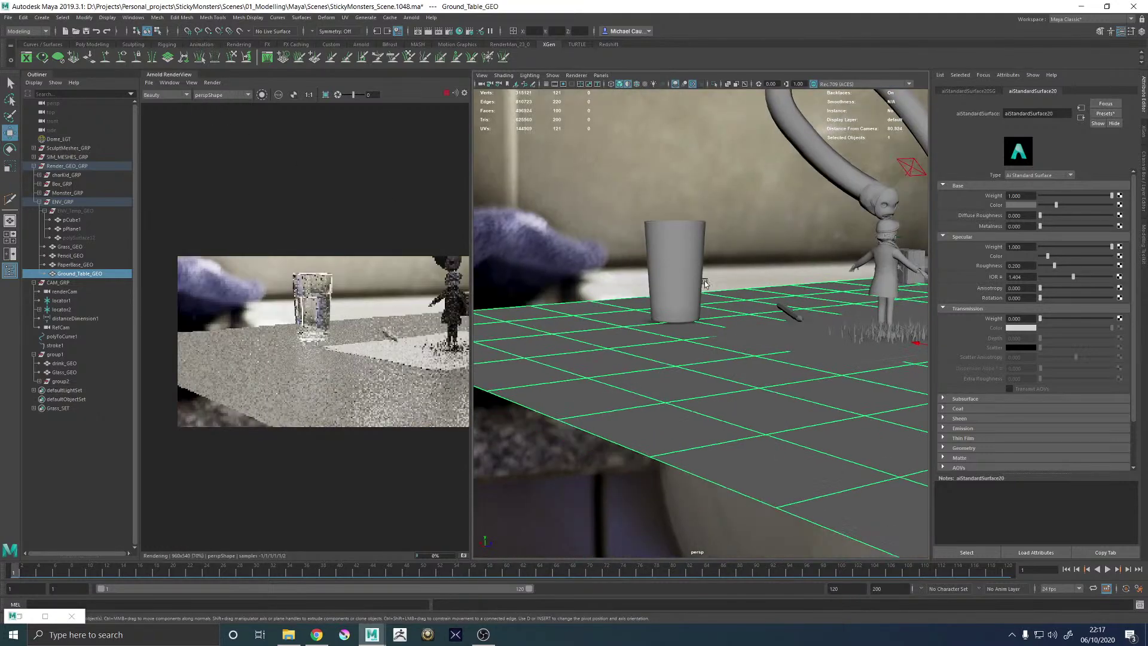
{"action": "right_click_drag", "start_coordinate": [685, 290], "coordinate": [730, 317], "text": "alt"}
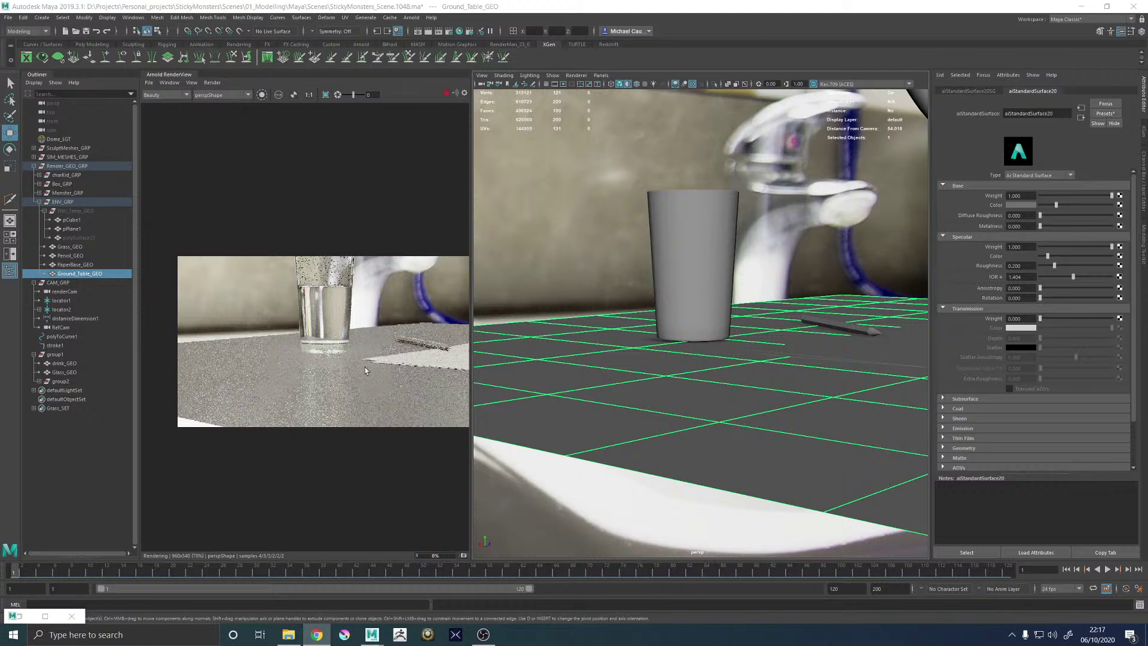
{"action": "scroll", "coordinate": [365, 371], "scroll_direction": "up", "scroll_amount": 3}
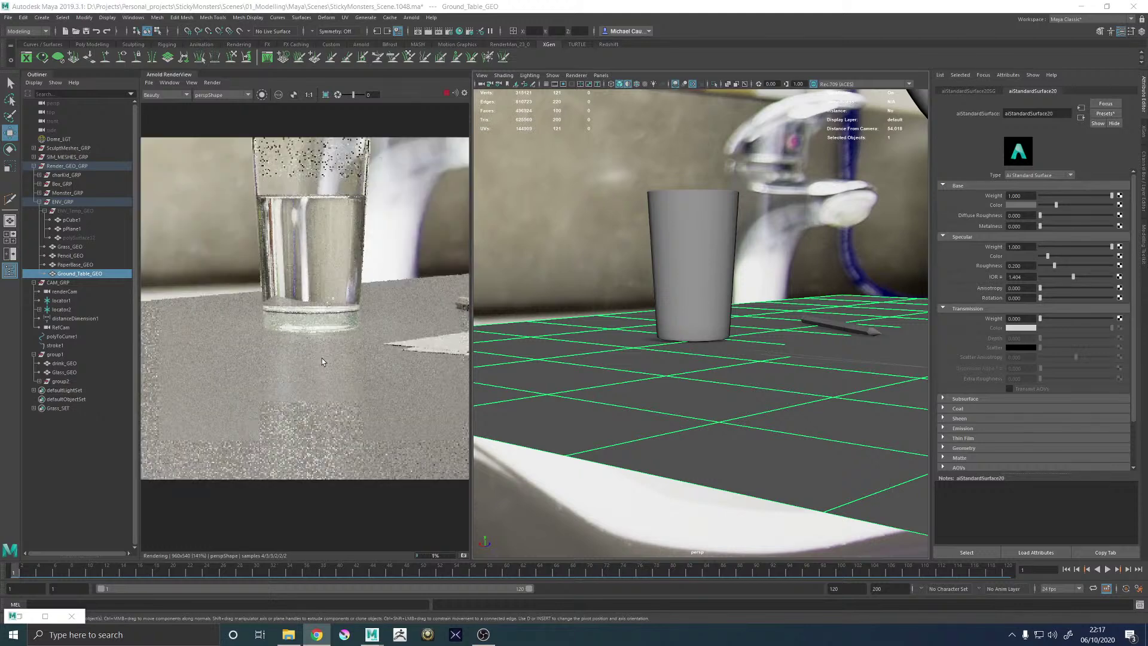
{"action": "scroll", "coordinate": [322, 359], "scroll_direction": "down", "scroll_amount": 2}
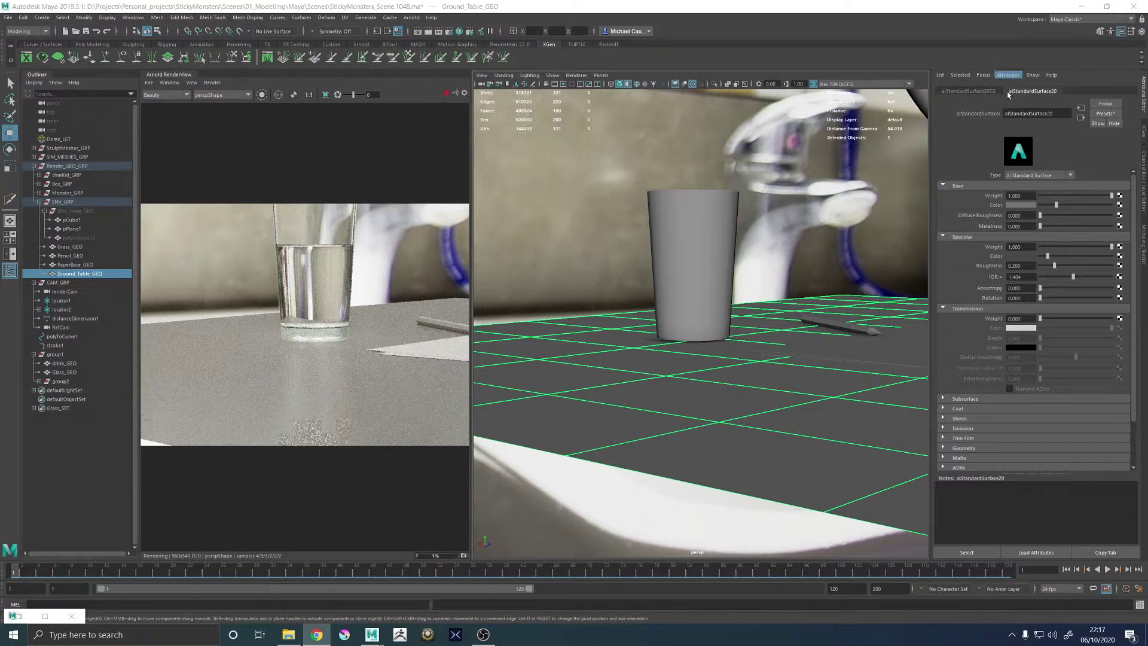
{"action": "left_click", "coordinate": [983, 94]}
{"action": "left_click", "coordinate": [1021, 92]}
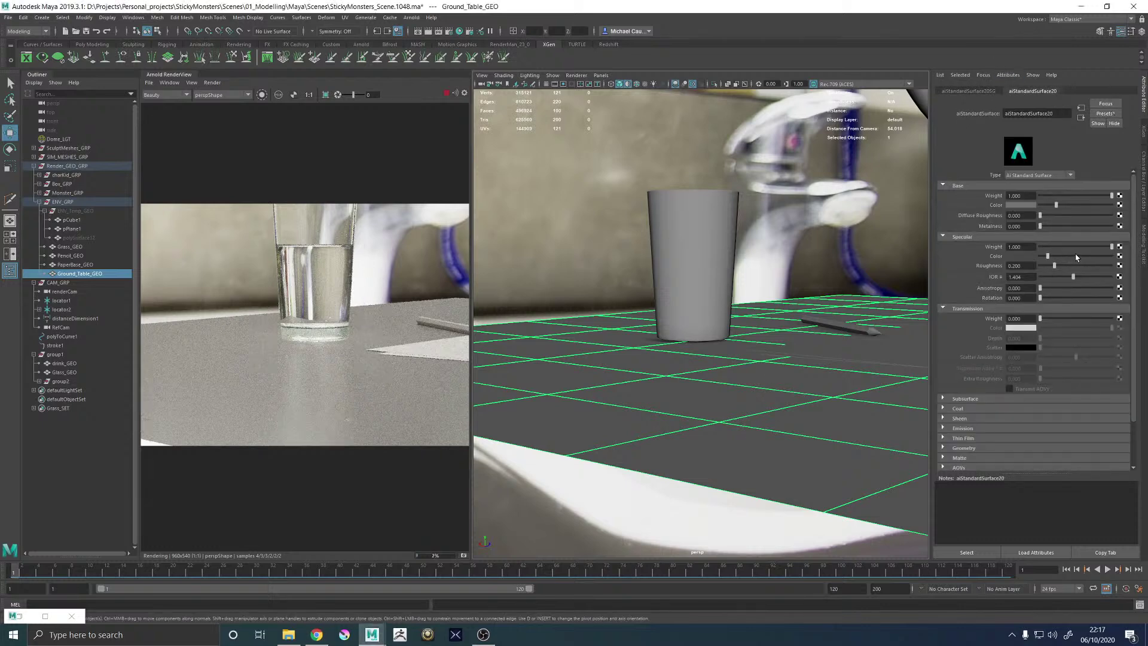
{"action": "left_click", "coordinate": [1073, 256]}
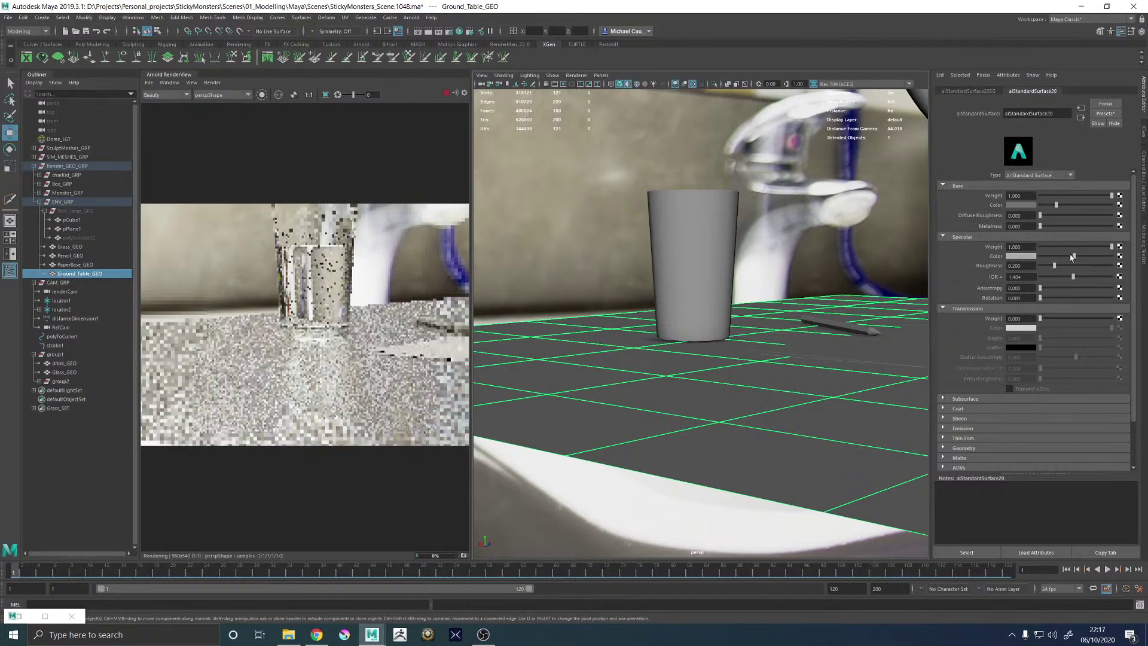
{"action": "left_click_drag", "start_coordinate": [1072, 255], "coordinate": [1045, 256]}
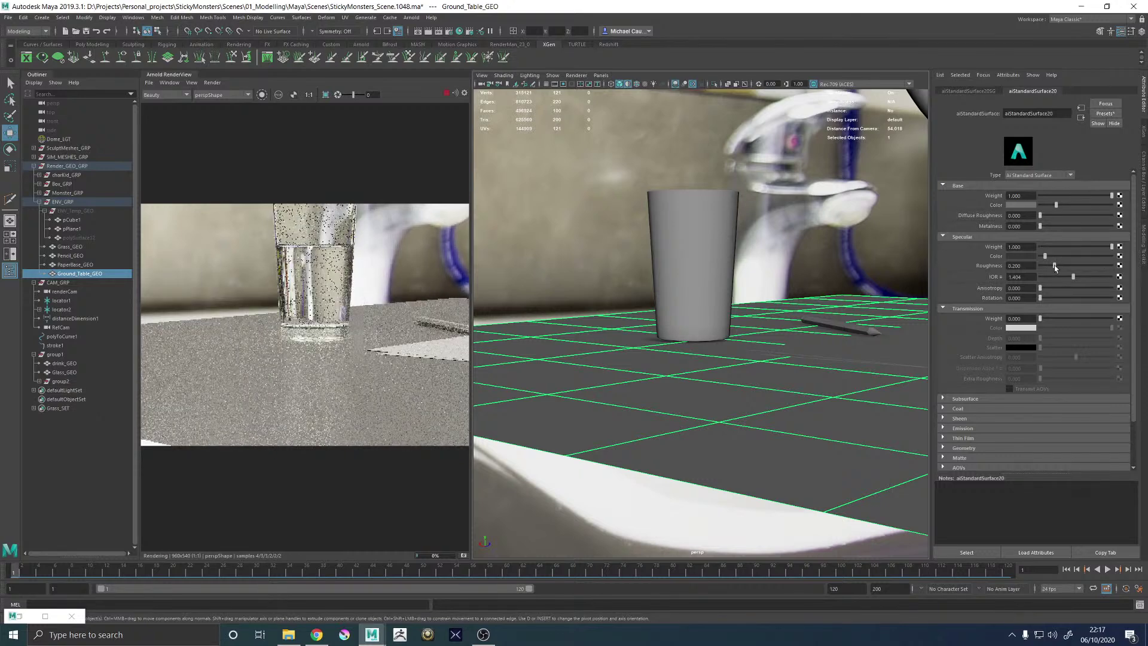
Set the table material's specular IOR to 1.35 and its specular roughness to about 0.544
{"action": "left_click_drag", "start_coordinate": [1019, 278], "coordinate": [1015, 277]}
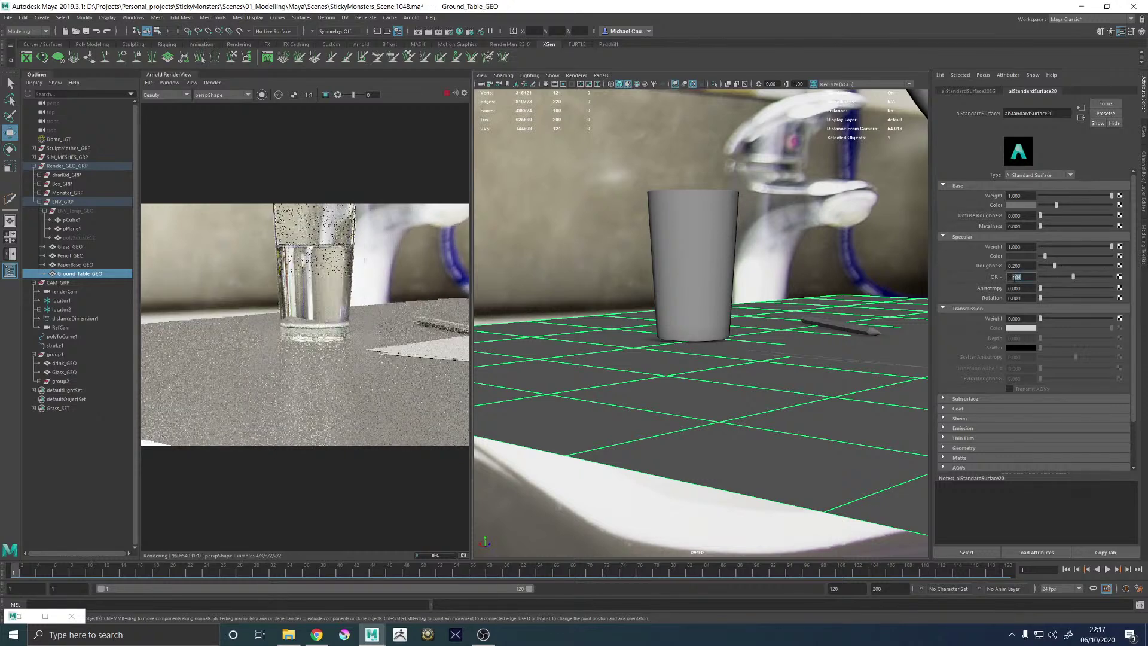
{"action": "type", "text": "1.35"}
{"action": "key", "text": "Return"}
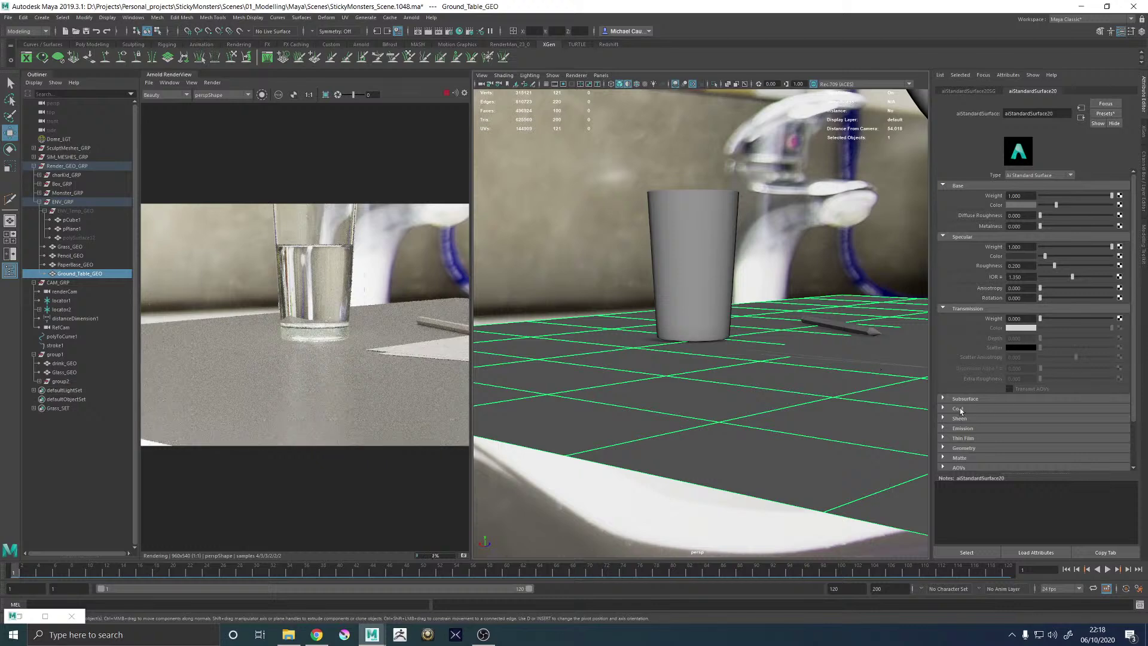
{"action": "left_click", "coordinate": [1078, 266]}
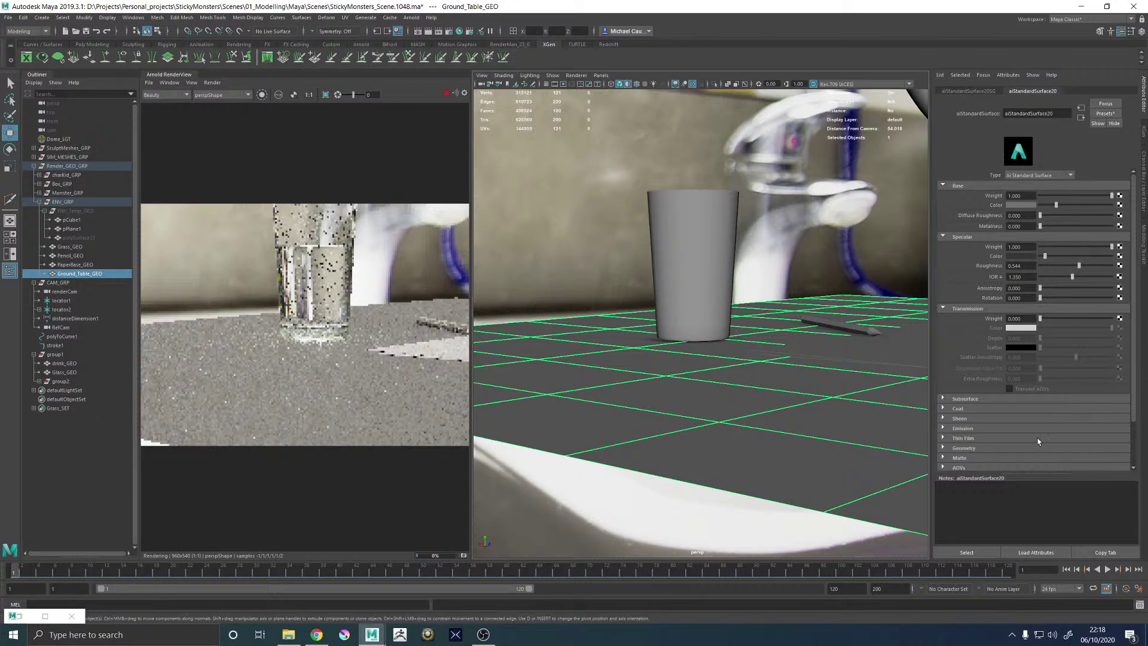
Give the table material a coat with weight 1 and an IOR of 1.4
{"action": "left_click", "coordinate": [962, 408]}
{"action": "left_click_drag", "start_coordinate": [1040, 419], "coordinate": [1115, 420]}
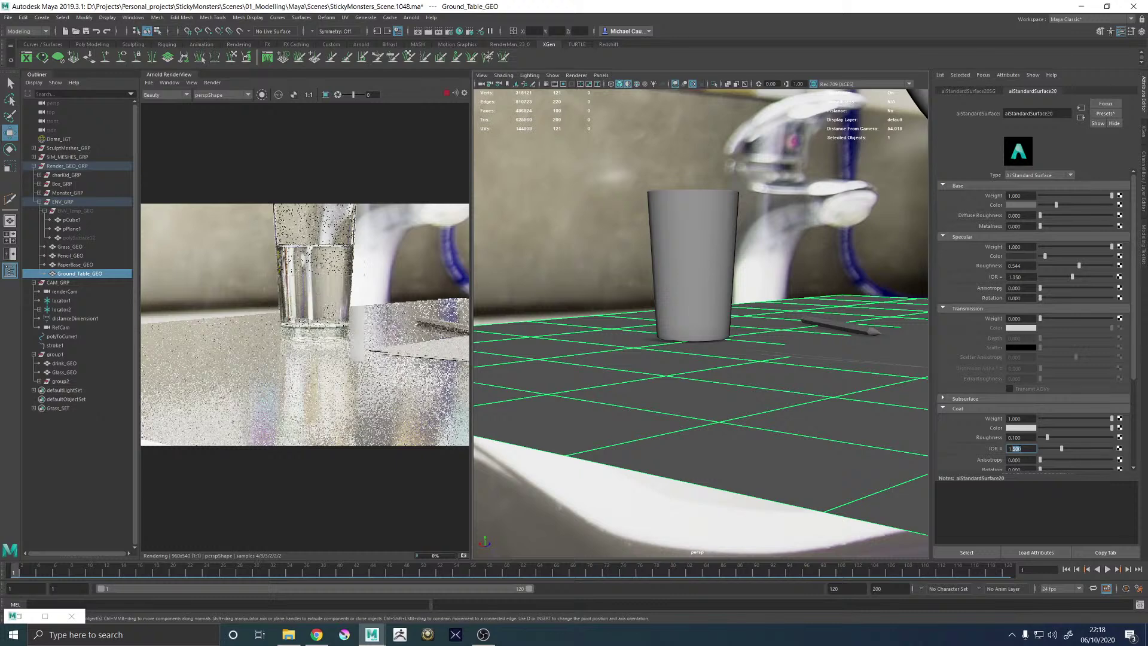
{"action": "type", "text": "1.4"}
{"action": "key", "text": "Return"}
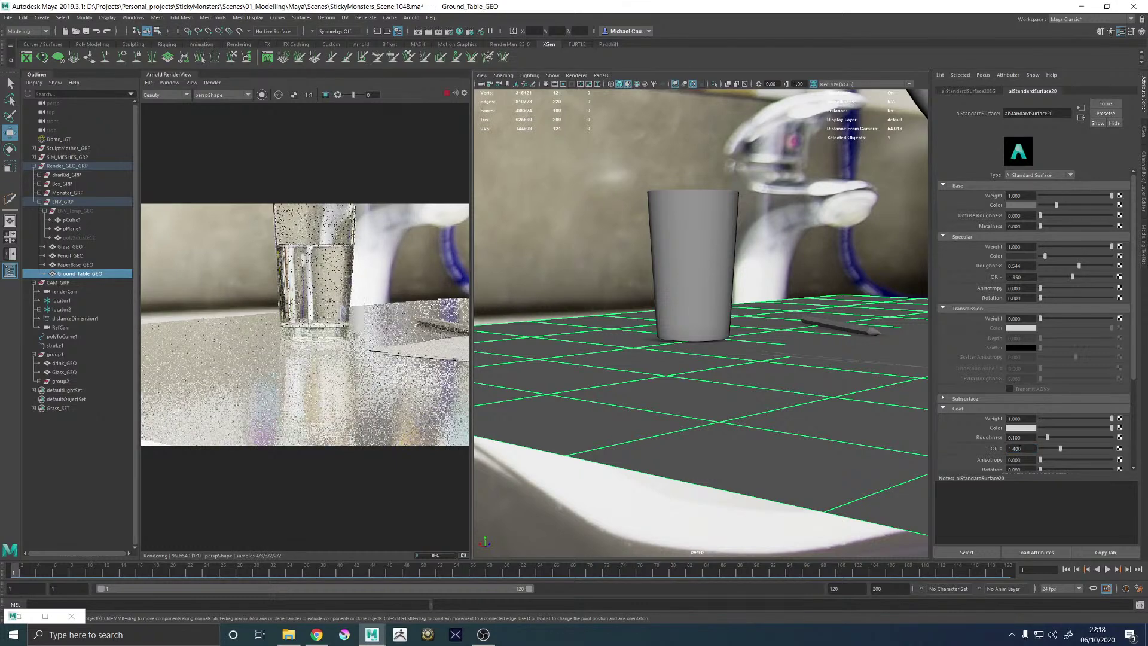
Reduce the table material's coat weight to about 0.019 after trying a black coat colour, keeping the coat colour white
{"action": "left_click", "coordinate": [1055, 427]}
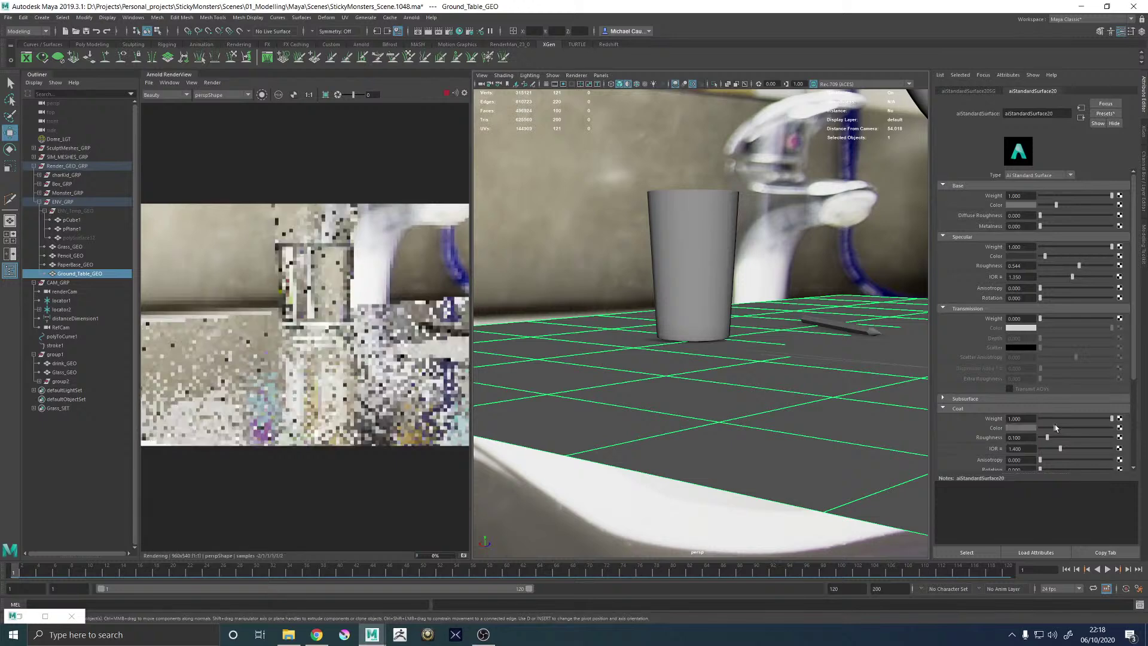
{"action": "left_click_drag", "start_coordinate": [1055, 428], "coordinate": [1017, 427]}
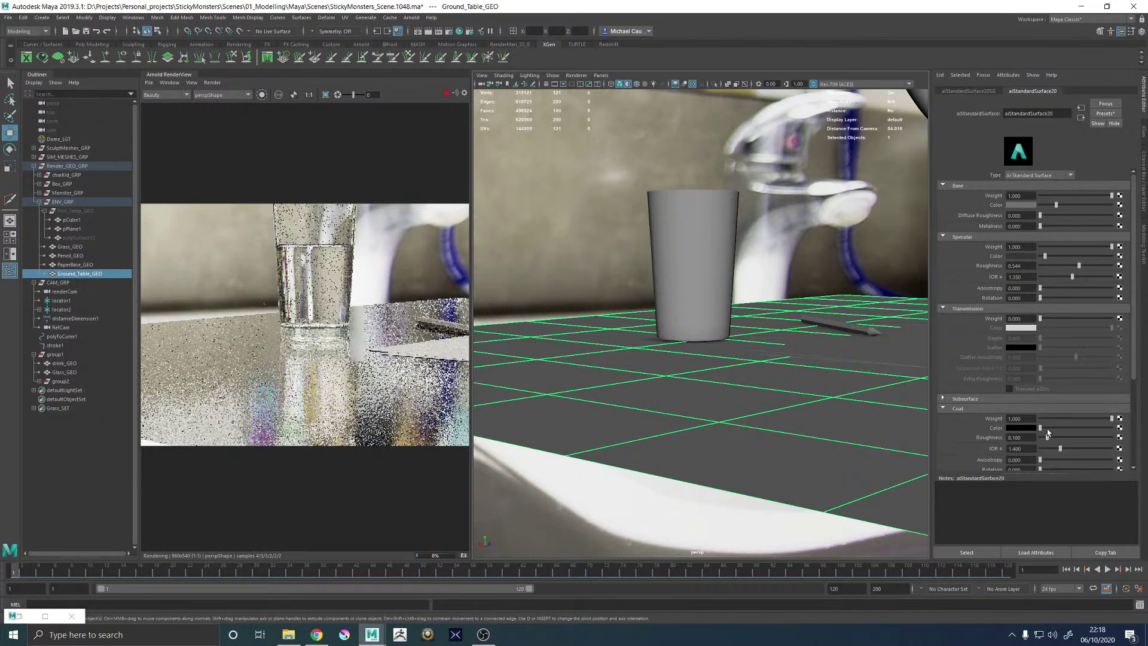
{"action": "mouse_move", "coordinate": [1040, 428]}
{"action": "left_mouse_down"}
{"action": "mouse_move", "coordinate": [1116, 428]}
{"action": "mouse_move", "coordinate": [1040, 420]}
{"action": "left_mouse_up"}
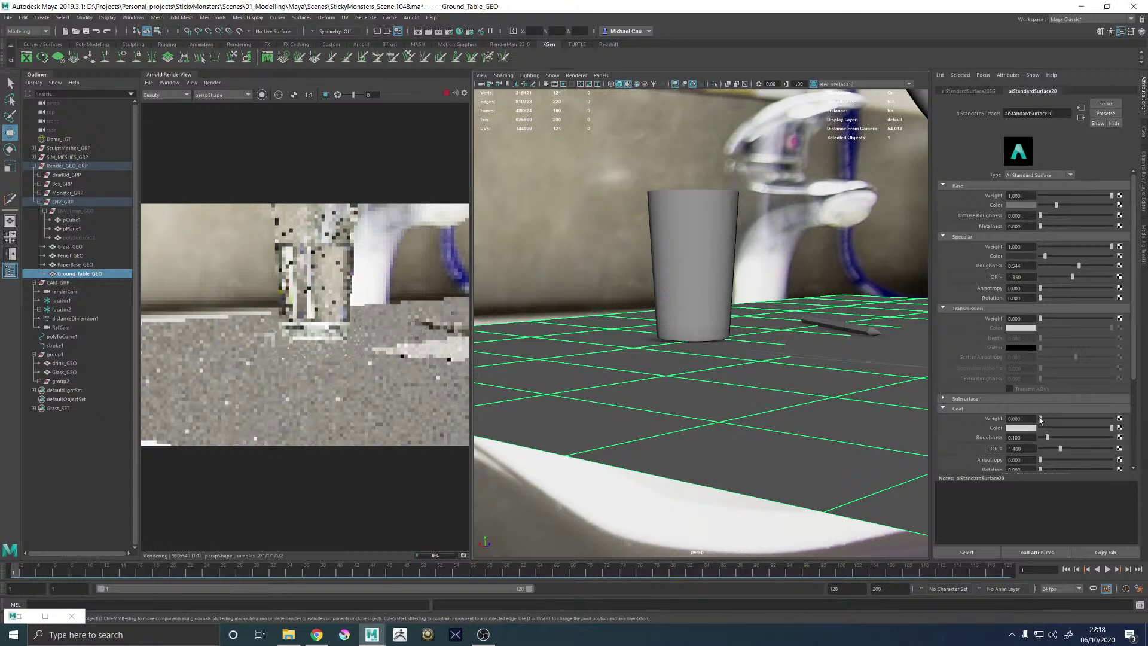
{"action": "left_click", "coordinate": [1041, 419]}
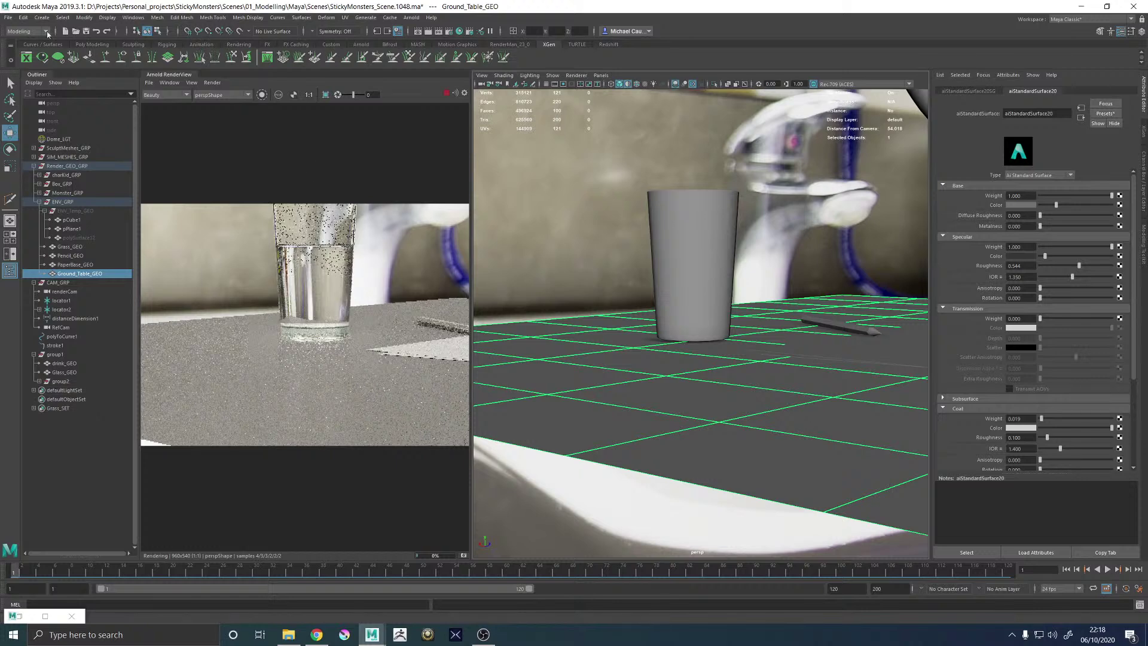
Set the render view's test resolution to 50%
{"action": "left_click", "coordinate": [169, 84]}
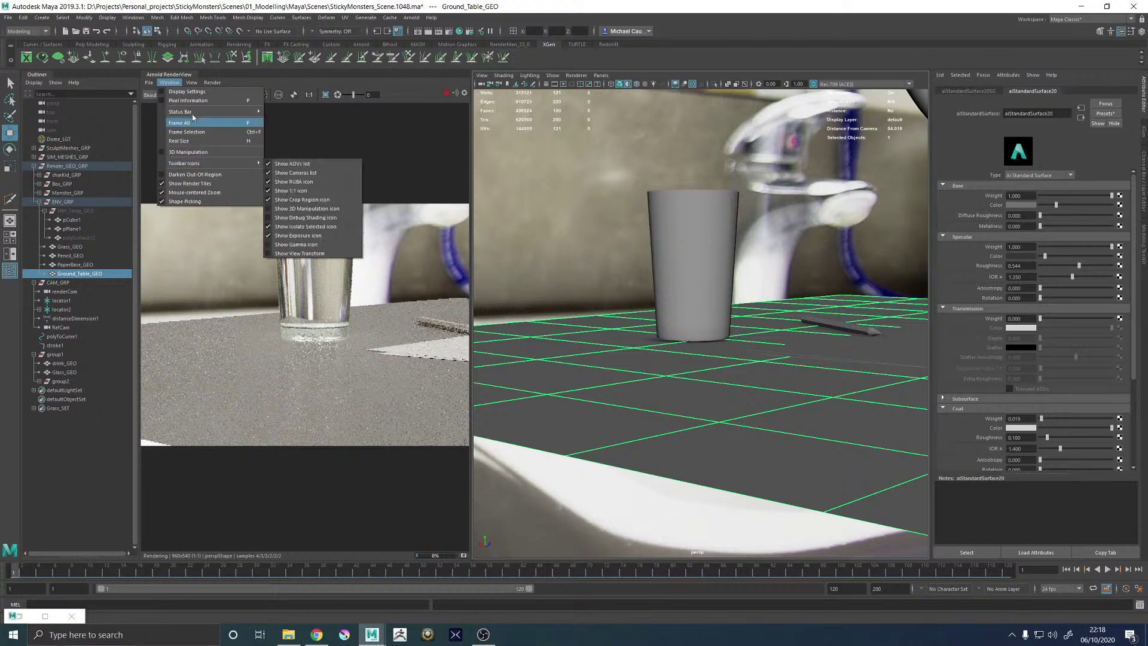
{"action": "left_click", "coordinate": [191, 84]}
{"action": "mouse_move", "coordinate": [221, 172]}
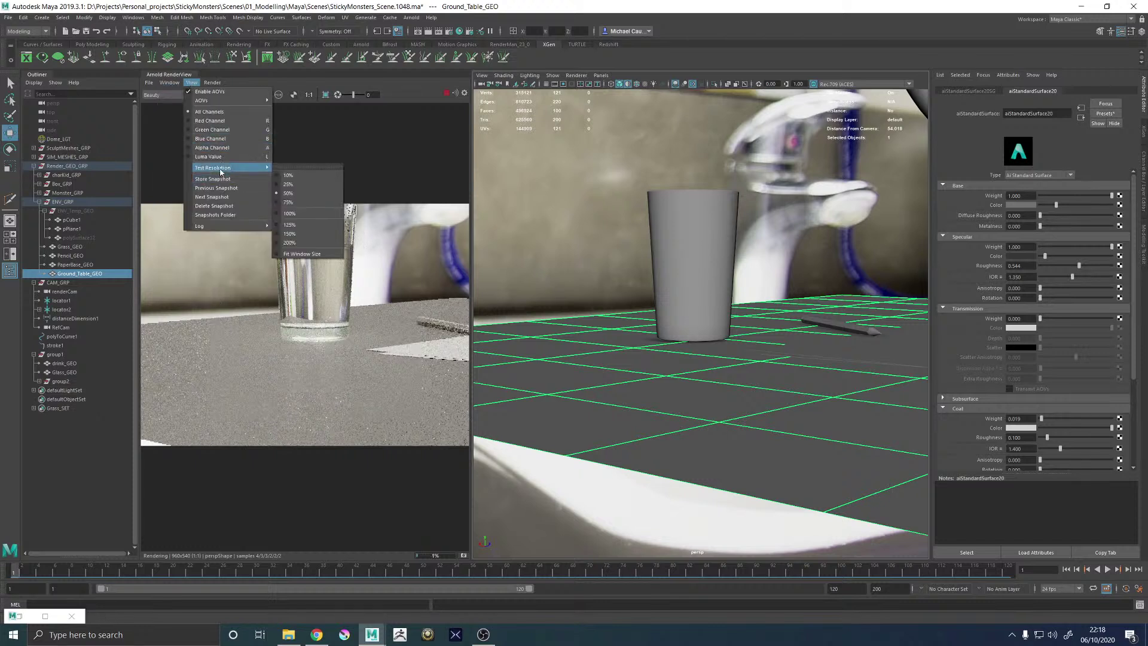
{"action": "left_click", "coordinate": [289, 194]}
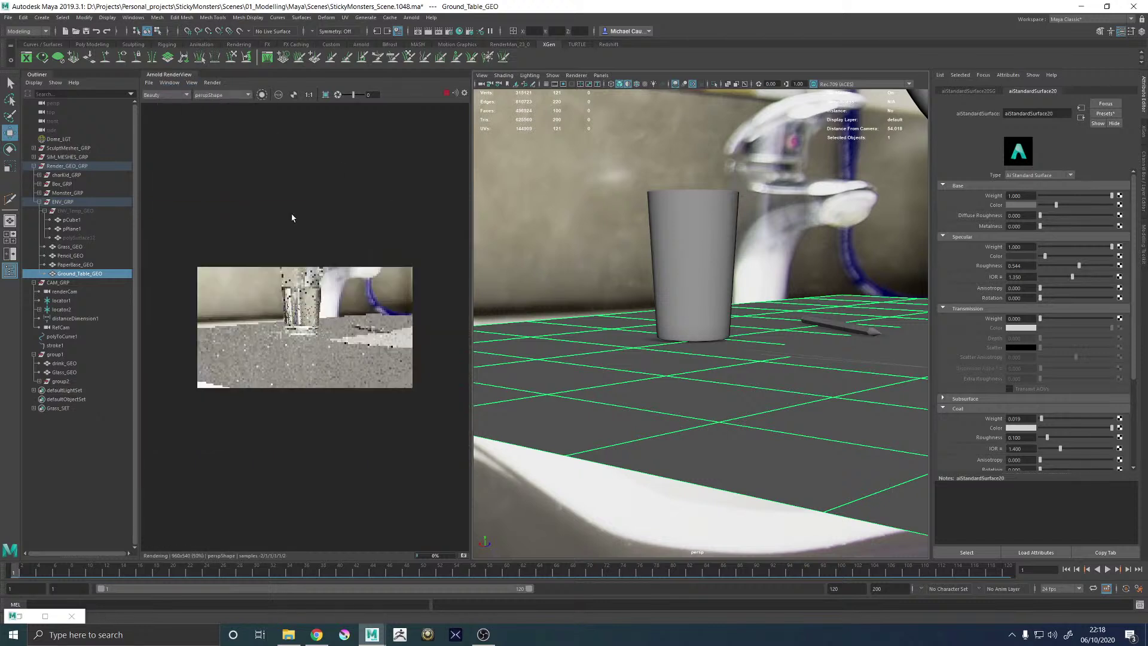
Limit the render to a crop region around the base of the glass and examine its contact with the table
{"action": "scroll", "coordinate": [294, 328], "scroll_direction": "up", "scroll_amount": 5}
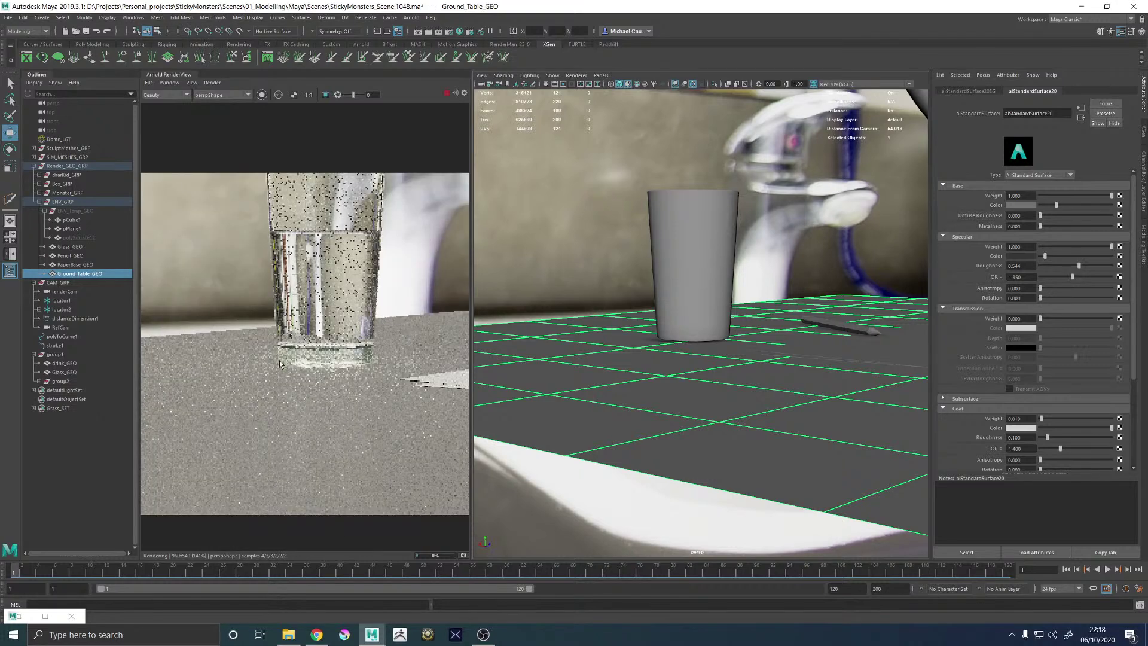
{"action": "left_click_drag", "start_coordinate": [257, 332], "coordinate": [403, 412], "text": "ctrl"}
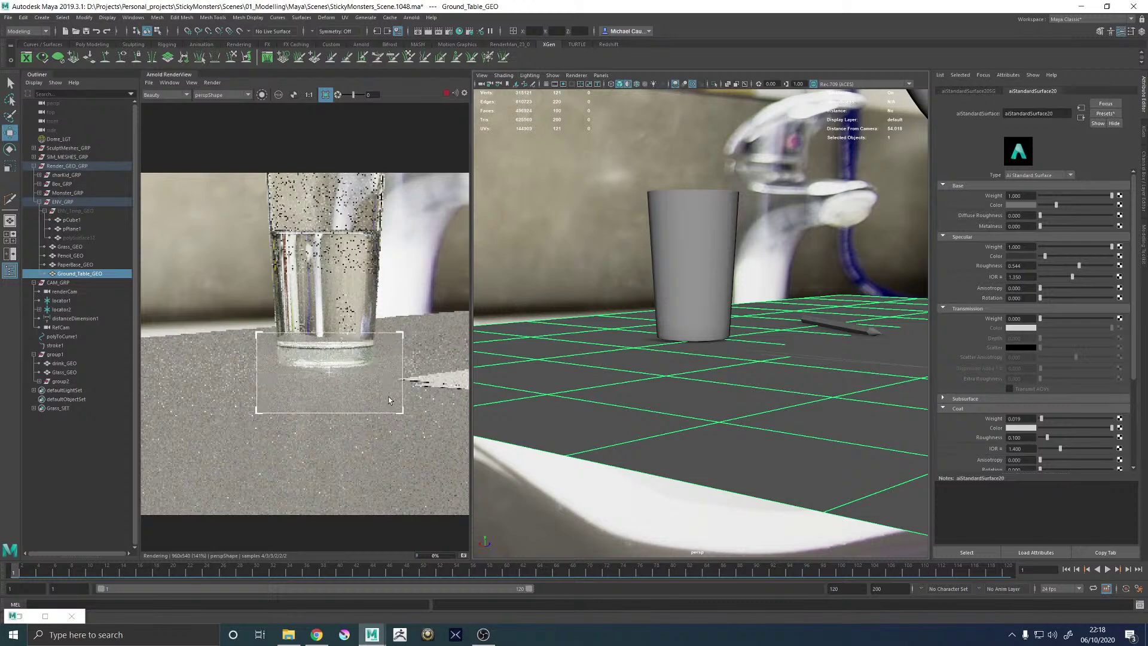
{"action": "scroll", "coordinate": [340, 375], "scroll_direction": "up", "scroll_amount": 1}
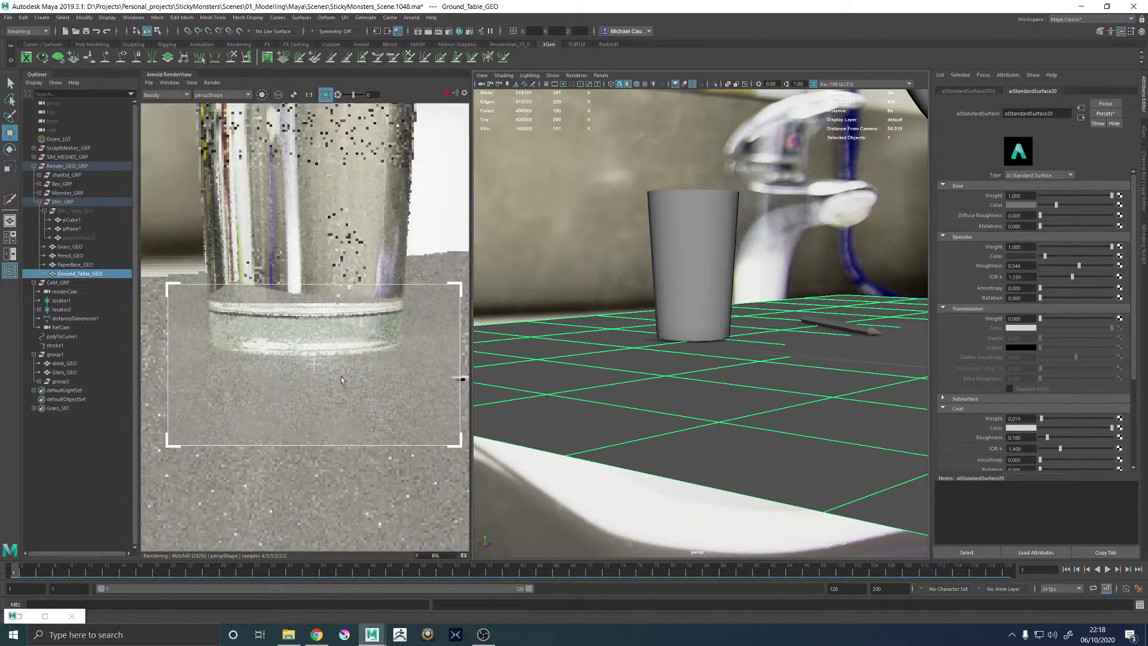
{"action": "scroll", "coordinate": [340, 376], "scroll_direction": "down", "scroll_amount": 2}
{"action": "scroll", "coordinate": [343, 377], "scroll_direction": "up", "scroll_amount": 1}
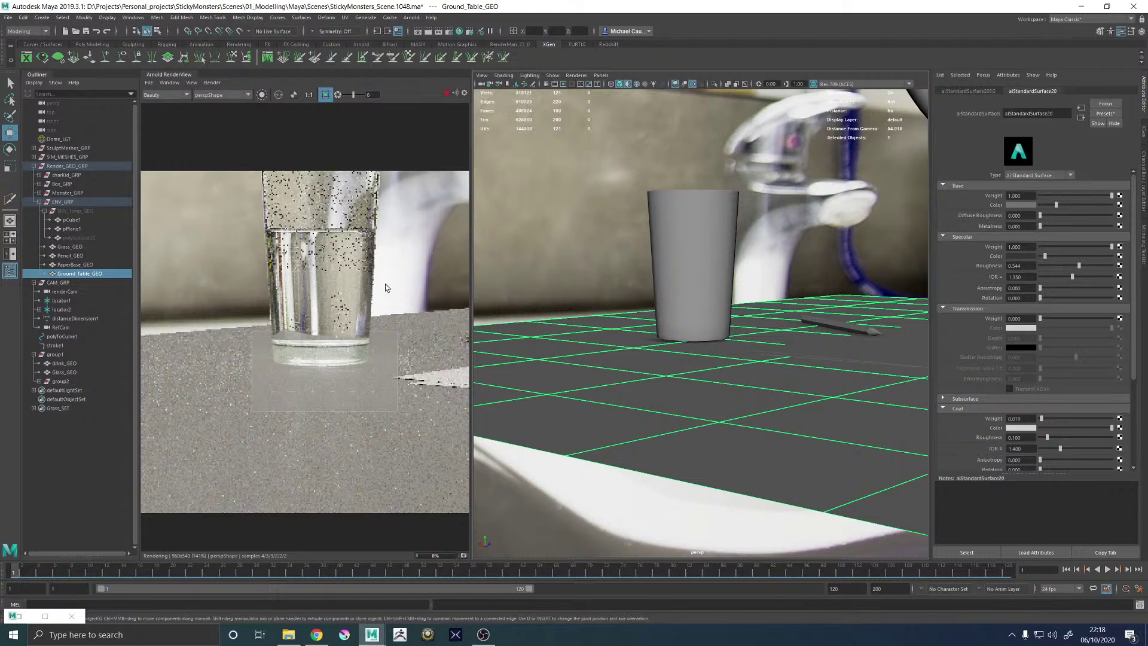
{"action": "scroll", "coordinate": [342, 344], "scroll_direction": "up", "scroll_amount": 1}
{"action": "scroll", "coordinate": [342, 345], "scroll_direction": "down", "scroll_amount": 2}
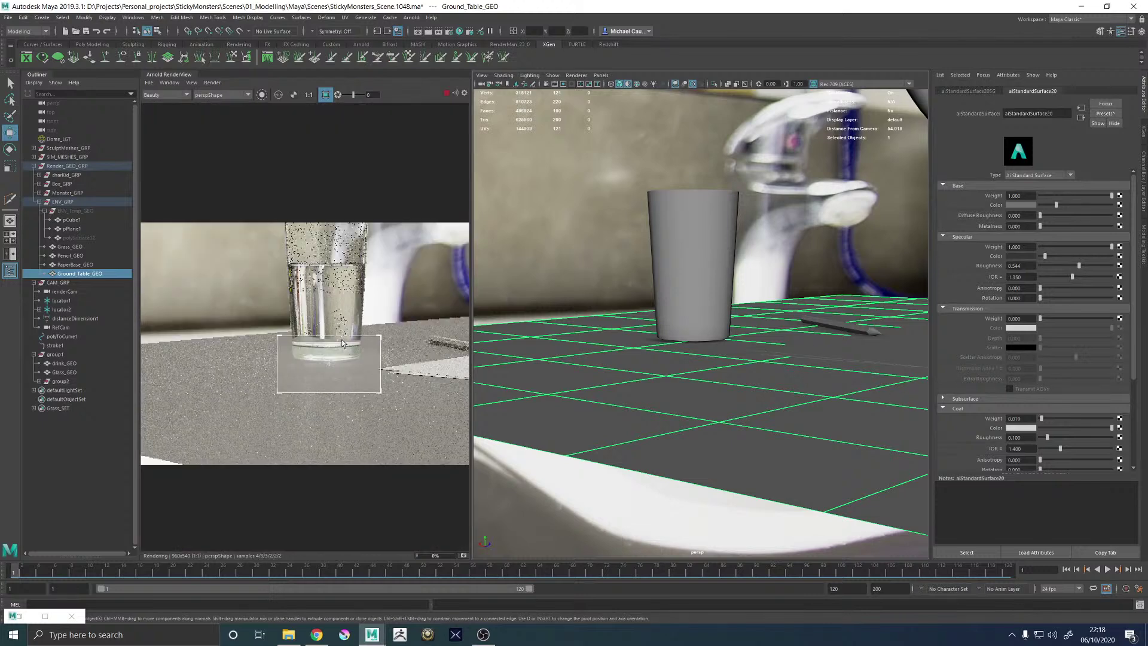
{"action": "scroll", "coordinate": [349, 368], "scroll_direction": "up", "scroll_amount": 1}
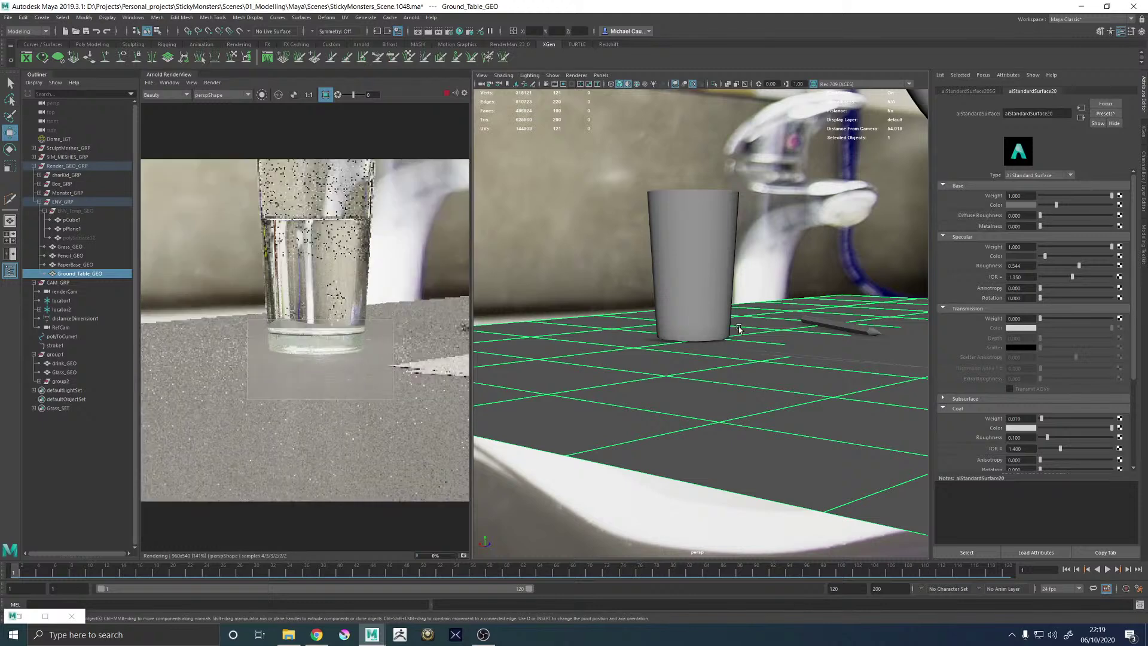
Select the glass and slightly shift the hue of its material's transmission scatter colour
{"action": "left_click", "coordinate": [723, 199]}
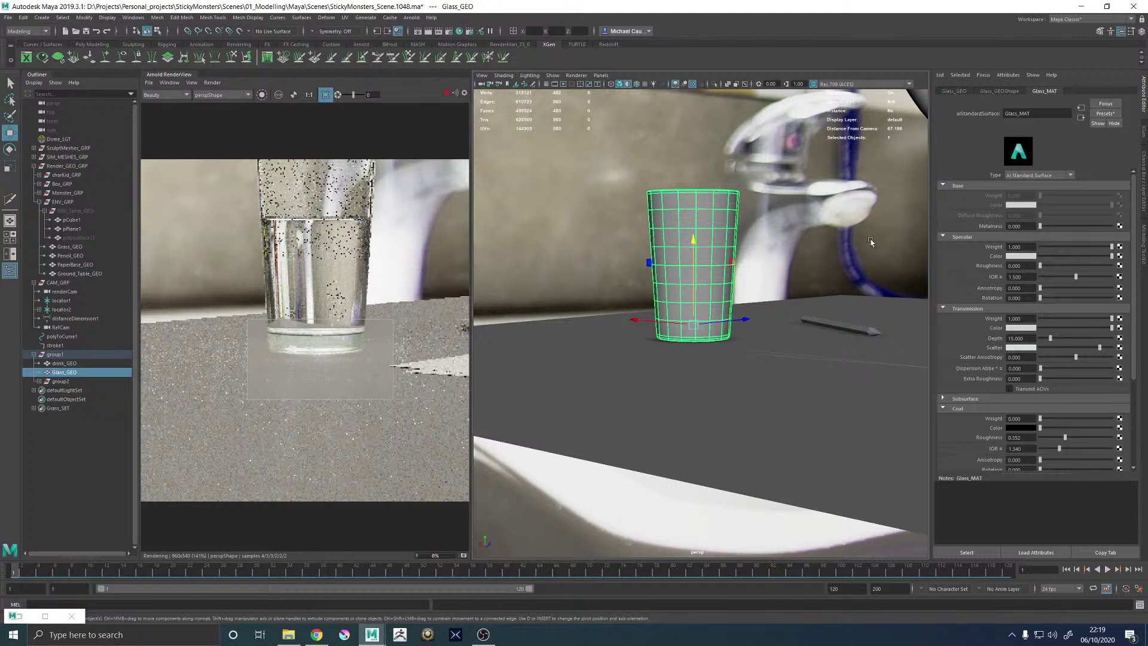
{"action": "left_click", "coordinate": [1011, 349]}
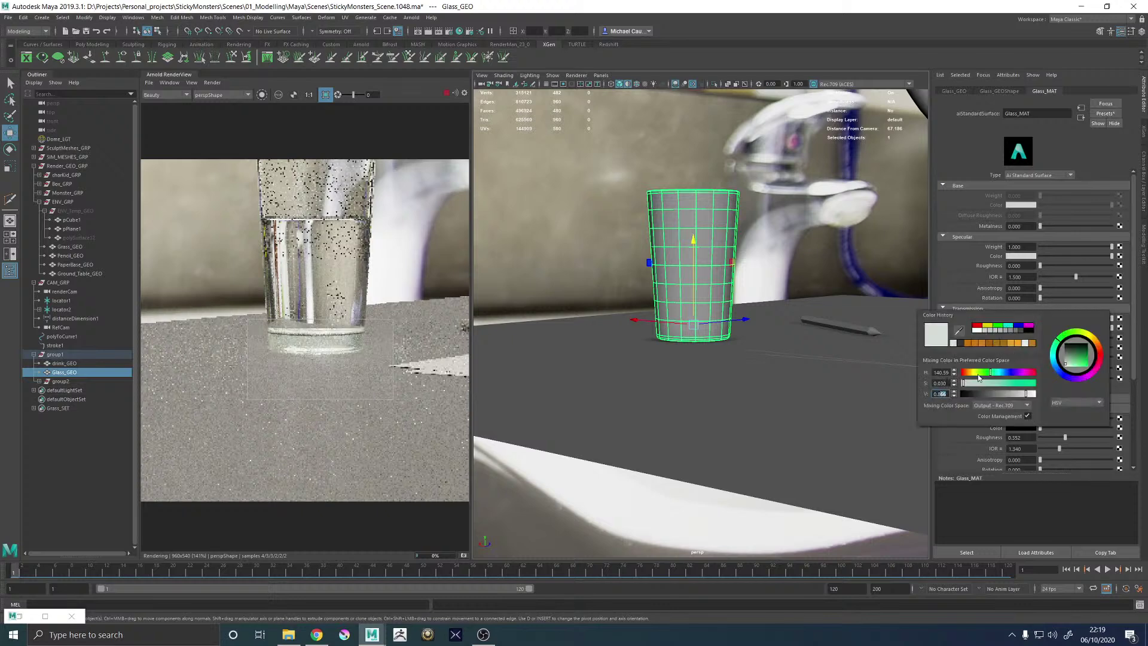
{"action": "left_click", "coordinate": [996, 371]}
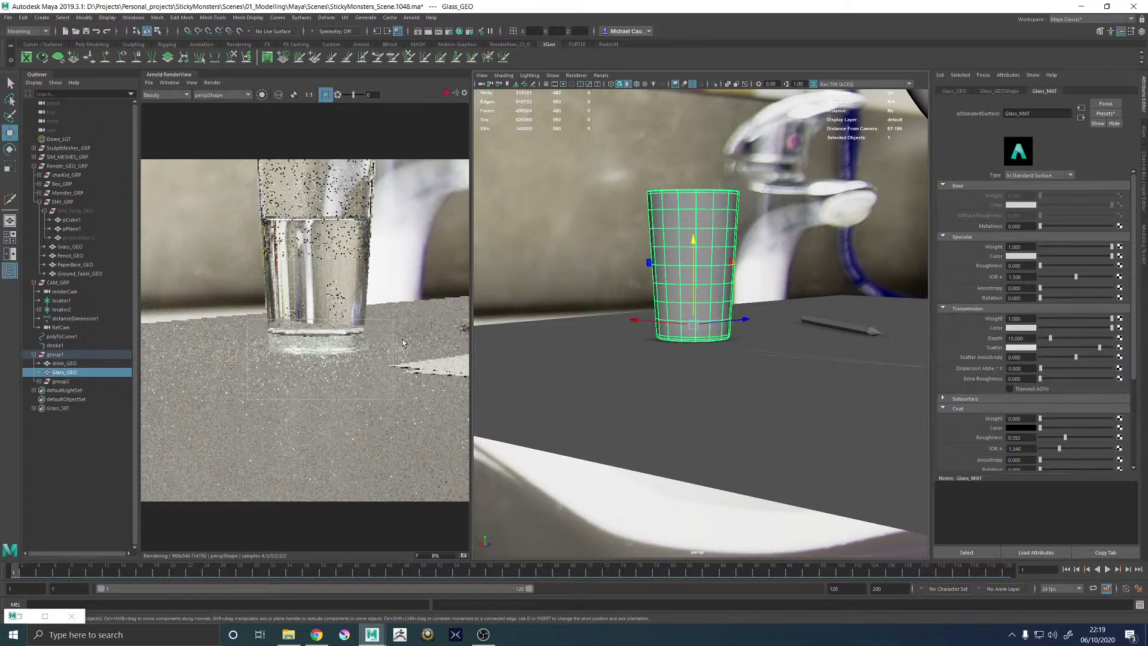
Turn off the crop region and render the wider scene with the character, glass and table
{"action": "left_click", "coordinate": [325, 95]}
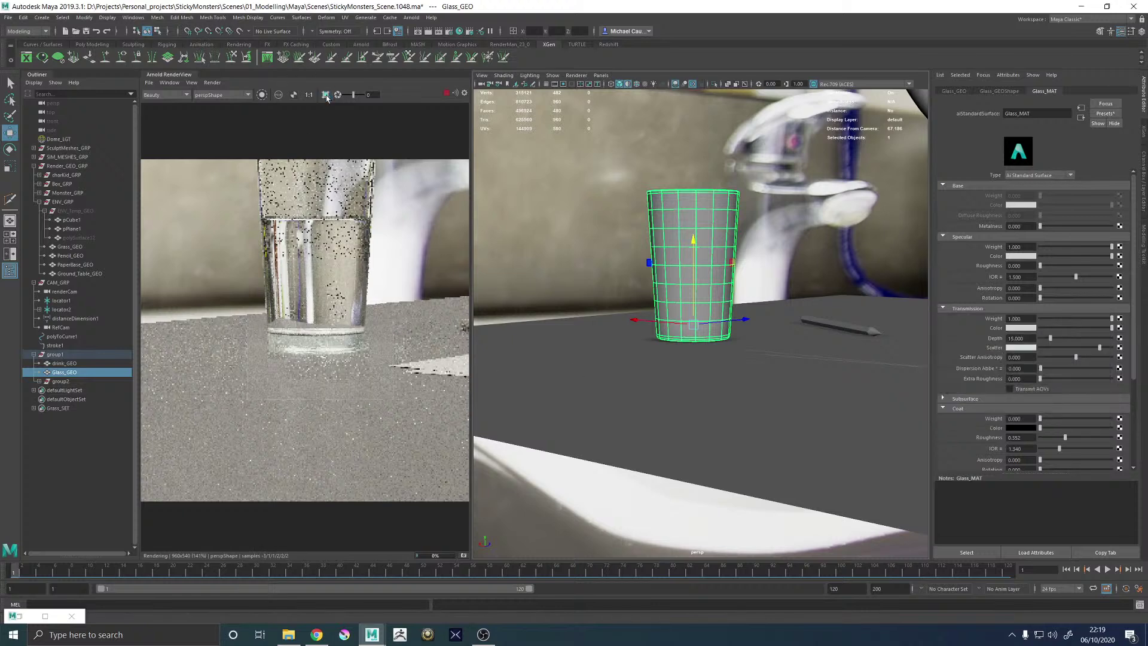
{"action": "scroll", "coordinate": [734, 318], "scroll_direction": "down", "scroll_amount": 5}
{"action": "left_click_drag", "start_coordinate": [734, 317], "coordinate": [666, 307], "text": "alt"}
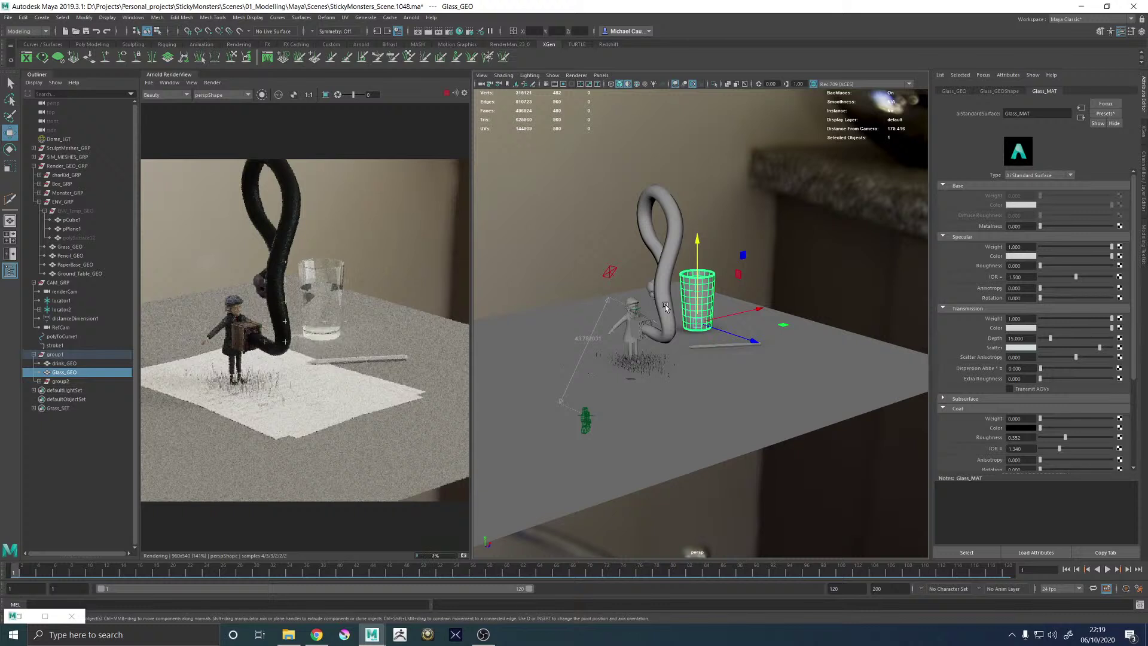
Change the table material's base colour to a dark brown with hue about 23, saturation about 0.59 and value about 0.13
{"action": "left_click", "coordinate": [854, 350]}
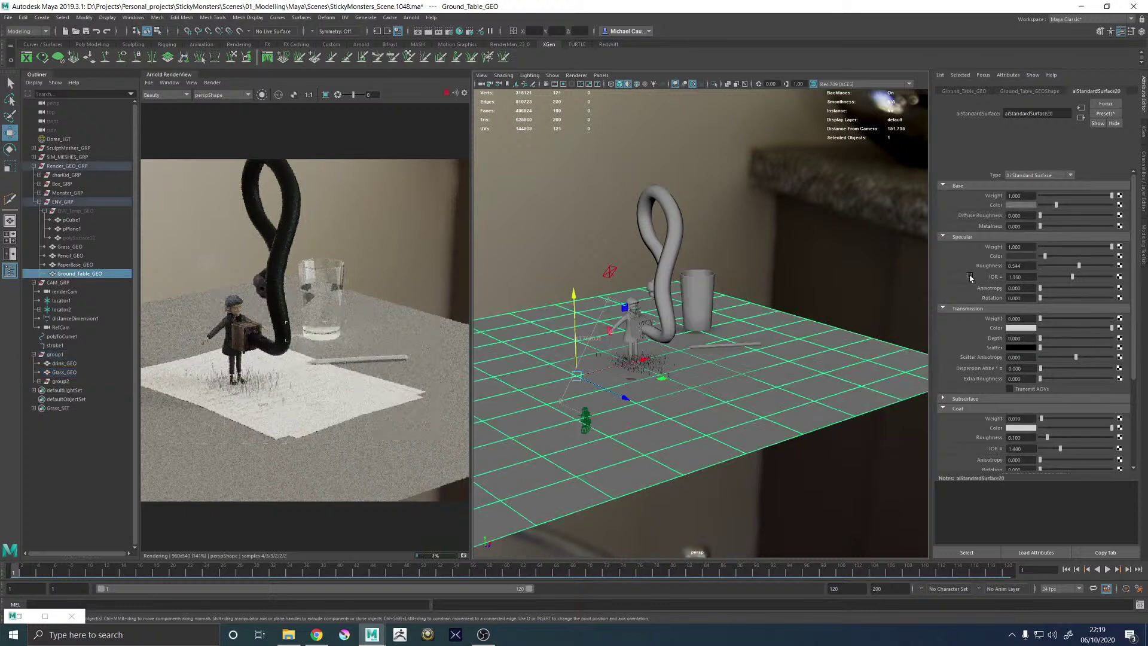
{"action": "left_click", "coordinate": [1014, 206]}
{"action": "left_click", "coordinate": [981, 238]}
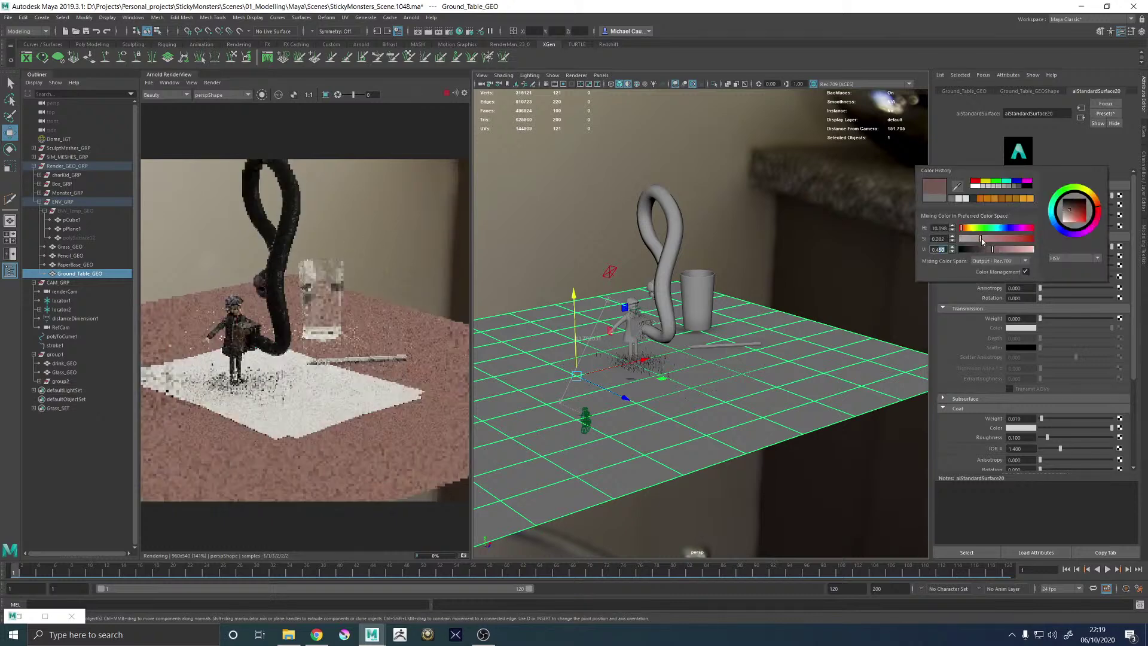
{"action": "left_click", "coordinate": [966, 229]}
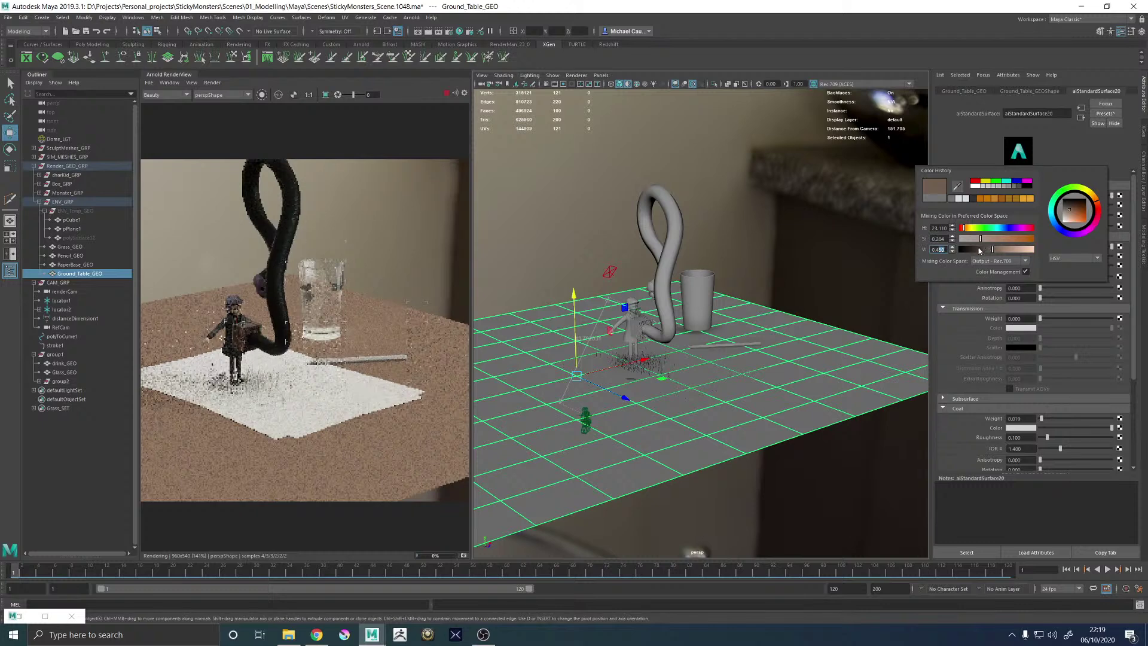
{"action": "left_click", "coordinate": [976, 249]}
{"action": "left_click", "coordinate": [1003, 239]}
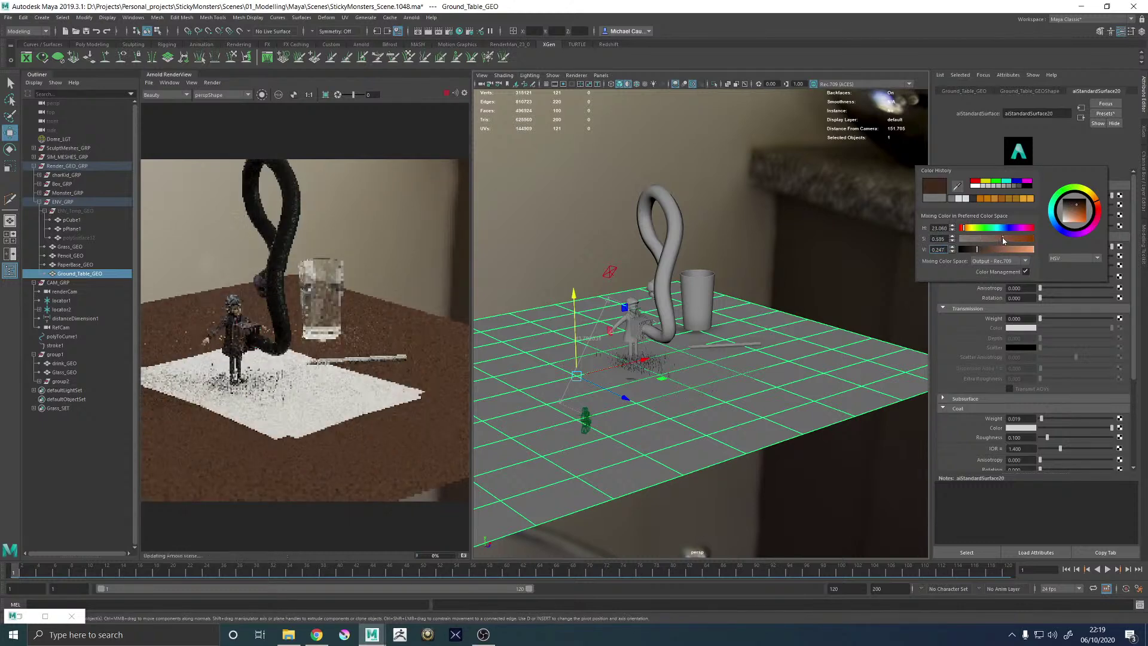
{"action": "left_click", "coordinate": [969, 250]}
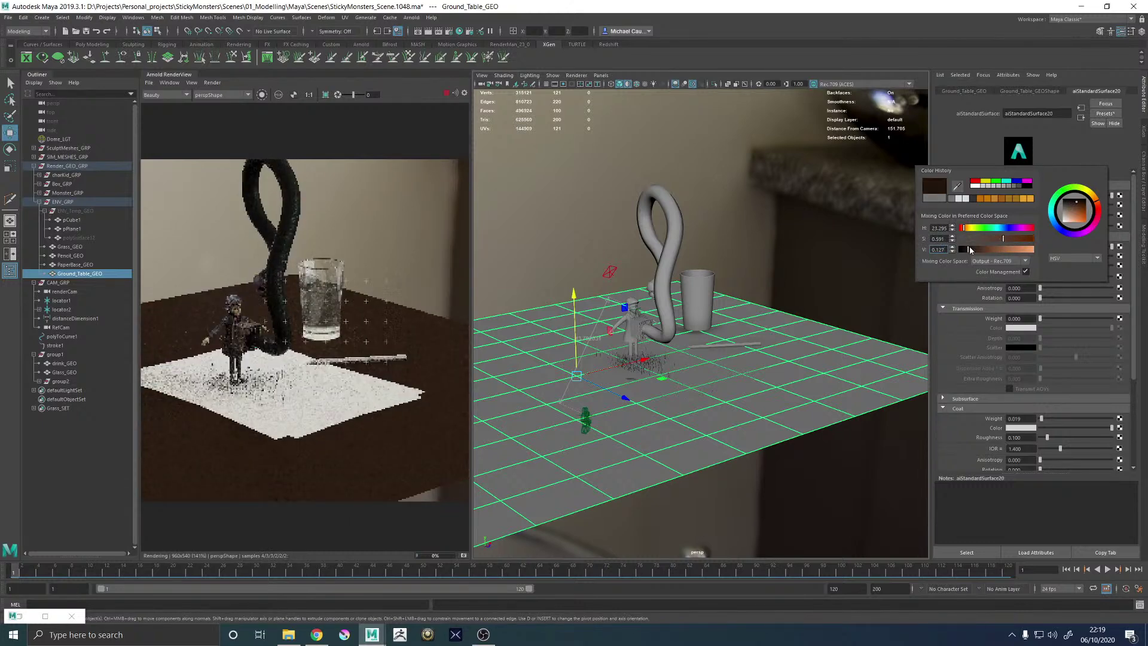
Brighten the dark brown base colour of the table material and examine the whole tabletop in the render
{"action": "left_click", "coordinate": [977, 249]}
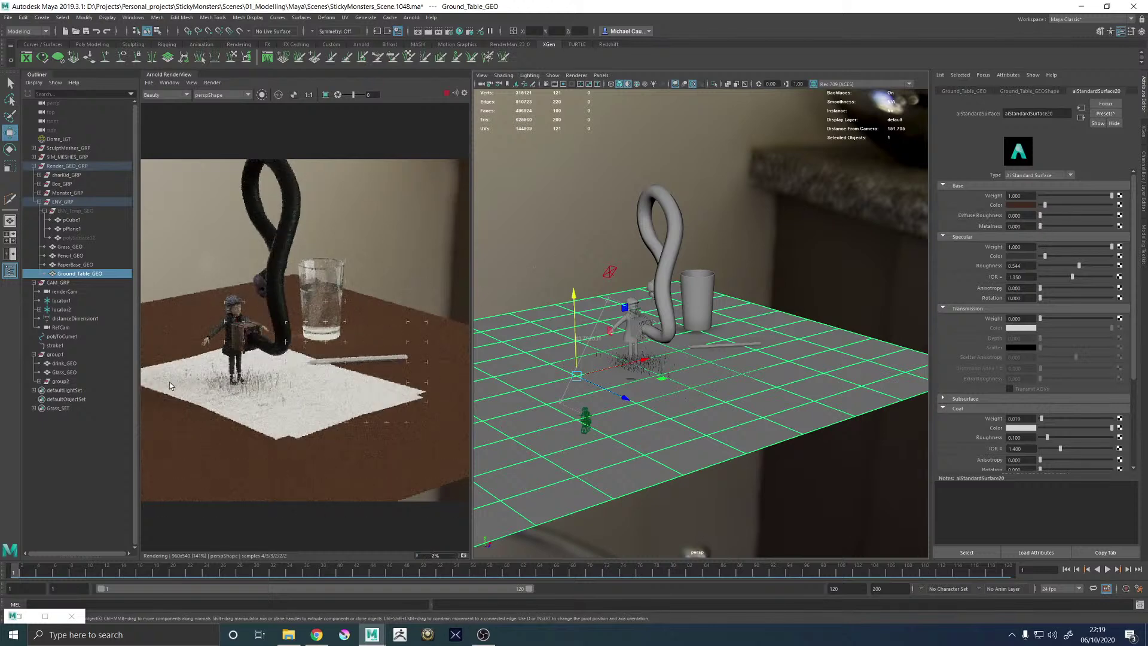
{"action": "scroll", "coordinate": [170, 386], "scroll_direction": "down", "scroll_amount": 4}
{"action": "middle_click_drag", "start_coordinate": [171, 385], "coordinate": [255, 357]}
{"action": "scroll", "coordinate": [304, 345], "scroll_direction": "up", "scroll_amount": 4}
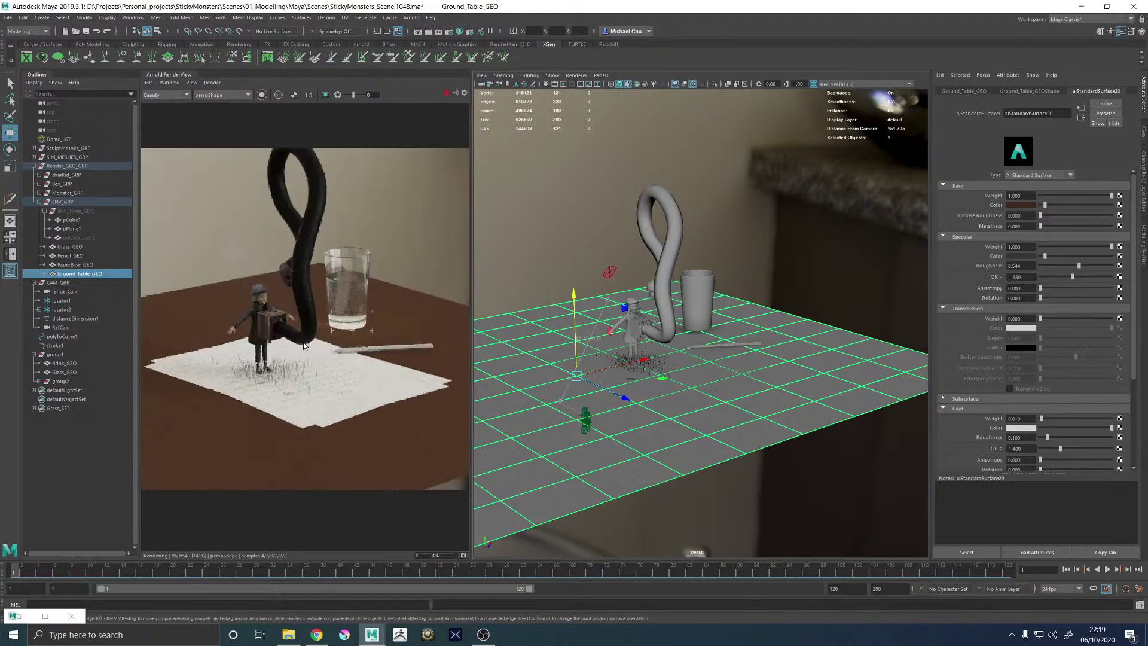
Set the table material's base colour to a light tan with hue about 37, saturation about 0.32 and value about 0.68
{"action": "left_click", "coordinate": [1017, 205]}
{"action": "left_click", "coordinate": [1016, 246]}
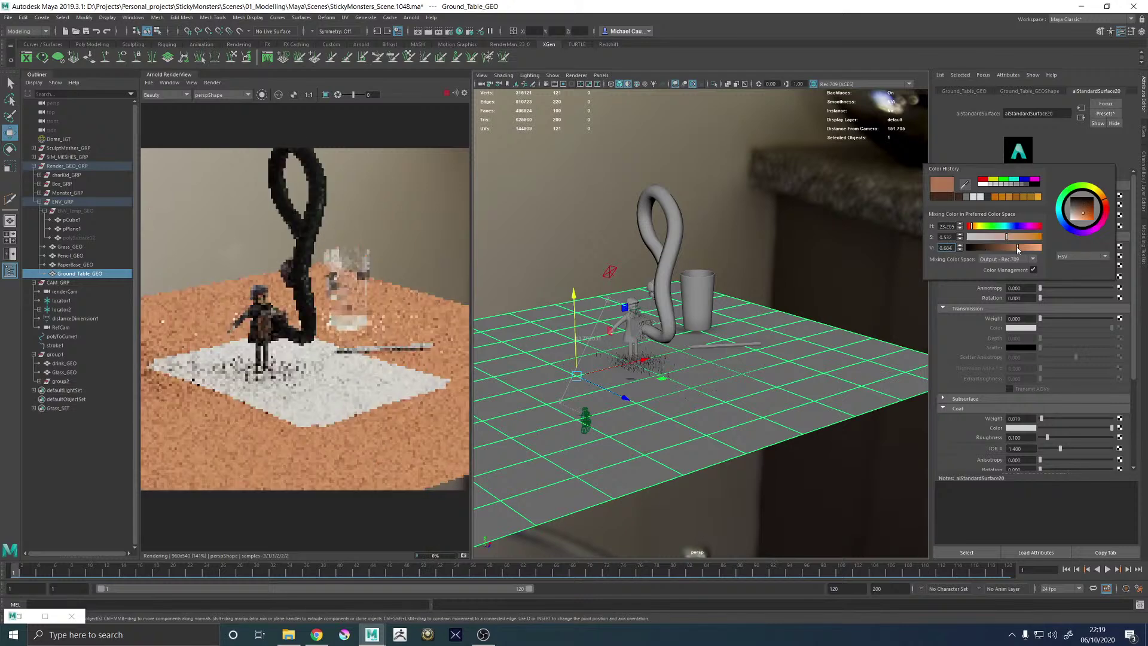
{"action": "left_click", "coordinate": [986, 238]}
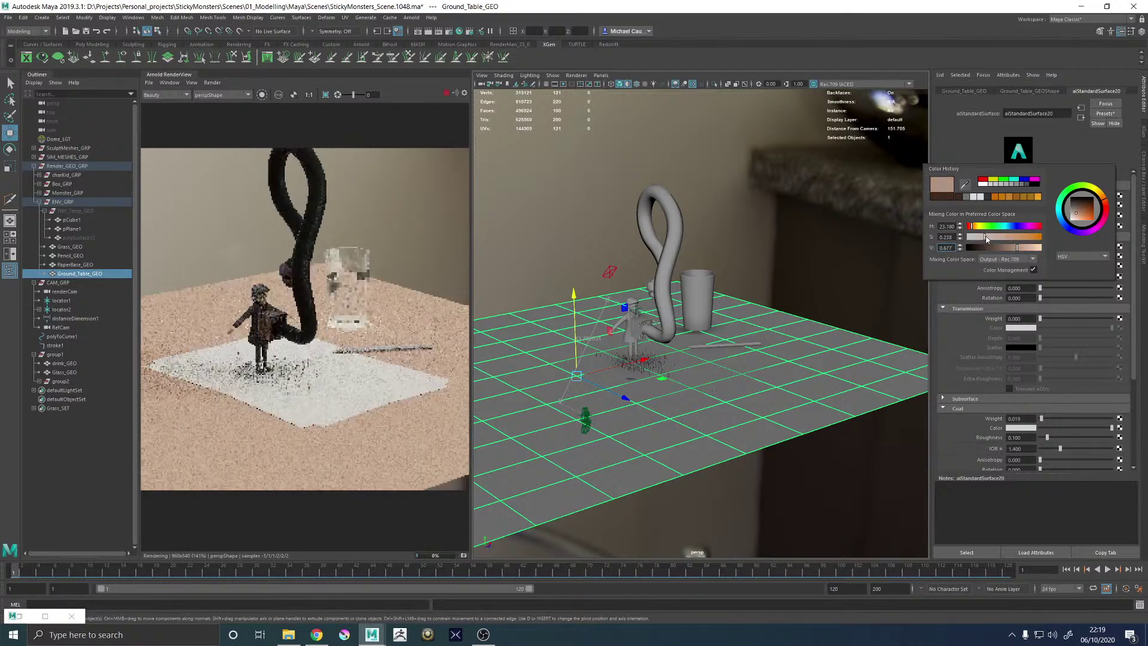
{"action": "left_click", "coordinate": [988, 238]}
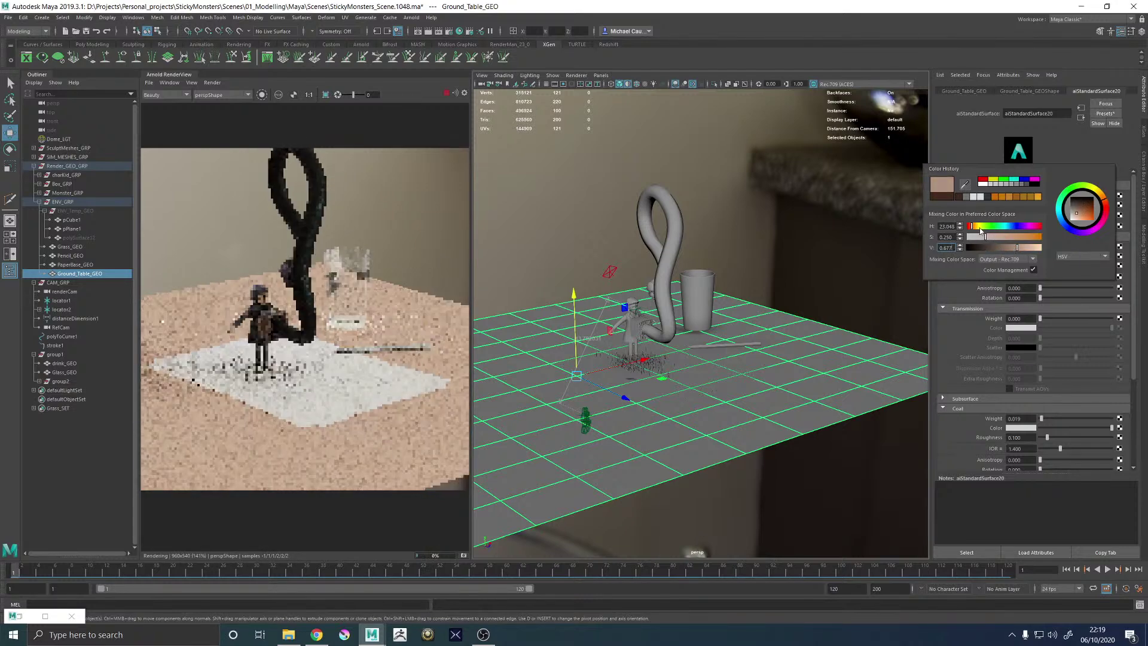
{"action": "left_click", "coordinate": [977, 227]}
{"action": "left_click", "coordinate": [971, 226]}
{"action": "left_click", "coordinate": [995, 238]}
{"action": "left_click_drag", "start_coordinate": [996, 238], "coordinate": [992, 238]}
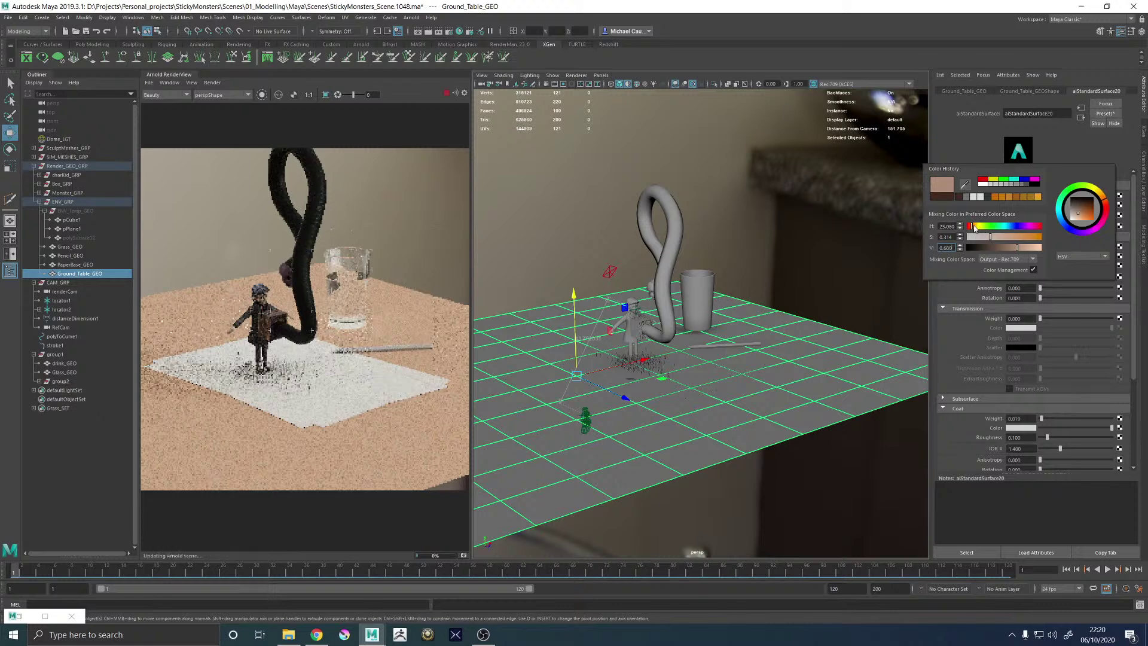
{"action": "left_click", "coordinate": [975, 226]}
{"action": "left_click_drag", "start_coordinate": [976, 228], "coordinate": [978, 228]}
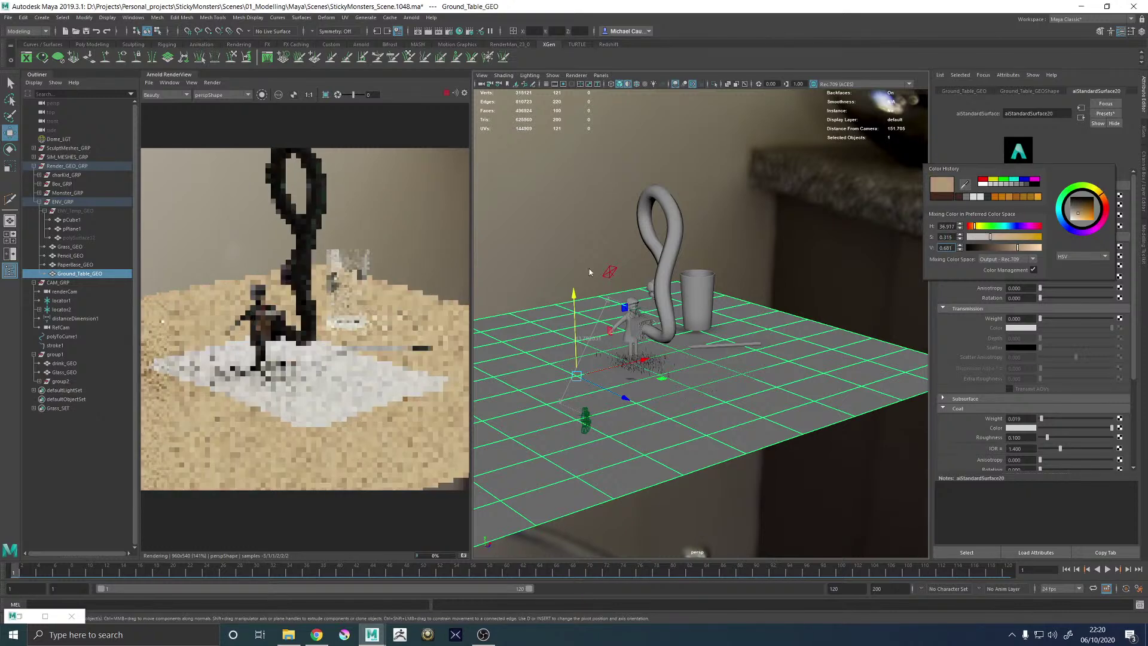
Check the table from the character's other side and change its base colour to a dark brown with hue about 25 and saturation about 0.46
{"action": "scroll", "coordinate": [326, 307], "scroll_direction": "down", "scroll_amount": 3}
{"action": "scroll", "coordinate": [325, 307], "scroll_direction": "up", "scroll_amount": 1}
{"action": "scroll", "coordinate": [325, 307], "scroll_direction": "up", "scroll_amount": 2}
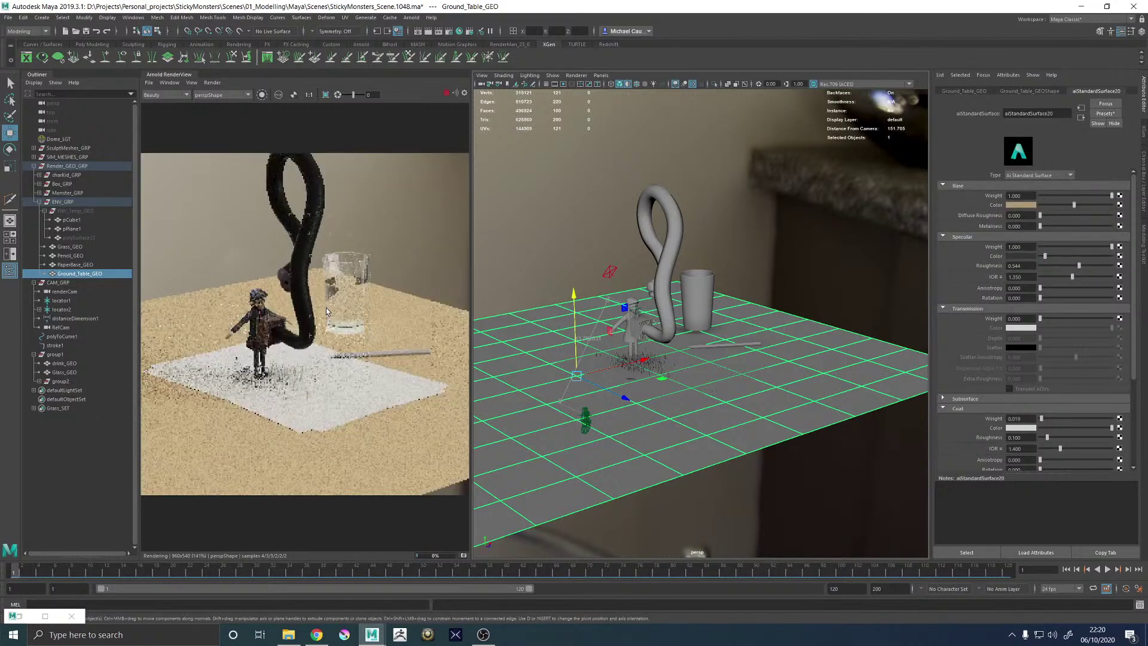
{"action": "mouse_move", "coordinate": [705, 281]}
{"action": "left_mouse_down", "text": "alt"}
{"action": "mouse_move", "coordinate": [808, 267]}
{"action": "mouse_move", "coordinate": [697, 278]}
{"action": "left_mouse_up", "text": "alt"}
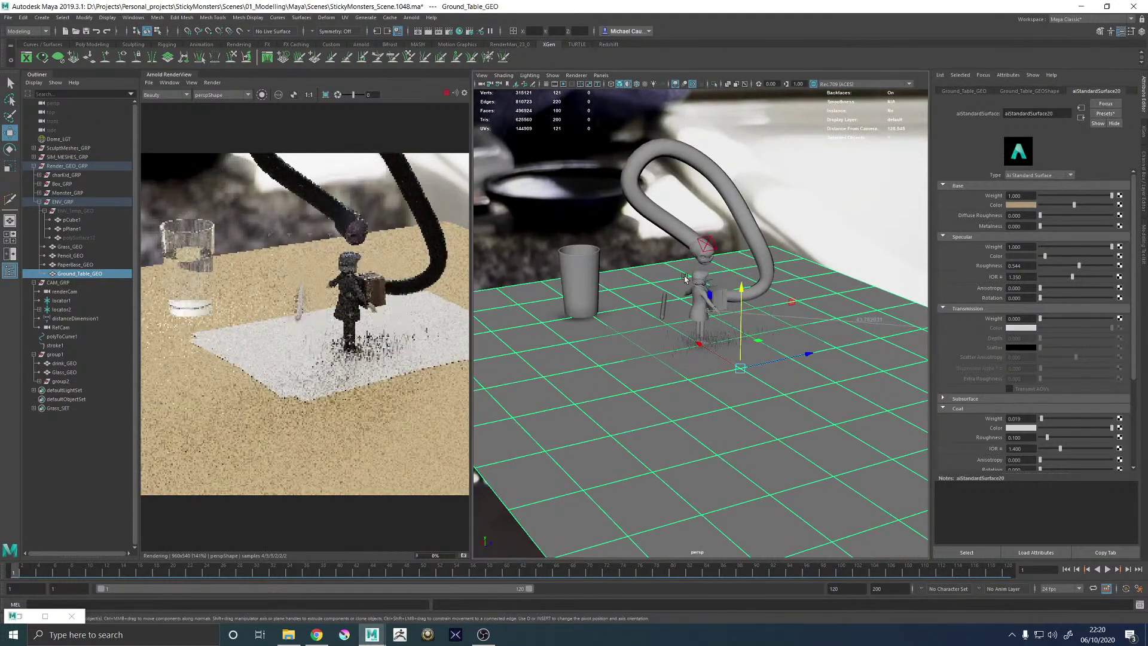
{"action": "left_click", "coordinate": [1016, 205]}
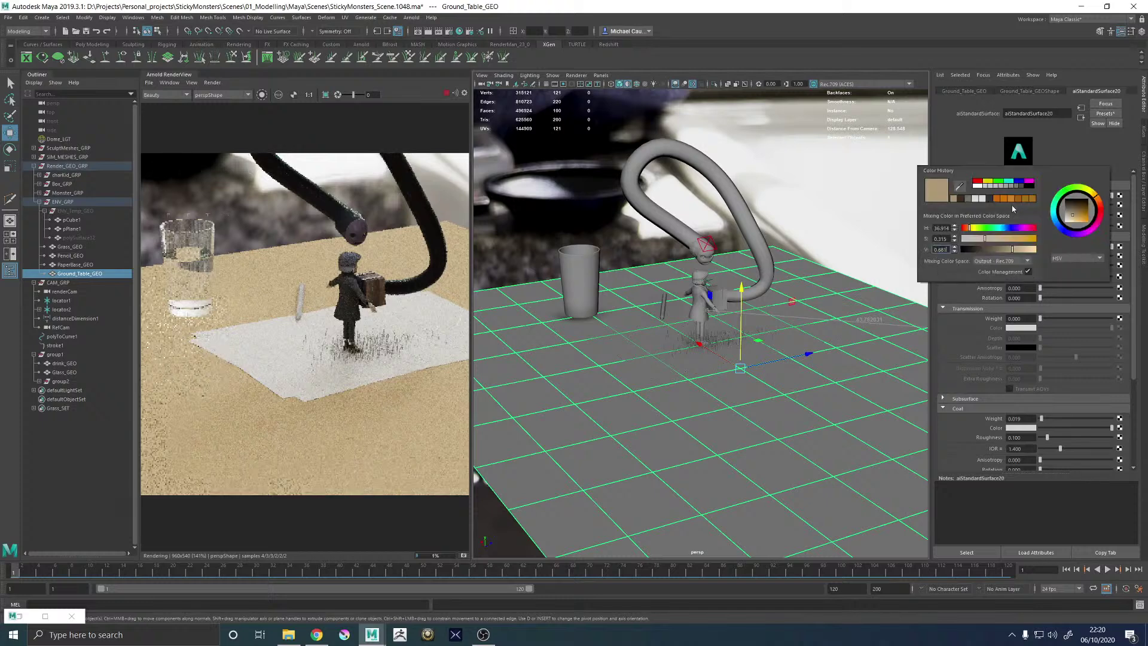
{"action": "left_click", "coordinate": [996, 238]}
{"action": "left_click", "coordinate": [969, 228]}
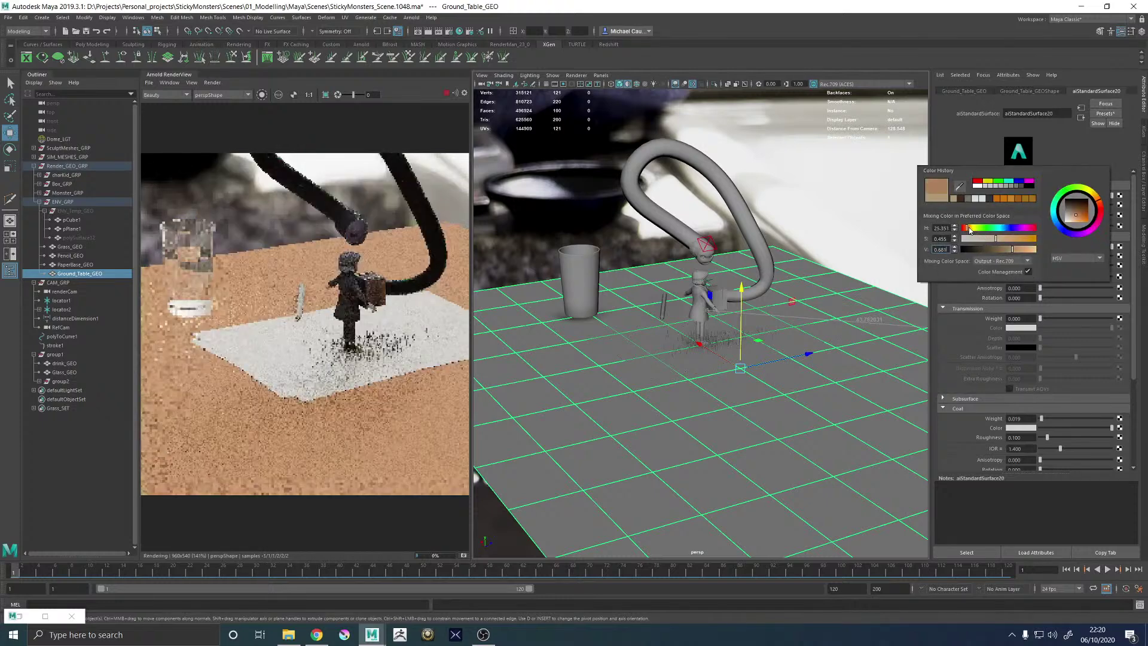
{"action": "left_click", "coordinate": [1003, 249]}
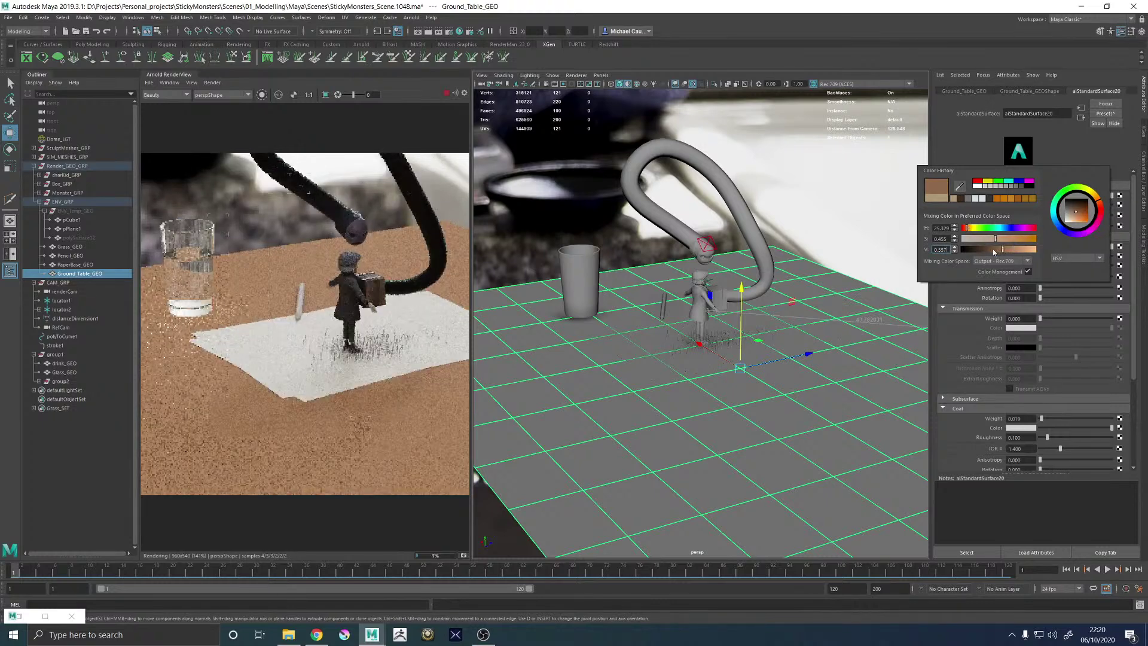
{"action": "left_click", "coordinate": [992, 250]}
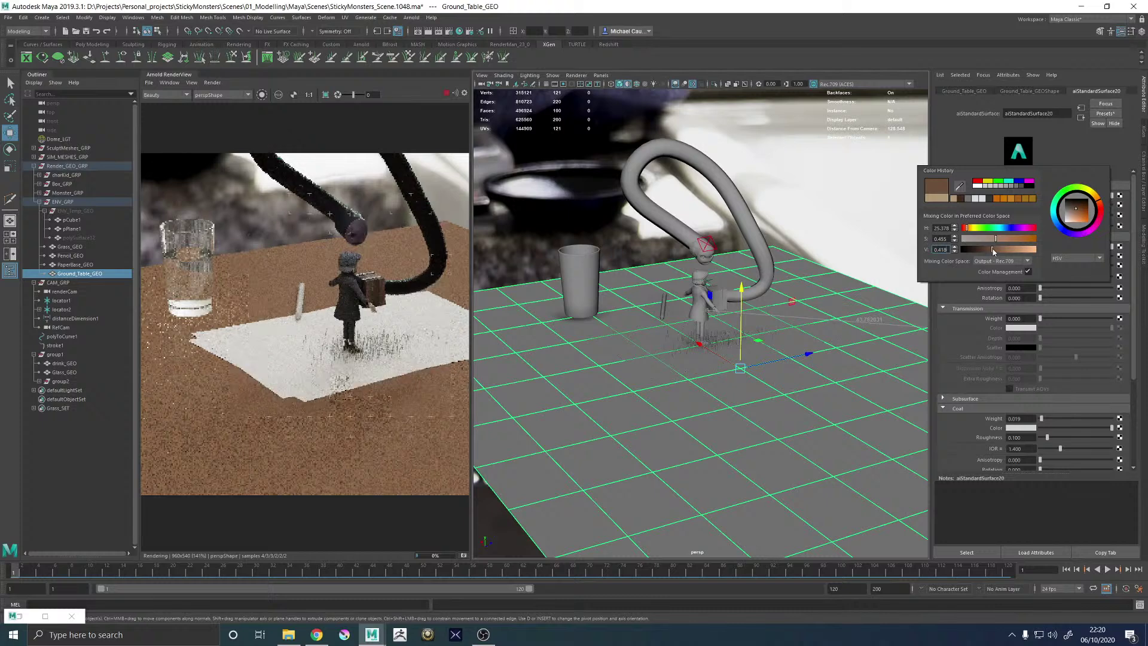
{"action": "left_click", "coordinate": [979, 249]}
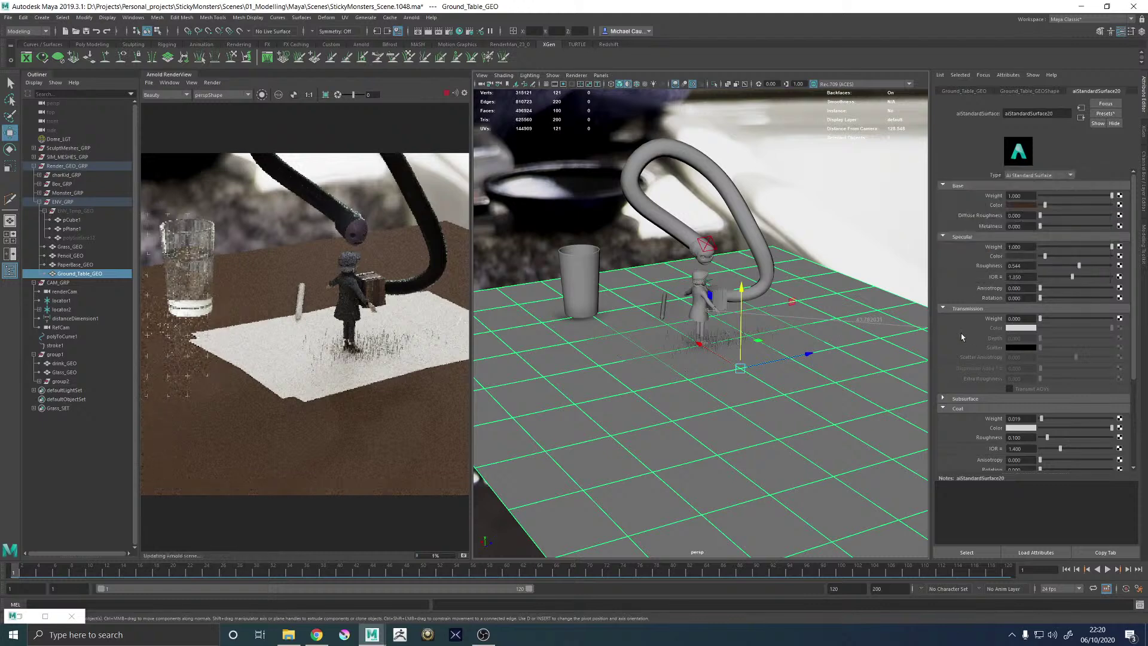
Try different coat weights on the table material and set the coat weight to 0.01
{"action": "left_click_drag", "start_coordinate": [1040, 419], "coordinate": [1034, 418]}
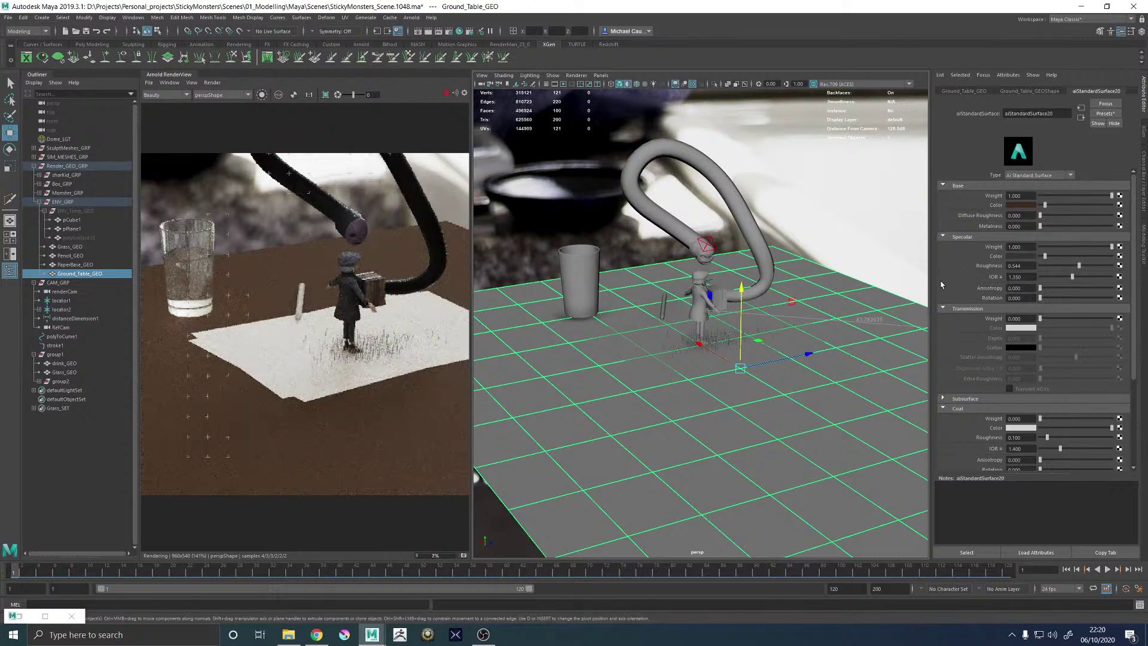
{"action": "left_click", "coordinate": [1043, 419]}
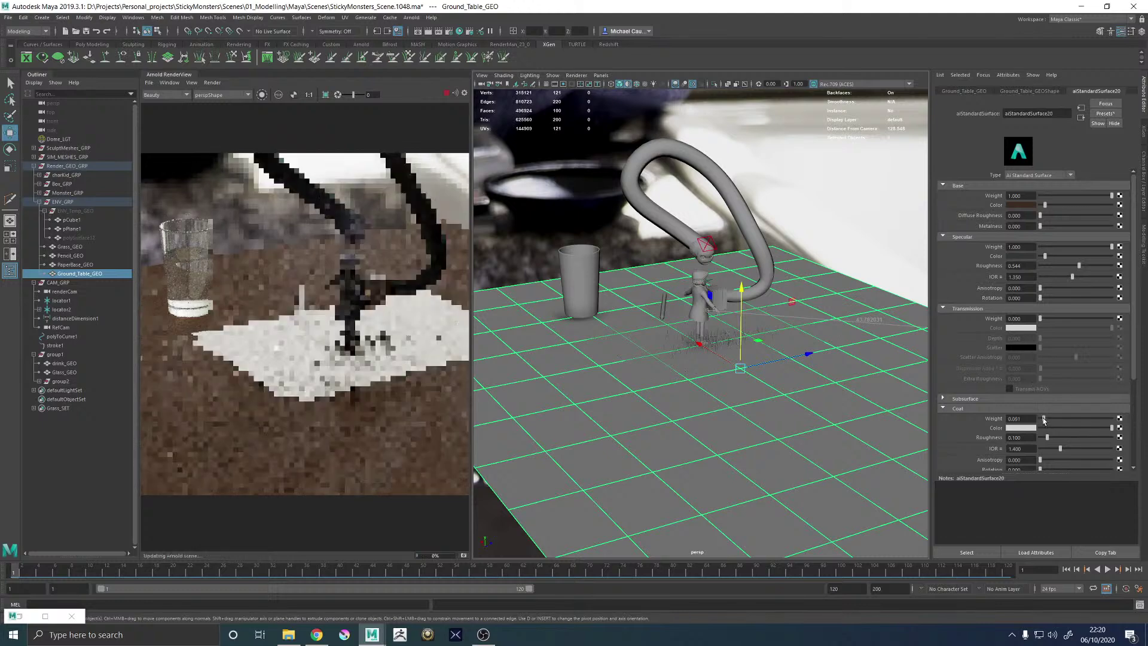
{"action": "left_click", "coordinate": [1019, 418]}
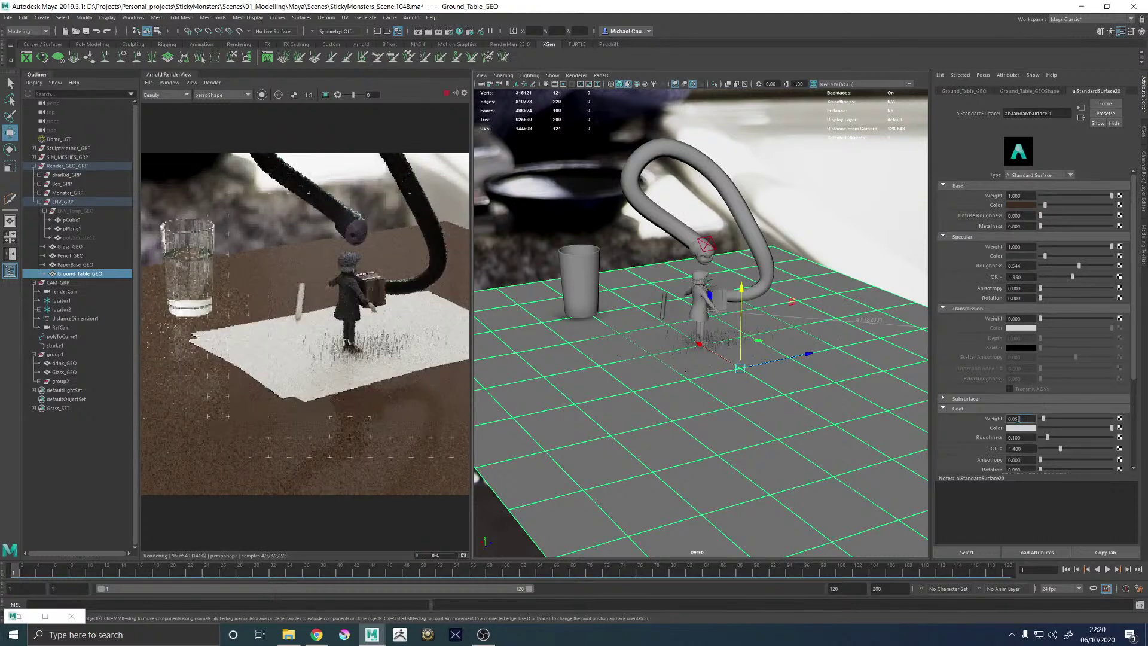
{"action": "type", "text": "0.01"}
{"action": "key", "text": "Return"}
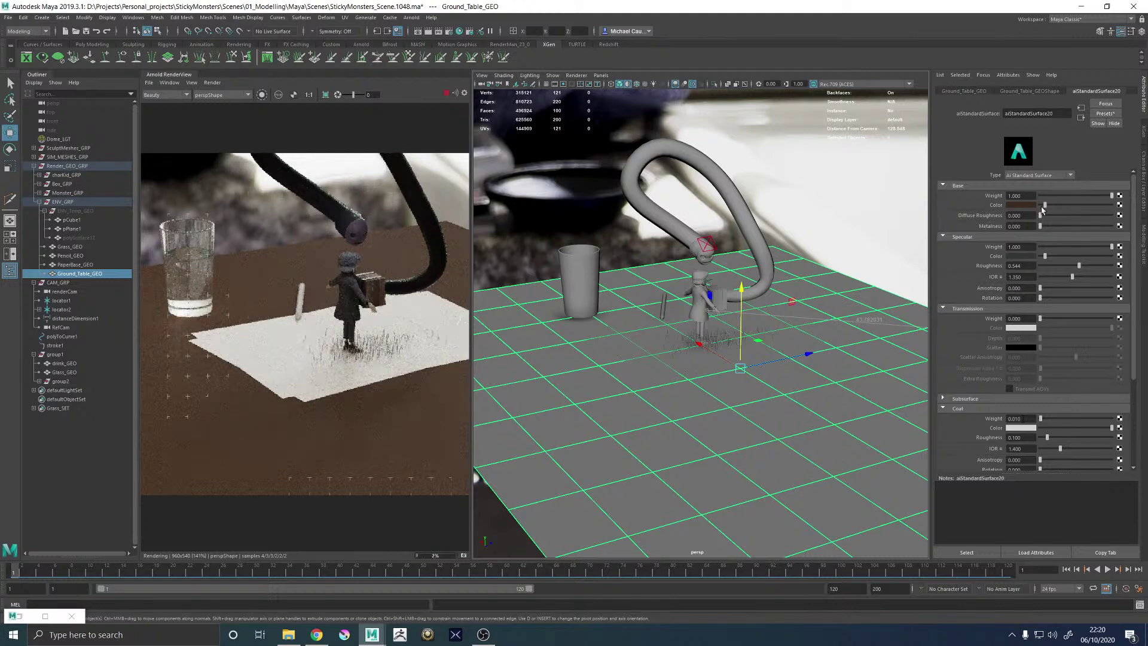
Change the table material's base colour to a neutral dark grey and examine it from a lower angle
{"action": "left_click_drag", "start_coordinate": [1045, 206], "coordinate": [1046, 210]}
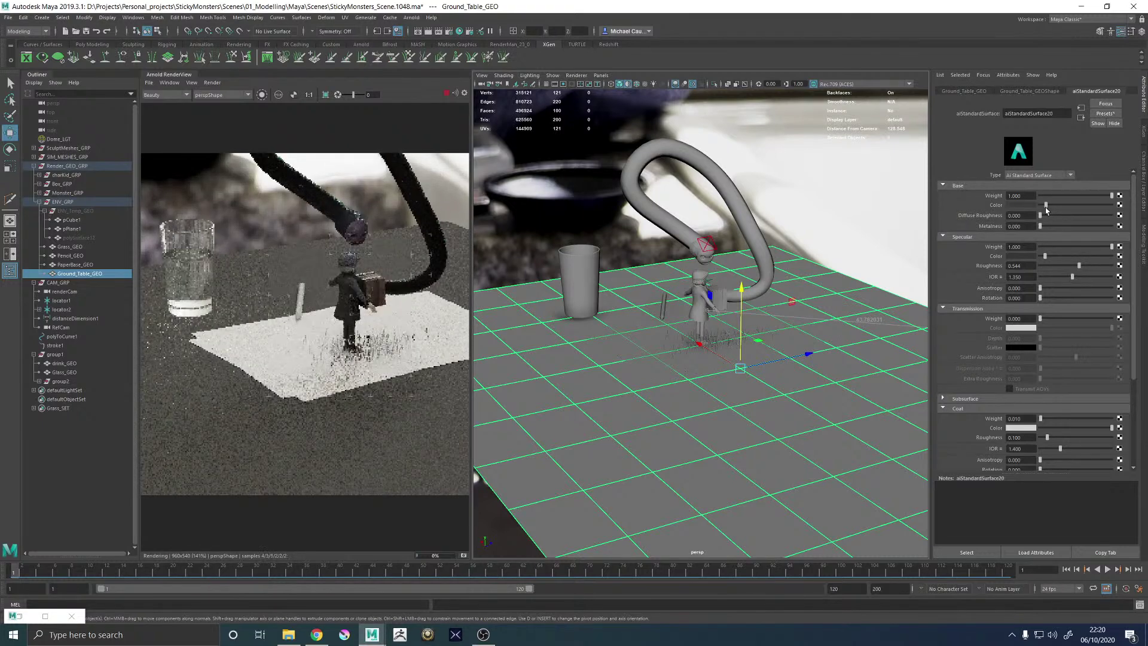
{"action": "scroll", "coordinate": [328, 339], "scroll_direction": "down", "scroll_amount": 2}
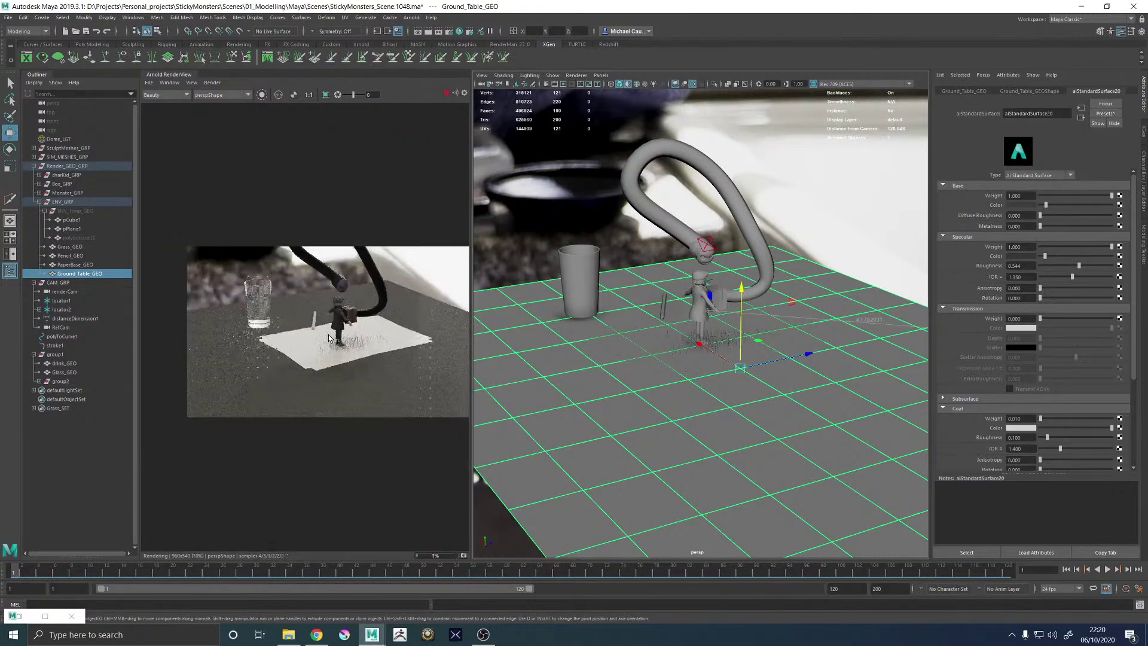
{"action": "scroll", "coordinate": [333, 338], "scroll_direction": "up", "scroll_amount": 2}
{"action": "left_click_drag", "start_coordinate": [792, 263], "coordinate": [732, 262], "text": "alt"}
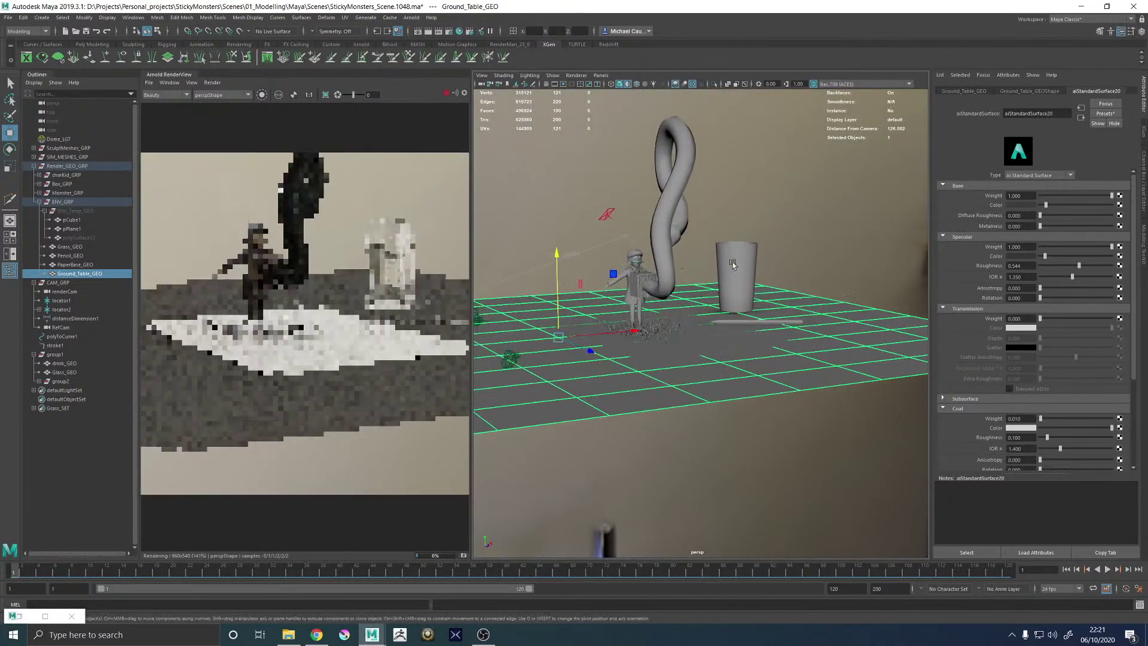
Darken the table material's specular colour and set its base colour to a medium grey
{"action": "left_click", "coordinate": [1054, 257]}
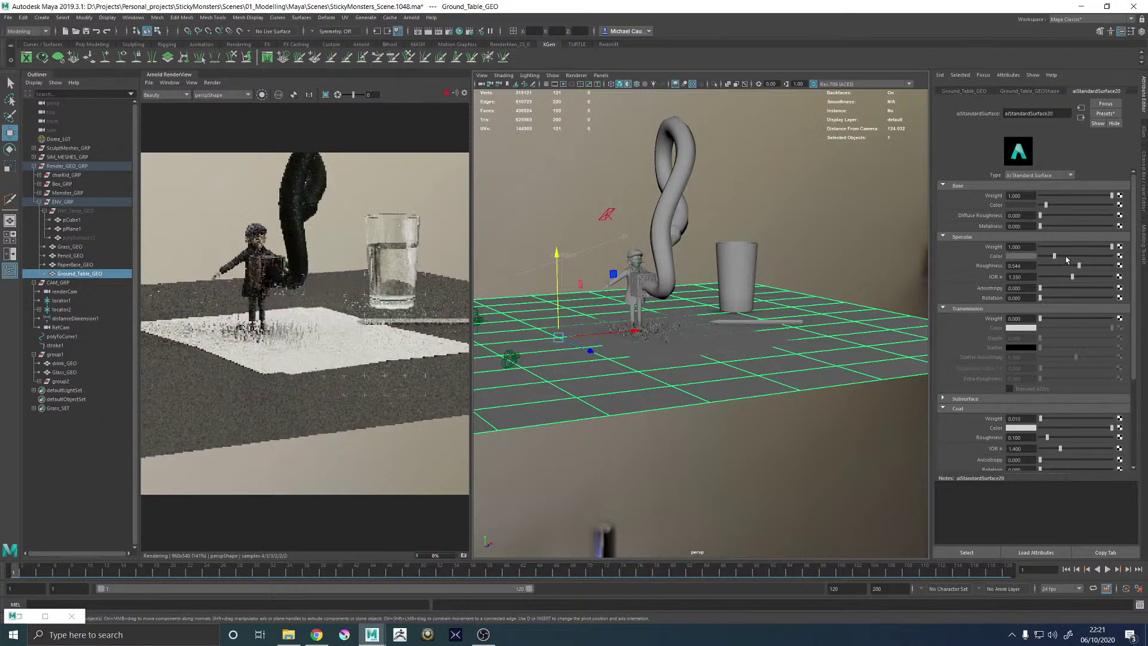
{"action": "left_click", "coordinate": [1042, 256]}
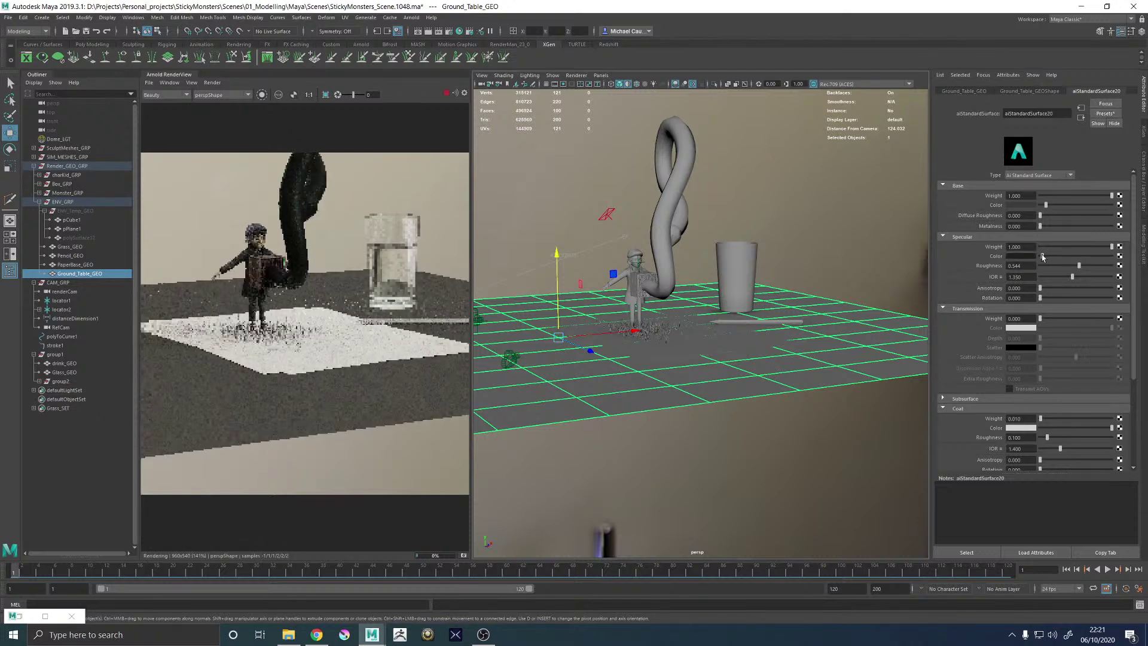
{"action": "left_click", "coordinate": [1062, 206]}
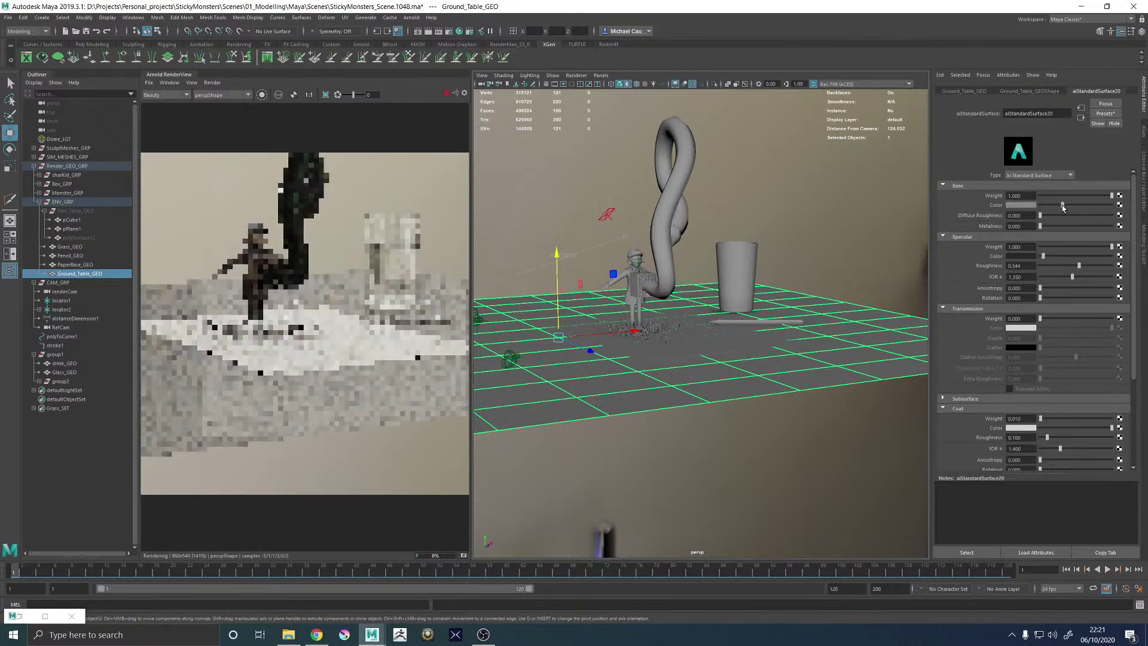
{"action": "left_click_drag", "start_coordinate": [1062, 206], "coordinate": [1054, 205]}
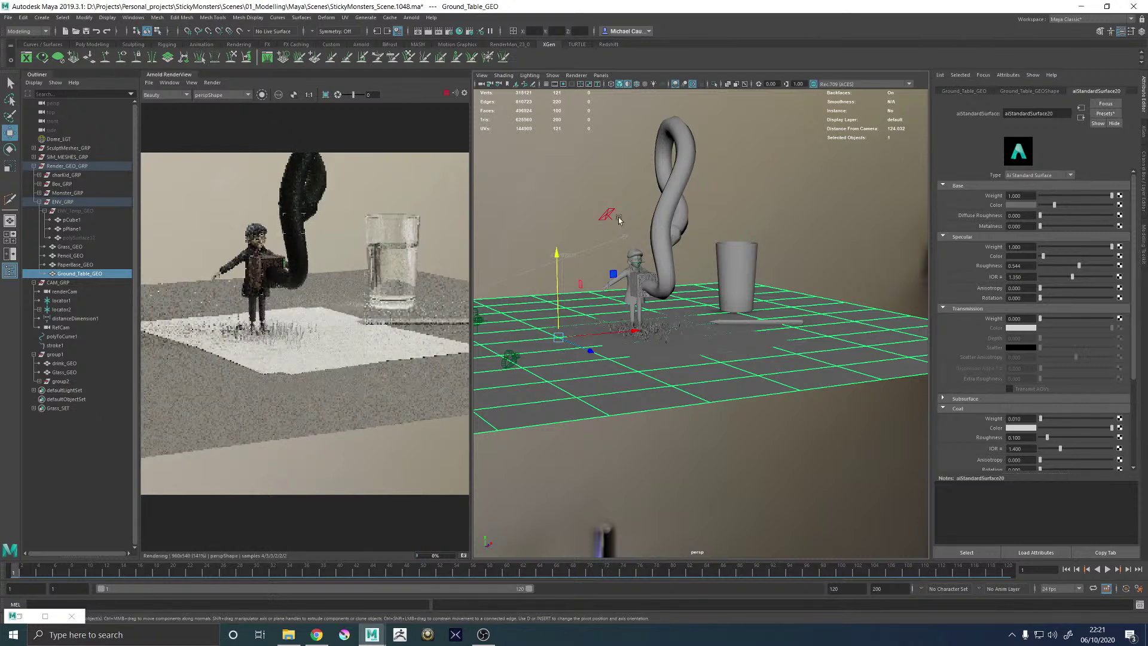
Render the scene through renderCamShape in a widened render view and inspect the character, glass and table
{"action": "left_click_drag", "start_coordinate": [622, 198], "coordinate": [684, 209], "text": "alt"}
{"action": "left_click", "coordinate": [206, 95]}
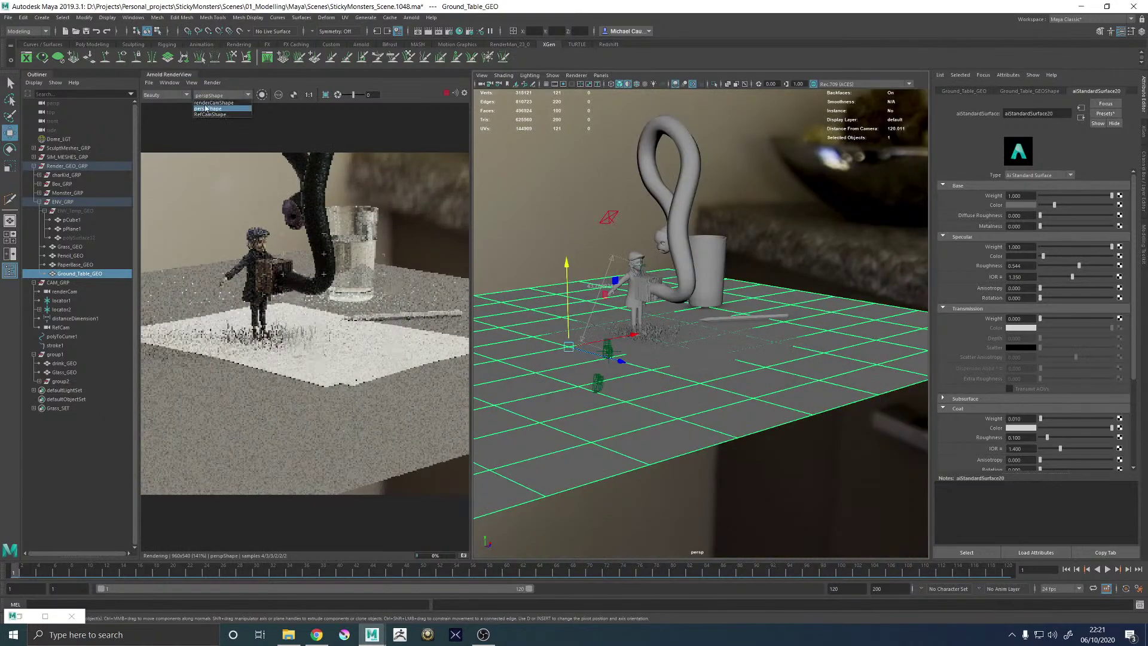
{"action": "left_click", "coordinate": [212, 102]}
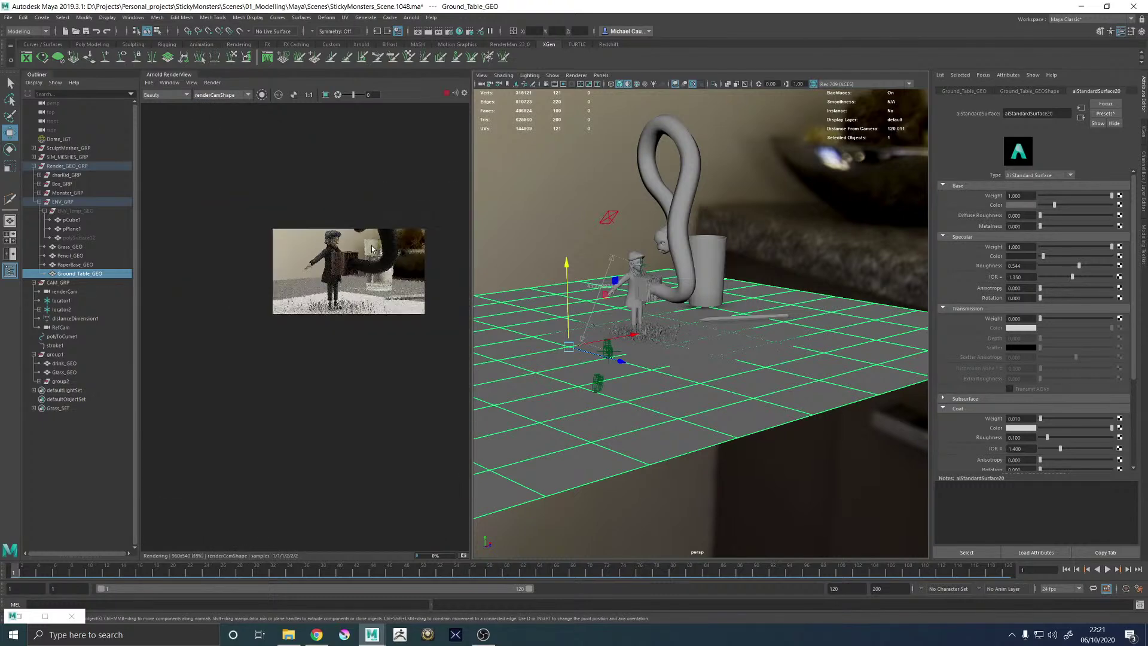
{"action": "scroll", "coordinate": [372, 249], "scroll_direction": "up", "scroll_amount": 2}
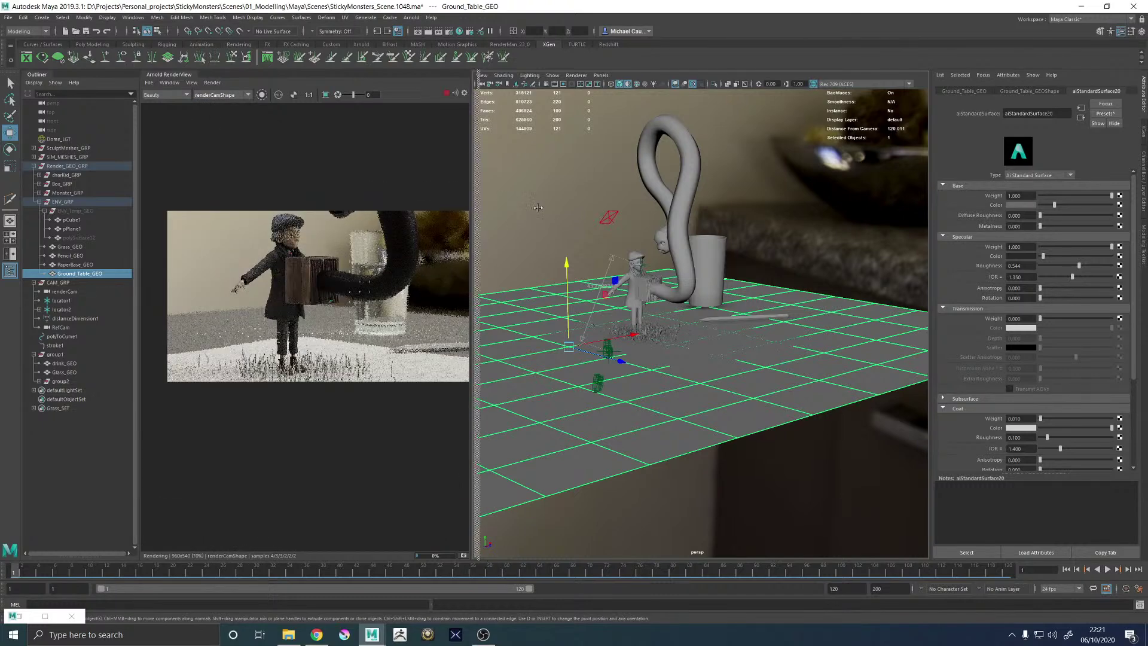
{"action": "left_click_drag", "start_coordinate": [471, 212], "coordinate": [557, 215]}
{"action": "scroll", "coordinate": [466, 312], "scroll_direction": "up", "scroll_amount": 3}
{"action": "scroll", "coordinate": [302, 274], "scroll_direction": "down", "scroll_amount": 3}
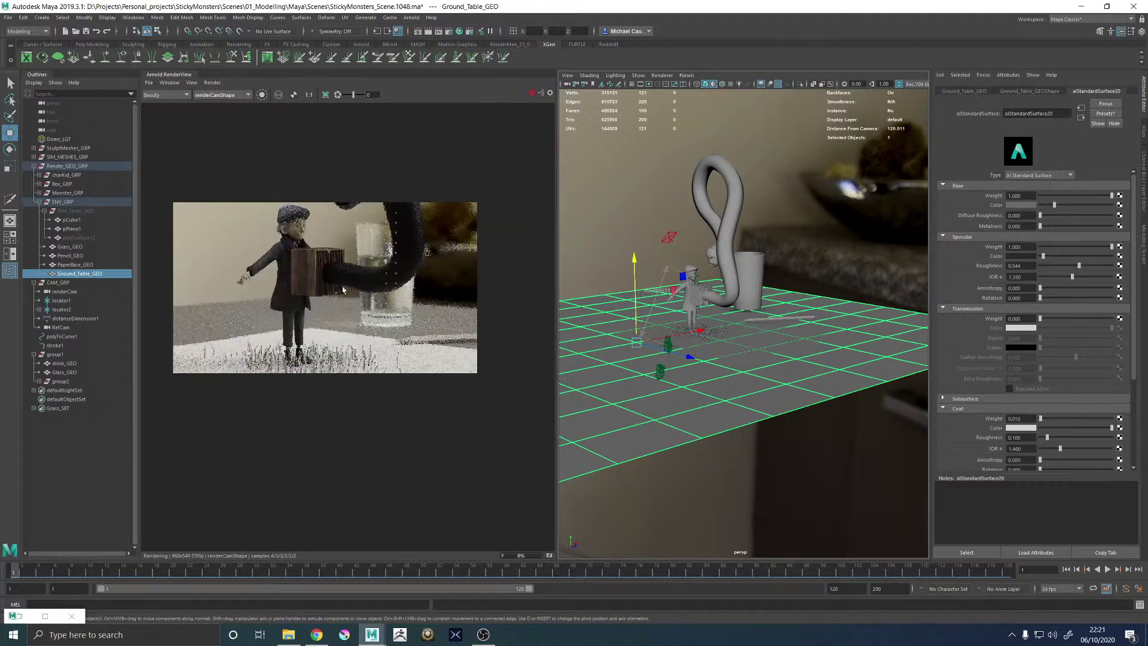
{"action": "scroll", "coordinate": [302, 274], "scroll_direction": "up", "scroll_amount": 1}
{"action": "scroll", "coordinate": [310, 273], "scroll_direction": "down", "scroll_amount": 1}
{"action": "scroll", "coordinate": [267, 278], "scroll_direction": "up", "scroll_amount": 1}
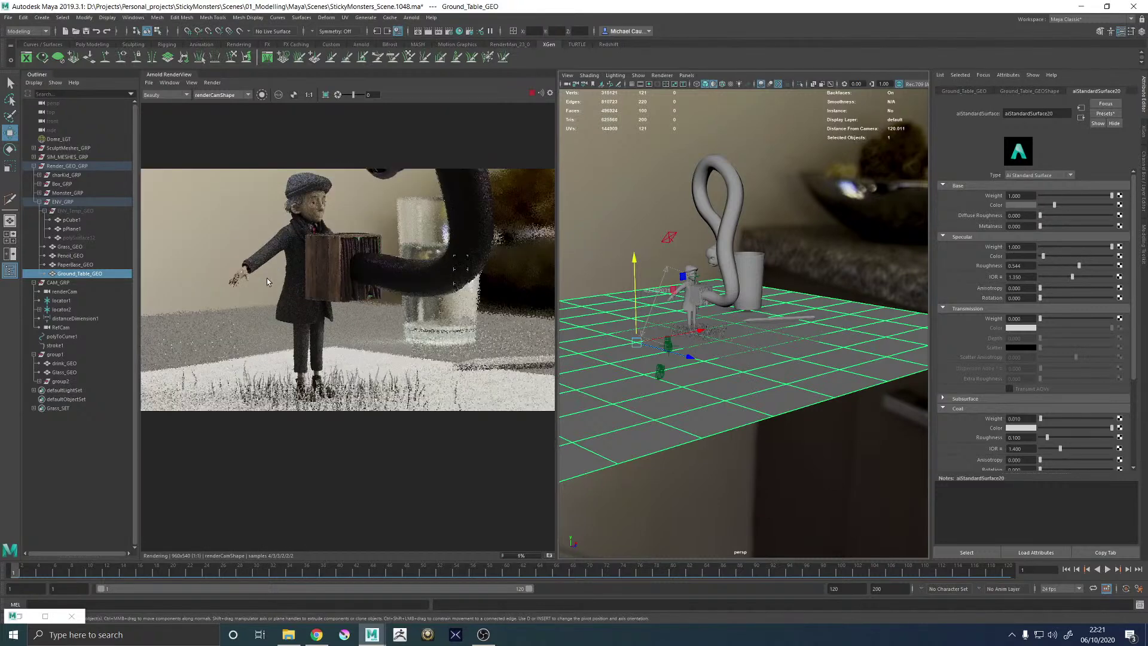
Unhide the ENV_Temp_GEO group and the polySurface12 mesh inside it
{"action": "left_click", "coordinate": [71, 210]}
{"action": "key", "text": "h"}
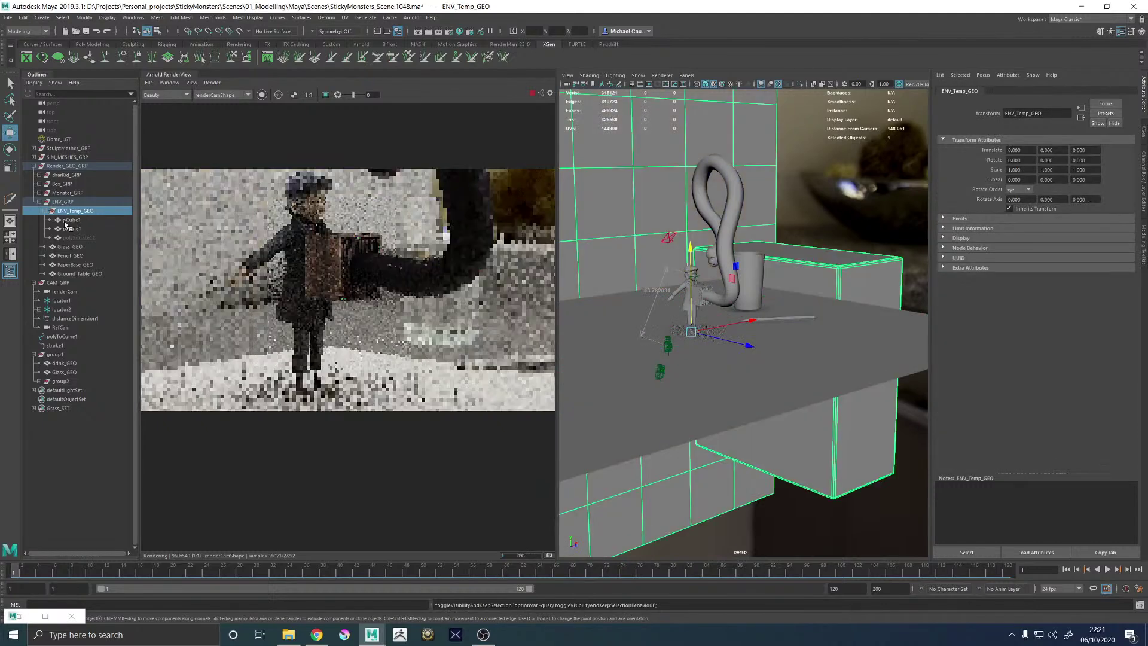
{"action": "left_click", "coordinate": [77, 237]}
{"action": "key", "text": "h"}
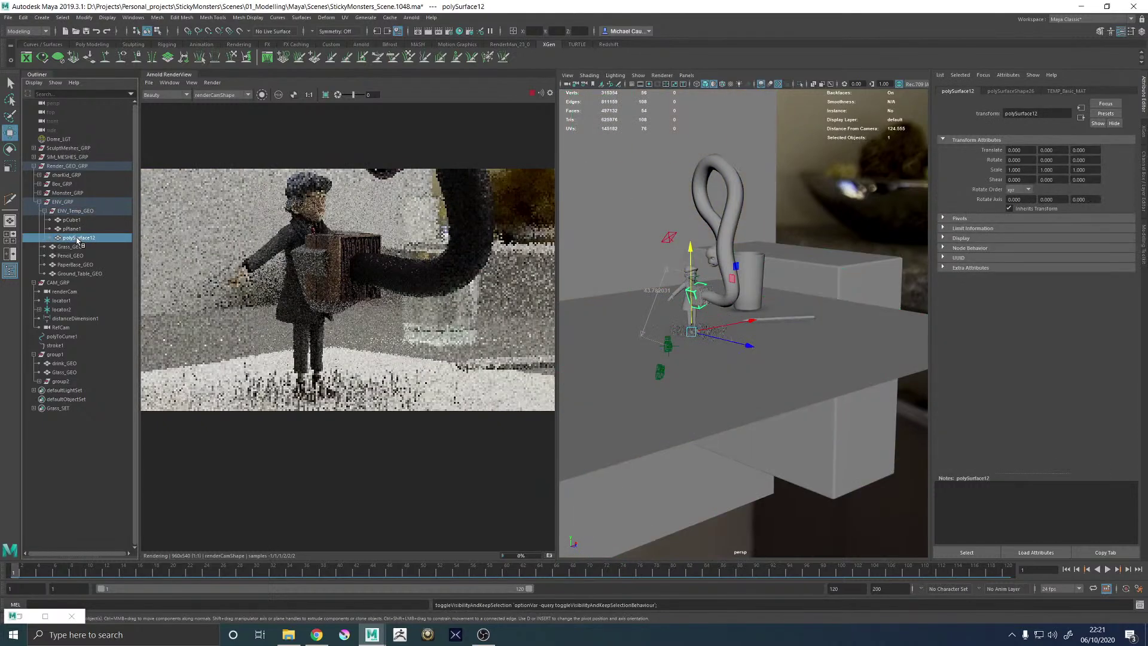
Rename the polySurface12 mesh in ENV_Temp_GEO as TEMP_Box_Position
{"action": "double_click", "coordinate": [78, 238]}
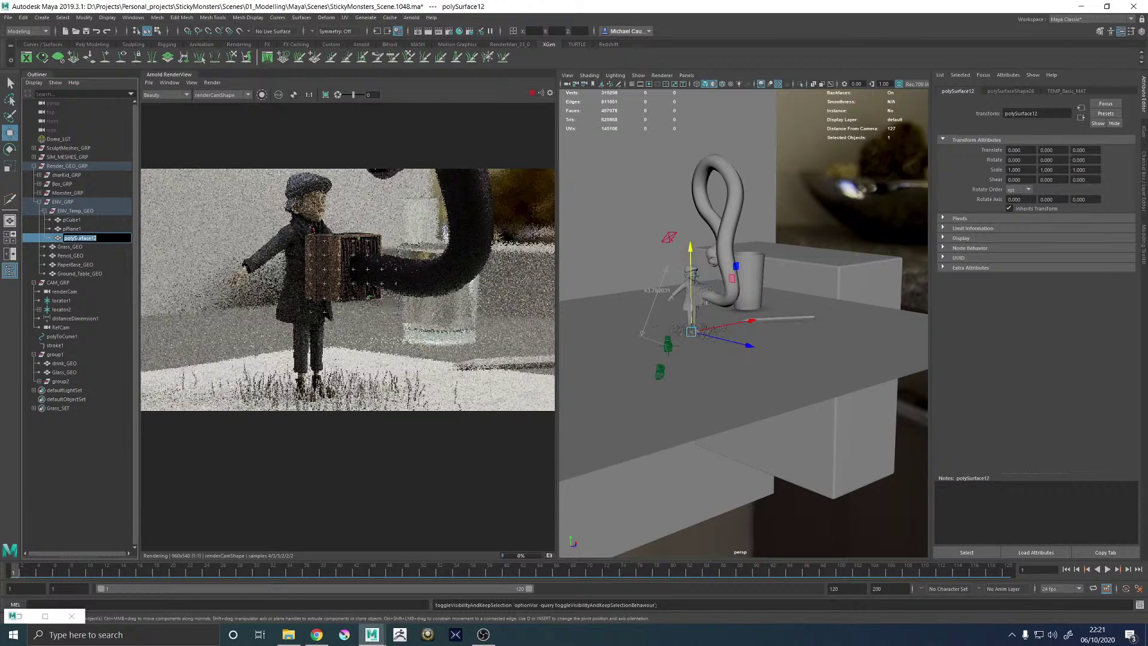
{"action": "type", "text": "TEMP_Bo"}
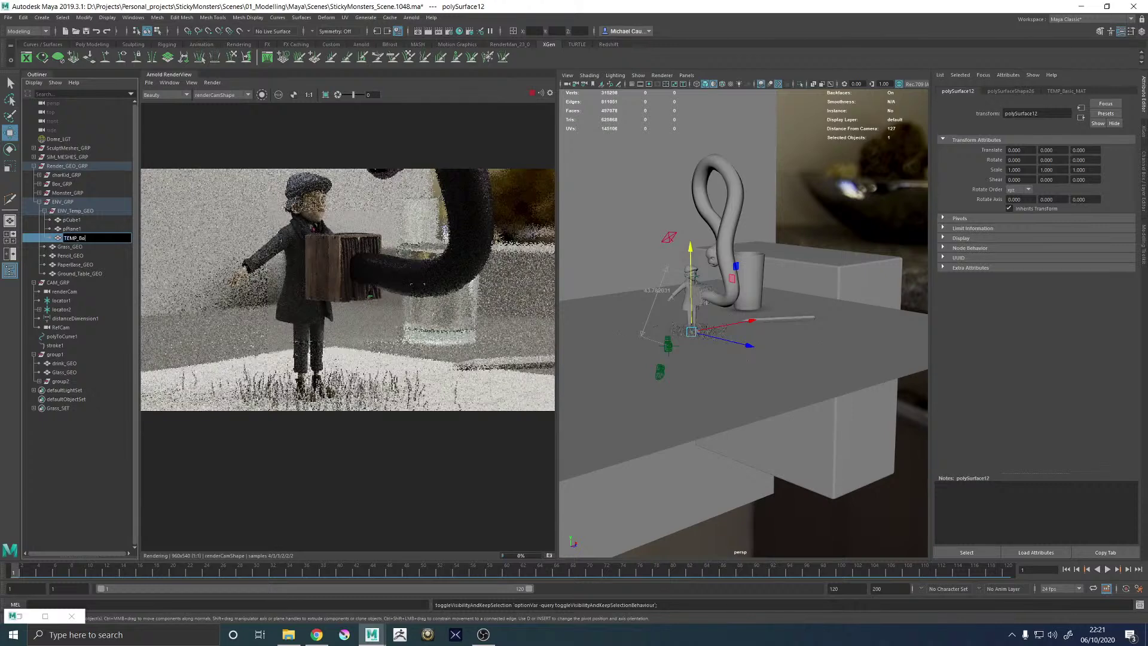
{"action": "type", "text": "x_P"}
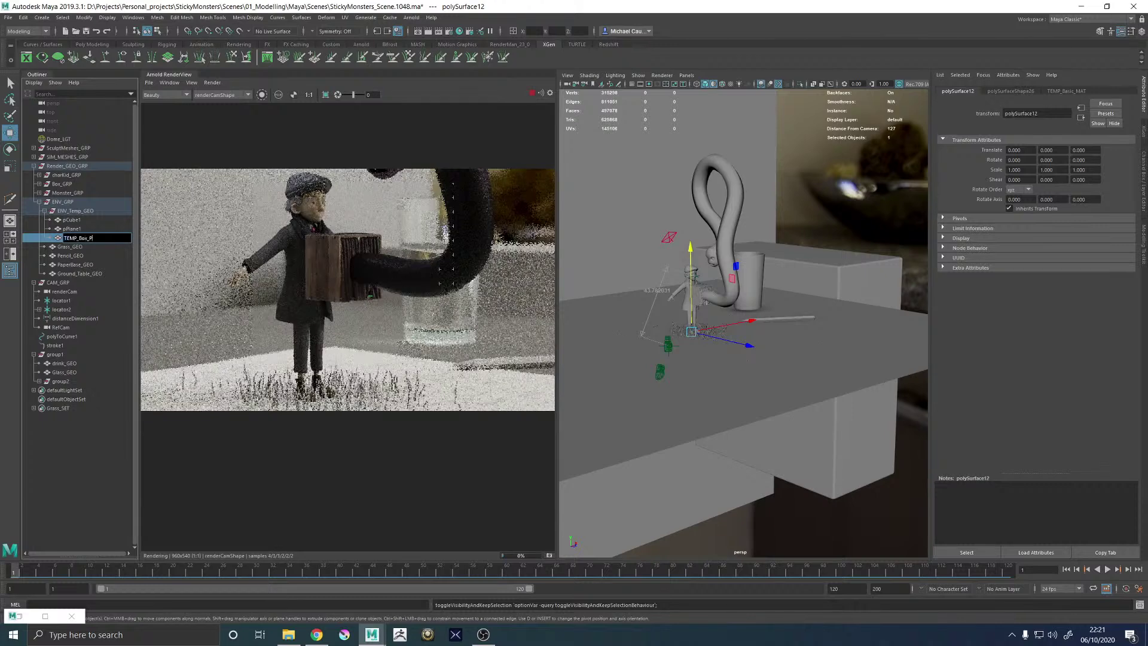
{"action": "type", "text": "osition"}
{"action": "key", "text": "Return"}
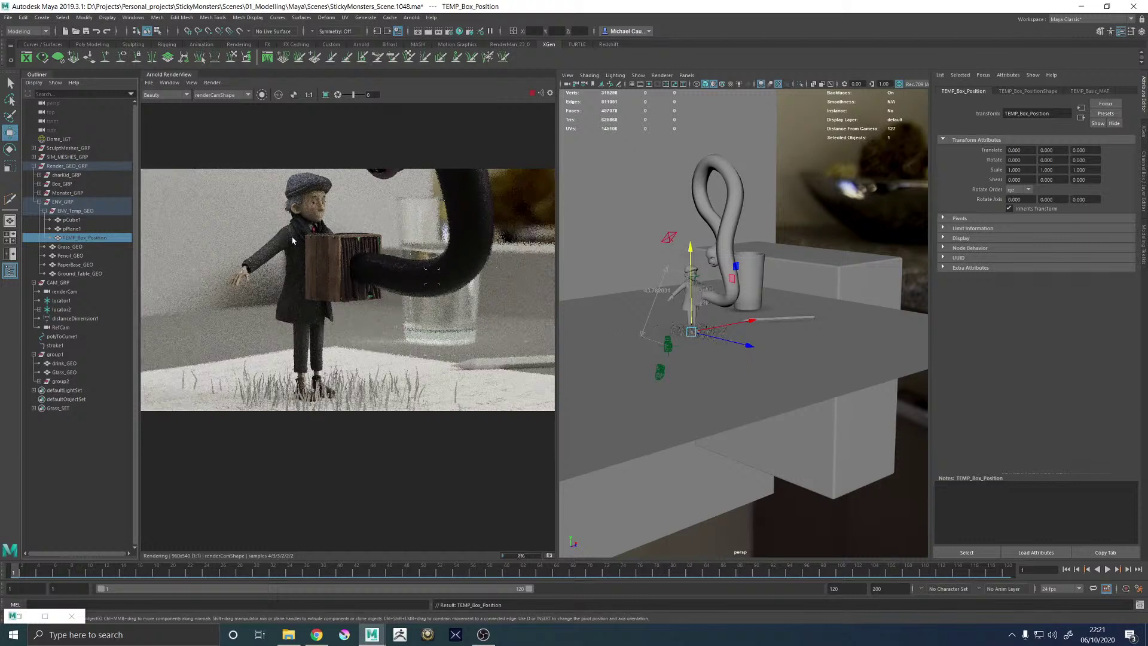
Inspect the character, the wooden box and the glass up close in the render
{"action": "left_click", "coordinate": [316, 634]}
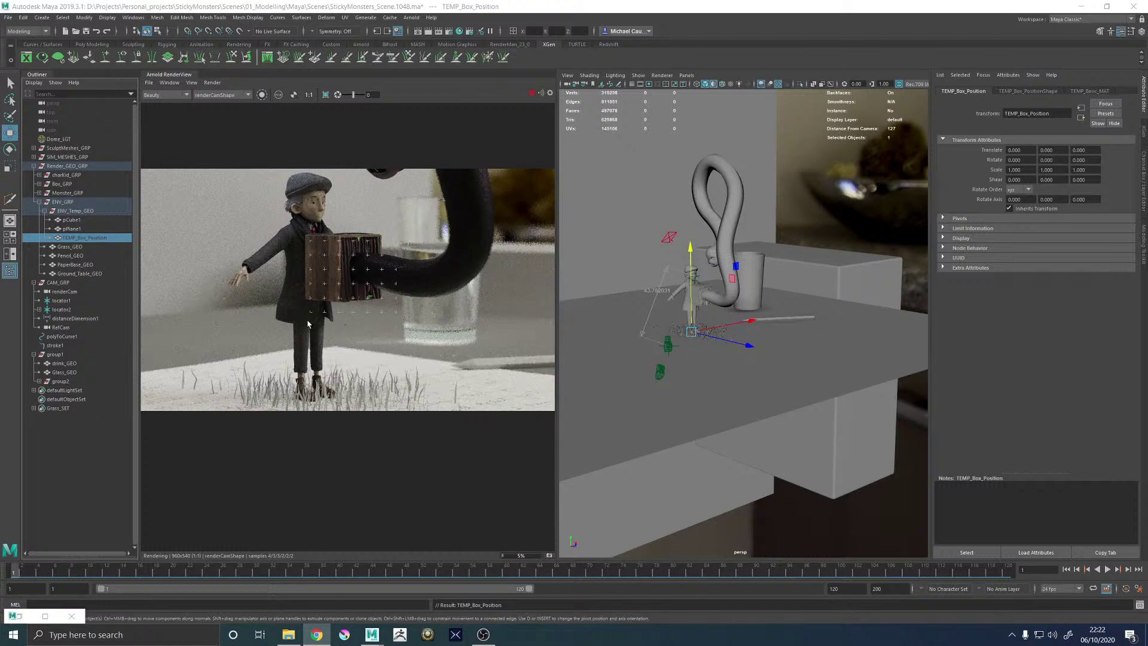
{"action": "scroll", "coordinate": [341, 324], "scroll_direction": "down", "scroll_amount": 1}
{"action": "scroll", "coordinate": [351, 279], "scroll_direction": "up", "scroll_amount": 1}
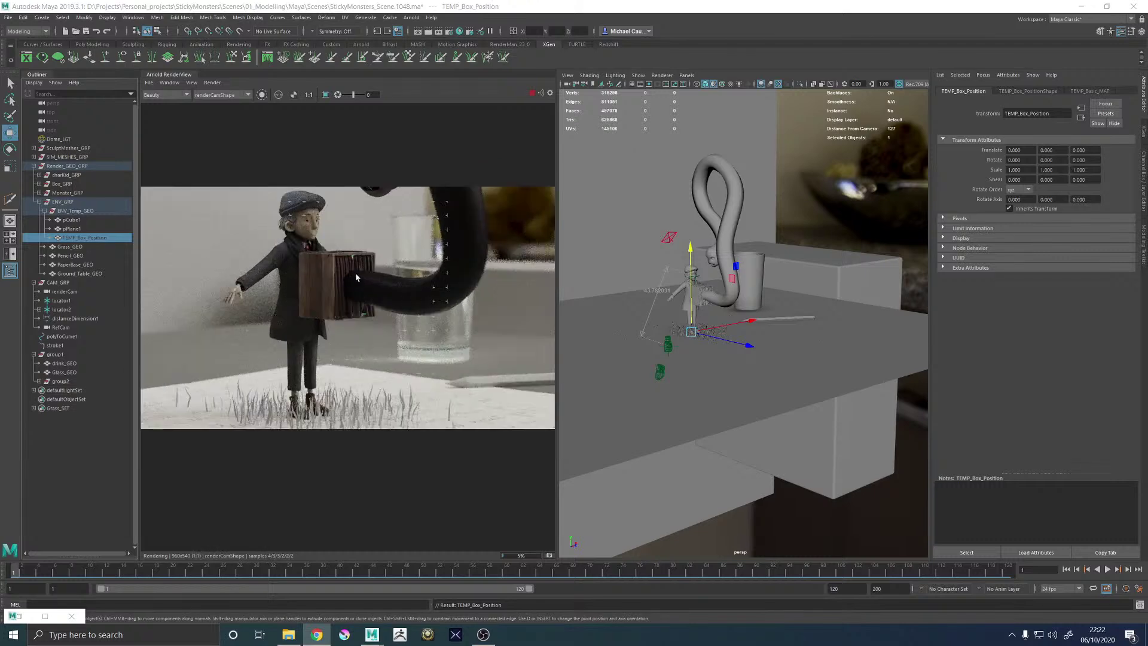
{"action": "scroll", "coordinate": [347, 272], "scroll_direction": "up", "scroll_amount": 2}
{"action": "scroll", "coordinate": [342, 263], "scroll_direction": "down", "scroll_amount": 2}
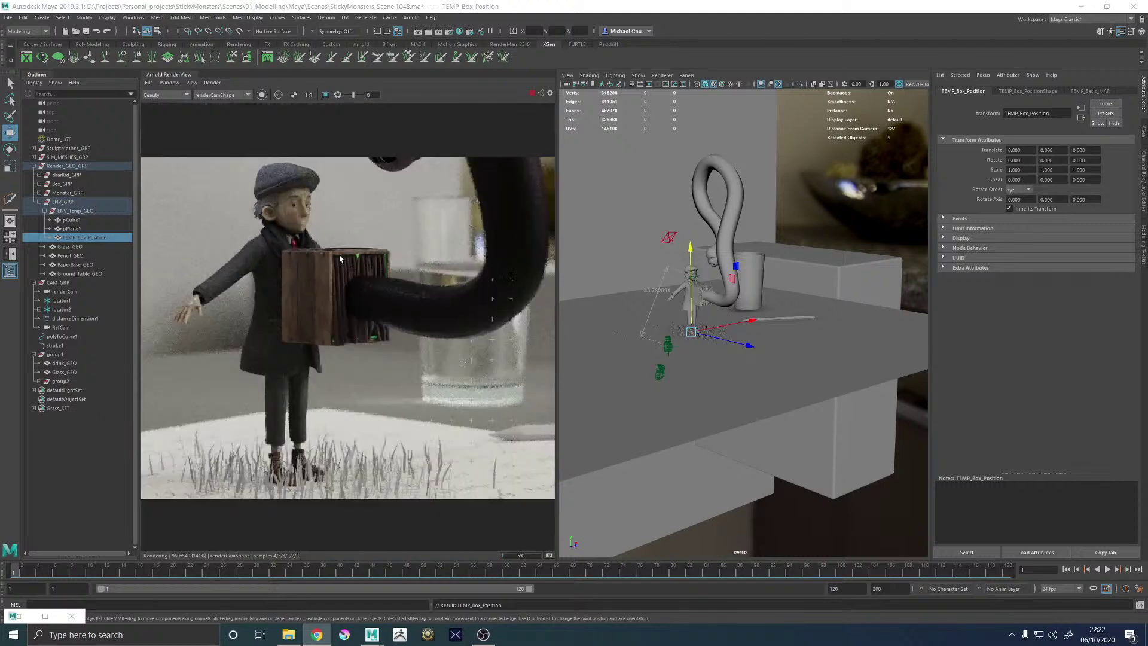
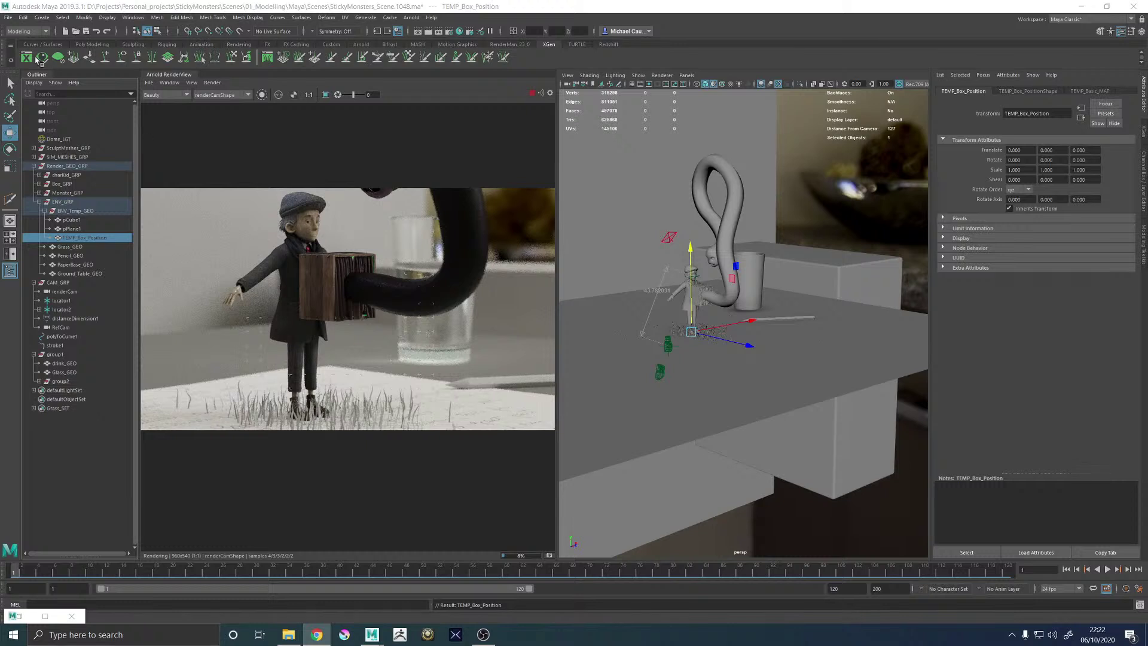
Look through renderCam in the viewport and adjust its angle so the monster's head comes nearer the frame
{"action": "left_click", "coordinate": [212, 83]}
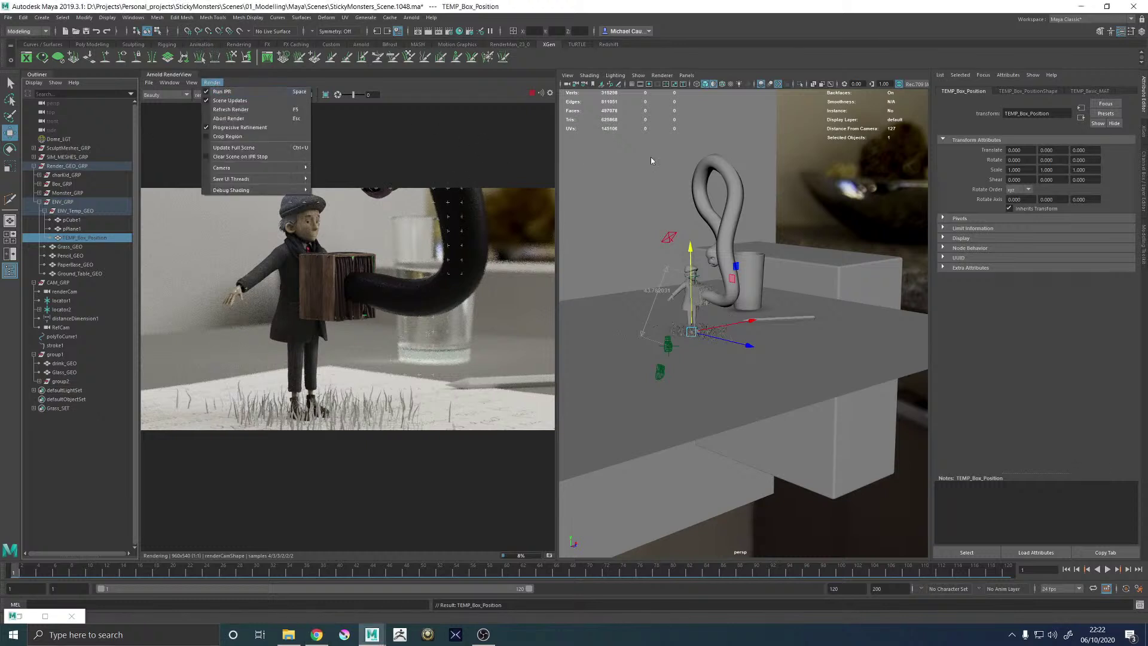
{"action": "left_click", "coordinate": [686, 75]}
{"action": "mouse_move", "coordinate": [705, 84]}
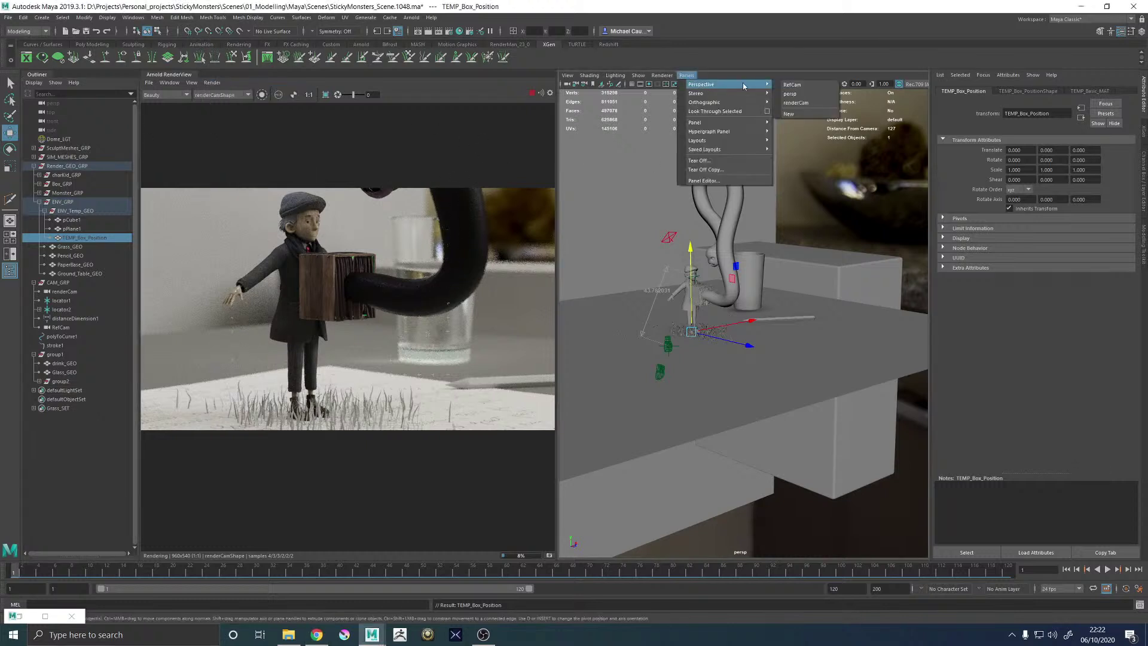
{"action": "left_click", "coordinate": [795, 97]}
{"action": "left_click_drag", "start_coordinate": [784, 128], "coordinate": [761, 249], "text": "alt"}
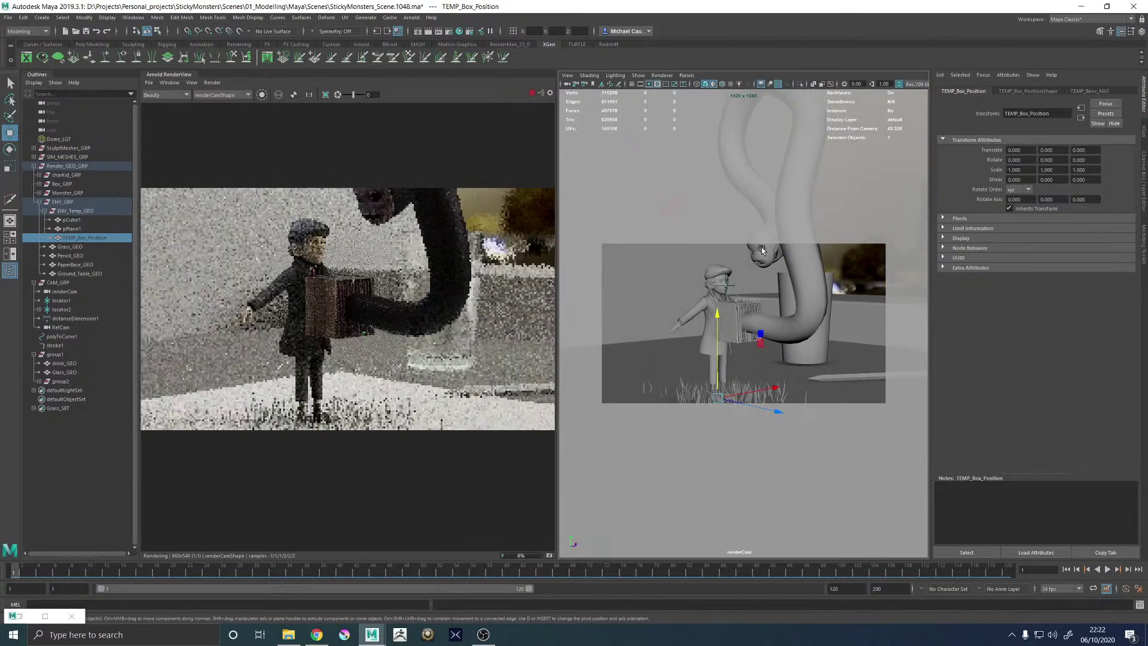
Fine-tune the renderCam angle around the character, monster and glass while comparing it with the live render
{"action": "left_click_drag", "start_coordinate": [344, 295], "coordinate": [364, 312], "text": "alt"}
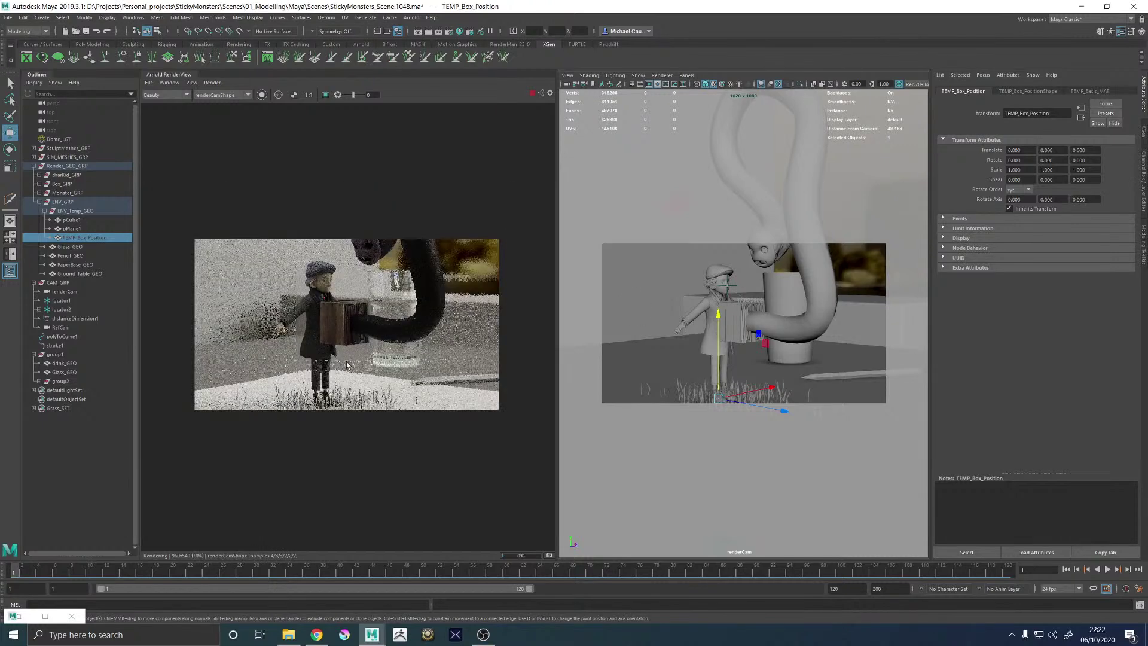
{"action": "scroll", "coordinate": [346, 359], "scroll_direction": "up", "scroll_amount": 2}
{"action": "left_click_drag", "start_coordinate": [745, 300], "coordinate": [738, 302], "text": "alt"}
{"action": "scroll", "coordinate": [283, 259], "scroll_direction": "down", "scroll_amount": 2}
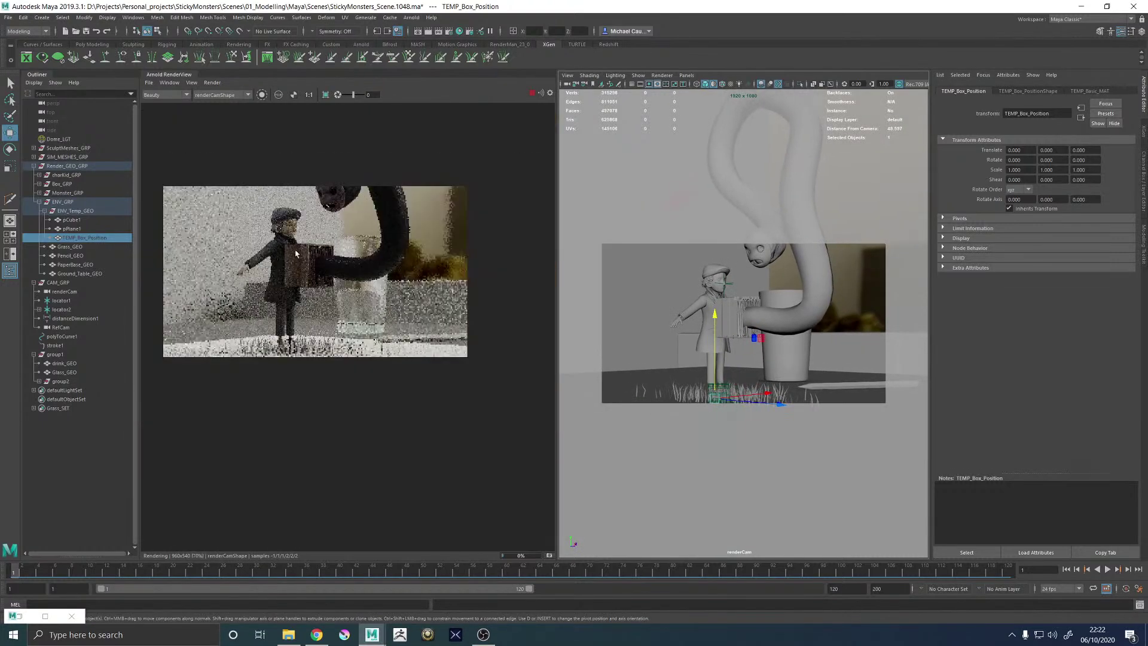
{"action": "scroll", "coordinate": [312, 228], "scroll_direction": "up", "scroll_amount": 2}
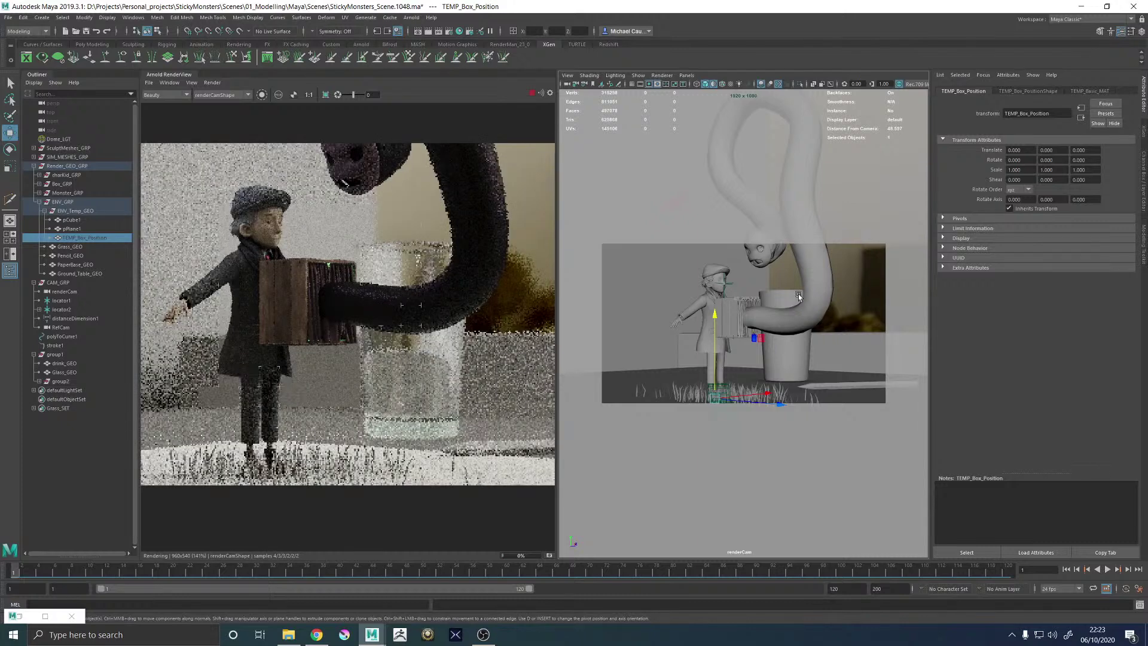
{"action": "left_click_drag", "start_coordinate": [797, 293], "coordinate": [793, 296], "text": "alt"}
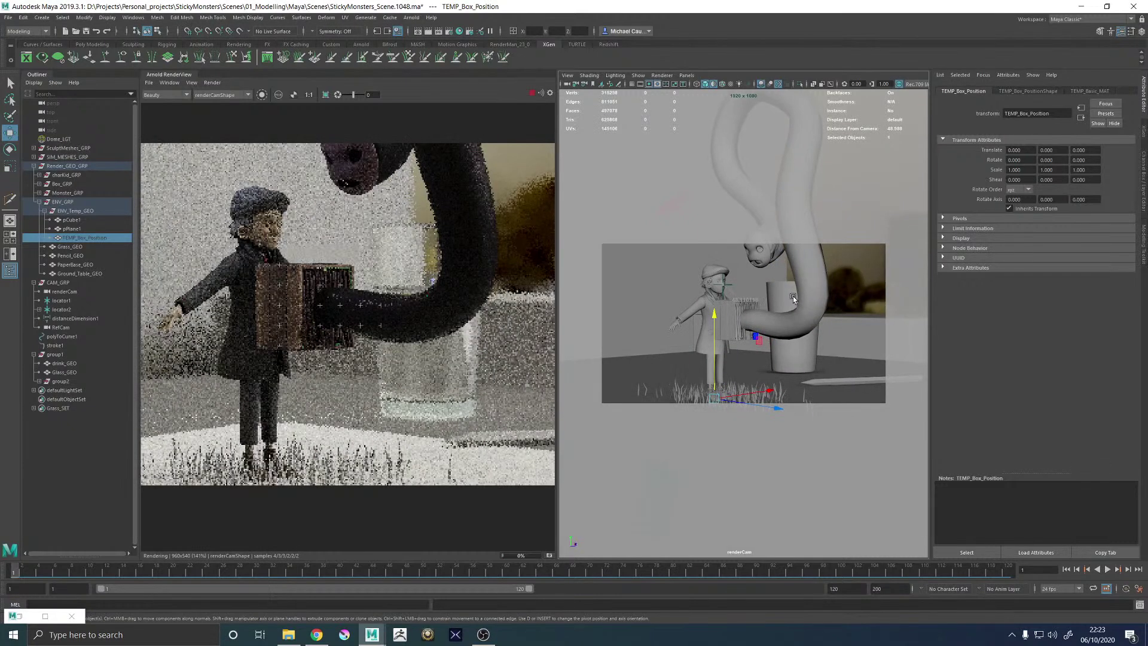
{"action": "left_click_drag", "start_coordinate": [792, 296], "coordinate": [779, 296], "text": "alt"}
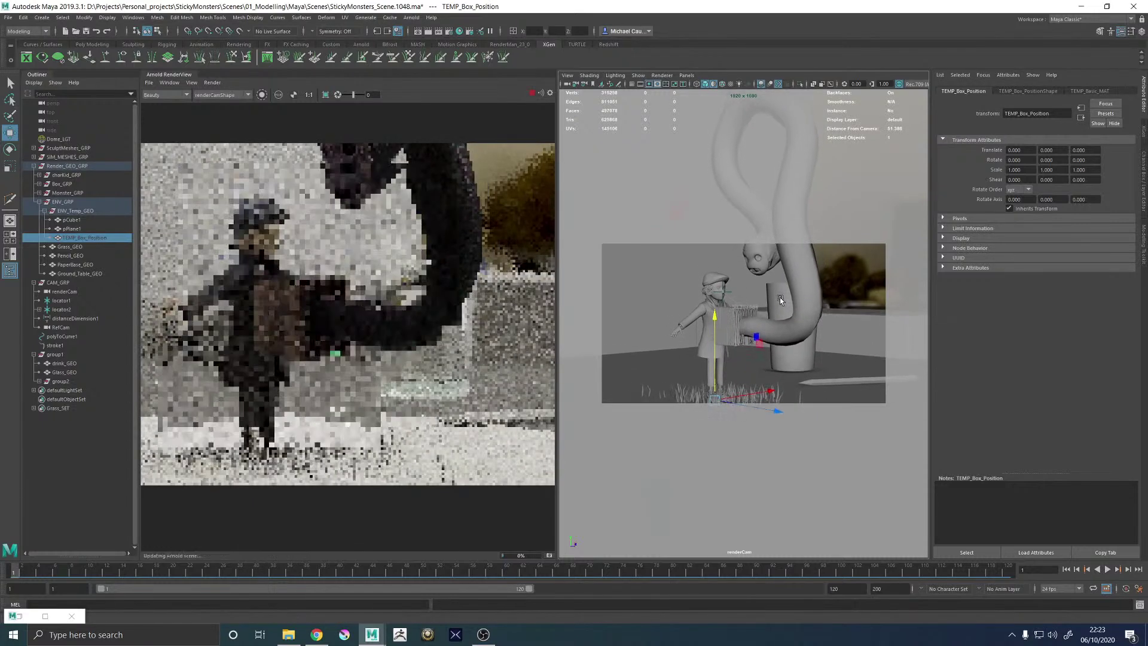
Move the monster's head and mask meshes together slightly downward towards the character
{"action": "left_click", "coordinate": [755, 260]}
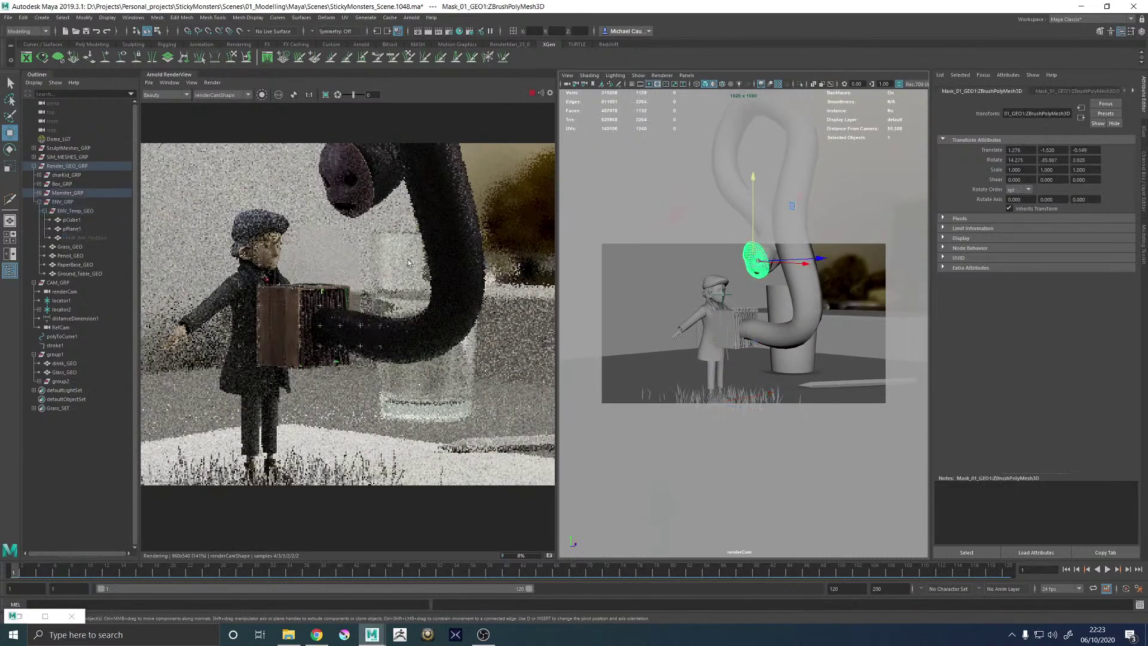
{"action": "left_click", "coordinate": [39, 193]}
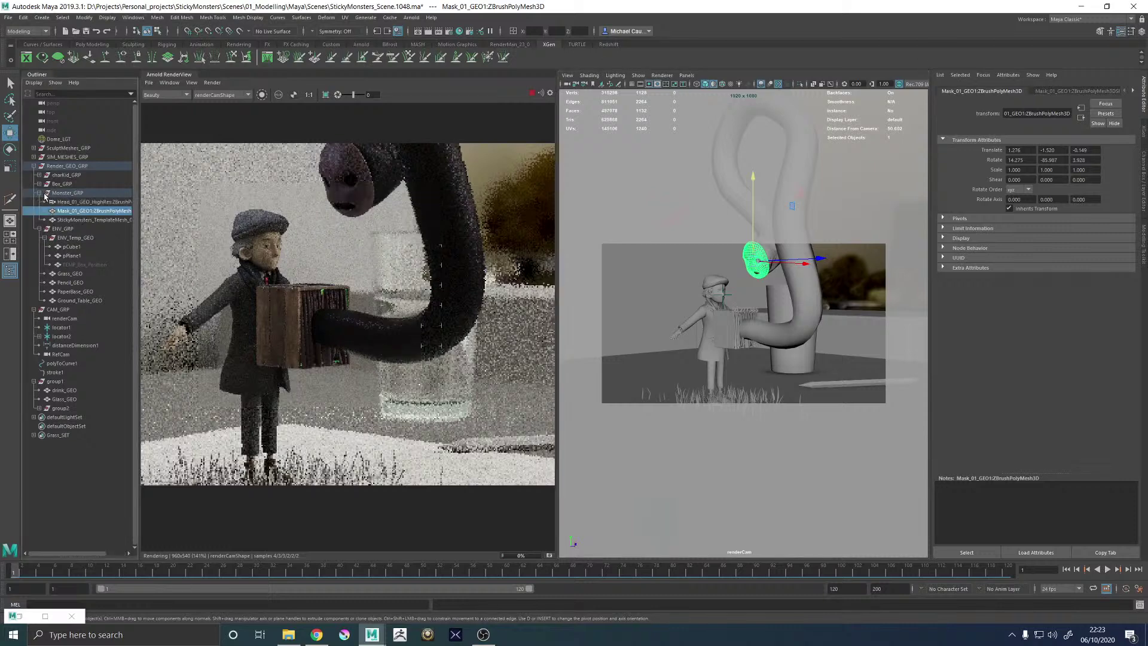
{"action": "left_click", "coordinate": [77, 202]}
{"action": "left_click", "coordinate": [77, 211], "text": "shift"}
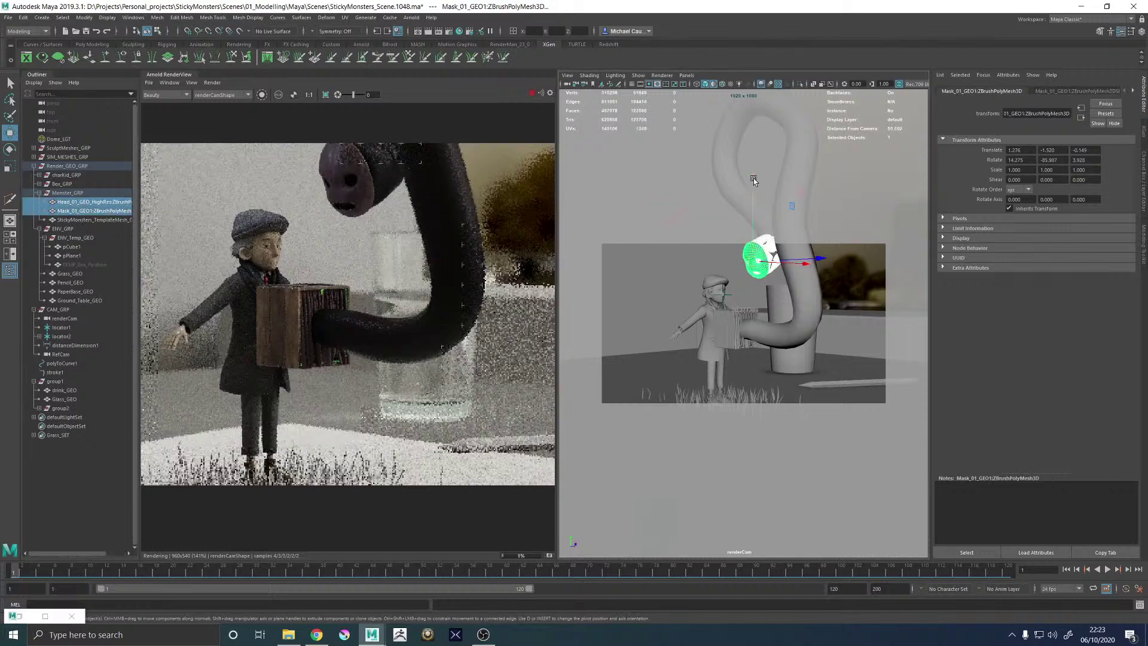
{"action": "left_click_drag", "start_coordinate": [753, 178], "coordinate": [752, 186]}
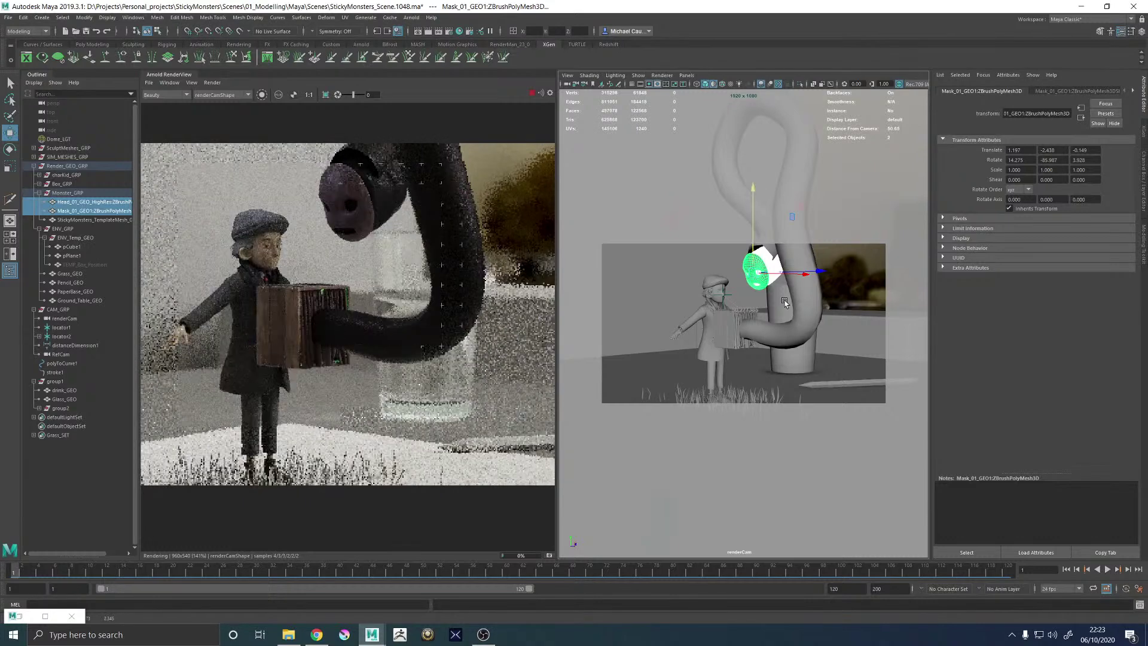
{"action": "left_click_drag", "start_coordinate": [771, 295], "coordinate": [739, 315], "text": "alt"}
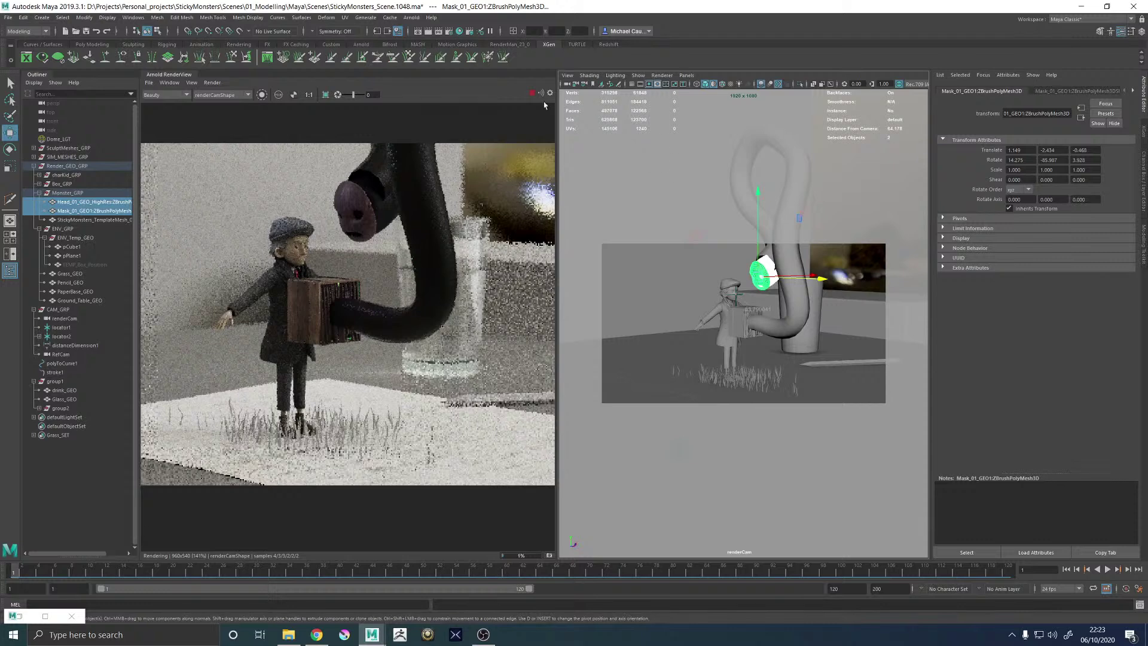
Try to rotate the monster's head and mask meshes together from a side view of the character
{"action": "left_click_drag", "start_coordinate": [589, 226], "coordinate": [788, 323], "text": "alt"}
{"action": "key", "text": "e"}
{"action": "key", "text": "ctrl+z"}
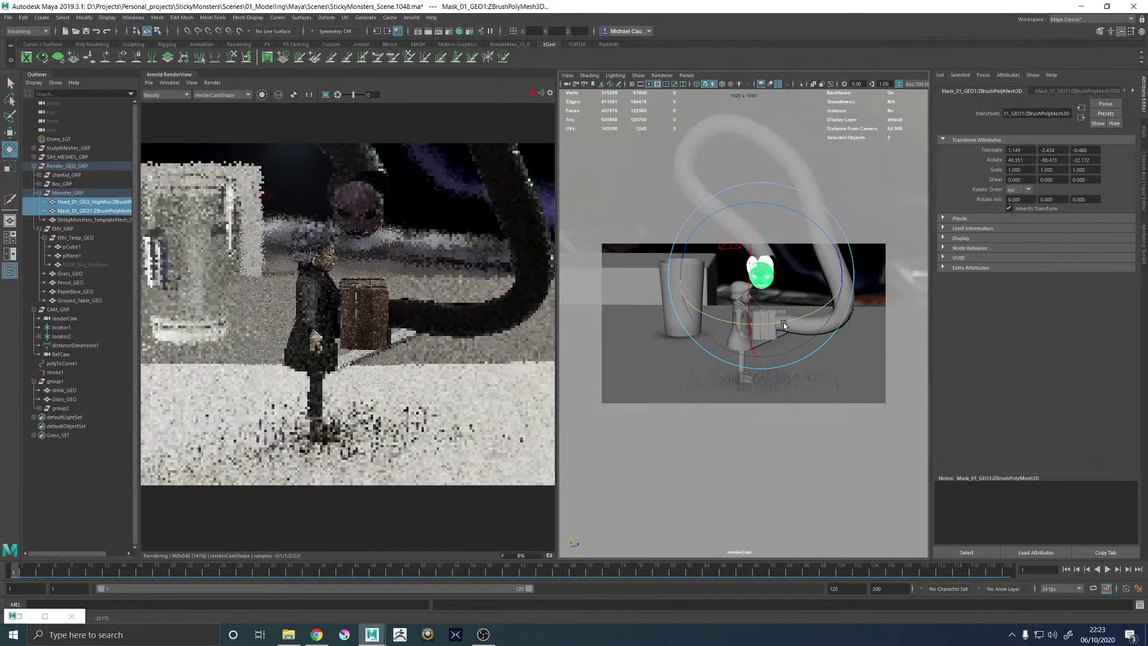
Group the monster's head and mask meshes inside Monster_GRP and centre the new group's pivot
{"action": "left_click", "coordinate": [67, 192]}
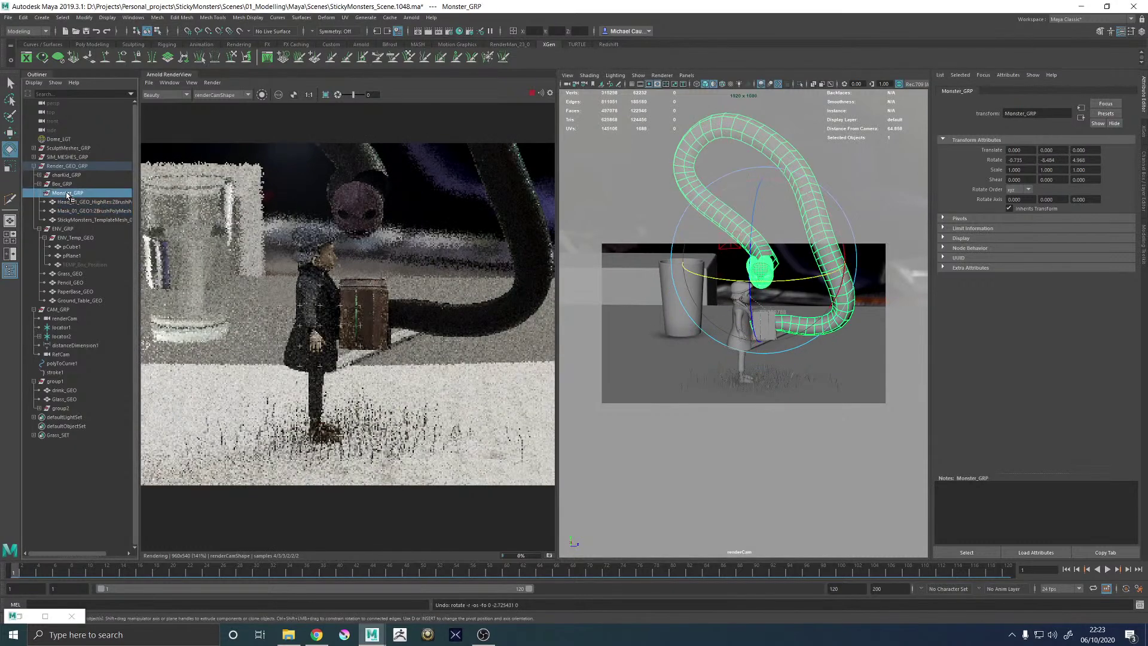
{"action": "left_click", "coordinate": [73, 202]}
{"action": "left_click", "coordinate": [69, 210], "text": "shift"}
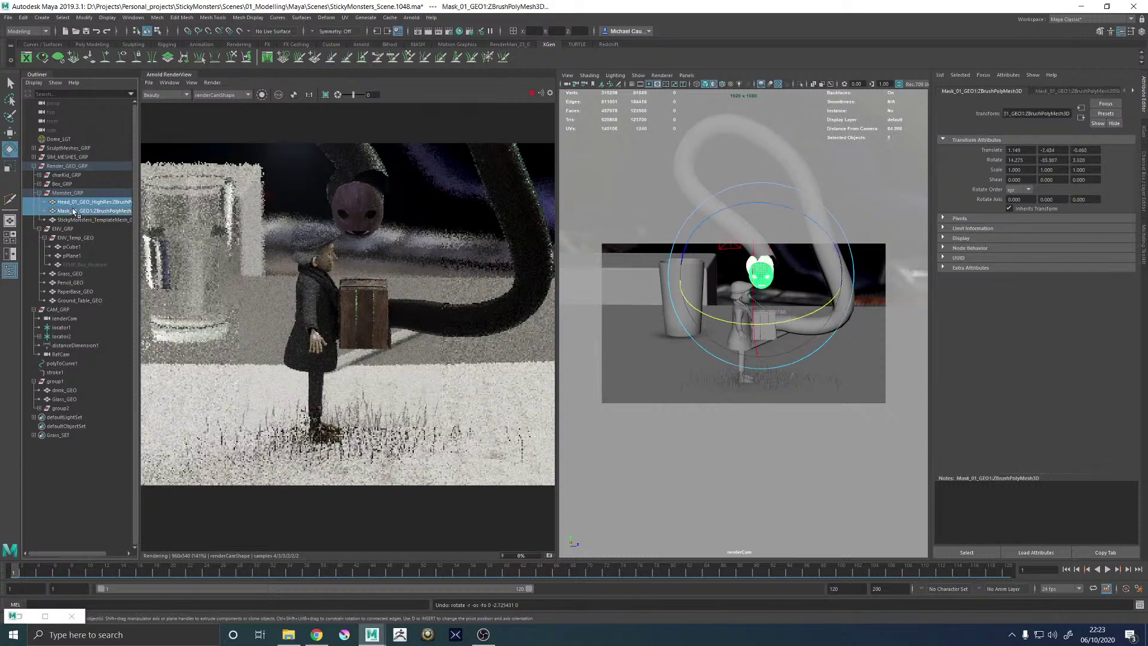
{"action": "key", "text": "ctrl+g"}
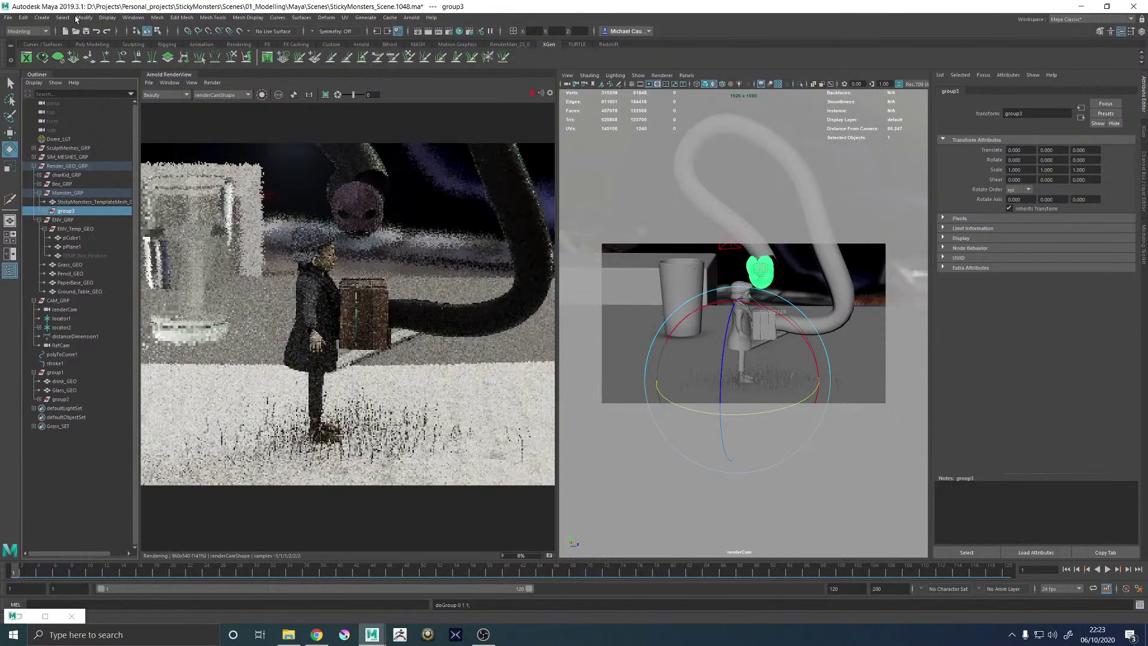
{"action": "left_click", "coordinate": [85, 17]}
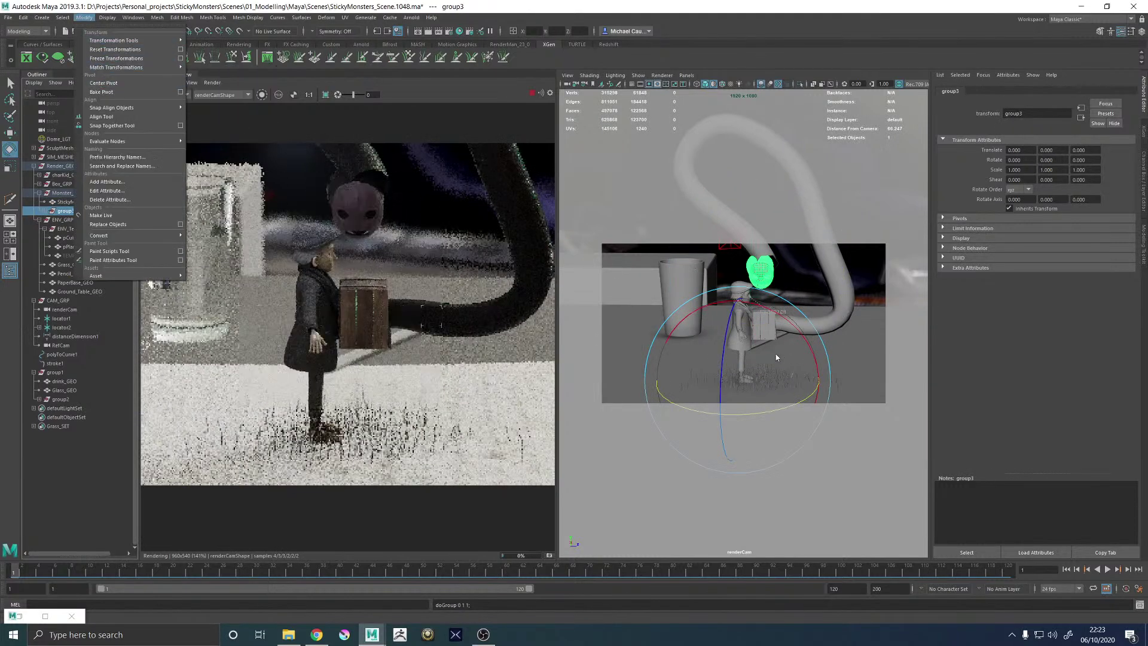
{"action": "left_click", "coordinate": [128, 85]}
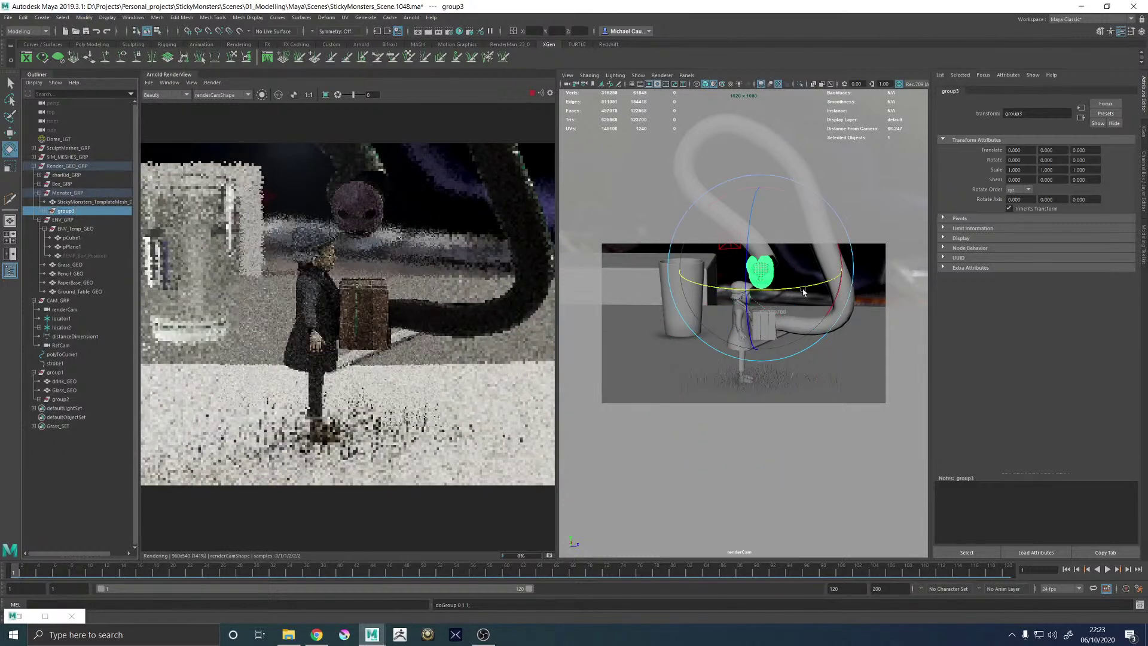
Rotate the head and mask group slightly about the Y axis and return renderCam to its front three-quarter framing
{"action": "mouse_move", "coordinate": [813, 286]}
{"action": "left_mouse_down"}
{"action": "mouse_move", "coordinate": [797, 289]}
{"action": "mouse_move", "coordinate": [835, 283]}
{"action": "left_mouse_up"}
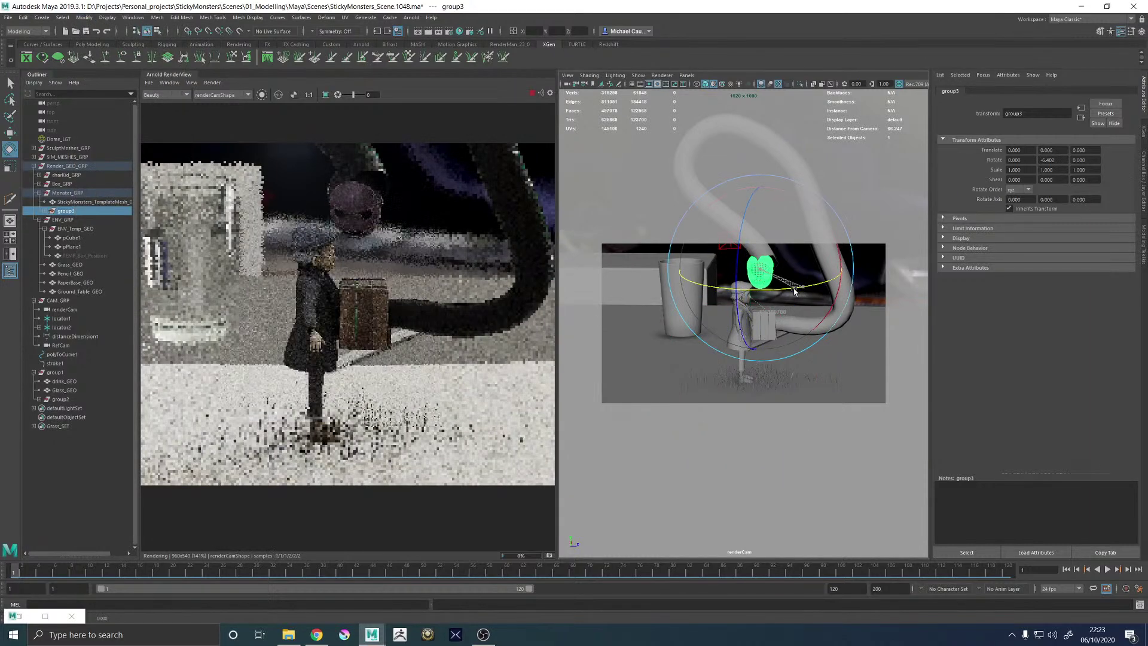
{"action": "left_click", "coordinate": [877, 250]}
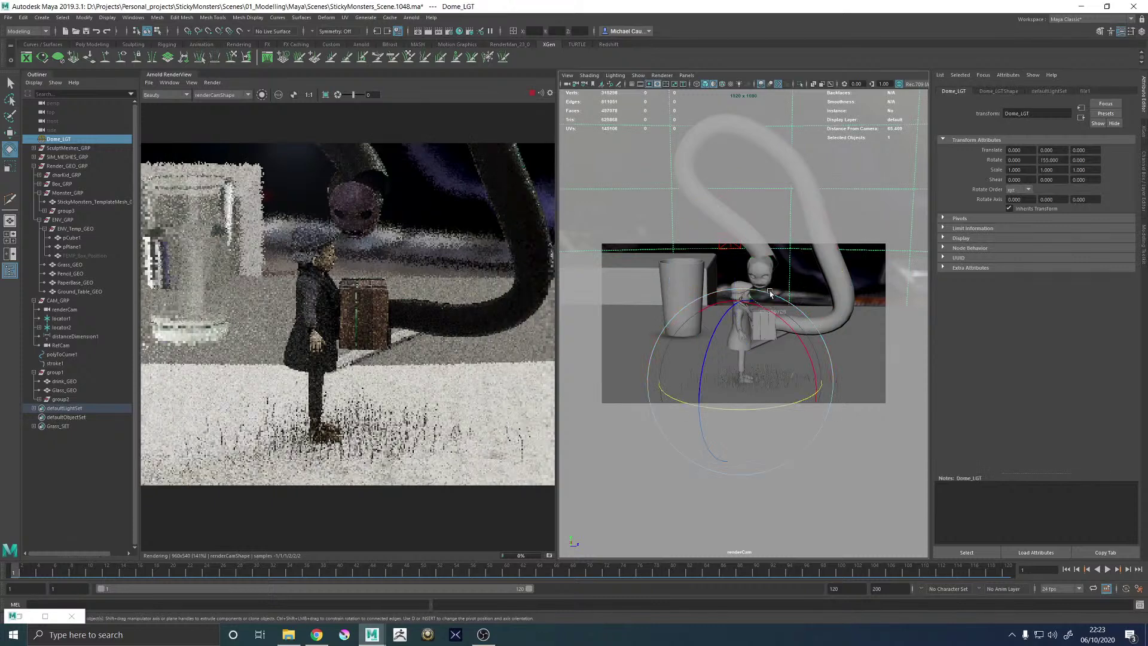
{"action": "left_click_drag", "start_coordinate": [877, 250], "coordinate": [790, 330], "text": "alt"}
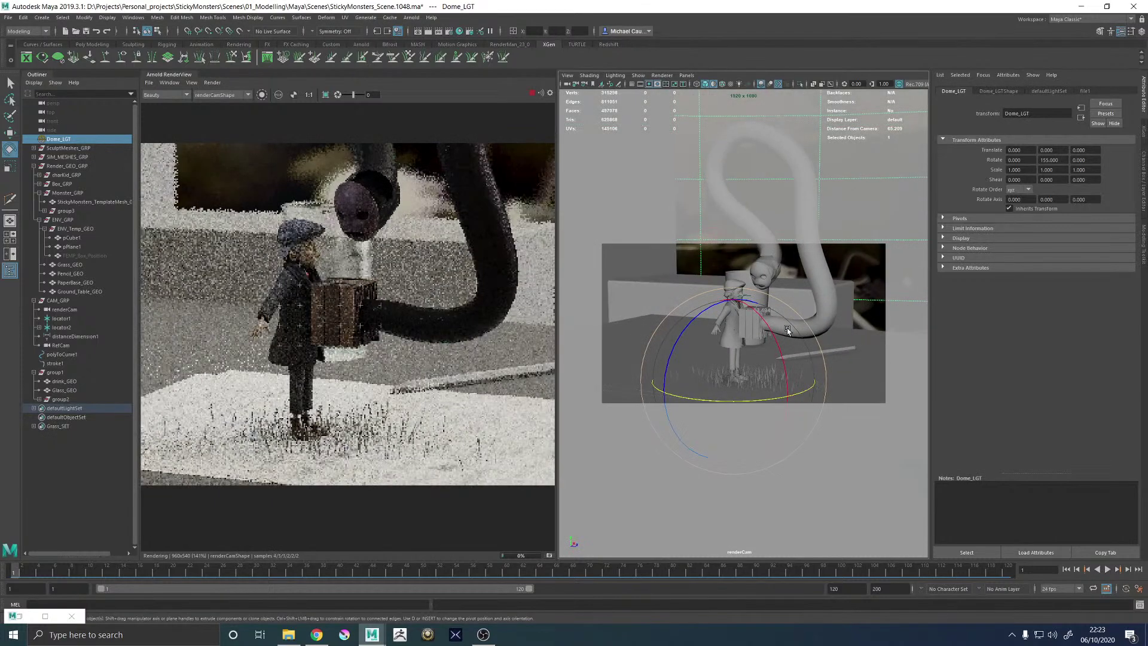
{"action": "key", "text": "bracketleft"}
{"action": "key", "text": "bracketleft"}
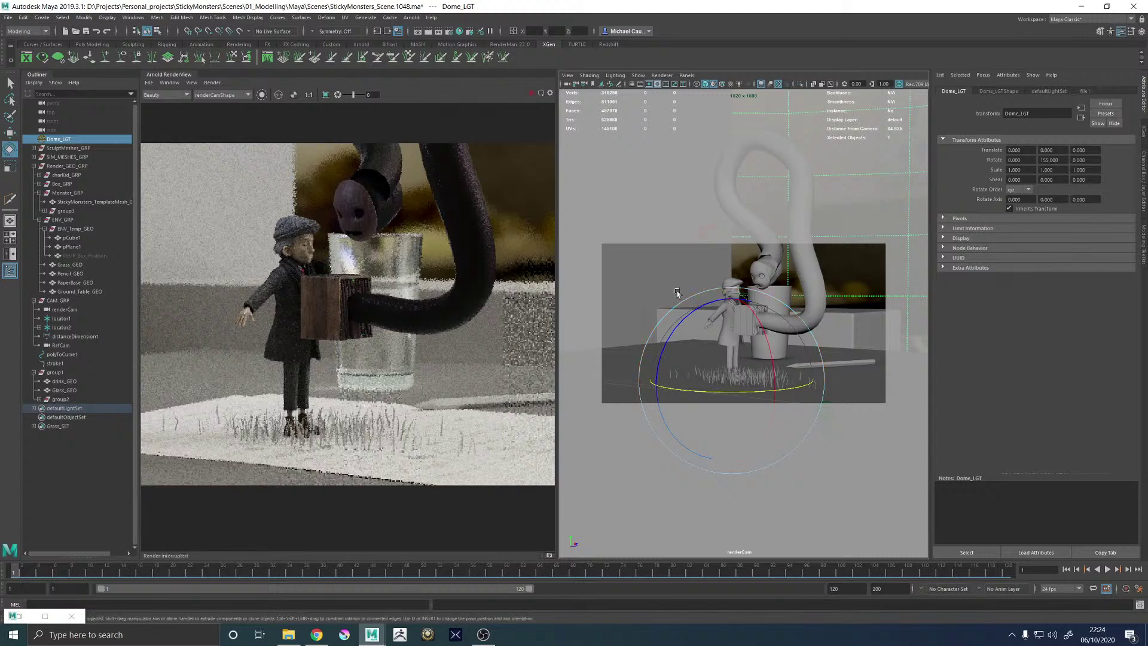
Turn off the resolution gate in the shaded viewport and frame the monster's neck and head from behind the character
{"action": "scroll", "coordinate": [790, 265], "scroll_direction": "up", "scroll_amount": 5}
{"action": "left_click_drag", "start_coordinate": [790, 265], "coordinate": [692, 58], "text": "alt"}
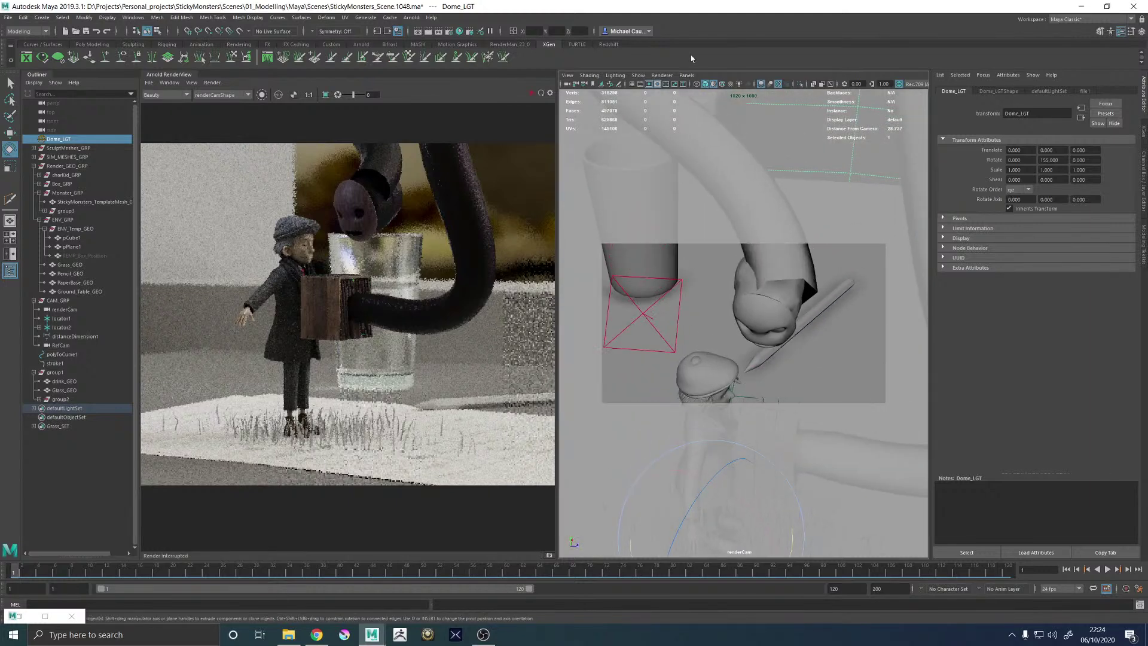
{"action": "left_click", "coordinate": [707, 84]}
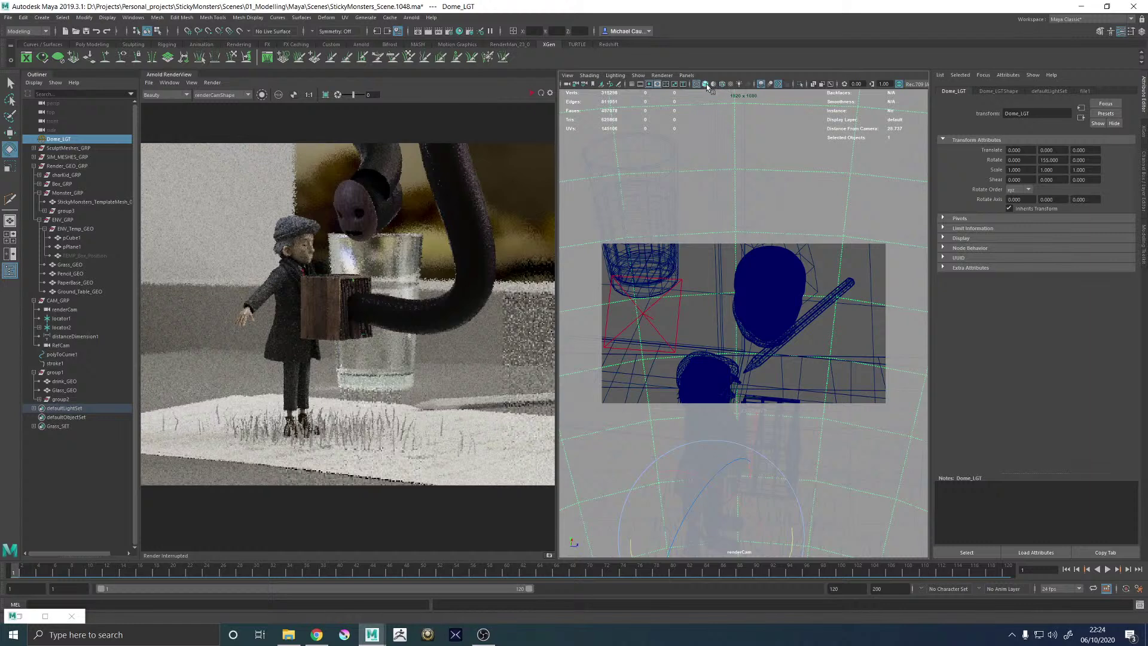
{"action": "left_click", "coordinate": [631, 85]}
{"action": "left_click", "coordinate": [649, 84]}
{"action": "left_click_drag", "start_coordinate": [679, 257], "coordinate": [745, 218], "text": "alt"}
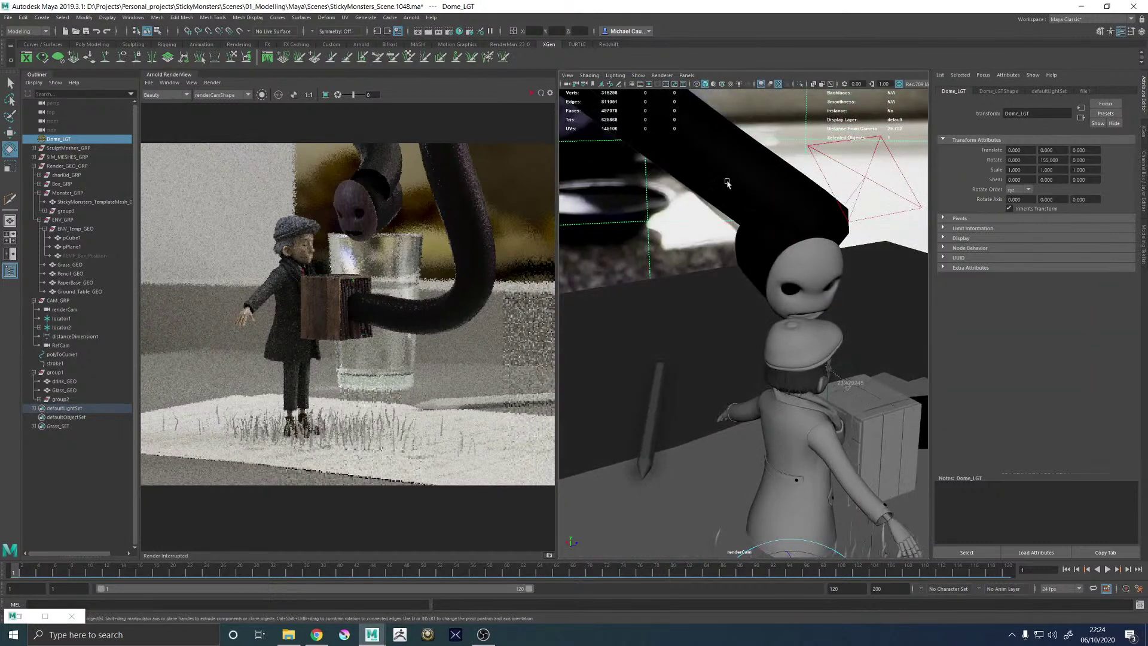
Select the faces at the head end of the monster's neck mesh with soft selection
{"action": "left_click", "coordinate": [727, 180]}
{"action": "right_click_drag", "start_coordinate": [728, 178], "coordinate": [731, 197]}
{"action": "left_click_drag", "start_coordinate": [731, 199], "coordinate": [816, 204], "text": "alt"}
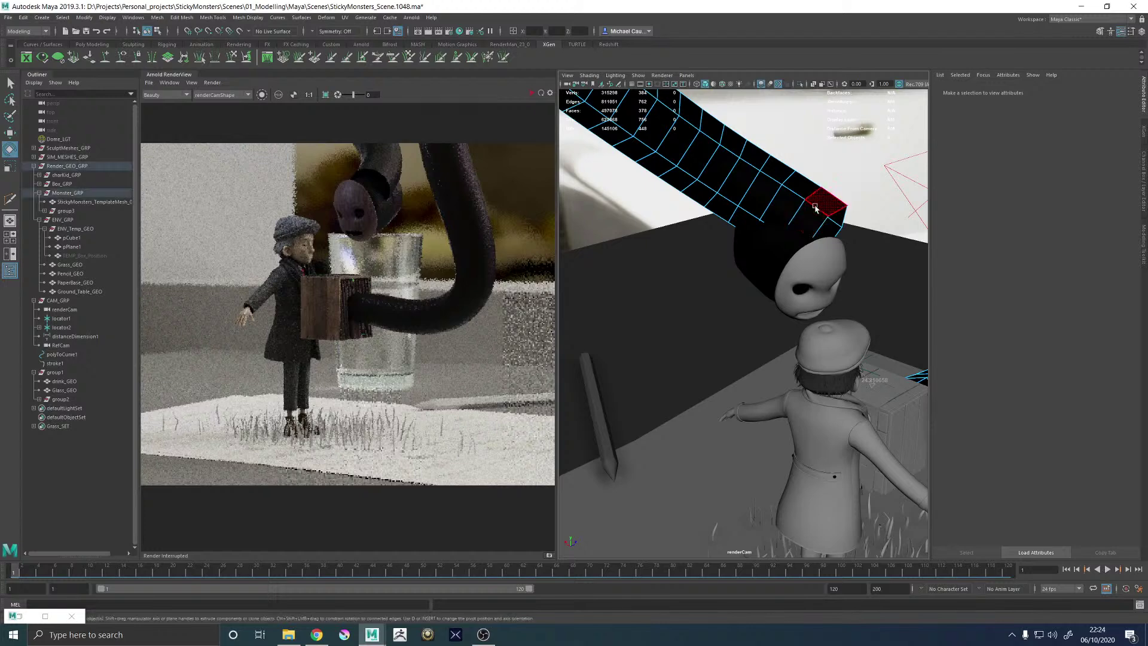
{"action": "left_click", "coordinate": [825, 202]}
{"action": "key", "text": "q"}
{"action": "double_click", "coordinate": [825, 204]}
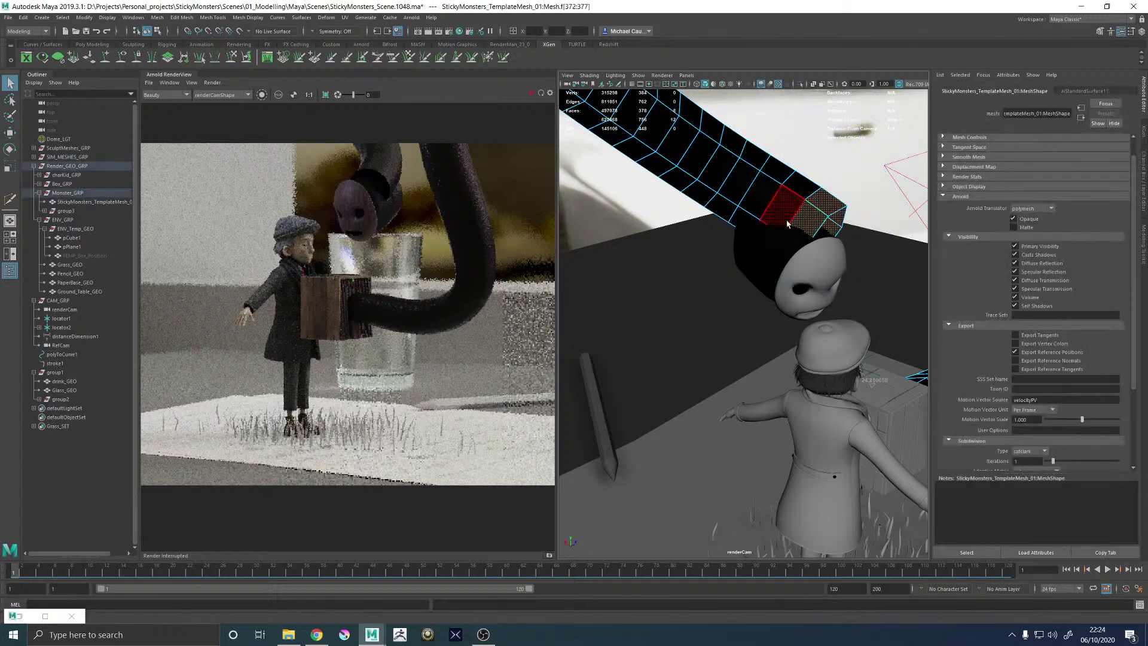
{"action": "left_click_drag", "start_coordinate": [849, 222], "coordinate": [1106, 246]}
Move and rotate the soft-selected neck end to meet the back of the monster's head, and return the neck mesh to object mode
{"action": "right_click_drag", "start_coordinate": [903, 258], "coordinate": [828, 263], "text": "alt"}
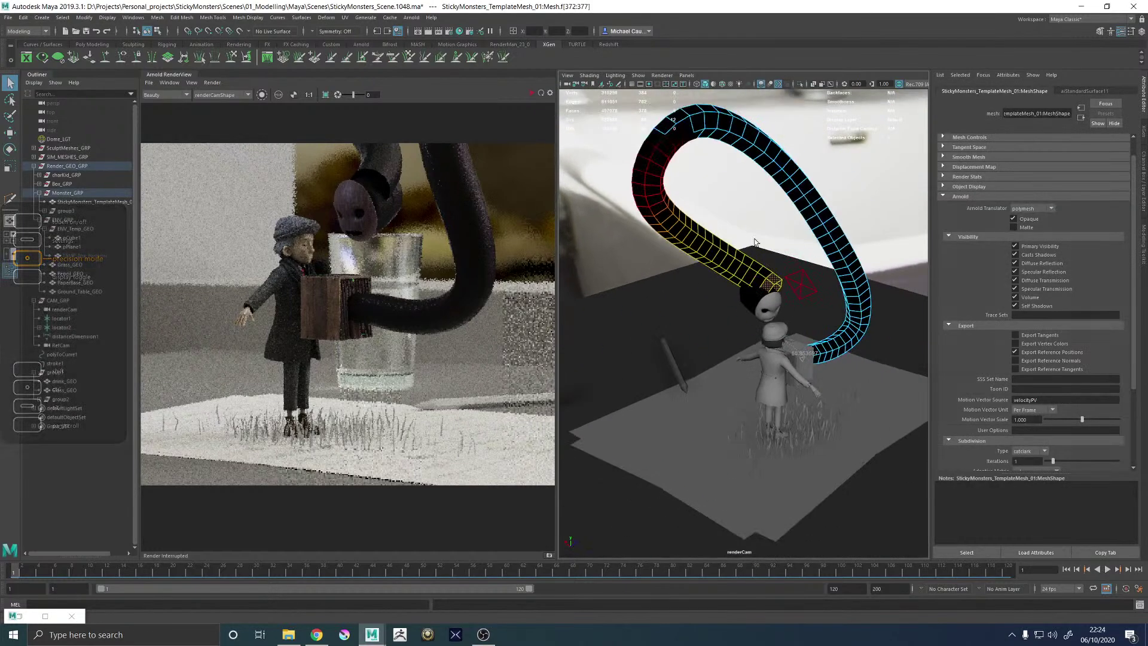
{"action": "left_click_drag", "start_coordinate": [828, 263], "coordinate": [707, 239], "text": "alt"}
{"action": "right_click_drag", "start_coordinate": [707, 239], "coordinate": [798, 237], "text": "alt"}
{"action": "key", "text": "w"}
{"action": "left_click_drag", "start_coordinate": [798, 236], "coordinate": [768, 243], "text": "alt"}
{"action": "key", "text": "e"}
{"action": "mouse_move", "coordinate": [777, 247]}
{"action": "left_mouse_down", "text": "alt"}
{"action": "mouse_move", "coordinate": [843, 252]}
{"action": "mouse_move", "coordinate": [706, 258]}
{"action": "mouse_move", "coordinate": [768, 324]}
{"action": "mouse_move", "coordinate": [740, 291]}
{"action": "mouse_move", "coordinate": [672, 267]}
{"action": "left_mouse_up", "text": "alt"}
{"action": "key", "text": "w"}
{"action": "middle_click_drag", "start_coordinate": [765, 210], "coordinate": [698, 296], "text": "alt"}
{"action": "right_click_drag", "start_coordinate": [698, 296], "coordinate": [712, 278], "text": "alt"}
{"action": "right_click_drag", "start_coordinate": [712, 278], "coordinate": [786, 185]}
{"action": "left_click_drag", "start_coordinate": [786, 185], "coordinate": [759, 238], "text": "alt"}
{"action": "left_click", "coordinate": [740, 233]}
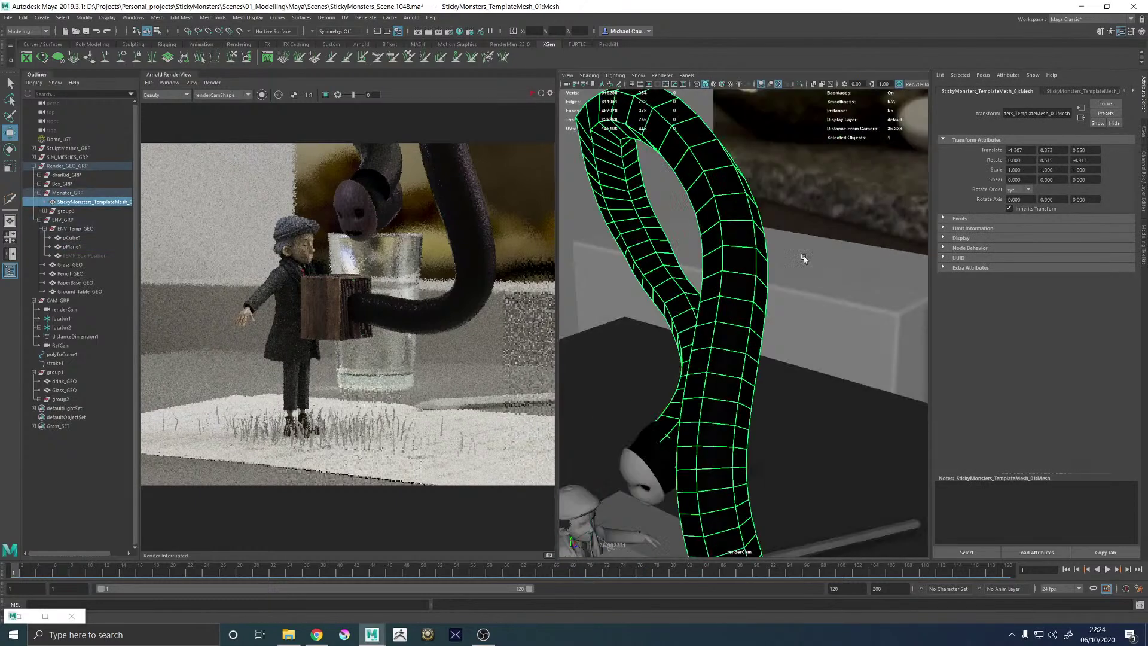
Turn the resolution gate back on in the renderCam view and save the scene
{"action": "scroll", "coordinate": [723, 257], "scroll_direction": "down", "scroll_amount": 8}
{"action": "scroll", "coordinate": [690, 289], "scroll_direction": "up", "scroll_amount": 3}
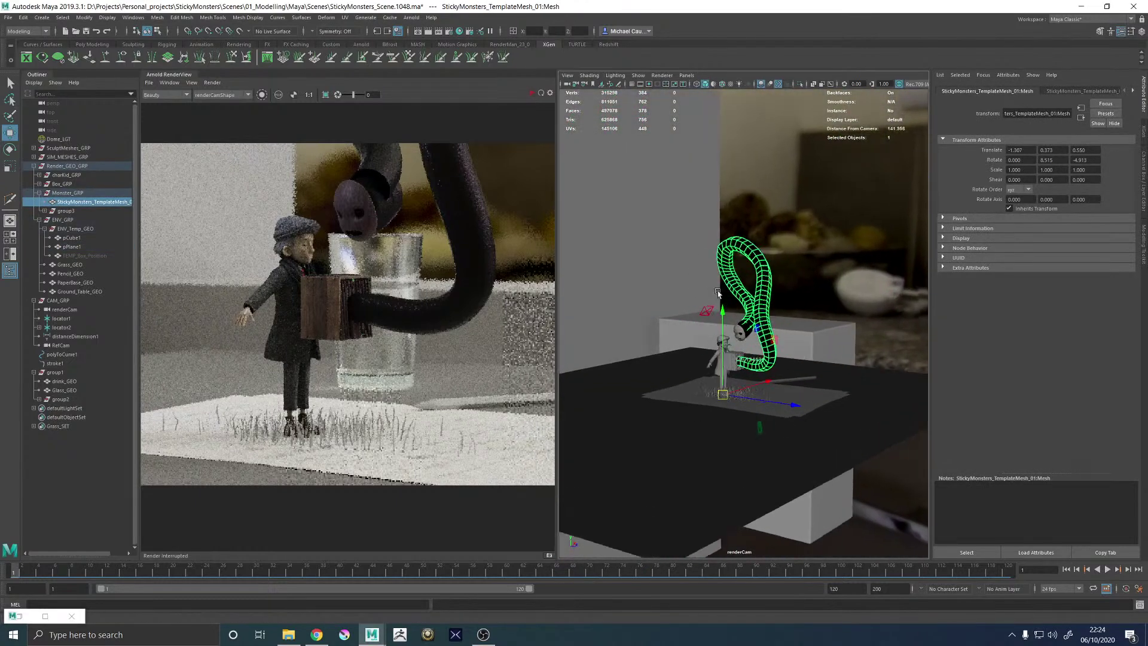
{"action": "left_click", "coordinate": [648, 87]}
{"action": "mouse_move", "coordinate": [723, 174]}
{"action": "left_mouse_down", "text": "alt"}
{"action": "mouse_move", "coordinate": [692, 180]}
{"action": "mouse_move", "coordinate": [703, 174]}
{"action": "left_mouse_up", "text": "alt"}
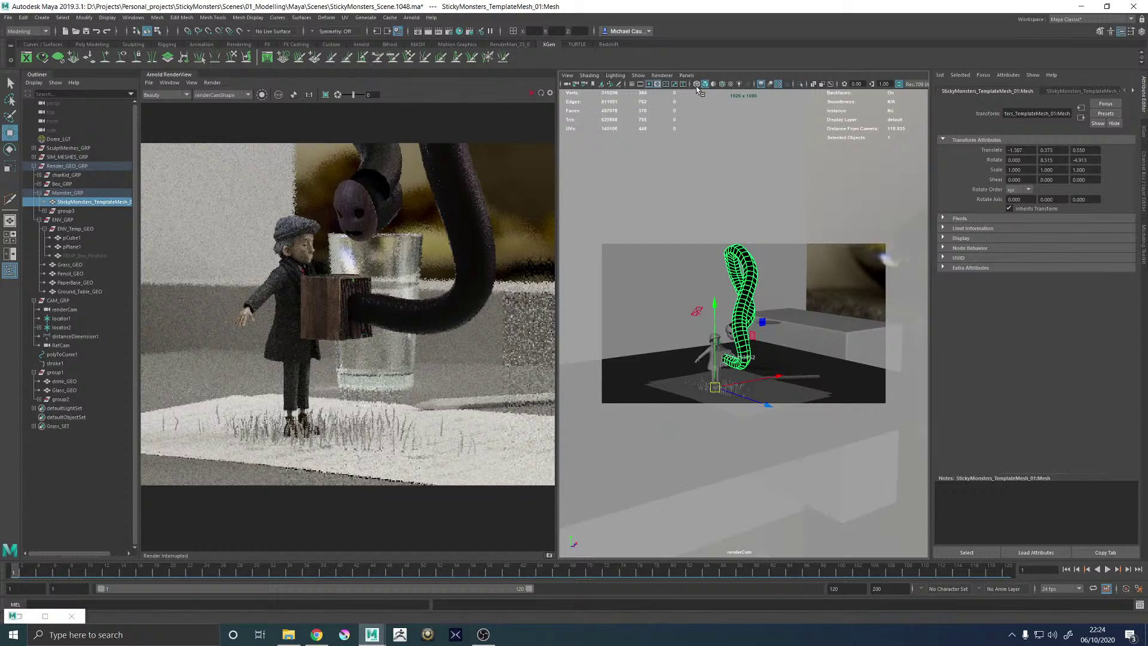
{"action": "left_click_drag", "start_coordinate": [720, 119], "coordinate": [807, 187], "text": "alt"}
{"action": "key", "text": "ctrl+s"}
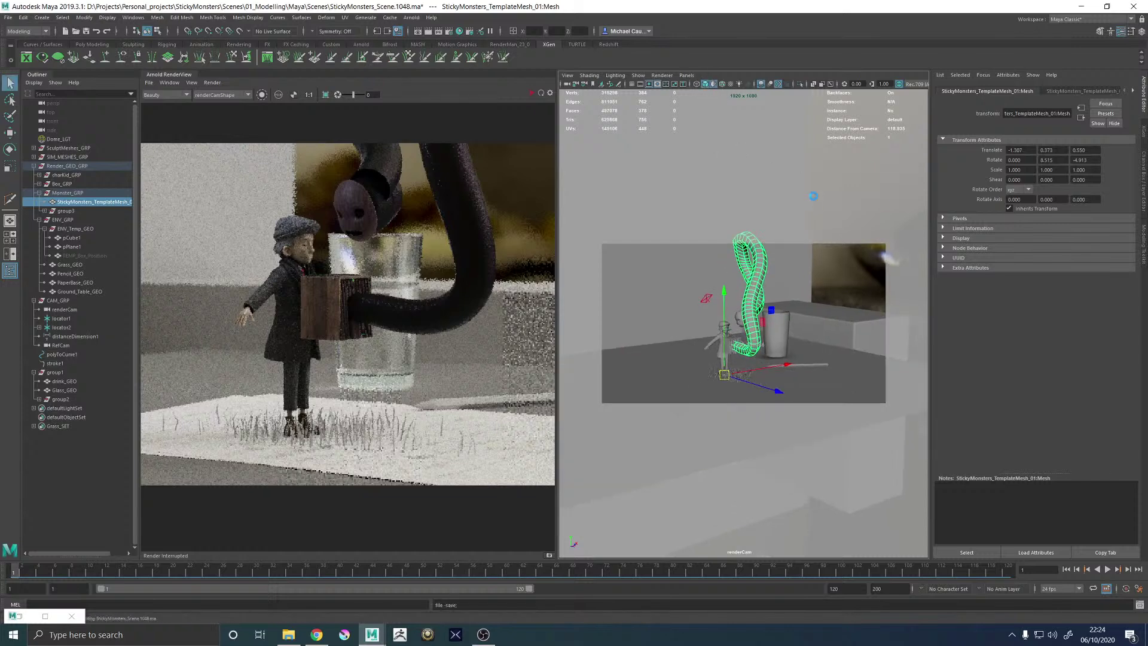
{"action": "key", "text": "w"}
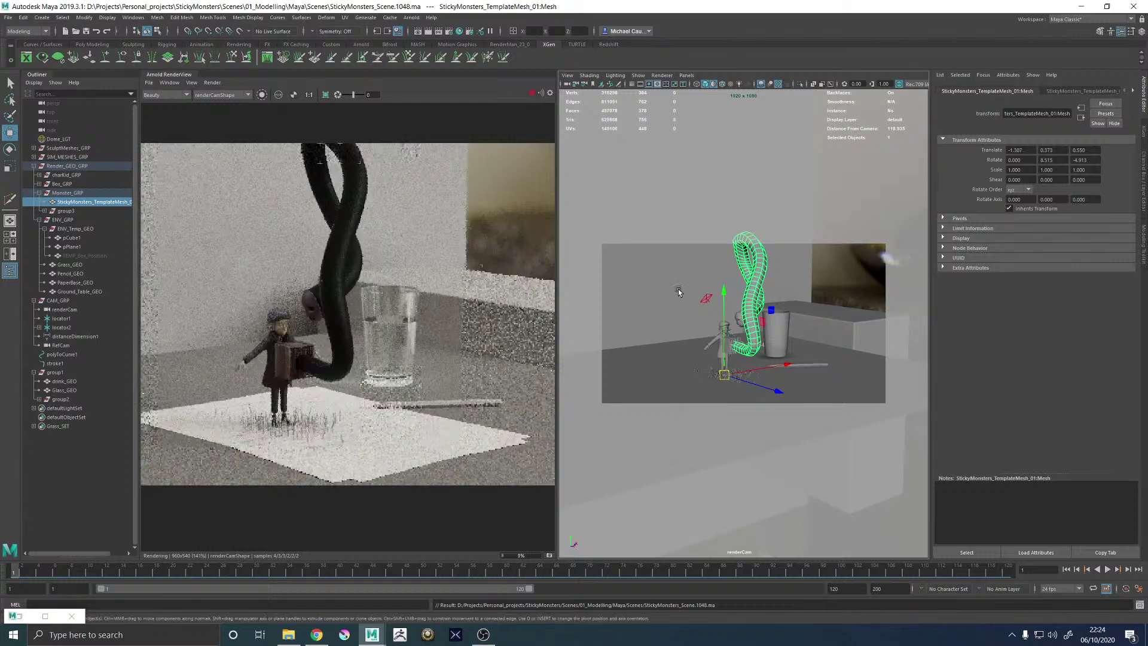
Orbit renderCam and dolly it in to a low three-quarter framing of the character, box and monster head
{"action": "left_click_drag", "start_coordinate": [675, 281], "coordinate": [727, 288], "text": "alt"}
{"action": "scroll", "coordinate": [694, 271], "scroll_direction": "down", "scroll_amount": 3}
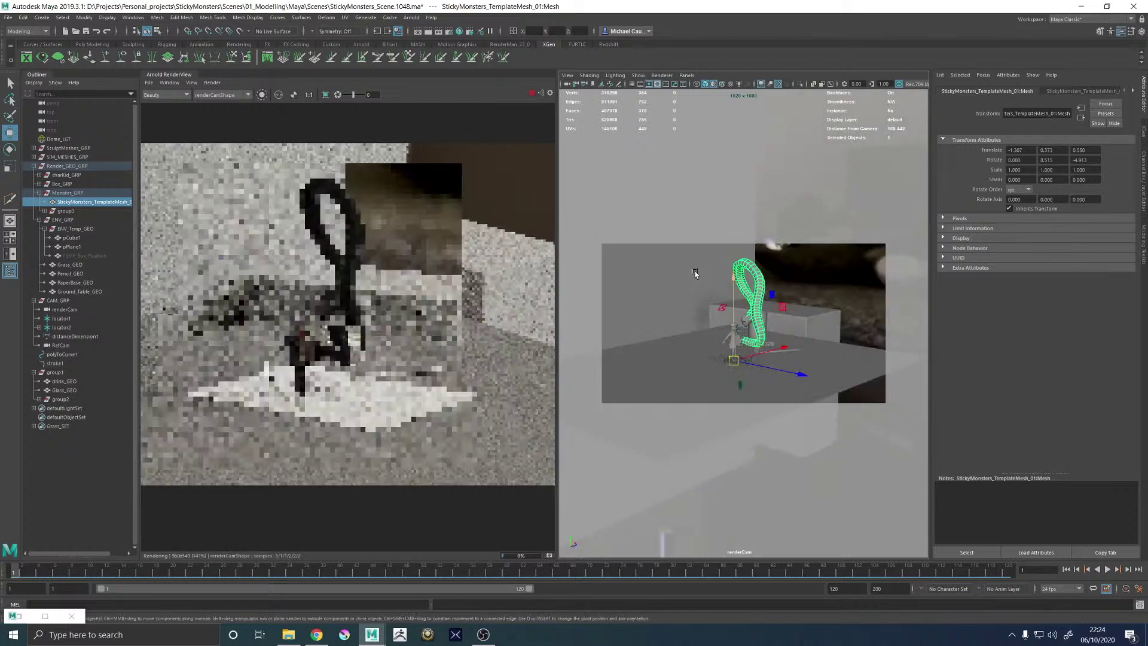
{"action": "left_click_drag", "start_coordinate": [694, 271], "coordinate": [765, 281], "text": "alt"}
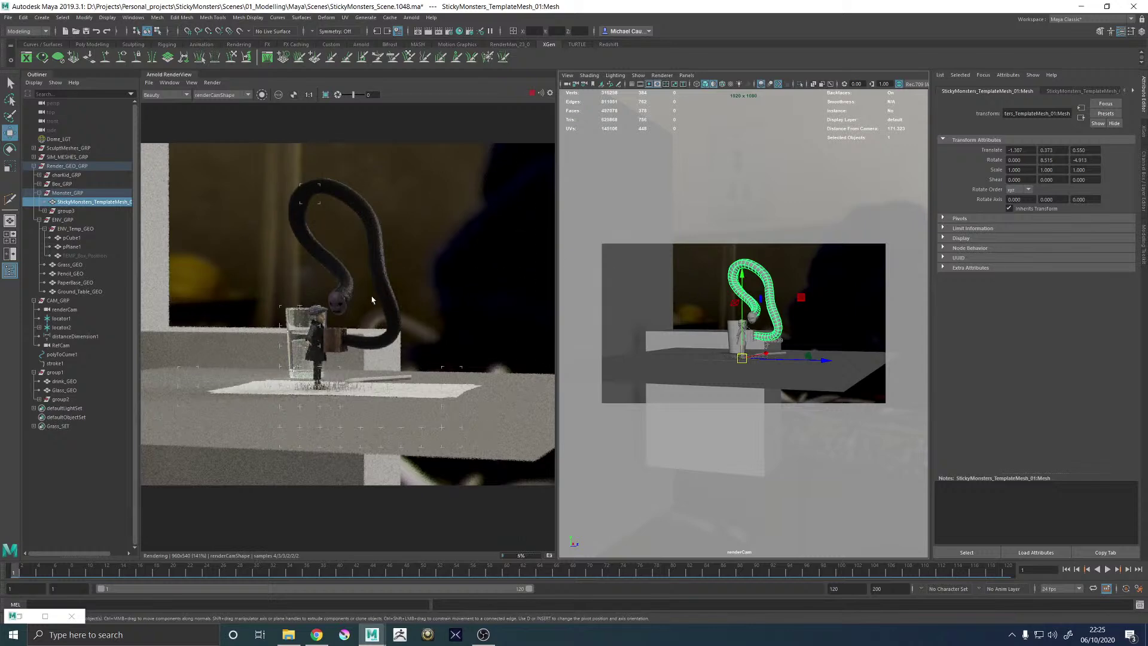
{"action": "left_click_drag", "start_coordinate": [711, 297], "coordinate": [730, 300], "text": "alt"}
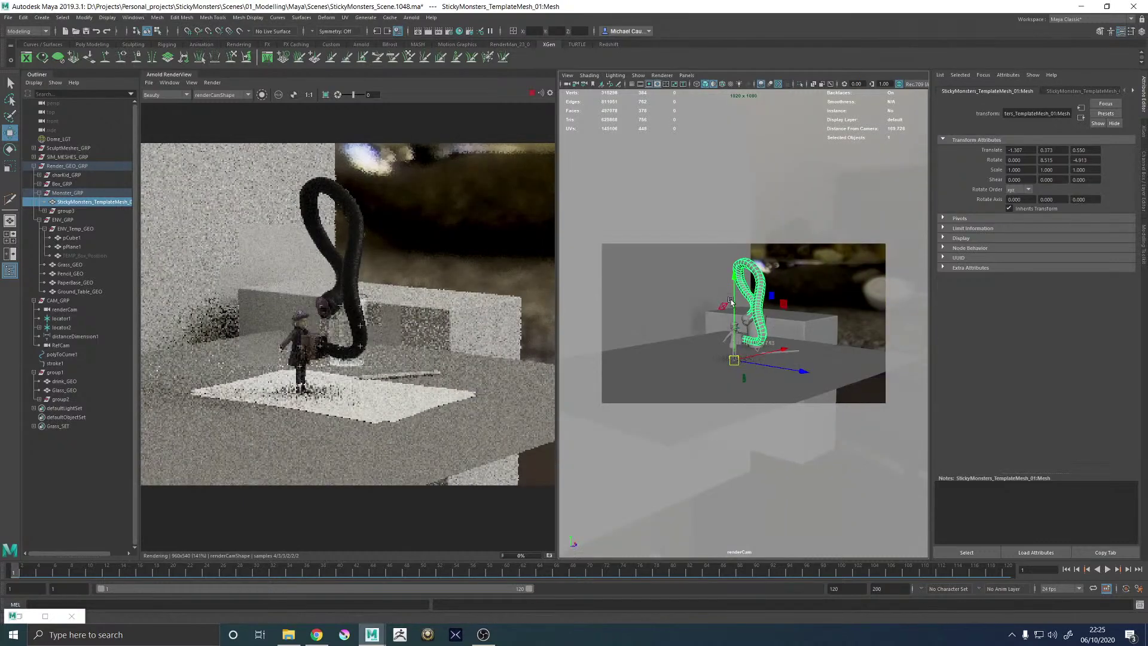
{"action": "right_click_drag", "start_coordinate": [730, 300], "coordinate": [818, 310], "text": "alt"}
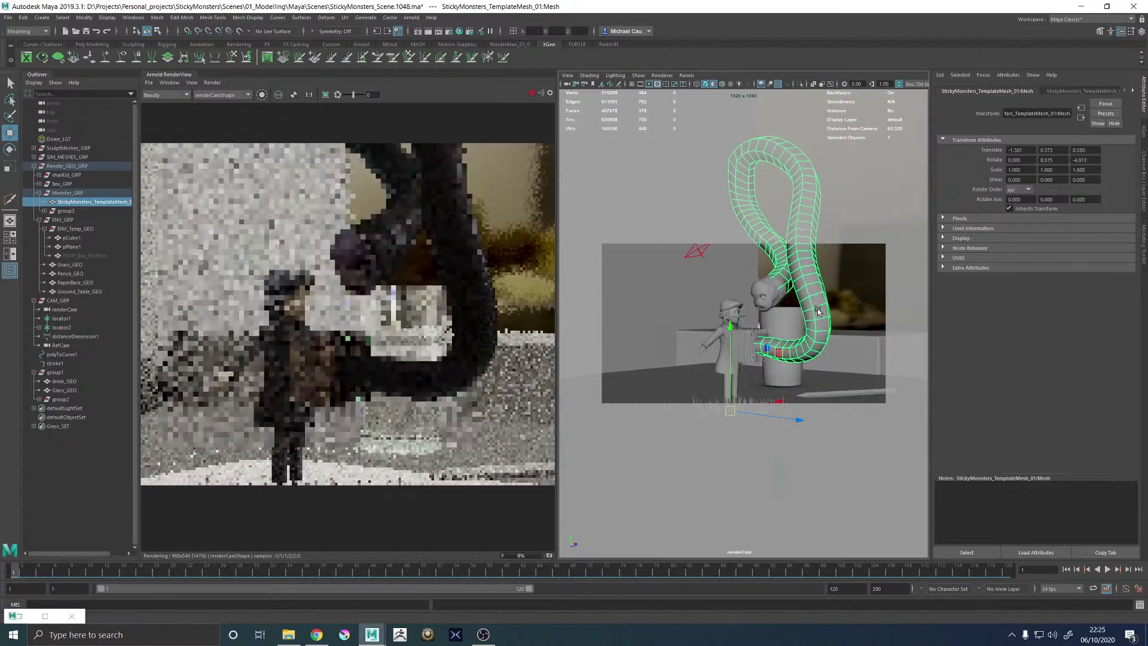
{"action": "left_click_drag", "start_coordinate": [818, 311], "coordinate": [817, 297], "text": "alt"}
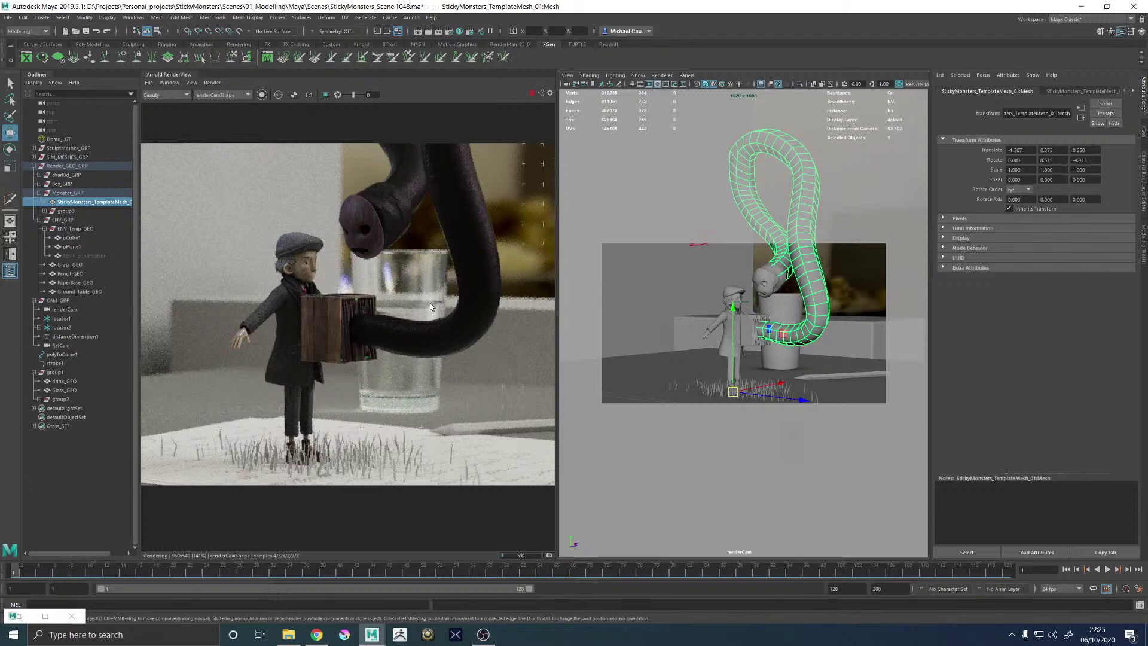
Check the whole composition in the Arnold render and move renderCam slightly closer around the character and monster
{"action": "scroll", "coordinate": [411, 295], "scroll_direction": "down", "scroll_amount": 2}
{"action": "scroll", "coordinate": [349, 281], "scroll_direction": "up", "scroll_amount": 2}
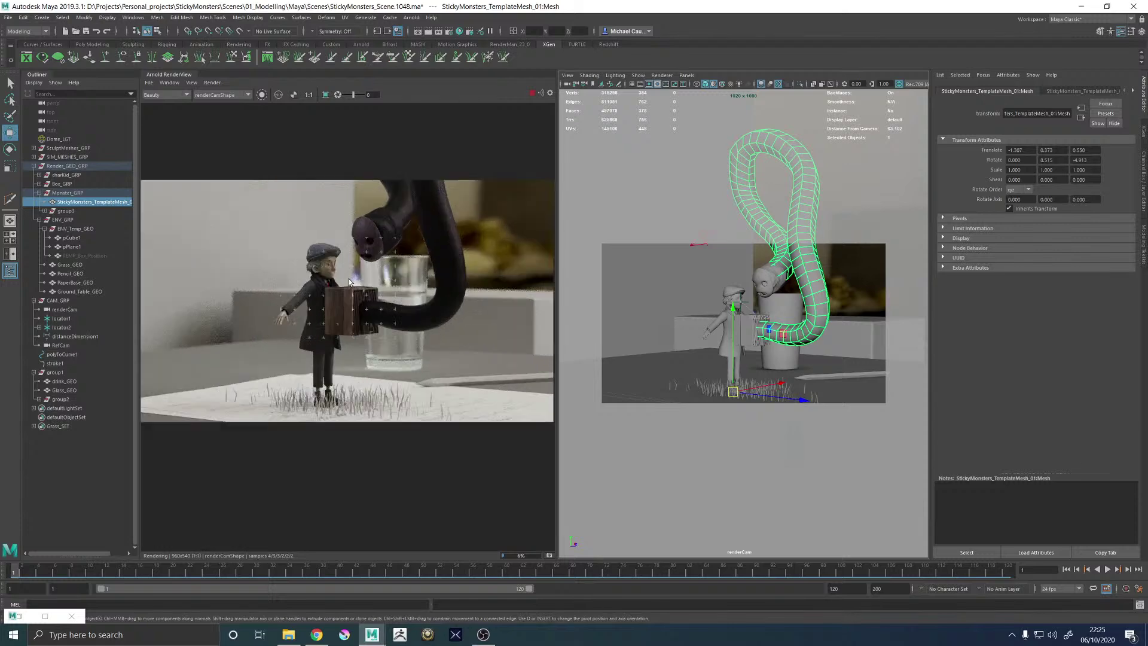
{"action": "scroll", "coordinate": [349, 281], "scroll_direction": "down", "scroll_amount": 1}
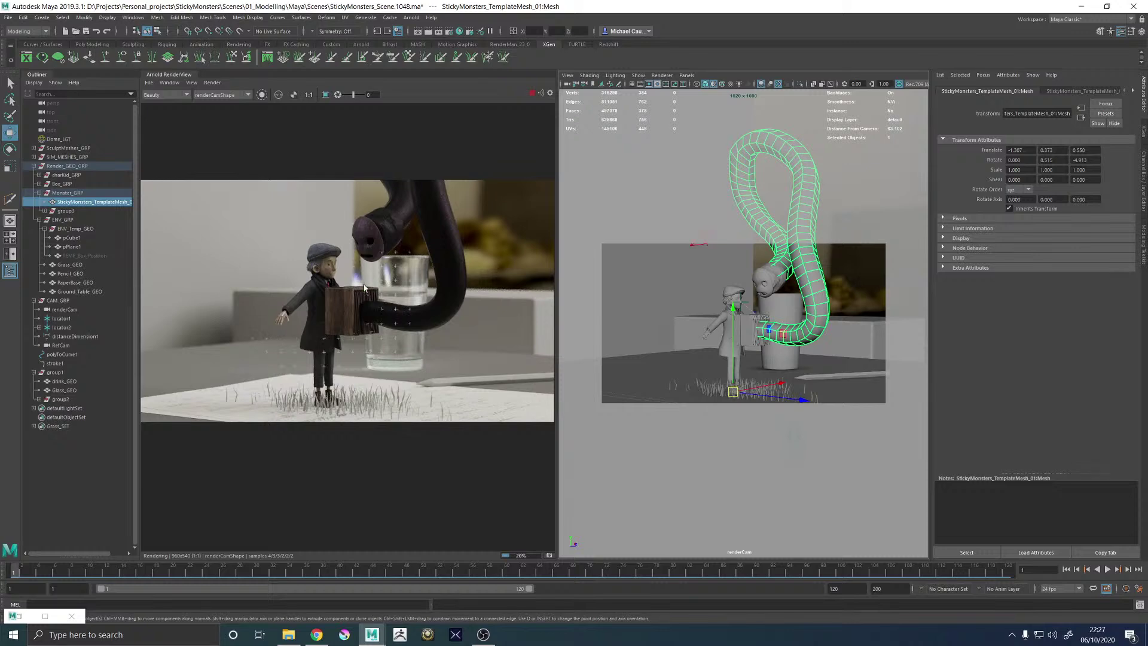
{"action": "scroll", "coordinate": [382, 263], "scroll_direction": "up", "scroll_amount": 2}
{"action": "scroll", "coordinate": [391, 261], "scroll_direction": "up", "scroll_amount": 1}
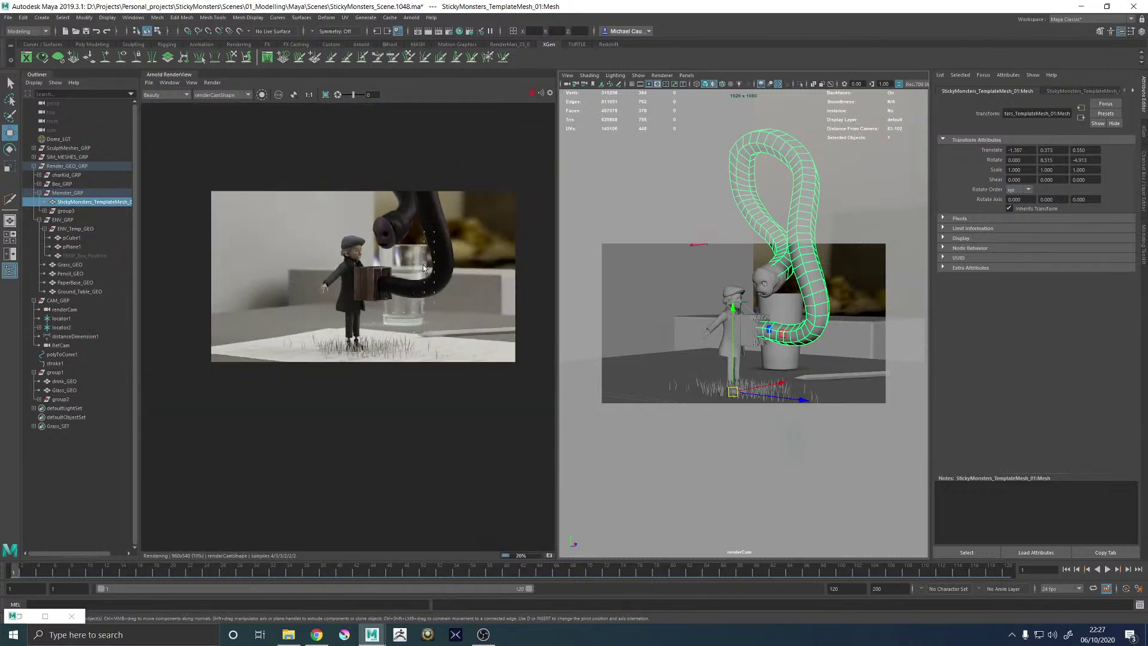
{"action": "mouse_move", "coordinate": [781, 263]}
{"action": "left_mouse_down", "text": "alt"}
{"action": "mouse_move", "coordinate": [790, 254]}
{"action": "mouse_move", "coordinate": [785, 276]}
{"action": "left_mouse_up", "text": "alt"}
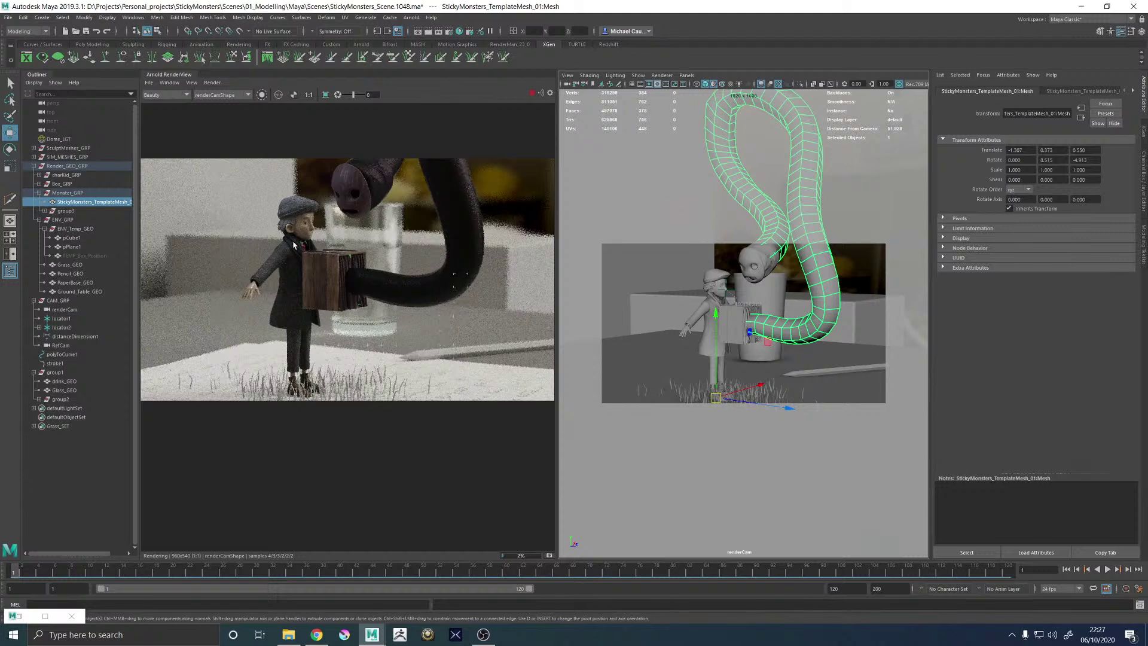
Examine the character's face, the wooden box and the monster's head close up in the Arnold render, as well as the overall composition
{"action": "scroll", "coordinate": [347, 258], "scroll_direction": "up", "scroll_amount": 3}
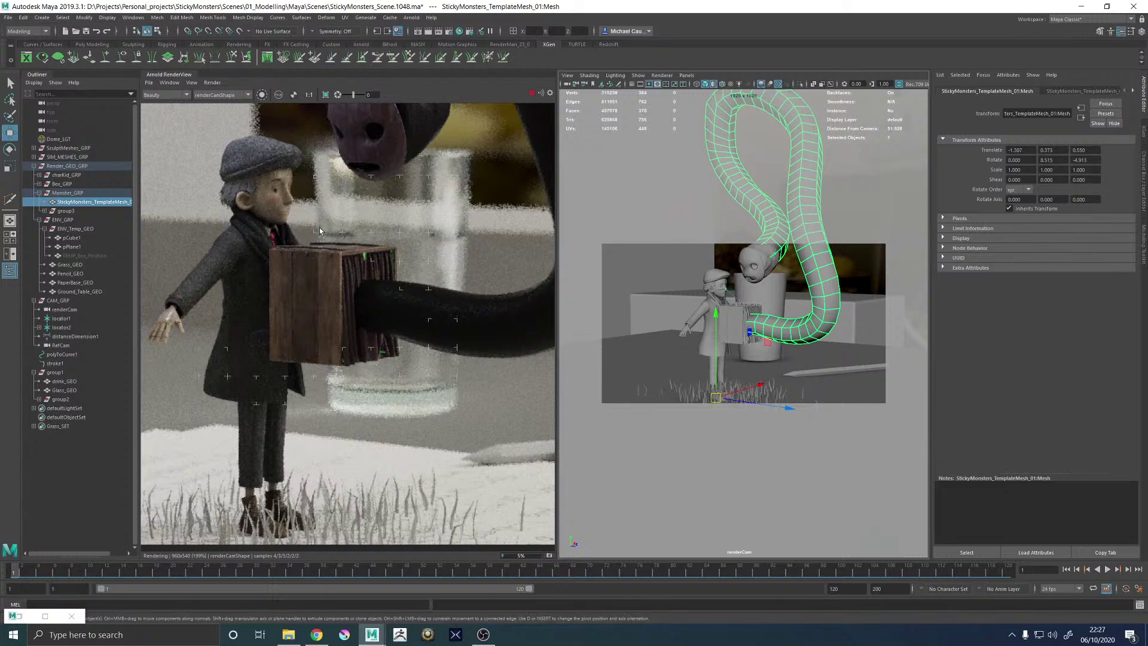
{"action": "scroll", "coordinate": [323, 239], "scroll_direction": "up", "scroll_amount": 4}
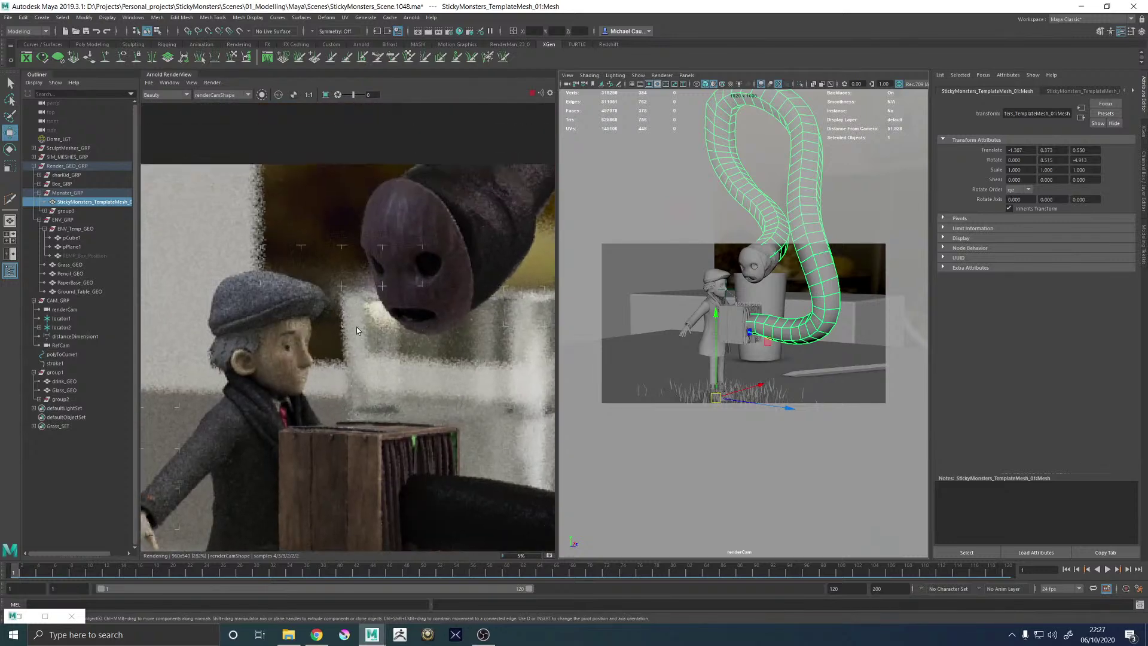
{"action": "scroll", "coordinate": [356, 327], "scroll_direction": "down", "scroll_amount": 3}
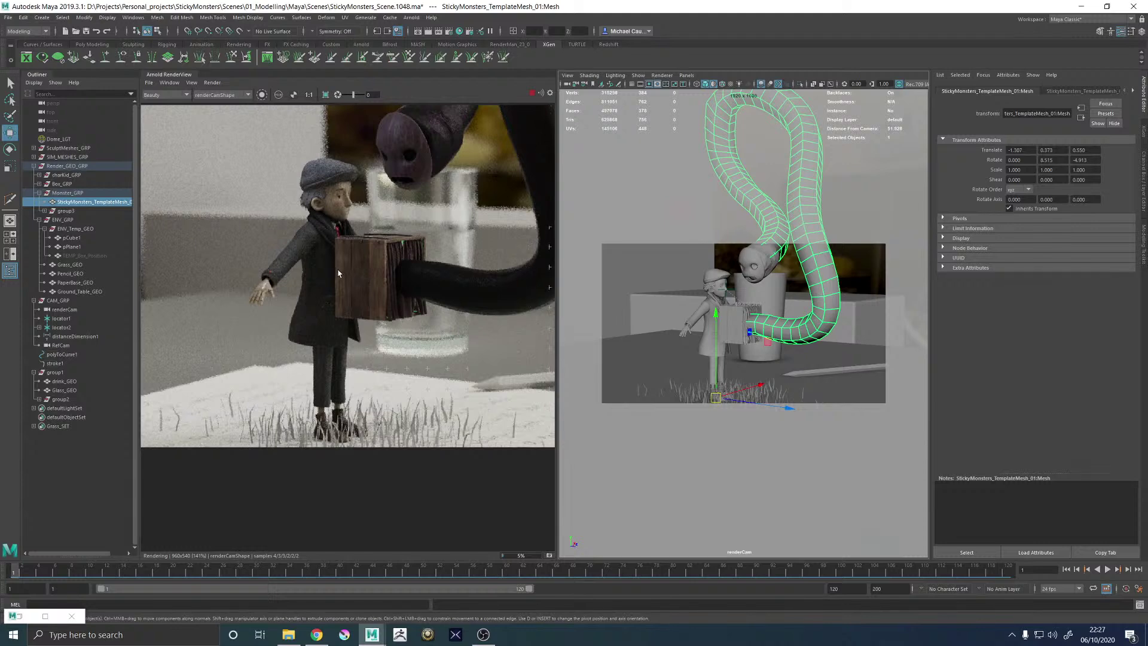
{"action": "middle_click_drag", "start_coordinate": [383, 240], "coordinate": [387, 330]}
{"action": "scroll", "coordinate": [364, 275], "scroll_direction": "down", "scroll_amount": 1}
{"action": "scroll", "coordinate": [368, 296], "scroll_direction": "up", "scroll_amount": 2}
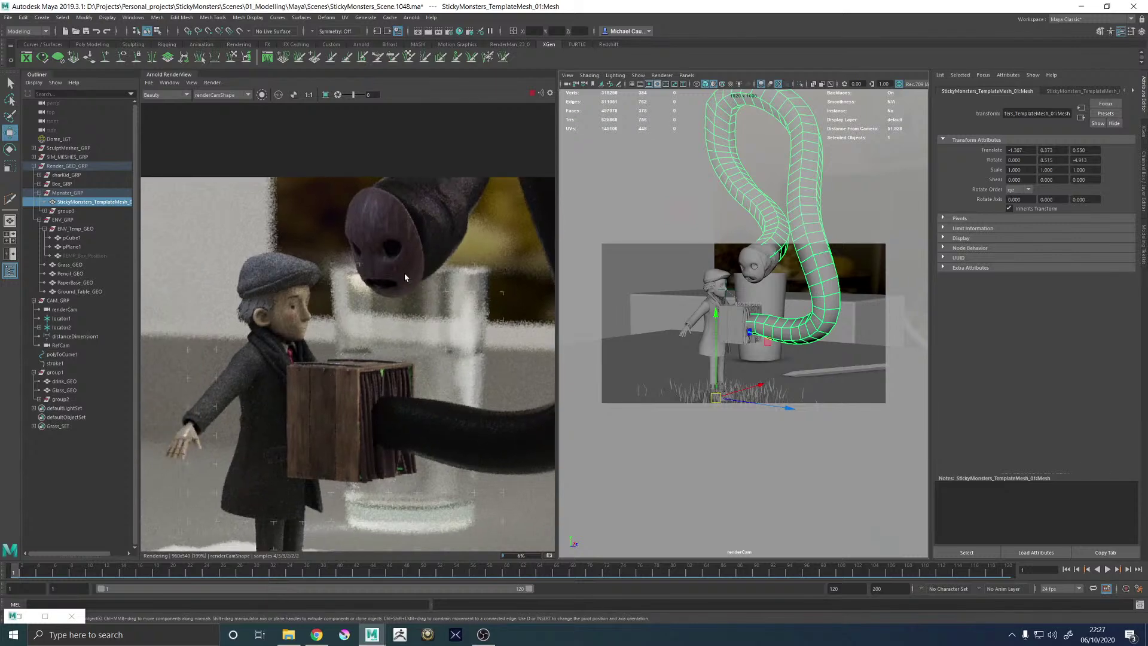
{"action": "scroll", "coordinate": [368, 278], "scroll_direction": "down", "scroll_amount": 1}
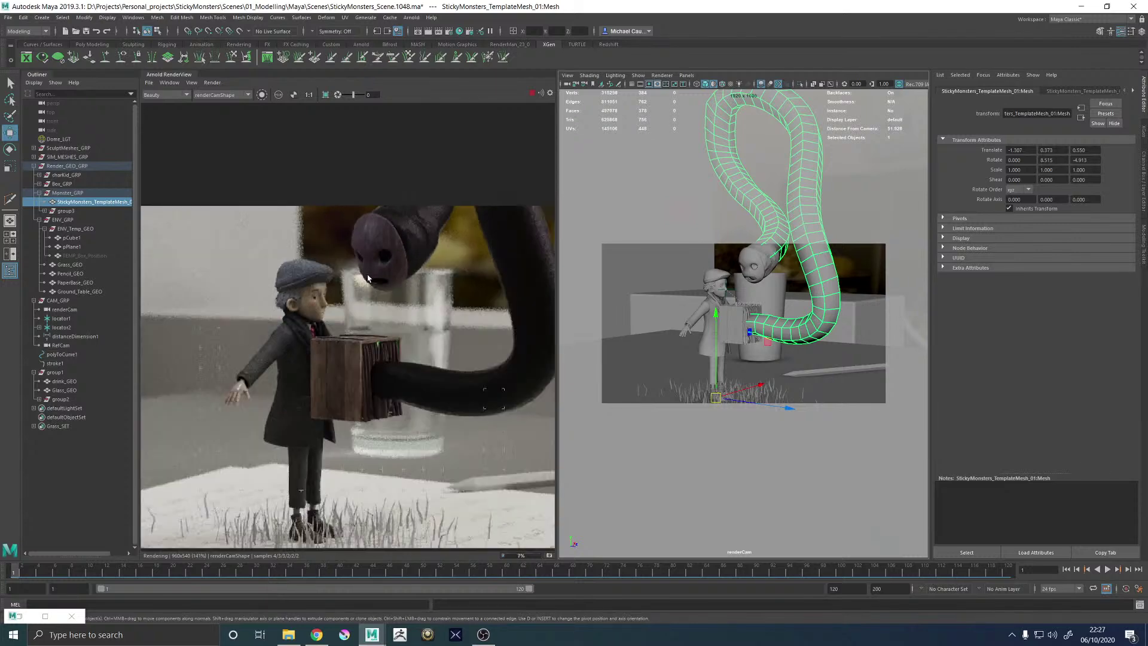
{"action": "scroll", "coordinate": [373, 297], "scroll_direction": "down", "scroll_amount": 1}
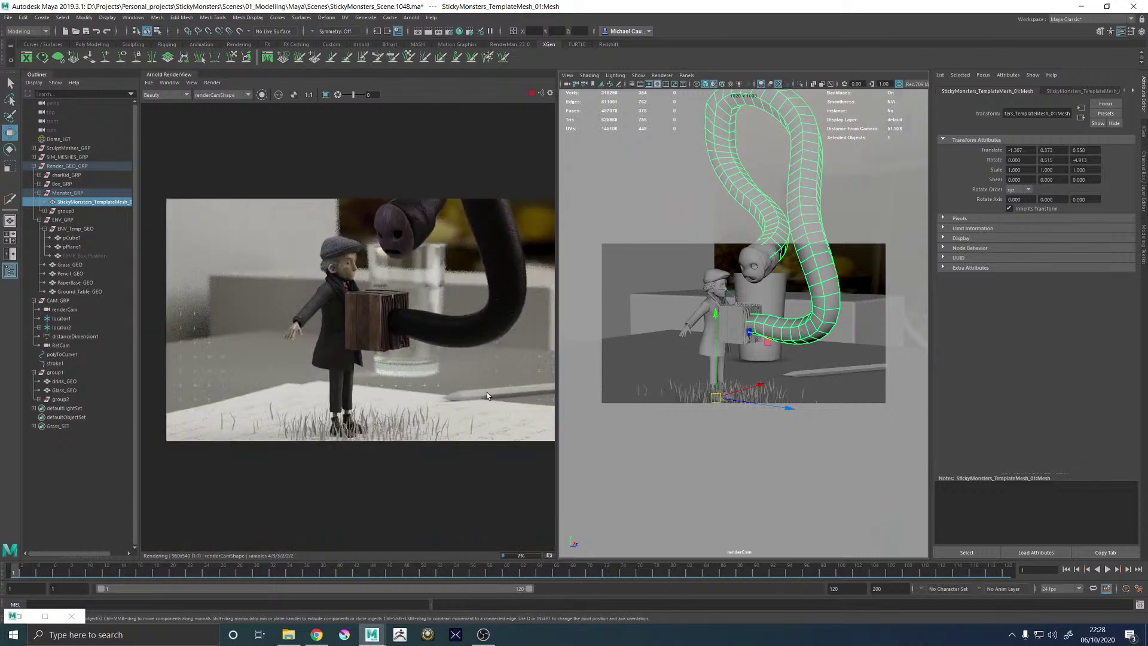
{"action": "middle_click_drag", "start_coordinate": [358, 343], "coordinate": [368, 340]}
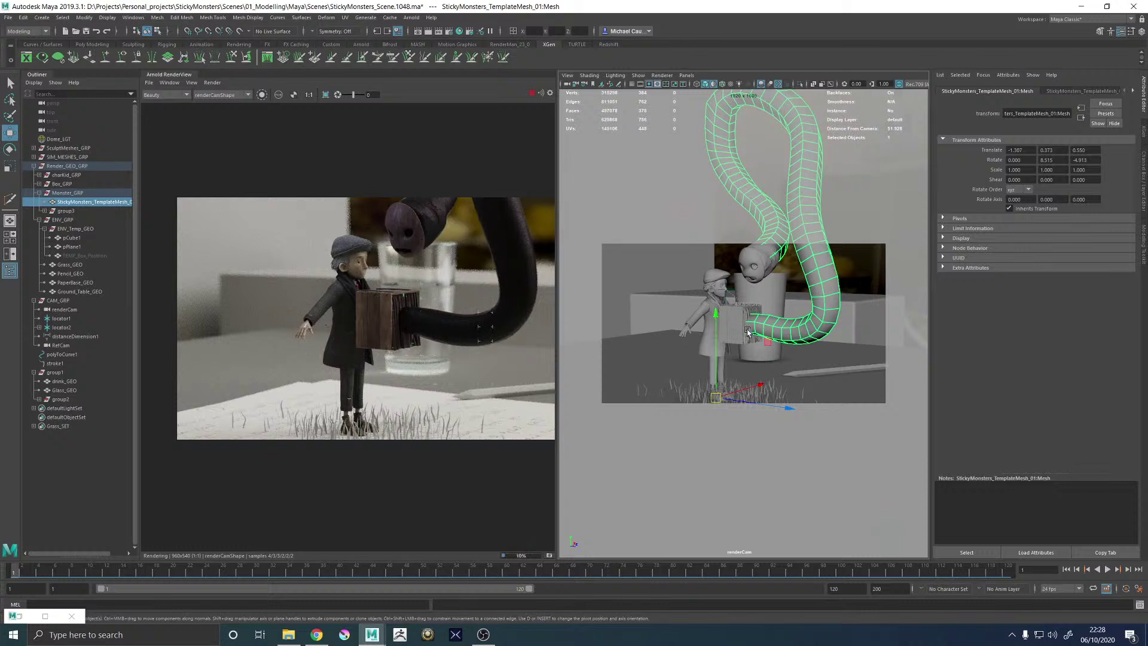
Orbit renderCam around the table and bring it back to a close, low three-quarter framing of the character and monster
{"action": "left_click_drag", "start_coordinate": [748, 332], "coordinate": [665, 294], "text": "alt"}
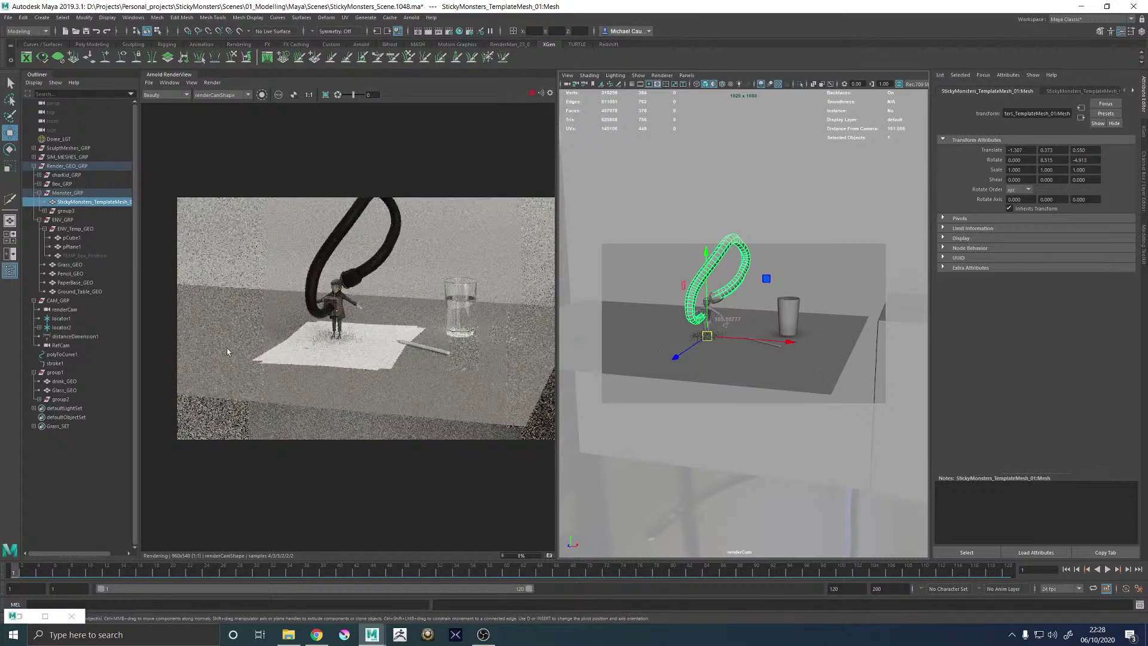
{"action": "left_click_drag", "start_coordinate": [813, 278], "coordinate": [734, 282], "text": "alt"}
{"action": "right_click_drag", "start_coordinate": [734, 283], "coordinate": [792, 313], "text": "alt"}
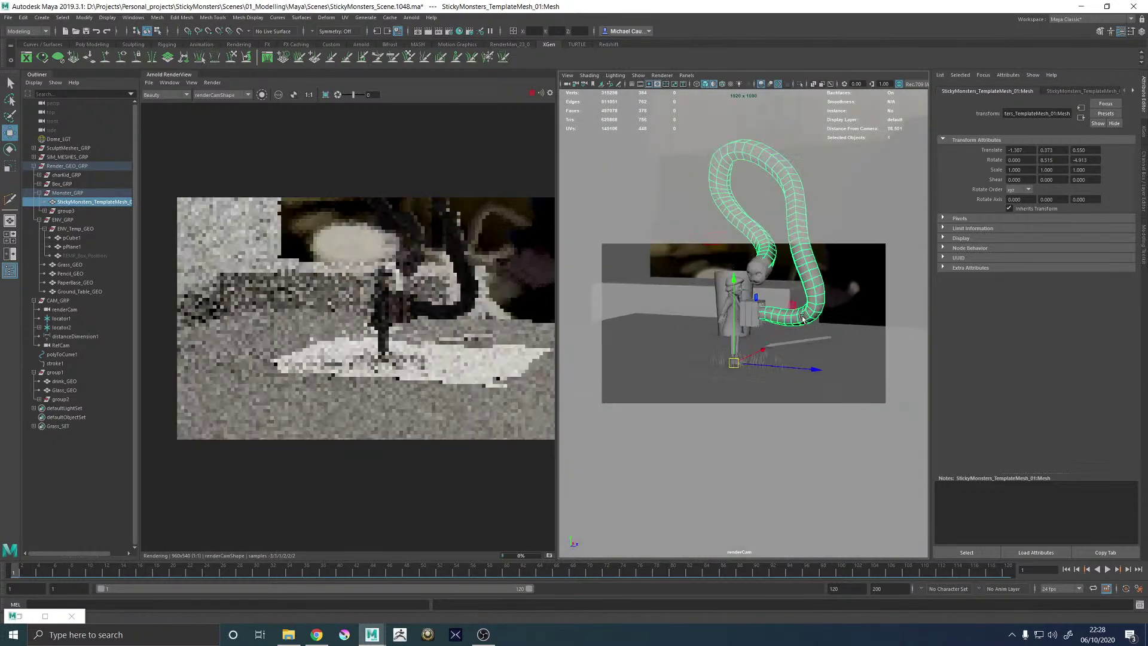
{"action": "left_click_drag", "start_coordinate": [794, 315], "coordinate": [780, 316], "text": "alt"}
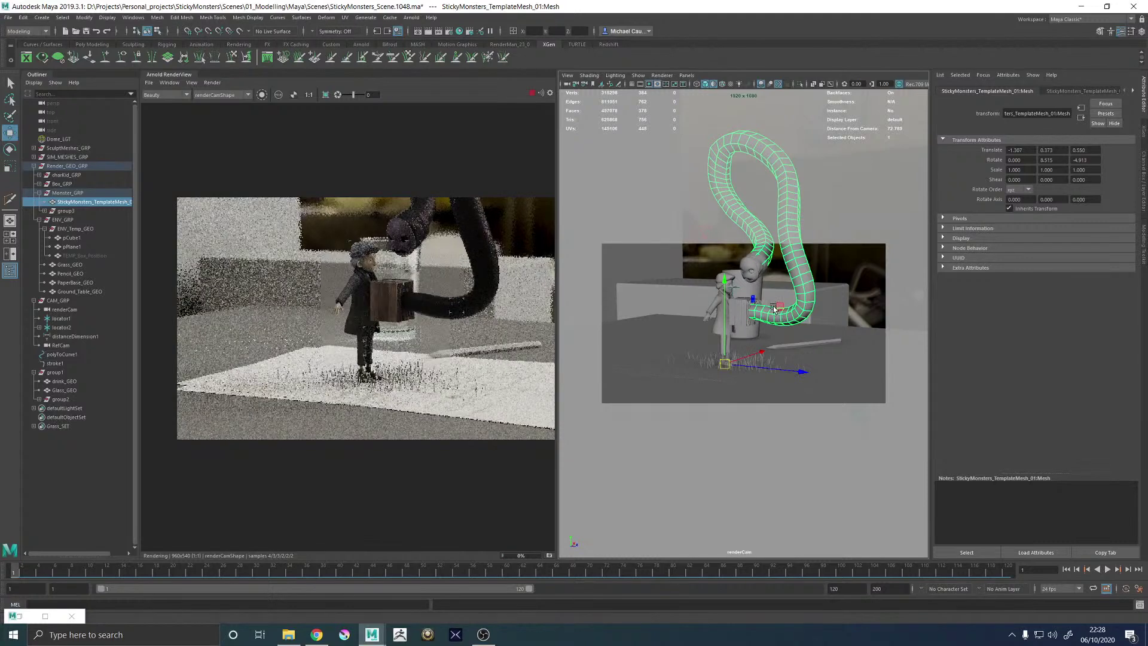
{"action": "scroll", "coordinate": [780, 312], "scroll_direction": "up", "scroll_amount": 2}
{"action": "mouse_move", "coordinate": [780, 311]}
{"action": "left_mouse_down", "text": "alt"}
{"action": "mouse_move", "coordinate": [776, 301]}
{"action": "mouse_move", "coordinate": [775, 313]}
{"action": "left_mouse_up", "text": "alt"}
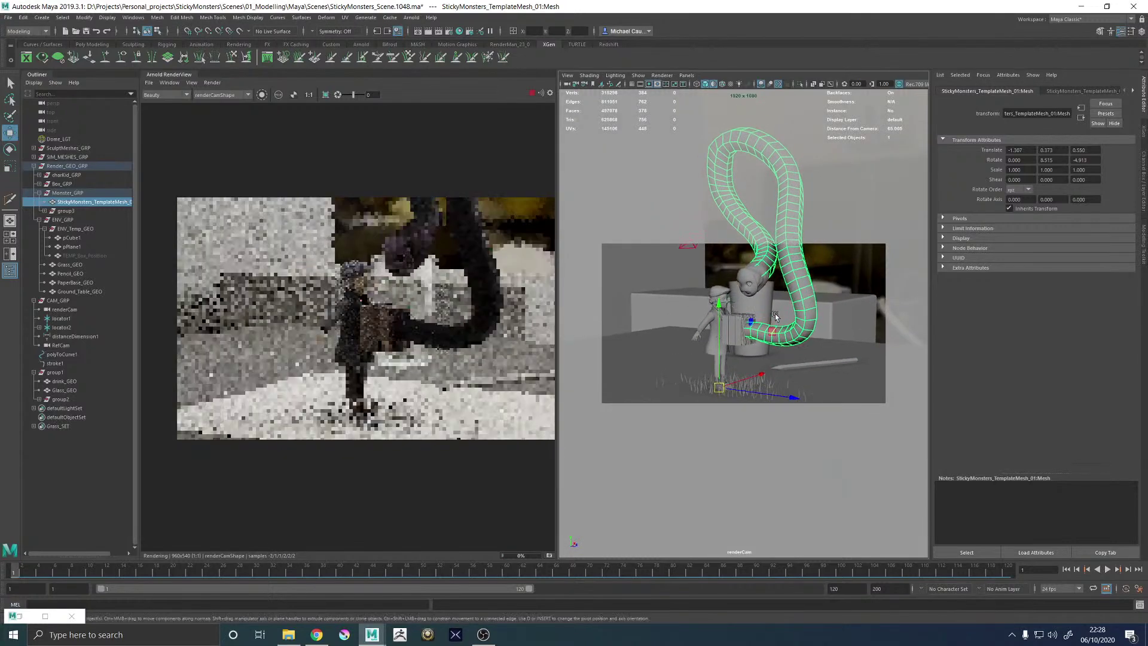
{"action": "scroll", "coordinate": [777, 320], "scroll_direction": "up", "scroll_amount": 2}
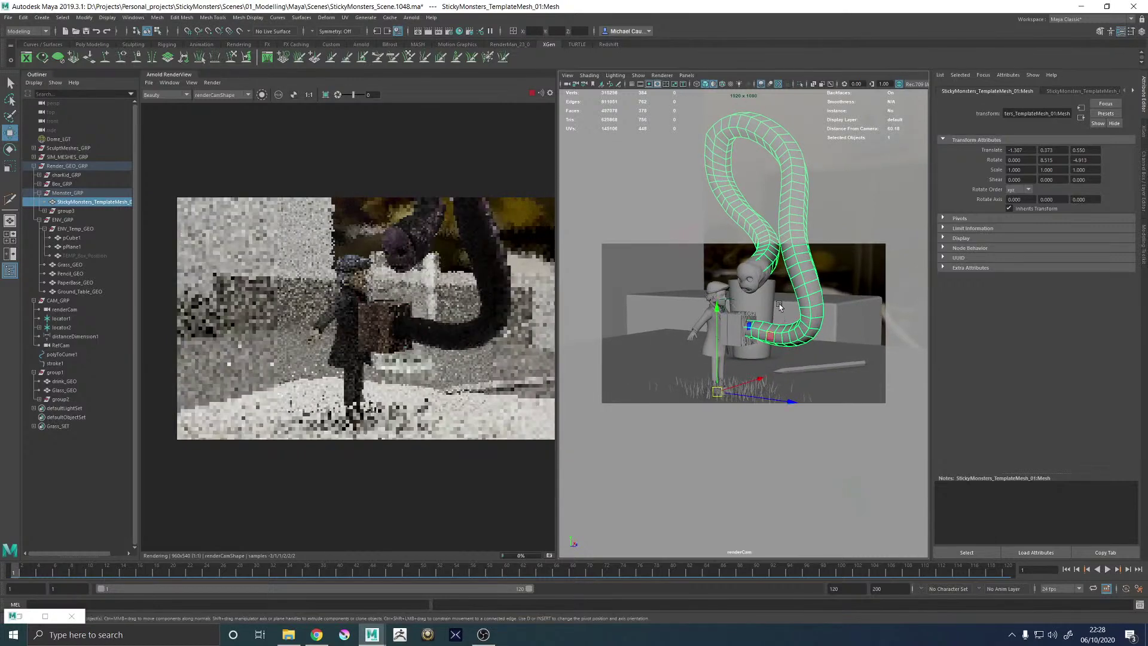
{"action": "left_click_drag", "start_coordinate": [775, 306], "coordinate": [779, 297], "text": "alt"}
Review the Arnold render and pan and orbit renderCam slightly so the character sits further left with more of the pencil in frame
{"action": "scroll", "coordinate": [453, 308], "scroll_direction": "down", "scroll_amount": 3}
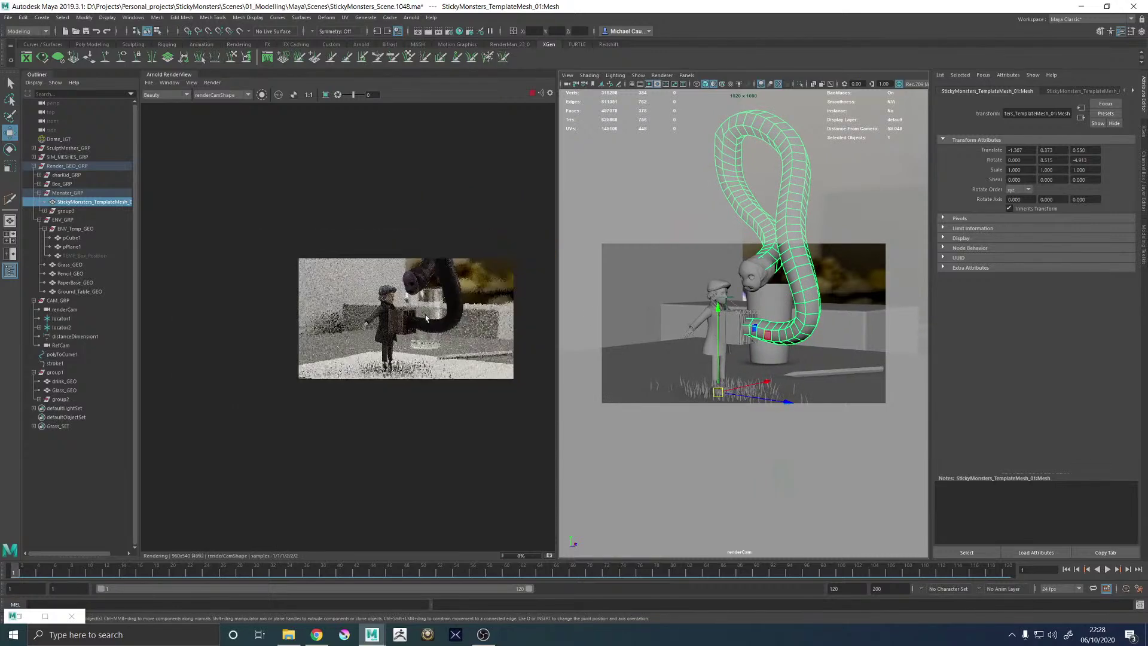
{"action": "scroll", "coordinate": [453, 308], "scroll_direction": "up", "scroll_amount": 3}
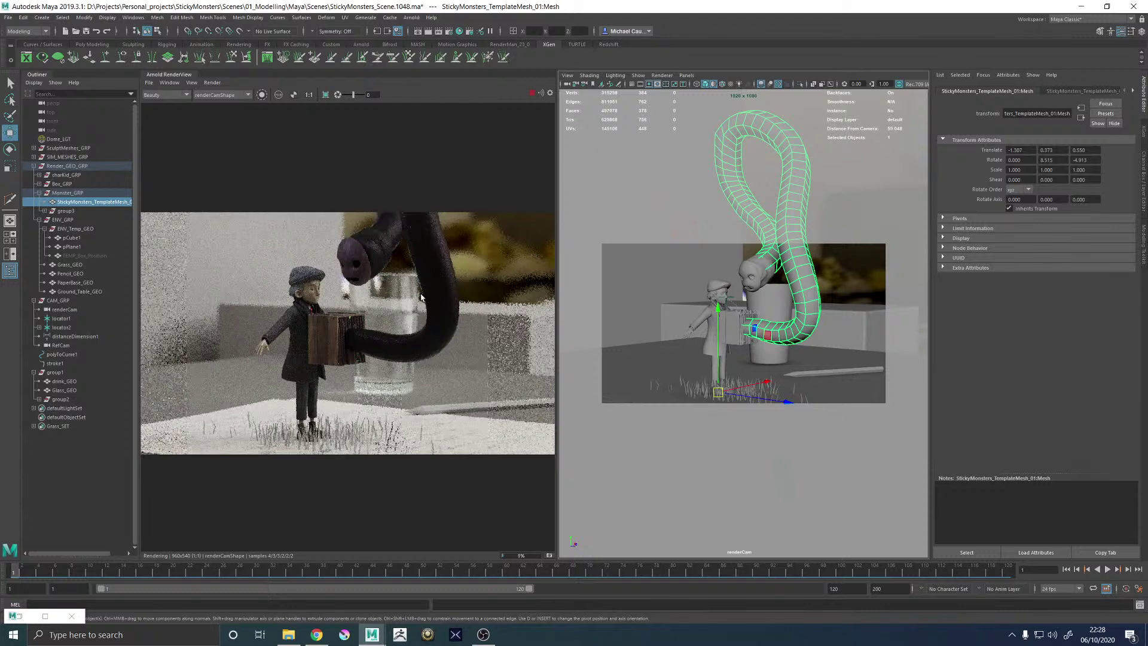
{"action": "scroll", "coordinate": [418, 299], "scroll_direction": "down", "scroll_amount": 2}
{"action": "scroll", "coordinate": [418, 299], "scroll_direction": "up", "scroll_amount": 2}
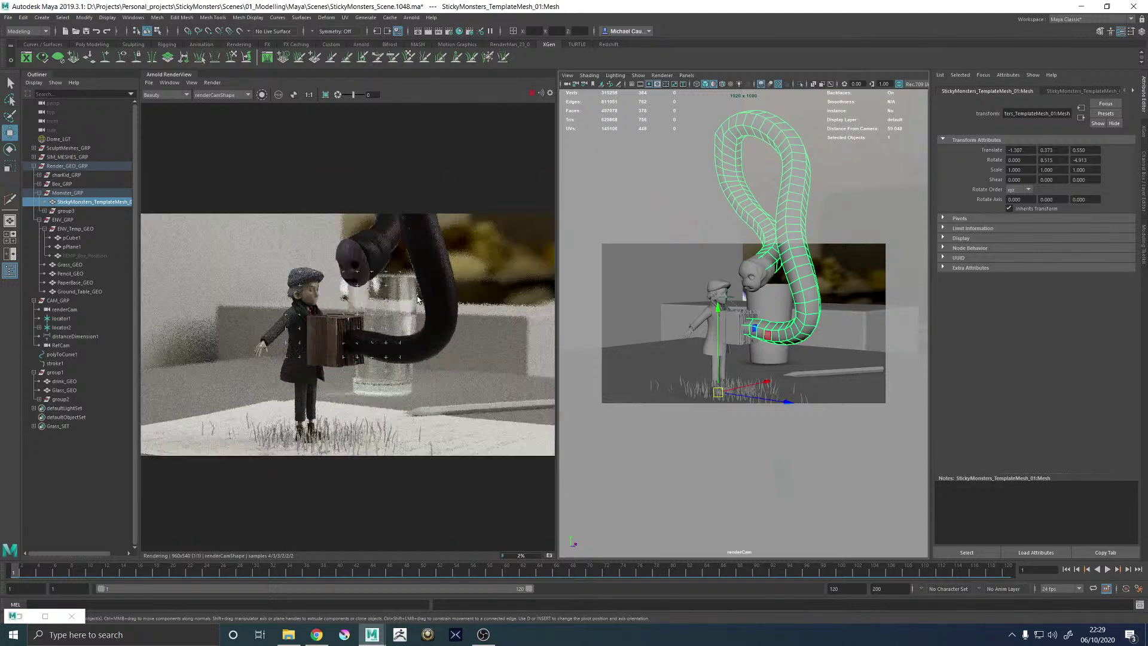
{"action": "middle_click_drag", "start_coordinate": [789, 302], "coordinate": [771, 302], "text": "alt"}
{"action": "left_click_drag", "start_coordinate": [771, 302], "coordinate": [753, 304], "text": "alt"}
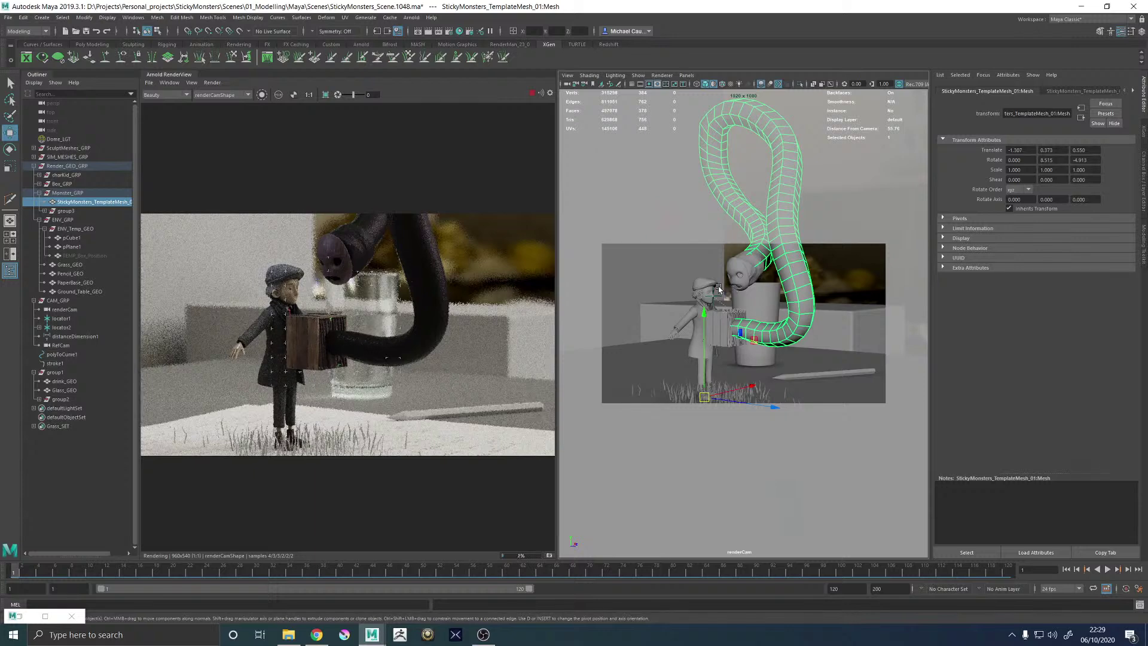
{"action": "middle_click_drag", "start_coordinate": [740, 310], "coordinate": [740, 308], "text": "alt"}
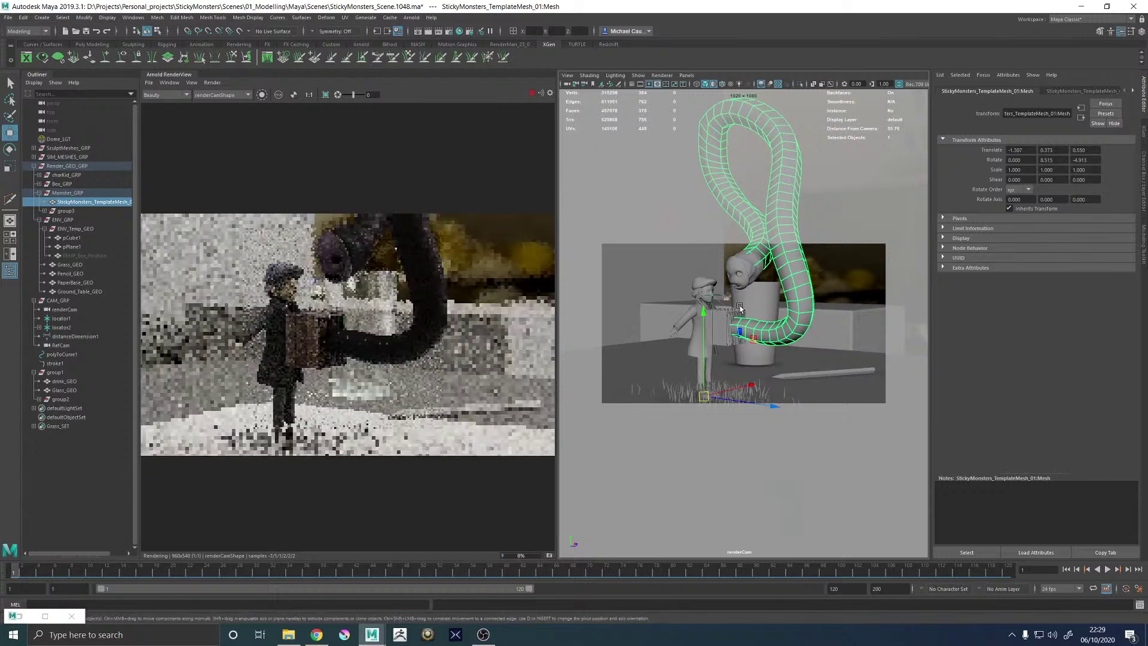
{"action": "scroll", "coordinate": [331, 306], "scroll_direction": "down", "scroll_amount": 1}
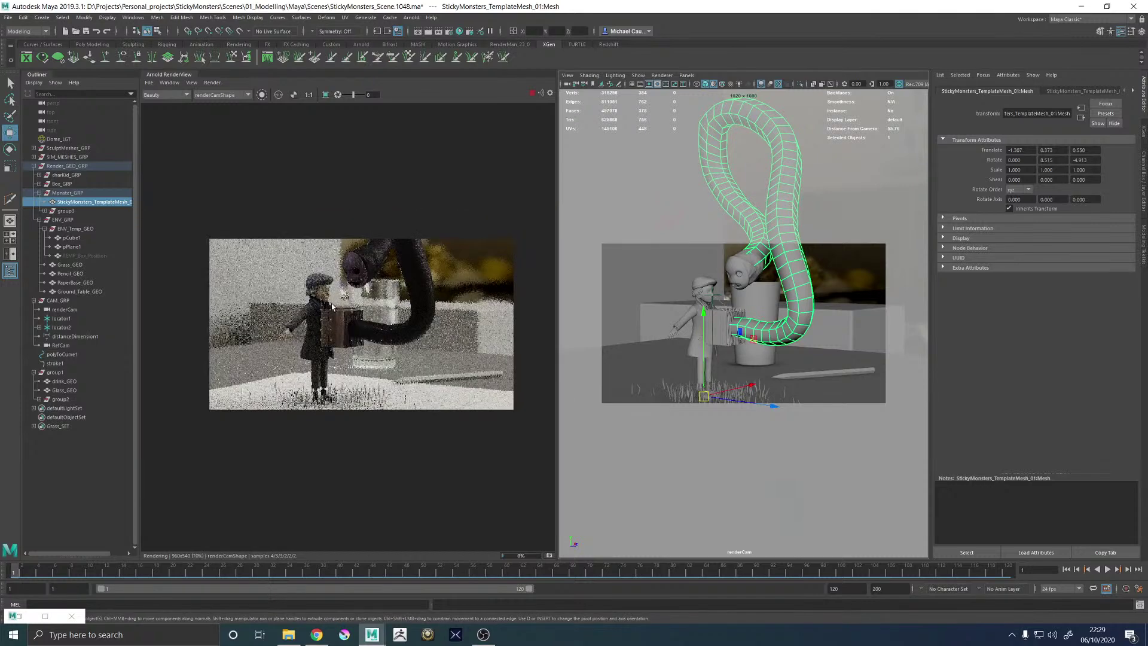
Review the character and monster in the Arnold render and orbit renderCam very slightly around them
{"action": "scroll", "coordinate": [332, 306], "scroll_direction": "up", "scroll_amount": 2}
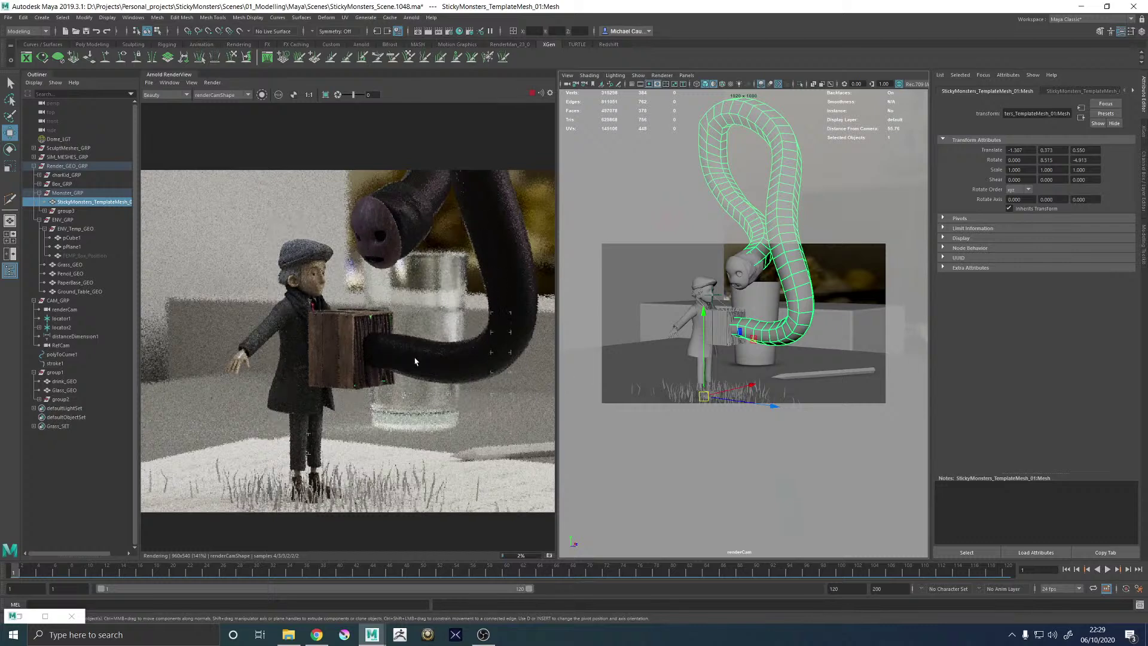
{"action": "scroll", "coordinate": [415, 361], "scroll_direction": "down", "scroll_amount": 2}
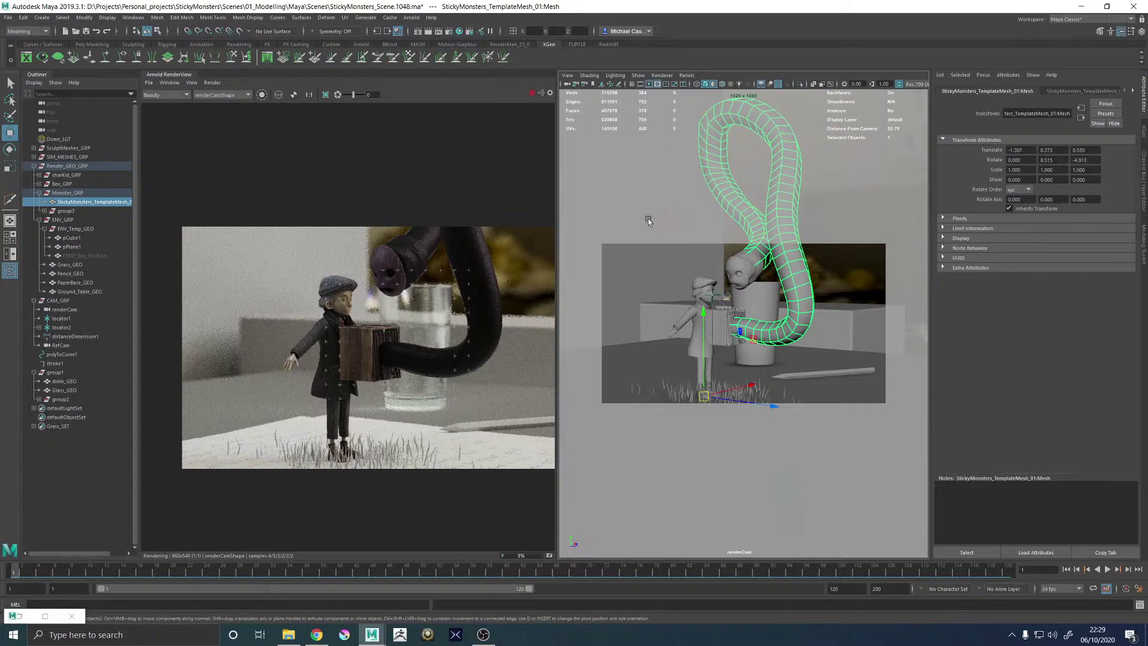
{"action": "scroll", "coordinate": [398, 271], "scroll_direction": "up", "scroll_amount": 2}
{"action": "scroll", "coordinate": [375, 300], "scroll_direction": "down", "scroll_amount": 1}
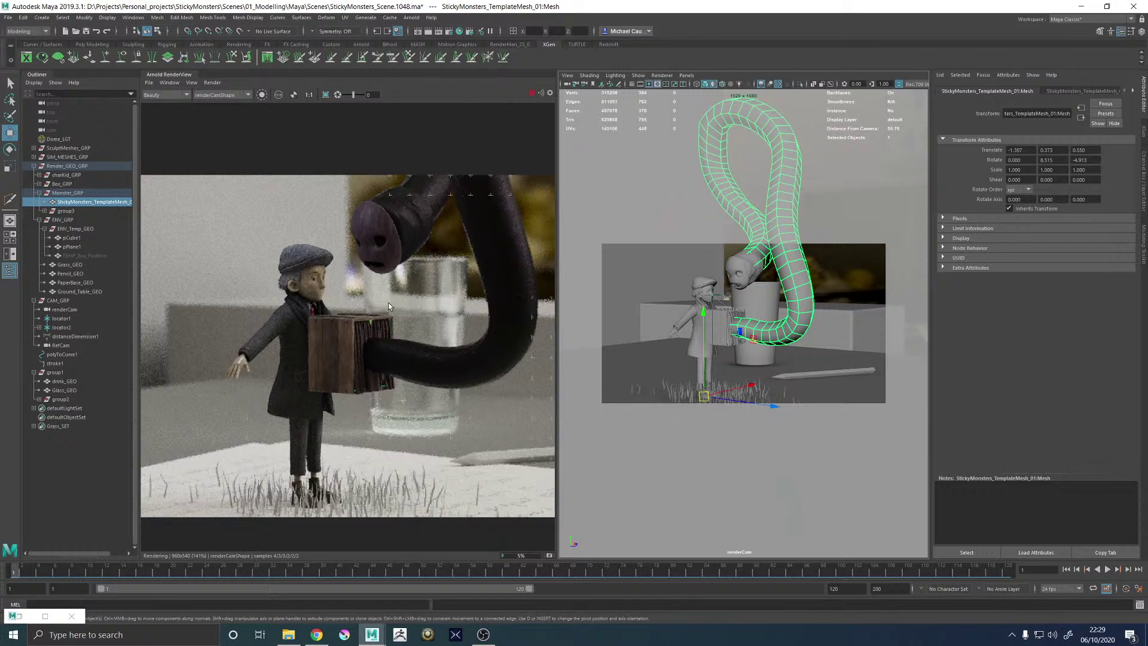
{"action": "left_click_drag", "start_coordinate": [693, 285], "coordinate": [703, 287], "text": "alt"}
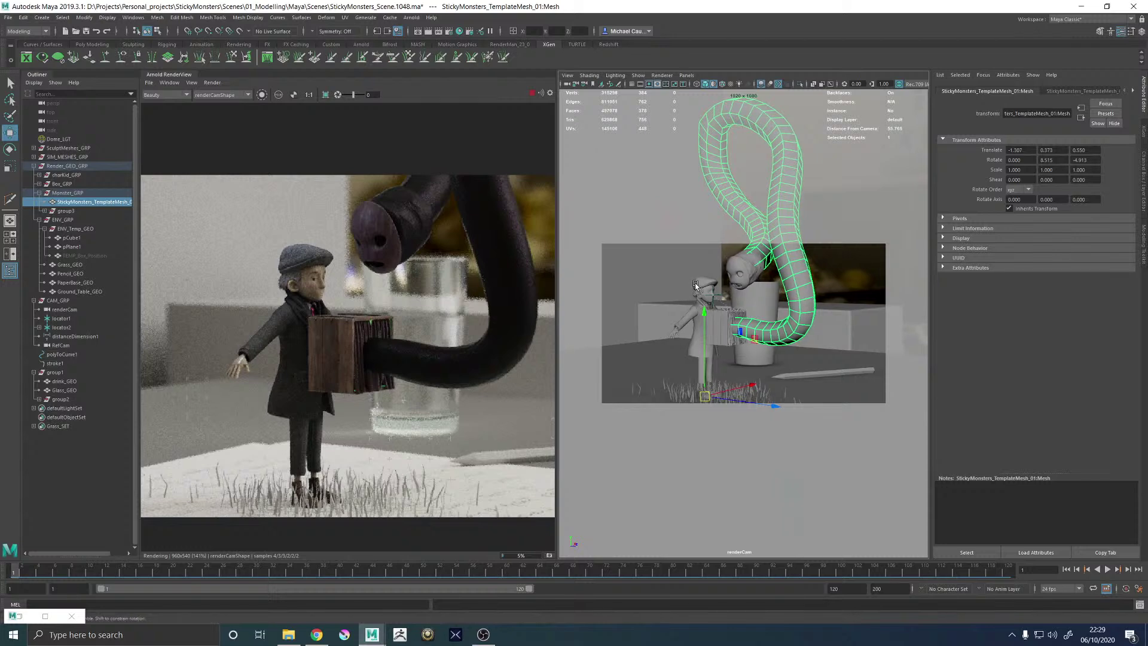
{"action": "scroll", "coordinate": [368, 284], "scroll_direction": "down", "scroll_amount": 2}
{"action": "scroll", "coordinate": [389, 300], "scroll_direction": "up", "scroll_amount": 1}
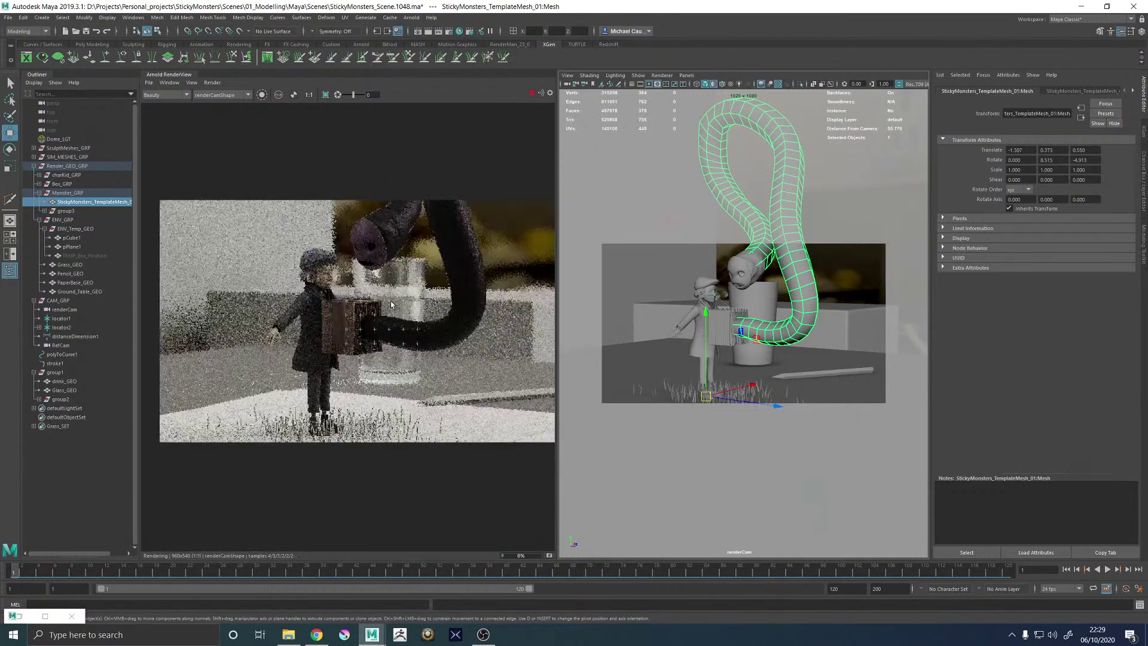
Try another small orbit of renderCam and undo that last camera view change
{"action": "scroll", "coordinate": [390, 300], "scroll_direction": "up", "scroll_amount": 1}
{"action": "left_click_drag", "start_coordinate": [671, 305], "coordinate": [669, 302], "text": "alt"}
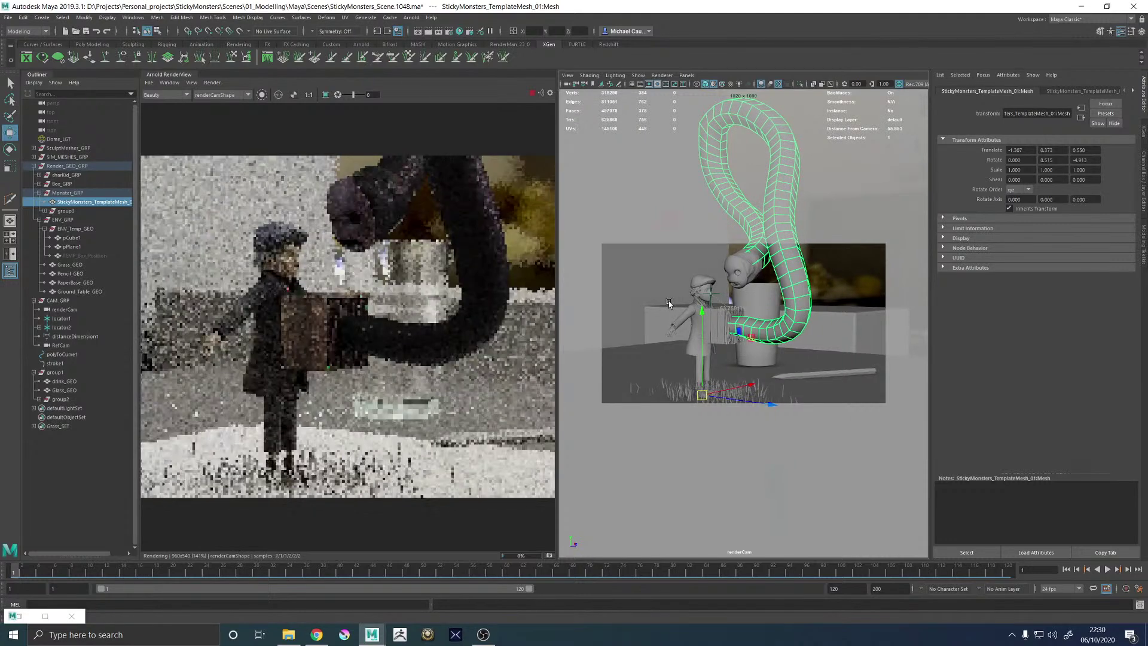
{"action": "key", "text": "["}
{"action": "scroll", "coordinate": [383, 304], "scroll_direction": "down", "scroll_amount": 1}
{"action": "scroll", "coordinate": [383, 305], "scroll_direction": "up", "scroll_amount": 1}
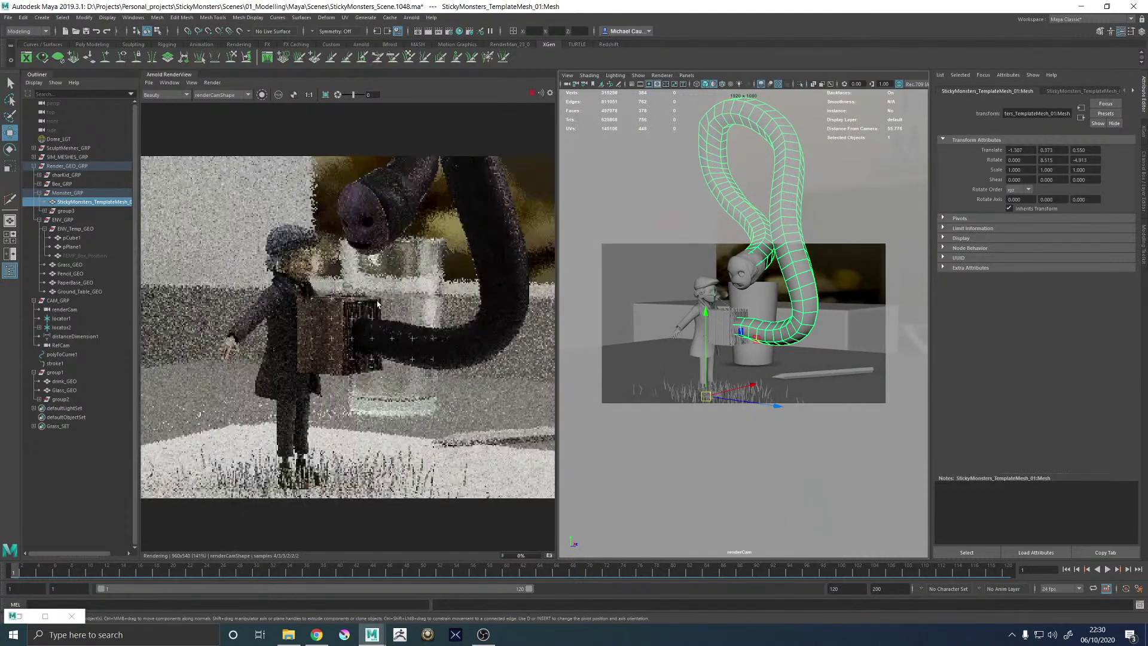
Widen the Arnold render view and collapse the Outliner to free up space for the render and camera views
{"action": "scroll", "coordinate": [380, 304], "scroll_direction": "down", "scroll_amount": 1}
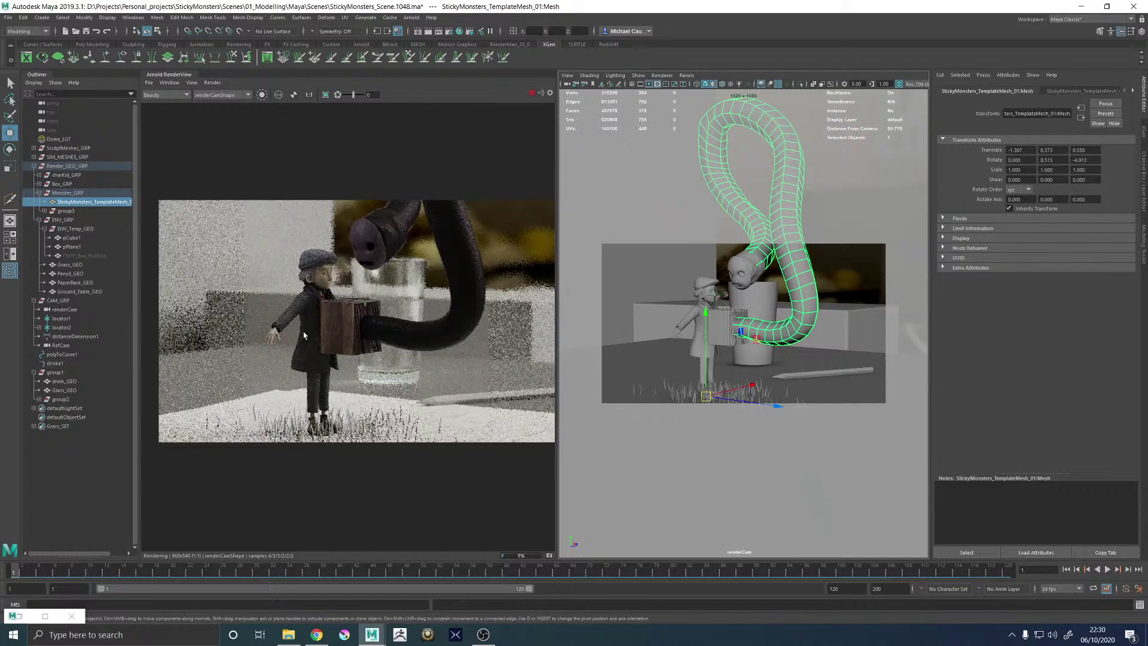
{"action": "scroll", "coordinate": [303, 335], "scroll_direction": "down", "scroll_amount": 1}
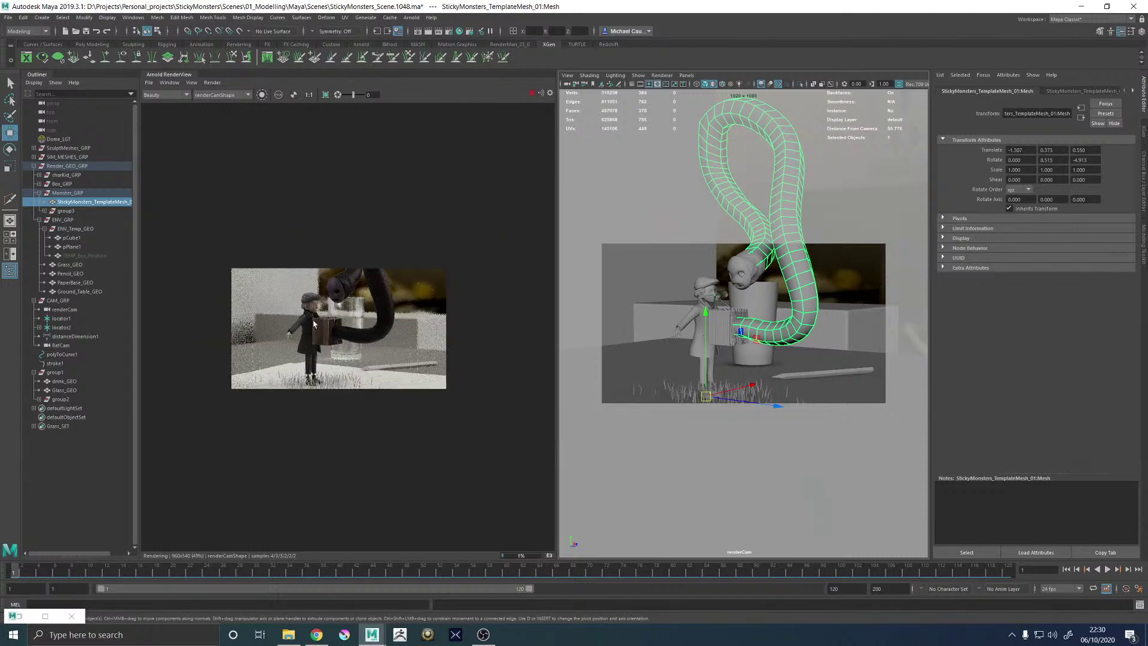
{"action": "scroll", "coordinate": [305, 332], "scroll_direction": "up", "scroll_amount": 1}
{"action": "scroll", "coordinate": [311, 320], "scroll_direction": "down", "scroll_amount": 1}
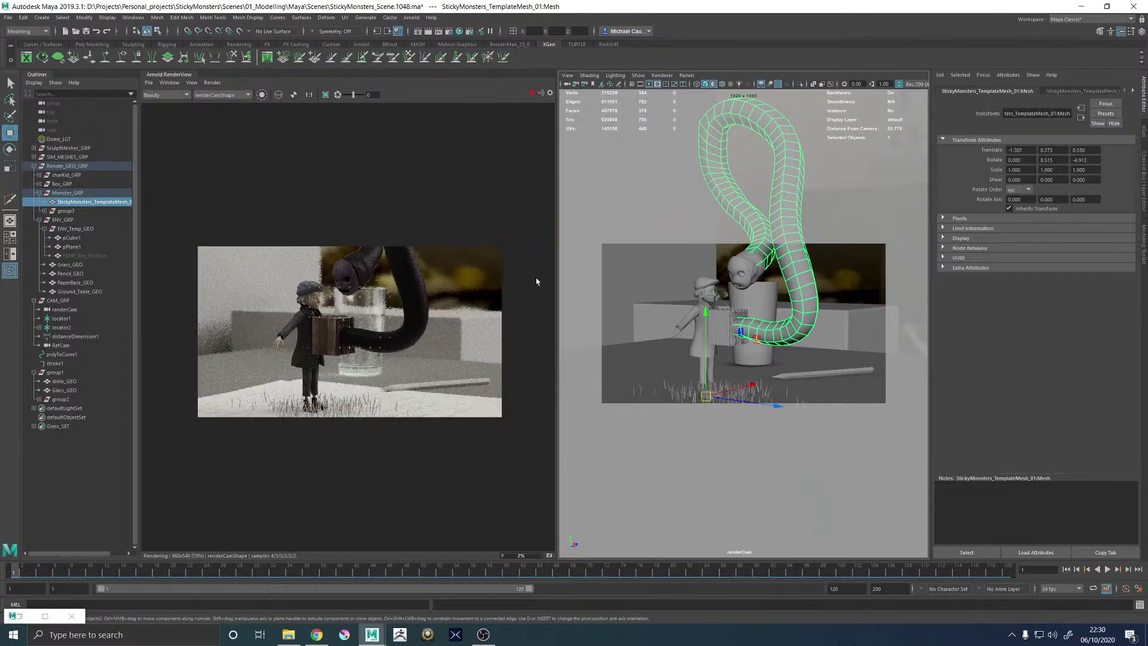
{"action": "left_click_drag", "start_coordinate": [558, 264], "coordinate": [588, 266]}
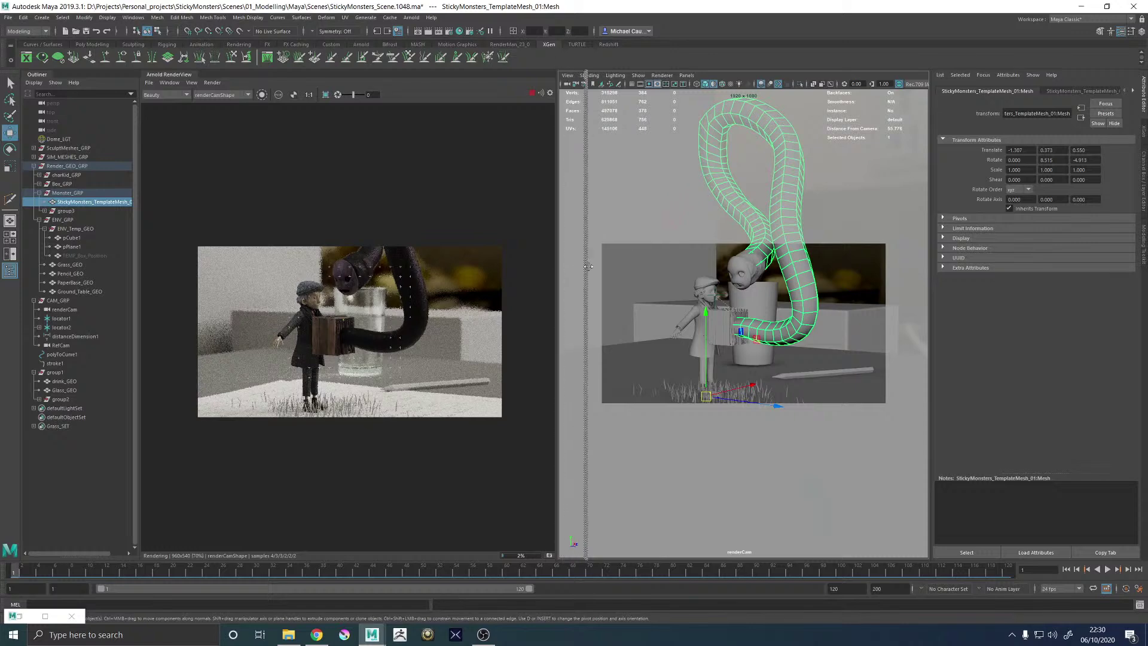
{"action": "scroll", "coordinate": [428, 309], "scroll_direction": "up", "scroll_amount": 1}
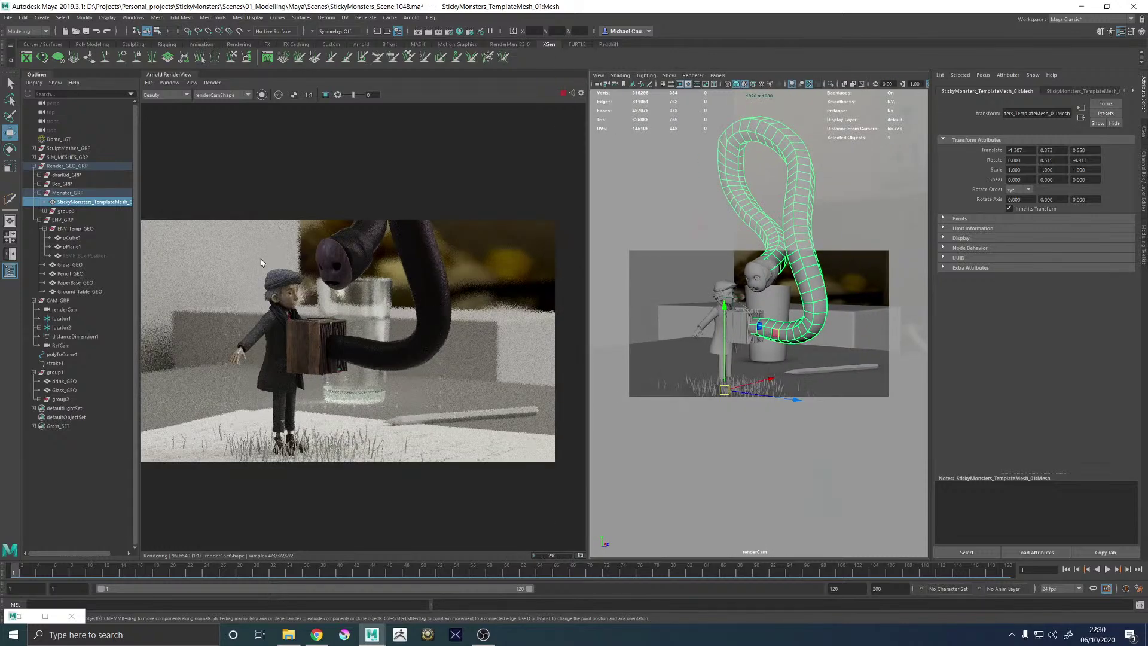
{"action": "left_click", "coordinate": [36, 76]}
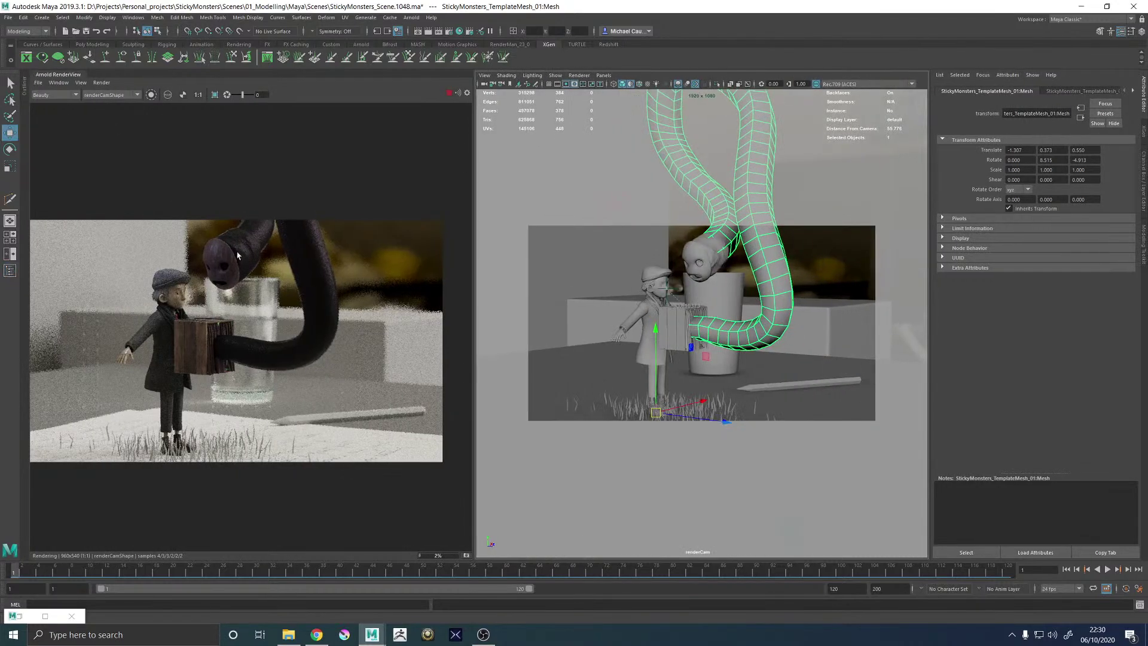
Recentre the Arnold render to check the full composition, including the pencil and grass, and switch to Chrome
{"action": "middle_click_drag", "start_coordinate": [197, 261], "coordinate": [225, 252]}
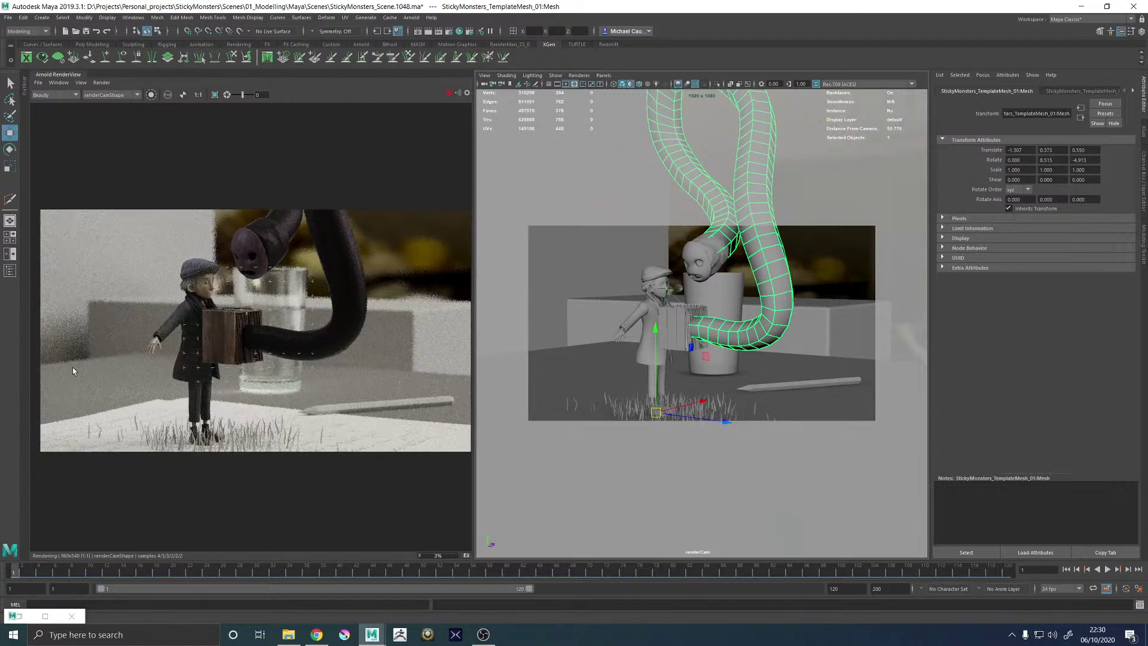
{"action": "middle_click_drag", "start_coordinate": [73, 367], "coordinate": [115, 355]}
{"action": "scroll", "coordinate": [116, 320], "scroll_direction": "up", "scroll_amount": 1}
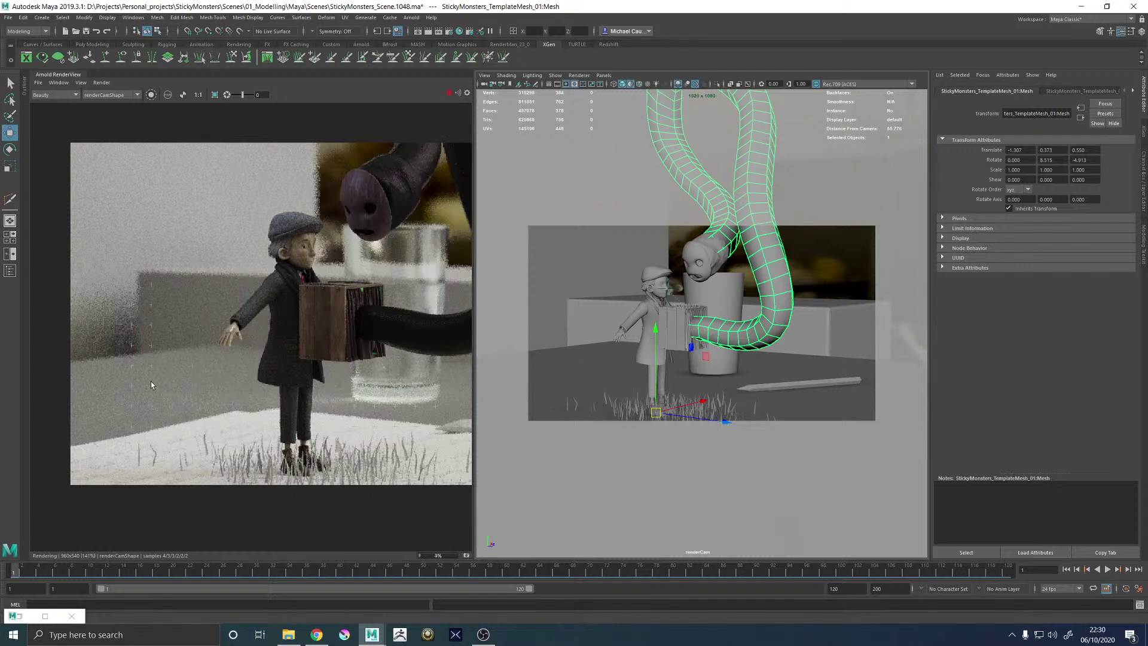
{"action": "scroll", "coordinate": [151, 384], "scroll_direction": "down", "scroll_amount": 1}
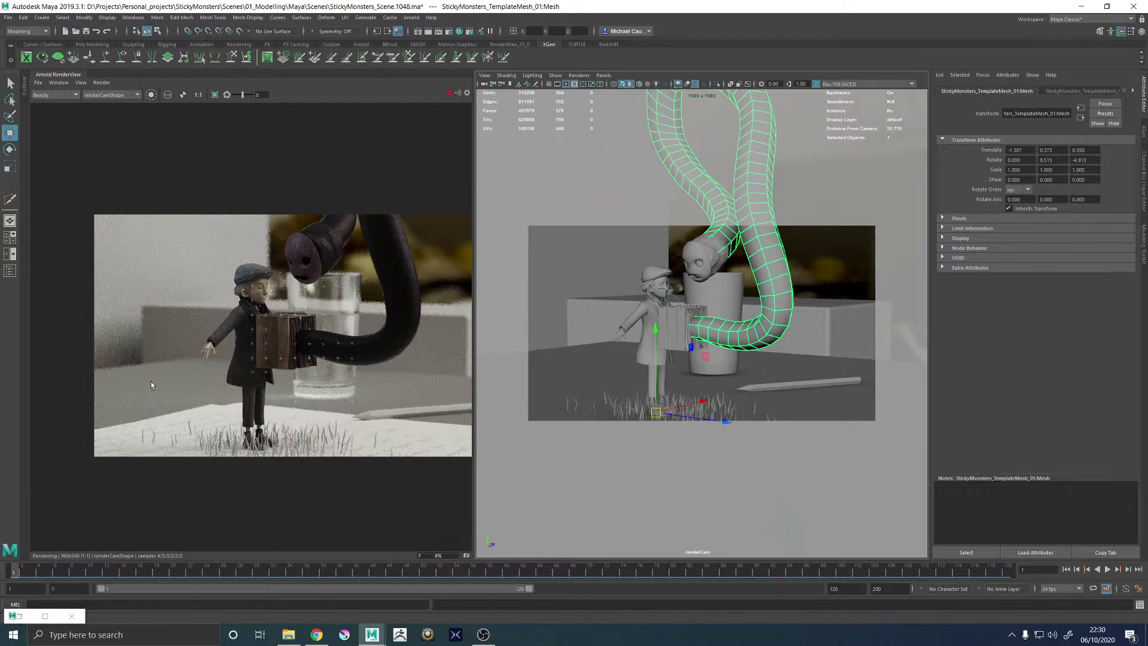
{"action": "scroll", "coordinate": [151, 385], "scroll_direction": "down", "scroll_amount": 1}
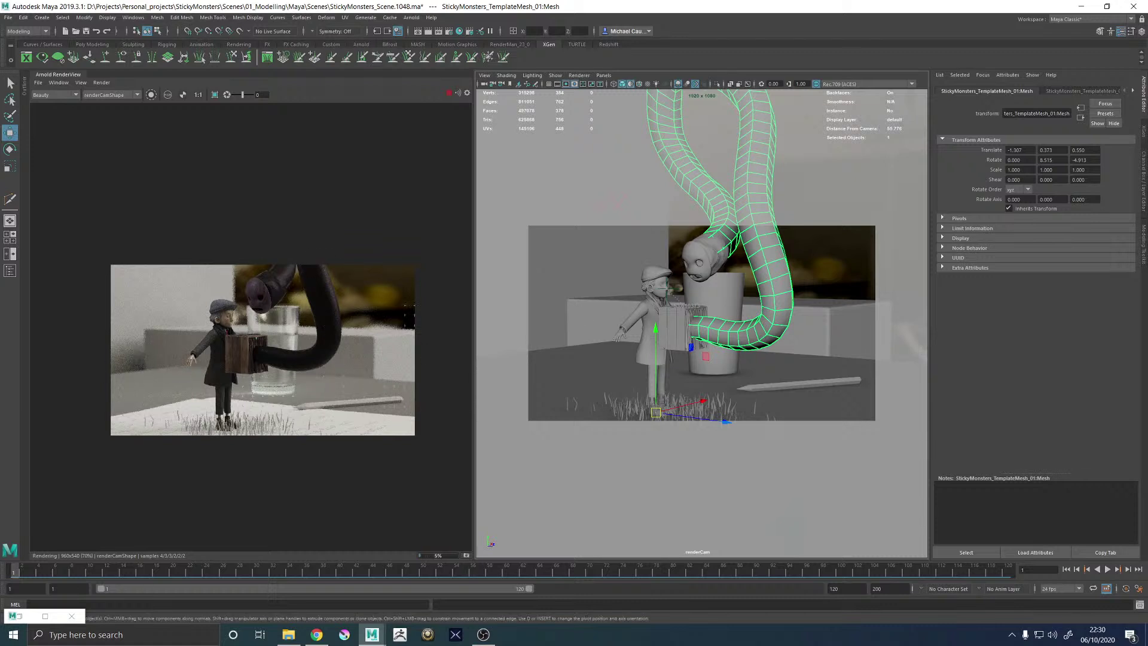
{"action": "key", "text": "alt+Tab"}
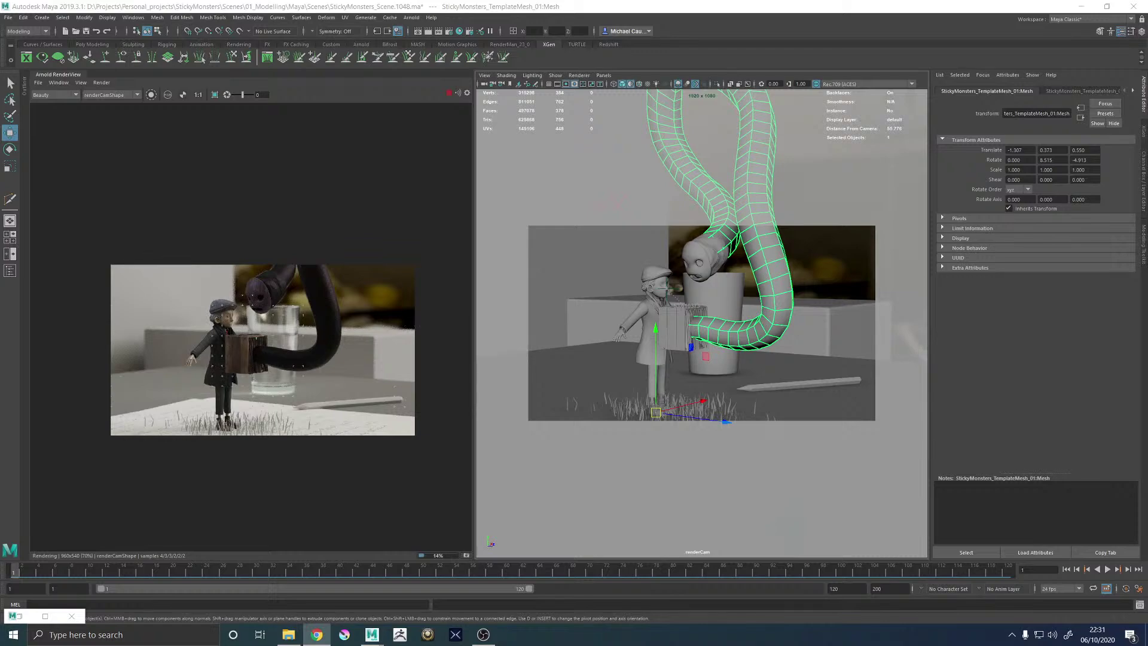
{"action": "left_click", "coordinate": [317, 635]}
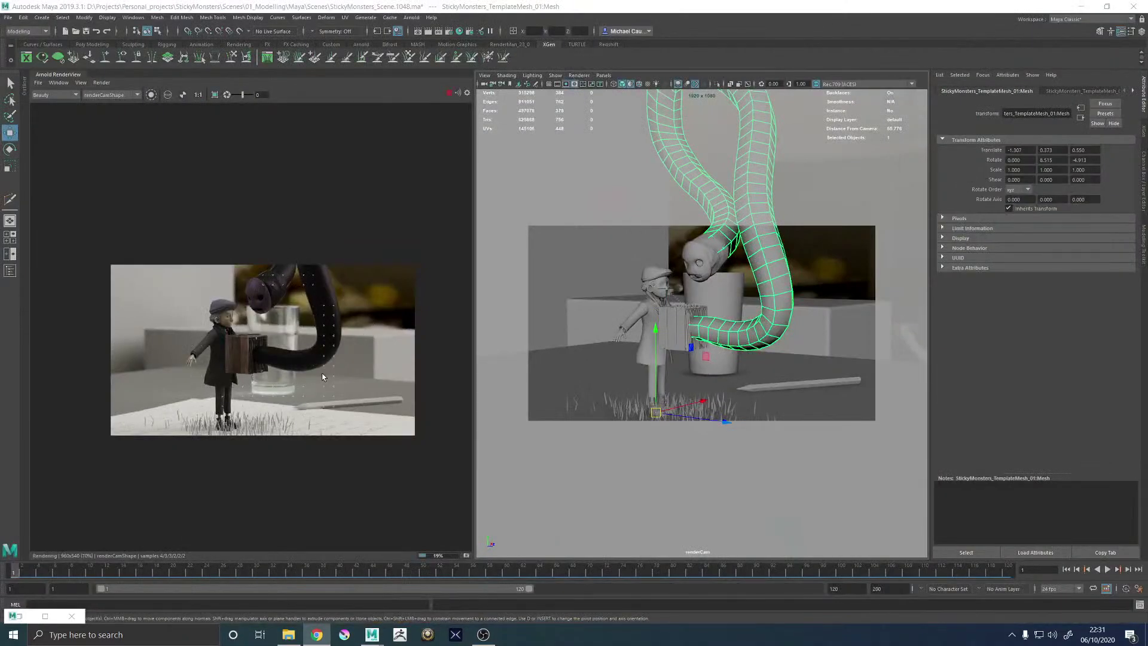
Examine the refining Arnold render, comparing the overall composition with closer views of the character, wooden box and monster's neck
{"action": "scroll", "coordinate": [181, 378], "scroll_direction": "up", "scroll_amount": 1}
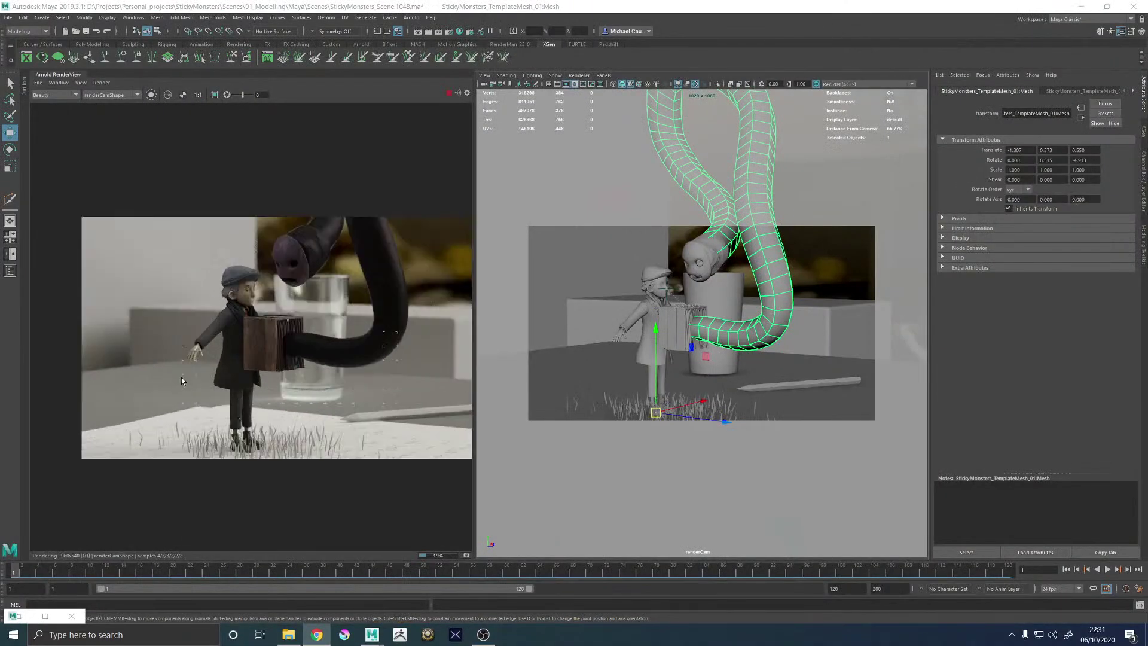
{"action": "scroll", "coordinate": [335, 357], "scroll_direction": "down", "scroll_amount": 1}
{"action": "scroll", "coordinate": [341, 353], "scroll_direction": "up", "scroll_amount": 2}
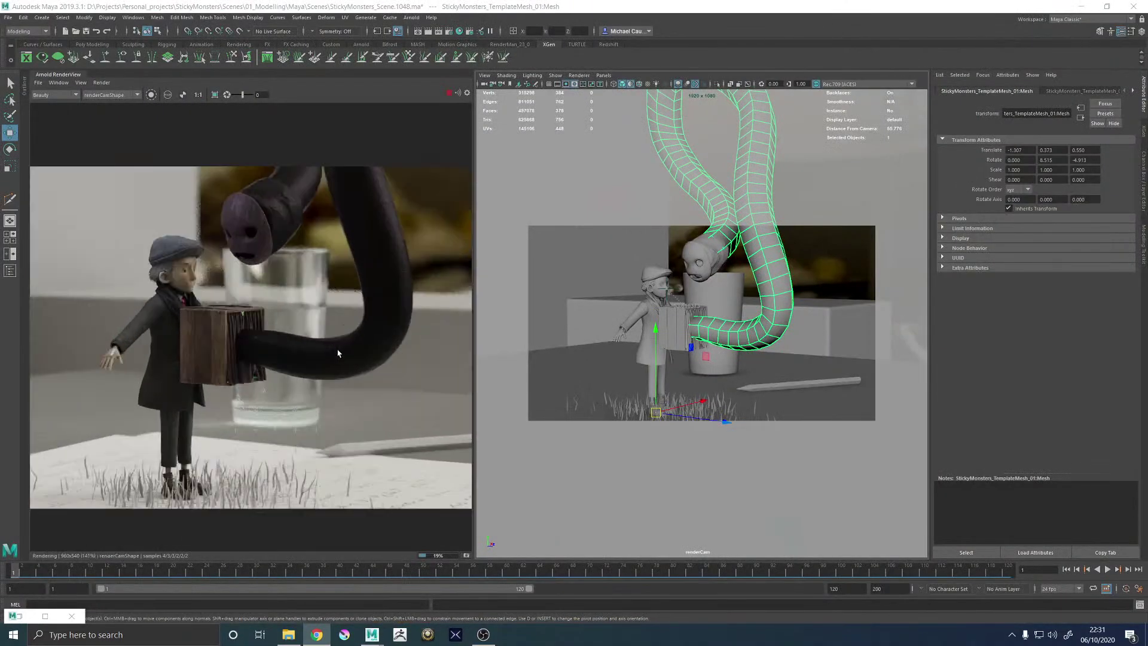
{"action": "scroll", "coordinate": [316, 354], "scroll_direction": "down", "scroll_amount": 1}
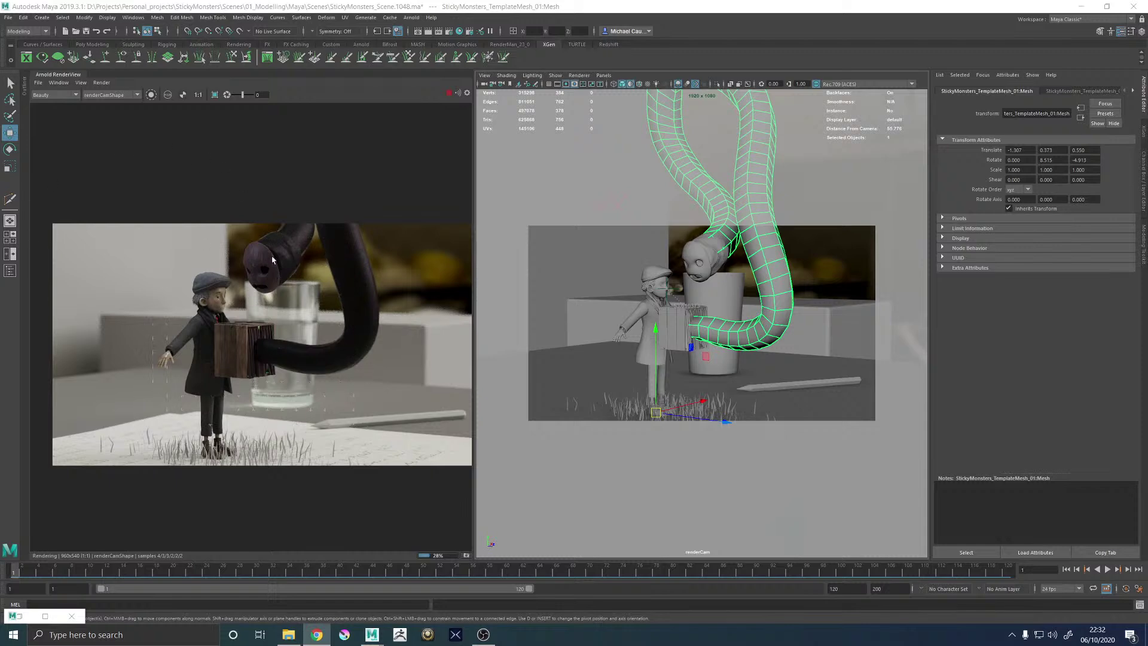
{"action": "scroll", "coordinate": [272, 259], "scroll_direction": "up", "scroll_amount": 5}
{"action": "scroll", "coordinate": [269, 282], "scroll_direction": "down", "scroll_amount": 3}
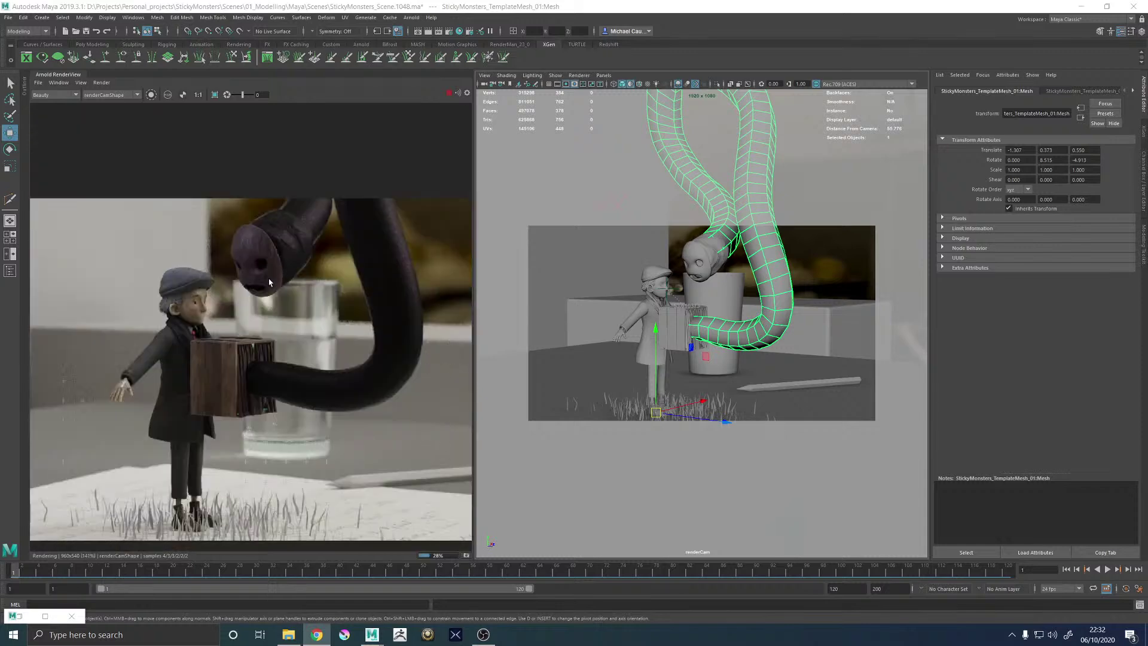
{"action": "scroll", "coordinate": [269, 282], "scroll_direction": "down", "scroll_amount": 1}
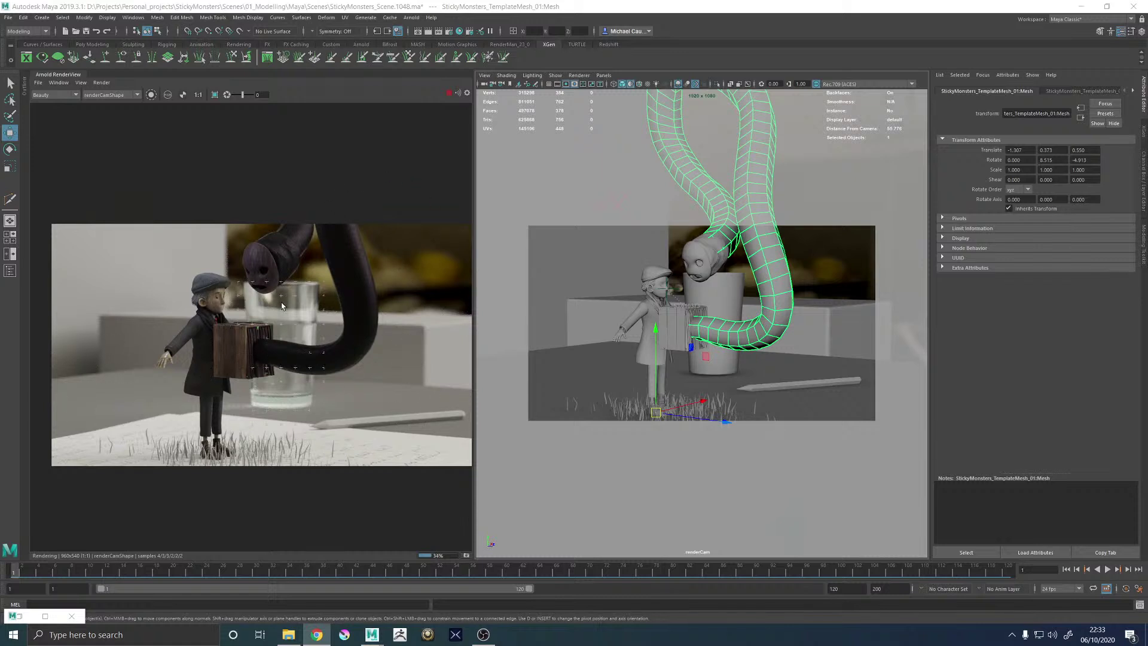
{"action": "scroll", "coordinate": [237, 331], "scroll_direction": "down", "scroll_amount": 1}
{"action": "scroll", "coordinate": [218, 356], "scroll_direction": "up", "scroll_amount": 2}
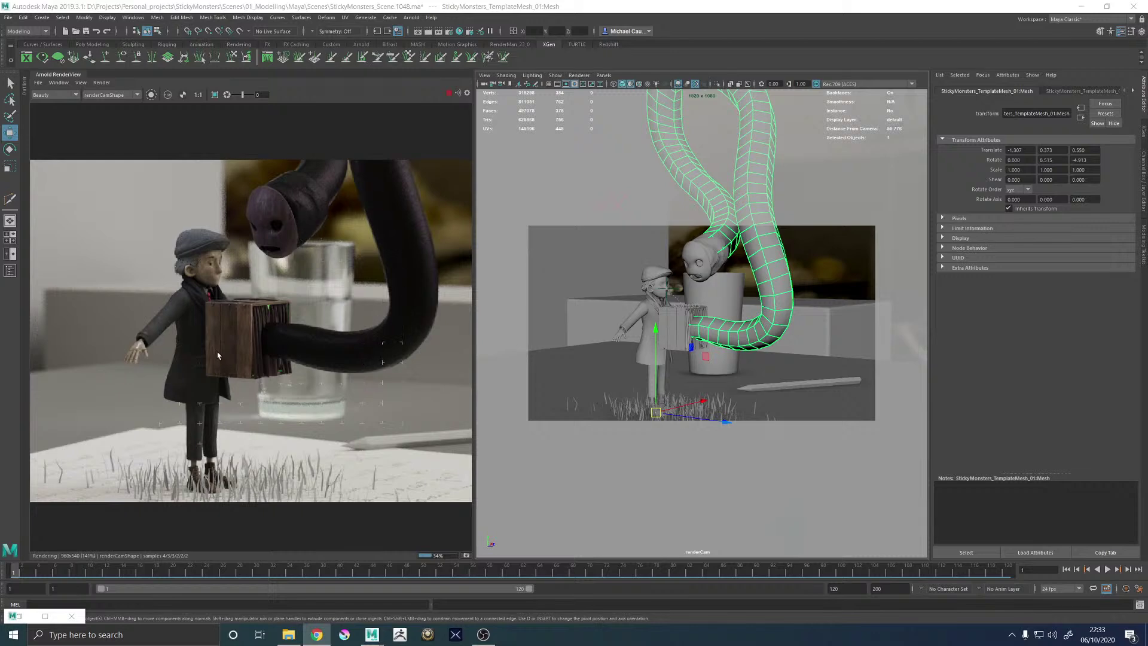
{"action": "scroll", "coordinate": [217, 356], "scroll_direction": "down", "scroll_amount": 1}
{"action": "scroll", "coordinate": [218, 355], "scroll_direction": "up", "scroll_amount": 1}
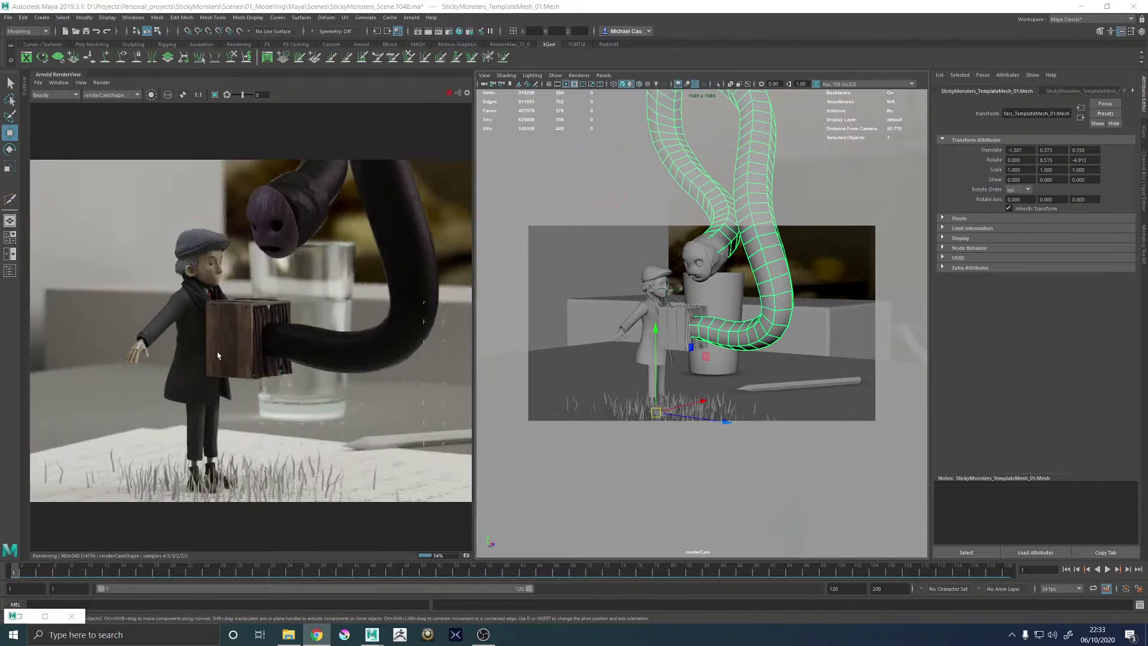
{"action": "scroll", "coordinate": [218, 355], "scroll_direction": "down", "scroll_amount": 1}
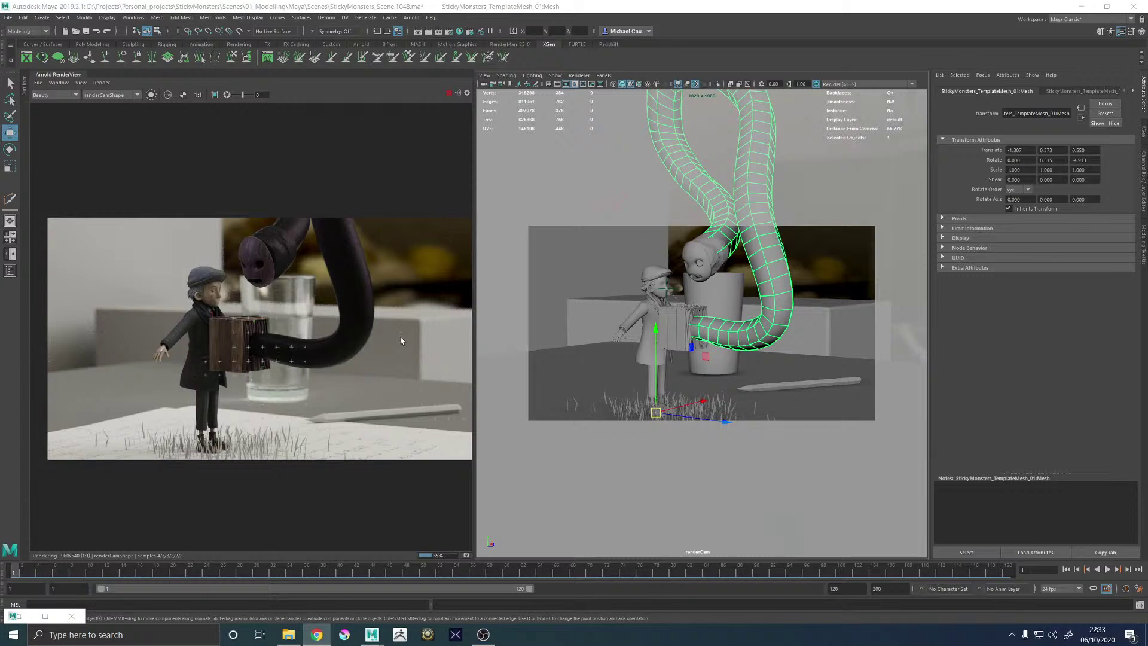
Examine the monster's head, the character's face, the wooden box and the glass close up in the Arnold render
{"action": "scroll", "coordinate": [291, 311], "scroll_direction": "up", "scroll_amount": 2}
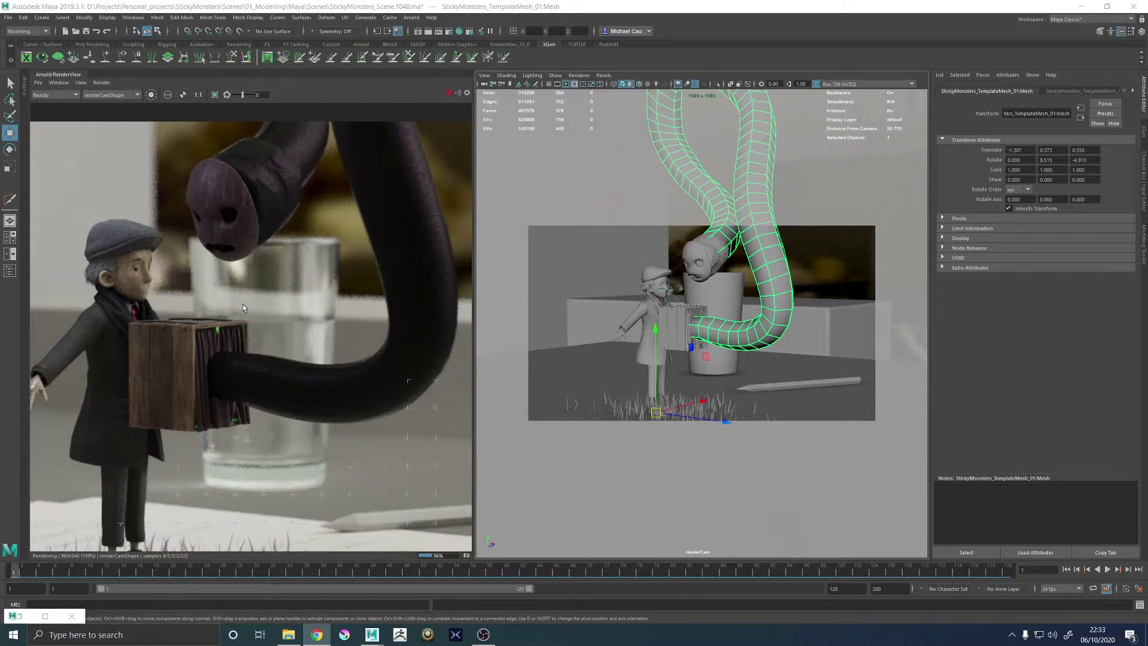
{"action": "scroll", "coordinate": [243, 308], "scroll_direction": "down", "scroll_amount": 2}
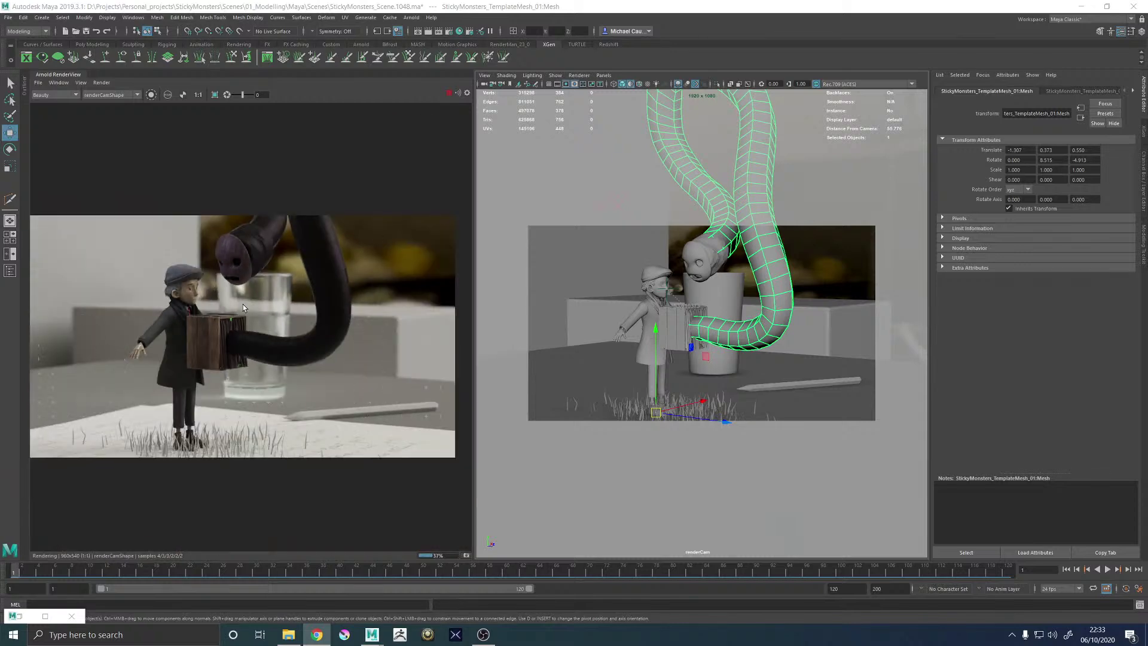
{"action": "scroll", "coordinate": [252, 287], "scroll_direction": "up", "scroll_amount": 2}
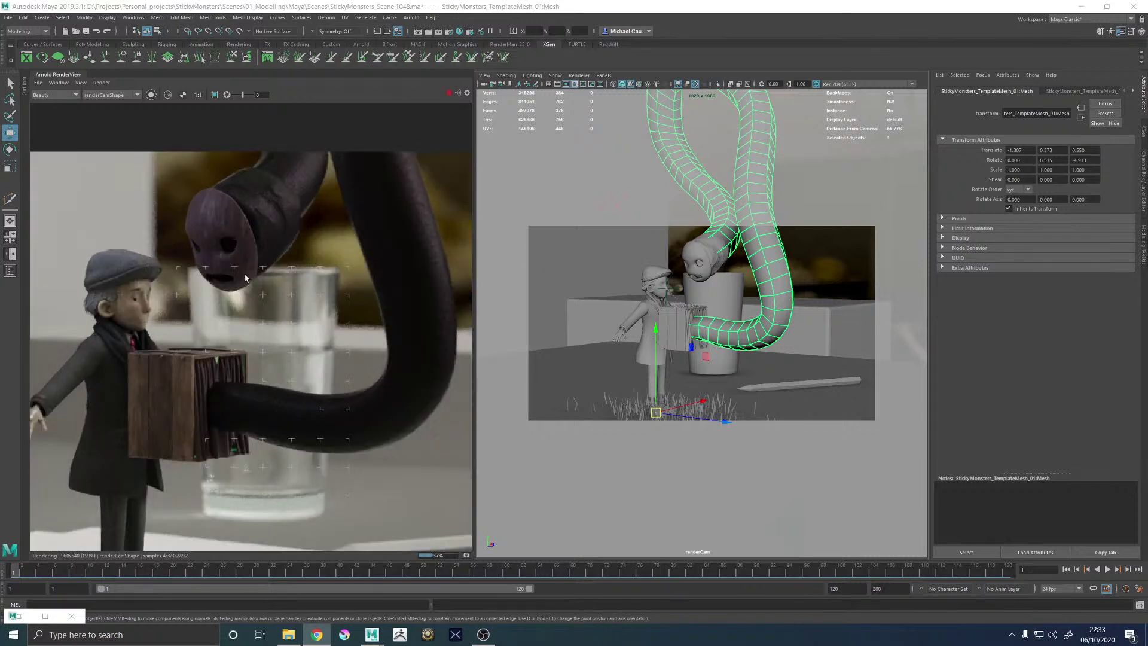
{"action": "scroll", "coordinate": [245, 278], "scroll_direction": "down", "scroll_amount": 1}
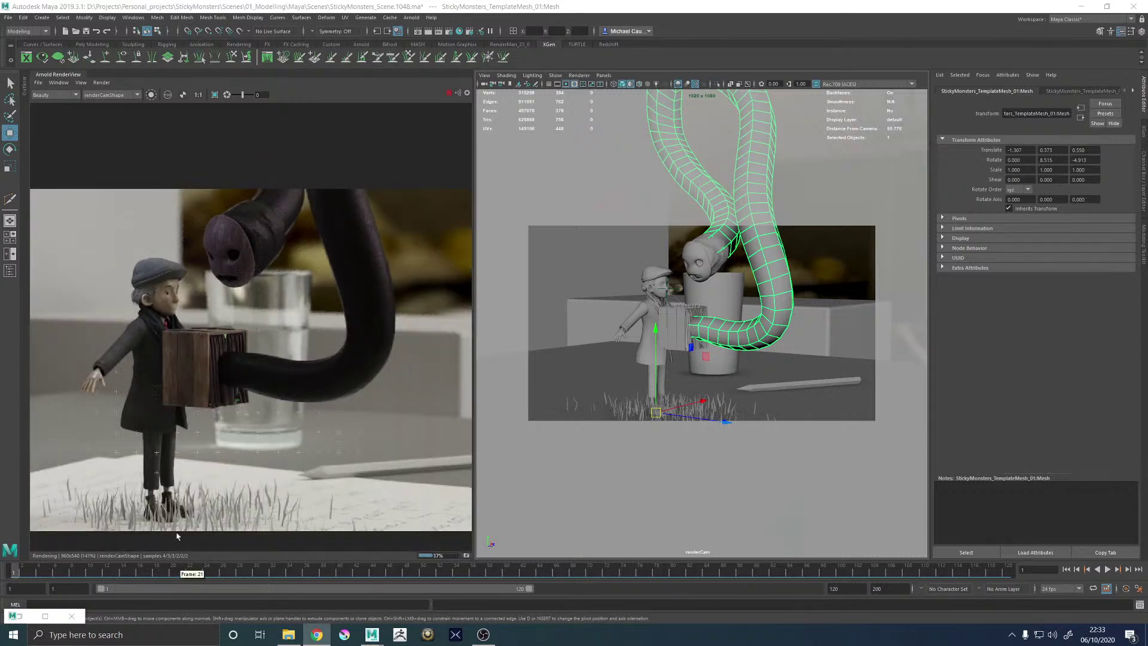
{"action": "scroll", "coordinate": [164, 508], "scroll_direction": "up", "scroll_amount": 4}
{"action": "scroll", "coordinate": [197, 405], "scroll_direction": "down", "scroll_amount": 7}
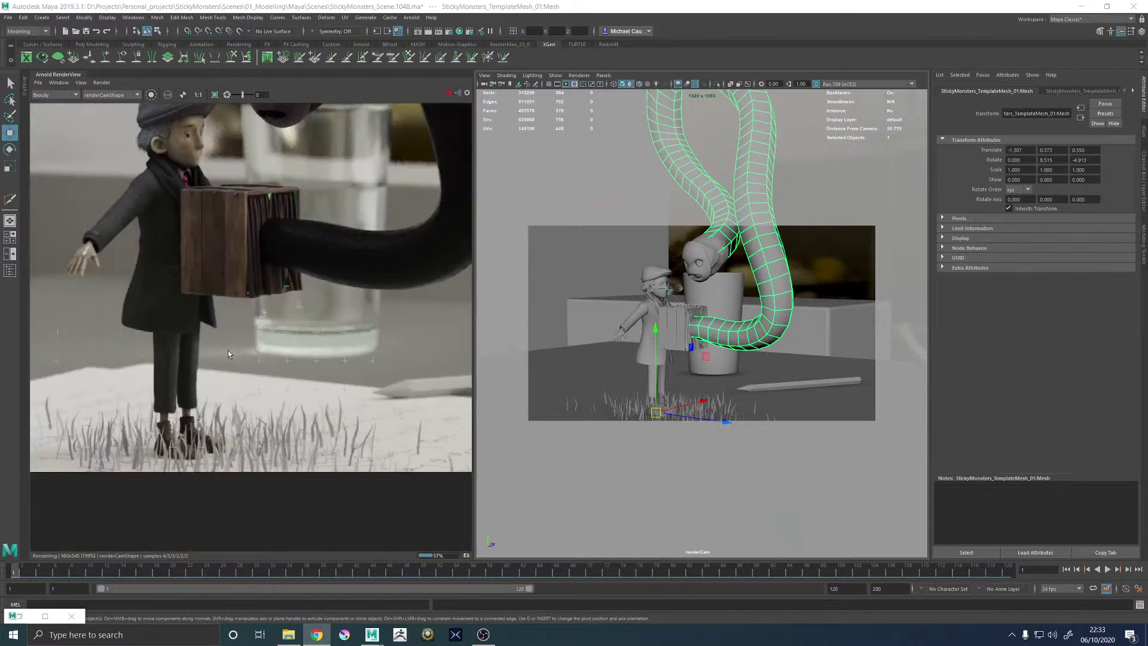
{"action": "scroll", "coordinate": [305, 196], "scroll_direction": "up", "scroll_amount": 3}
{"action": "scroll", "coordinate": [306, 196], "scroll_direction": "up", "scroll_amount": 1}
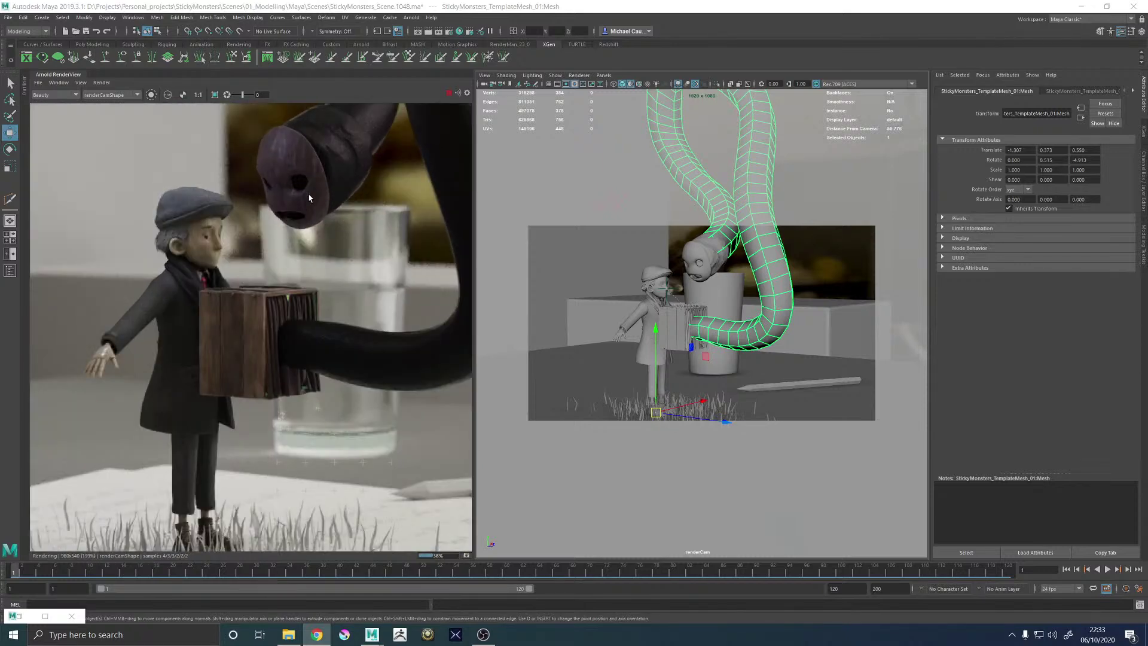
{"action": "scroll", "coordinate": [322, 231], "scroll_direction": "down", "scroll_amount": 5}
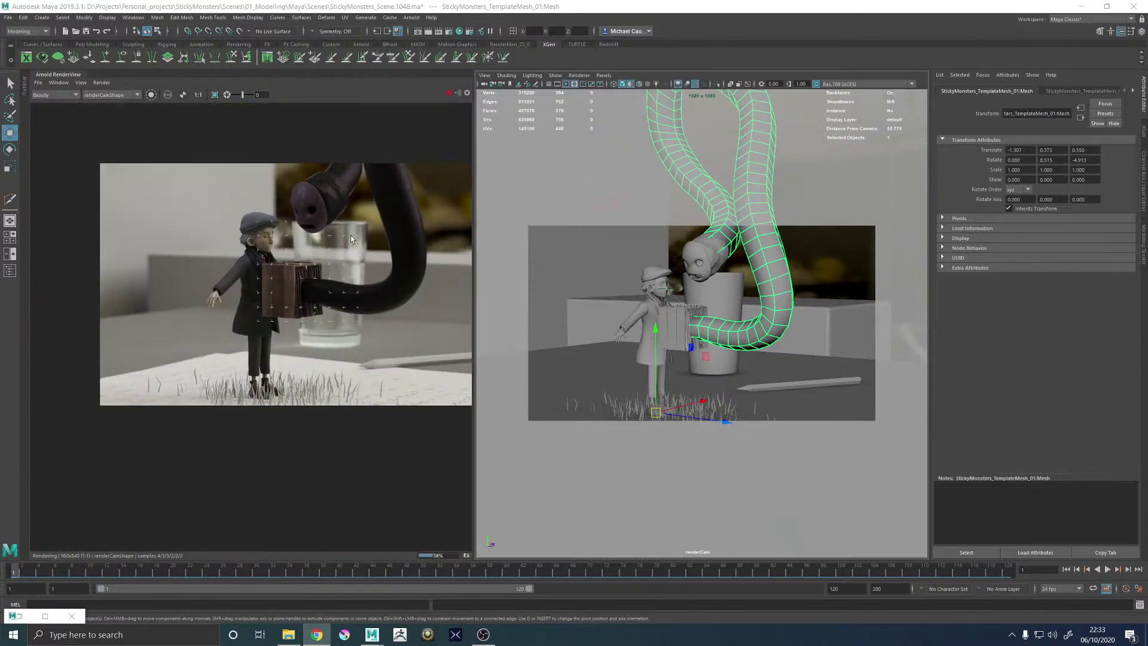
{"action": "scroll", "coordinate": [371, 235], "scroll_direction": "up", "scroll_amount": 4}
{"action": "scroll", "coordinate": [217, 244], "scroll_direction": "up", "scroll_amount": 2}
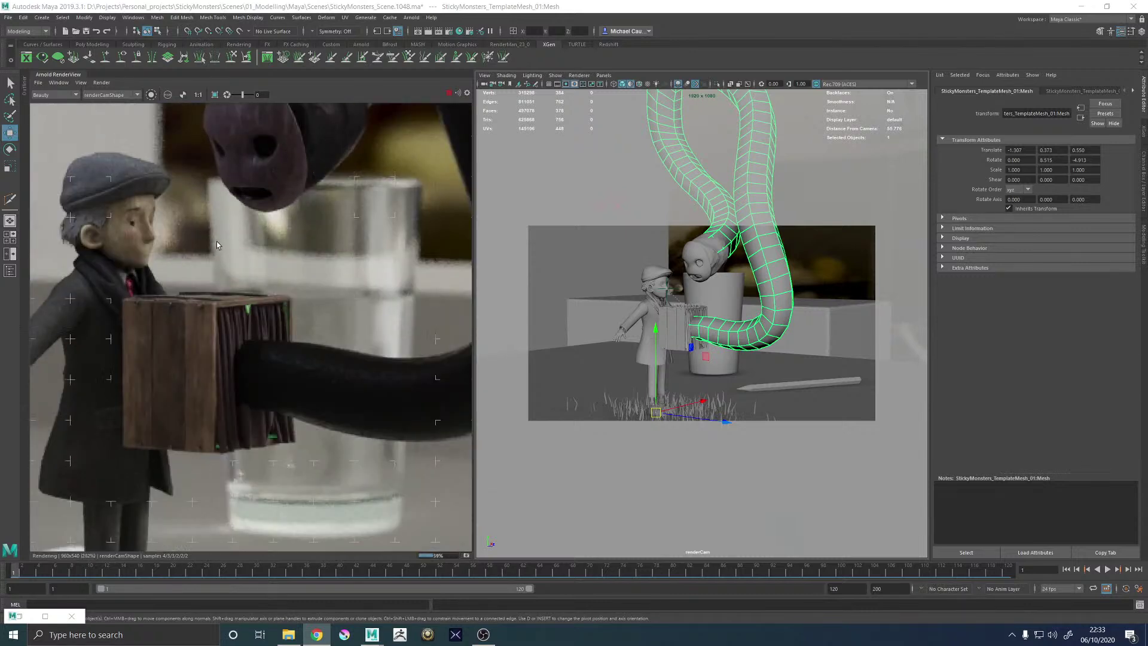
Set the Arnold render region around the character's head and inspect the refined cap and face close up
{"action": "middle_click_drag", "start_coordinate": [169, 208], "coordinate": [254, 248]}
{"action": "left_click_drag", "start_coordinate": [135, 182], "coordinate": [277, 314], "text": "ctrl"}
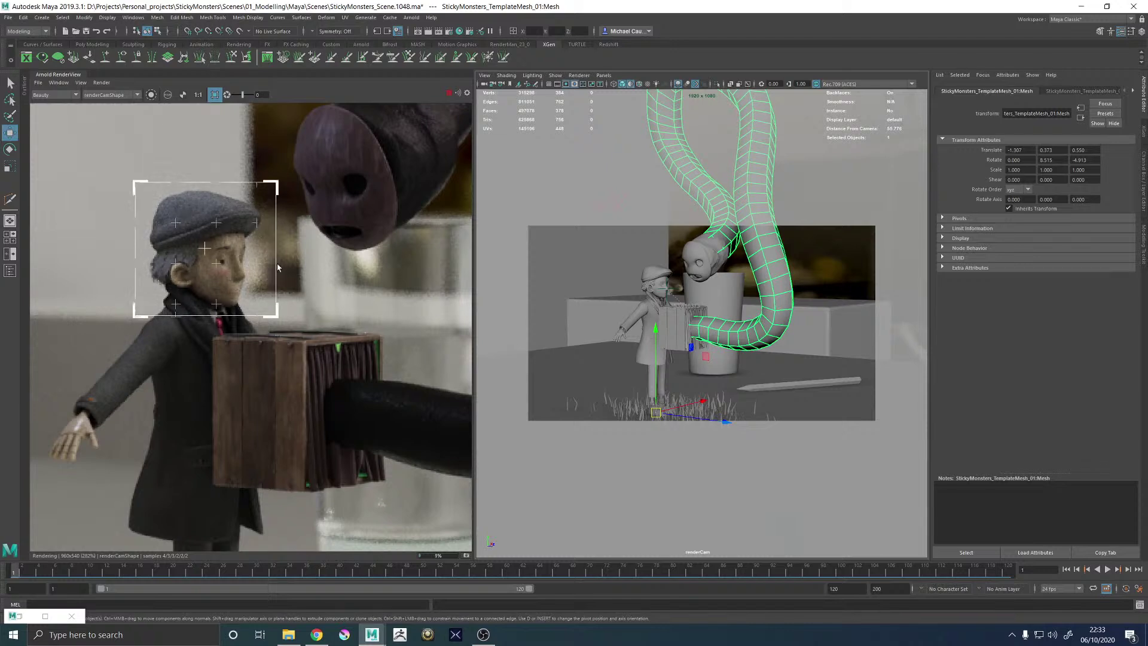
{"action": "scroll", "coordinate": [266, 257], "scroll_direction": "up", "scroll_amount": 3}
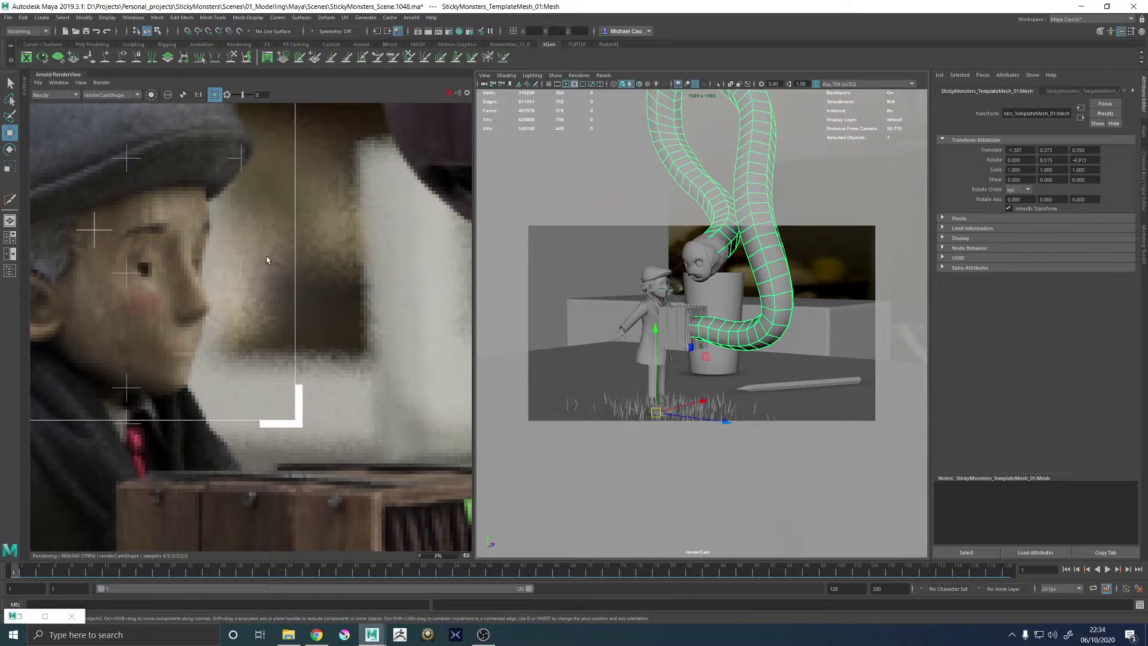
{"action": "scroll", "coordinate": [266, 260], "scroll_direction": "down", "scroll_amount": 2}
{"action": "scroll", "coordinate": [266, 259], "scroll_direction": "down", "scroll_amount": 1}
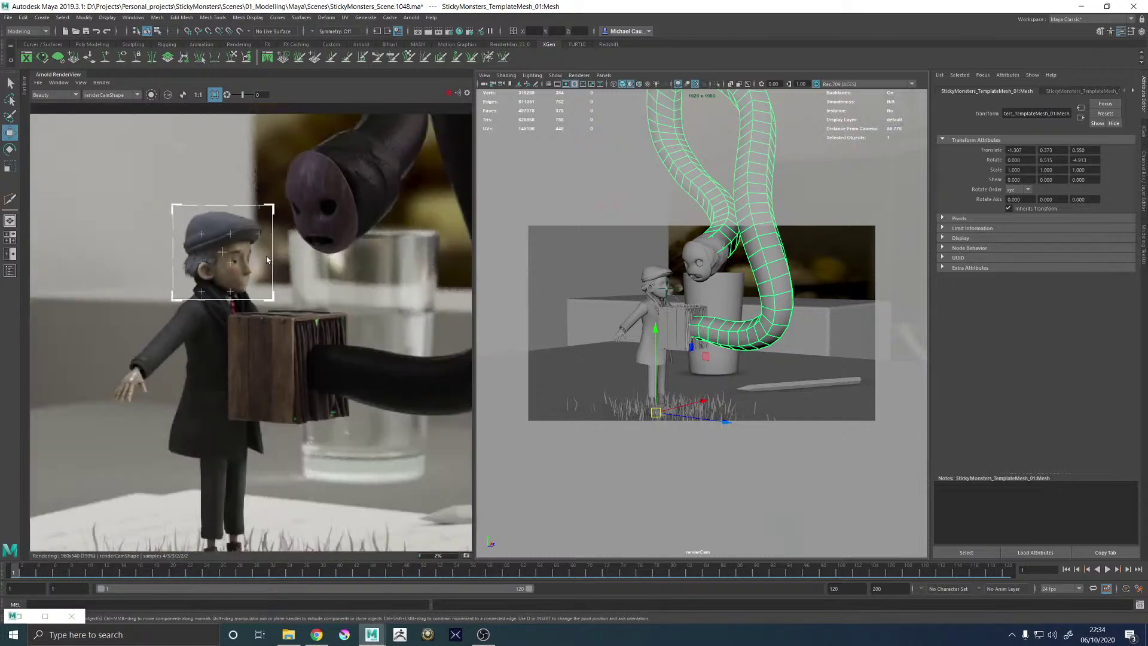
Redraw the Arnold render region around the monster's head and inspect its eyes and mouth close up
{"action": "middle_click_drag", "start_coordinate": [316, 259], "coordinate": [285, 299]}
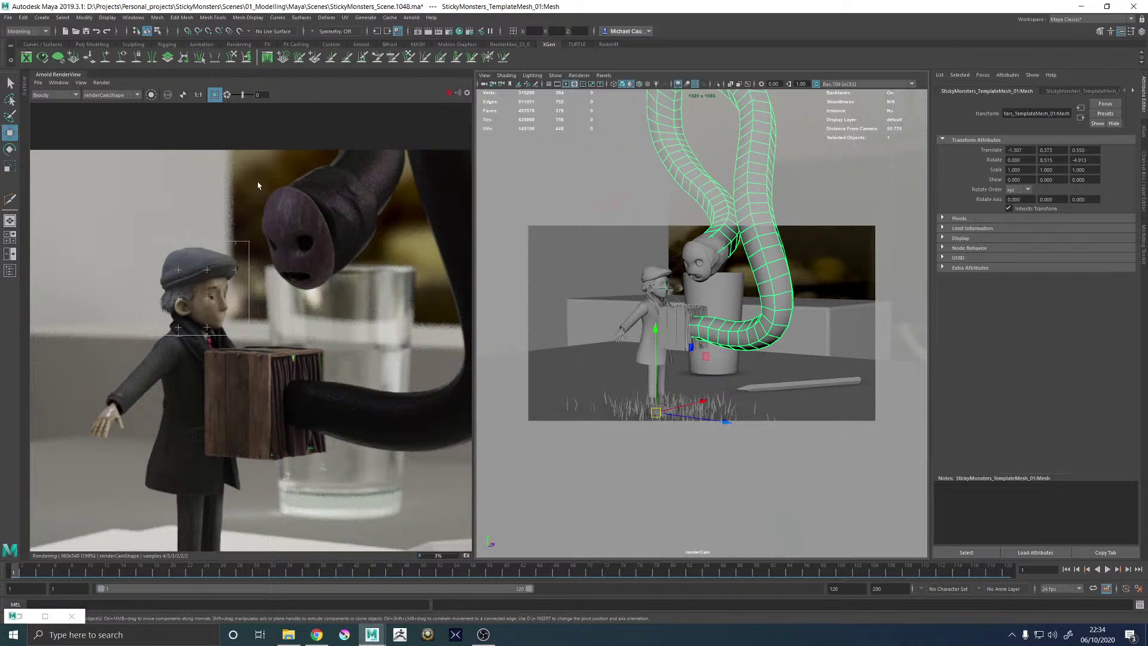
{"action": "left_click_drag", "start_coordinate": [257, 184], "coordinate": [344, 295]}
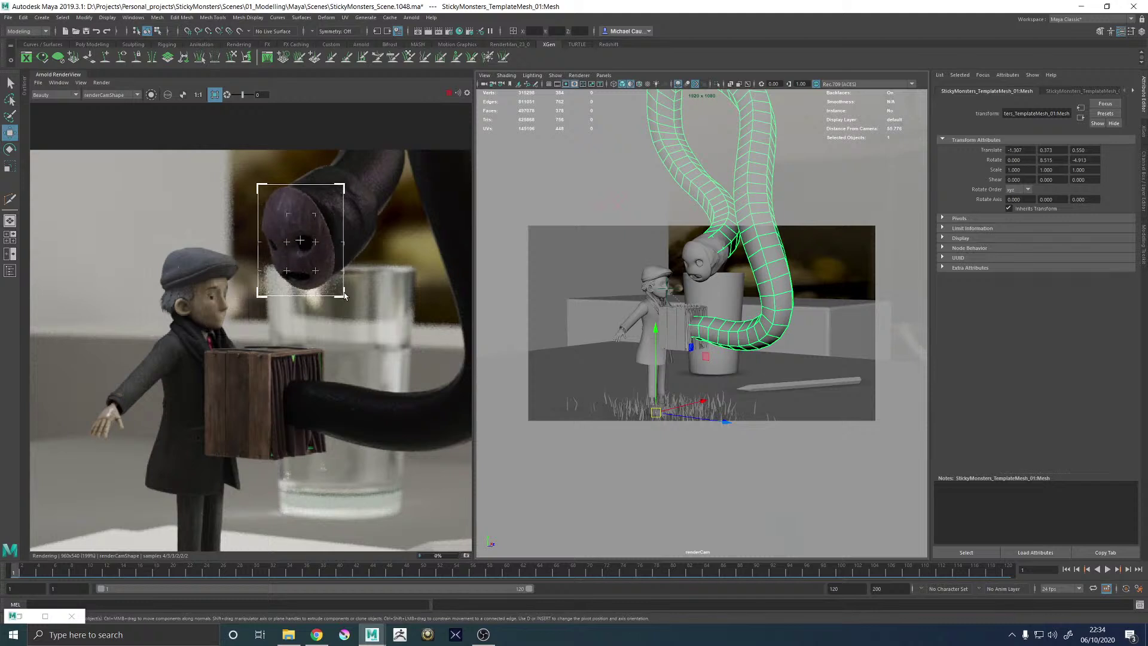
{"action": "scroll", "coordinate": [309, 232], "scroll_direction": "up", "scroll_amount": 2}
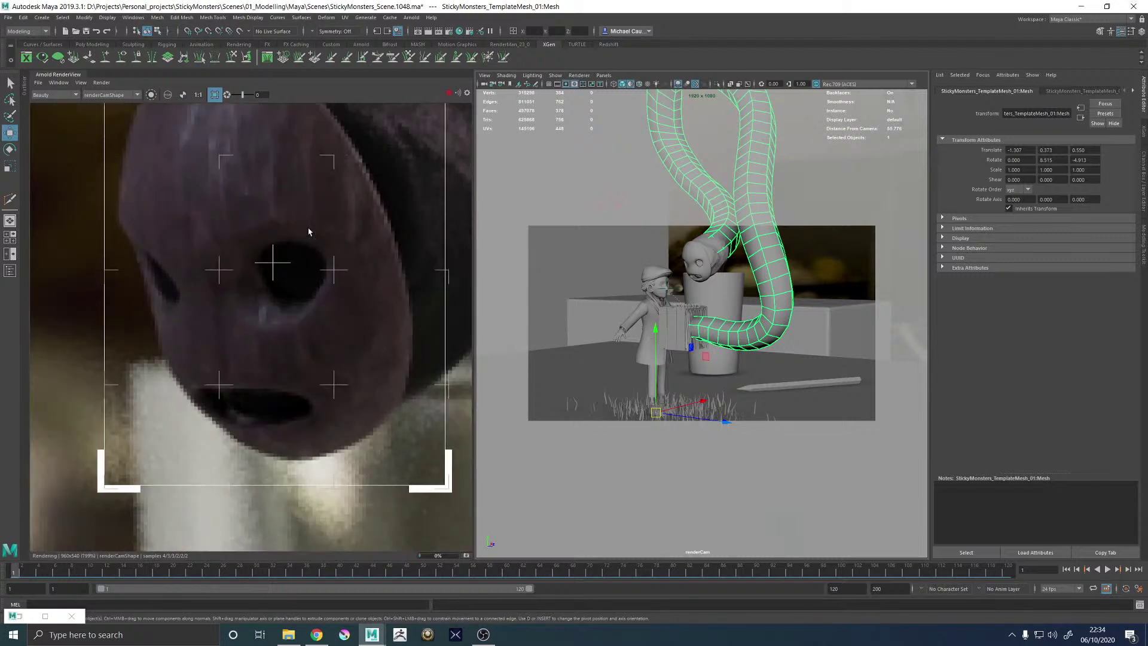
{"action": "scroll", "coordinate": [309, 231], "scroll_direction": "down", "scroll_amount": 3}
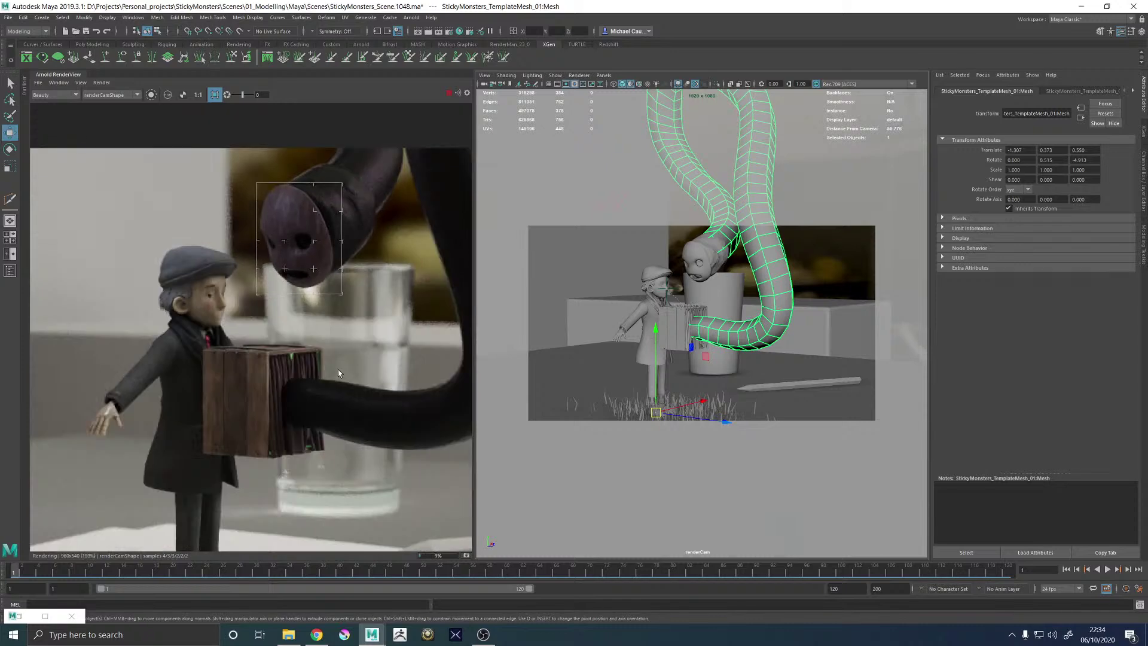
Redraw the Arnold render region across the glass's rim beside the monster's head and check it against the wider composition
{"action": "scroll", "coordinate": [362, 238], "scroll_direction": "up", "scroll_amount": 1}
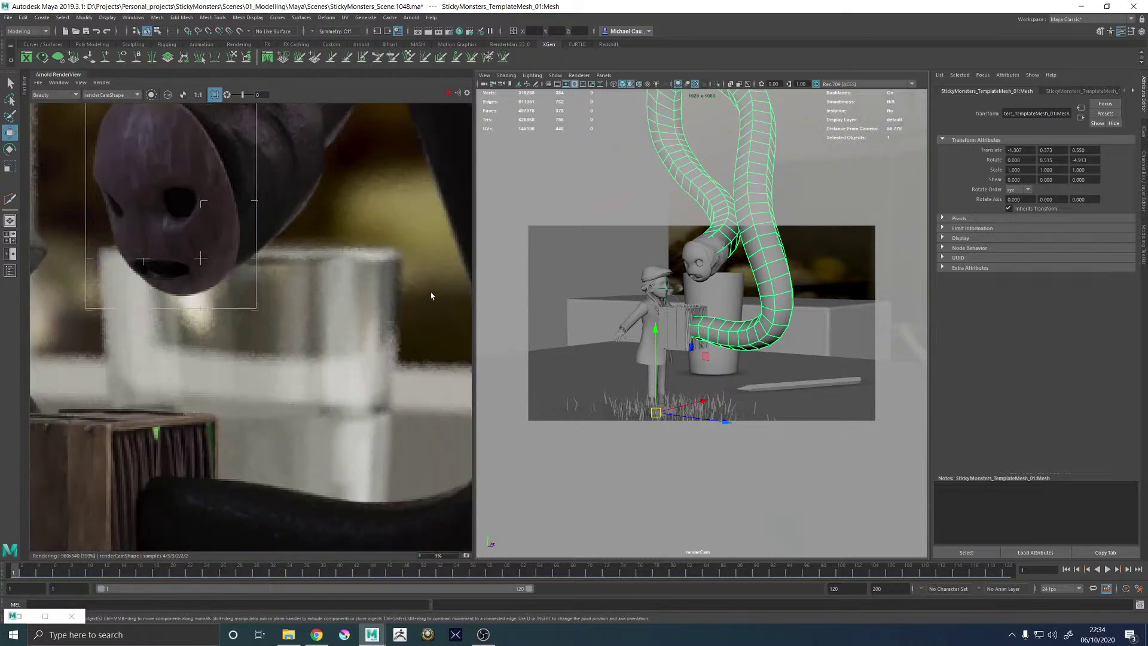
{"action": "left_click_drag", "start_coordinate": [415, 275], "coordinate": [236, 228]}
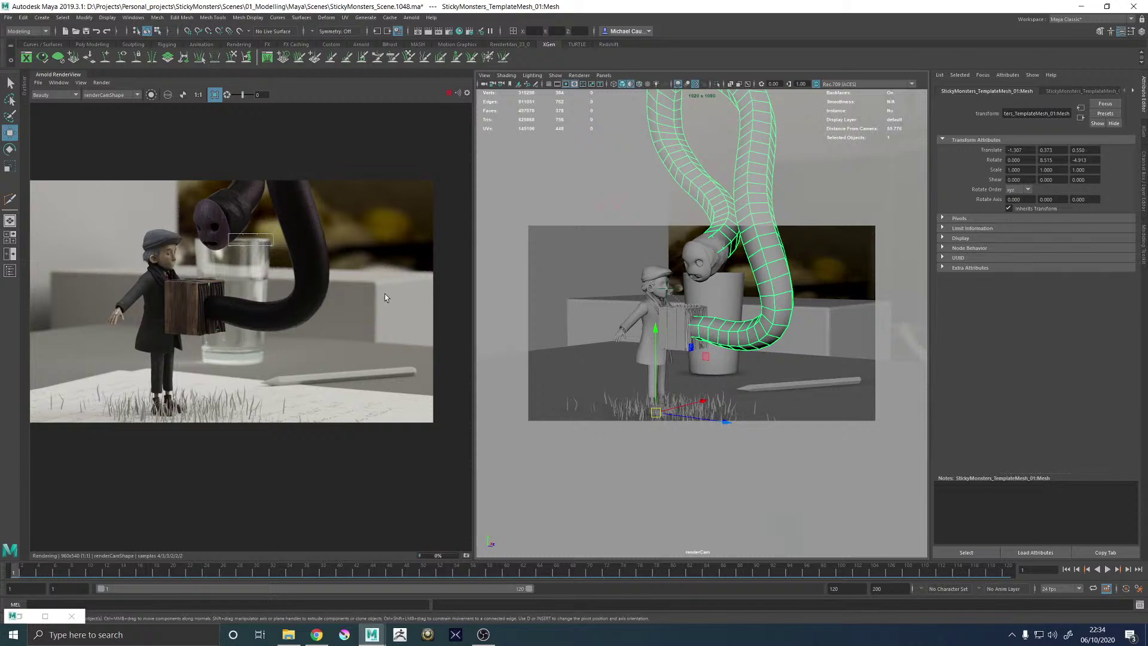
{"action": "scroll", "coordinate": [385, 293], "scroll_direction": "up", "scroll_amount": 6}
{"action": "scroll", "coordinate": [82, 269], "scroll_direction": "down", "scroll_amount": 3}
{"action": "middle_click_drag", "start_coordinate": [82, 269], "coordinate": [309, 333]}
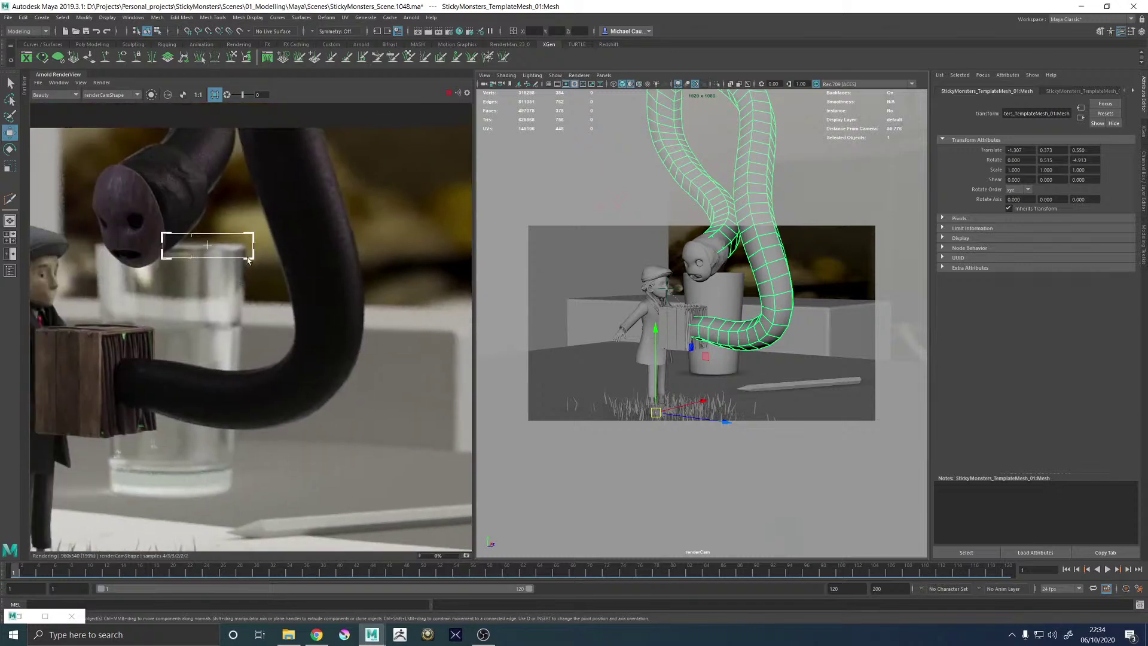
Refine the glass's right edge with a narrow vertical render region and inspect it close up against the blurred background
{"action": "scroll", "coordinate": [240, 242], "scroll_direction": "up", "scroll_amount": 2}
{"action": "middle_click_drag", "start_coordinate": [264, 281], "coordinate": [297, 308]}
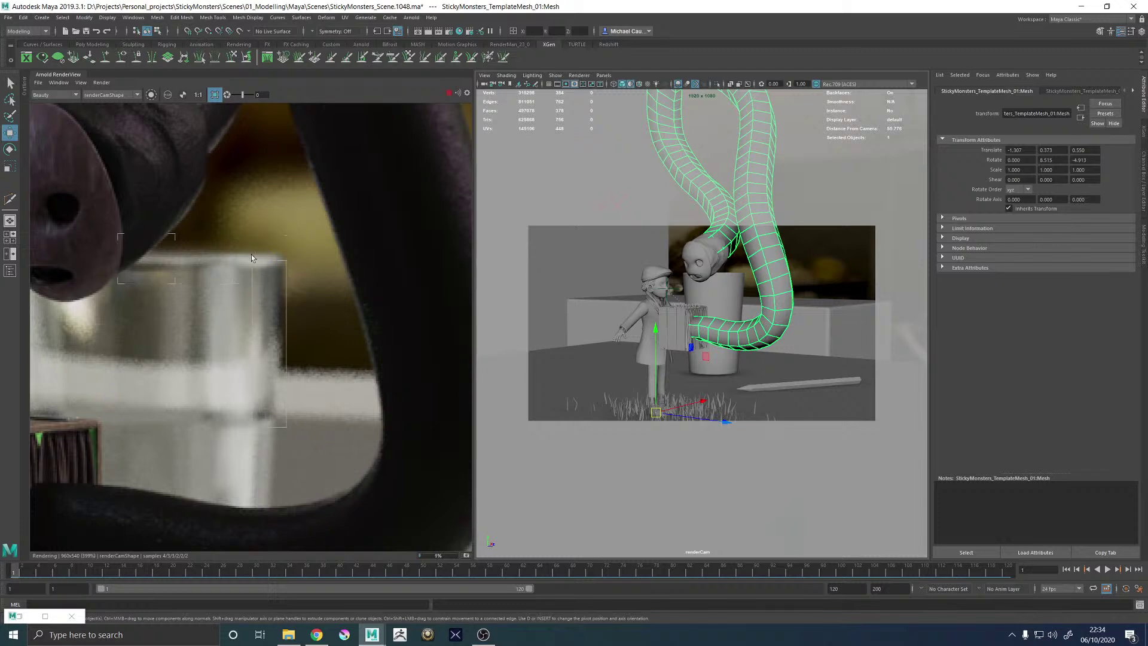
{"action": "left_click_drag", "start_coordinate": [252, 244], "coordinate": [288, 428]}
{"action": "scroll", "coordinate": [227, 324], "scroll_direction": "down", "scroll_amount": 3}
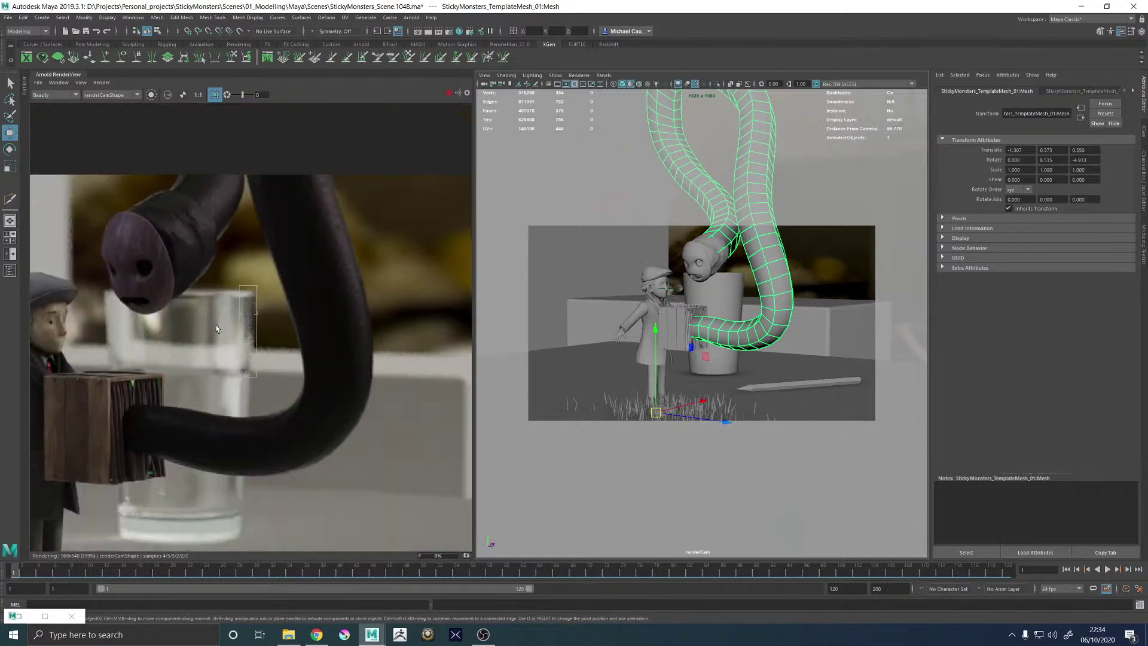
{"action": "middle_click_drag", "start_coordinate": [156, 318], "coordinate": [250, 307]}
{"action": "scroll", "coordinate": [247, 307], "scroll_direction": "up", "scroll_amount": 1}
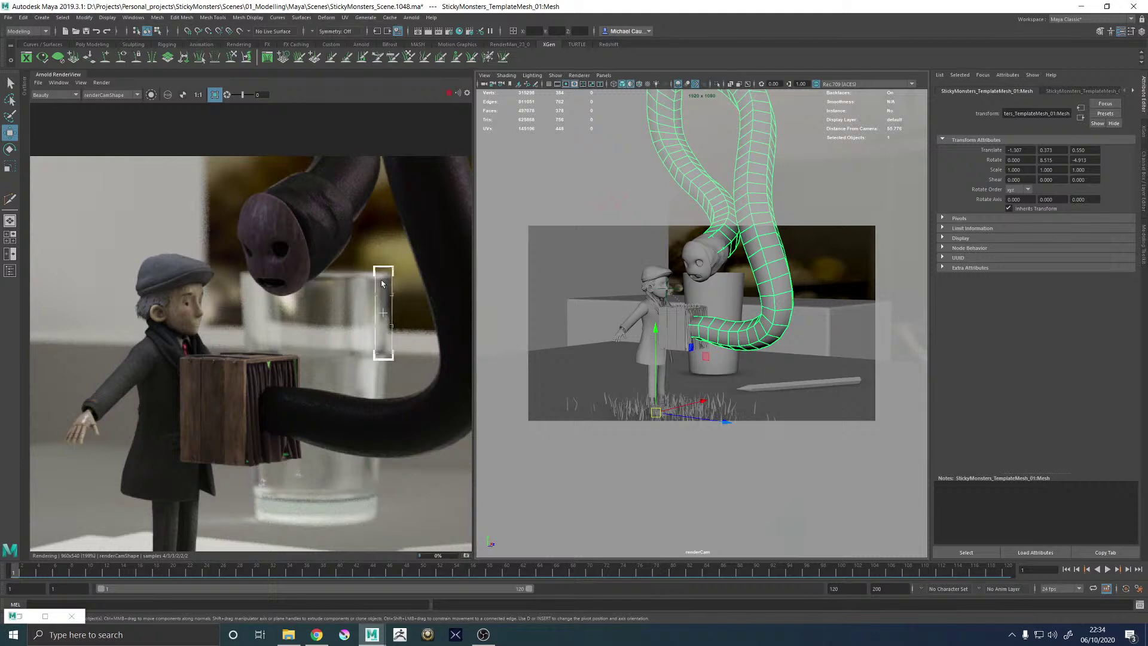
{"action": "scroll", "coordinate": [392, 295], "scroll_direction": "up", "scroll_amount": 1}
{"action": "scroll", "coordinate": [390, 293], "scroll_direction": "up", "scroll_amount": 1}
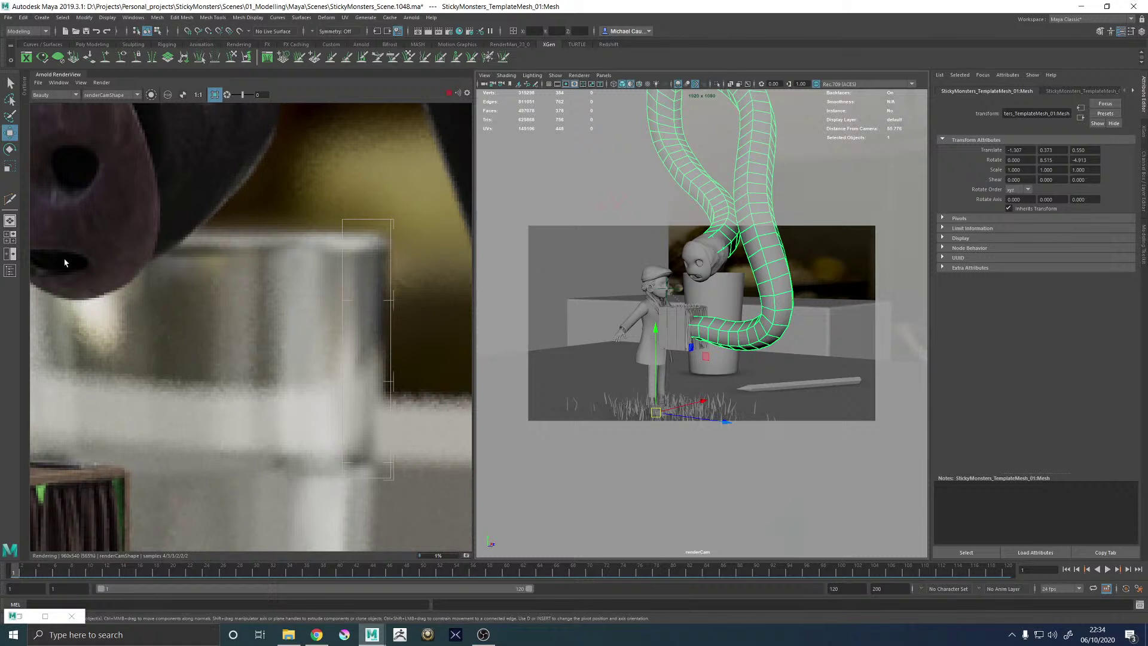
Redraw the render region along the glass's left edge, between the character's face and the monster's mouth, and review the result
{"action": "middle_click_drag", "start_coordinate": [69, 263], "coordinate": [292, 268]}
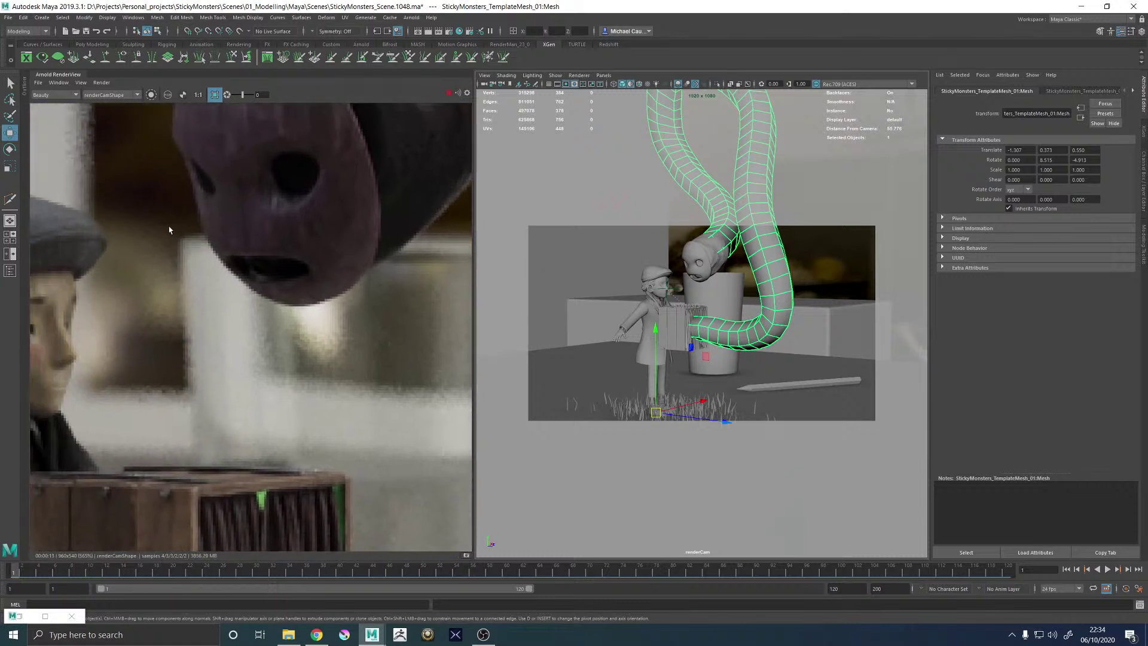
{"action": "left_click_drag", "start_coordinate": [167, 226], "coordinate": [210, 479]}
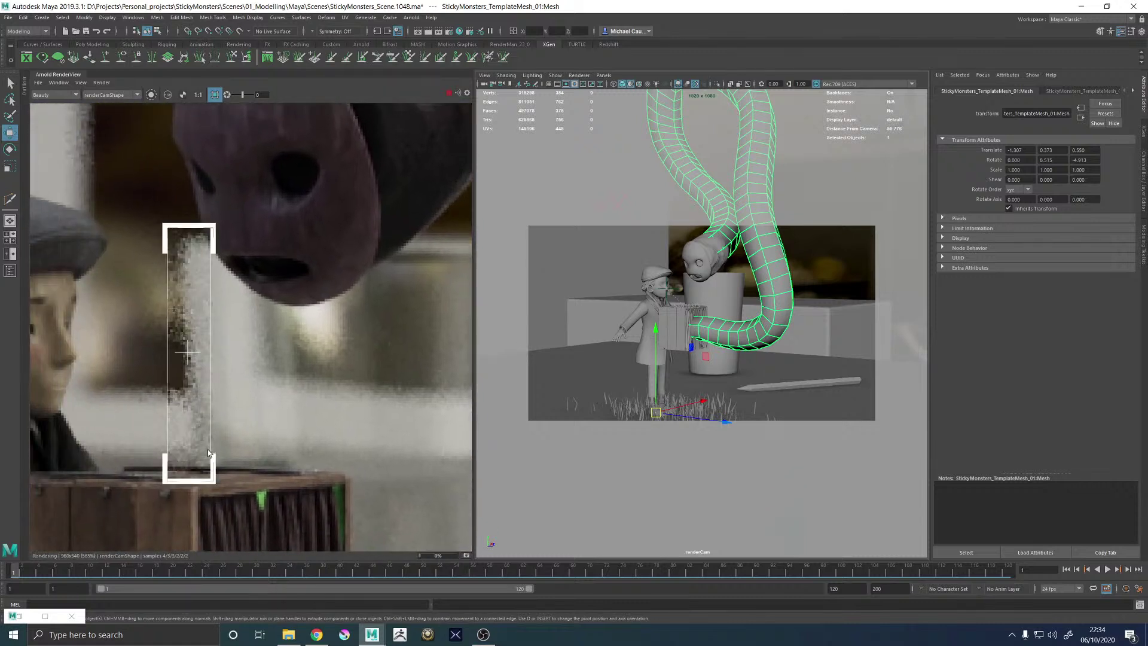
{"action": "scroll", "coordinate": [207, 450], "scroll_direction": "down", "scroll_amount": 5}
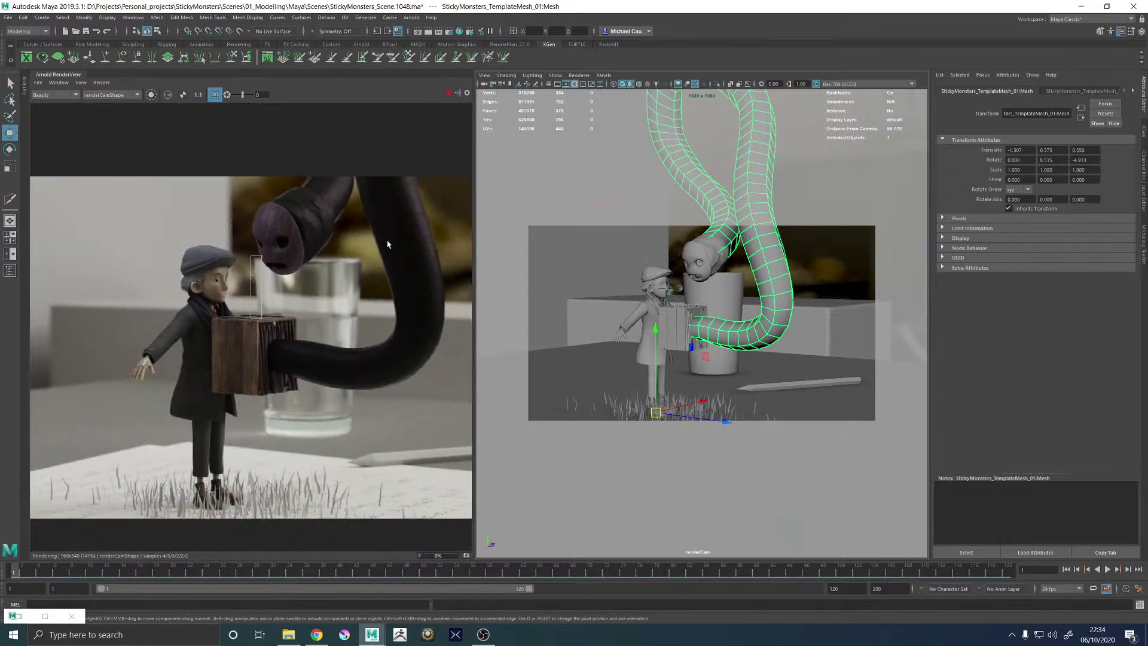
{"action": "scroll", "coordinate": [387, 244], "scroll_direction": "up", "scroll_amount": 6}
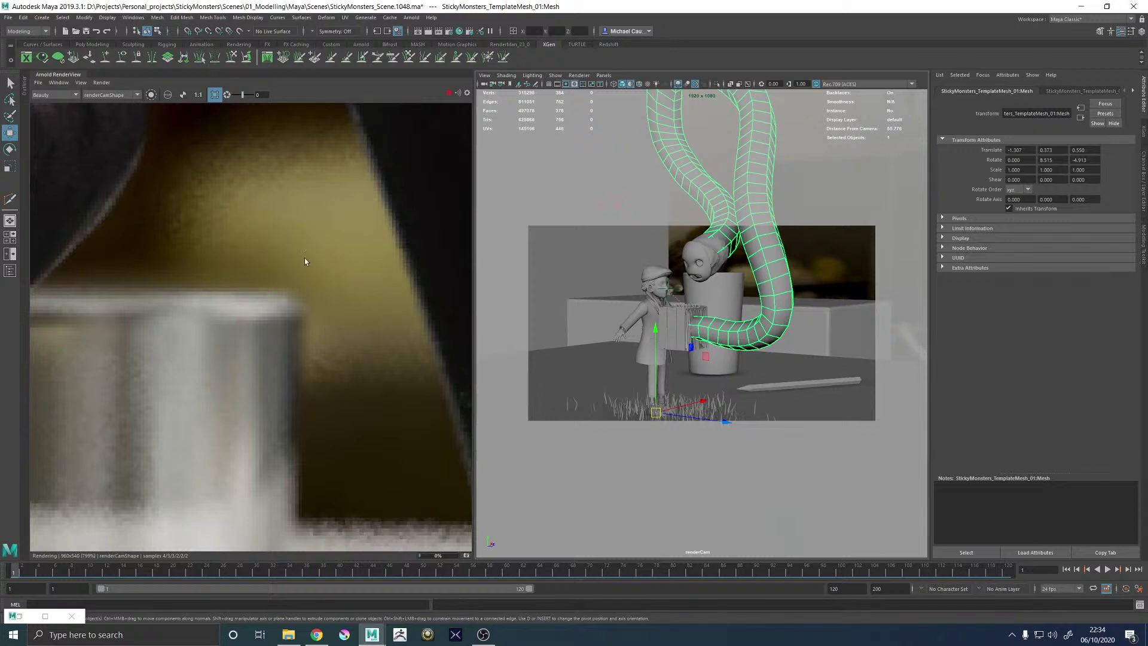
{"action": "scroll", "coordinate": [216, 272], "scroll_direction": "down", "scroll_amount": 4}
{"action": "middle_click_drag", "start_coordinate": [241, 273], "coordinate": [345, 272]}
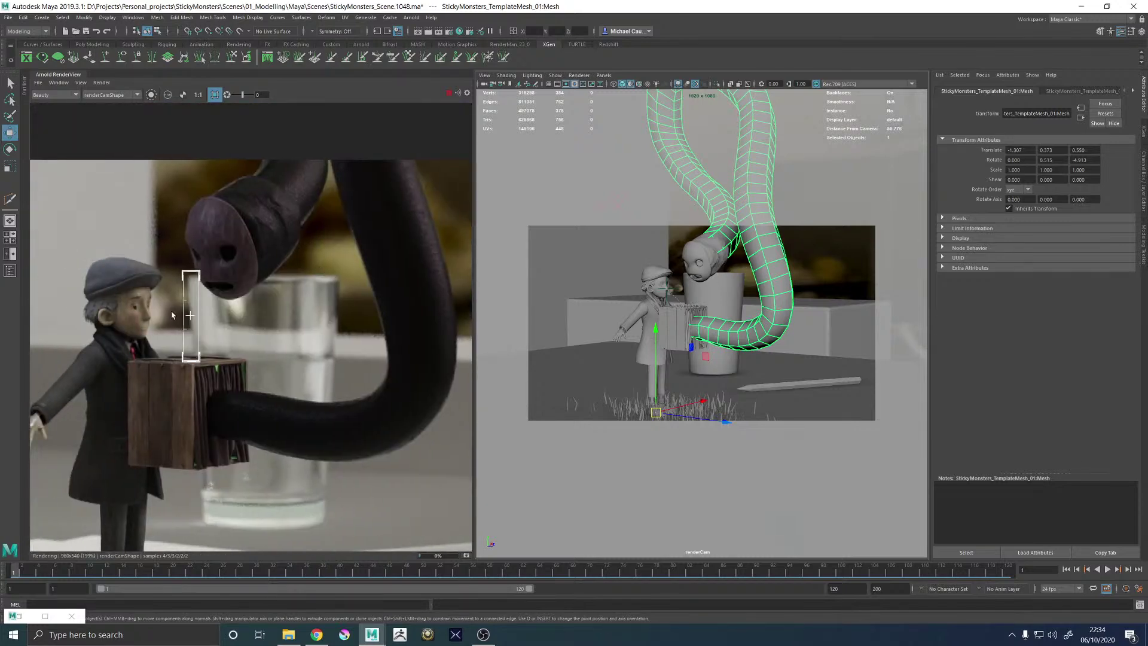
Redraw the Arnold render region around the base of the glass below the wooden box and inspect the refined result
{"action": "middle_click_drag", "start_coordinate": [186, 307], "coordinate": [257, 132]}
{"action": "scroll", "coordinate": [269, 284], "scroll_direction": "up", "scroll_amount": 3}
{"action": "scroll", "coordinate": [228, 276], "scroll_direction": "down", "scroll_amount": 1}
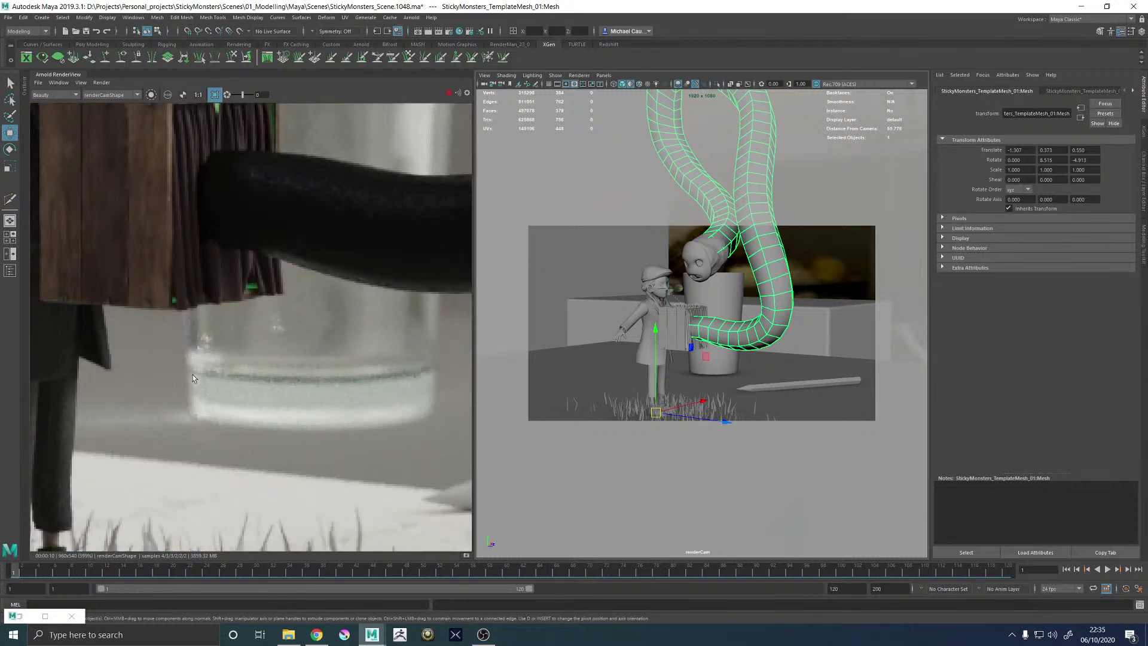
{"action": "left_click_drag", "start_coordinate": [120, 335], "coordinate": [453, 451]}
{"action": "scroll", "coordinate": [266, 418], "scroll_direction": "down", "scroll_amount": 3}
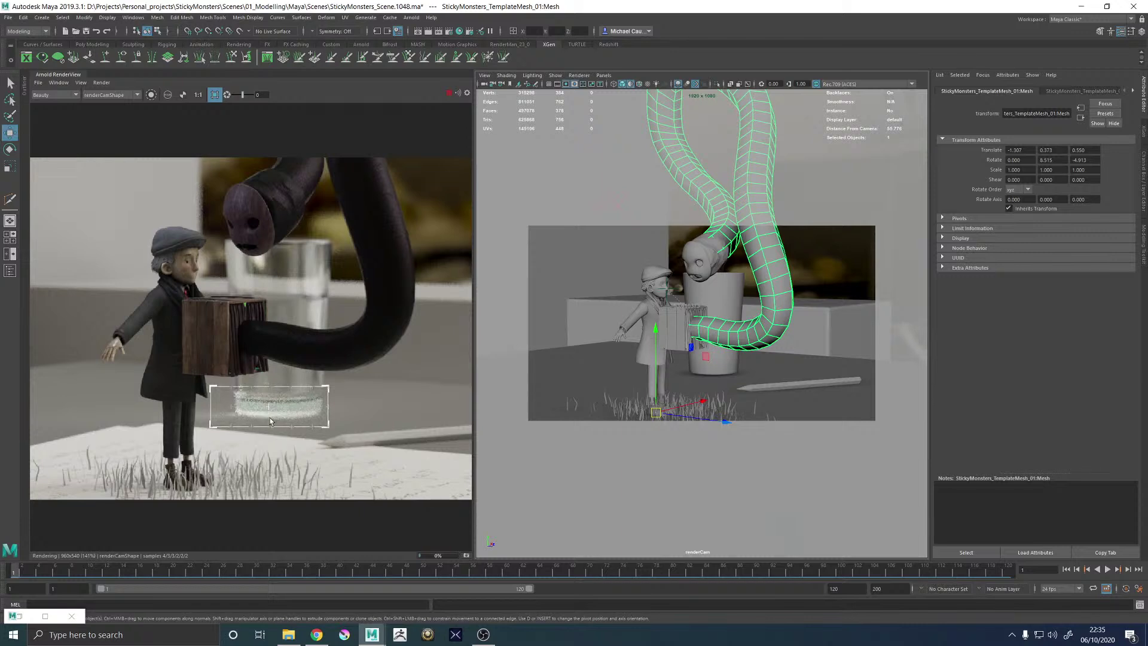
{"action": "scroll", "coordinate": [270, 420], "scroll_direction": "up", "scroll_amount": 4}
{"action": "scroll", "coordinate": [272, 411], "scroll_direction": "down", "scroll_amount": 4}
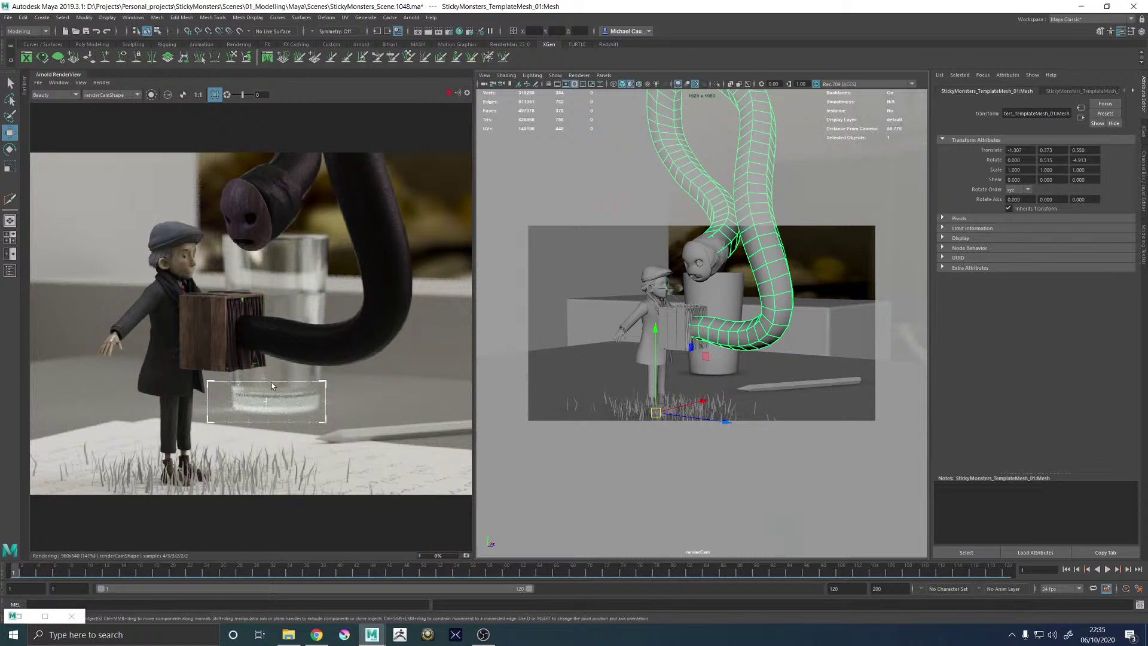
Switch to Chrome, compare the Unsplash and Reader's Digest glass of water photos, and move the browser aside to return to Maya
{"action": "key", "text": "alt+Tab"}
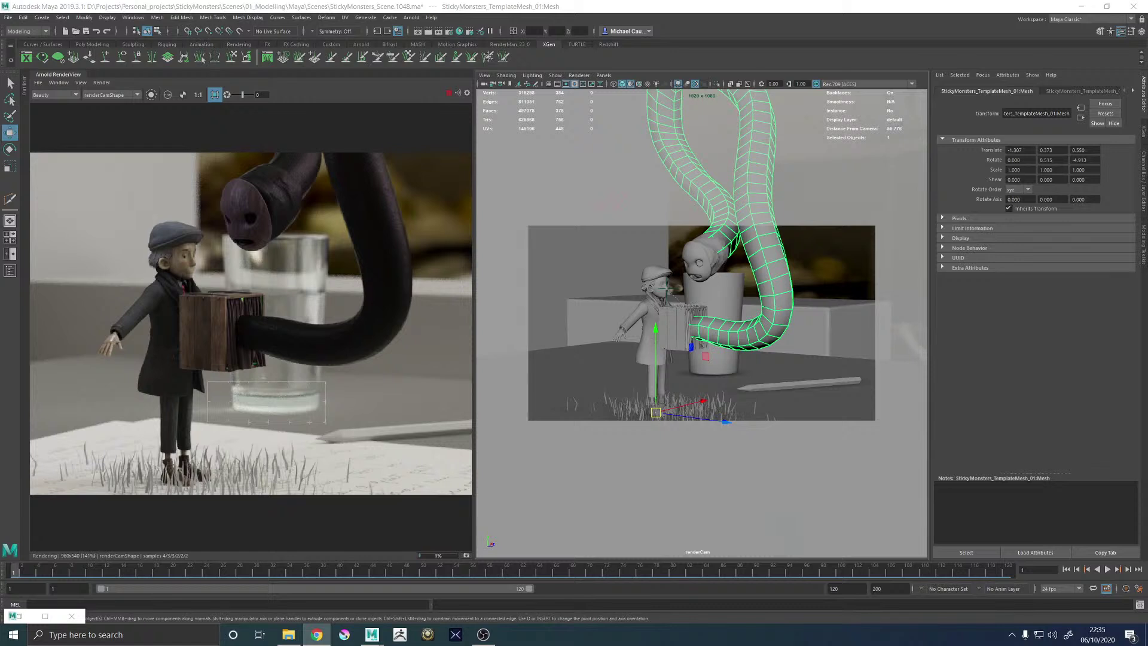
{"action": "left_click", "coordinate": [316, 634]}
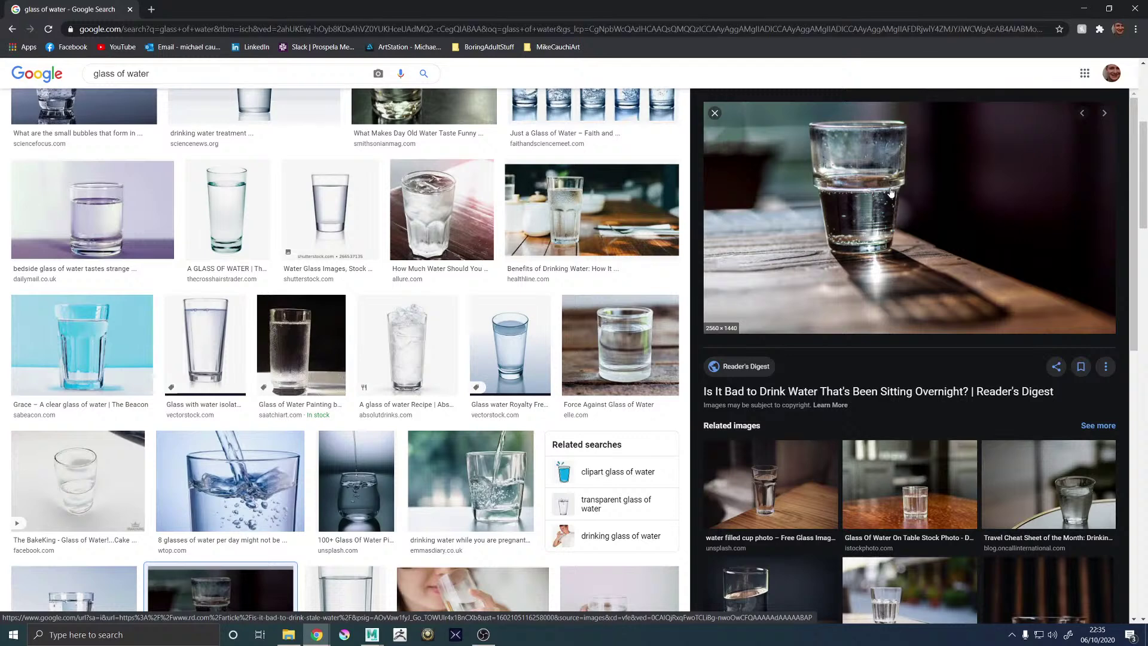
{"action": "left_click", "coordinate": [787, 486]}
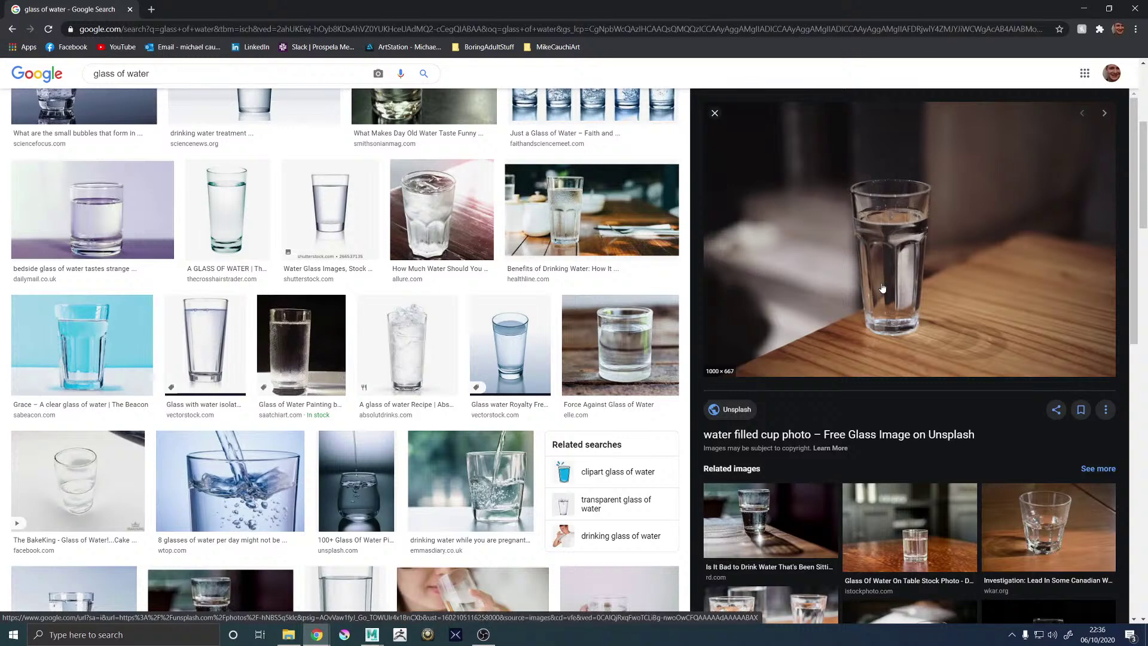
{"action": "left_click", "coordinate": [768, 515]}
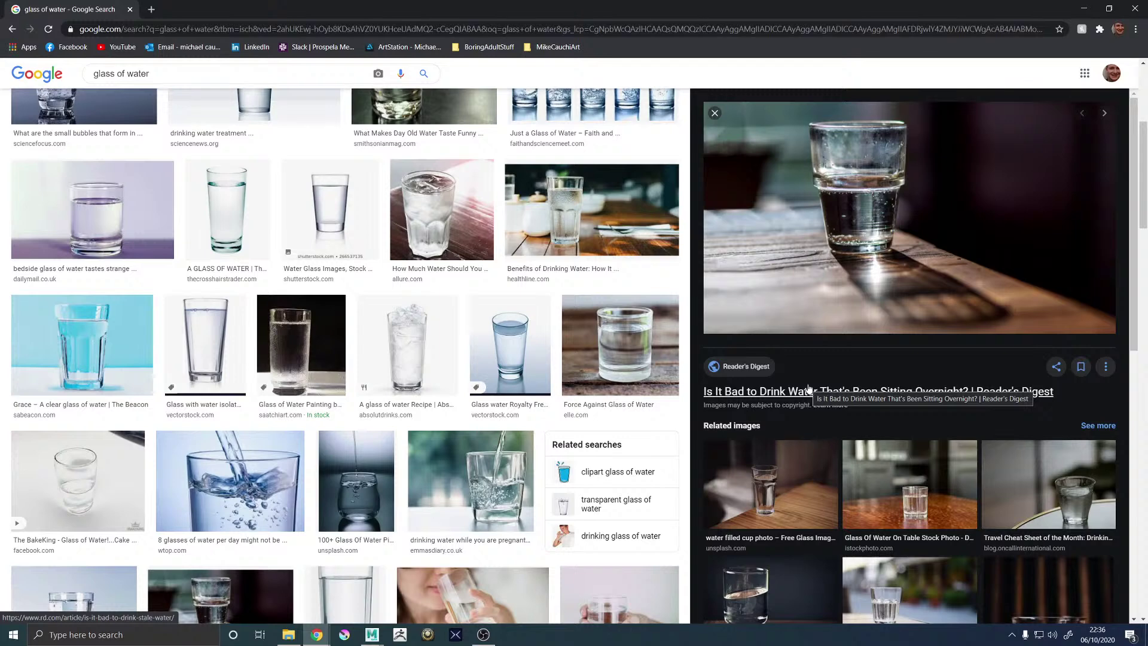
{"action": "left_click_drag", "start_coordinate": [808, 390], "coordinate": [103, 4]}
{"action": "left_click_drag", "start_coordinate": [260, 7], "coordinate": [1147, 239]}
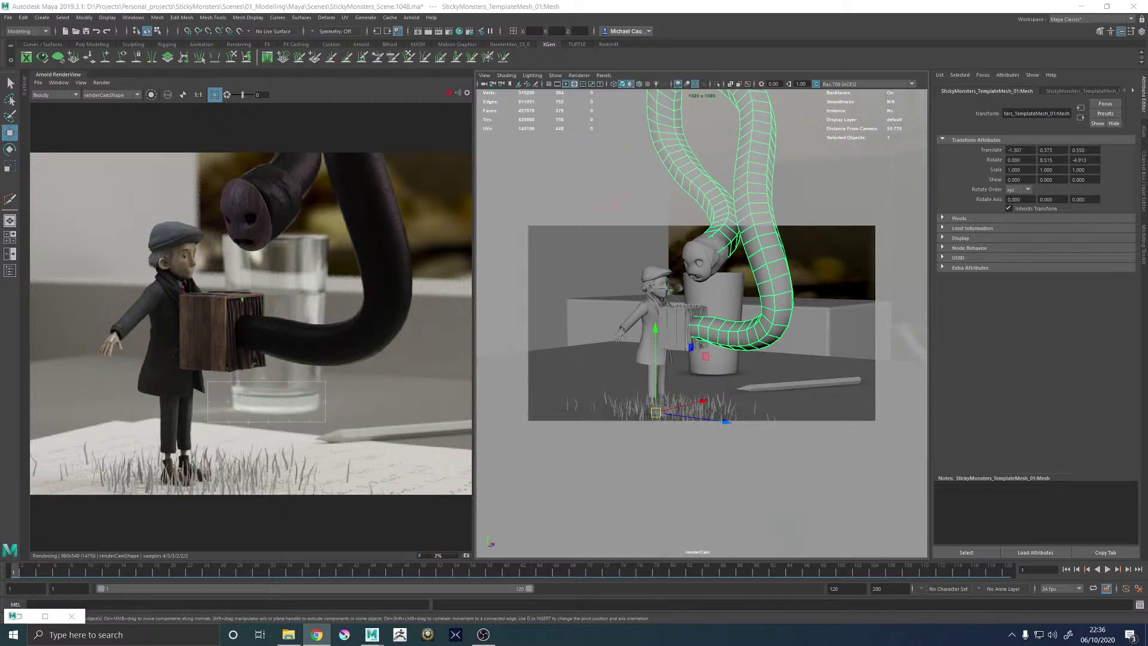
Examine the base of the glass in the Arnold render, both close up and within the full composition
{"action": "scroll", "coordinate": [269, 422], "scroll_direction": "up", "scroll_amount": 5}
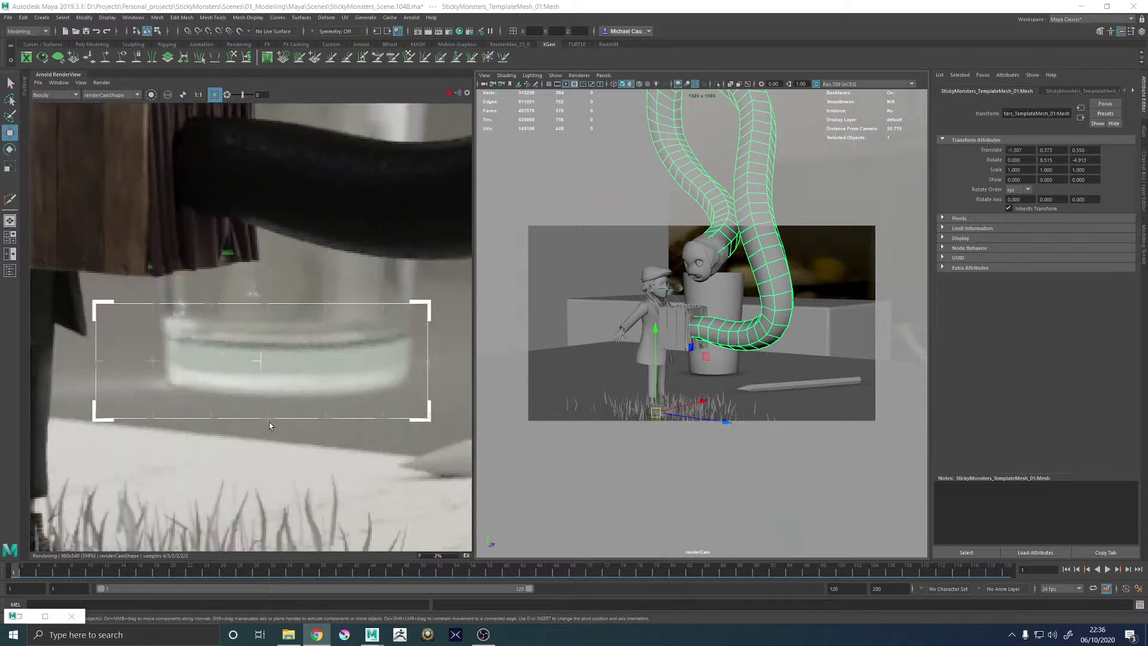
{"action": "scroll", "coordinate": [252, 394], "scroll_direction": "down", "scroll_amount": 5}
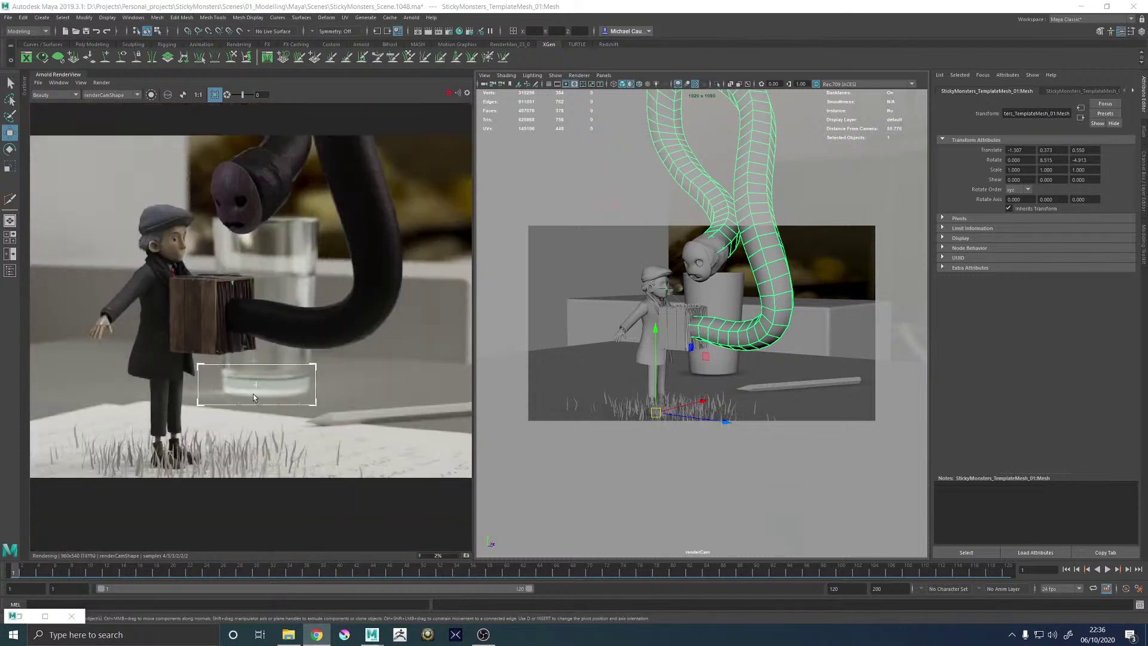
{"action": "scroll", "coordinate": [268, 407], "scroll_direction": "up", "scroll_amount": 2}
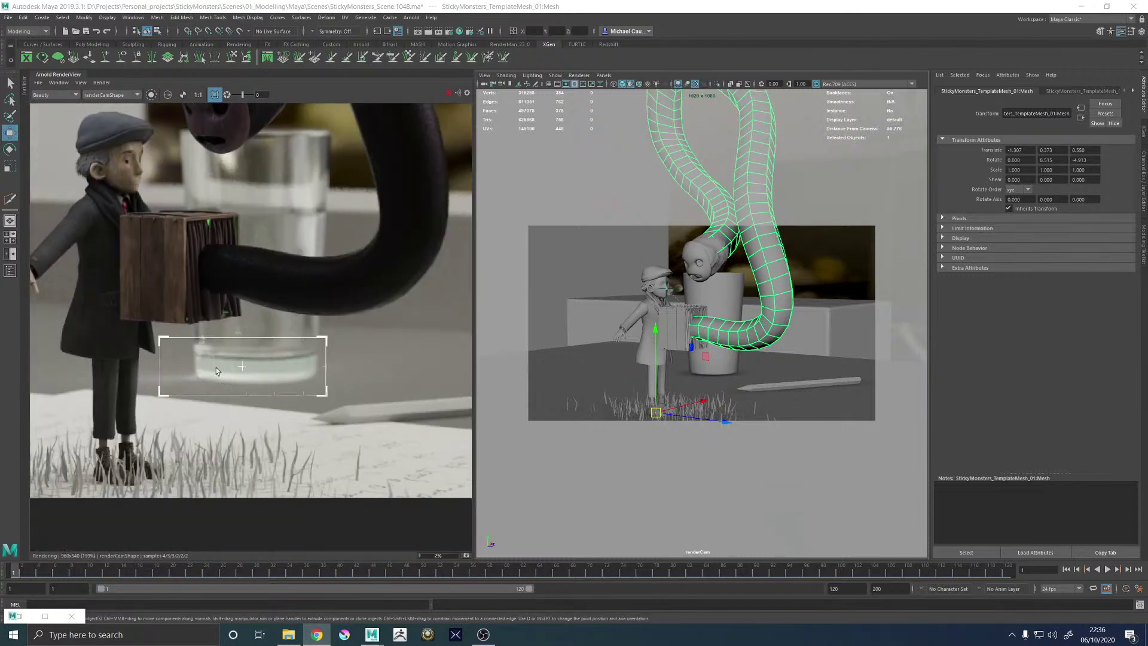
{"action": "scroll", "coordinate": [199, 254], "scroll_direction": "down", "scroll_amount": 2}
Redraw the Arnold render region around the character's shoulder and inspect the coat fabric down to the hem
{"action": "scroll", "coordinate": [199, 254], "scroll_direction": "up", "scroll_amount": 5}
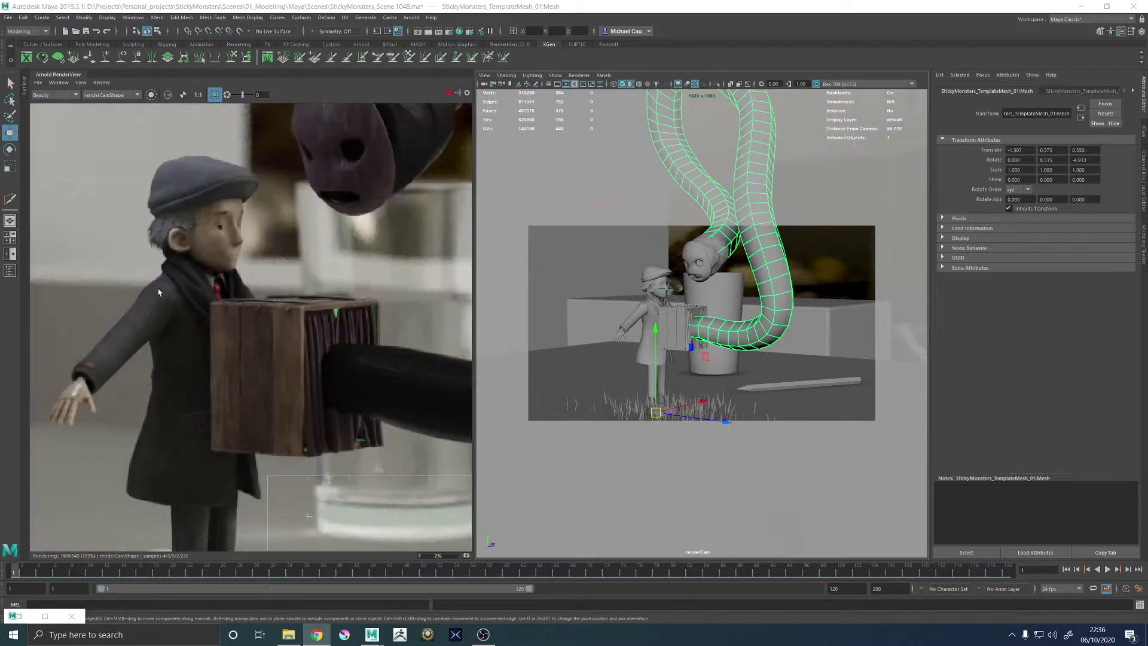
{"action": "scroll", "coordinate": [153, 291], "scroll_direction": "up", "scroll_amount": 1}
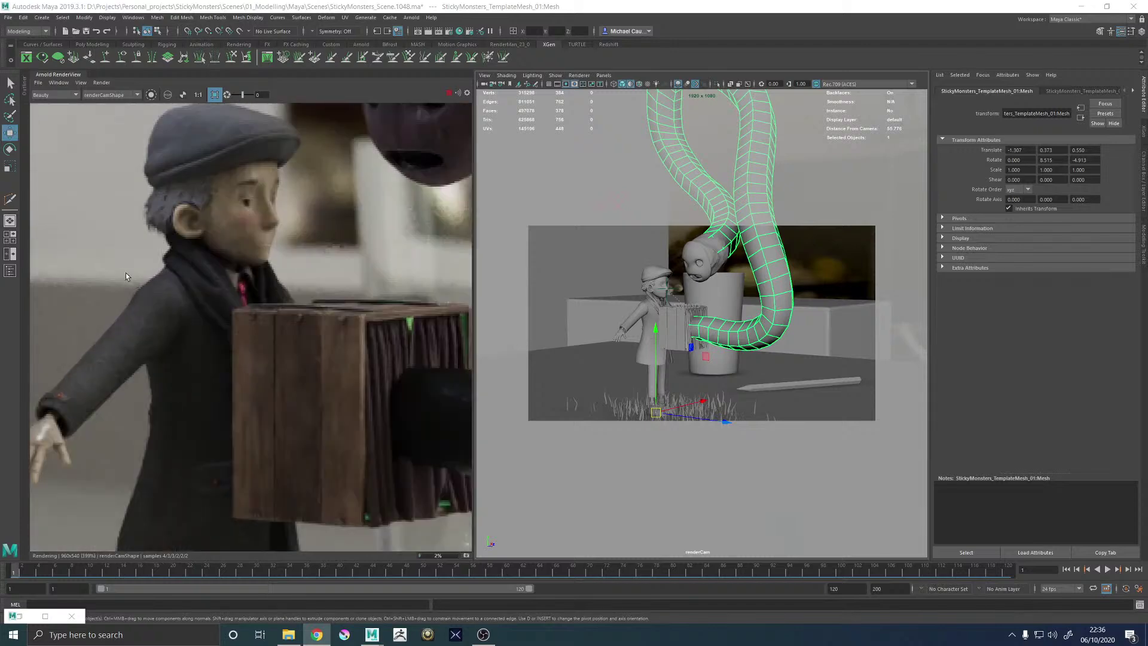
{"action": "left_click_drag", "start_coordinate": [120, 272], "coordinate": [208, 362]}
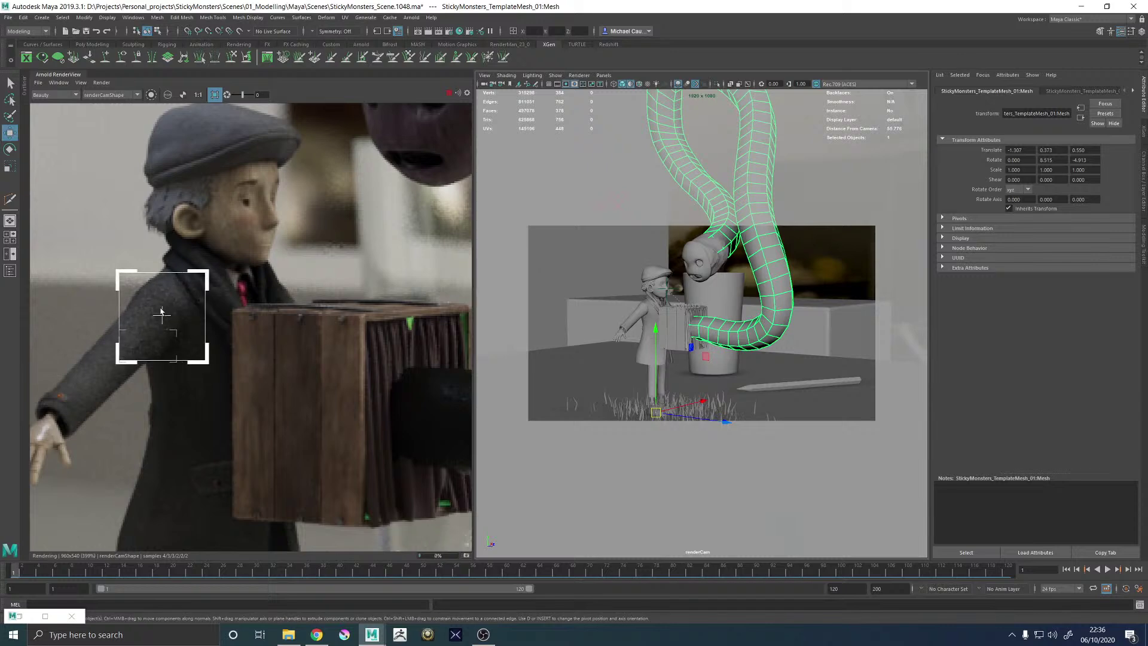
{"action": "scroll", "coordinate": [160, 311], "scroll_direction": "up", "scroll_amount": 3}
{"action": "scroll", "coordinate": [159, 308], "scroll_direction": "down", "scroll_amount": 2}
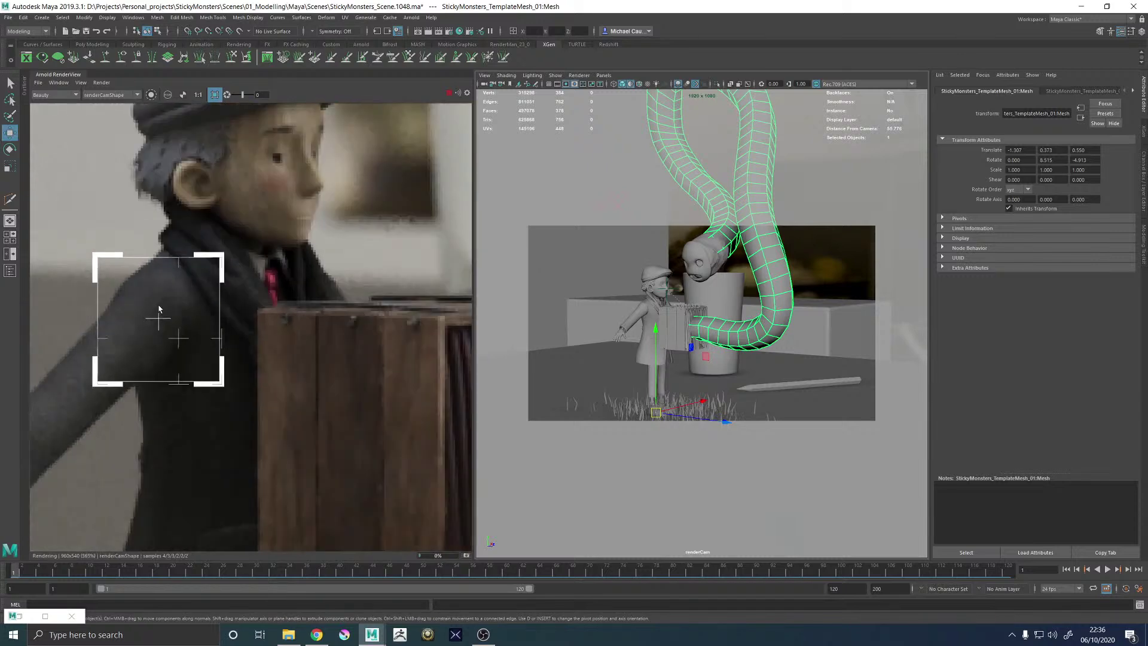
{"action": "scroll", "coordinate": [214, 343], "scroll_direction": "down", "scroll_amount": 1}
{"action": "middle_click_drag", "start_coordinate": [252, 403], "coordinate": [260, 260]}
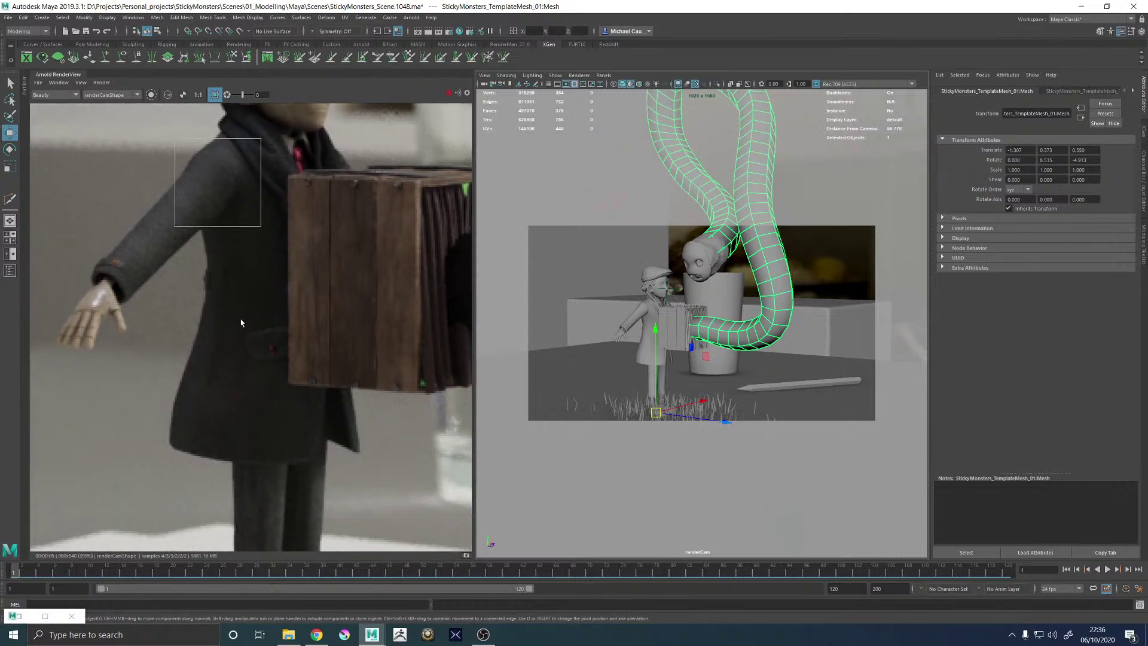
Redraw the Arnold render region around the coat's lower front beside the wooden box and inspect the refined fabric
{"action": "left_click_drag", "start_coordinate": [235, 317], "coordinate": [338, 423]}
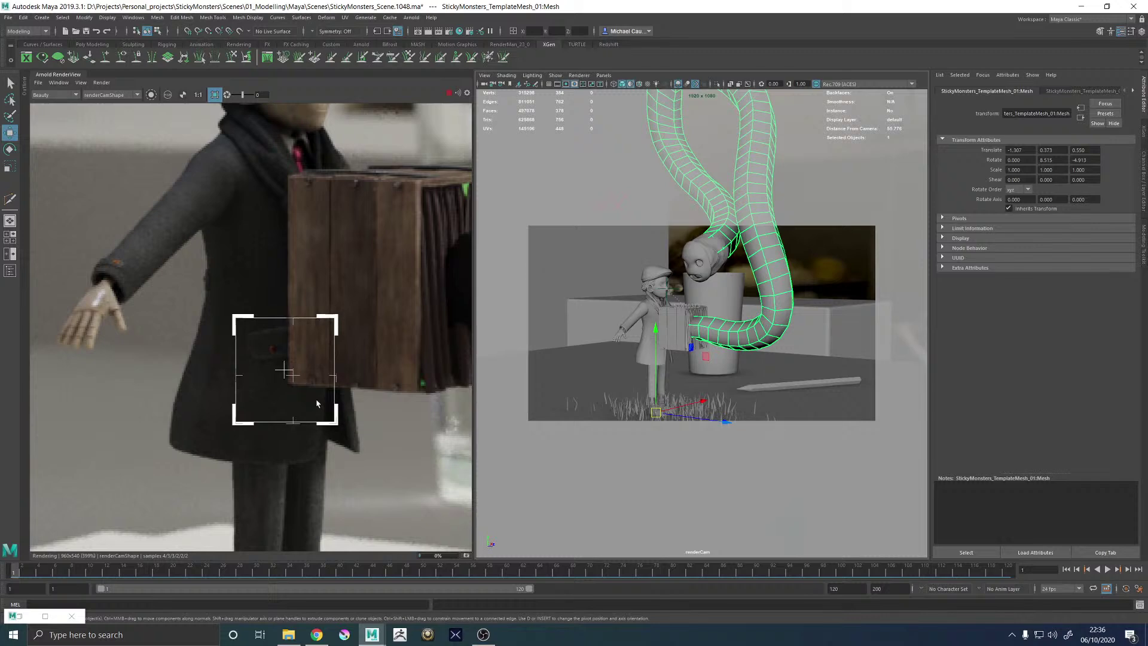
{"action": "scroll", "coordinate": [317, 403], "scroll_direction": "down", "scroll_amount": 3}
{"action": "scroll", "coordinate": [284, 358], "scroll_direction": "up", "scroll_amount": 2}
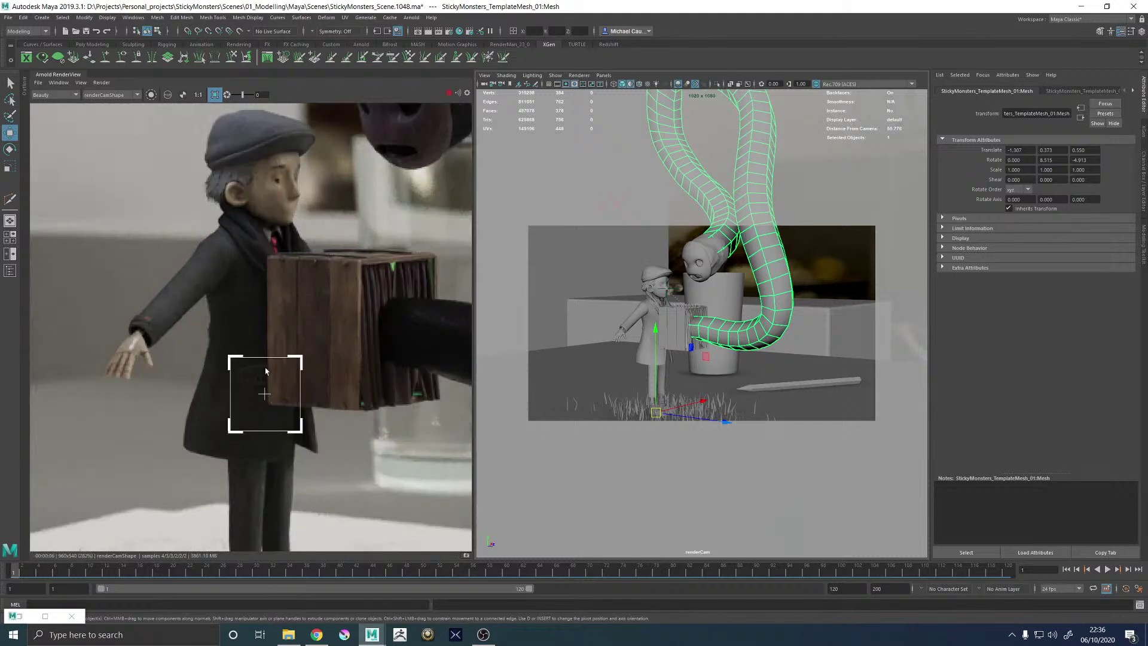
Redraw the Arnold render region around the character's shoes in the grass and inspect them against the full figure
{"action": "middle_click_drag", "start_coordinate": [266, 388], "coordinate": [271, 198]}
{"action": "scroll", "coordinate": [209, 354], "scroll_direction": "up", "scroll_amount": 2}
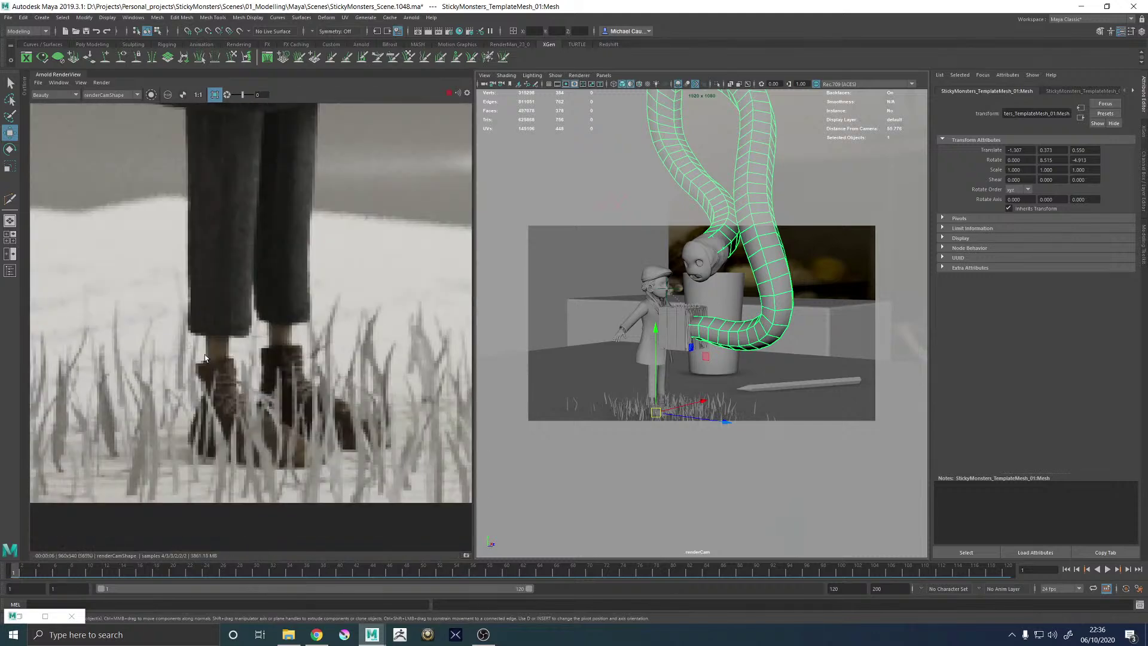
{"action": "left_click_drag", "start_coordinate": [182, 341], "coordinate": [412, 478]}
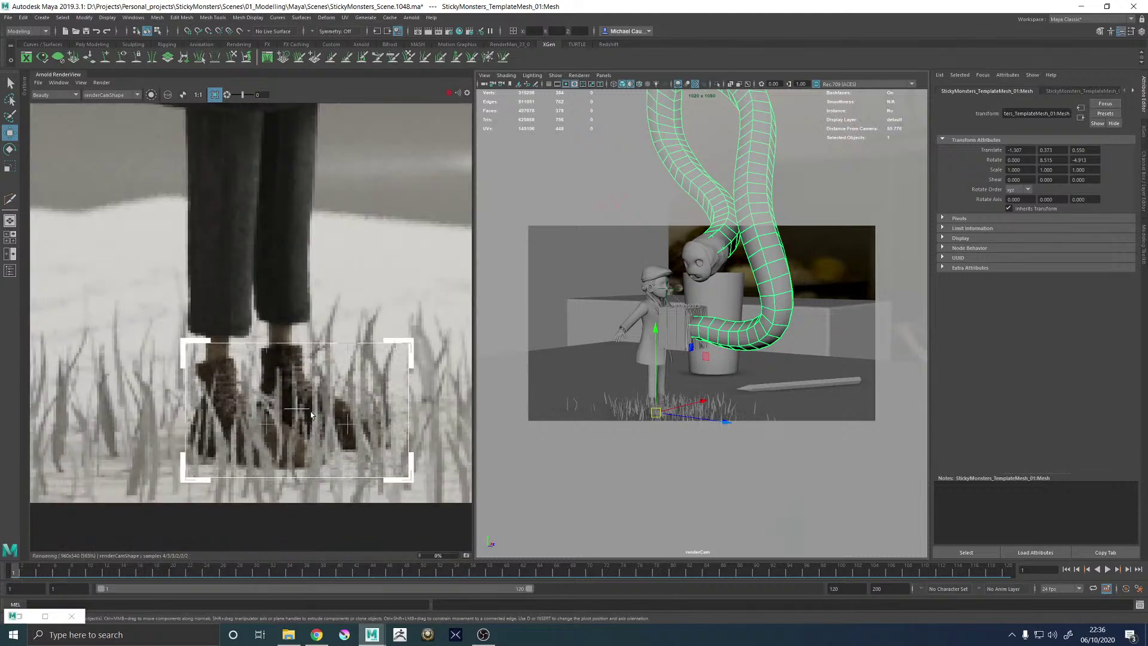
{"action": "scroll", "coordinate": [317, 394], "scroll_direction": "down", "scroll_amount": 1}
{"action": "scroll", "coordinate": [324, 379], "scroll_direction": "down", "scroll_amount": 2}
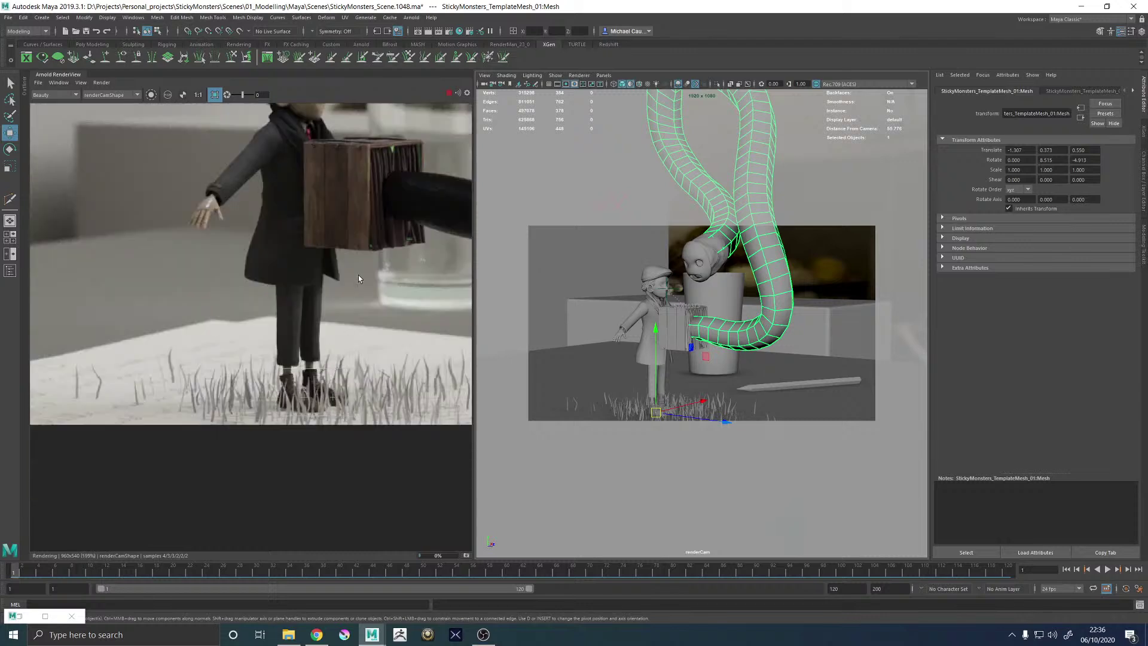
Redraw the Arnold render region around the glass's lower left edge beneath the box, and check the scene through the render camera
{"action": "middle_click_drag", "start_coordinate": [366, 257], "coordinate": [273, 381]}
{"action": "scroll", "coordinate": [290, 386], "scroll_direction": "up", "scroll_amount": 3}
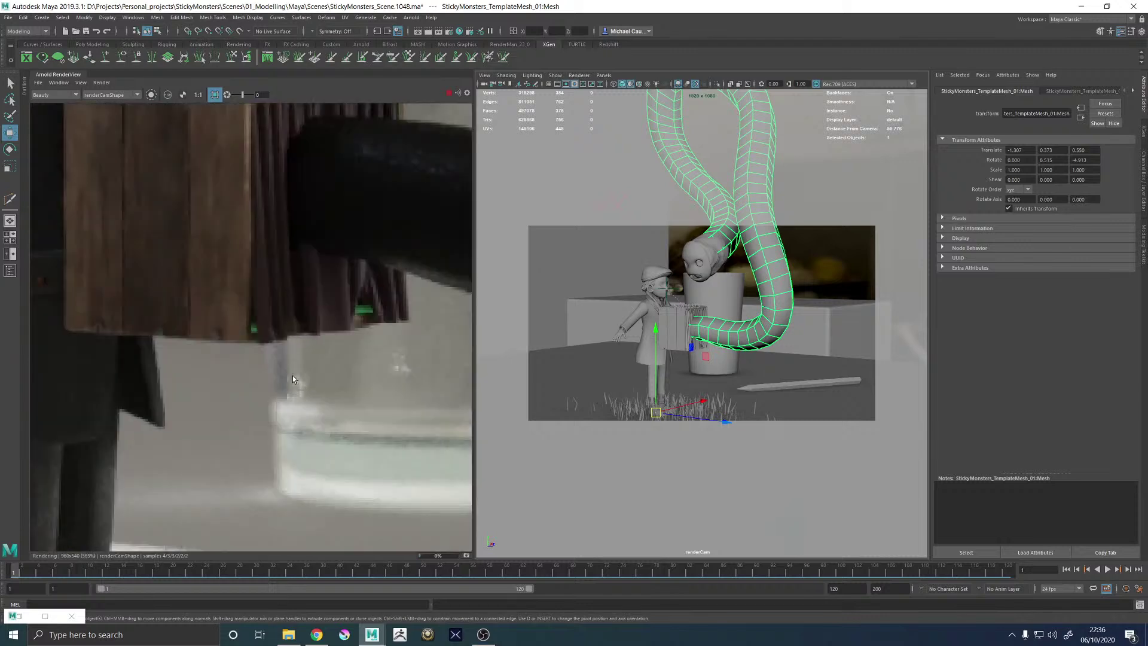
{"action": "left_click_drag", "start_coordinate": [255, 350], "coordinate": [331, 514]}
{"action": "scroll", "coordinate": [547, 325], "scroll_direction": "down", "scroll_amount": 5}
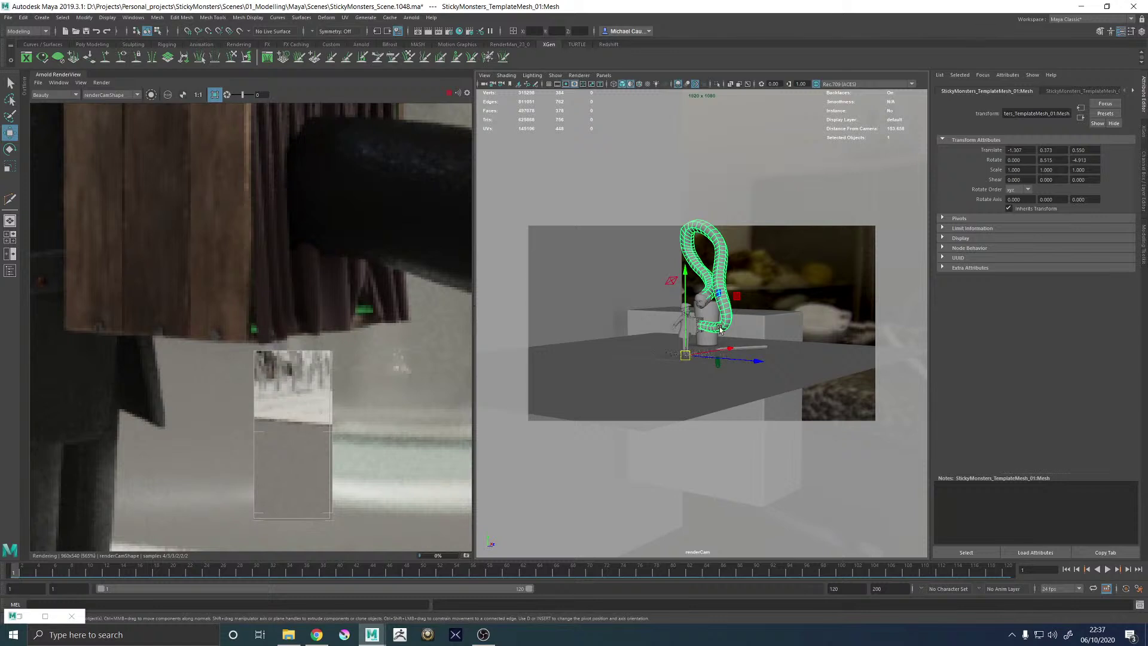
{"action": "scroll", "coordinate": [720, 329], "scroll_direction": "up", "scroll_amount": 3}
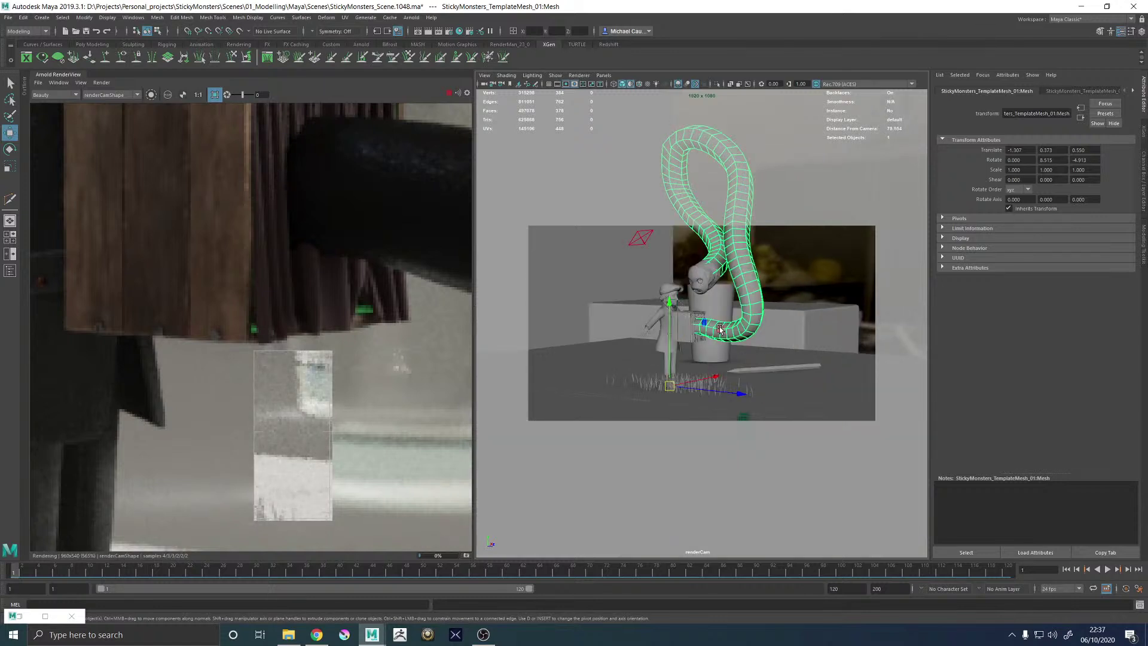
{"action": "scroll", "coordinate": [720, 328], "scroll_direction": "up", "scroll_amount": 2}
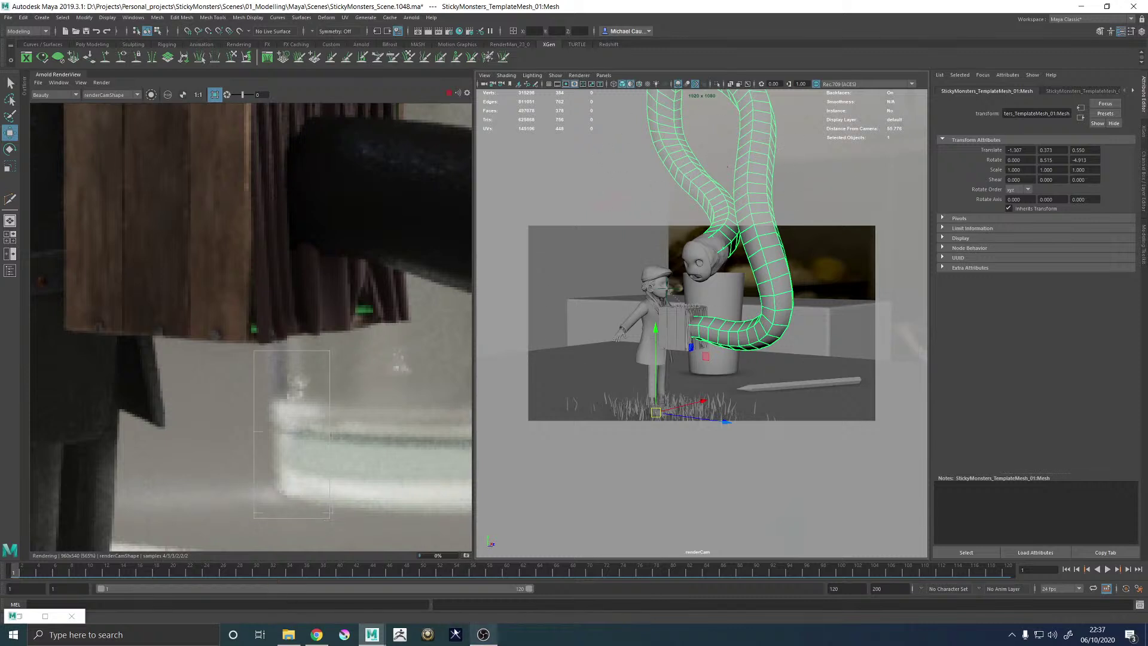
View the StickyMonsters_01.jpg concept drawing in Photos, then return to Maya and examine the full Arnold render composition
{"action": "left_click", "coordinate": [290, 641]}
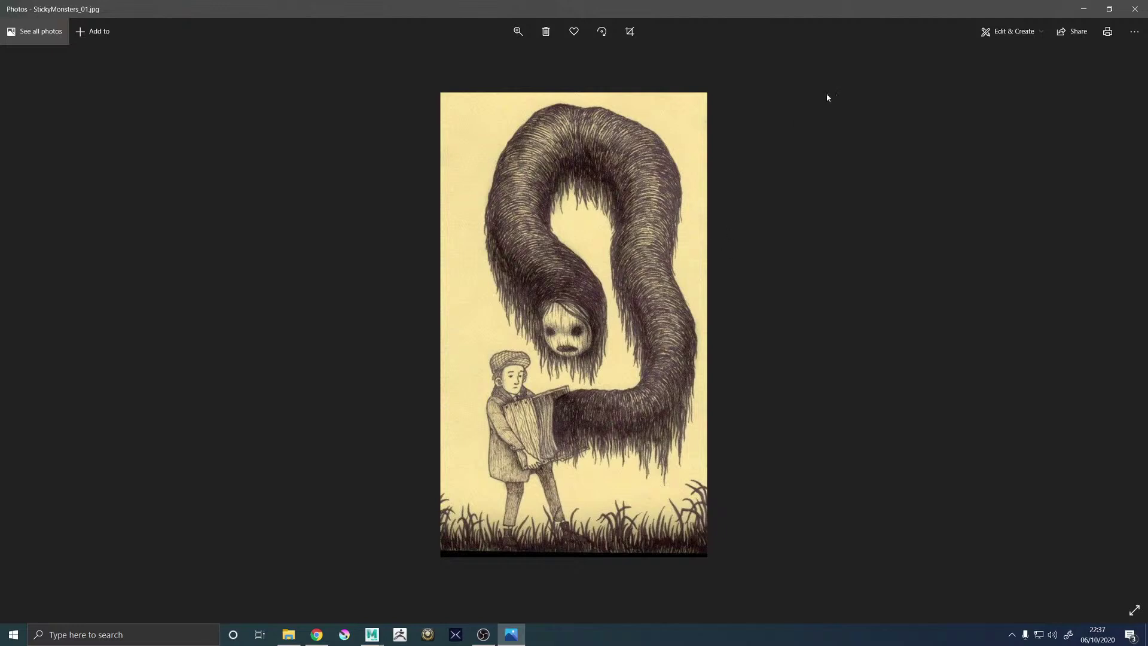
{"action": "left_click", "coordinate": [1083, 12]}
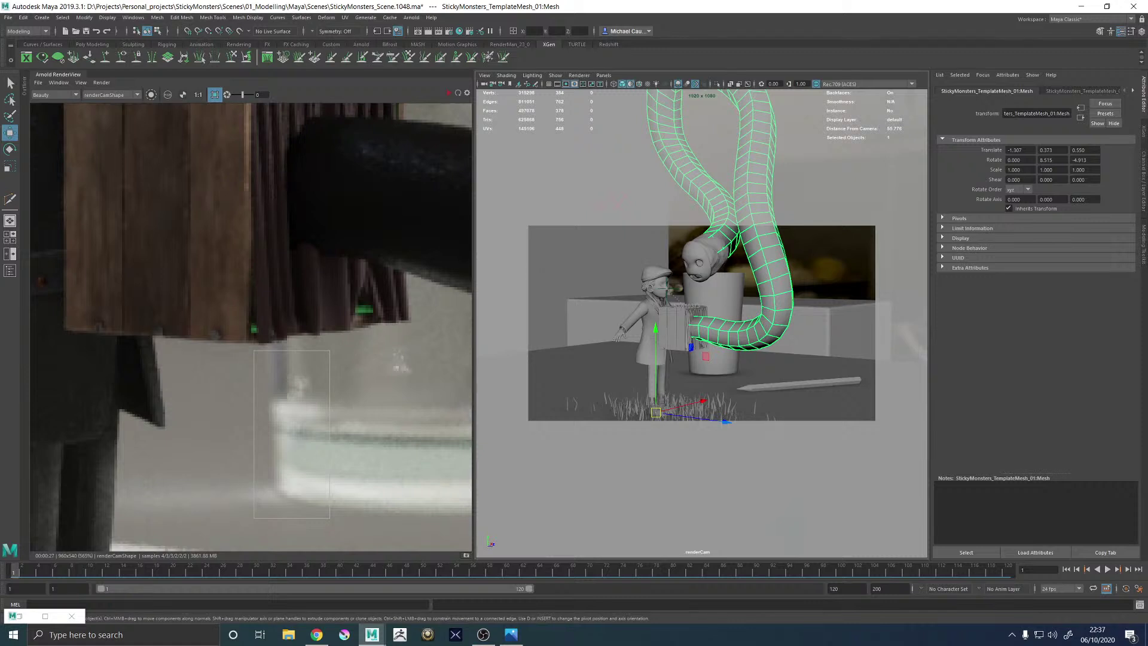
{"action": "key", "text": "alt+Tab"}
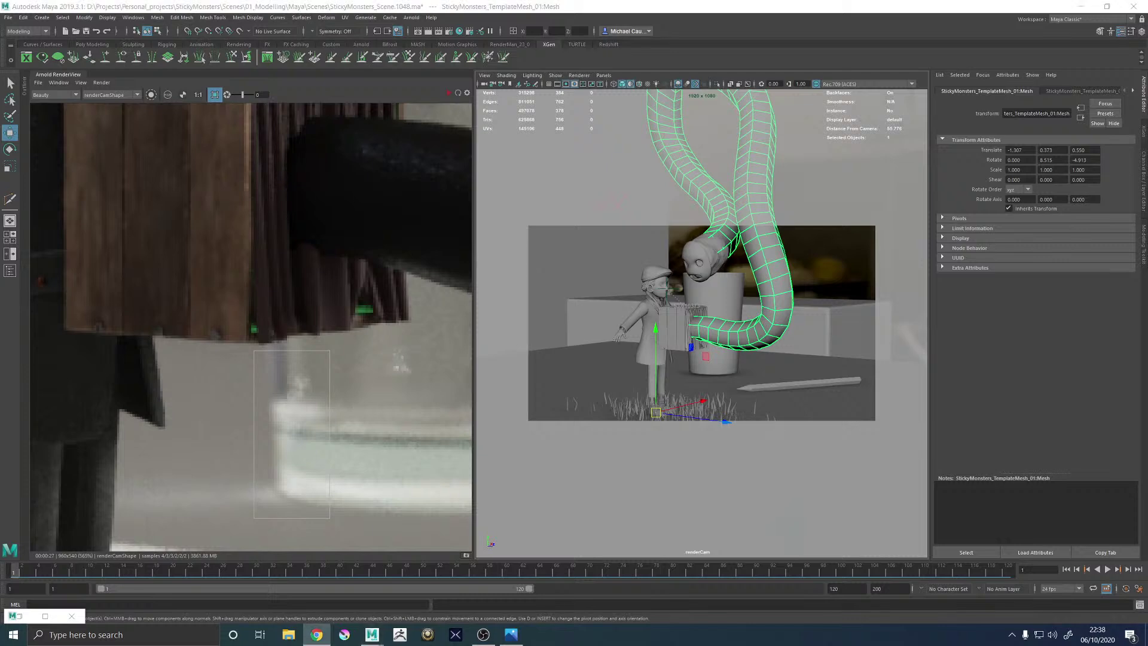
{"action": "scroll", "coordinate": [343, 345], "scroll_direction": "down", "scroll_amount": 3}
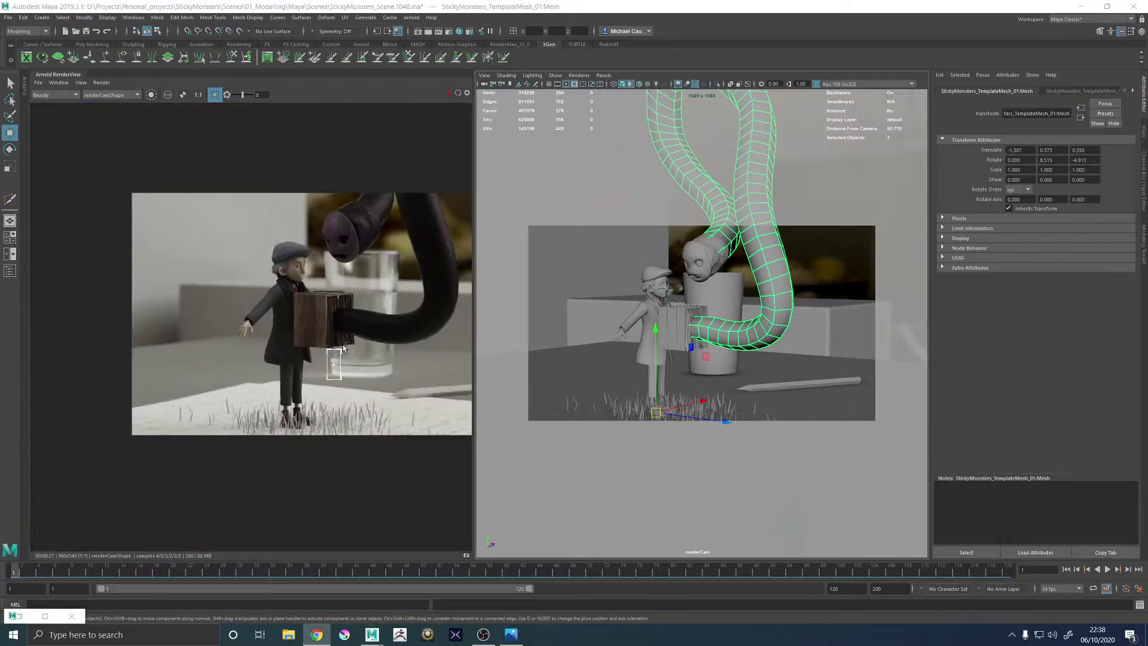